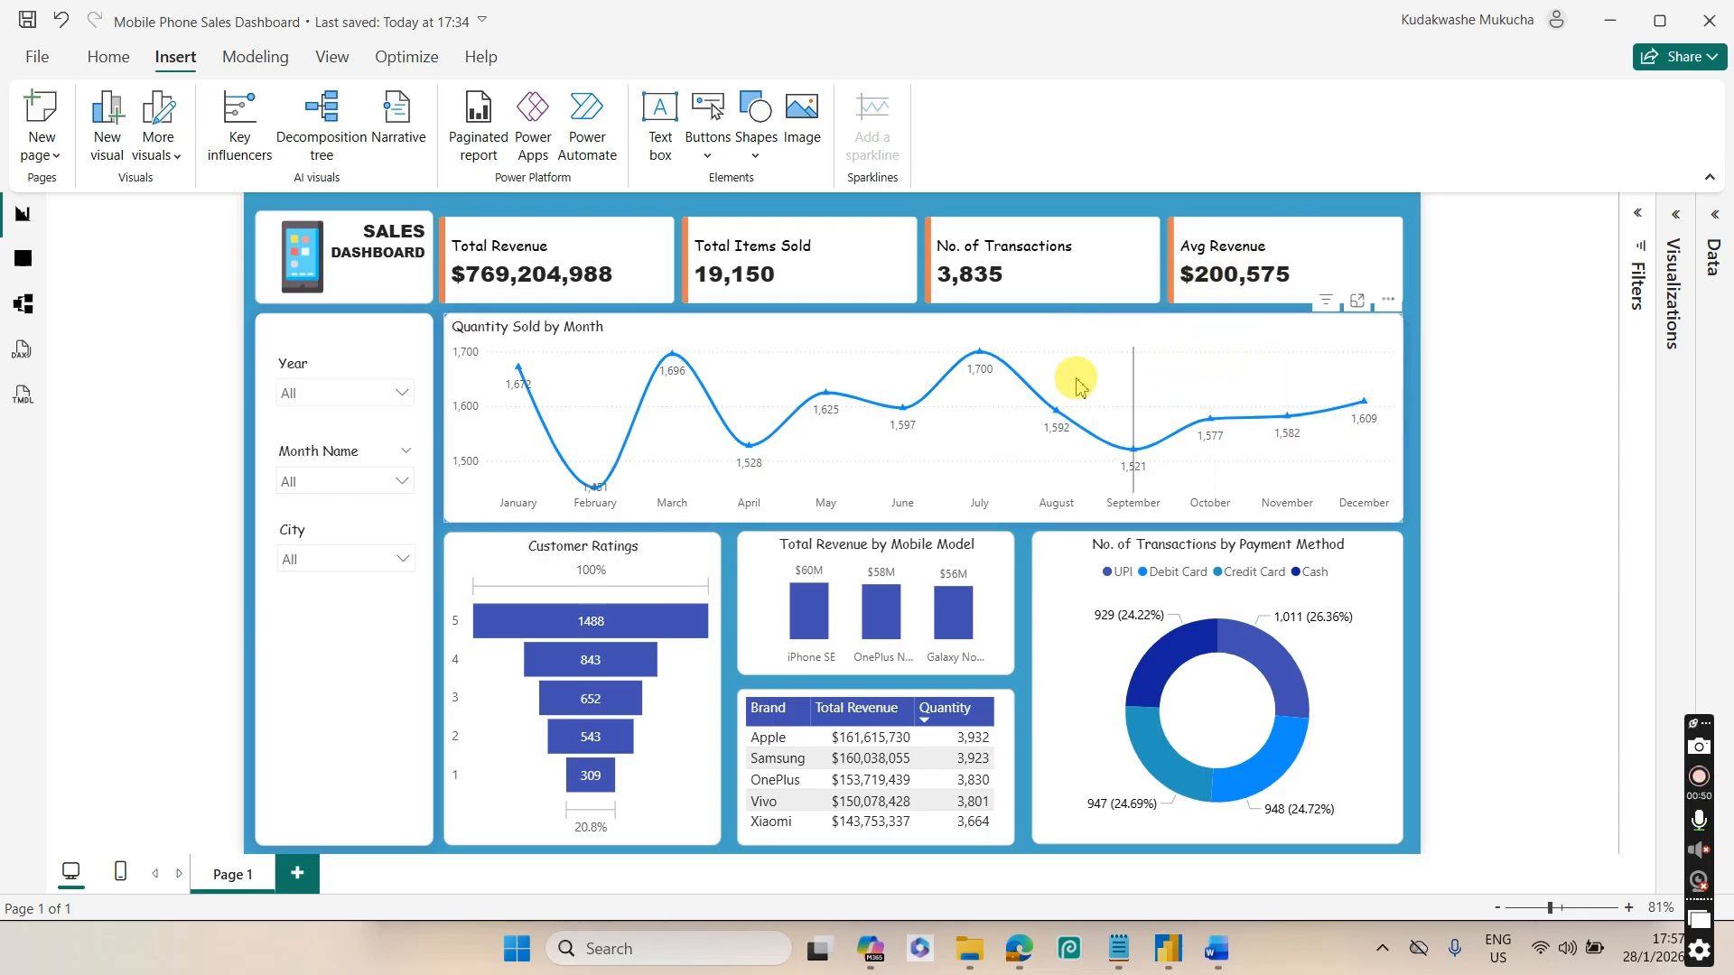
# Examine the Quantity Sold by Month chart and the rating 5 details in the Customer Ratings funnel
pyautogui.moveTo(1162, 408)
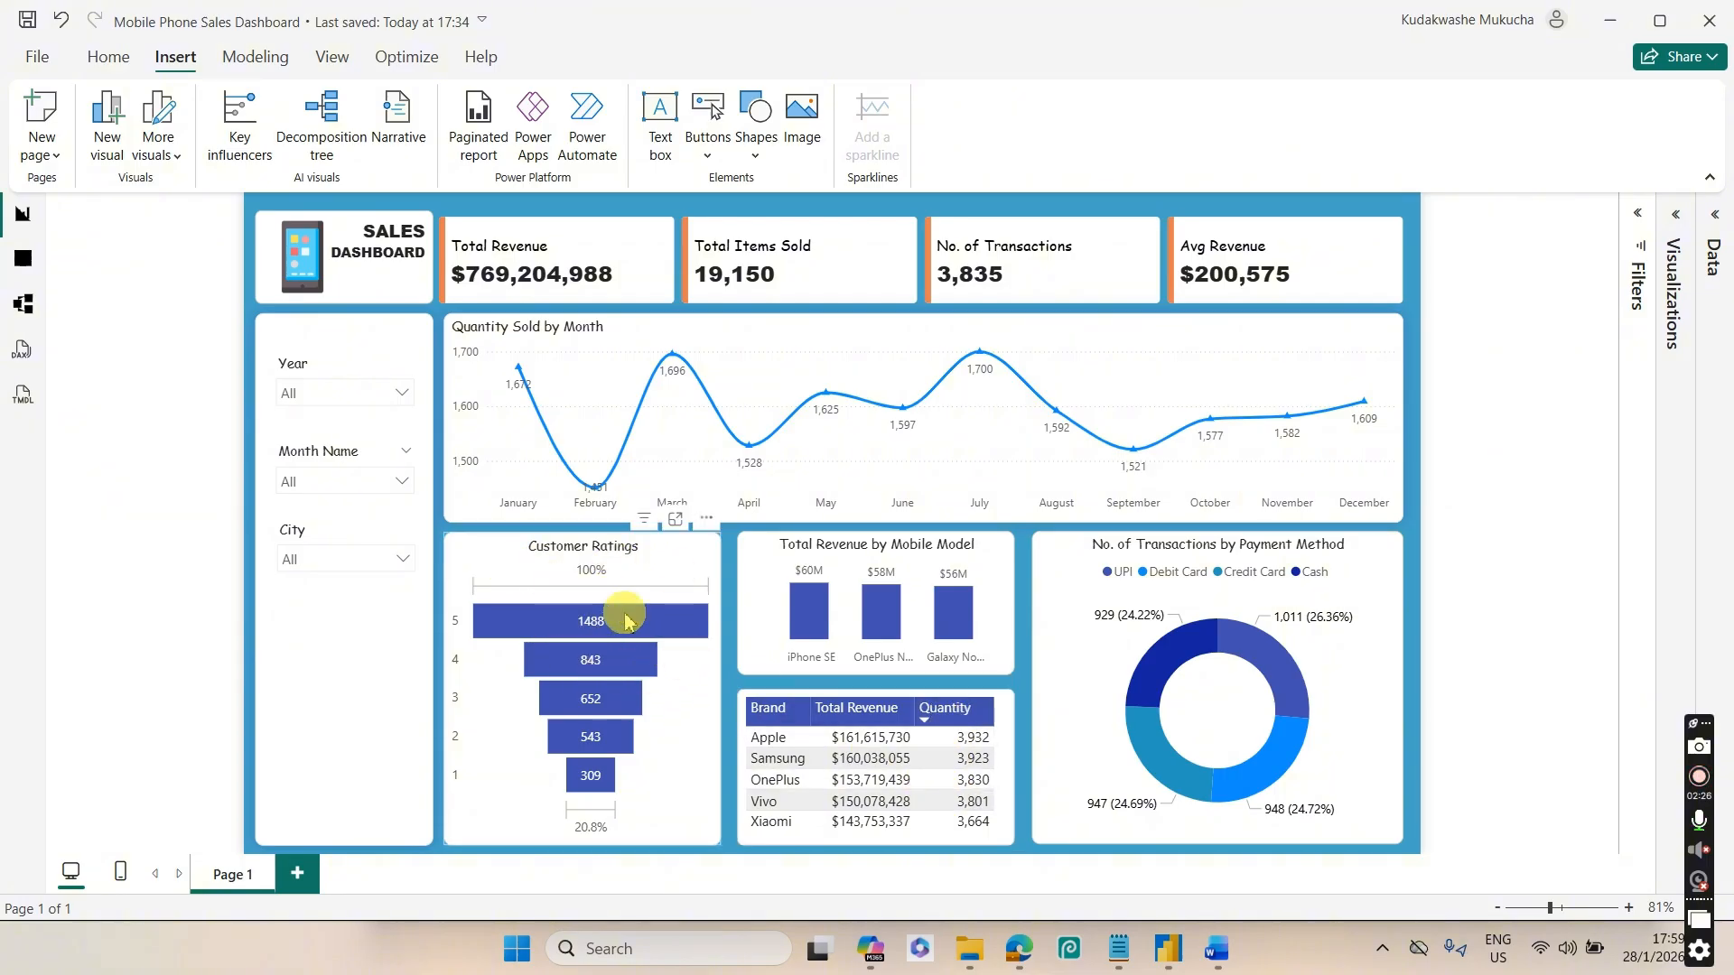
pyautogui.moveTo(671, 645)
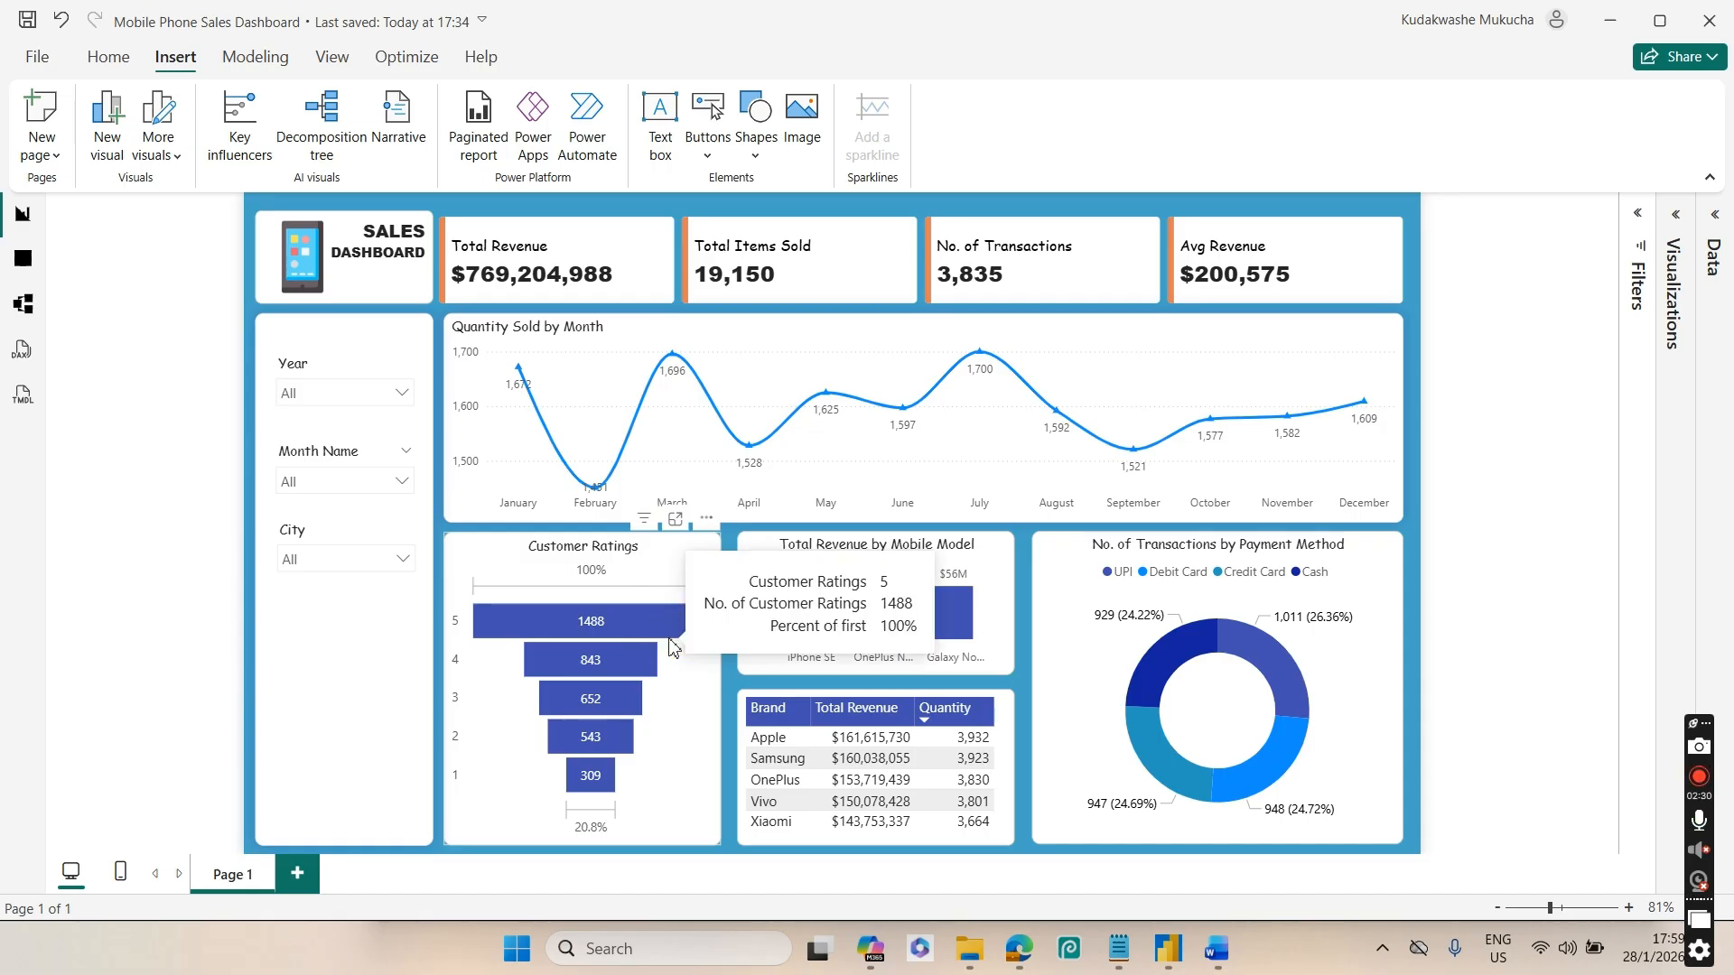
pyautogui.click(736, 551)
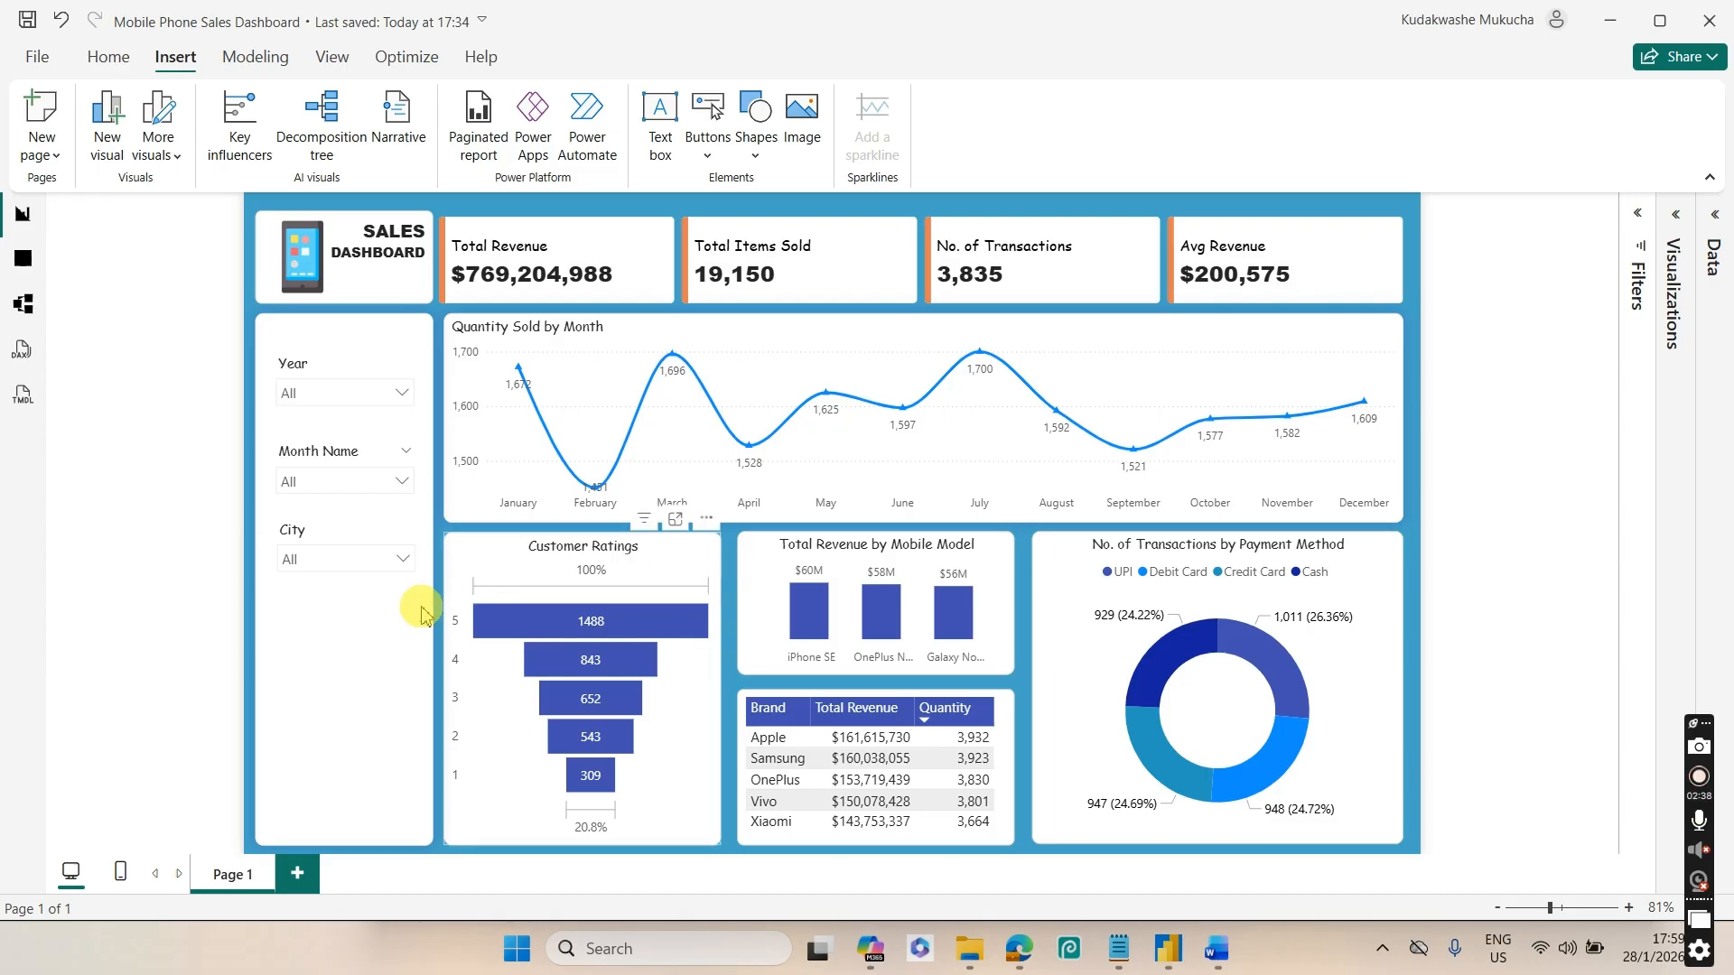
pyautogui.click(450, 725)
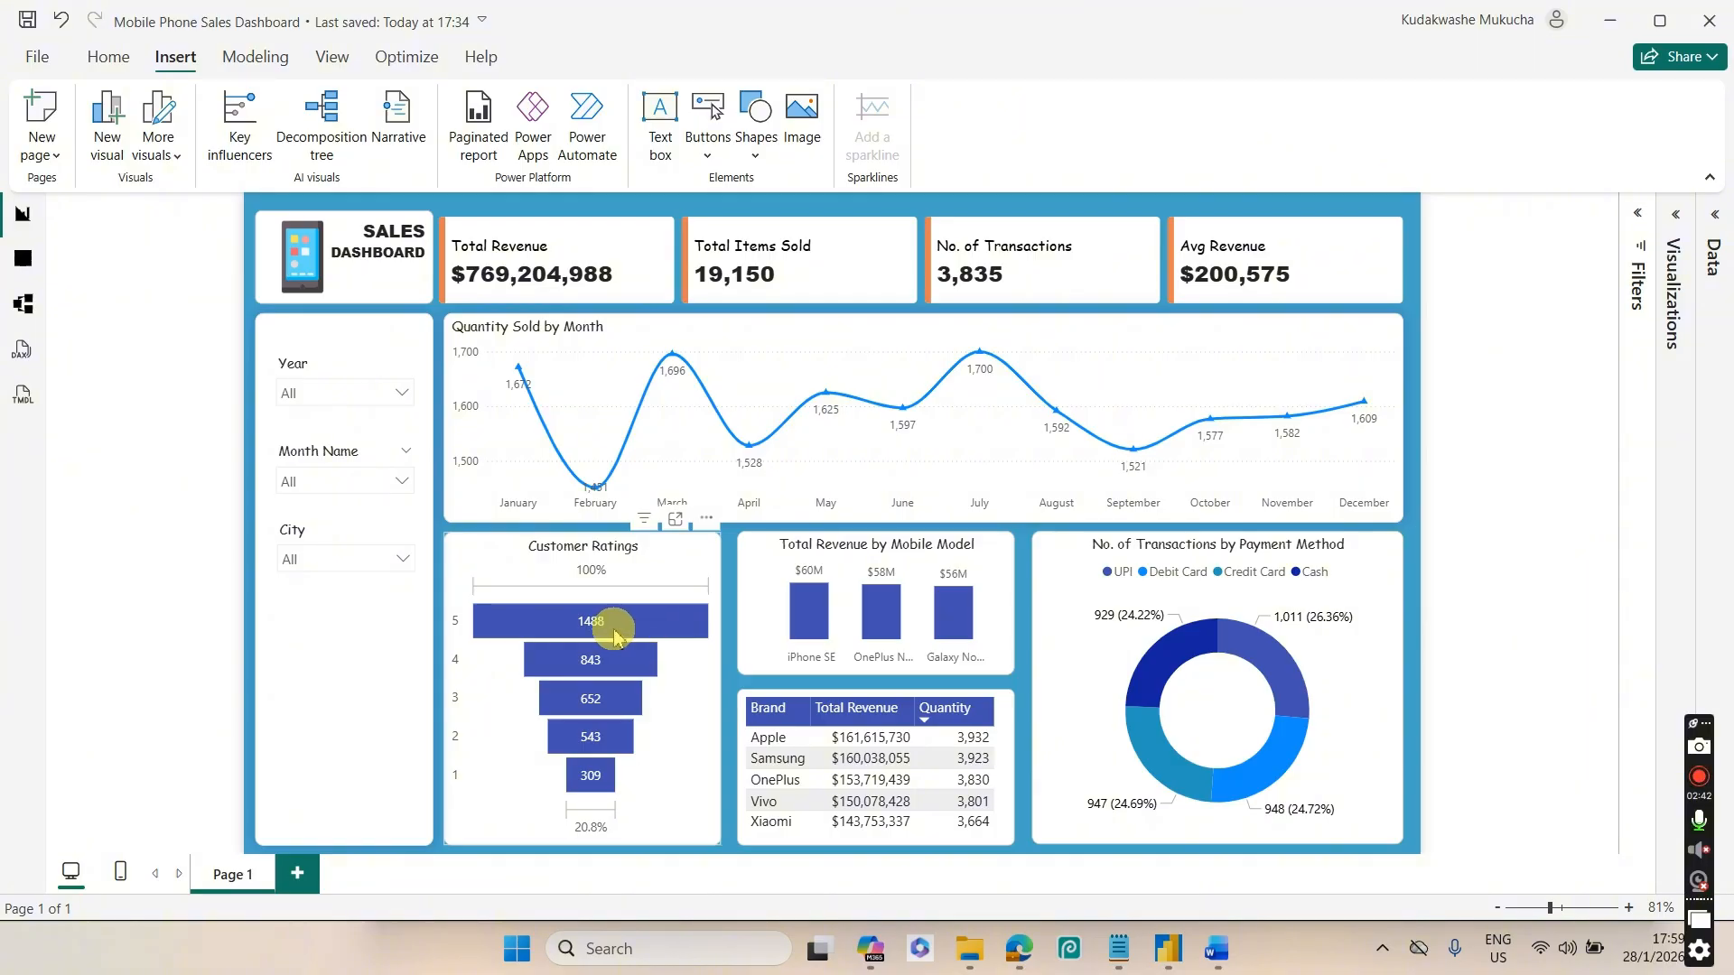
pyautogui.click(587, 636)
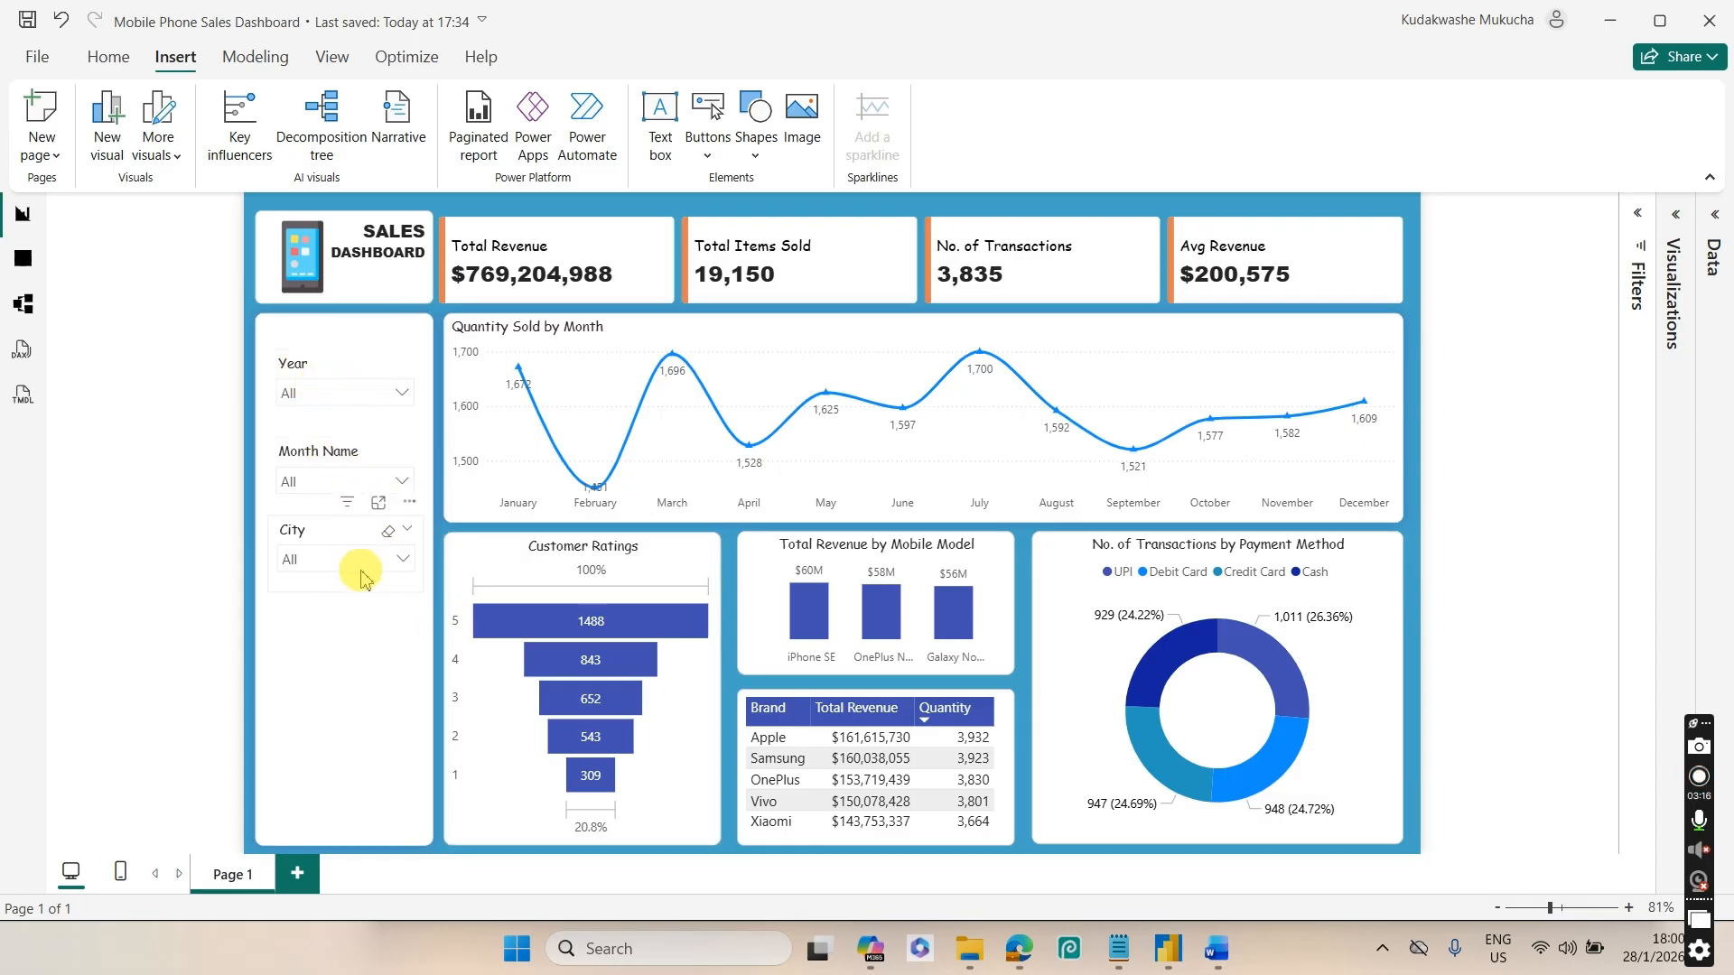
# Filter the dashboard to the year 2024 and switch the Year filter to 2023
pyautogui.click(375, 398)
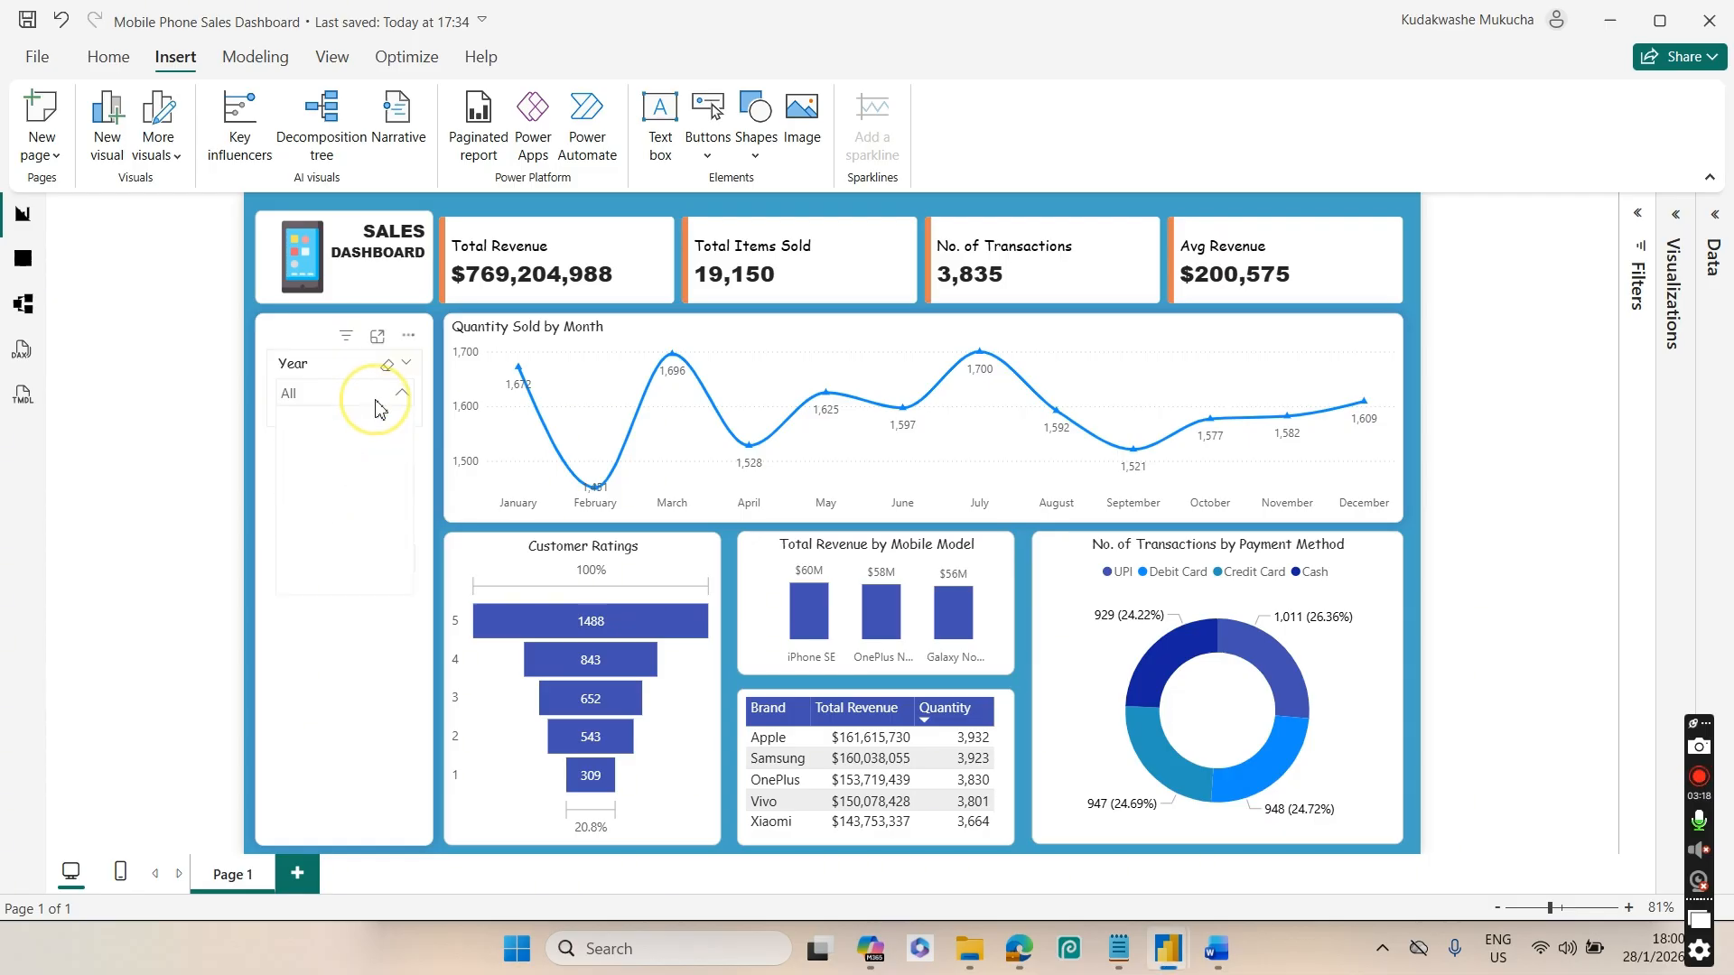
pyautogui.click(339, 517)
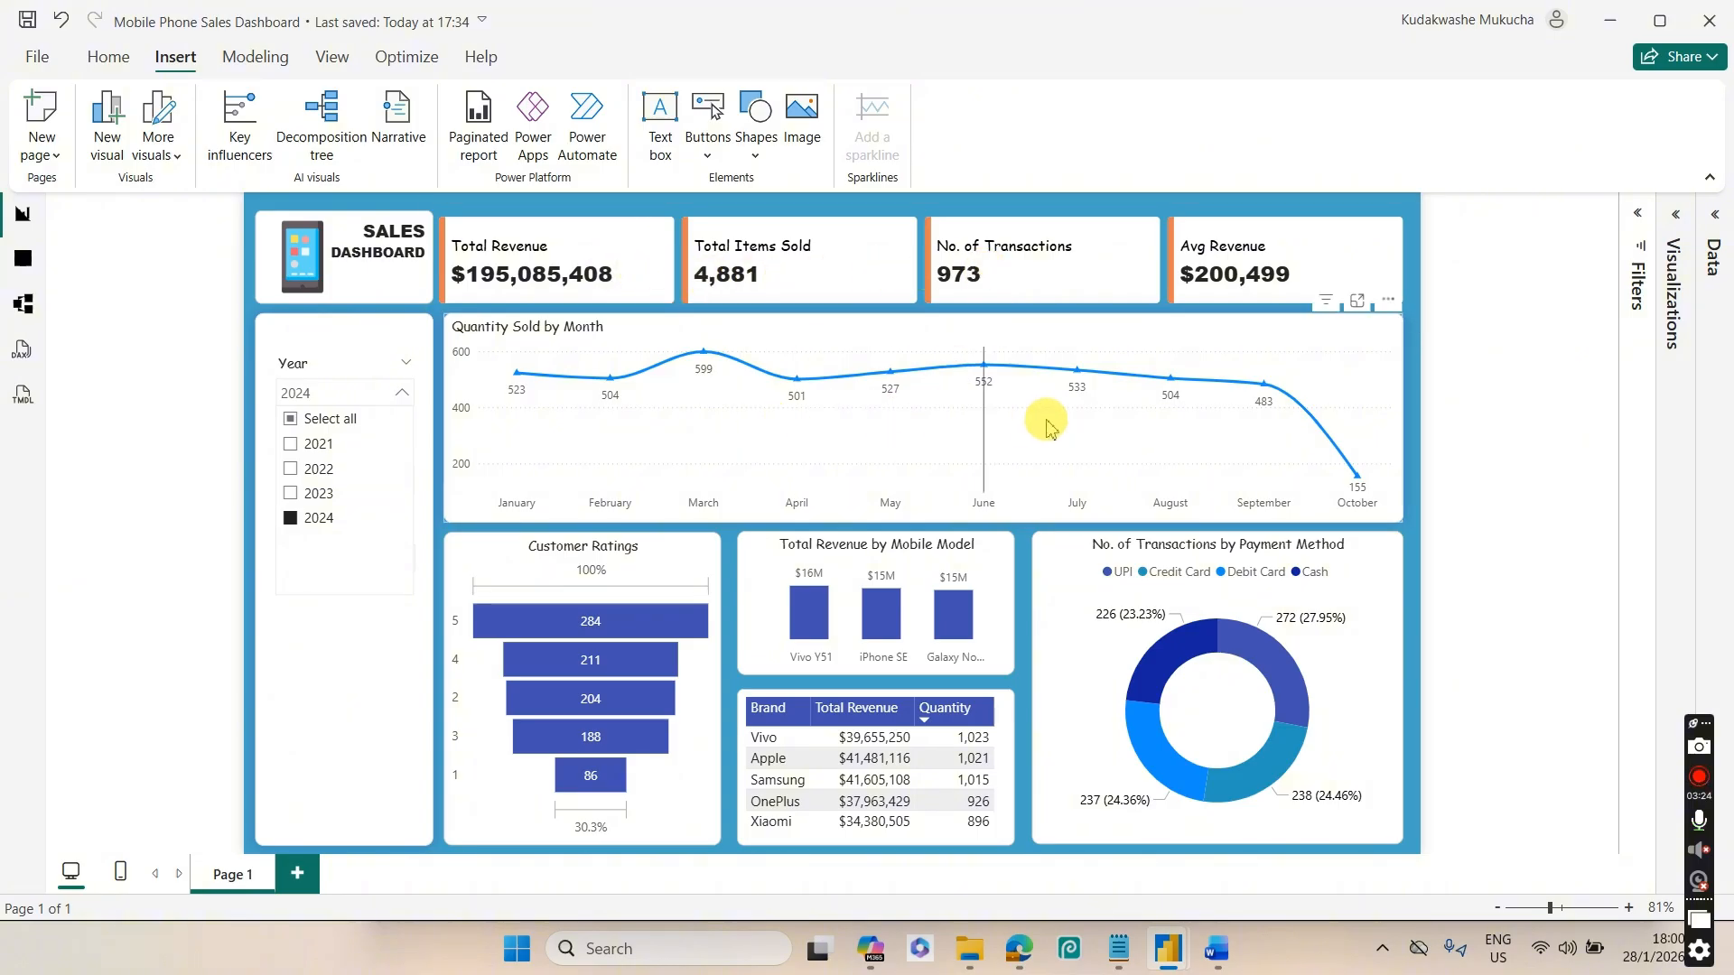
pyautogui.click(317, 494)
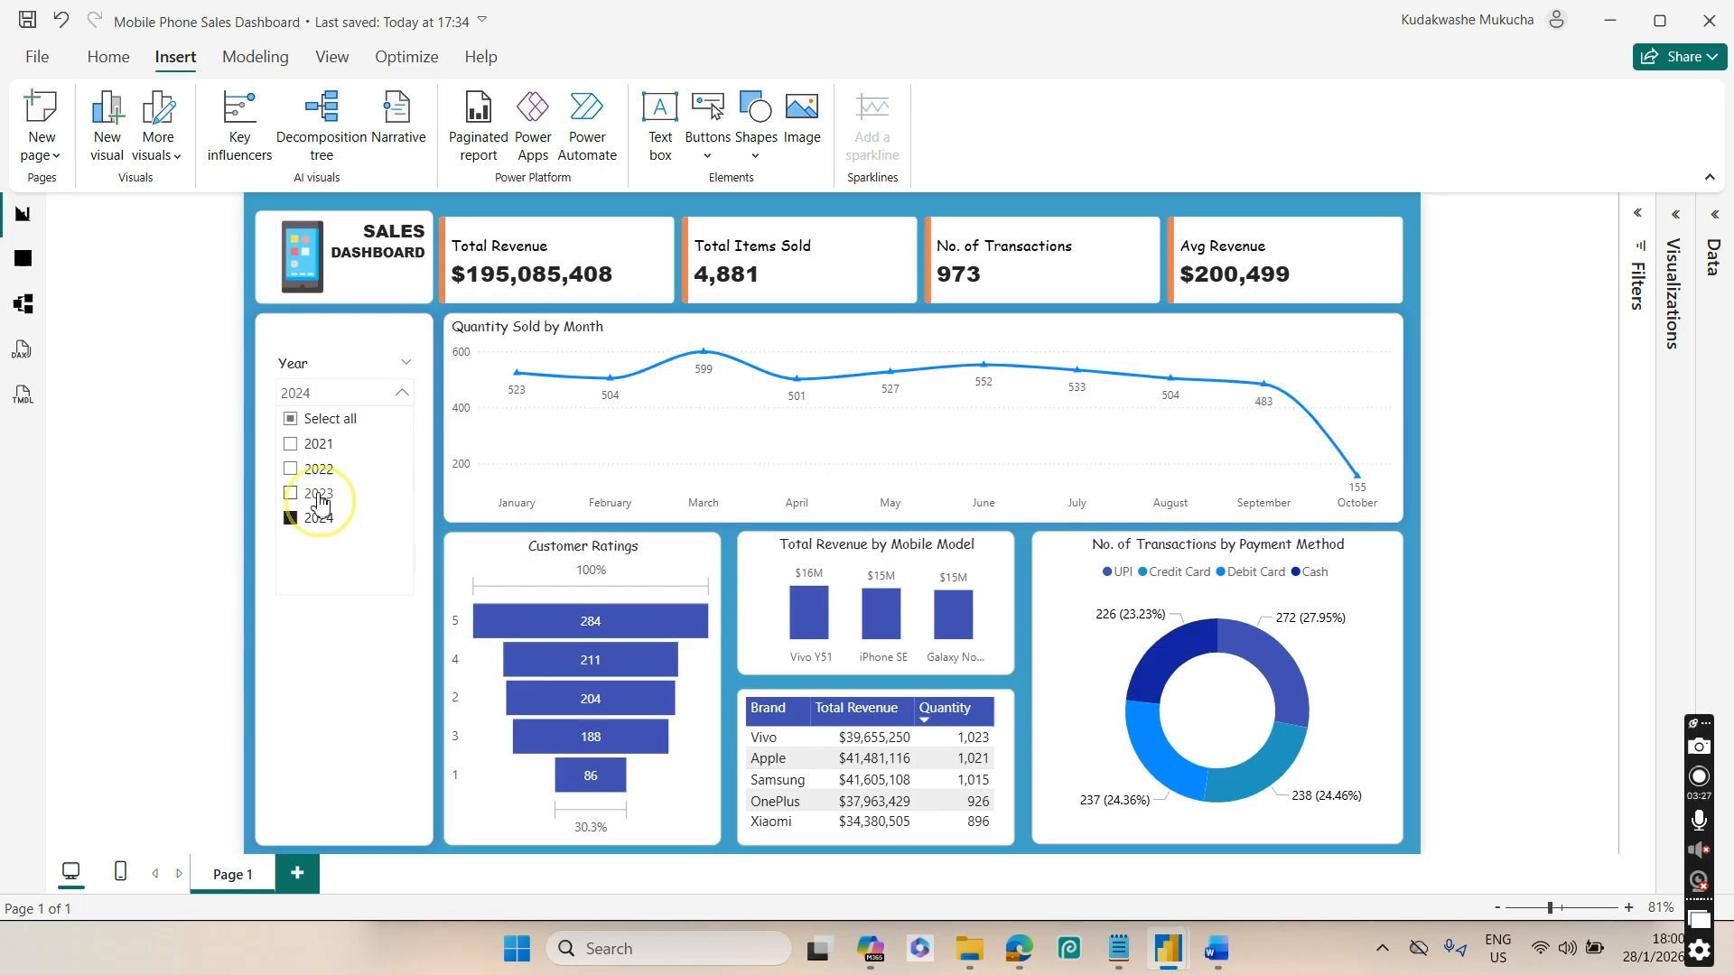
pyautogui.click(400, 394)
# Filter the dashboard to February with the Month Name slicer and deselect the slicer area
pyautogui.click(348, 481)
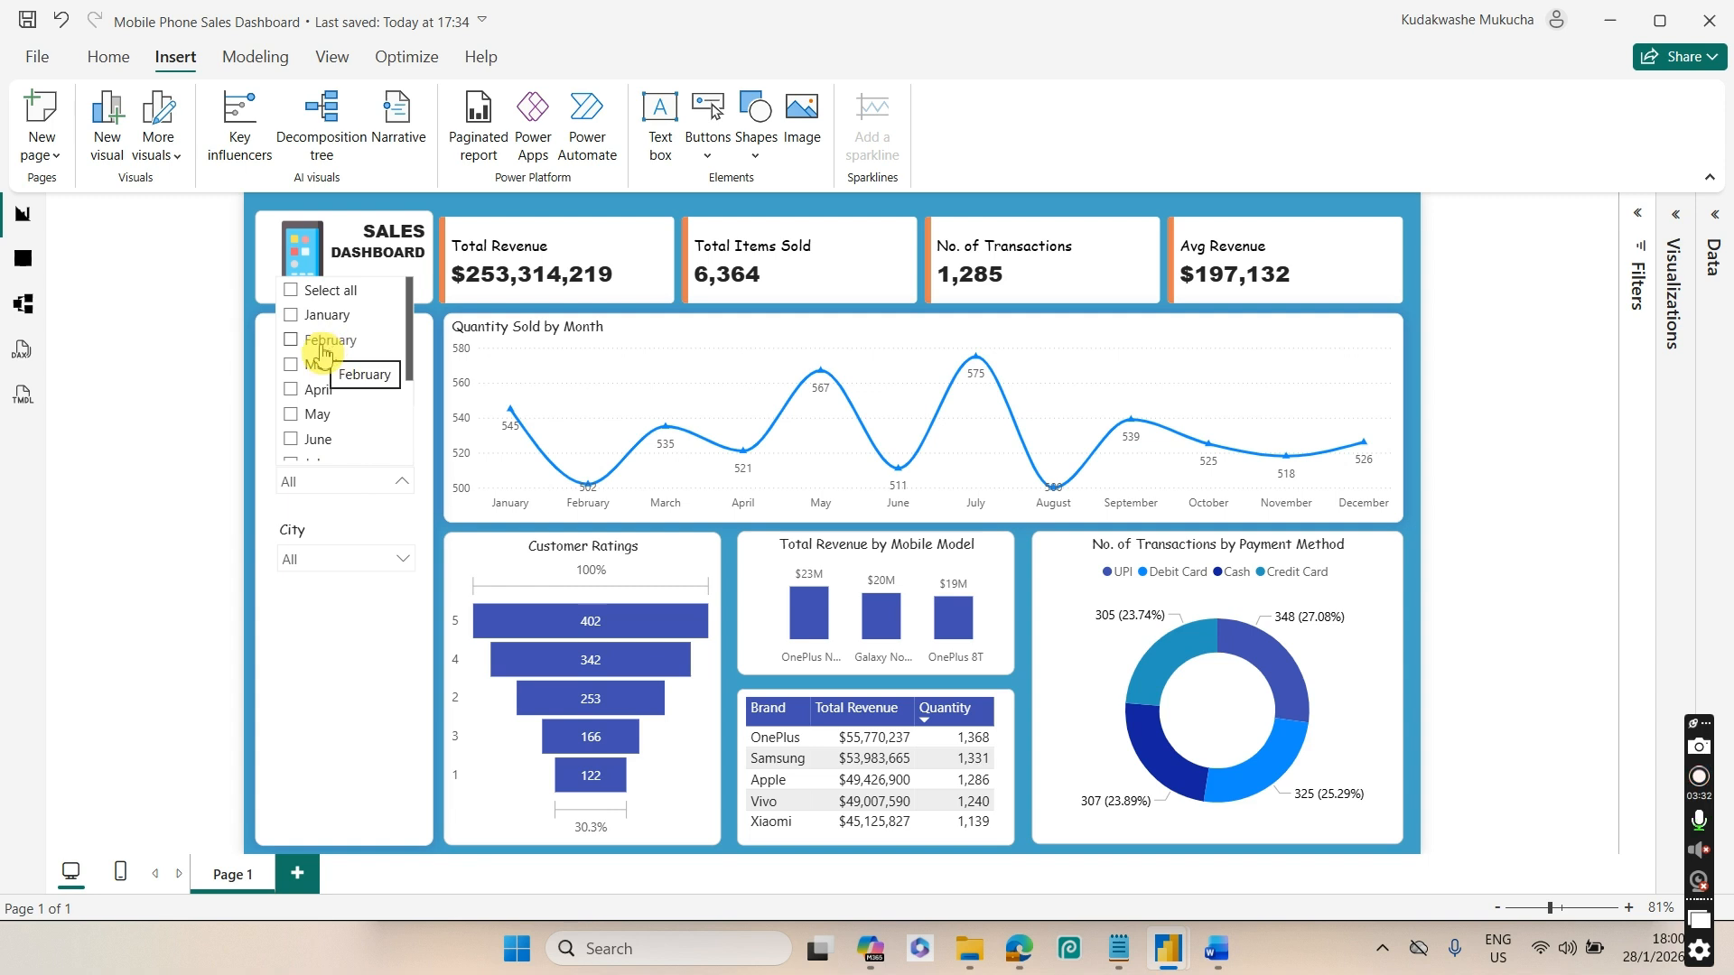
pyautogui.click(323, 353)
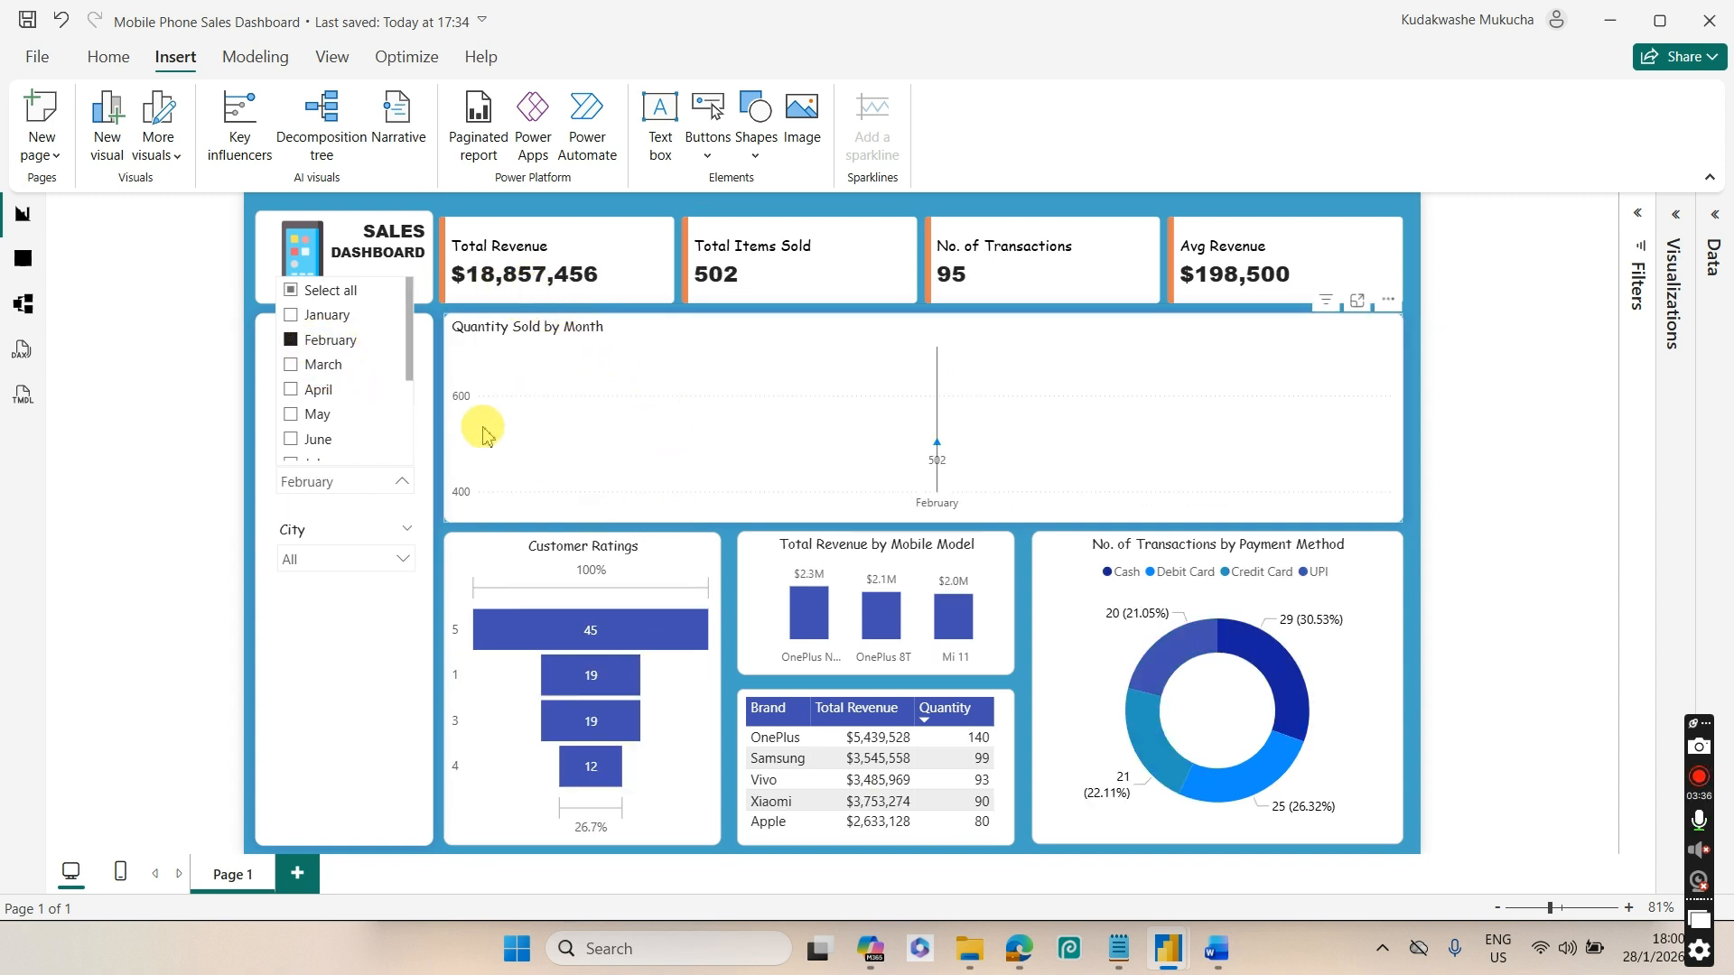
pyautogui.click(368, 596)
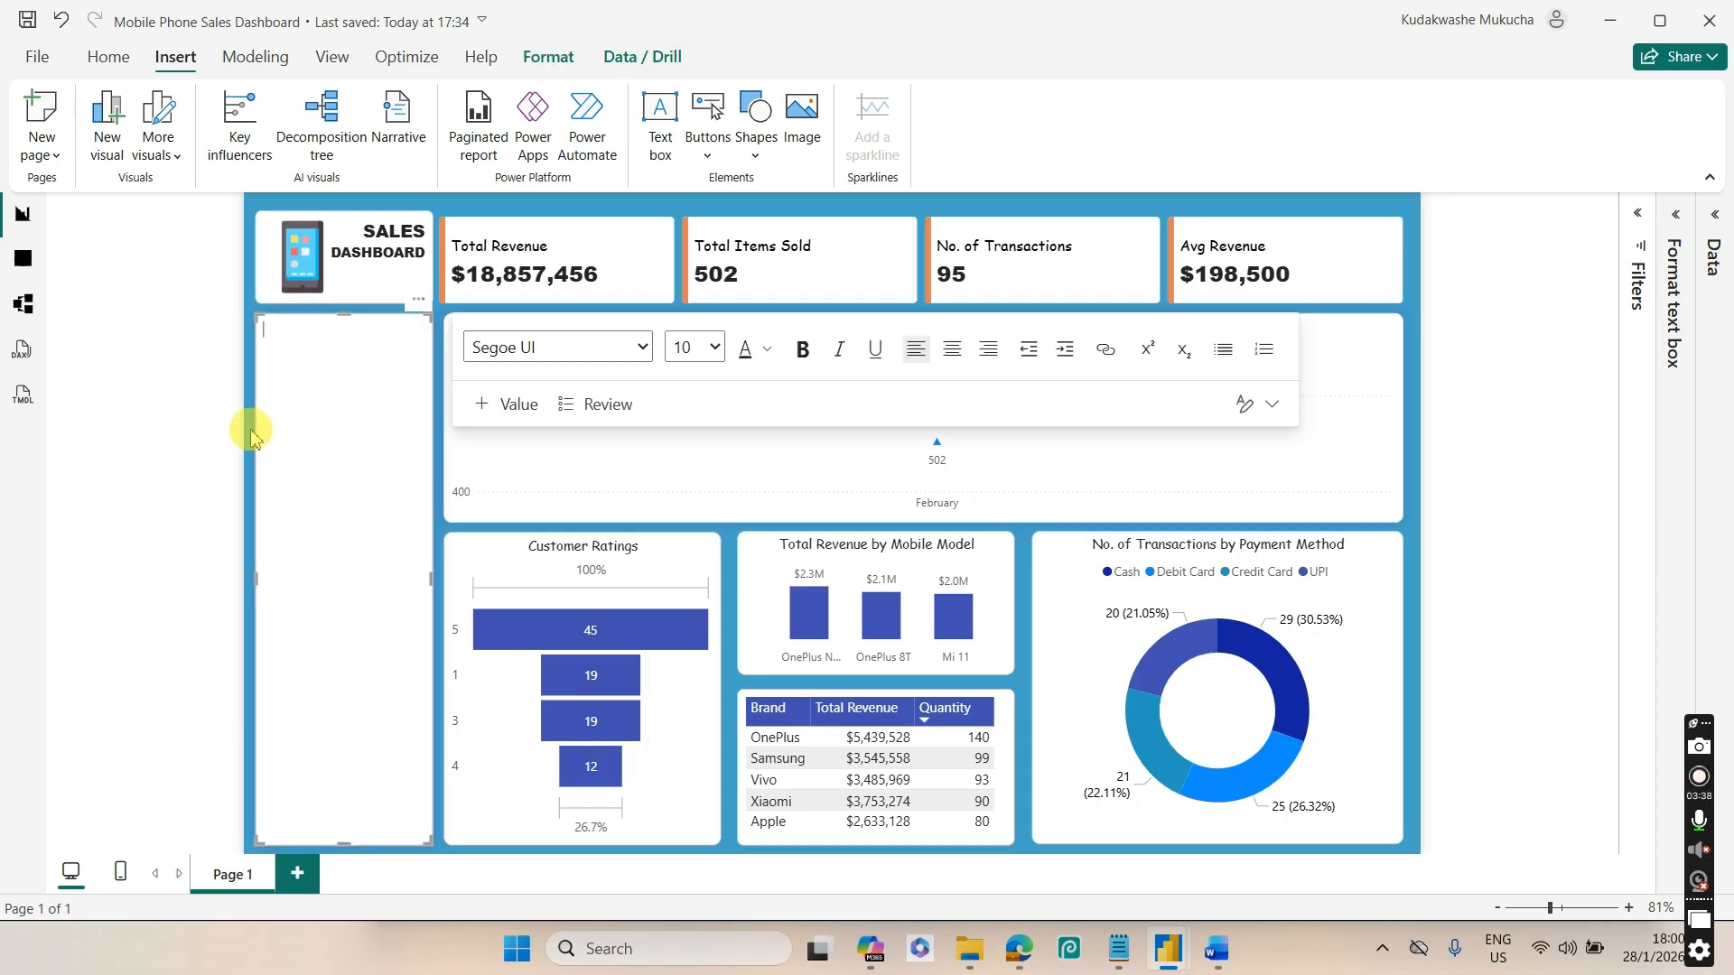
pyautogui.click(1407, 257)
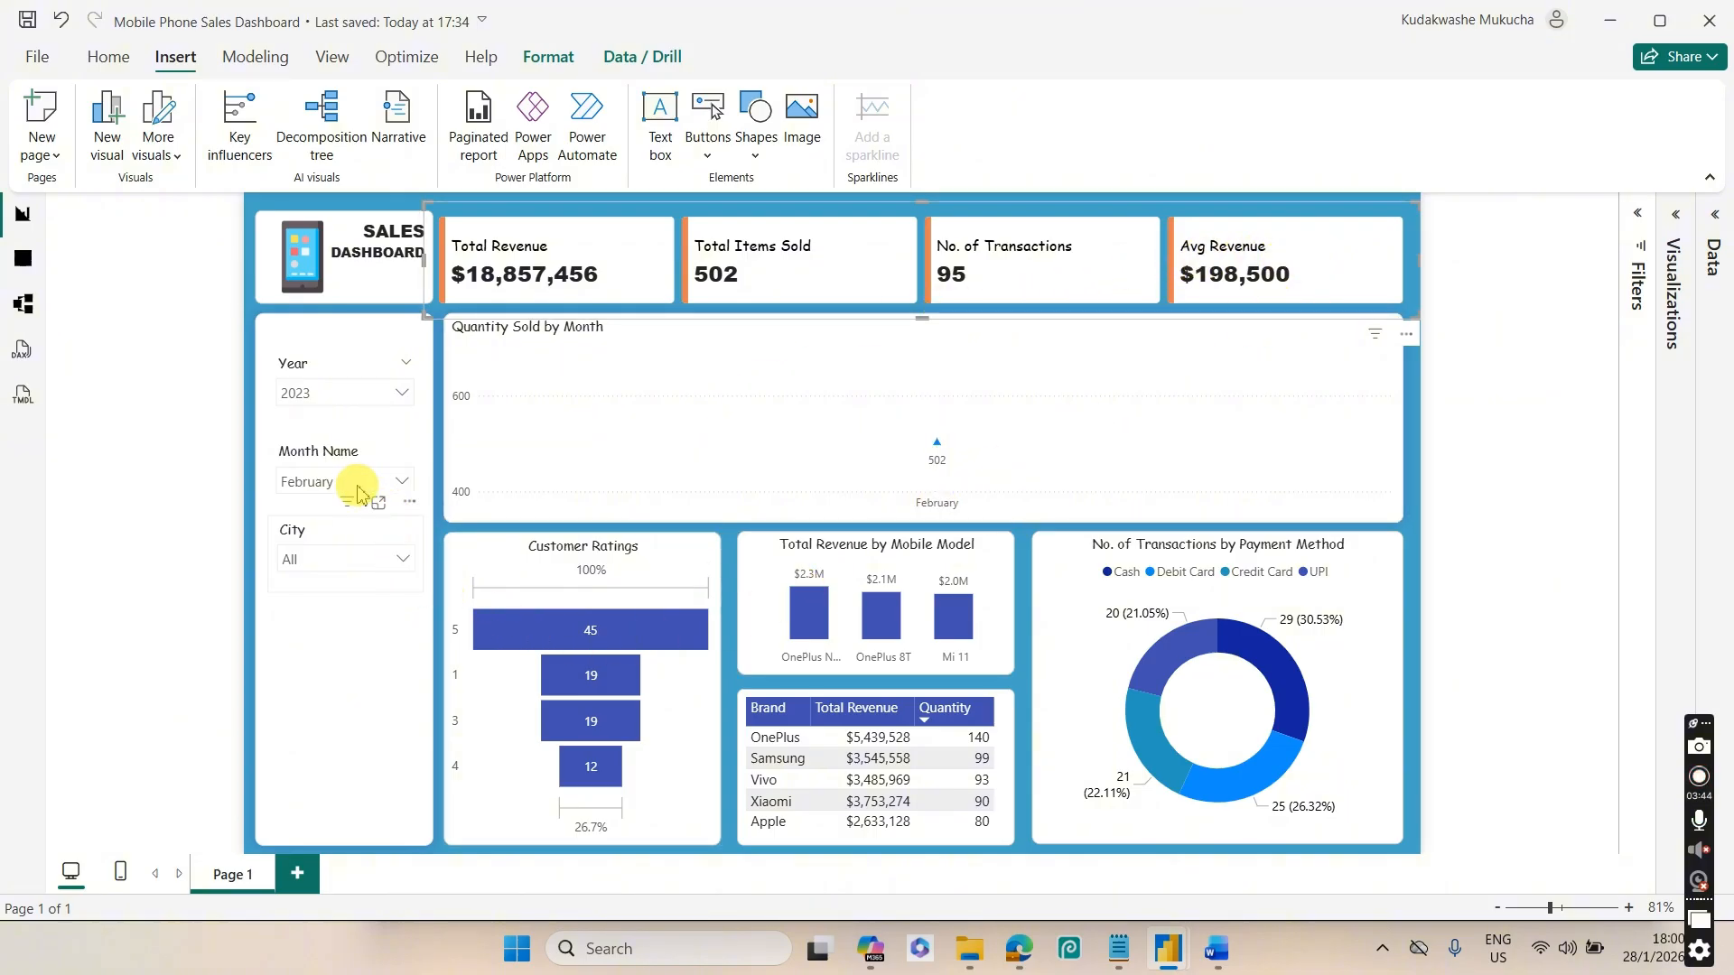
# Reset the Month Name slicer so that it includes all months
pyautogui.click(342, 490)
pyautogui.click(327, 290)
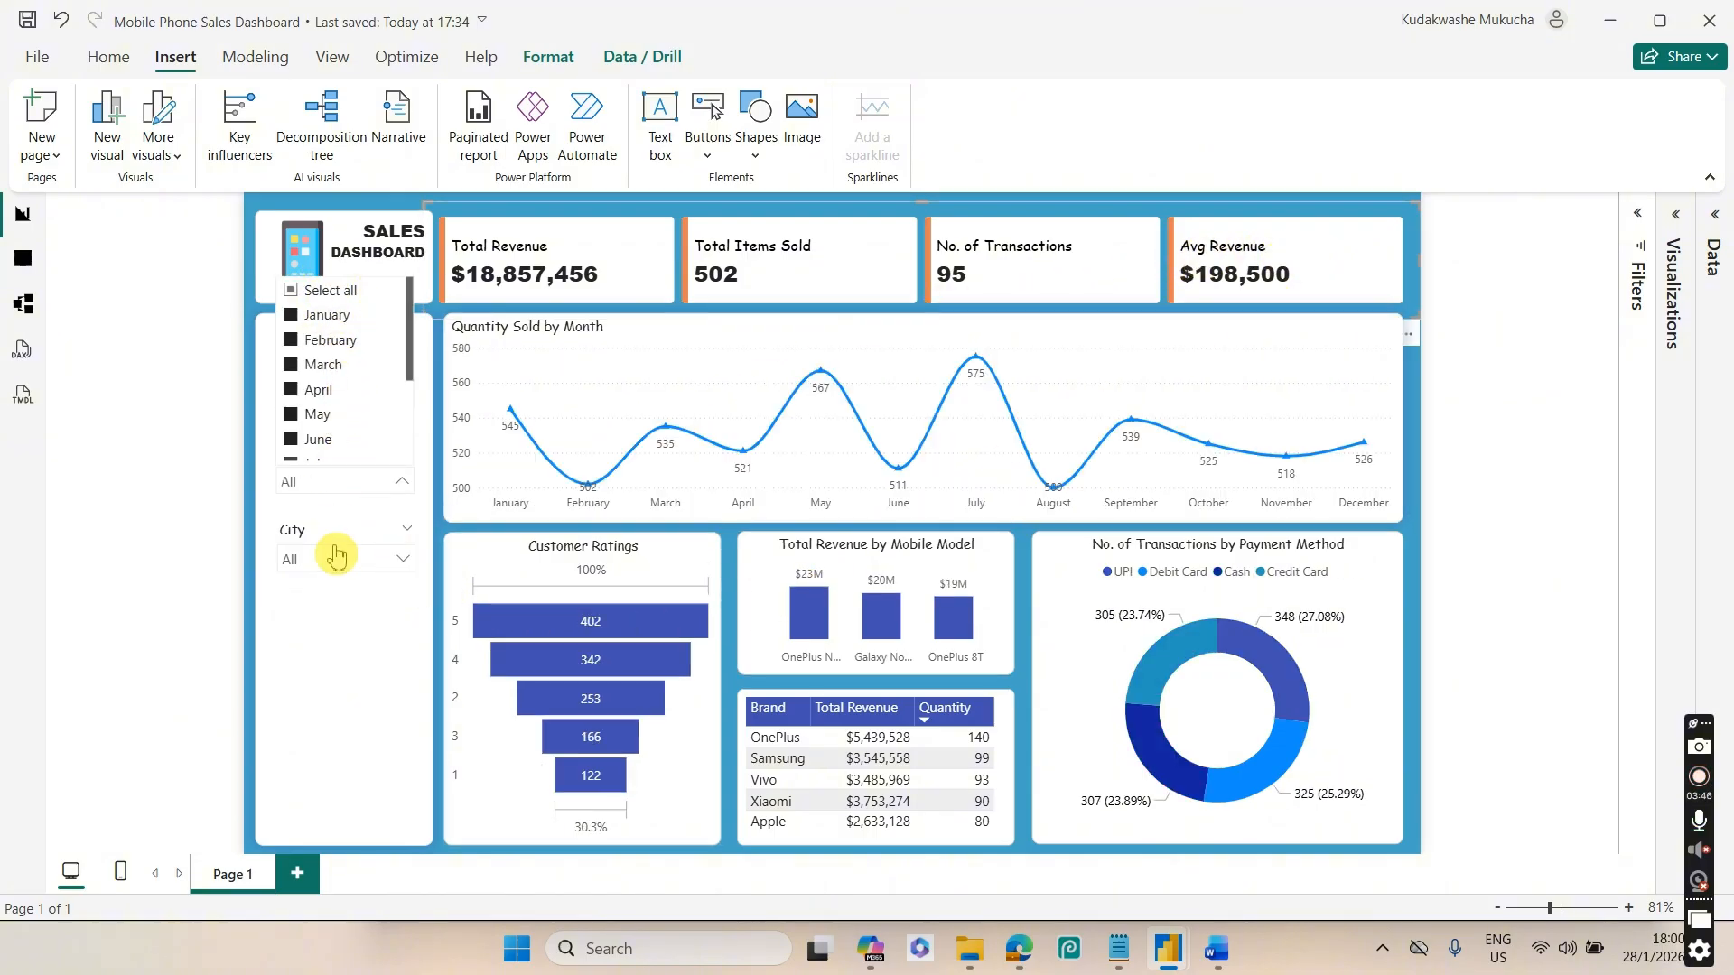
pyautogui.click(334, 678)
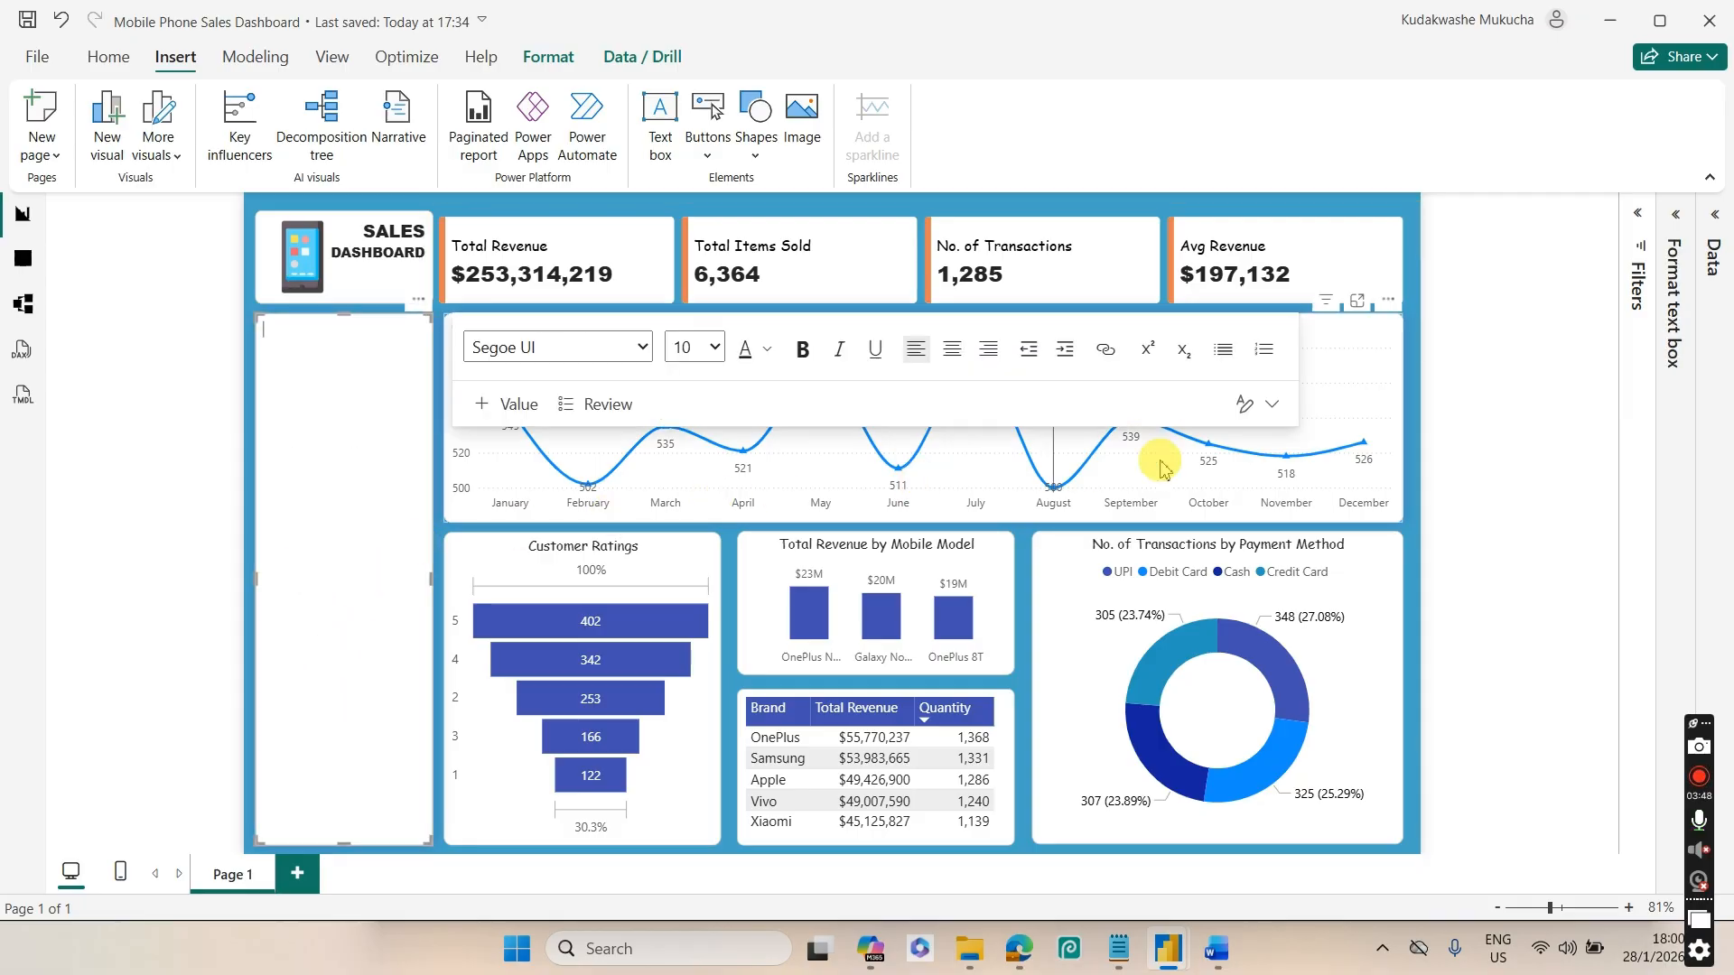
pyautogui.click(1409, 385)
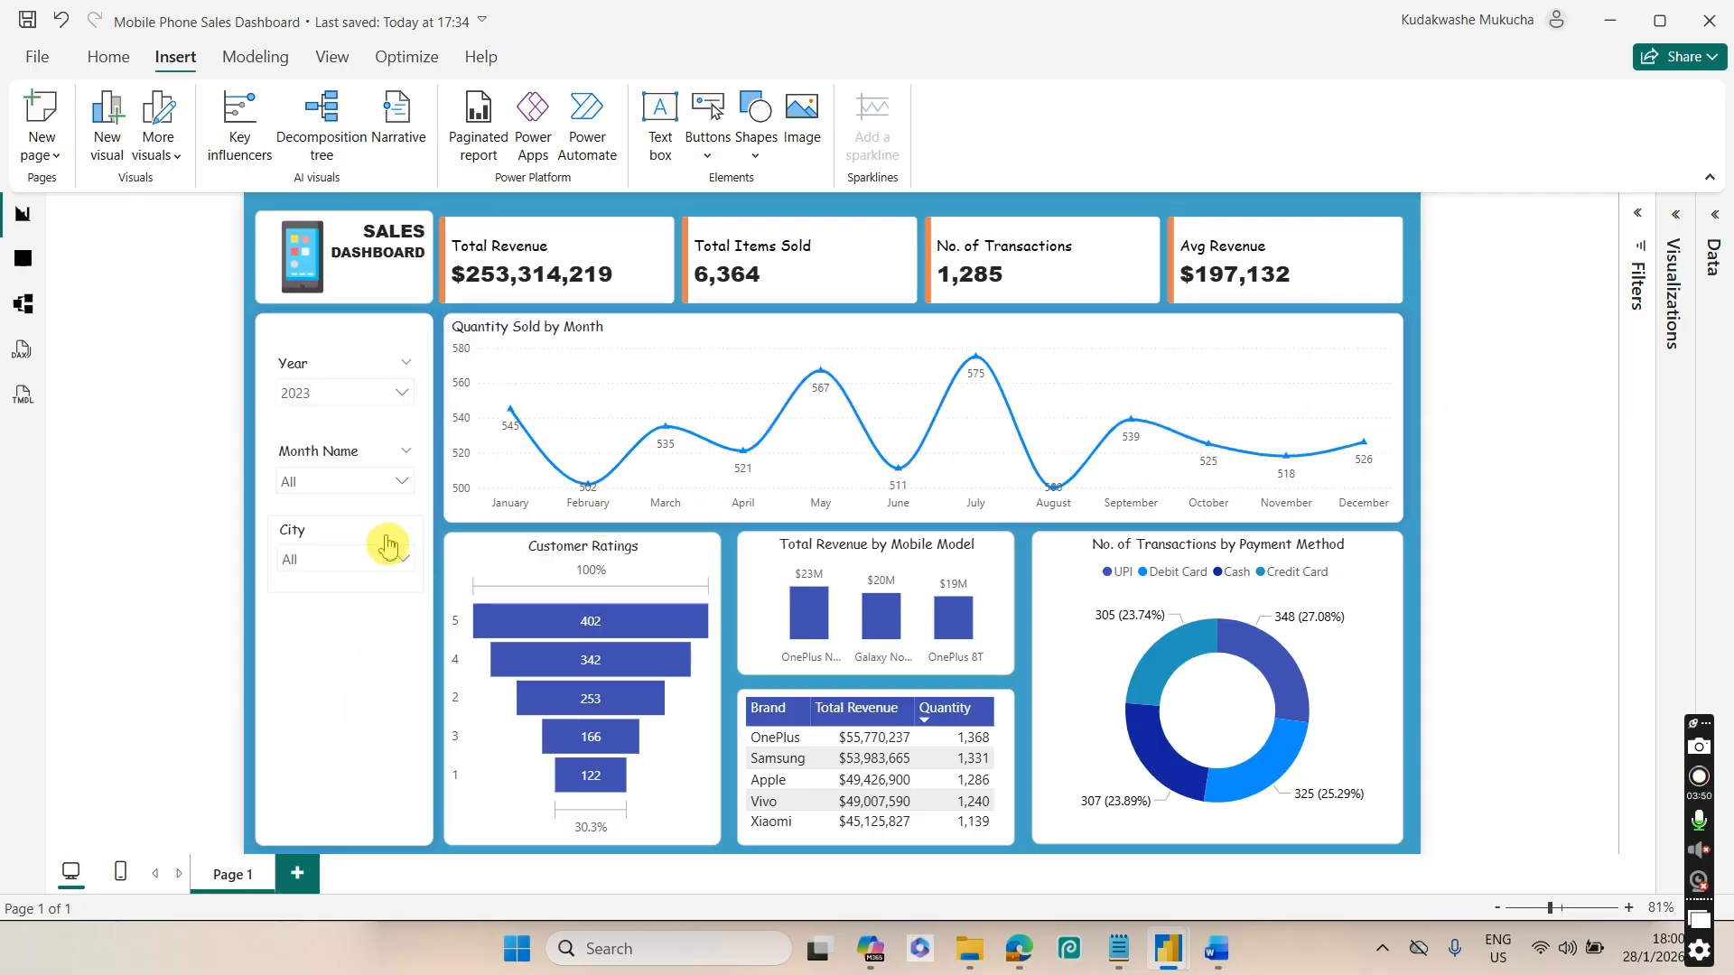
# Filter the dashboard to the city Chennai with the City slicer
pyautogui.click(332, 562)
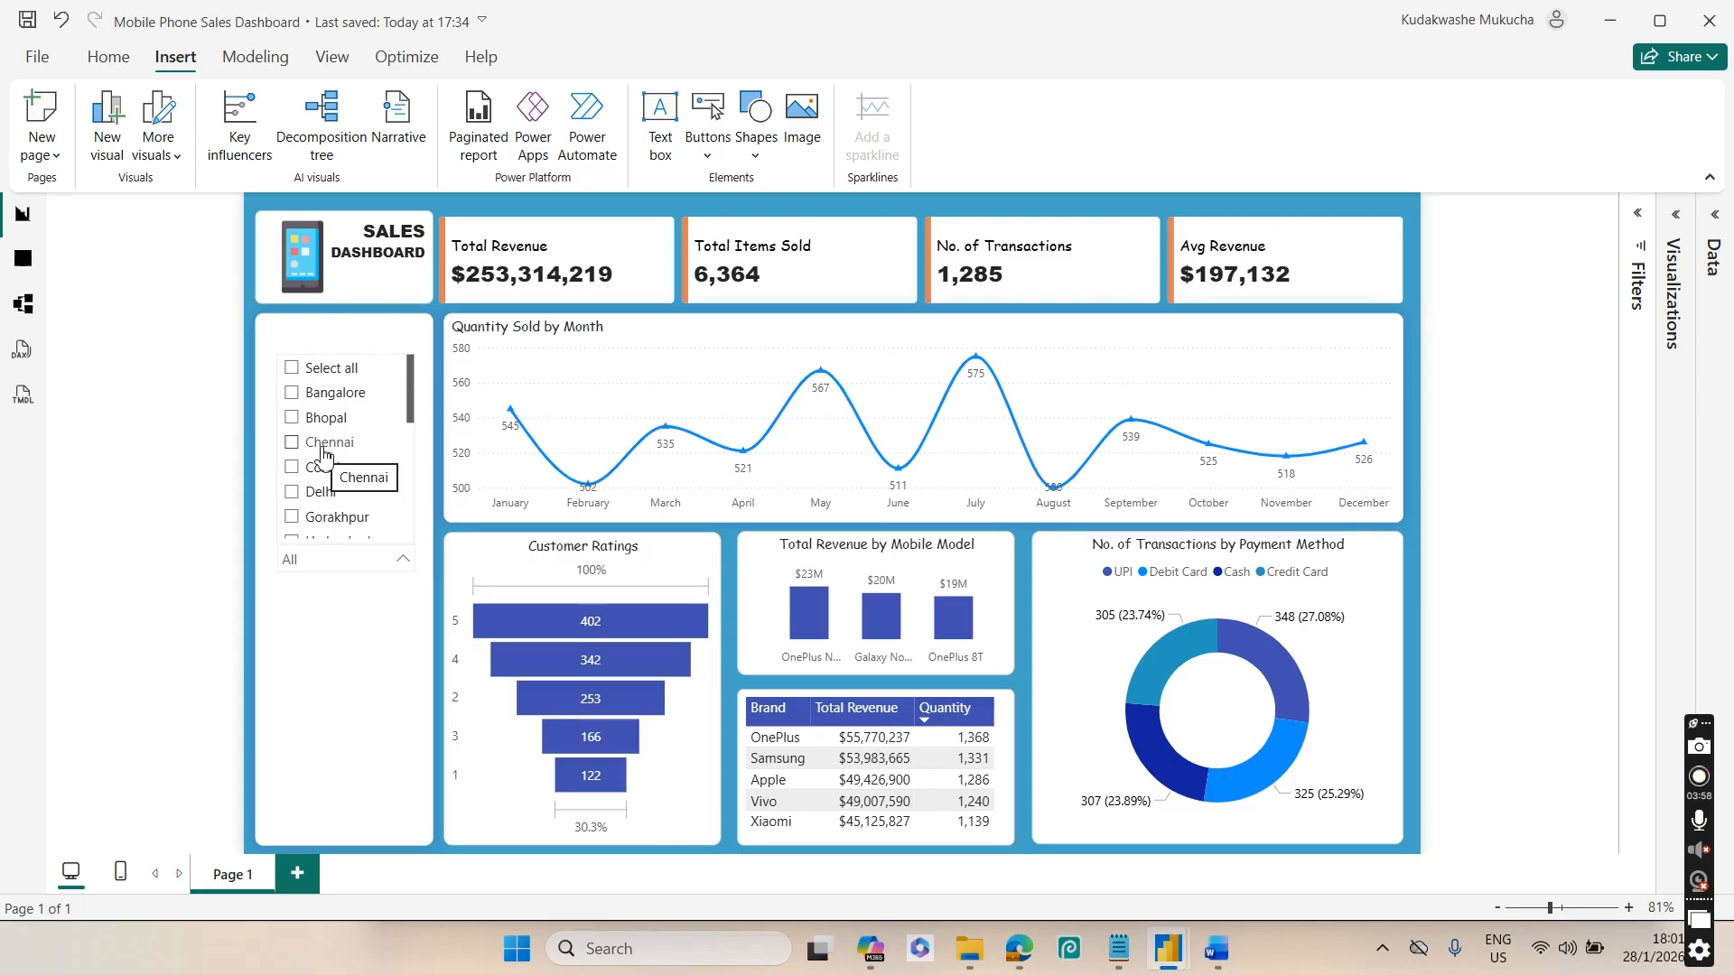
pyautogui.click(318, 488)
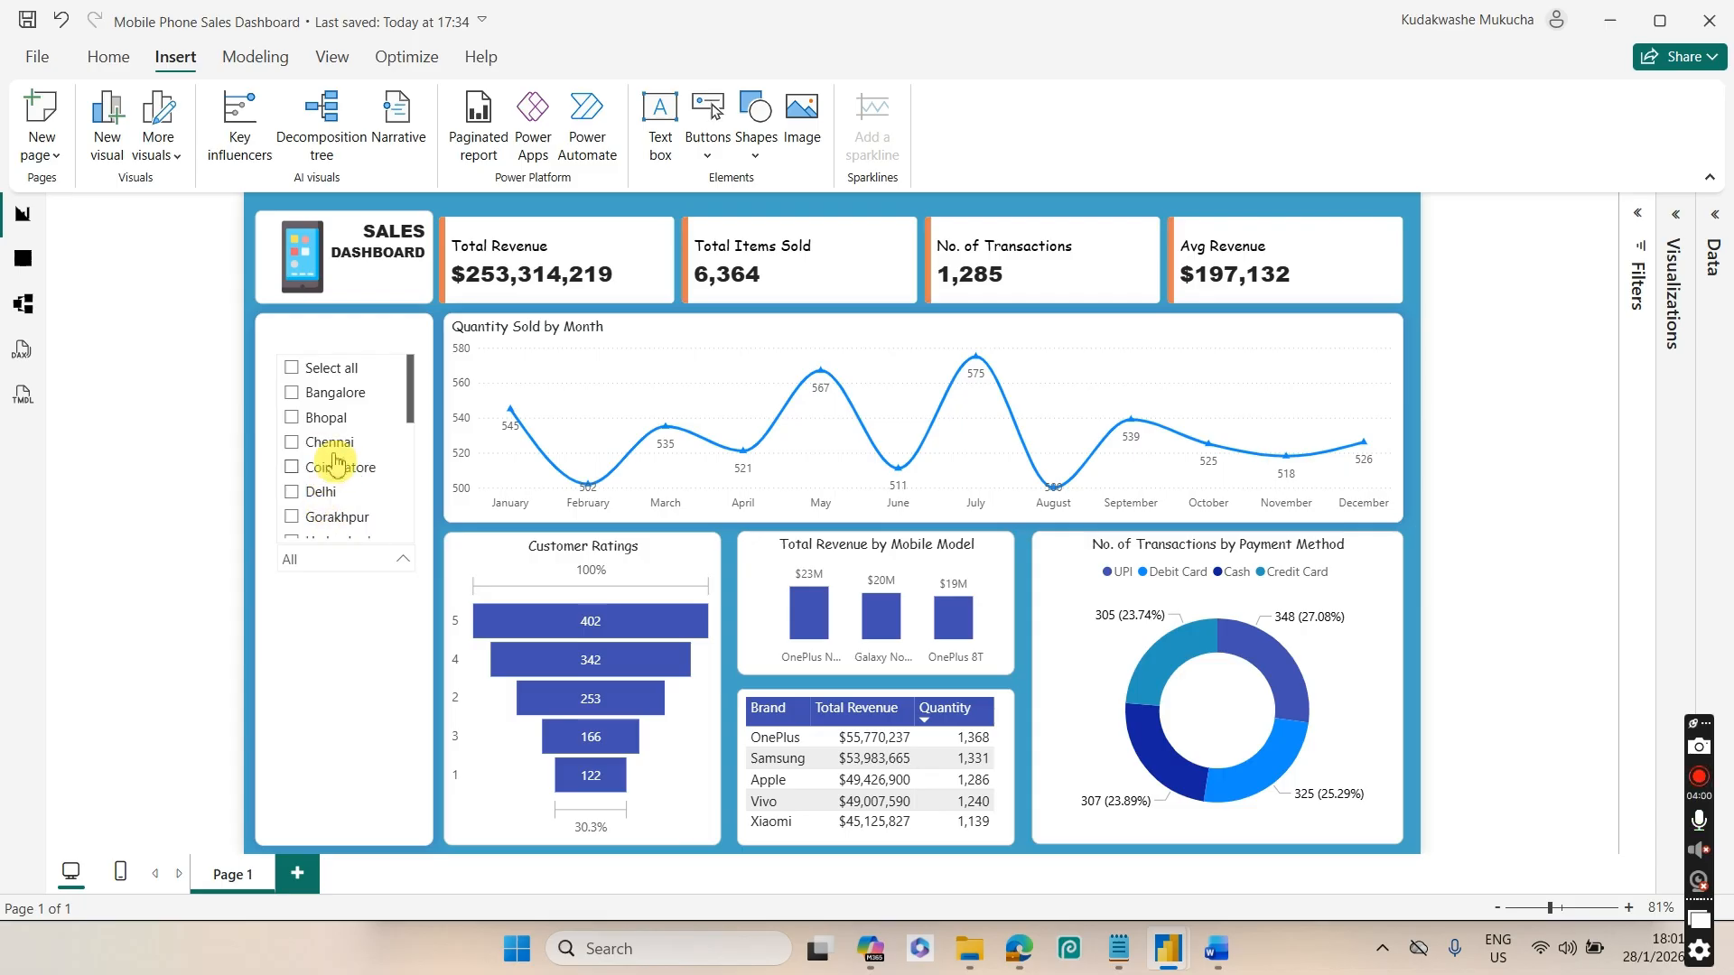
pyautogui.click(323, 441)
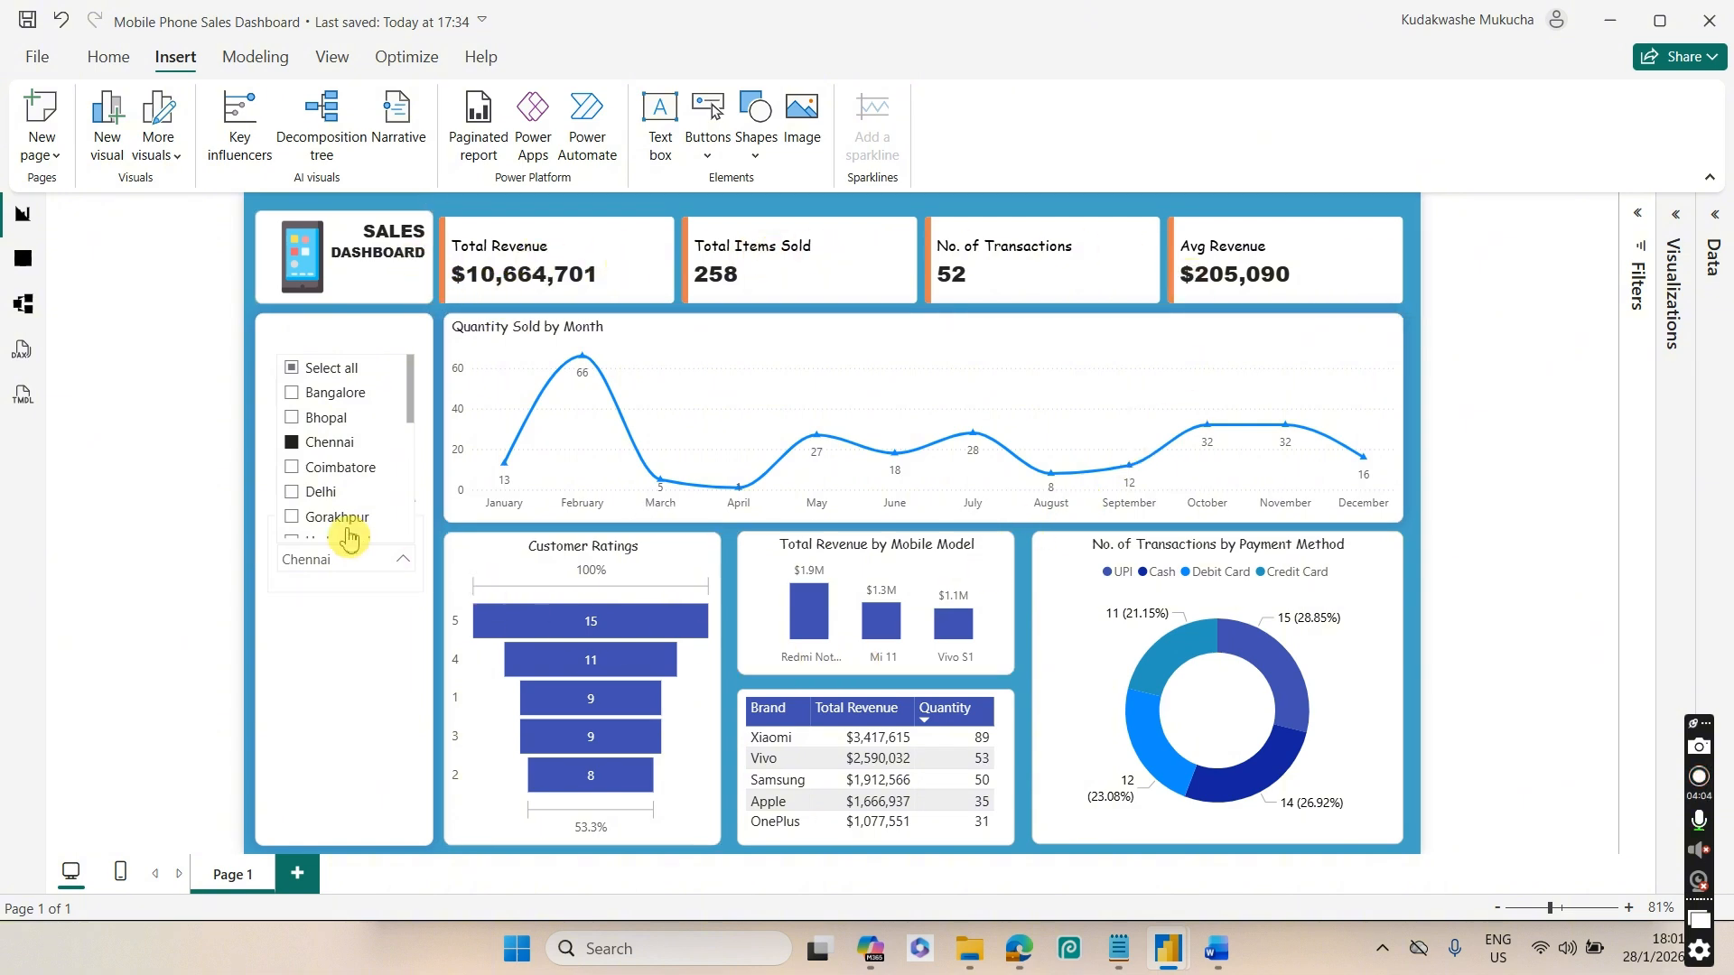
# Remove Chennai from the City slicer and clear the selection on the report canvas
pyautogui.click(340, 444)
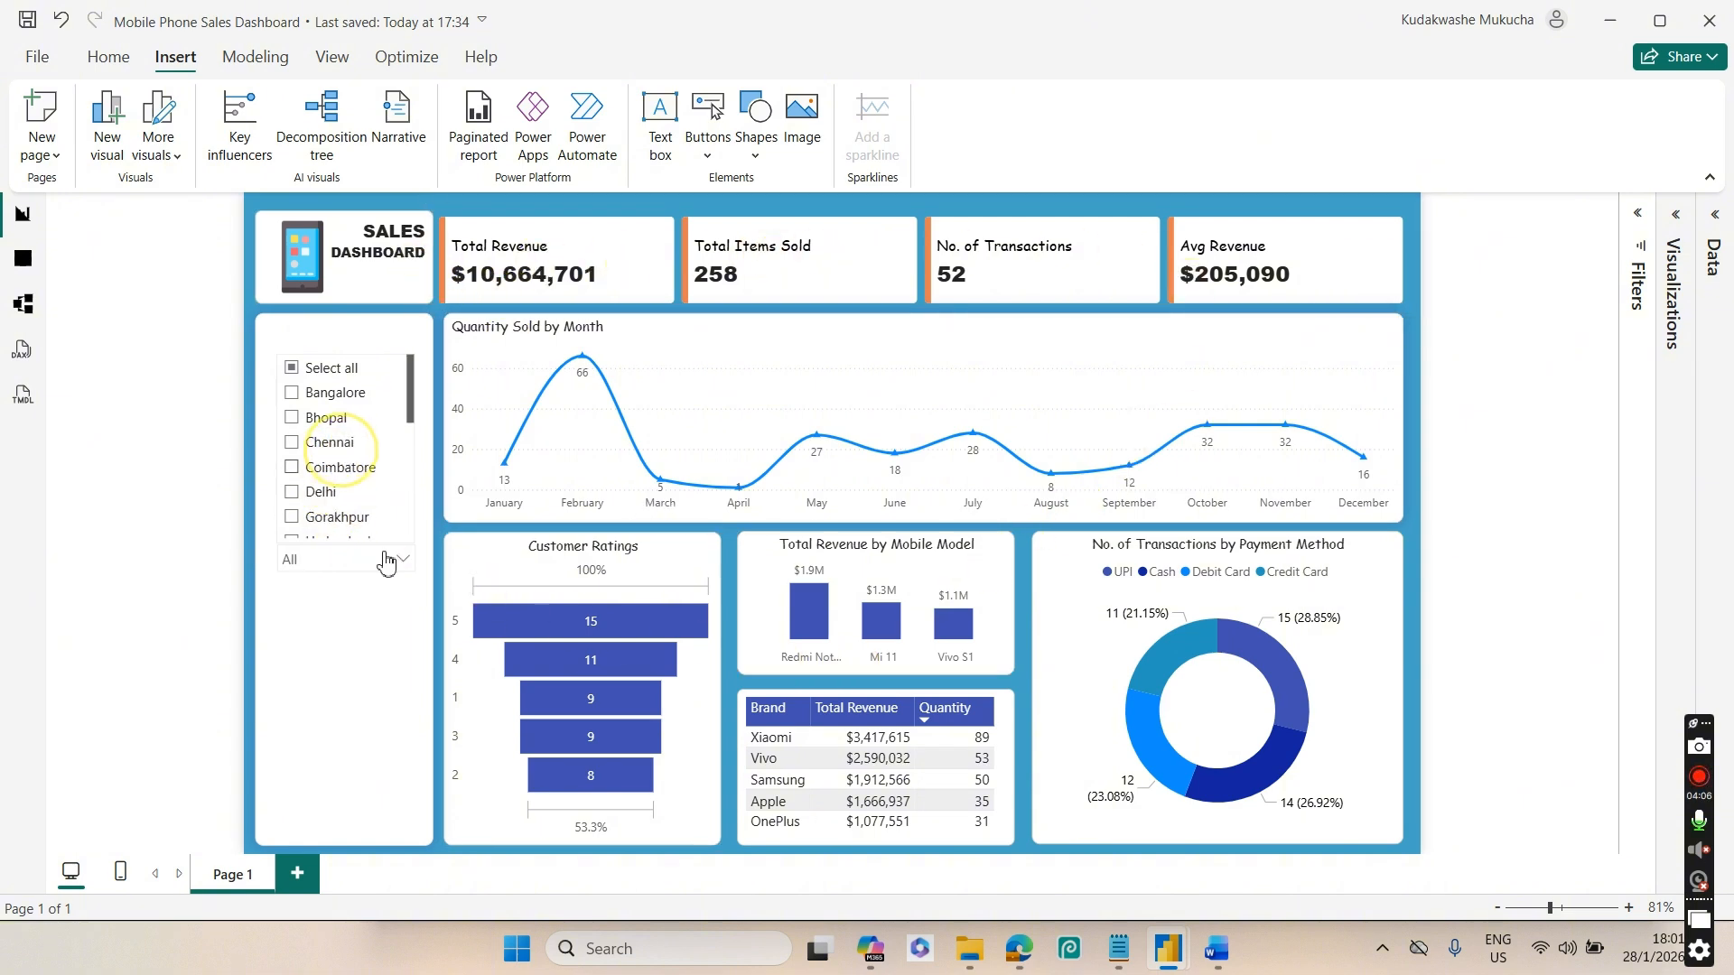
pyautogui.click(376, 696)
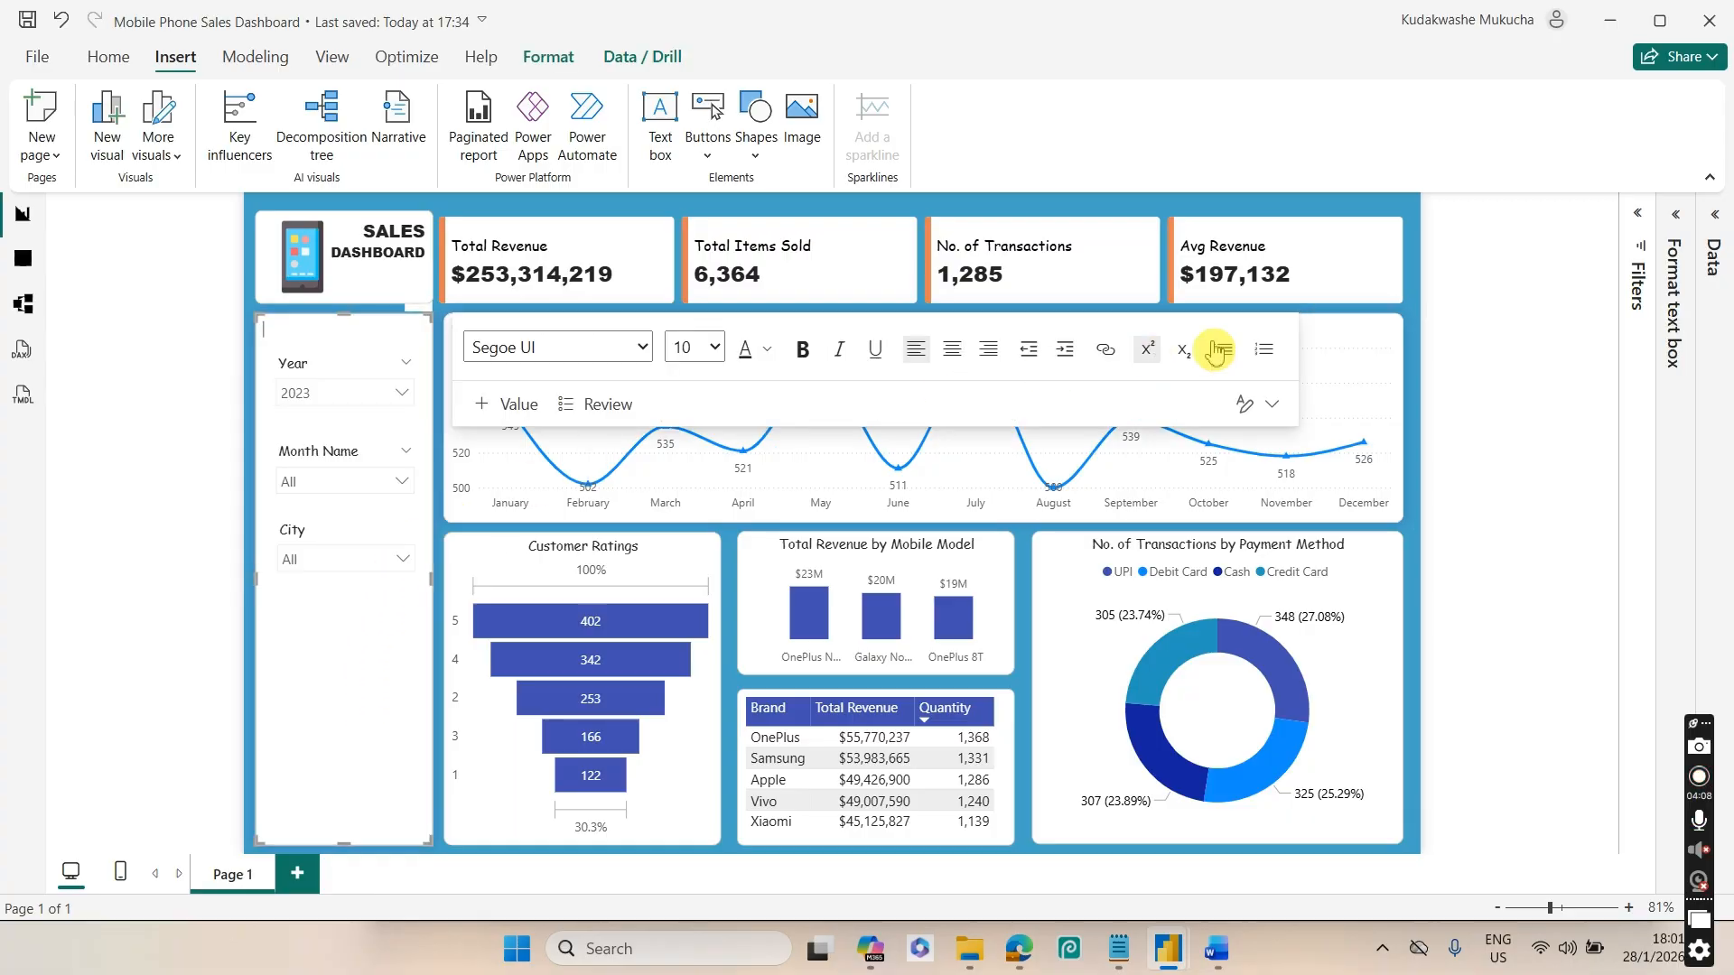
pyautogui.click(1415, 304)
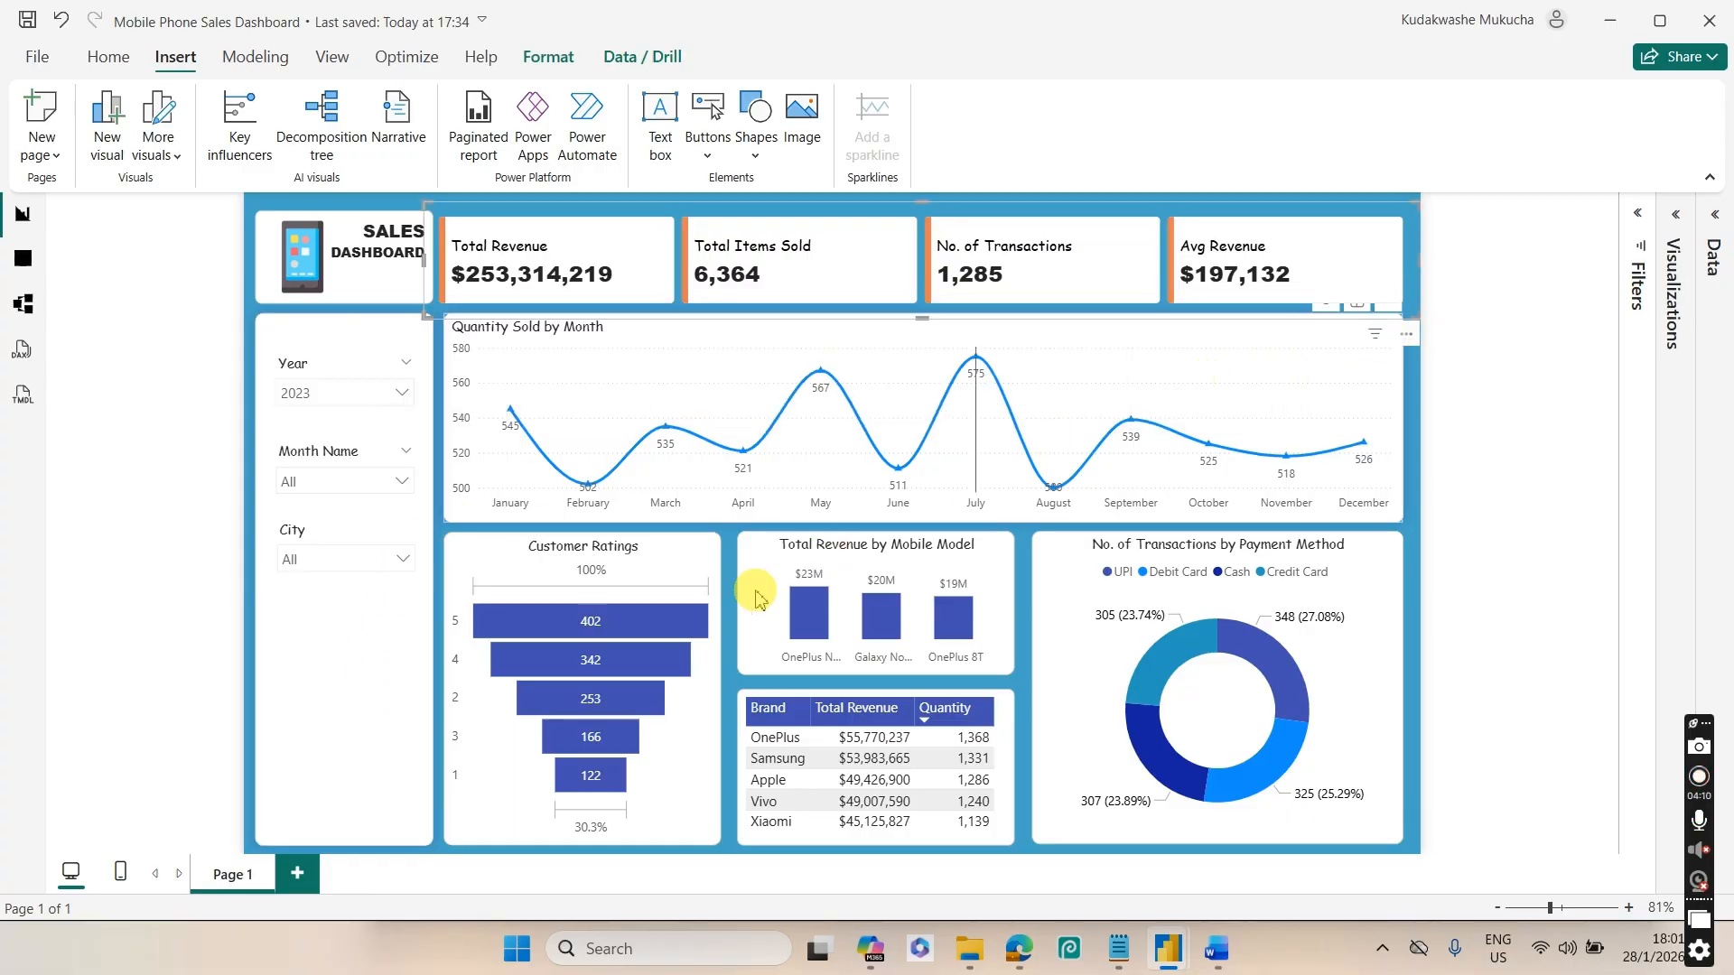
pyautogui.click(1420, 506)
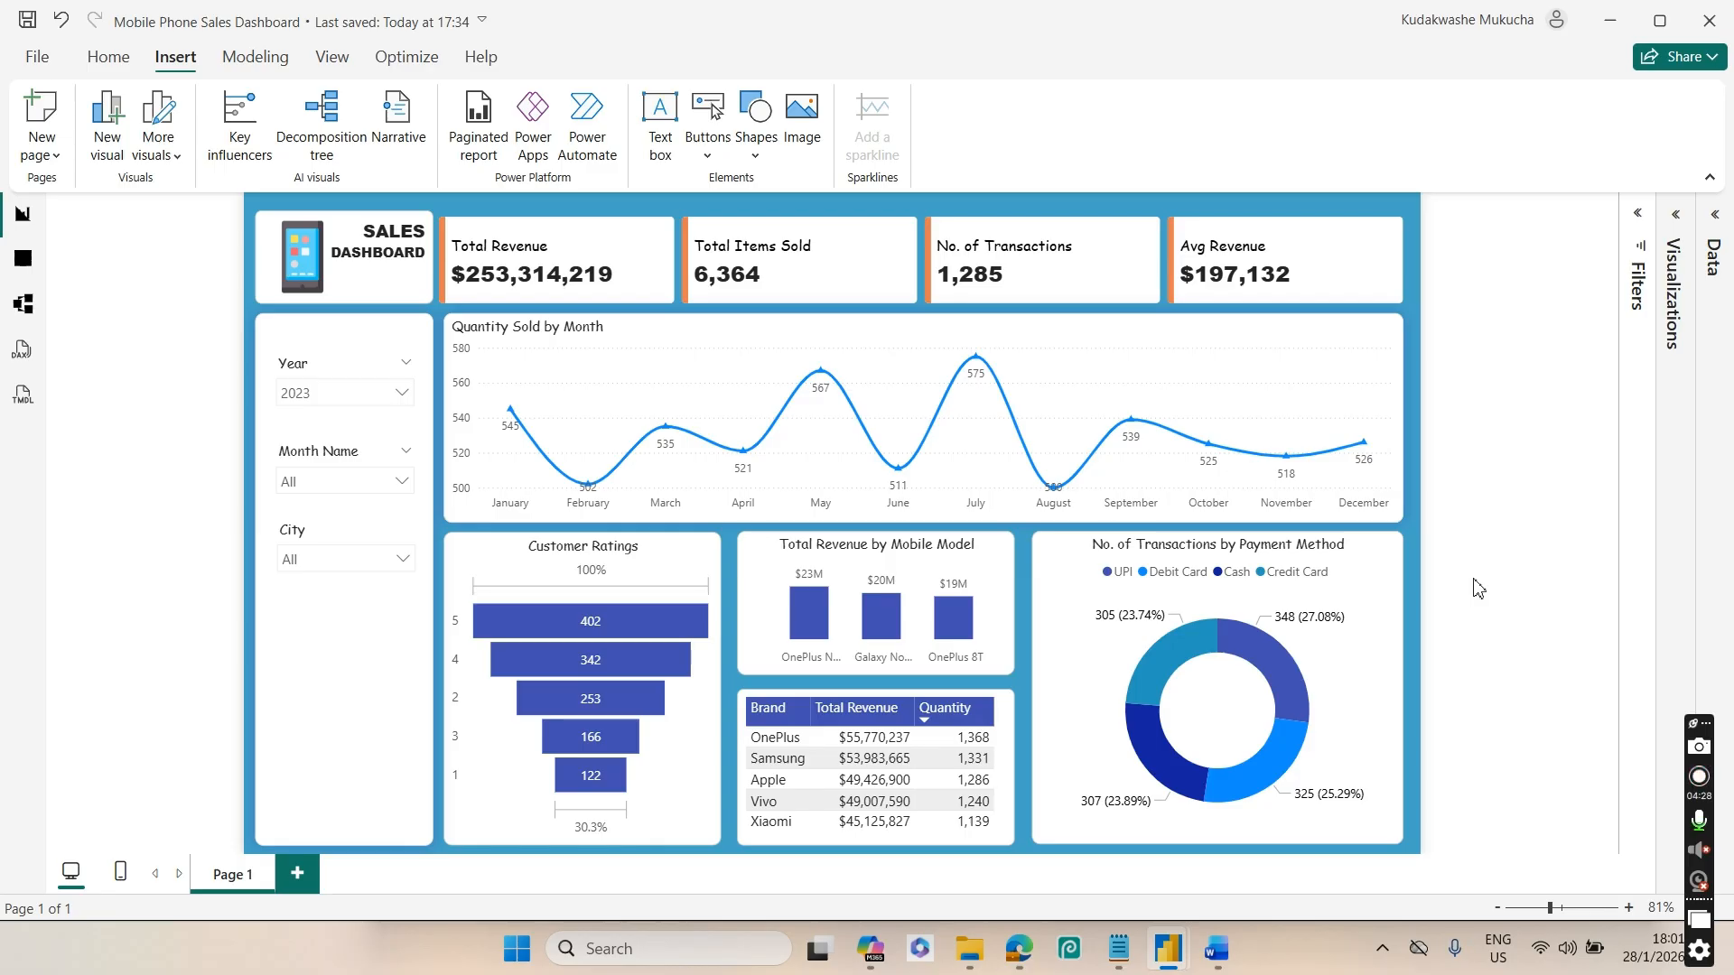
# Compare the overall performance and monthly trend requirements in the Word document with the Power BI dashboard's cards and line chart
pyautogui.click(1218, 950)
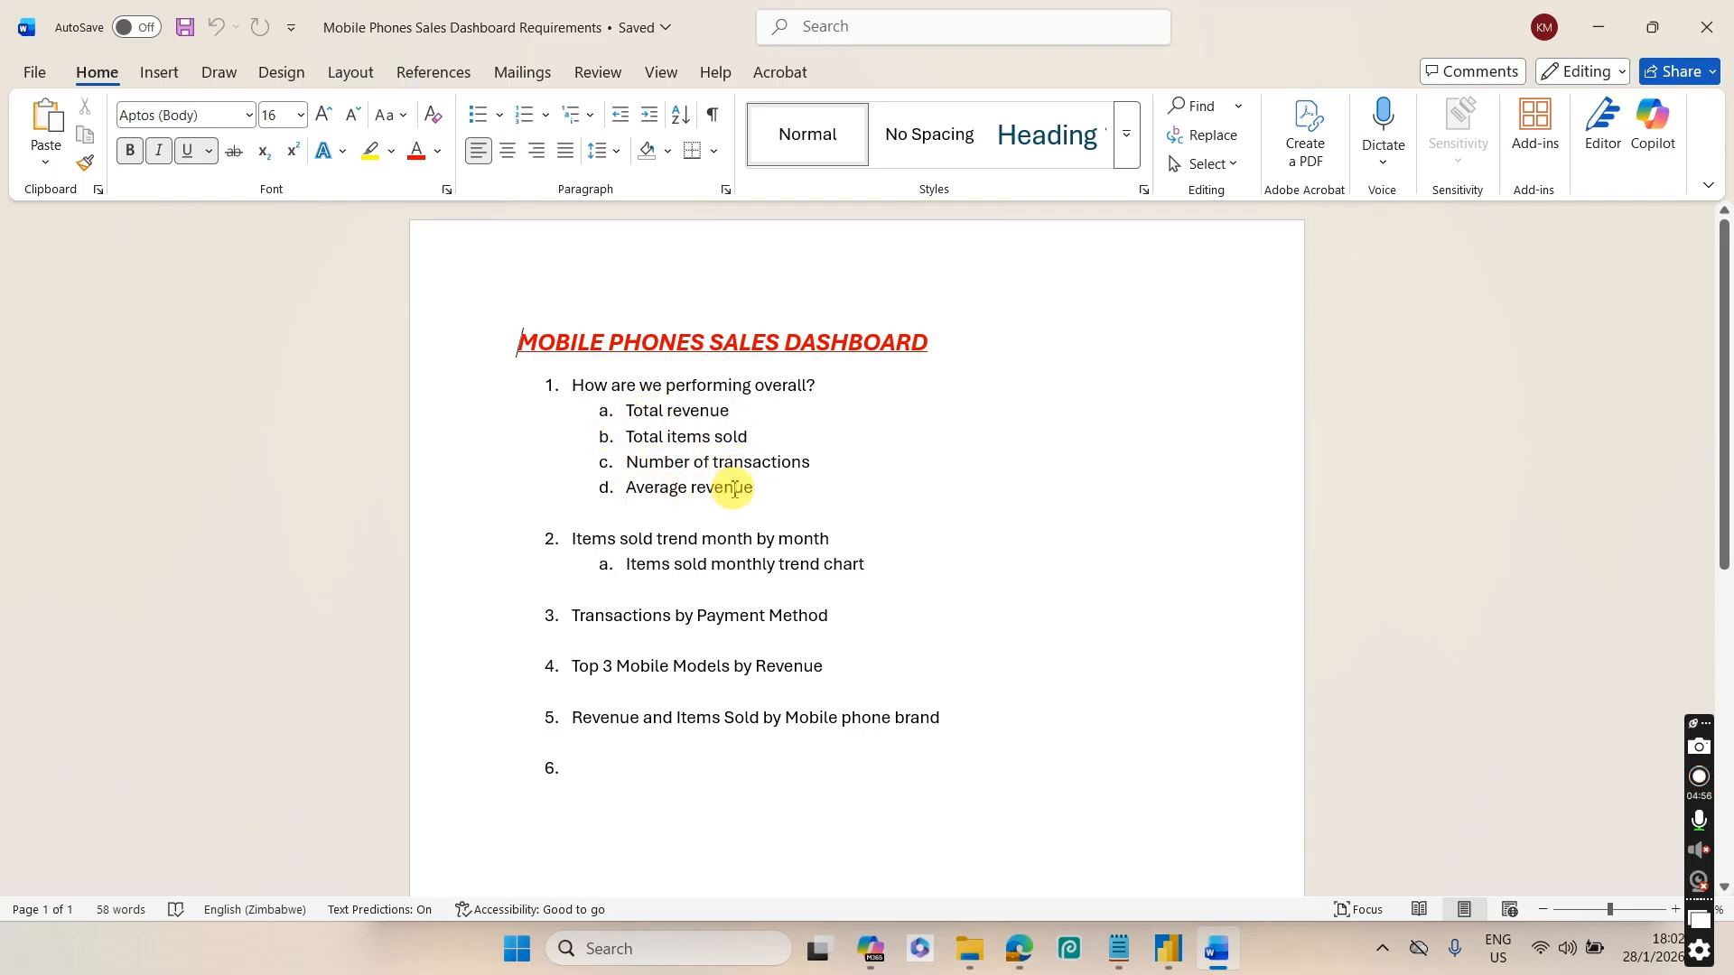
pyautogui.click(1167, 956)
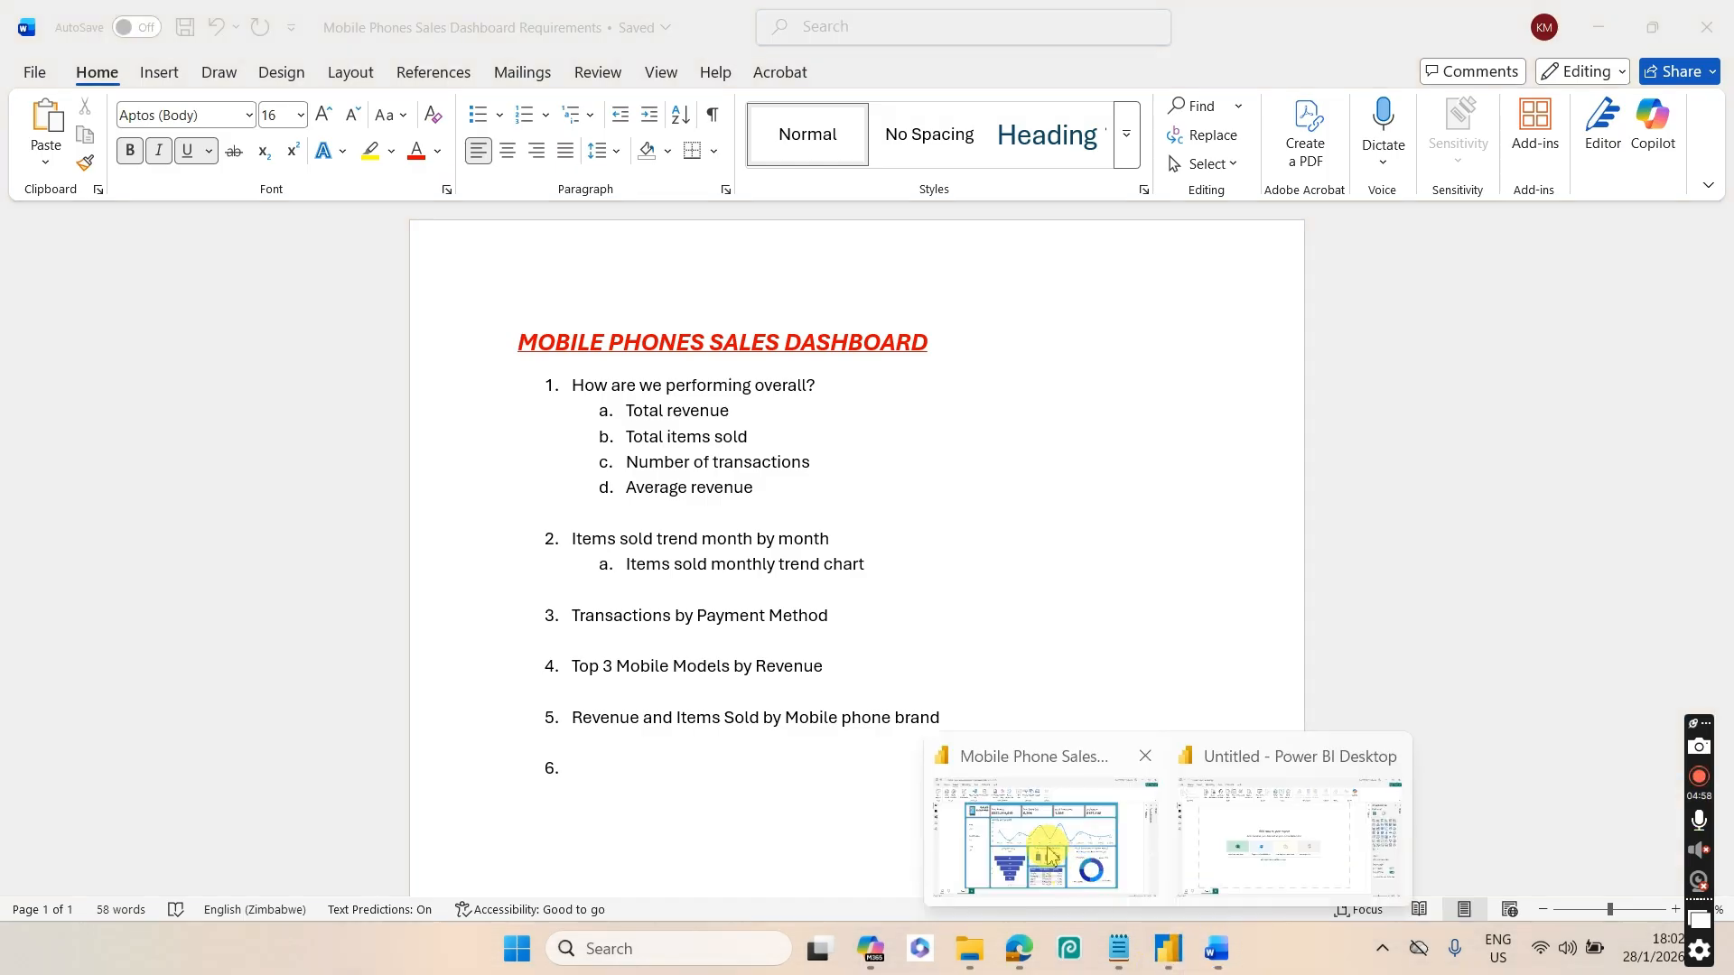
pyautogui.click(1039, 813)
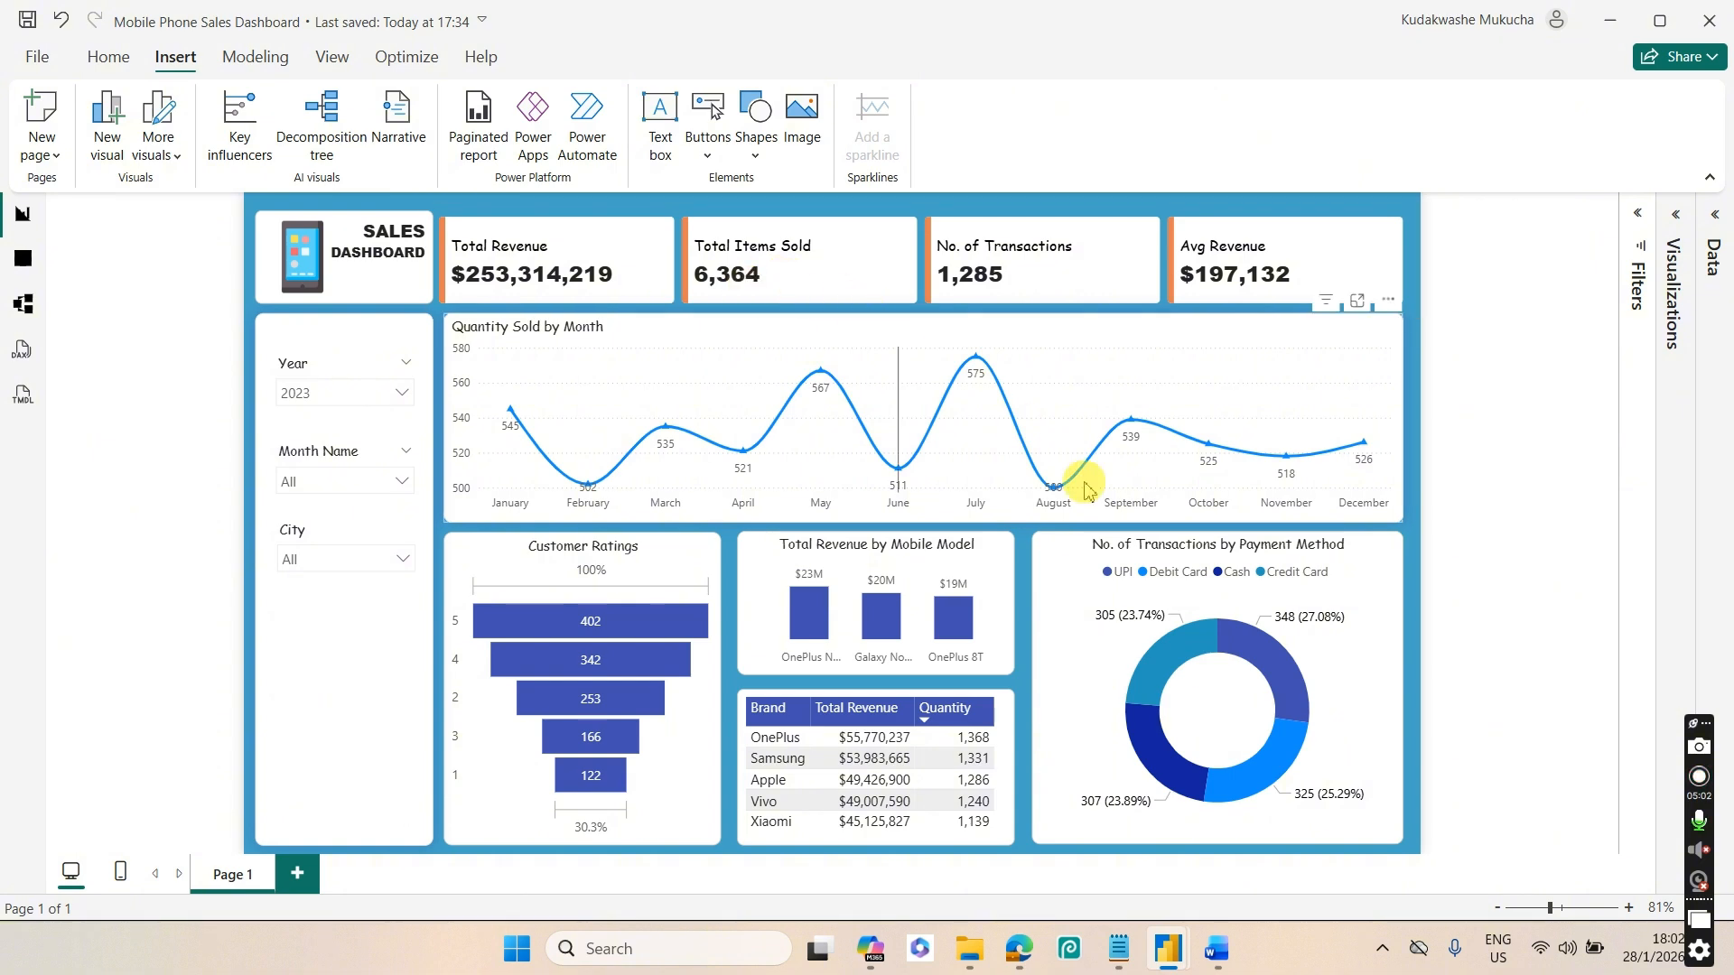
pyautogui.click(1217, 948)
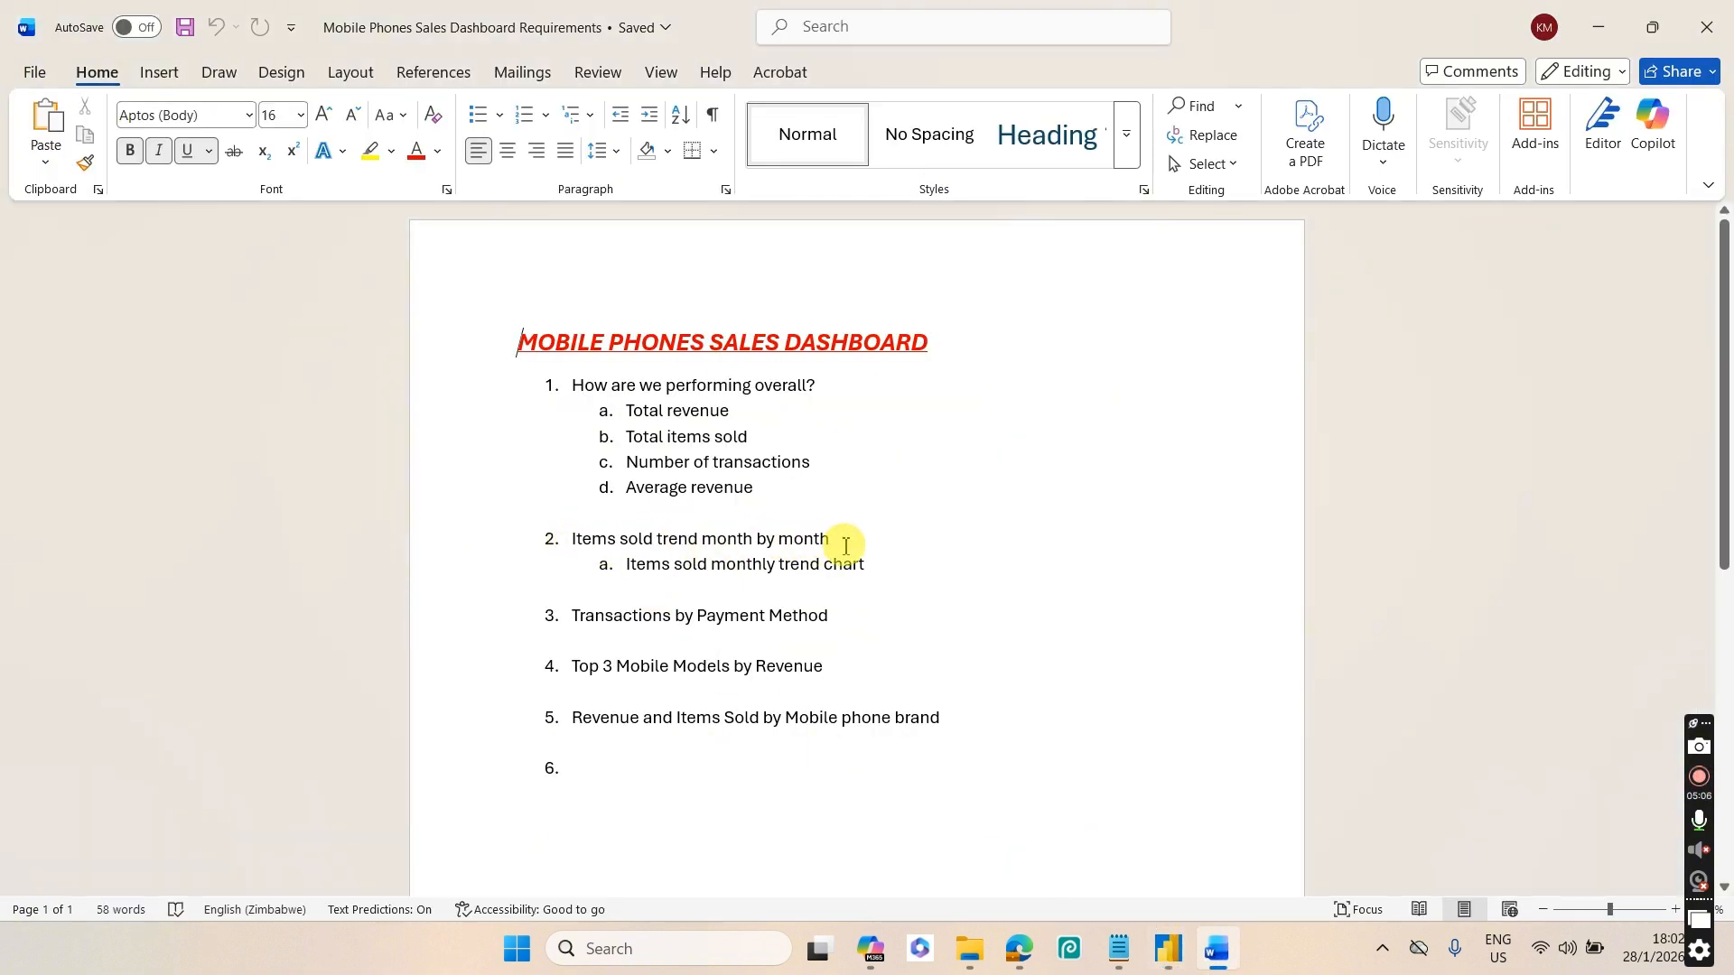
pyautogui.moveTo(1167, 949)
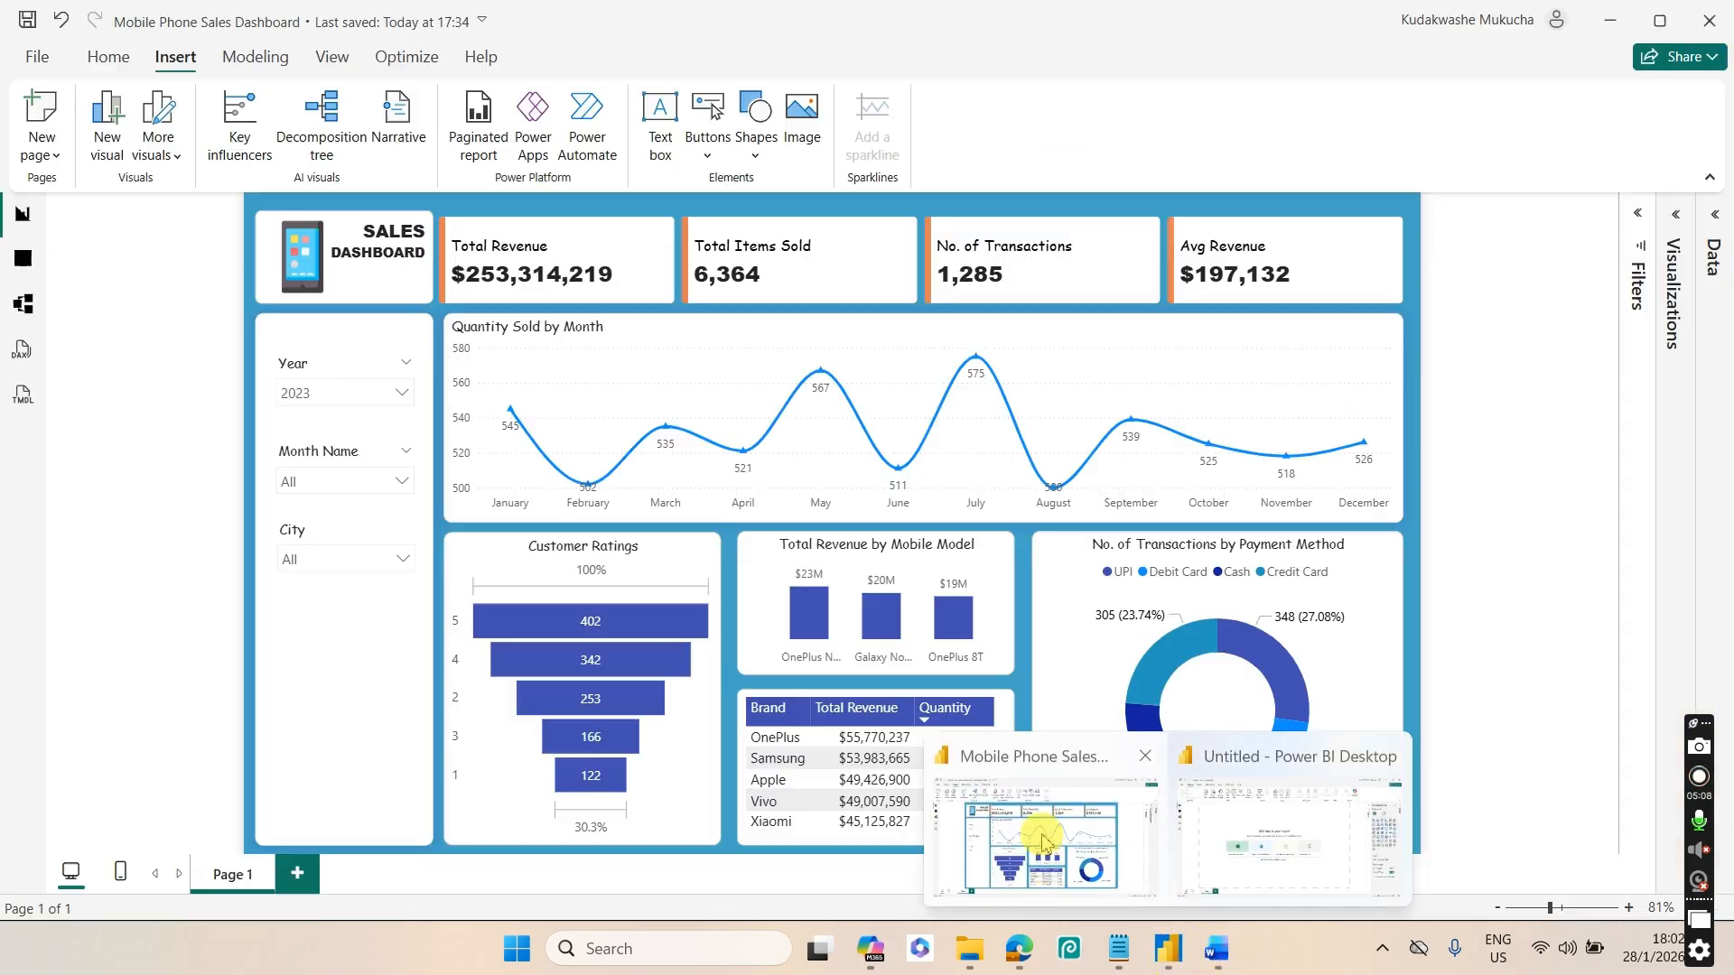
pyautogui.click(1025, 836)
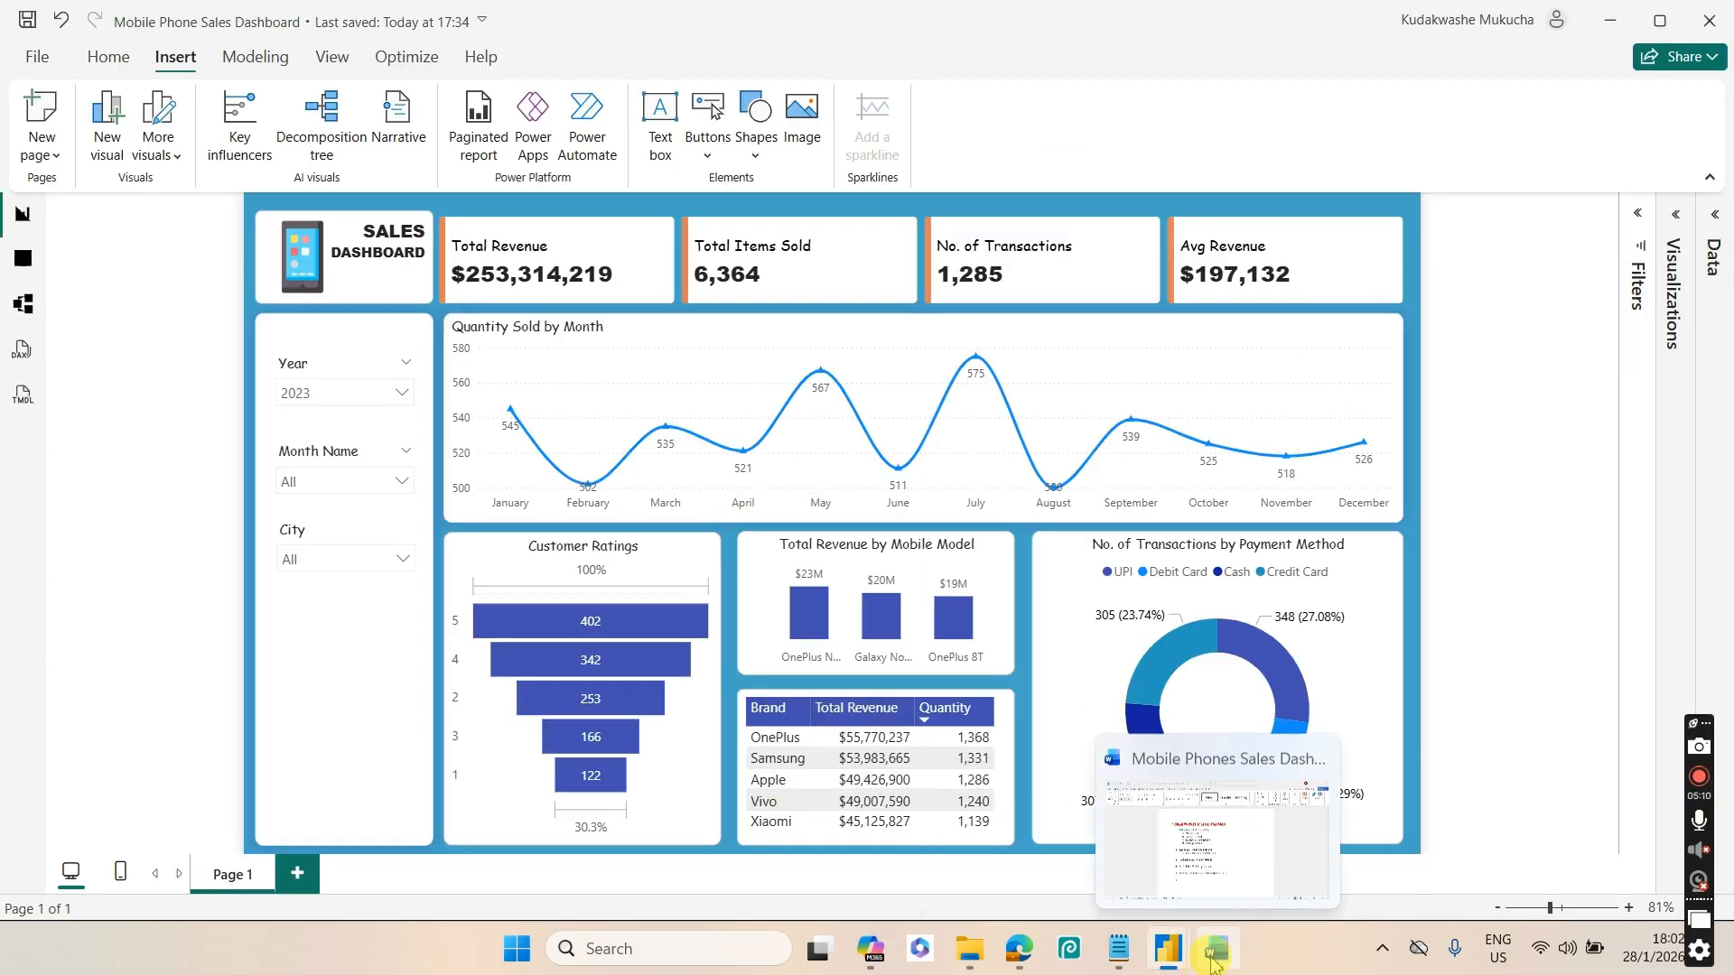
# Compare the payment method, top 3 mobile models and phone brand requirements in Word with the matching visuals in the Power BI dashboard
pyautogui.click(1200, 844)
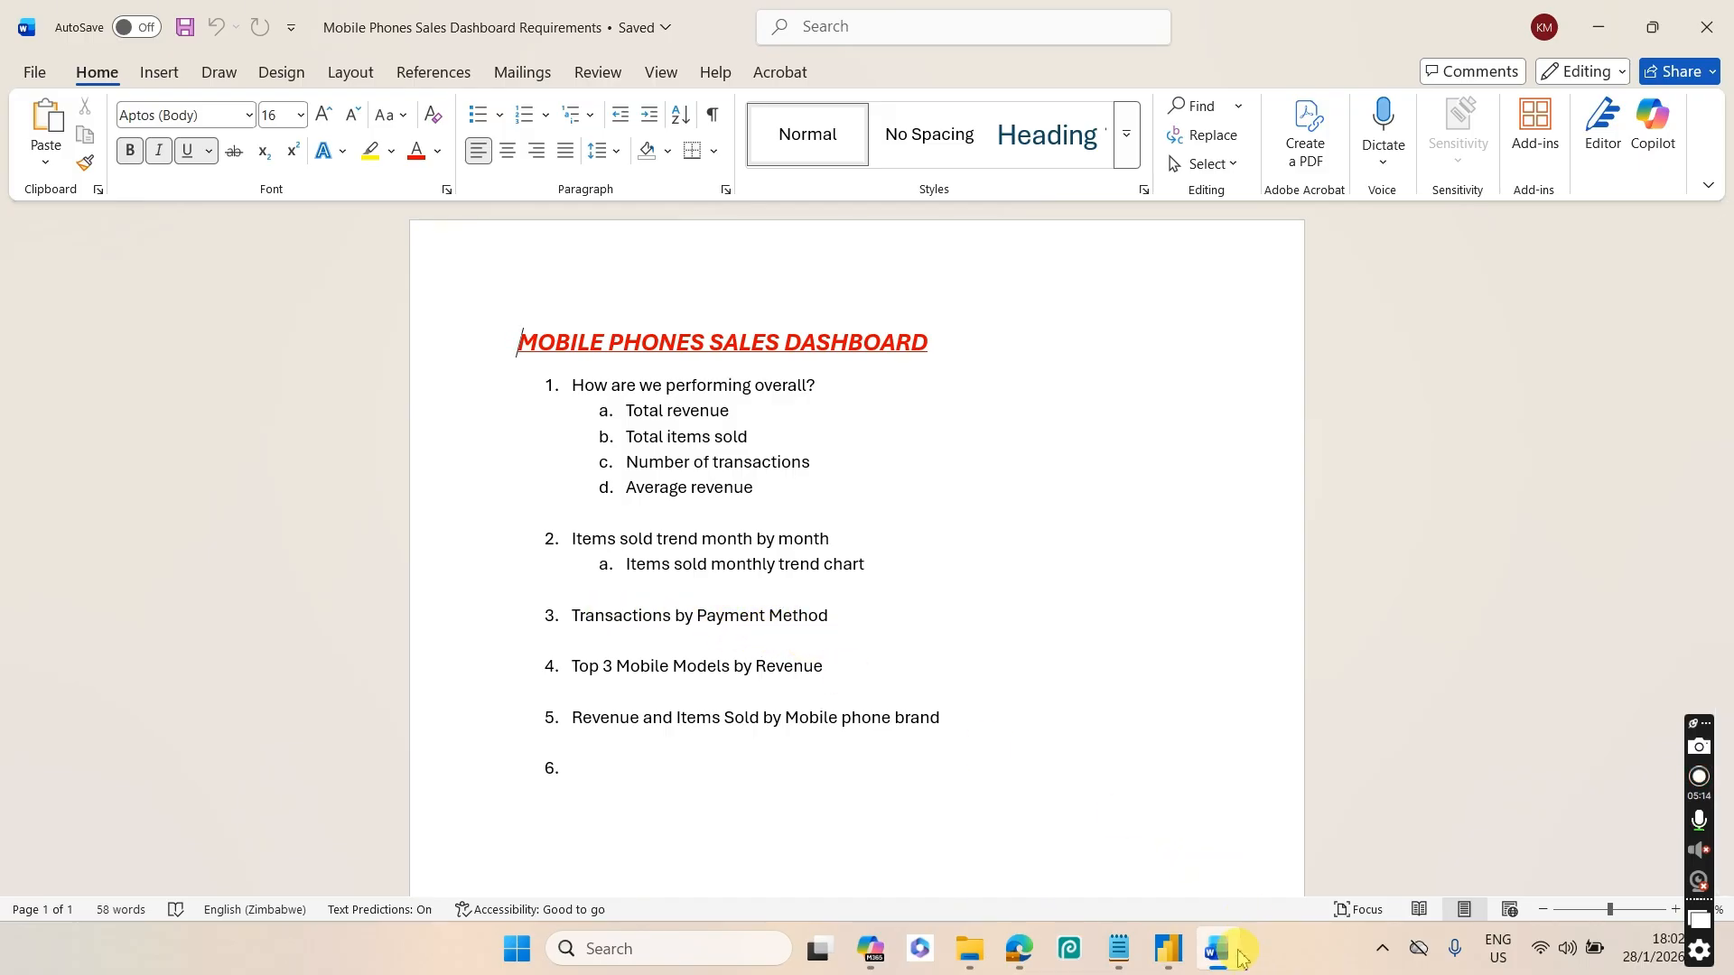
pyautogui.click(1183, 950)
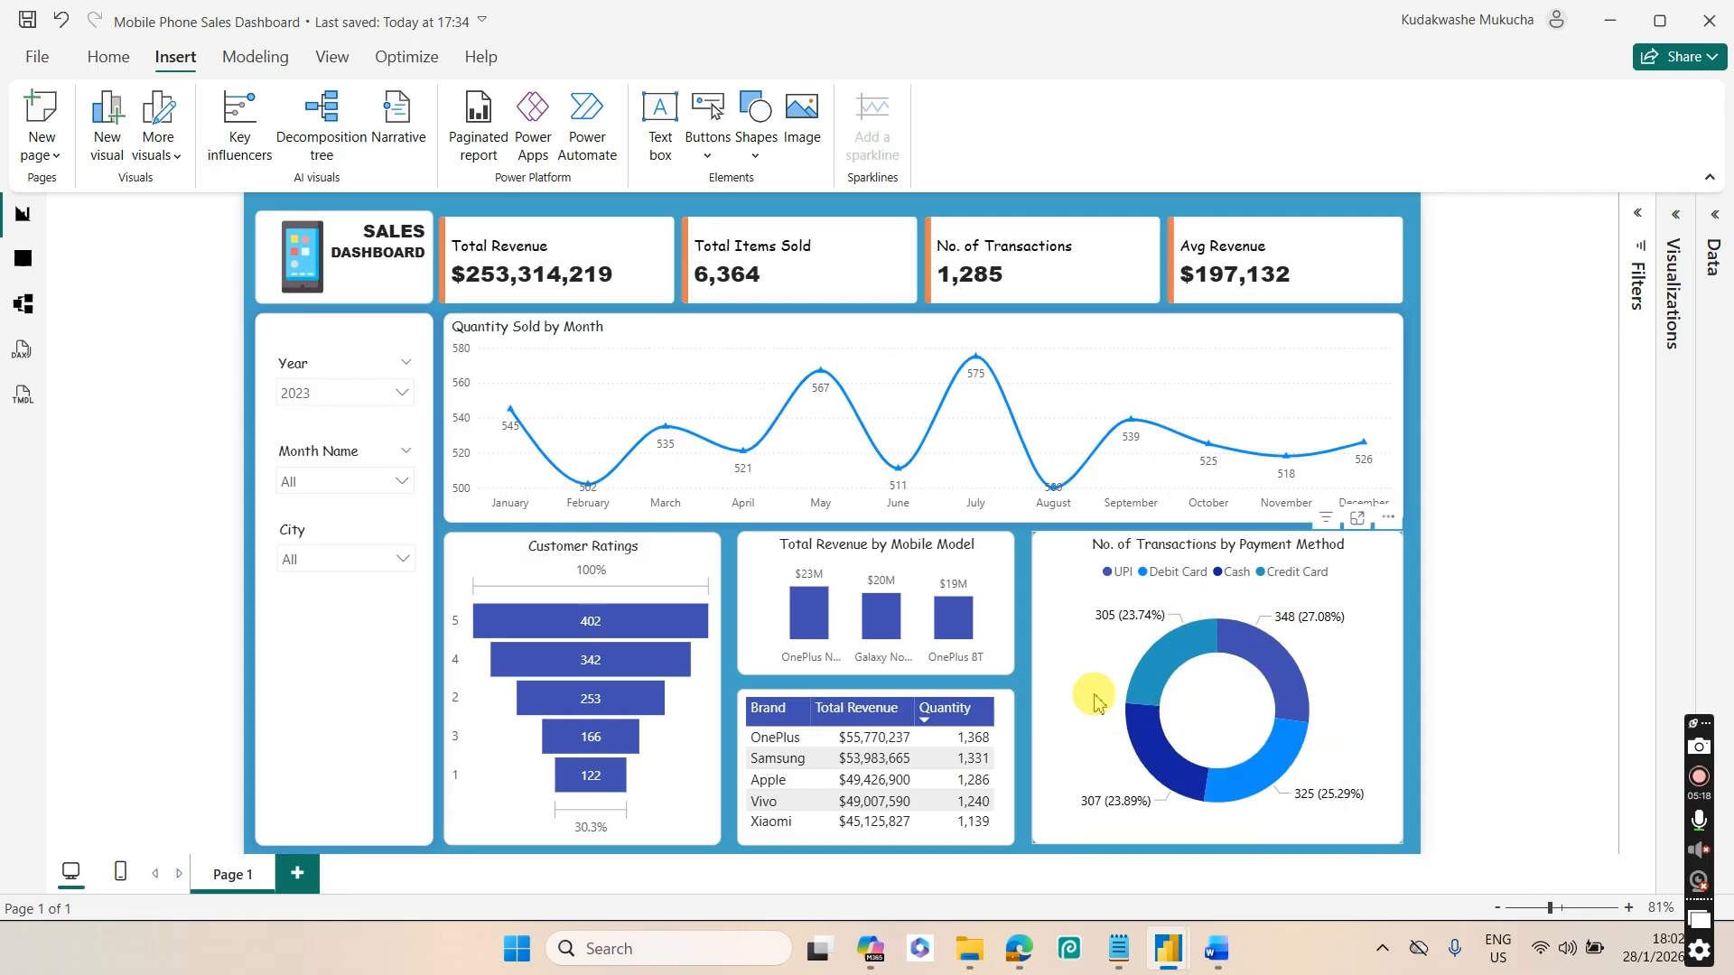
pyautogui.click(1216, 948)
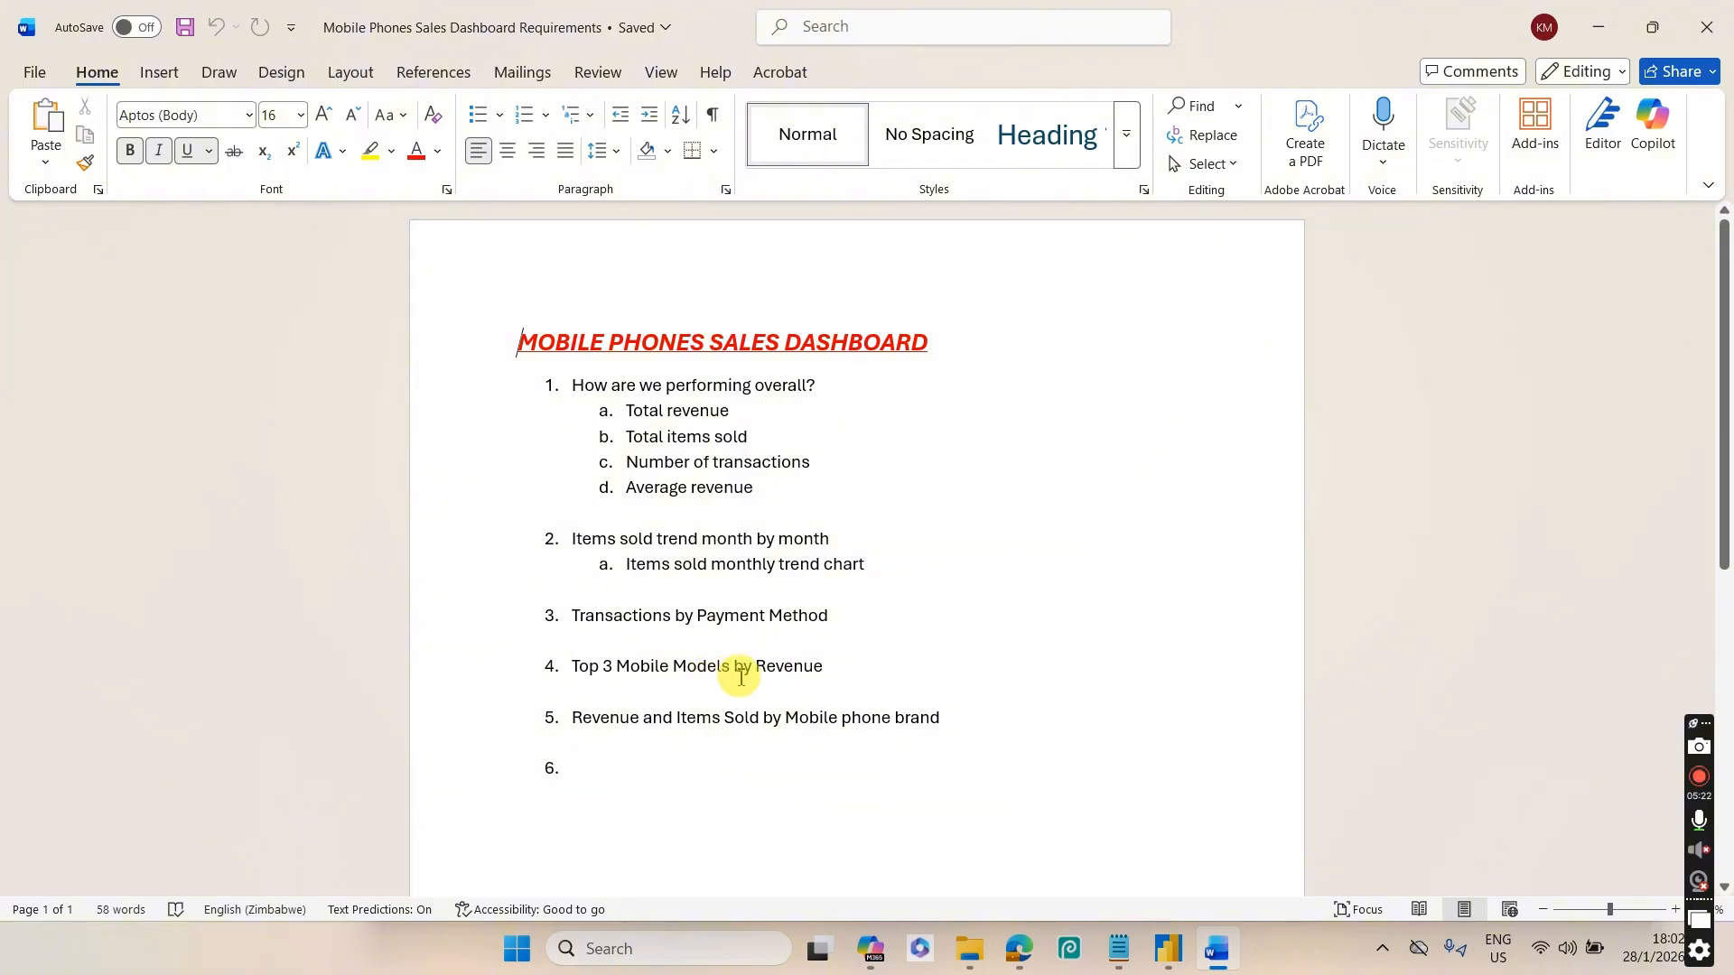
pyautogui.click(1219, 950)
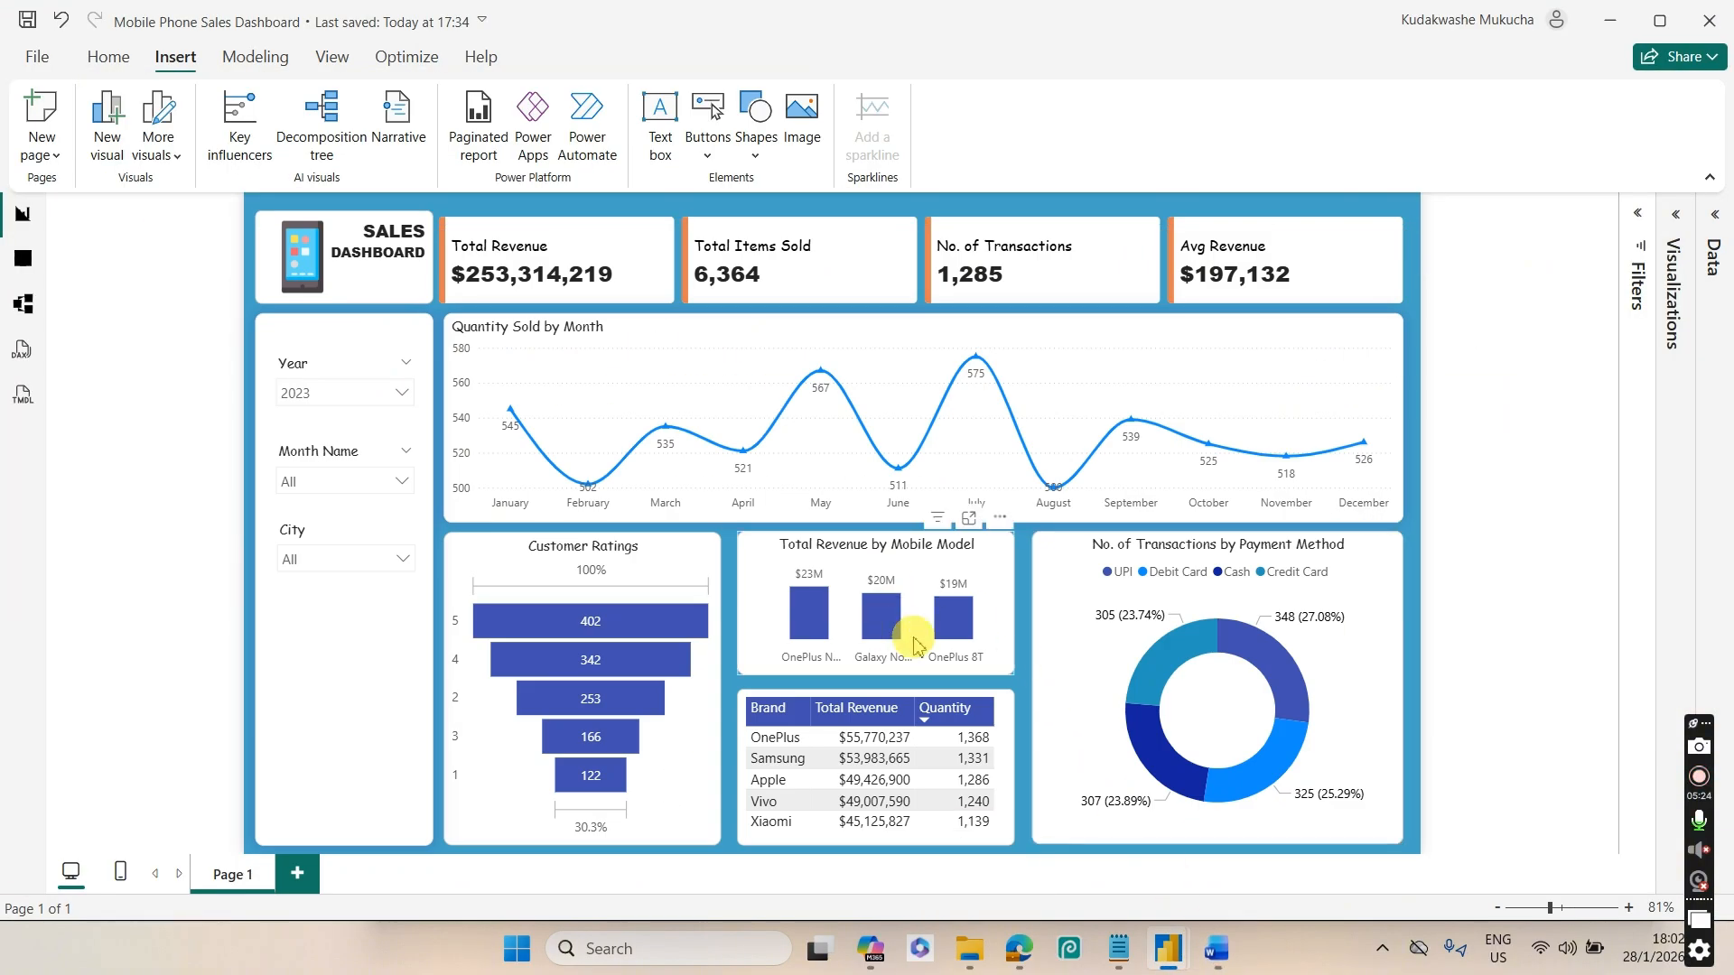
pyautogui.click(1220, 950)
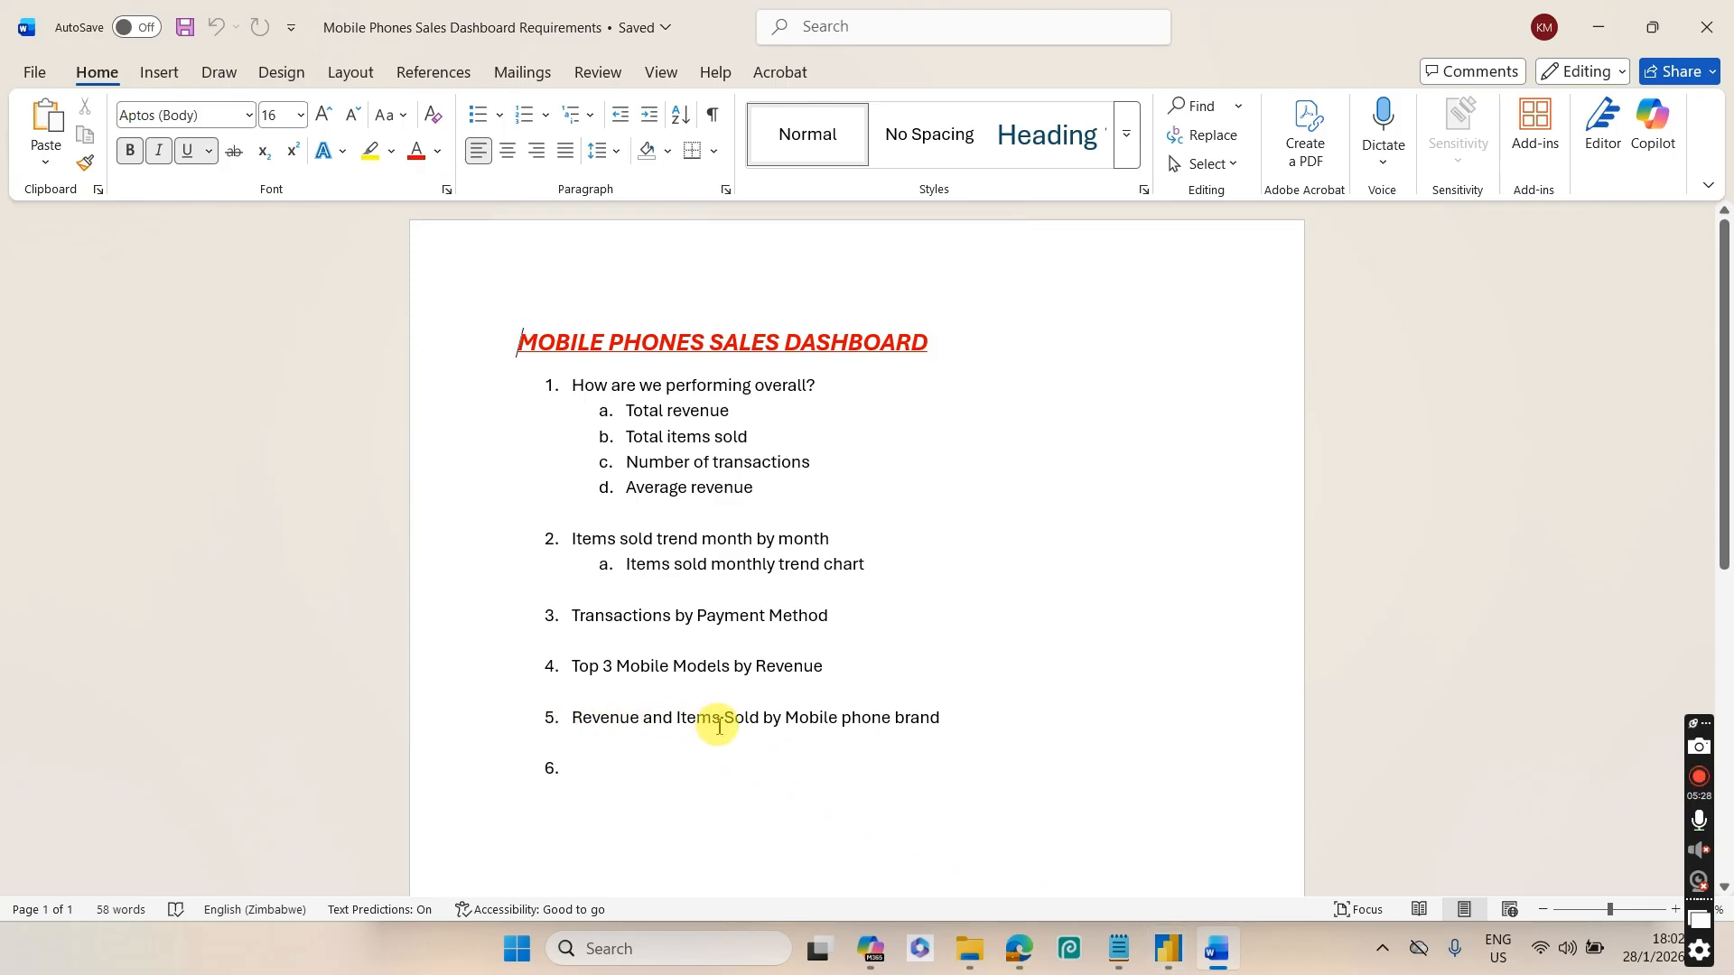
pyautogui.click(1215, 947)
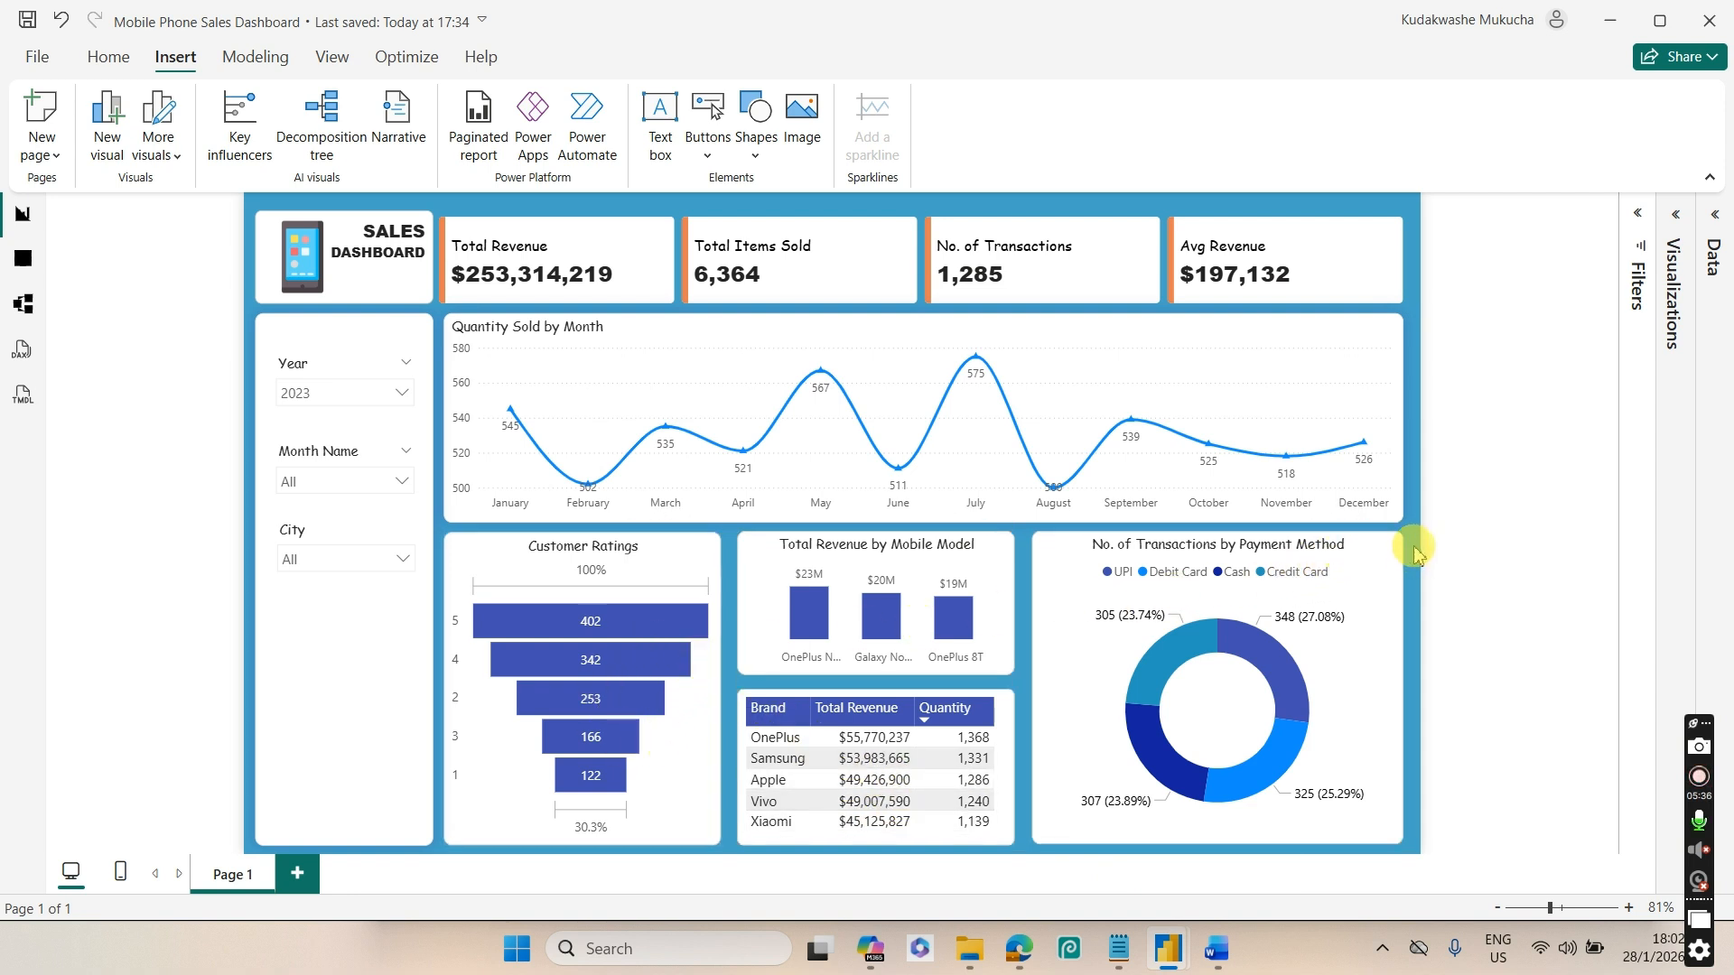
# Switch to the untitled Power BI report and connect it to the Mobile Sales Data Excel workbook in the mobile phones sales dashboard folder
pyautogui.moveTo(1174, 965)
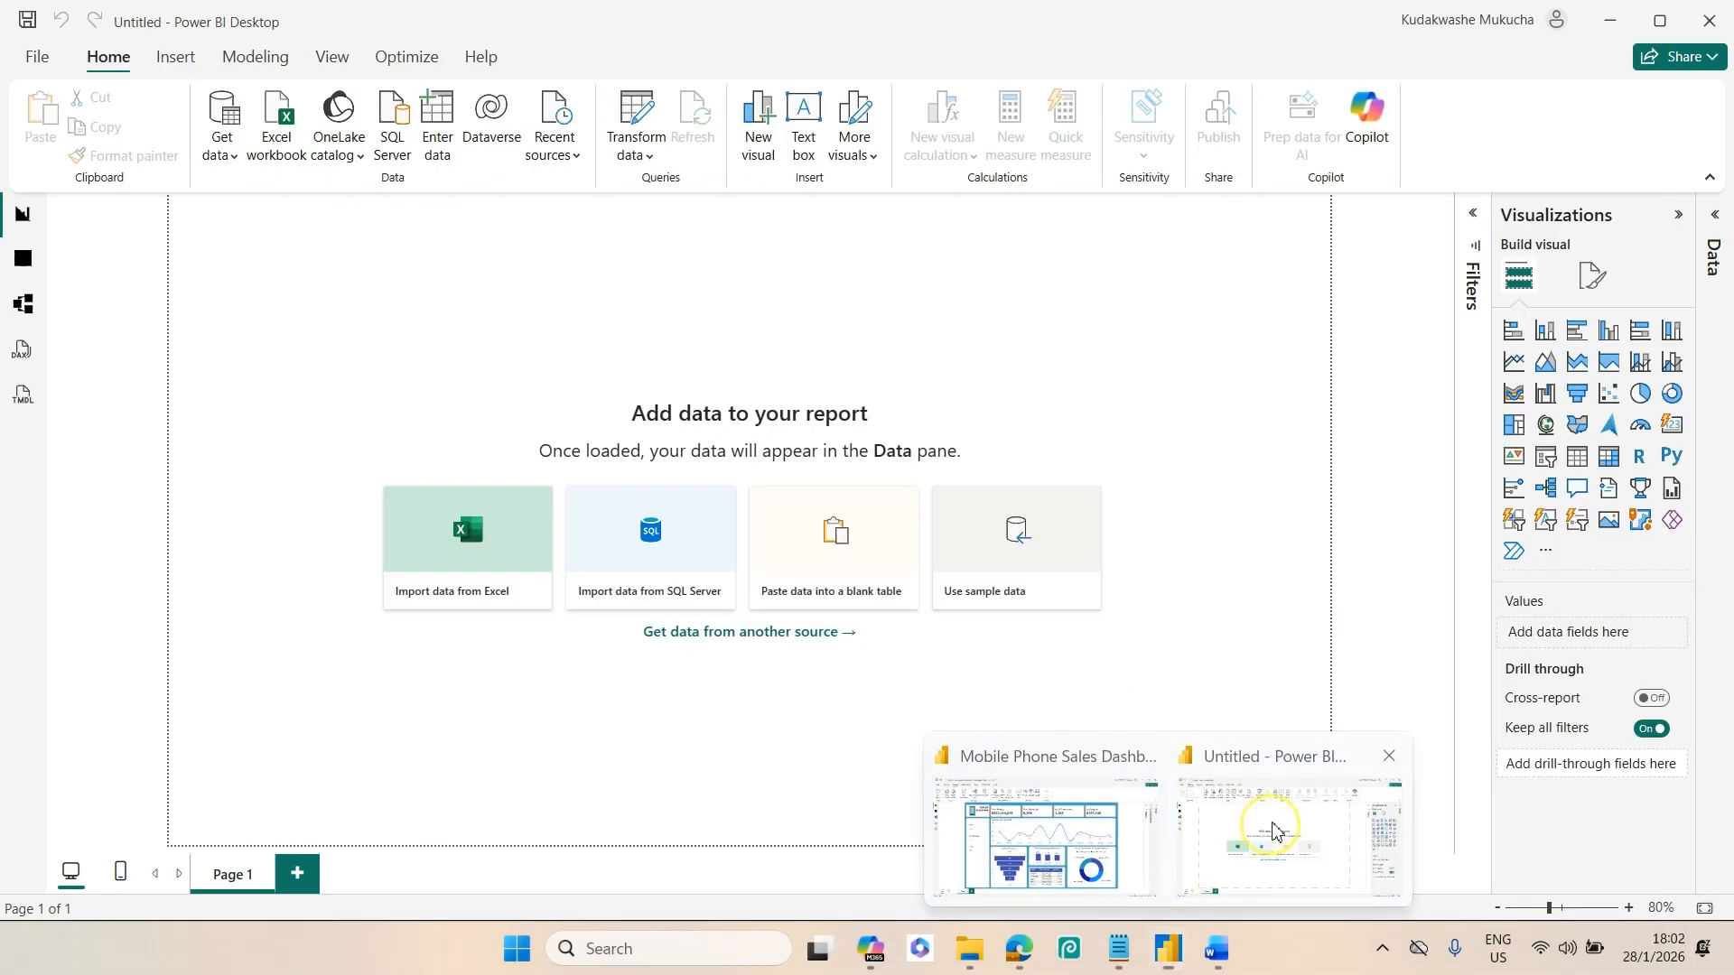
pyautogui.click(1269, 825)
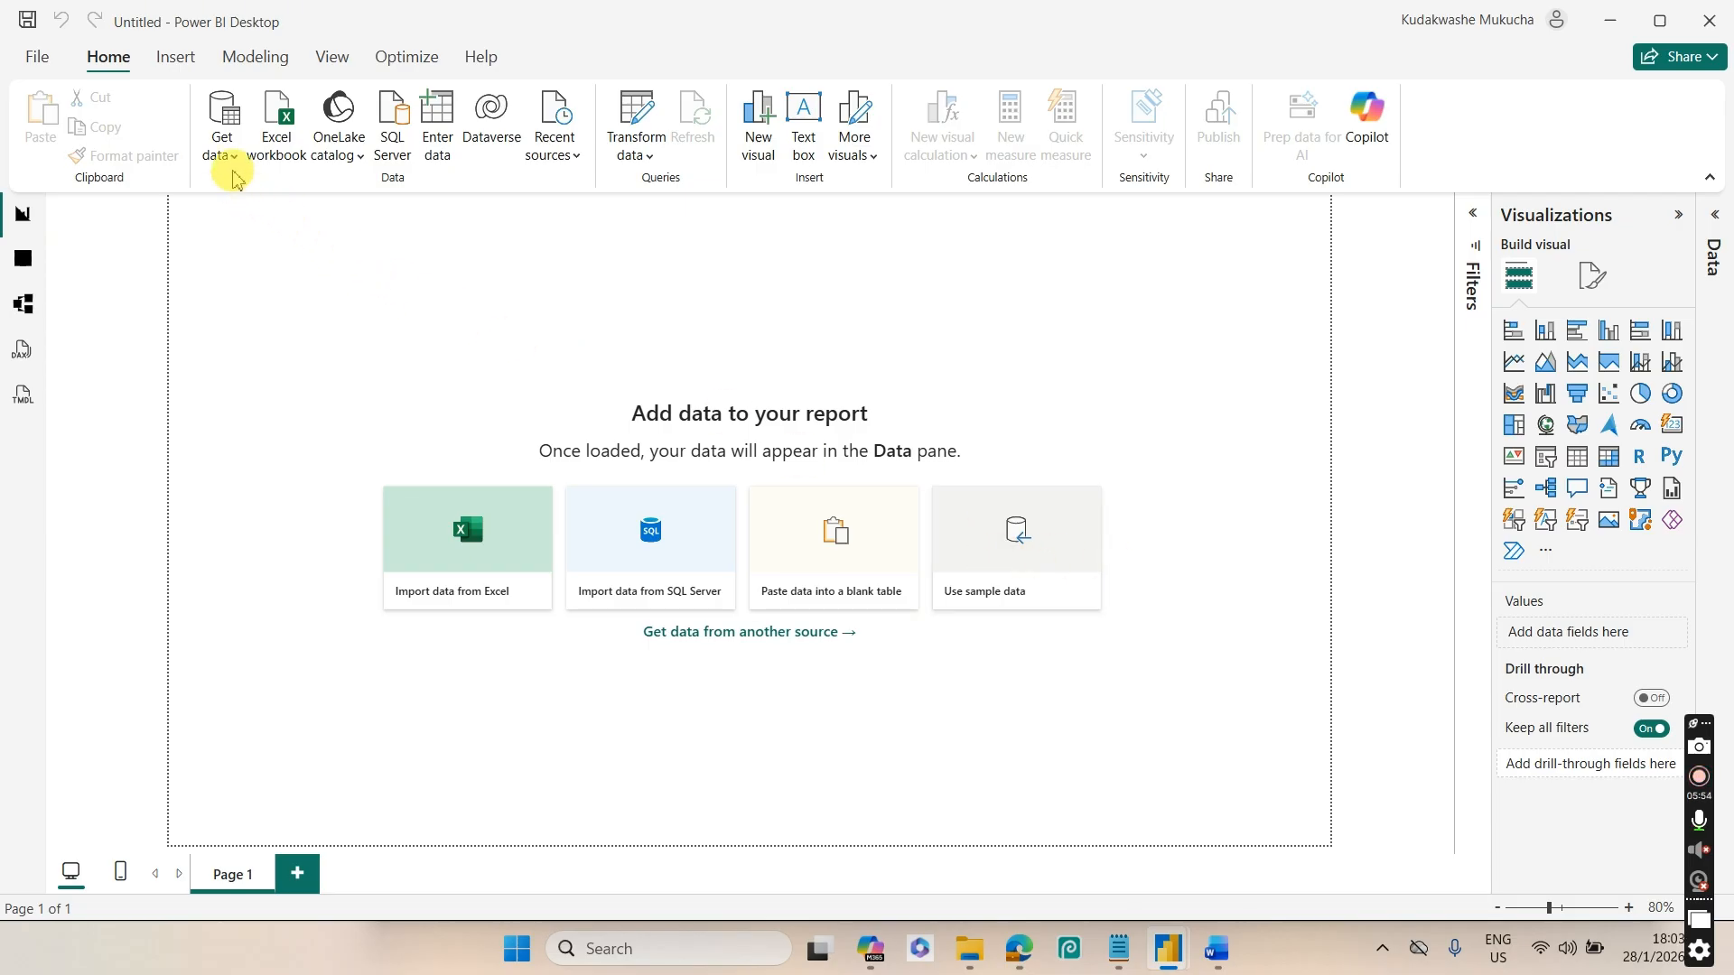
pyautogui.click(188, 136)
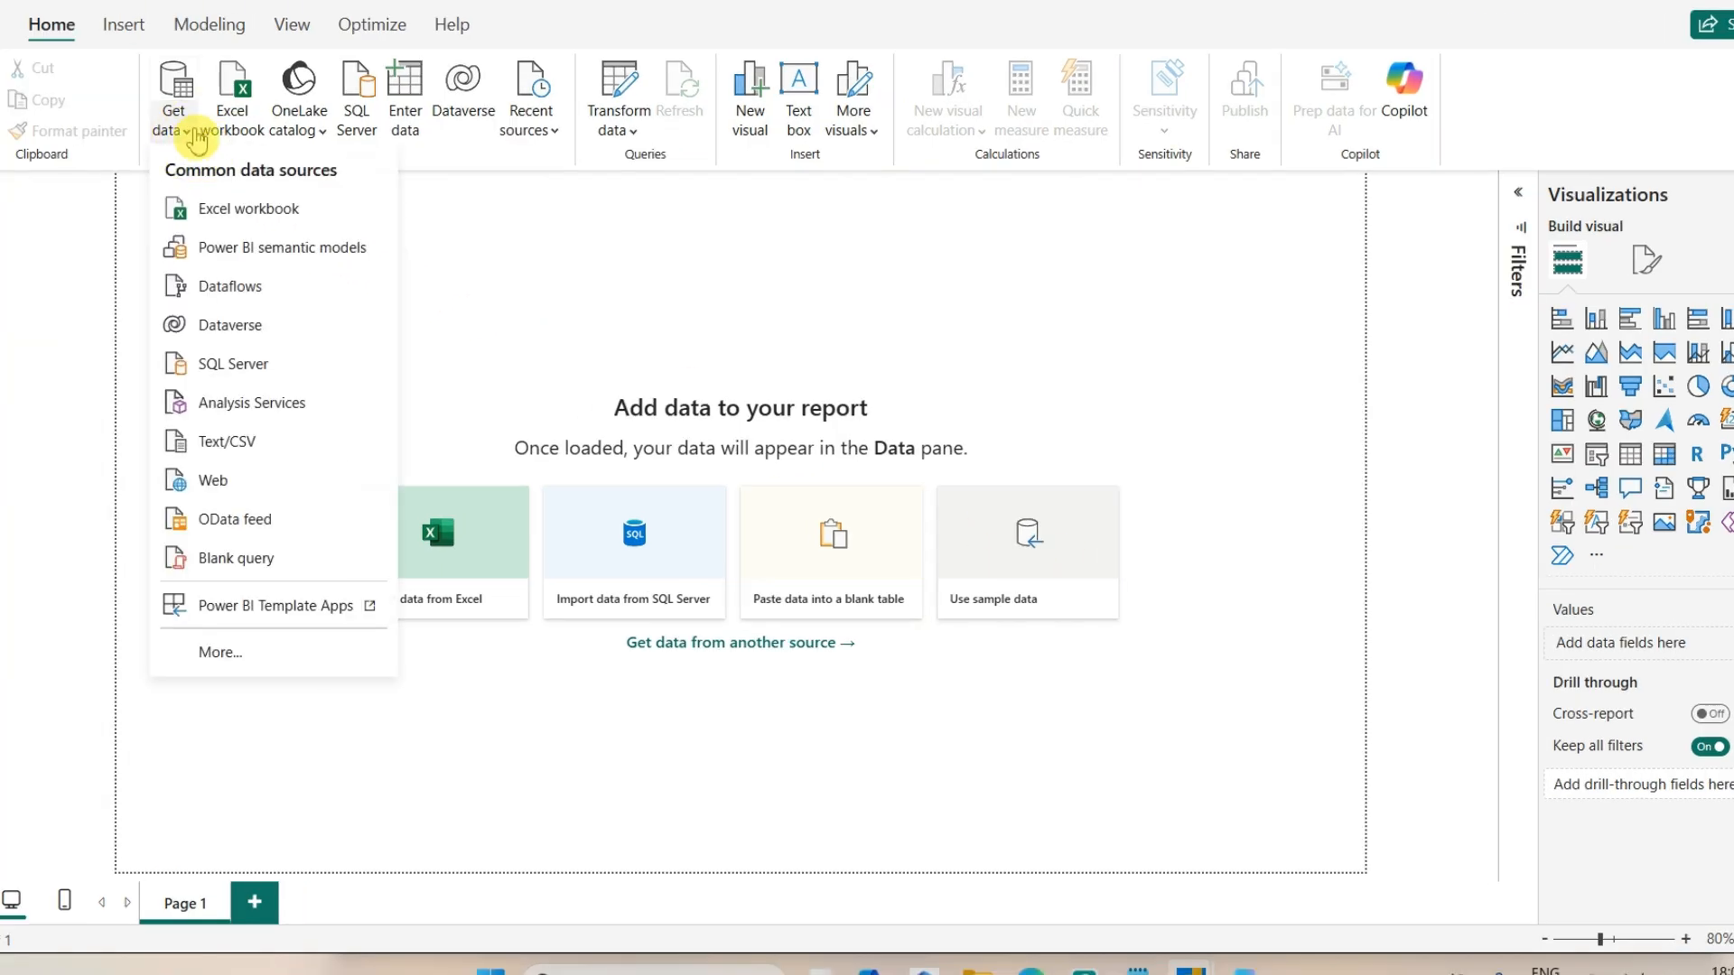
pyautogui.click(271, 221)
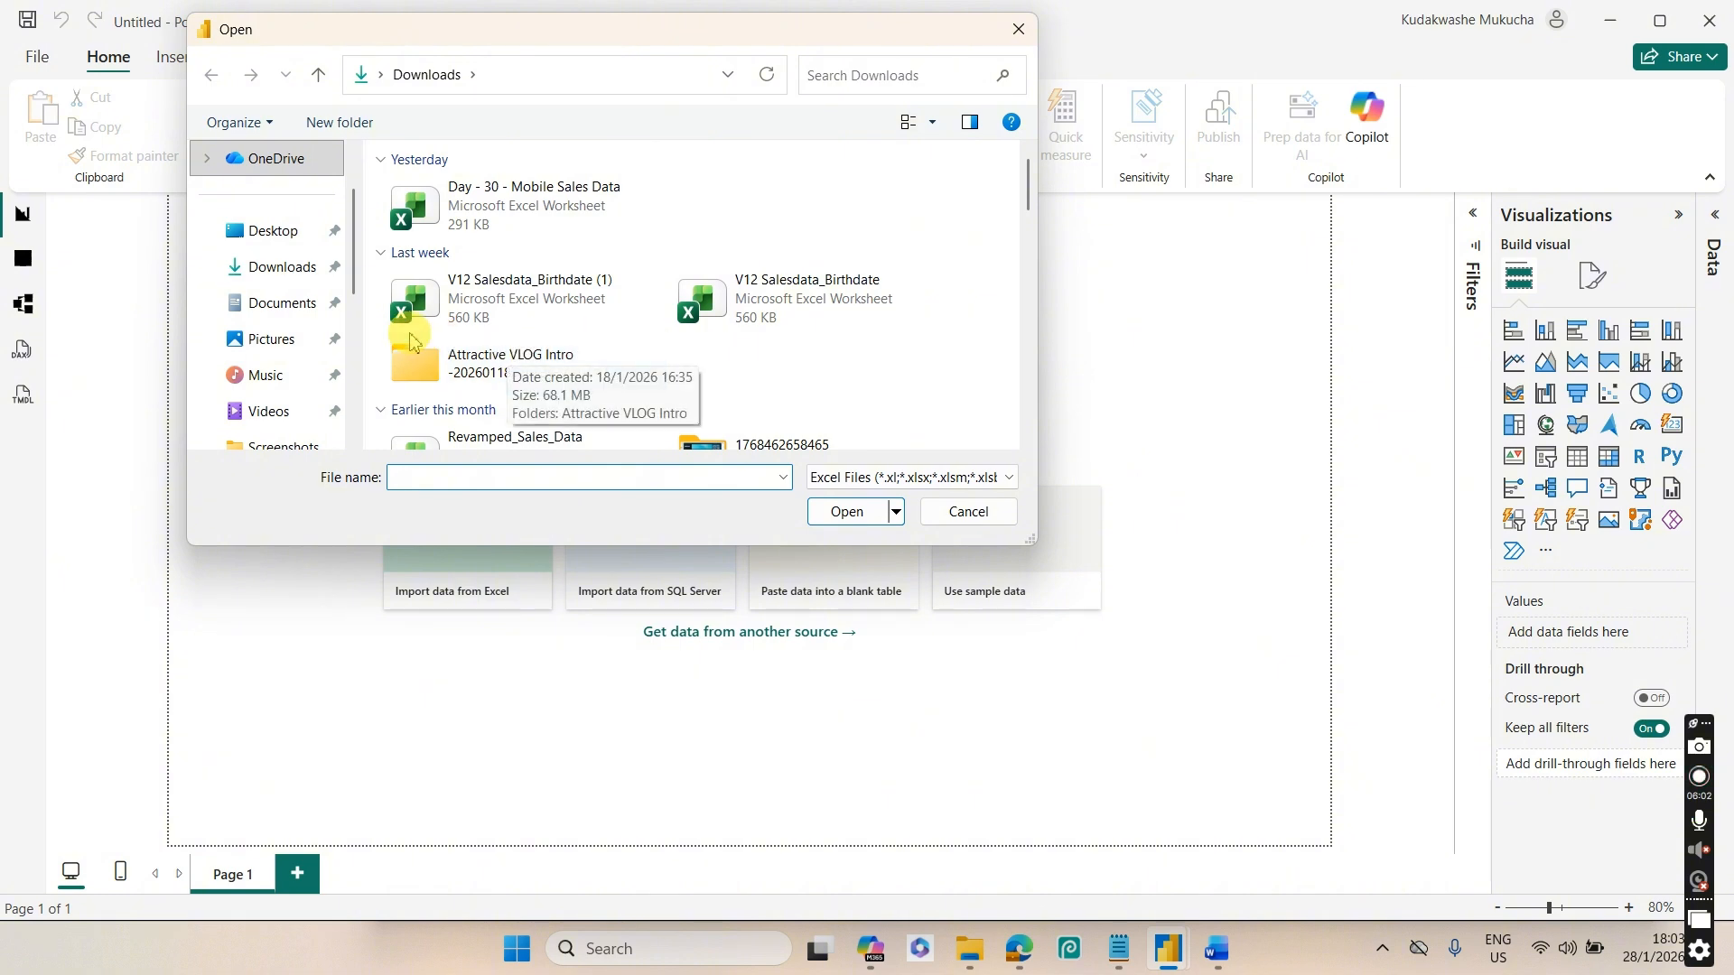
pyautogui.moveTo(358, 276); pyautogui.dragTo(356, 330)
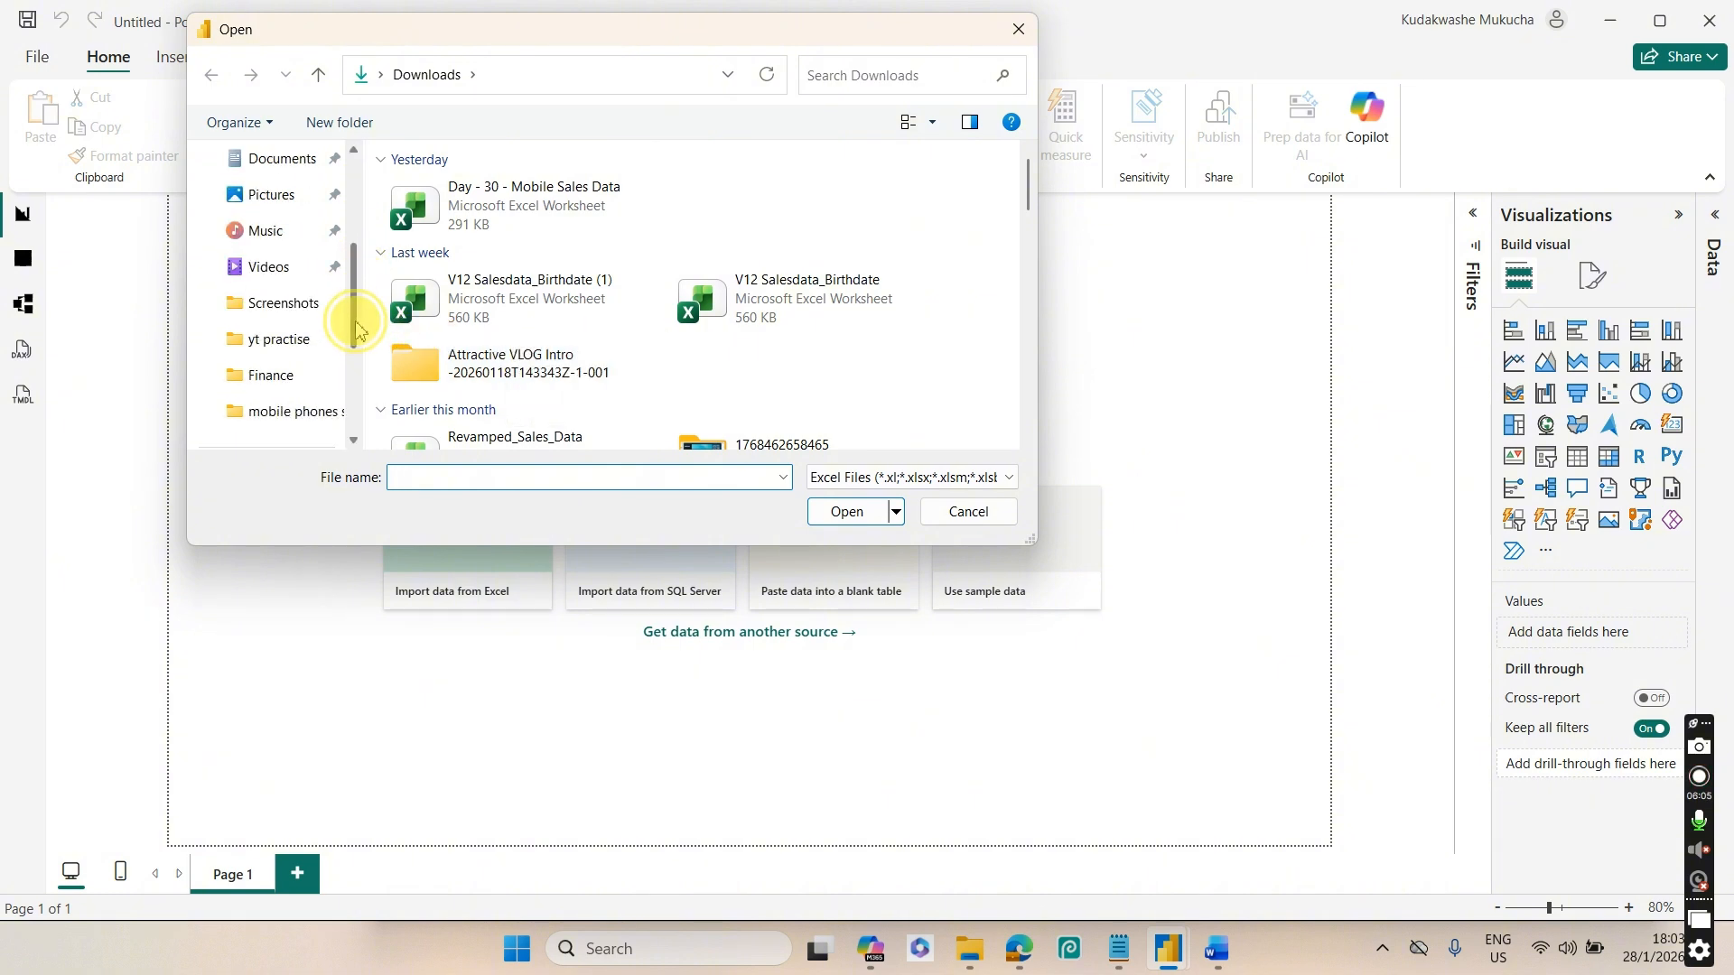
pyautogui.click(287, 410)
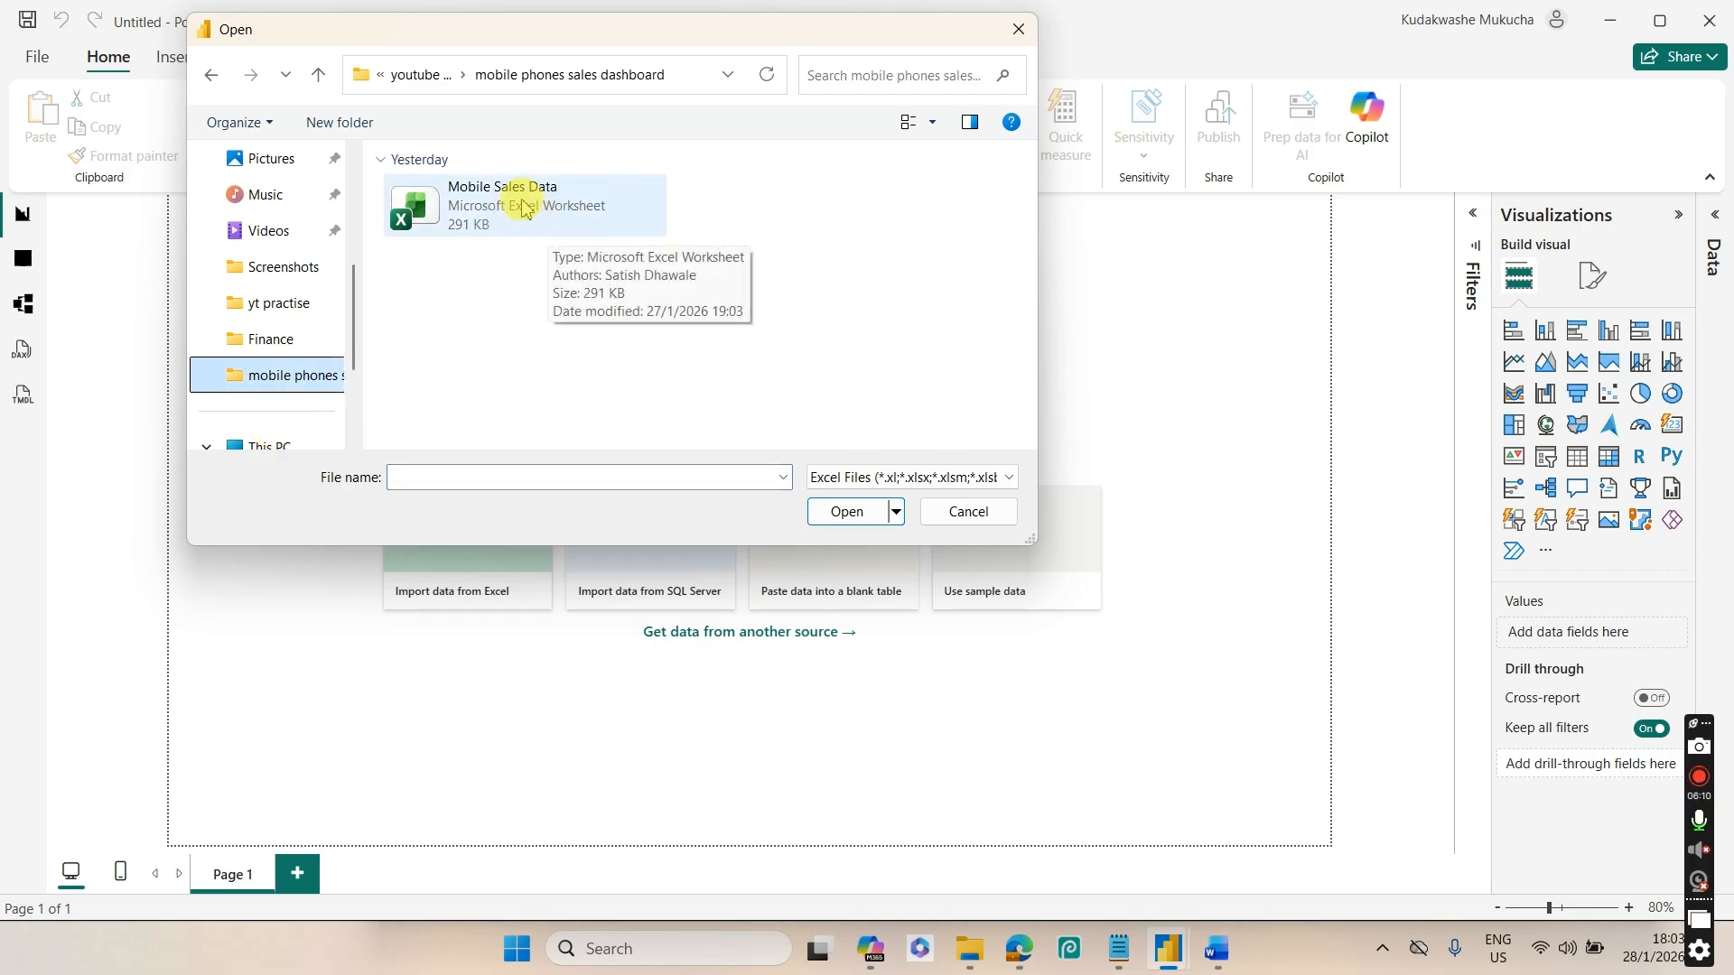
pyautogui.click(550, 219)
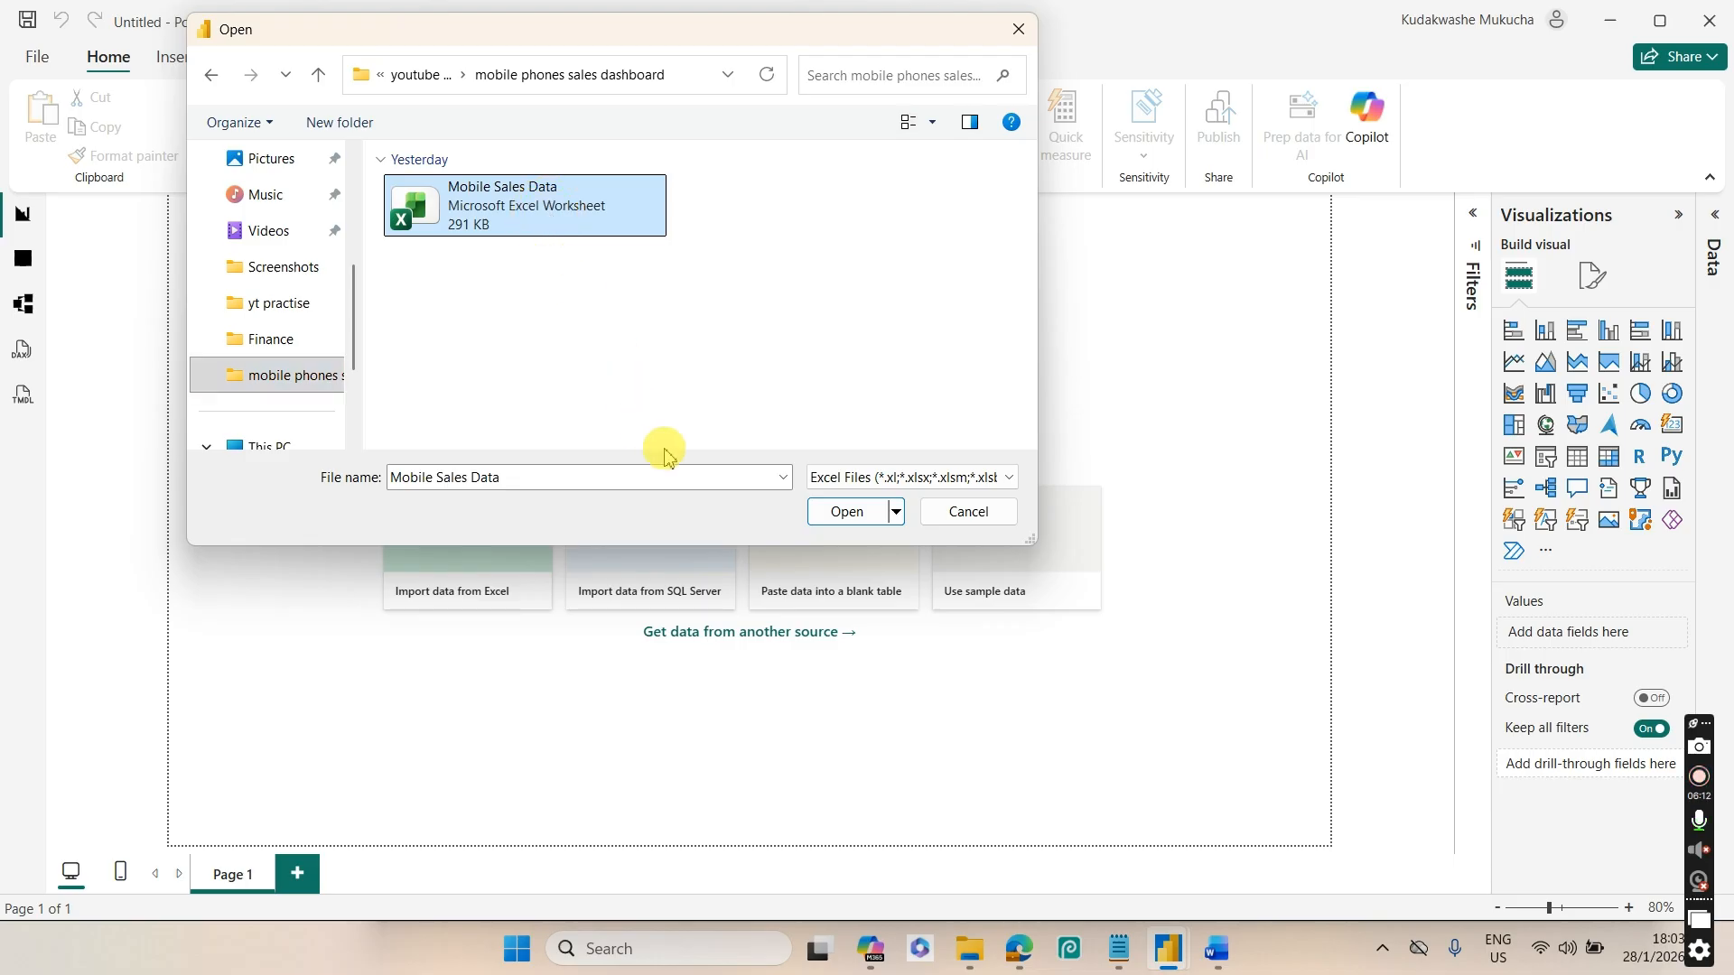
pyautogui.click(846, 515)
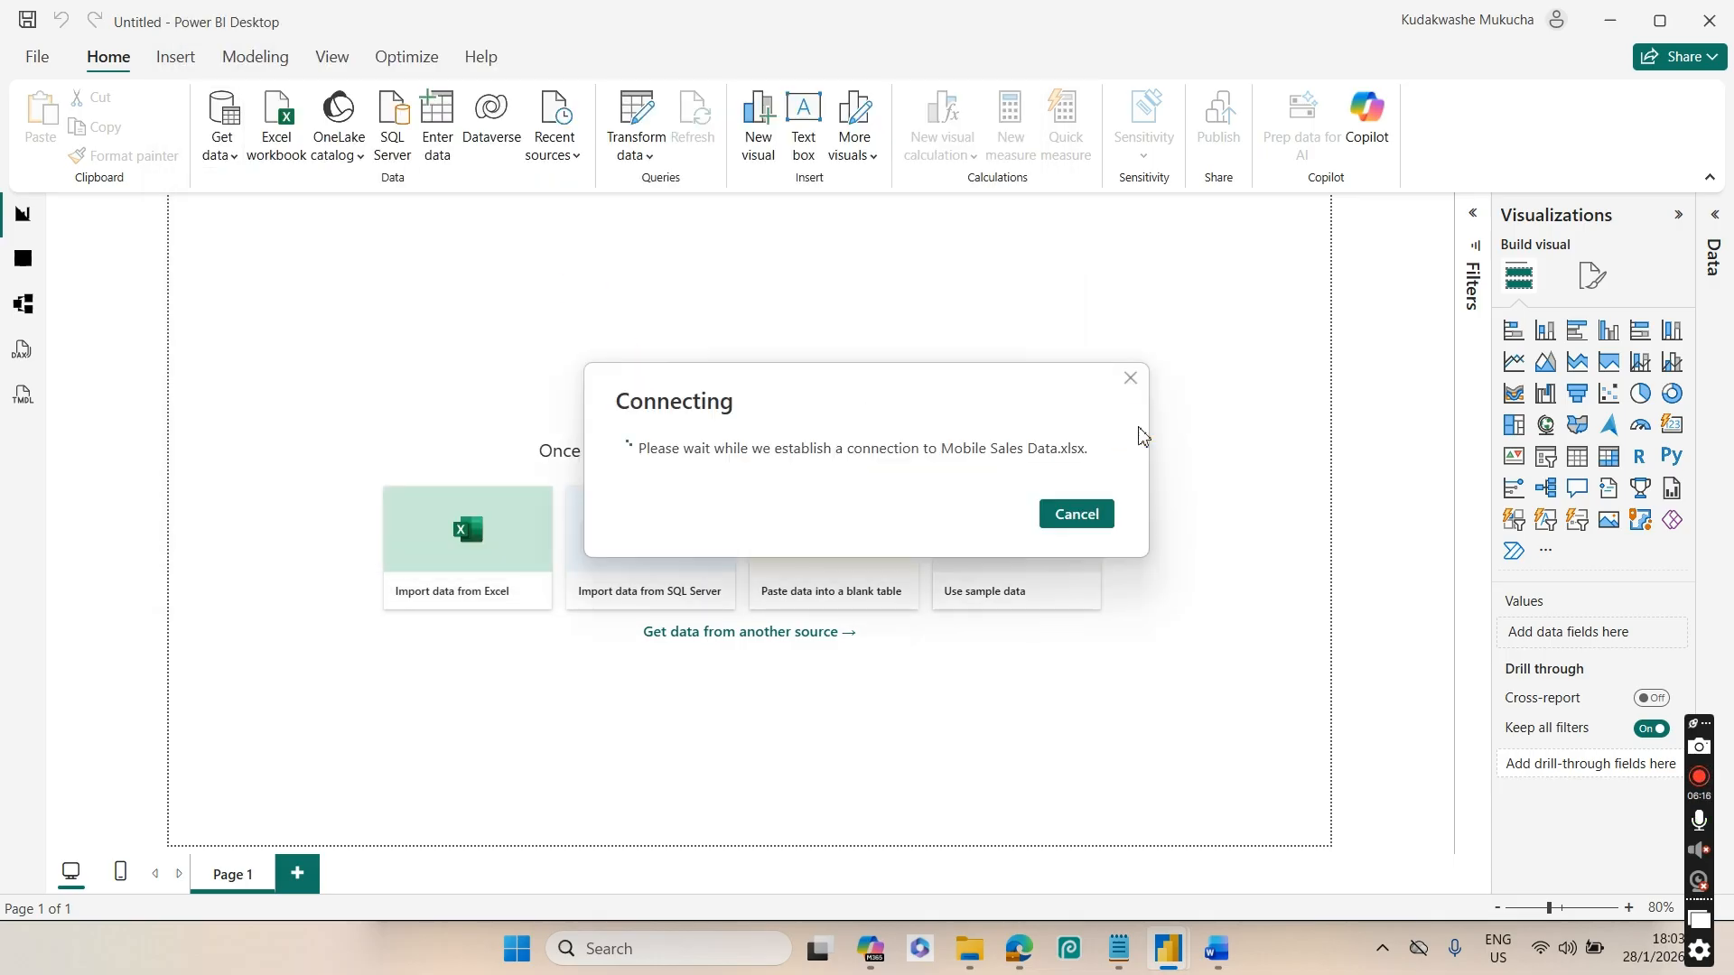
# Select Sheet1 of the Mobile Sales Data workbook and load it into the report
pyautogui.click(1141, 431)
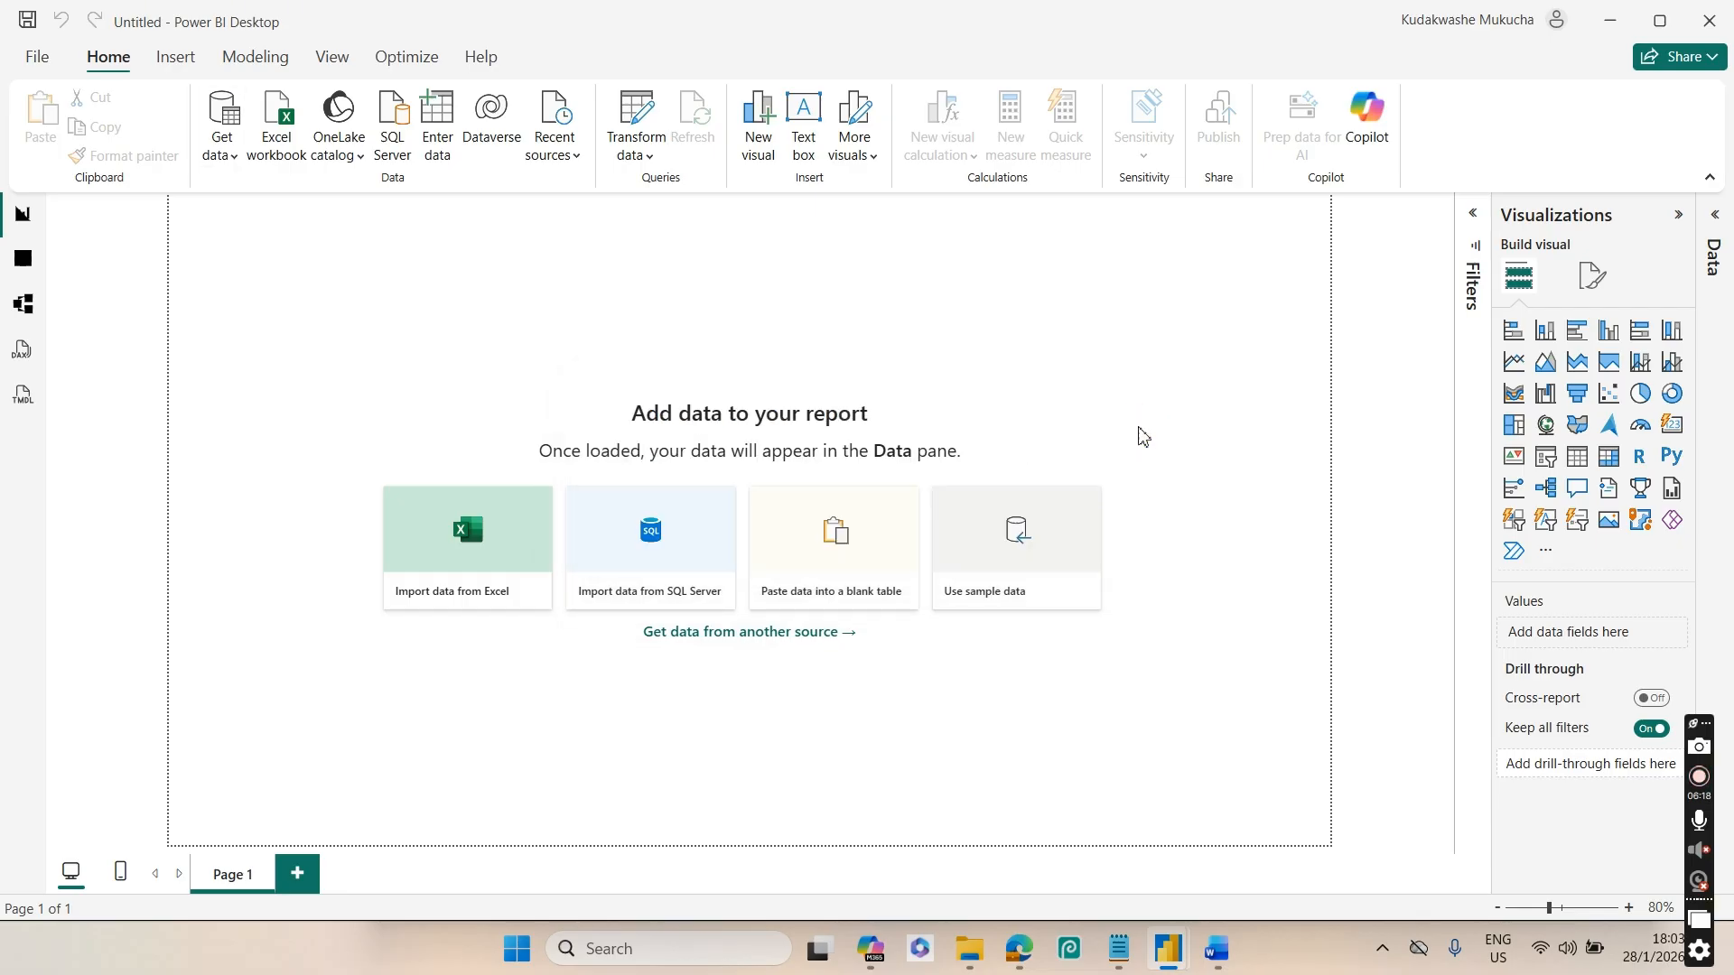
pyautogui.click(1142, 435)
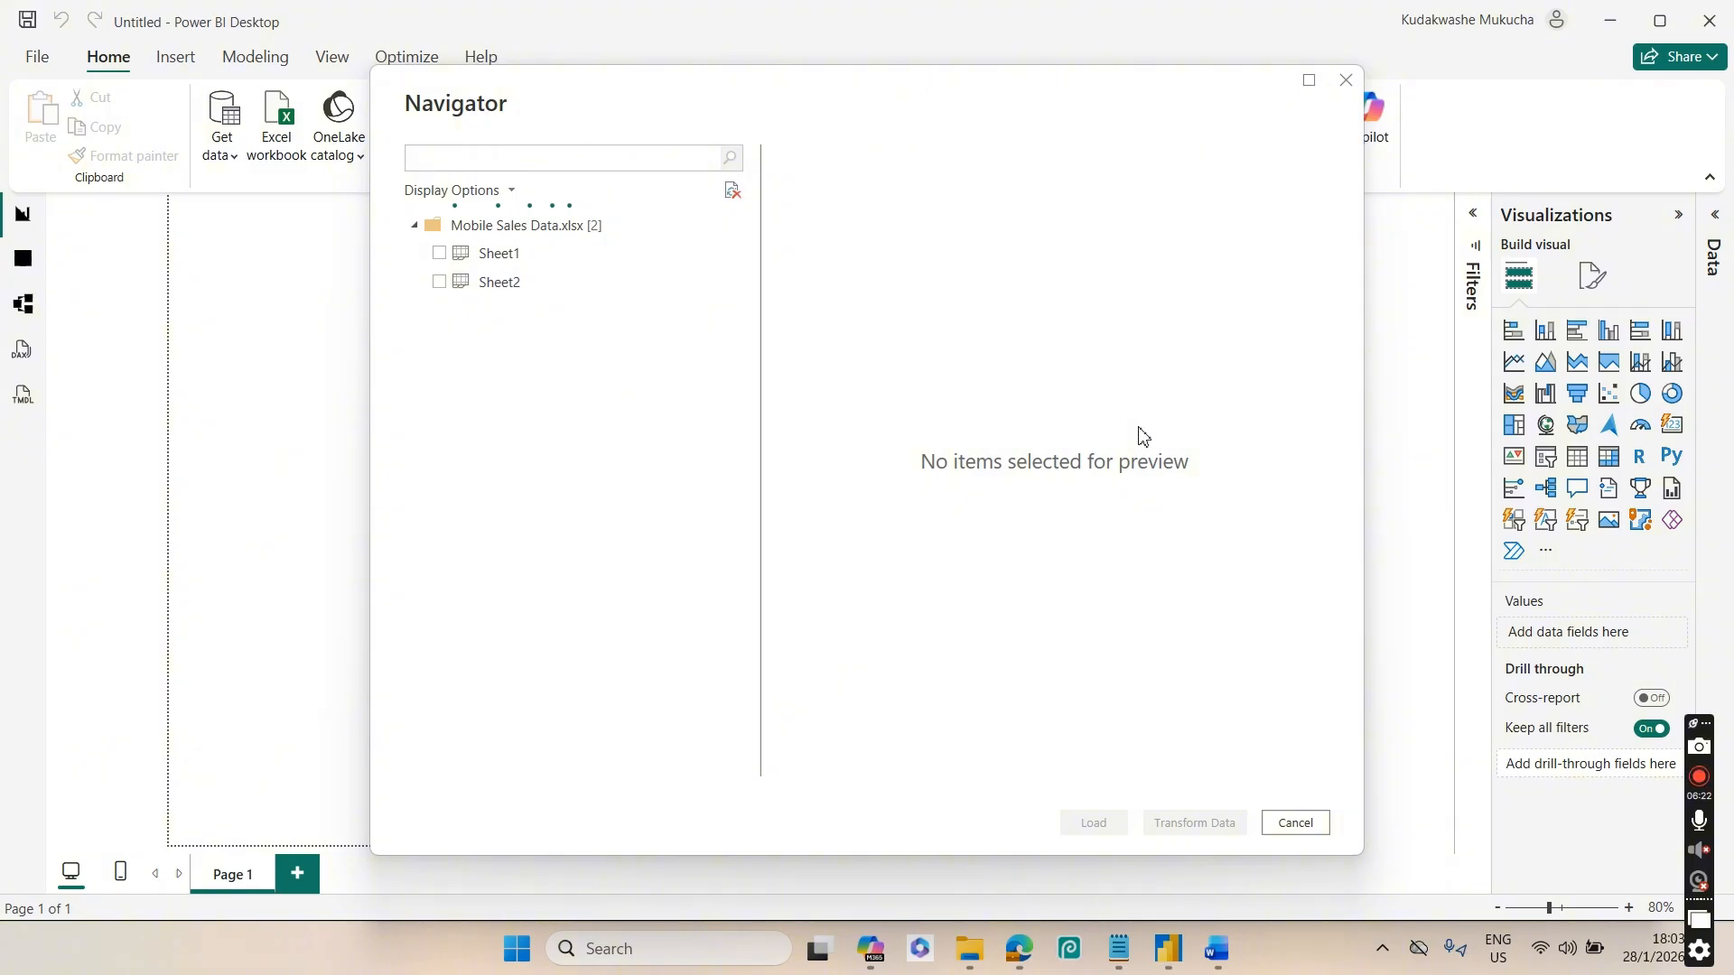
pyautogui.click(439, 254)
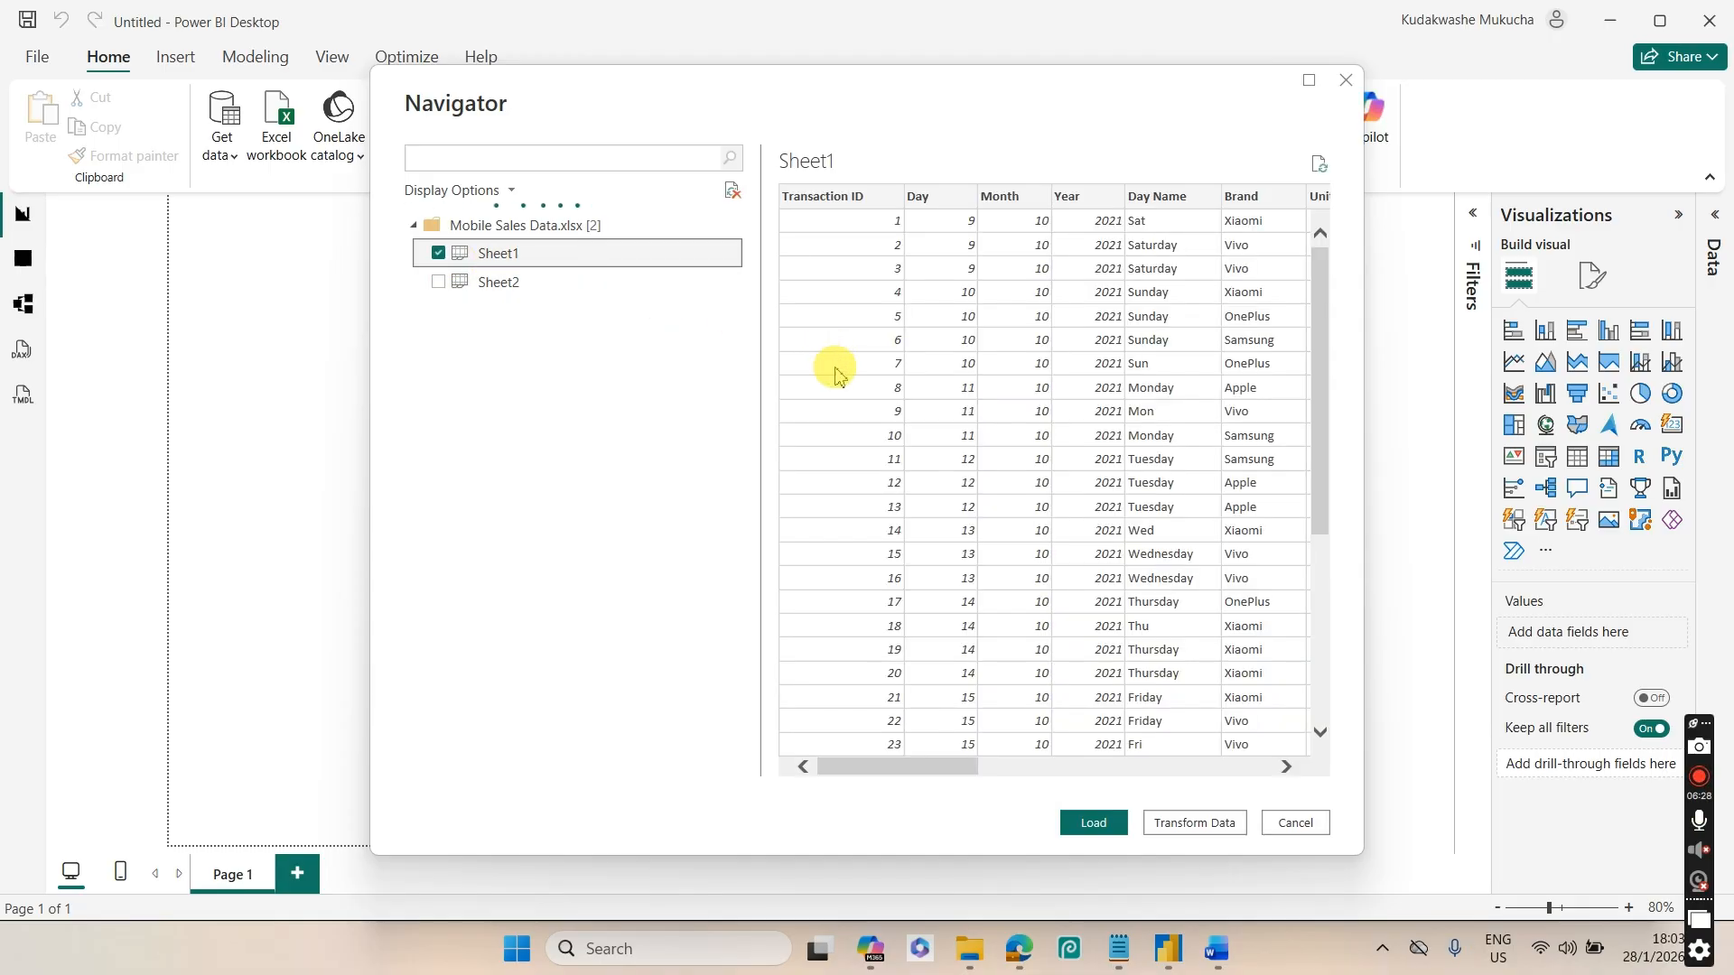
pyautogui.click(1084, 820)
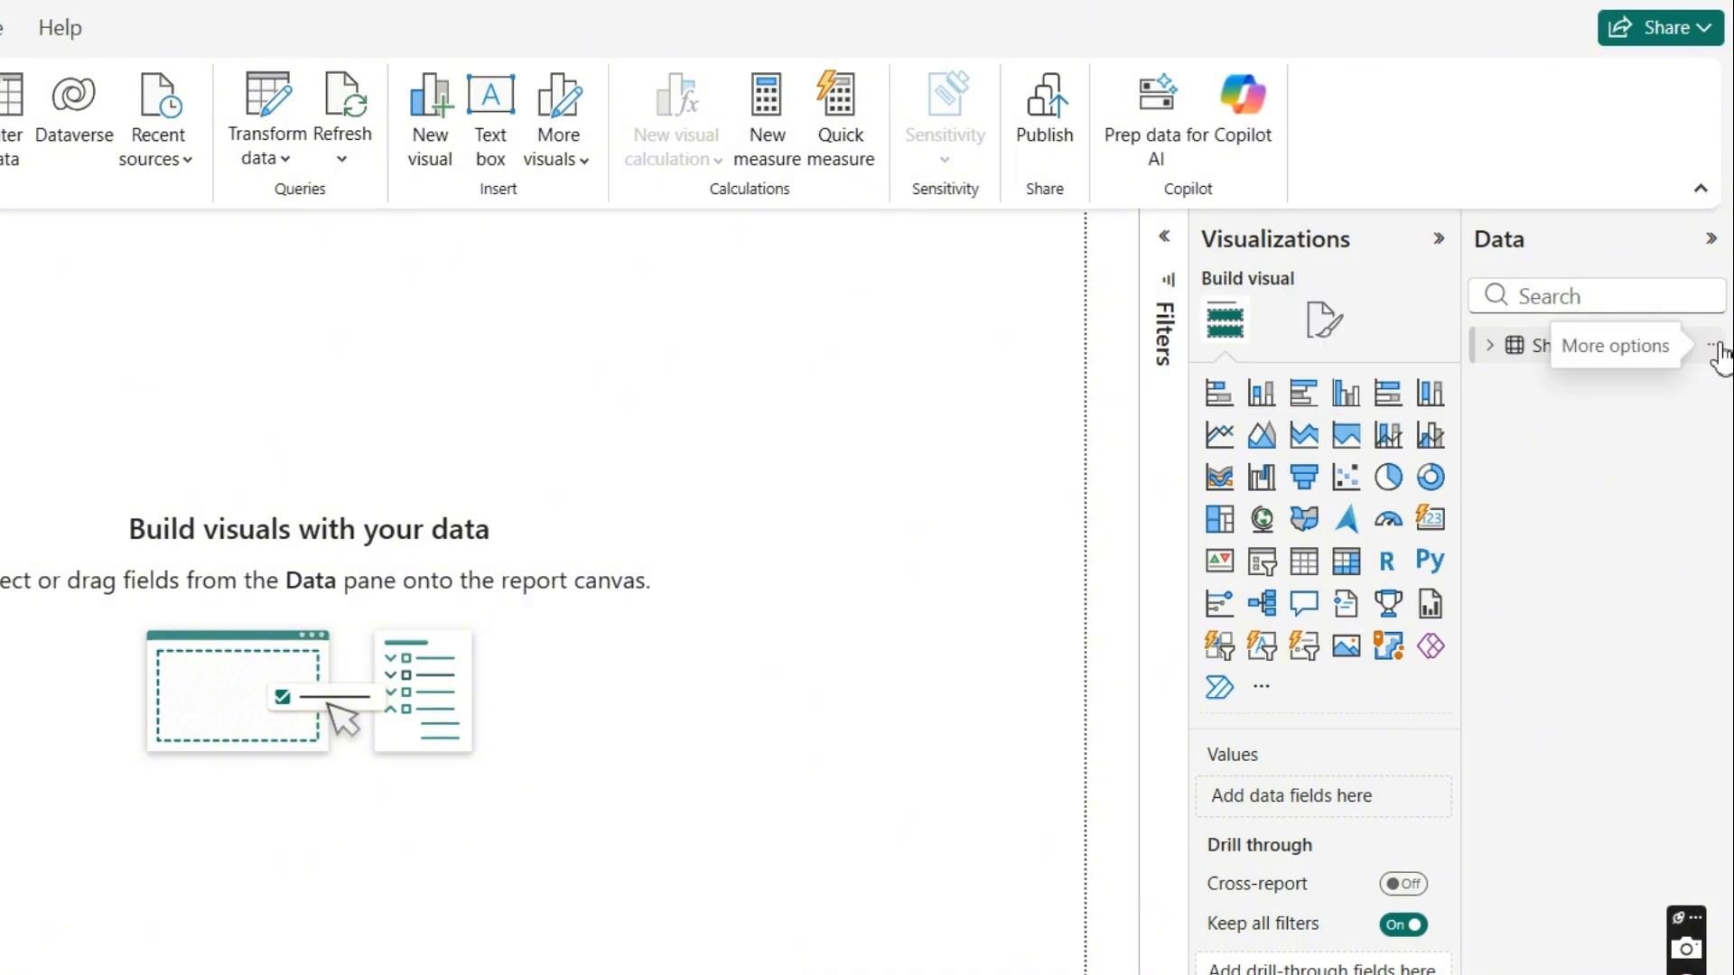
# Rename the Sheet1 table as sales_data
pyautogui.click(1715, 348)
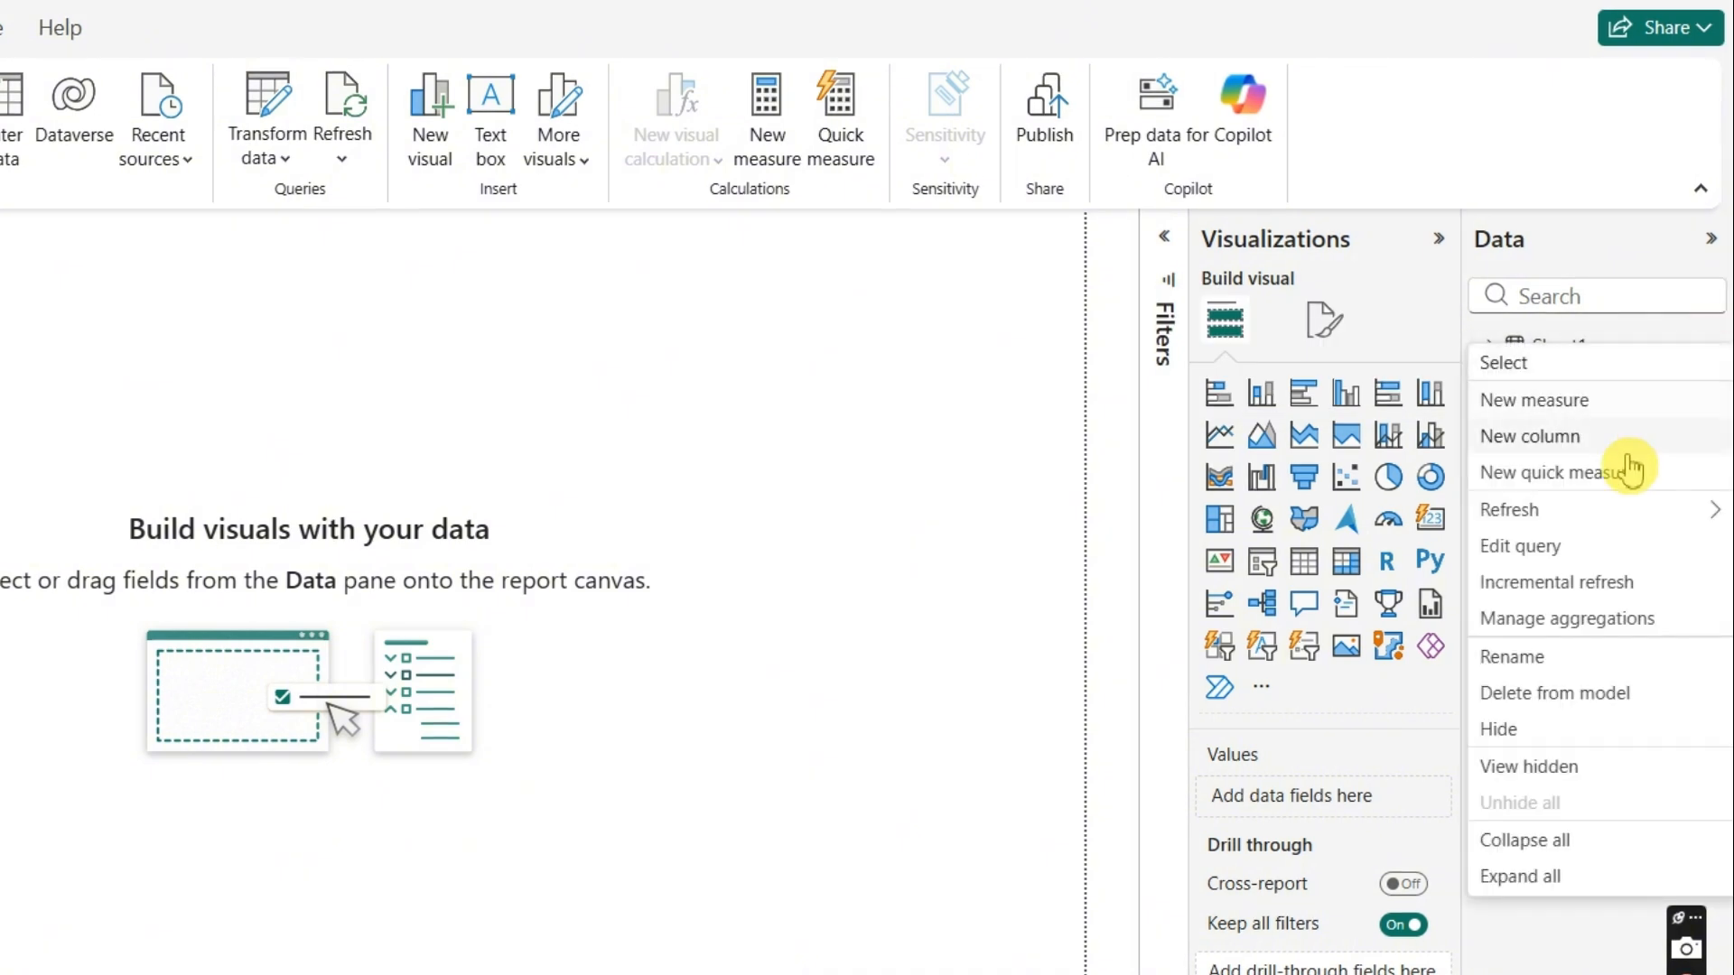
pyautogui.click(1535, 661)
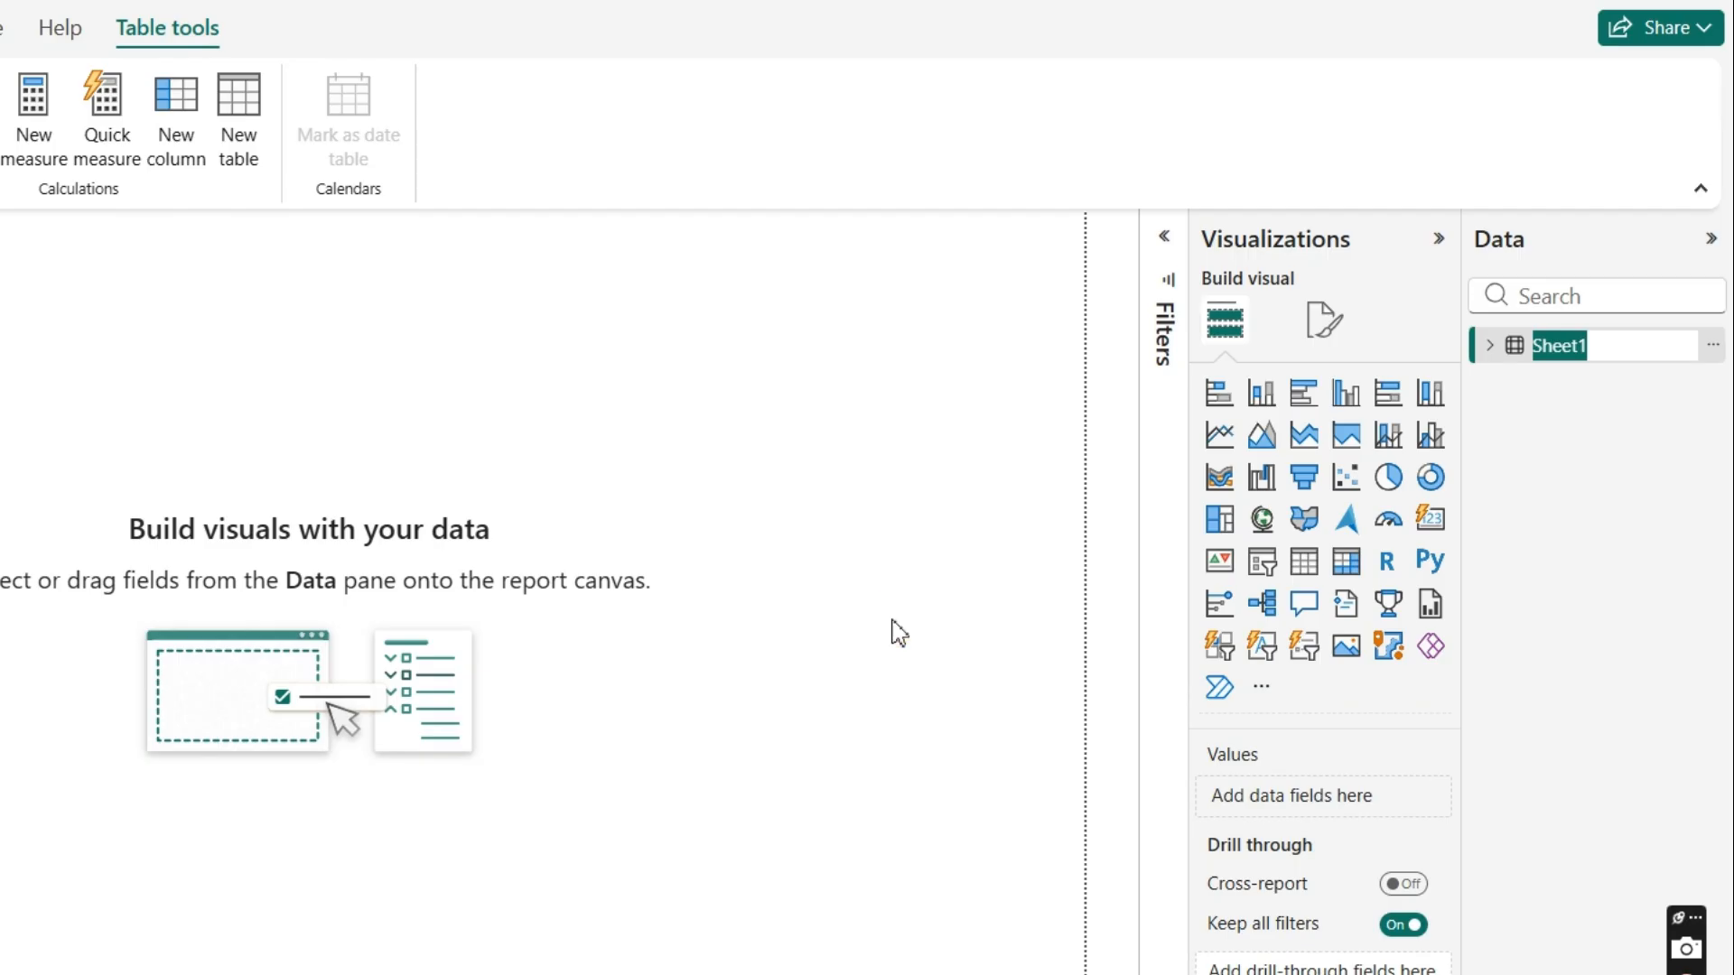
pyautogui.write('sales_data')
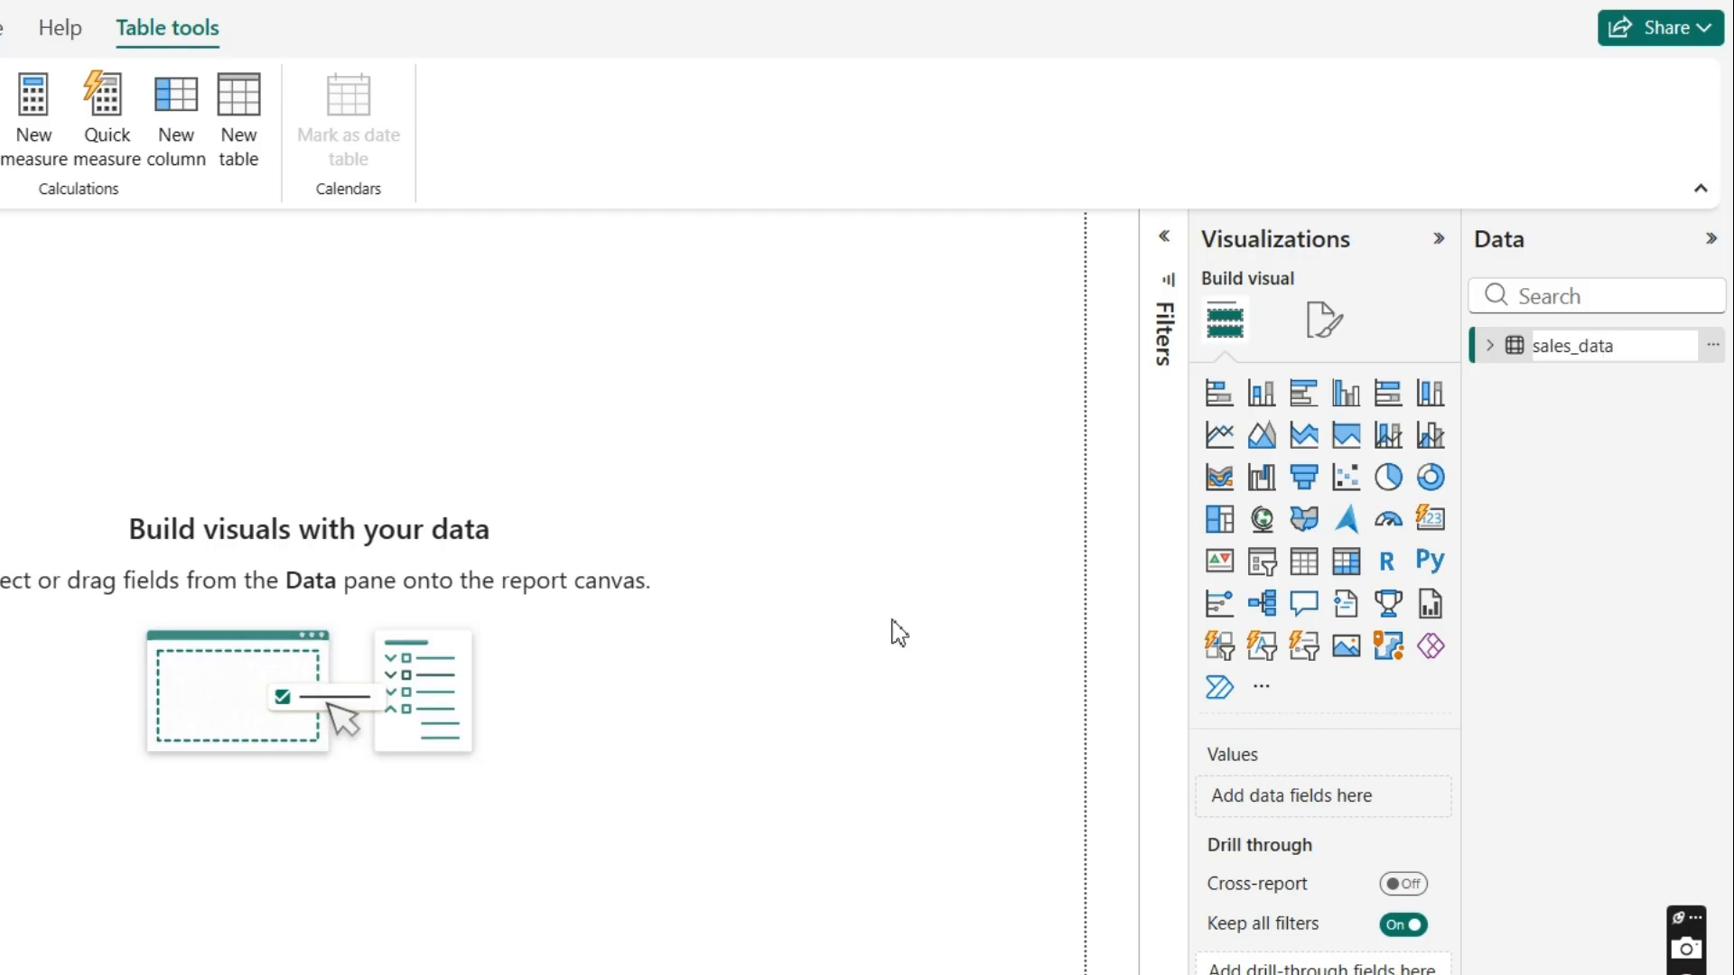
pyautogui.click(894, 625)
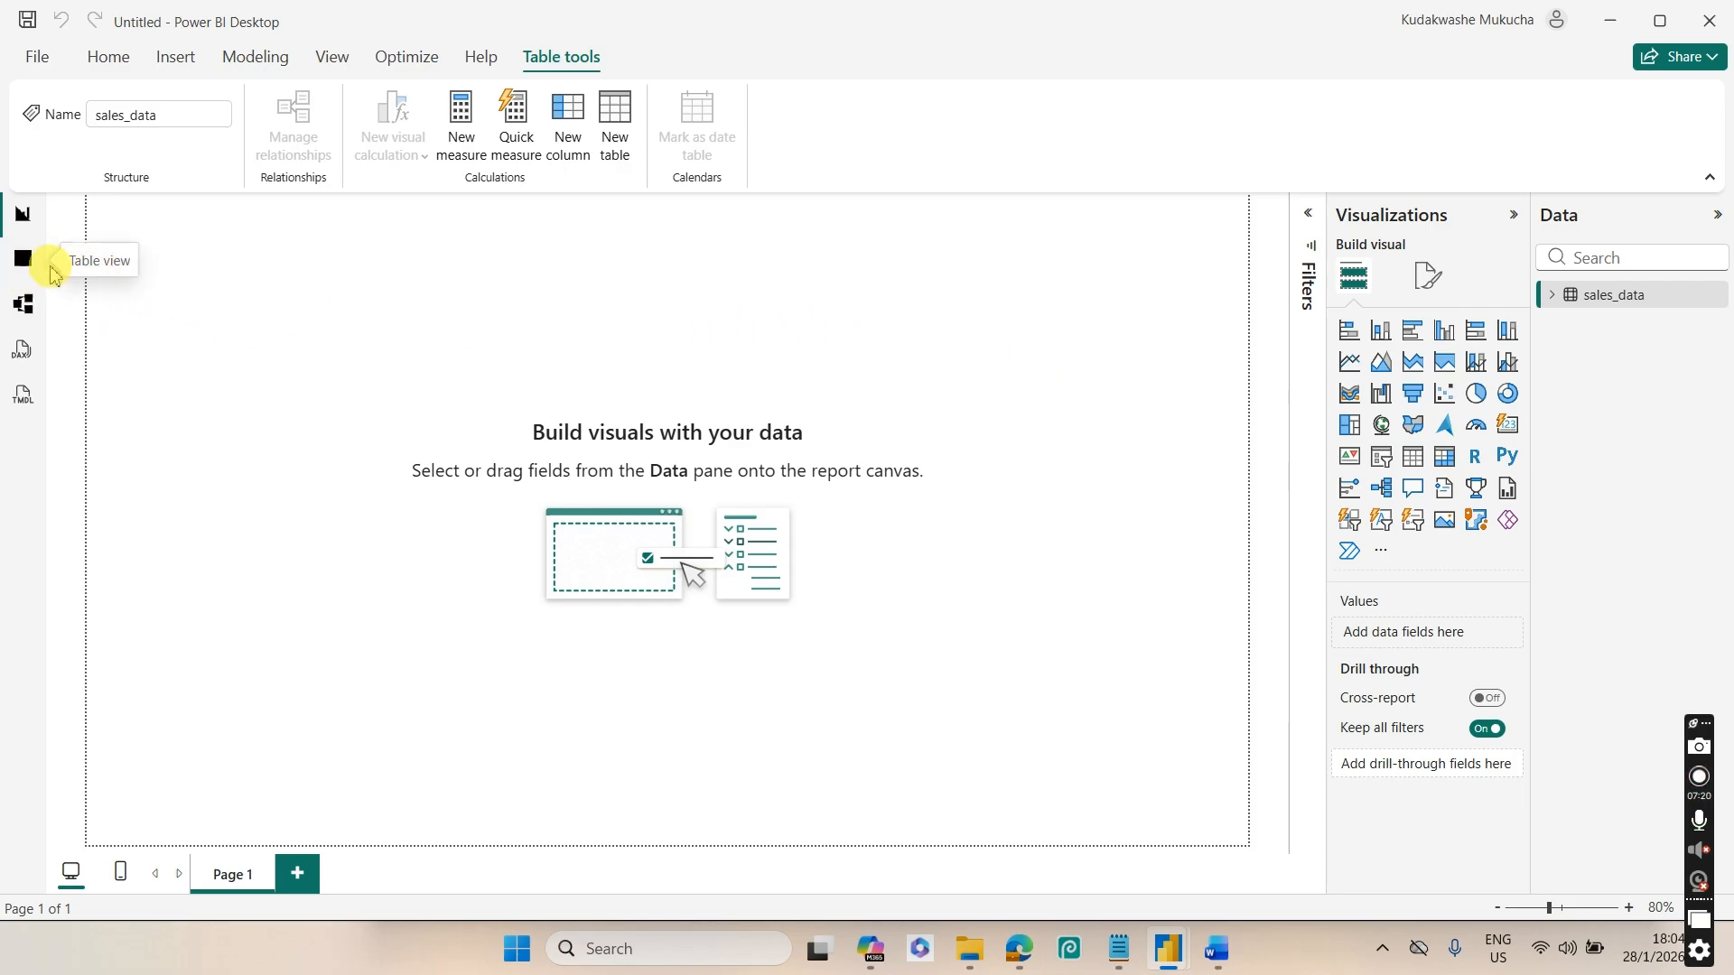
# Examine all columns of the sales_data table in Table view and check them against the dashboard requirements in Word
pyautogui.click(23, 264)
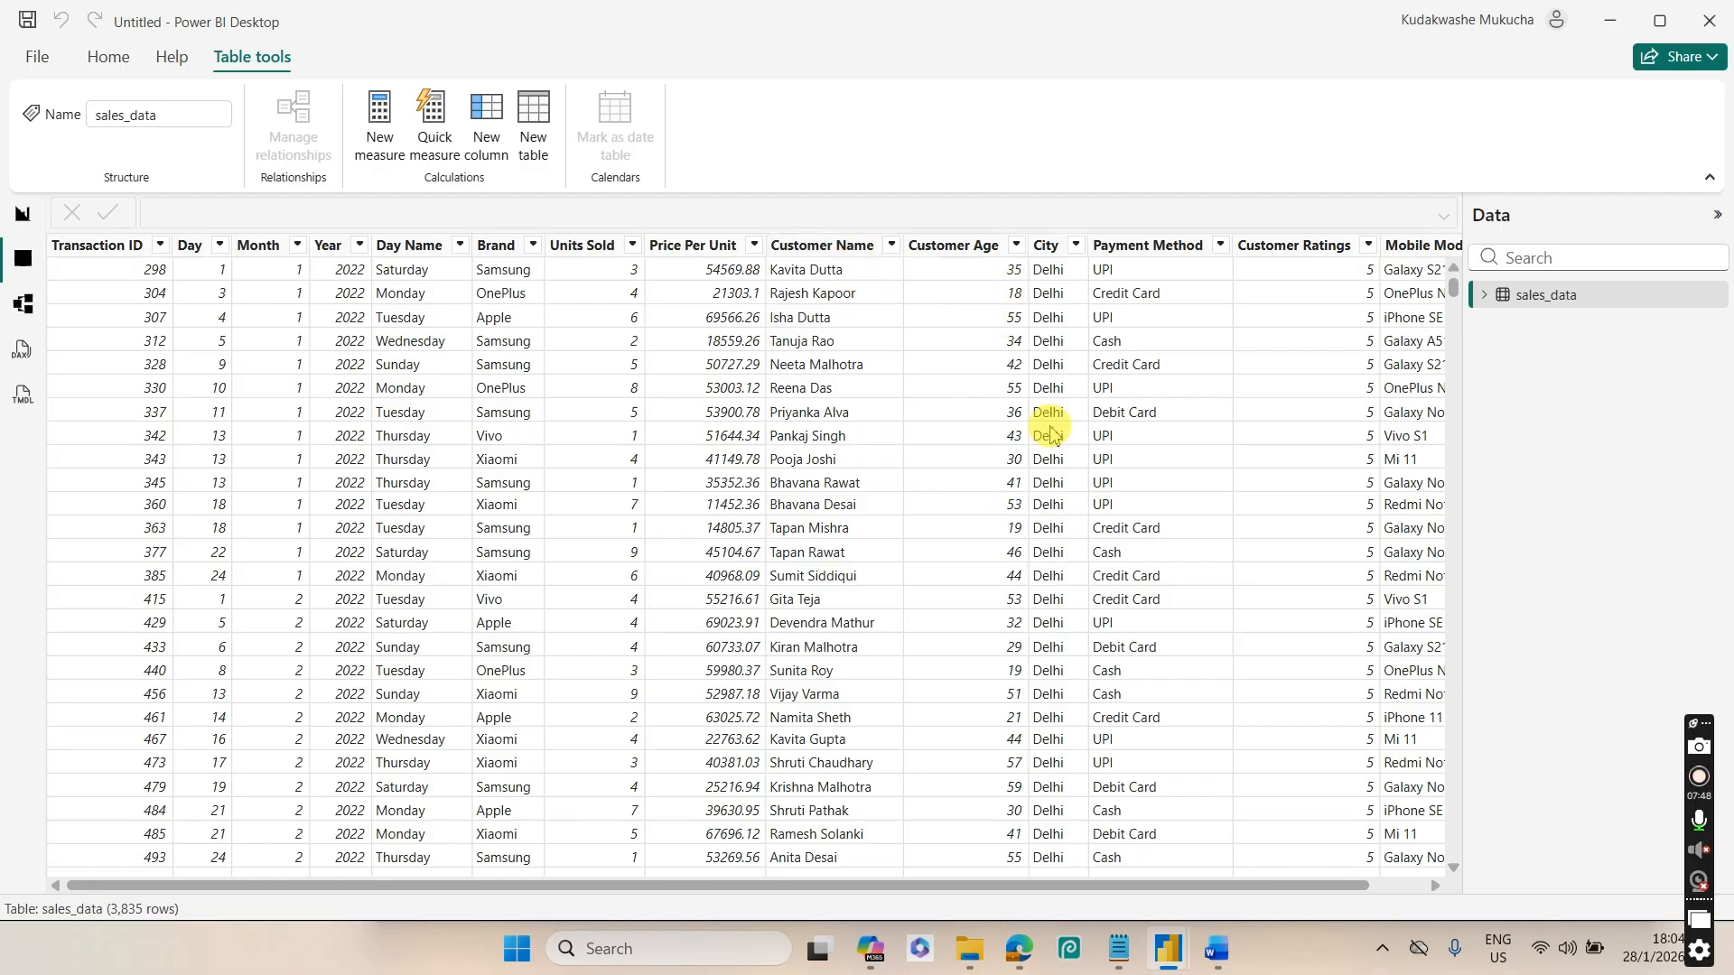
pyautogui.moveTo(1165, 885); pyautogui.dragTo(1224, 883)
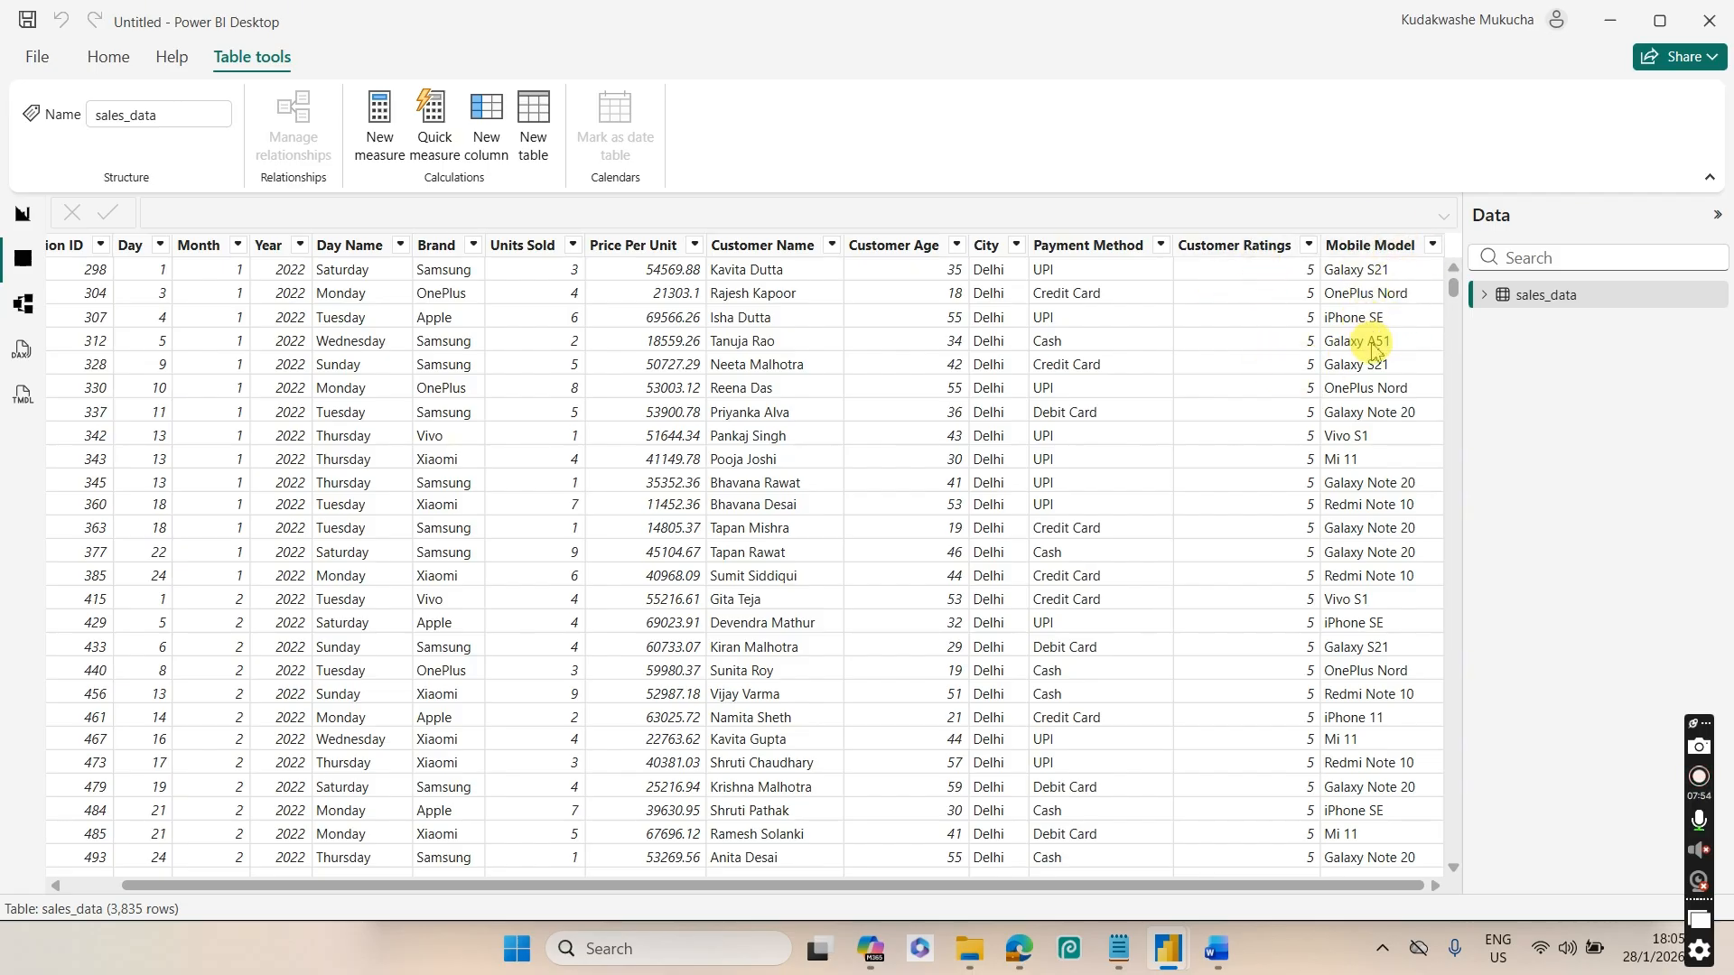
pyautogui.moveTo(1139, 894); pyautogui.dragTo(1048, 885)
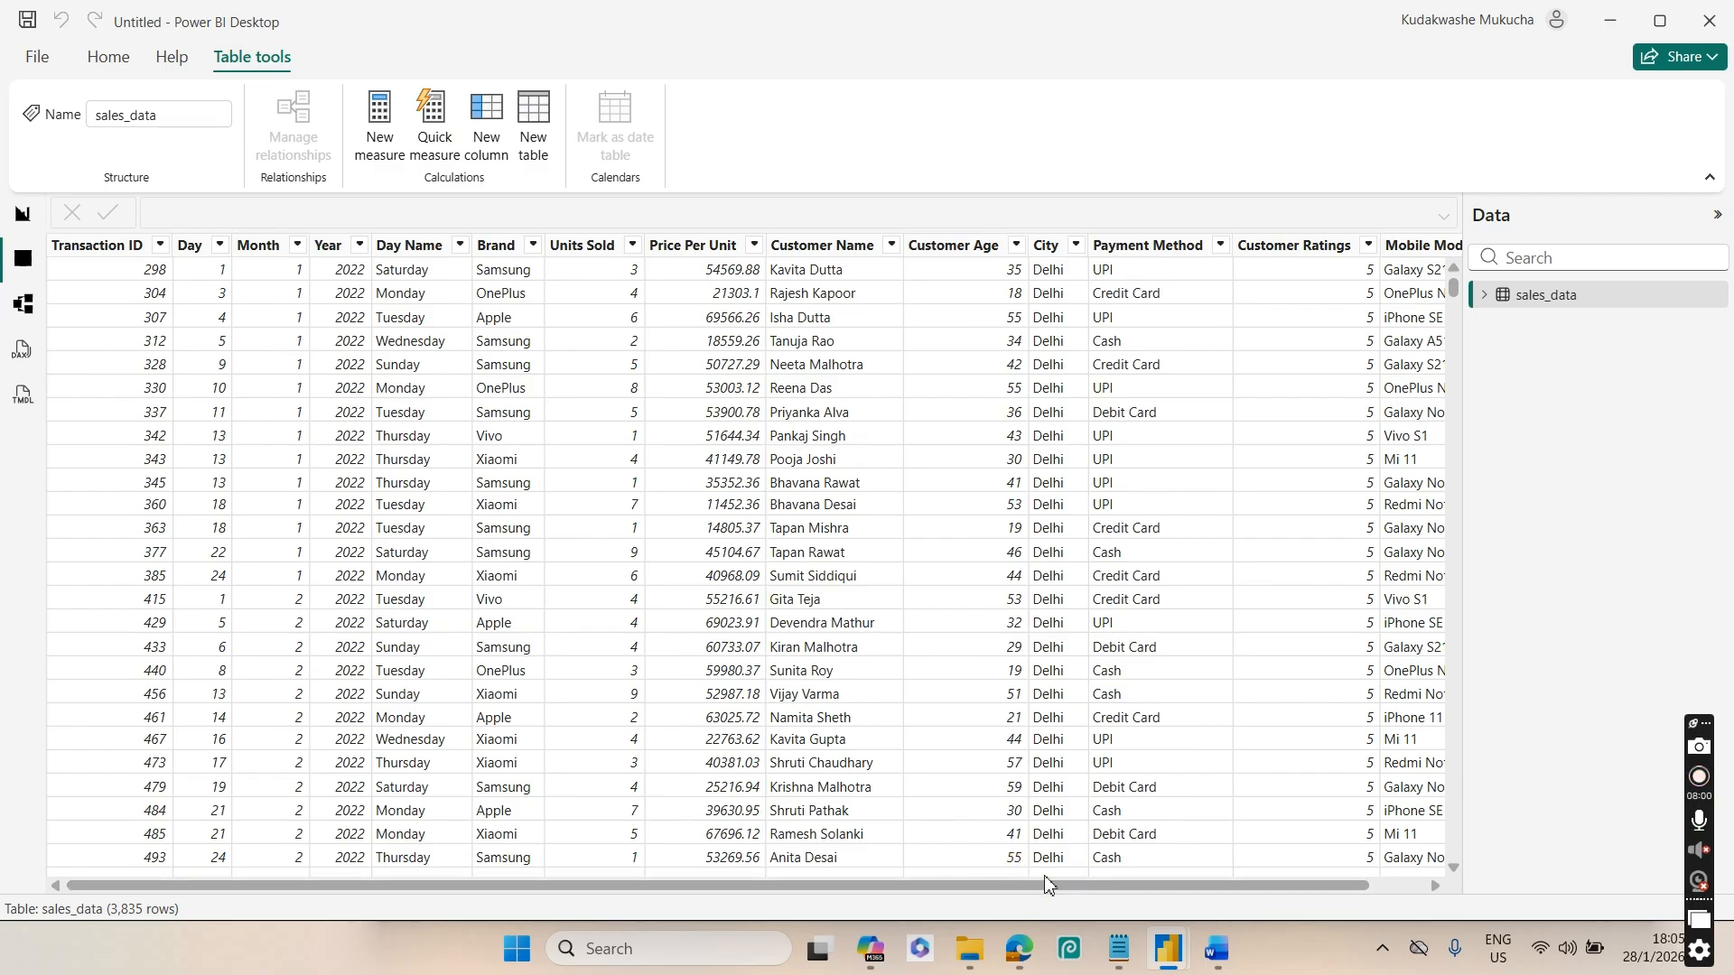
pyautogui.click(1219, 951)
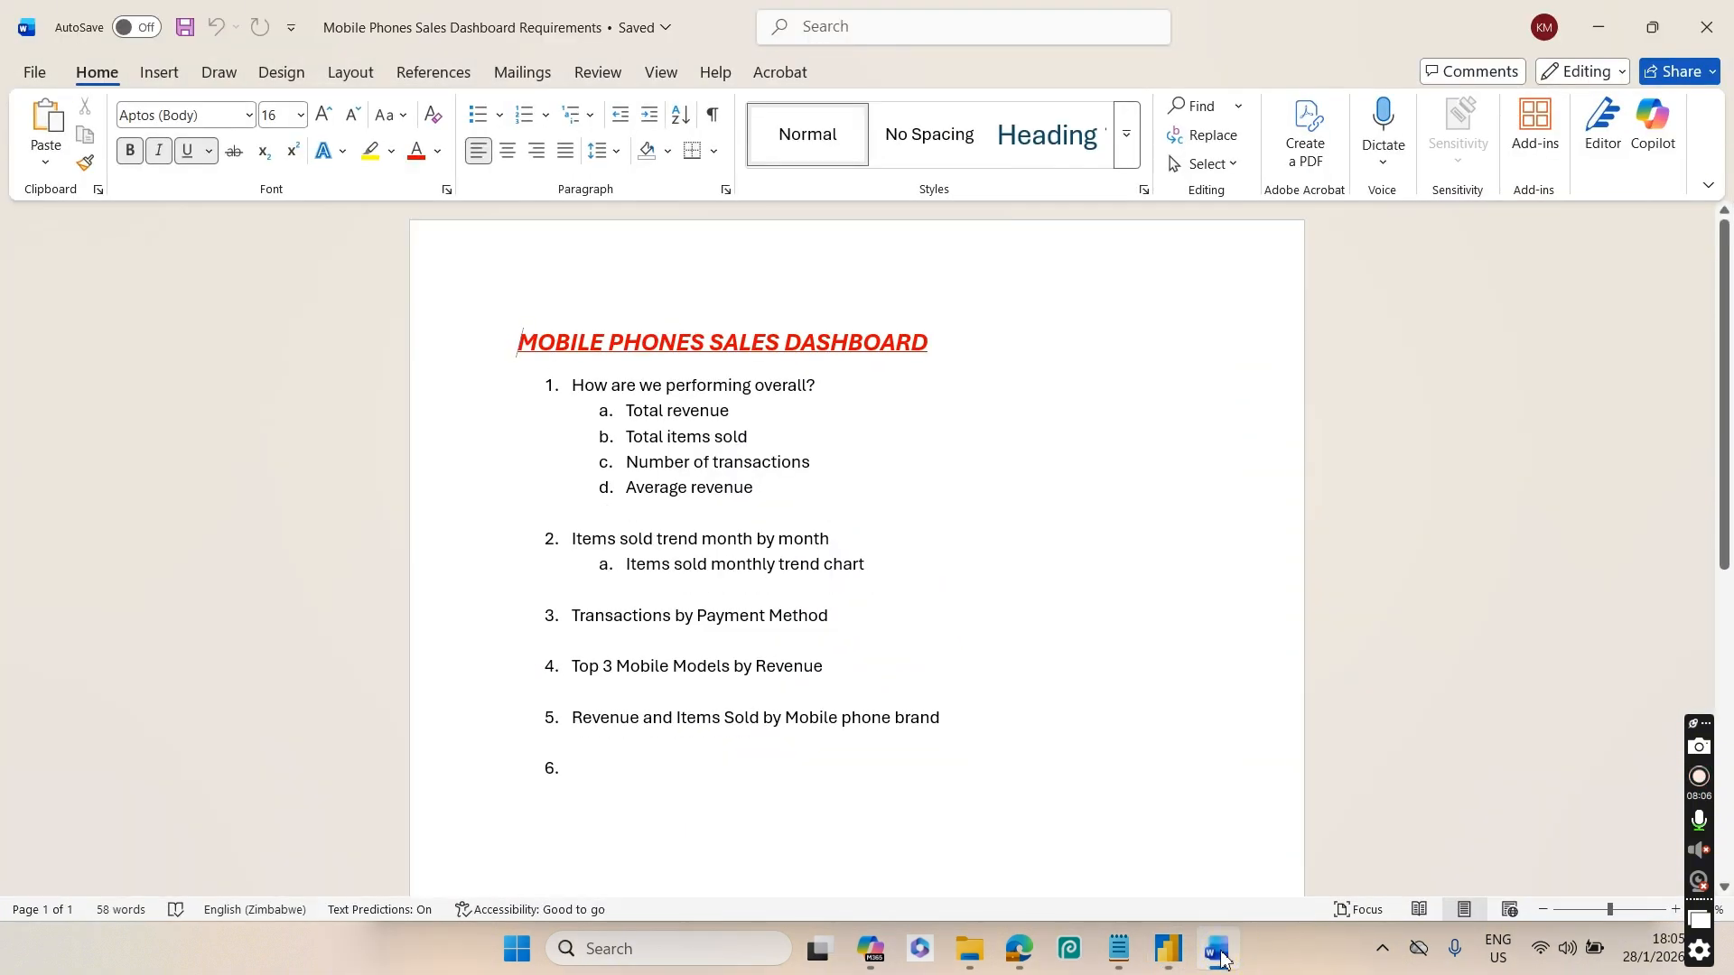
pyautogui.click(1218, 953)
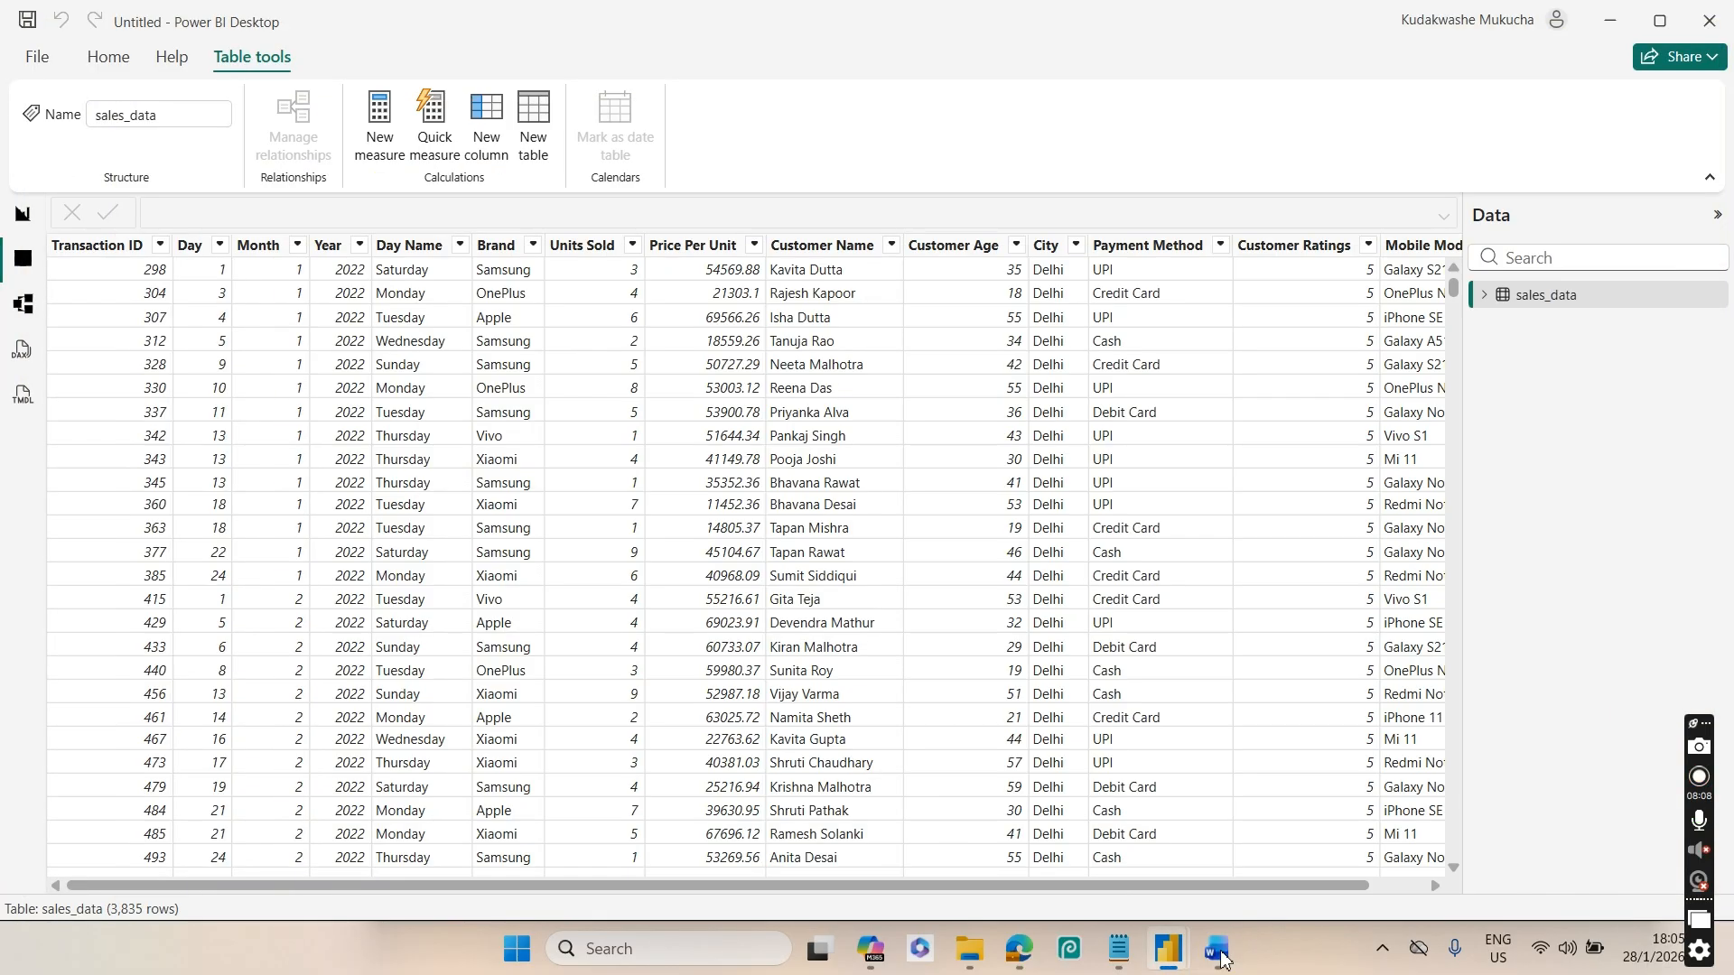
pyautogui.click(1395, 886)
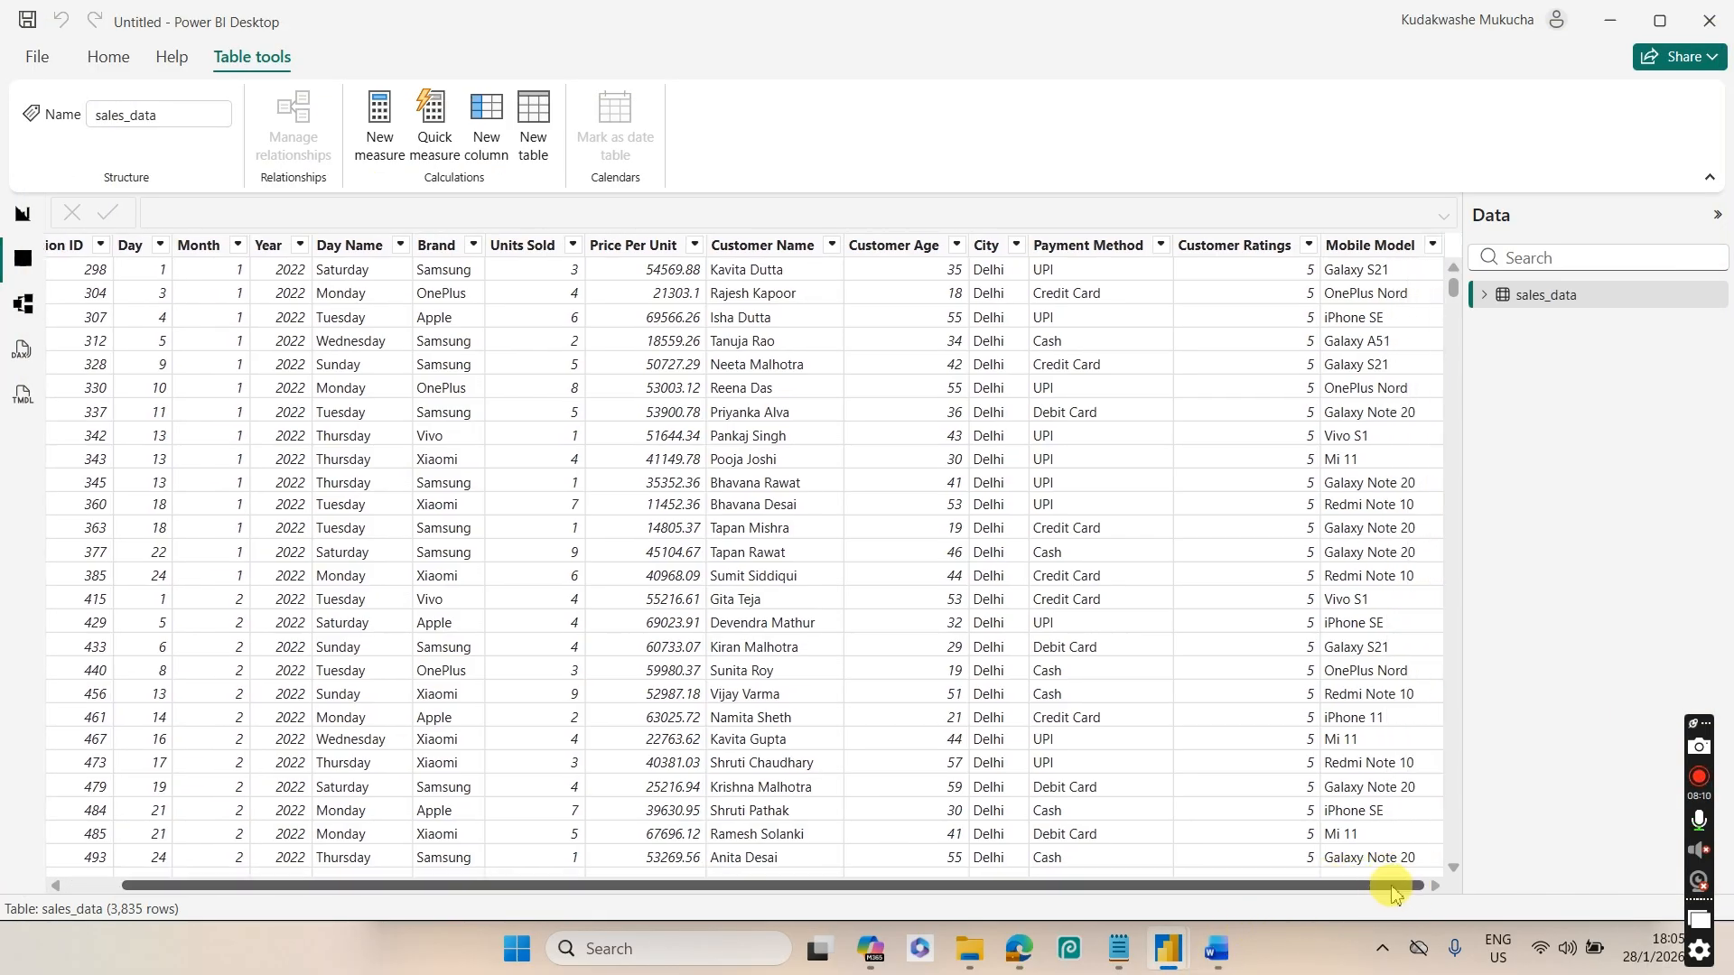
pyautogui.moveTo(1363, 886); pyautogui.dragTo(1262, 881)
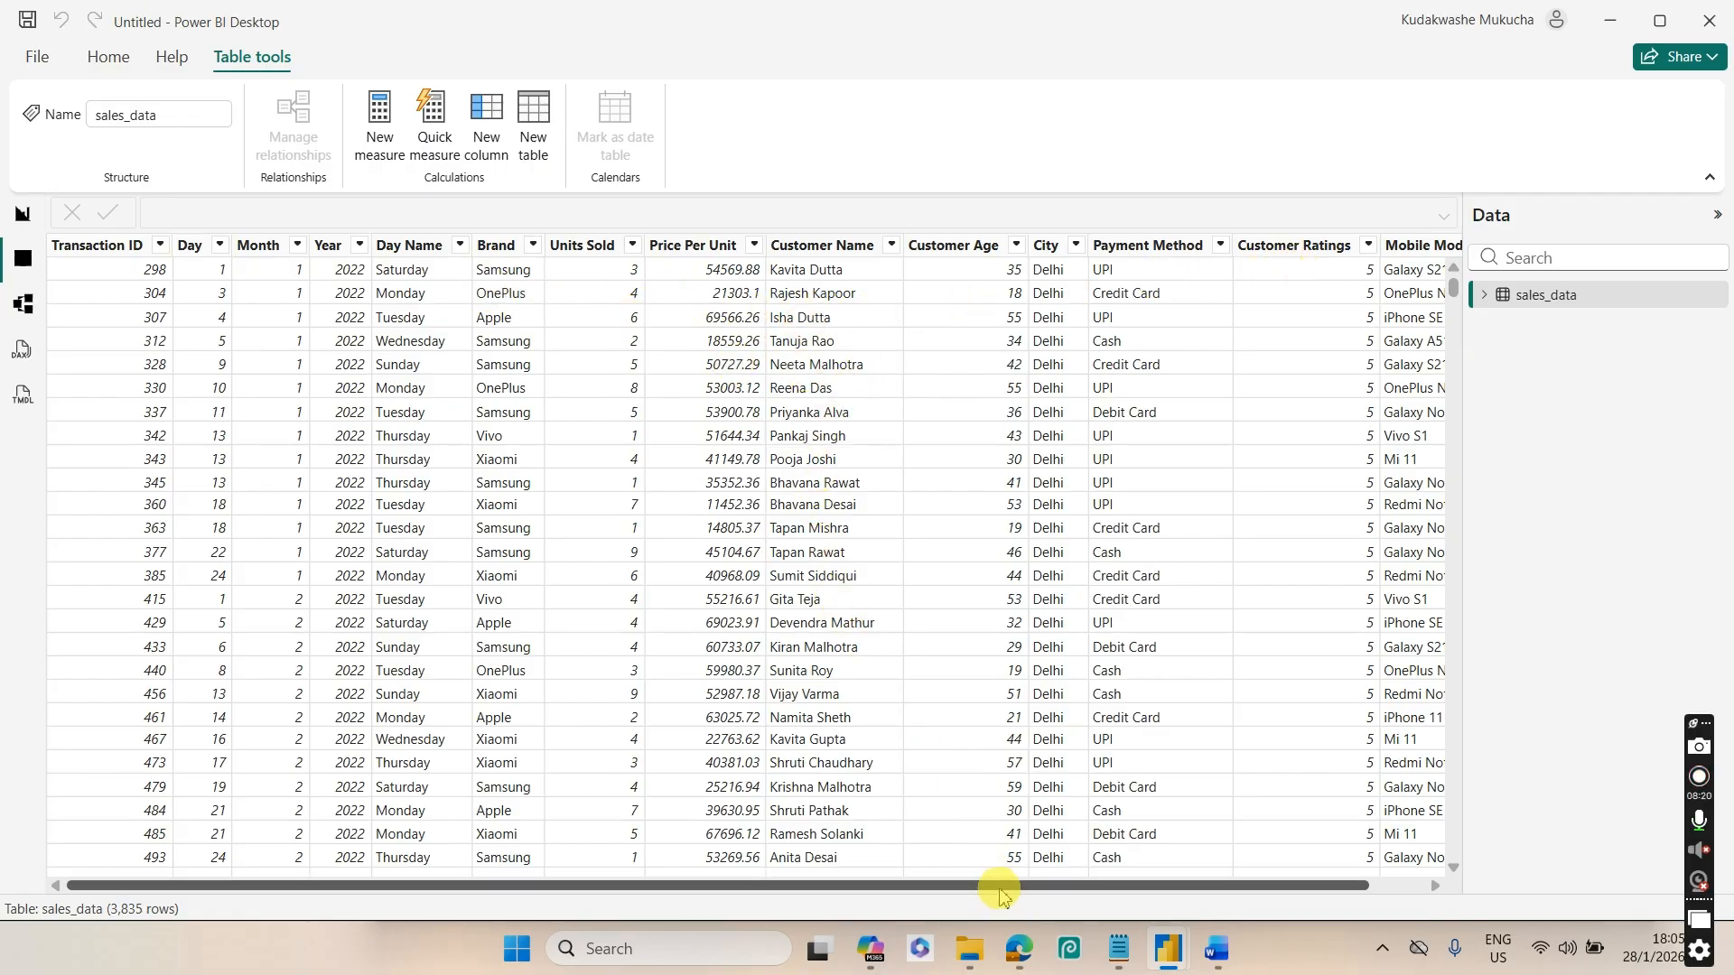
pyautogui.moveTo(1001, 892); pyautogui.dragTo(1066, 891)
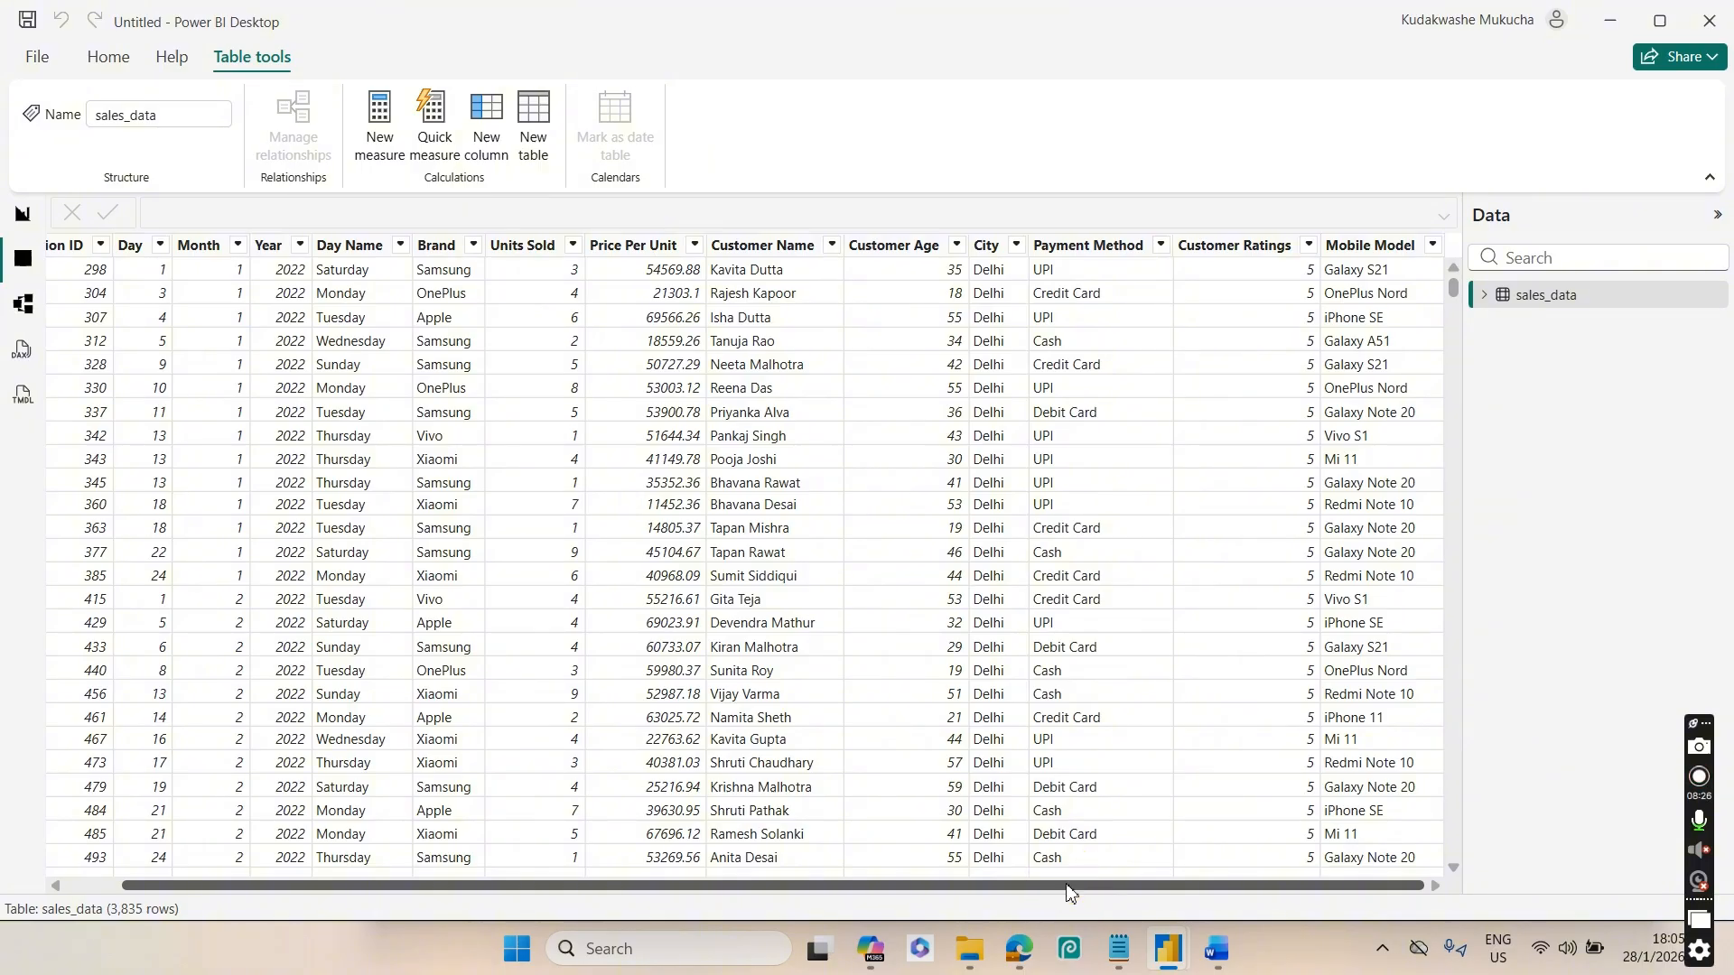
# Add a new calculated column to the sales_data table and name it Revenue in its formula
pyautogui.click(1485, 295)
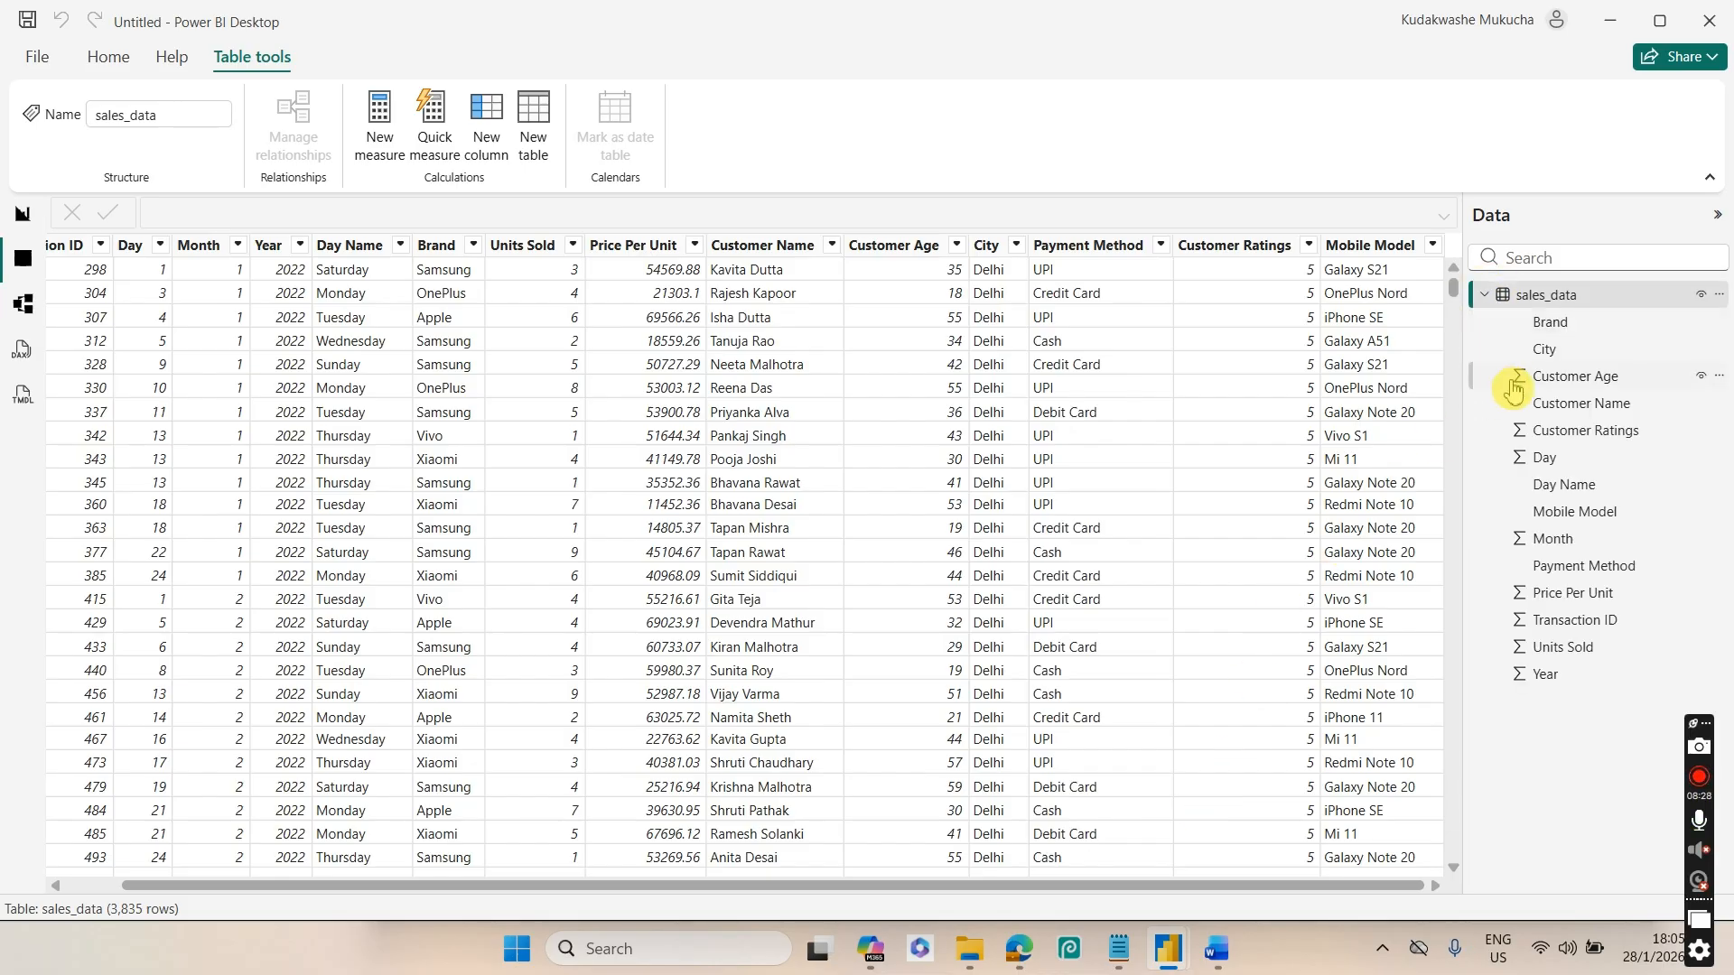
pyautogui.rightClick(1631, 299)
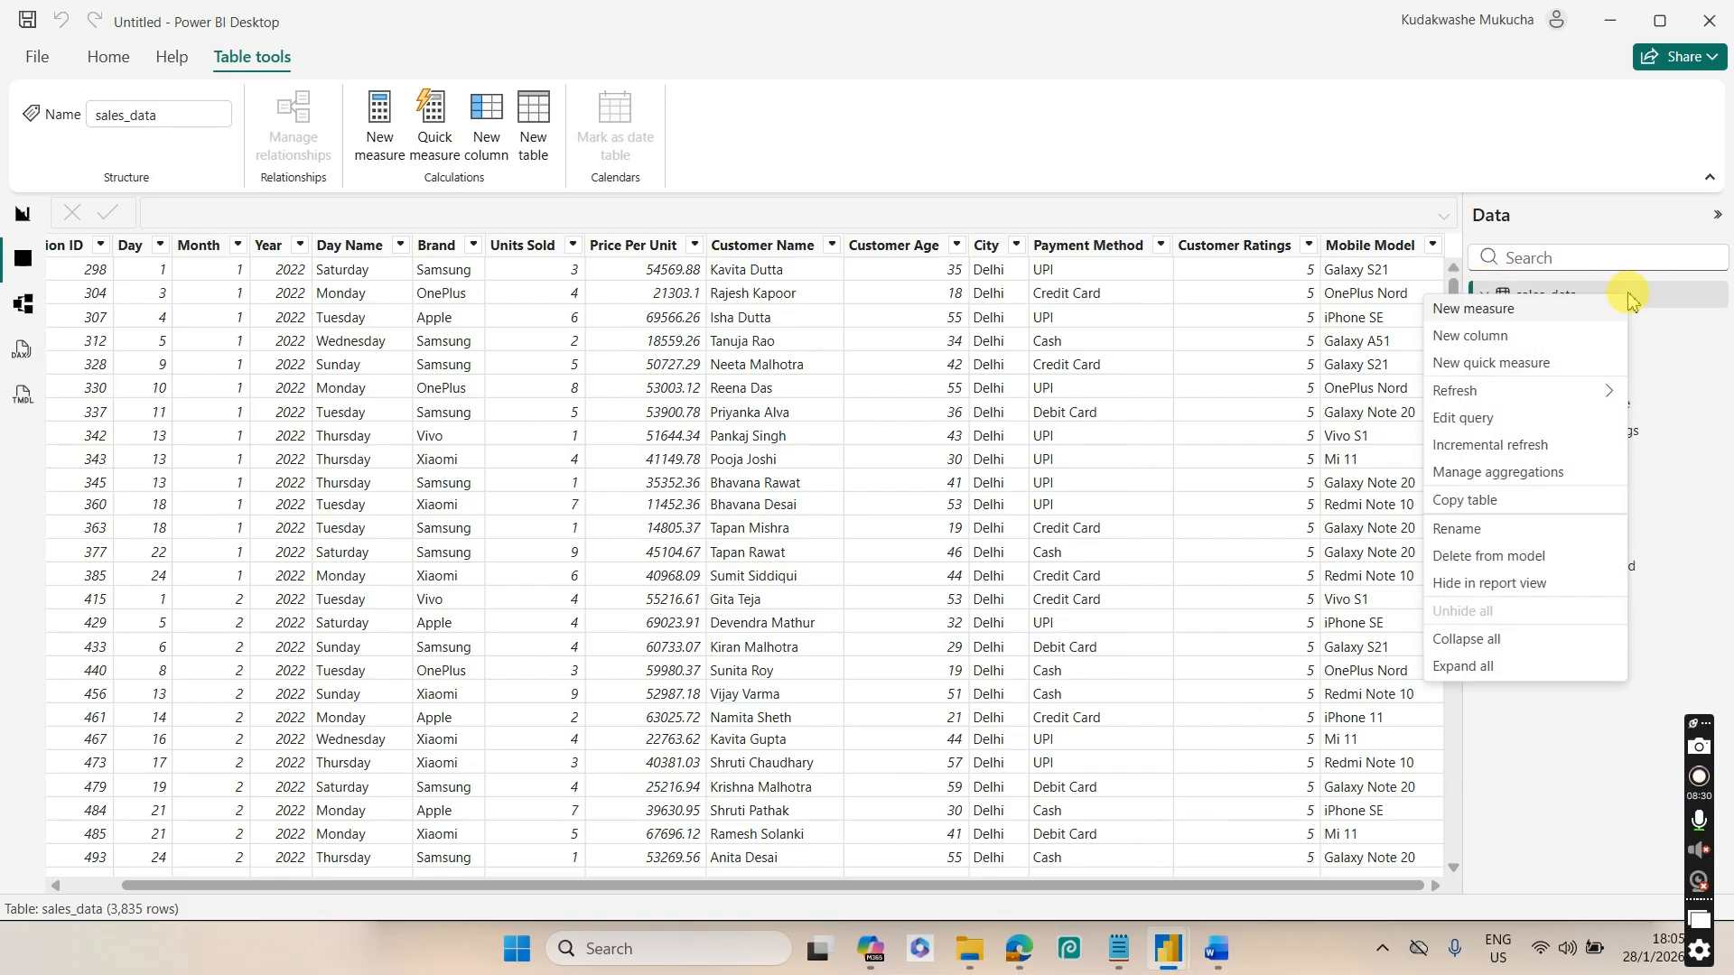
pyautogui.press('Escape')
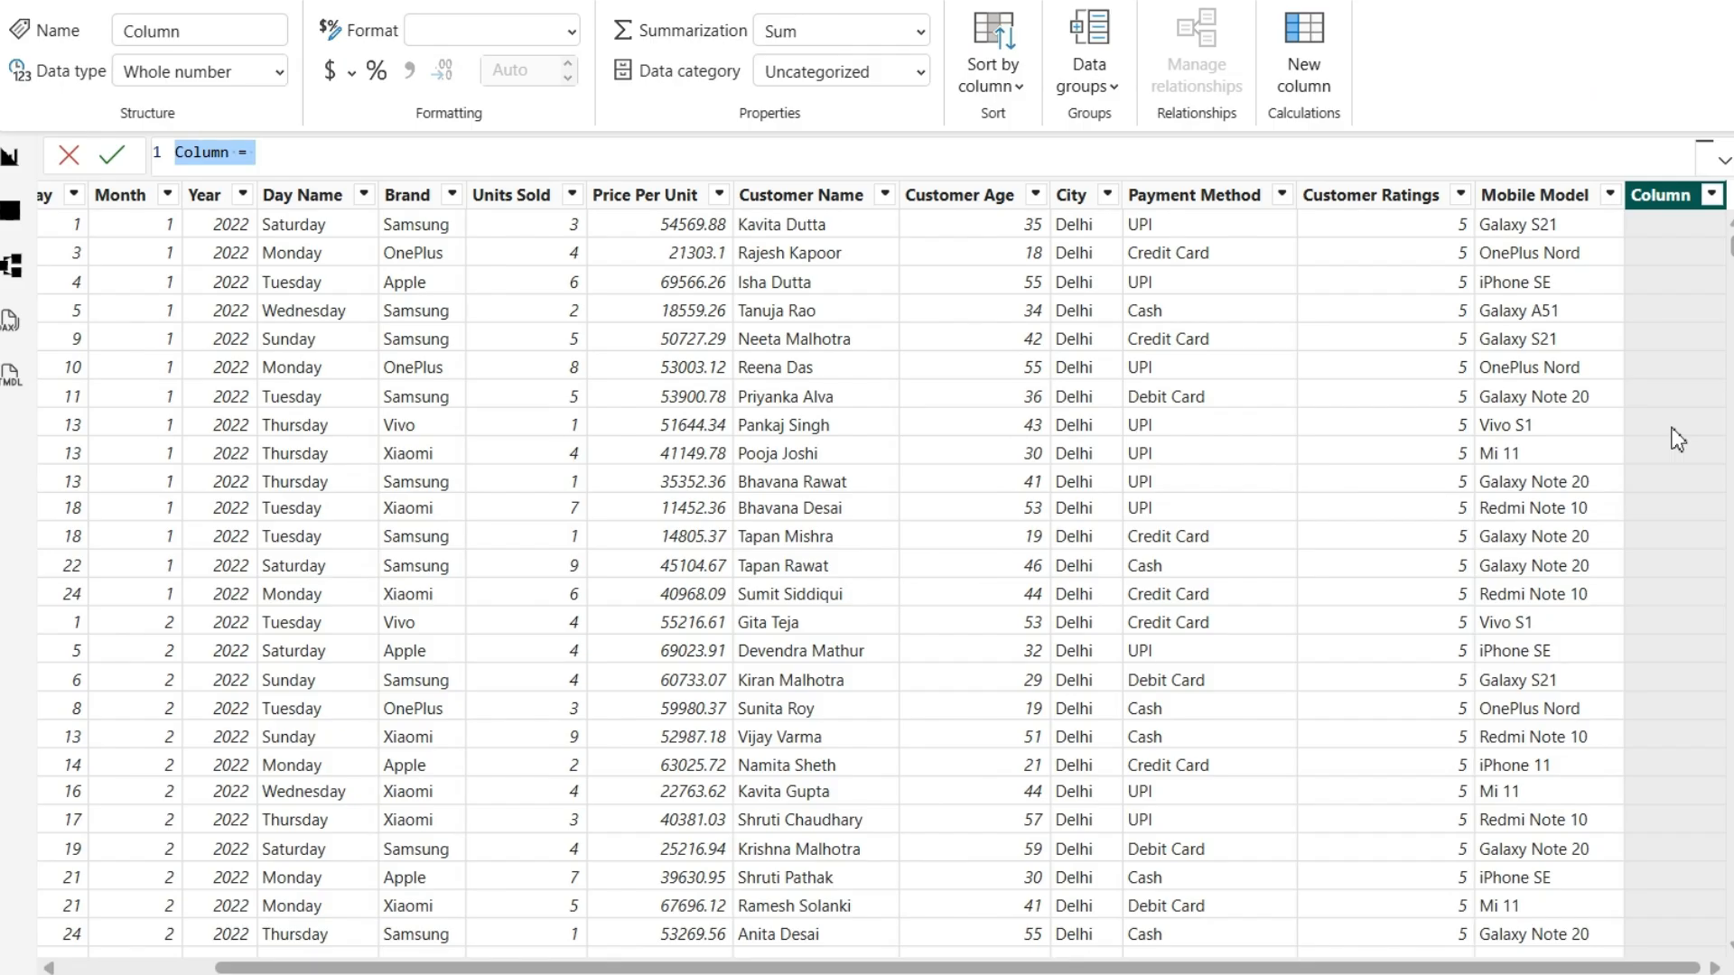
pyautogui.write('Revenue')
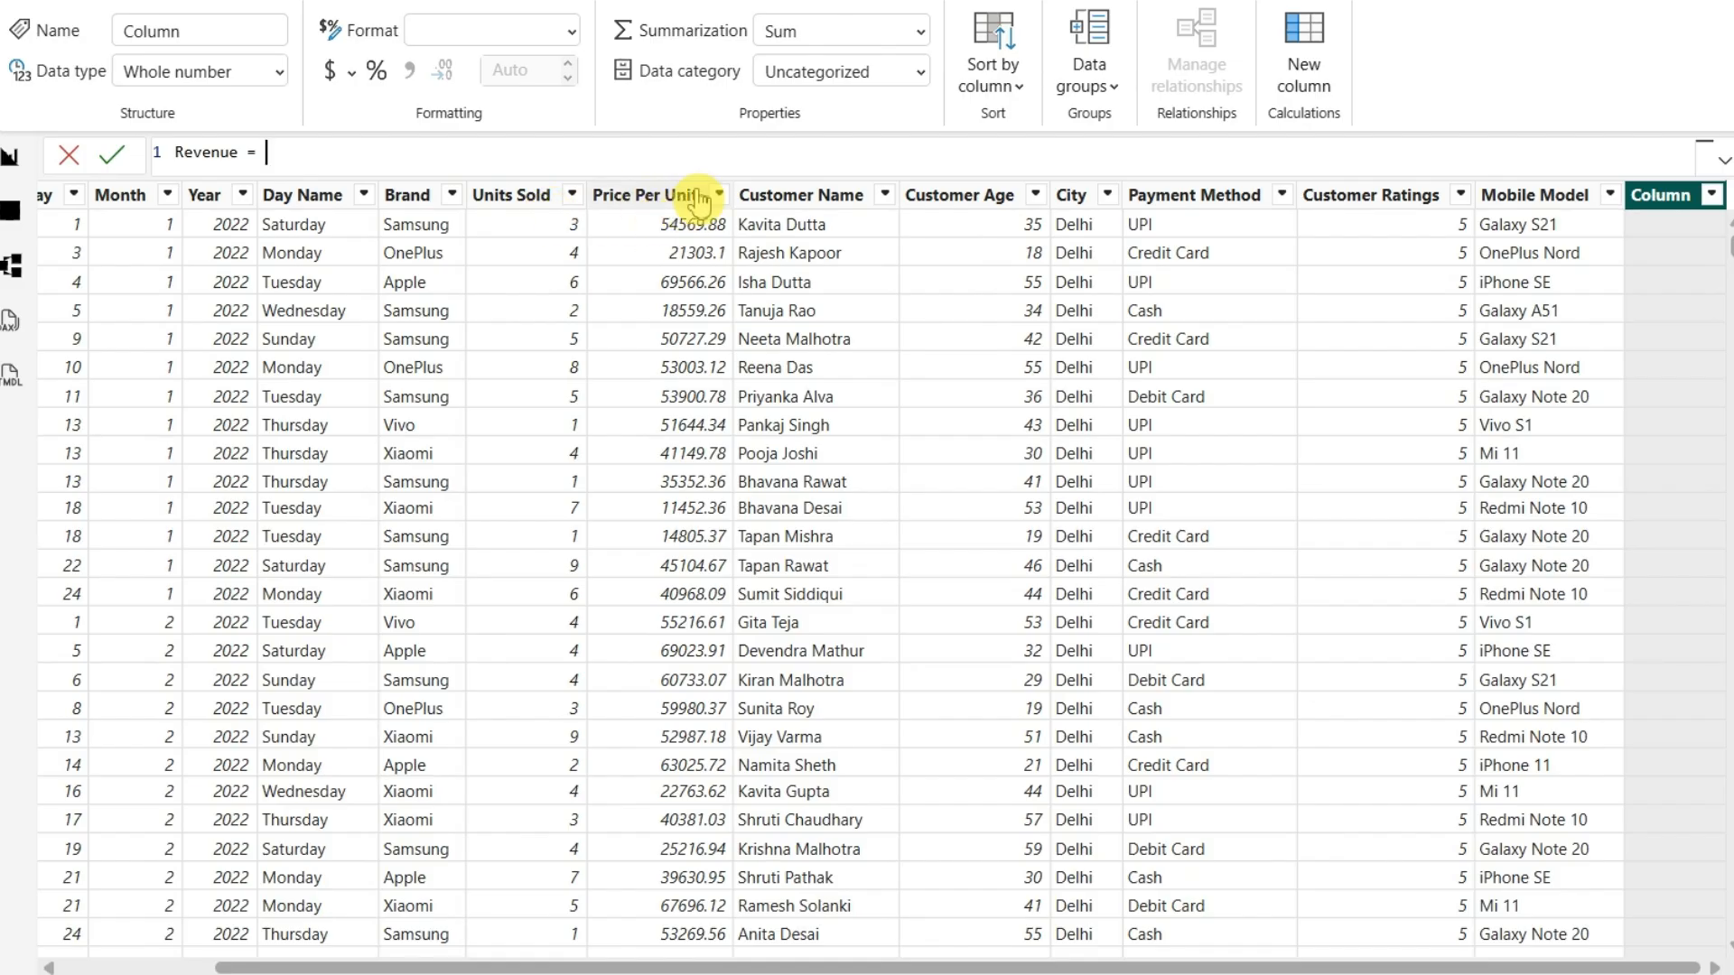
# Complete the Revenue column's formula as sales_data[Units Sold] * sales_data[Price Per Unit] and commit it
pyautogui.click(731, 157)
pyautogui.write('sales')
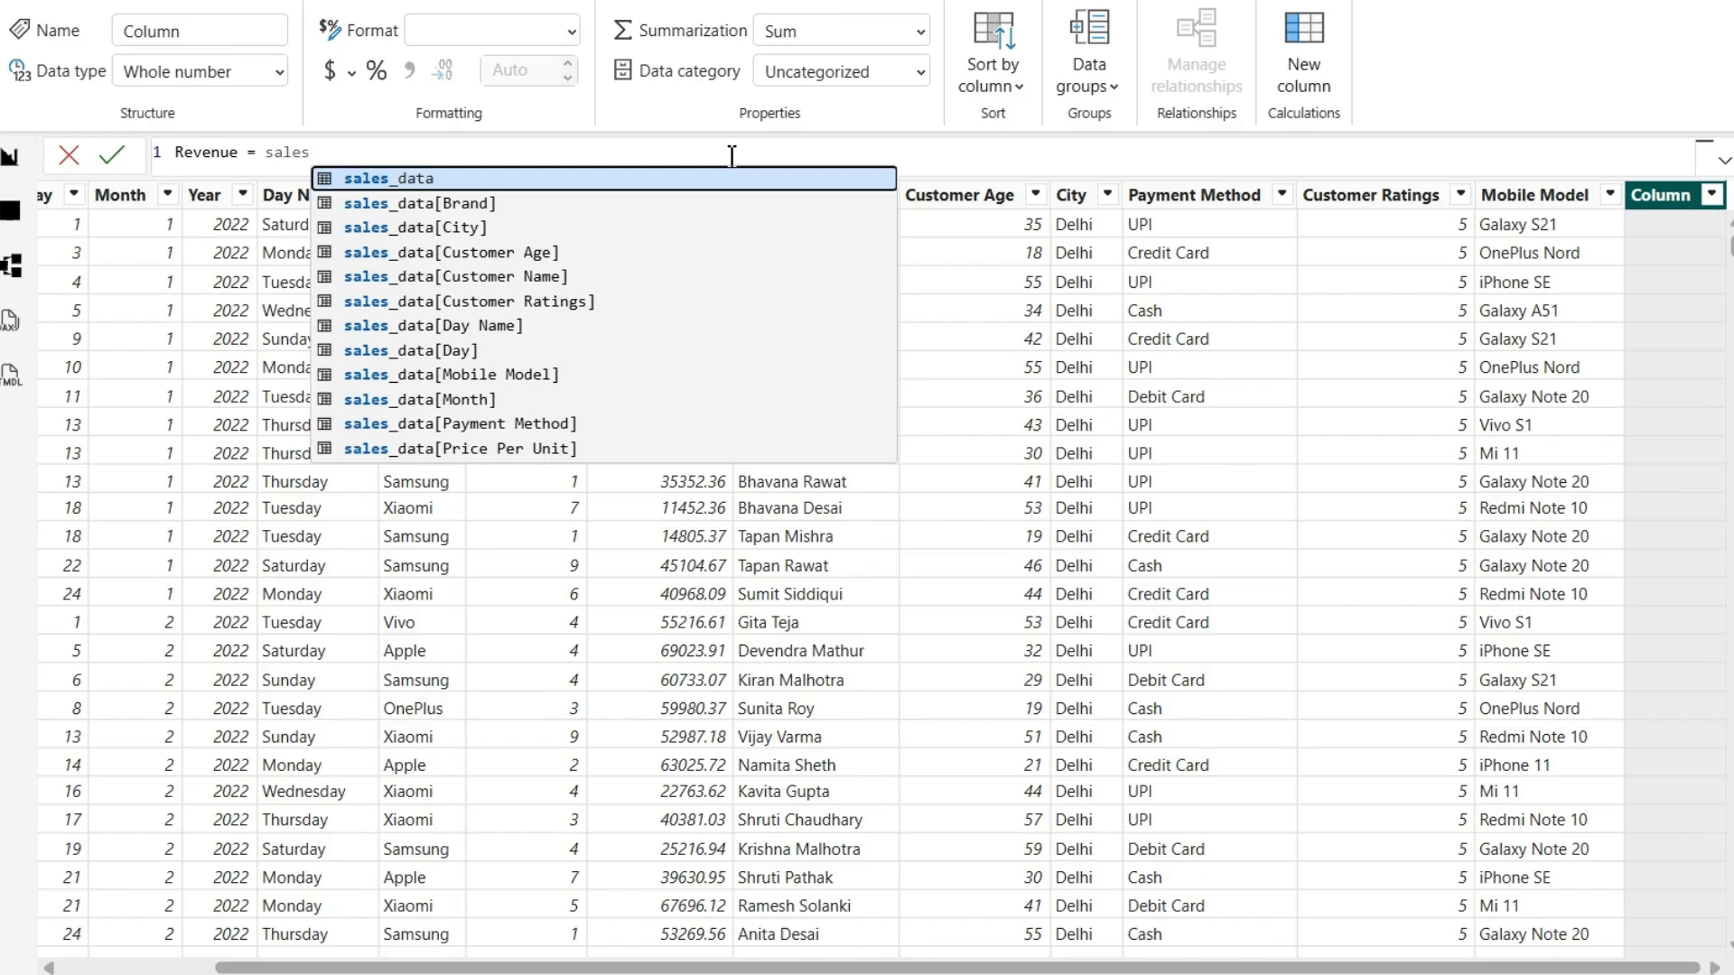
pyautogui.press('Tab')
pyautogui.write('[')
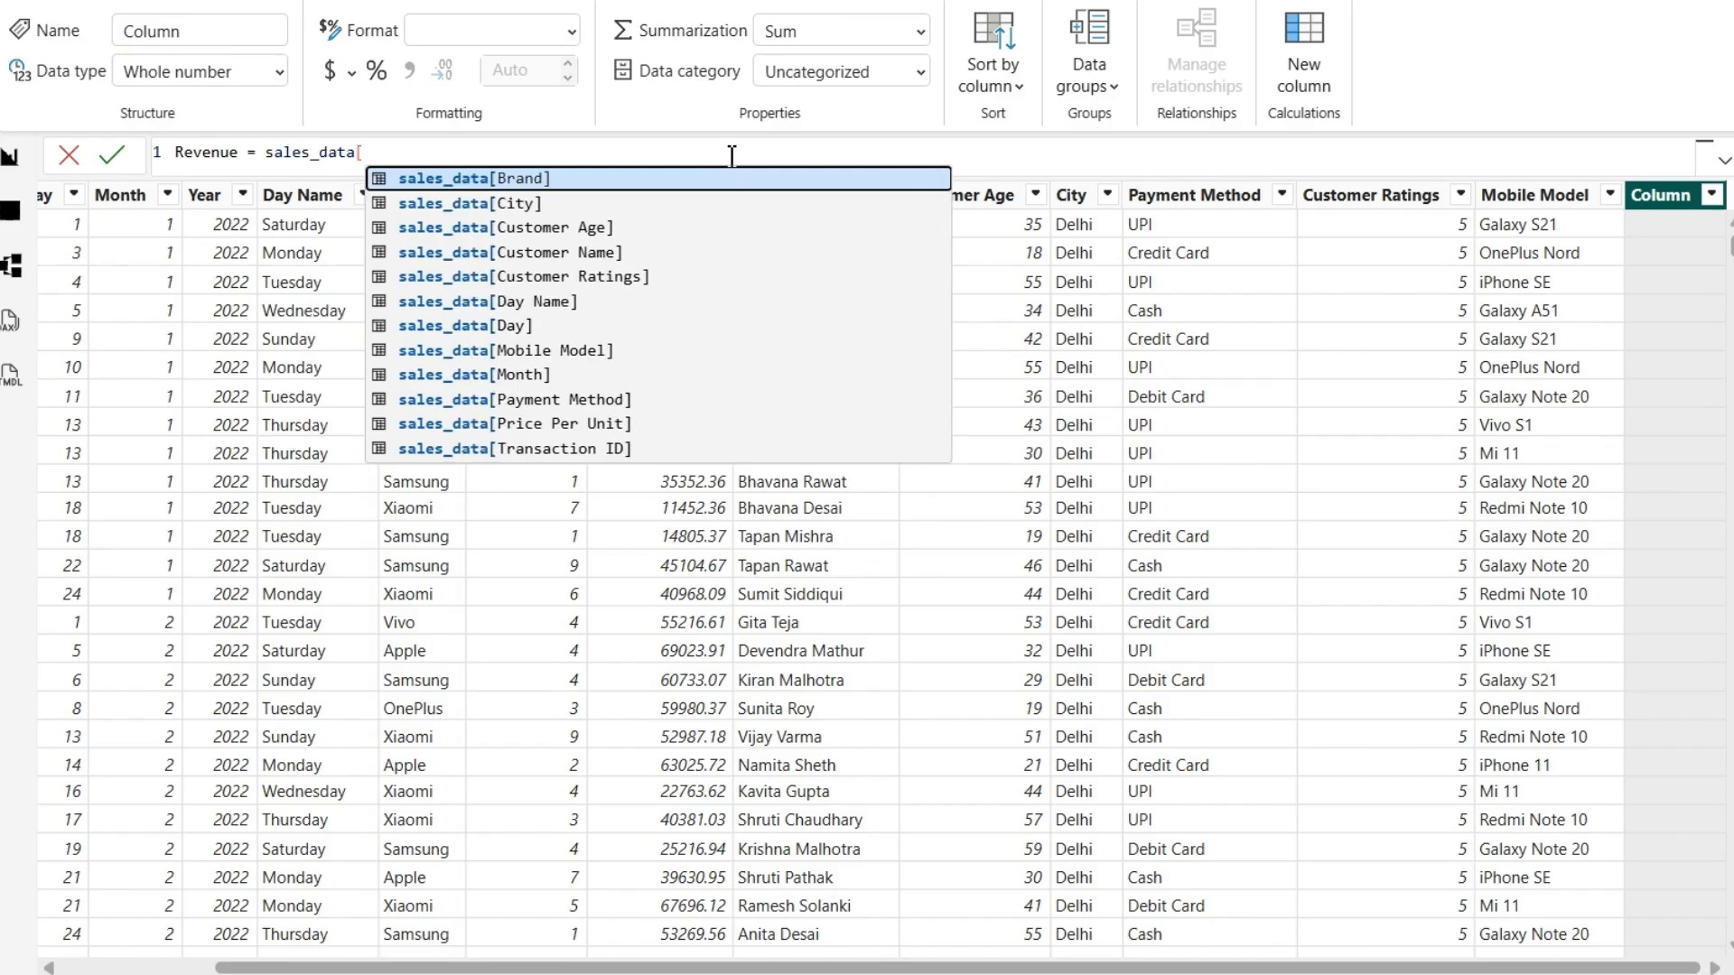
pyautogui.write('un')
pyautogui.press('Tab')
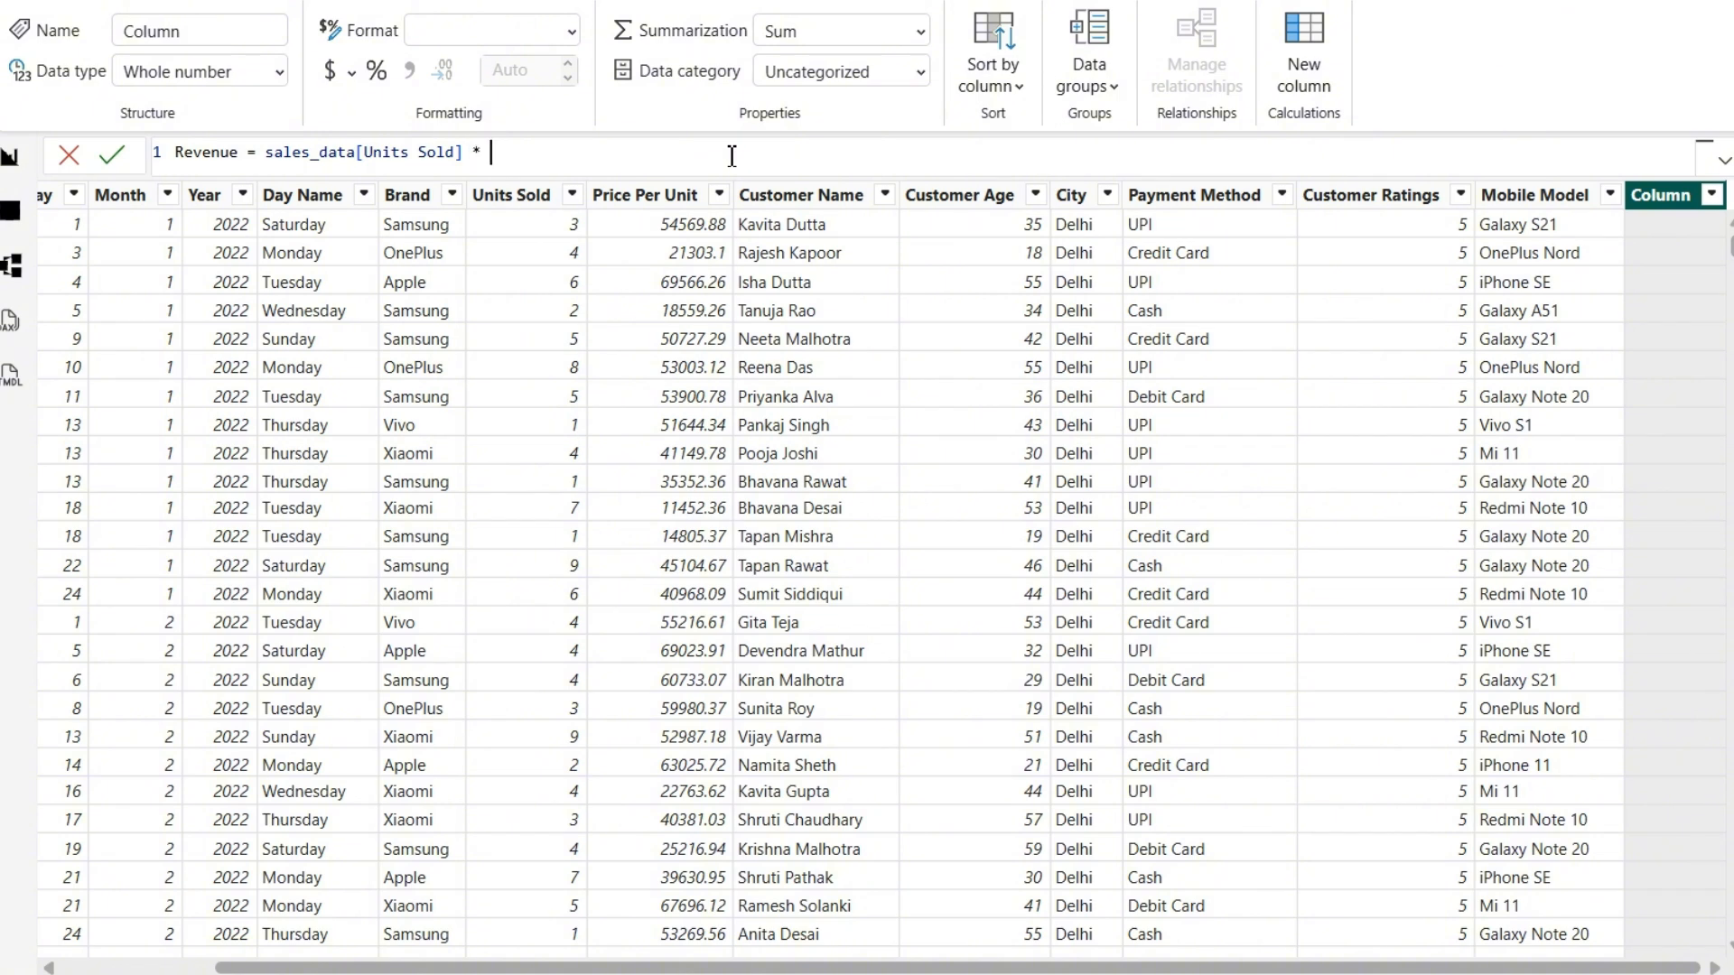
pyautogui.write('* sal')
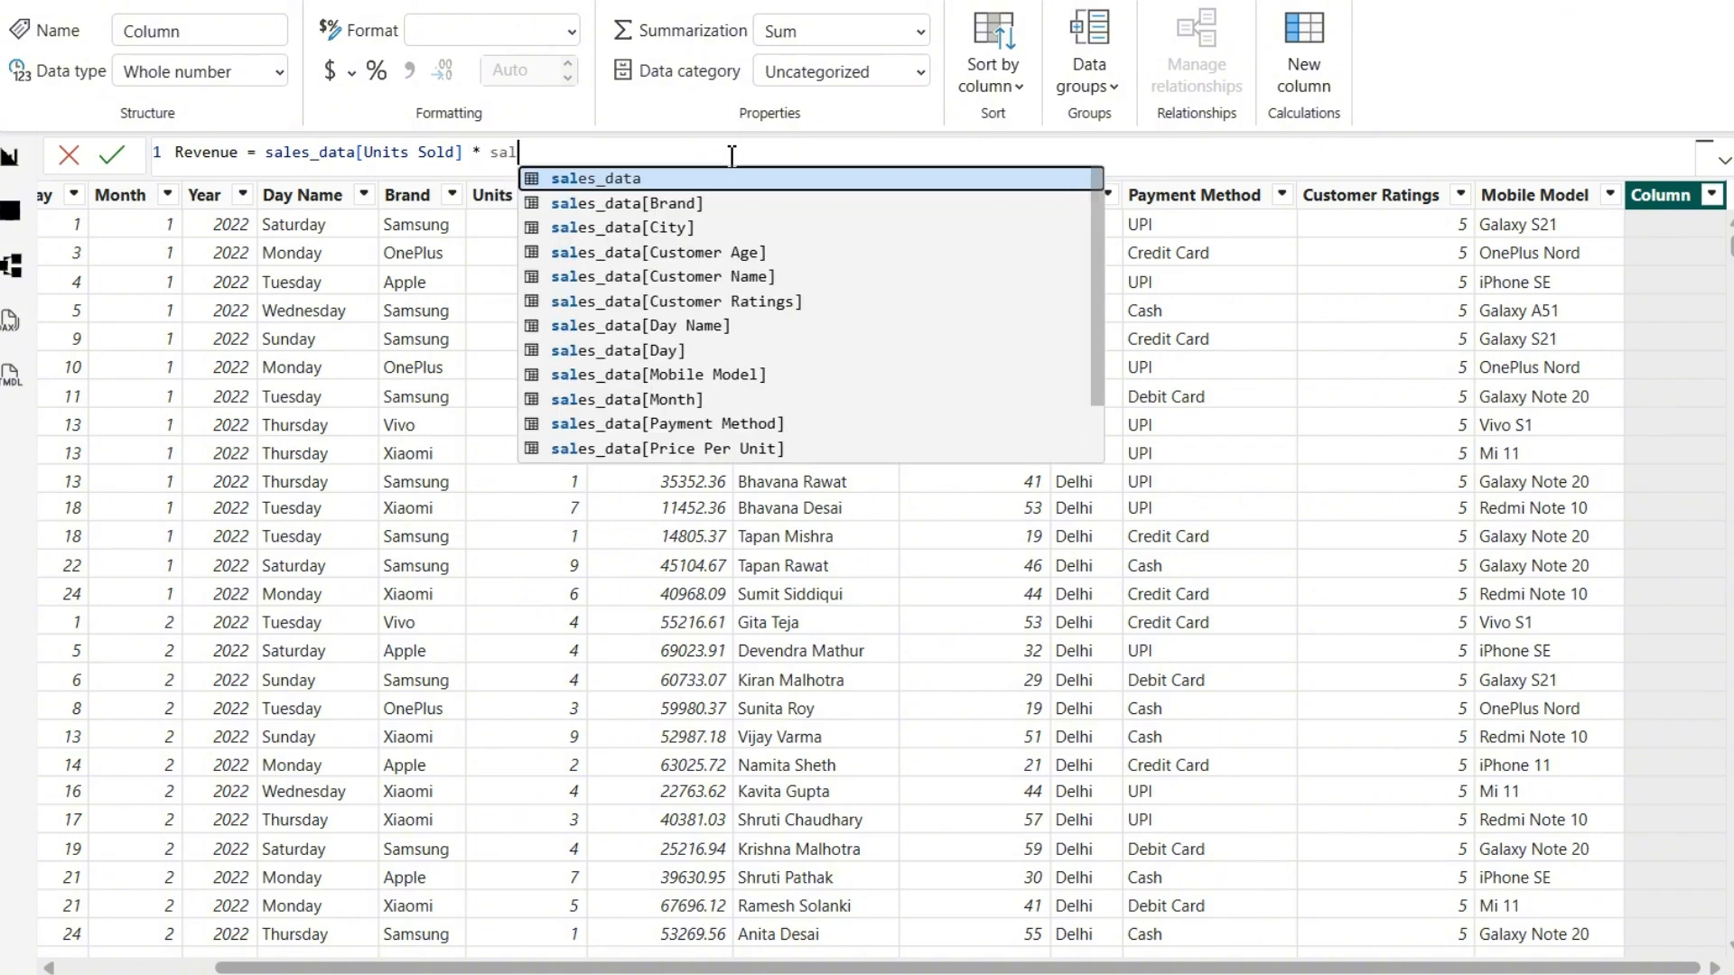
pyautogui.write('es')
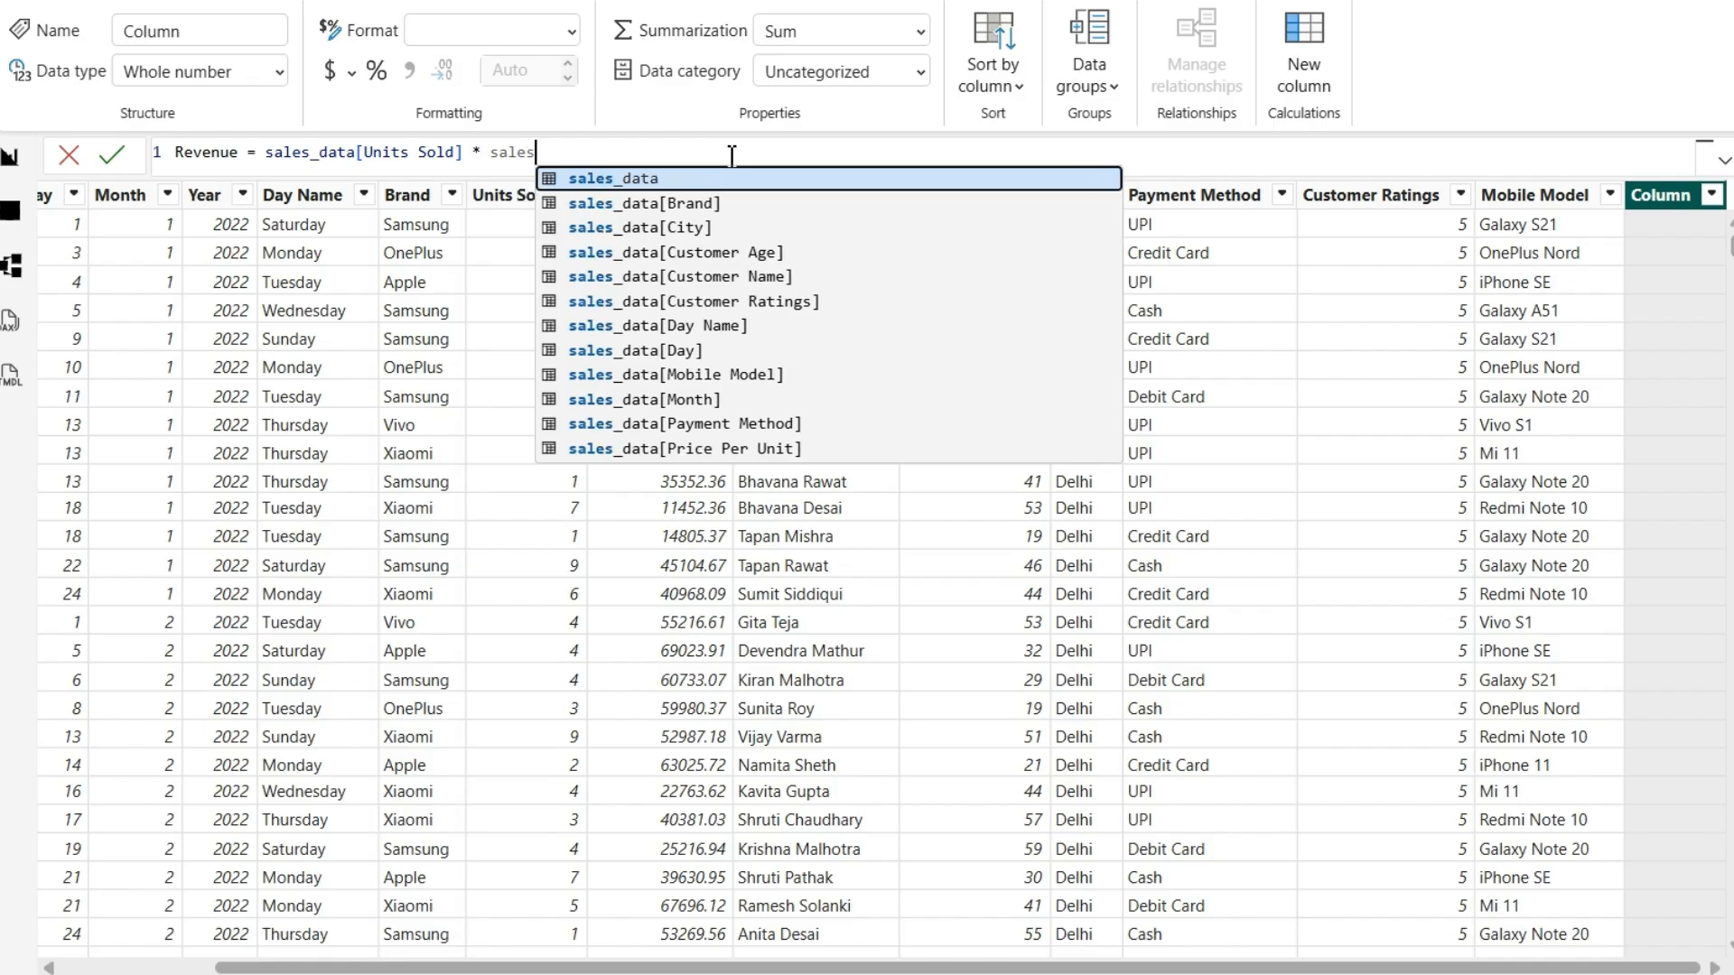
pyautogui.write('_data')
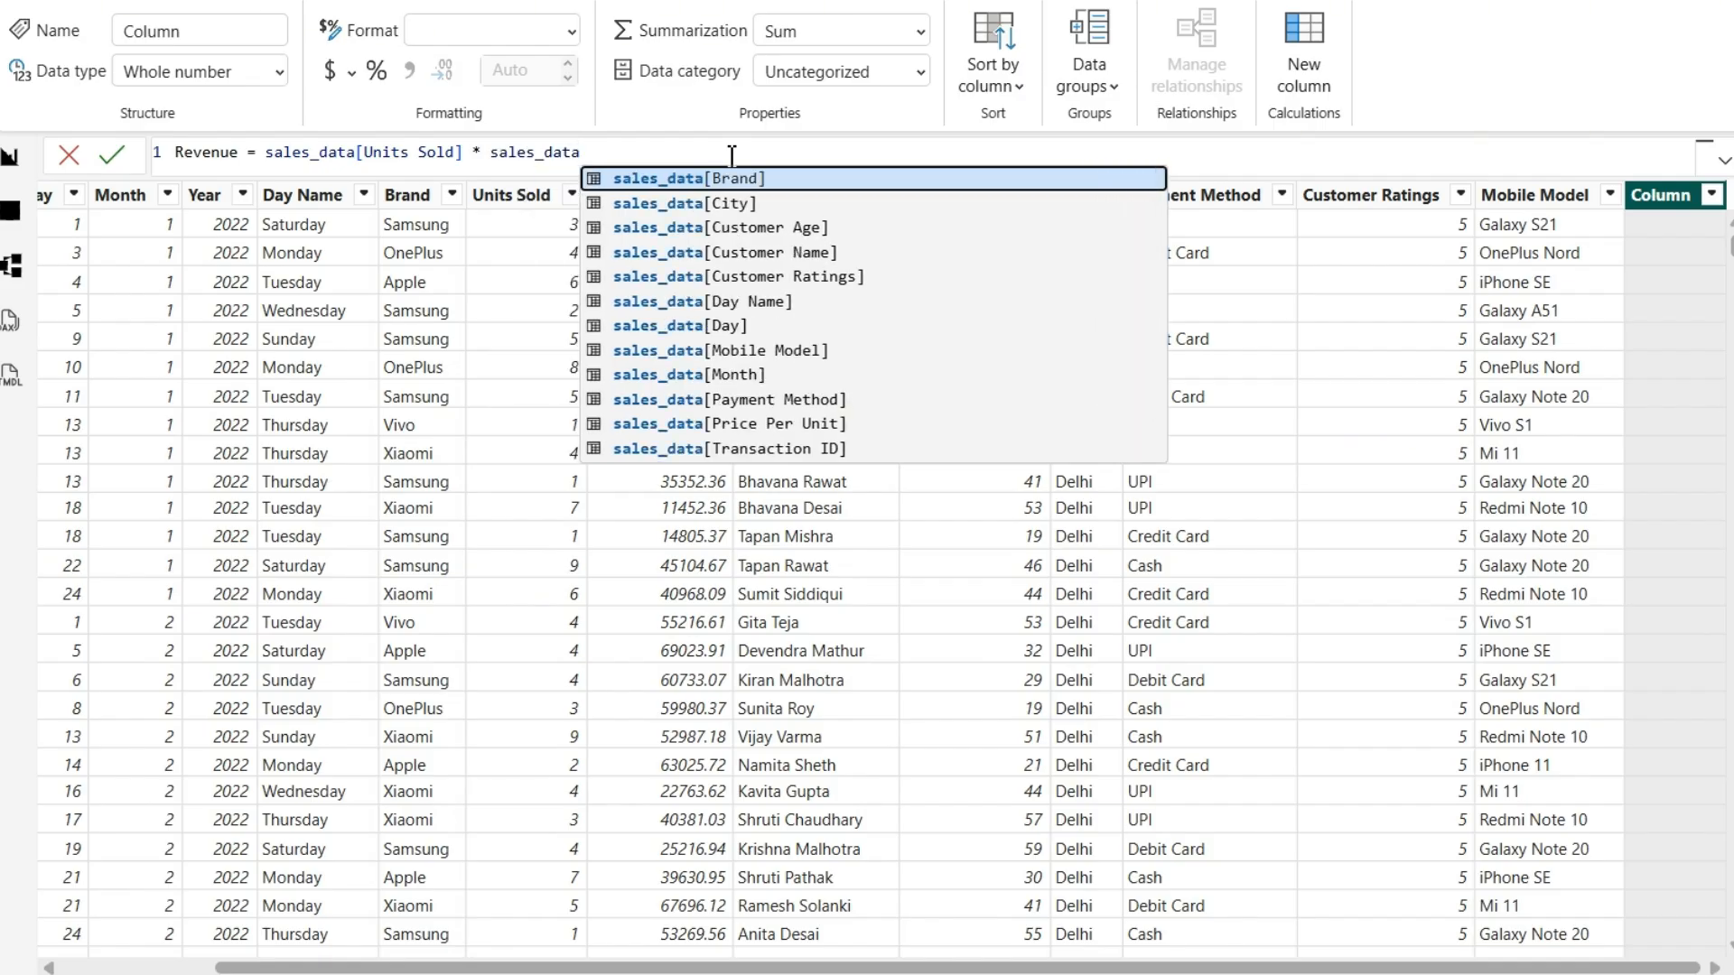
pyautogui.click(754, 423)
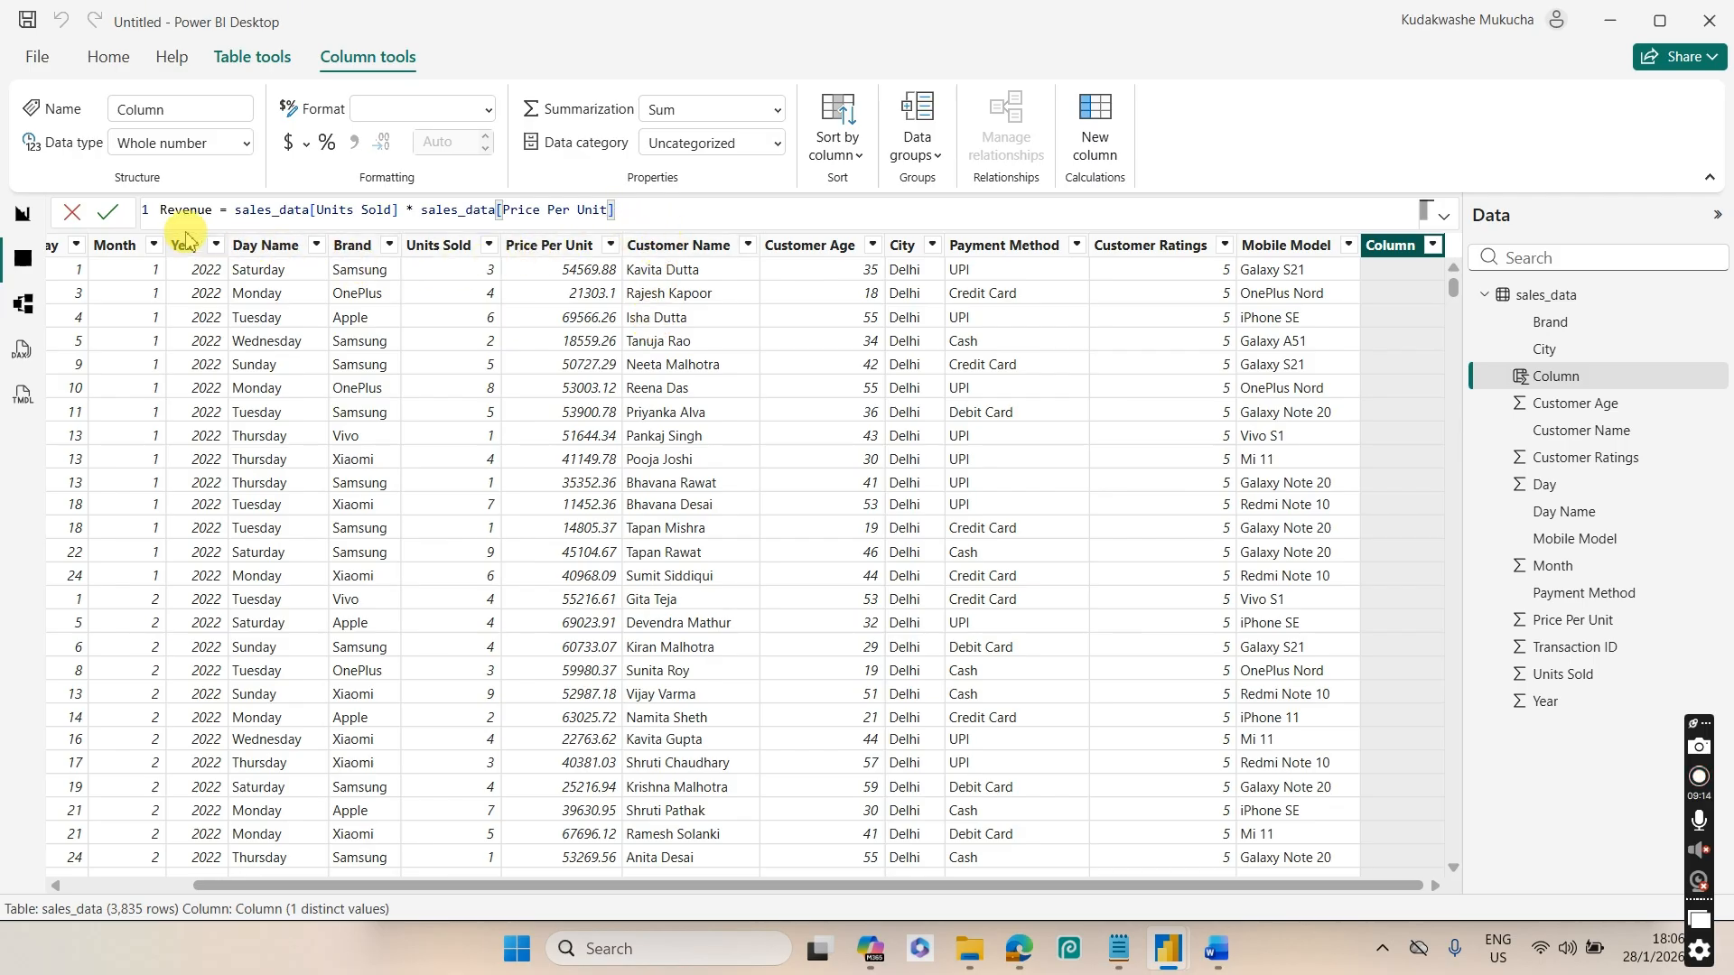
pyautogui.click(109, 213)
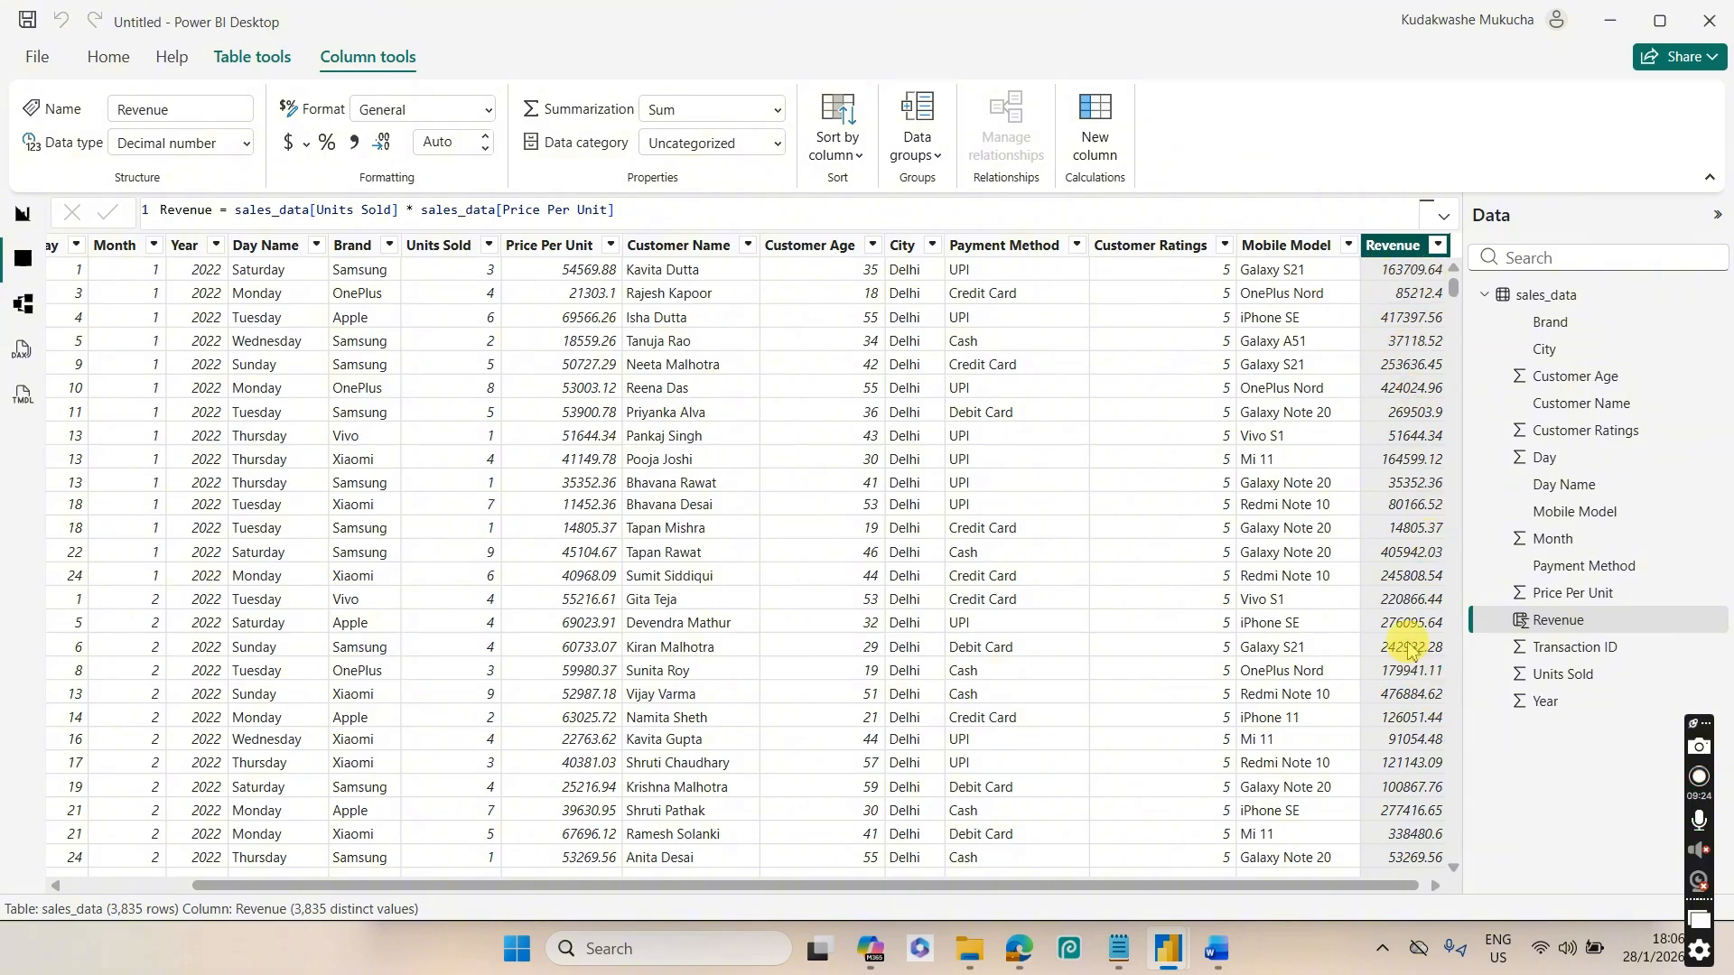
# Check the dashboard requirements in Word and start a new measure named Total Revenue in the sales_data table
pyautogui.click(1217, 949)
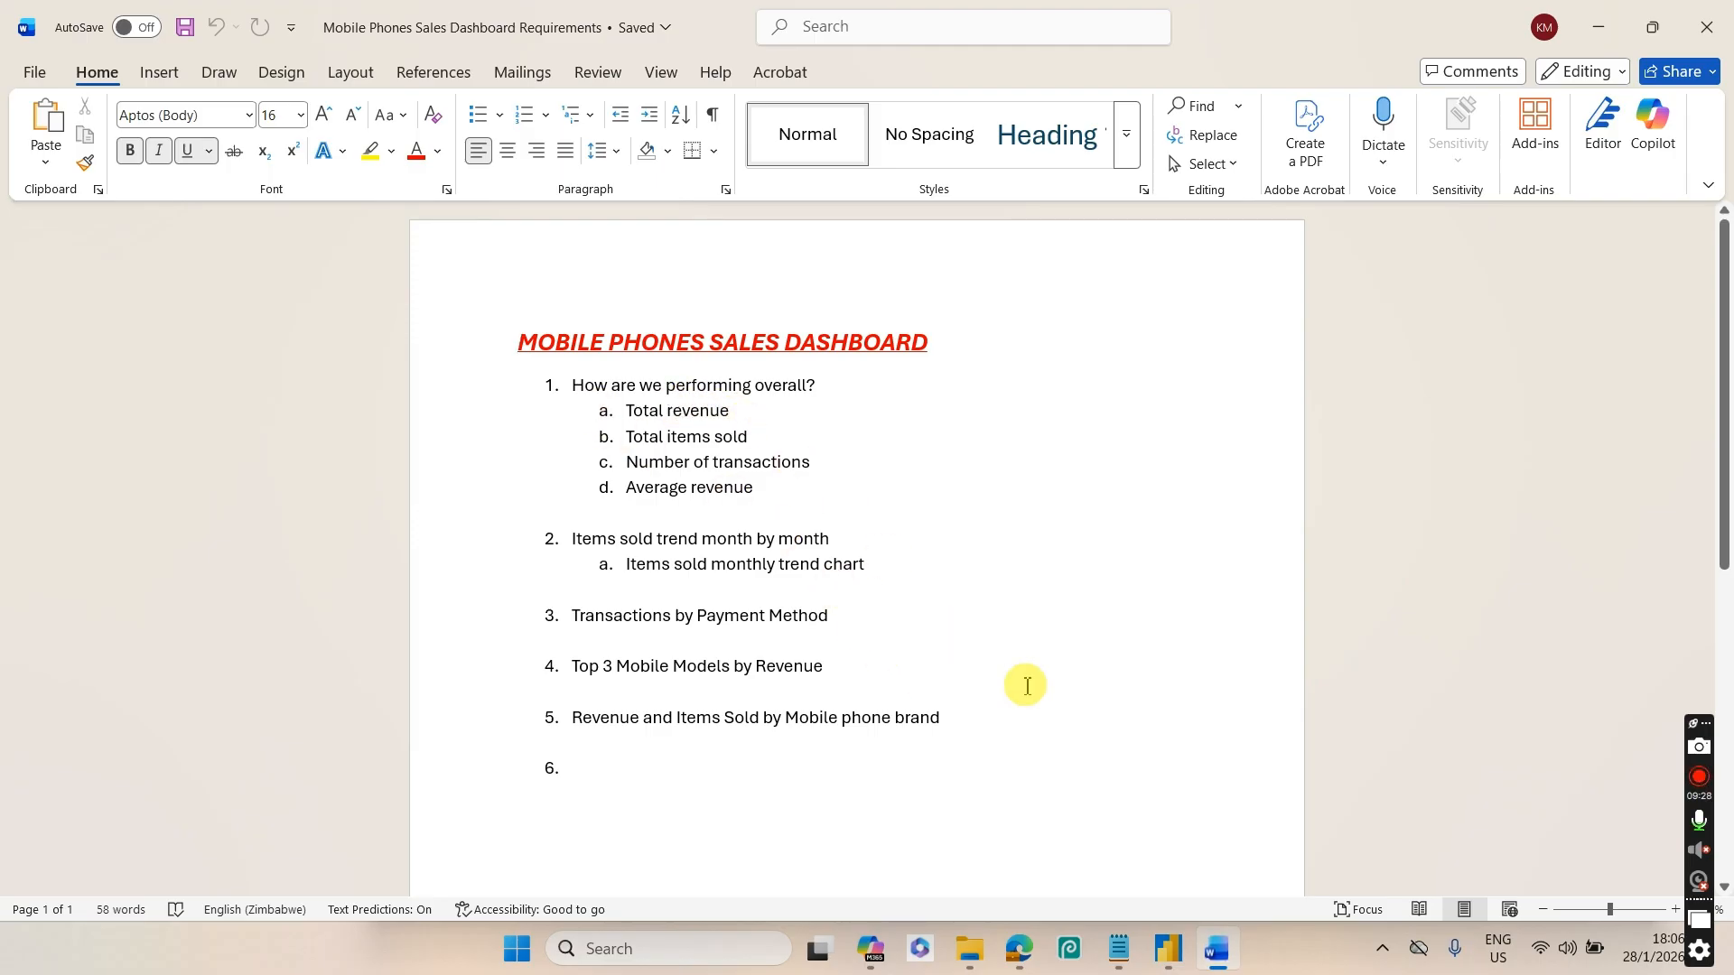
pyautogui.click(1216, 948)
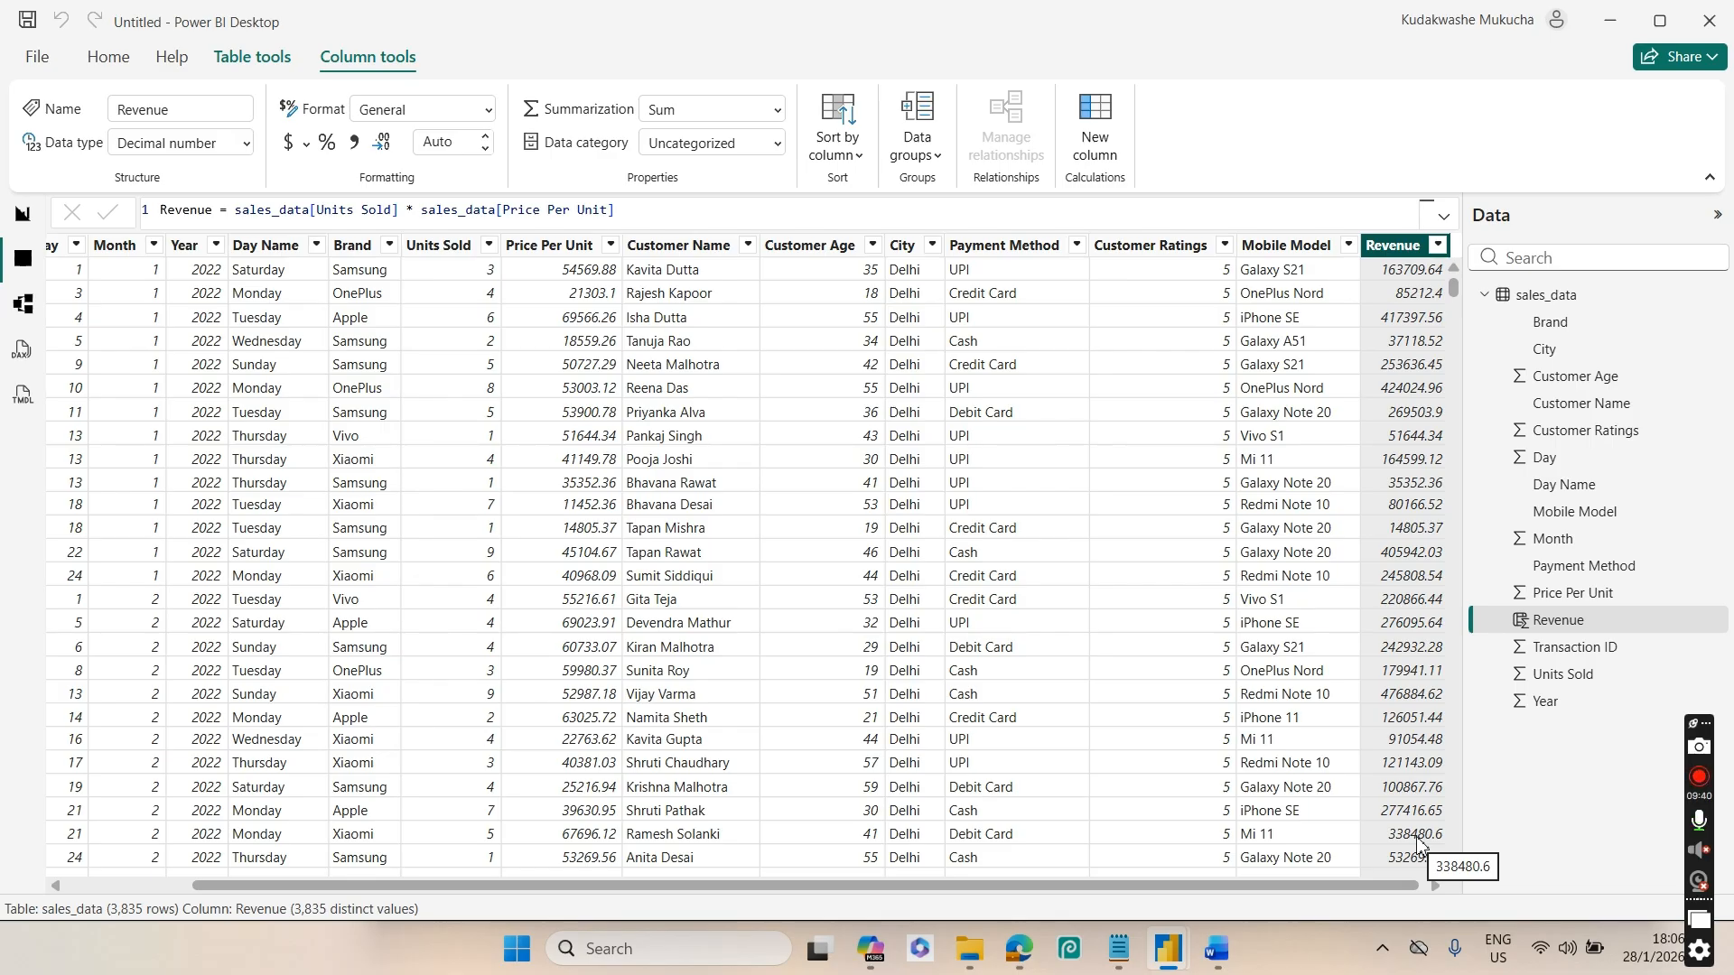
pyautogui.click(1559, 305)
pyautogui.rightClick(1546, 298)
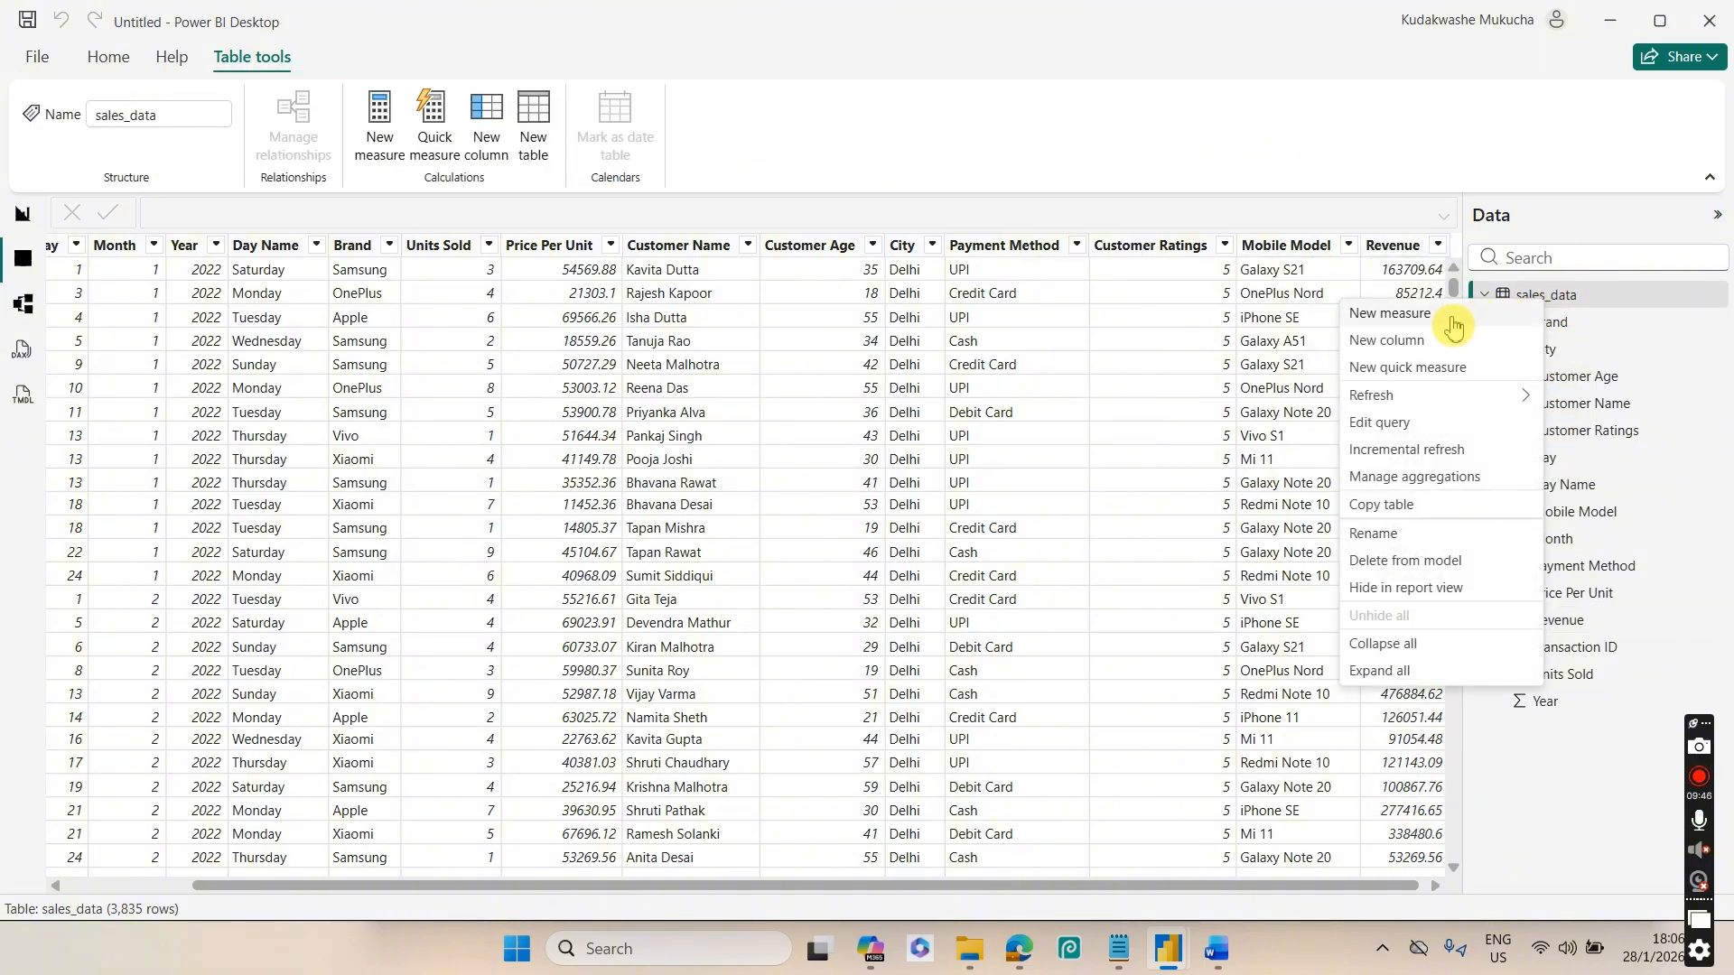
pyautogui.click(1445, 316)
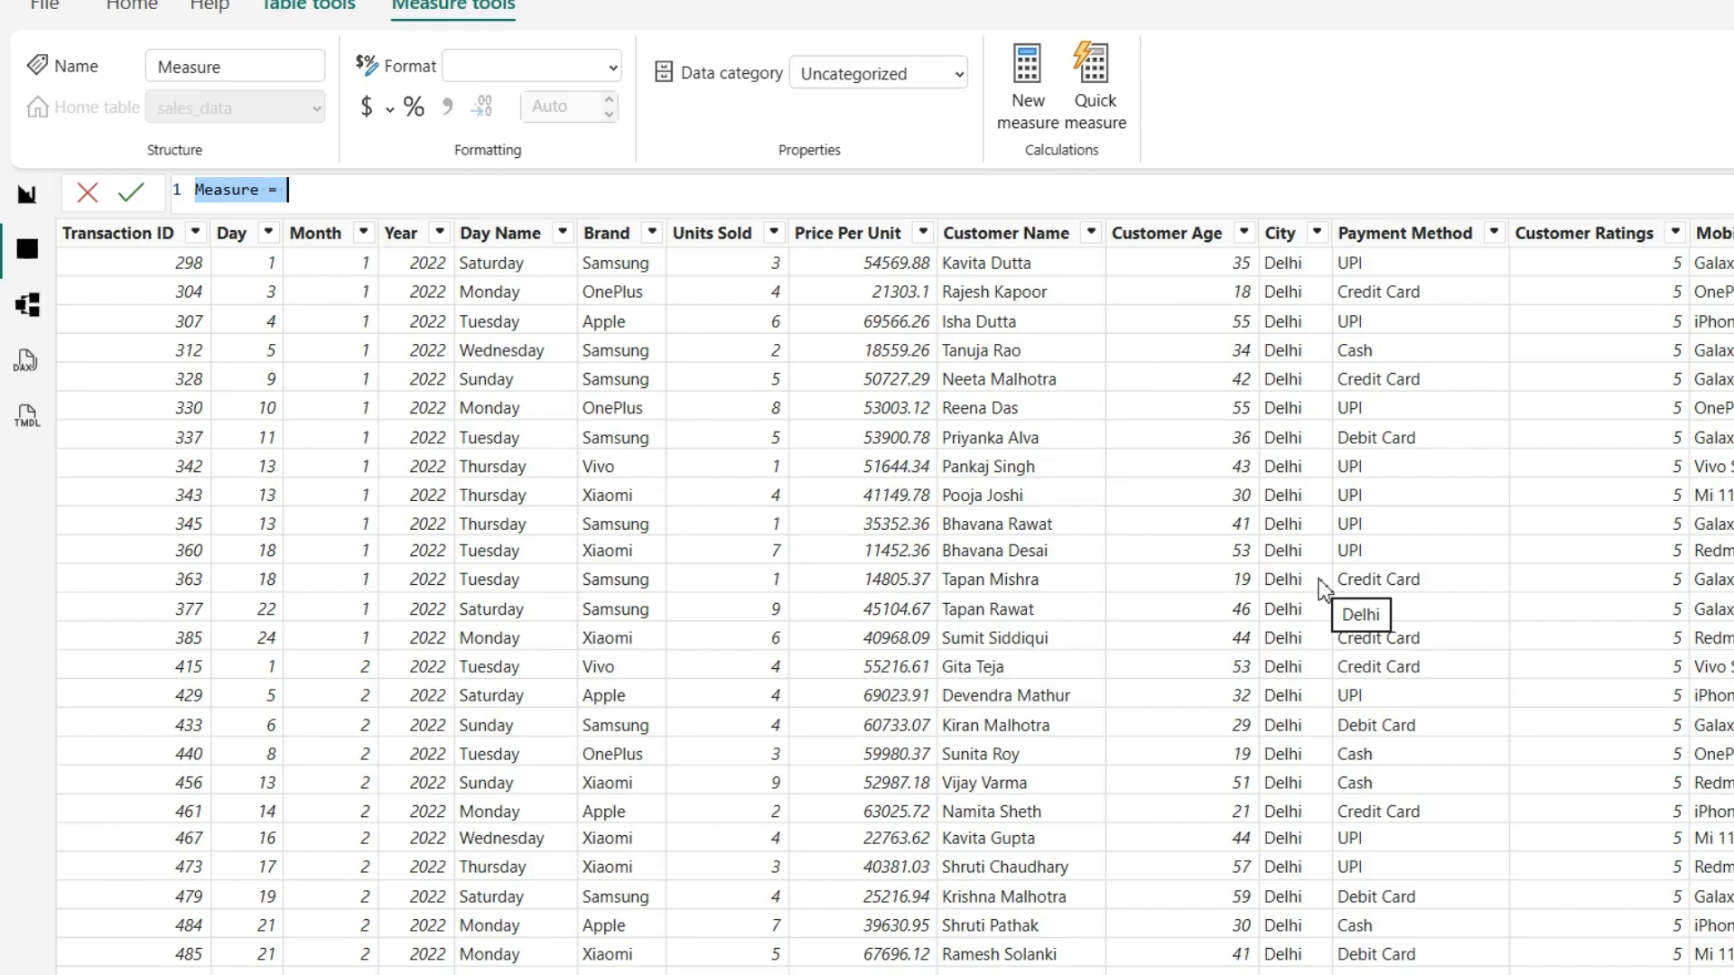
pyautogui.write('Total Reven')
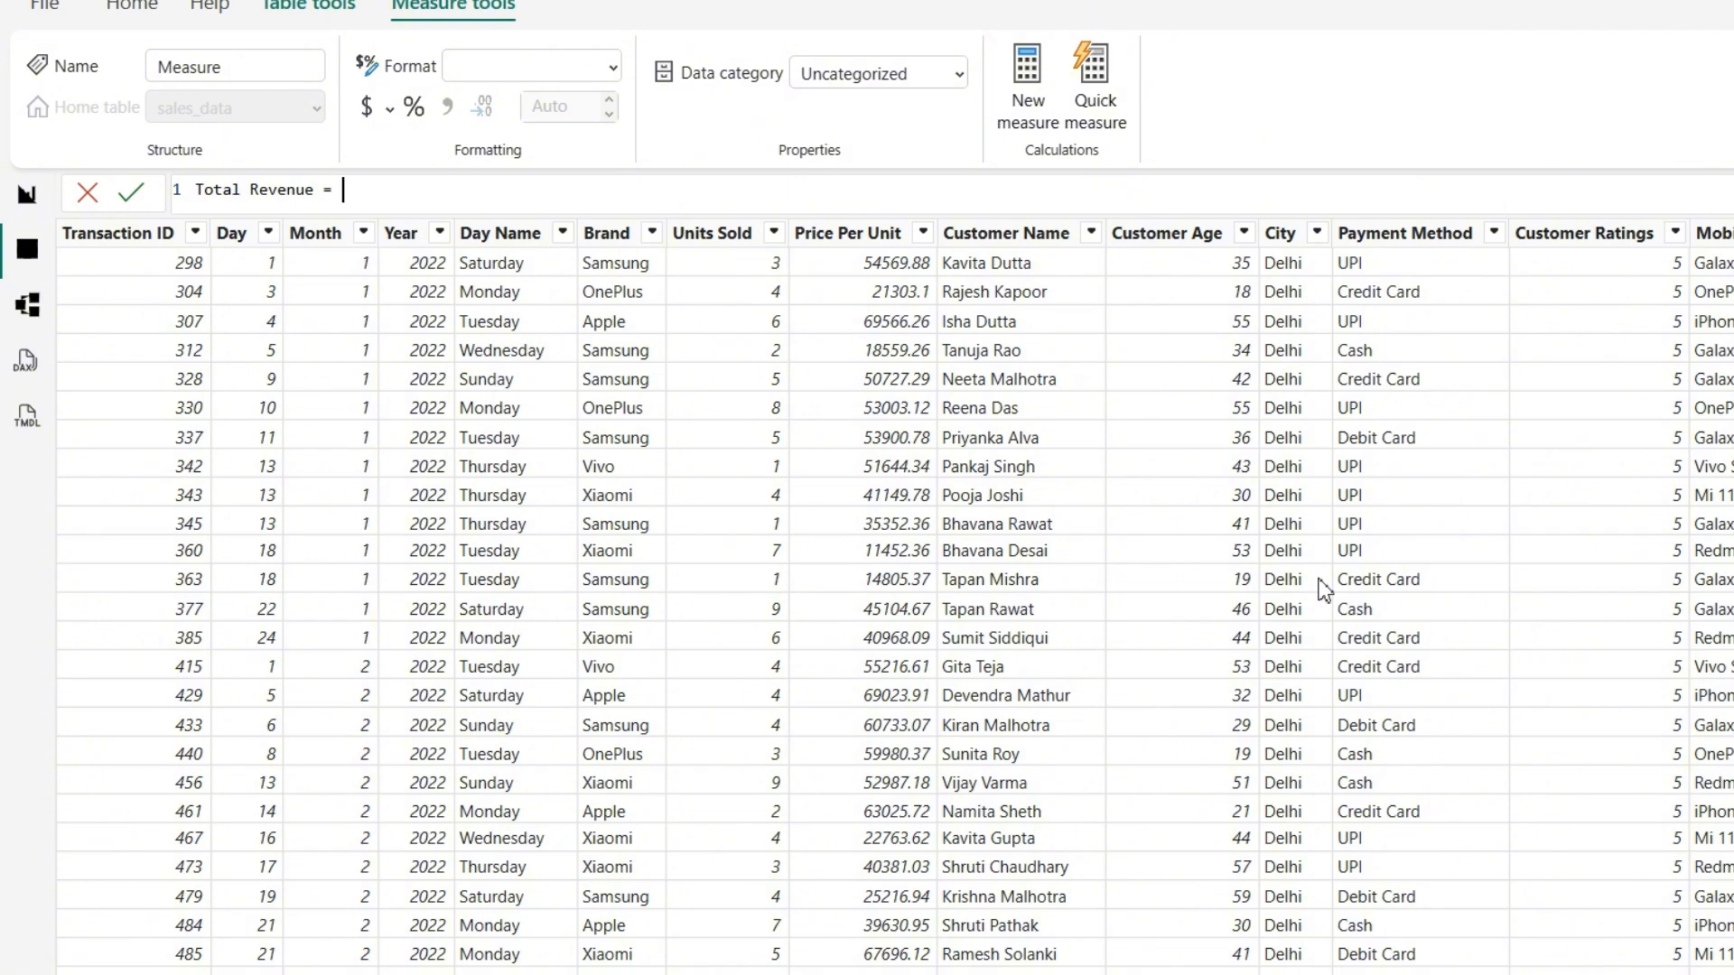
# Define the Total Revenue measure as SUM(sales_data[Revenue]) and commit it
pyautogui.write('Sum')
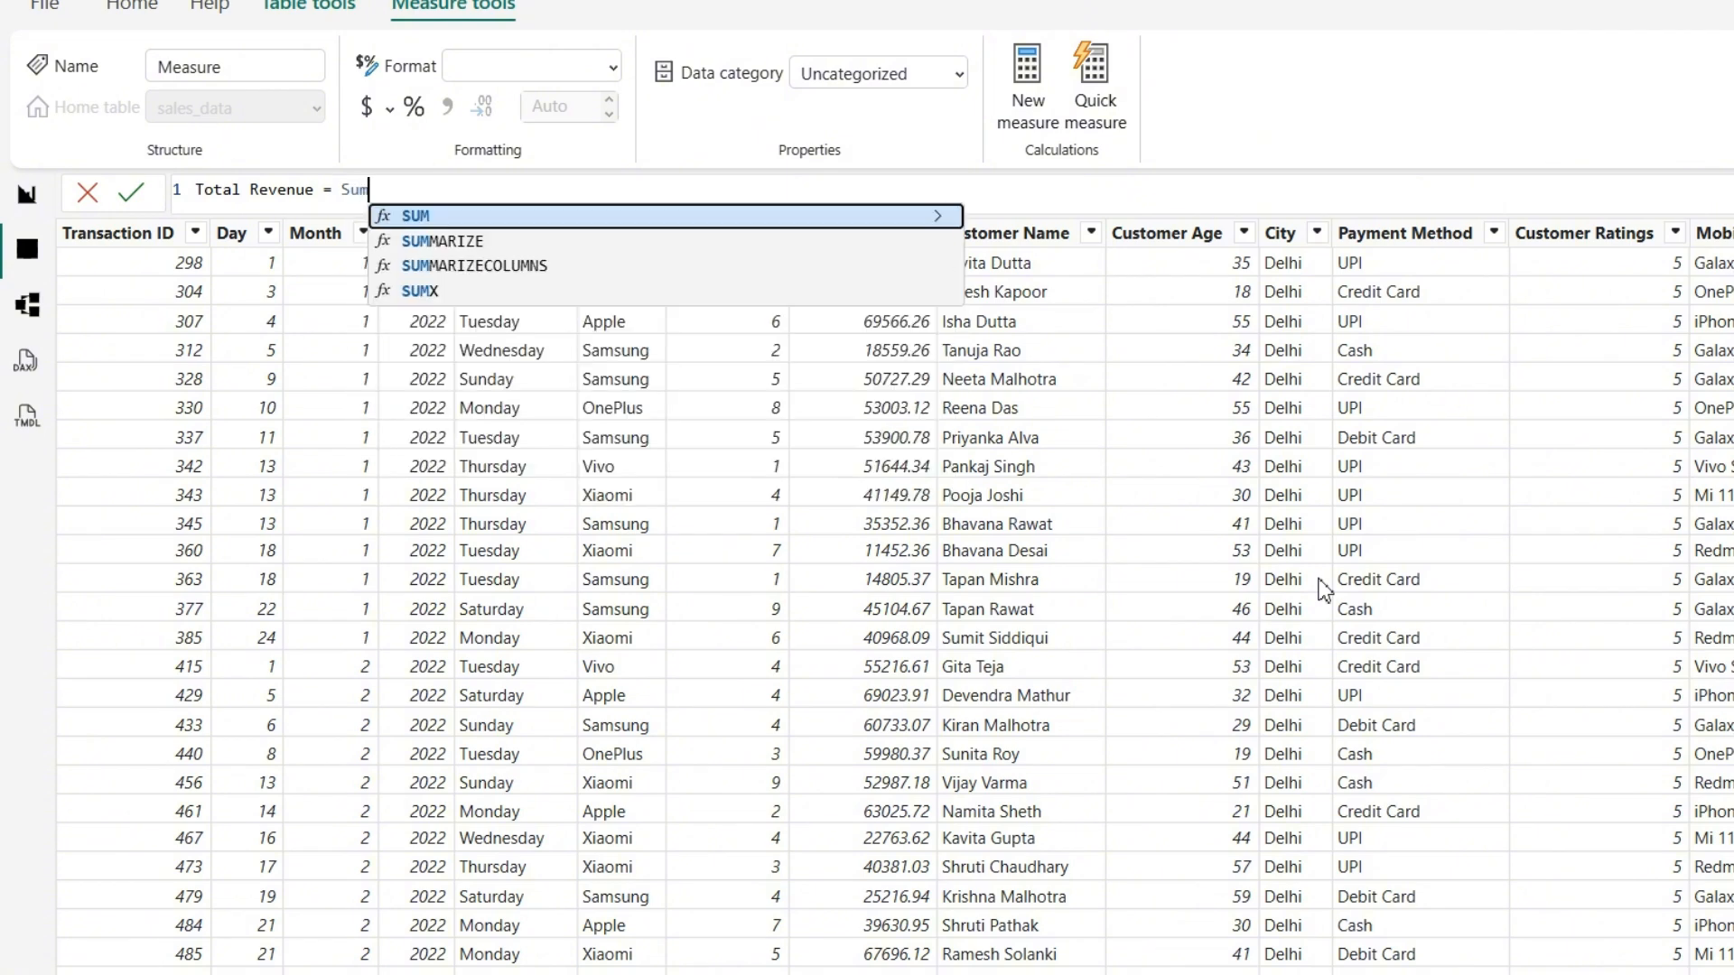
pyautogui.press('Tab')
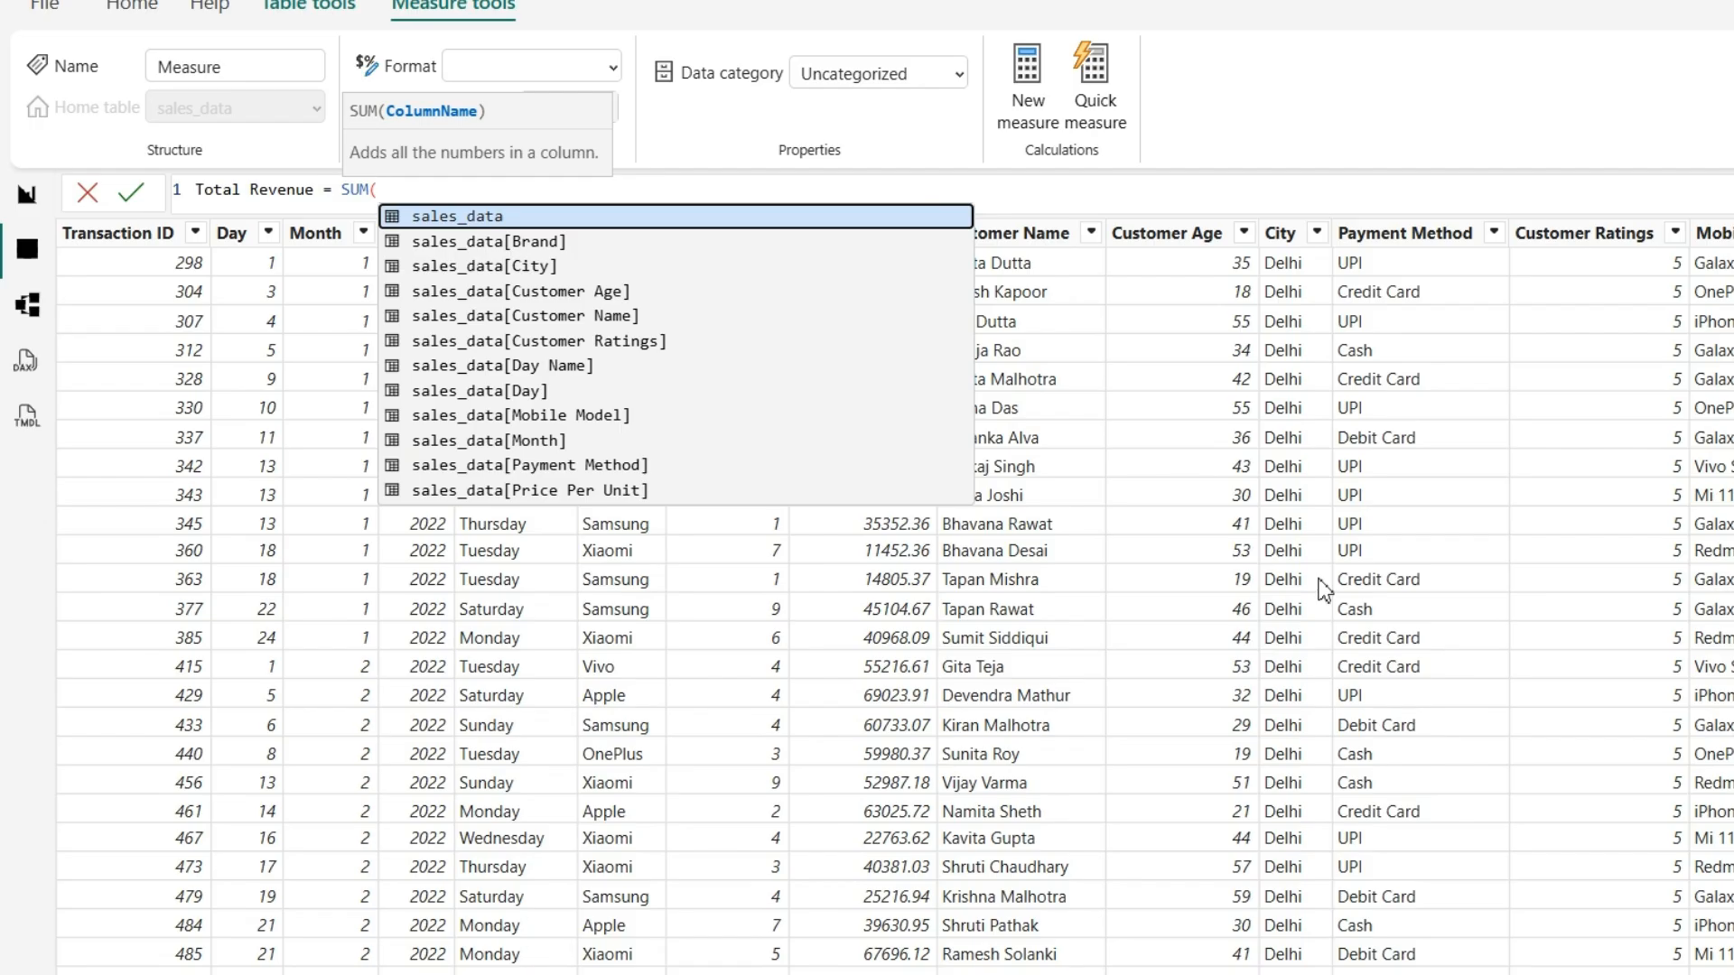
pyautogui.write('sales')
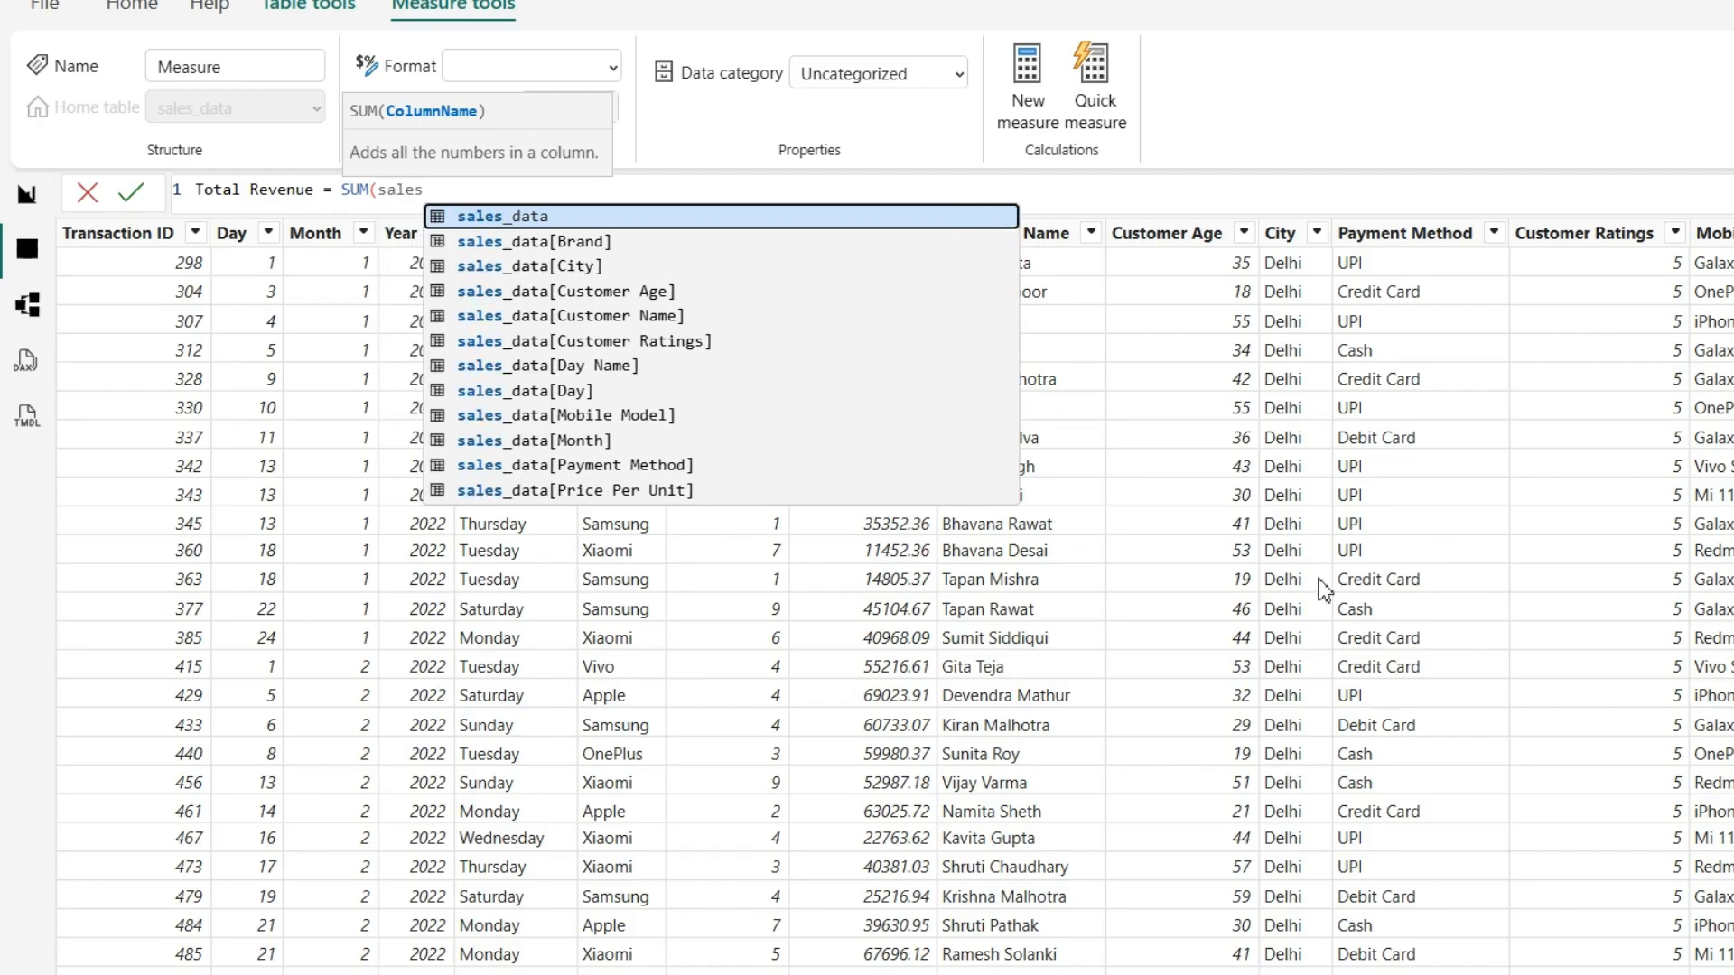
pyautogui.write('_d')
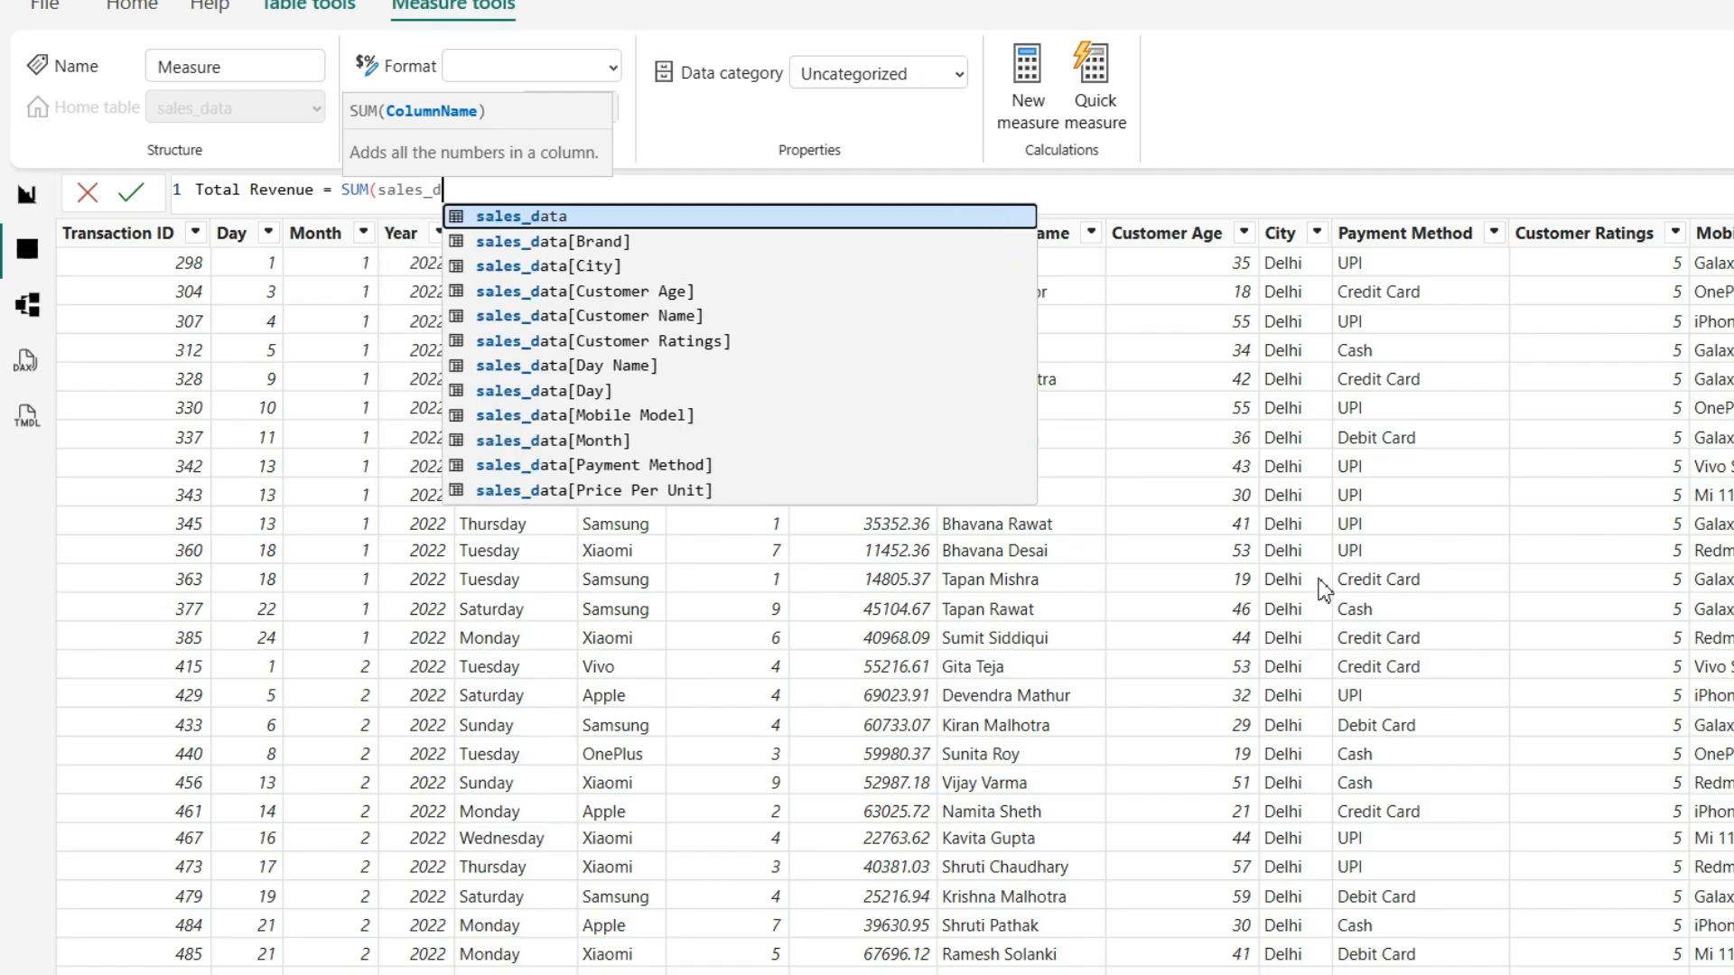
pyautogui.write('ata[')
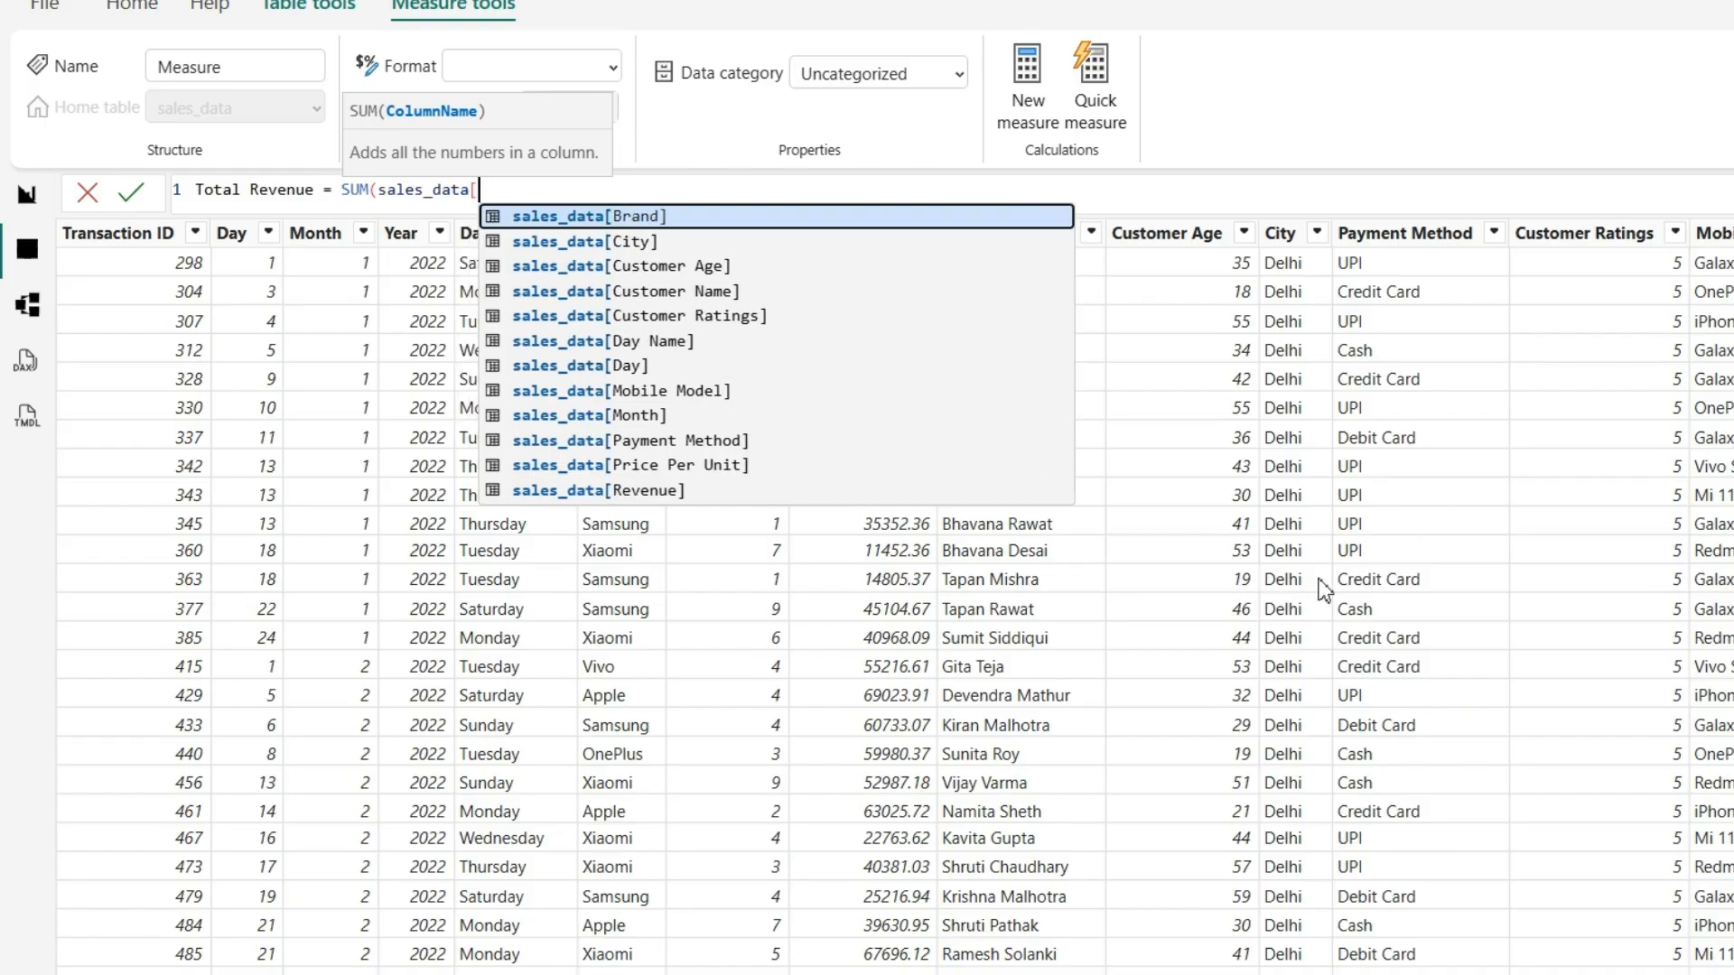
pyautogui.write('re')
pyautogui.press('Tab')
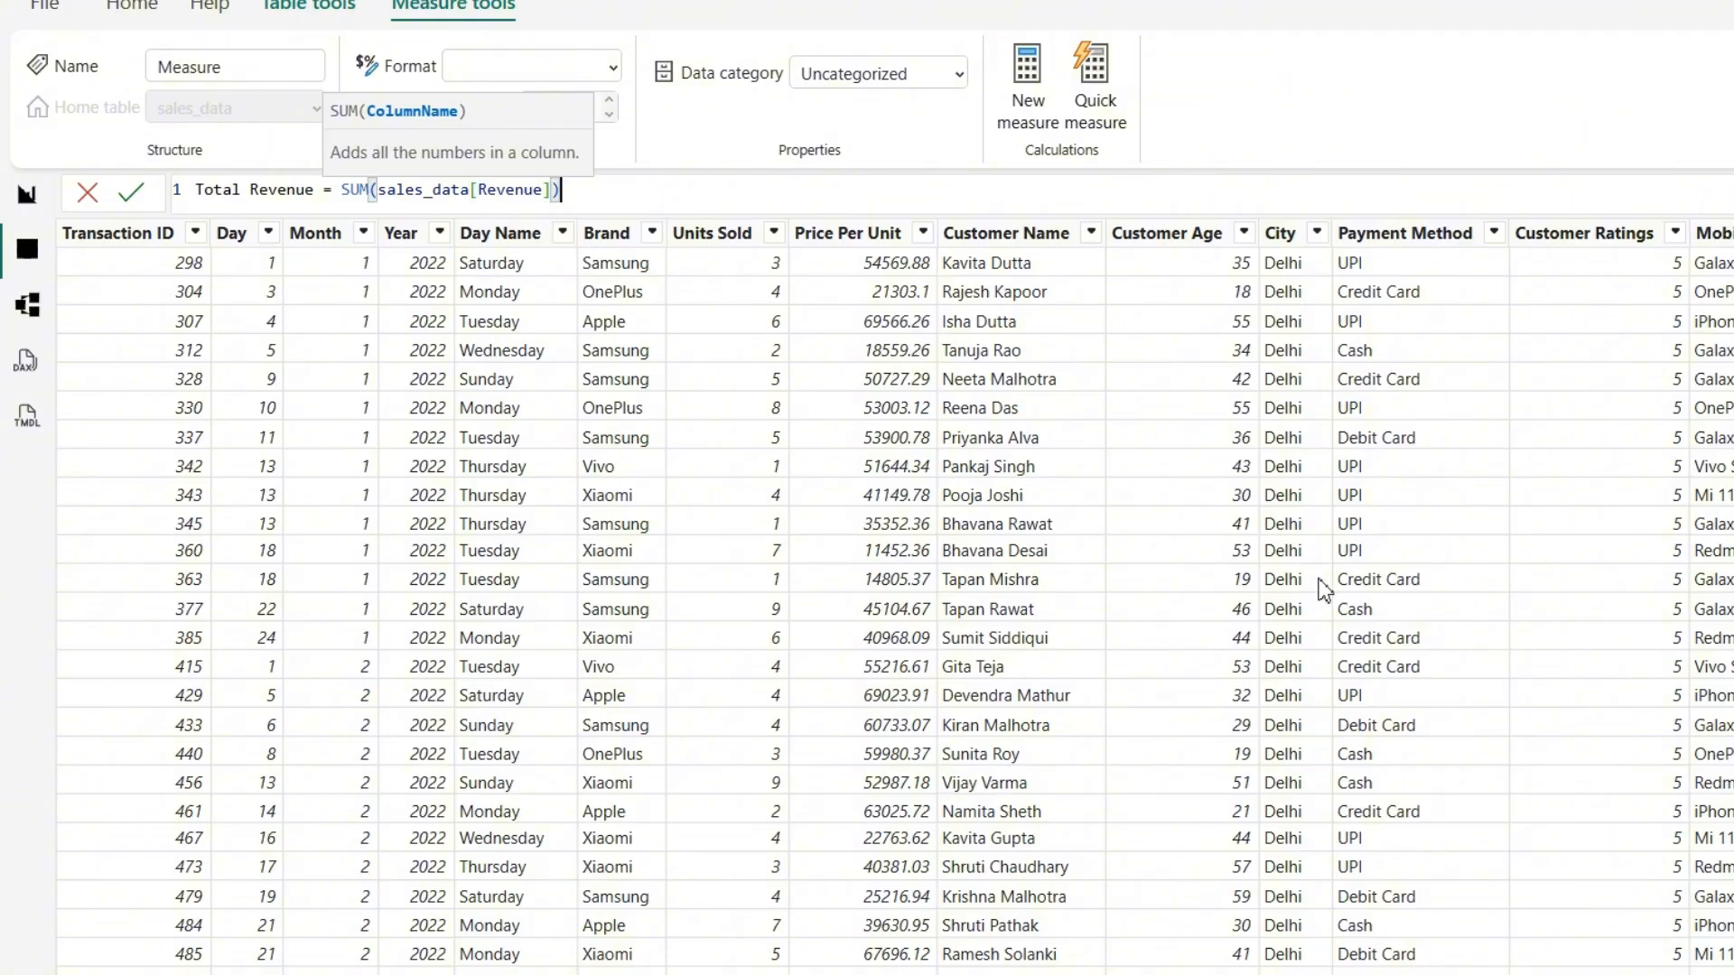
pyautogui.write(')')
pyautogui.press('Return')
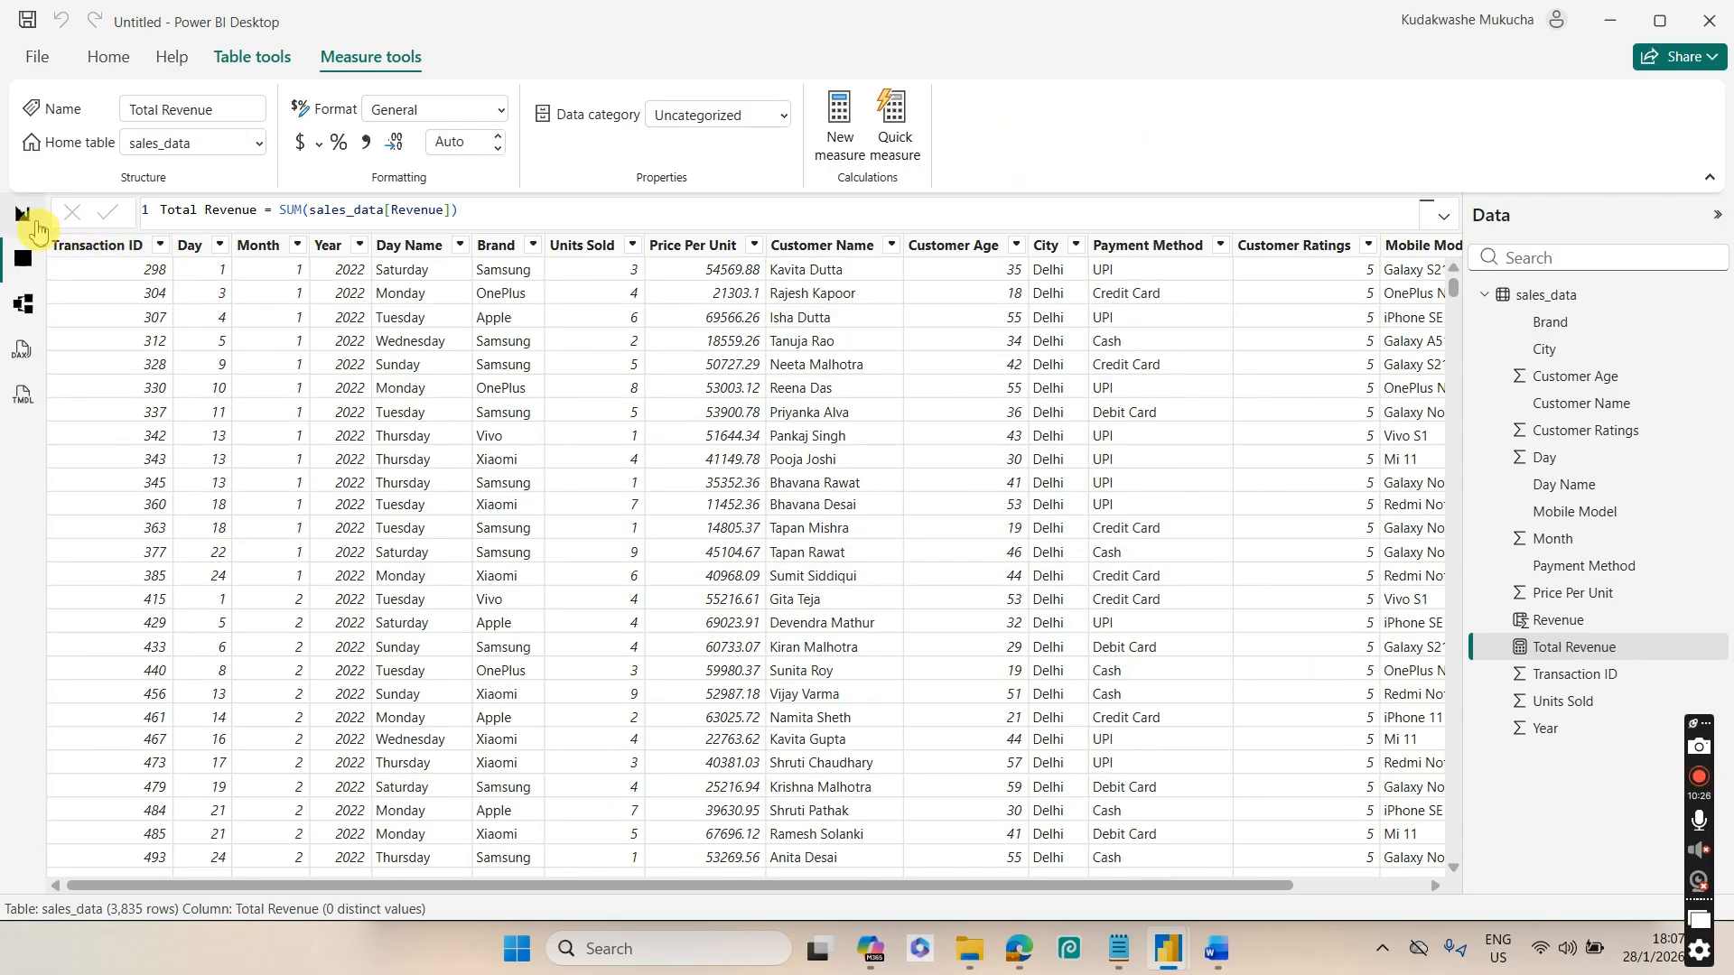
# Add a card visual showing Total Revenue near the upper middle of the report page and collapse the filters
pyautogui.moveTo(1091, 887); pyautogui.dragTo(1161, 882)
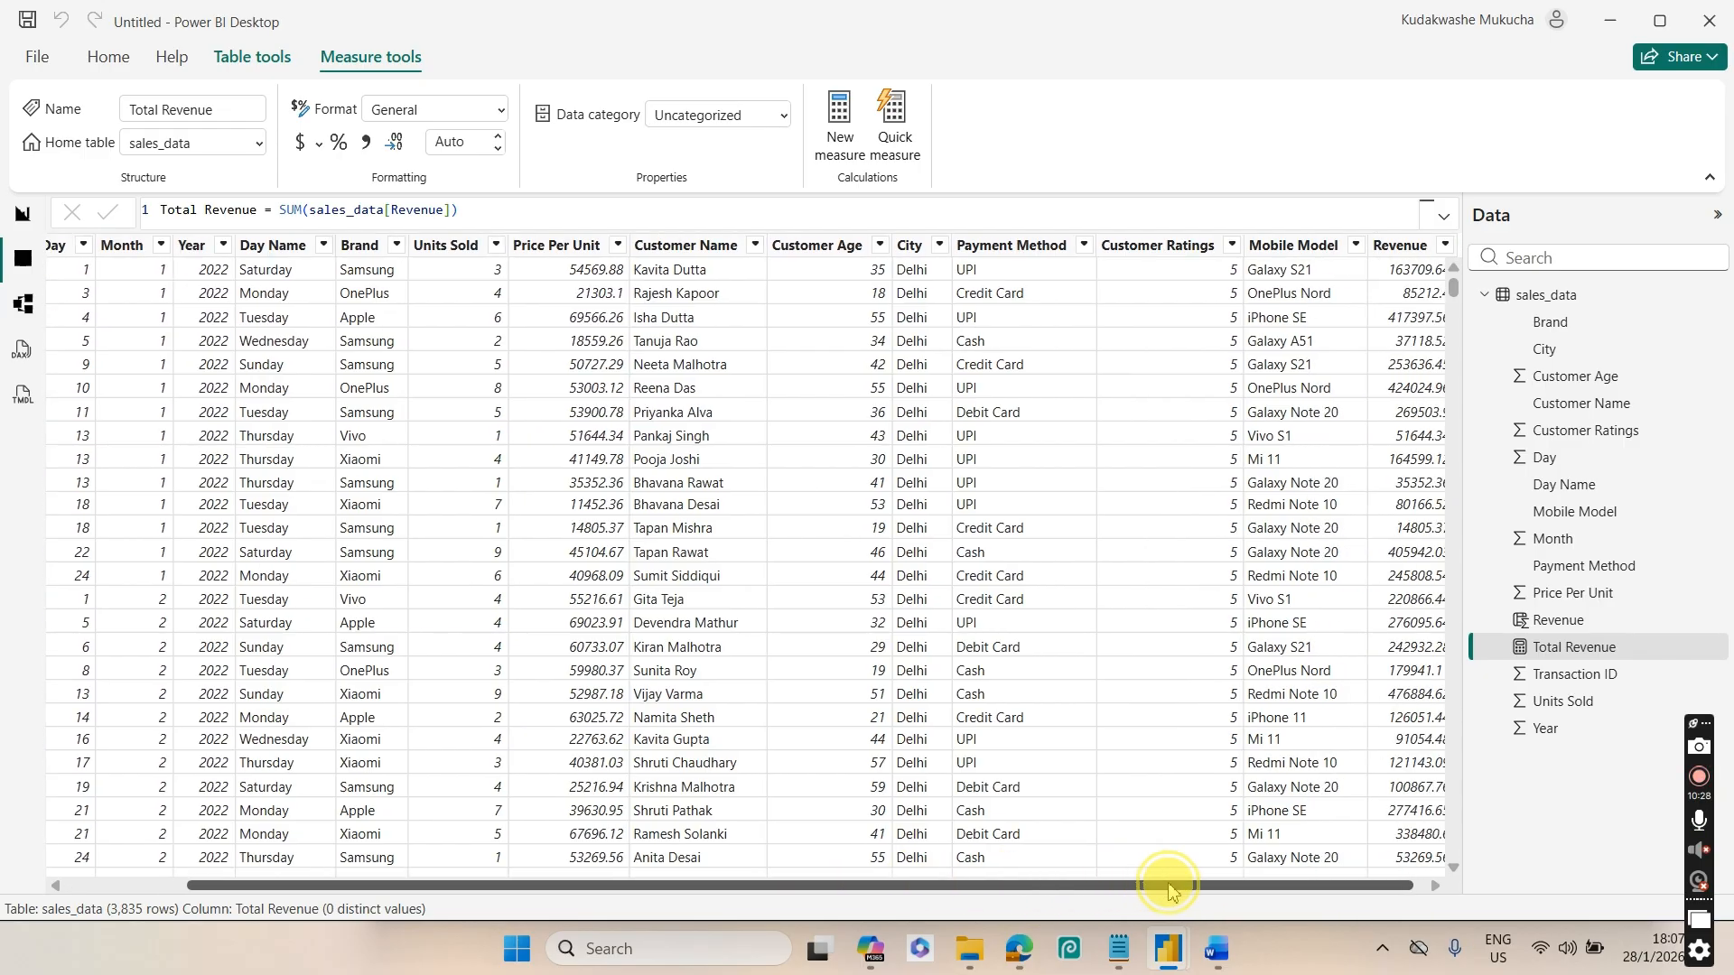
pyautogui.click(23, 216)
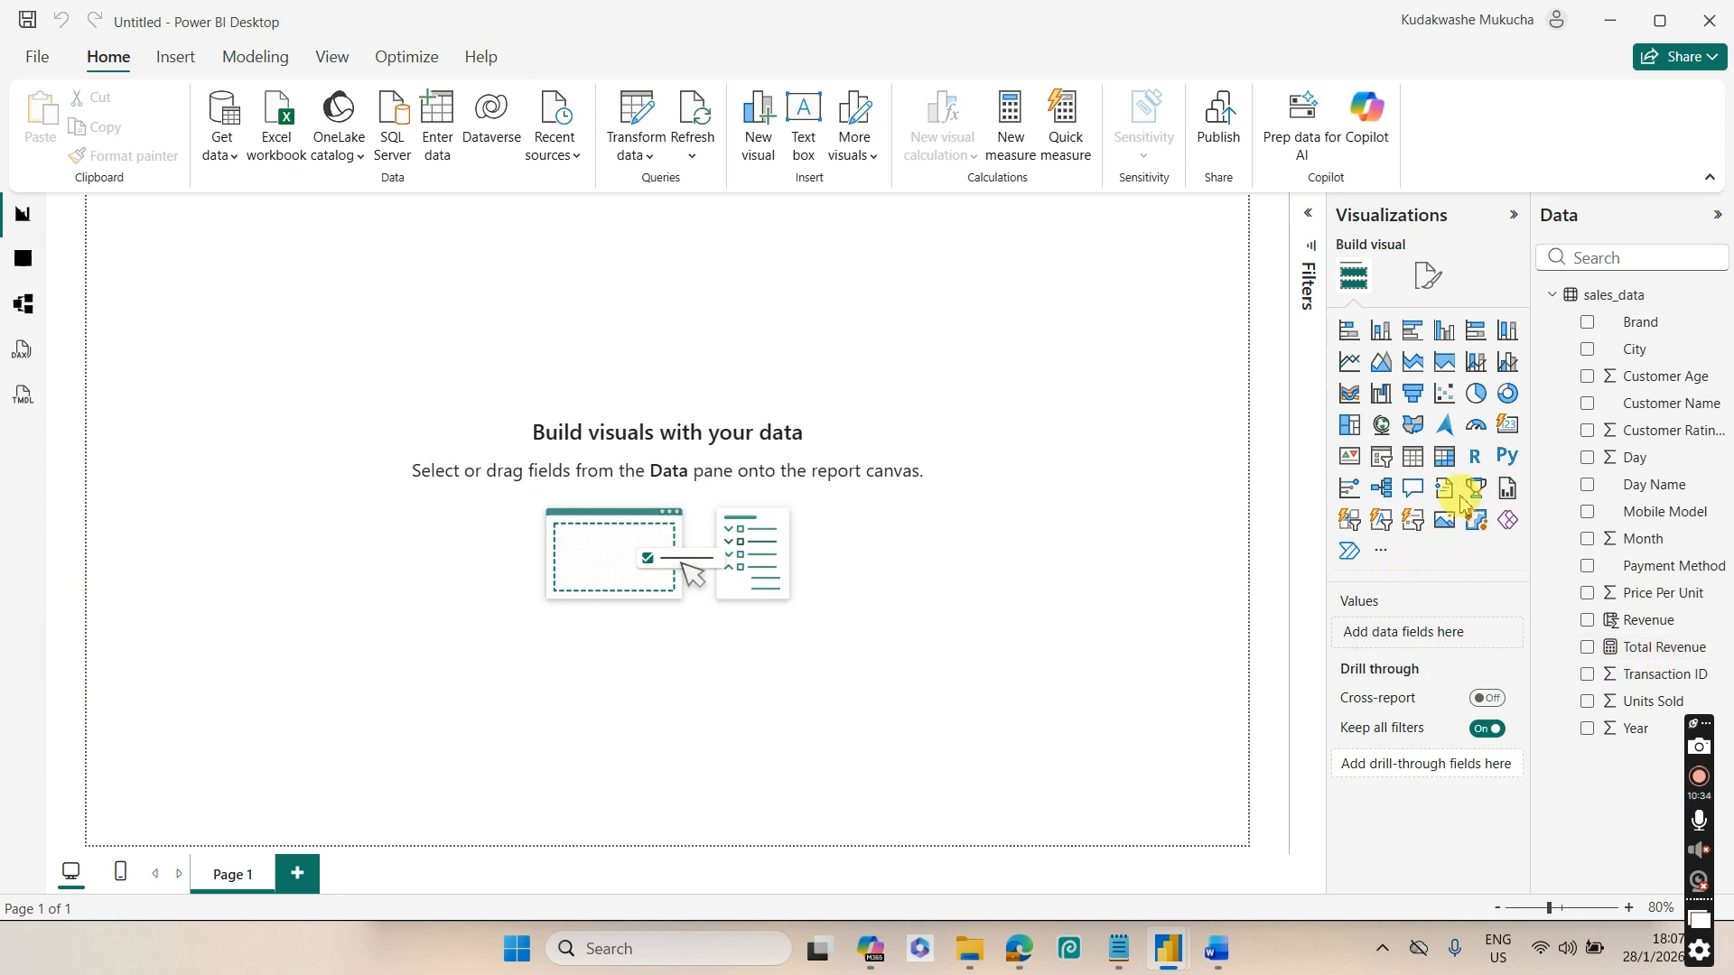
pyautogui.click(1507, 432)
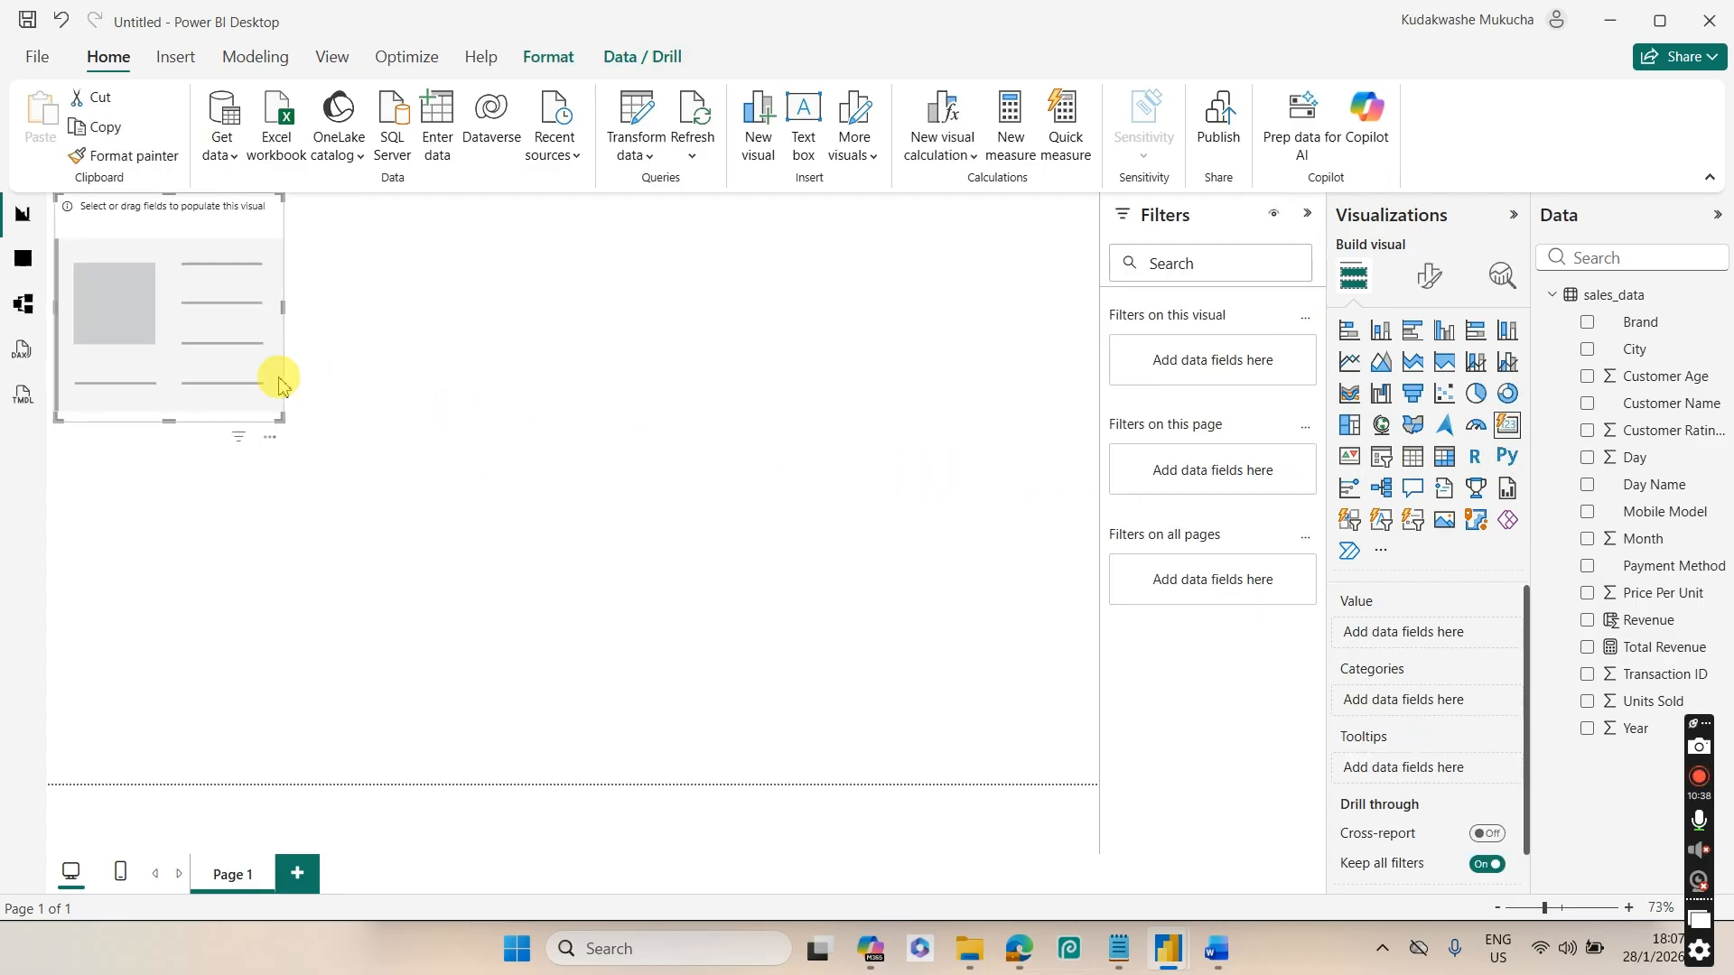
pyautogui.moveTo(360, 370); pyautogui.dragTo(701, 385)
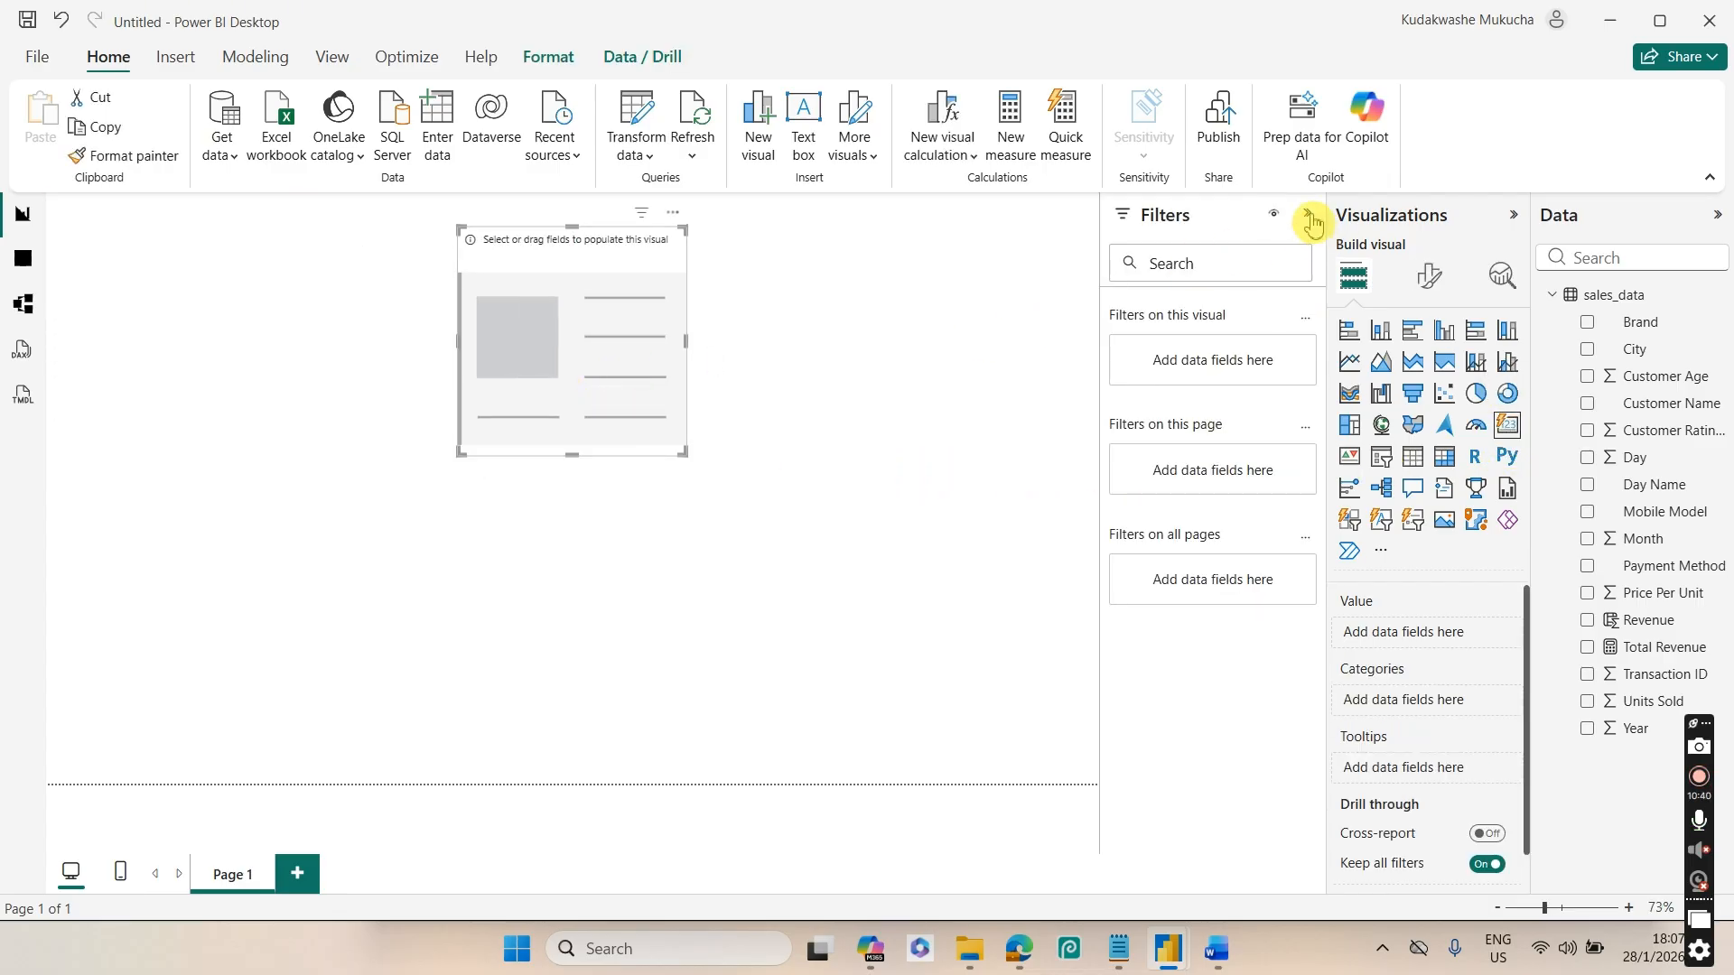
pyautogui.click(1311, 222)
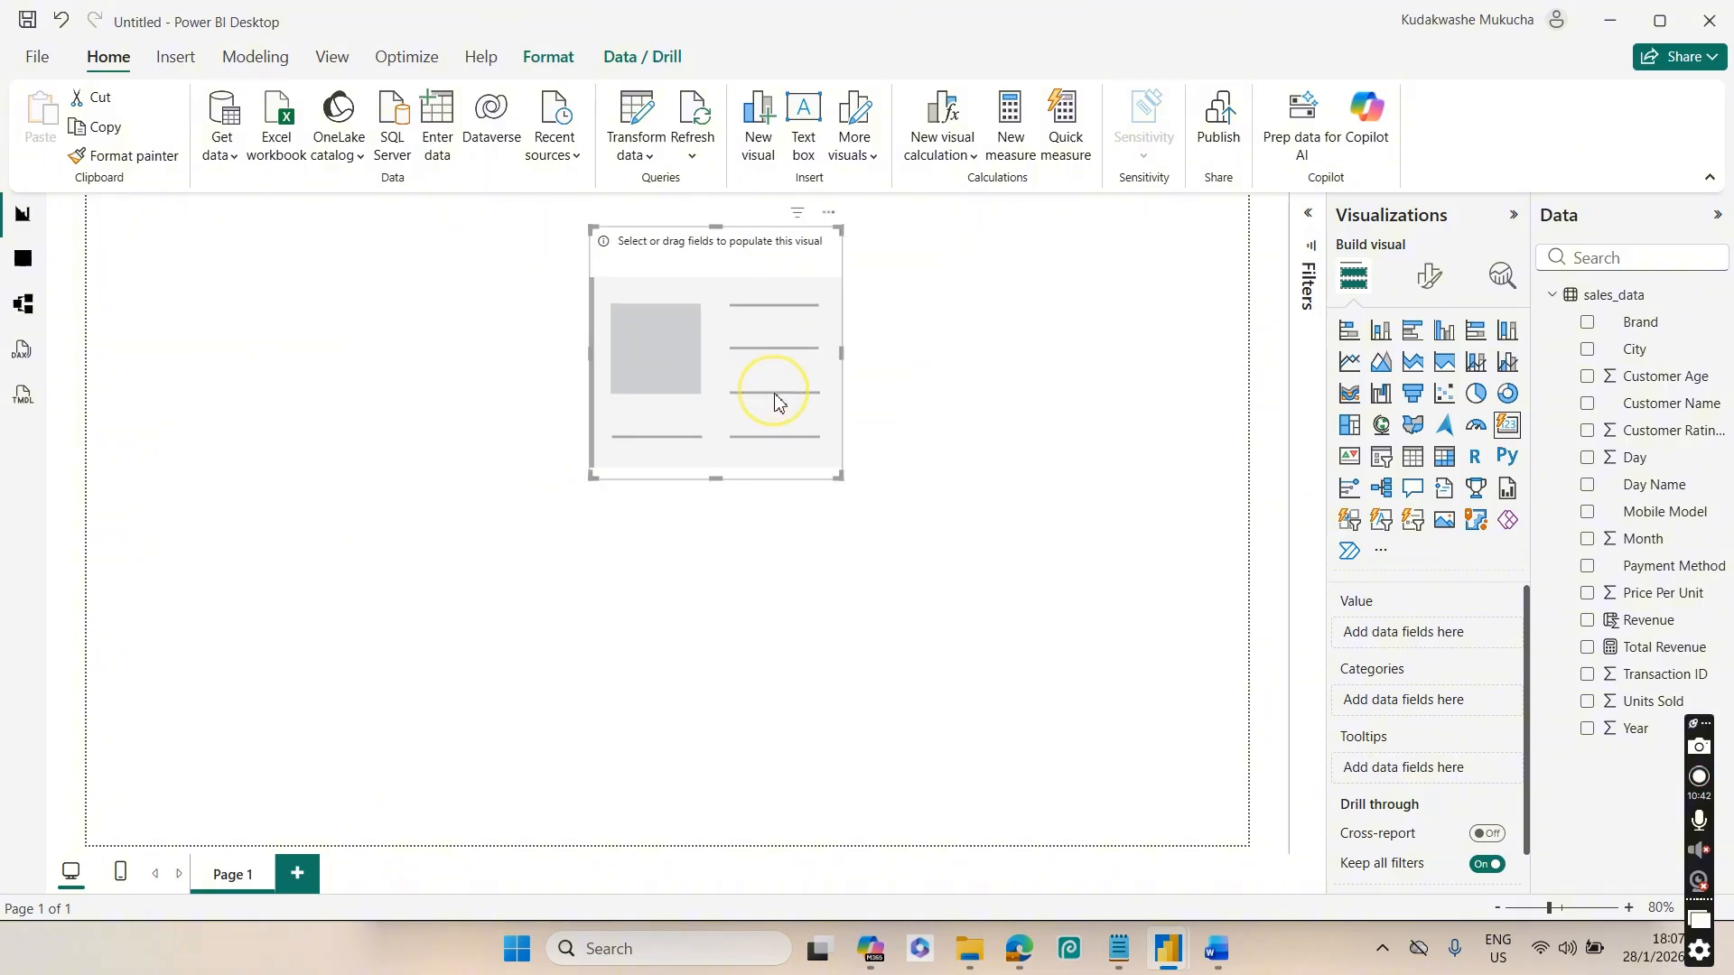
pyautogui.click(1590, 656)
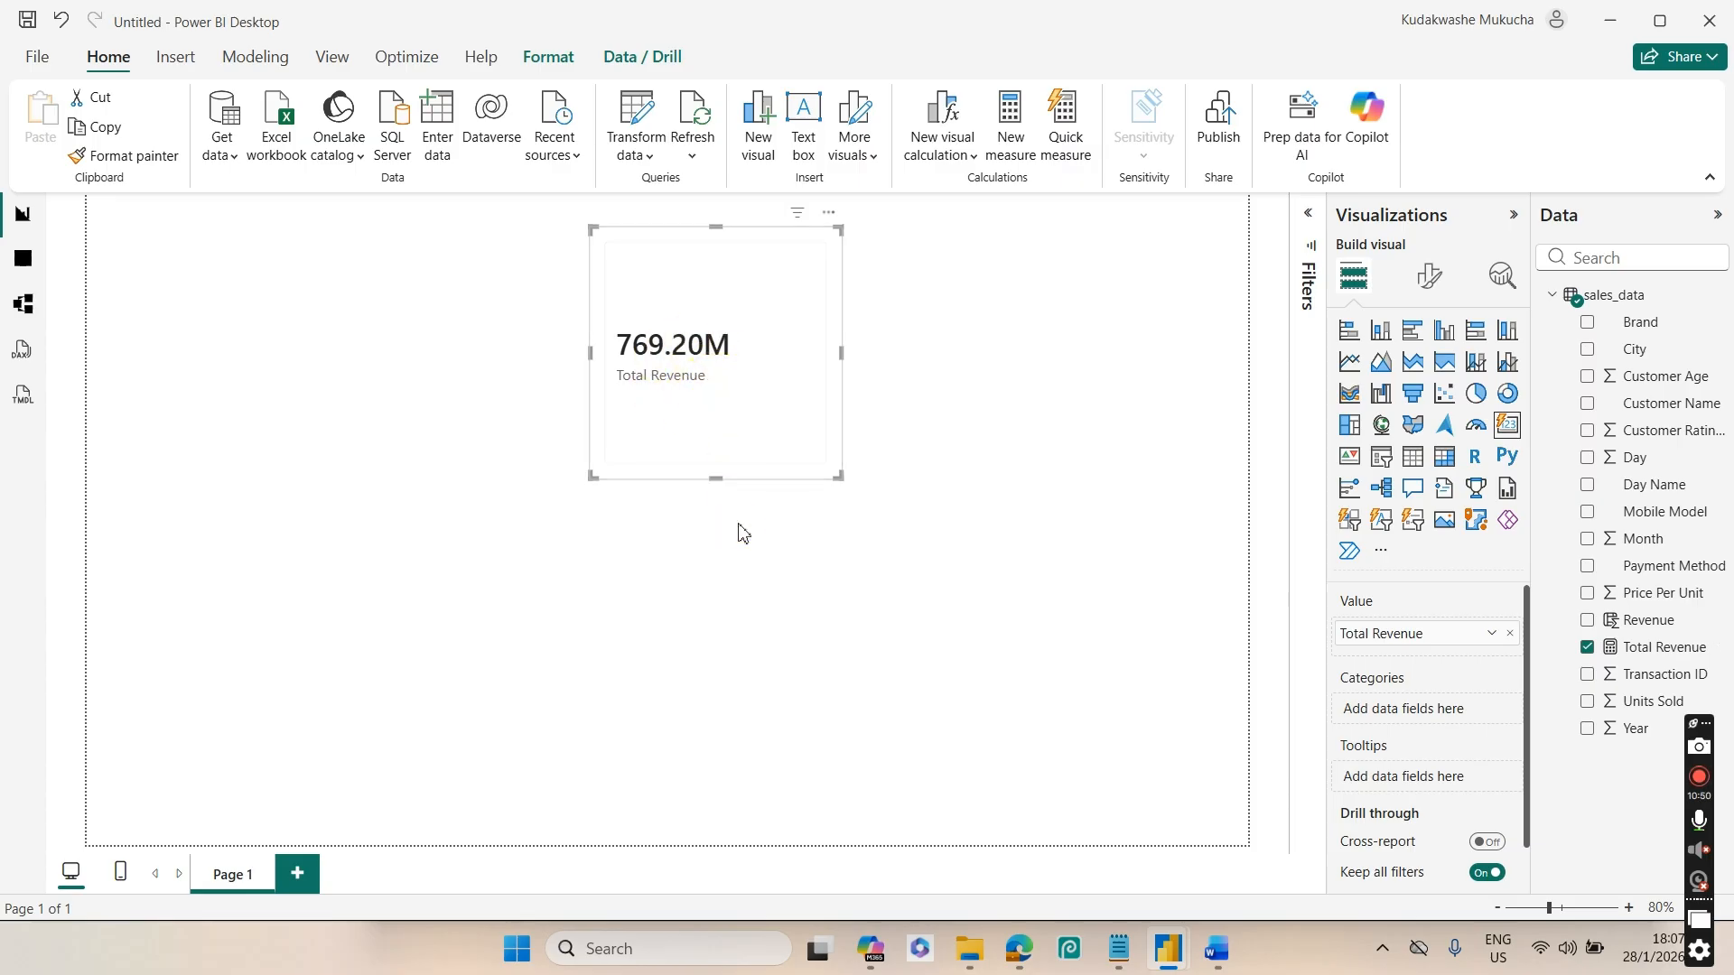
# Set the display units of the card's Total Revenue callout value to None and shift the card slightly left
pyautogui.click(755, 465)
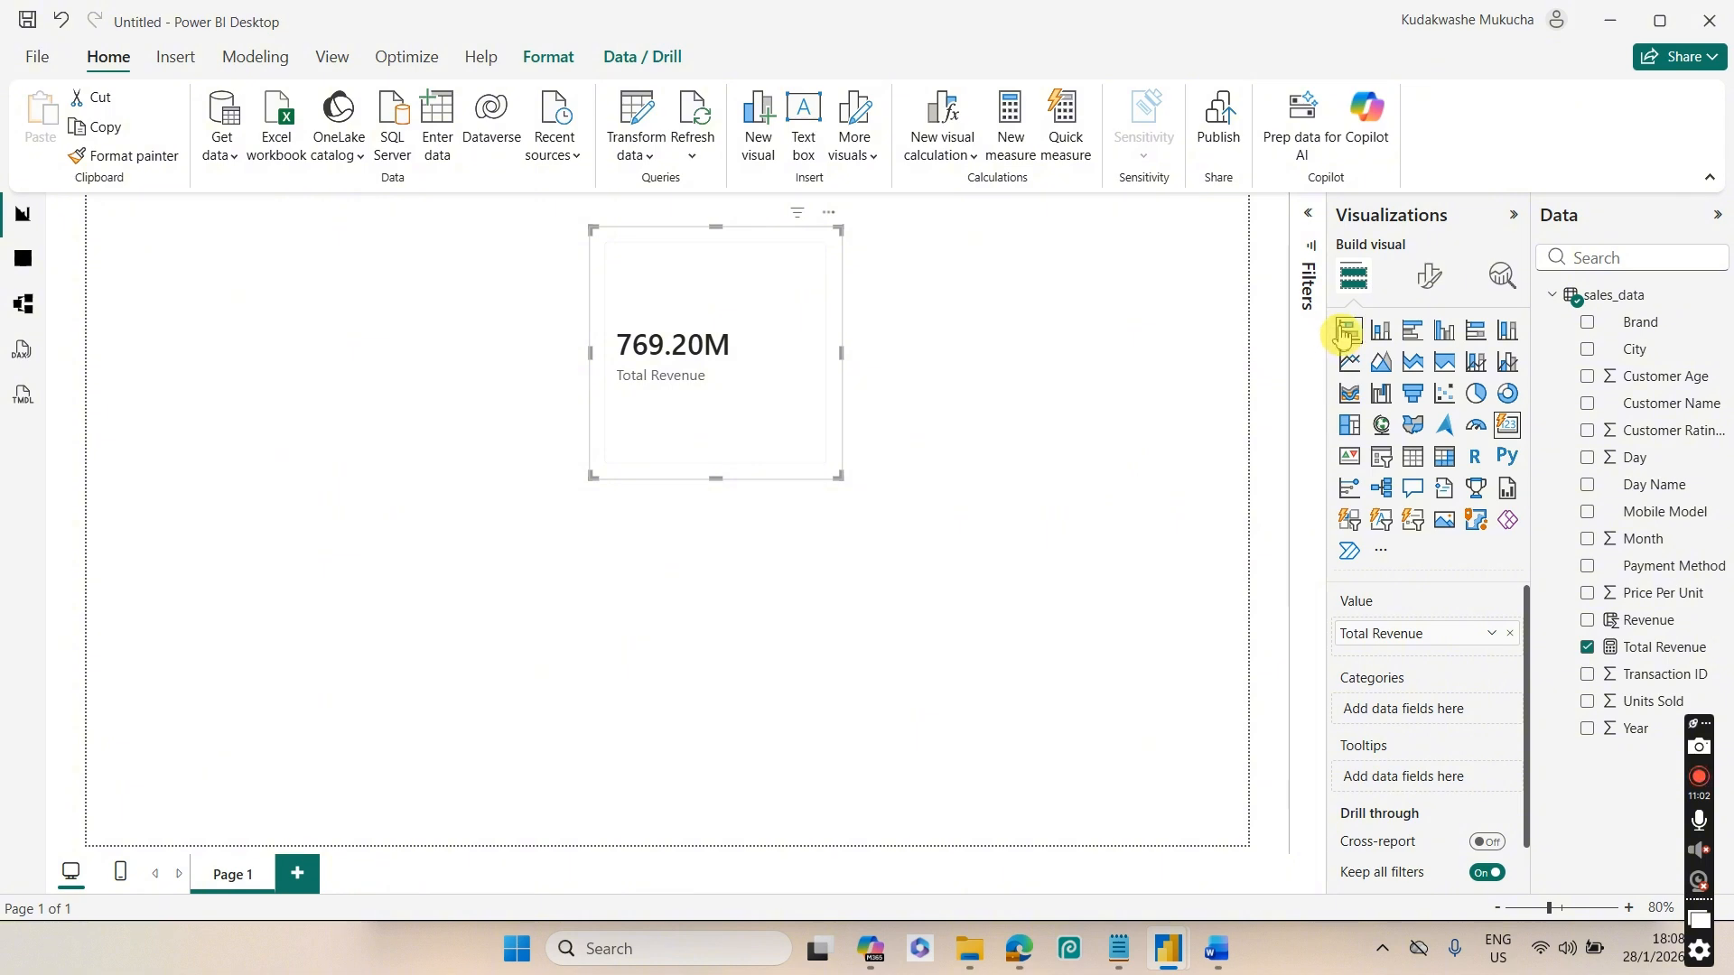
pyautogui.click(1435, 295)
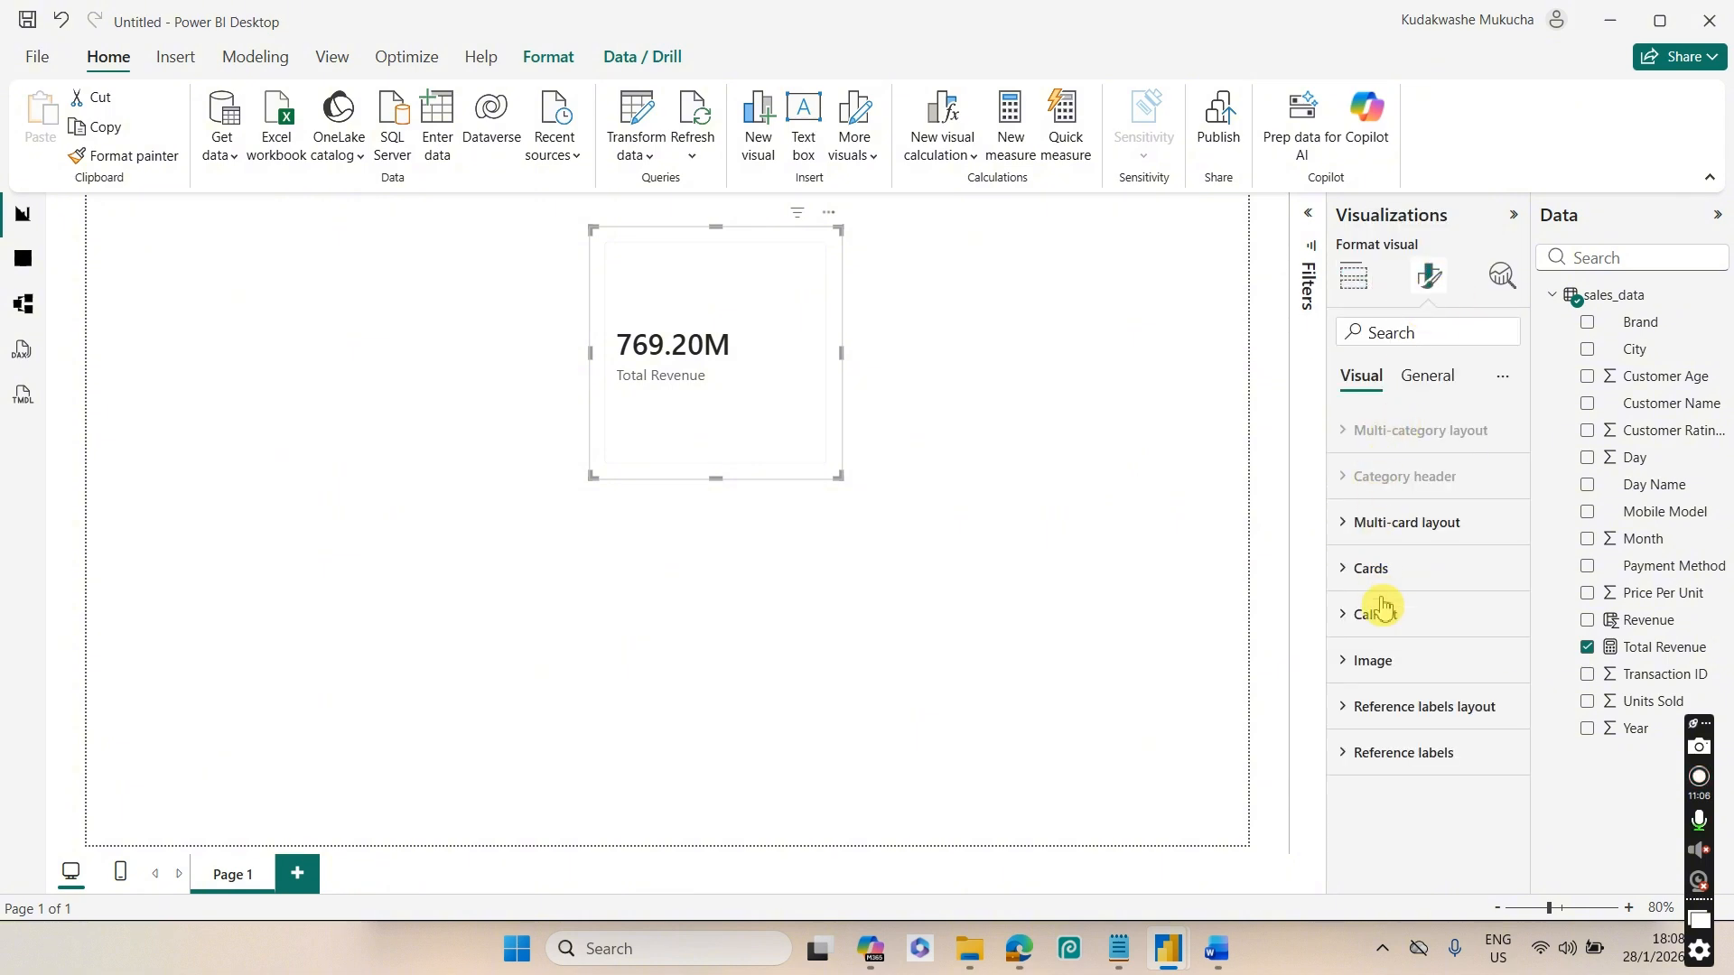
pyautogui.click(1395, 622)
pyautogui.moveTo(1529, 549); pyautogui.dragTo(1529, 620)
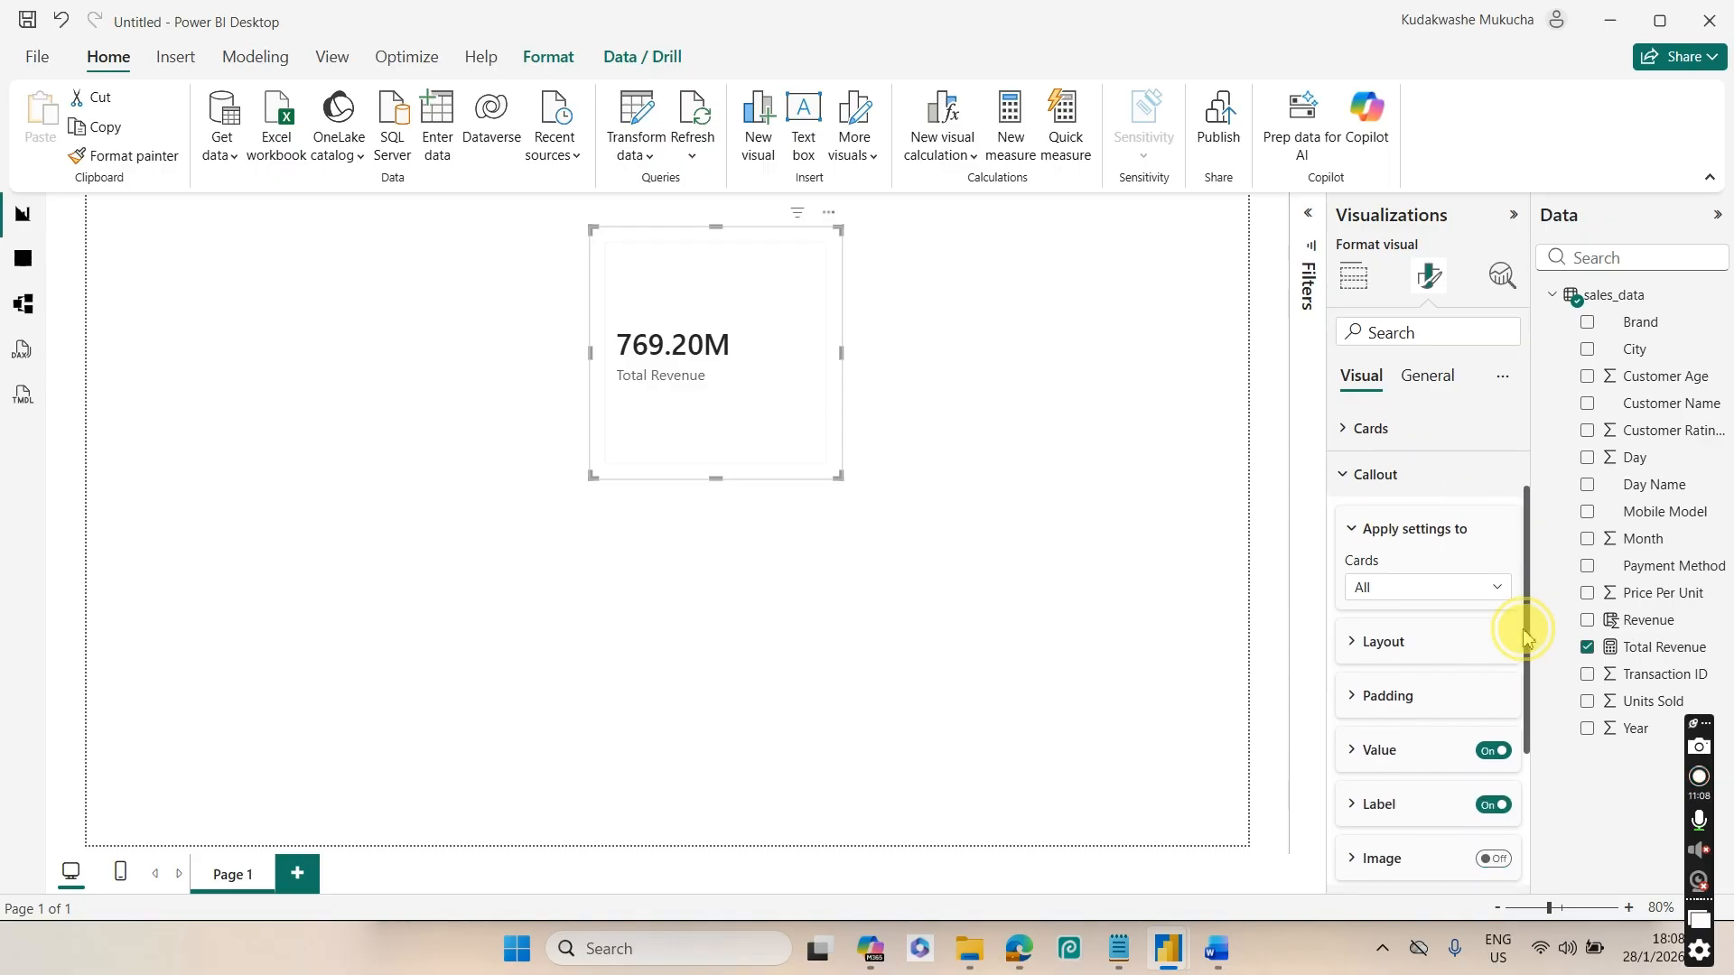
pyautogui.click(1461, 578)
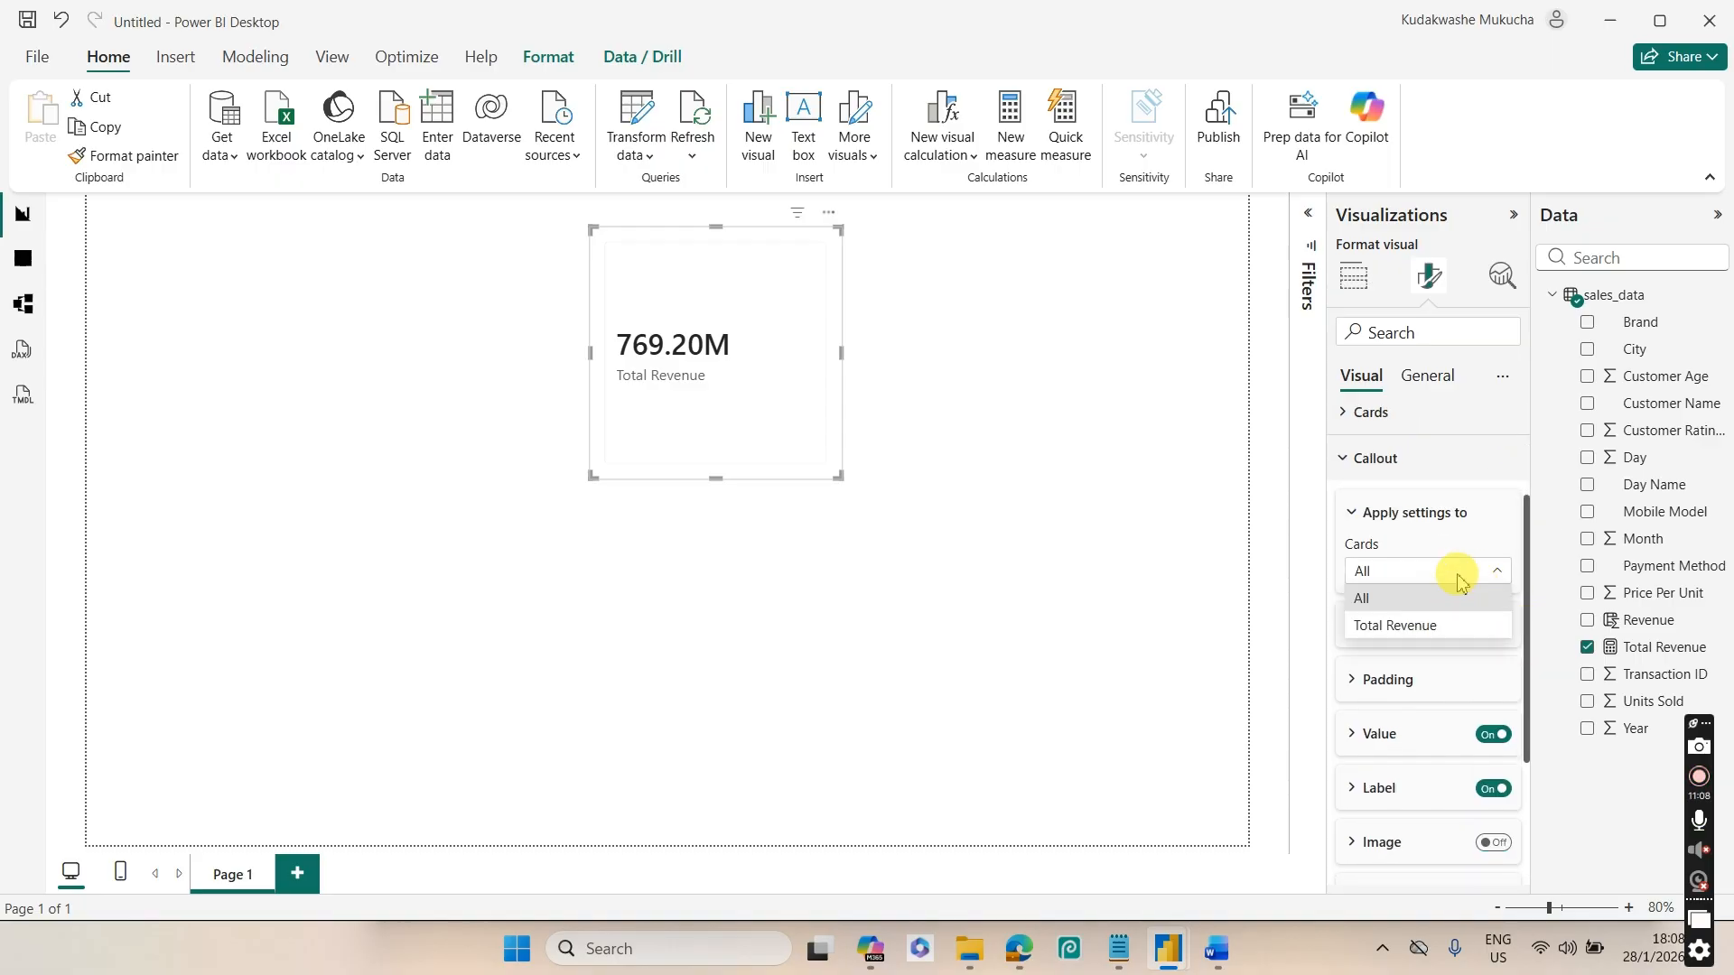
pyautogui.click(1416, 627)
pyautogui.click(1380, 734)
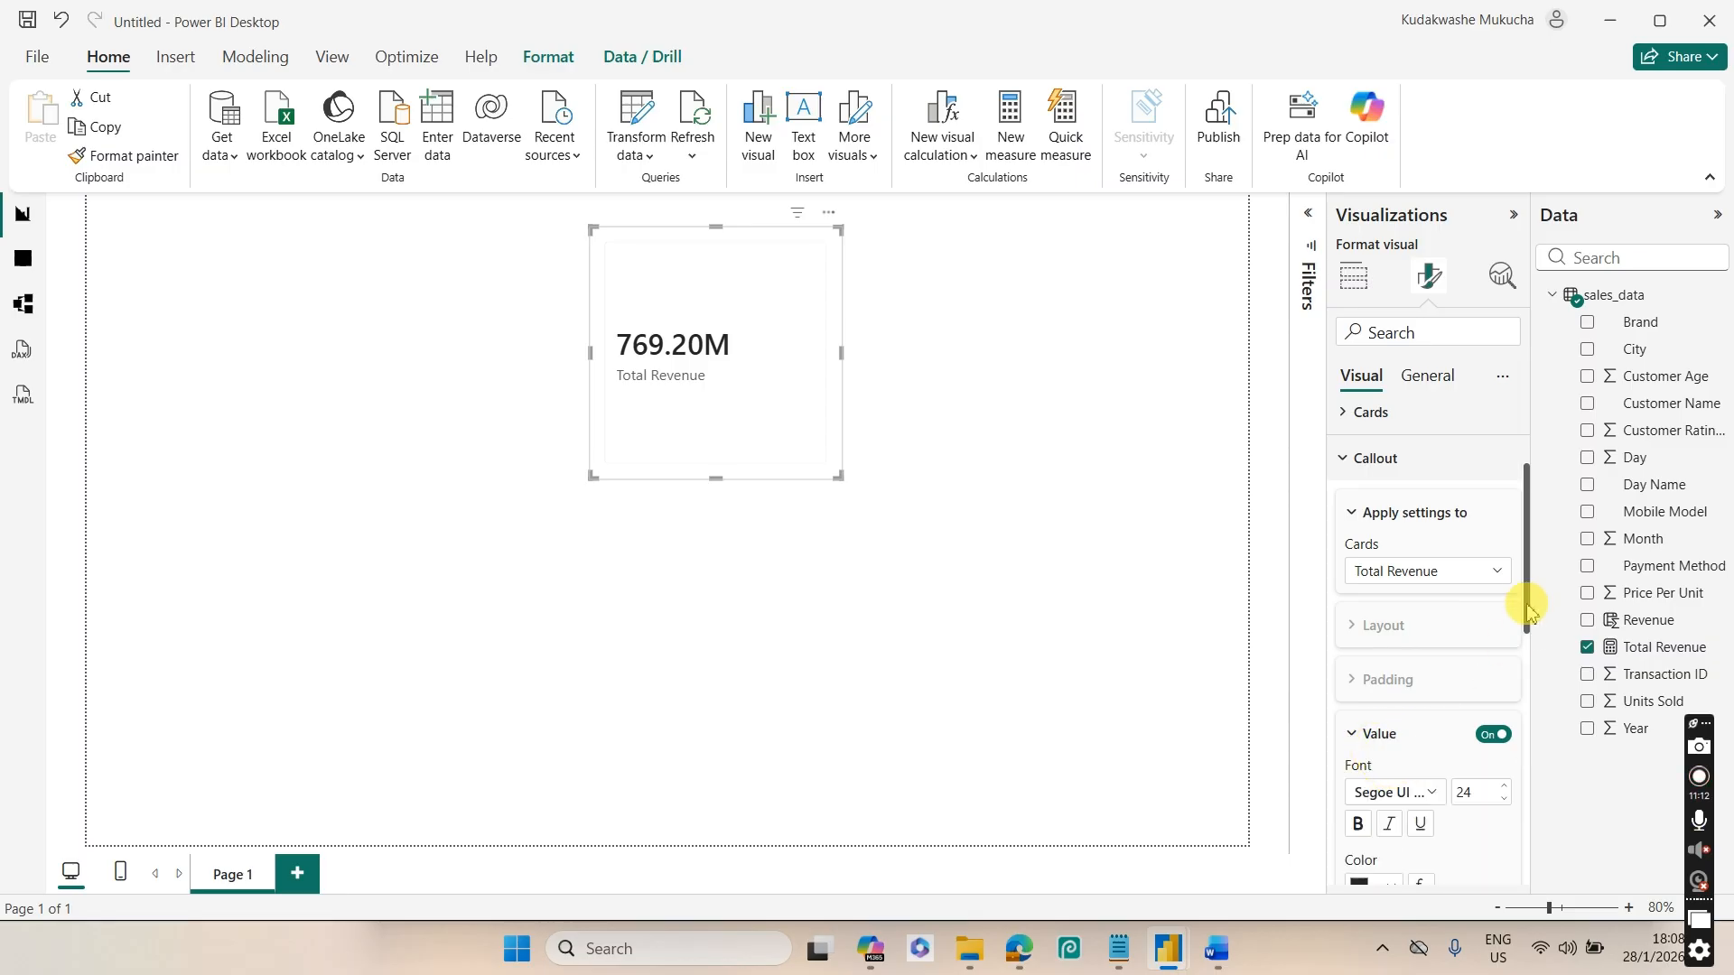
pyautogui.moveTo(1529, 596); pyautogui.dragTo(1491, 722)
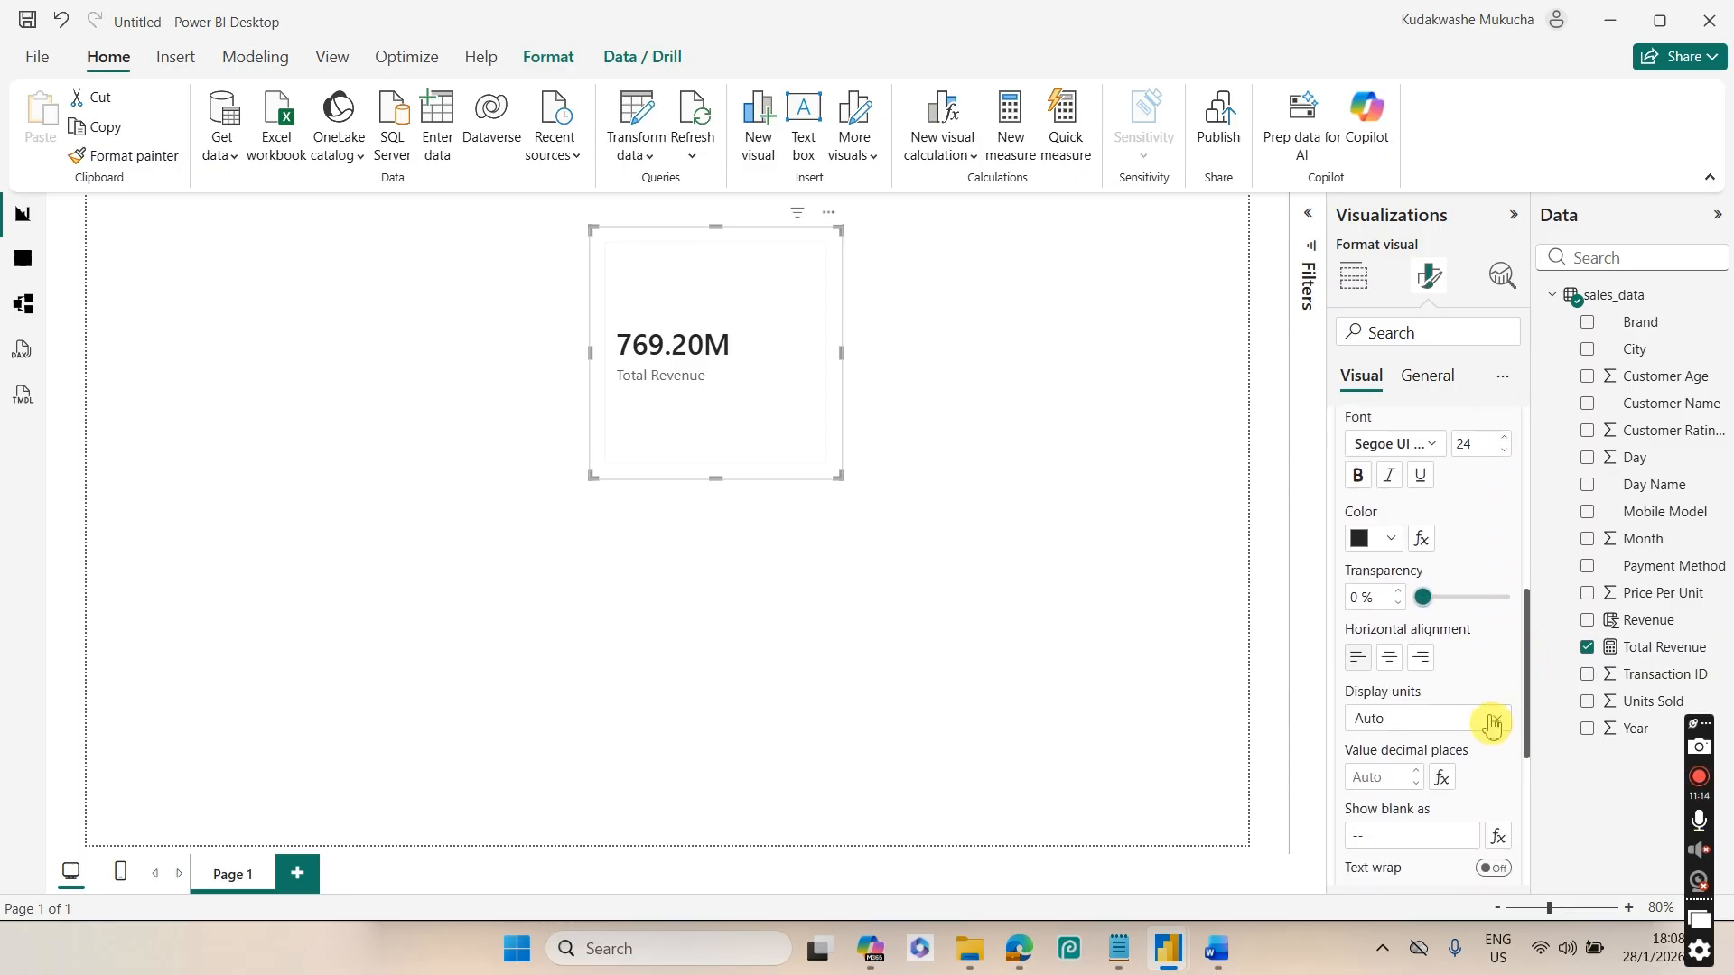
pyautogui.click(1491, 722)
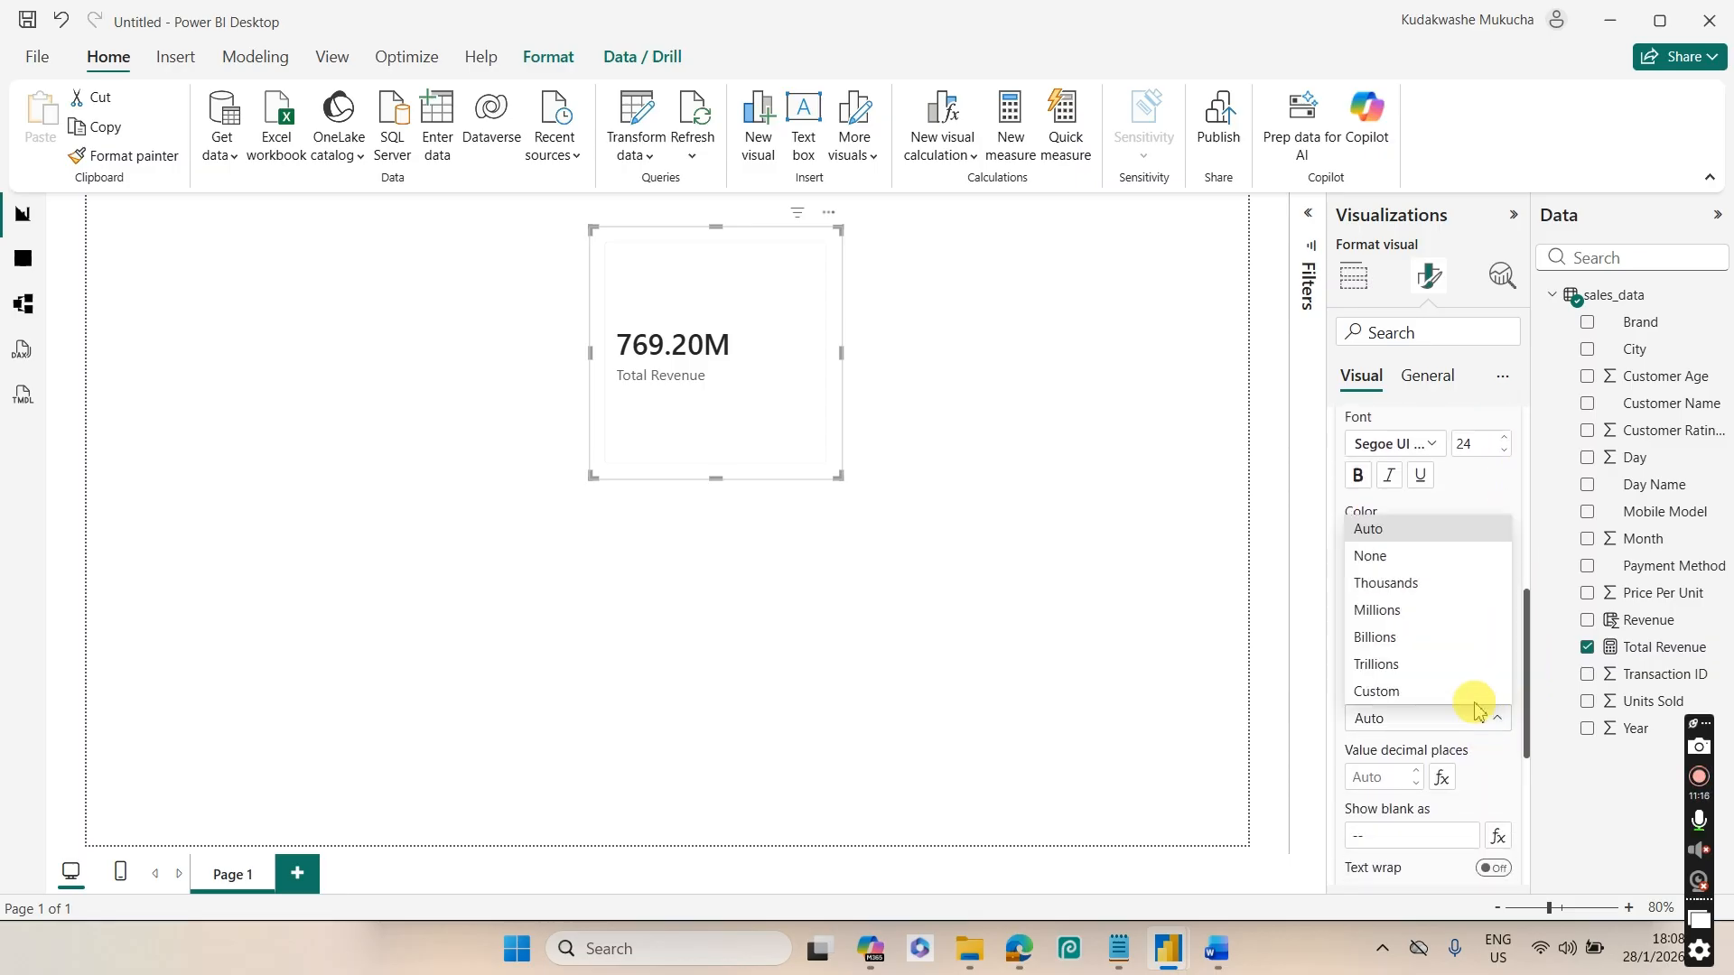
pyautogui.click(1378, 560)
pyautogui.moveTo(716, 426); pyautogui.dragTo(628, 417)
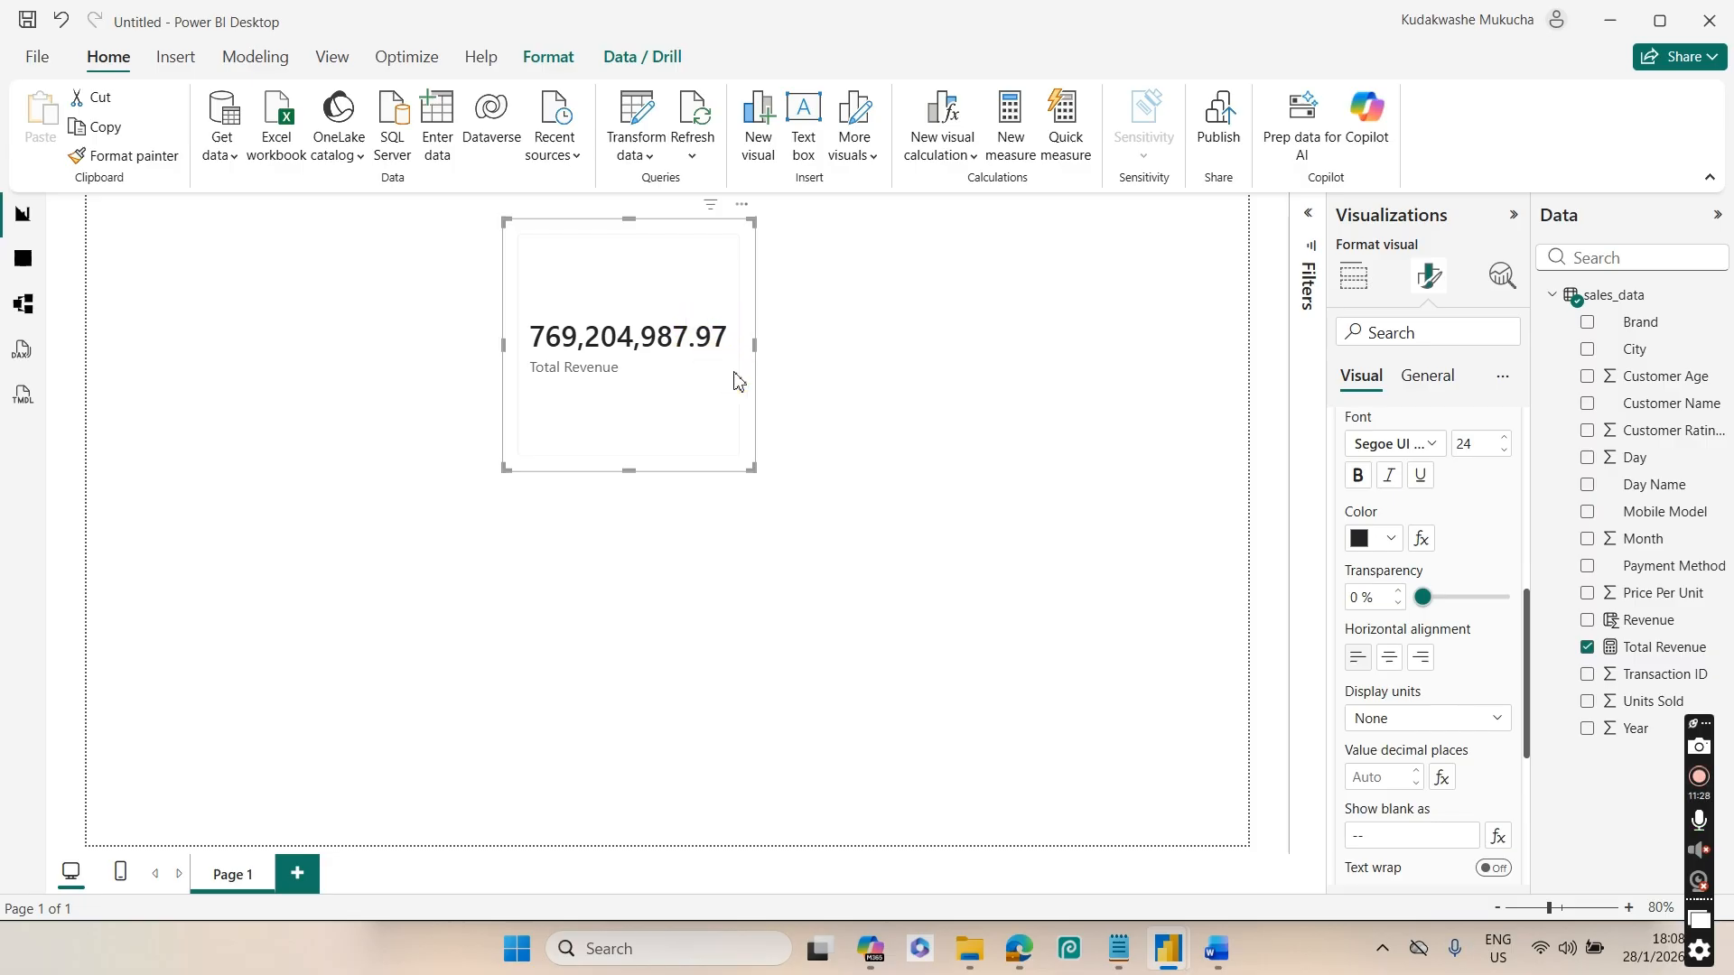
# Set the Total Revenue measure to 0 decimal places and shift its card slightly left on the report page
pyautogui.click(1660, 652)
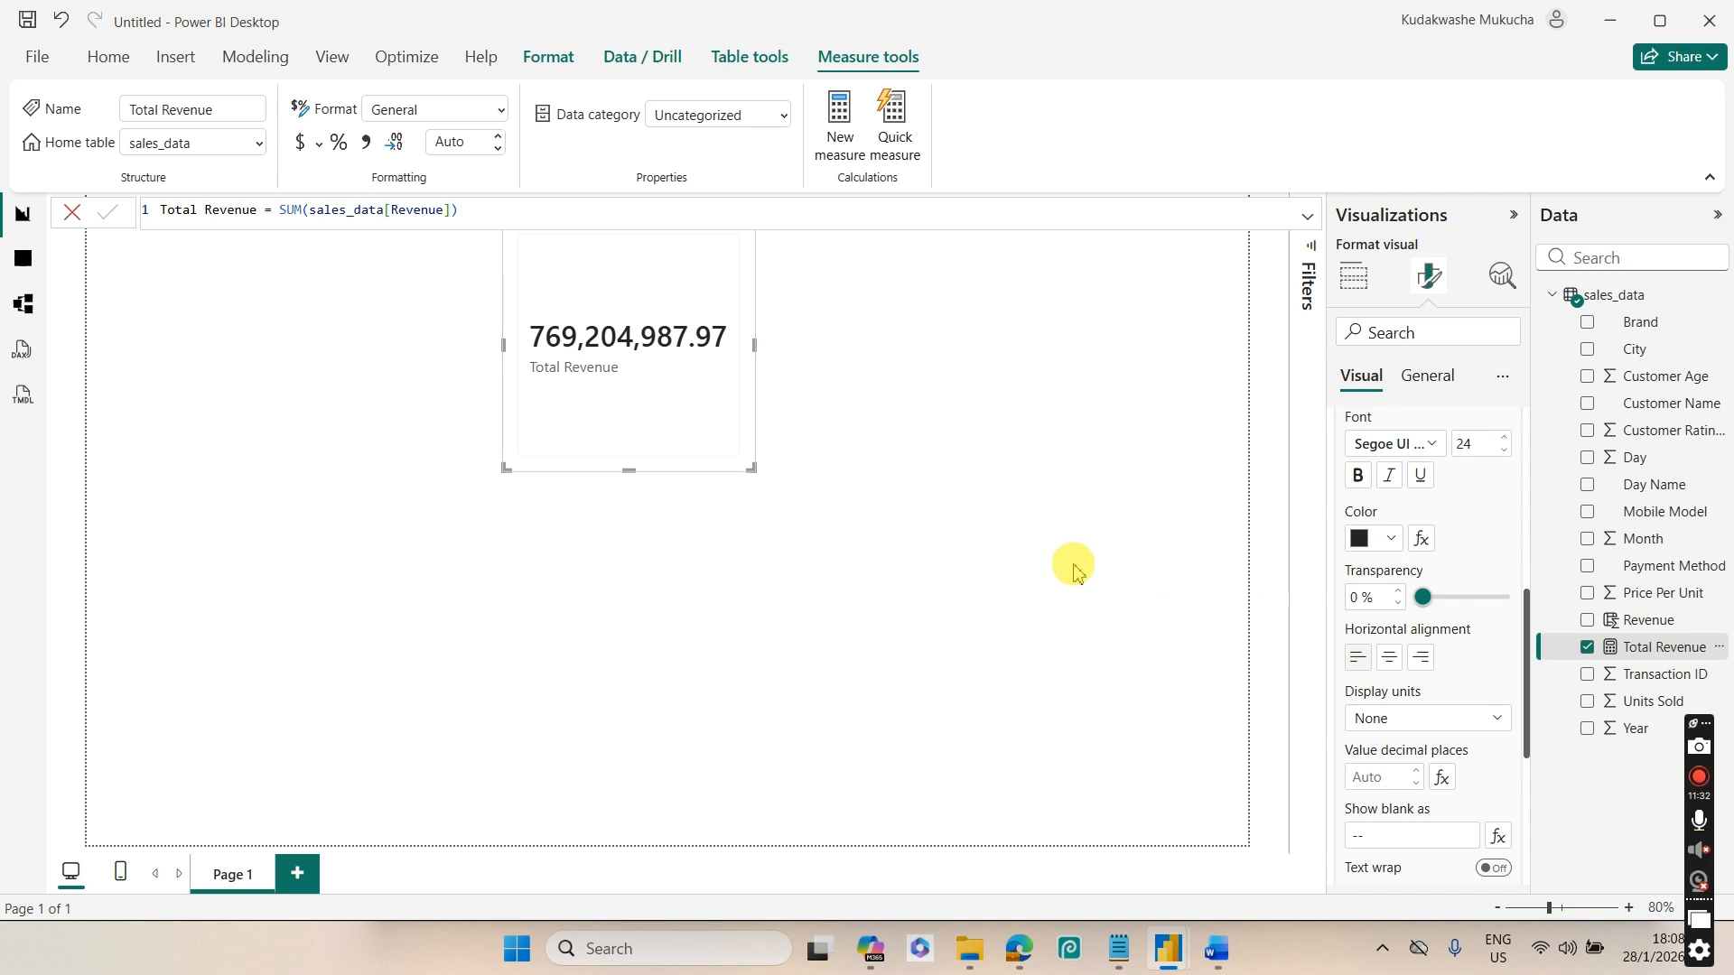
pyautogui.click(466, 145)
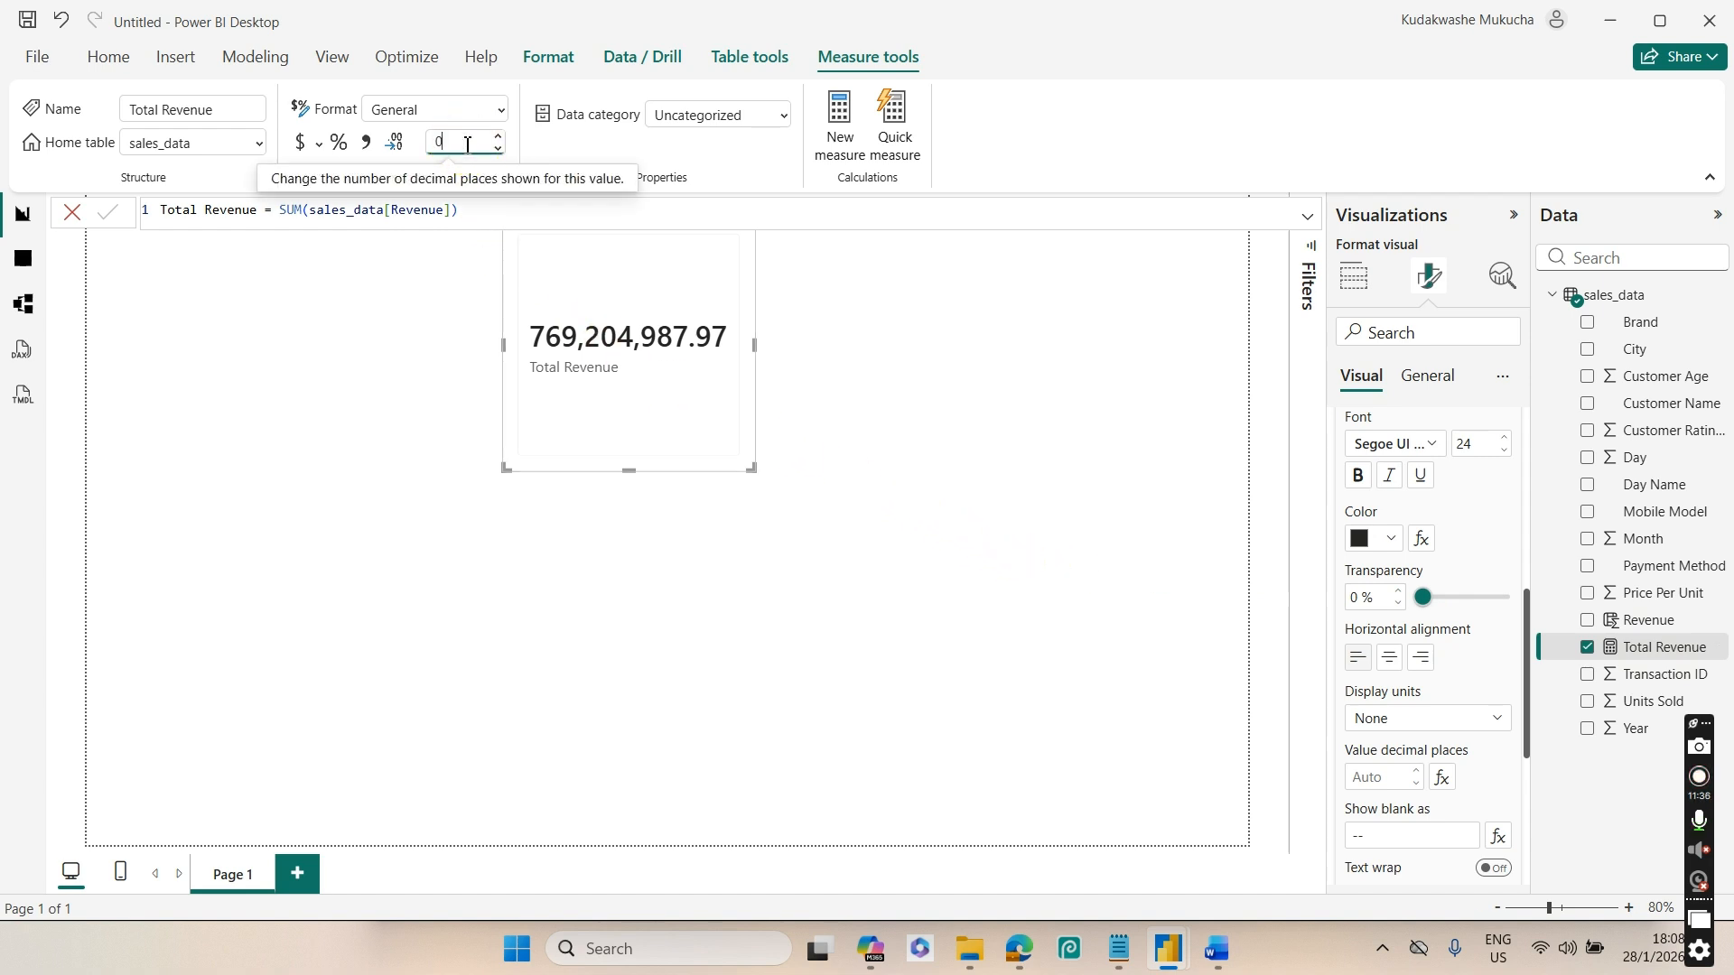
pyautogui.write('0')
pyautogui.press('Return')
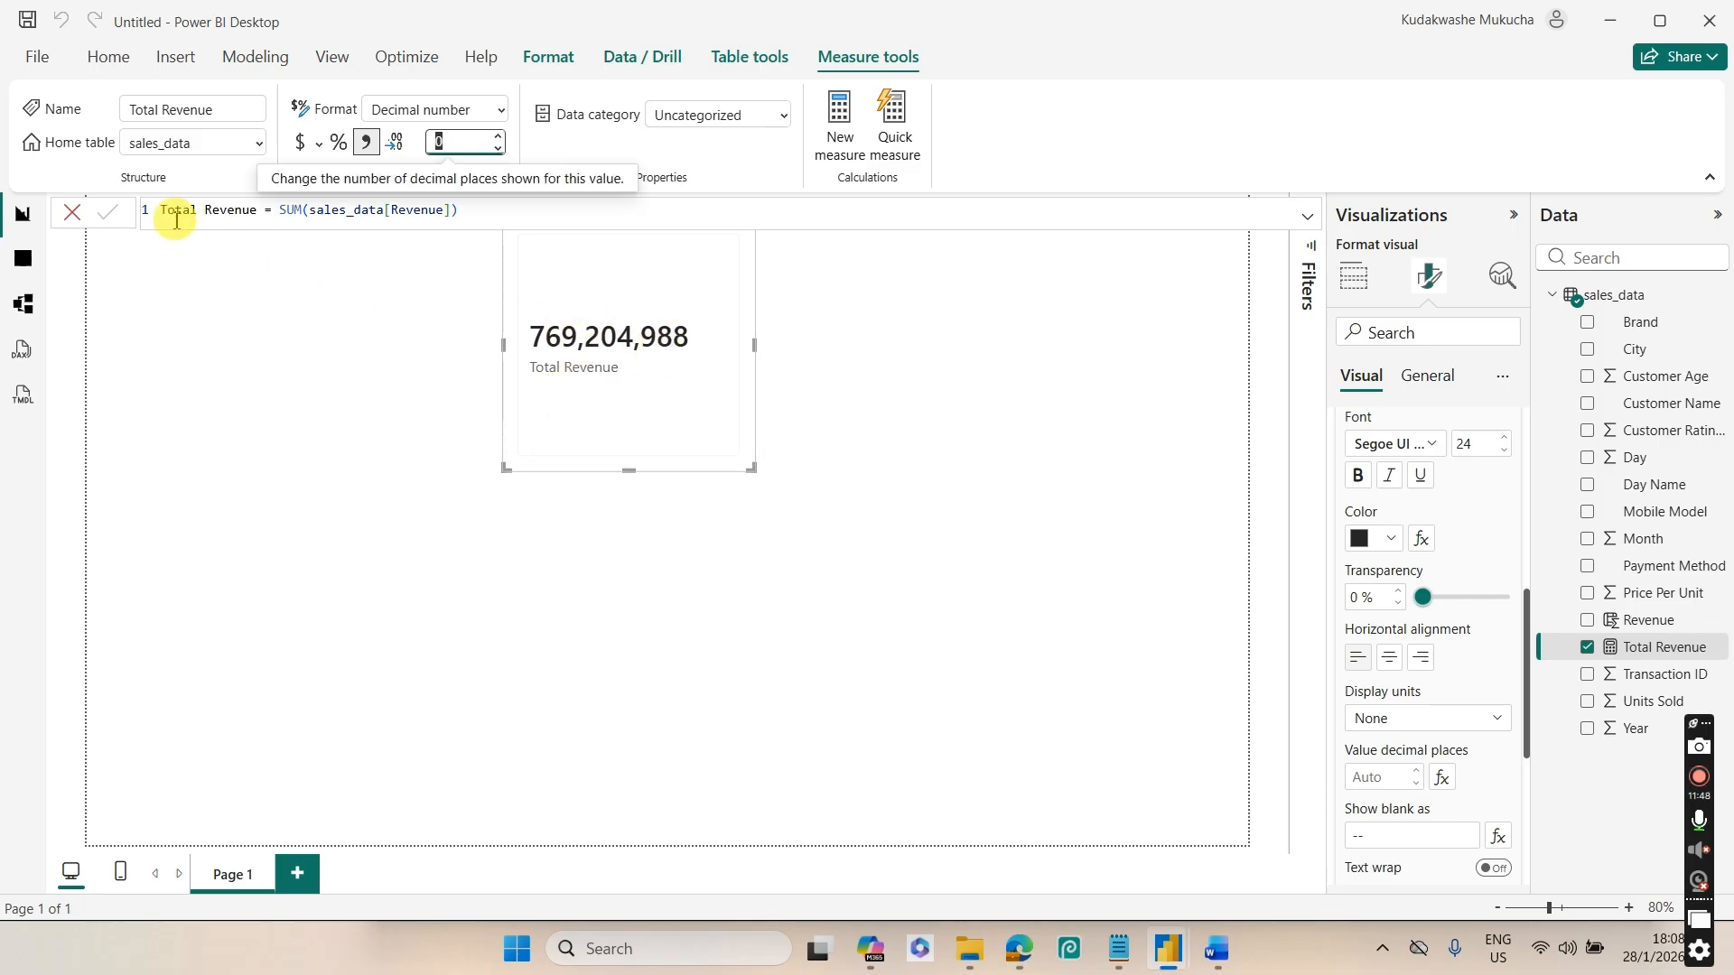
pyautogui.click(76, 217)
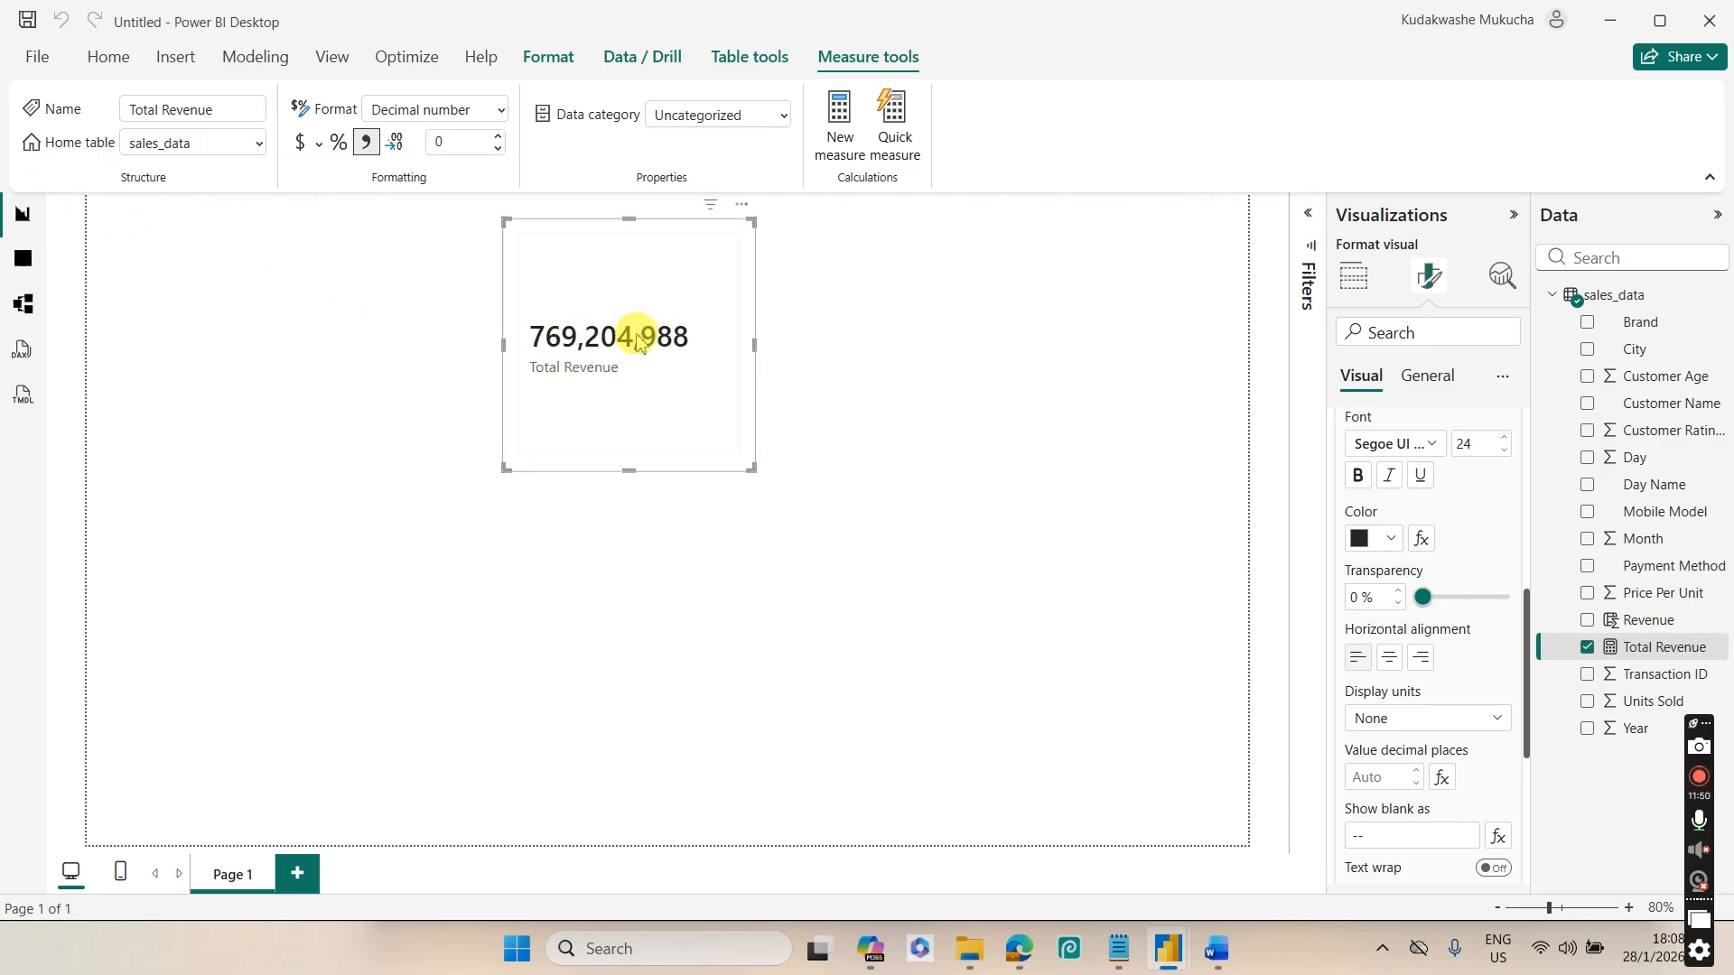
pyautogui.moveTo(630, 333); pyautogui.dragTo(578, 321)
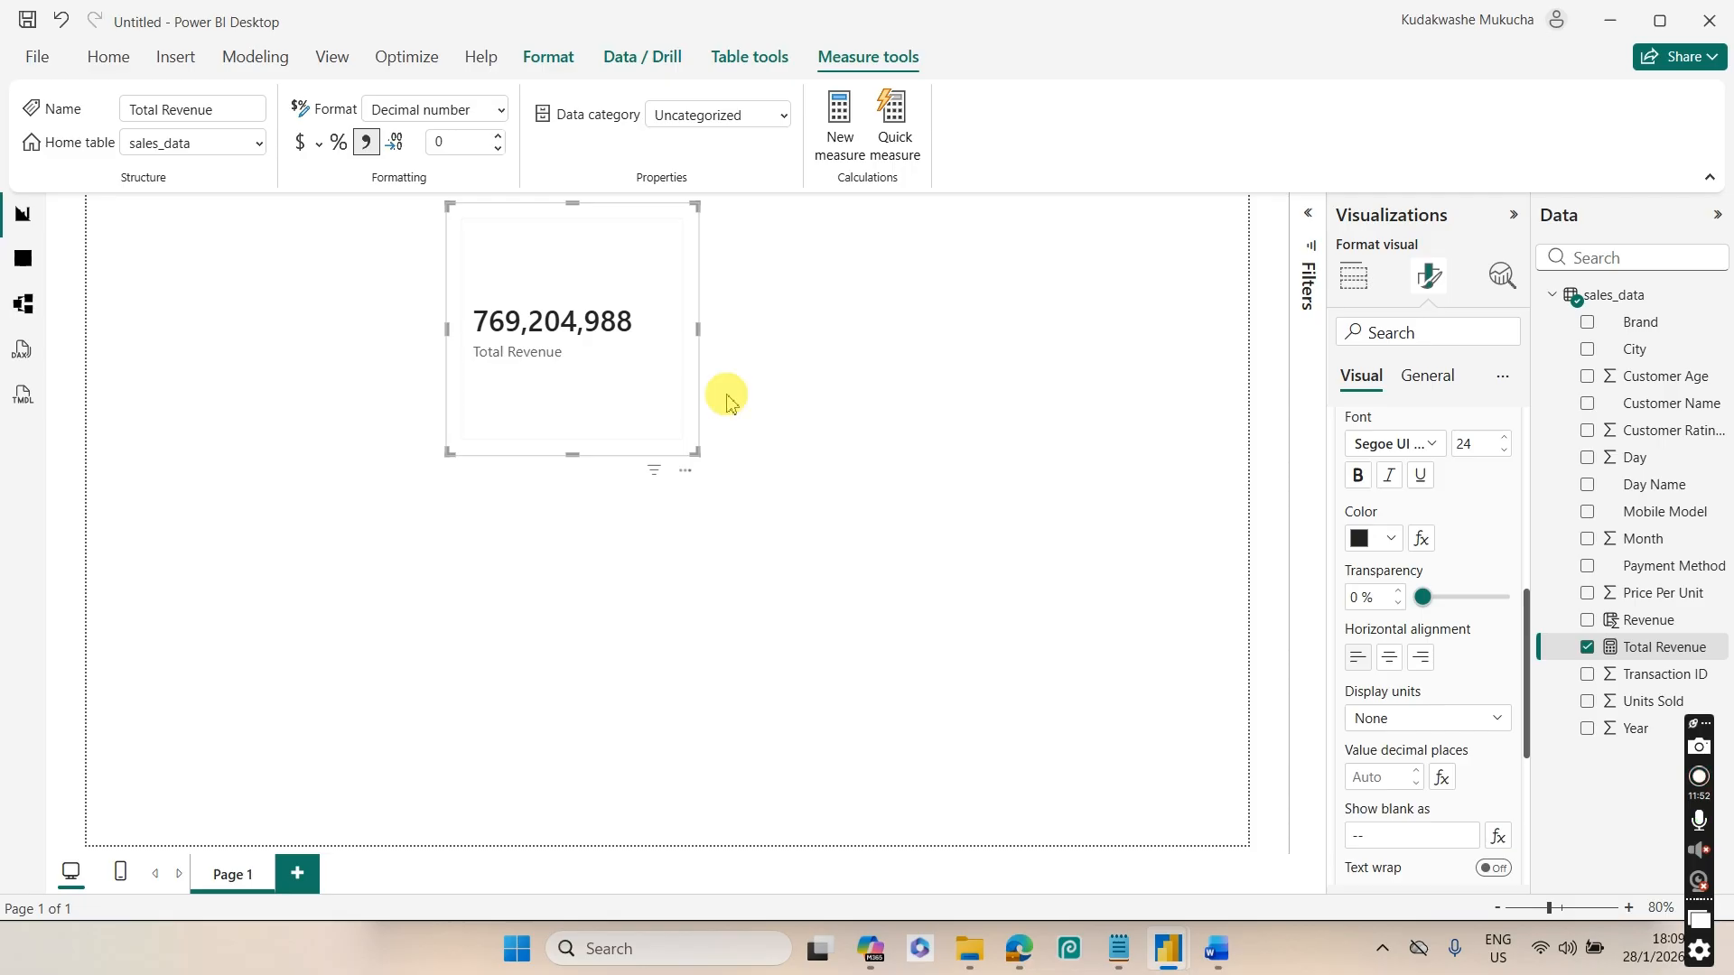
pyautogui.moveTo(602, 381); pyautogui.dragTo(604, 391)
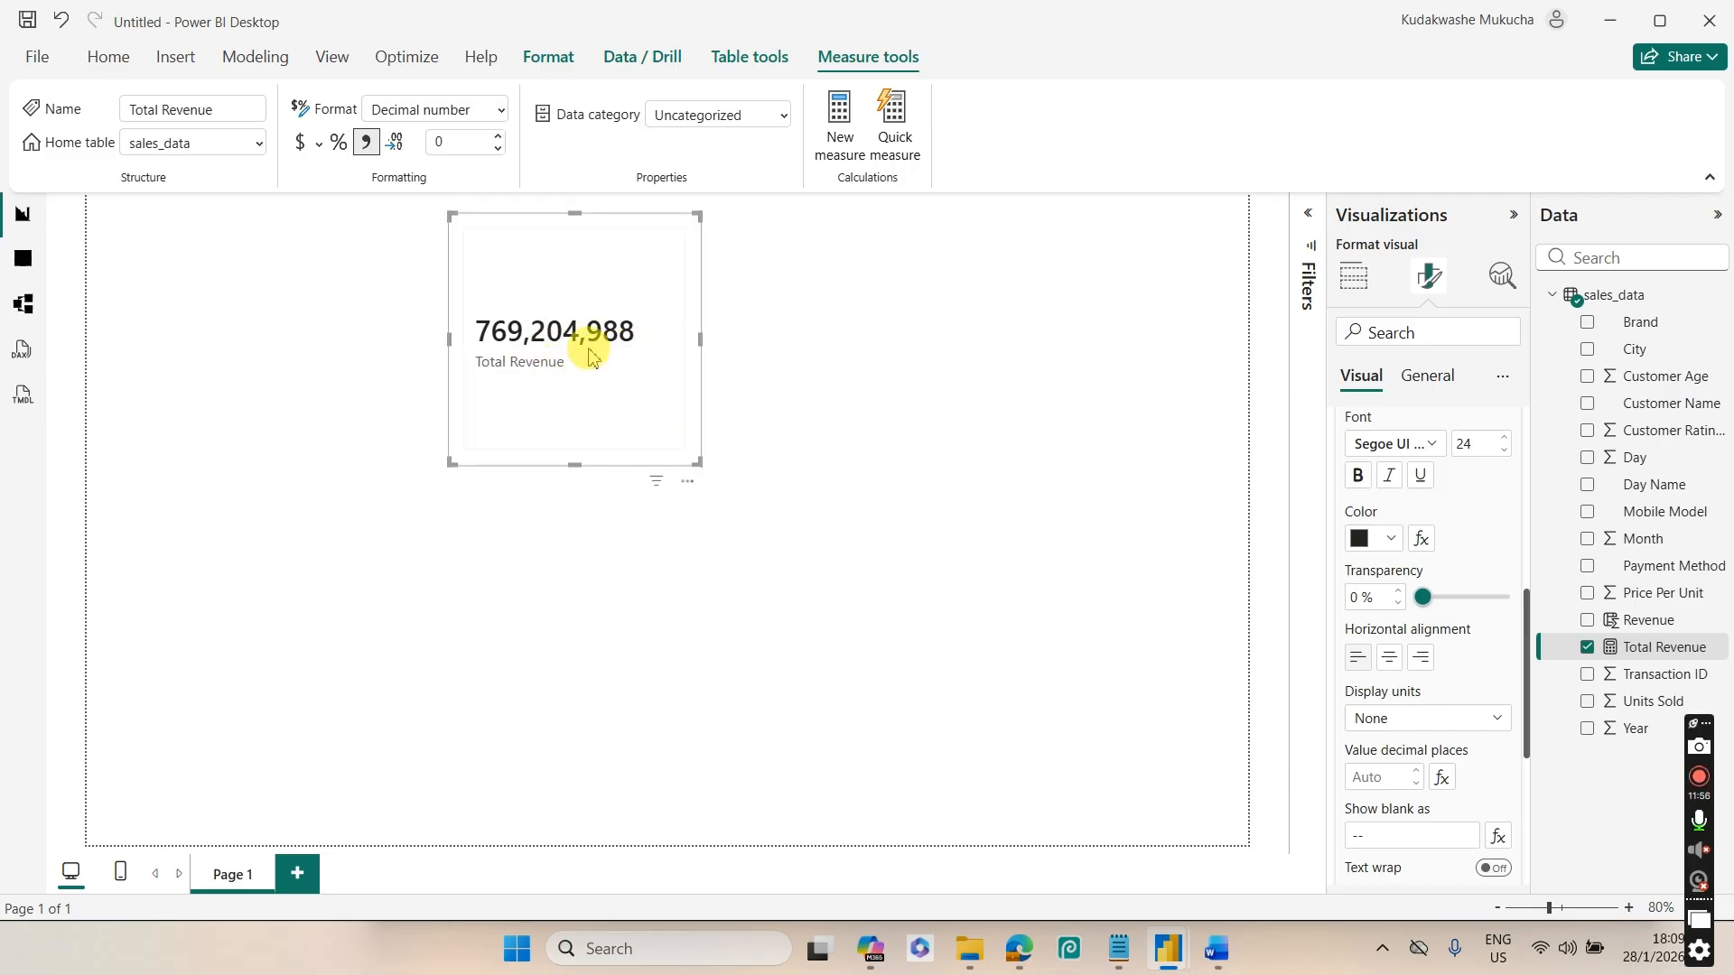
# Check the next dashboard requirement in the Word document and return to Power BI
pyautogui.click(1217, 948)
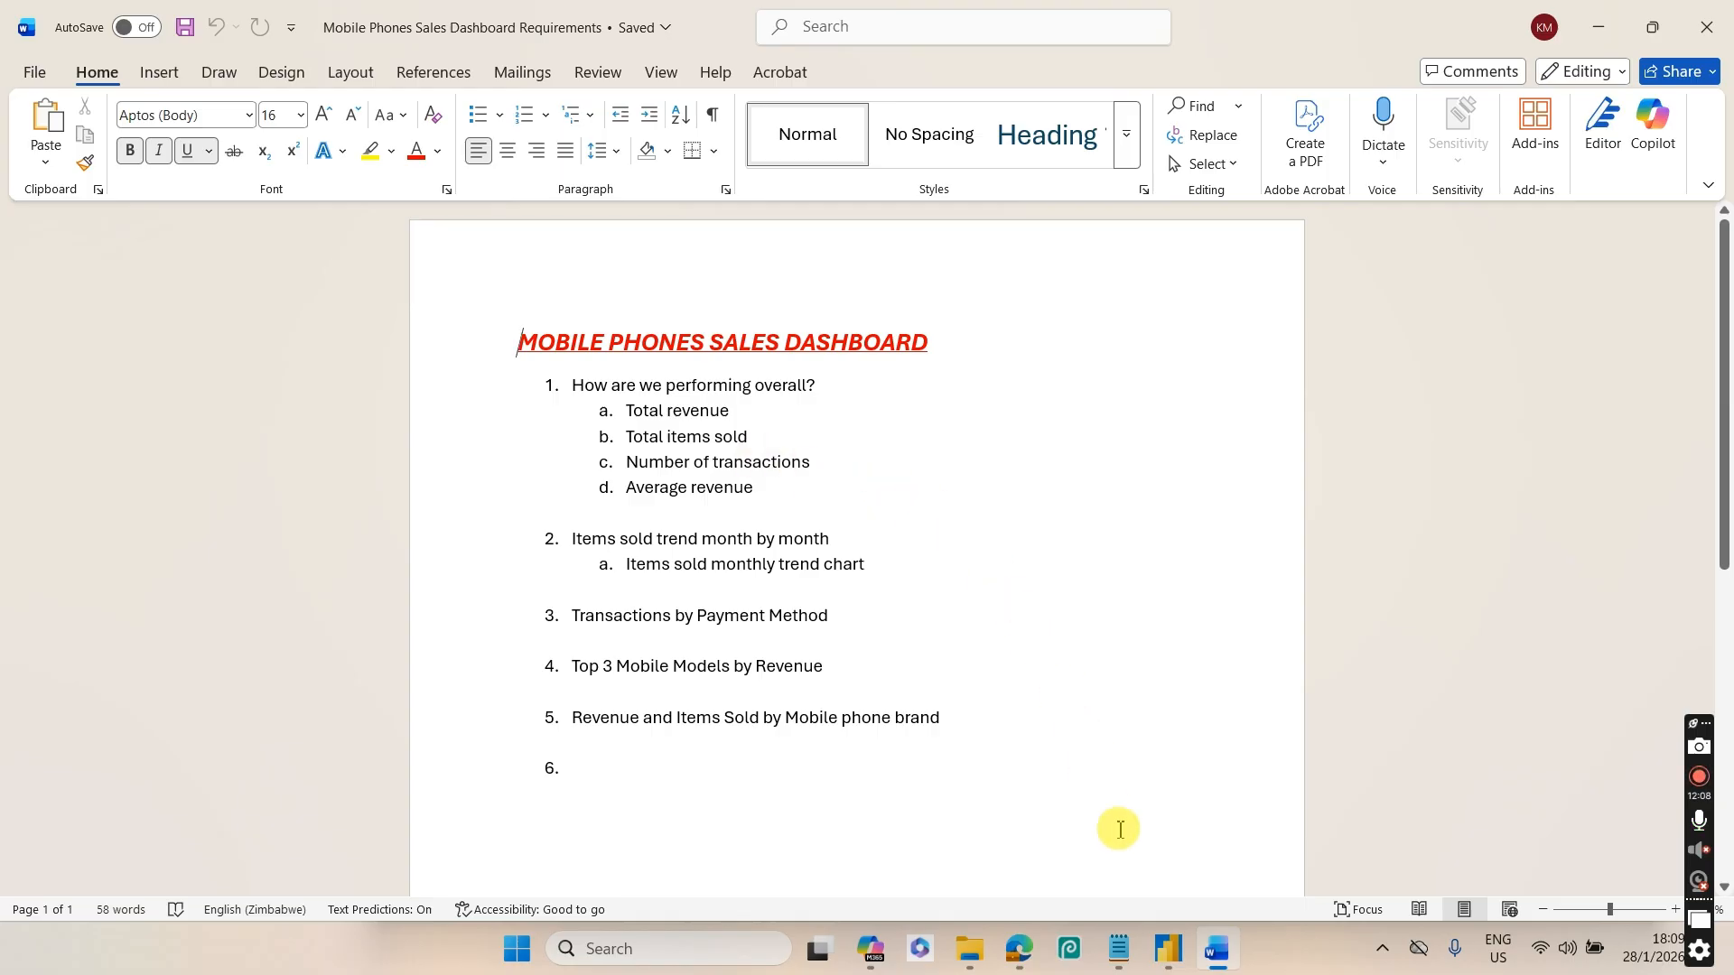
pyautogui.moveTo(1215, 958)
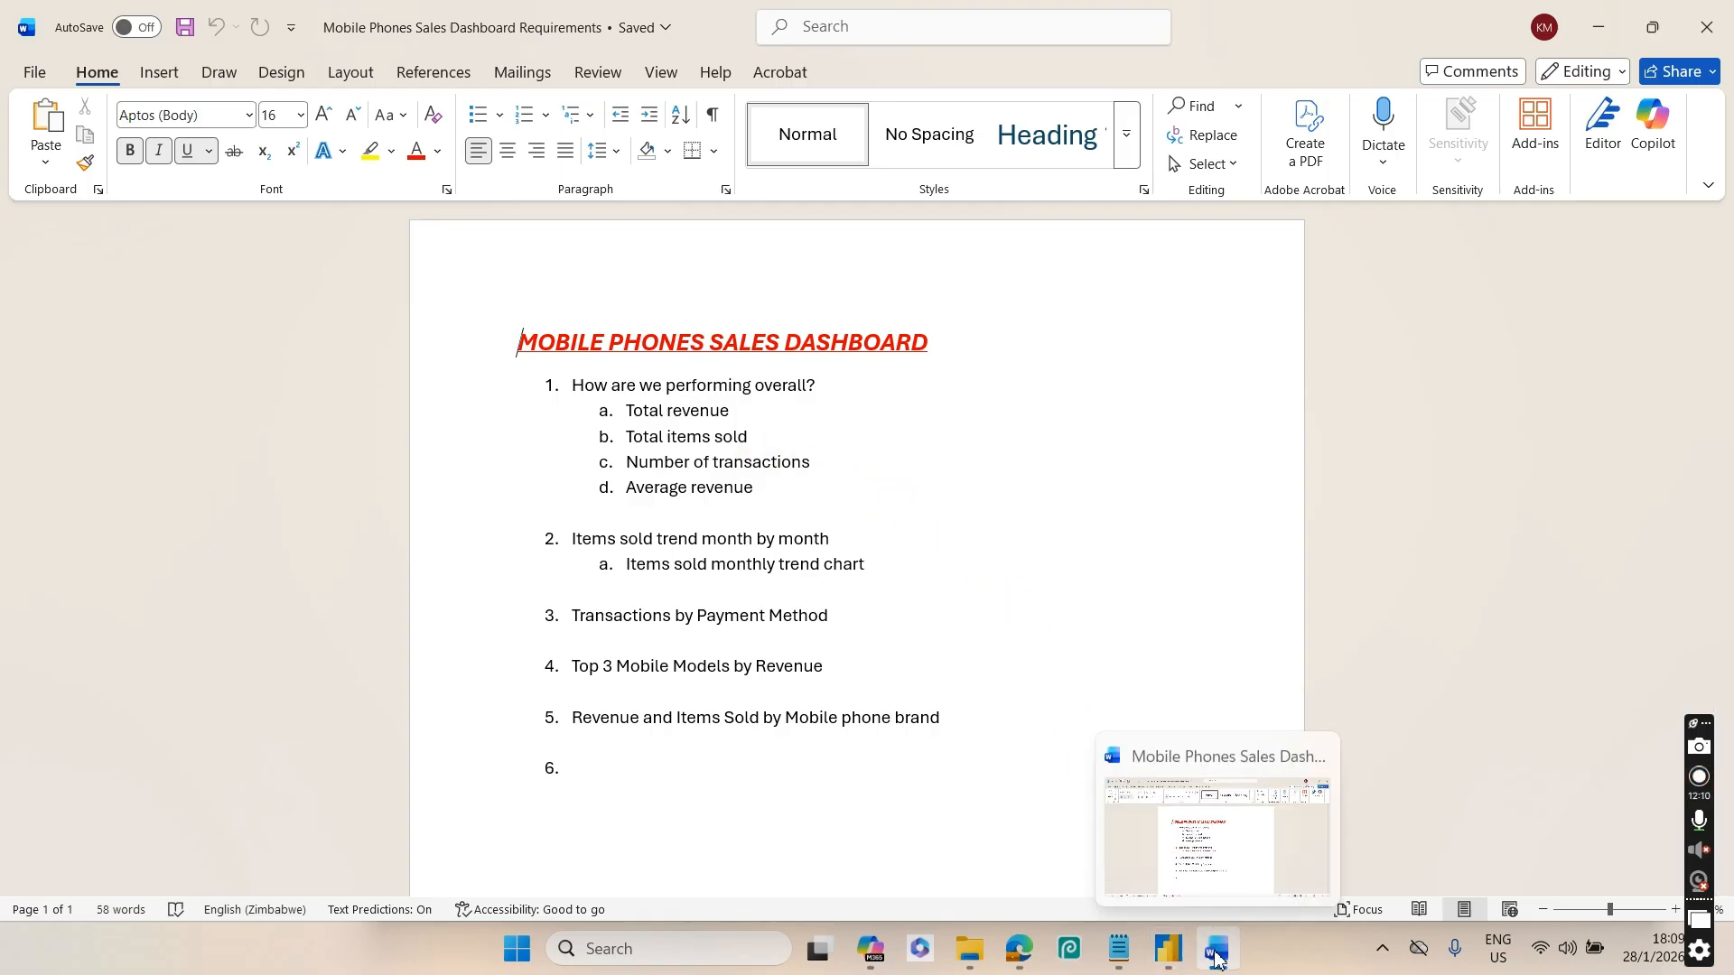
pyautogui.click(1215, 957)
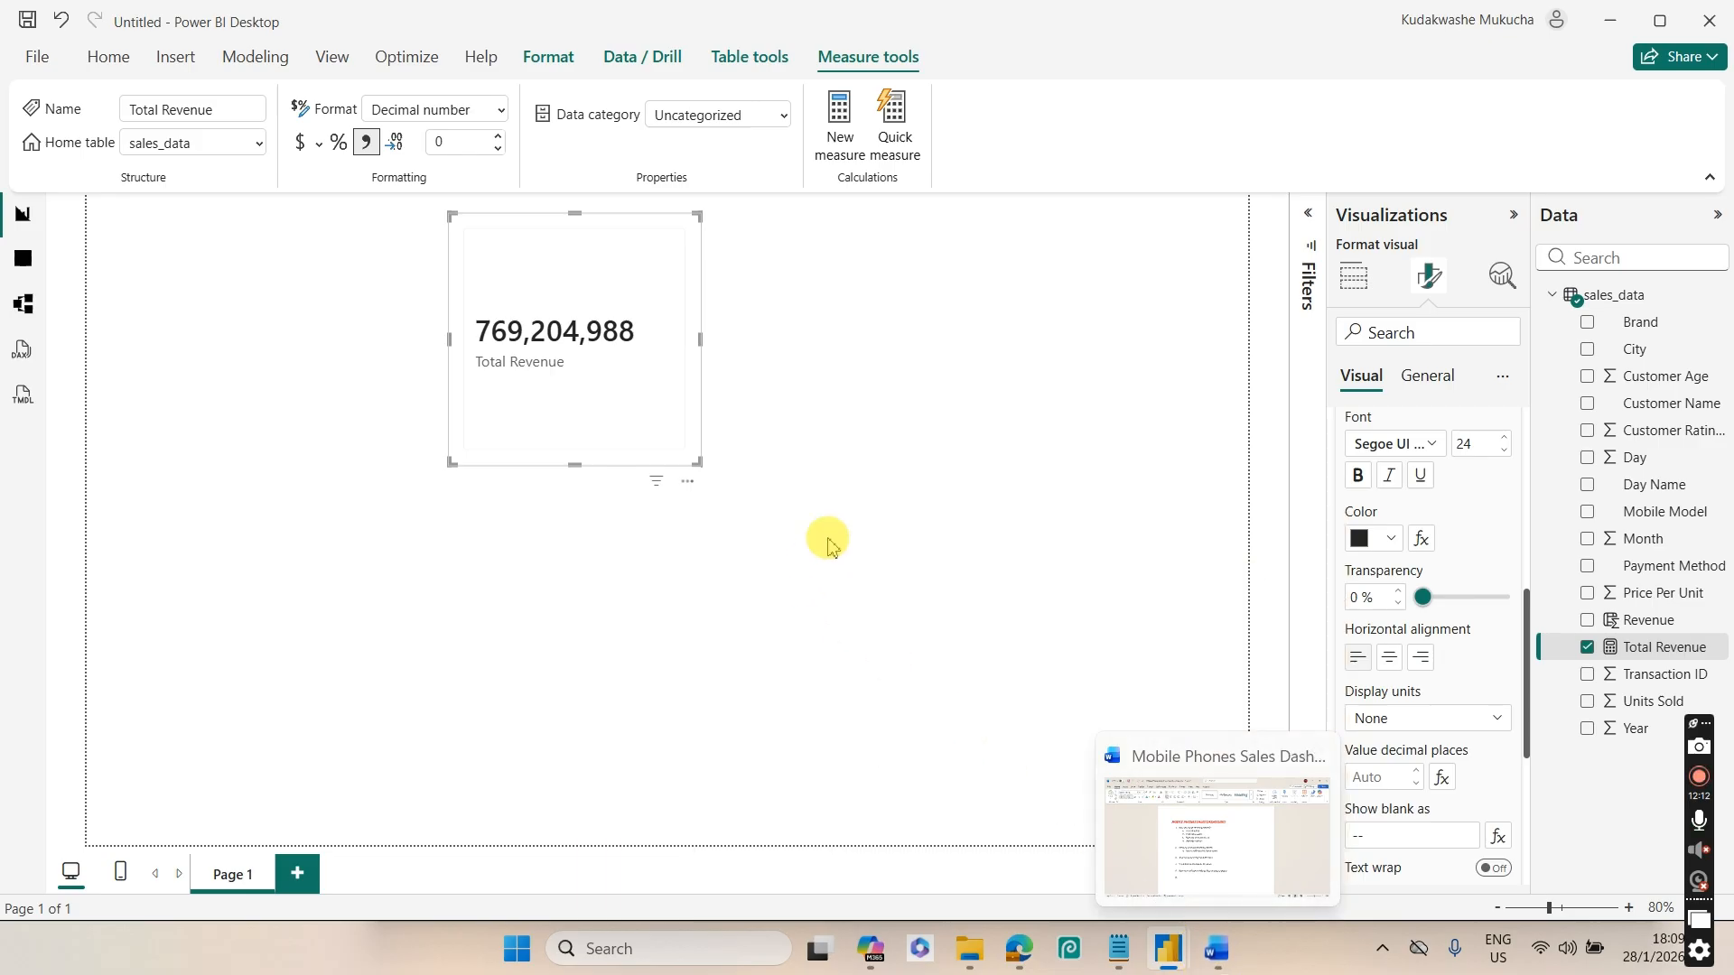
# Start a new measure named Total Items Sold in the sales_data table from the table view
pyautogui.click(605, 504)
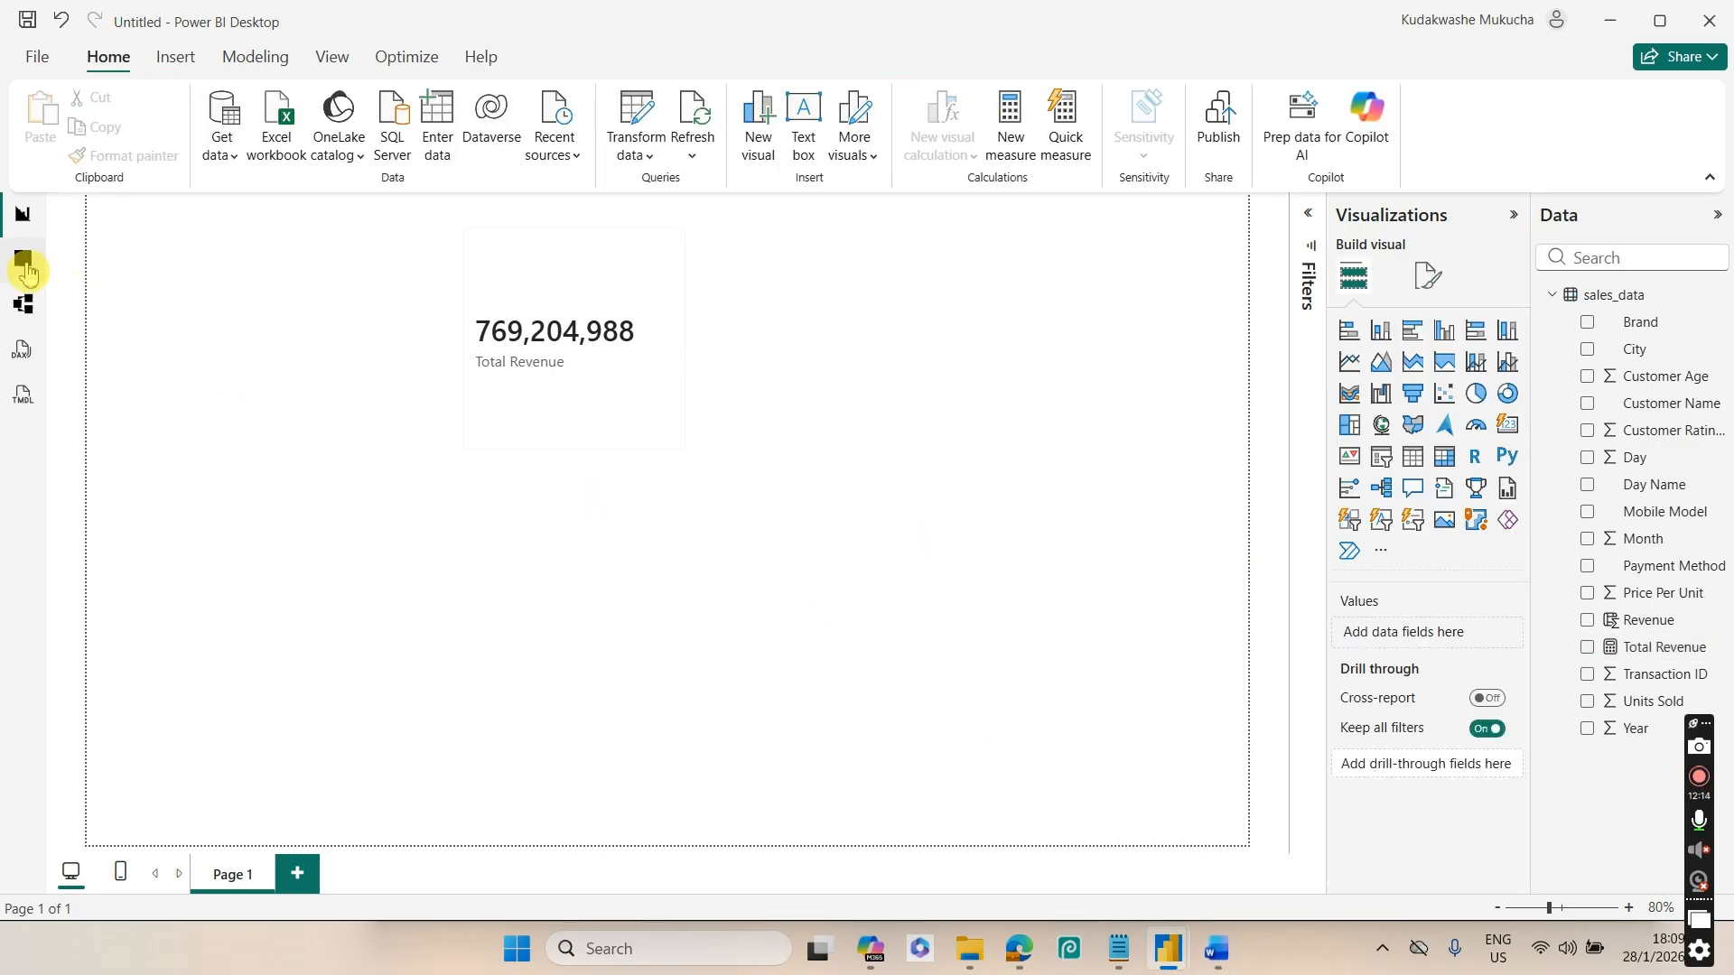
pyautogui.click(22, 258)
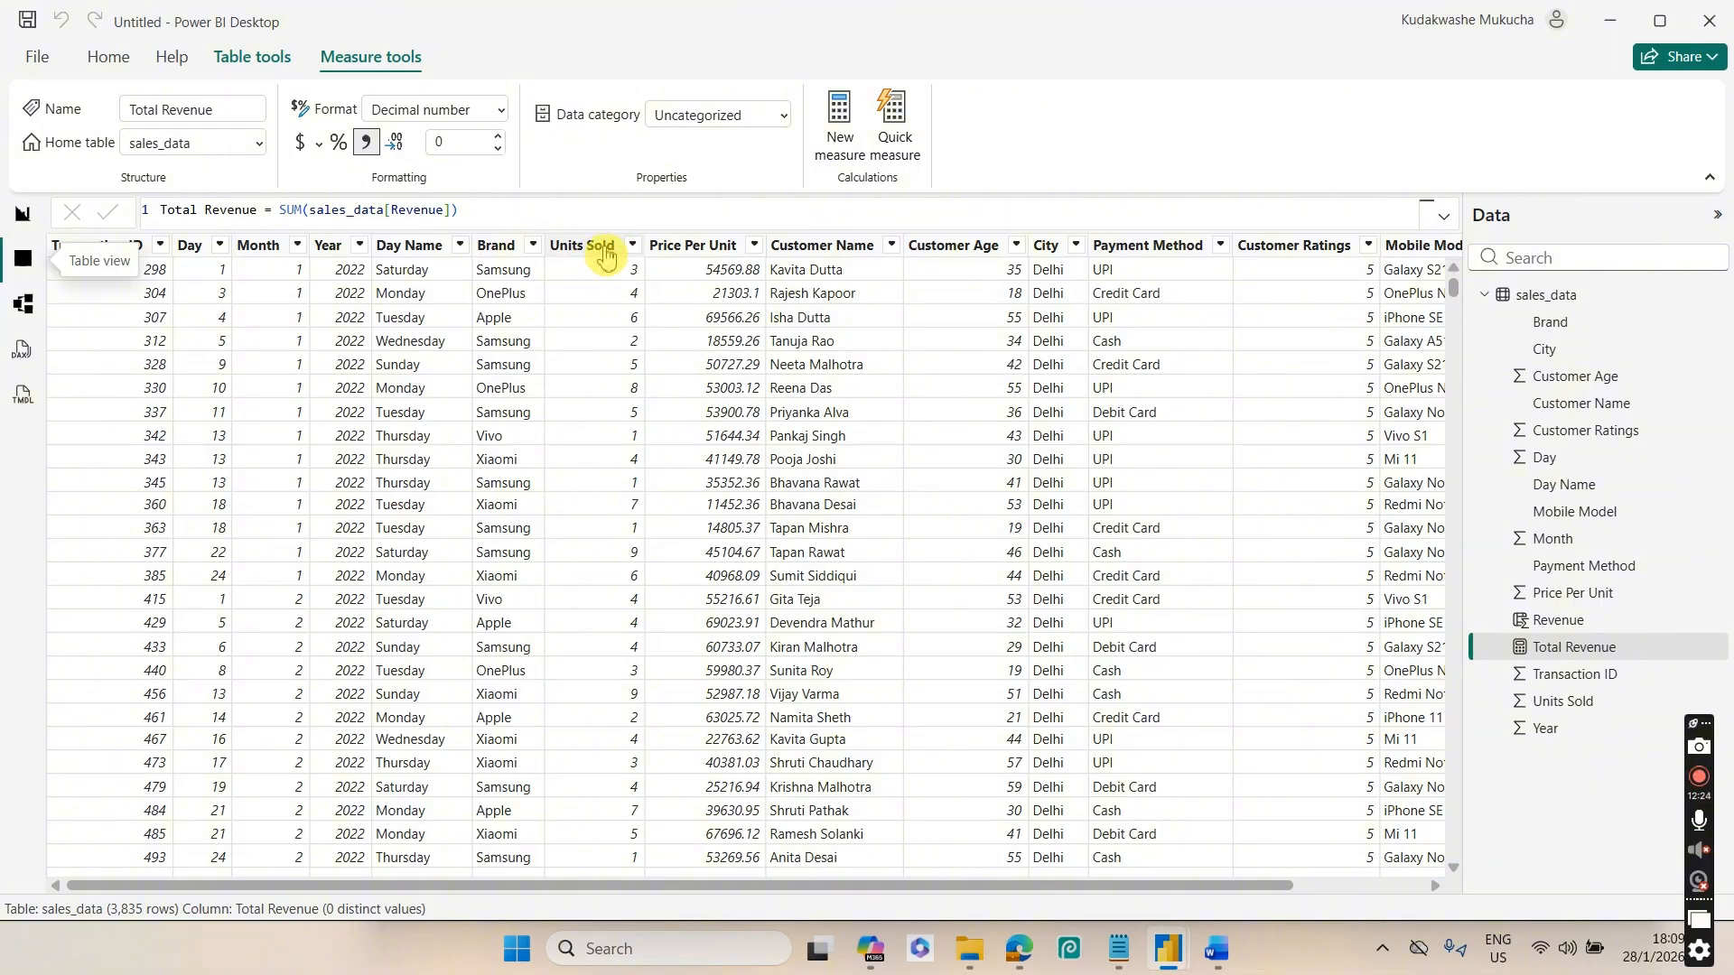
pyautogui.rightClick(1542, 307)
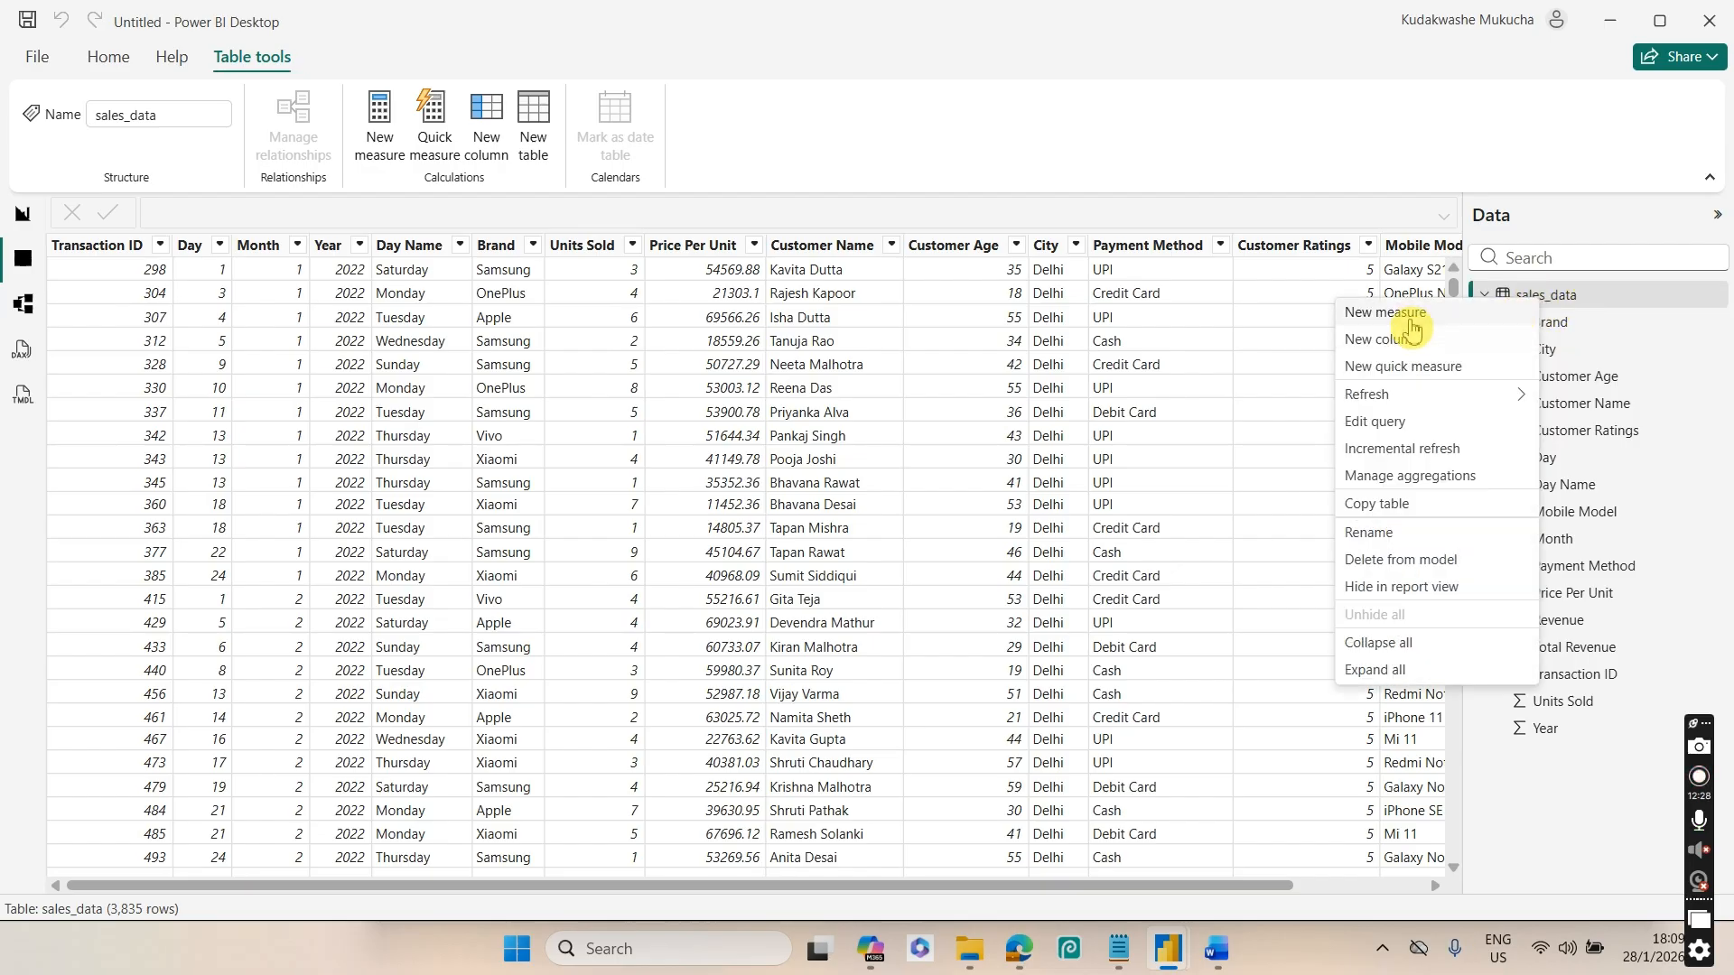
pyautogui.click(1407, 316)
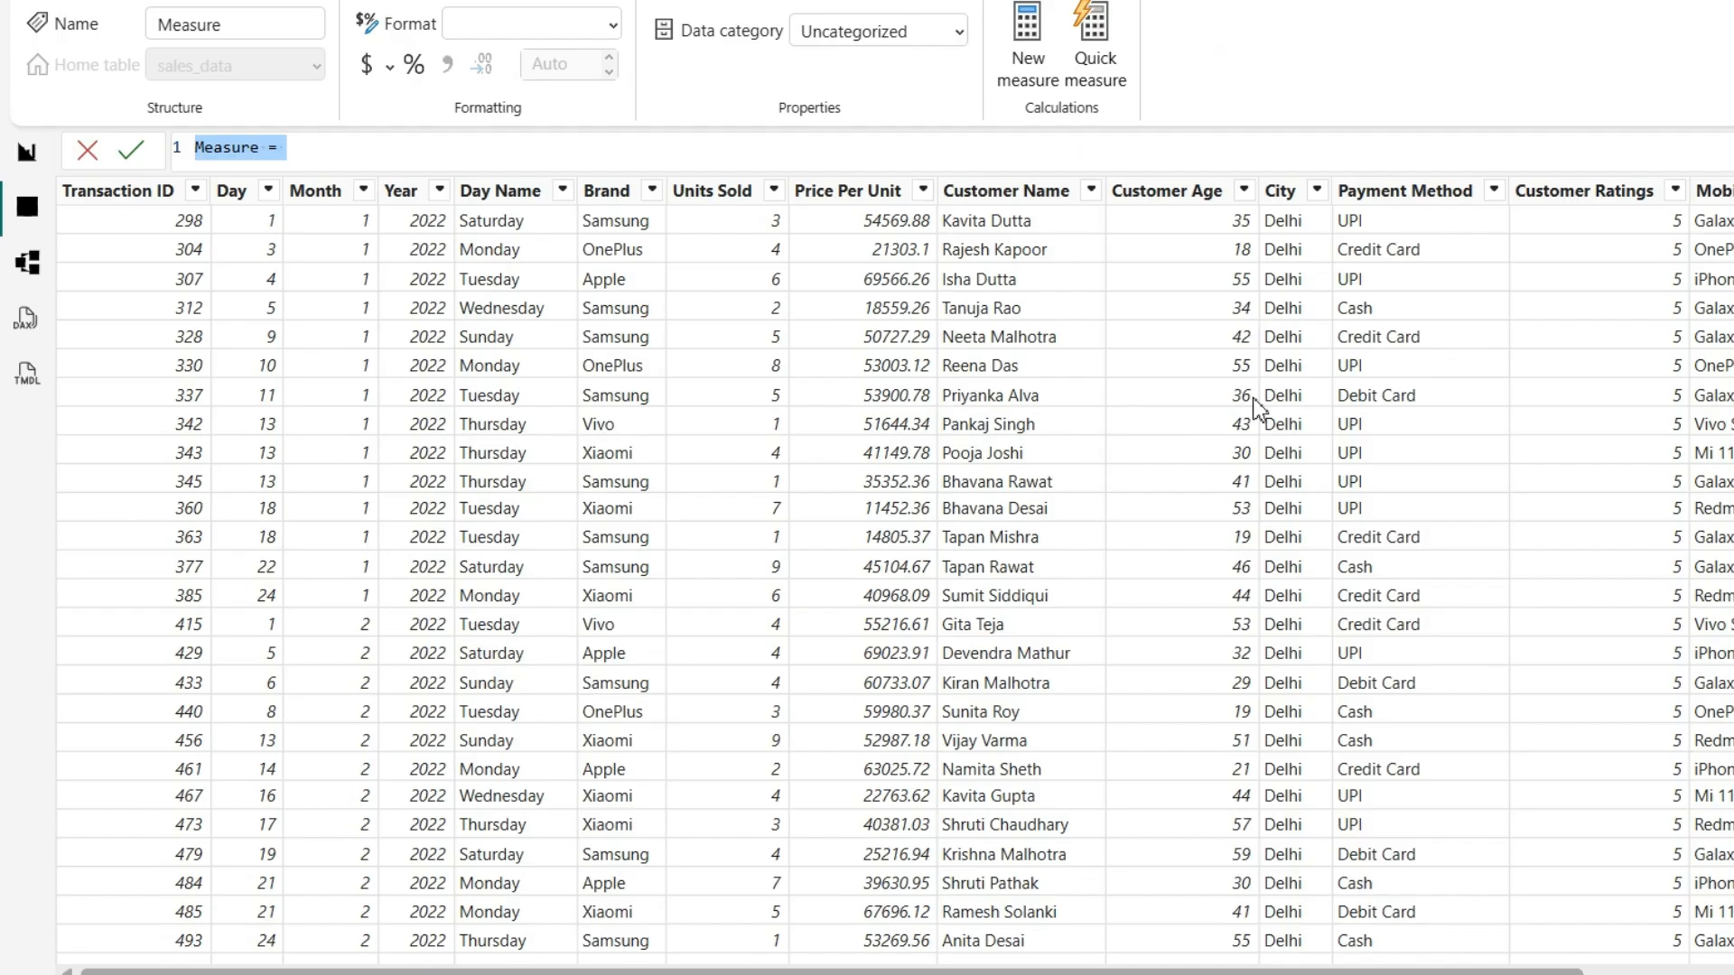
pyautogui.write('Total Items Sold')
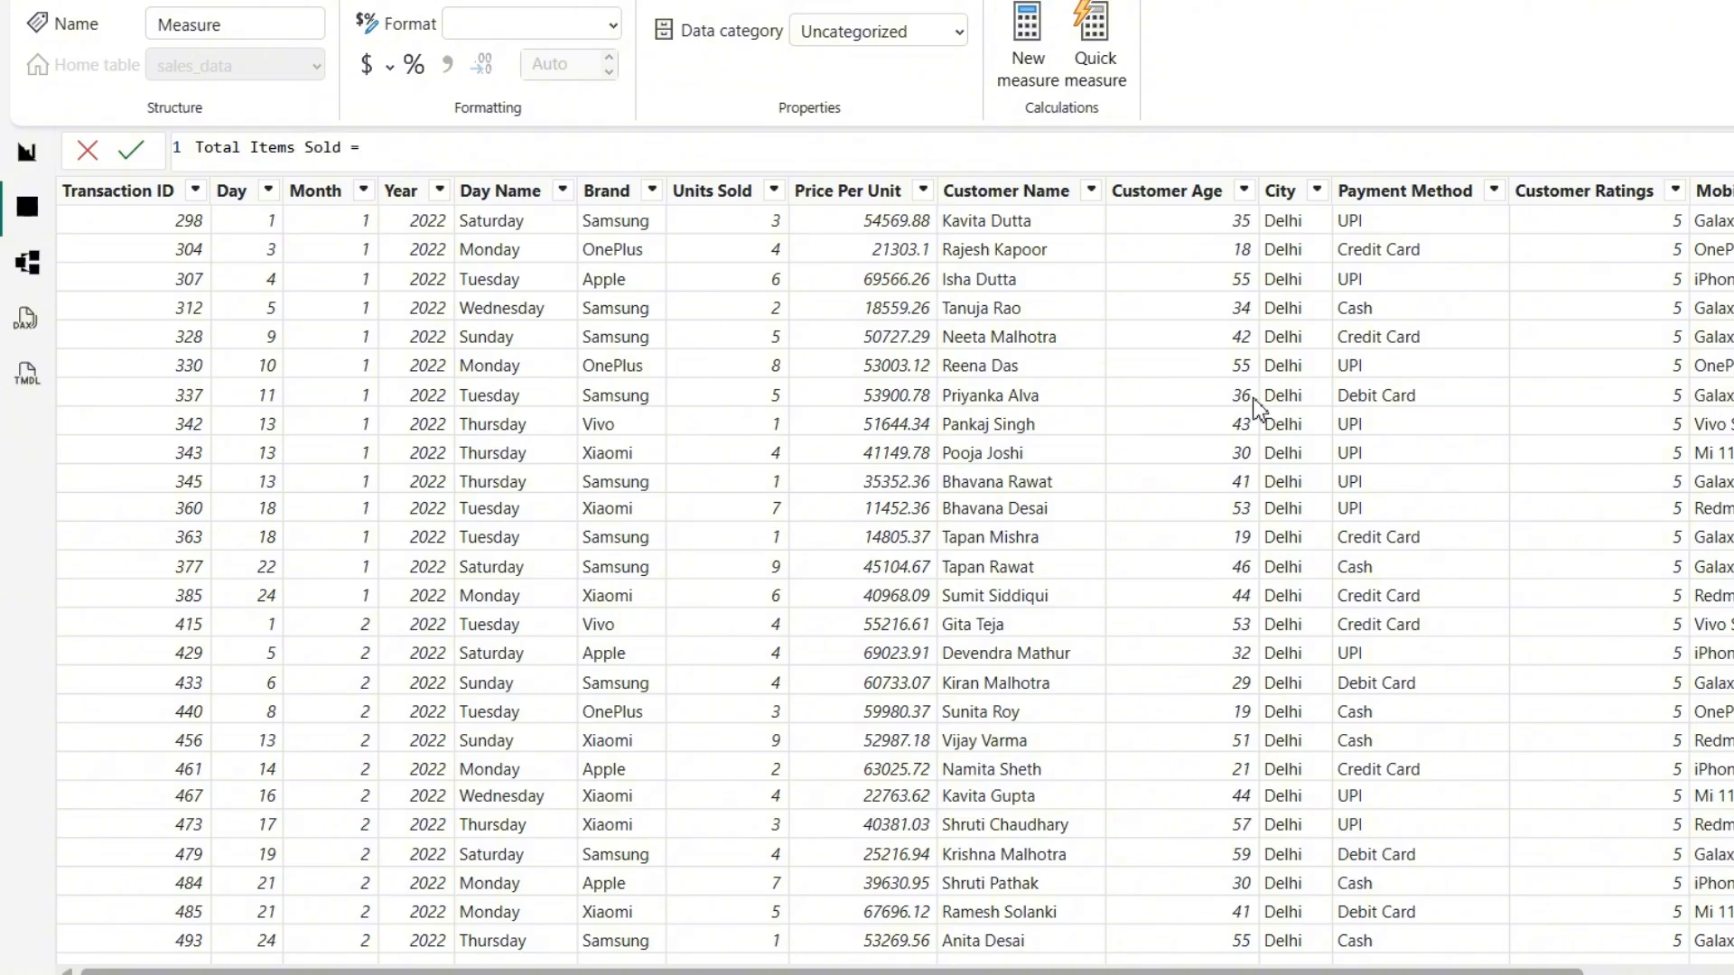
# Define the Total Items Sold measure as SUM(sales_data[Units Sold]) and commit it
pyautogui.write('sum')
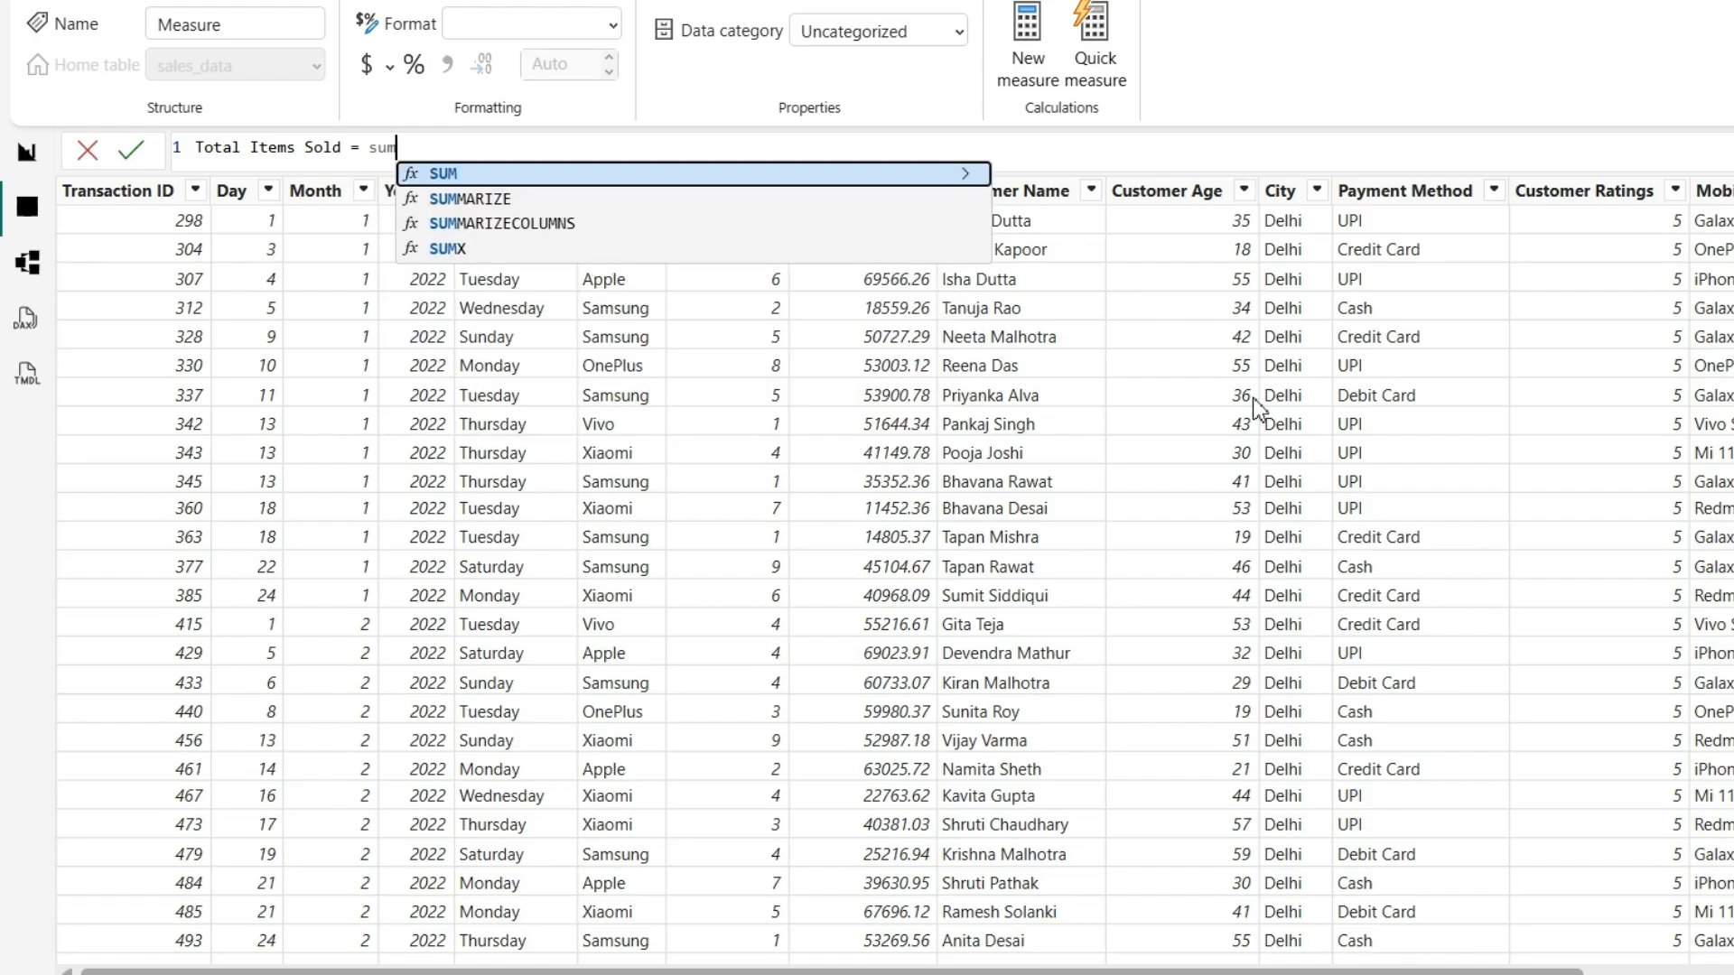
pyautogui.press('Tab')
pyautogui.write('sales')
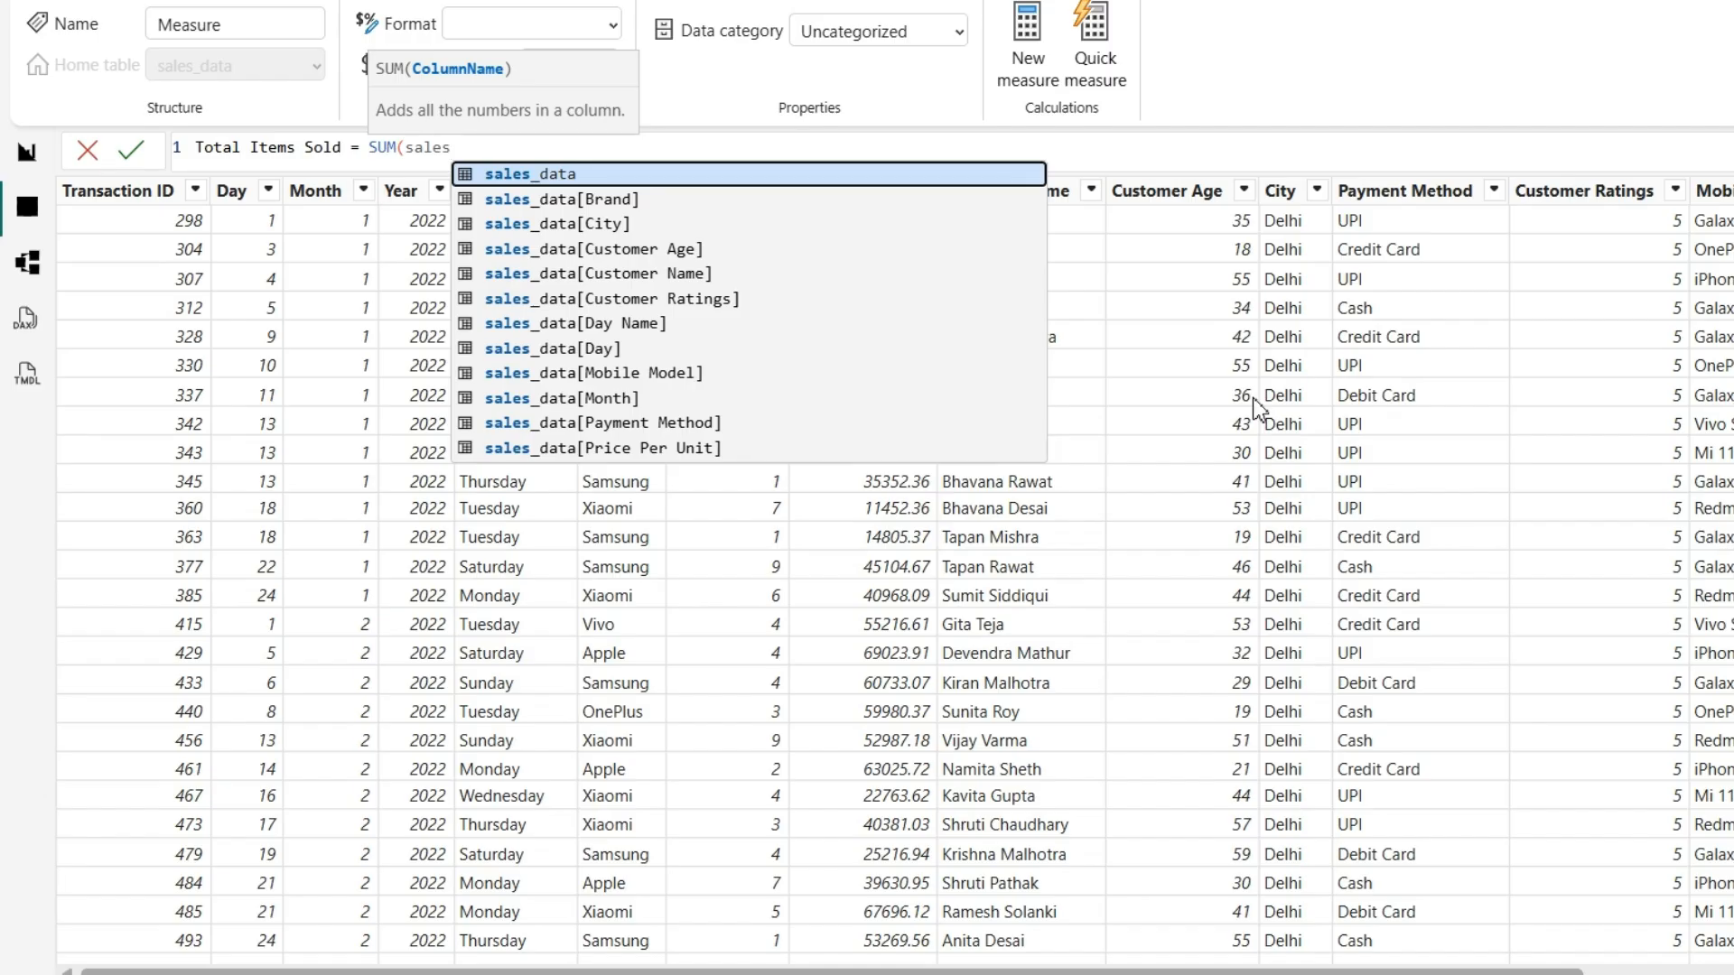
pyautogui.write('_data[')
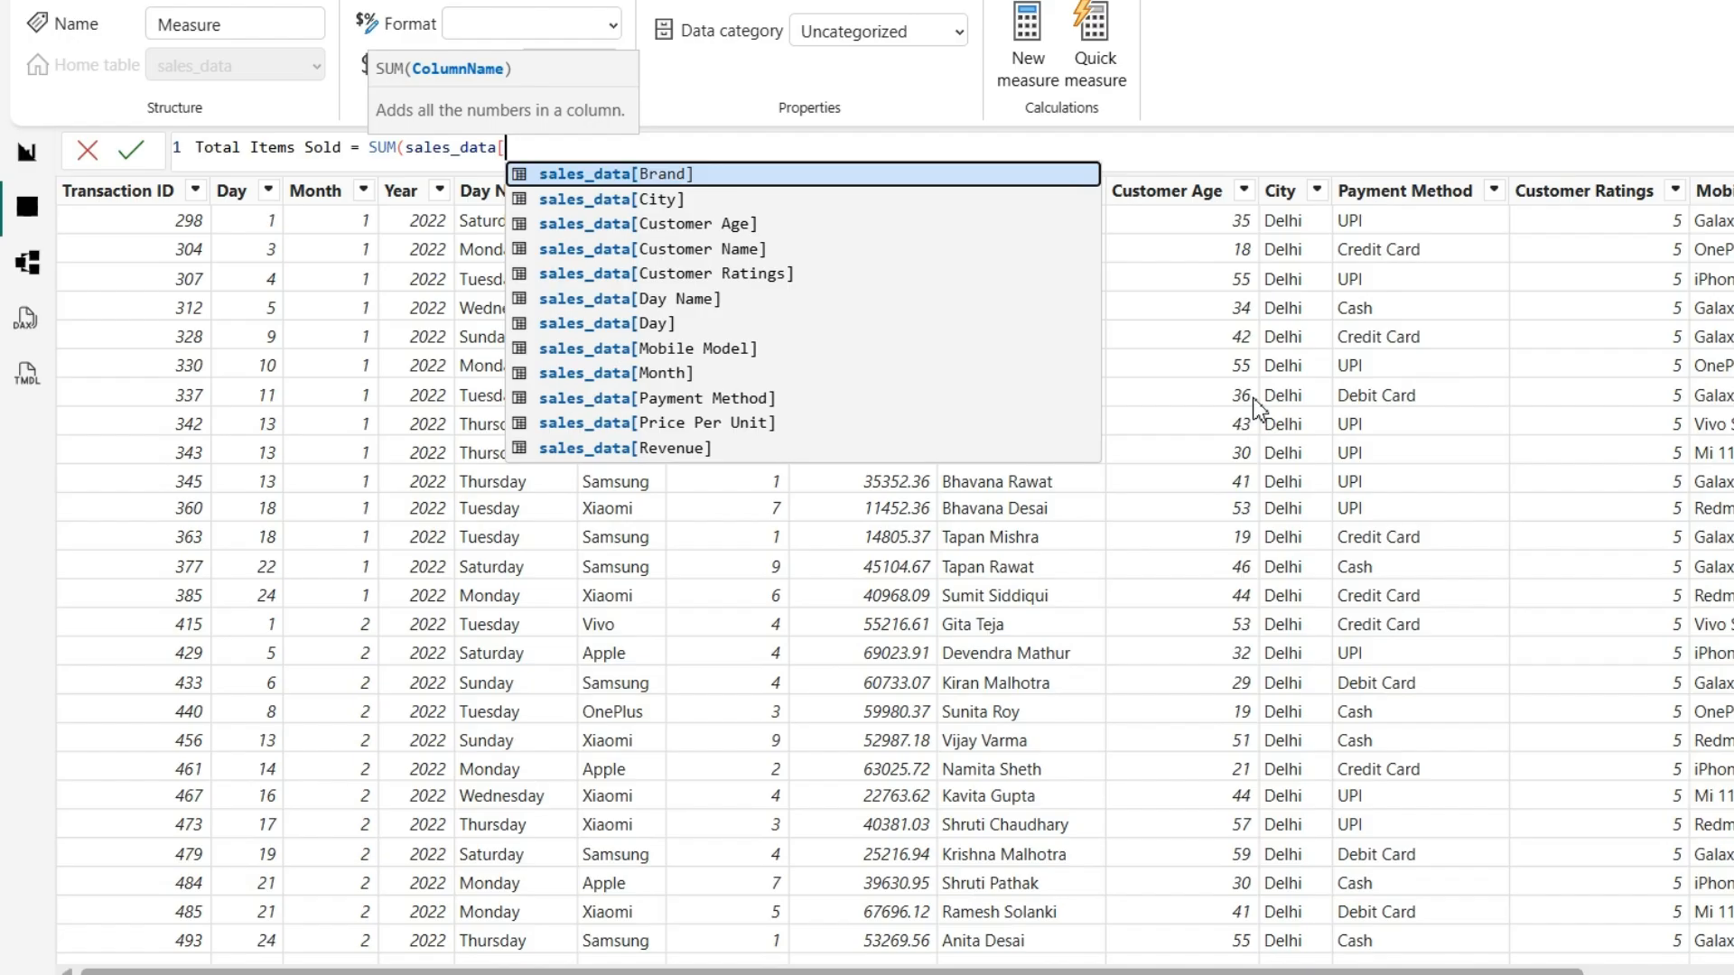
pyautogui.write('un')
pyautogui.press('Tab')
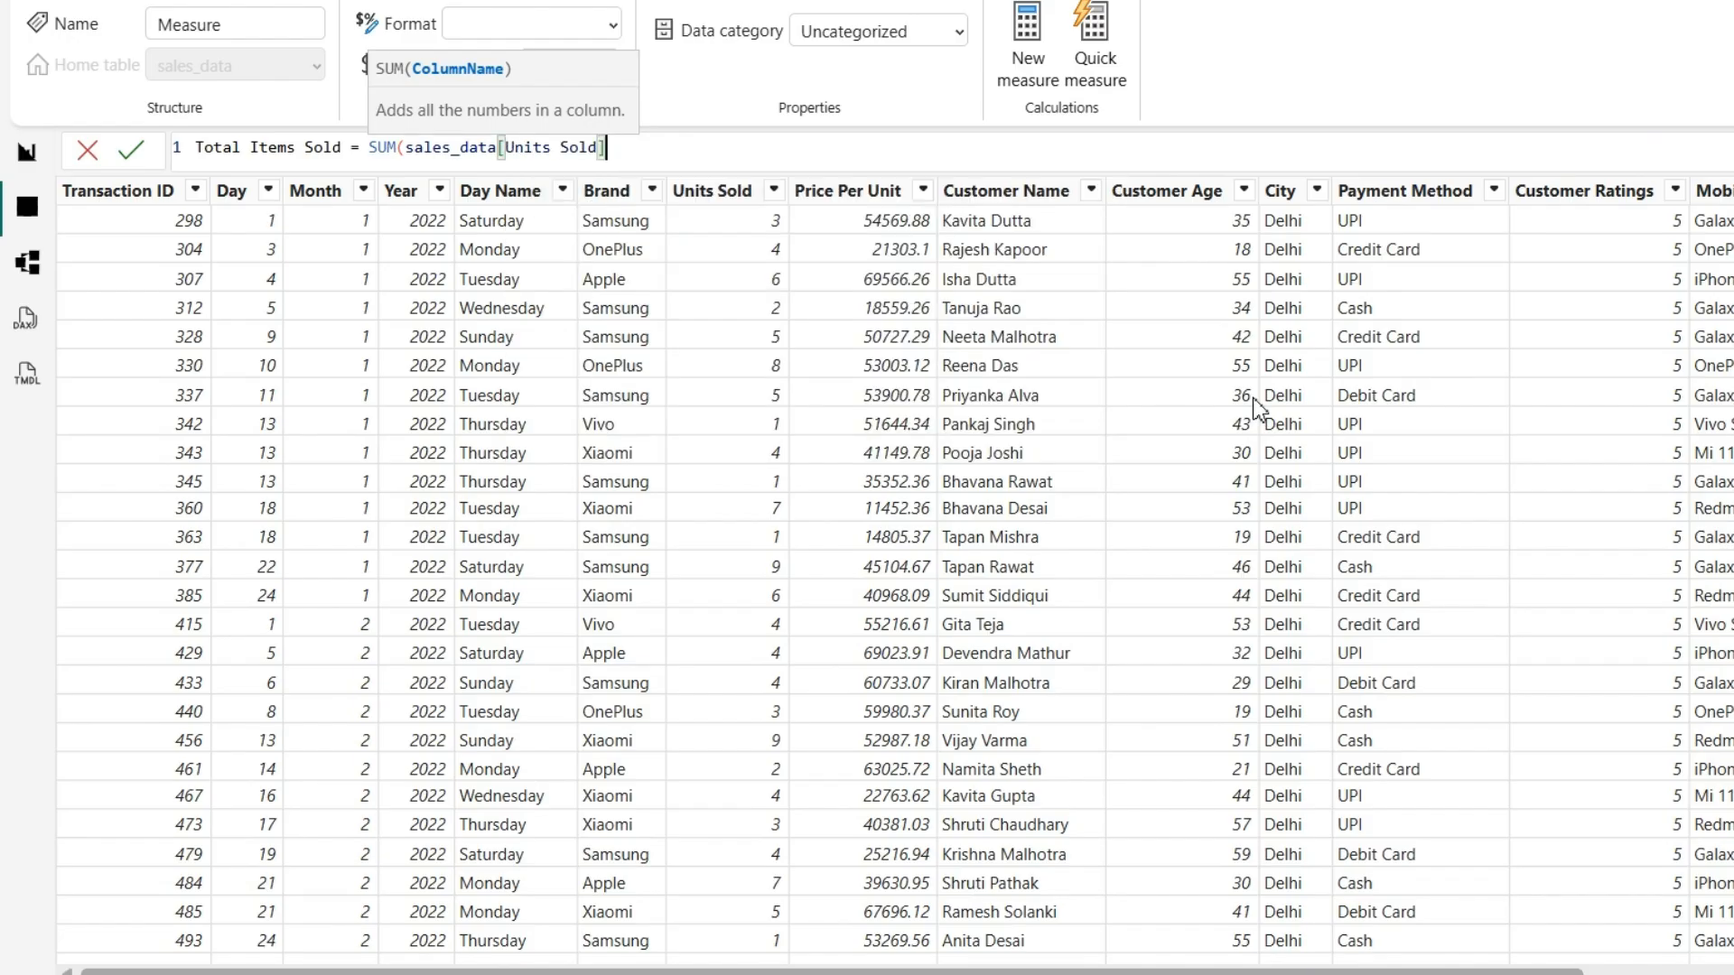
pyautogui.write(')')
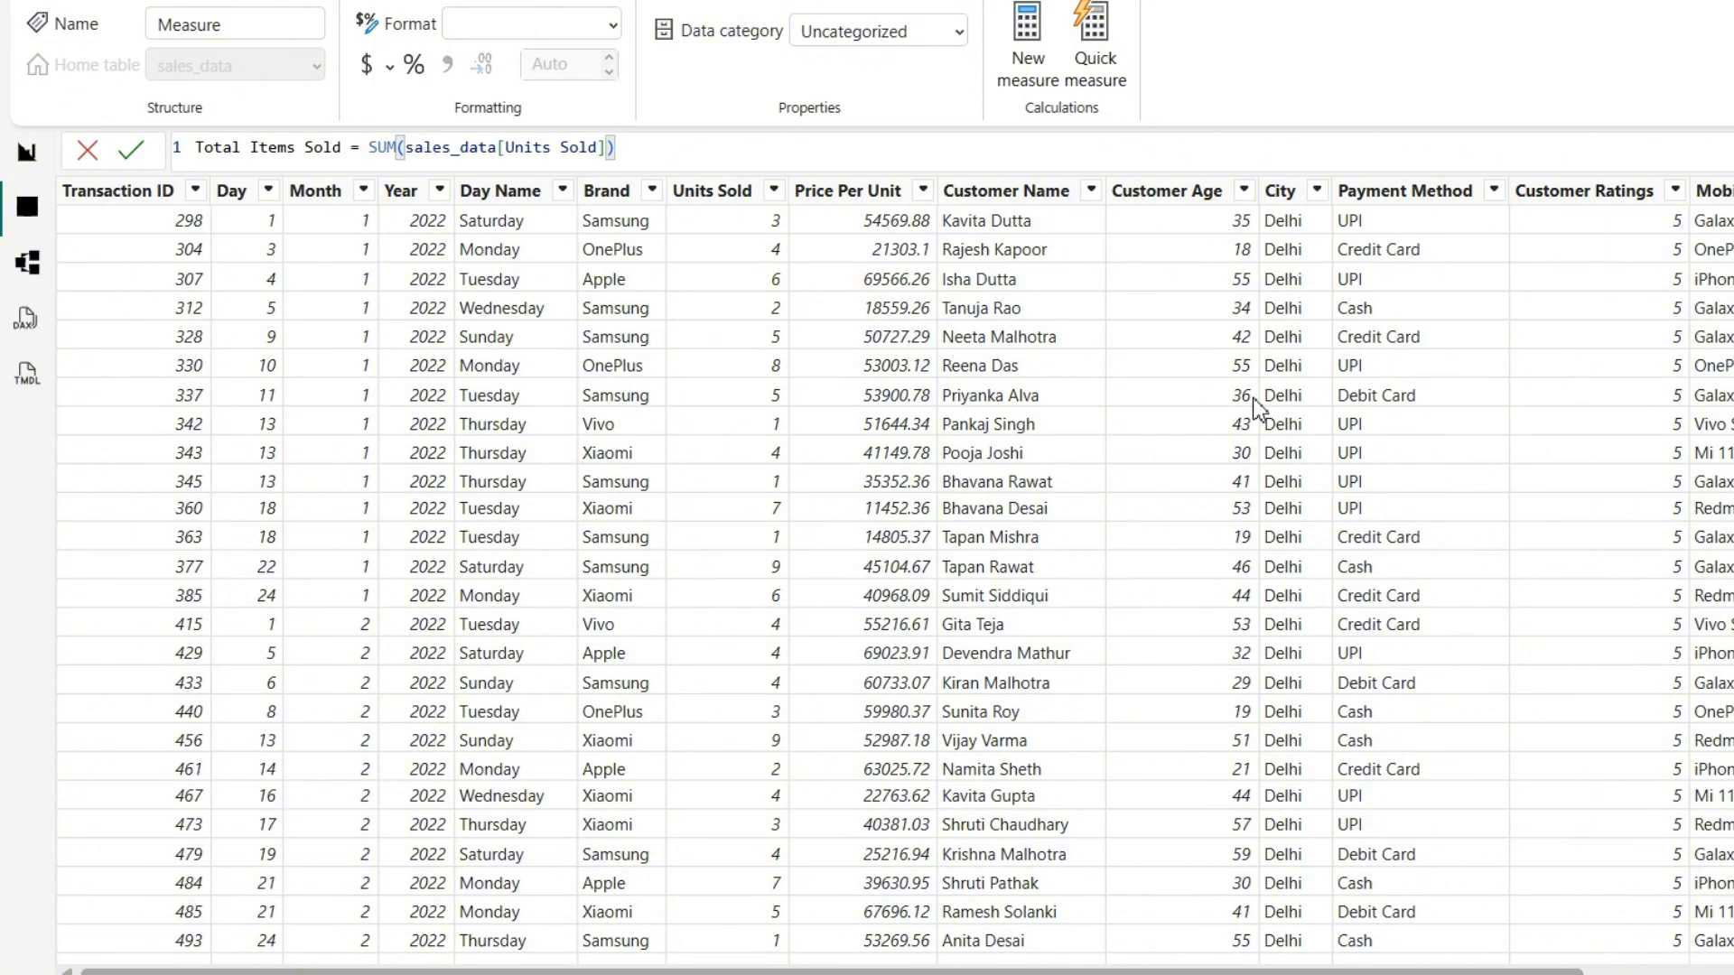
pyautogui.press('Return')
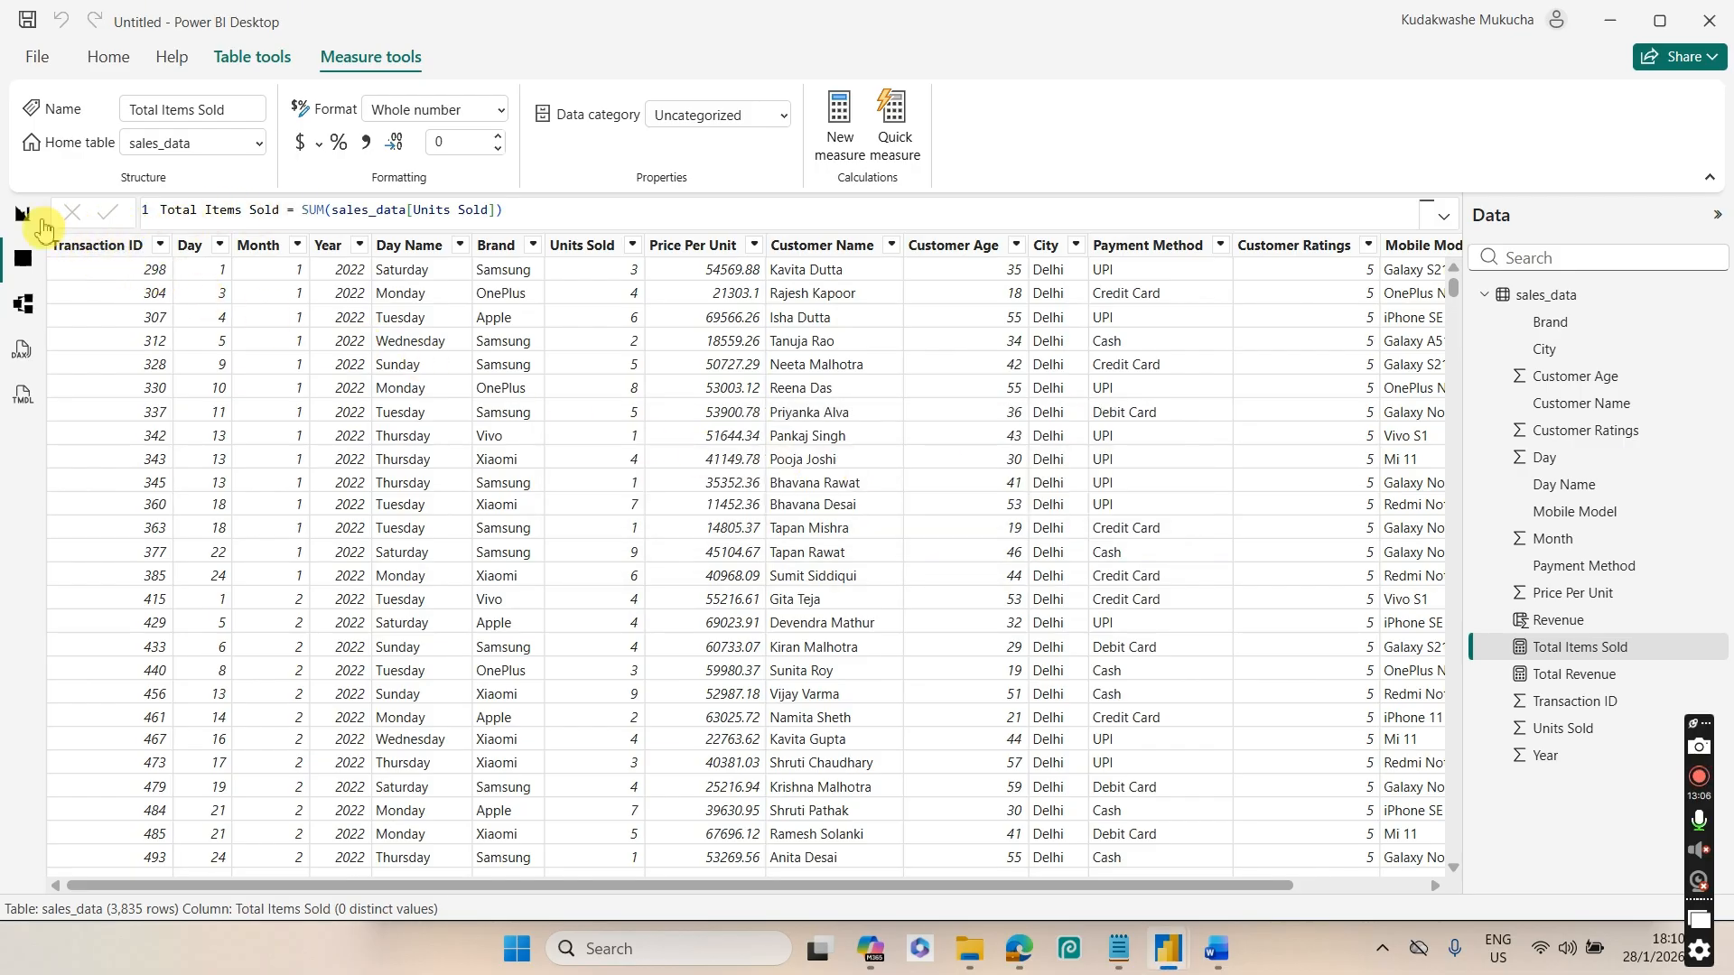
# Add Total Items Sold to the existing Total Revenue card on the report page and widen the visual to fit both values
pyautogui.click(25, 217)
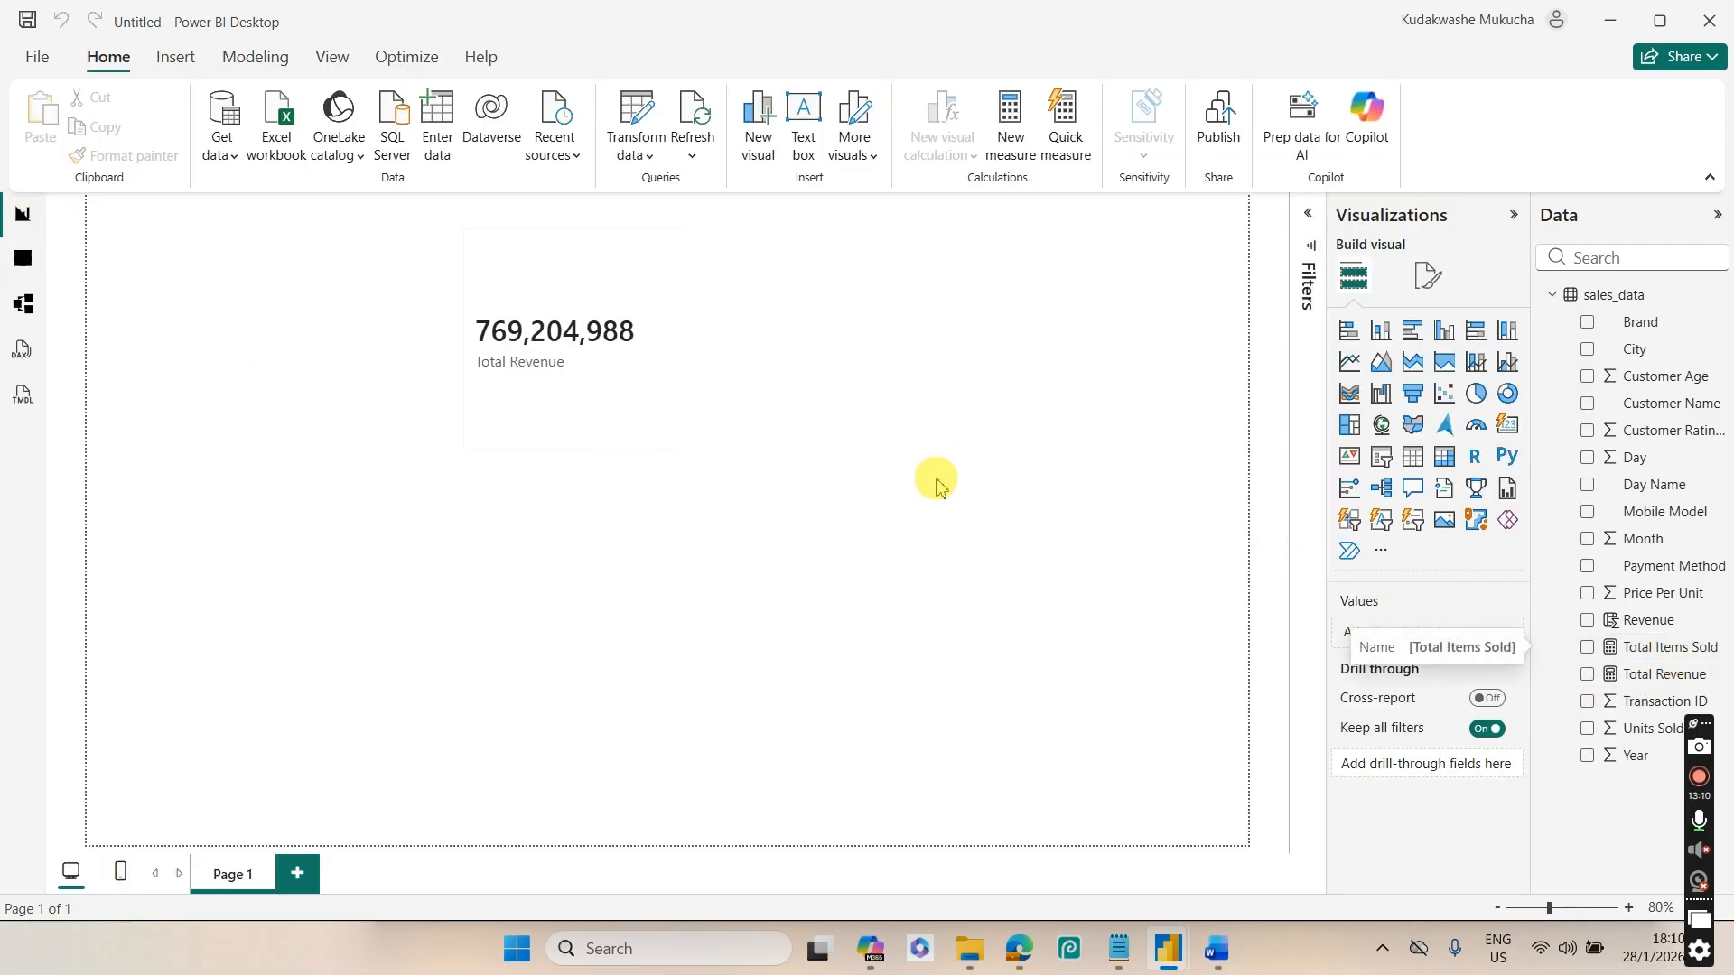
pyautogui.click(632, 384)
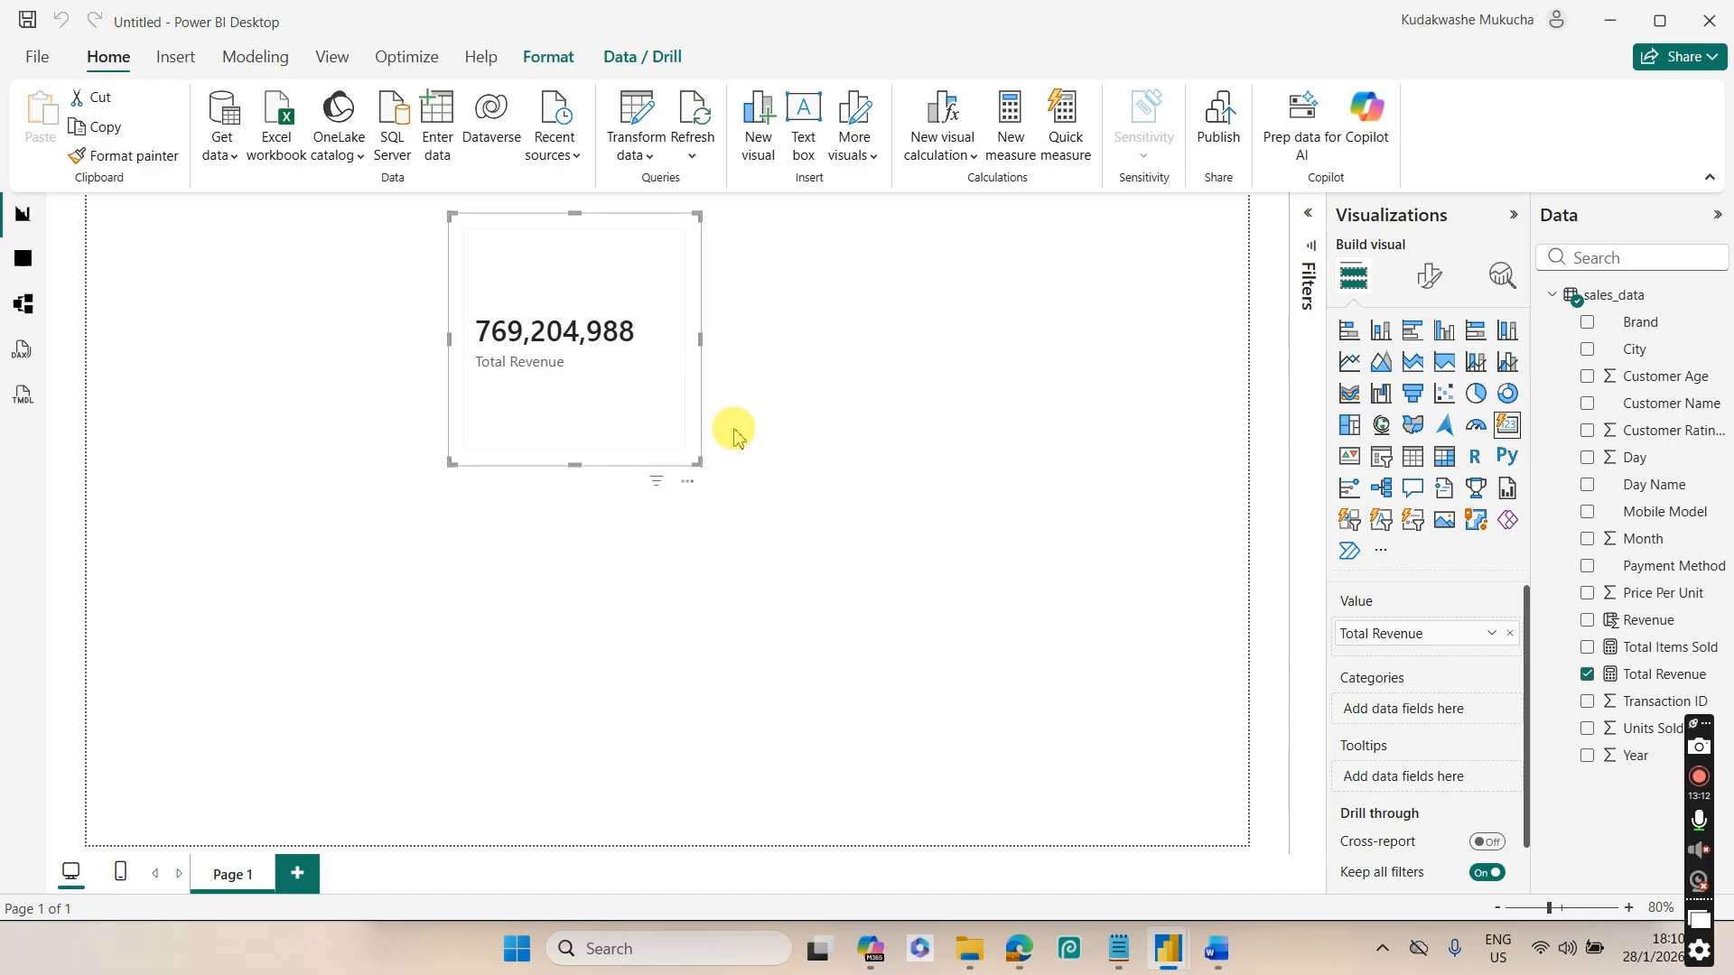
pyautogui.click(1589, 648)
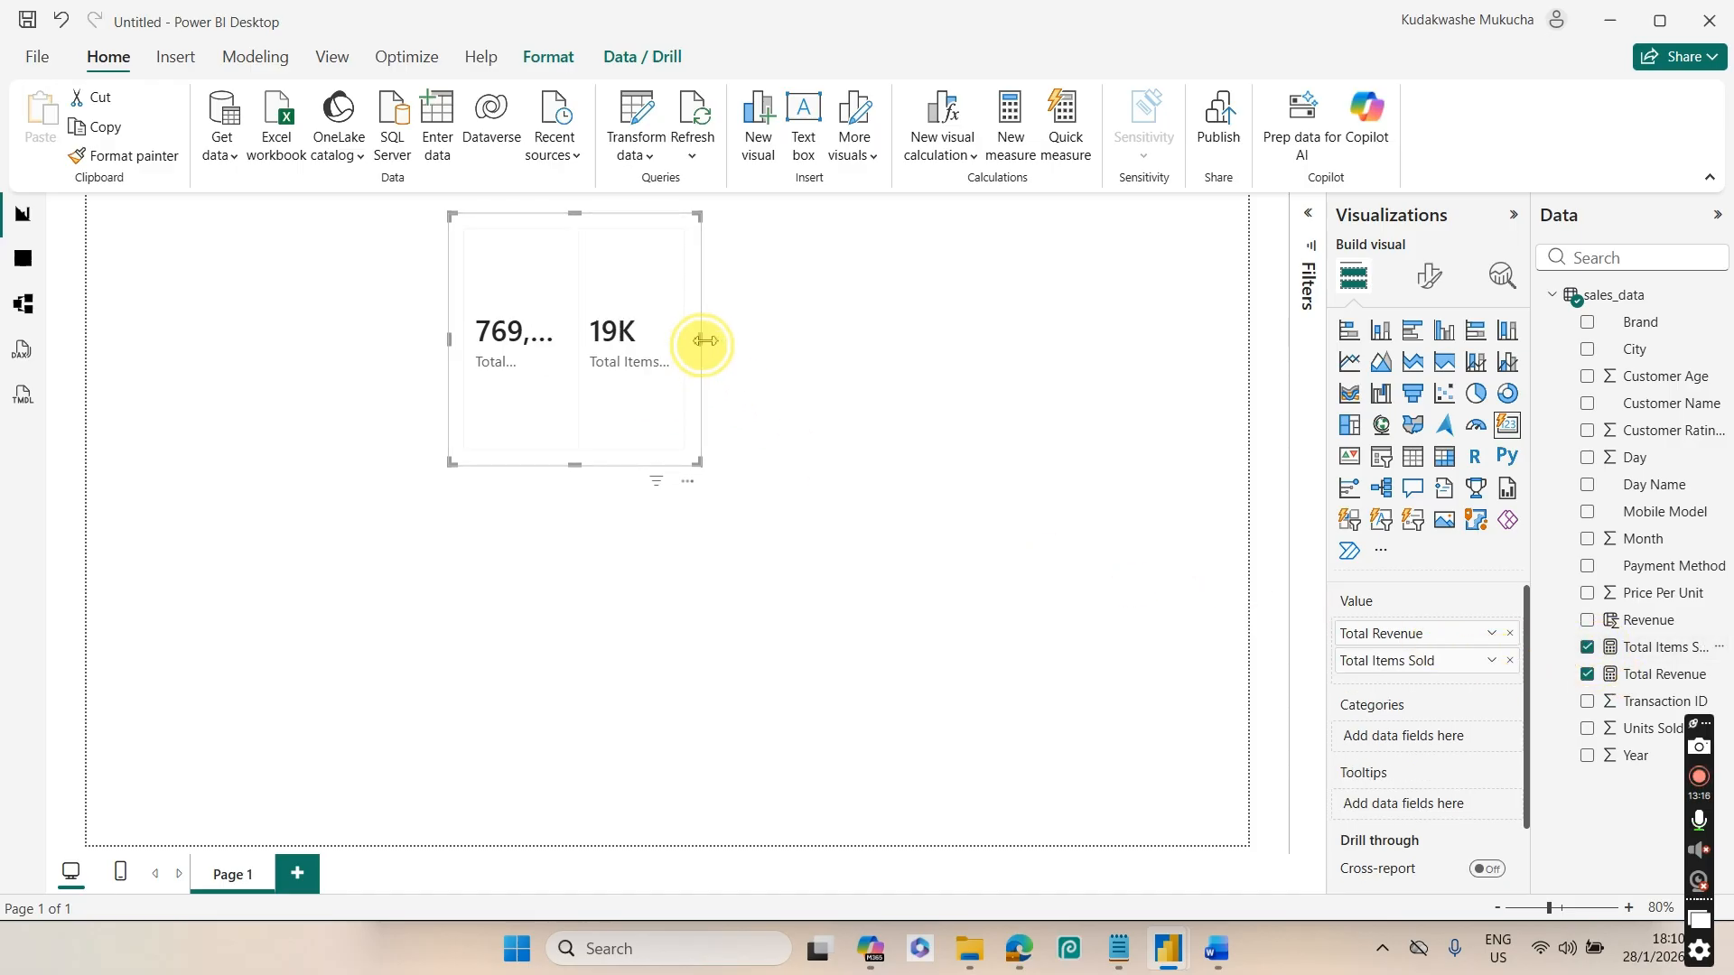
pyautogui.moveTo(701, 340); pyautogui.dragTo(934, 343)
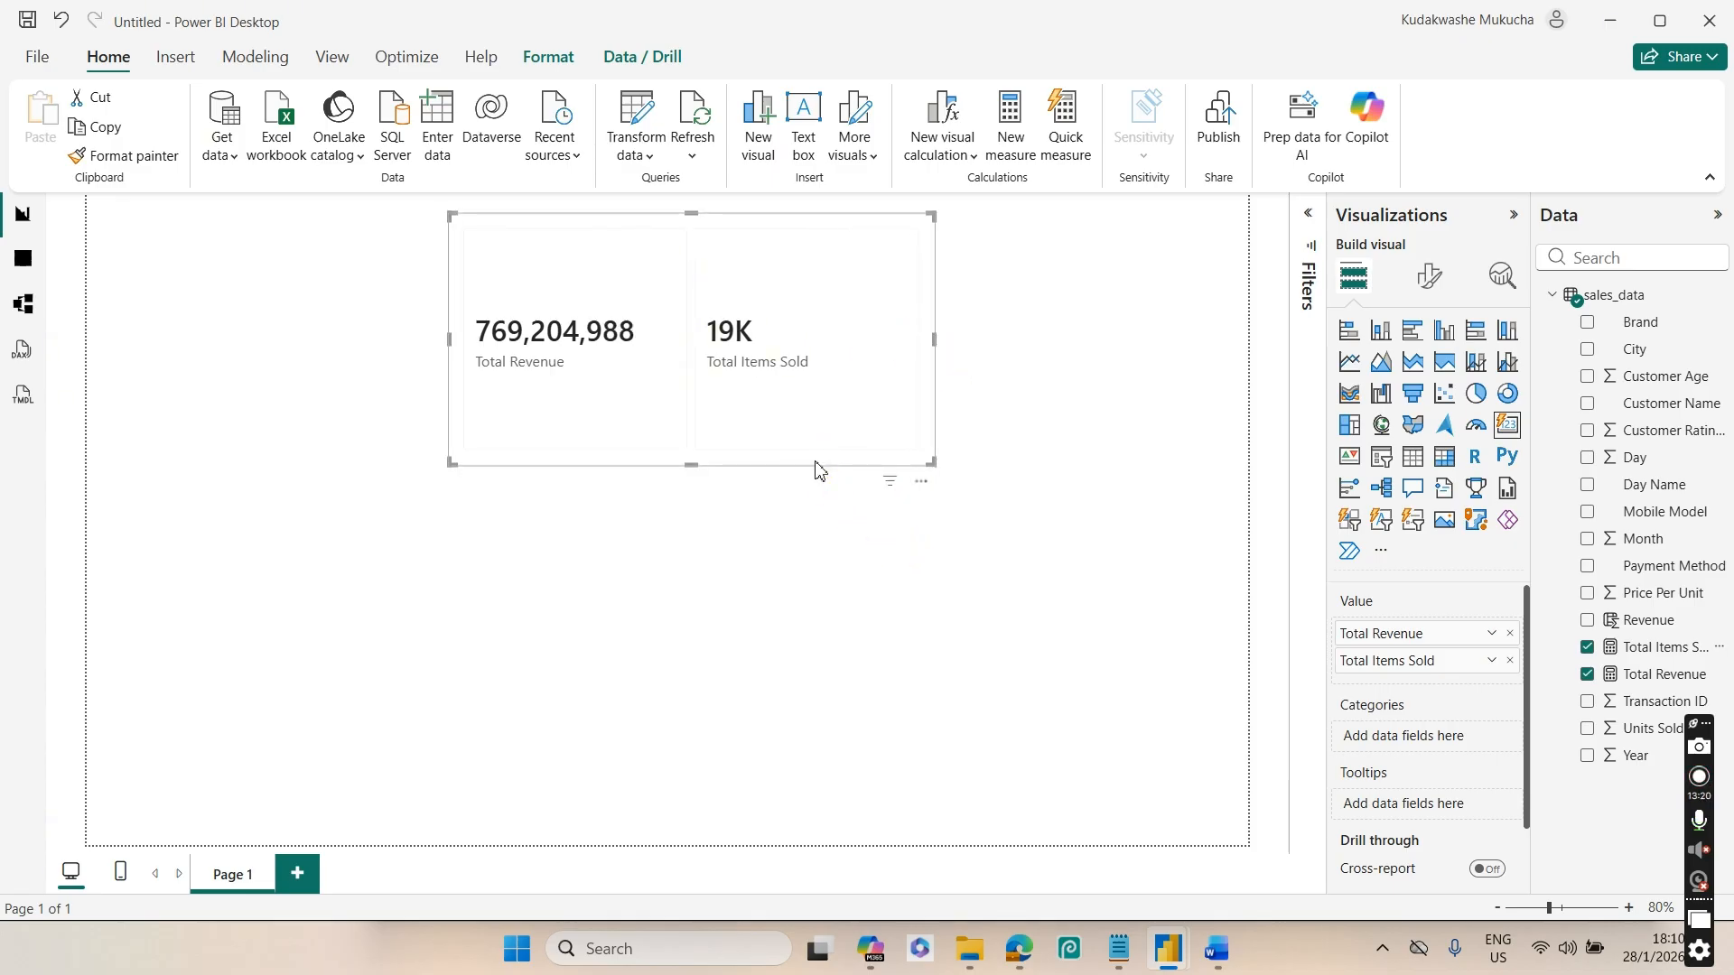
pyautogui.moveTo(818, 469); pyautogui.dragTo(818, 478)
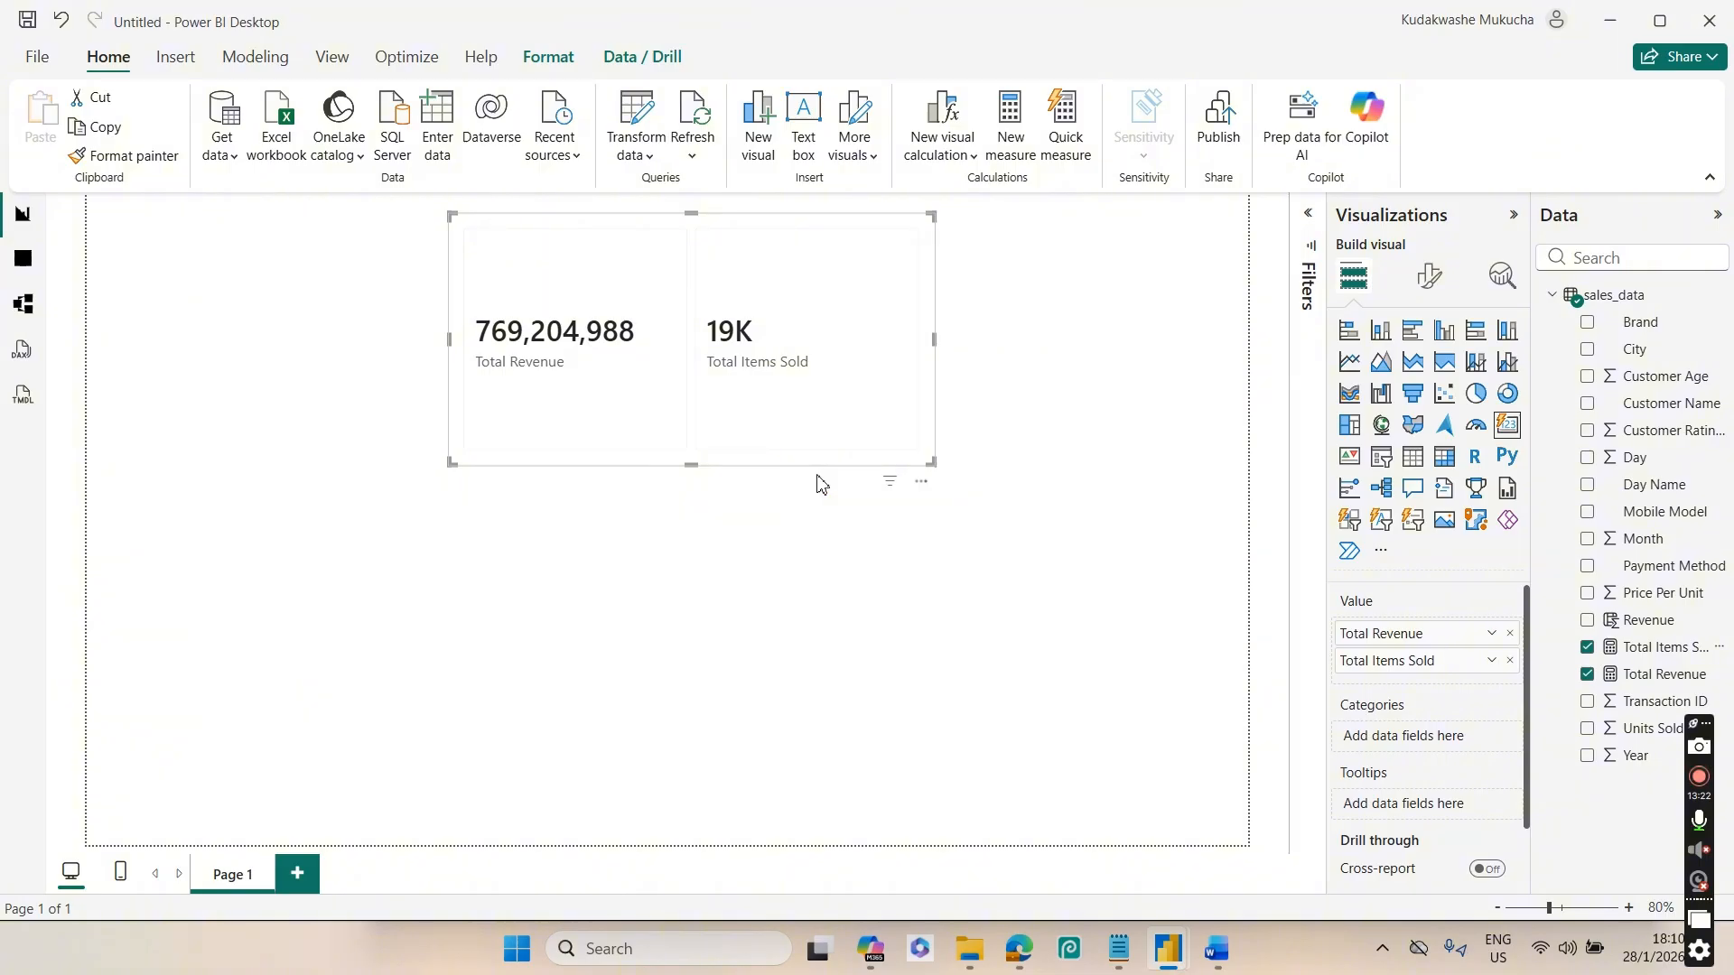
# Set the display units of the card's Total Items Sold callout value to None
pyautogui.click(1428, 280)
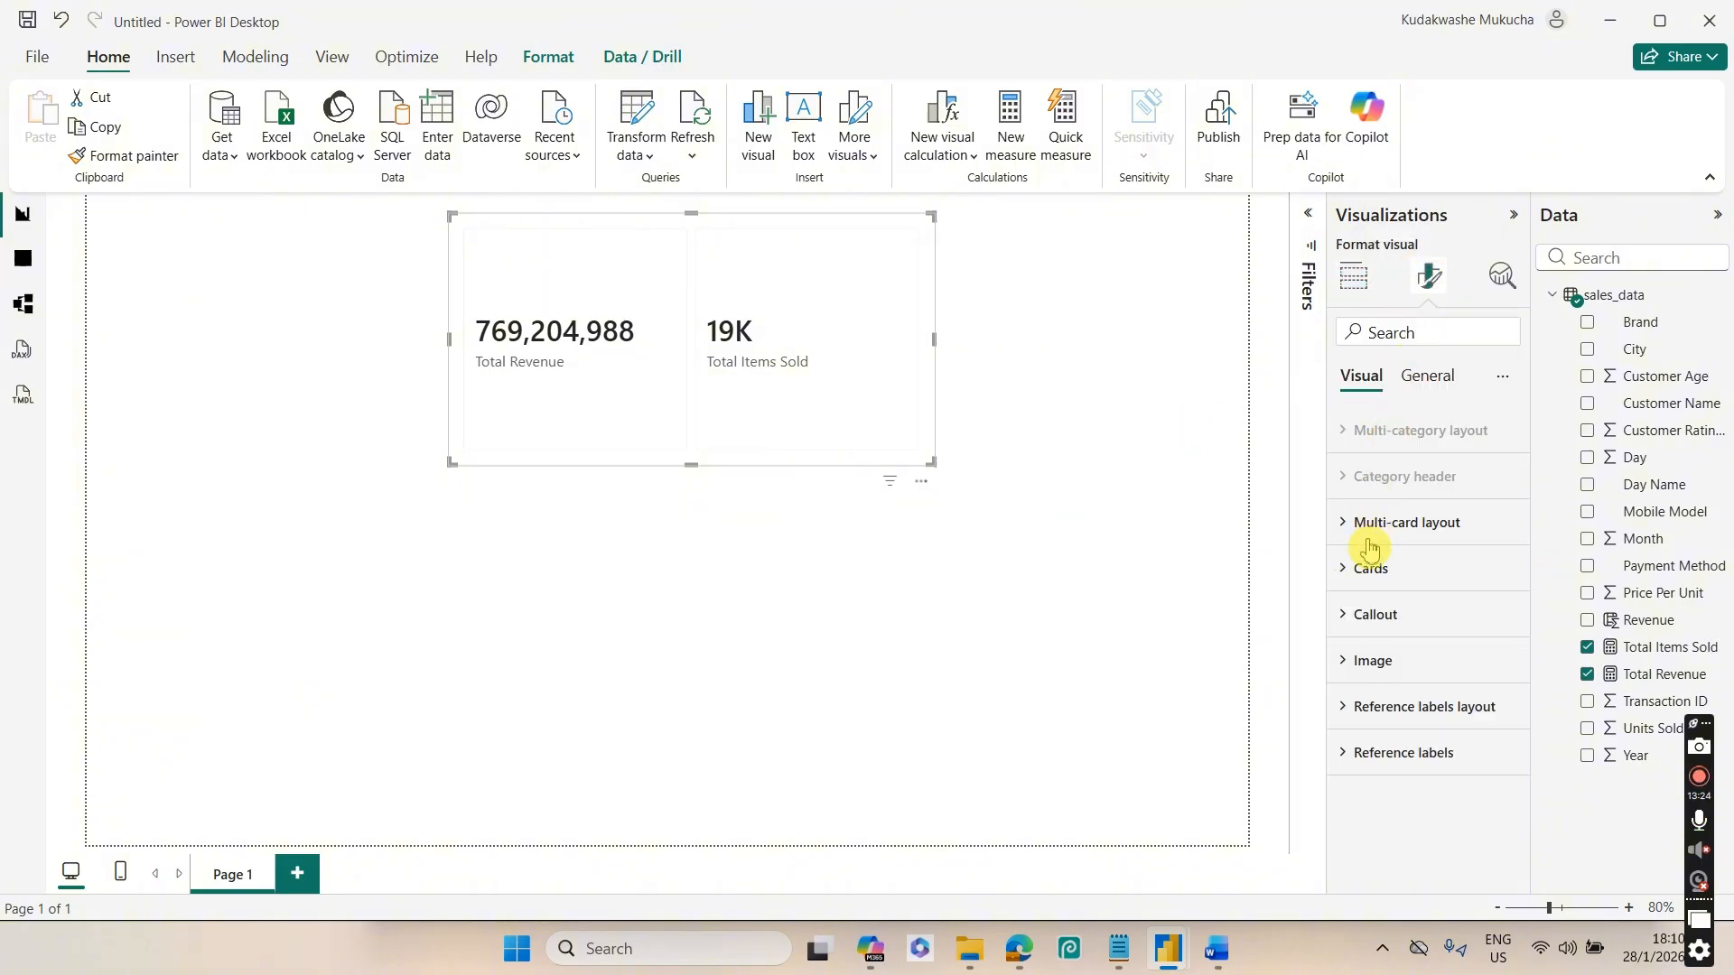
pyautogui.click(1376, 621)
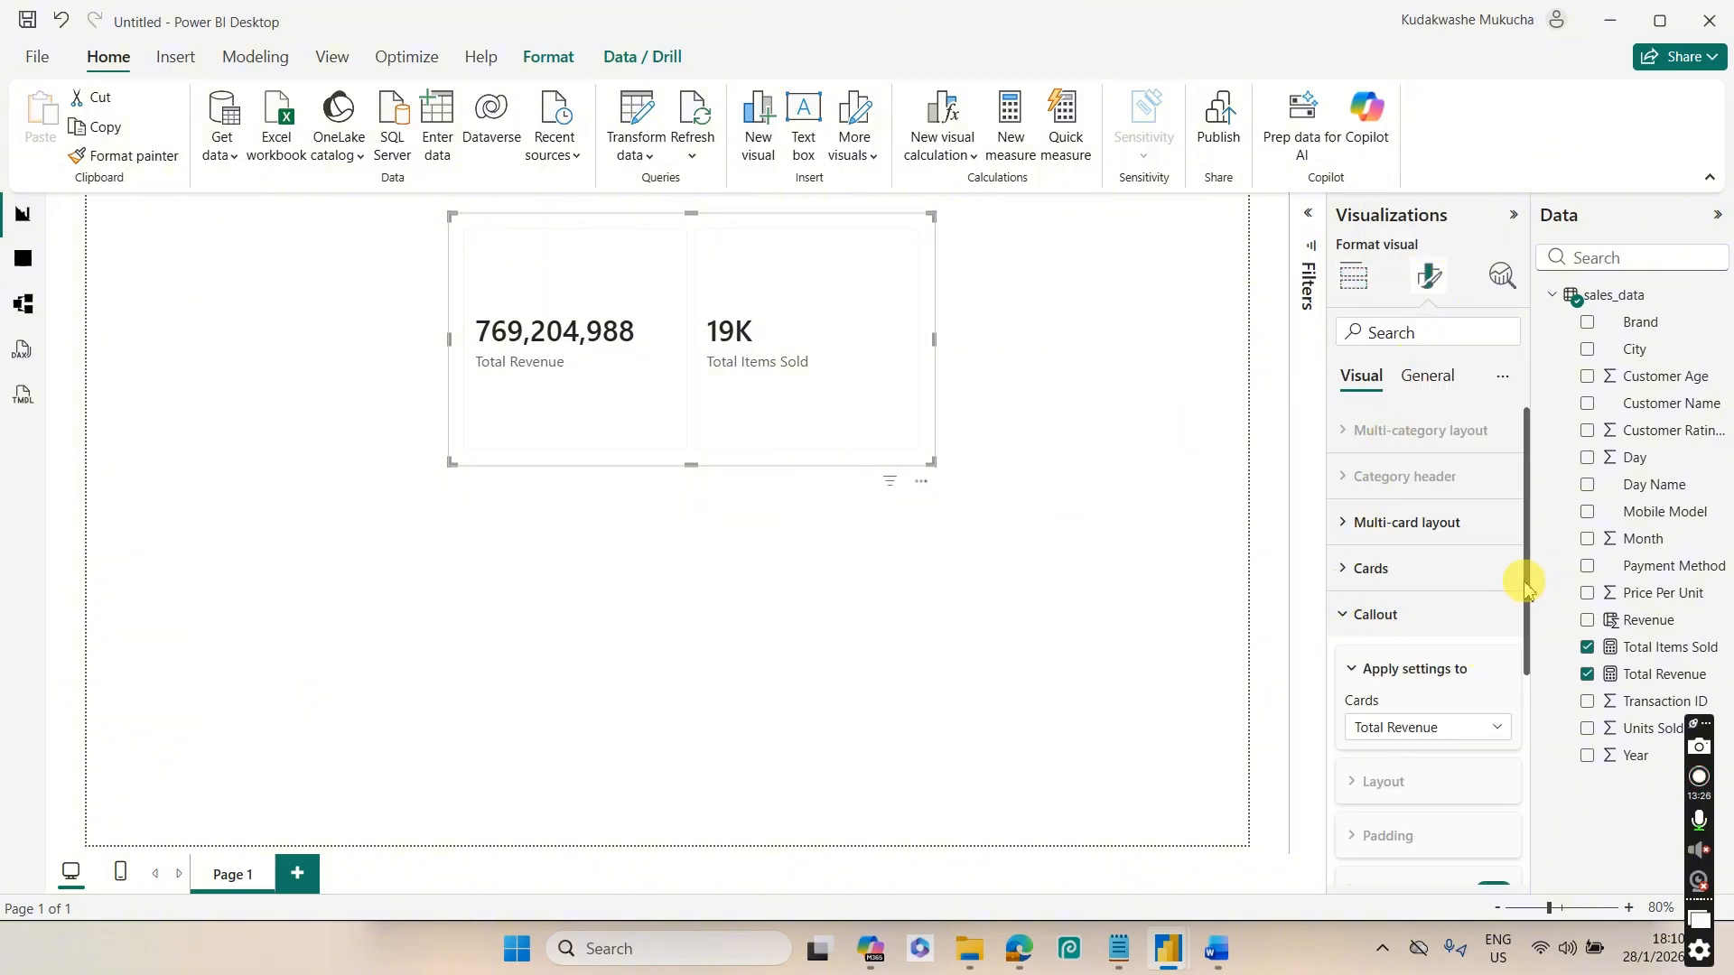
pyautogui.moveTo(1530, 593); pyautogui.dragTo(1509, 658)
pyautogui.click(1472, 569)
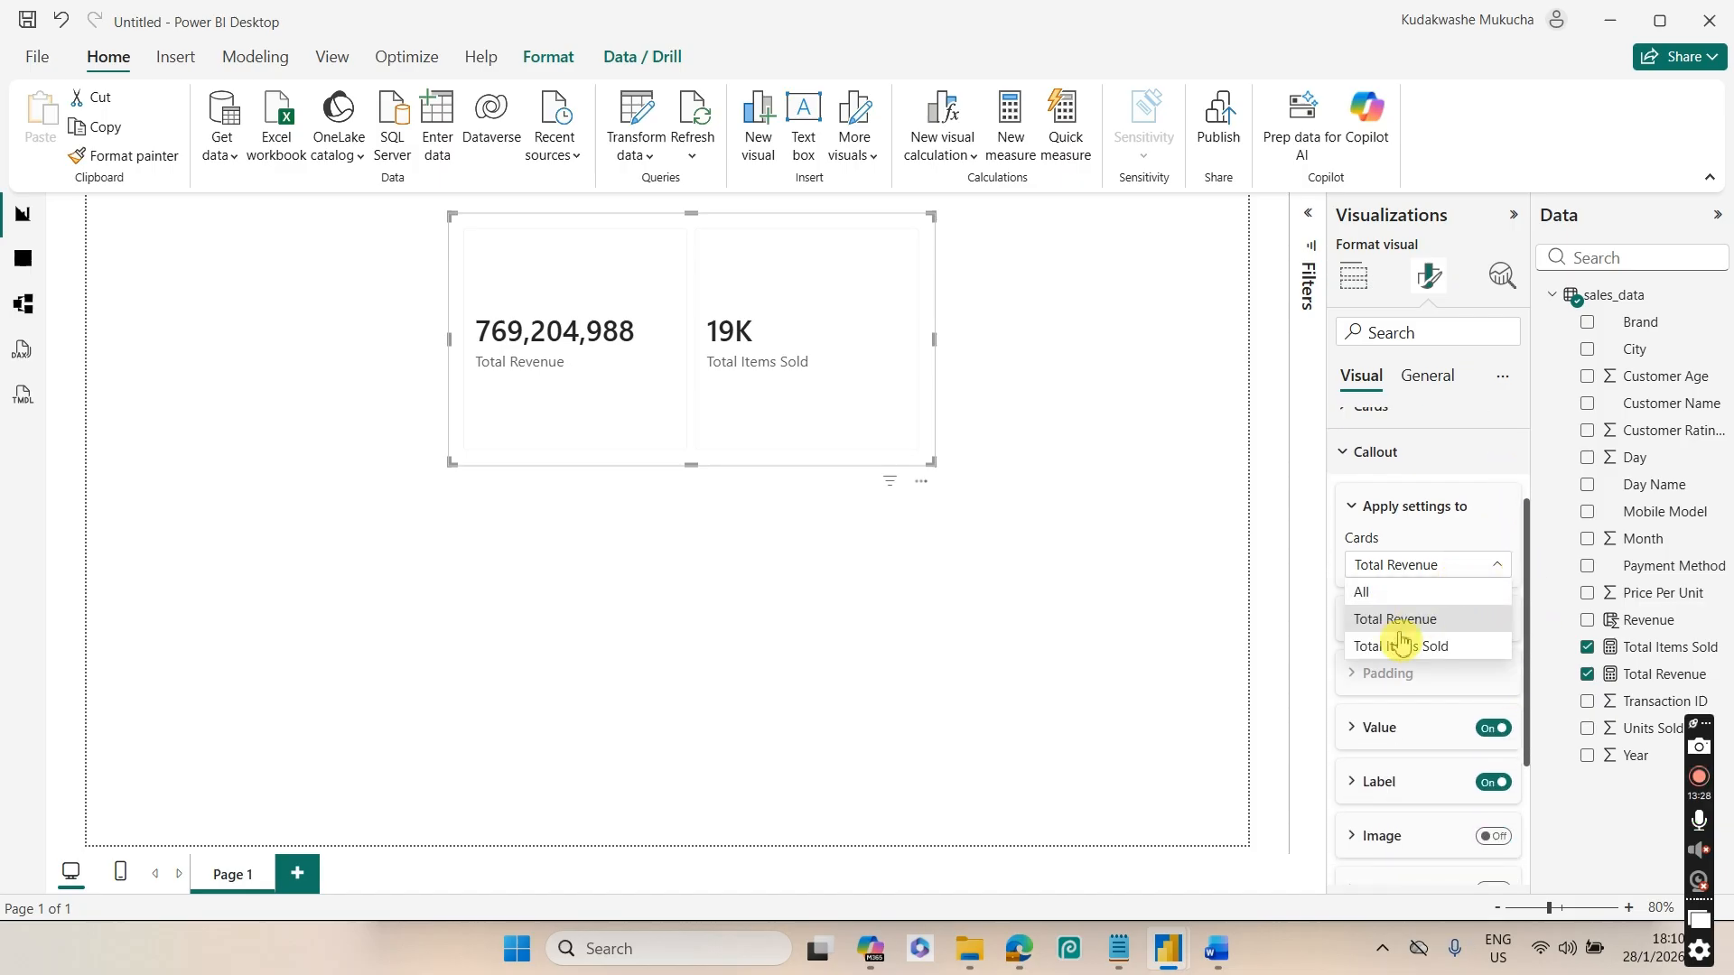
pyautogui.click(1398, 648)
pyautogui.click(1378, 748)
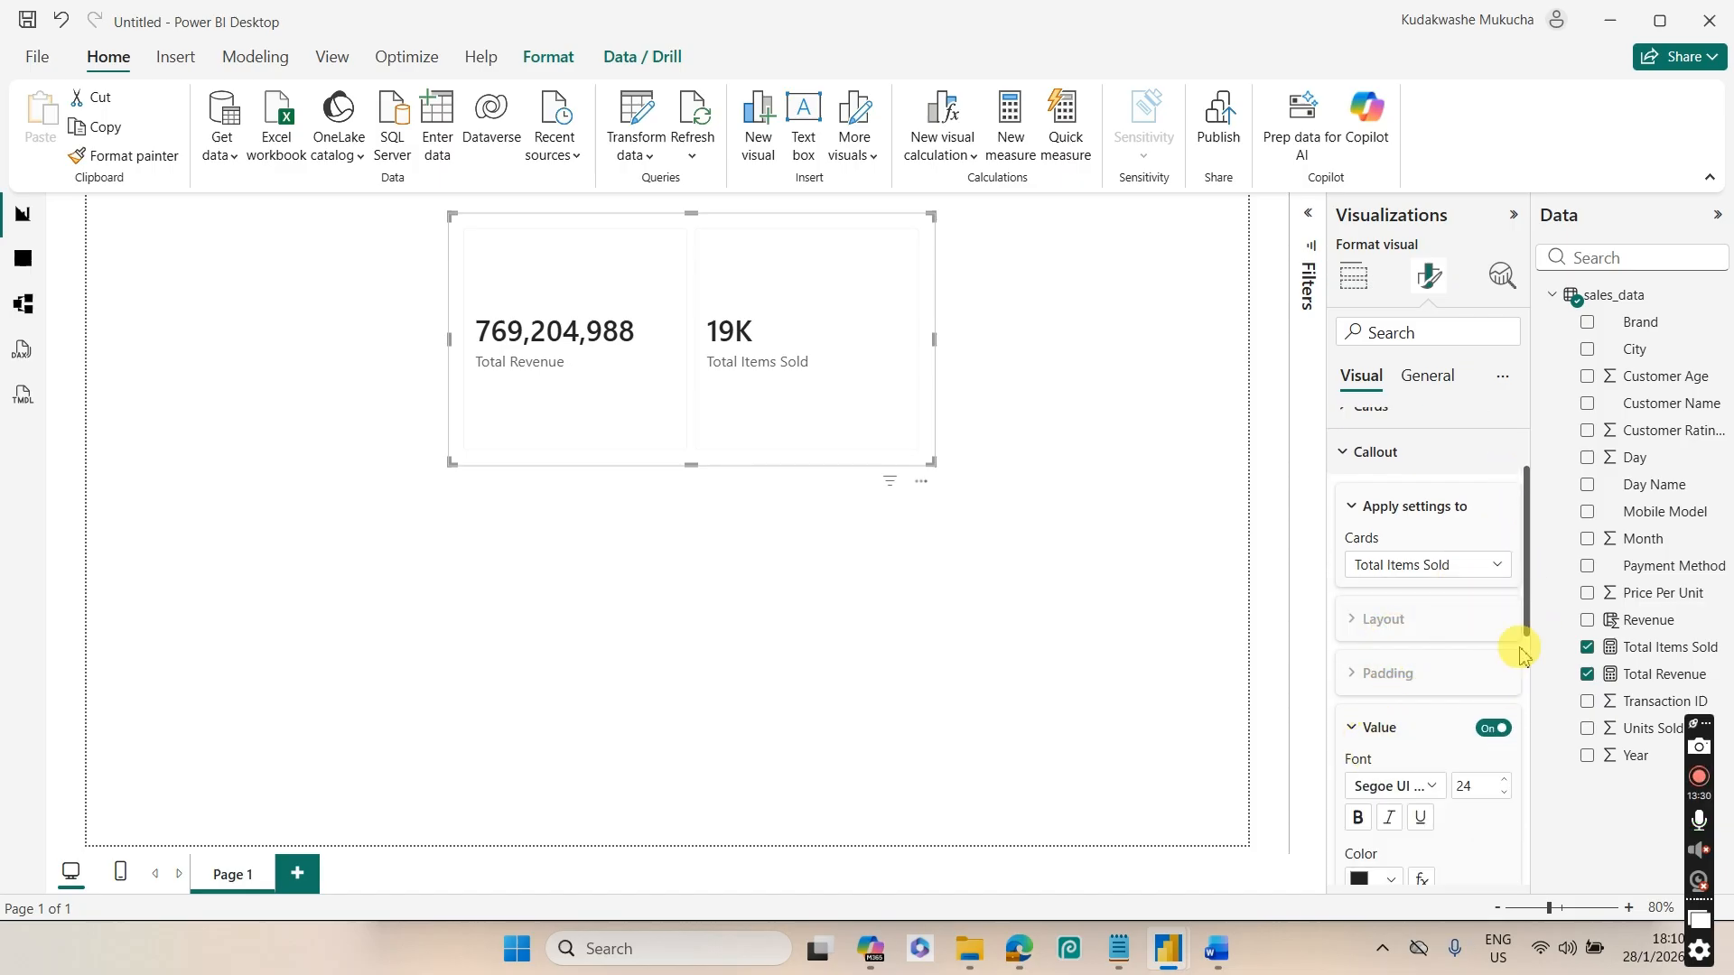
pyautogui.moveTo(1529, 565); pyautogui.dragTo(1527, 618)
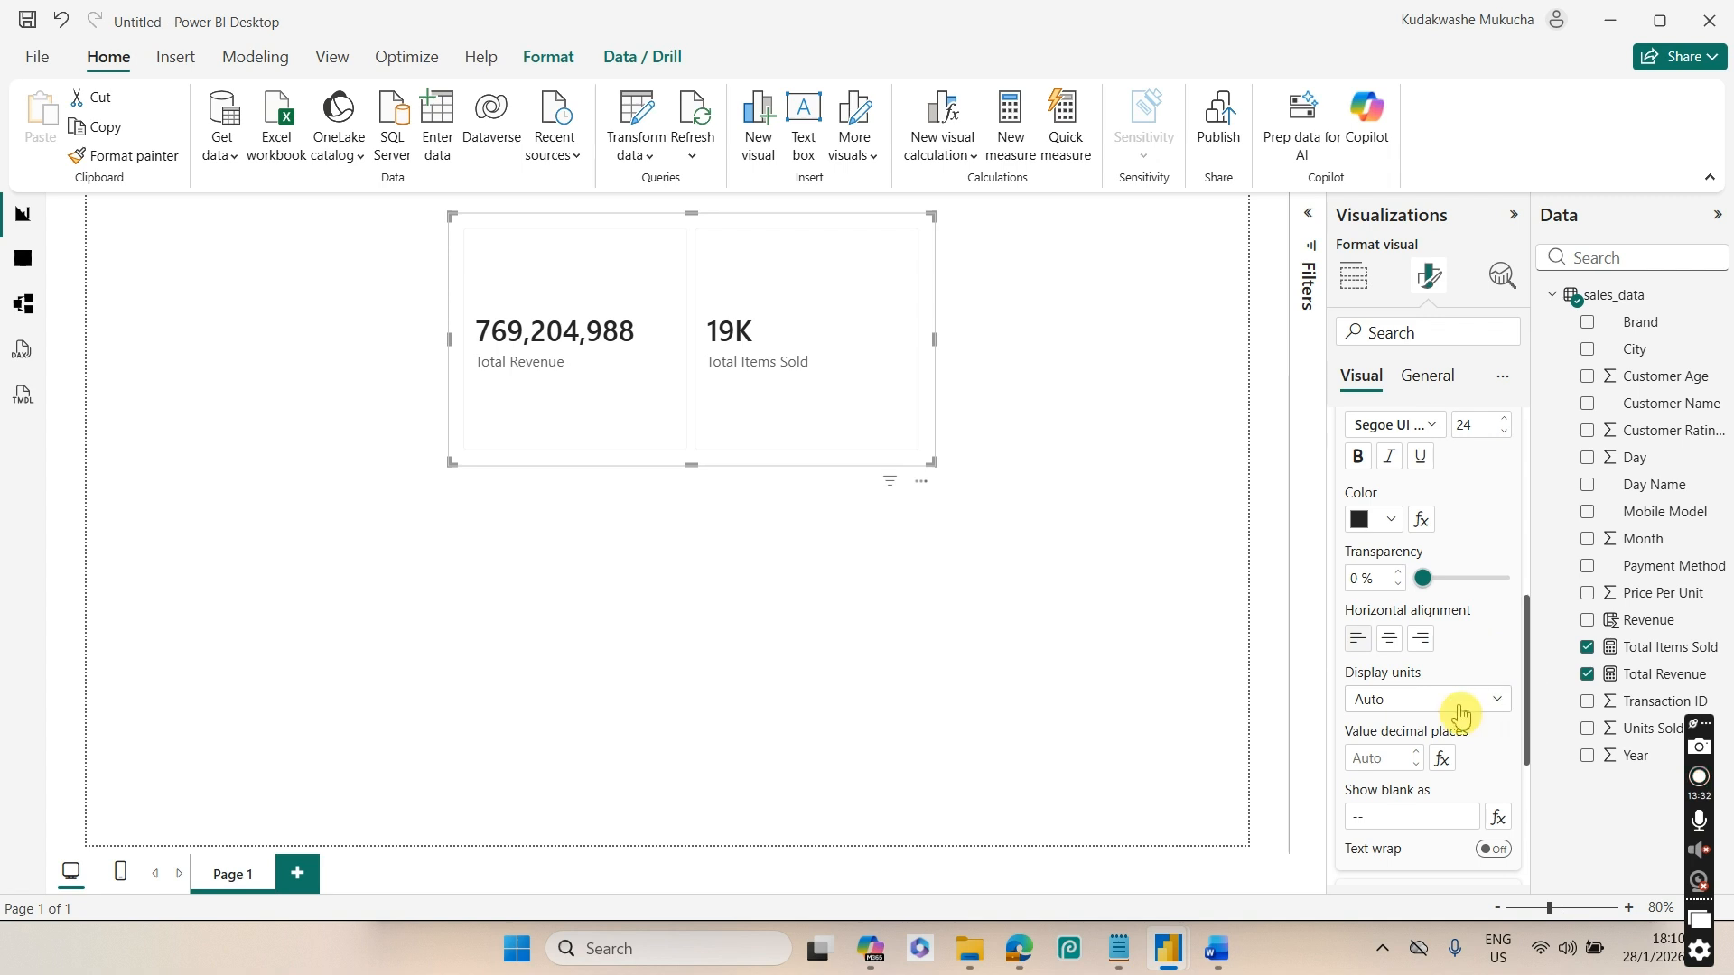
pyautogui.click(1507, 698)
pyautogui.click(1357, 752)
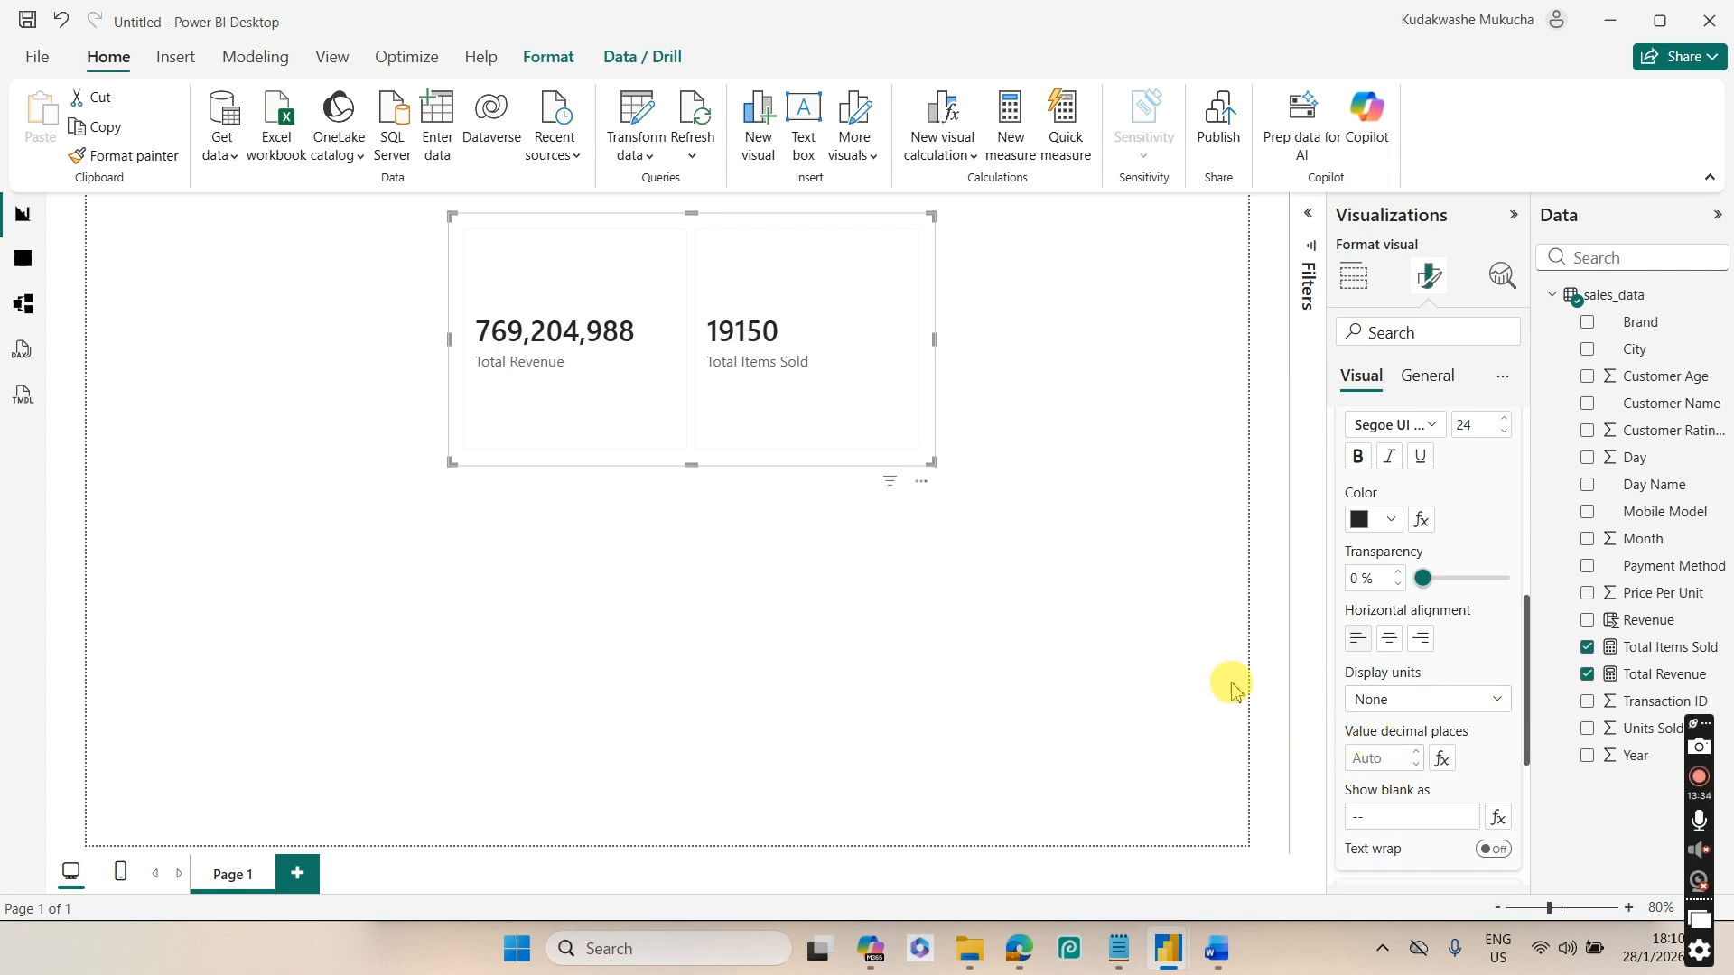
# Apply the thousands separator to the Total Items Sold measure and reselect the card visual
pyautogui.click(1661, 649)
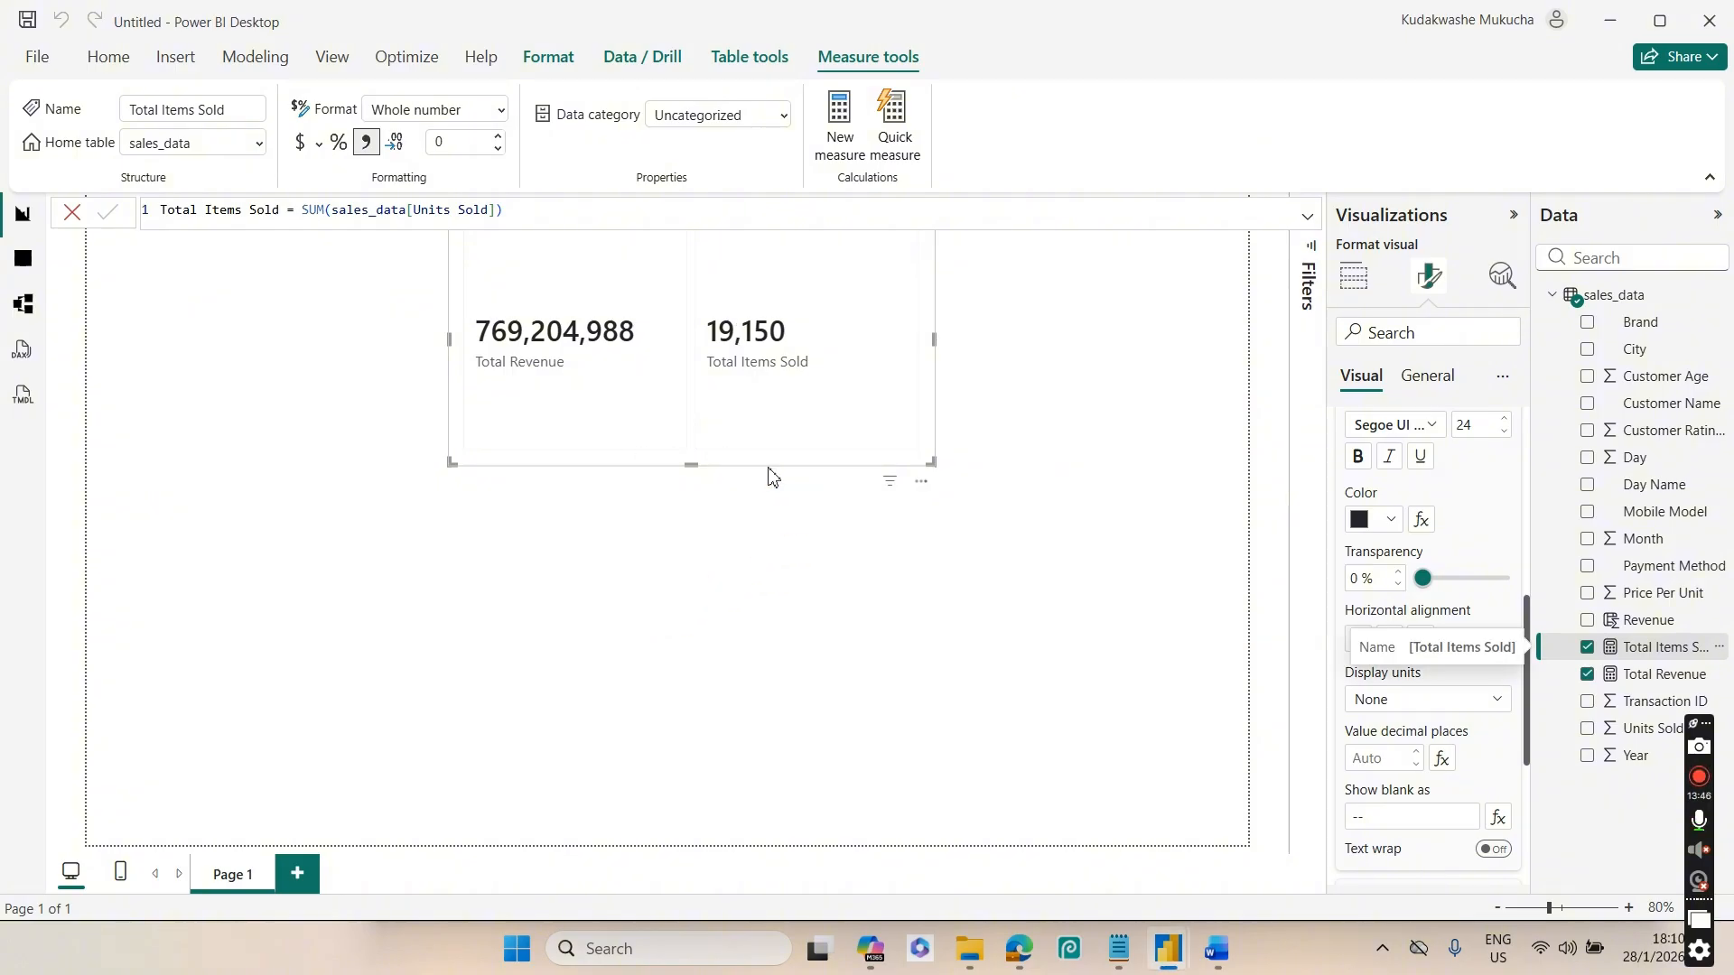
pyautogui.click(1011, 325)
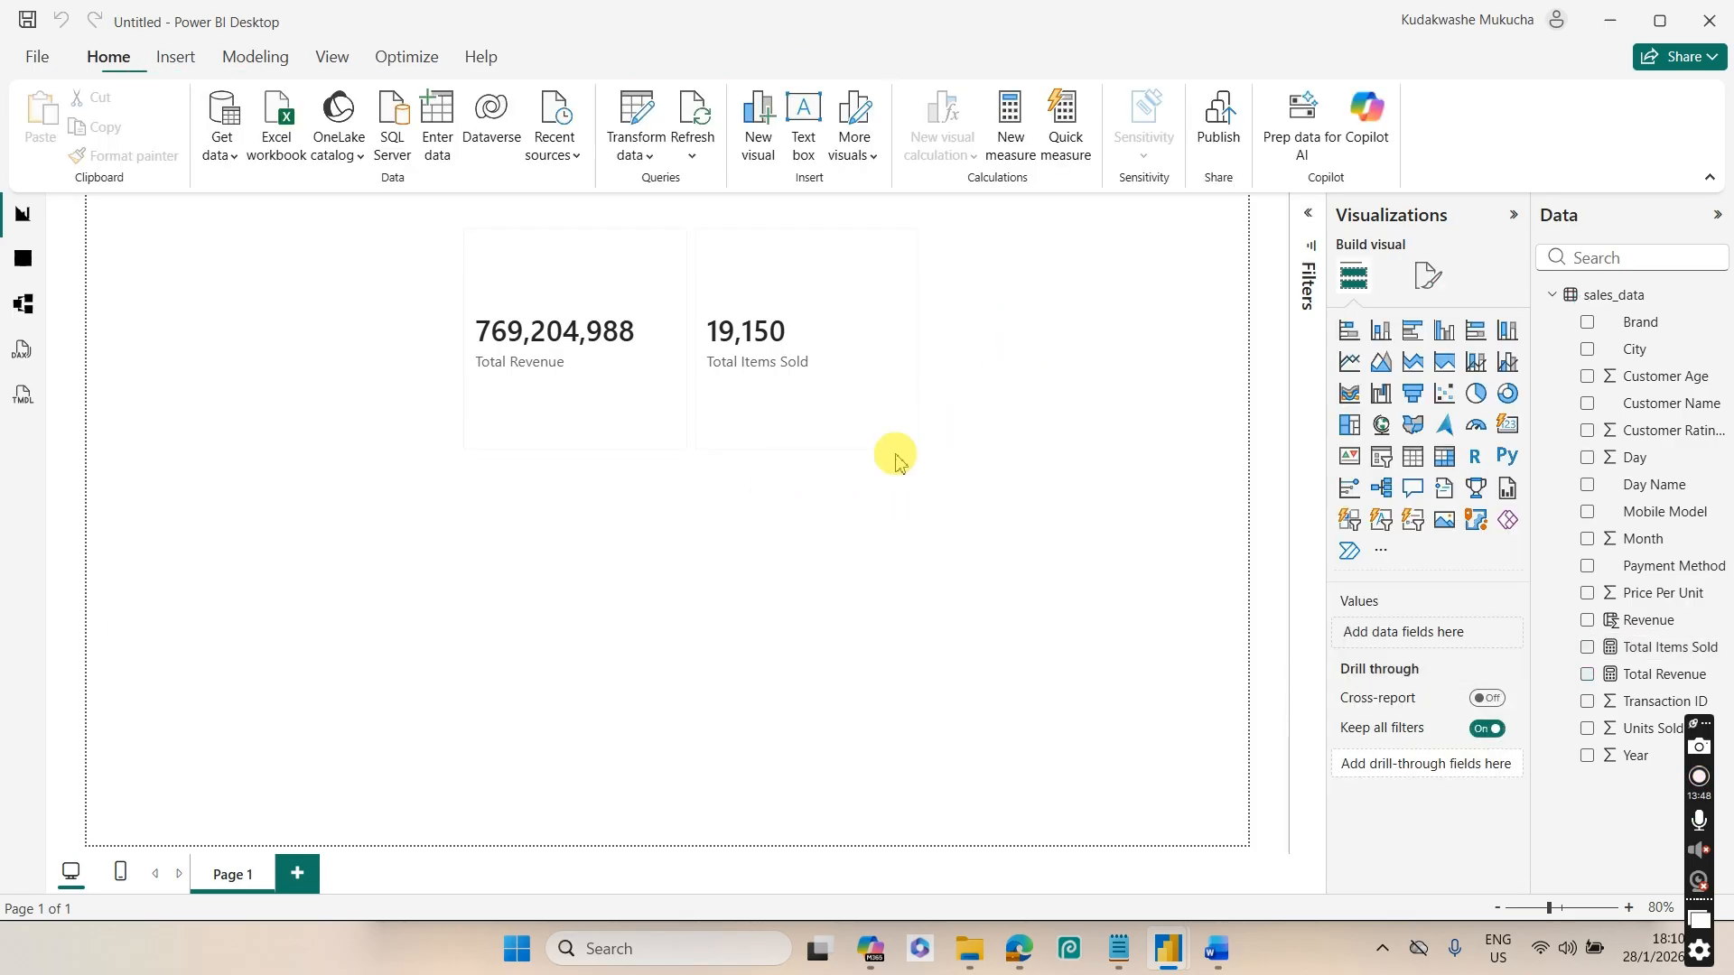
pyautogui.click(832, 406)
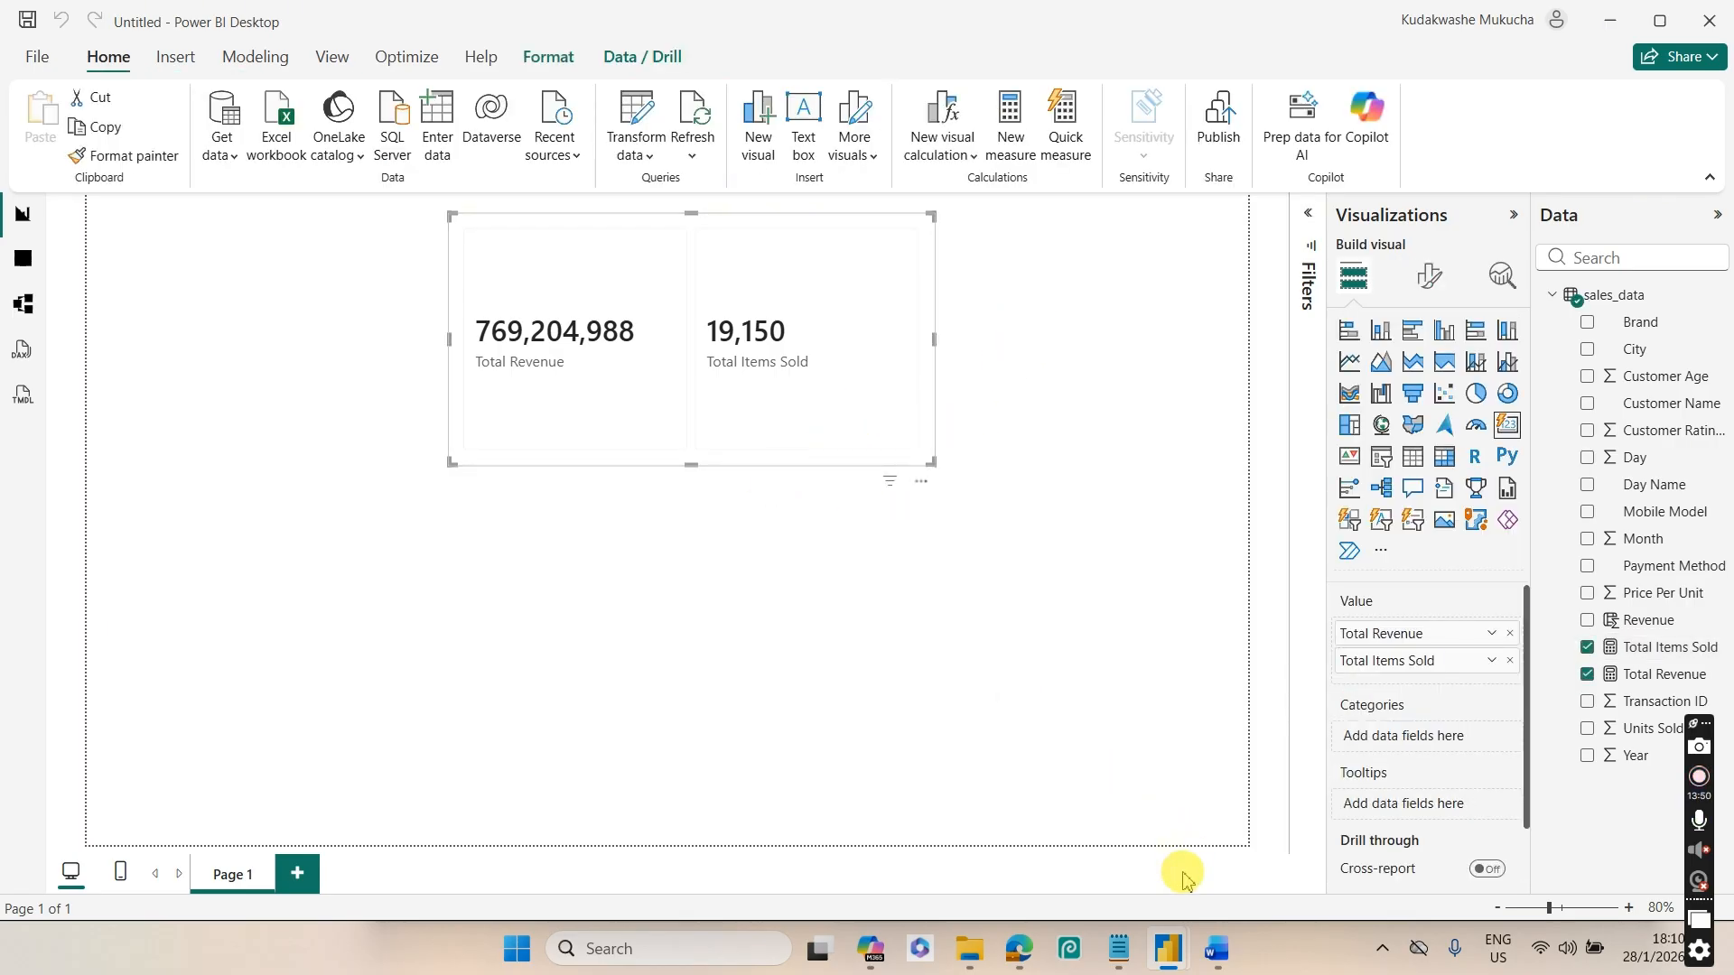
# Review the overall performance requirements in the Word document and return to the Power BI report
pyautogui.click(1216, 949)
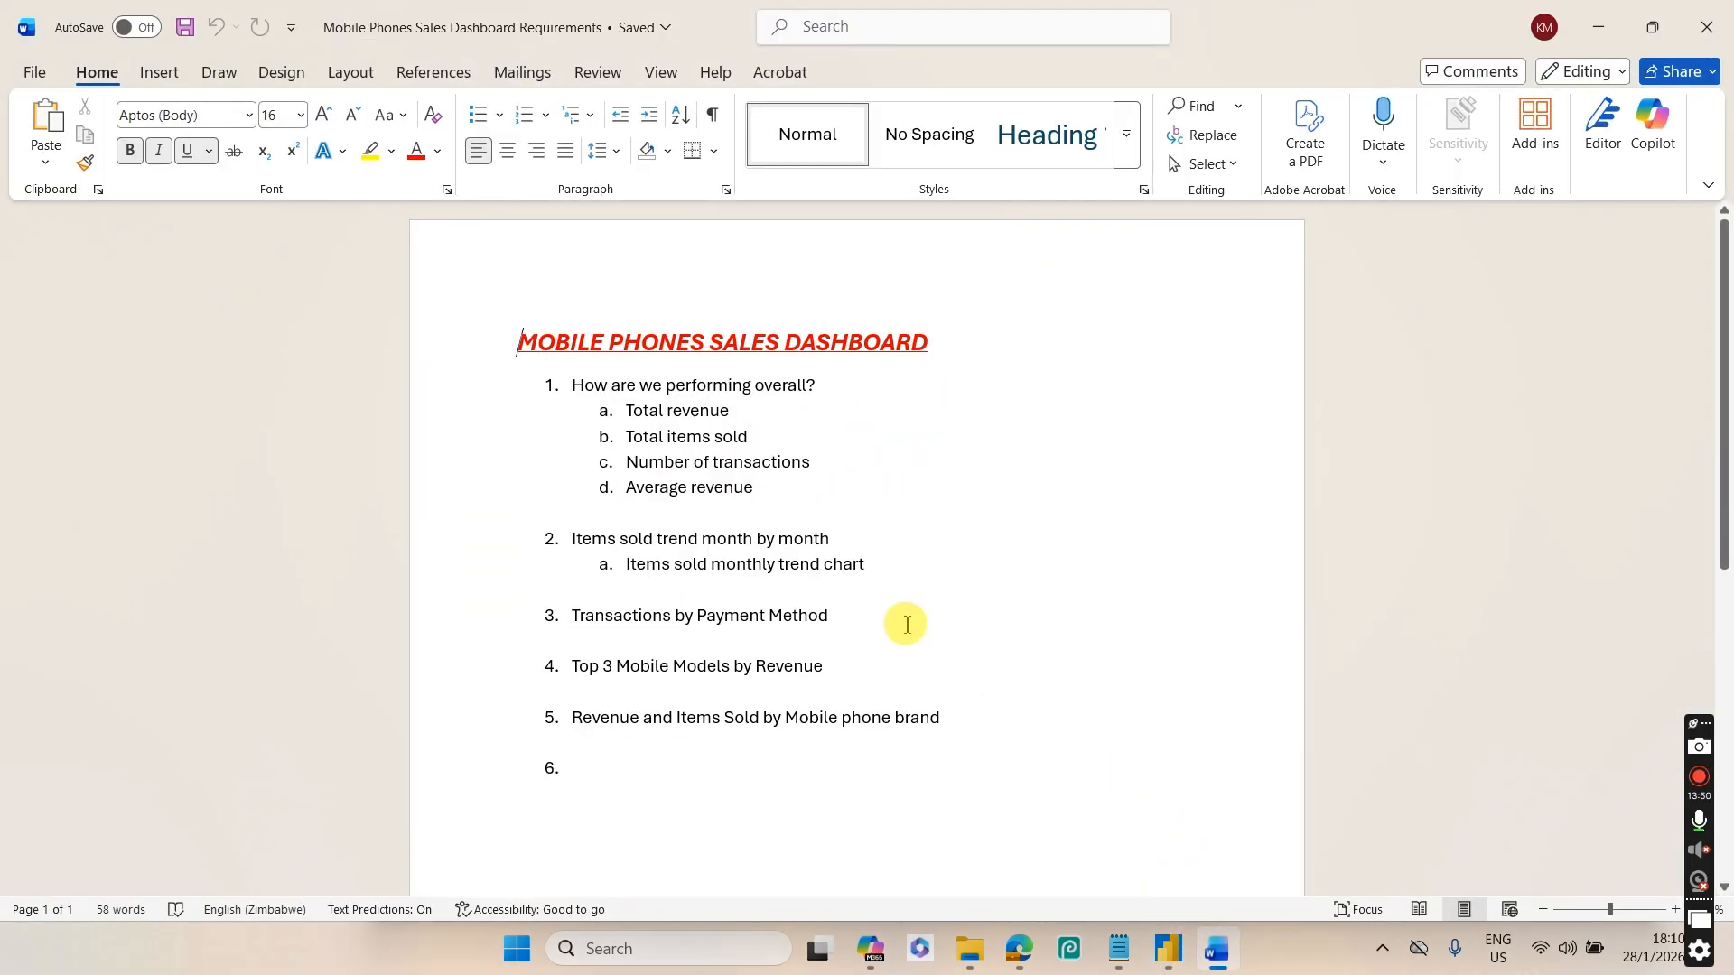
pyautogui.click(783, 482)
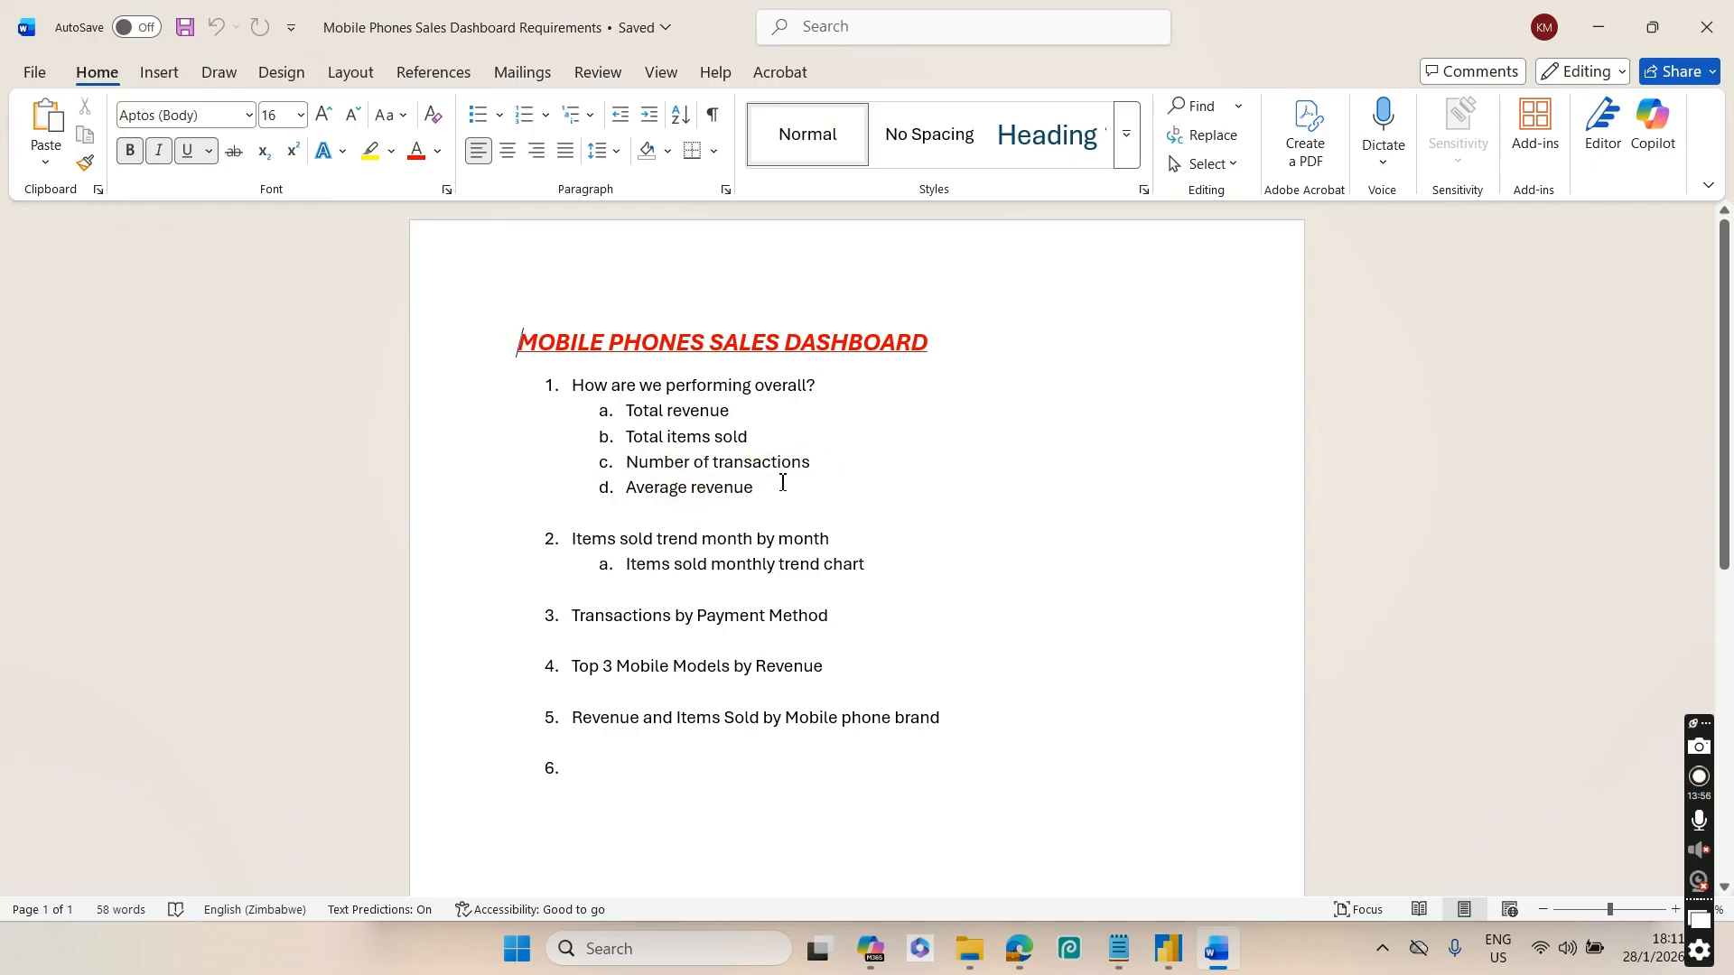
pyautogui.click(1213, 949)
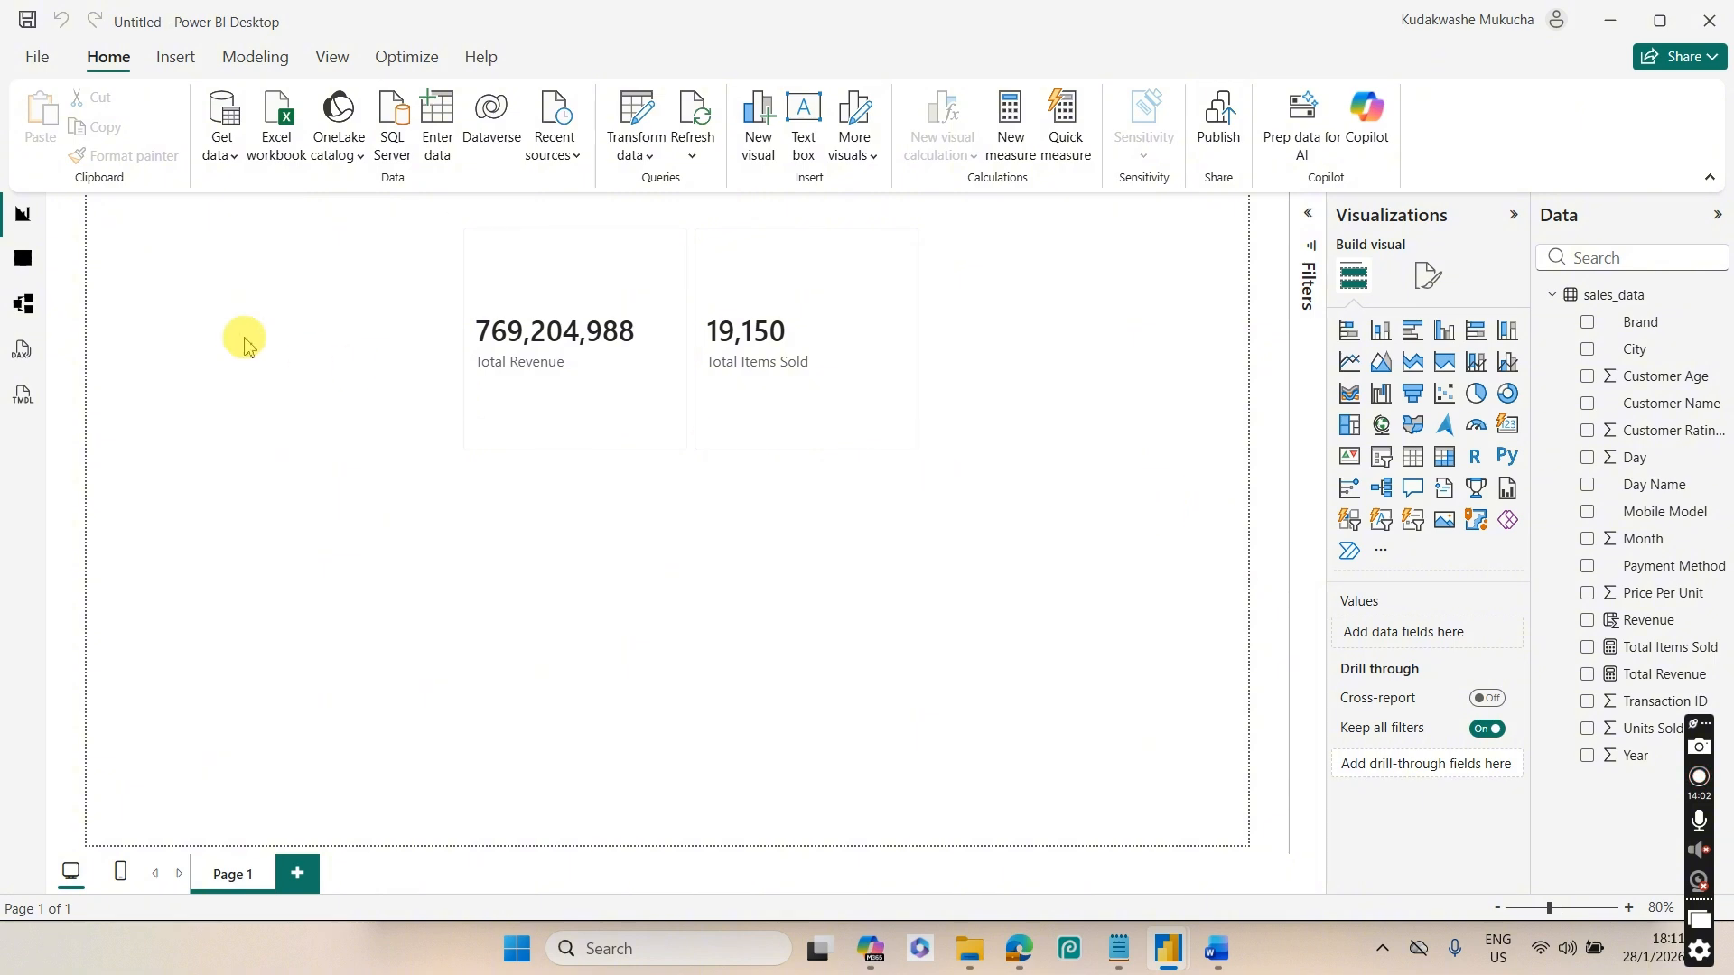
# Add a new measure named Total Transactions to the sales_data table
pyautogui.click(23, 259)
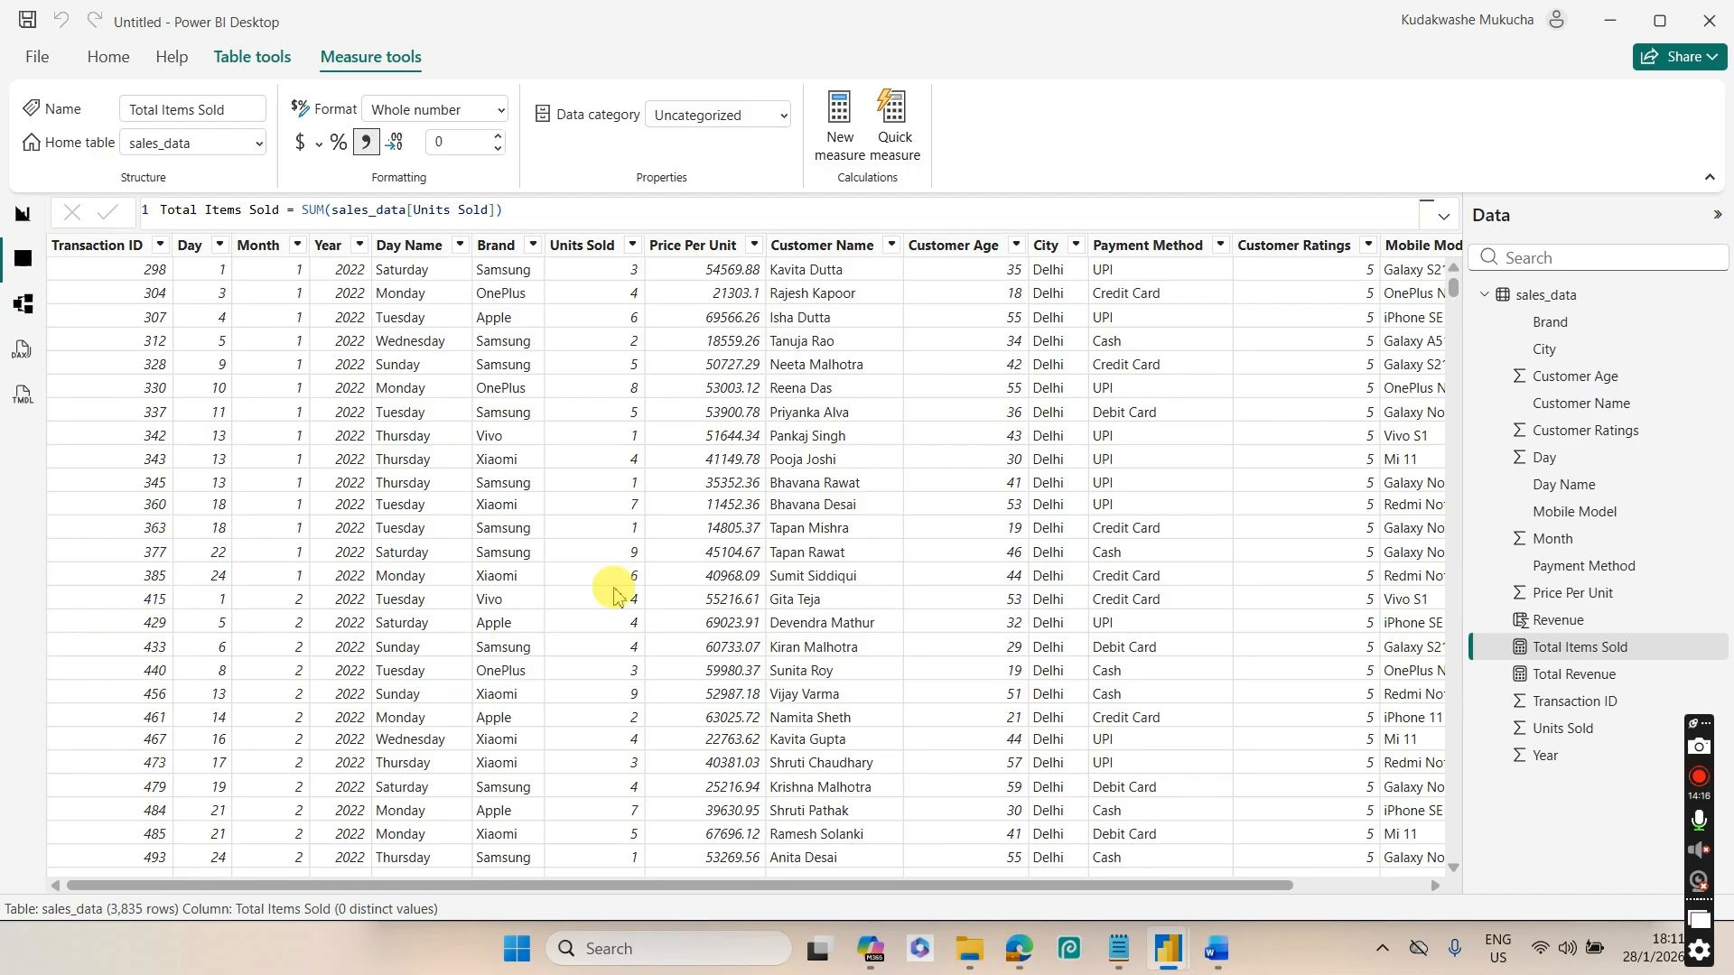
pyautogui.click(1543, 303)
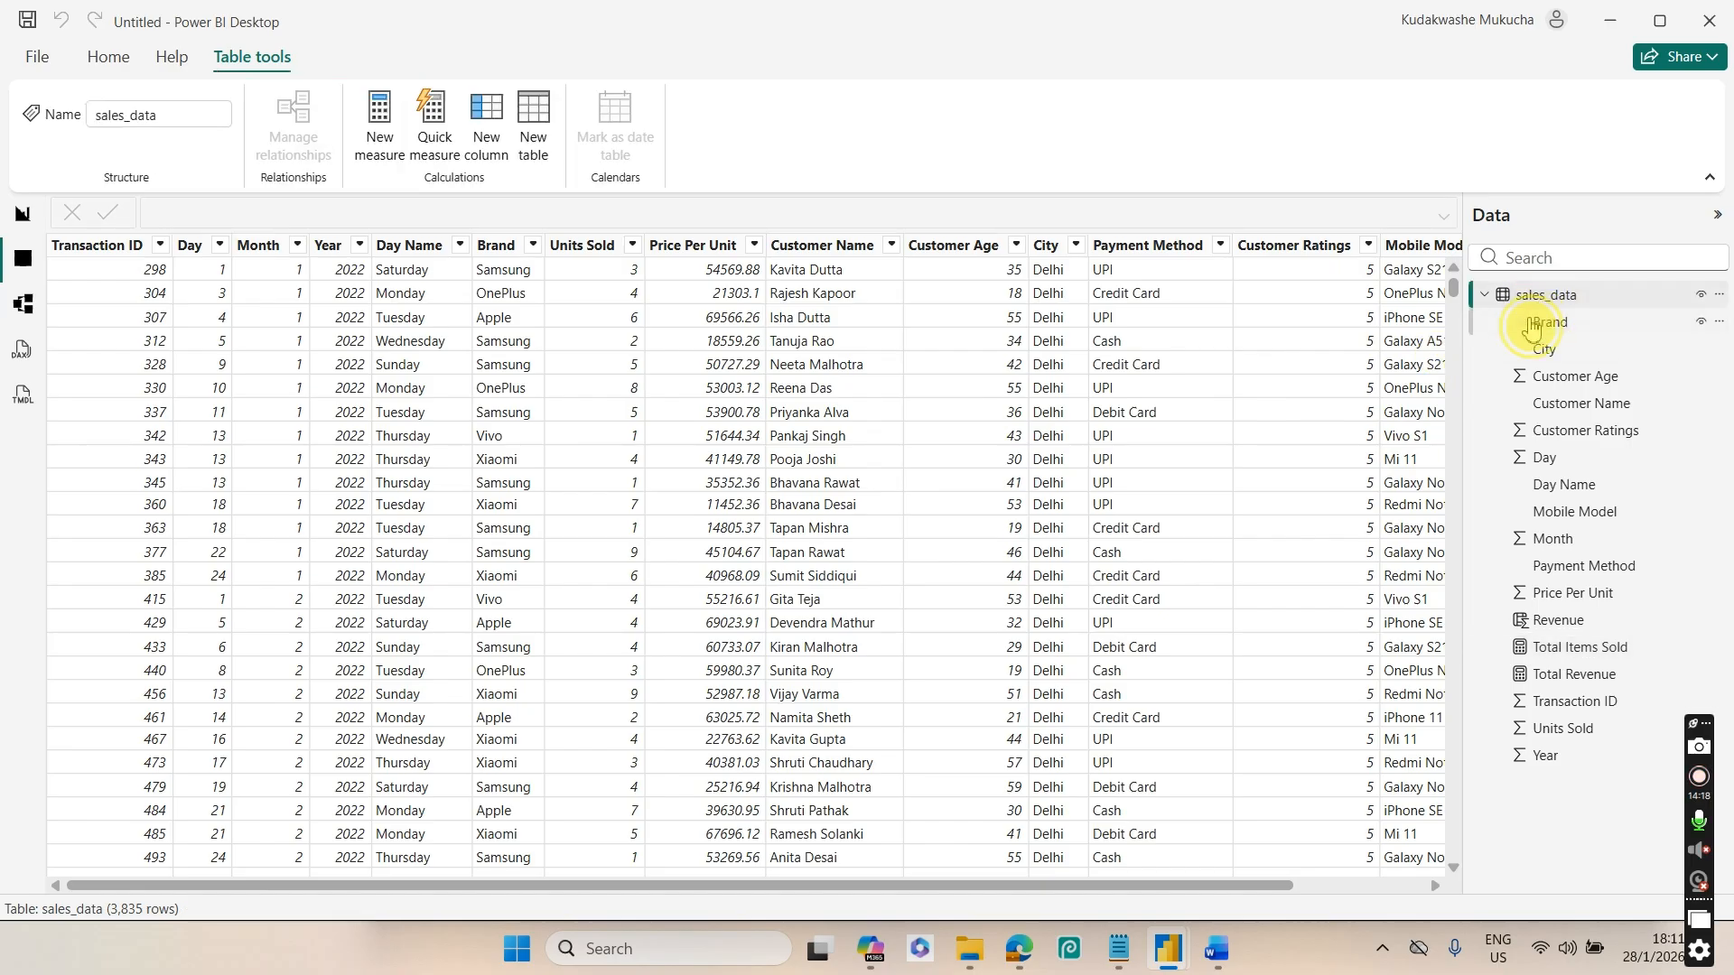
pyautogui.rightClick(1542, 305)
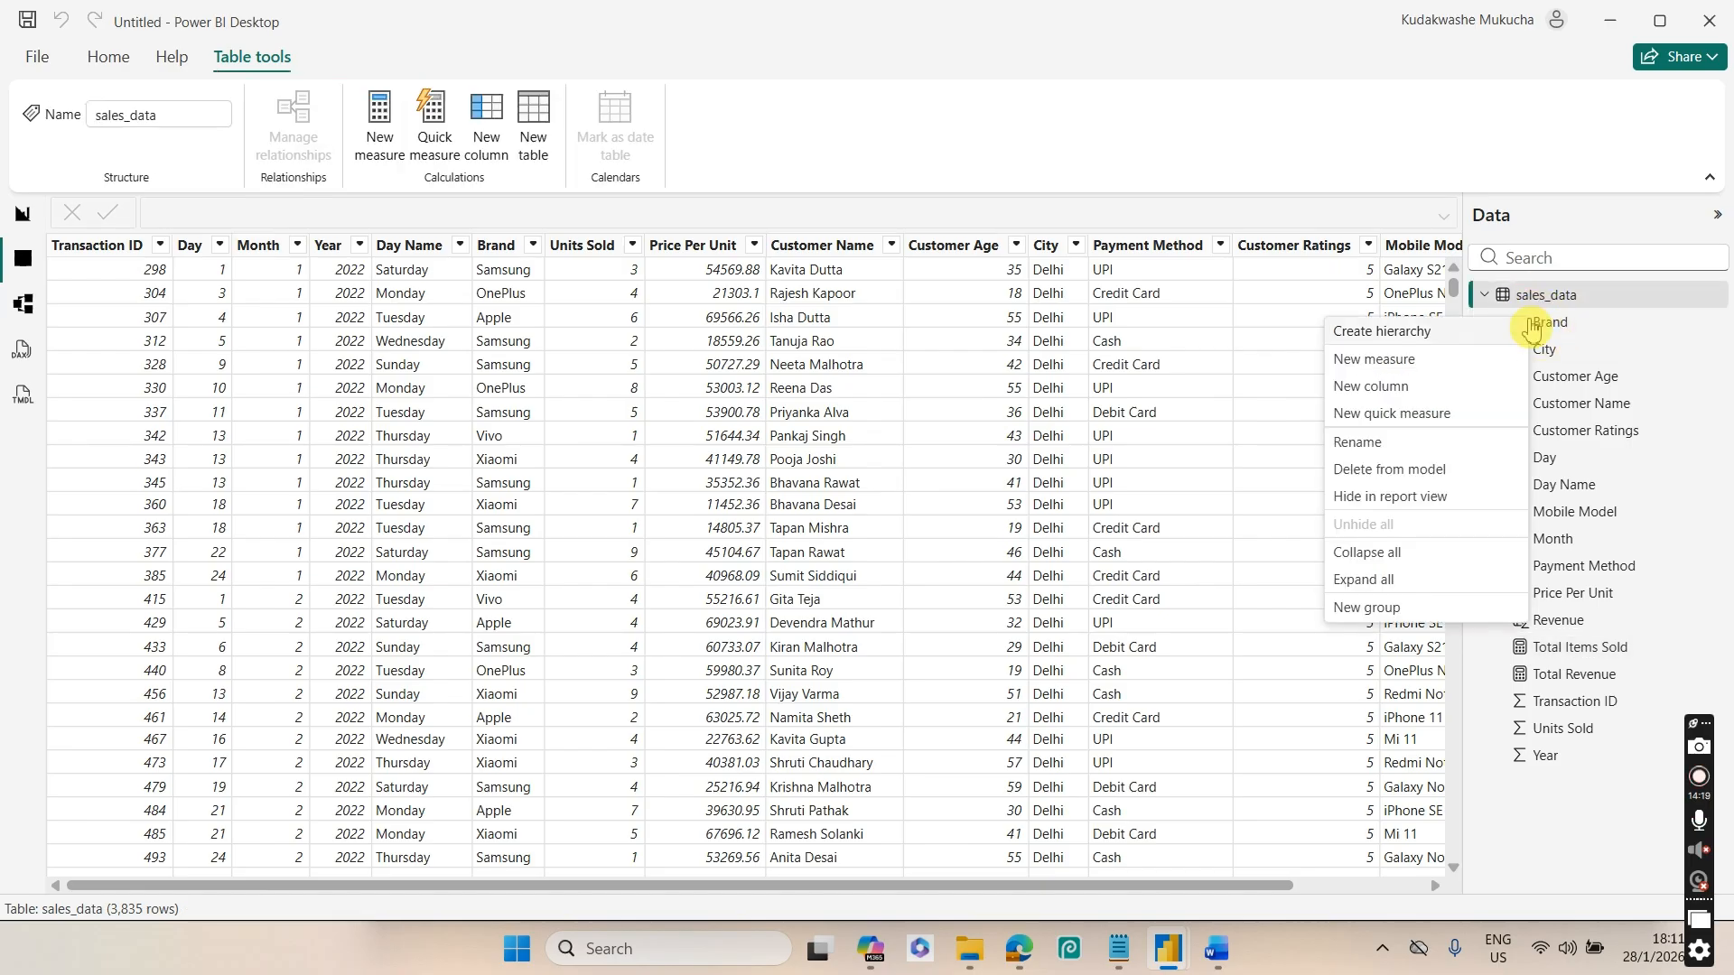
pyautogui.click(1374, 361)
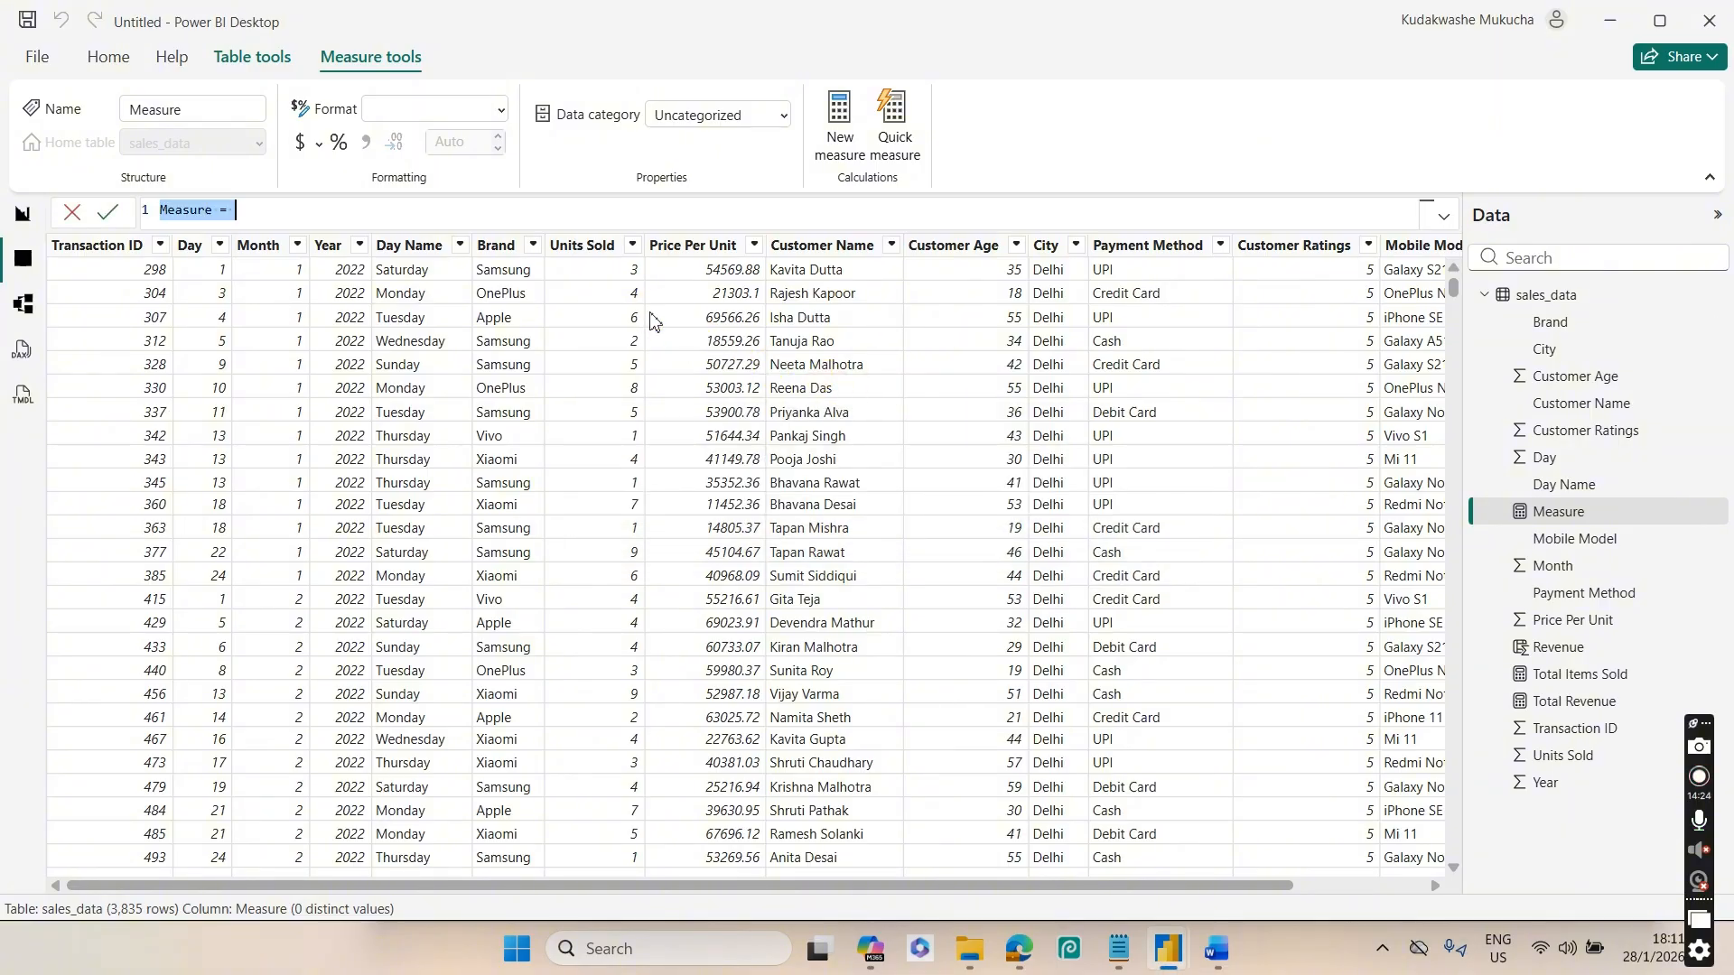
pyautogui.write('Total Transactions')
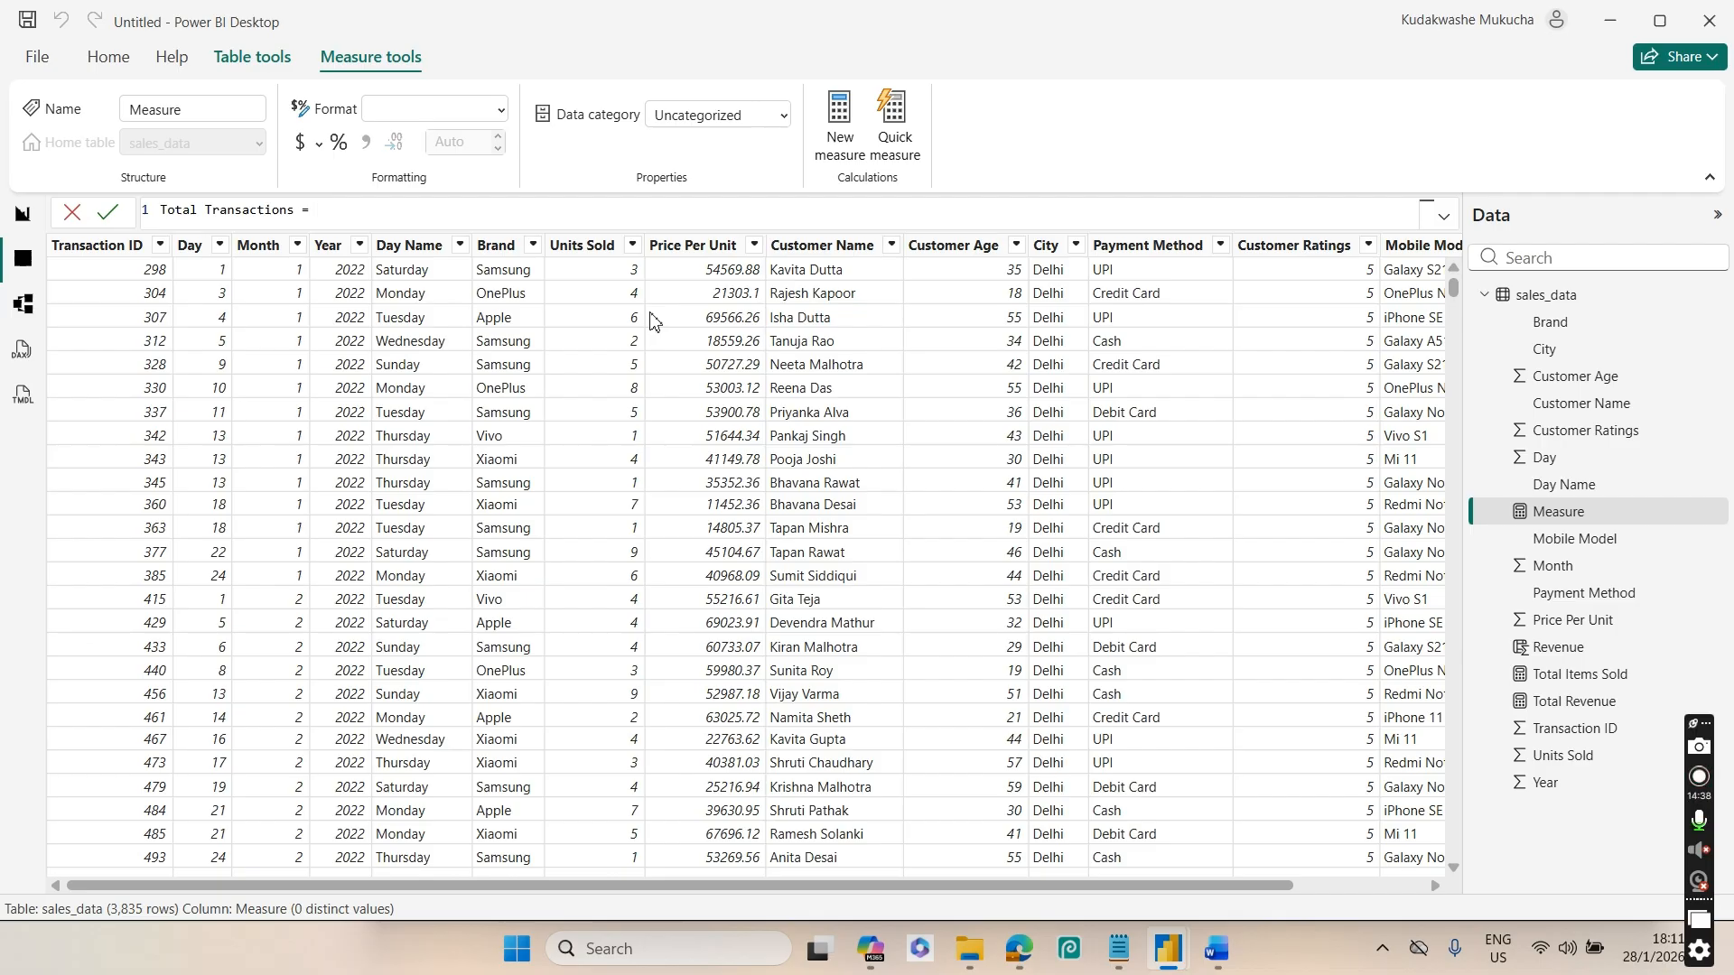
# Complete the Total Transactions formula as COUNT(sales_data[Transaction ID]) and commit the measure
pyautogui.write('Count')
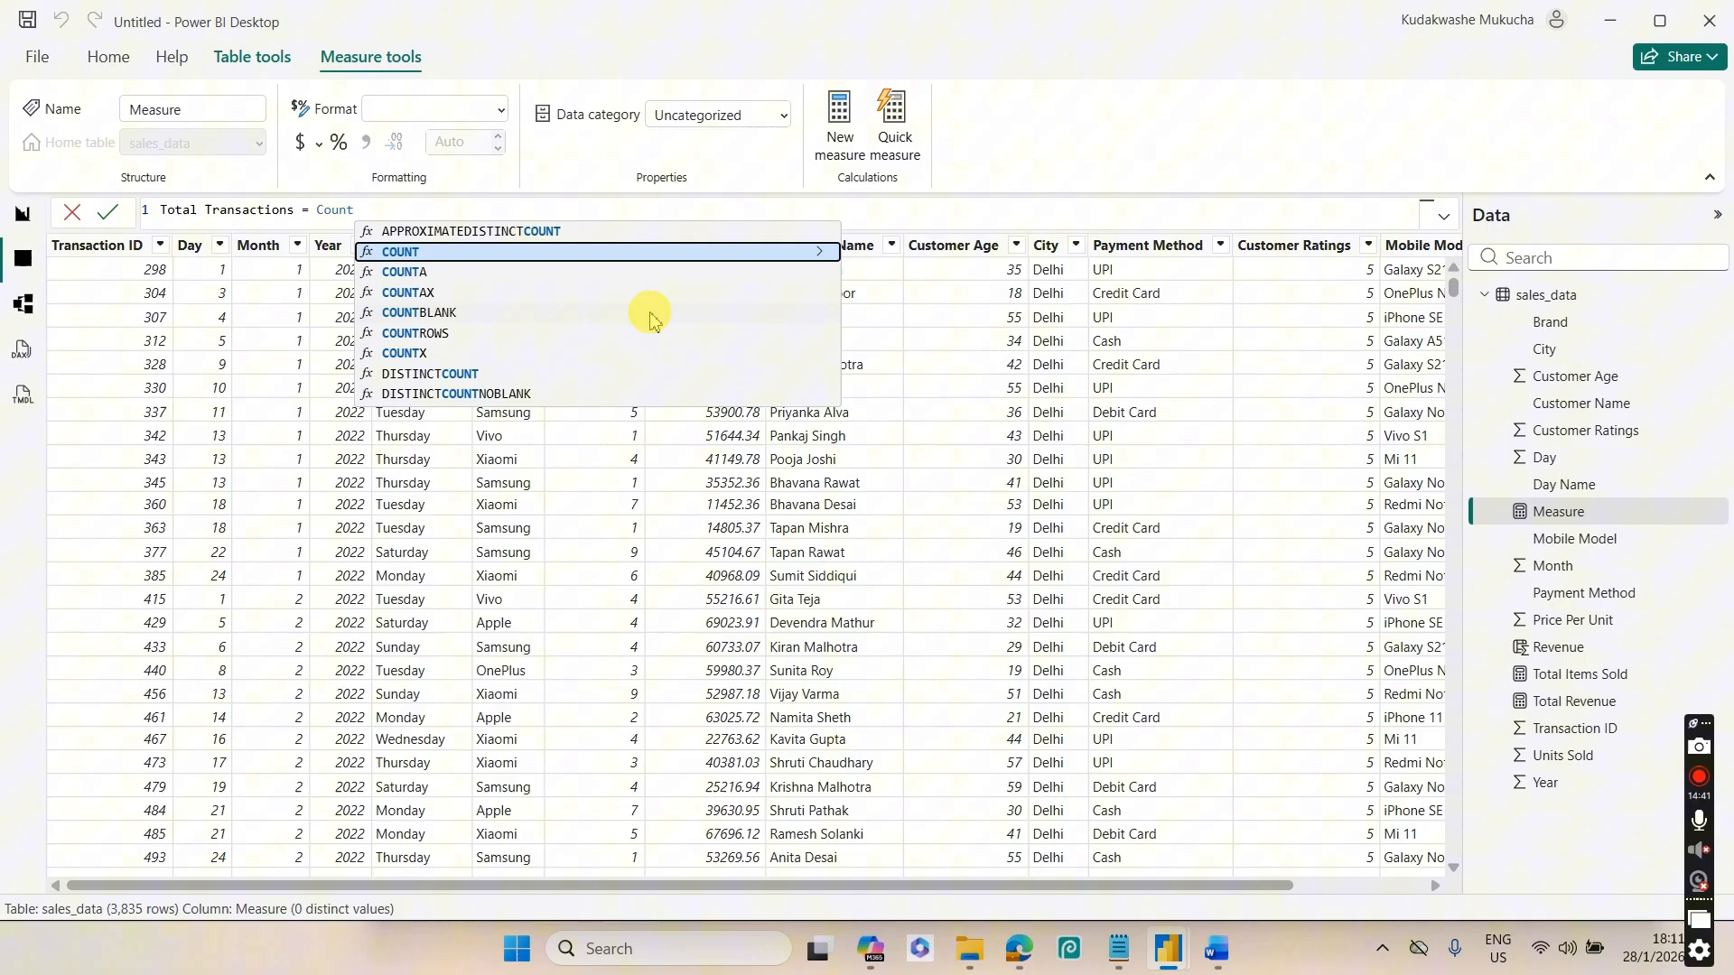
pyautogui.press('Tab')
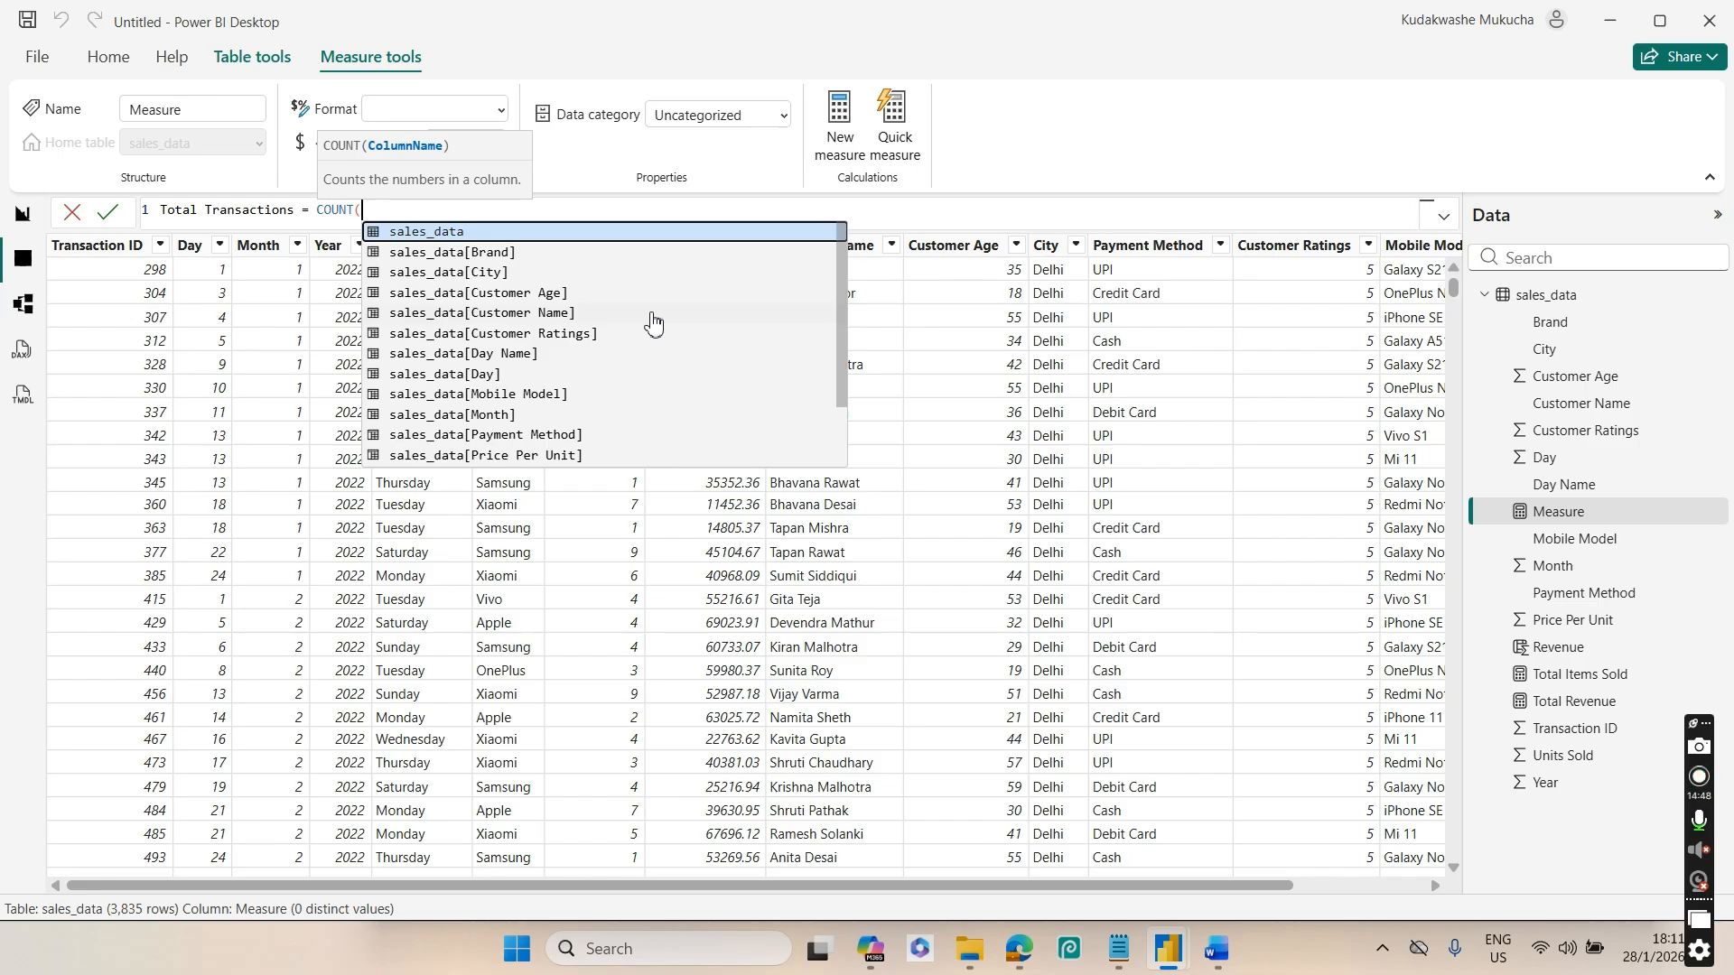
pyautogui.write('sales_data')
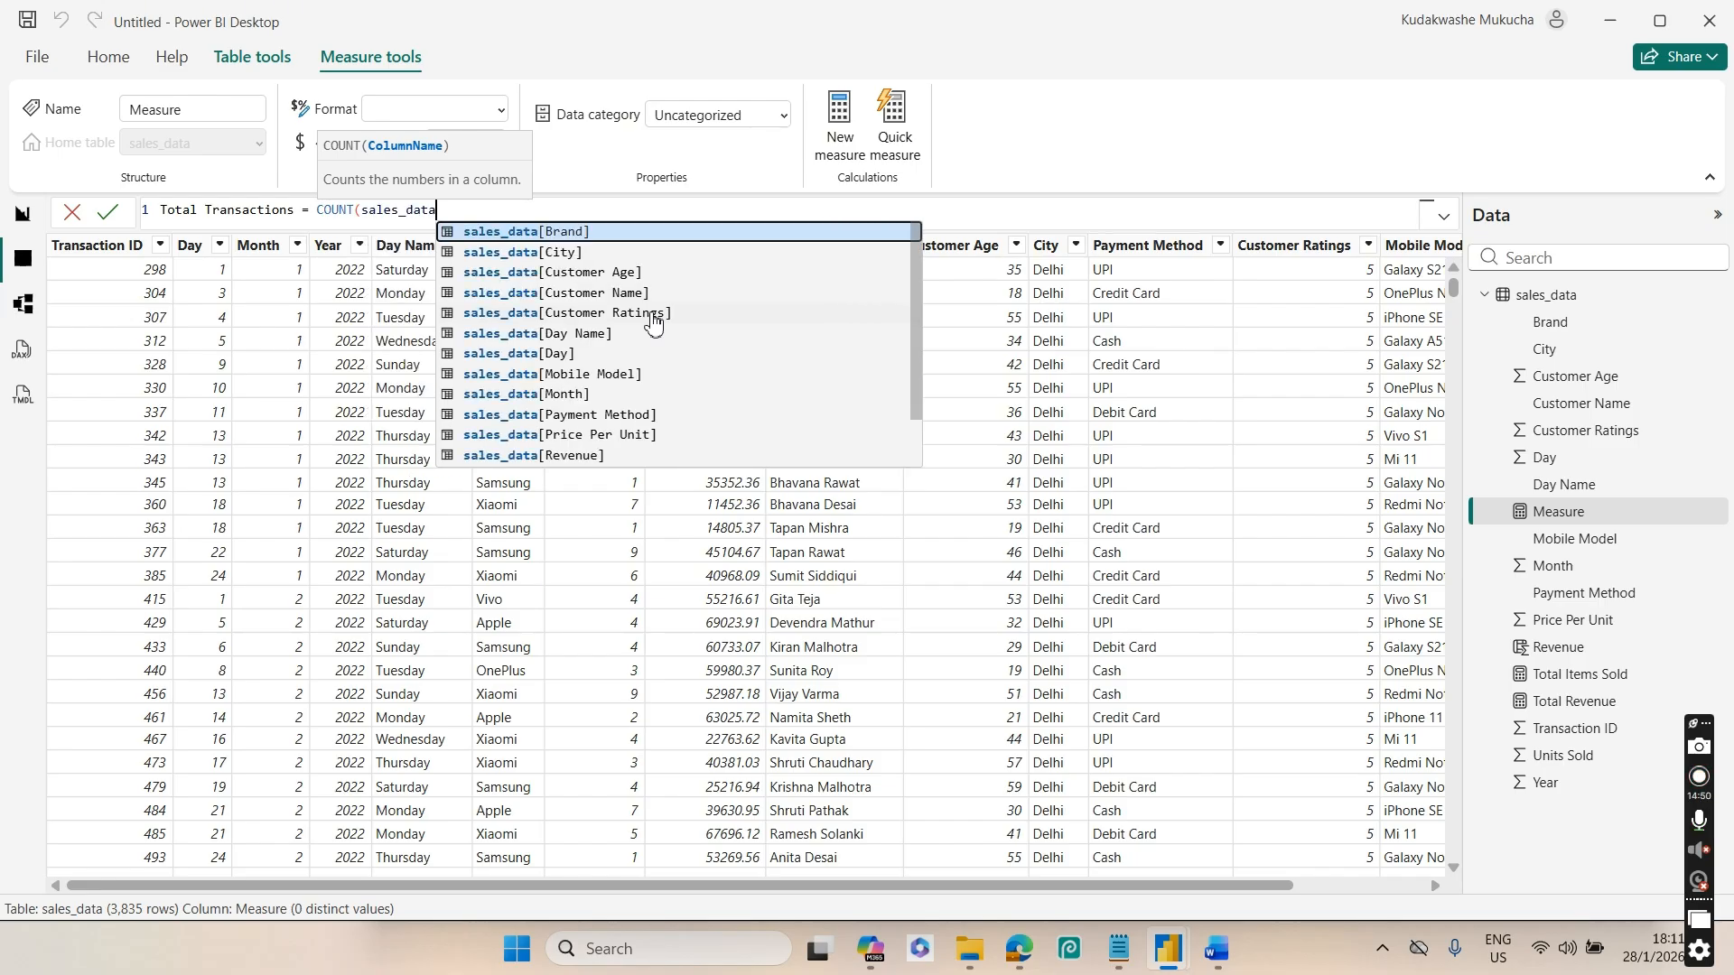
pyautogui.write('[')
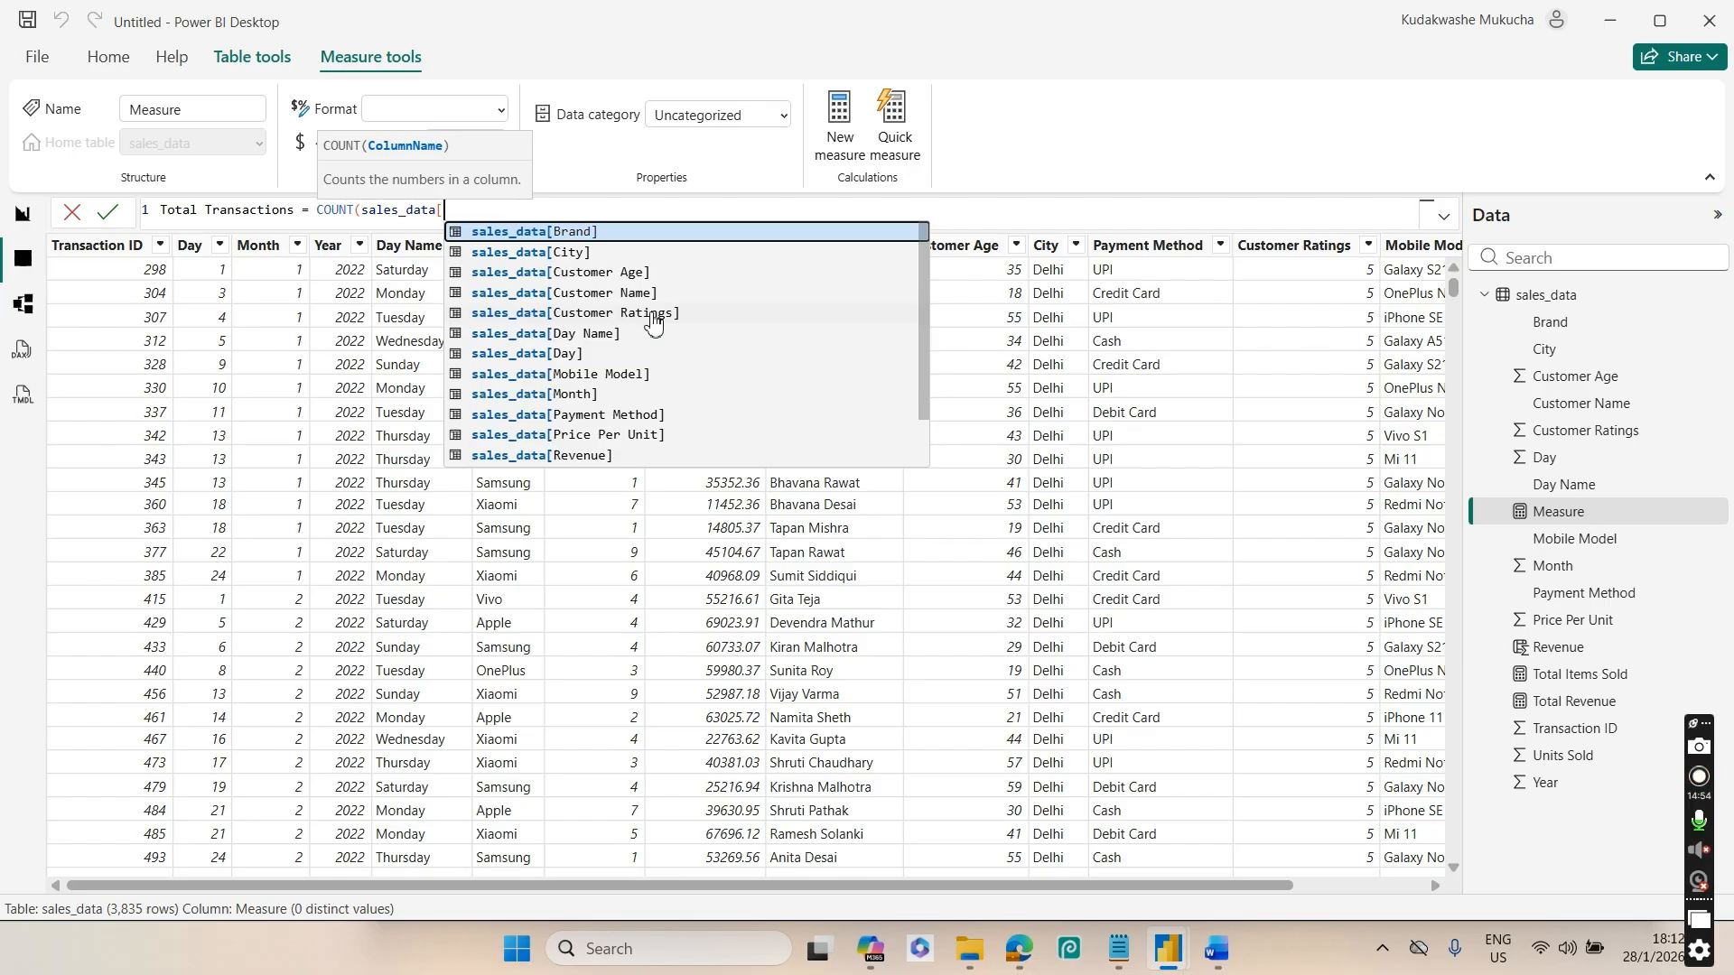
pyautogui.write('tr')
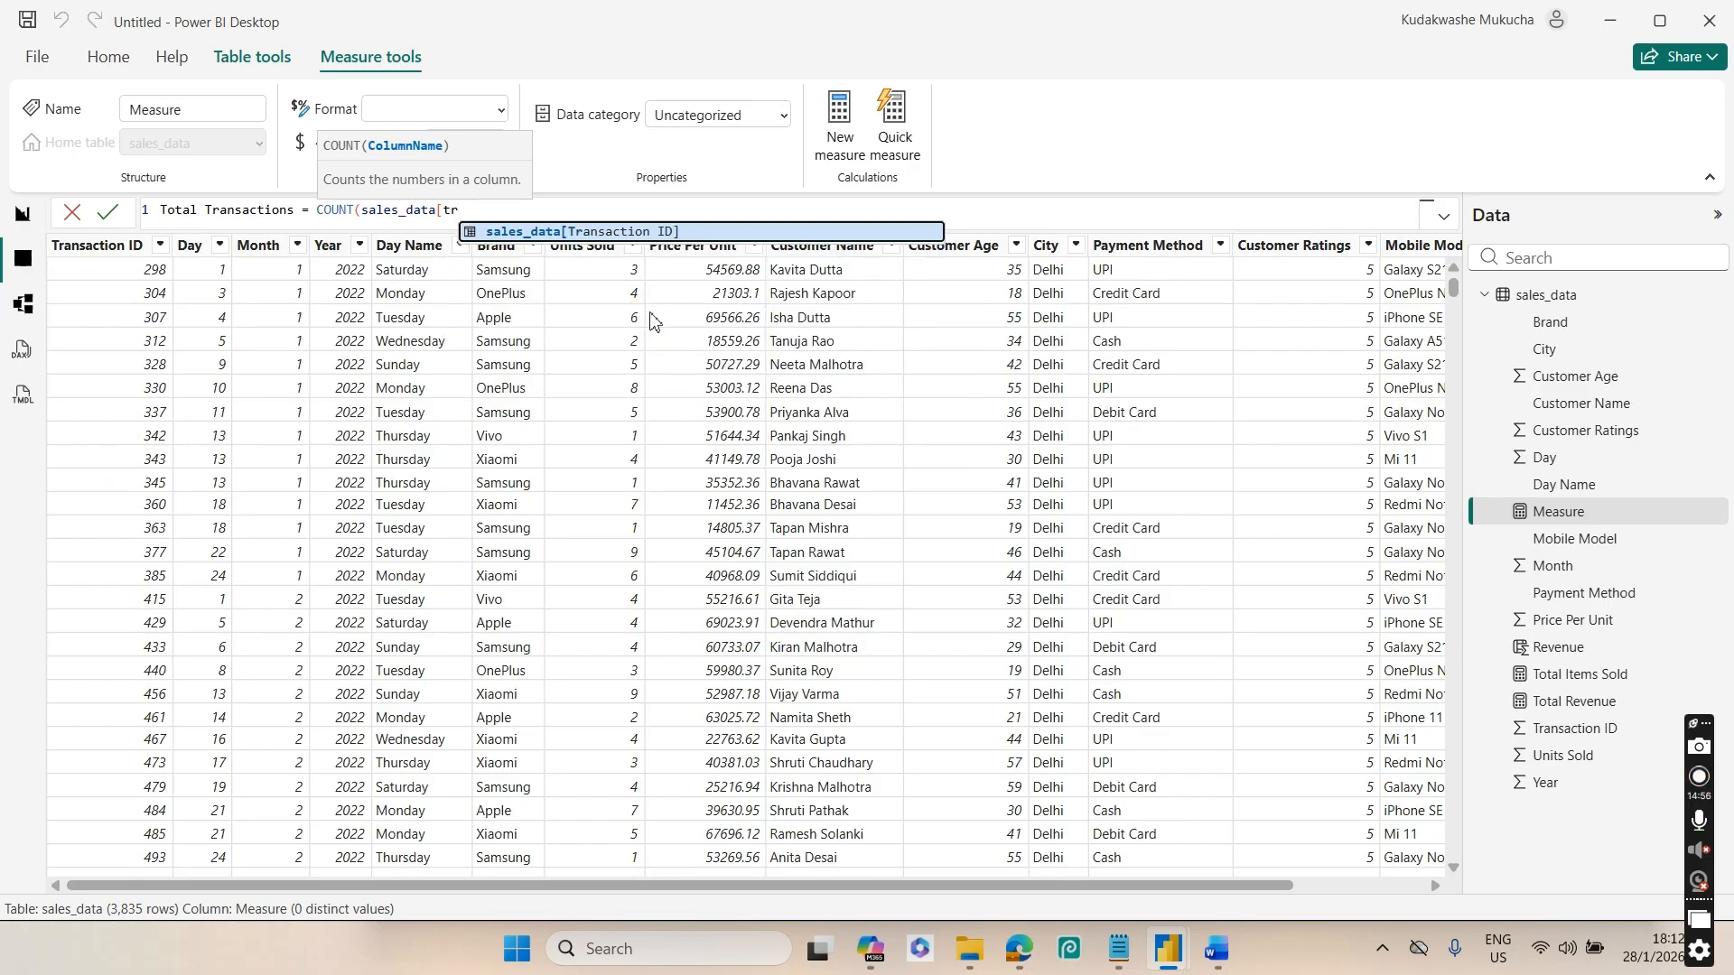
pyautogui.press('Tab')
pyautogui.write(')')
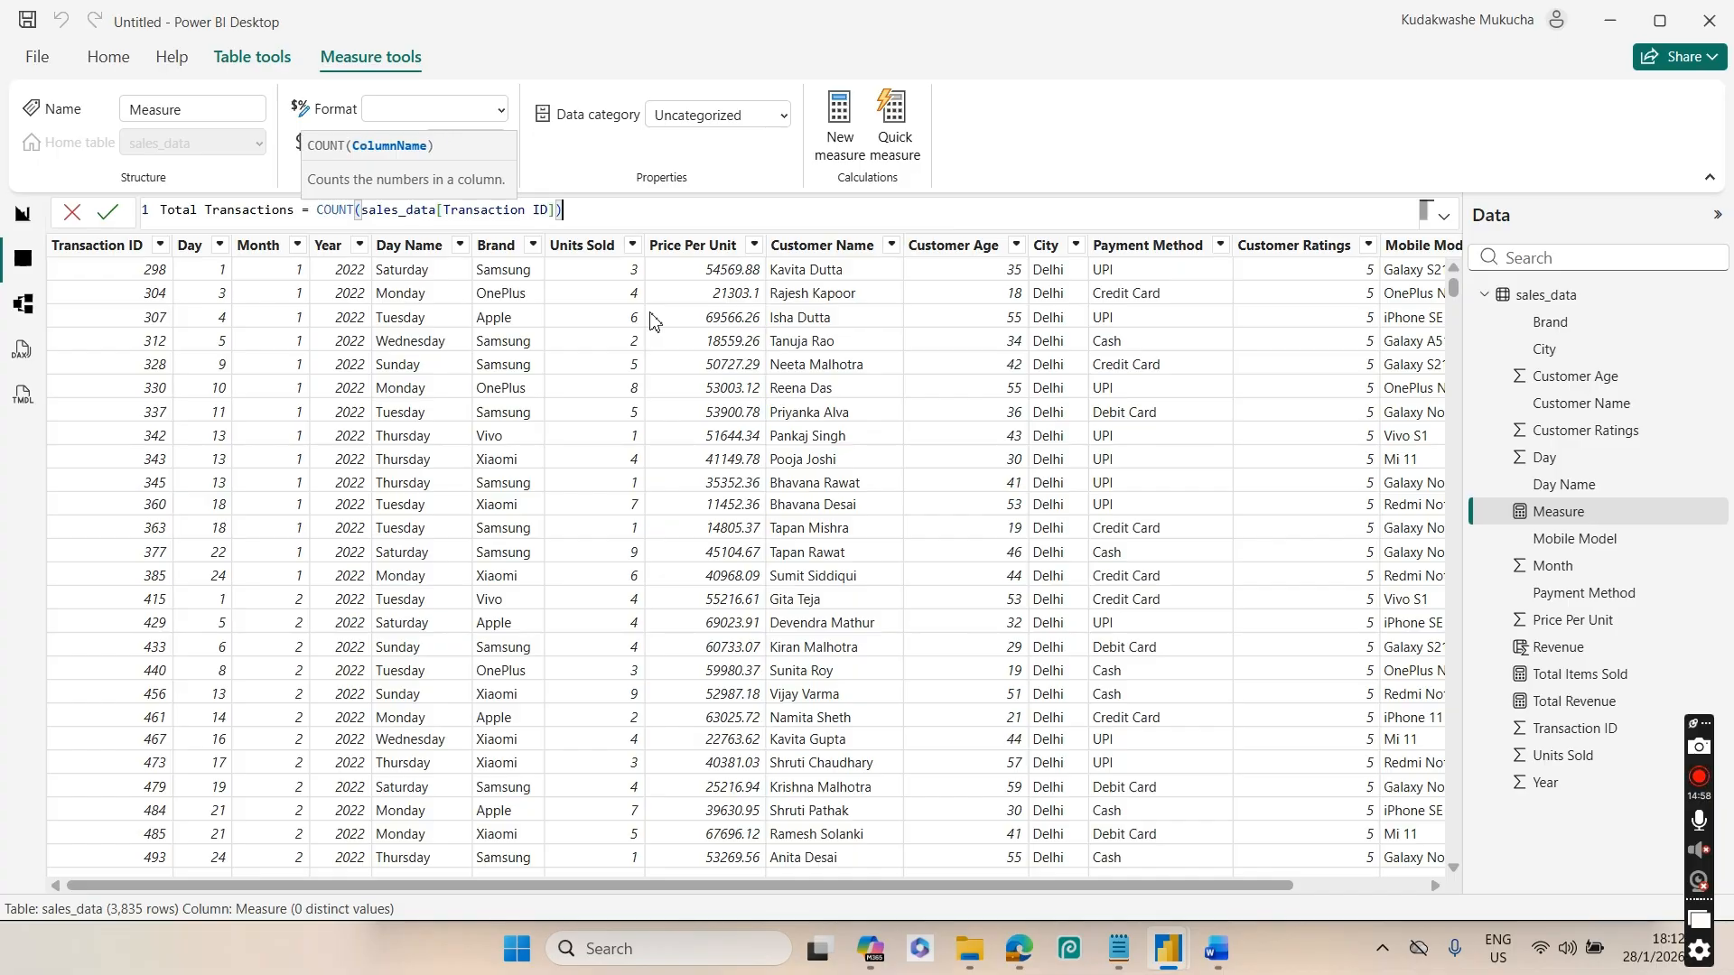
pyautogui.press('Return')
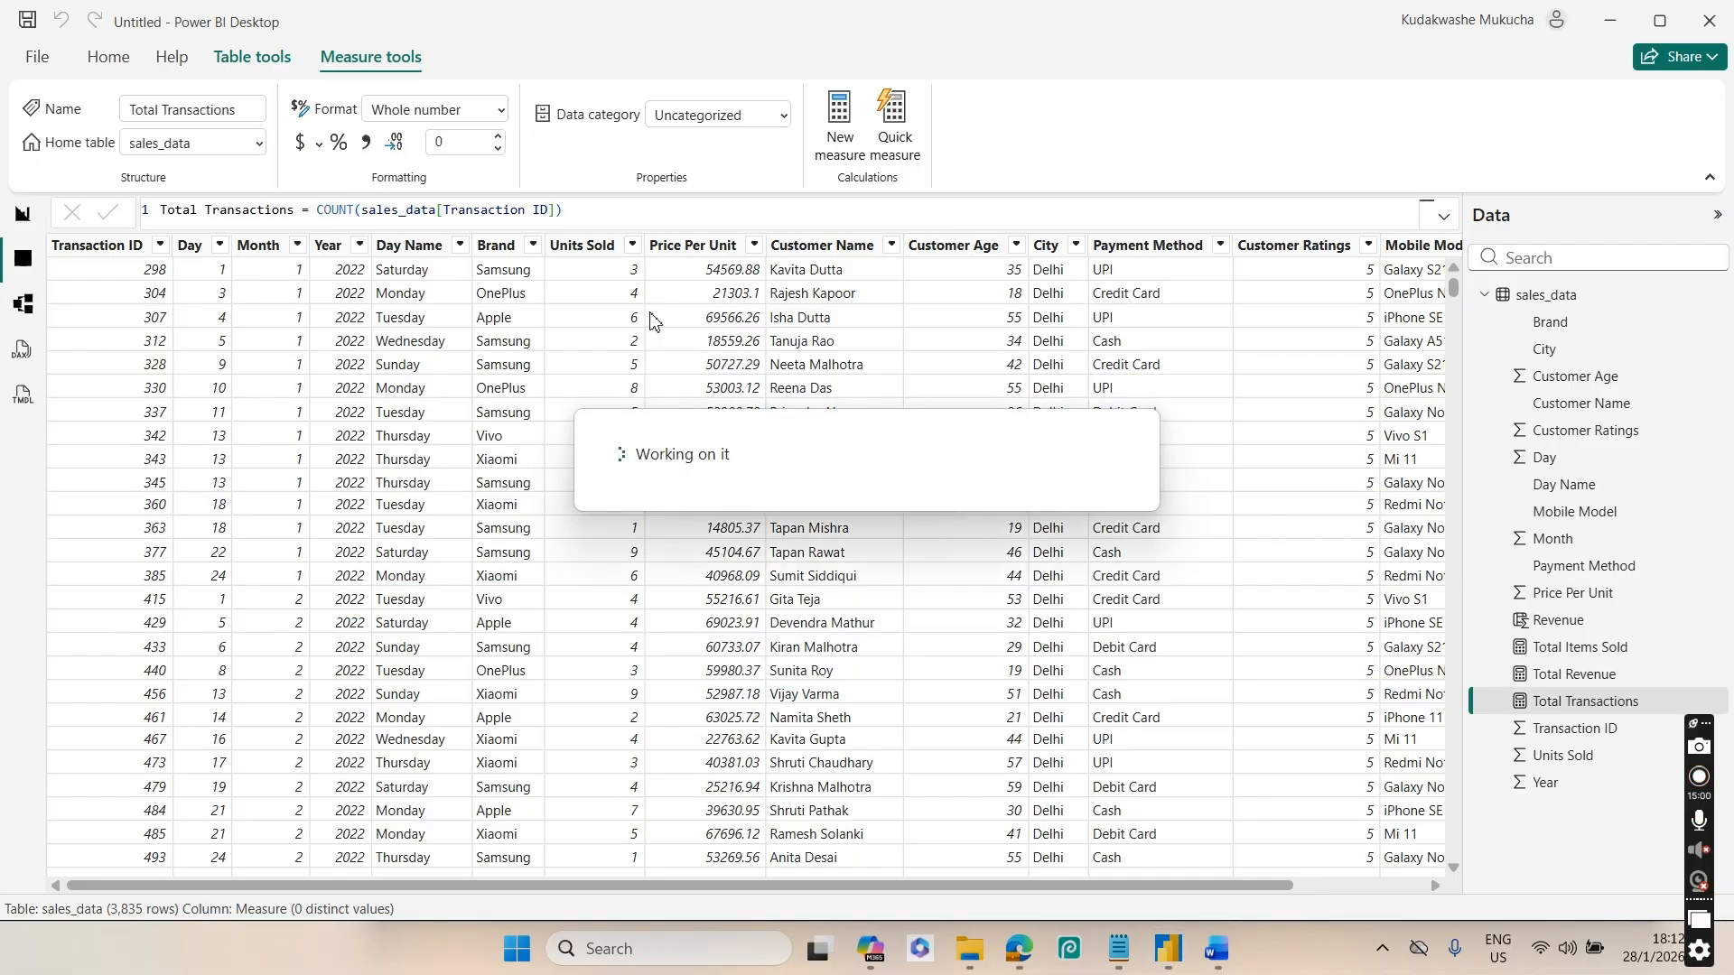
# Add Total Transactions to the existing card visual on the report page
pyautogui.click(22, 215)
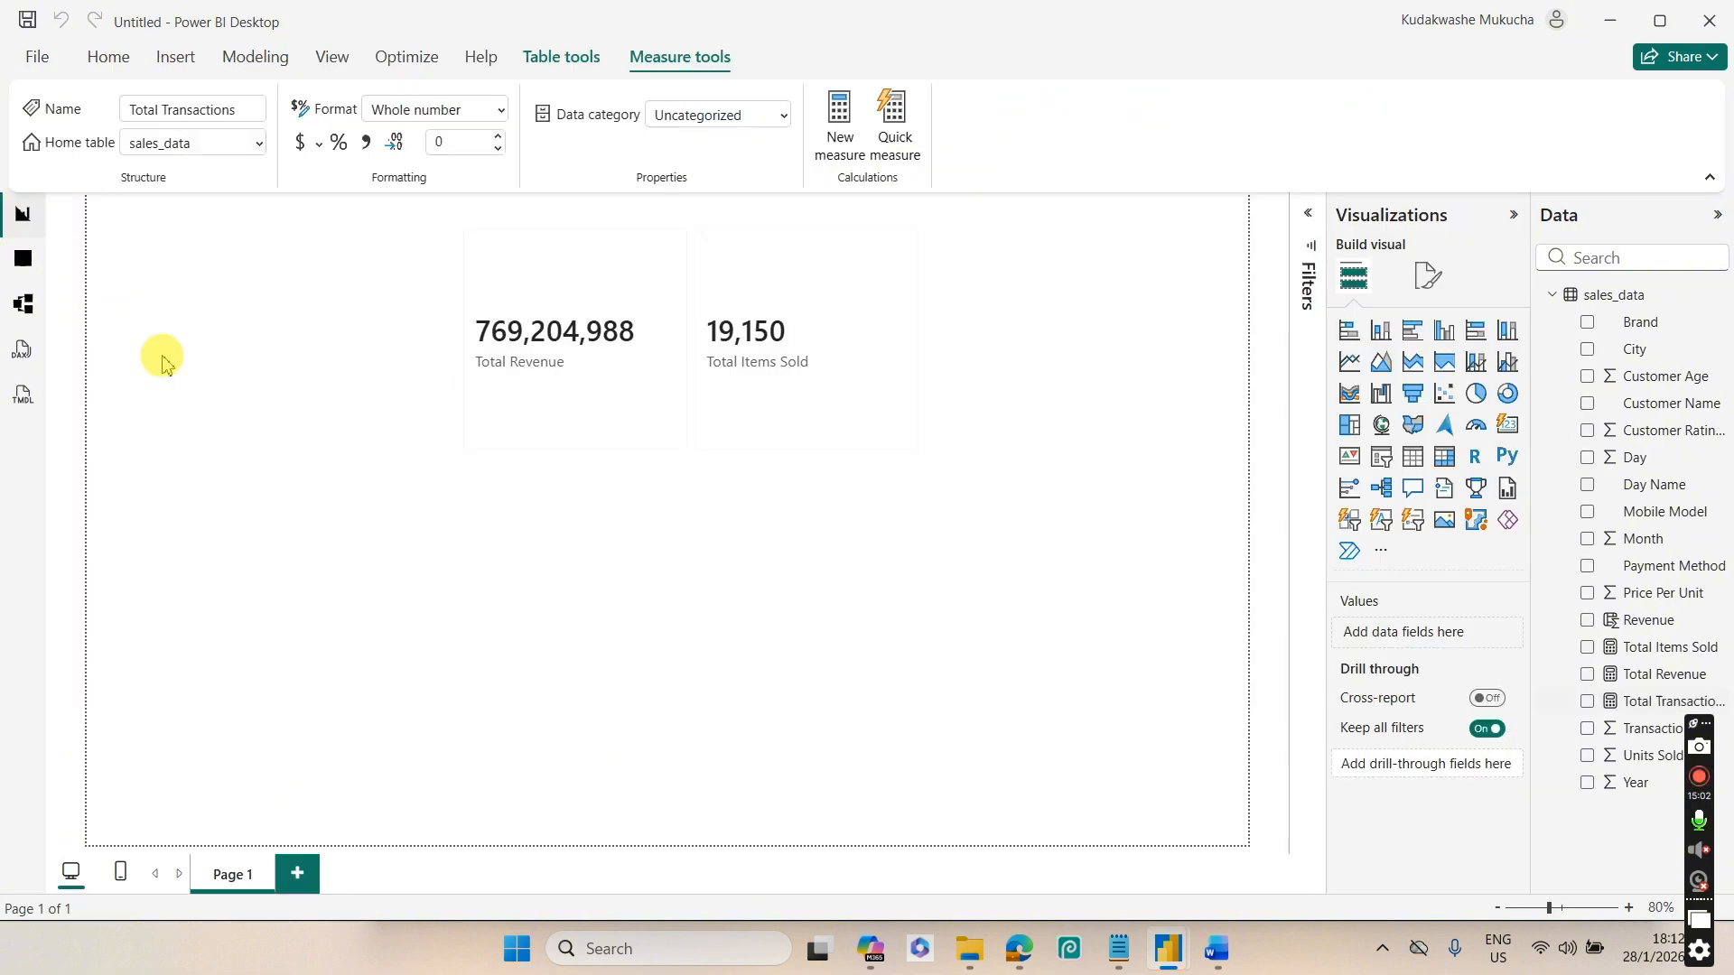
pyautogui.click(894, 438)
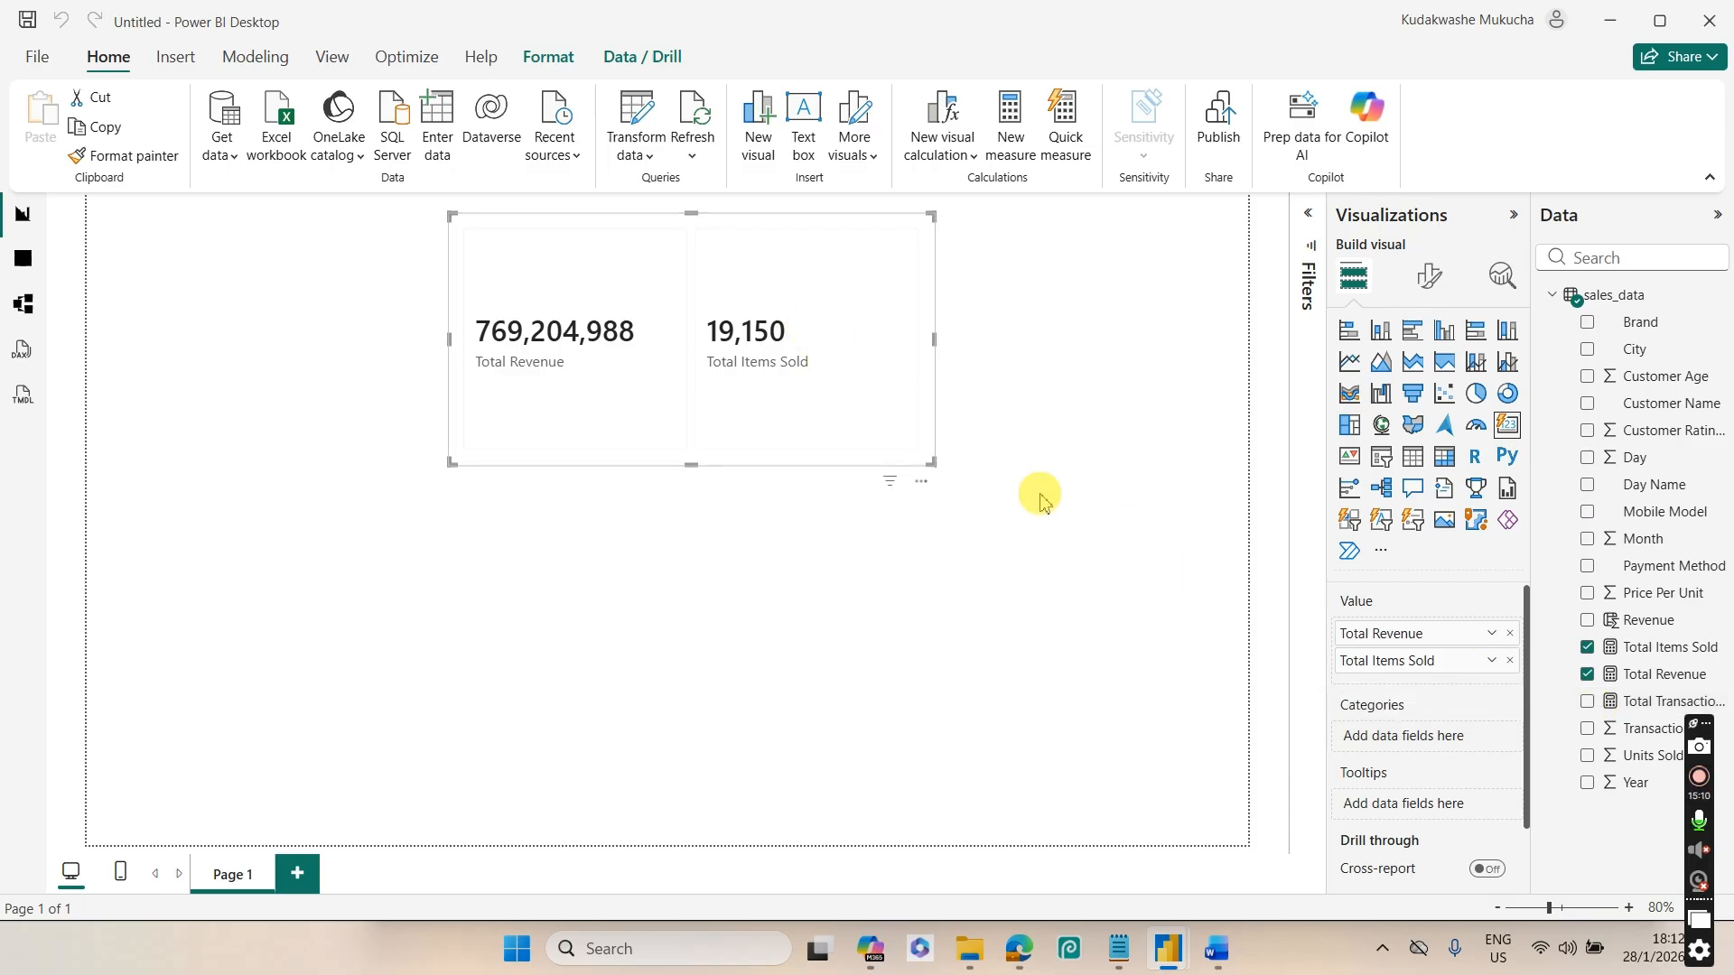
pyautogui.click(1589, 702)
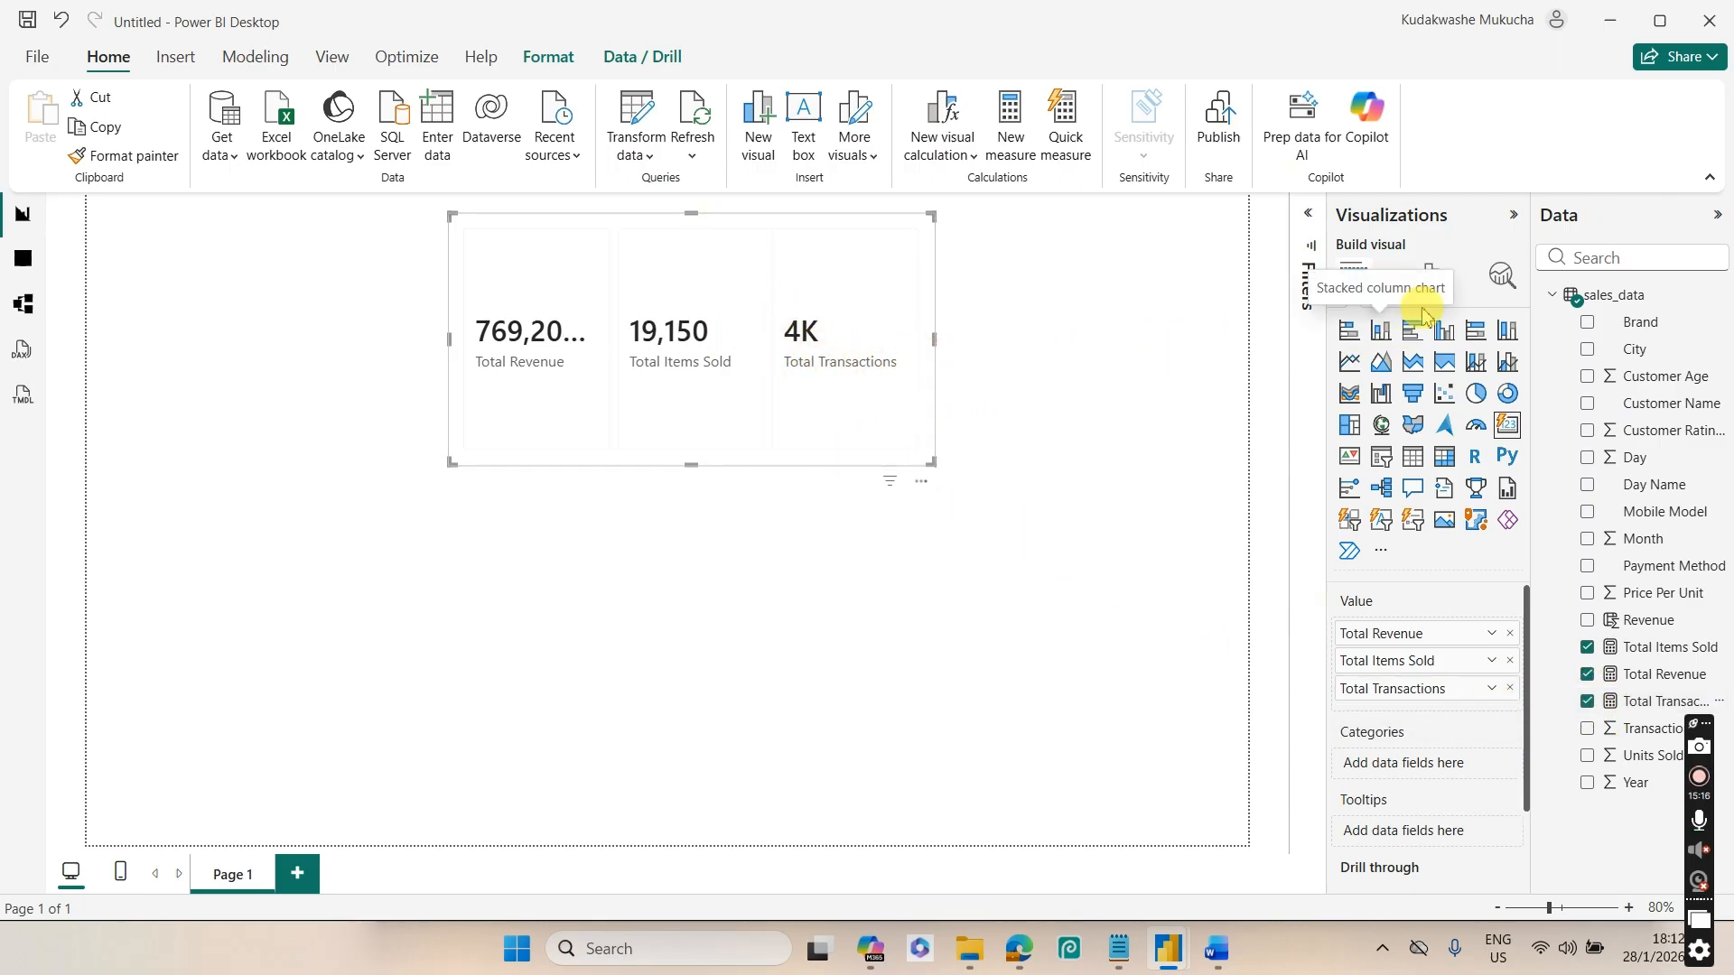
# Set the display units of the card's Total Transactions callout value to None
pyautogui.click(1429, 276)
pyautogui.click(1408, 571)
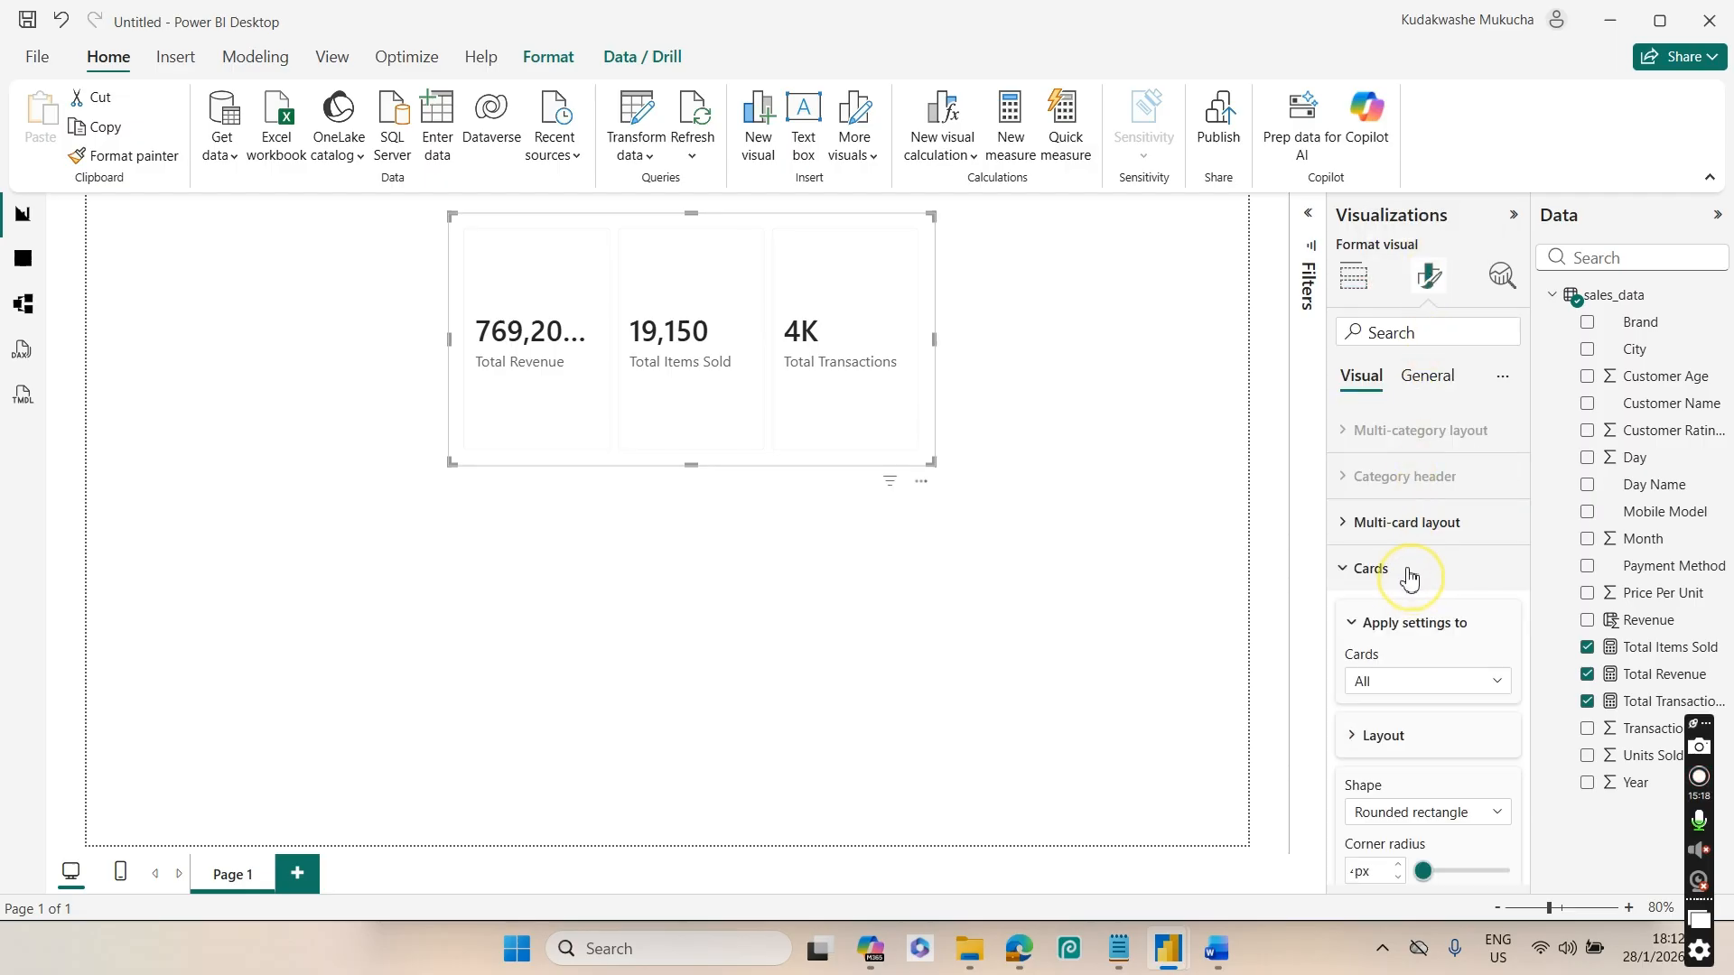
pyautogui.click(1405, 577)
pyautogui.click(1403, 623)
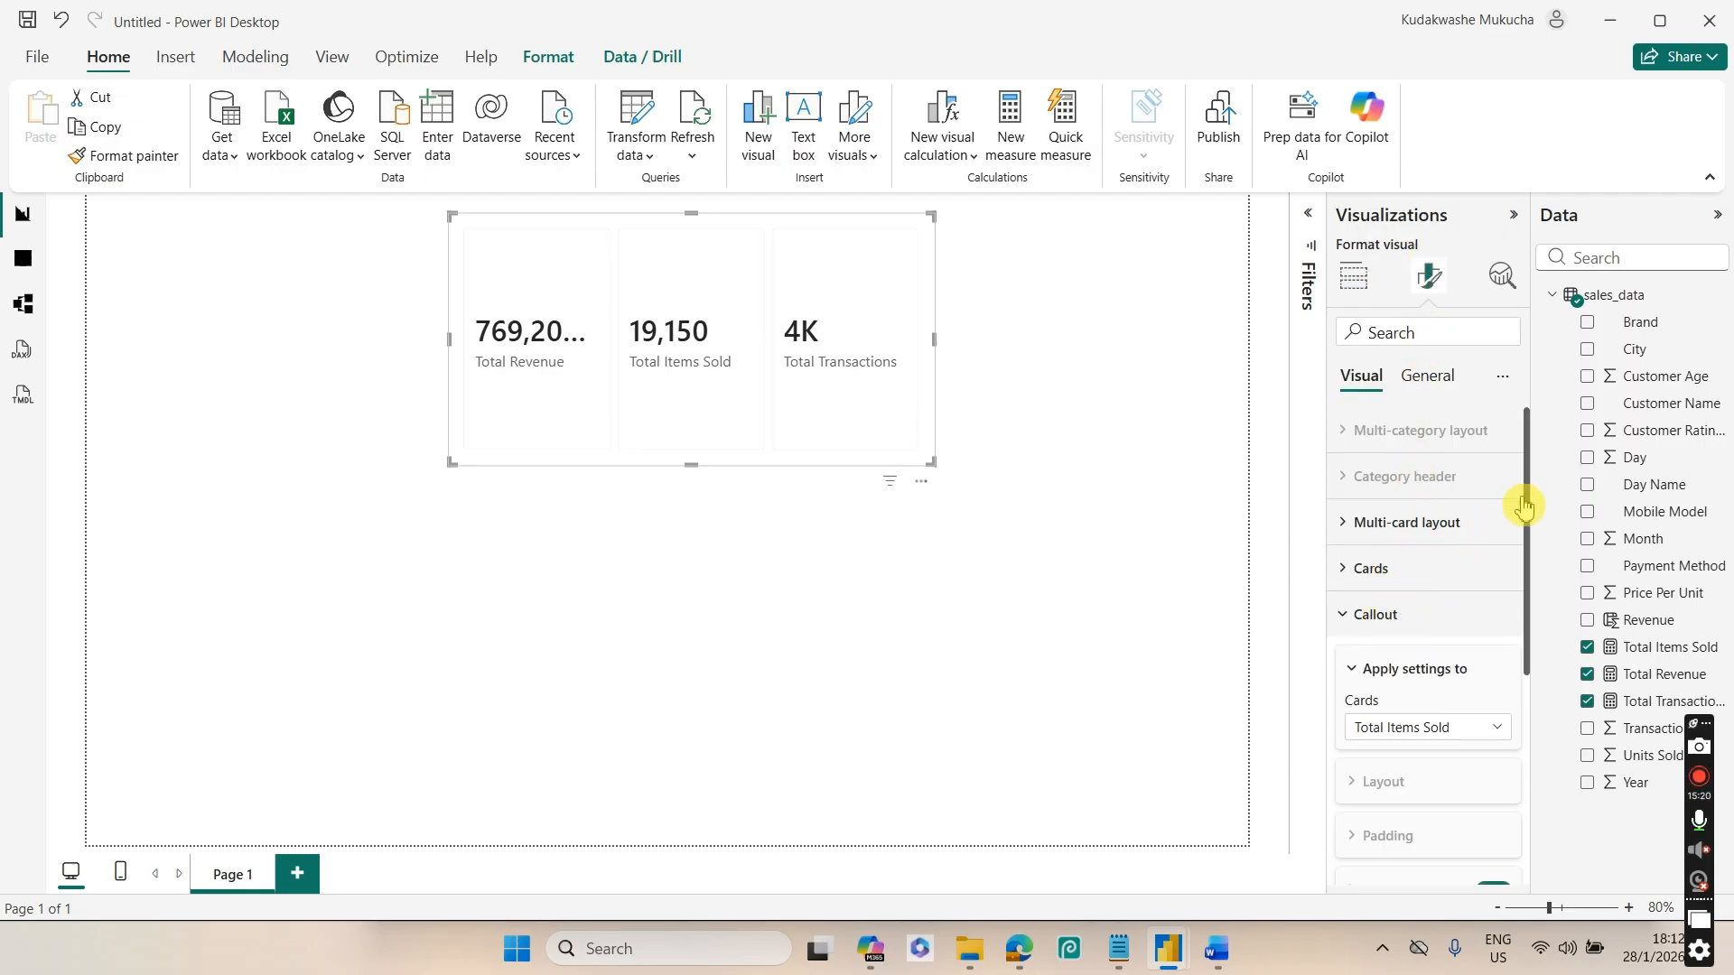
pyautogui.scroll(-3, 1526, 524)
pyautogui.click(1491, 582)
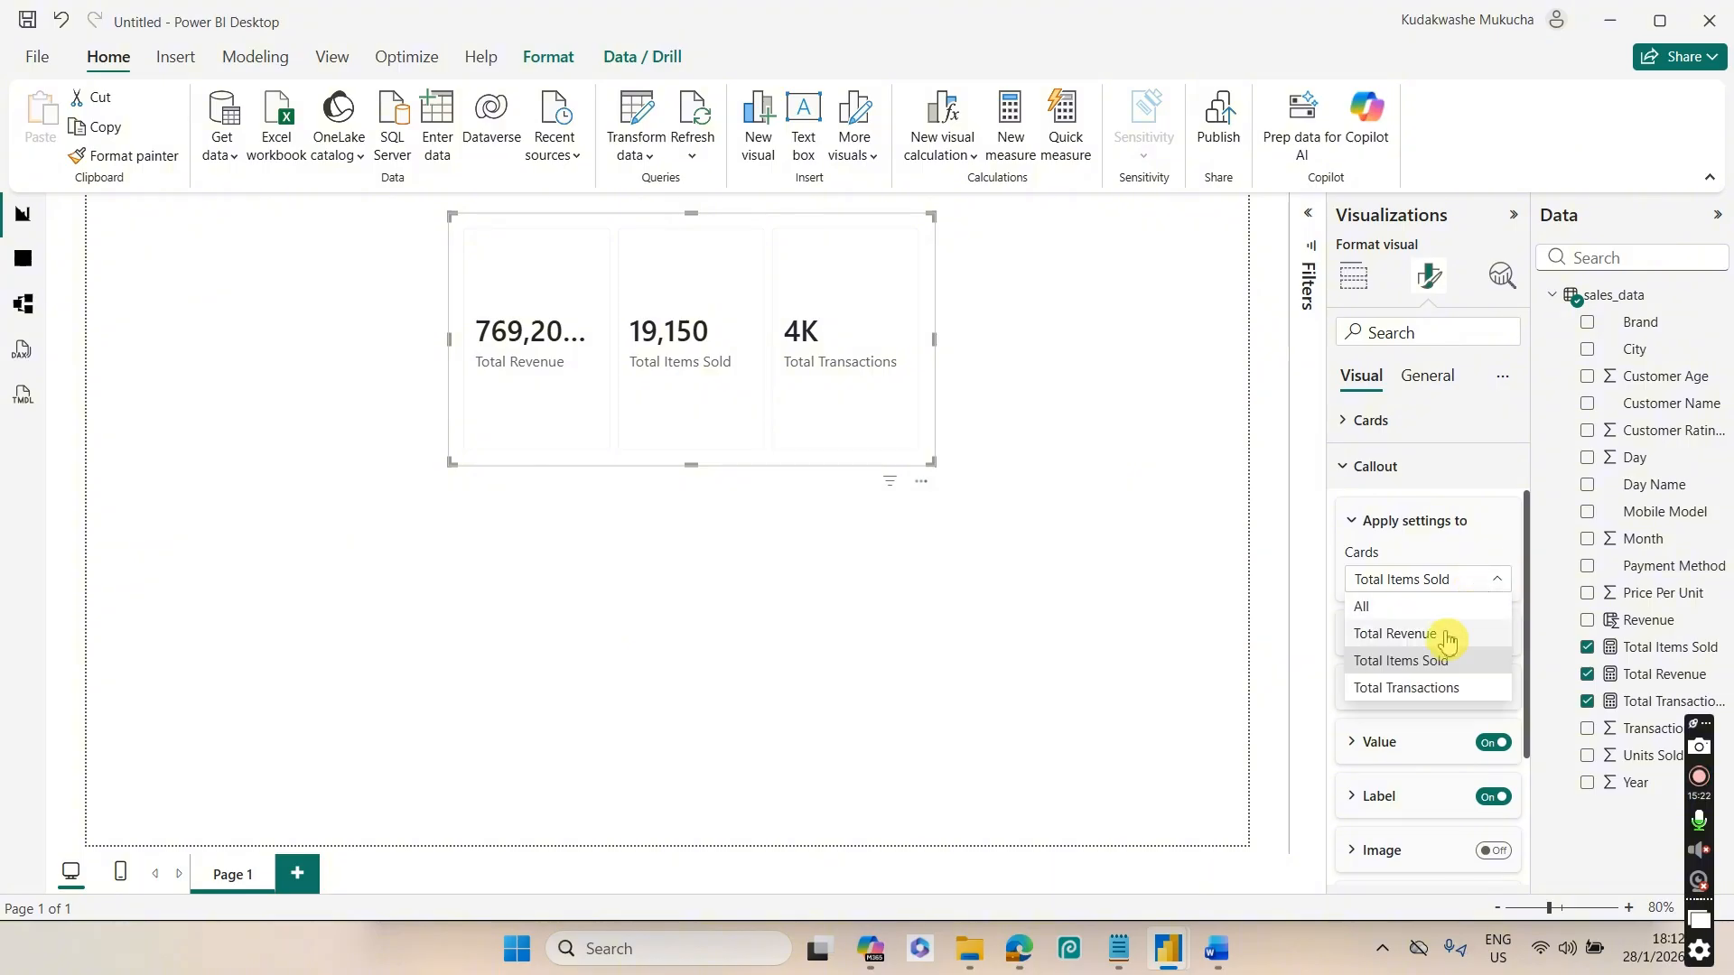
pyautogui.click(1430, 685)
pyautogui.click(1380, 742)
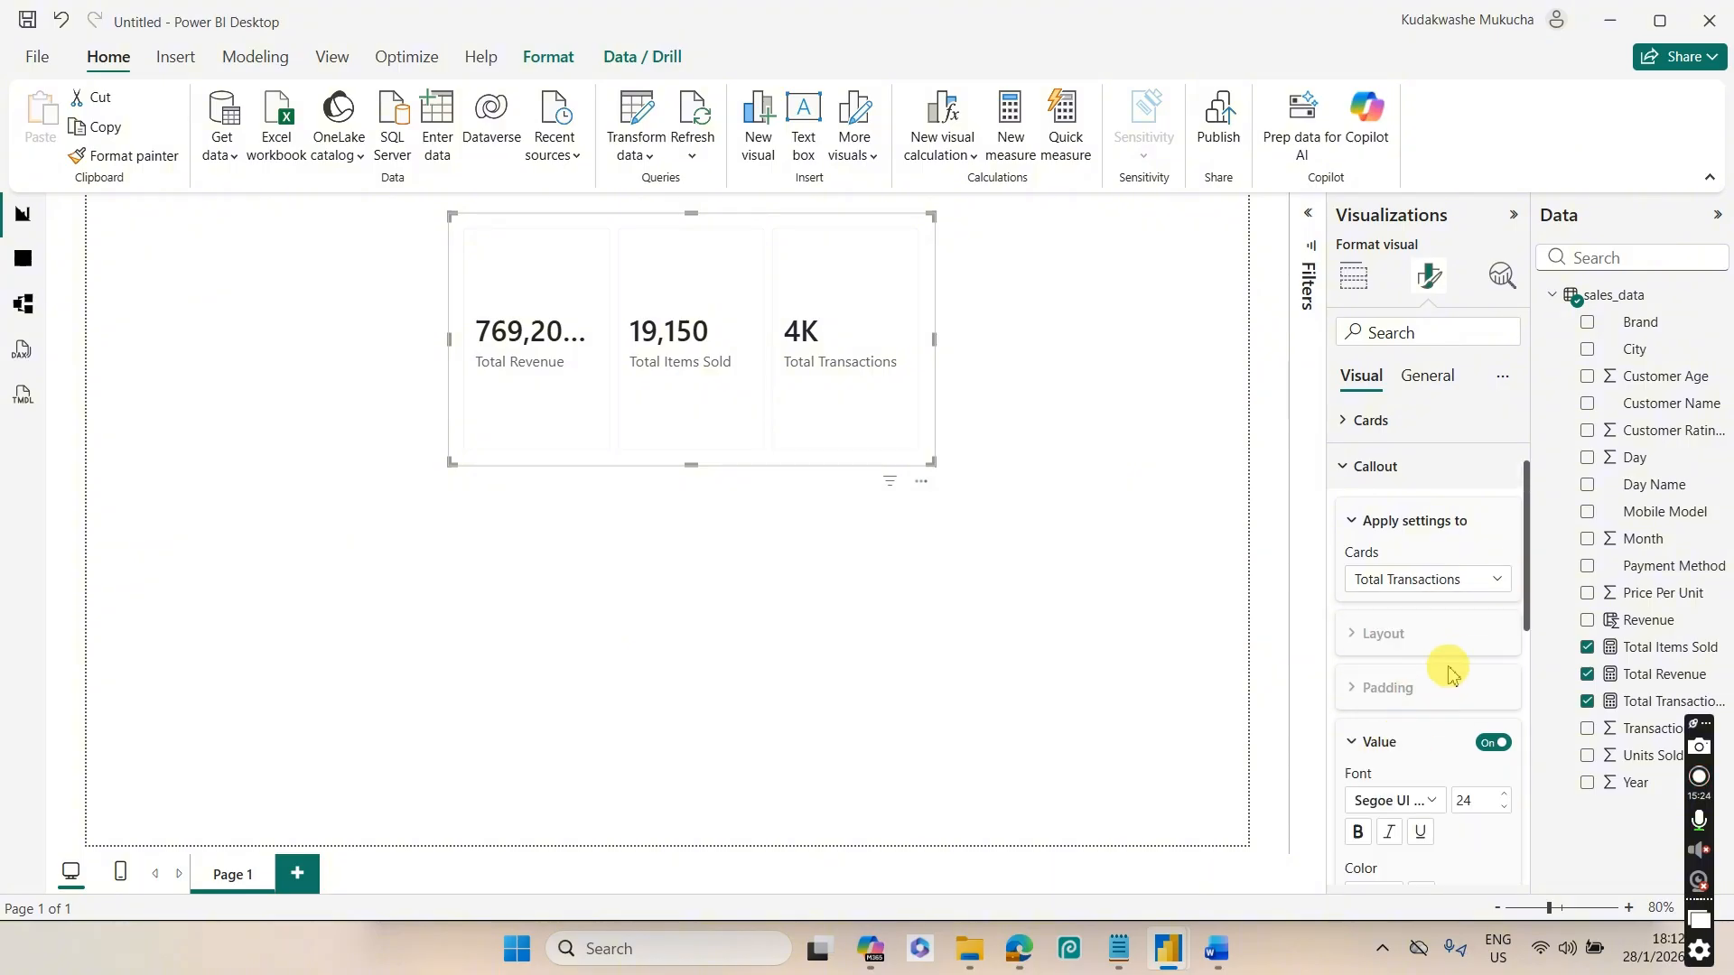
pyautogui.moveTo(1517, 591); pyautogui.dragTo(1509, 689)
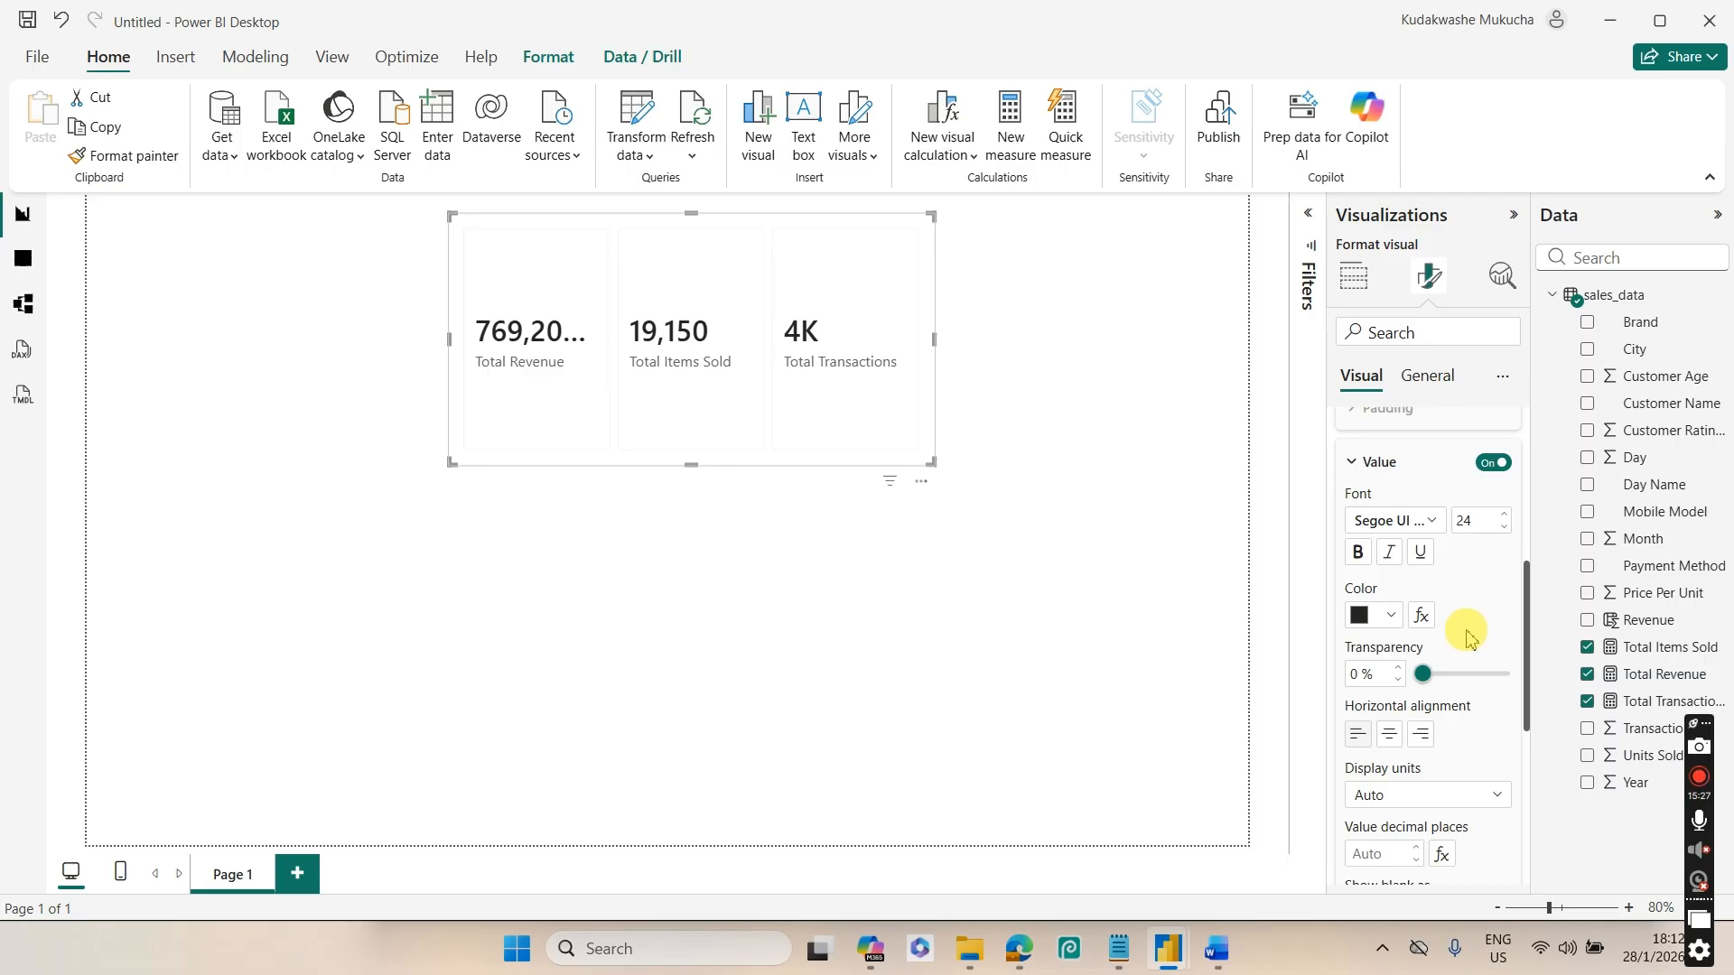
pyautogui.click(1477, 796)
pyautogui.click(1391, 635)
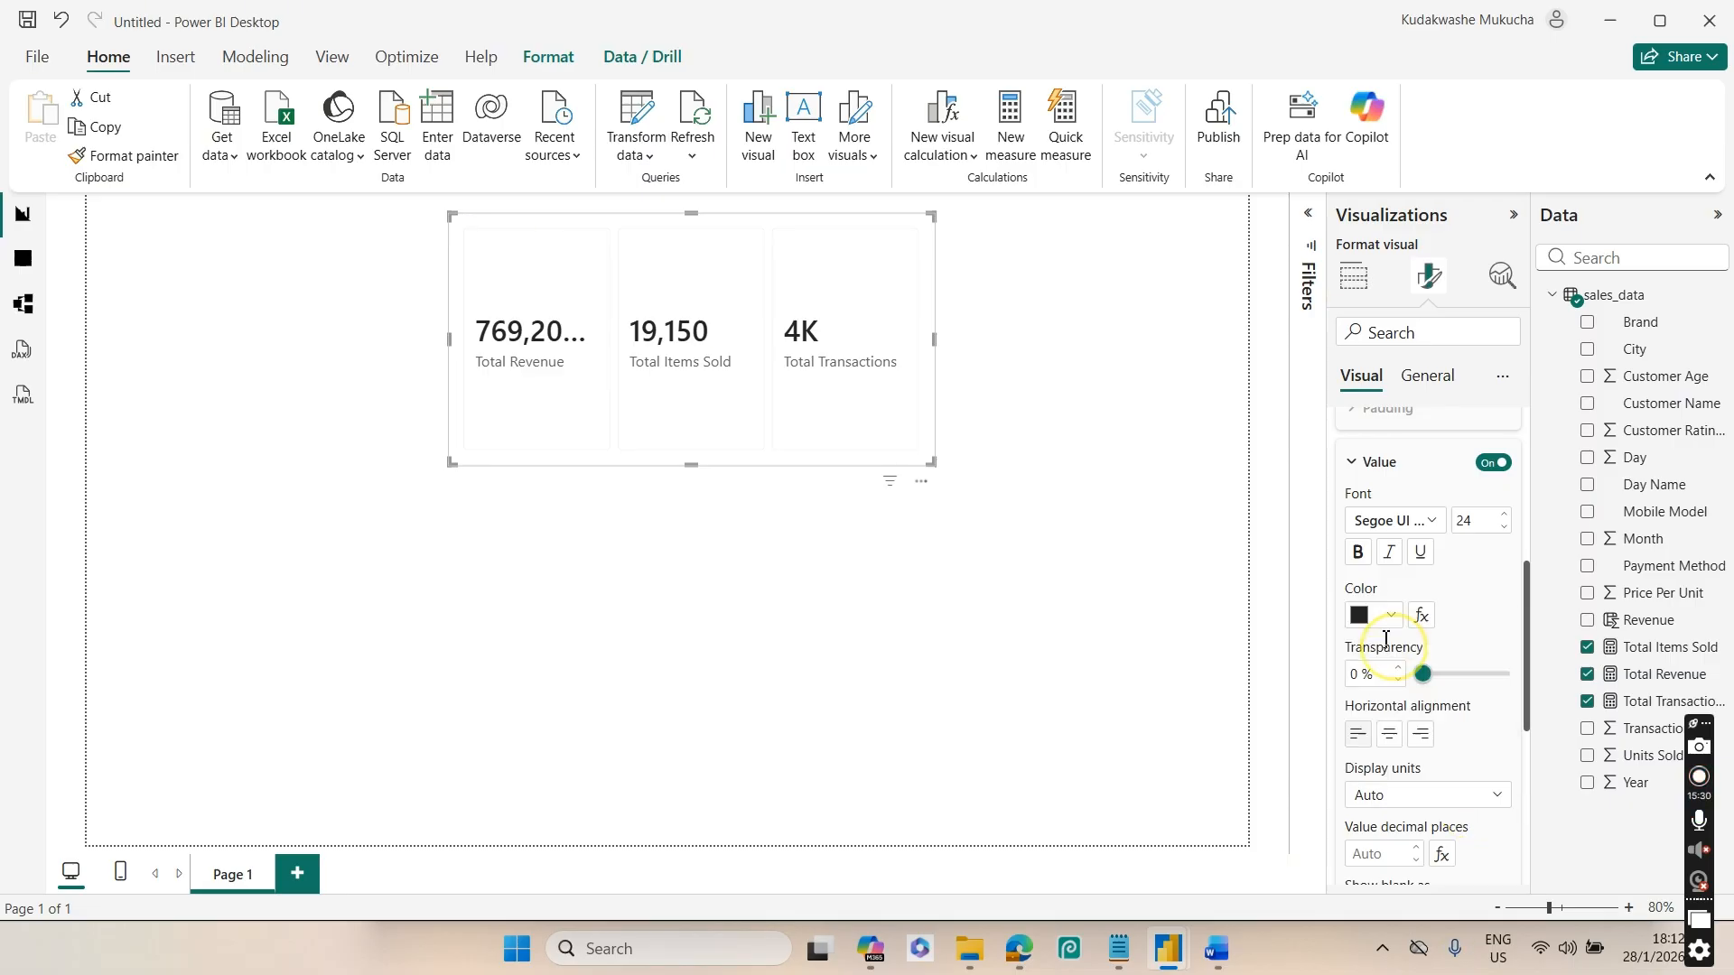
# Apply the thousands separator to the Total Transactions measure and deselect the card visual
pyautogui.click(1628, 710)
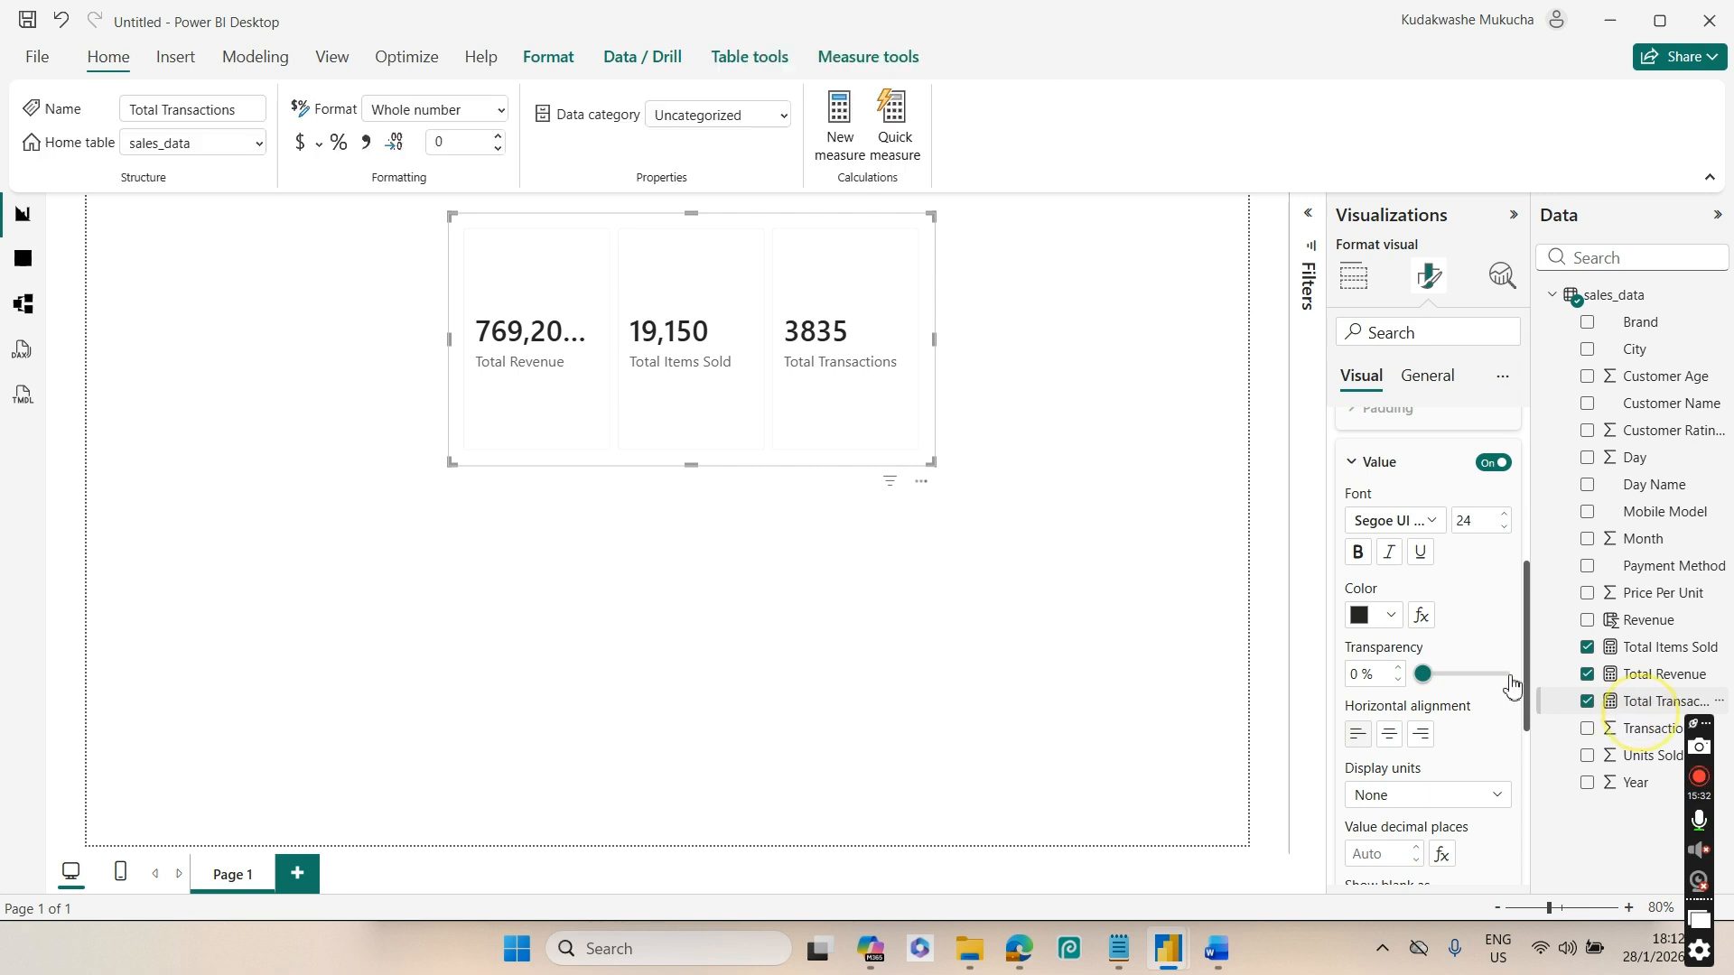
pyautogui.click(368, 143)
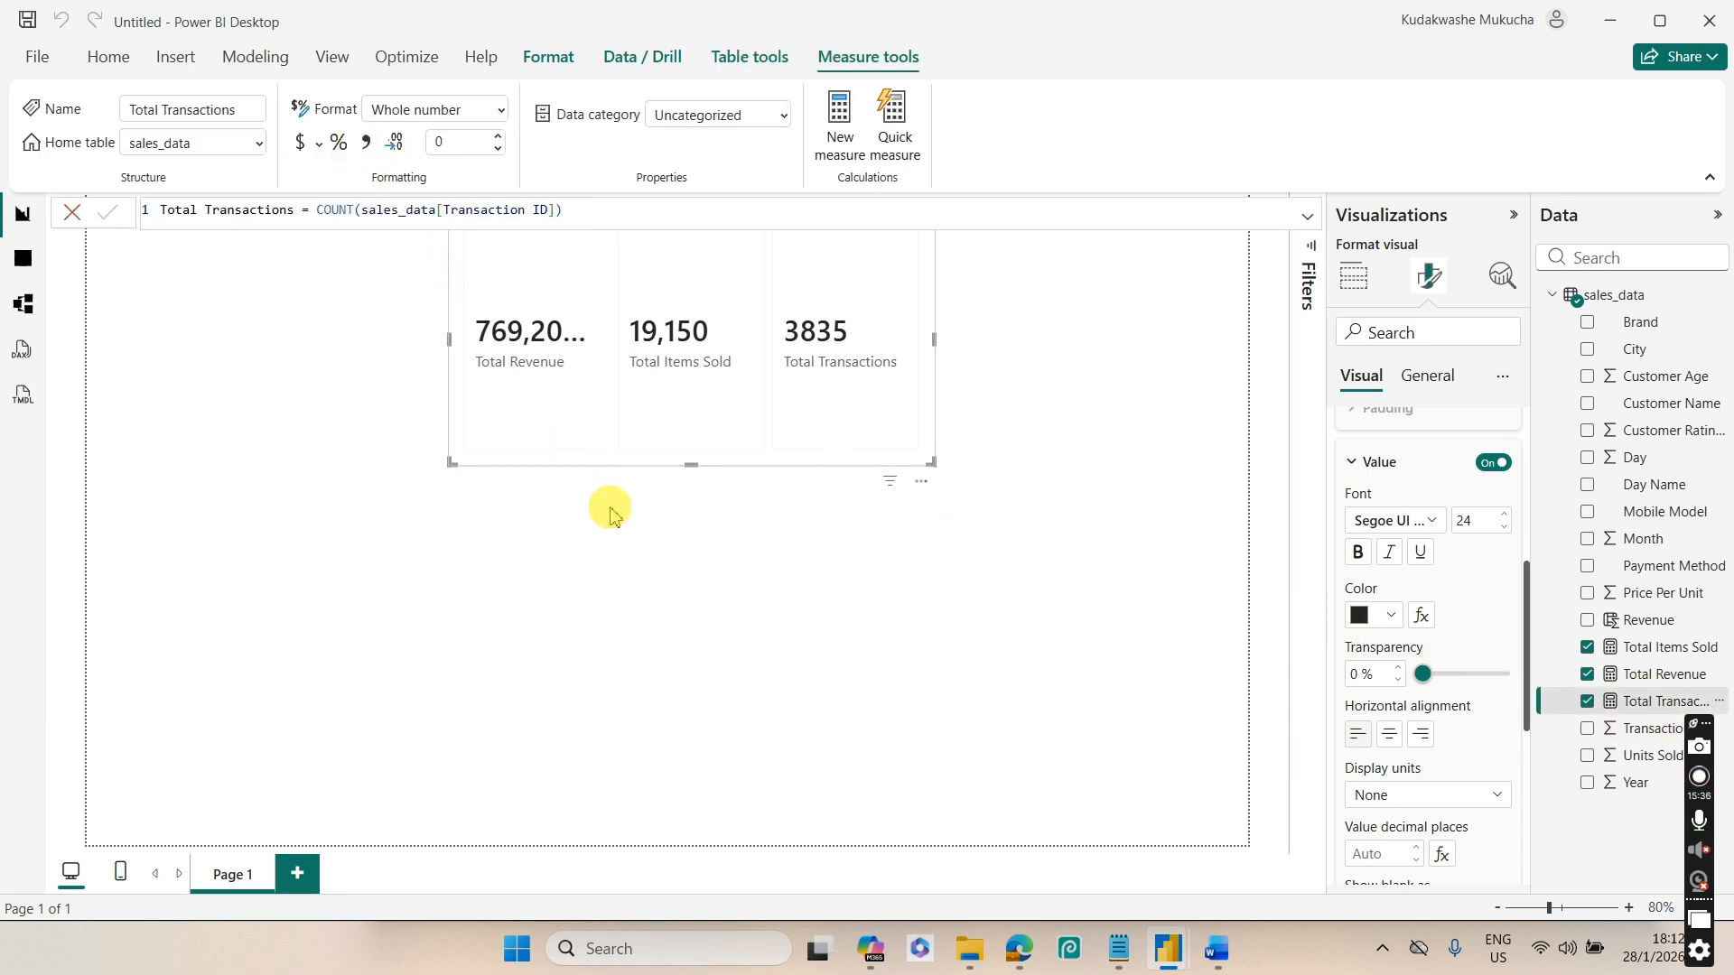
pyautogui.click(993, 404)
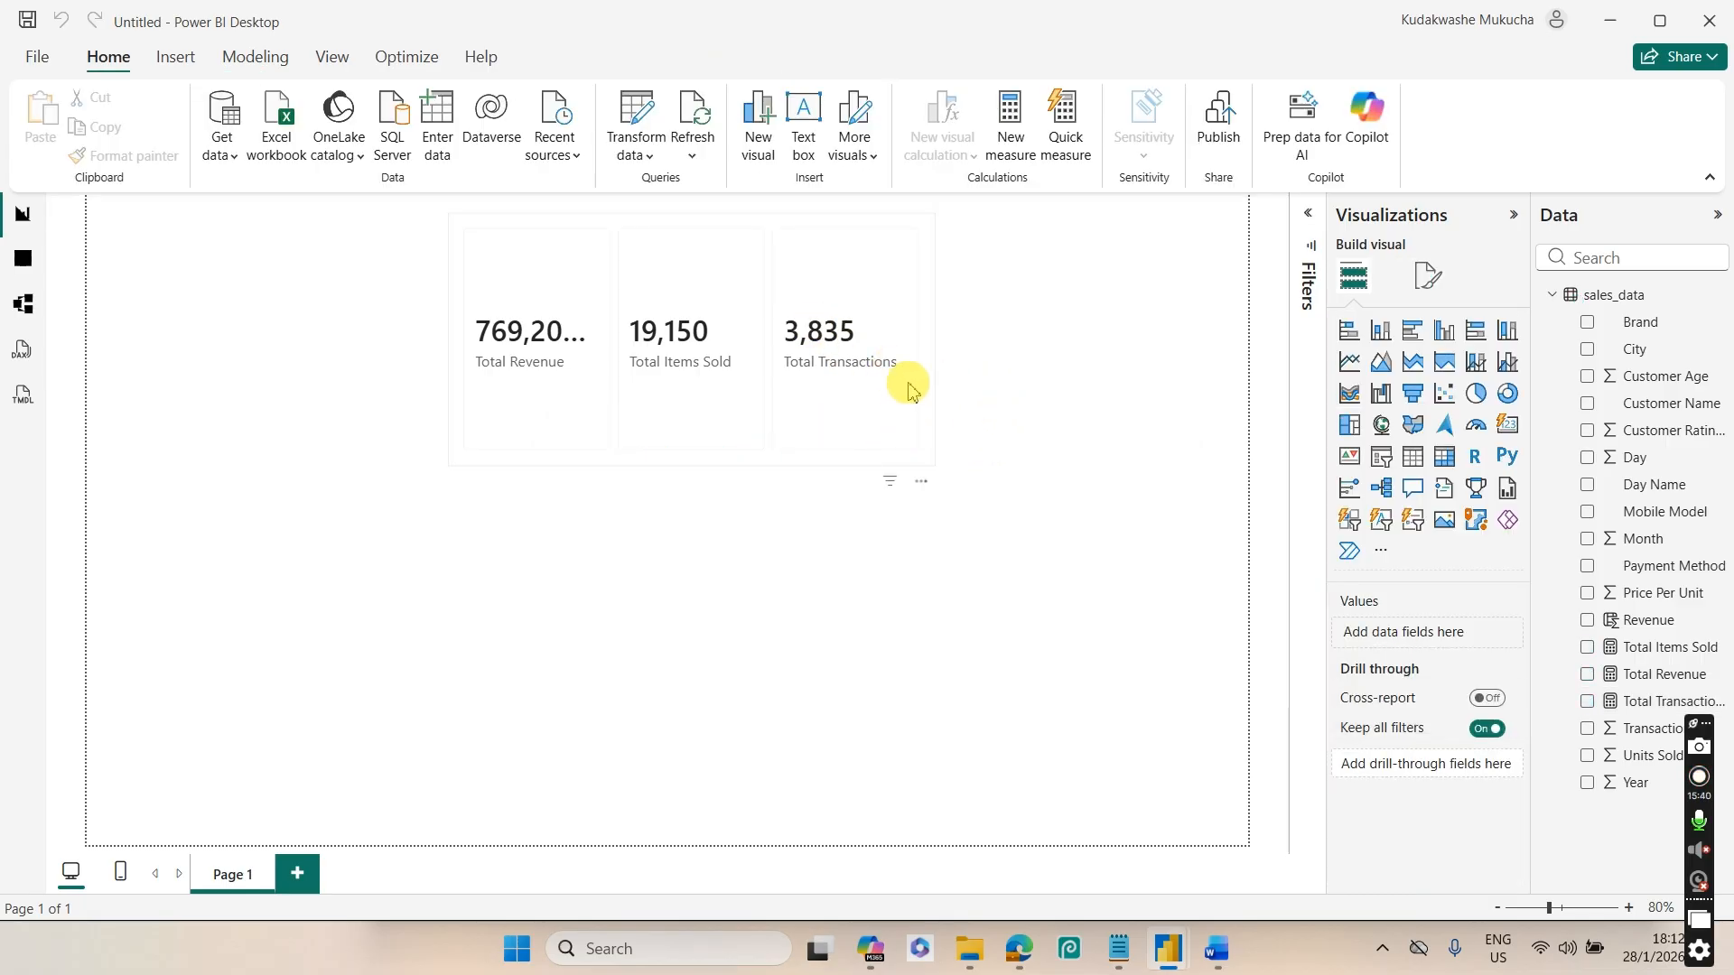
# Check the Average revenue requirement in the Word document, and examine the sales_data table through its Revenue column in Power BI
pyautogui.click(1218, 948)
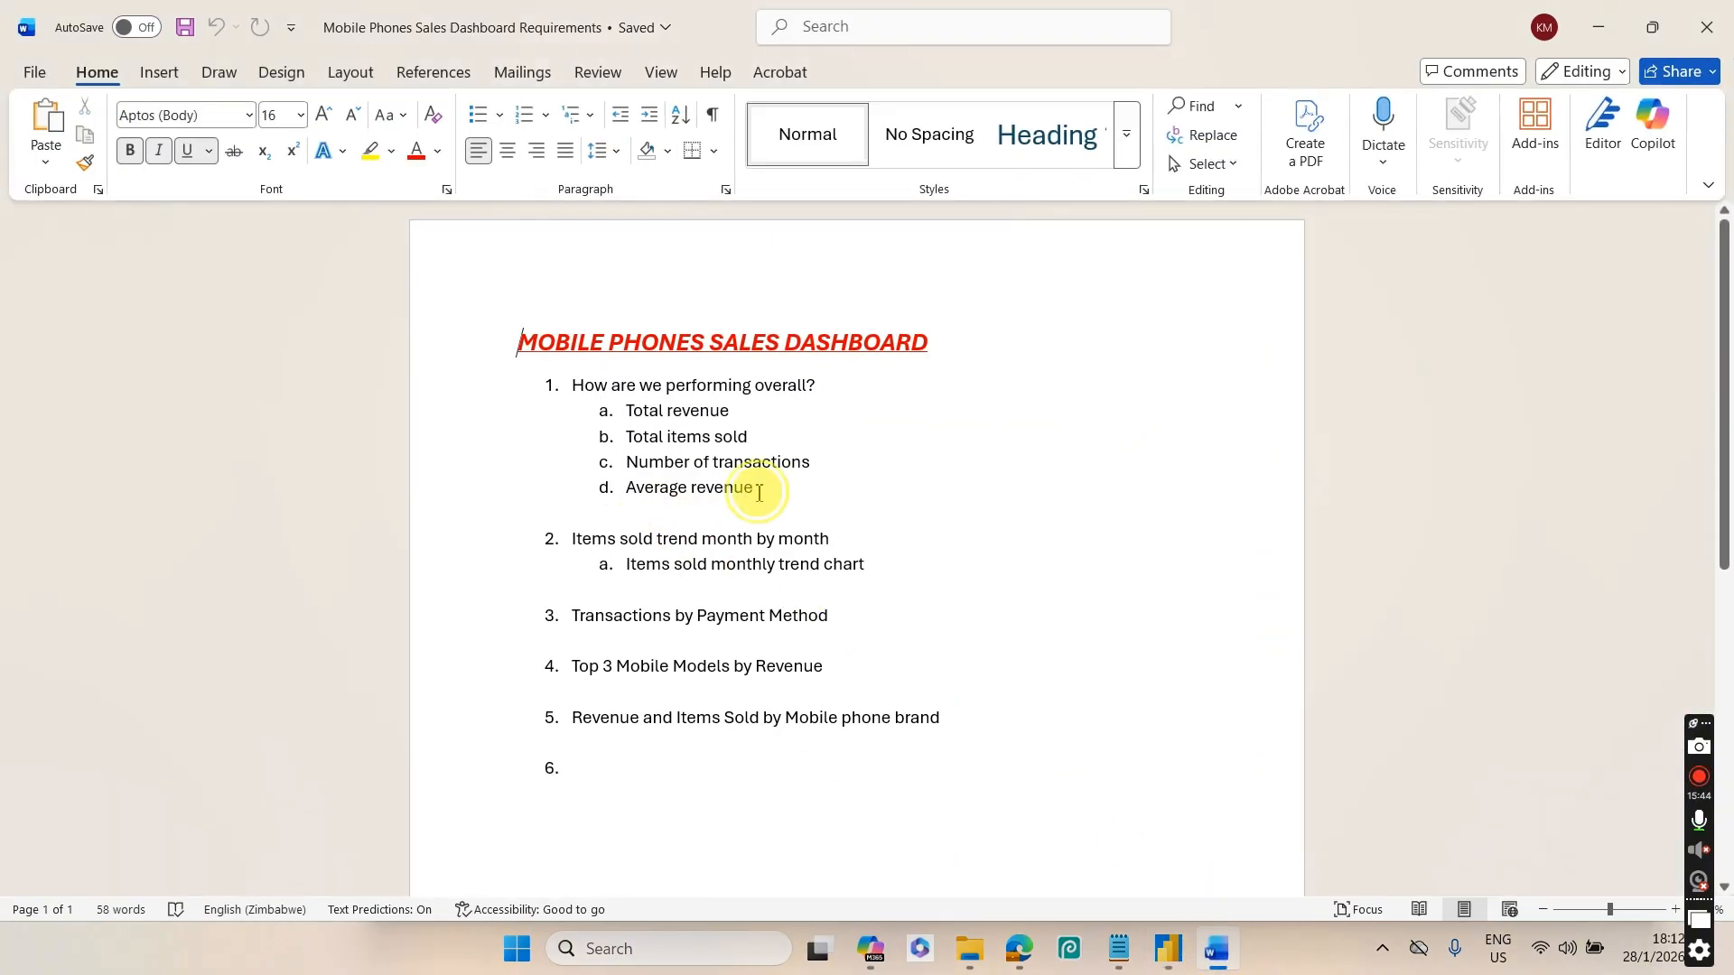
pyautogui.moveTo(757, 487); pyautogui.dragTo(627, 488)
pyautogui.click(885, 533)
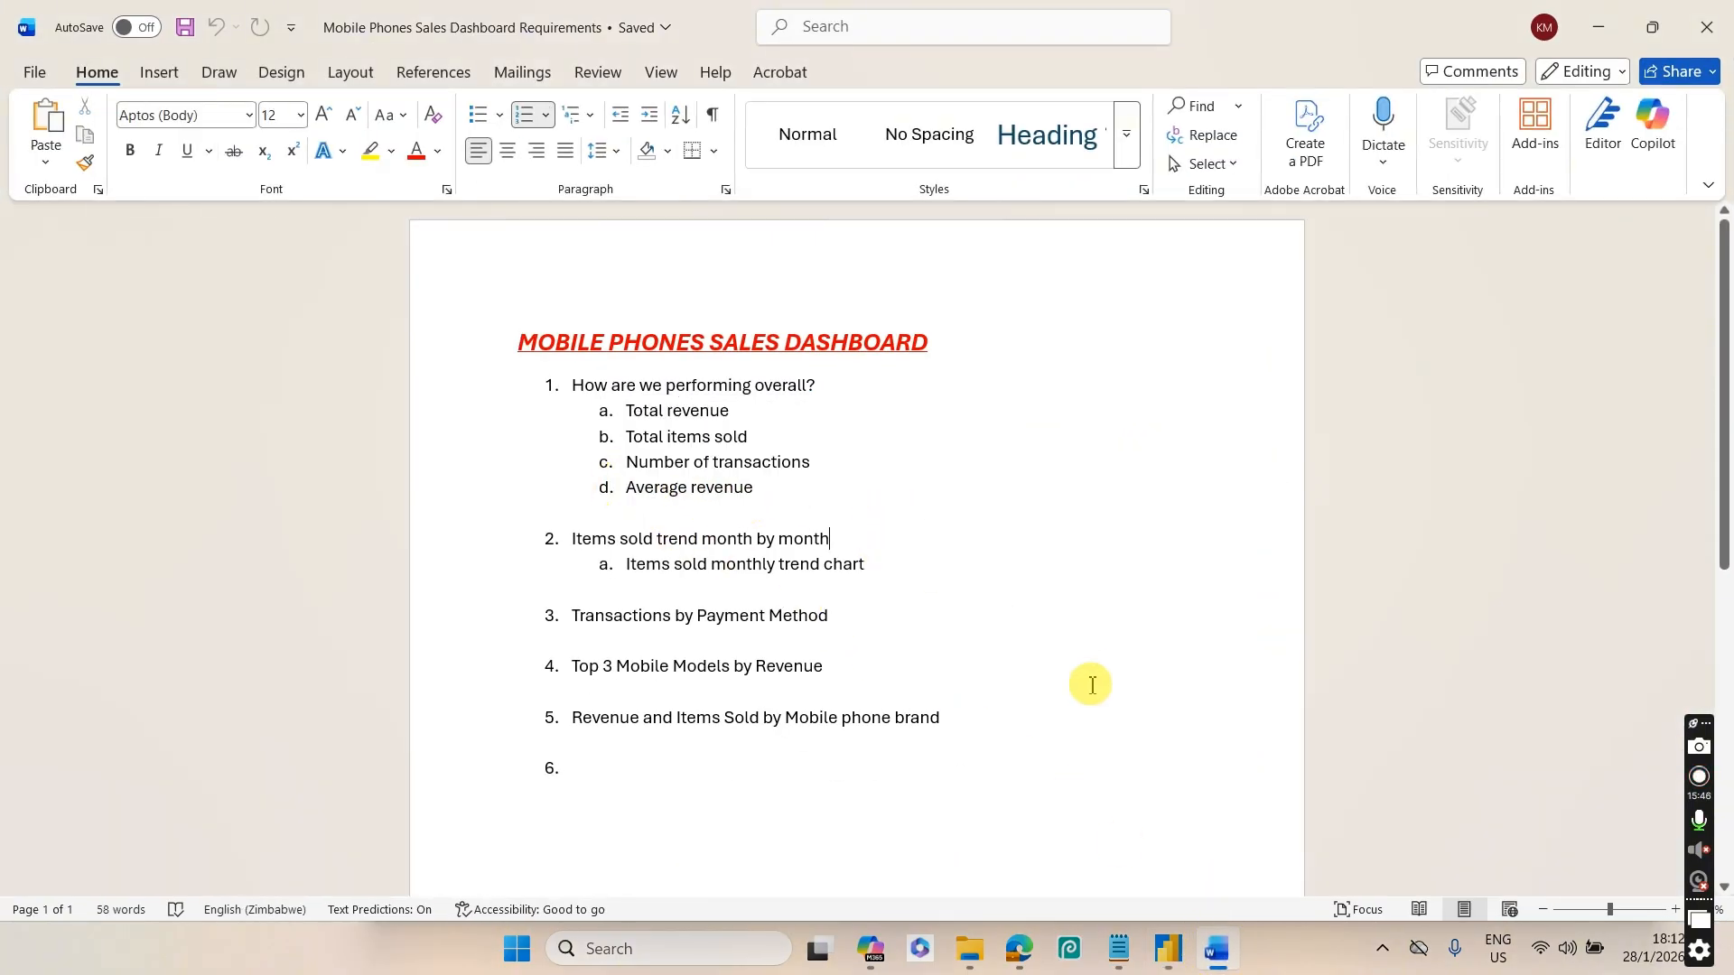
pyautogui.moveTo(1173, 955)
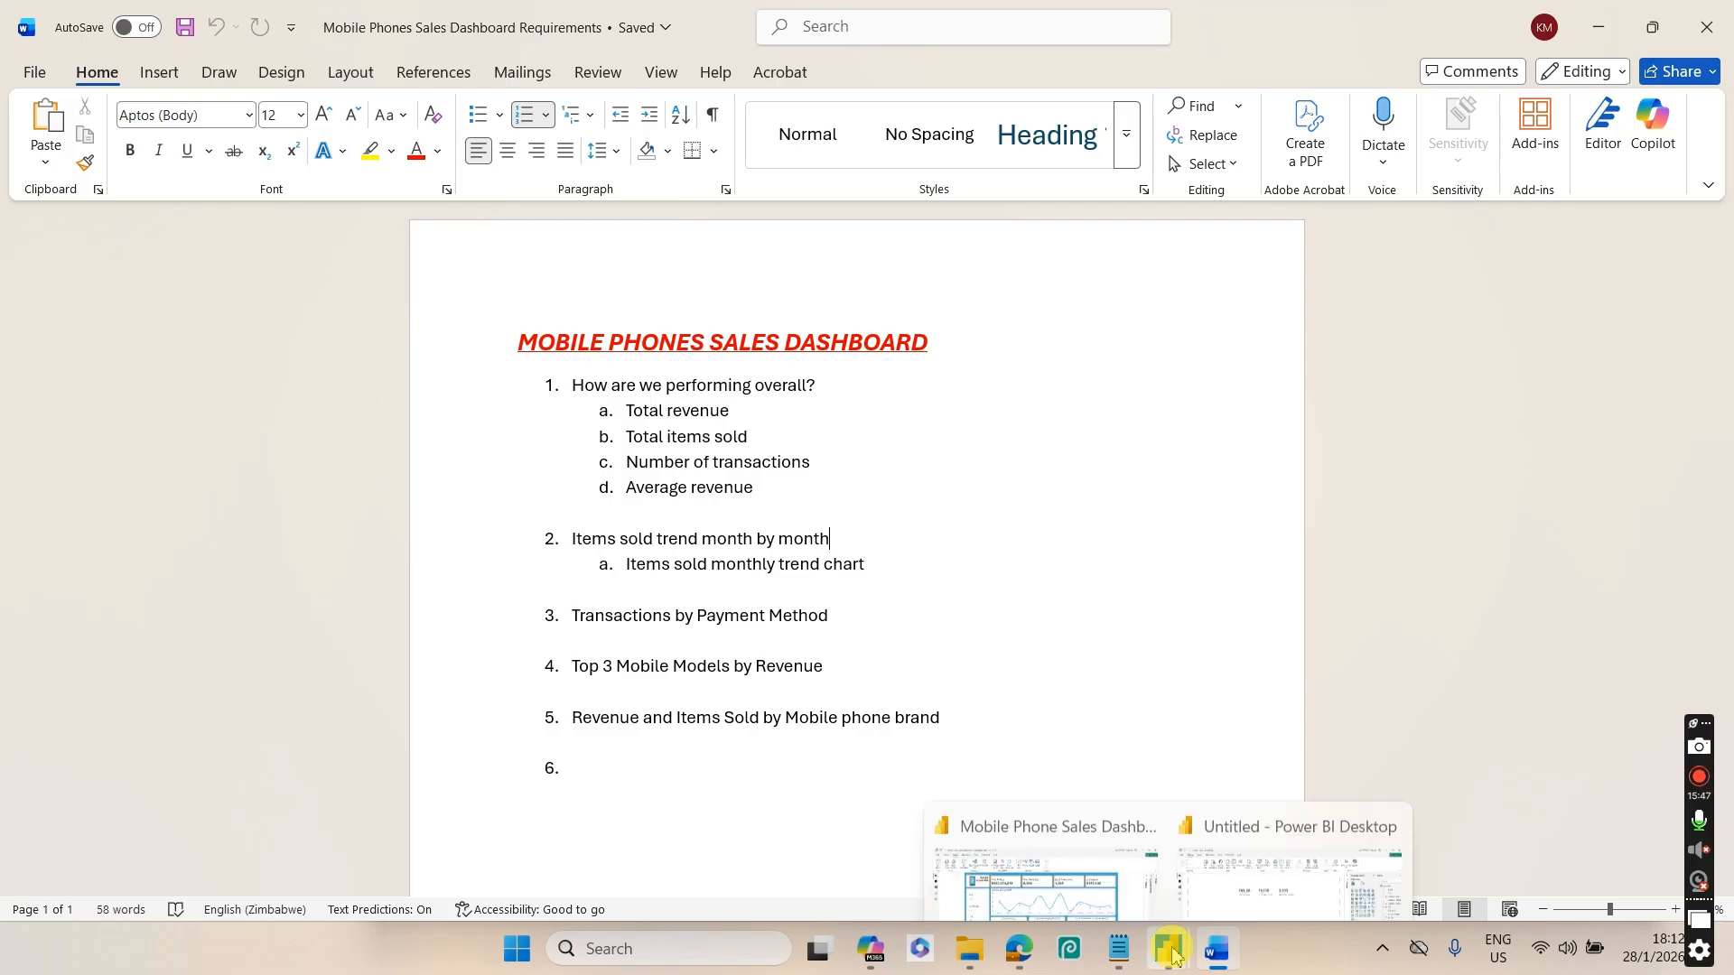
pyautogui.click(1258, 845)
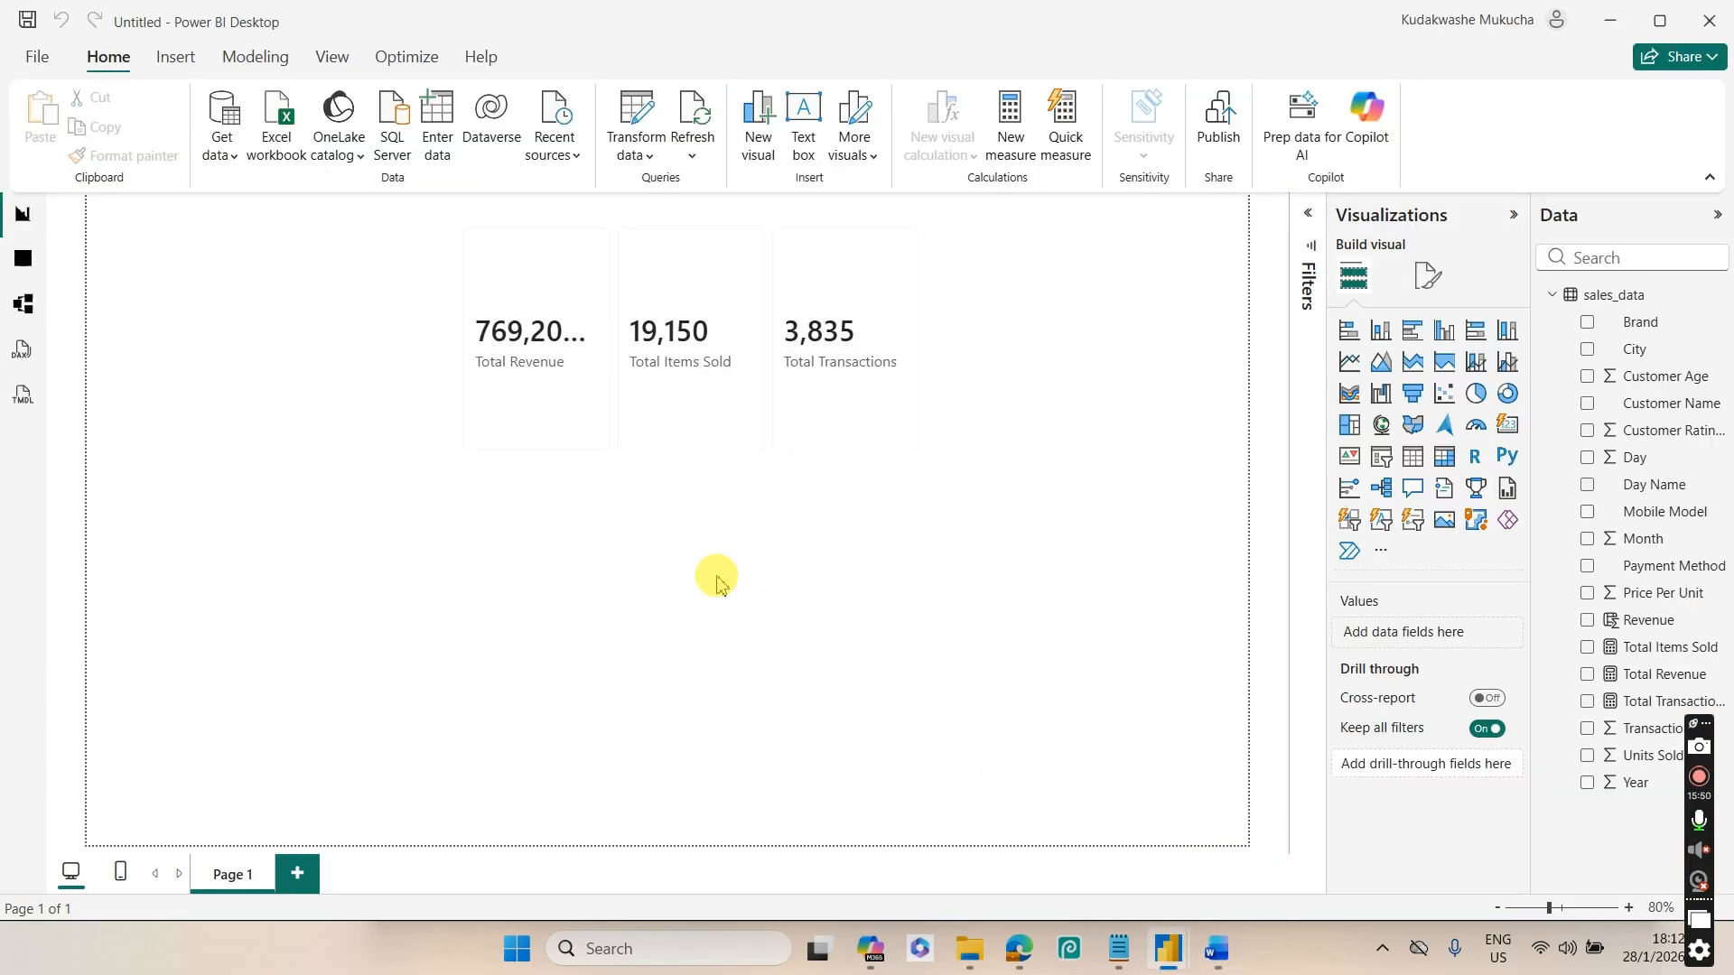
pyautogui.click(22, 260)
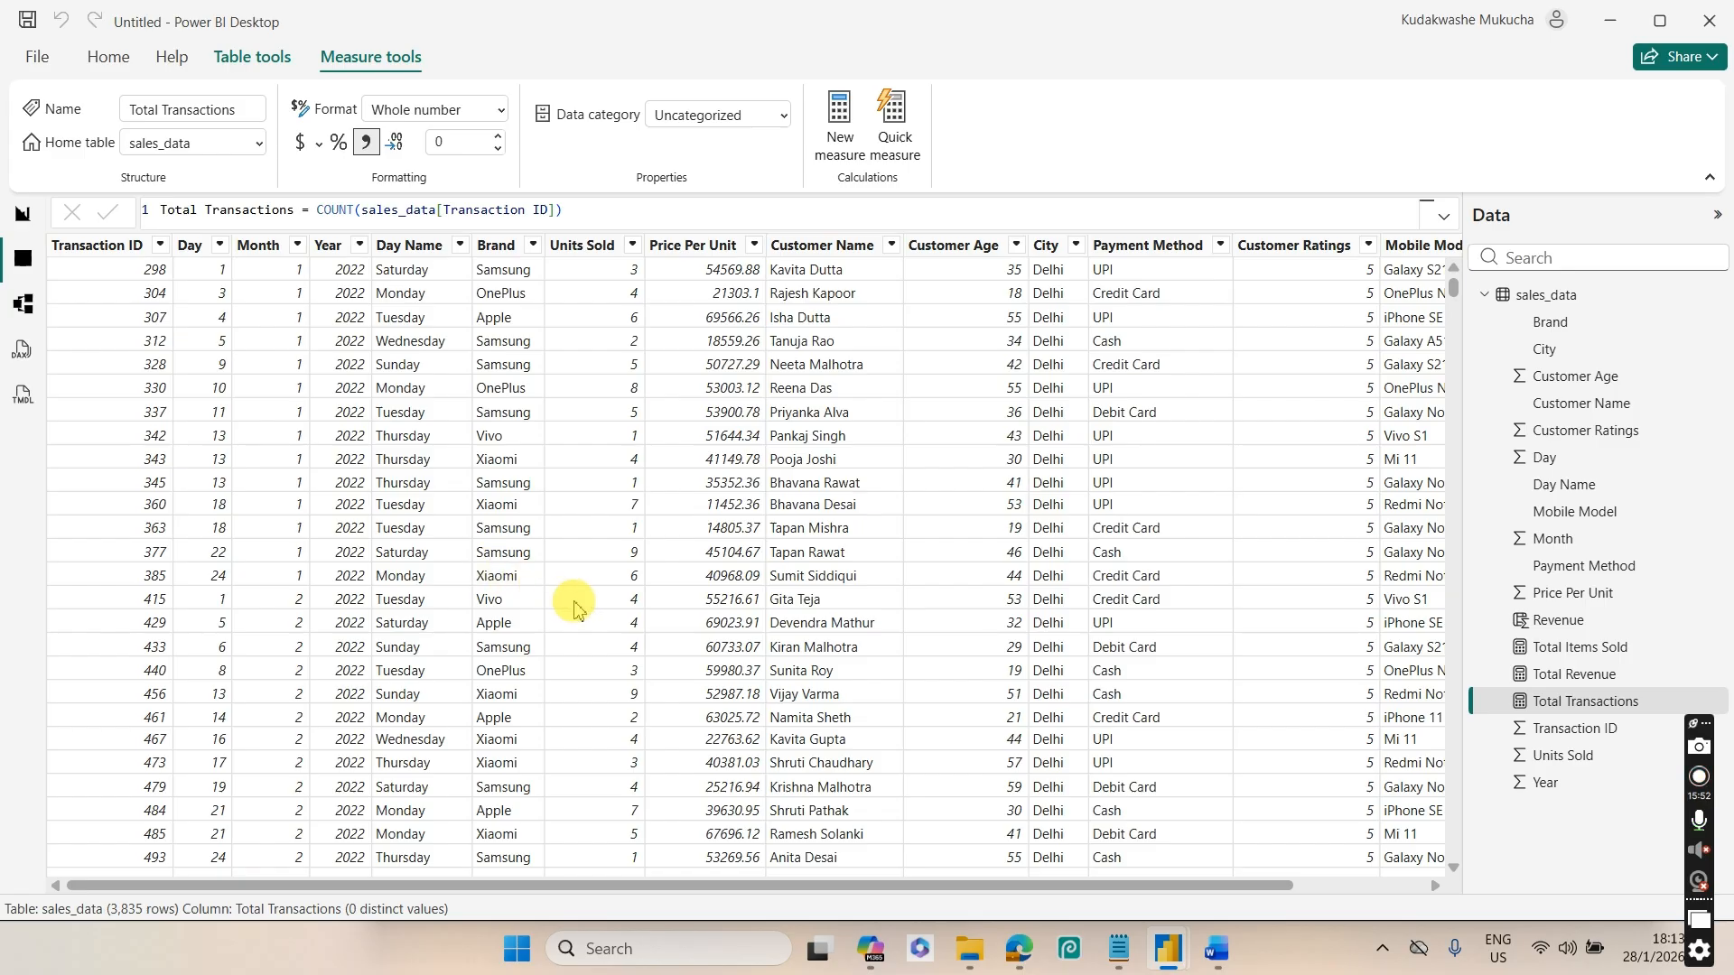
pyautogui.moveTo(729, 880); pyautogui.dragTo(965, 876)
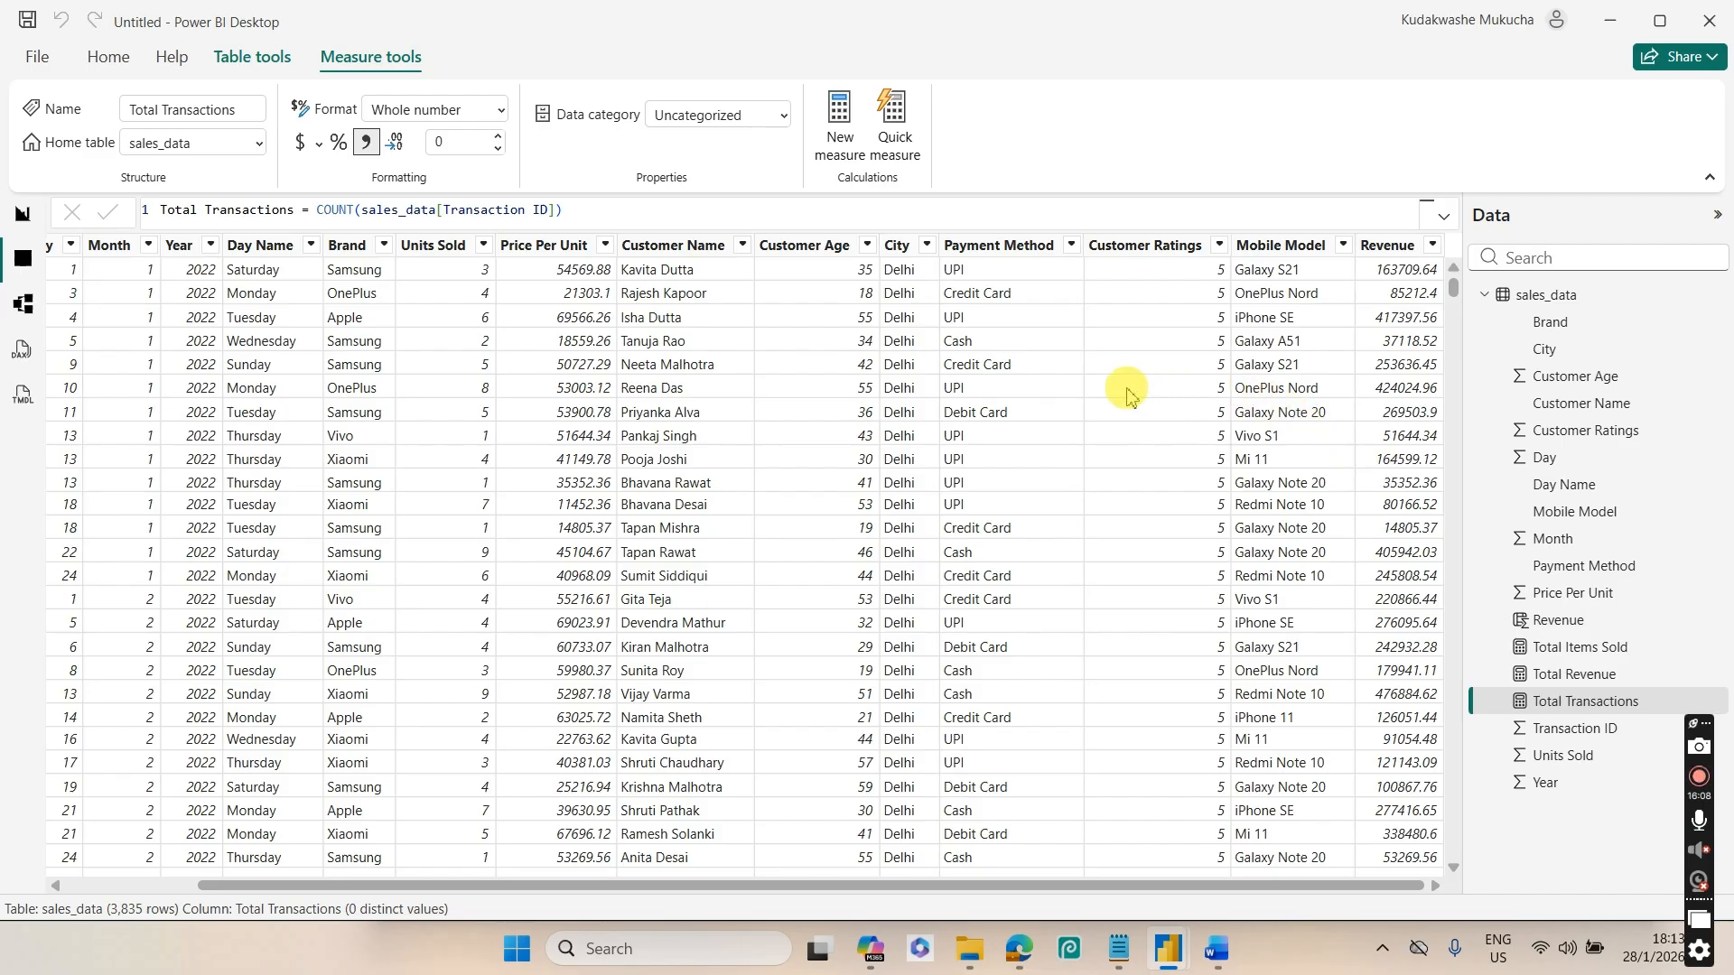
# Widen the card visual on the report page so that all three values fit in full
pyautogui.click(20, 221)
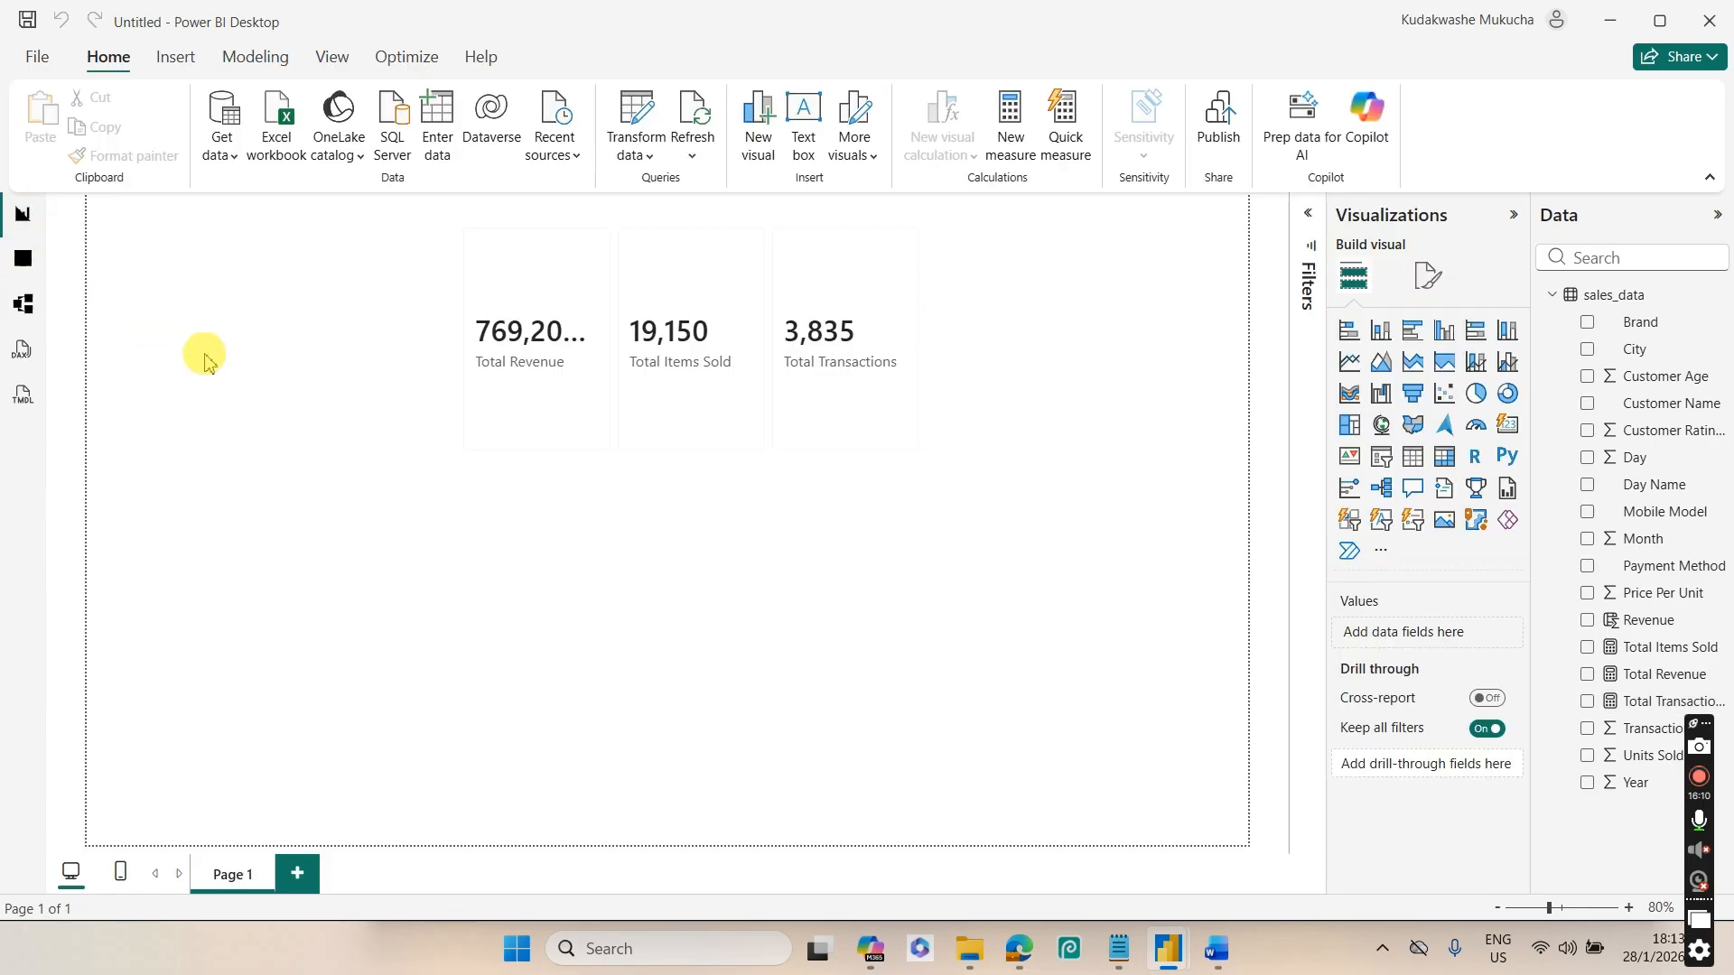
pyautogui.click(849, 379)
pyautogui.moveTo(934, 341); pyautogui.dragTo(1116, 348)
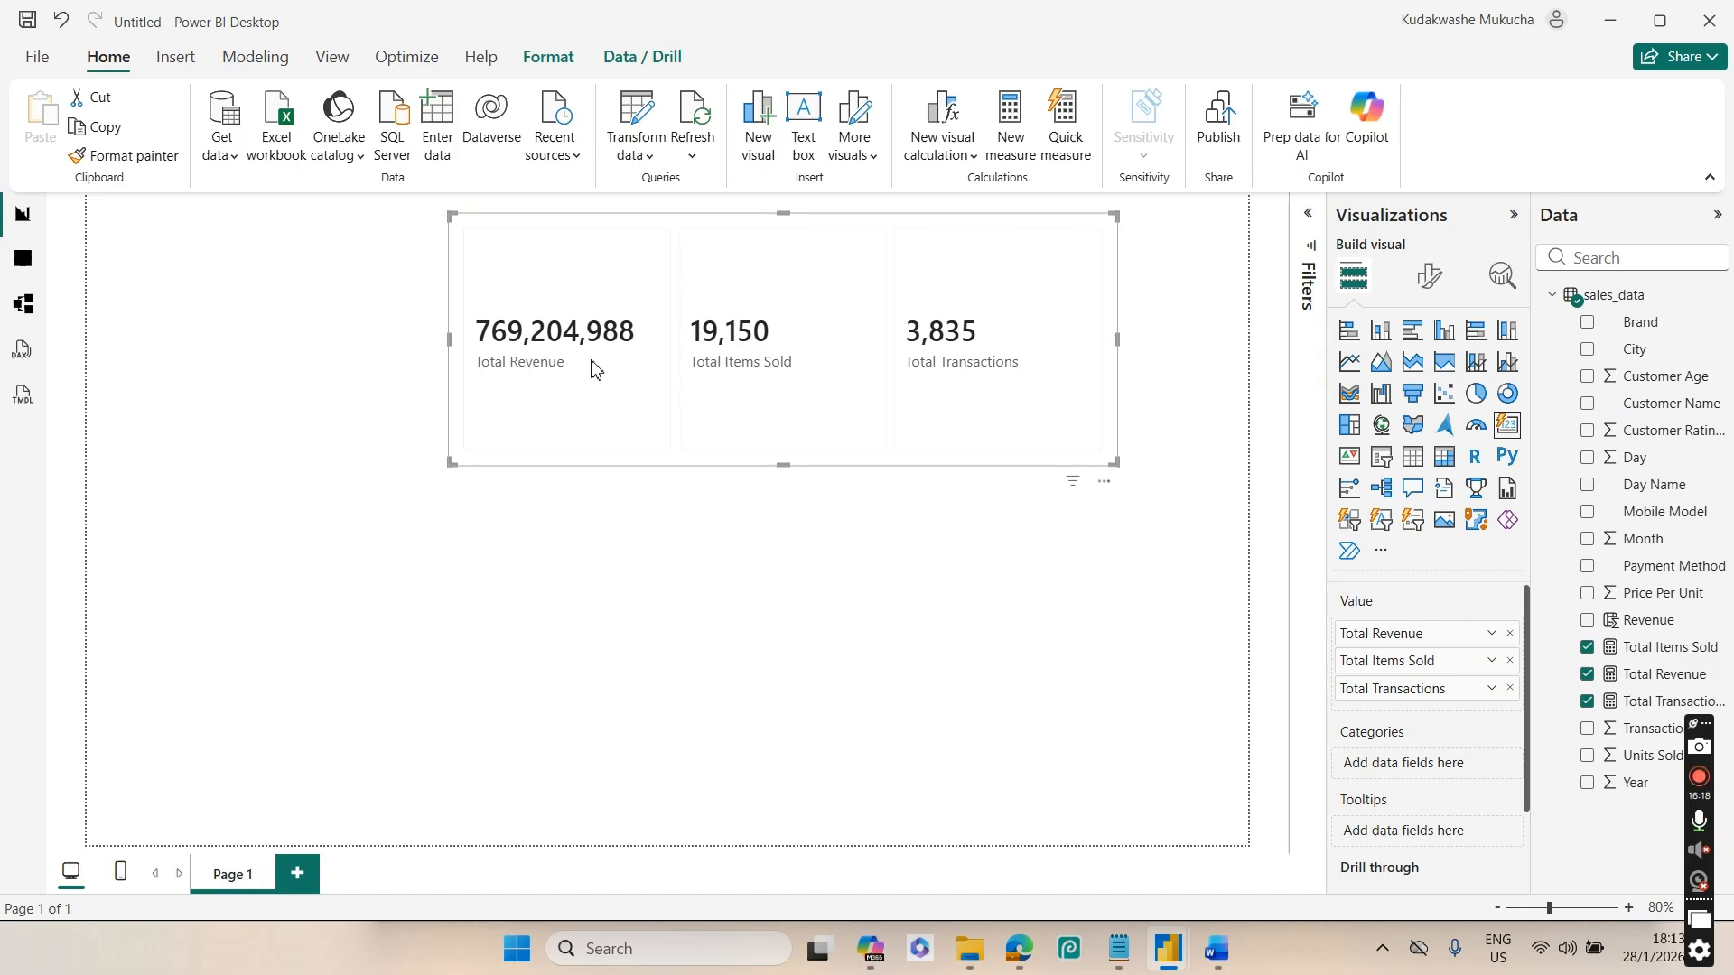
# Create a new measure named Avg Revenue in the sales_data table and begin its formula with the AVERAGE function
pyautogui.click(1594, 298)
pyautogui.rightClick(1587, 306)
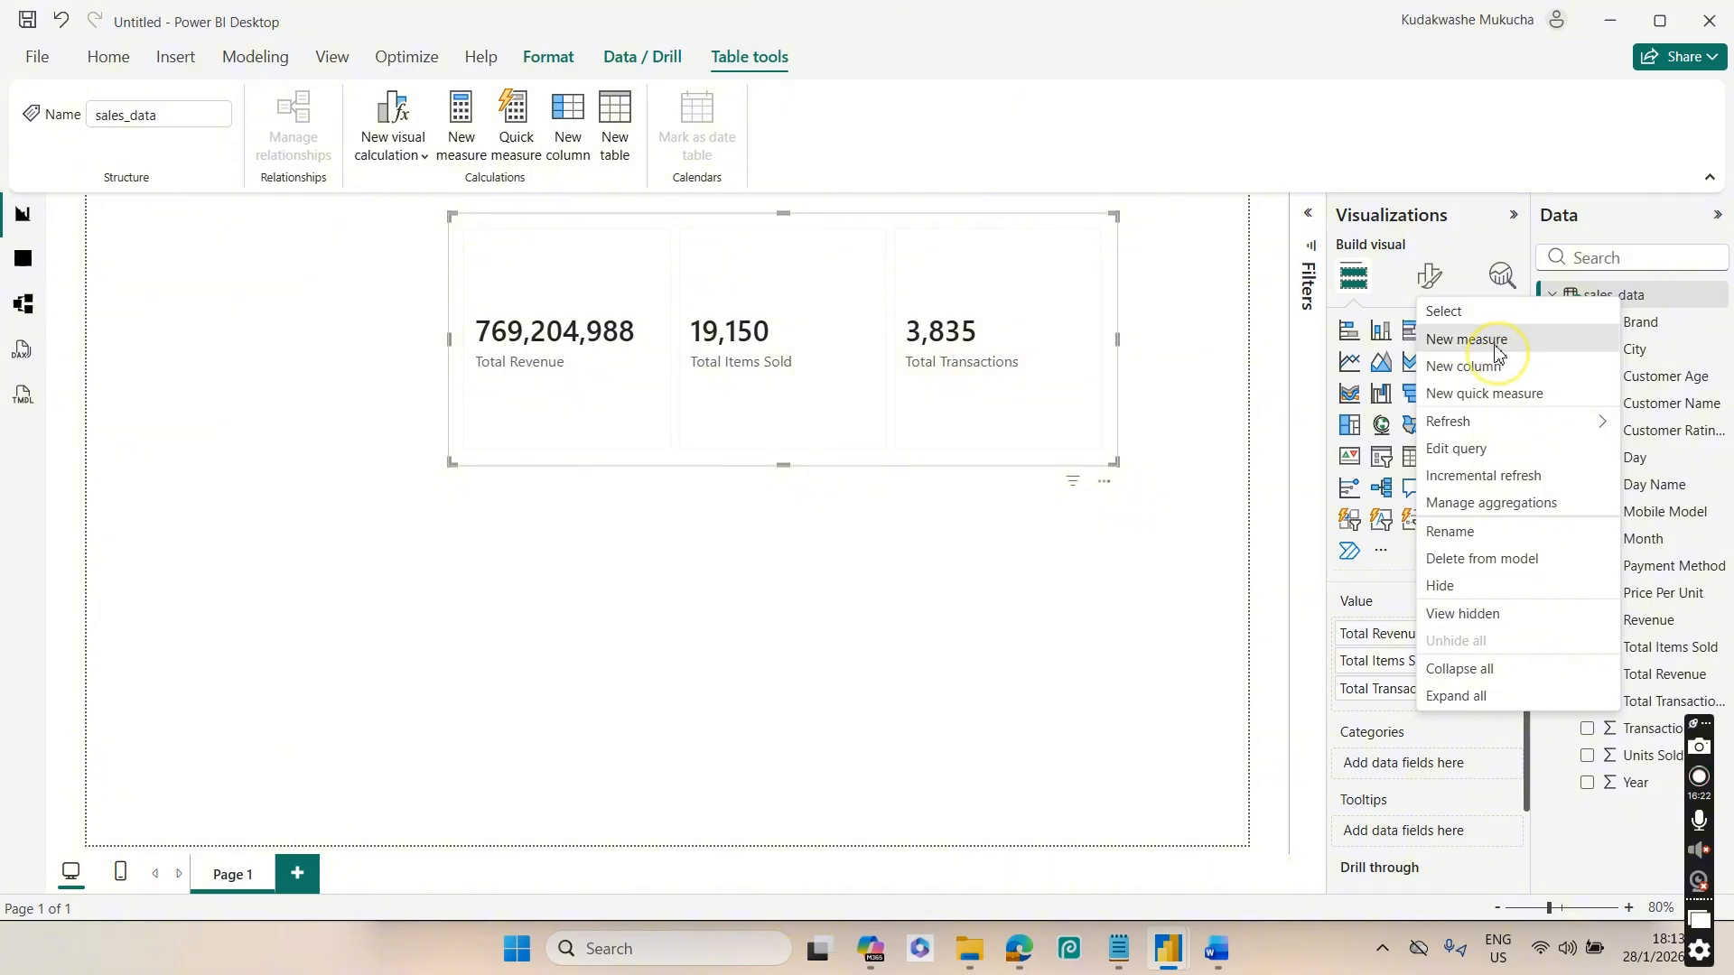
pyautogui.click(1467, 339)
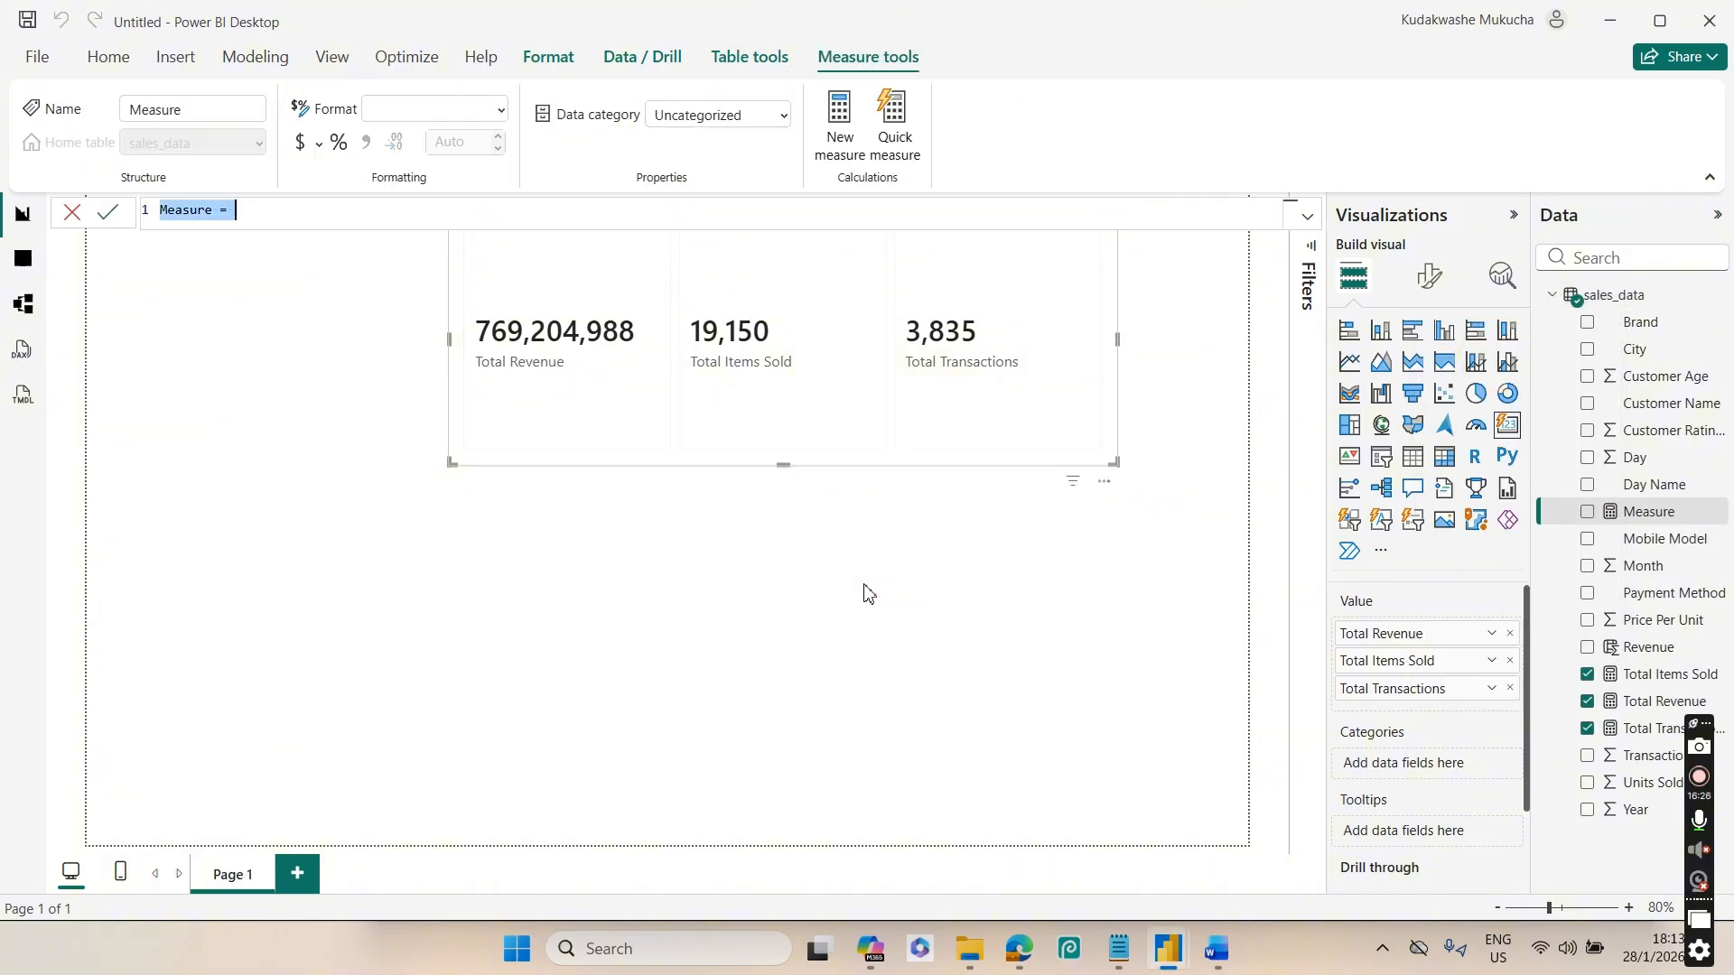
pyautogui.write('Avg Reven')
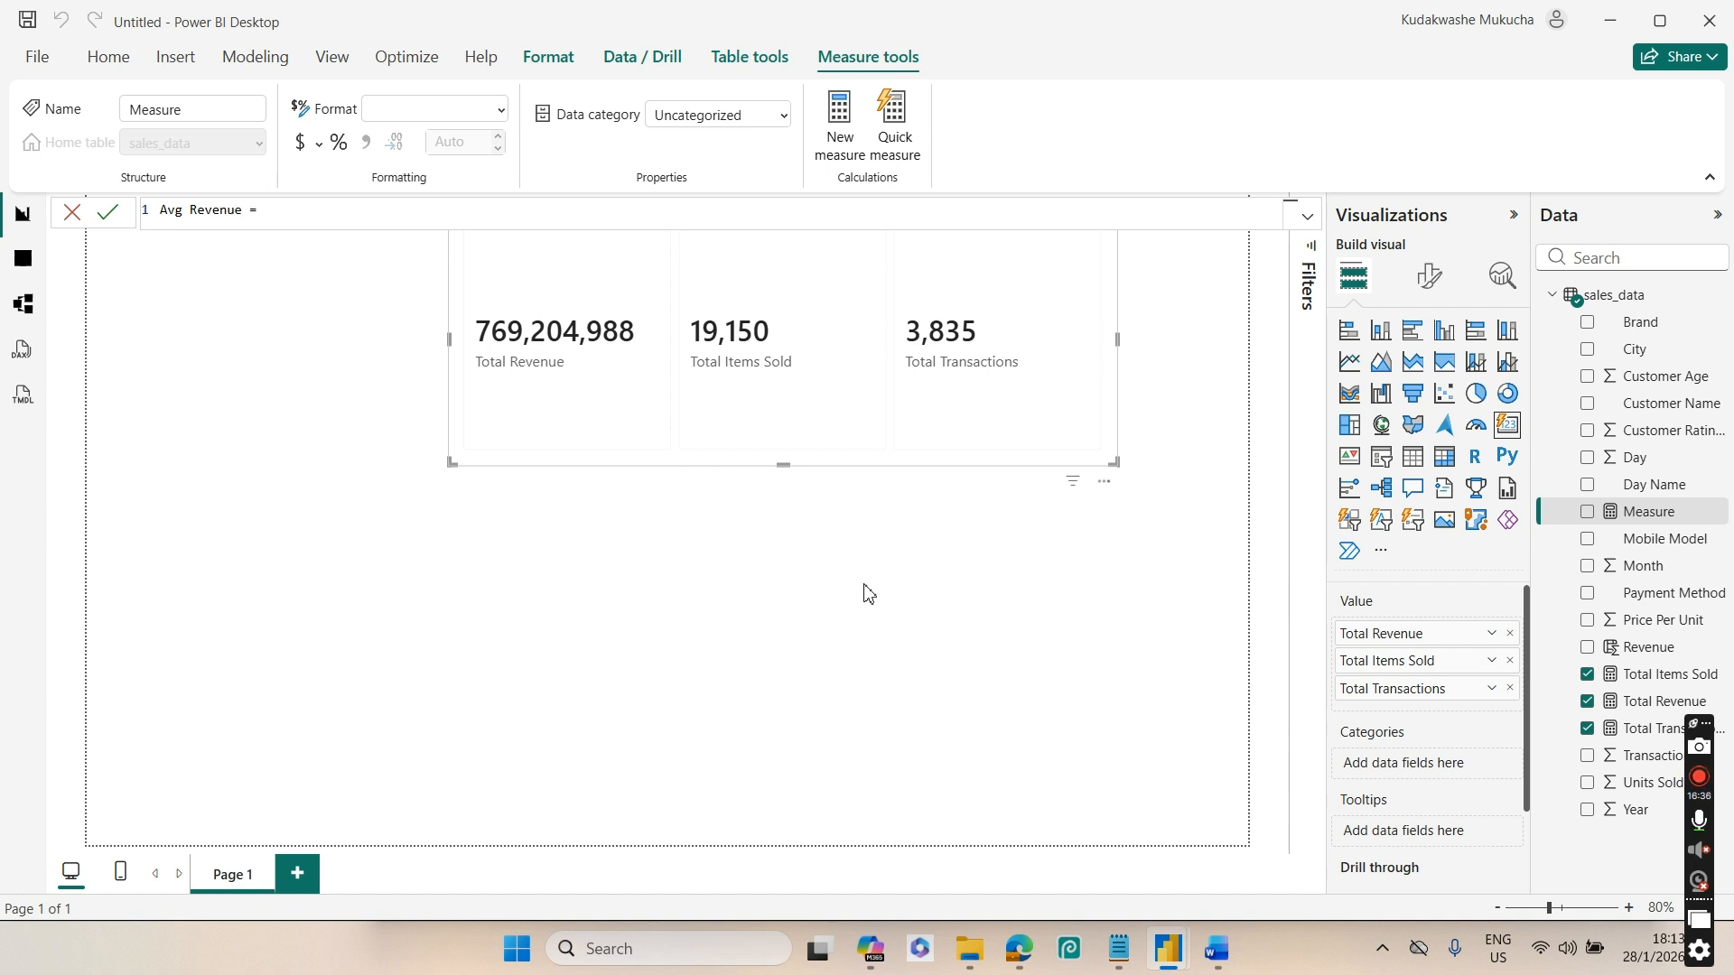
pyautogui.write('AVER')
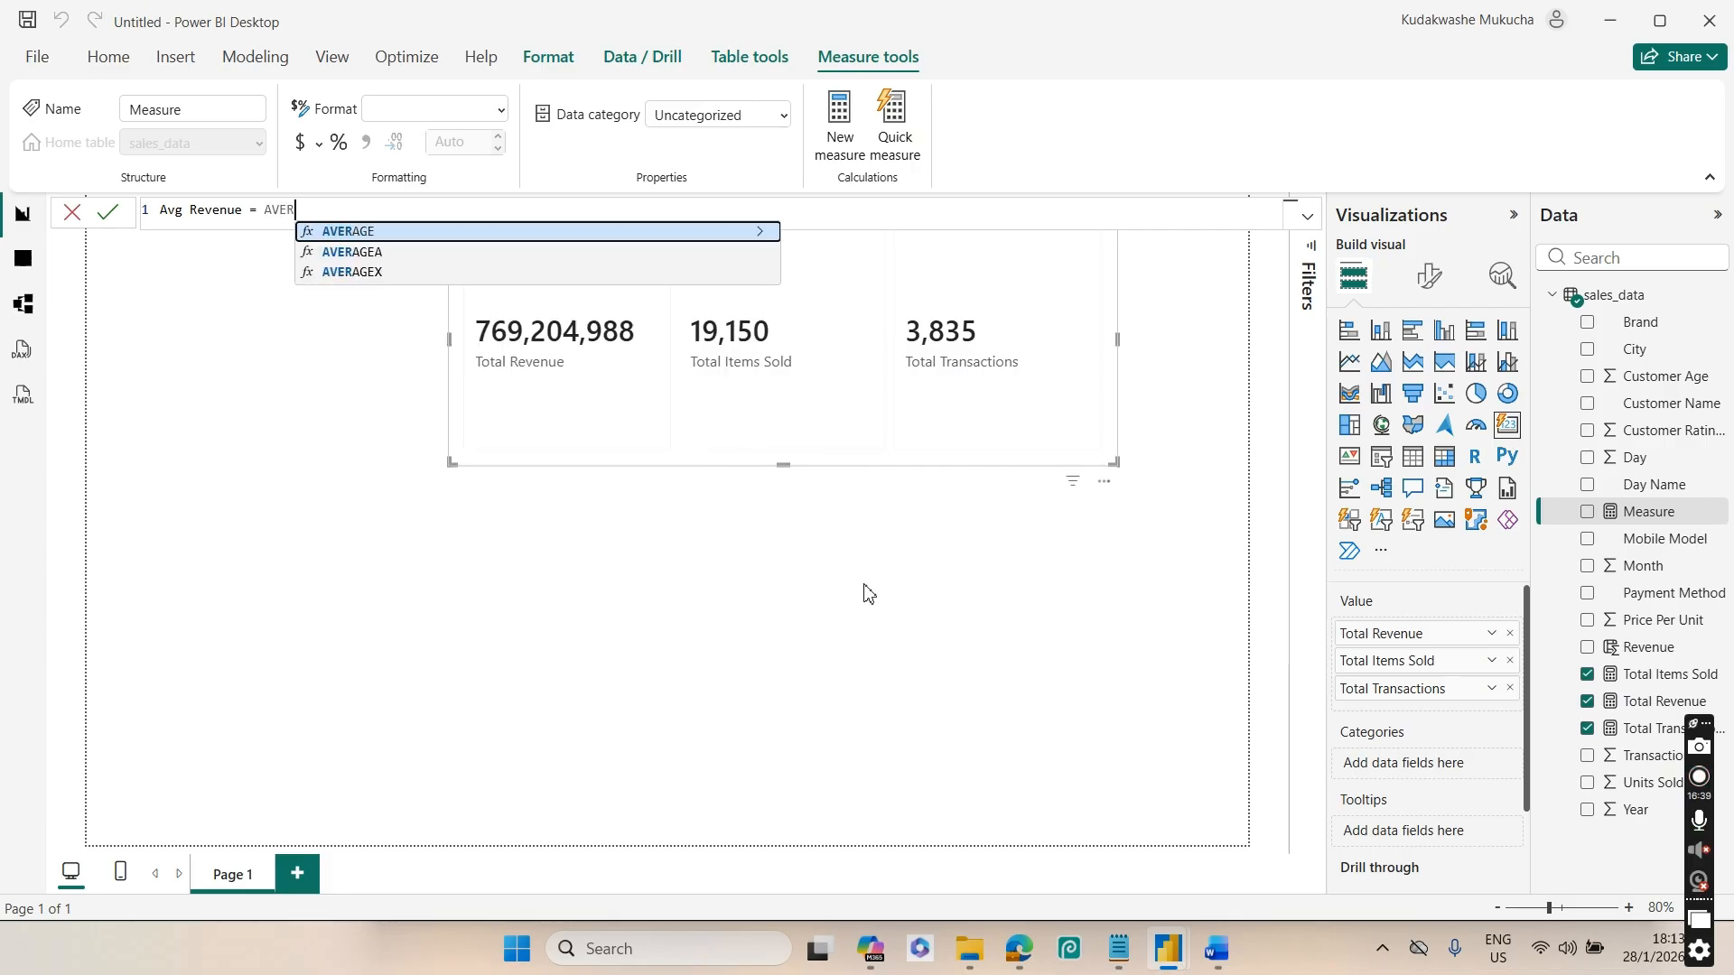
pyautogui.press('Tab')
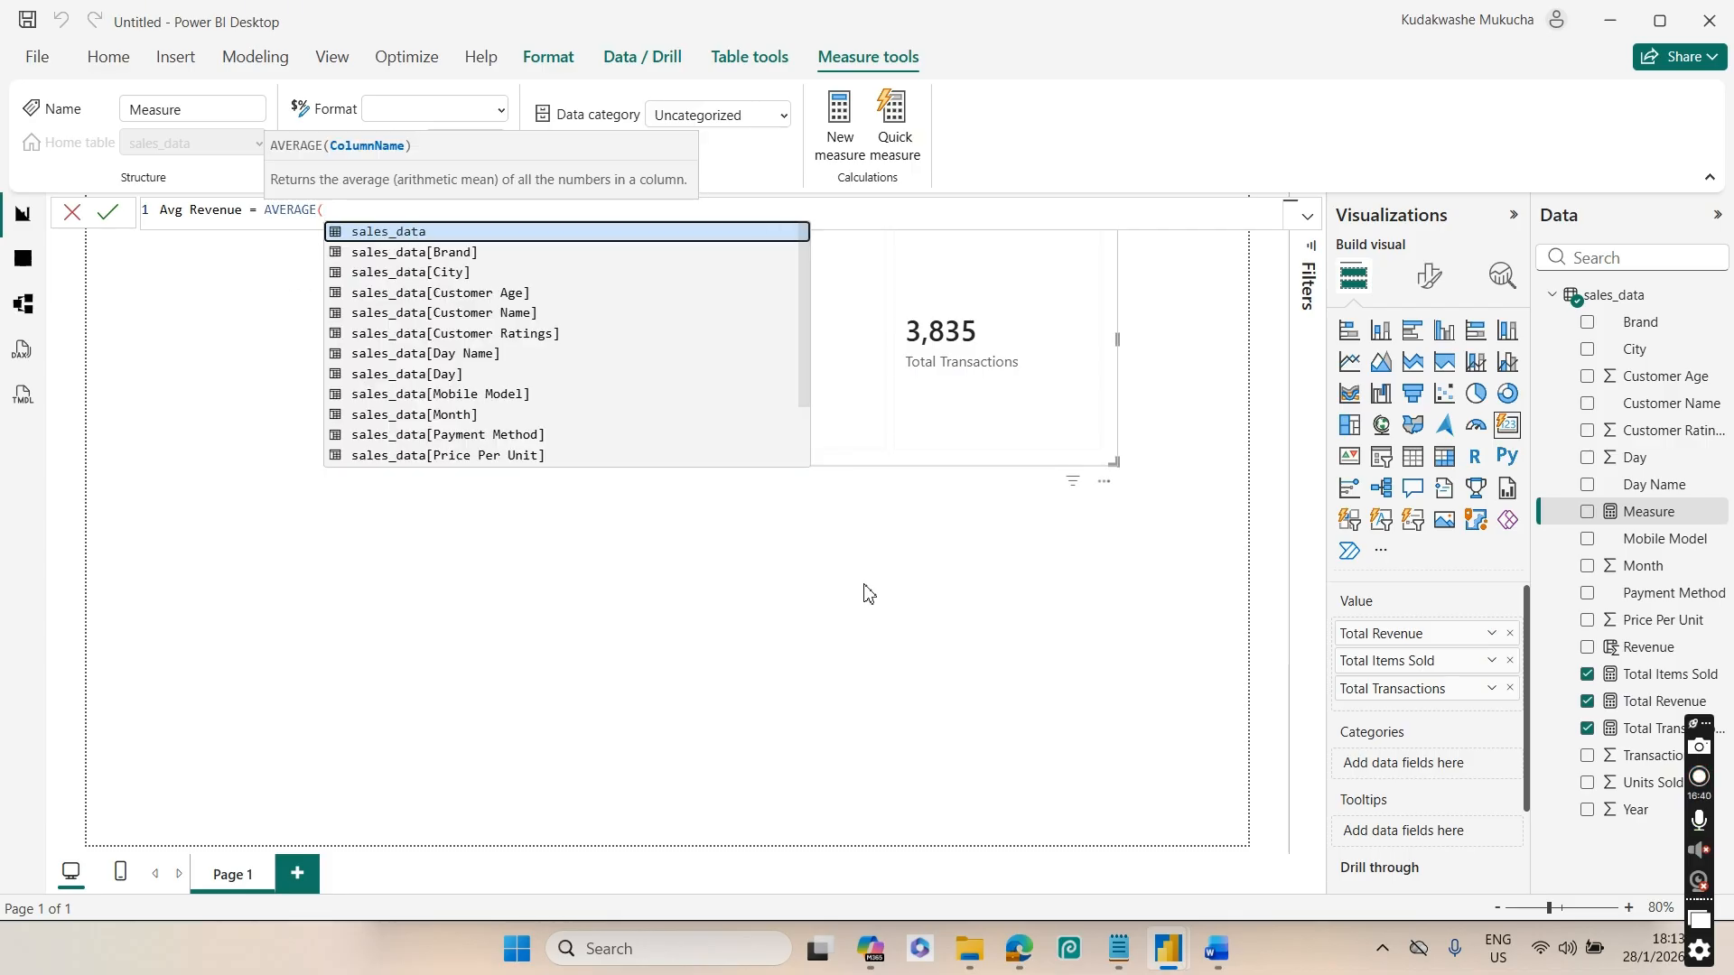
pyautogui.write('sales_data')
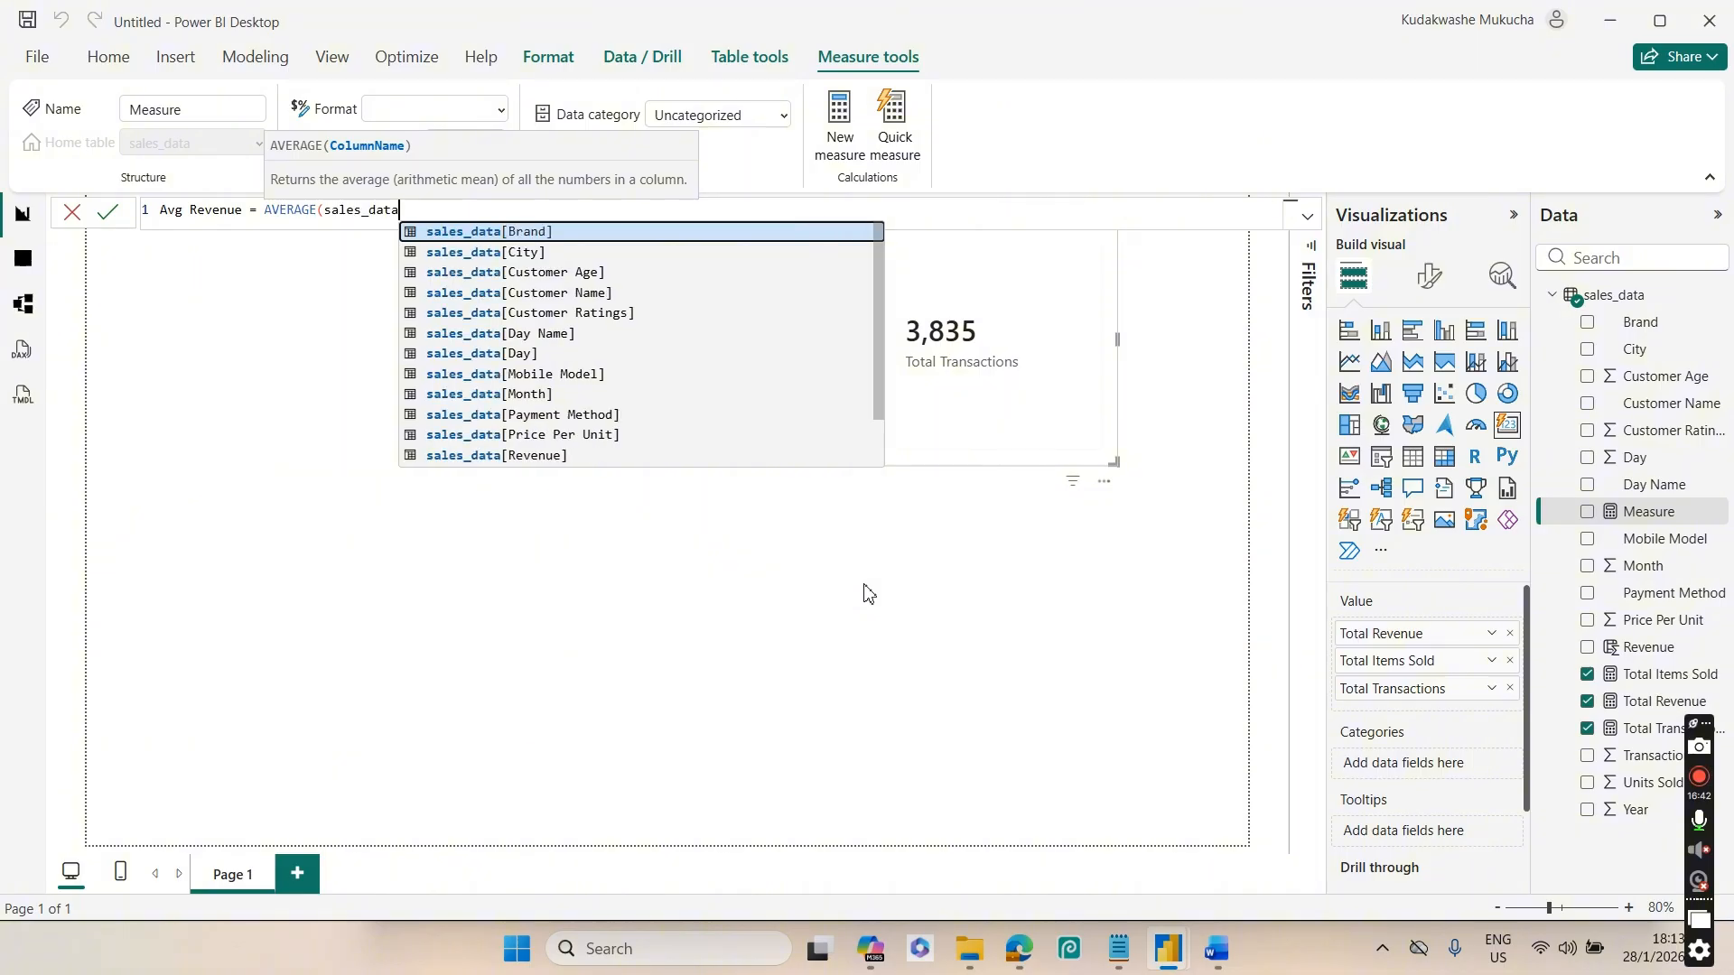
pyautogui.write('[')
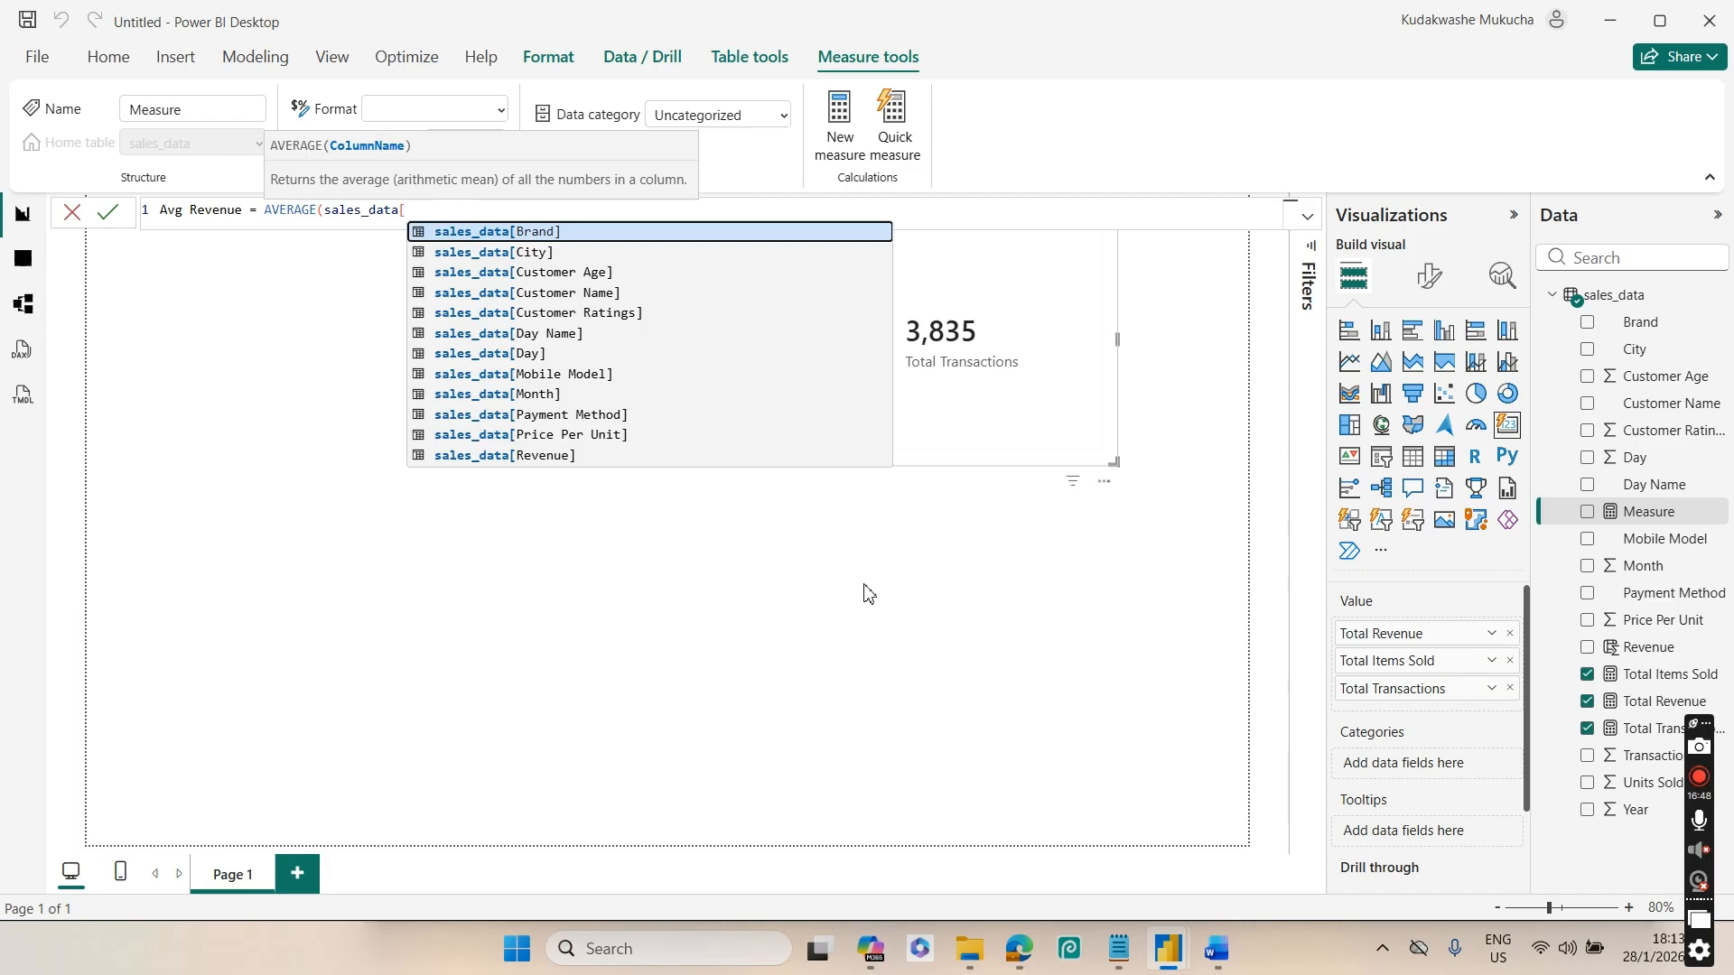
pyautogui.press('BackSpace')
pyautogui.press('BackSpace')
pyautogui.press('BackSpace')
pyautogui.press('BackSpace')
pyautogui.press('BackSpace')
pyautogui.press('BackSpace')
pyautogui.press('BackSpace')
pyautogui.press('BackSpace')
pyautogui.press('BackSpace')
pyautogui.press('BackSpace')
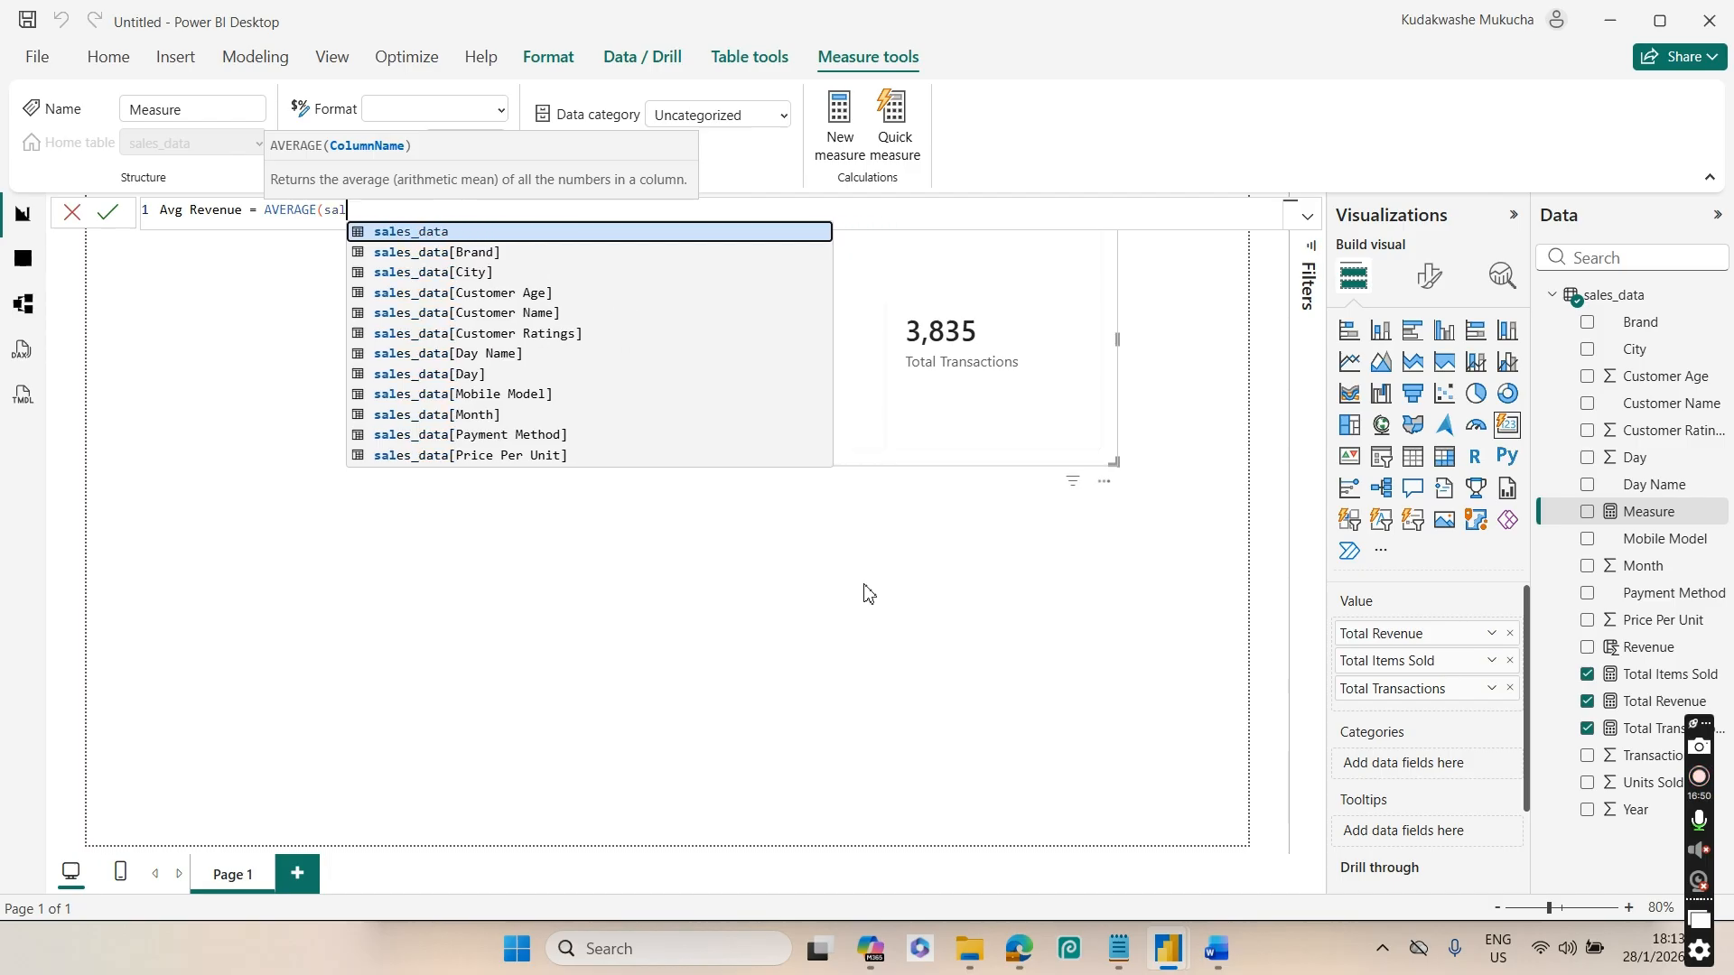
pyautogui.press('BackSpace')
pyautogui.write('o')
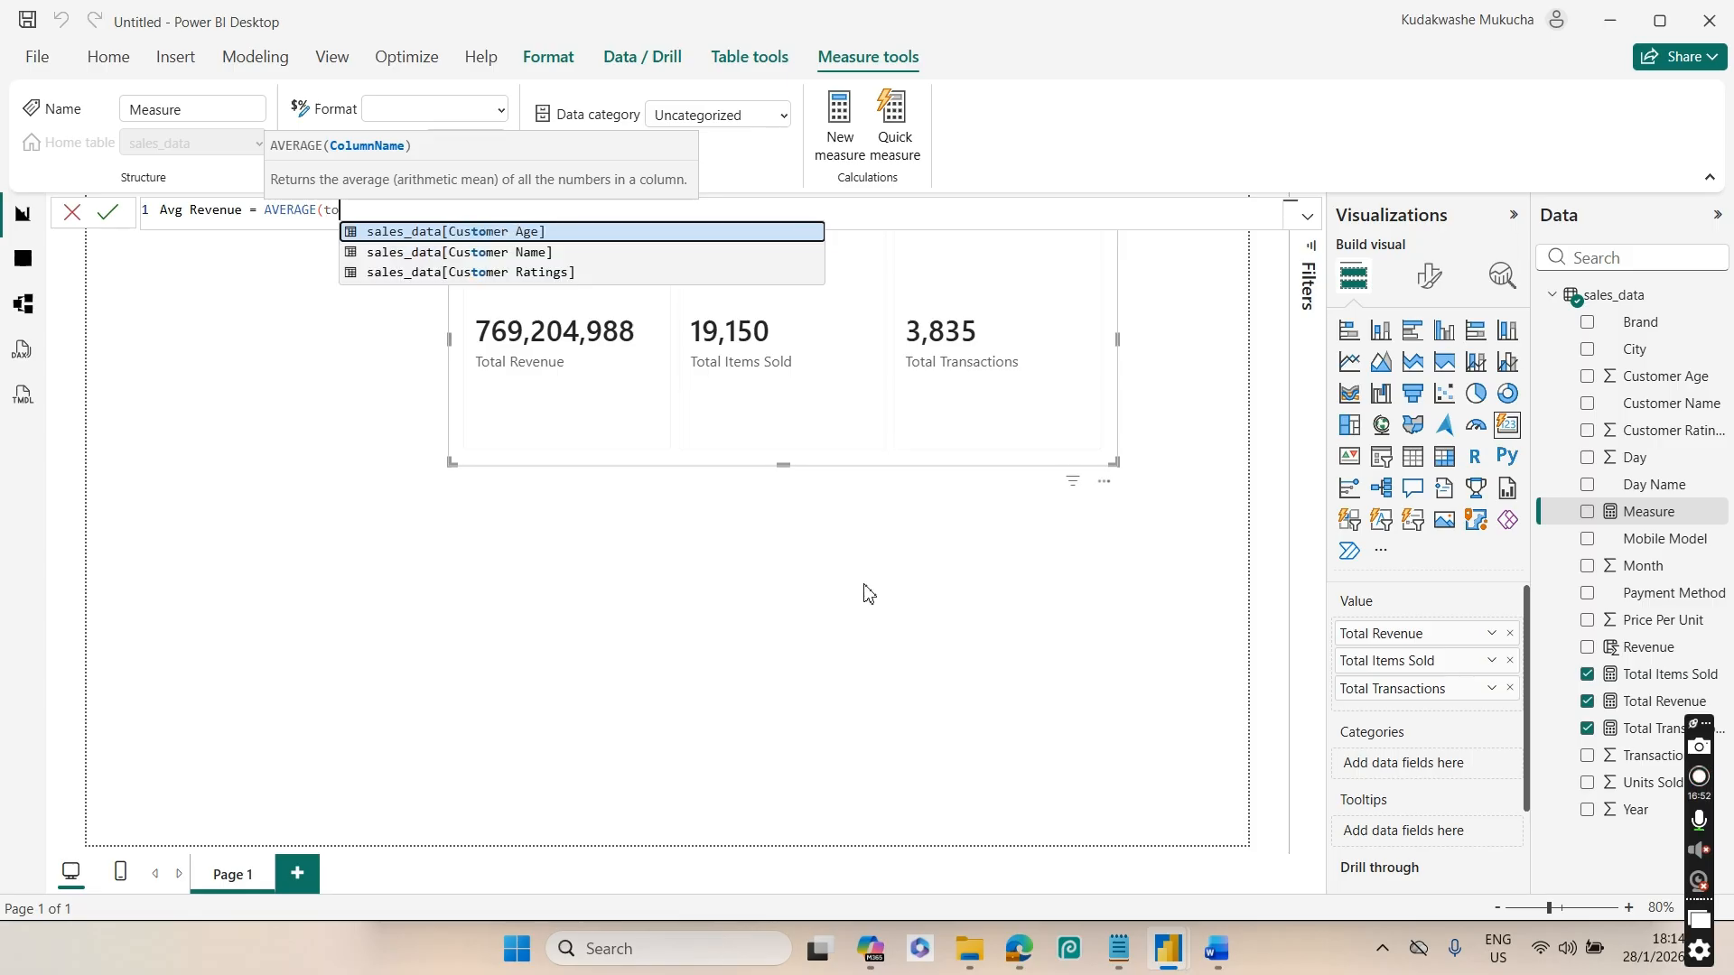
pyautogui.press('BackSpace')
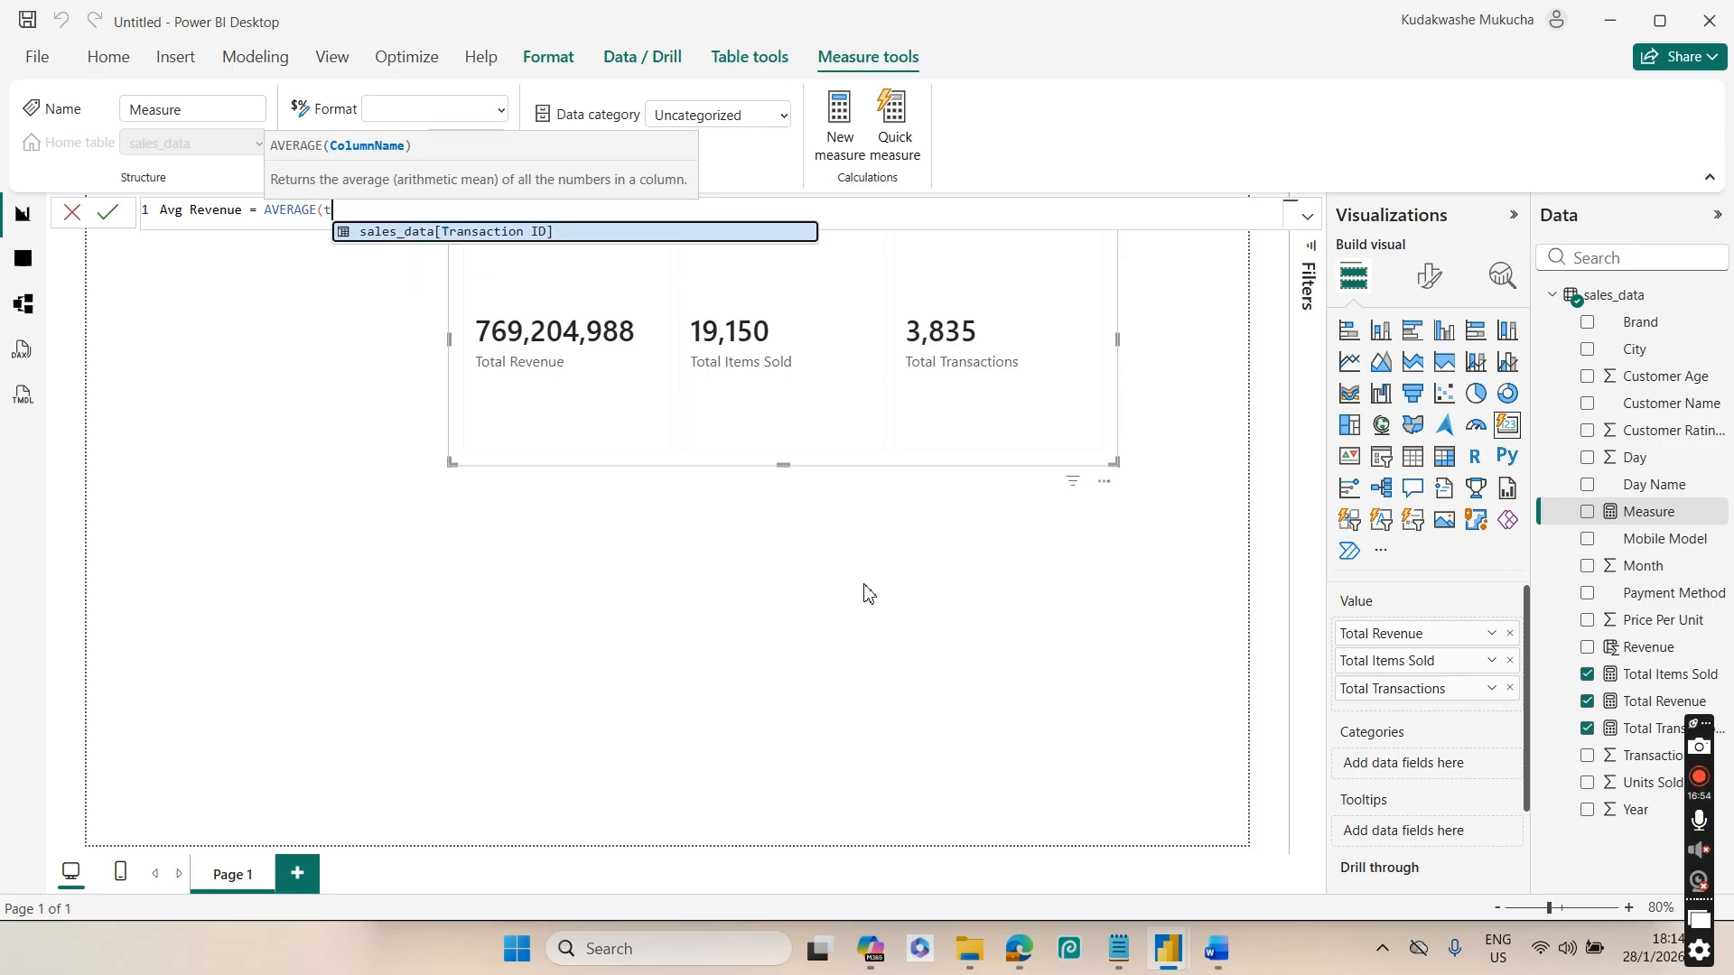
pyautogui.press('BackSpace')
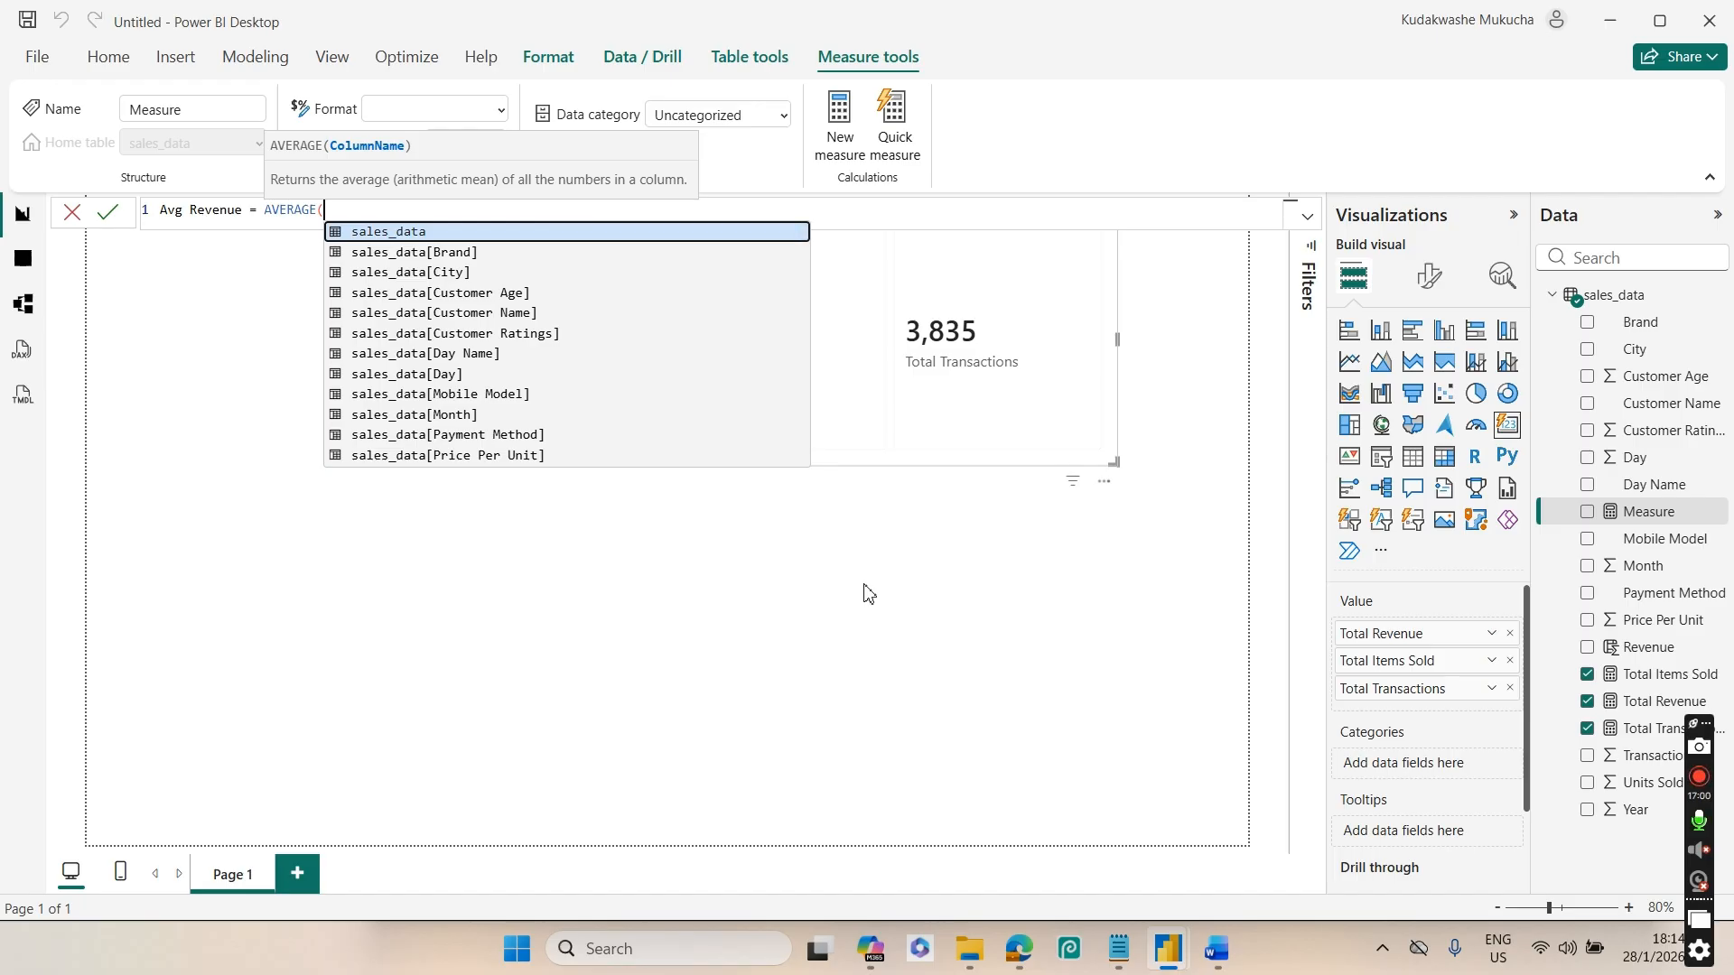
# Complete the Avg Revenue formula with sales_data[Revenue] as the AVERAGE argument and commit the measure
pyautogui.write('re')
pyautogui.press('Tab')
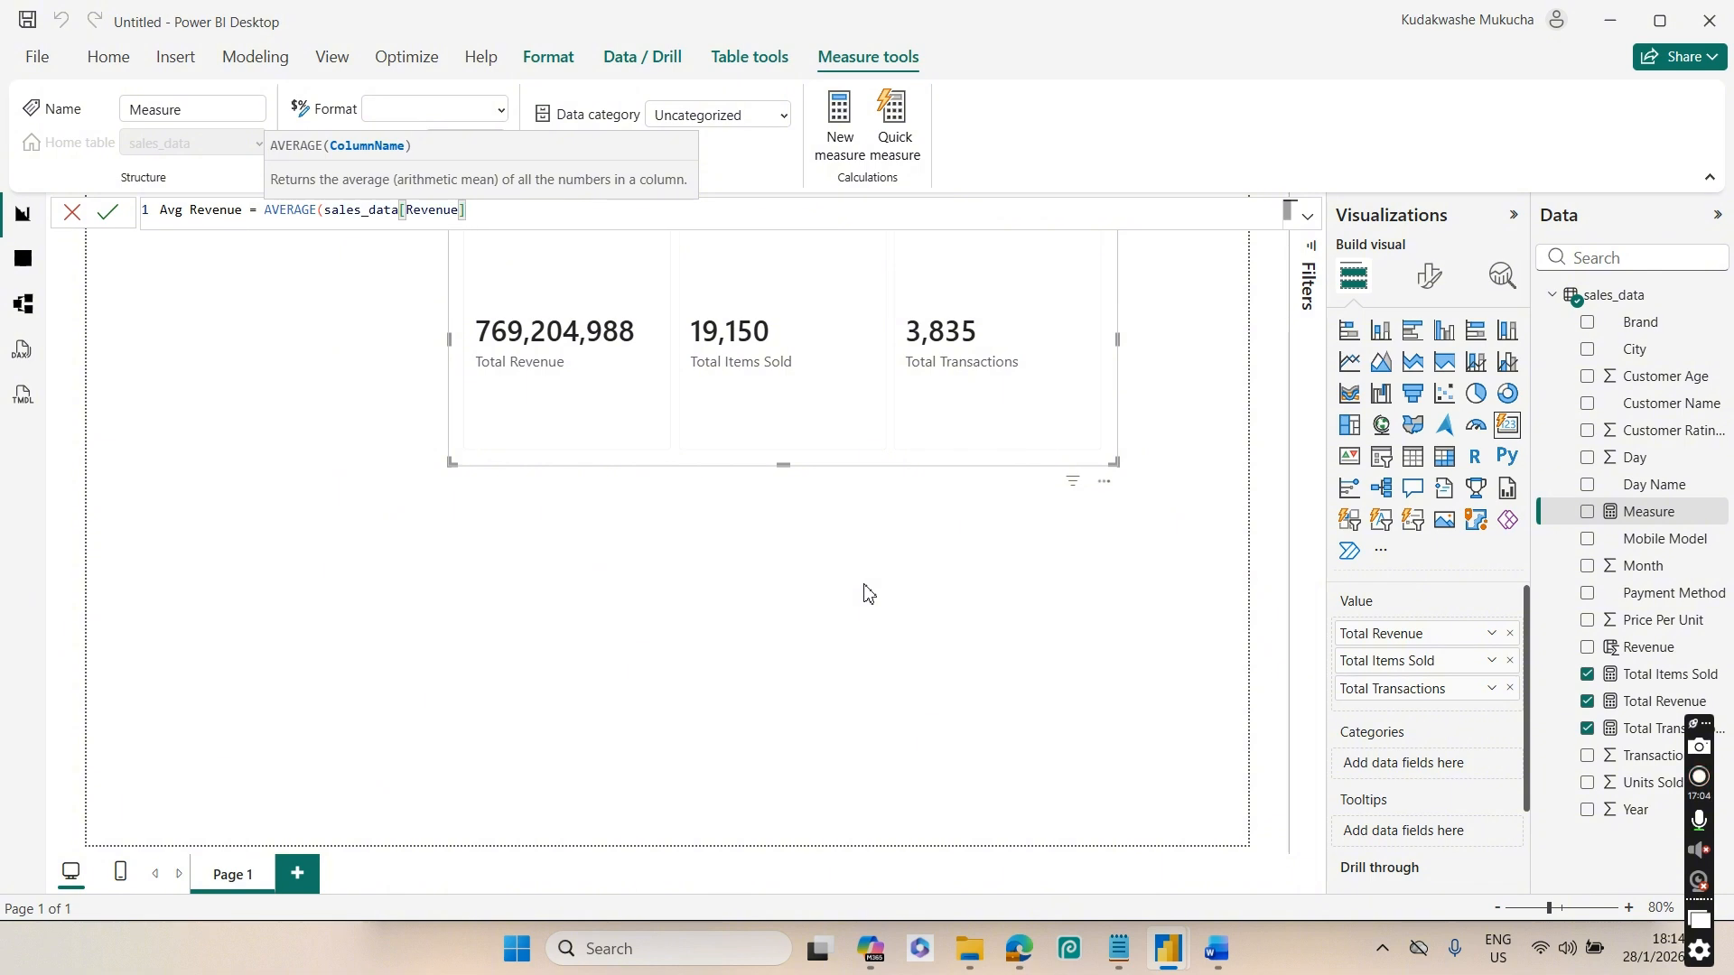
pyautogui.write(')')
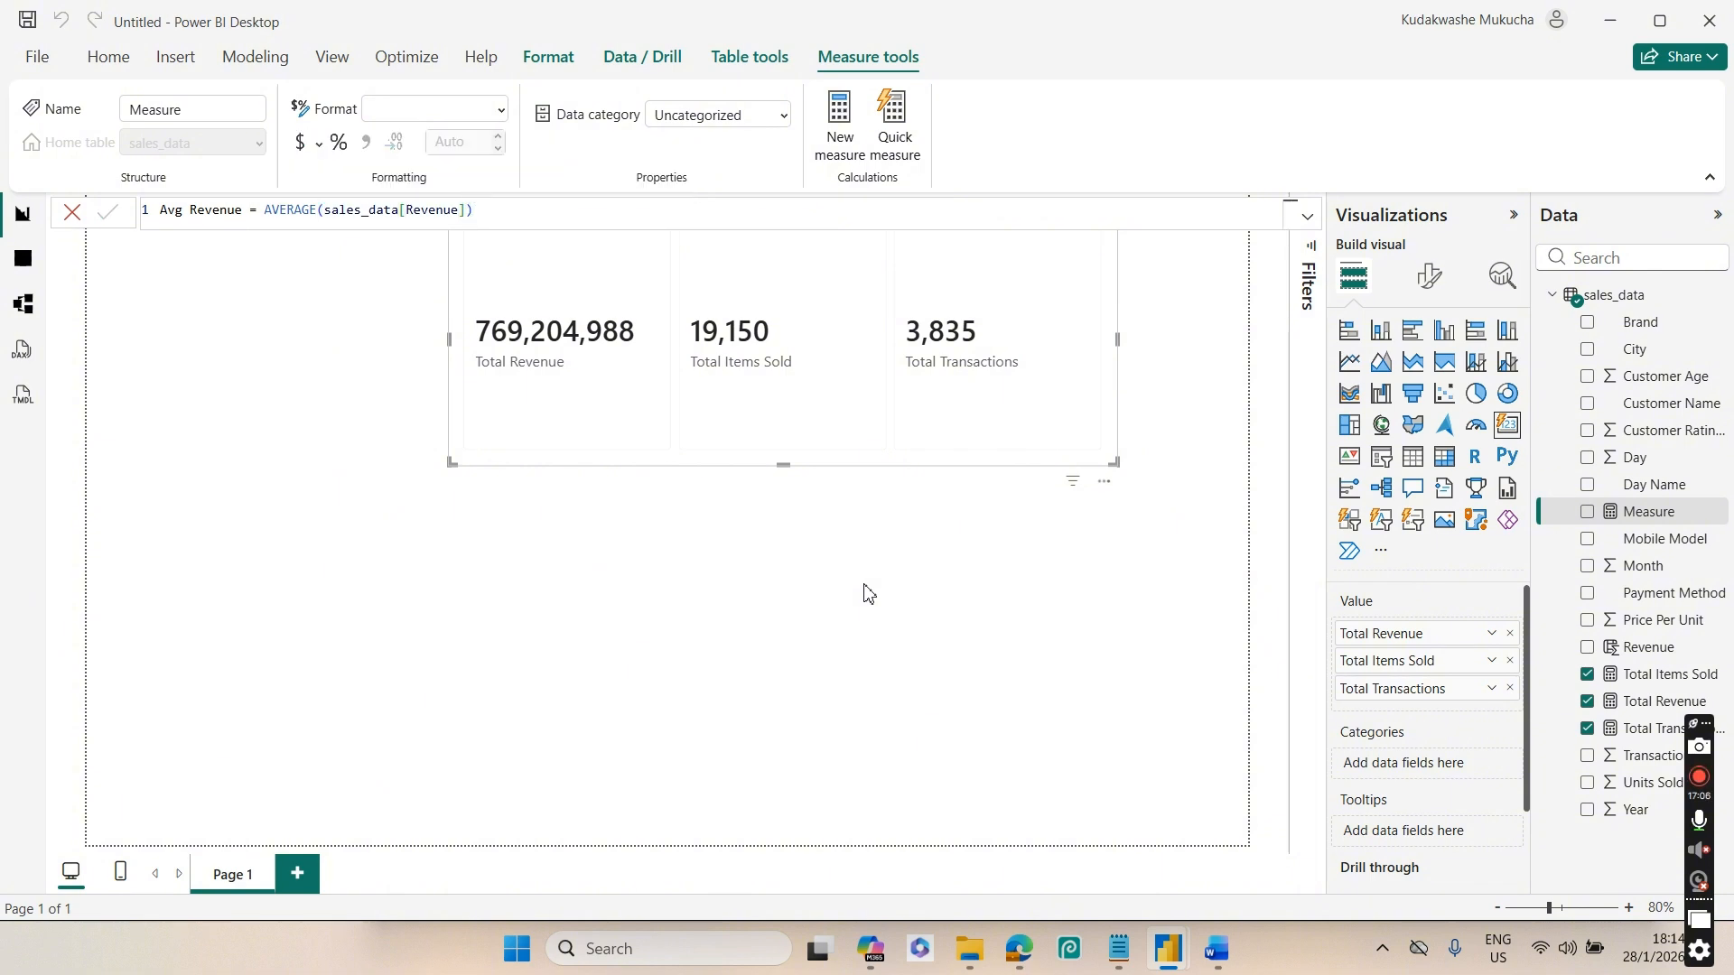
pyautogui.press('Return')
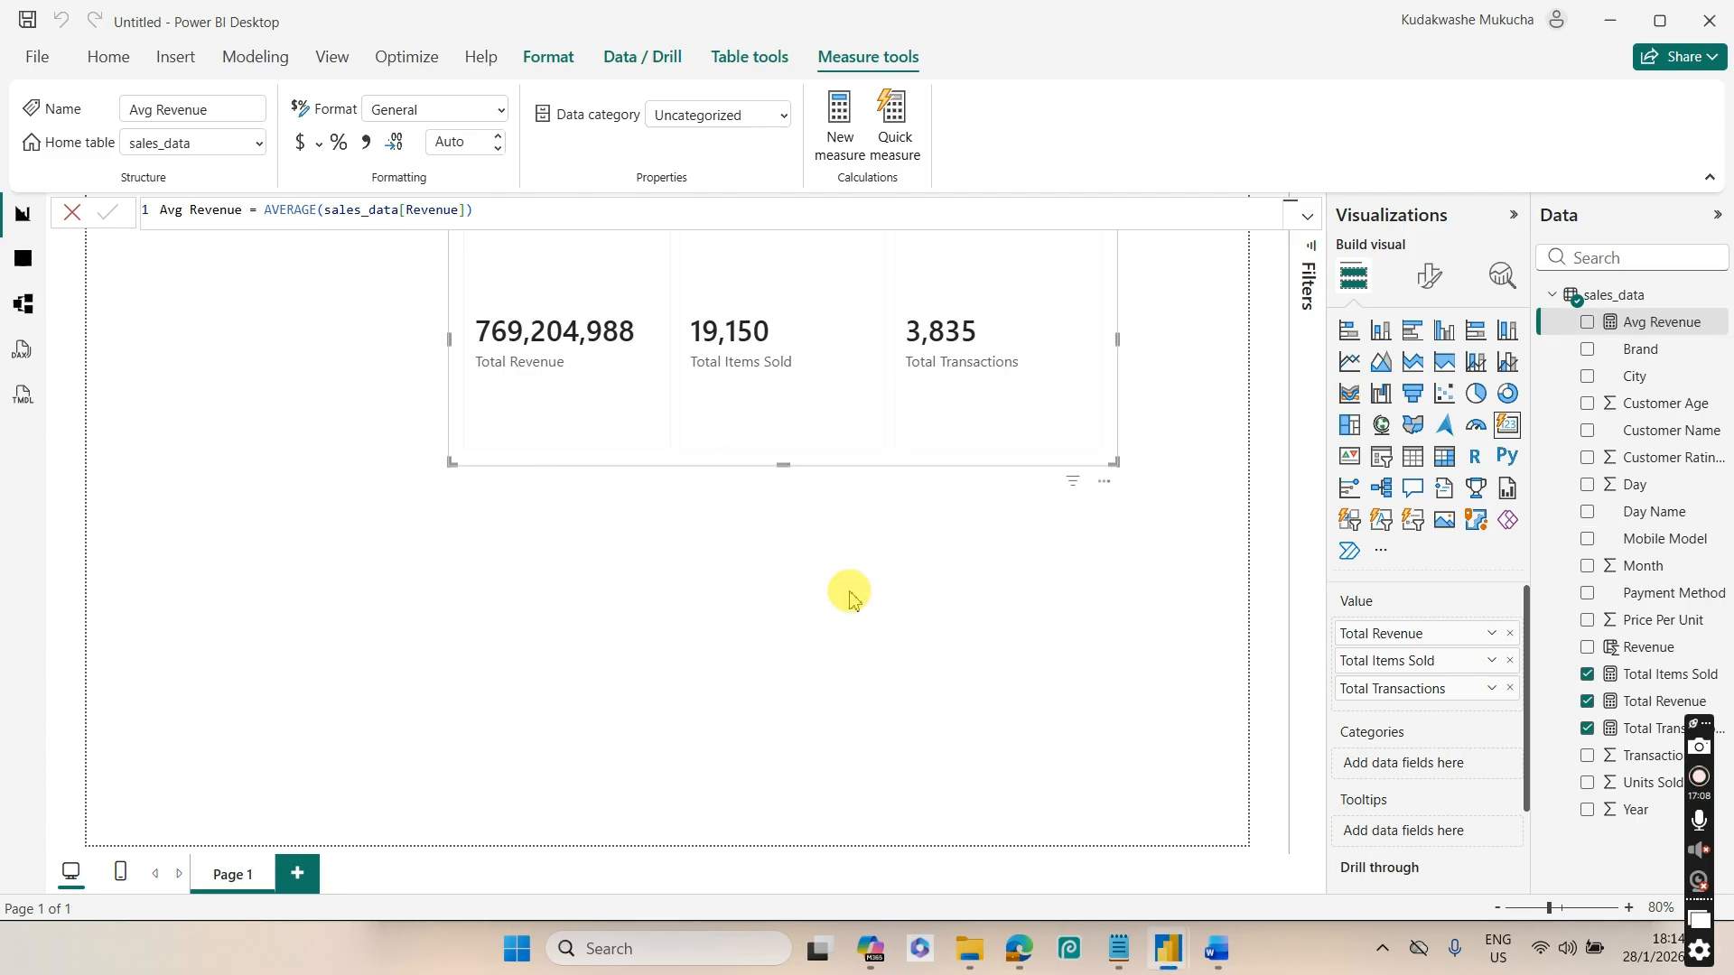
# Add the Avg Revenue measure to the card visual and widen the card on the report page
pyautogui.click(1587, 322)
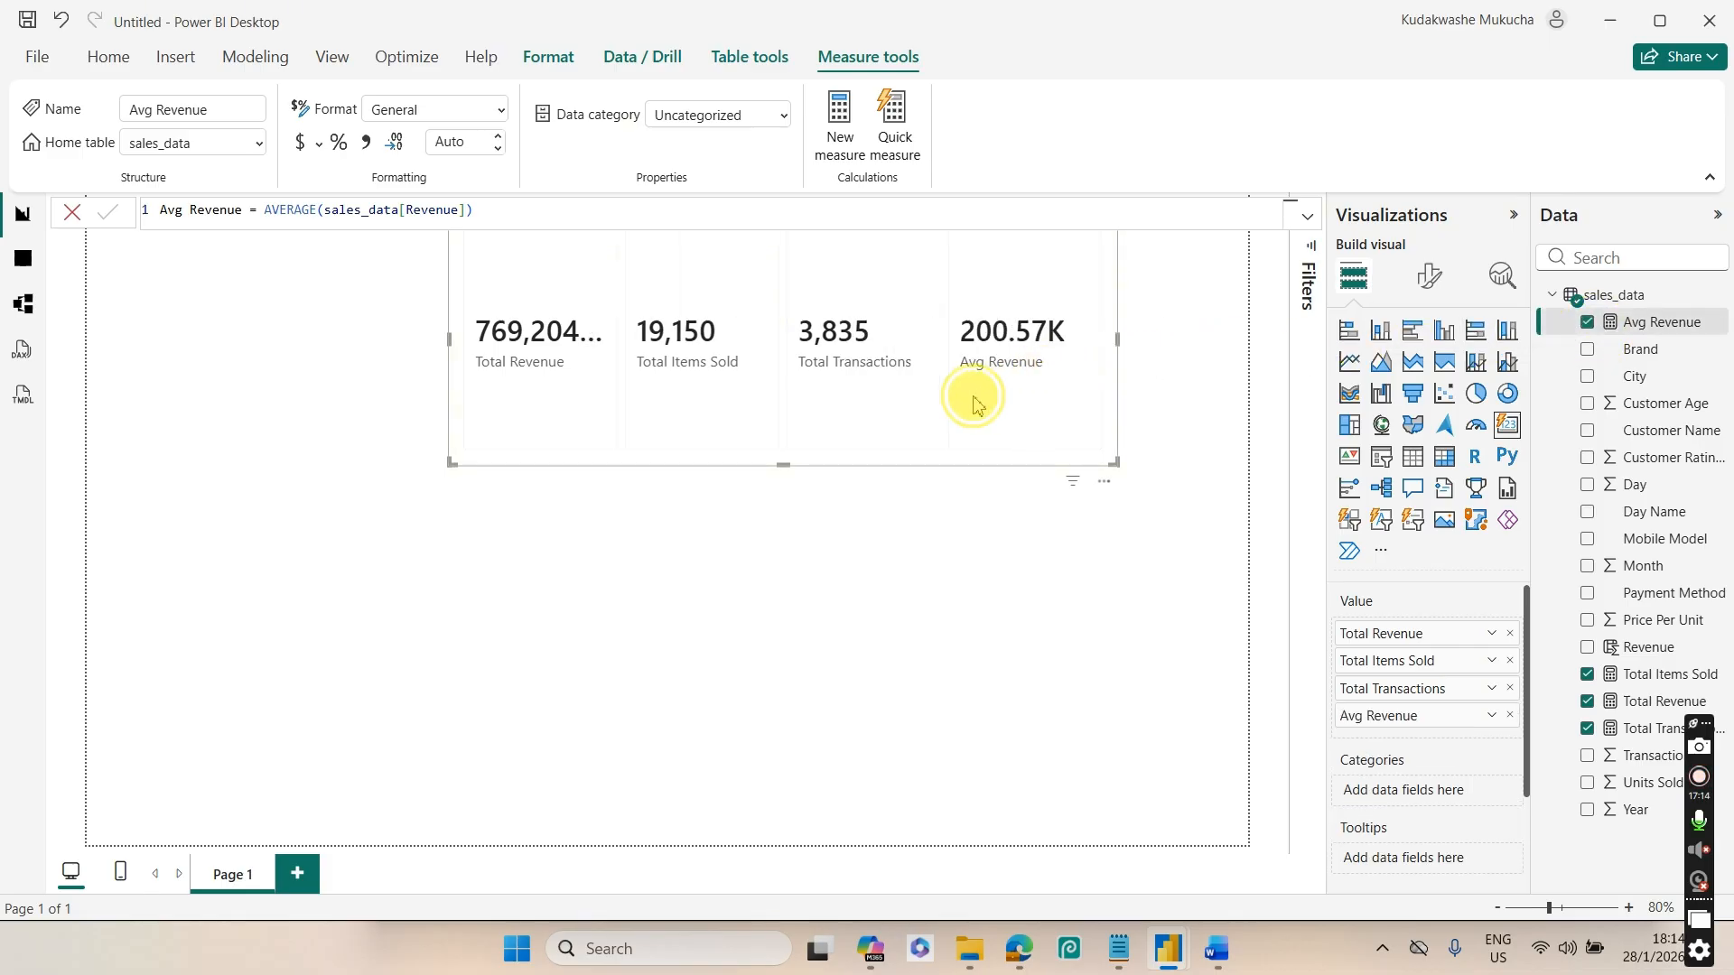
pyautogui.moveTo(1066, 341); pyautogui.dragTo(1114, 340)
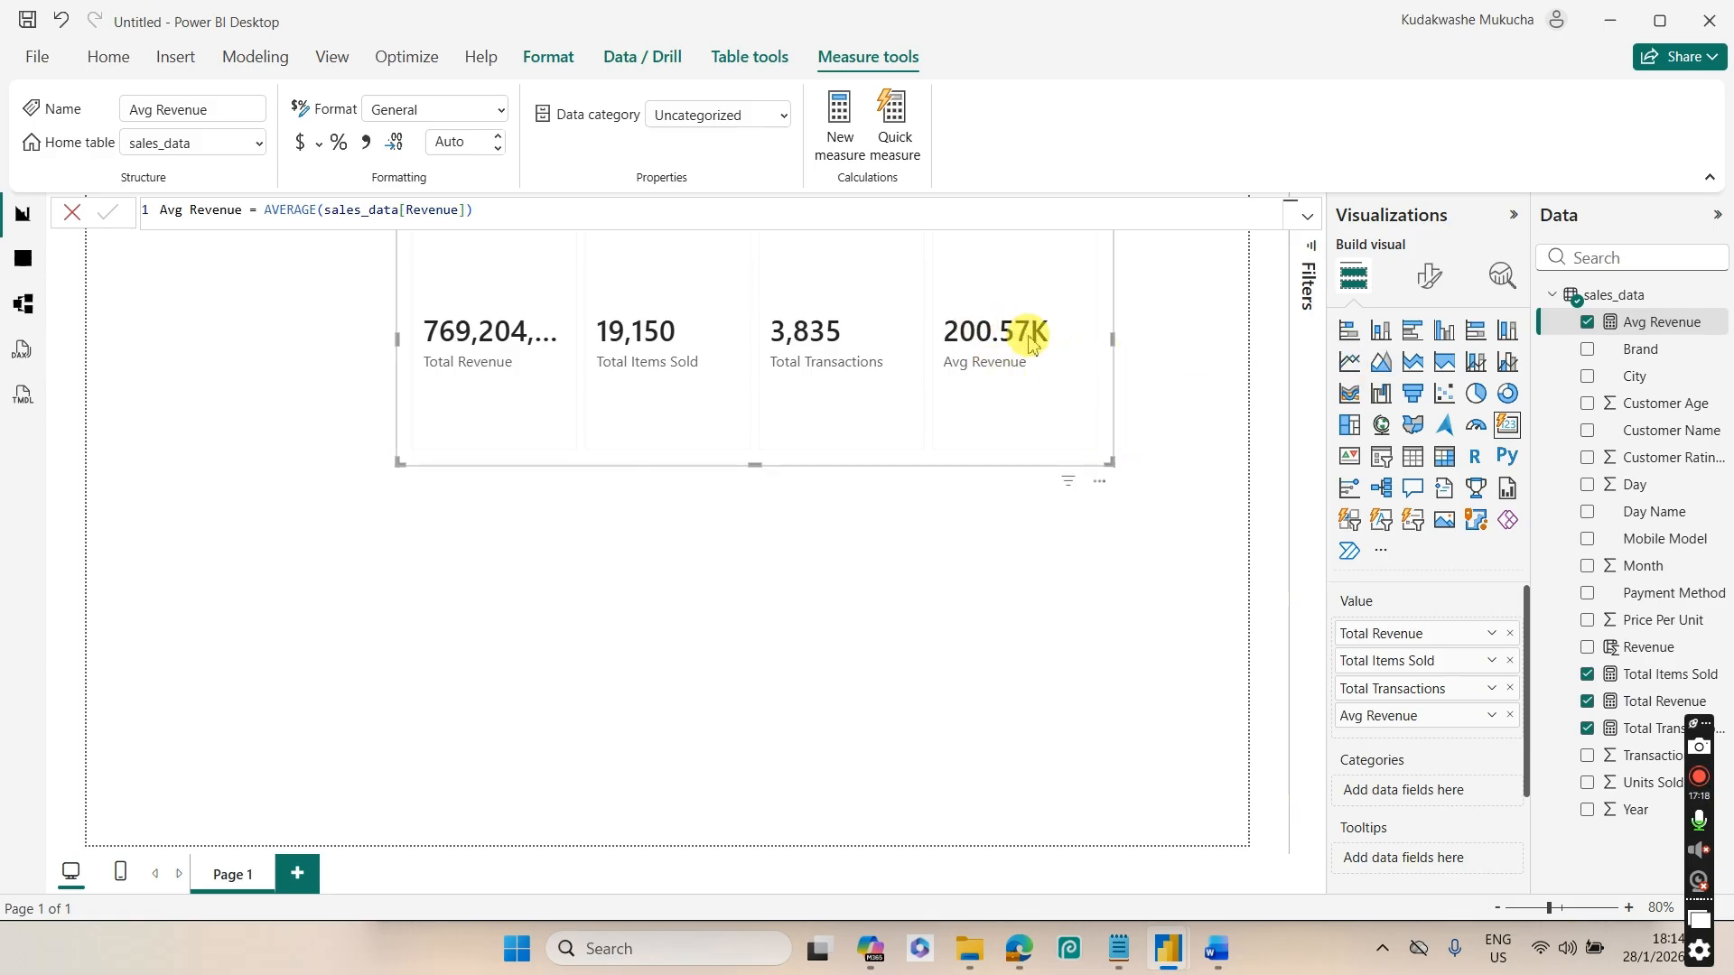
# Set the display units of the card's Avg Revenue callout value to None
pyautogui.click(1428, 275)
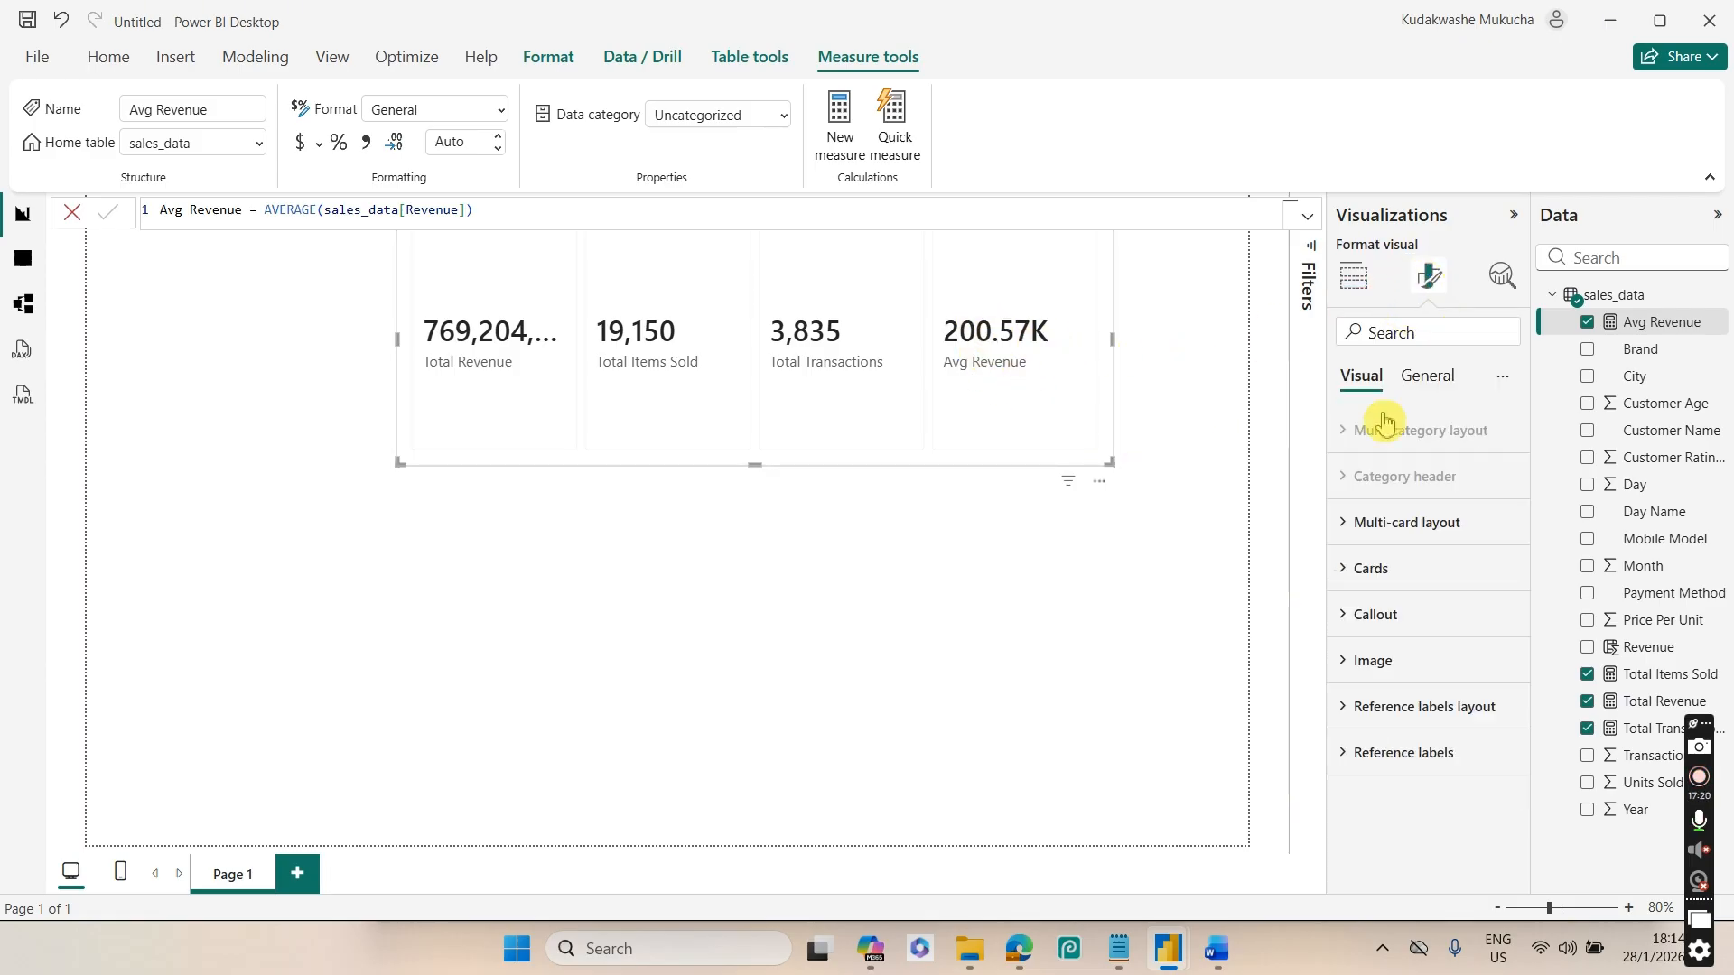
pyautogui.click(1386, 632)
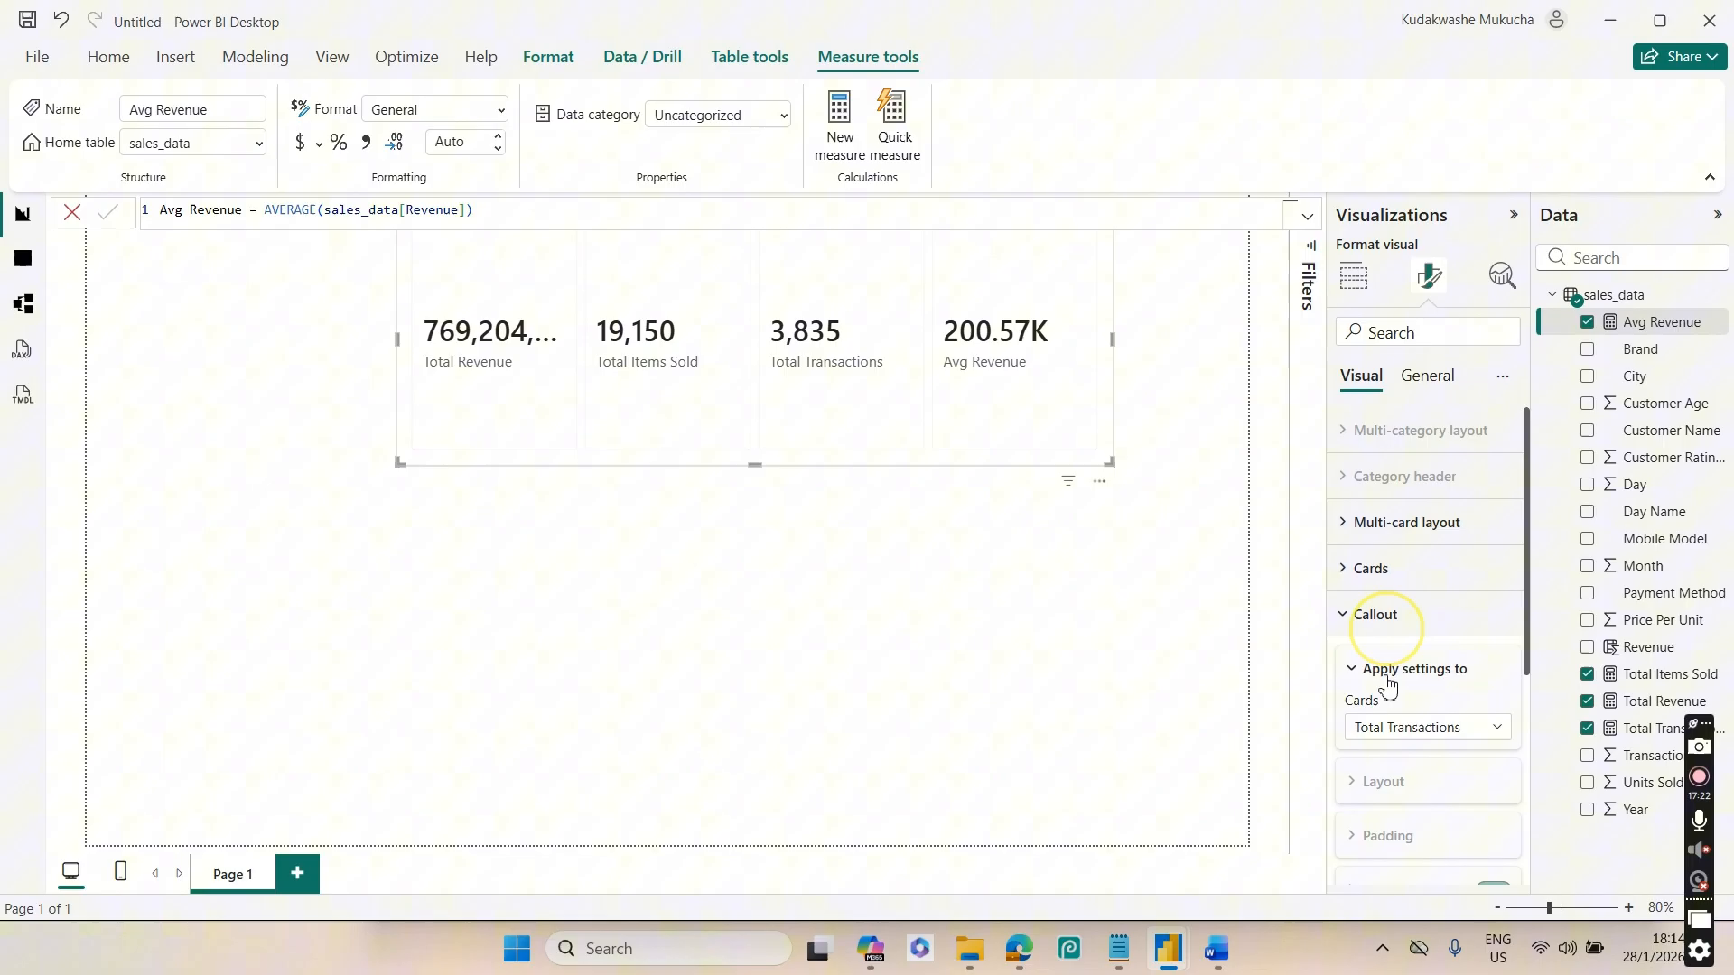
pyautogui.click(1401, 726)
pyautogui.click(1394, 865)
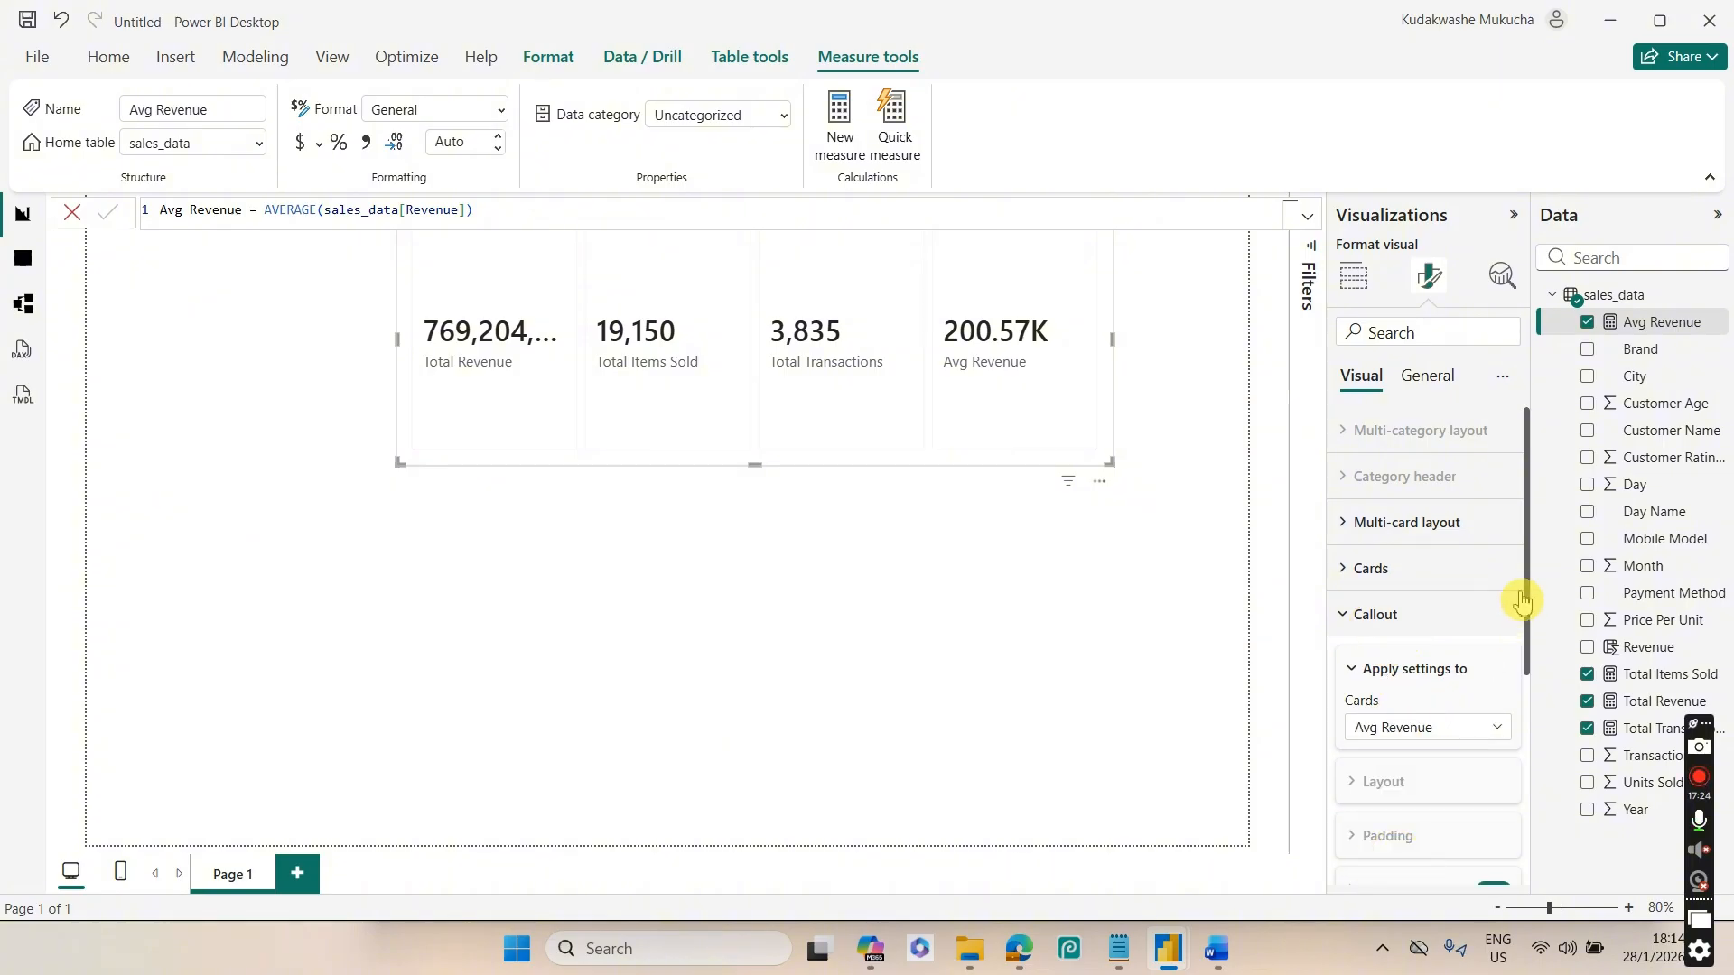
pyautogui.moveTo(1529, 581); pyautogui.dragTo(1529, 689)
pyautogui.click(1390, 684)
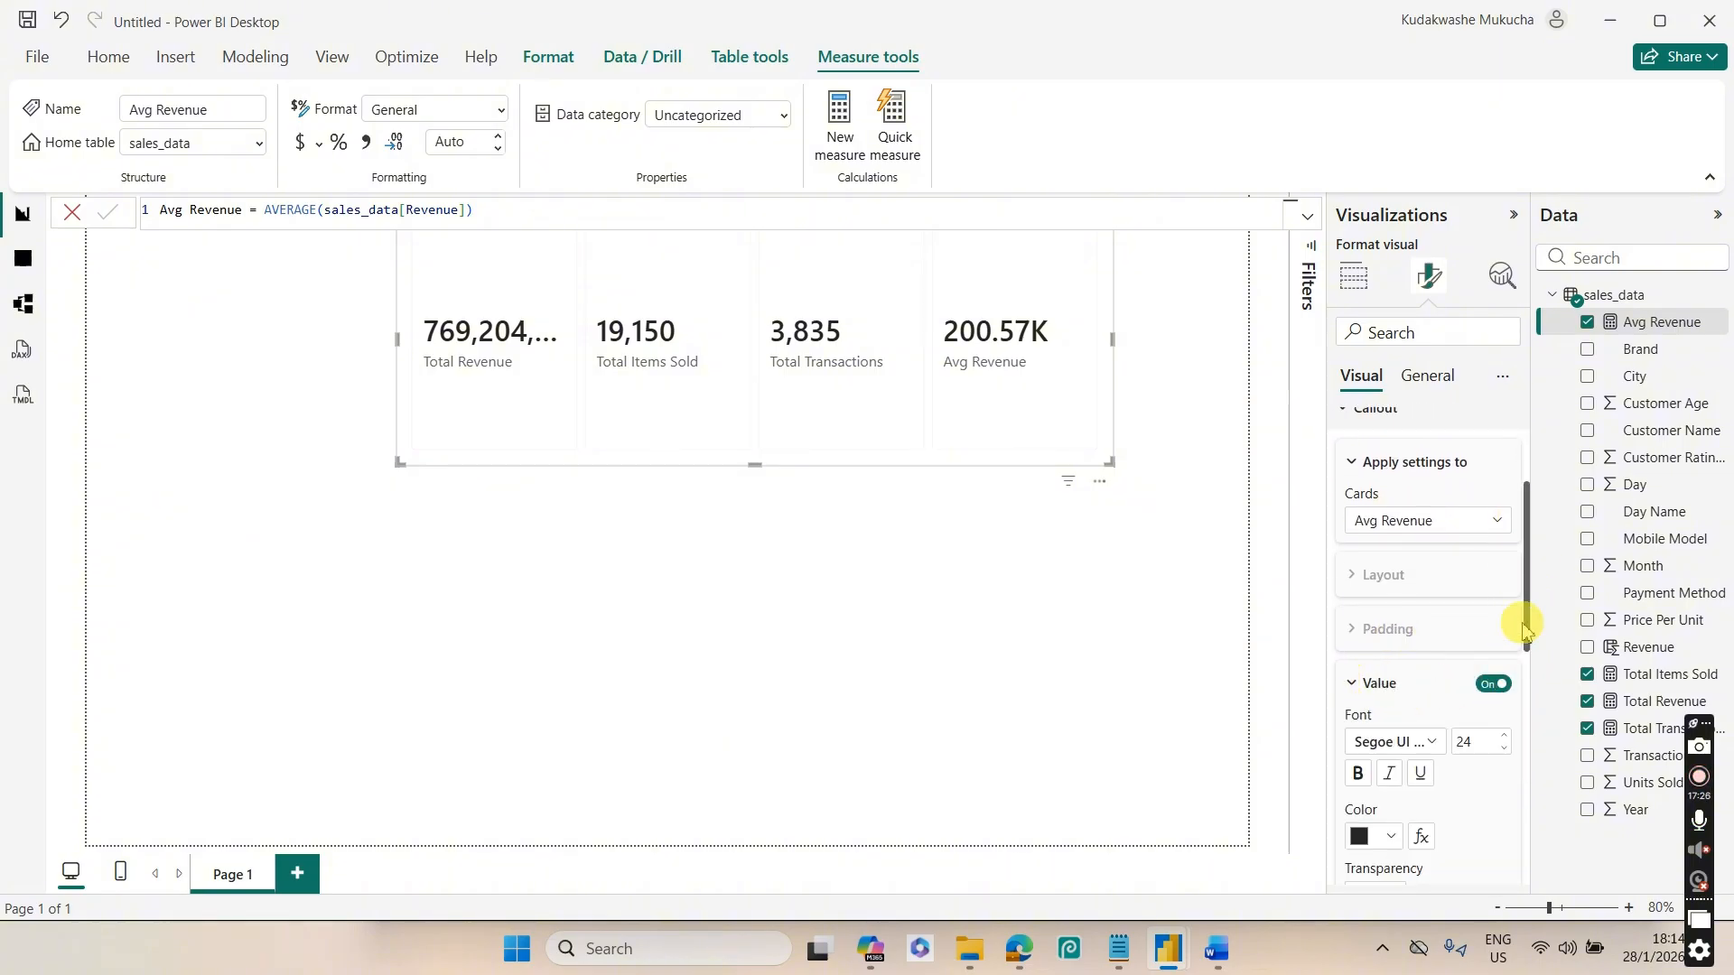
pyautogui.moveTo(1529, 569); pyautogui.dragTo(1529, 668)
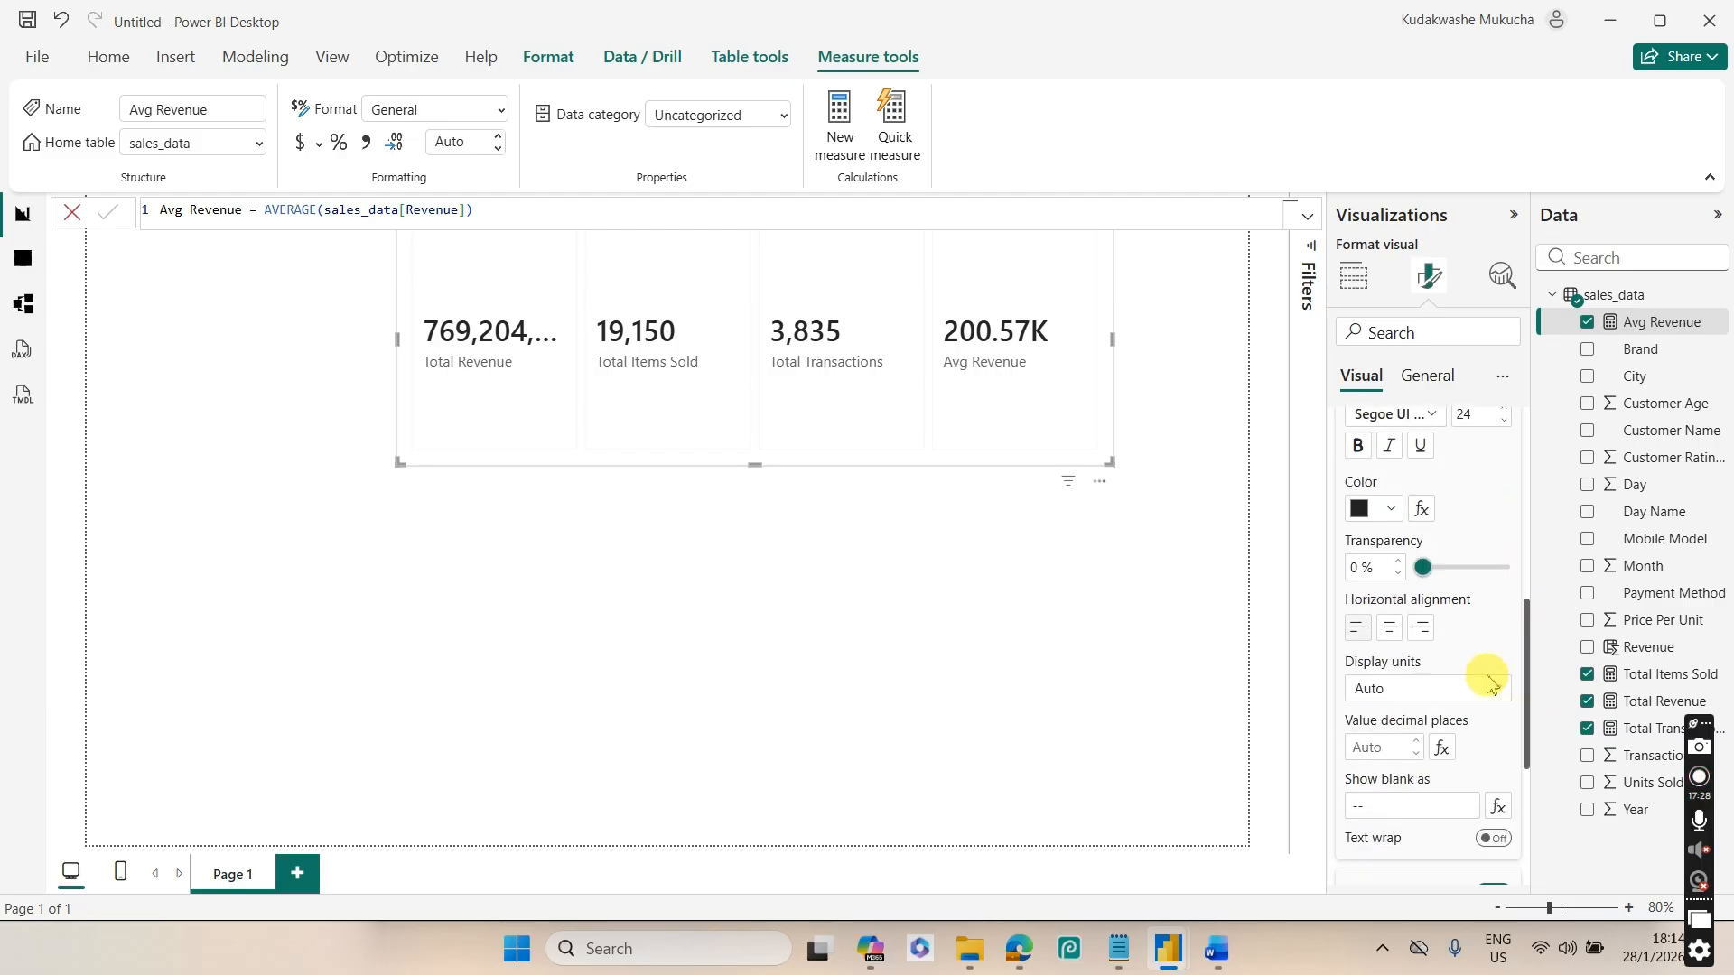
pyautogui.click(1474, 690)
pyautogui.click(1375, 743)
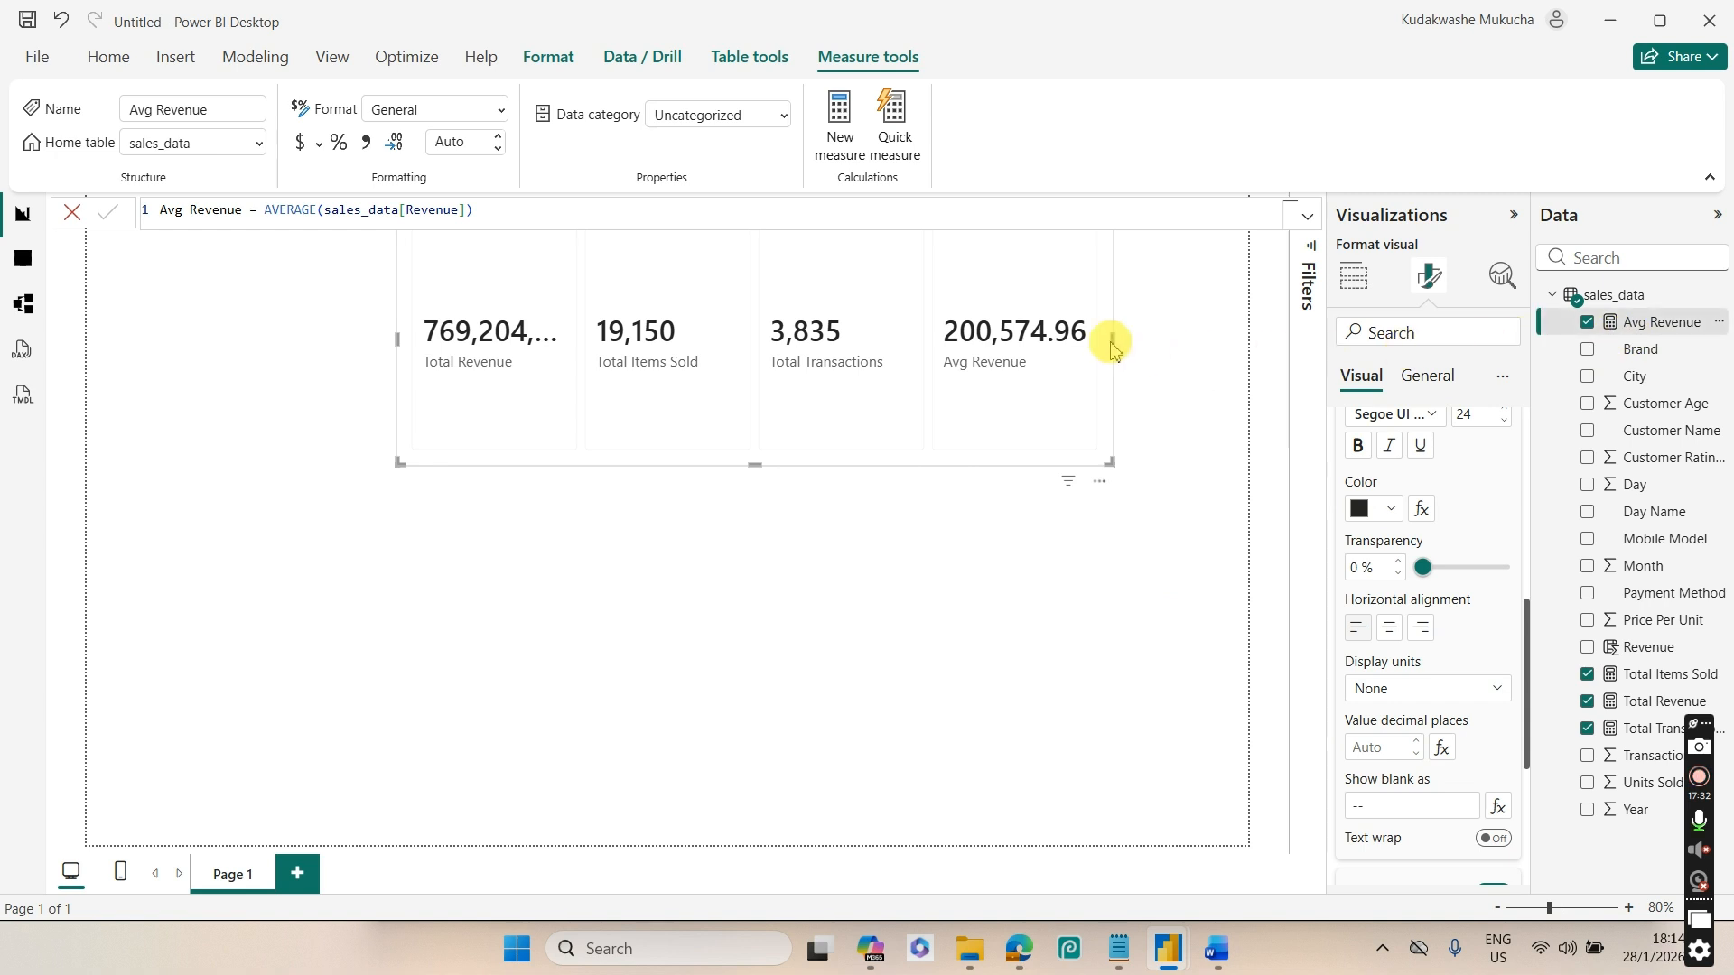
# Format the Avg Revenue measure with 0 decimal places and deselect the card visual
pyautogui.click(1636, 327)
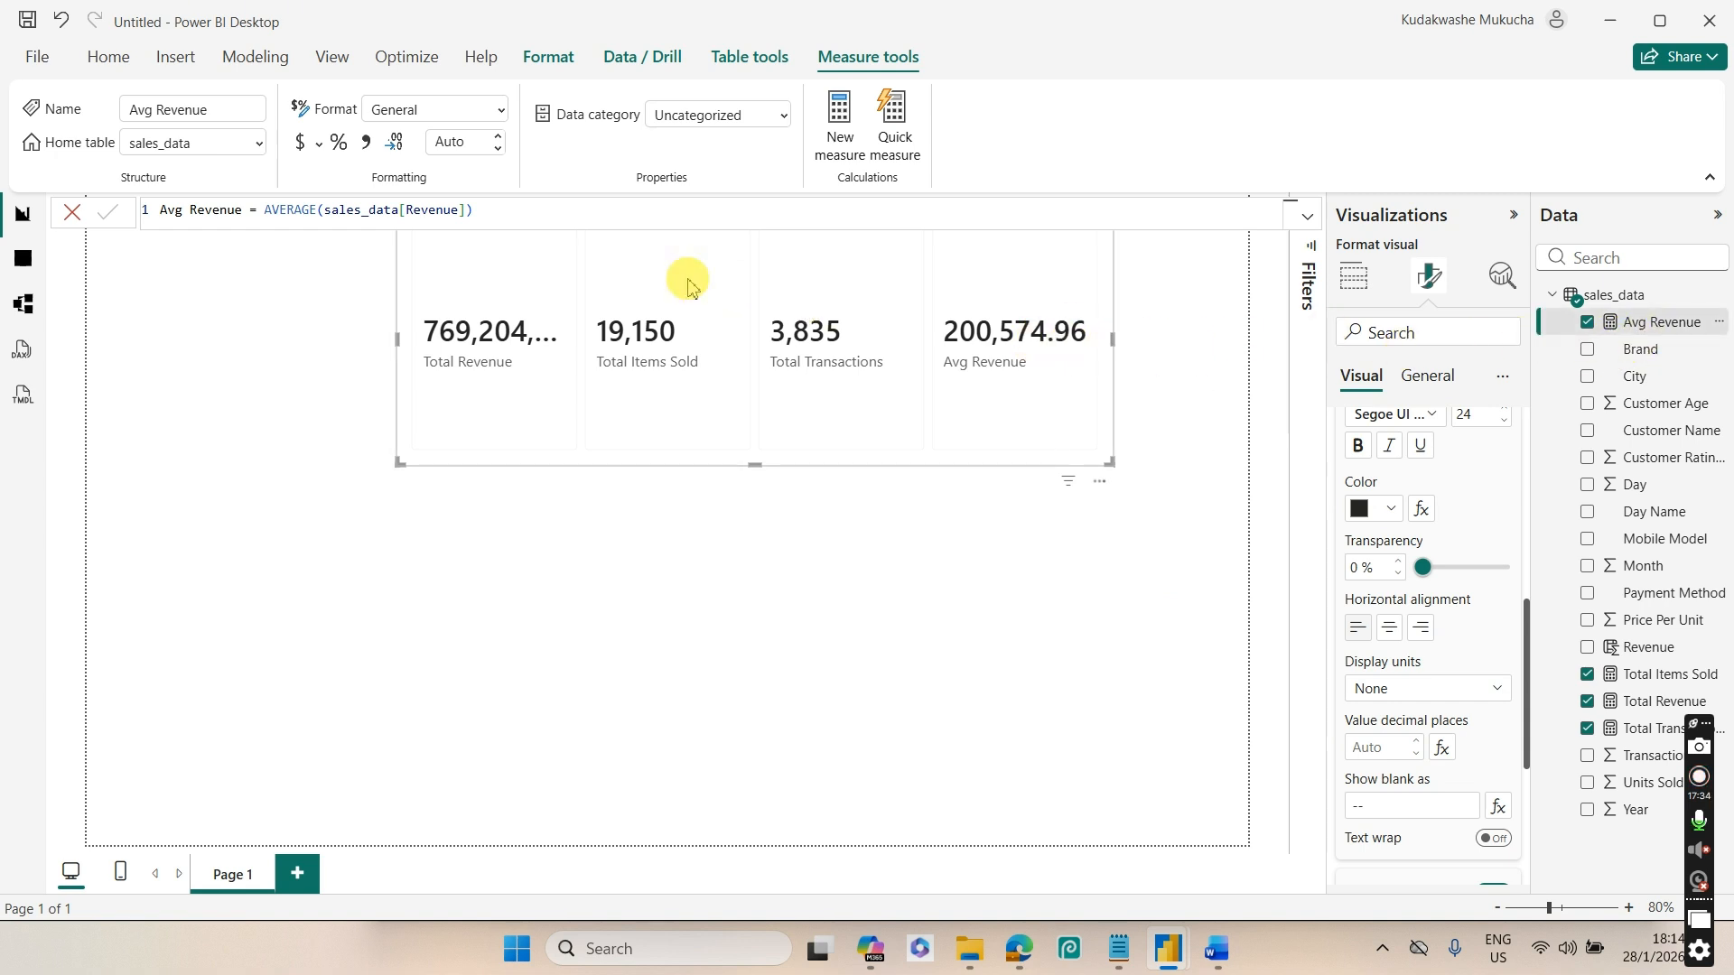
pyautogui.click(452, 143)
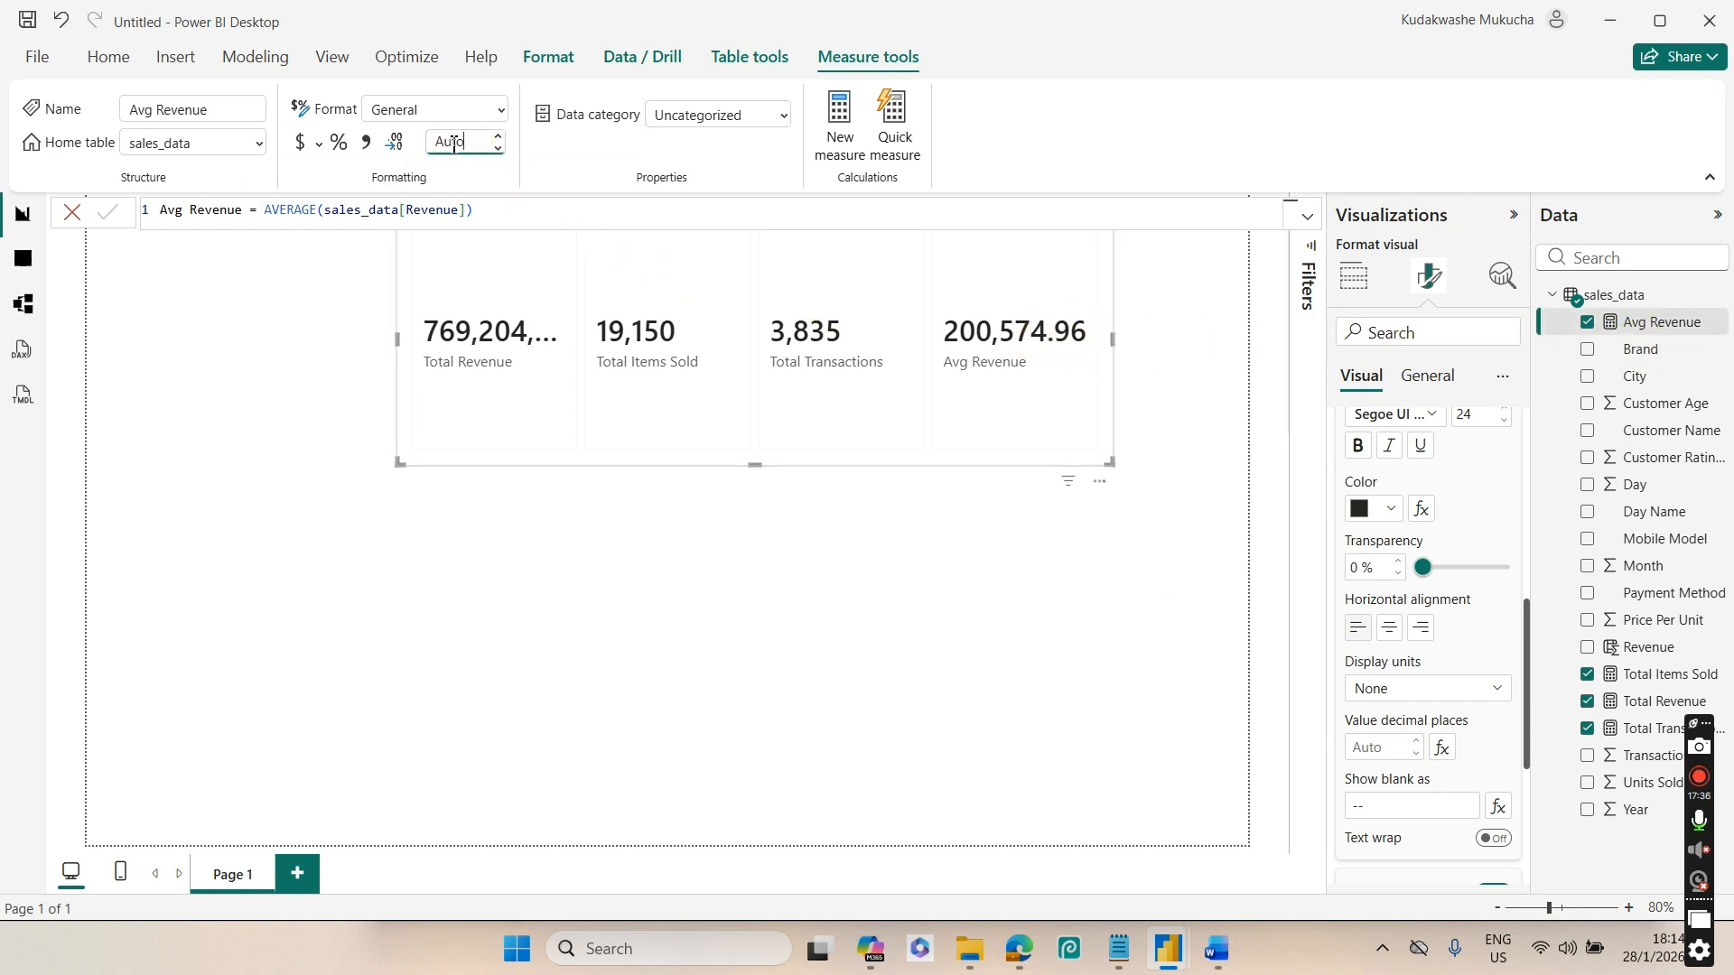
pyautogui.press('Return')
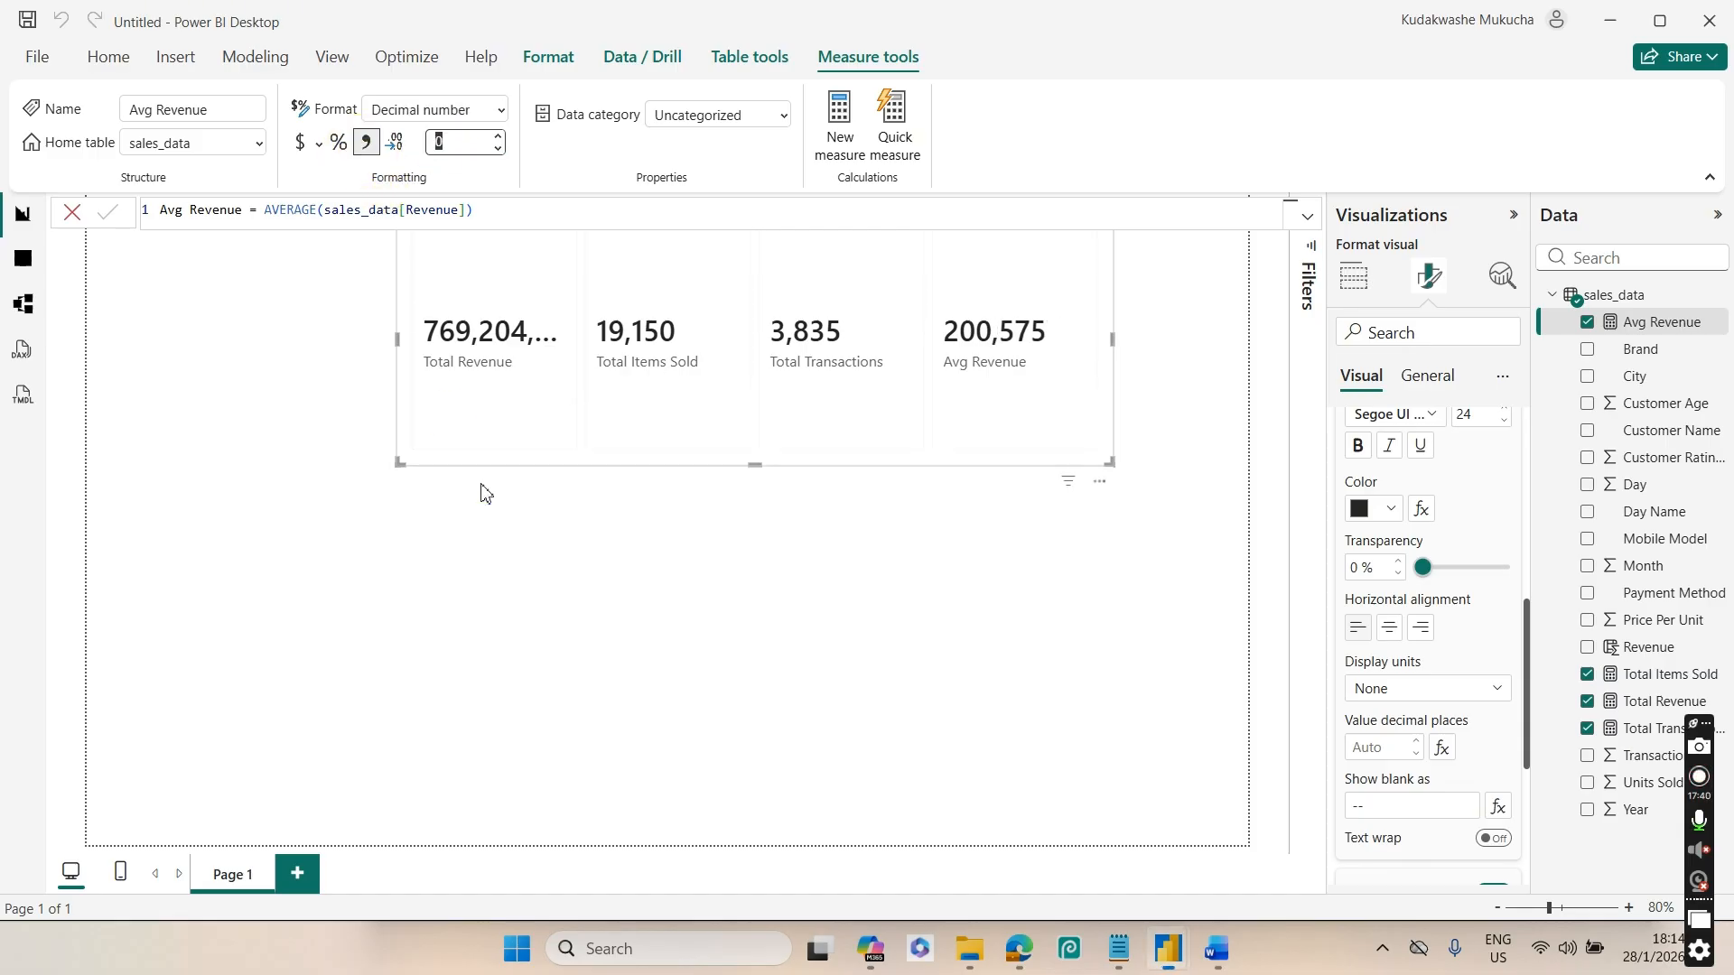
pyautogui.click(606, 495)
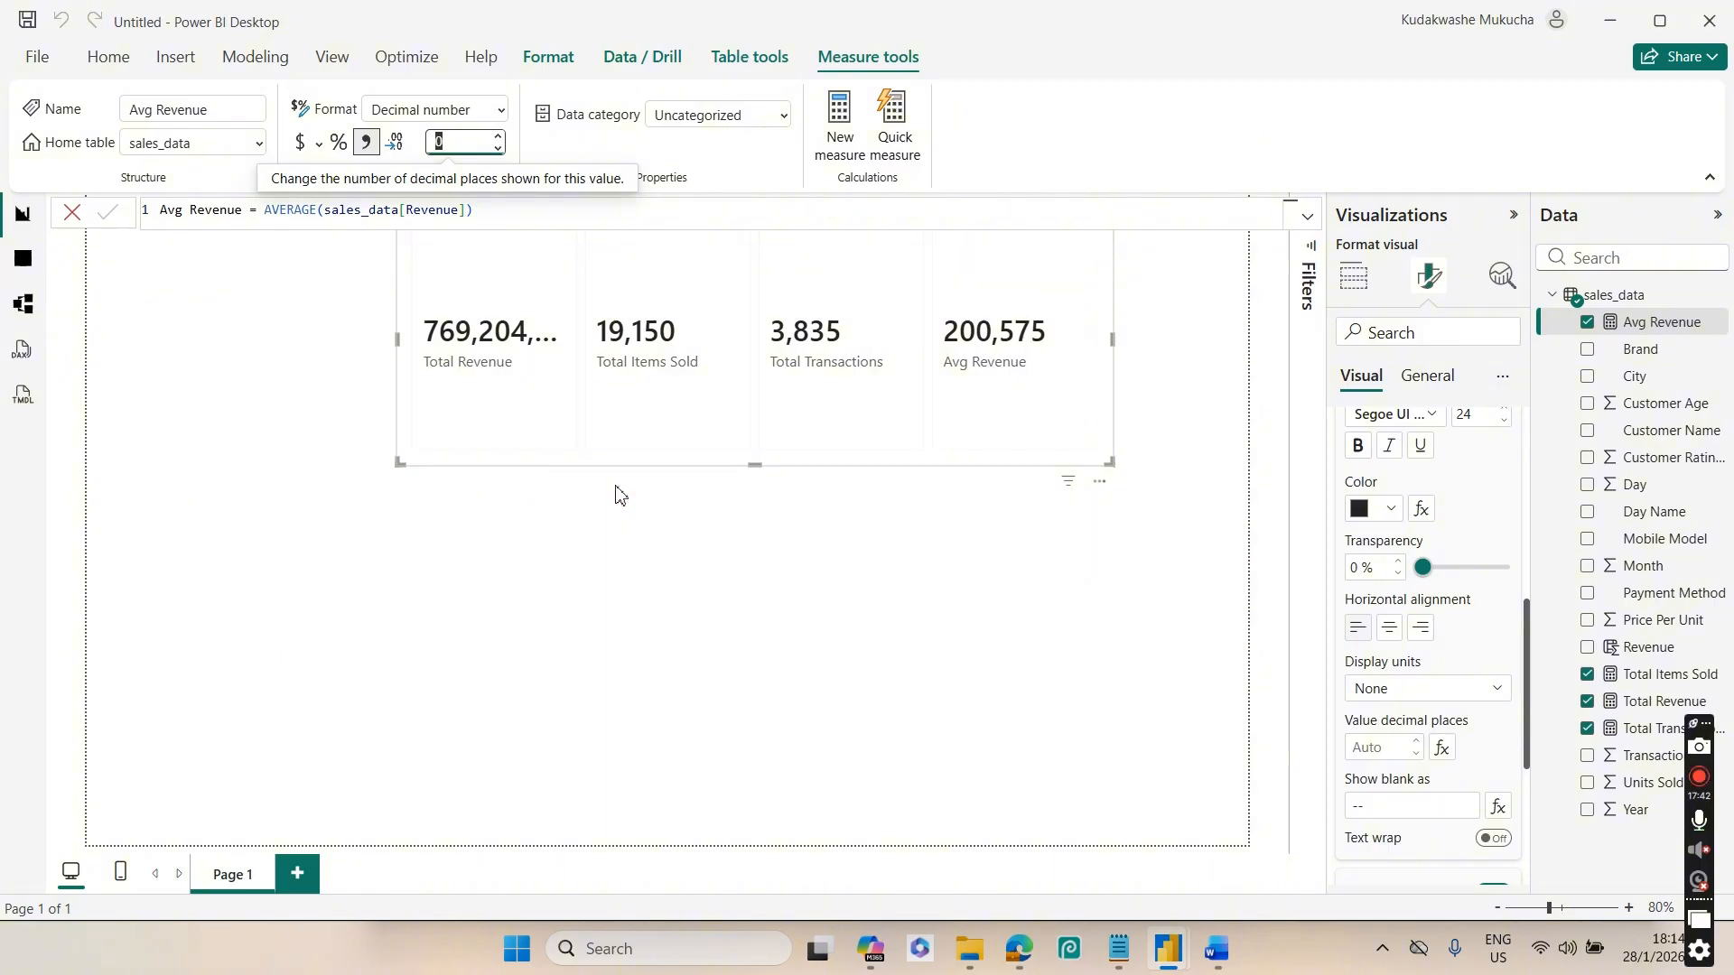
pyautogui.click(782, 486)
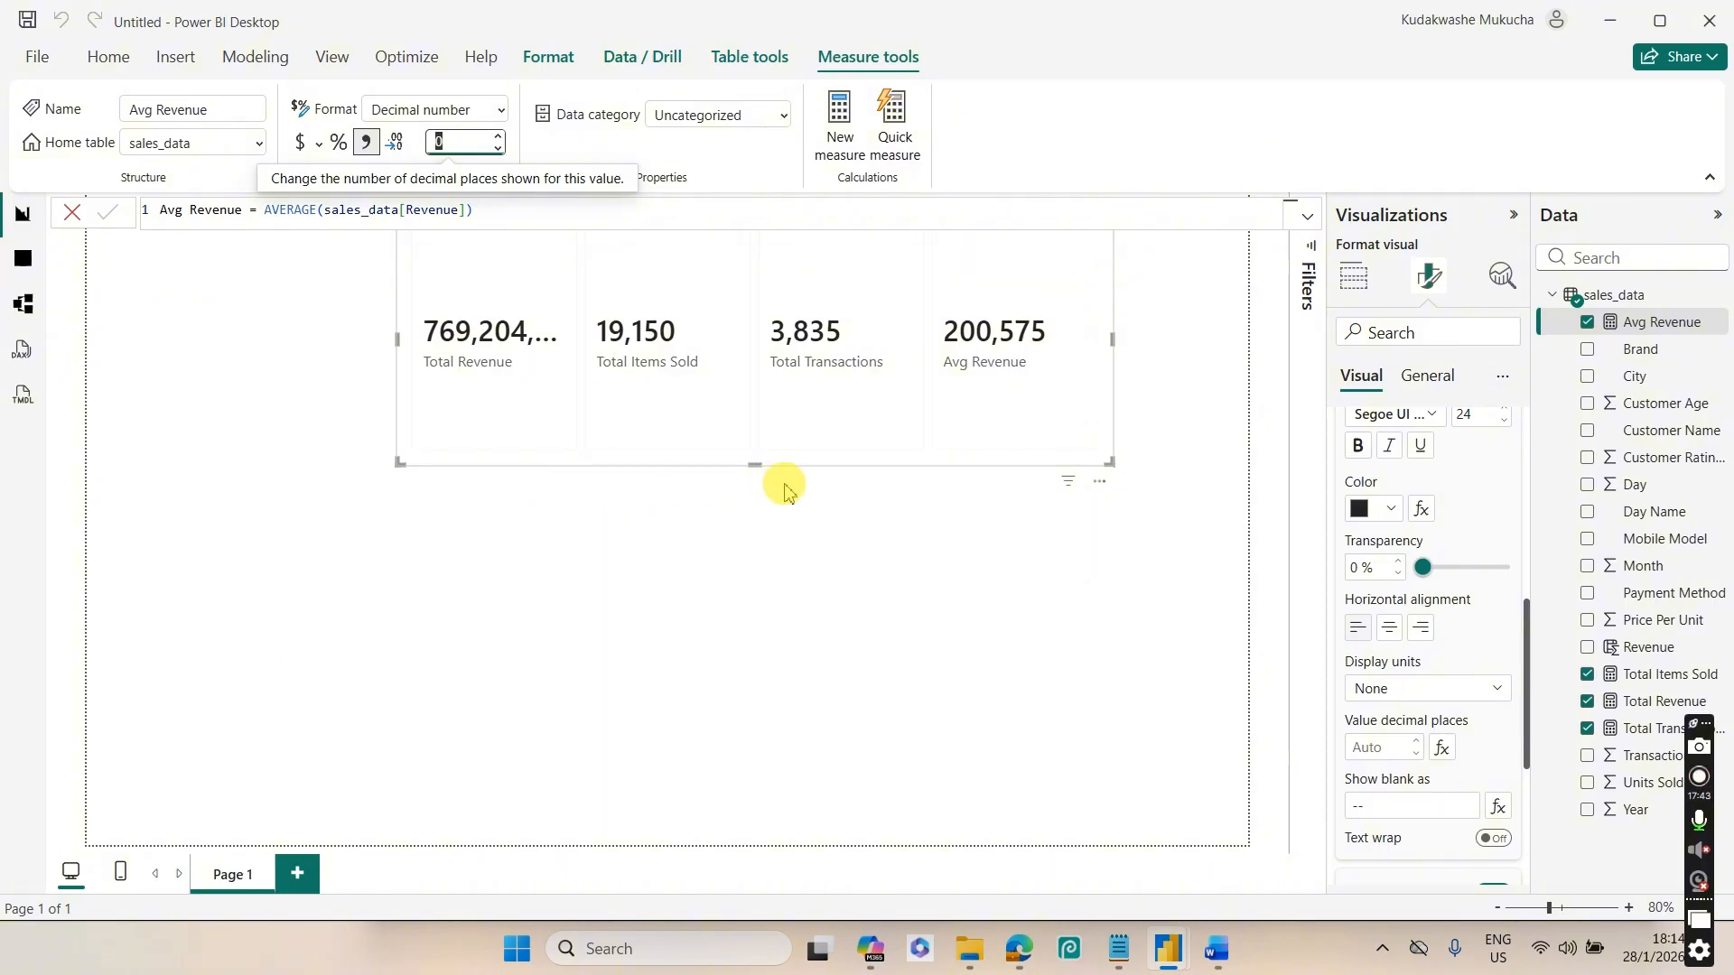
pyautogui.click(789, 529)
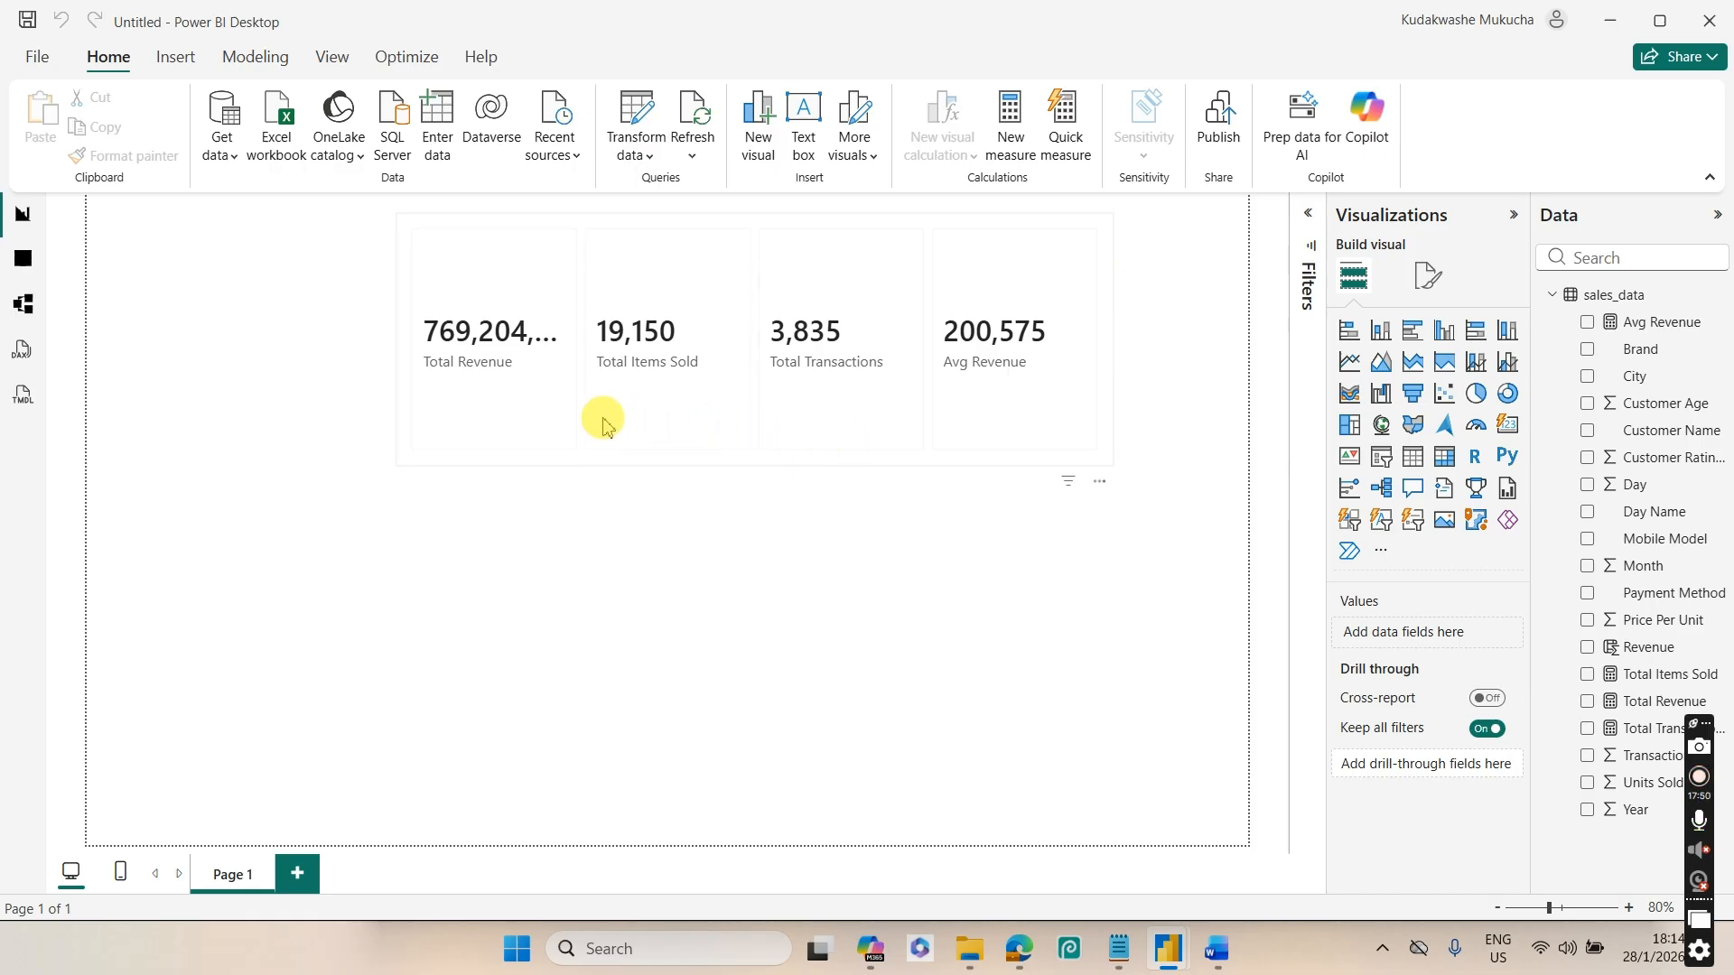
# Check the dashboard requirements list in the Word document and return to the report page in Power BI
pyautogui.click(1215, 951)
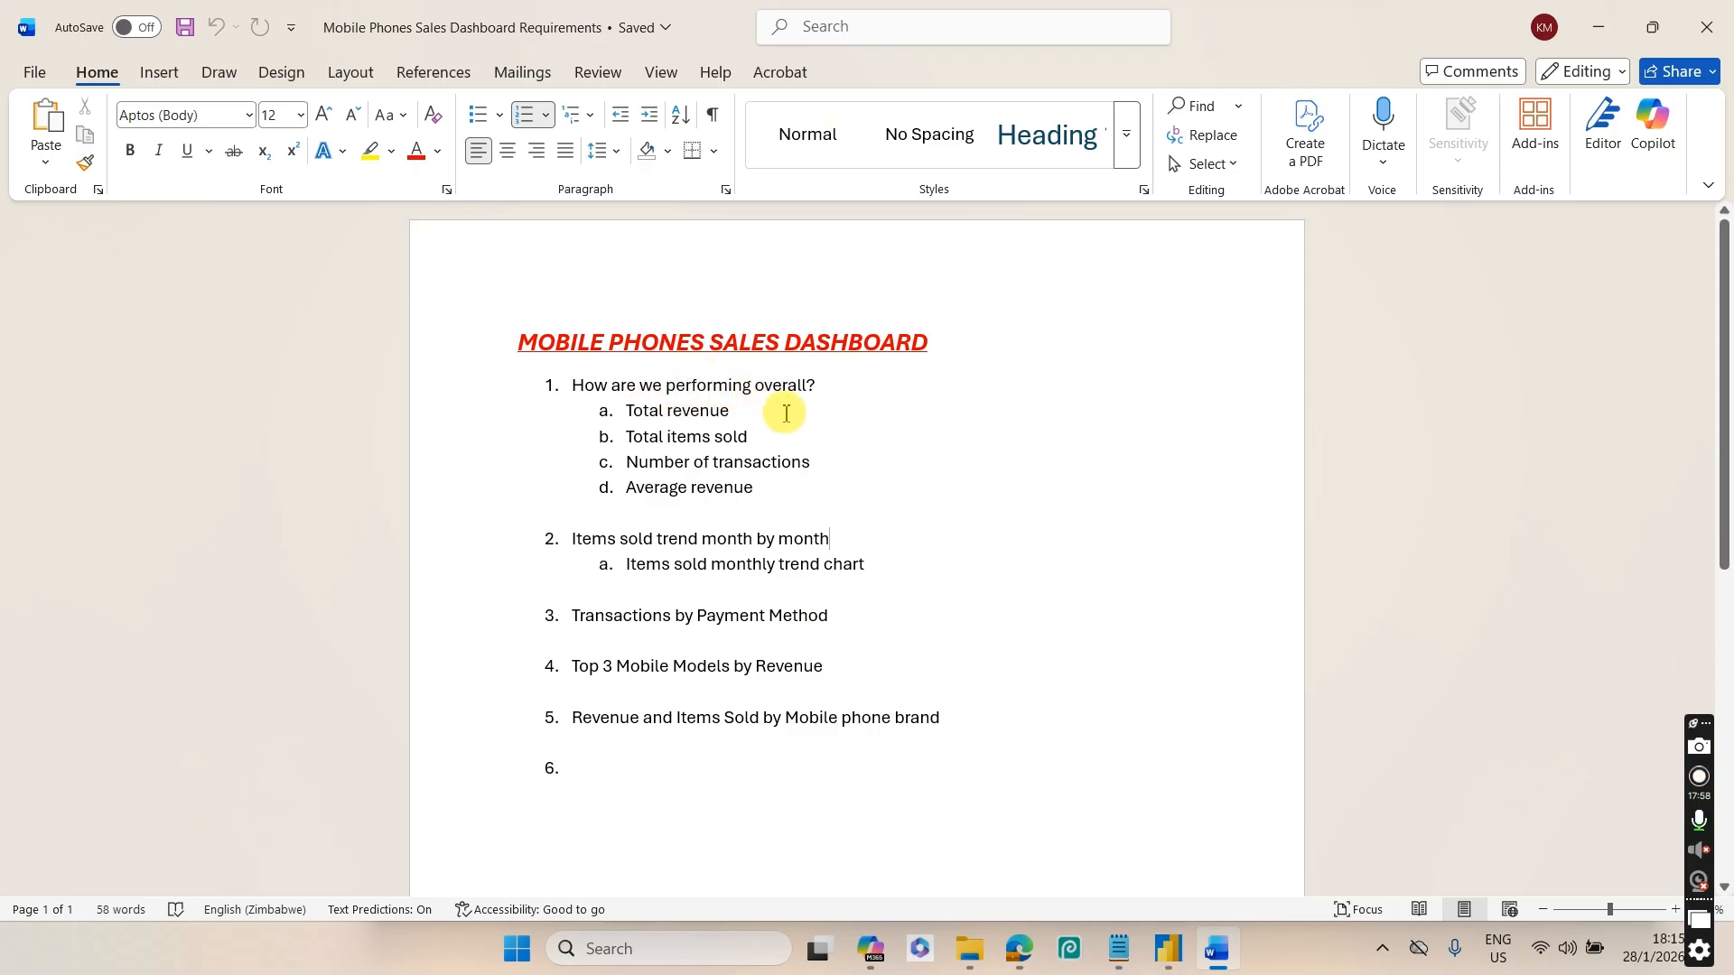
pyautogui.click(1204, 942)
pyautogui.click(774, 432)
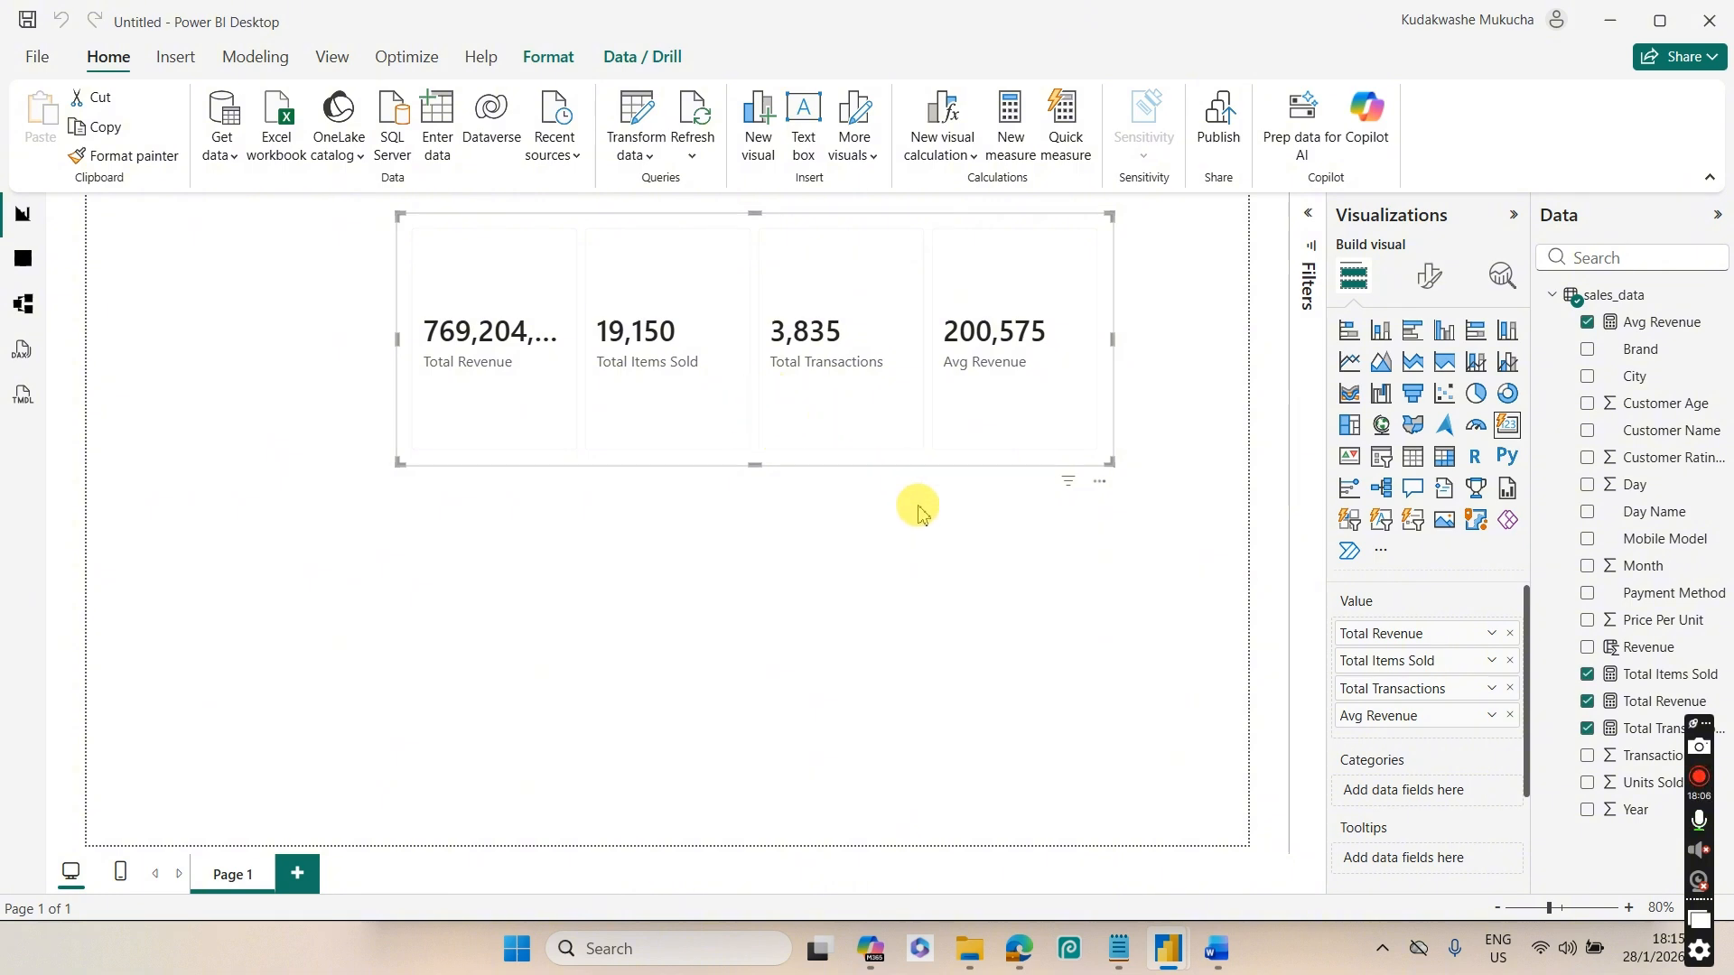
pyautogui.click(957, 596)
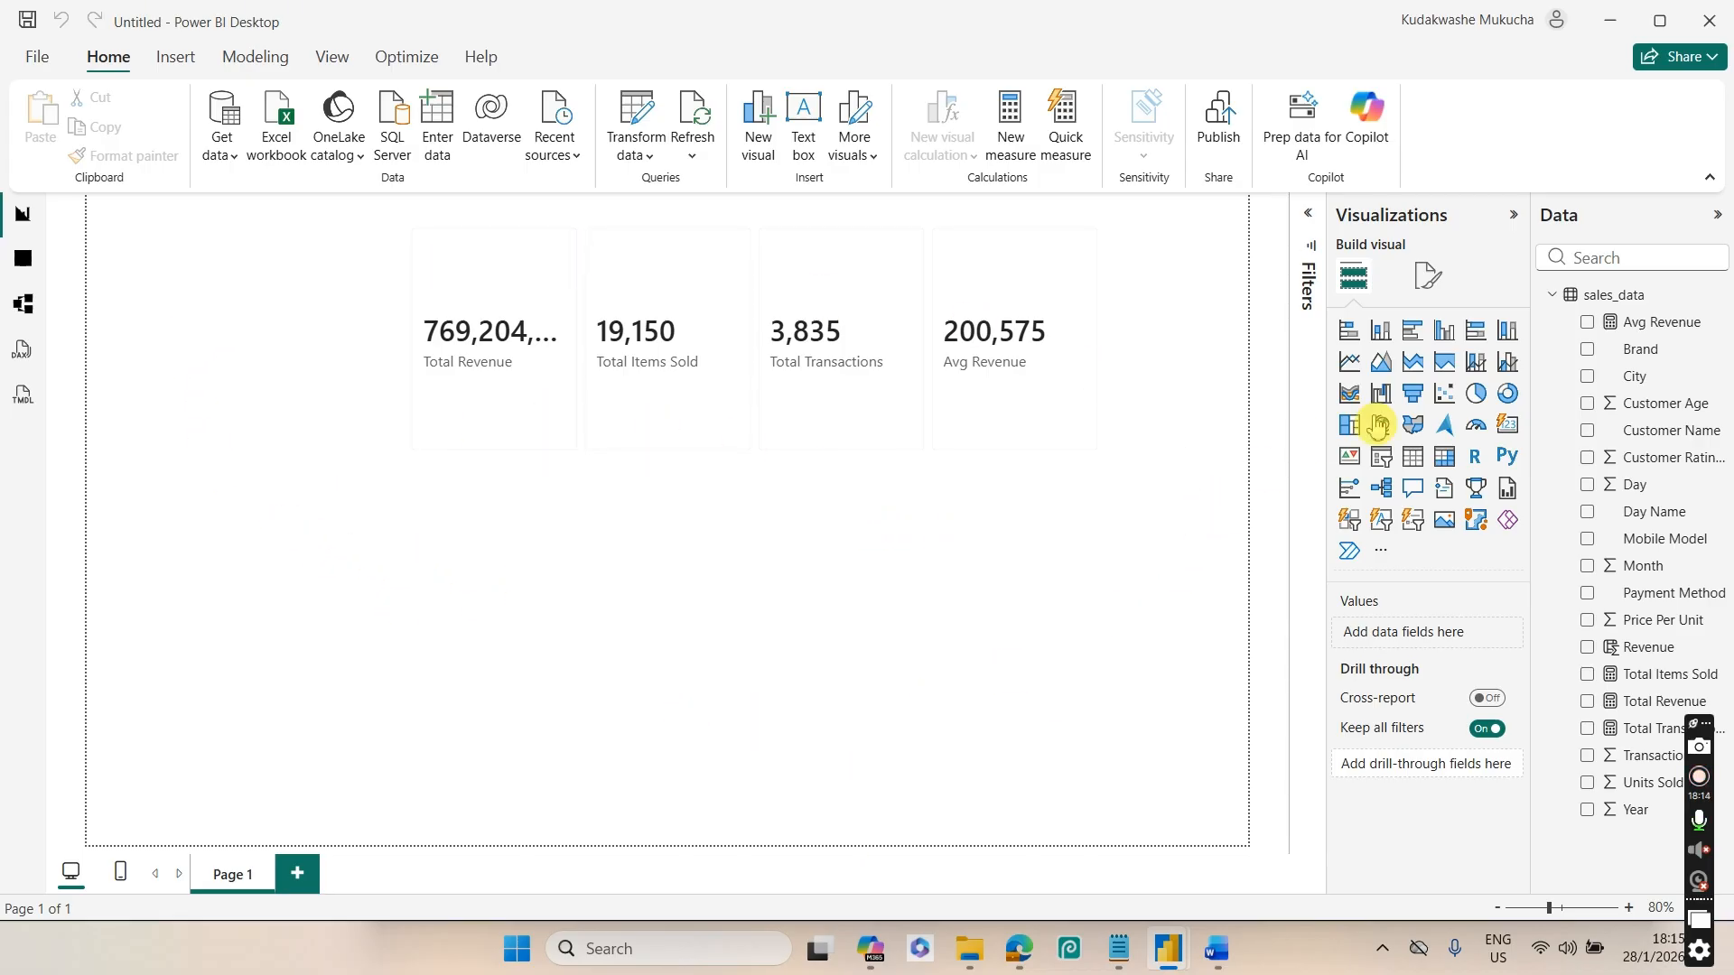
# Set the report page's canvas background colour to hex #2596BE
pyautogui.click(1432, 291)
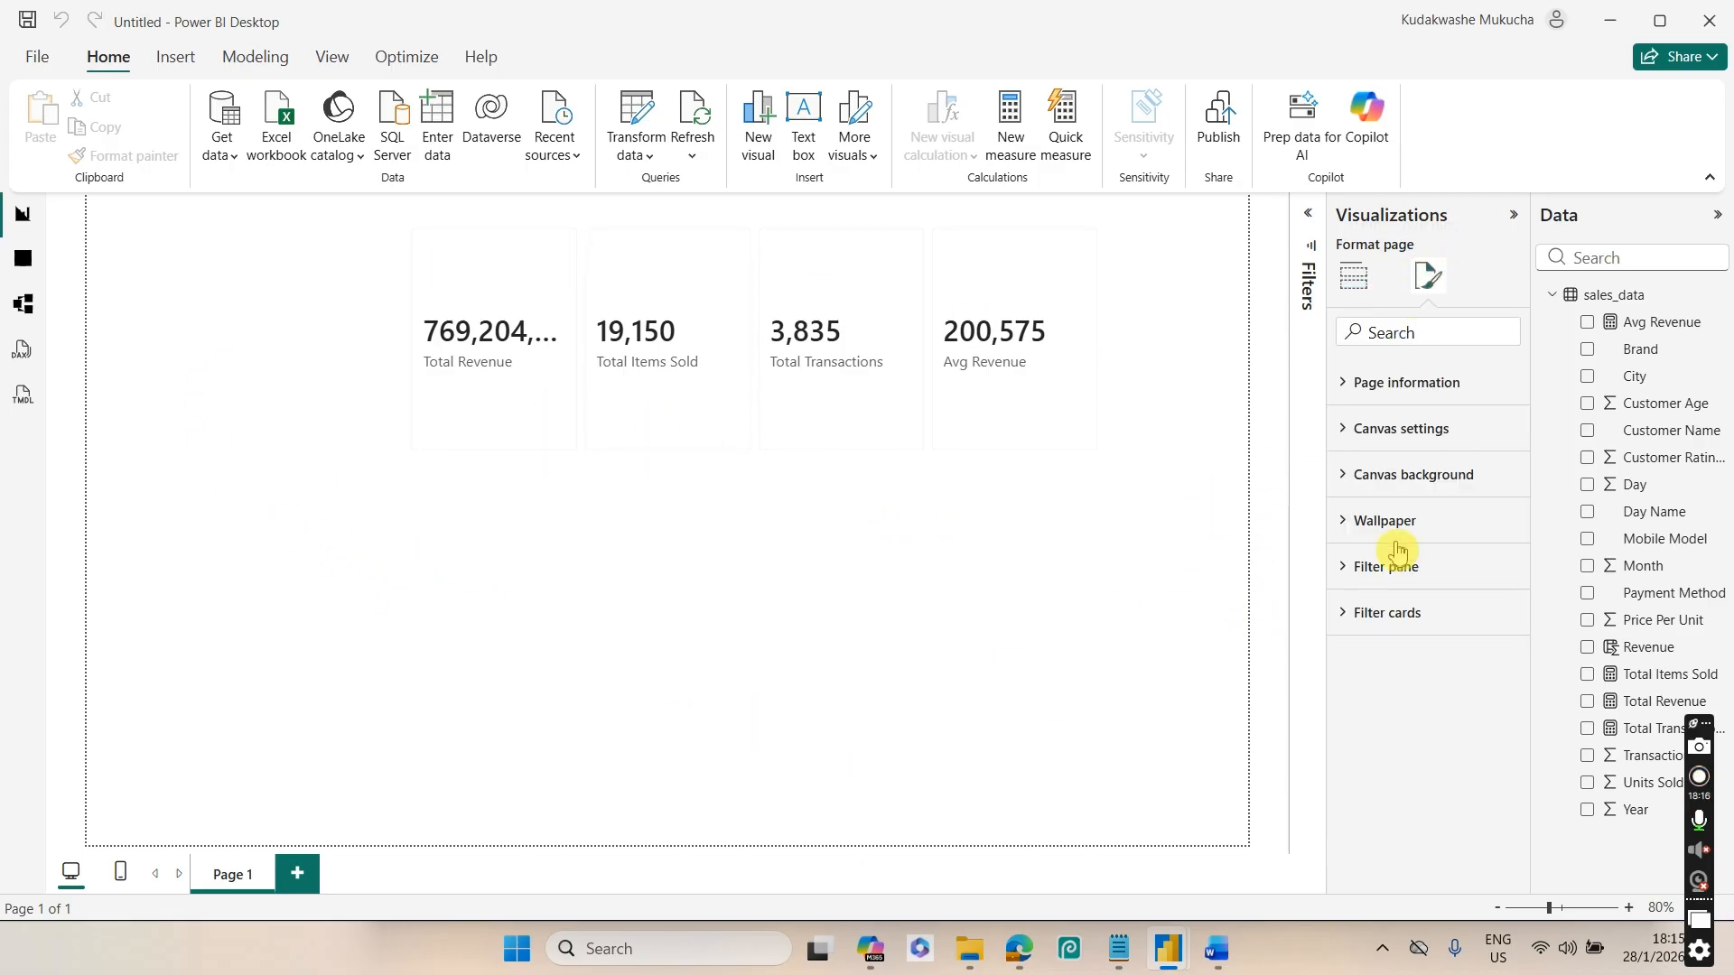
pyautogui.click(1423, 476)
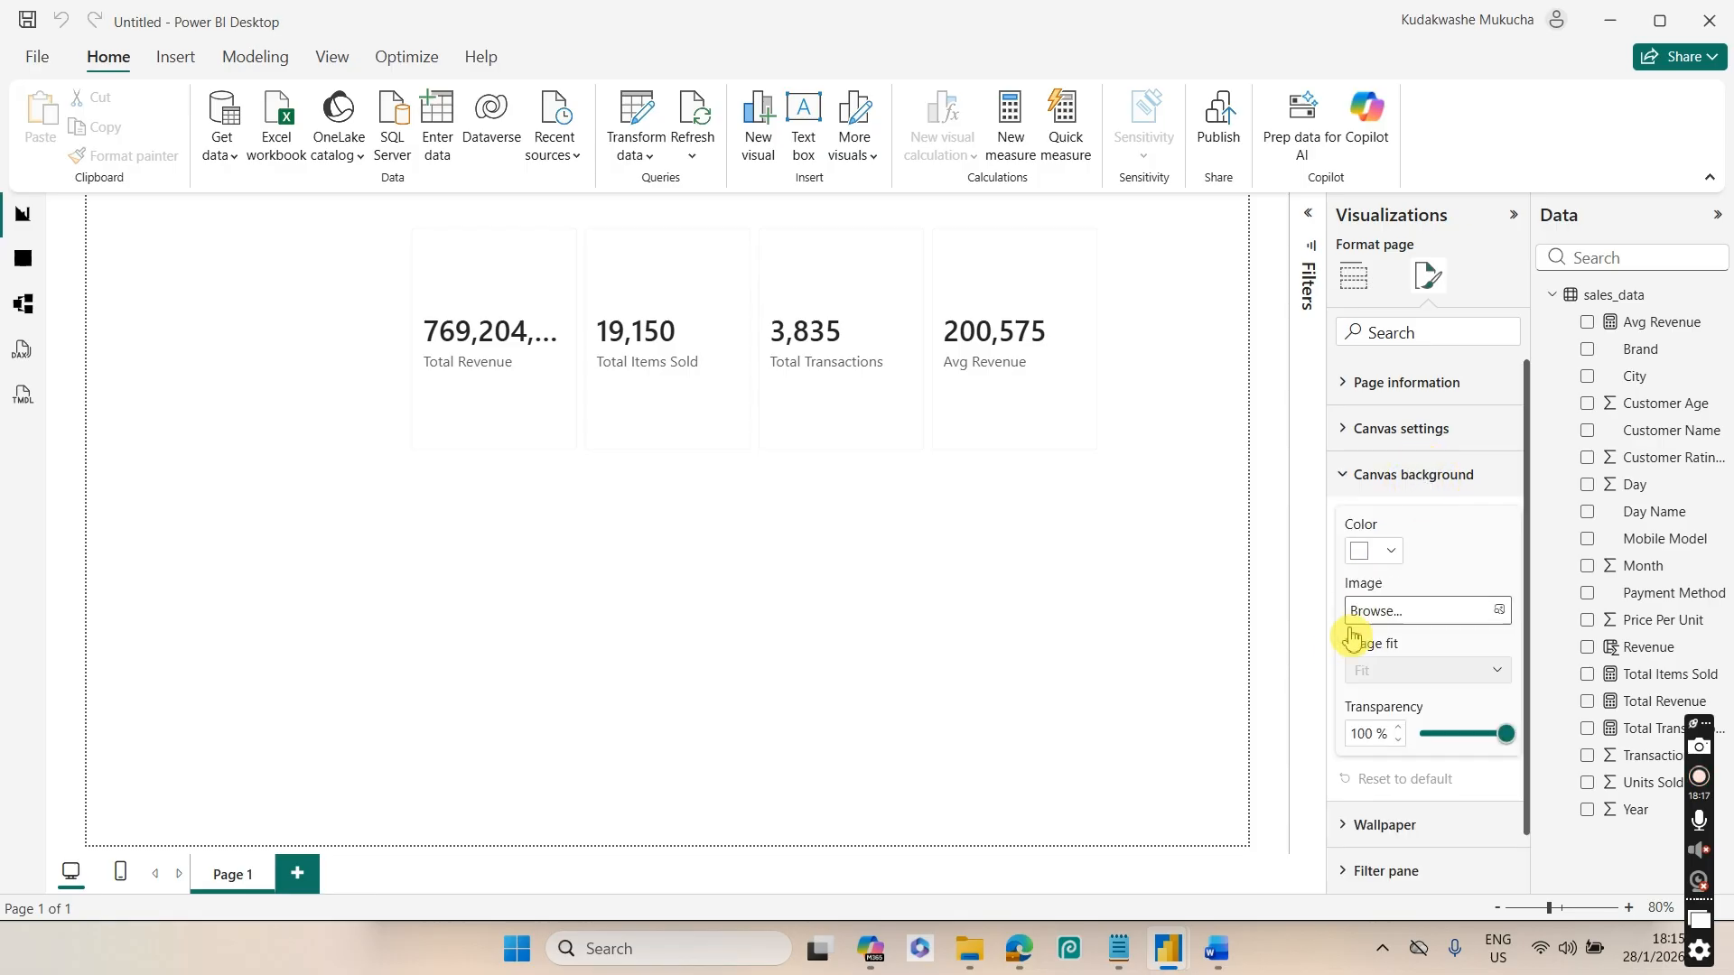
pyautogui.click(1363, 555)
pyautogui.click(1440, 506)
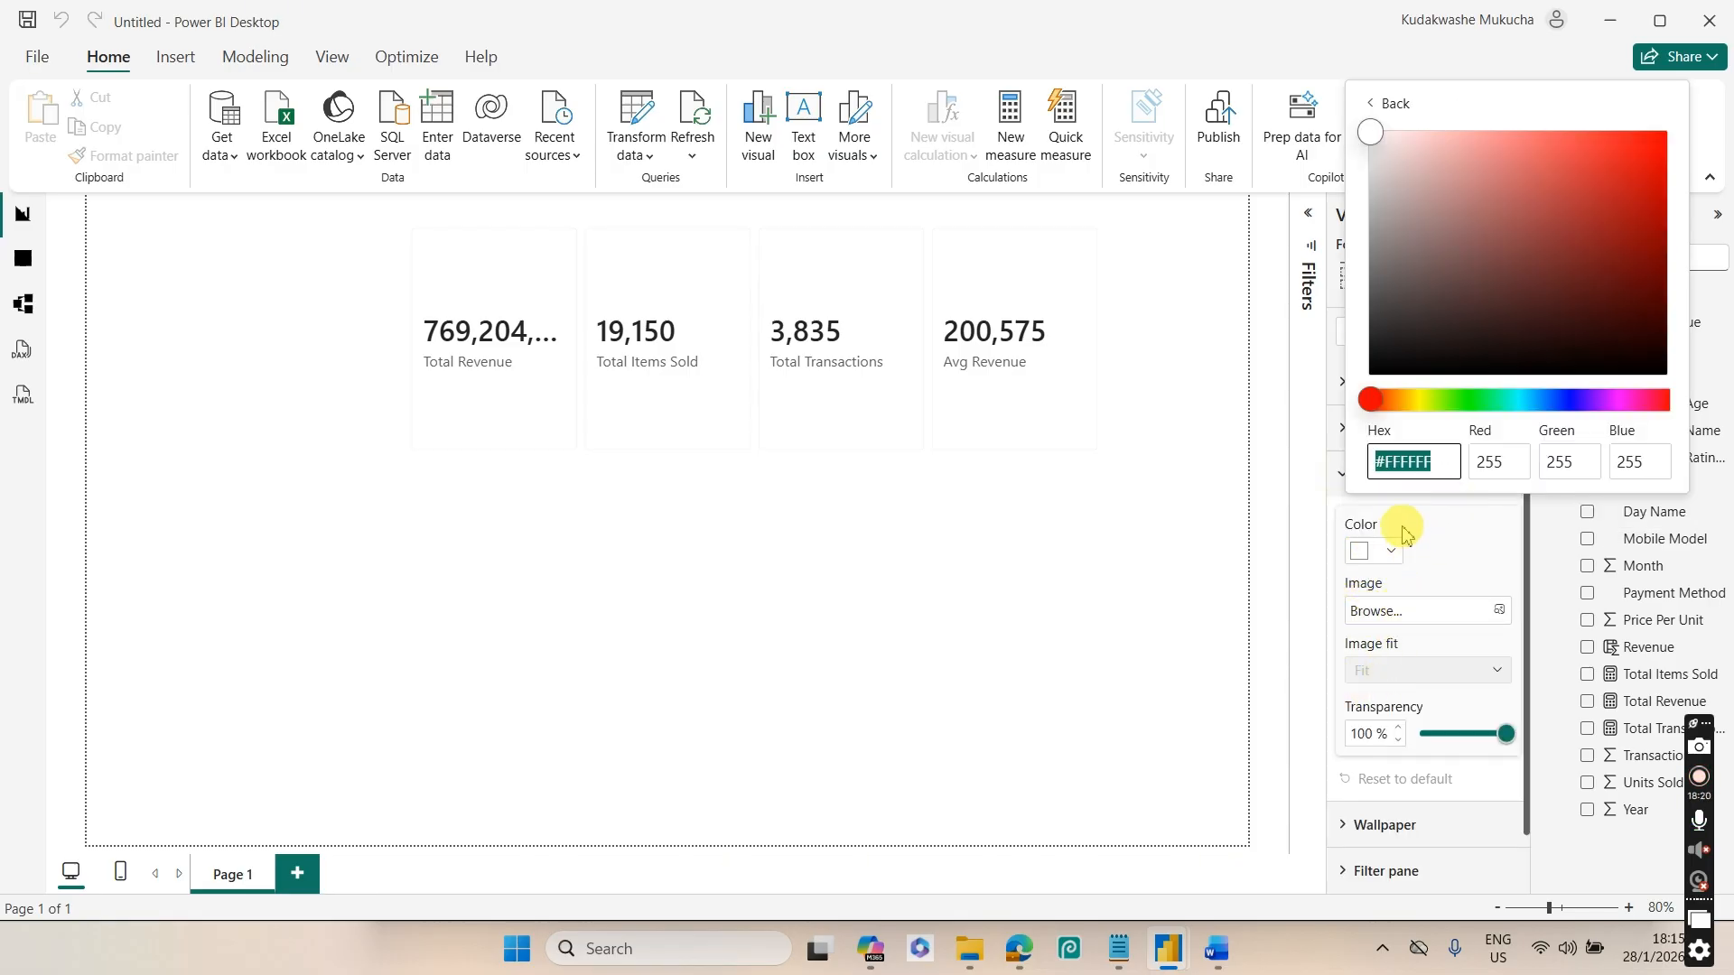
pyautogui.click(1437, 465)
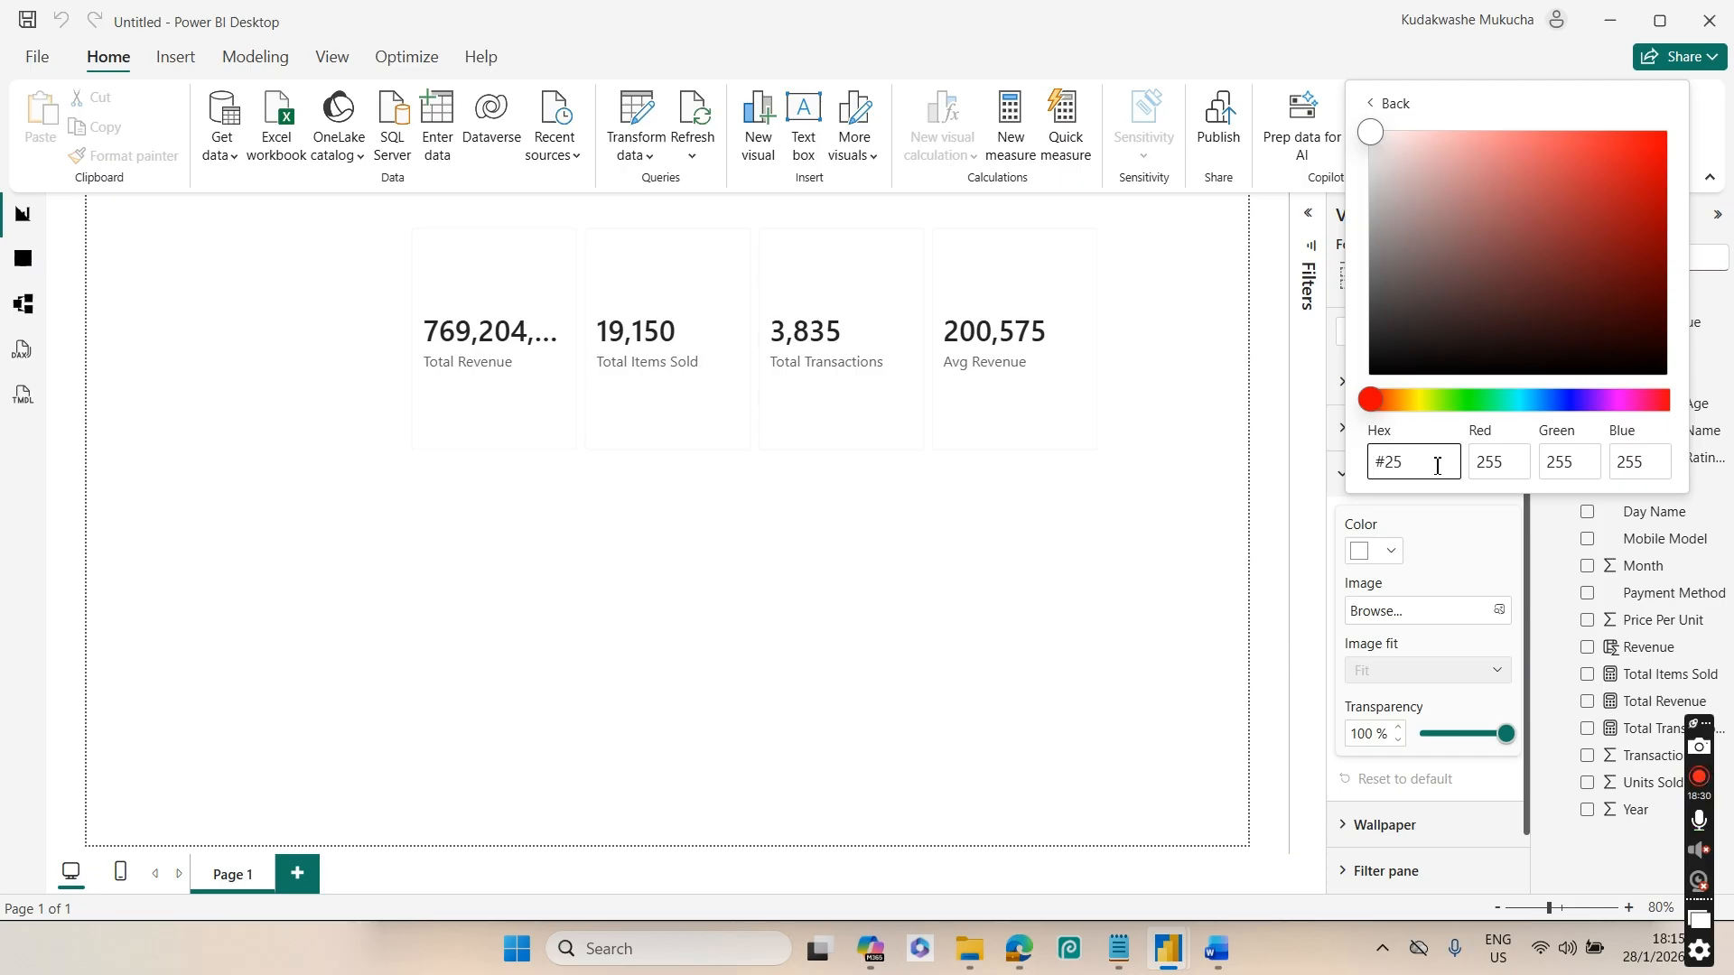
pyautogui.write('BE')
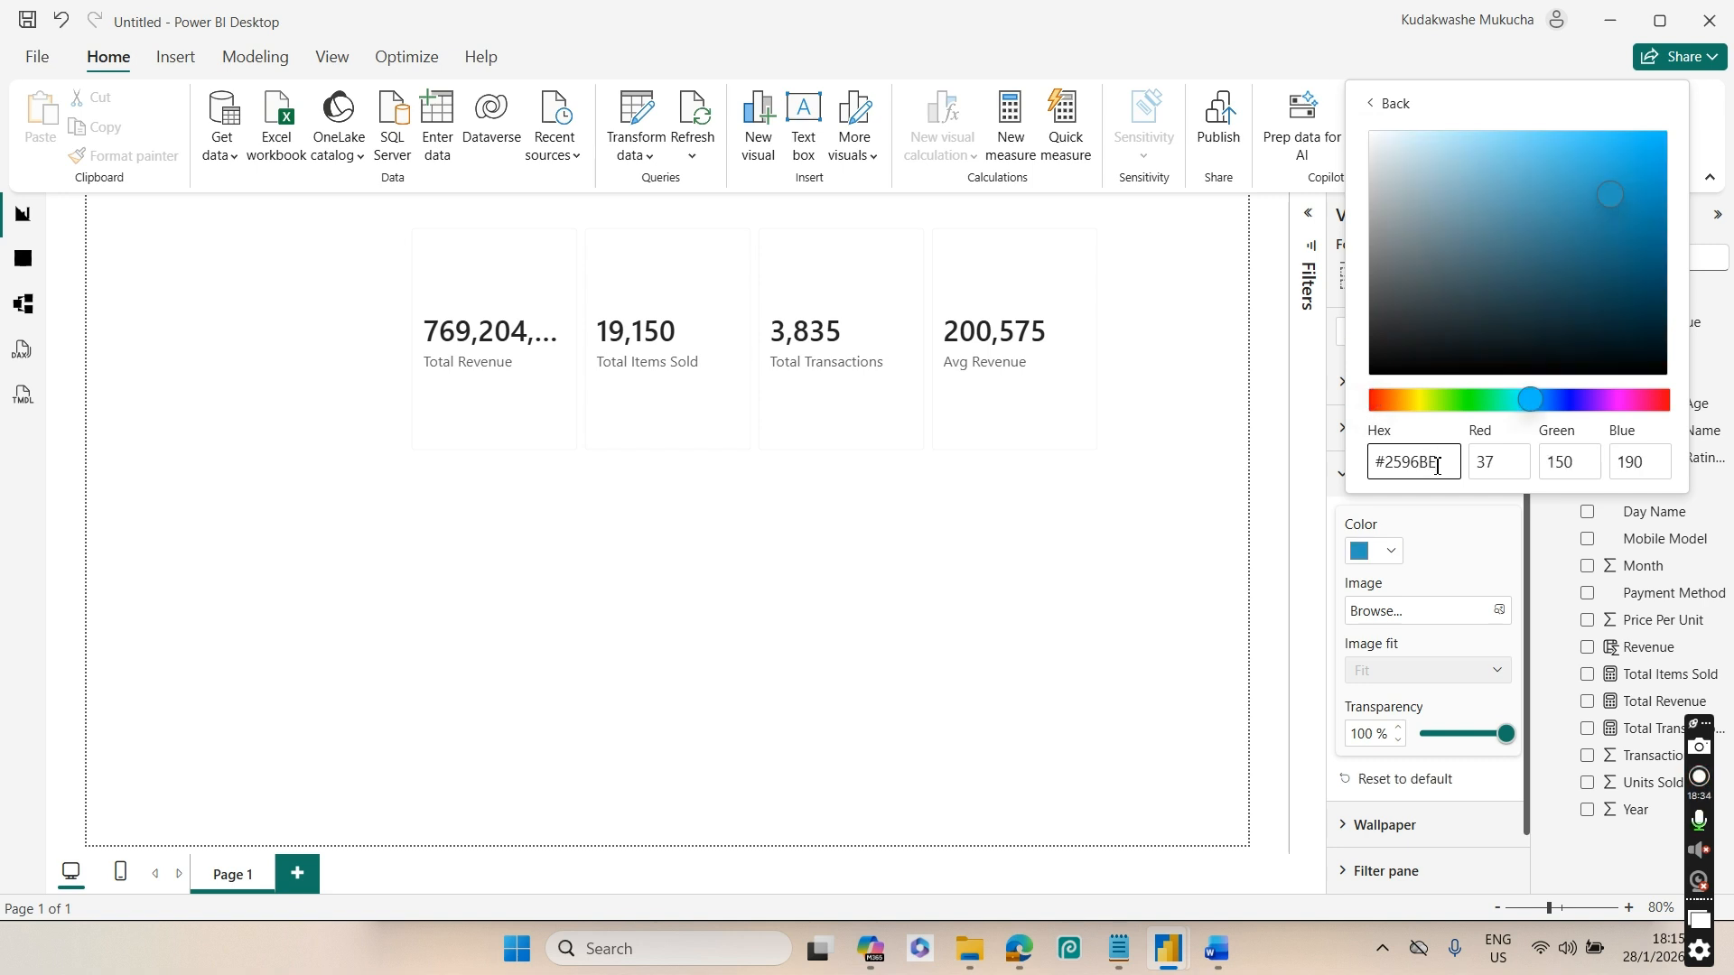
pyautogui.click(1467, 576)
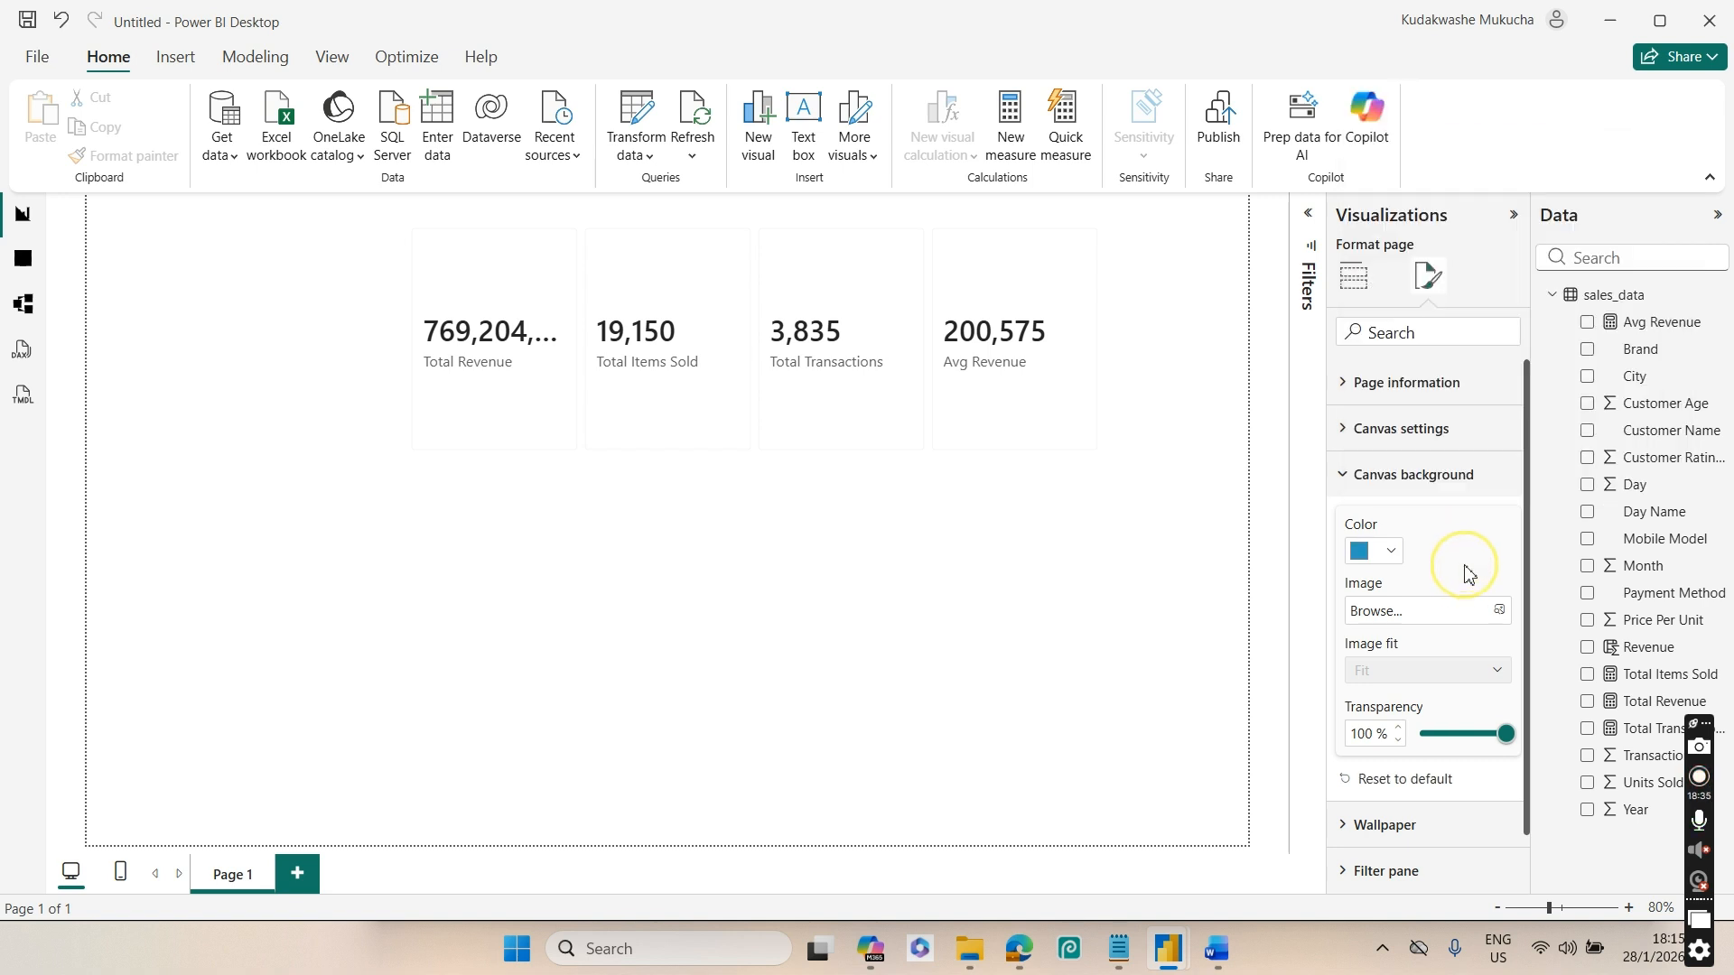
# Lower the canvas background transparency to 14% so the page colour shows behind the visuals
pyautogui.click(1446, 736)
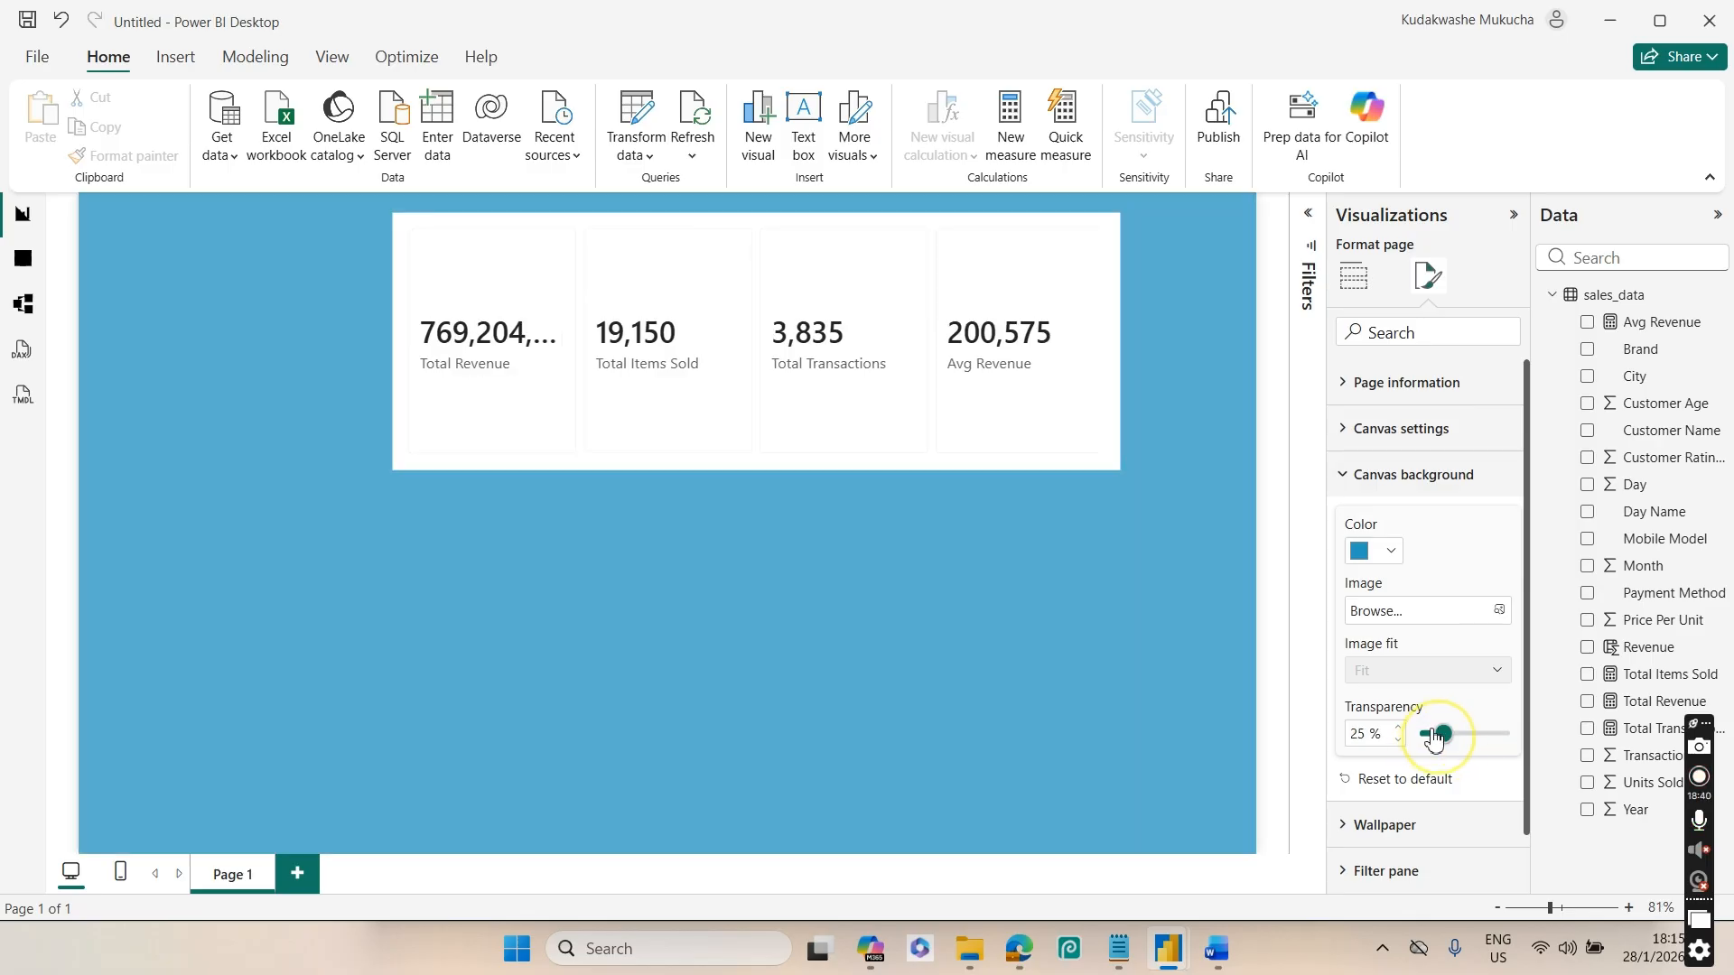
pyautogui.moveTo(1434, 734); pyautogui.dragTo(1411, 733)
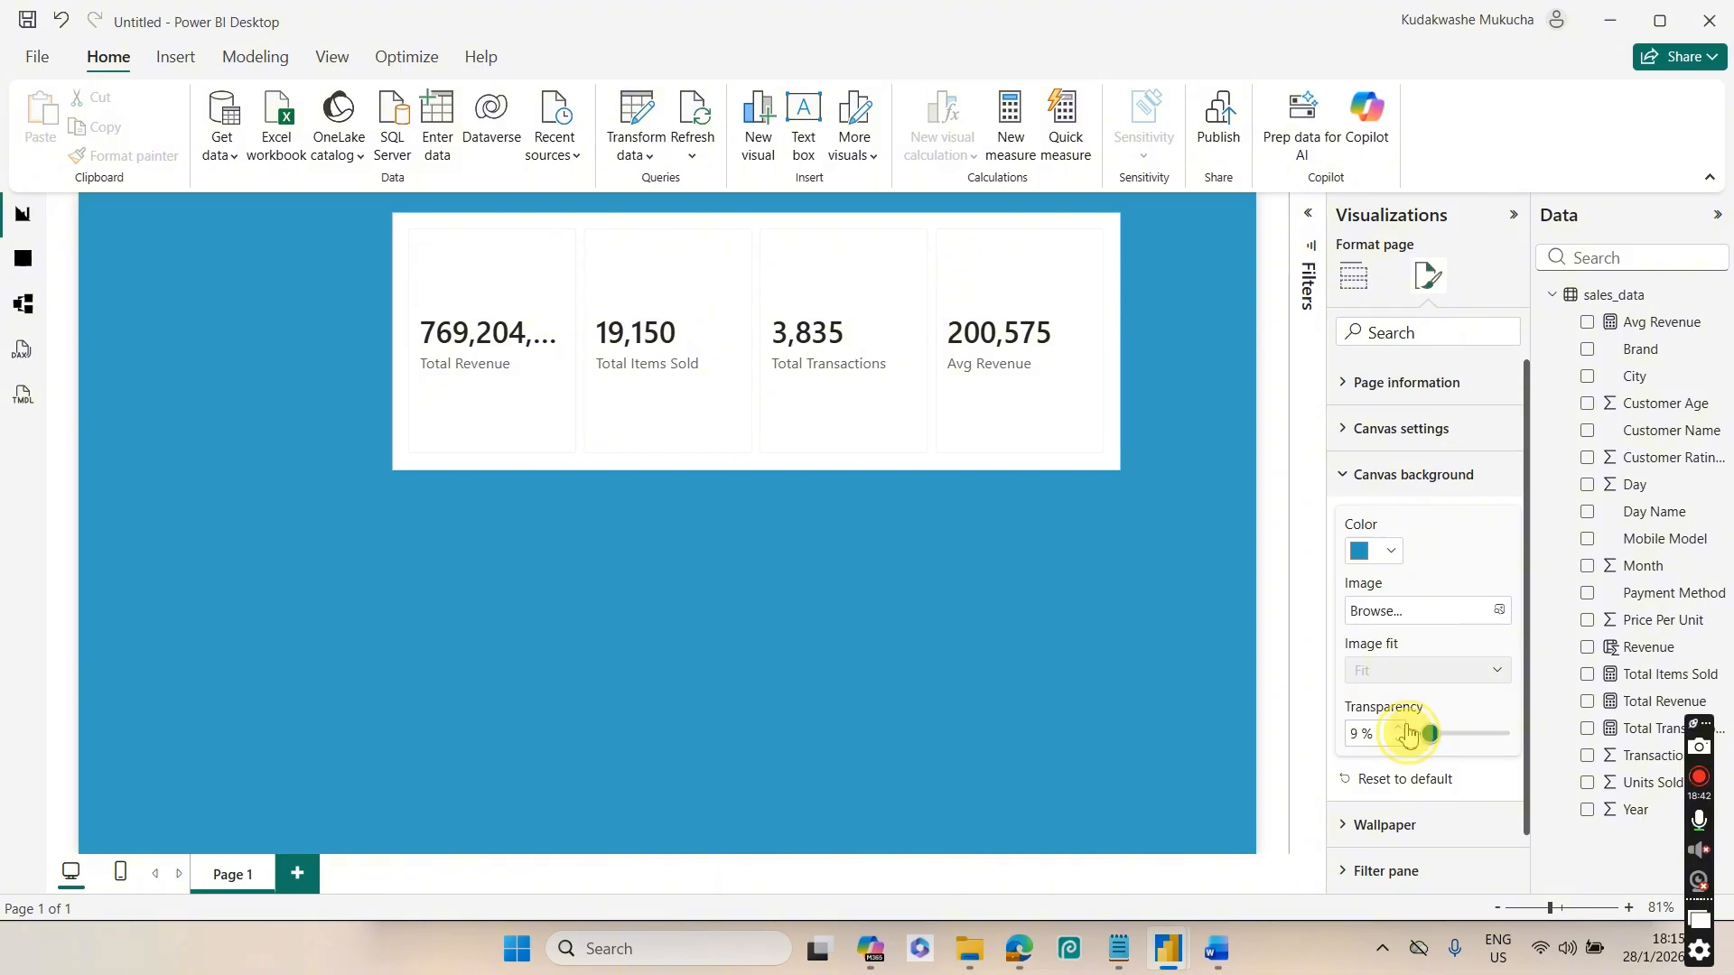
pyautogui.click(1400, 728)
pyautogui.click(1400, 728)
pyautogui.click(1400, 728)
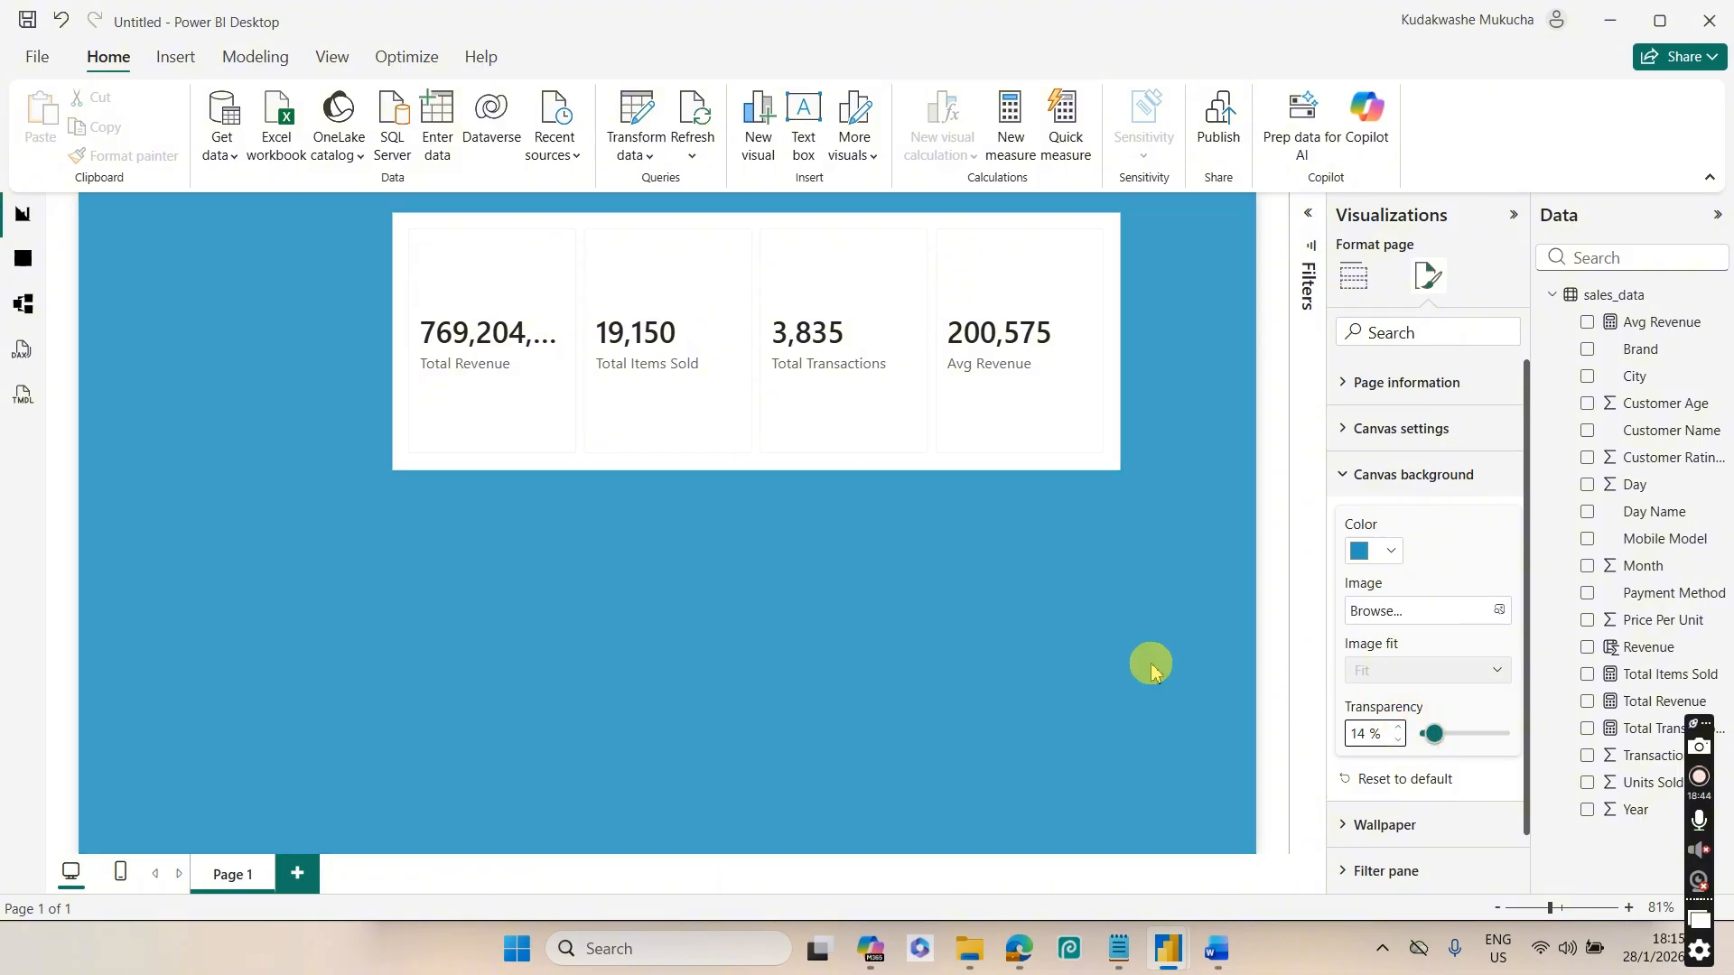
# Widen the card visual to nearly the right edge of the canvas and turn off its multi-card layout background
pyautogui.click(942, 472)
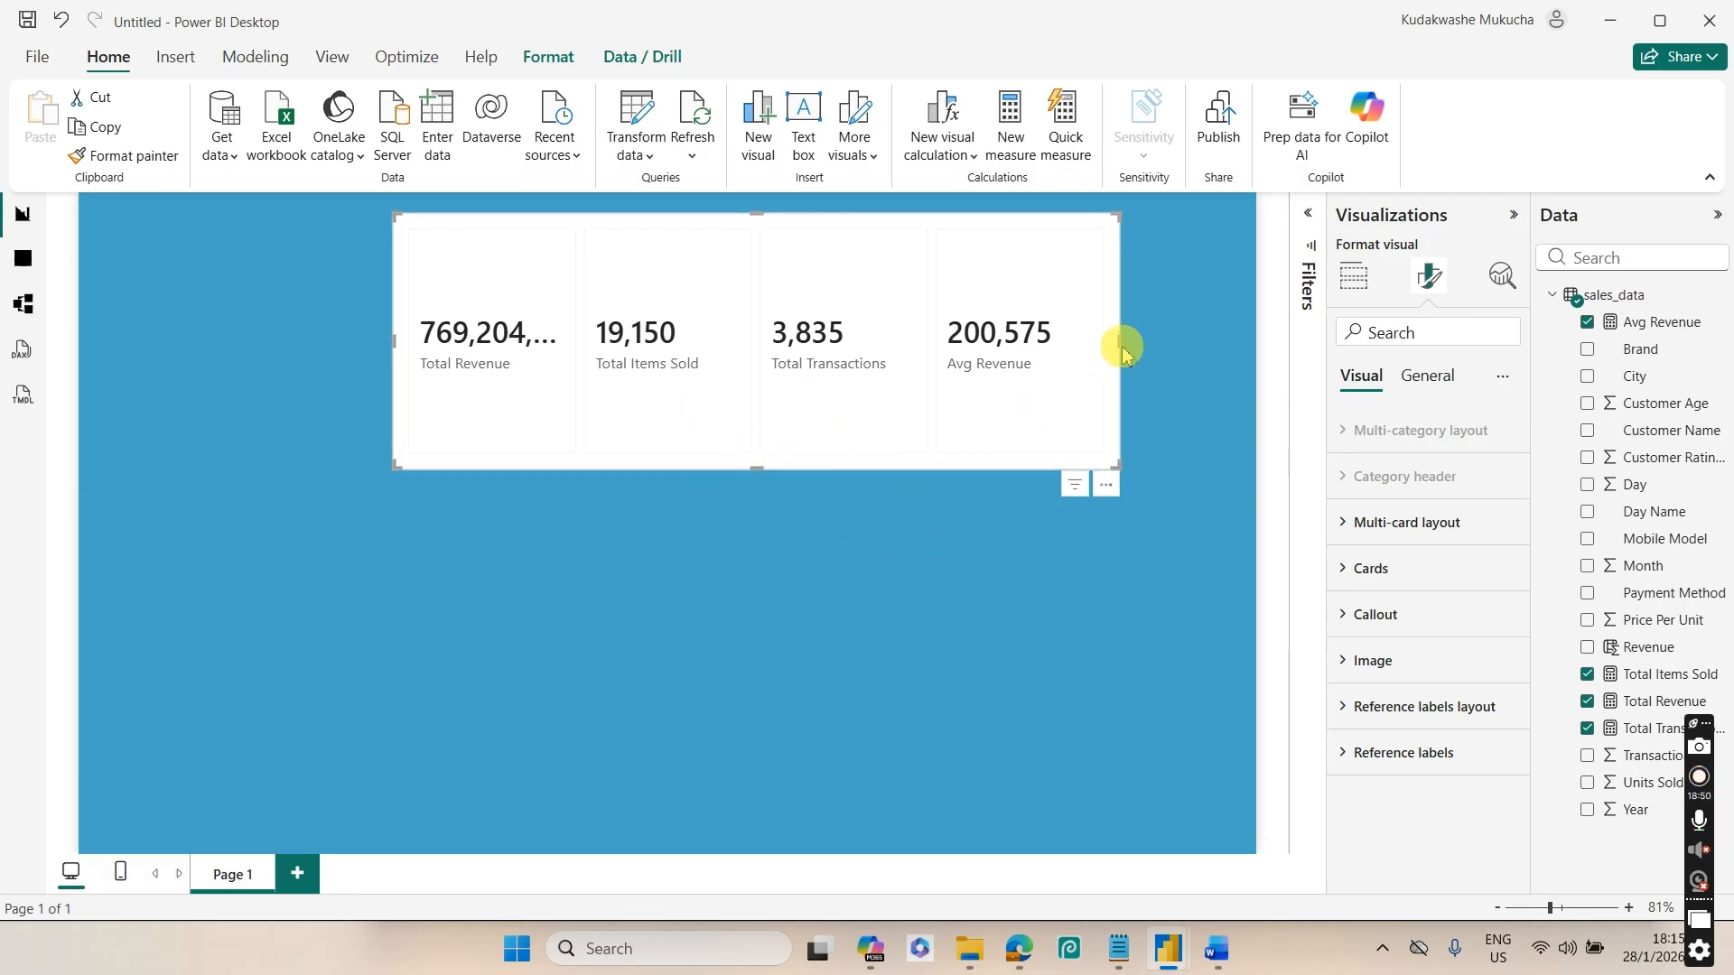
pyautogui.moveTo(1120, 342); pyautogui.dragTo(1240, 330)
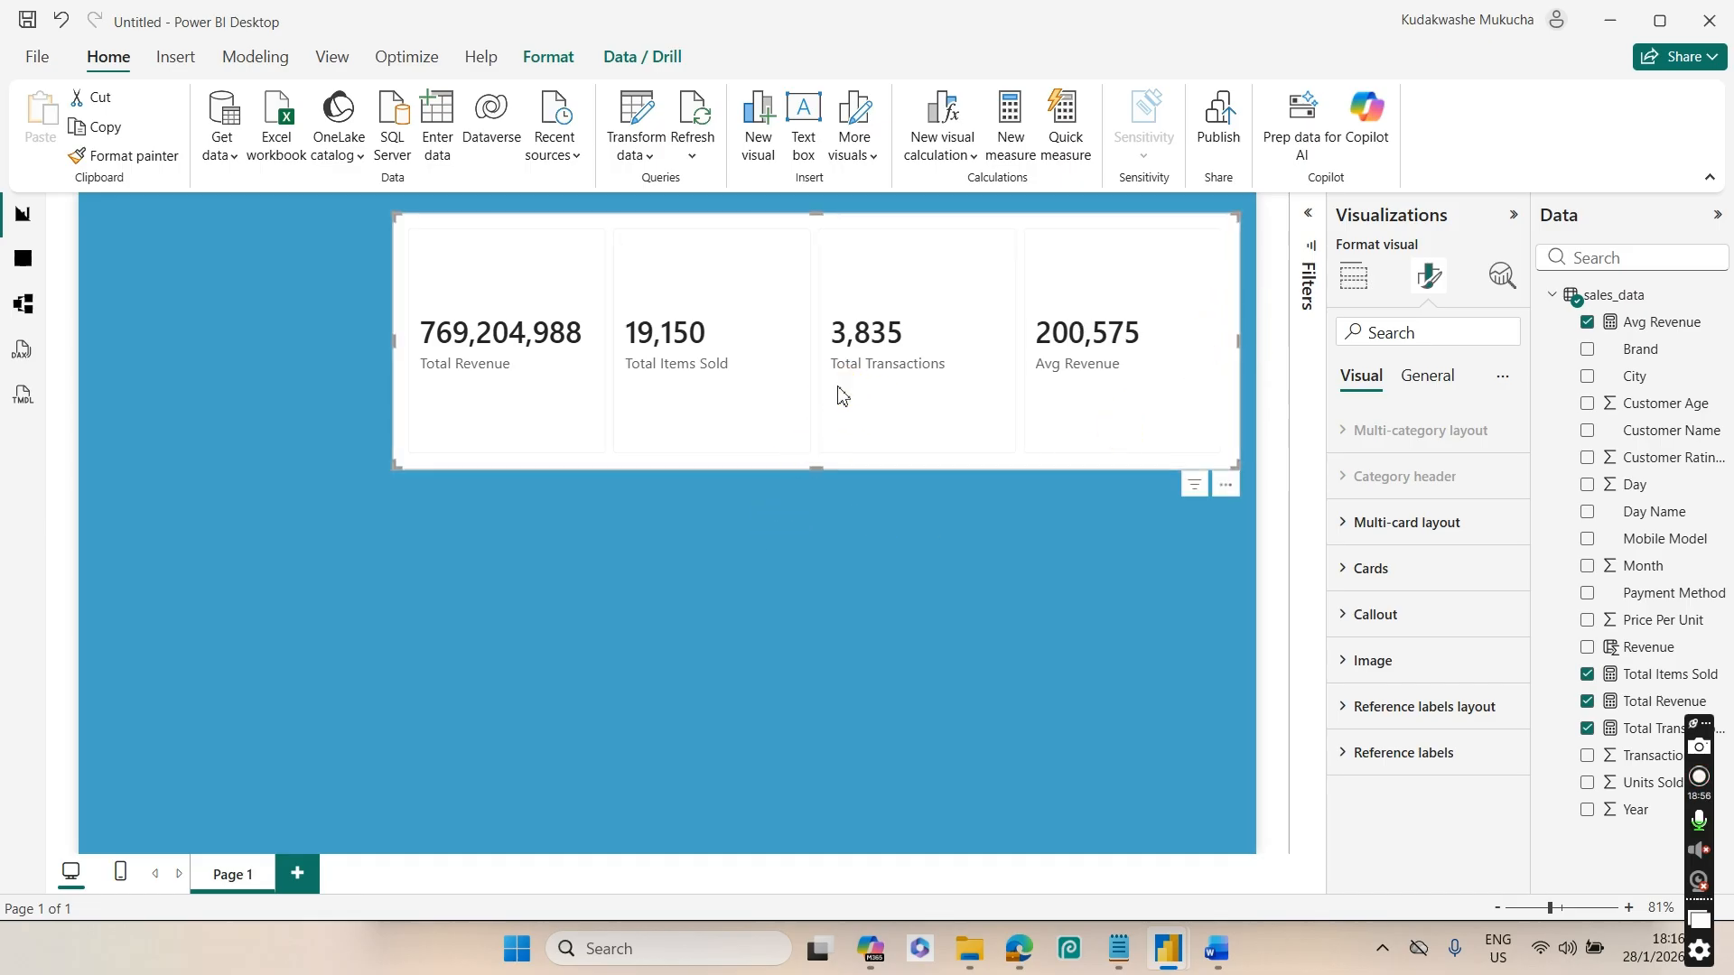
pyautogui.click(1415, 391)
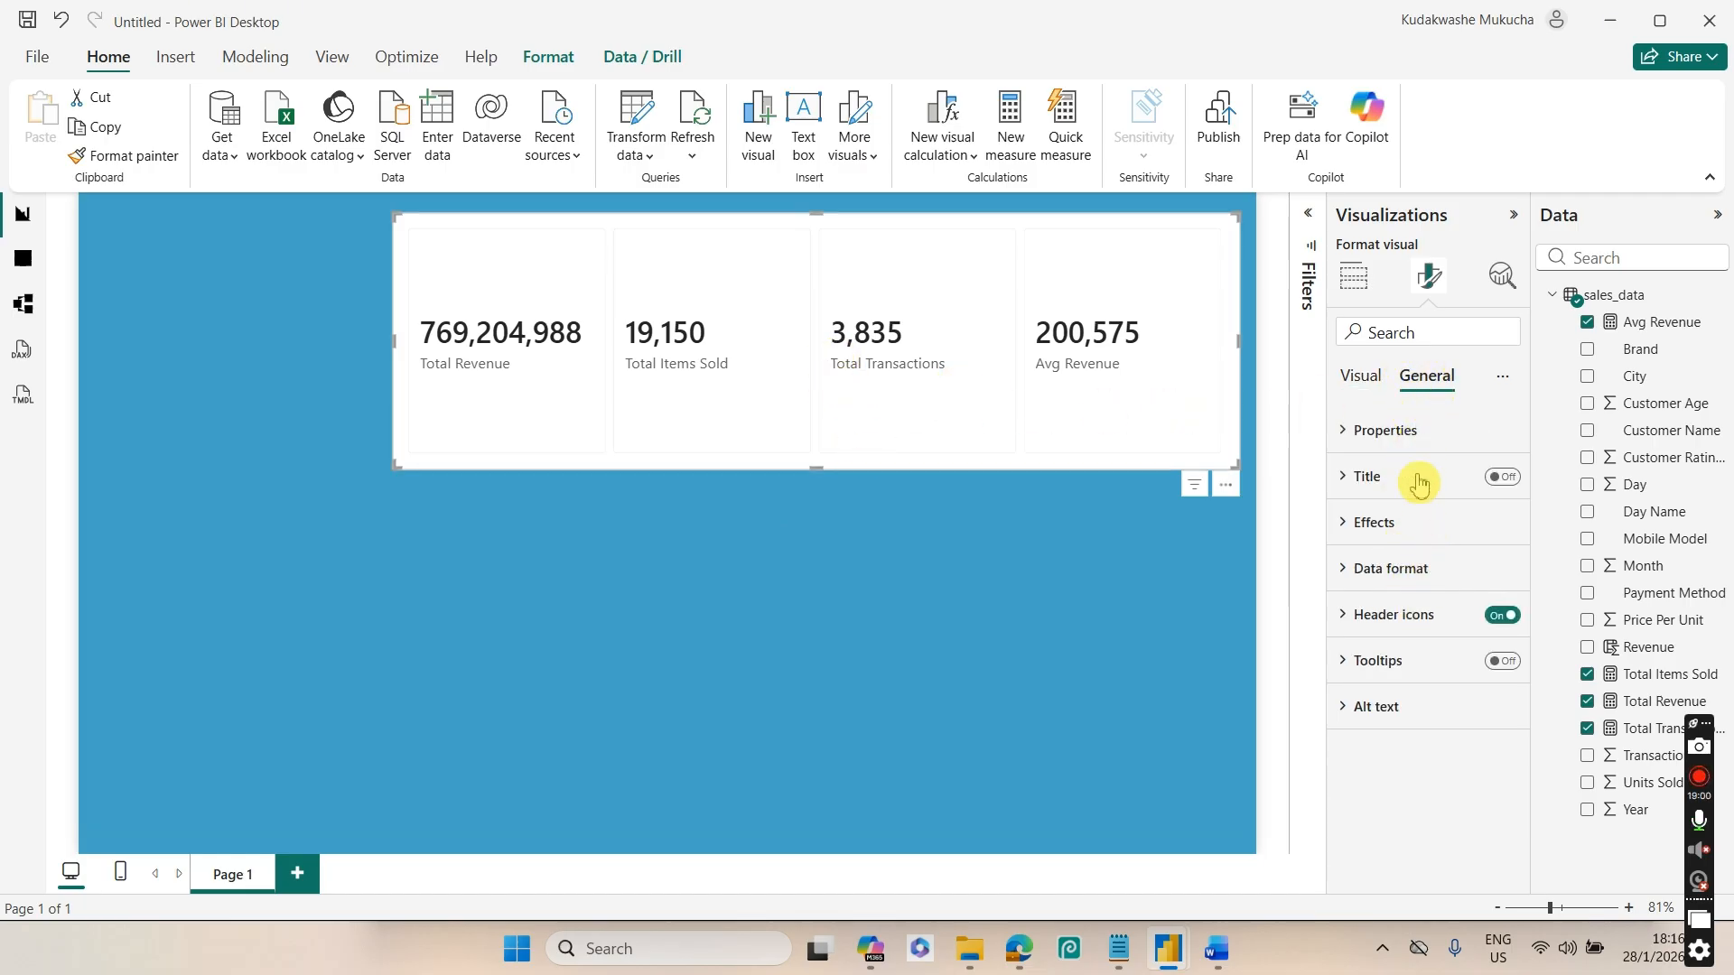
pyautogui.click(1424, 523)
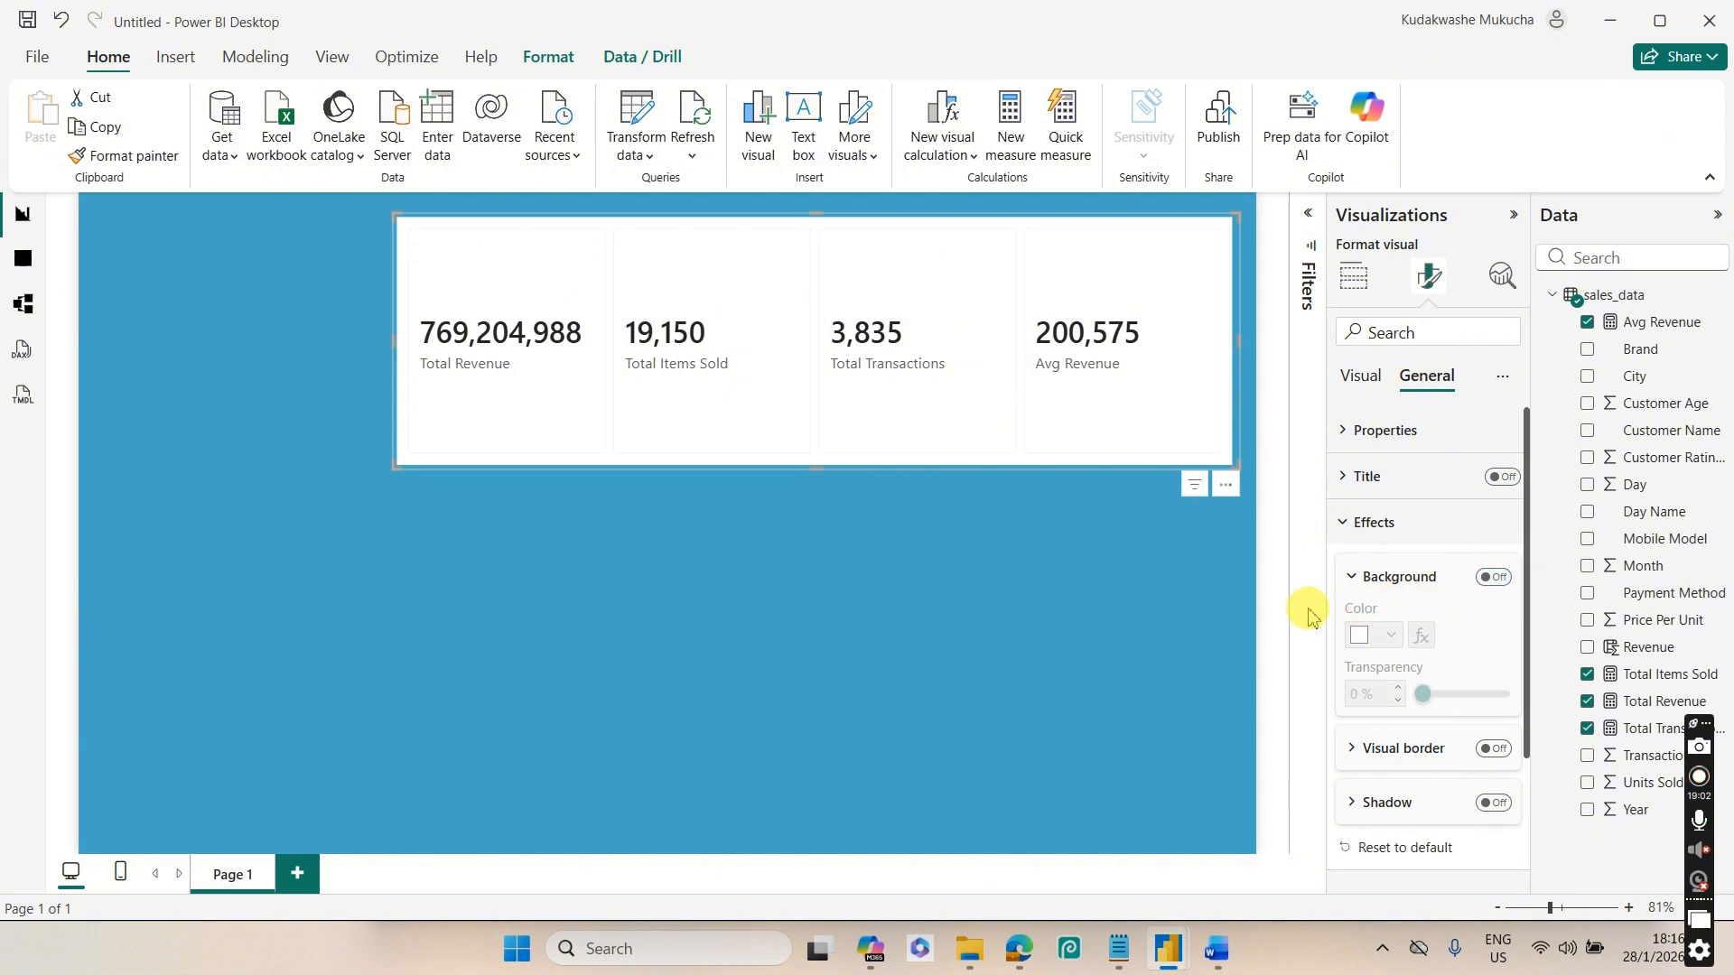
pyautogui.click(1360, 377)
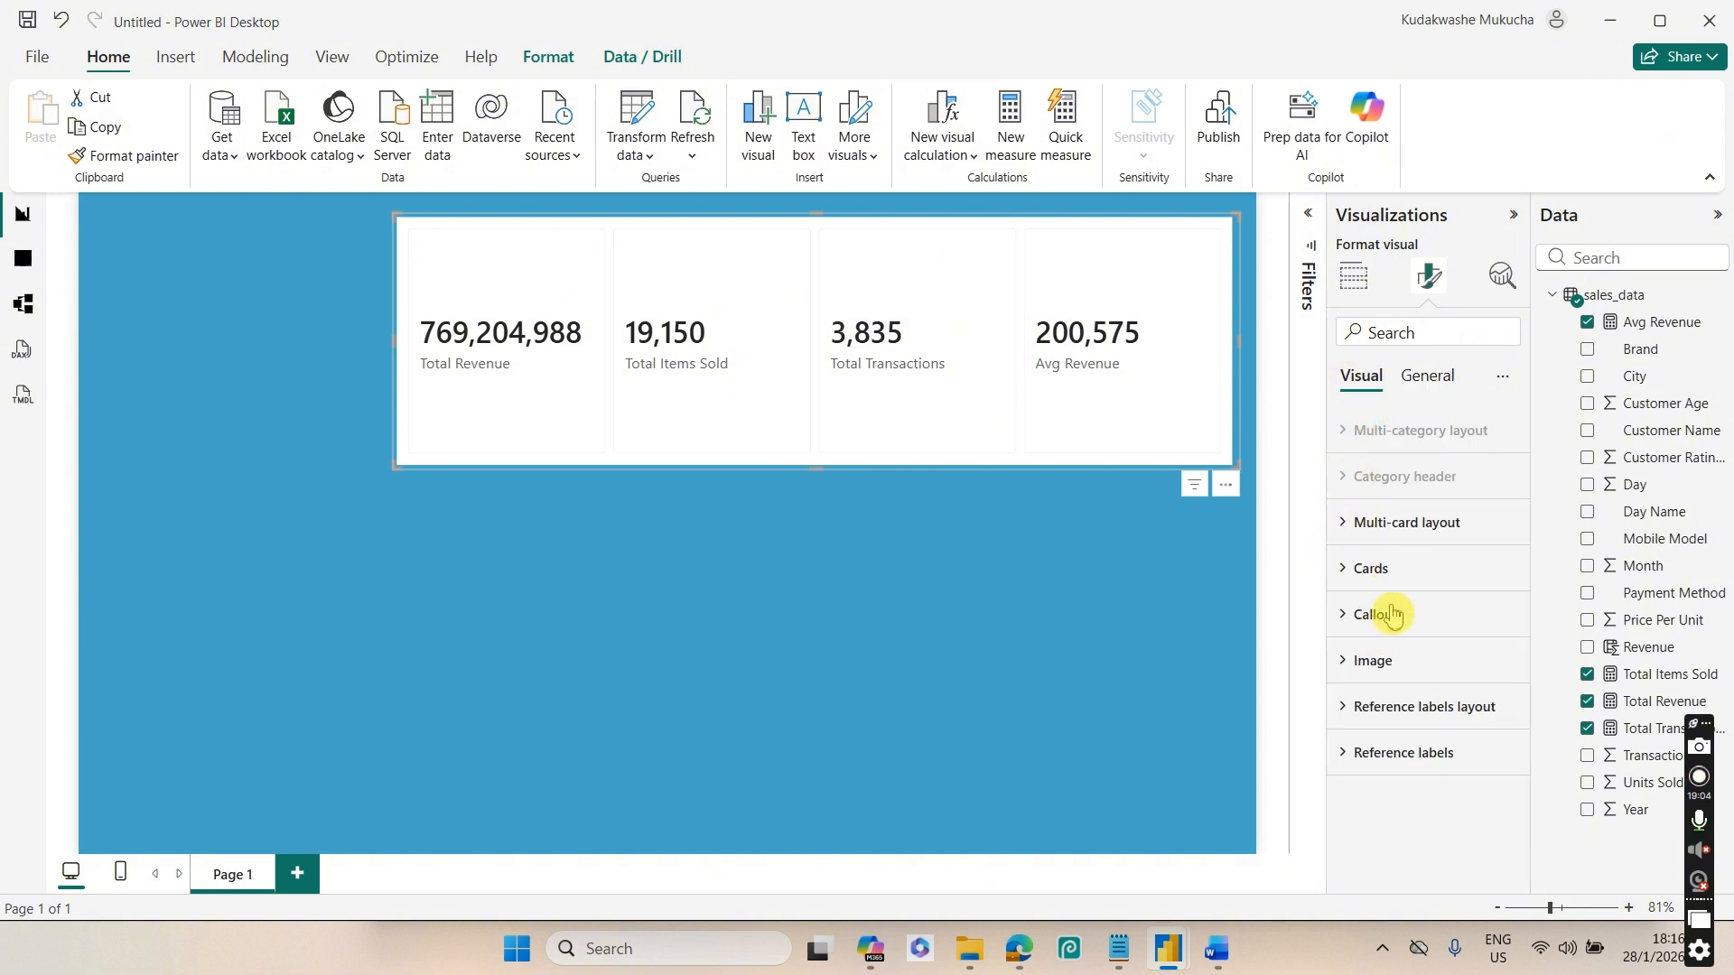
pyautogui.click(1407, 532)
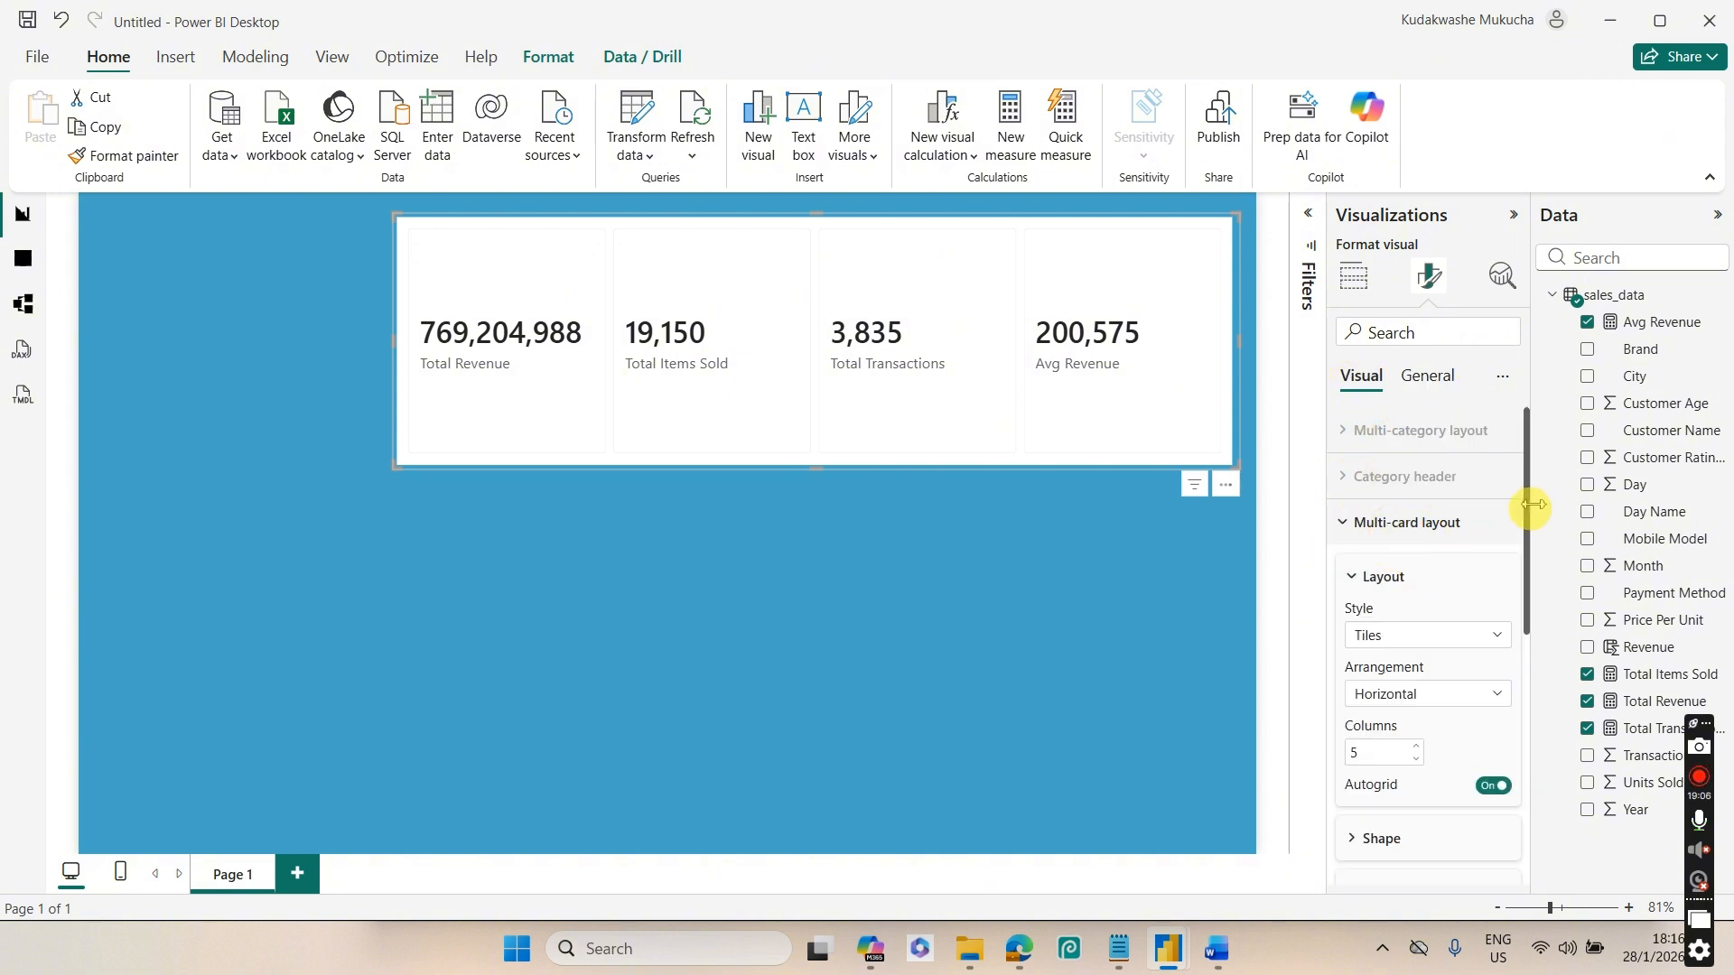
pyautogui.moveTo(1528, 516); pyautogui.dragTo(1533, 664)
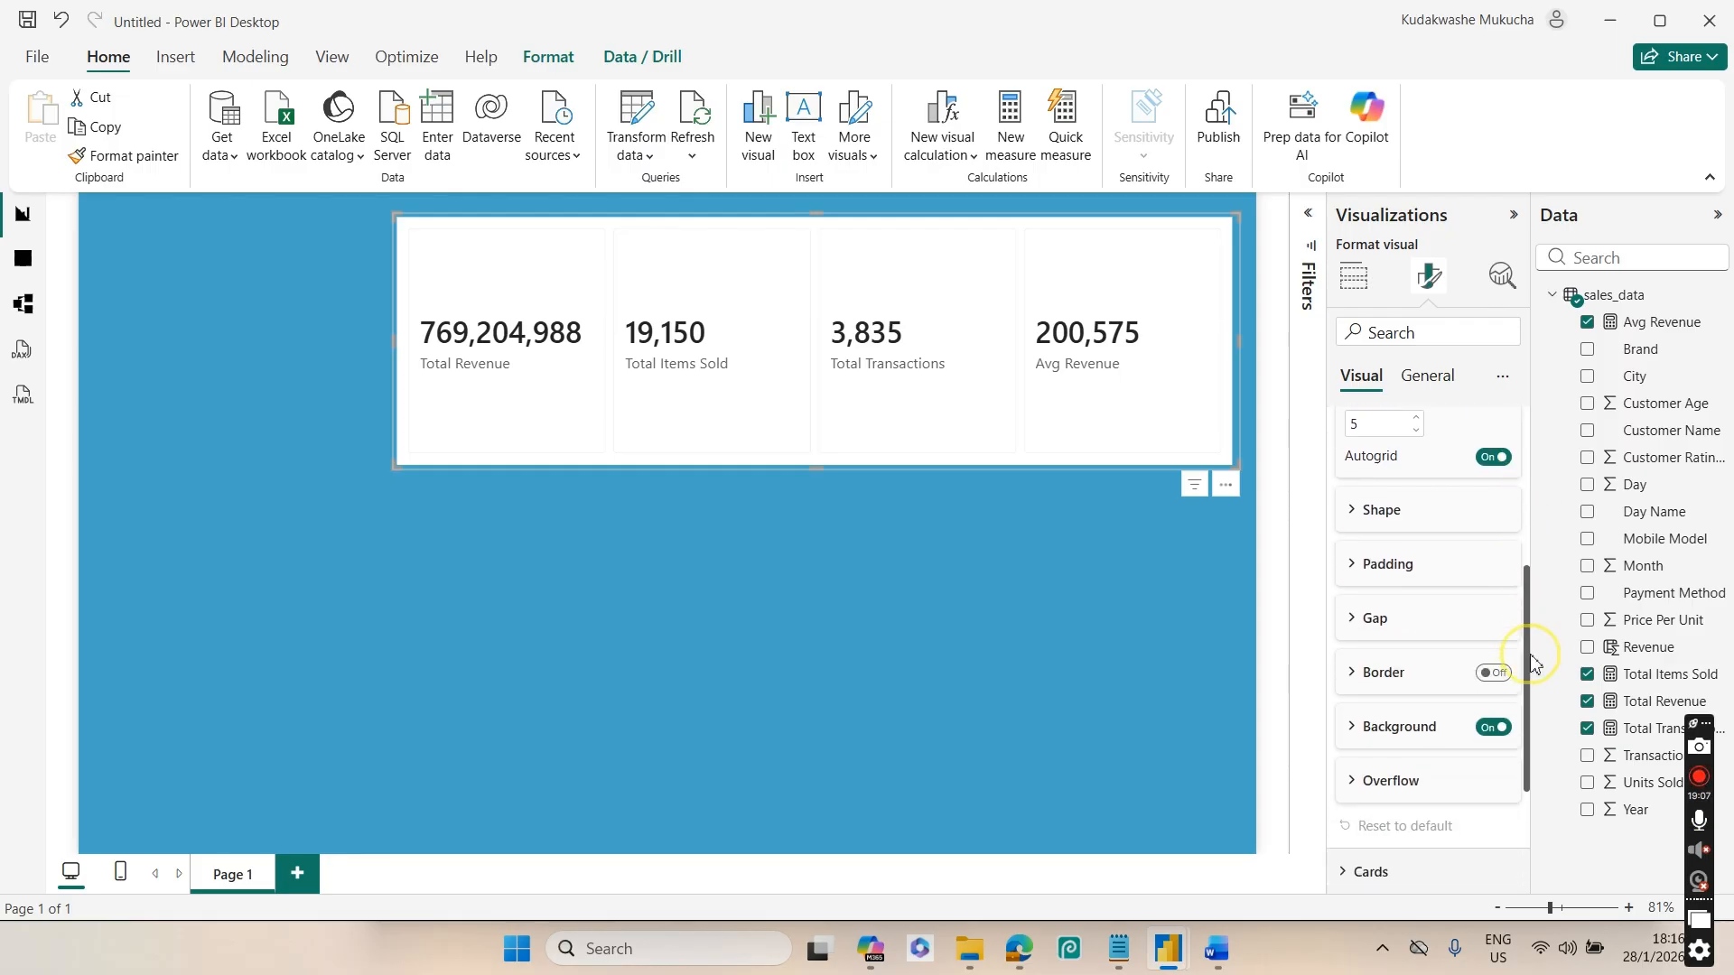
pyautogui.click(1490, 729)
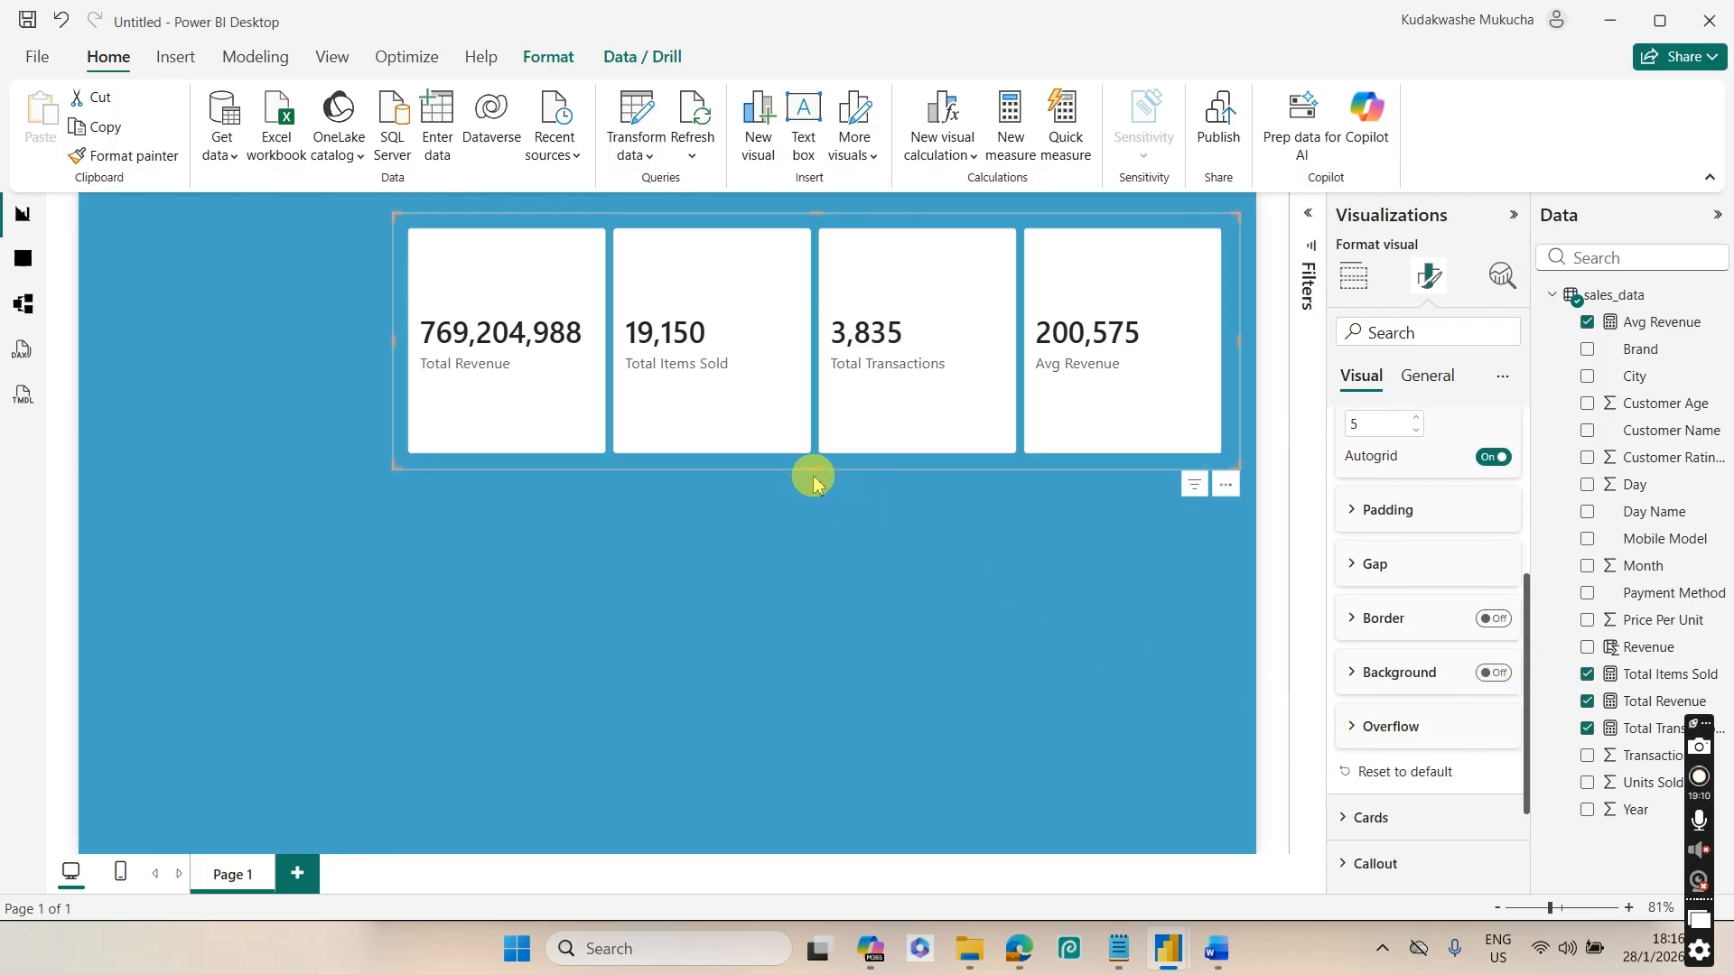
# Shorten the card visual and set its height to 128
pyautogui.moveTo(813, 483); pyautogui.dragTo(823, 376)
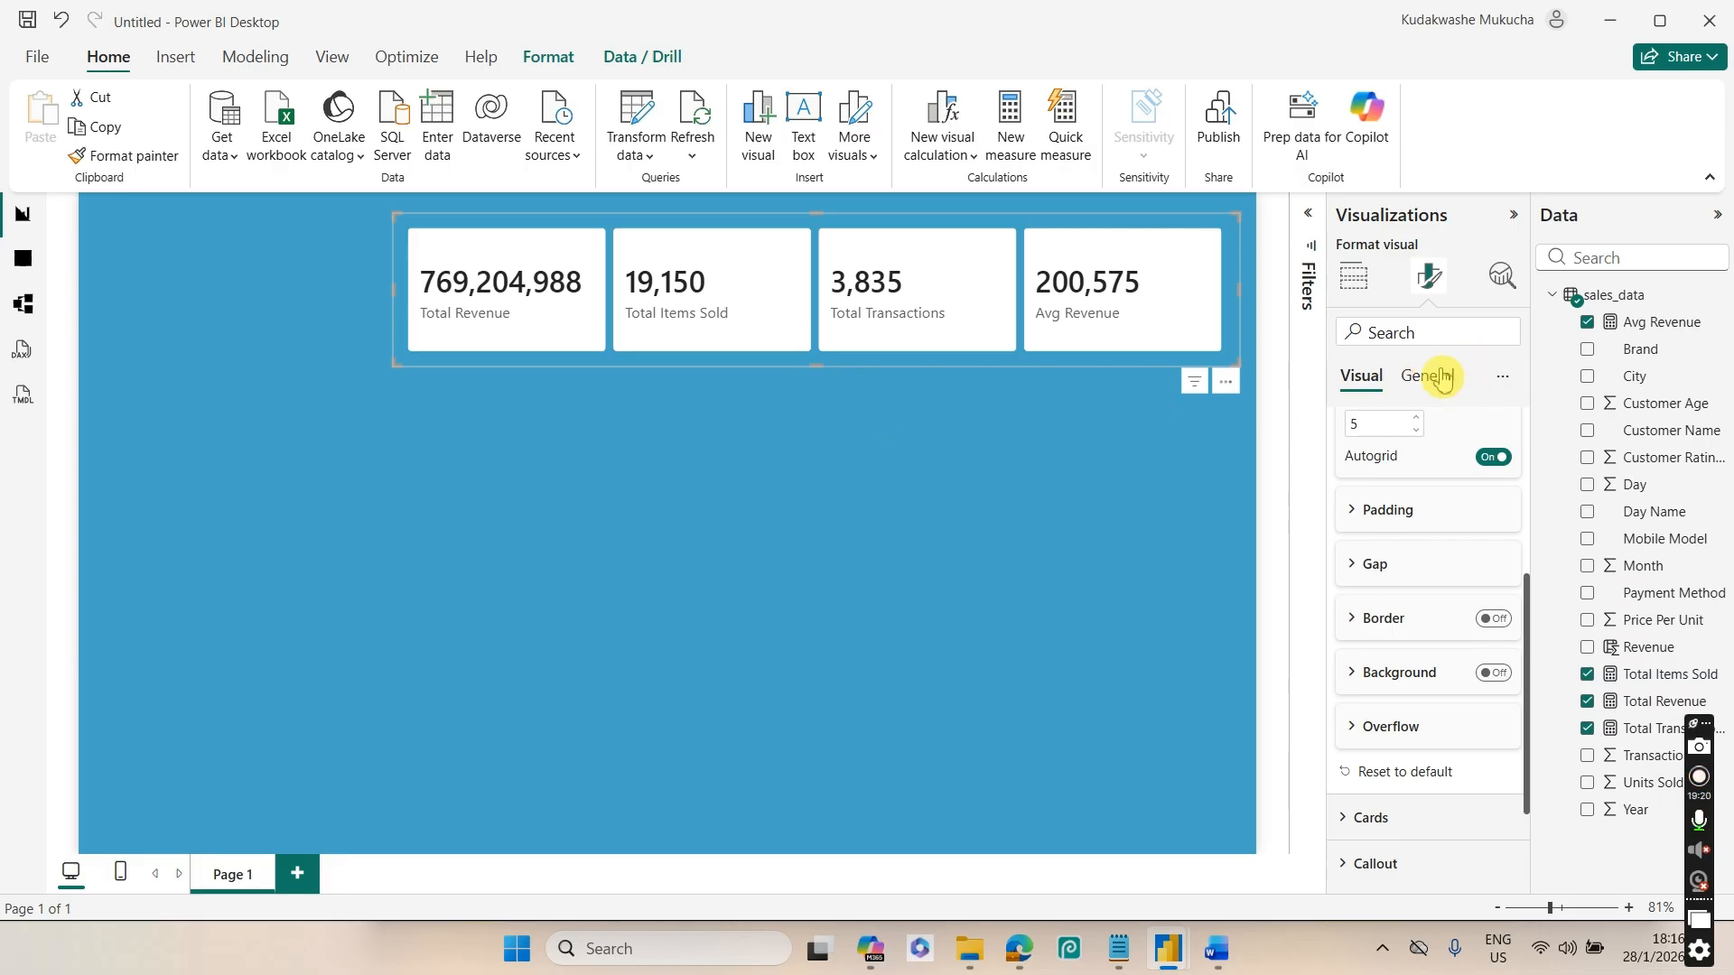
pyautogui.click(1441, 377)
pyautogui.scroll(3, 1526, 496)
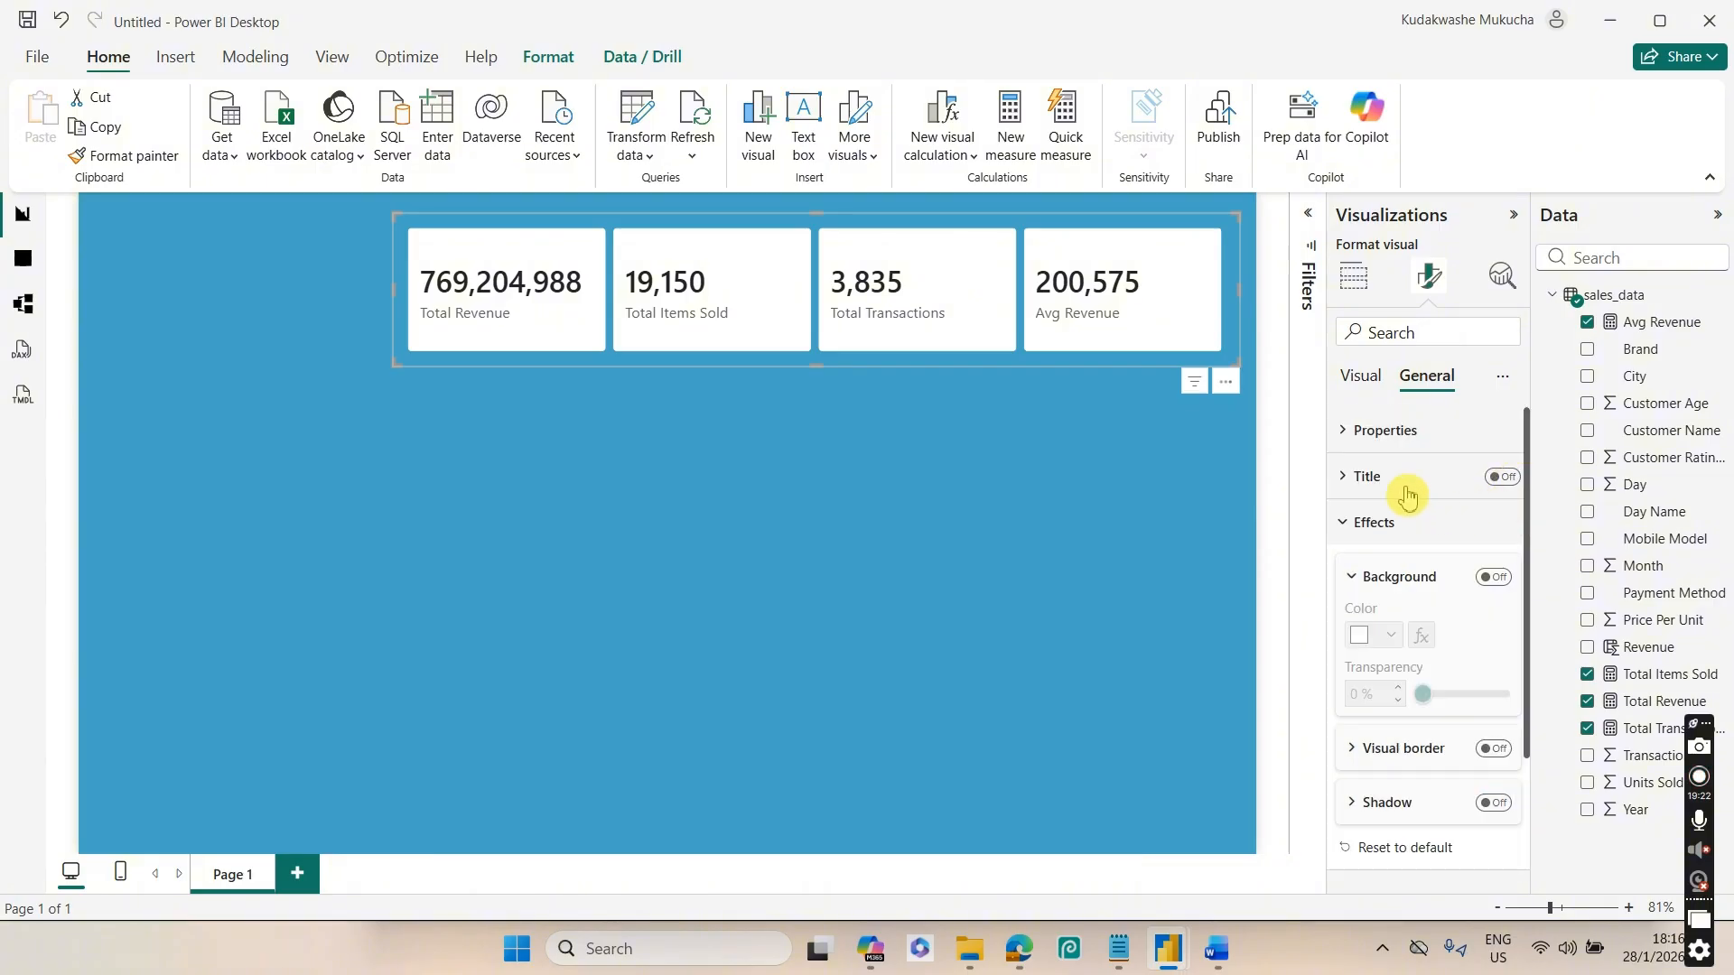
pyautogui.click(1391, 432)
pyautogui.doubleClick(1381, 540)
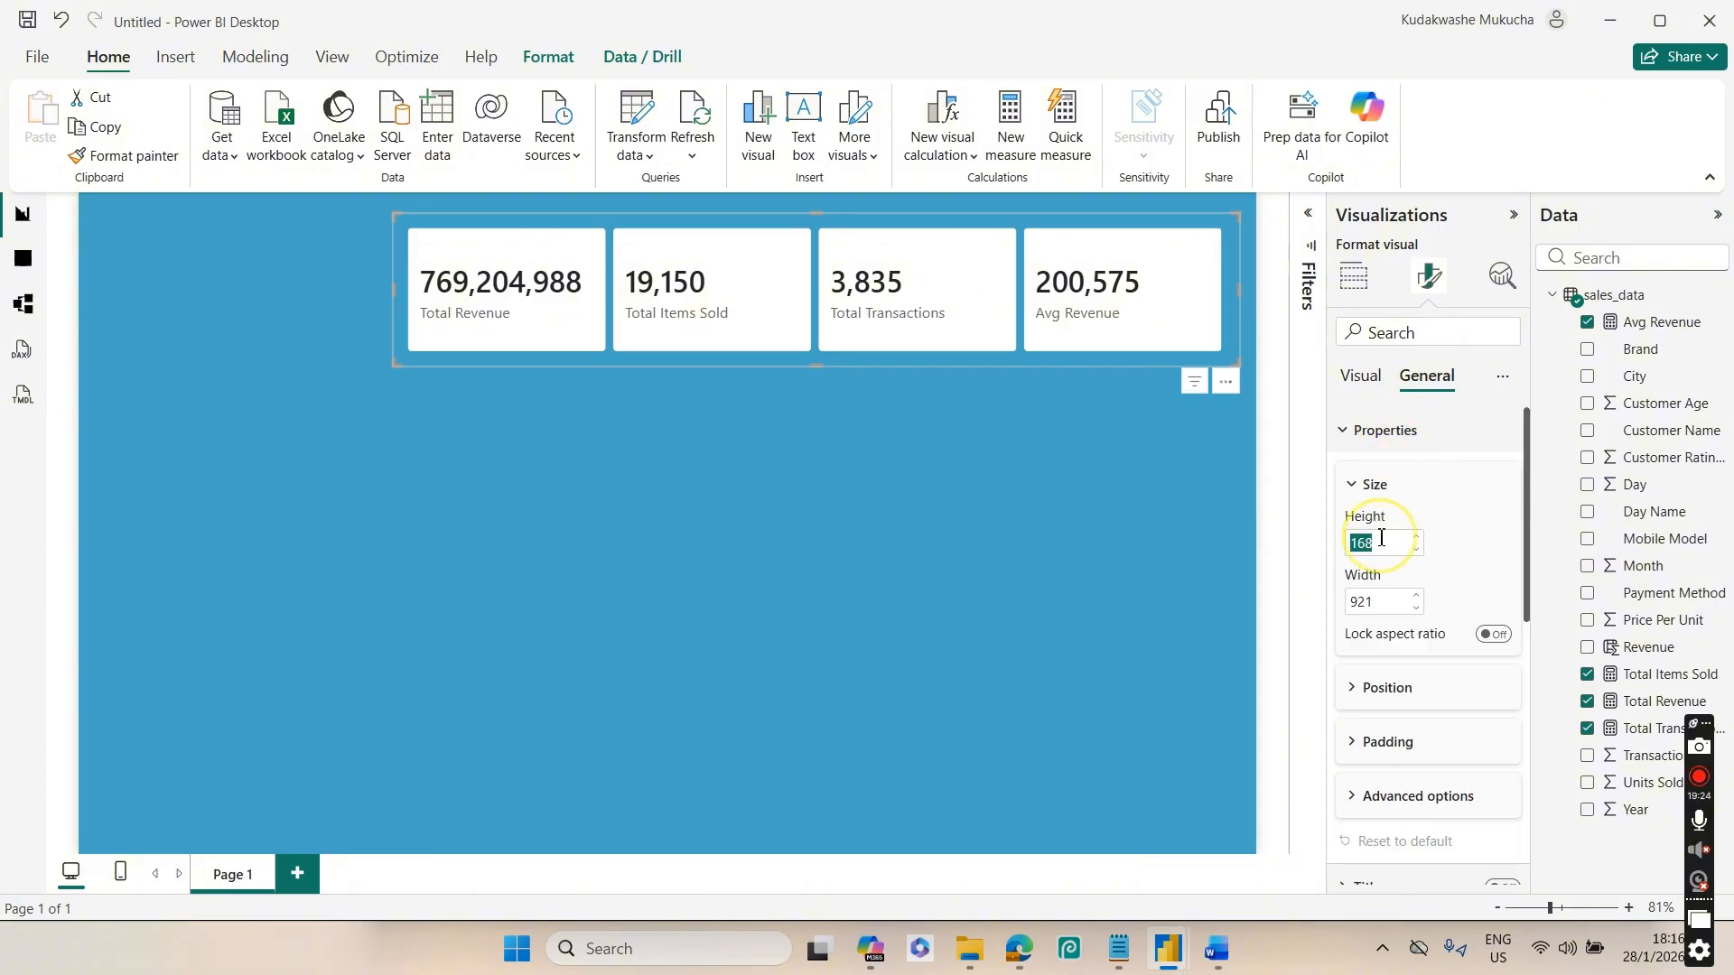
pyautogui.write('128')
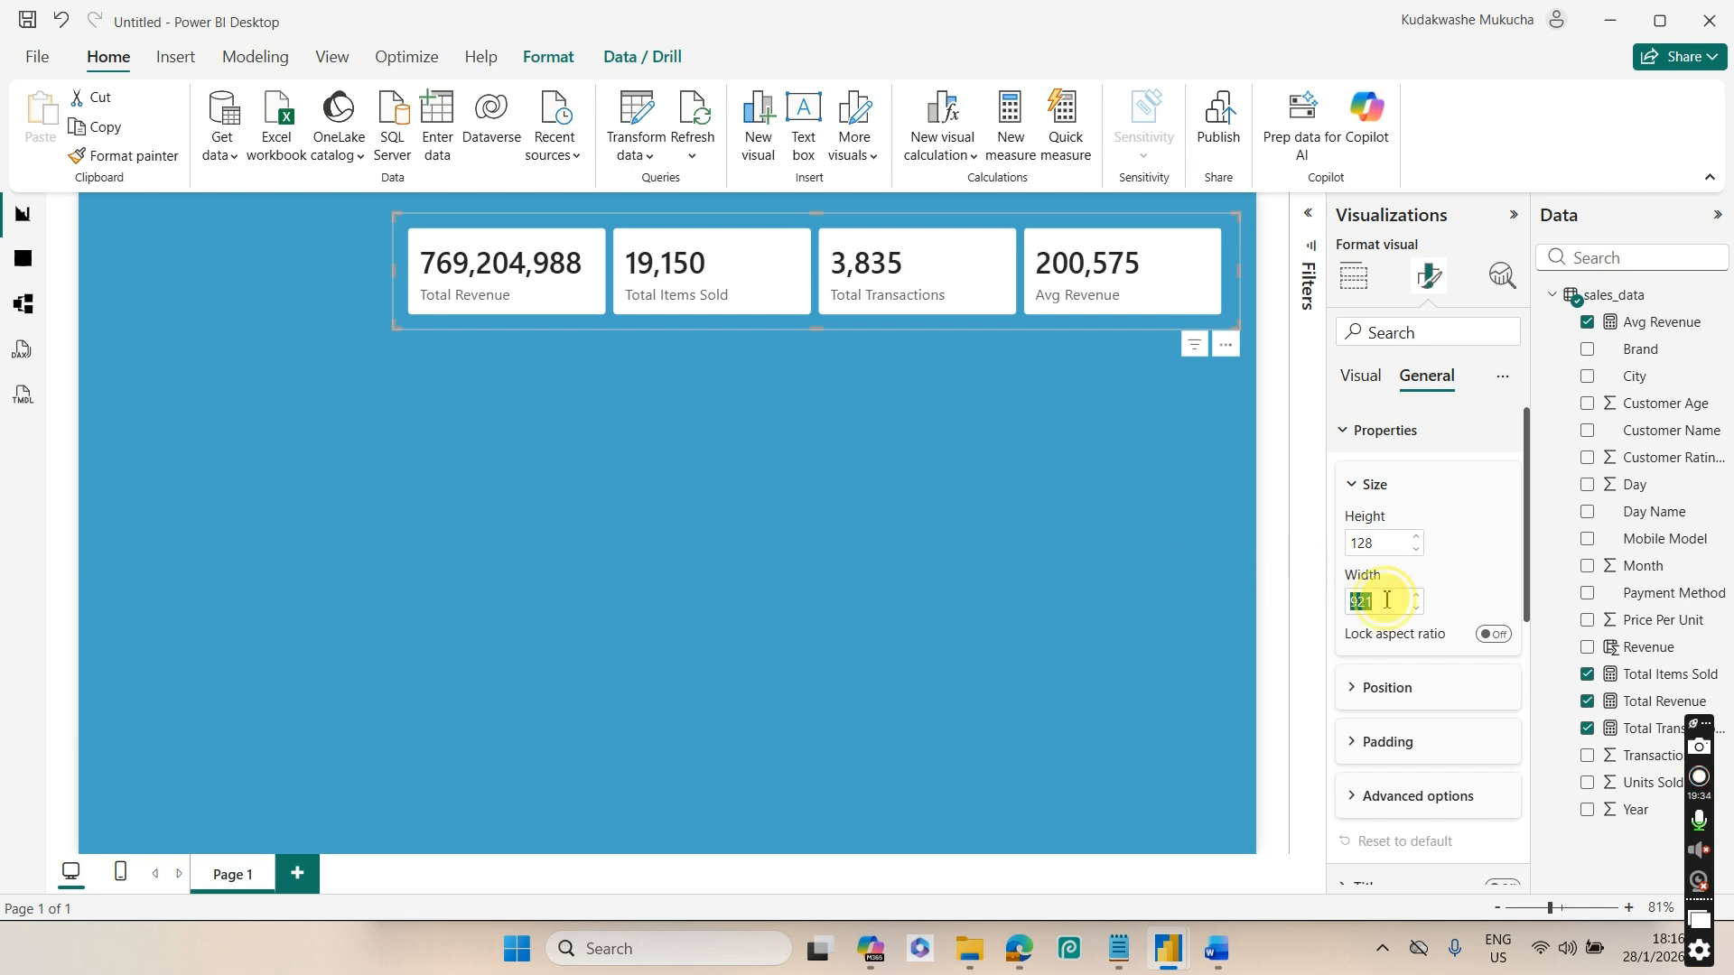
# Try a width of 1084 for the card visual and extend its left edge slightly outward
pyautogui.write('1')
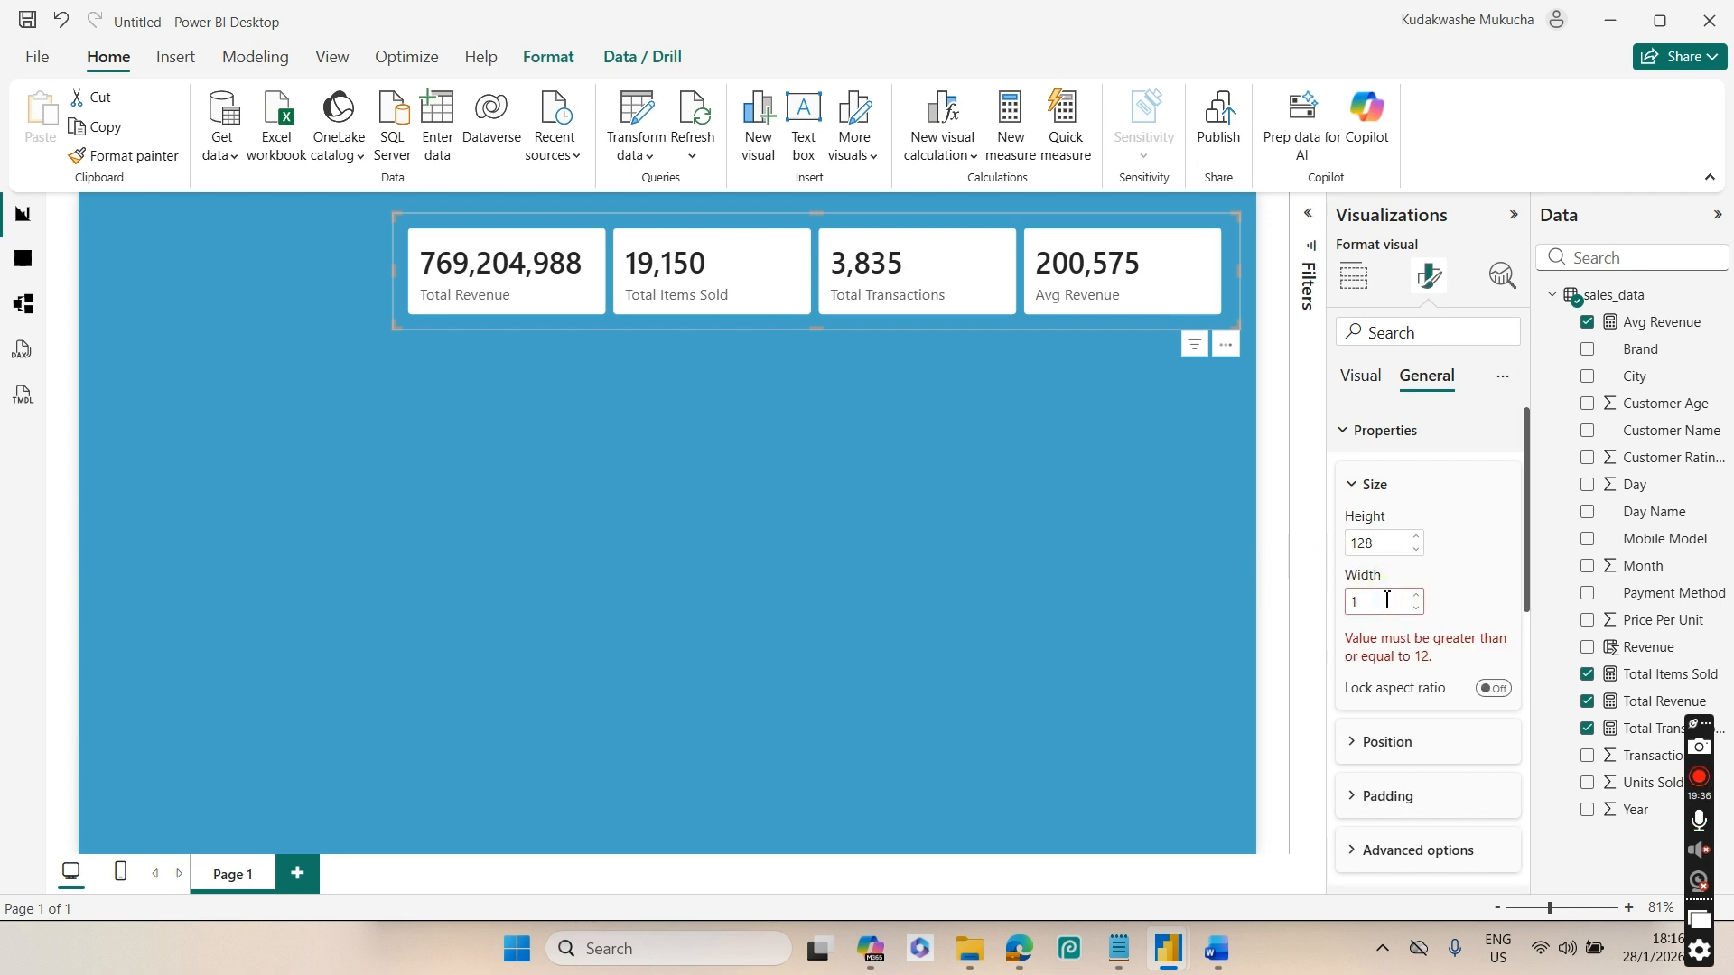
pyautogui.write('084')
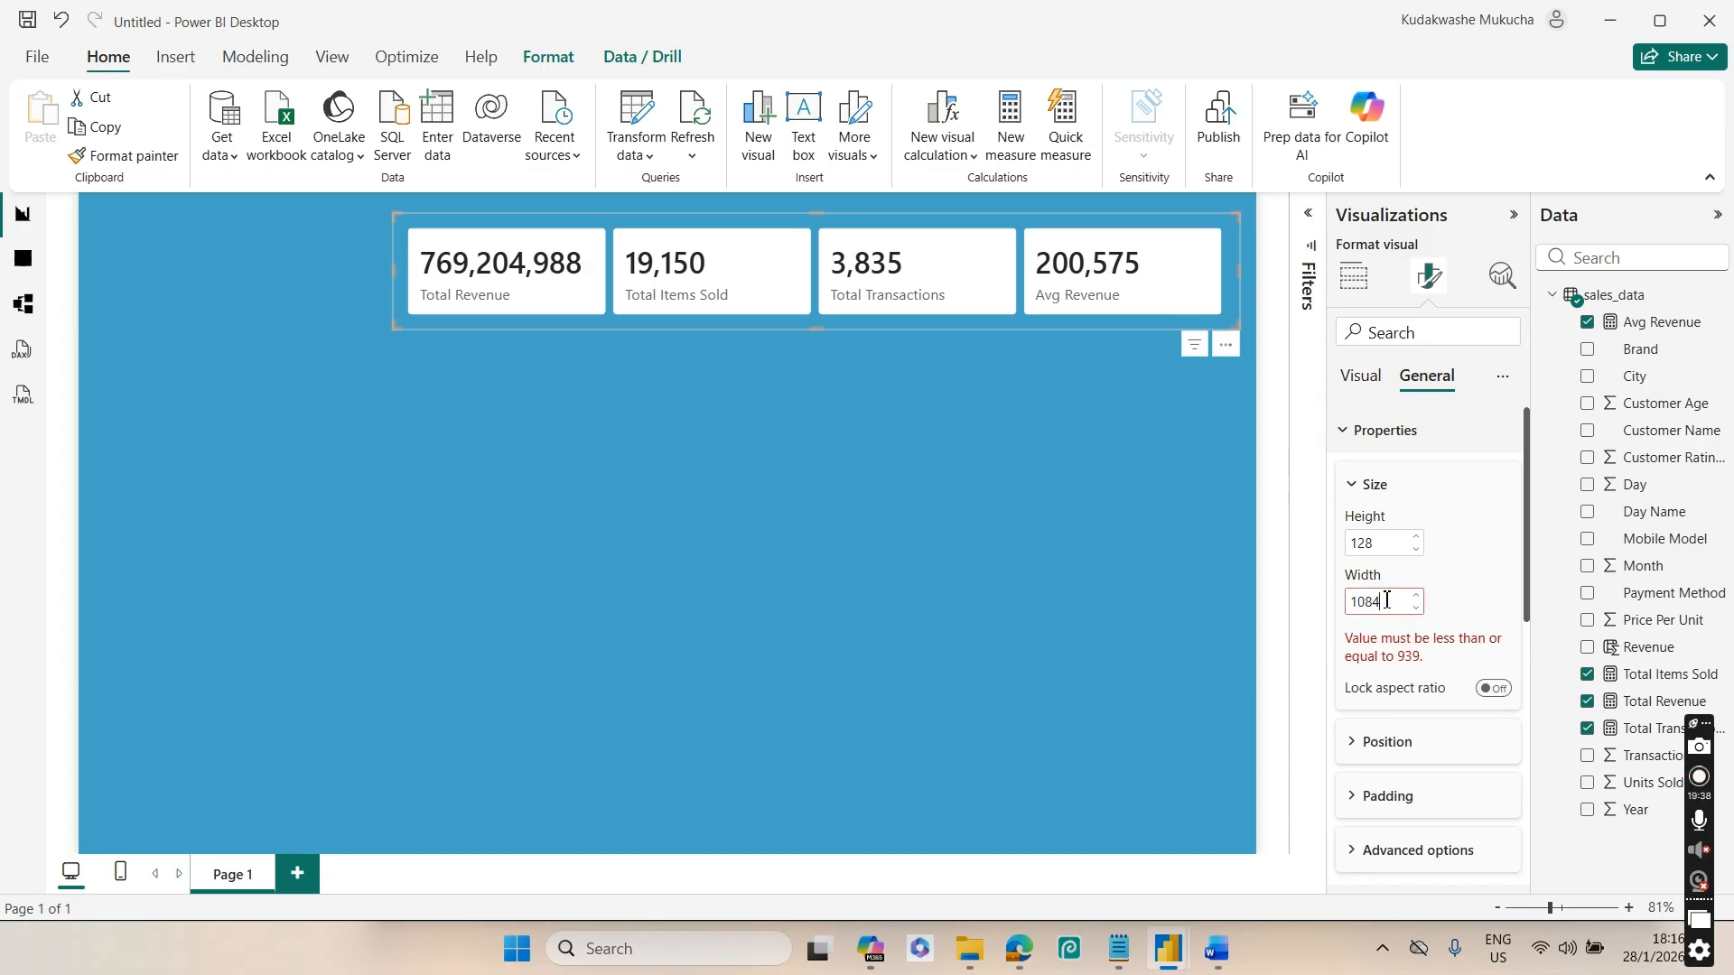
pyautogui.press('Return')
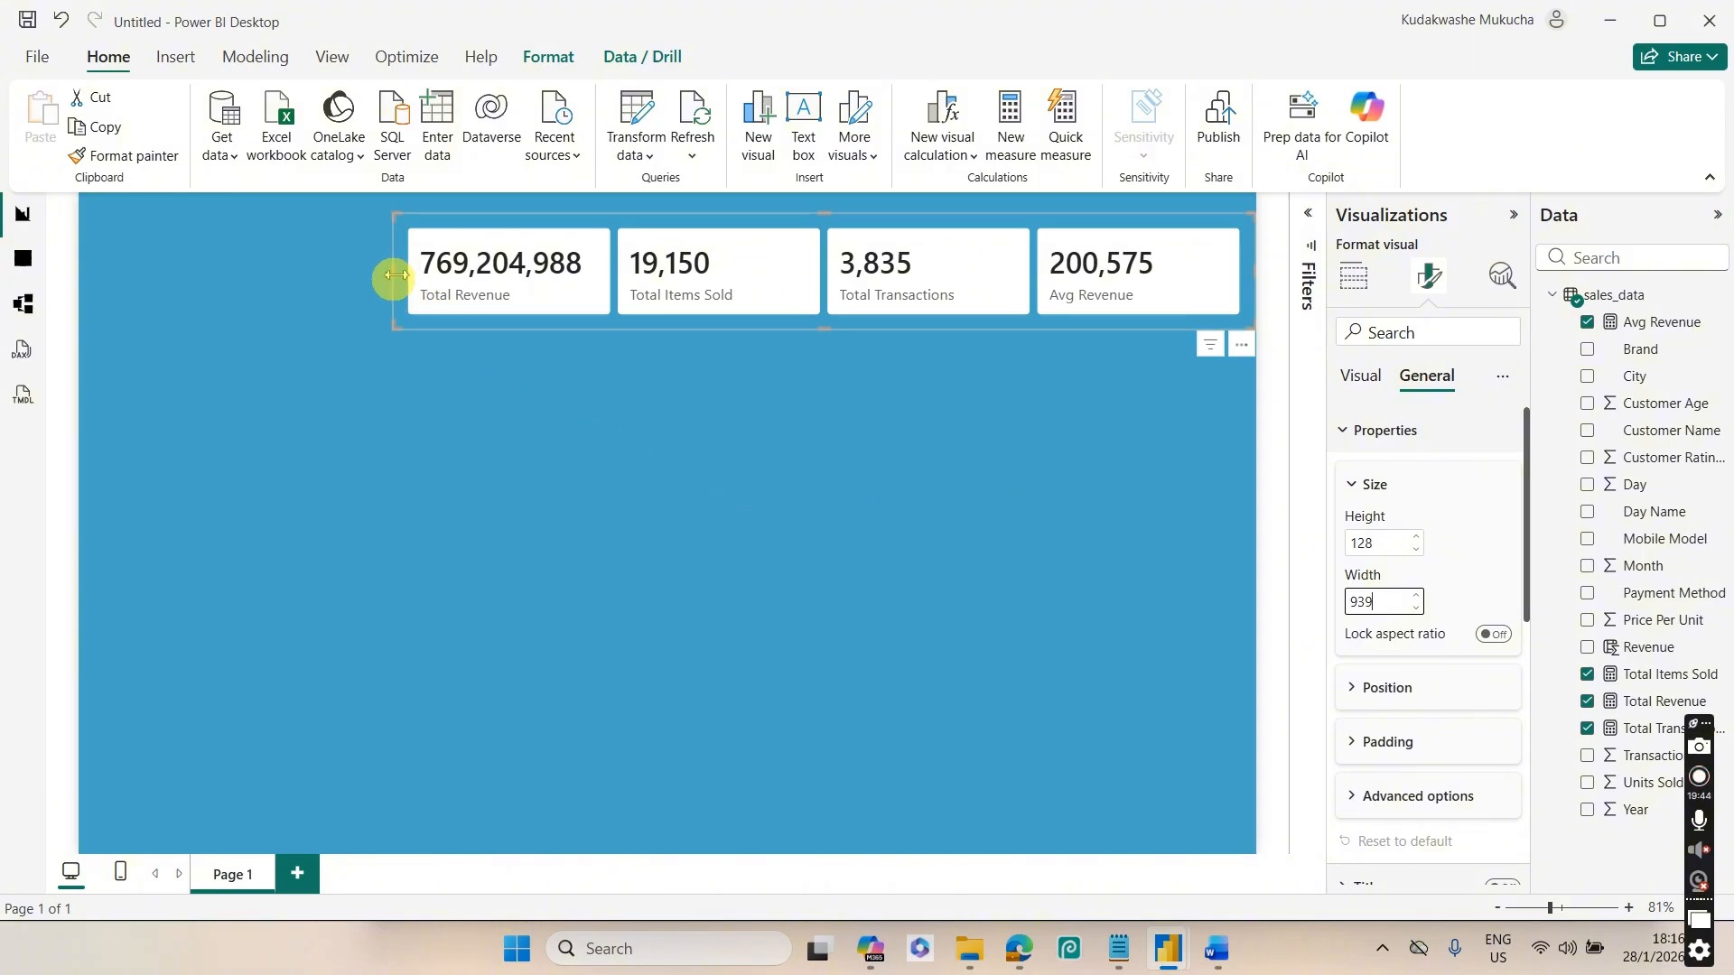
pyautogui.moveTo(394, 274); pyautogui.dragTo(360, 271)
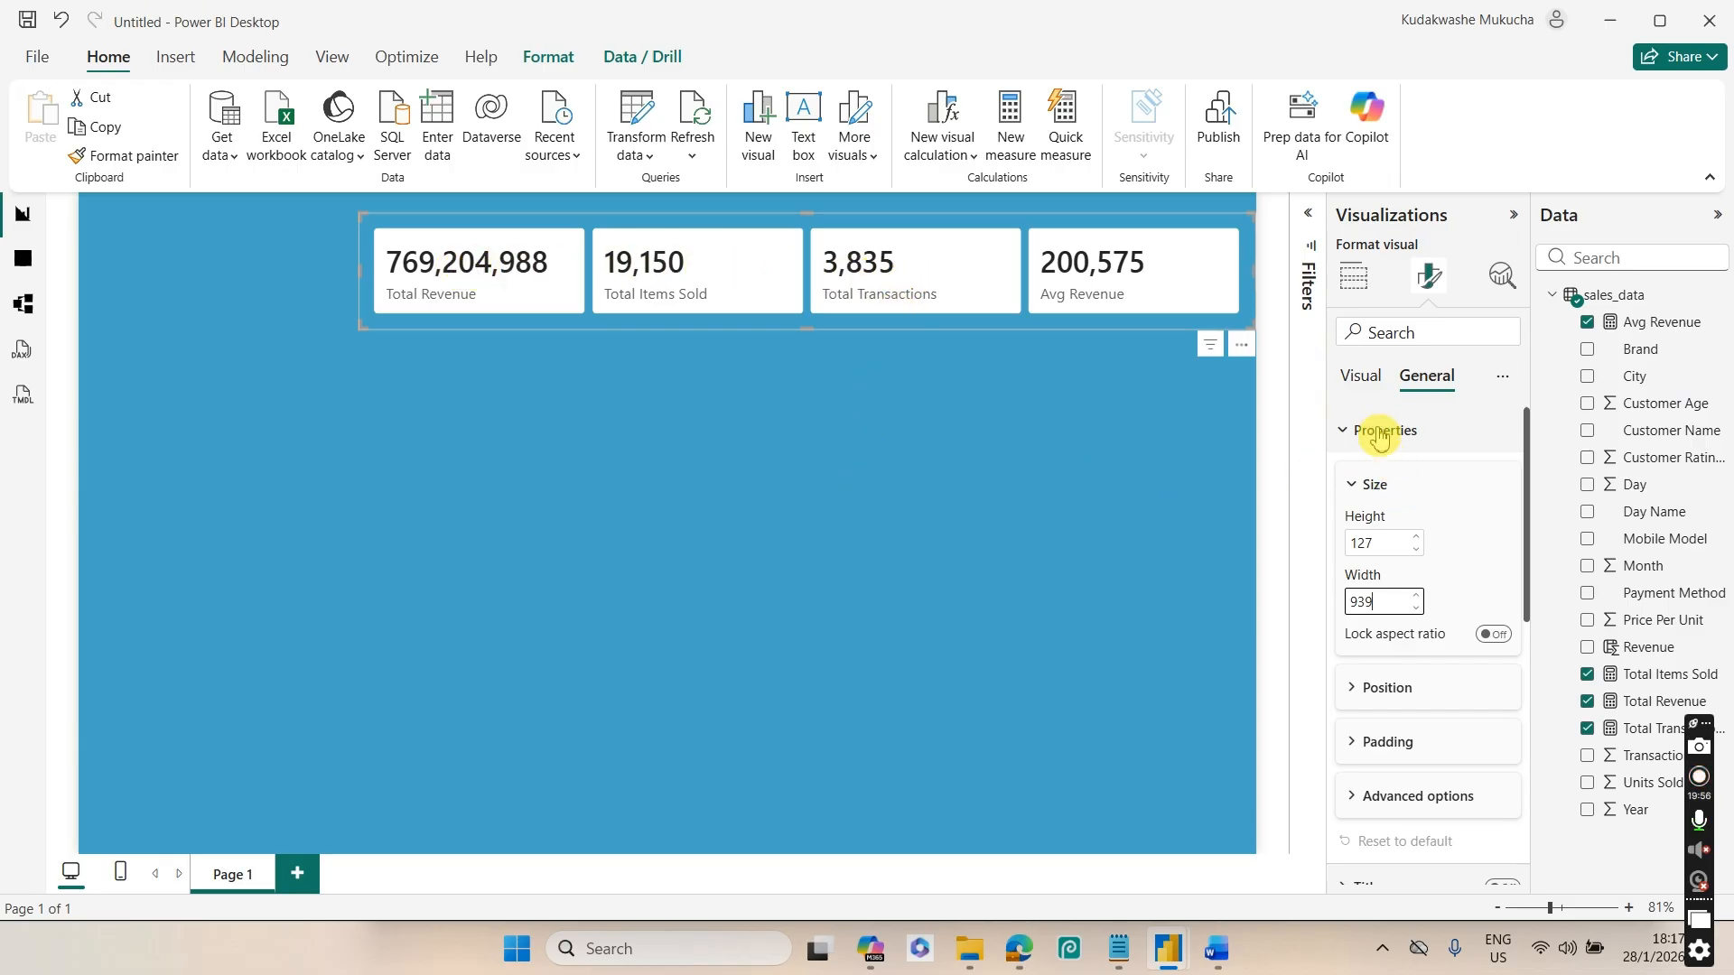
# Set the callout value font of all cards to Arial Black, size 18
pyautogui.click(1360, 380)
pyautogui.click(1391, 530)
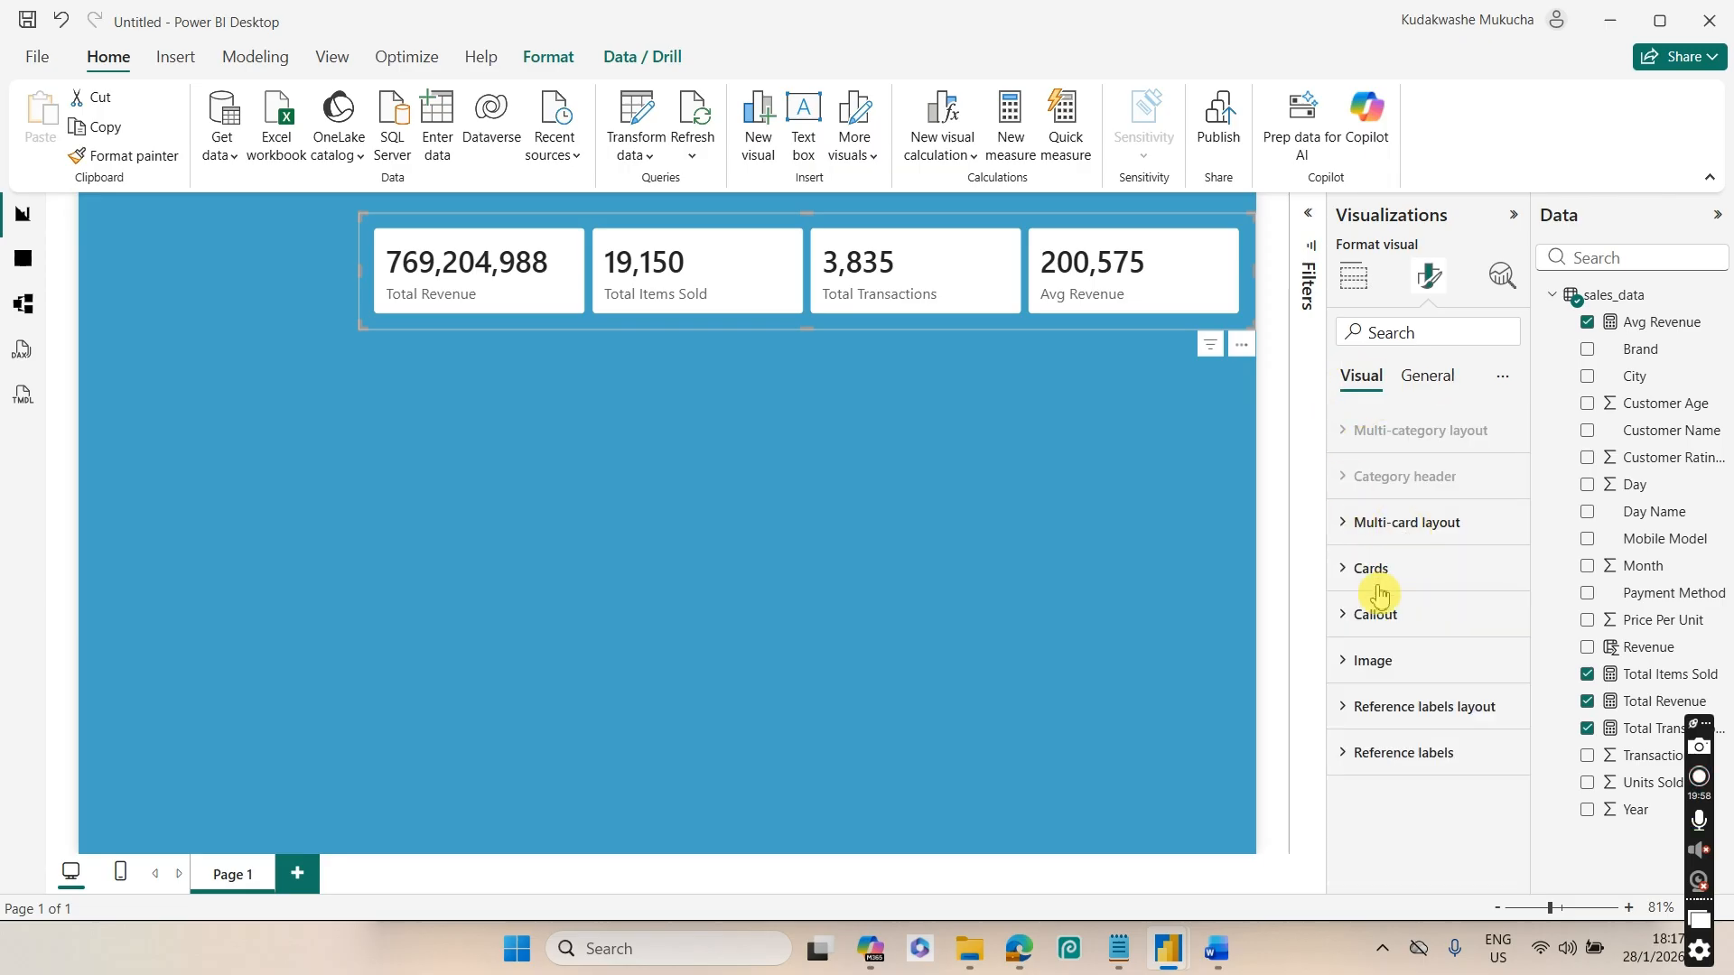
pyautogui.click(1397, 625)
pyautogui.moveTo(1523, 562); pyautogui.dragTo(1520, 682)
pyautogui.click(1366, 689)
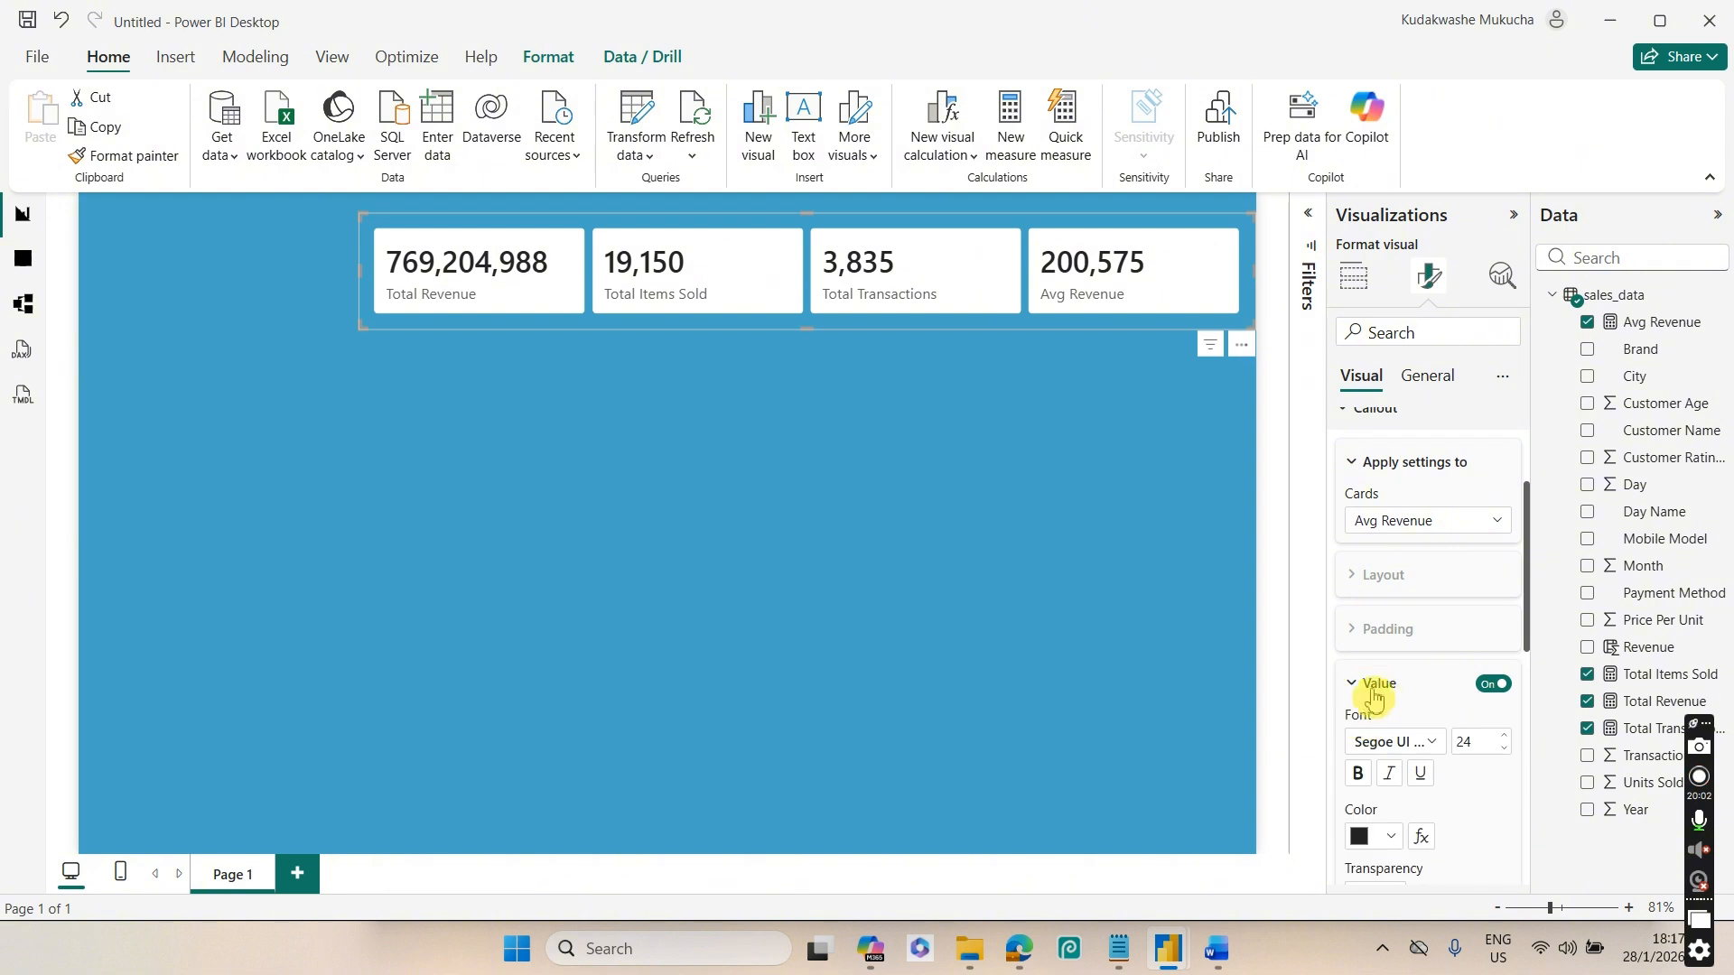
pyautogui.click(1463, 522)
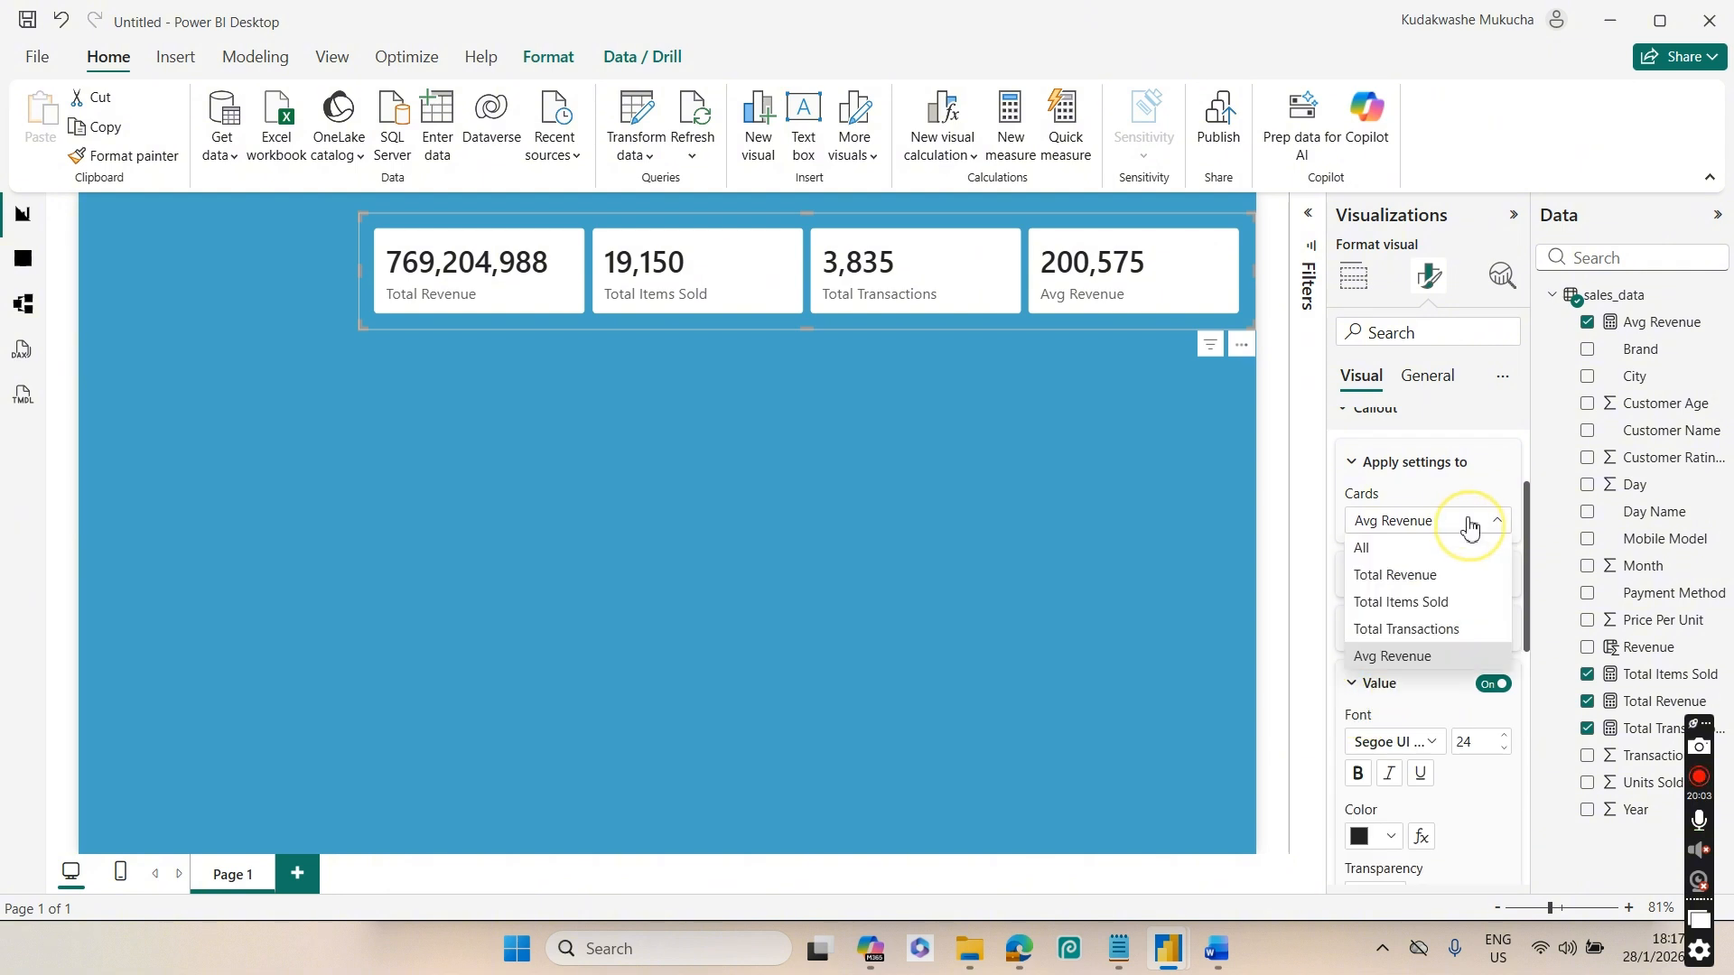
pyautogui.click(1364, 548)
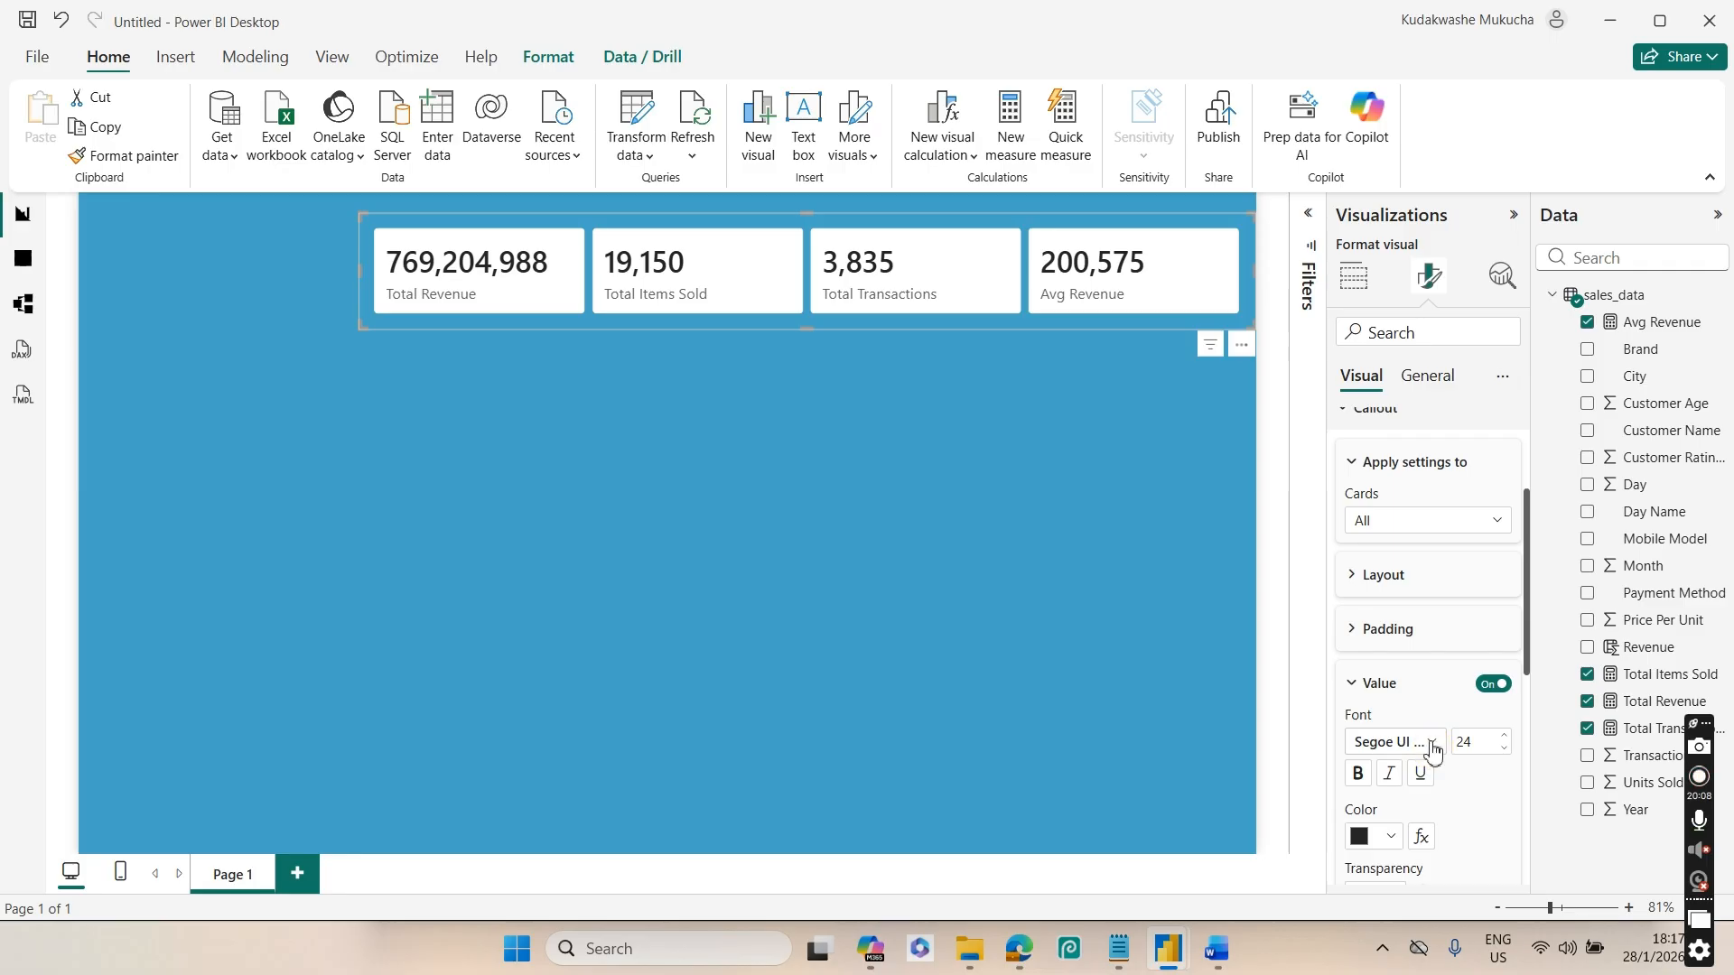
pyautogui.click(1434, 746)
pyautogui.scroll(10, 1485, 483)
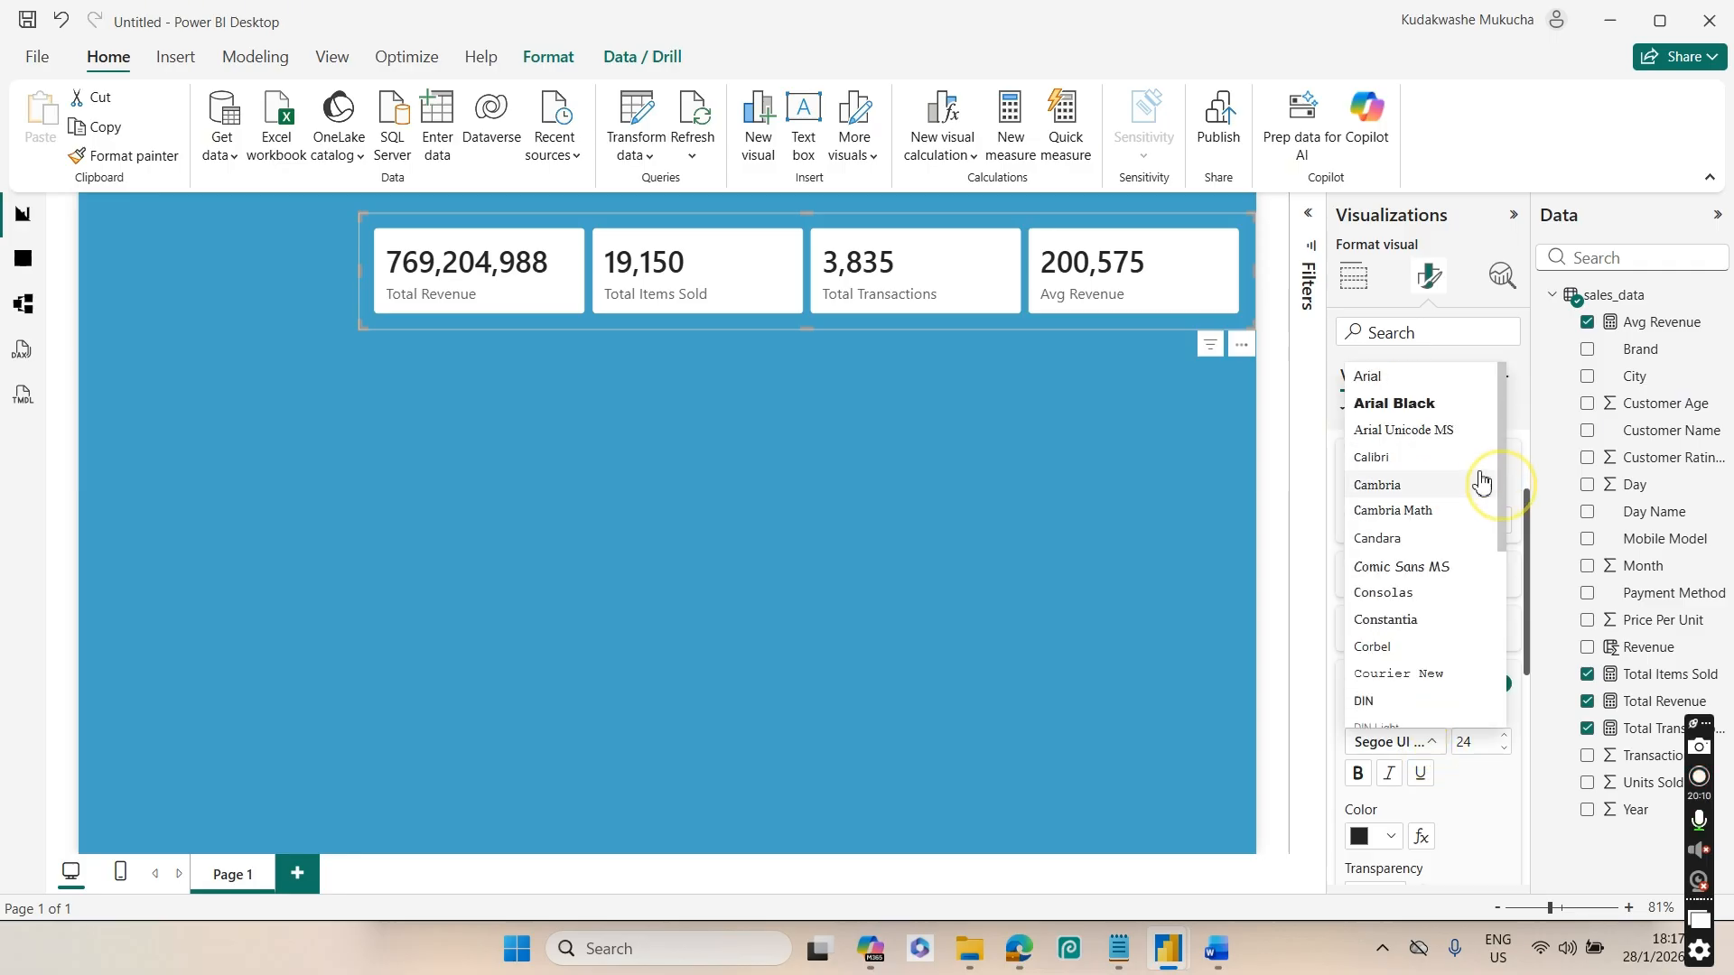
pyautogui.click(1399, 406)
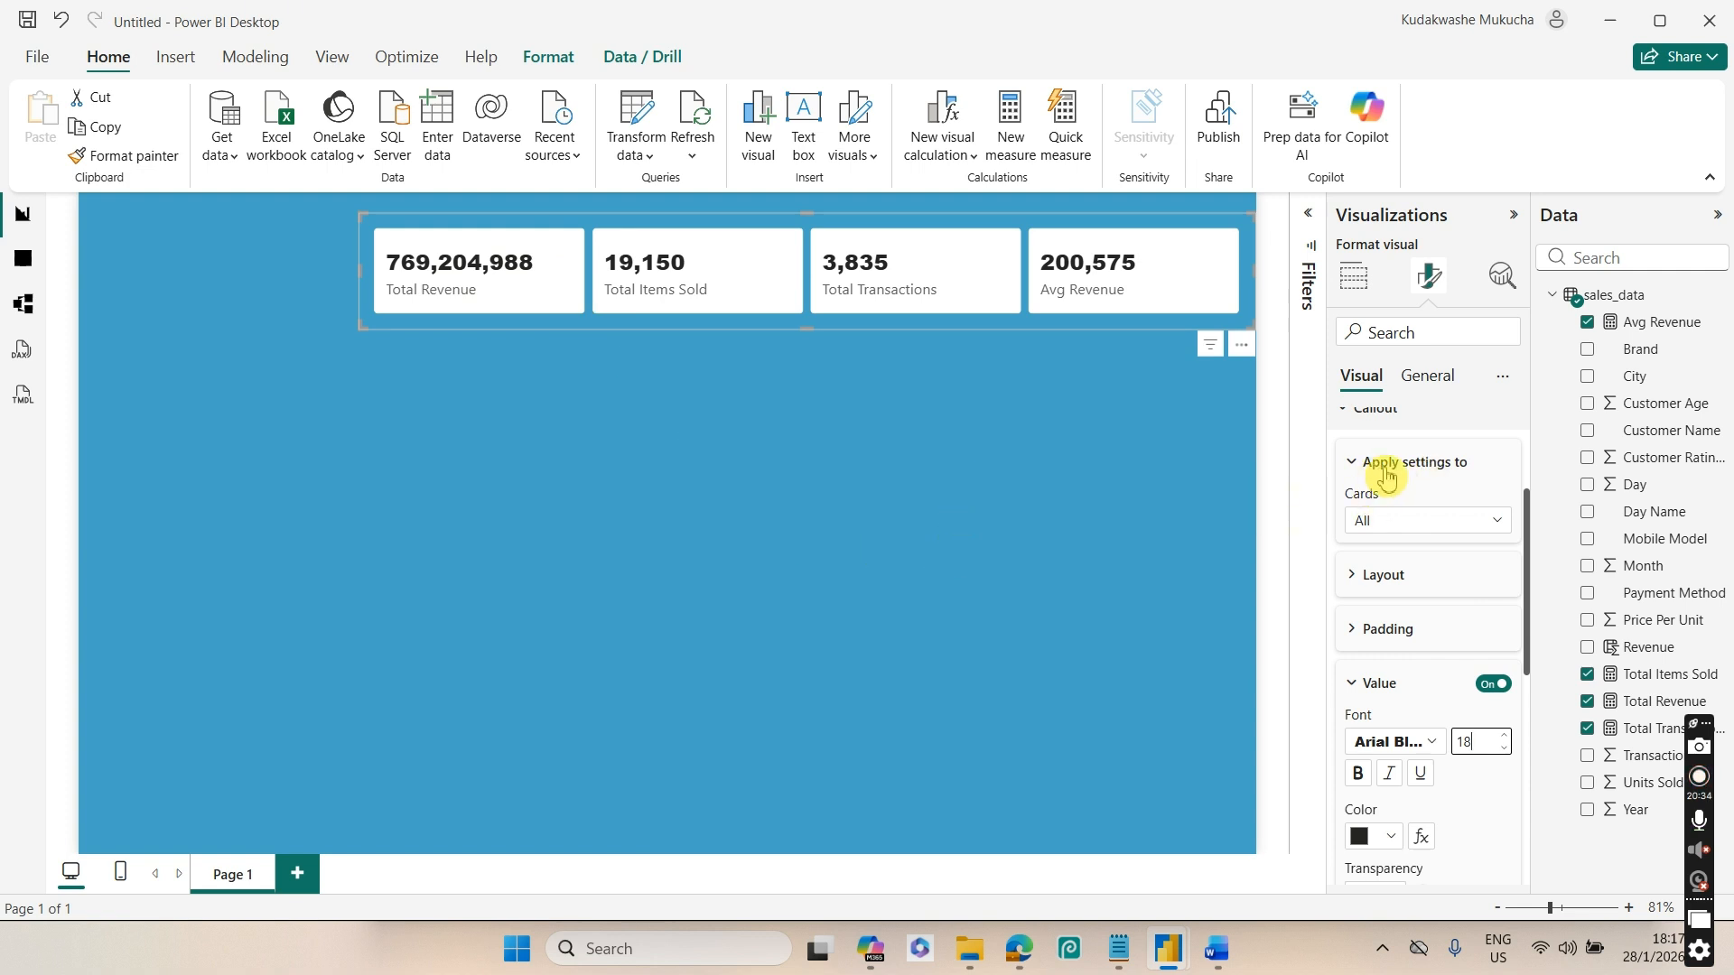
pyautogui.moveTo(1529, 522); pyautogui.dragTo(1526, 470)
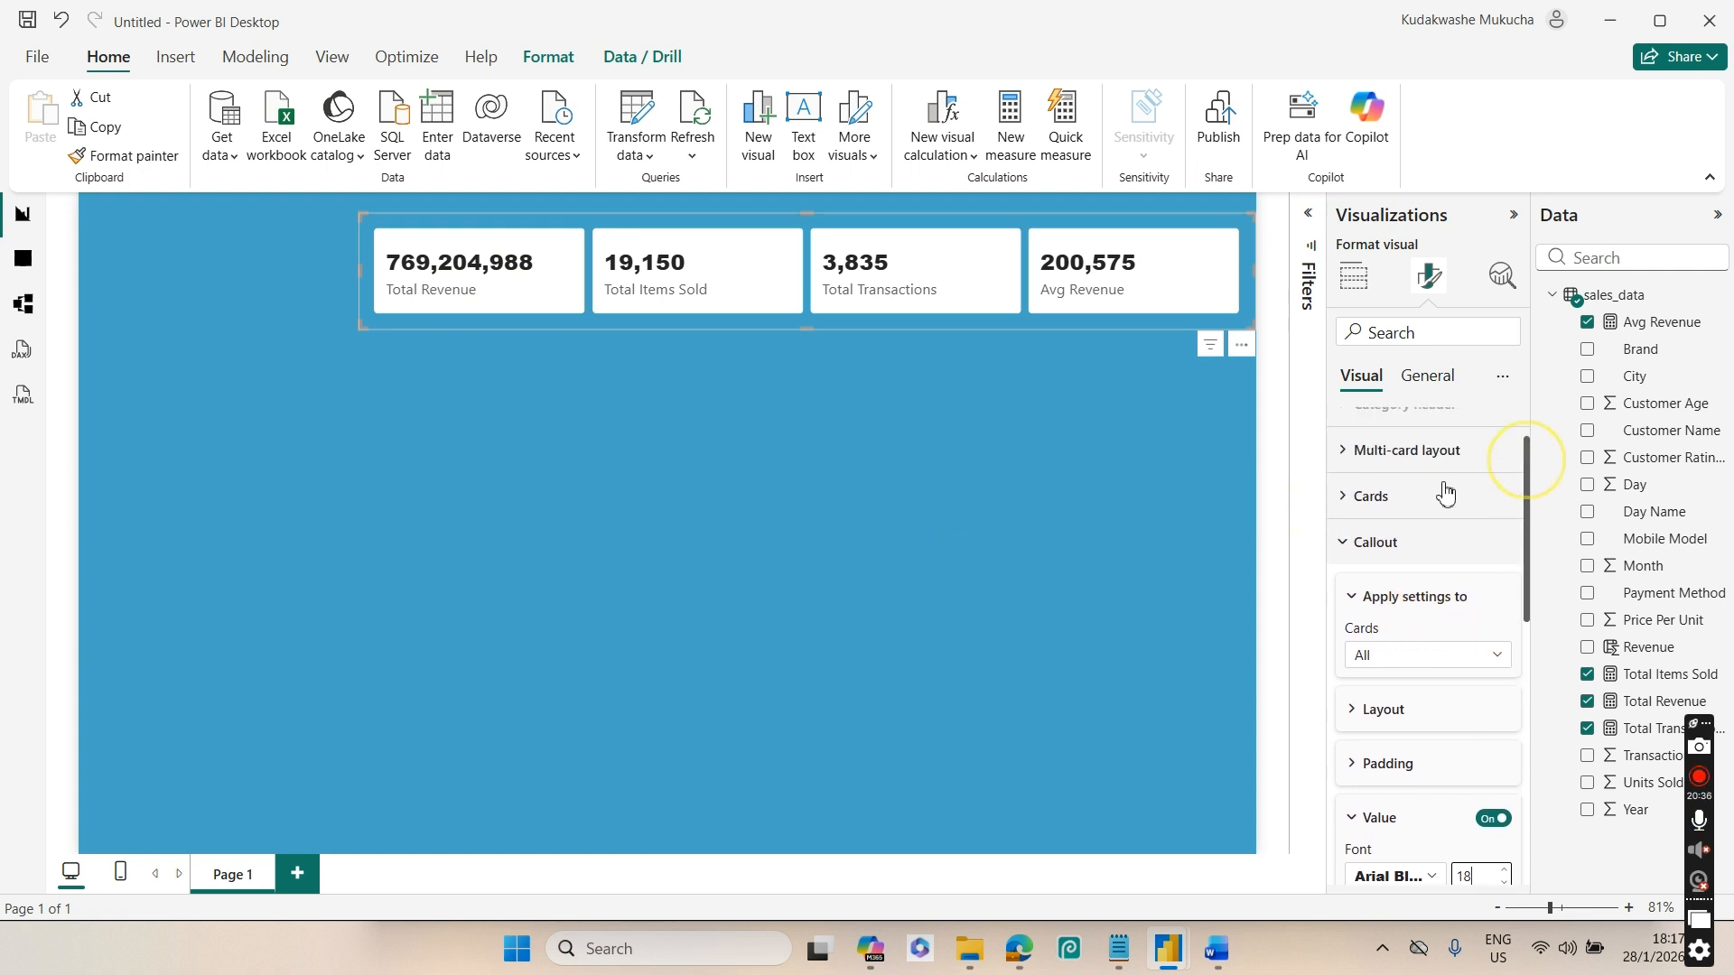
pyautogui.click(1414, 505)
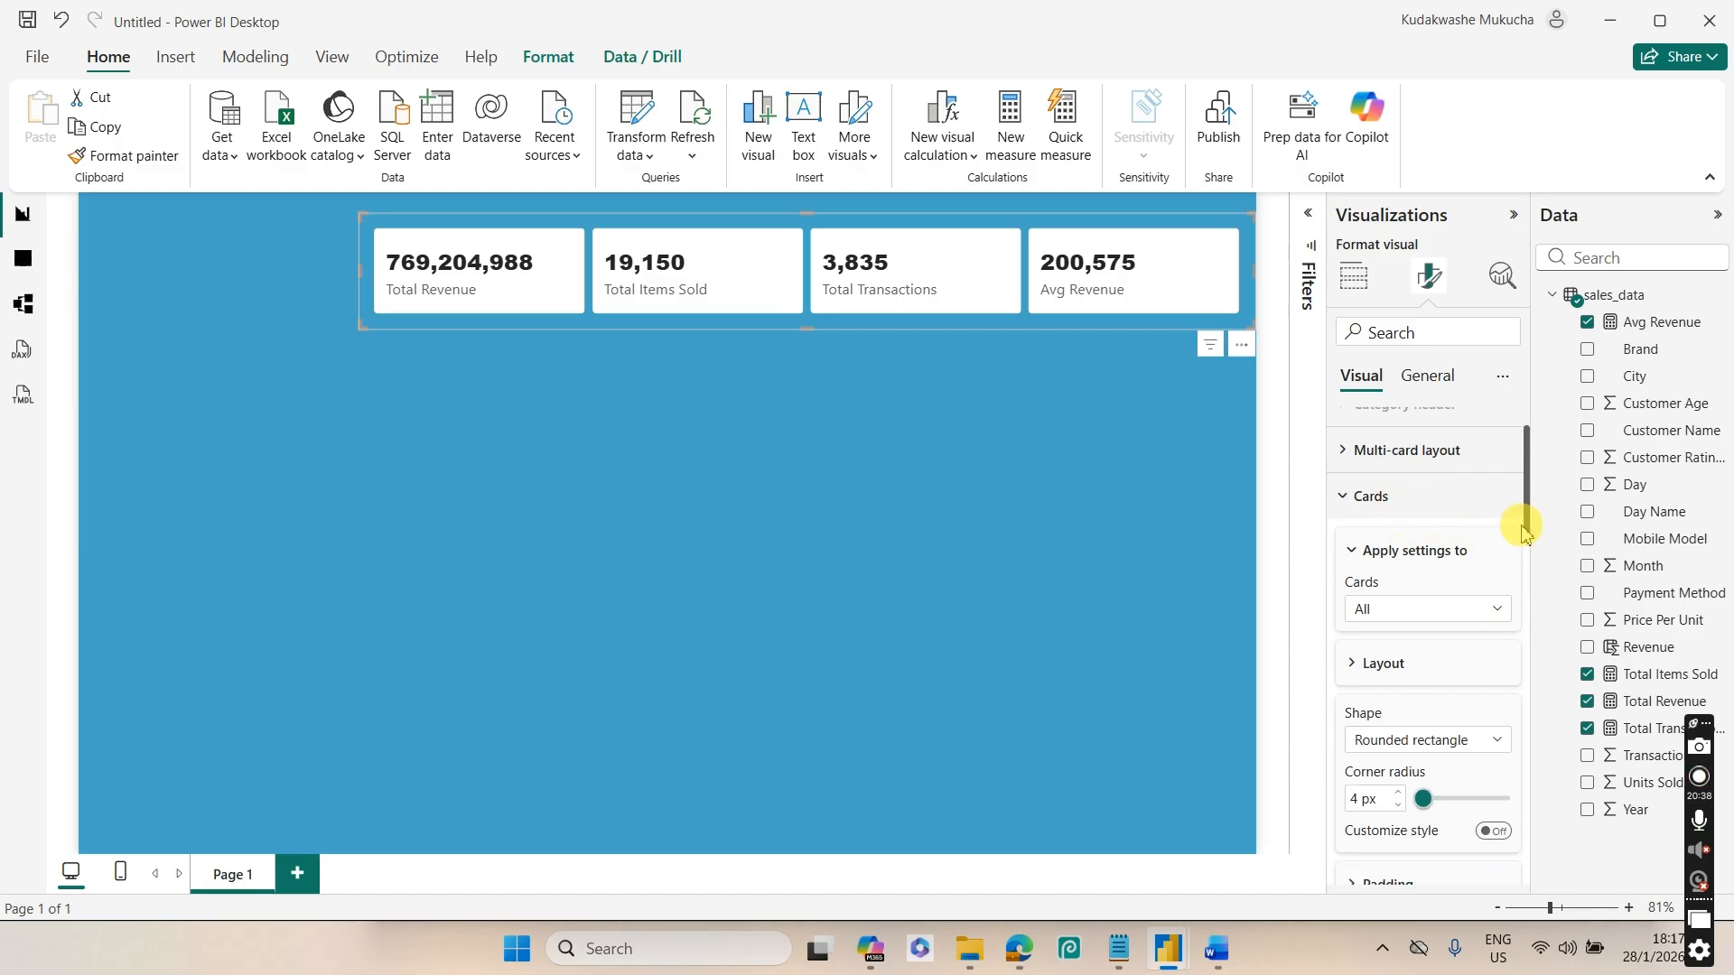
pyautogui.moveTo(1527, 515)
pyautogui.mouseDown()
pyautogui.moveTo(1509, 530)
pyautogui.moveTo(1517, 582)
pyautogui.moveTo(1510, 531)
pyautogui.mouseUp()
pyautogui.scroll(3, 1503, 520)
pyautogui.click(1430, 514)
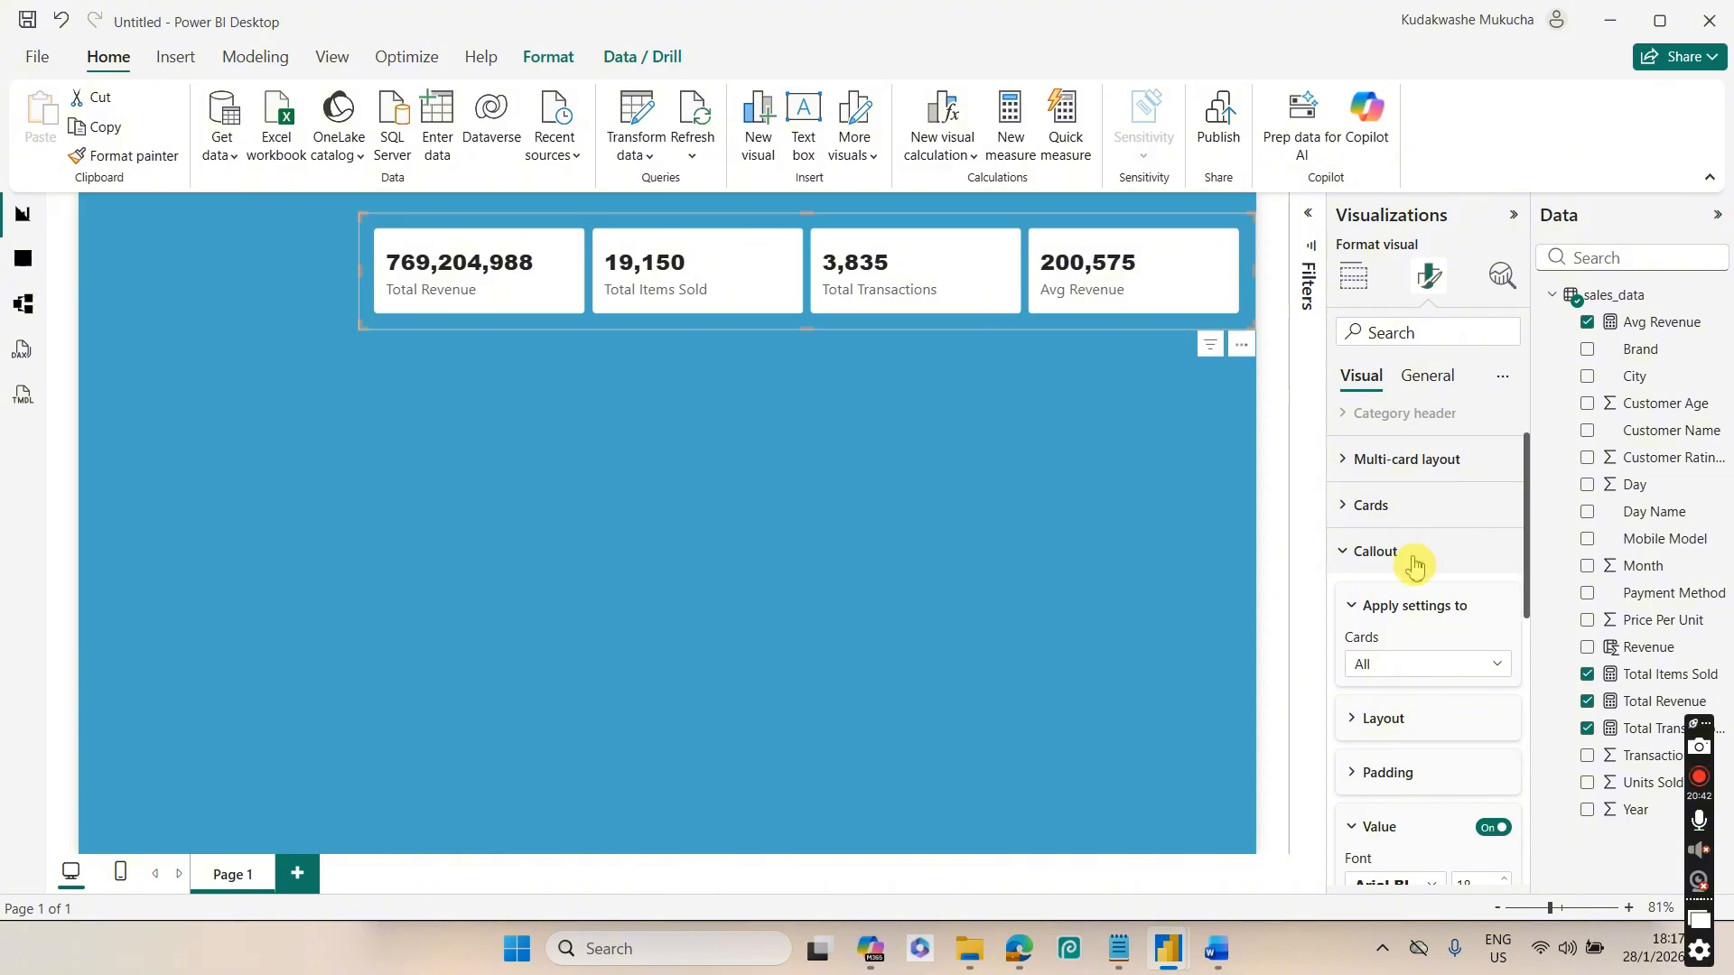
# Set the callout label font of all cards to Comic Sans MS
pyautogui.moveTo(1526, 588); pyautogui.dragTo(1502, 665)
pyautogui.click(1401, 614)
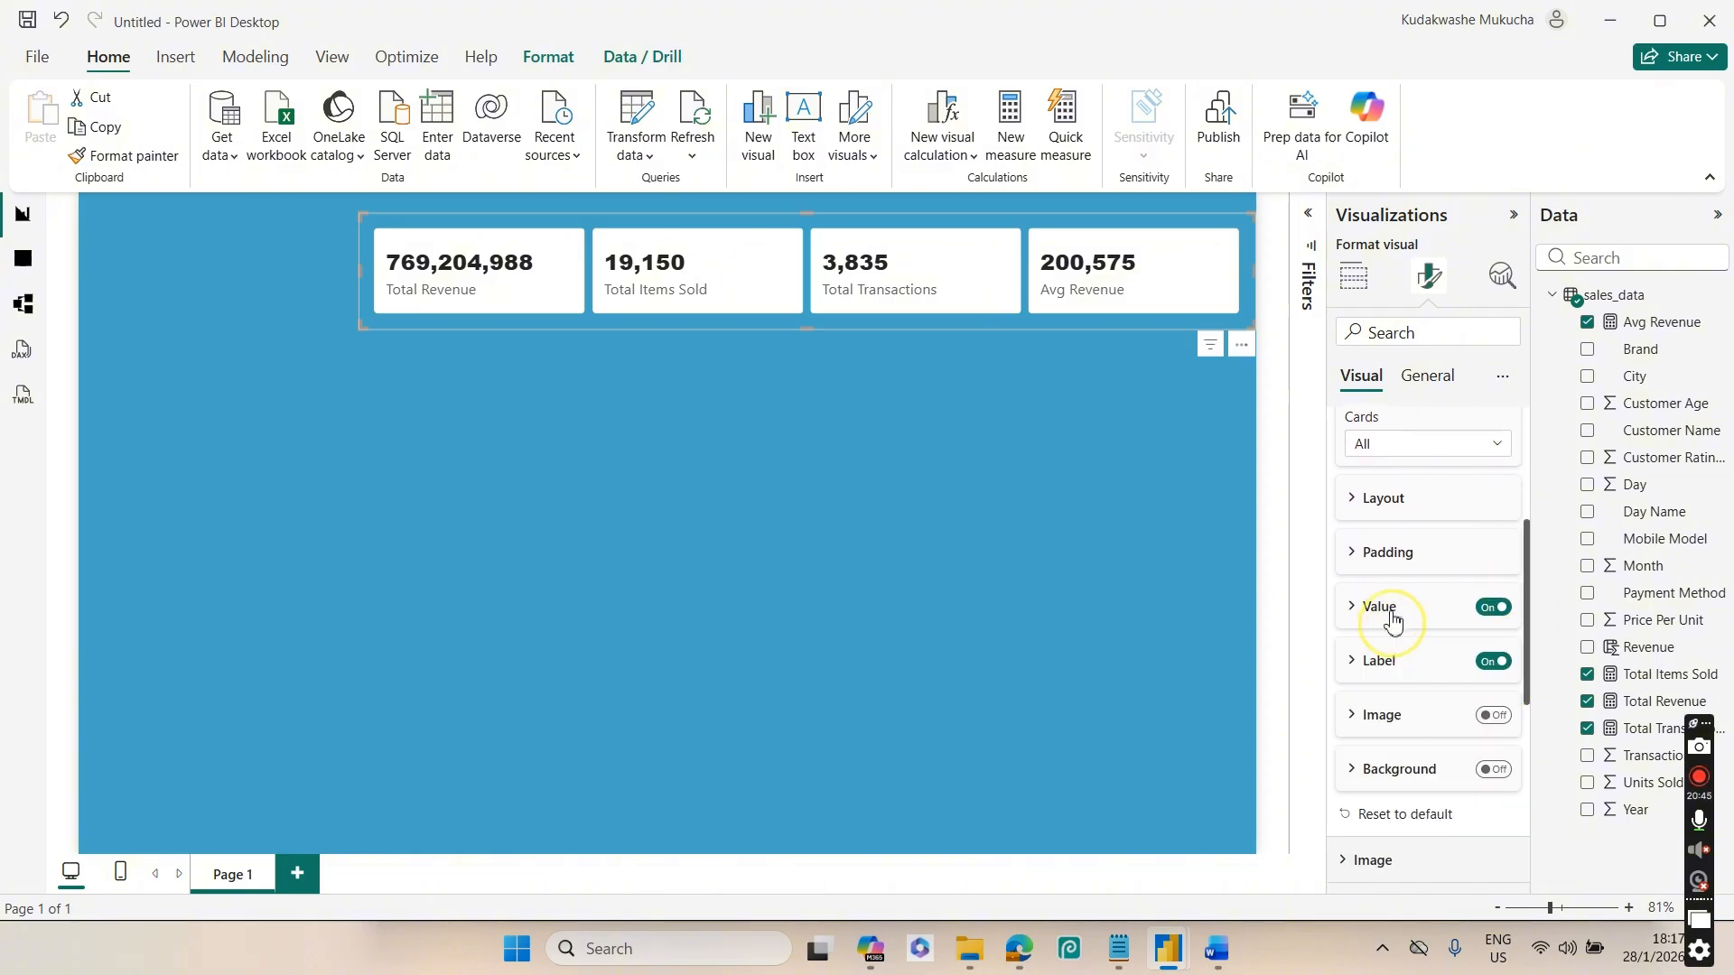
pyautogui.click(1395, 670)
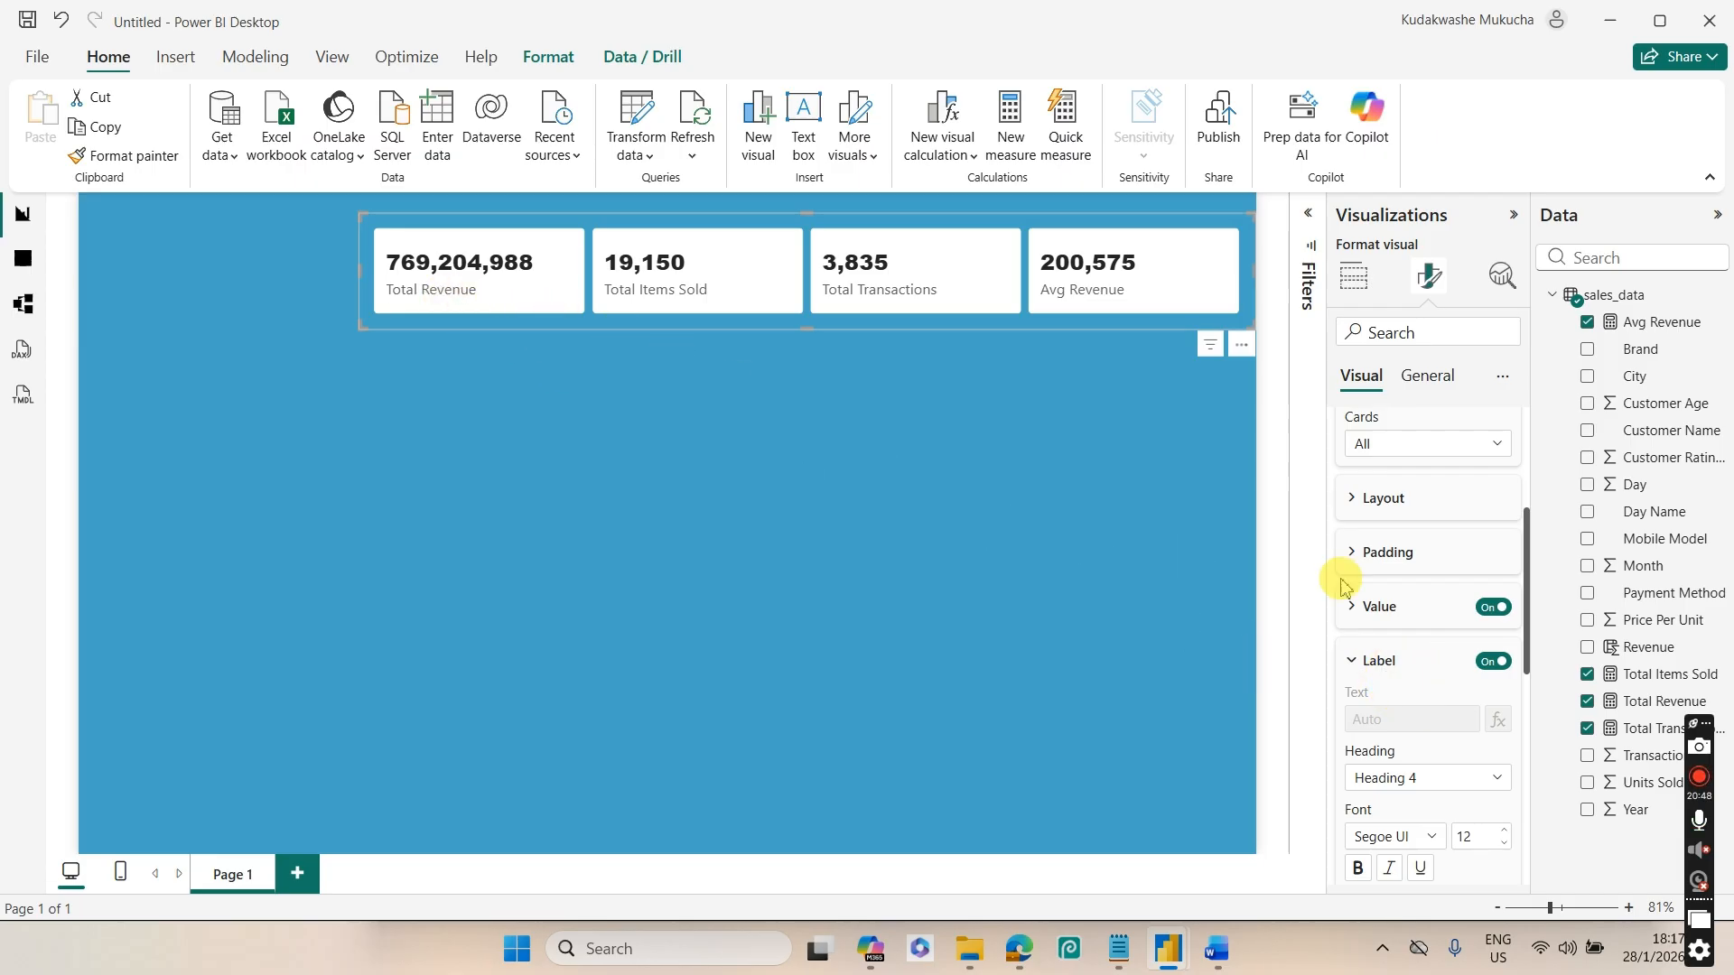
pyautogui.moveTo(1527, 569); pyautogui.dragTo(1509, 619)
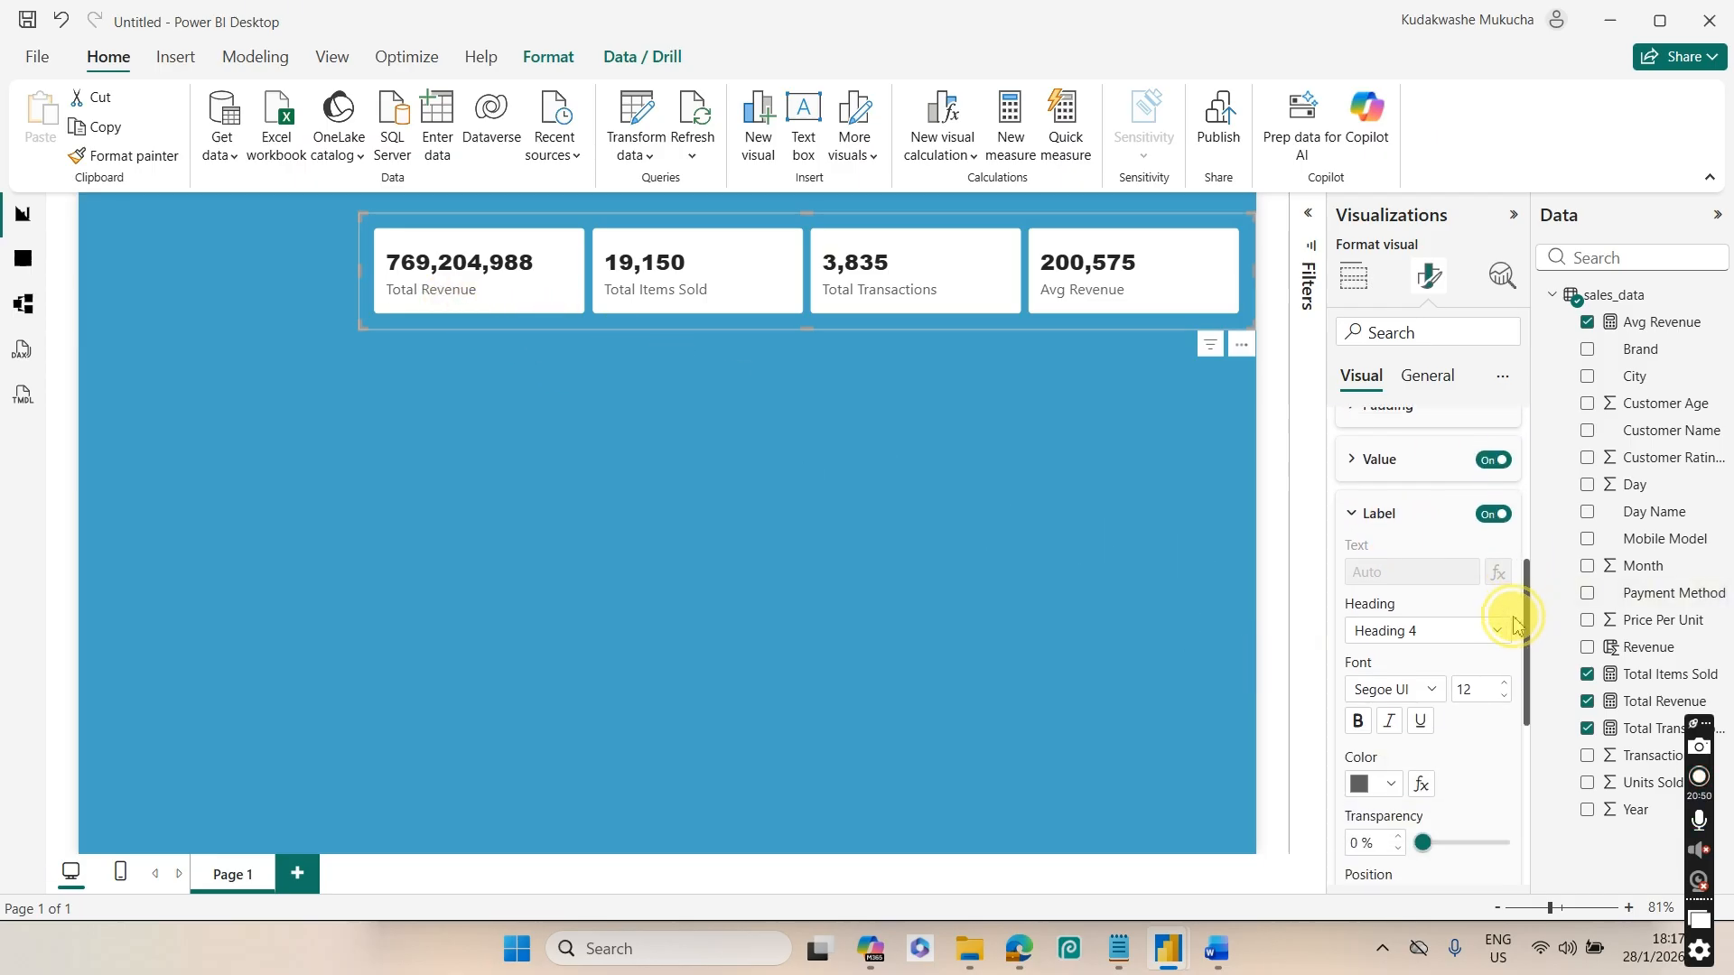
pyautogui.click(1436, 691)
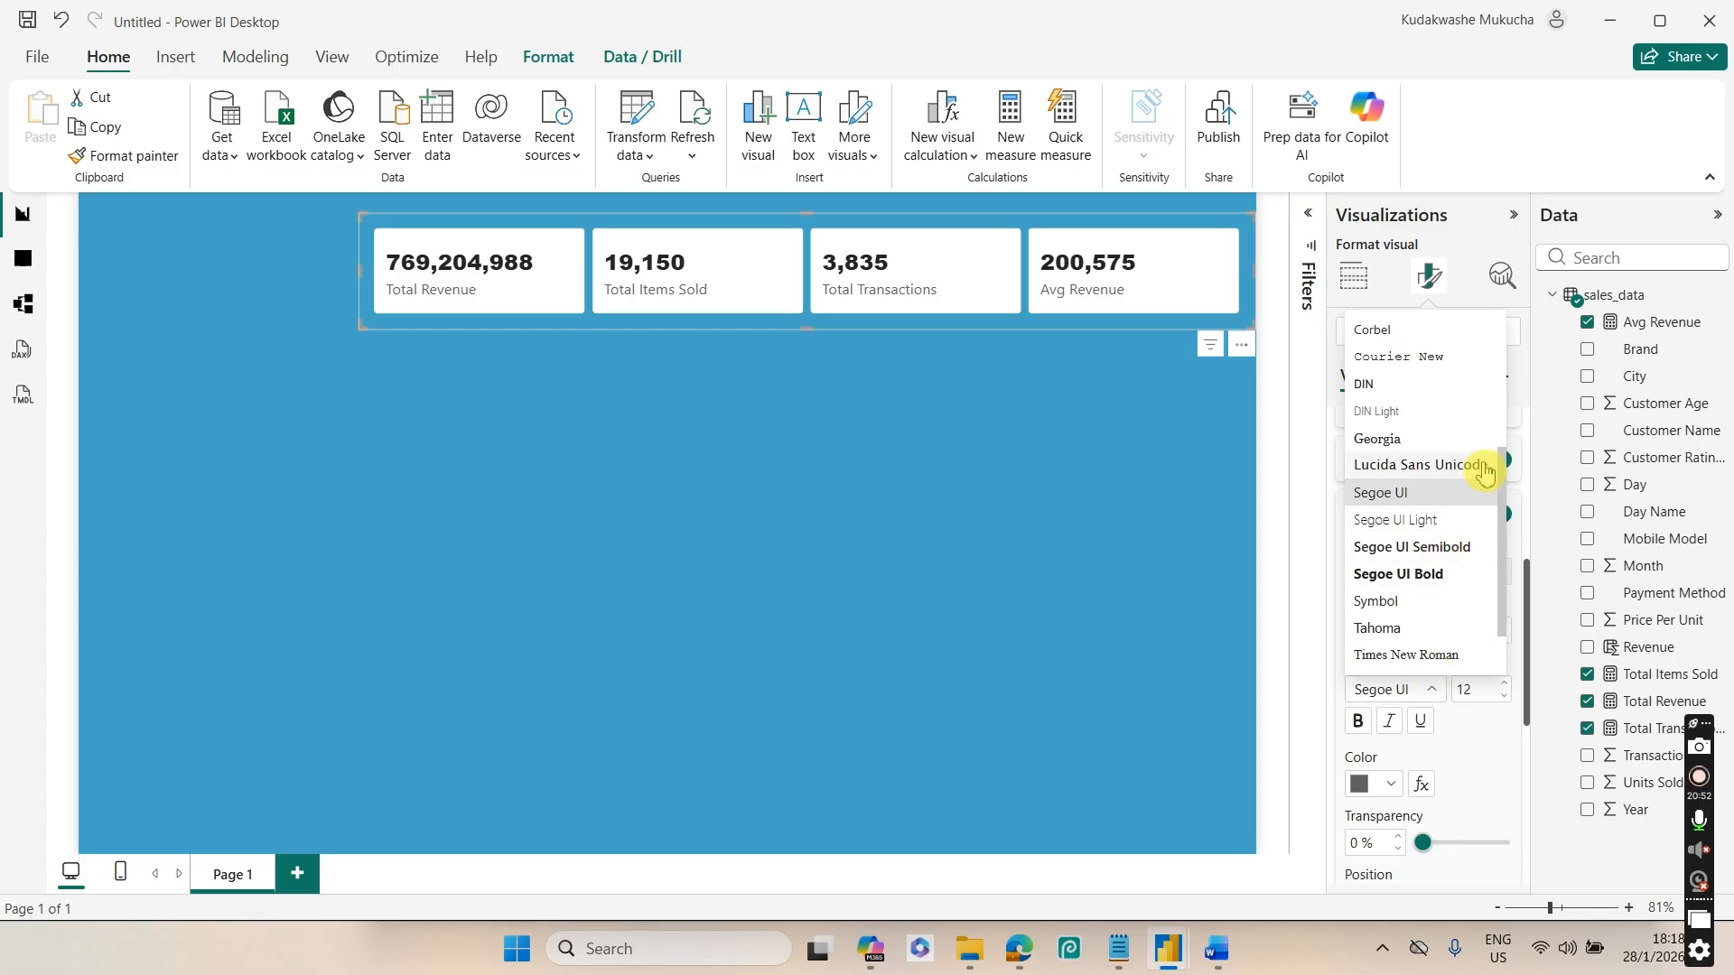
pyautogui.scroll(3, 1502, 436)
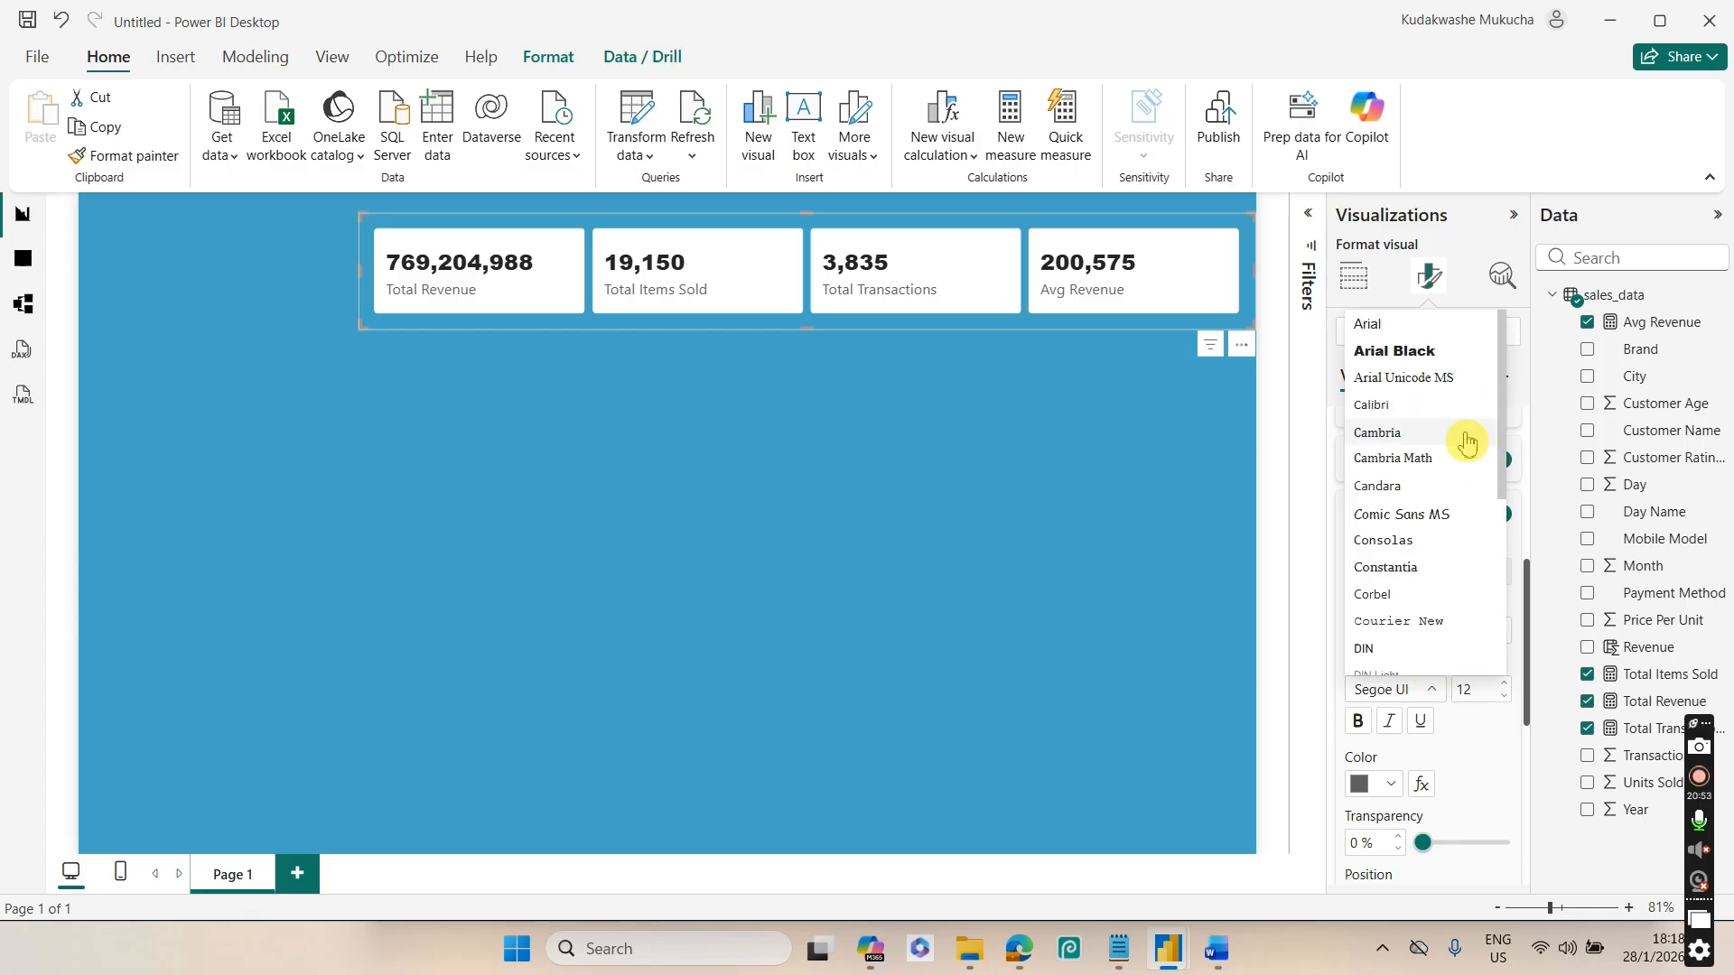
pyautogui.click(1417, 506)
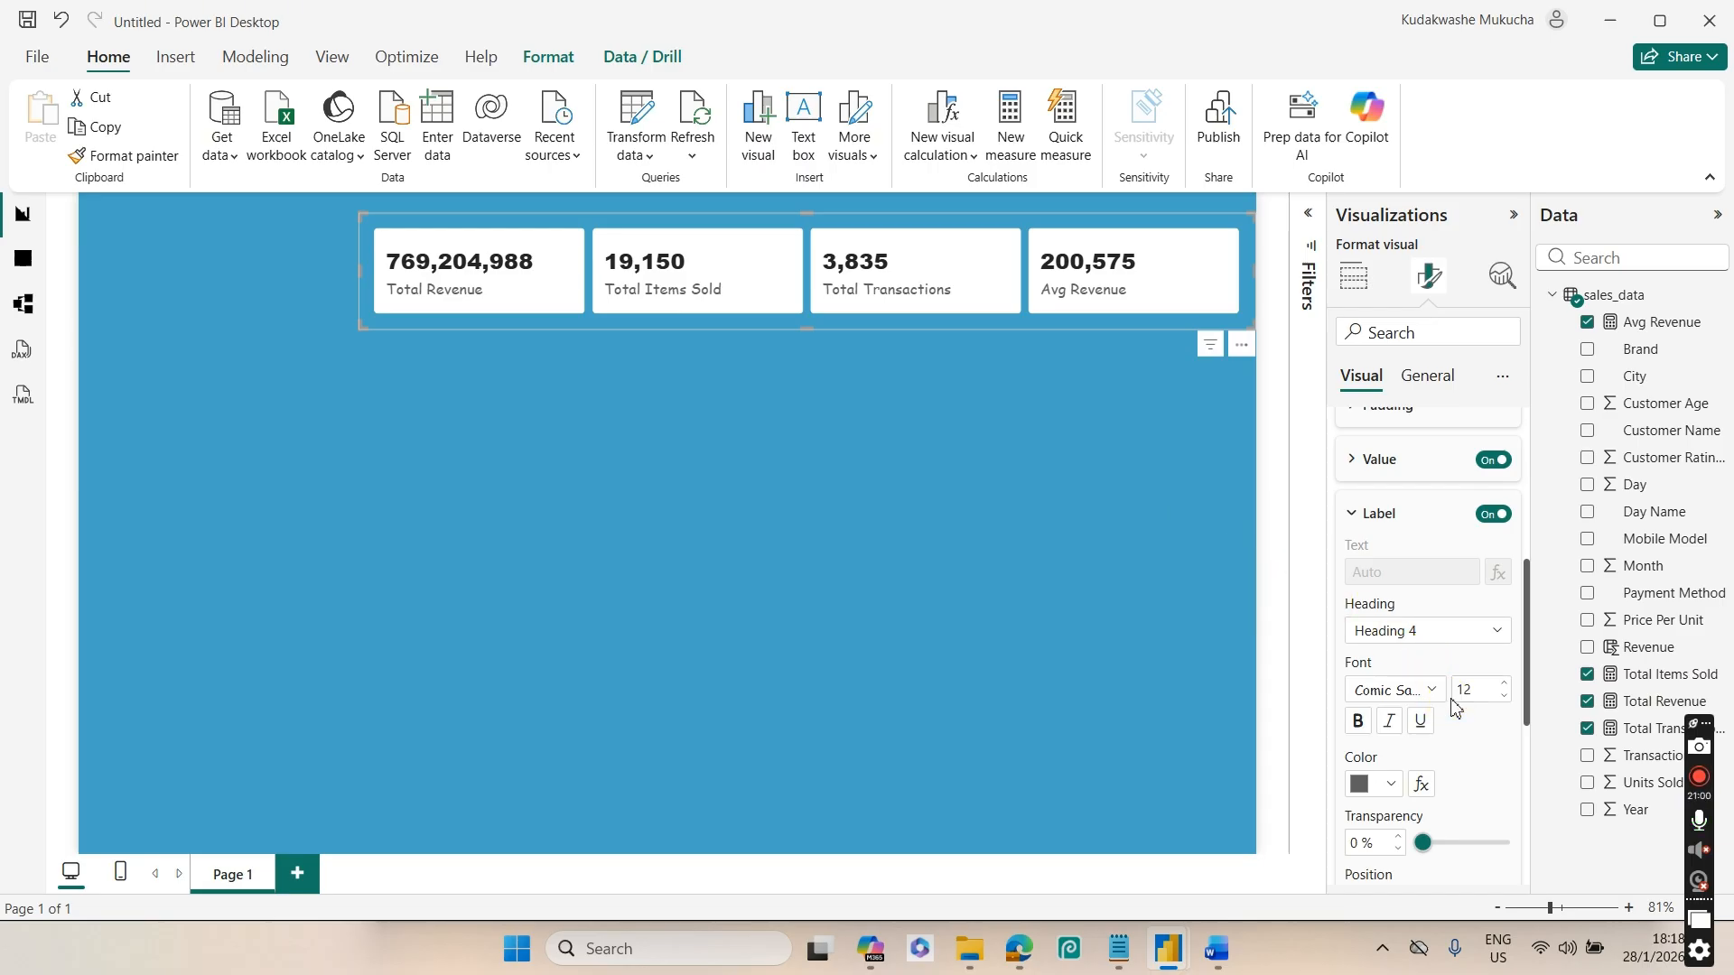
# Change the callout label text color of all cards to black
pyautogui.click(1483, 701)
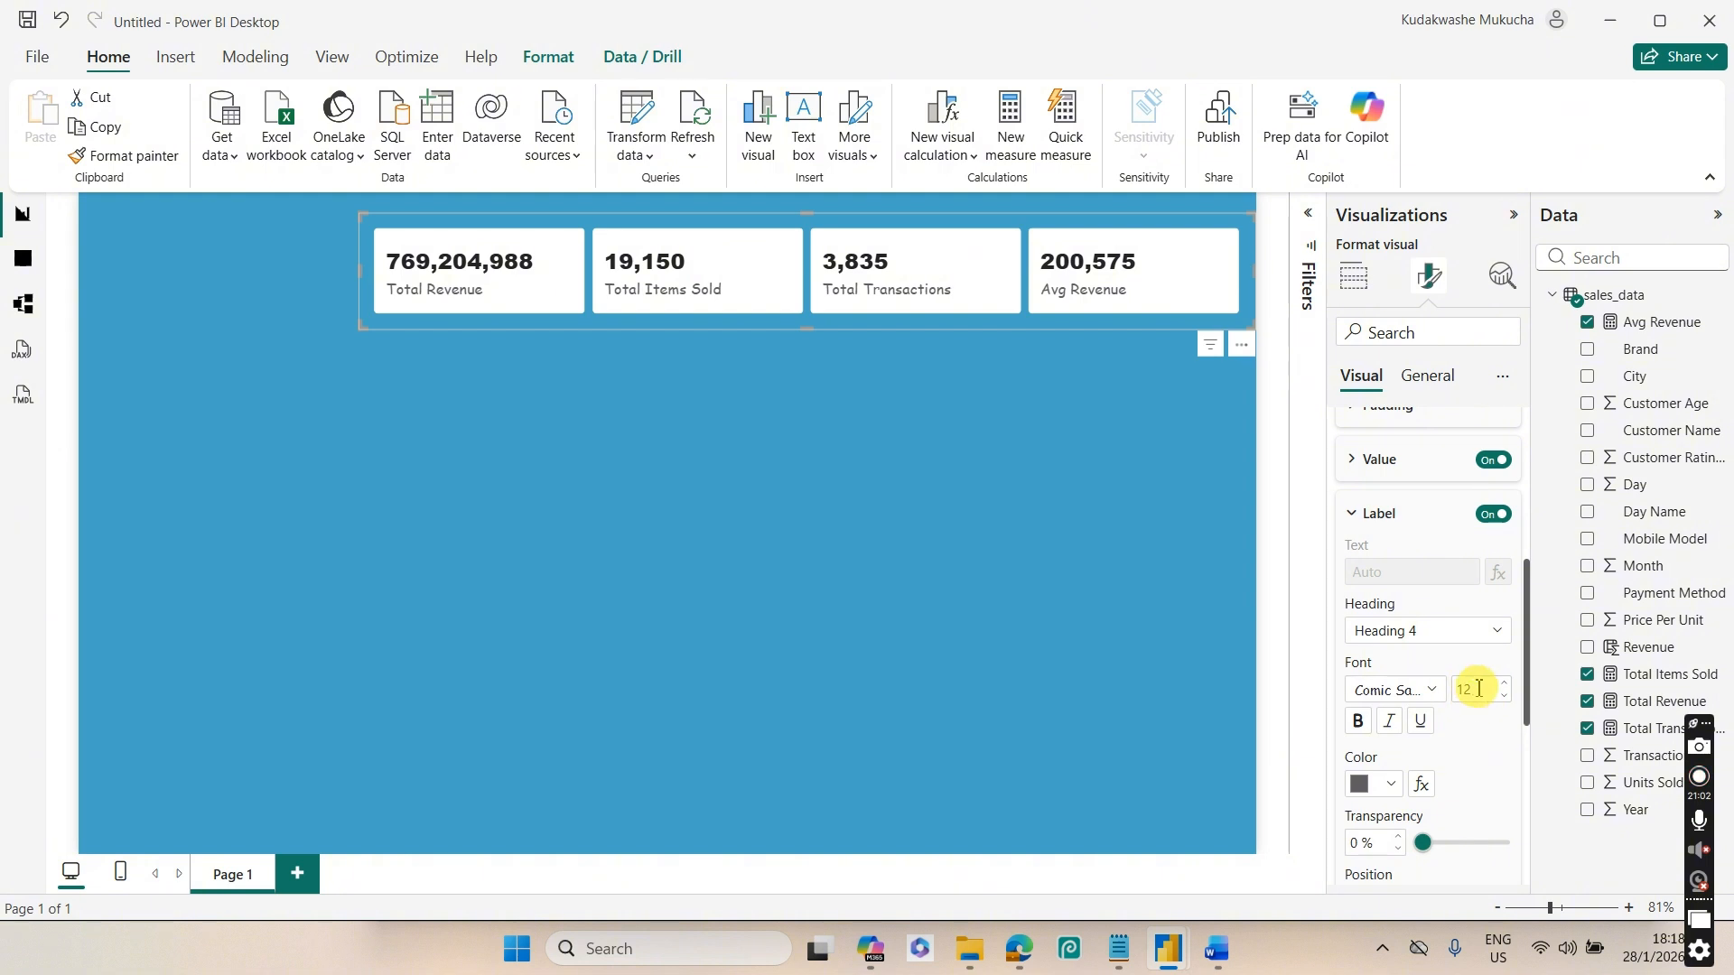
pyautogui.click(1384, 762)
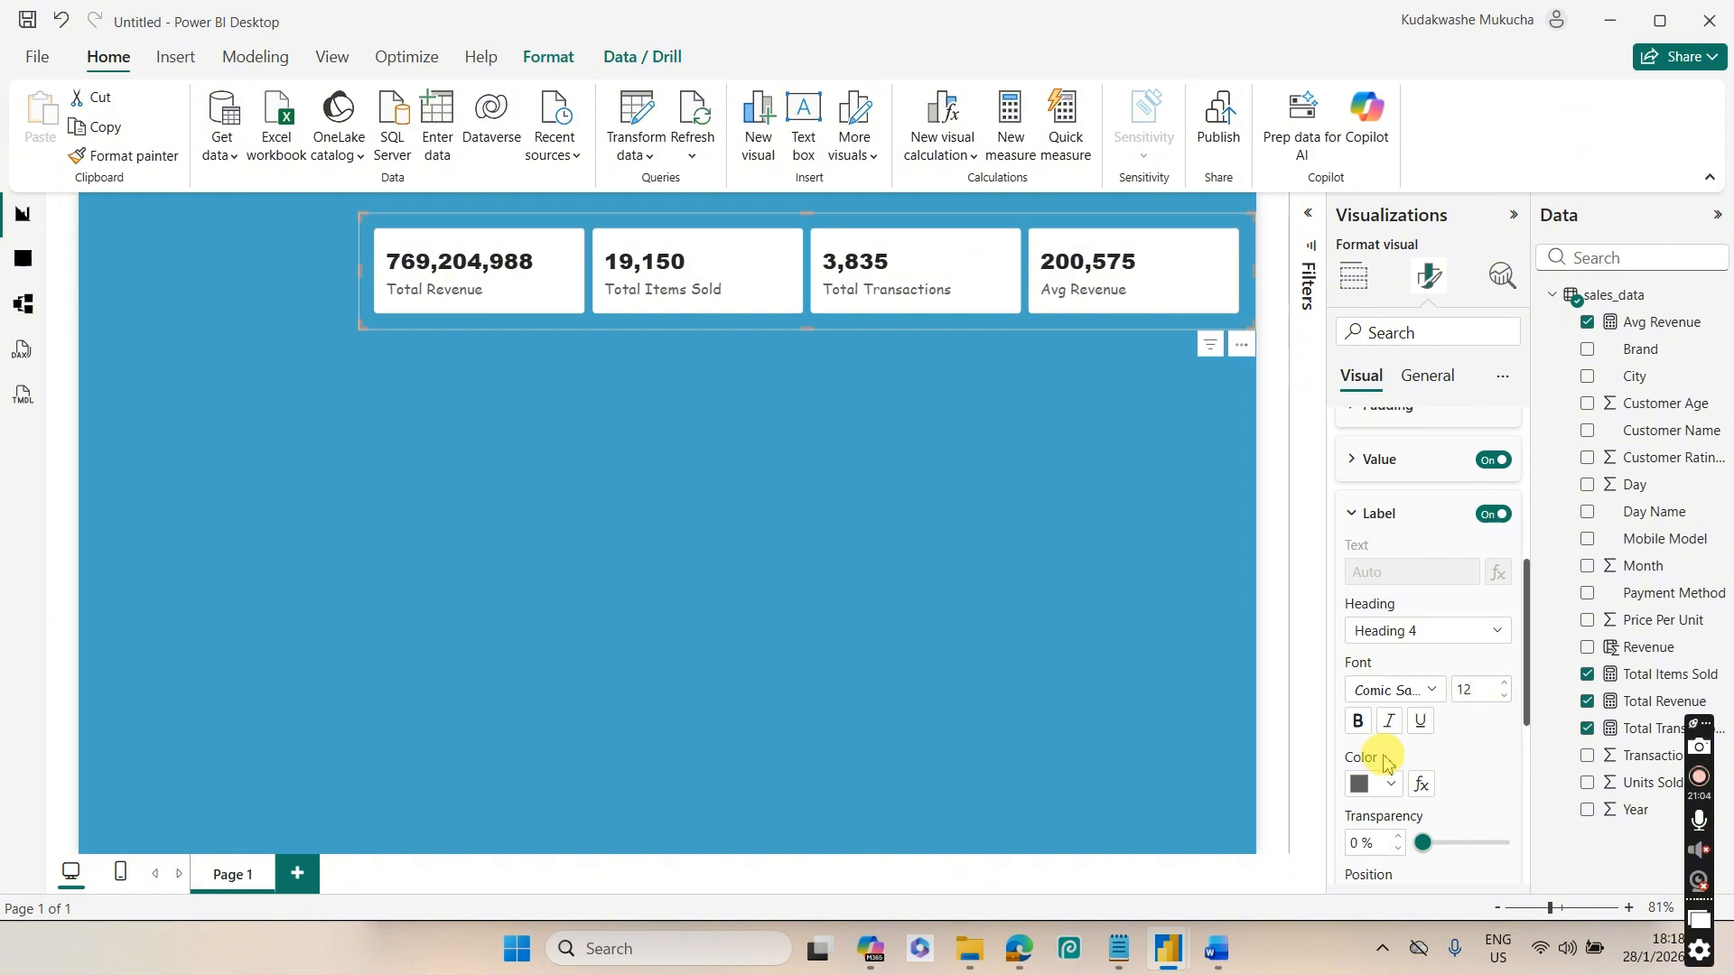
pyautogui.click(1368, 785)
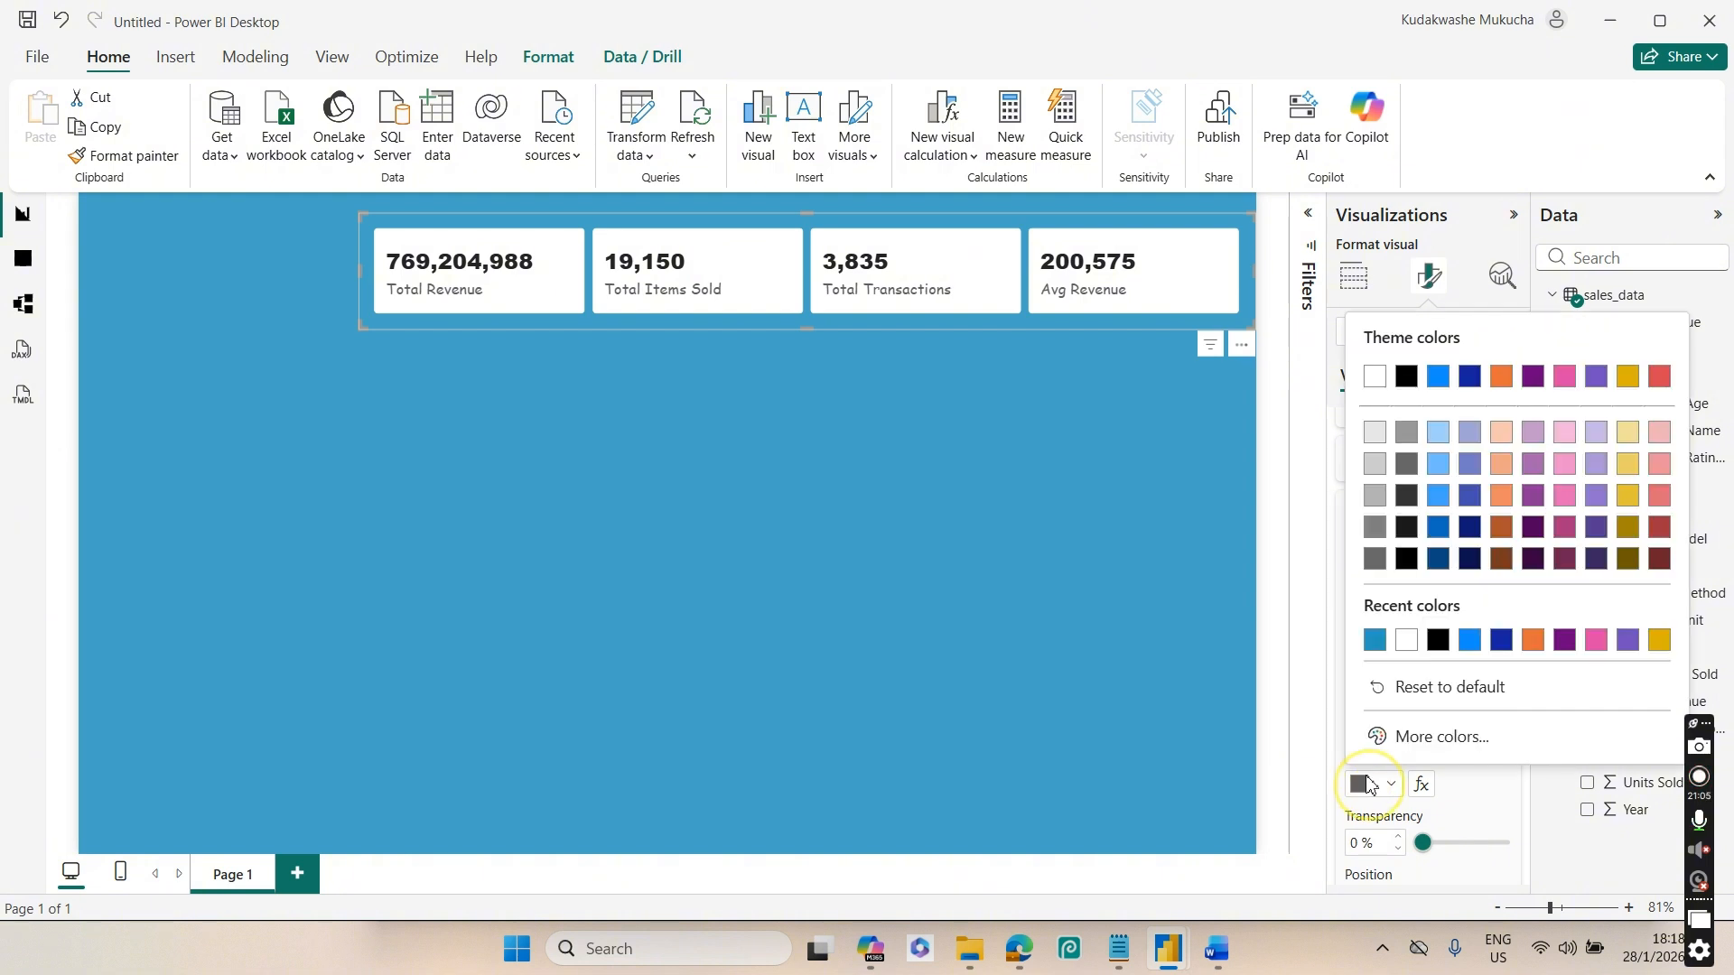
pyautogui.click(1406, 562)
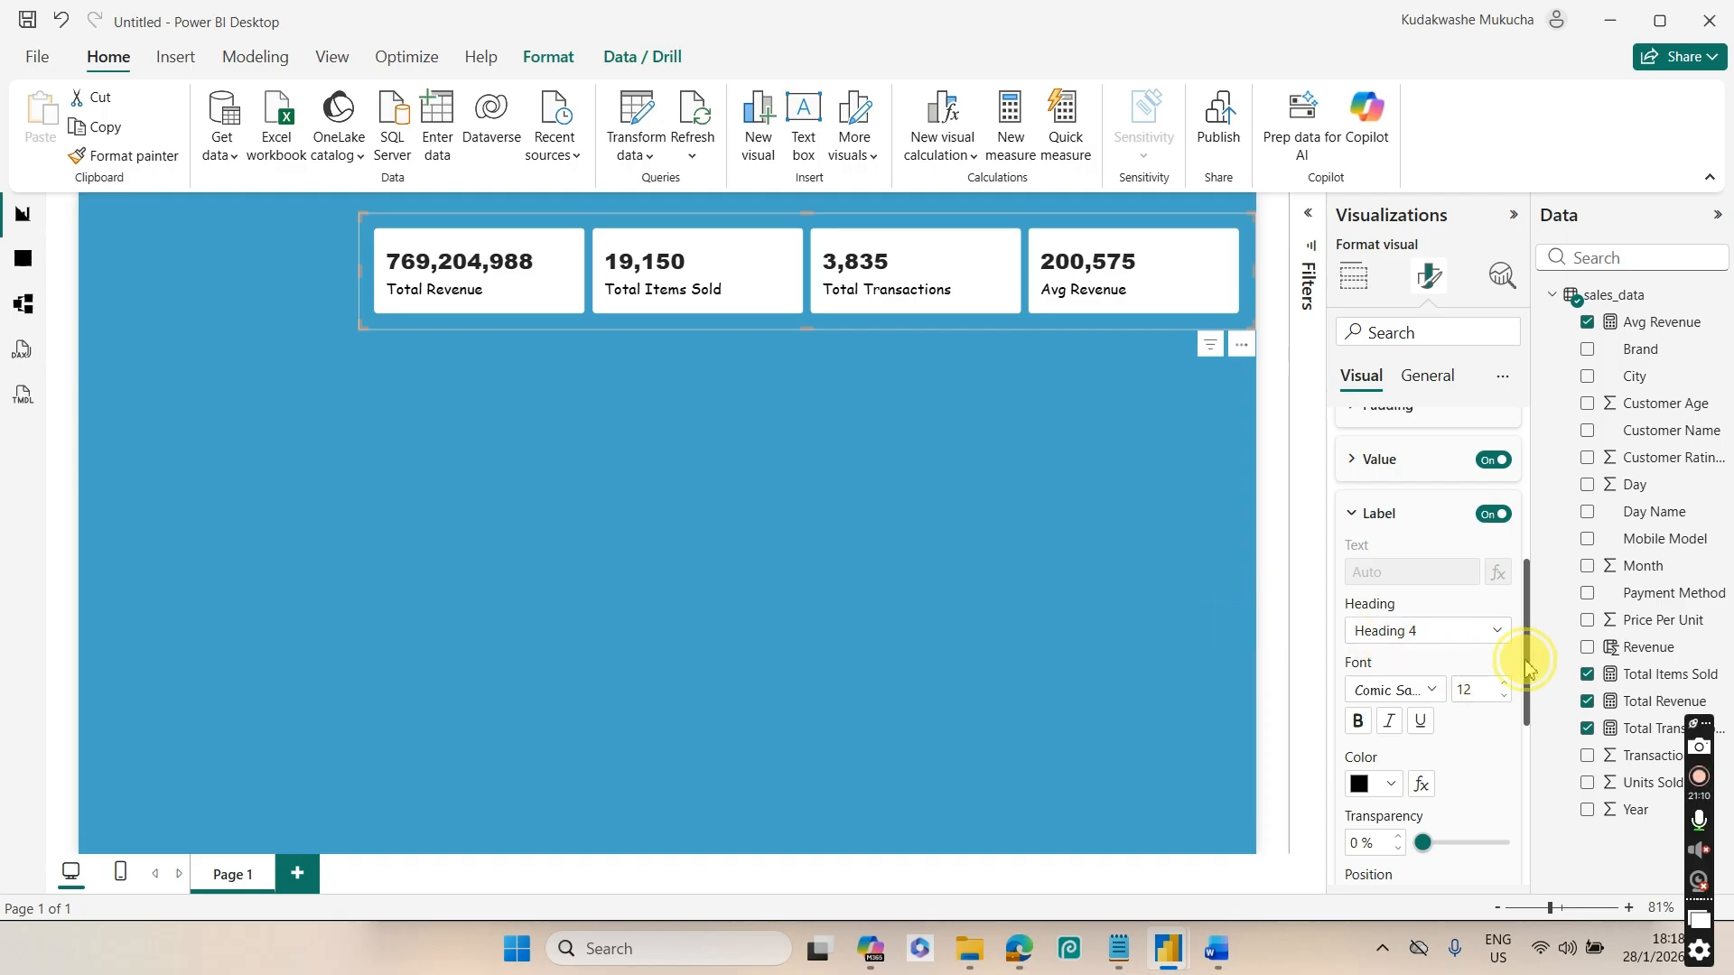
# Set the callout label position to Top so each label sits above its value, and deselect the card visual
pyautogui.scroll(-1, 1526, 669)
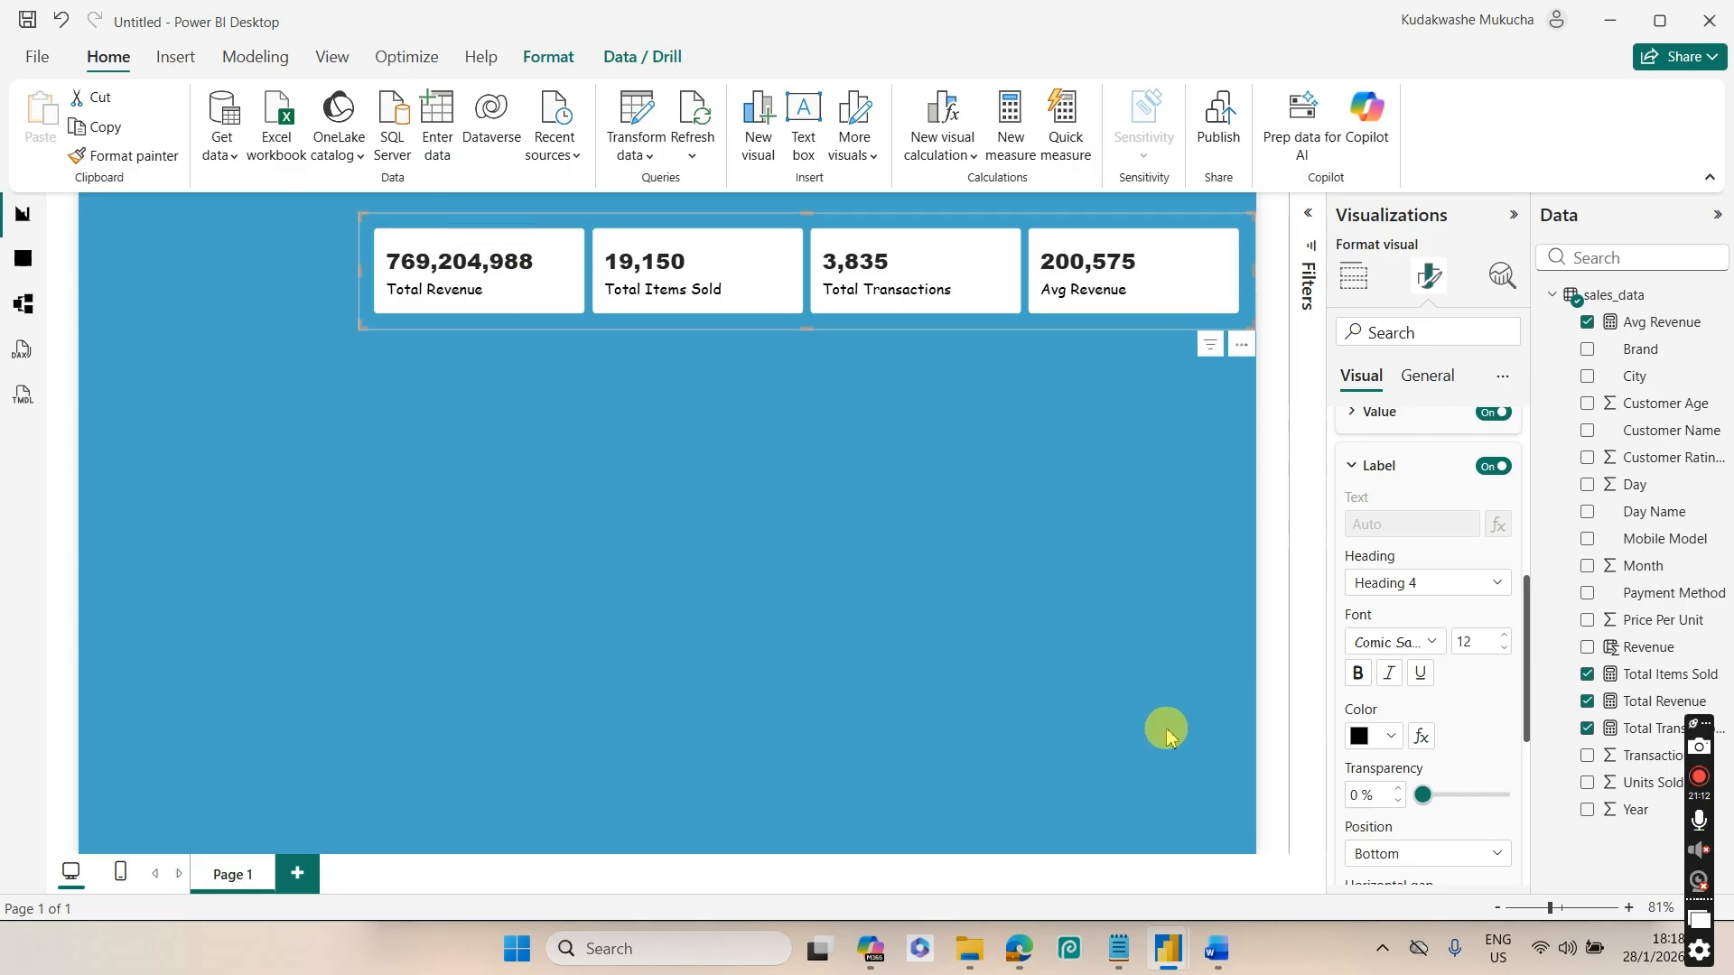
pyautogui.scroll(-3, 1530, 708)
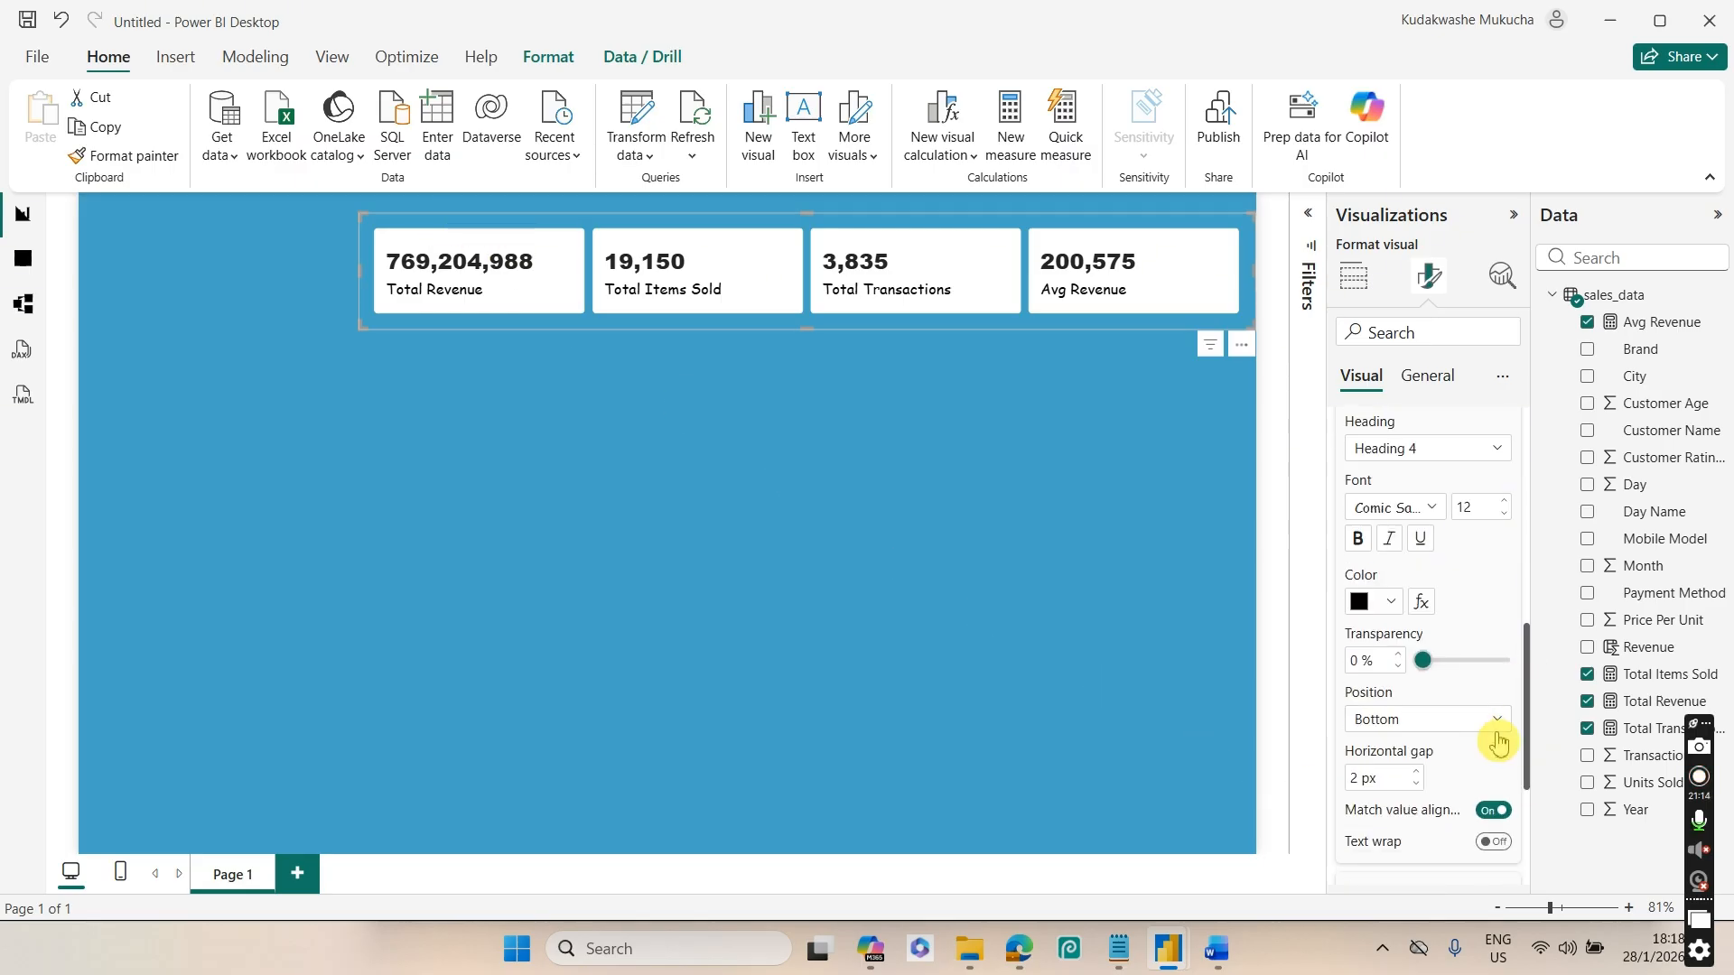
pyautogui.click(1481, 720)
pyautogui.click(1378, 775)
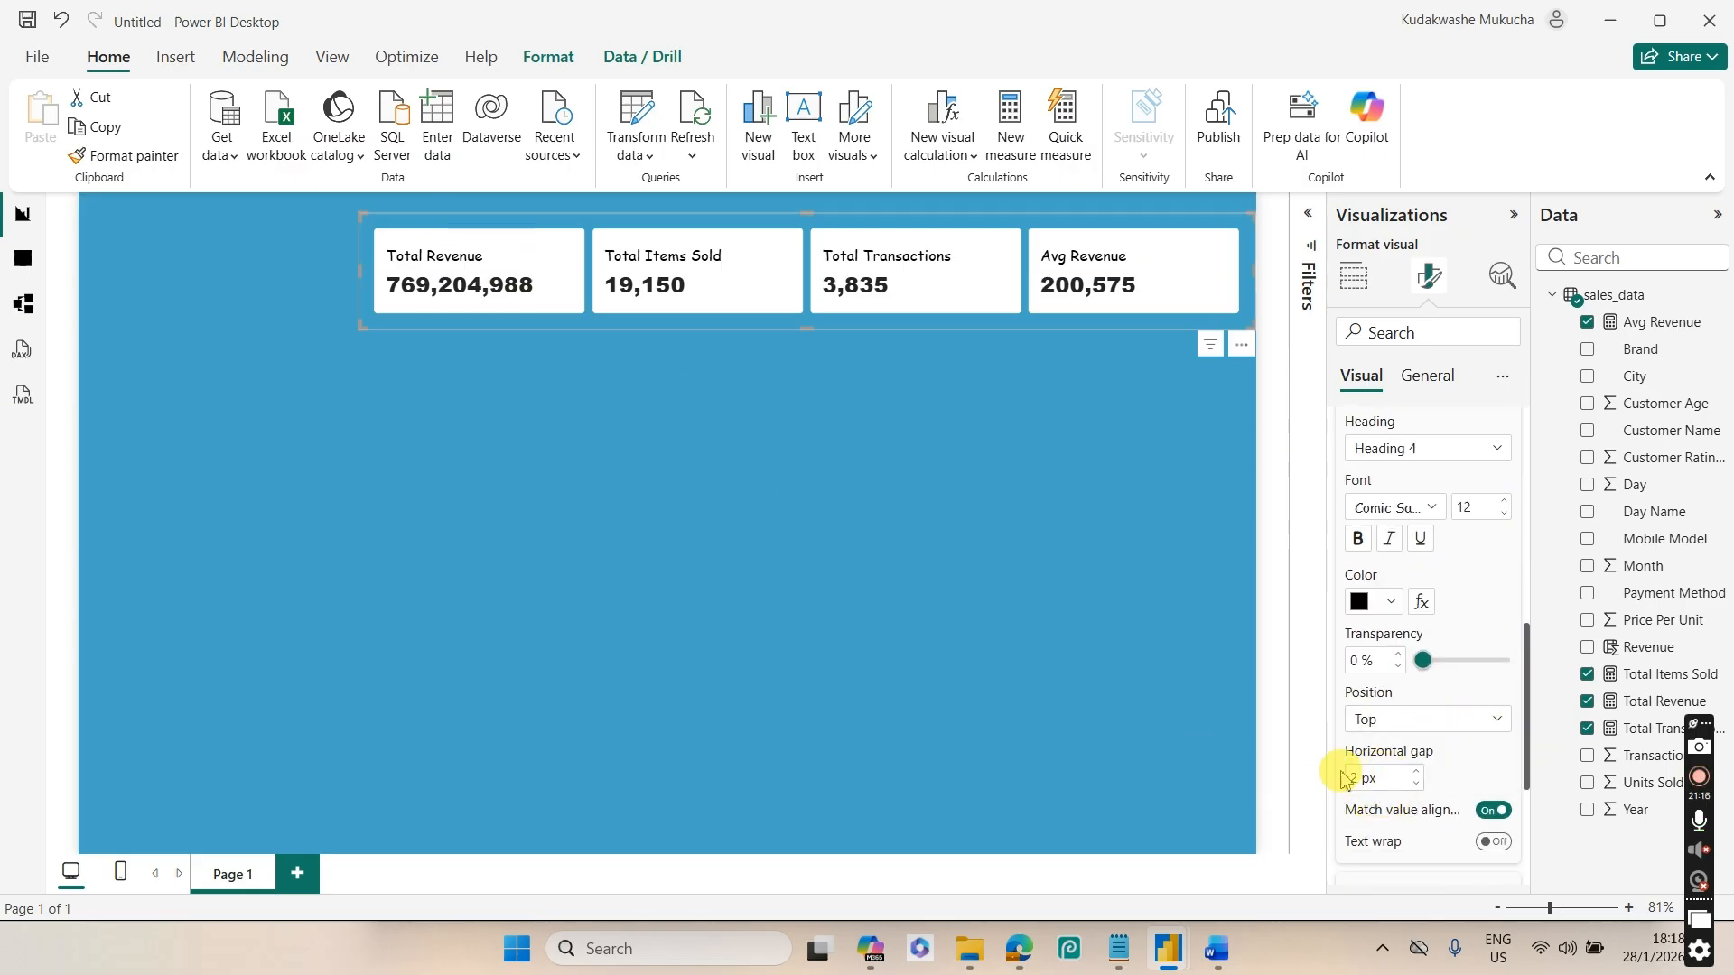
pyautogui.click(1053, 527)
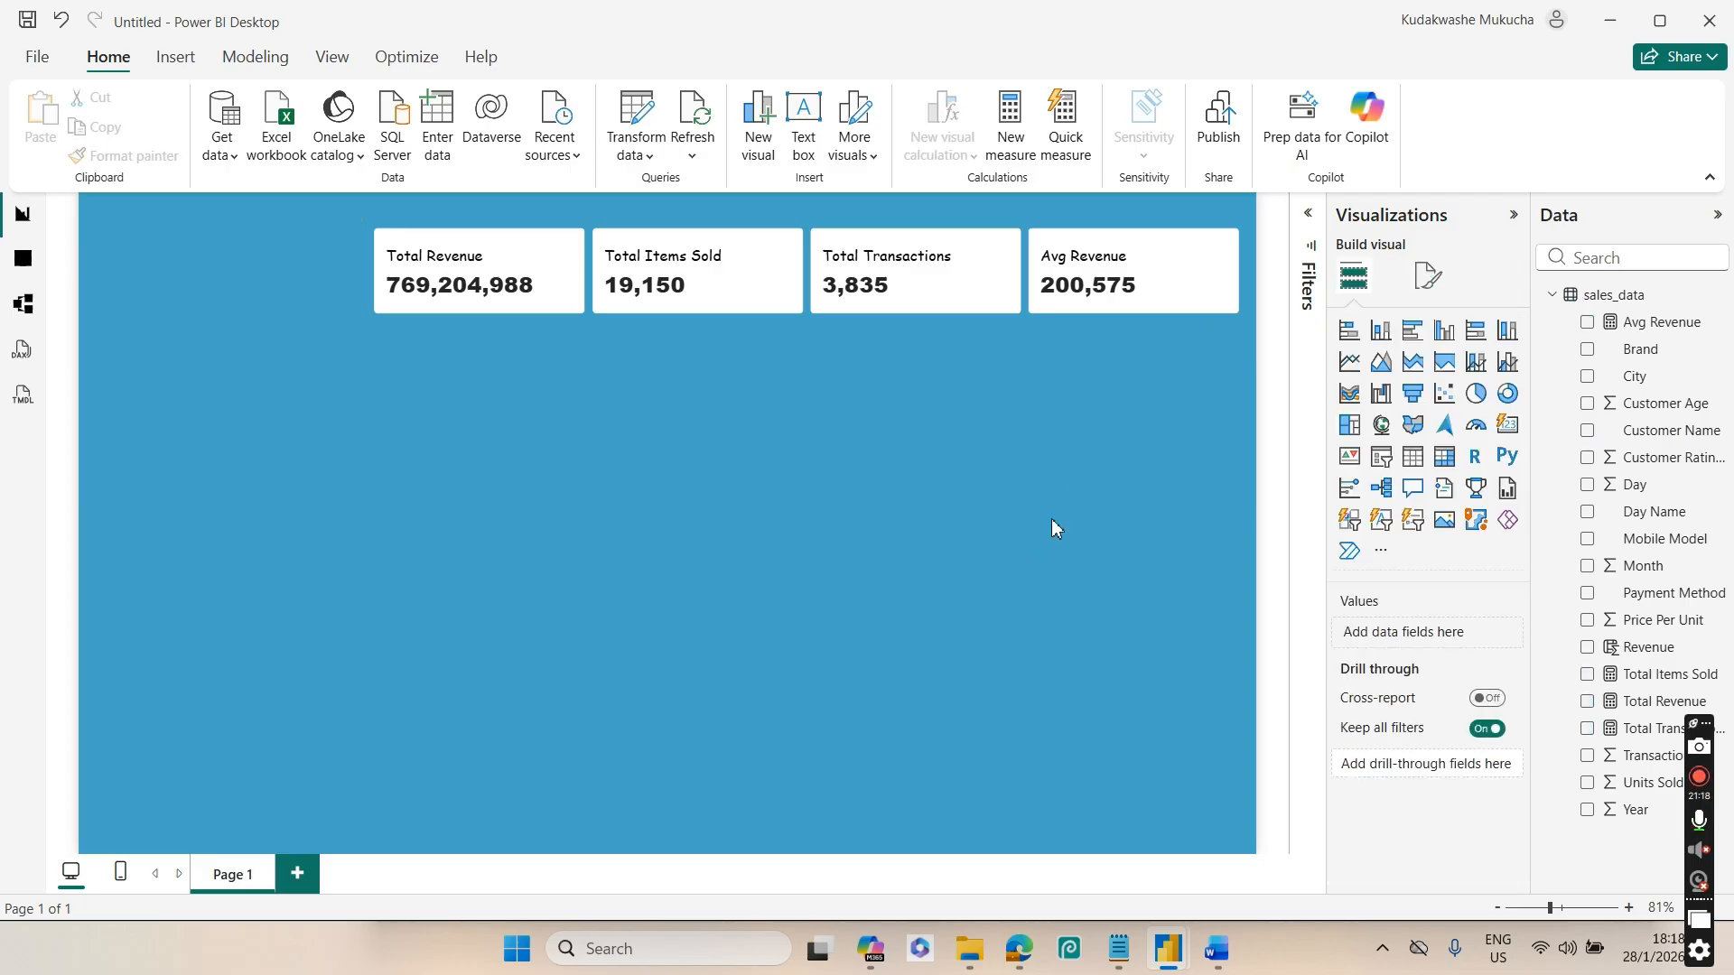
# Select the card visual and turn on the accent bar for all cards
pyautogui.click(1010, 322)
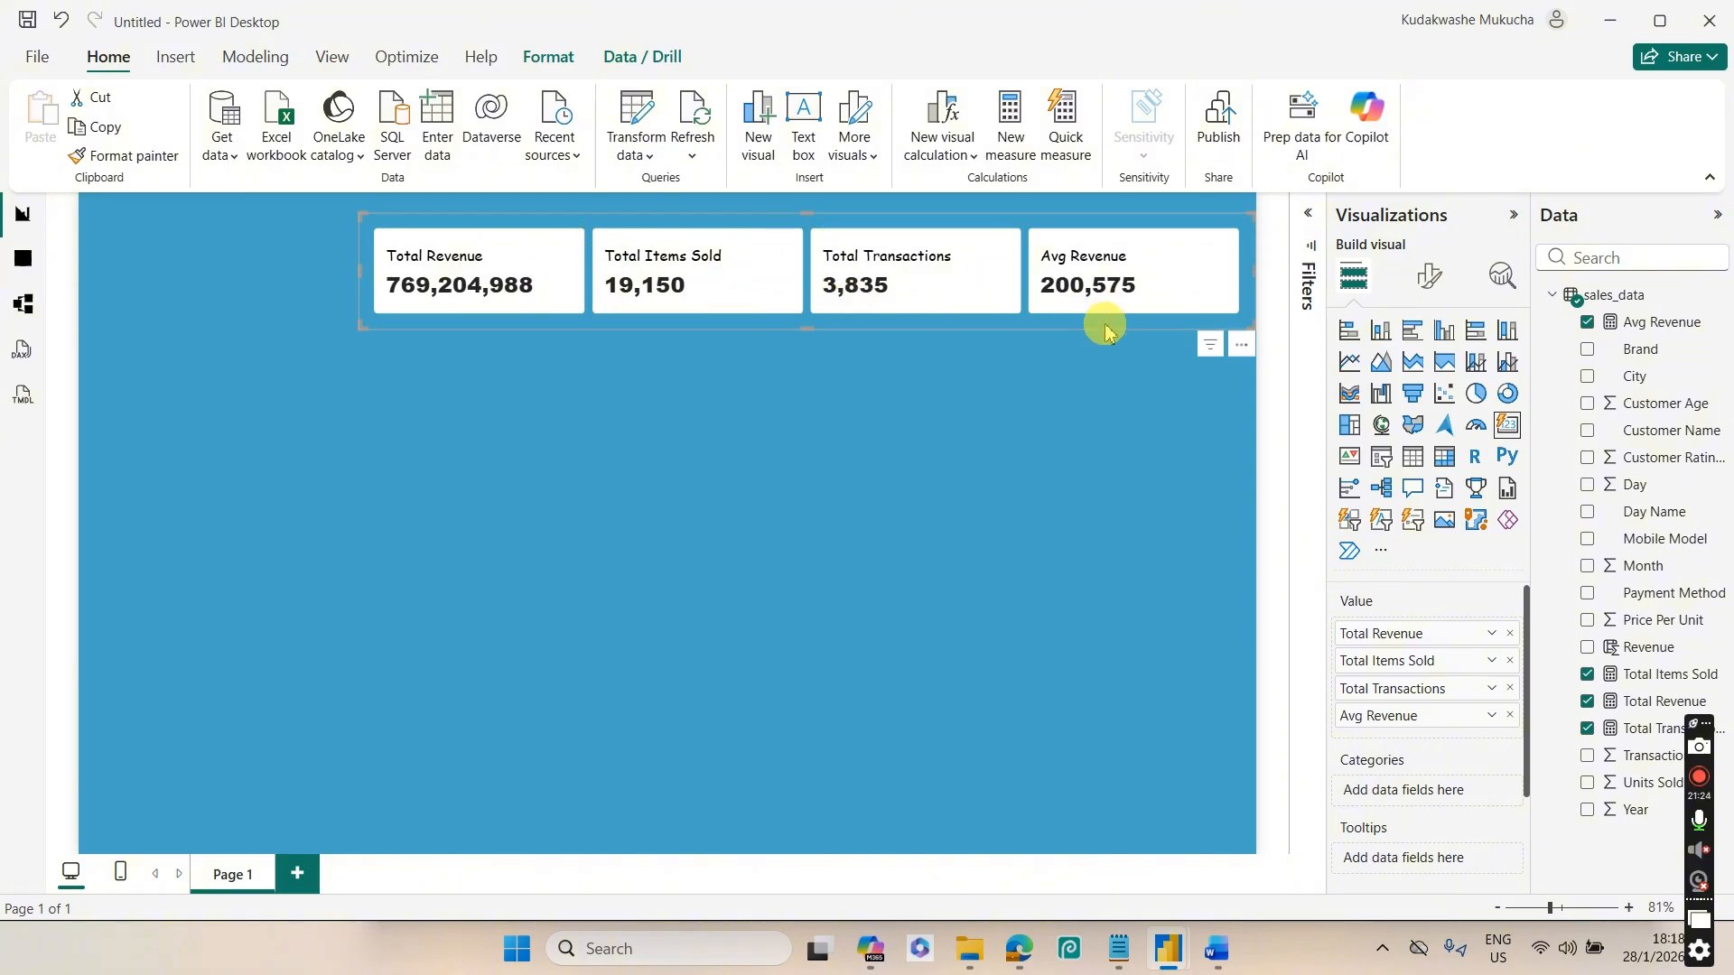
pyautogui.click(1428, 278)
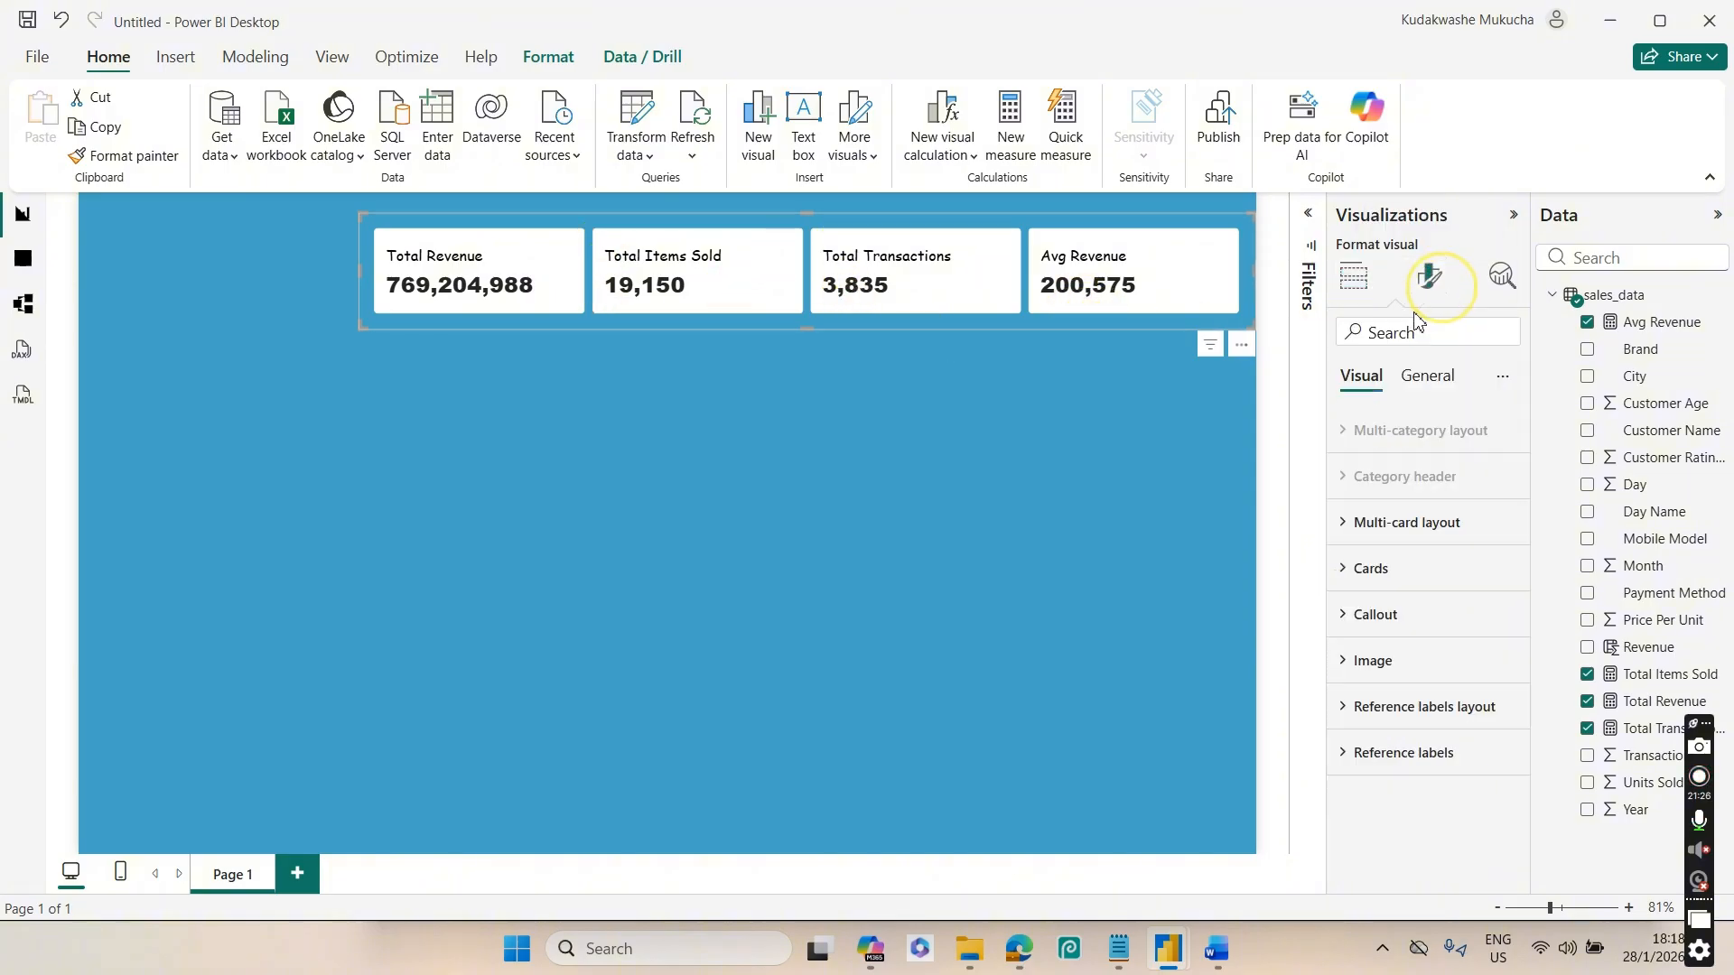
pyautogui.click(1379, 569)
pyautogui.moveTo(1522, 572); pyautogui.dragTo(1503, 773)
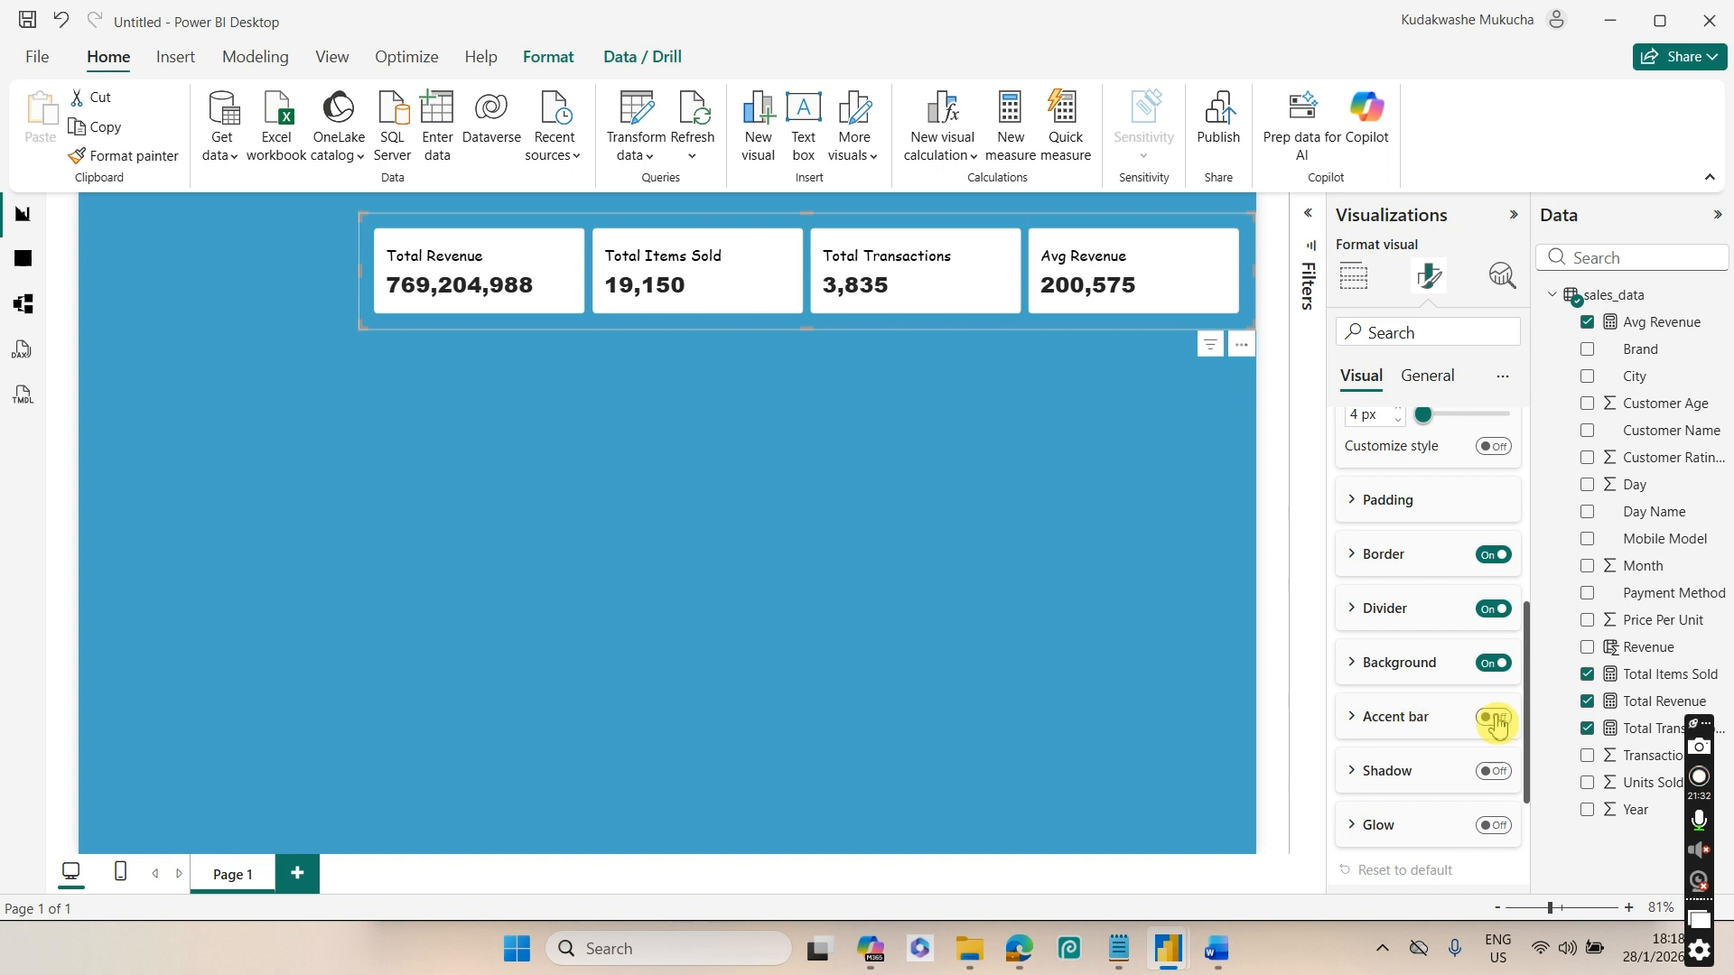
pyautogui.click(1495, 718)
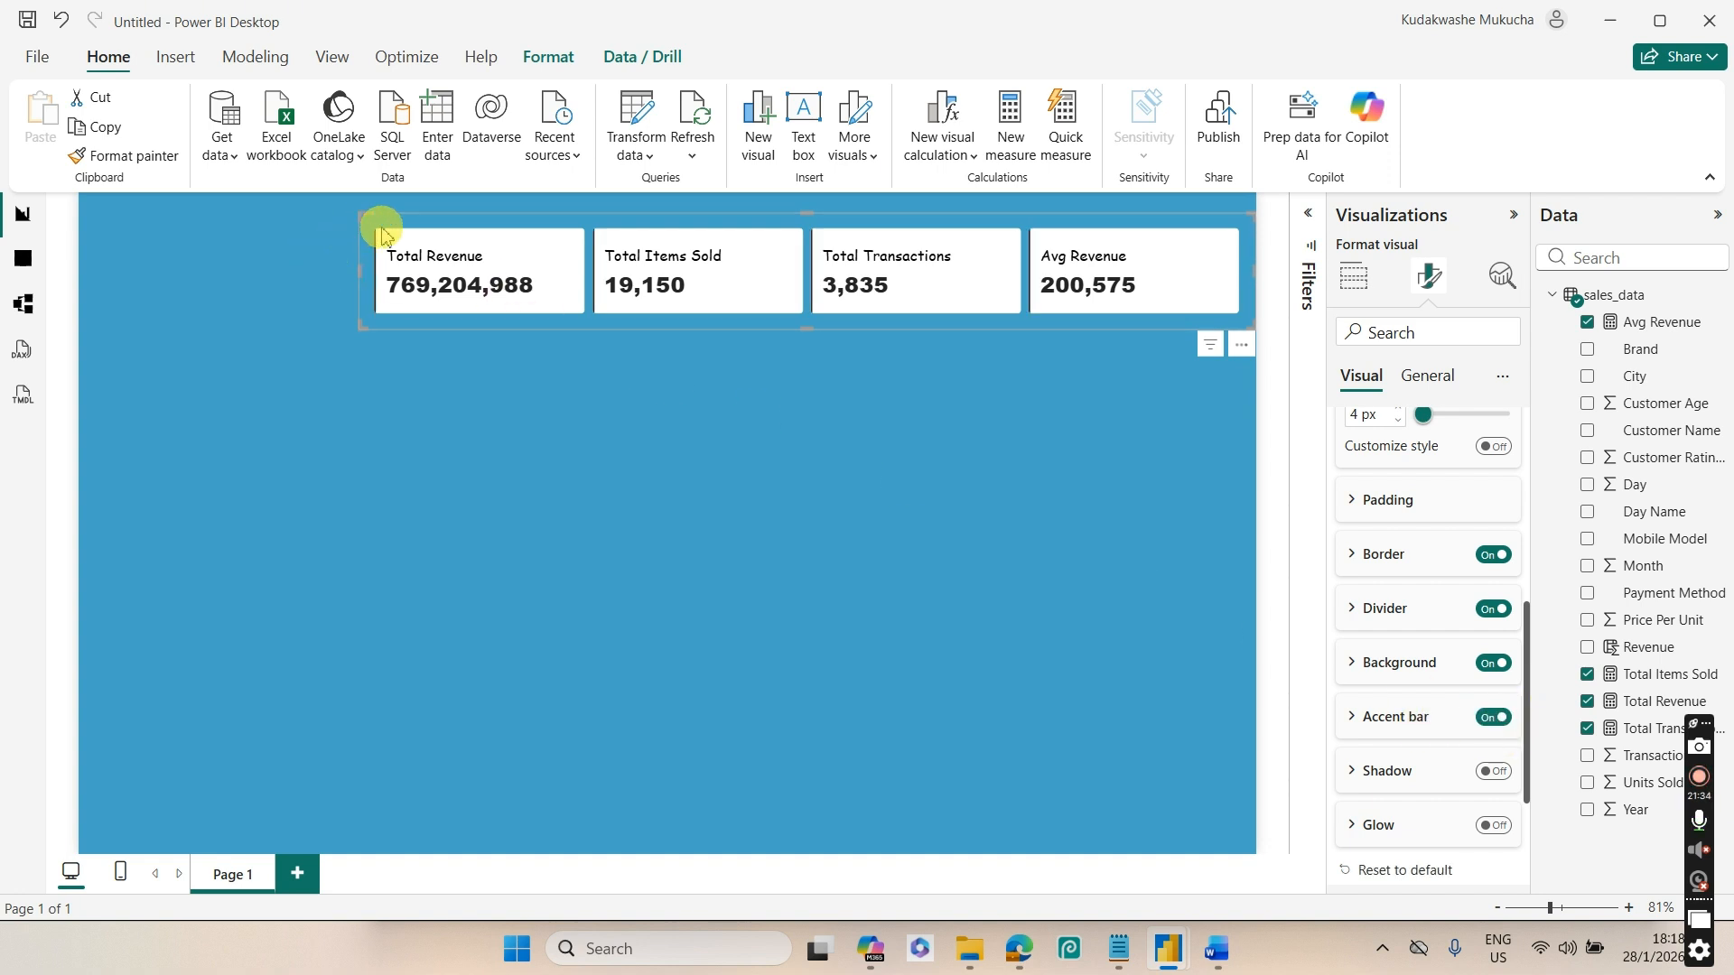
# Color the cards' accent bar orange, set its width to 8 px, and deselect the visual
pyautogui.click(1359, 723)
pyautogui.scroll(-3, 1526, 643)
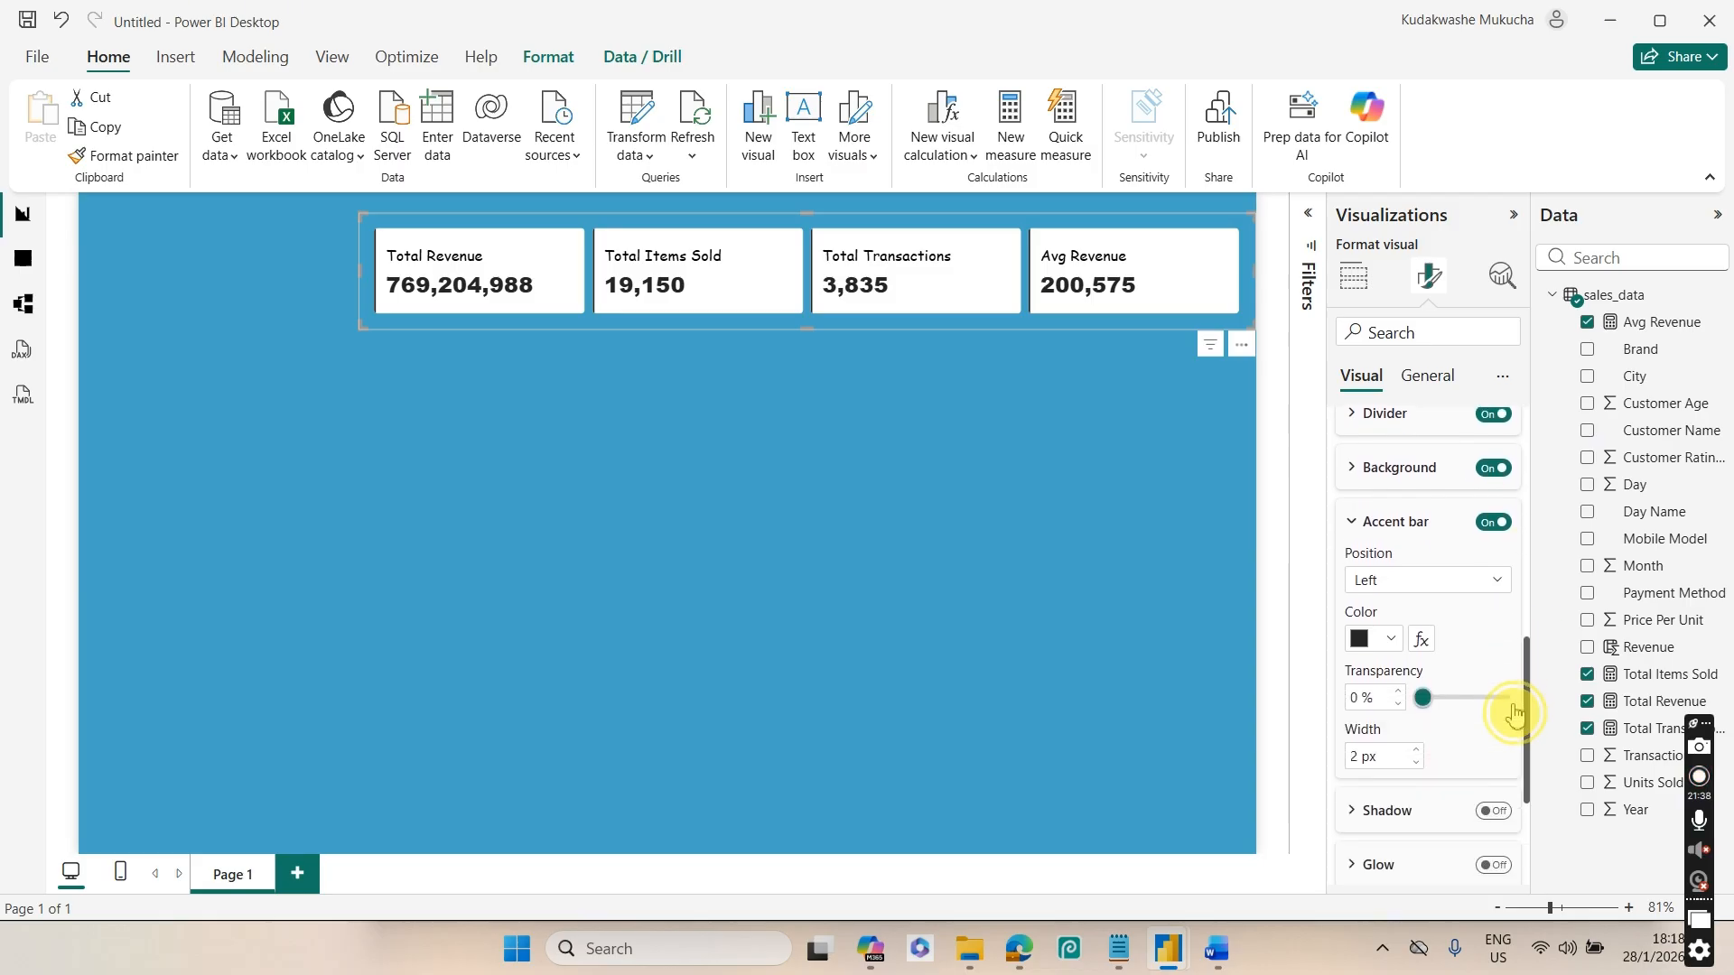
pyautogui.click(1362, 641)
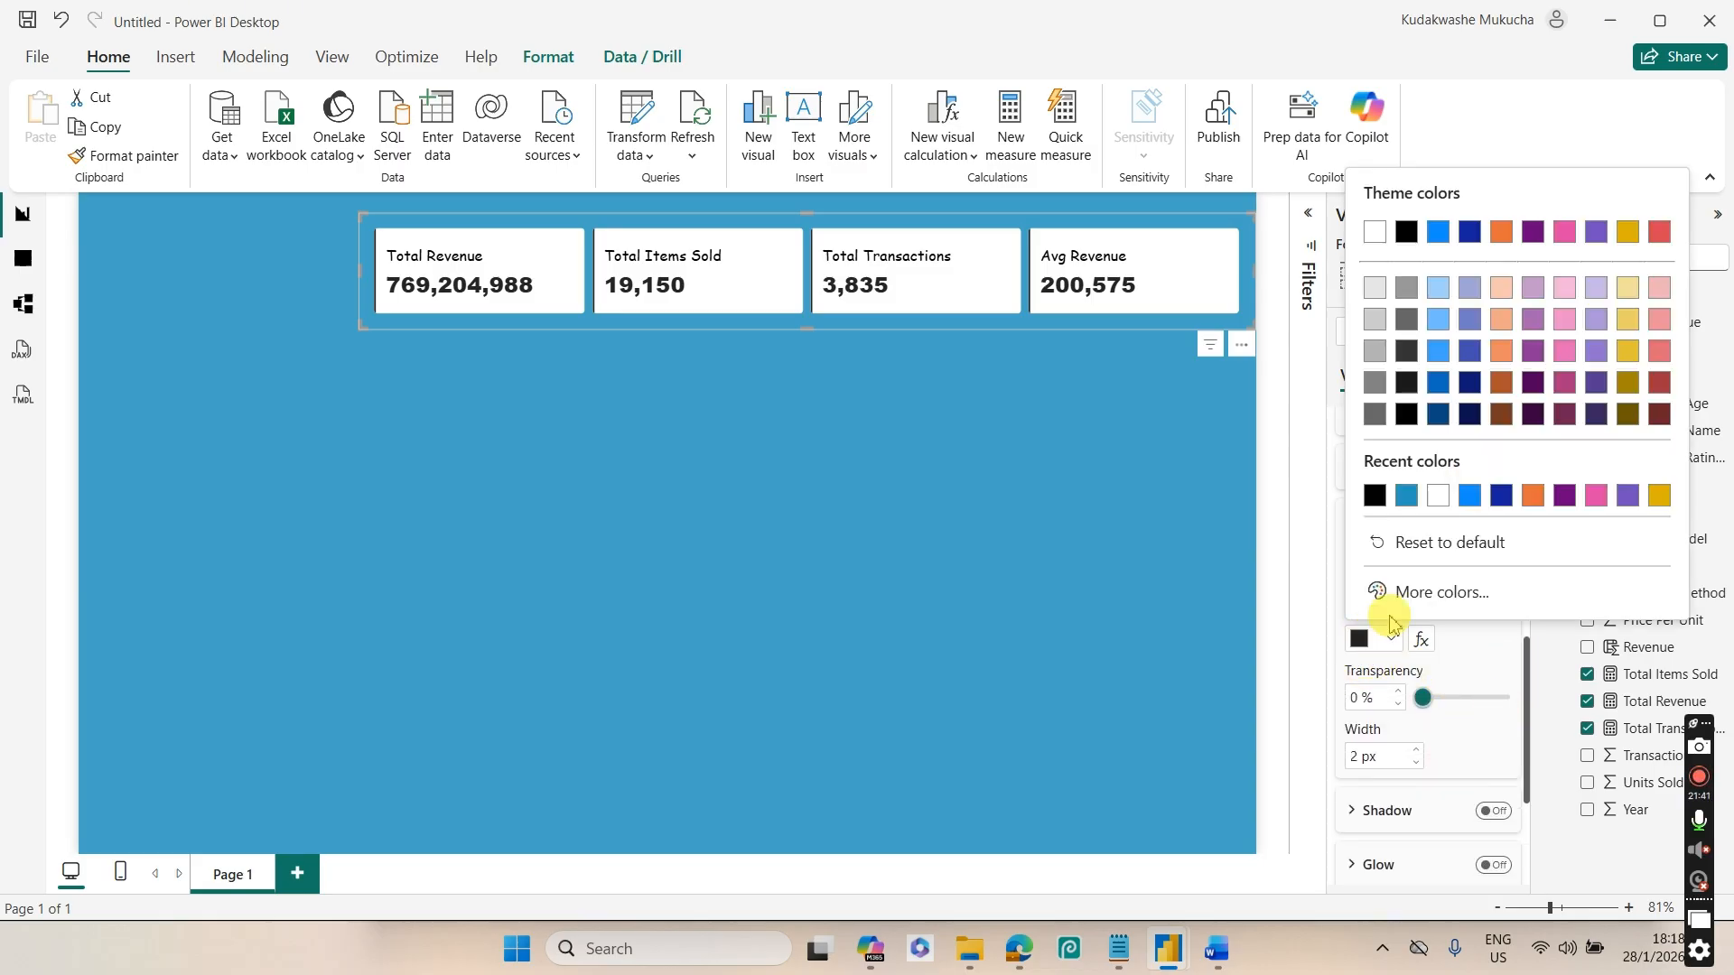
pyautogui.click(1534, 497)
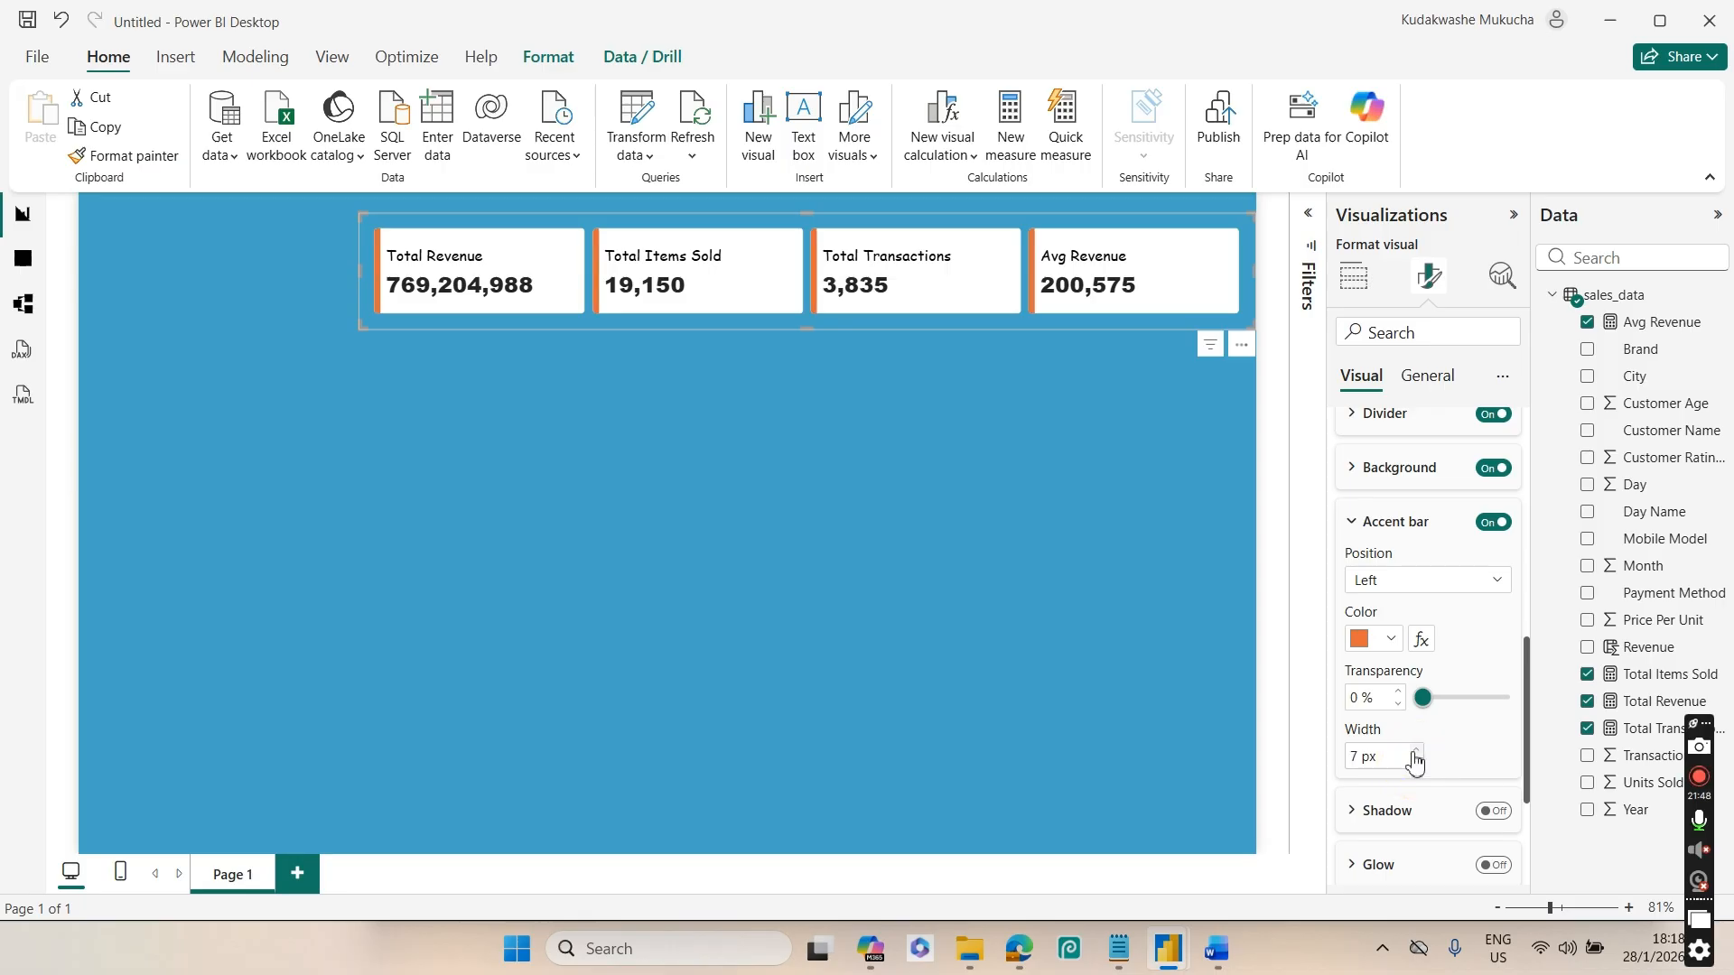
pyautogui.click(1416, 752)
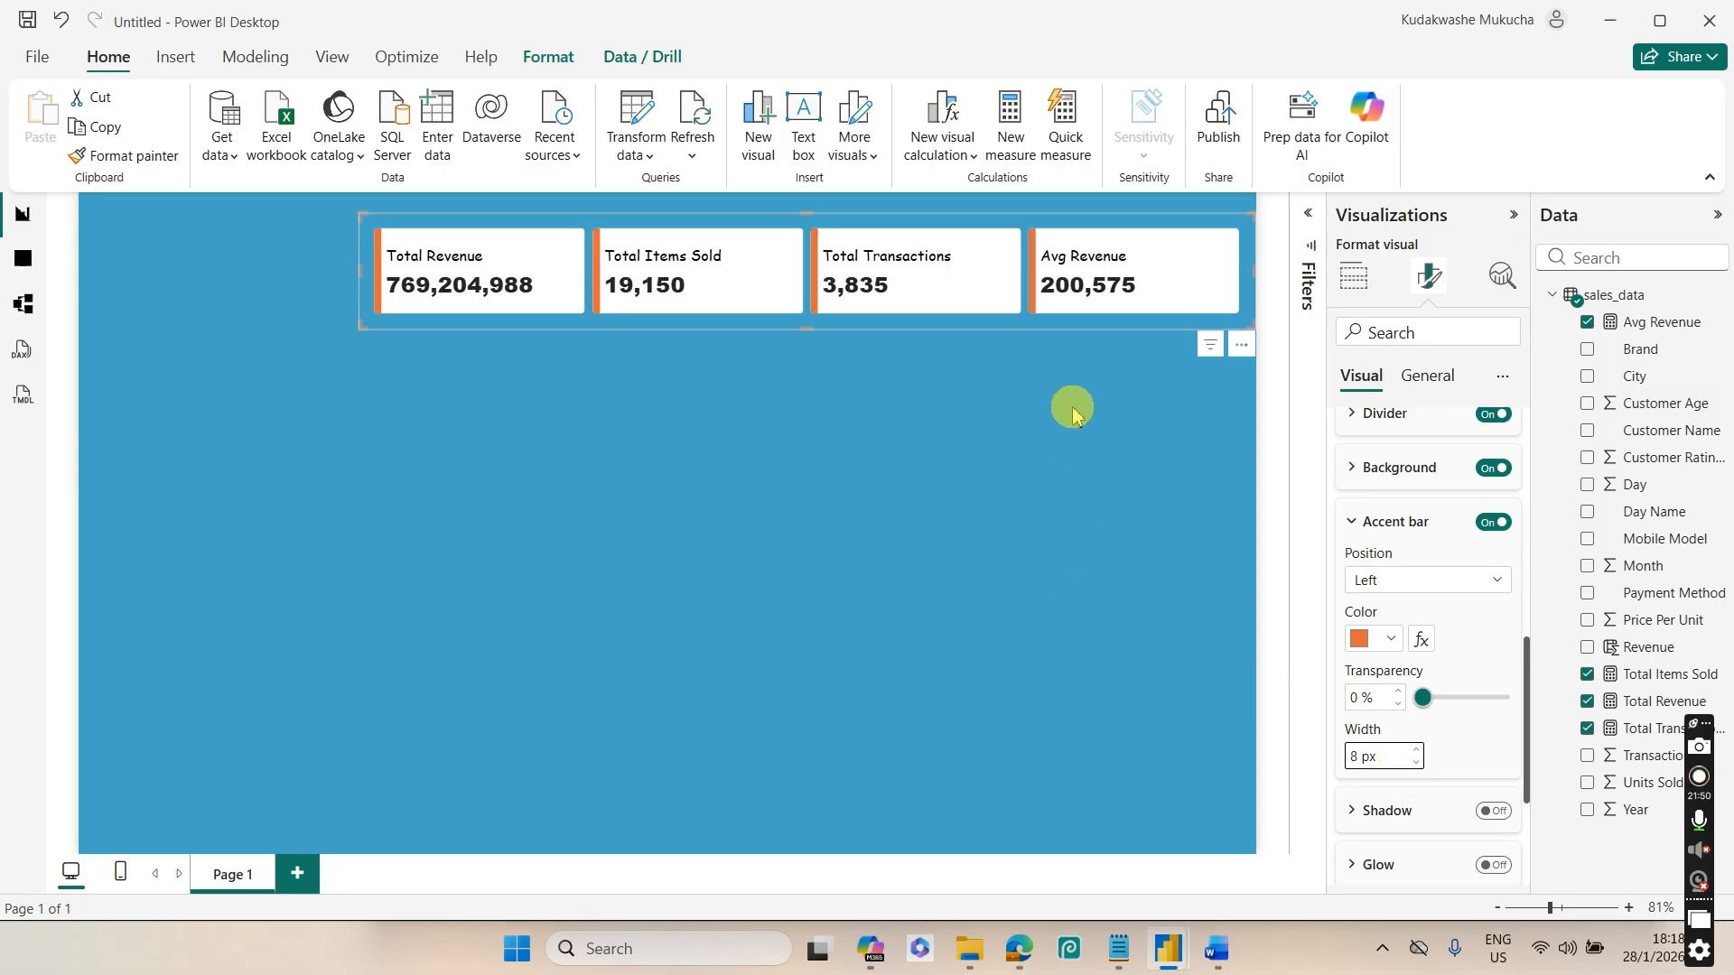
pyautogui.click(1069, 469)
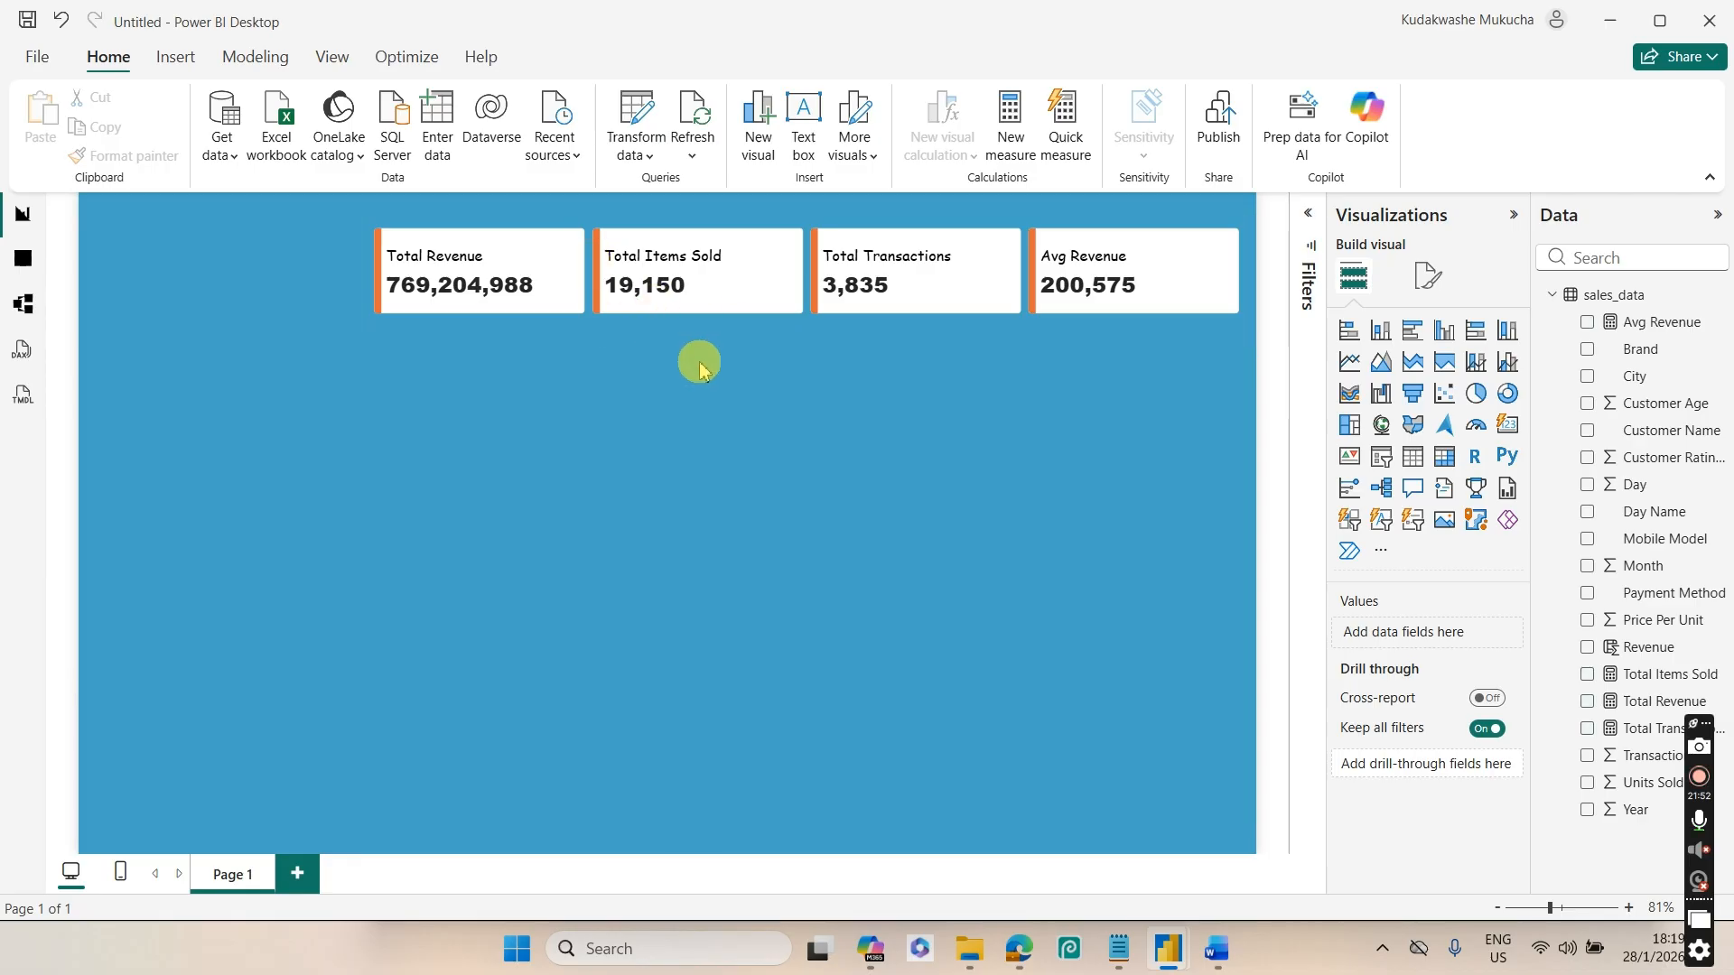
pyautogui.click(692, 327)
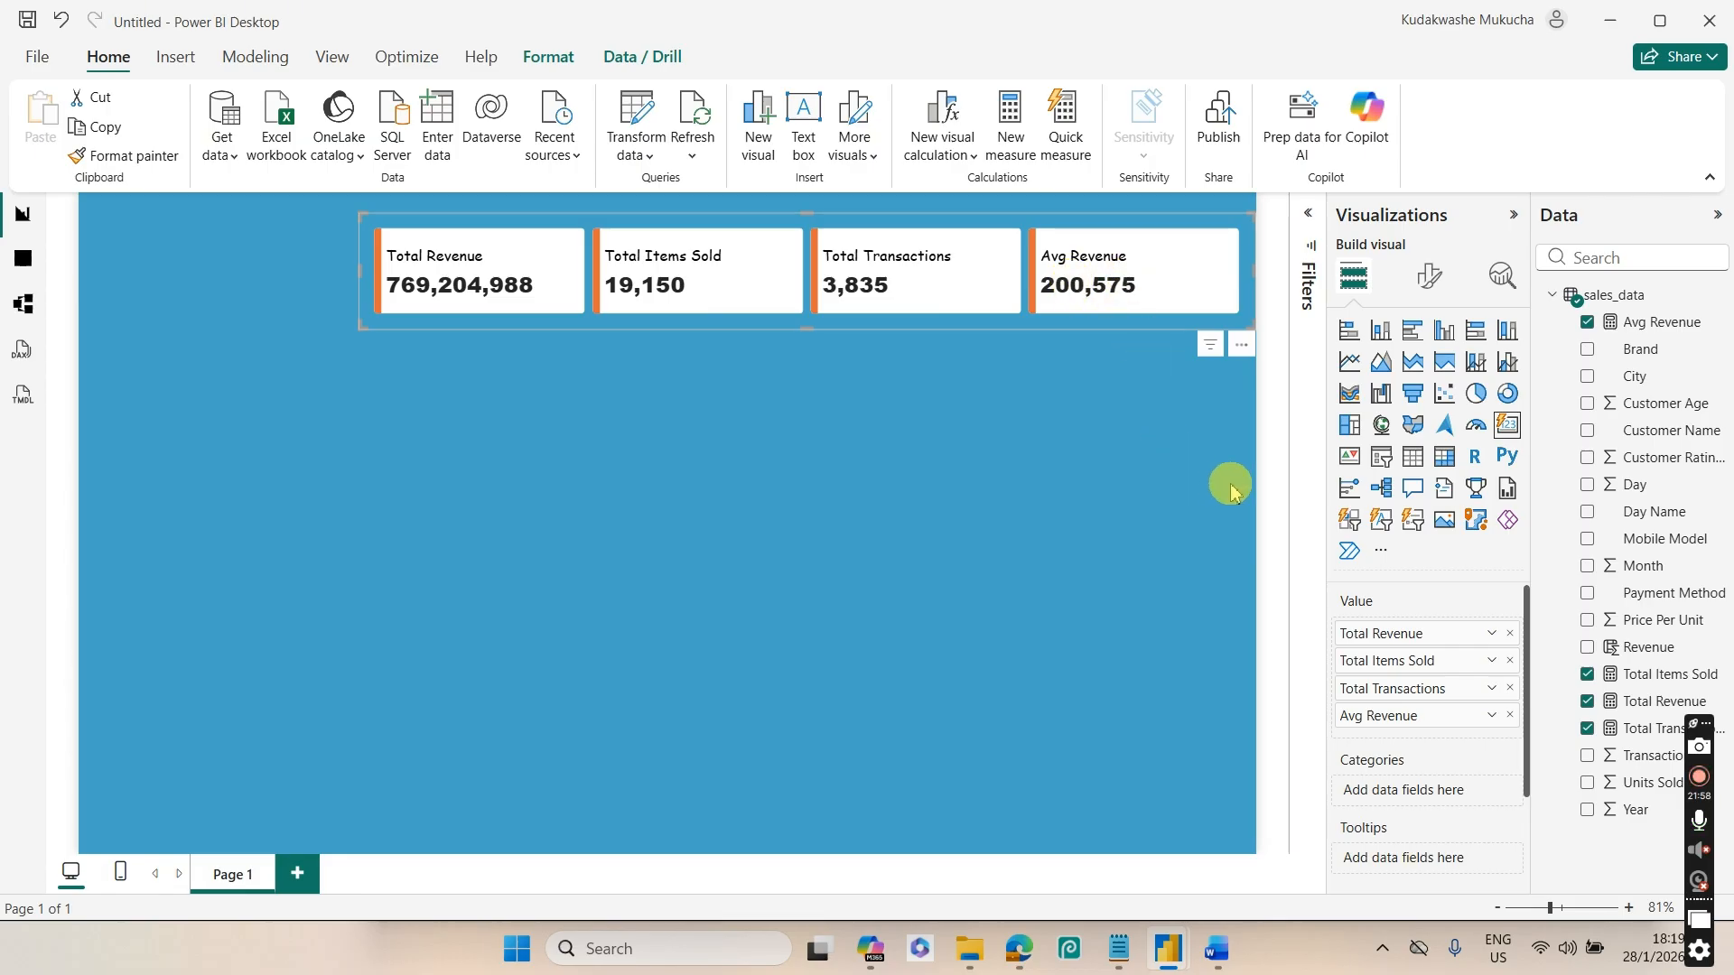
pyautogui.click(1111, 472)
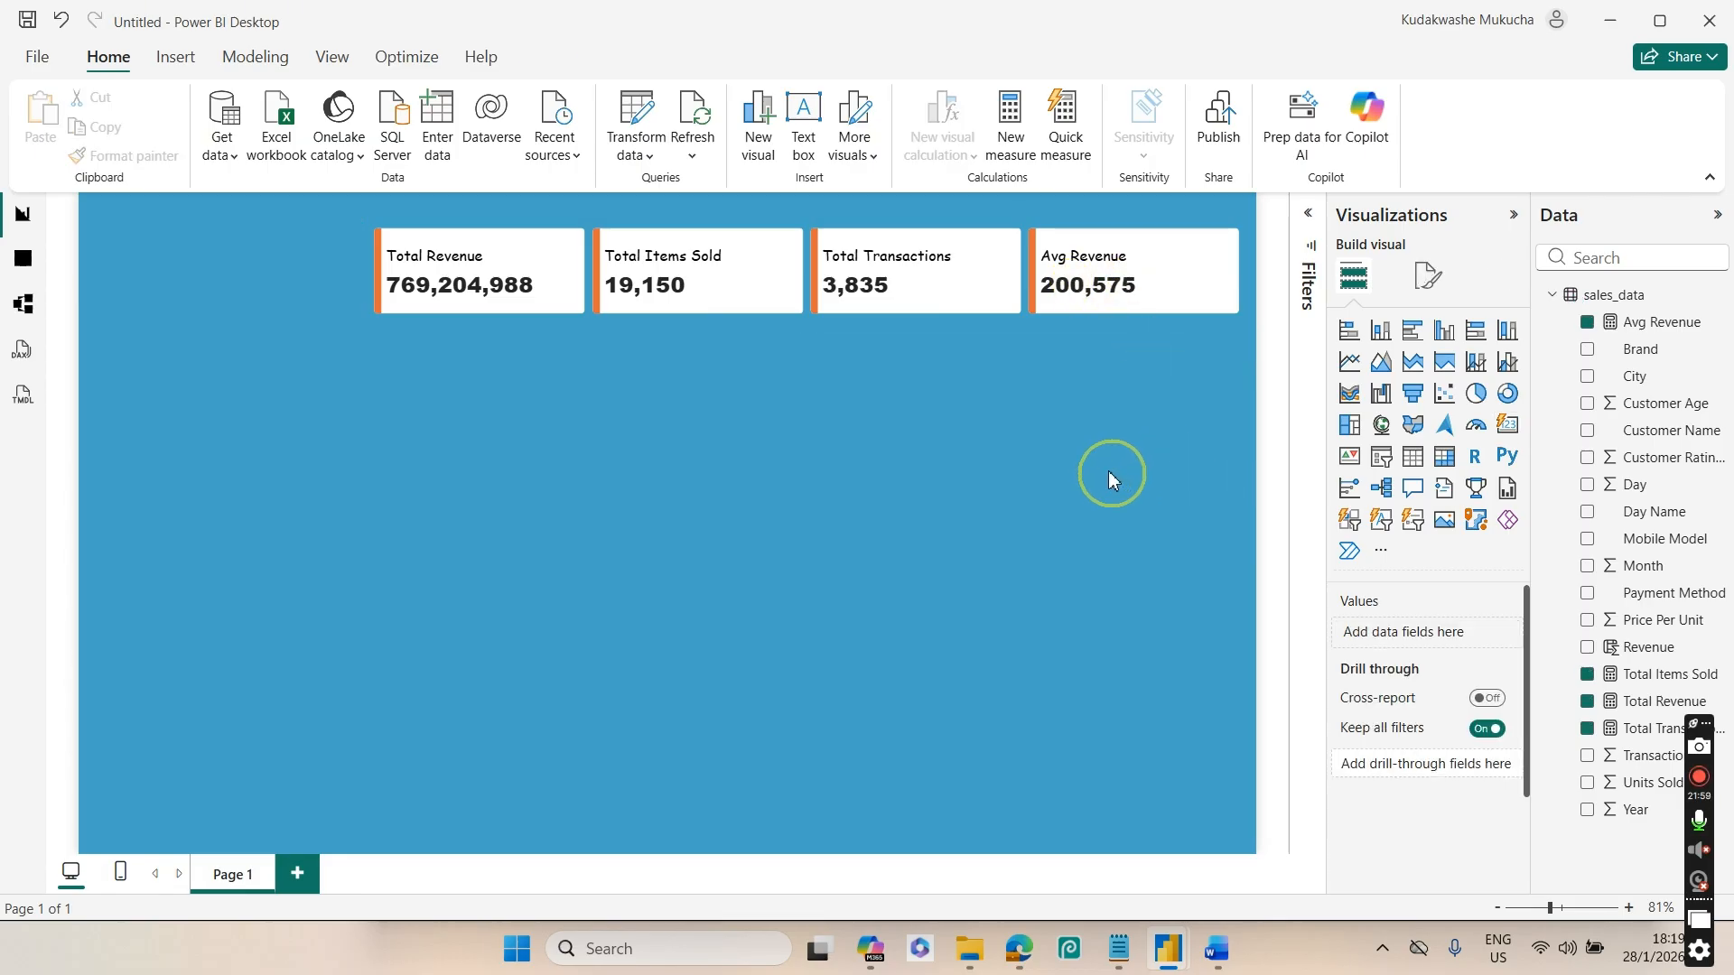
# Format the Total Revenue measure as dollar currency and widen the card visual by extending its left edge slightly outward
pyautogui.click(1659, 702)
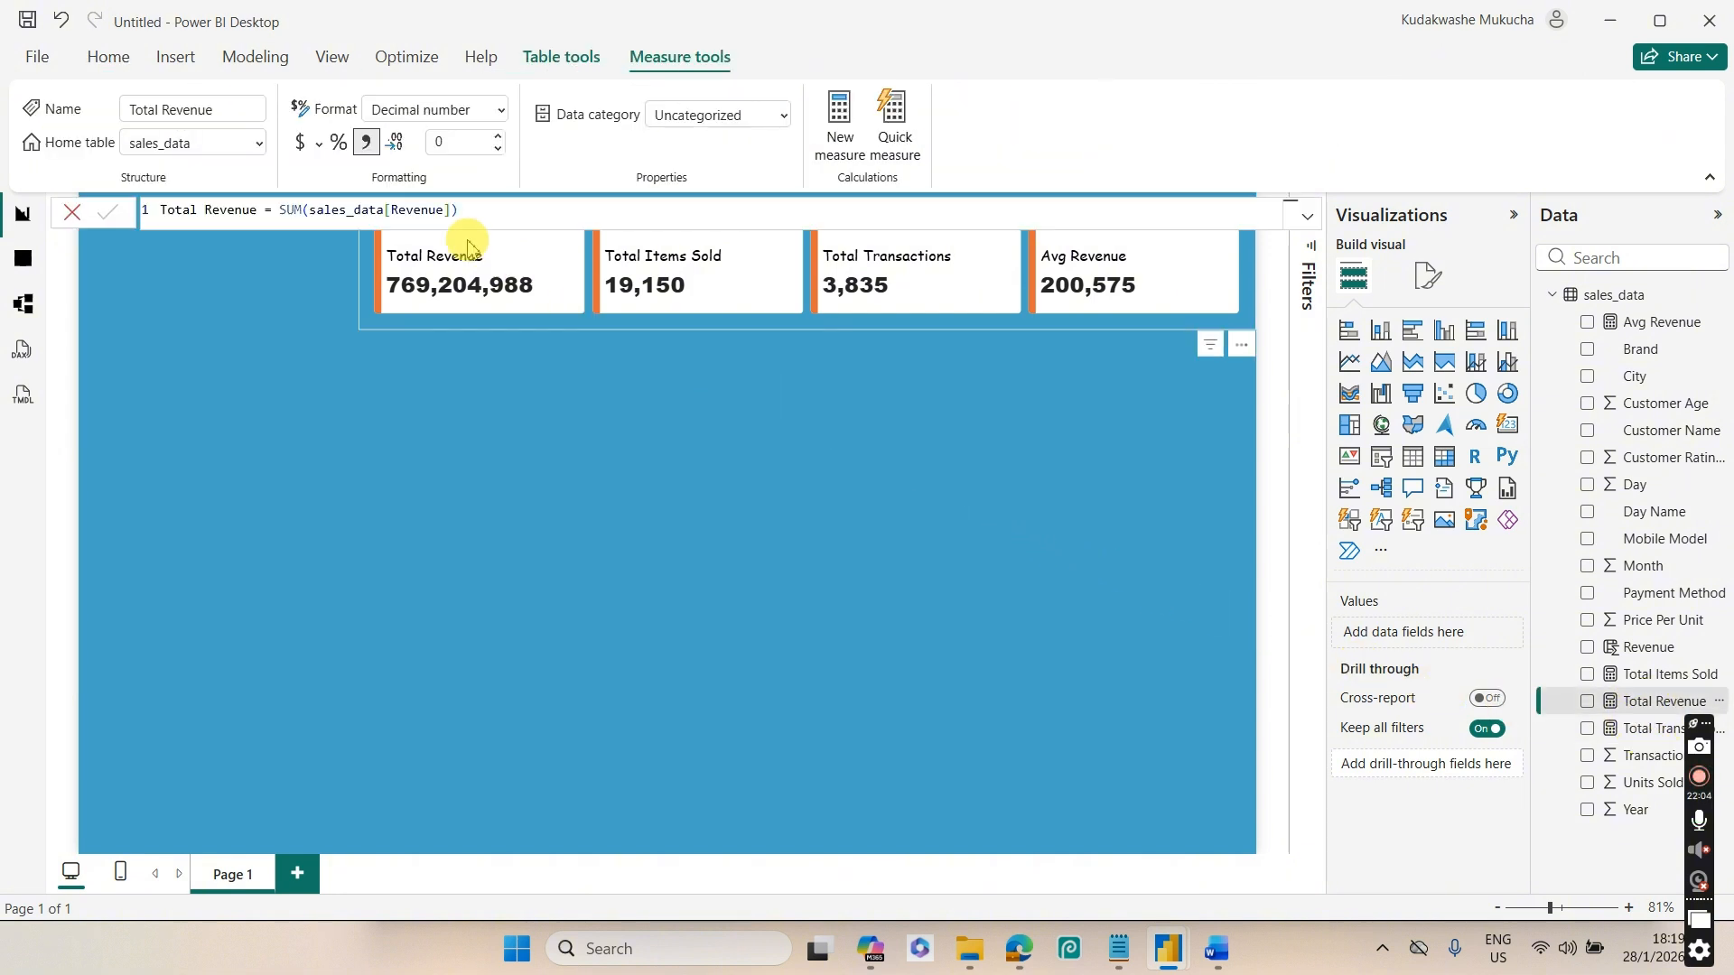
pyautogui.click(302, 146)
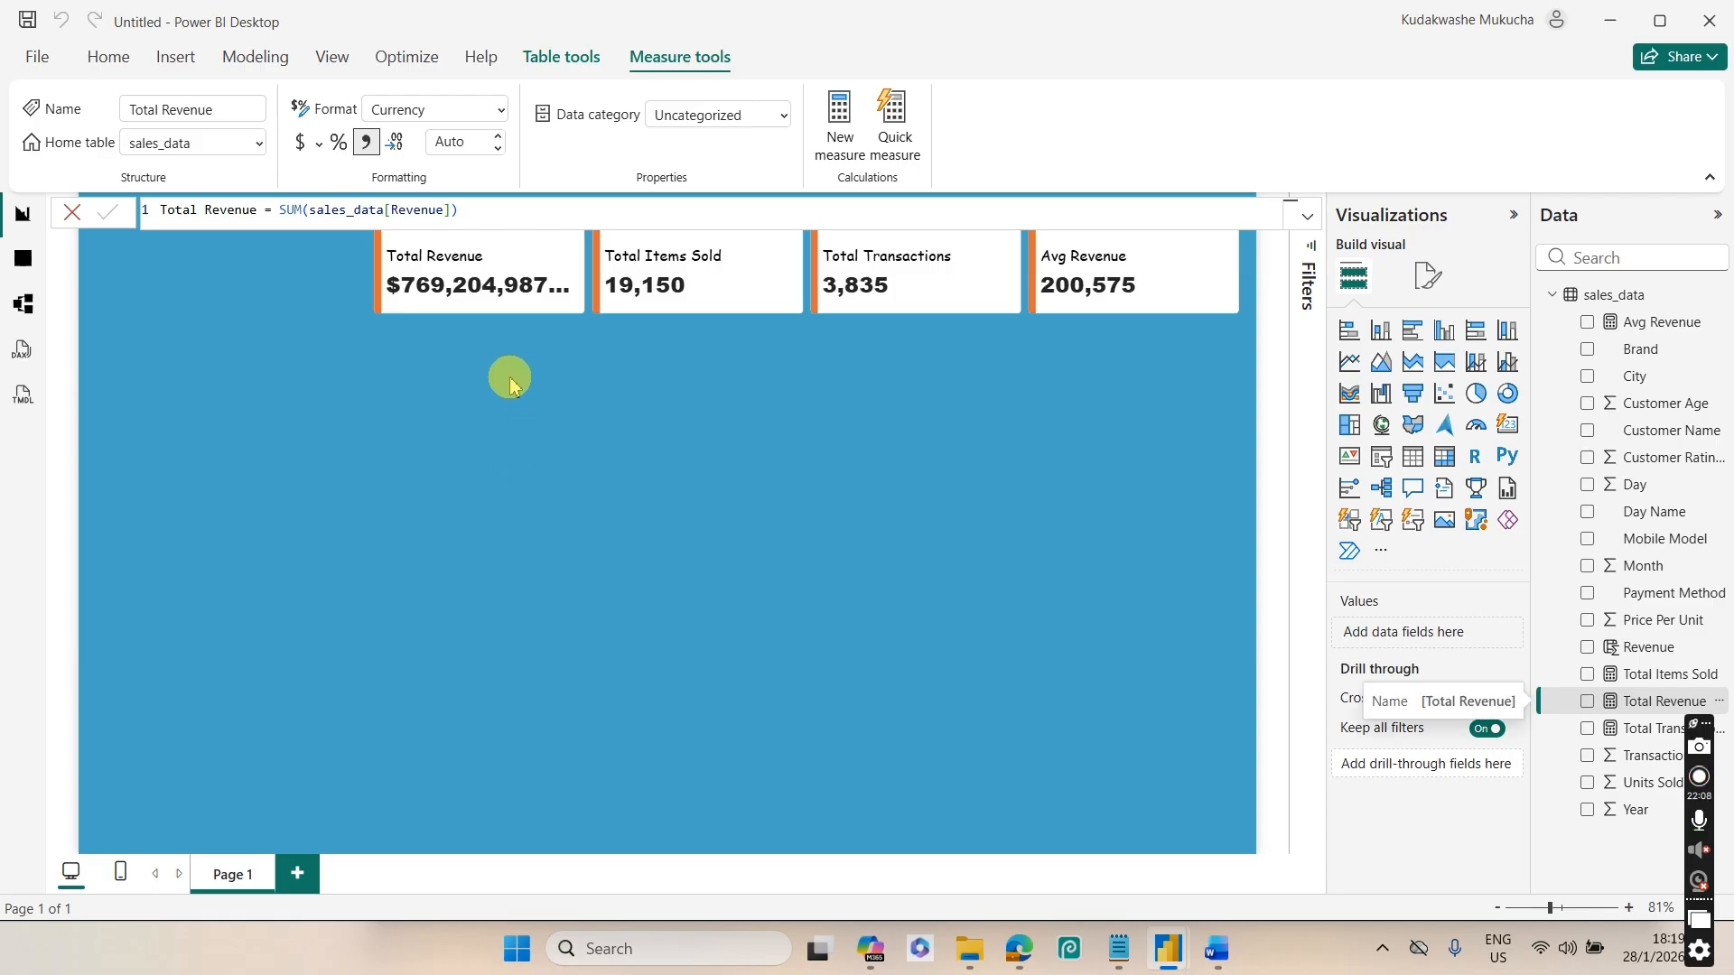
pyautogui.click(426, 282)
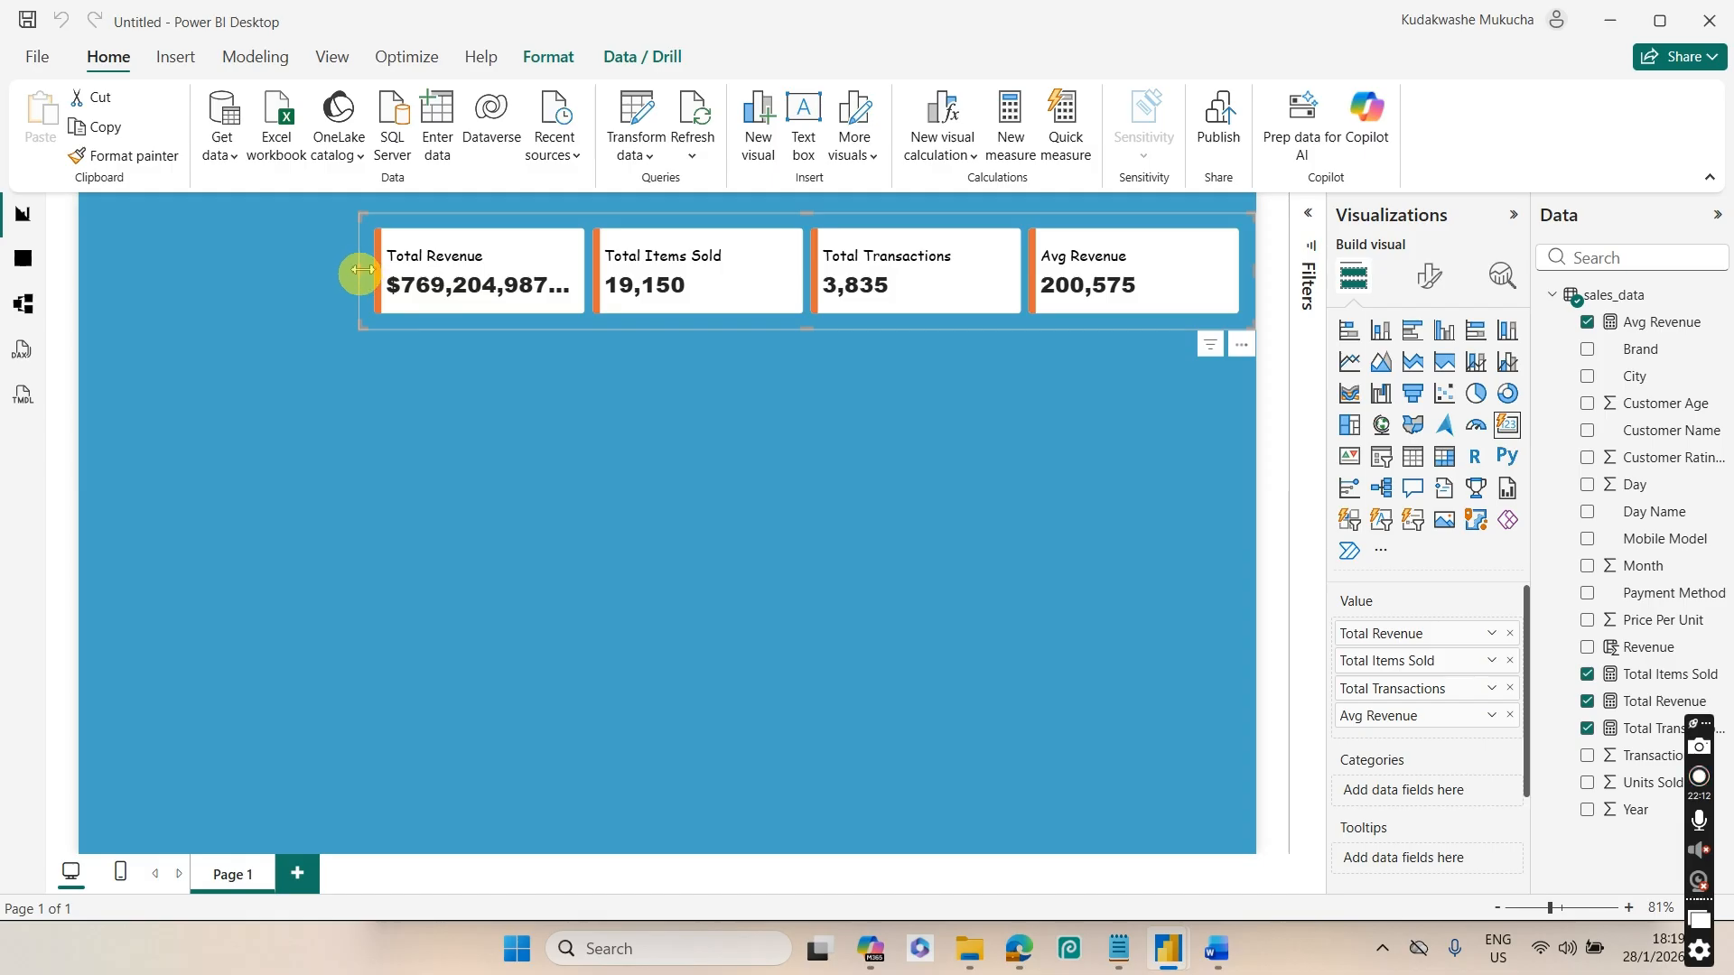
pyautogui.moveTo(359, 277)
pyautogui.mouseDown()
pyautogui.moveTo(316, 271)
pyautogui.moveTo(333, 278)
pyautogui.mouseUp()
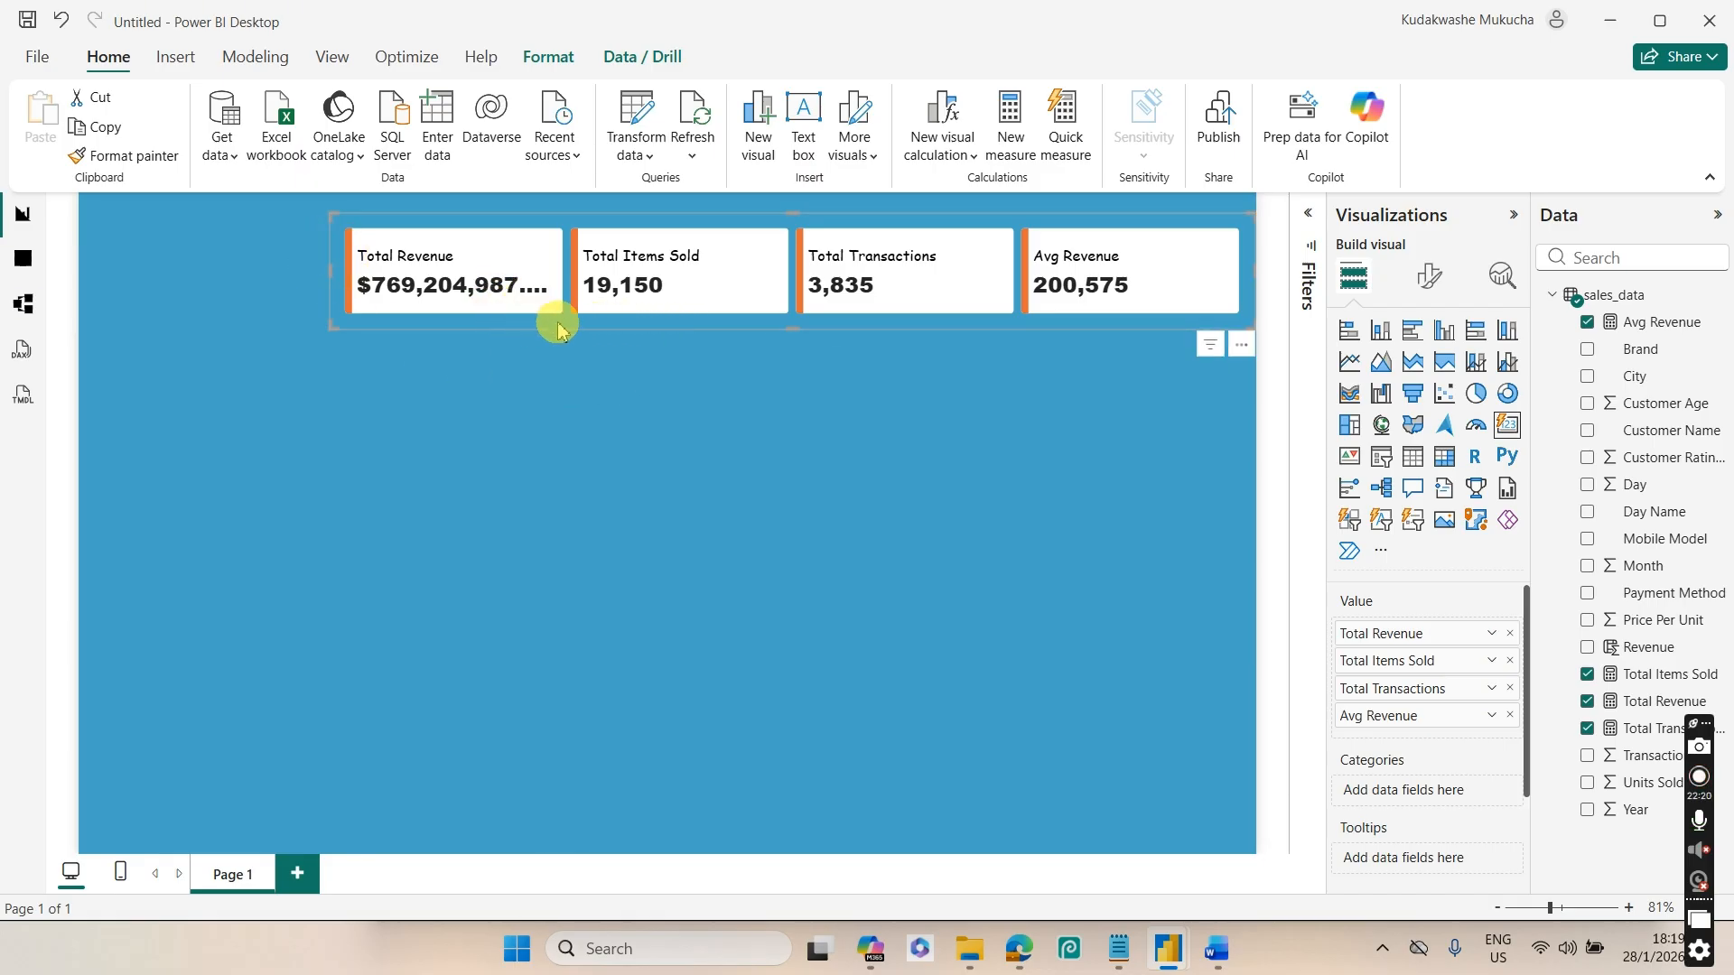
# Set the Total Revenue card's callout value to 0 decimal places and deselect the card visual
pyautogui.click(1428, 276)
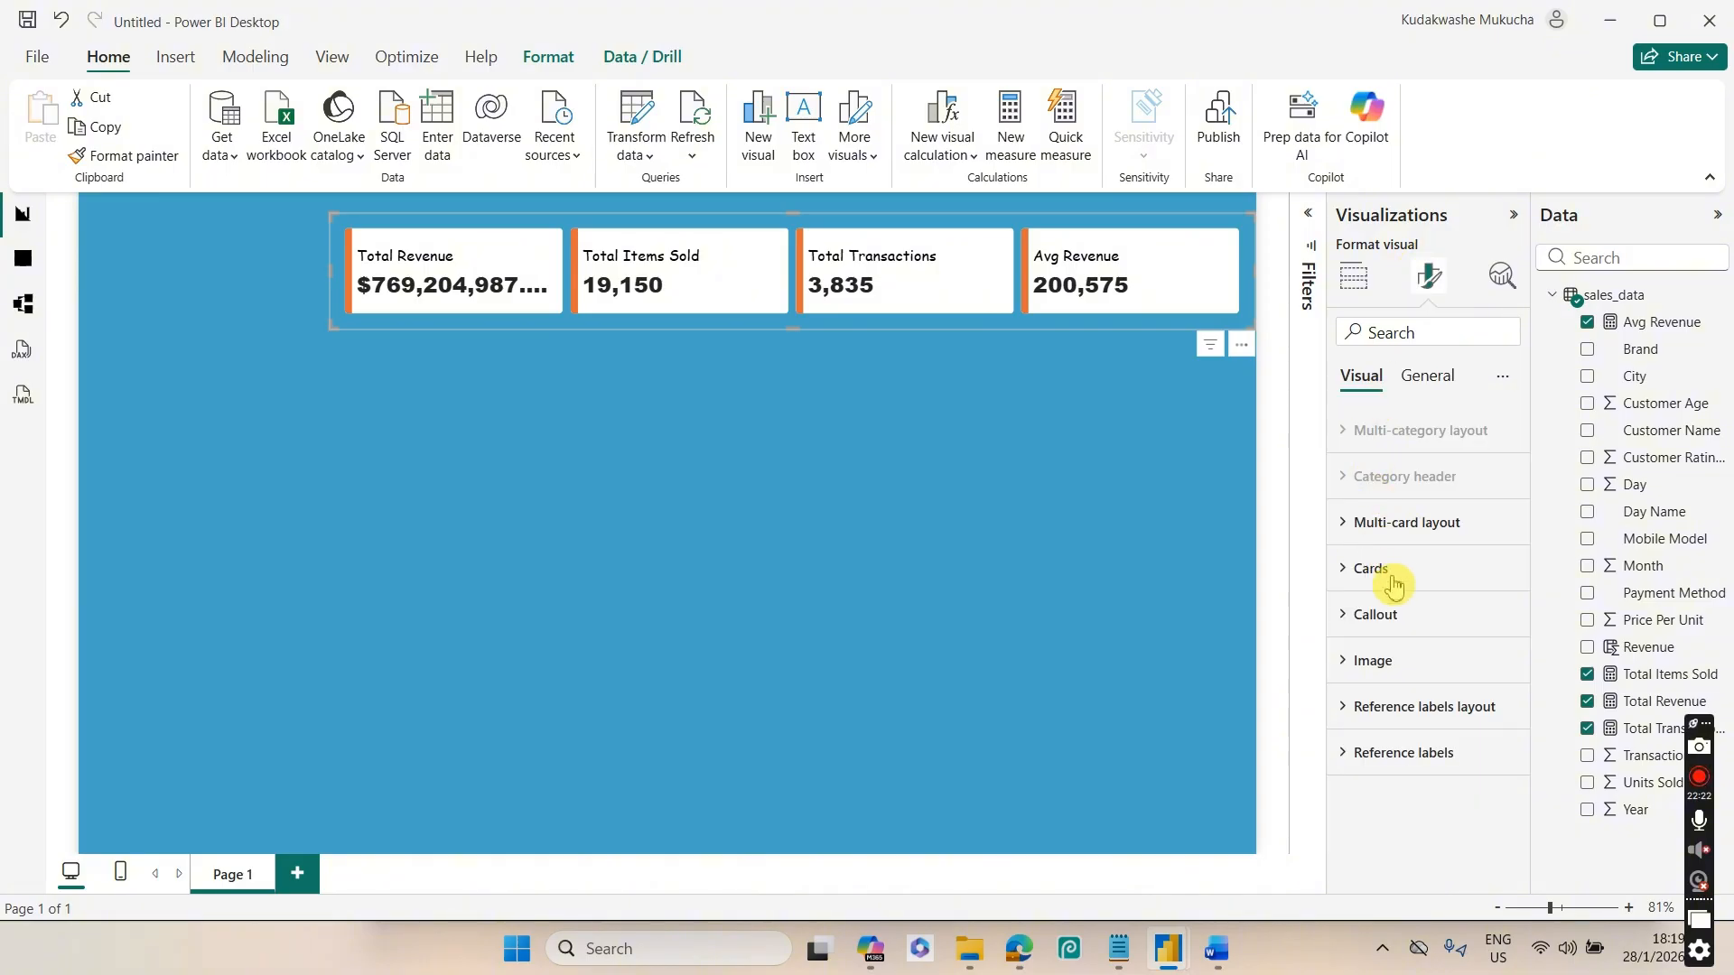
pyautogui.click(1407, 618)
pyautogui.moveTo(1526, 586); pyautogui.dragTo(1509, 666)
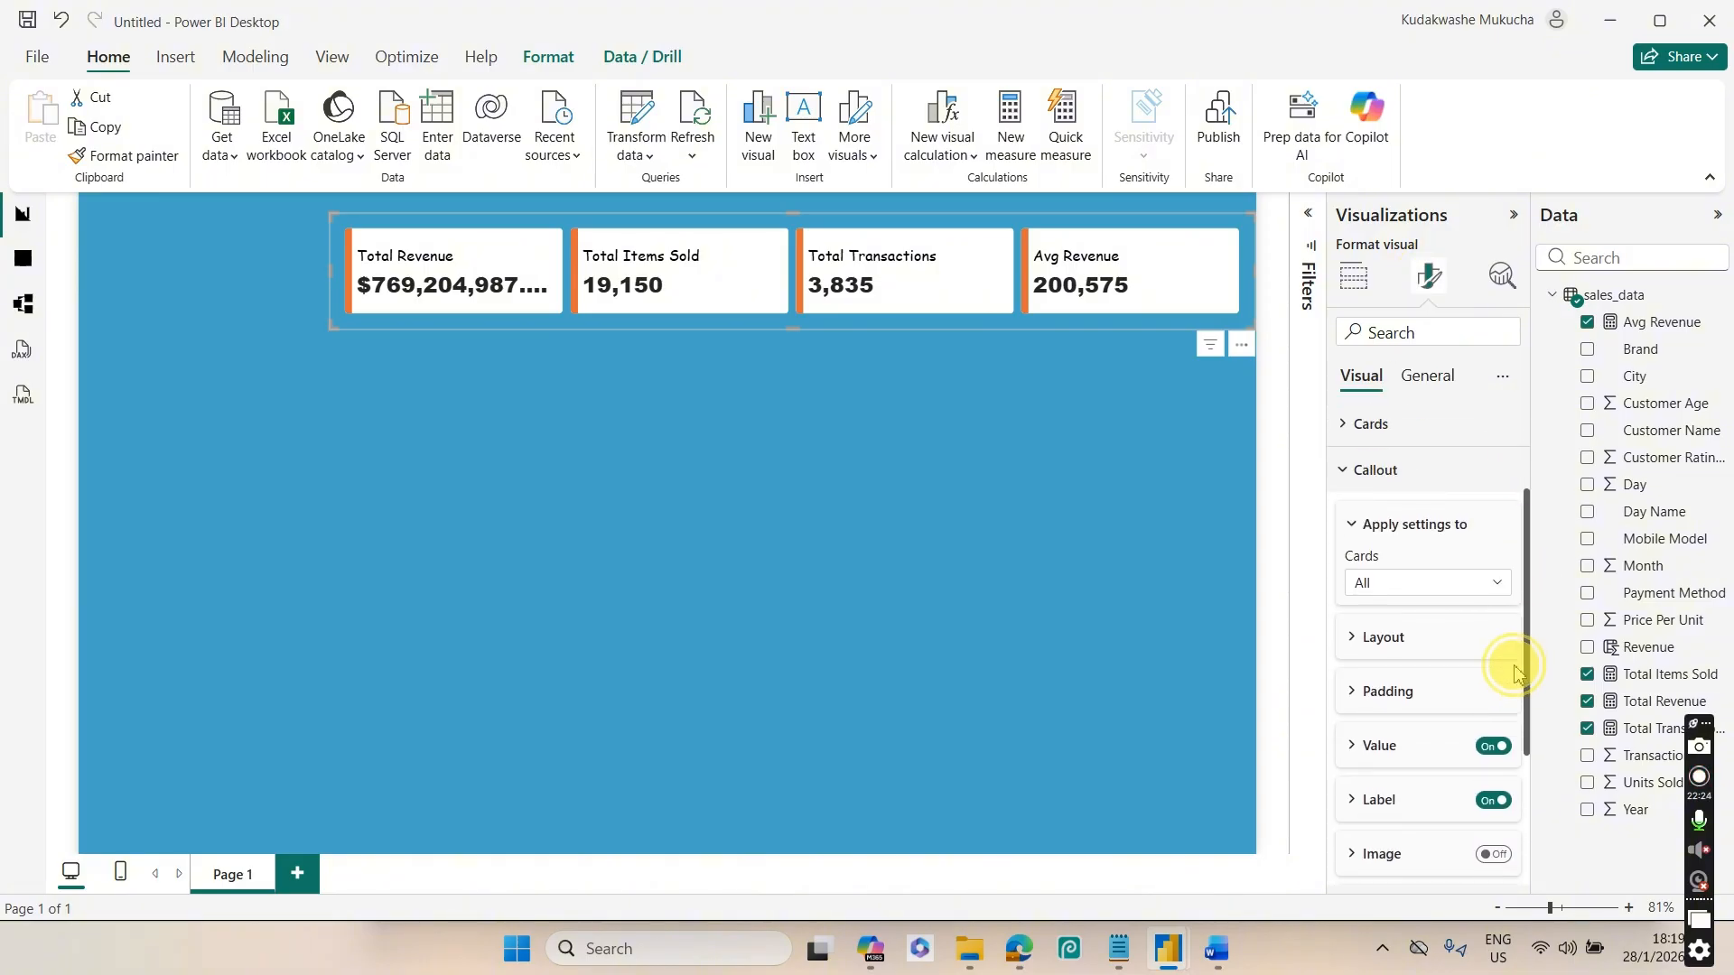
pyautogui.click(1463, 576)
pyautogui.click(1430, 633)
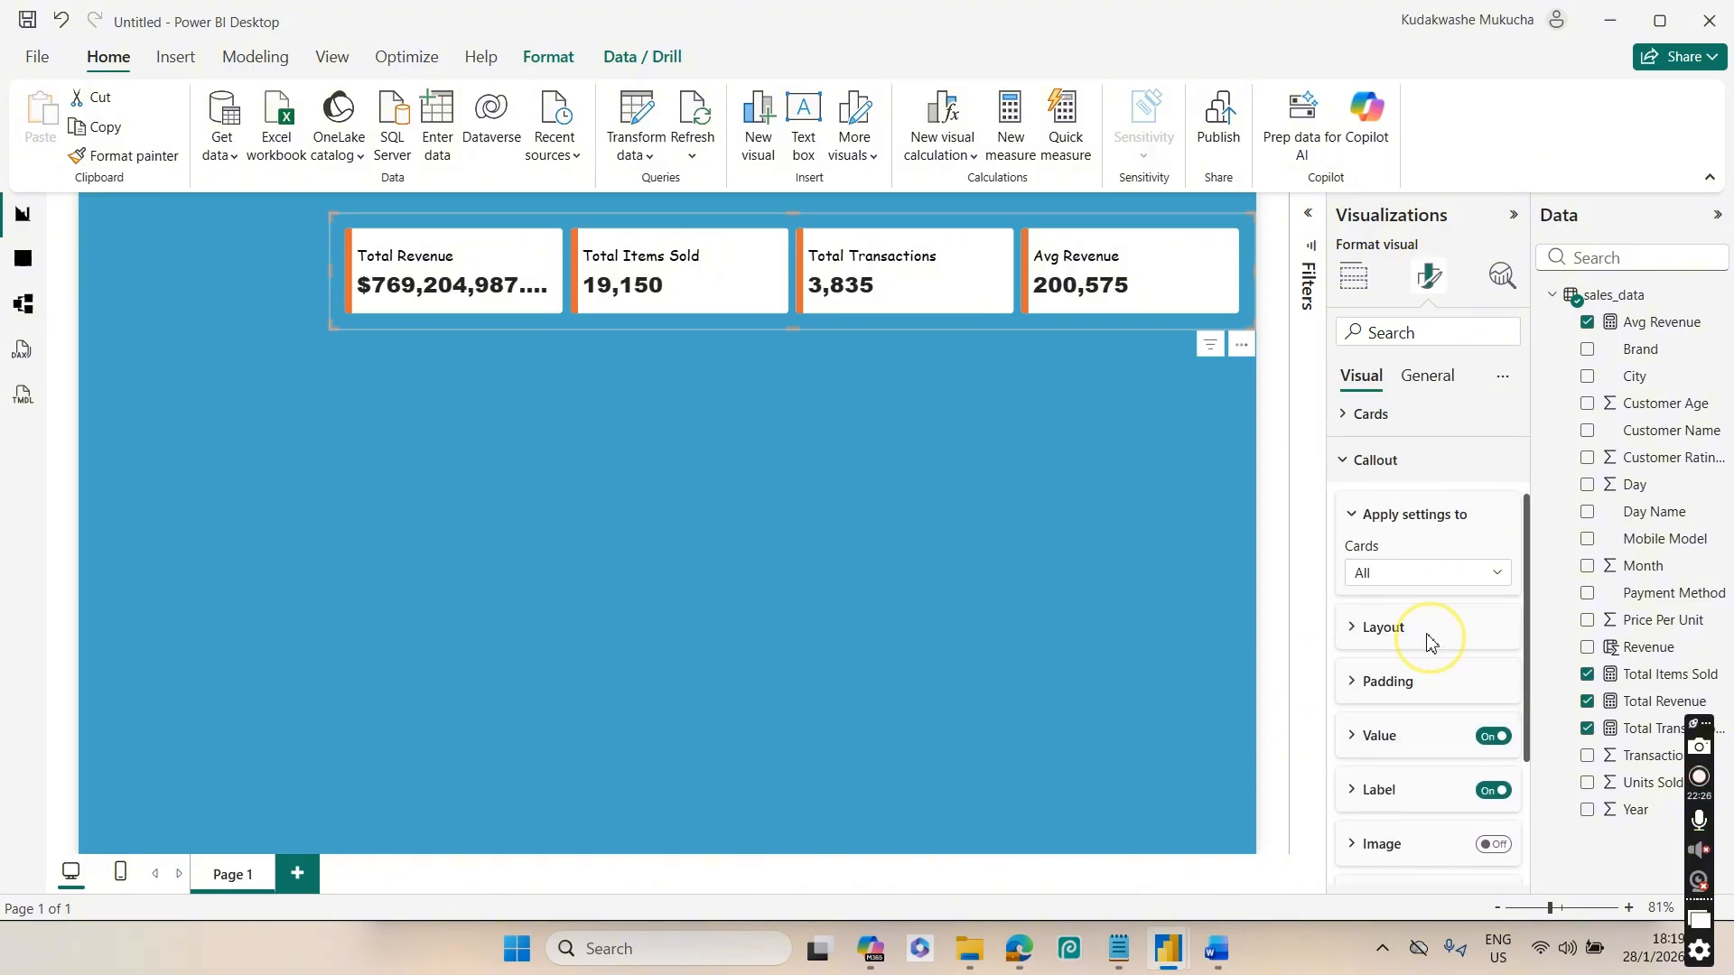
pyautogui.click(1422, 737)
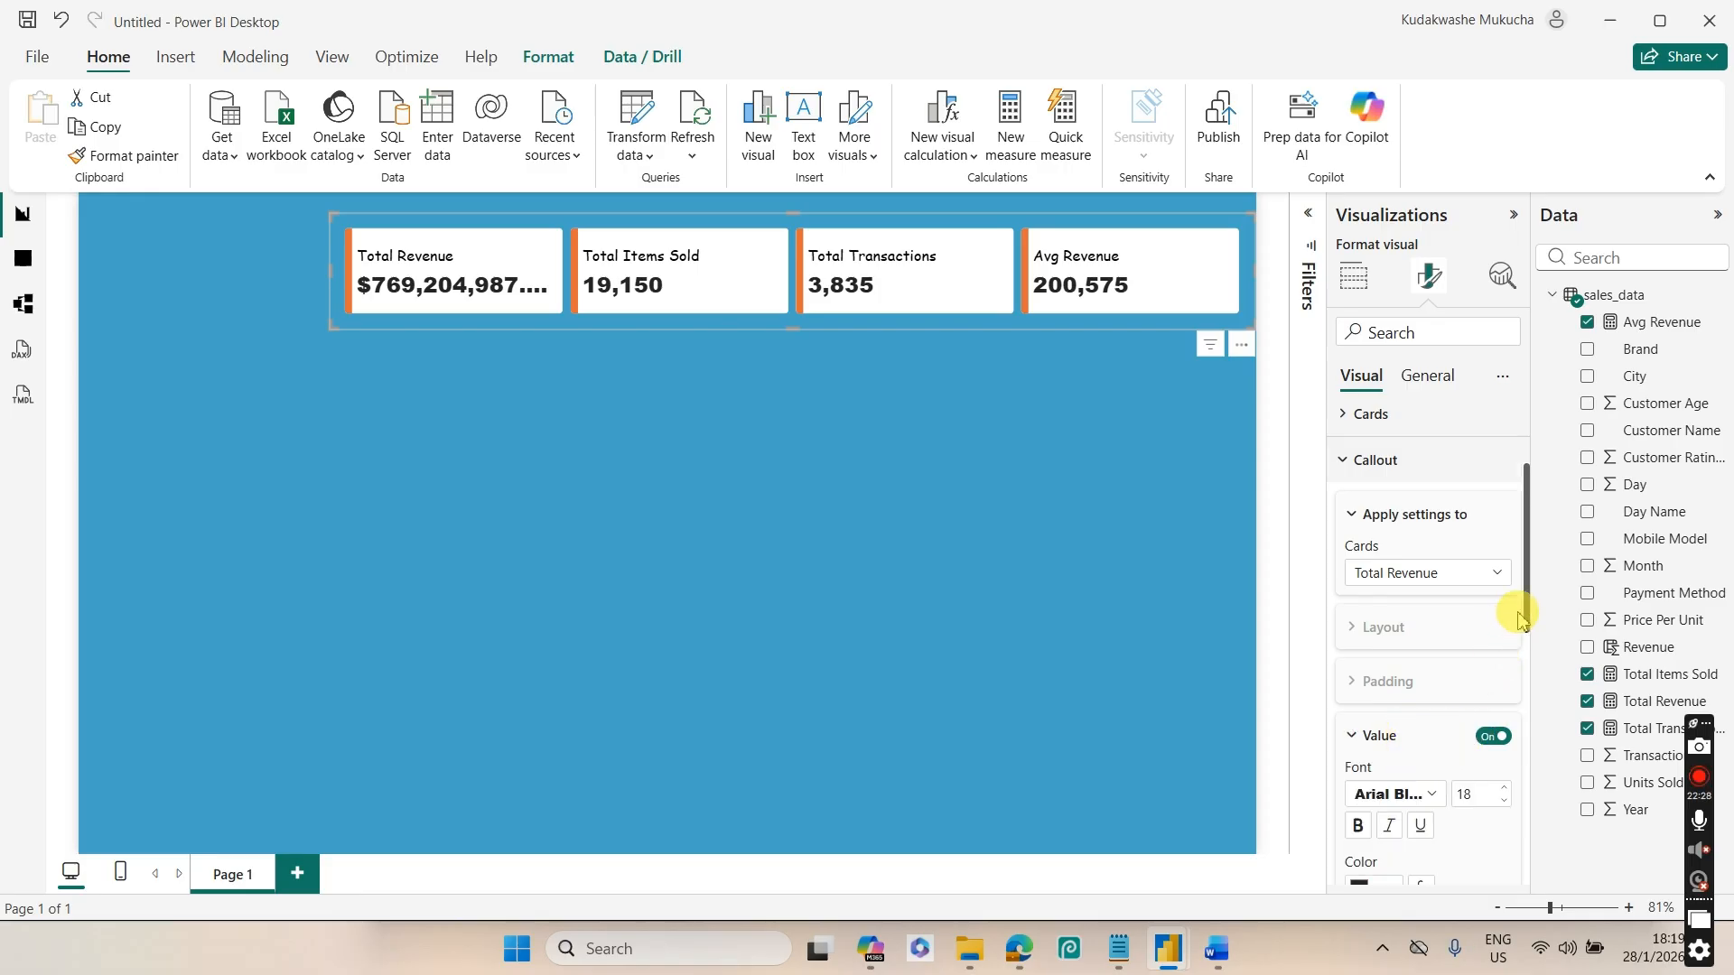
pyautogui.moveTo(1526, 614); pyautogui.dragTo(1499, 762)
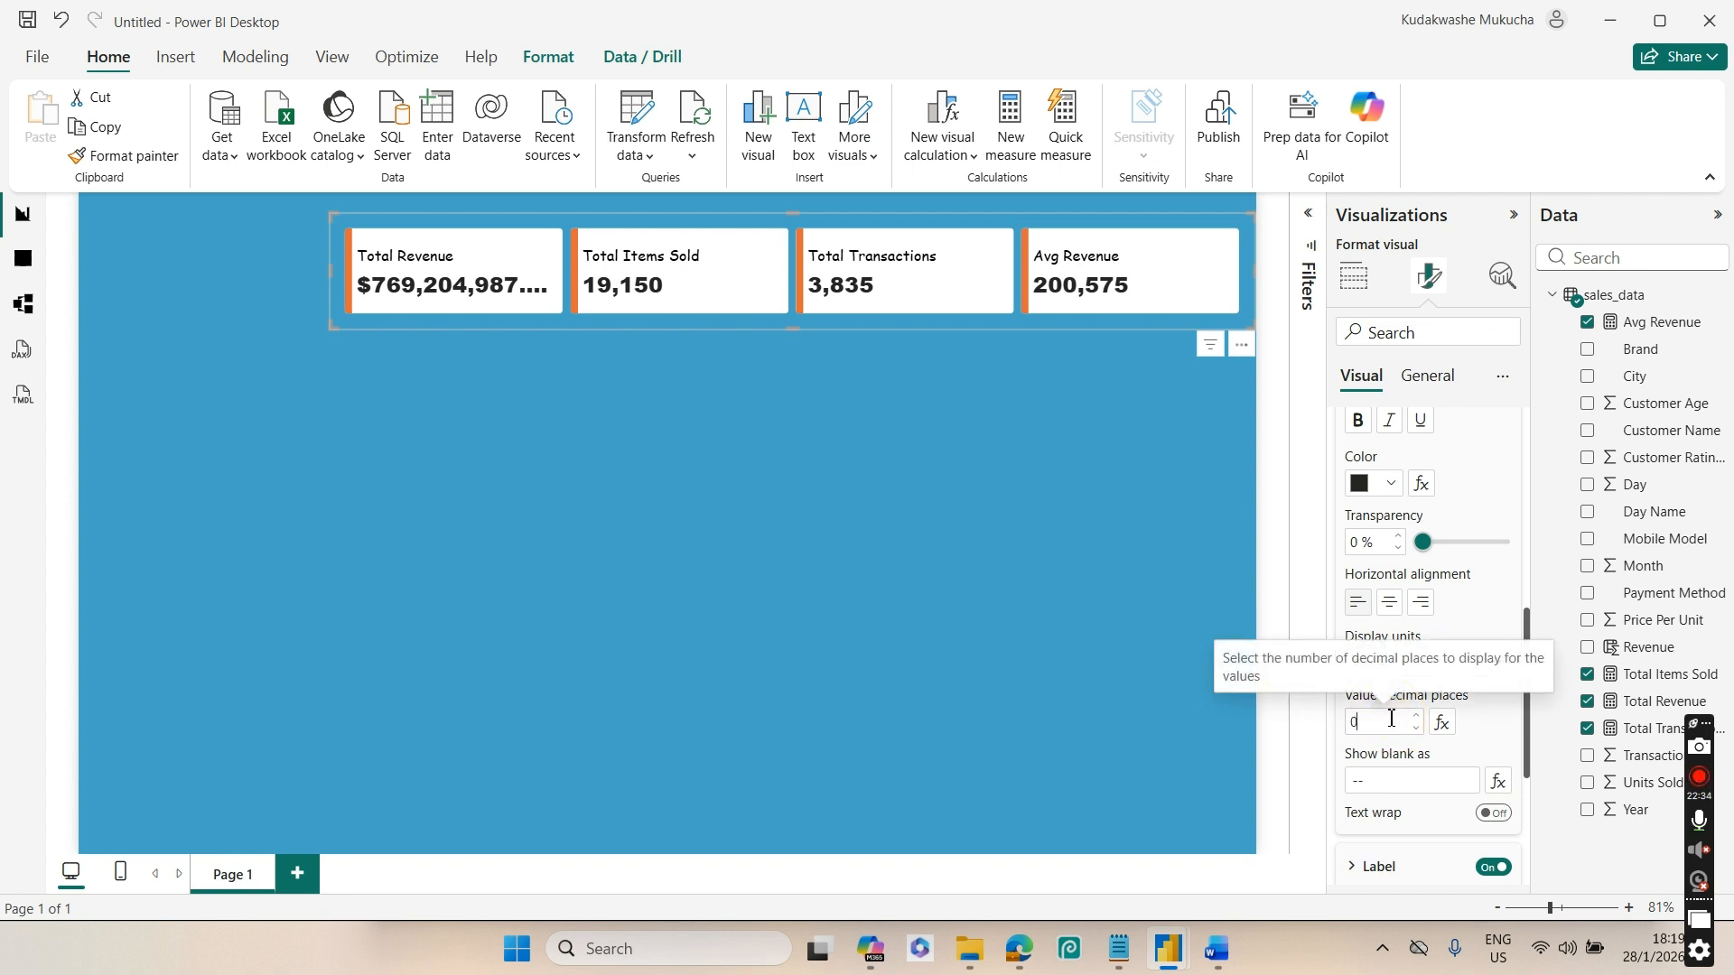
pyautogui.press('Return')
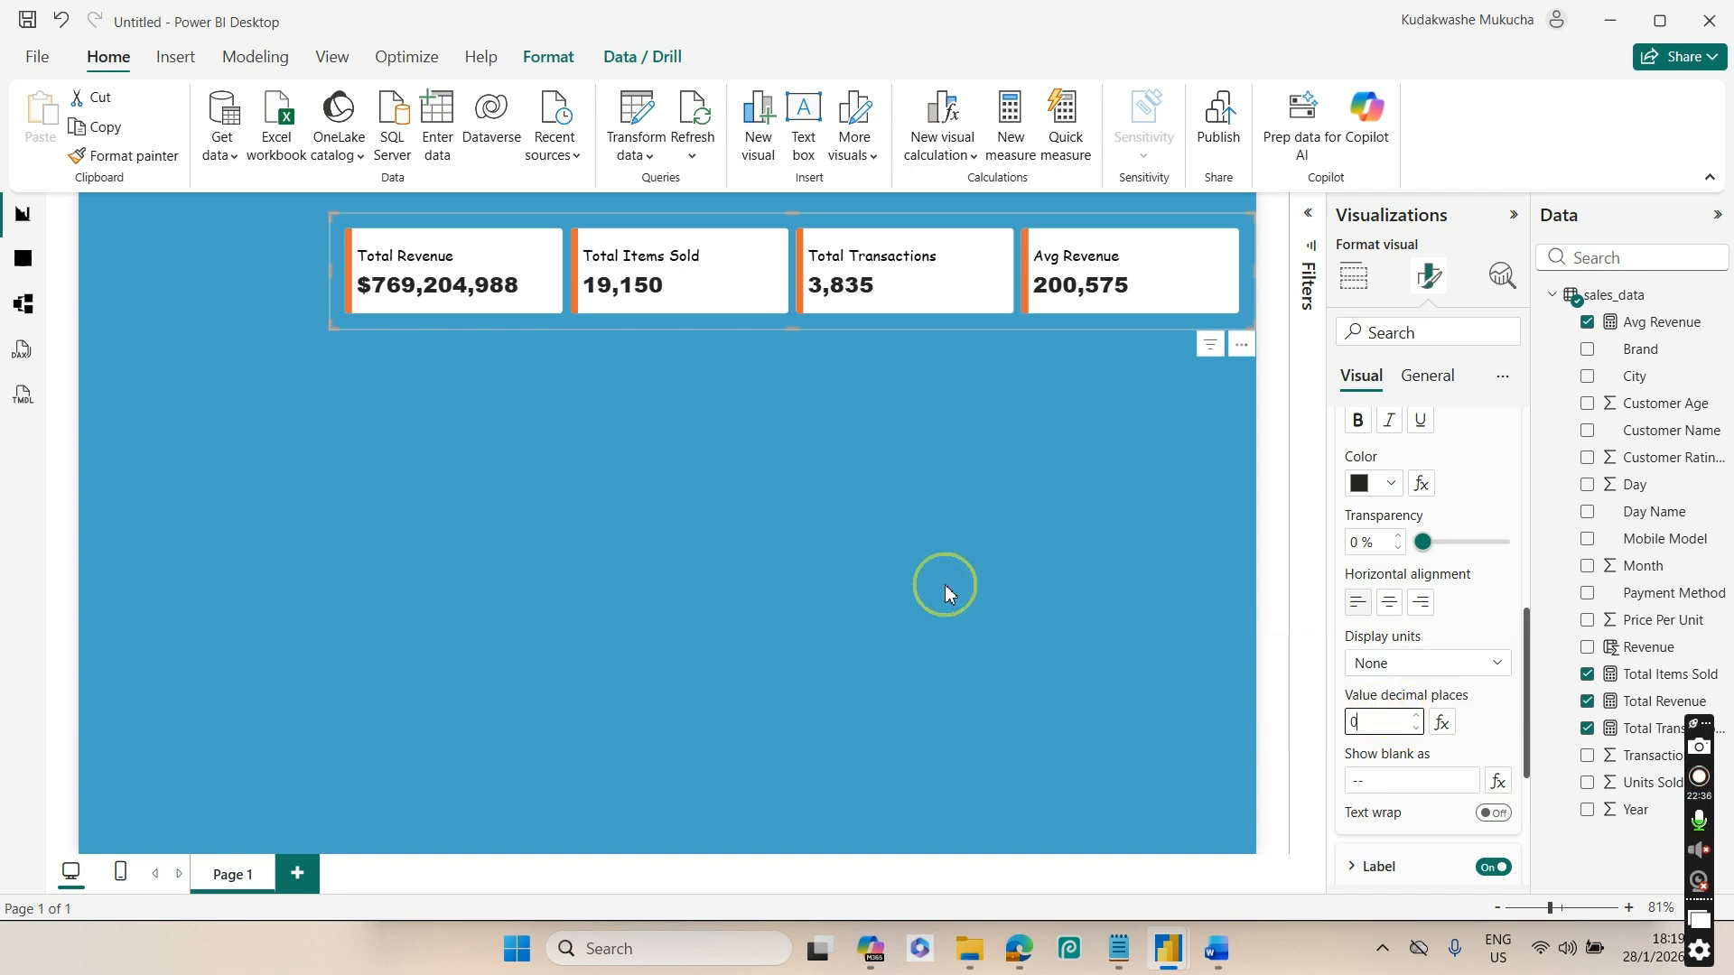
pyautogui.click(943, 583)
# Format the Avg Revenue measure as dollar currency with 0 decimal places and deselect the visual
pyautogui.click(1124, 303)
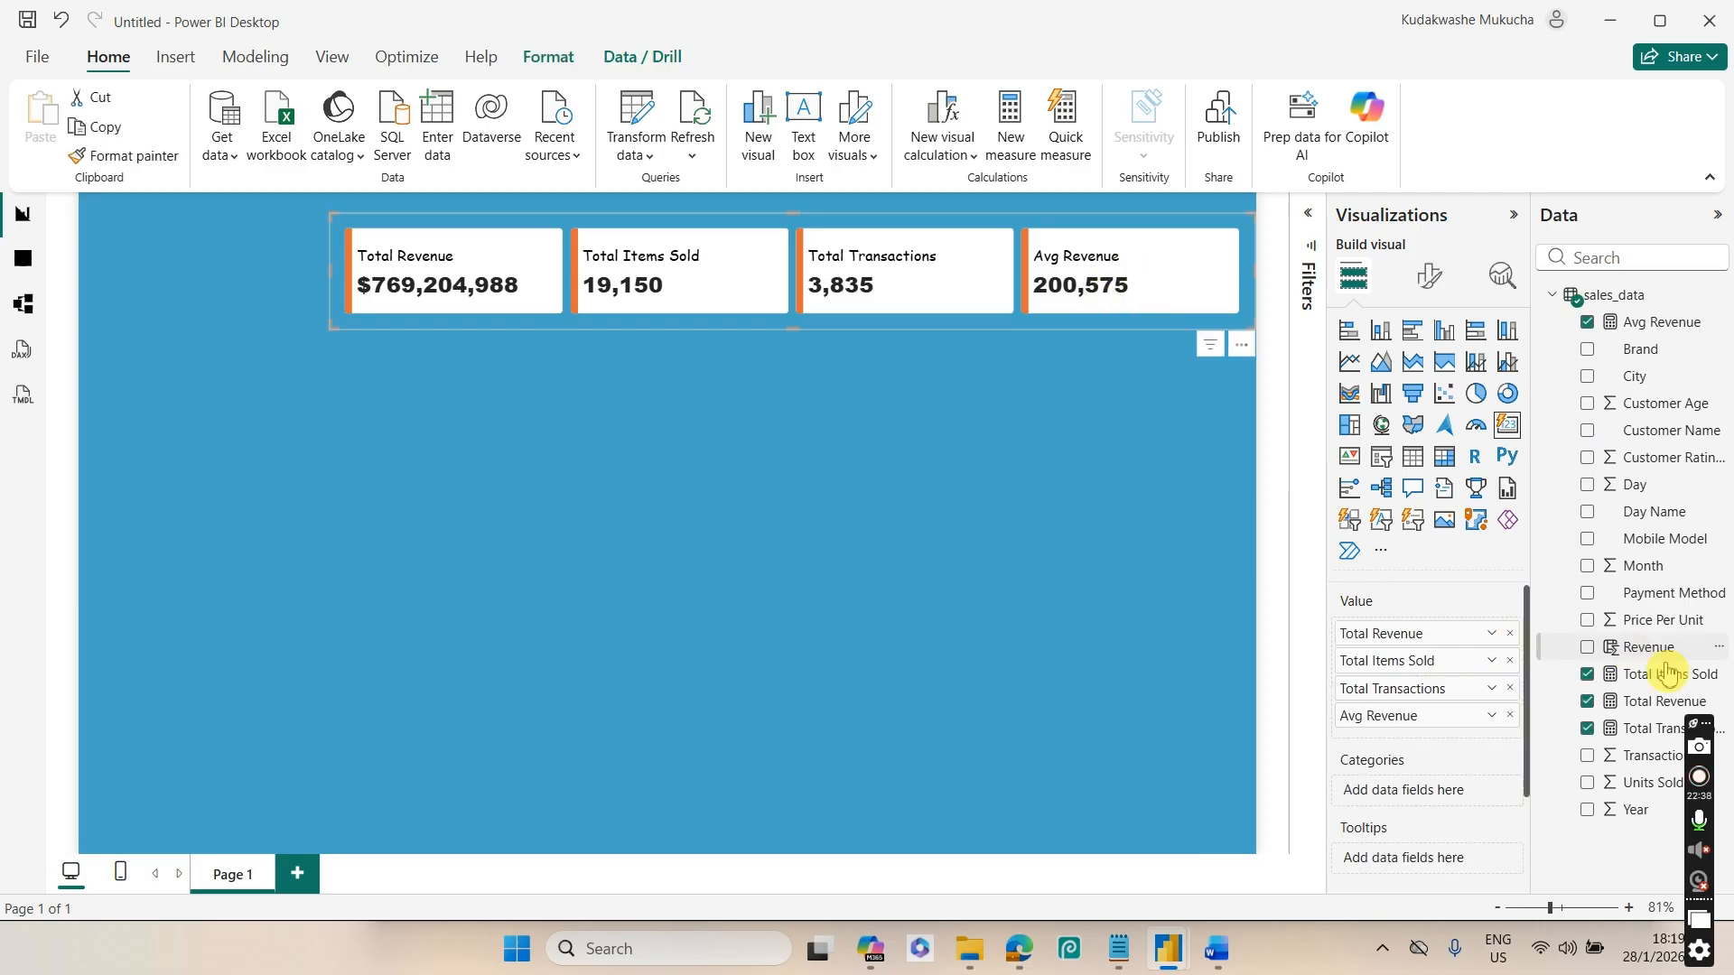
pyautogui.click(1660, 322)
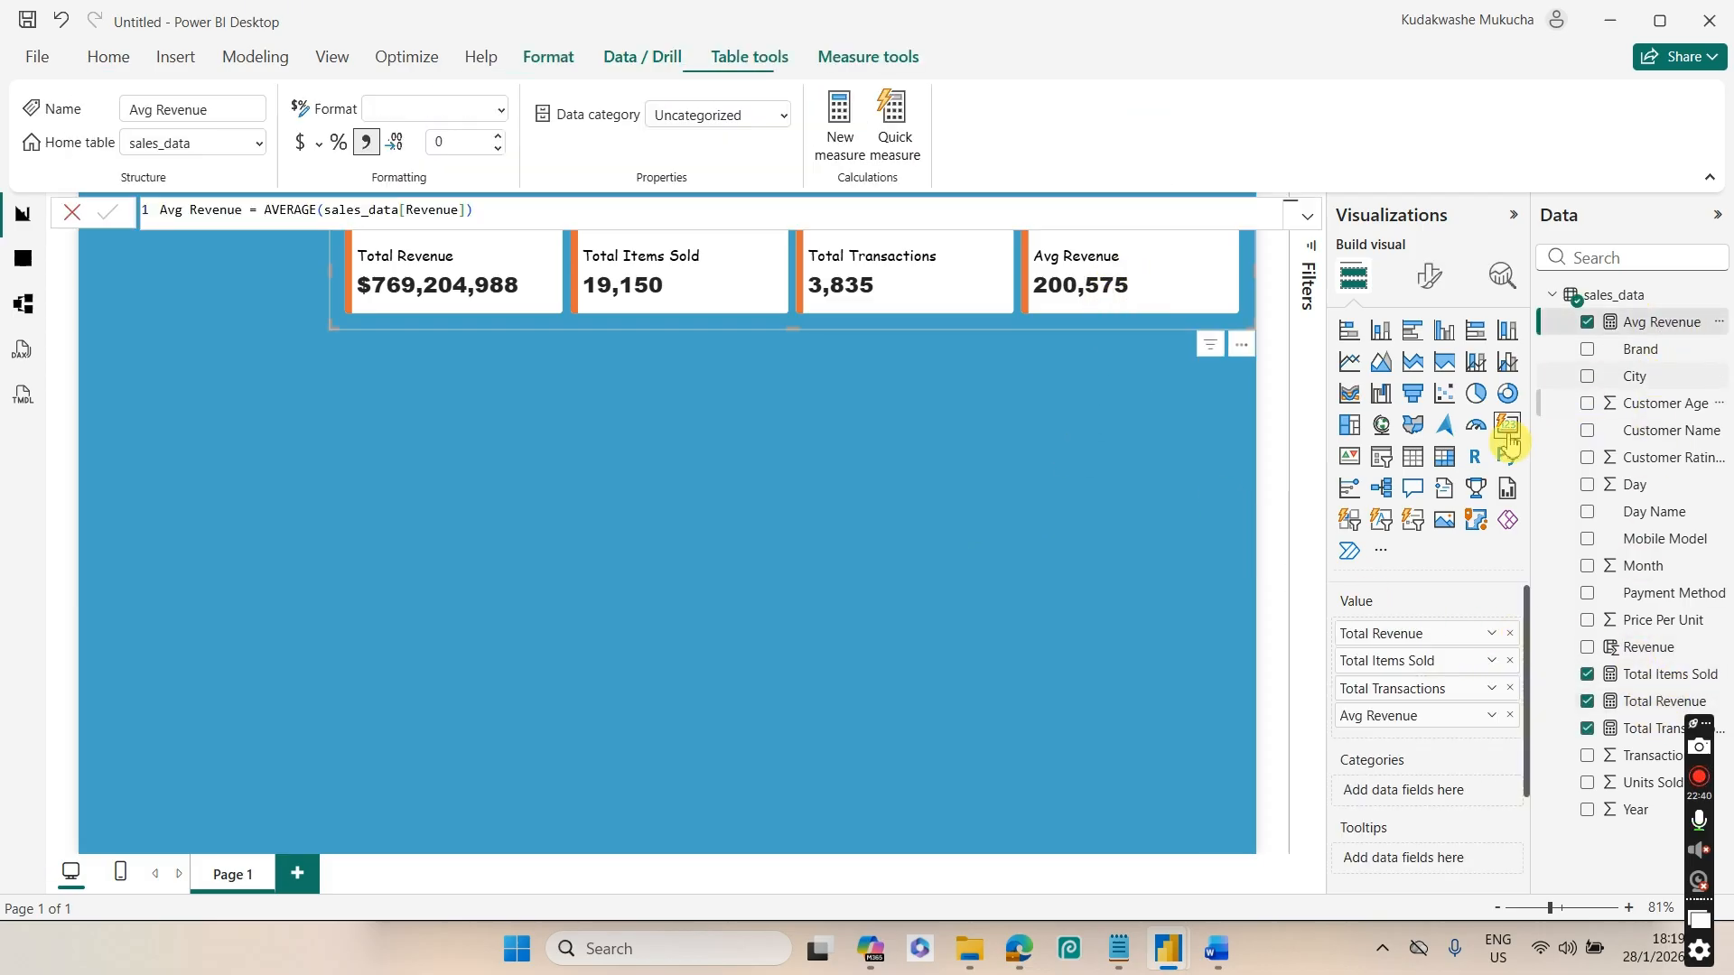
pyautogui.click(298, 144)
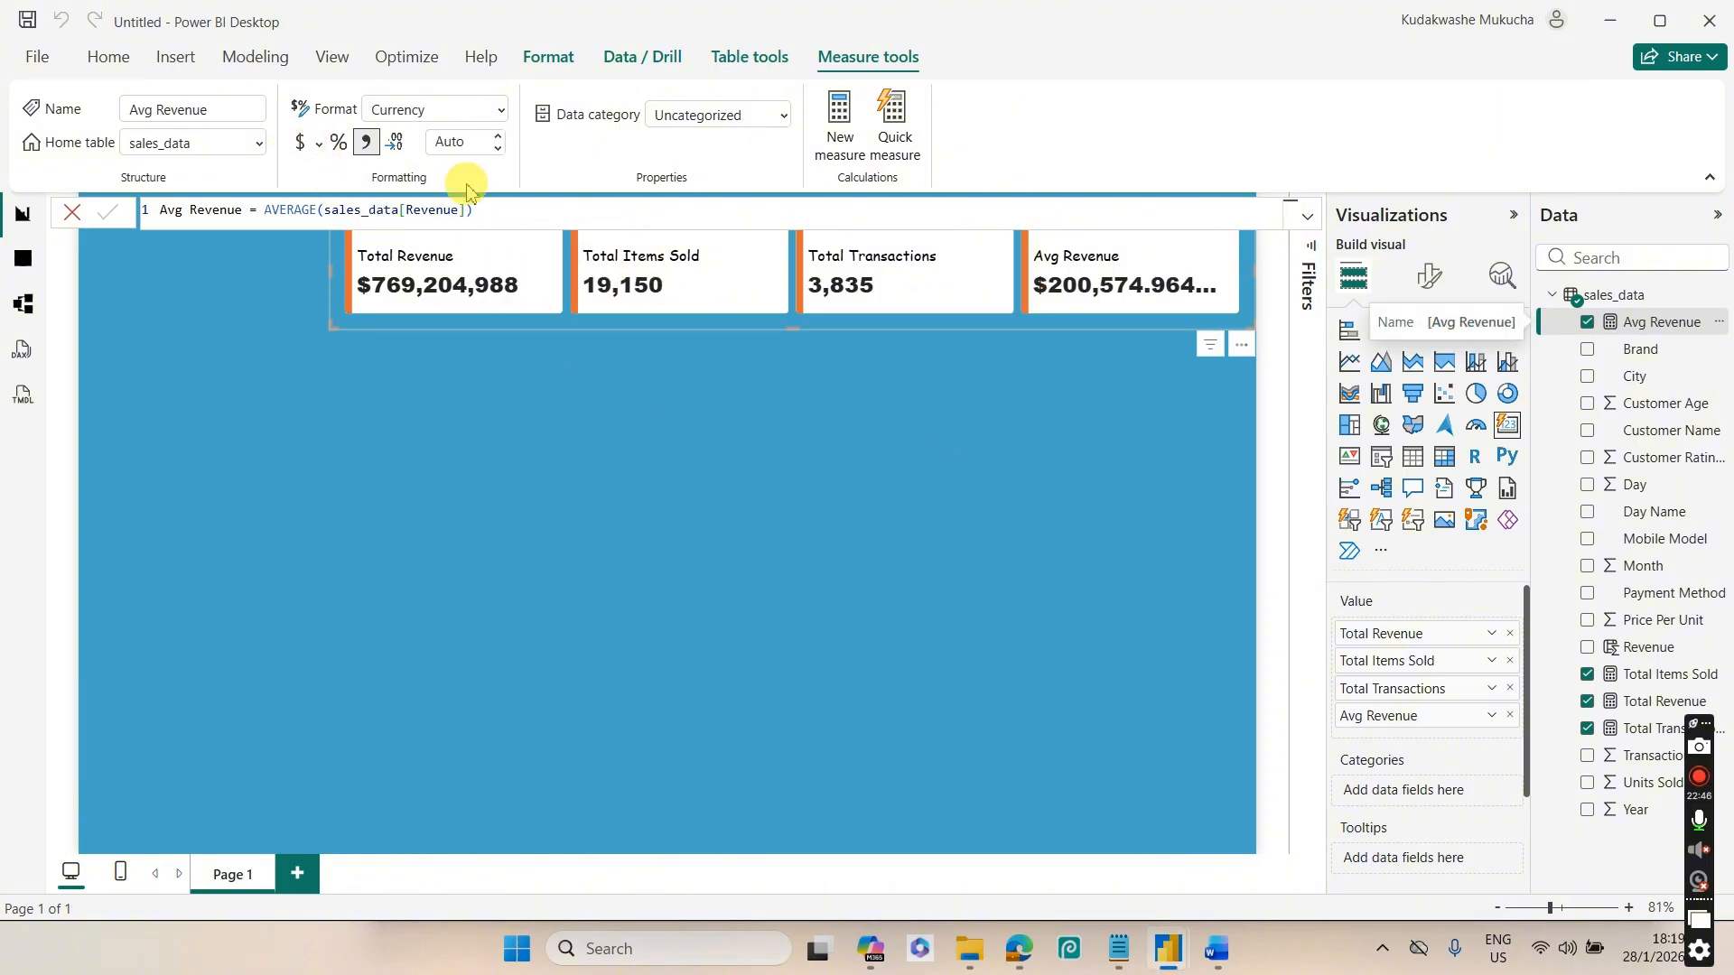
pyautogui.click(470, 145)
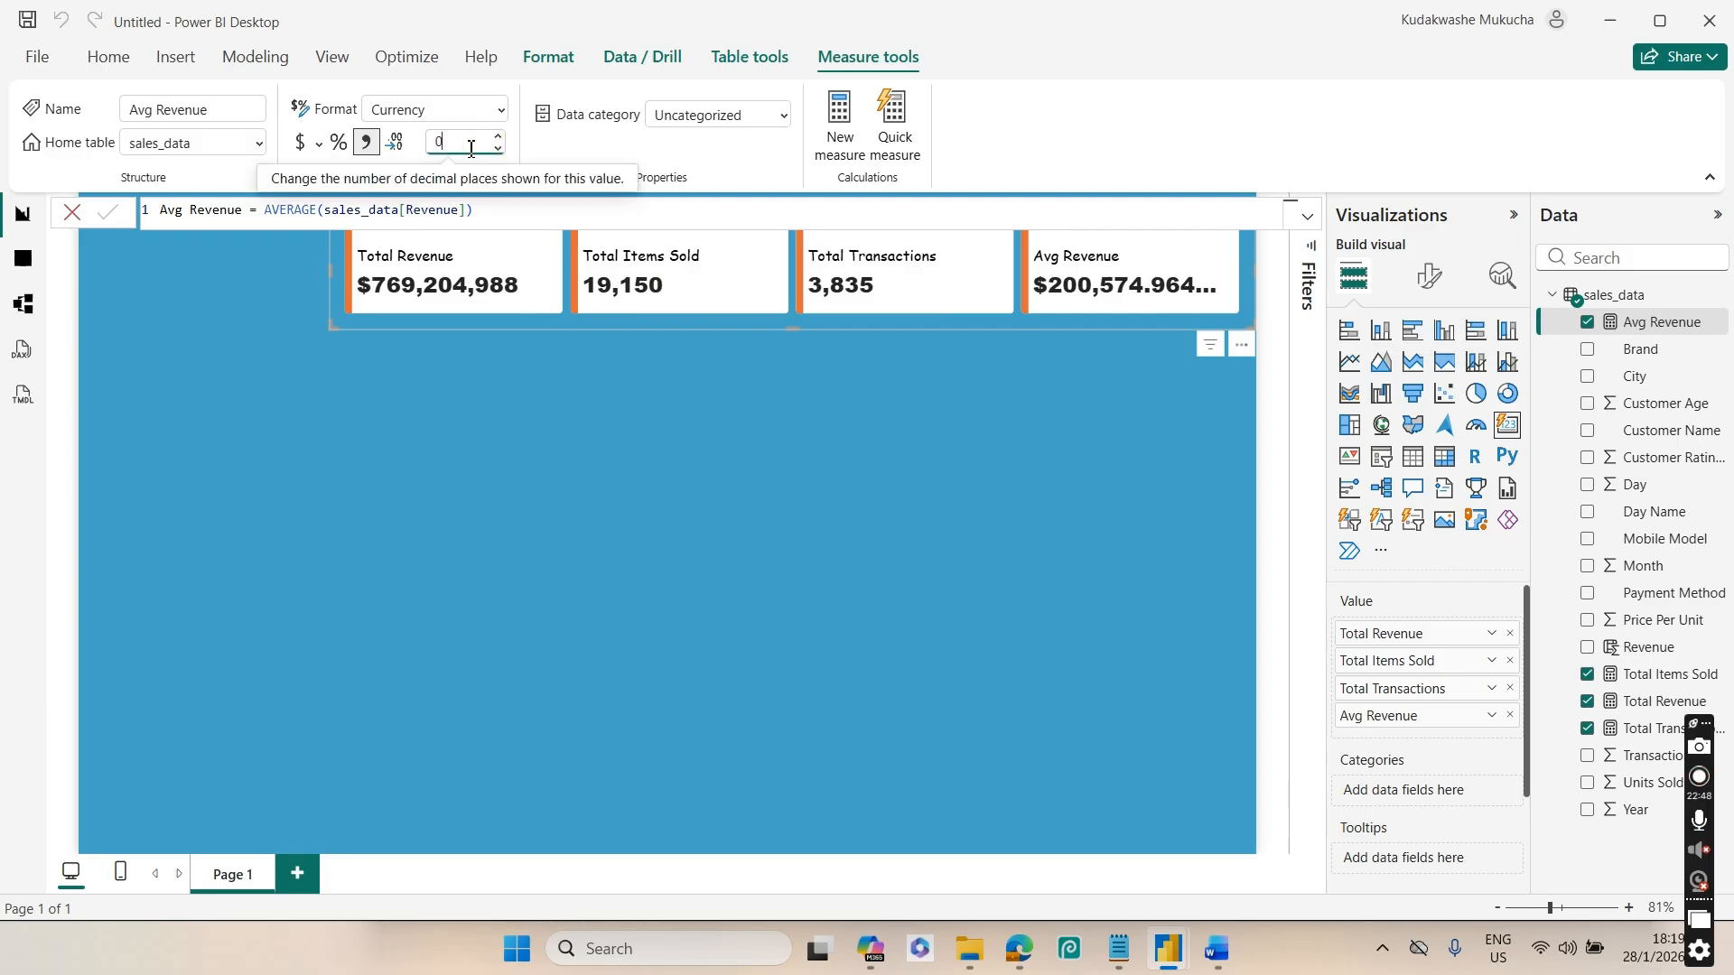
pyautogui.press('BackSpace')
pyautogui.press('Return')
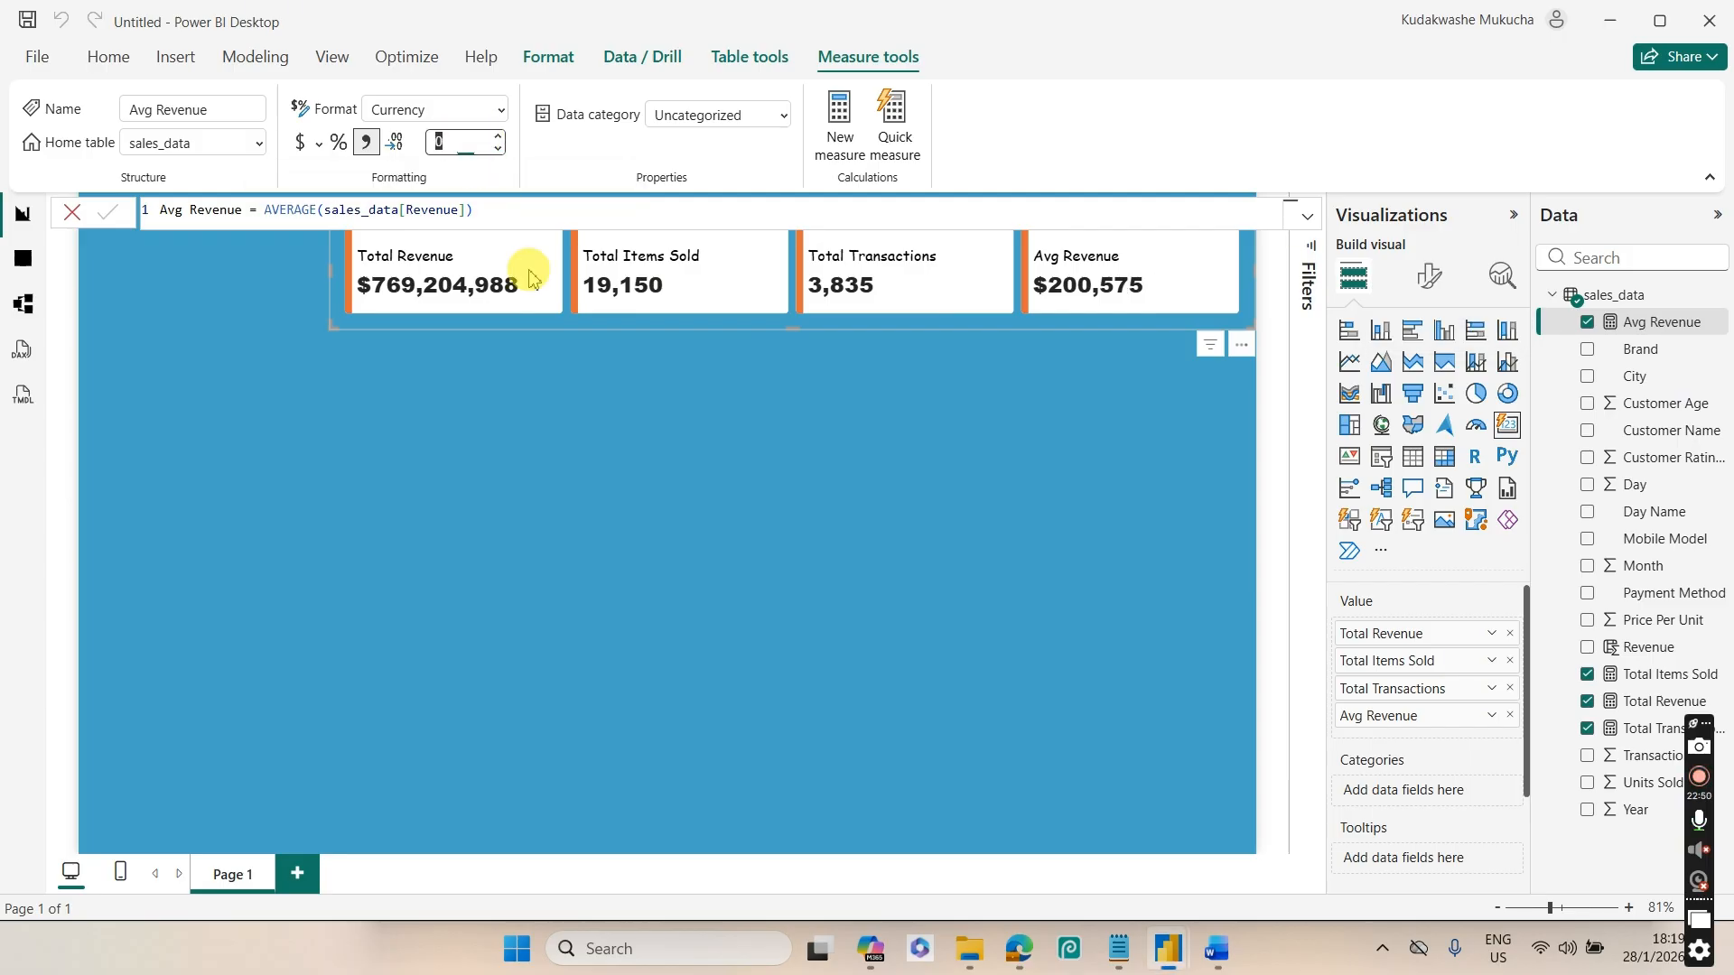
pyautogui.click(707, 476)
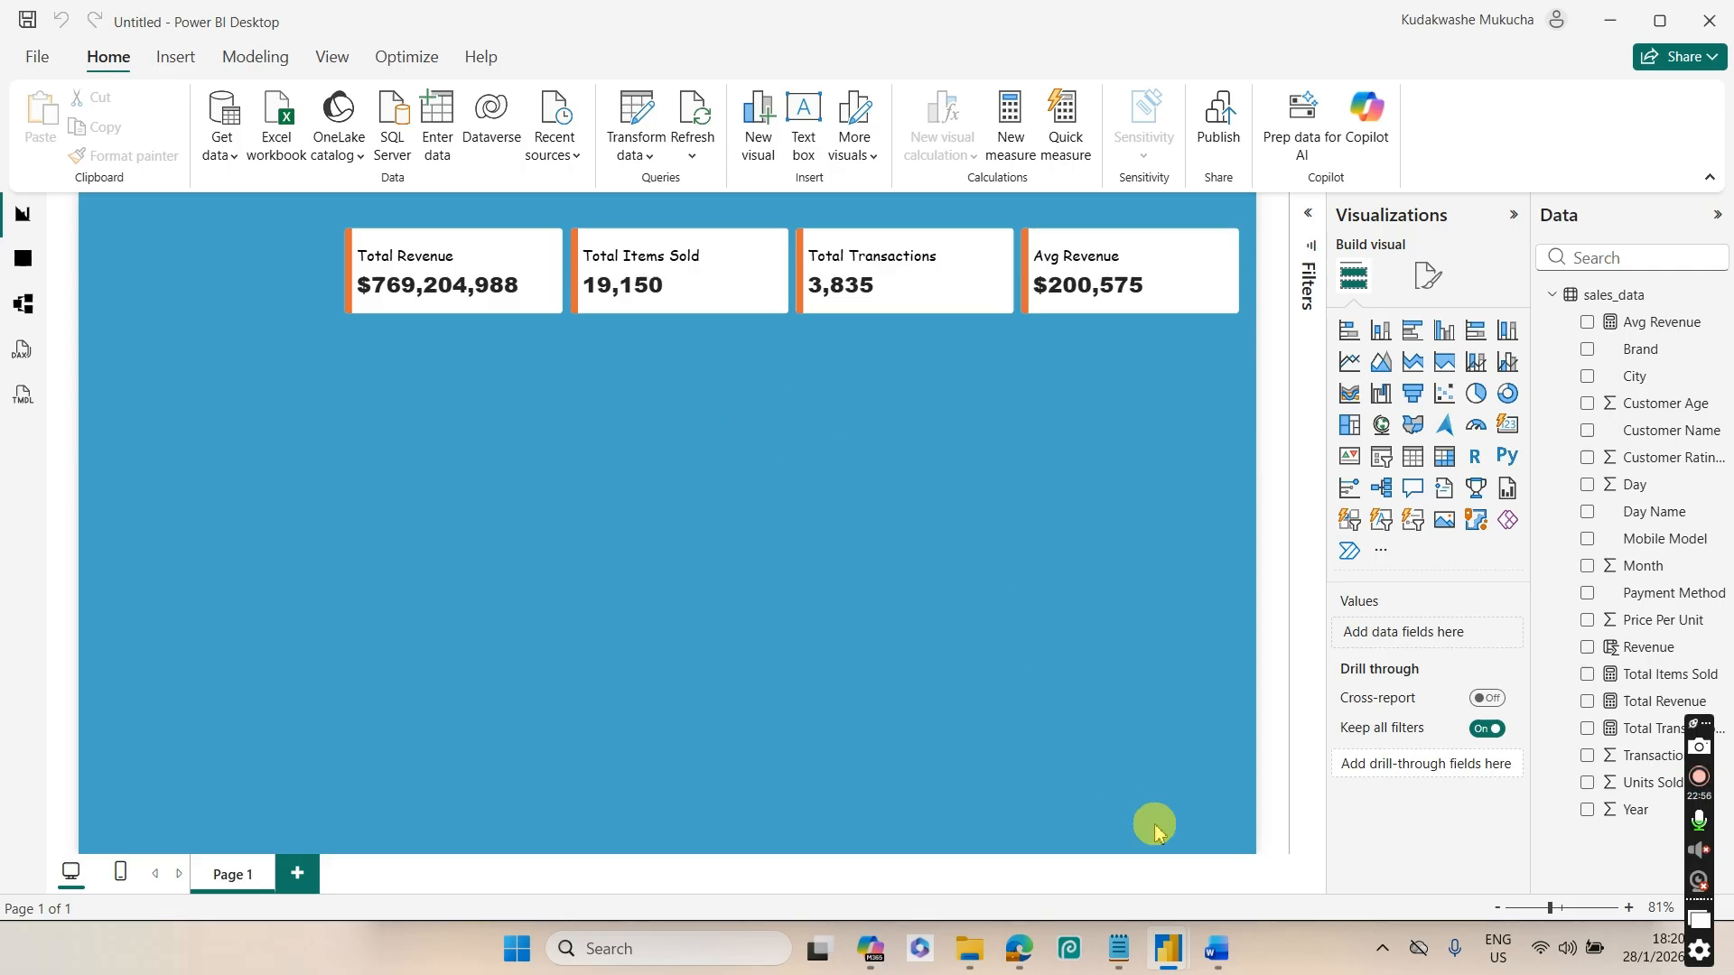
# Check the monthly trend requirement in the Word document and add a wide, short line chart in Power BI beneath the cards, matching their overall width
pyautogui.click(1217, 948)
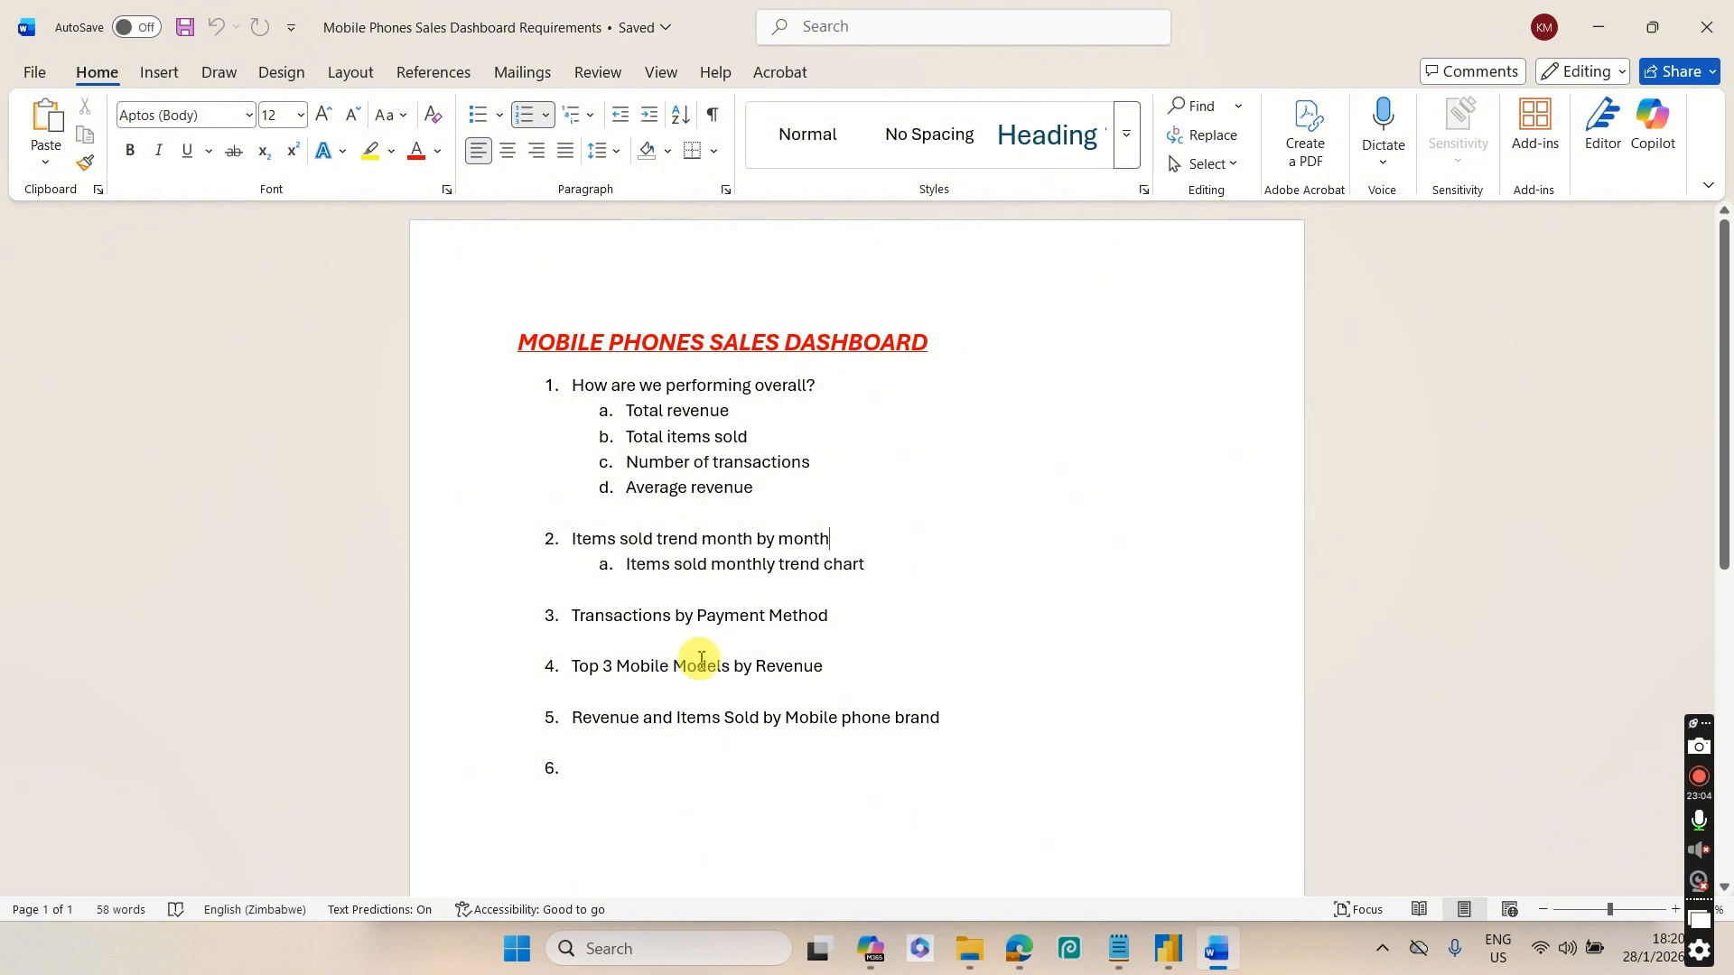
pyautogui.moveTo(1168, 948)
pyautogui.click(1246, 849)
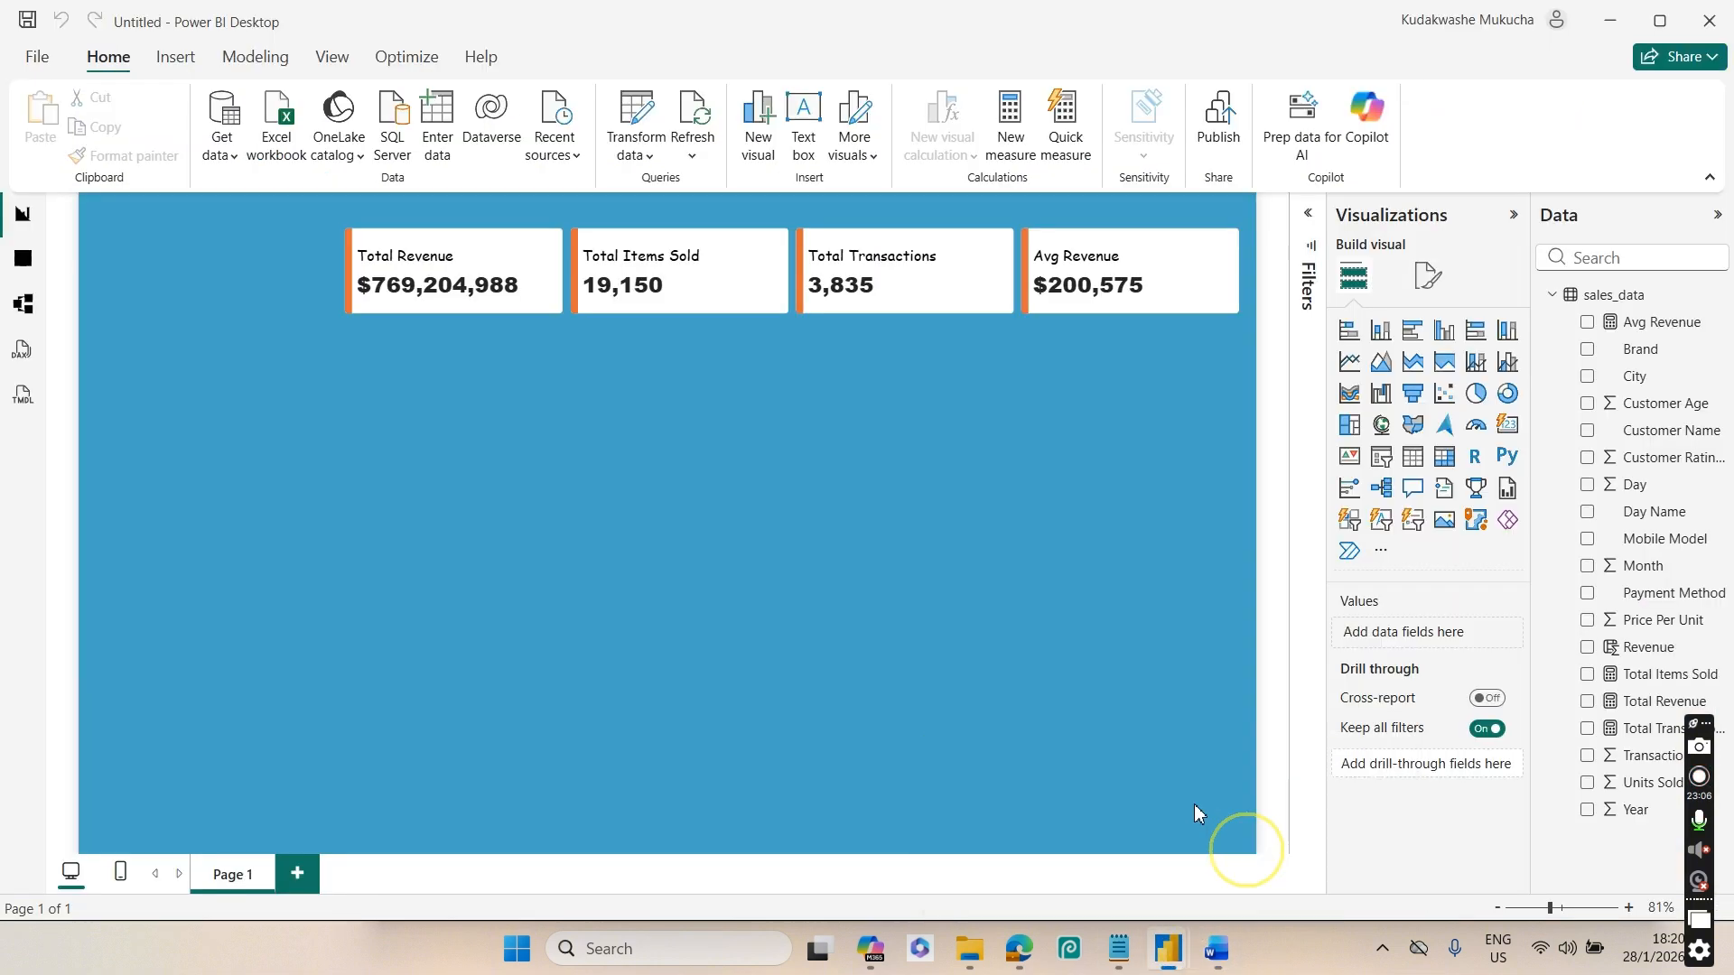
pyautogui.click(1355, 374)
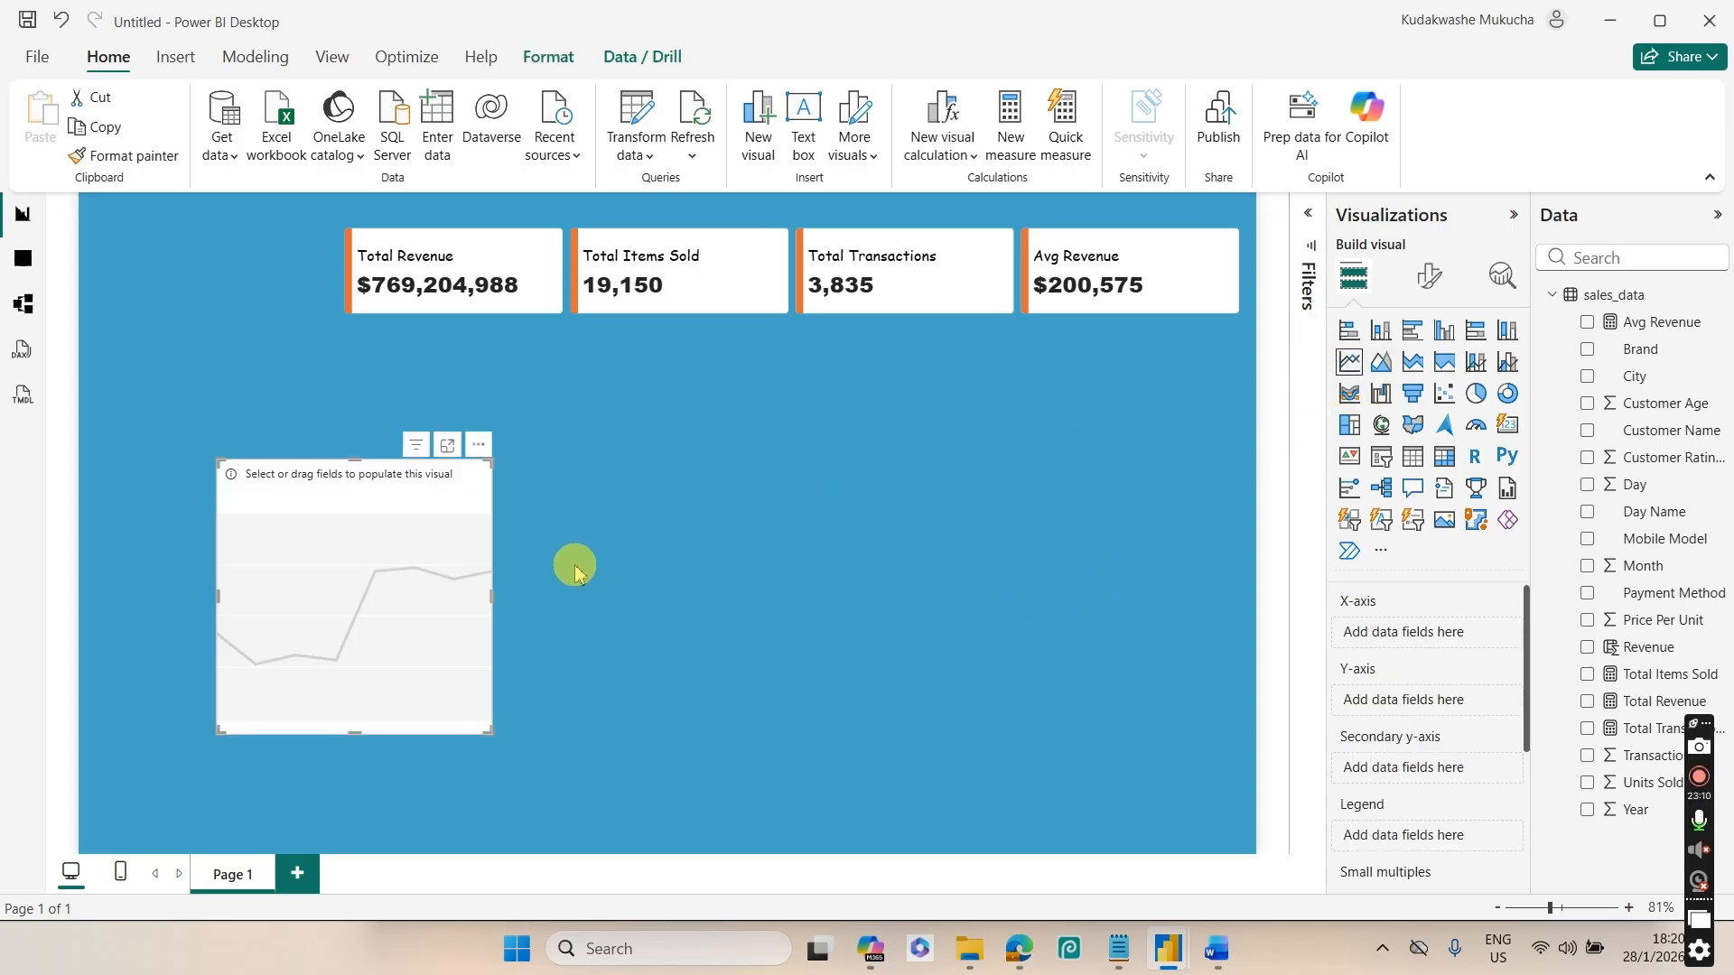
pyautogui.moveTo(491, 593); pyautogui.dragTo(989, 587)
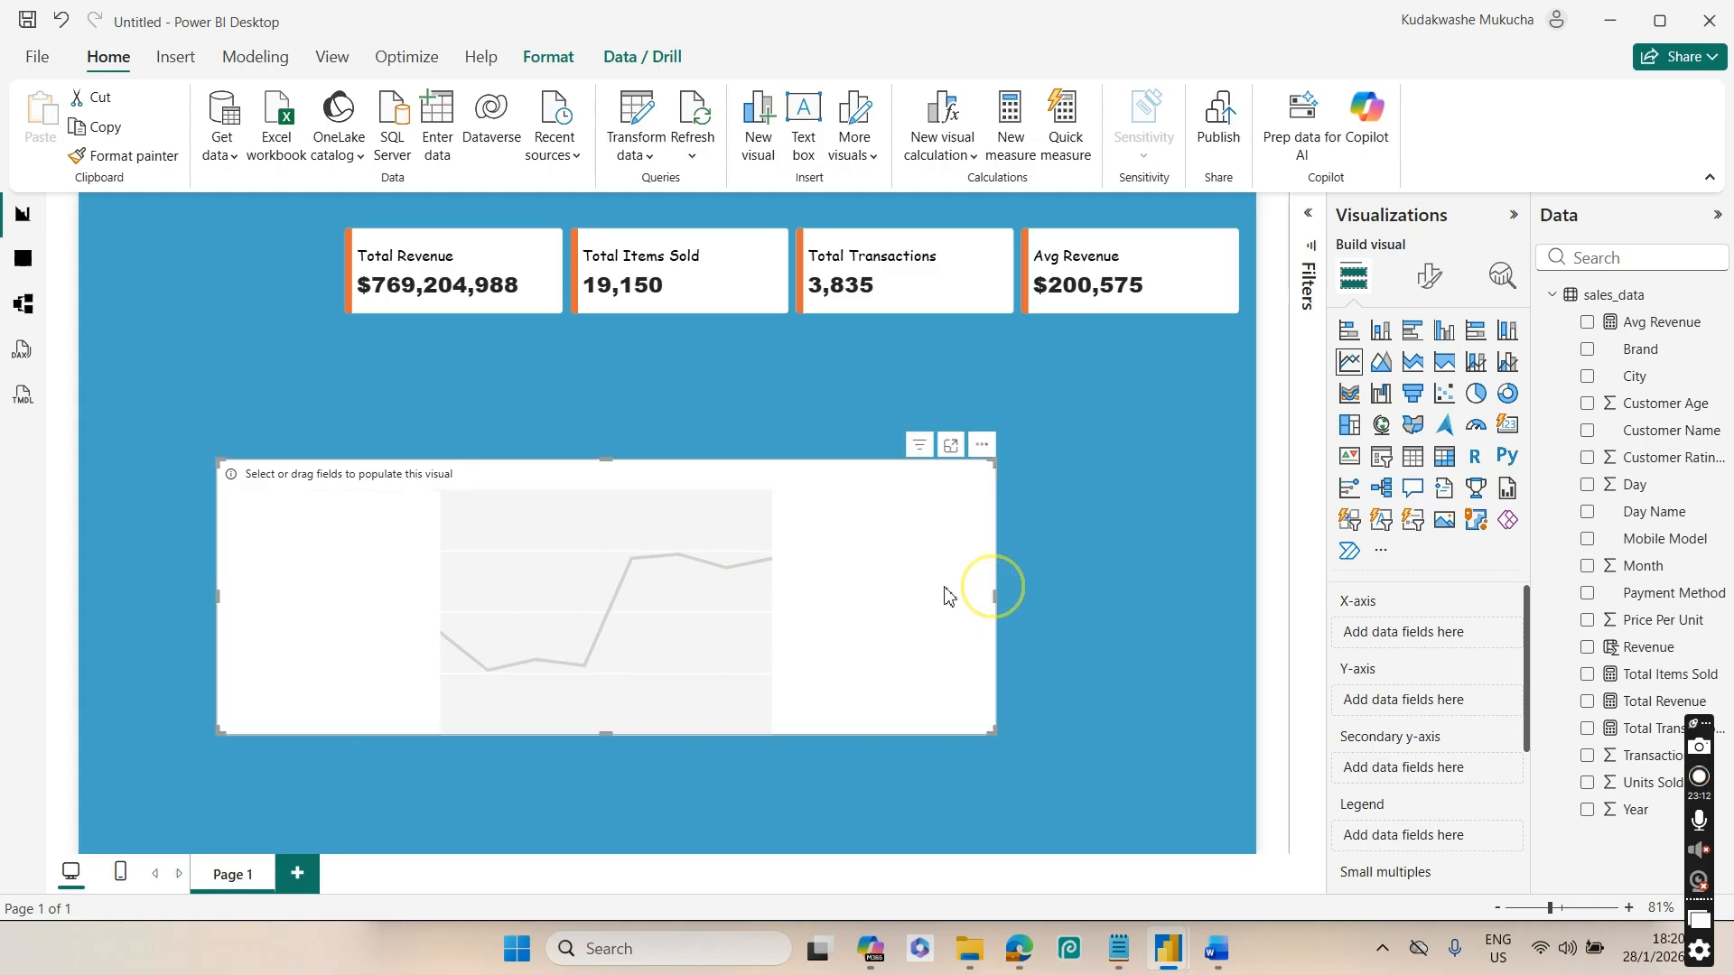
pyautogui.moveTo(716, 623); pyautogui.dragTo(832, 515)
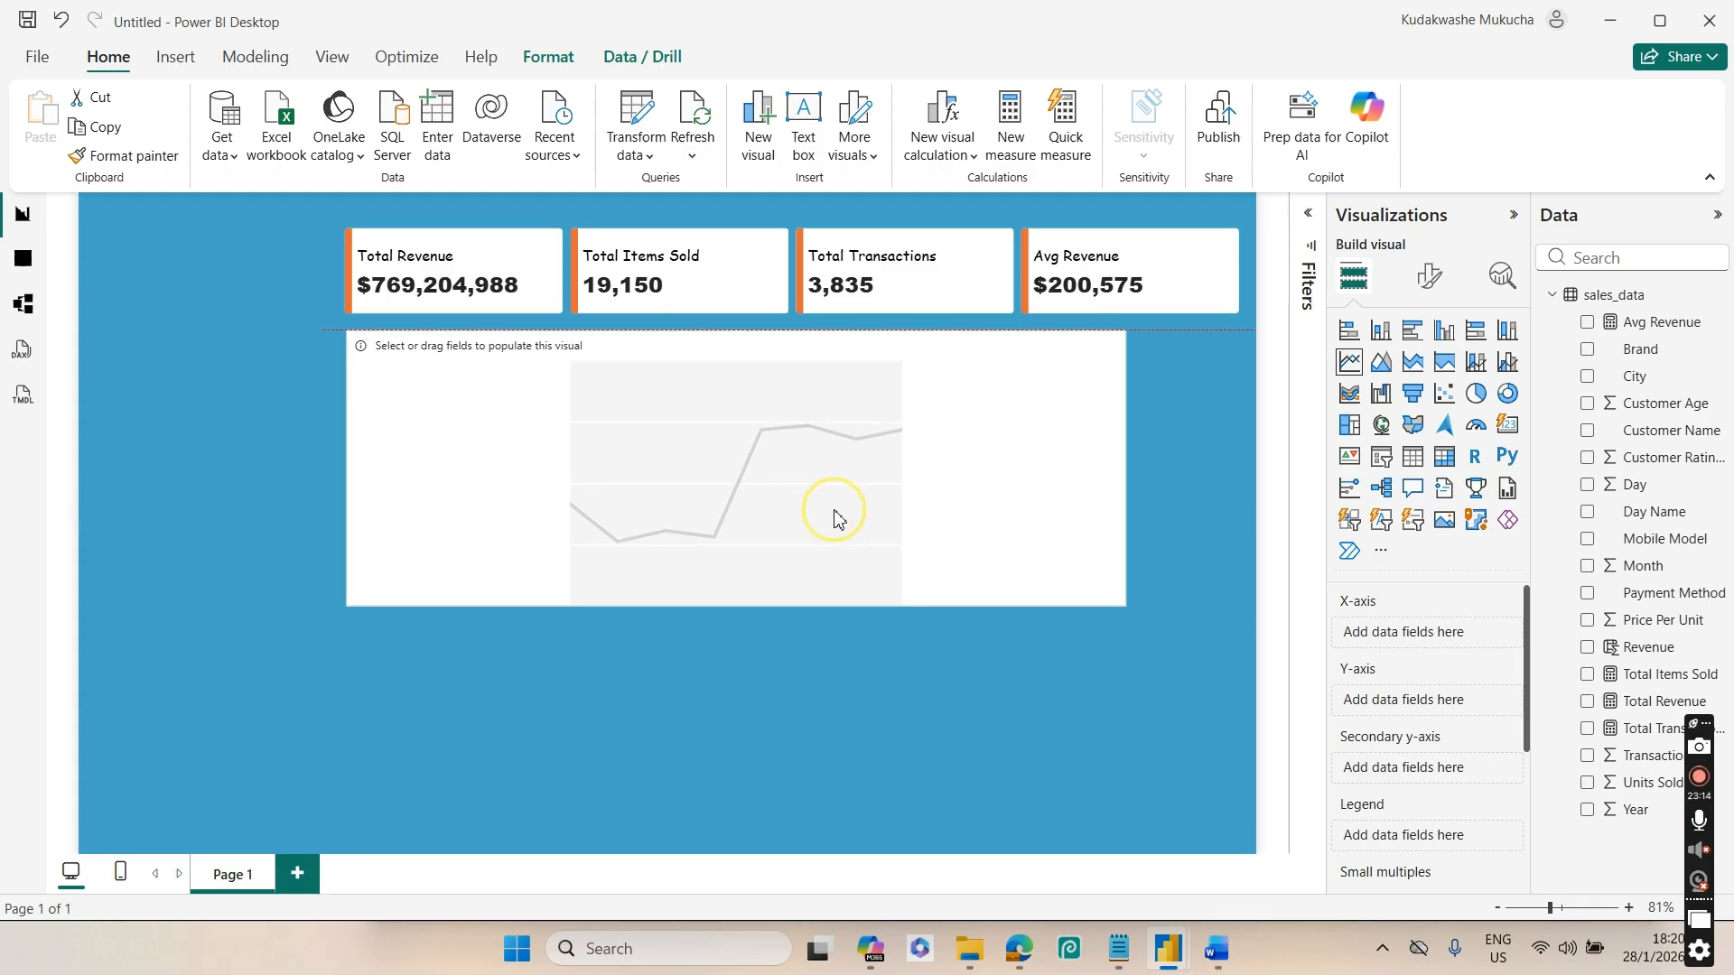
pyautogui.moveTo(1128, 467); pyautogui.dragTo(1235, 454)
pyautogui.moveTo(770, 606); pyautogui.dragTo(756, 473)
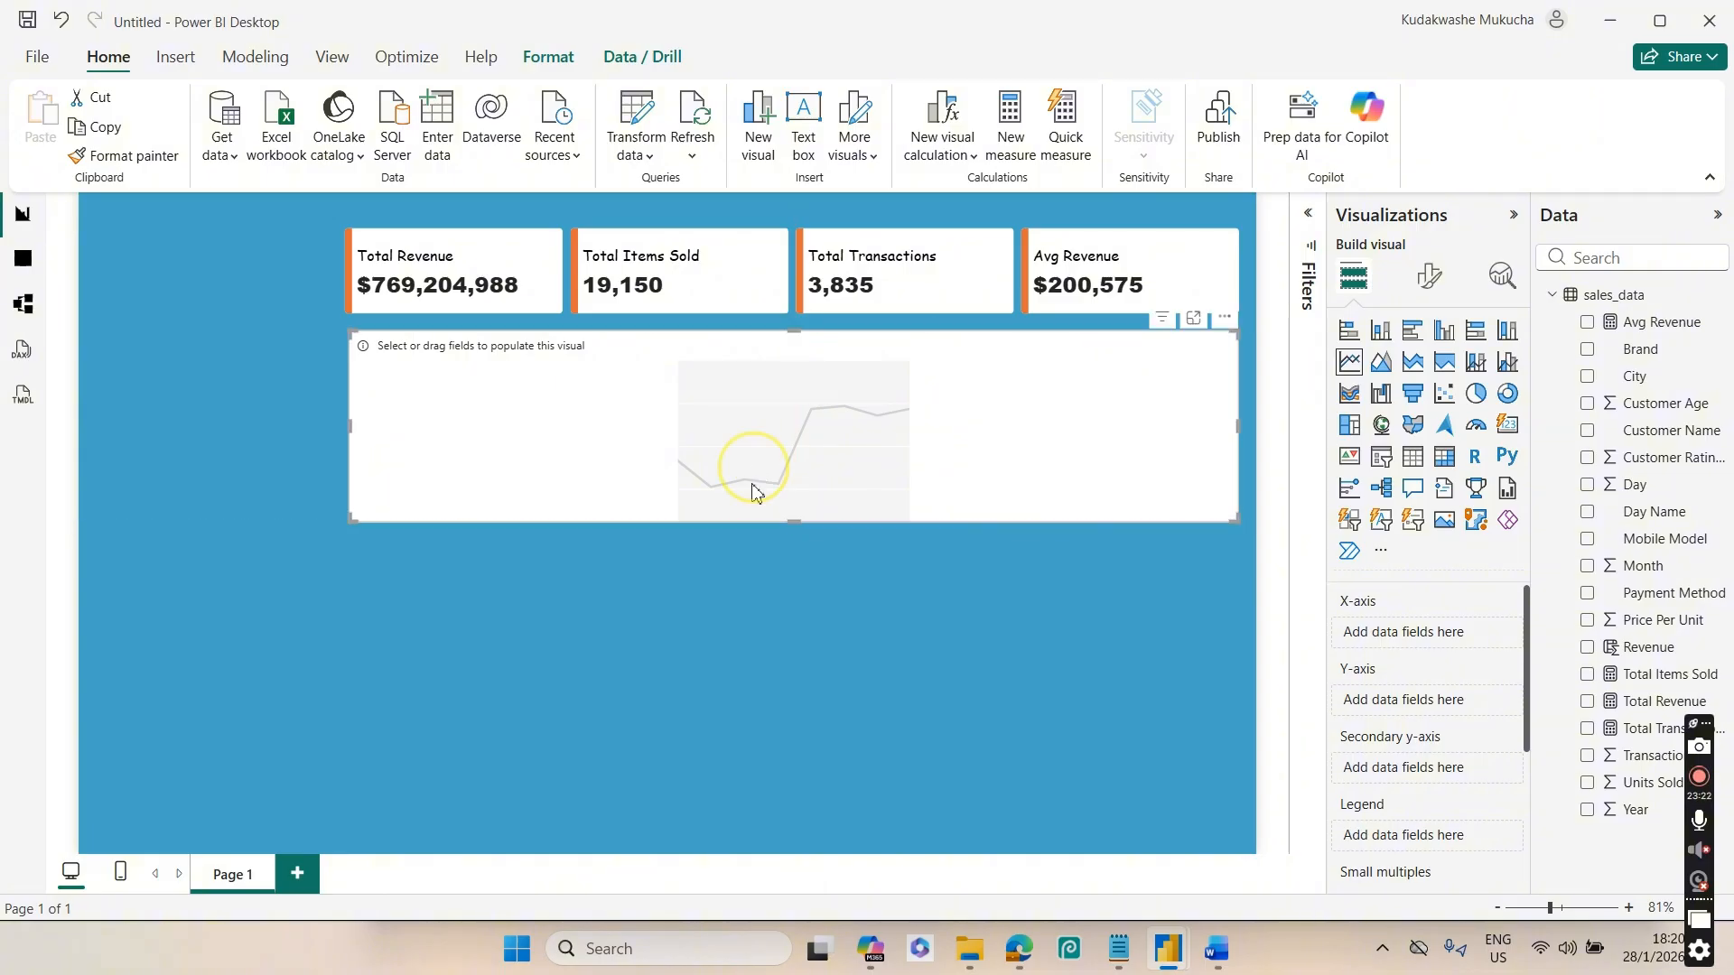
# Nudge the empty line chart up to just below the cards and slightly left to align with their left edge
pyautogui.press('Up')
pyautogui.press('Up')
pyautogui.press('Up')
pyautogui.press('Up')
pyautogui.press('Up')
pyautogui.press('Up')
pyautogui.press('Up')
pyautogui.press('Up')
pyautogui.press('Up')
pyautogui.press('Up')
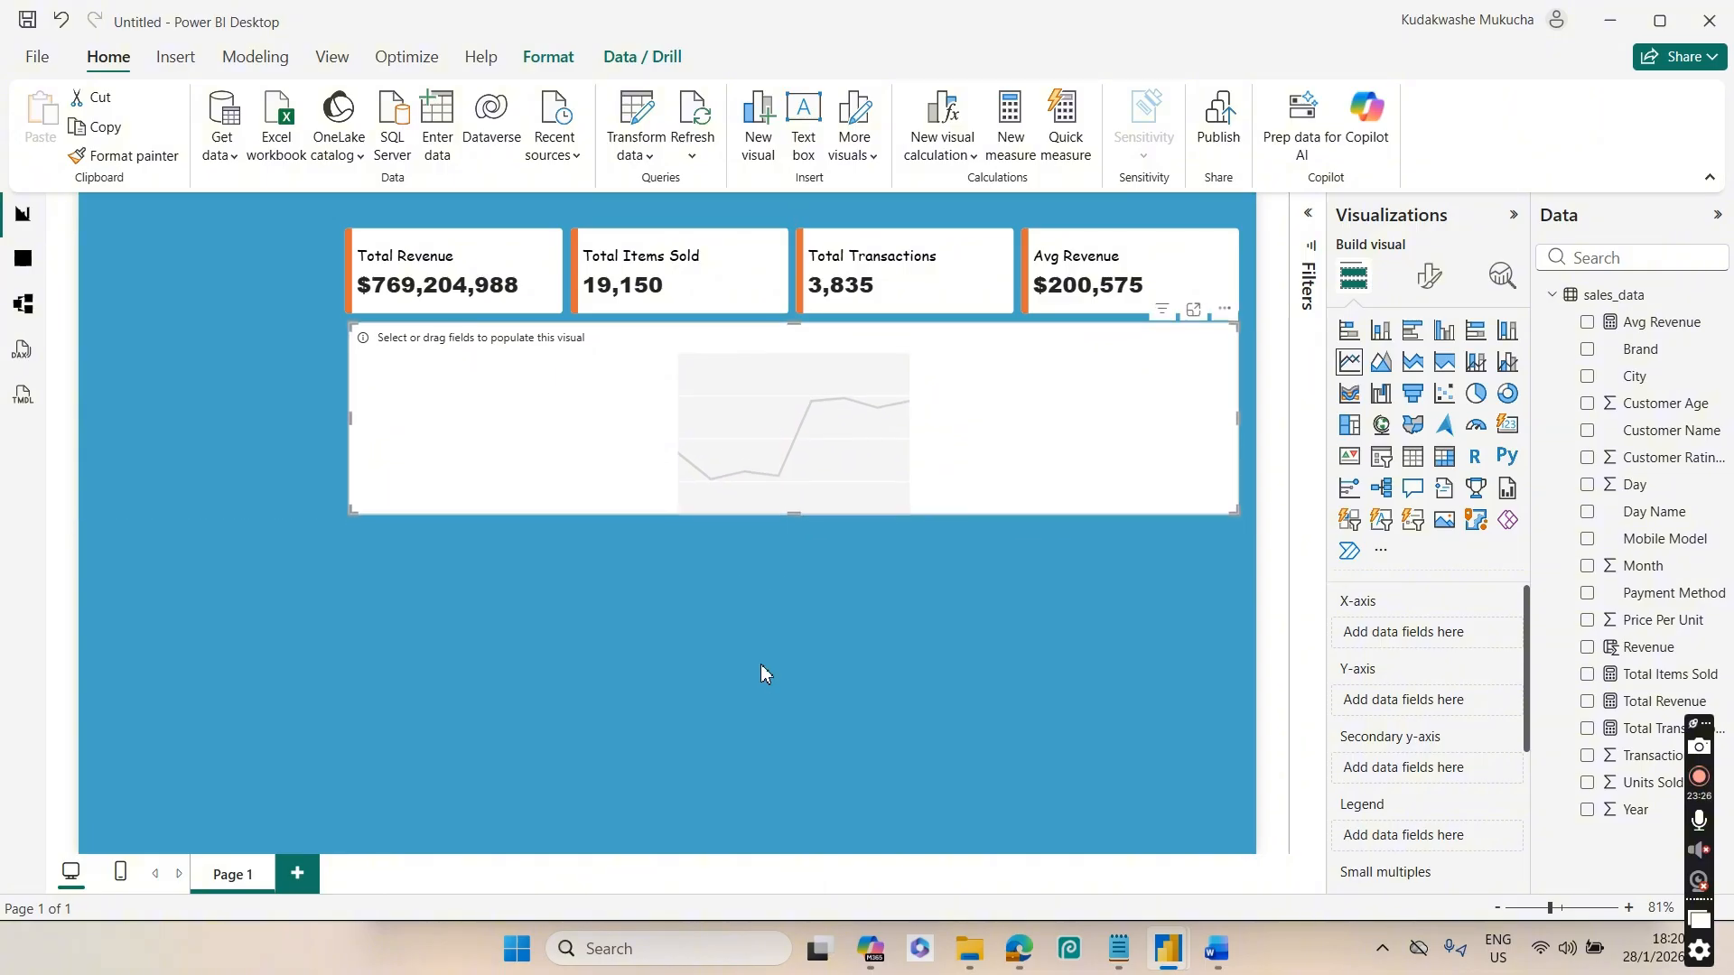
pyautogui.press('Left')
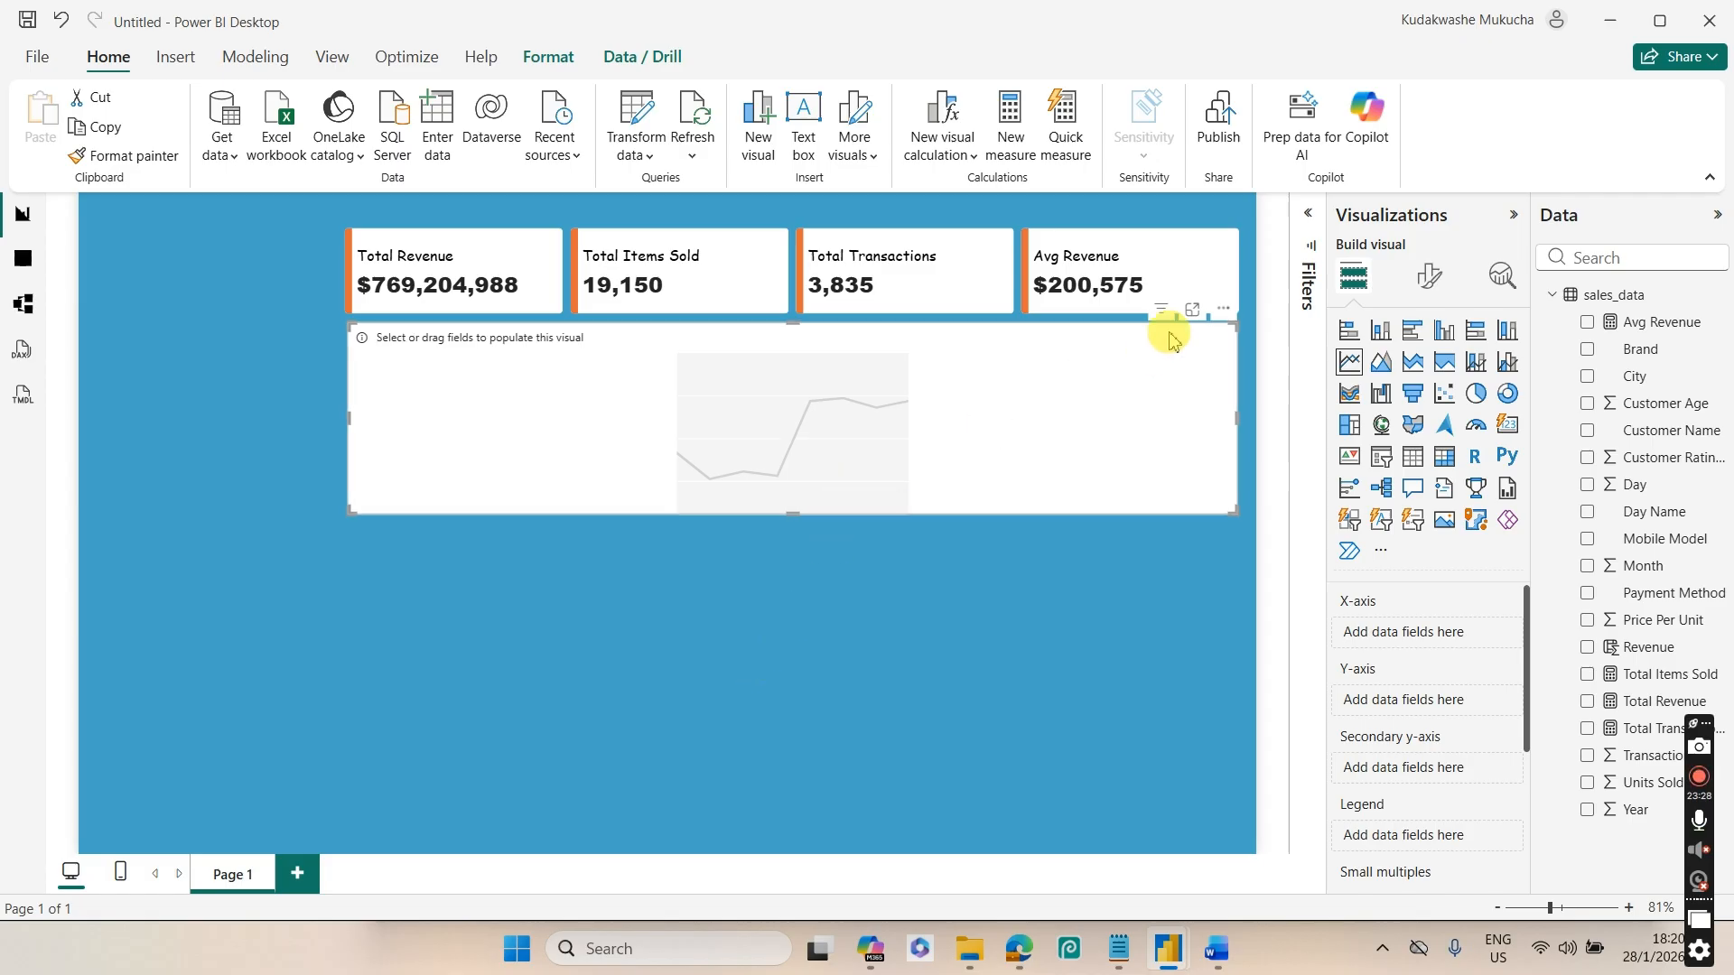
# Move the card visual and the line chart up toward the top edge of the page, keeping a narrow gap between them
pyautogui.click(1204, 271)
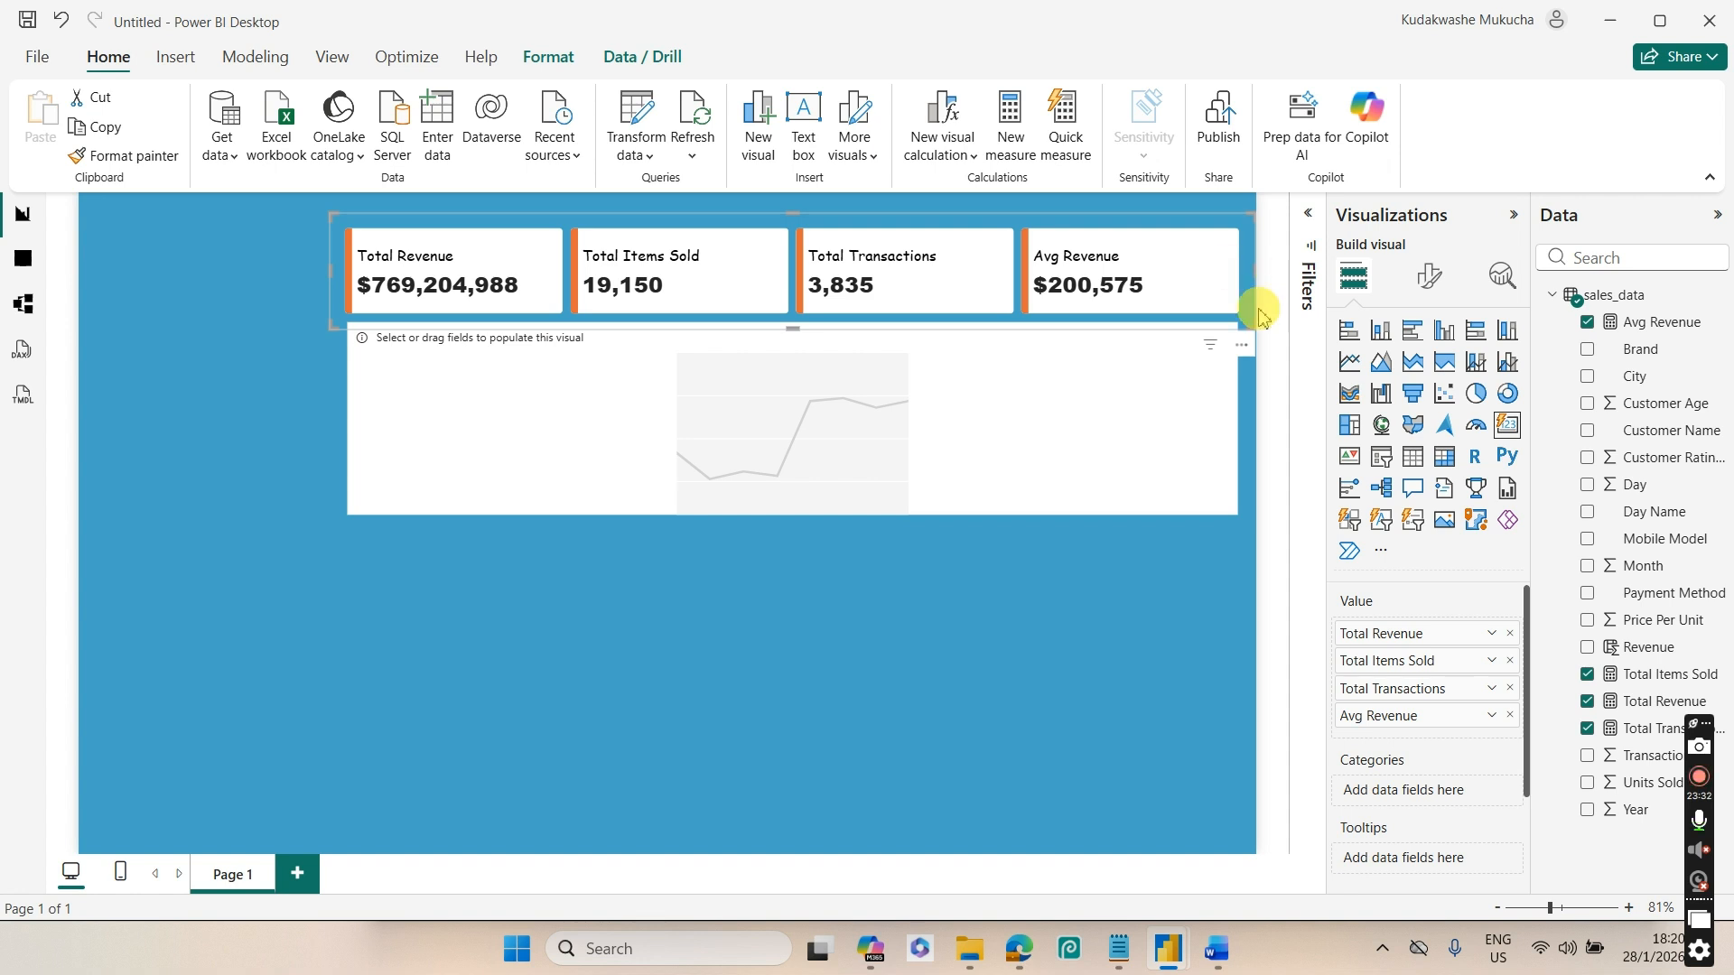
pyautogui.moveTo(1247, 351); pyautogui.dragTo(1239, 330)
pyautogui.click(1038, 456)
pyautogui.moveTo(1034, 468); pyautogui.dragTo(981, 435)
pyautogui.click(948, 569)
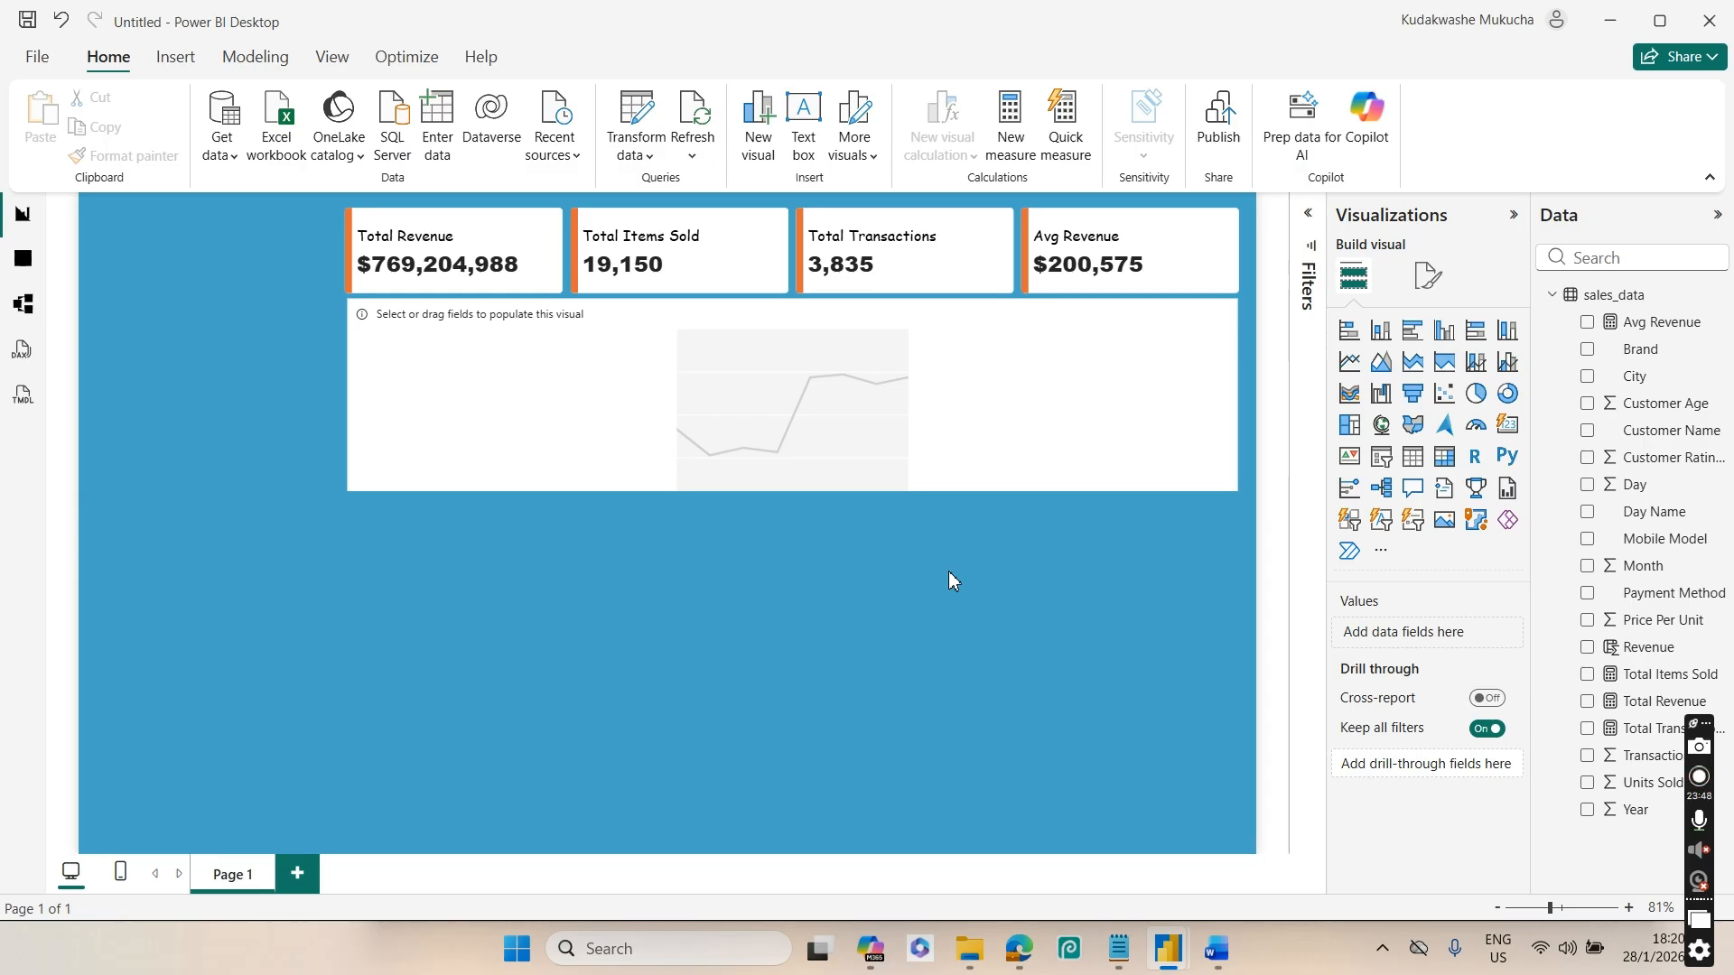
# Plot Total Items Sold on the line chart's Y-axis against Month on its X-axis
pyautogui.click(971, 454)
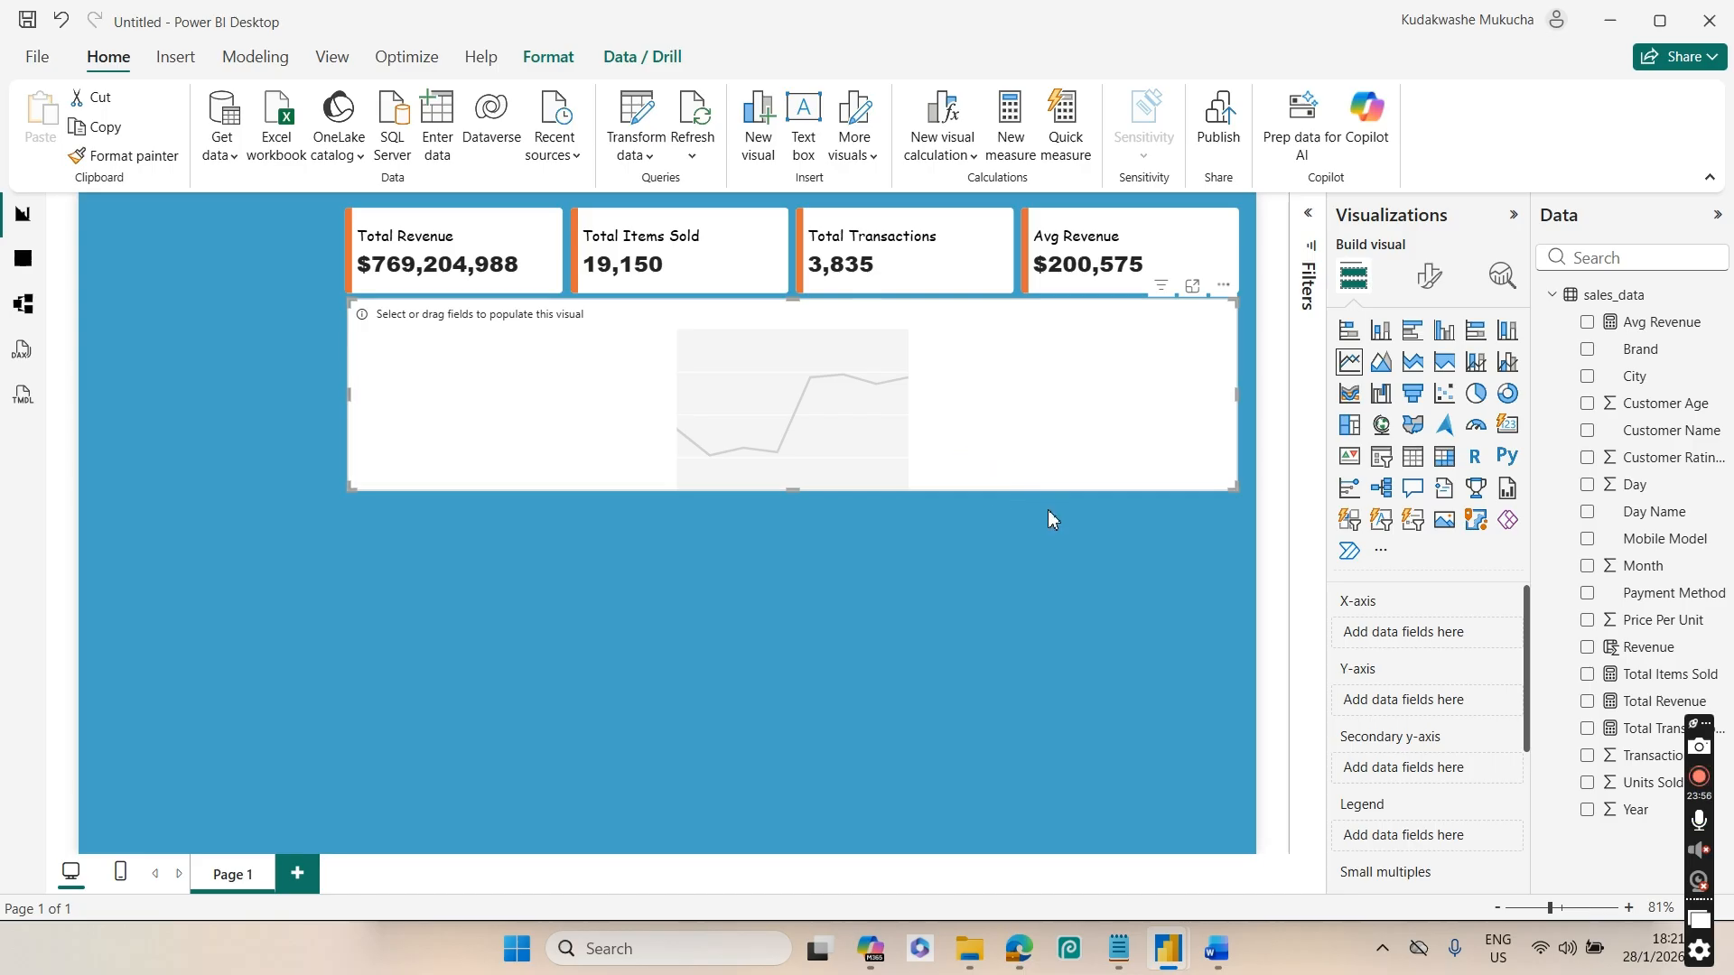
pyautogui.click(1589, 569)
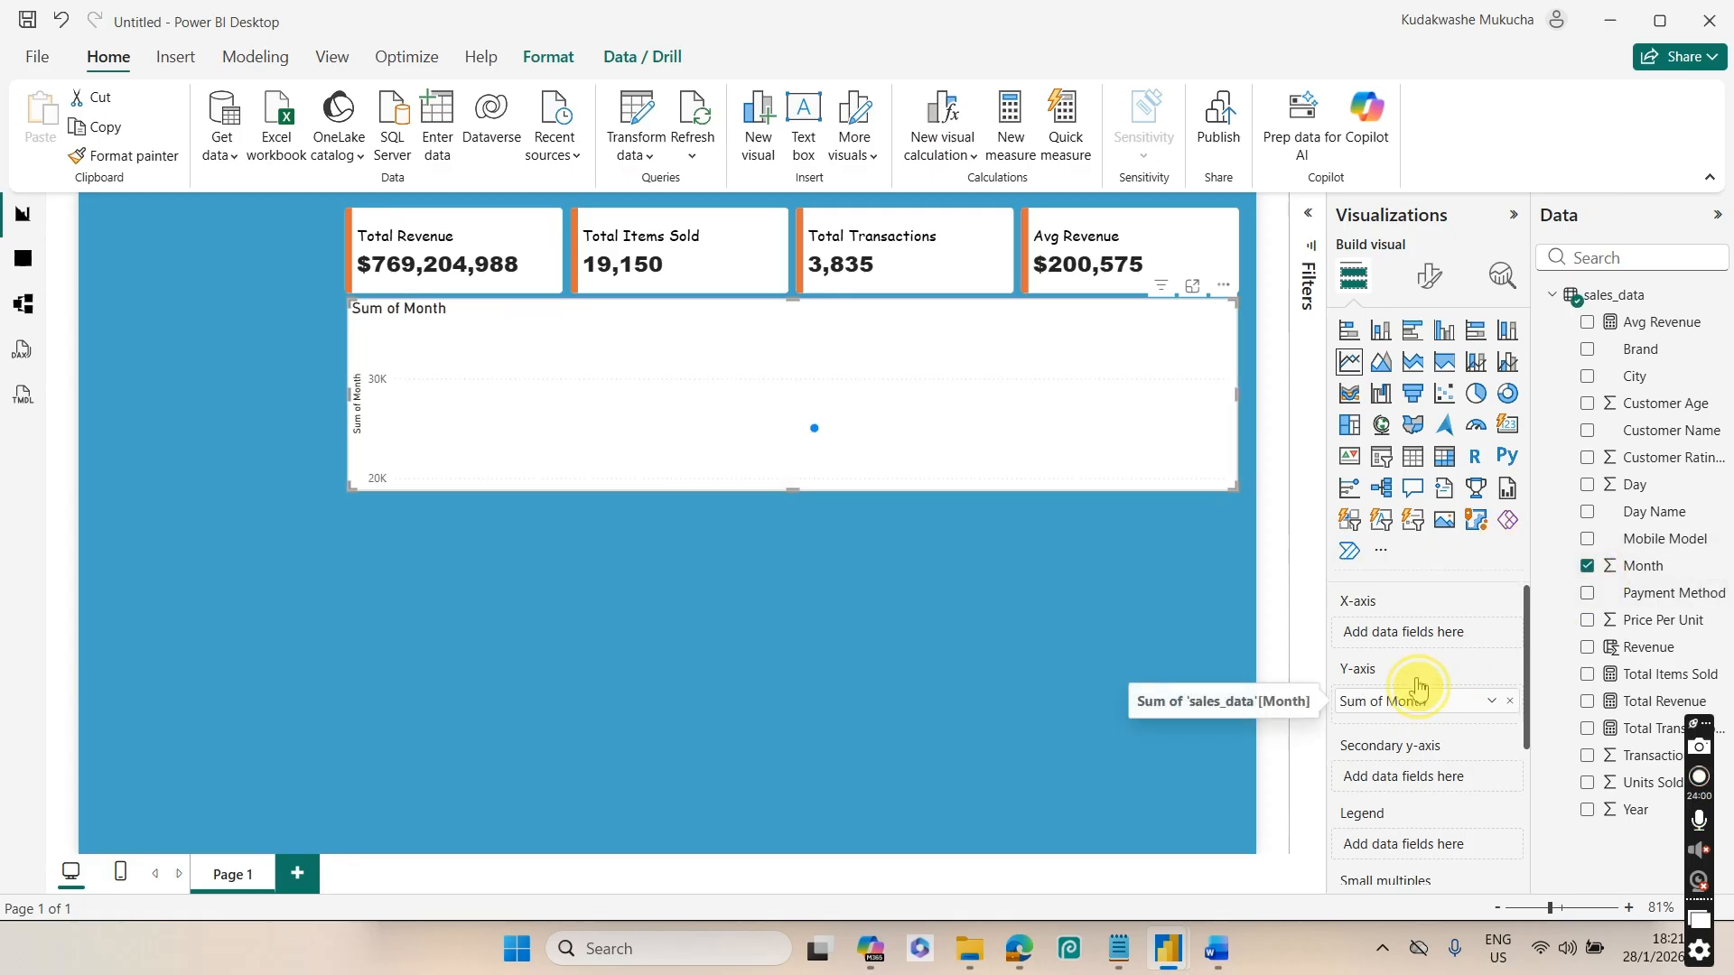
pyautogui.moveTo(1412, 693); pyautogui.dragTo(1416, 647)
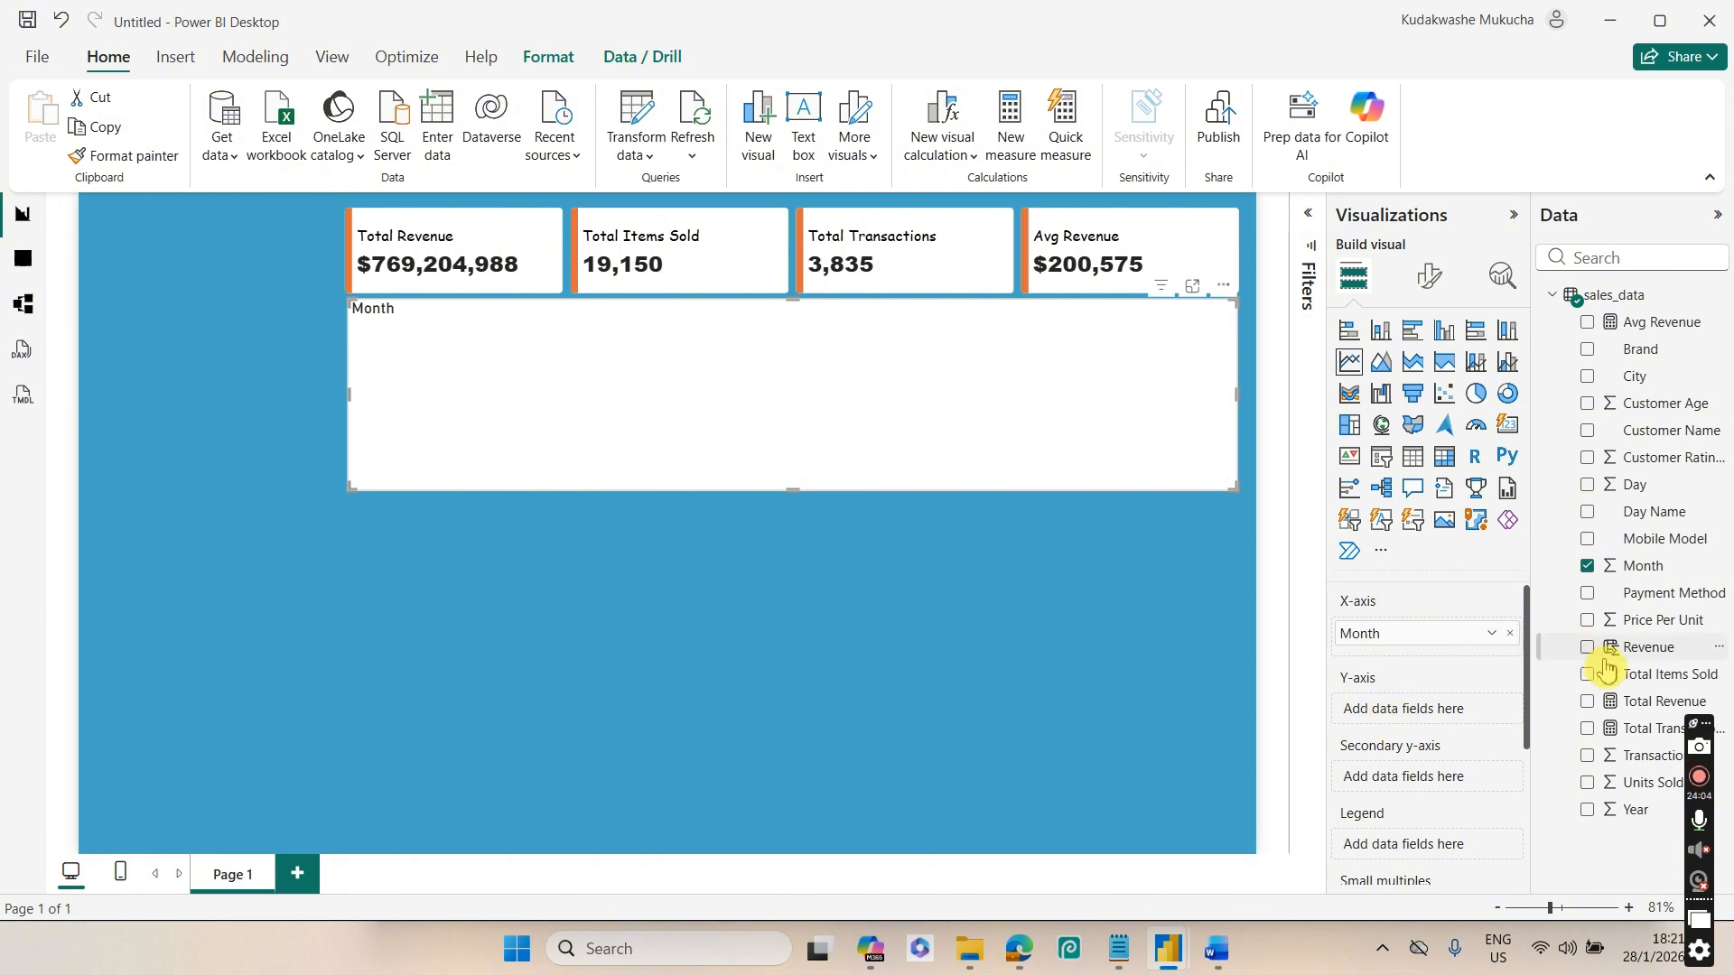
pyautogui.moveTo(1612, 673); pyautogui.dragTo(1437, 714)
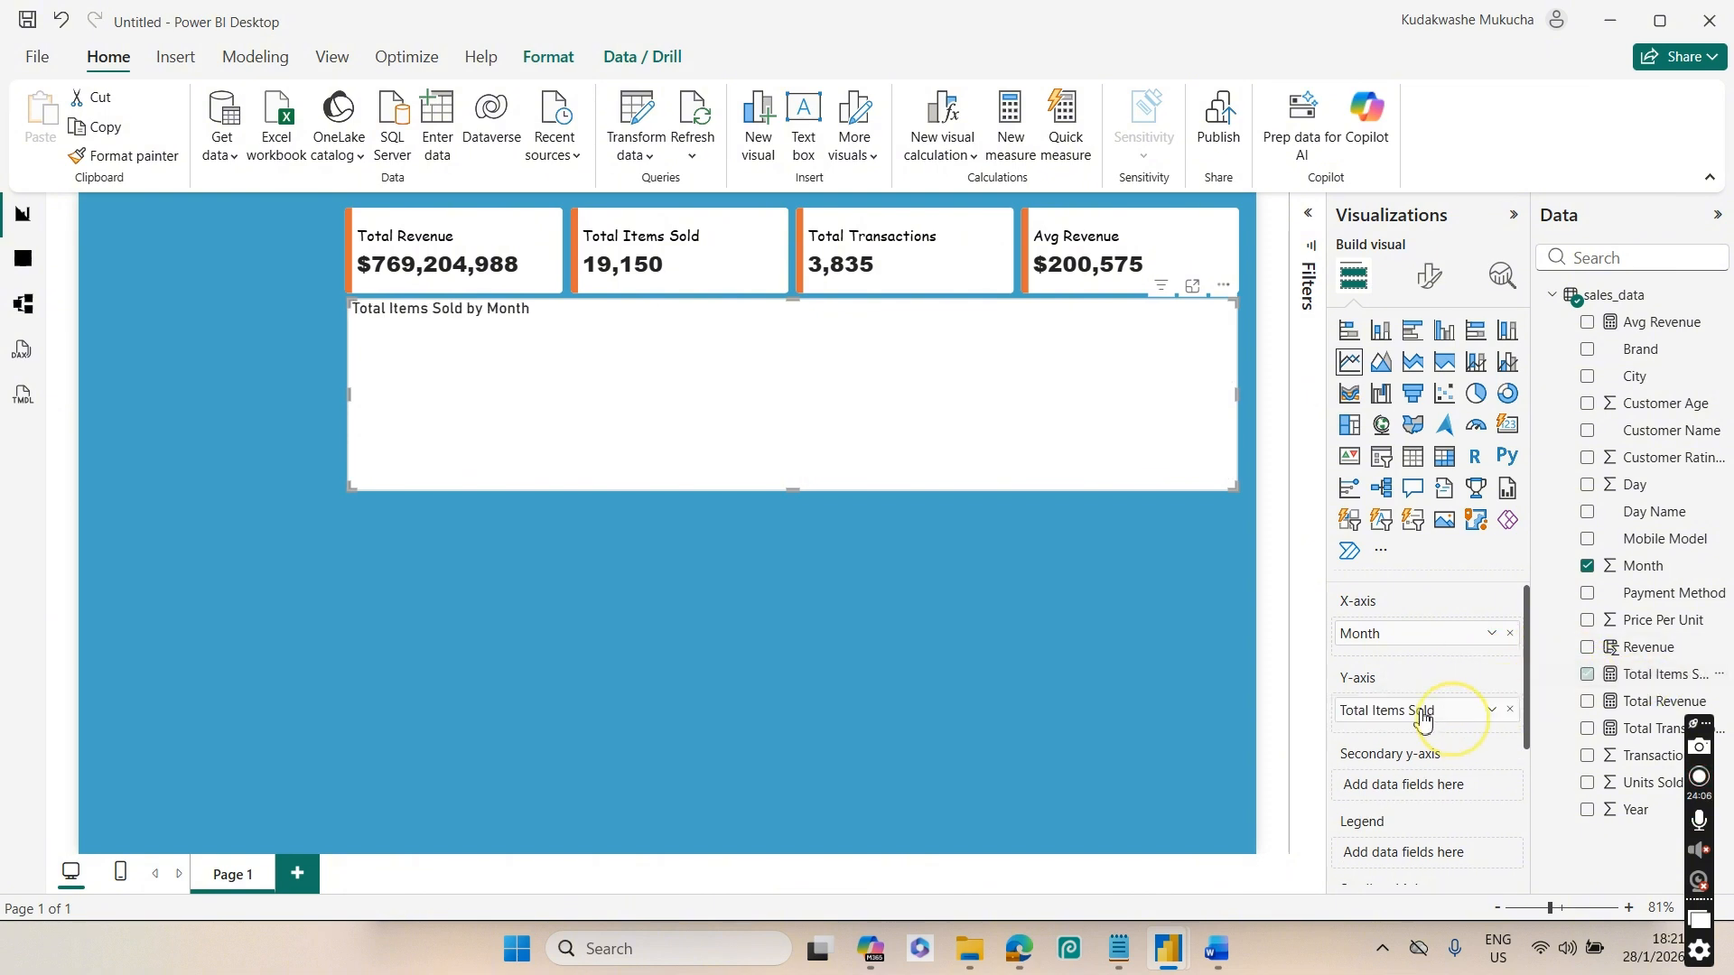
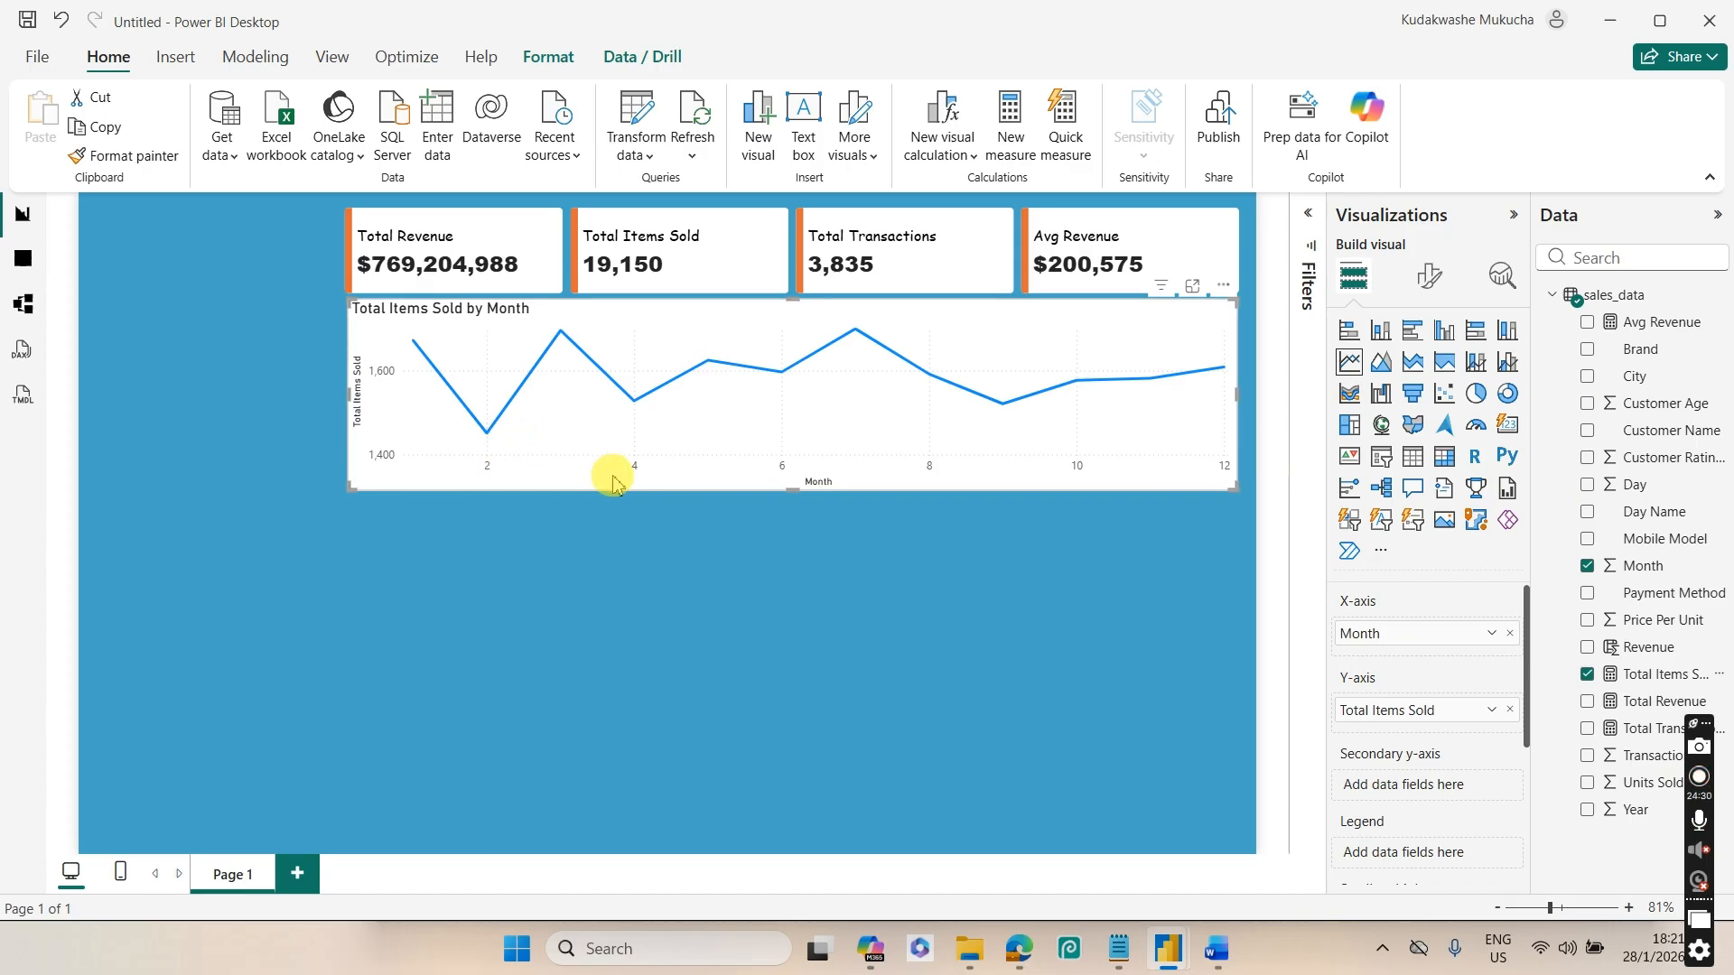
# In the table view, add a calculated column named Month Name to sales_data, starting its formula with an empty SWITCH() function
pyautogui.click(23, 260)
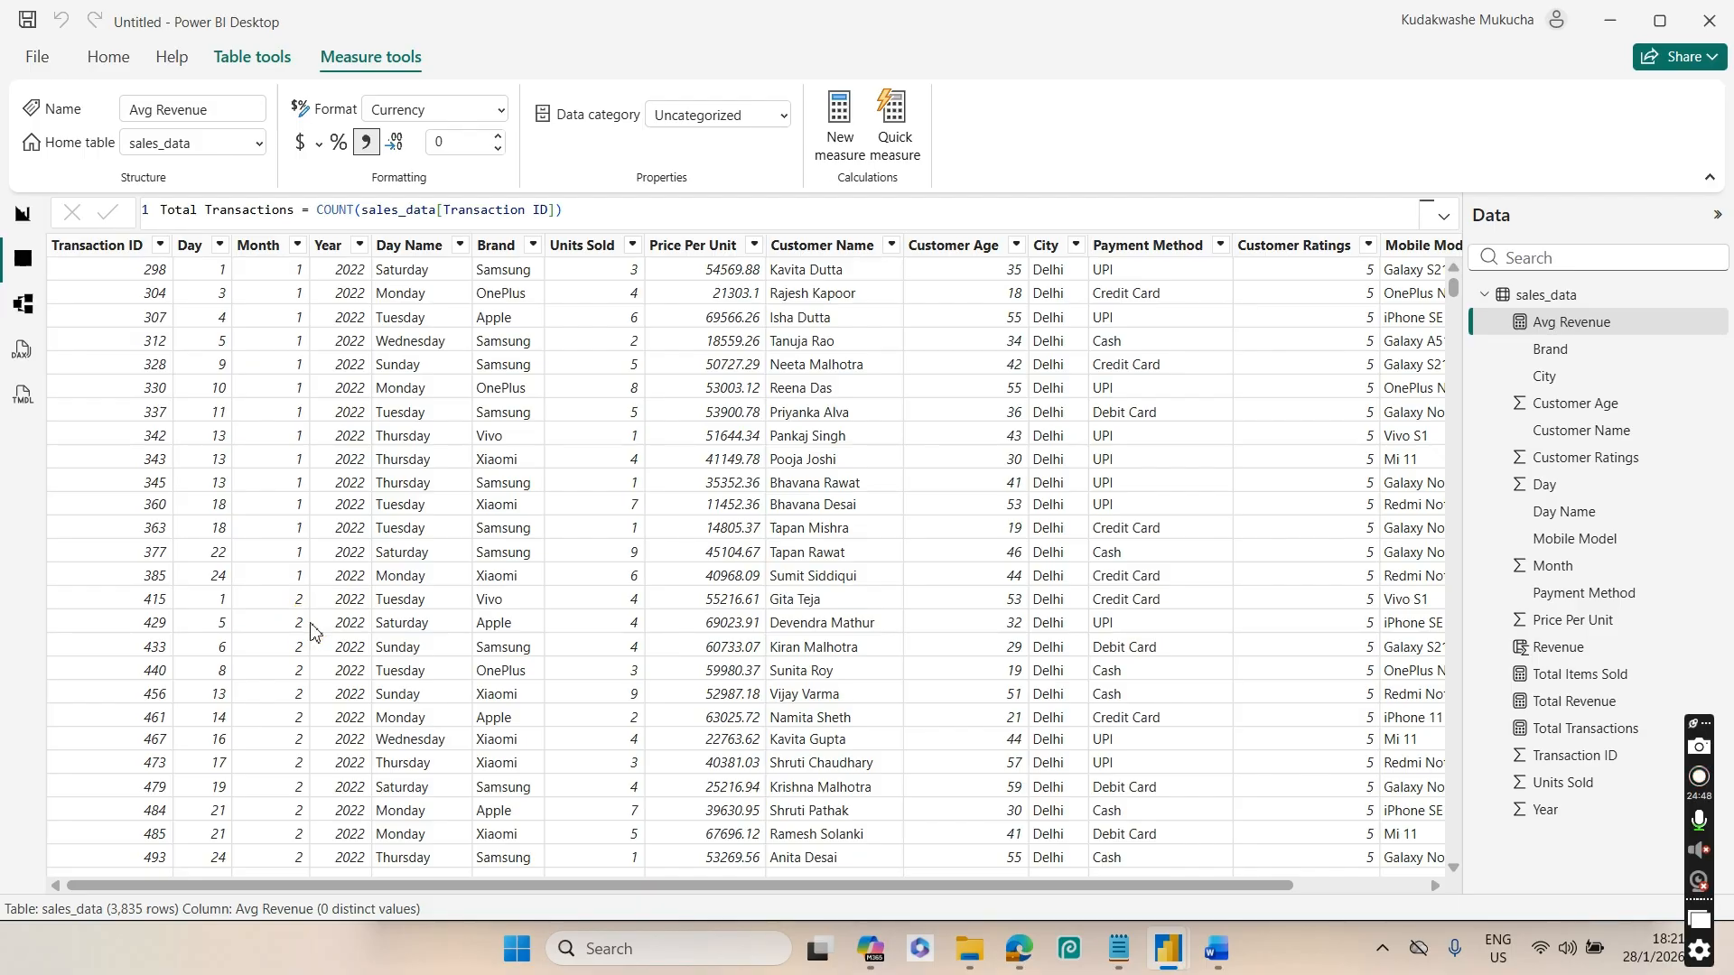
pyautogui.moveTo(722, 885); pyautogui.dragTo(1069, 890)
pyautogui.click(1576, 298)
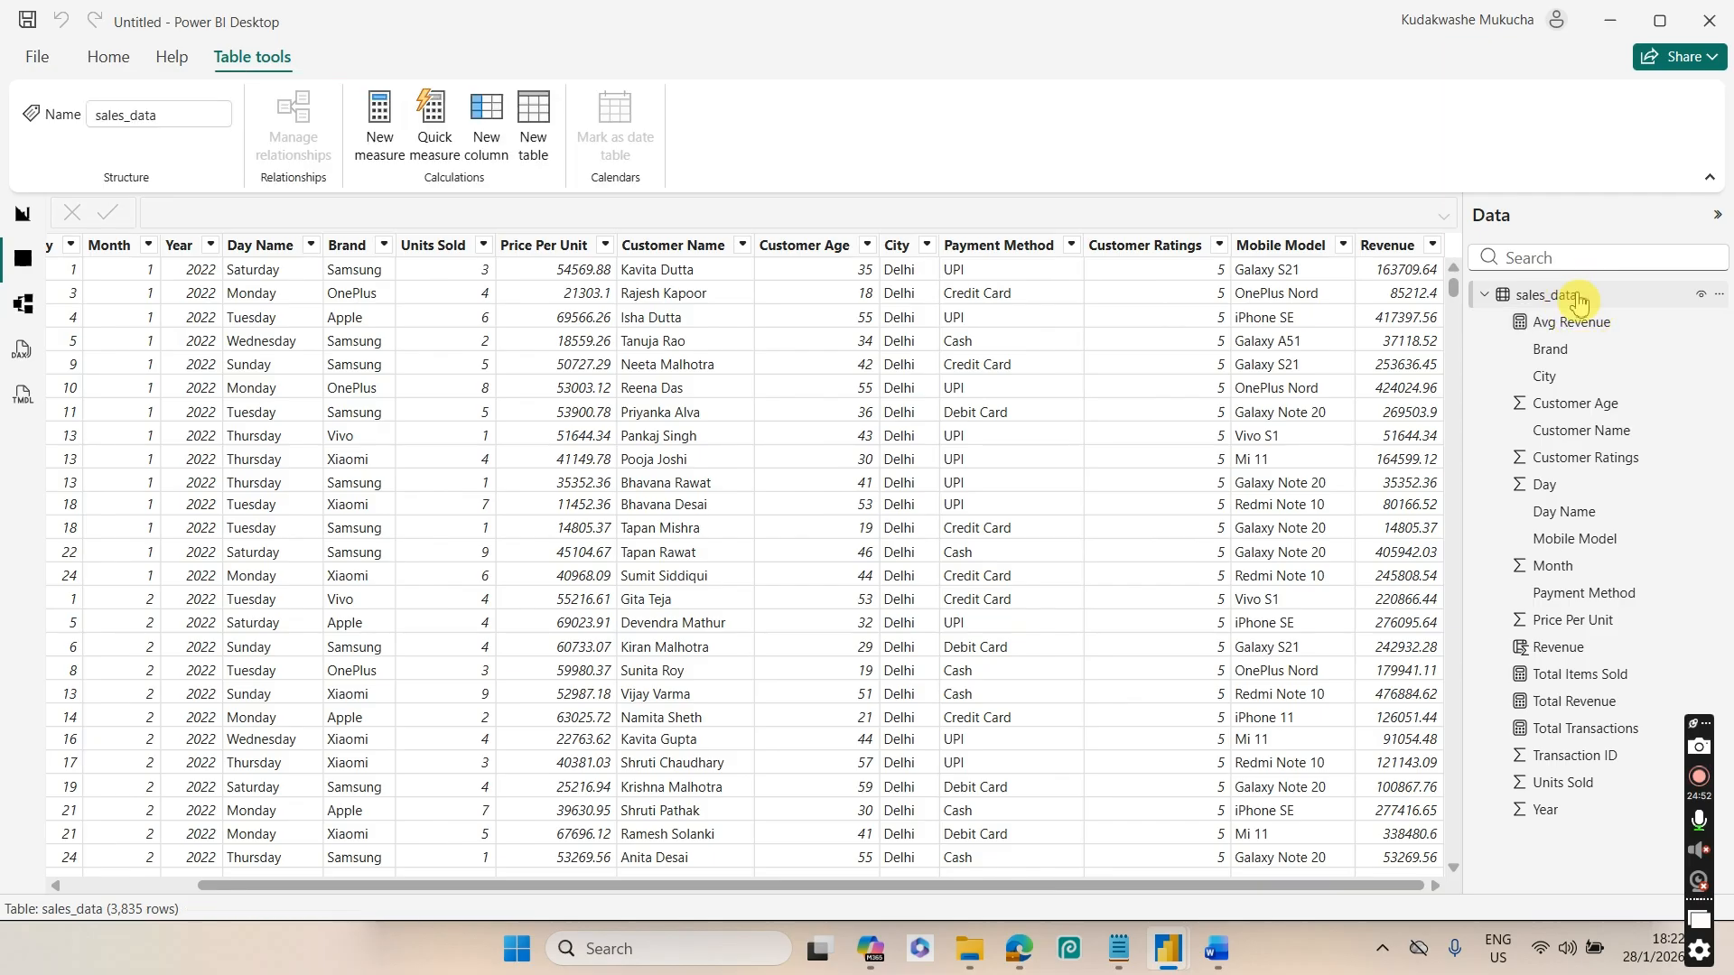
pyautogui.rightClick(1576, 298)
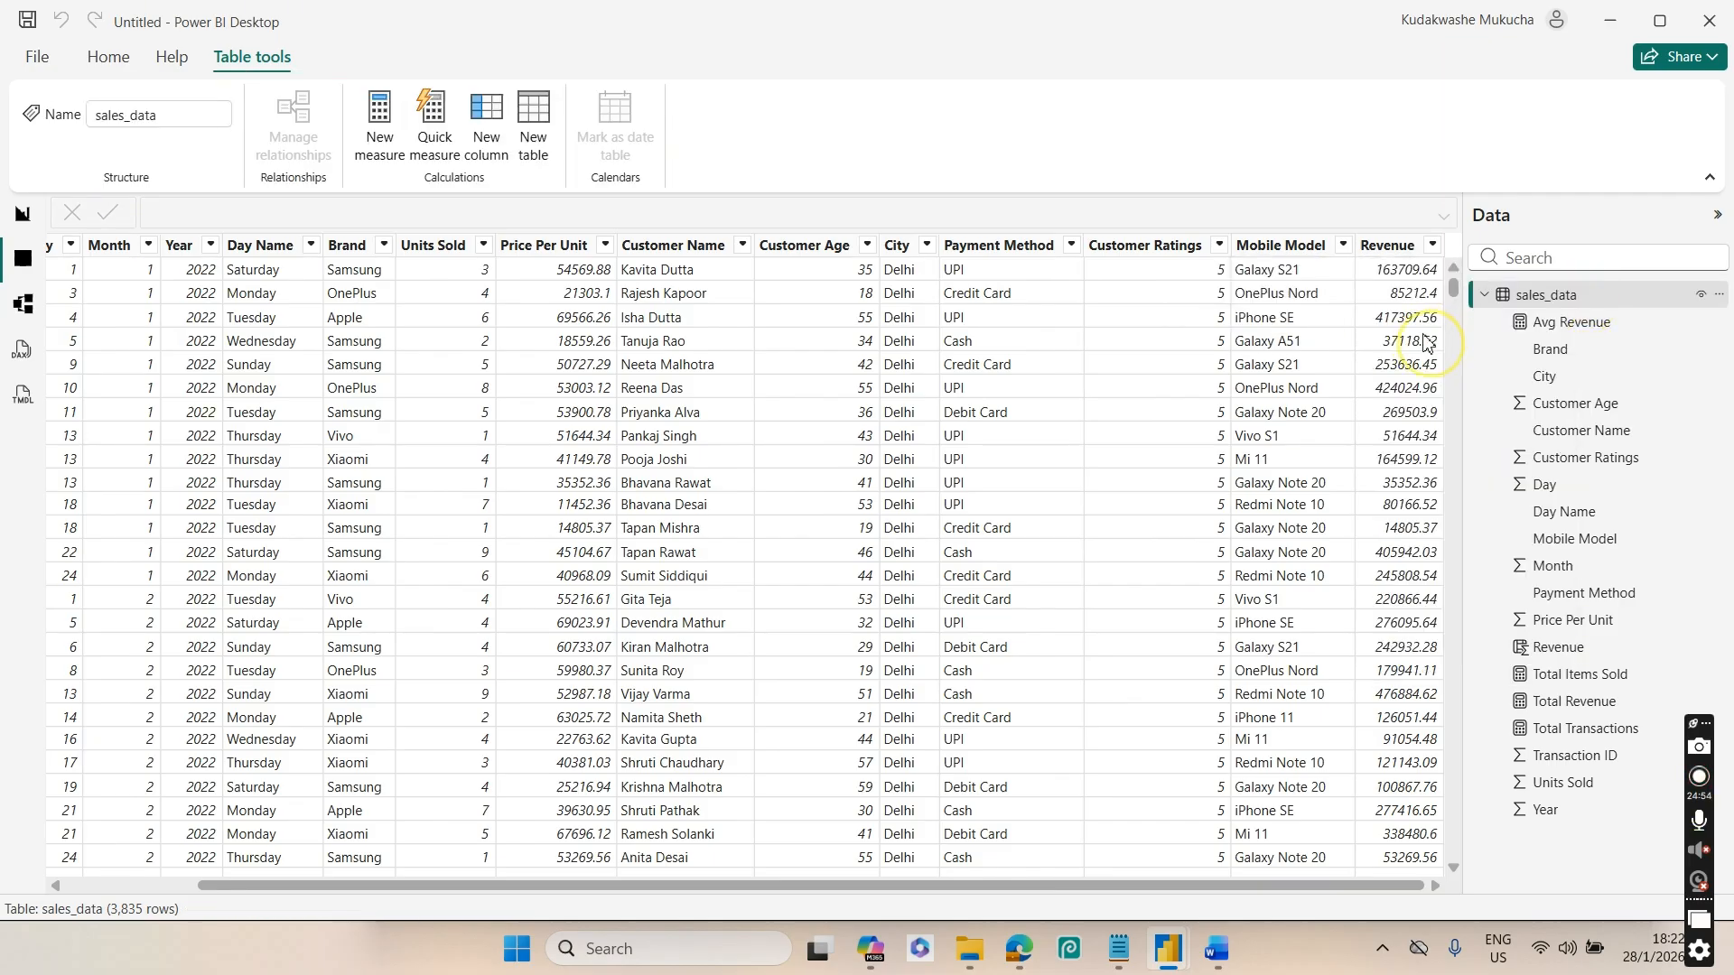
pyautogui.press('Escape')
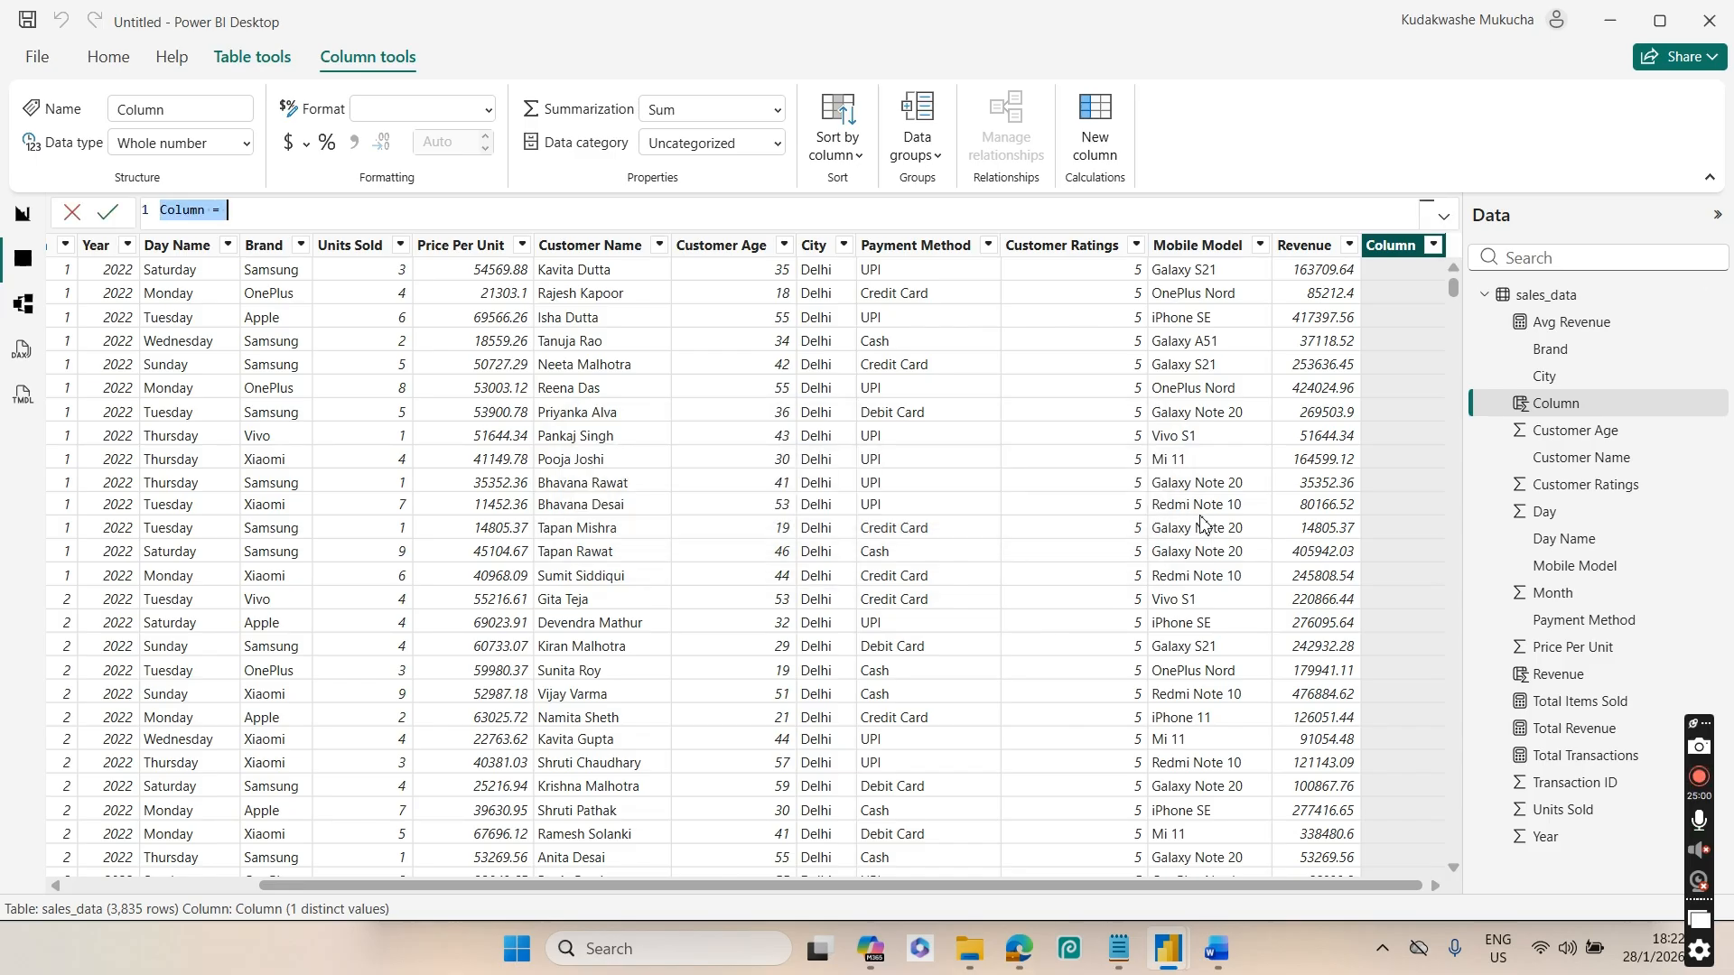
pyautogui.write('M')
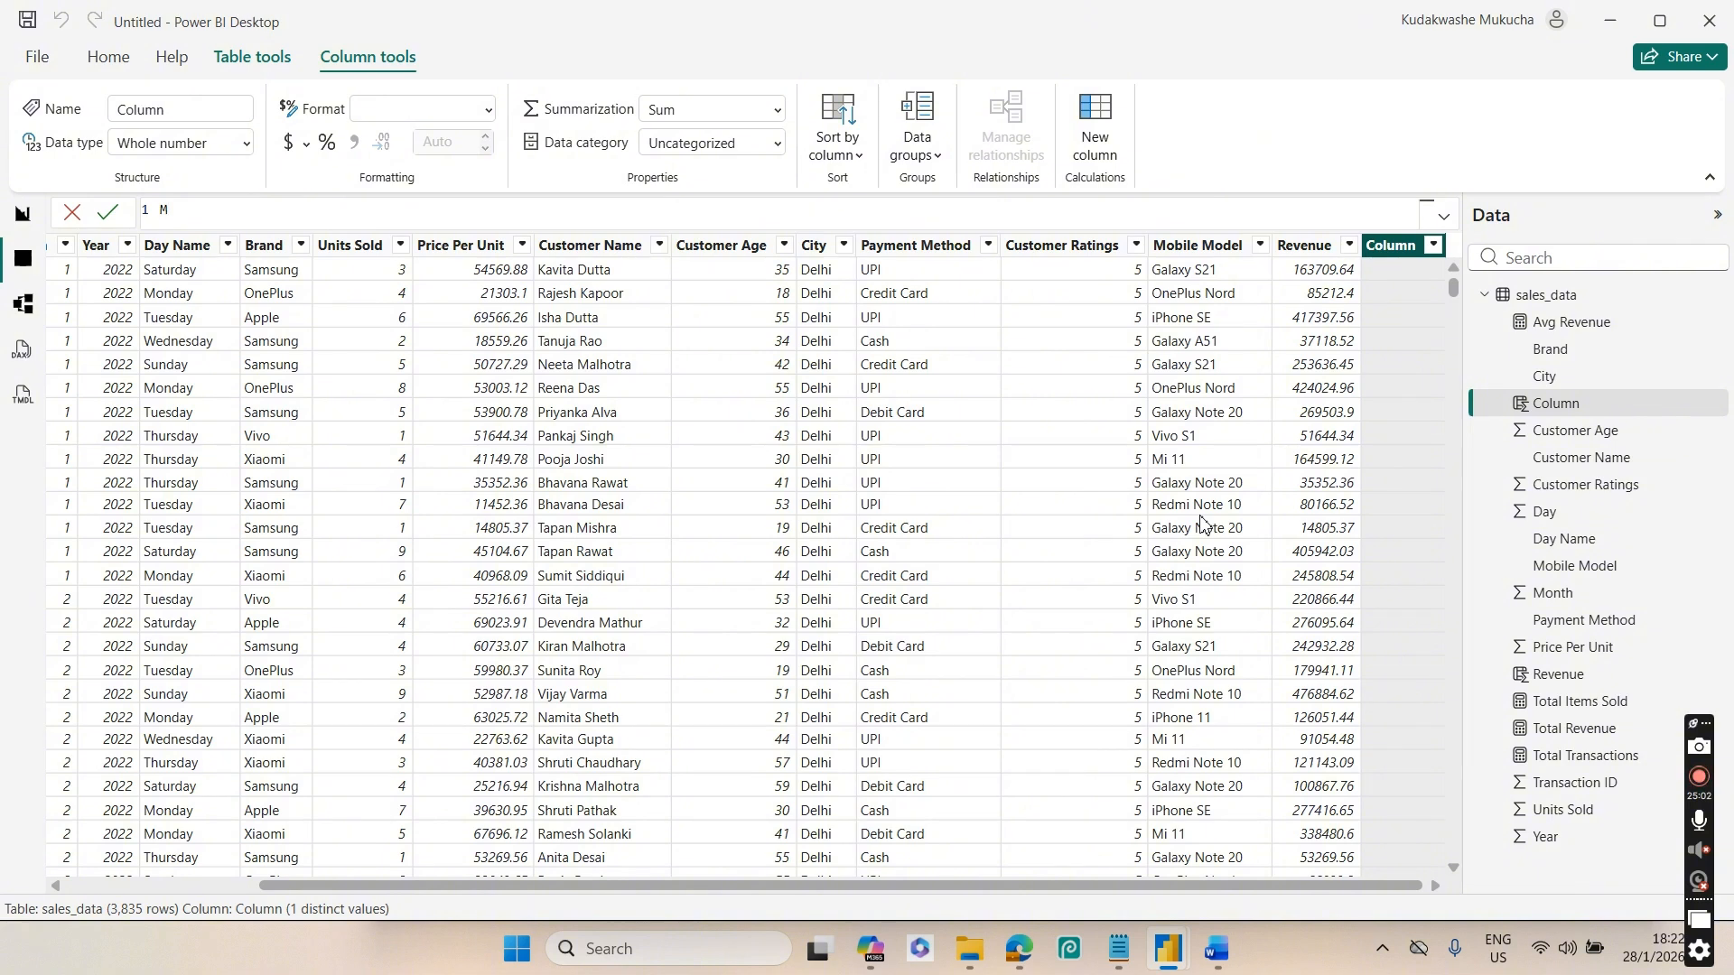
pyautogui.write('onth Name = SW')
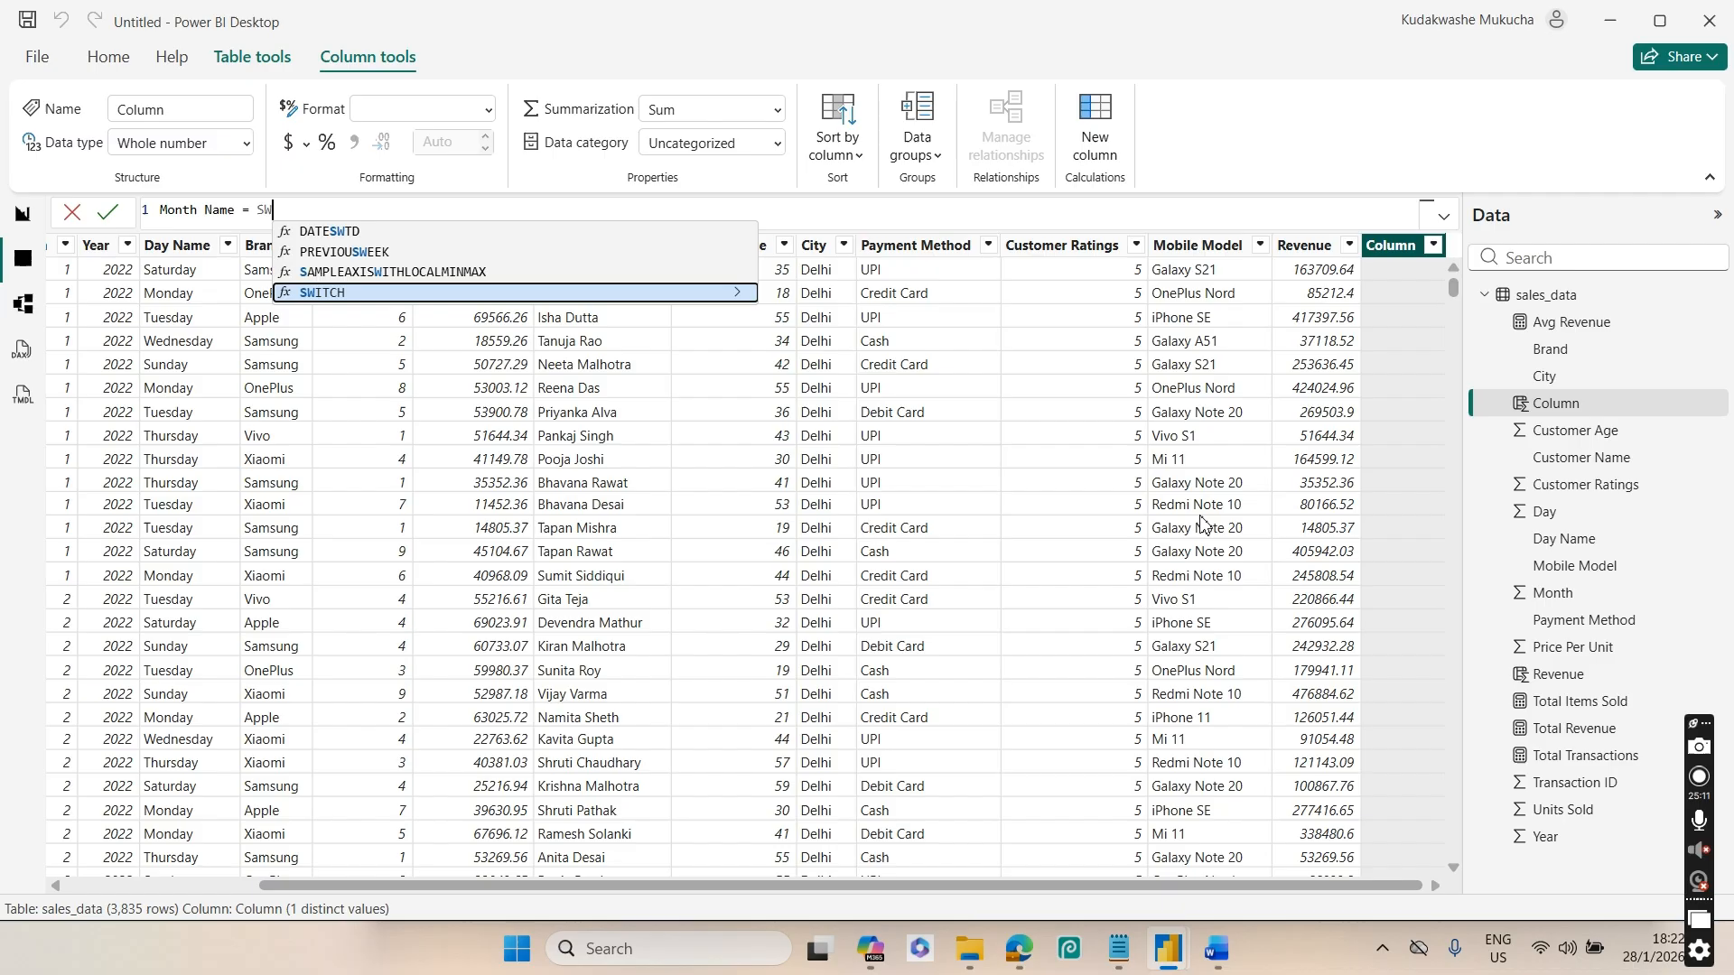
pyautogui.press('Tab')
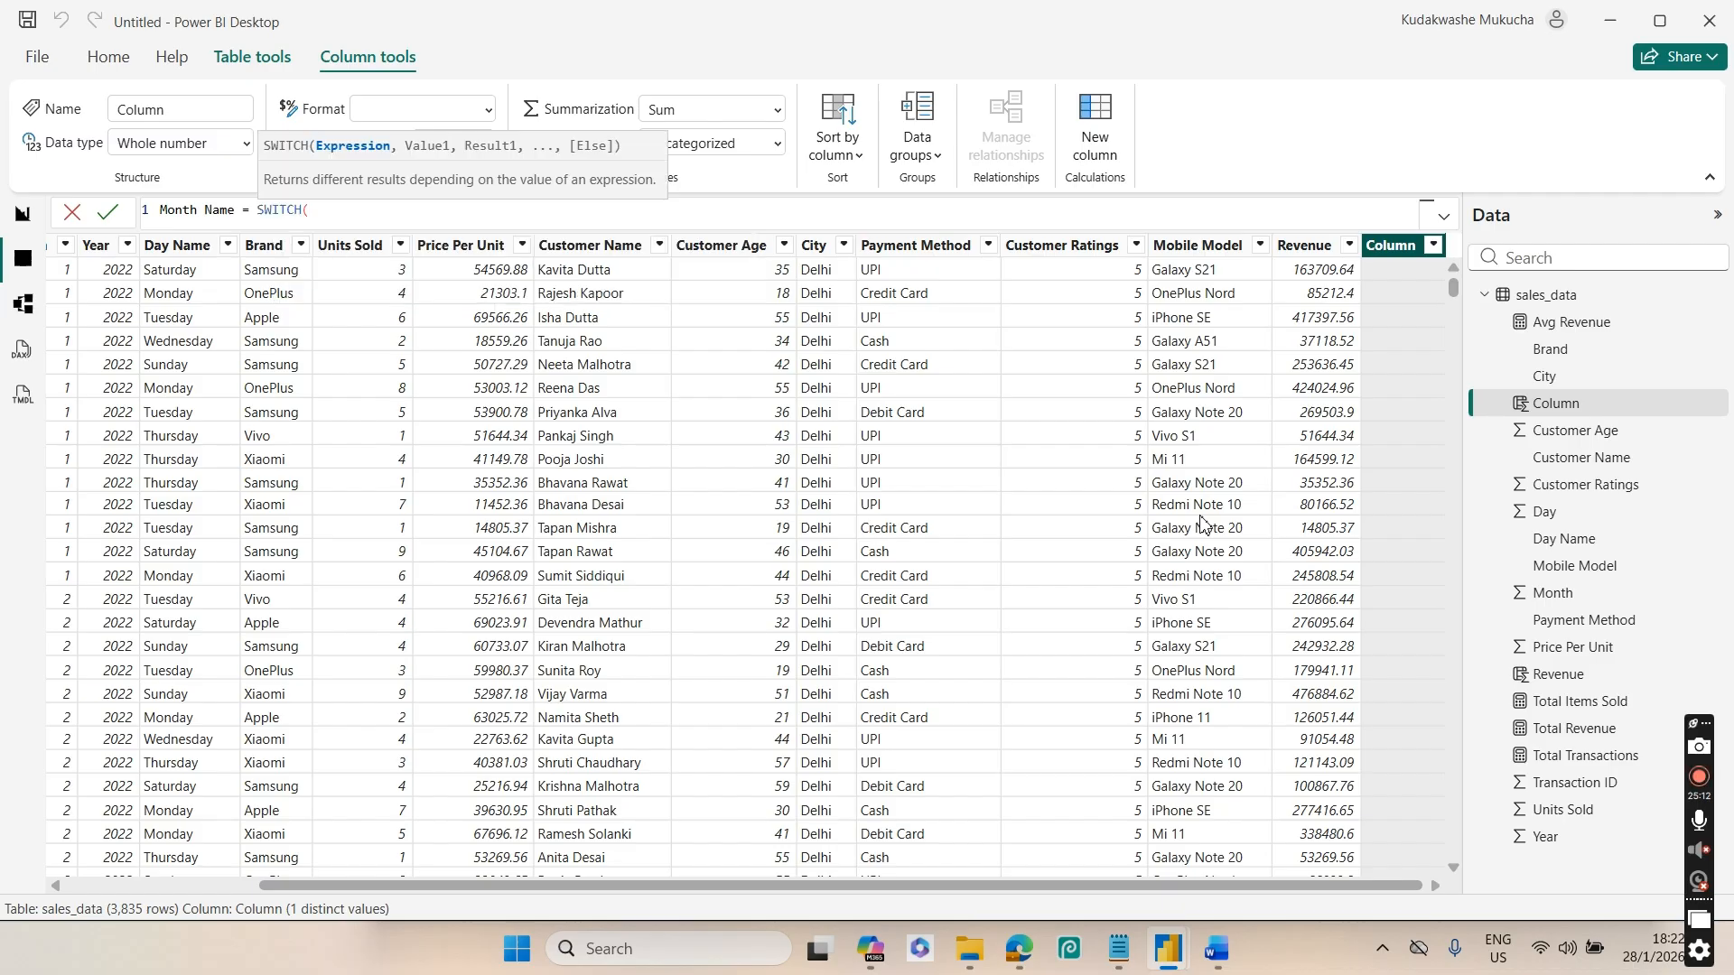
pyautogui.write(')')
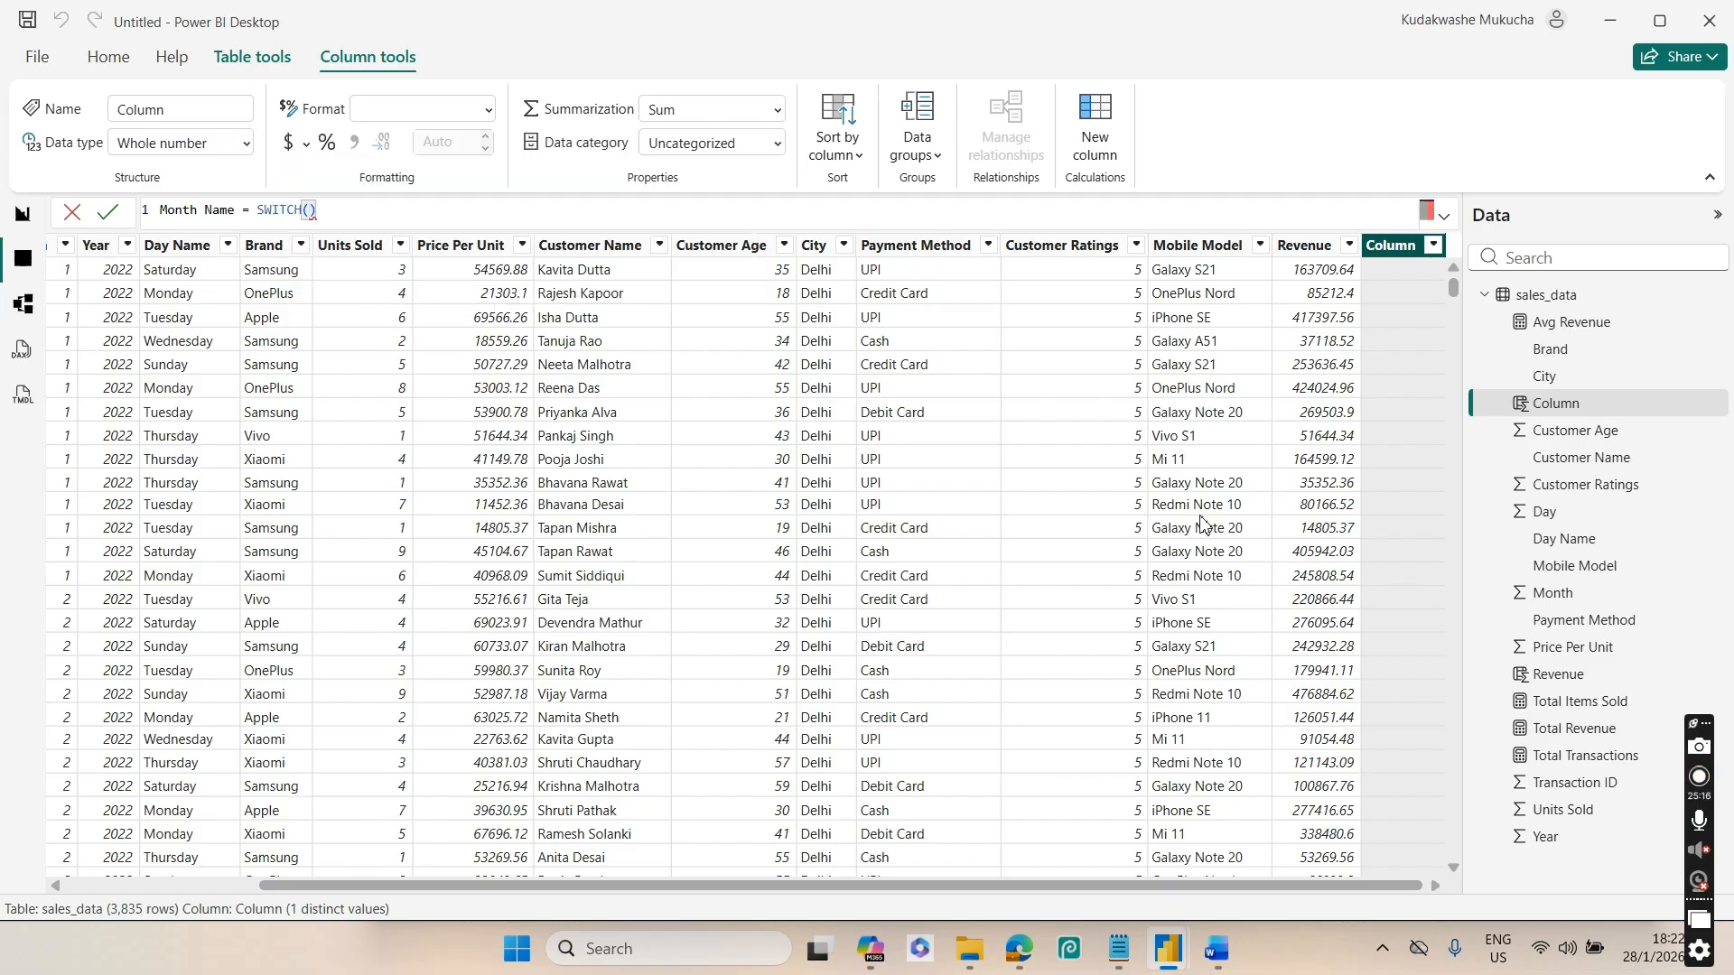
# Split the SWITCH brackets over separate lines and enter TRUE() as its expression, followed by a comma and a new line
pyautogui.hotkey('shift', 'Return')
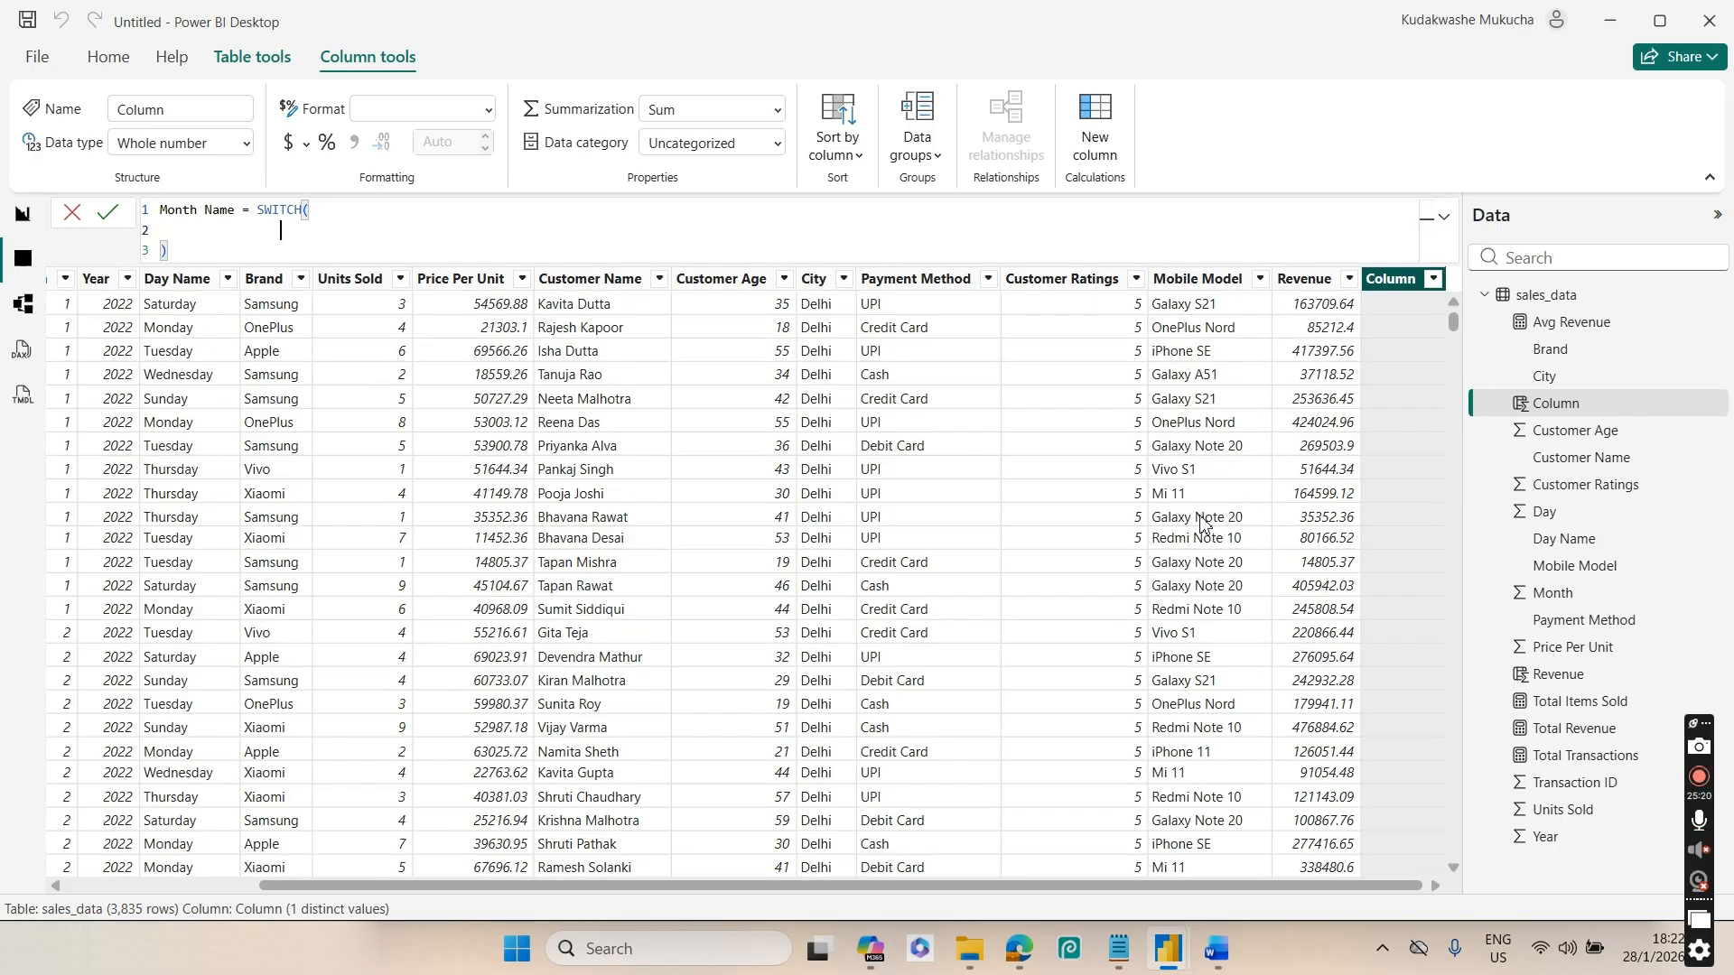
pyautogui.write('tr')
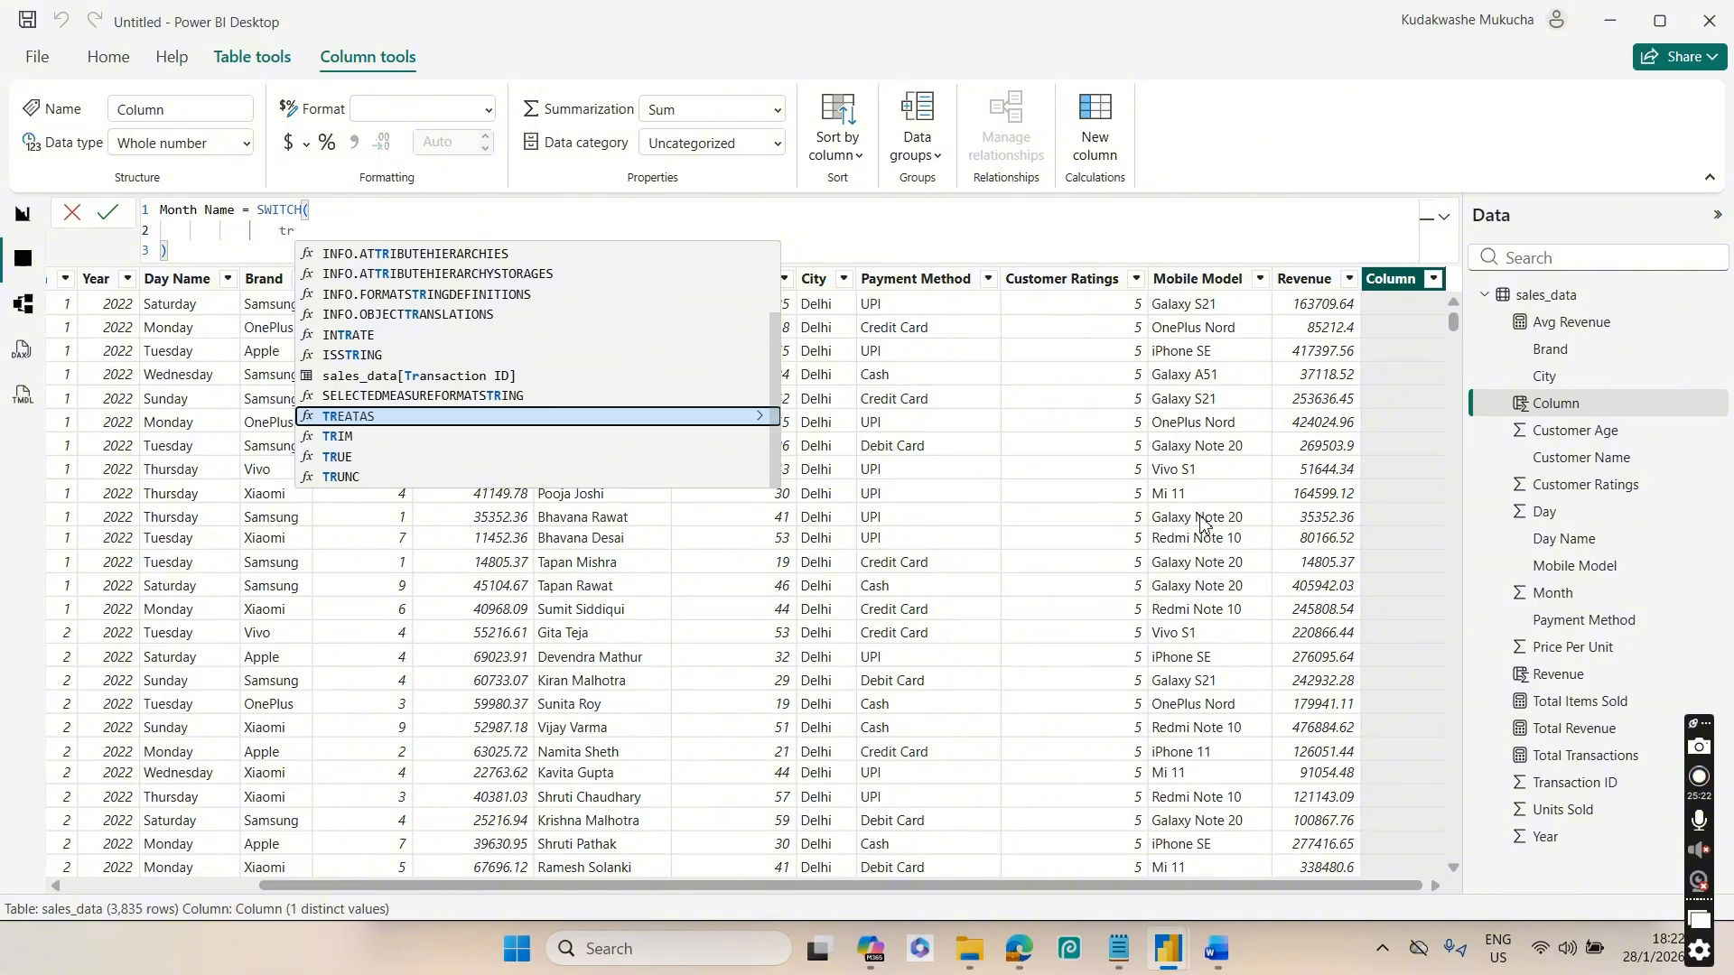
pyautogui.write('ue')
pyautogui.press('Tab')
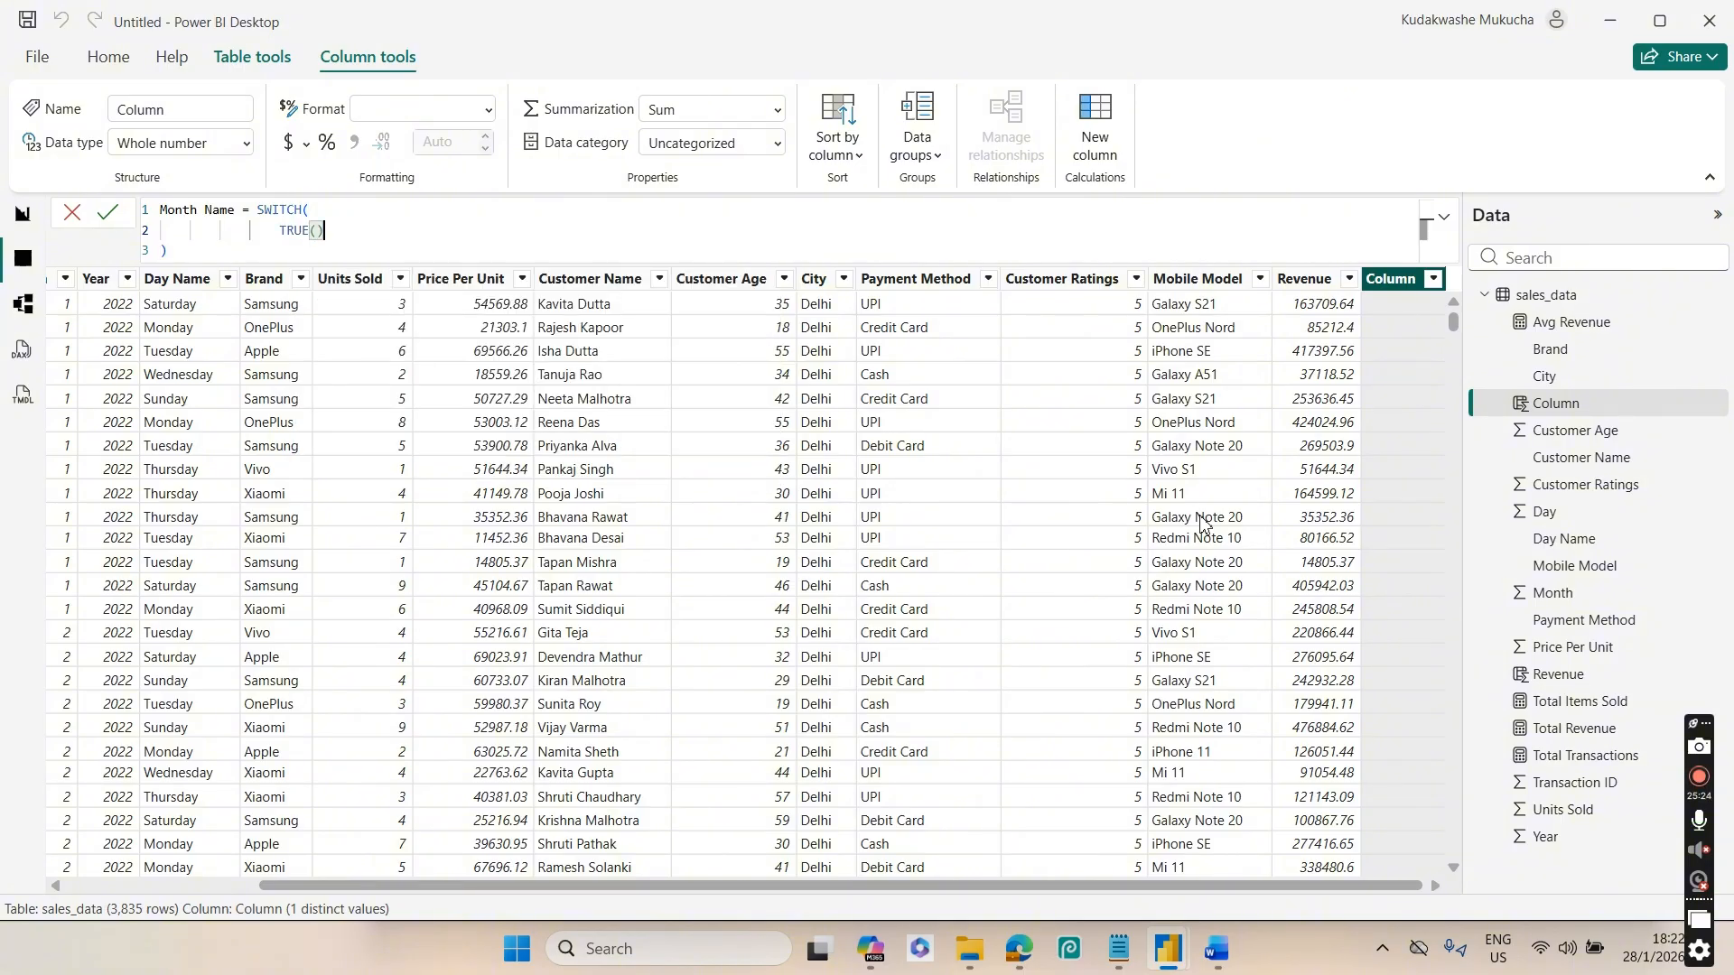
pyautogui.write(',')
pyautogui.hotkey('shift', 'Return')
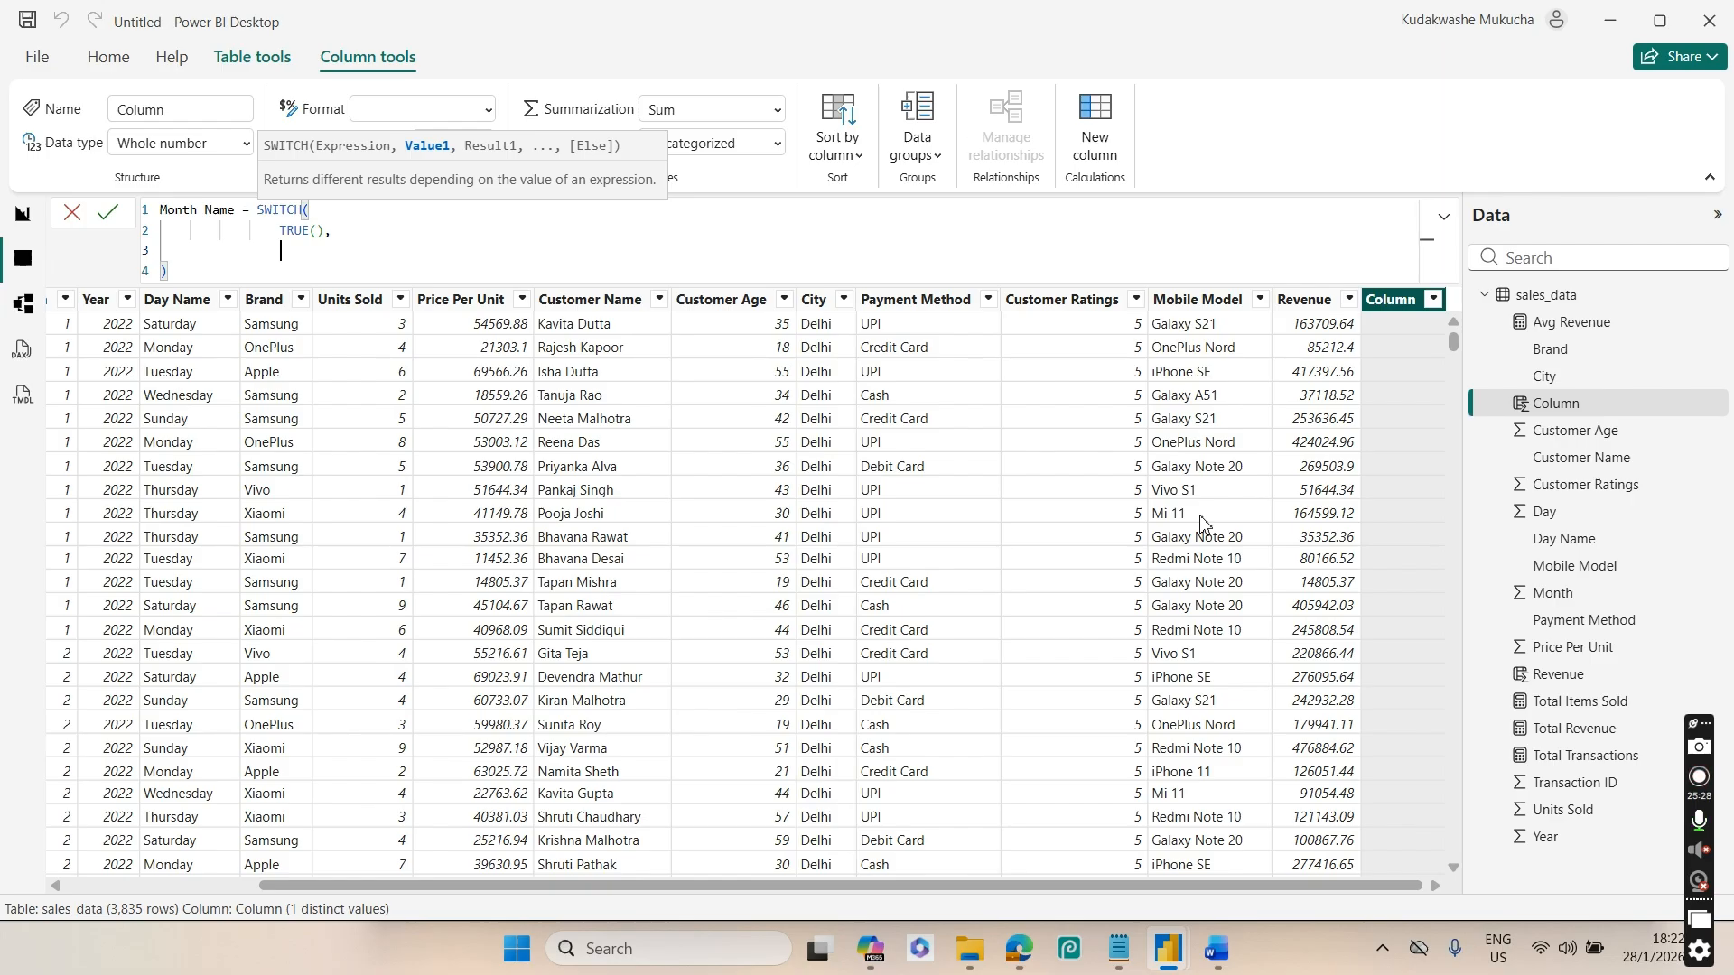
# Add the first SWITCH condition so that sales_data[Month] =1 returns "January", ending the line with a comma
pyautogui.write('sal')
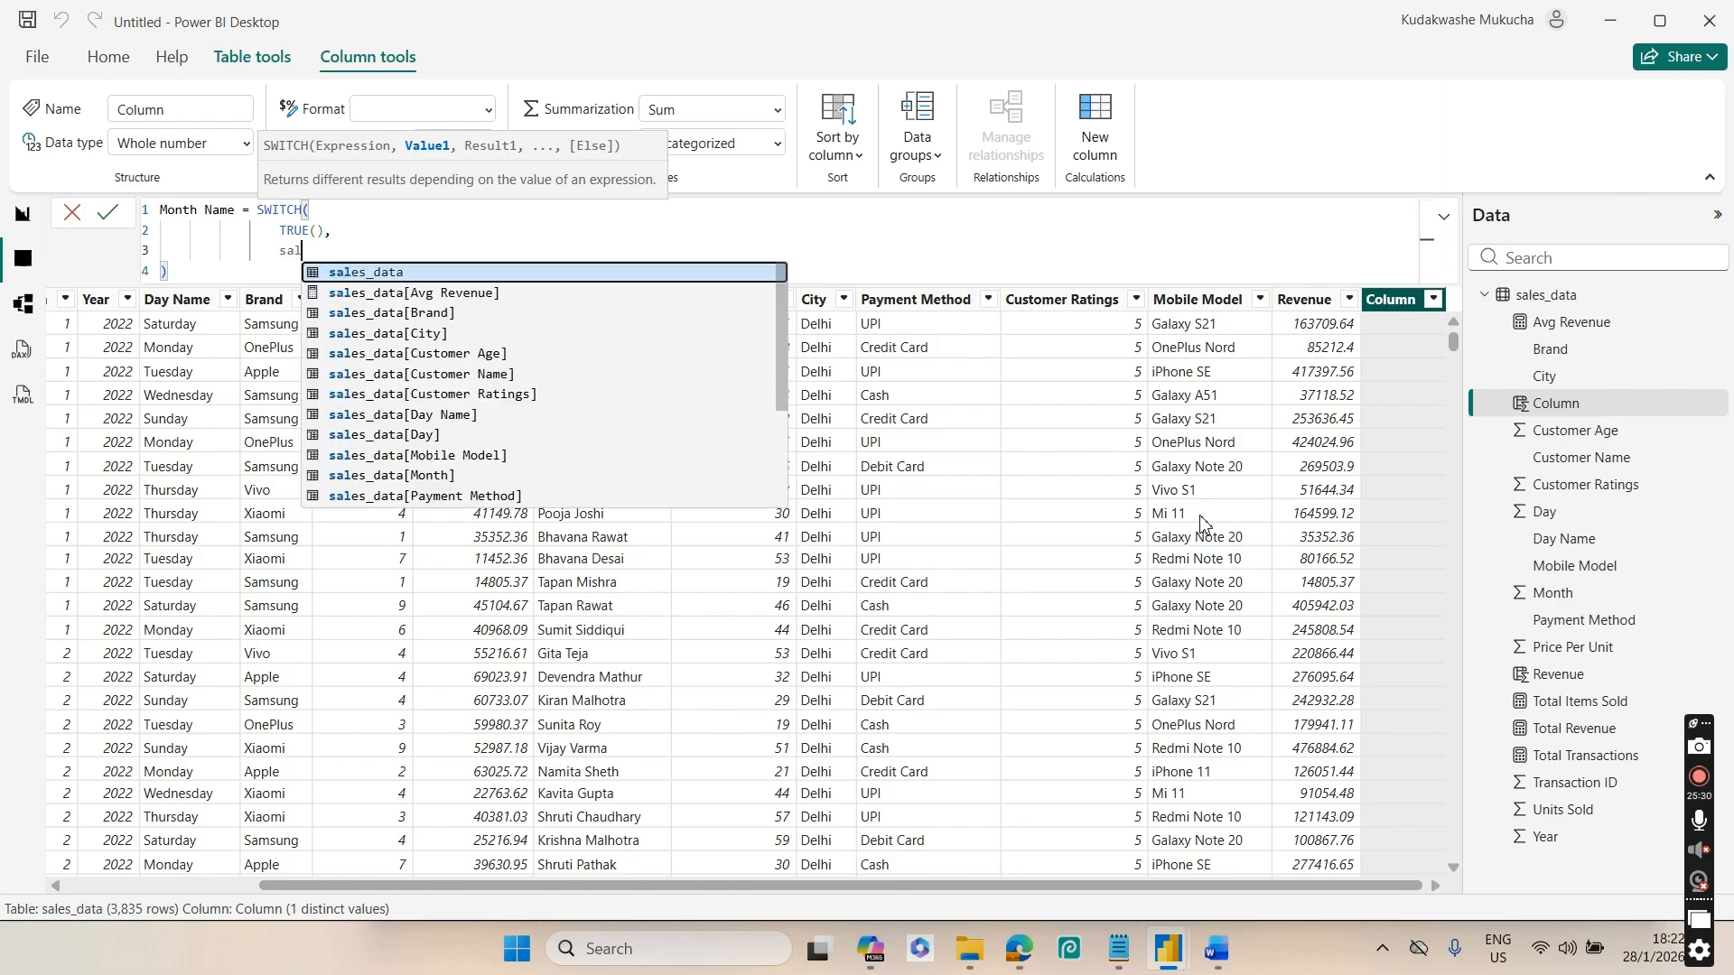
pyautogui.write('es_data')
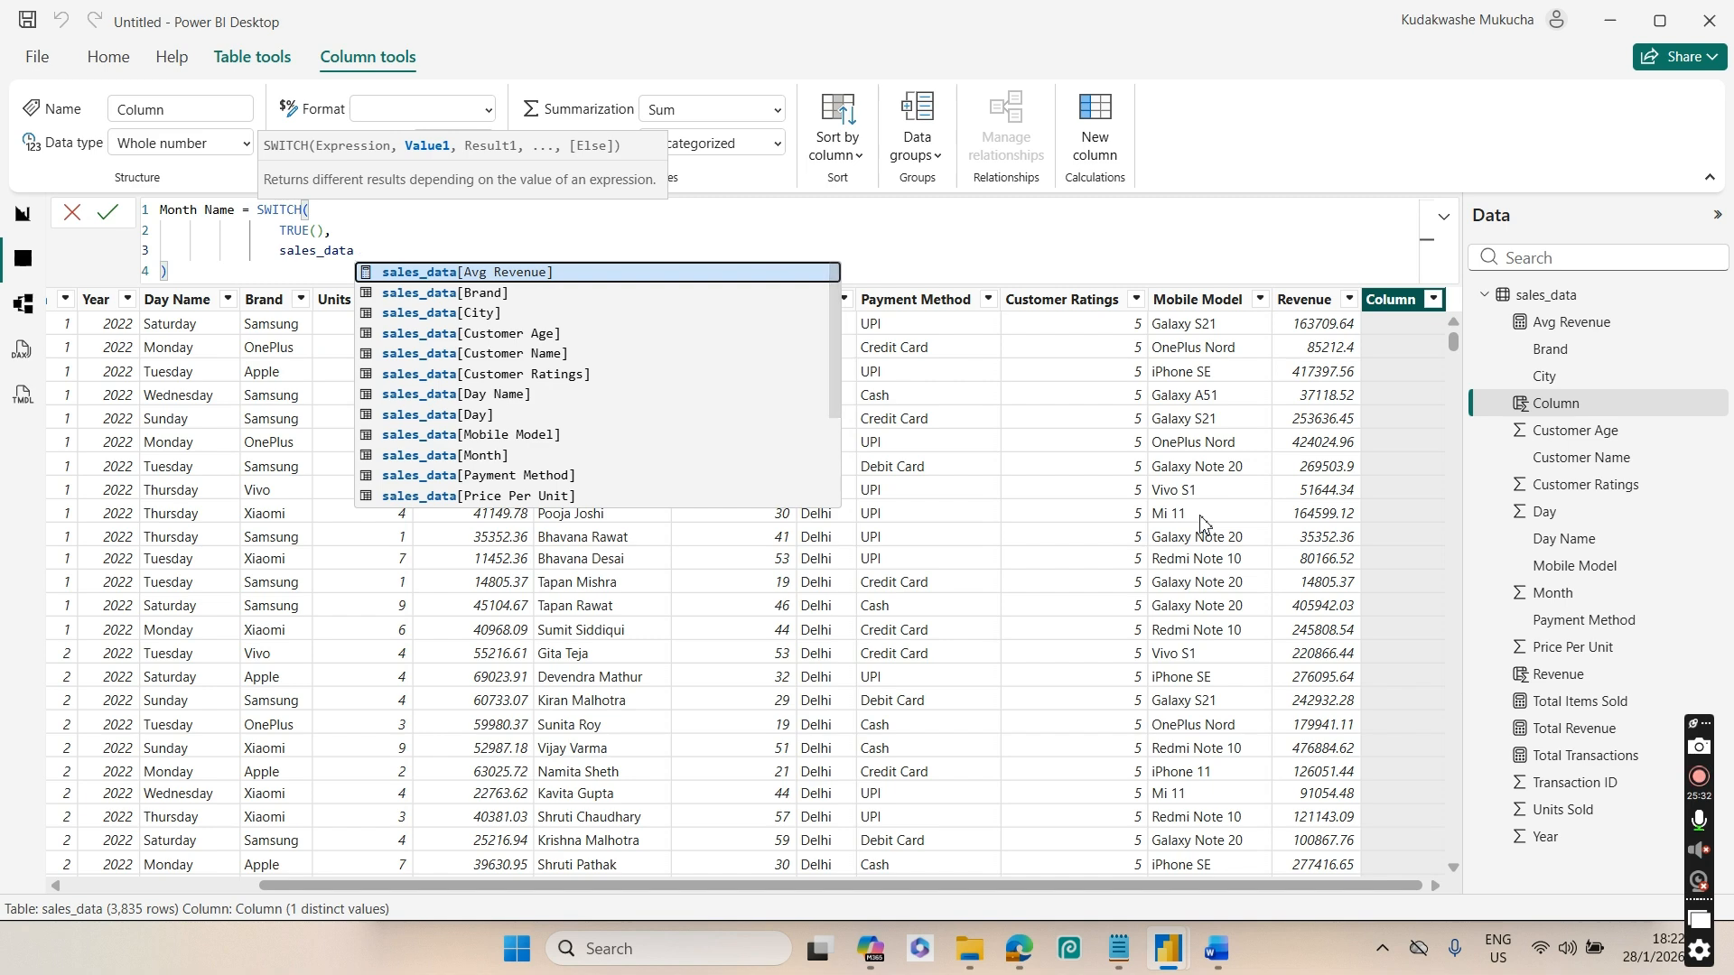
pyautogui.write('[mo')
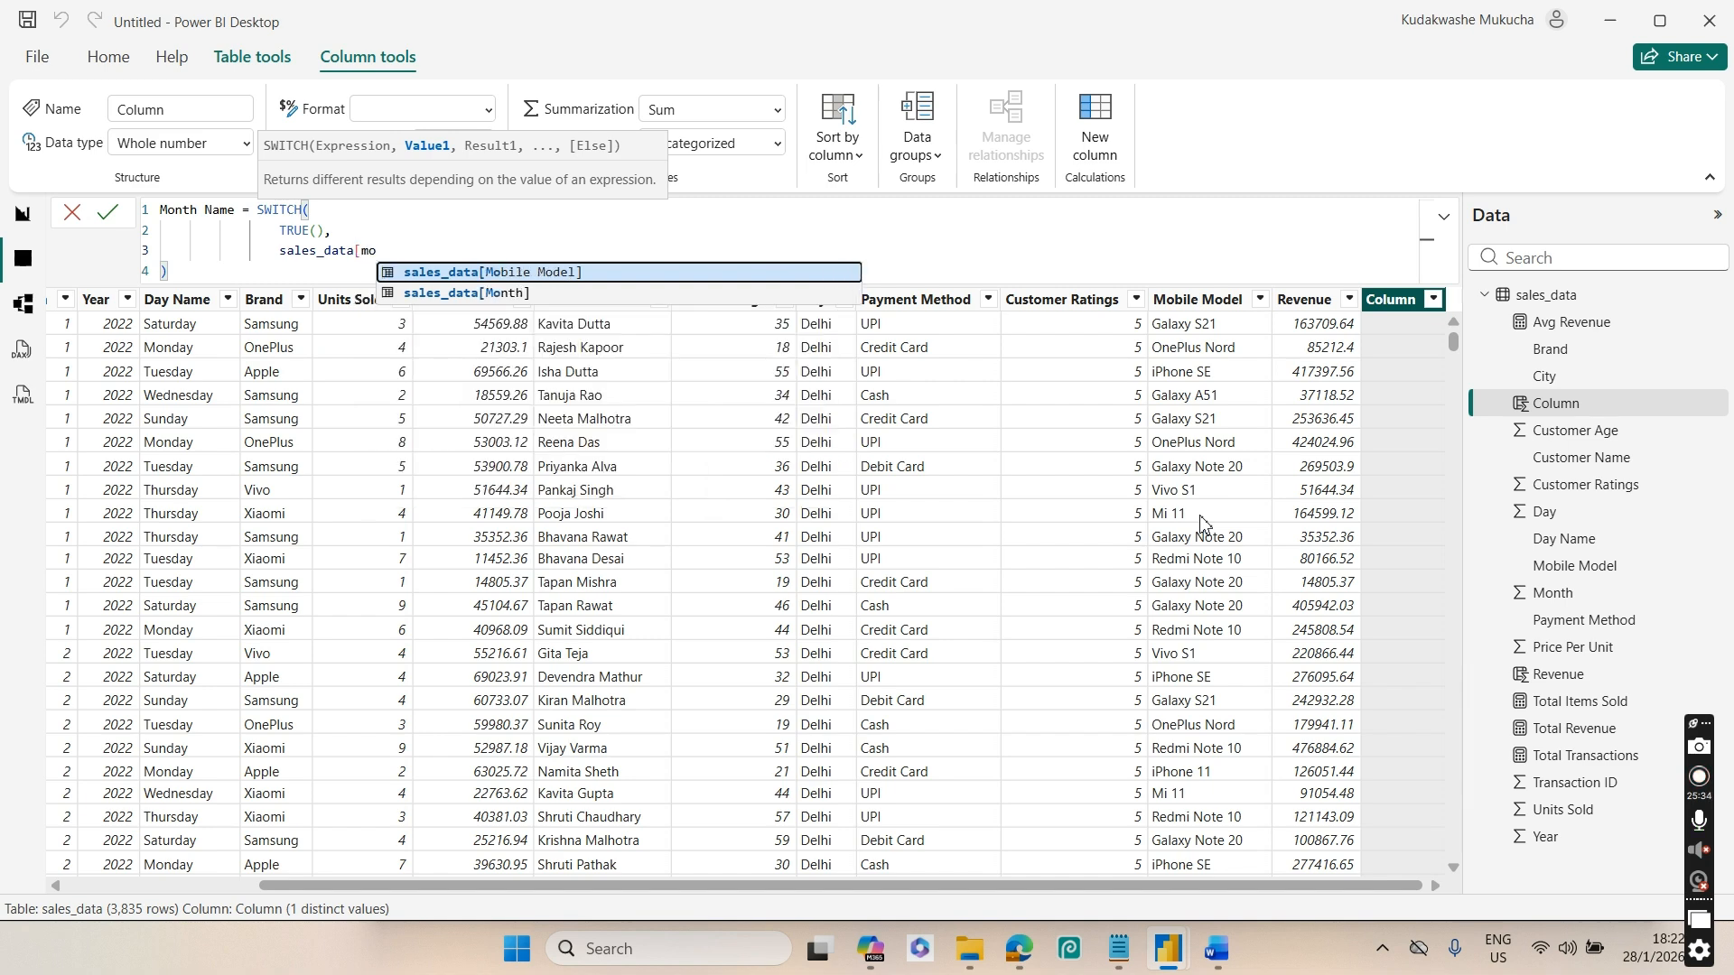
pyautogui.press('Down')
pyautogui.press('Tab')
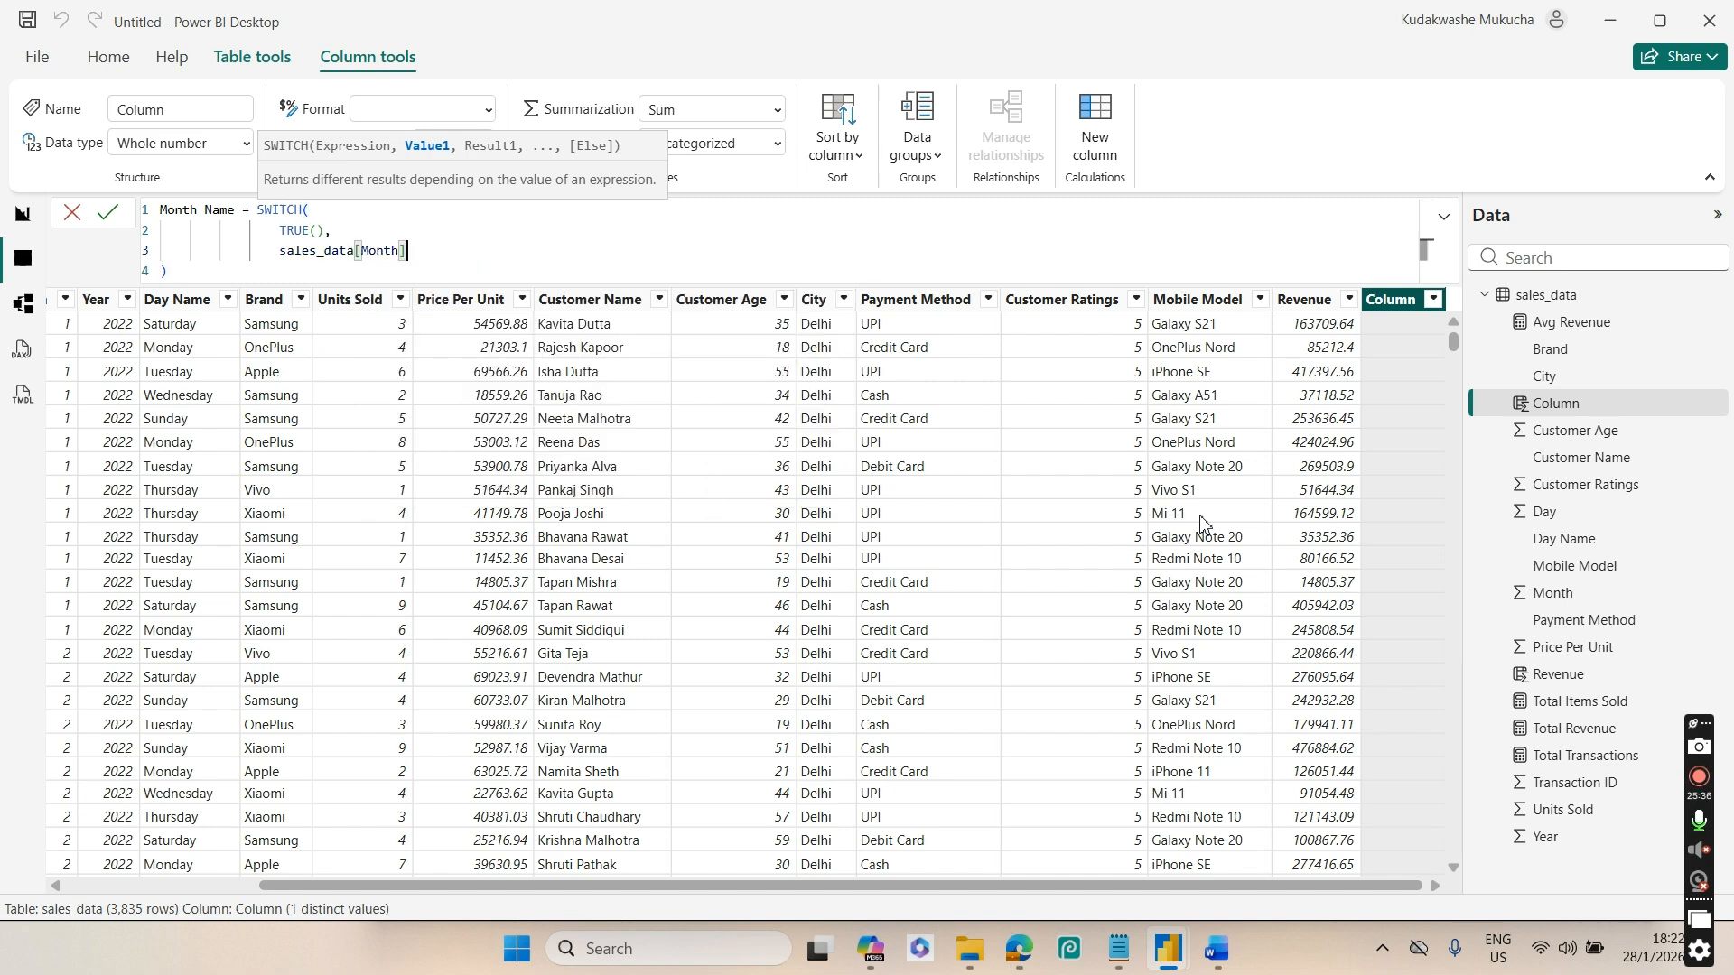
pyautogui.write('=1,""')
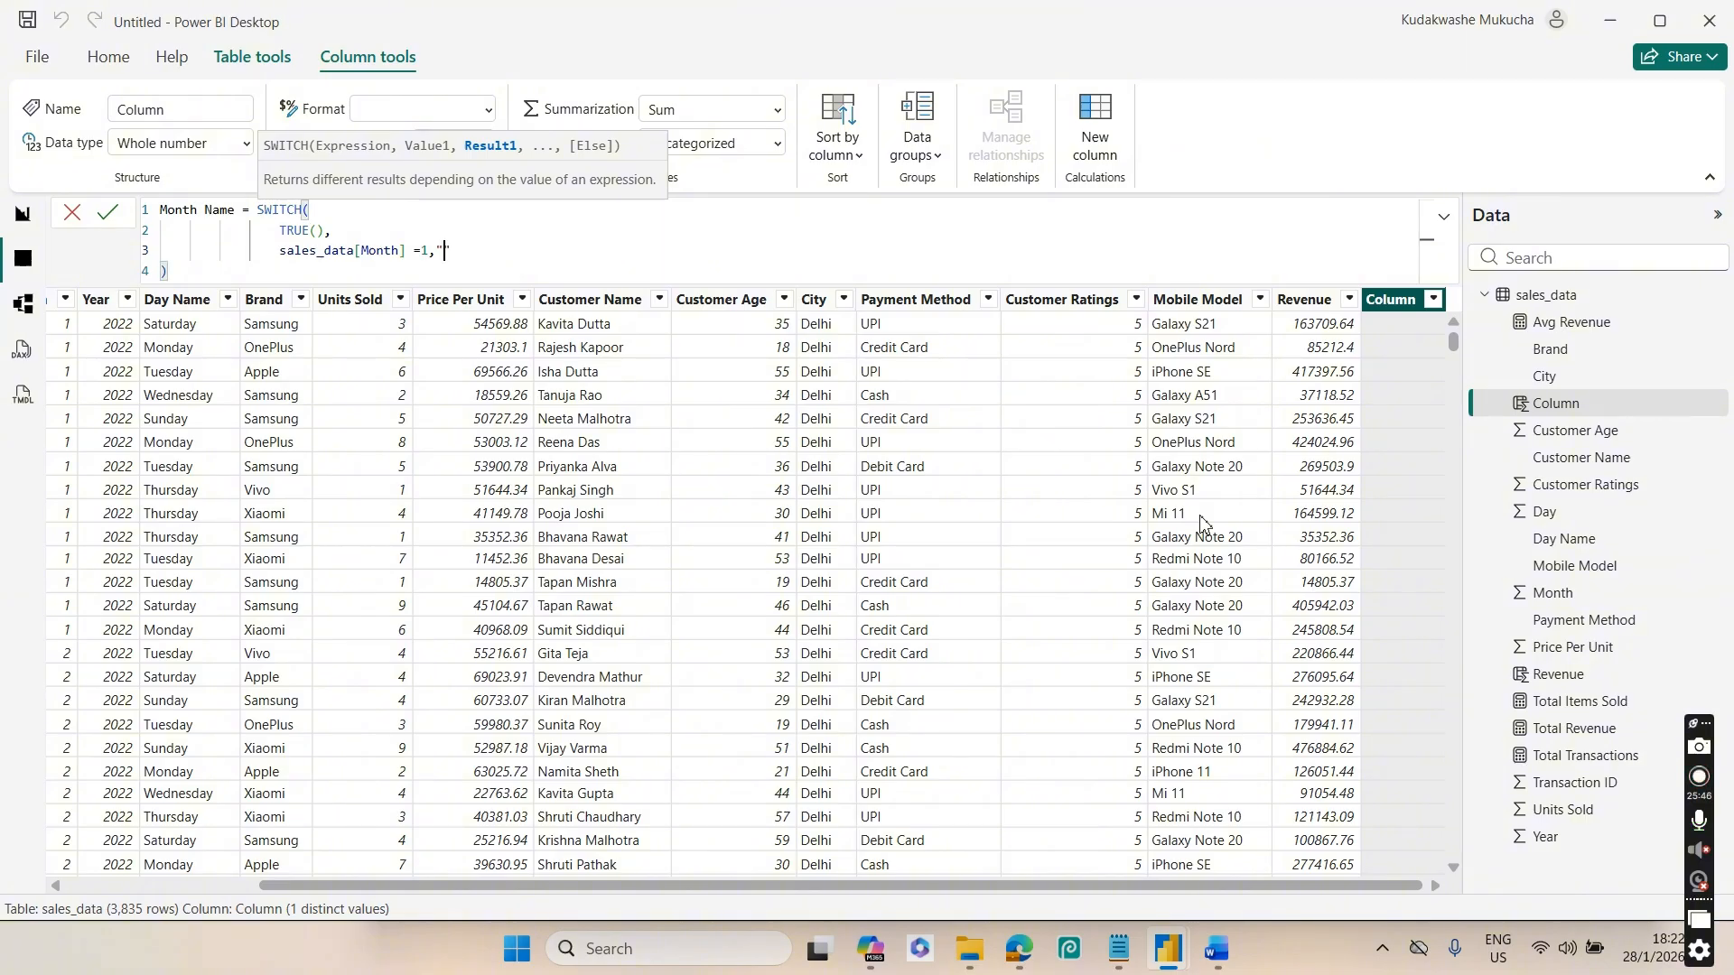
pyautogui.write('January')
pyautogui.write(',')
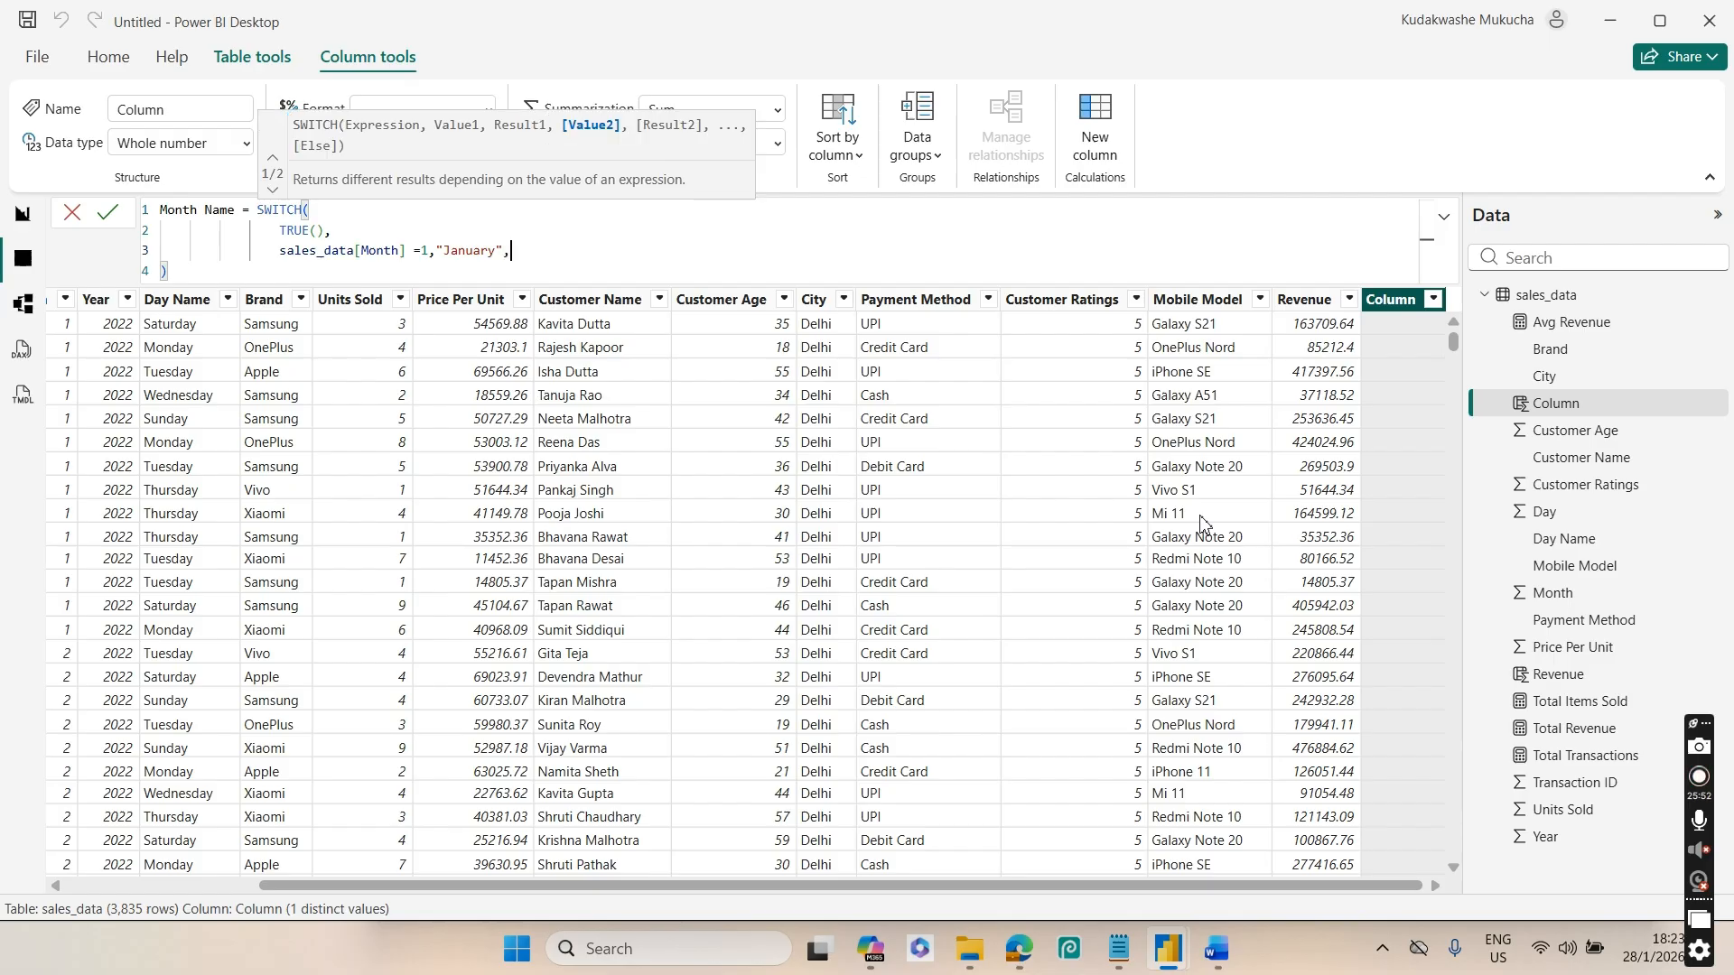
# Copy the January condition line and paste it eight times beneath the original, each copy on its own line
pyautogui.hotkey('shift', 'Return')
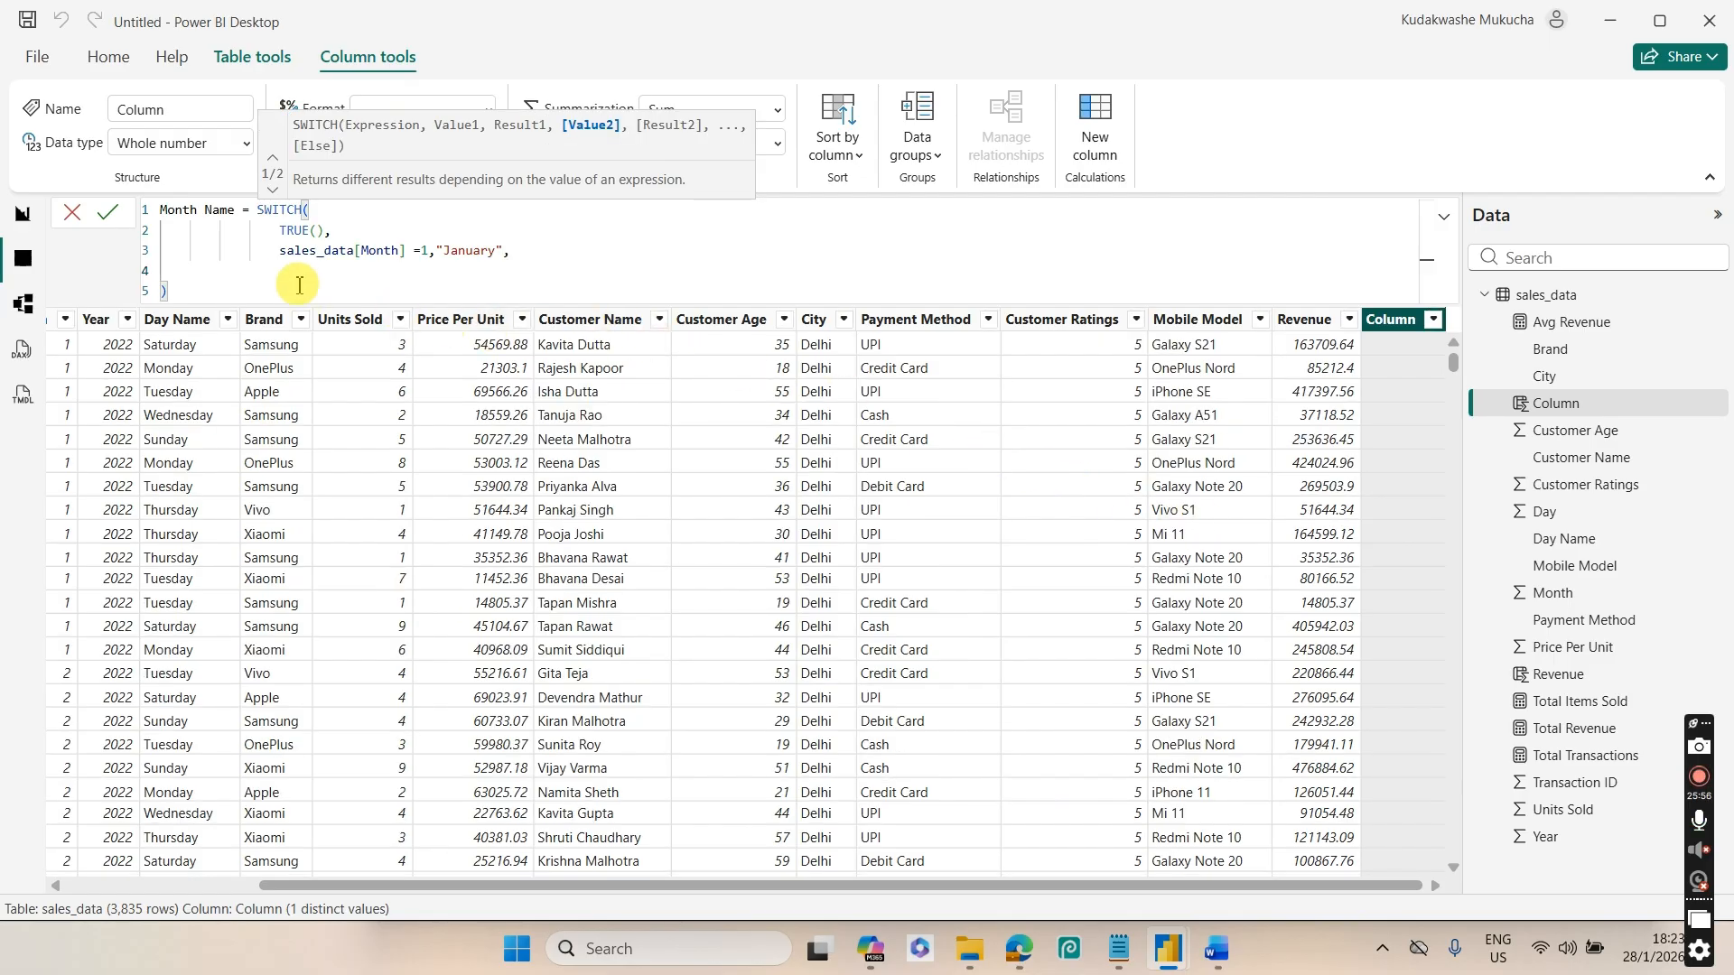
pyautogui.moveTo(281, 251); pyautogui.dragTo(520, 254)
pyautogui.hotkey('ctrl', 'c')
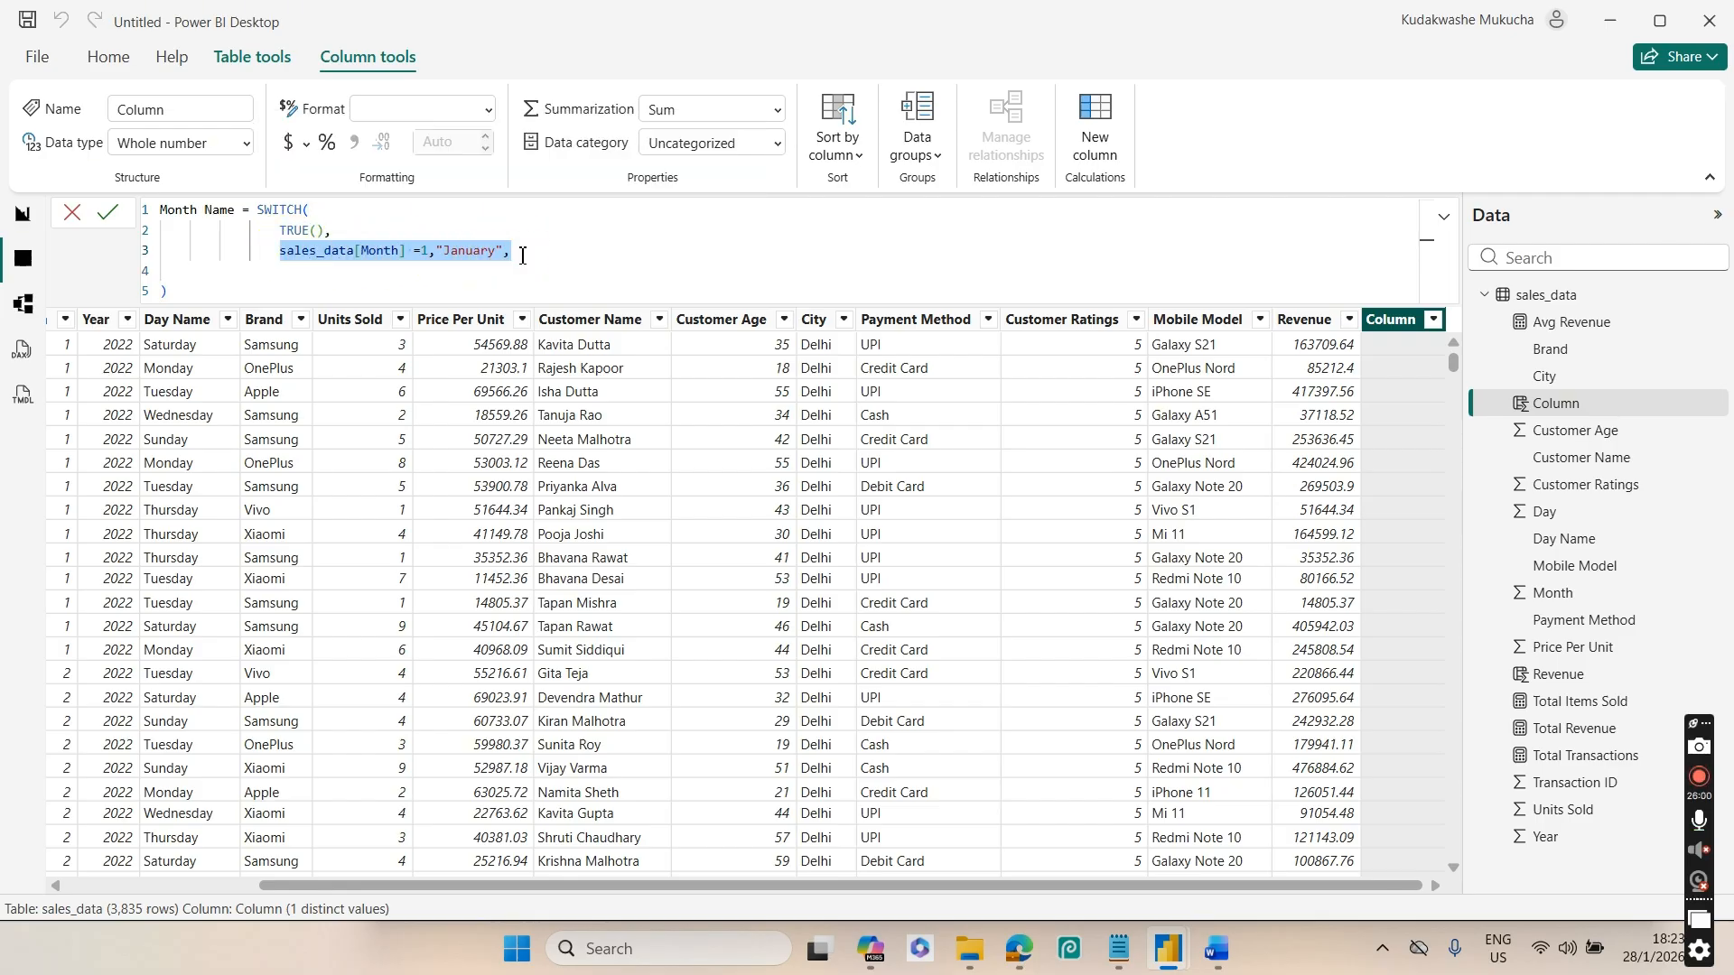
pyautogui.click(522, 255)
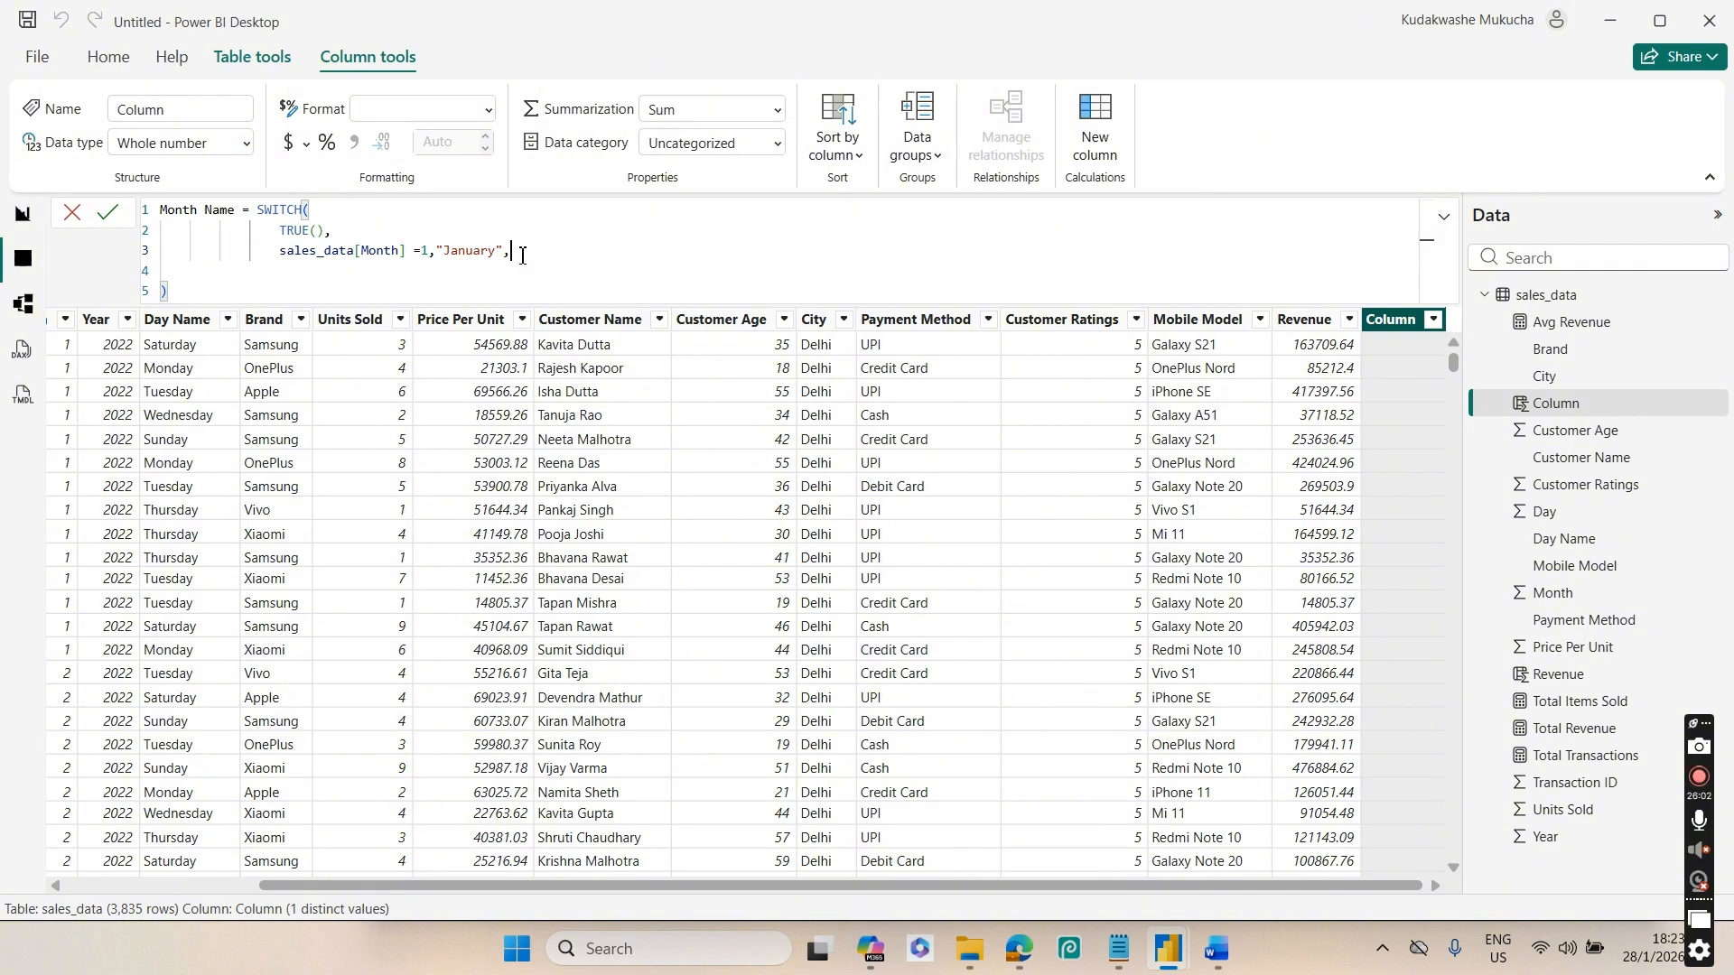
pyautogui.hotkey('shift', 'Return')
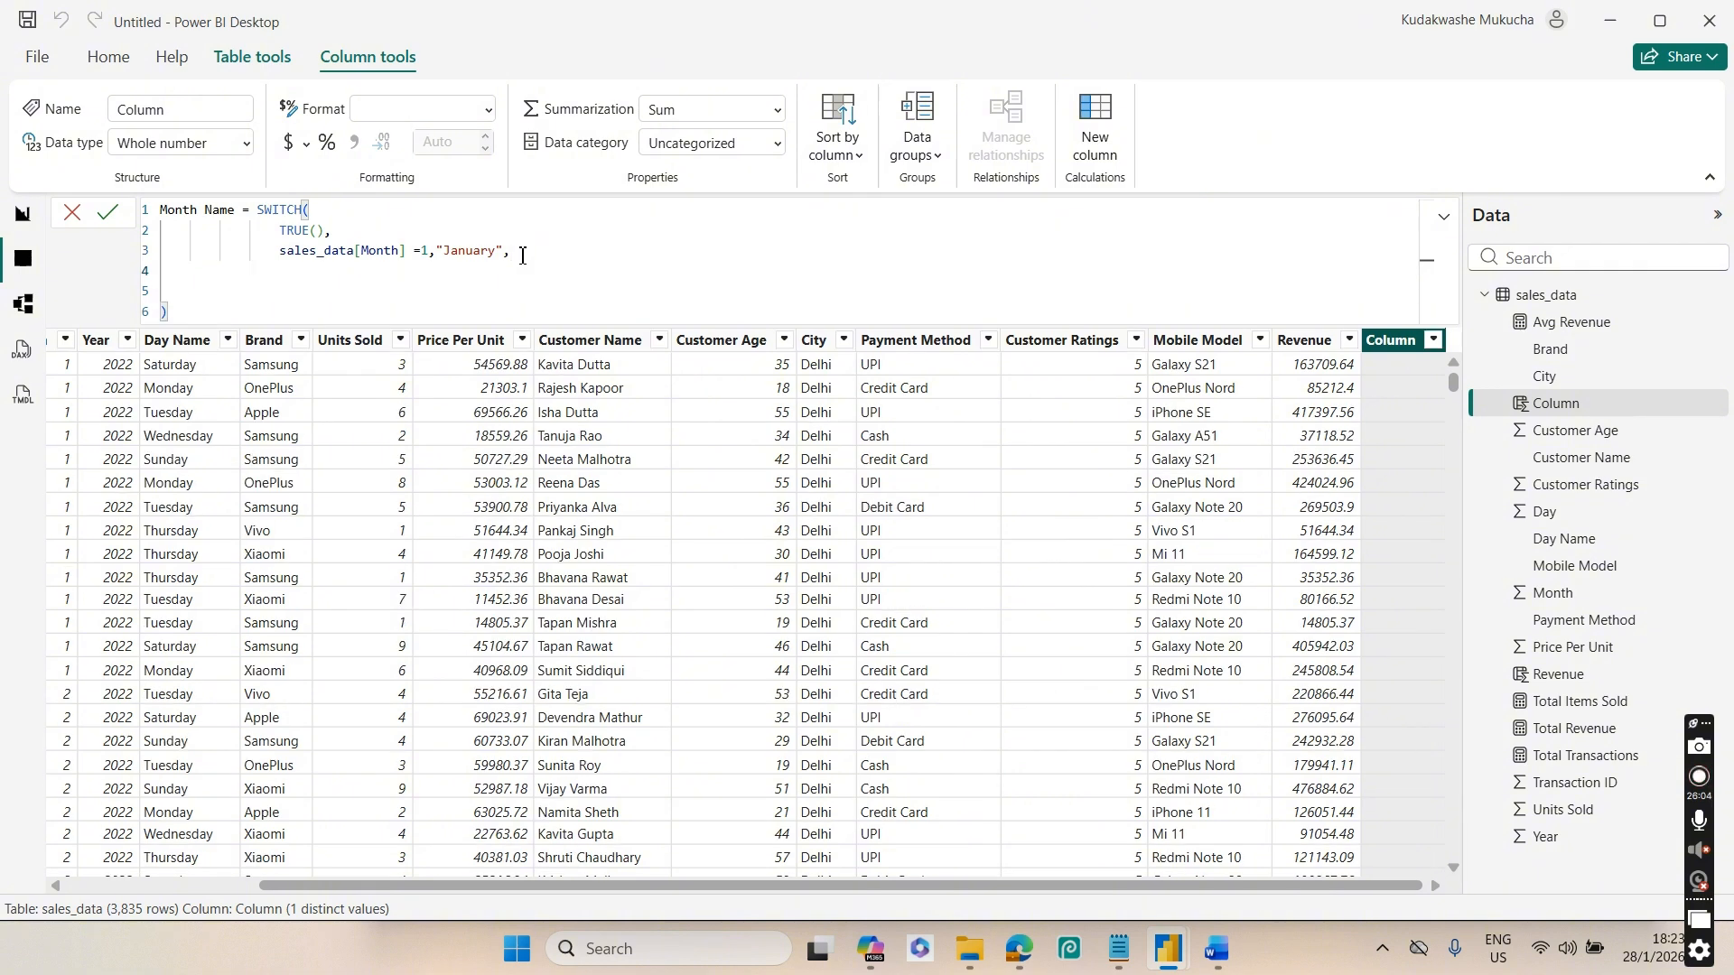
pyautogui.hotkey('ctrl', 'v')
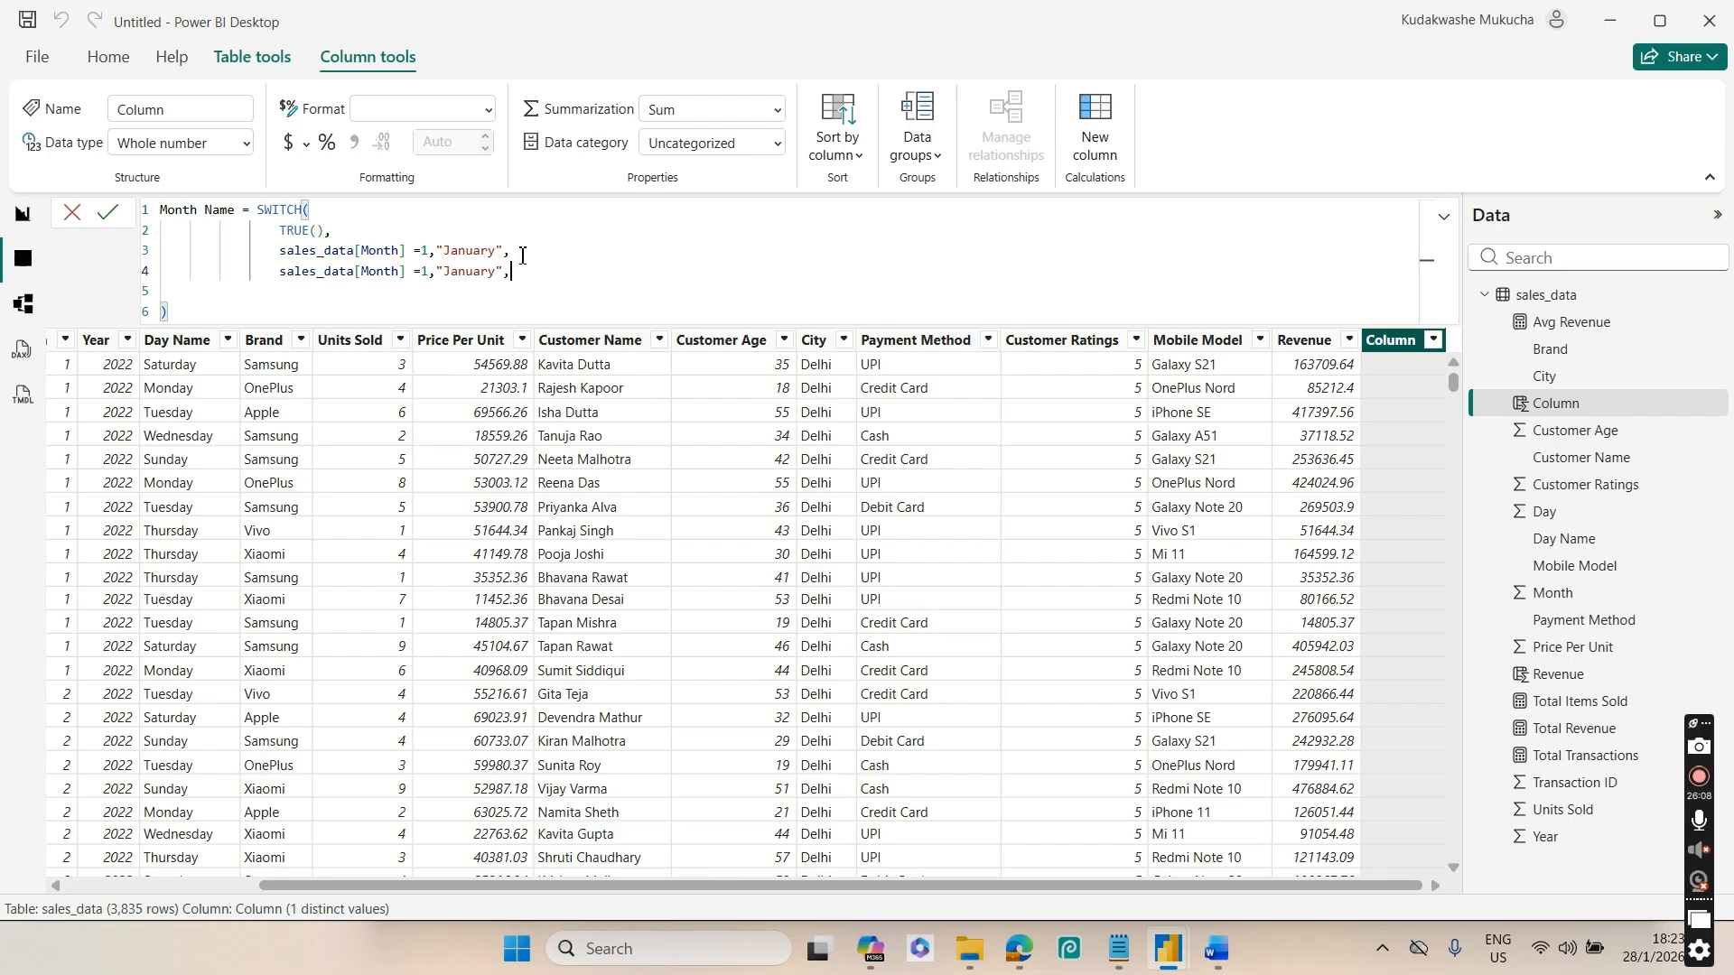
pyautogui.hotkey('shift', 'Return')
pyautogui.hotkey('ctrl', 'v')
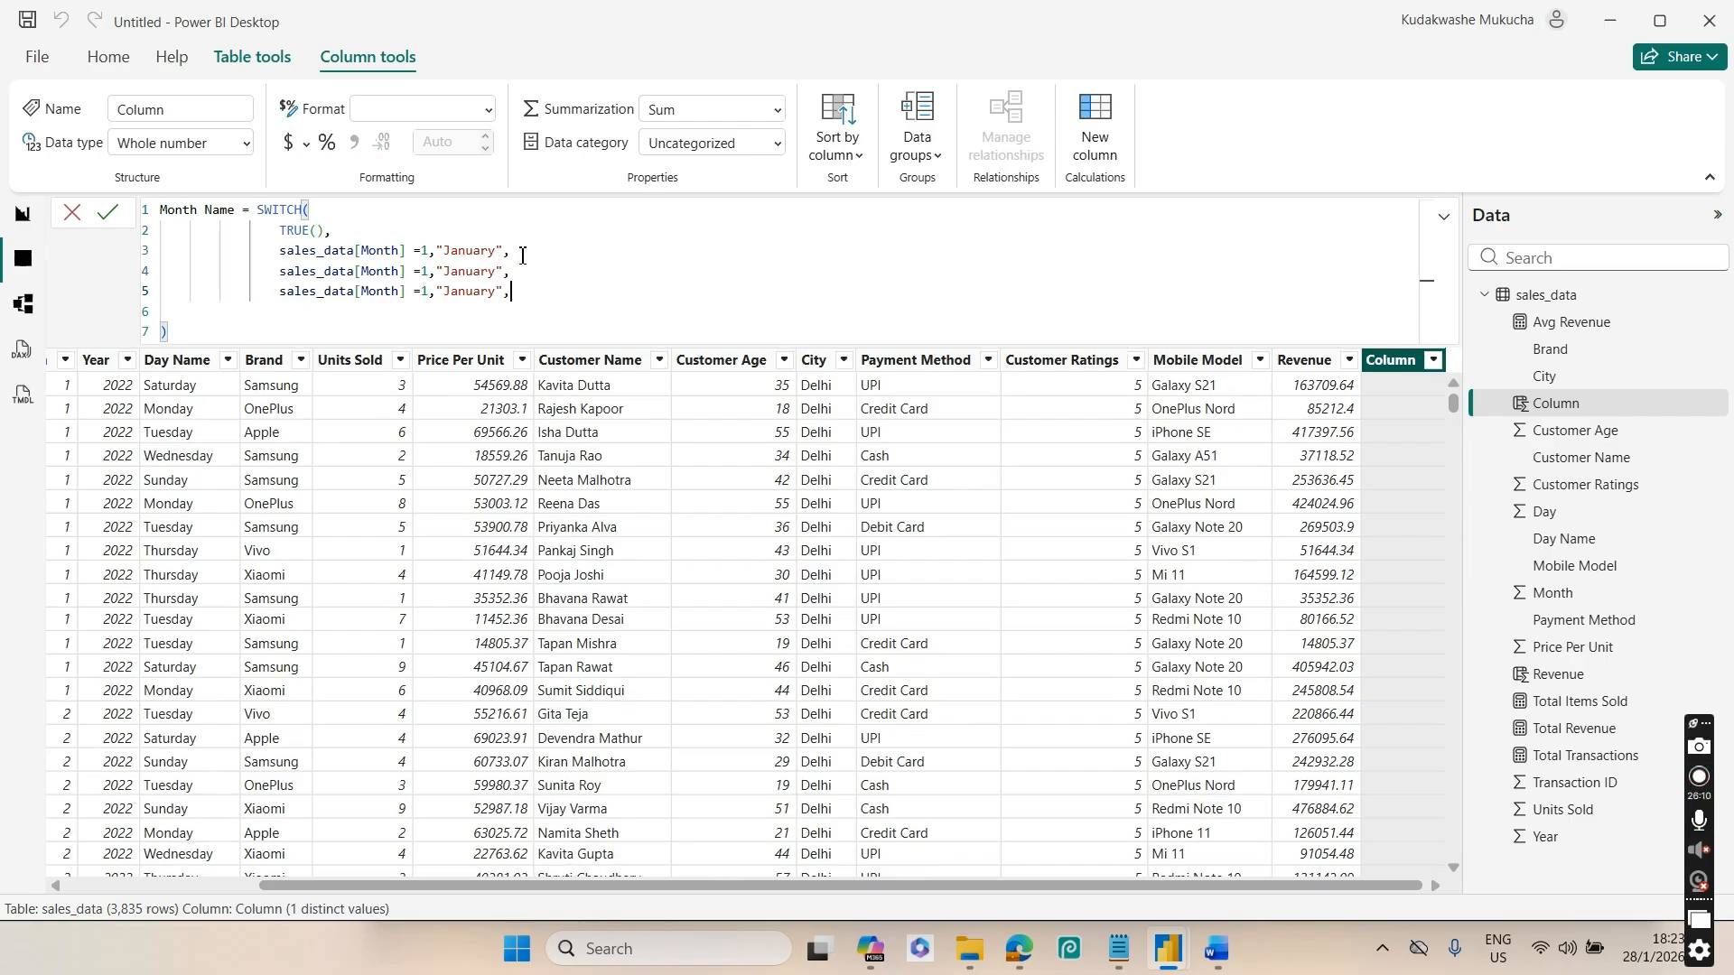
pyautogui.hotkey('shift', 'Return')
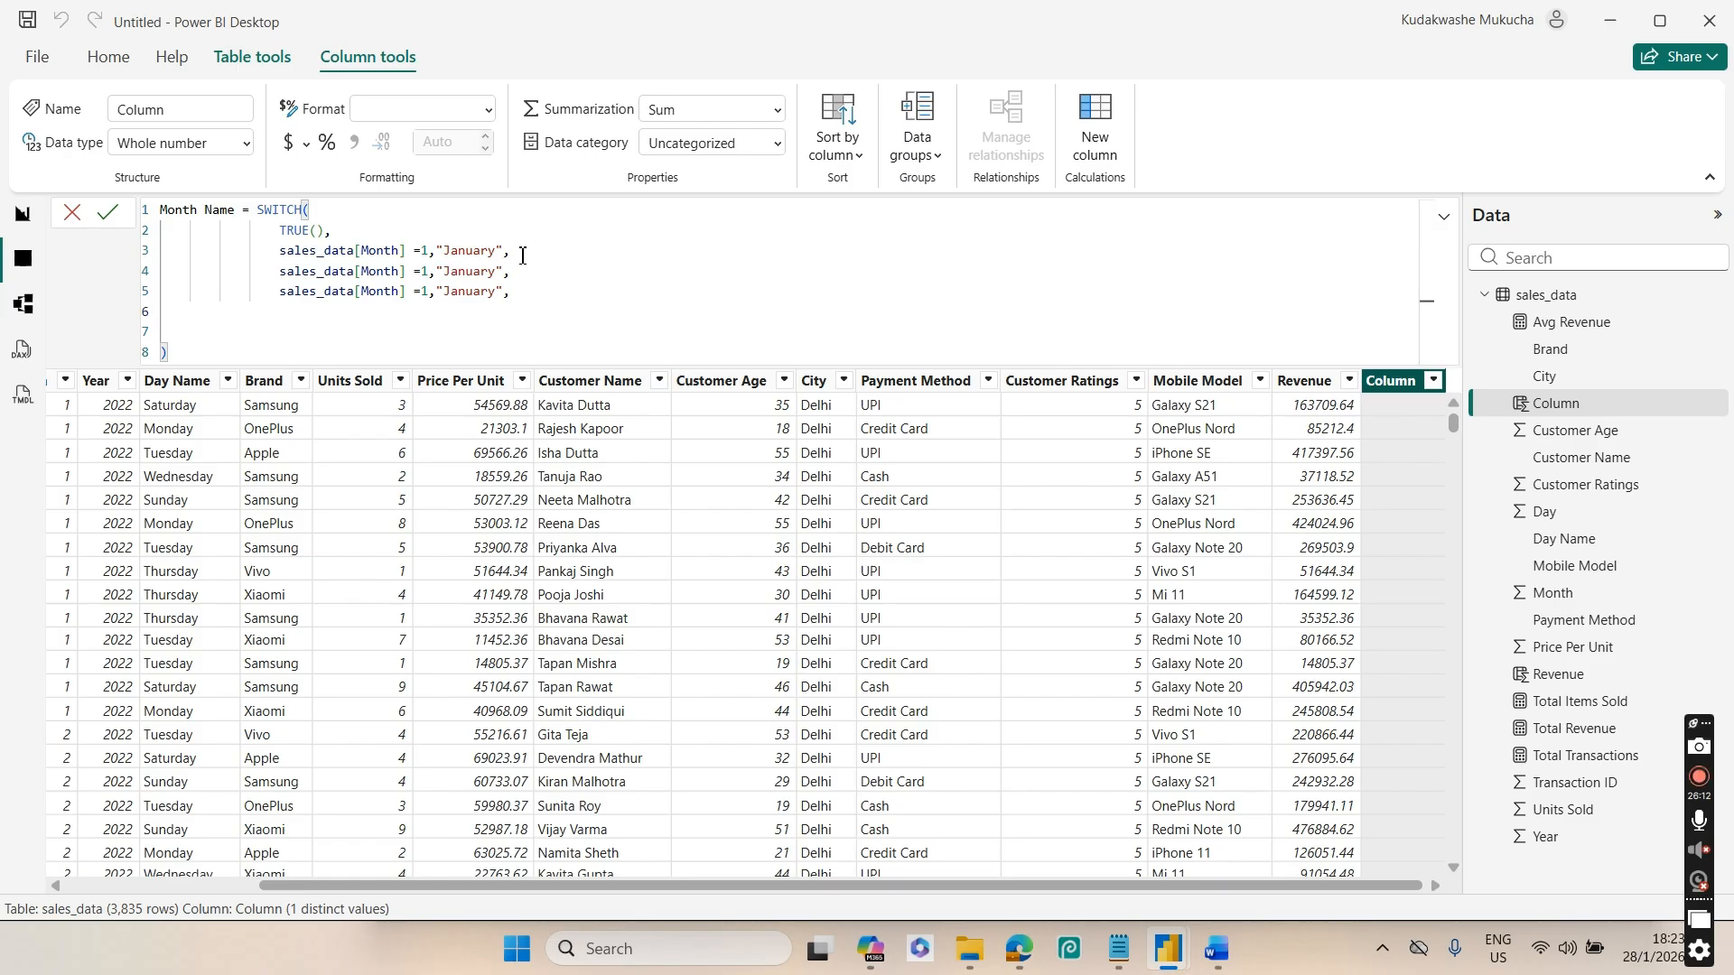
pyautogui.hotkey('ctrl', 'v')
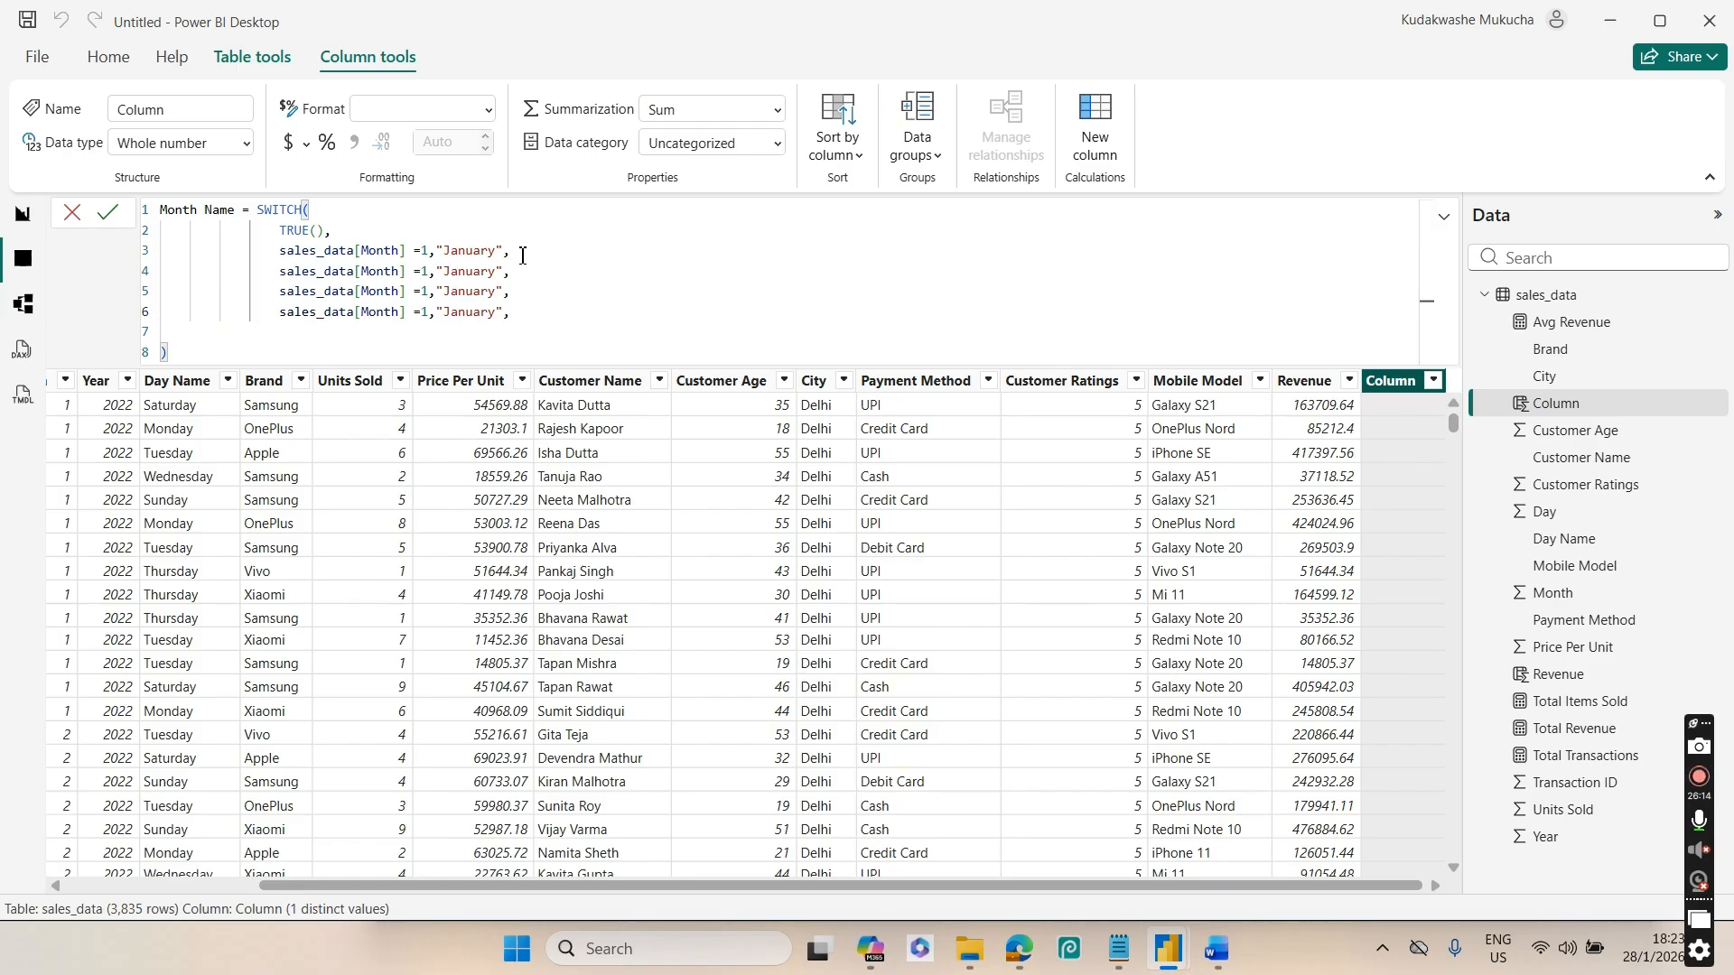
pyautogui.hotkey('shift', 'Return')
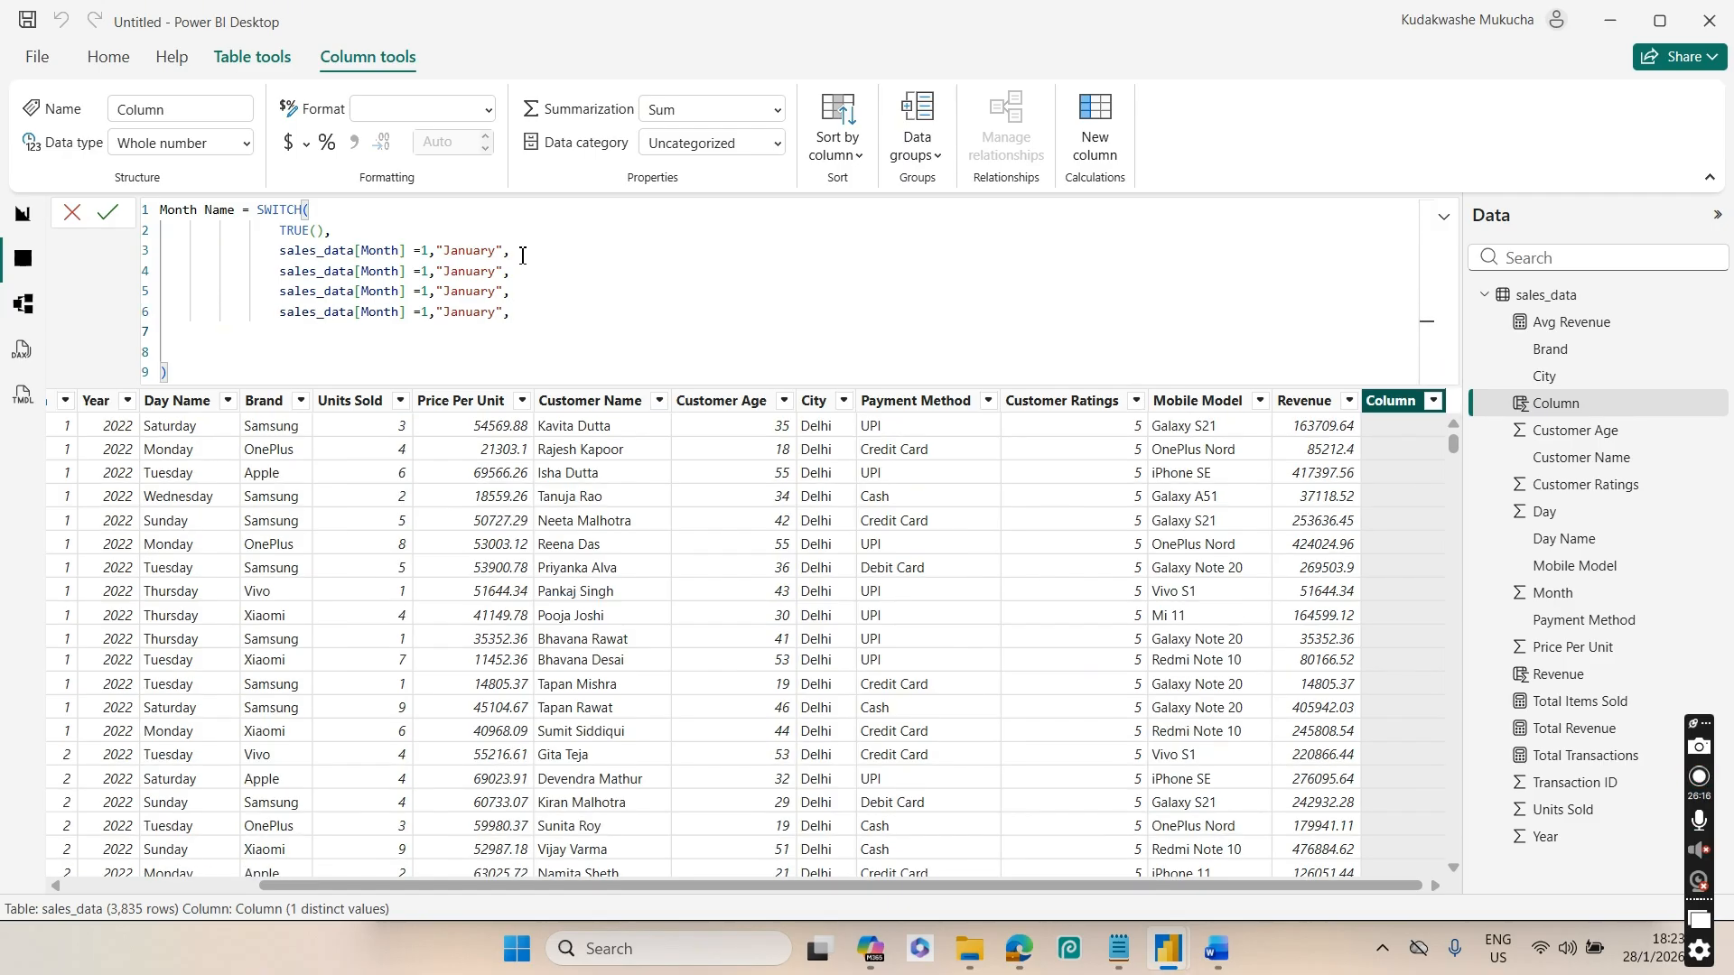
pyautogui.hotkey('ctrl', 'v')
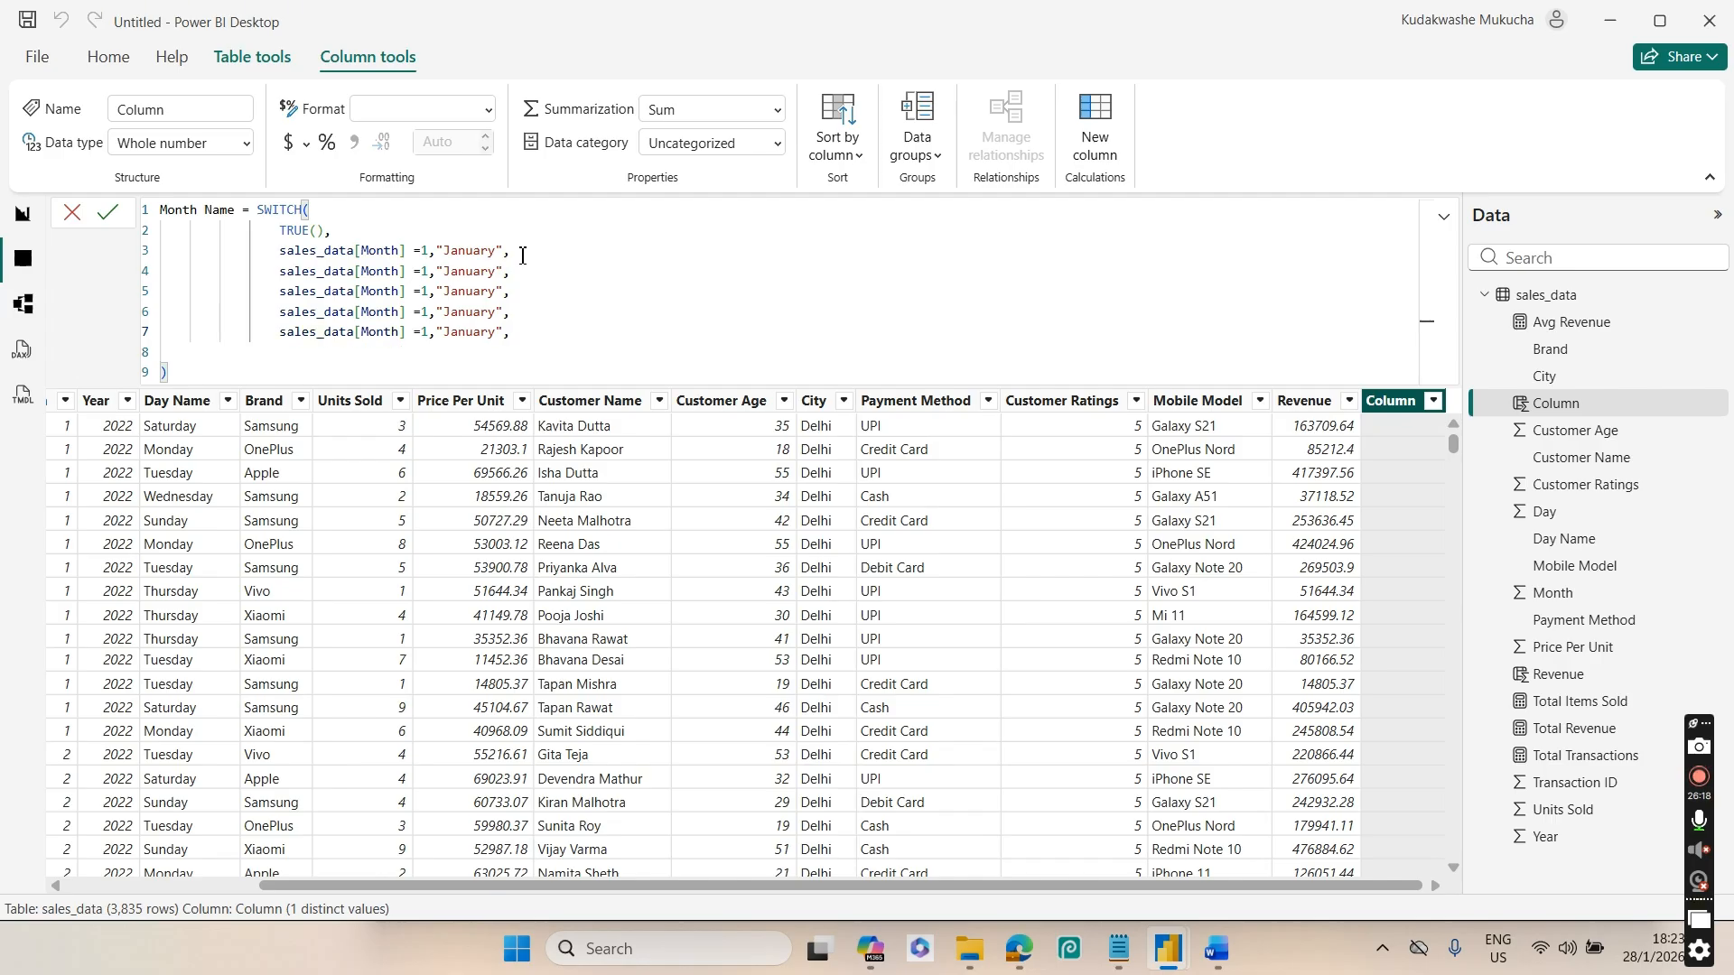
pyautogui.hotkey('shift', 'Return')
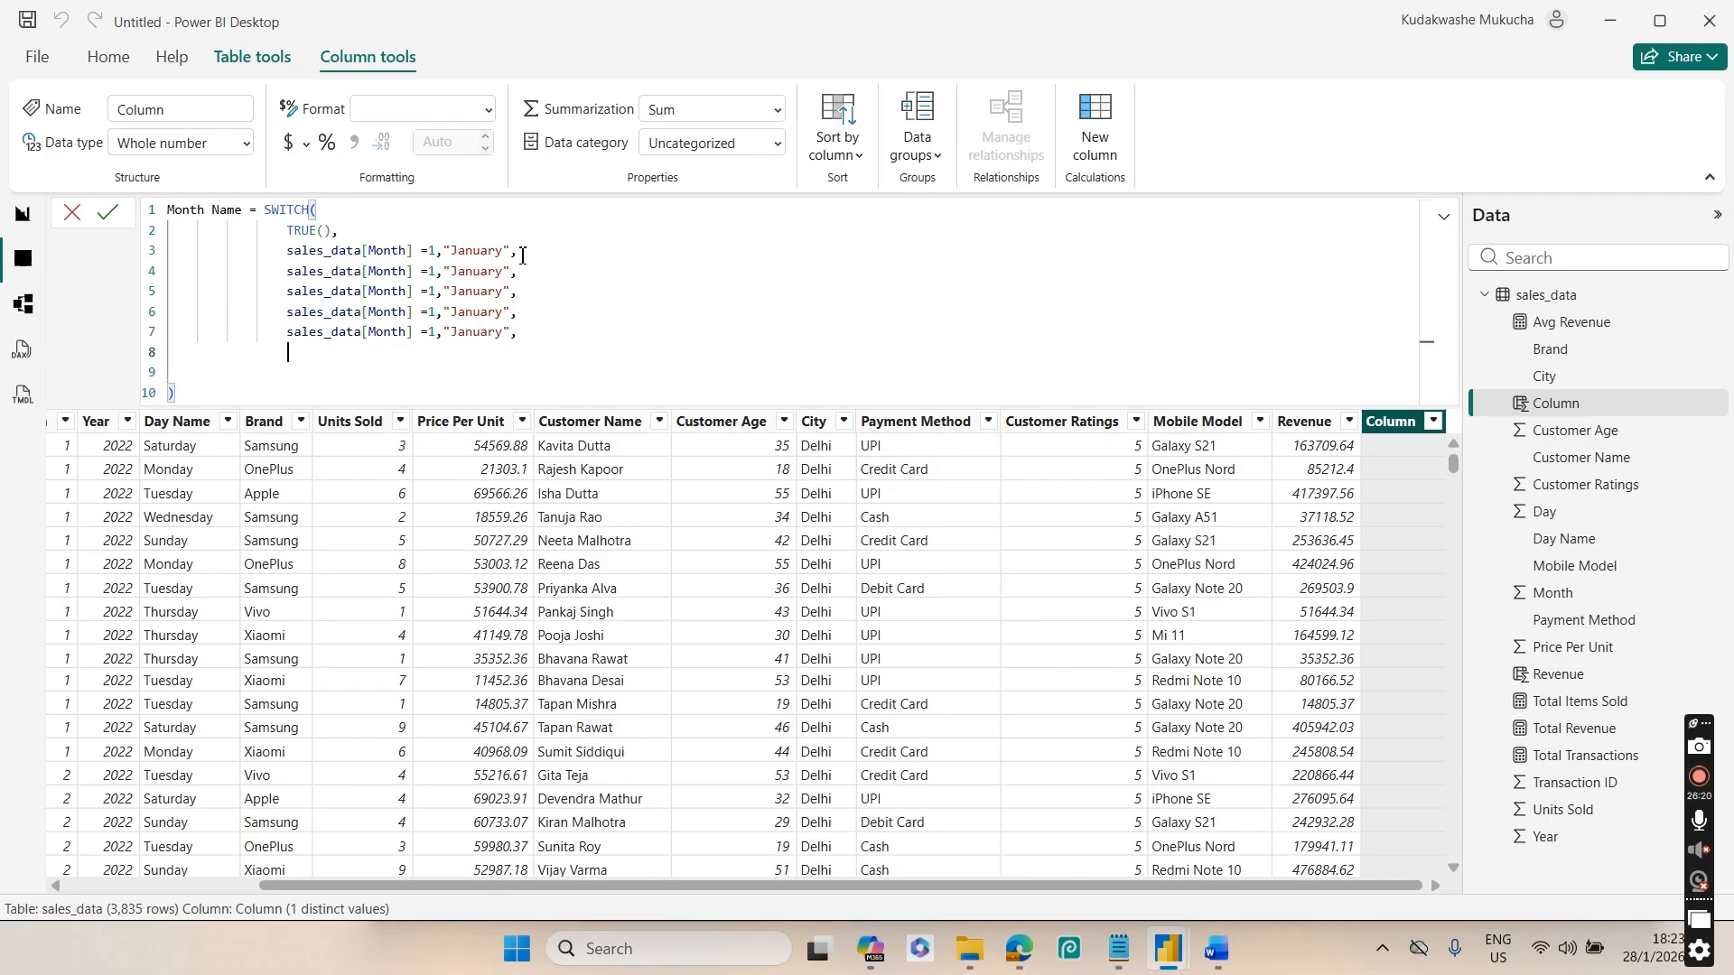
pyautogui.hotkey('ctrl', 'v')
pyautogui.hotkey('shift', 'Return')
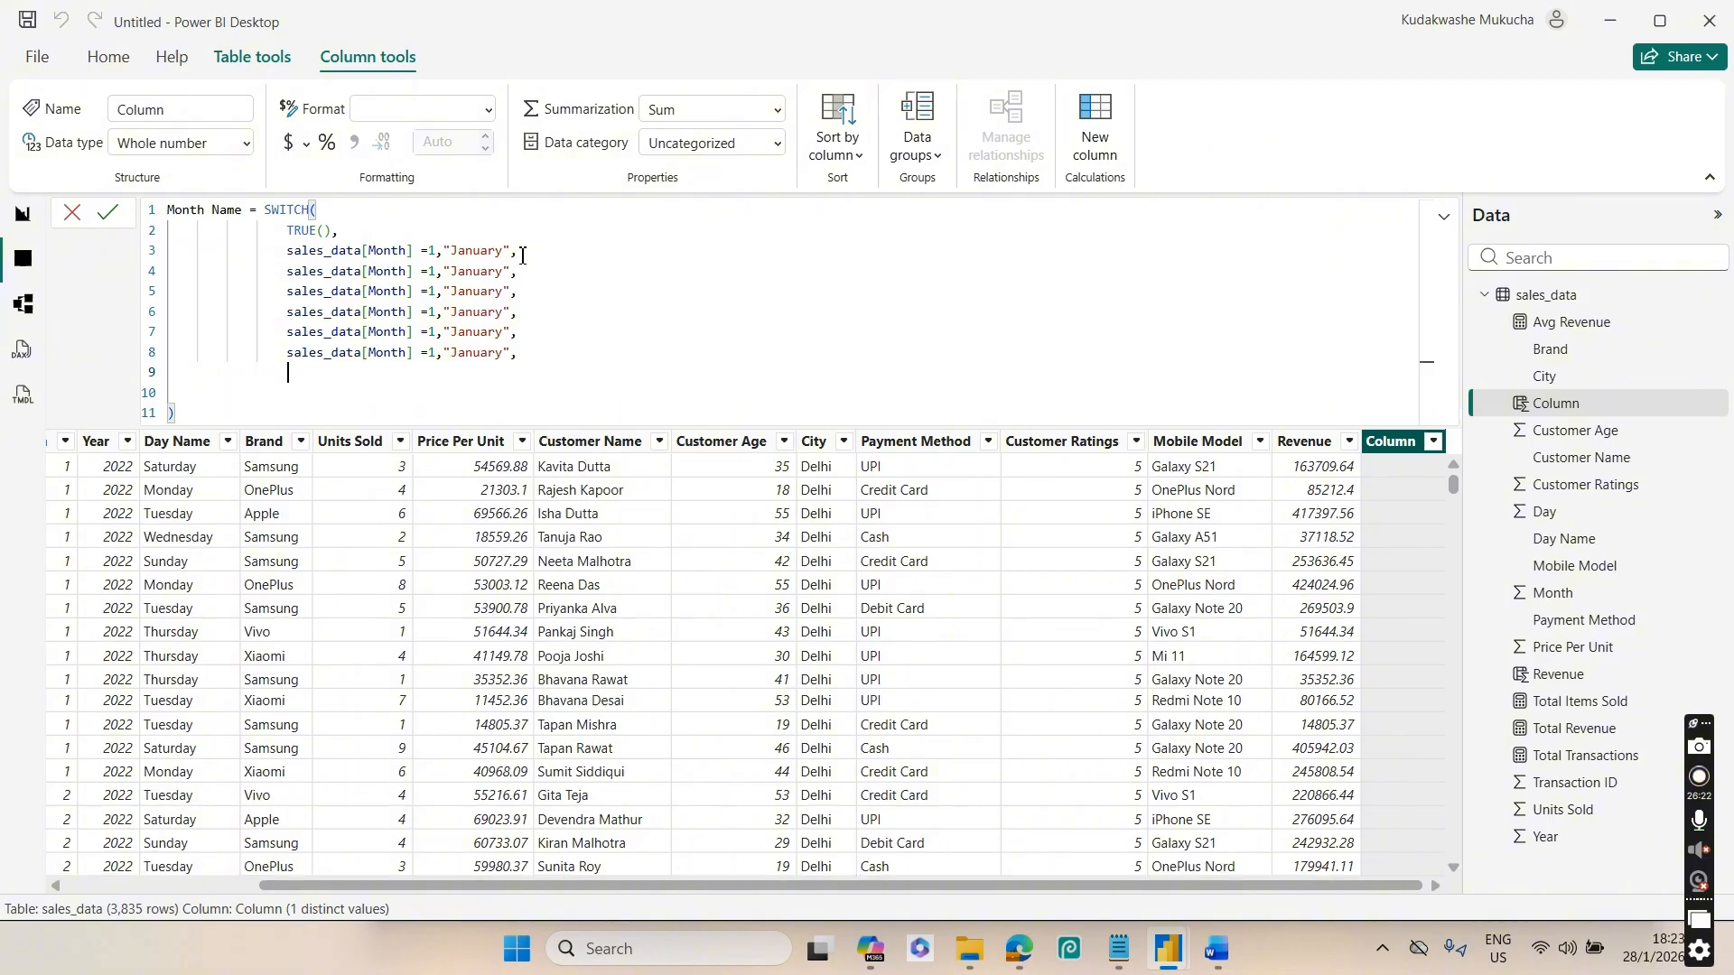
pyautogui.hotkey('ctrl', 'v')
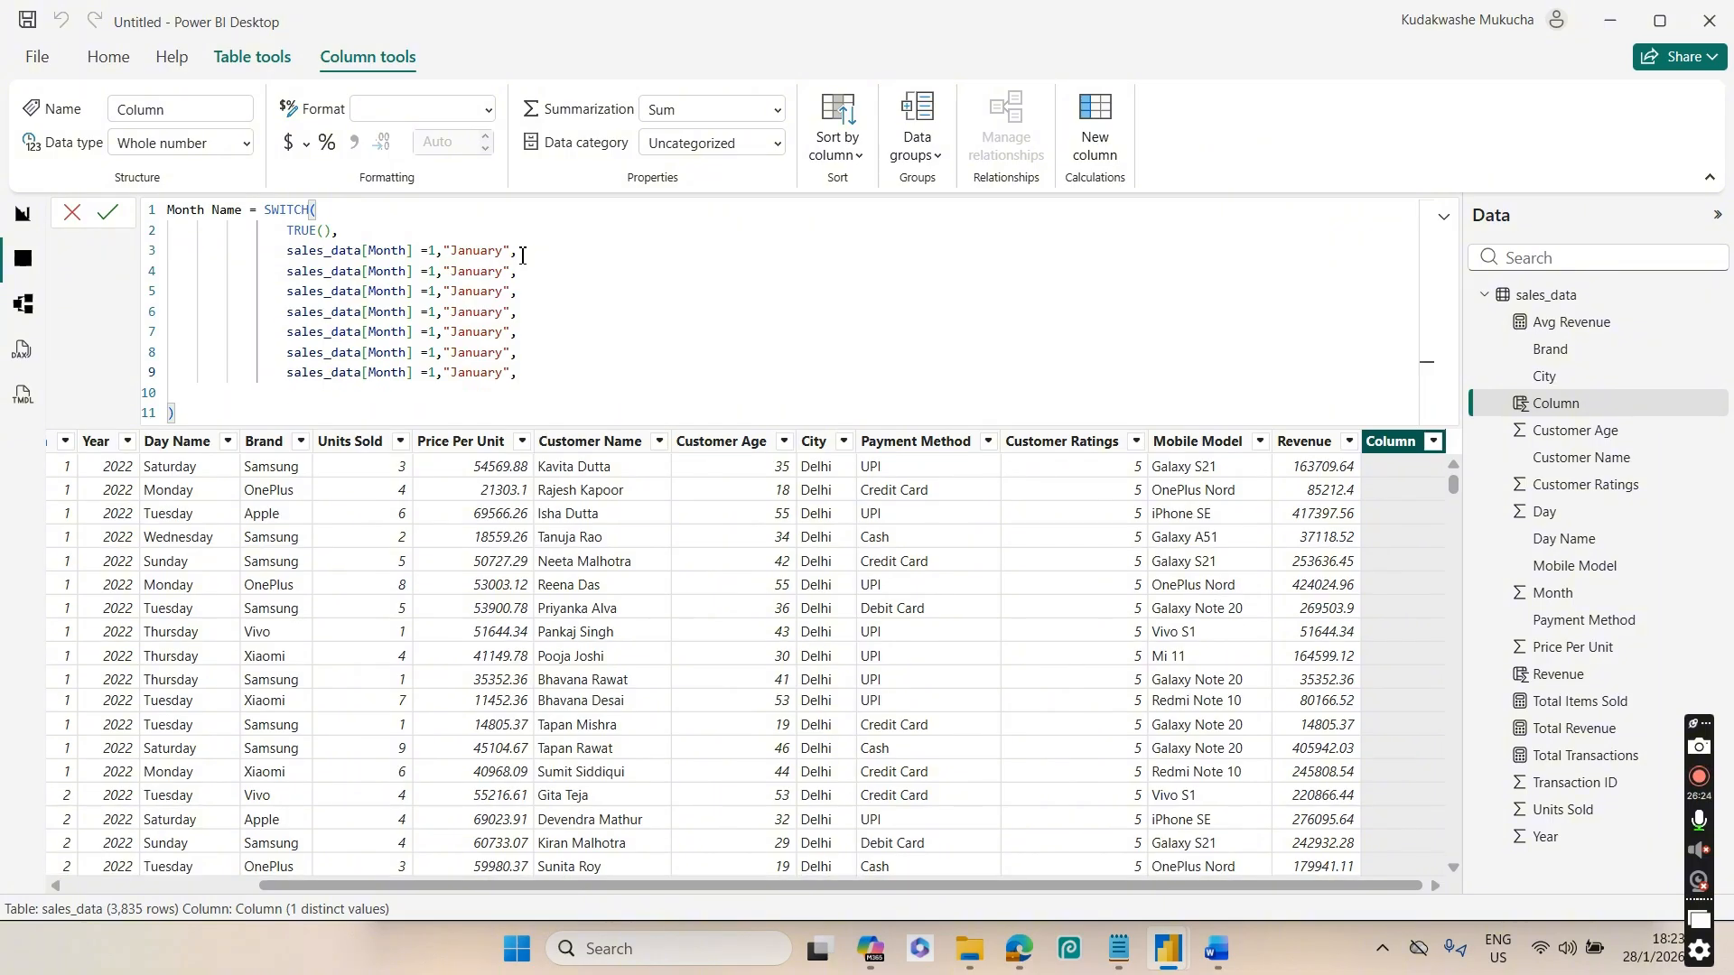
pyautogui.hotkey('shift', 'Return')
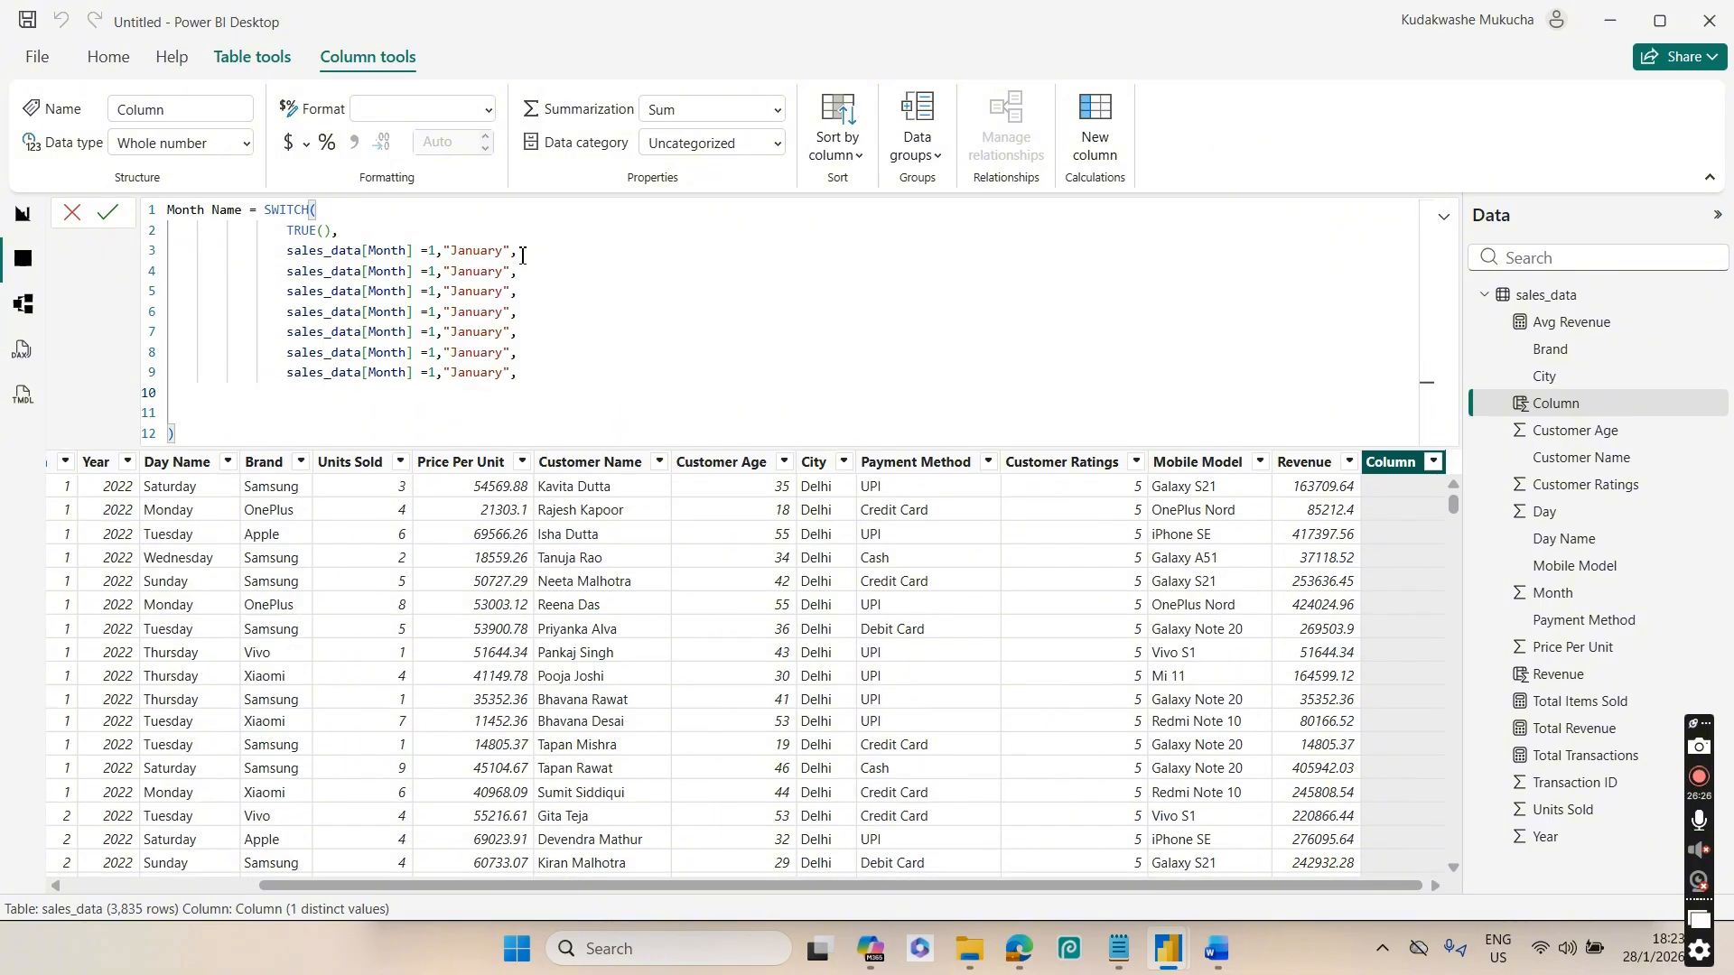
pyautogui.hotkey('ctrl', 'v')
pyautogui.hotkey('shift', 'Return')
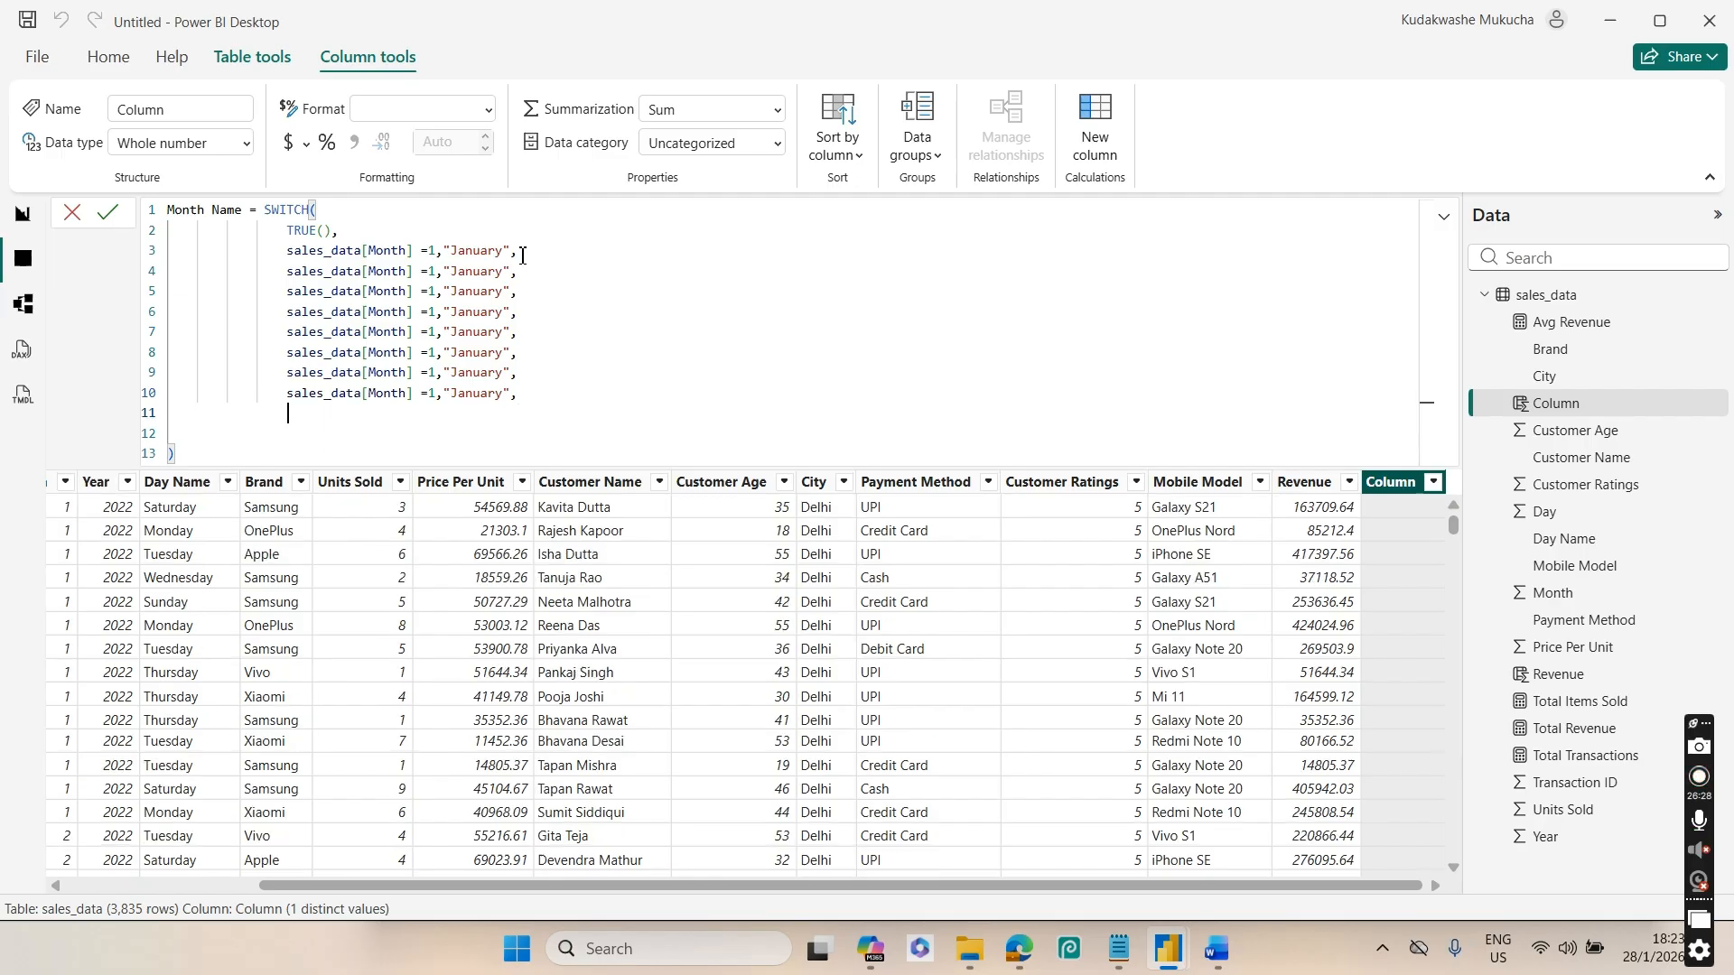
pyautogui.hotkey('ctrl', 'v')
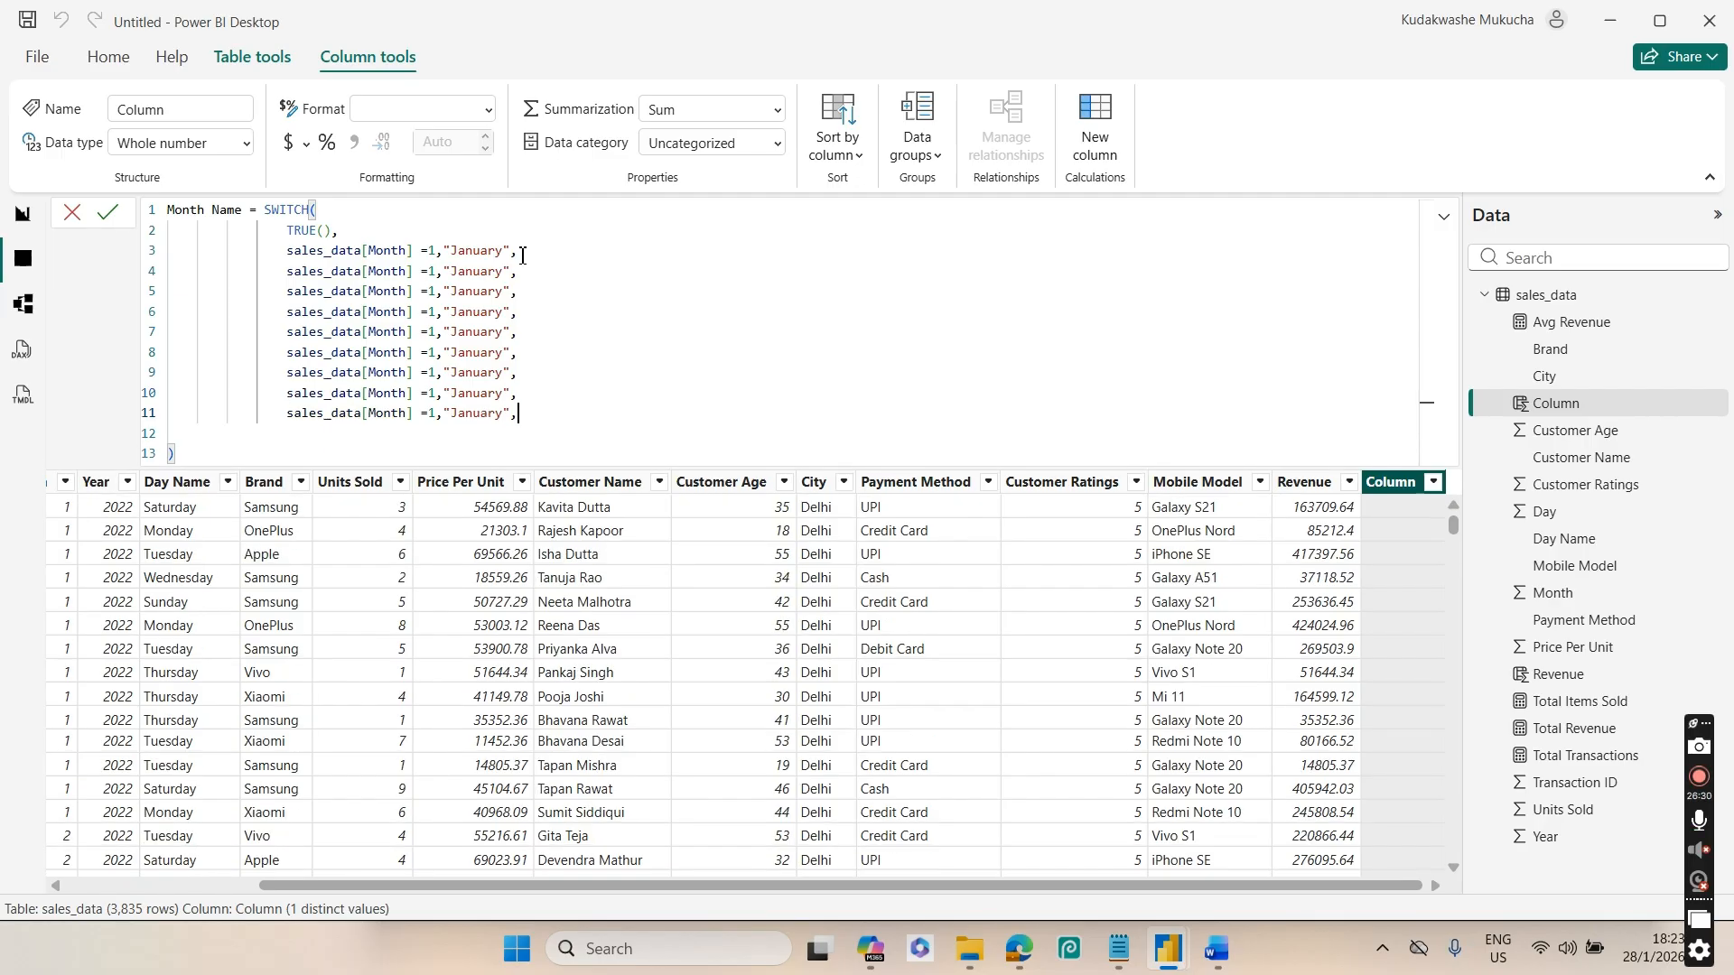
# Change the second condition line of the SWITCH formula to month 2 and "February"
pyautogui.click(436, 270)
pyautogui.press('BackSpace')
pyautogui.write('2')
pyautogui.click(479, 271)
pyautogui.press('BackSpace')
pyautogui.press('BackSpace')
pyautogui.press('BackSpace')
pyautogui.press('BackSpace')
pyautogui.press('BackSpace')
pyautogui.press('BackSpace')
pyautogui.press('BackSpace')
pyautogui.write('February')
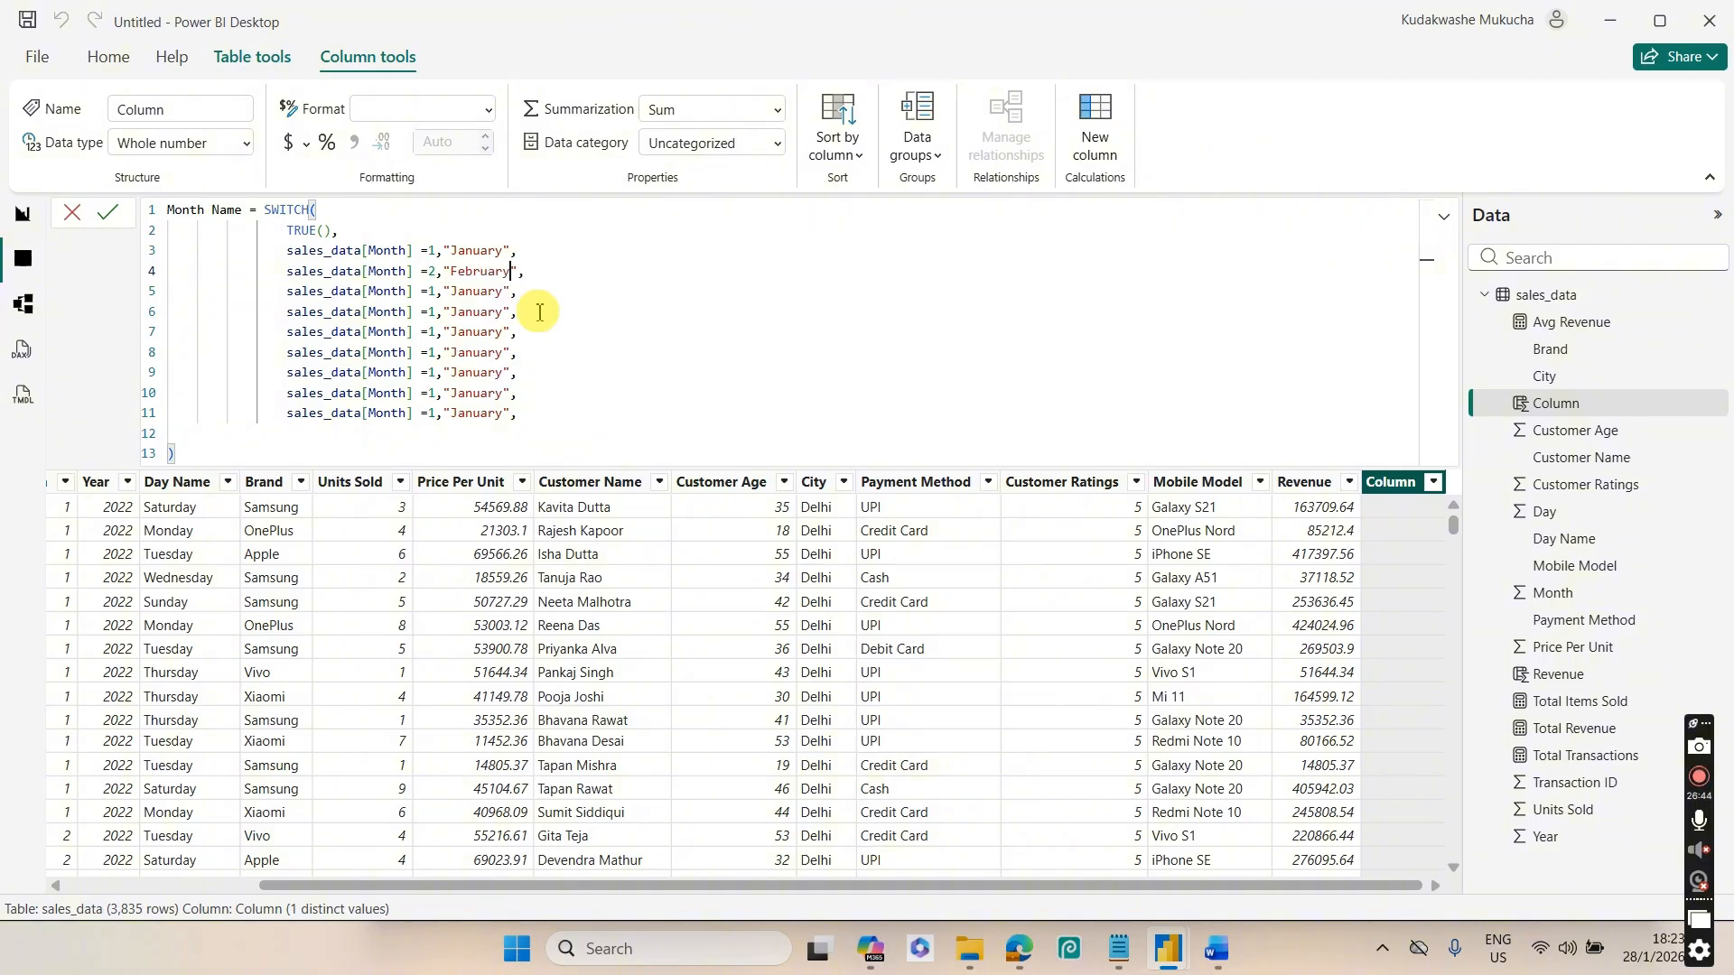
# Change the third condition line of the SWITCH formula to month 3 and "March"
pyautogui.doubleClick(433, 292)
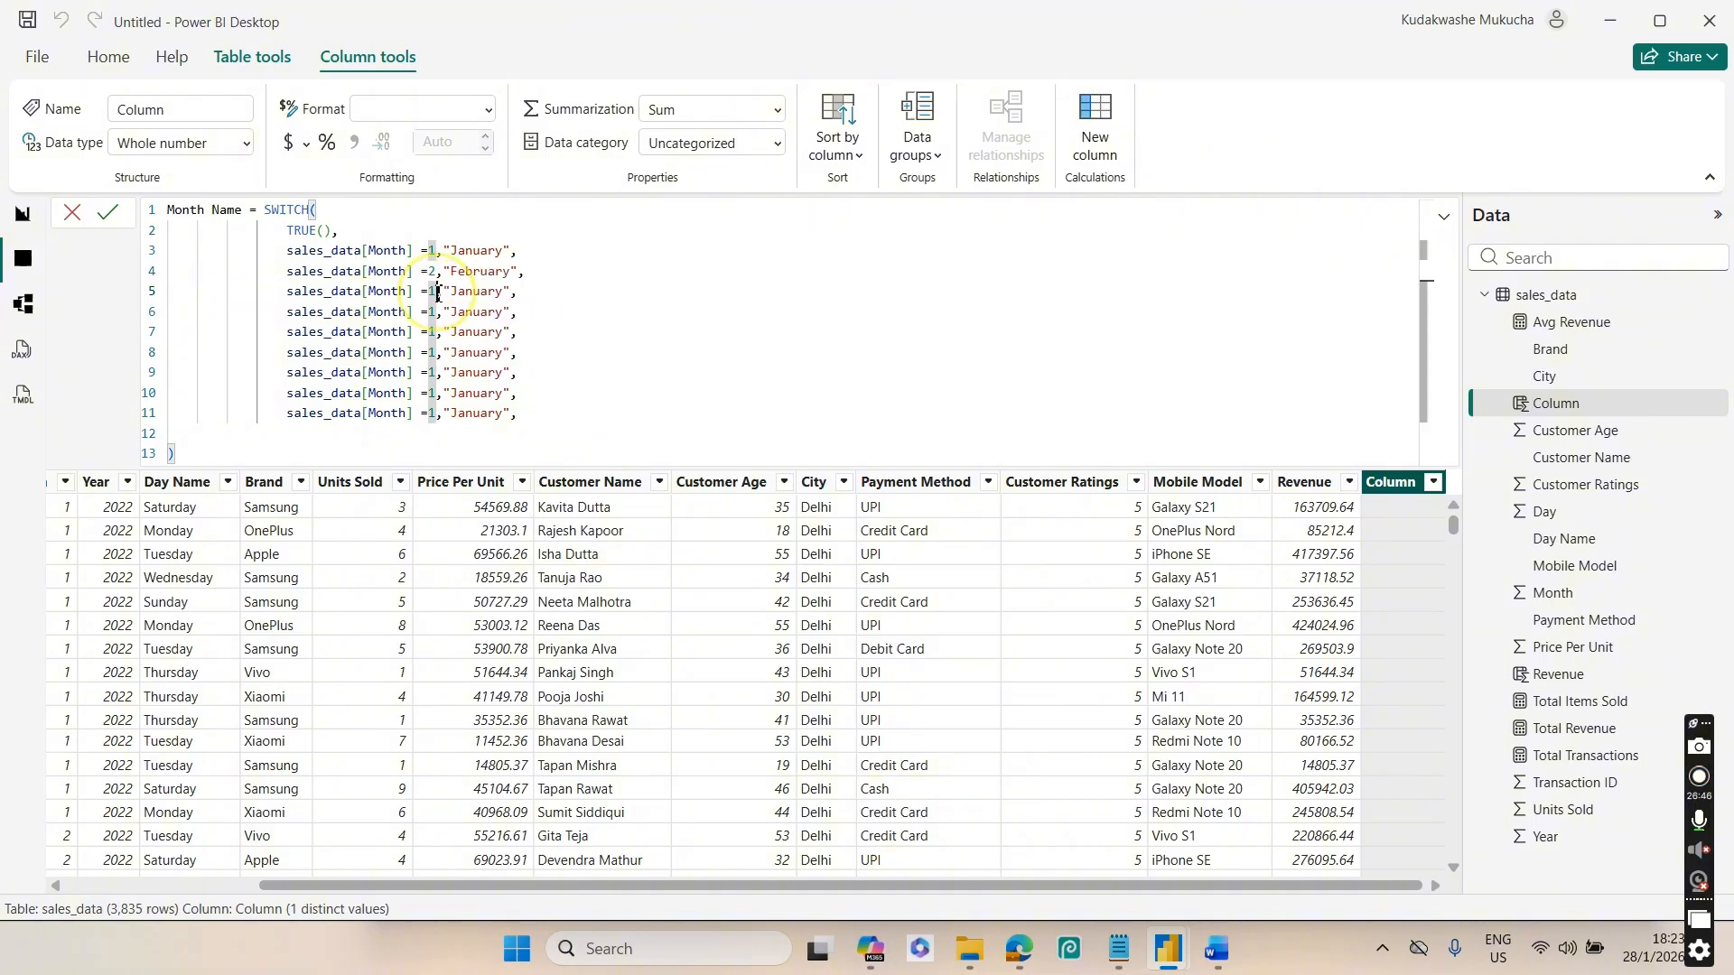
pyautogui.press('BackSpace')
pyautogui.write('3')
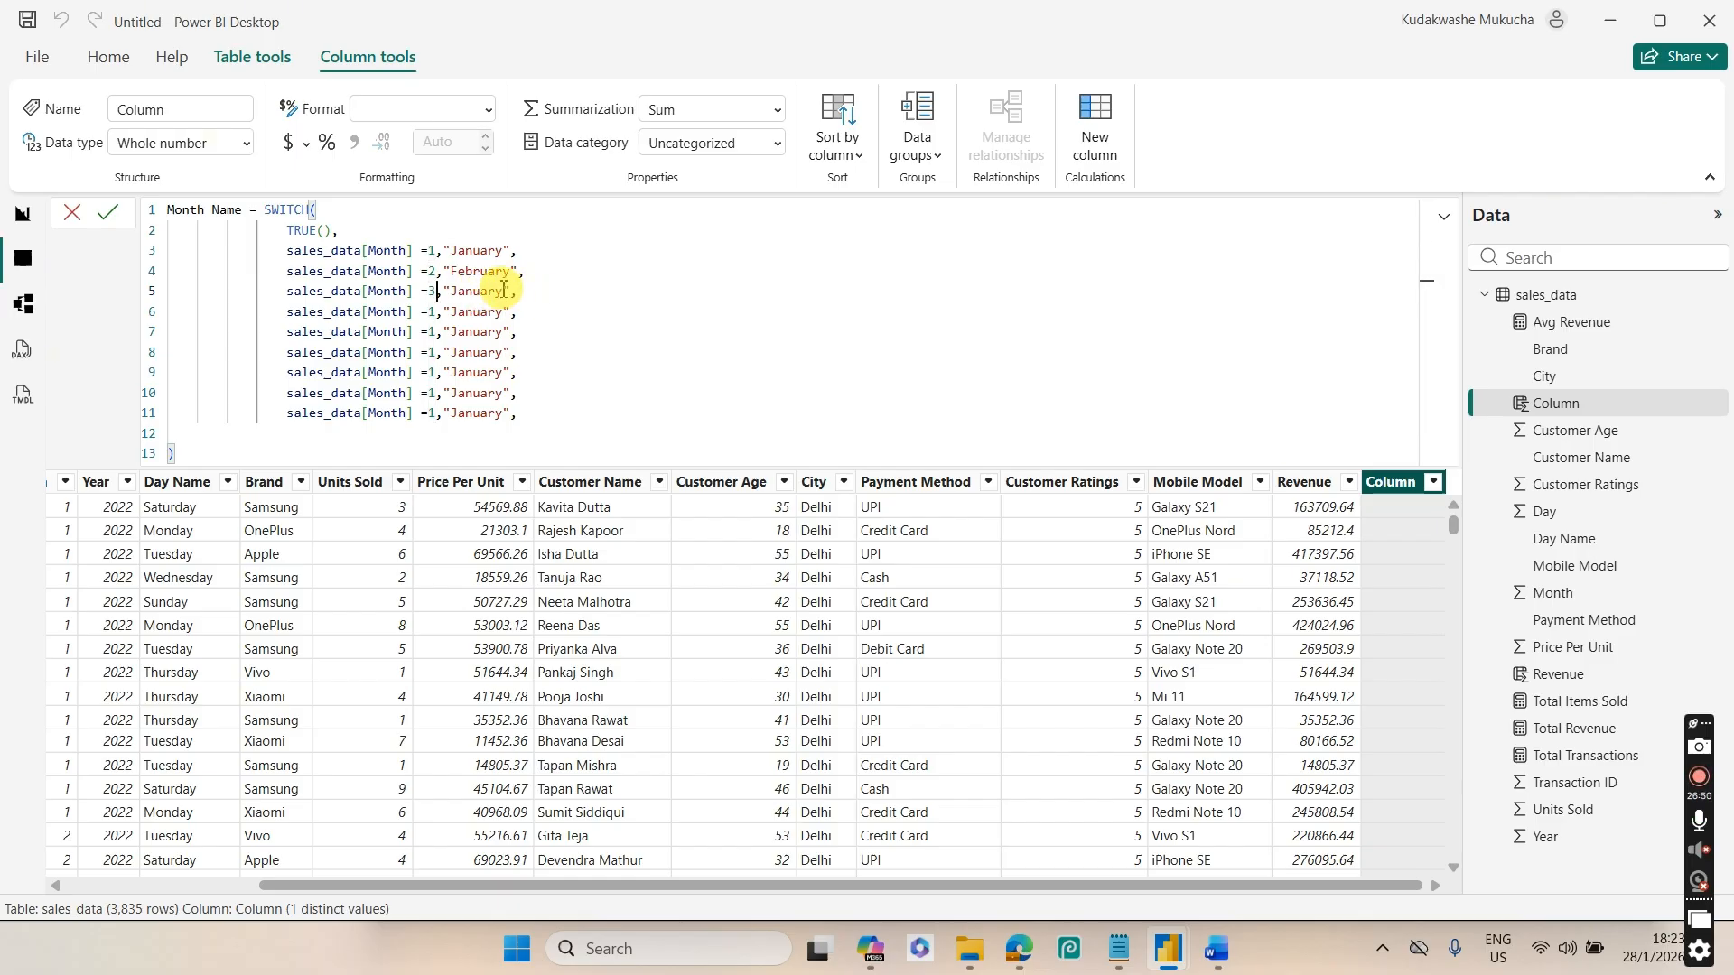
pyautogui.doubleClick(504, 291)
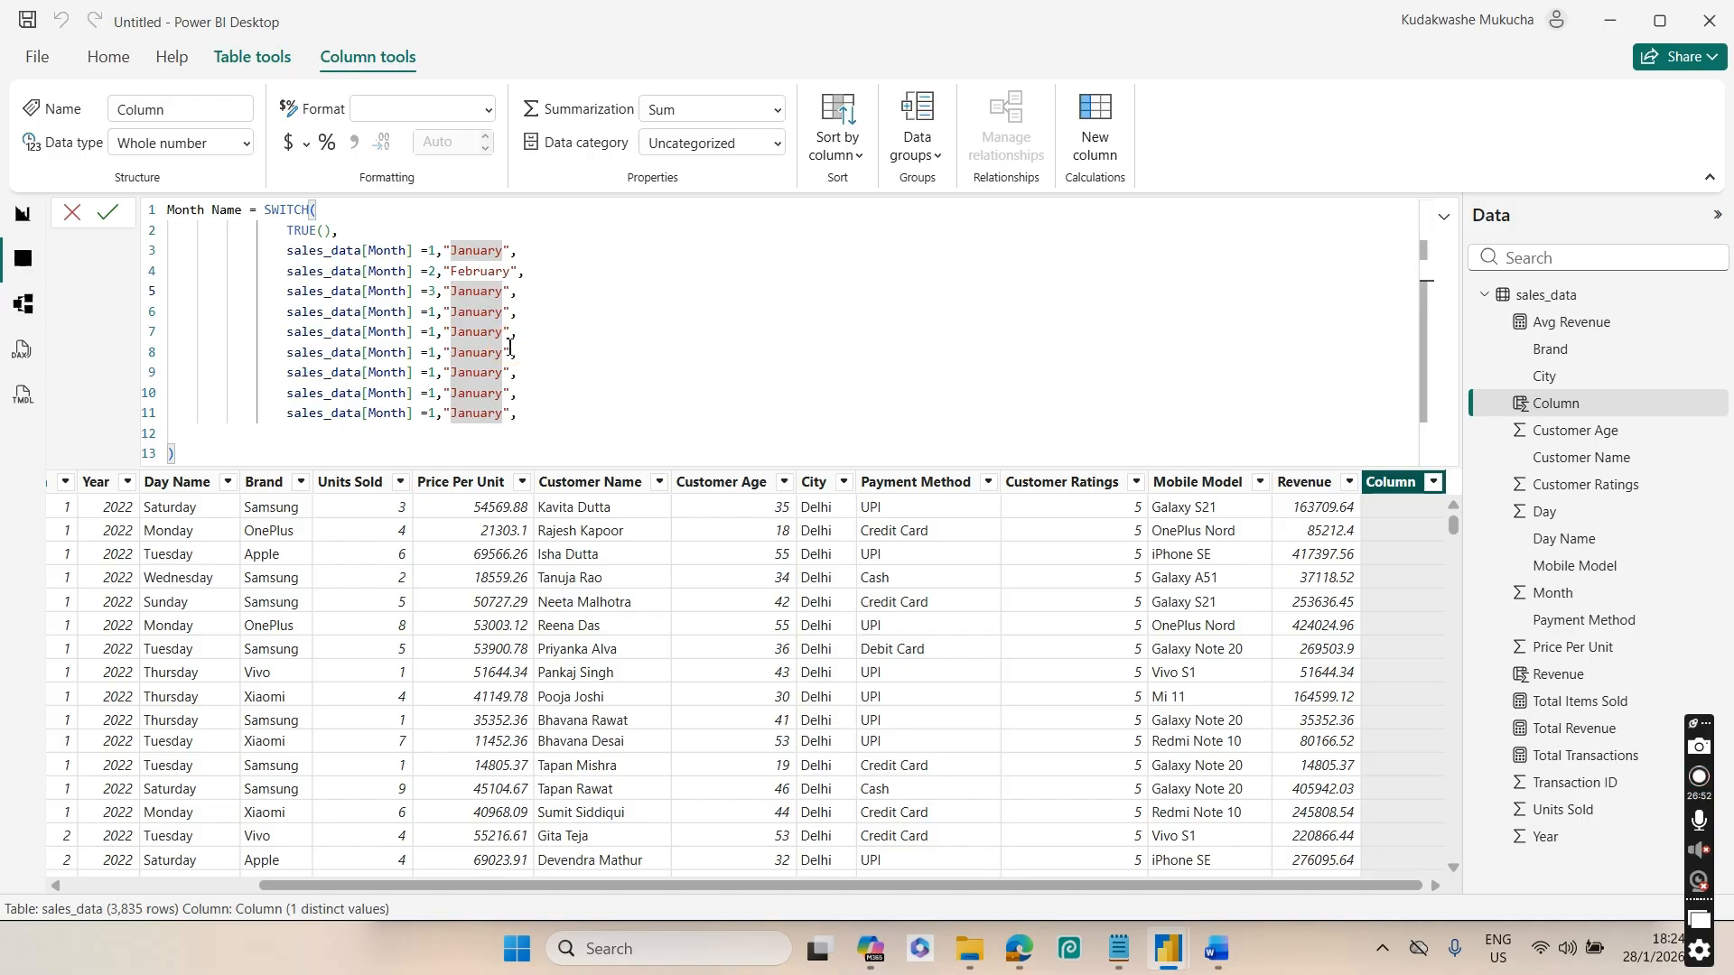
pyautogui.press('BackSpace')
pyautogui.press('BackSpace')
pyautogui.press('BackSpace')
pyautogui.press('BackSpace')
pyautogui.press('BackSpace')
pyautogui.press('BackSpace')
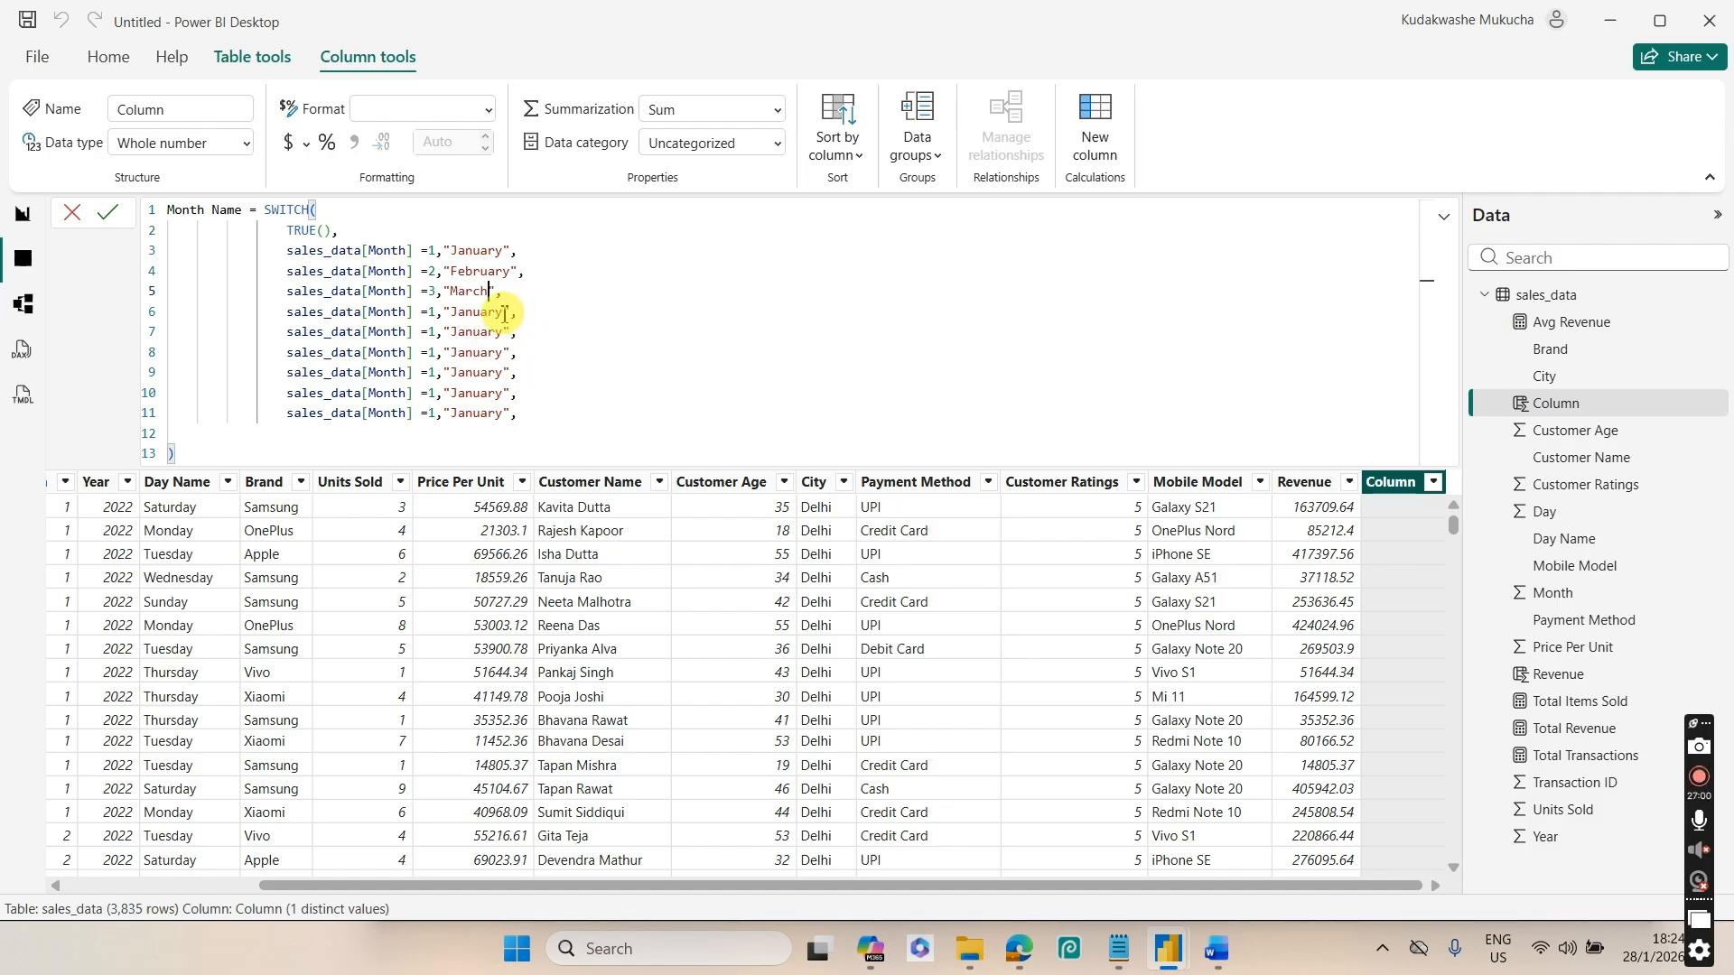
# Change the fourth condition line of the SWITCH formula to "April" and month 4
pyautogui.click(502, 312)
pyautogui.press('BackSpace')
pyautogui.press('BackSpace')
pyautogui.press('BackSpace')
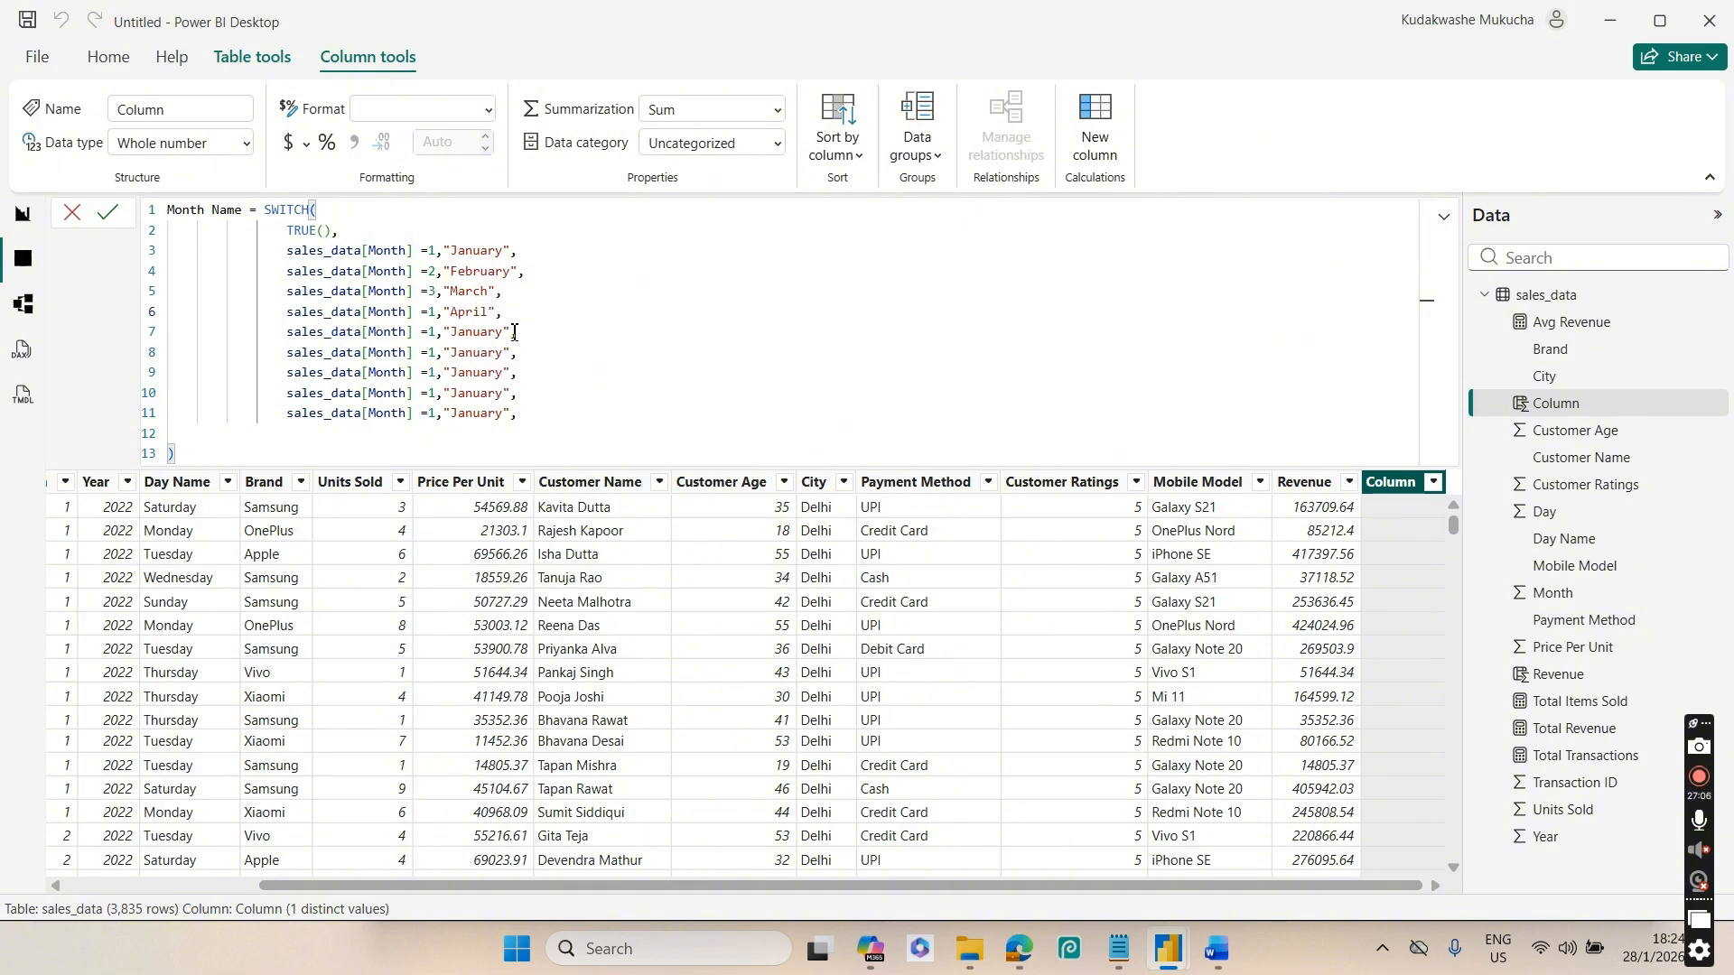
pyautogui.click(437, 312)
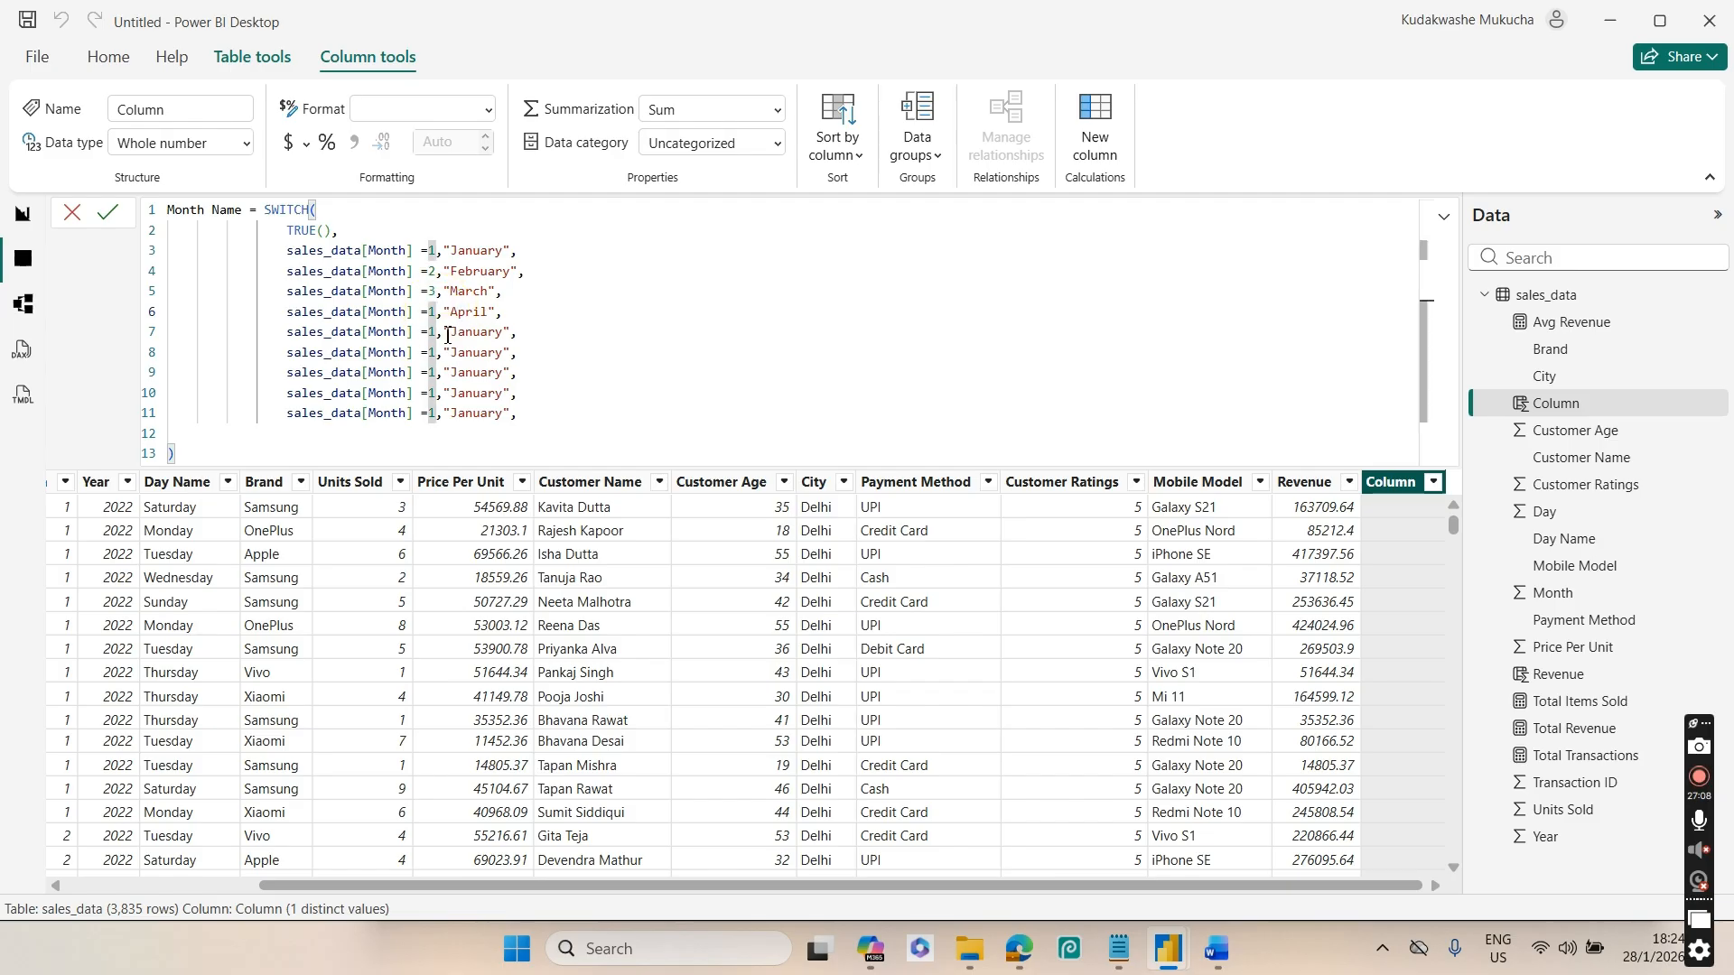
pyautogui.press('BackSpace')
pyautogui.write('4')
# Renumber the months in the fifth to ninth condition lines as 5, 6, 7, 8 and 9
pyautogui.click(441, 329)
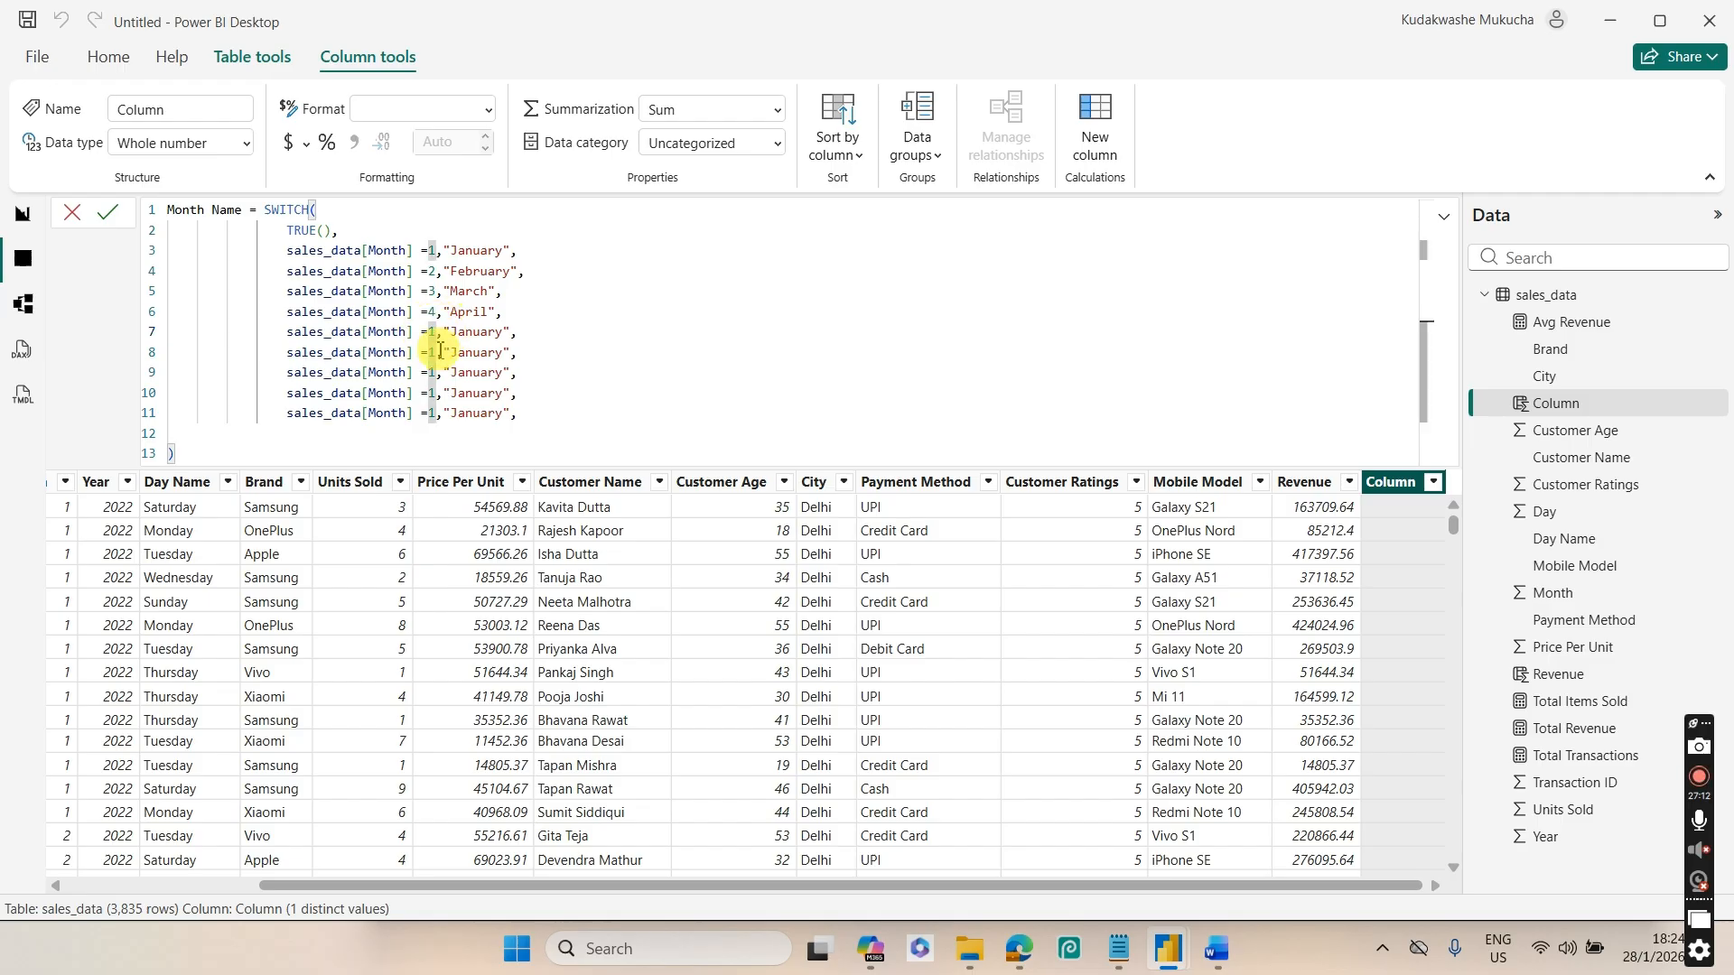
pyautogui.press('BackSpace')
pyautogui.write('5')
pyautogui.click(438, 352)
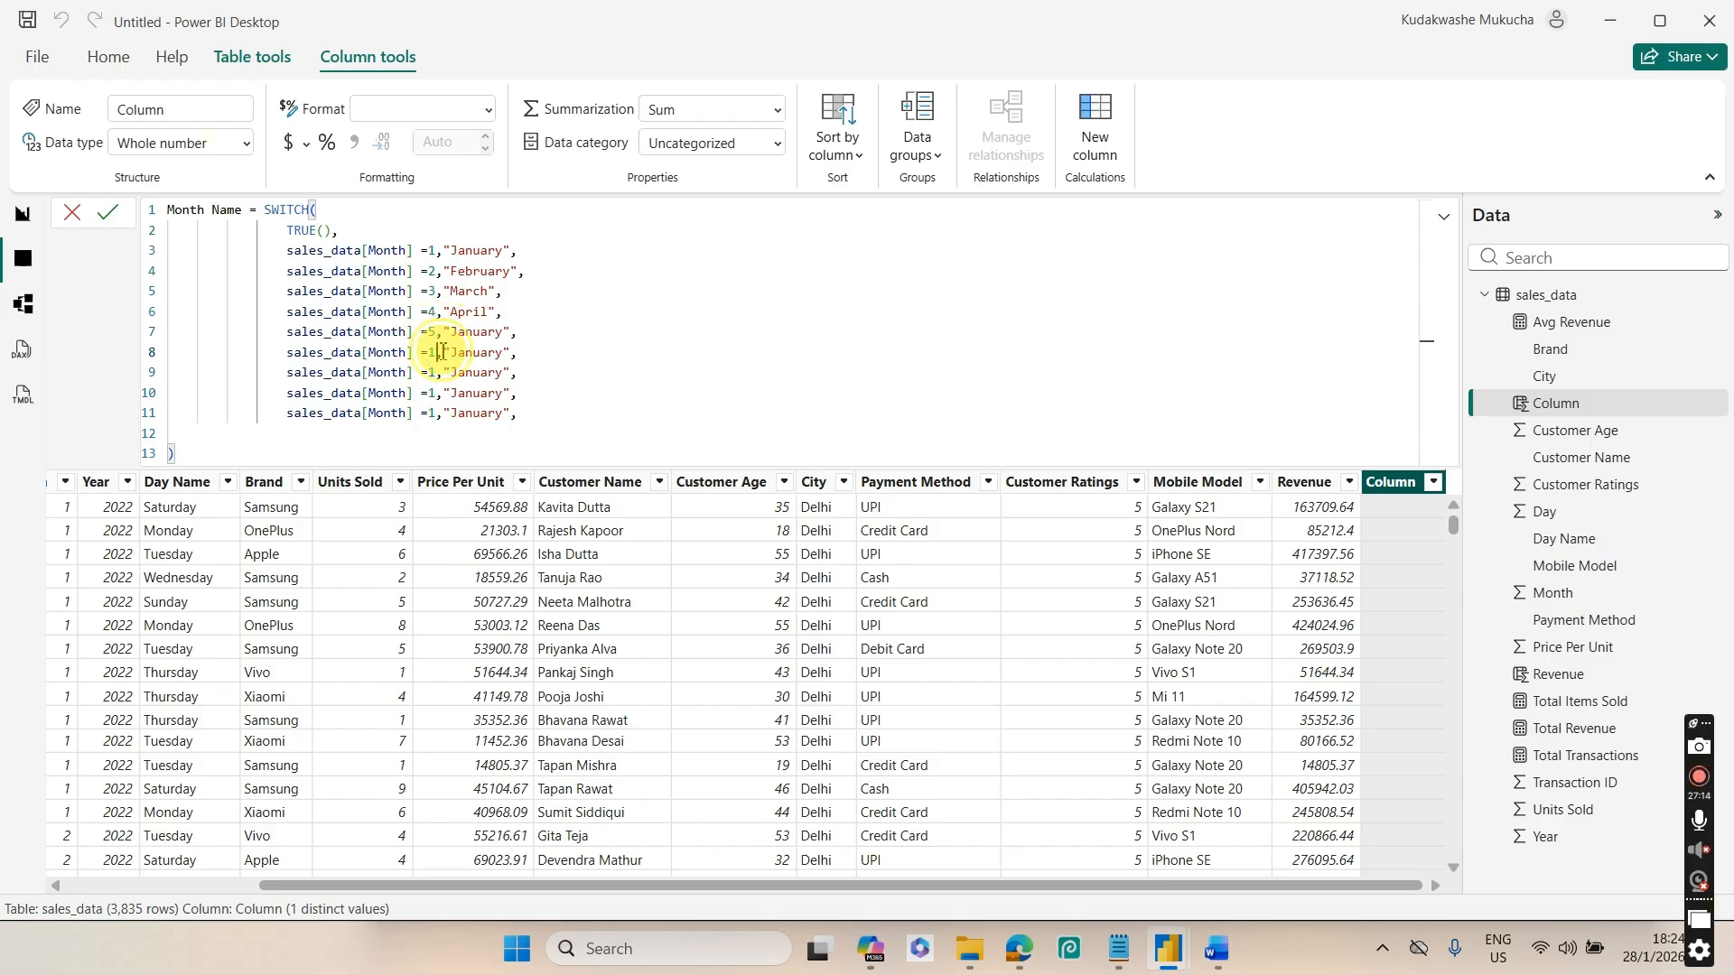
pyautogui.press('BackSpace')
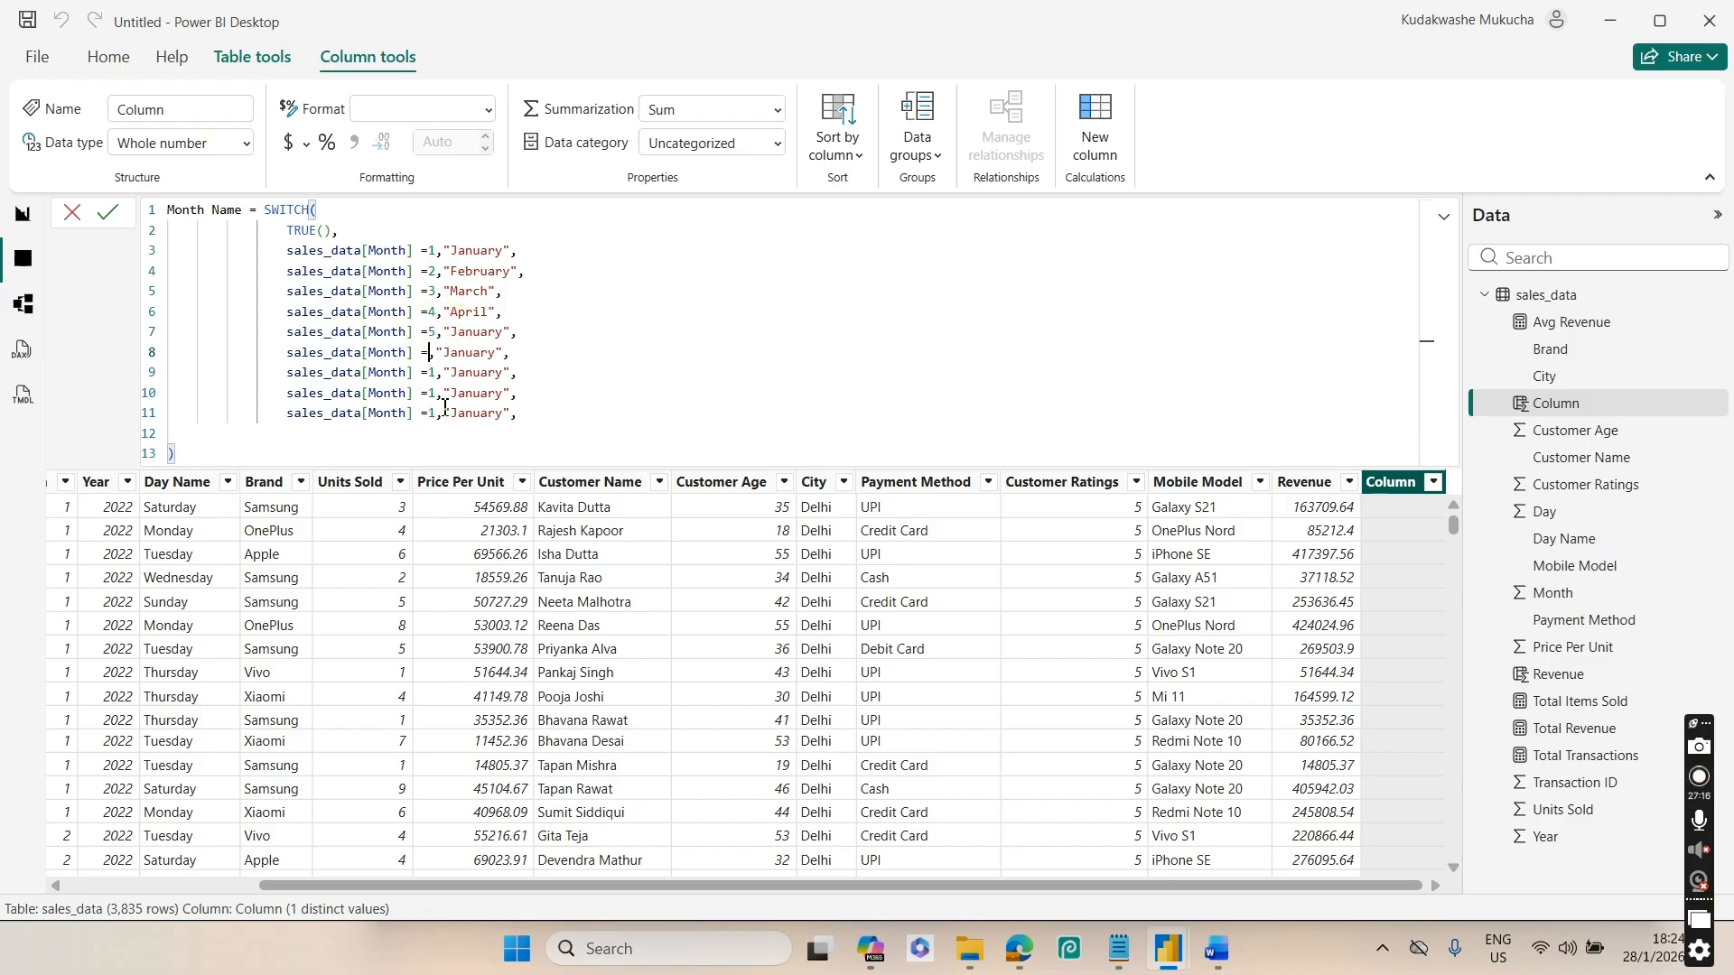
pyautogui.write('6')
pyautogui.click(443, 373)
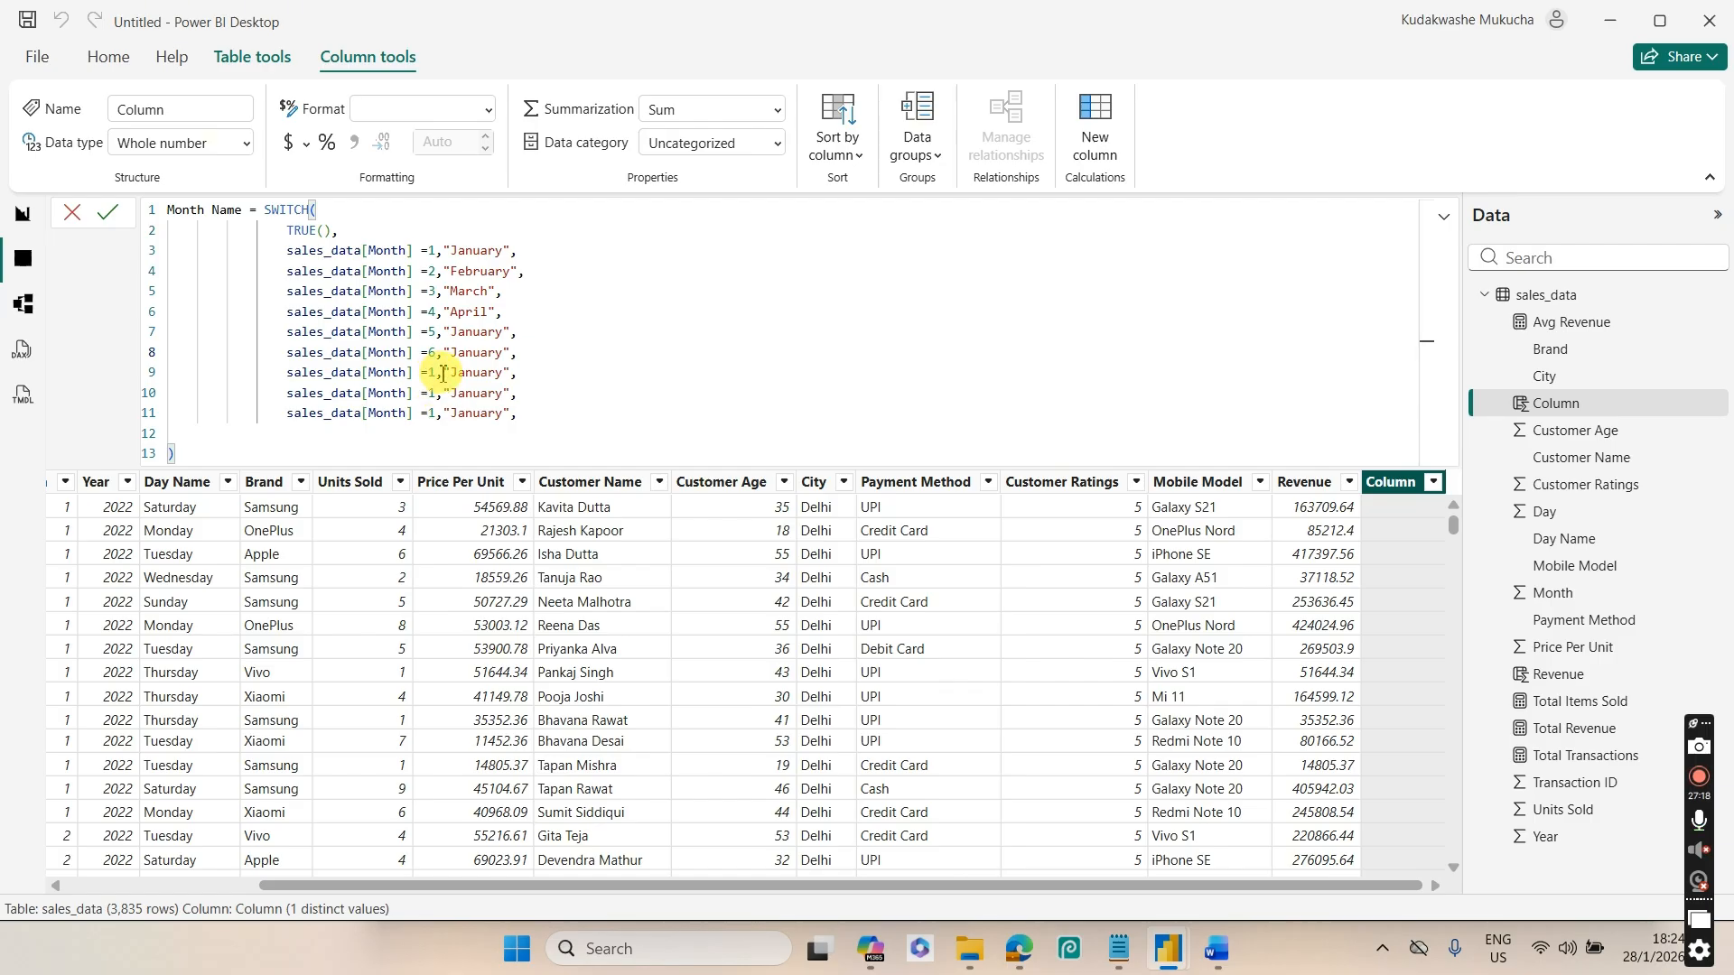
pyautogui.press('BackSpace')
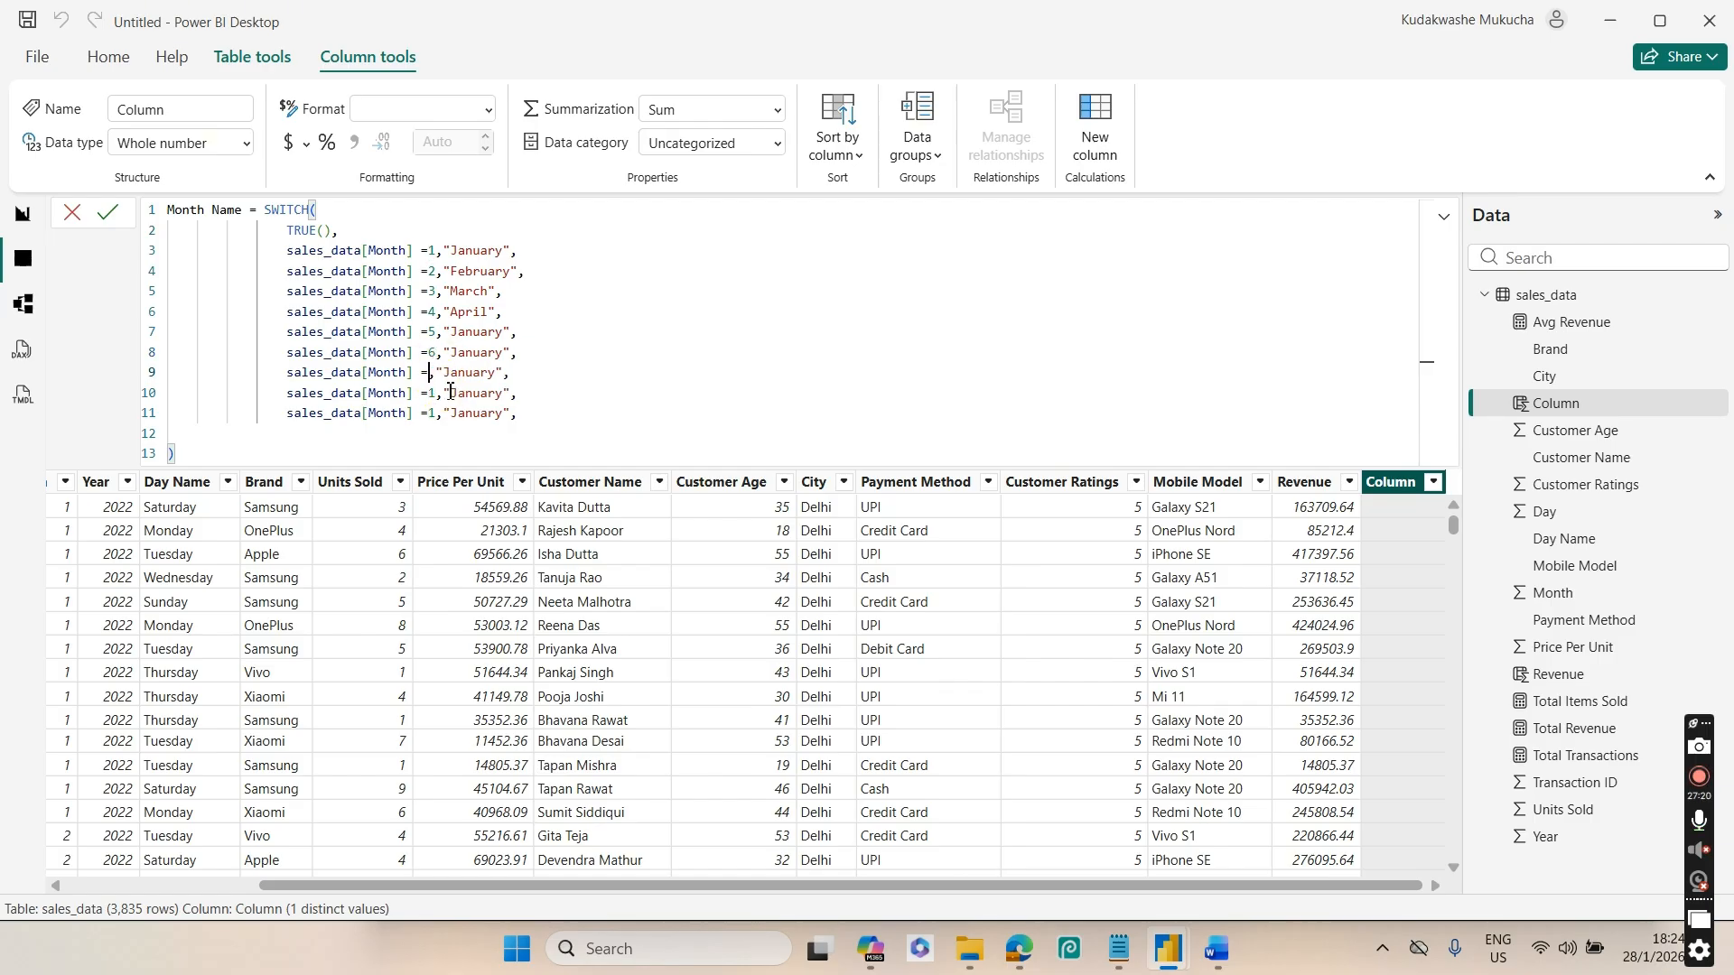
pyautogui.write('7')
pyautogui.click(439, 391)
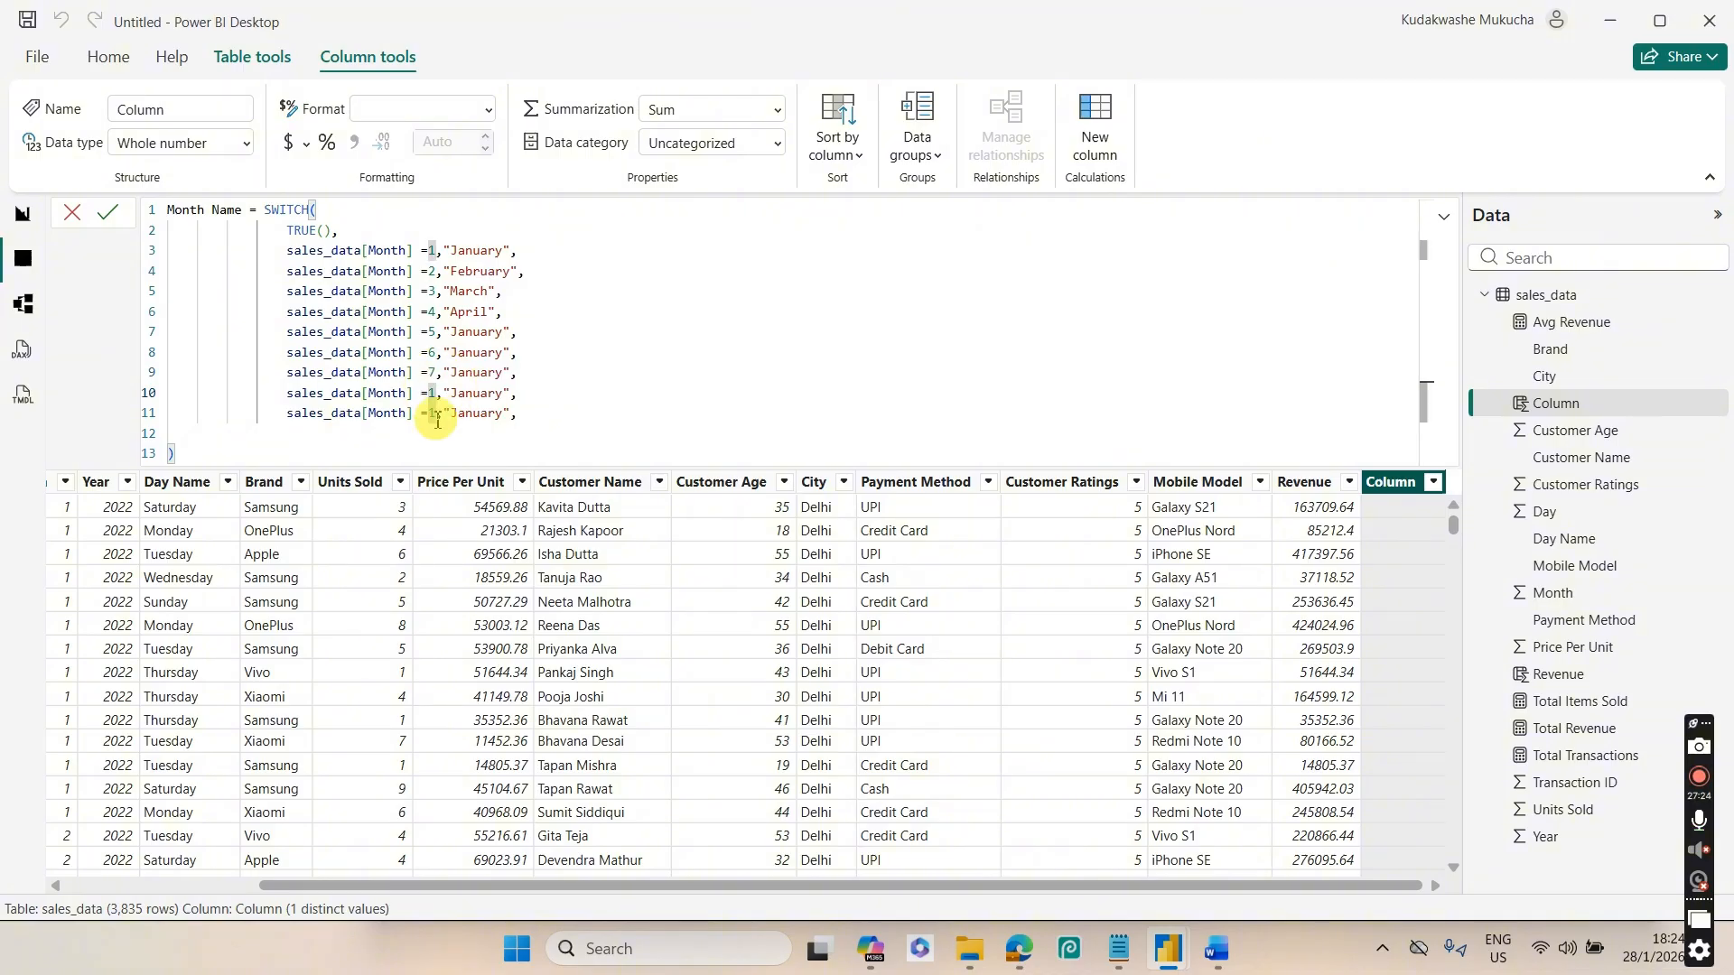
pyautogui.press('BackSpace')
pyautogui.write('8')
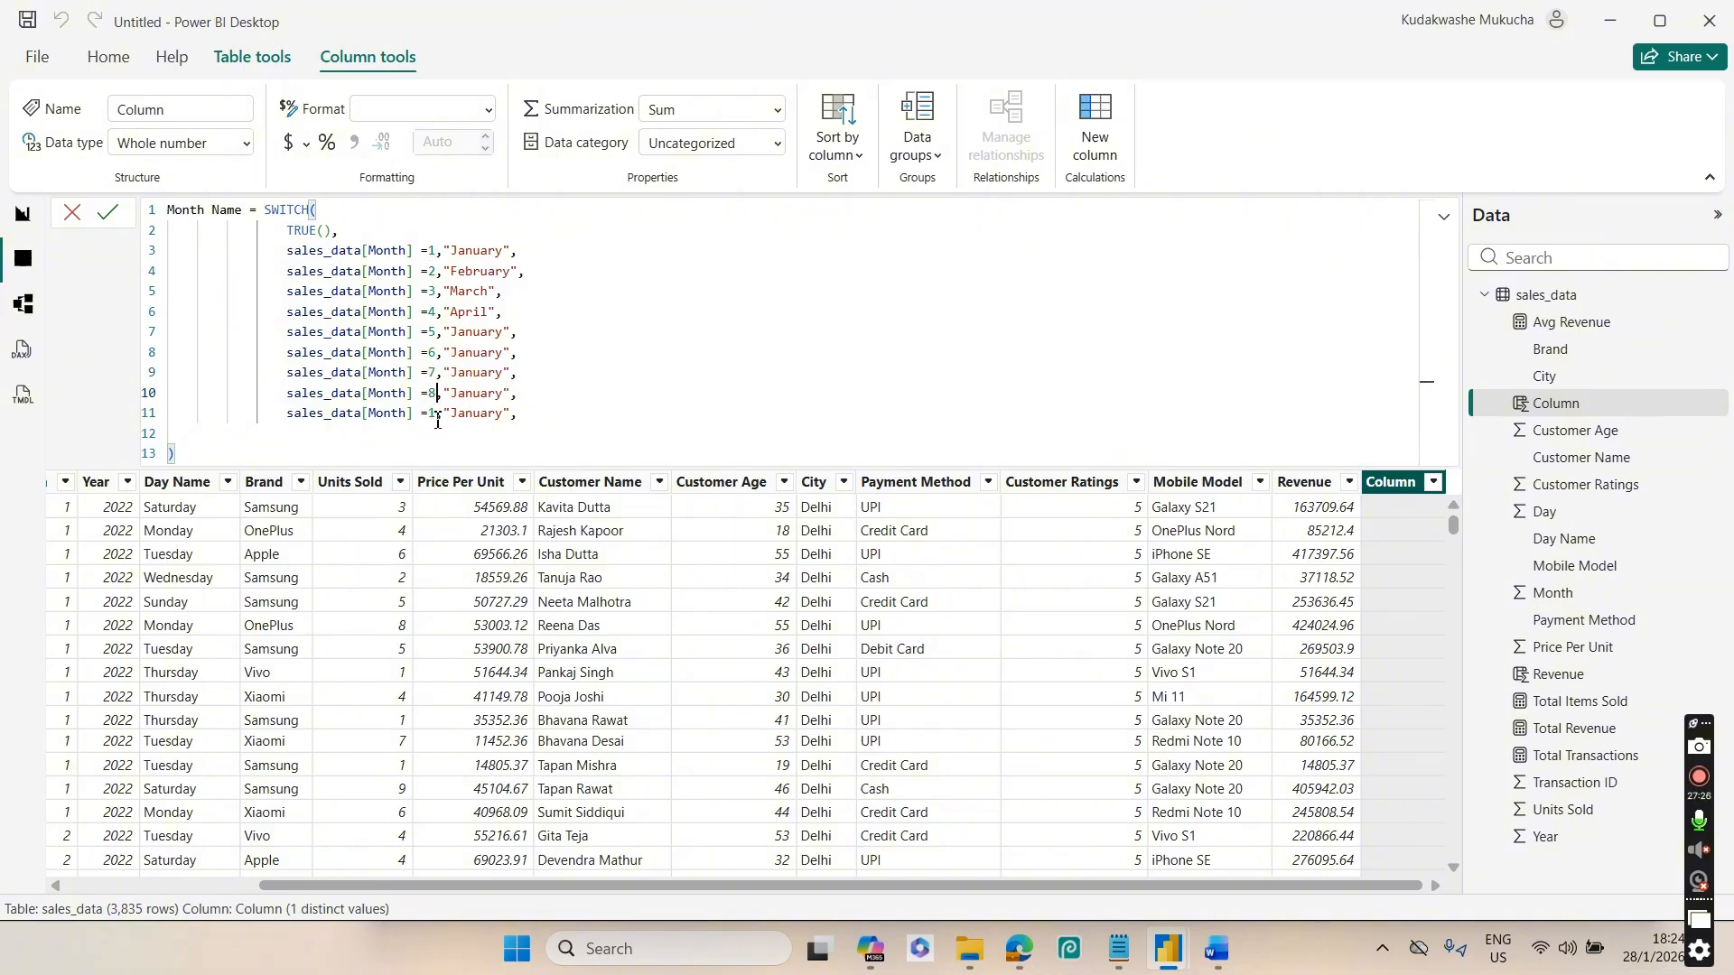
pyautogui.click(438, 415)
pyautogui.press('BackSpace')
pyautogui.write('9')
# Copy the month 9 condition line and paste it three times beneath, each copy on its own line
pyautogui.click(536, 416)
pyautogui.moveTo(536, 416); pyautogui.dragTo(289, 415)
pyautogui.hotkey('ctrl', 'c')
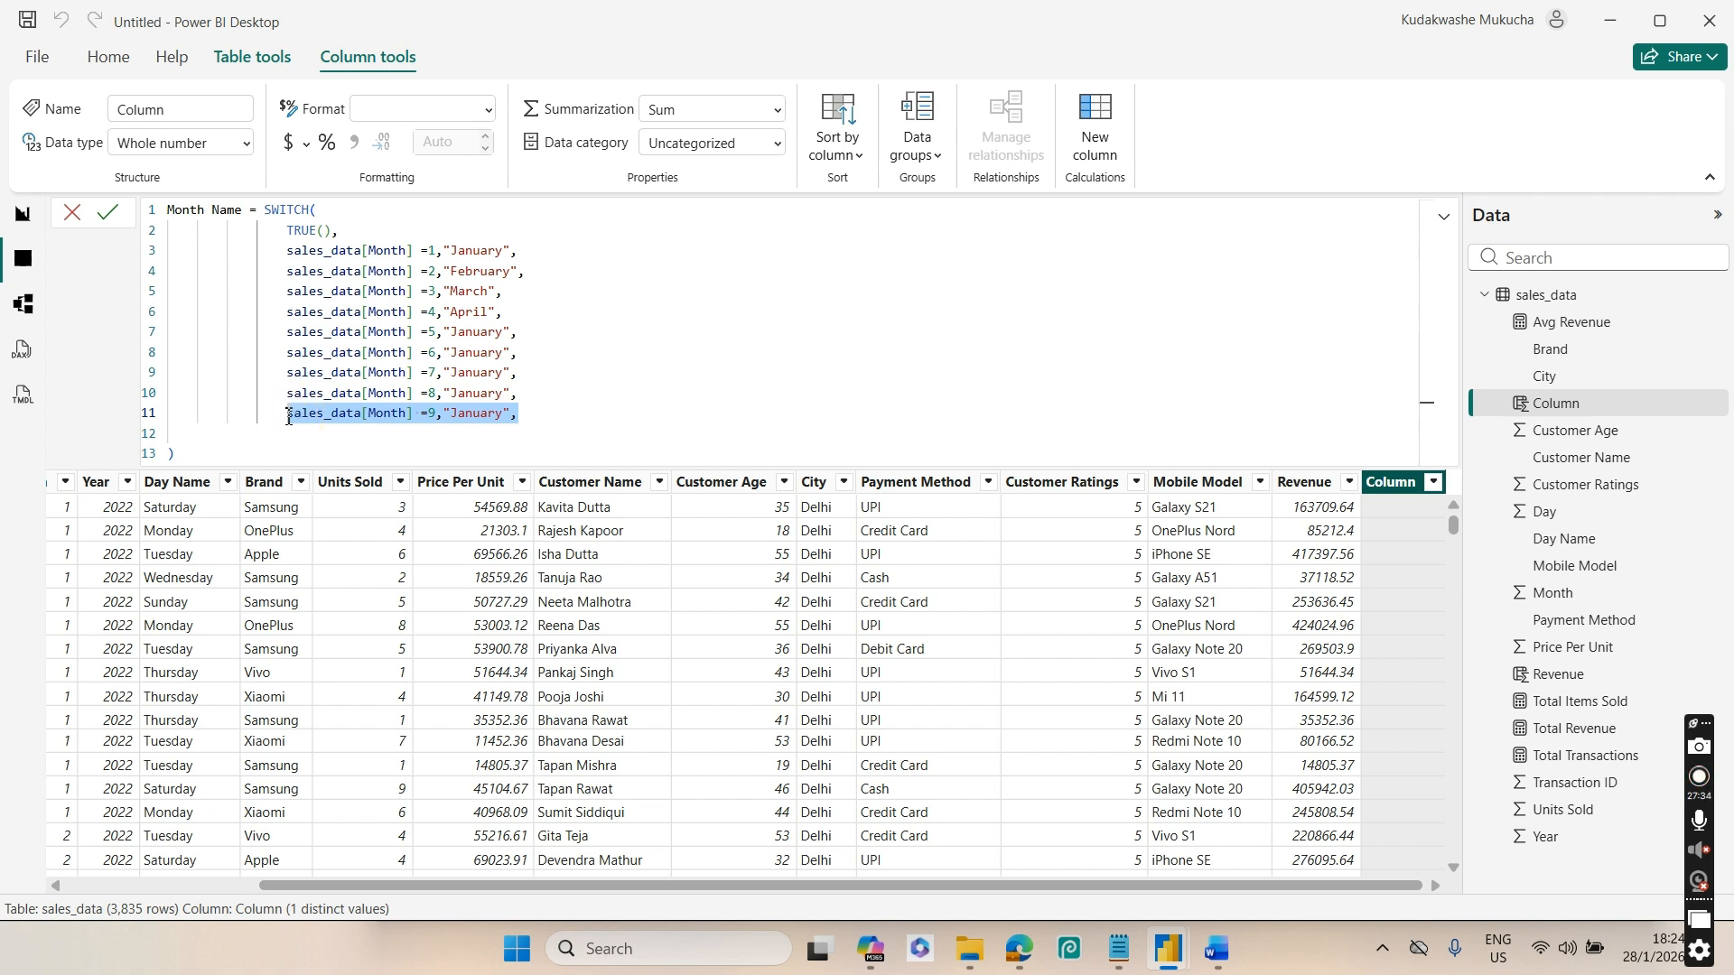
pyautogui.click(531, 413)
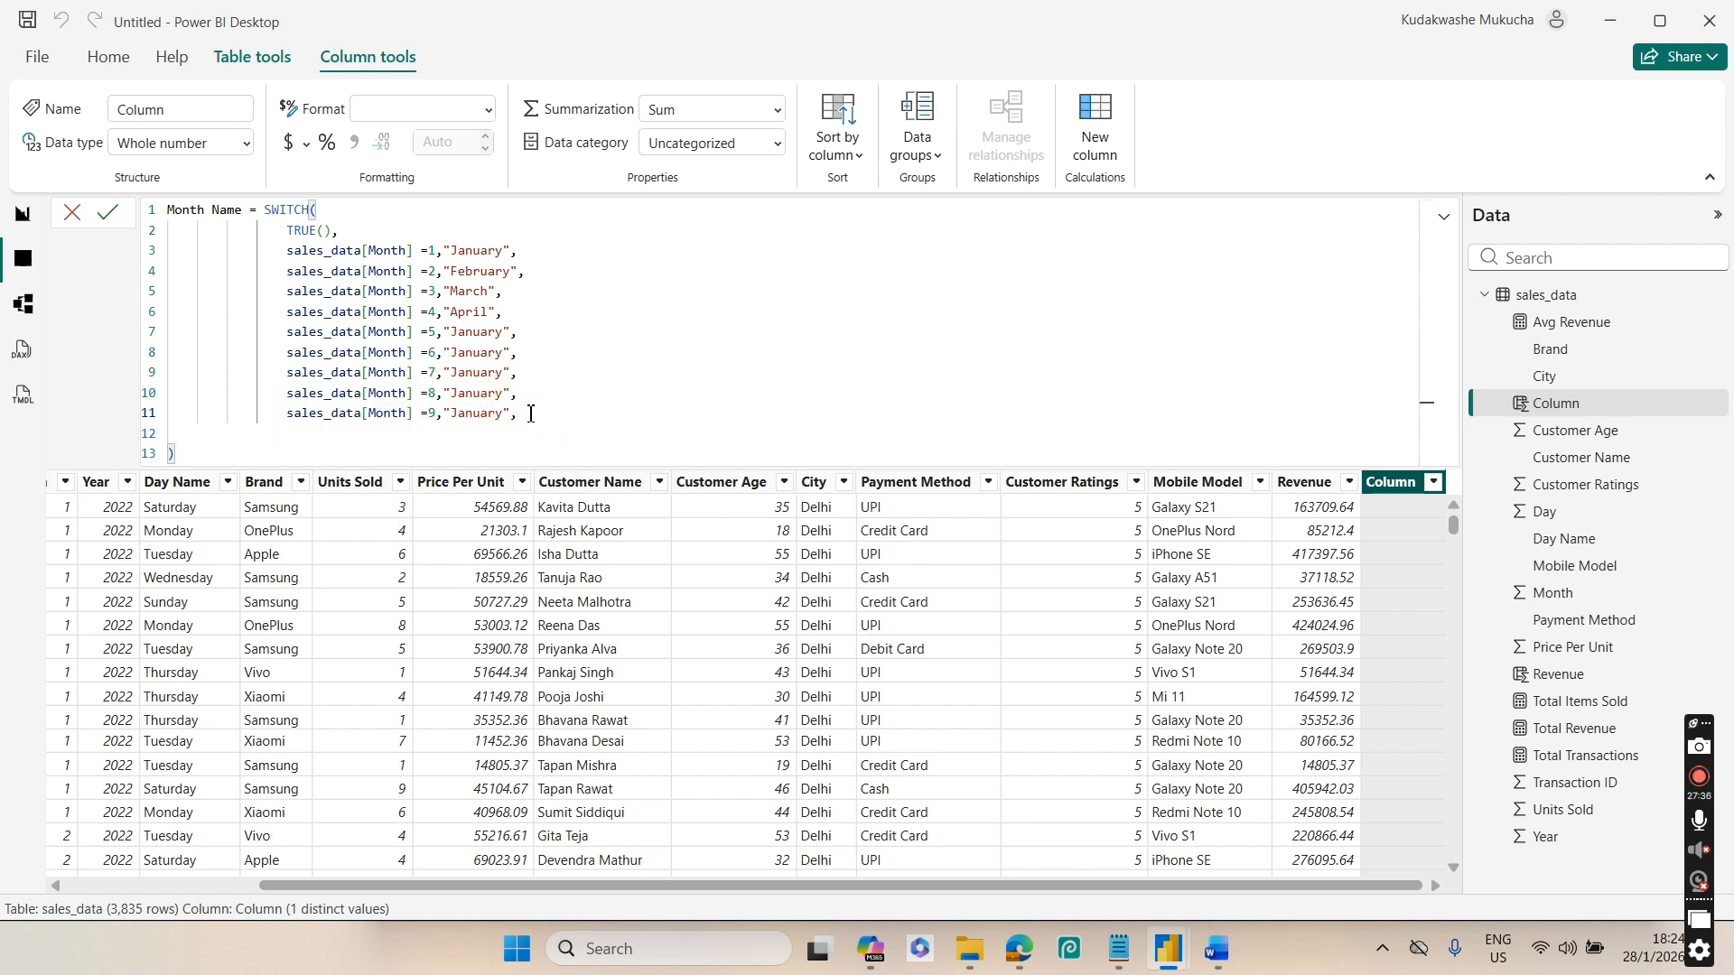
pyautogui.press('Return')
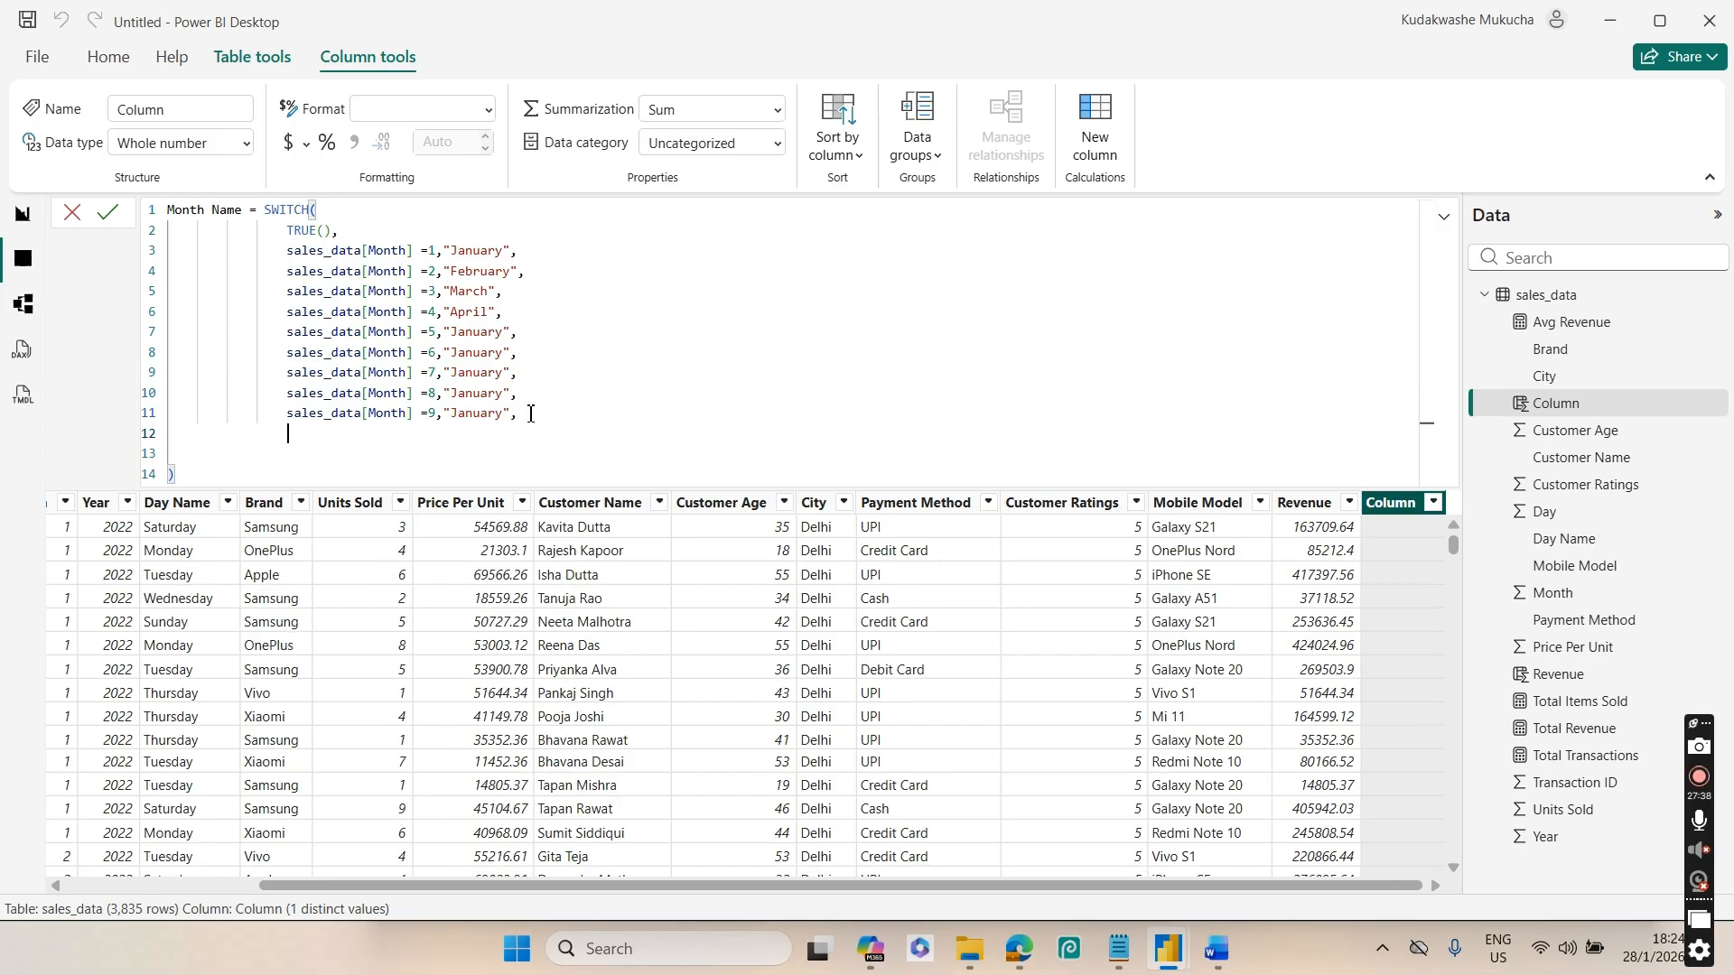
pyautogui.hotkey('ctrl', 'v')
pyautogui.press('Return')
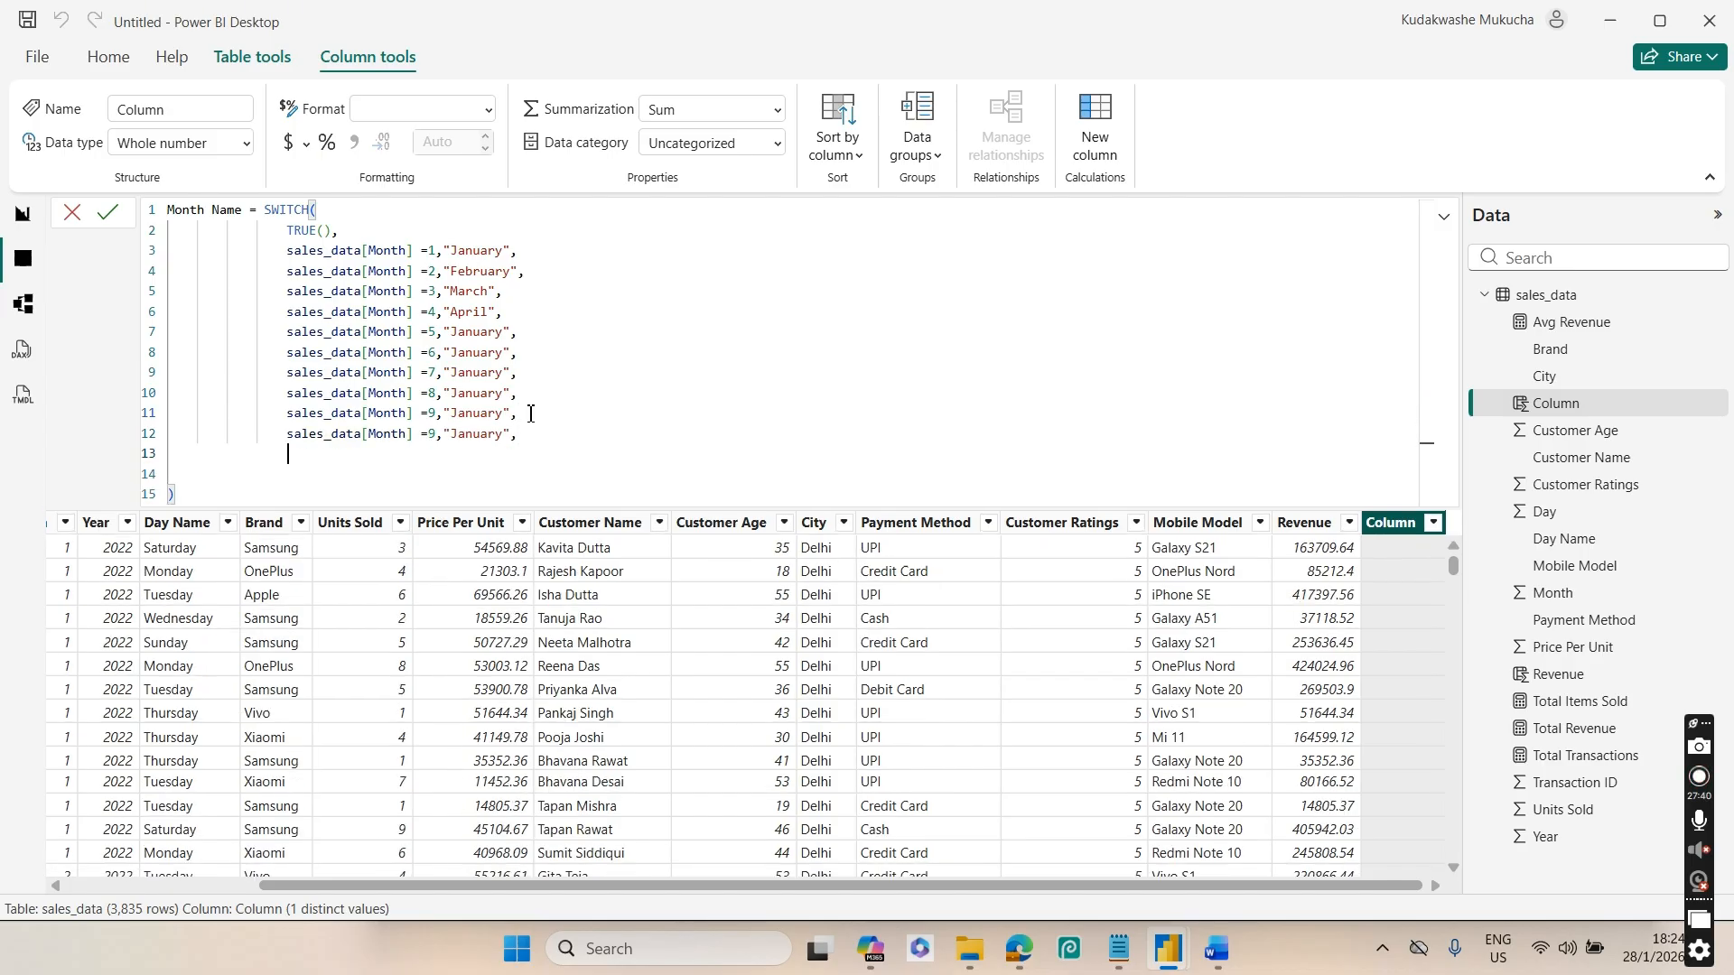
pyautogui.hotkey('ctrl', 'v')
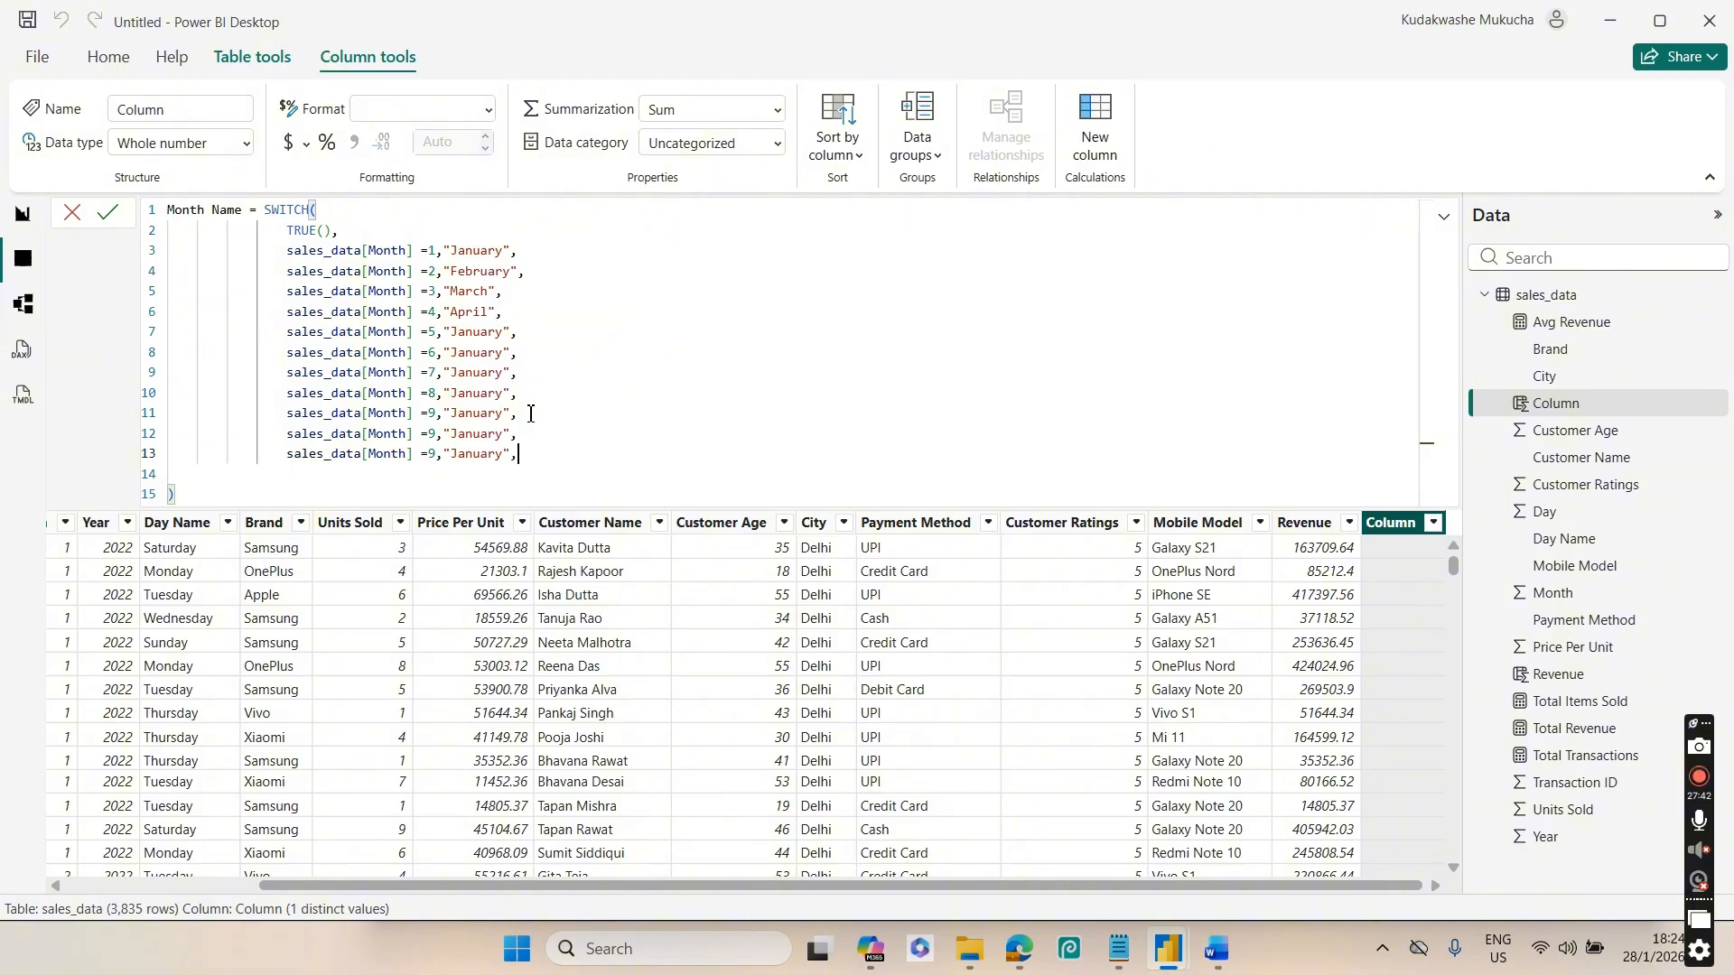
pyautogui.press('Return')
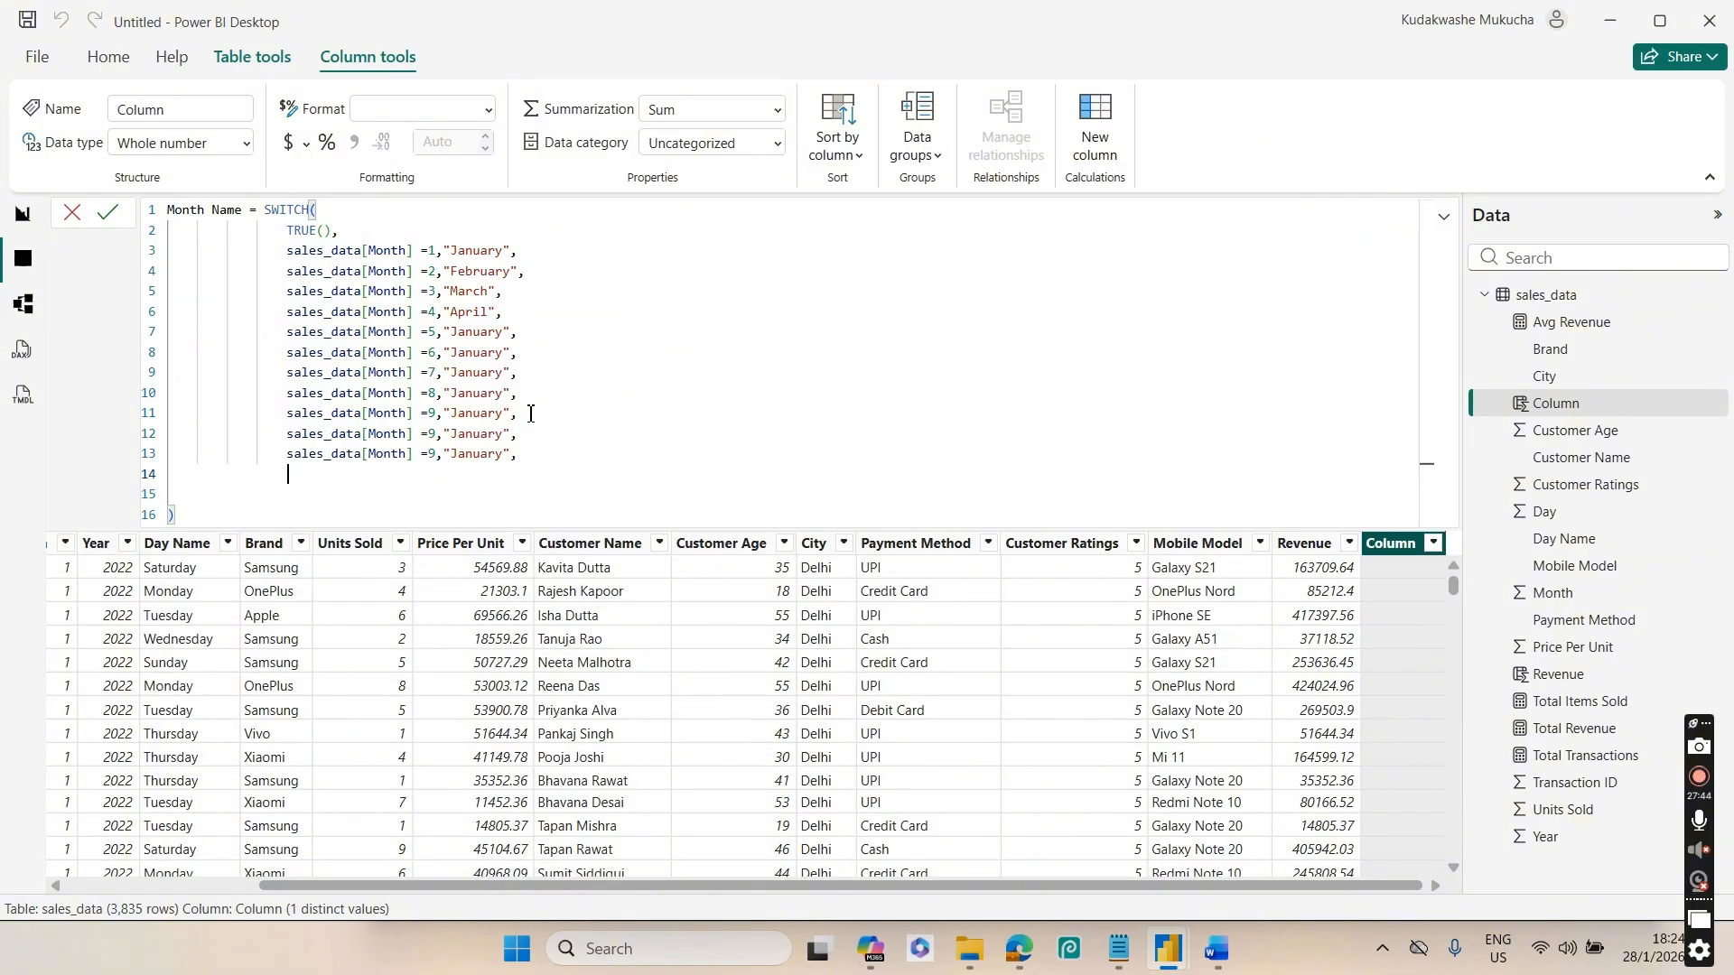
pyautogui.hotkey('ctrl', 'v')
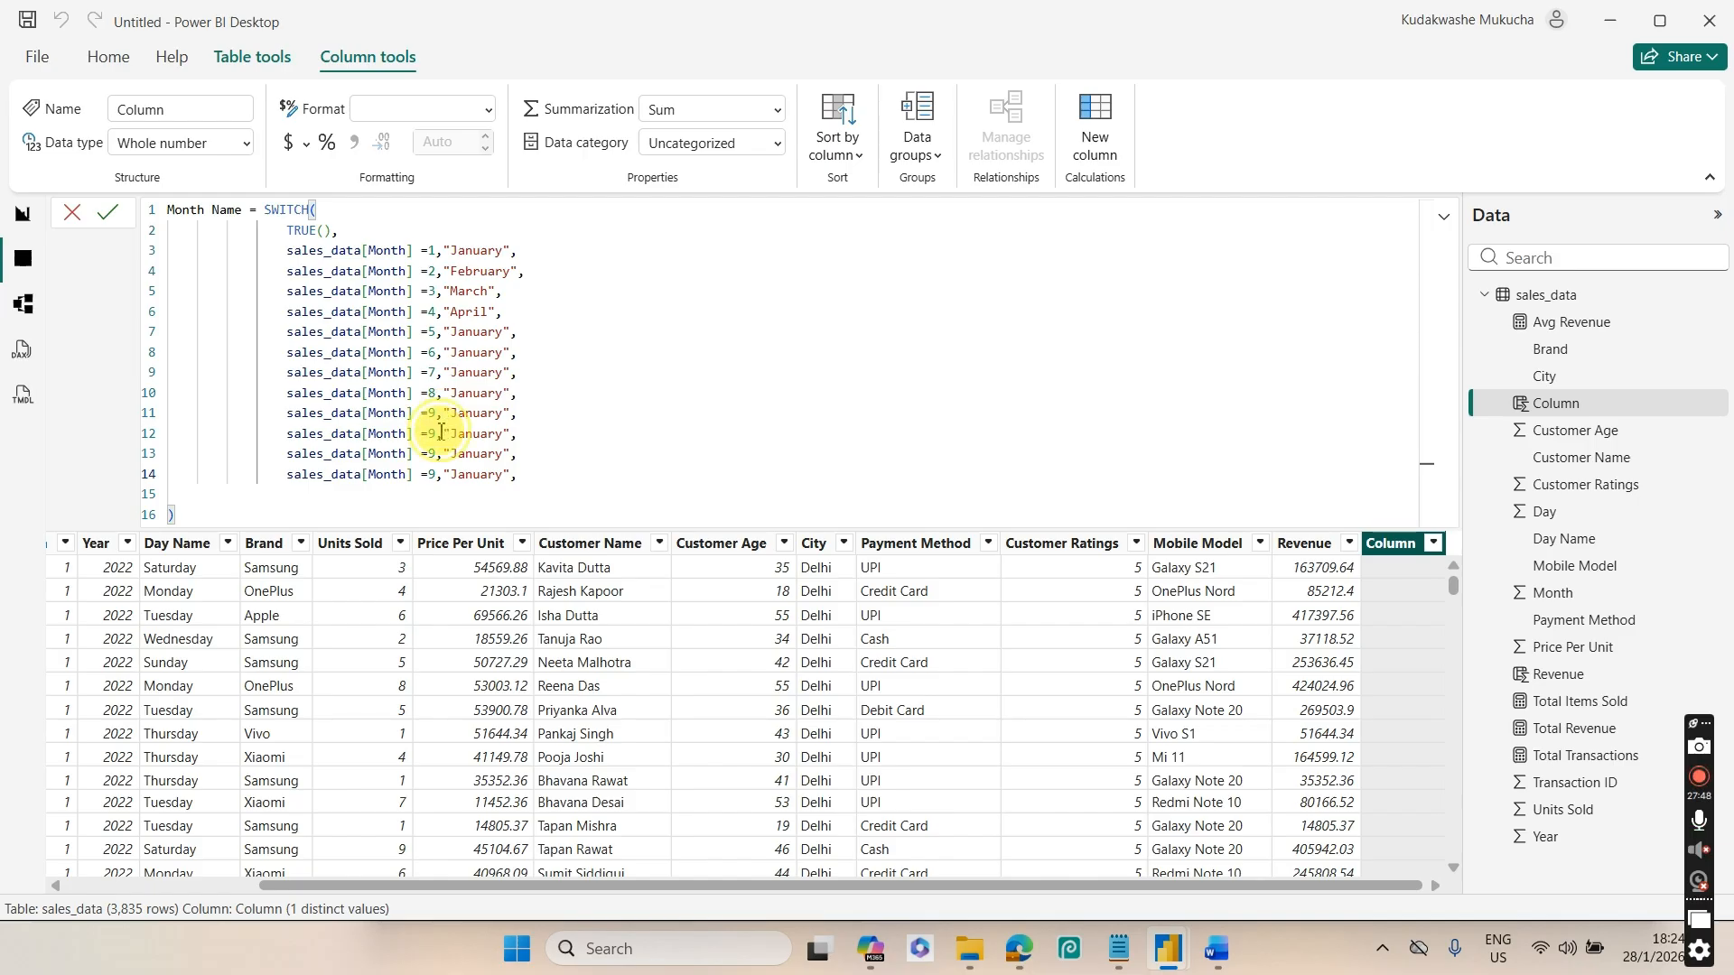
# Renumber the months in the three pasted condition lines as 10, 11 and 12
pyautogui.doubleClick(432, 433)
pyautogui.write('1')
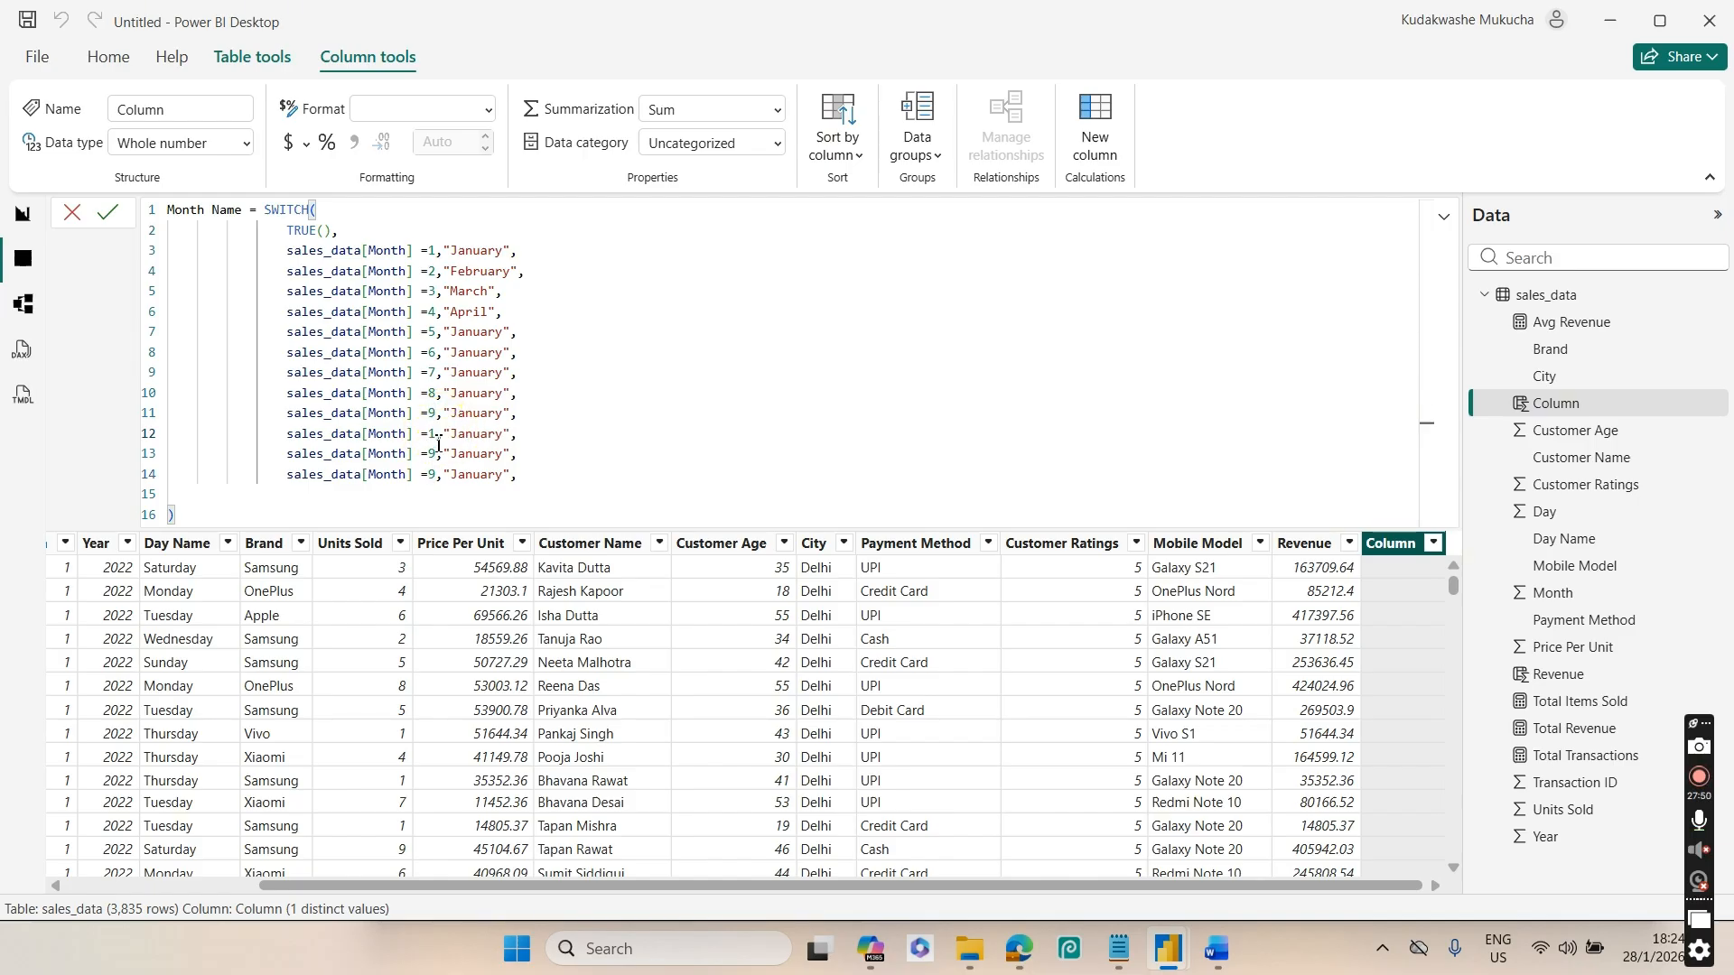
pyautogui.write('0')
pyautogui.doubleClick(432, 454)
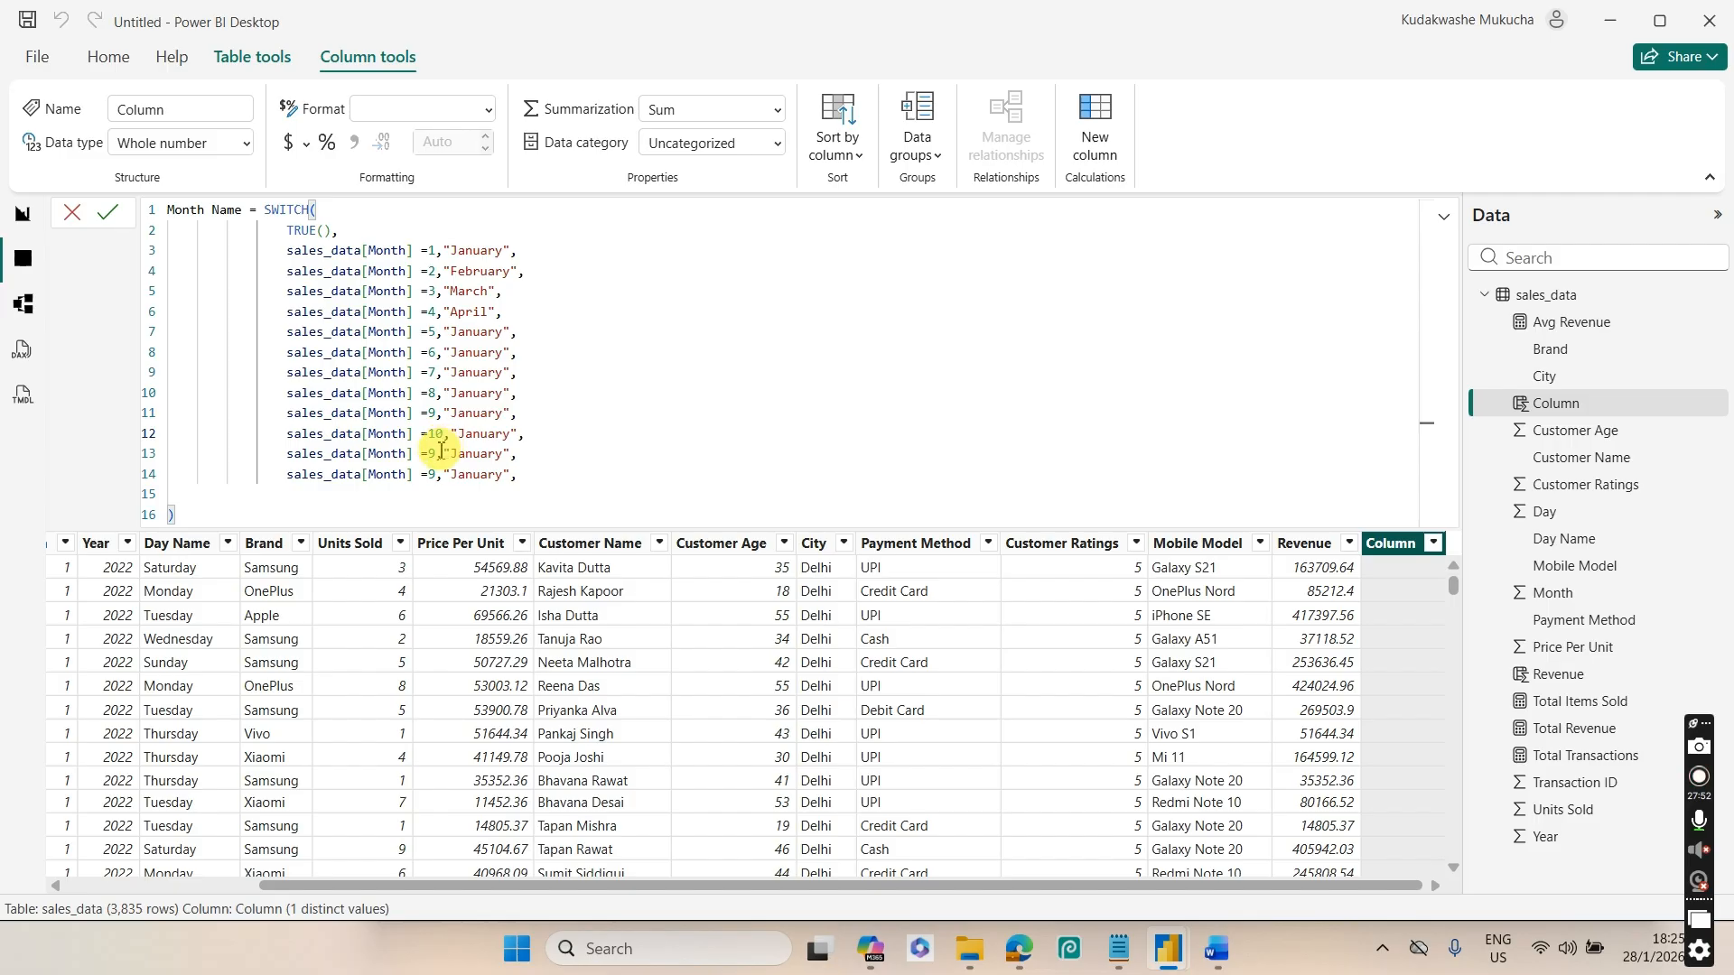
pyautogui.write('11')
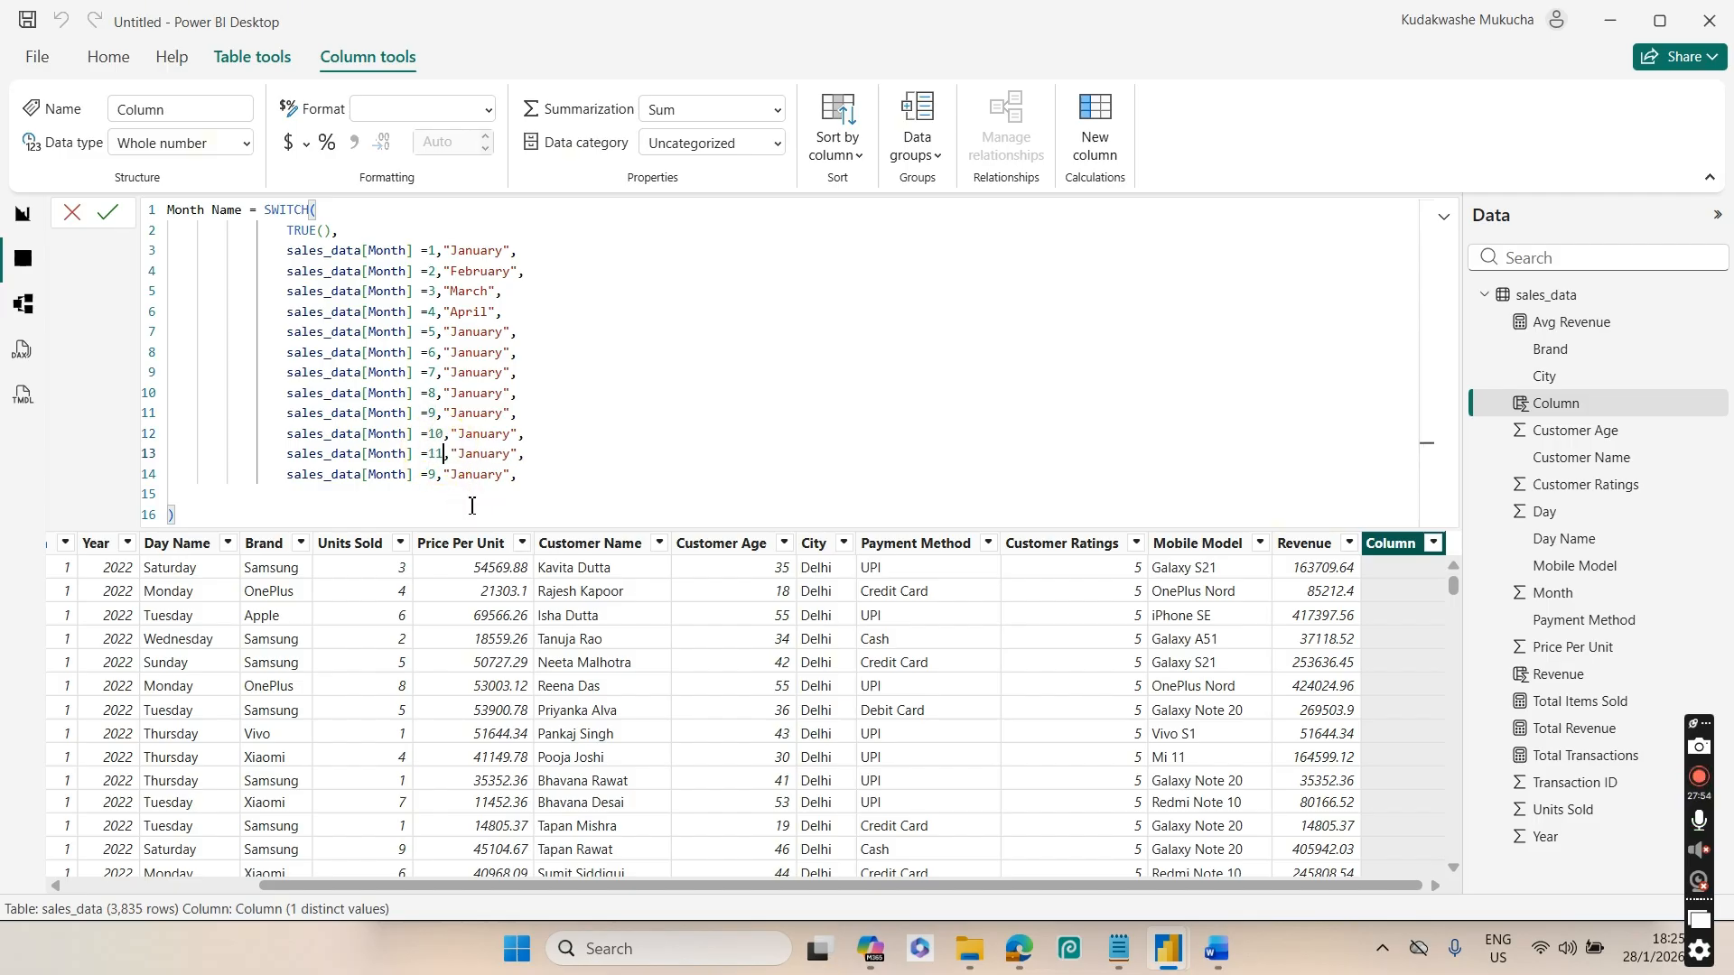
pyautogui.click(438, 471)
pyautogui.press('BackSpace')
pyautogui.write('12')
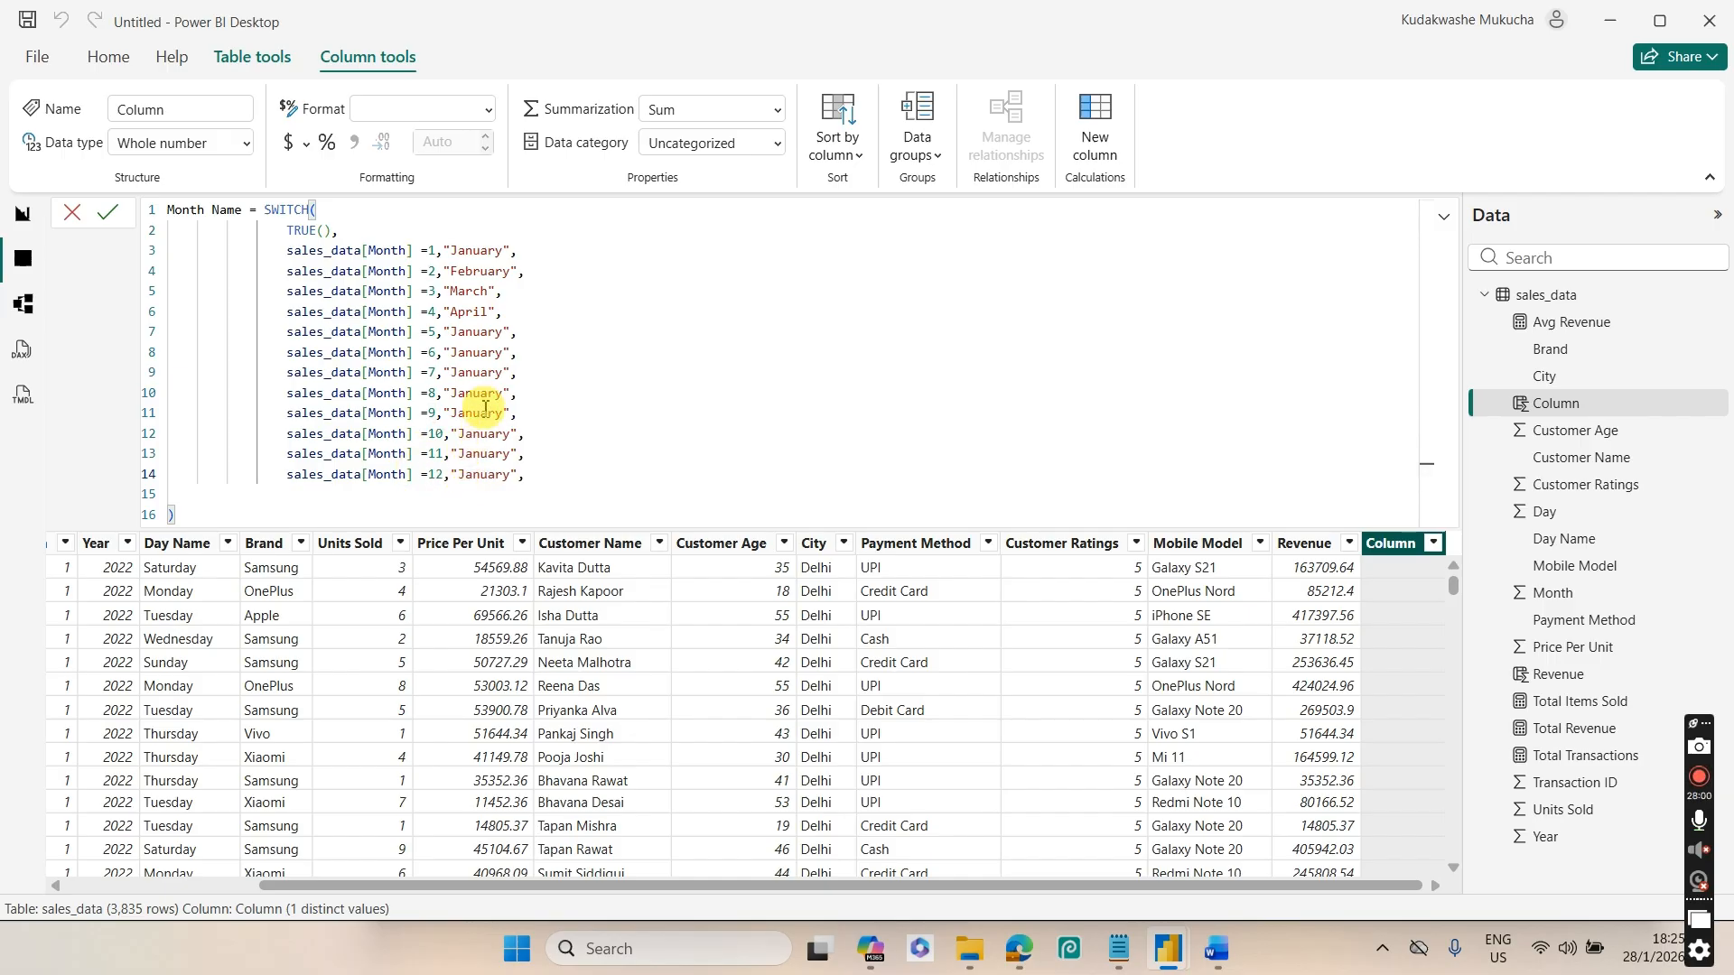
# Replace the month names in the month 5 and month 6 conditions with "May" and "June"
pyautogui.doubleClick(503, 334)
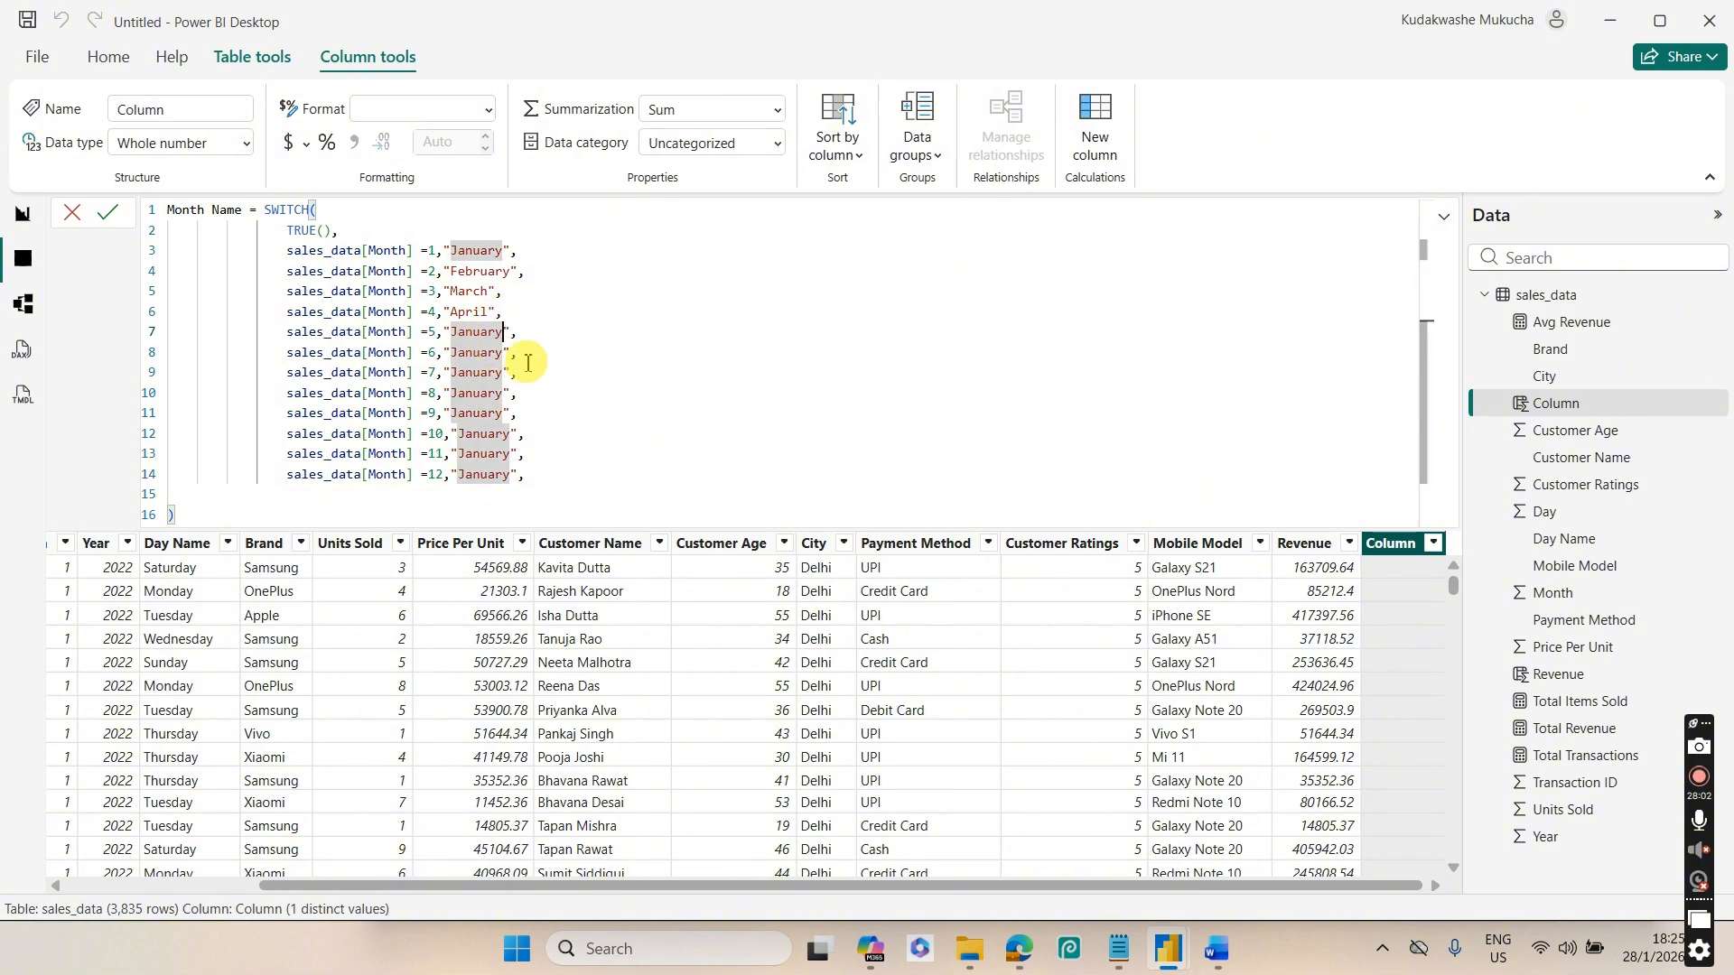
pyautogui.write('Jan')
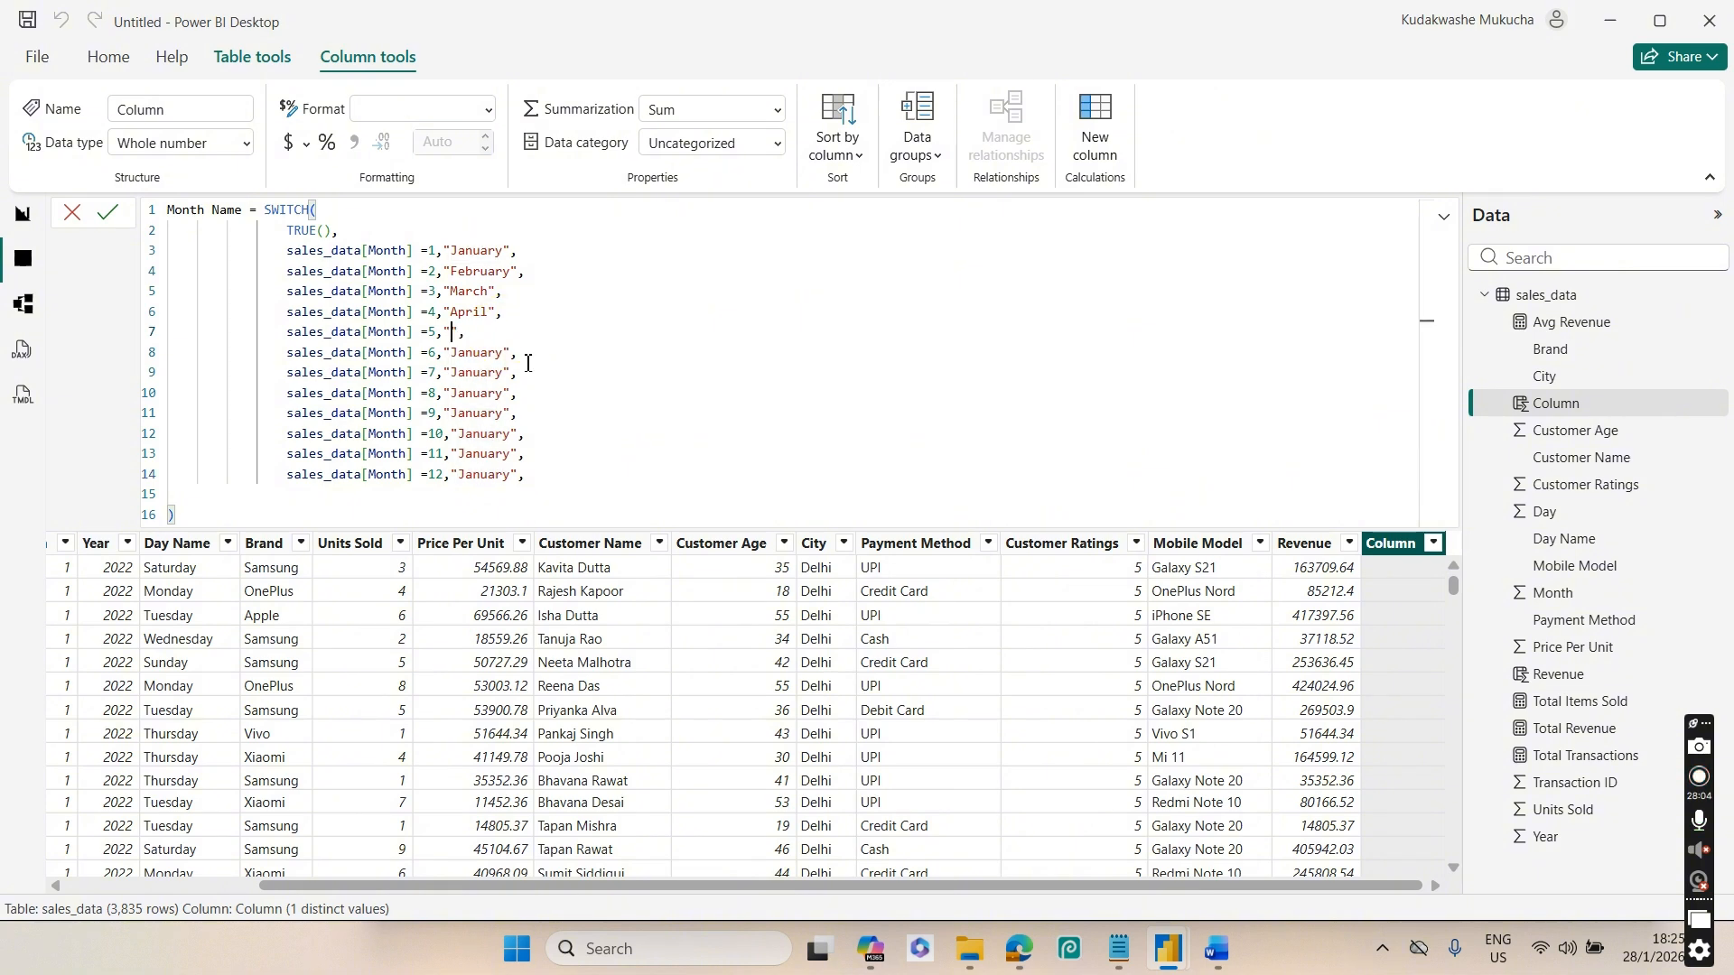
pyautogui.write('May')
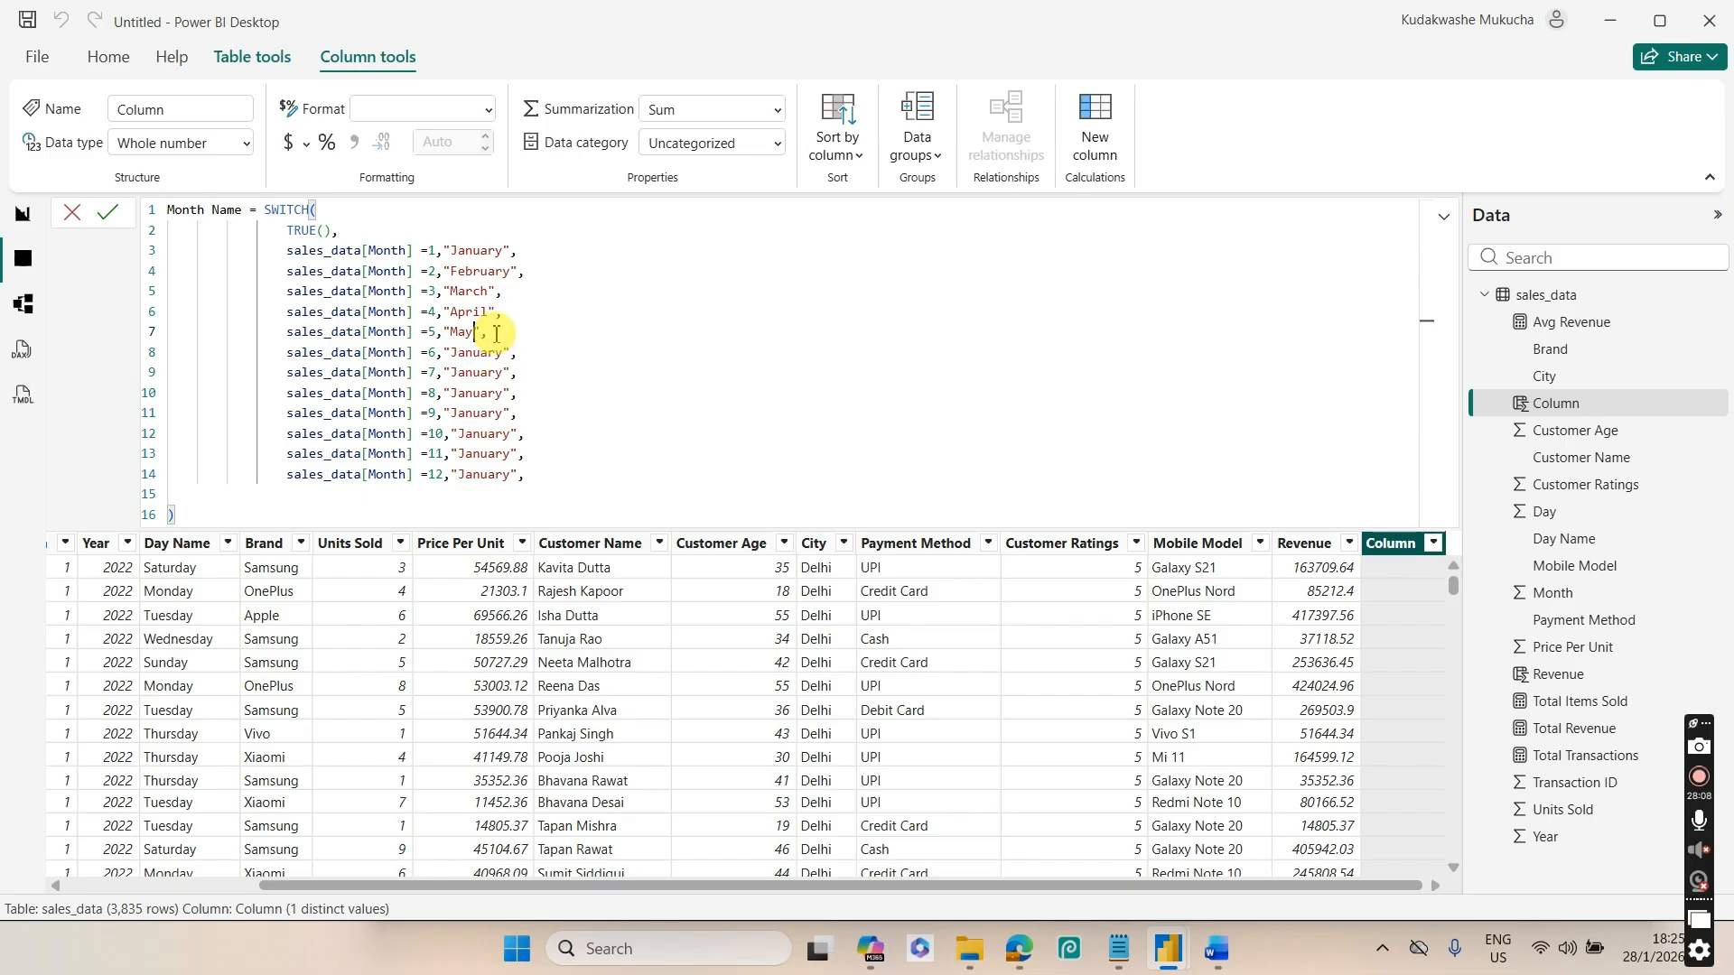
pyautogui.click(515, 354)
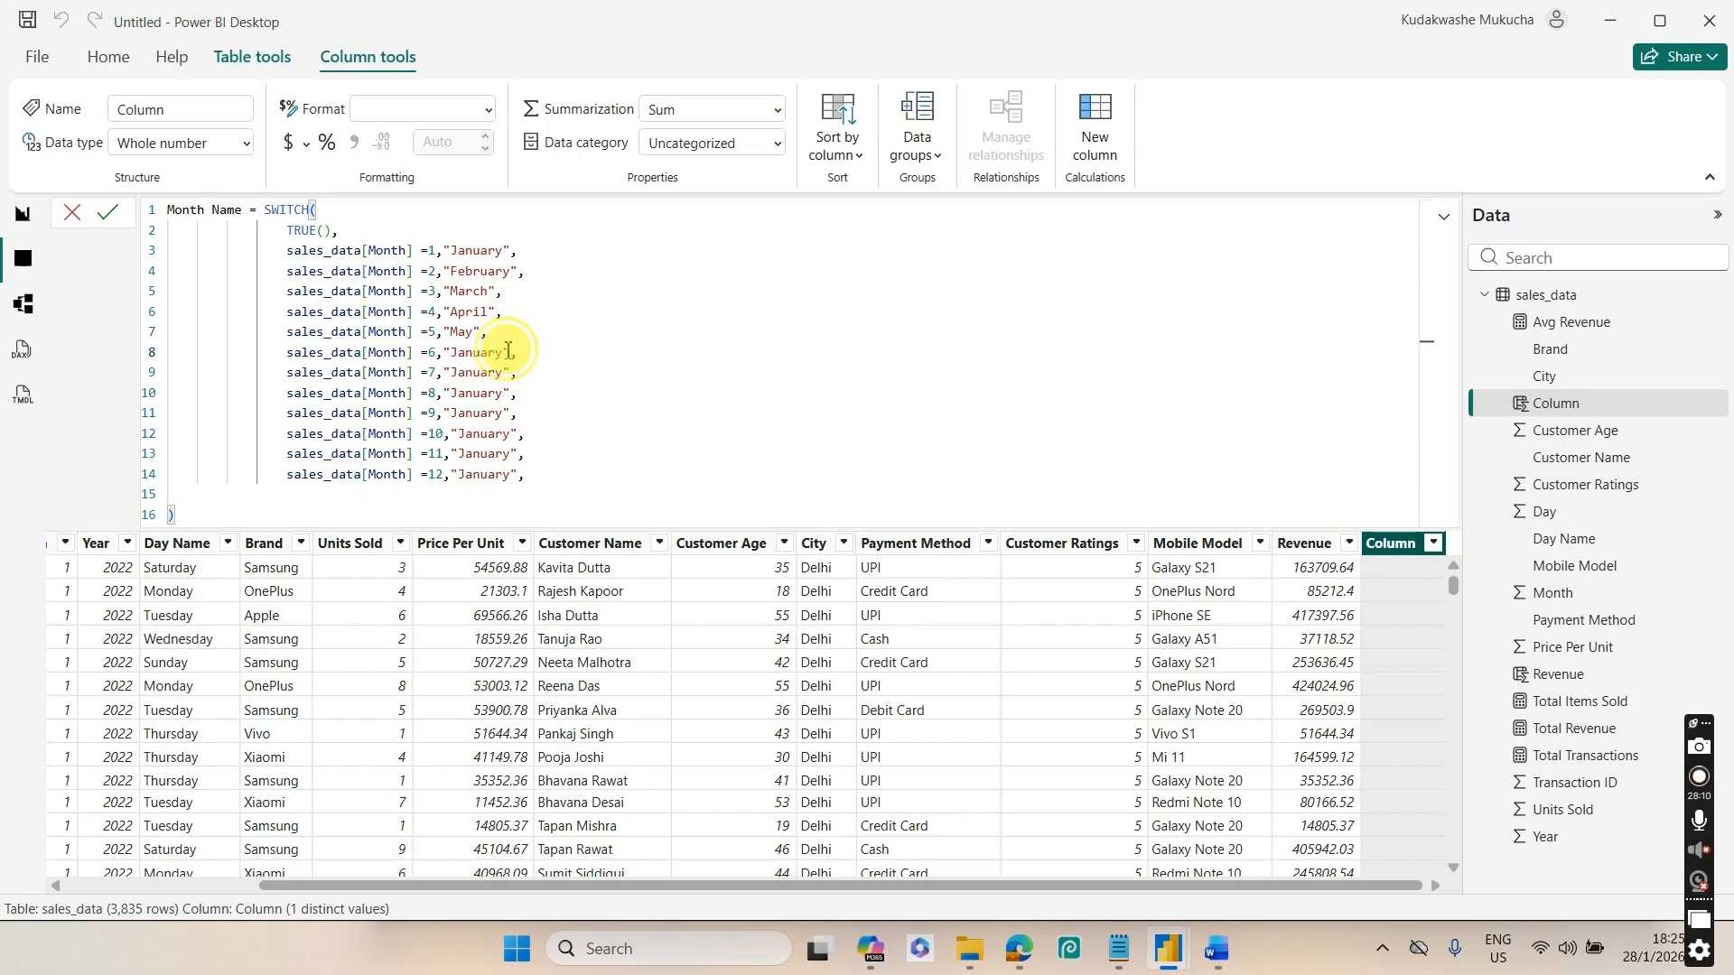
pyautogui.press('BackSpace')
pyautogui.press('BackSpace')
pyautogui.press('BackSpace')
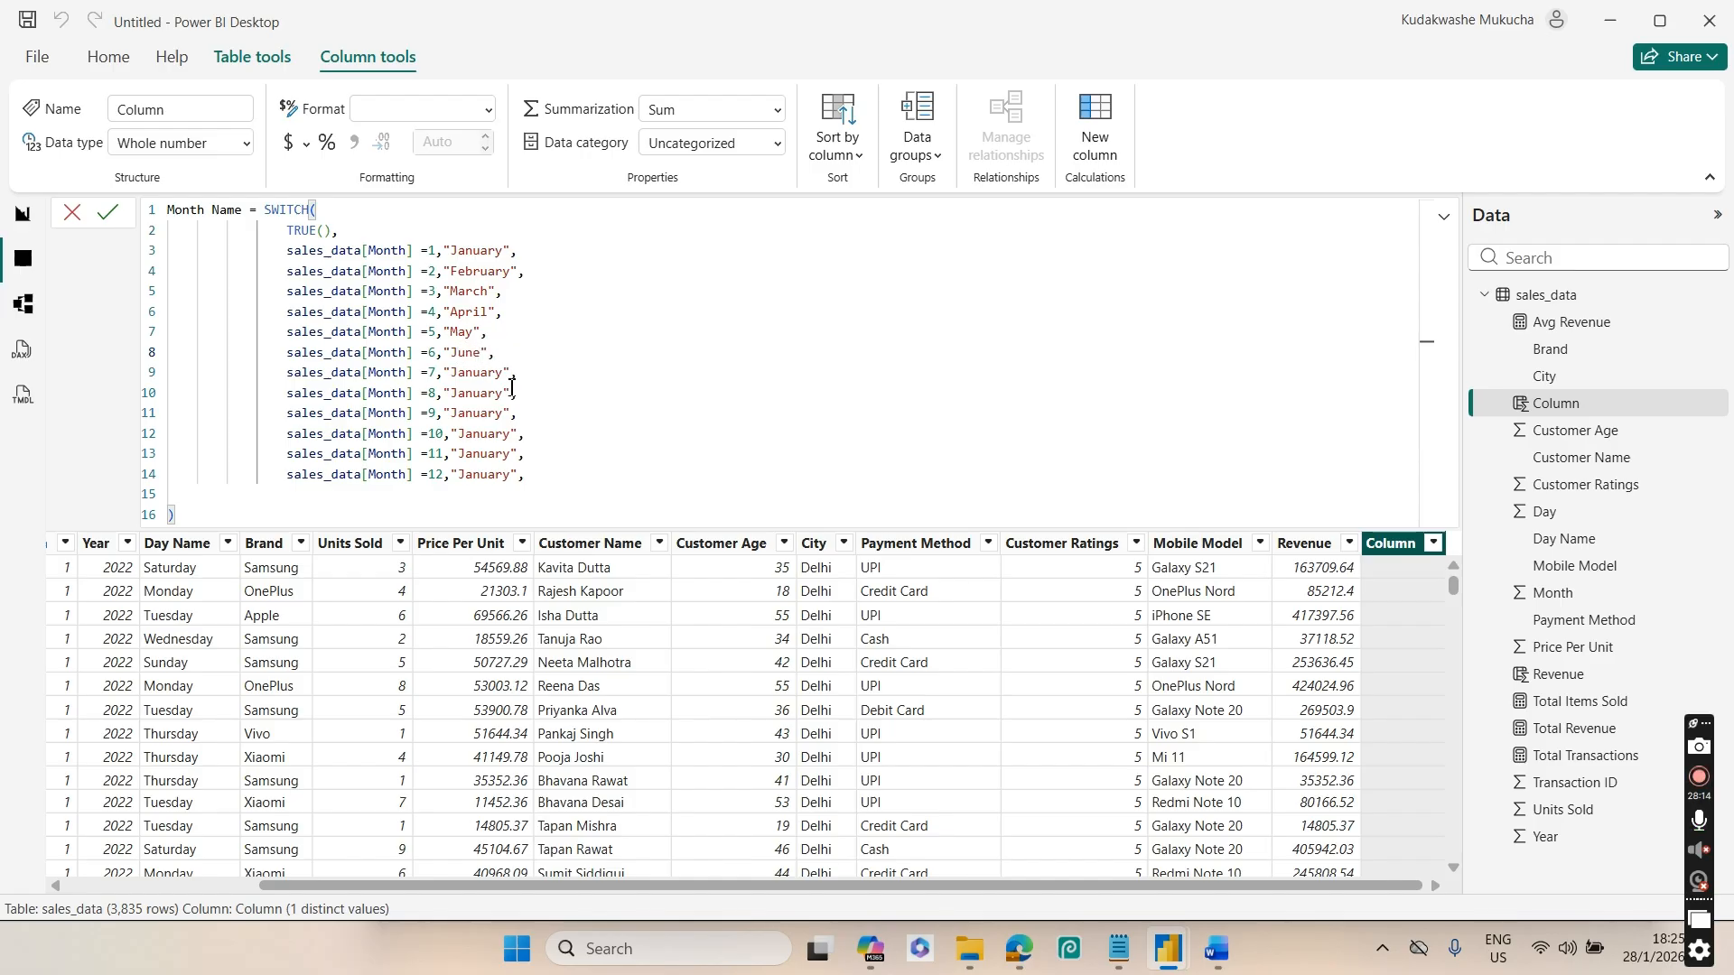
# Replace the month name in the month 7 condition with "July"
pyautogui.click(505, 372)
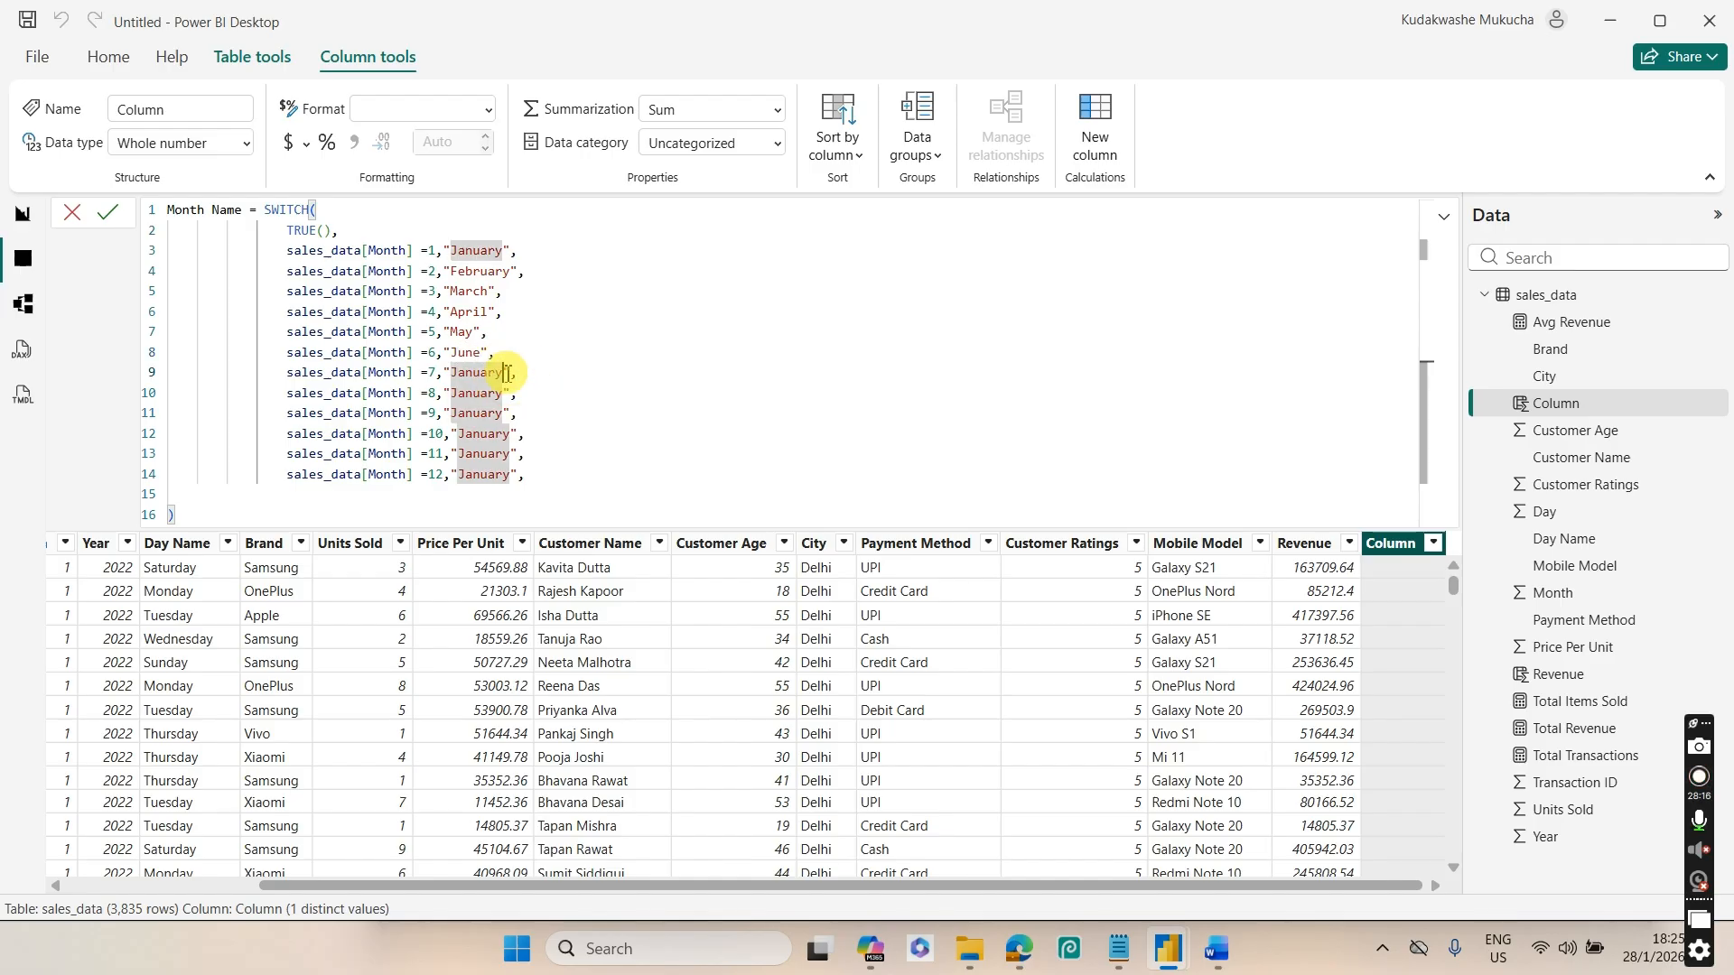
pyautogui.press('BackSpace')
pyautogui.press('BackSpace')
pyautogui.press('BackSpace')
pyautogui.press('BackSpace')
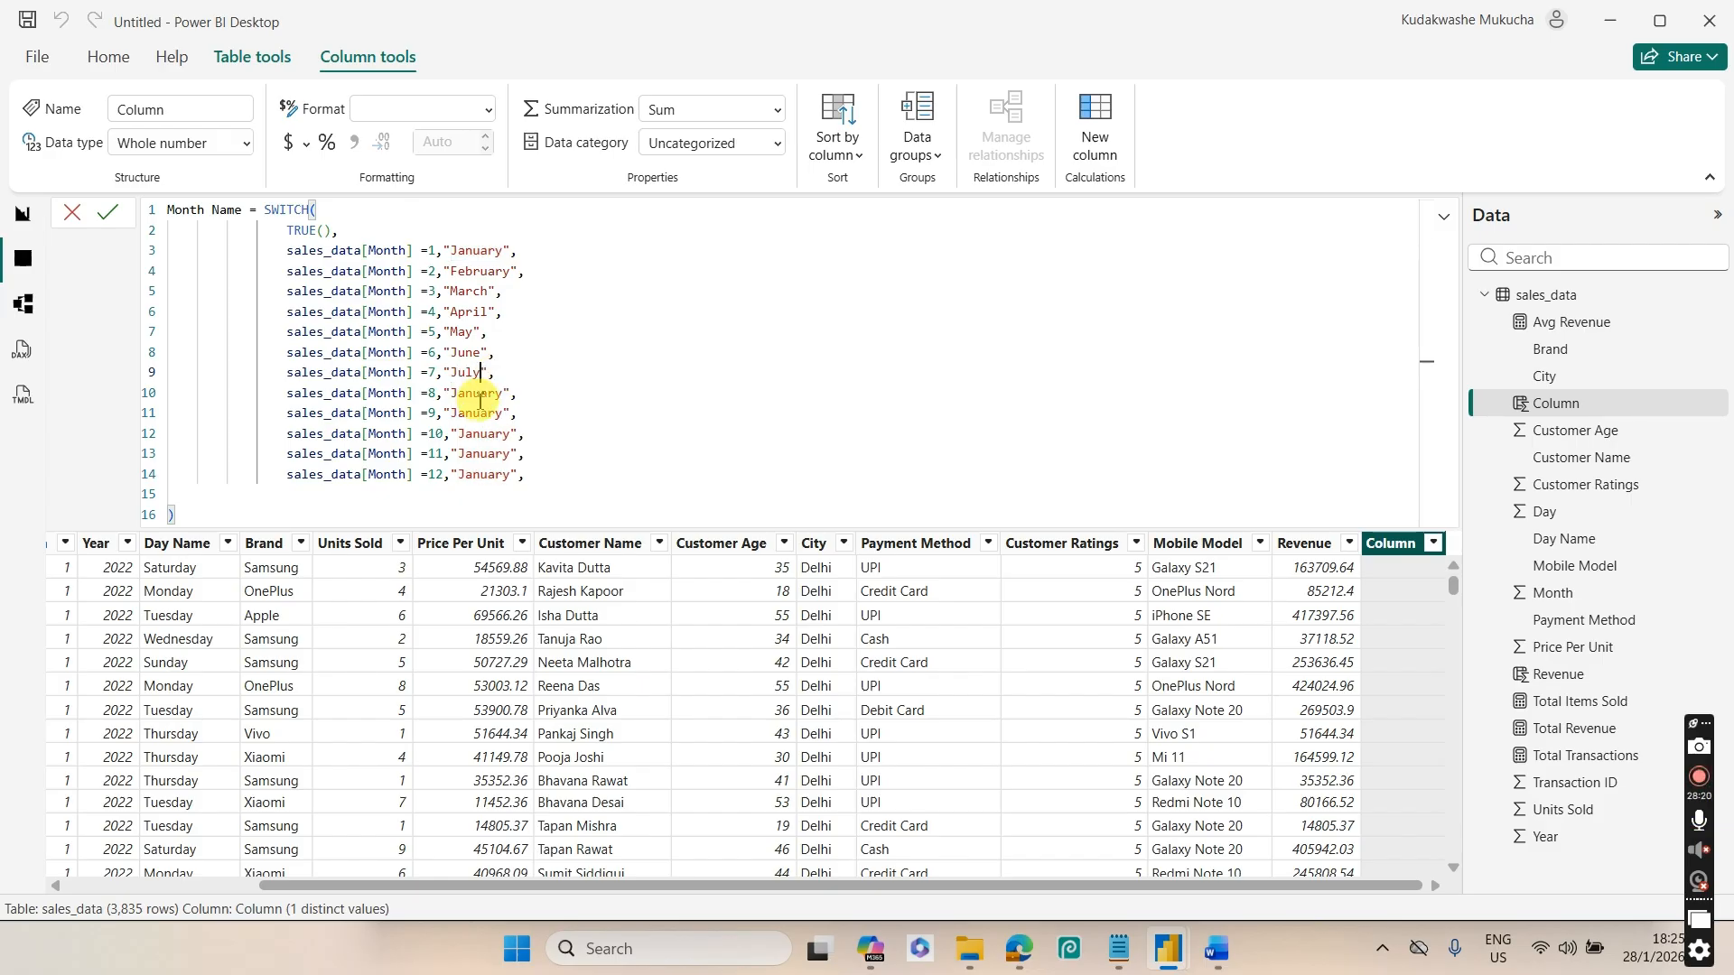
# Replace the month name in the month 8 condition with "August"
pyautogui.click(503, 395)
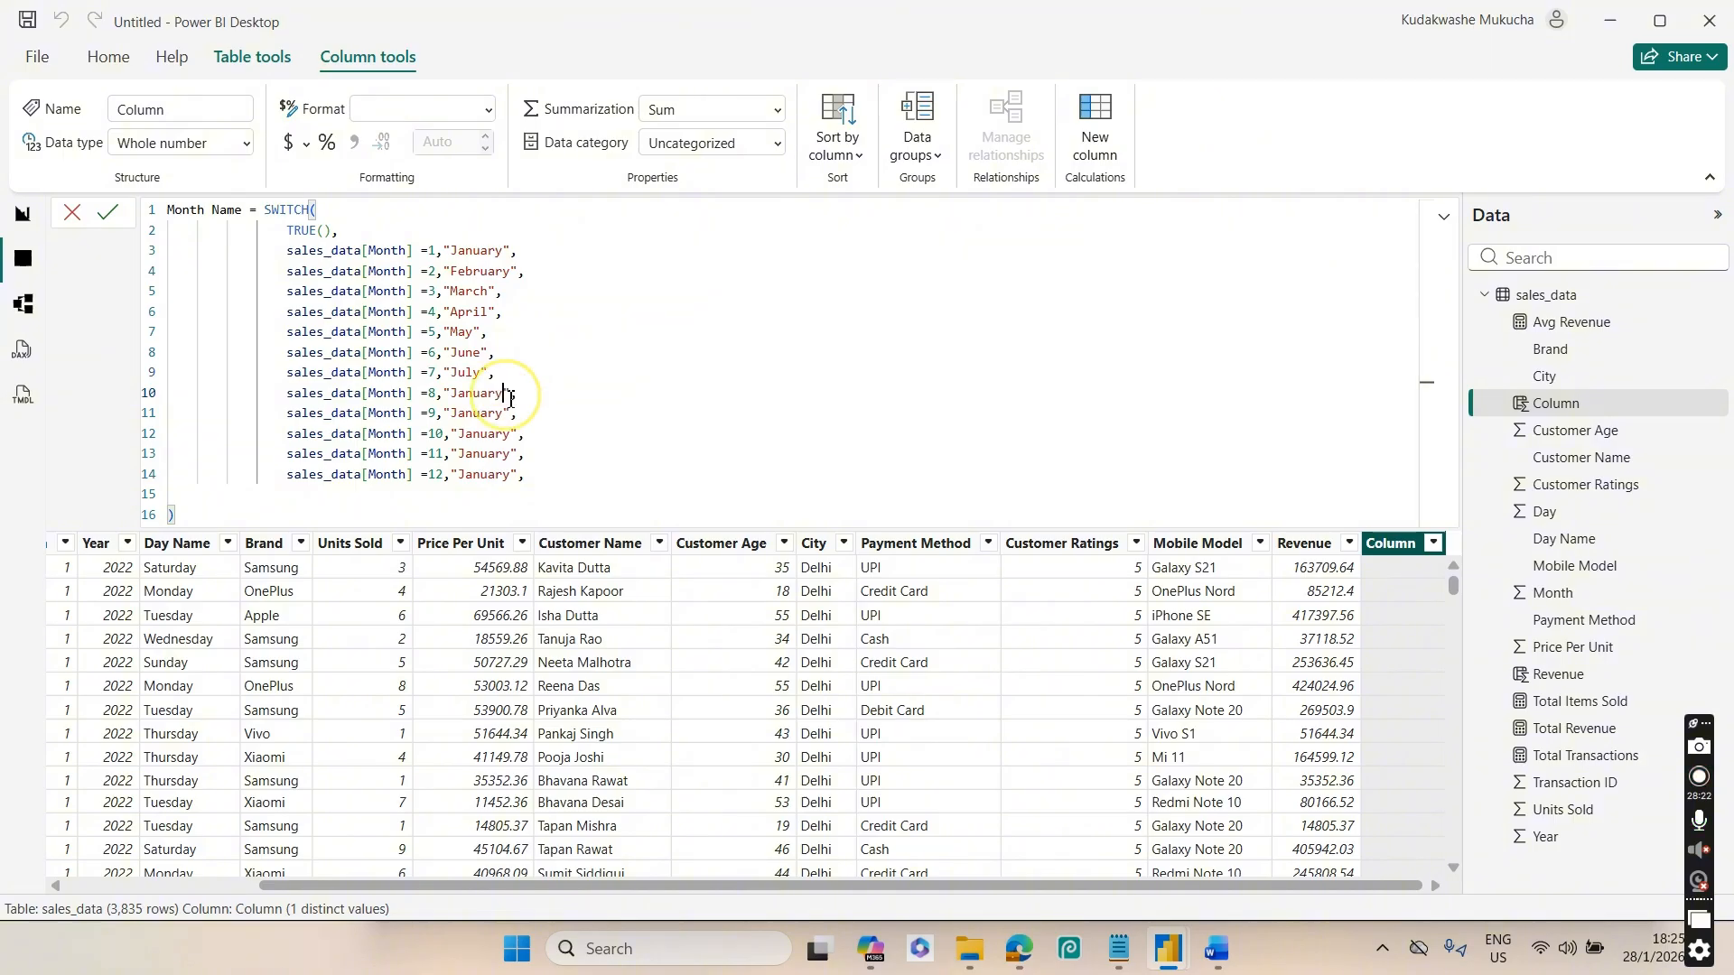
pyautogui.press('BackSpace')
pyautogui.press('BackSpace')
pyautogui.press('BackSpace')
pyautogui.press('BackSpace')
pyautogui.press('BackSpace')
pyautogui.press('BackSpace')
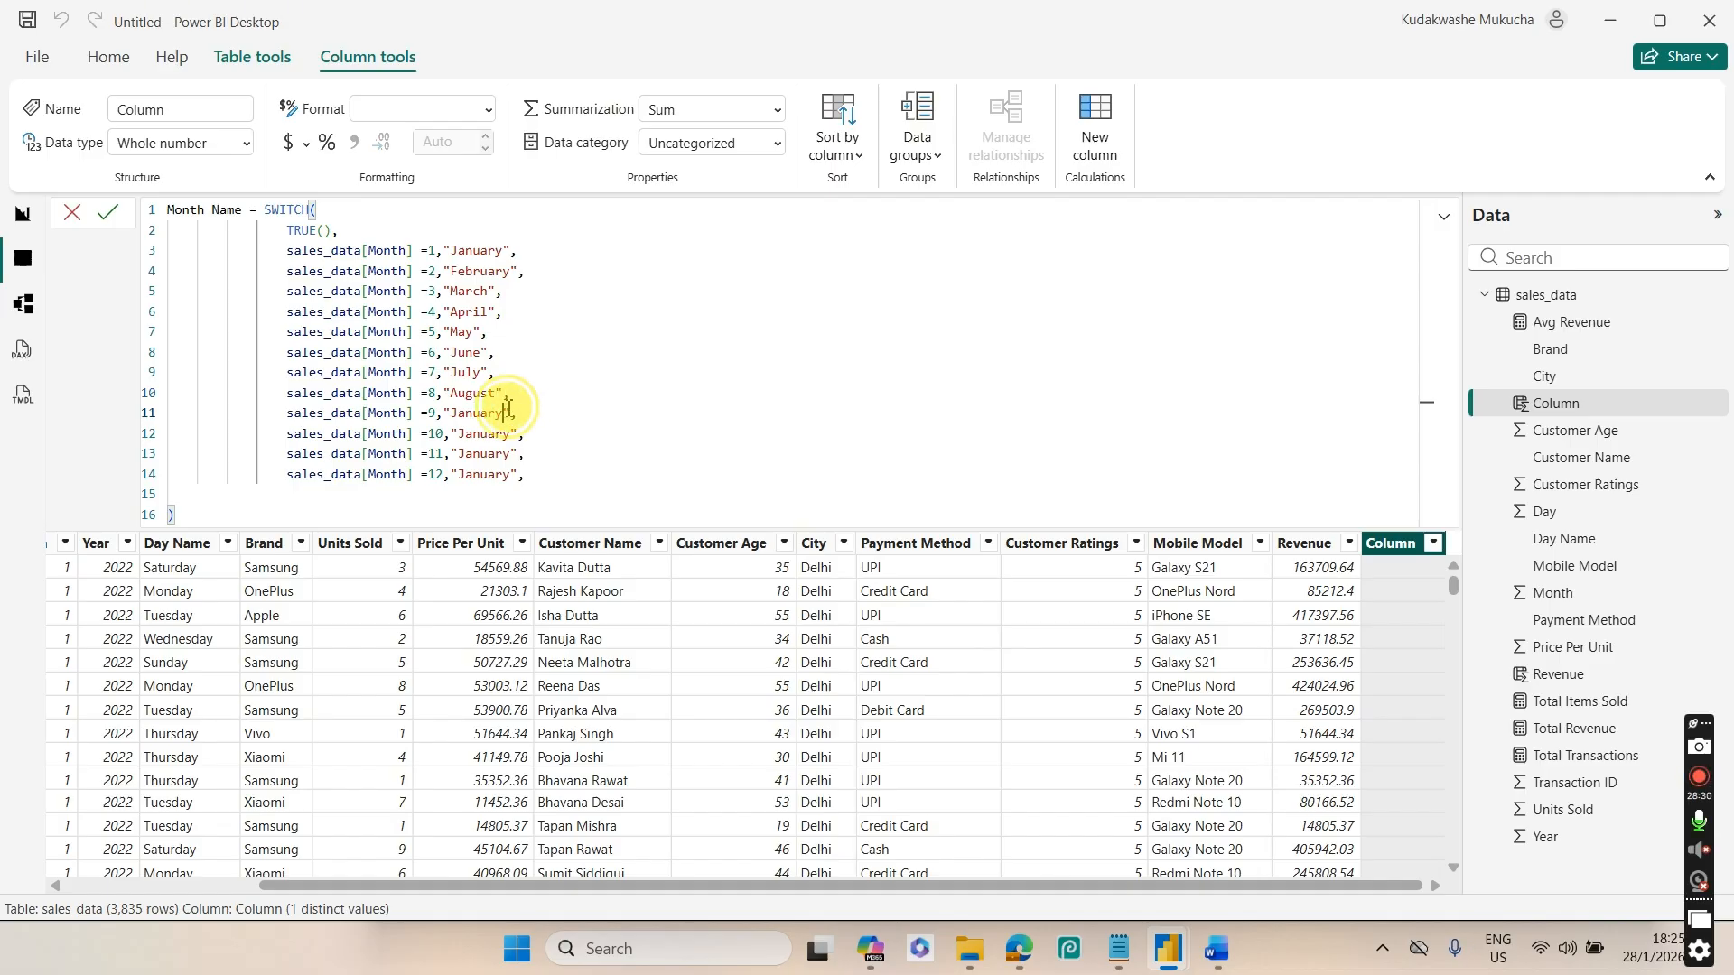
# Replace the month name in the month 9 condition with "September"
pyautogui.click(504, 413)
pyautogui.press('BackSpace')
pyautogui.press('BackSpace')
pyautogui.press('BackSpace')
pyautogui.press('BackSpace')
pyautogui.press('BackSpace')
pyautogui.press('BackSpace')
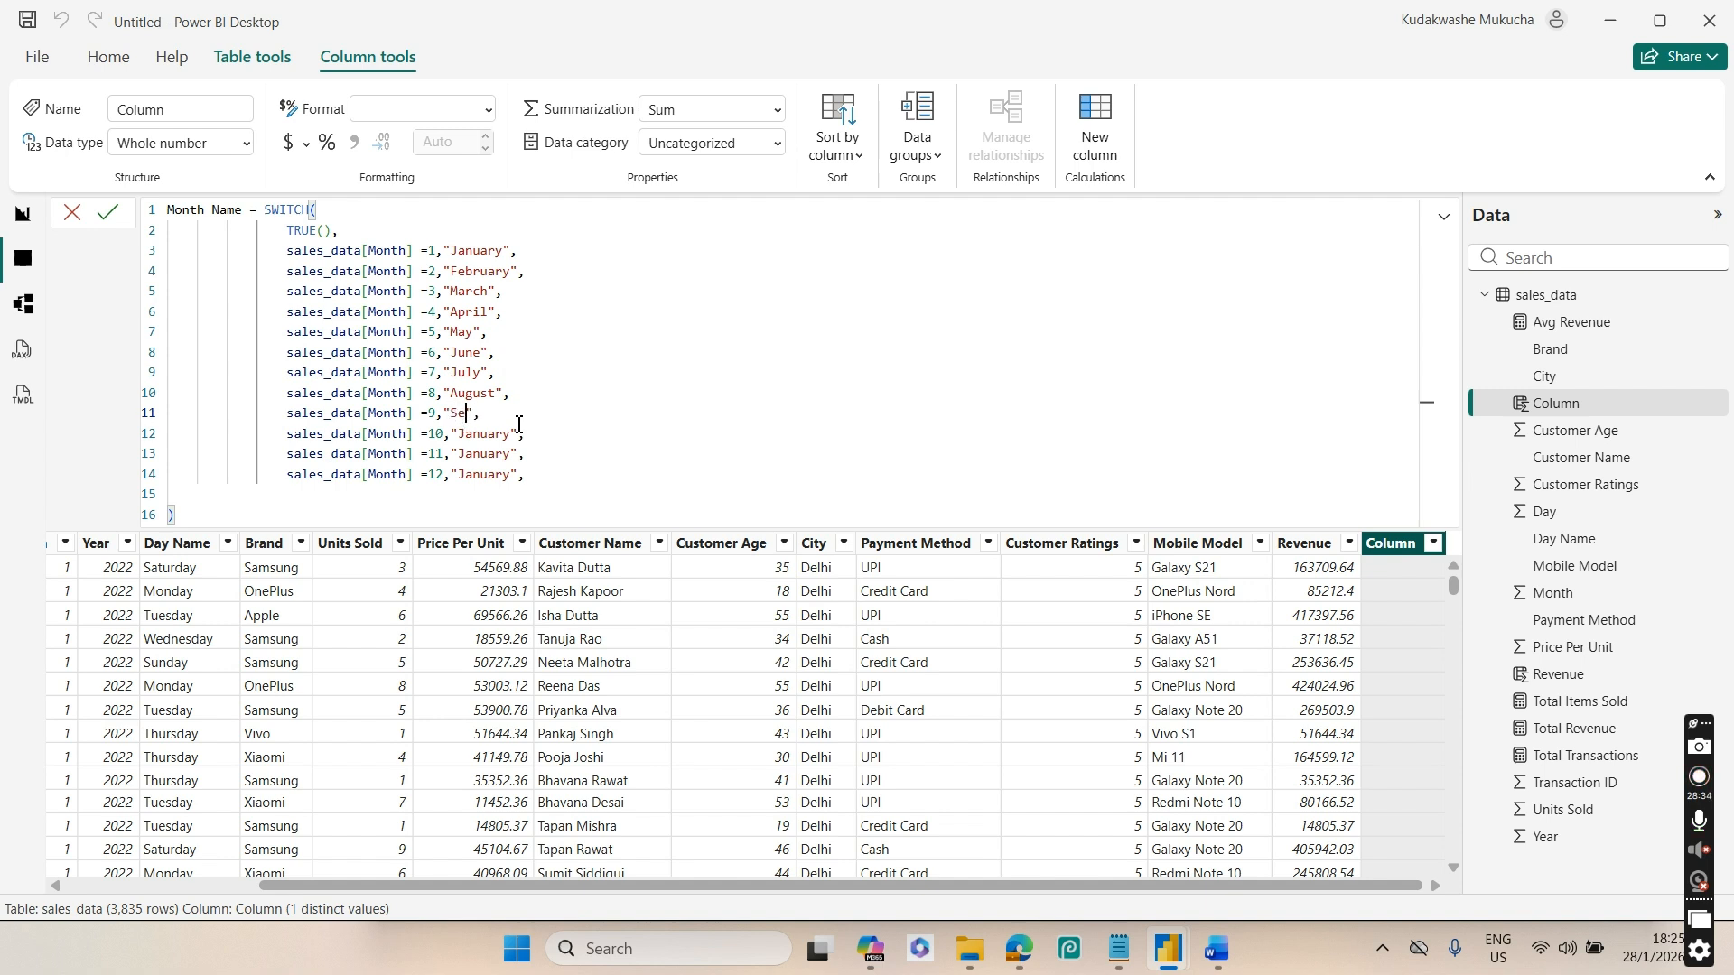
pyautogui.write('September')
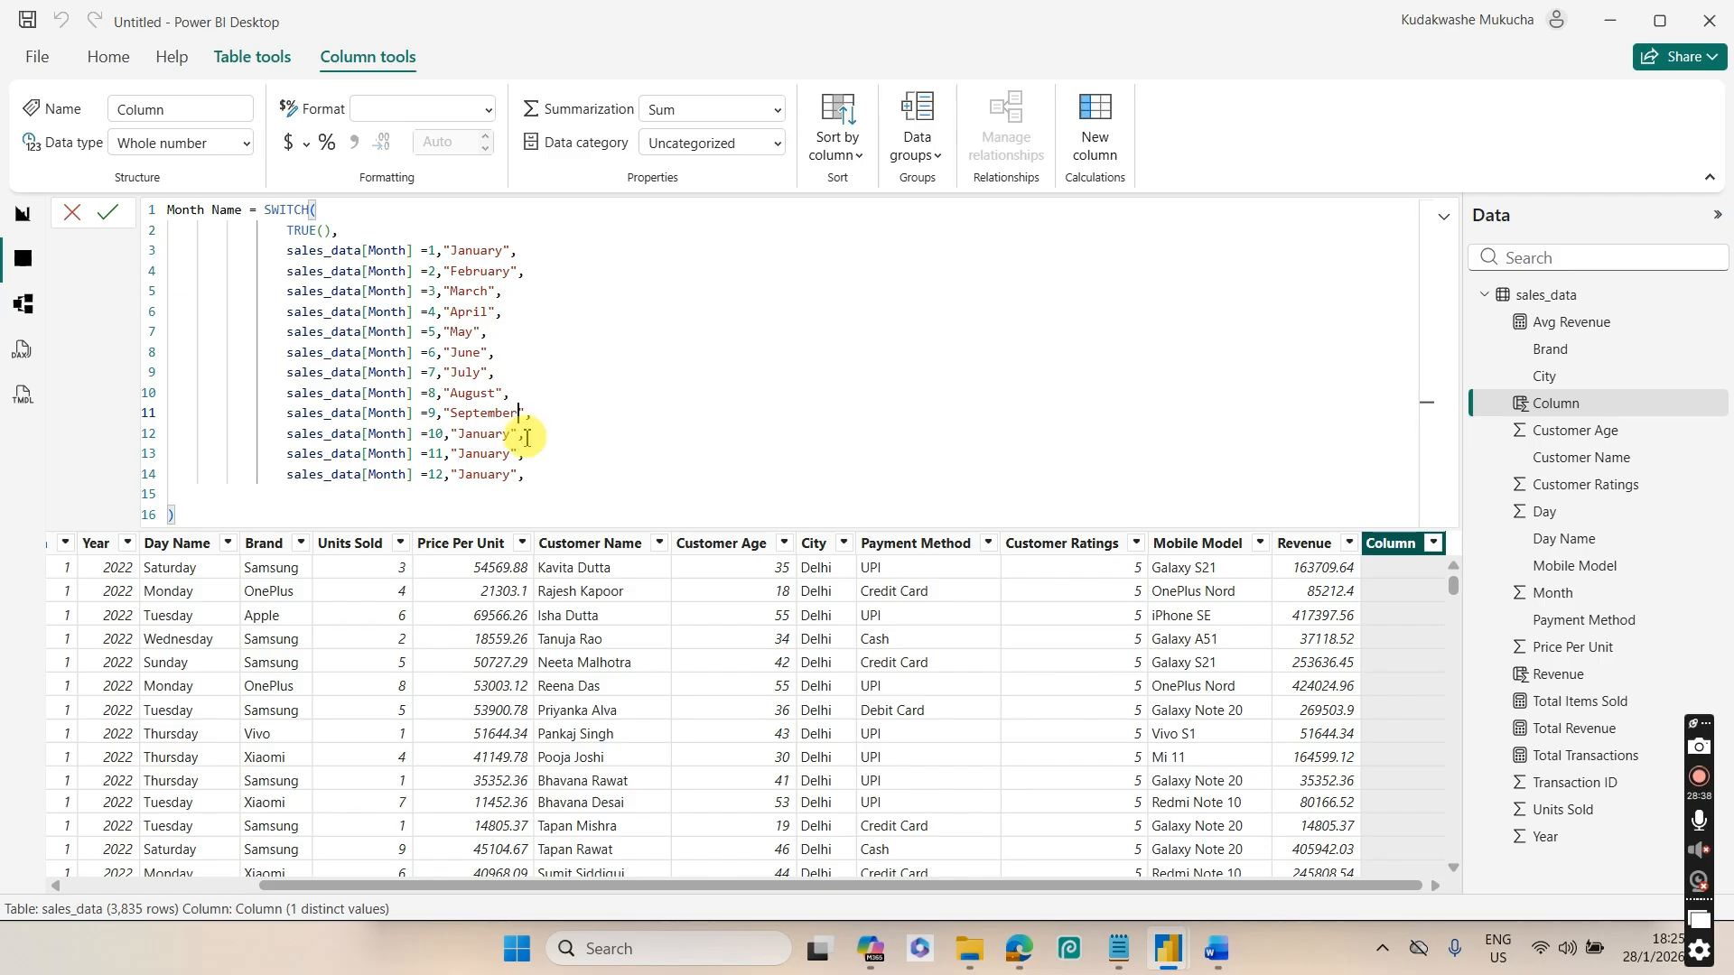
# Replace the month names in the month 10 and month 11 conditions with "October" and "November"
pyautogui.click(511, 435)
pyautogui.press('BackSpace')
pyautogui.press('BackSpace')
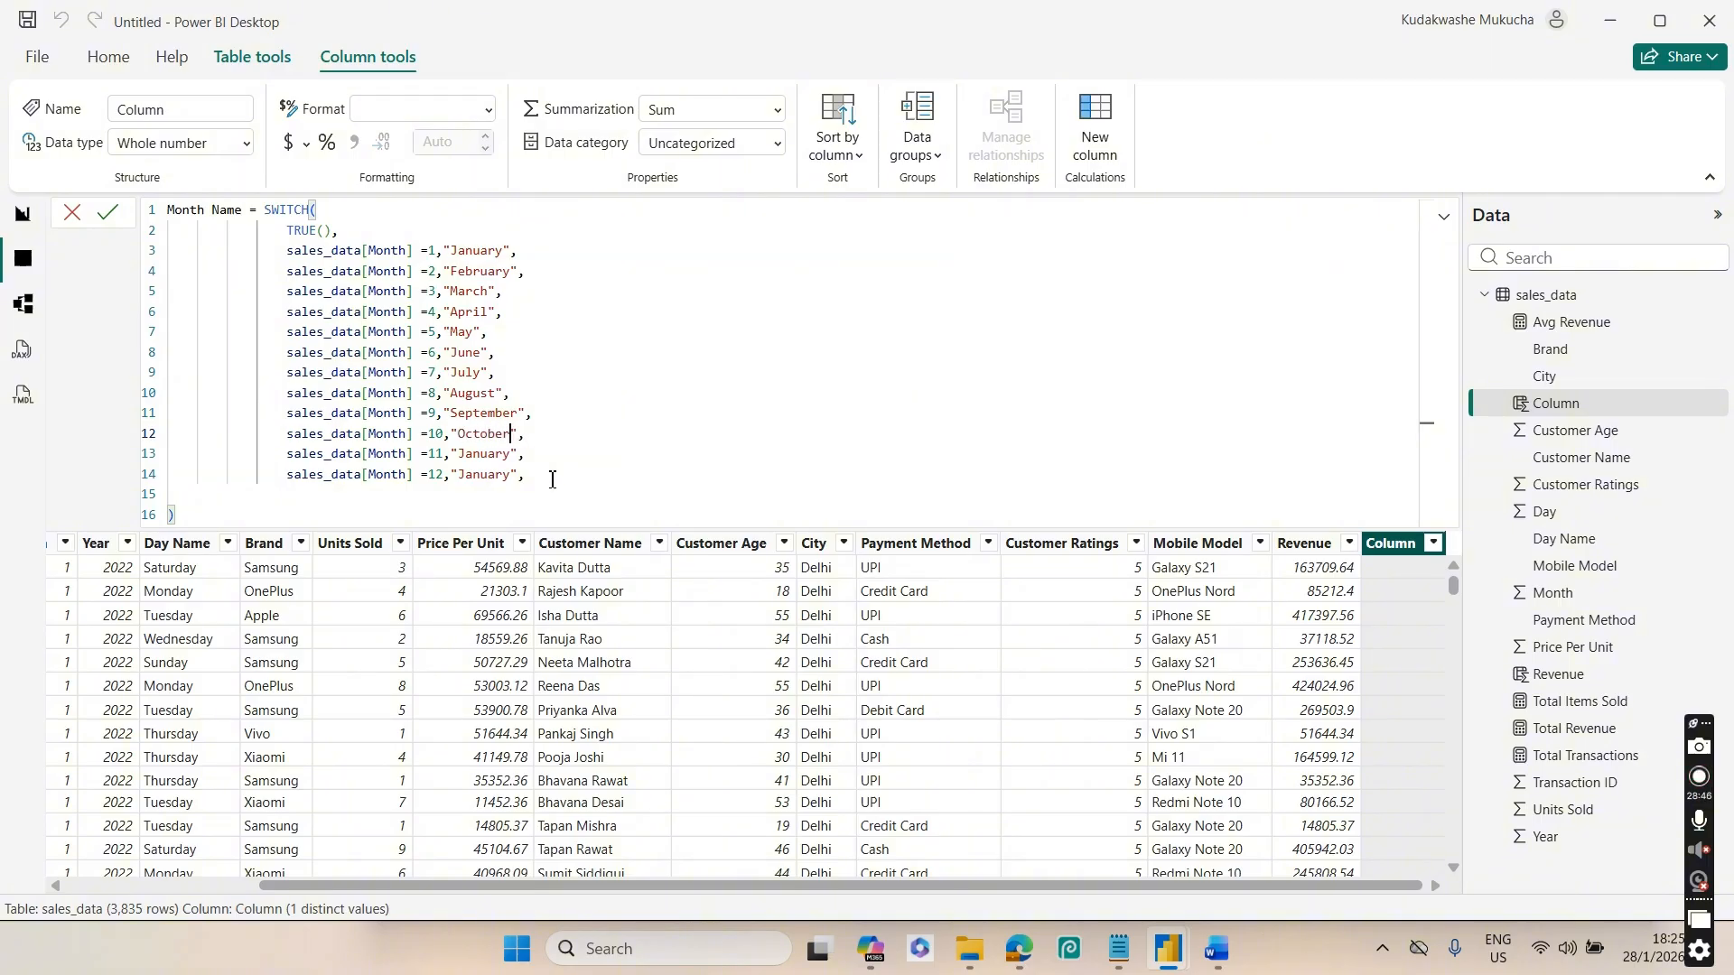
pyautogui.click(513, 454)
pyautogui.press('BackSpace')
pyautogui.press('BackSpace')
pyautogui.press('BackSpace')
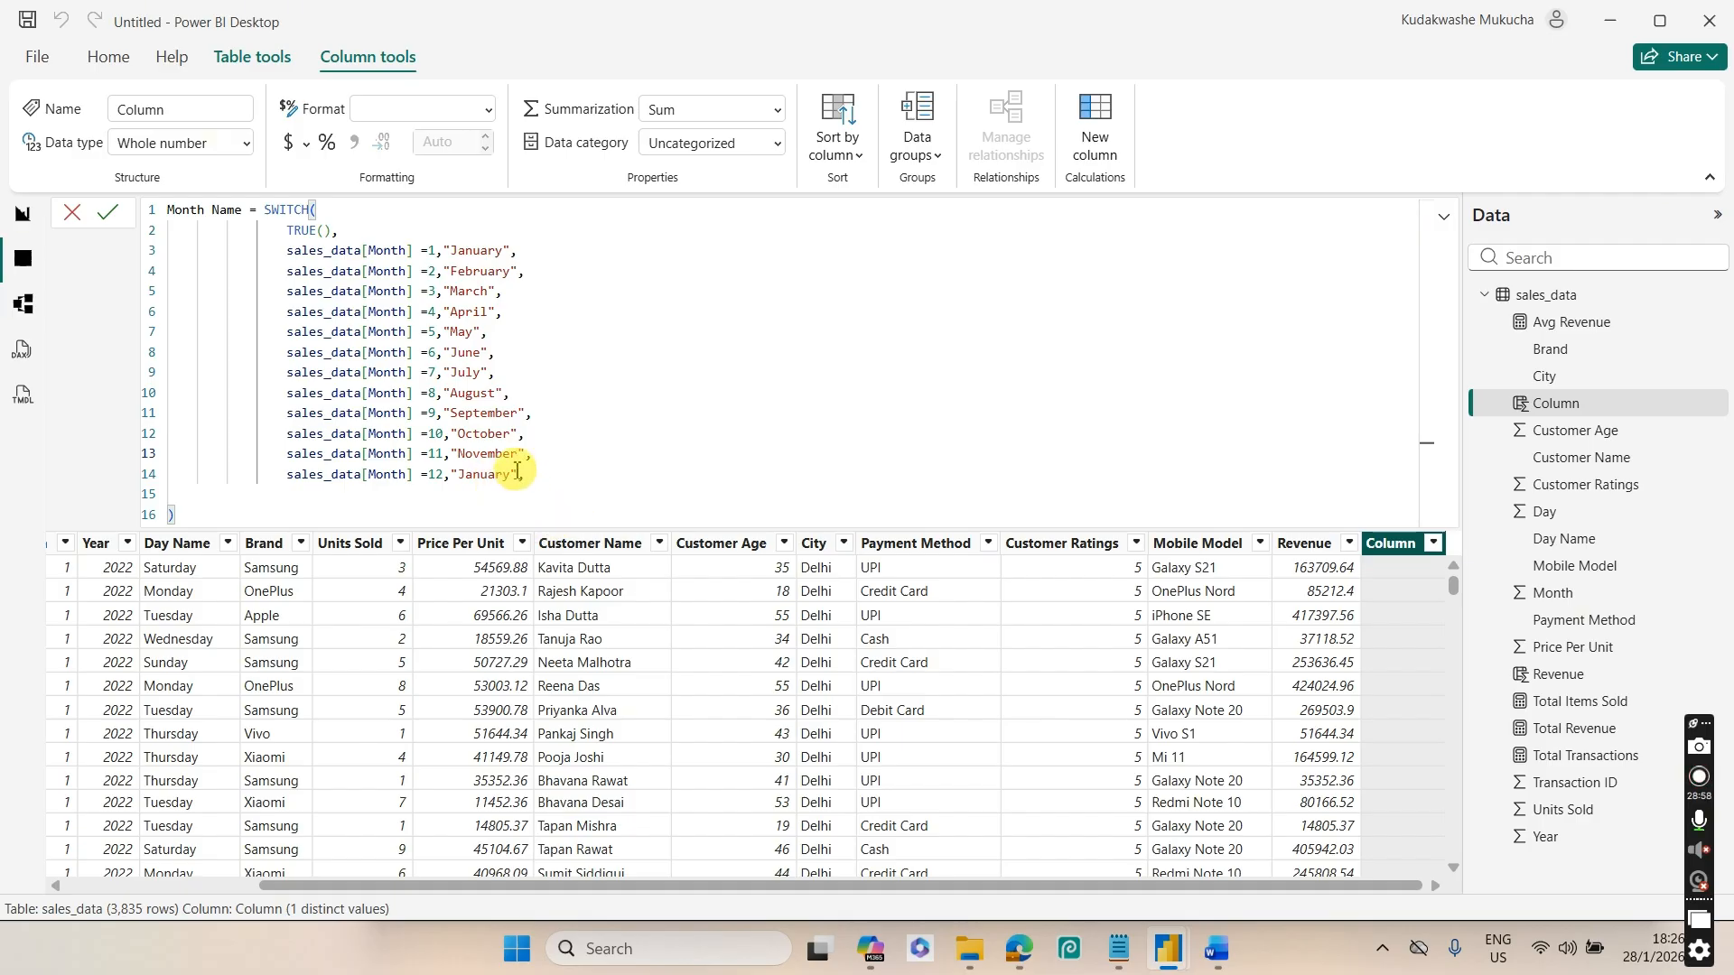
# Replace the month name in the month 12 condition with "December", remove its trailing comma and commit the Month Name formula
pyautogui.click(513, 474)
pyautogui.press('BackSpace')
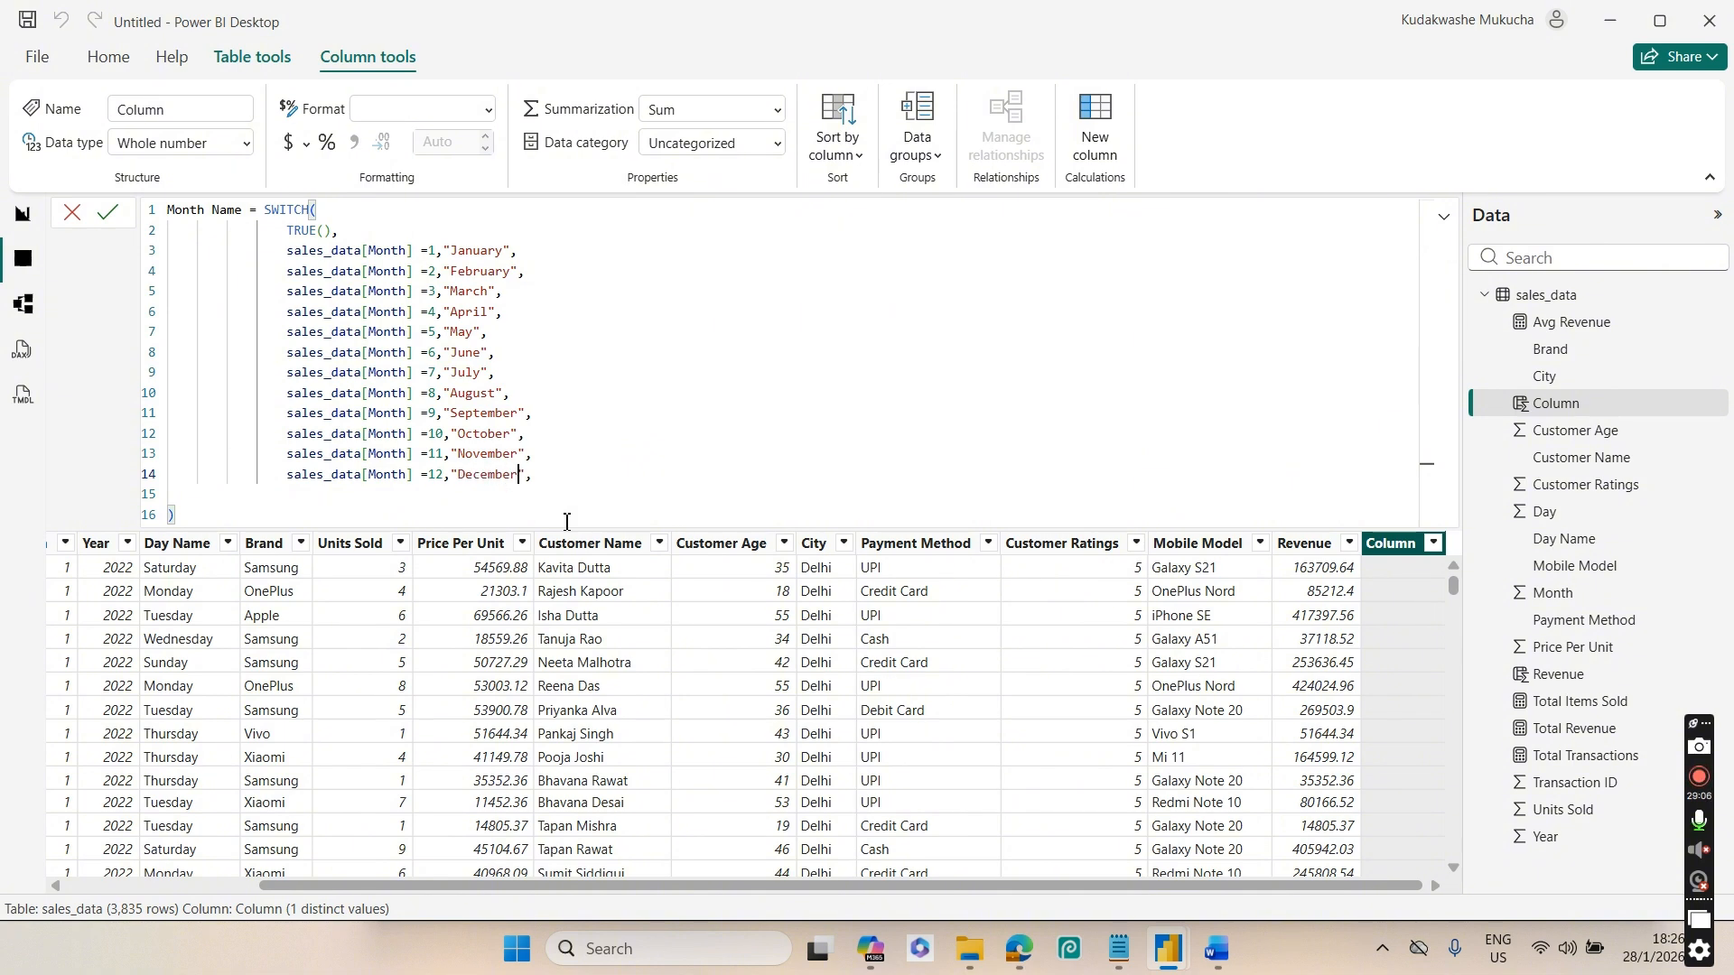
pyautogui.click(558, 474)
pyautogui.press('BackSpace')
pyautogui.press('Return')
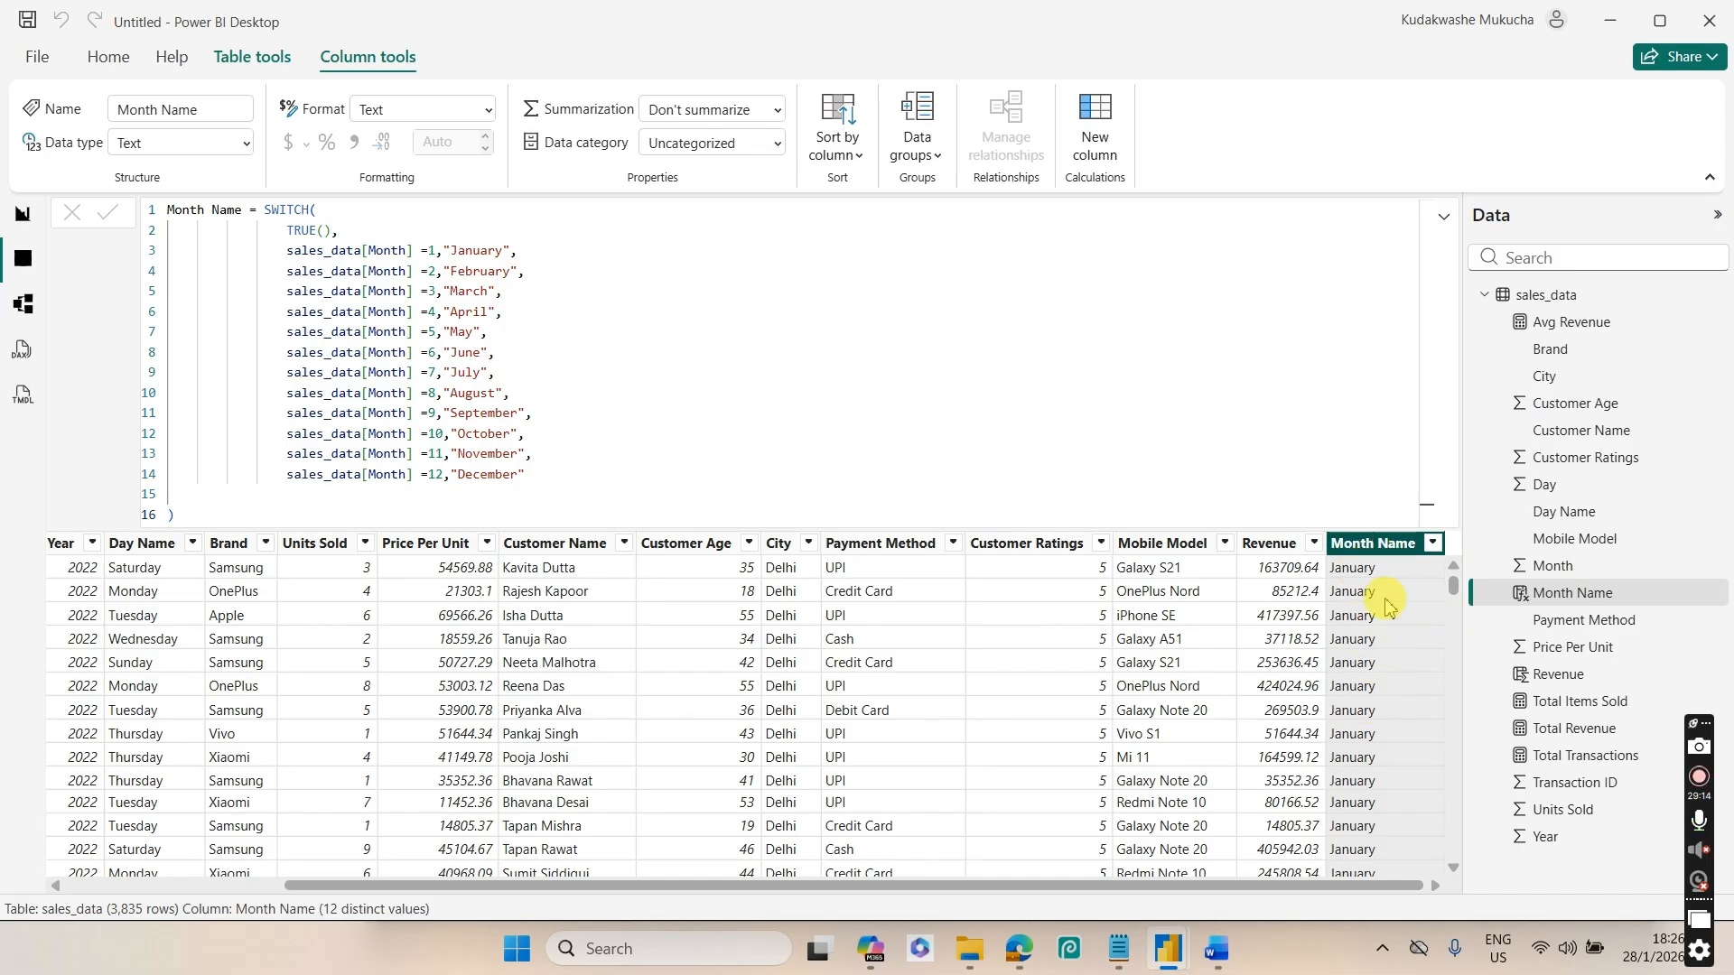
# In the report's line chart, replace Month with the Month Name column on the X-axis
pyautogui.click(22, 214)
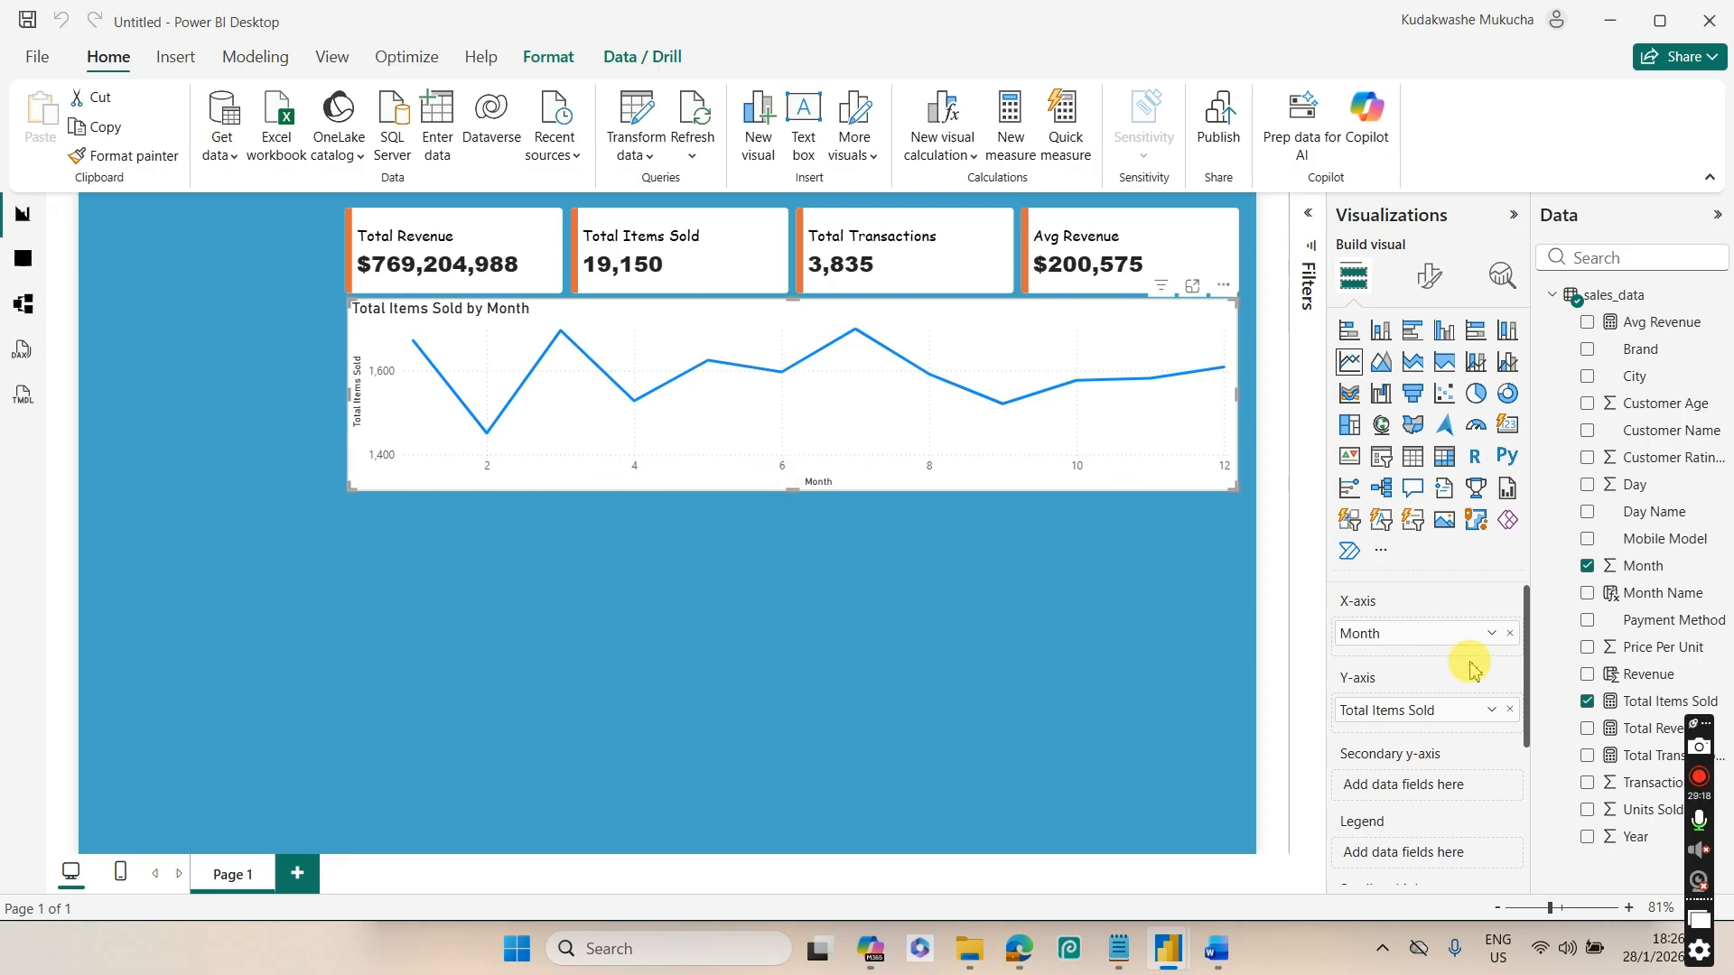
pyautogui.click(1510, 633)
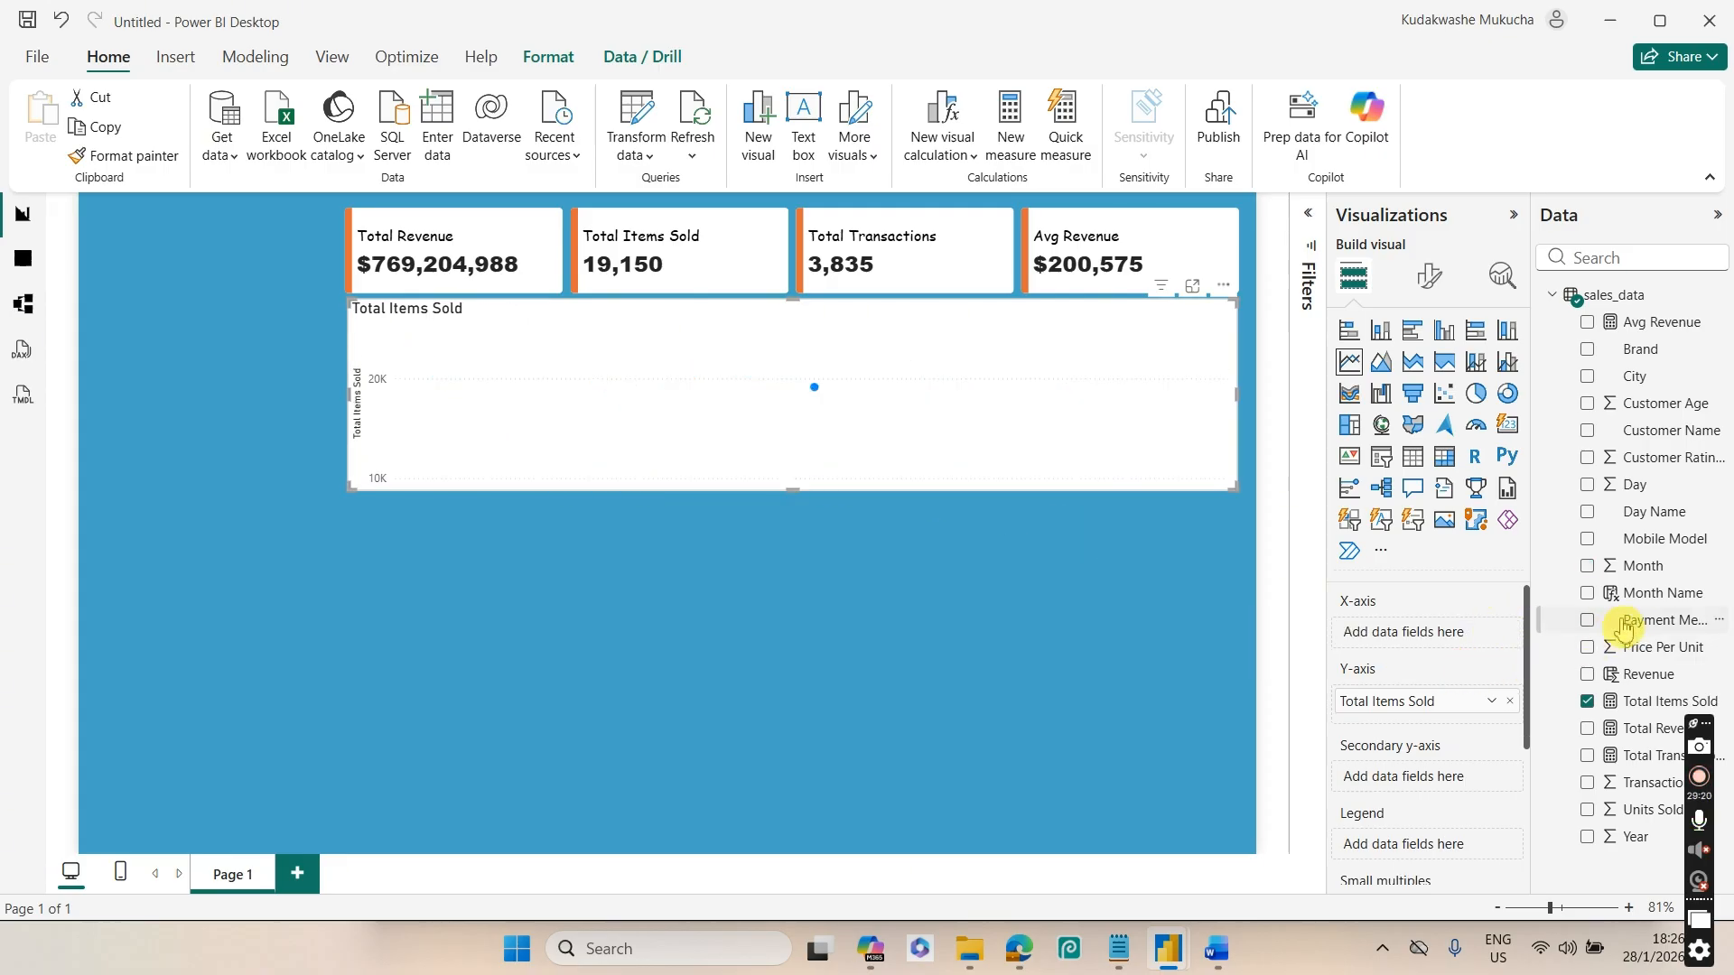
pyautogui.moveTo(1662, 594); pyautogui.dragTo(1436, 632)
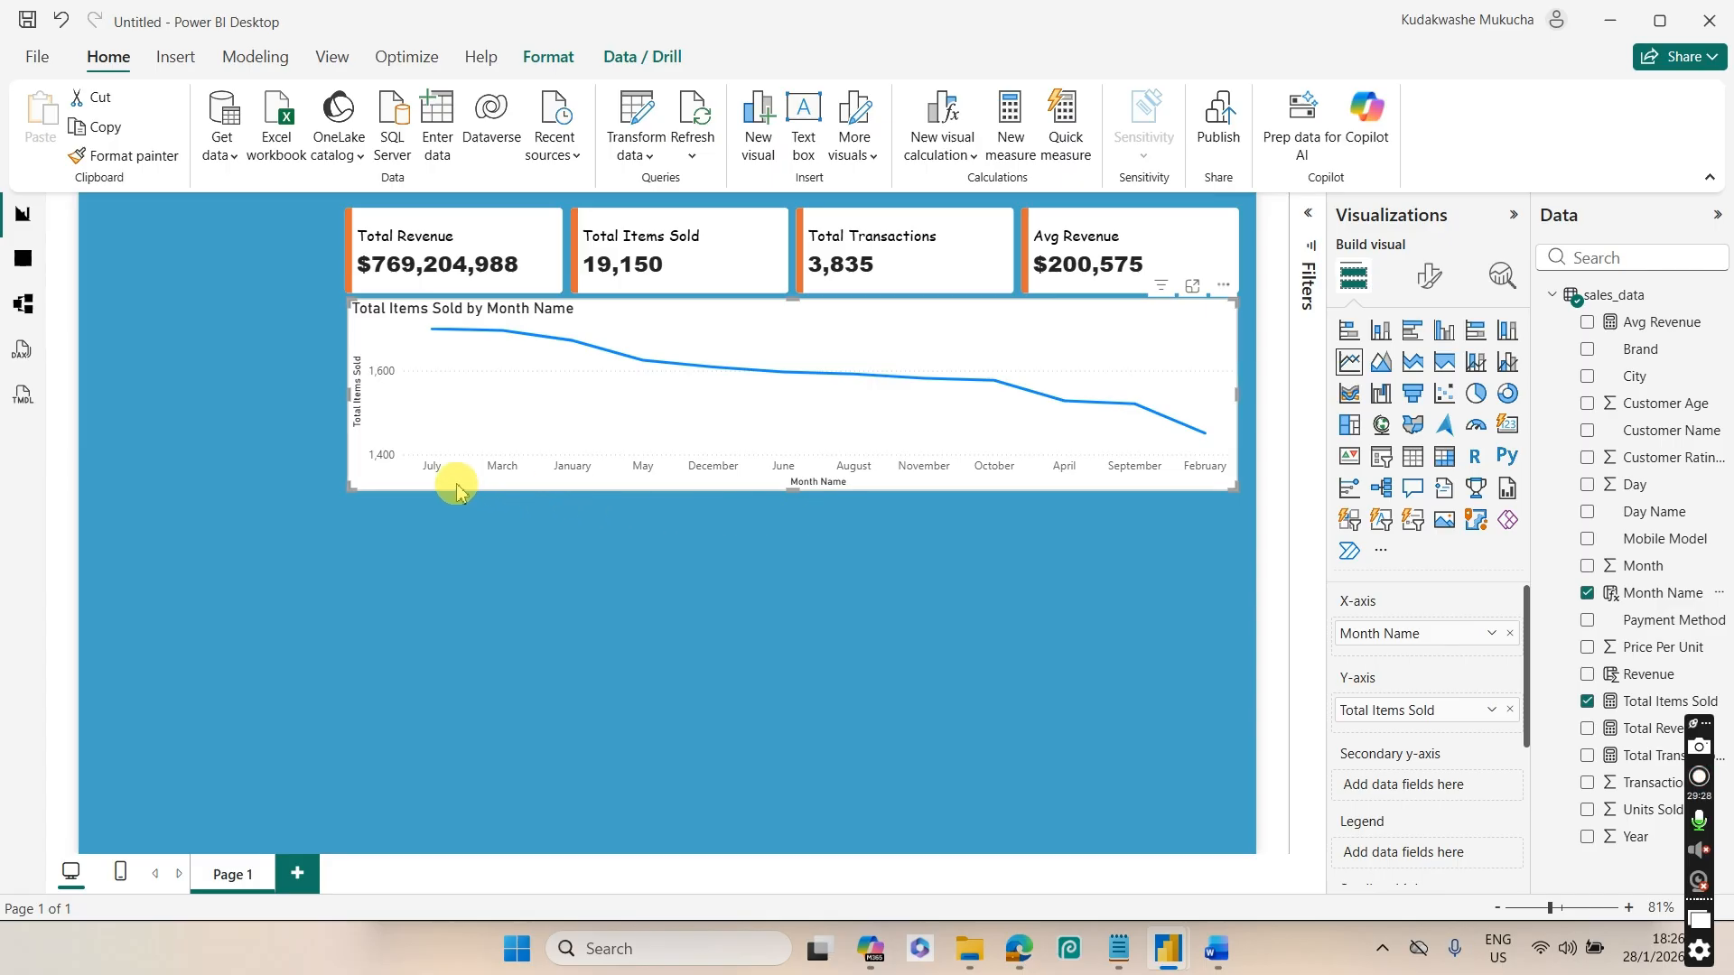
pyautogui.moveTo(457, 492)
pyautogui.mouseDown()
pyautogui.moveTo(439, 487)
pyautogui.moveTo(1140, 477)
pyautogui.moveTo(907, 560)
pyautogui.moveTo(1057, 593)
pyautogui.moveTo(1307, 567)
pyautogui.mouseUp()
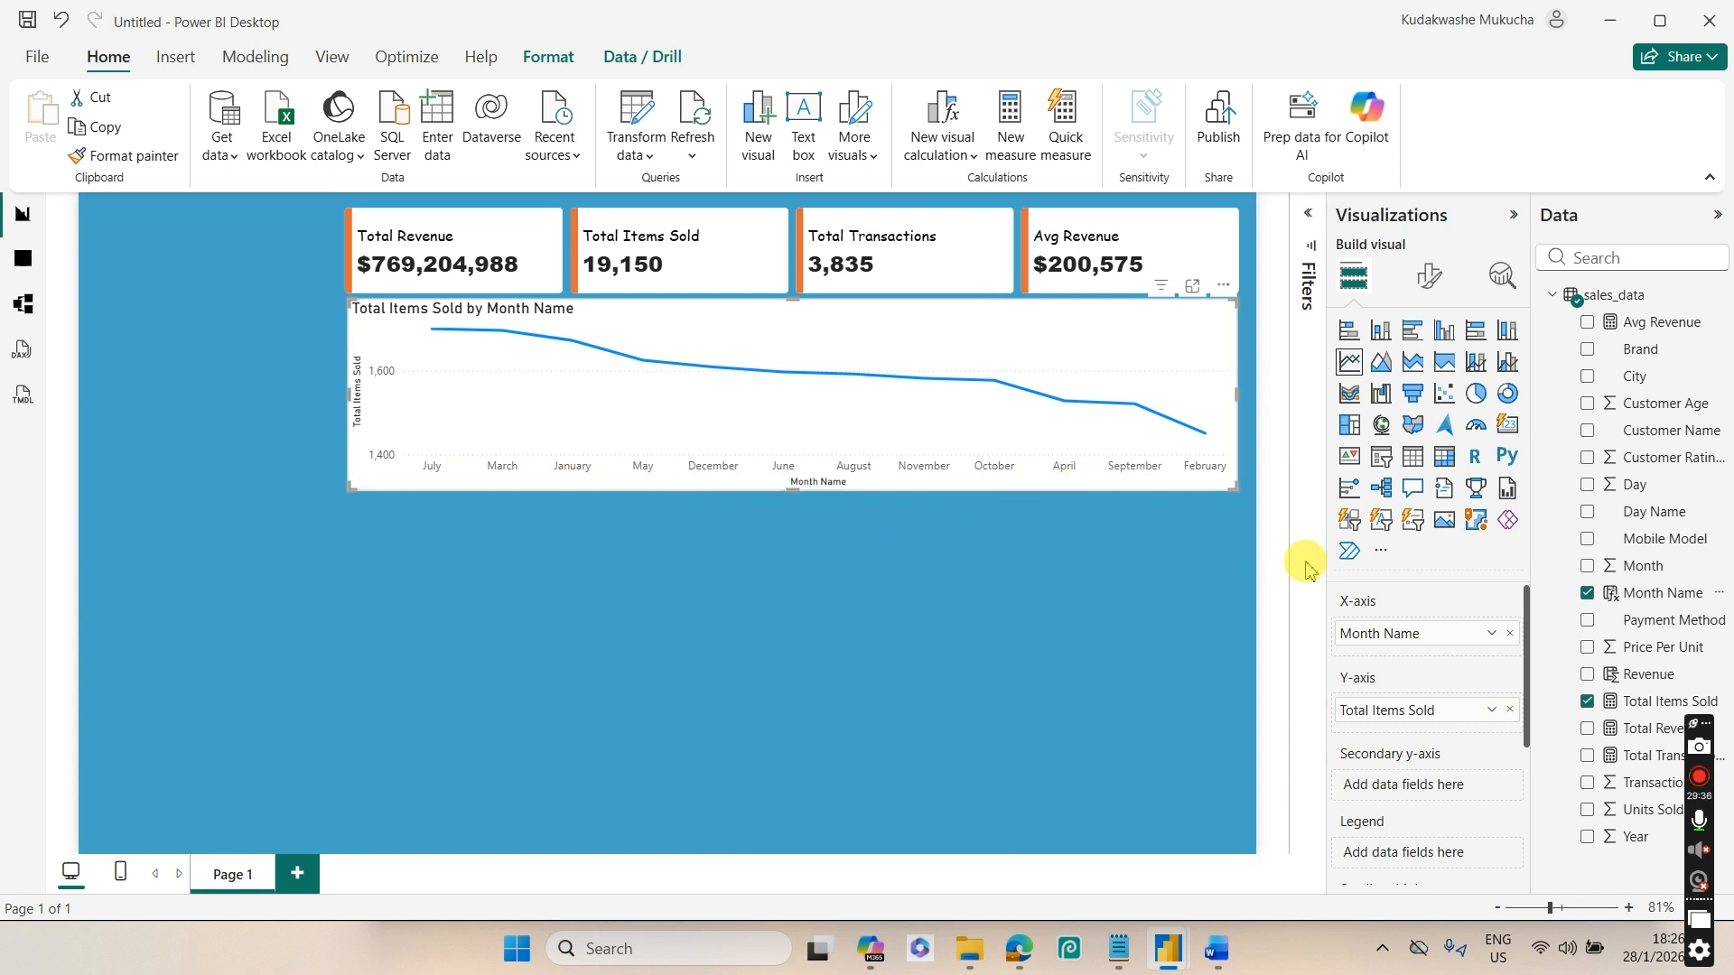
# Sort the Month Name column by Month, then remove and re-add Month Name on the line chart's X-axis
pyautogui.click(1660, 593)
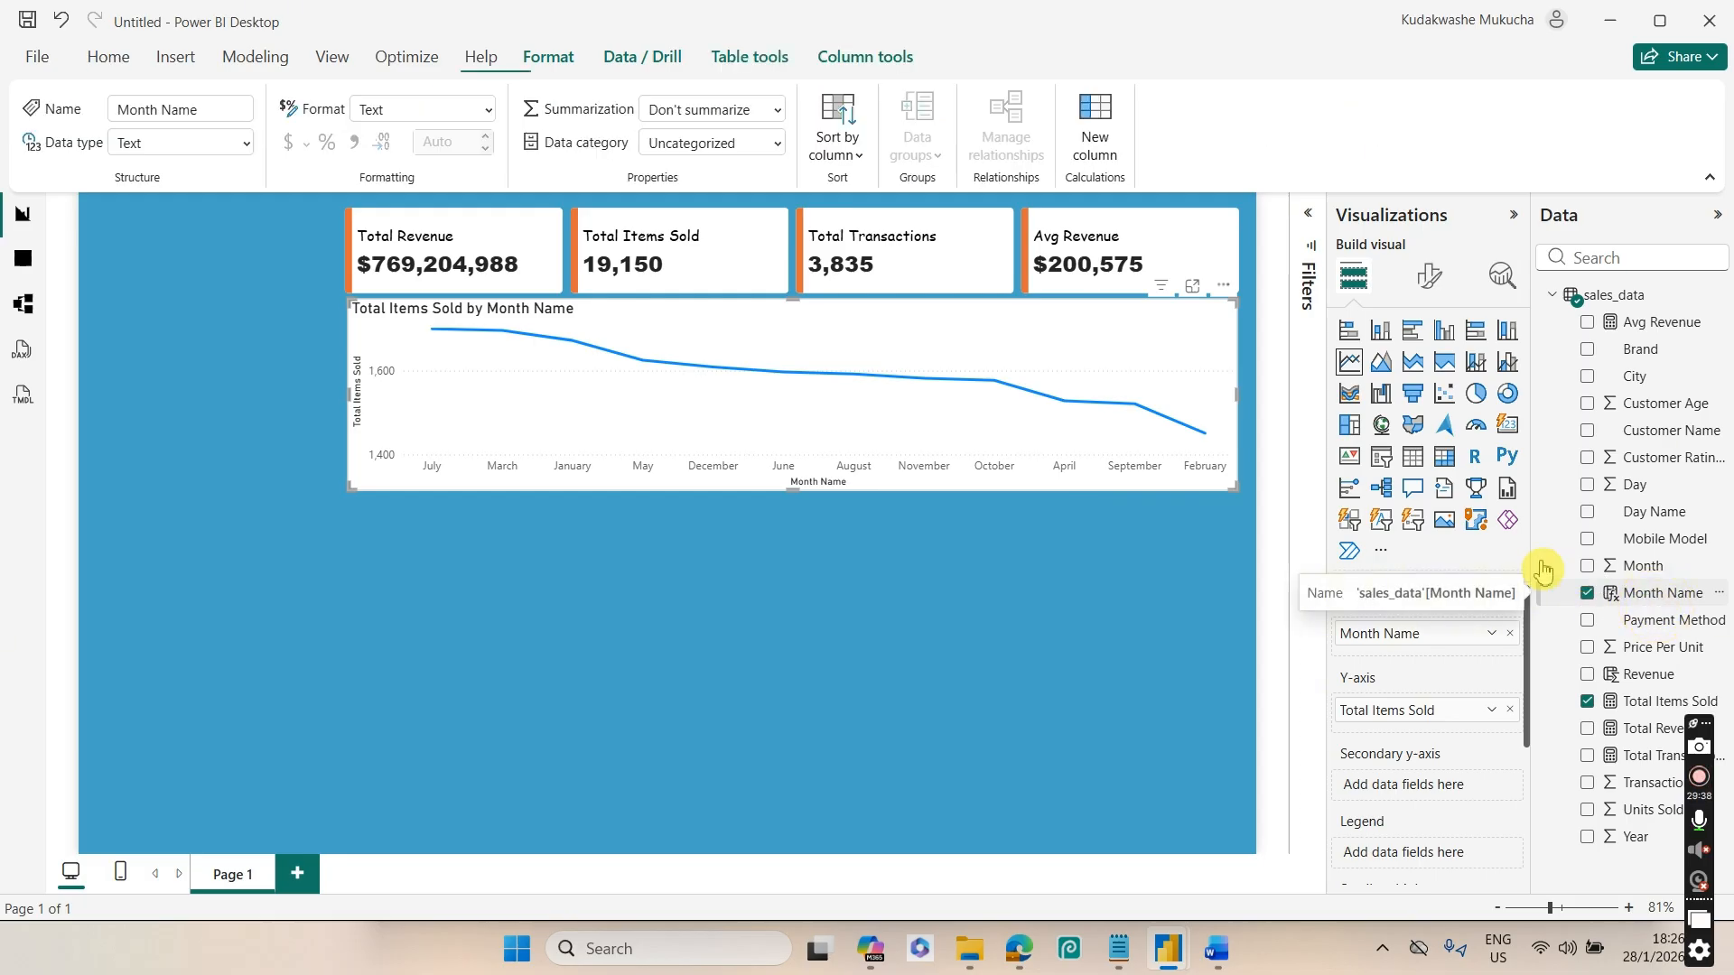
pyautogui.click(849, 149)
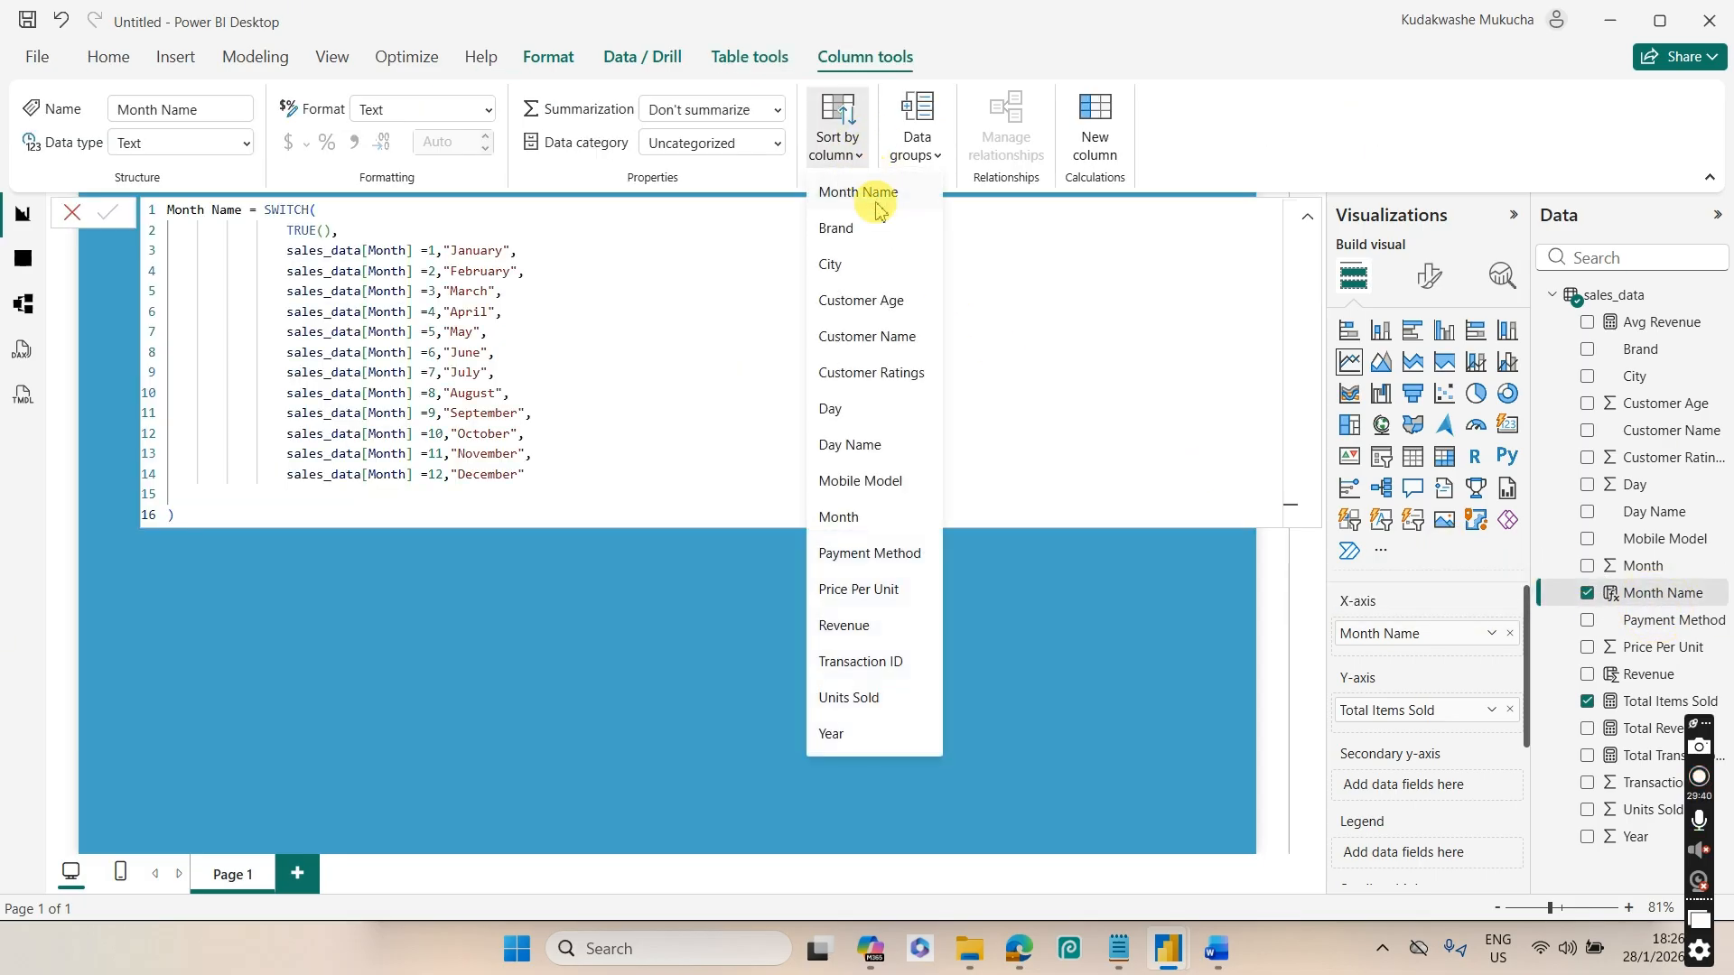
pyautogui.click(845, 520)
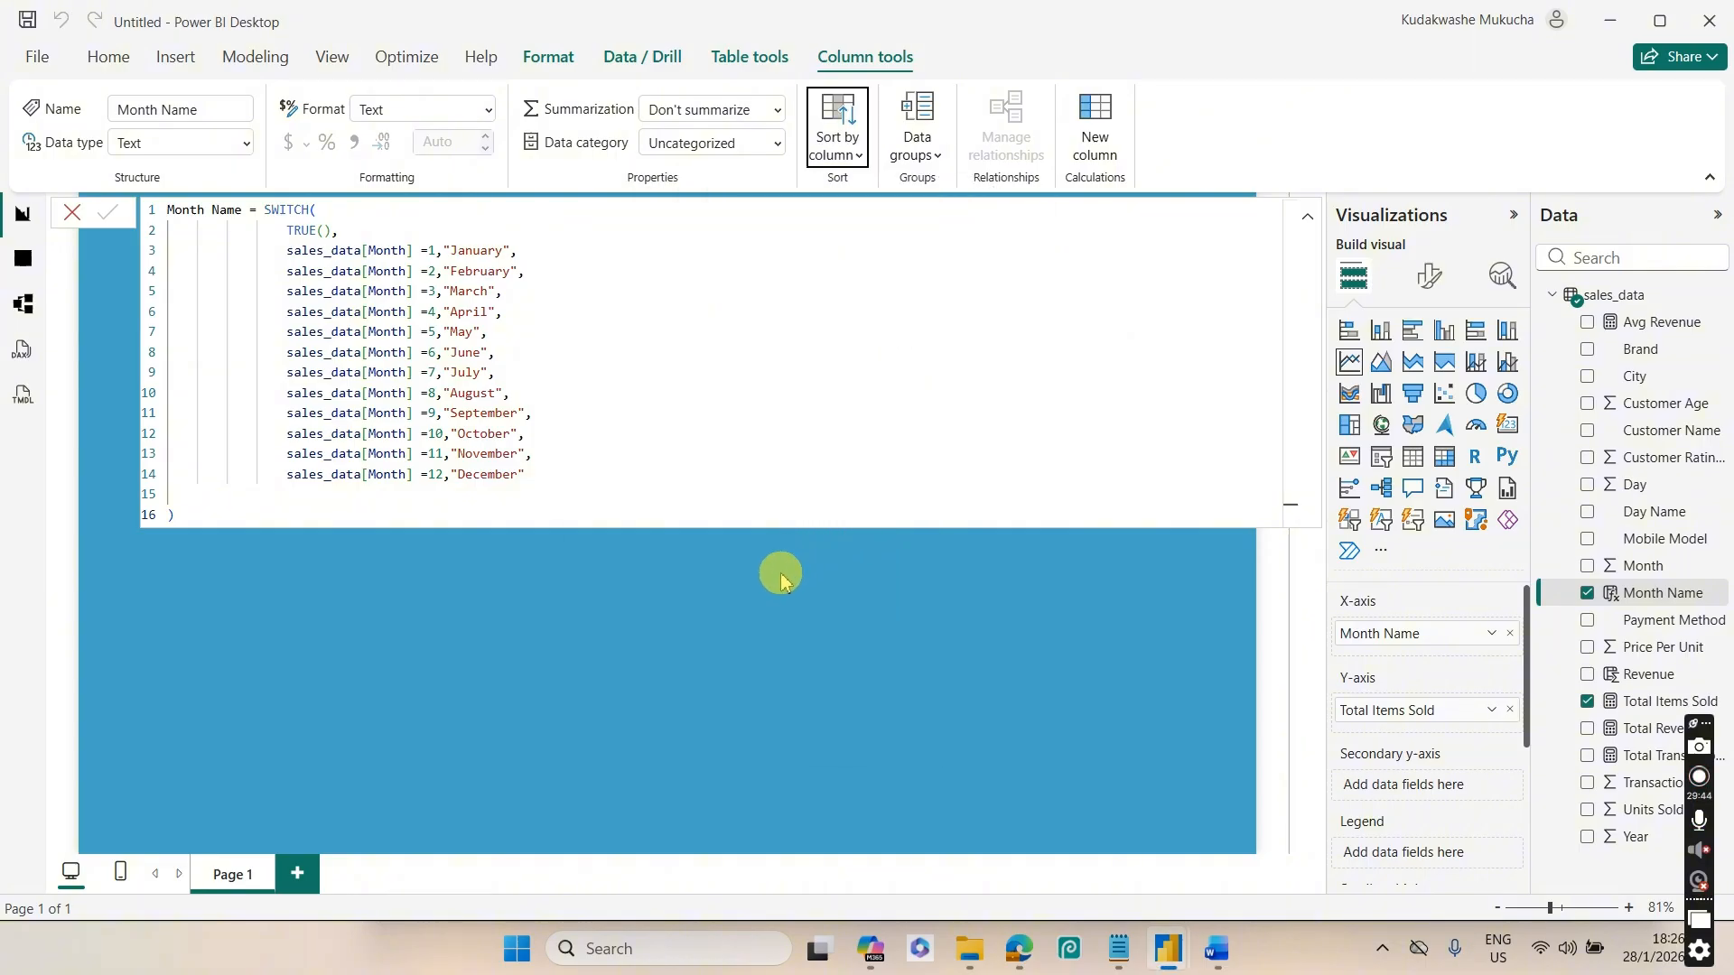
pyautogui.click(71, 216)
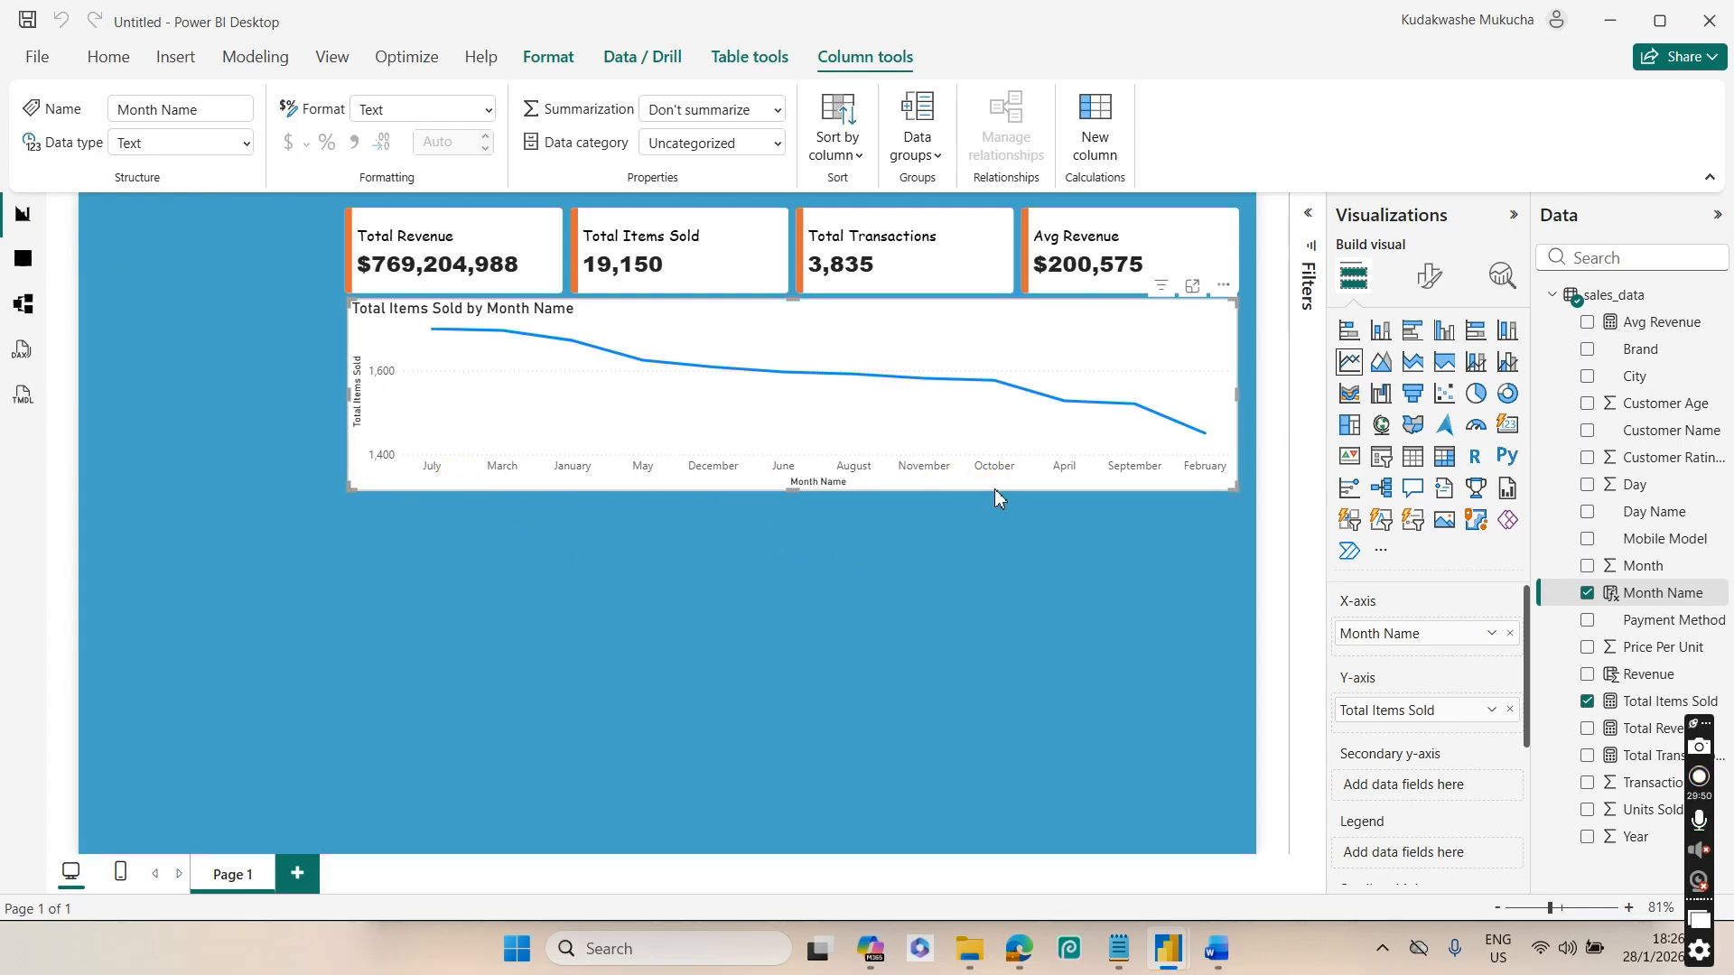
pyautogui.click(1510, 634)
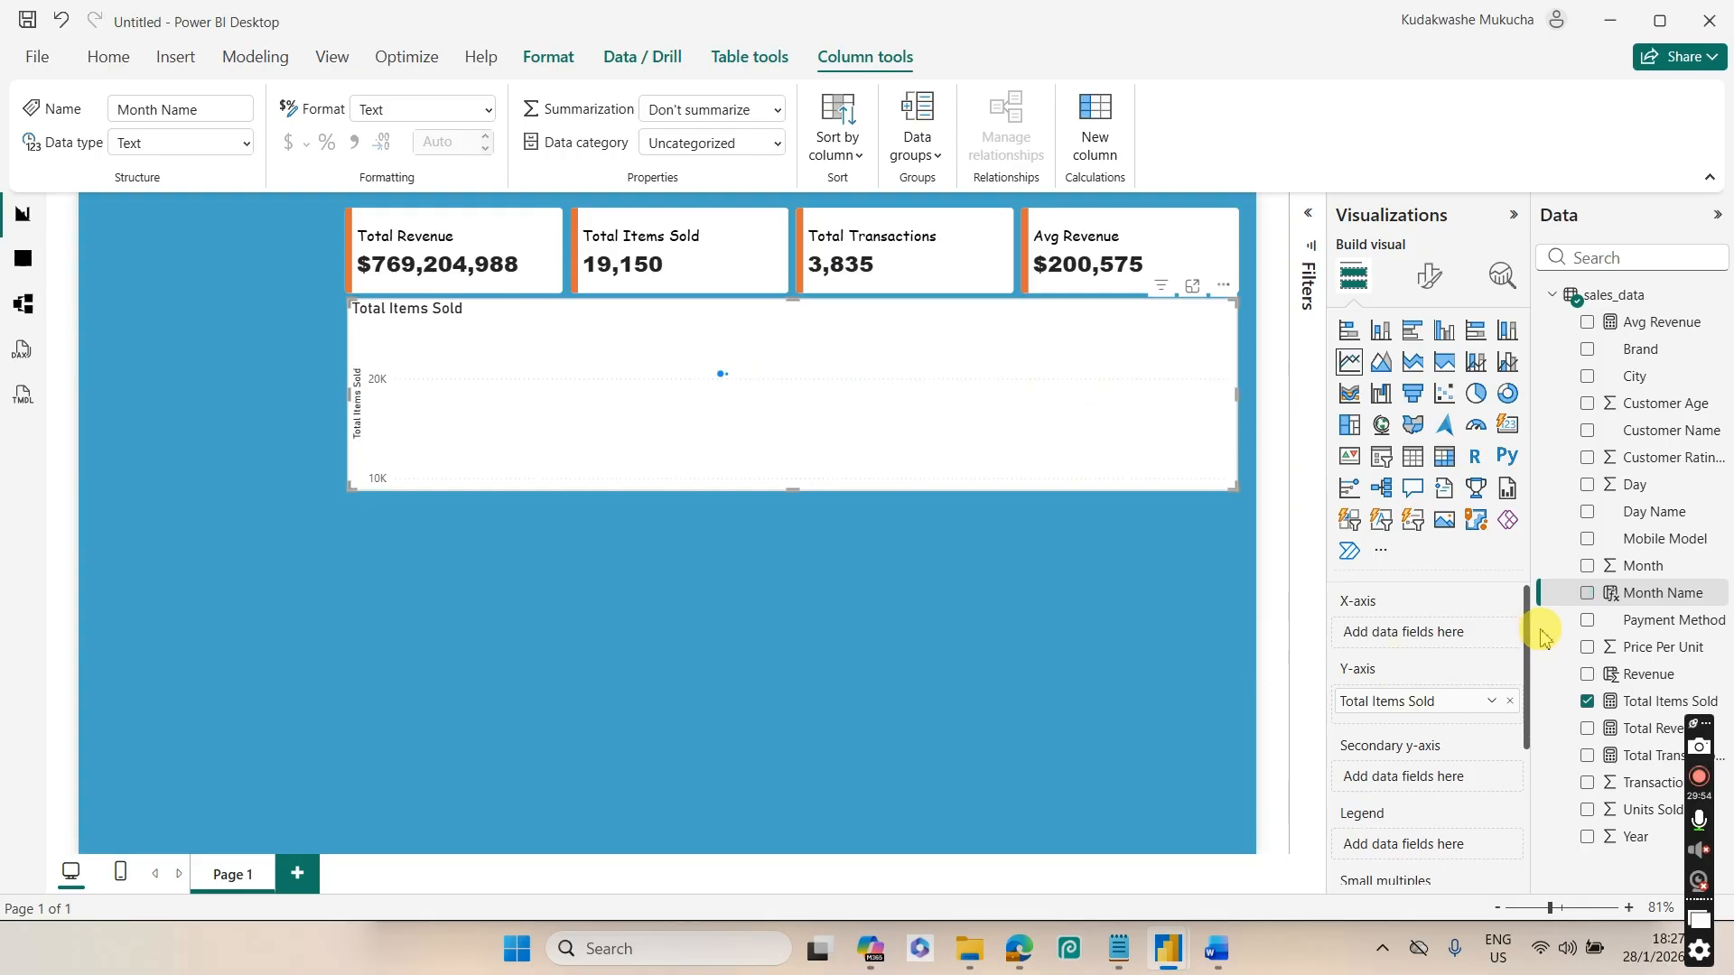
pyautogui.click(1588, 596)
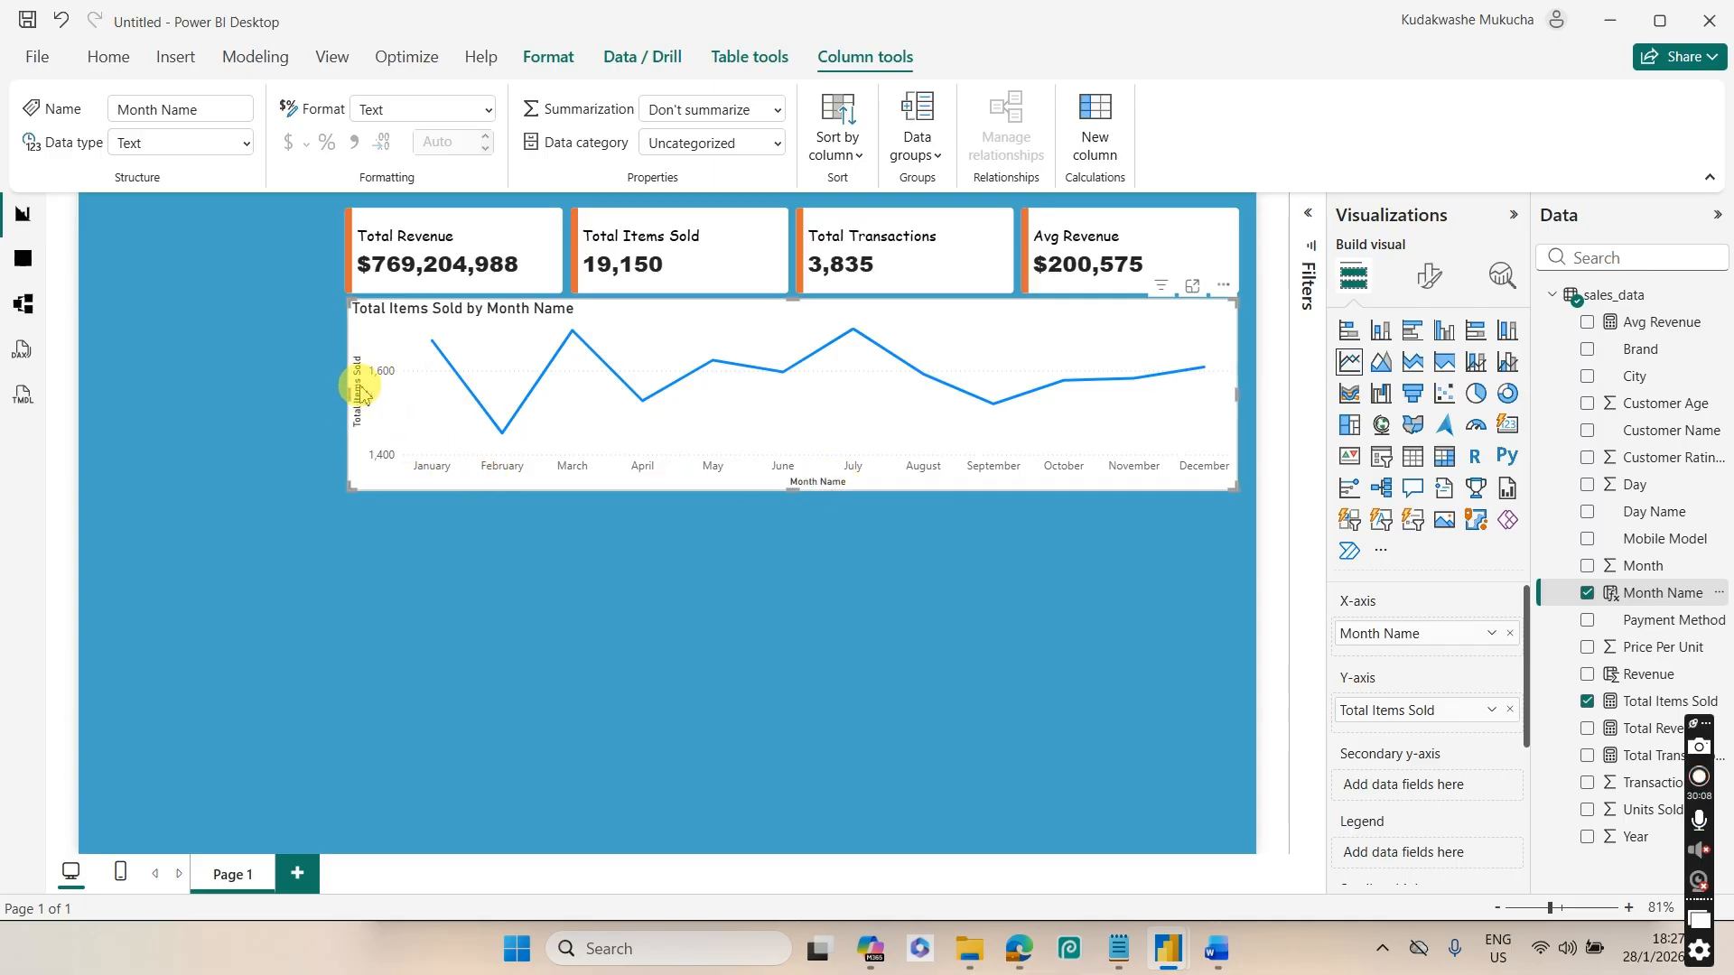
# Turn off the line chart's X-axis title and set the X-axis values to Segoe UI, size 10
pyautogui.click(1427, 276)
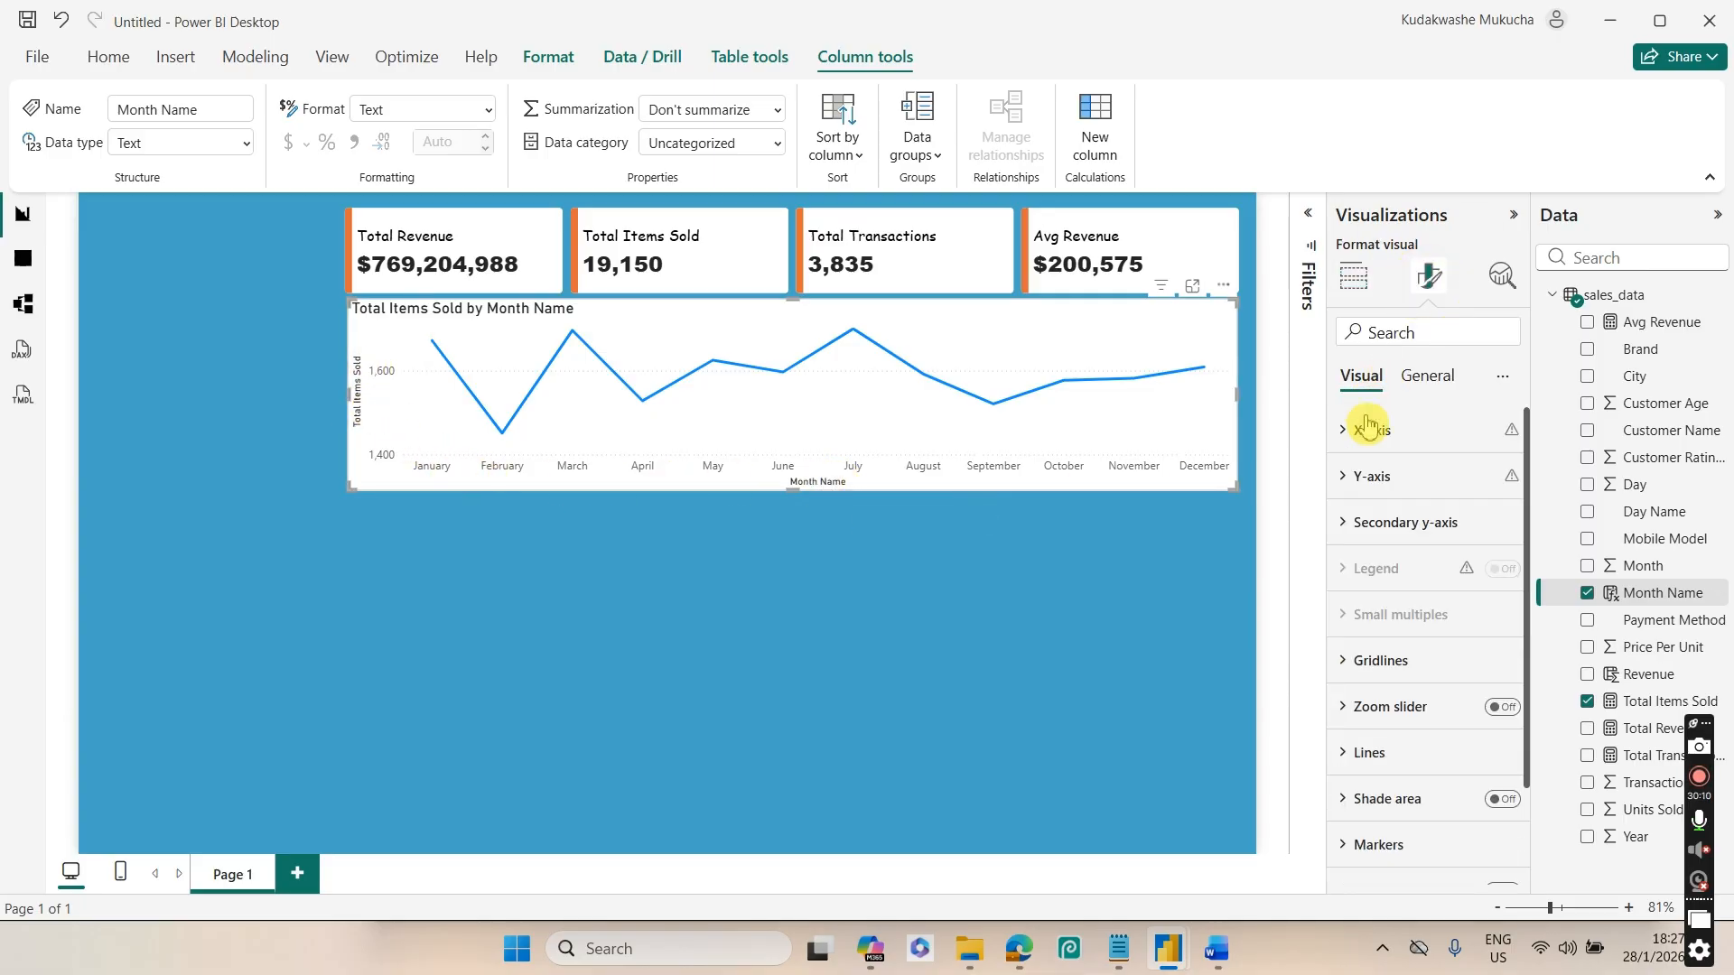
pyautogui.click(1373, 433)
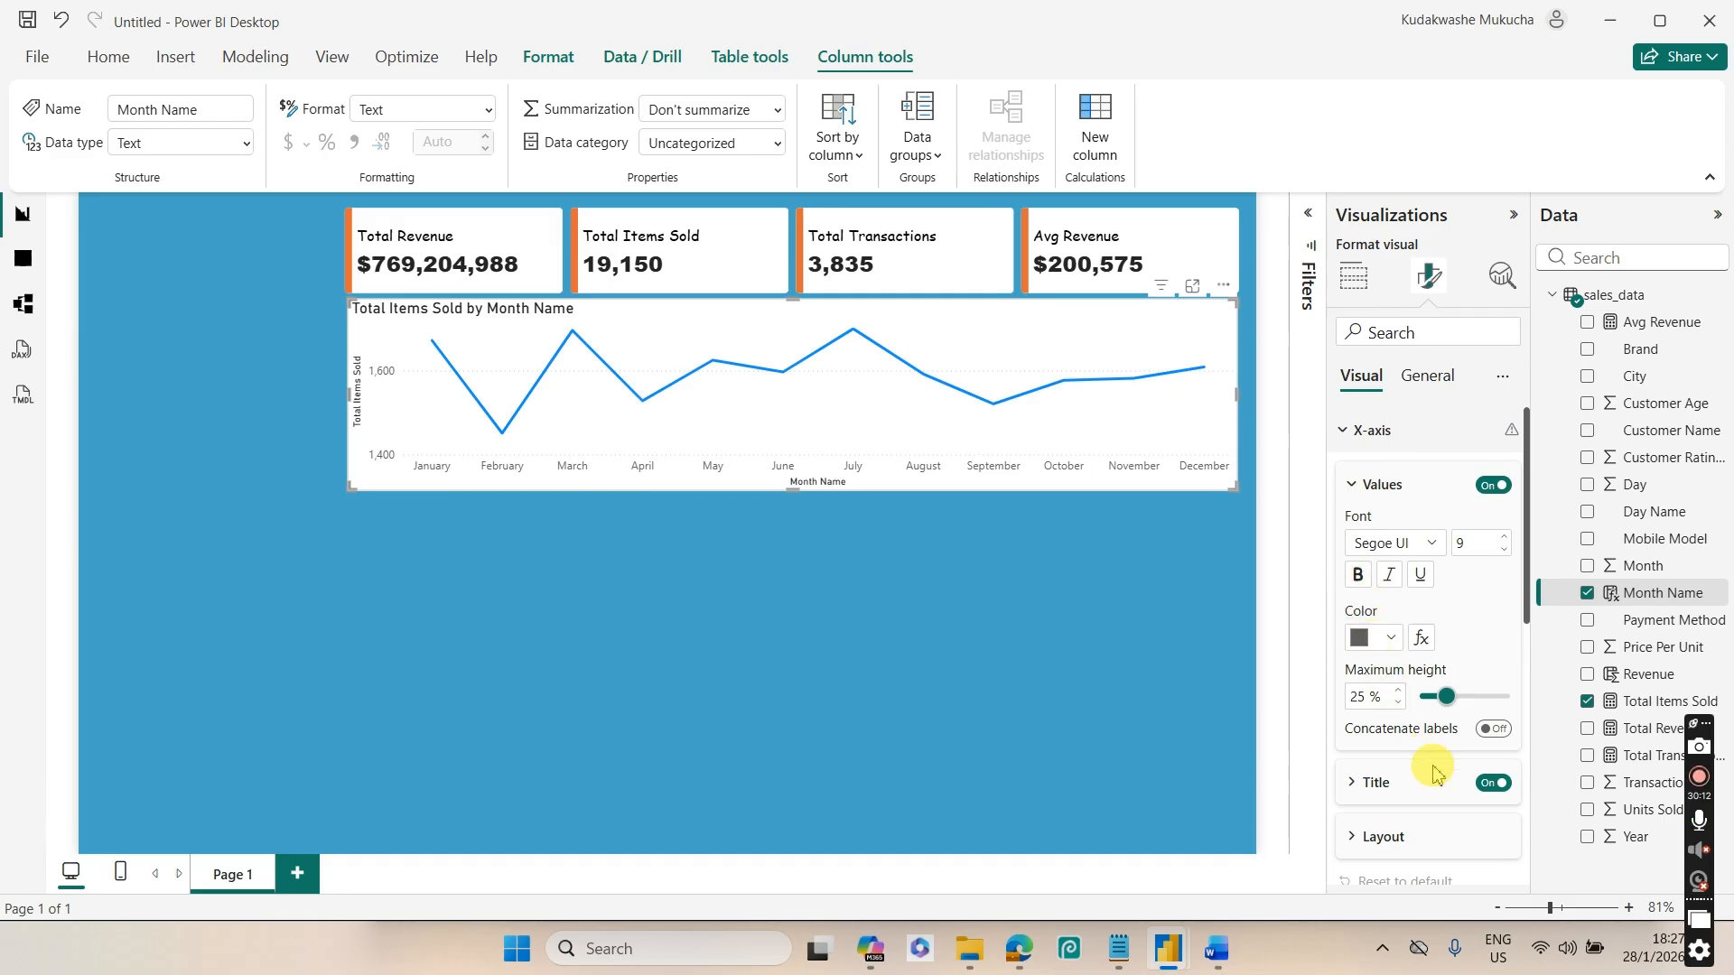
pyautogui.click(1490, 784)
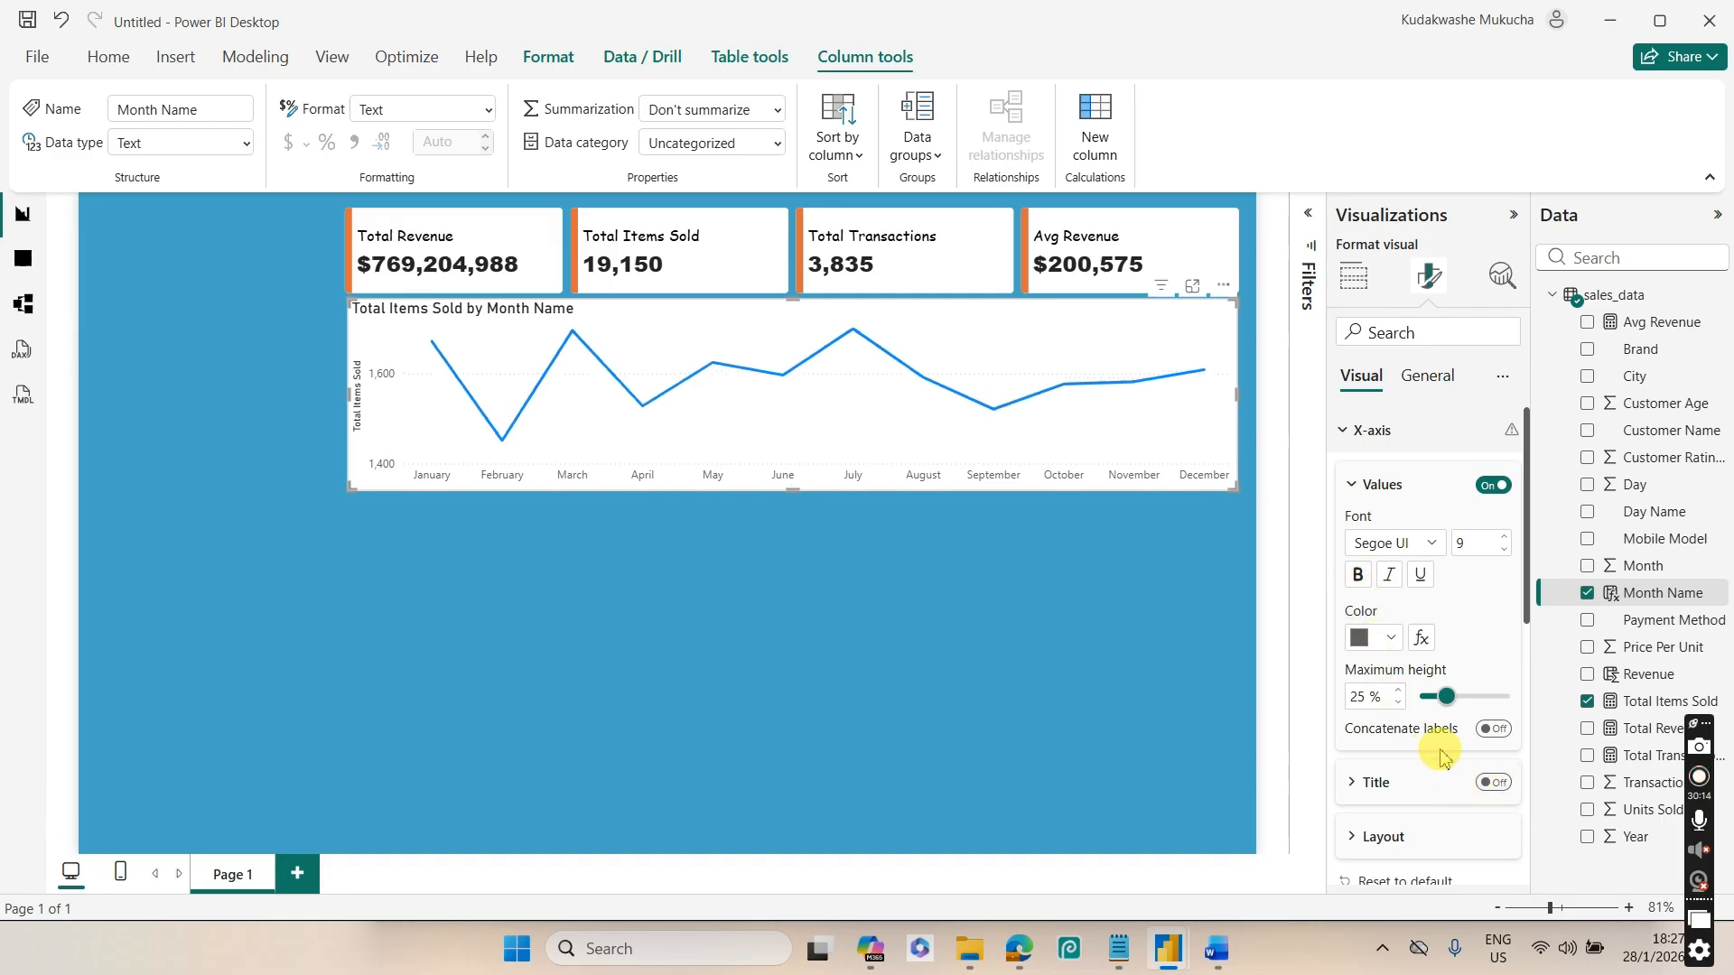
pyautogui.click(1431, 546)
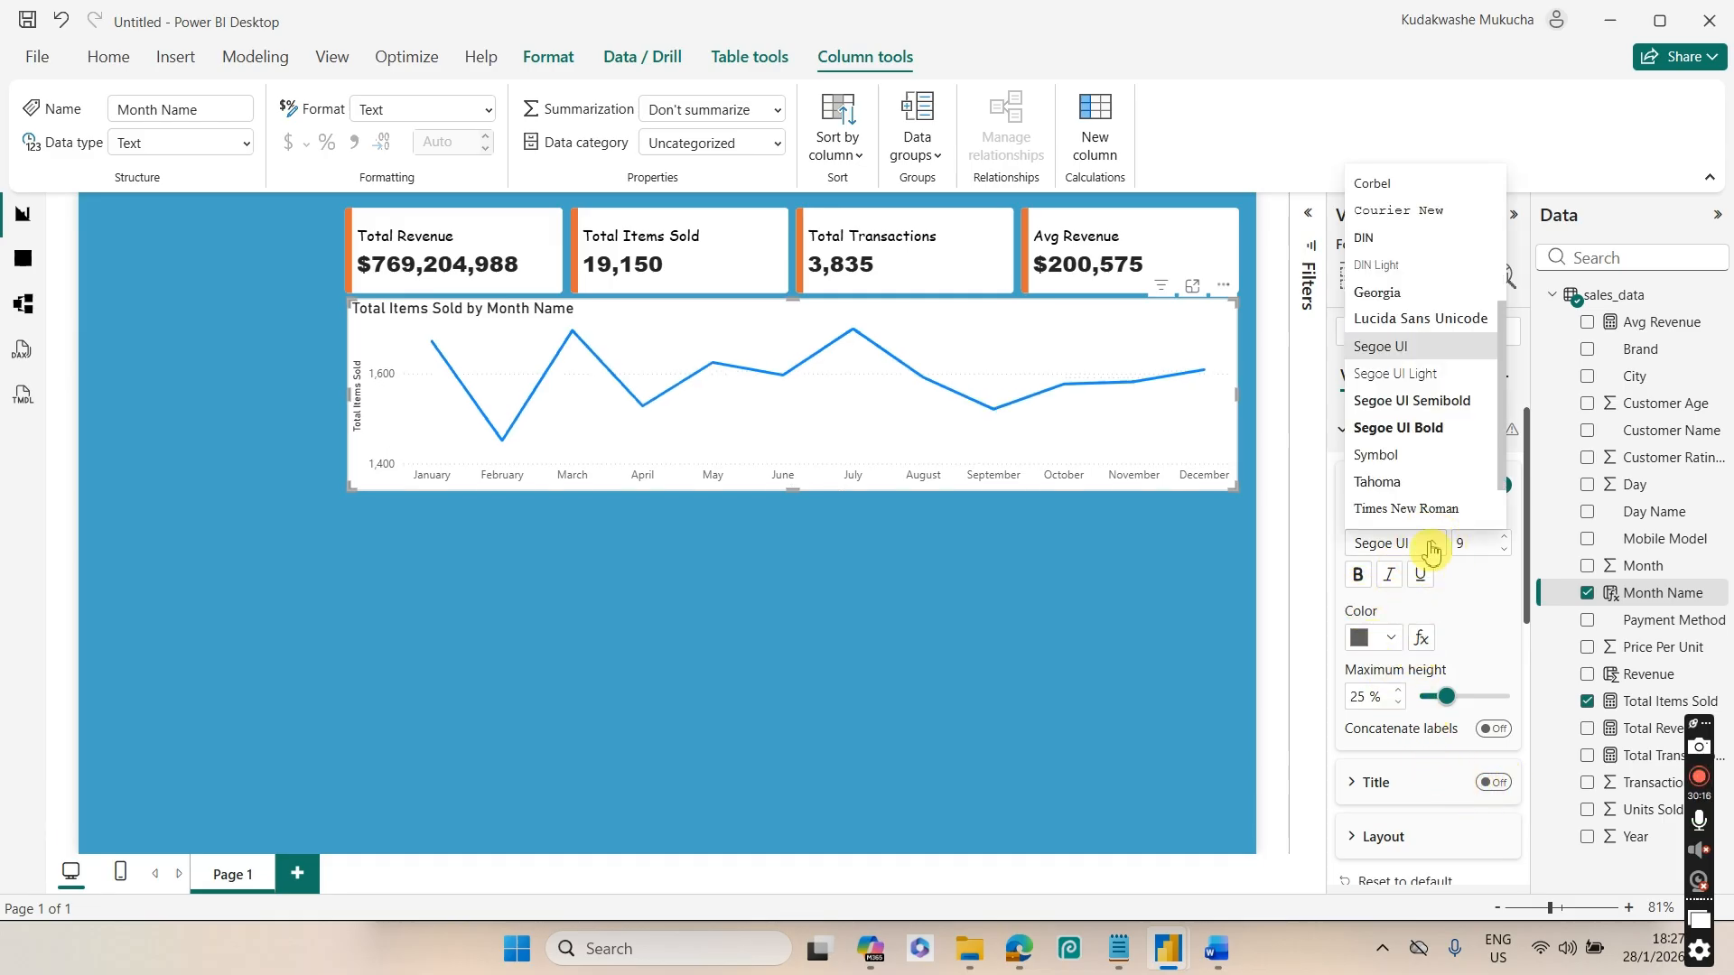
pyautogui.click(1436, 352)
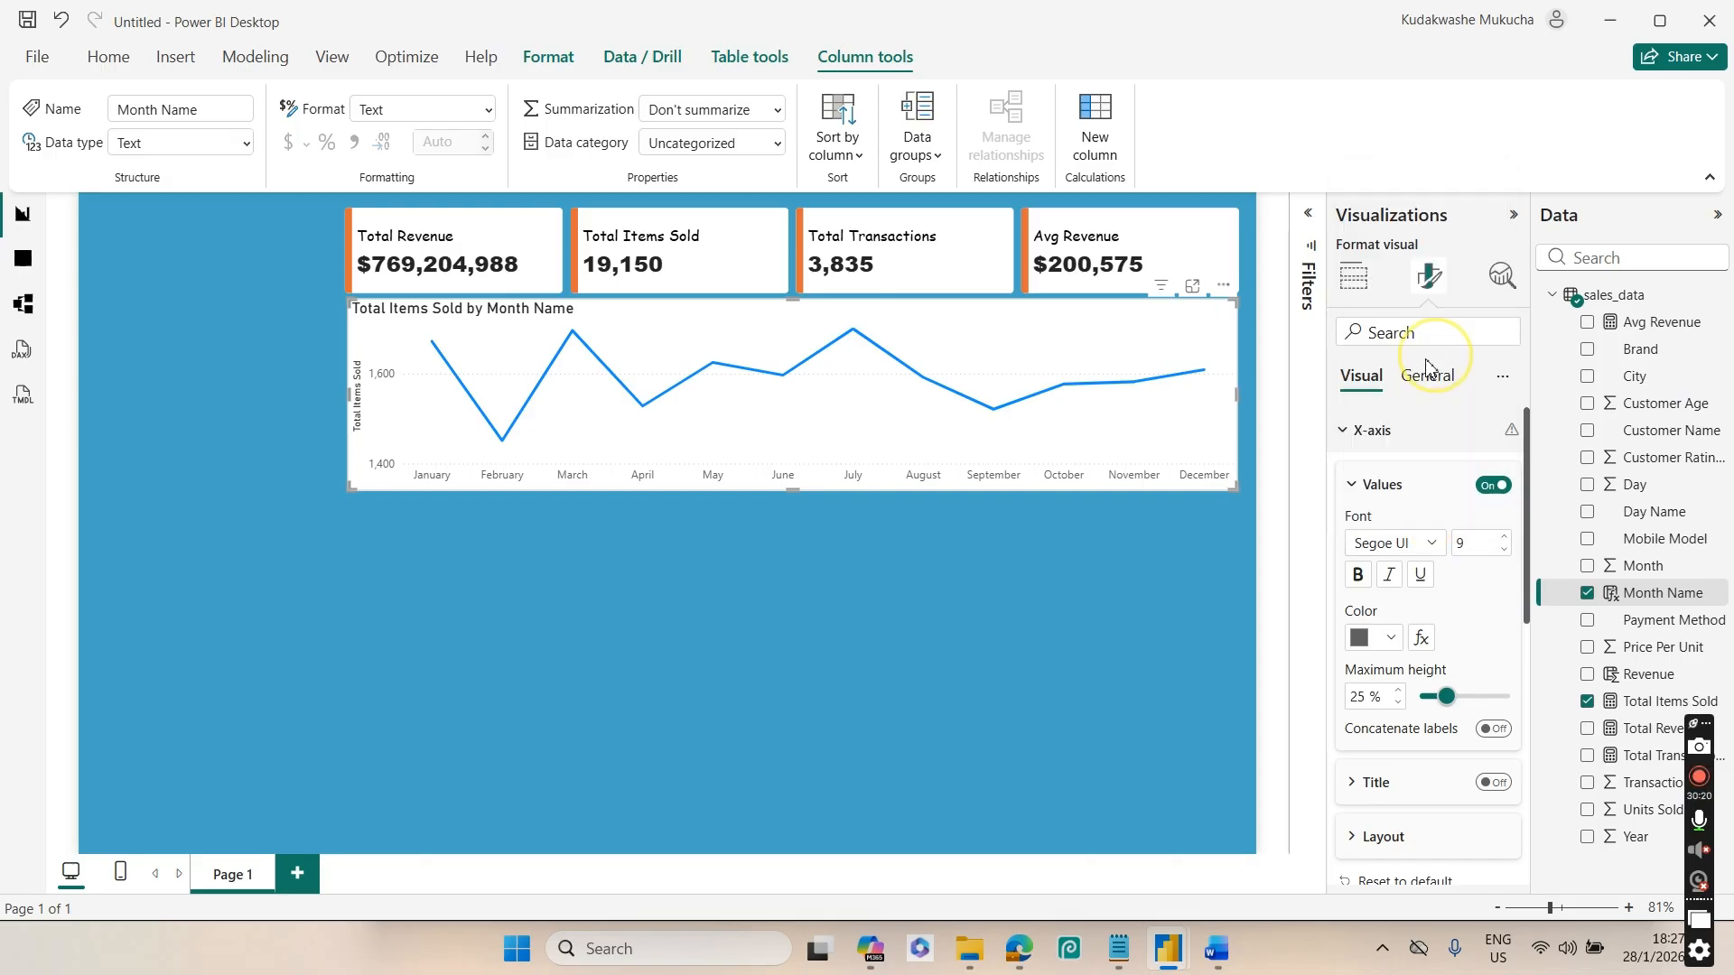
pyautogui.click(1464, 546)
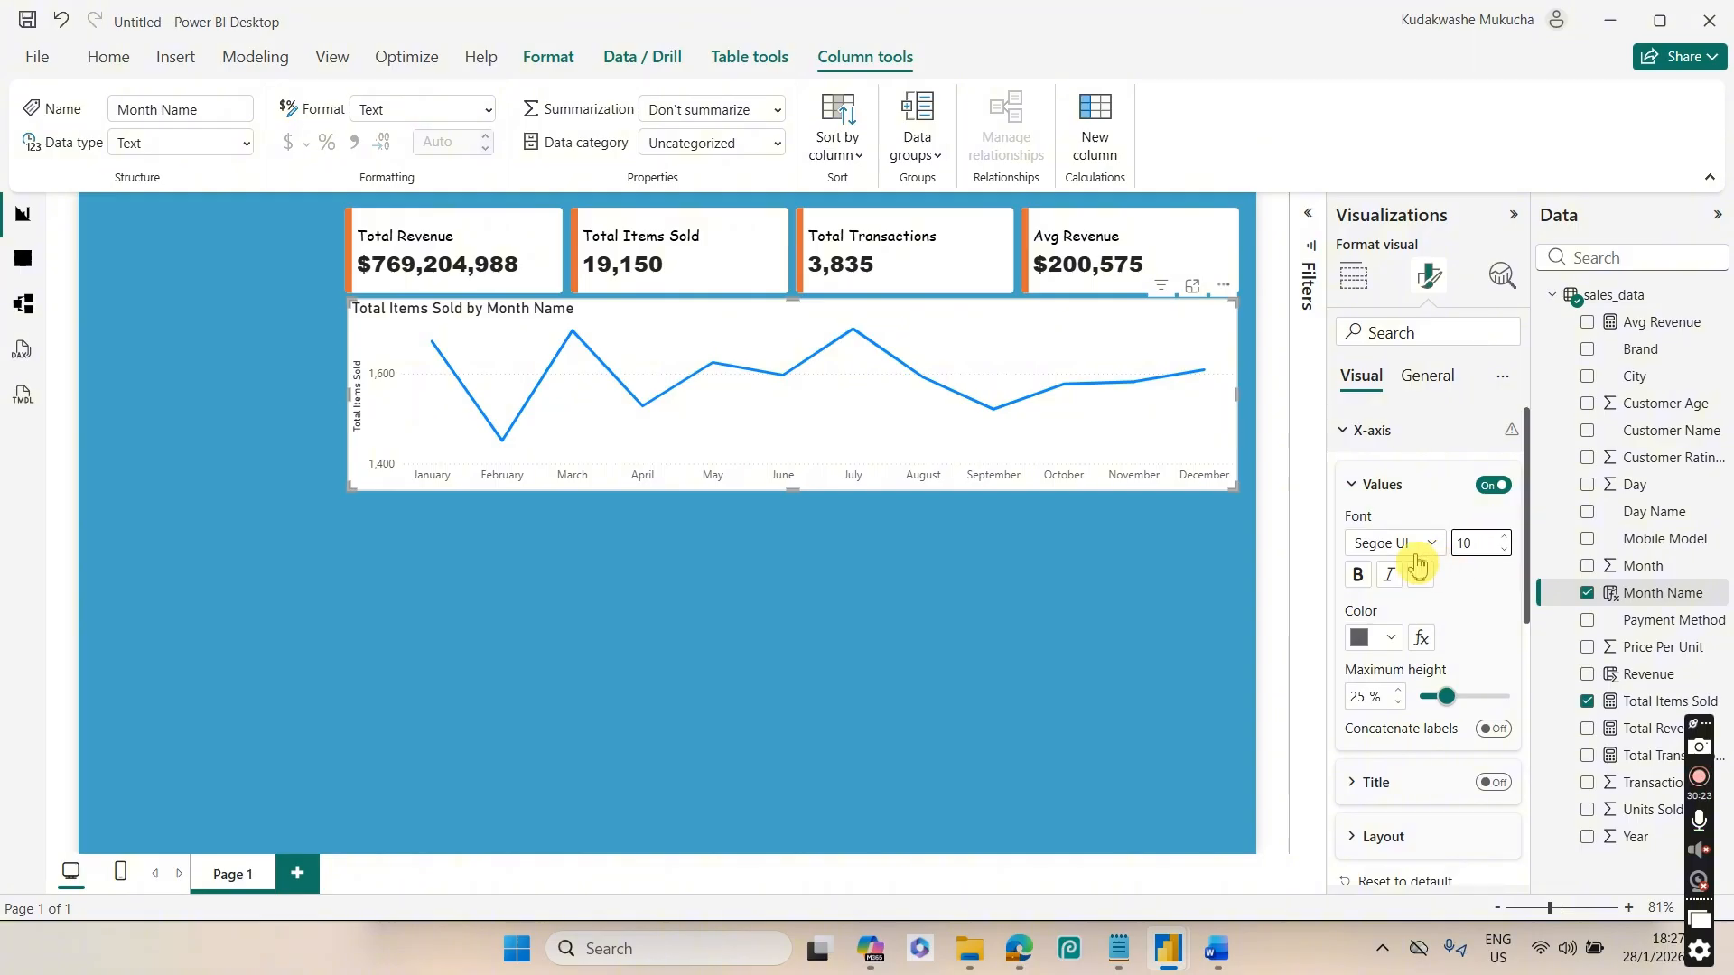
# Turn off the line chart's Y-axis title
pyautogui.click(1373, 432)
pyautogui.click(1375, 477)
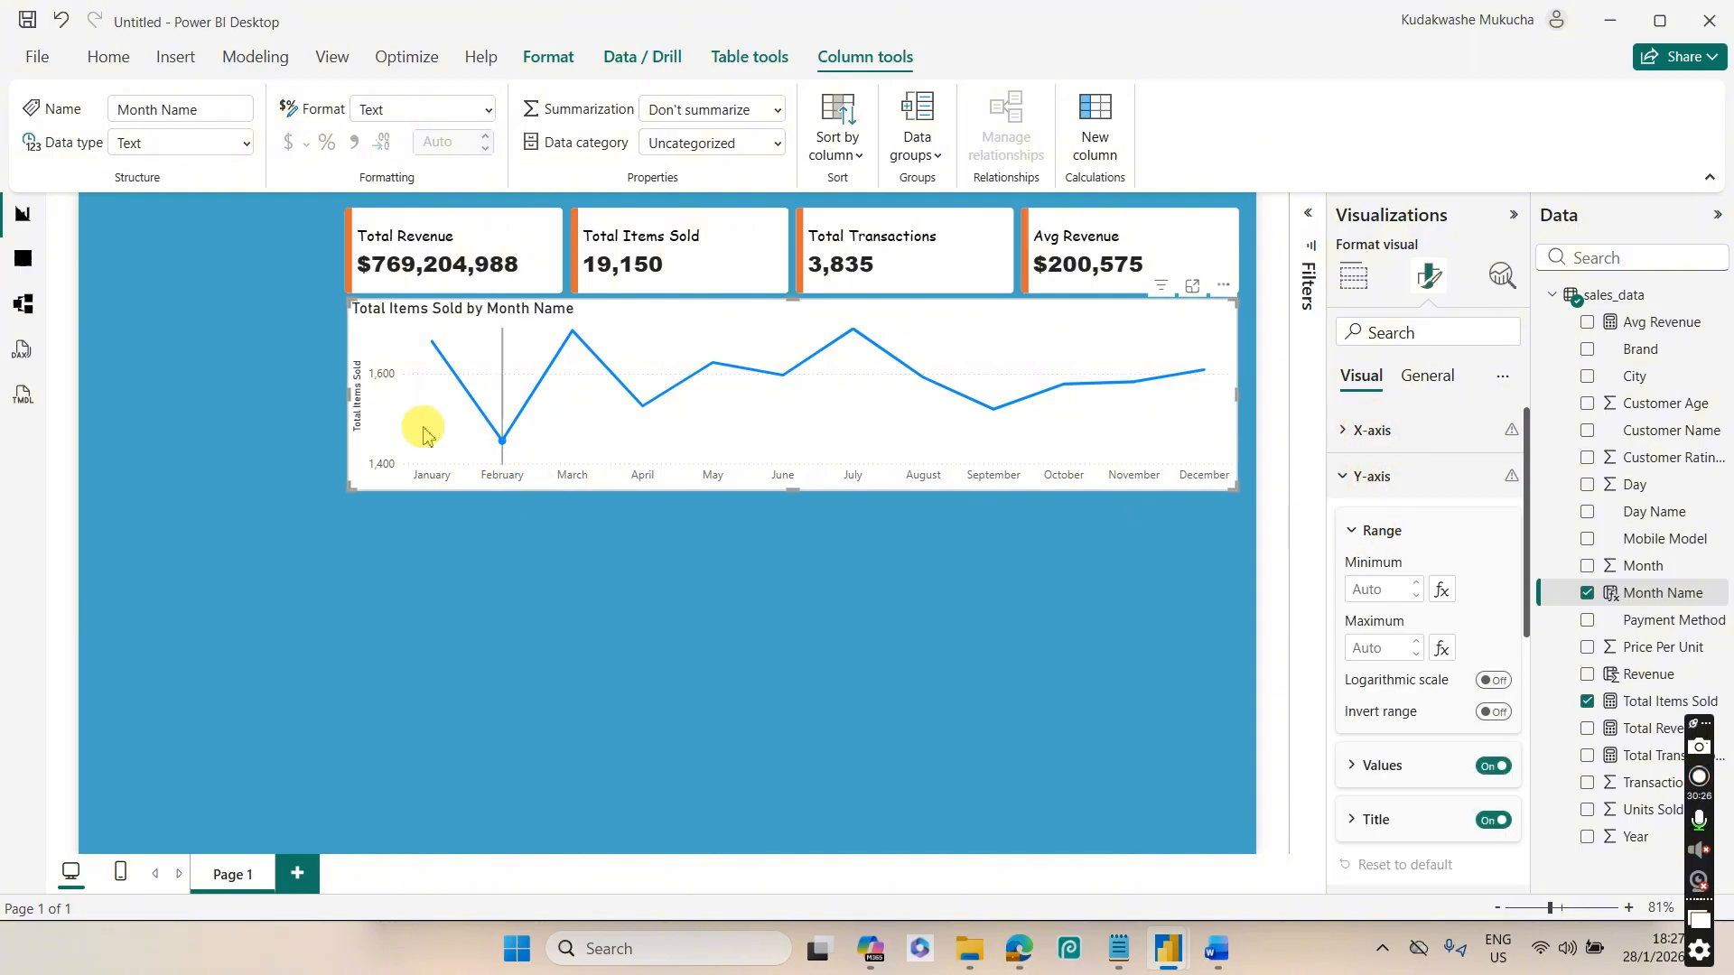
pyautogui.click(1492, 821)
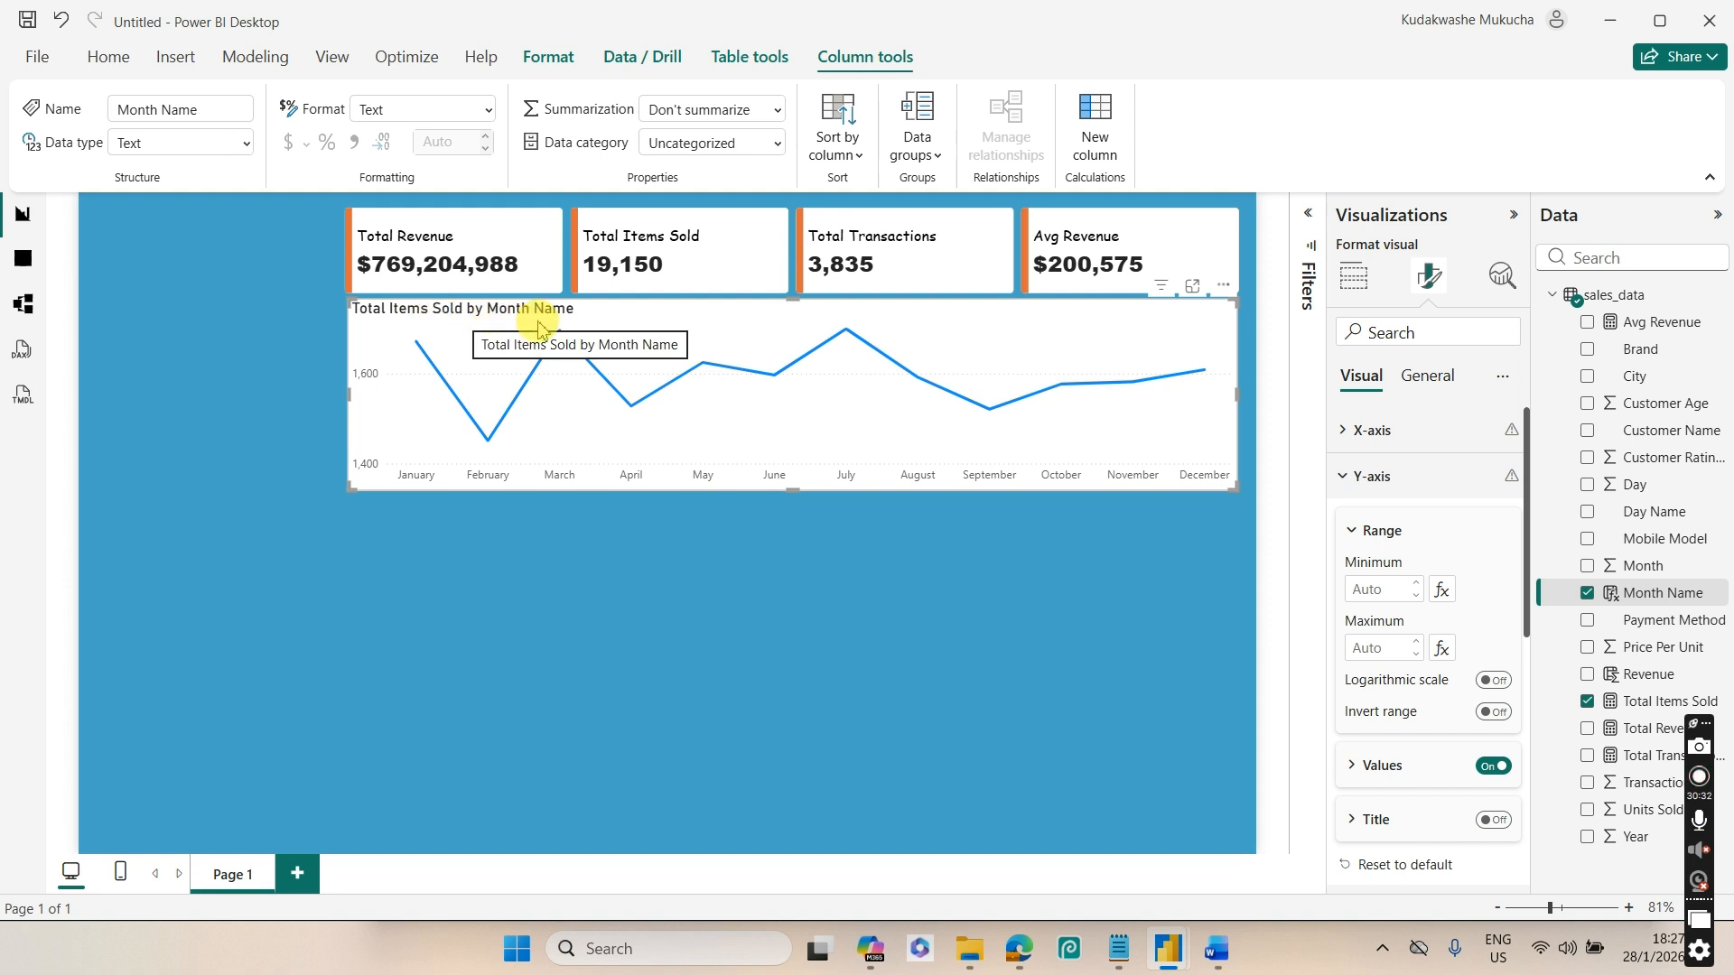
# Set the line chart's title font to Comic Sans MS, size 11
pyautogui.click(1423, 377)
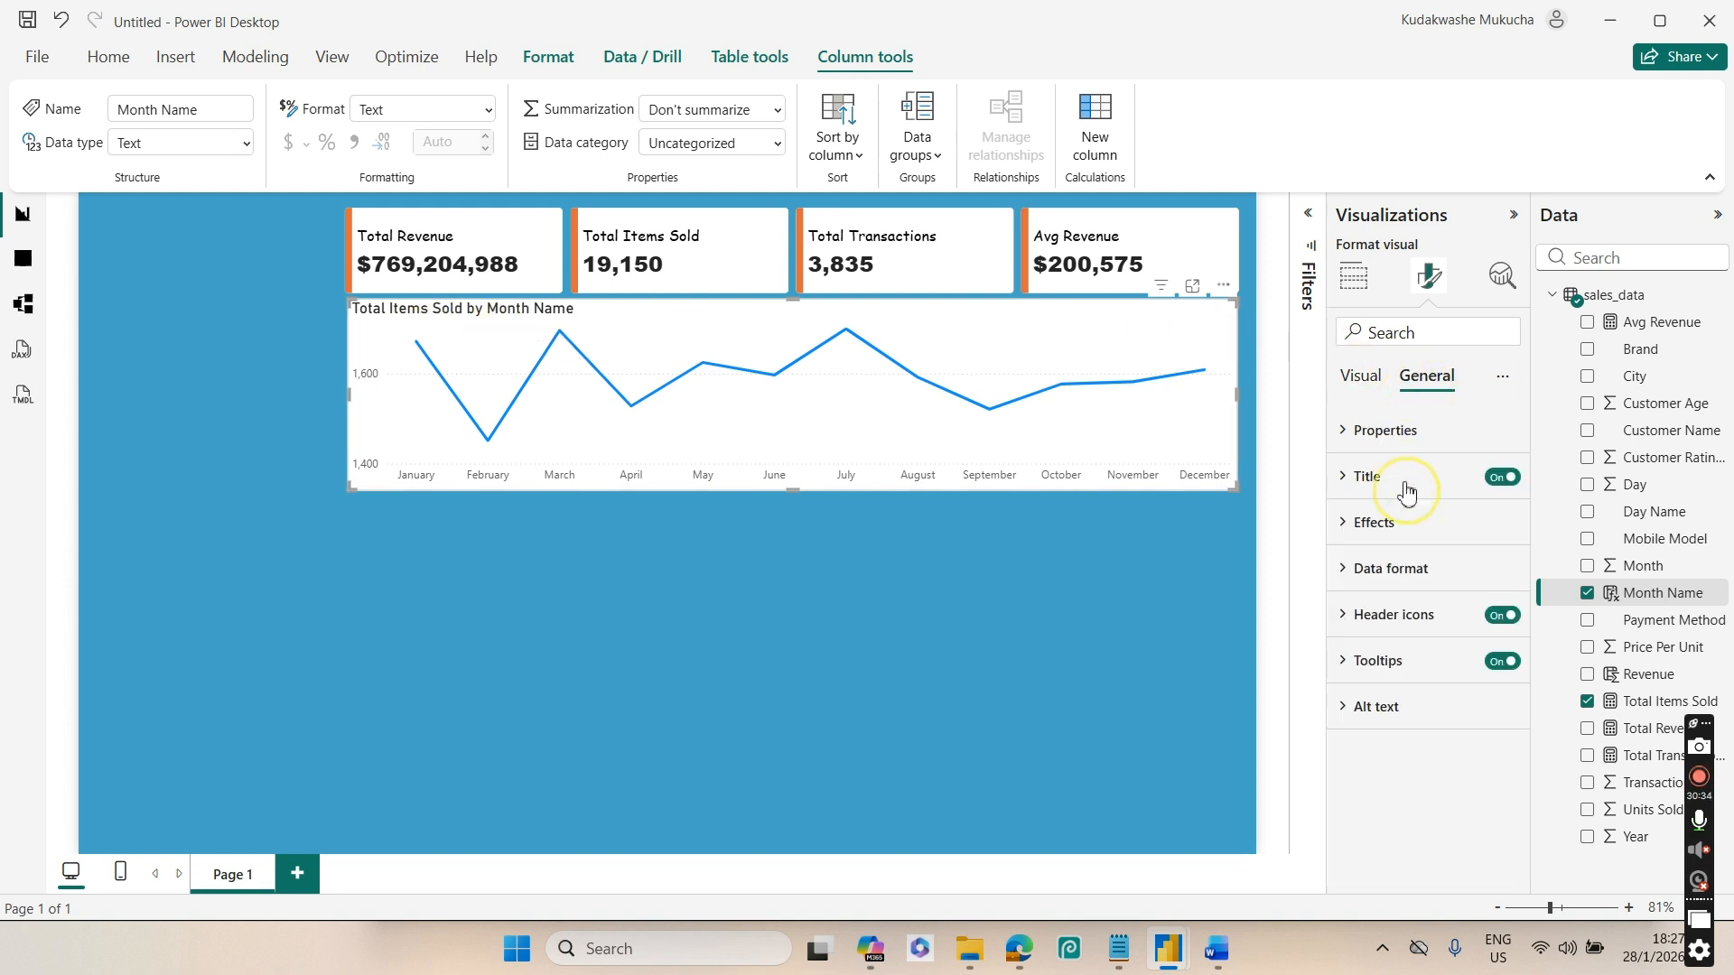
pyautogui.click(1405, 490)
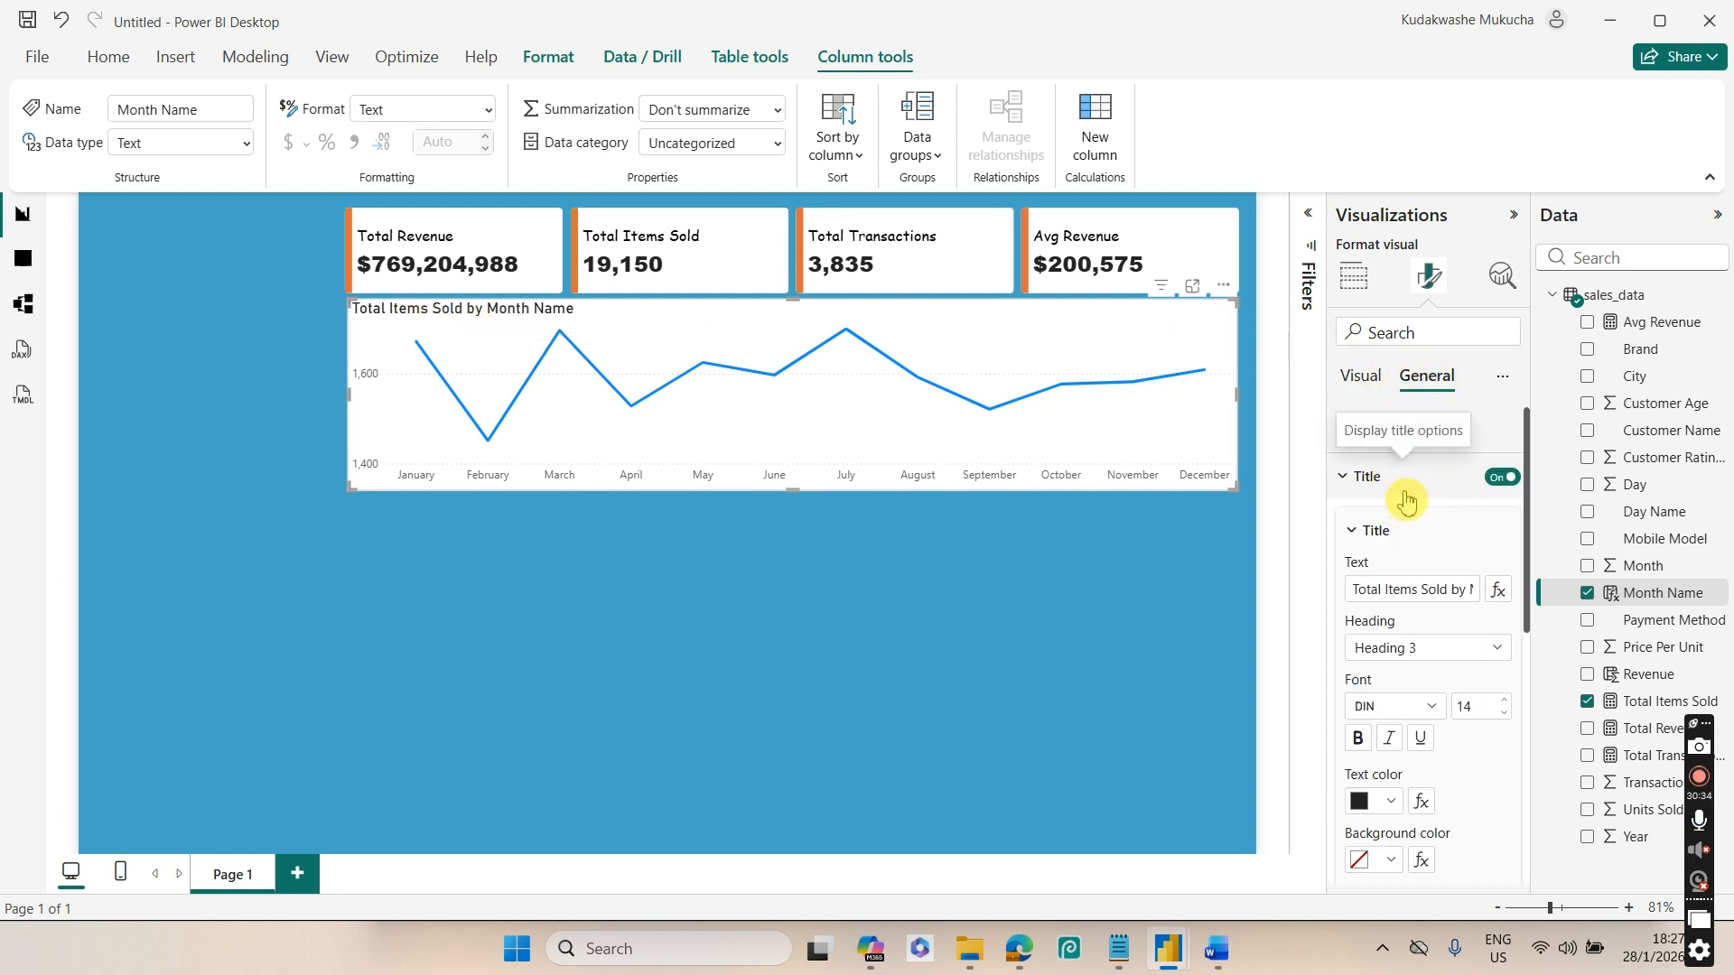
pyautogui.click(1415, 711)
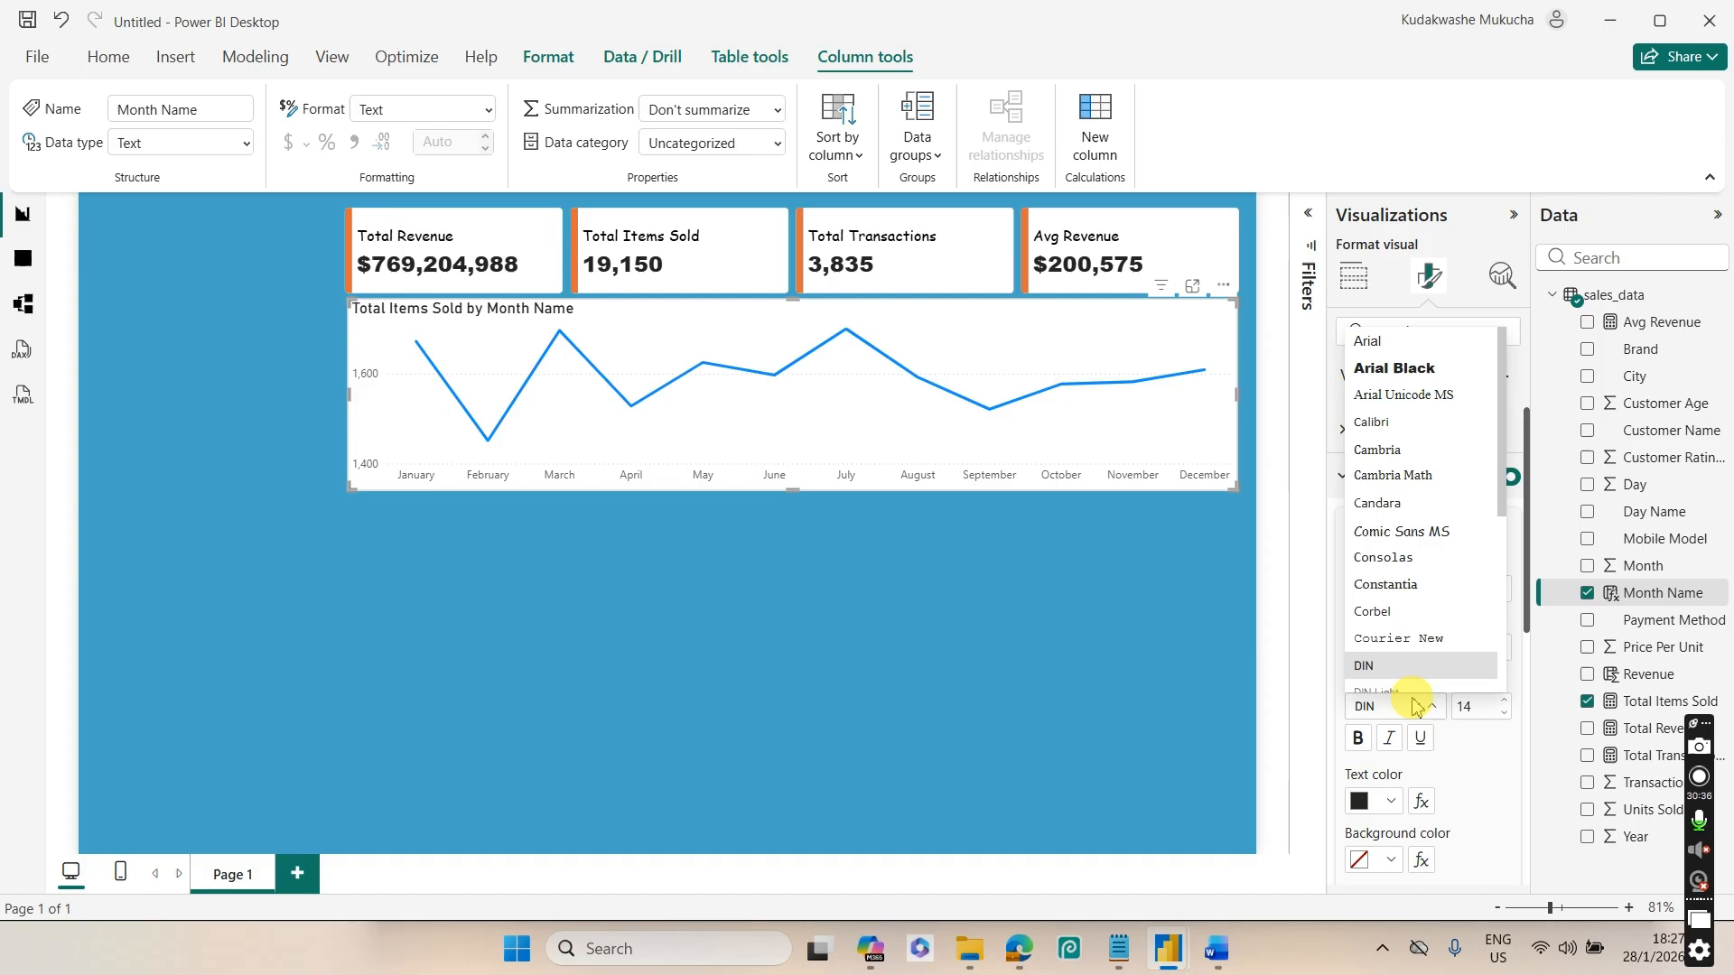
pyautogui.click(1408, 533)
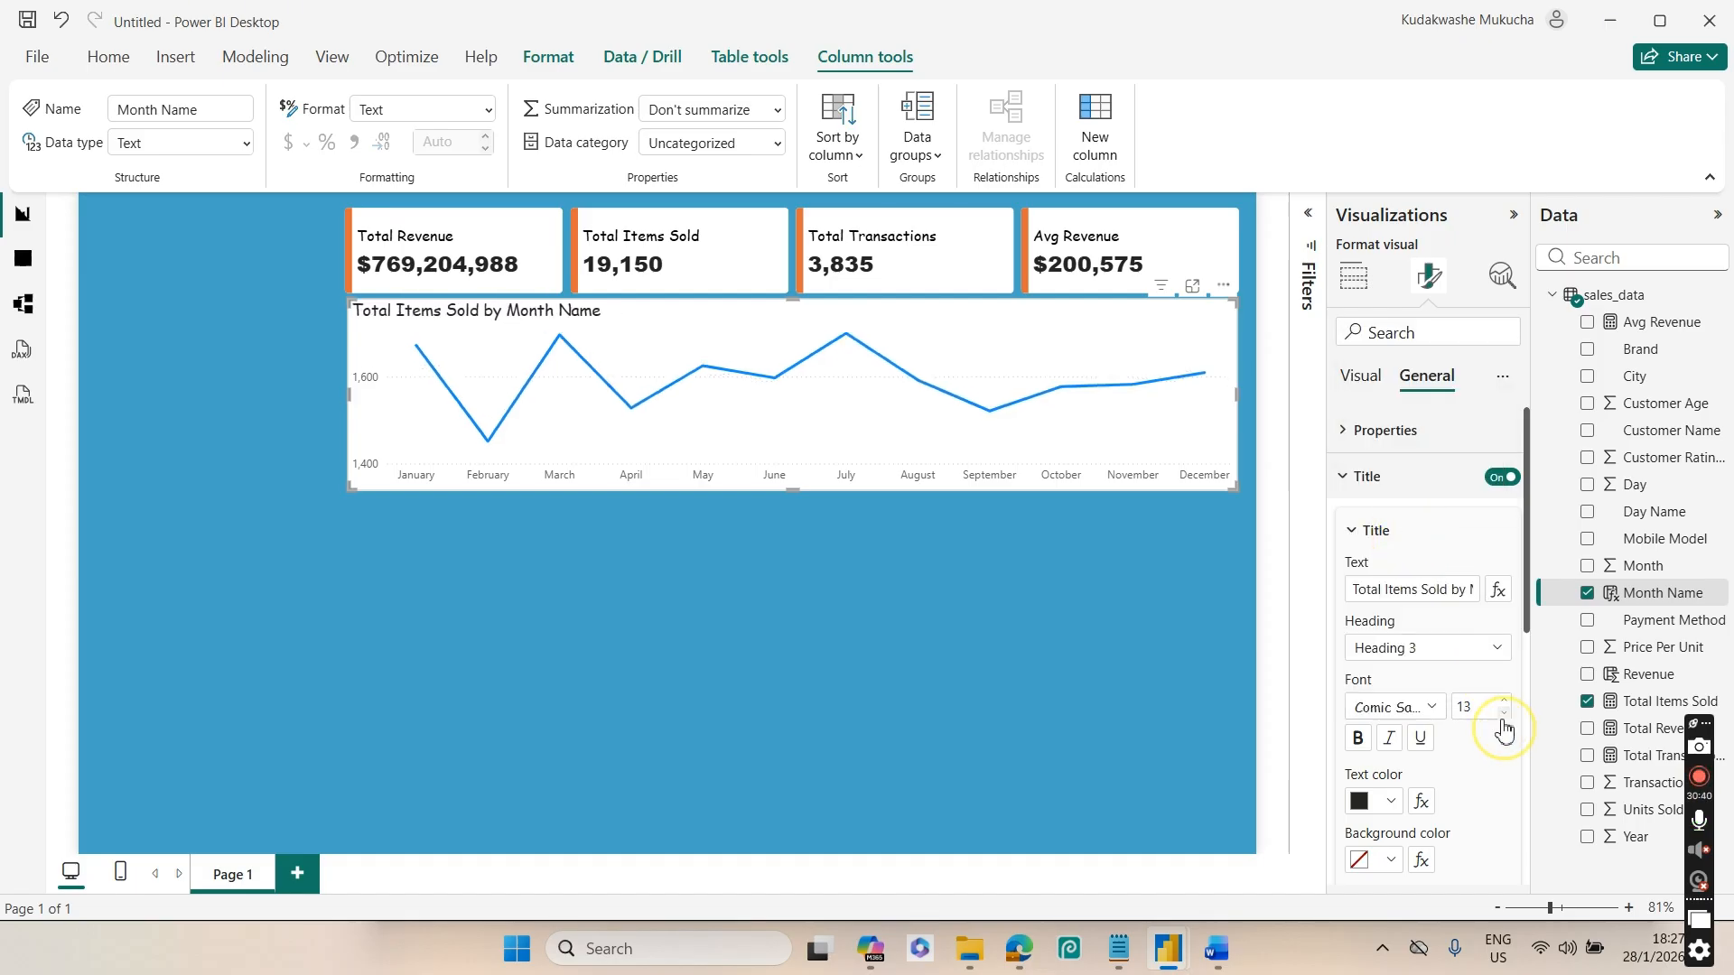
pyautogui.click(1502, 718)
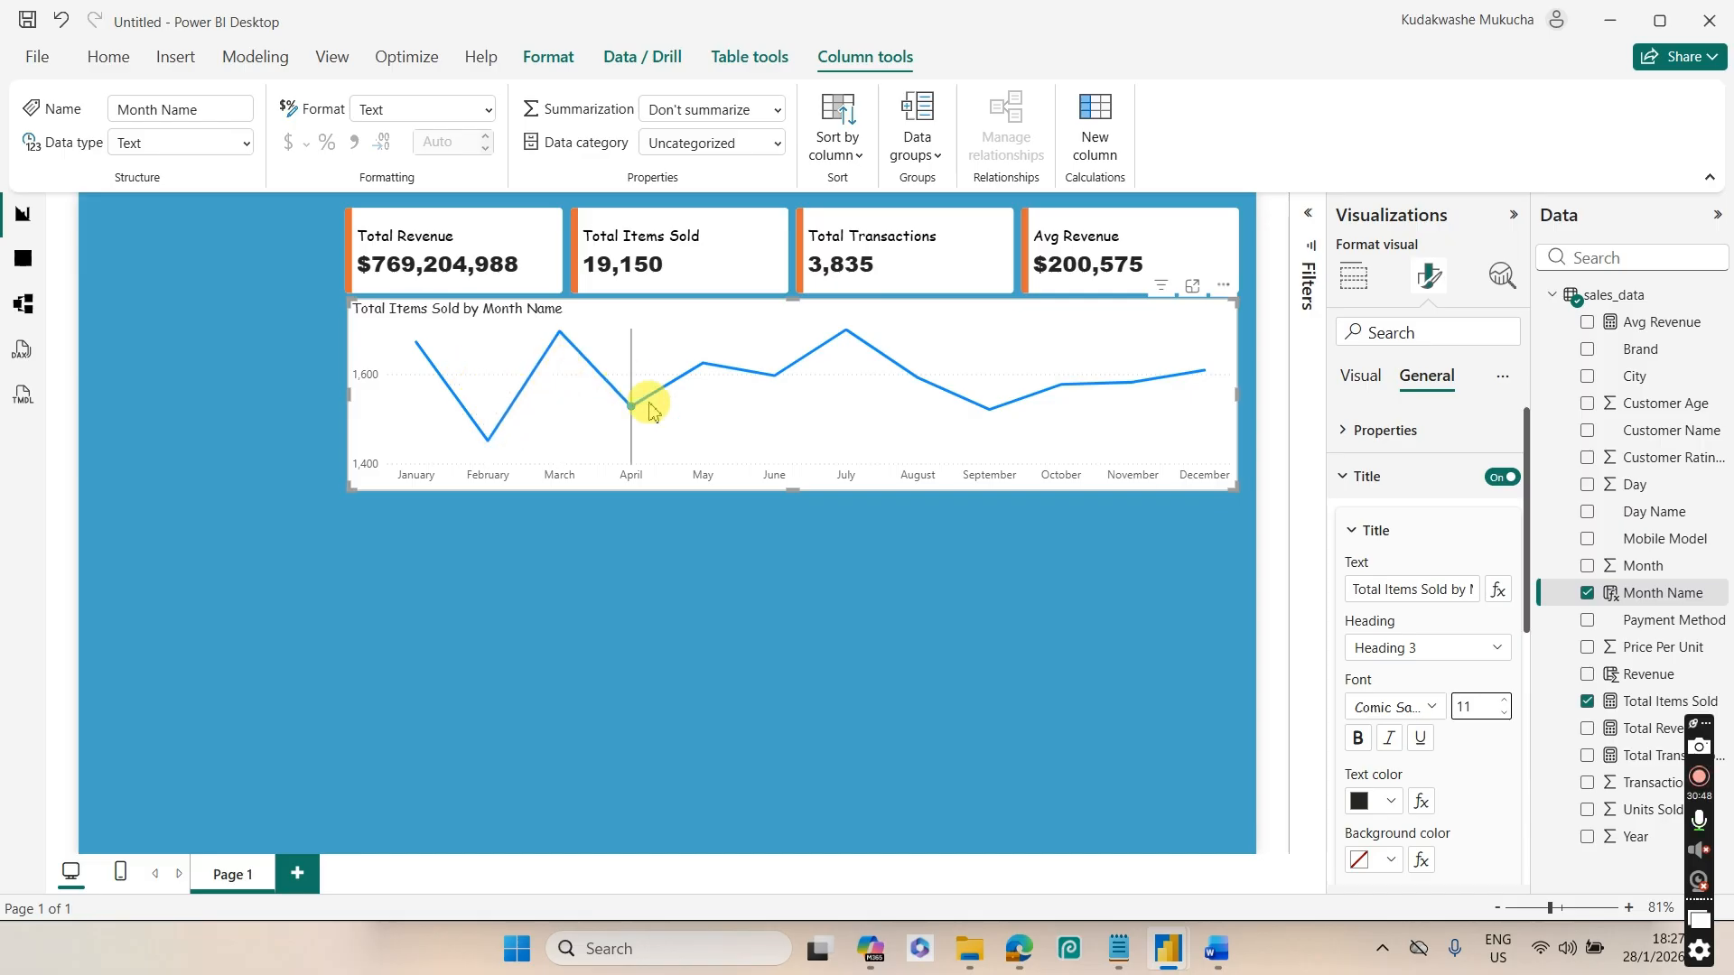
pyautogui.click(1086, 521)
# Set the interpolation type of the line chart's line to Smooth
pyautogui.click(1231, 467)
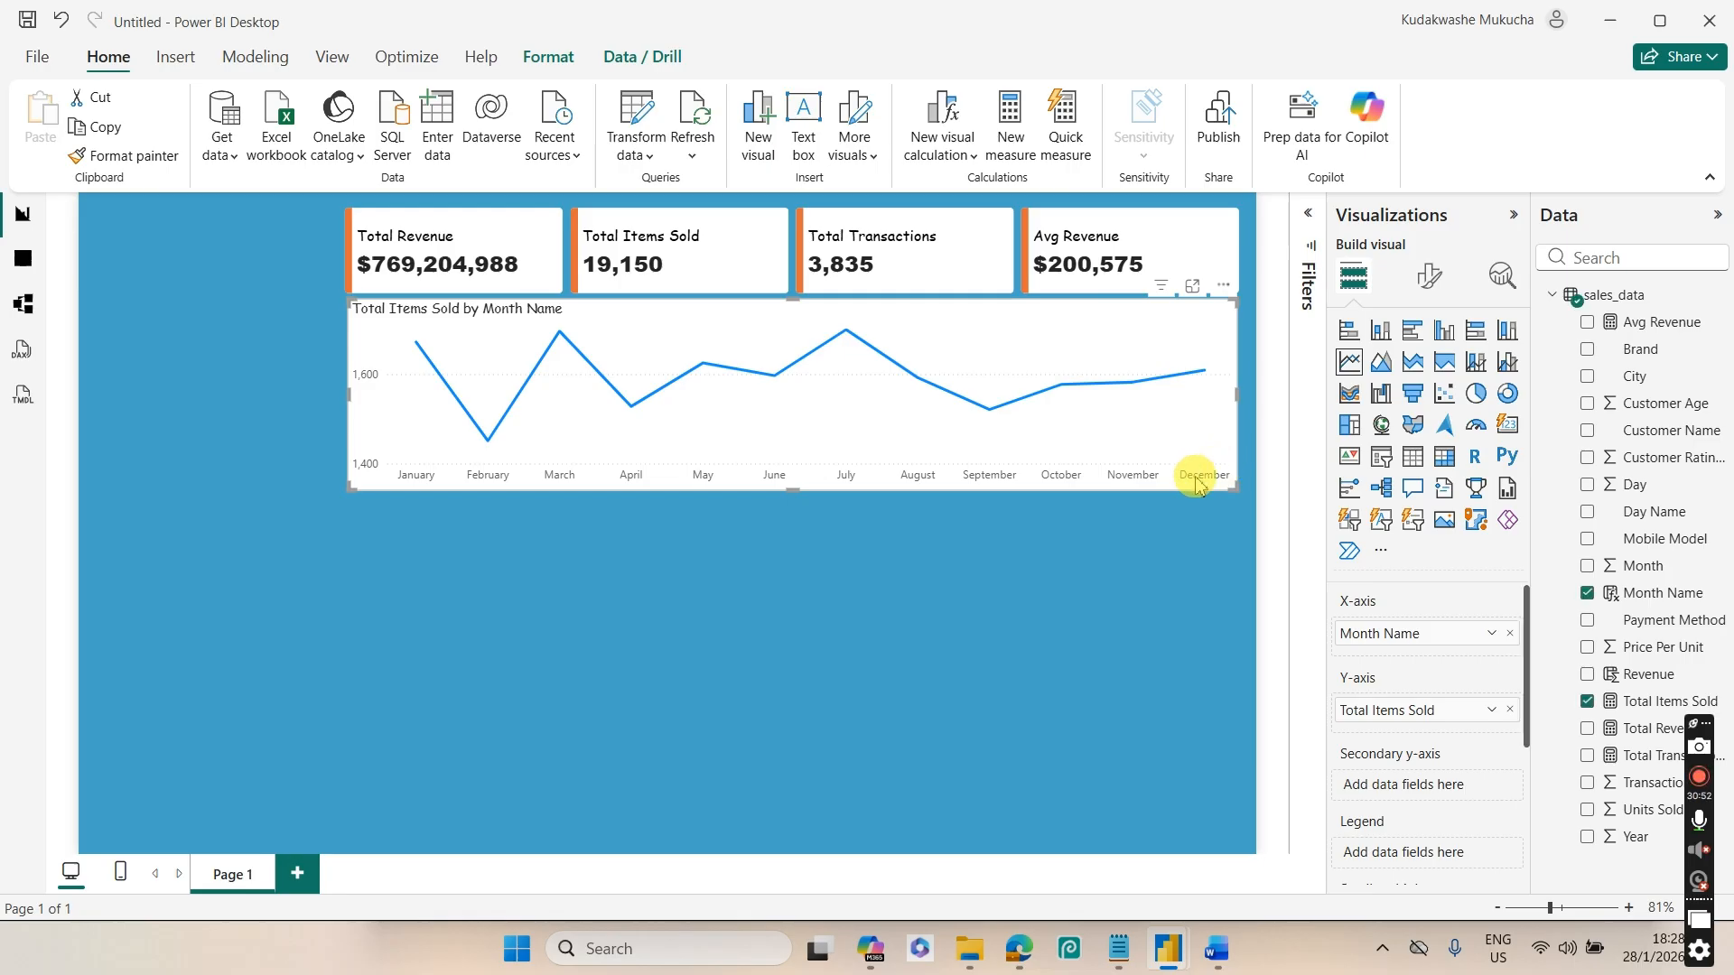
pyautogui.click(1436, 280)
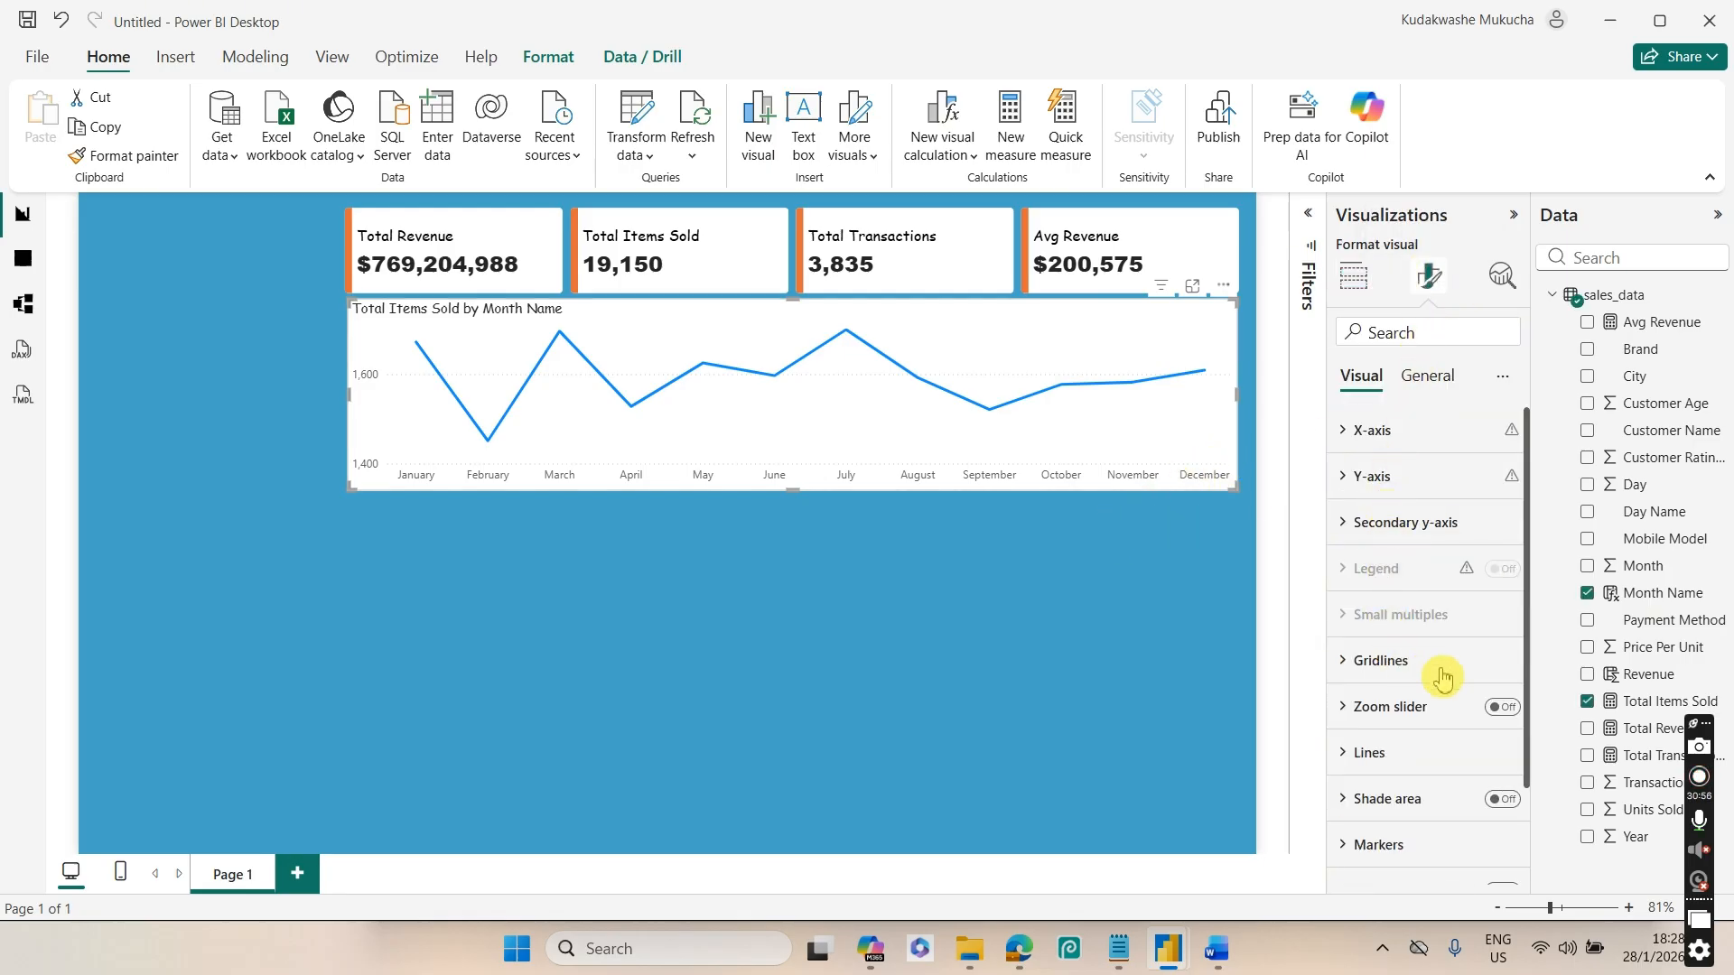
pyautogui.click(1421, 759)
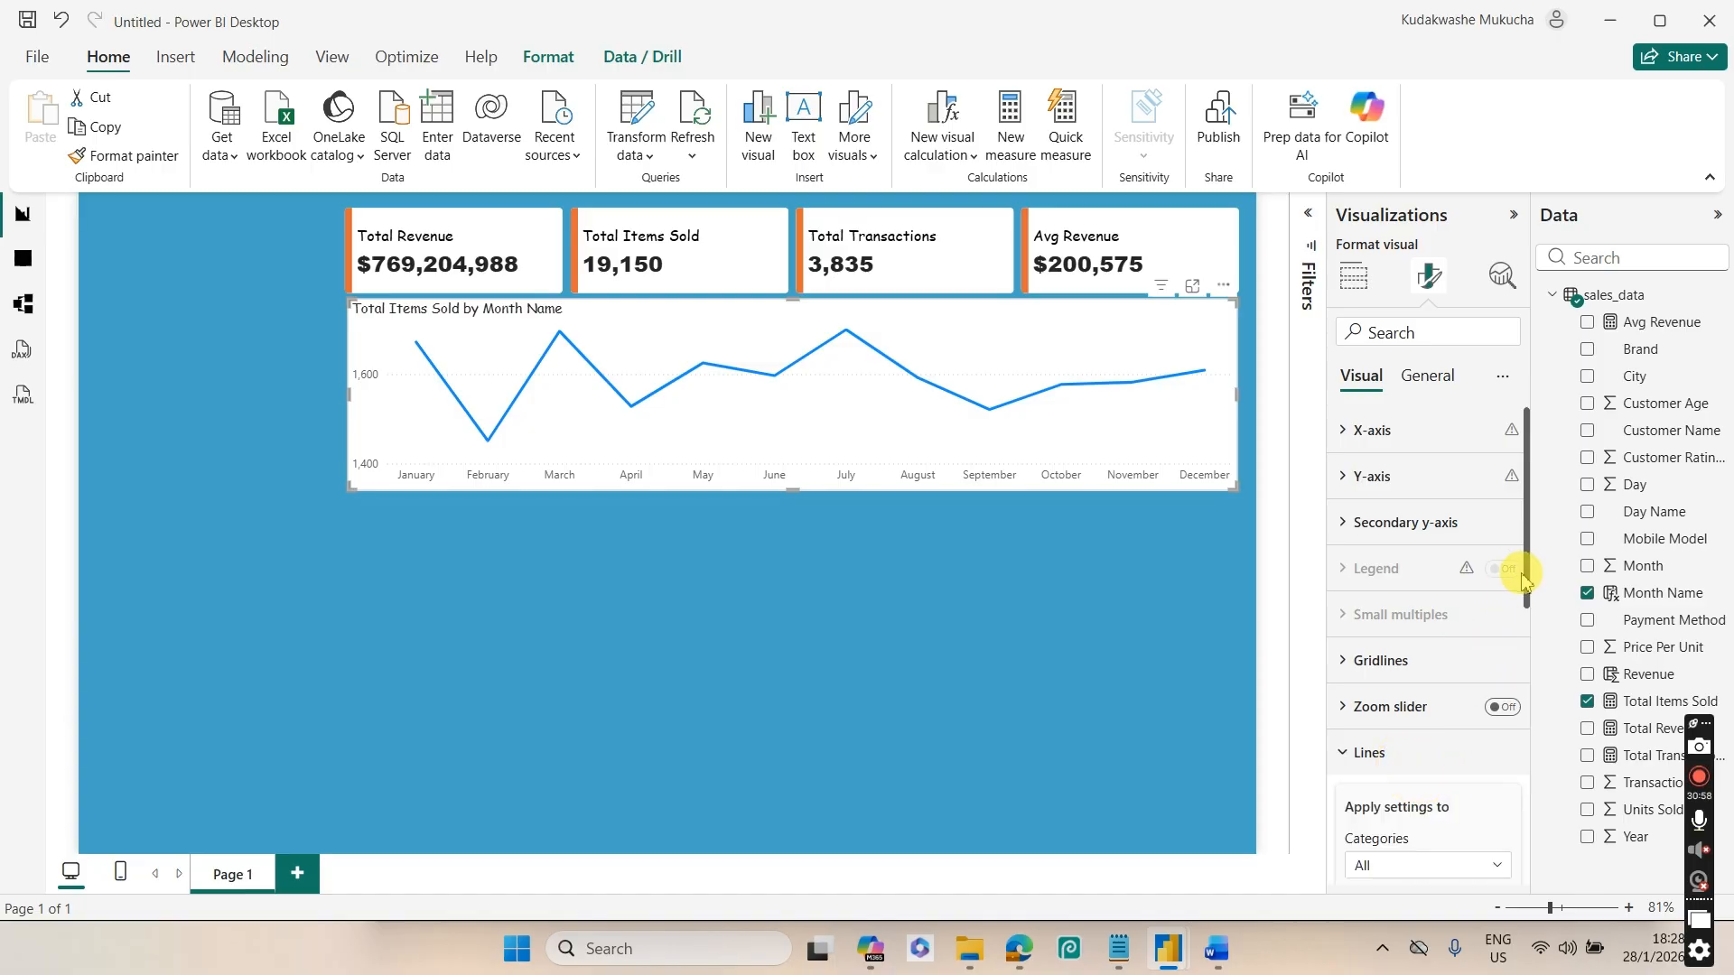
pyautogui.moveTo(1527, 589); pyautogui.dragTo(1501, 794)
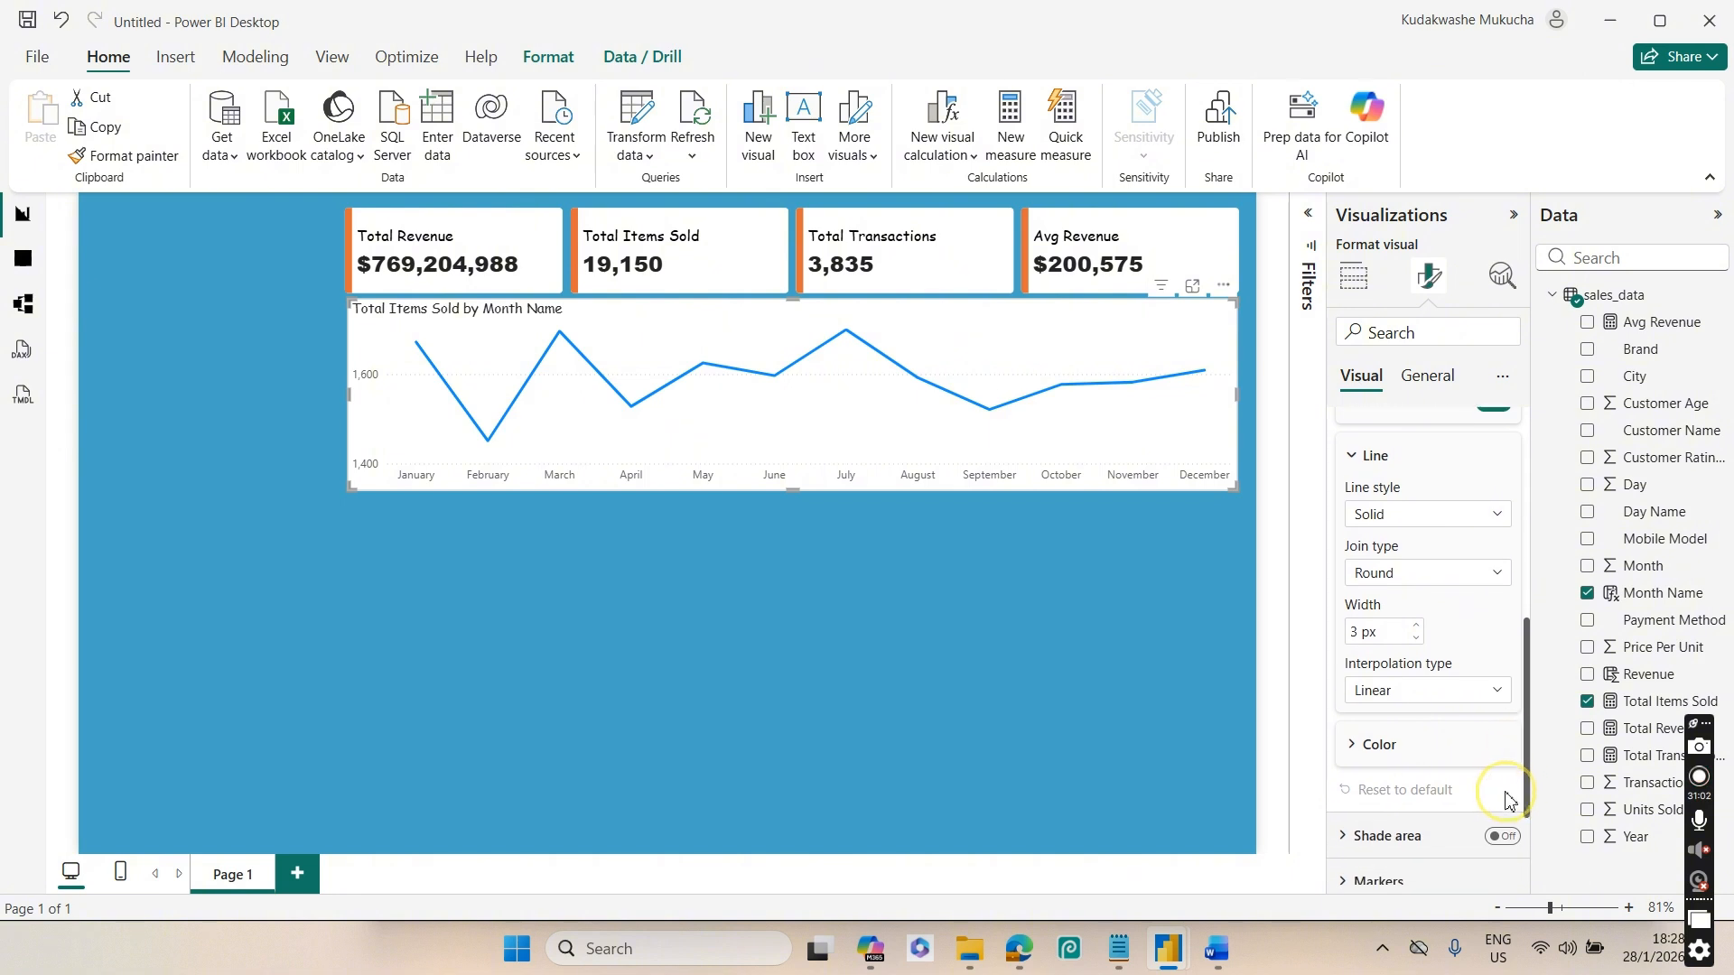
pyautogui.click(1497, 692)
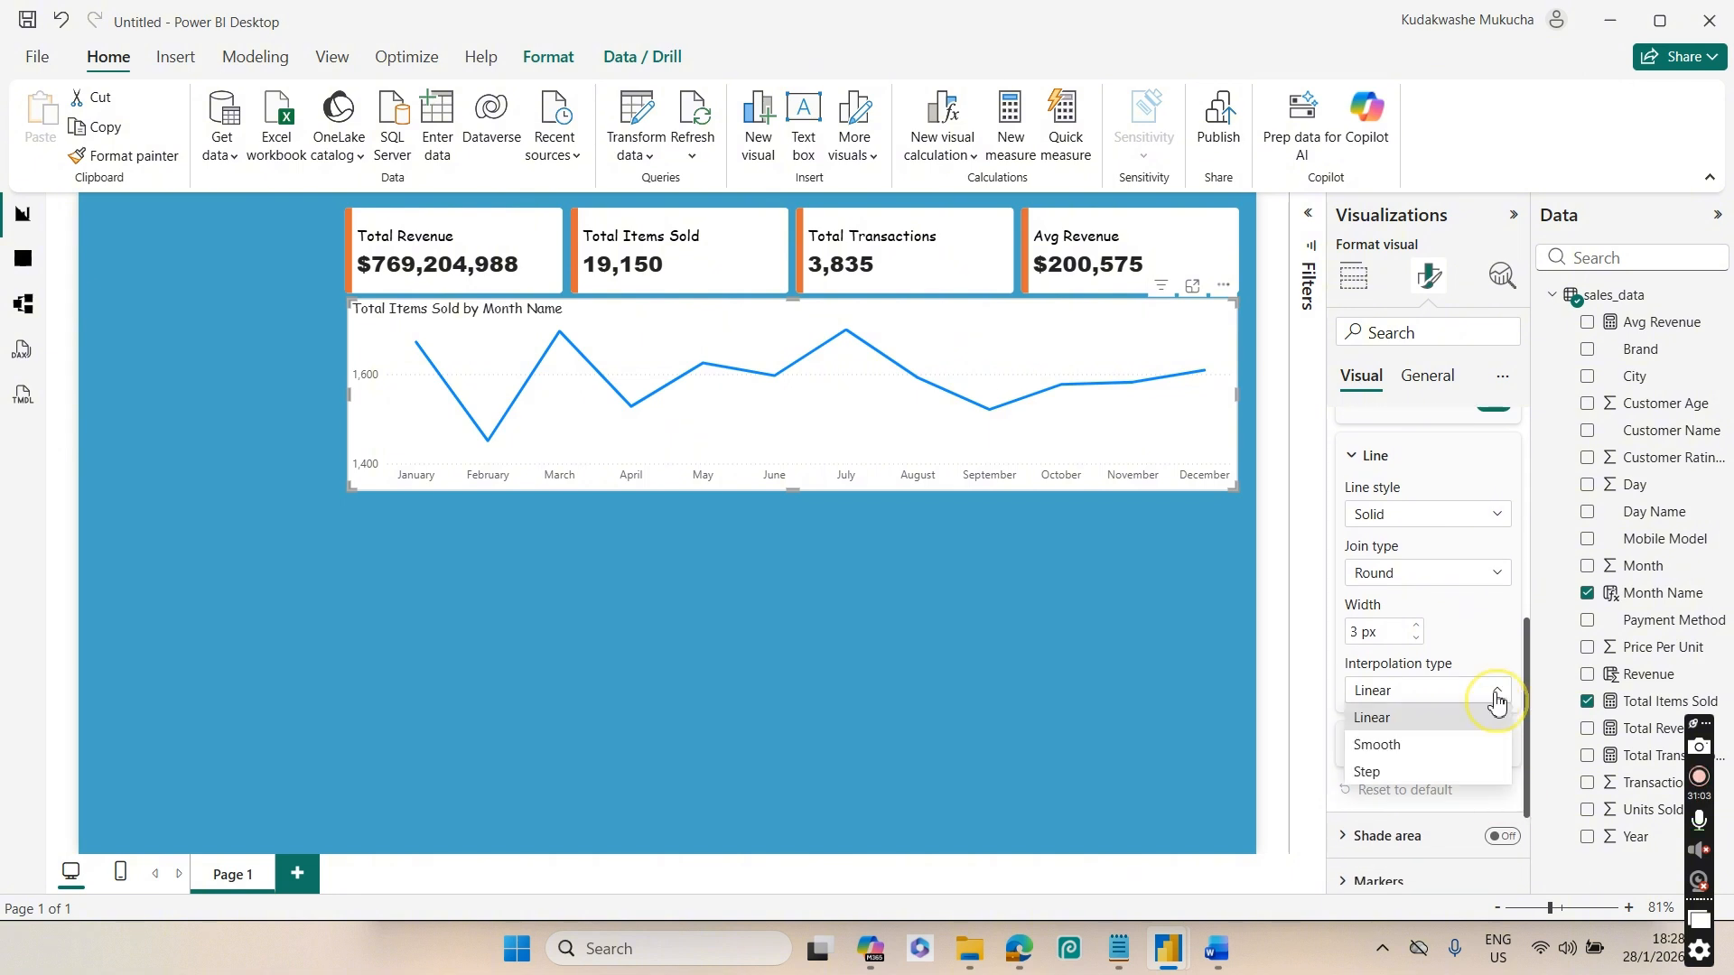
pyautogui.click(1418, 746)
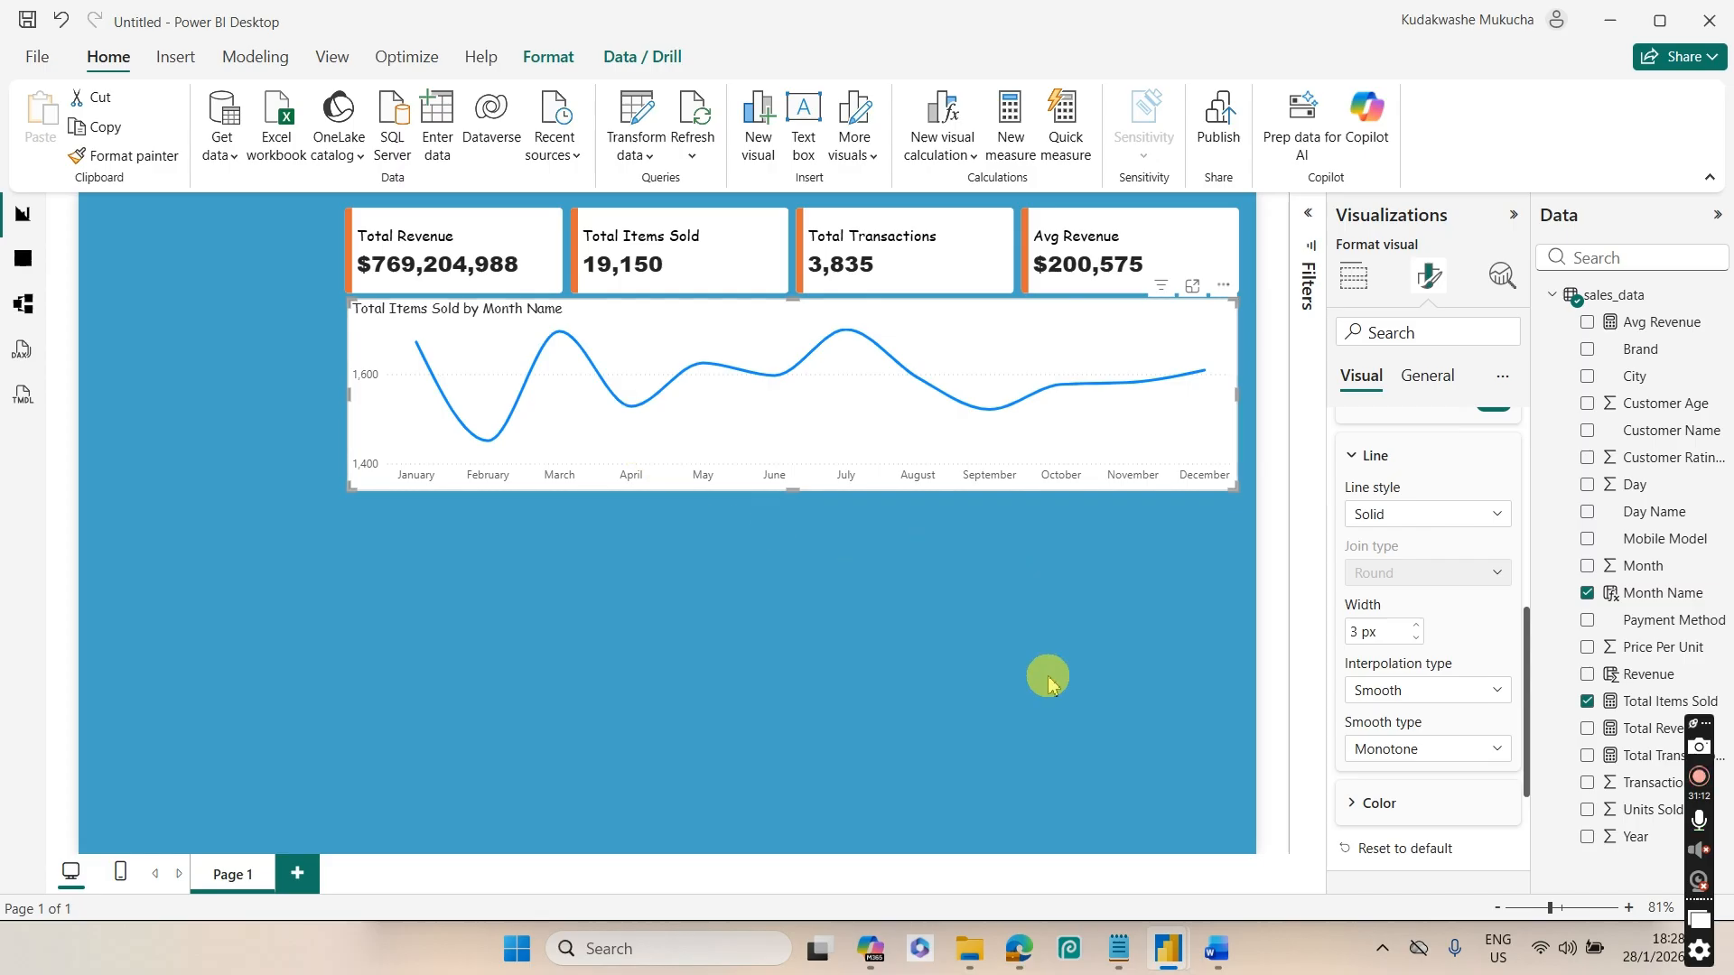
# Change the color of the line chart's line to the recently used orange
pyautogui.click(1379, 820)
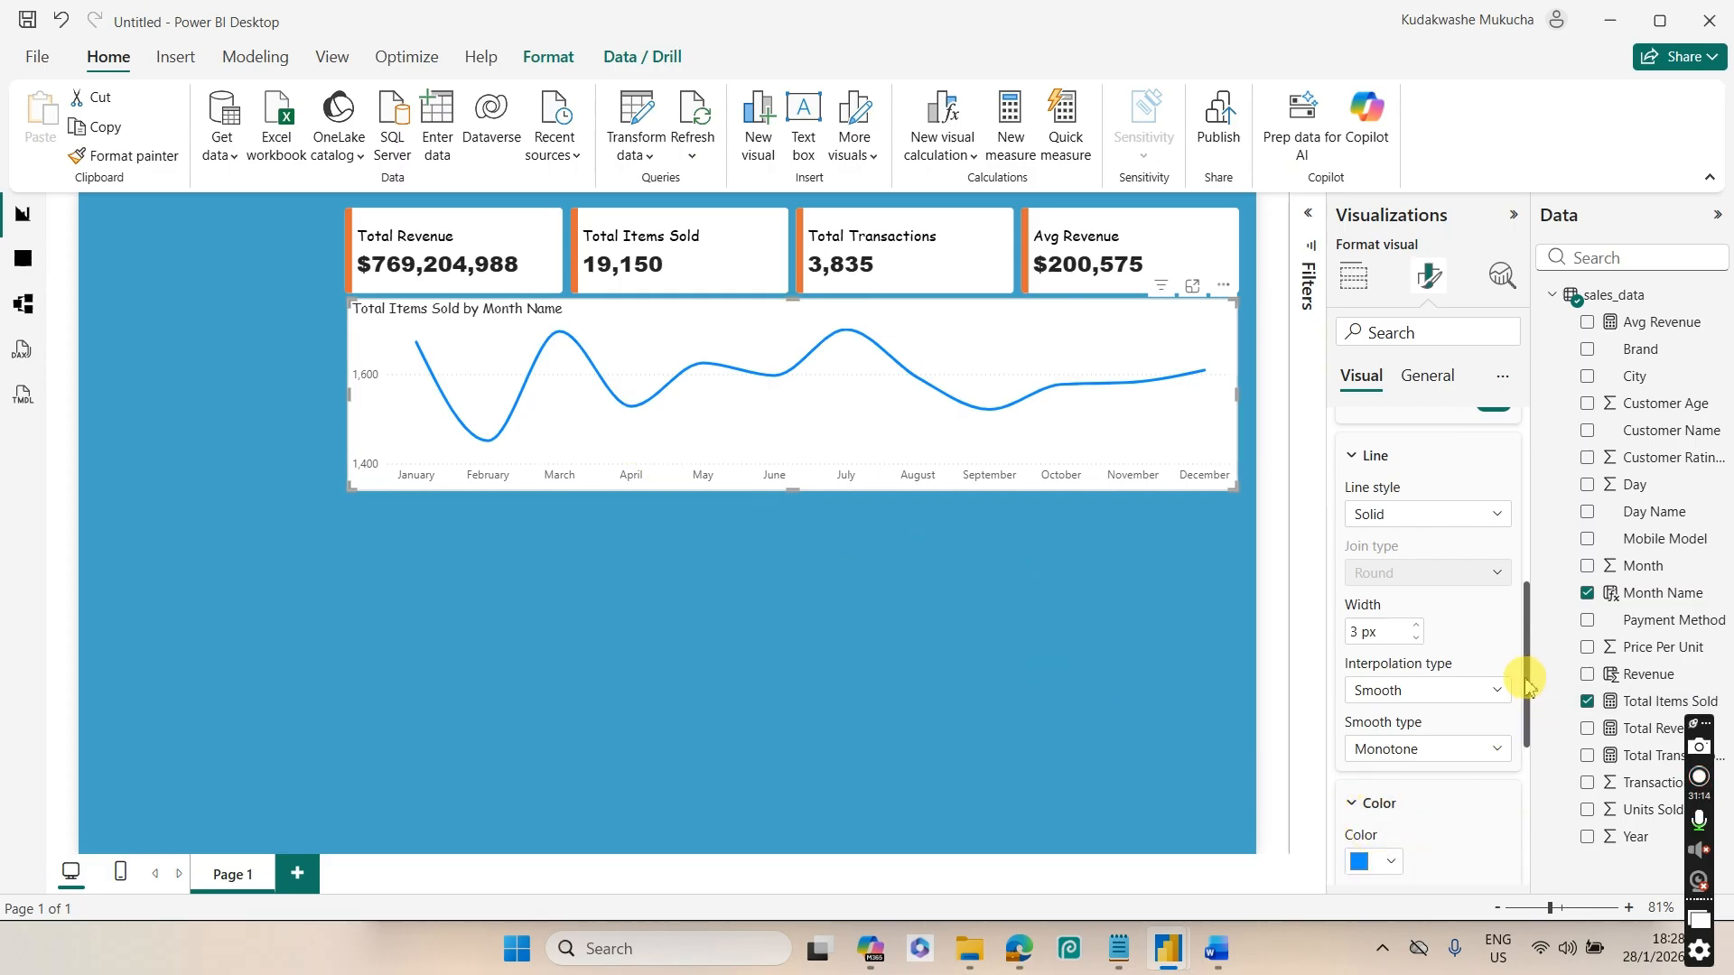
pyautogui.scroll(-3, 1526, 687)
pyautogui.click(1361, 736)
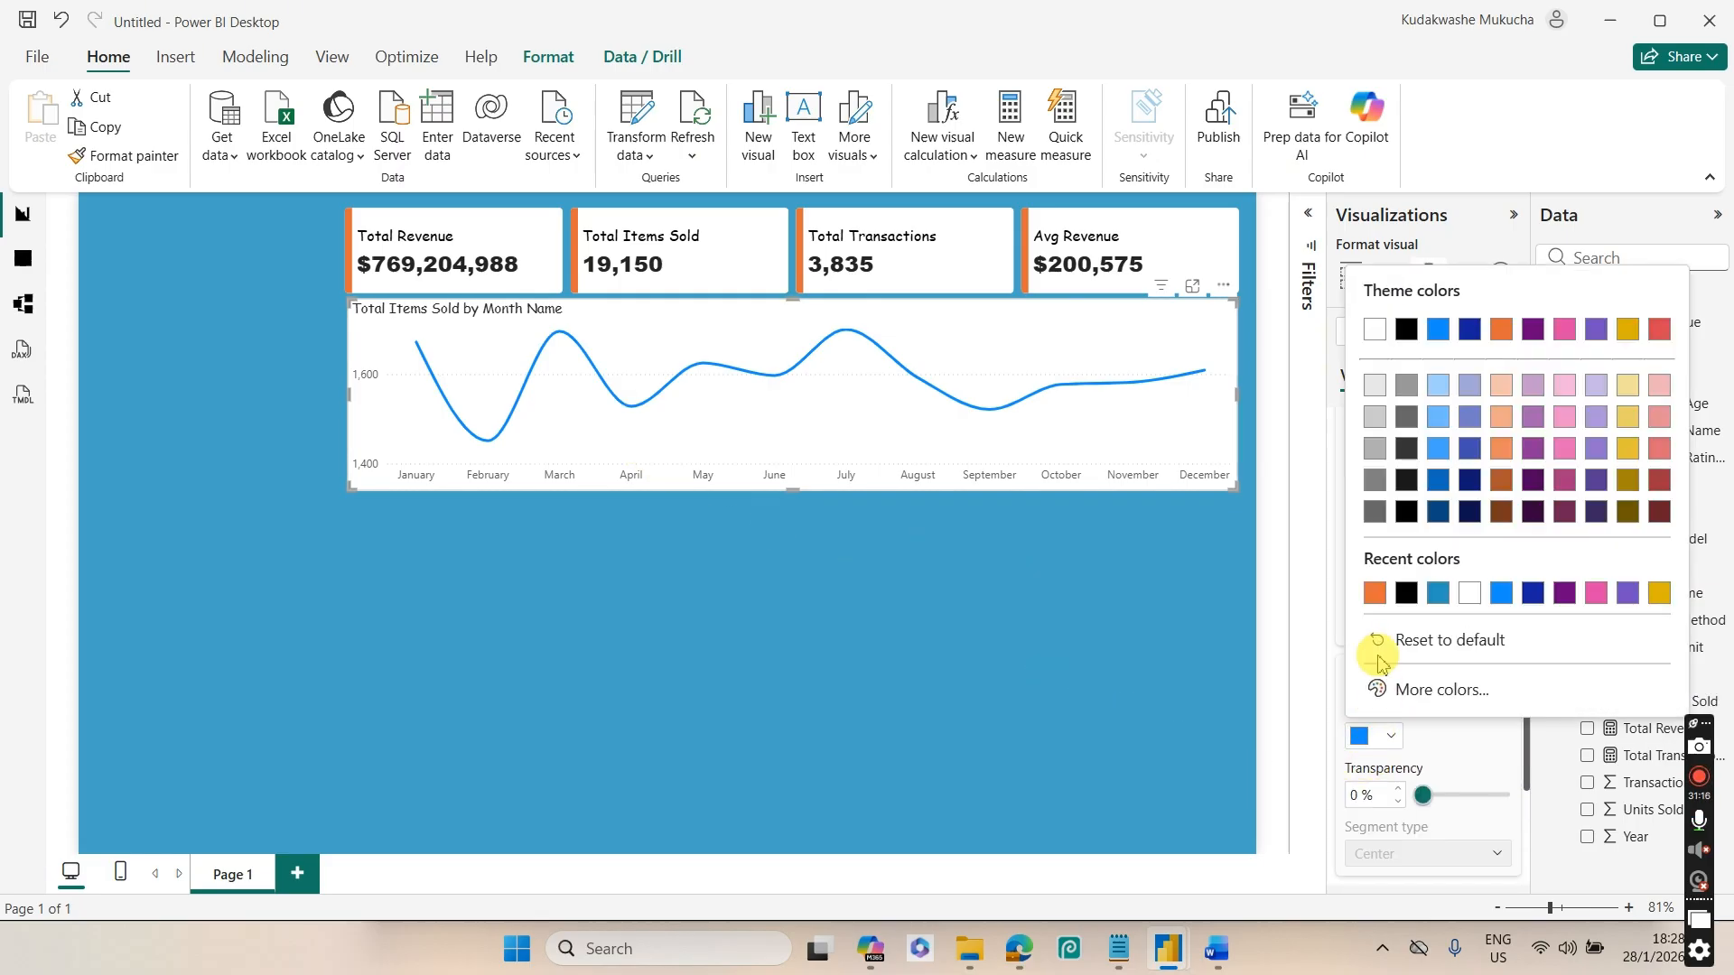
pyautogui.click(1375, 594)
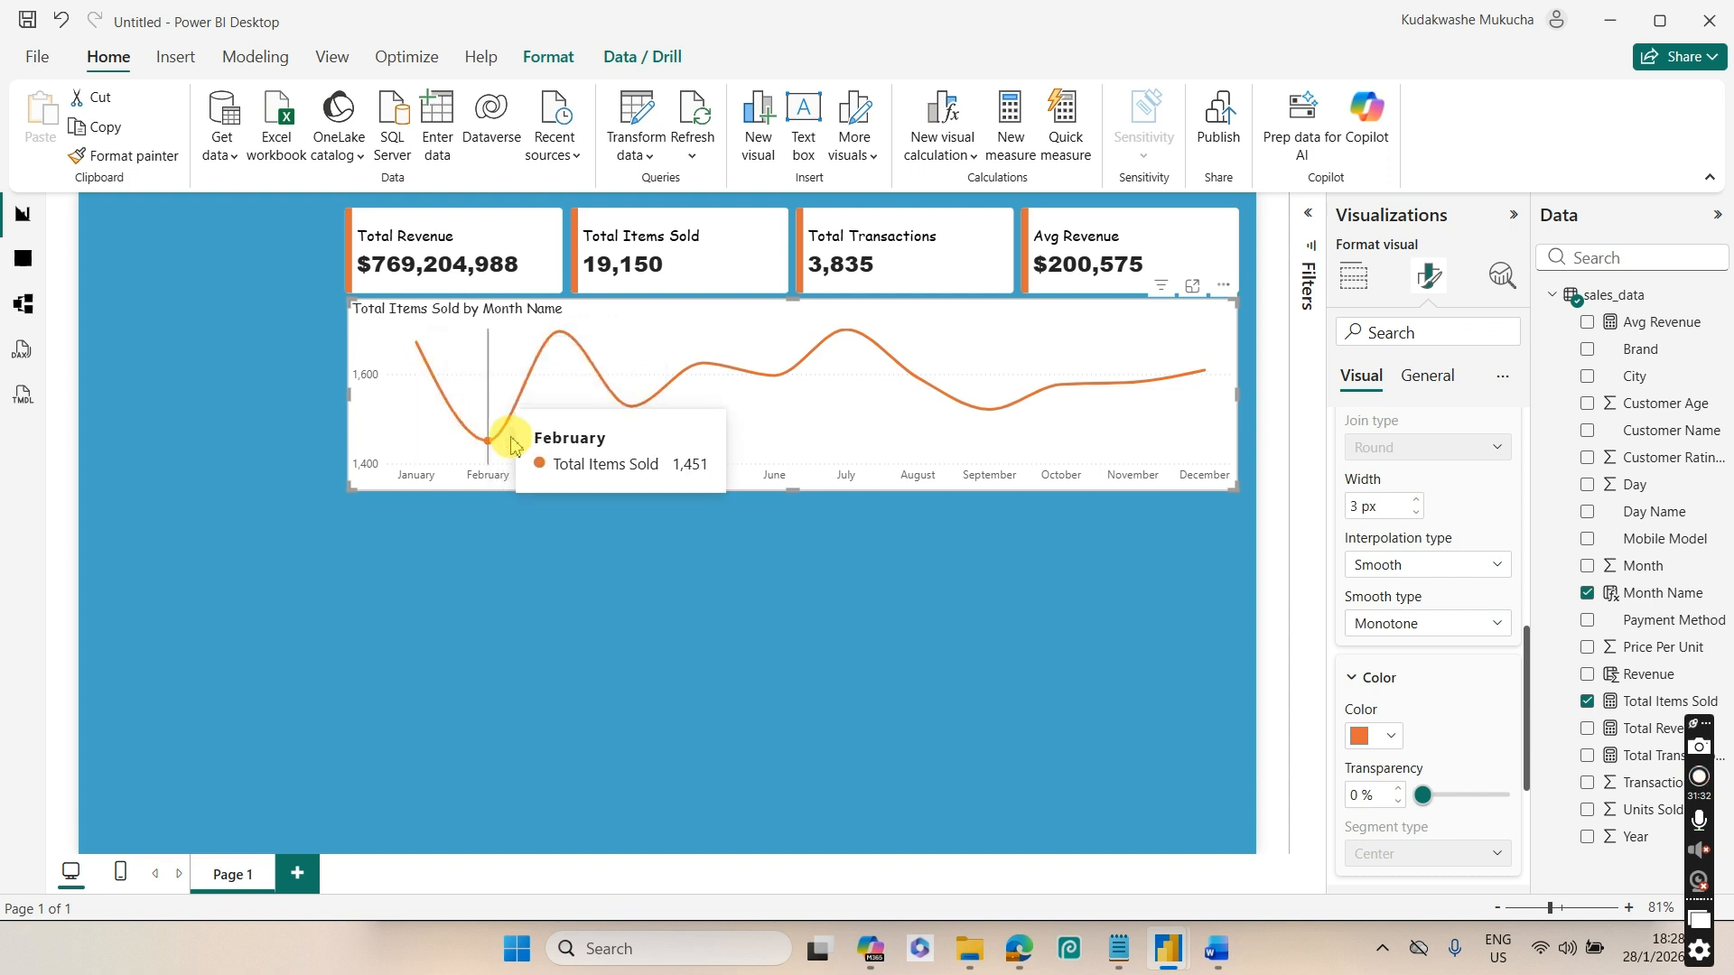
# Open the marker settings of the line chart
pyautogui.moveTo(1524, 652); pyautogui.dragTo(1505, 530)
pyautogui.click(1441, 524)
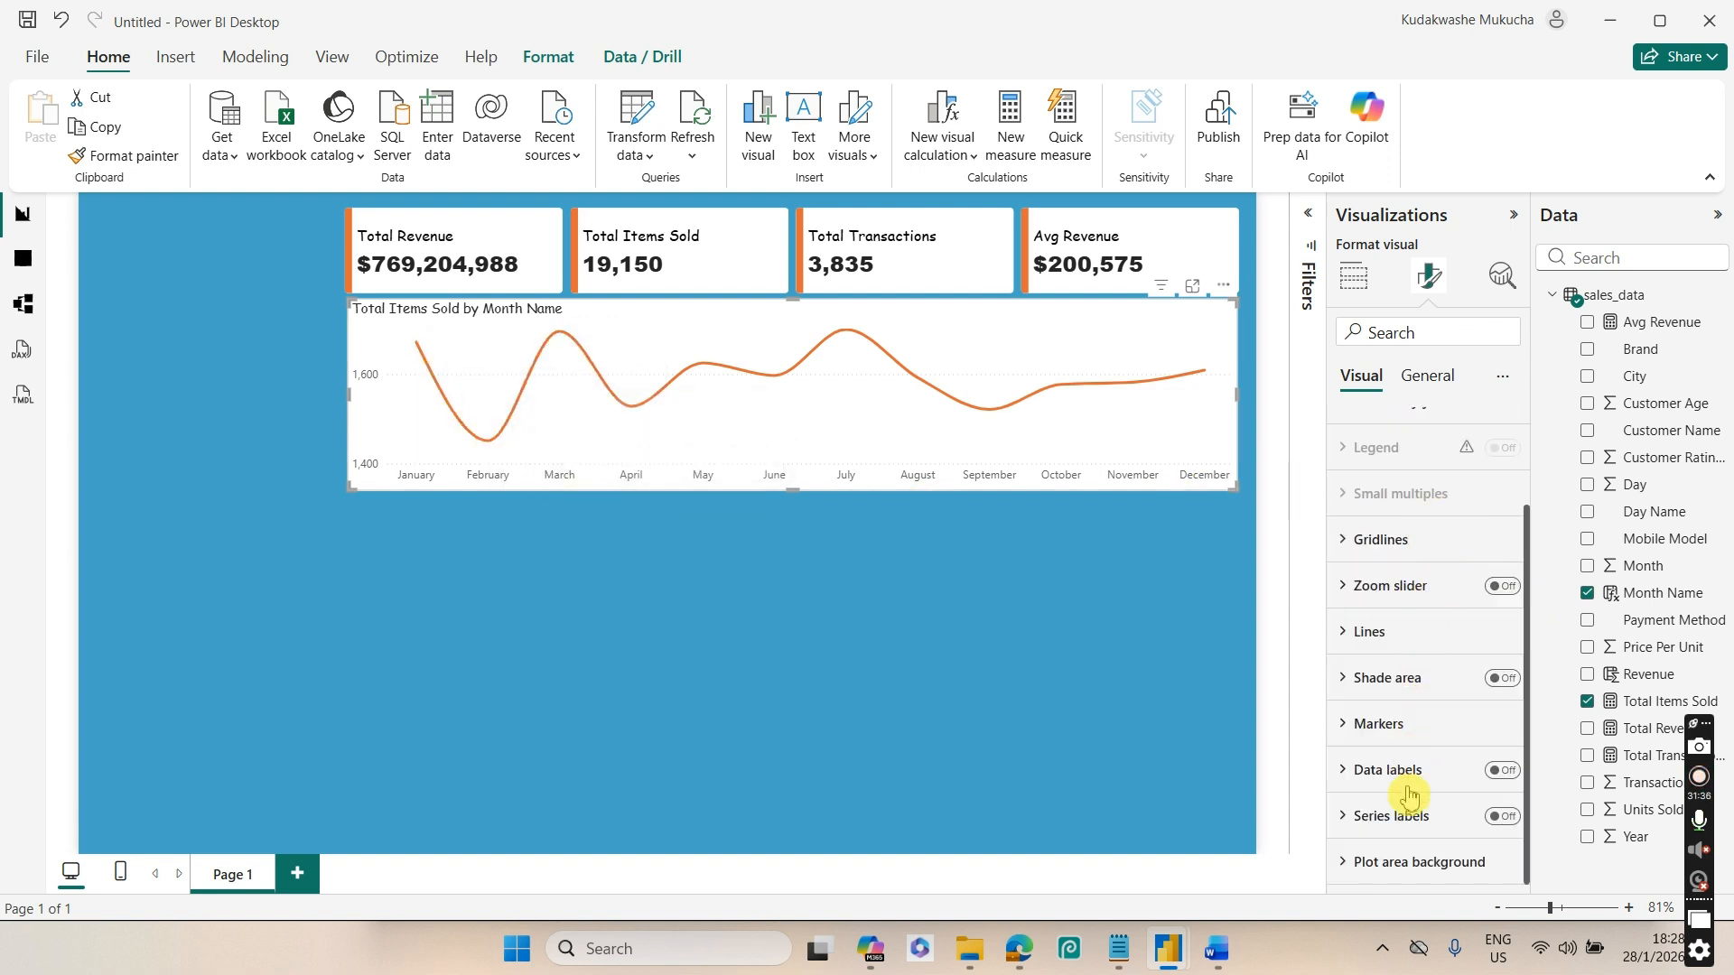
pyautogui.click(1435, 730)
pyautogui.moveTo(1526, 679); pyautogui.dragTo(1527, 797)
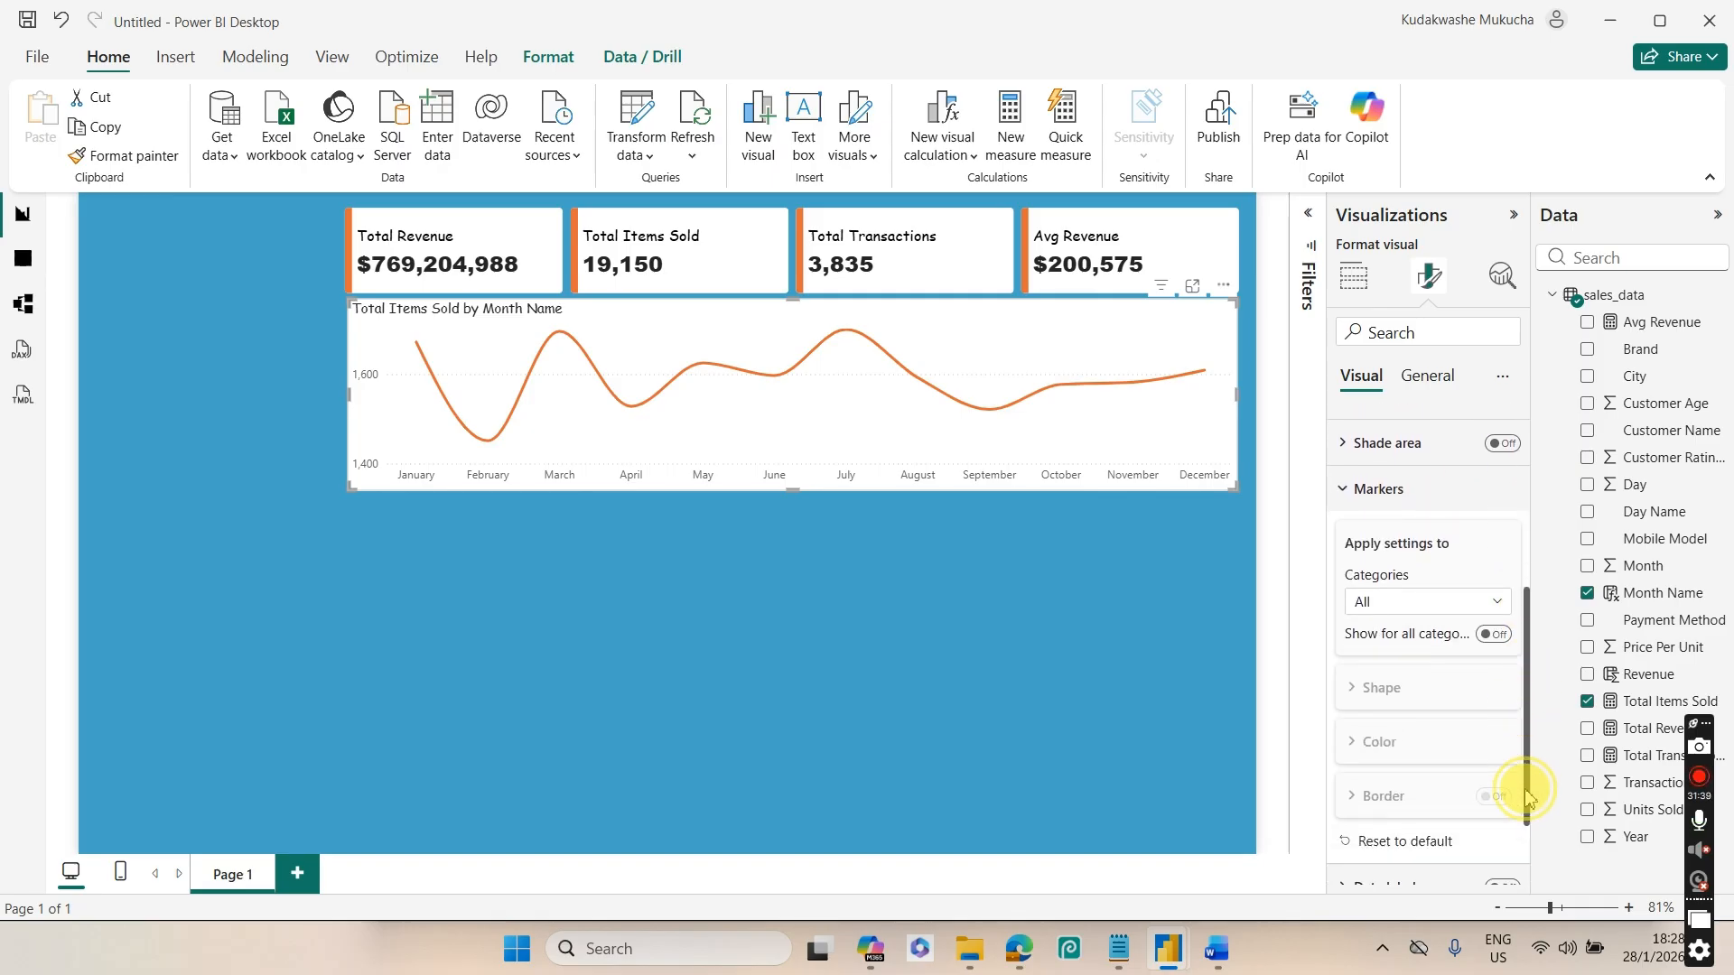
# Turn on markers for all categories of the Total Items Sold line chart and set their shape to triangle
pyautogui.click(1494, 635)
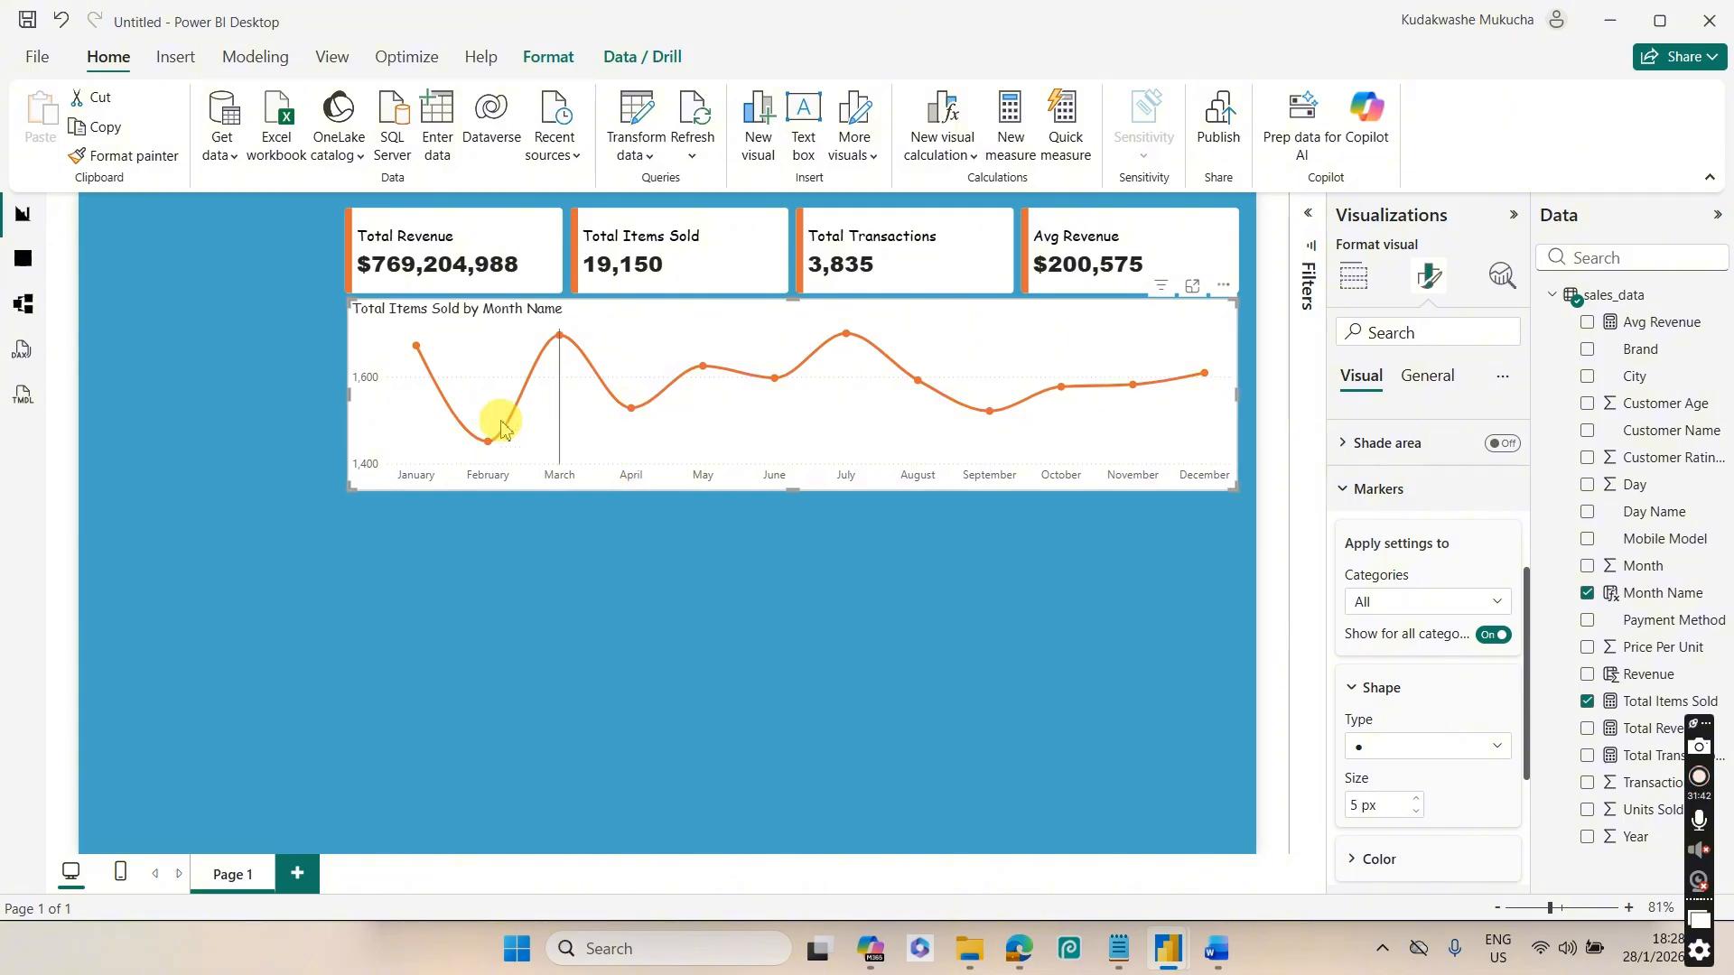
pyautogui.click(1456, 755)
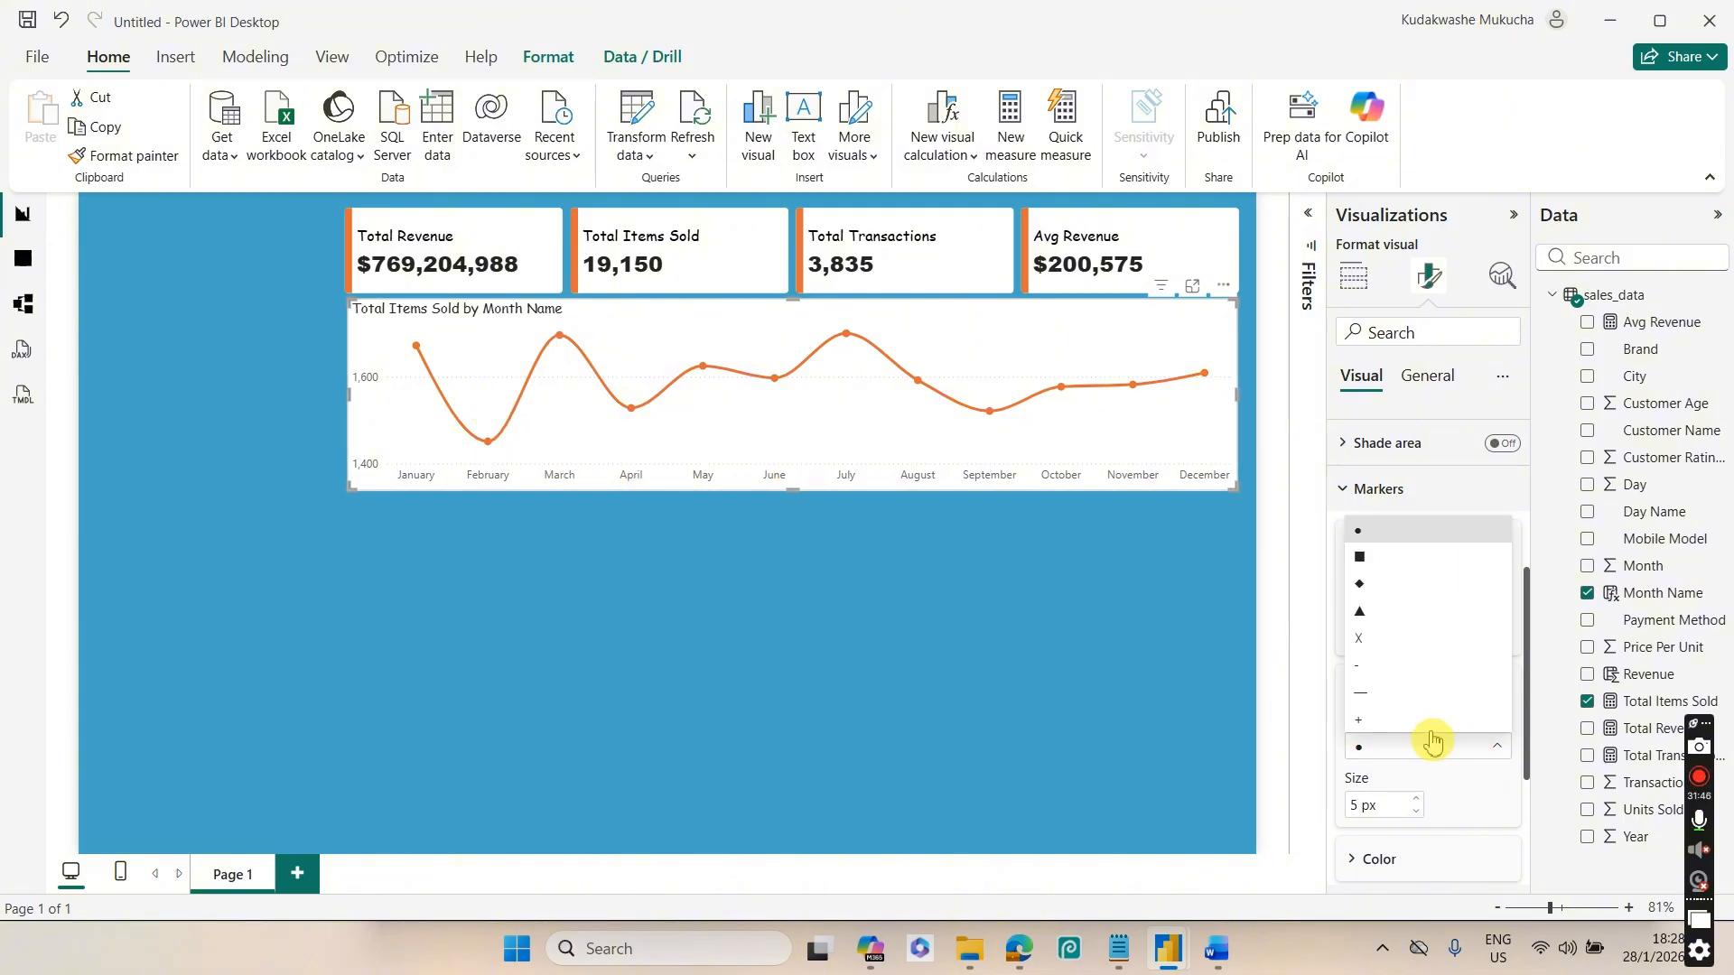
pyautogui.click(1362, 613)
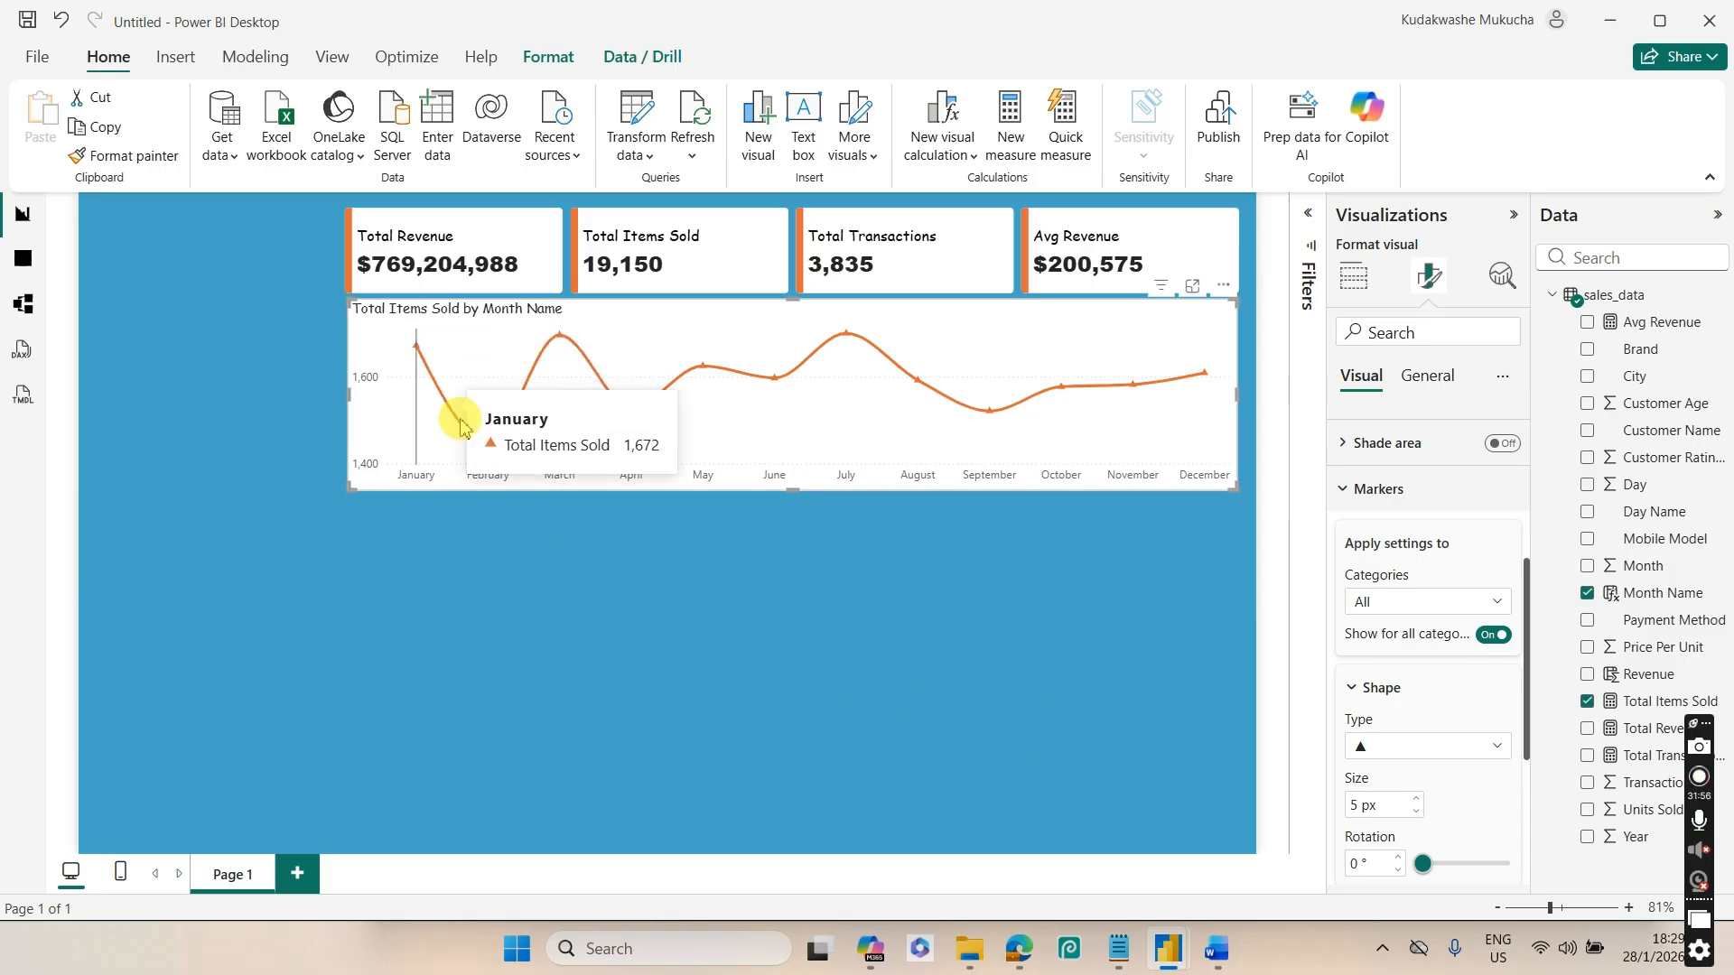
pyautogui.moveTo(488, 445)
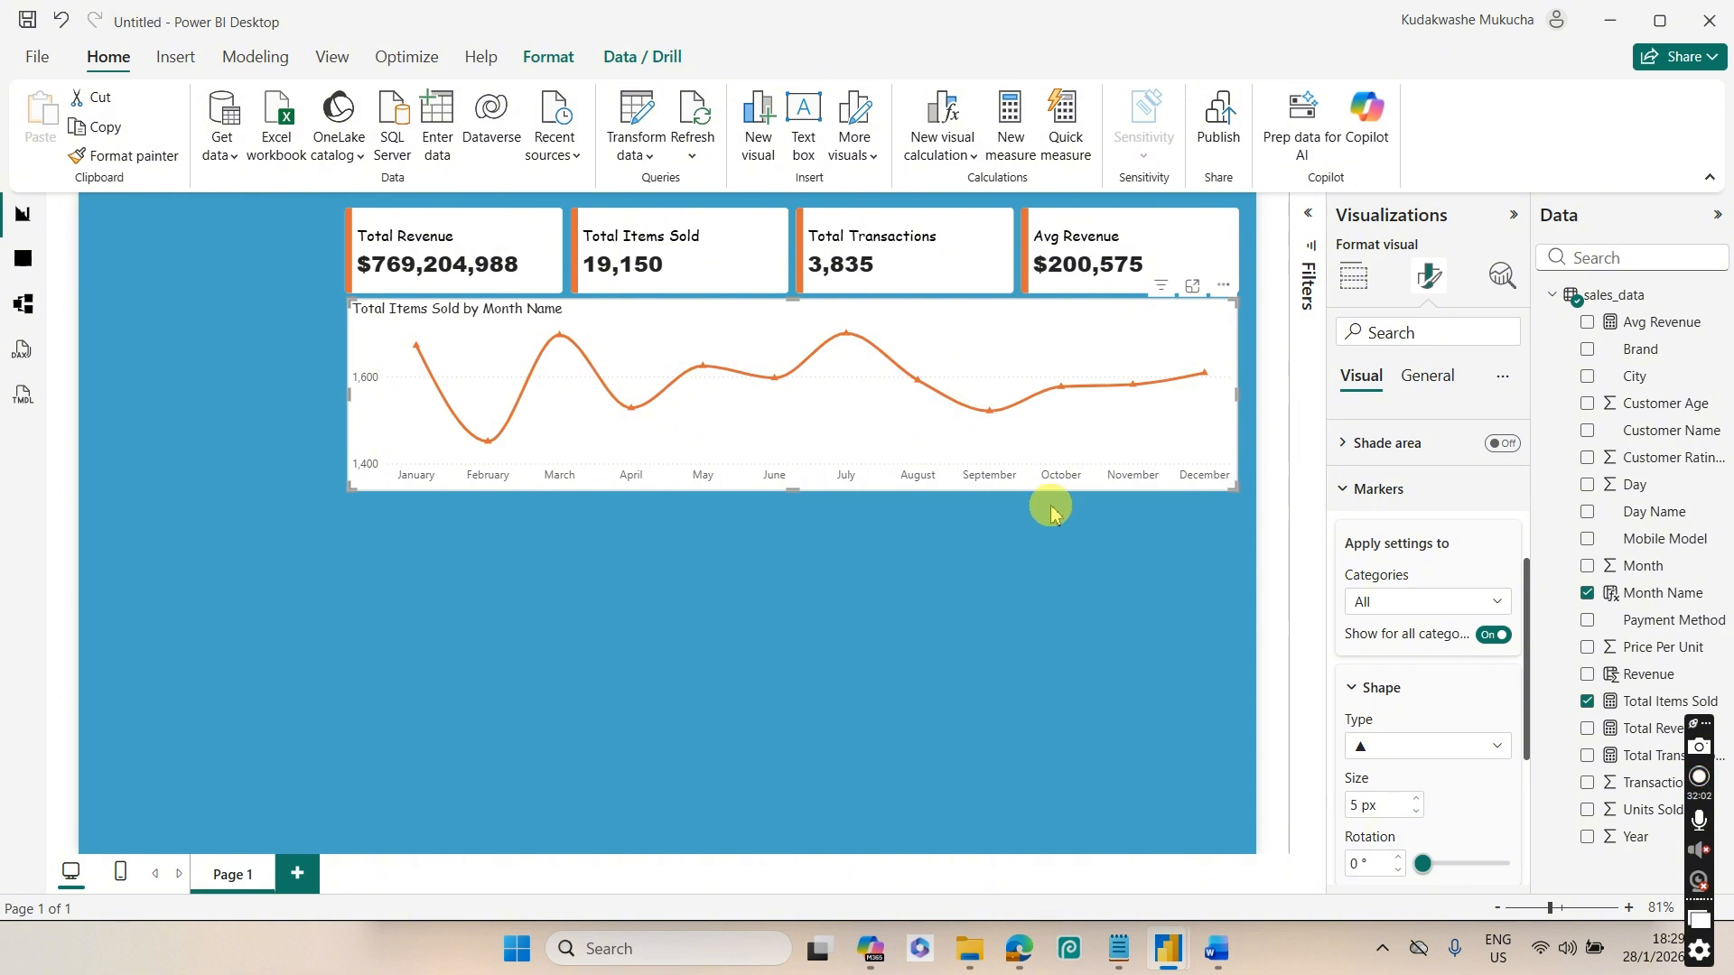
pyautogui.click(1357, 489)
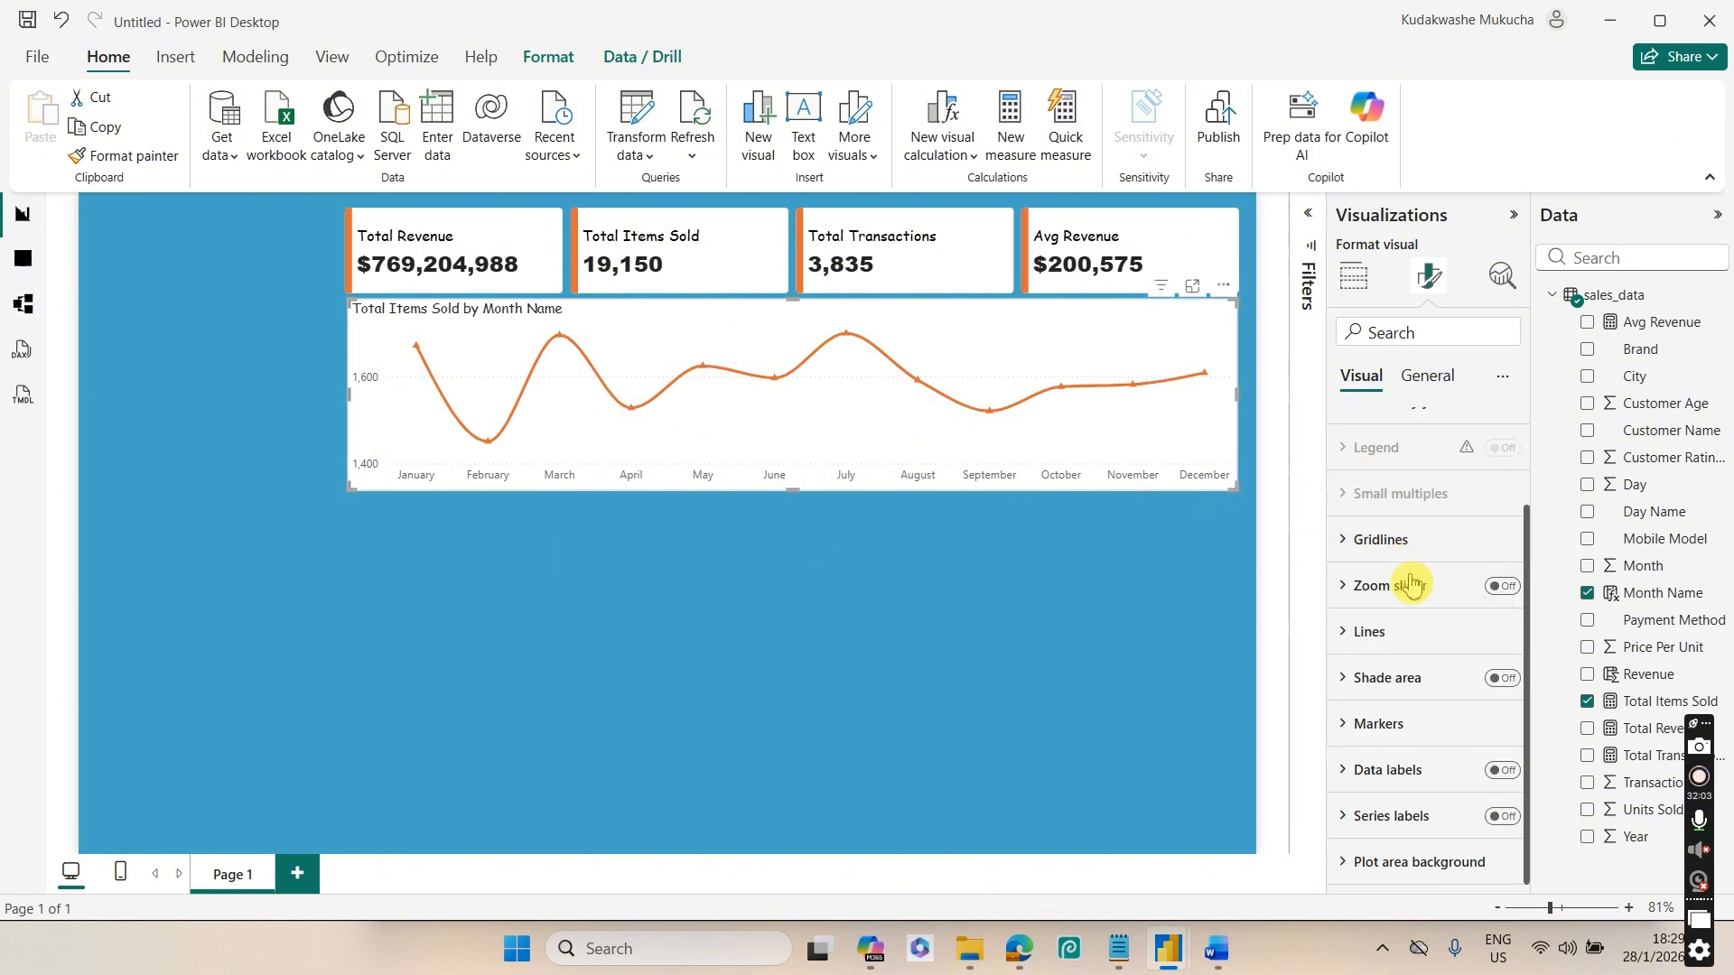
# Turn on data labels for the line chart and set the label values' color to black
pyautogui.click(1503, 774)
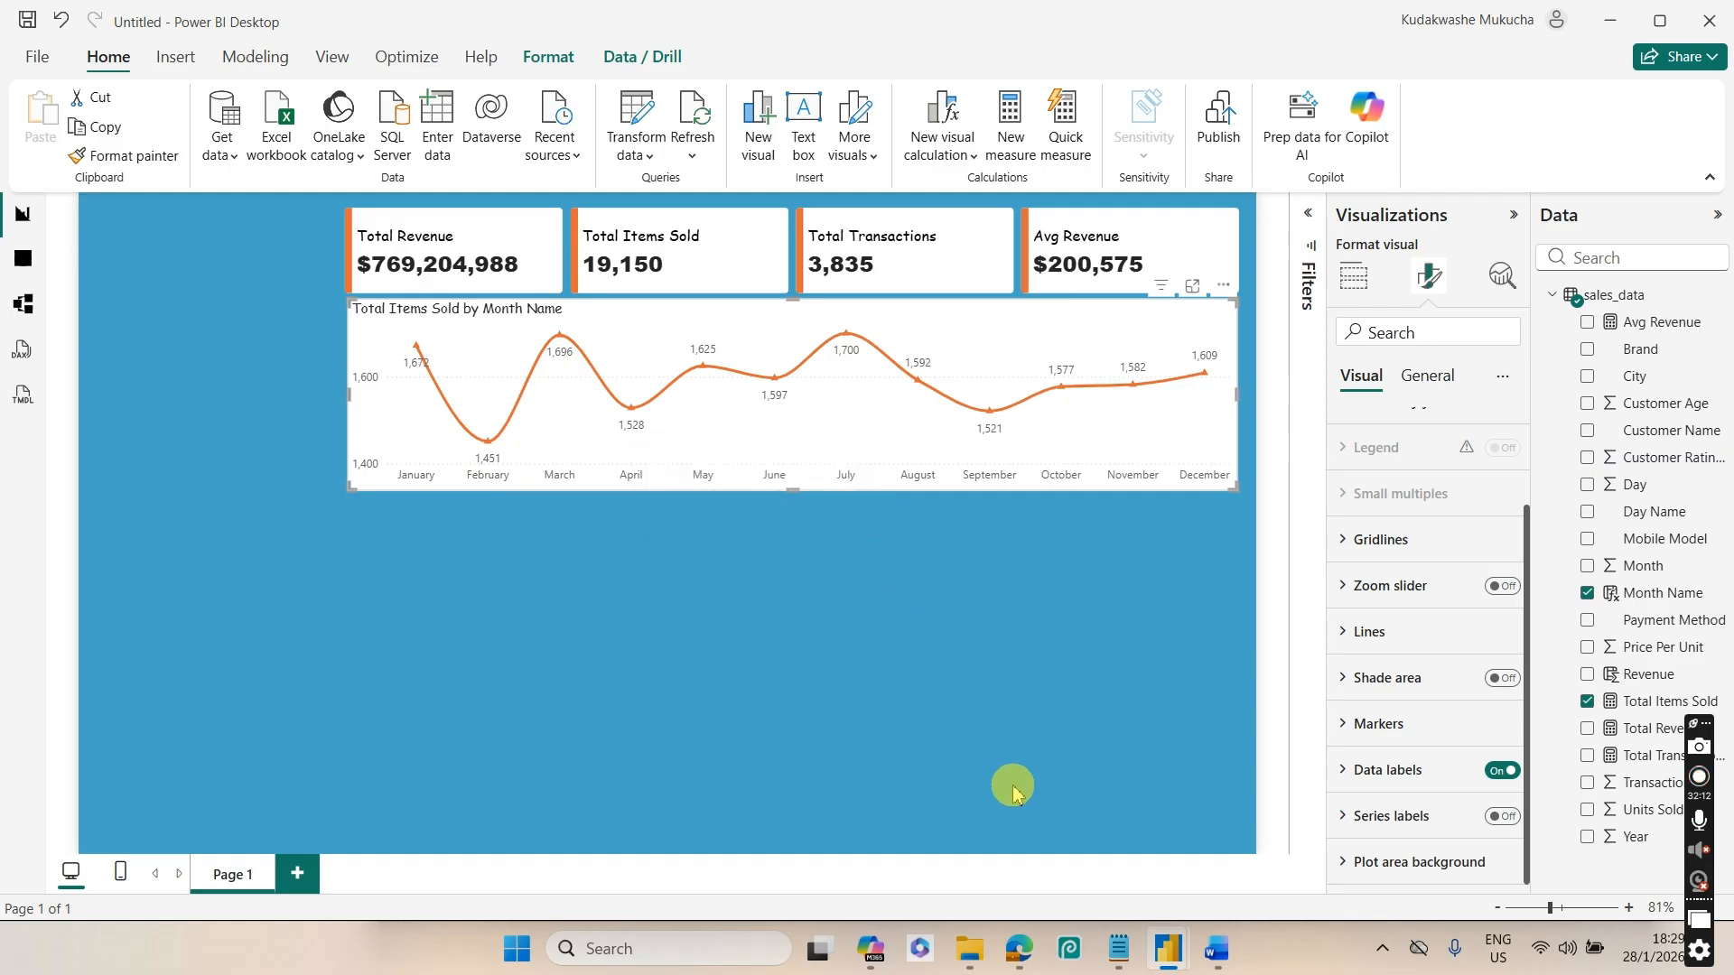
pyautogui.click(1396, 770)
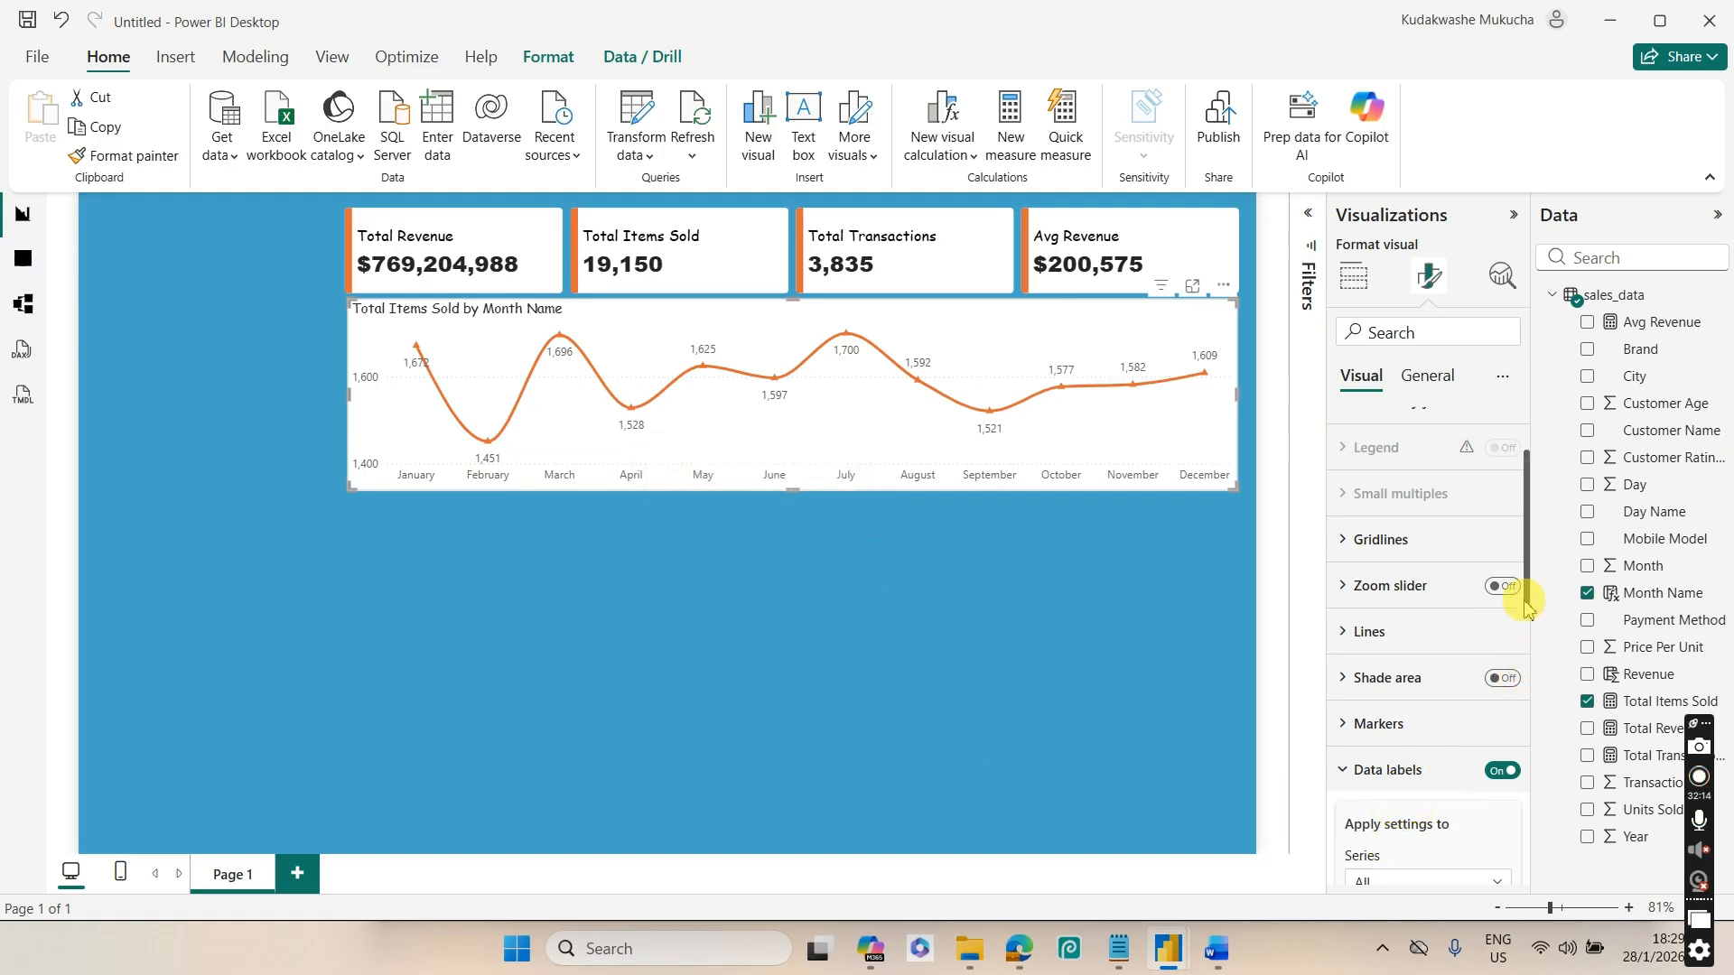
pyautogui.moveTo(1524, 604); pyautogui.dragTo(1496, 786)
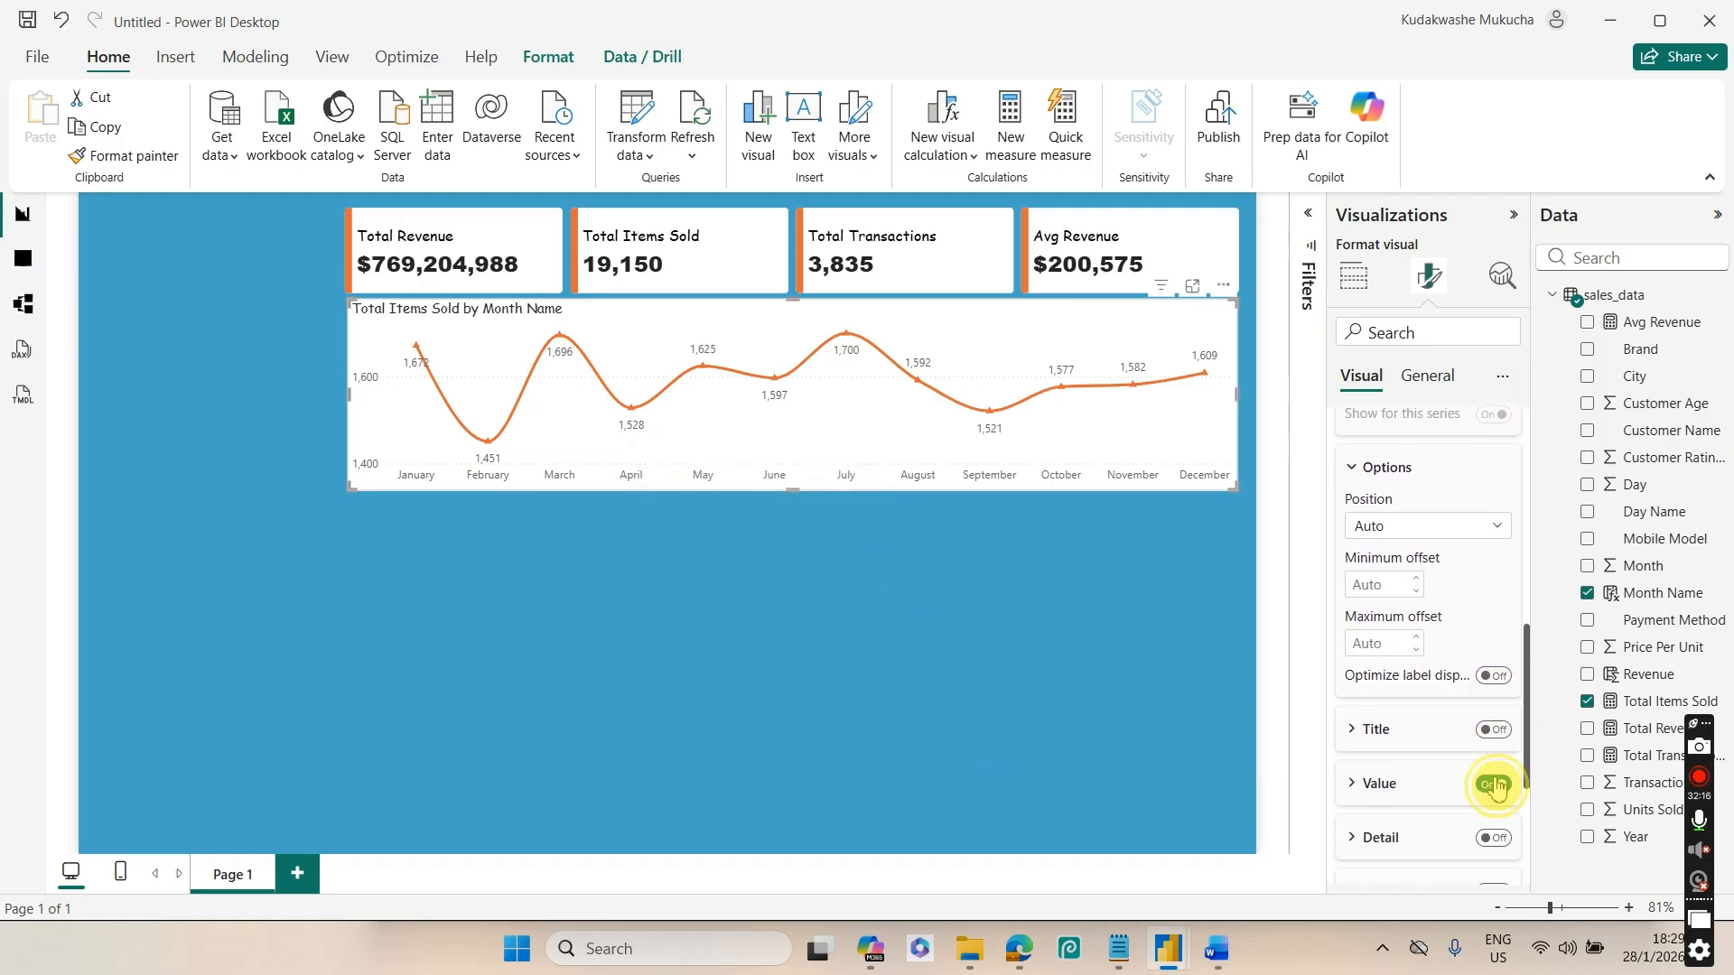
pyautogui.scroll(-1, 1463, 781)
pyautogui.click(1414, 740)
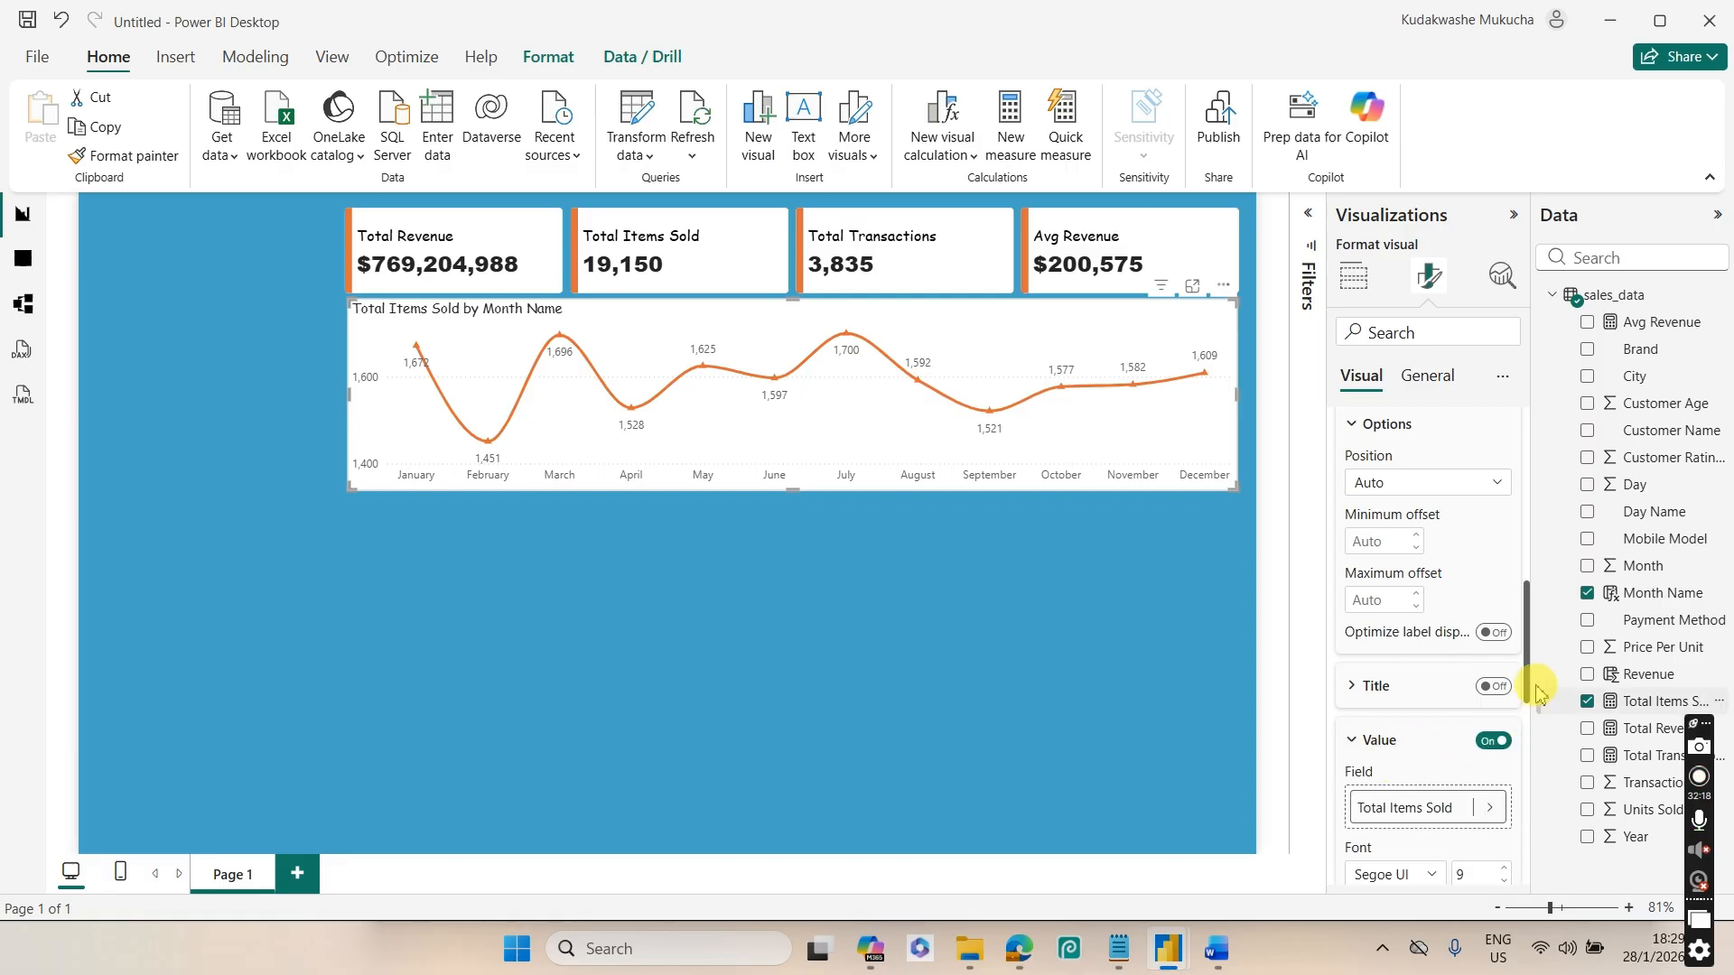
pyautogui.moveTo(1529, 666); pyautogui.dragTo(1521, 720)
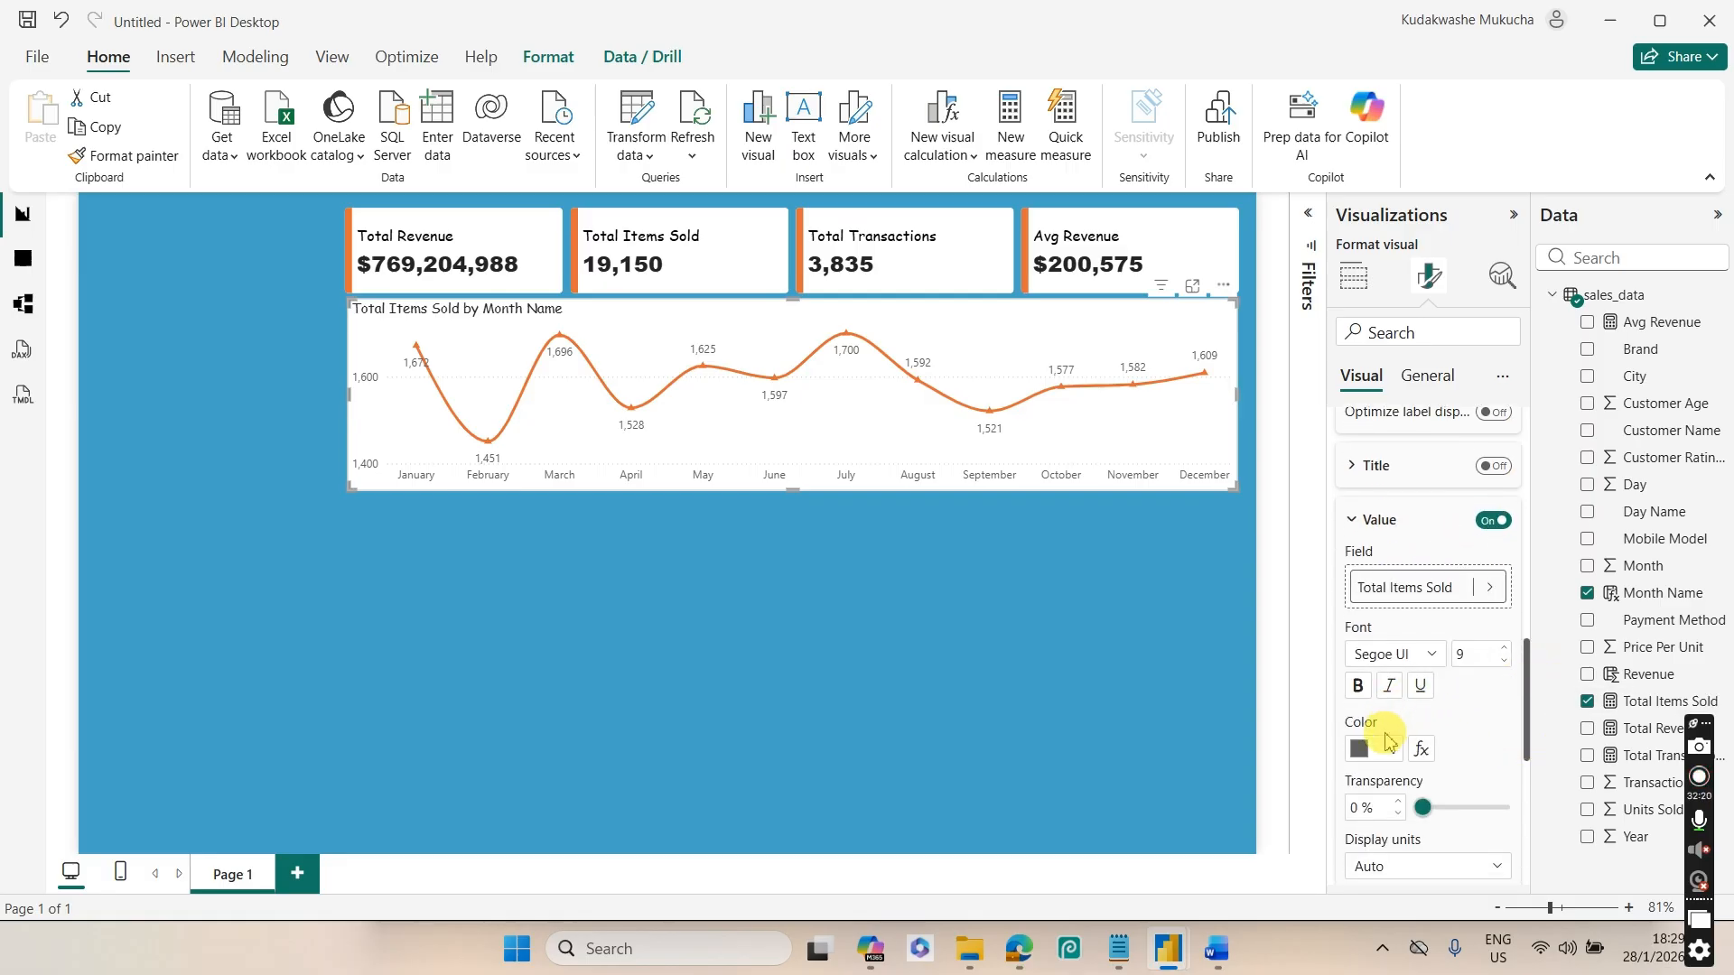
pyautogui.click(1365, 752)
pyautogui.click(1407, 606)
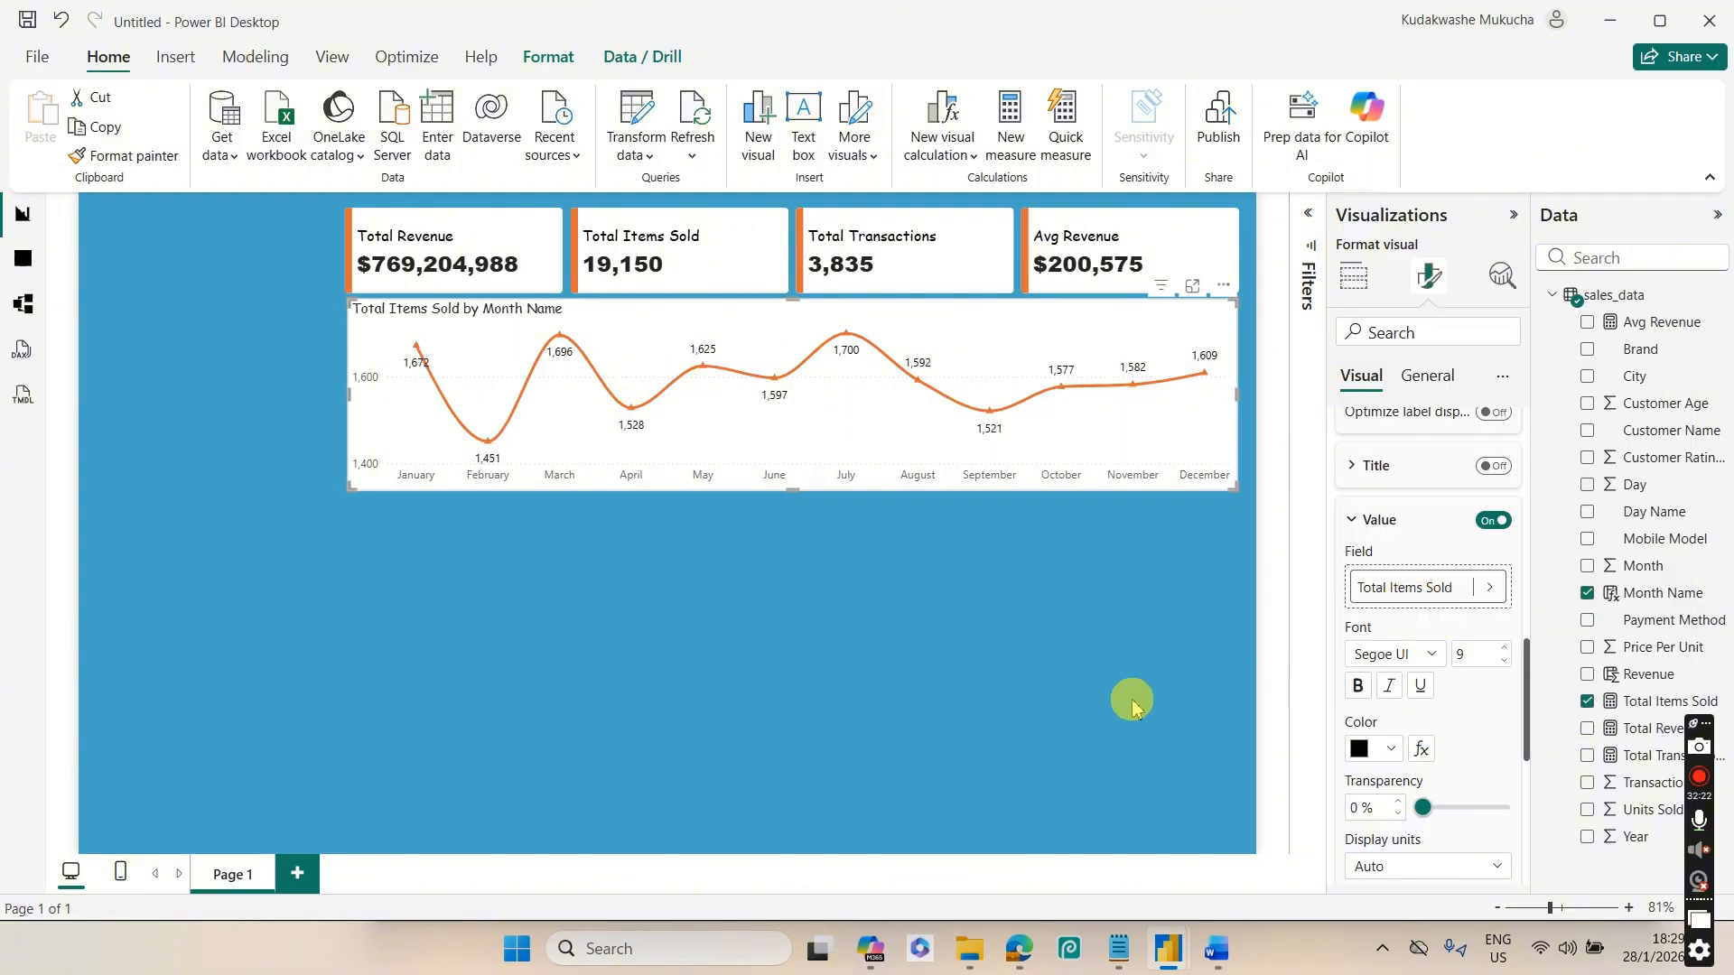
pyautogui.click(962, 712)
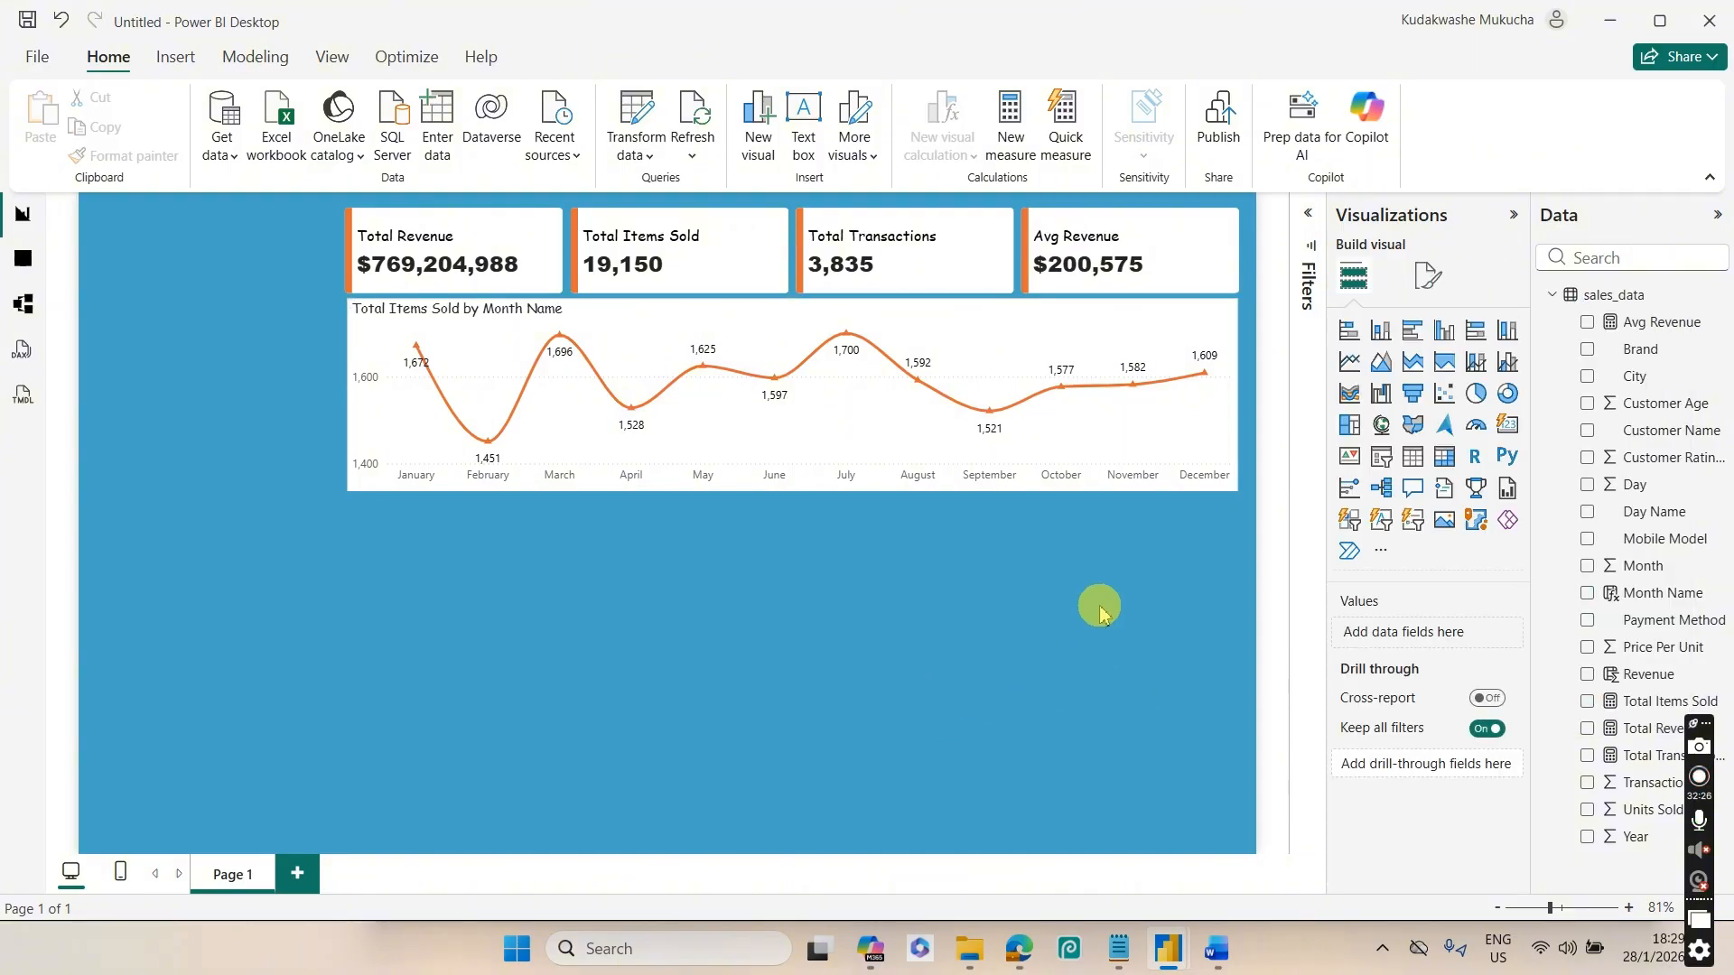
# Set the height of the Total Items Sold line chart to 228
pyautogui.click(1235, 397)
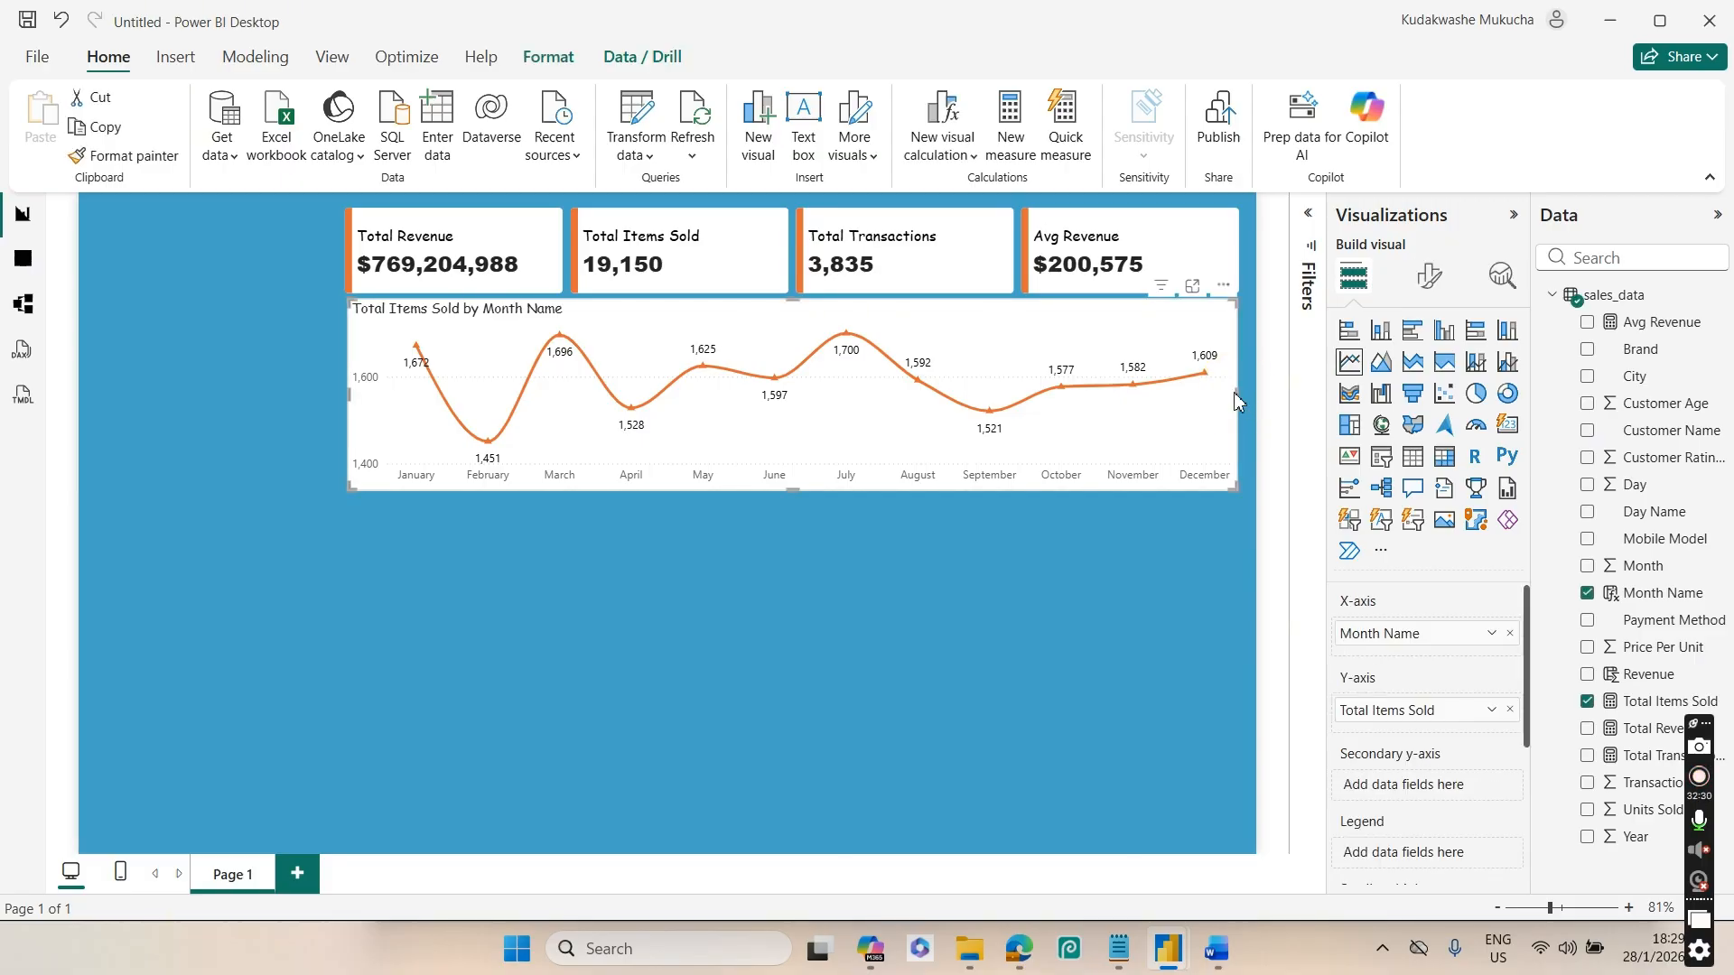
pyautogui.click(1429, 276)
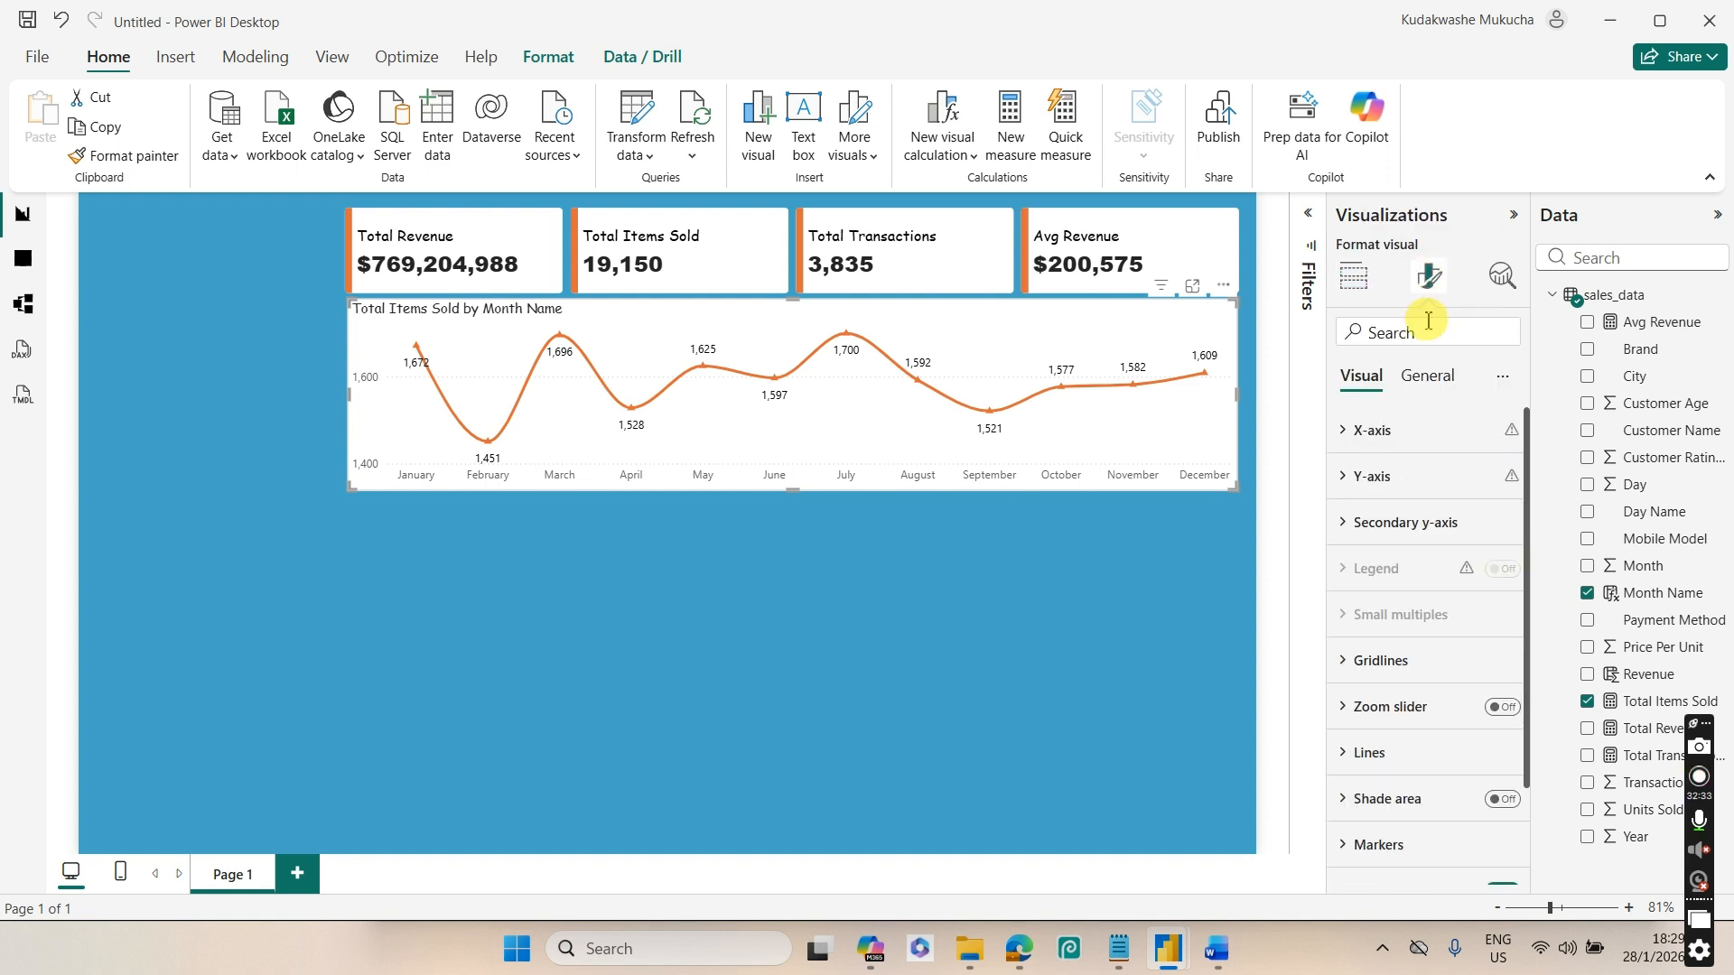
pyautogui.click(1429, 376)
pyautogui.click(1415, 433)
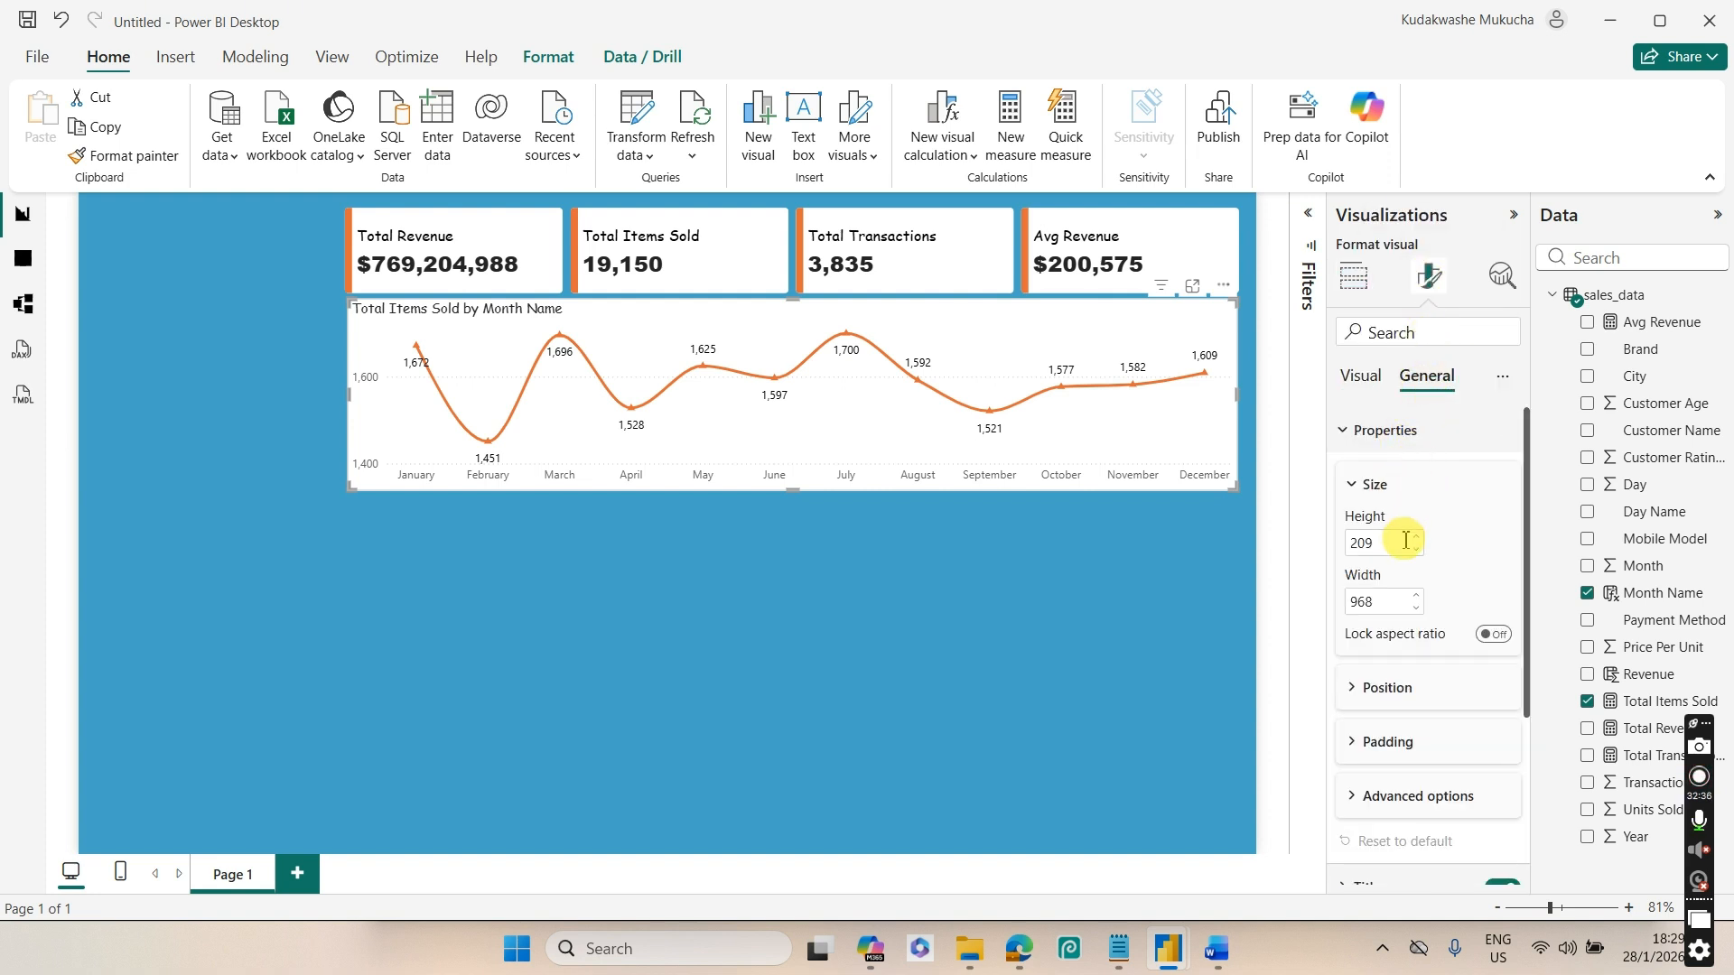
pyautogui.click(1367, 571)
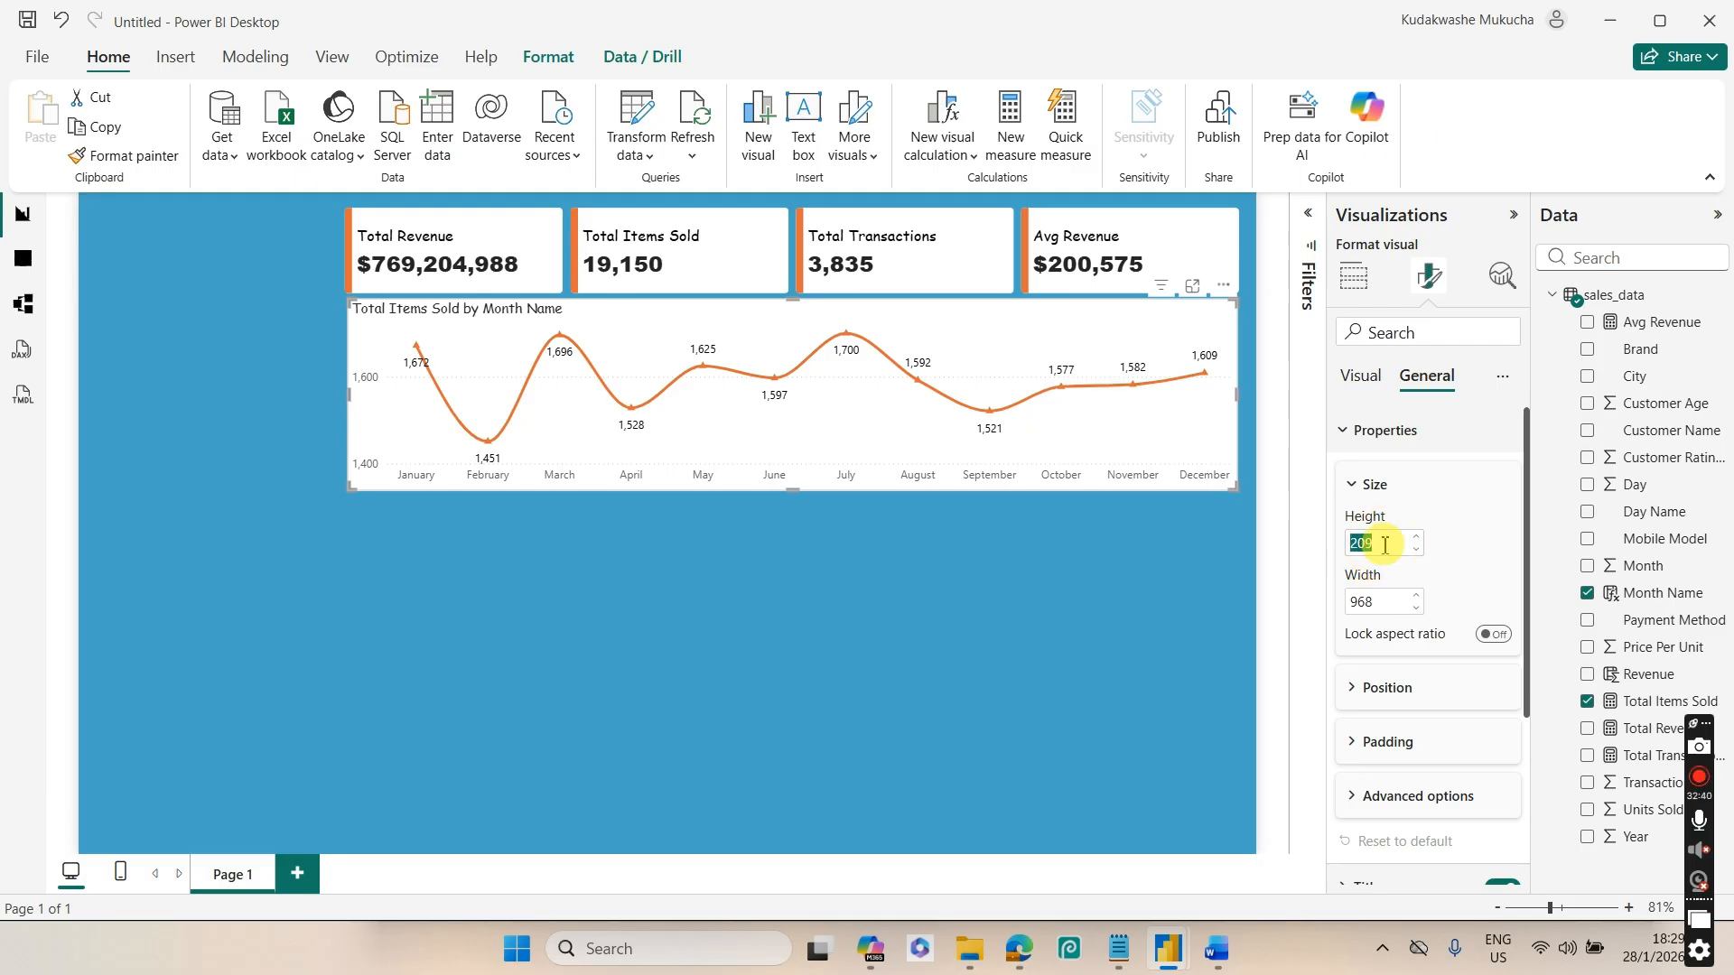
pyautogui.write('228')
pyautogui.press('Return')
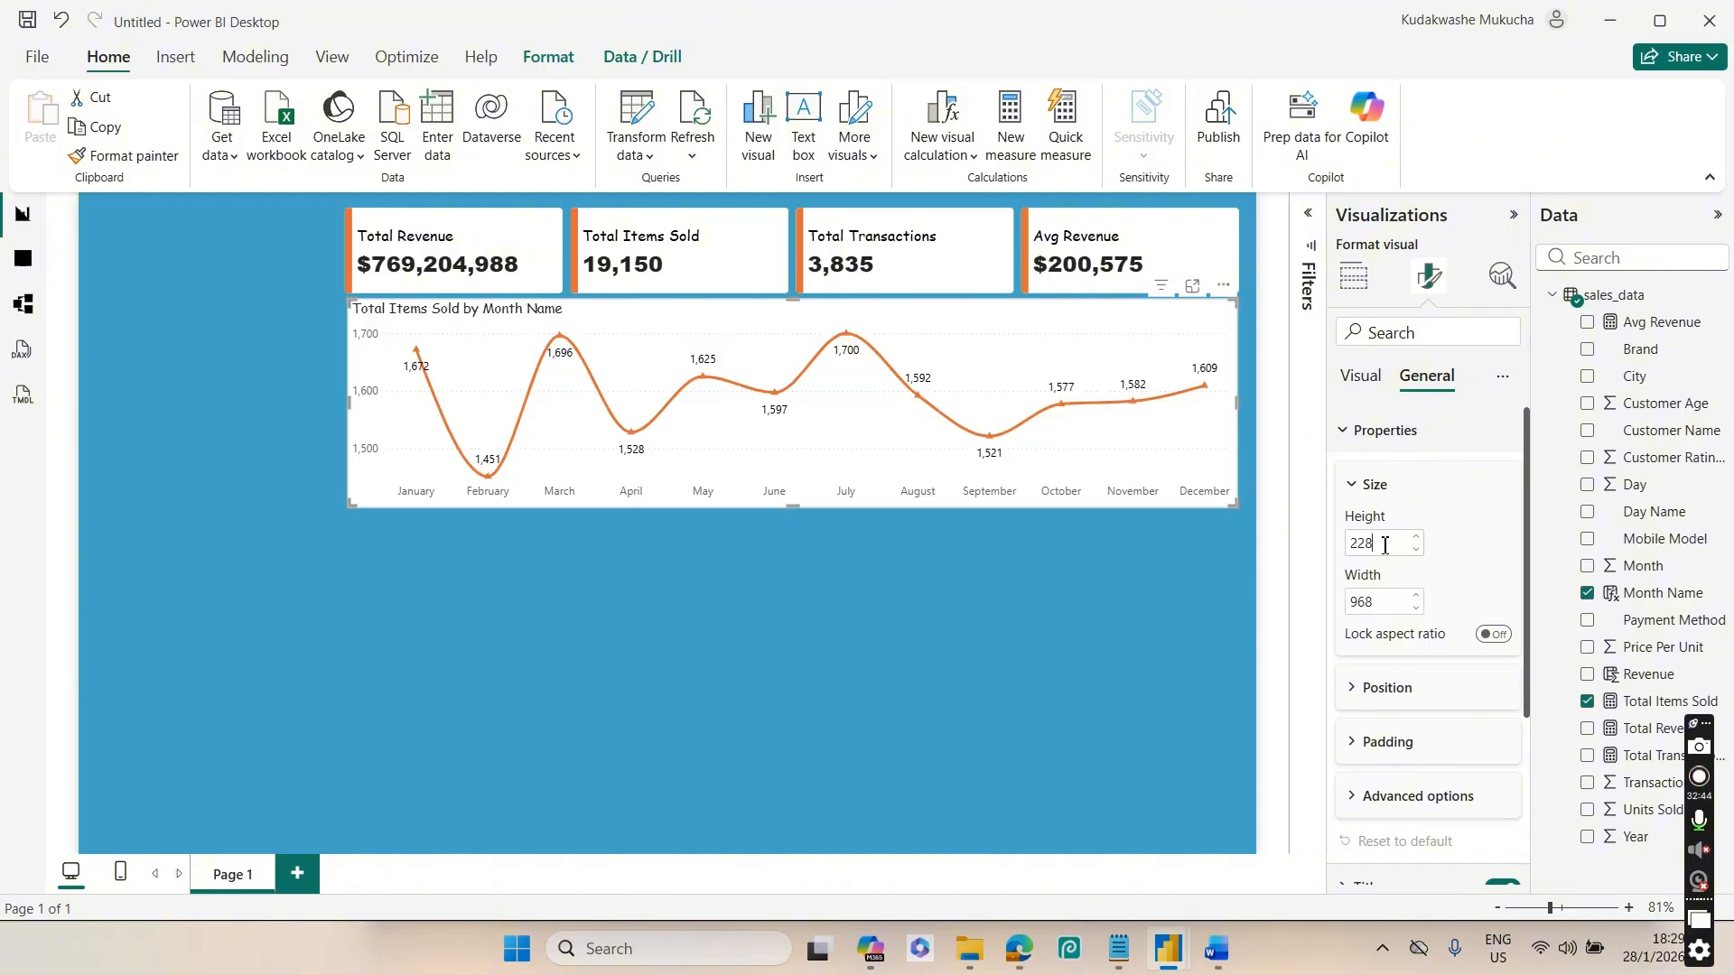
pyautogui.click(1384, 545)
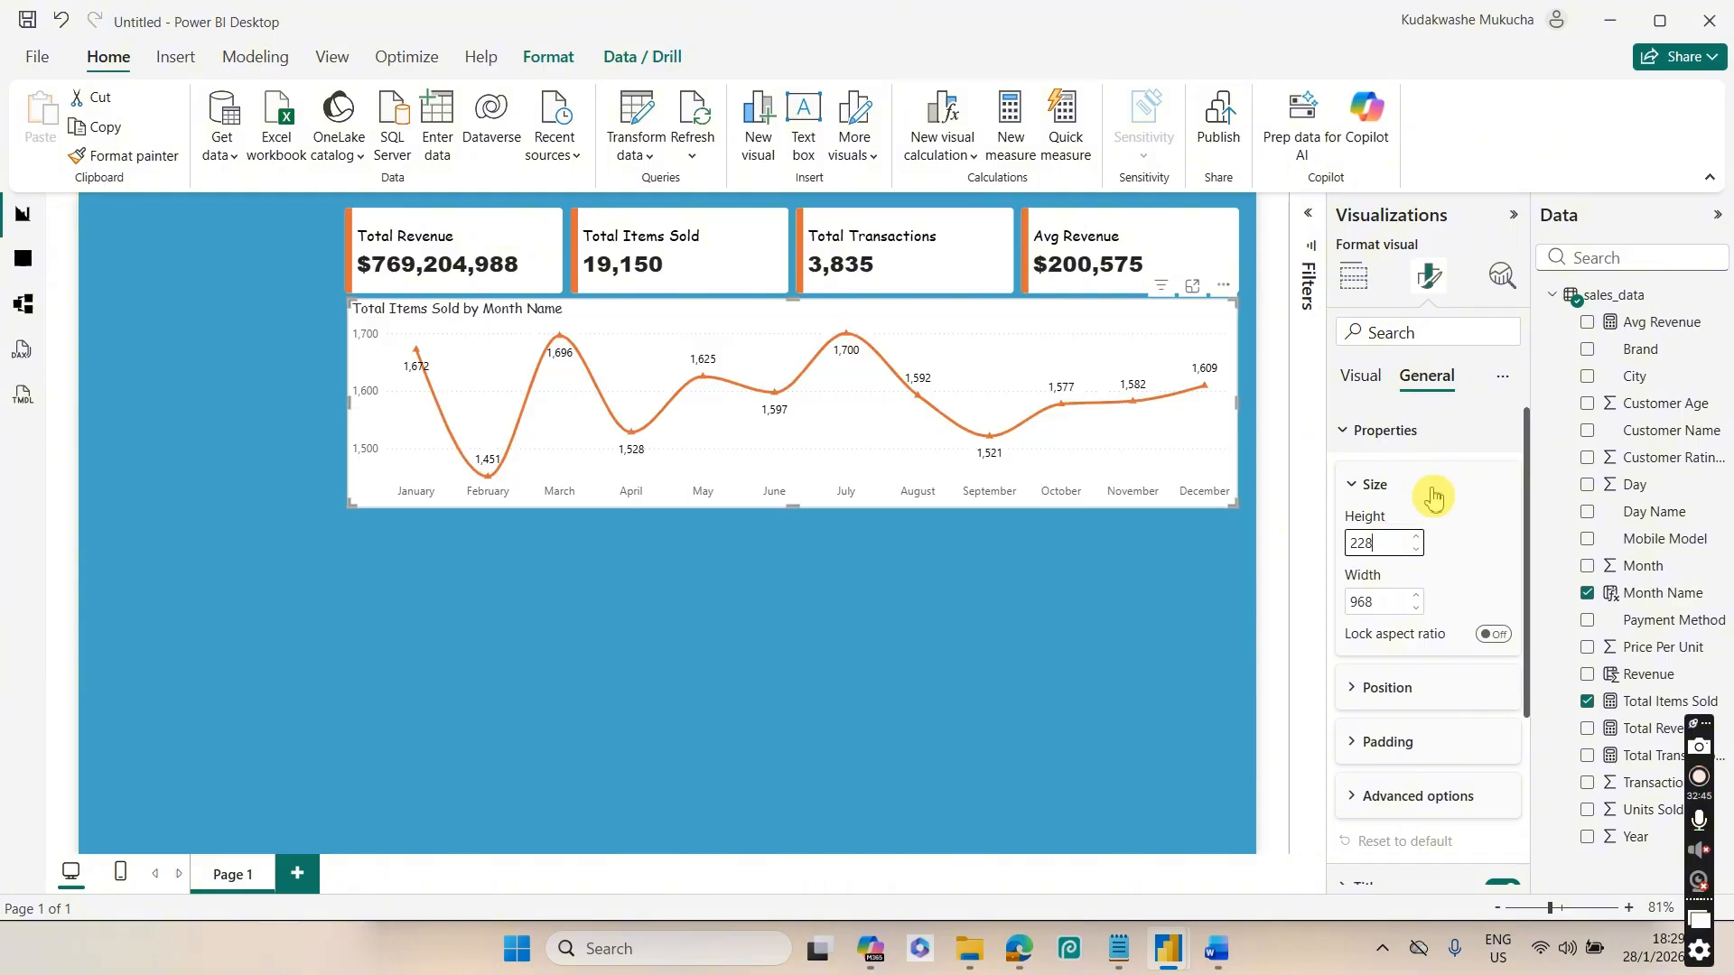
# Add a light gray visual border to the line chart with rounded corners of about 8 px
pyautogui.click(1394, 440)
pyautogui.click(1412, 526)
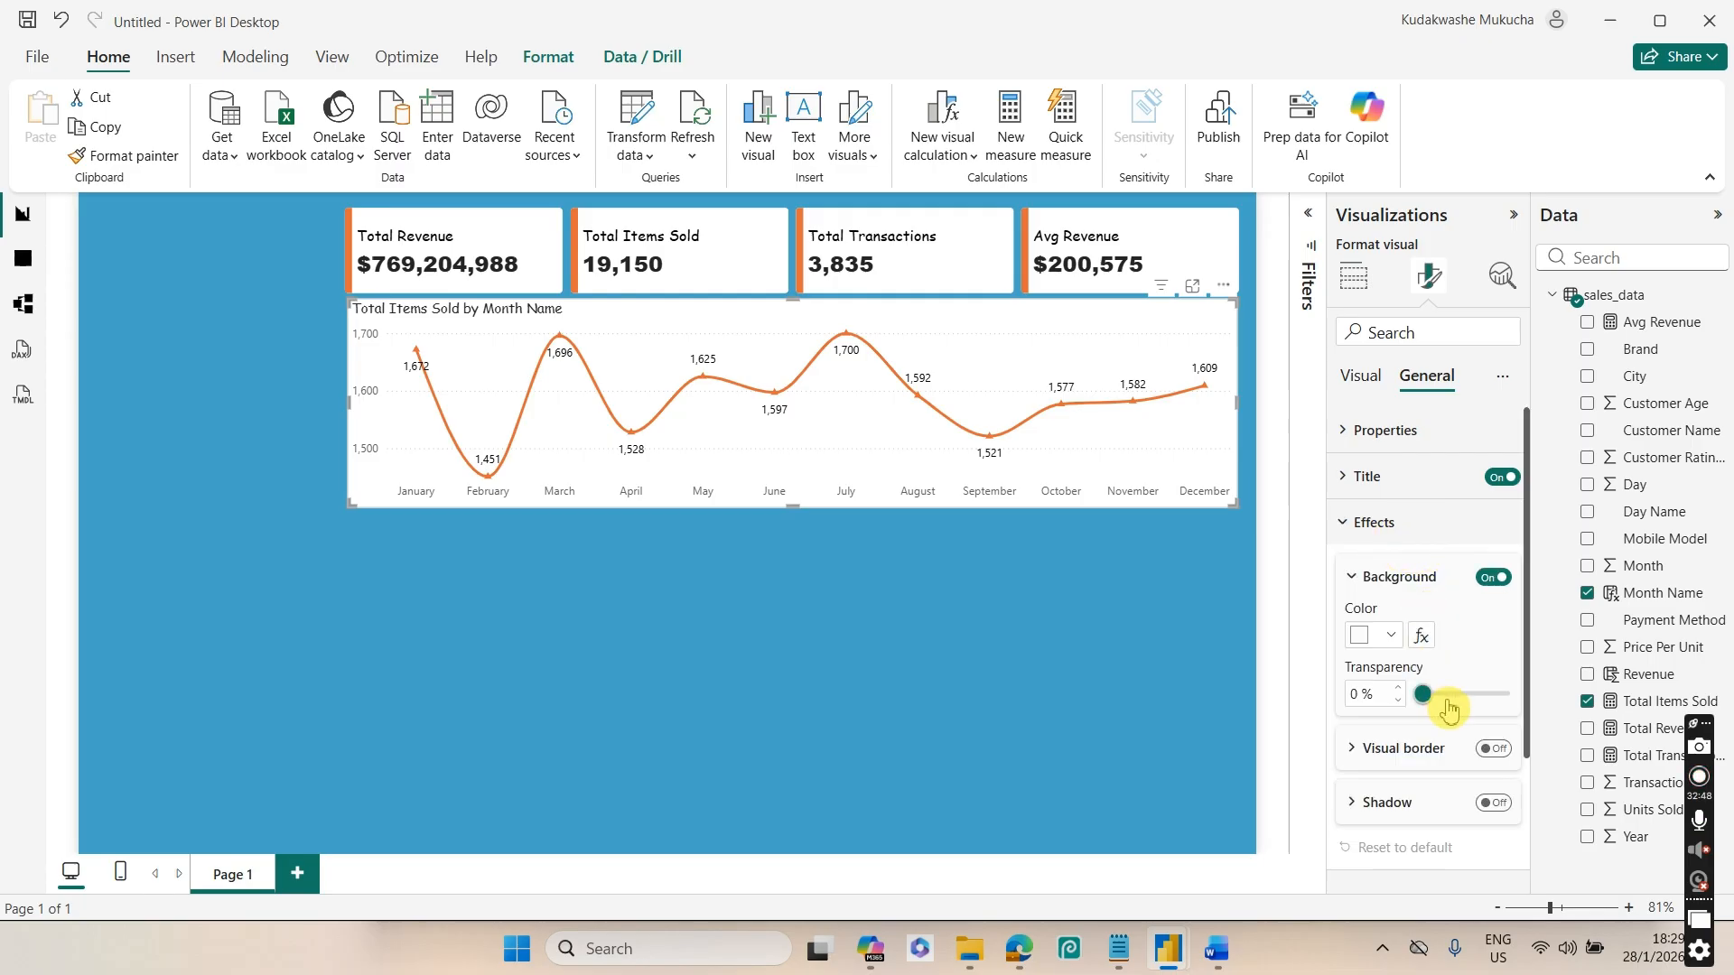
pyautogui.click(1492, 749)
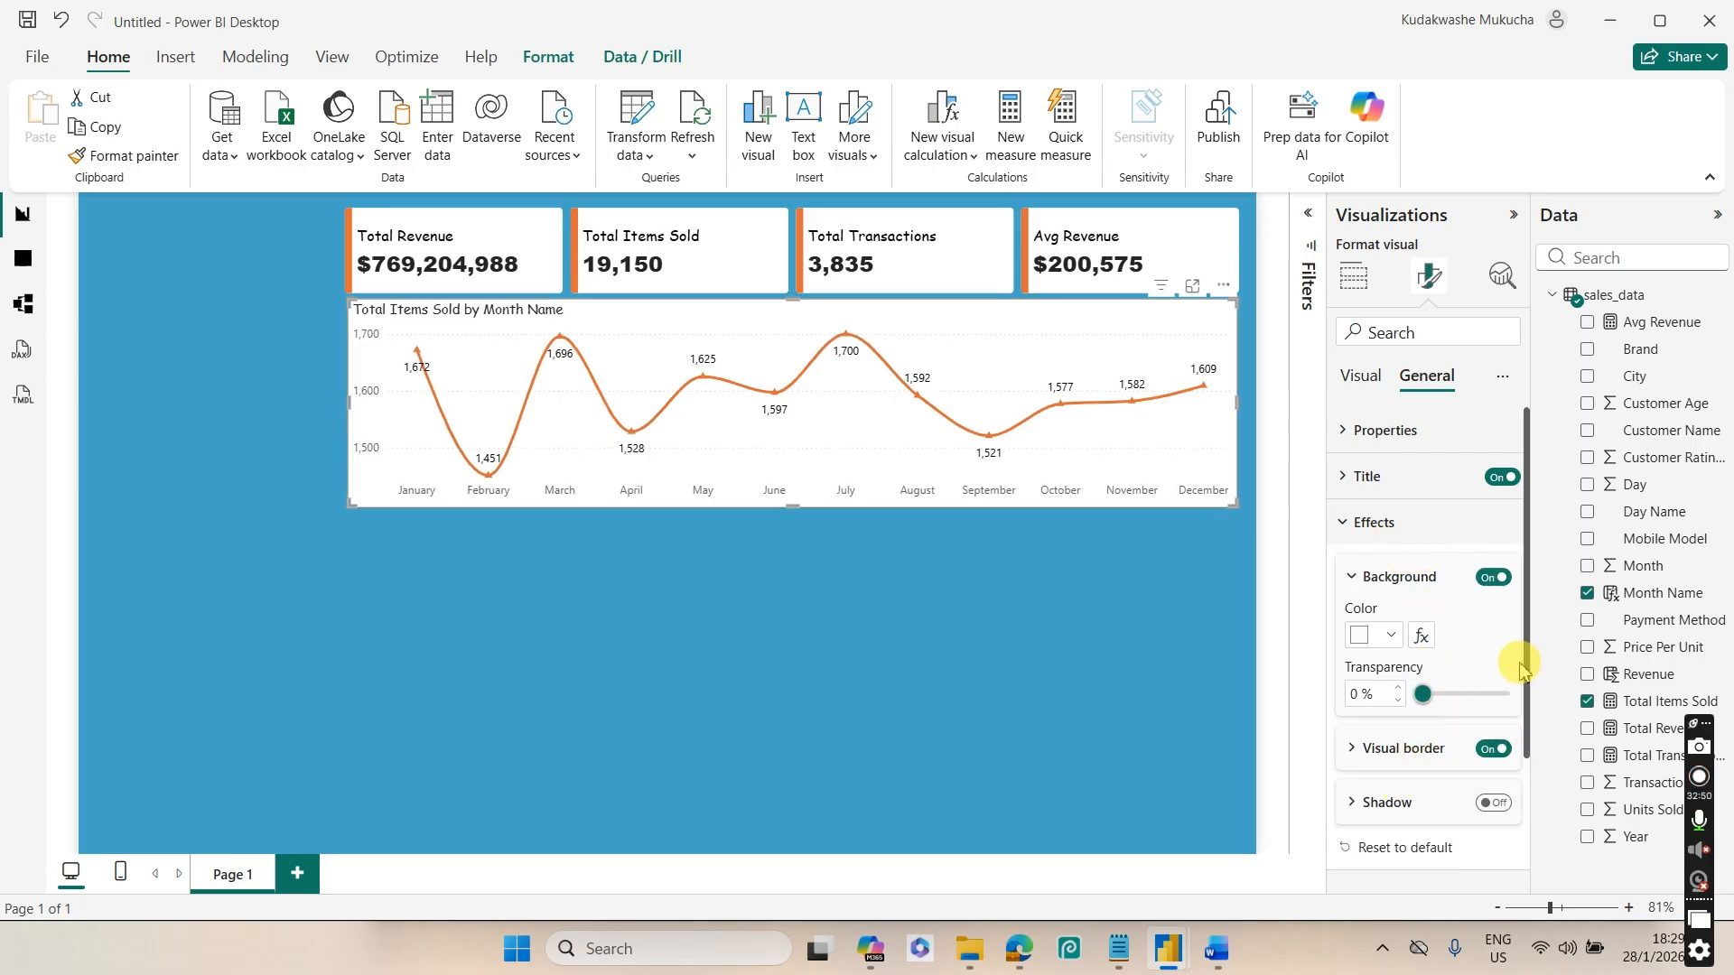
pyautogui.moveTo(1528, 645); pyautogui.dragTo(1519, 720)
pyautogui.click(1436, 633)
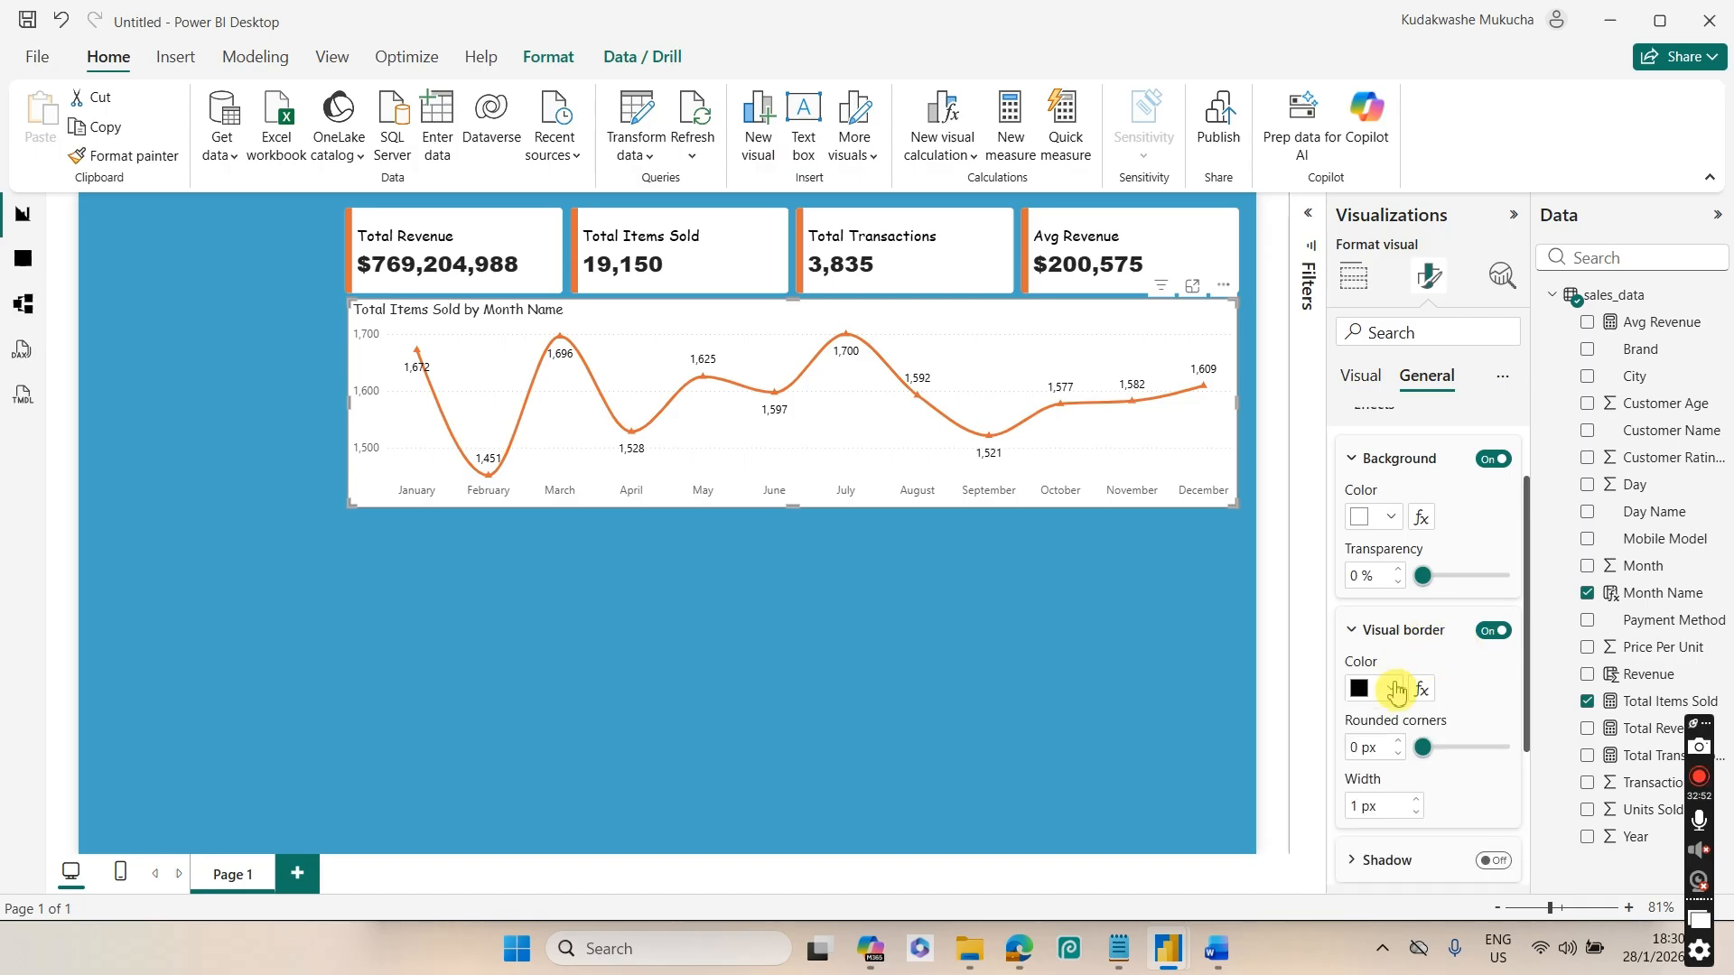
pyautogui.click(1361, 690)
pyautogui.click(1375, 375)
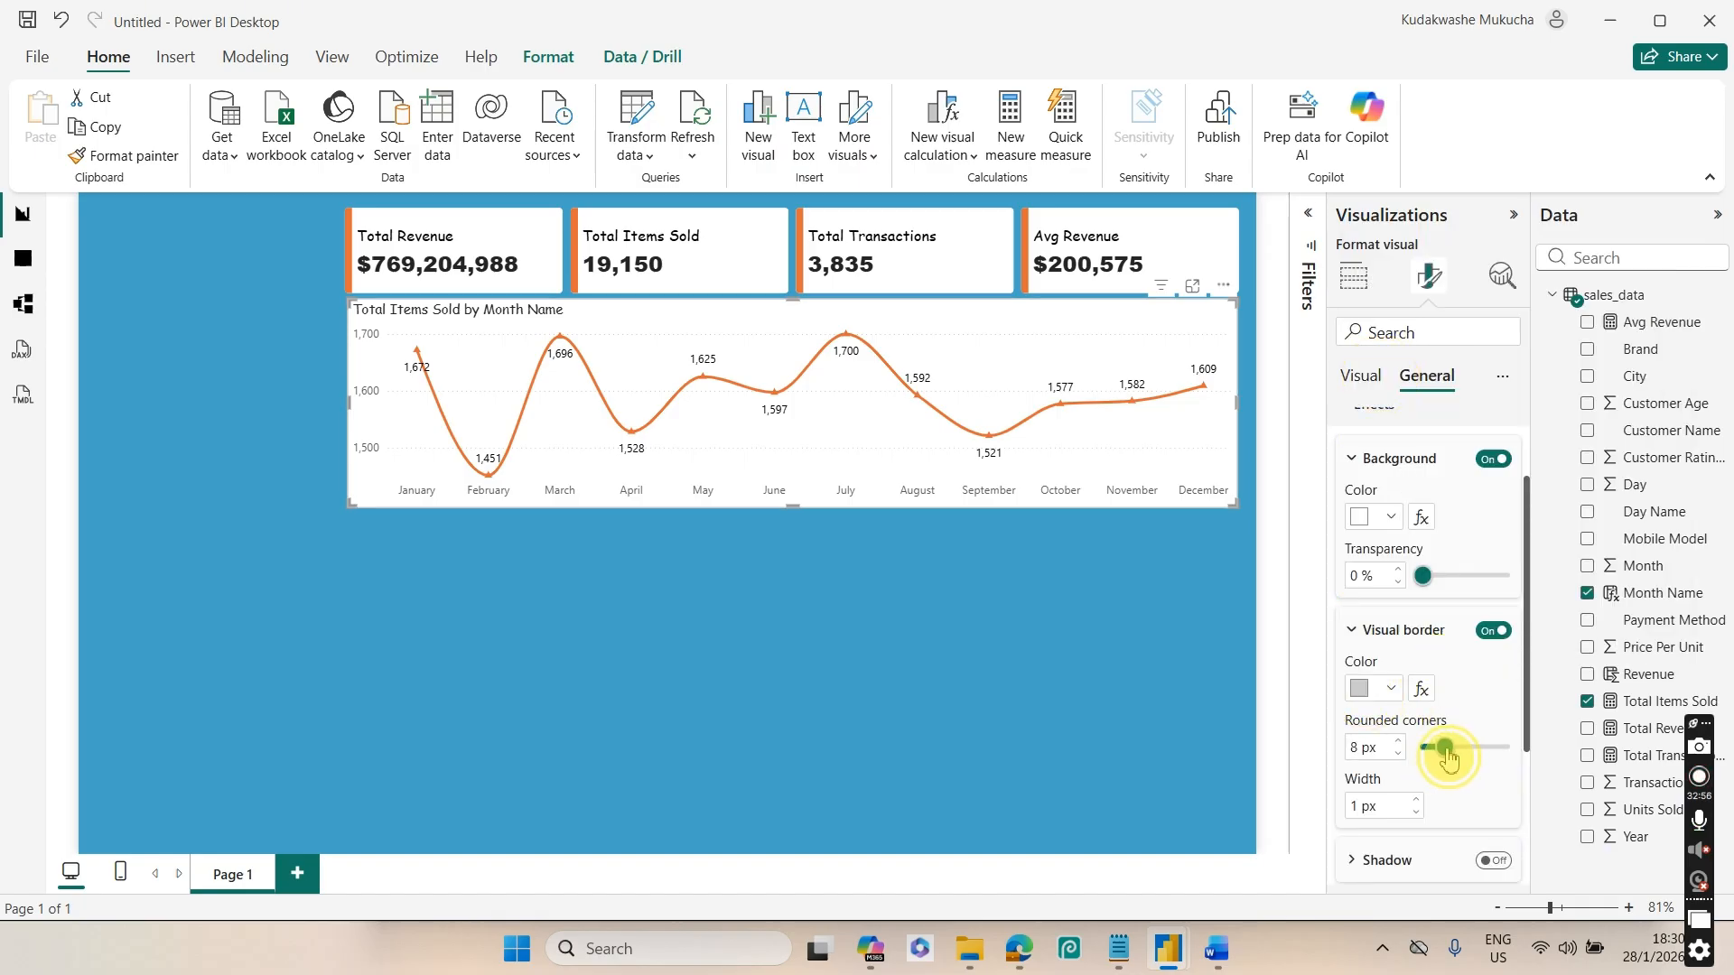
pyautogui.click(1122, 686)
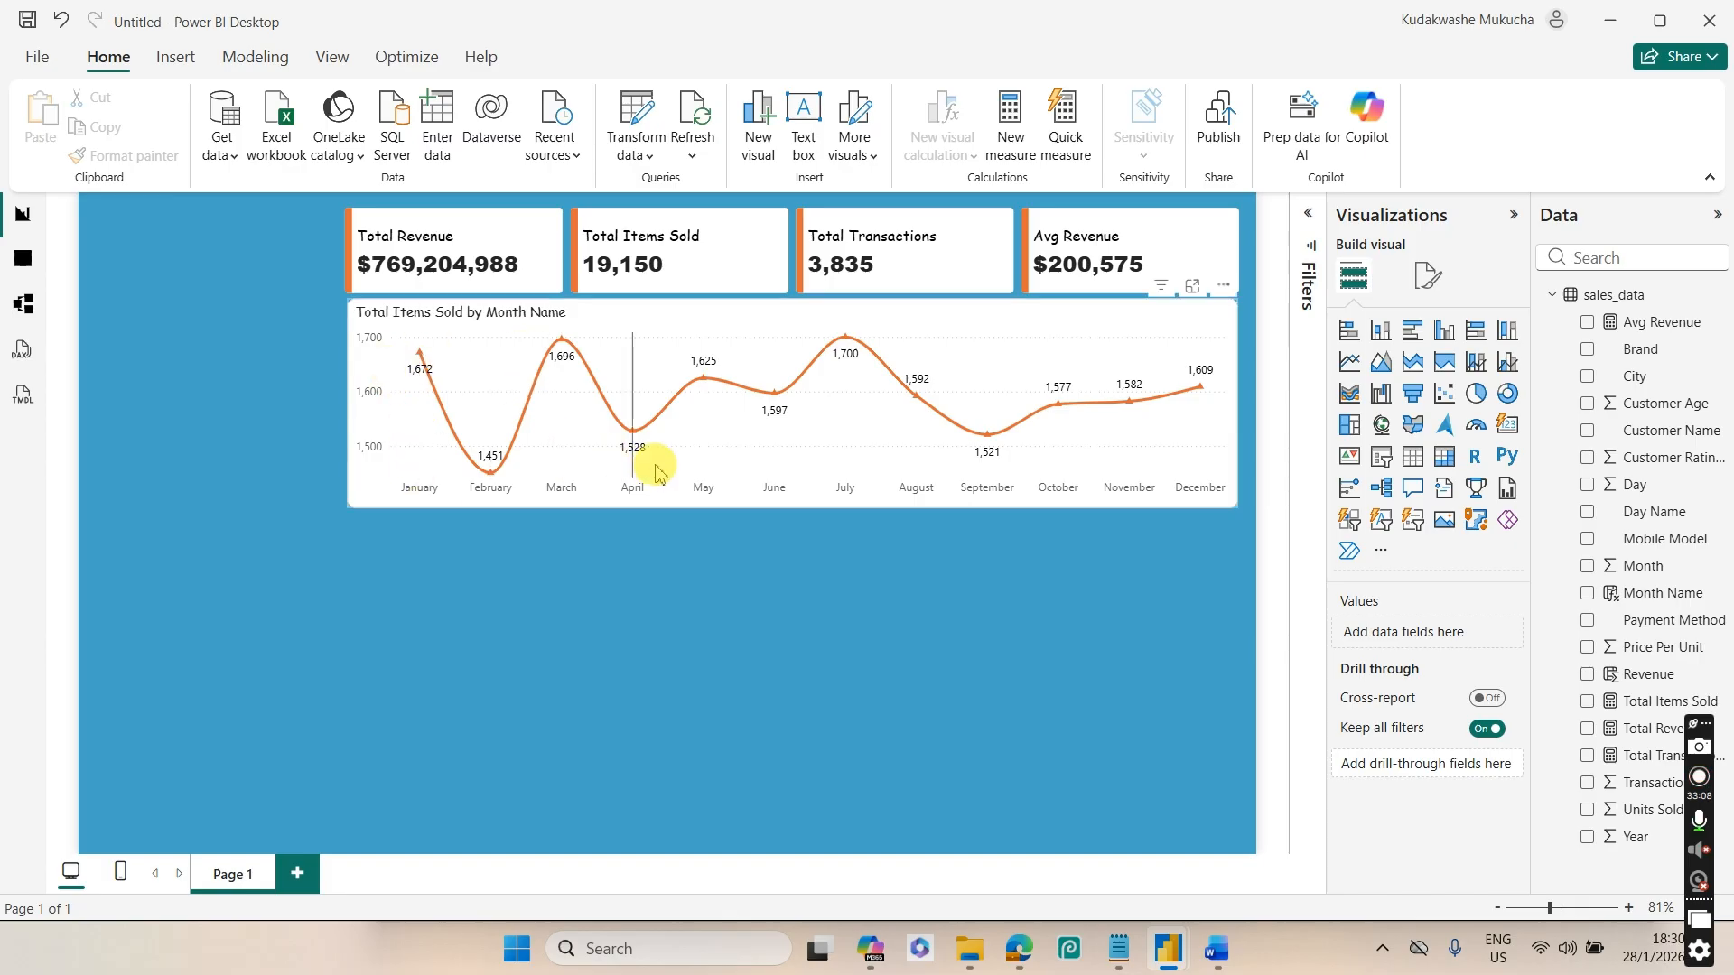
# Change the line chart's title text to "Total Items Sold by Month"
pyautogui.click(882, 502)
pyautogui.click(1429, 276)
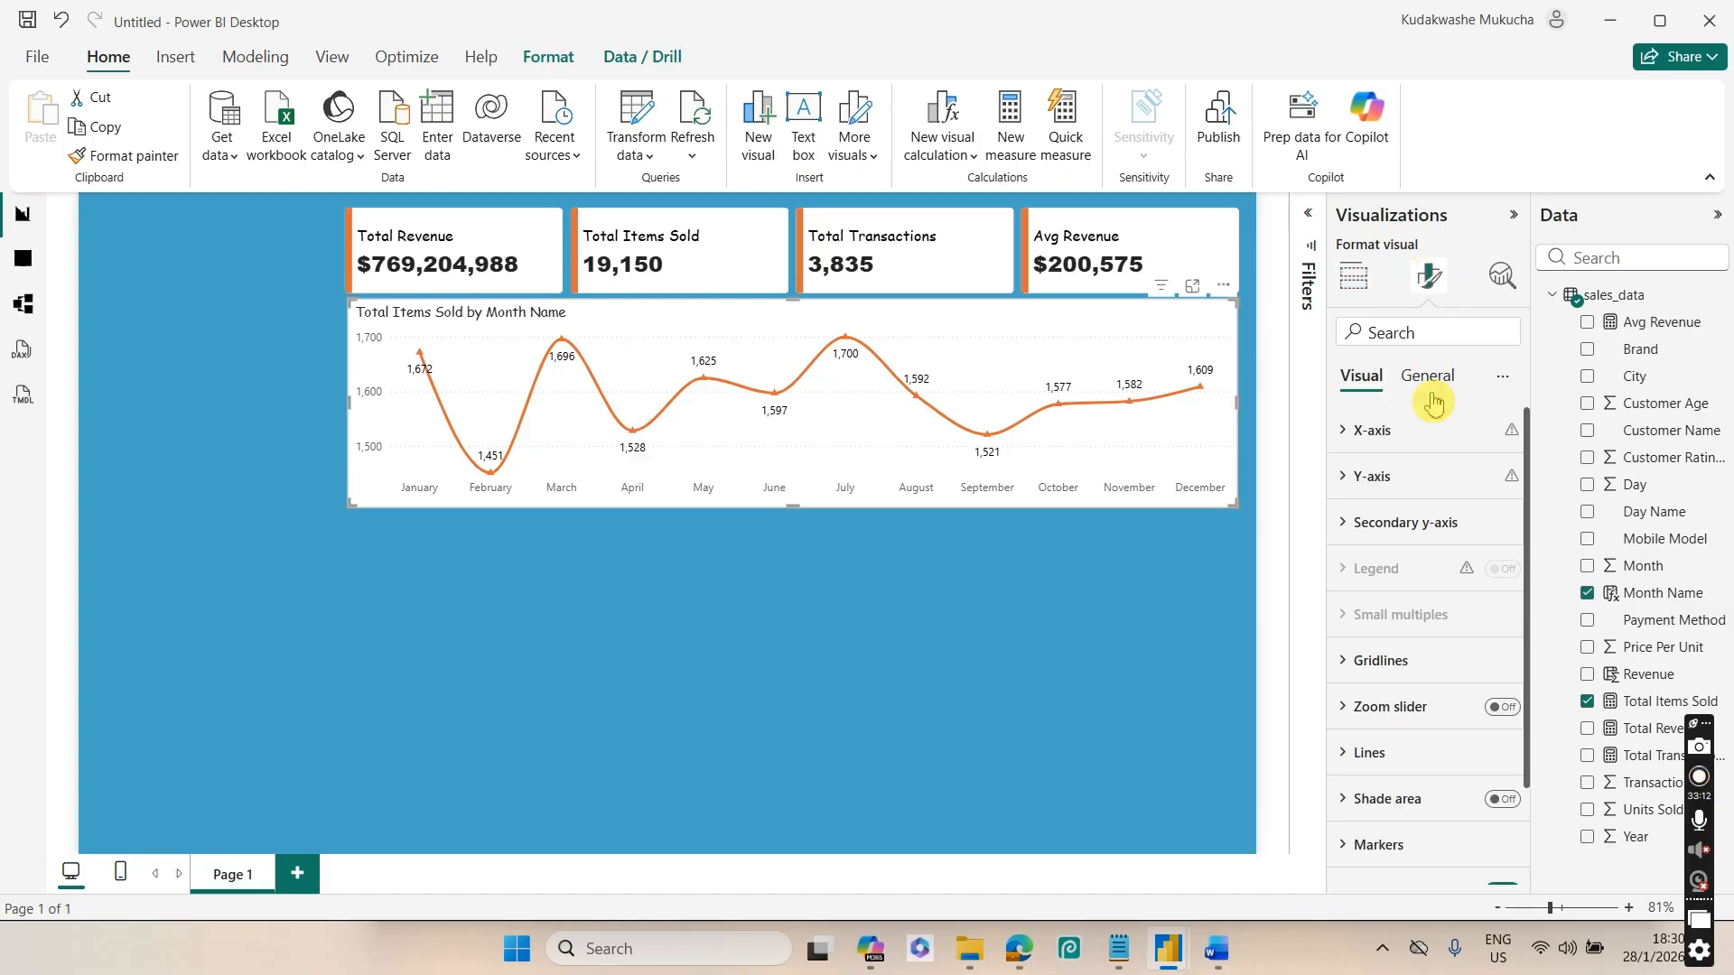
pyautogui.click(1436, 389)
pyautogui.click(1407, 486)
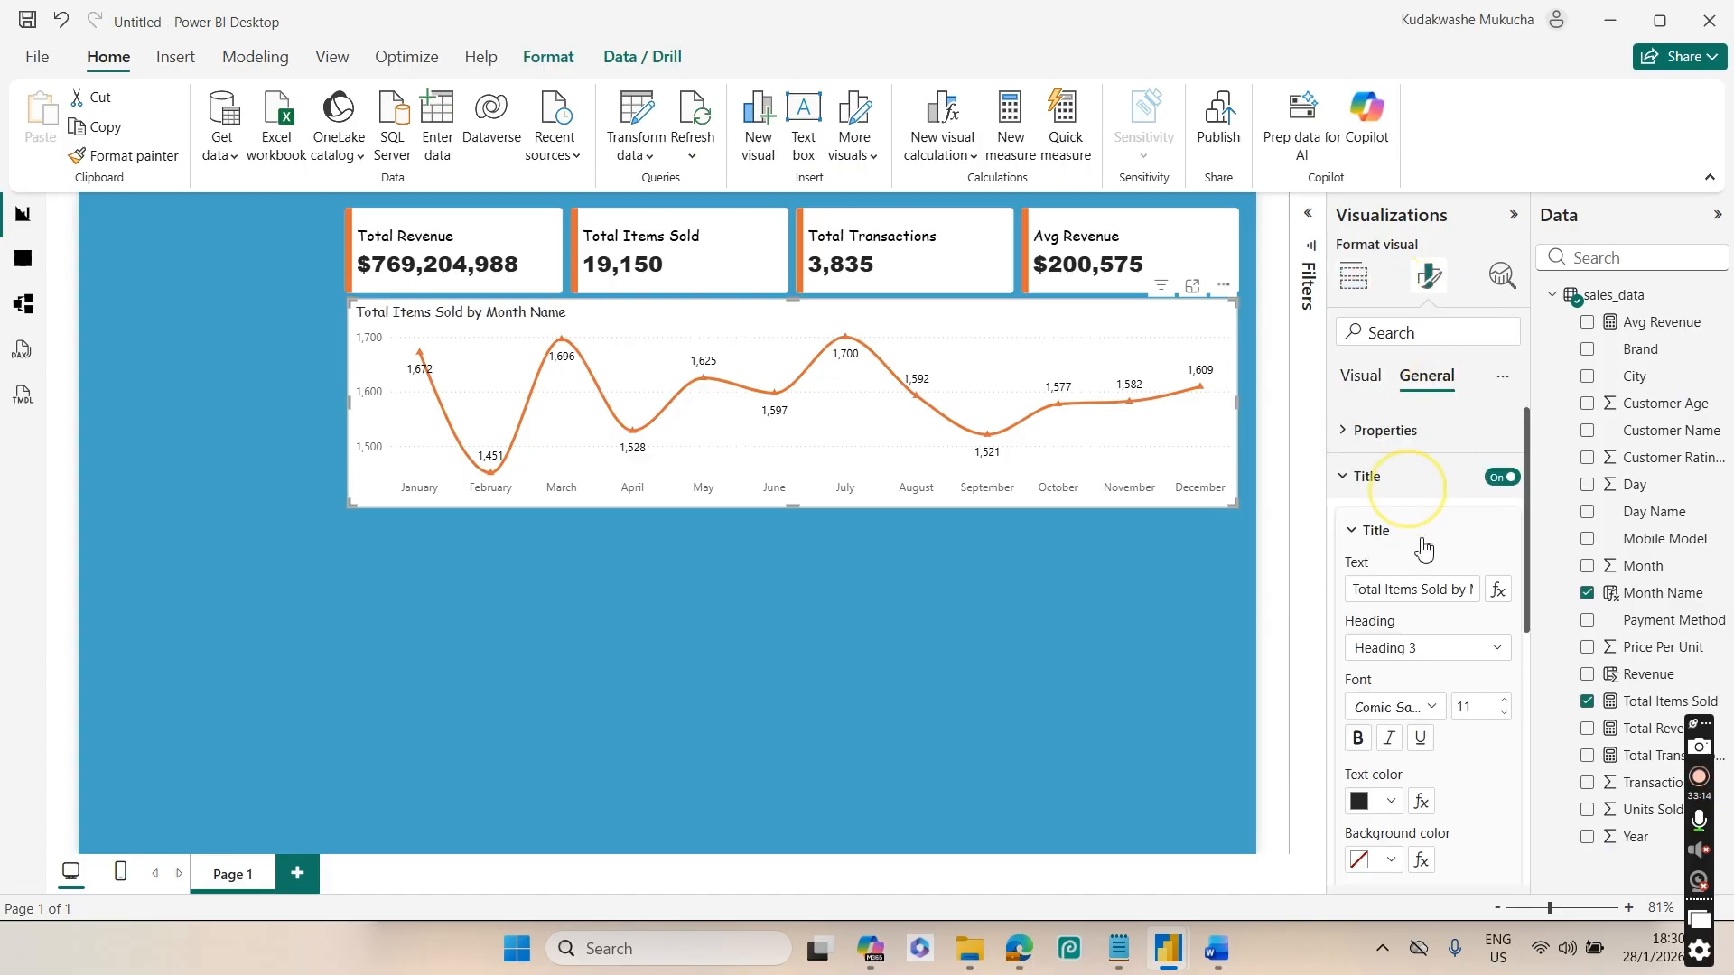
pyautogui.click(1445, 585)
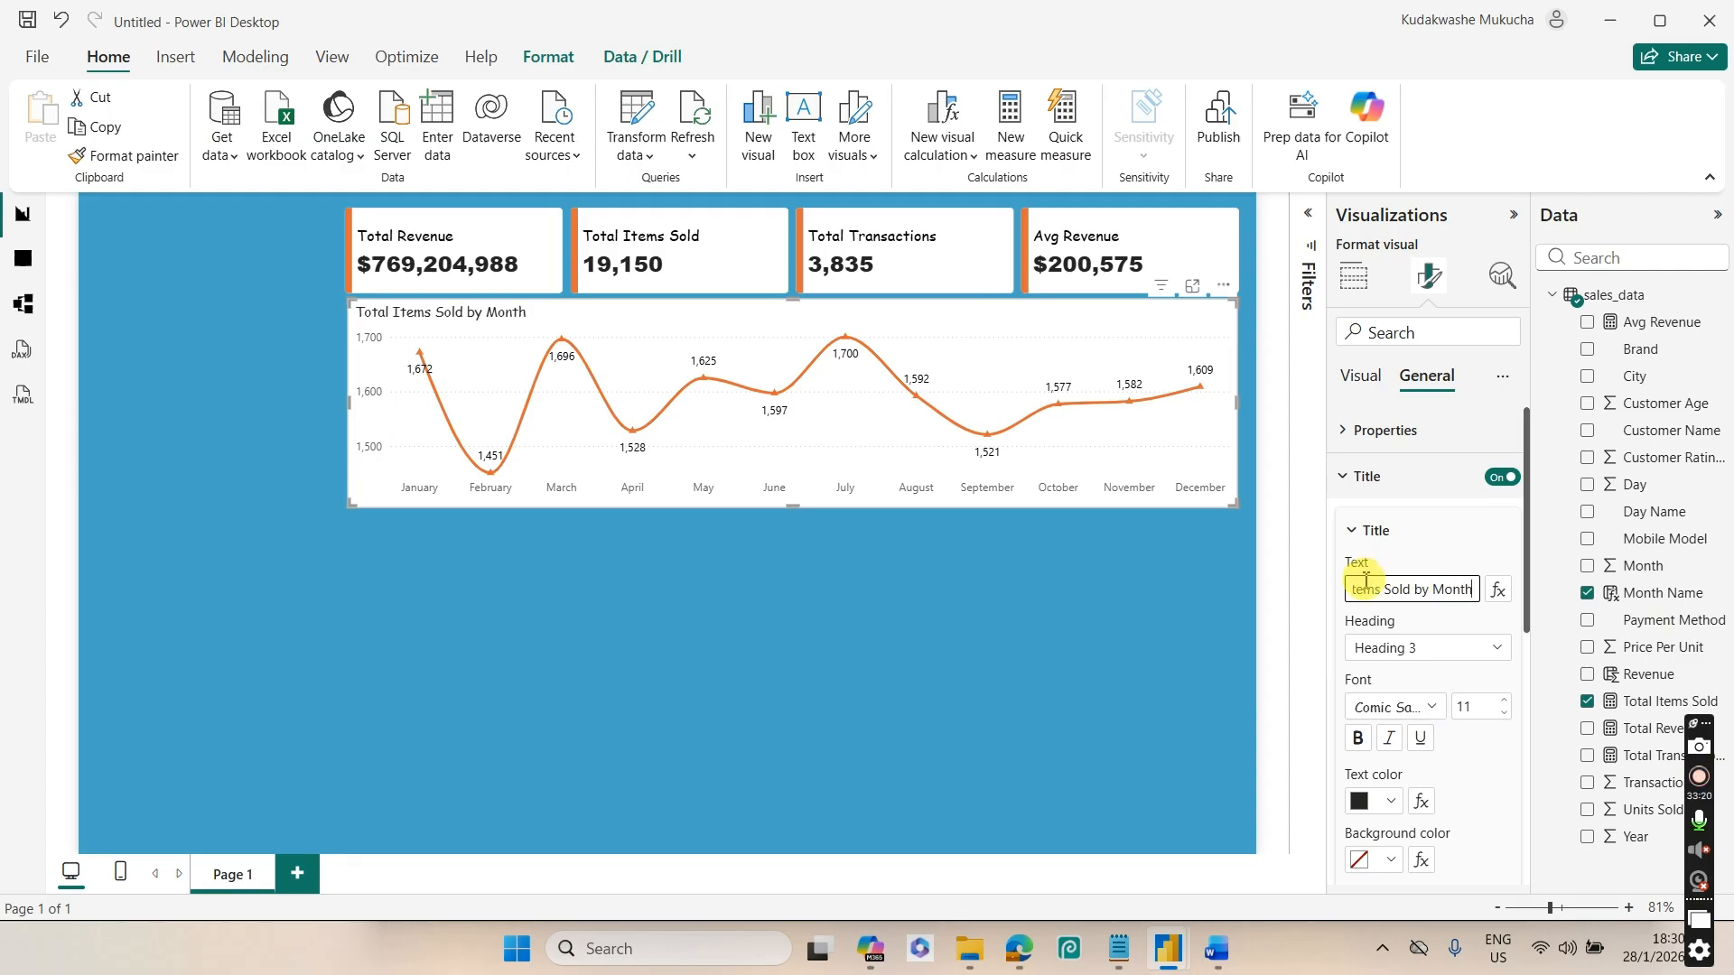
pyautogui.click(776, 630)
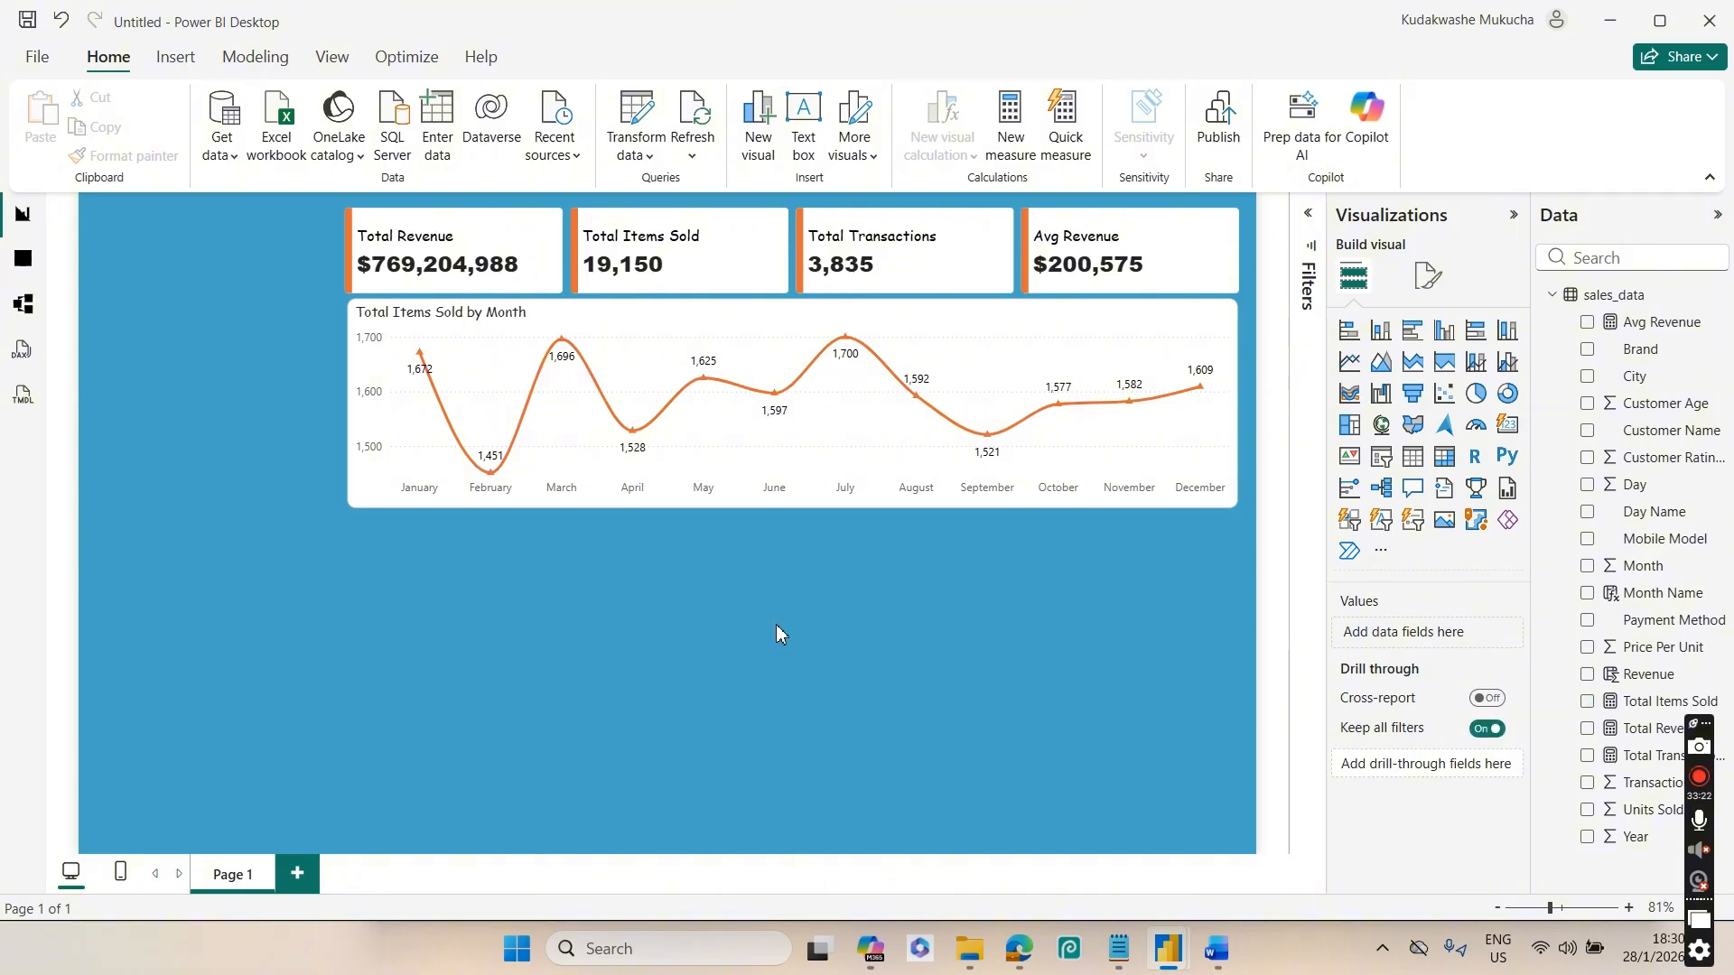
# Check the dashboard requirements in Word, return to Power BI and add a donut chart below the line chart, aligned with its right edge
pyautogui.click(1217, 948)
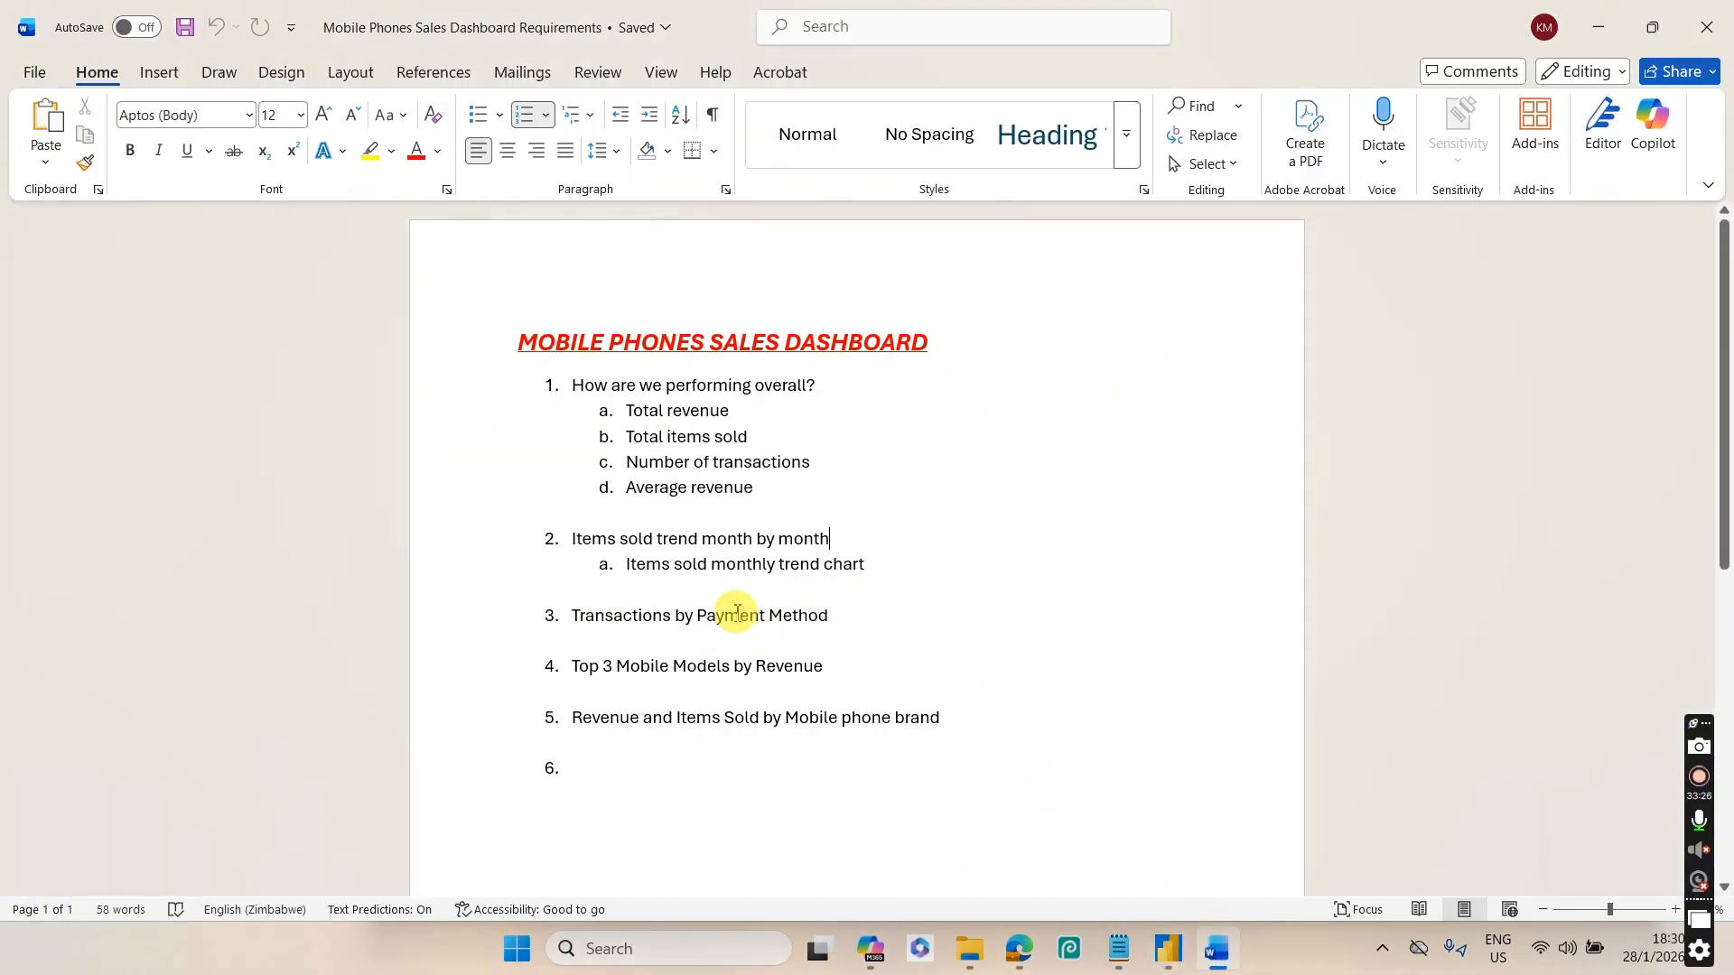
pyautogui.click(1216, 948)
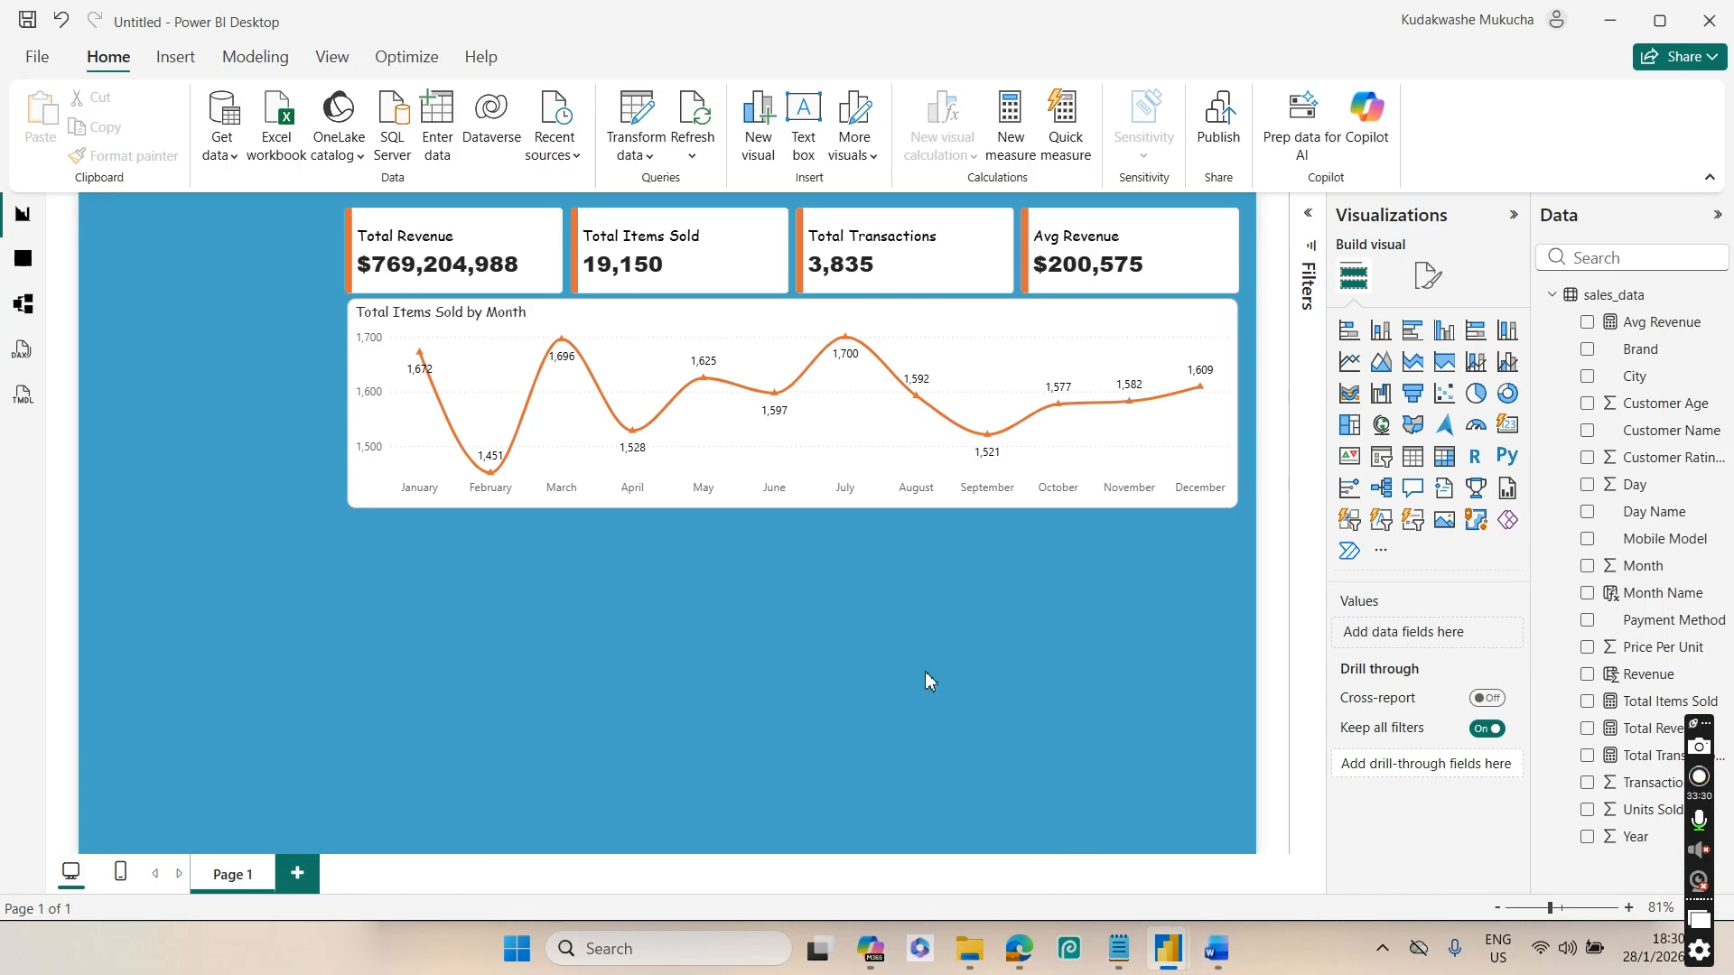
pyautogui.click(1014, 676)
pyautogui.moveTo(569, 646); pyautogui.dragTo(1201, 596)
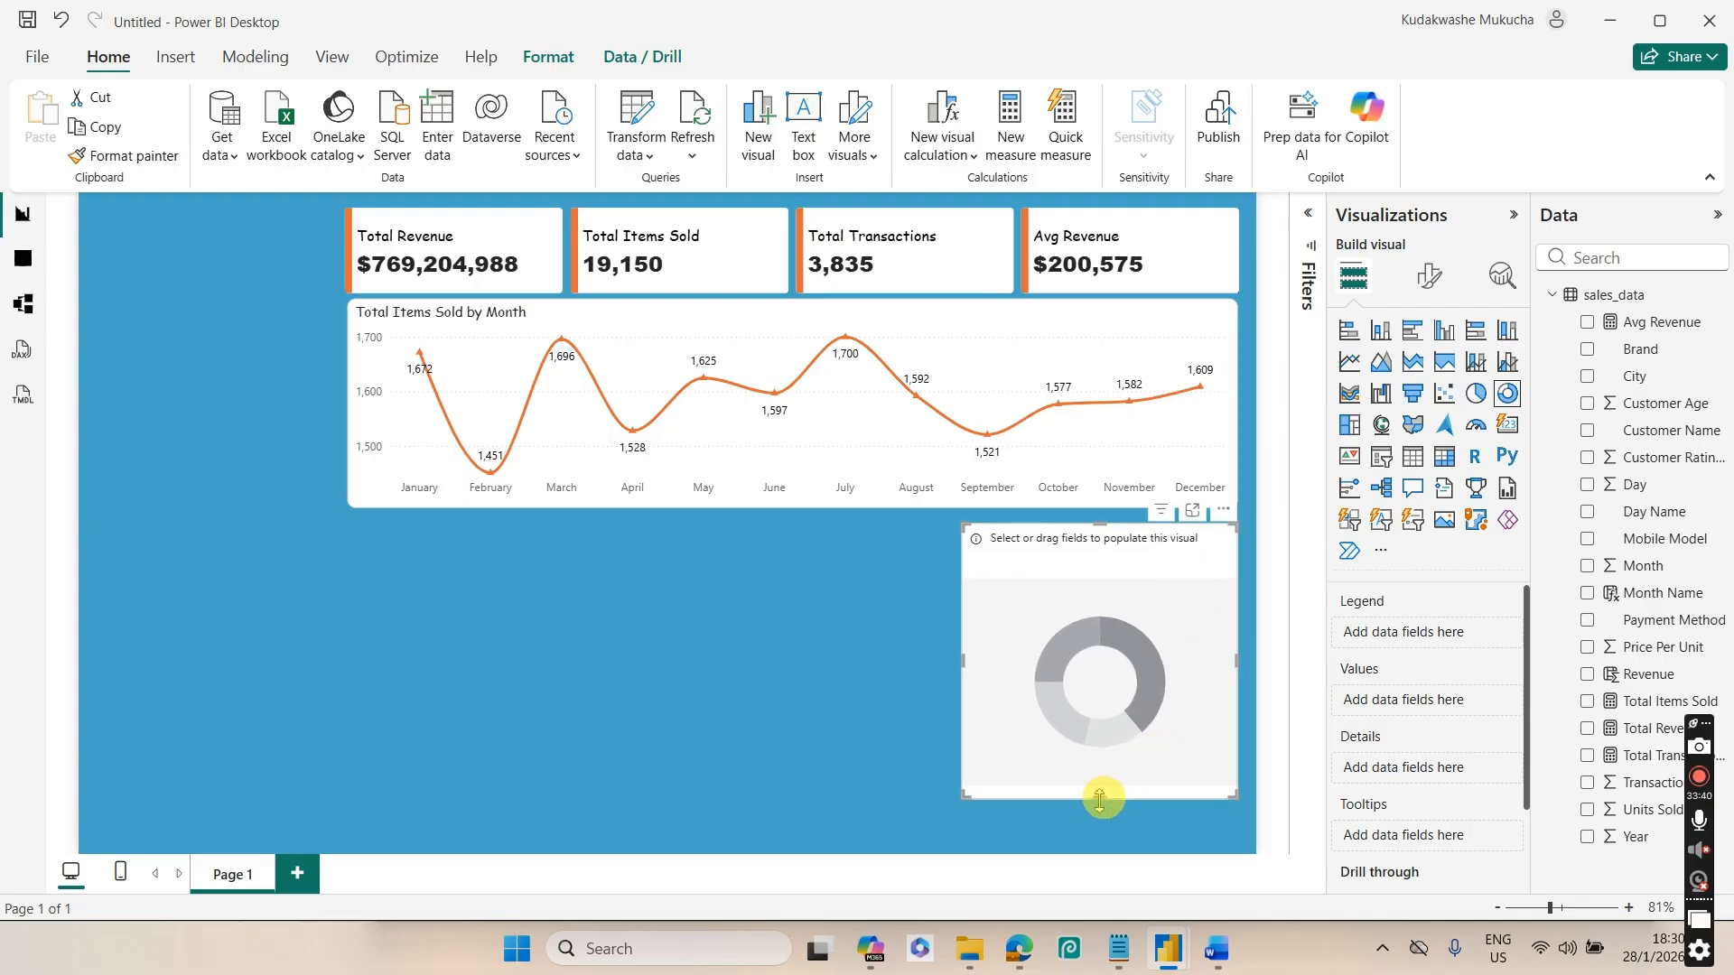
# Nudge the empty donut chart up to just beneath the line chart and extend its height to near the page's lower edge
pyautogui.moveTo(1100, 799); pyautogui.dragTo(1100, 837)
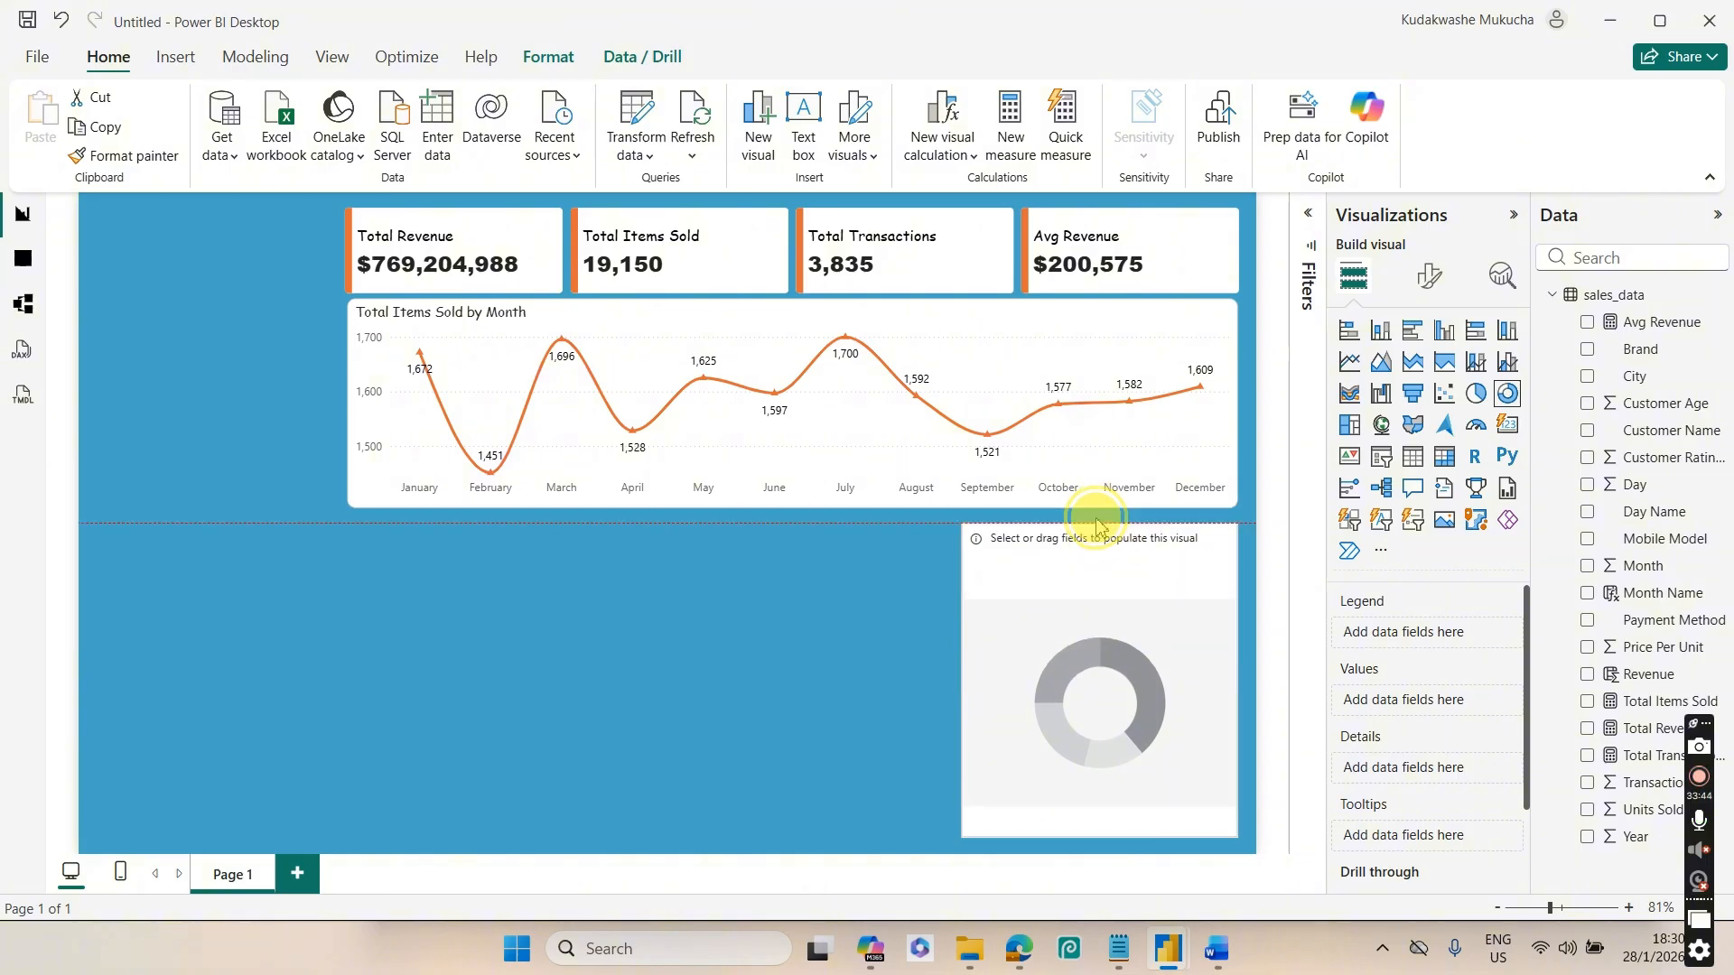
pyautogui.moveTo(1104, 587); pyautogui.dragTo(1100, 598)
pyautogui.press('Up')
pyautogui.press('Up')
pyautogui.press('Up')
pyautogui.press('Up')
pyautogui.press('Up')
pyautogui.press('Up')
pyautogui.press('Up')
pyautogui.press('Up')
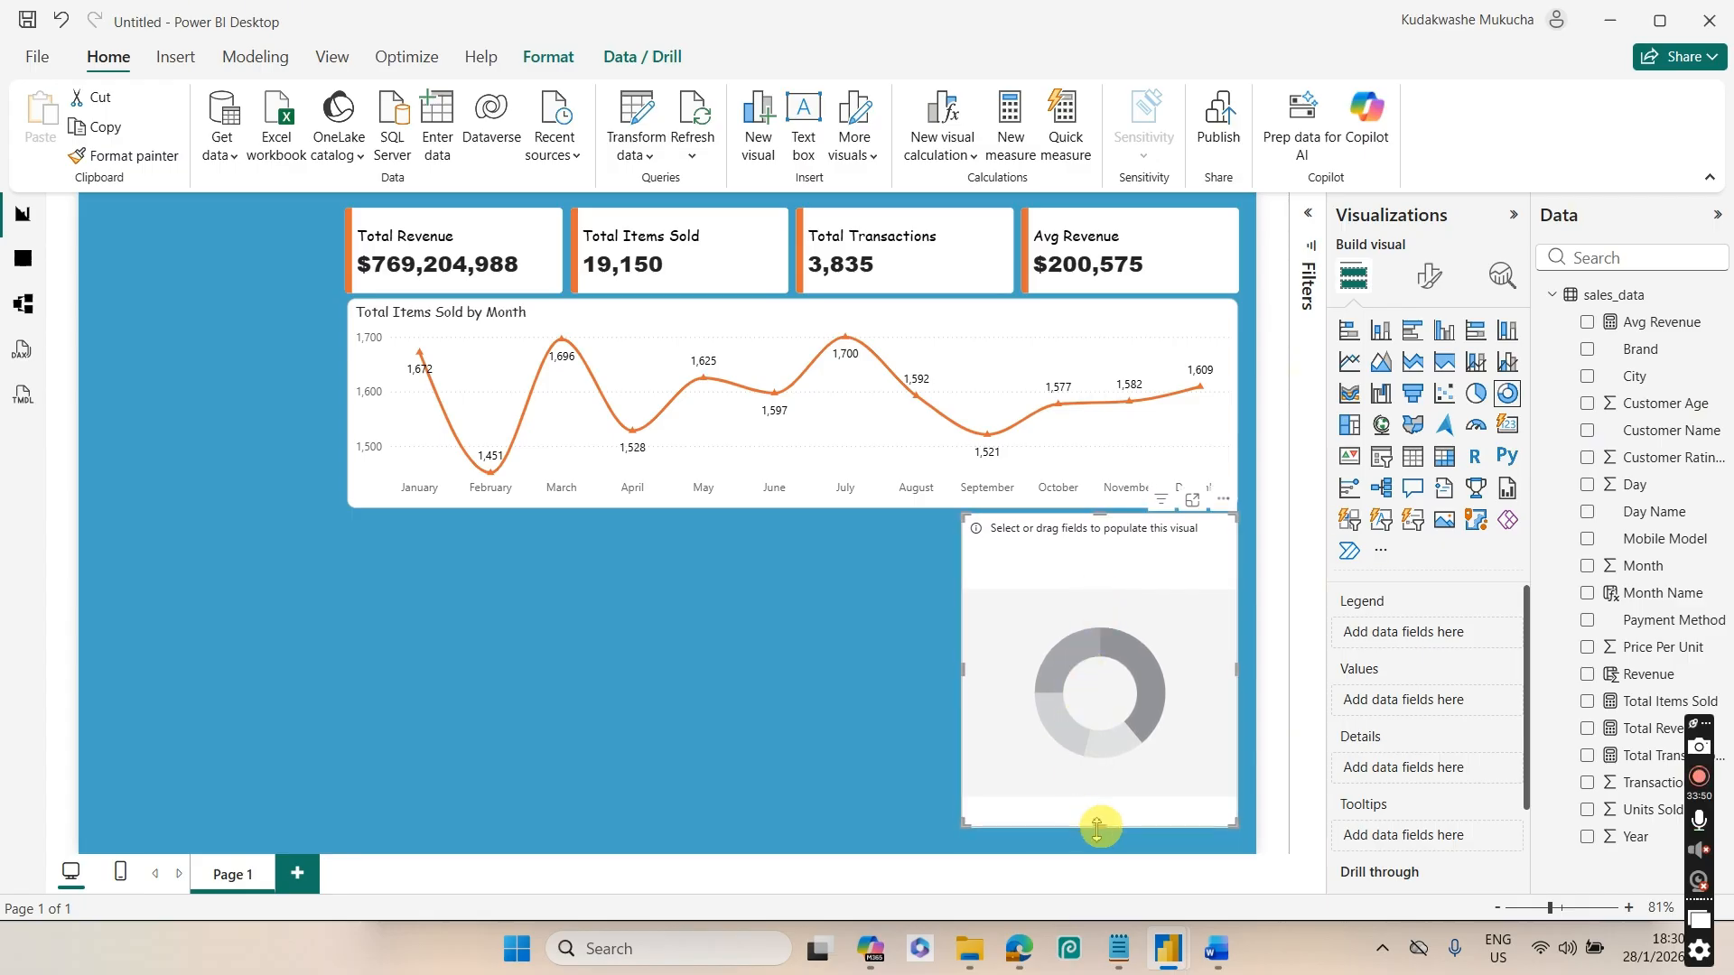
pyautogui.moveTo(1099, 825); pyautogui.dragTo(1100, 836)
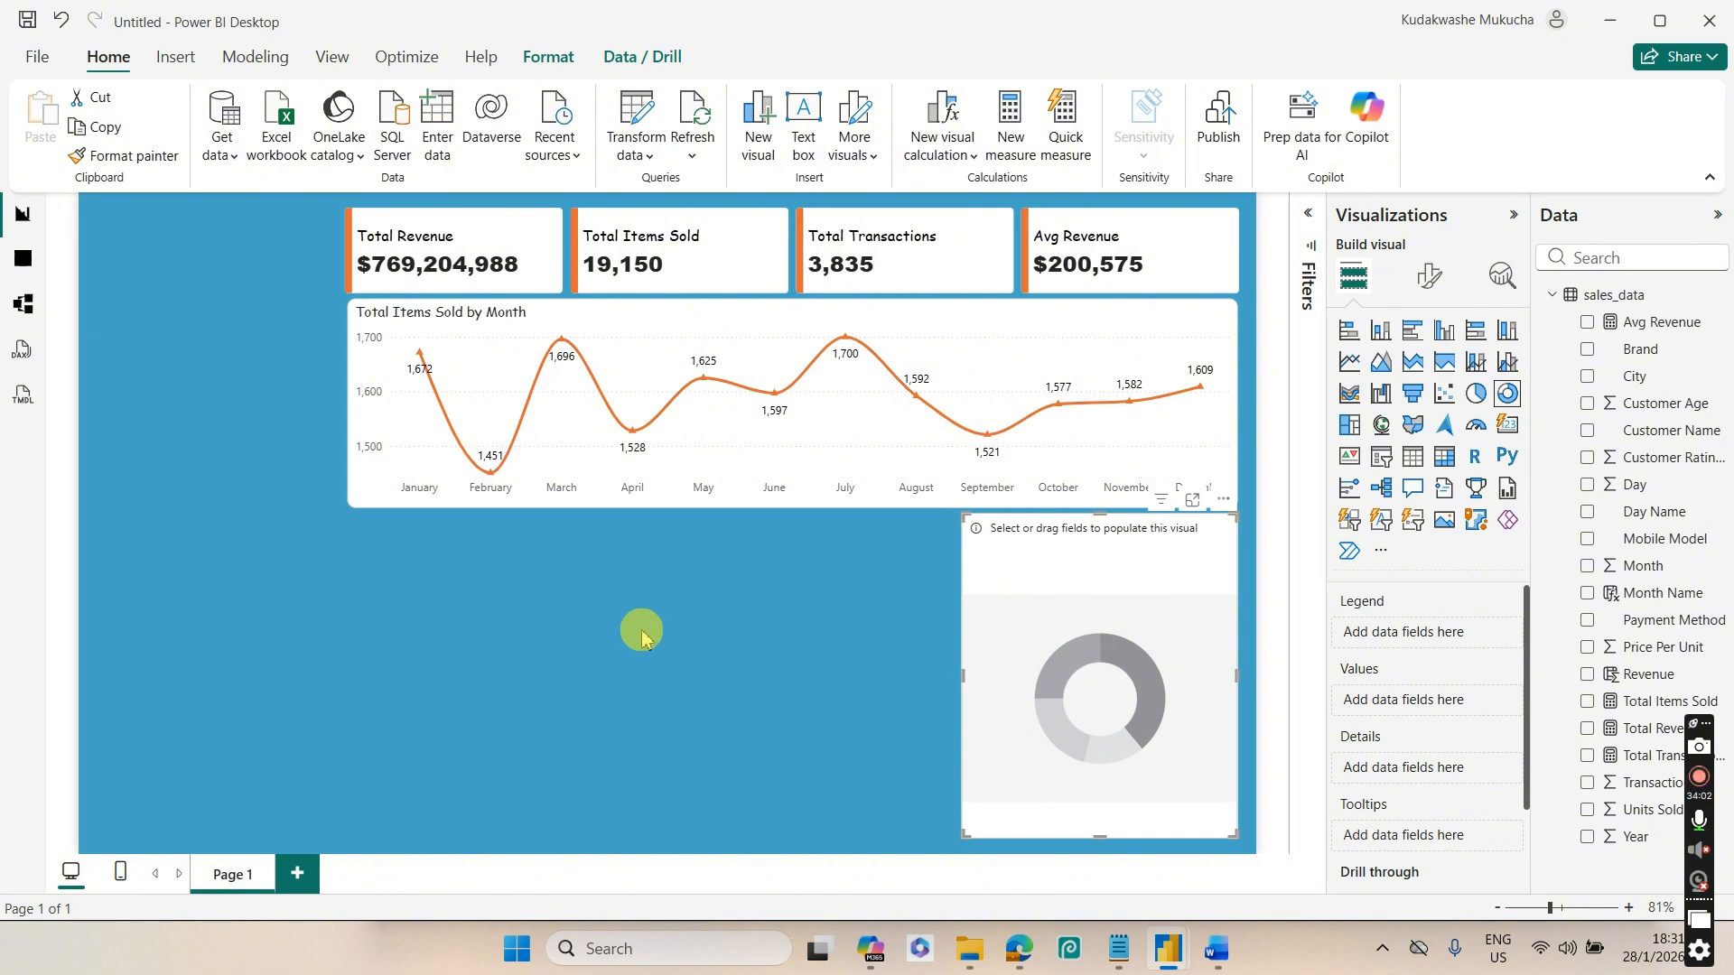
pyautogui.click(1427, 276)
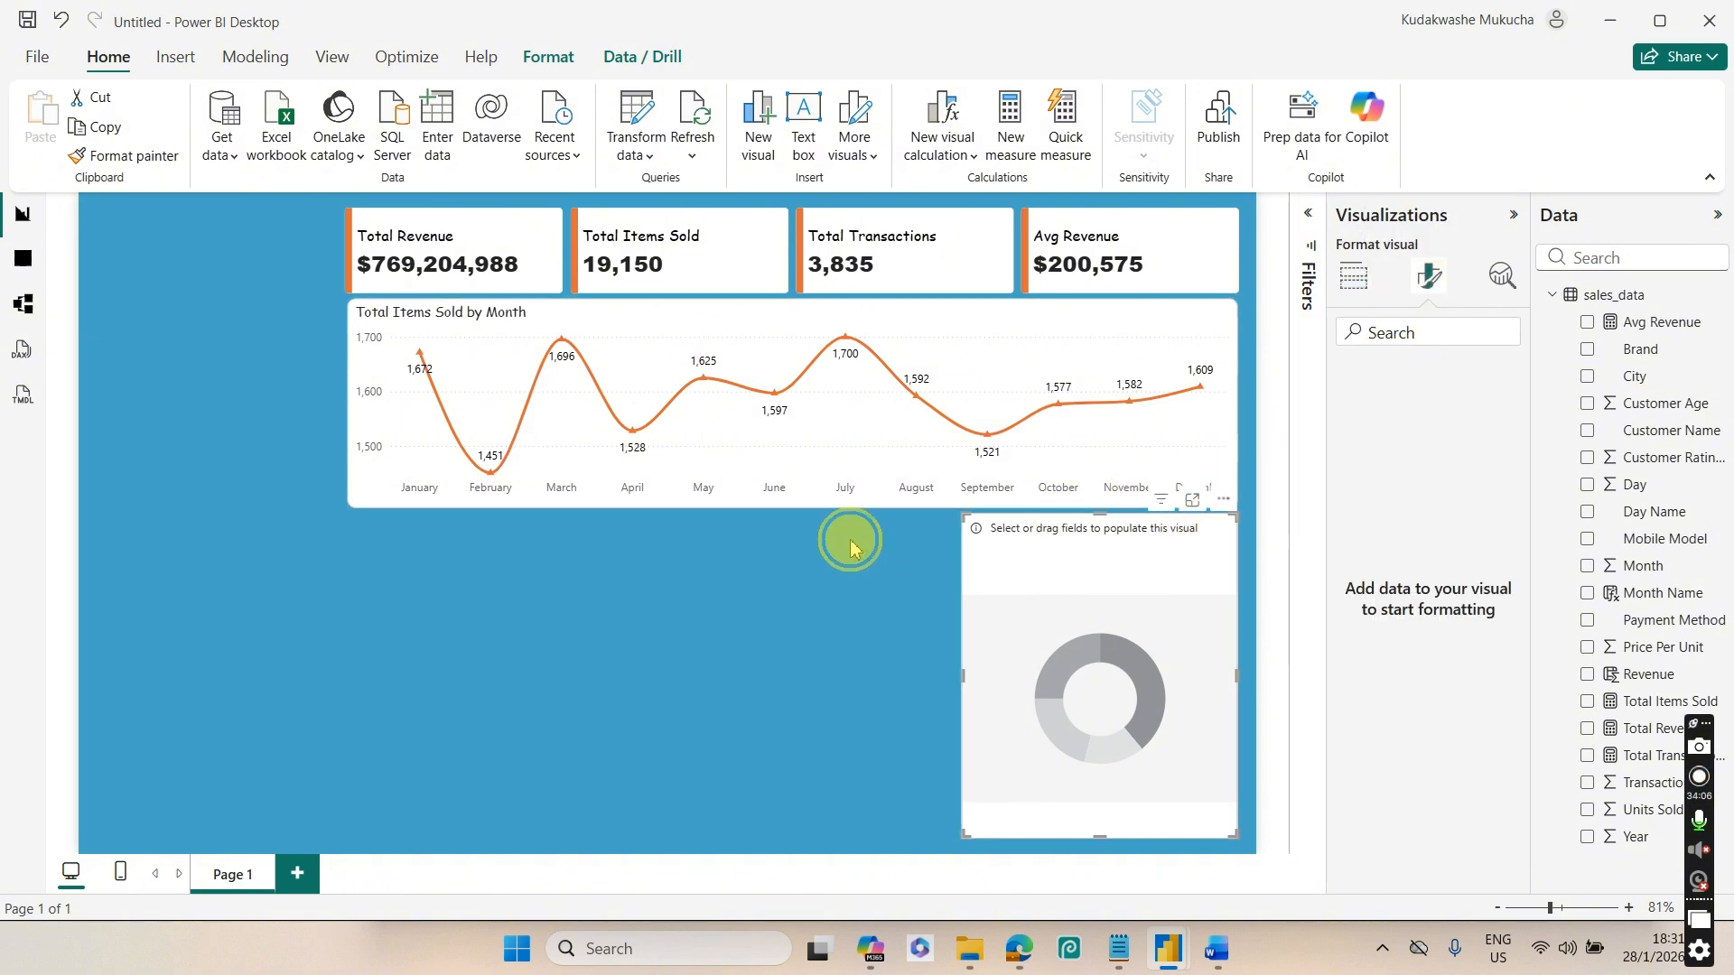
pyautogui.click(1015, 569)
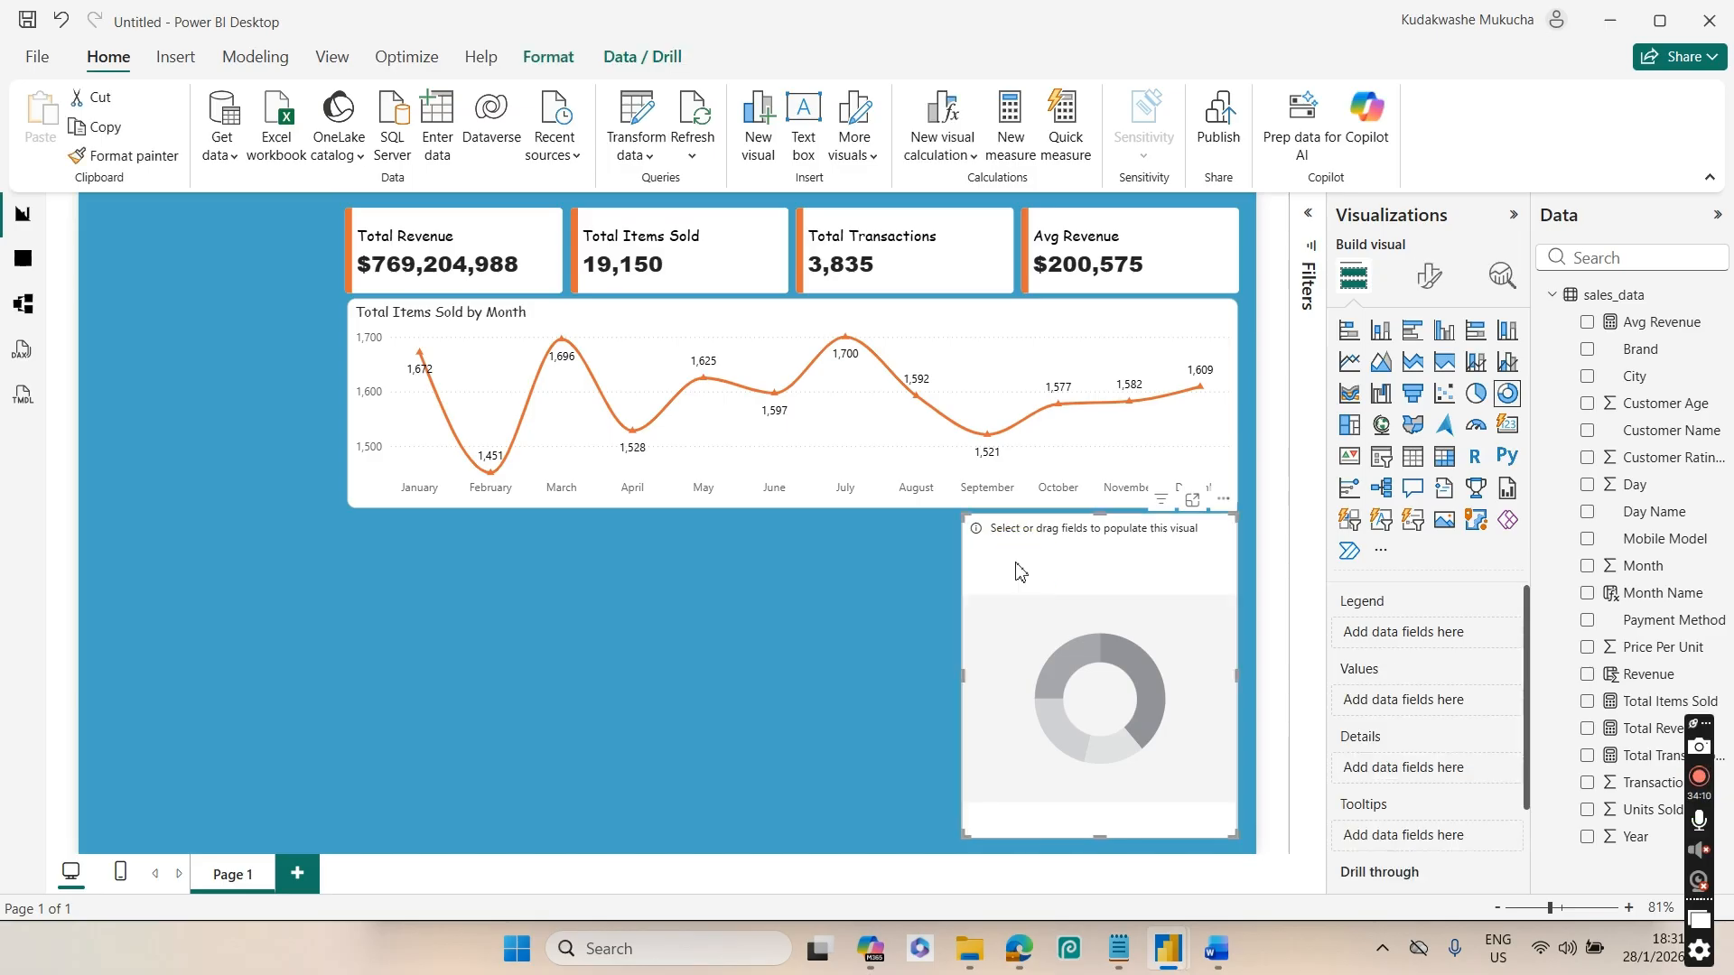
# Check the requirements in Word, return to Power BI and plot Total Transactions by Payment Method in the donut chart, with Payment Method as legend
pyautogui.click(1119, 604)
pyautogui.click(1216, 948)
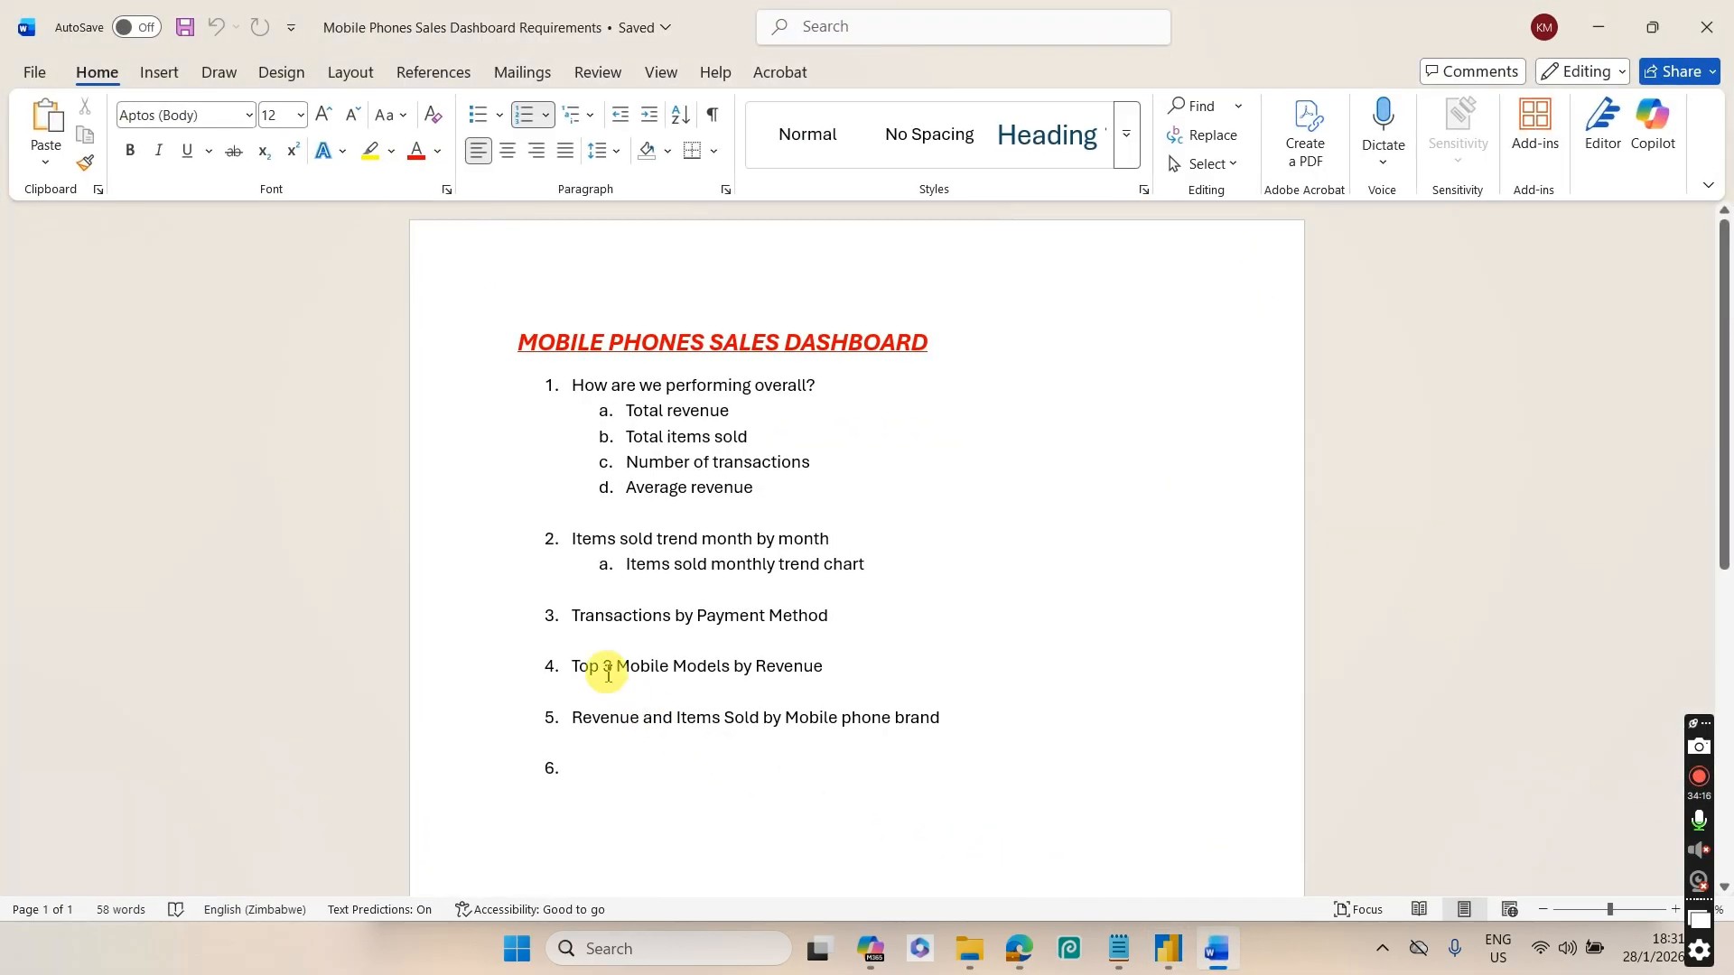
pyautogui.click(1224, 948)
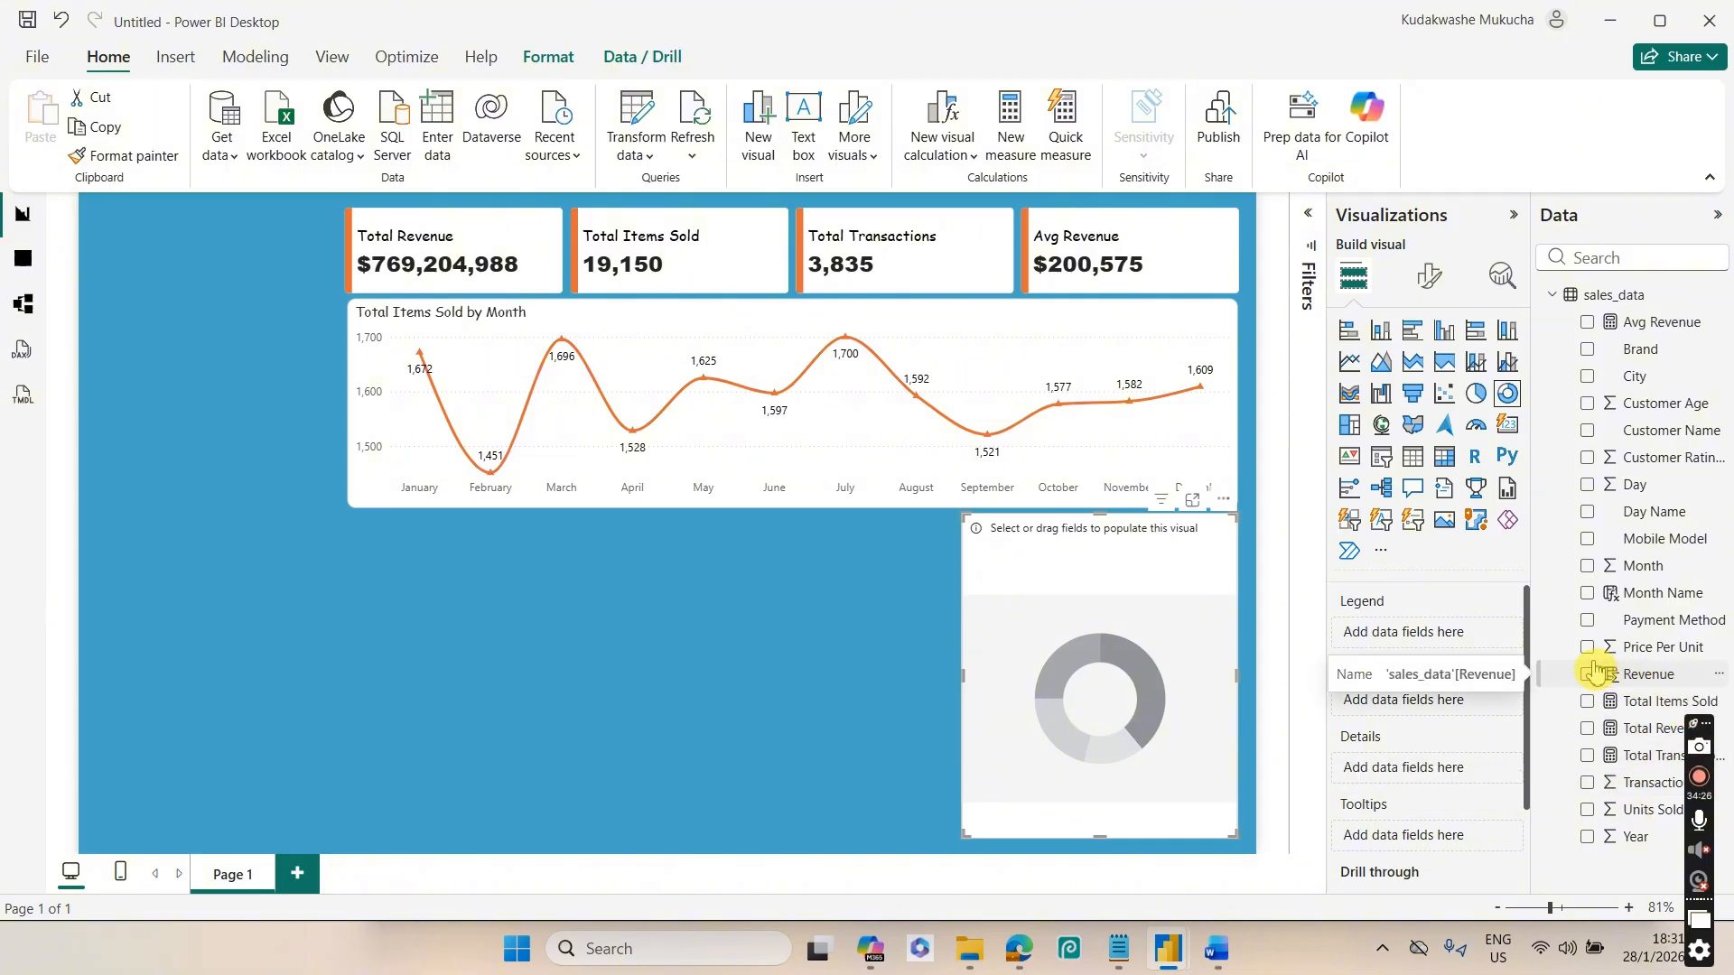
pyautogui.moveTo(1598, 640); pyautogui.dragTo(1594, 632)
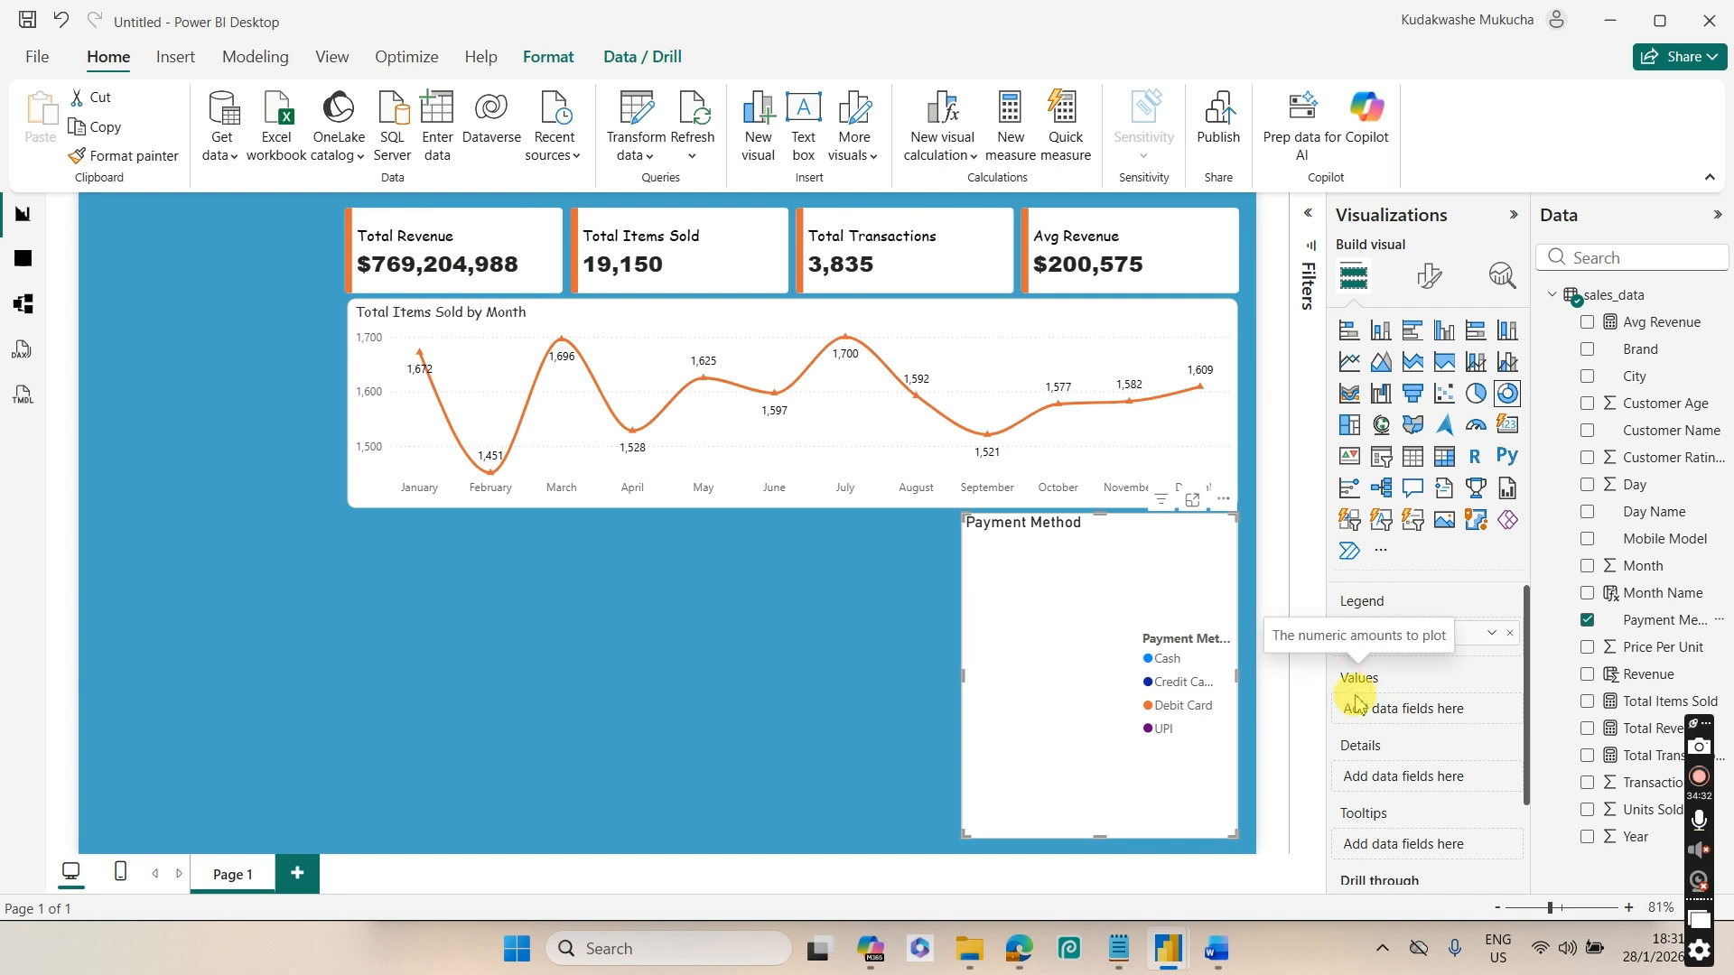
pyautogui.click(1588, 757)
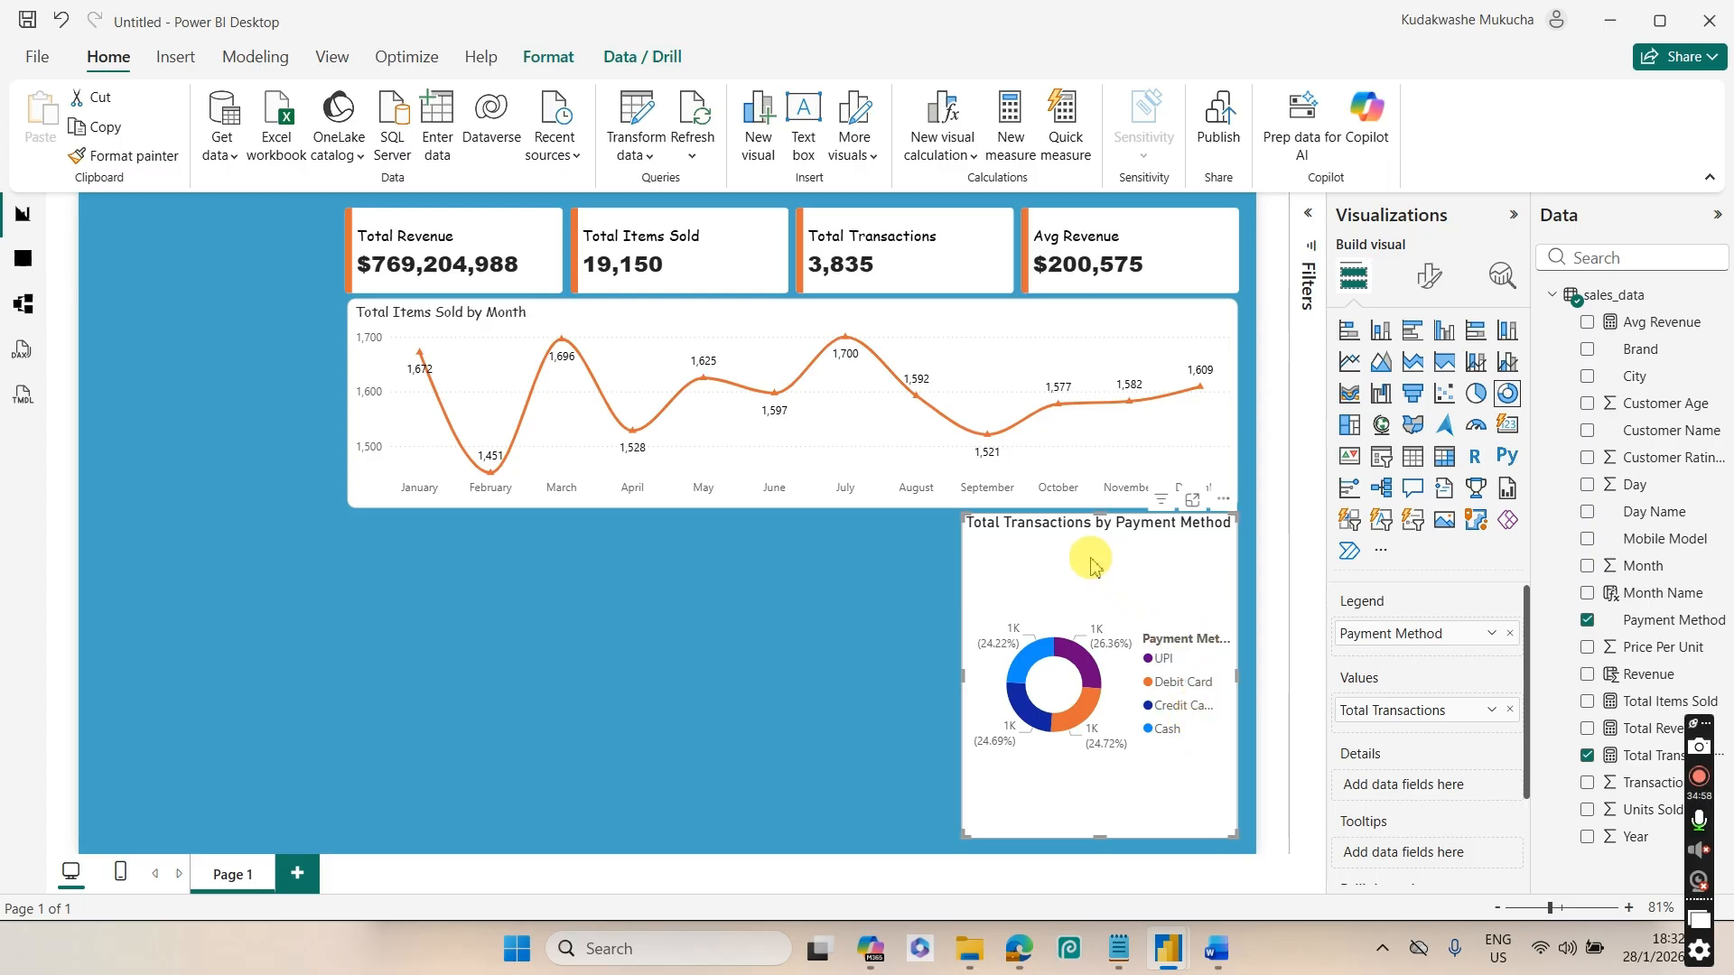
# Position the donut chart's legend at Top center and turn off the legend title
pyautogui.click(1439, 292)
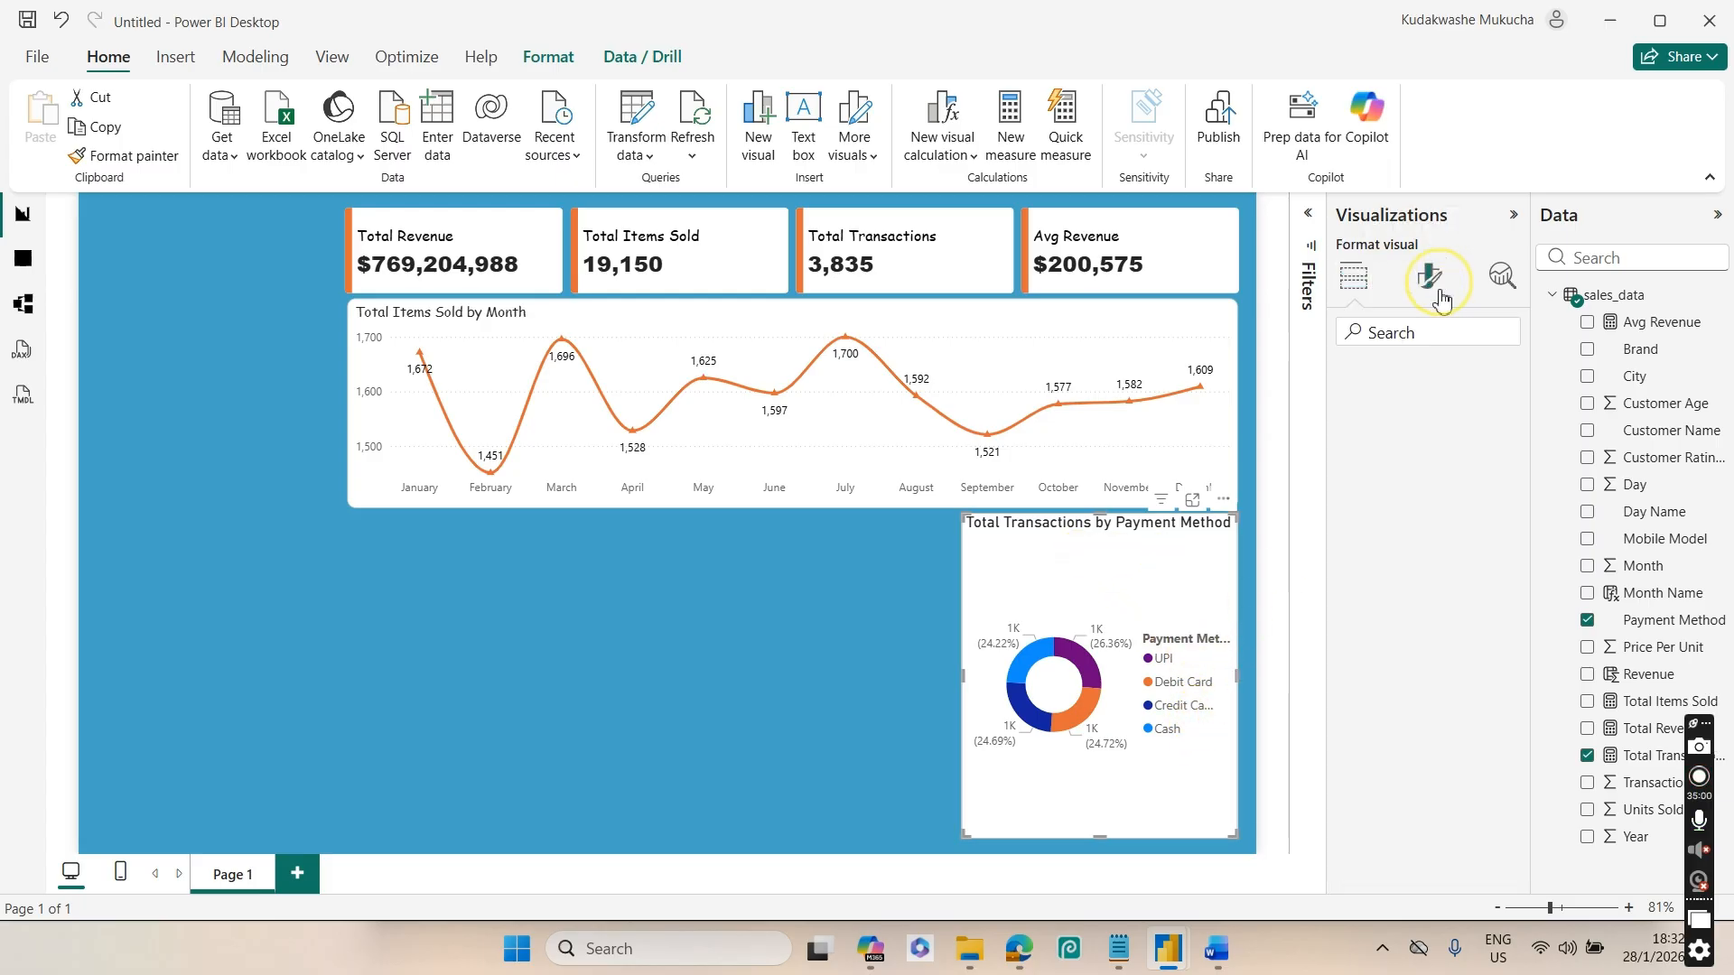
pyautogui.click(1391, 431)
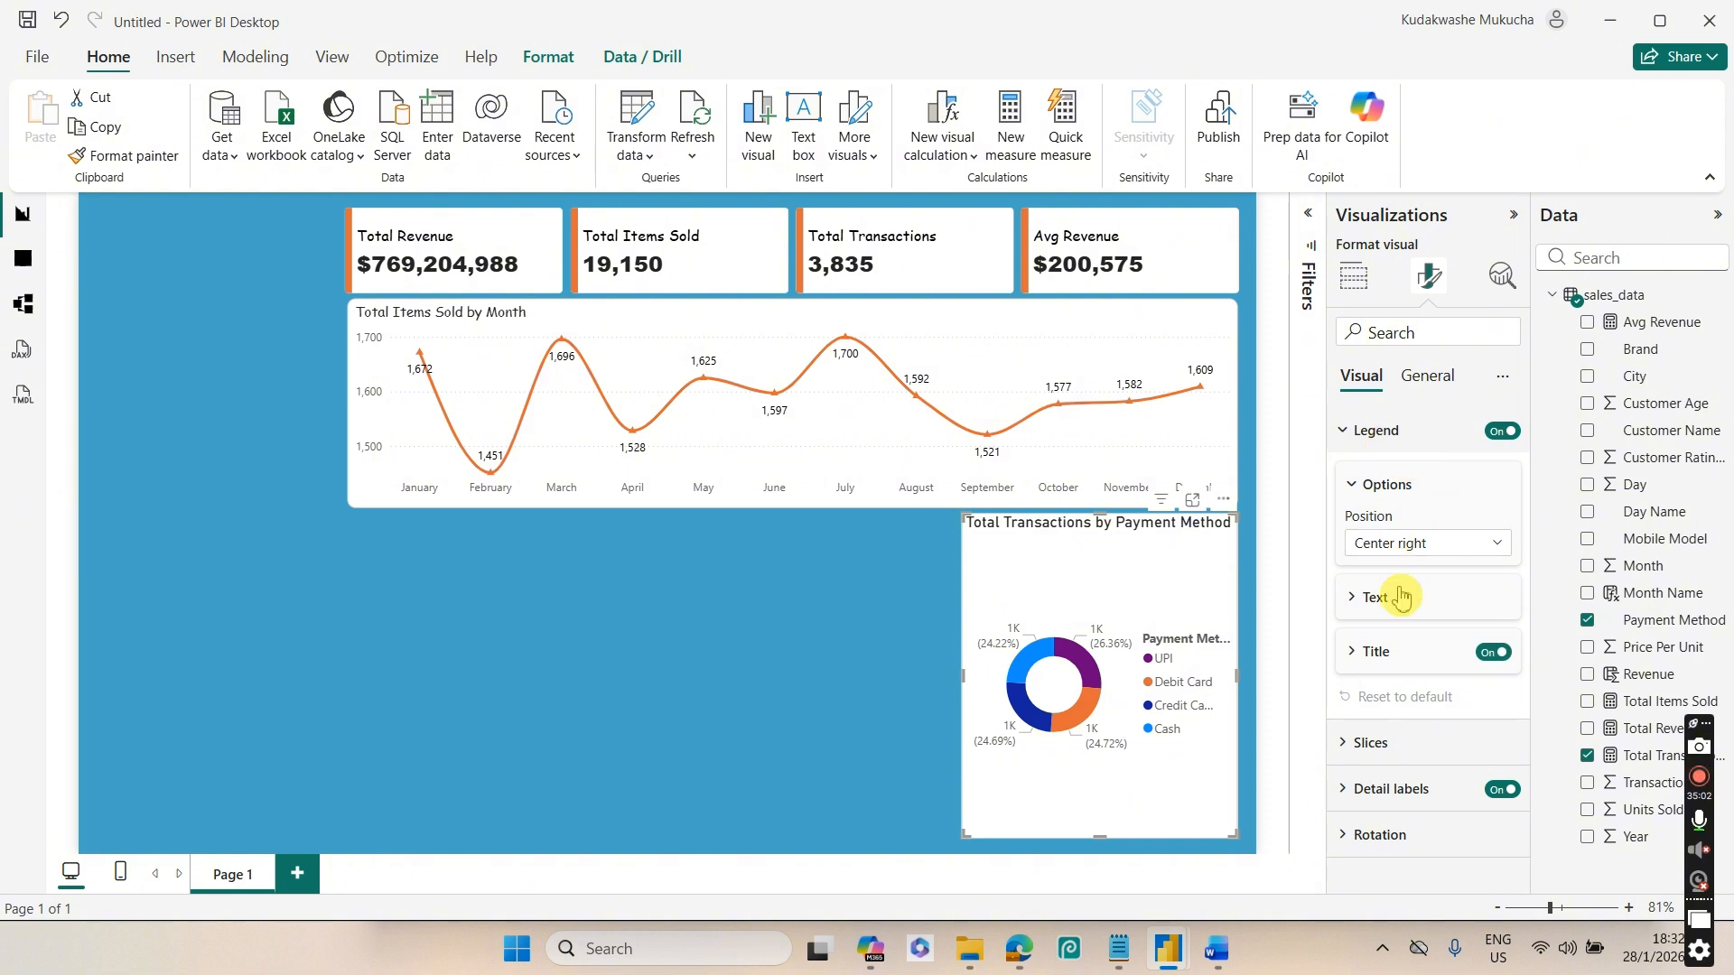
pyautogui.click(1463, 553)
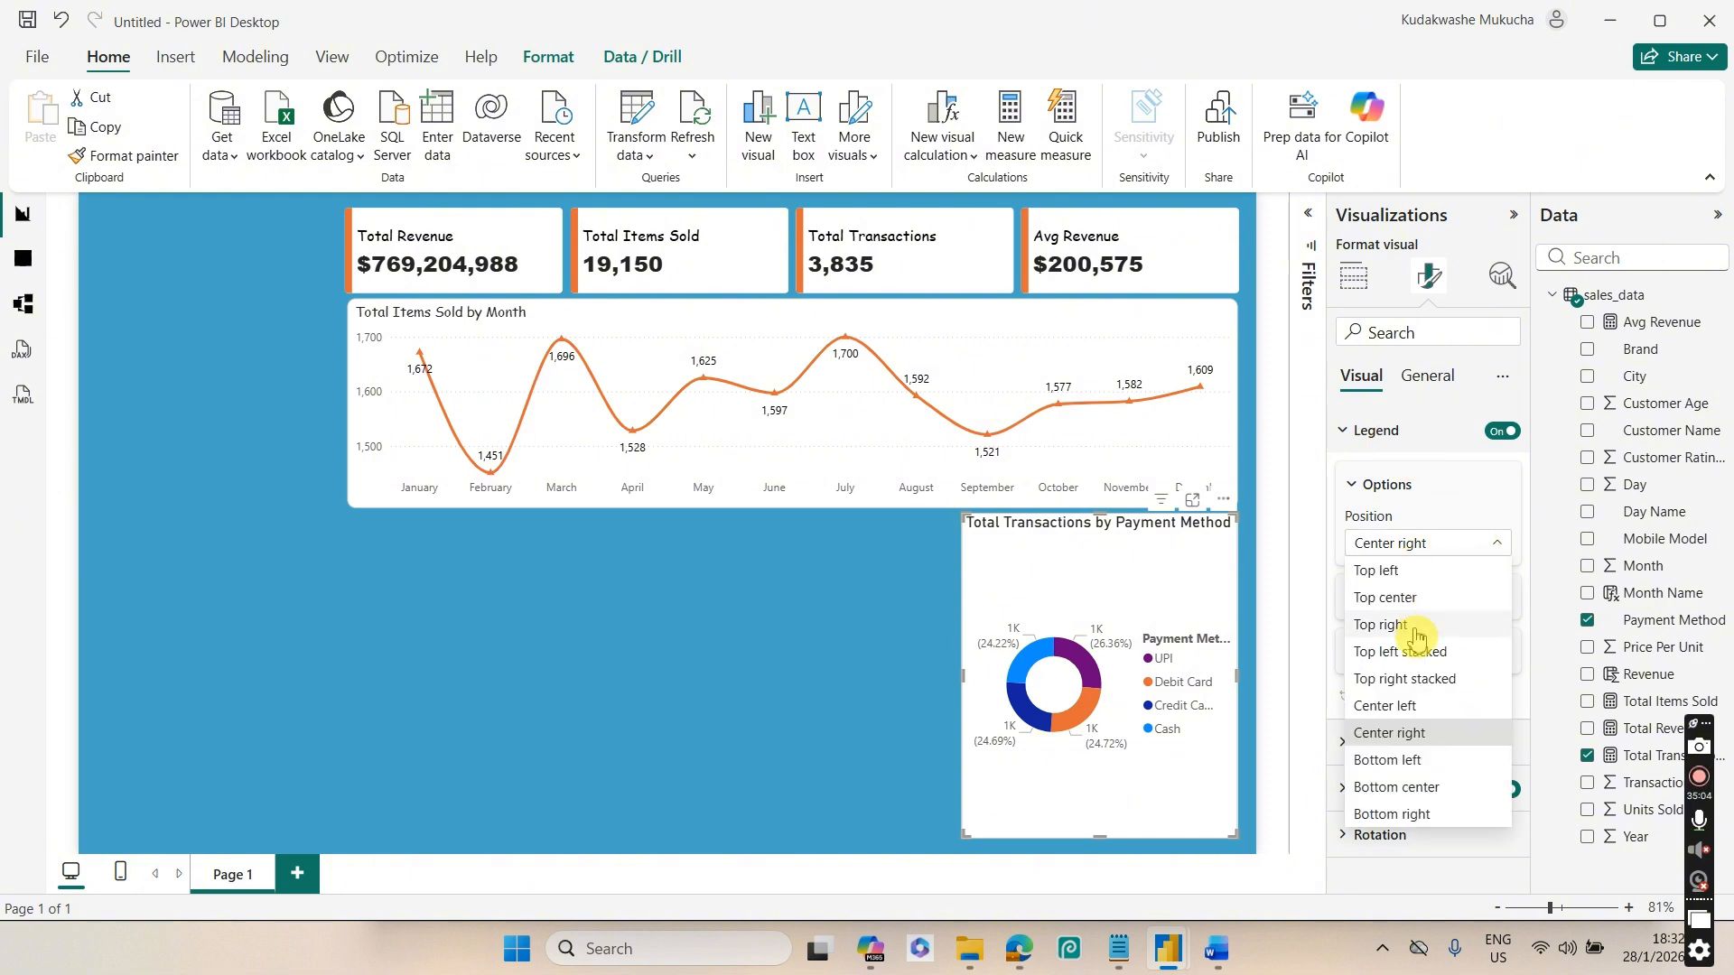
pyautogui.click(1405, 597)
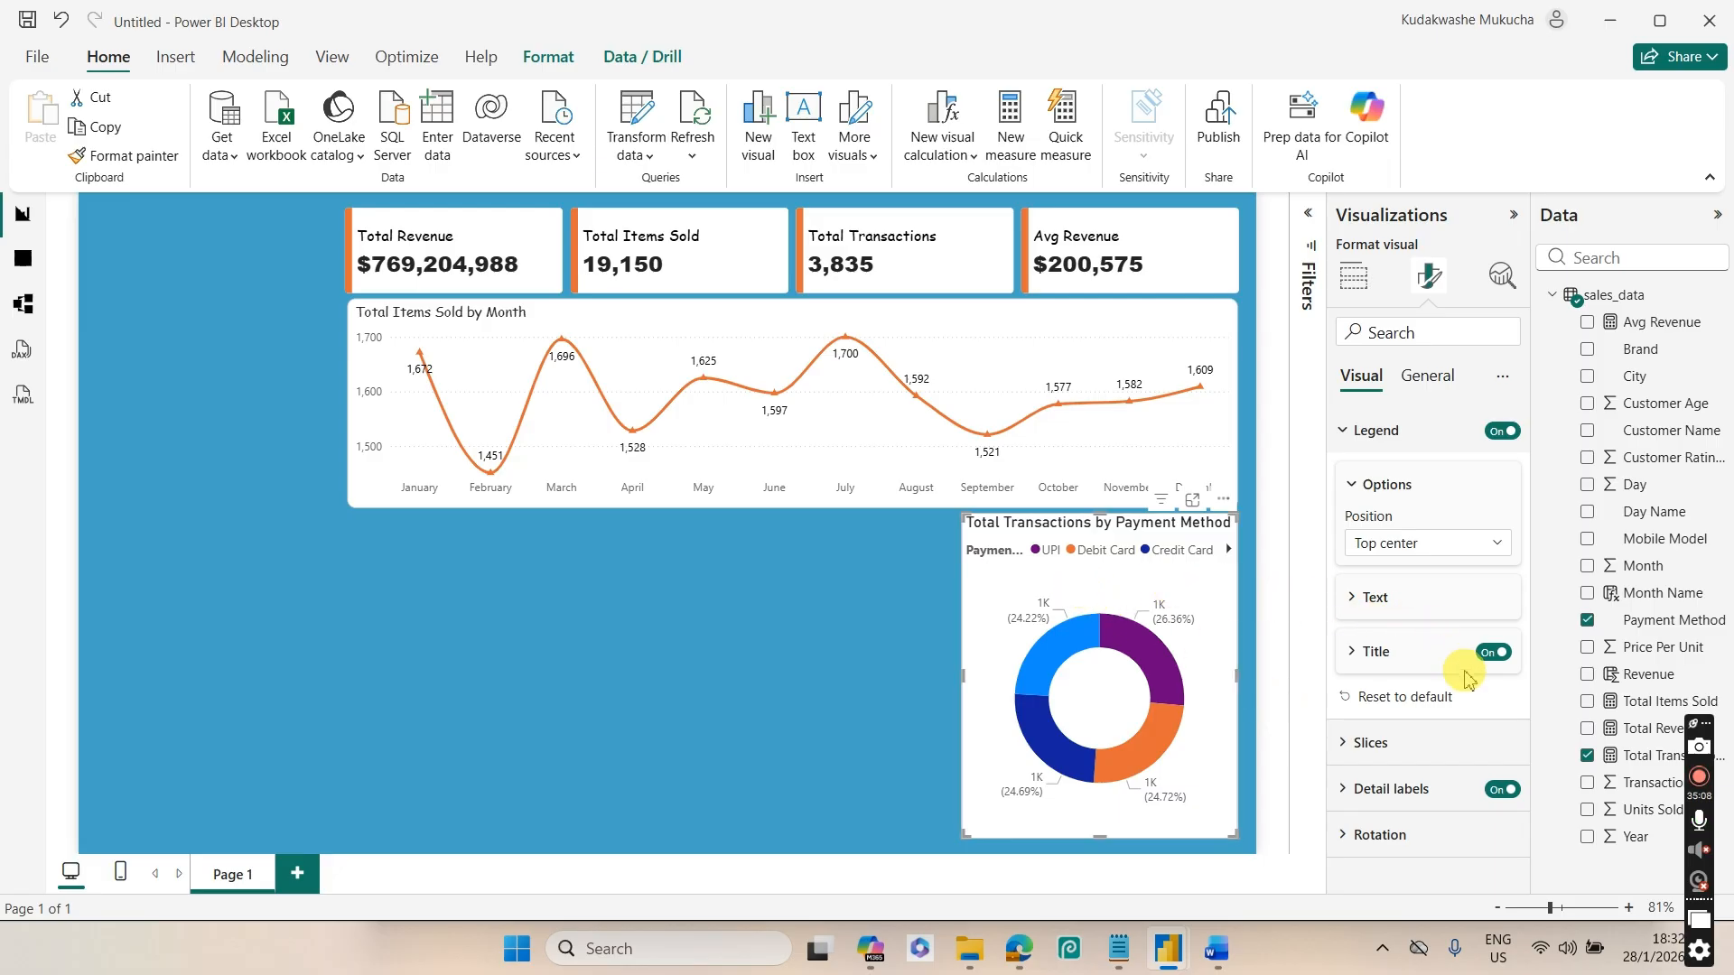
pyautogui.click(1493, 652)
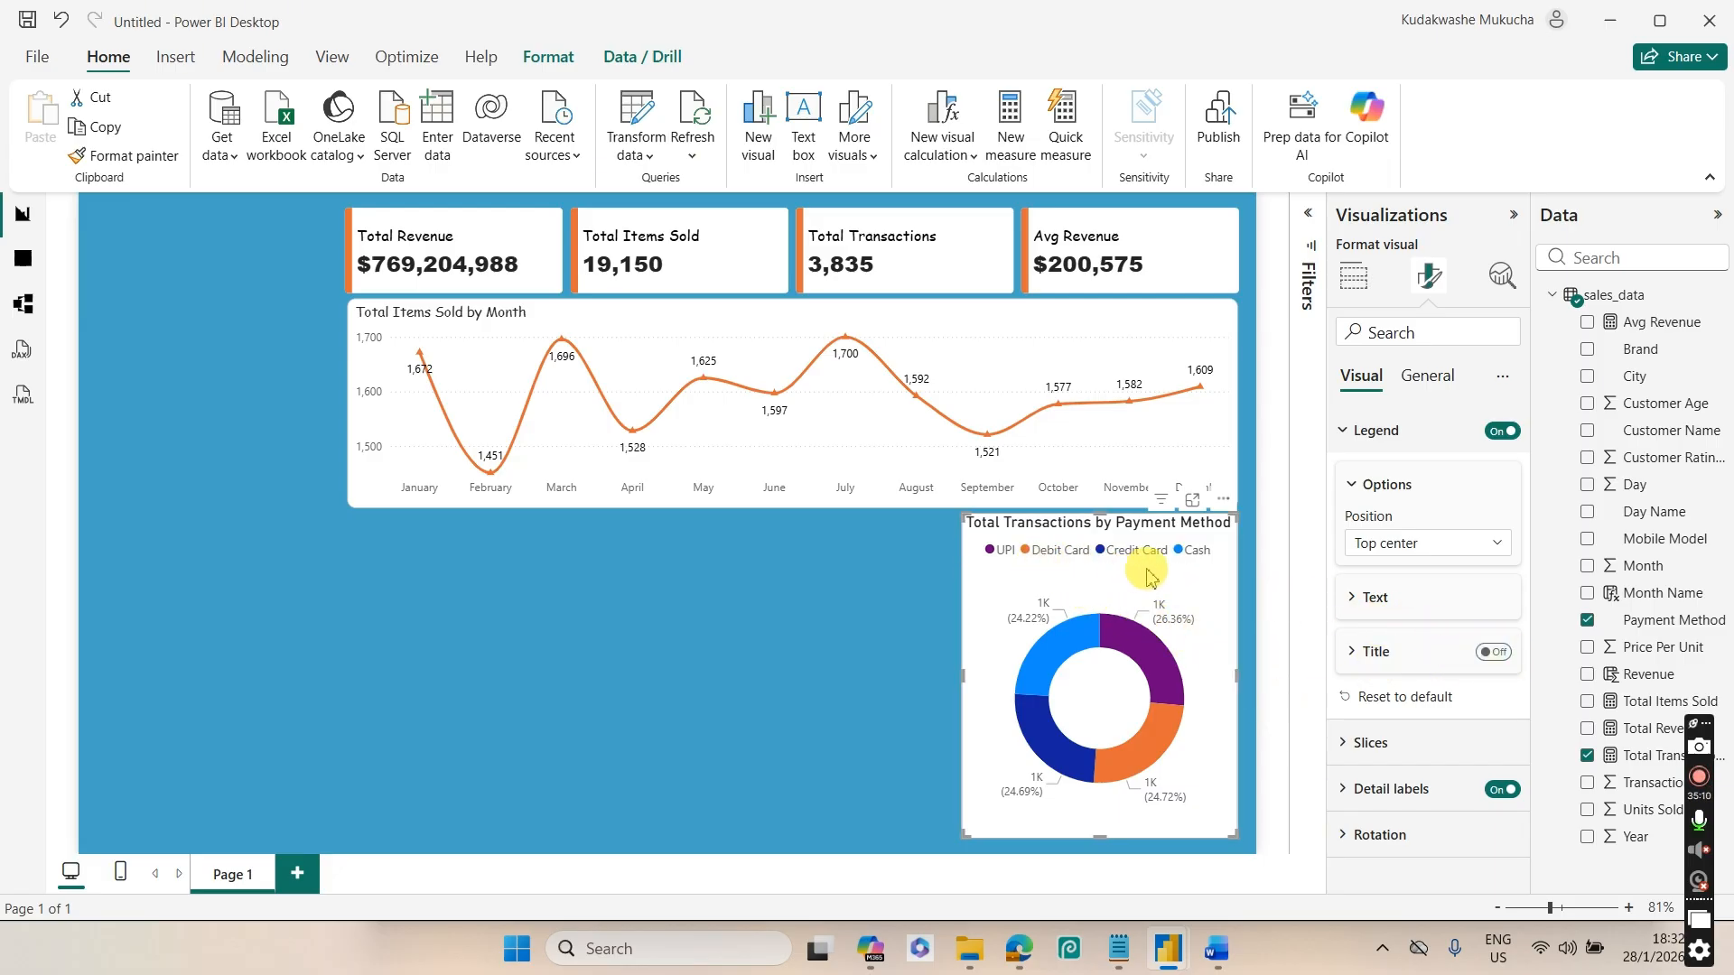
pyautogui.click(1171, 699)
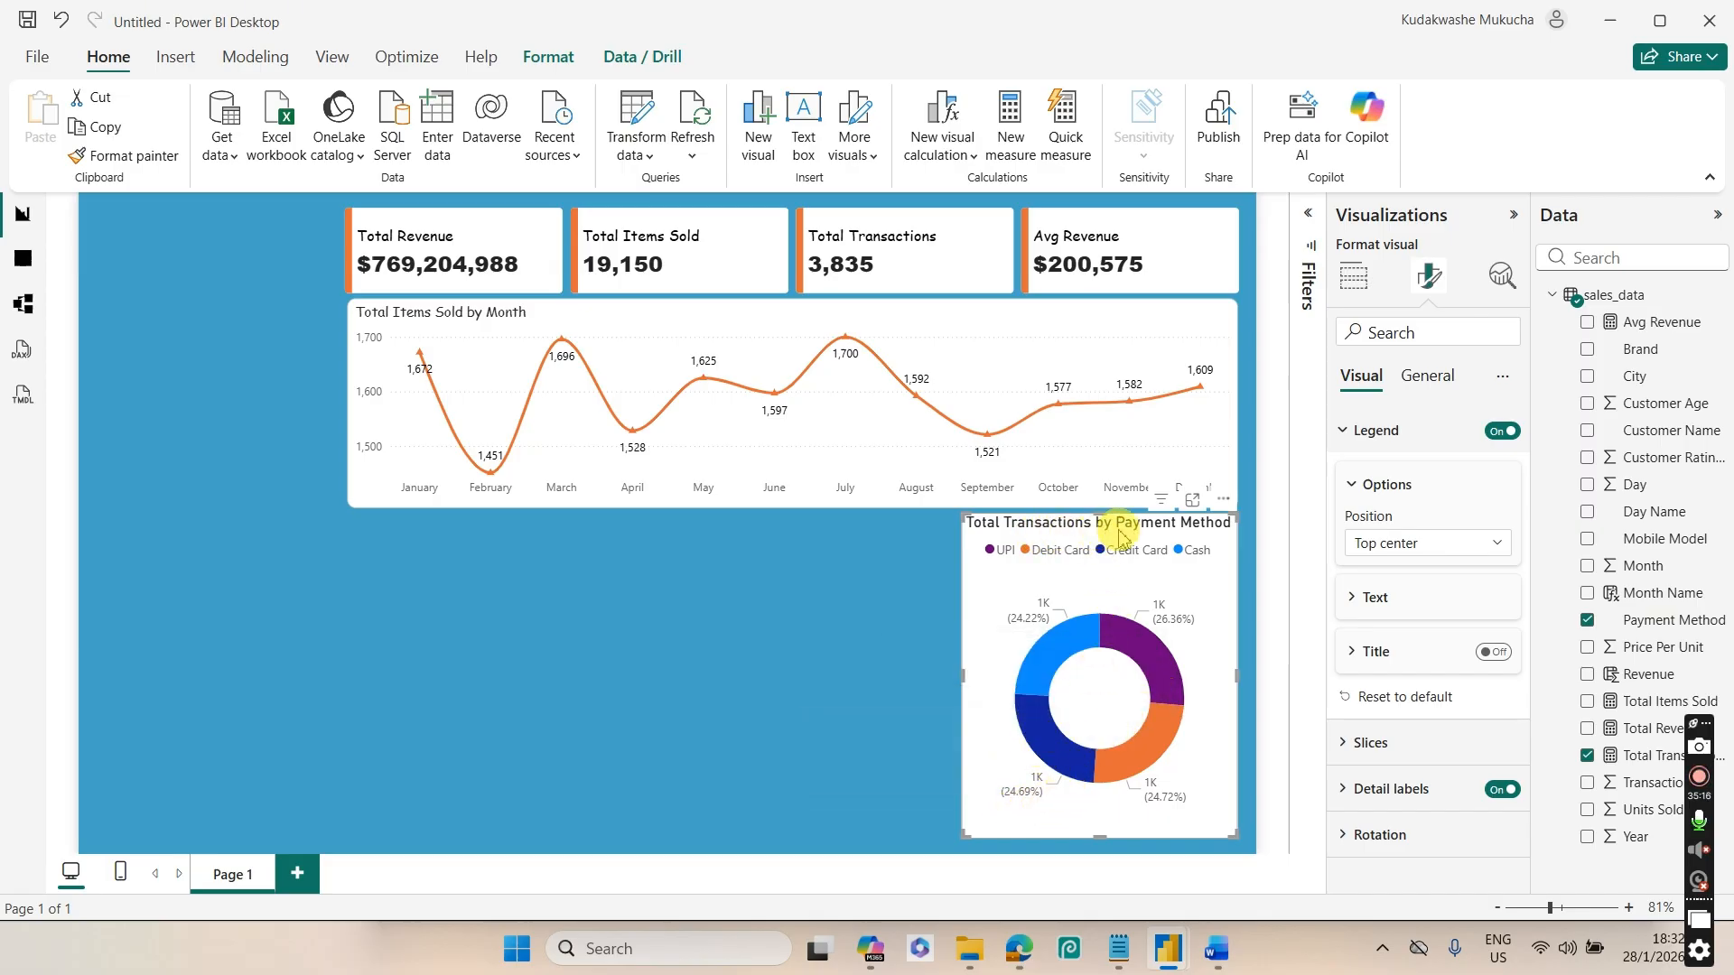
# Format the donut chart's title in Comic Sans at size 11 and center it horizontally
pyautogui.click(1435, 377)
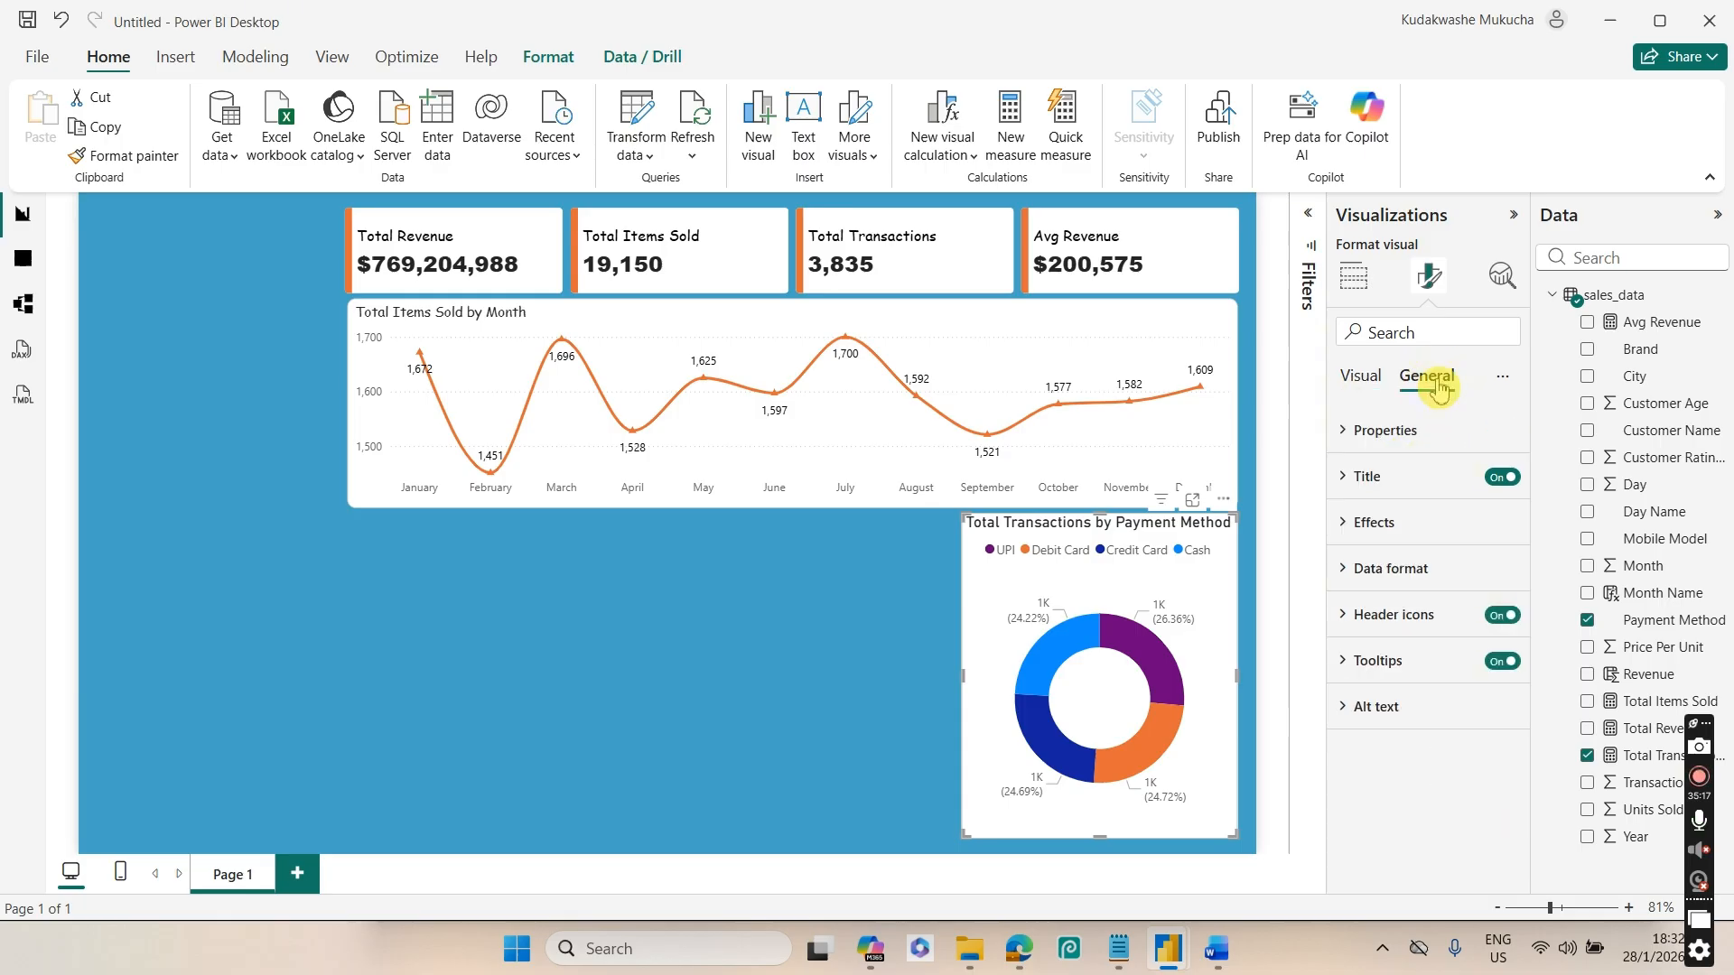
pyautogui.click(1395, 477)
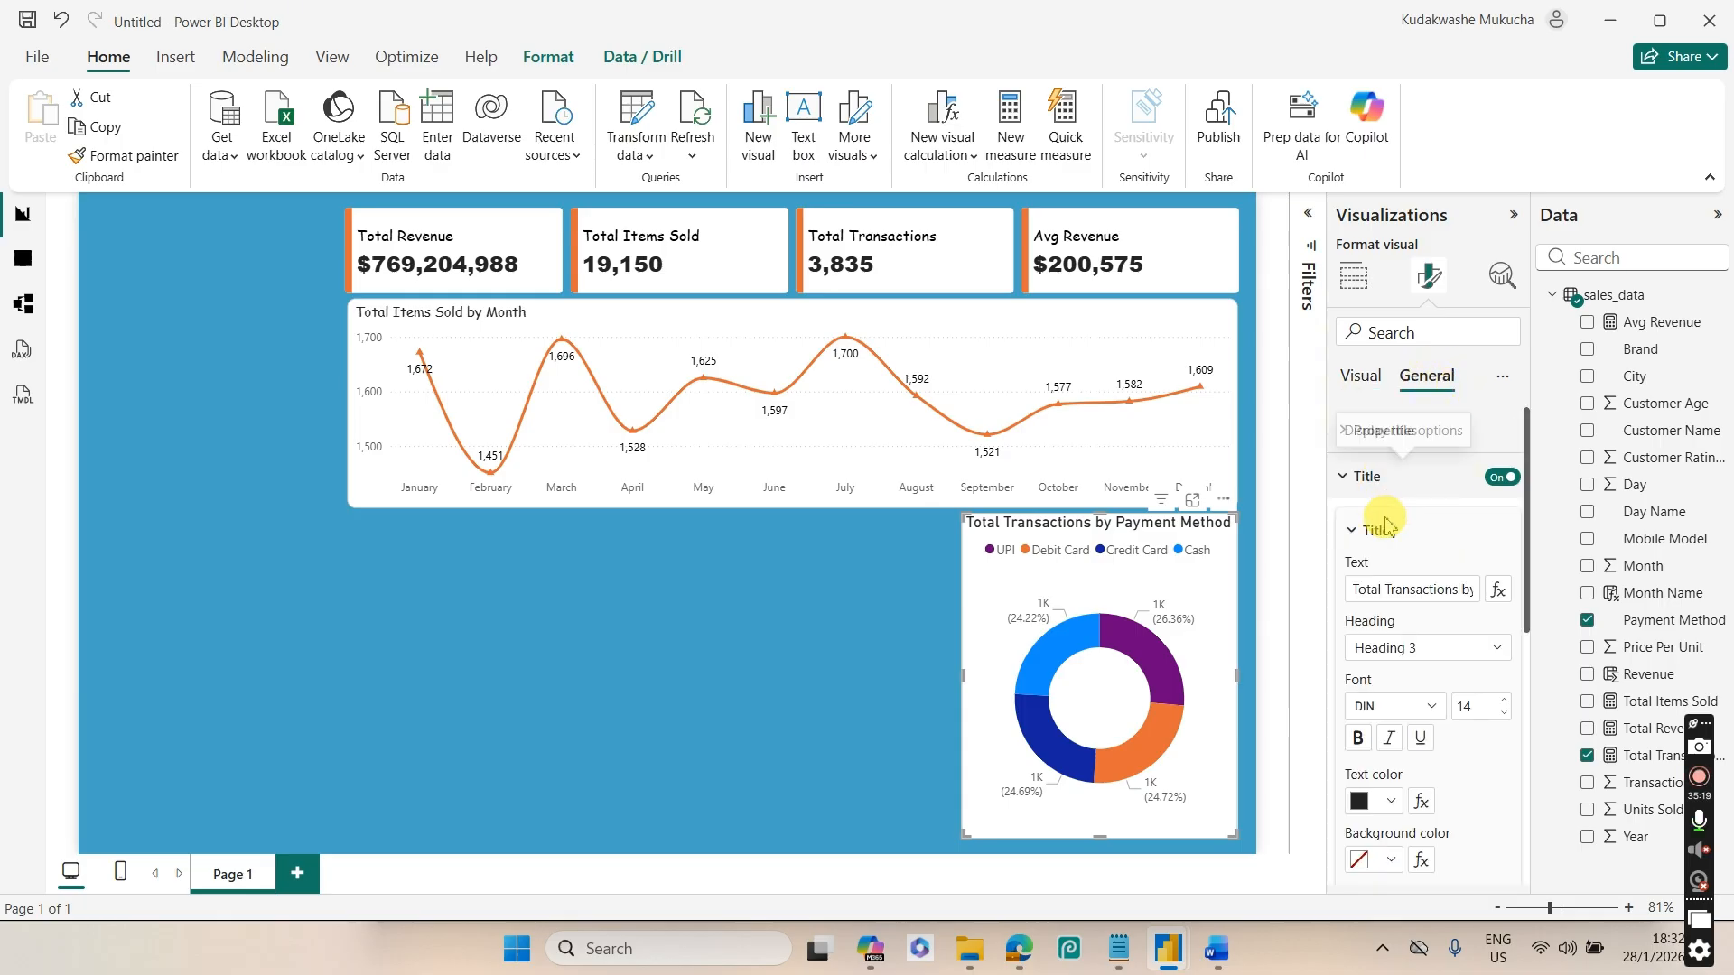
pyautogui.click(1382, 707)
pyautogui.click(1436, 534)
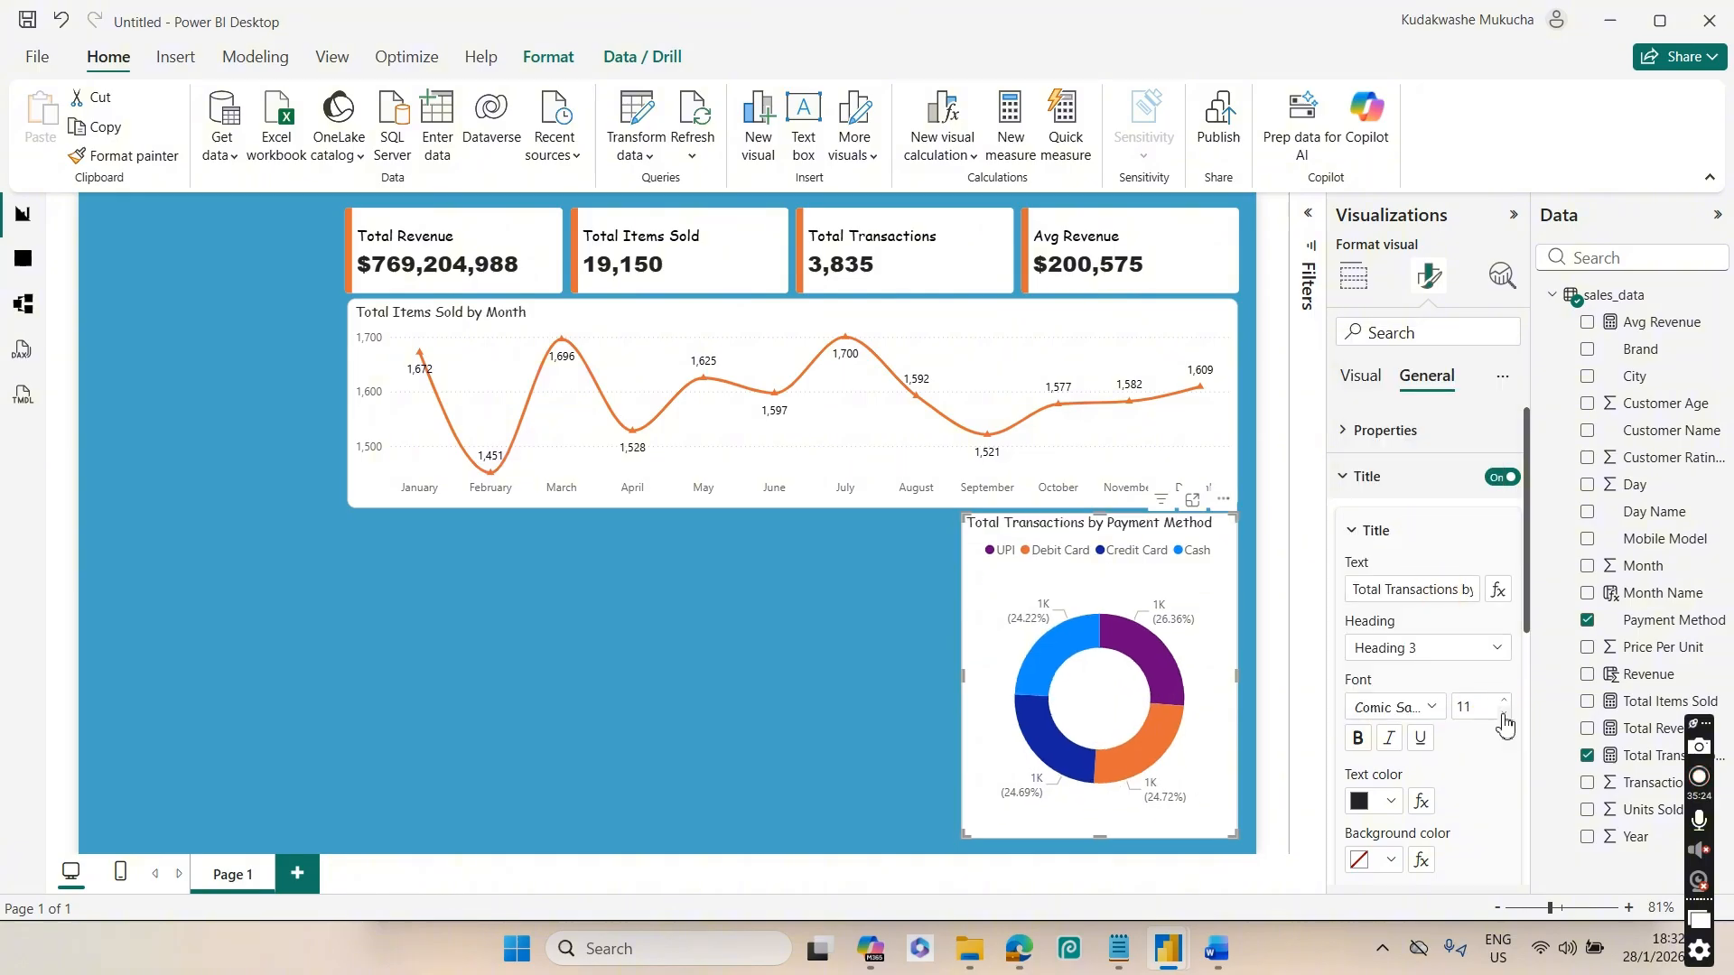
pyautogui.click(1470, 703)
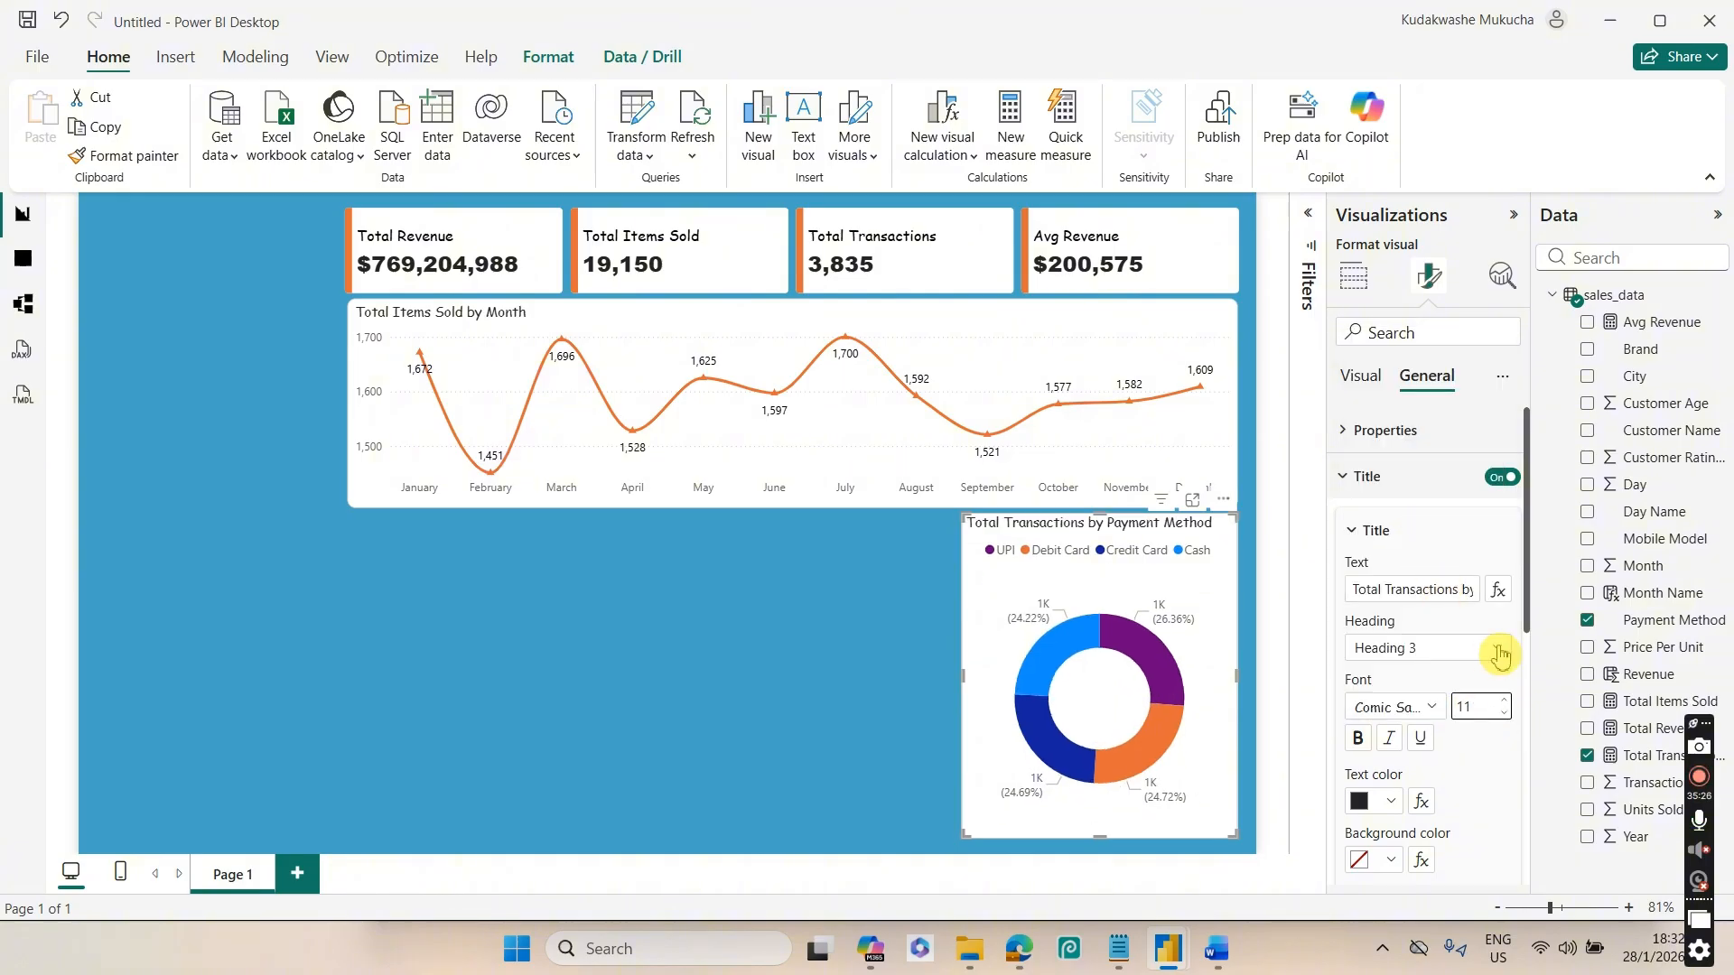
pyautogui.moveTo(1526, 603); pyautogui.dragTo(1526, 666)
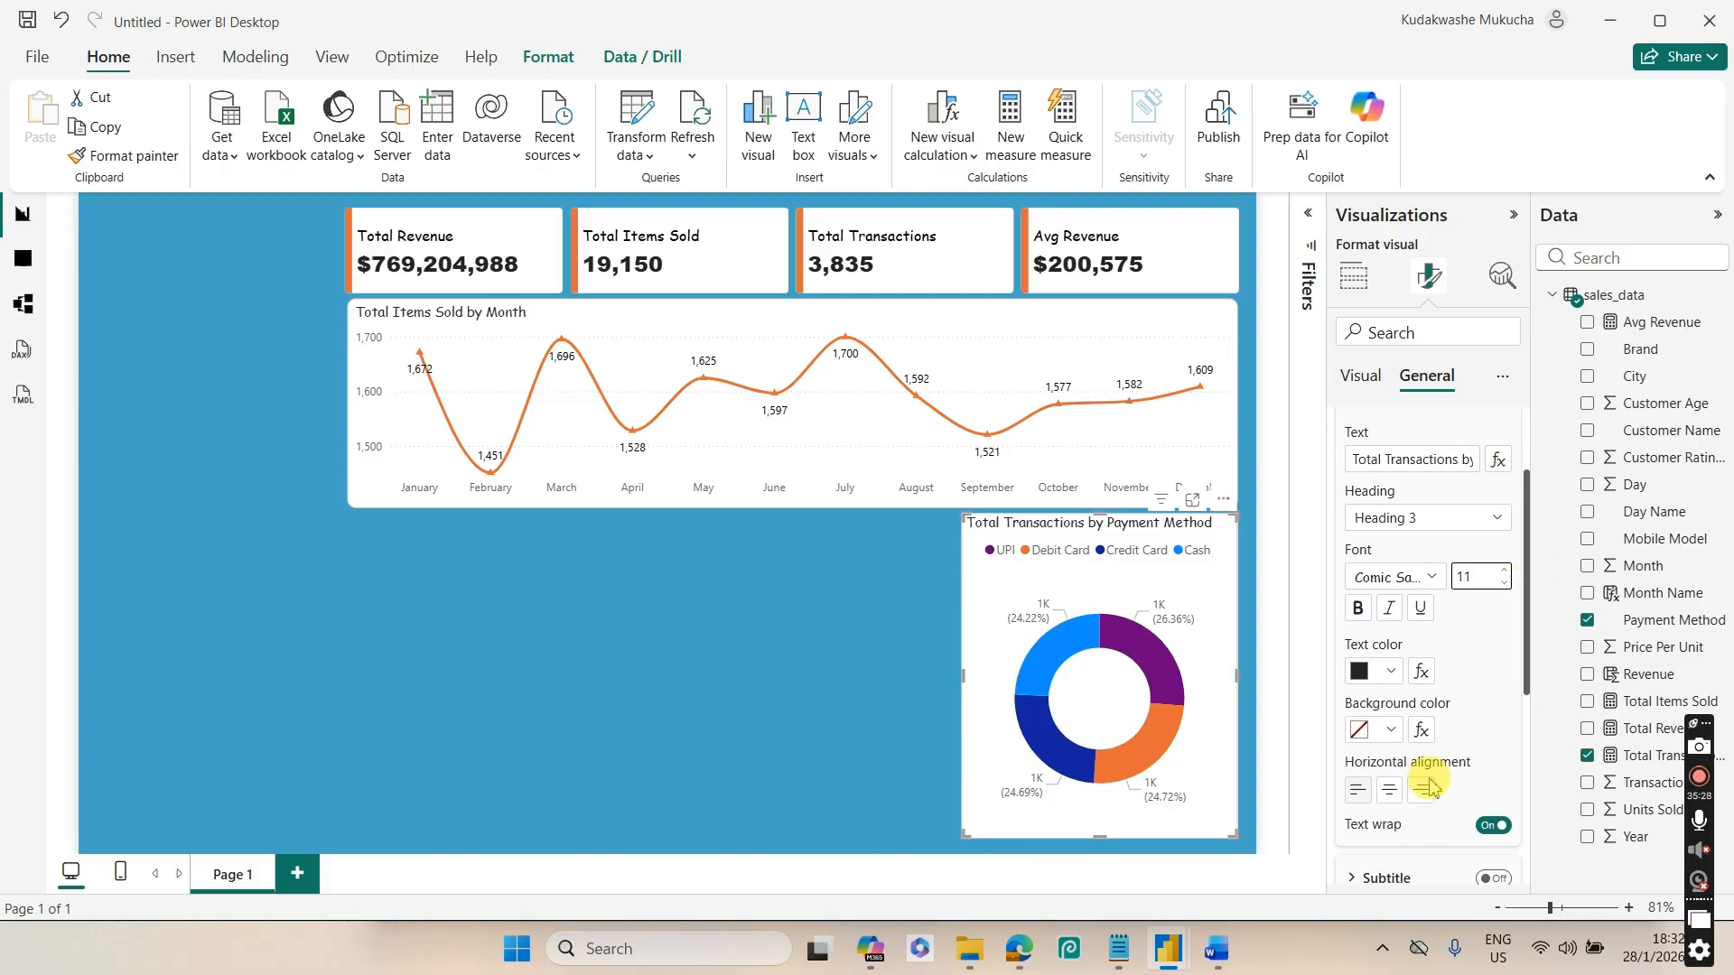
pyautogui.click(1389, 792)
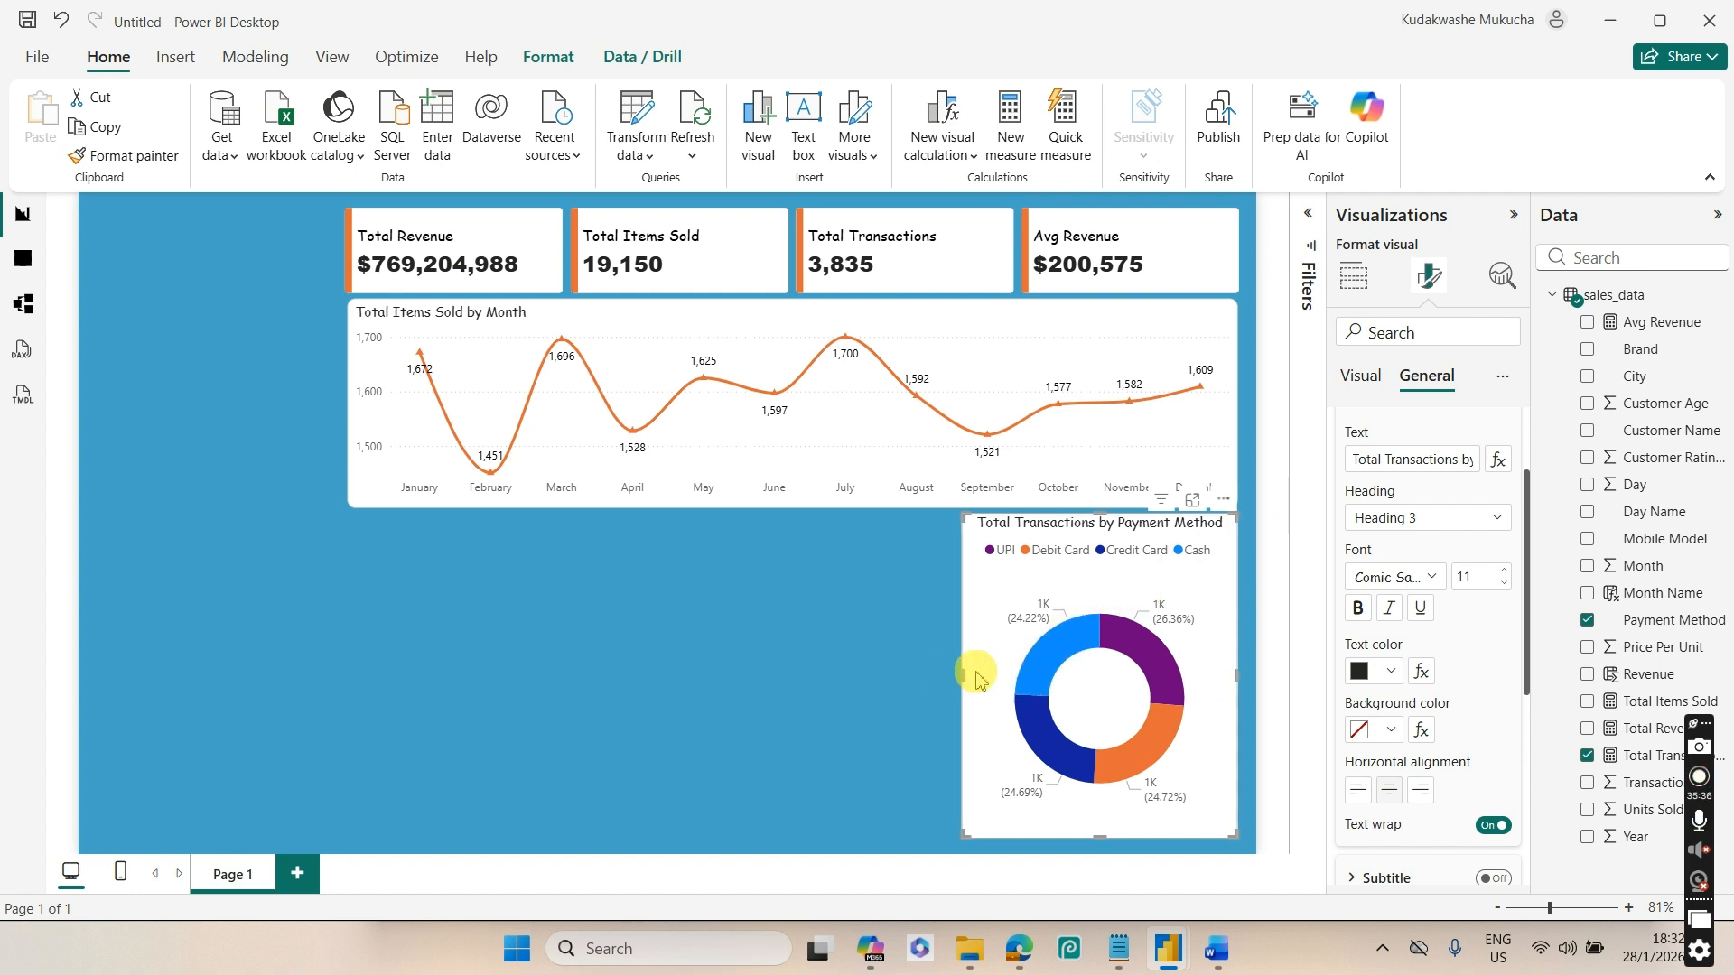
# Set the donut chart's width to 321 and move it to align its right edge with the line chart
pyautogui.scroll(2, 1526, 451)
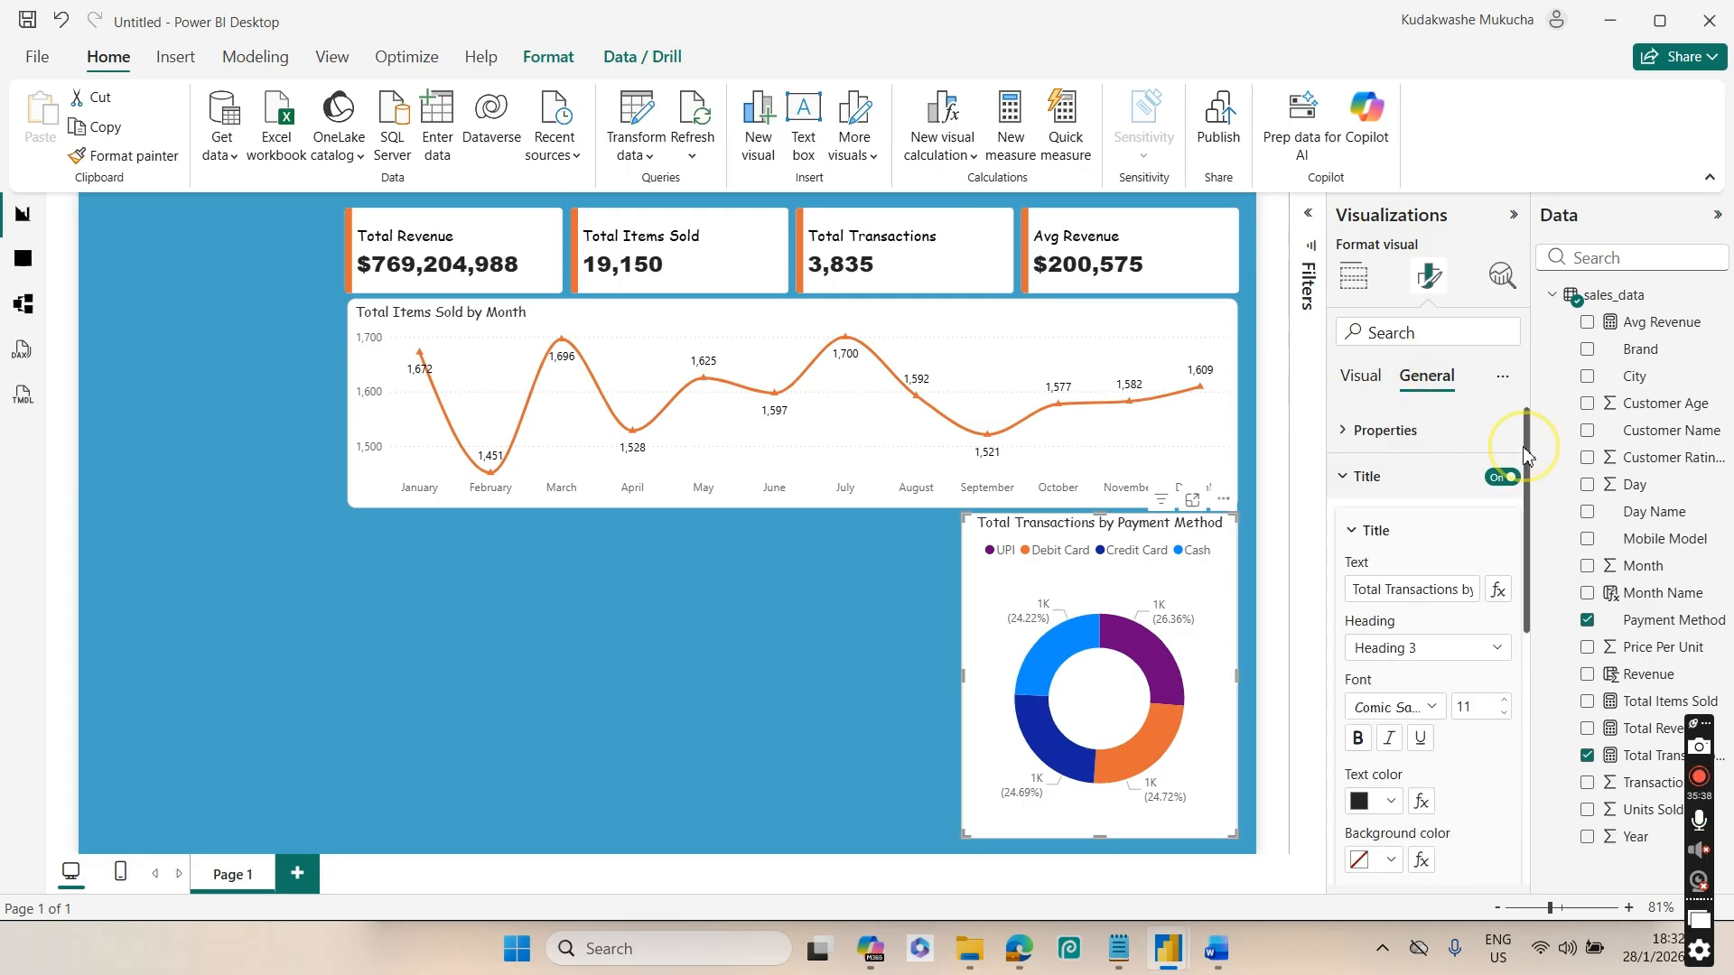
pyautogui.click(1377, 476)
pyautogui.click(1395, 433)
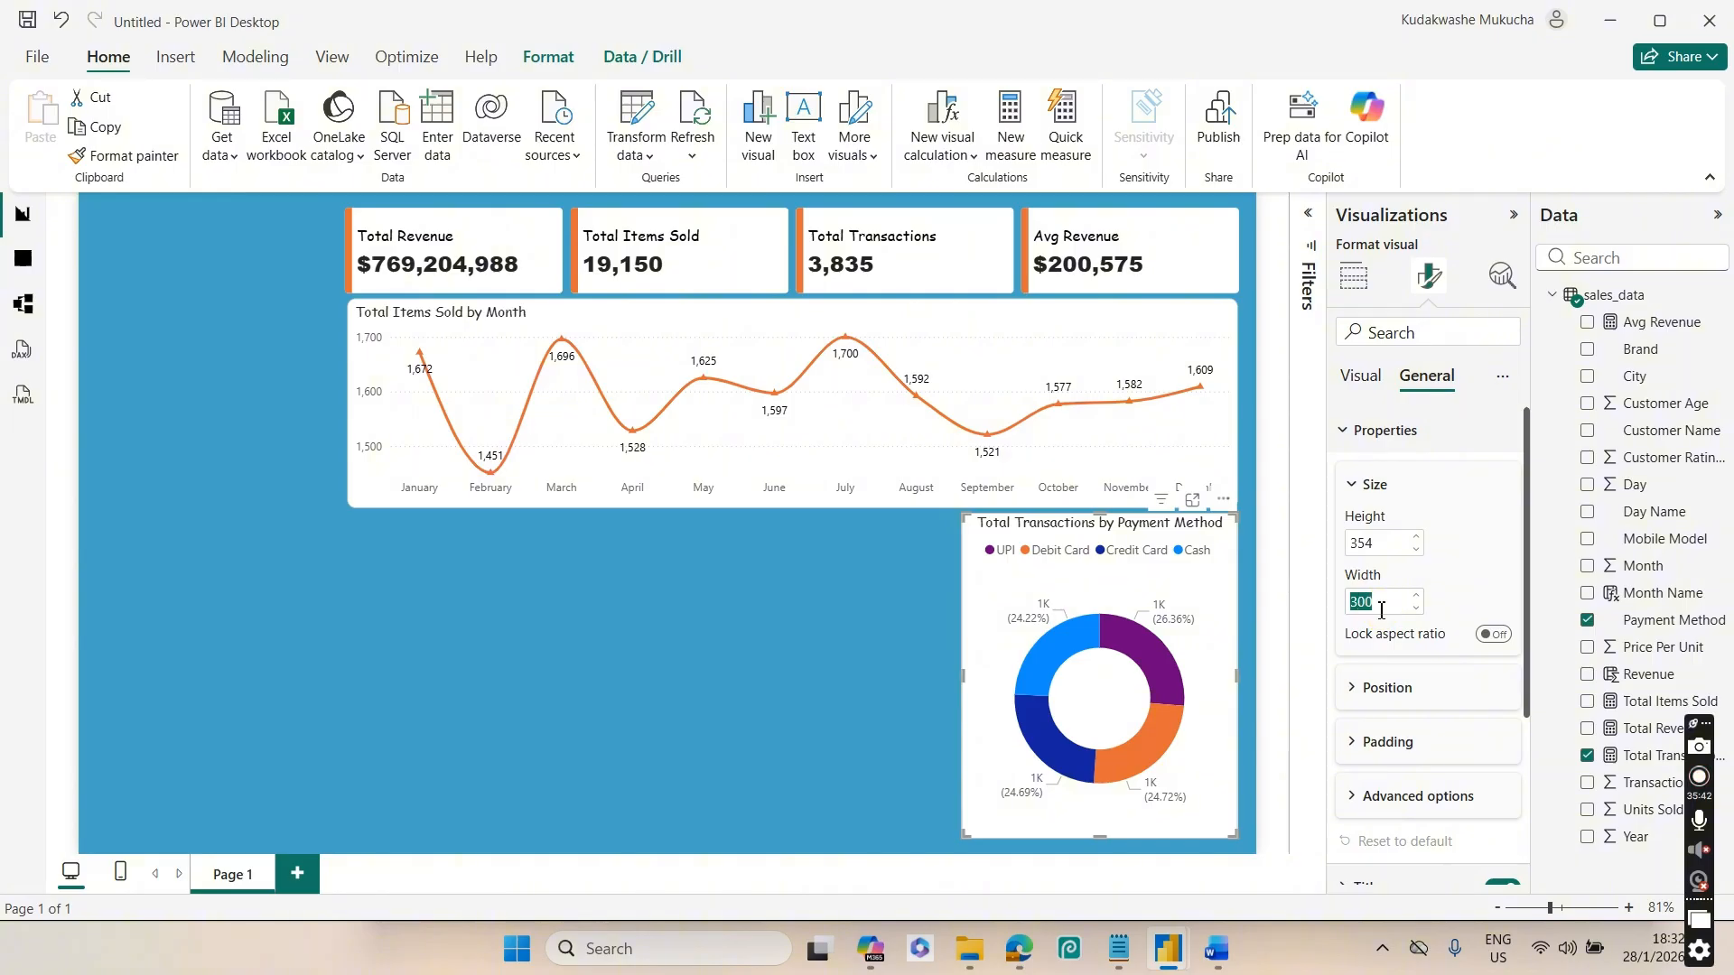
pyautogui.write('403')
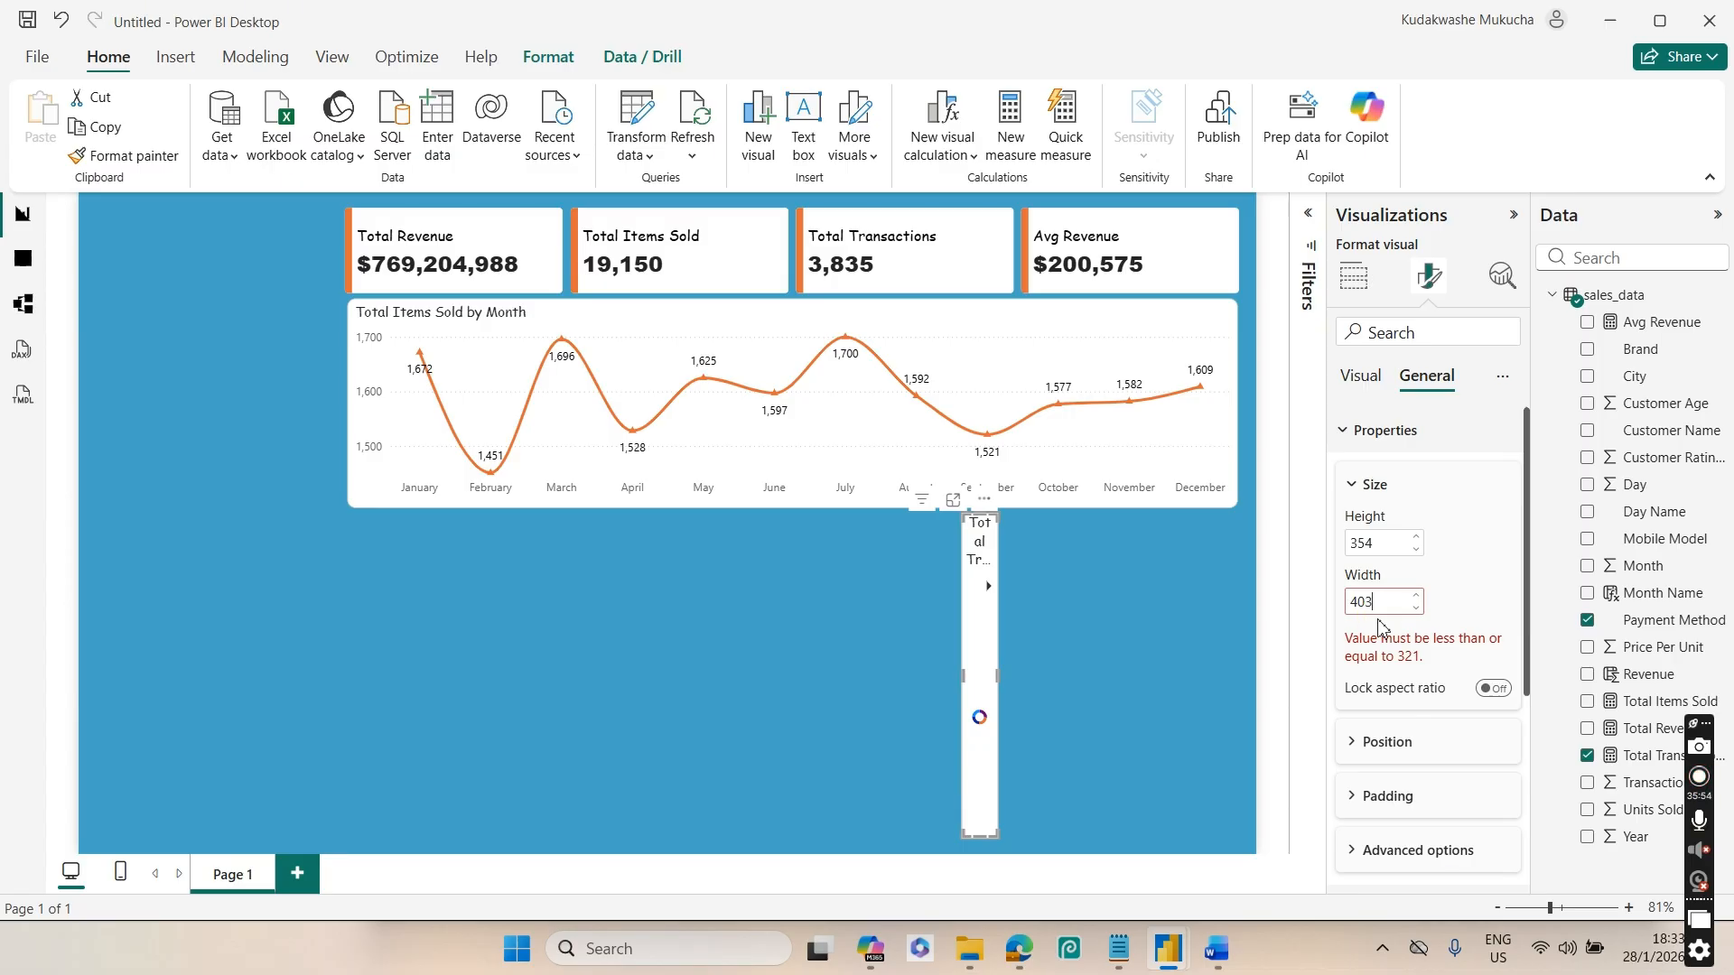
pyautogui.press('BackSpace')
pyautogui.press('BackSpace')
pyautogui.press('BackSpace')
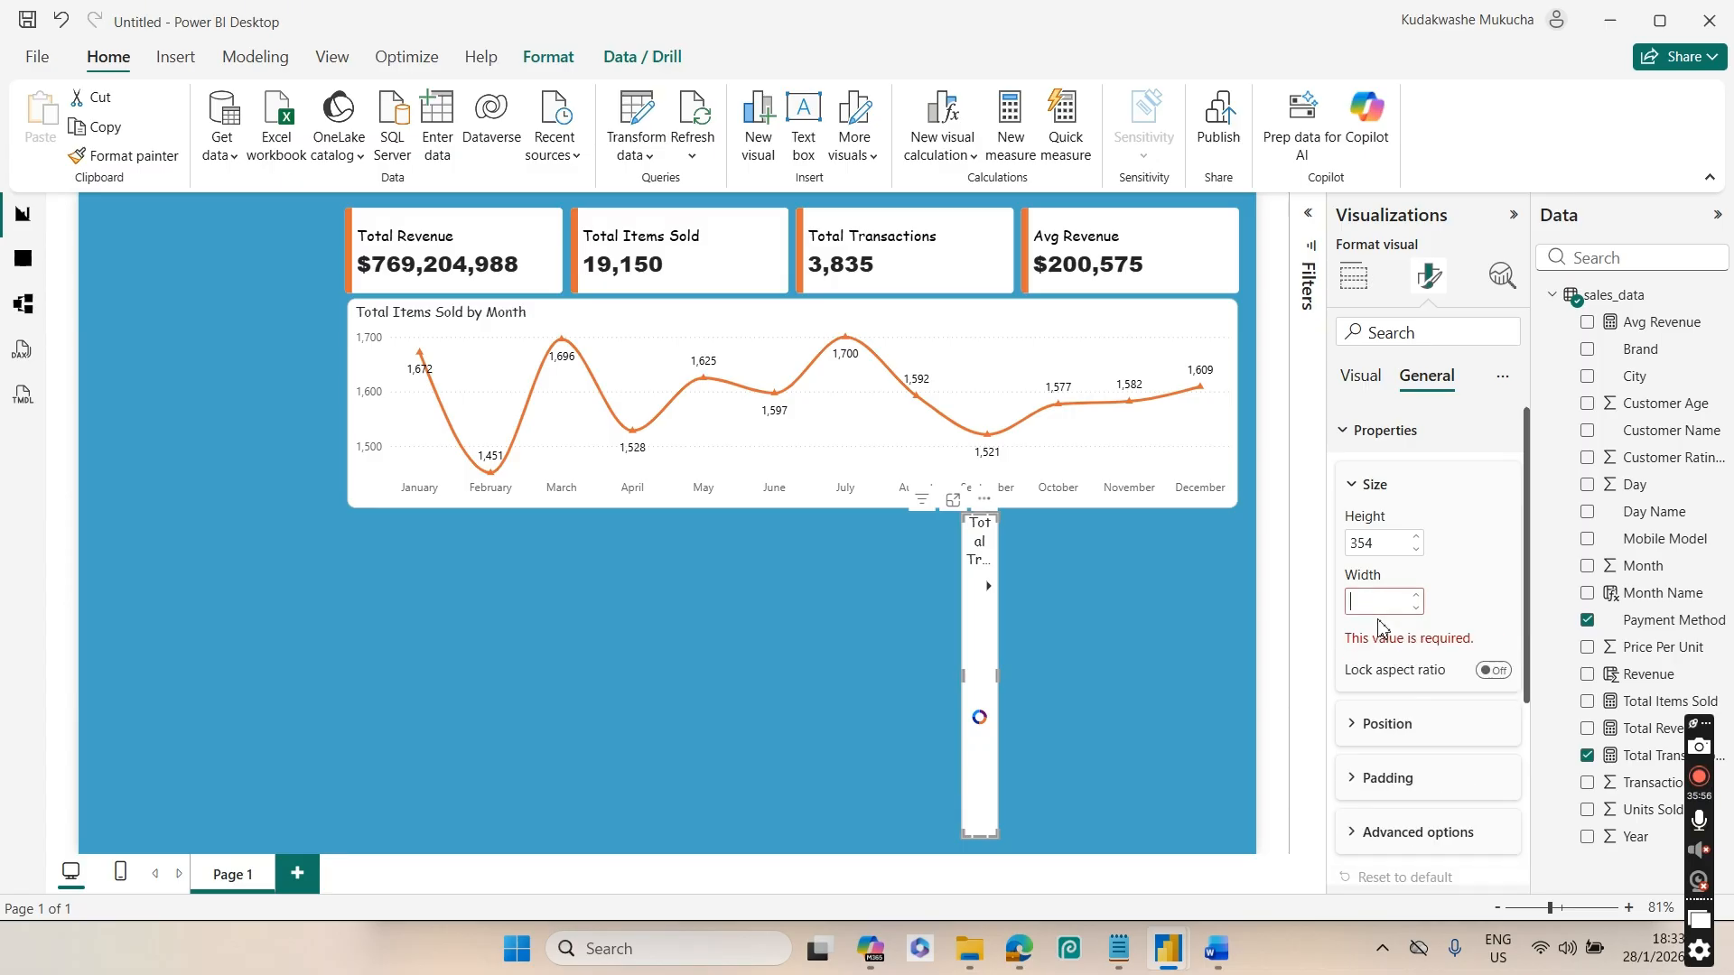
pyautogui.write('321')
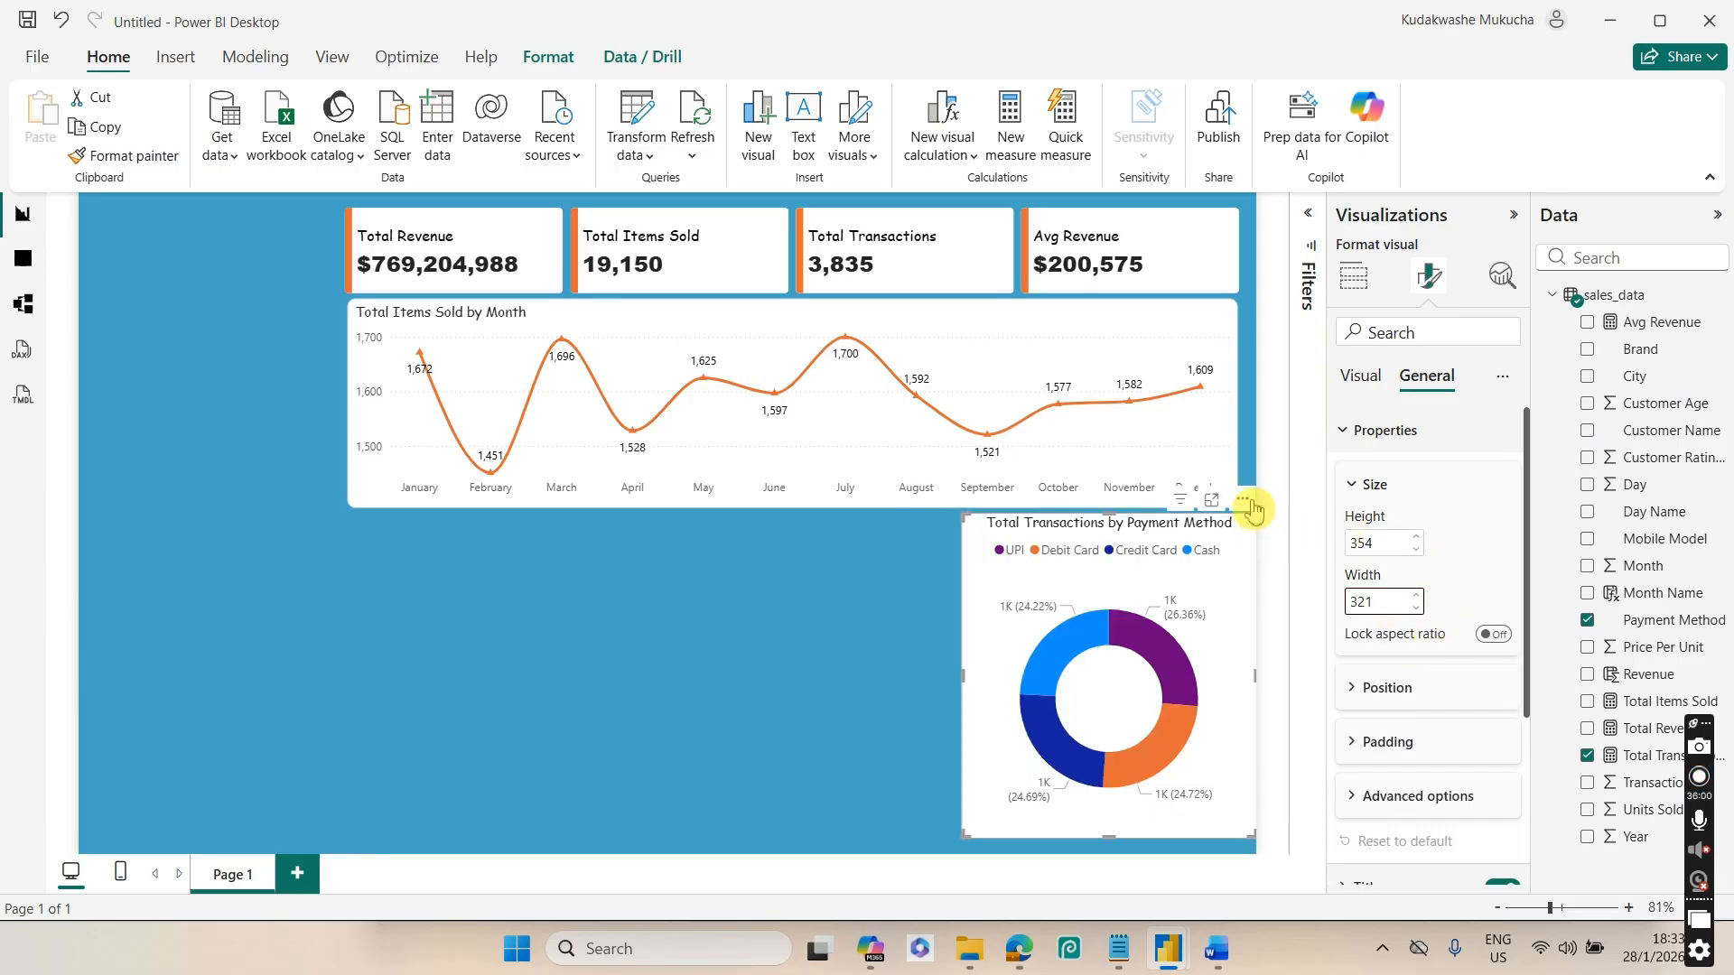
pyautogui.moveTo(1239, 502); pyautogui.dragTo(1232, 511)
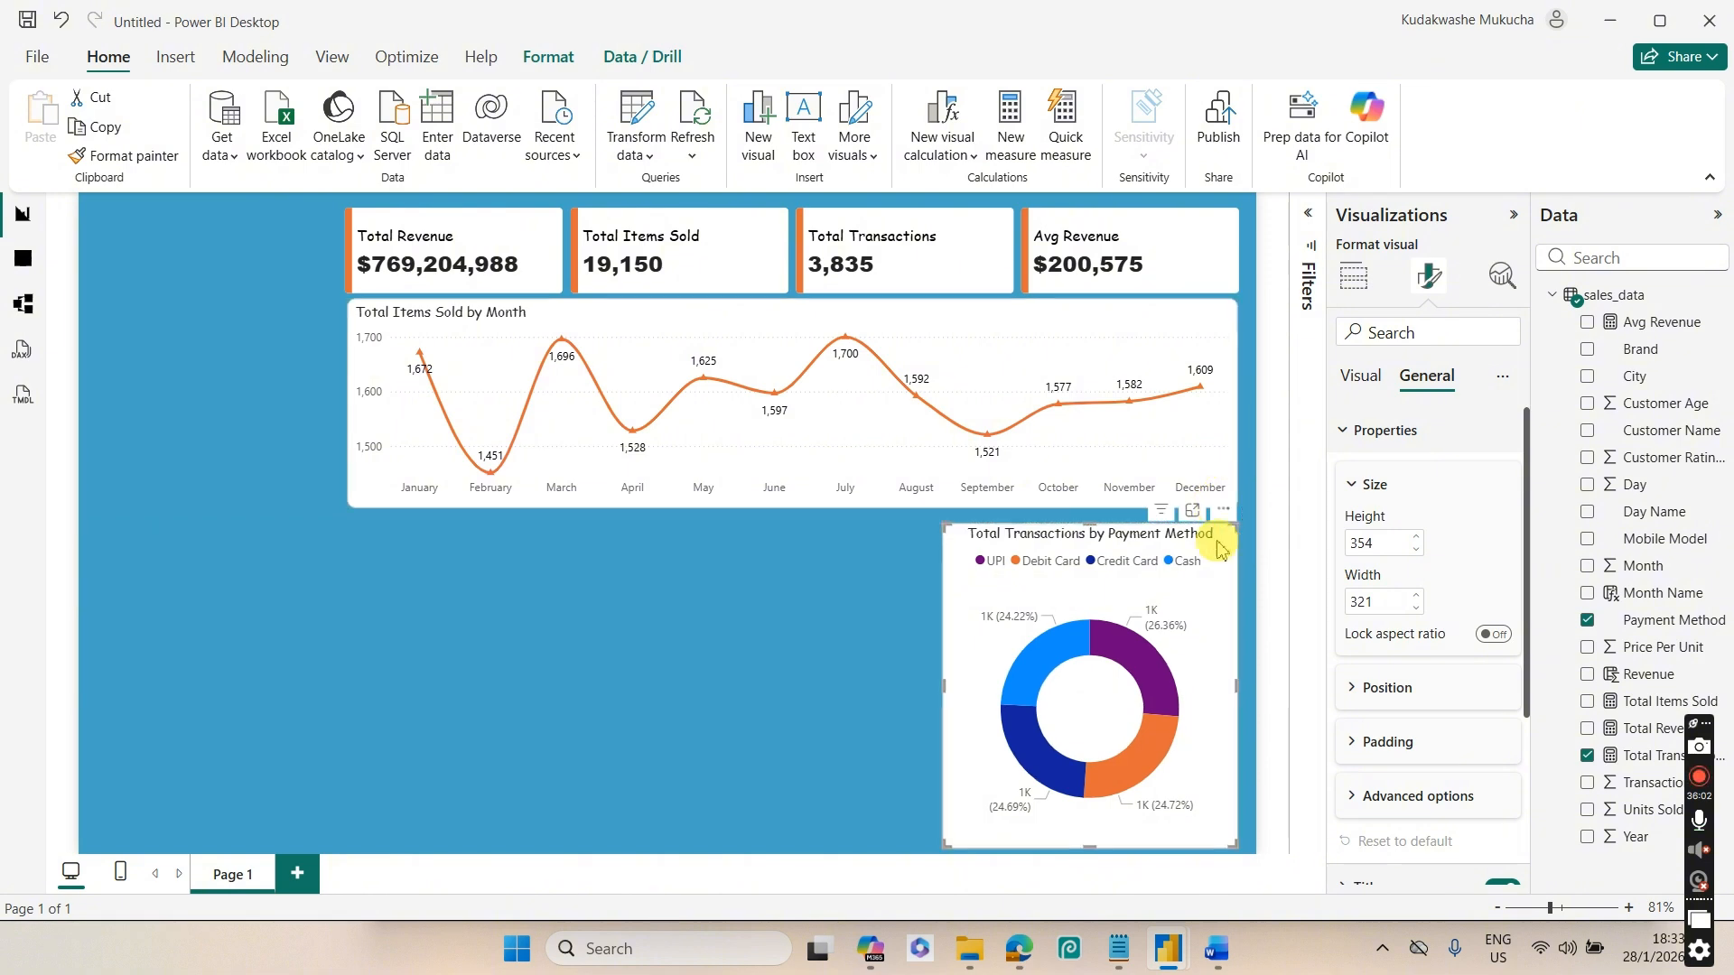
# Widen the donut chart by extending its left edge outward, and nudge it up to just beneath the line chart
pyautogui.click(1092, 529)
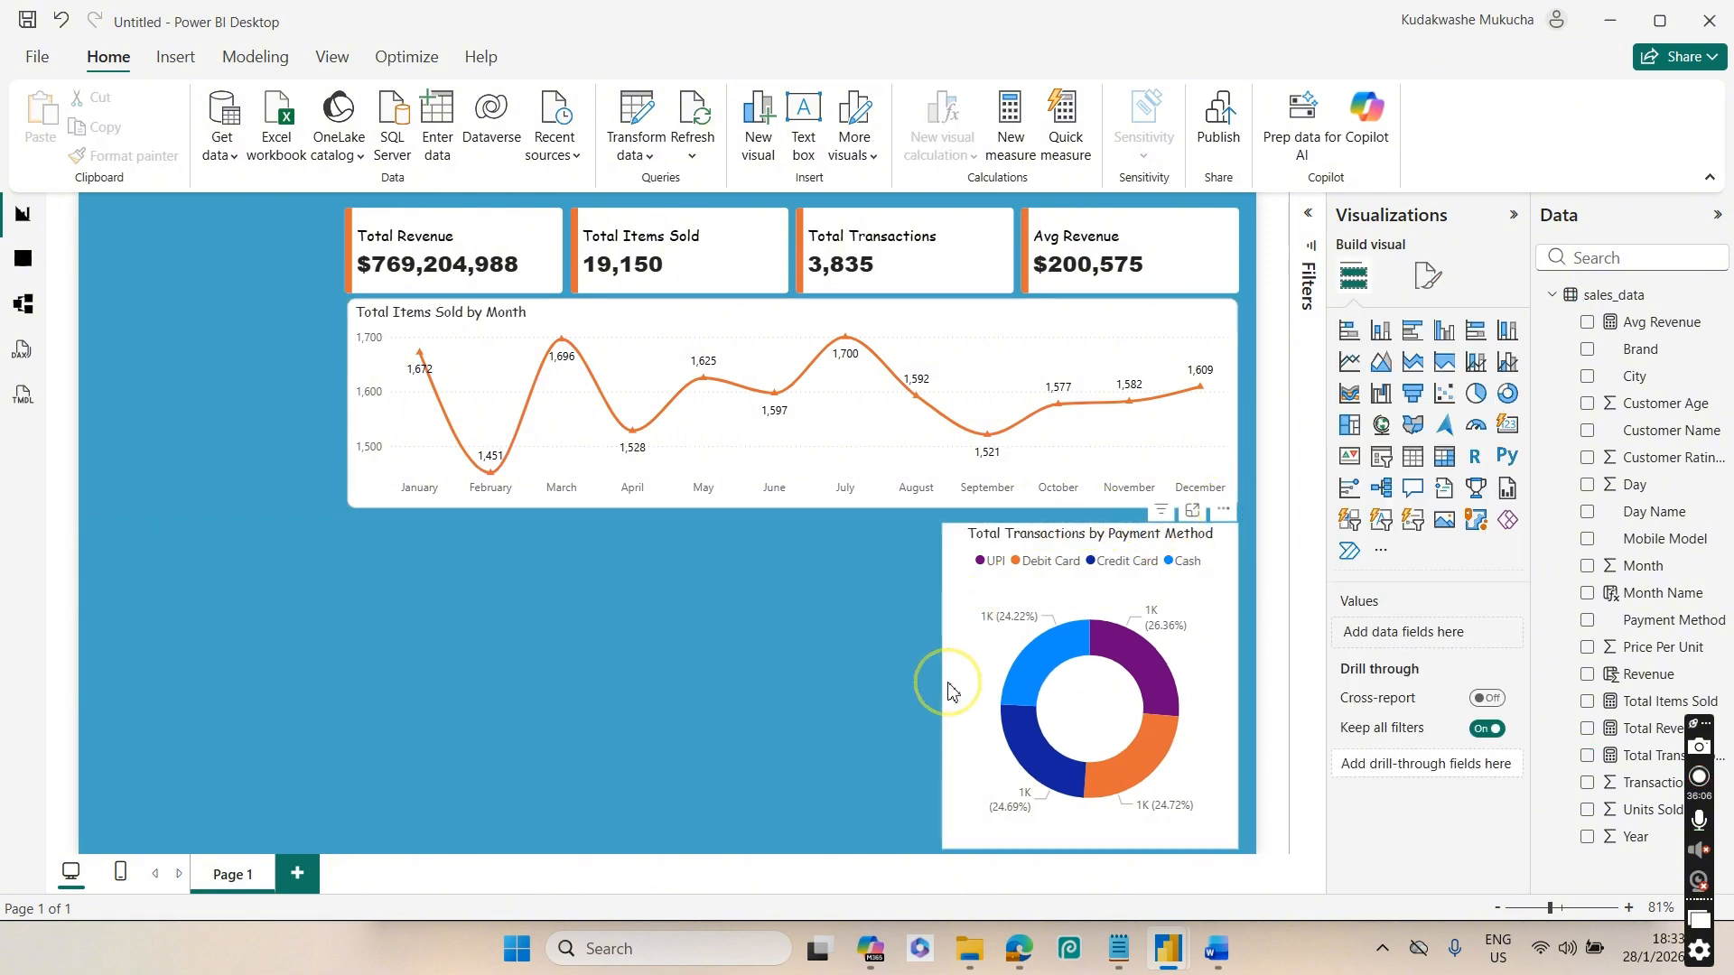
pyautogui.moveTo(945, 687); pyautogui.dragTo(890, 679)
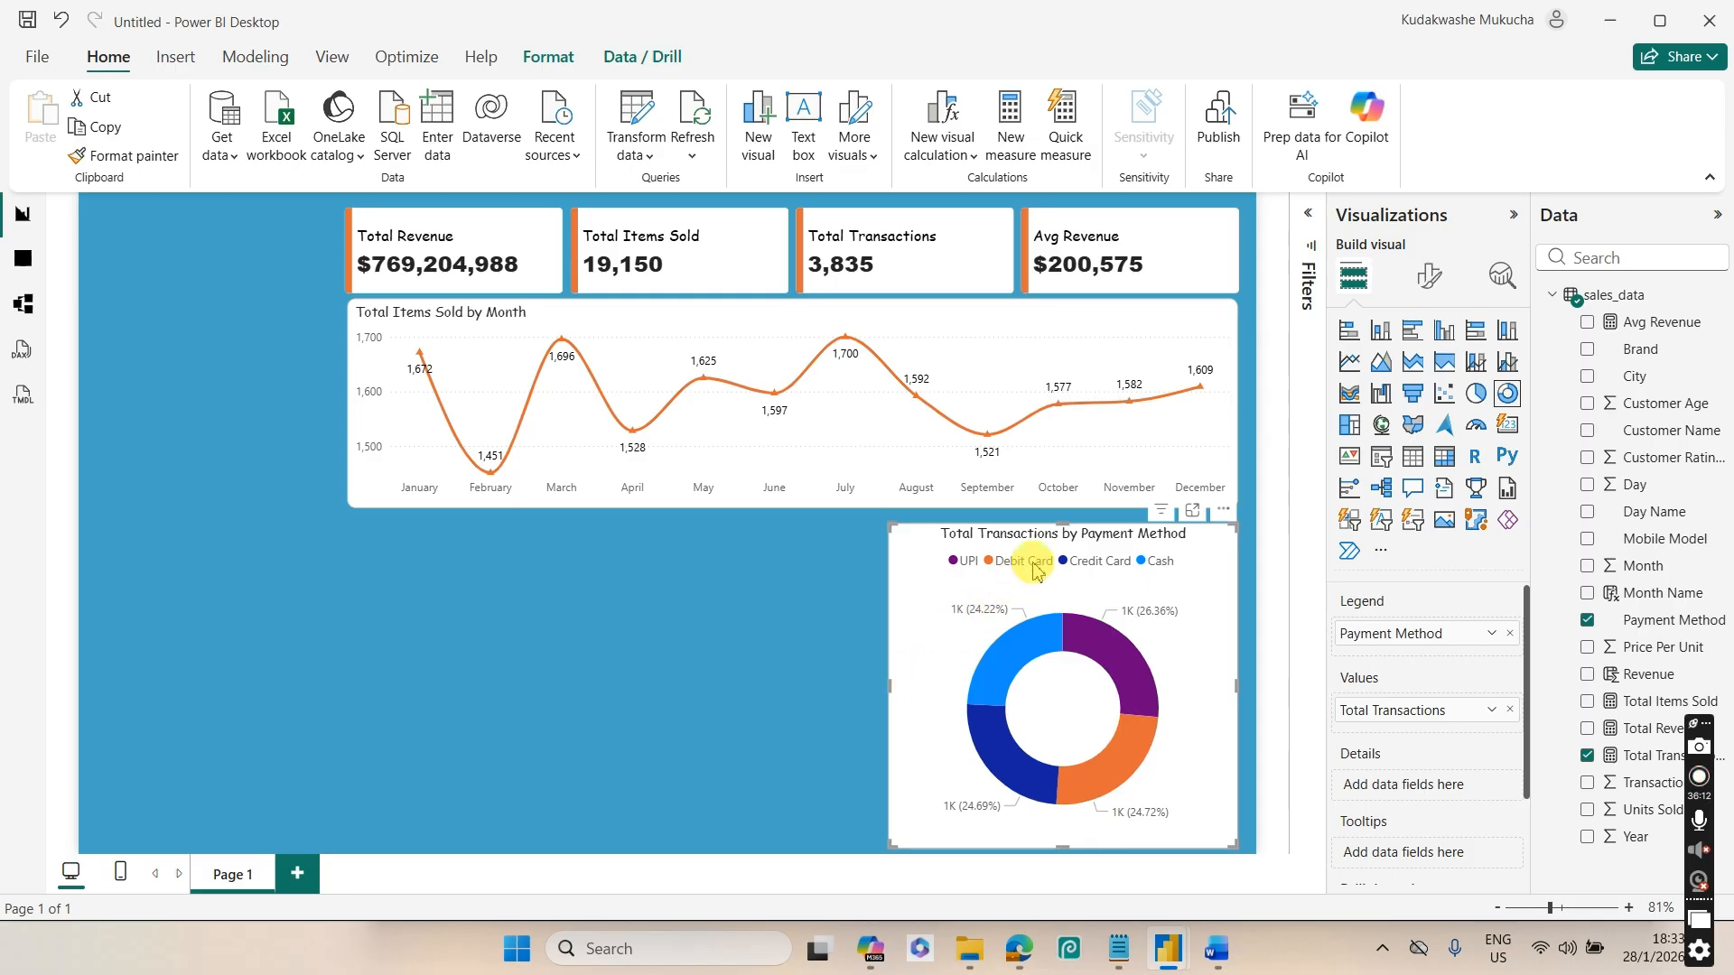
pyautogui.click(1066, 524)
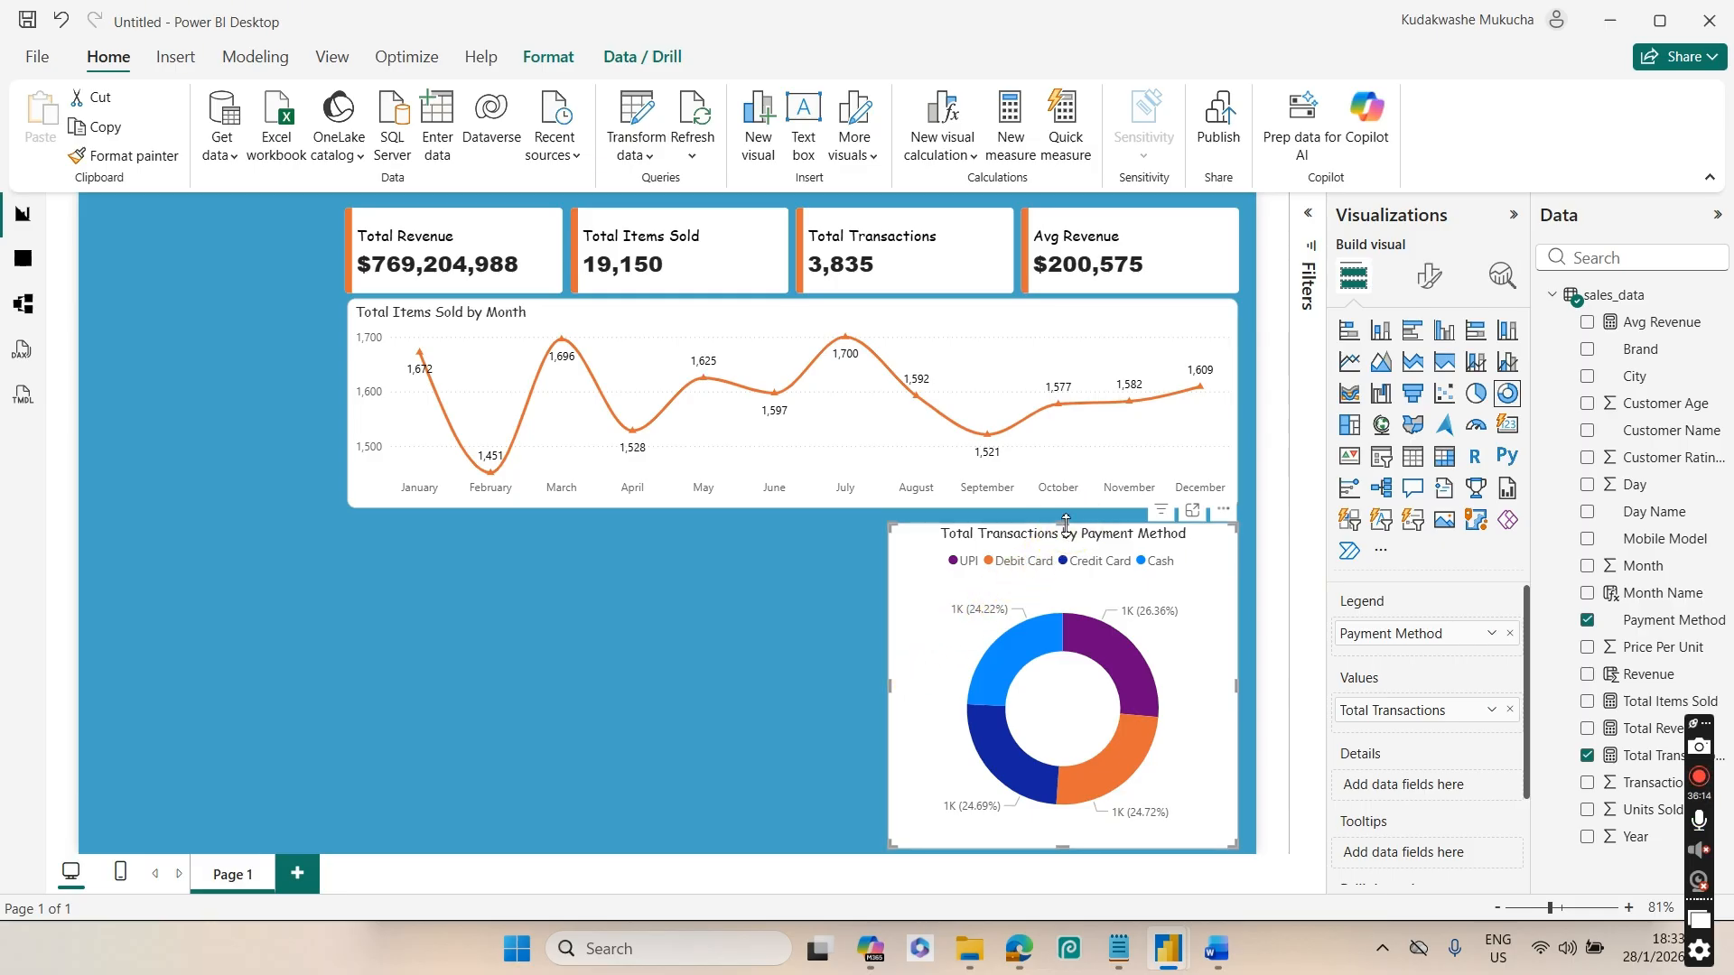
pyautogui.click(1149, 664)
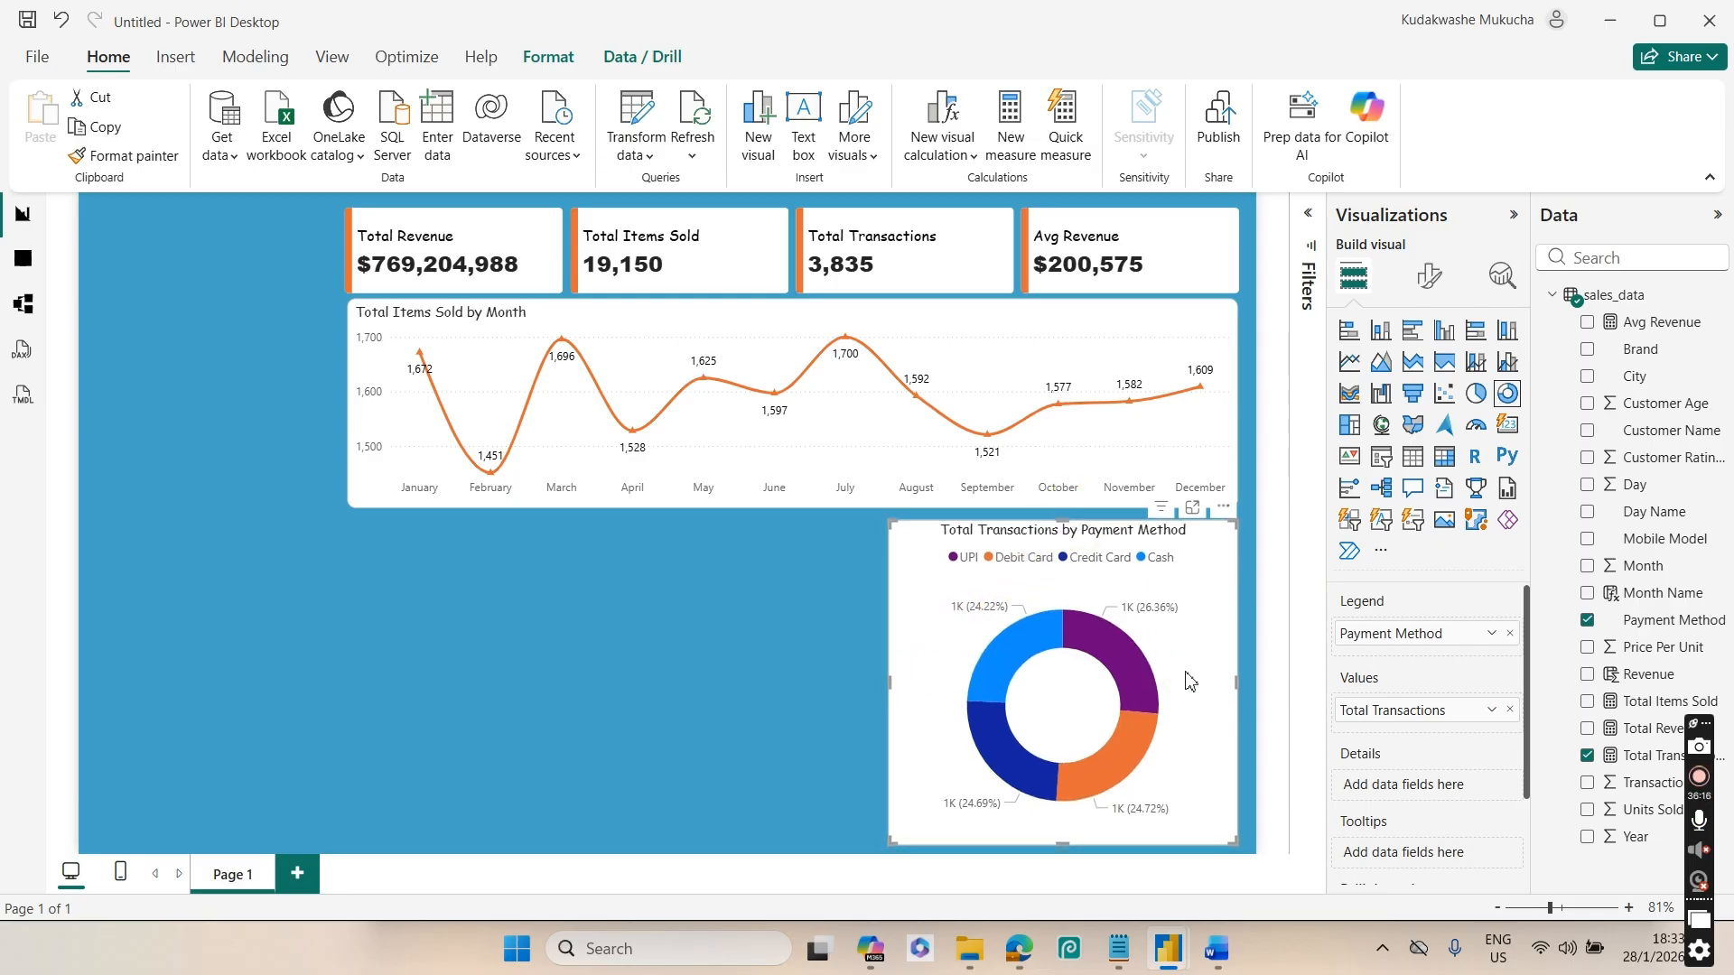
pyautogui.press('Up')
pyautogui.press('Up')
pyautogui.press('Up')
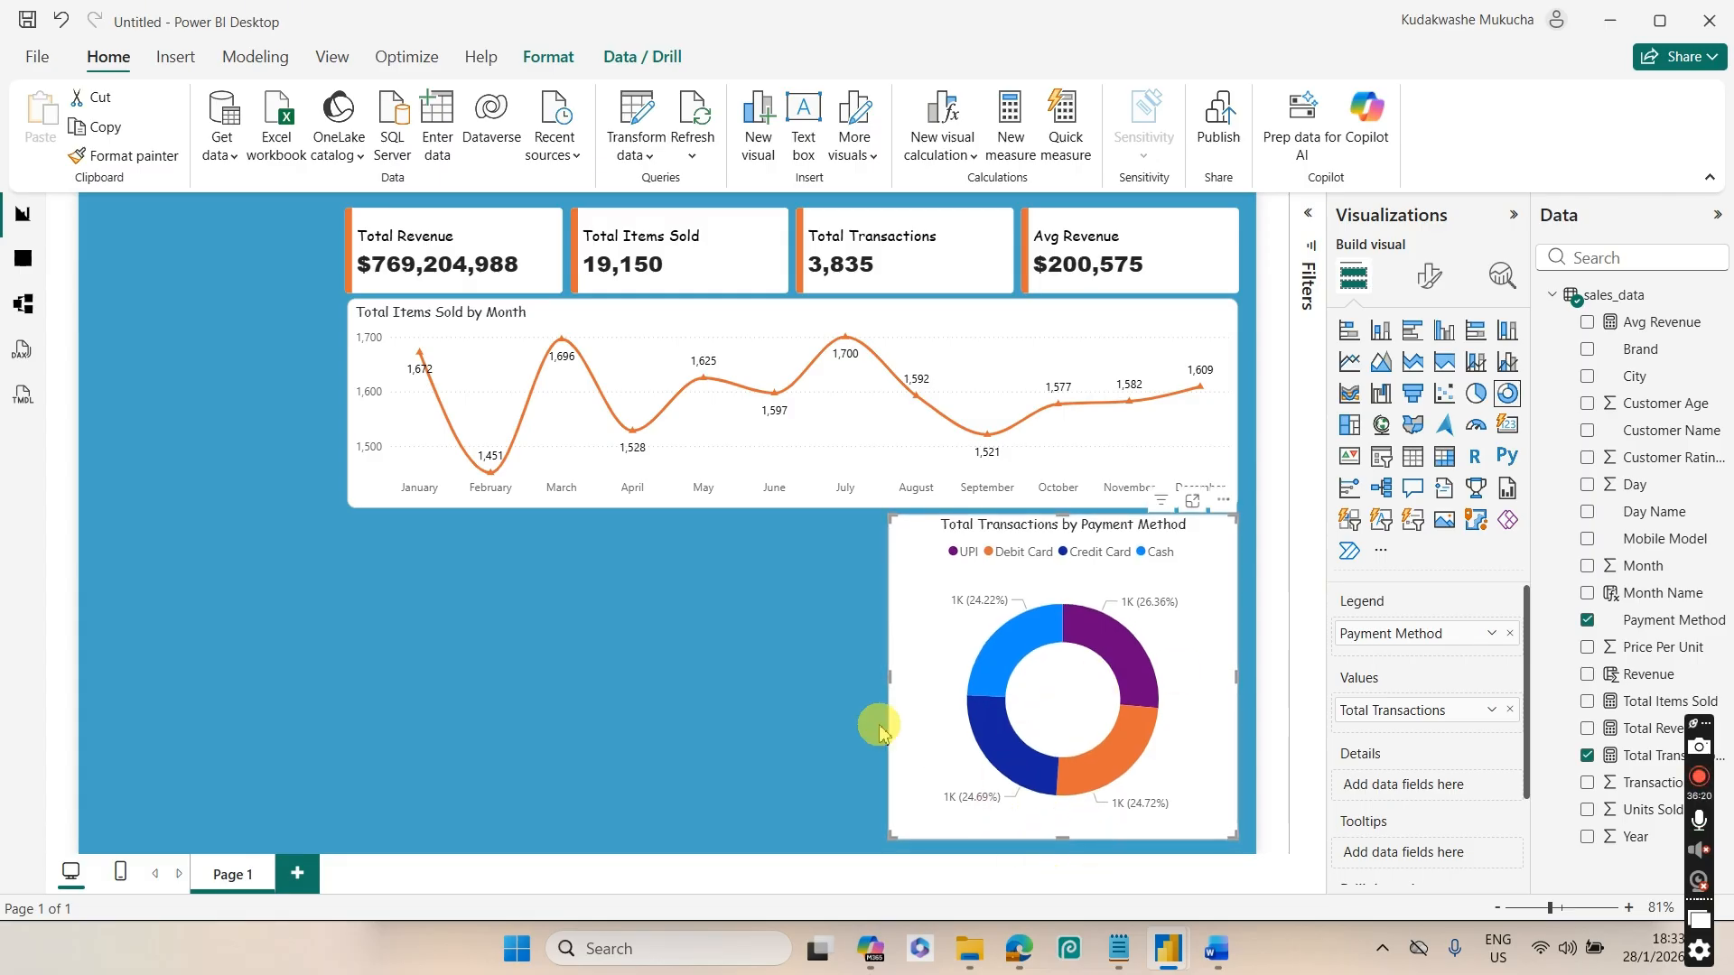
pyautogui.click(824, 690)
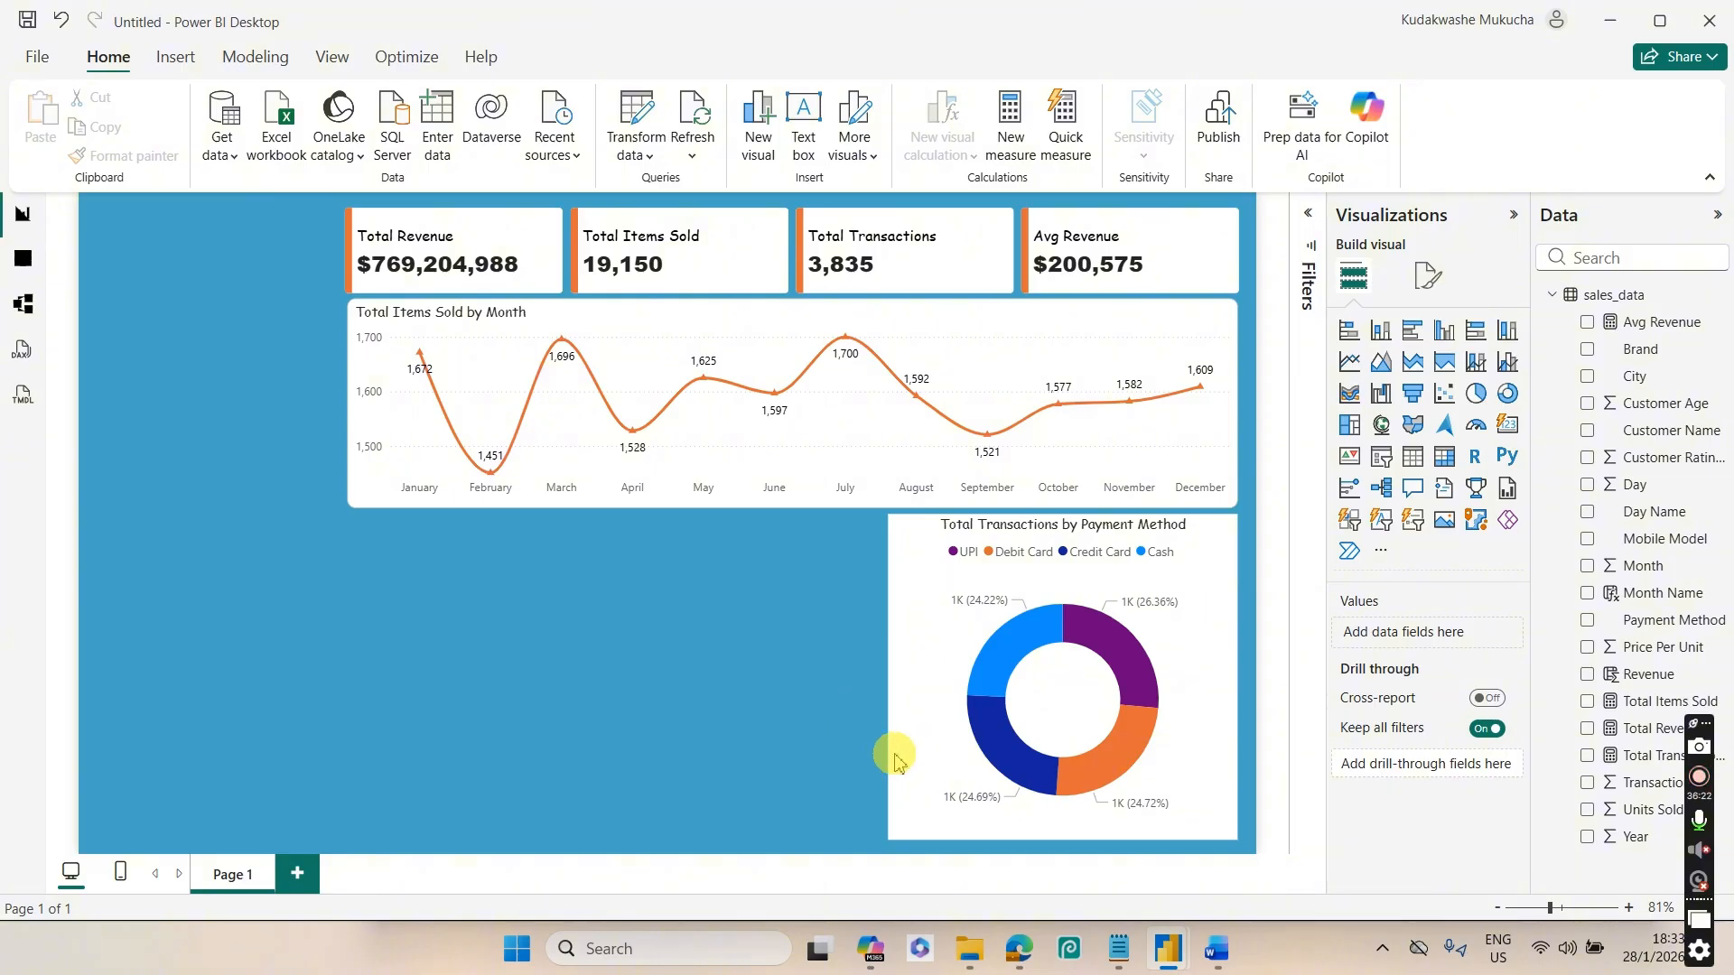
# Examine the donut chart's visual formatting options for detail label contents and slices
pyautogui.click(939, 730)
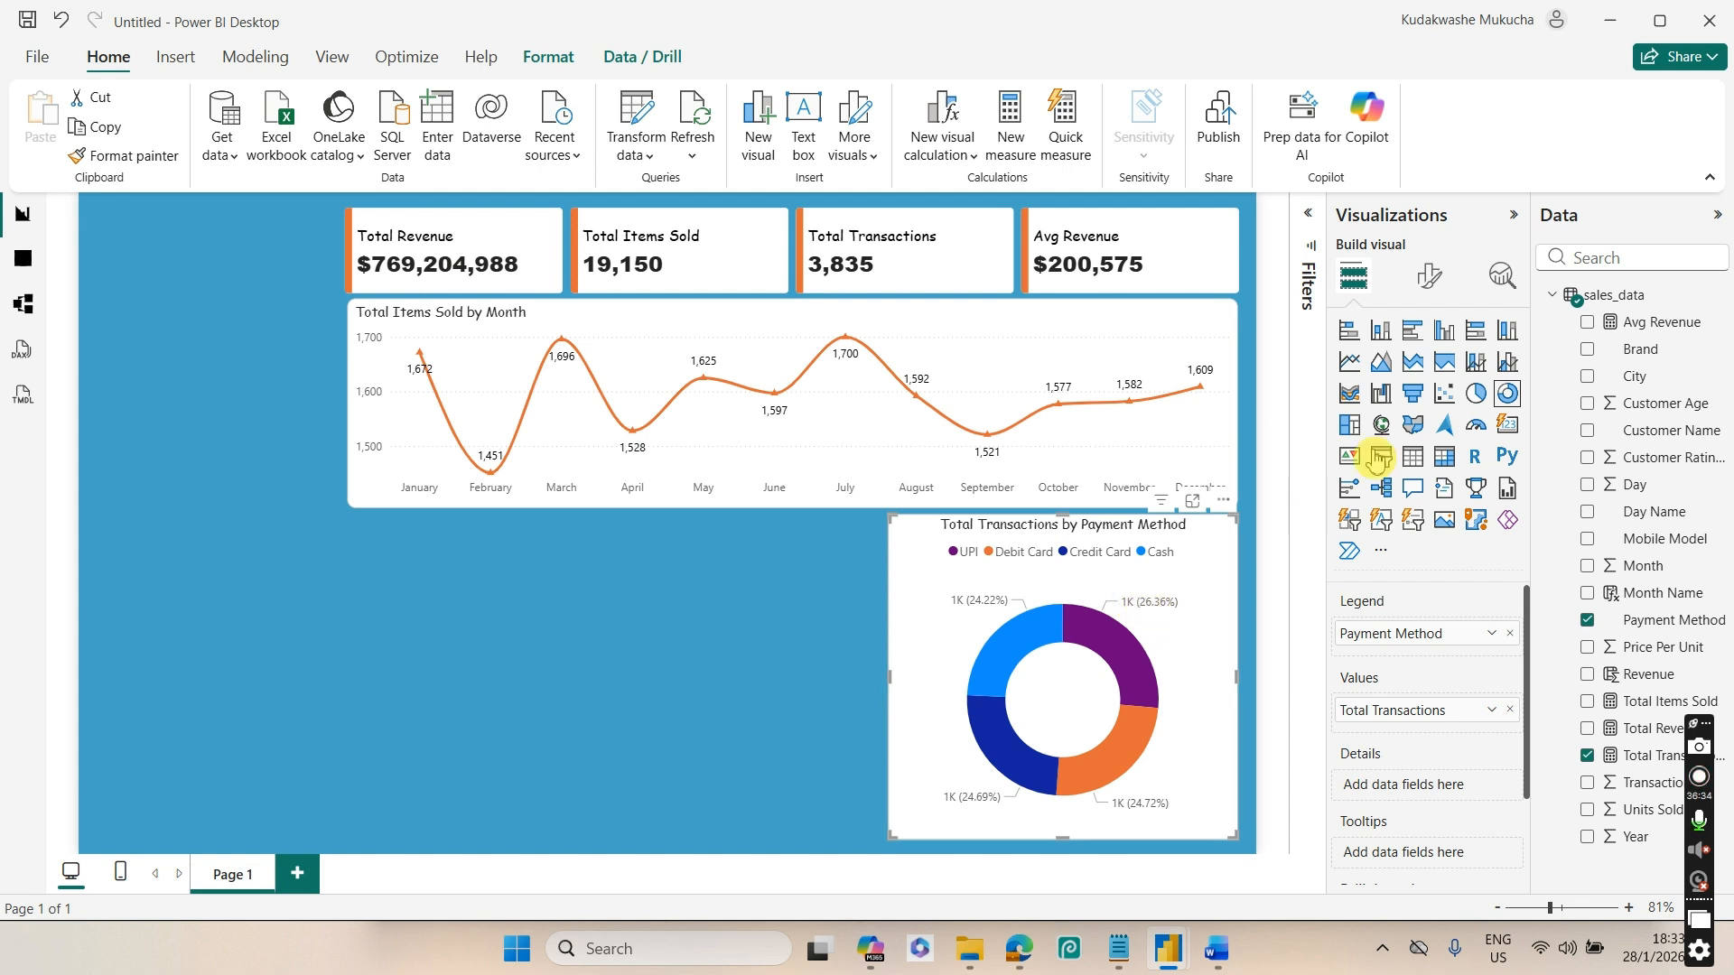
pyautogui.click(1432, 277)
pyautogui.click(1377, 524)
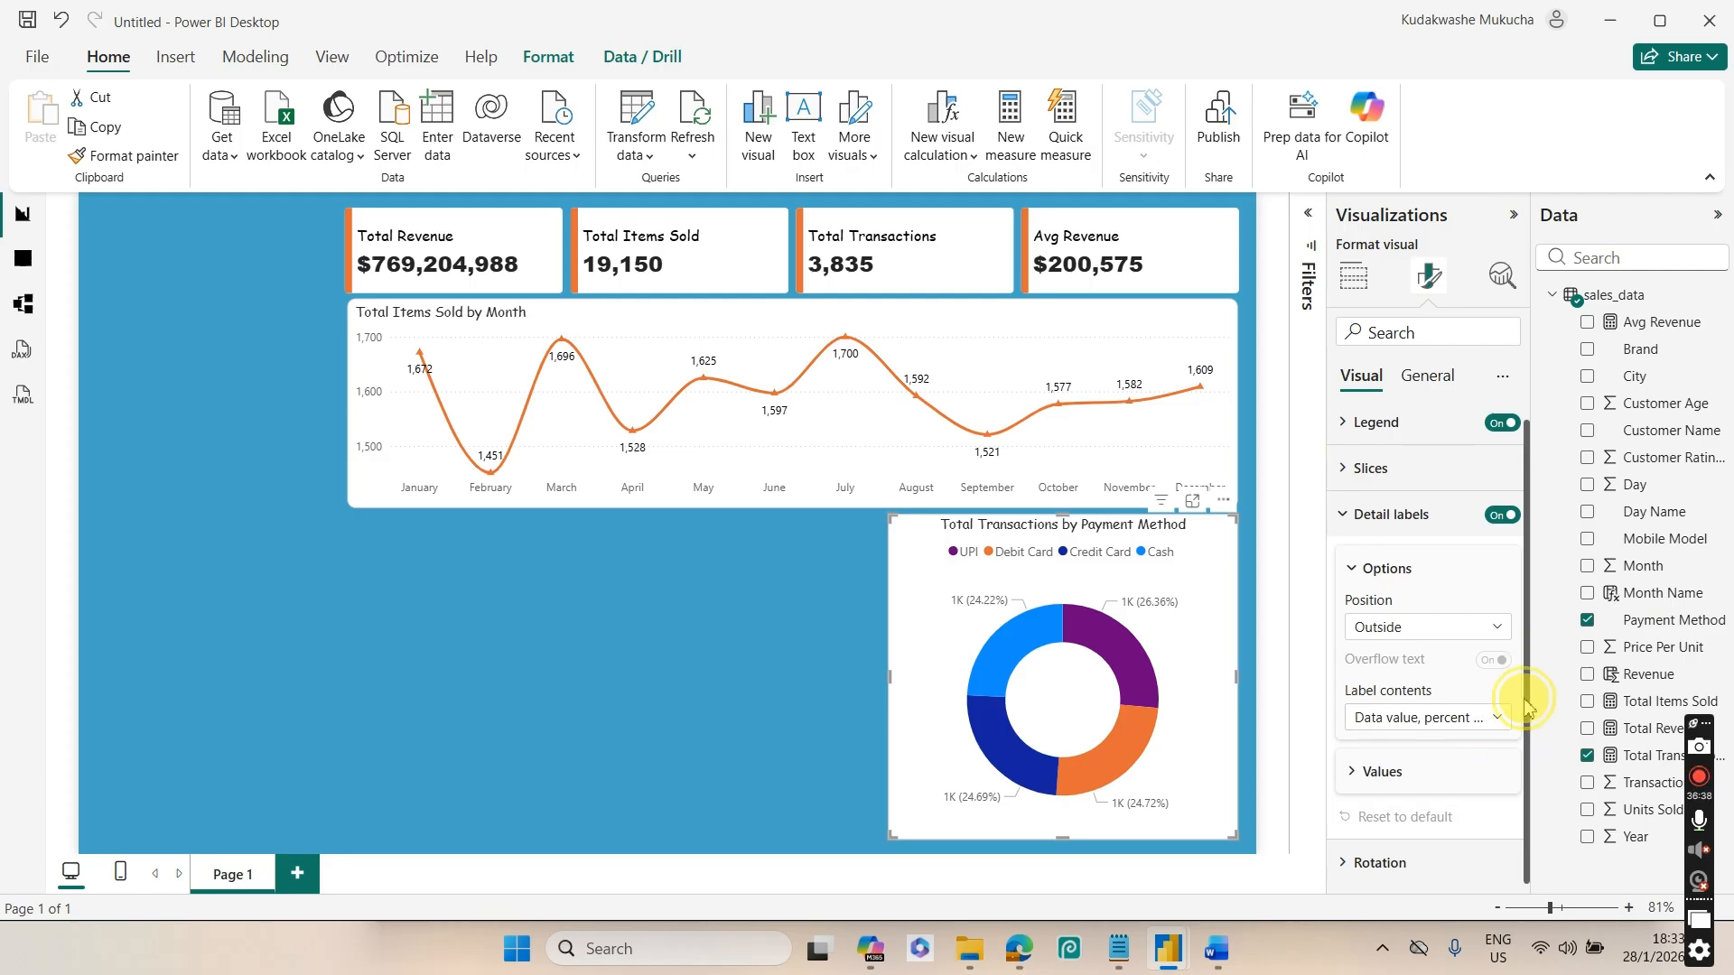
pyautogui.scroll(-1, 1523, 727)
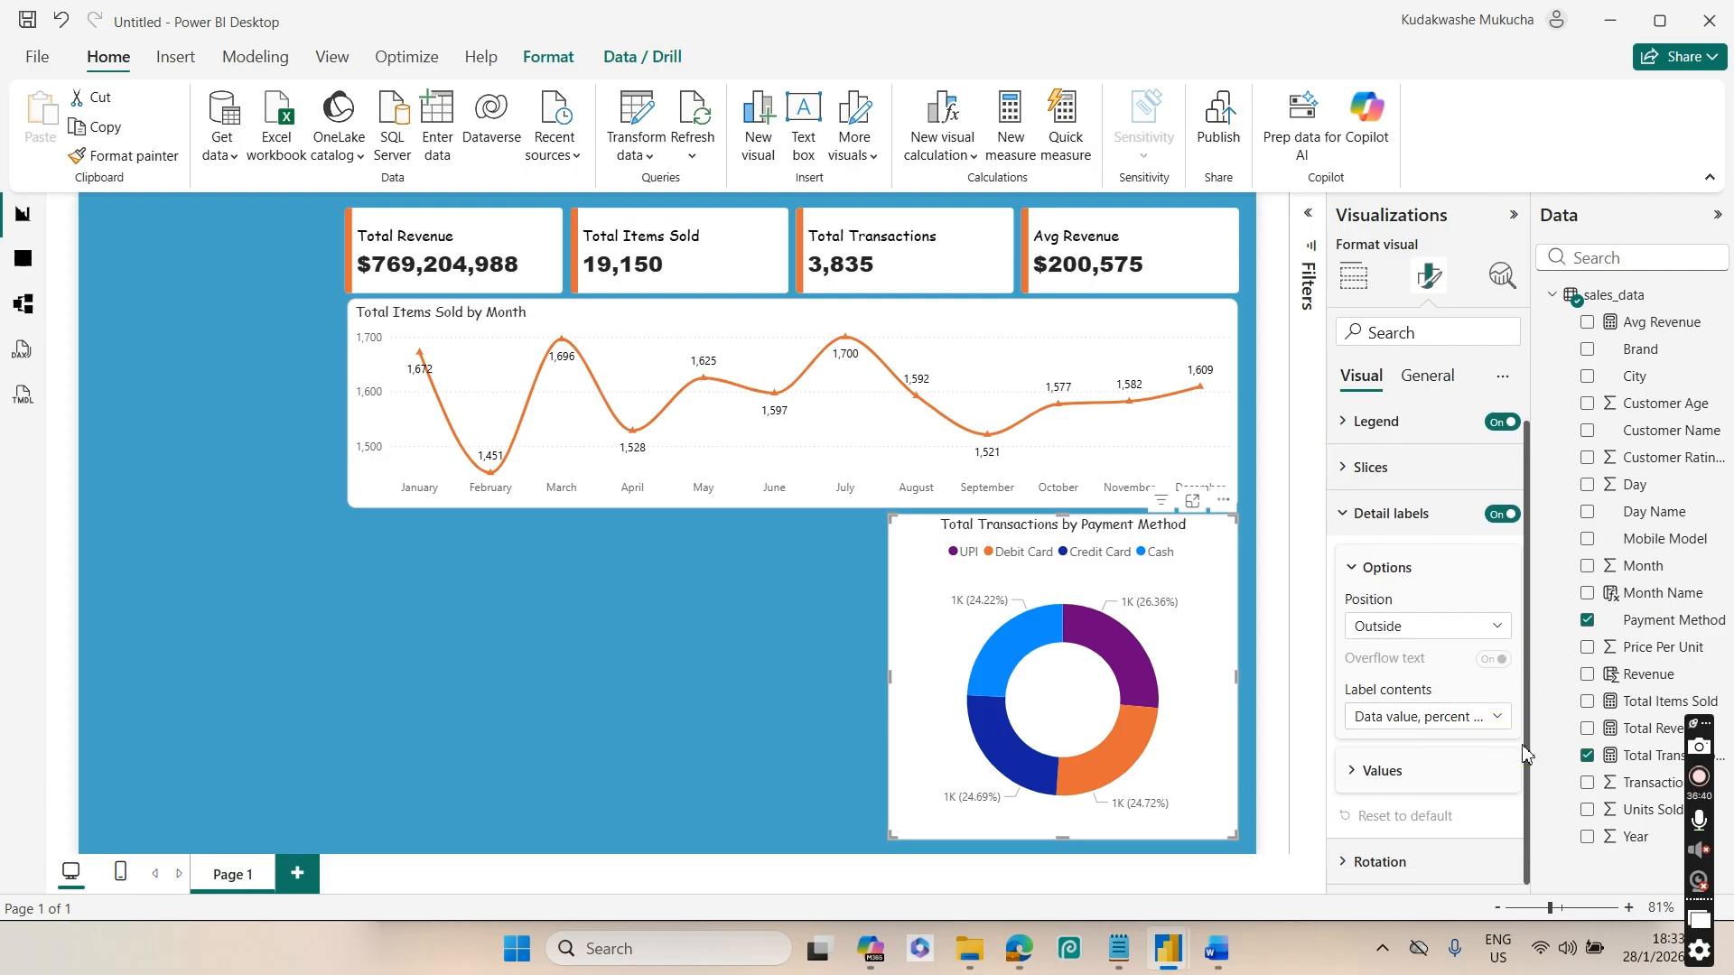
pyautogui.click(1499, 719)
pyautogui.click(1362, 515)
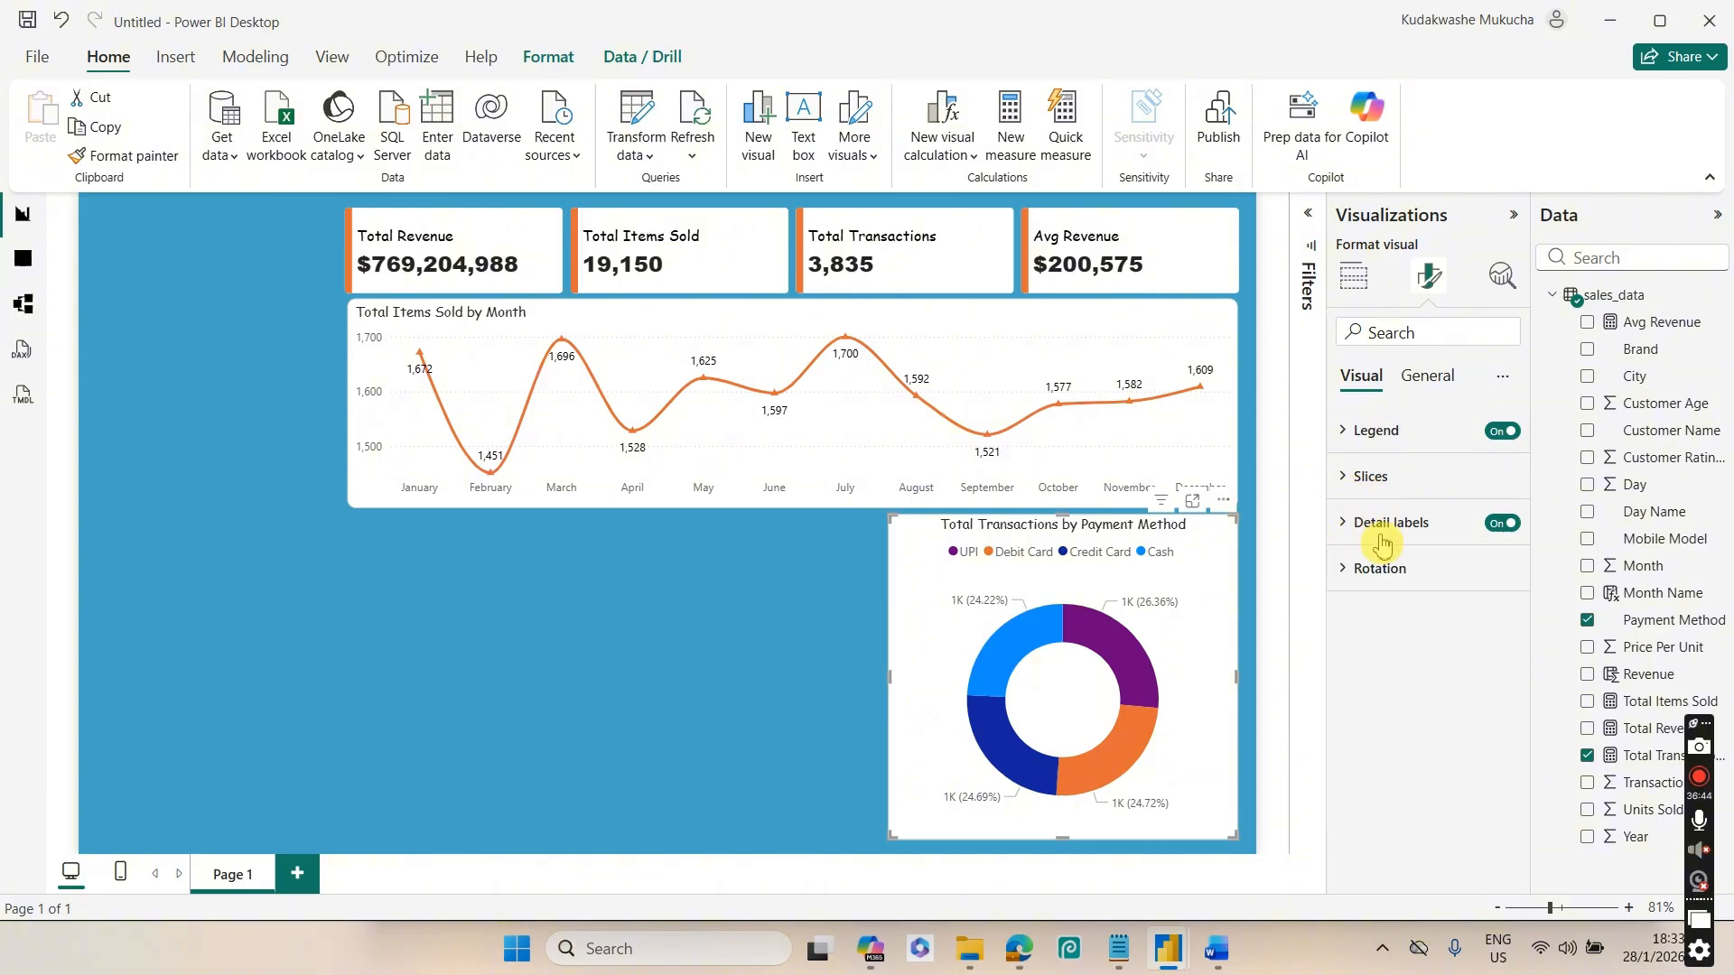
pyautogui.click(1382, 471)
pyautogui.click(1401, 532)
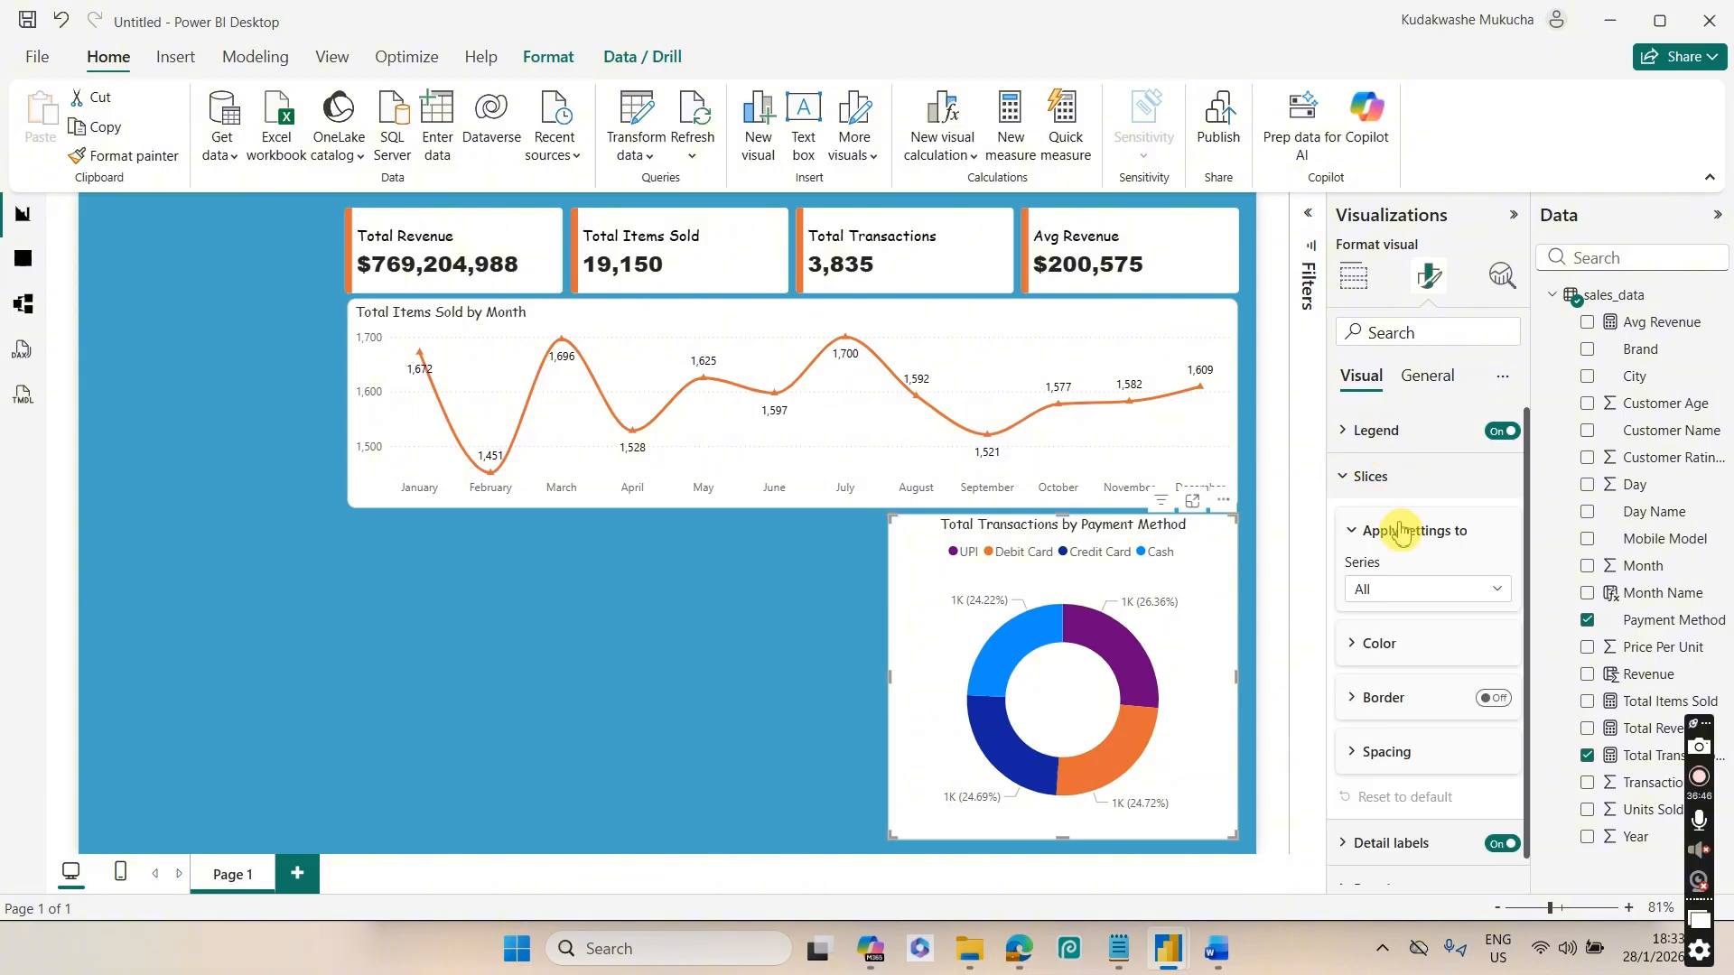
pyautogui.click(1385, 481)
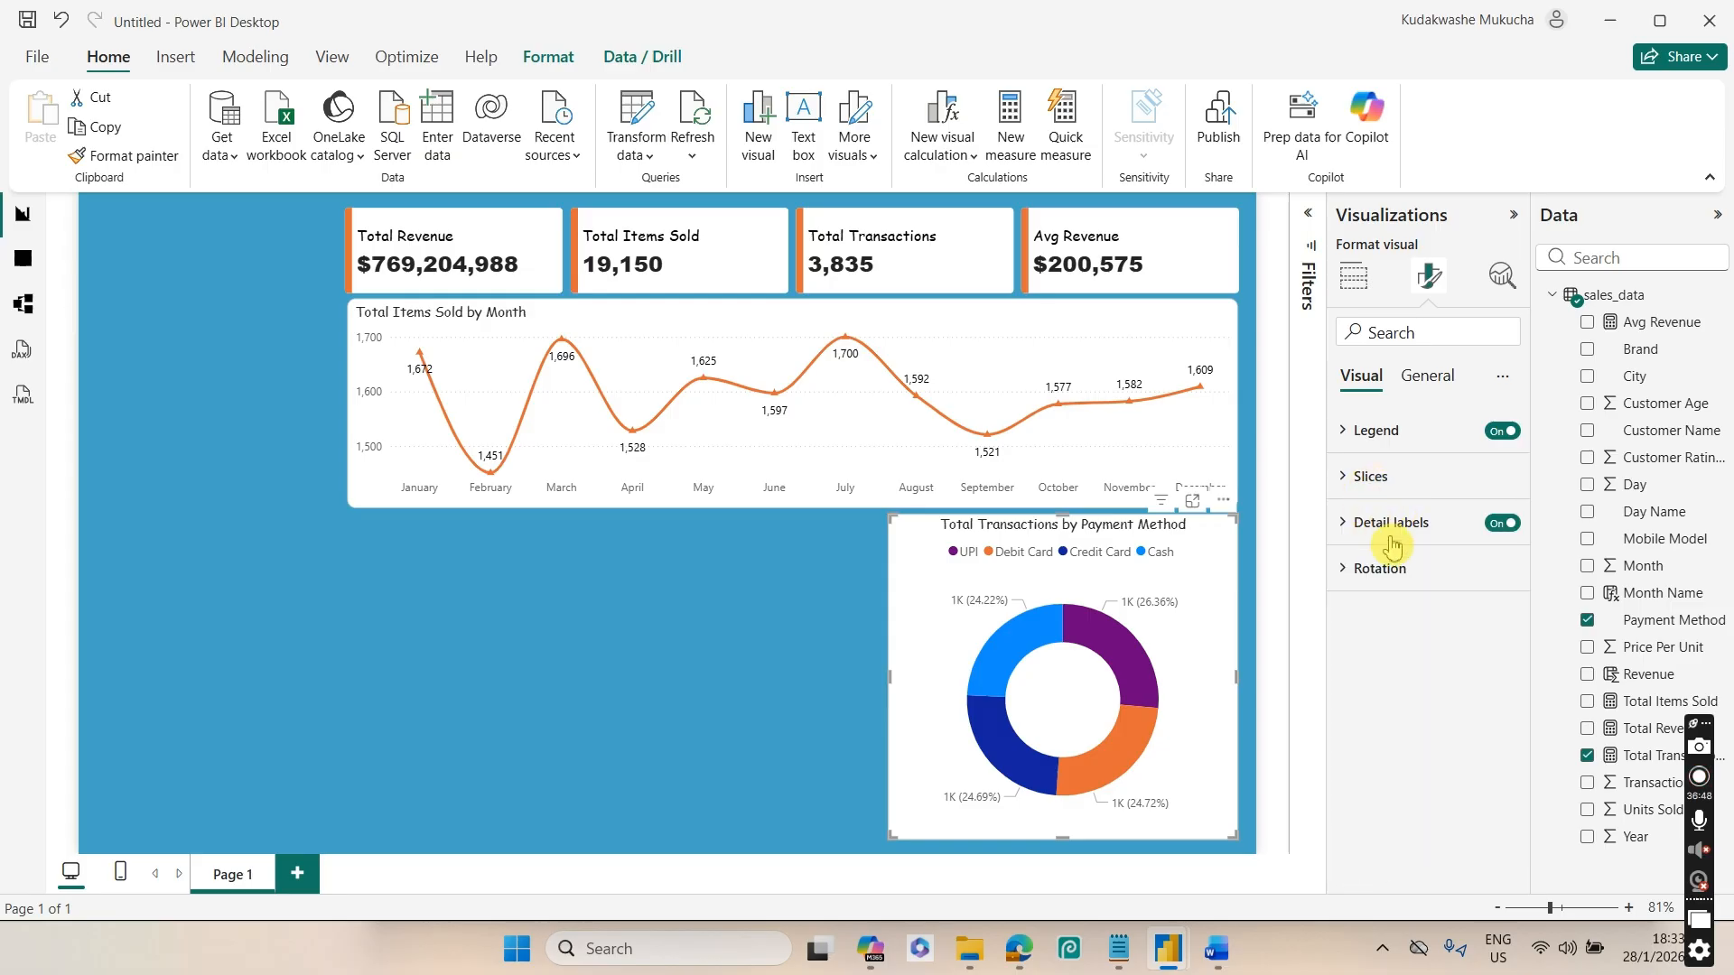
# Set the donut chart's detail label values to black text with display units set to None
pyautogui.click(1394, 533)
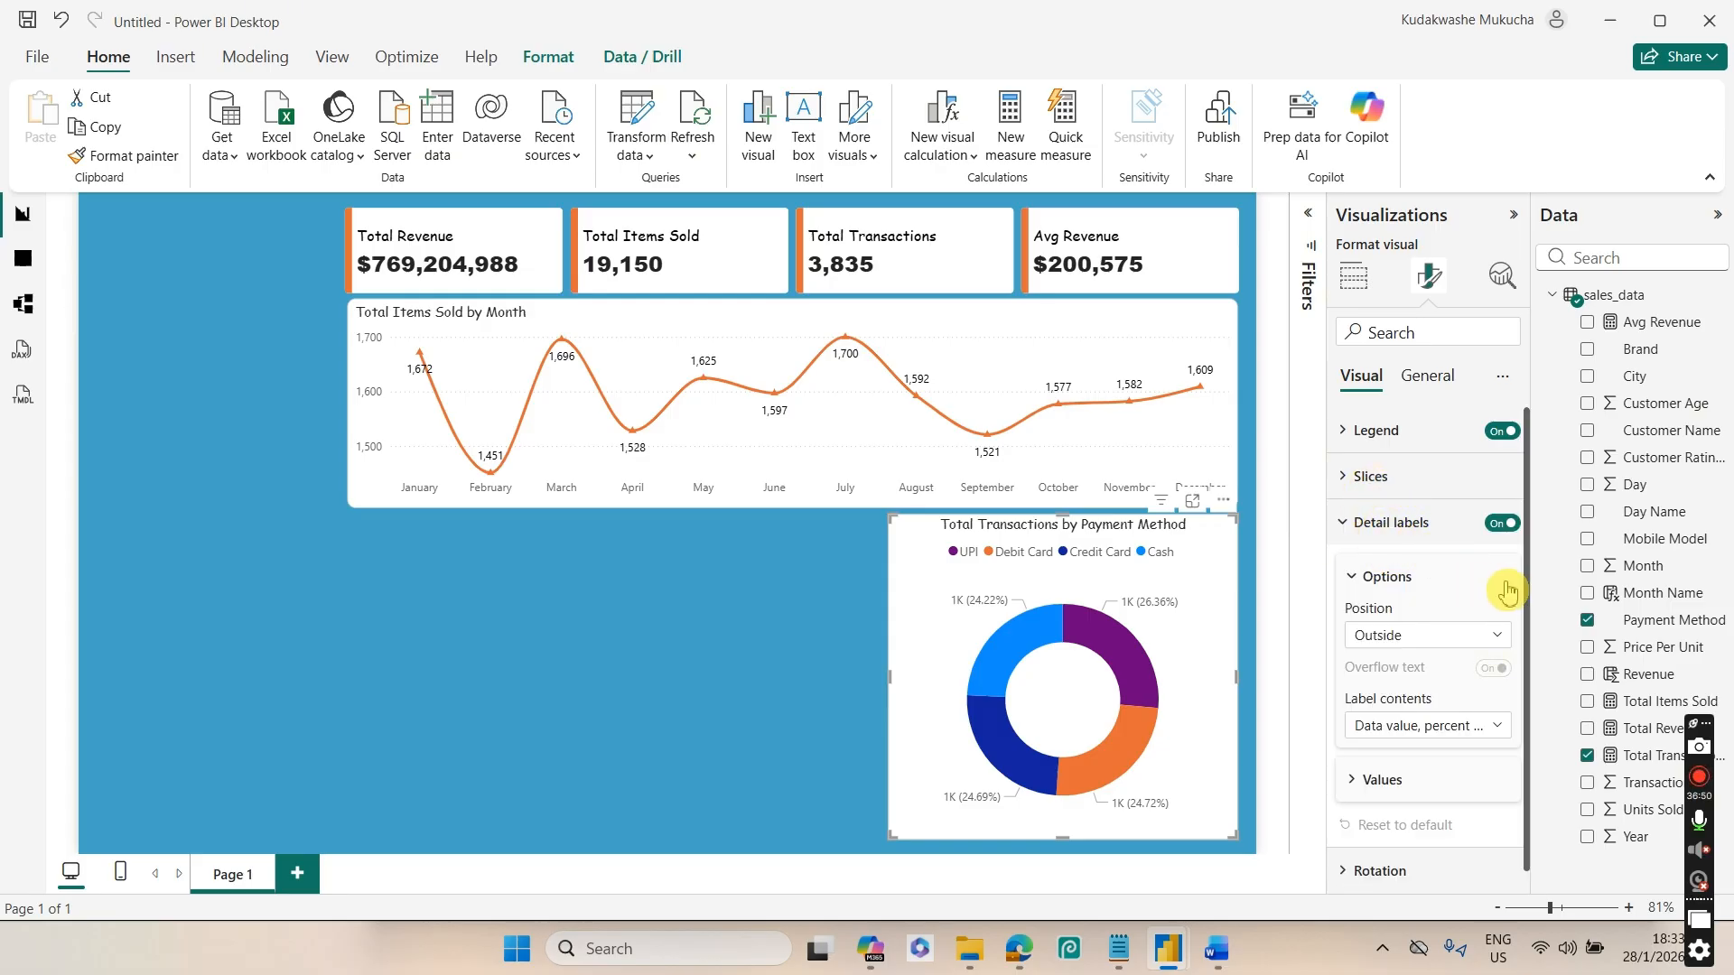
pyautogui.moveTo(1529, 592); pyautogui.dragTo(1532, 635)
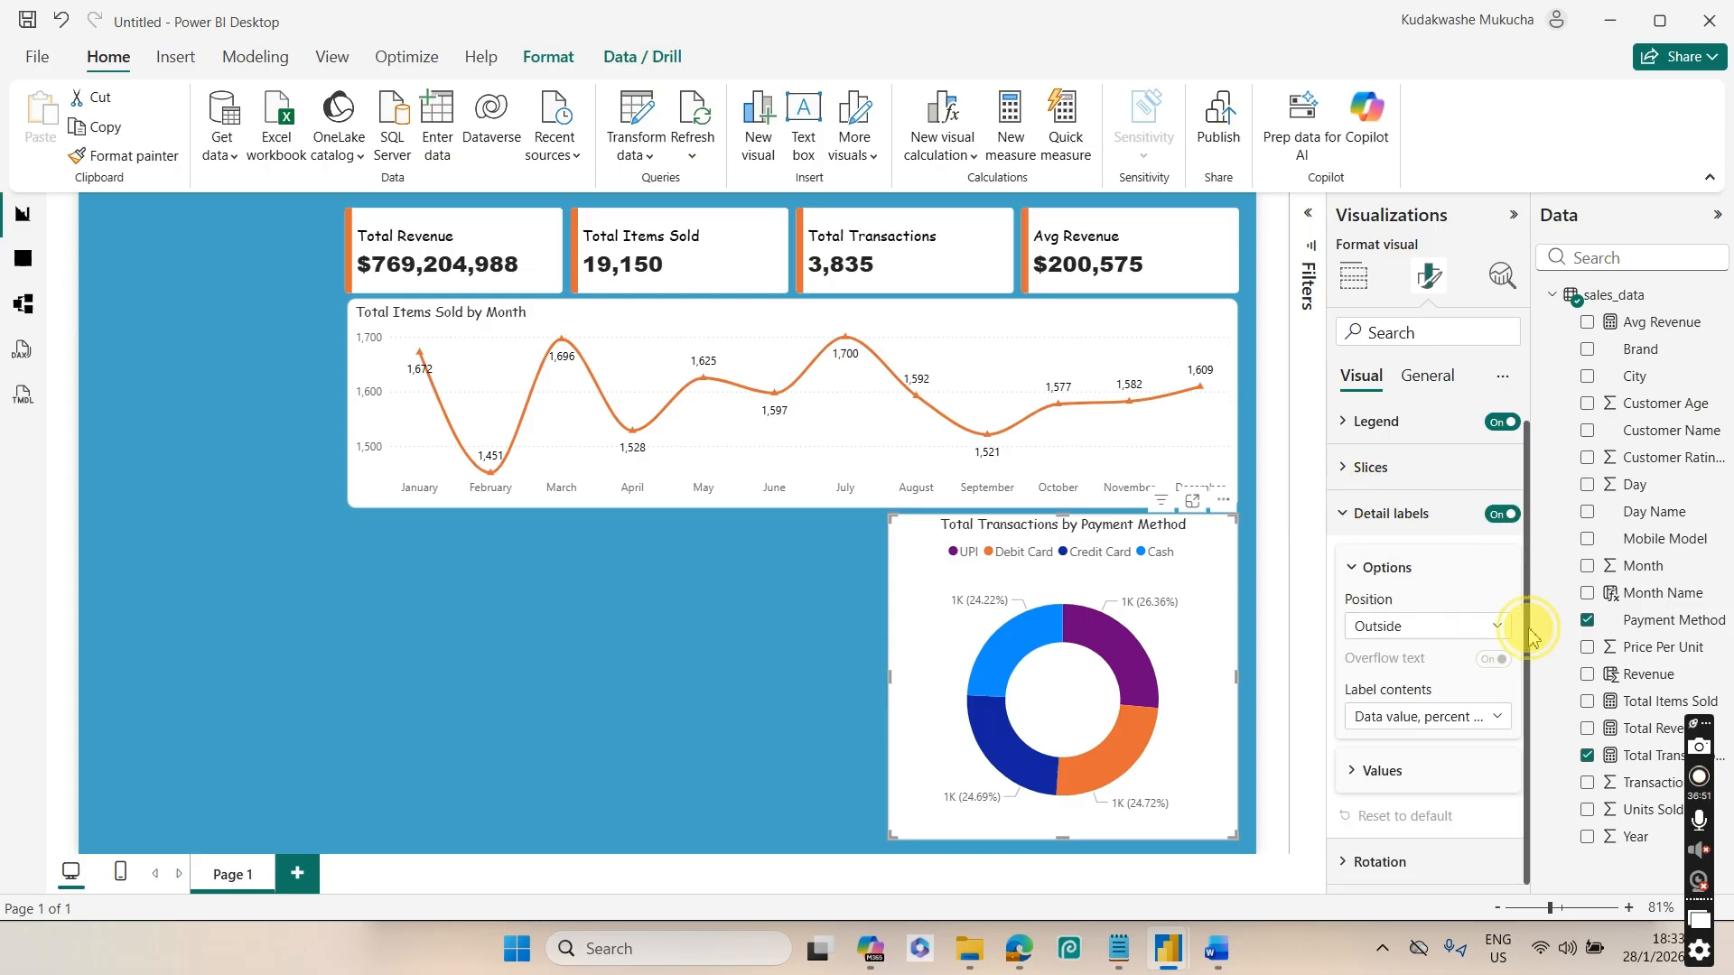
pyautogui.click(1382, 770)
pyautogui.moveTo(1529, 592); pyautogui.dragTo(1502, 747)
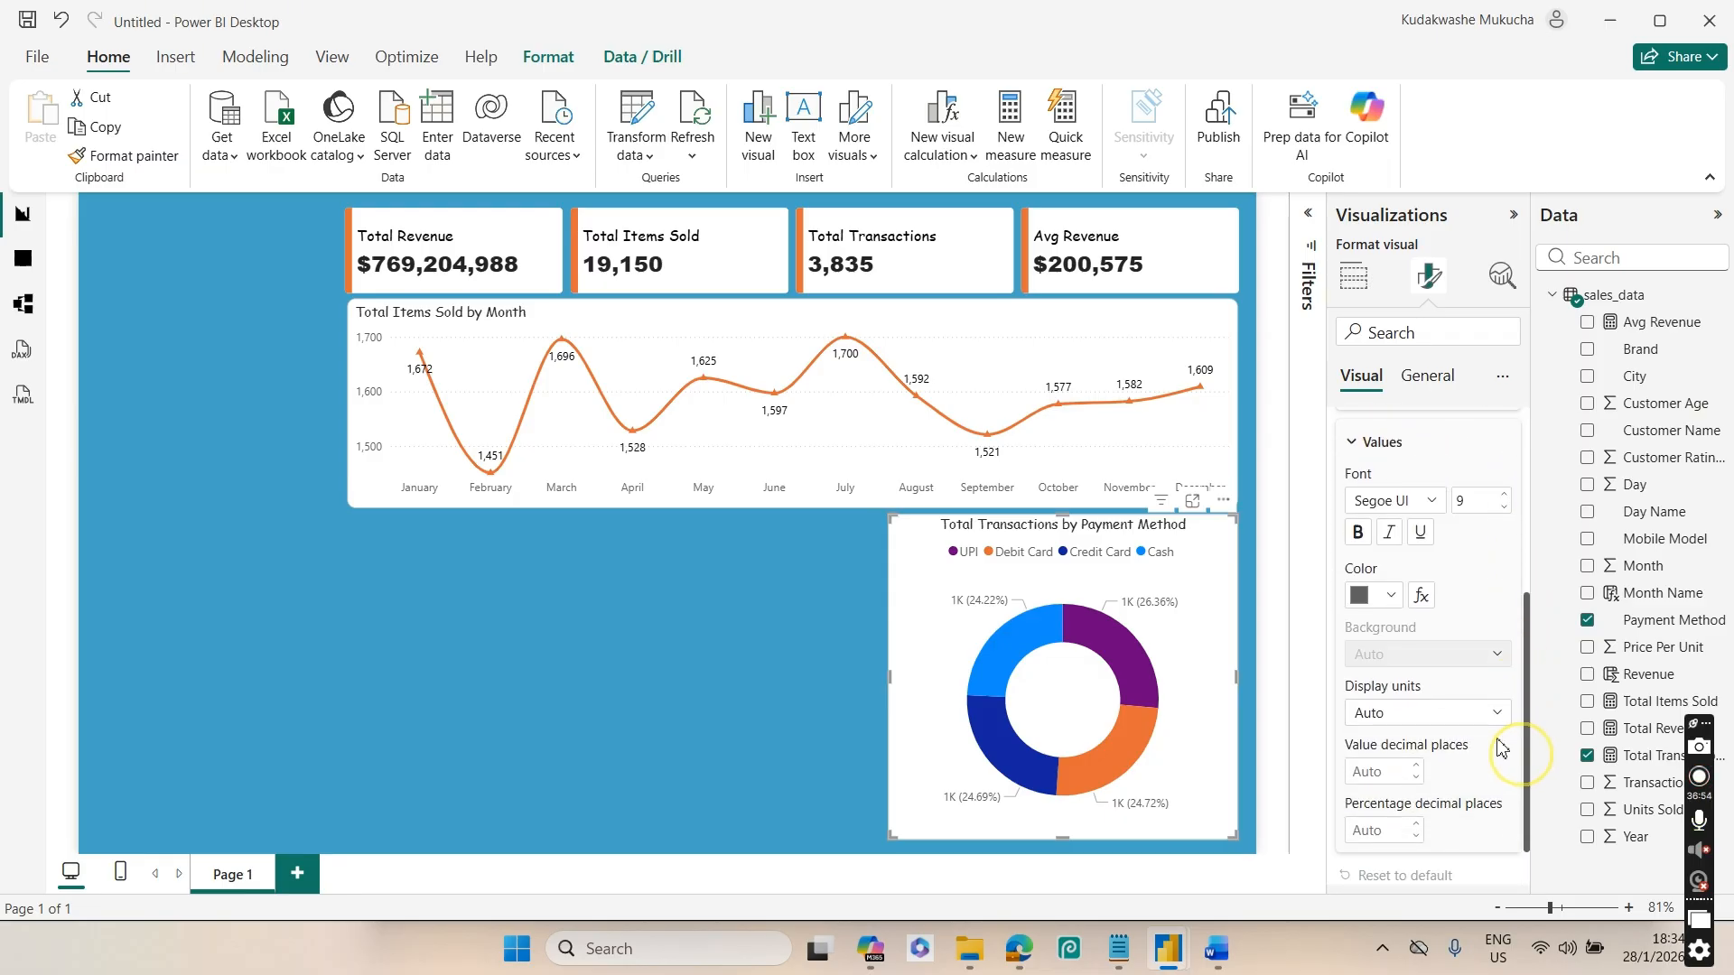
pyautogui.click(1359, 592)
pyautogui.click(1406, 450)
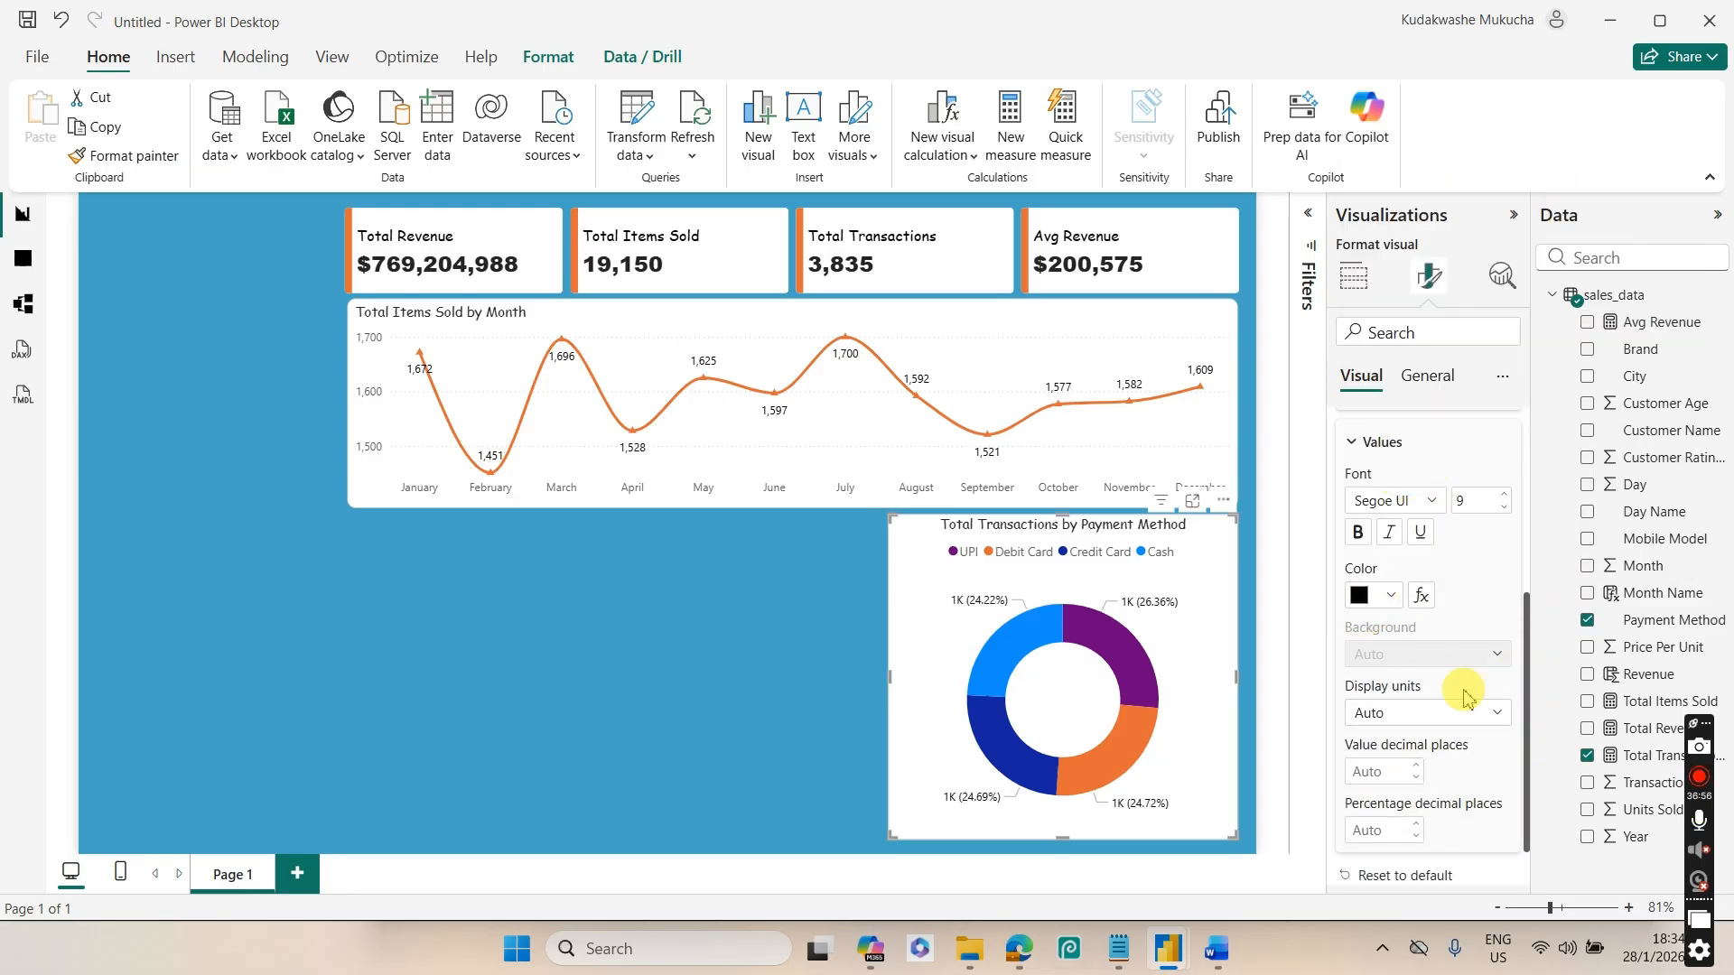
pyautogui.click(1488, 715)
pyautogui.click(1391, 768)
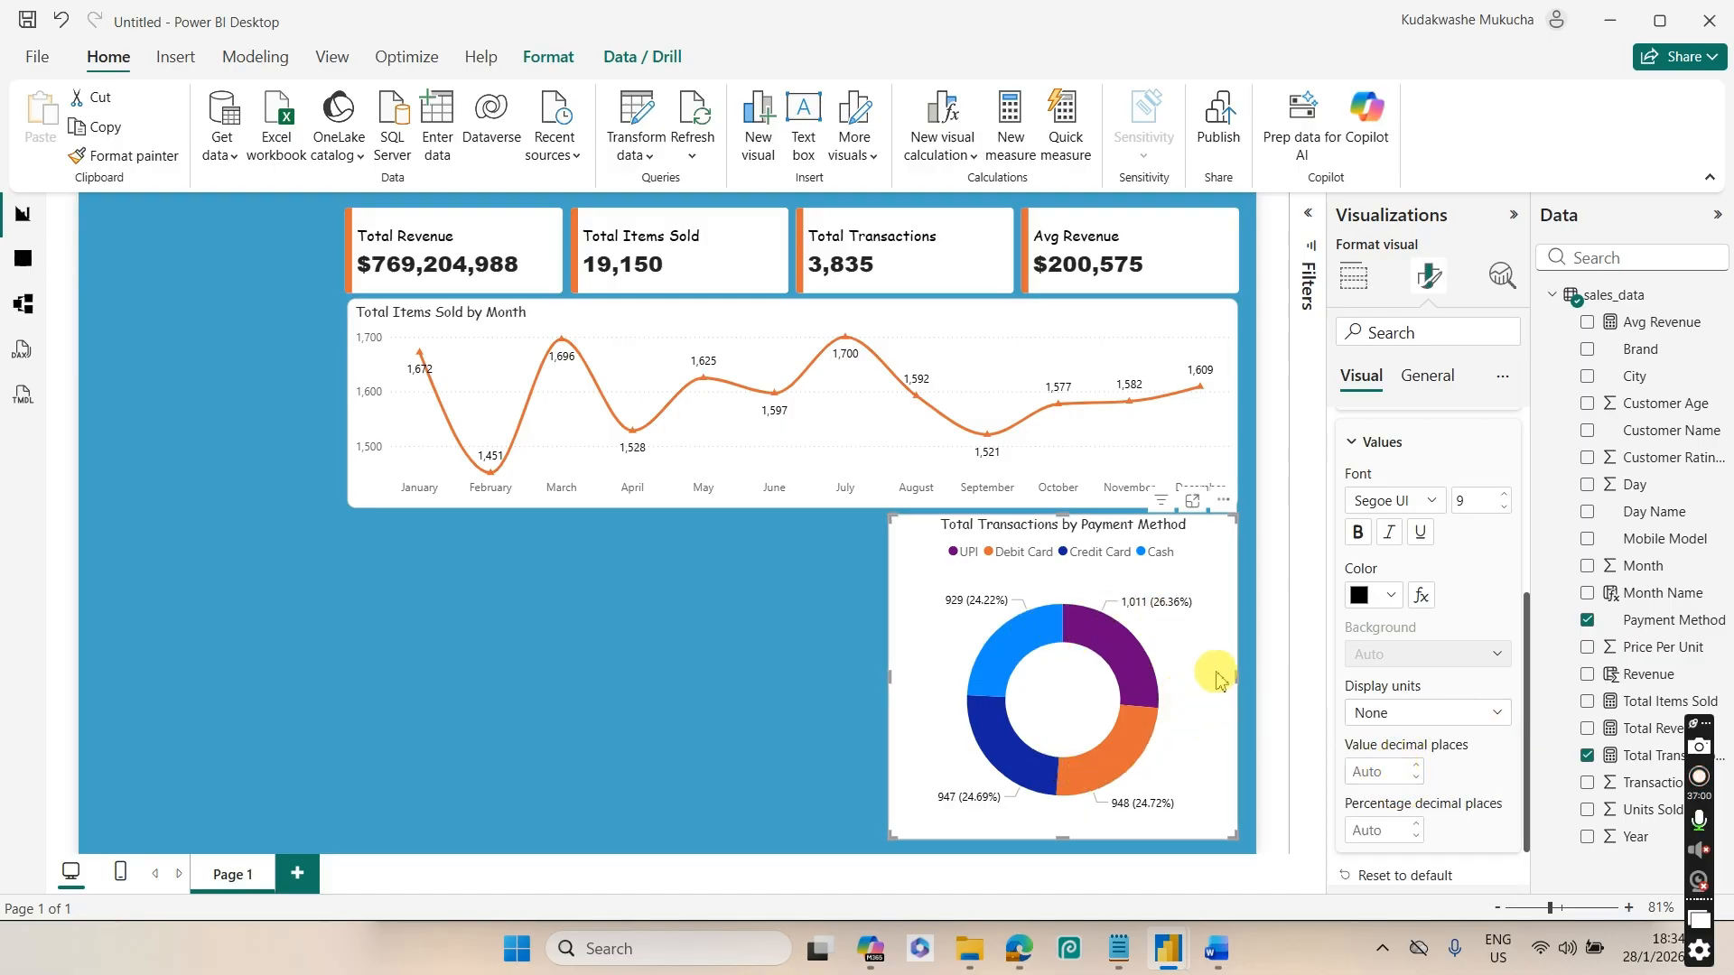
pyautogui.click(775, 603)
# Turn on the visual border in the donut chart's effects settings
pyautogui.click(1075, 612)
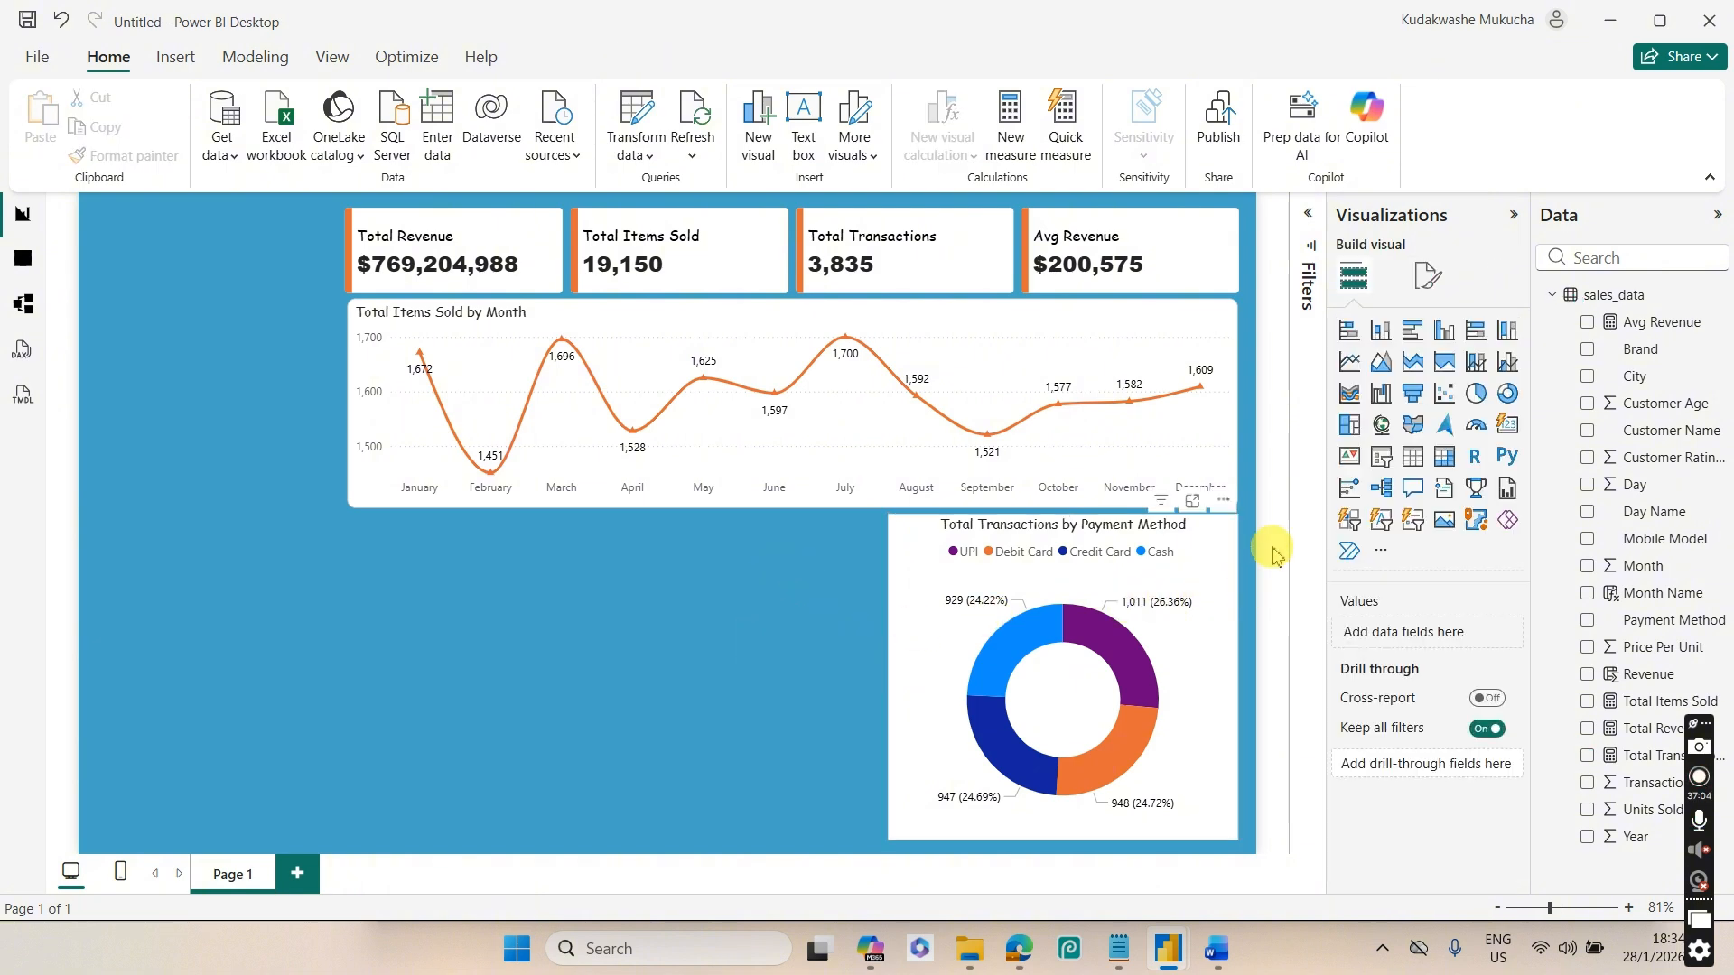
pyautogui.click(1428, 287)
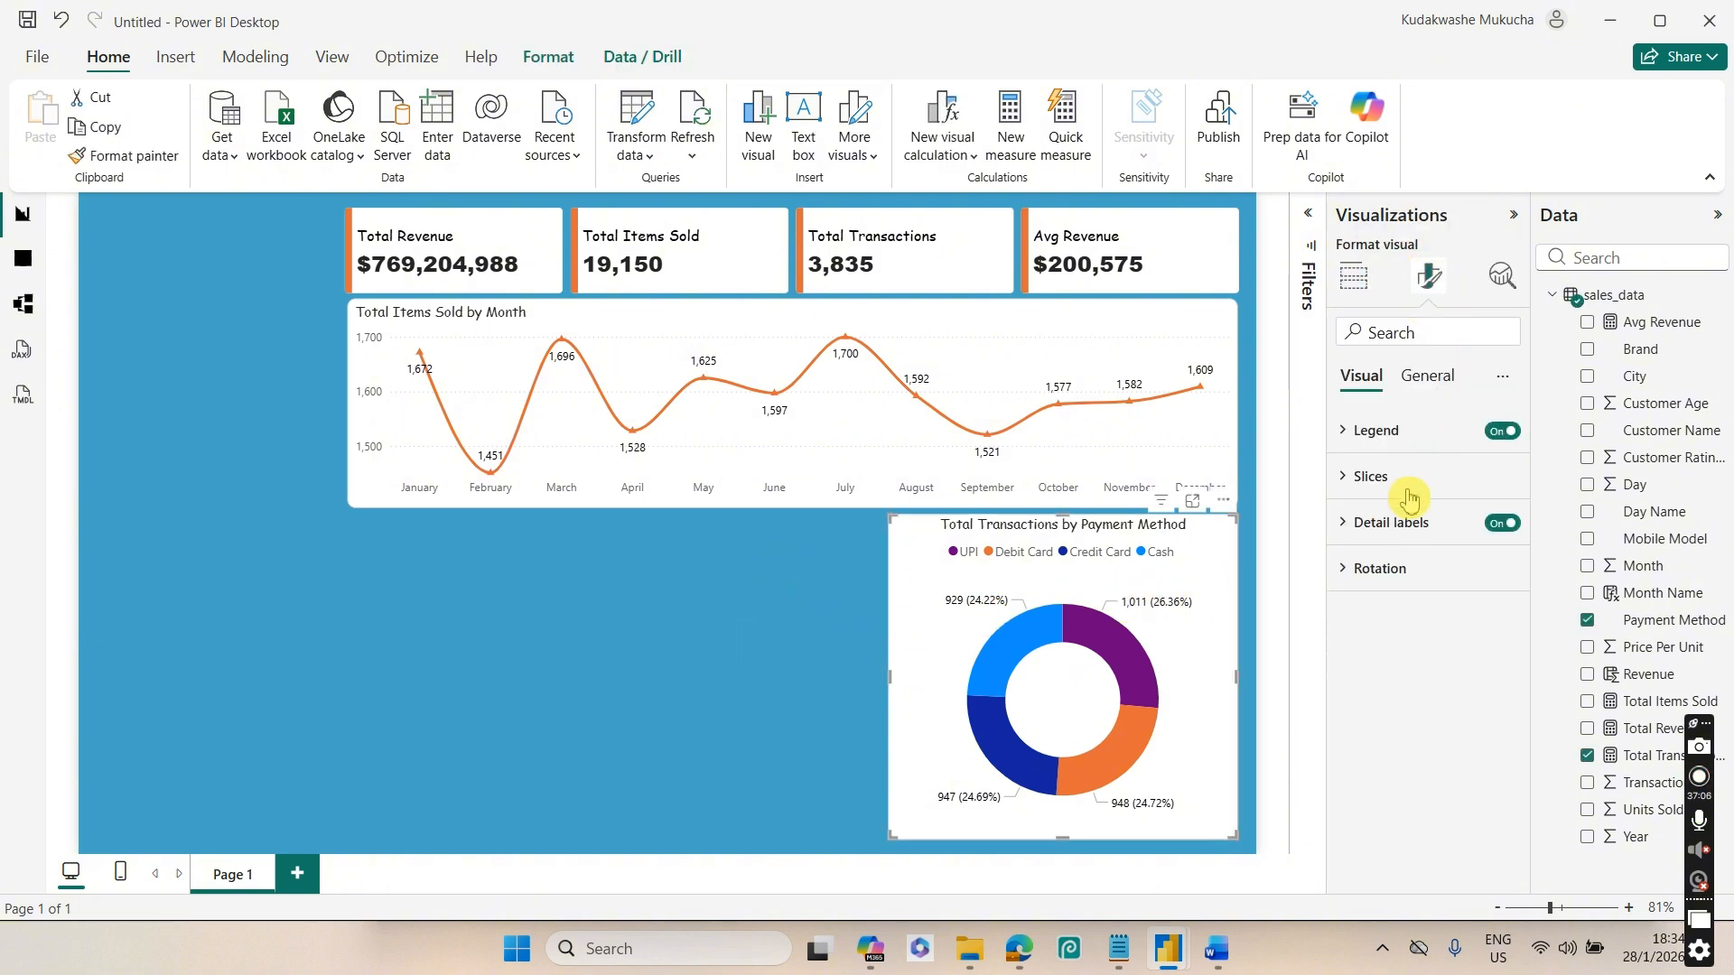
pyautogui.click(1427, 376)
pyautogui.click(1395, 540)
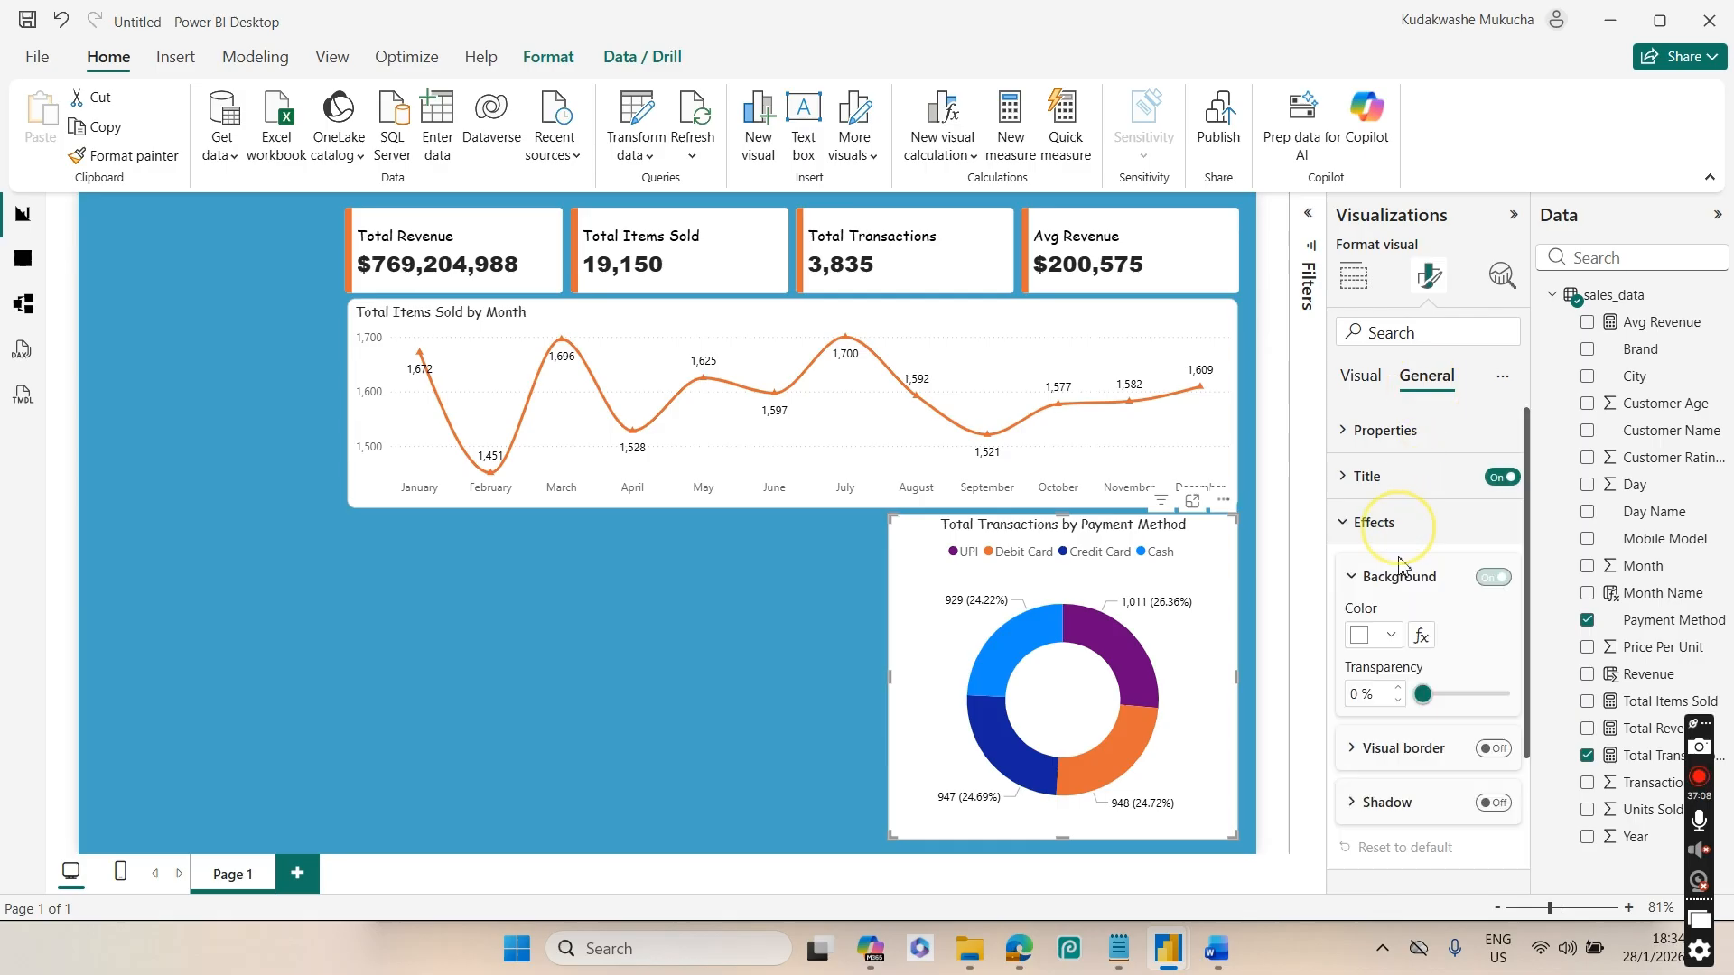
pyautogui.click(1445, 757)
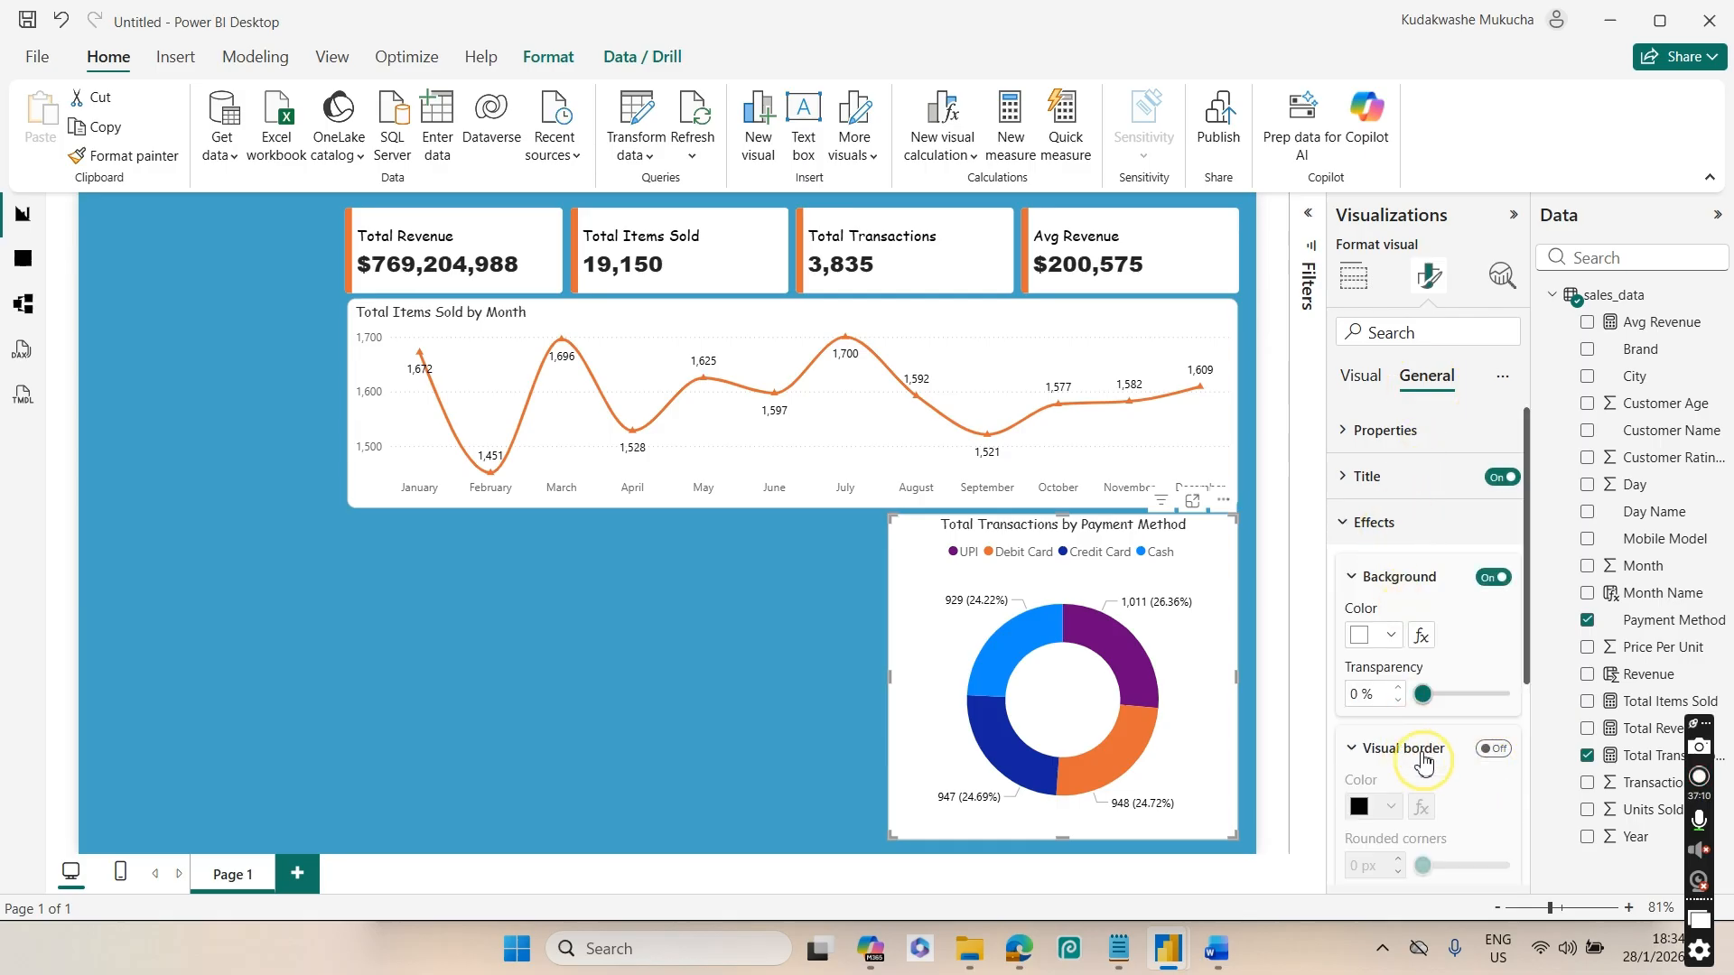
pyautogui.click(1421, 757)
pyautogui.click(1420, 756)
pyautogui.click(1493, 749)
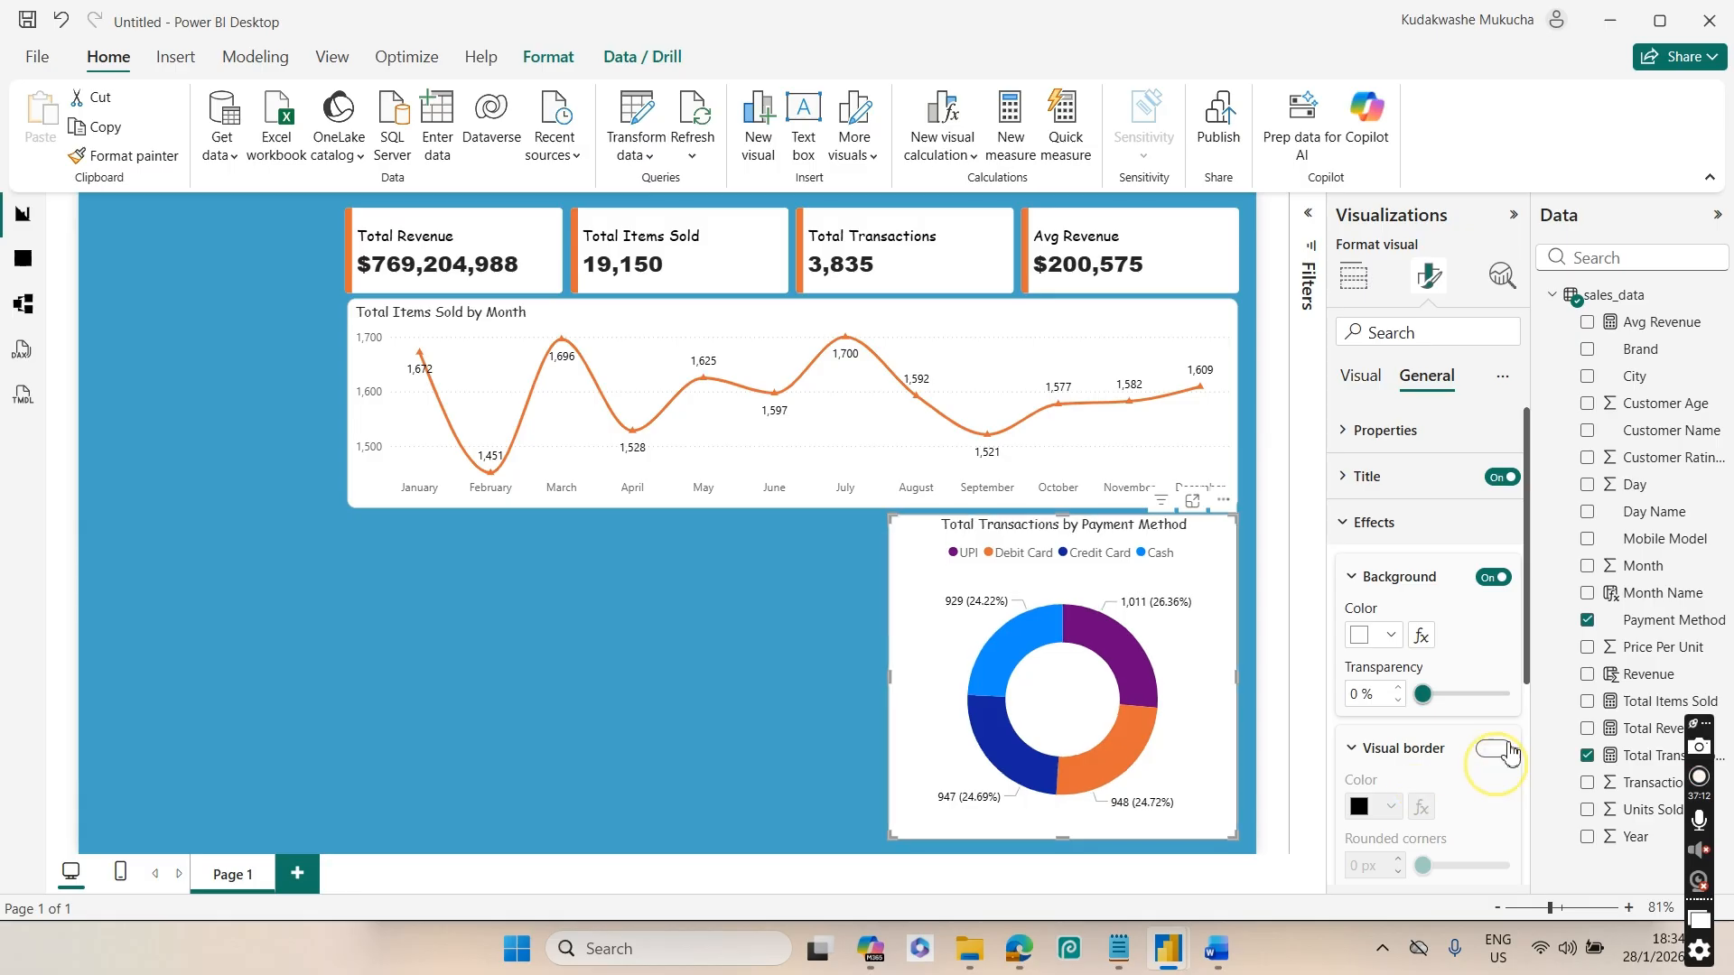
pyautogui.moveTo(1528, 638); pyautogui.dragTo(1469, 729)
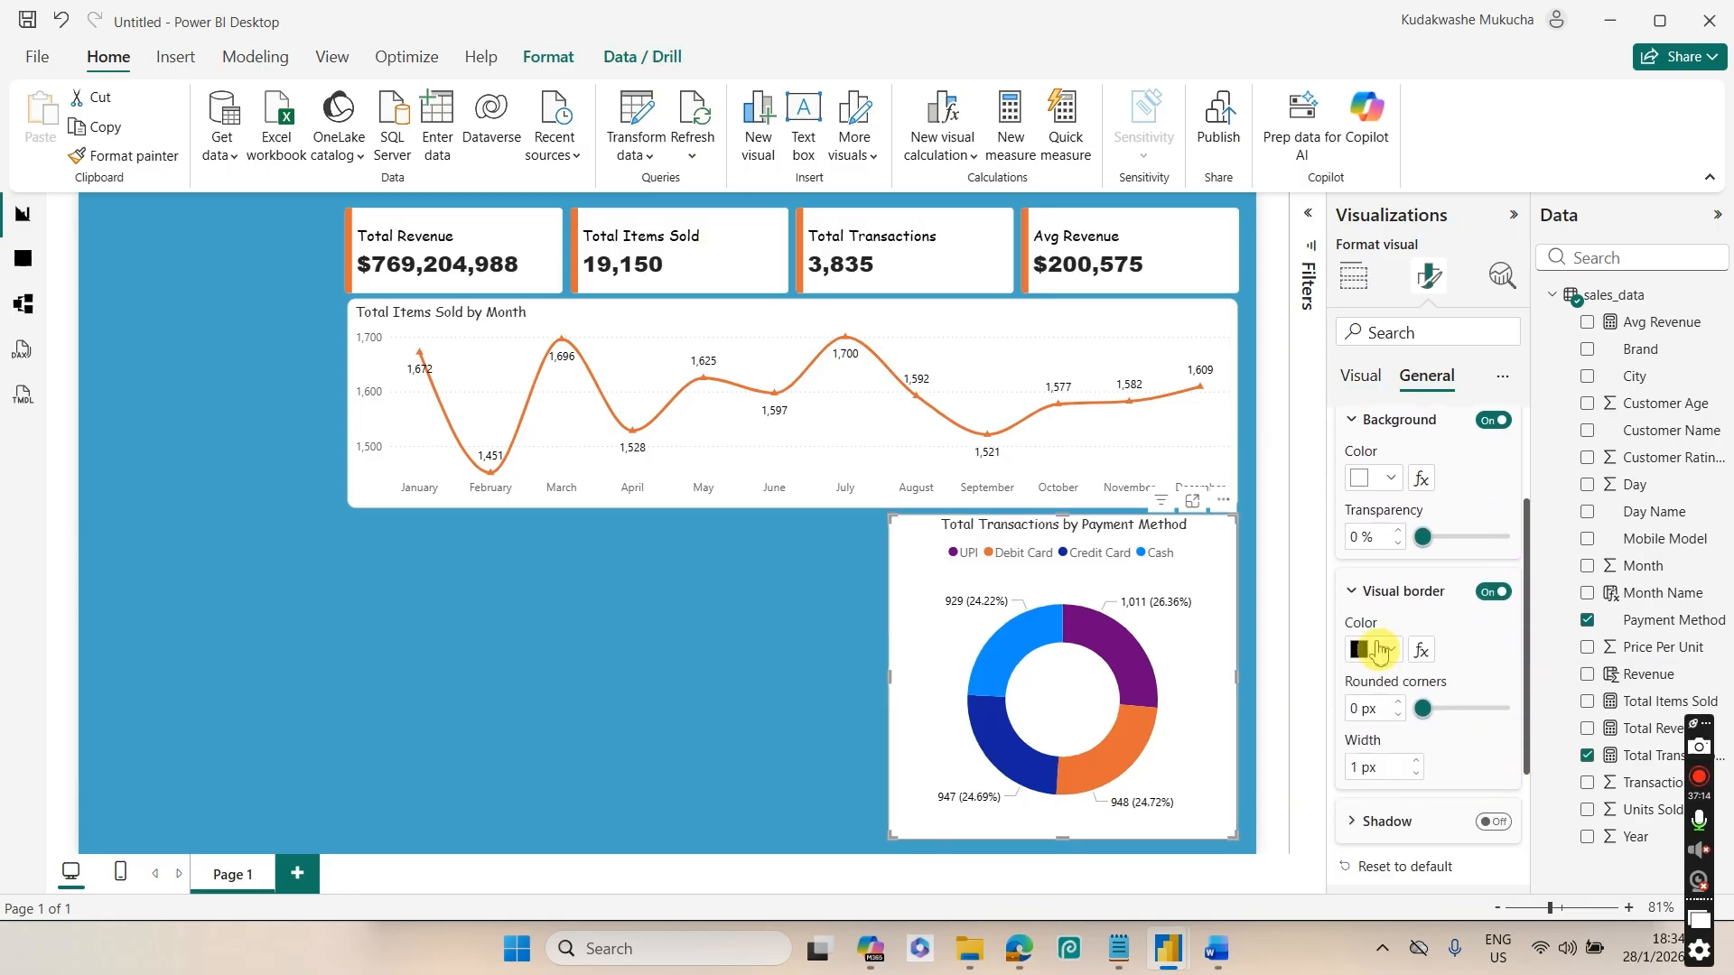
# Set the donut chart's border color to light gray and round its corners to 8 px
pyautogui.click(1368, 651)
pyautogui.click(1376, 332)
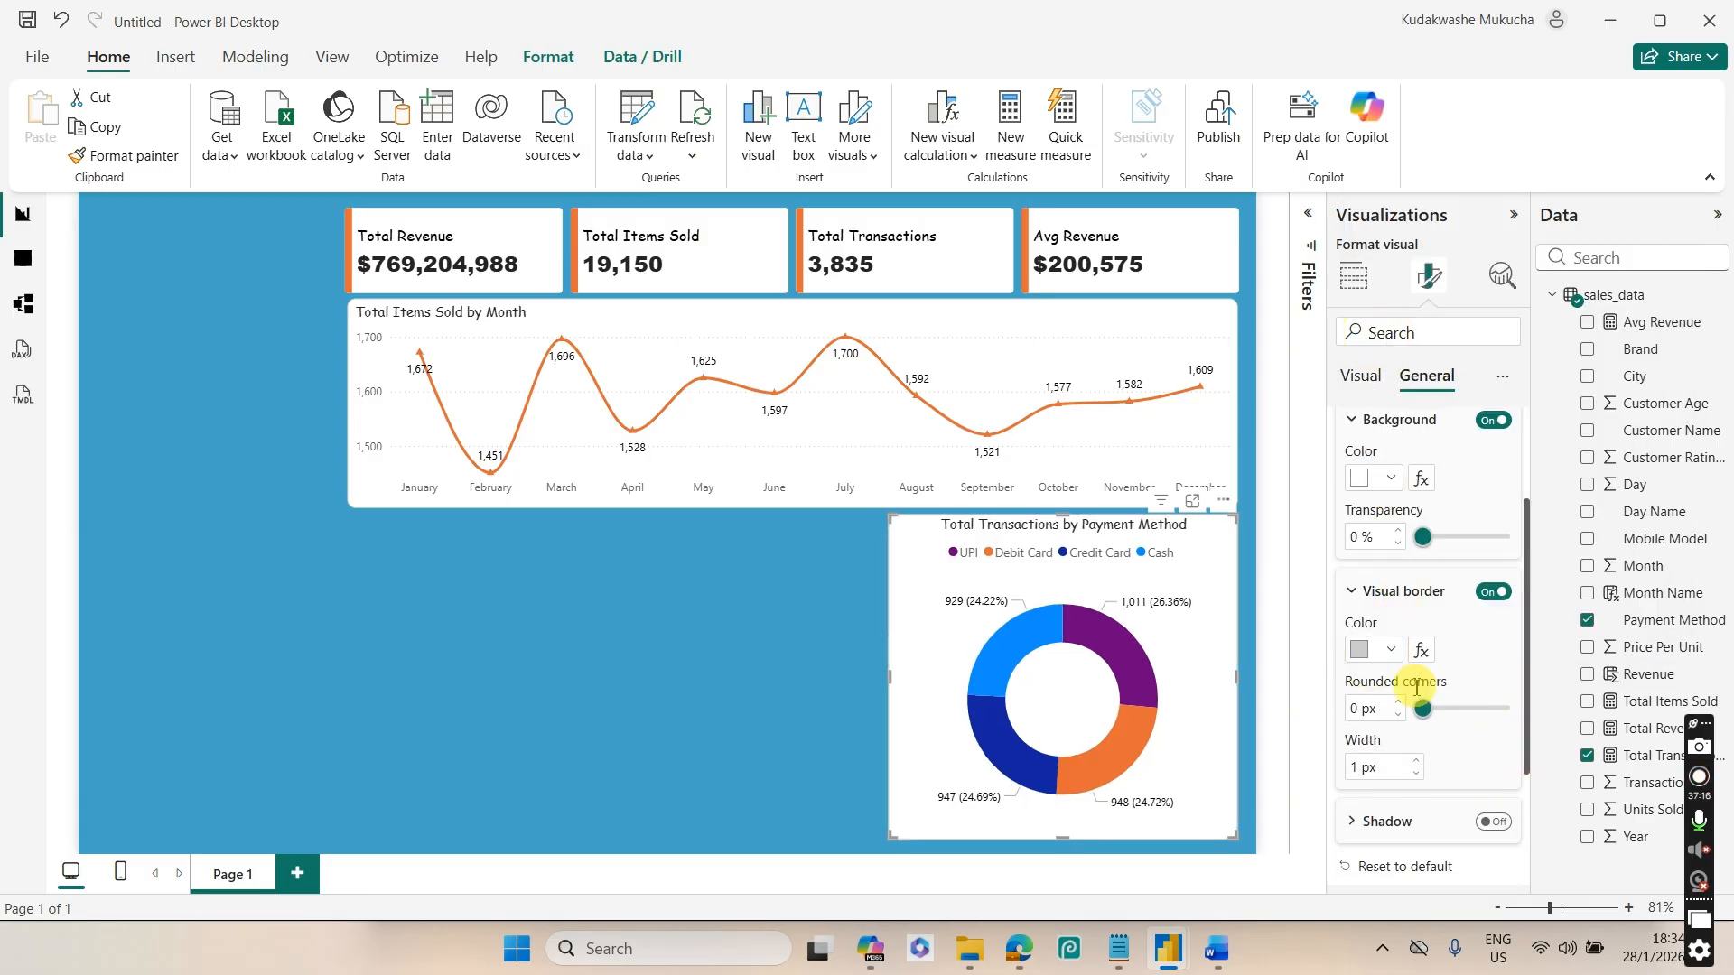
pyautogui.moveTo(1425, 710); pyautogui.dragTo(1448, 710)
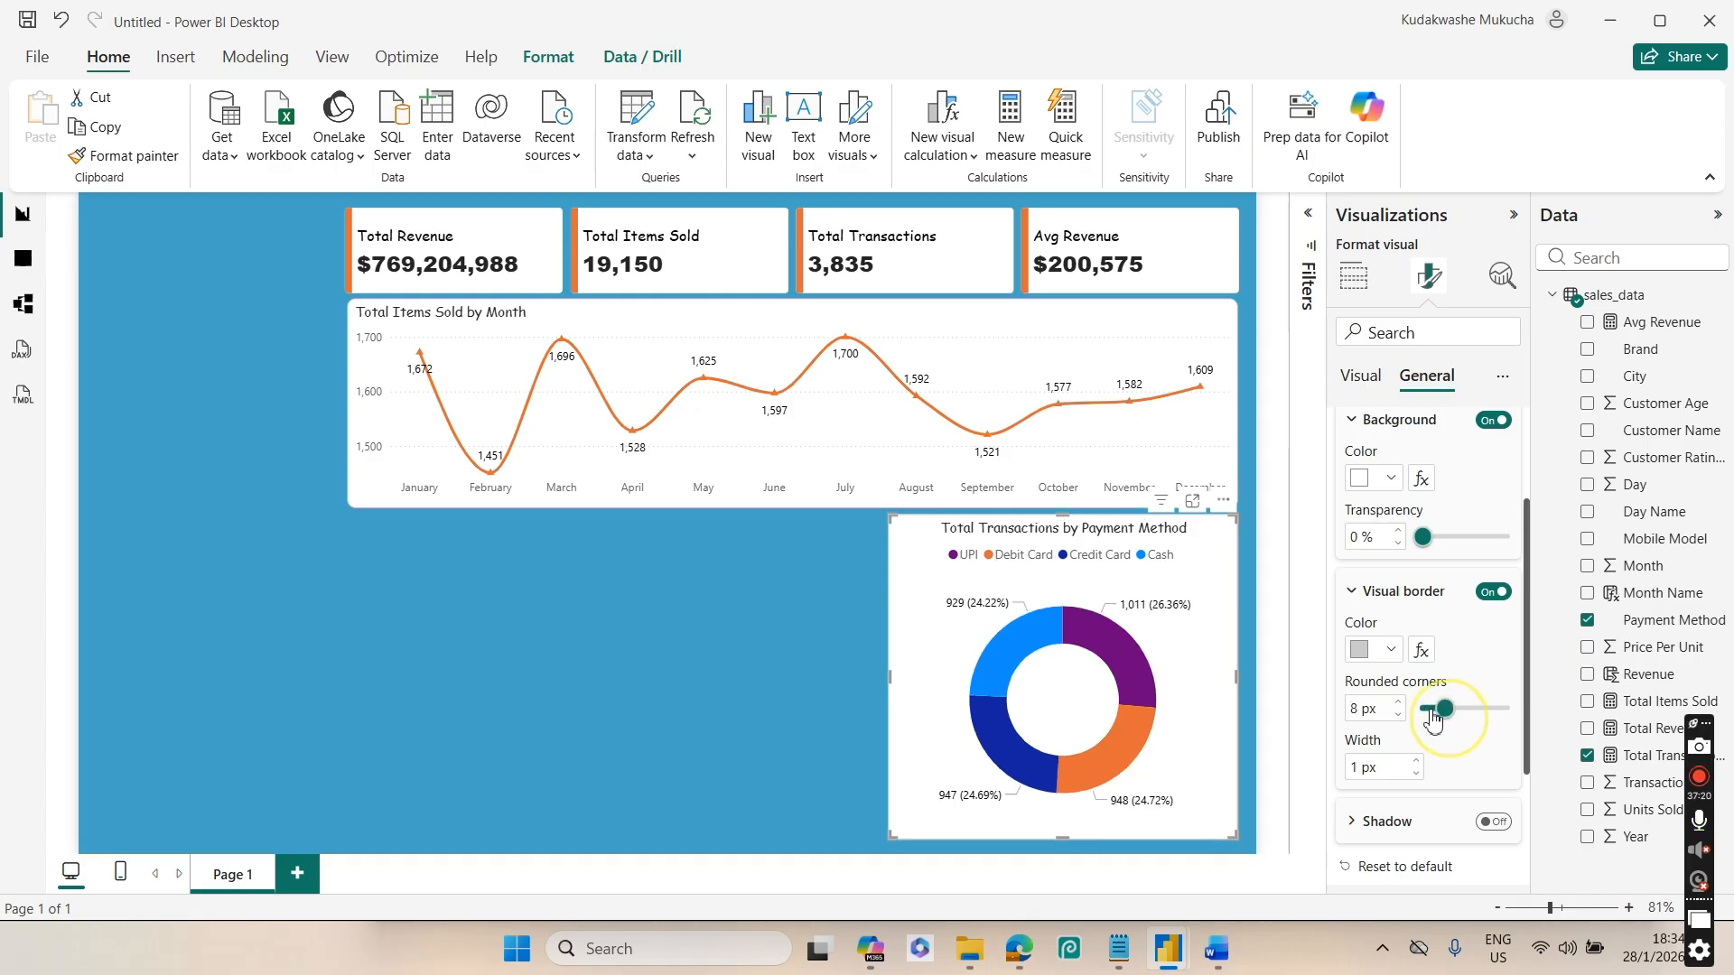
pyautogui.click(736, 637)
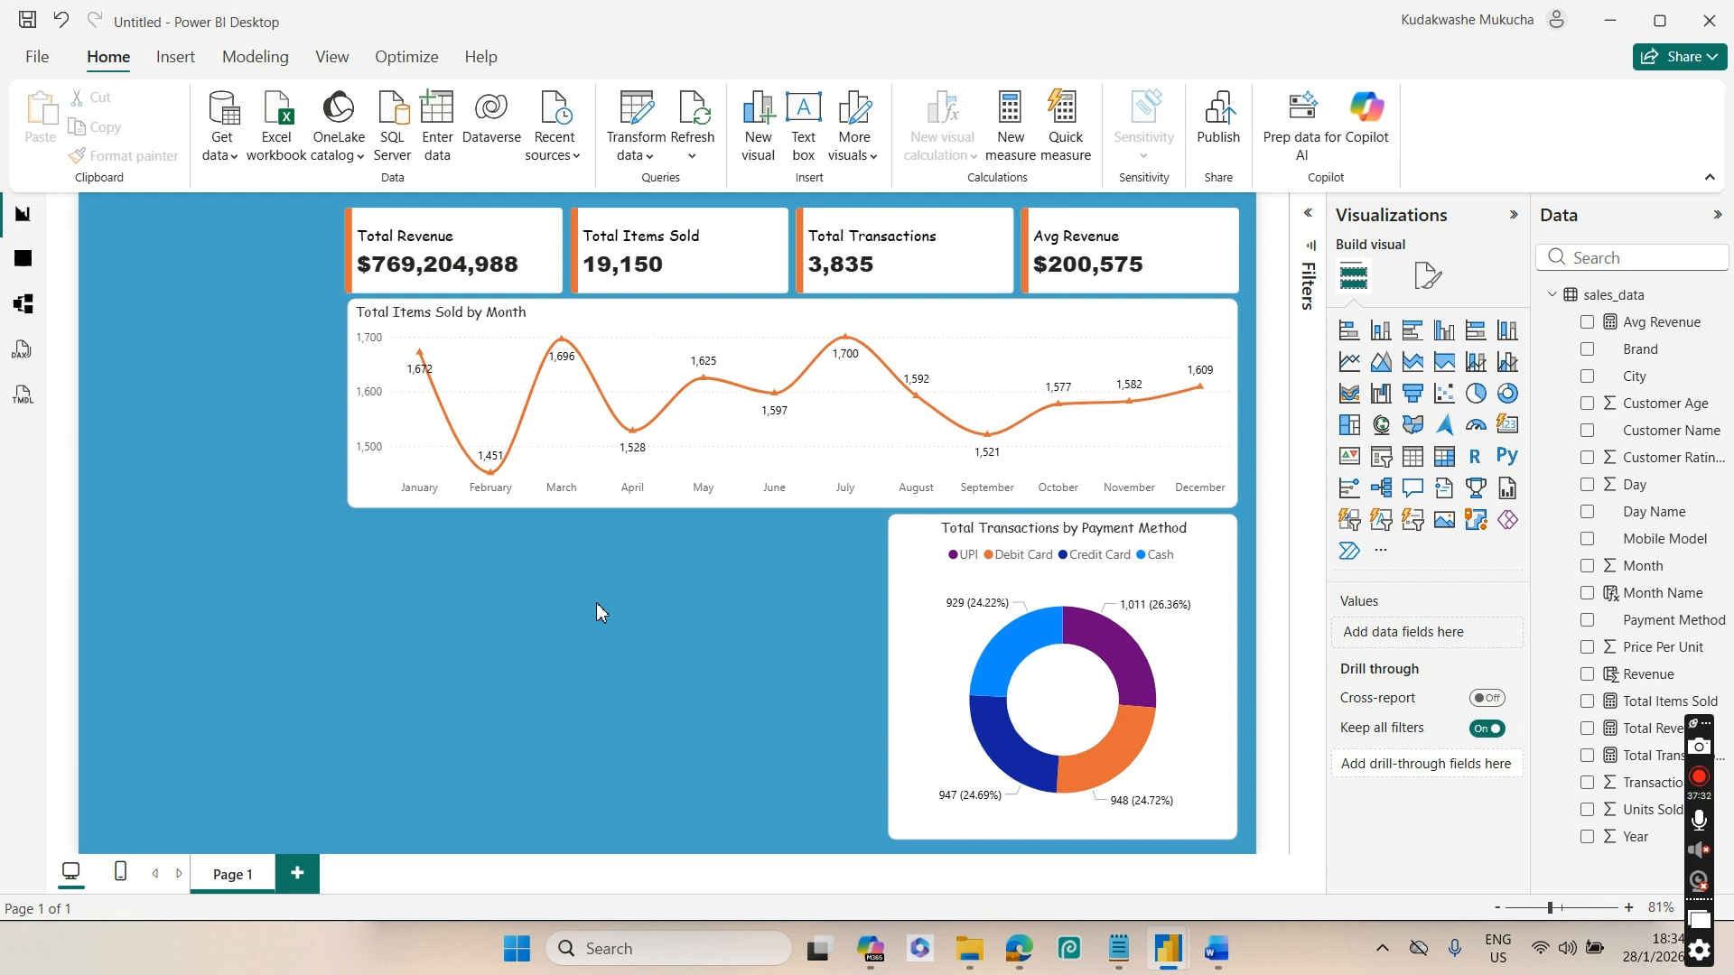
# Check the requirements document in Word, return to Power BI, and add an empty clustered column chart beside the donut chart, below the line chart
pyautogui.click(1217, 948)
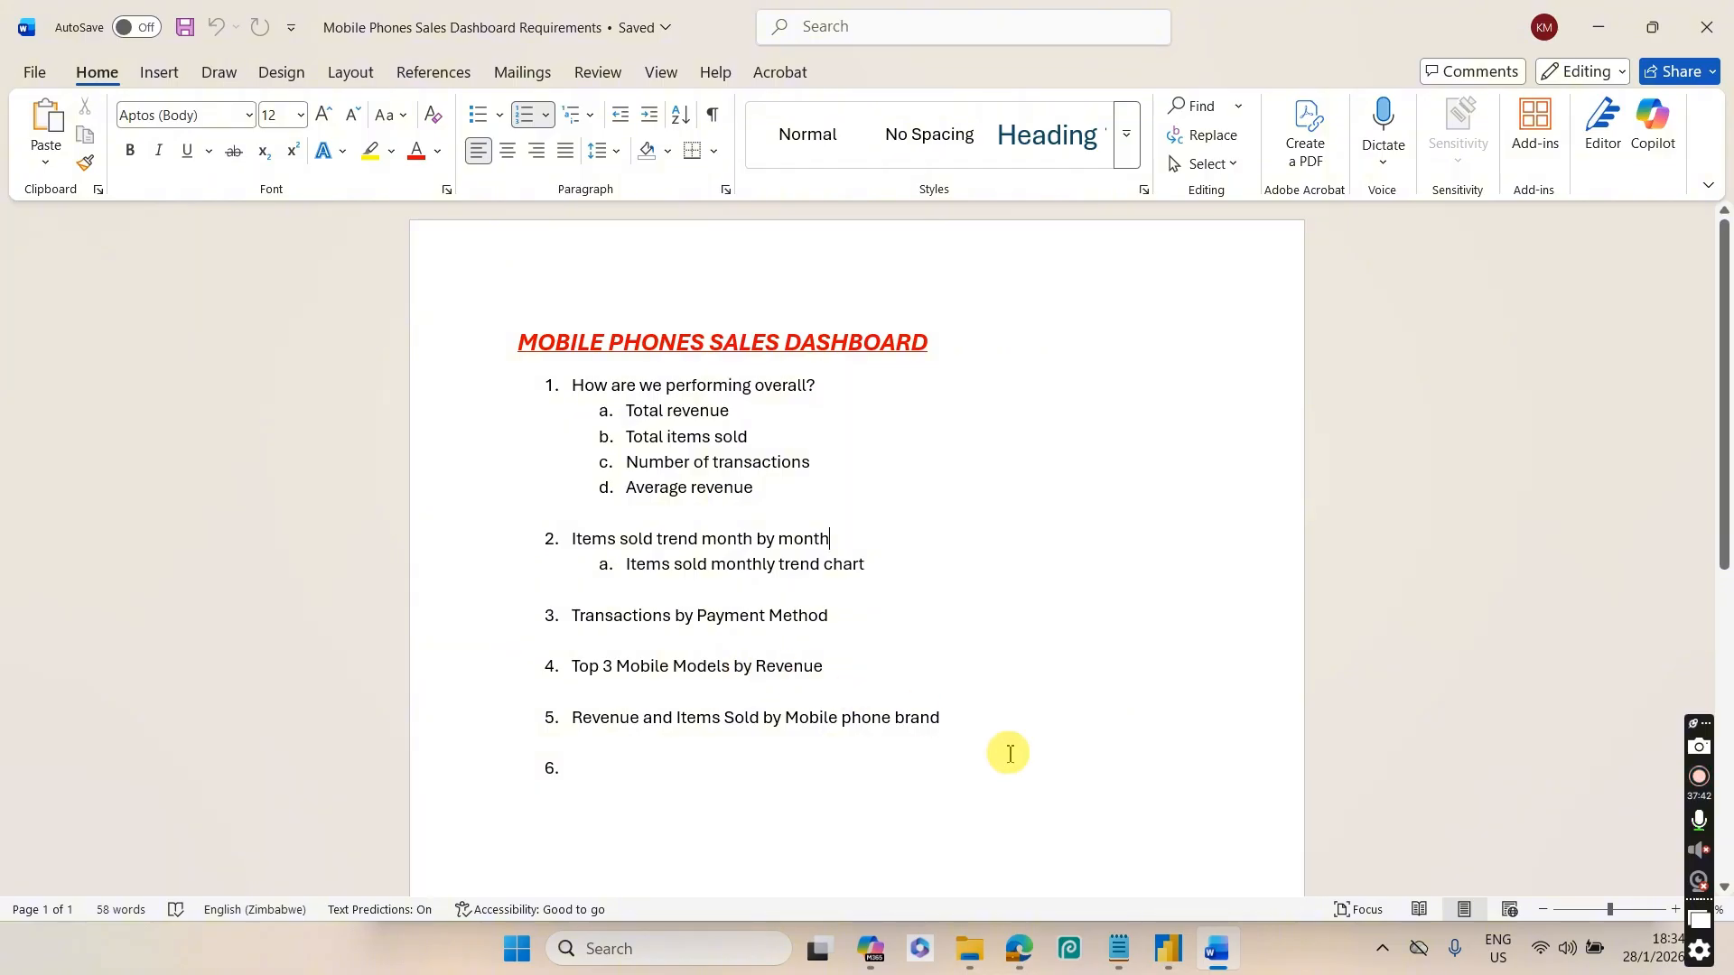
pyautogui.click(1168, 944)
pyautogui.click(1224, 856)
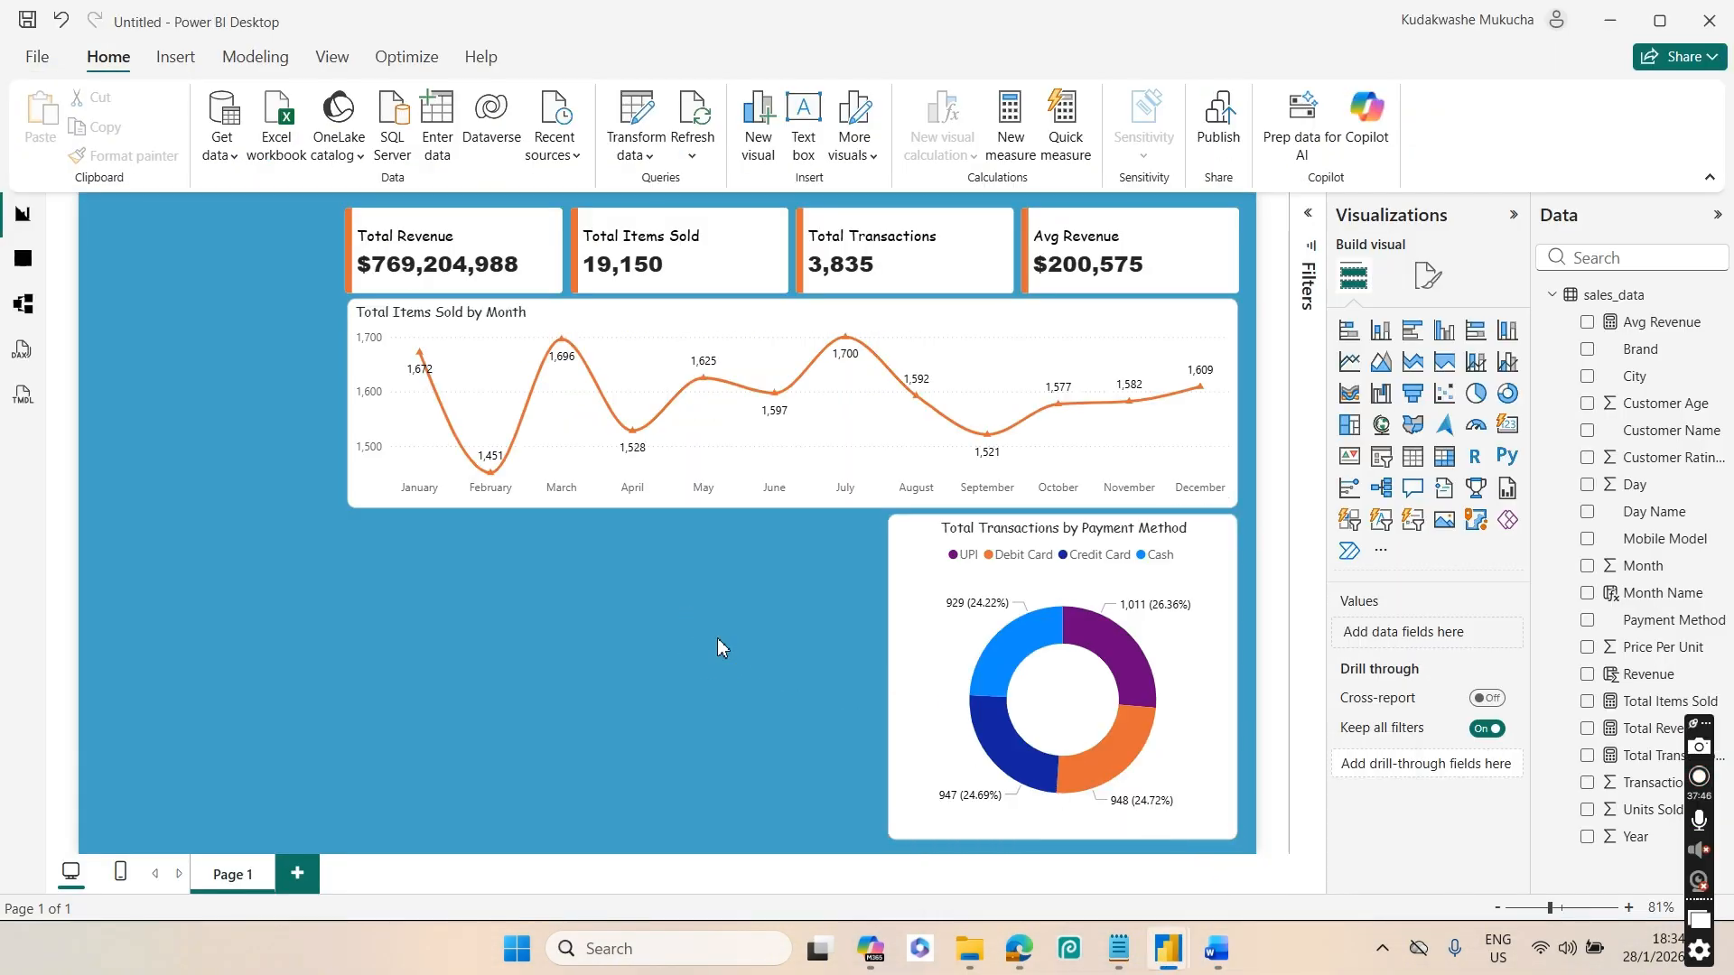
pyautogui.click(1445, 345)
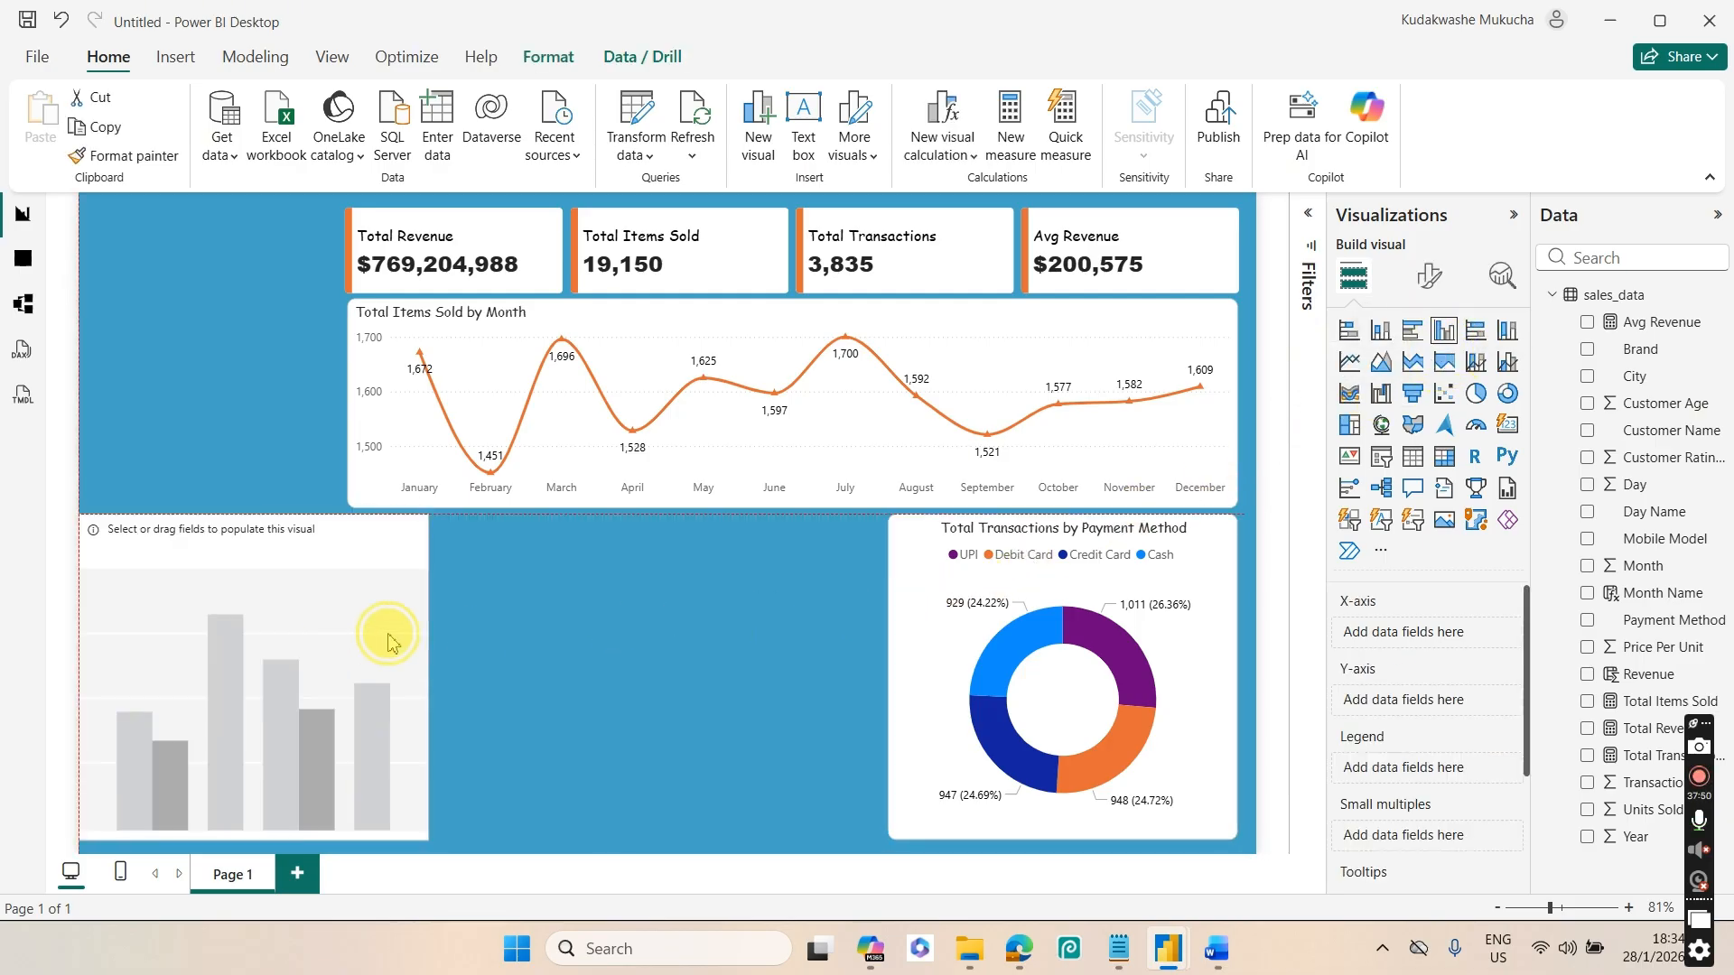
pyautogui.moveTo(387, 632); pyautogui.dragTo(775, 641)
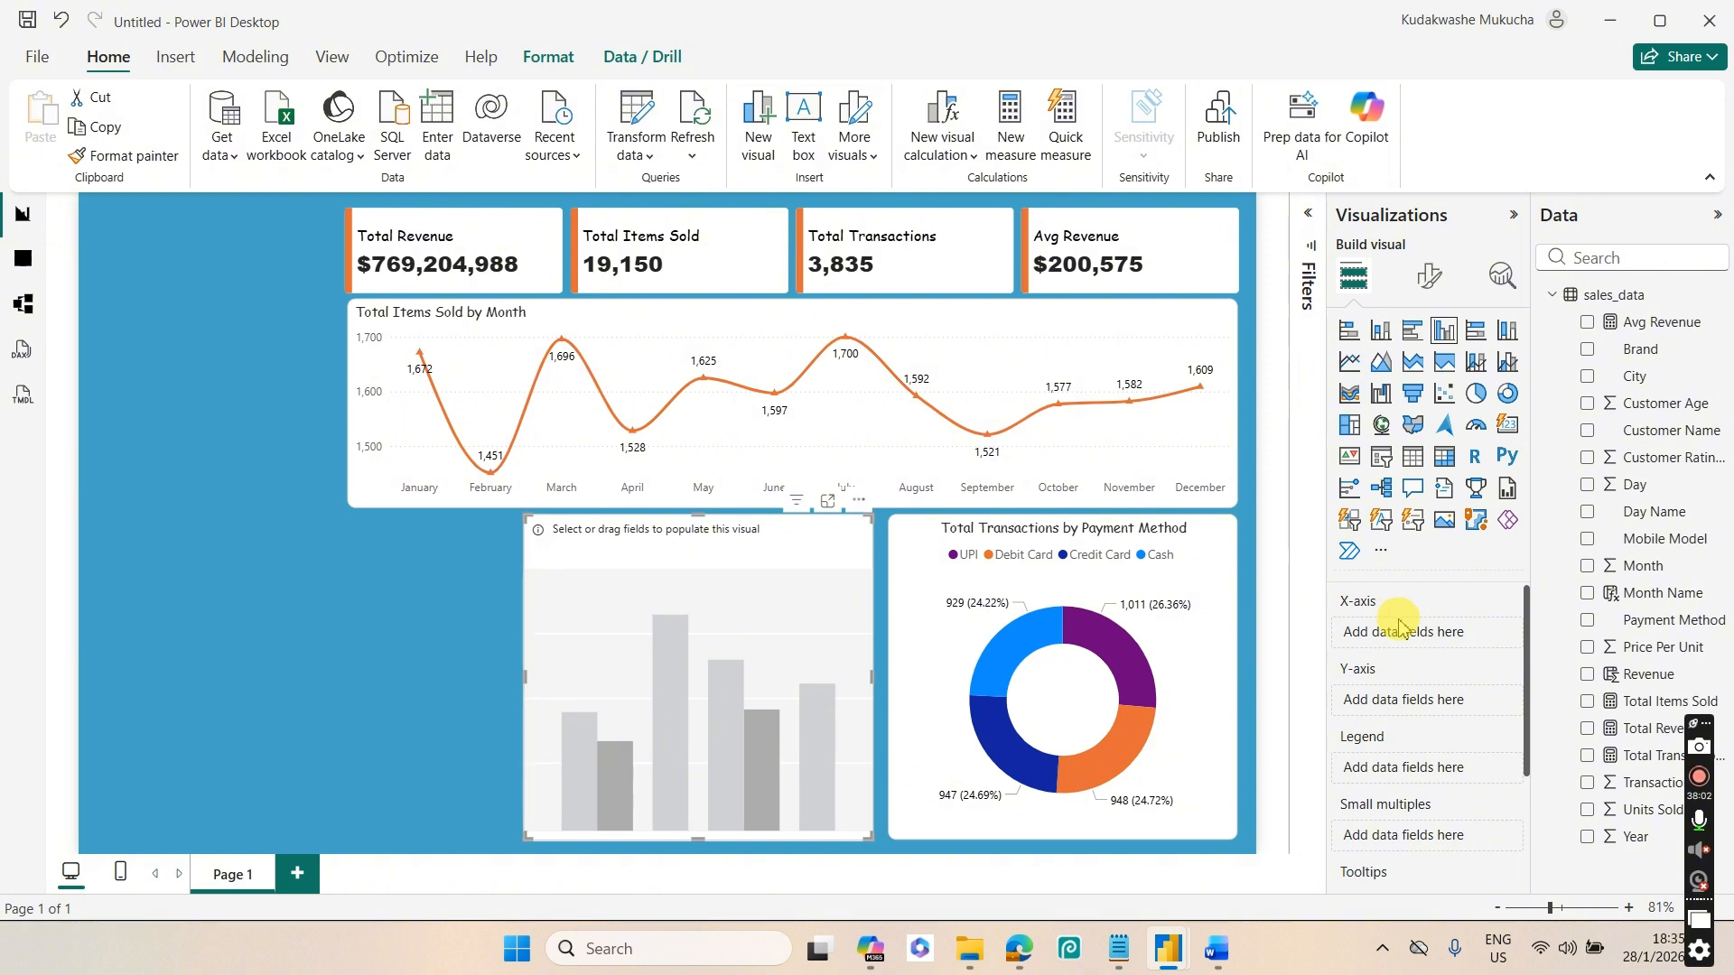
# Recheck the requirements in Word and, back in Power BI, plot Total Revenue by Mobile Model in the new column chart
pyautogui.click(1216, 948)
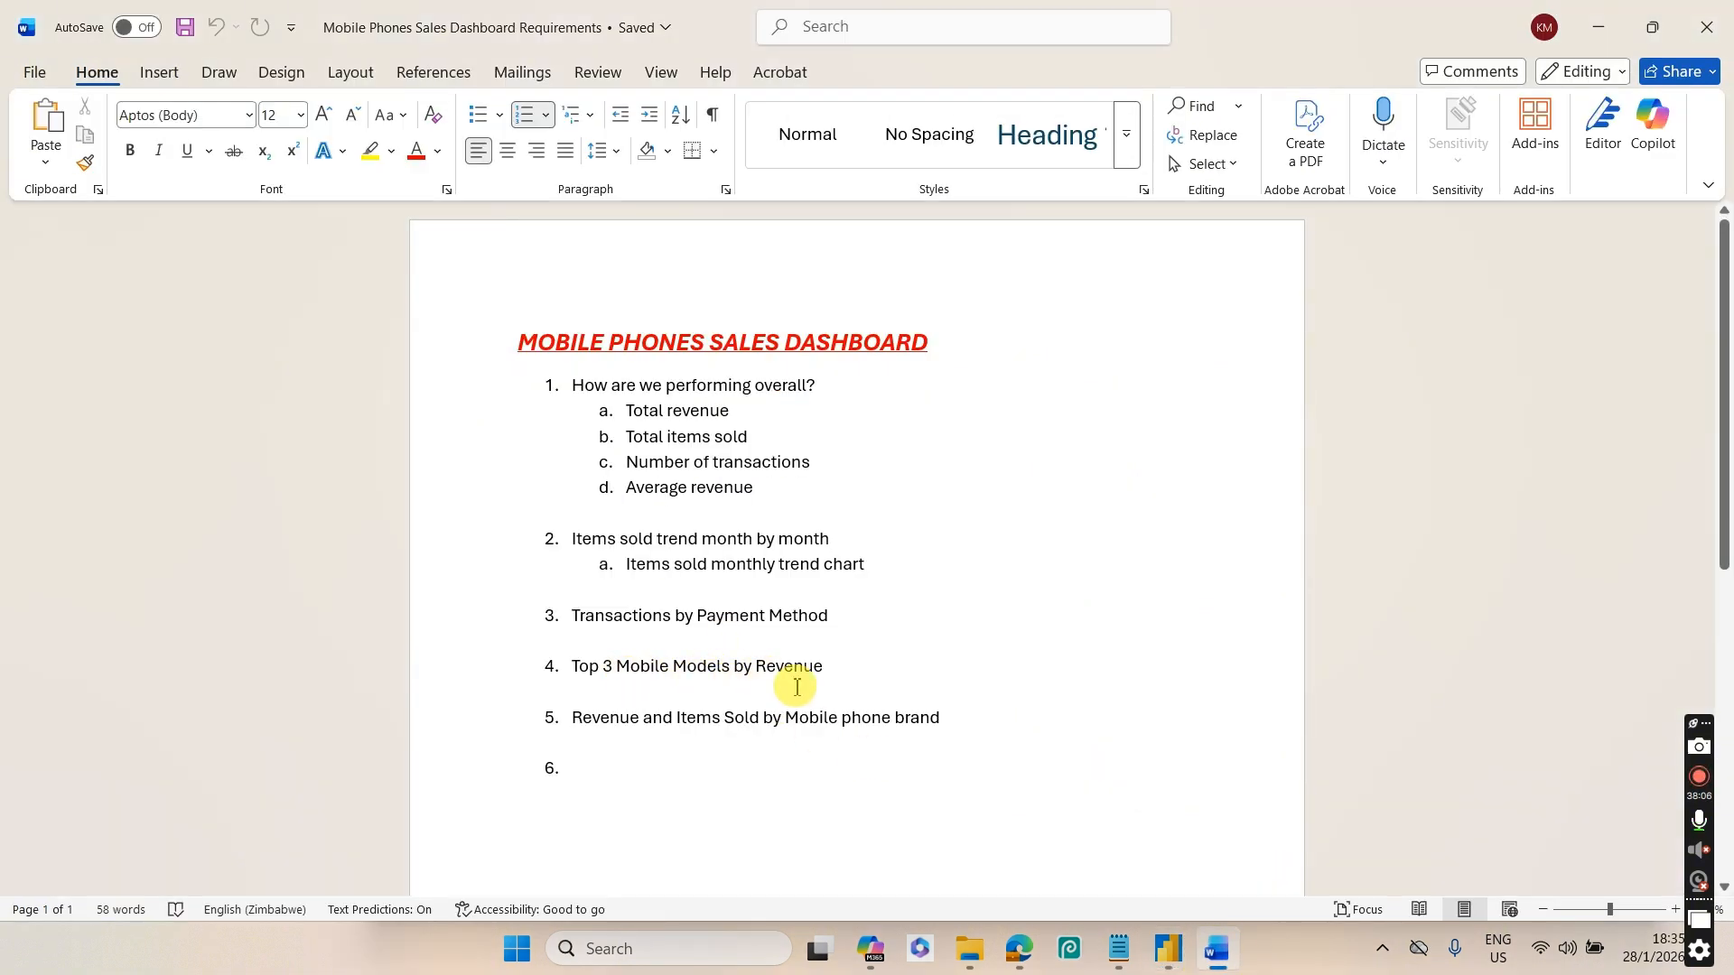
pyautogui.click(1217, 953)
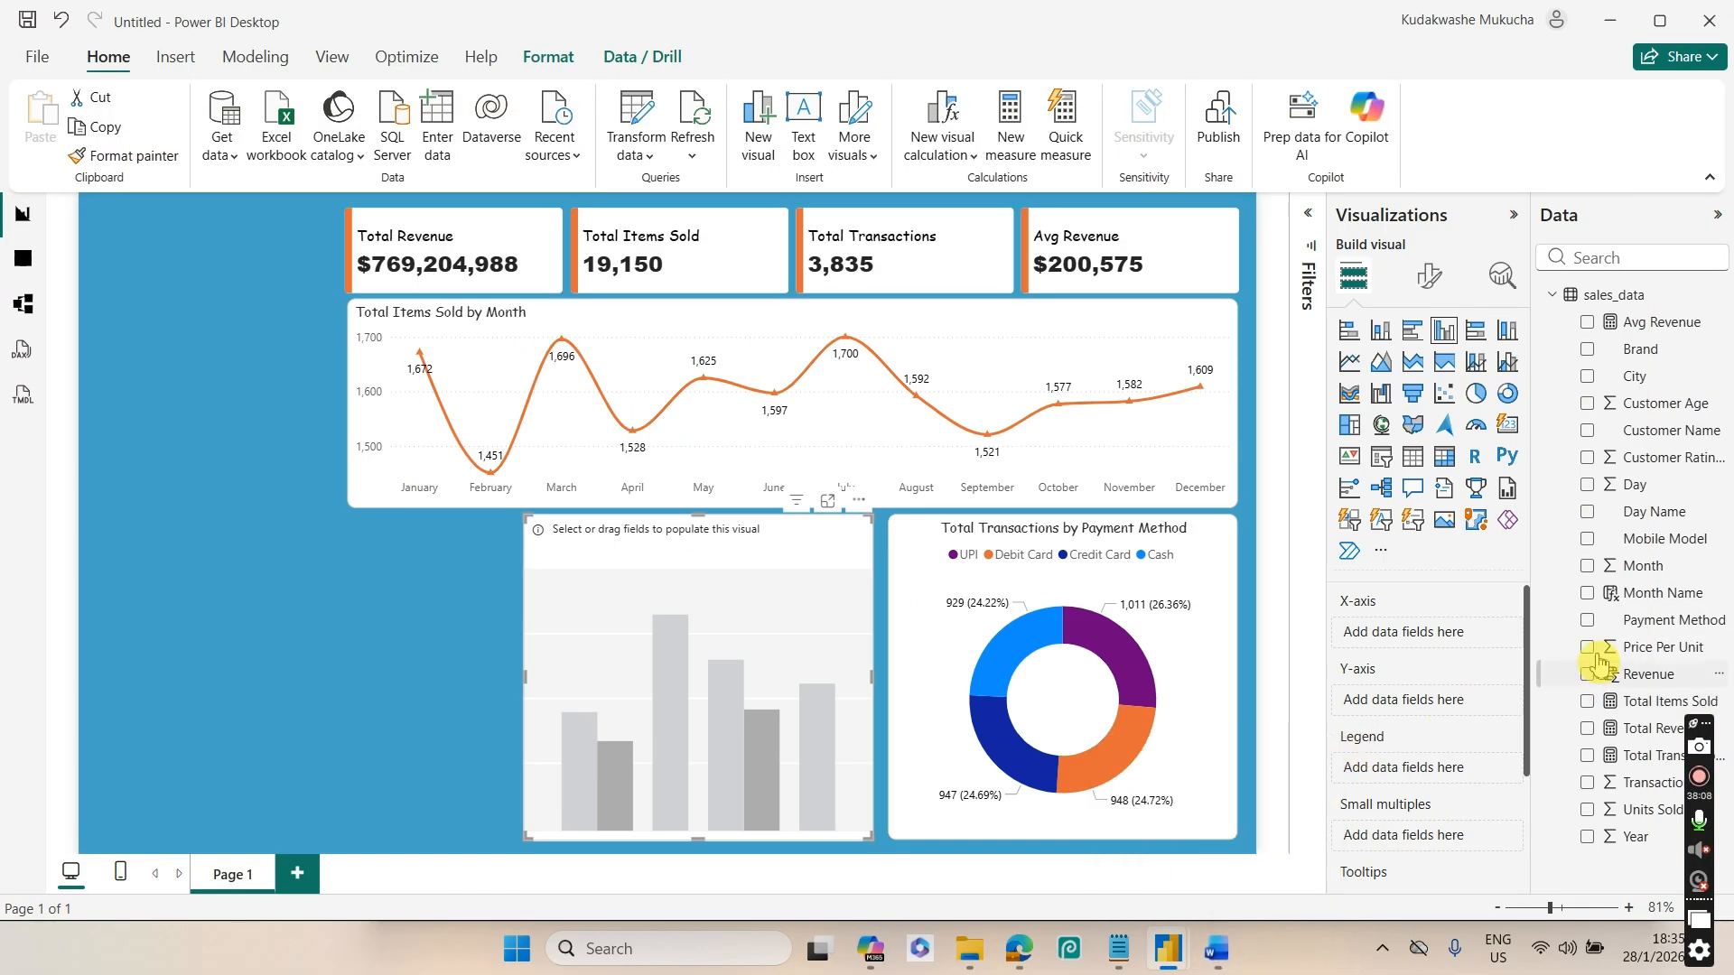
pyautogui.click(1587, 538)
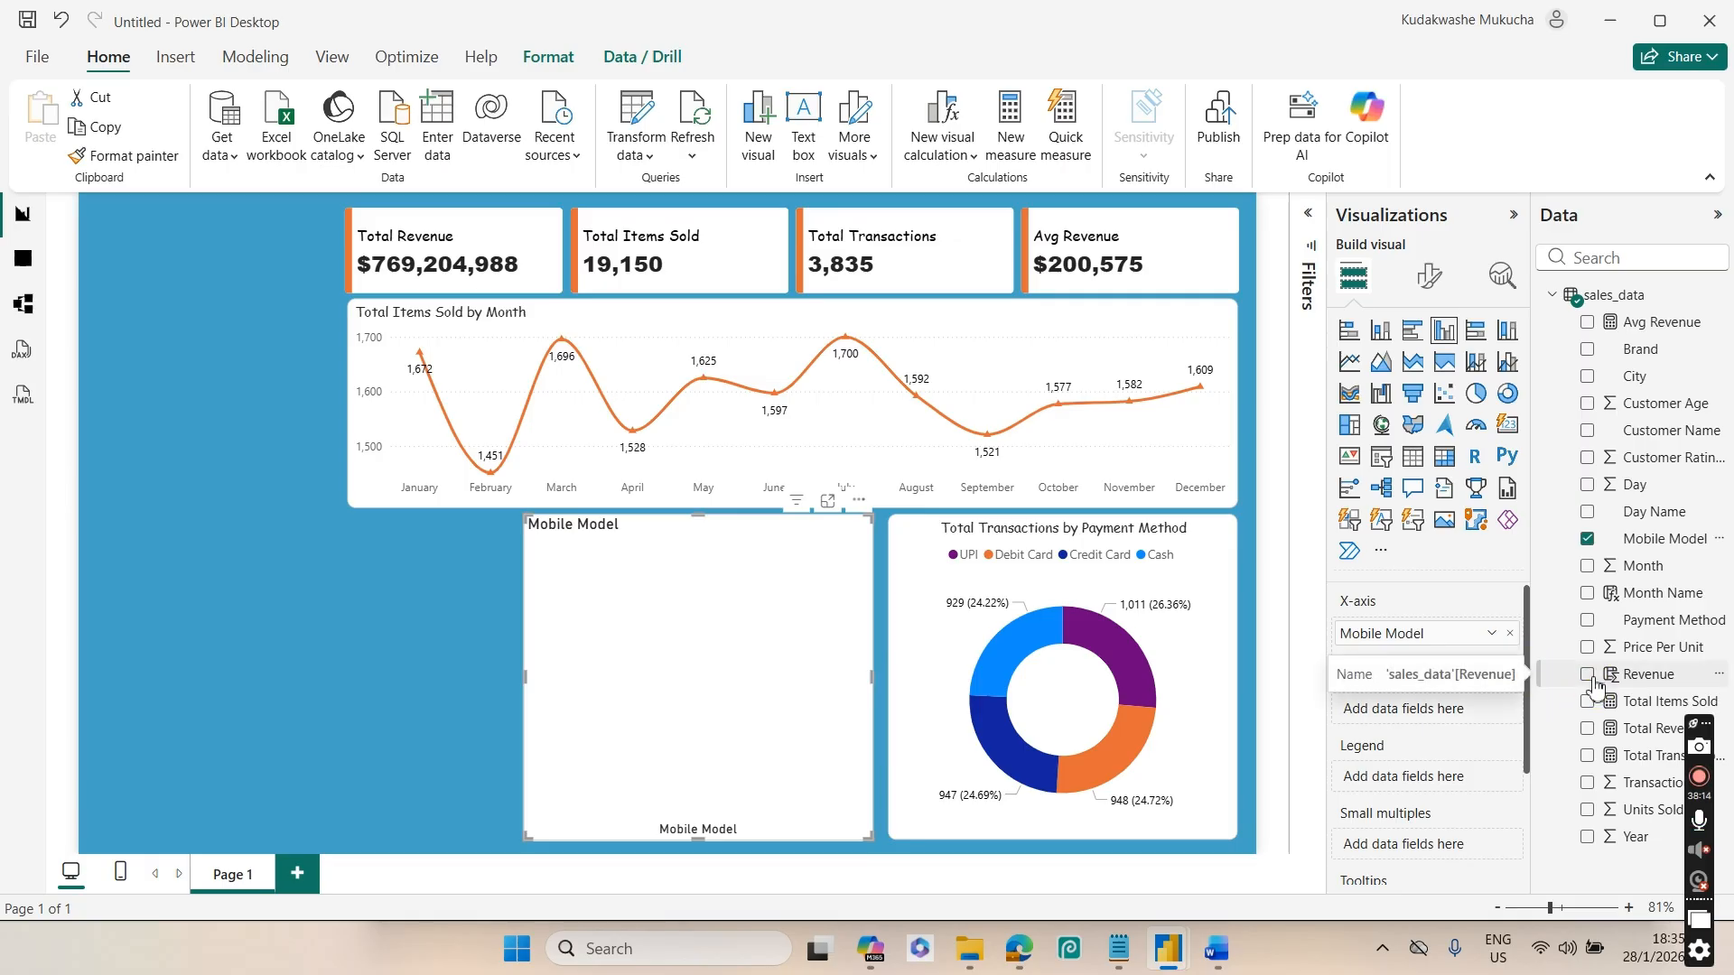
pyautogui.click(1587, 730)
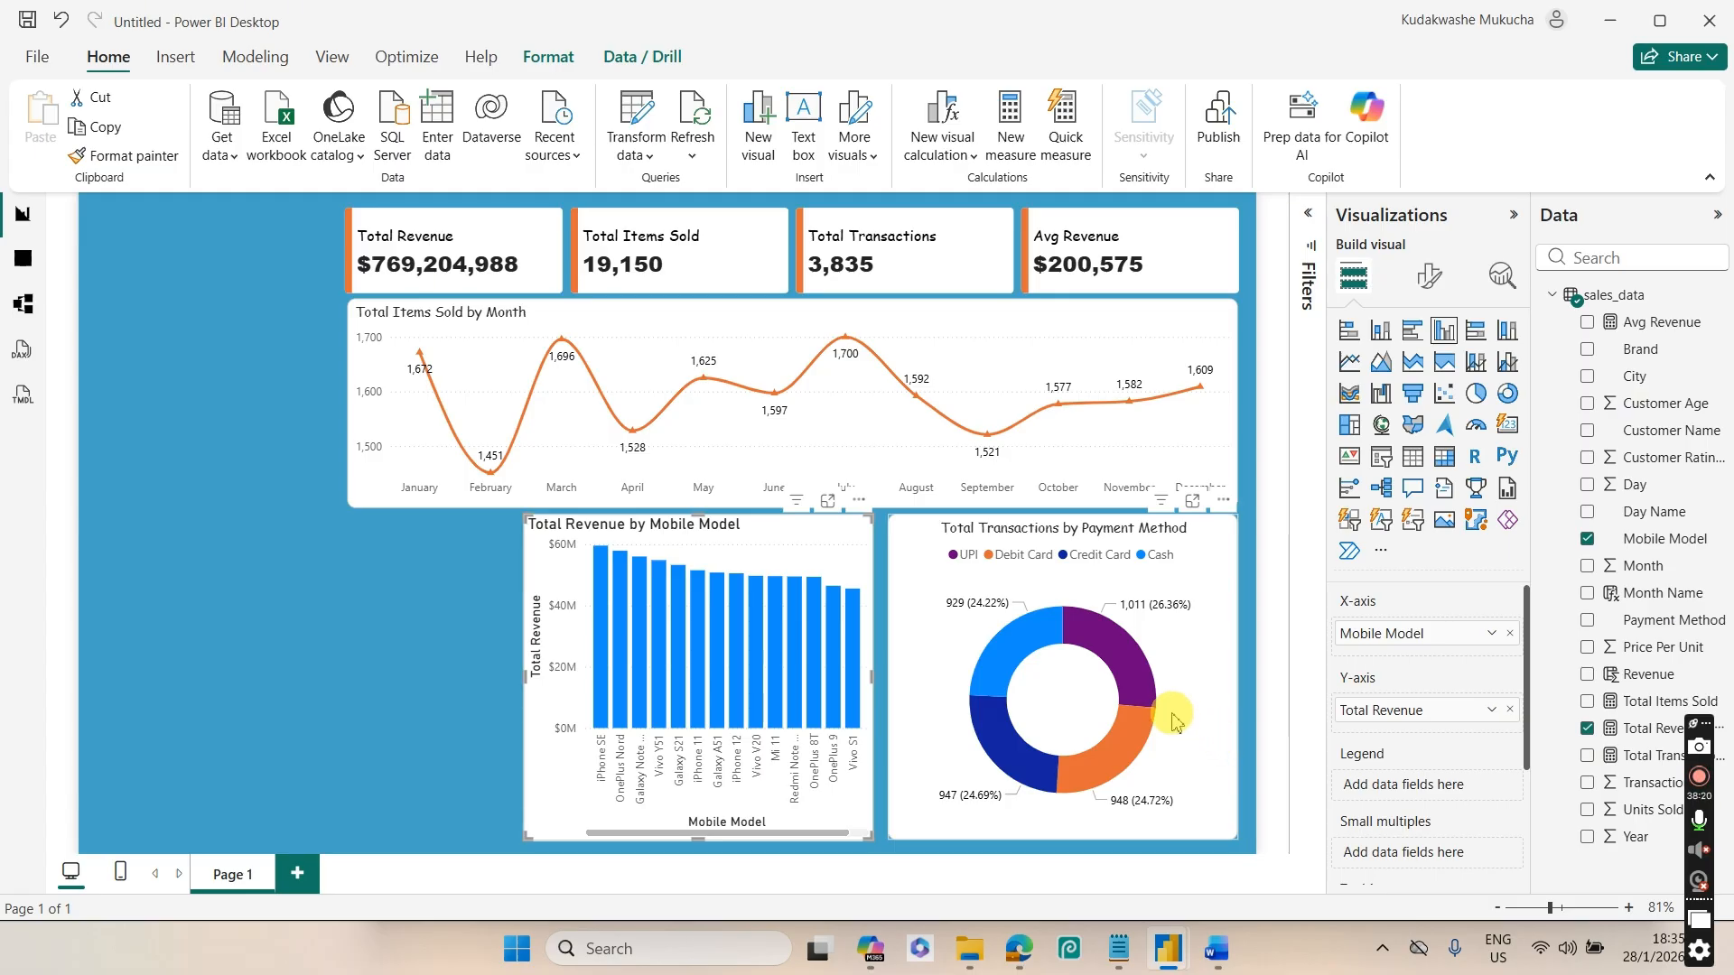
# Examine the filter options available for Mobile Model and Total Revenue on the column chart
pyautogui.click(1309, 215)
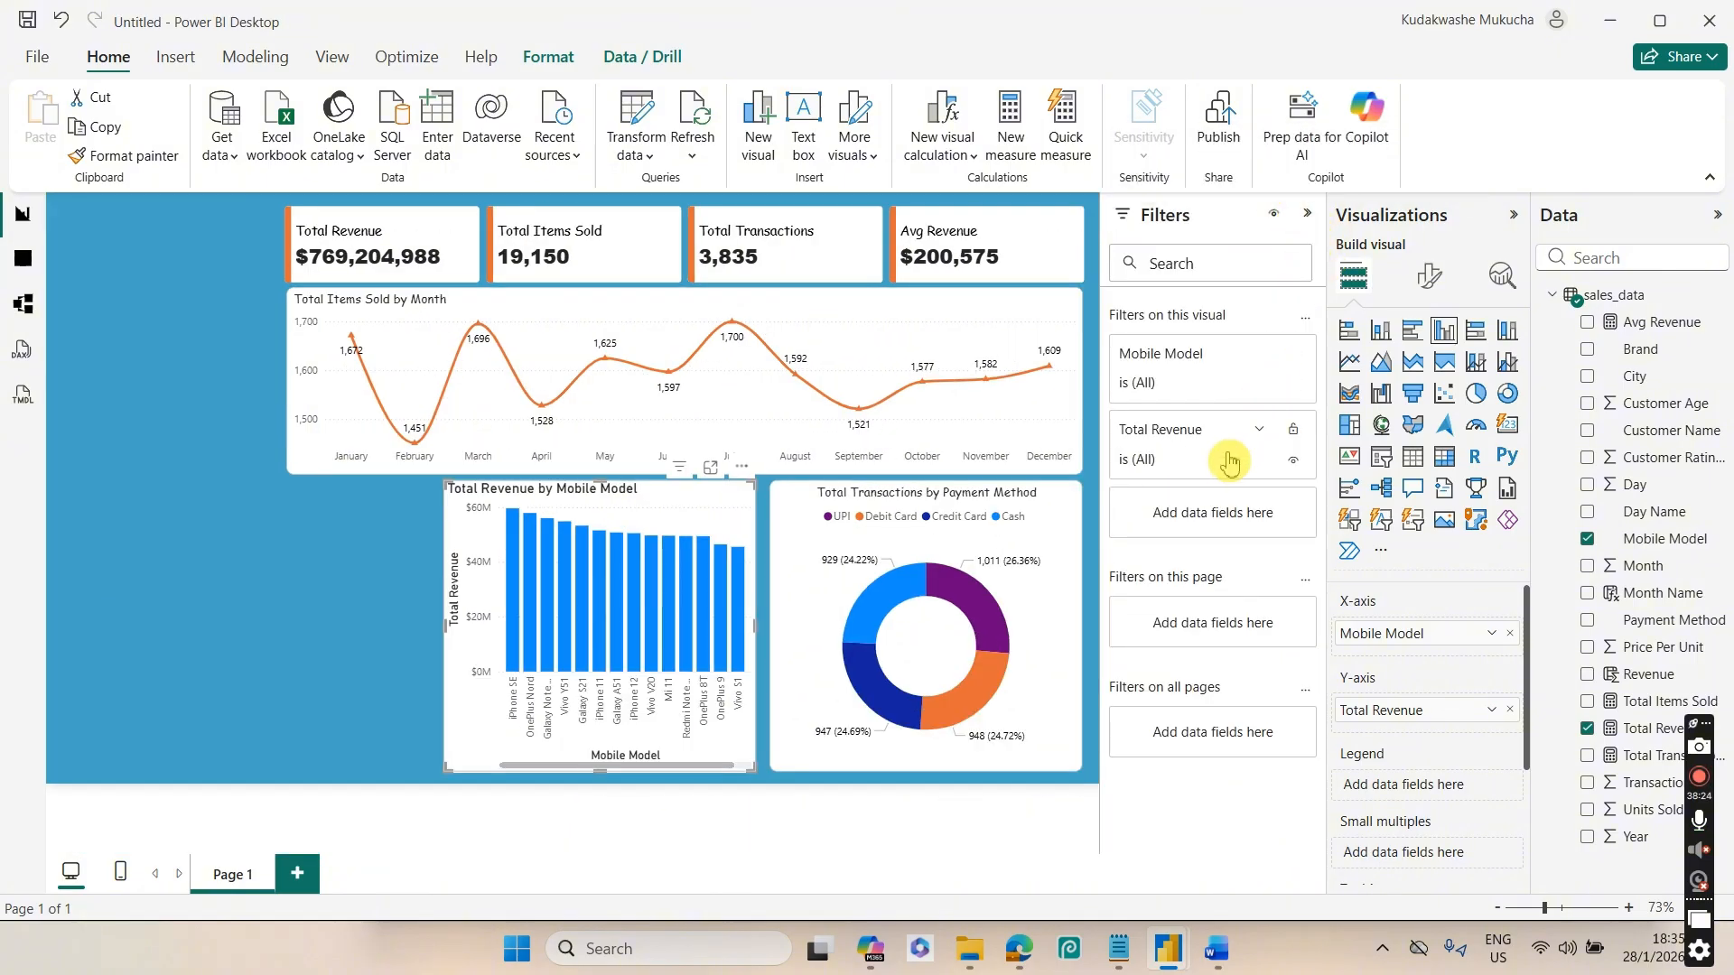
pyautogui.click(1259, 432)
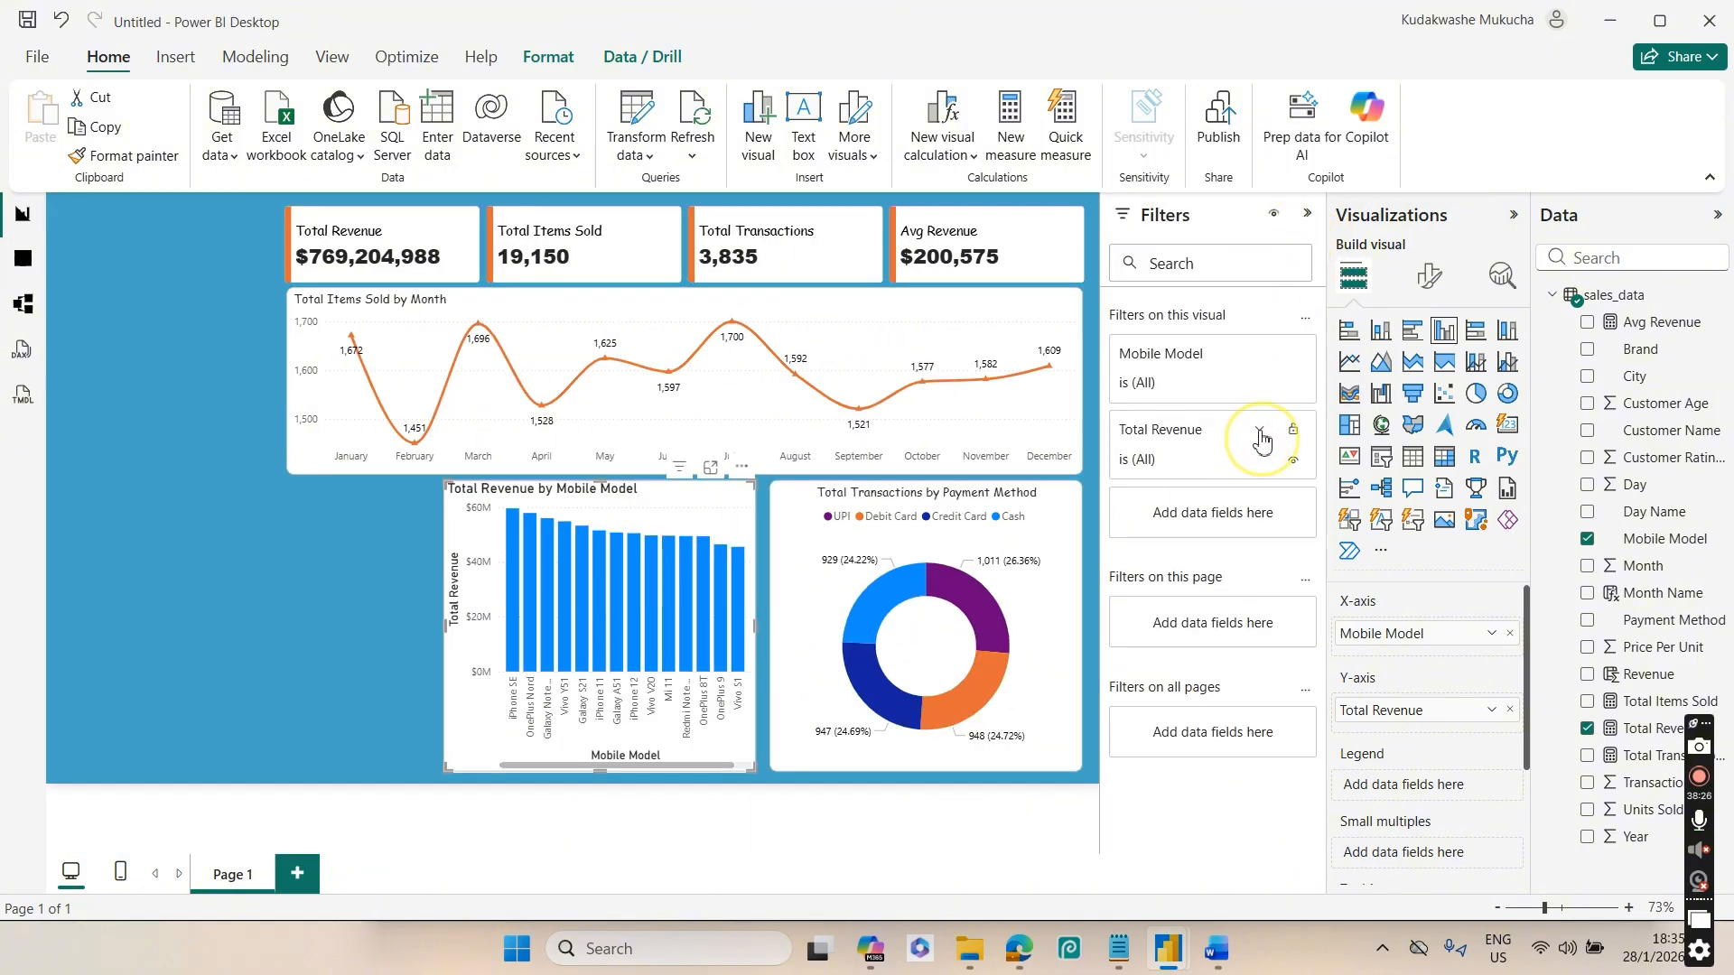
pyautogui.click(1259, 434)
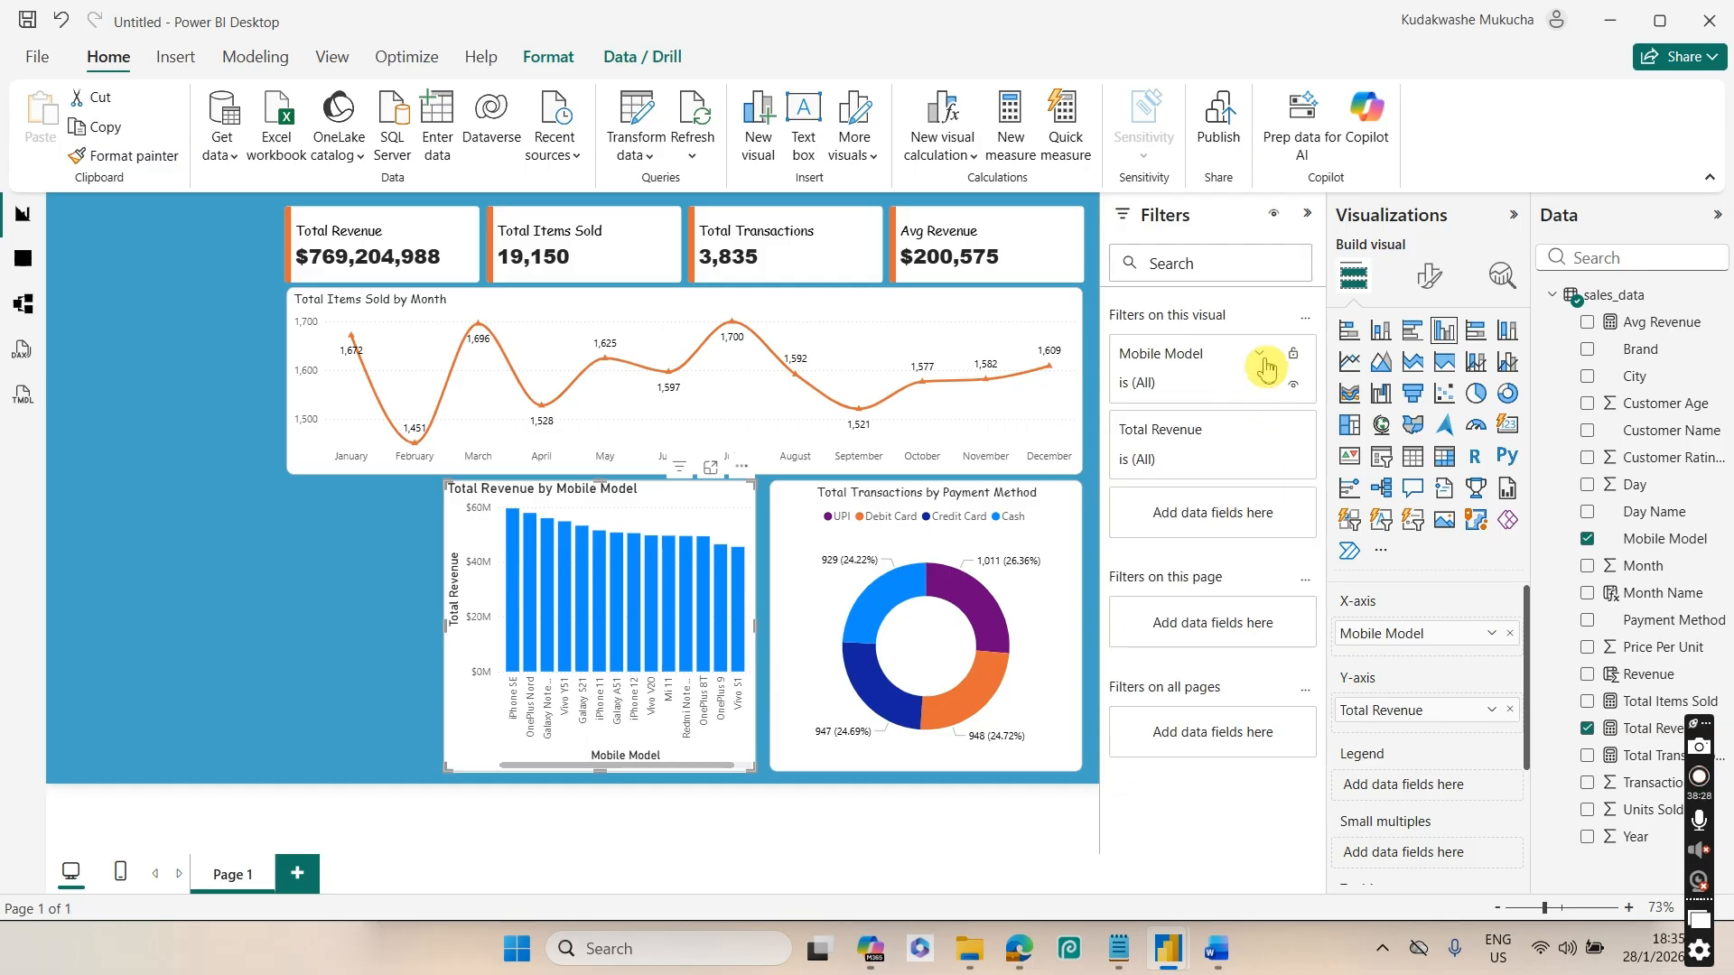
pyautogui.click(1262, 355)
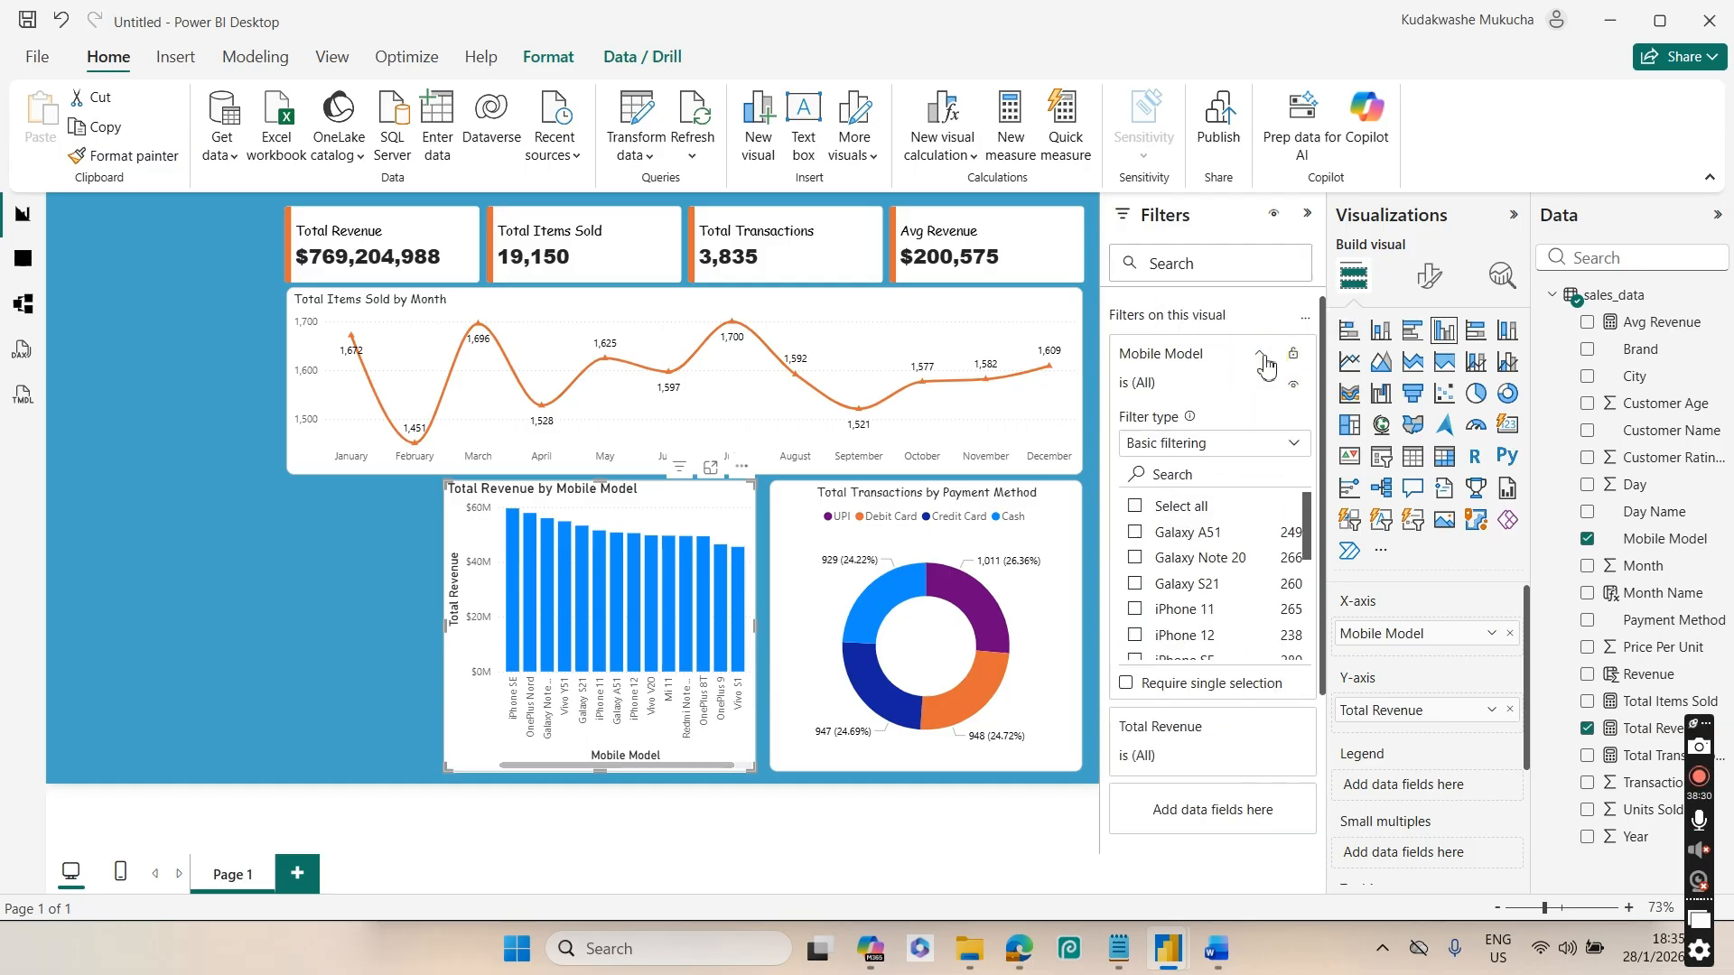
pyautogui.click(1261, 357)
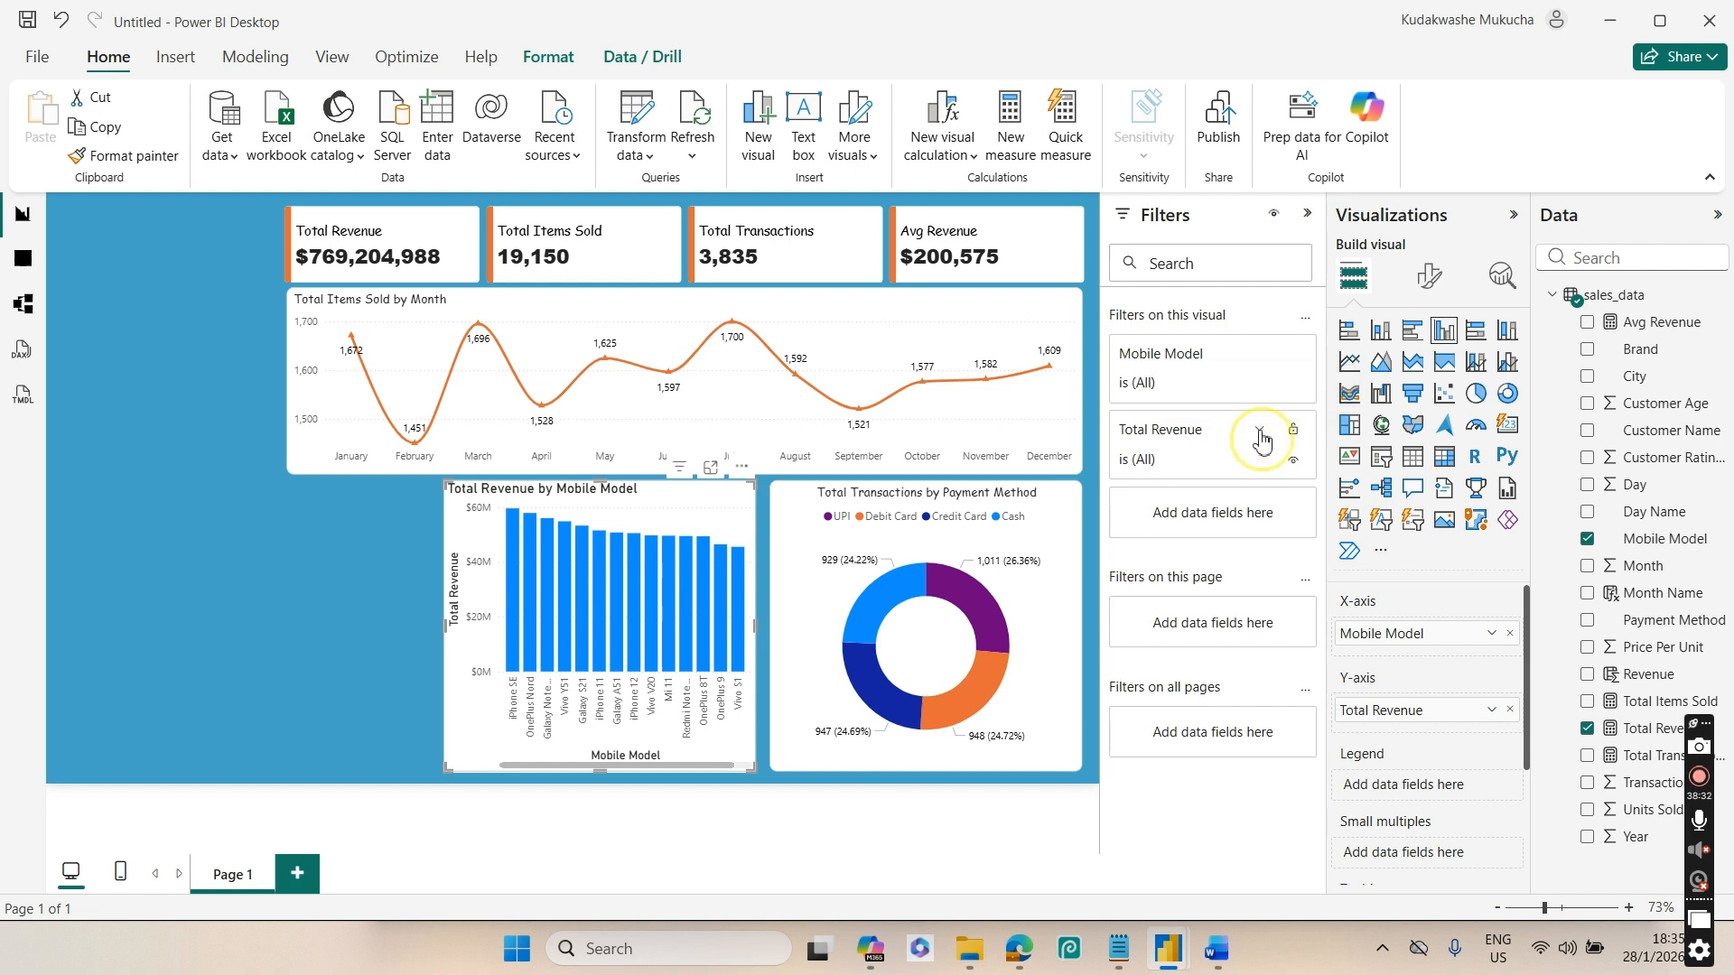
pyautogui.click(1260, 434)
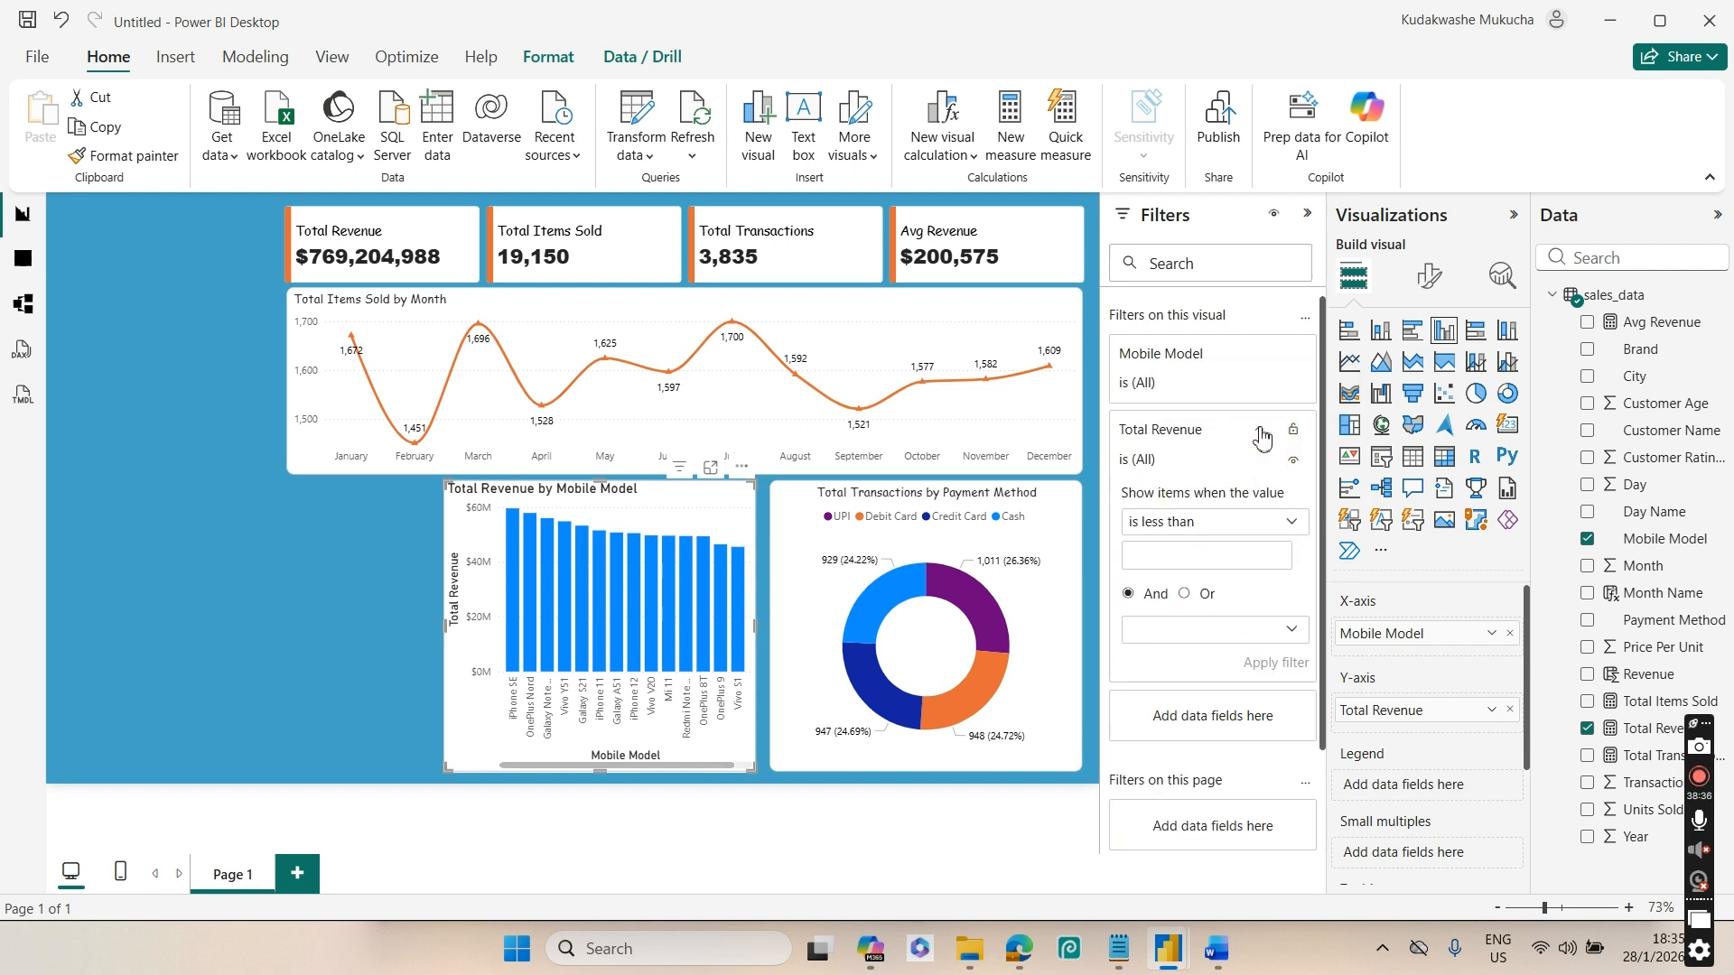
pyautogui.click(1276, 528)
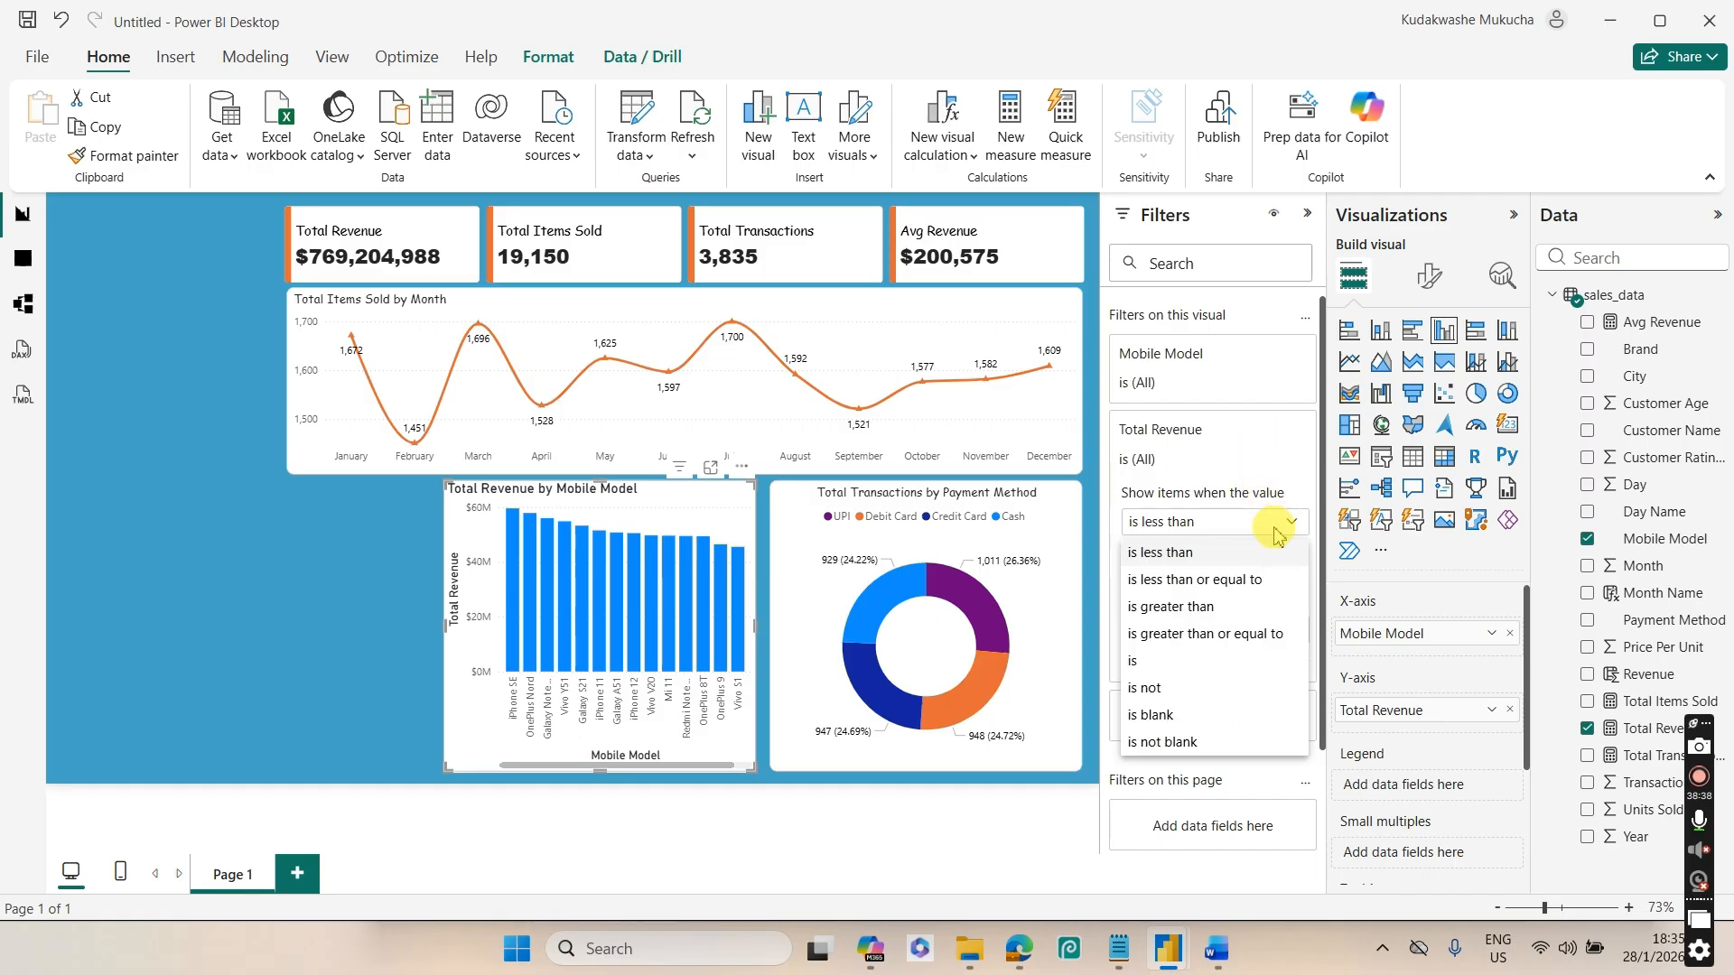
pyautogui.click(1275, 531)
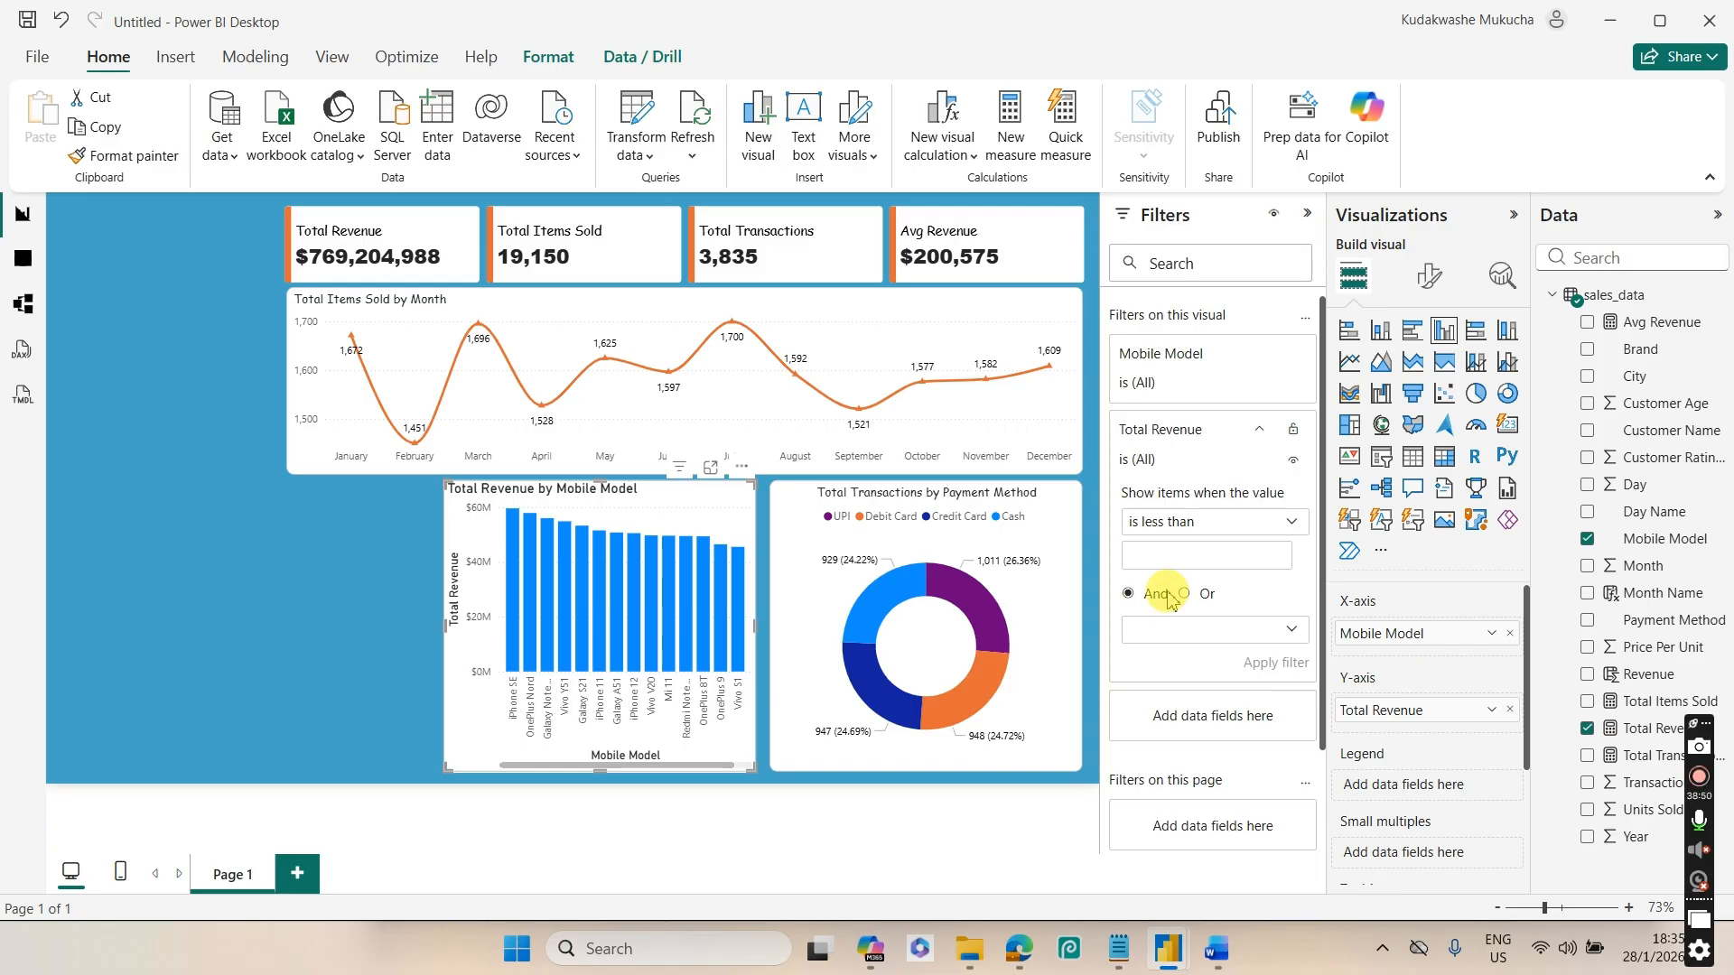
# Filter the column chart's Mobile Model field with a Top N filter showing the top 3 by Total Revenue
pyautogui.click(1259, 355)
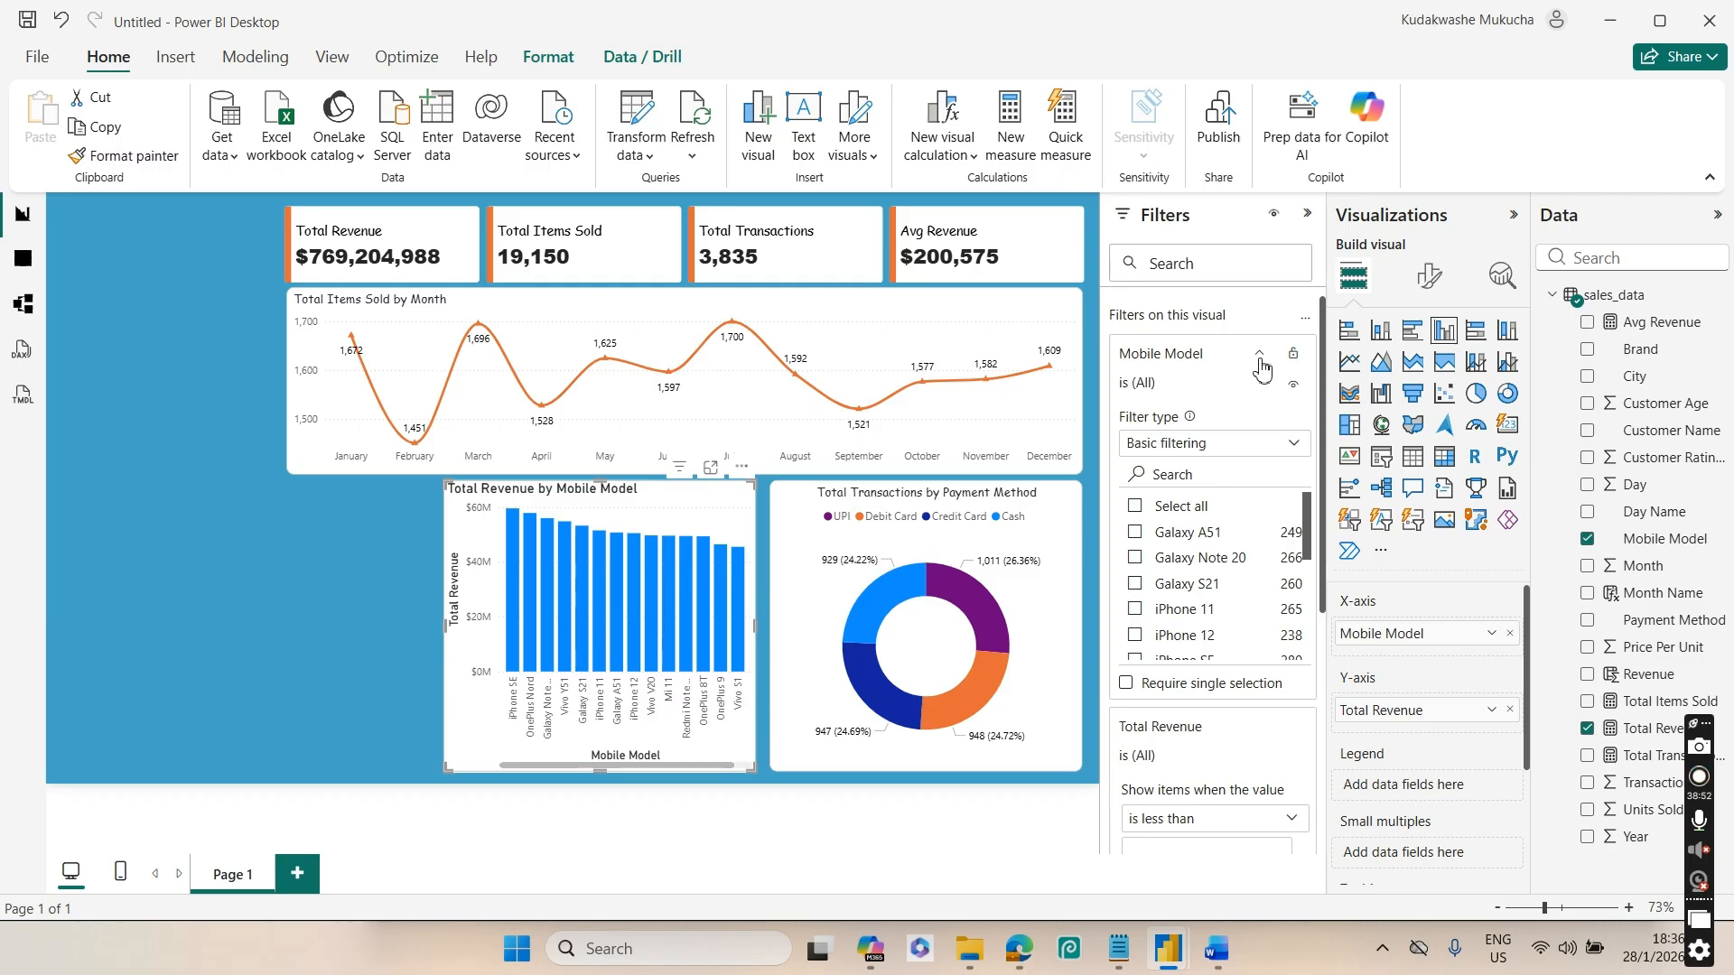
pyautogui.click(1173, 388)
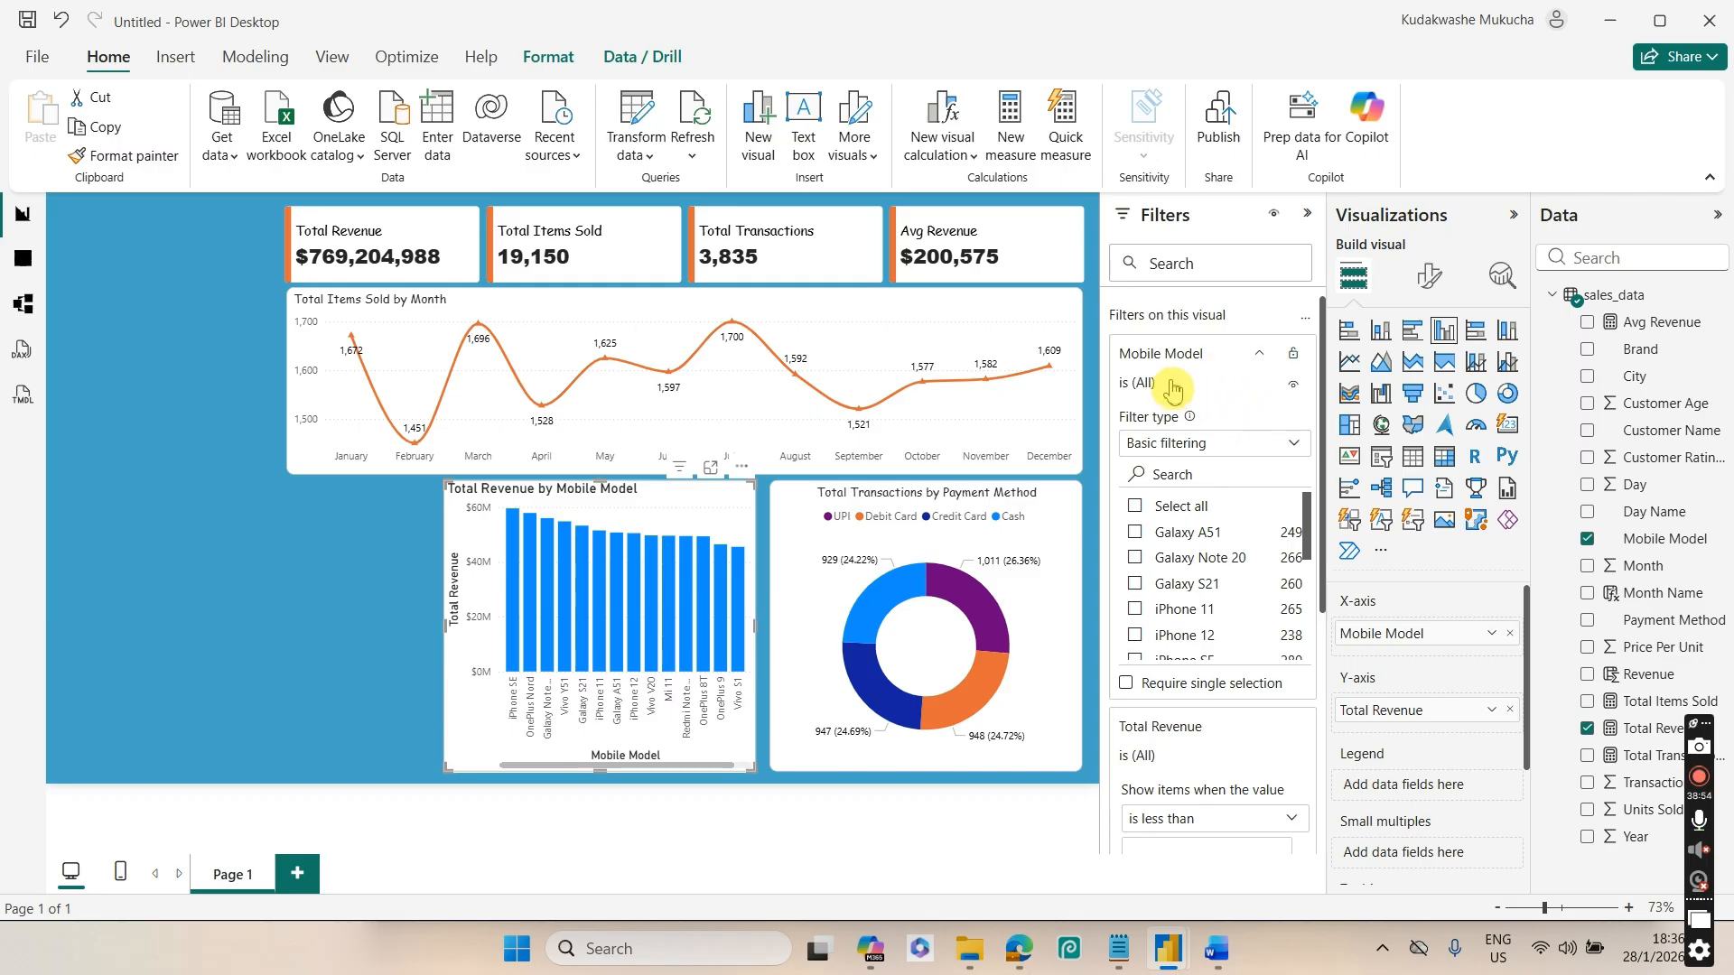
pyautogui.click(1236, 443)
pyautogui.click(1167, 523)
pyautogui.click(1233, 502)
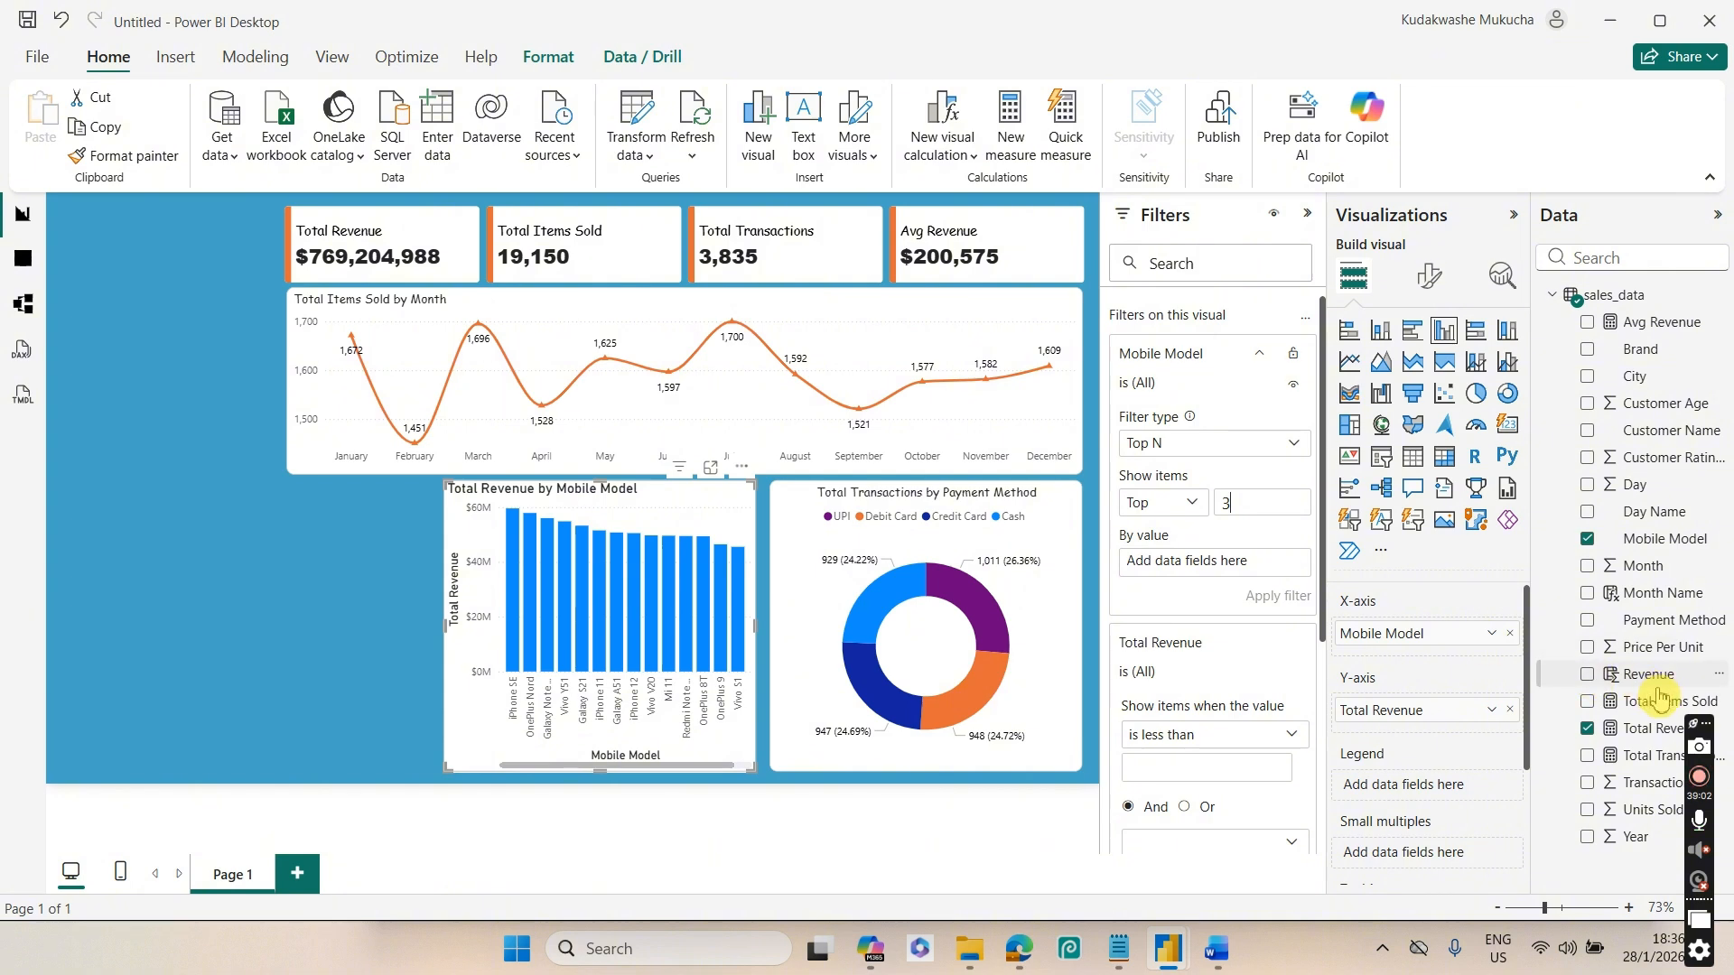
pyautogui.moveTo(1648, 729); pyautogui.dragTo(1250, 565)
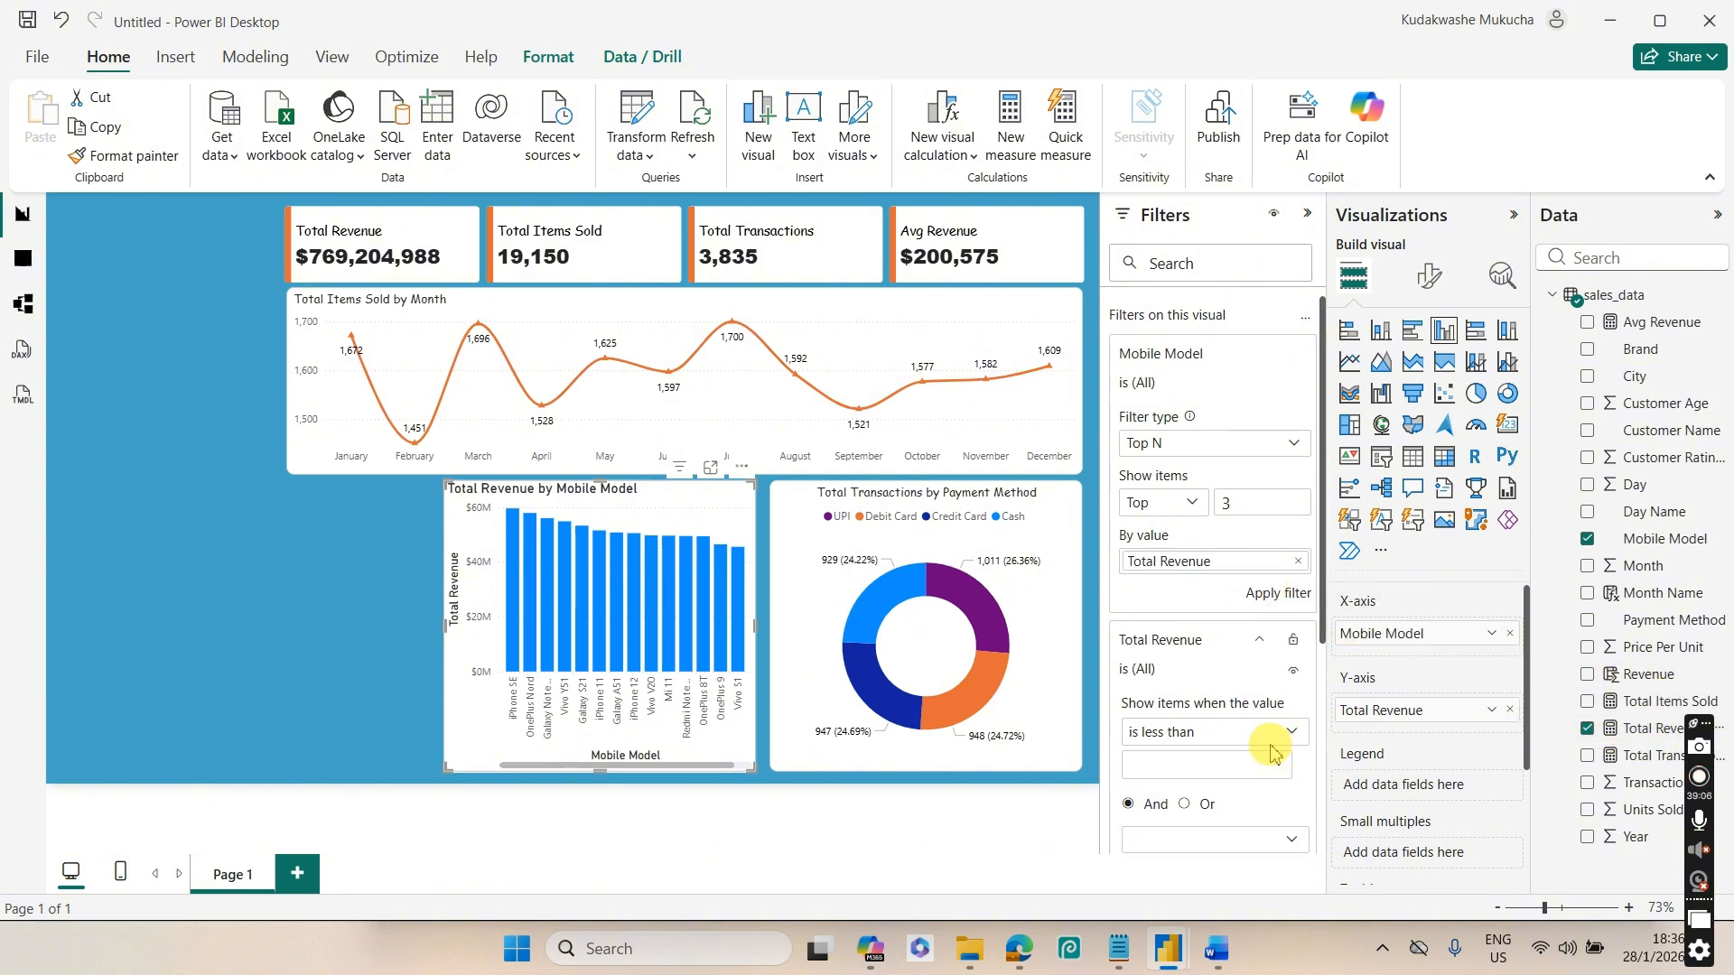
pyautogui.click(1276, 593)
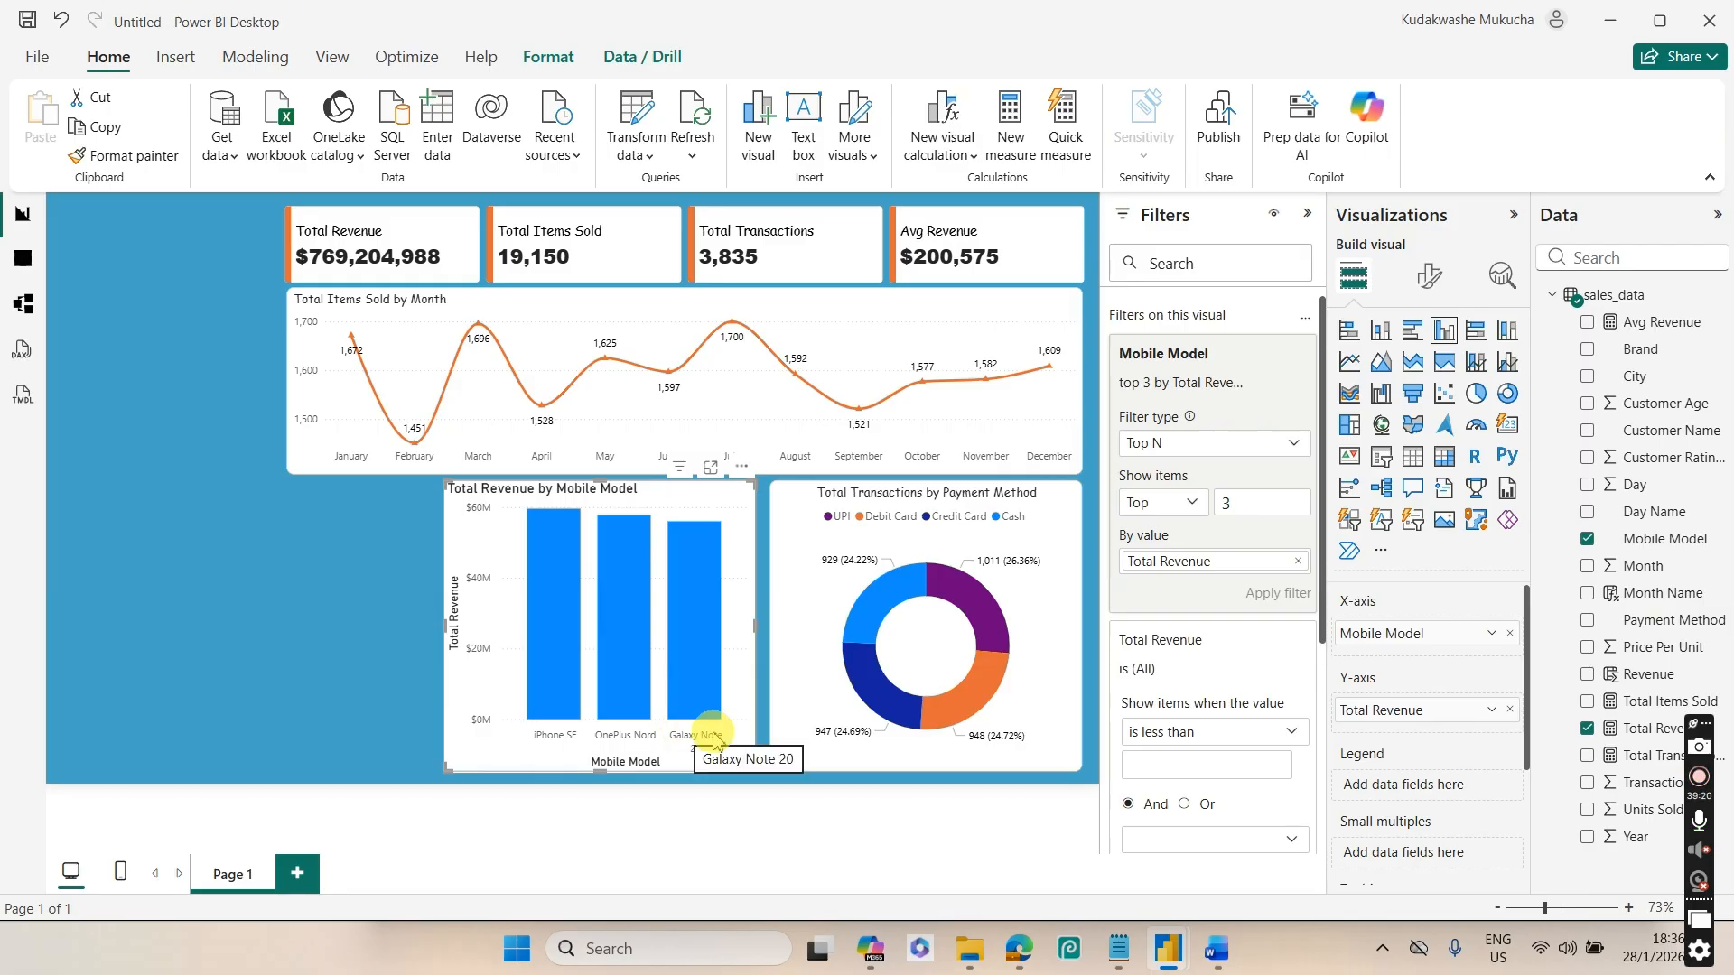
# Turn off the column chart's Y-axis title, X-axis title and Y-axis values
pyautogui.moveTo(706, 643)
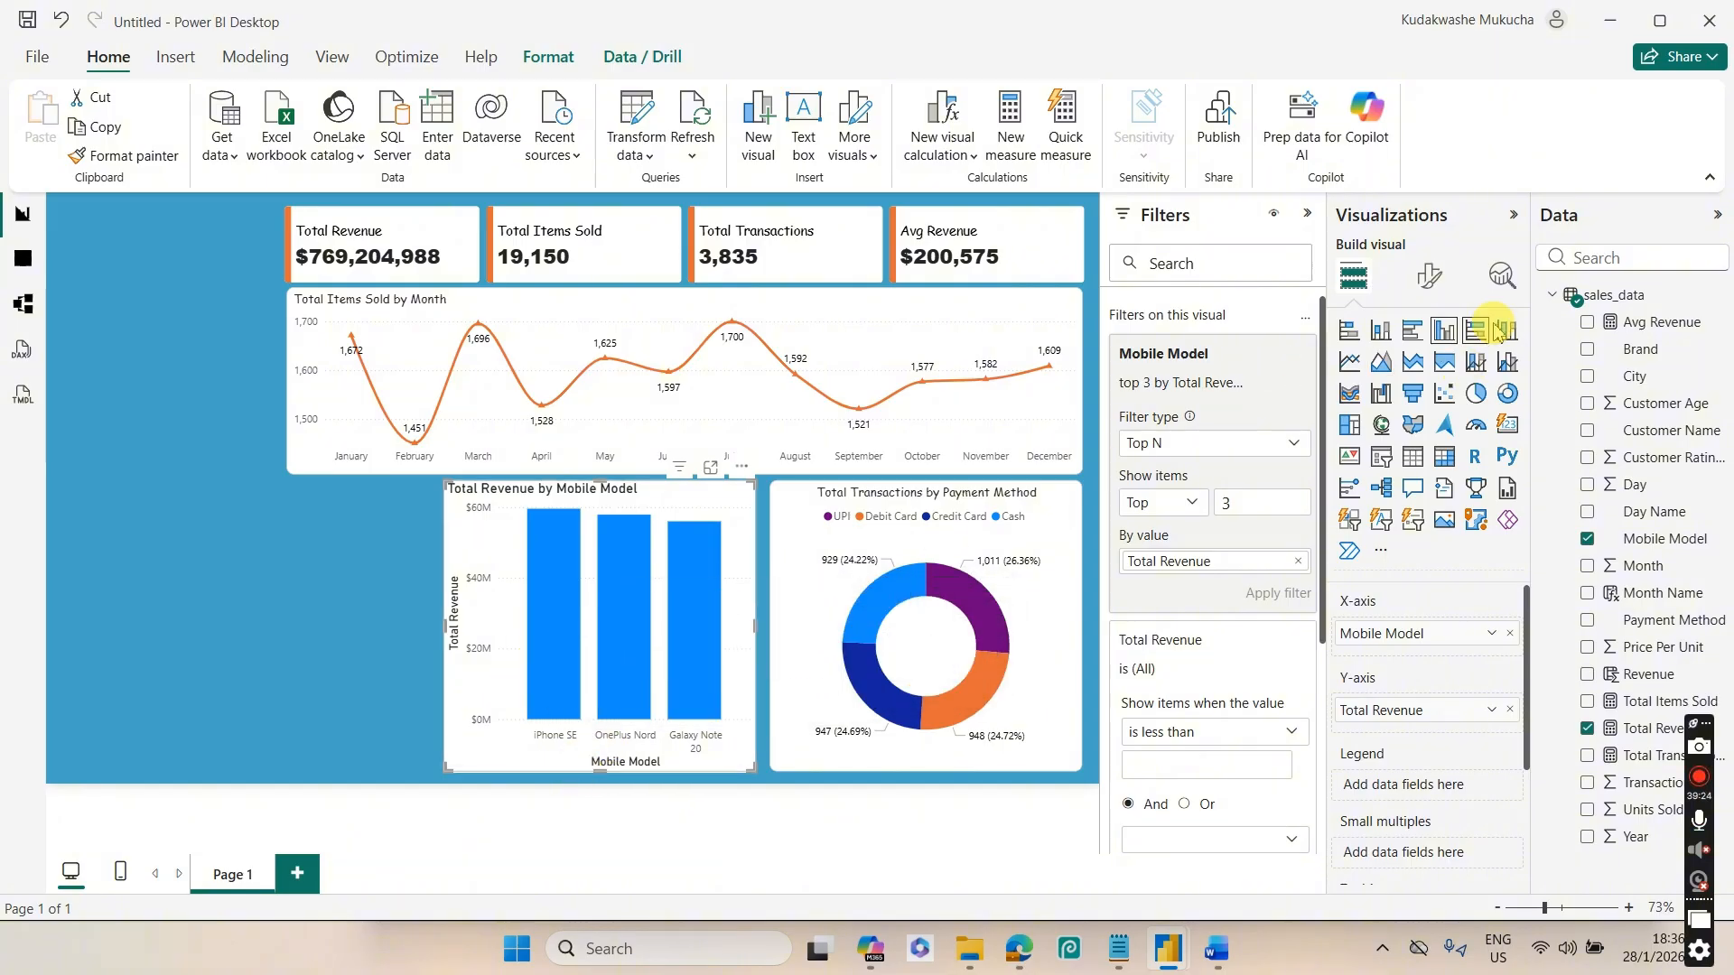
pyautogui.click(1431, 277)
pyautogui.click(1372, 476)
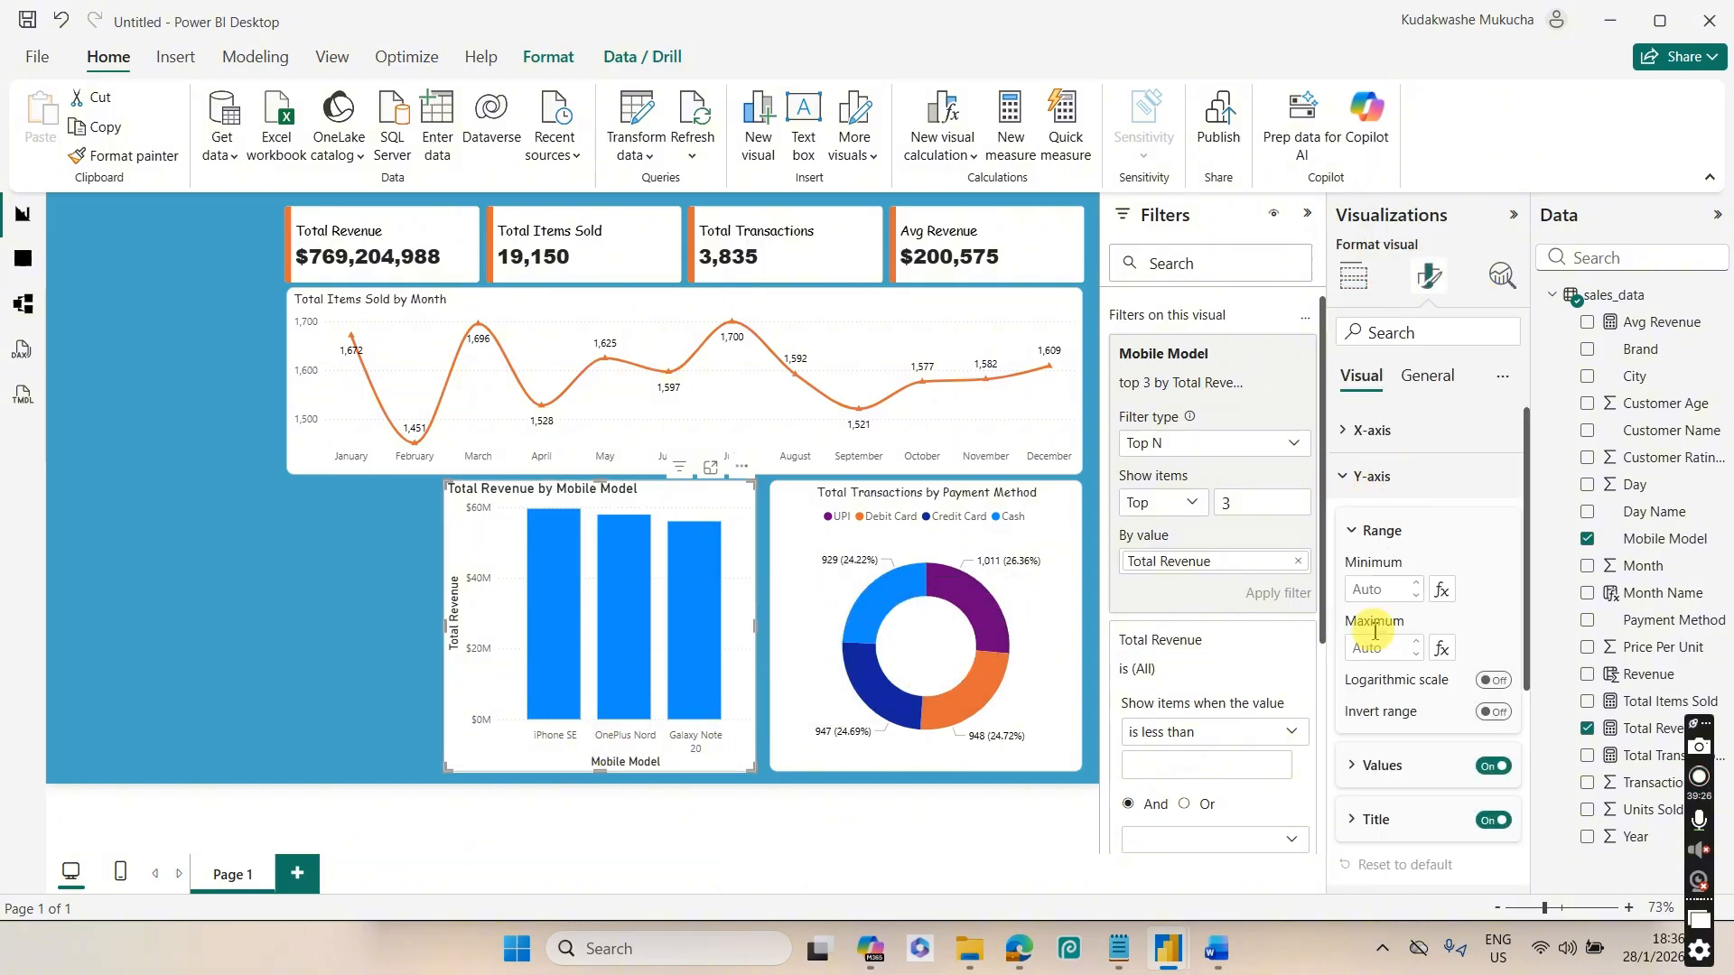
pyautogui.click(1492, 820)
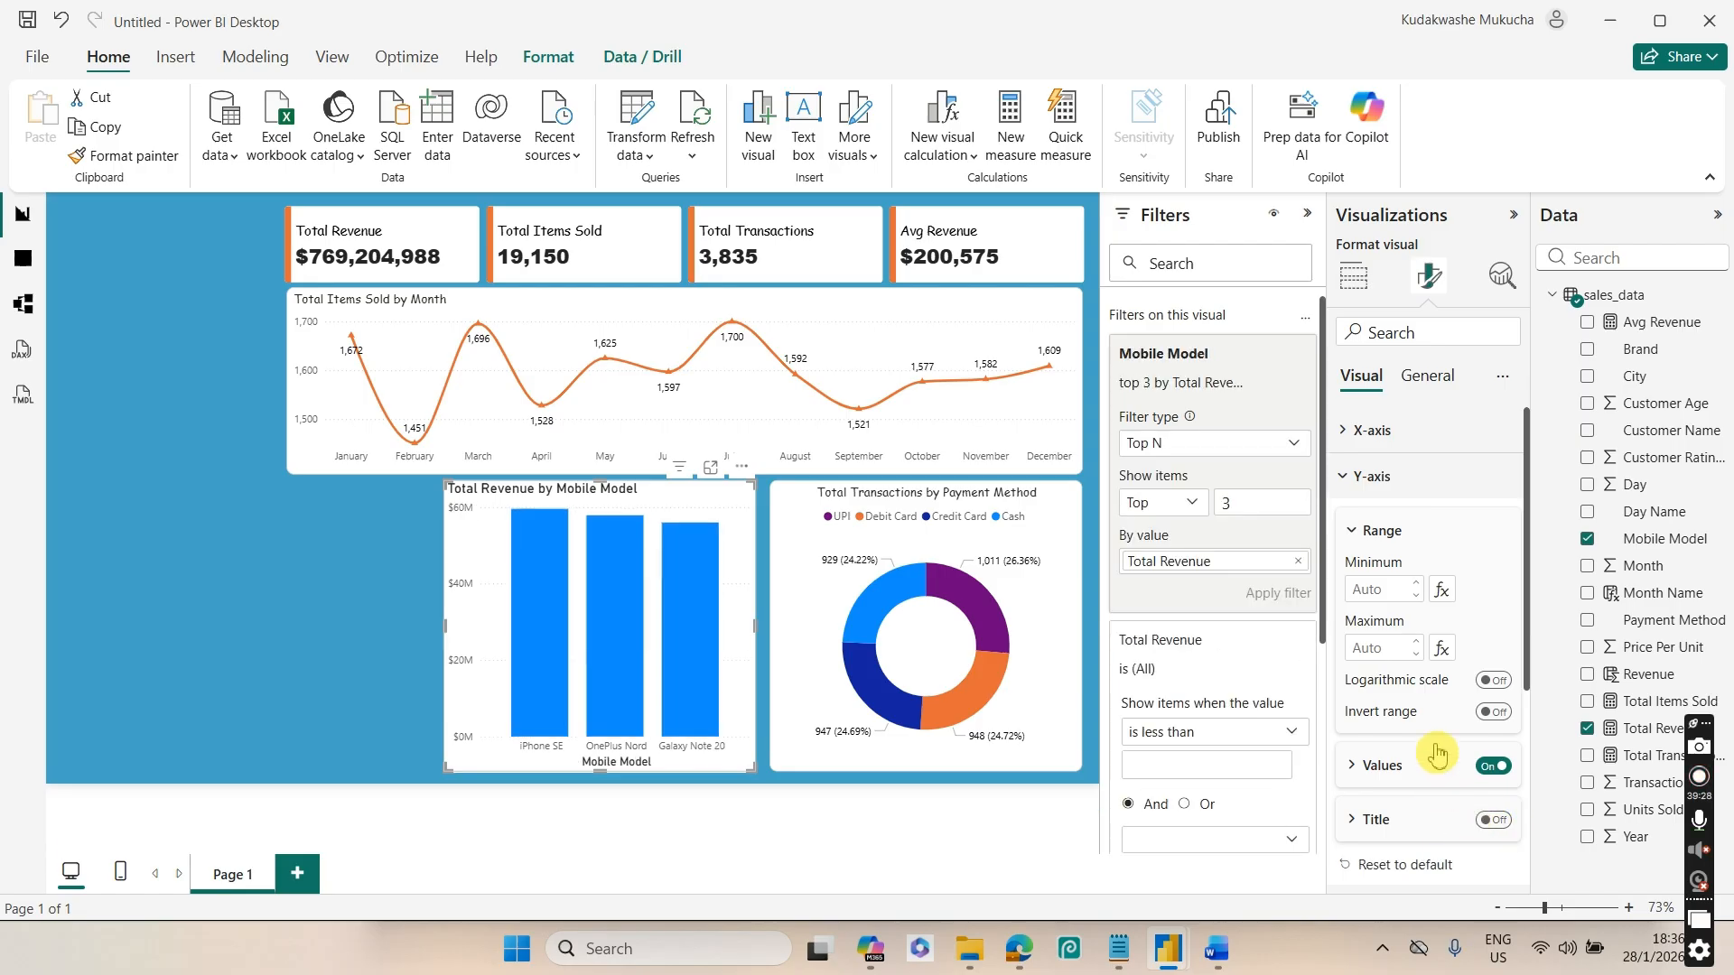
pyautogui.click(1370, 433)
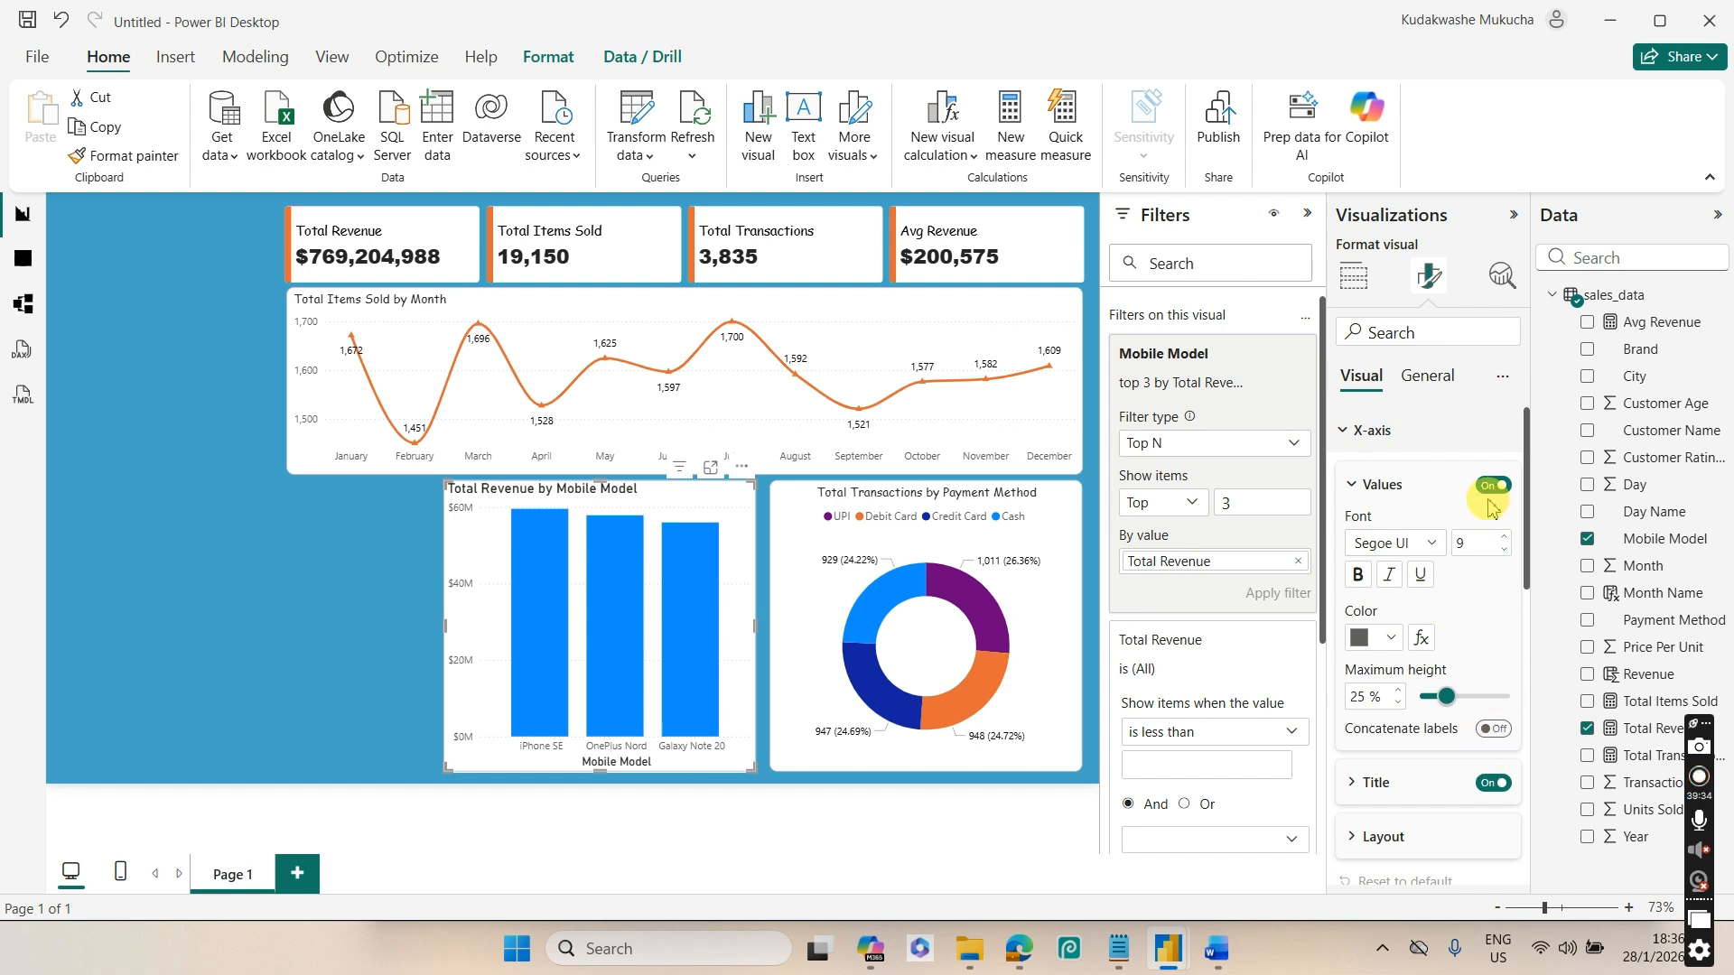
pyautogui.click(1493, 782)
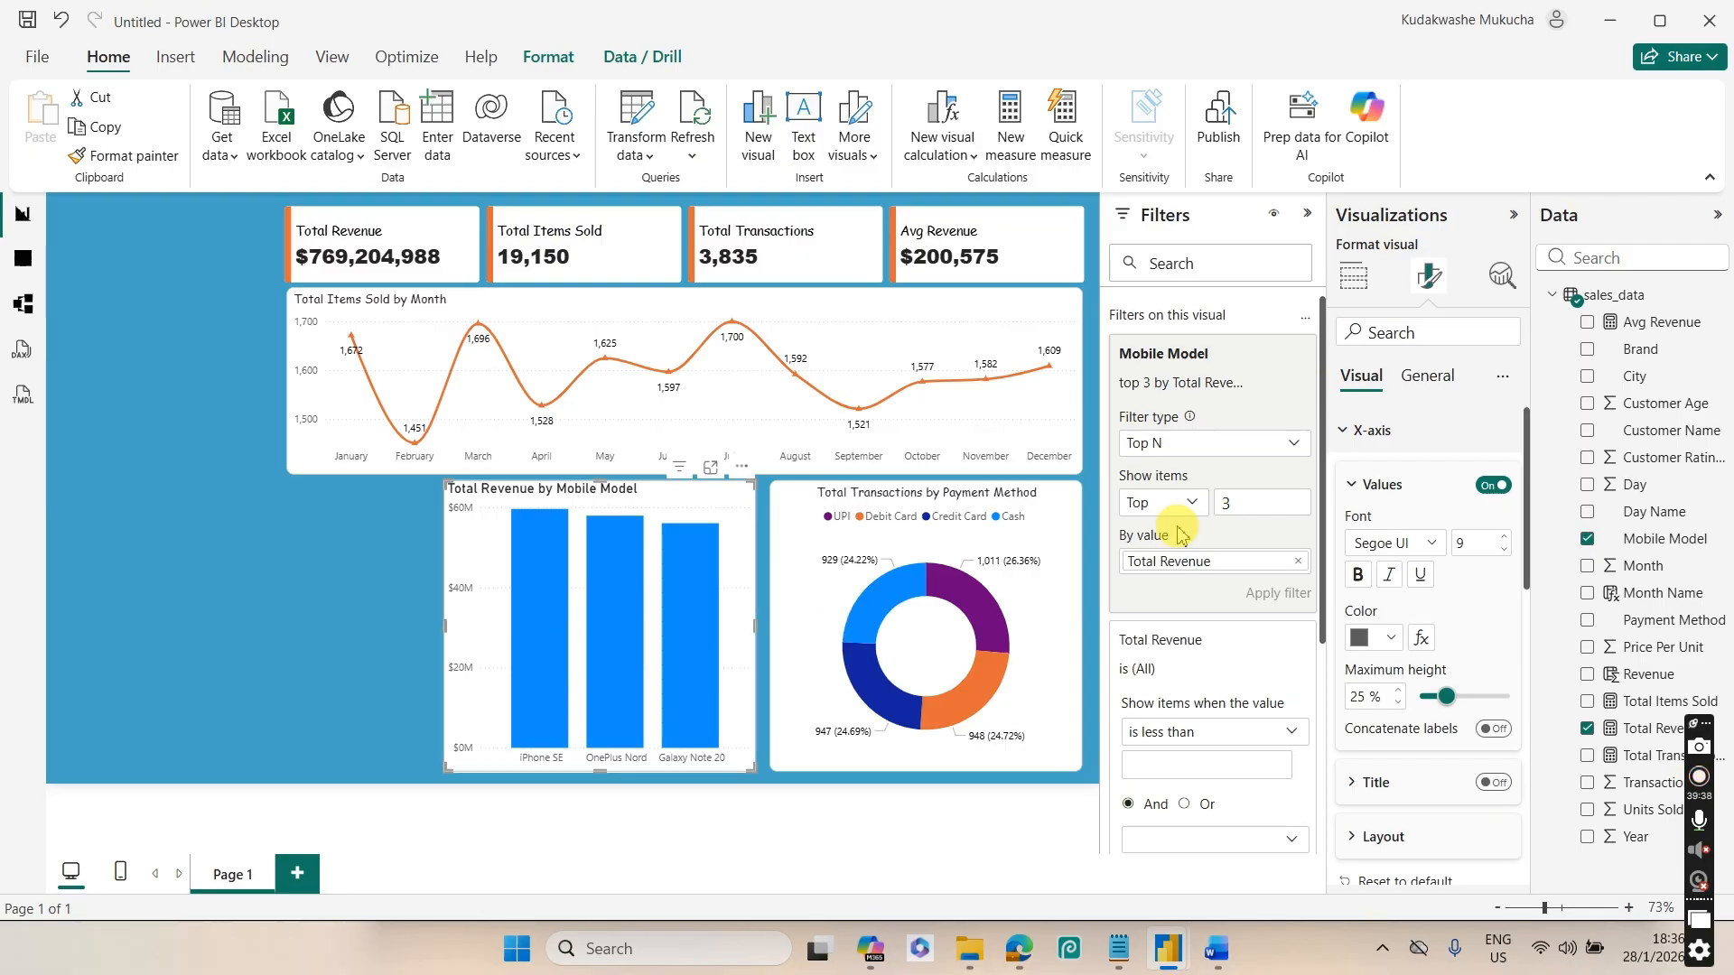
pyautogui.click(1372, 430)
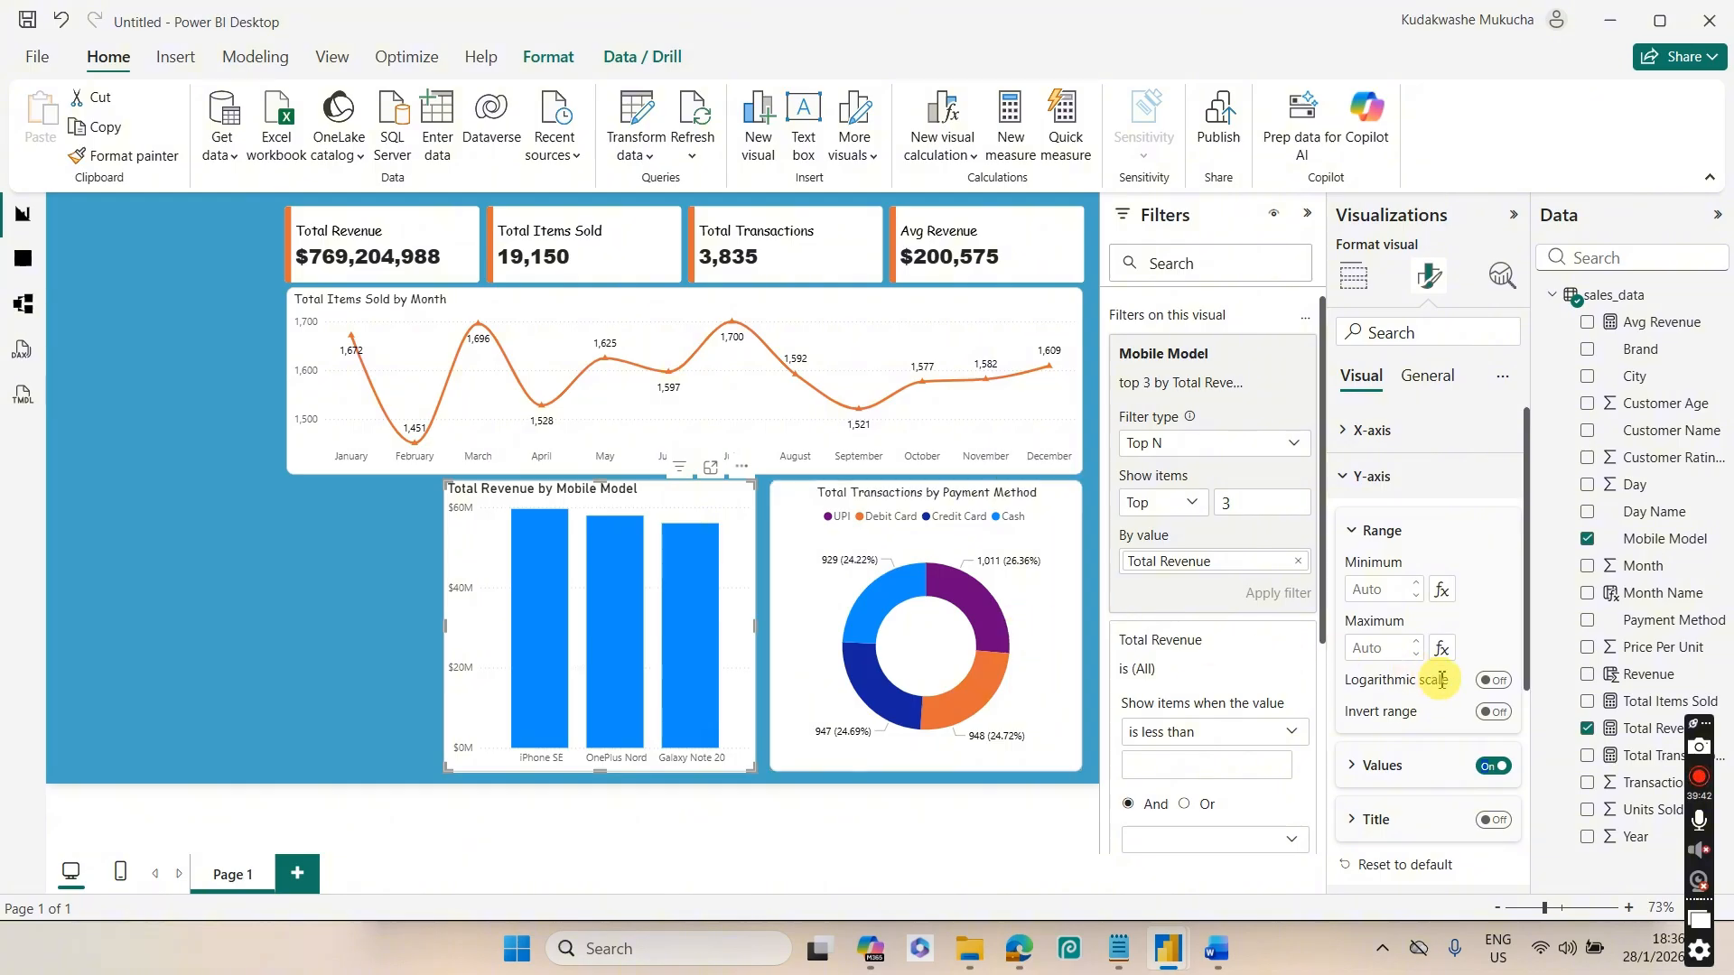
pyautogui.click(1493, 766)
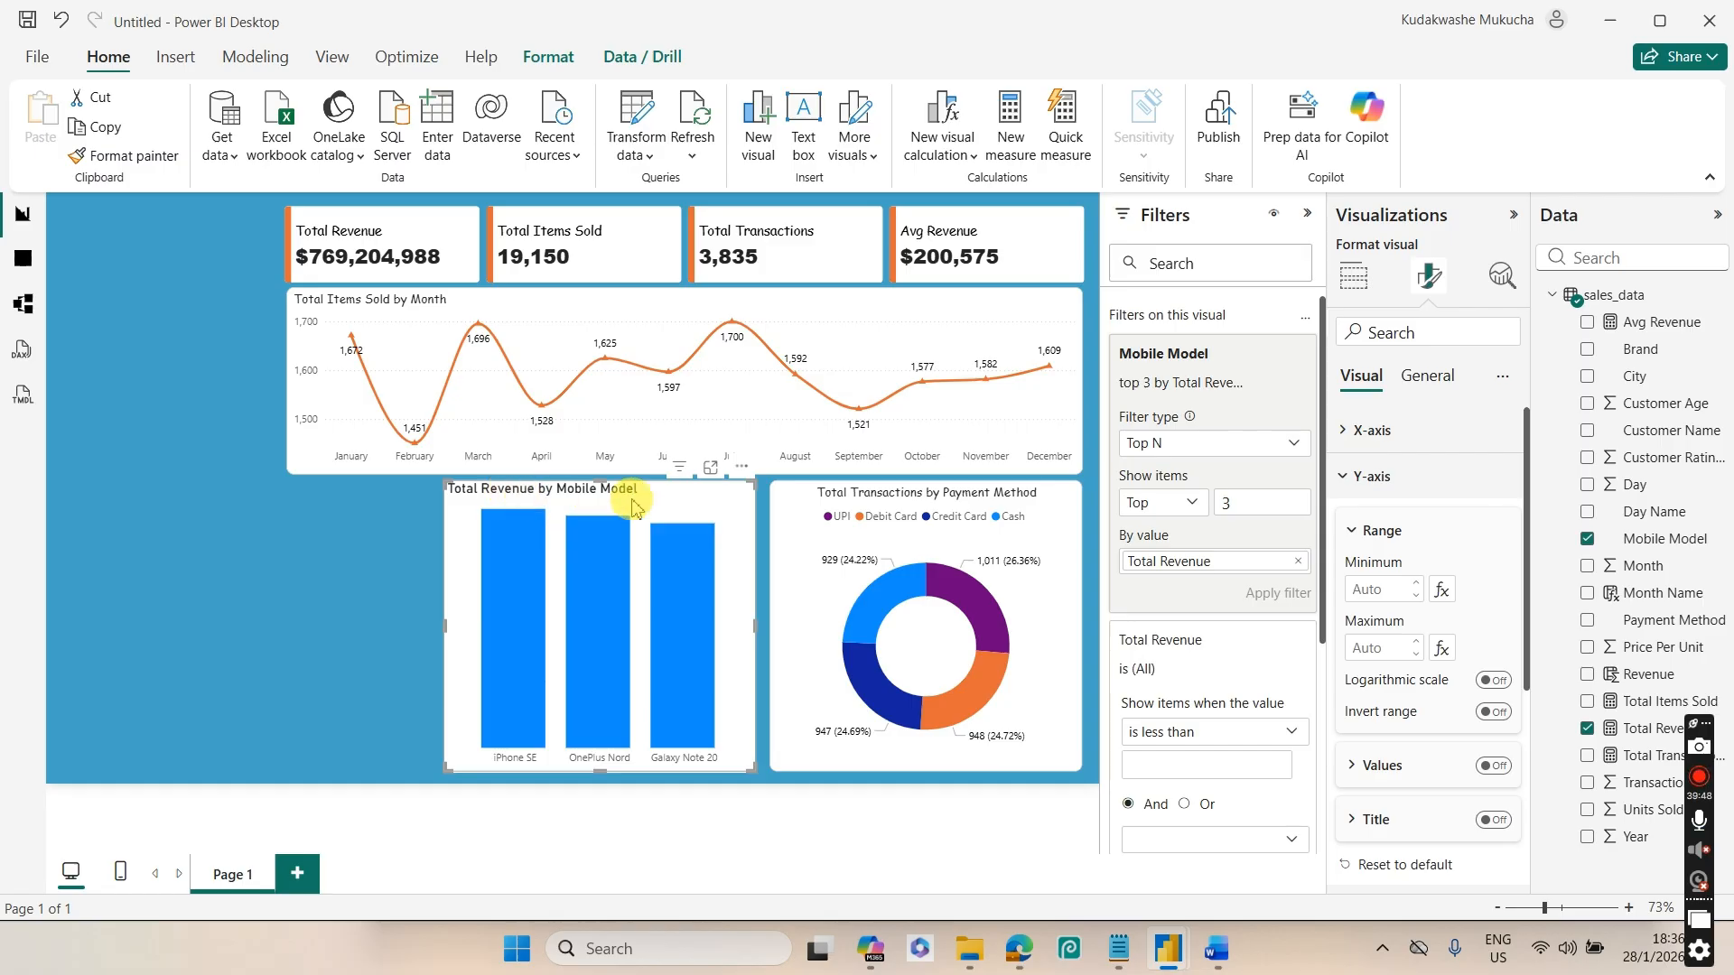
# Set the column chart's title font to Comic Sans MS at size 11
pyautogui.click(1425, 377)
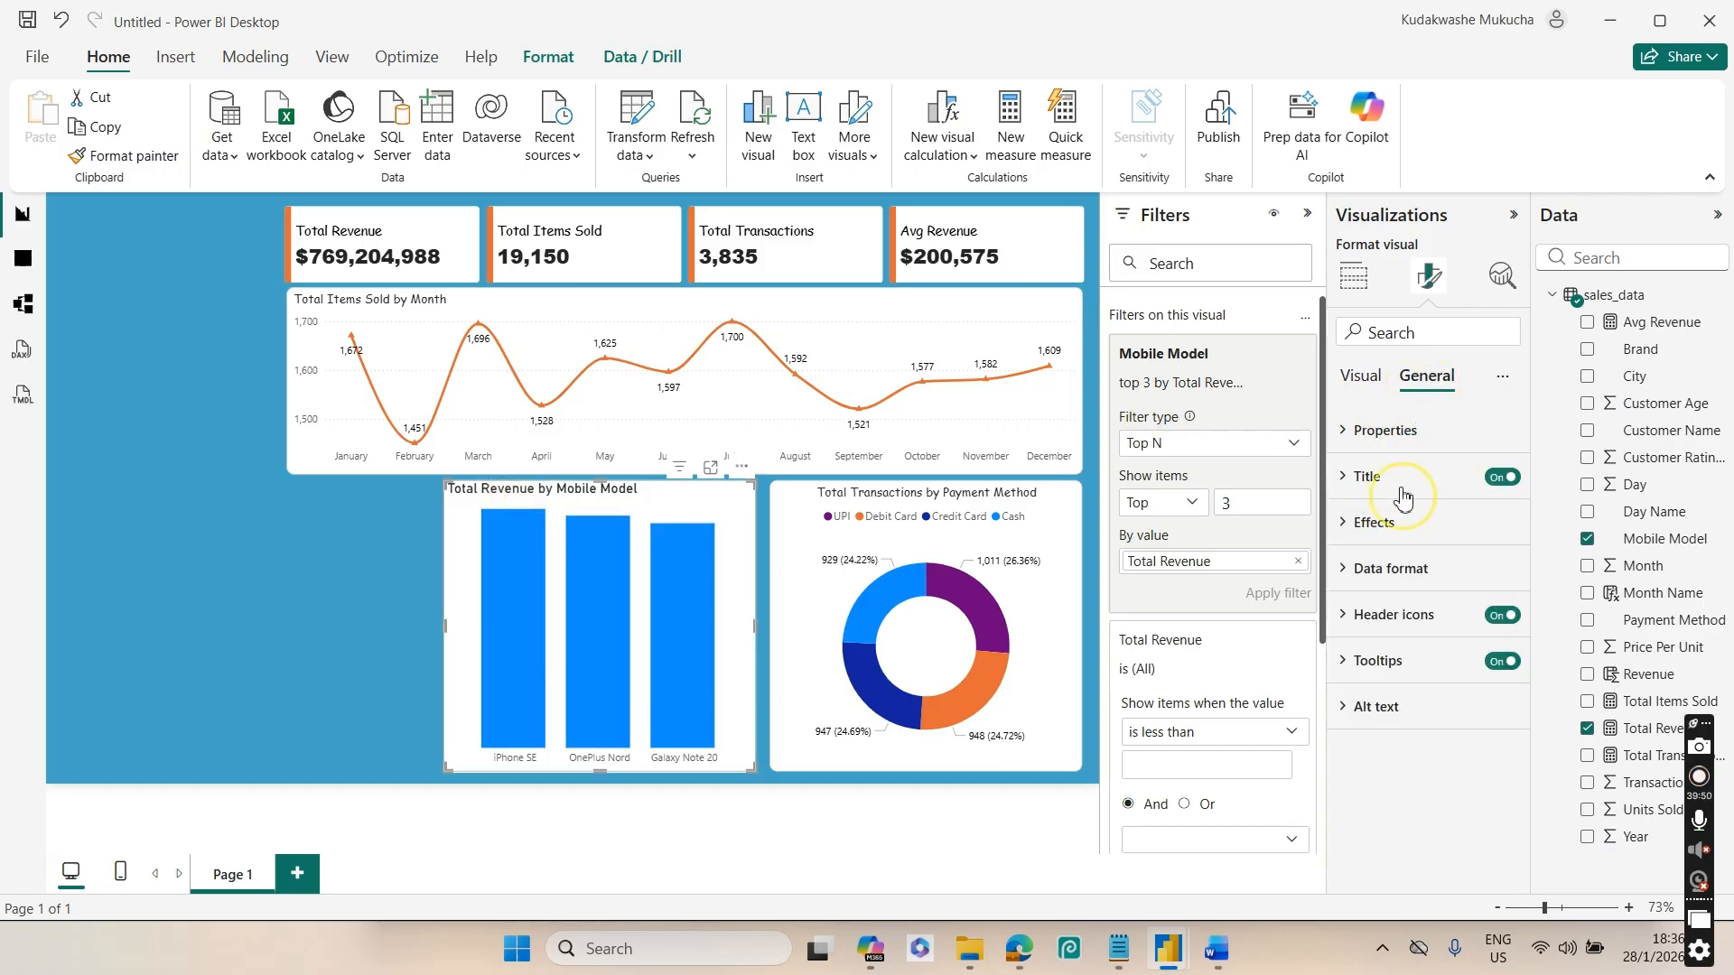
pyautogui.click(1402, 495)
pyautogui.click(1419, 706)
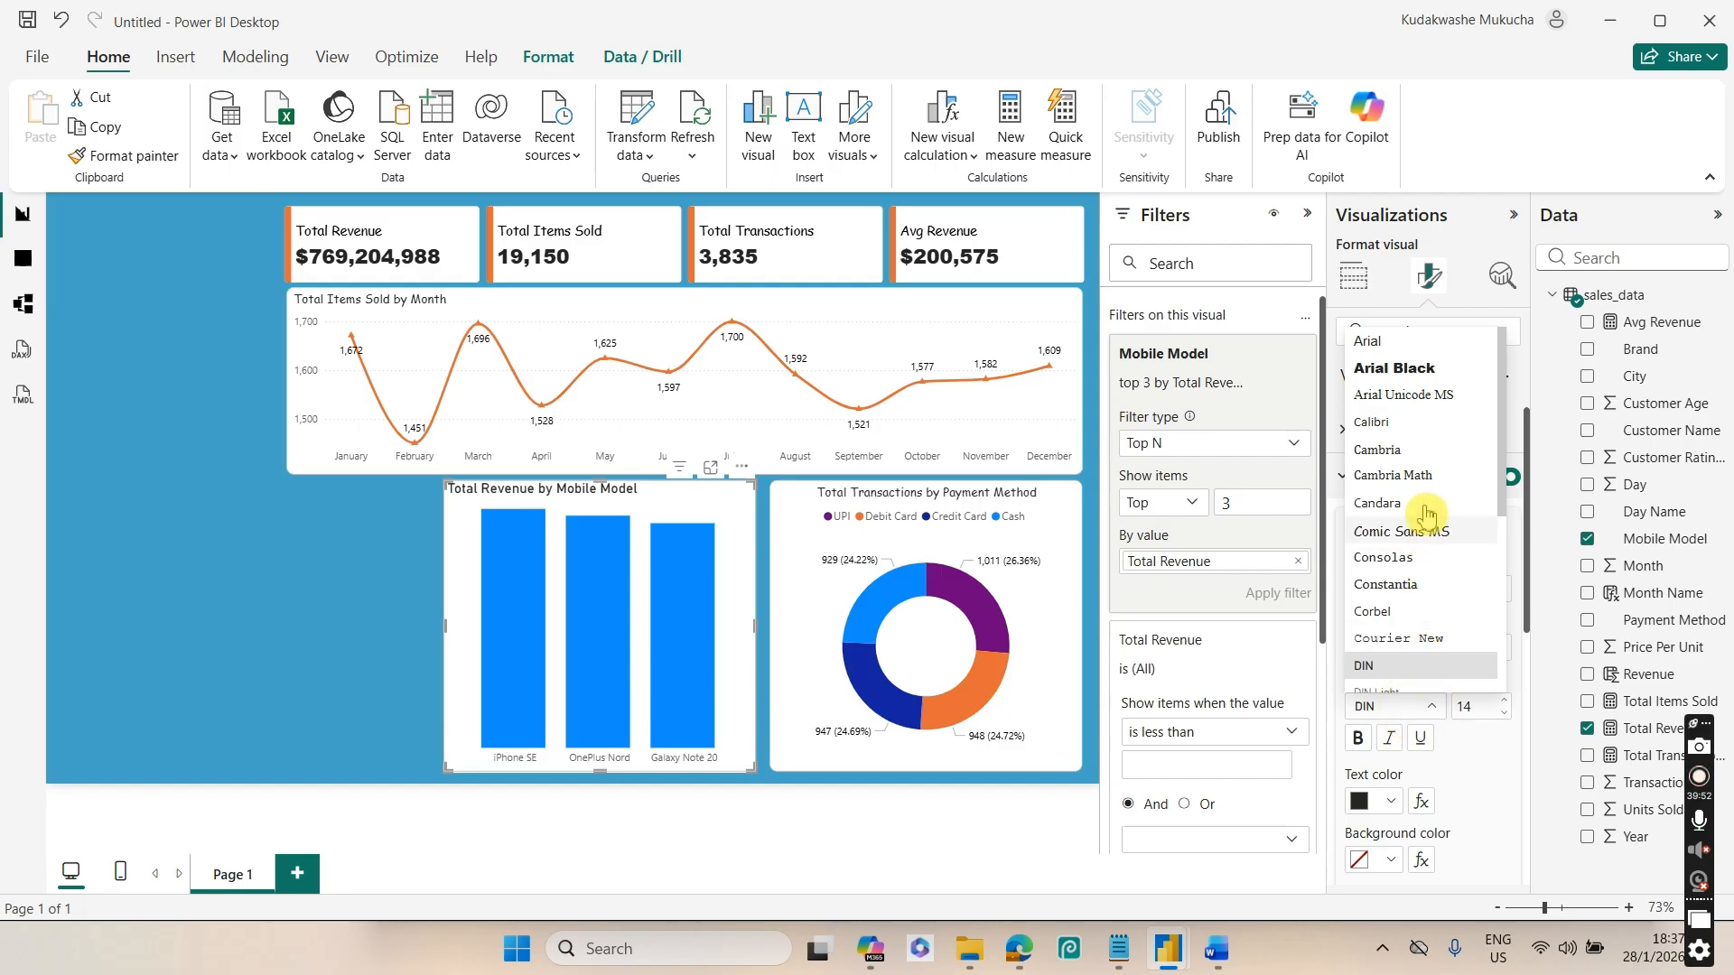
pyautogui.click(1425, 533)
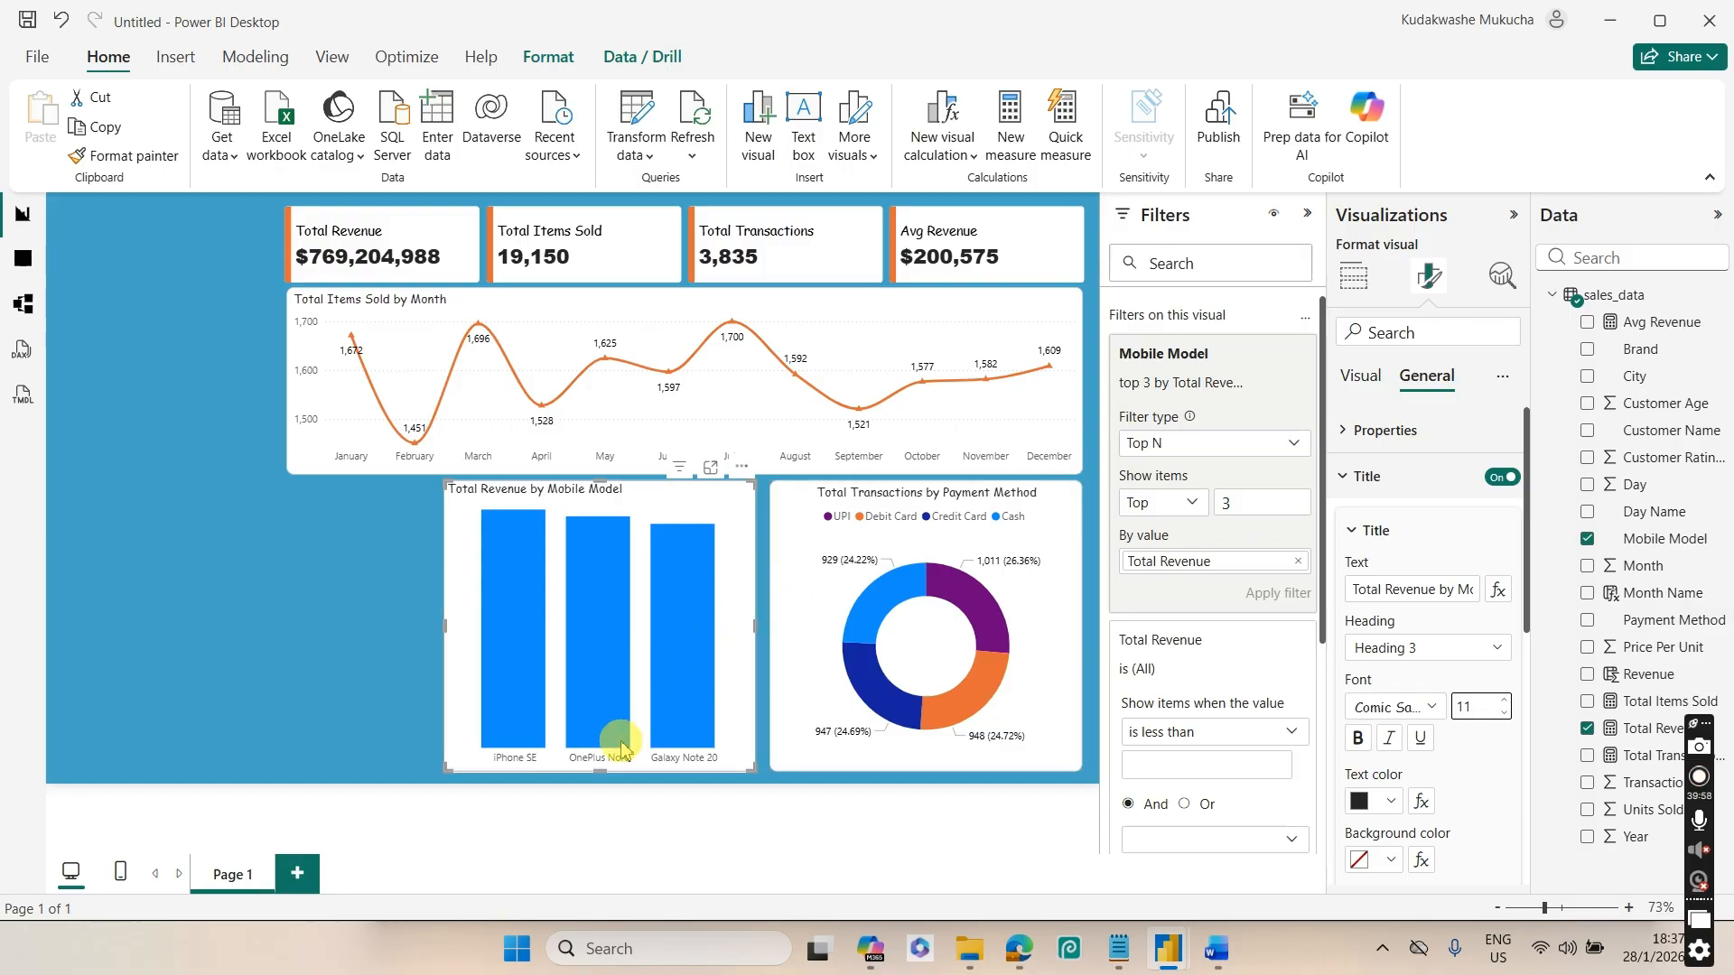
# Shrink the column chart in height and width and place it directly beside the donut chart, under the line chart
pyautogui.moveTo(605, 768); pyautogui.dragTo(615, 672)
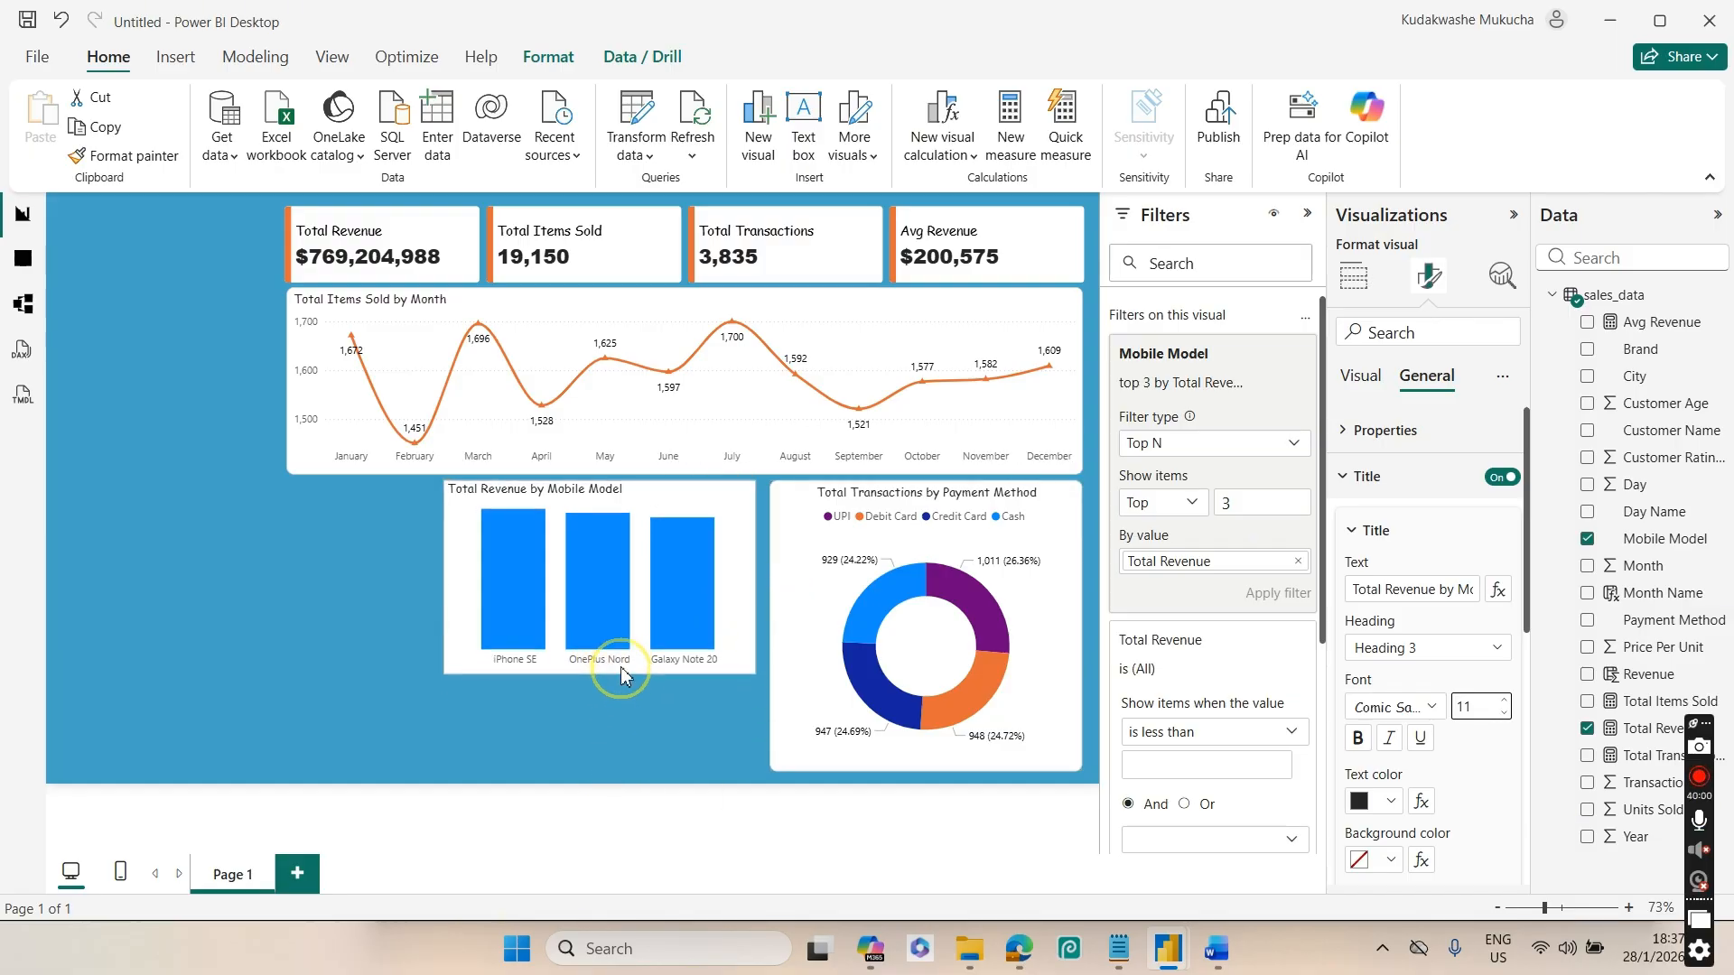
pyautogui.moveTo(750, 587); pyautogui.dragTo(683, 575)
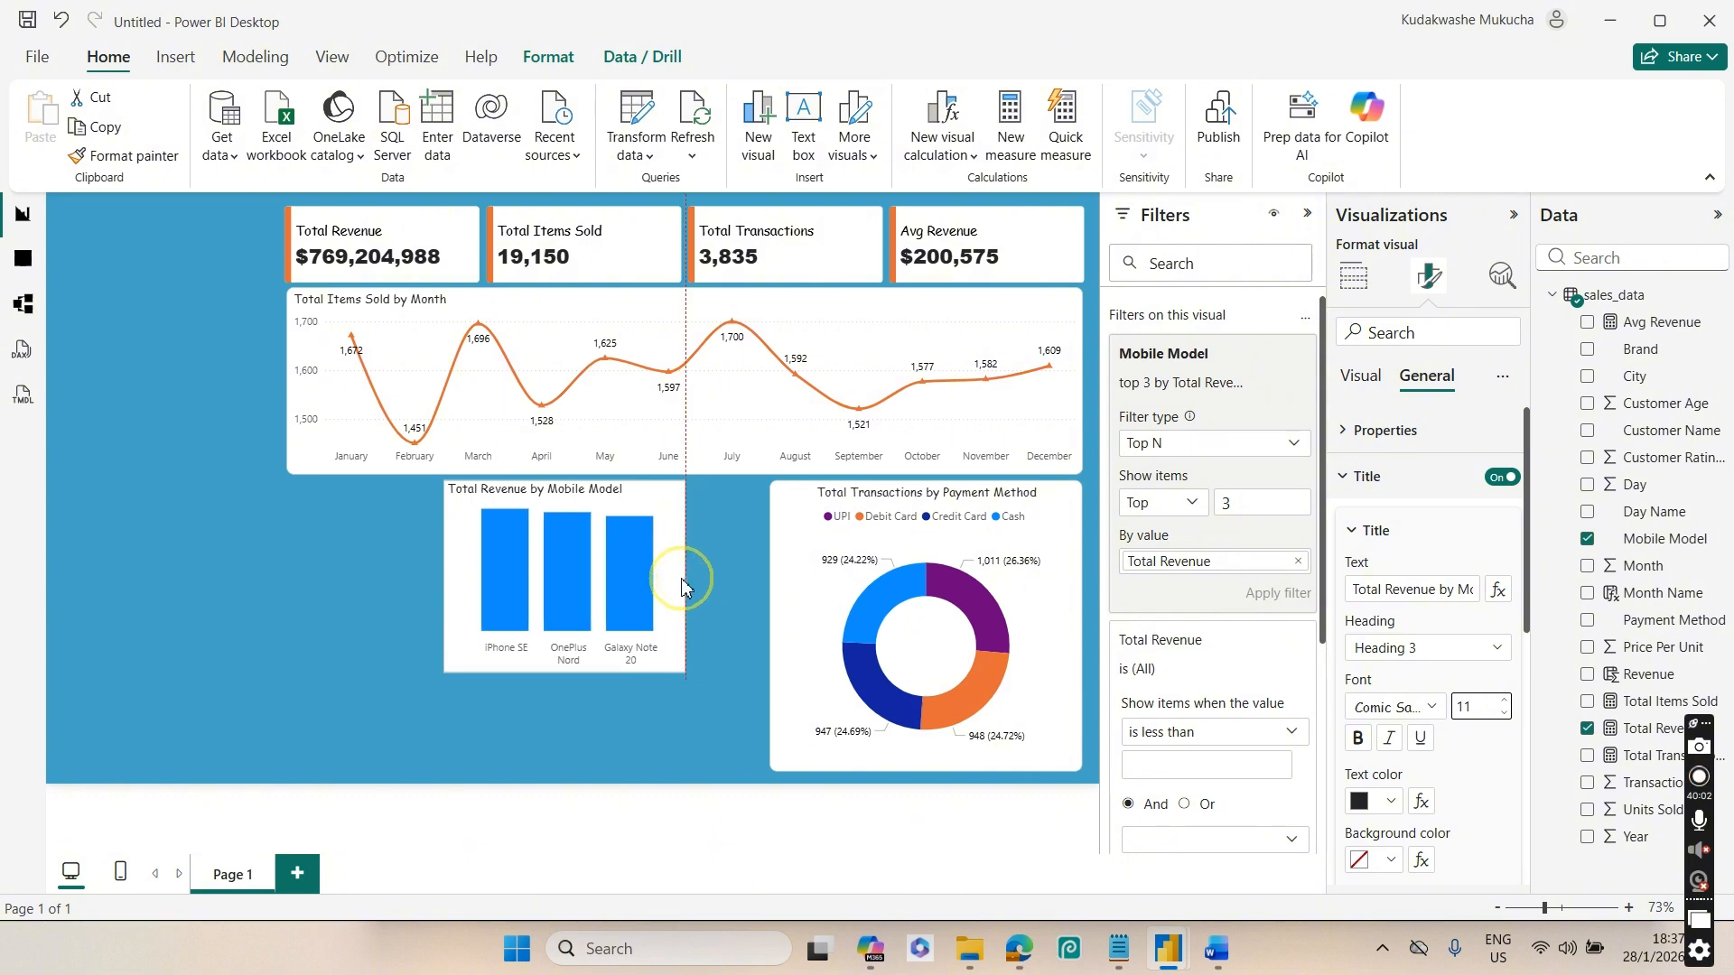
pyautogui.moveTo(672, 479); pyautogui.dragTo(743, 474)
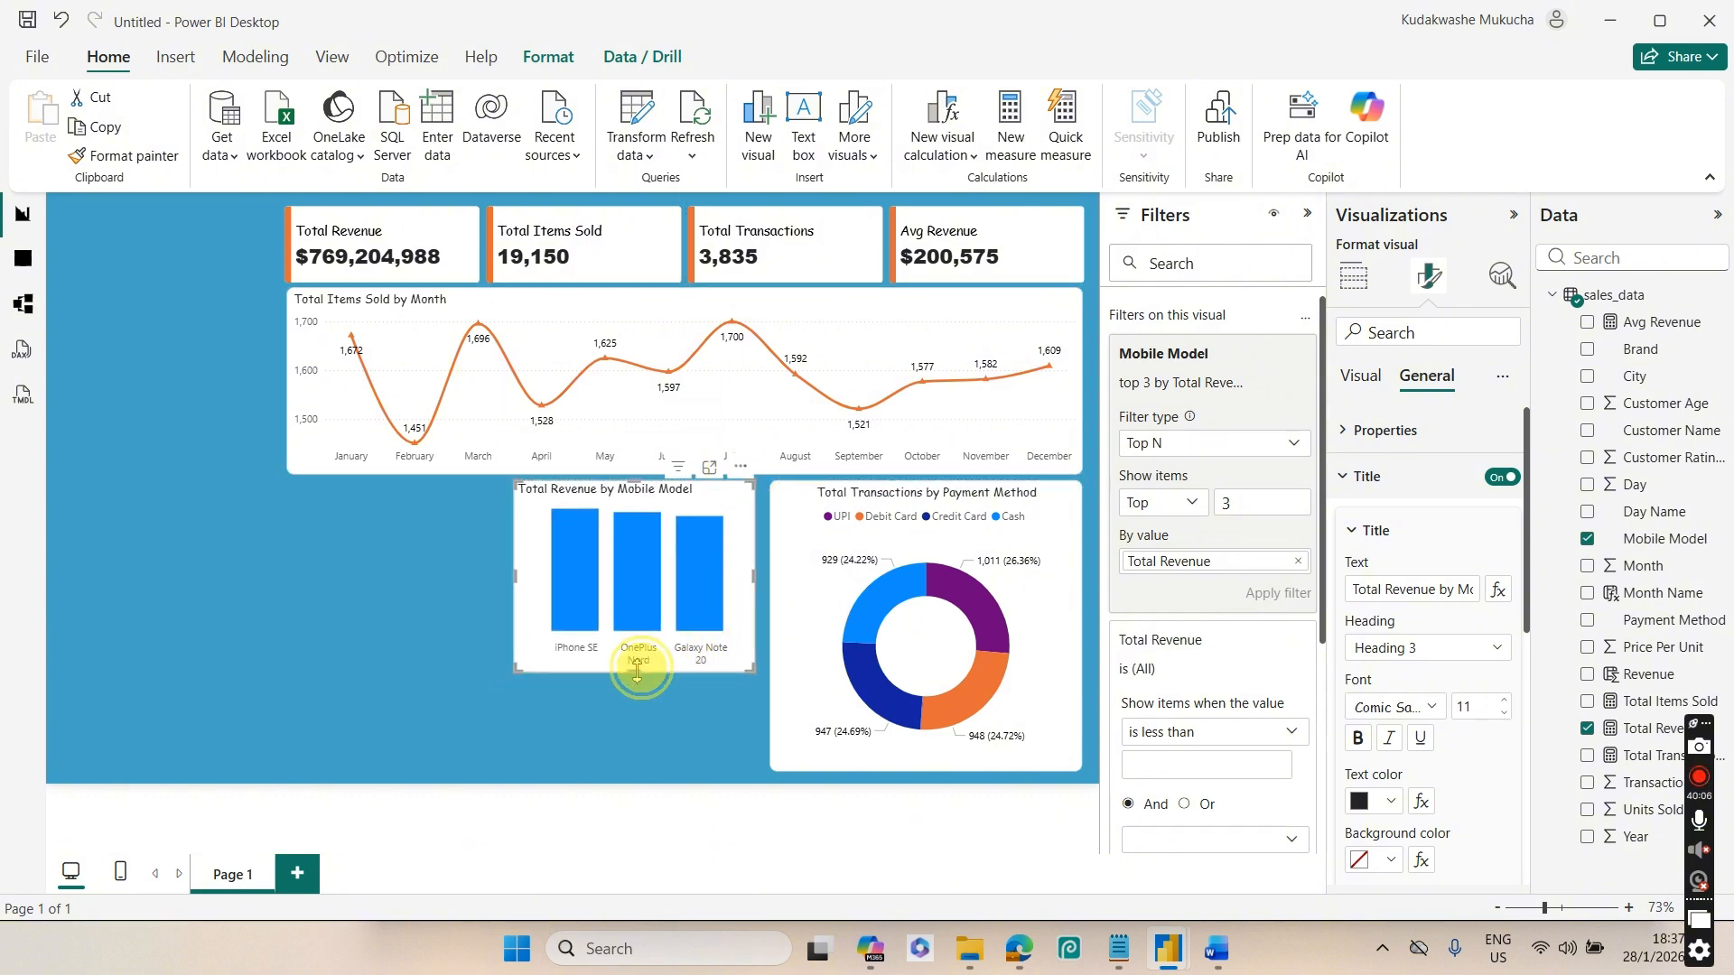
pyautogui.moveTo(638, 673); pyautogui.dragTo(639, 620)
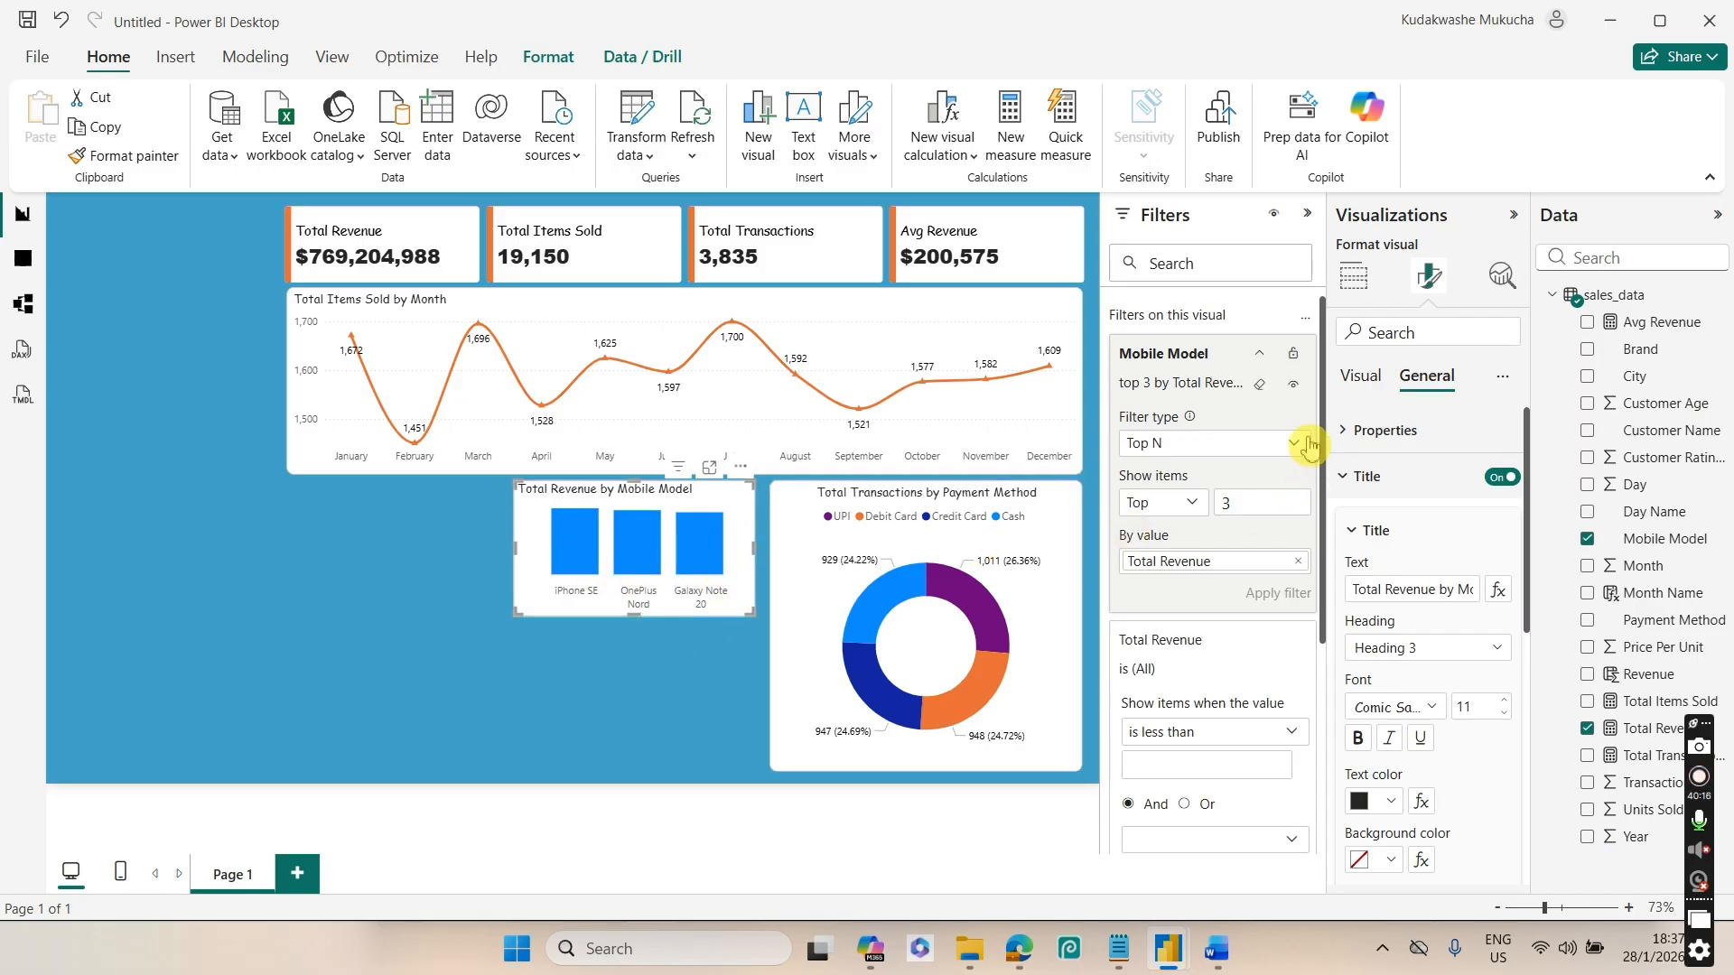
# Set the column chart's column color to #1279D8 and the space between its categories to 38%
pyautogui.click(1356, 478)
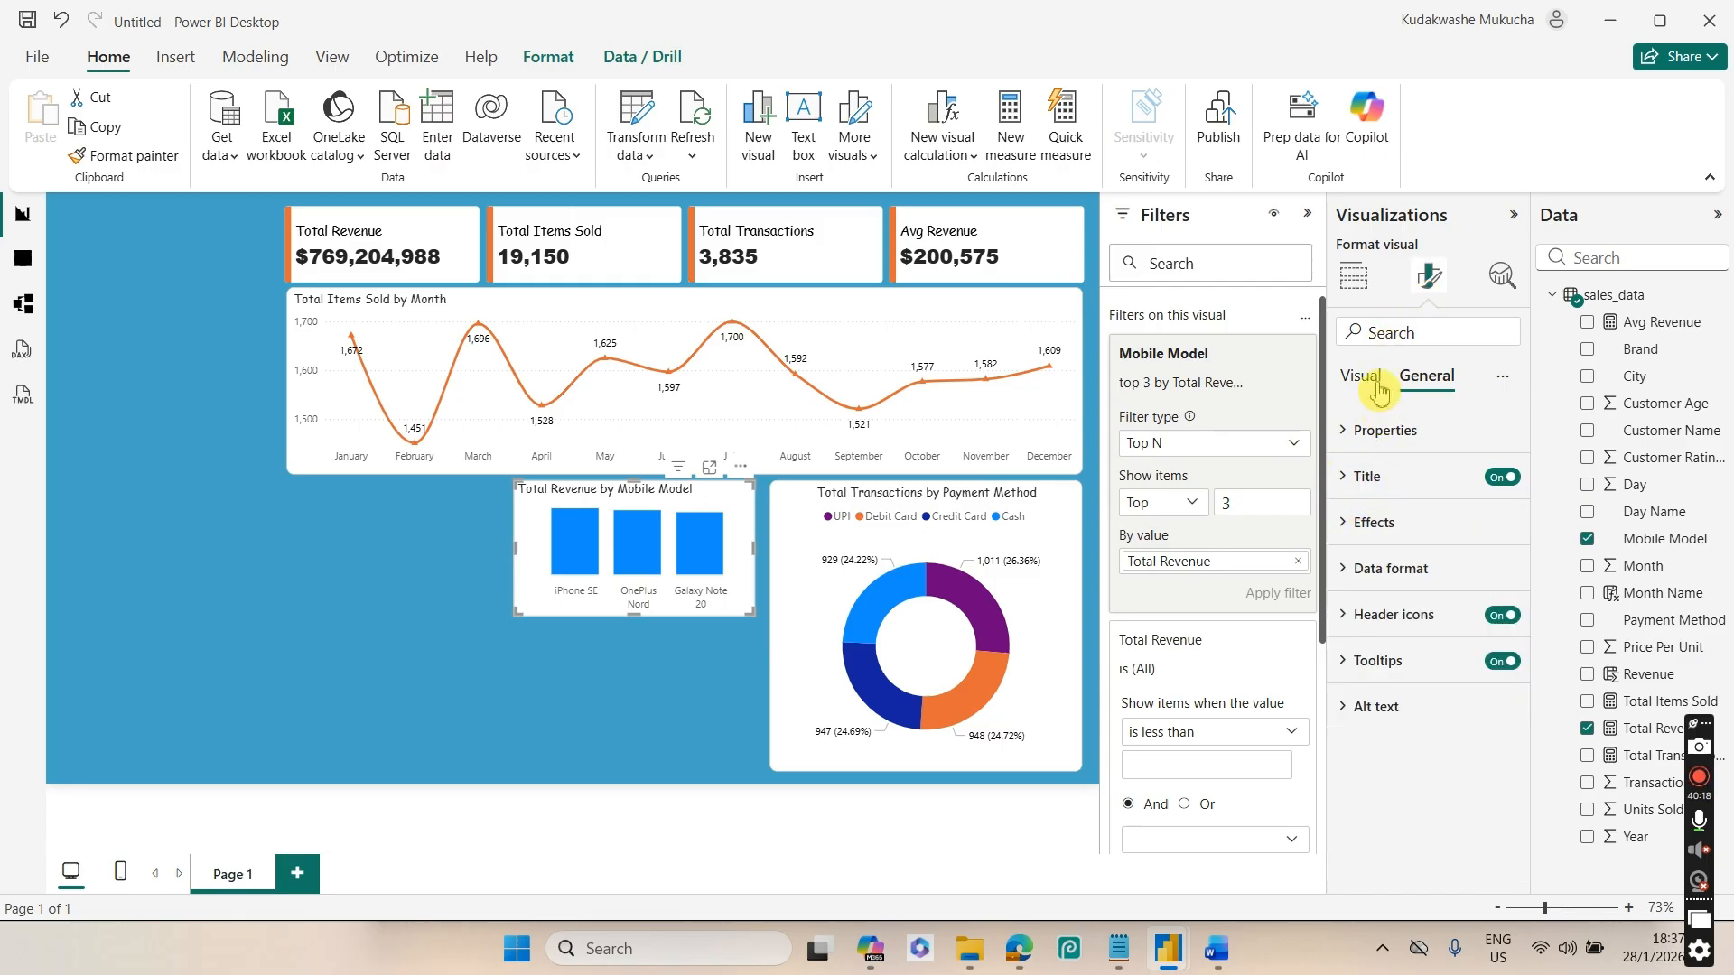
pyautogui.click(1361, 376)
pyautogui.click(1365, 478)
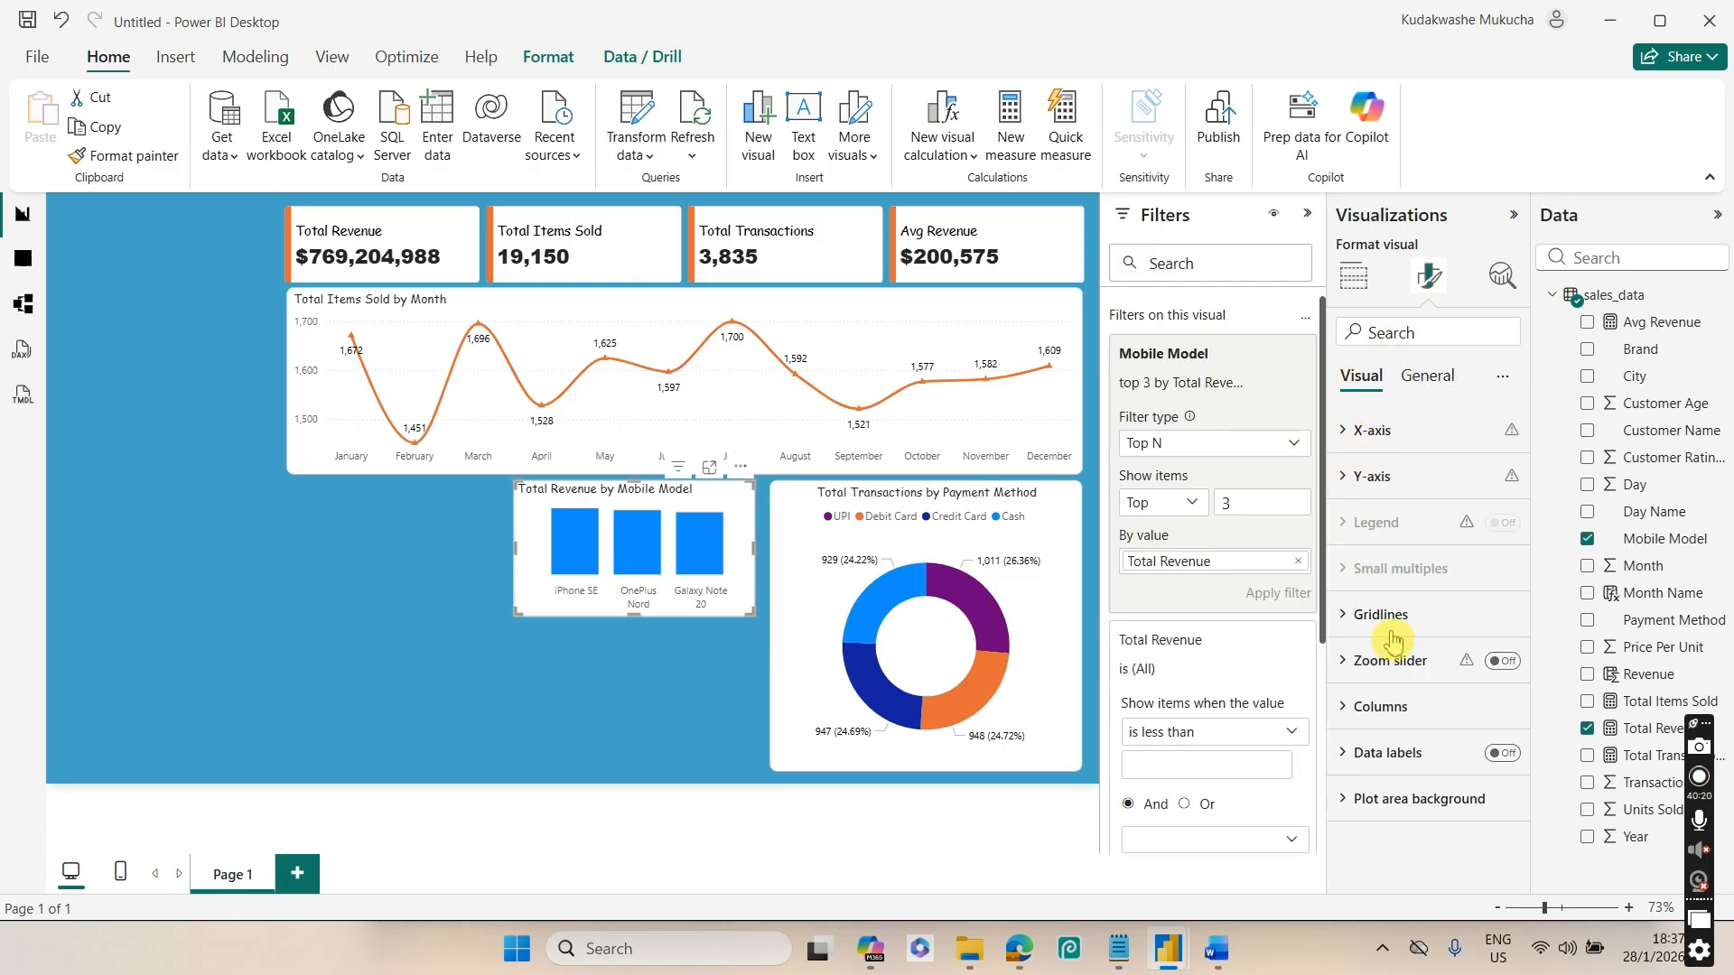
pyautogui.click(1395, 706)
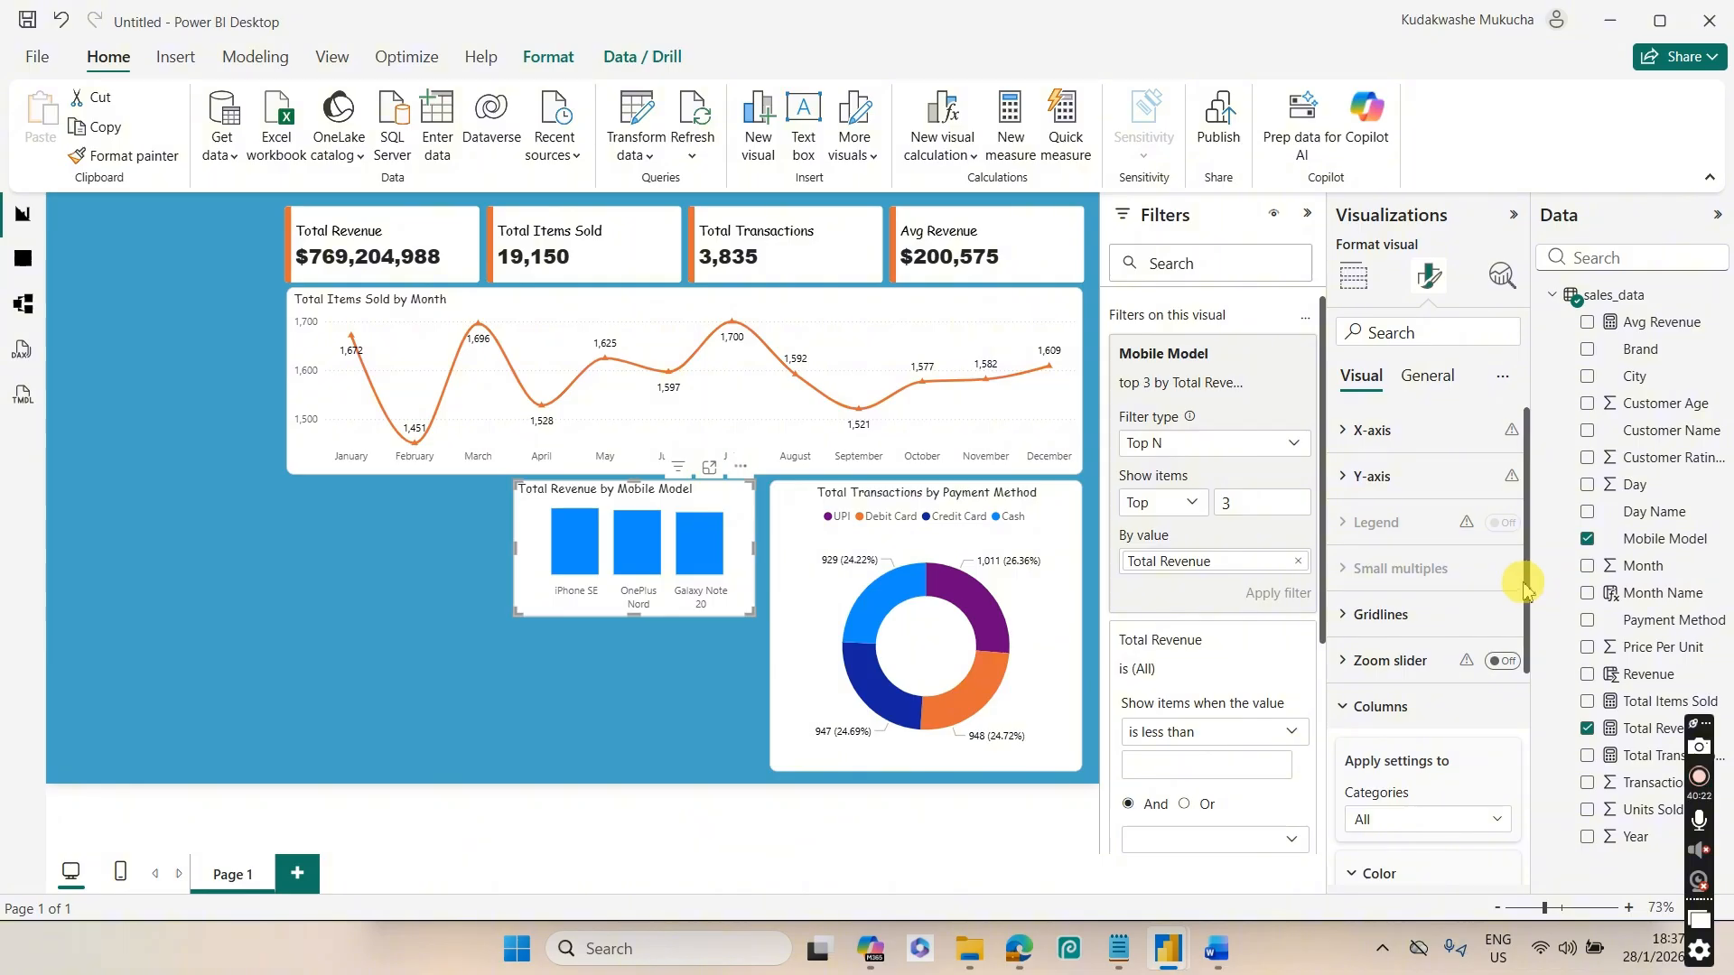
pyautogui.scroll(-3, 1509, 587)
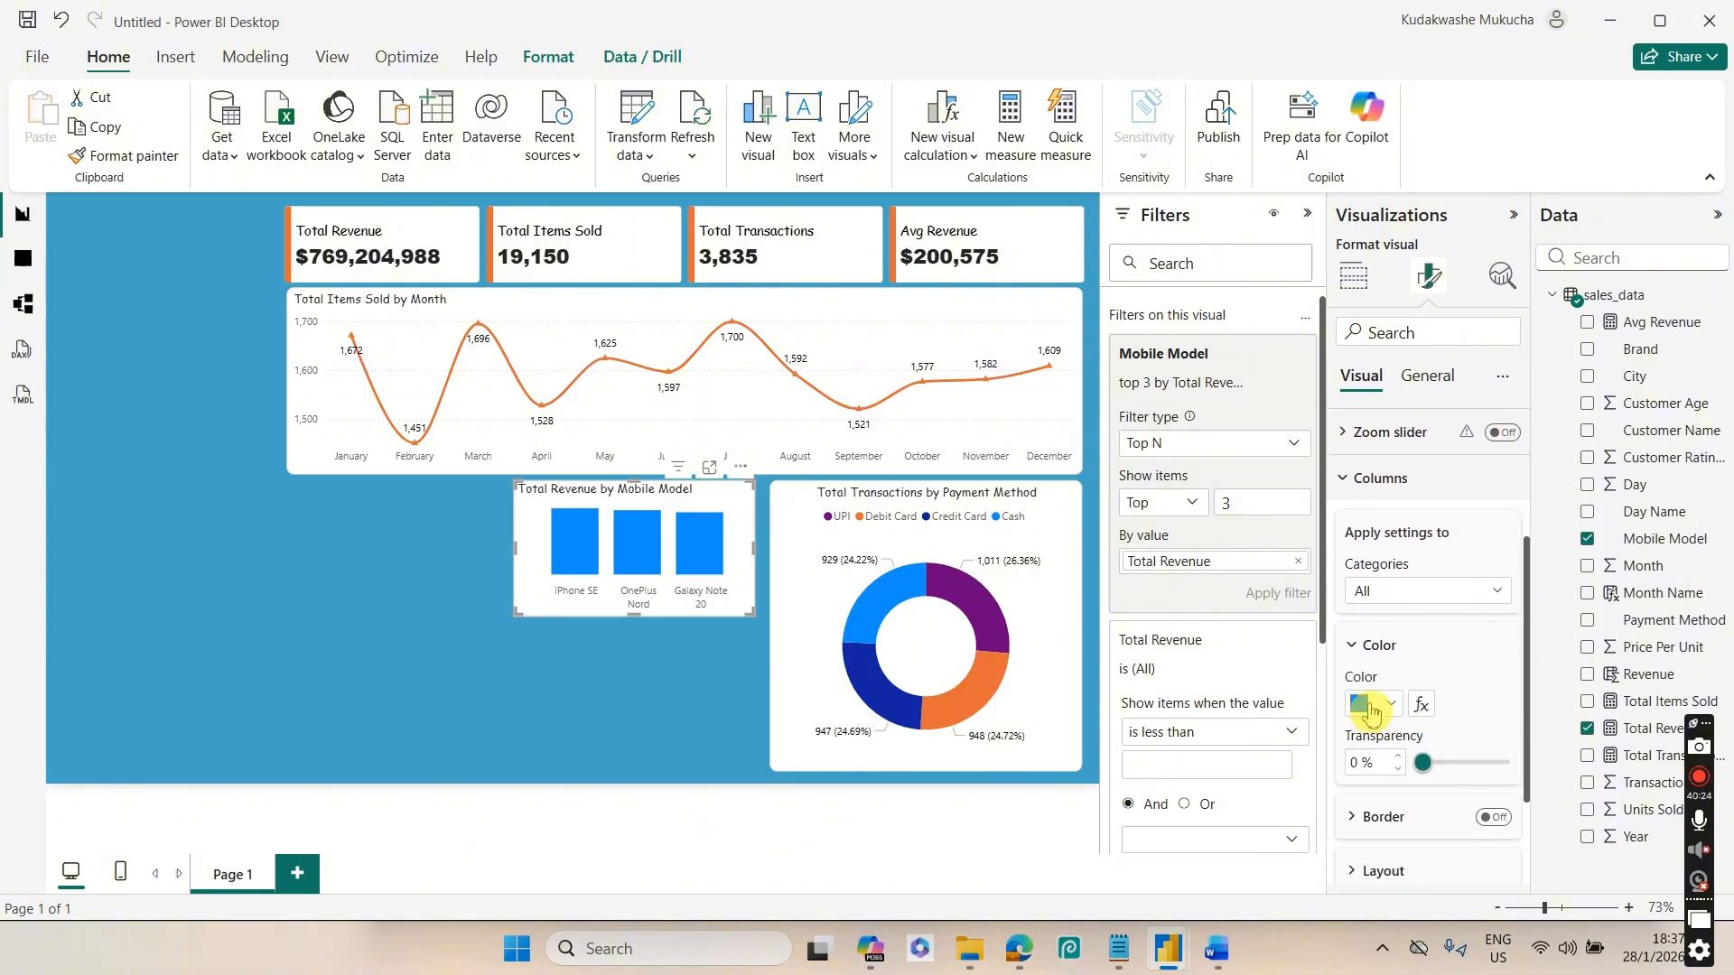
pyautogui.click(1370, 707)
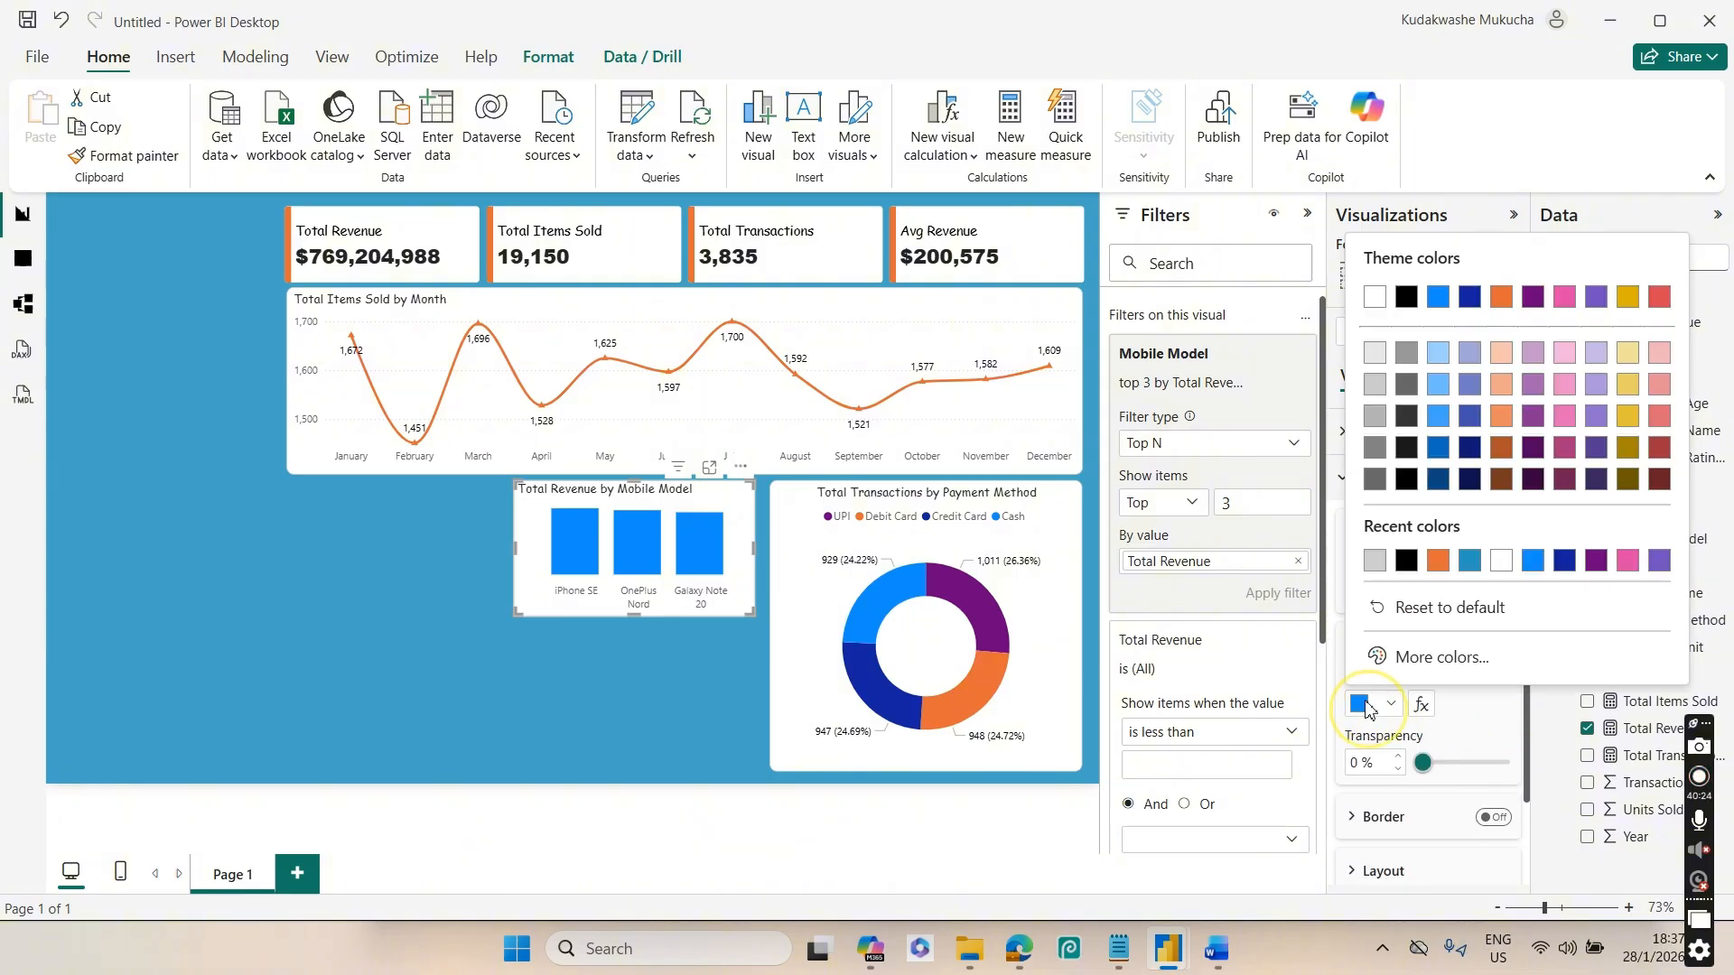
pyautogui.click(1449, 648)
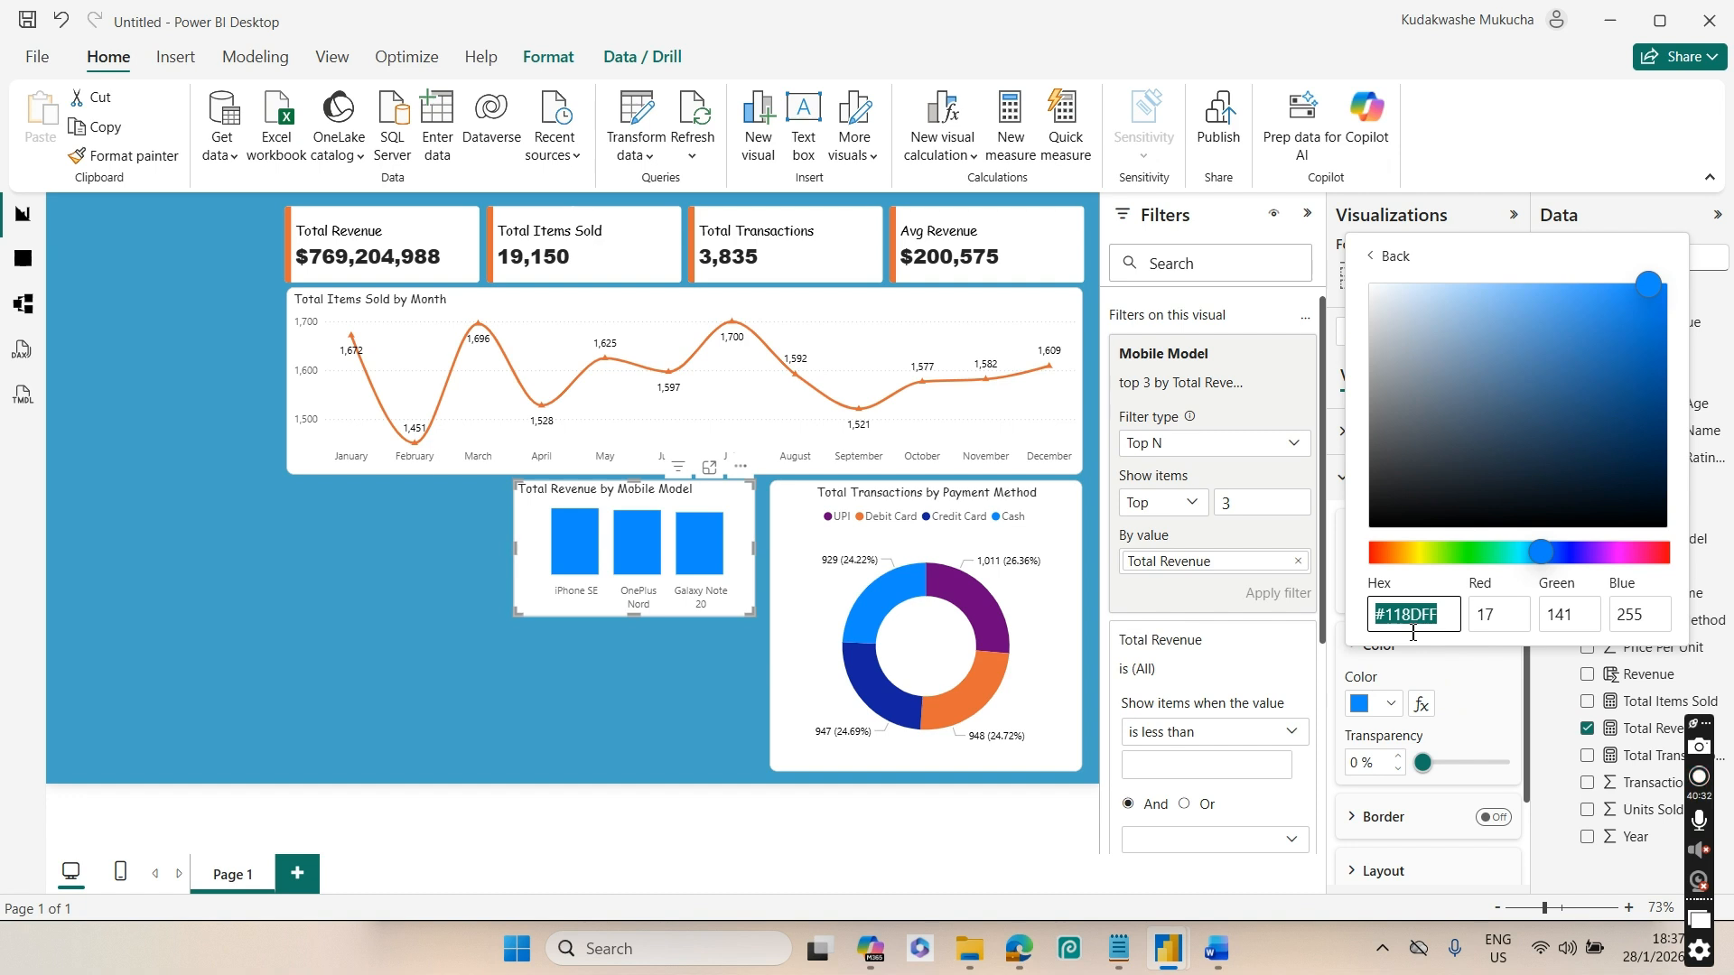
pyautogui.click(1433, 625)
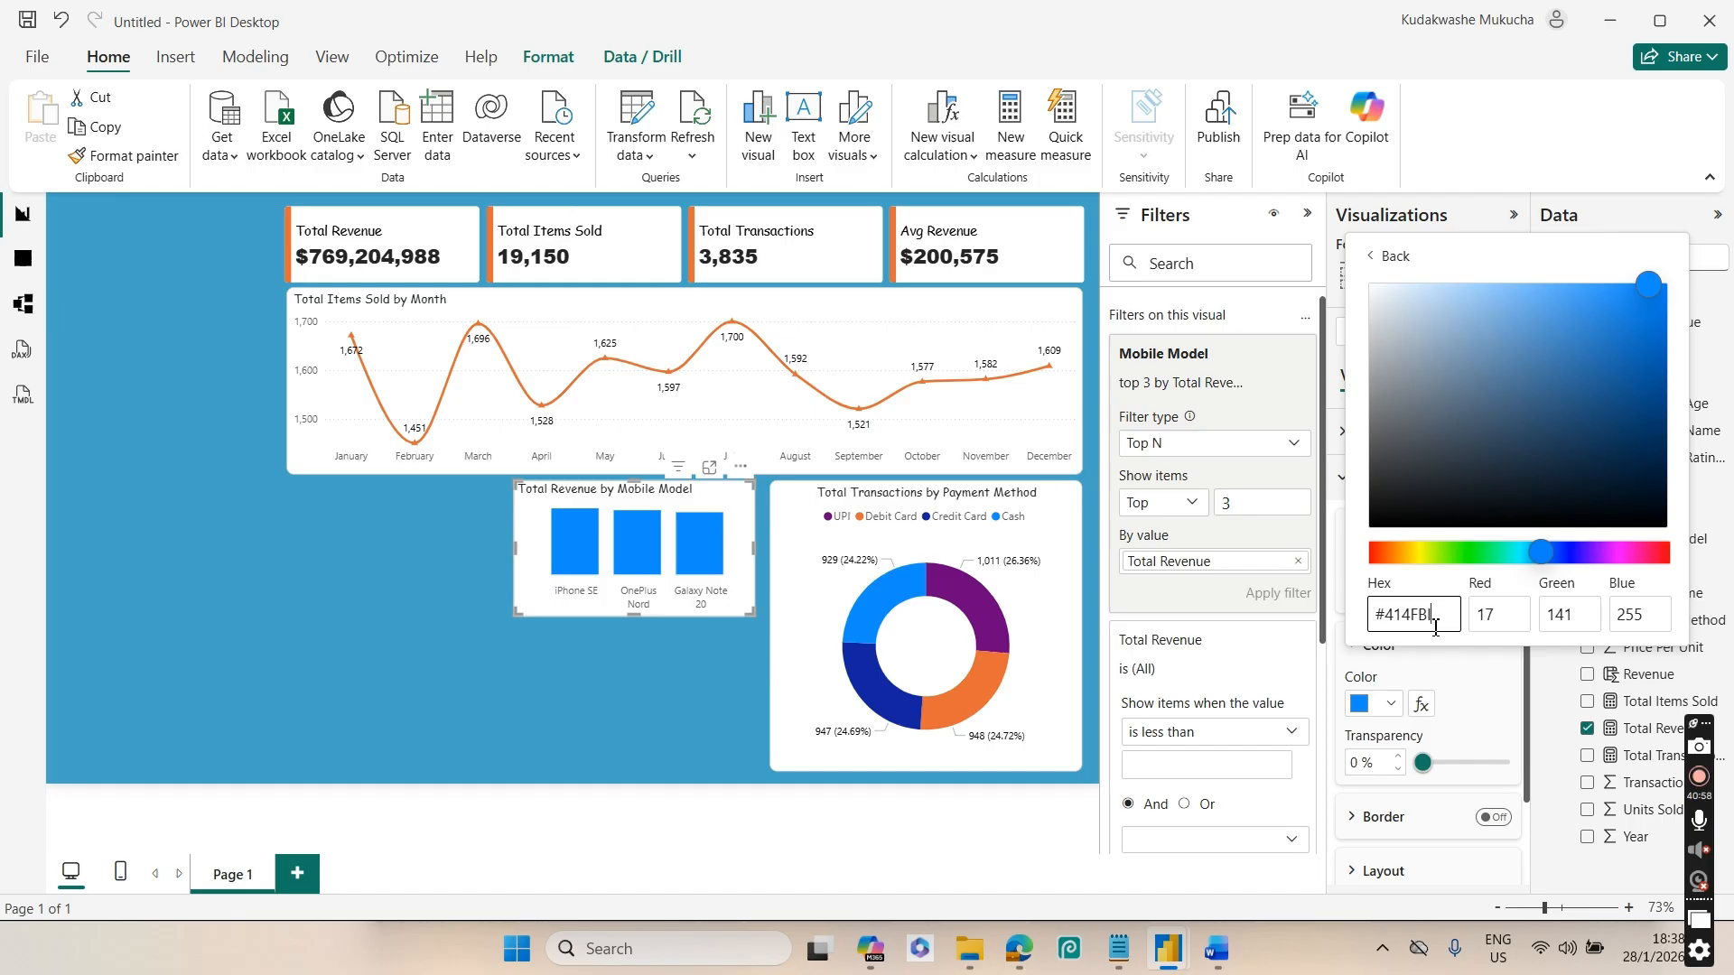
pyautogui.moveTo(1594, 414); pyautogui.dragTo(1644, 332)
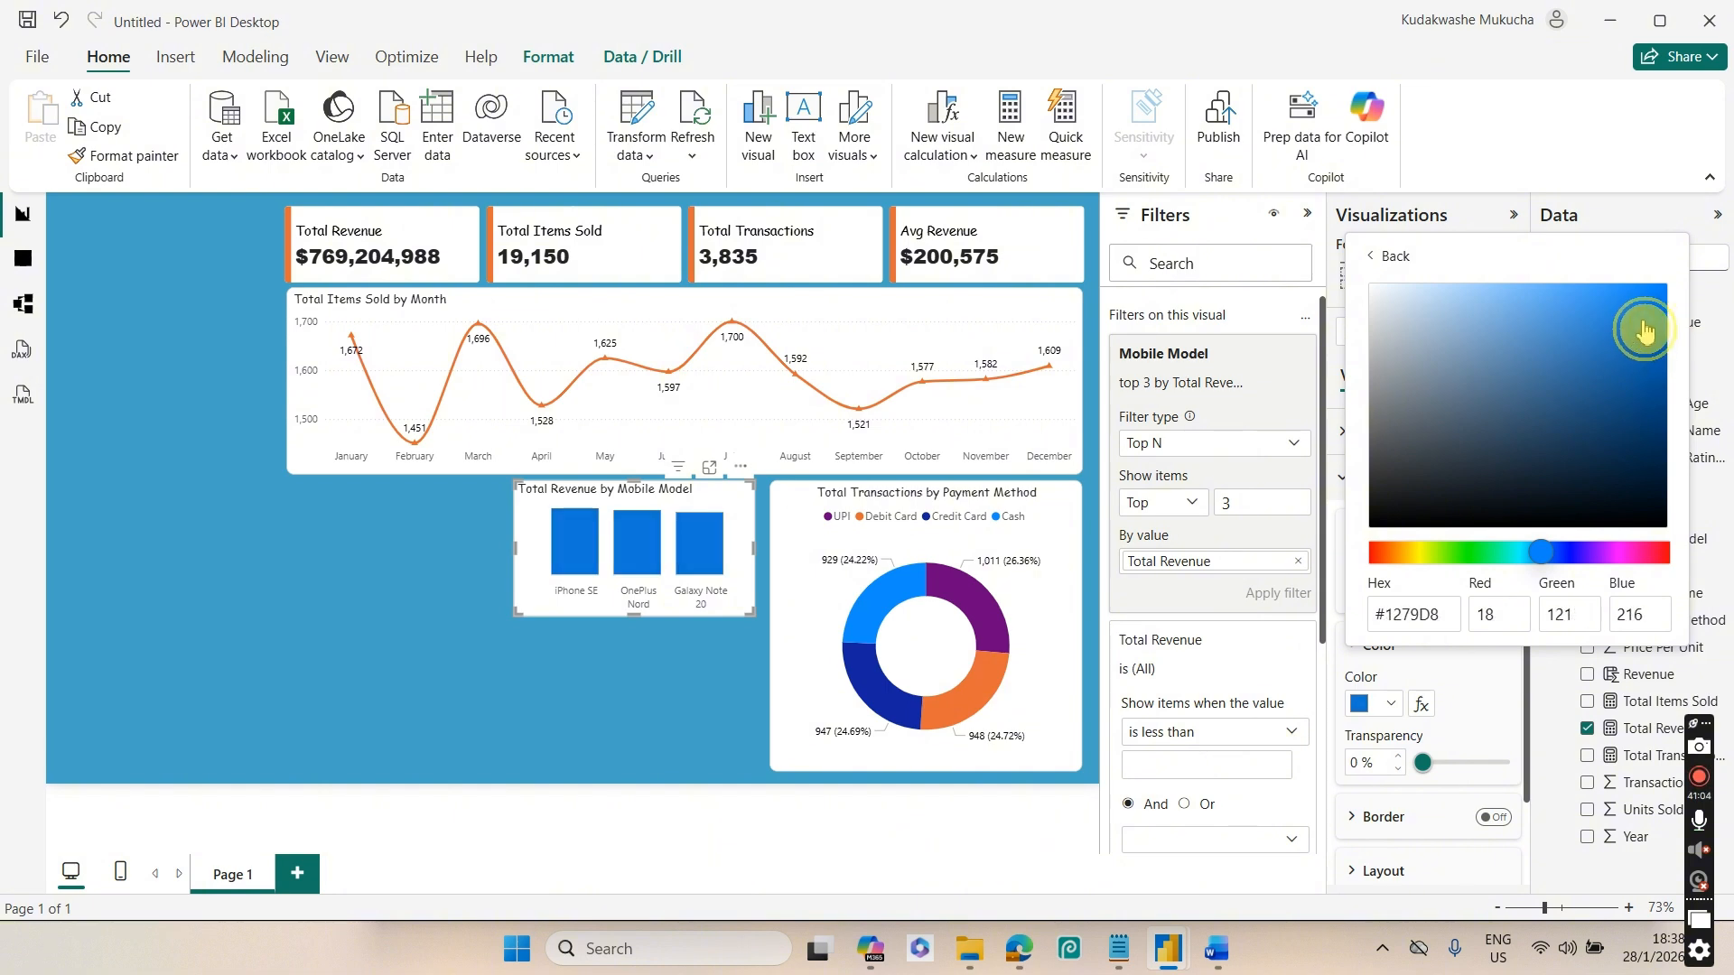
pyautogui.click(695, 650)
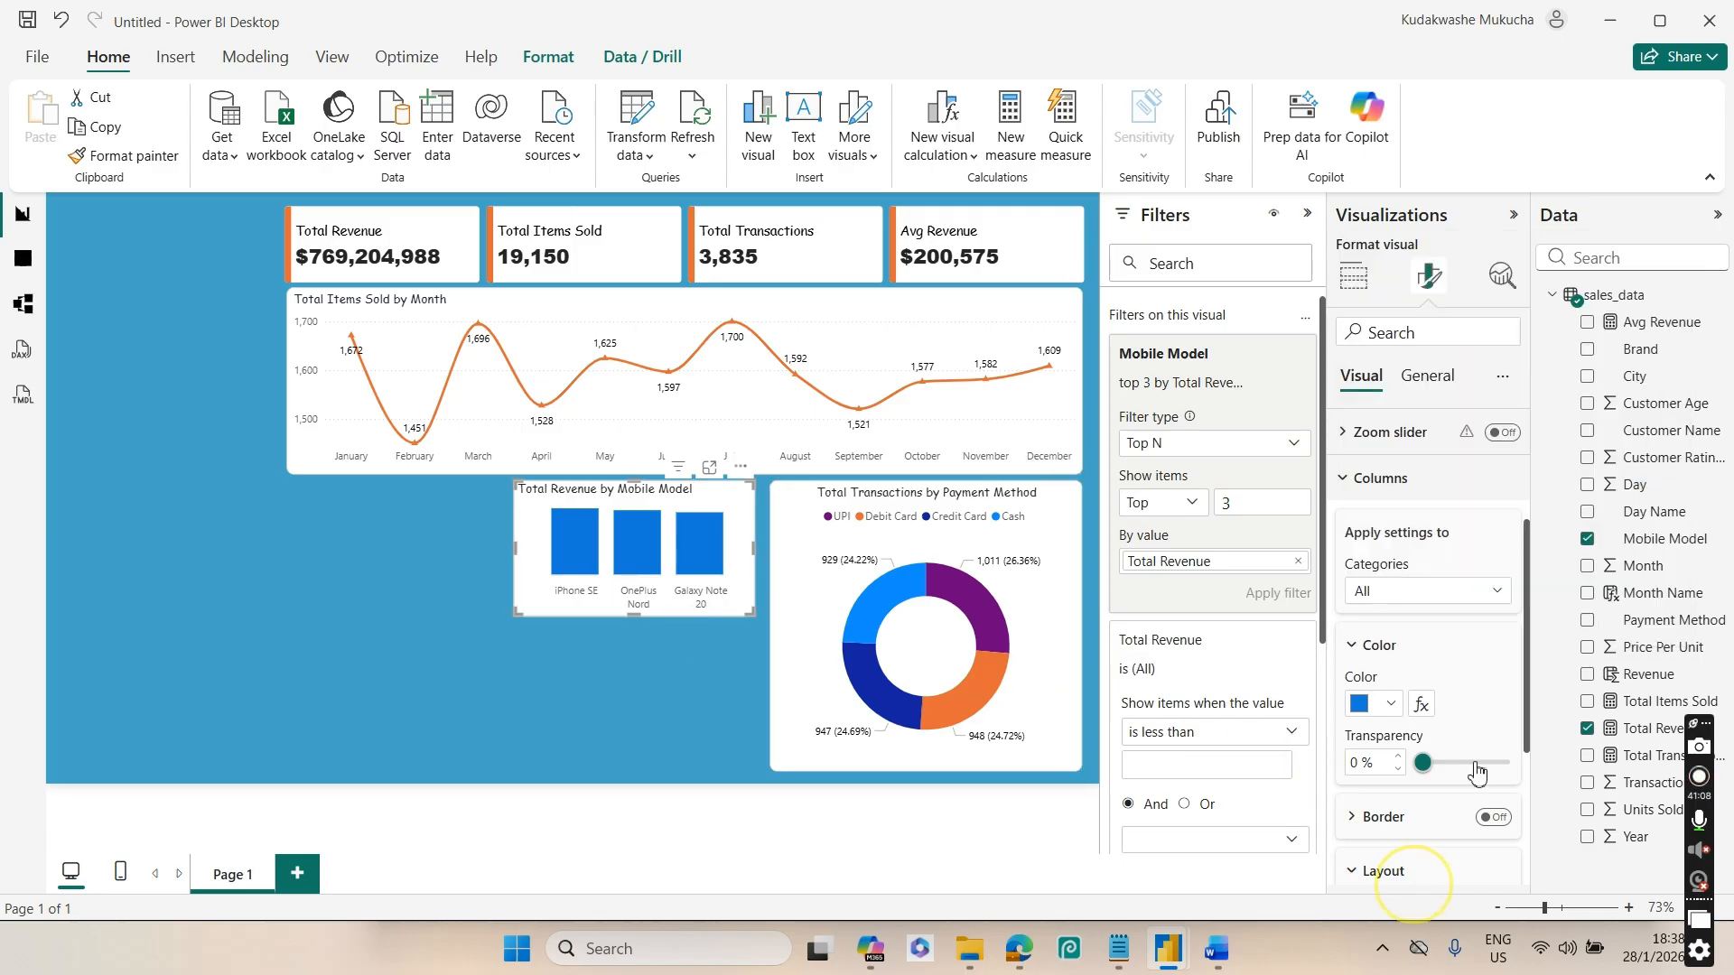
pyautogui.moveTo(1528, 684); pyautogui.dragTo(1471, 756)
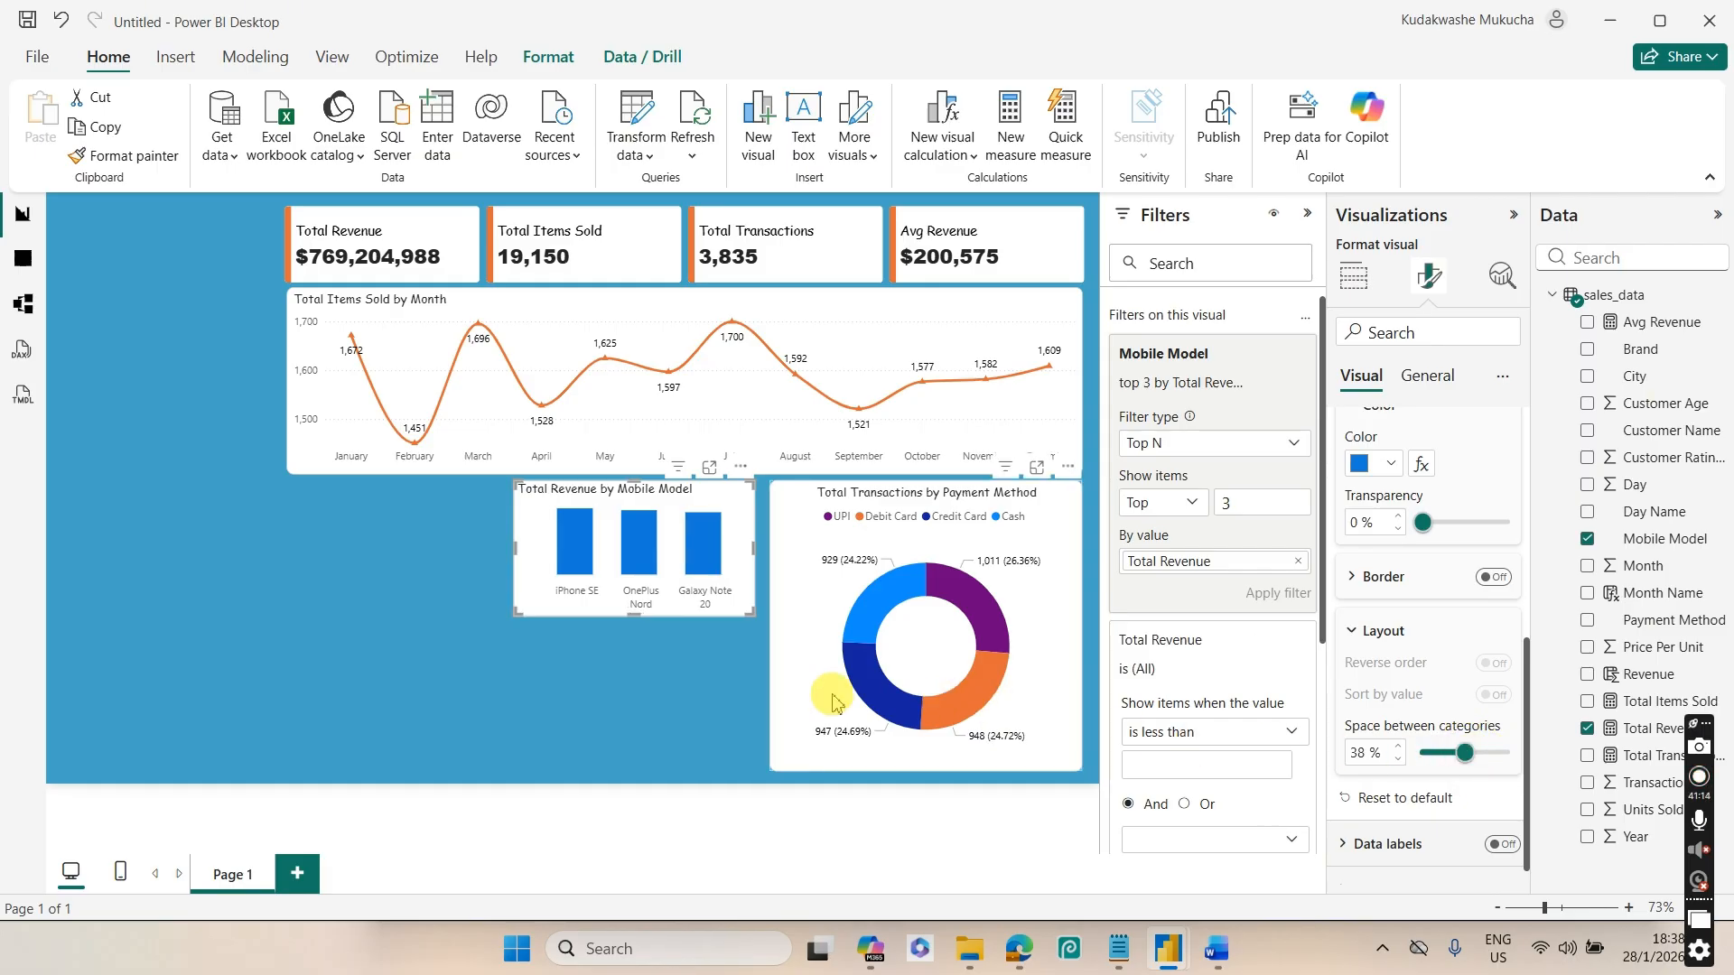
pyautogui.click(652, 691)
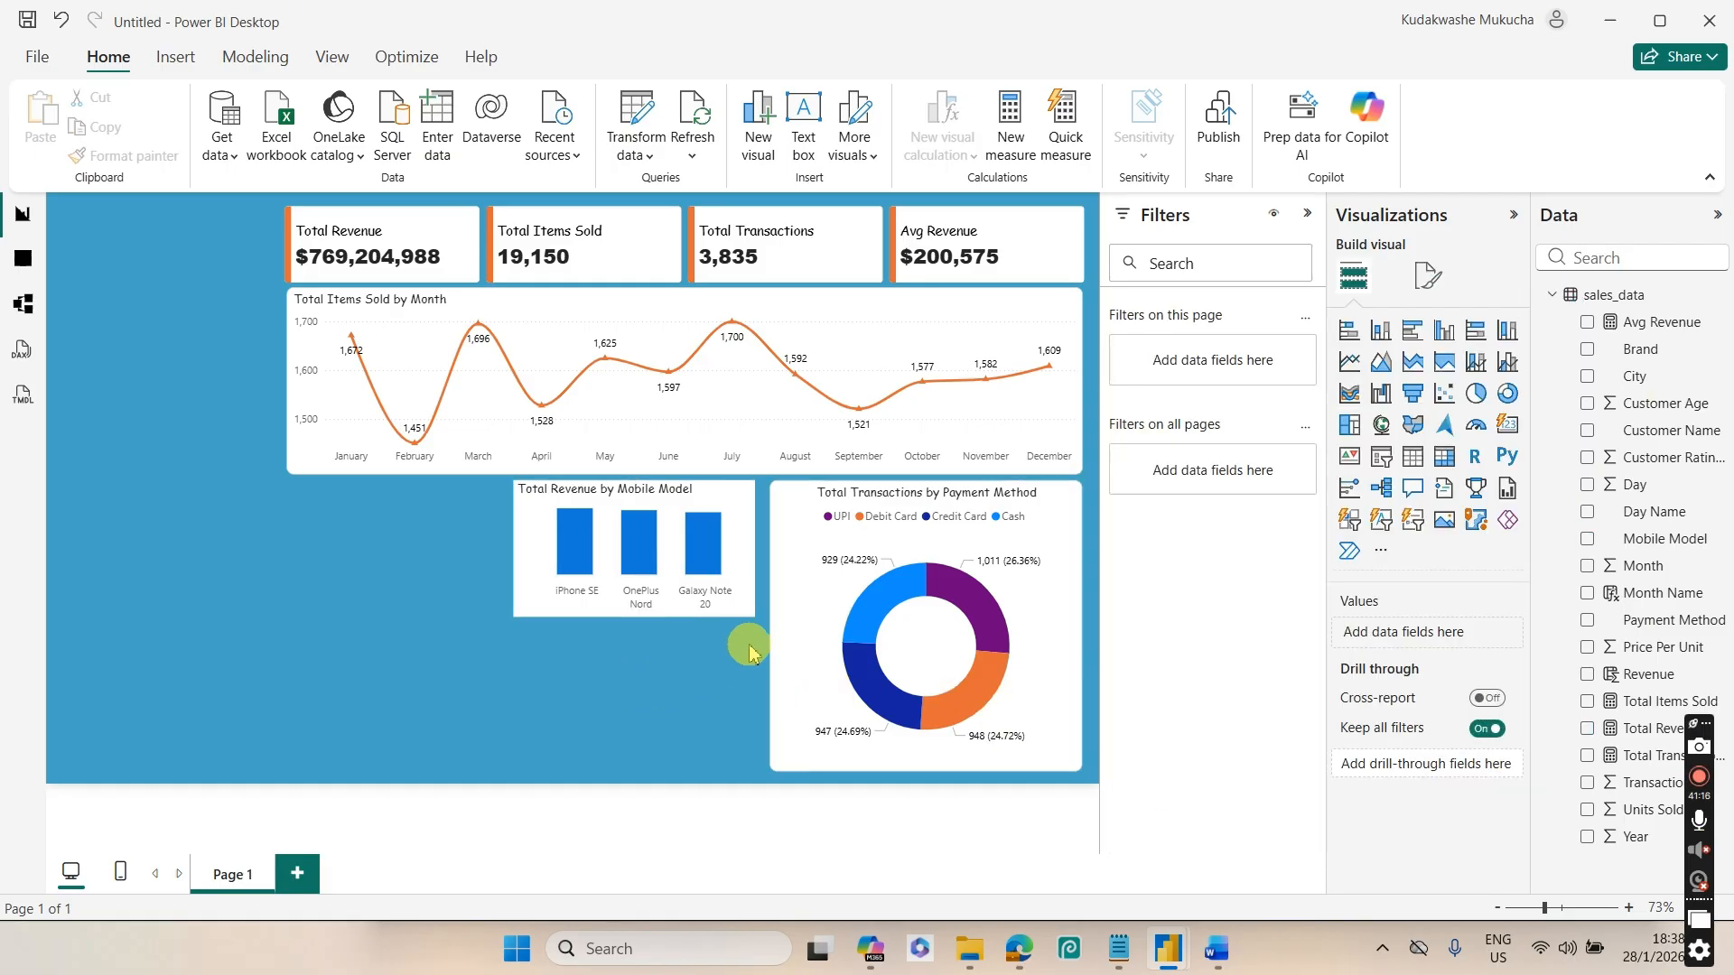
# Turn on the column chart's visual border in light gray with 9 px rounded corners
pyautogui.click(728, 607)
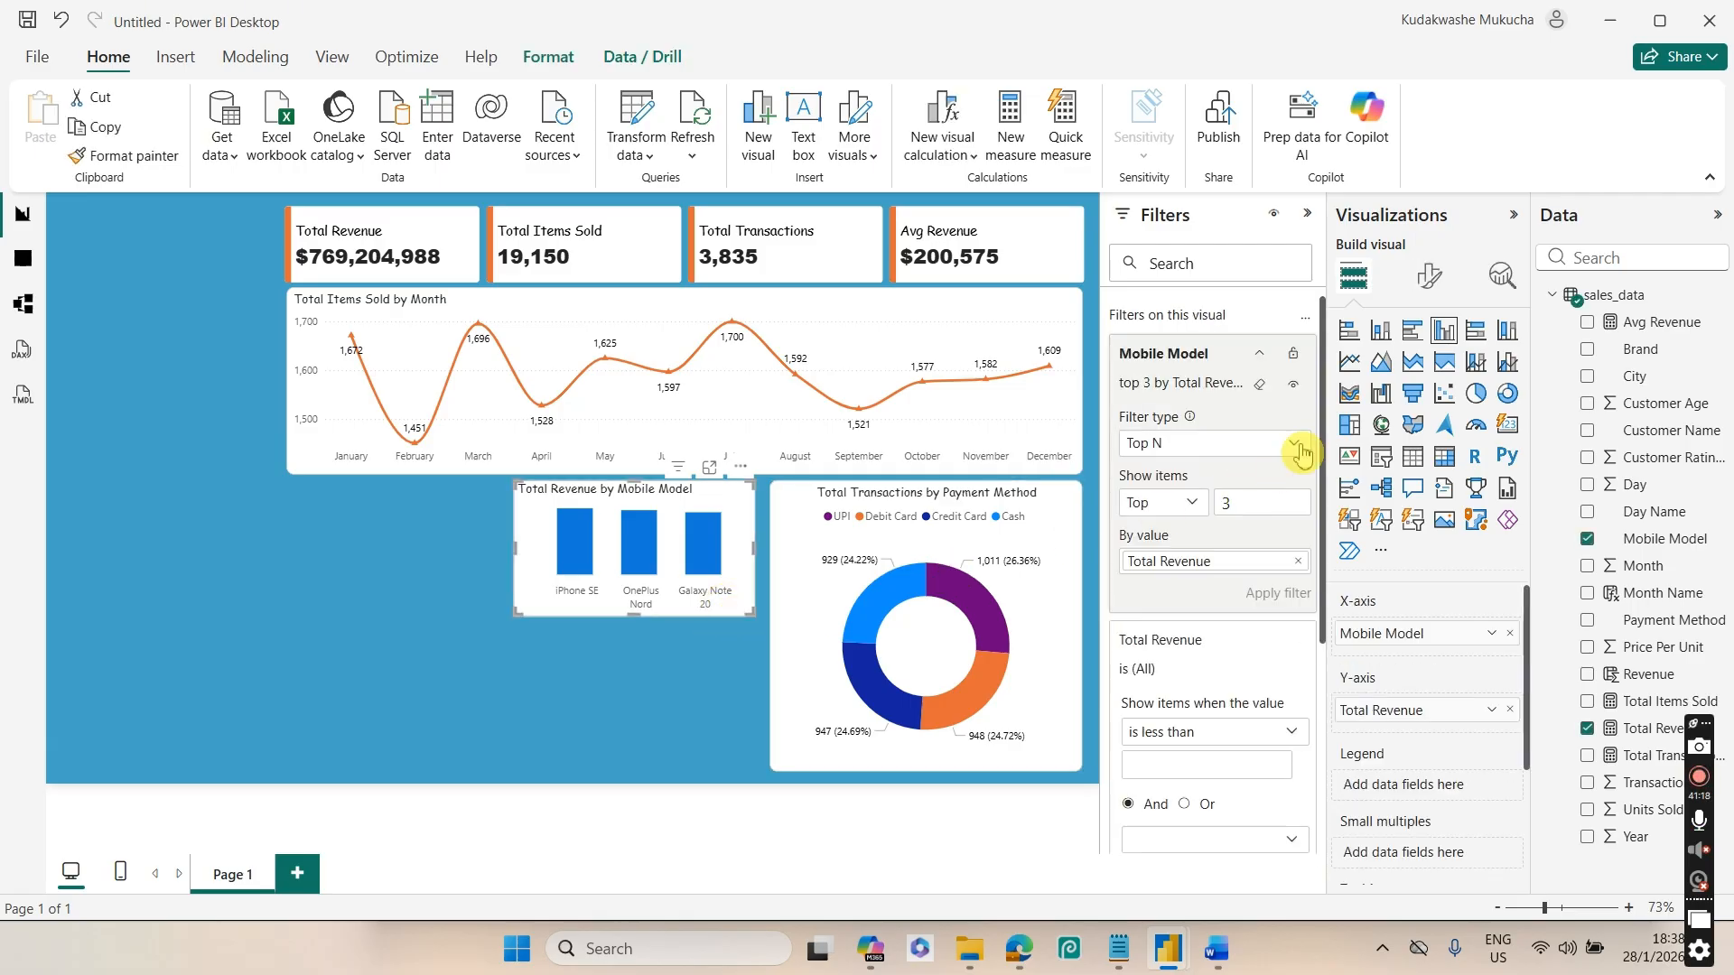
pyautogui.click(1429, 276)
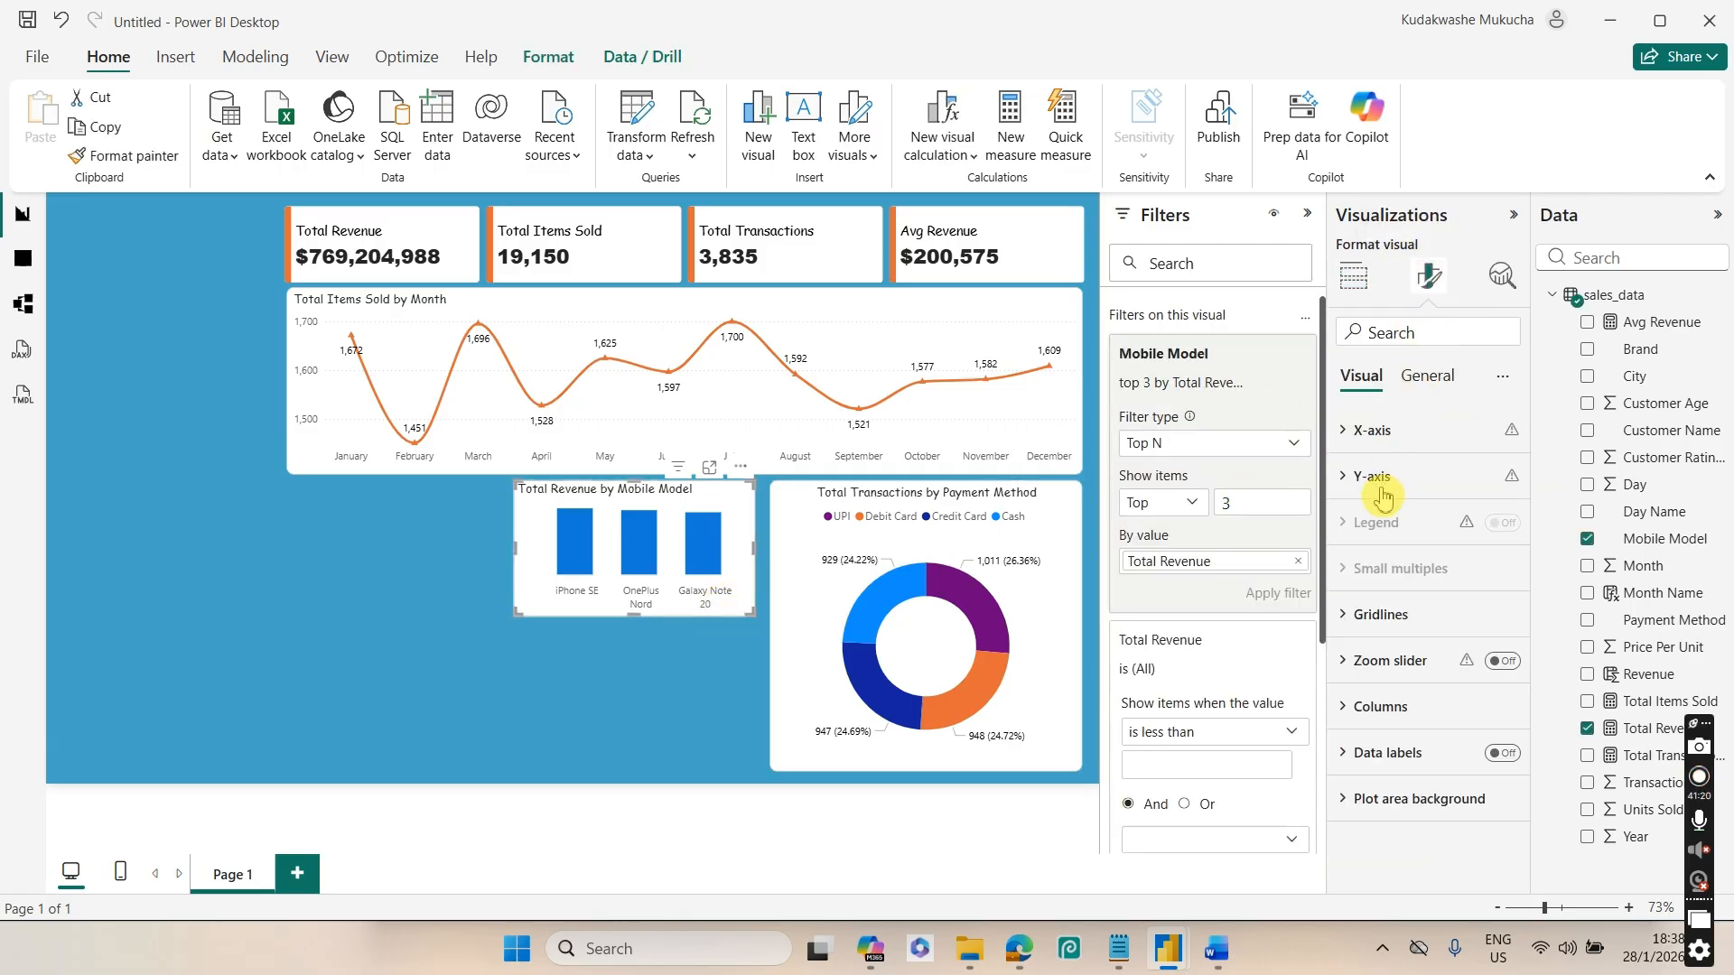
pyautogui.click(1427, 376)
pyautogui.click(1396, 530)
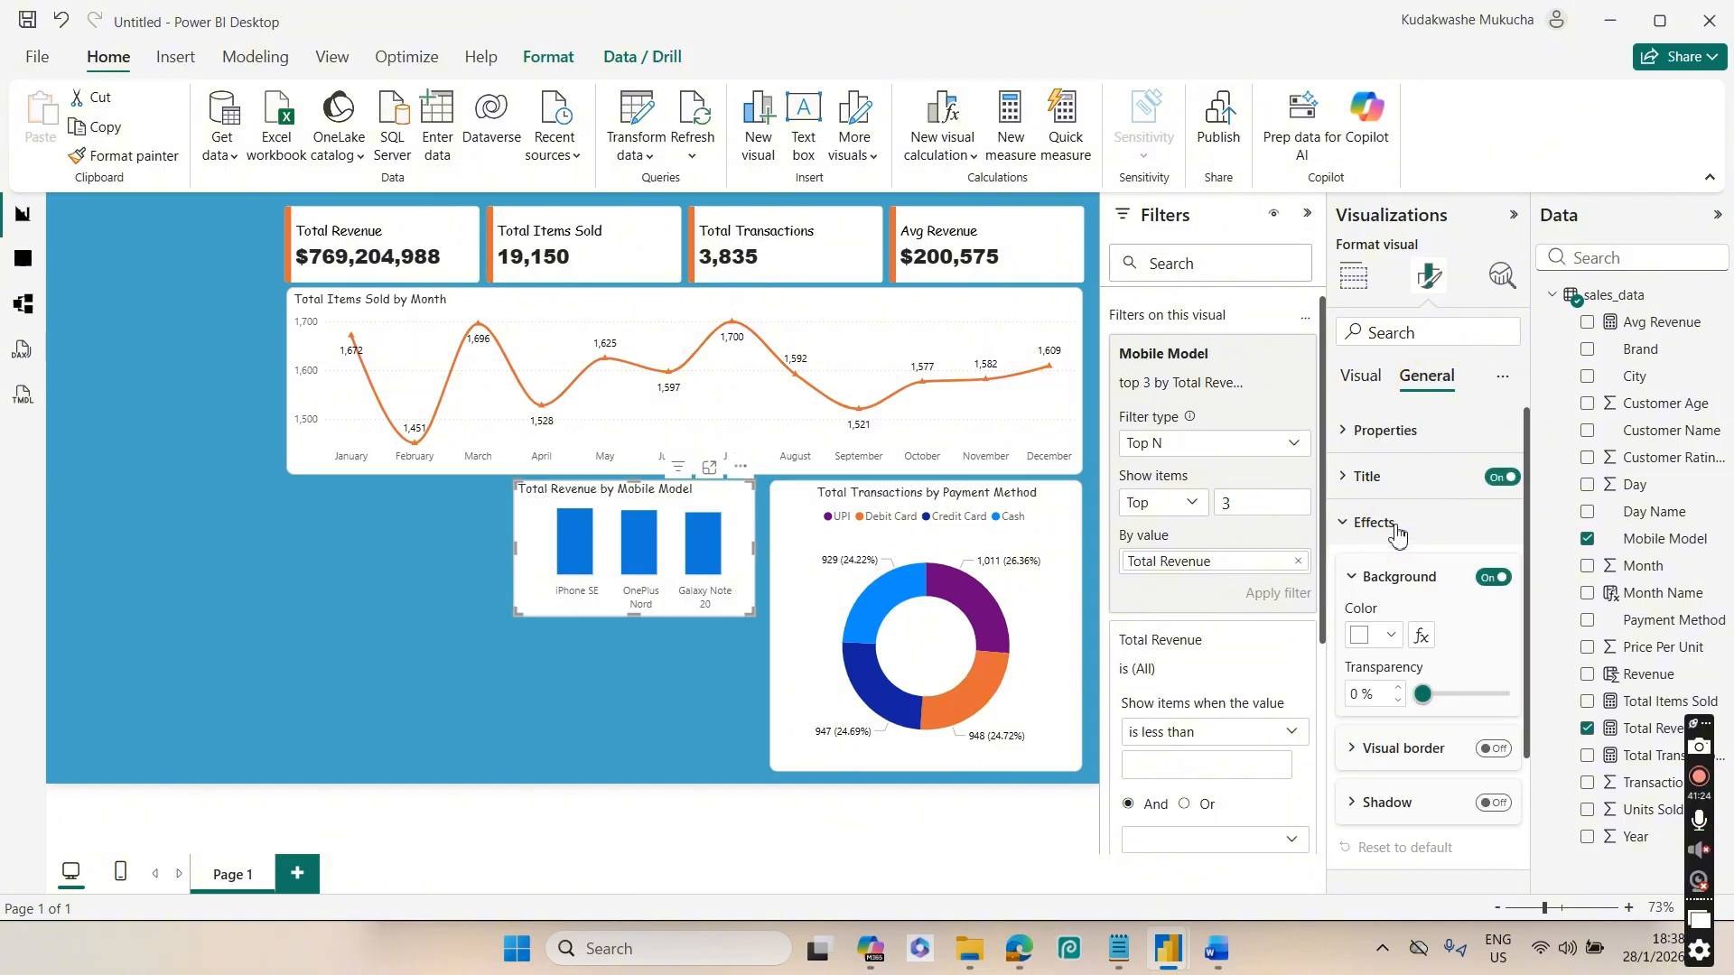
pyautogui.click(1399, 582)
pyautogui.click(1401, 583)
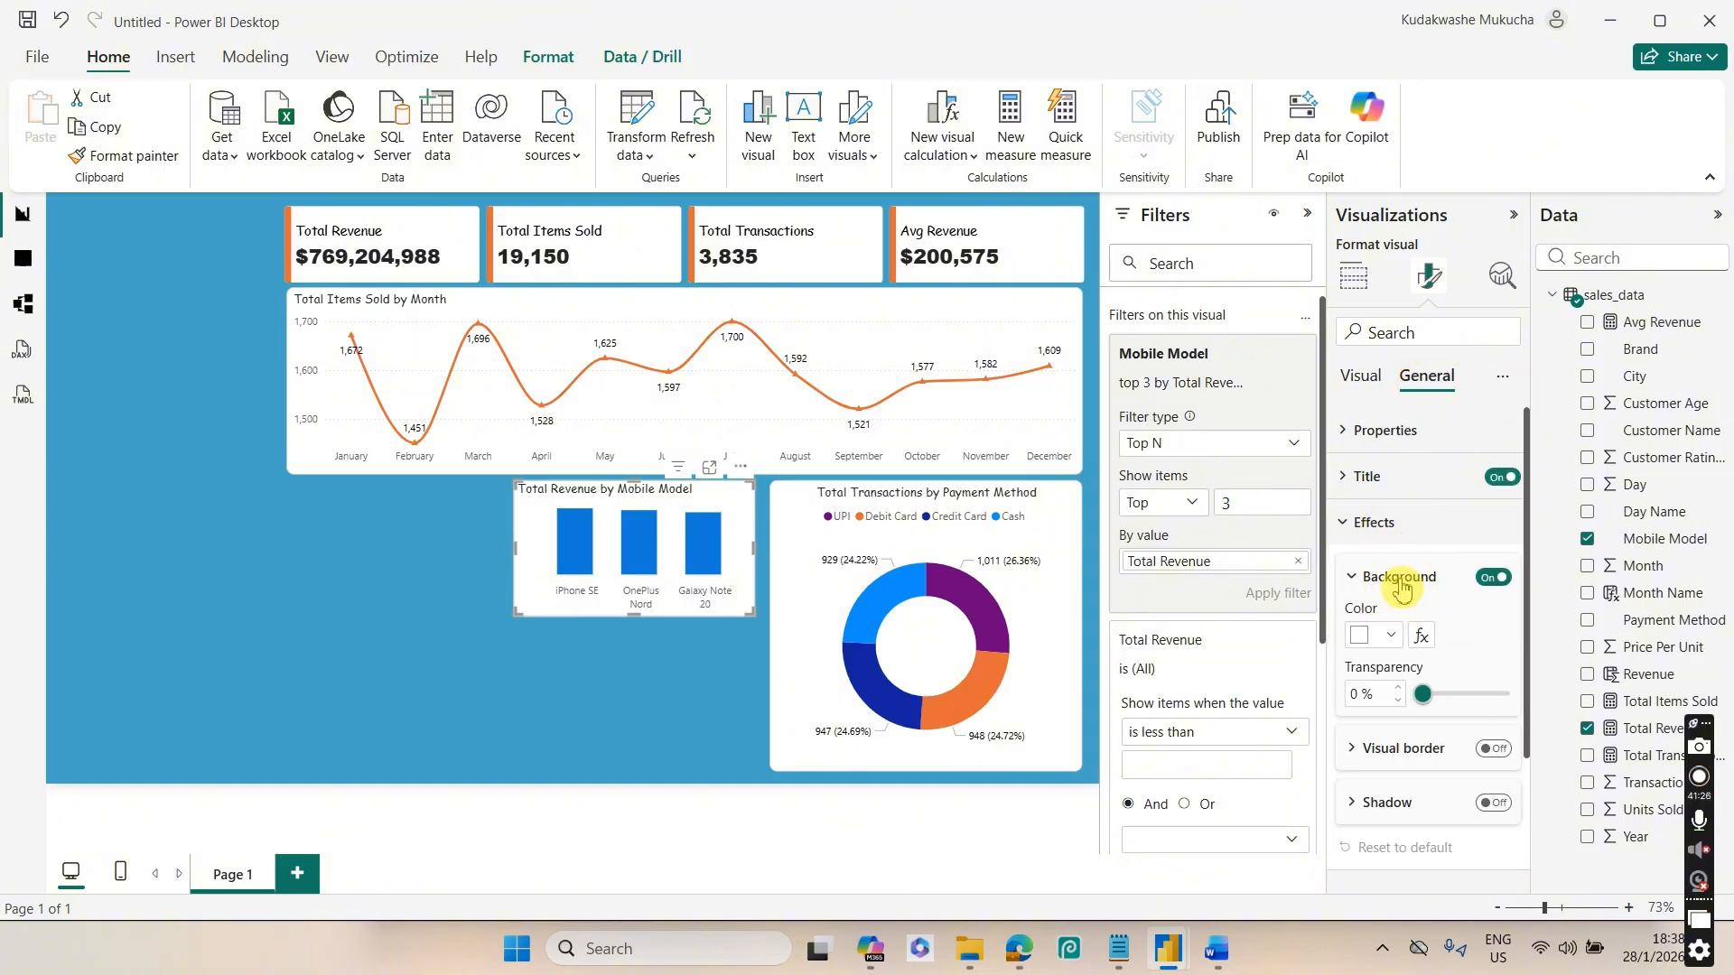
pyautogui.click(1401, 583)
pyautogui.click(1493, 631)
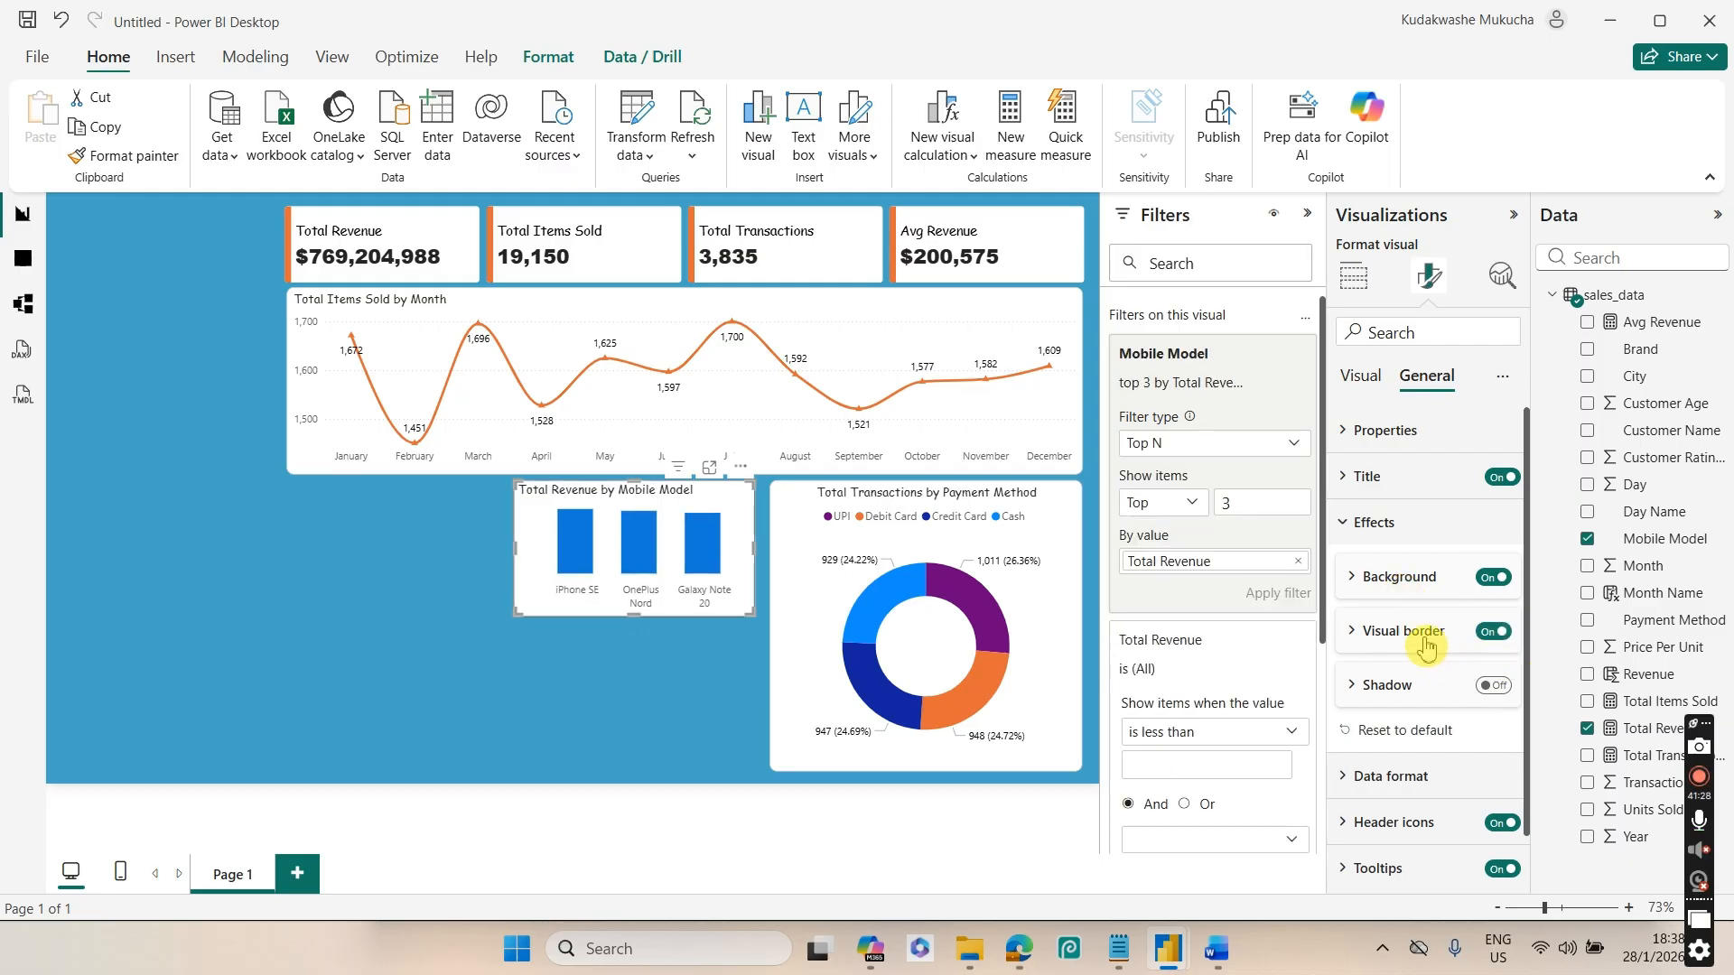
pyautogui.click(1426, 646)
pyautogui.click(1364, 689)
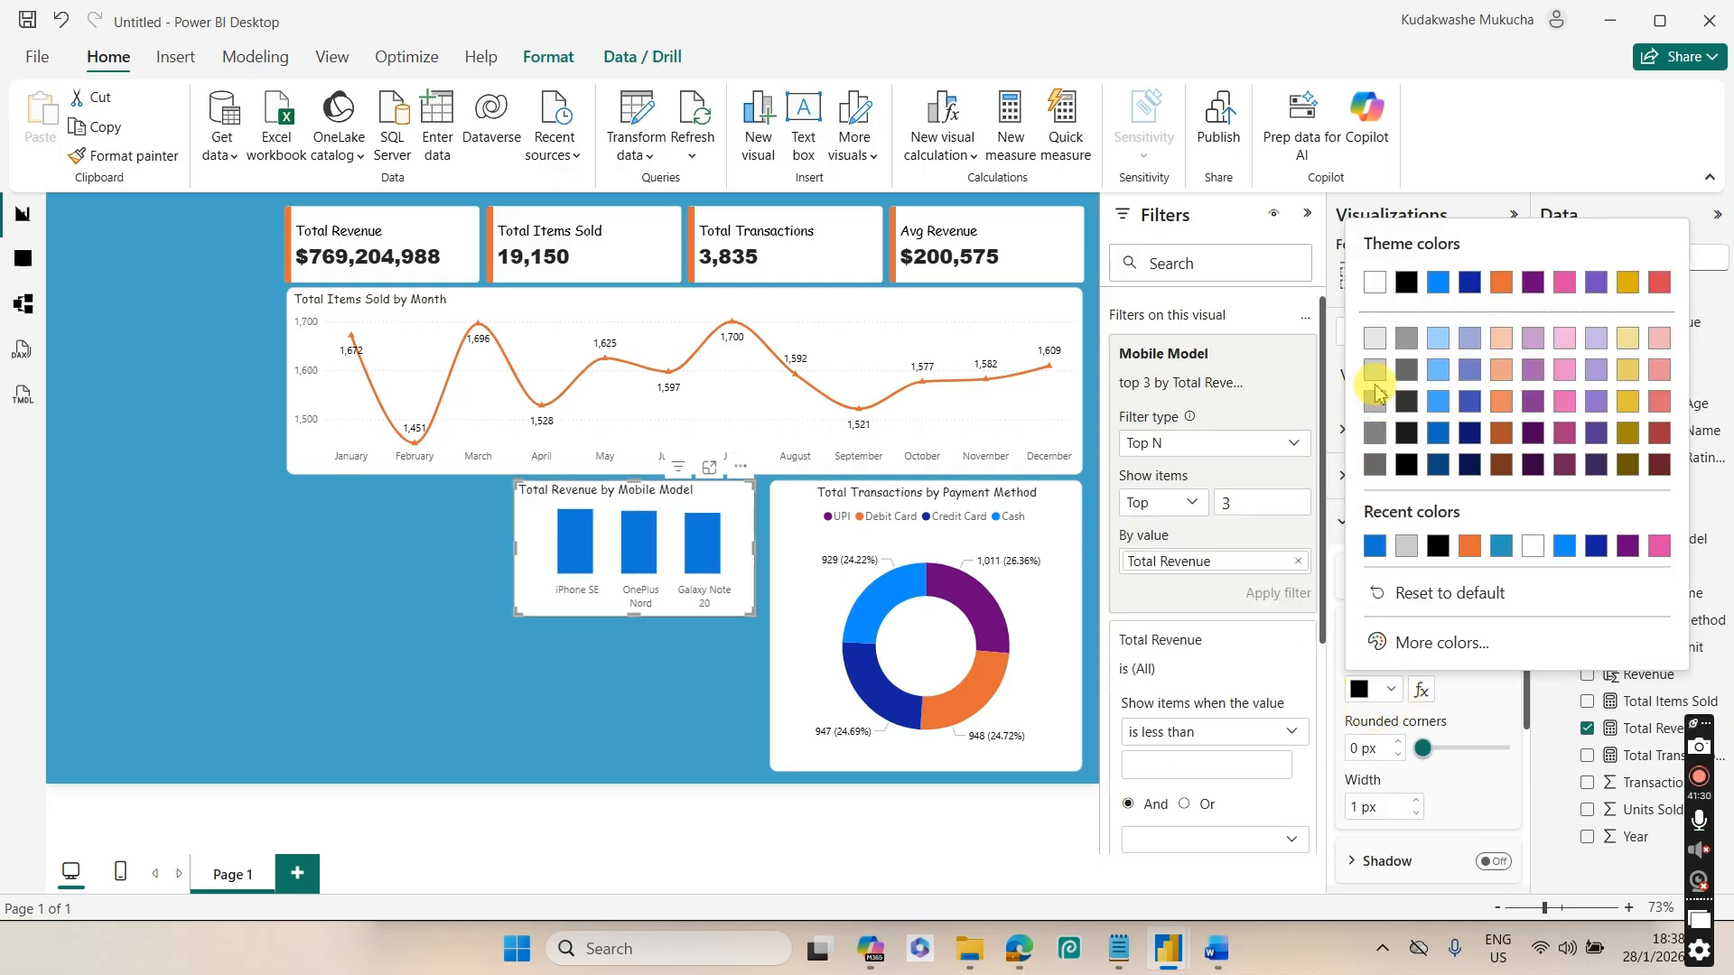
pyautogui.click(1375, 370)
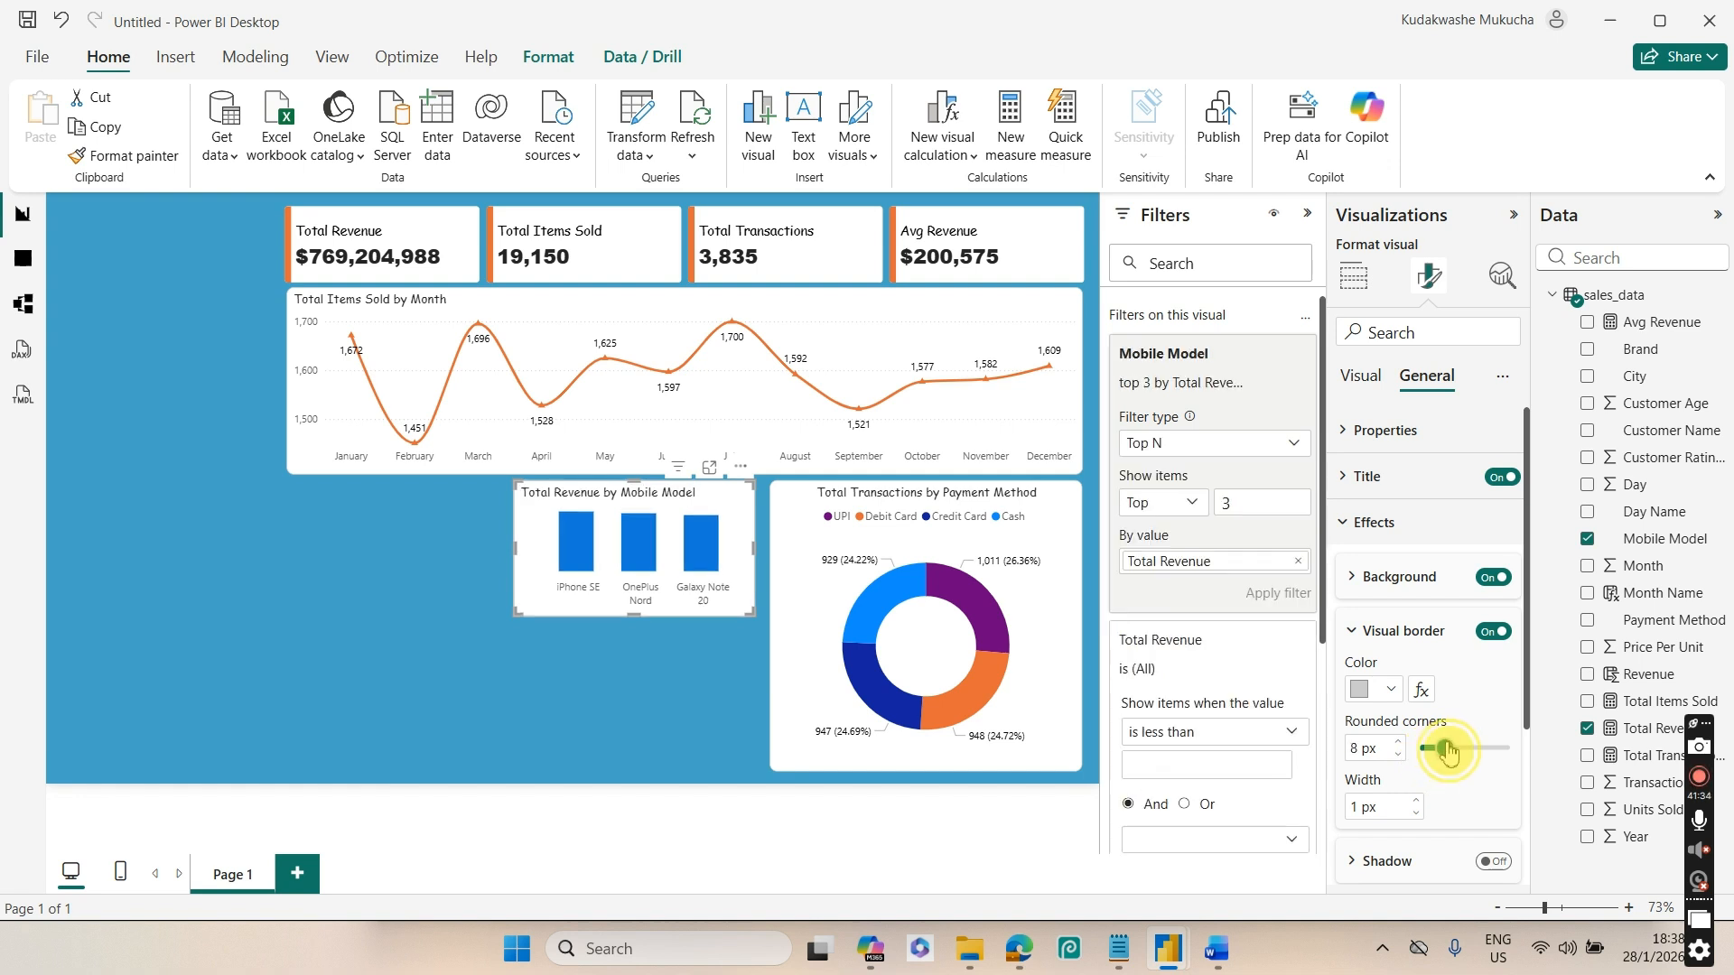
pyautogui.moveTo(1447, 750); pyautogui.dragTo(1451, 749)
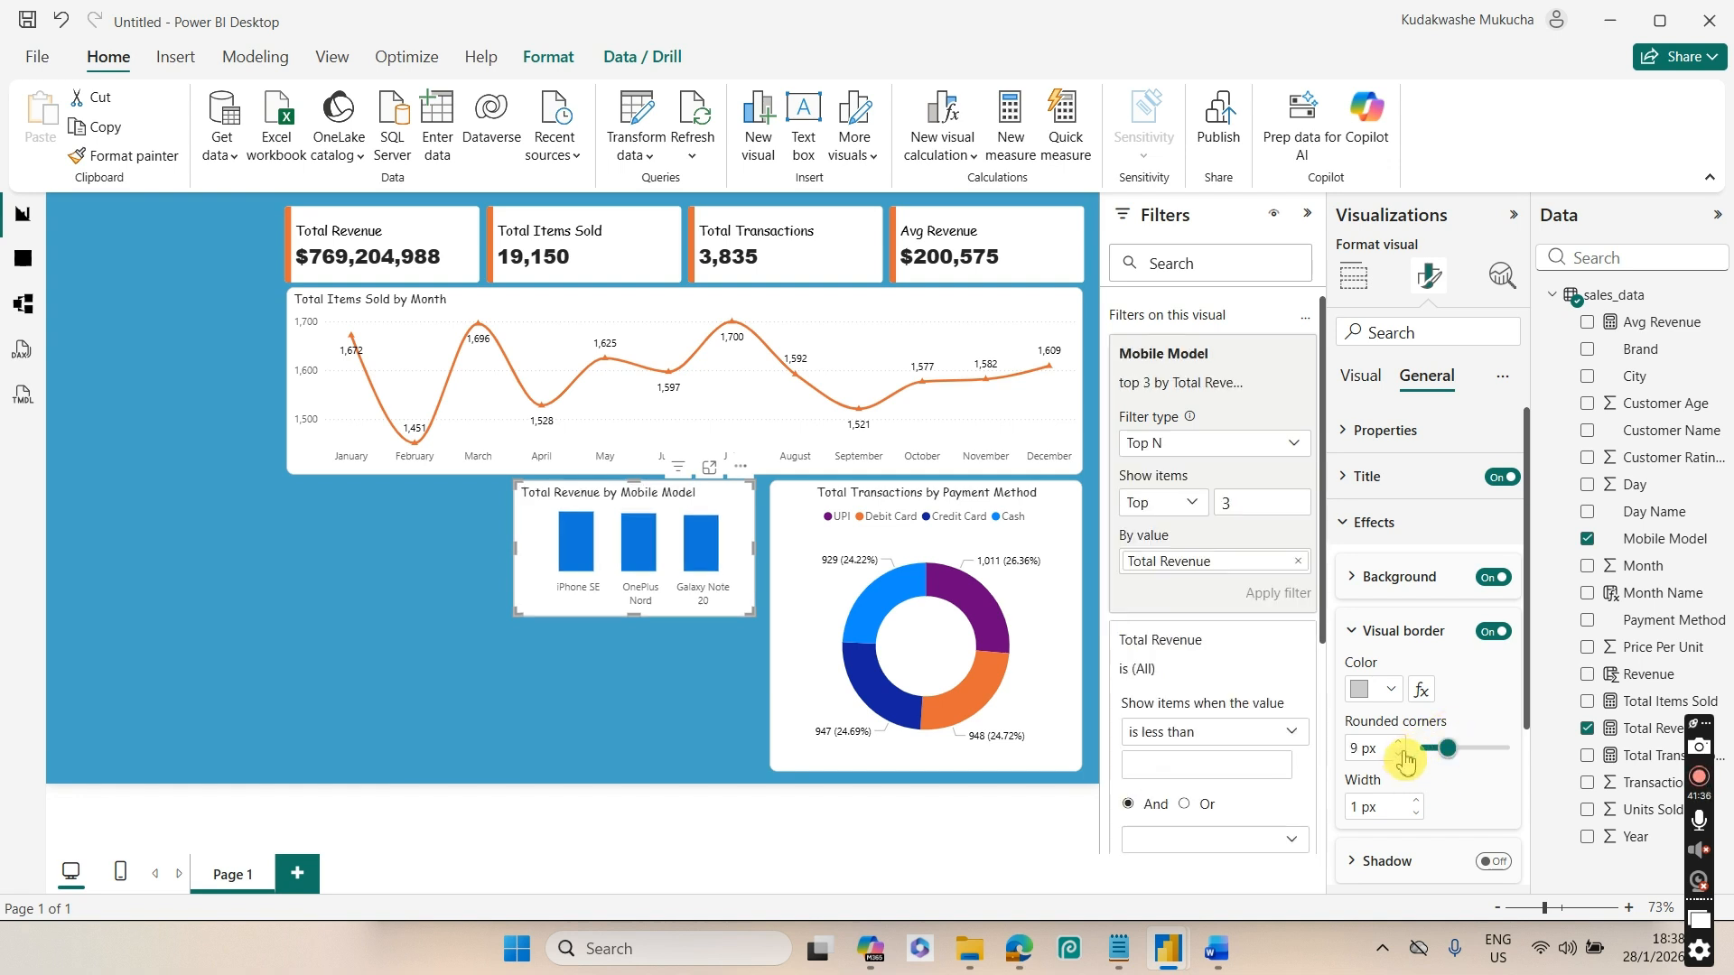
pyautogui.click(642, 667)
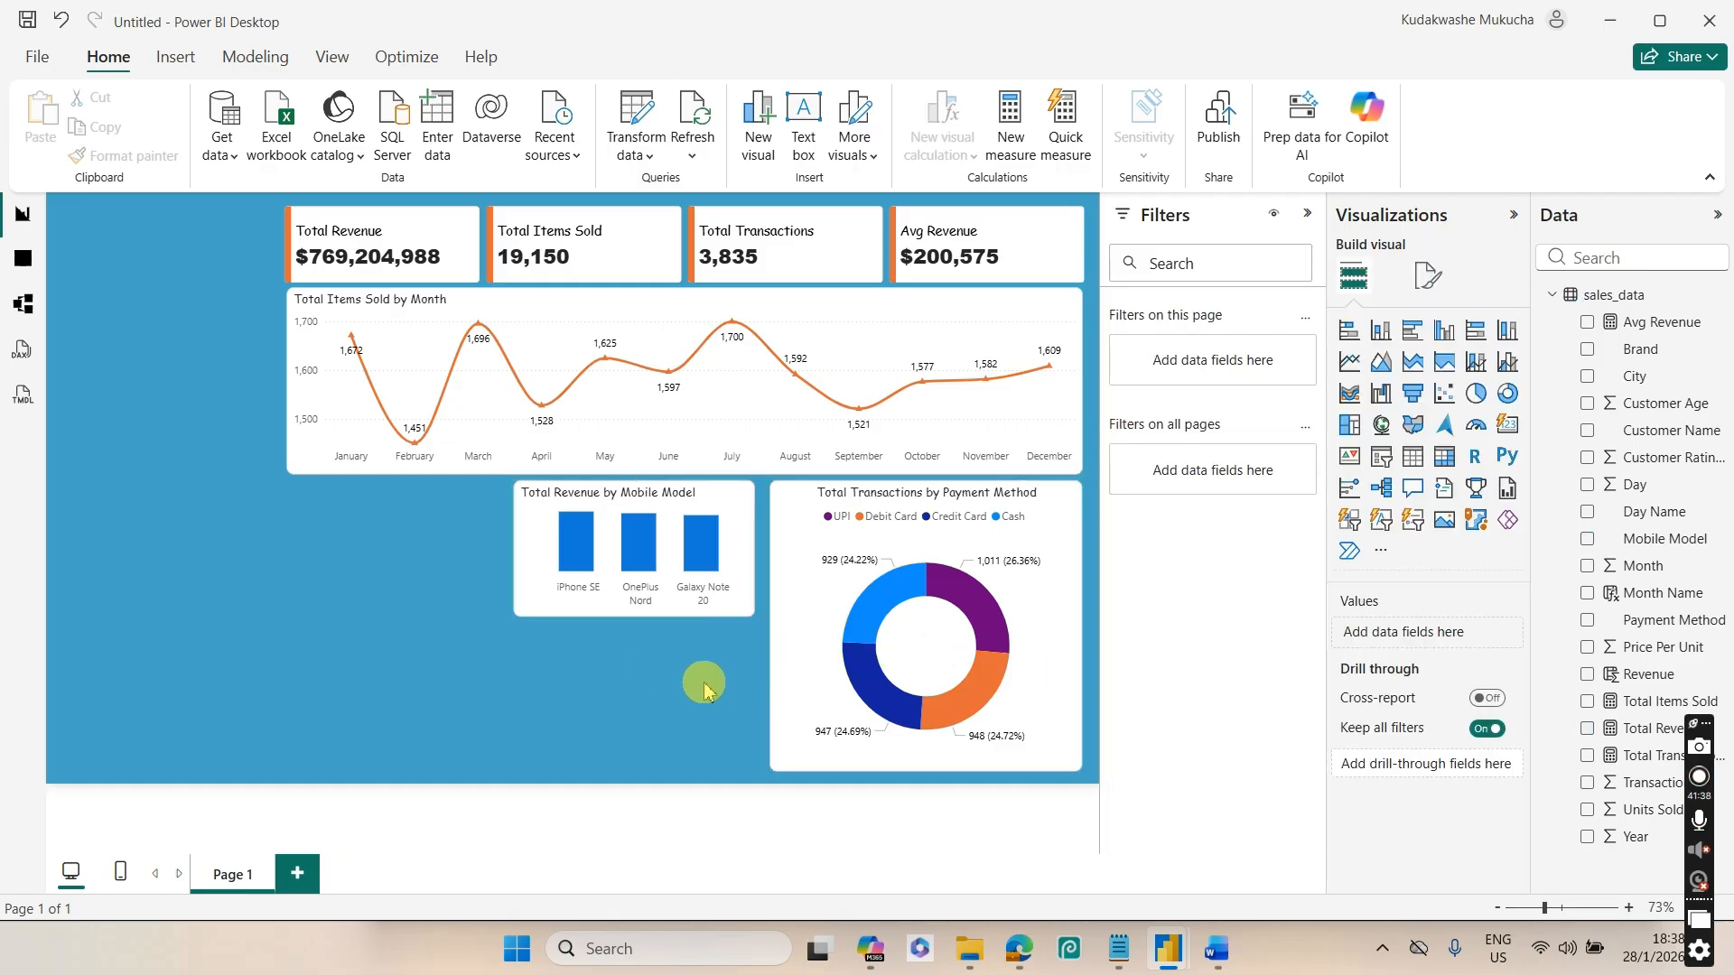
# Turn on data labels for the Total Revenue by Mobile Model column chart
pyautogui.click(675, 607)
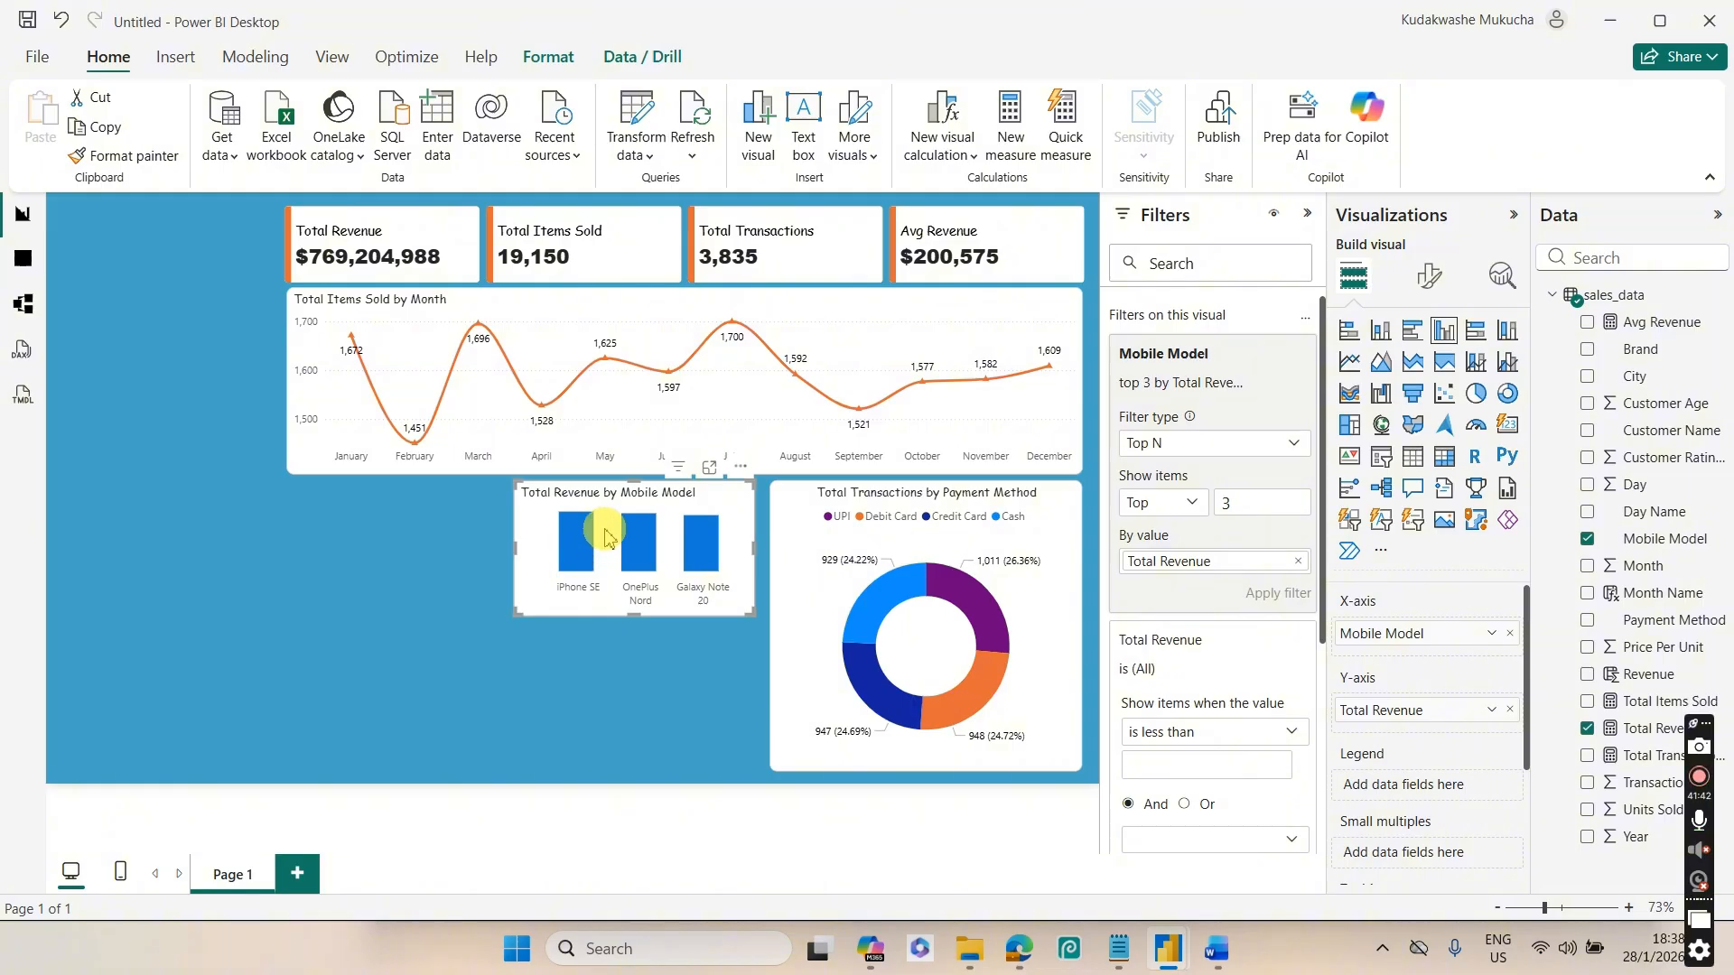
pyautogui.click(1431, 277)
pyautogui.click(1502, 755)
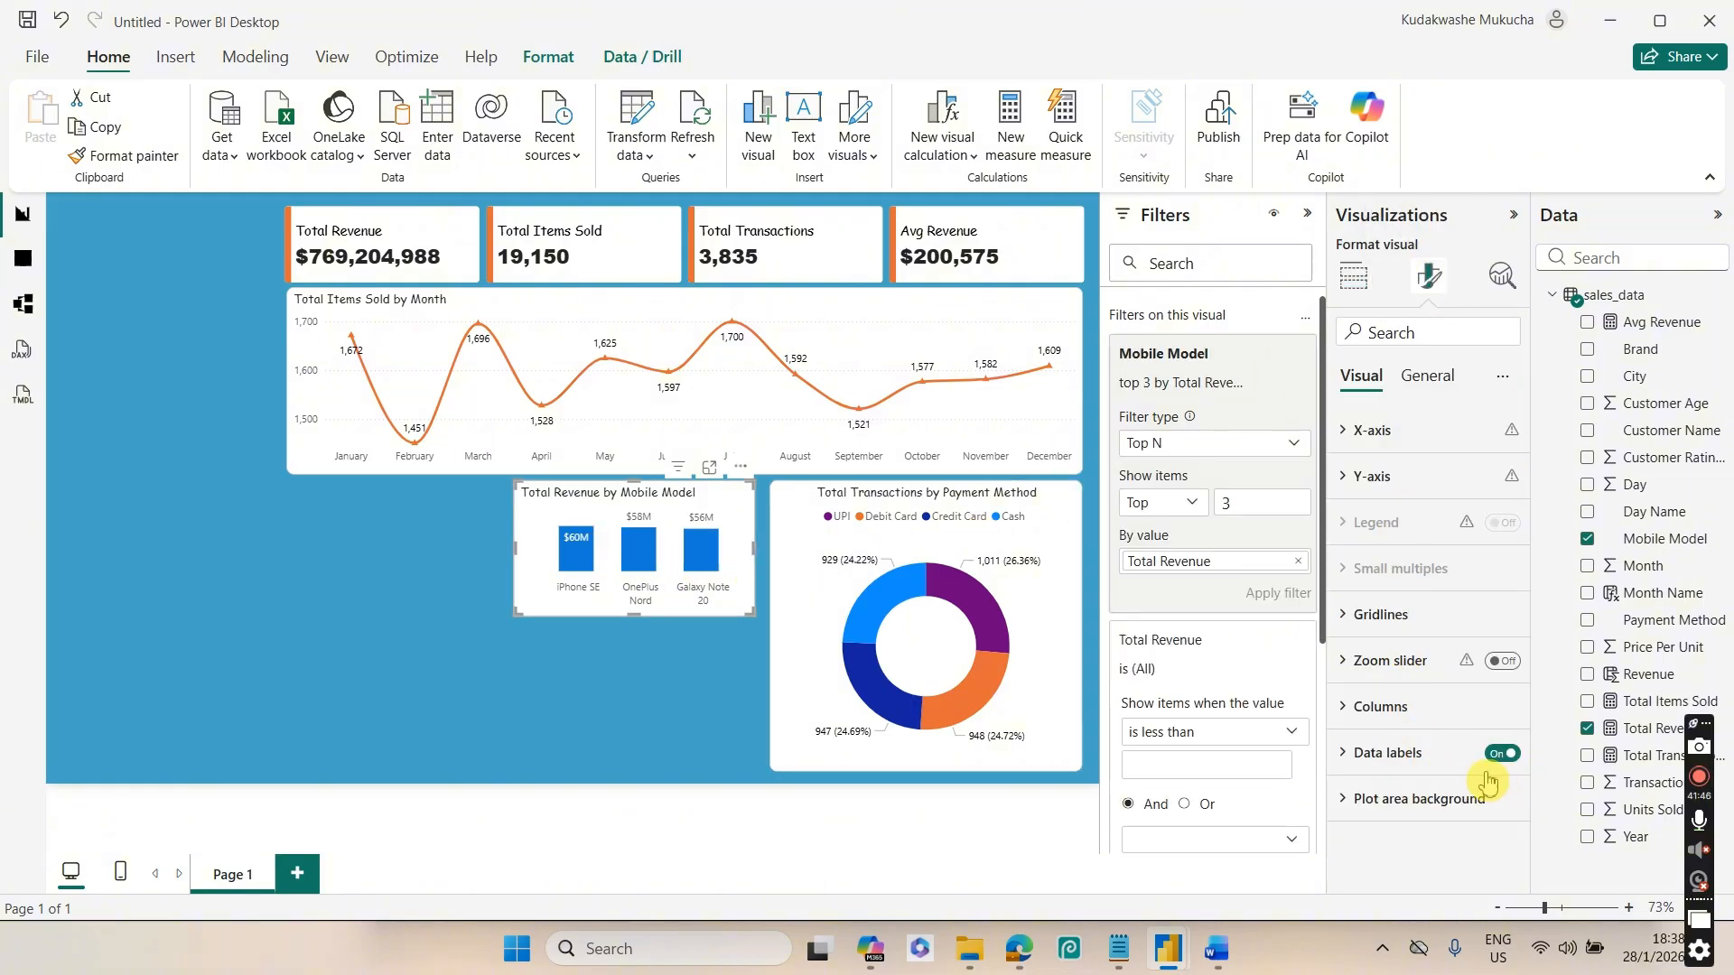
pyautogui.click(570, 672)
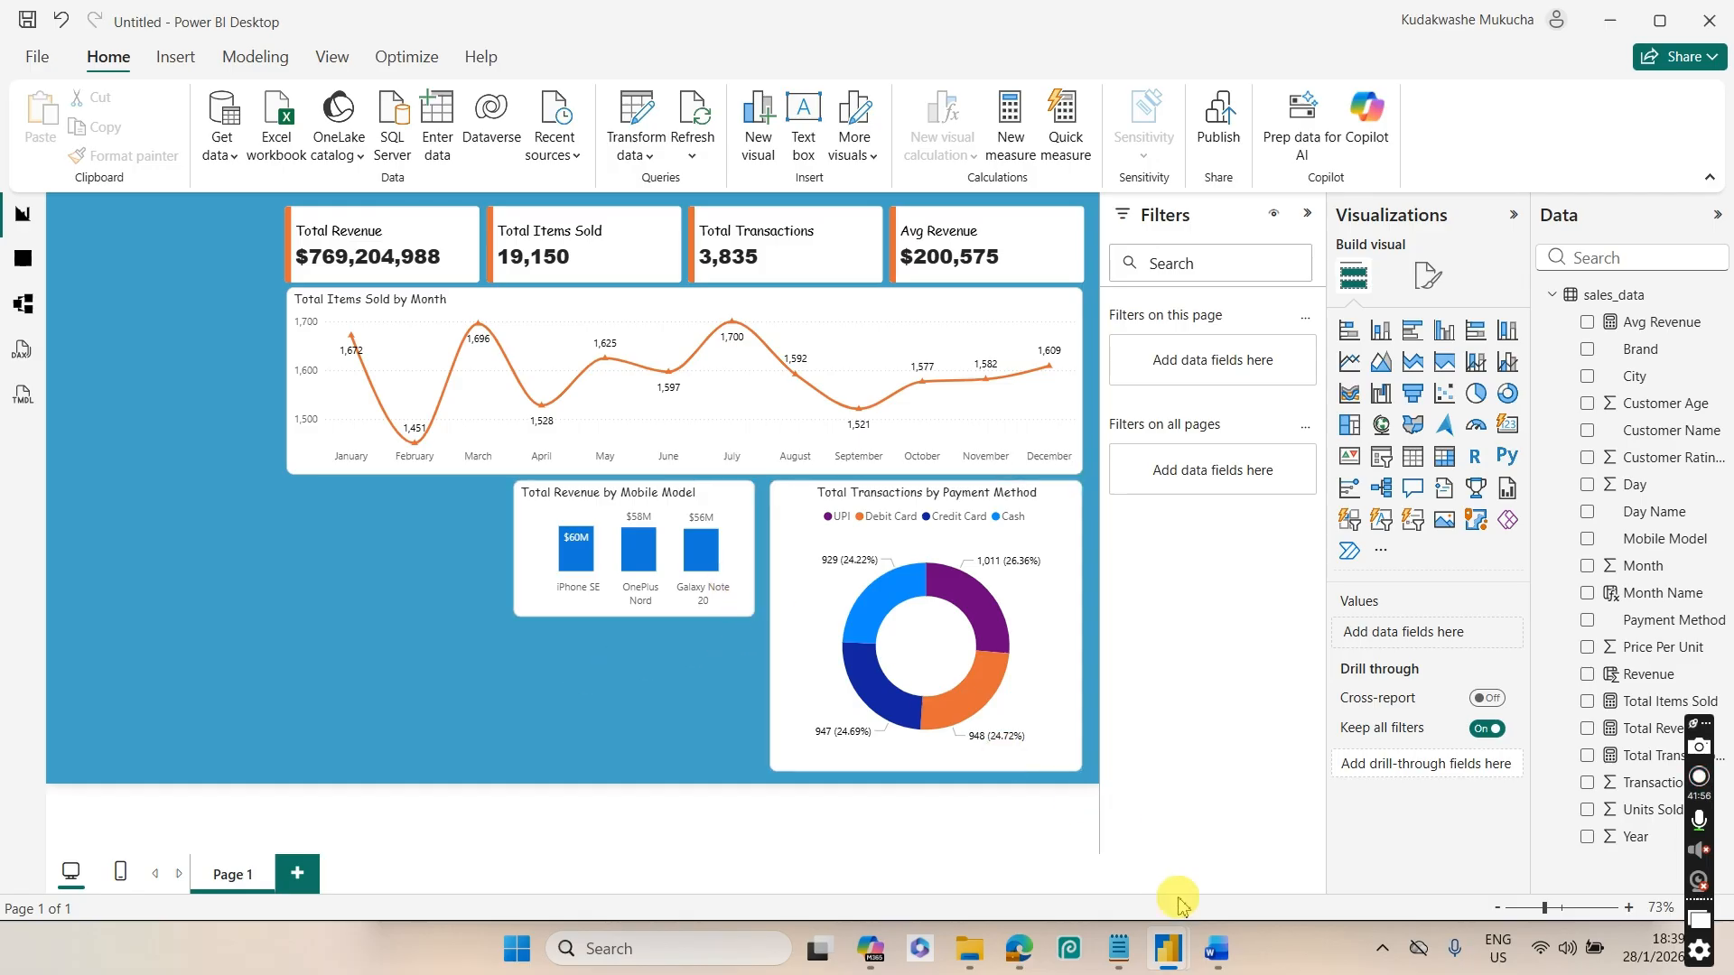
# Check the dashboard requirements in Word, return to Power BI and nudge the column chart closer to the donut chart
pyautogui.click(1217, 948)
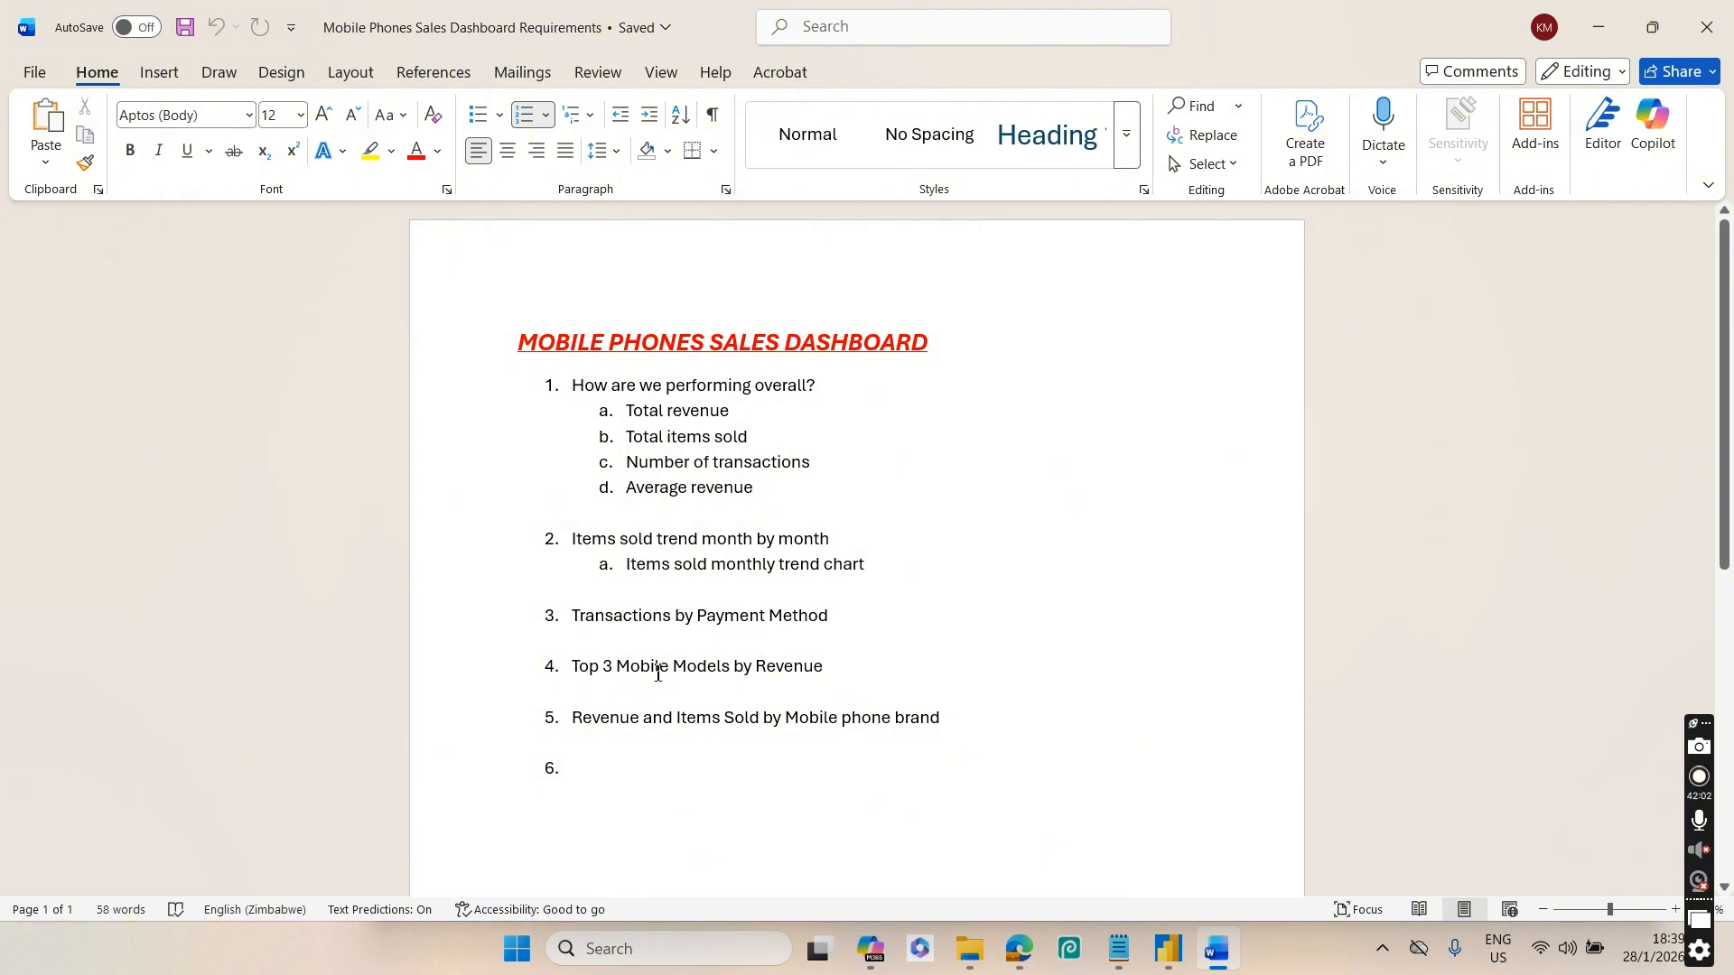
pyautogui.click(1168, 948)
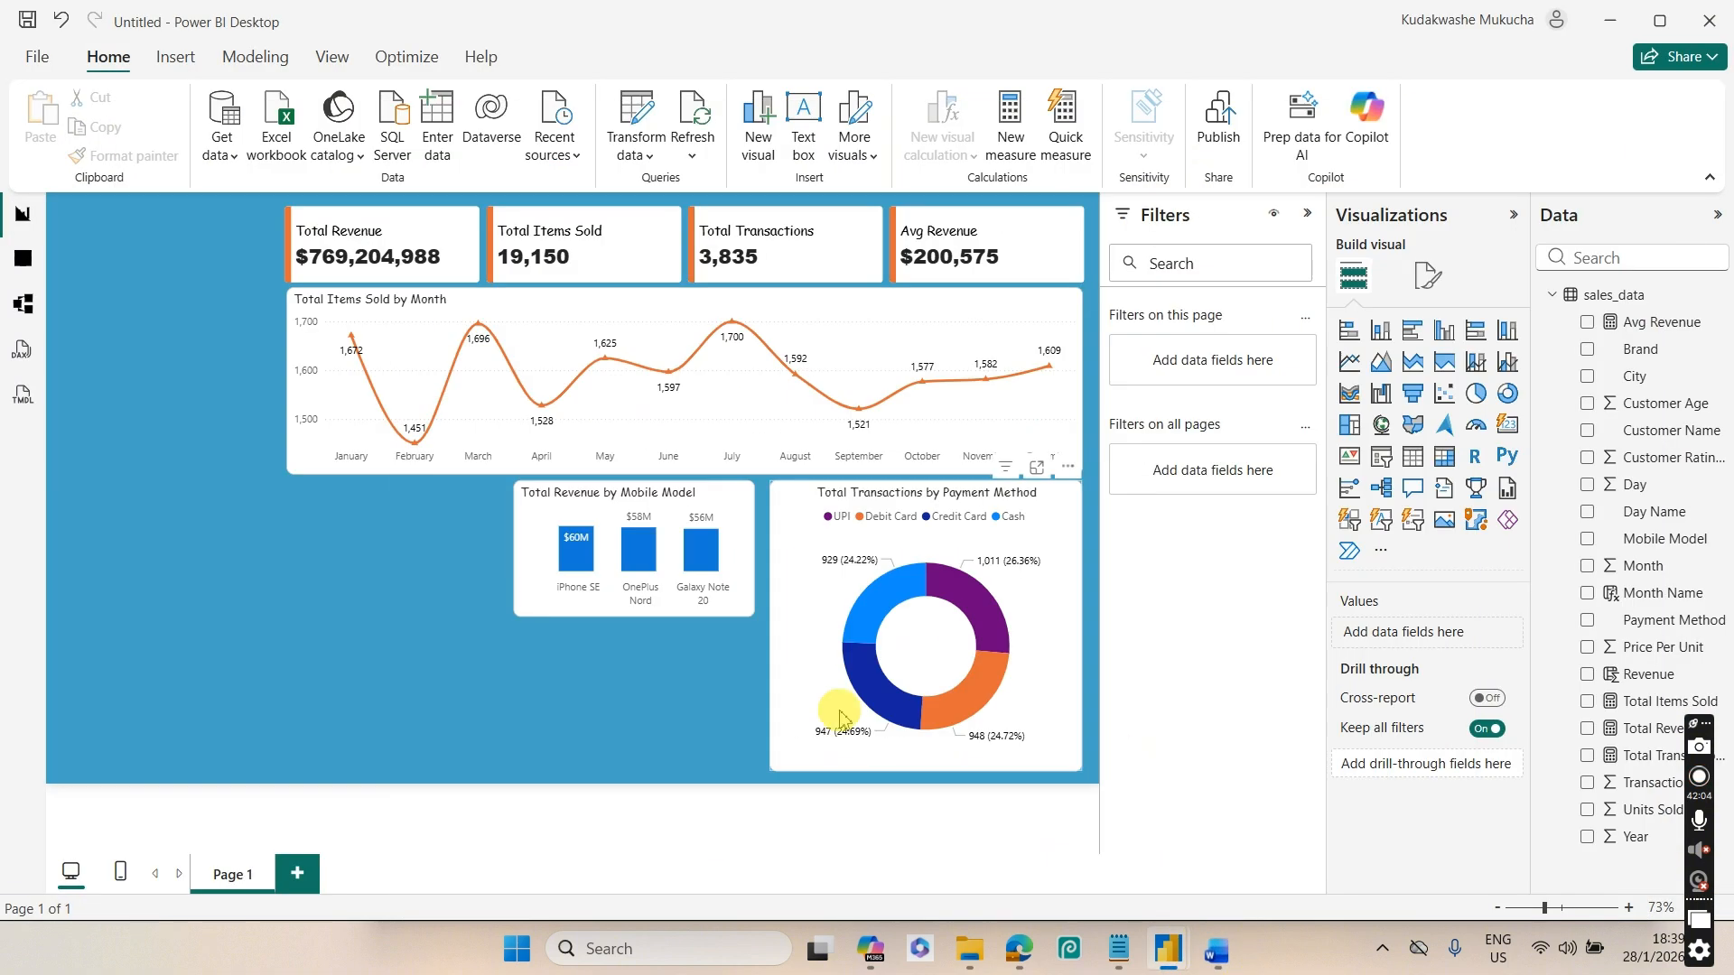
pyautogui.click(736, 614)
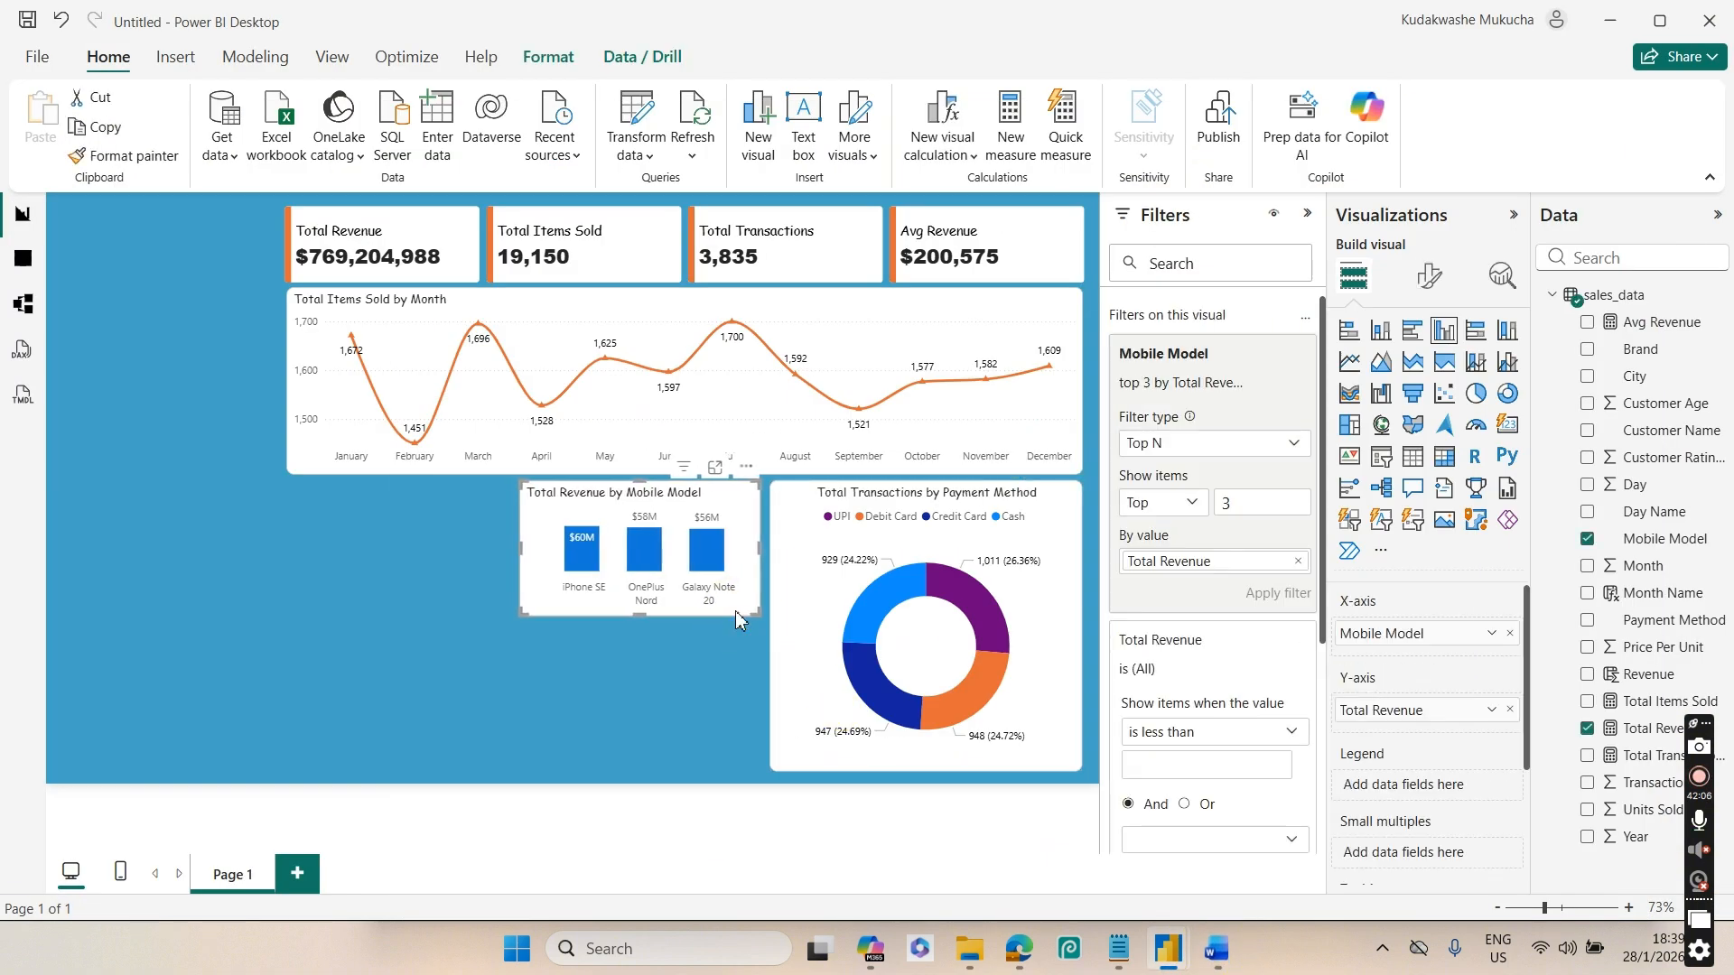
pyautogui.click(734, 693)
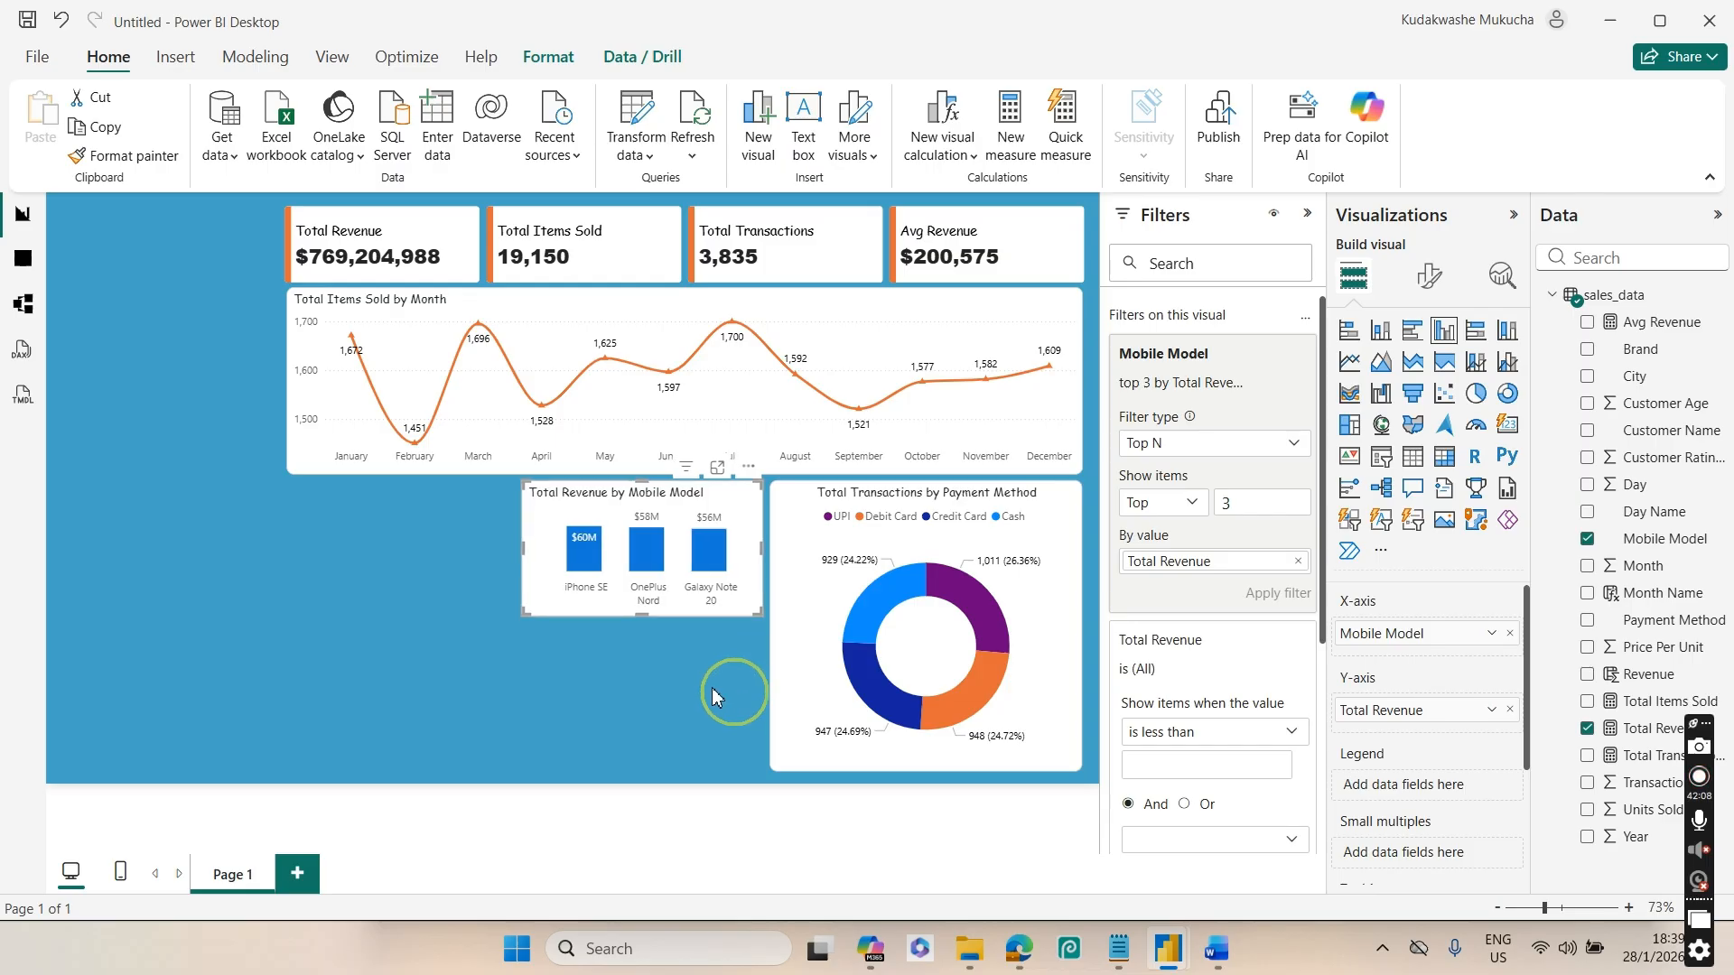
pyautogui.click(715, 696)
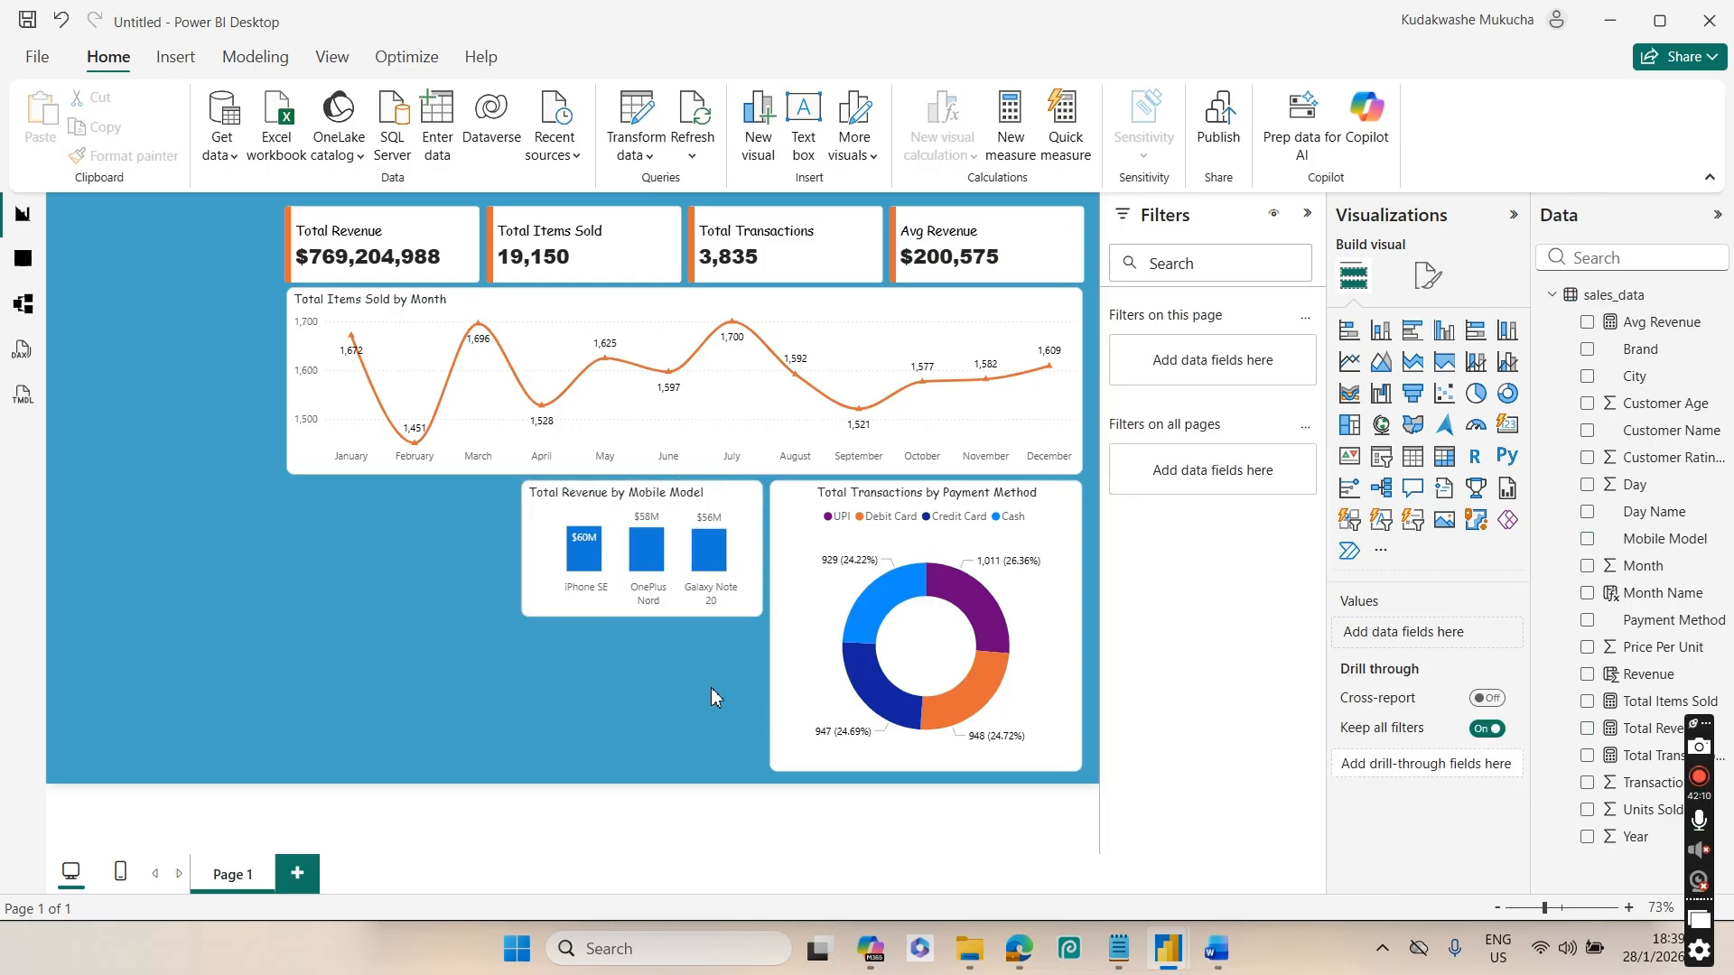
# Switch to Word to read the requirement on revenue and items sold by brand, and return to Power BI
pyautogui.moveTo(1216, 948)
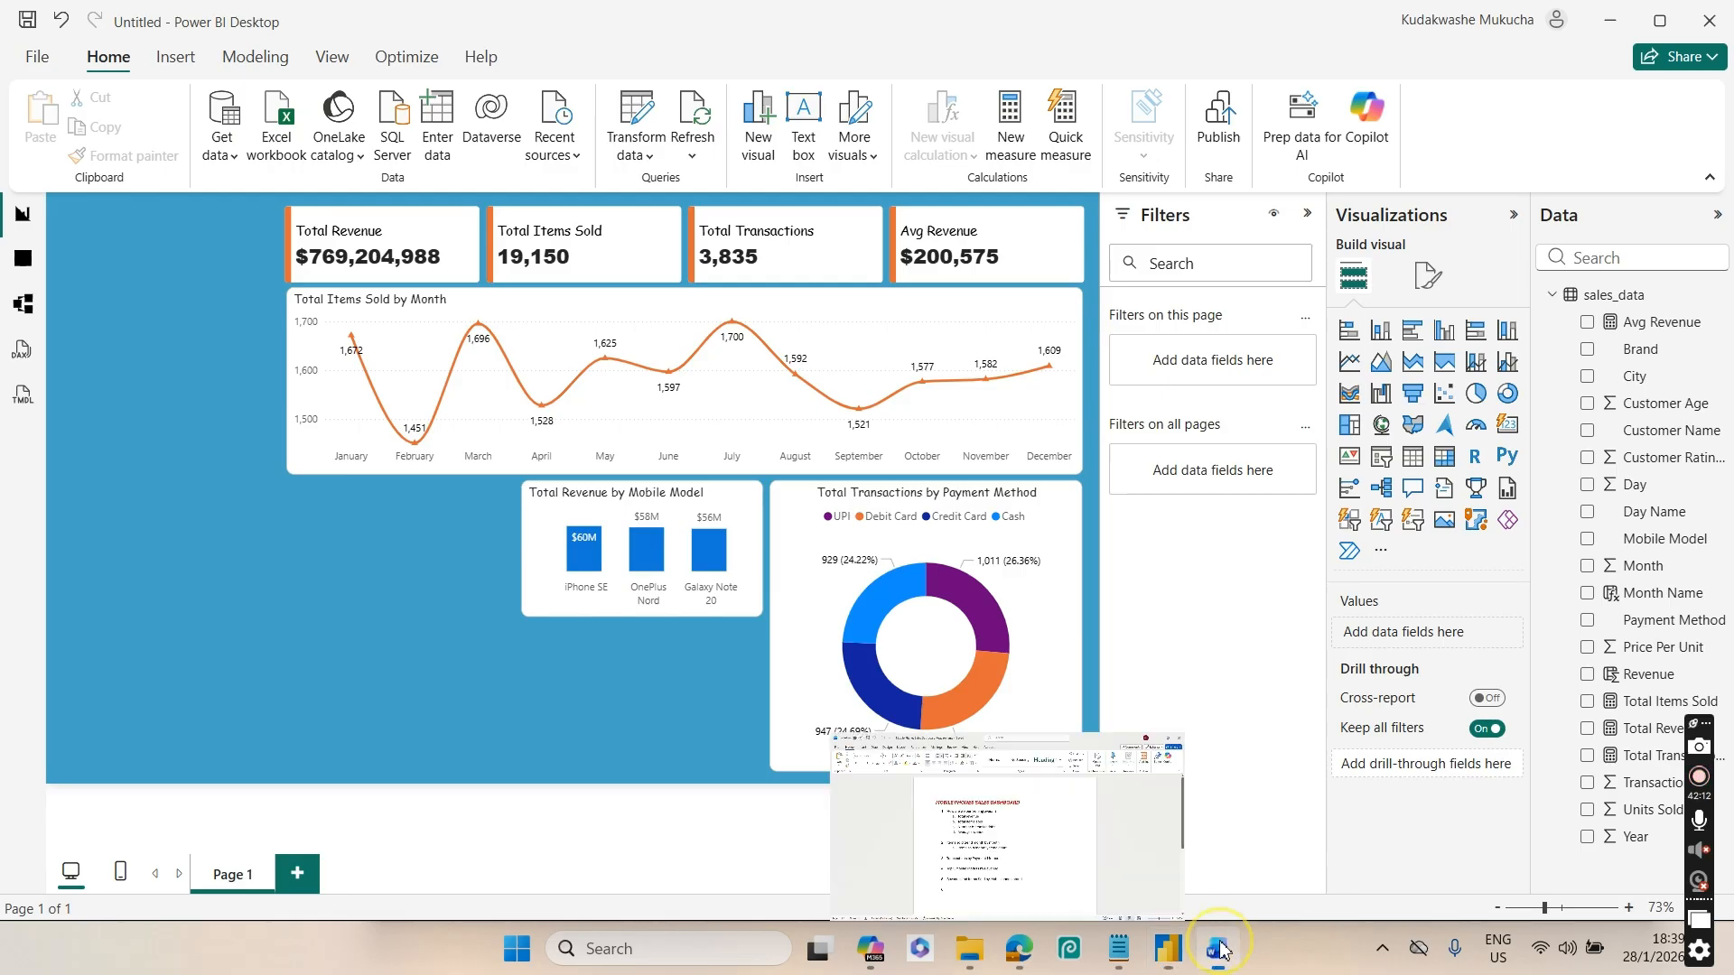
pyautogui.click(1054, 833)
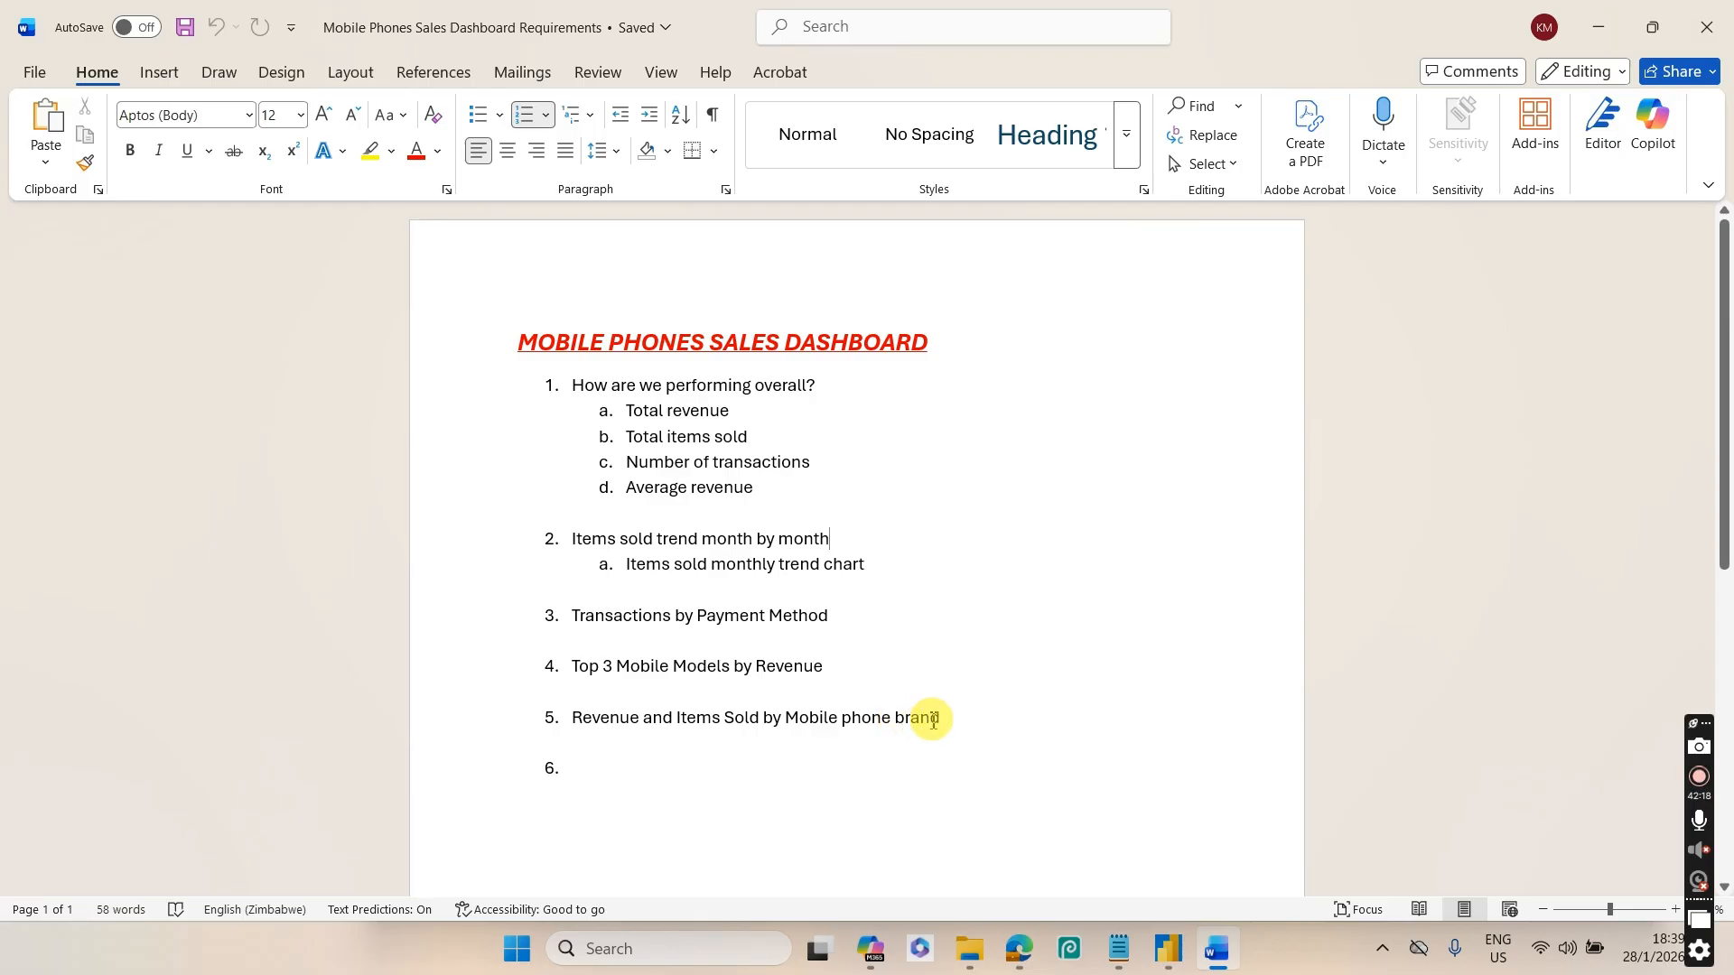
pyautogui.click(1167, 948)
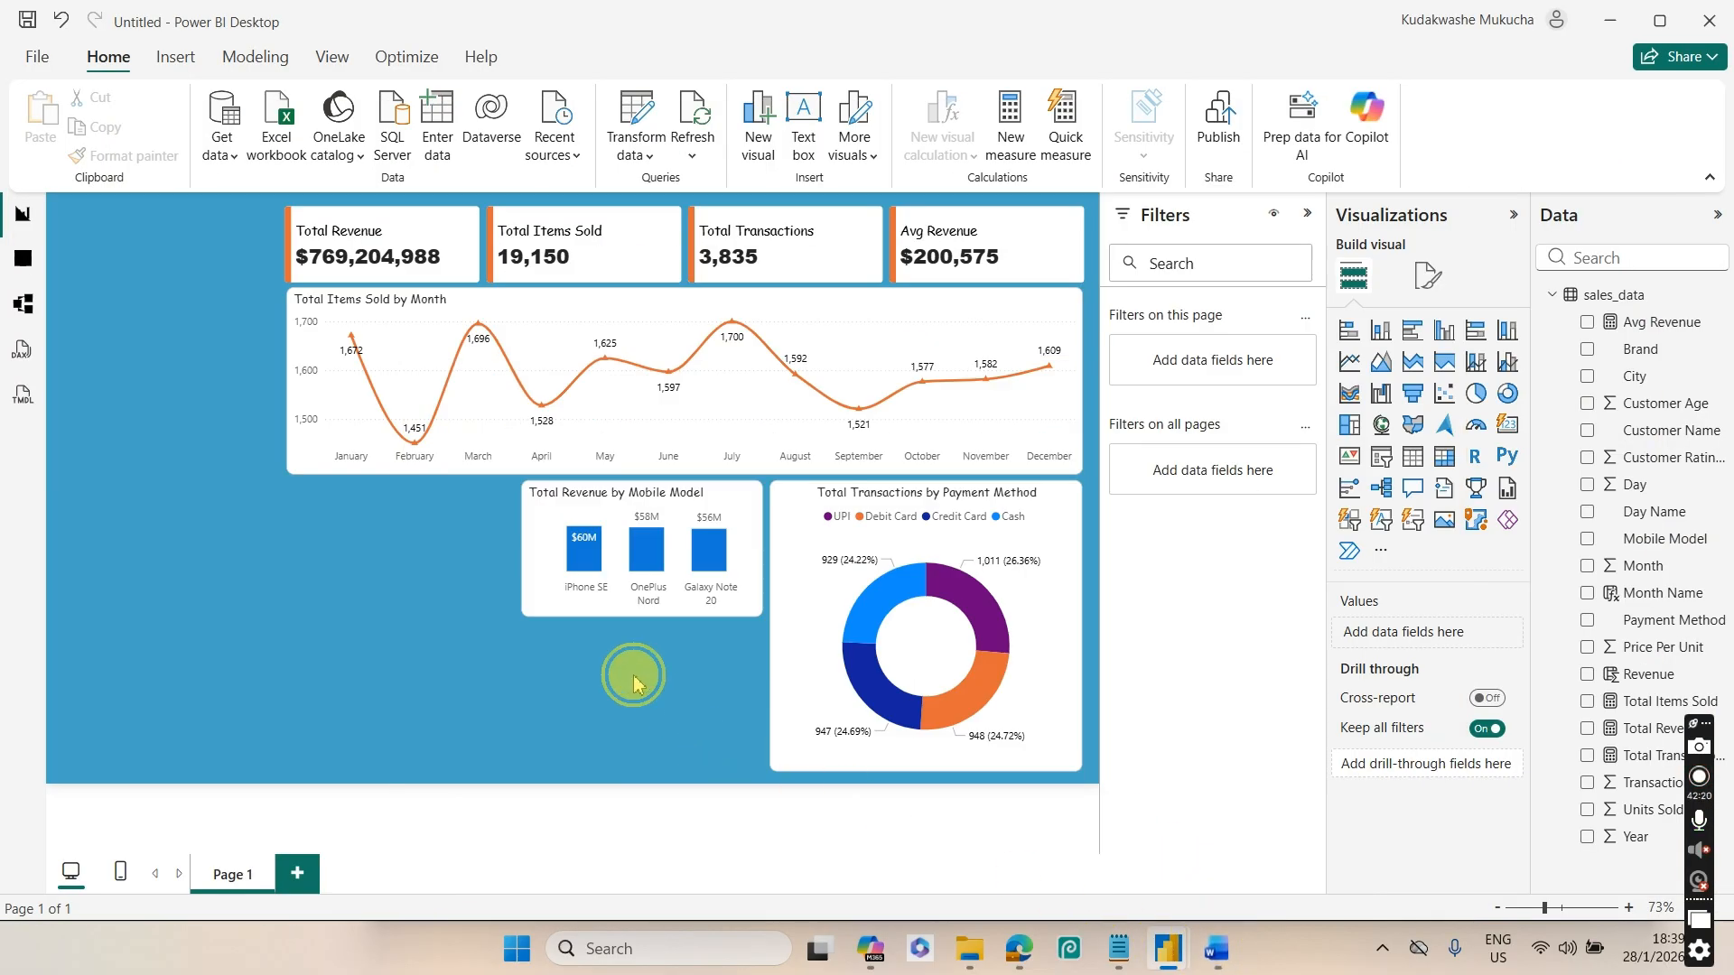
# Add a table visual beside the column chart under the line chart and populate it with the Brand field
pyautogui.click(1421, 470)
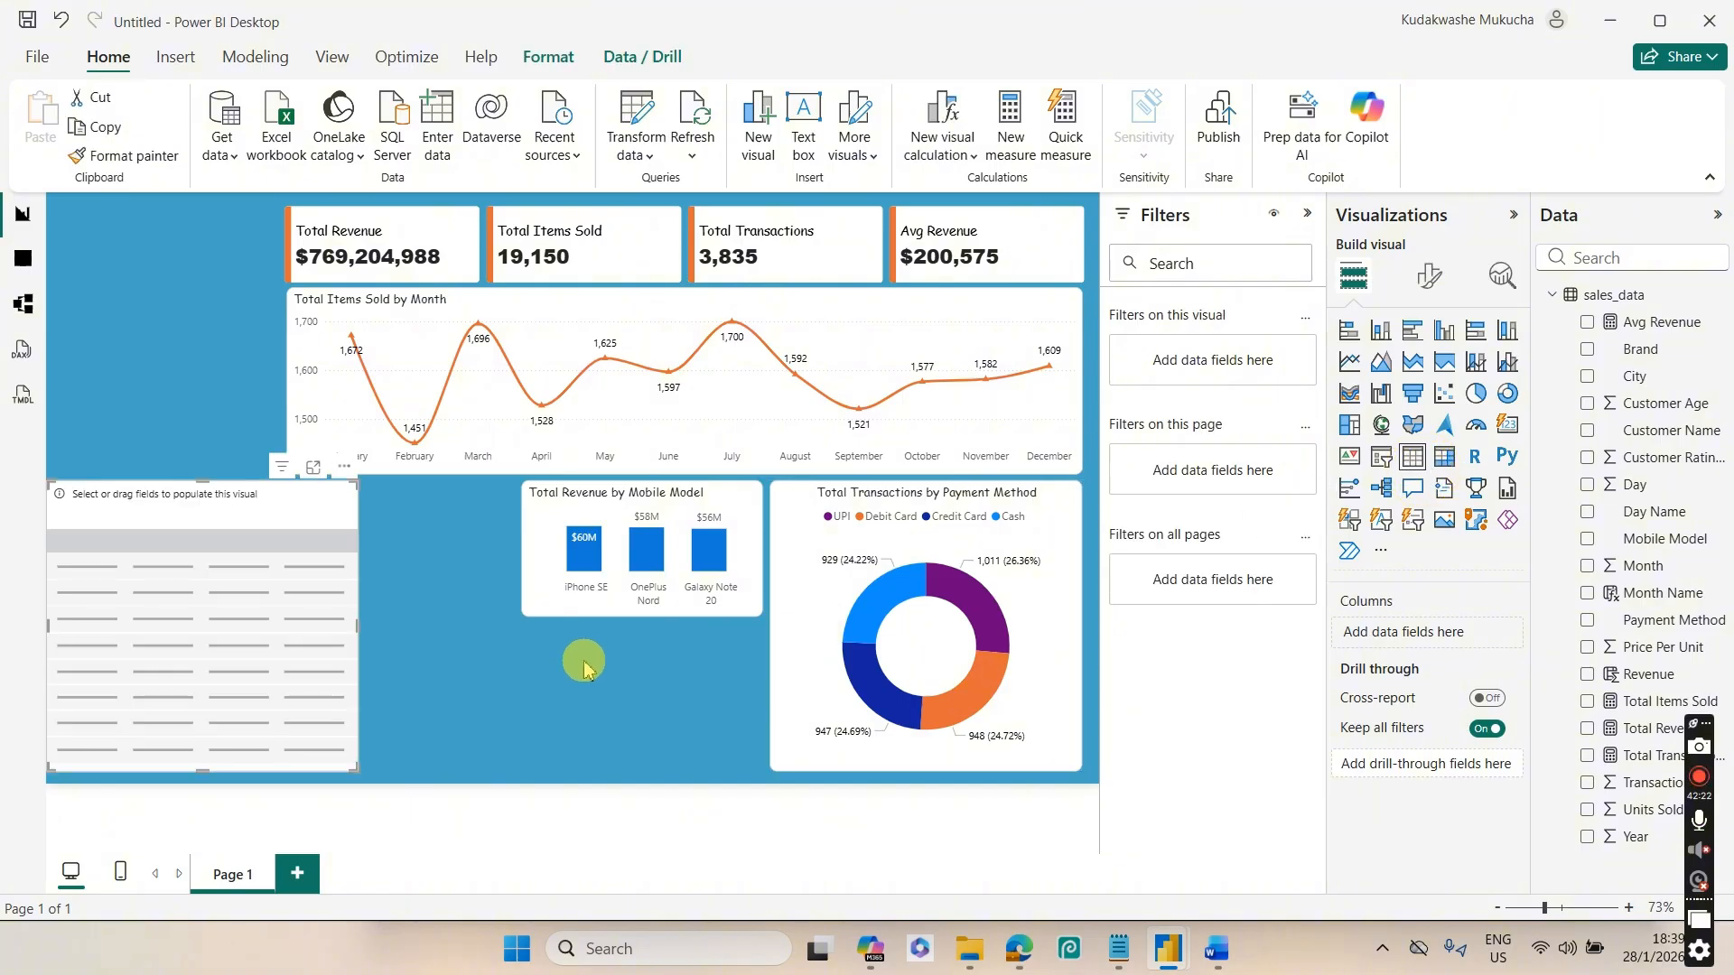
pyautogui.moveTo(205, 619); pyautogui.dragTo(372, 628)
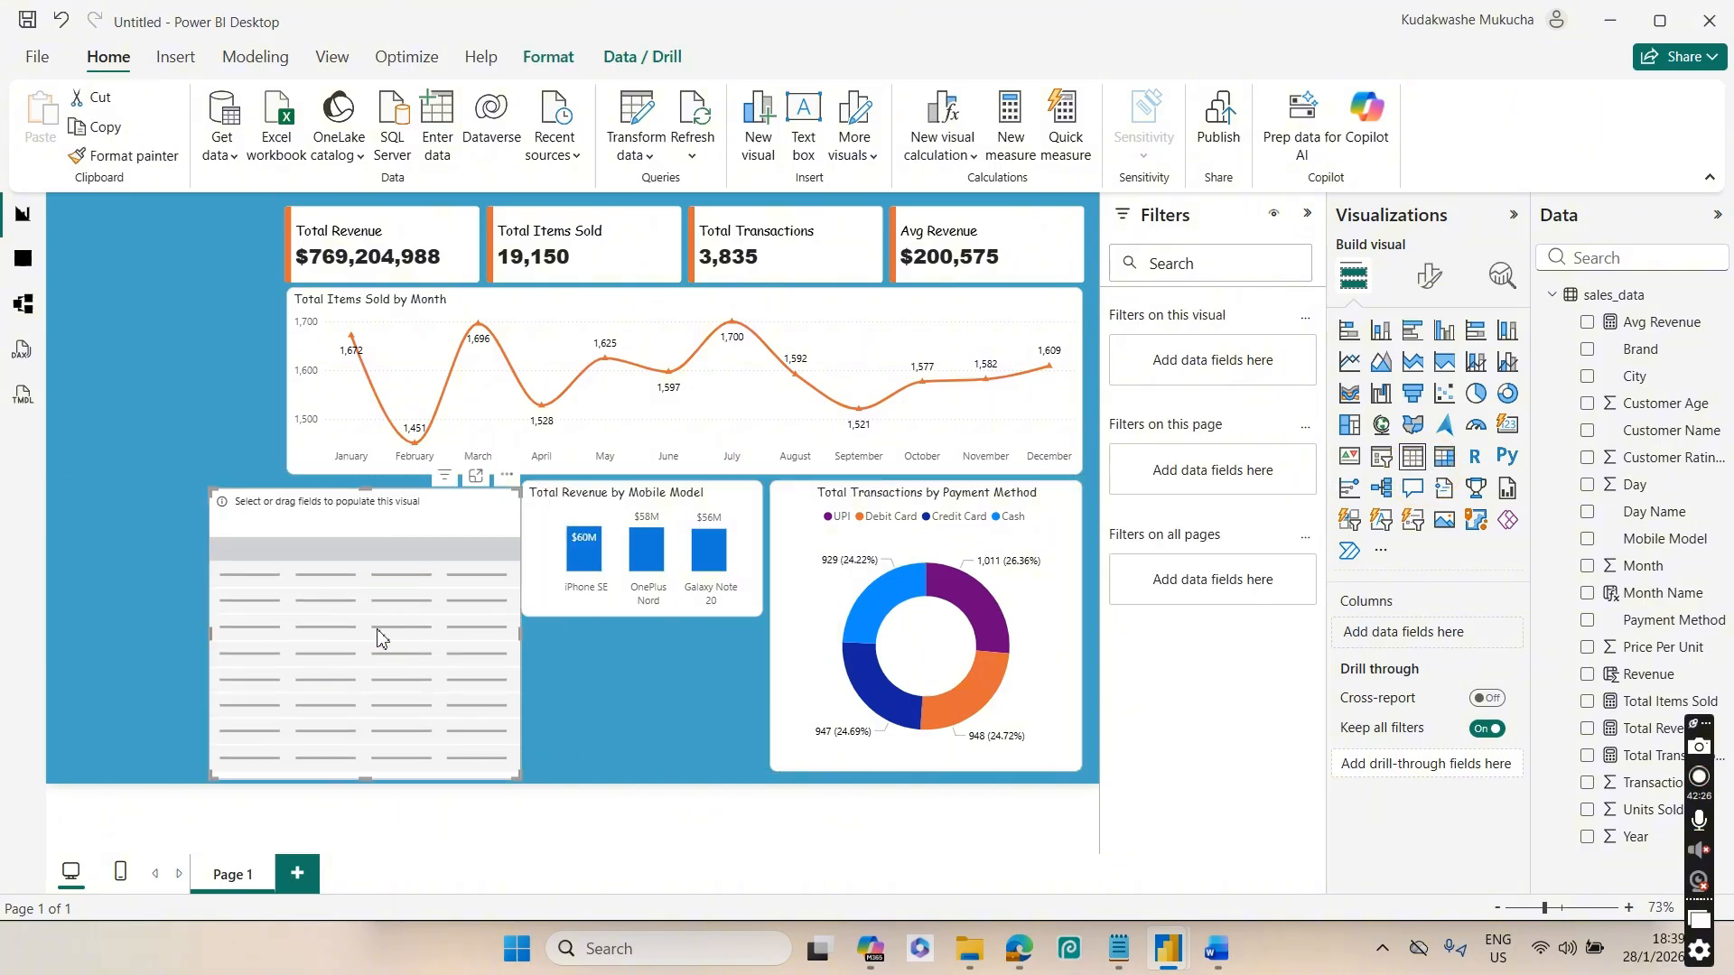
pyautogui.click(1590, 352)
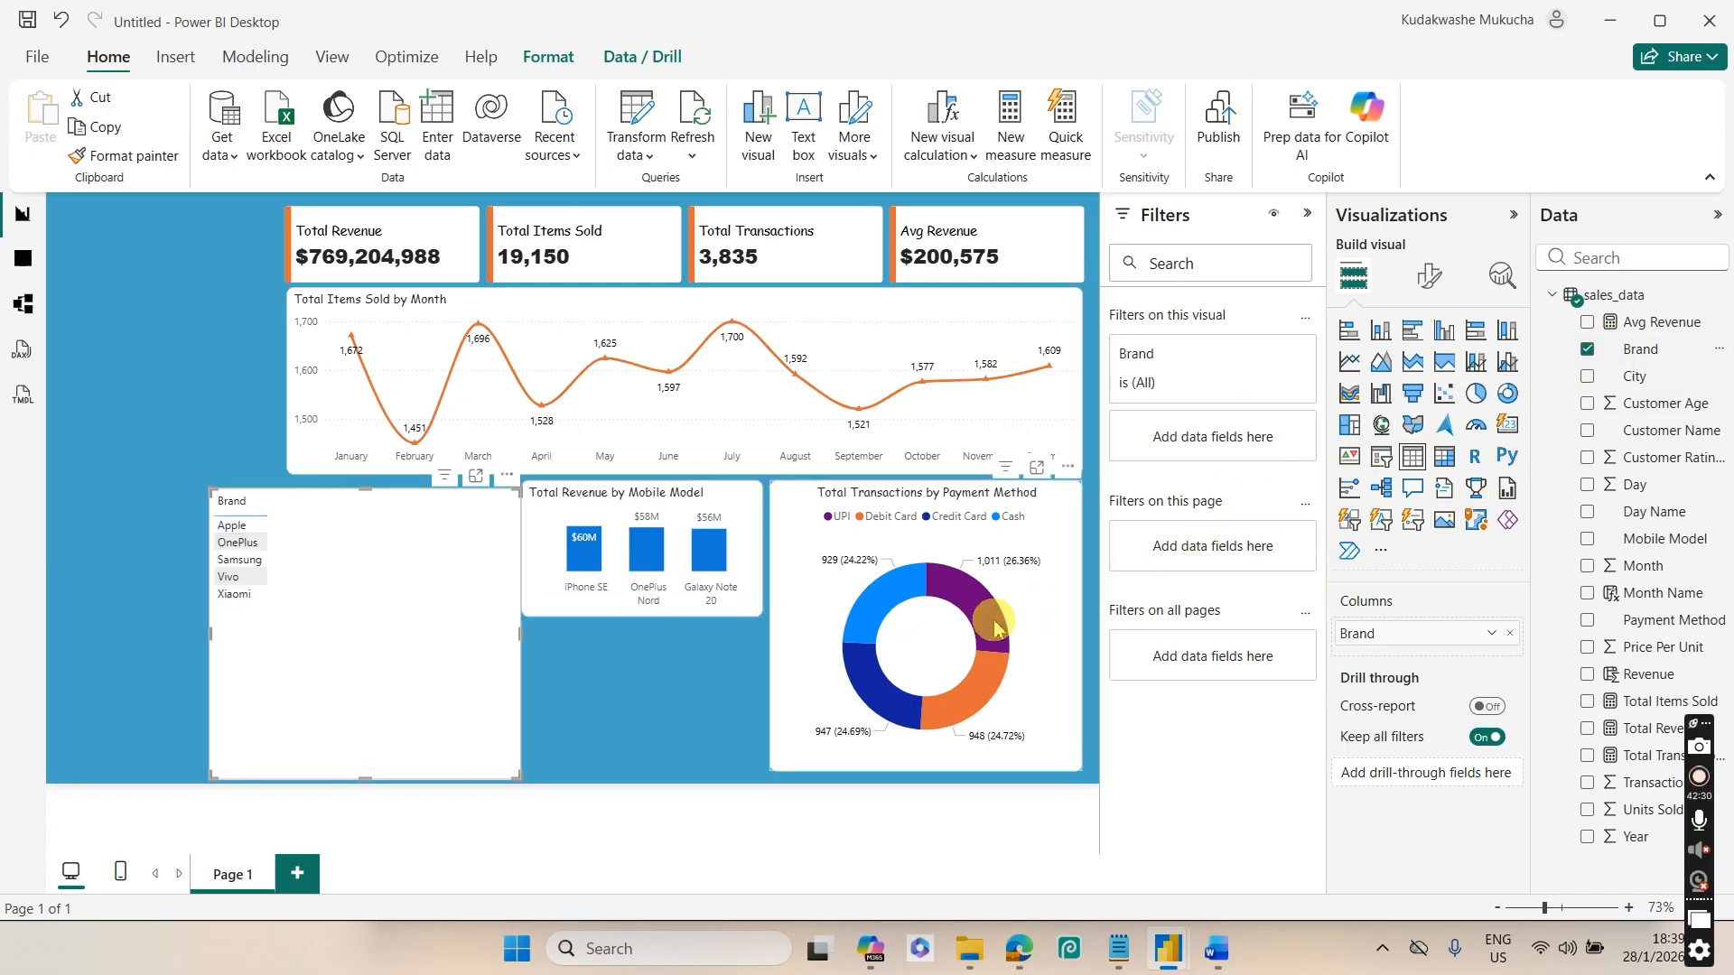
pyautogui.moveTo(997, 629)
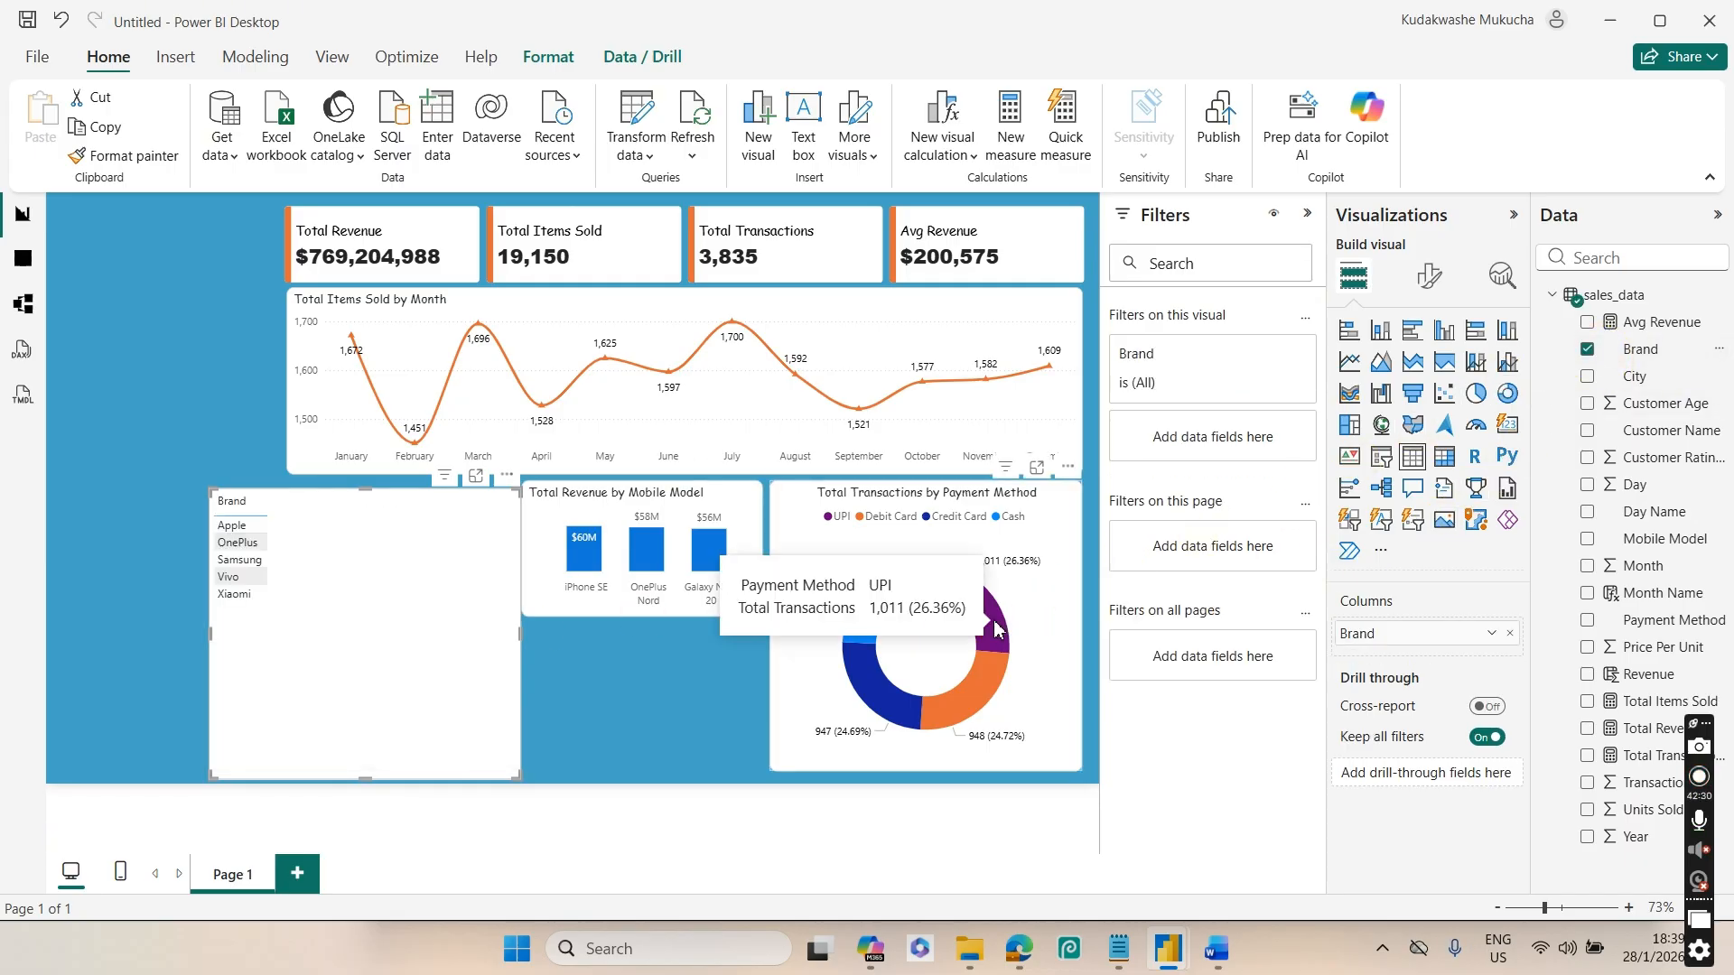
# Add Total Revenue and Total Items Sold to the brand table and shrink the visual around its contents
pyautogui.click(1589, 729)
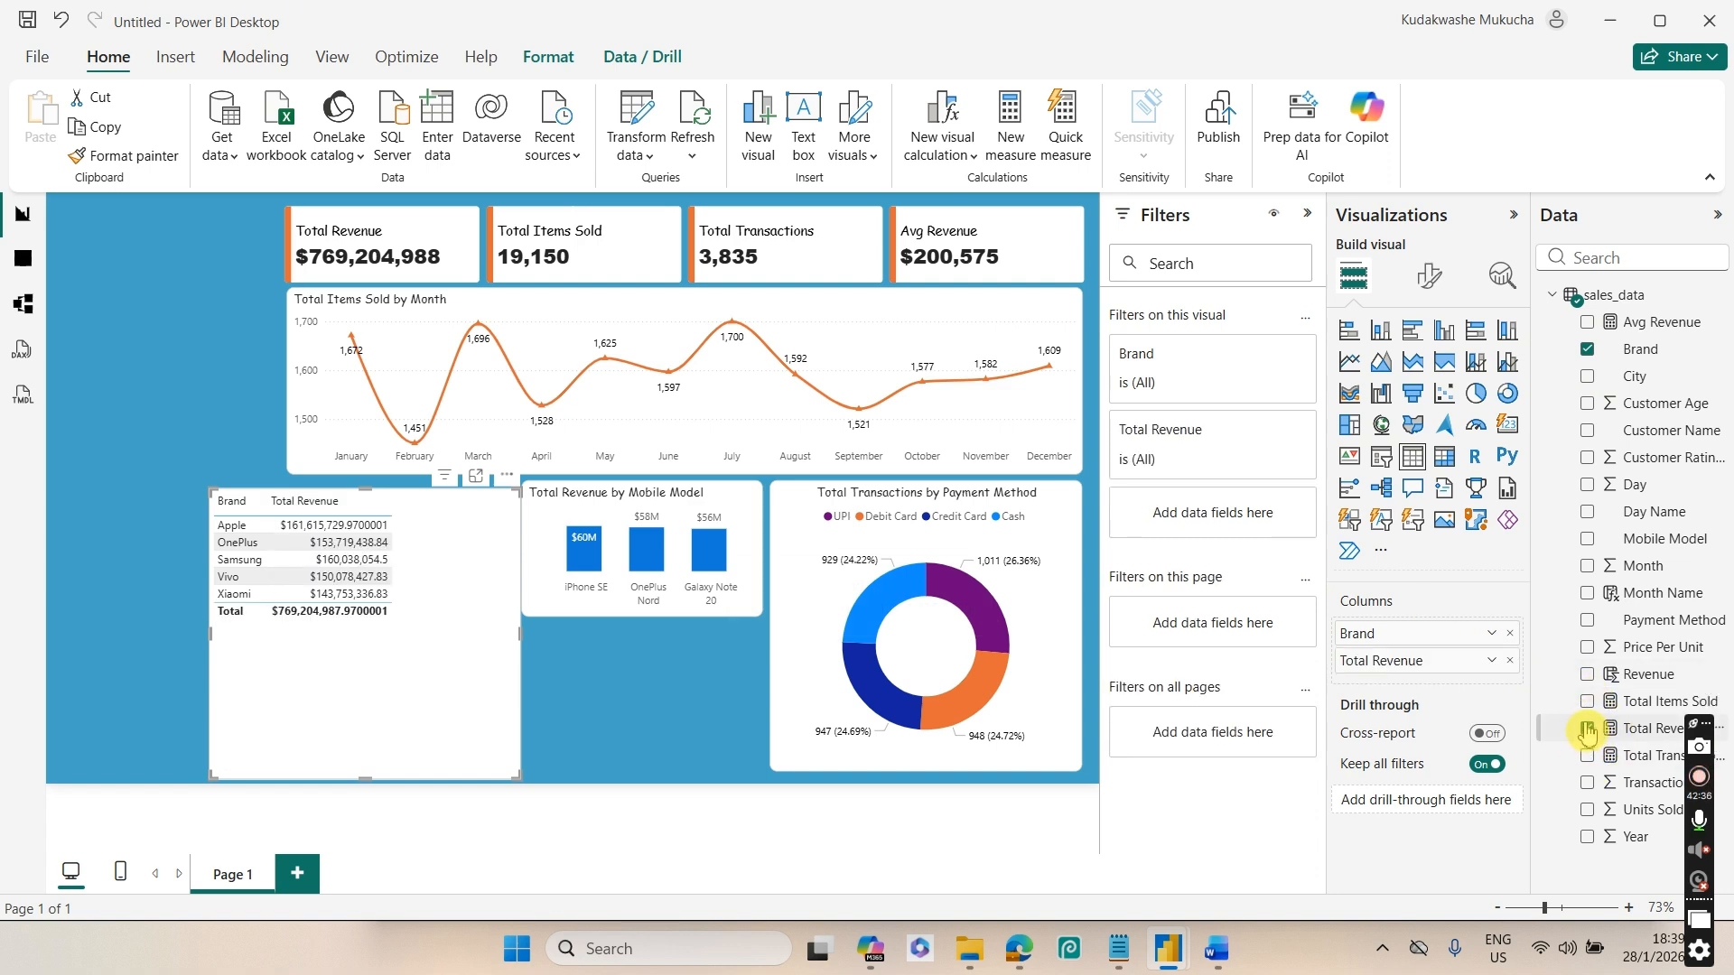
pyautogui.click(1588, 702)
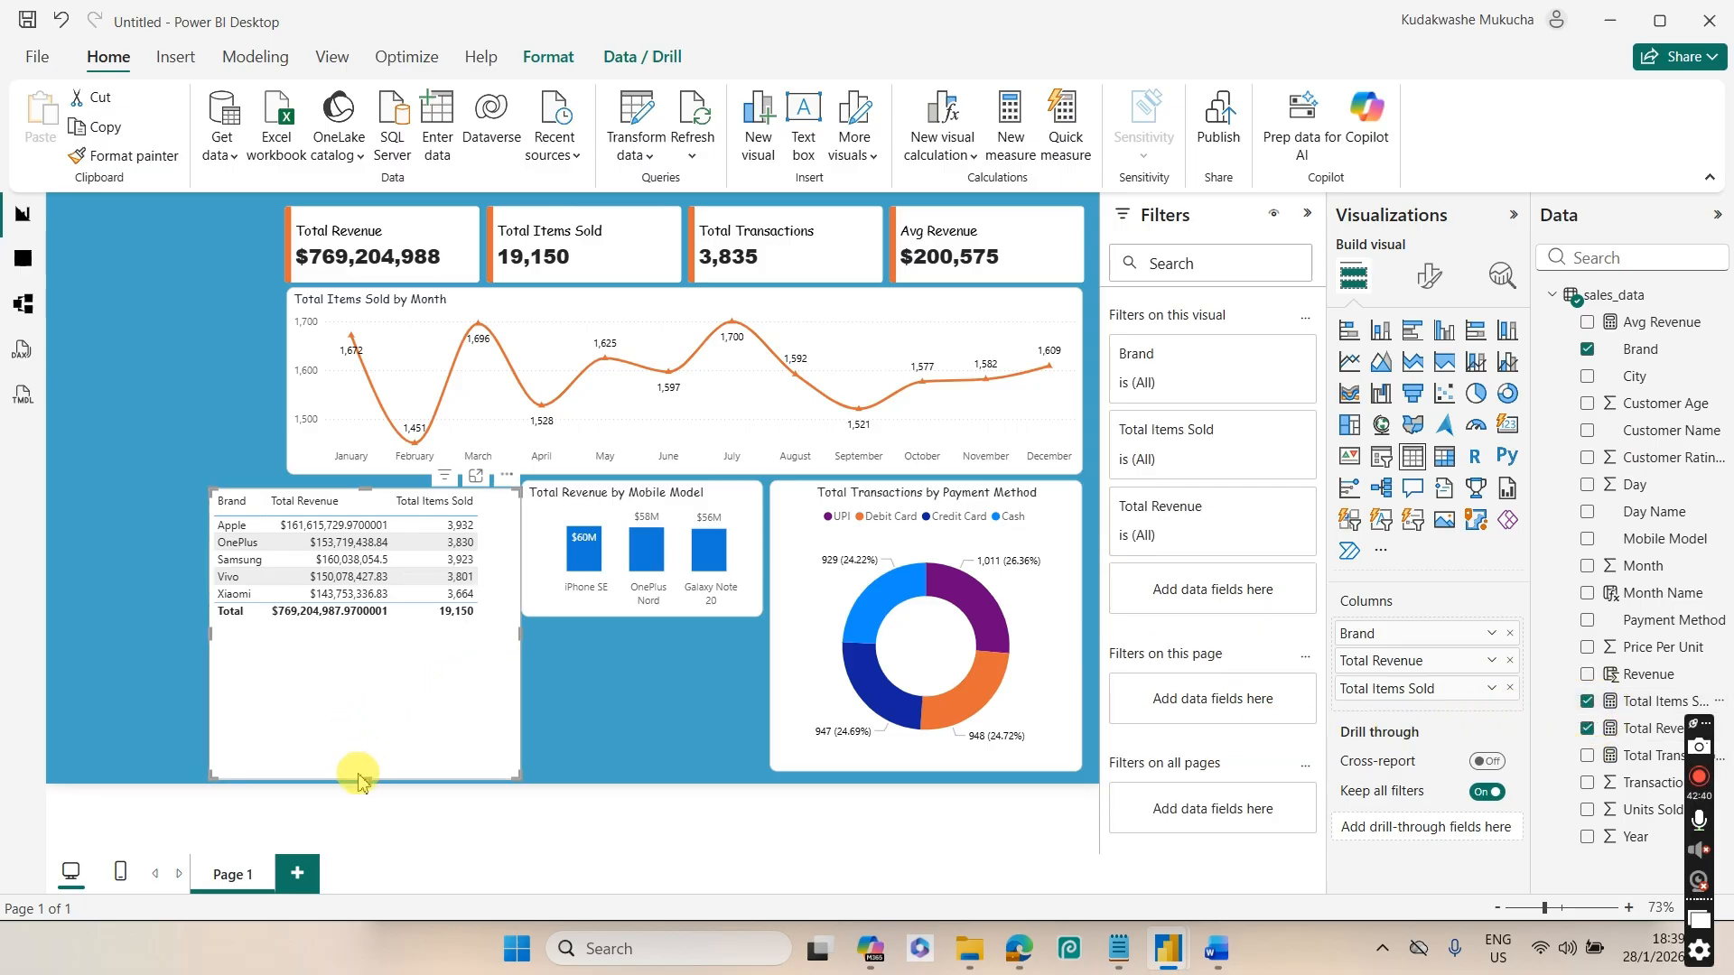
pyautogui.moveTo(362, 781); pyautogui.dragTo(434, 716)
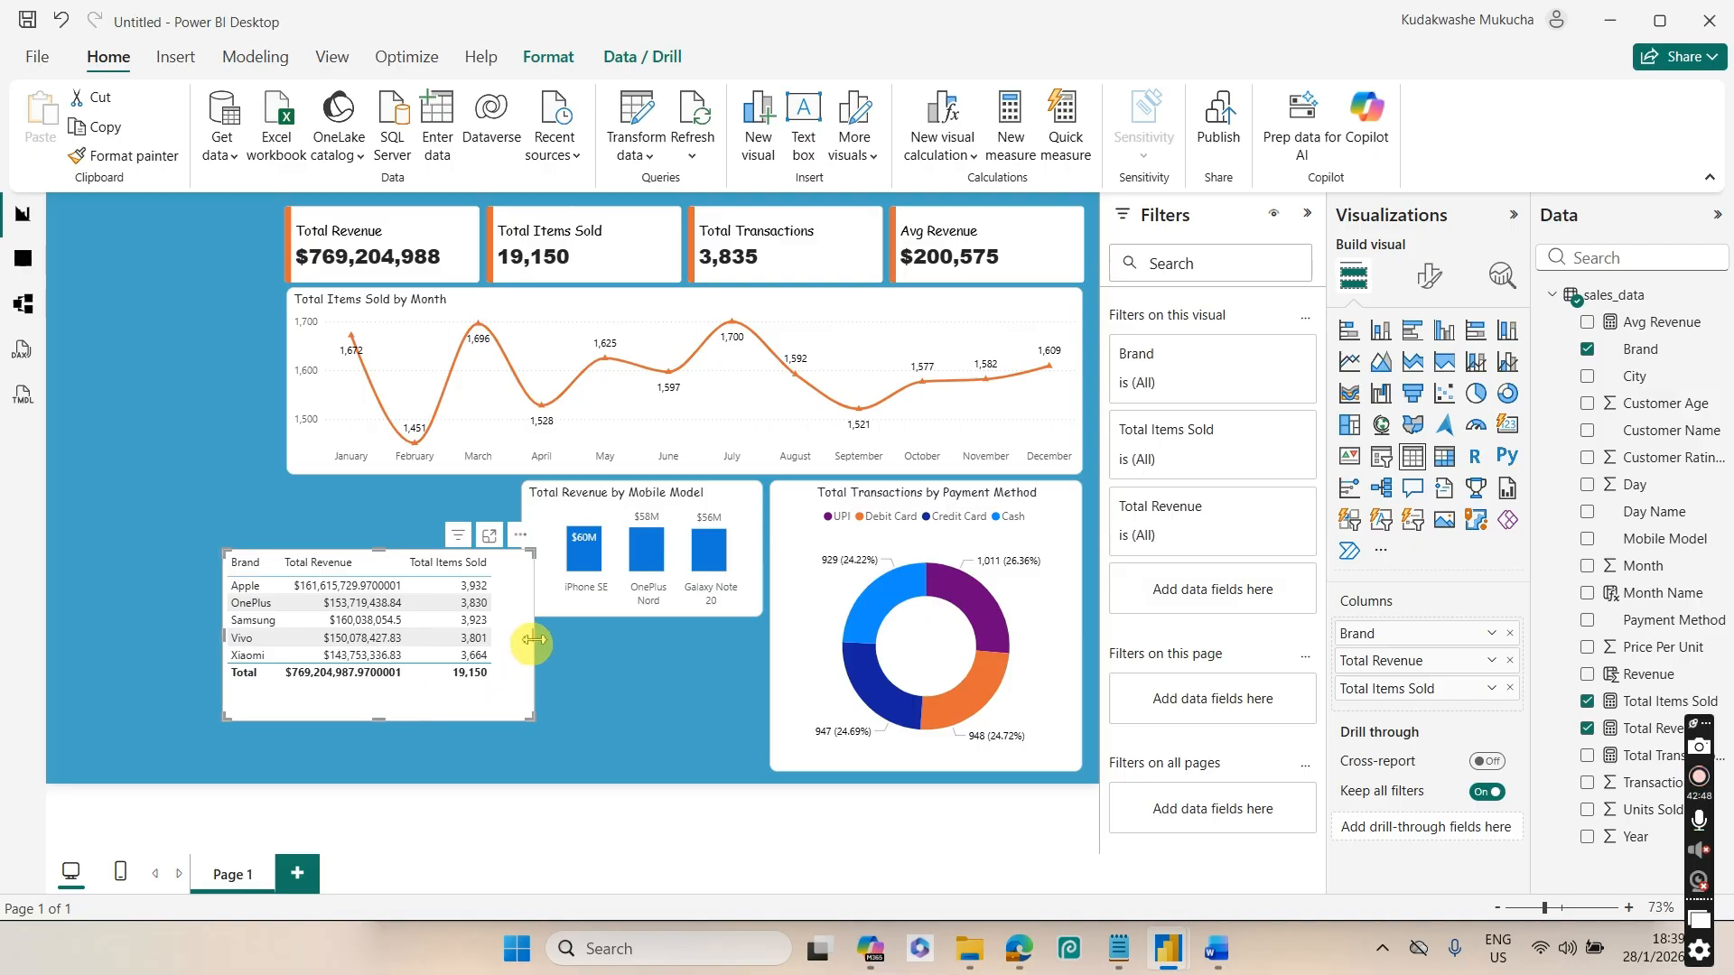
pyautogui.moveTo(532, 639); pyautogui.dragTo(497, 635)
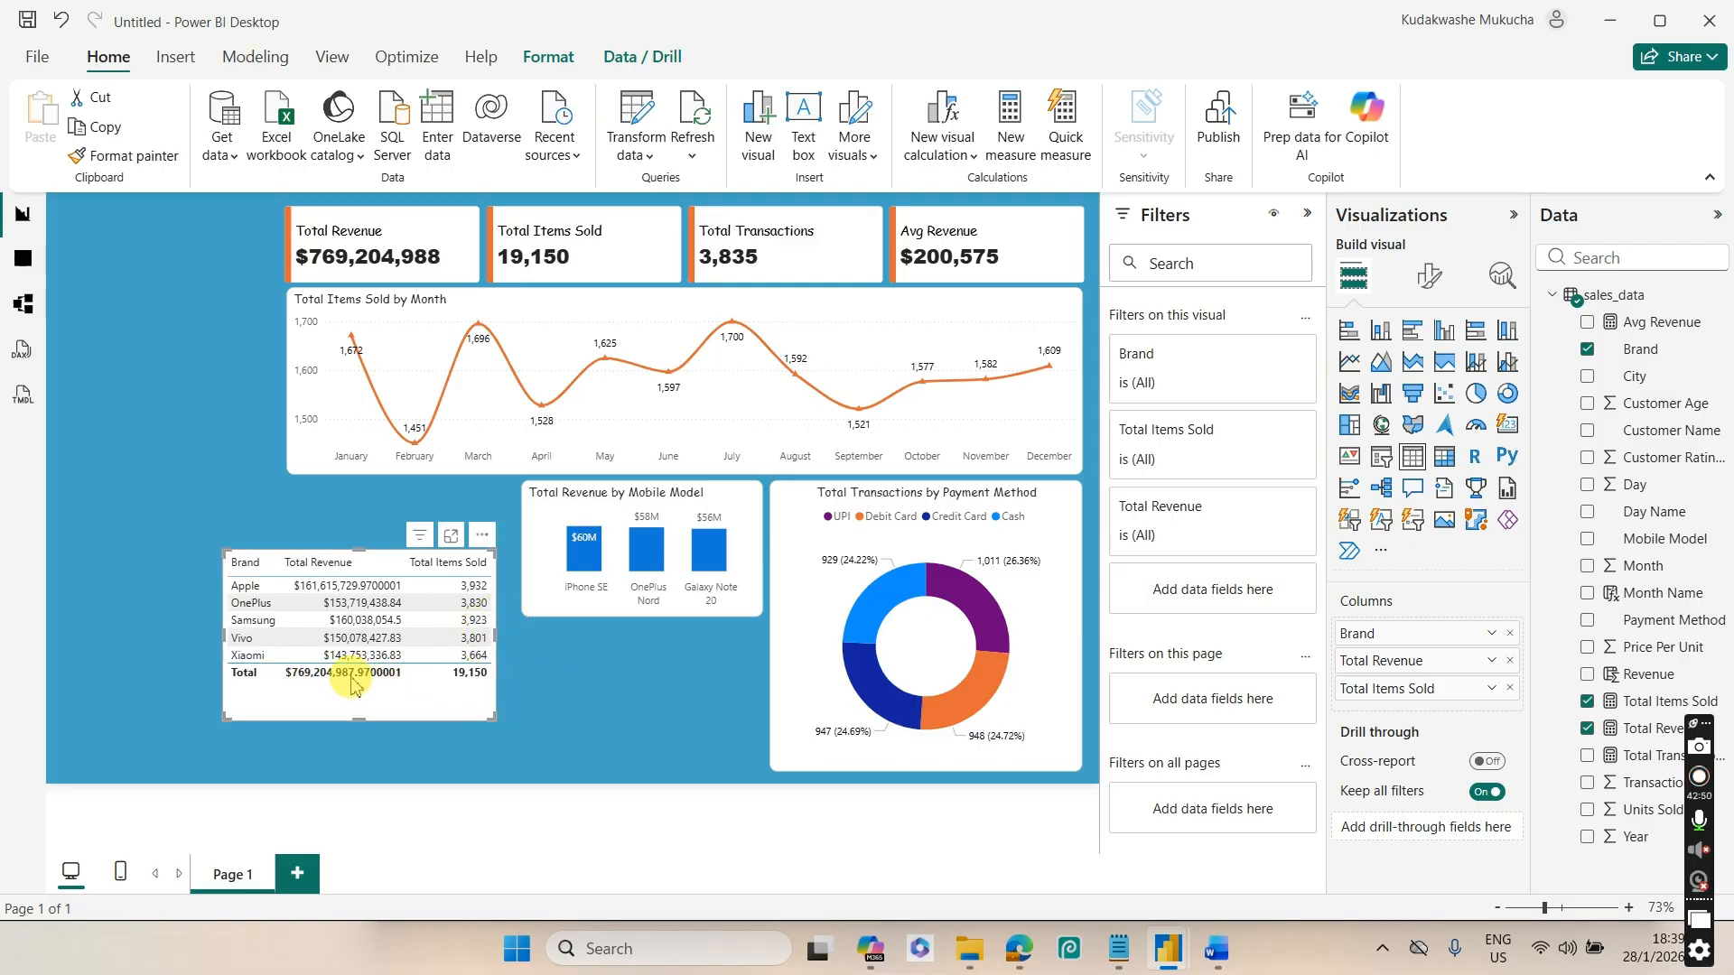
# Turn off the totals row of the brand table
pyautogui.click(1427, 275)
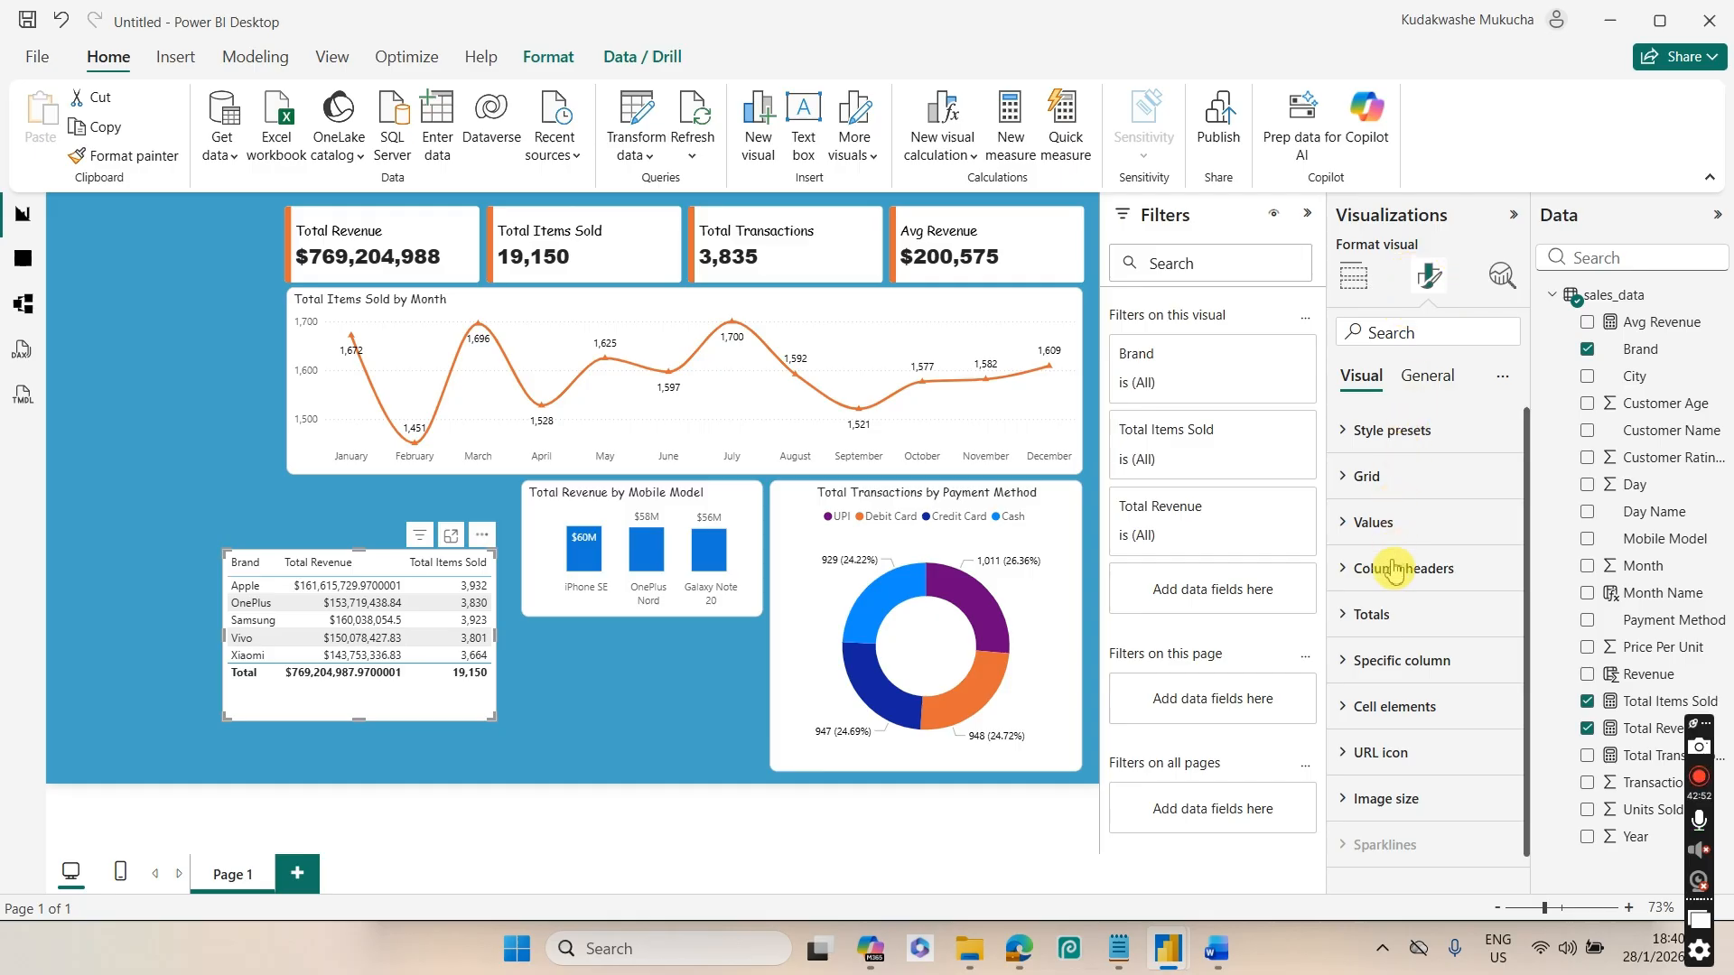
pyautogui.click(1372, 614)
pyautogui.click(1492, 669)
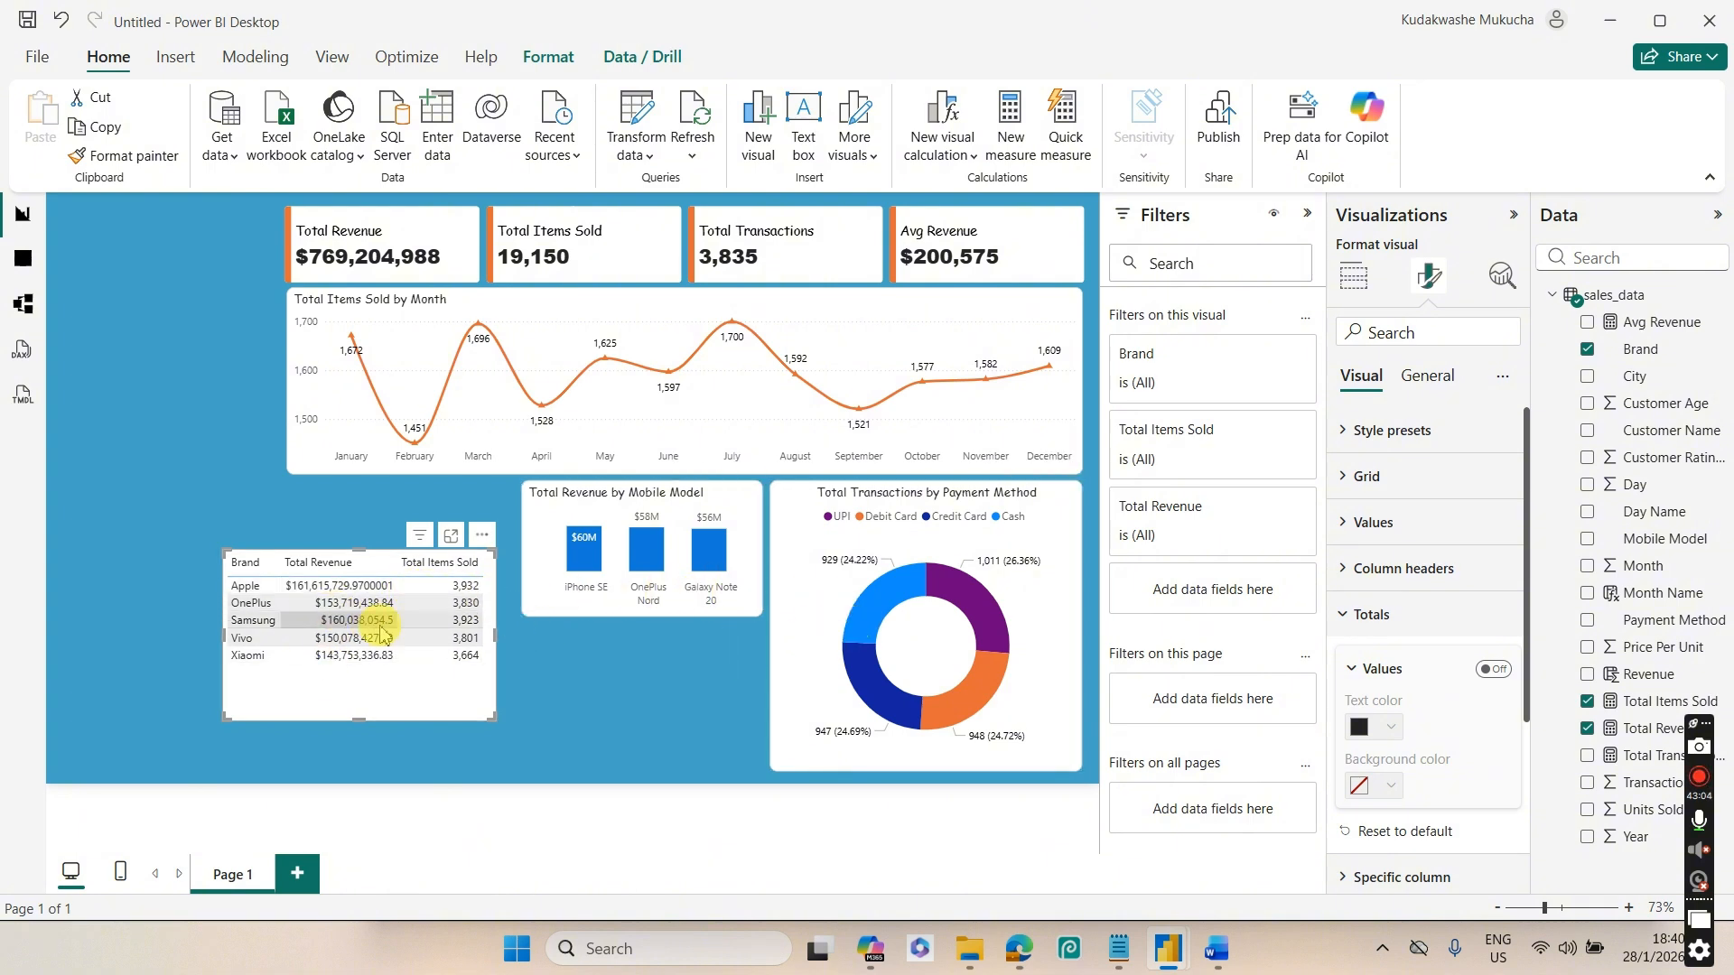
# Set the Total Revenue measure's format to 0 decimal places
pyautogui.click(1625, 731)
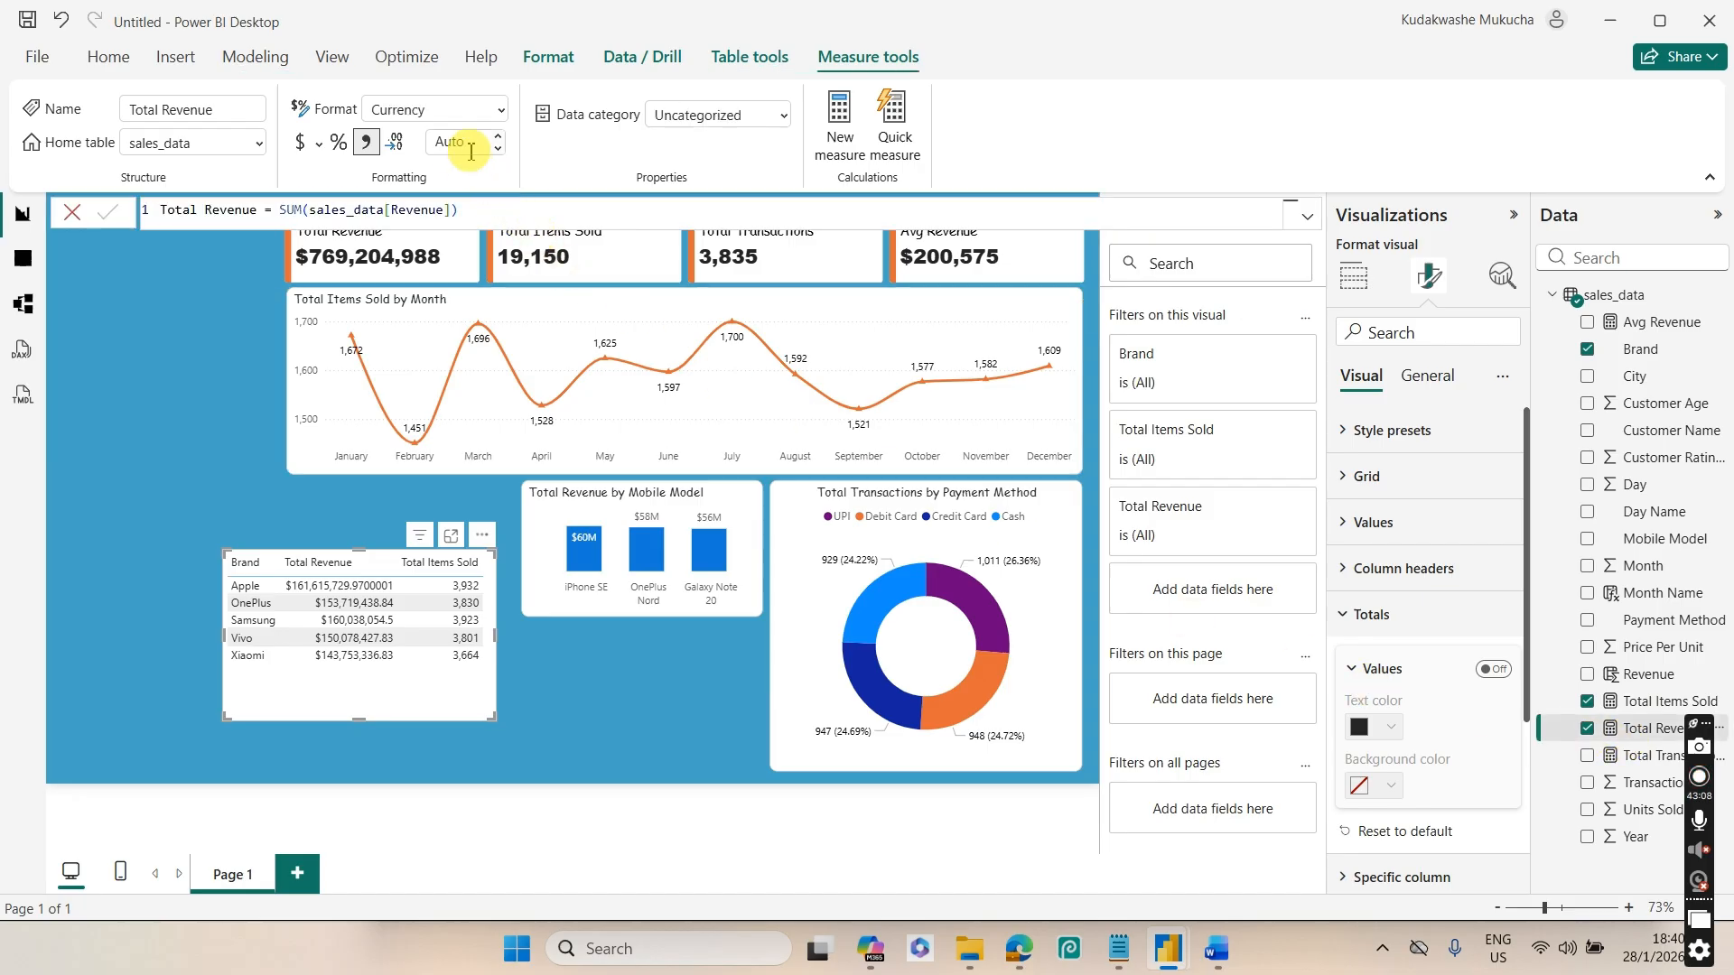
pyautogui.click(471, 147)
pyautogui.press('BackSpace')
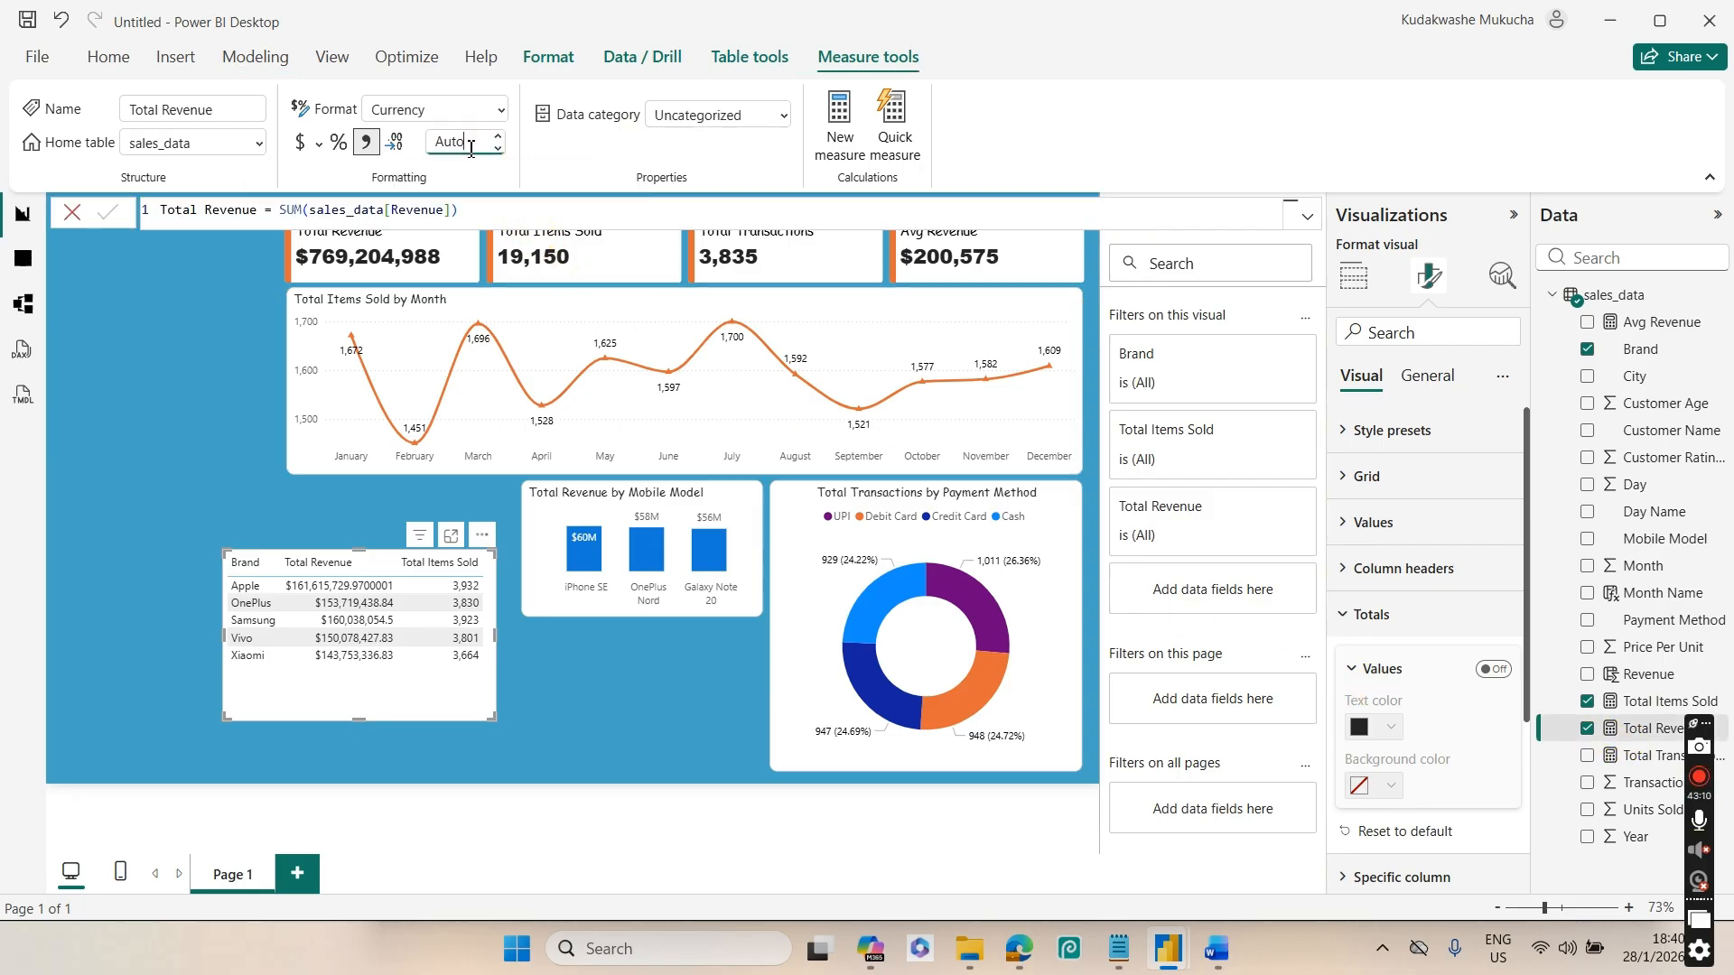
pyautogui.write('0')
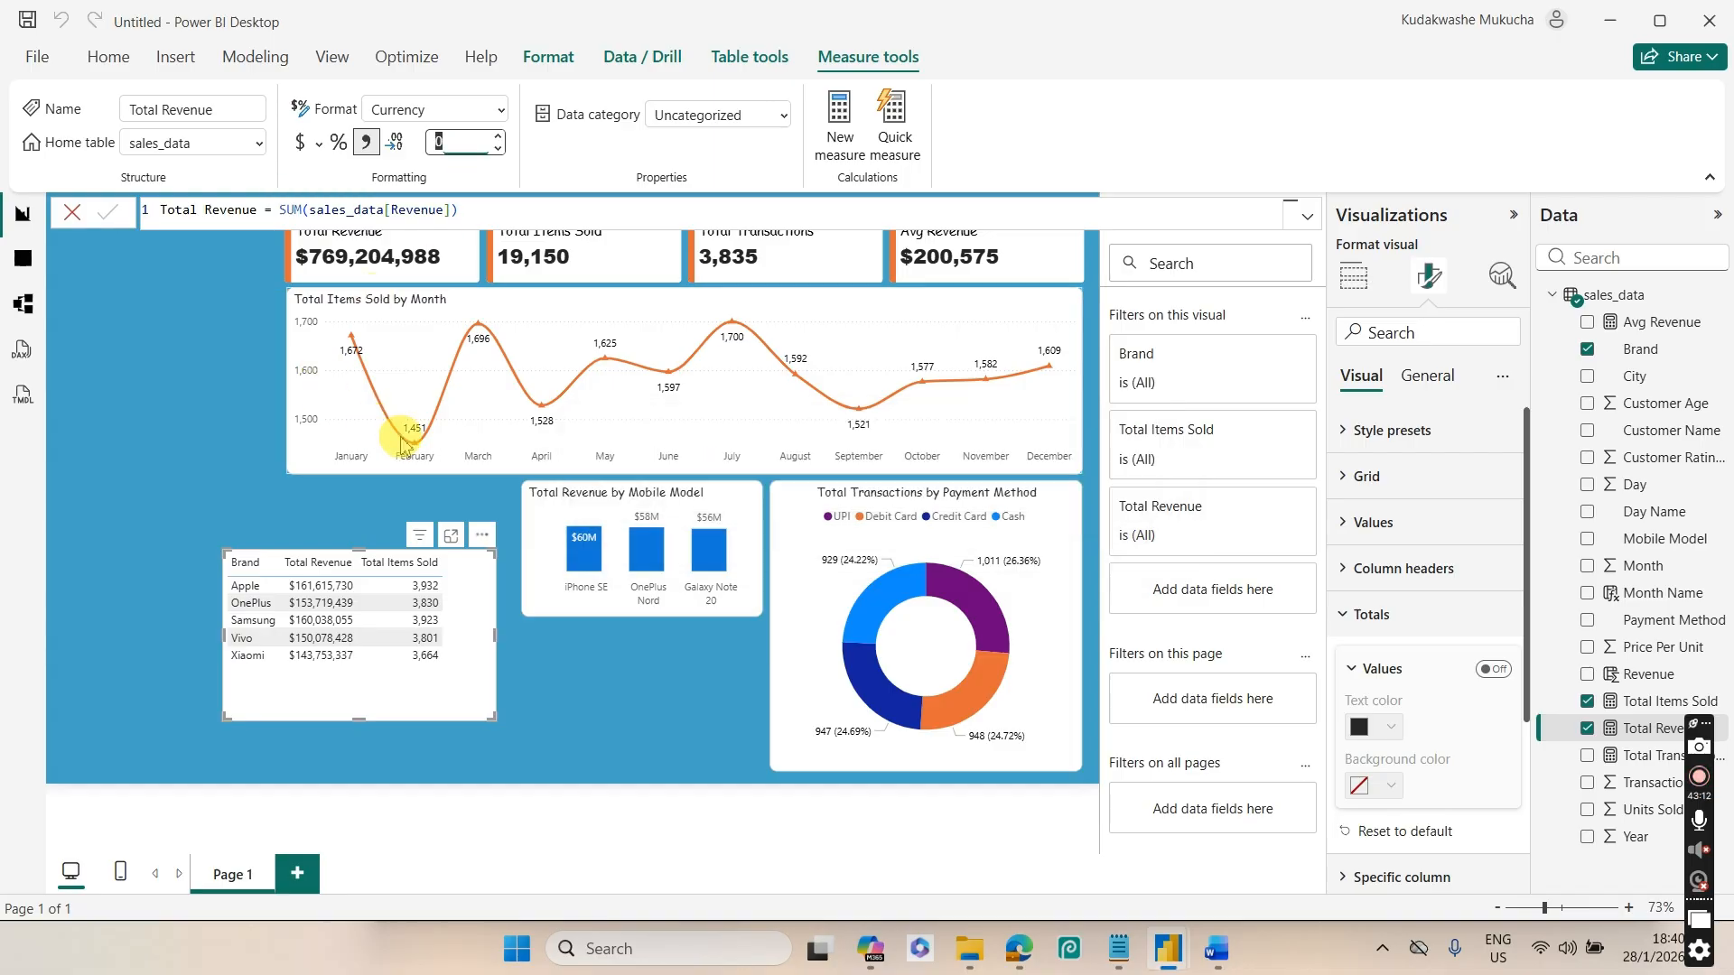
# Move the brand table under the column chart beside the donut chart and resize it to fit that space
pyautogui.moveTo(470, 524); pyautogui.dragTo(720, 573)
pyautogui.moveTo(607, 765); pyautogui.dragTo(608, 724)
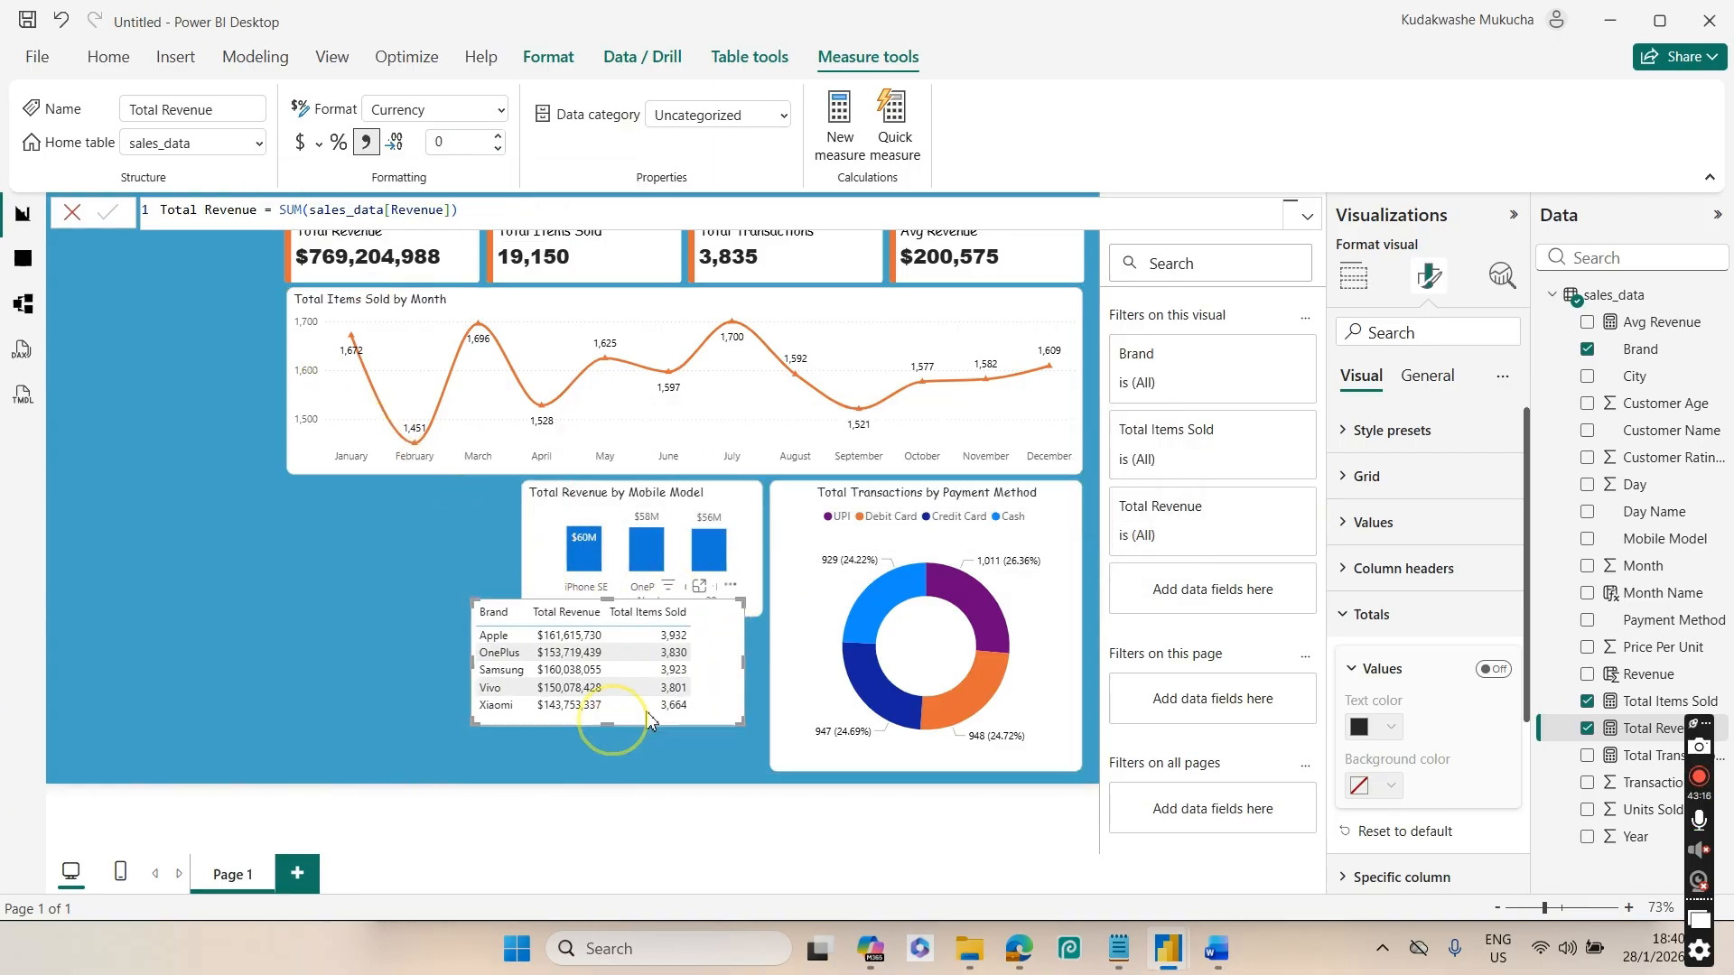
pyautogui.moveTo(744, 664); pyautogui.dragTo(701, 659)
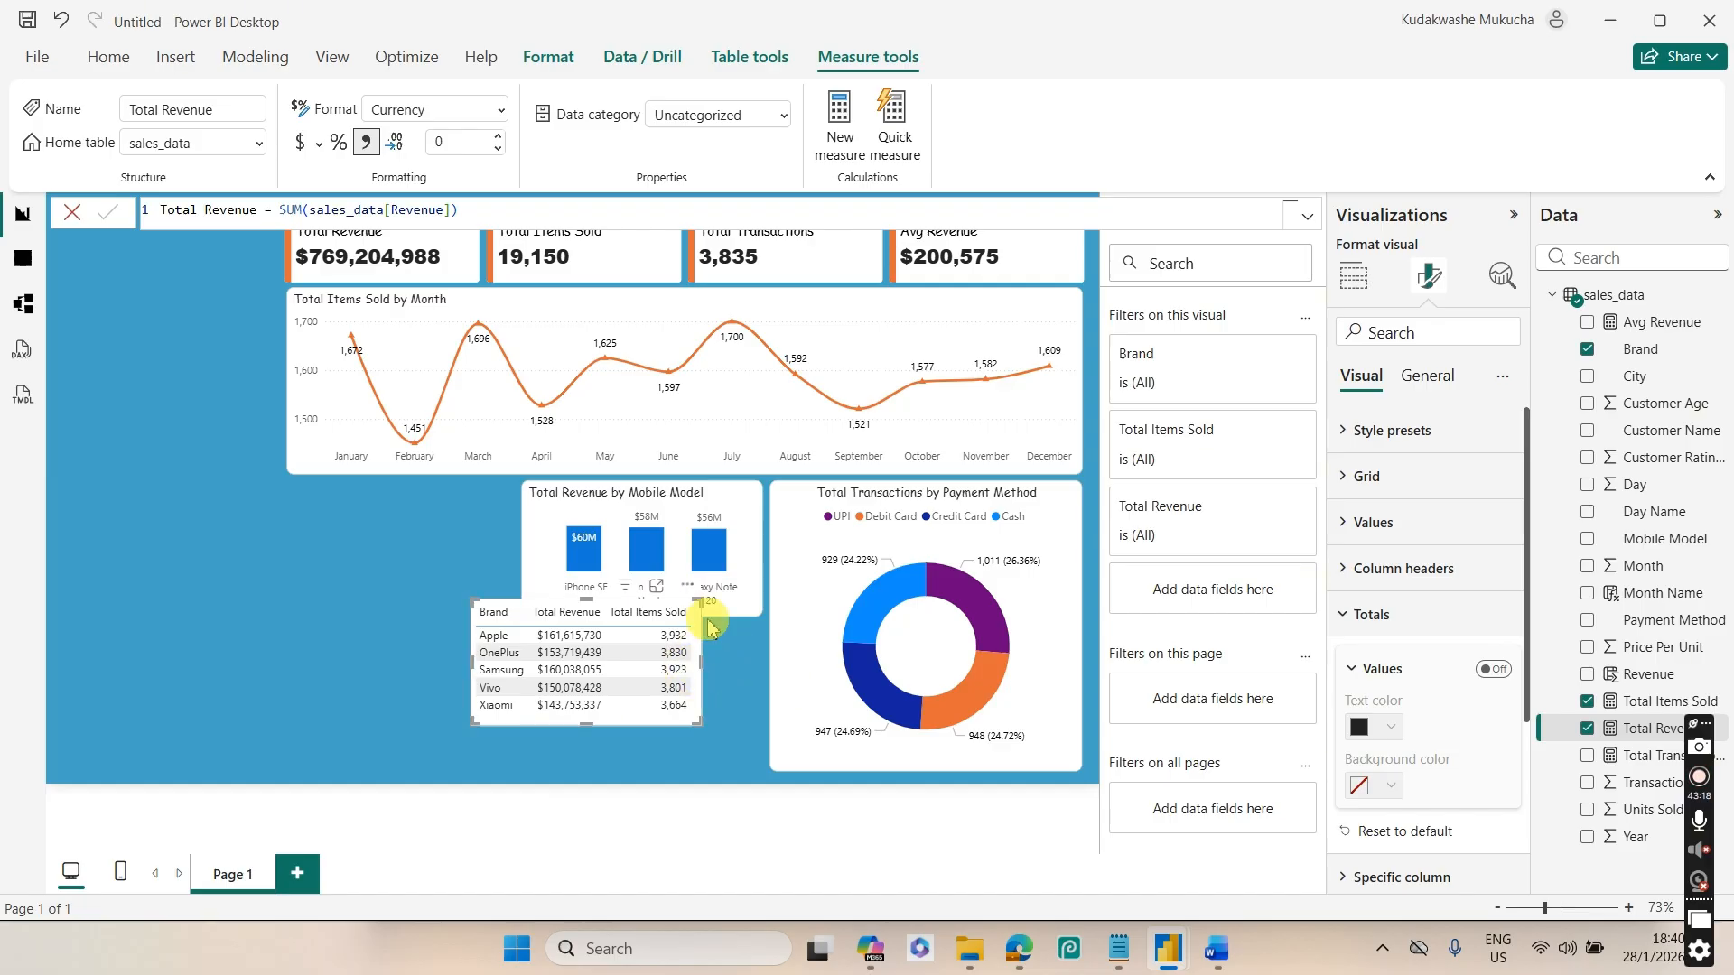
pyautogui.moveTo(691, 601); pyautogui.dragTo(736, 623)
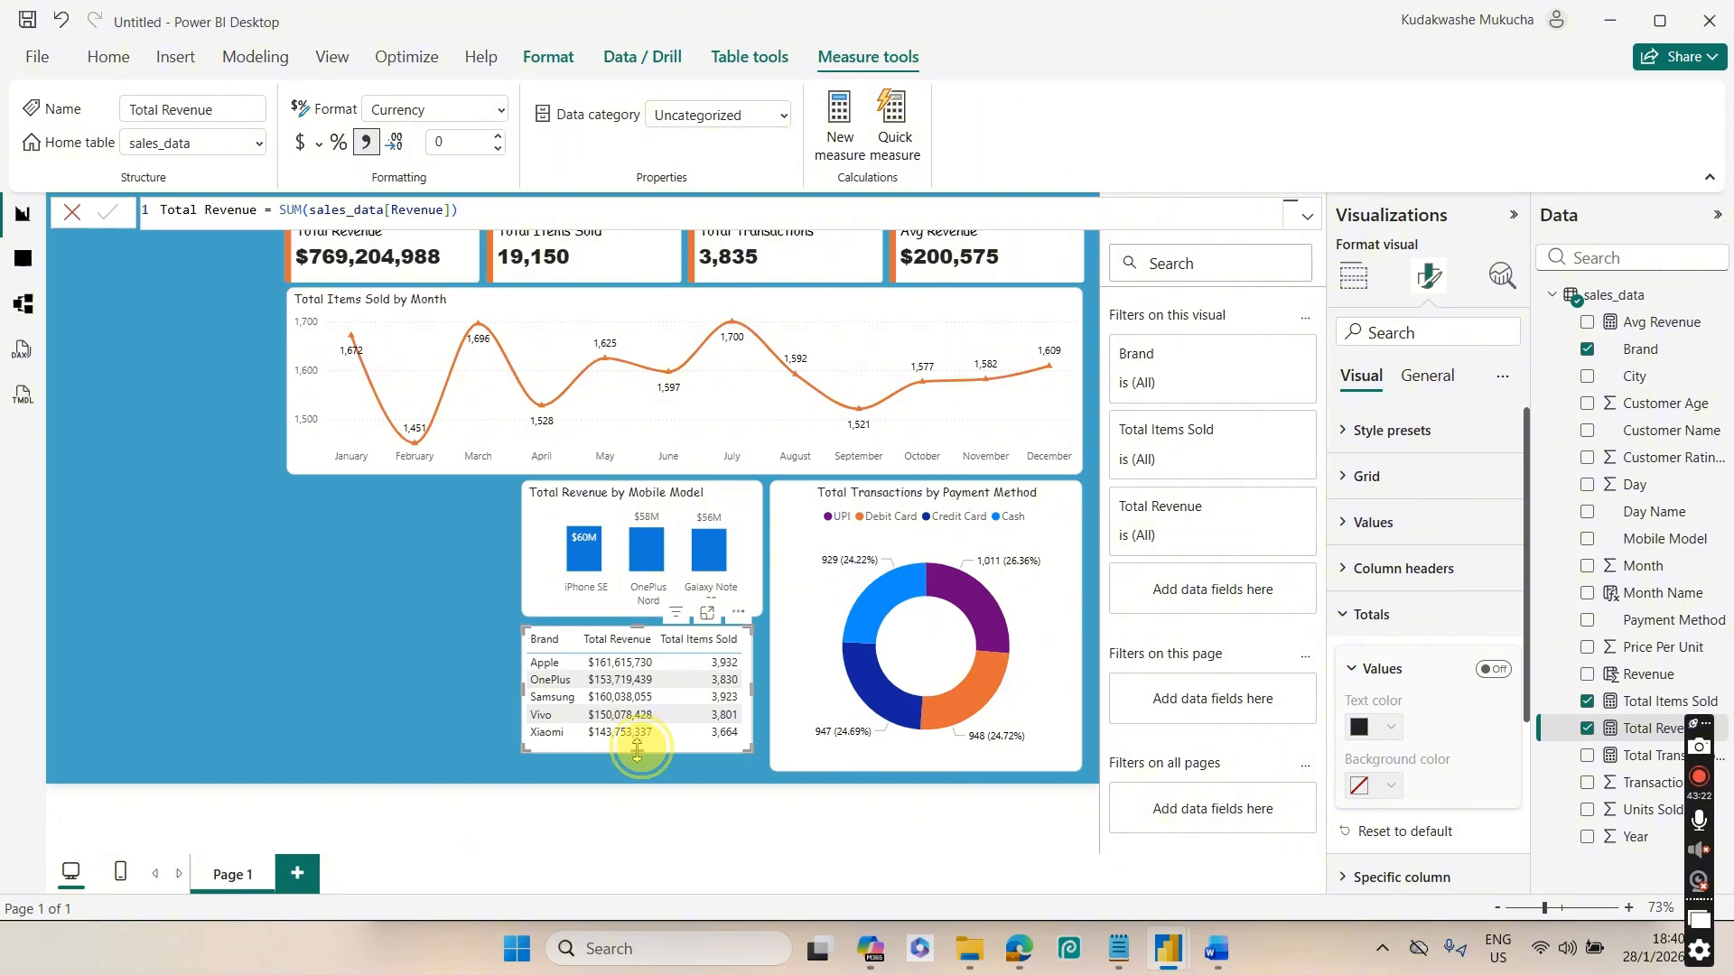
pyautogui.moveTo(638, 750); pyautogui.dragTo(635, 770)
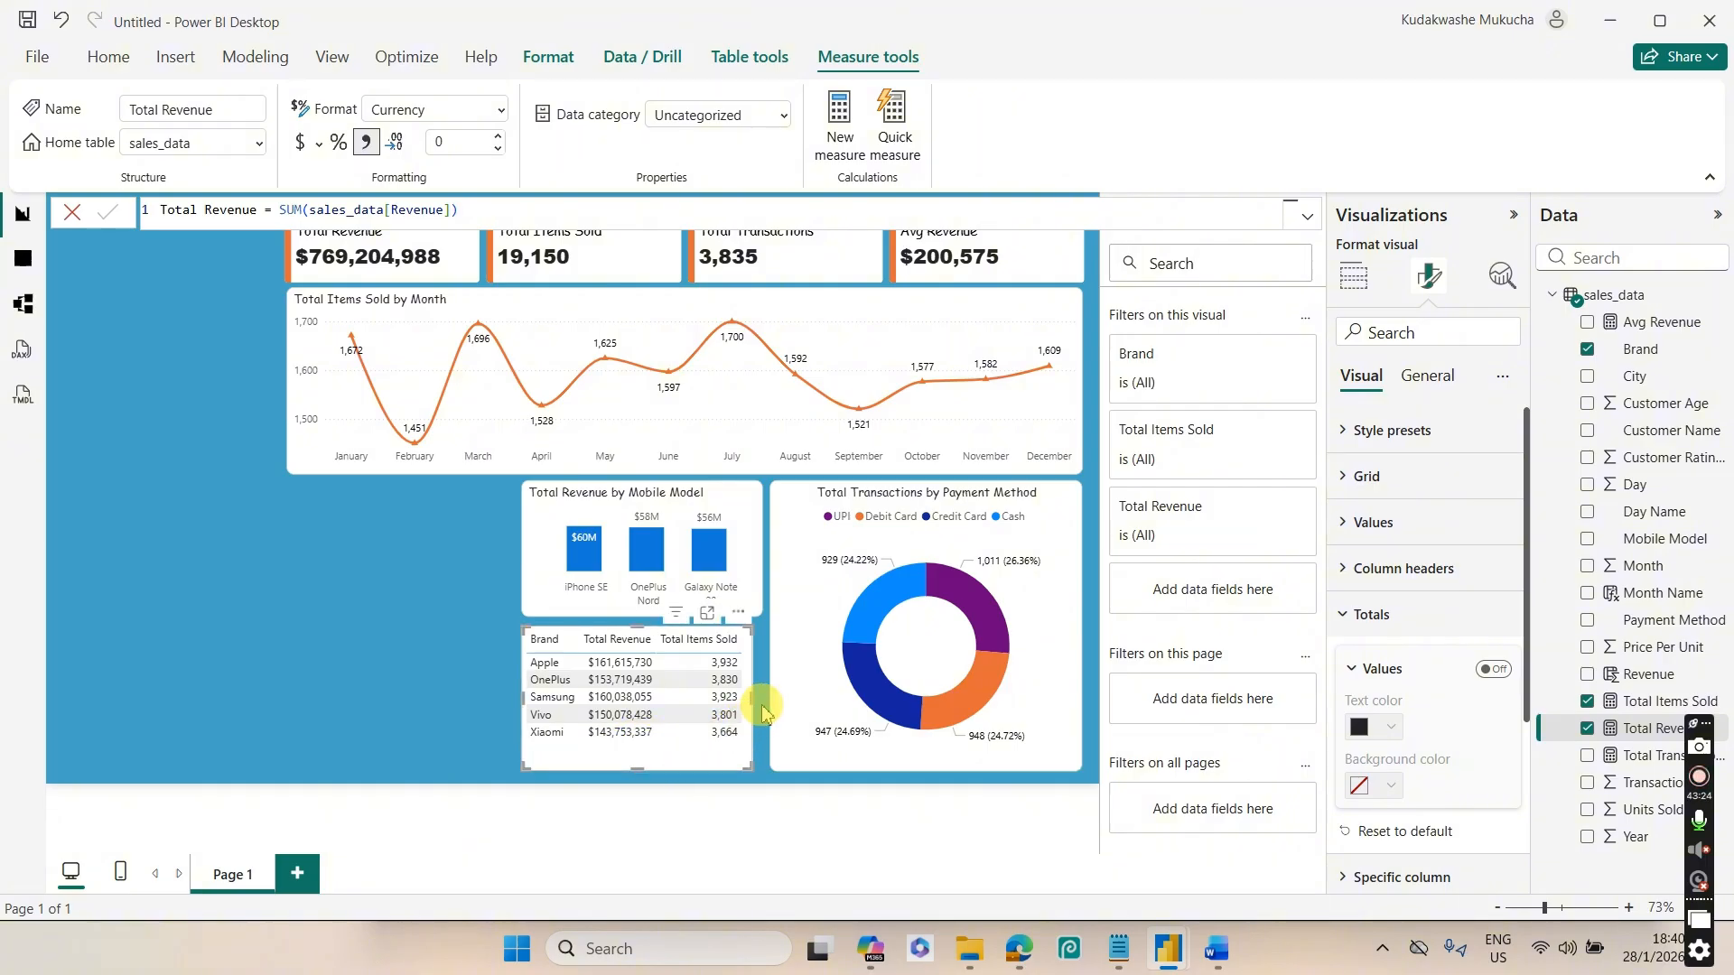
# Set the font size of the brand table's values to 11
pyautogui.click(598, 640)
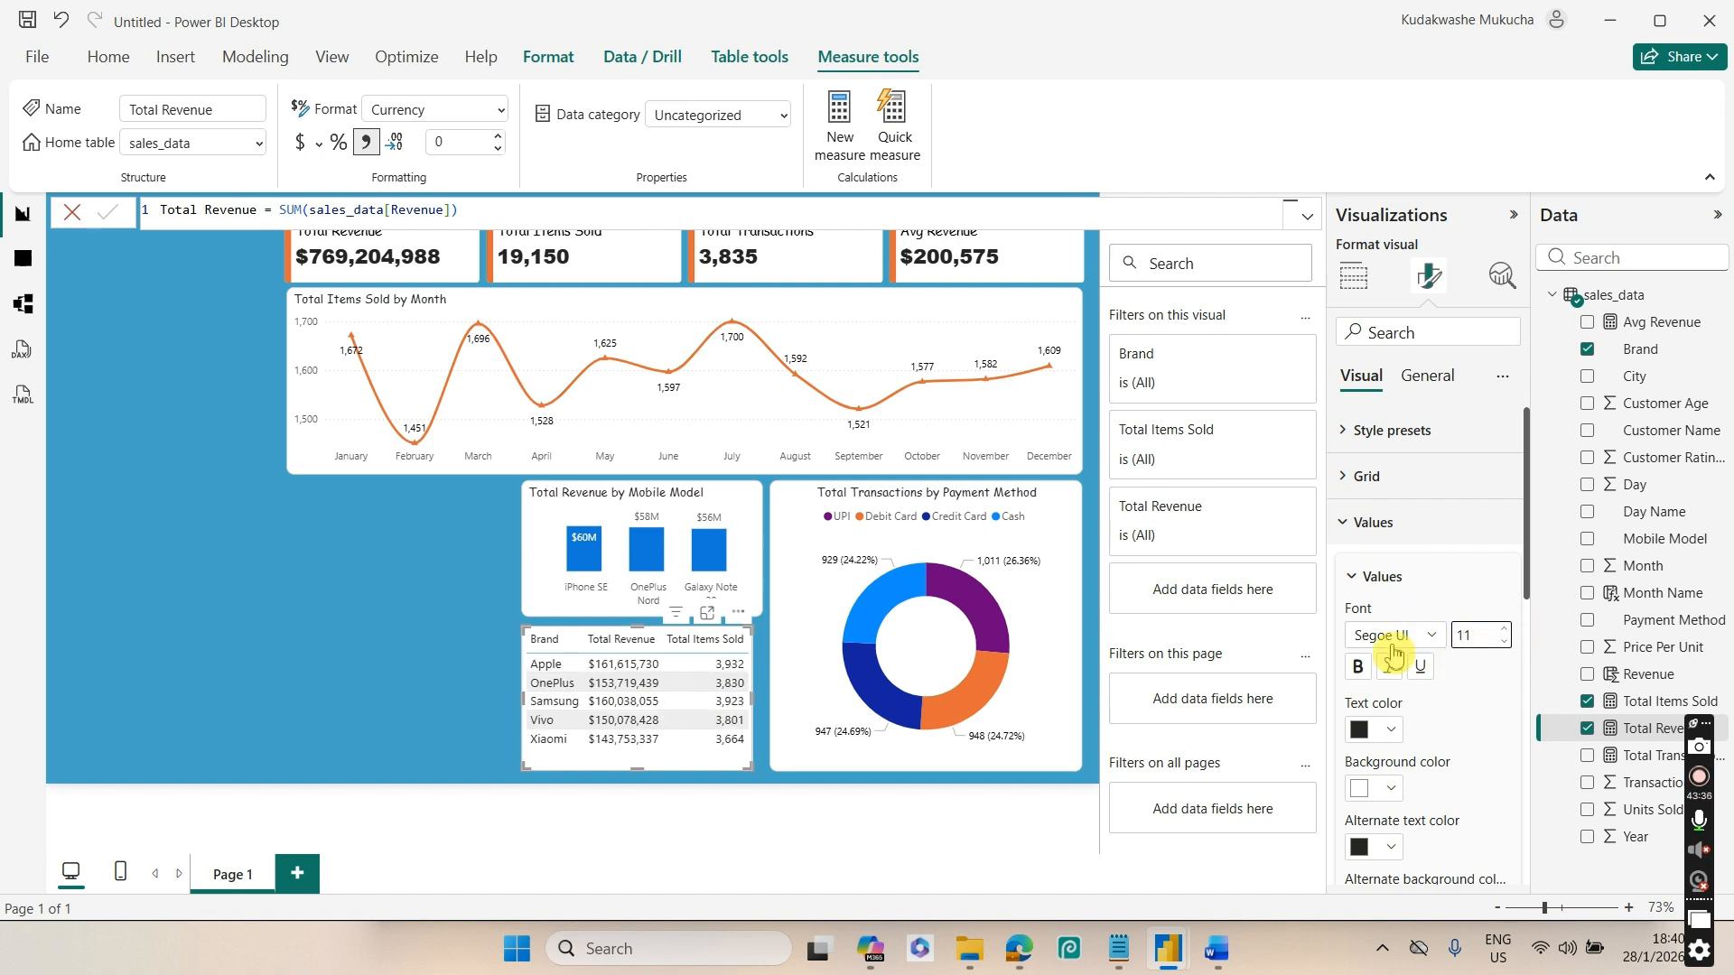
pyautogui.click(1381, 577)
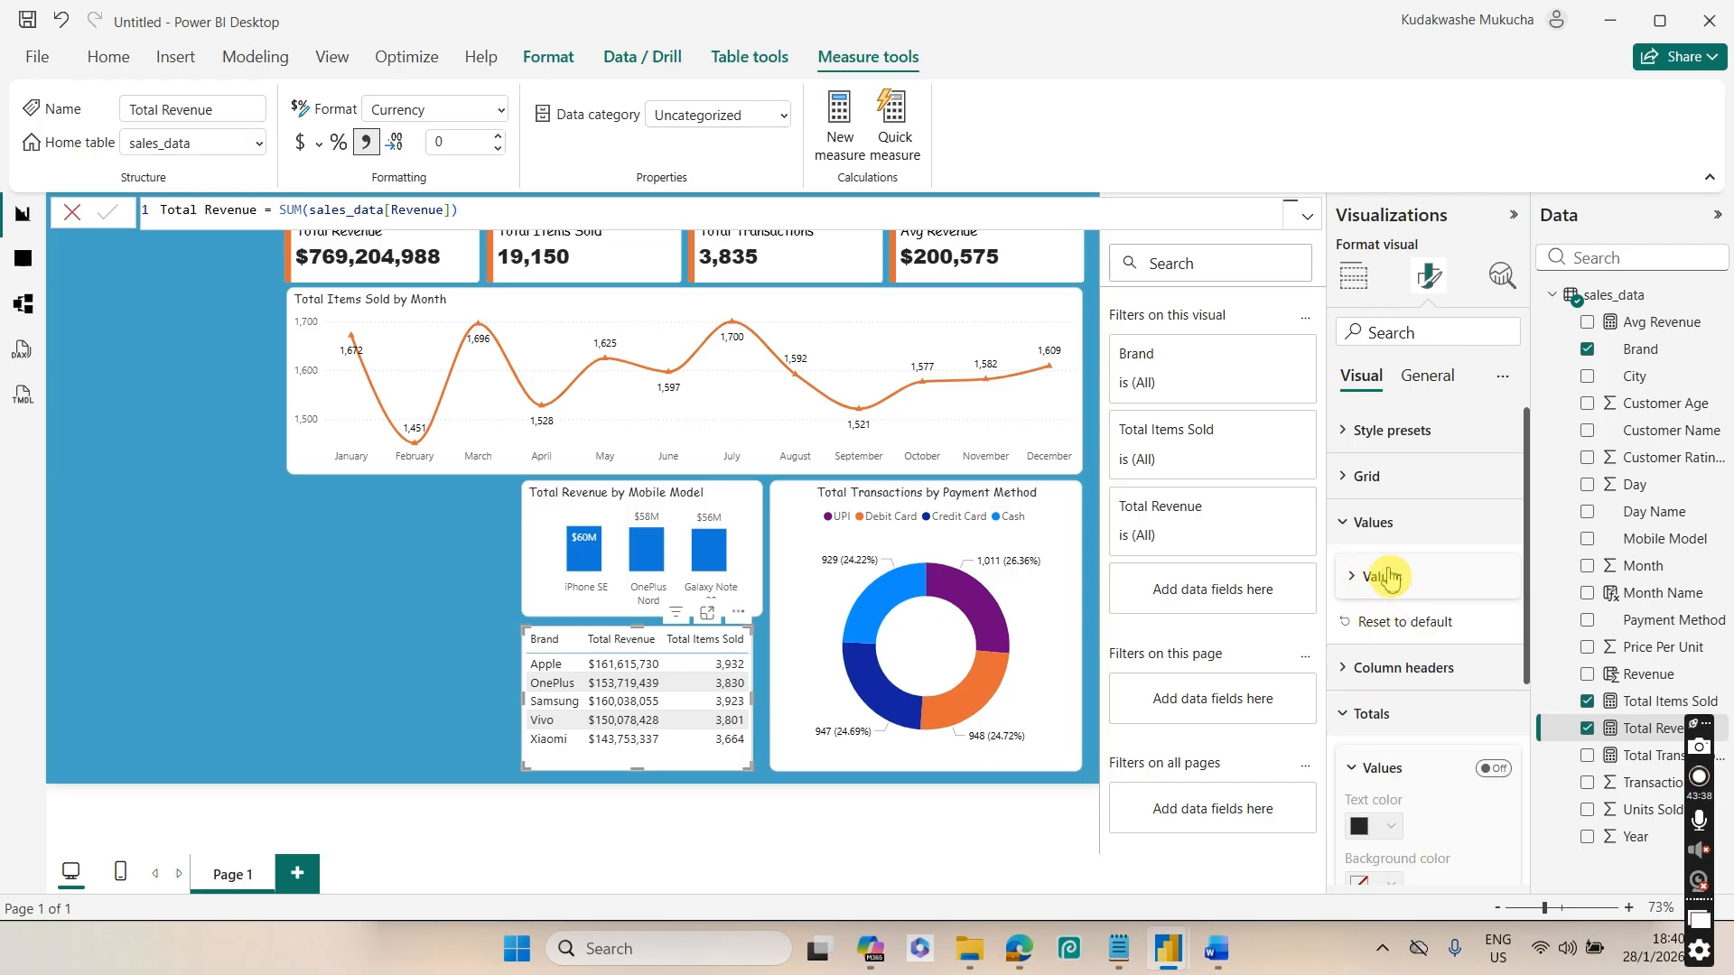
pyautogui.click(1377, 526)
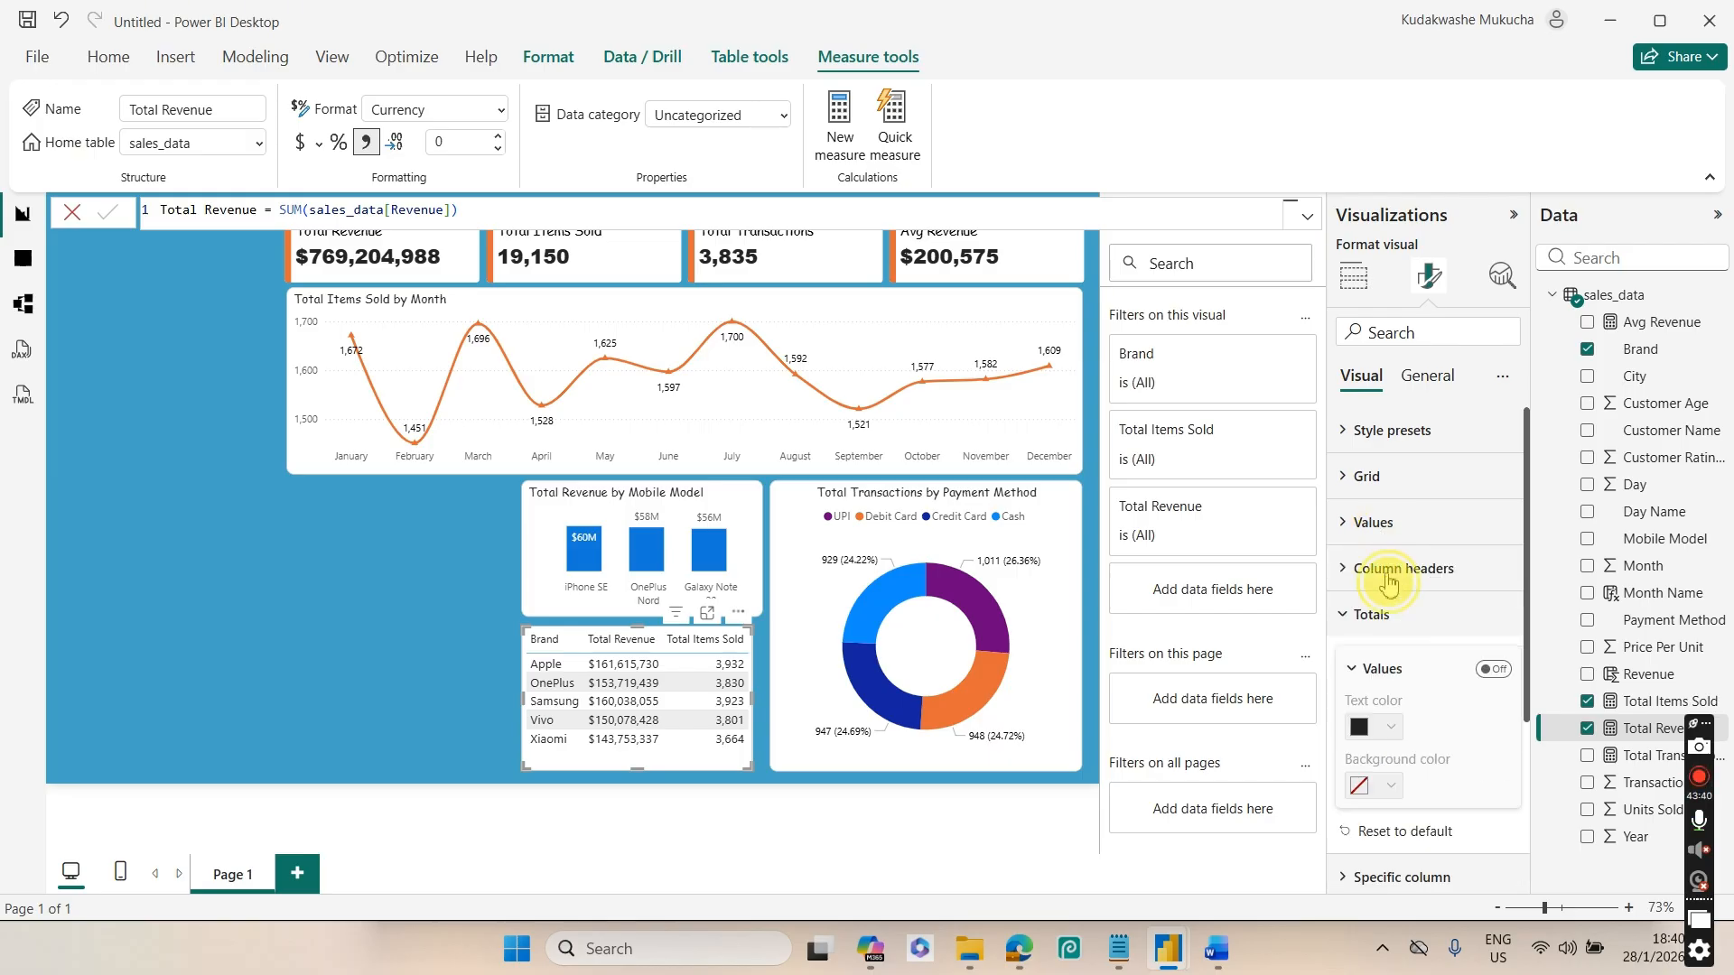
# Set the brand table's column header font size to 11 and widen the table to match the column chart
pyautogui.click(1389, 578)
pyautogui.click(1430, 683)
pyautogui.click(1429, 686)
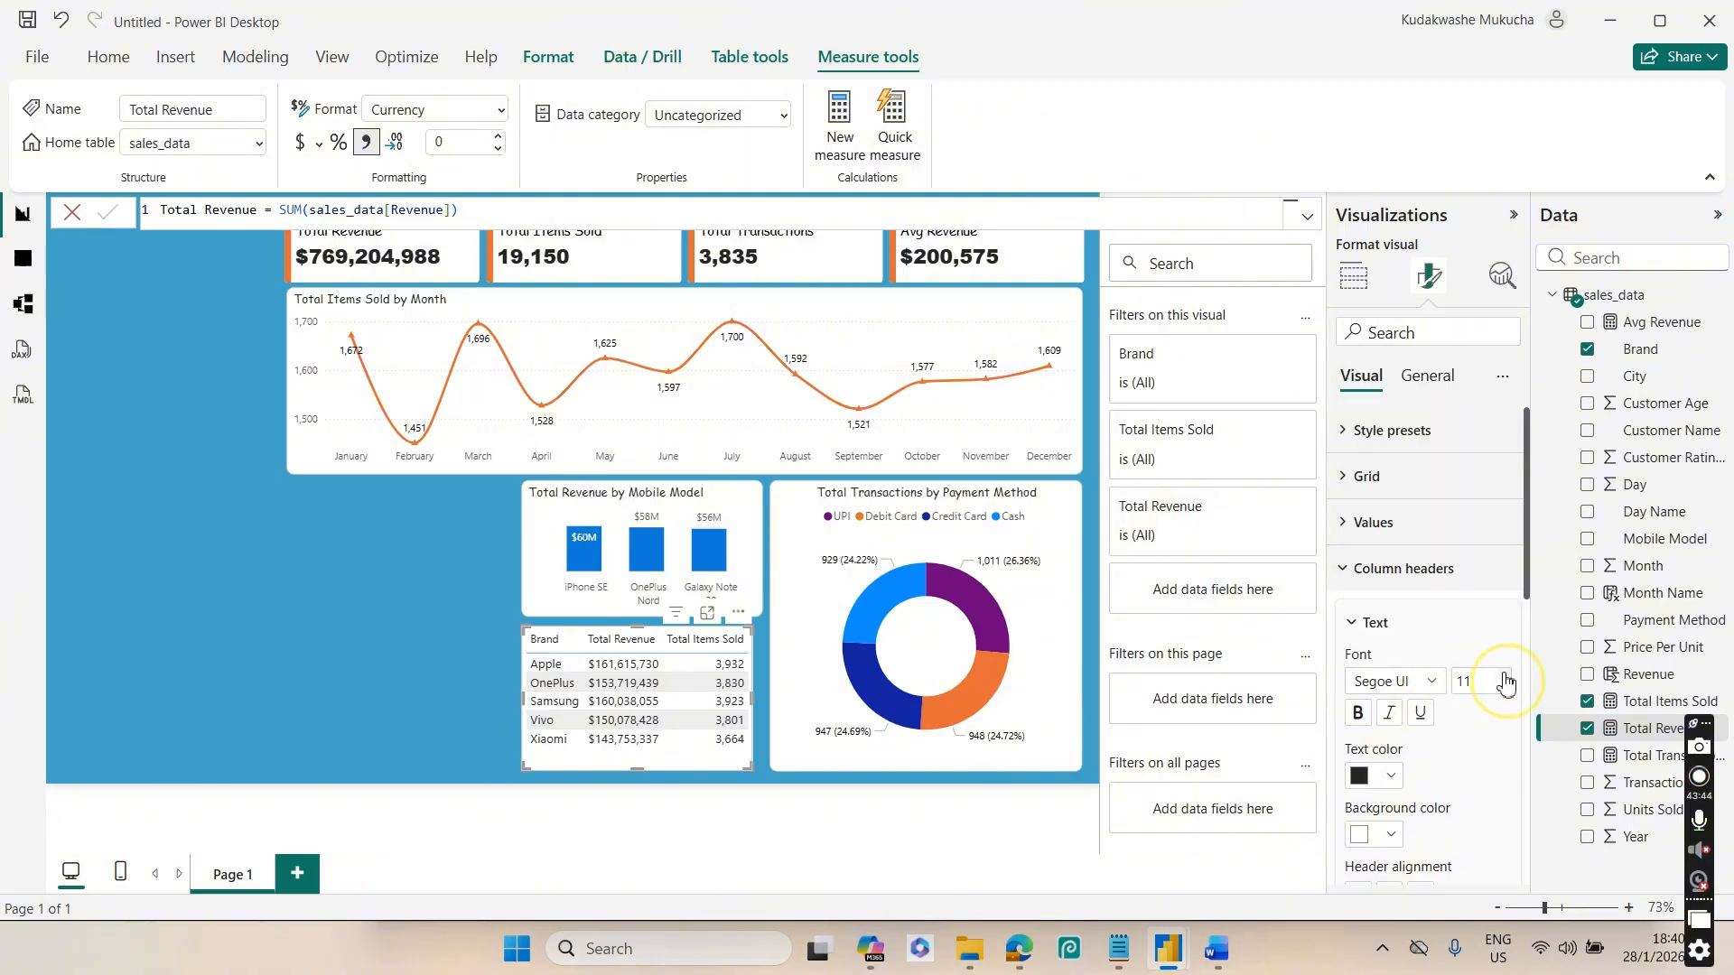
pyautogui.click(1435, 683)
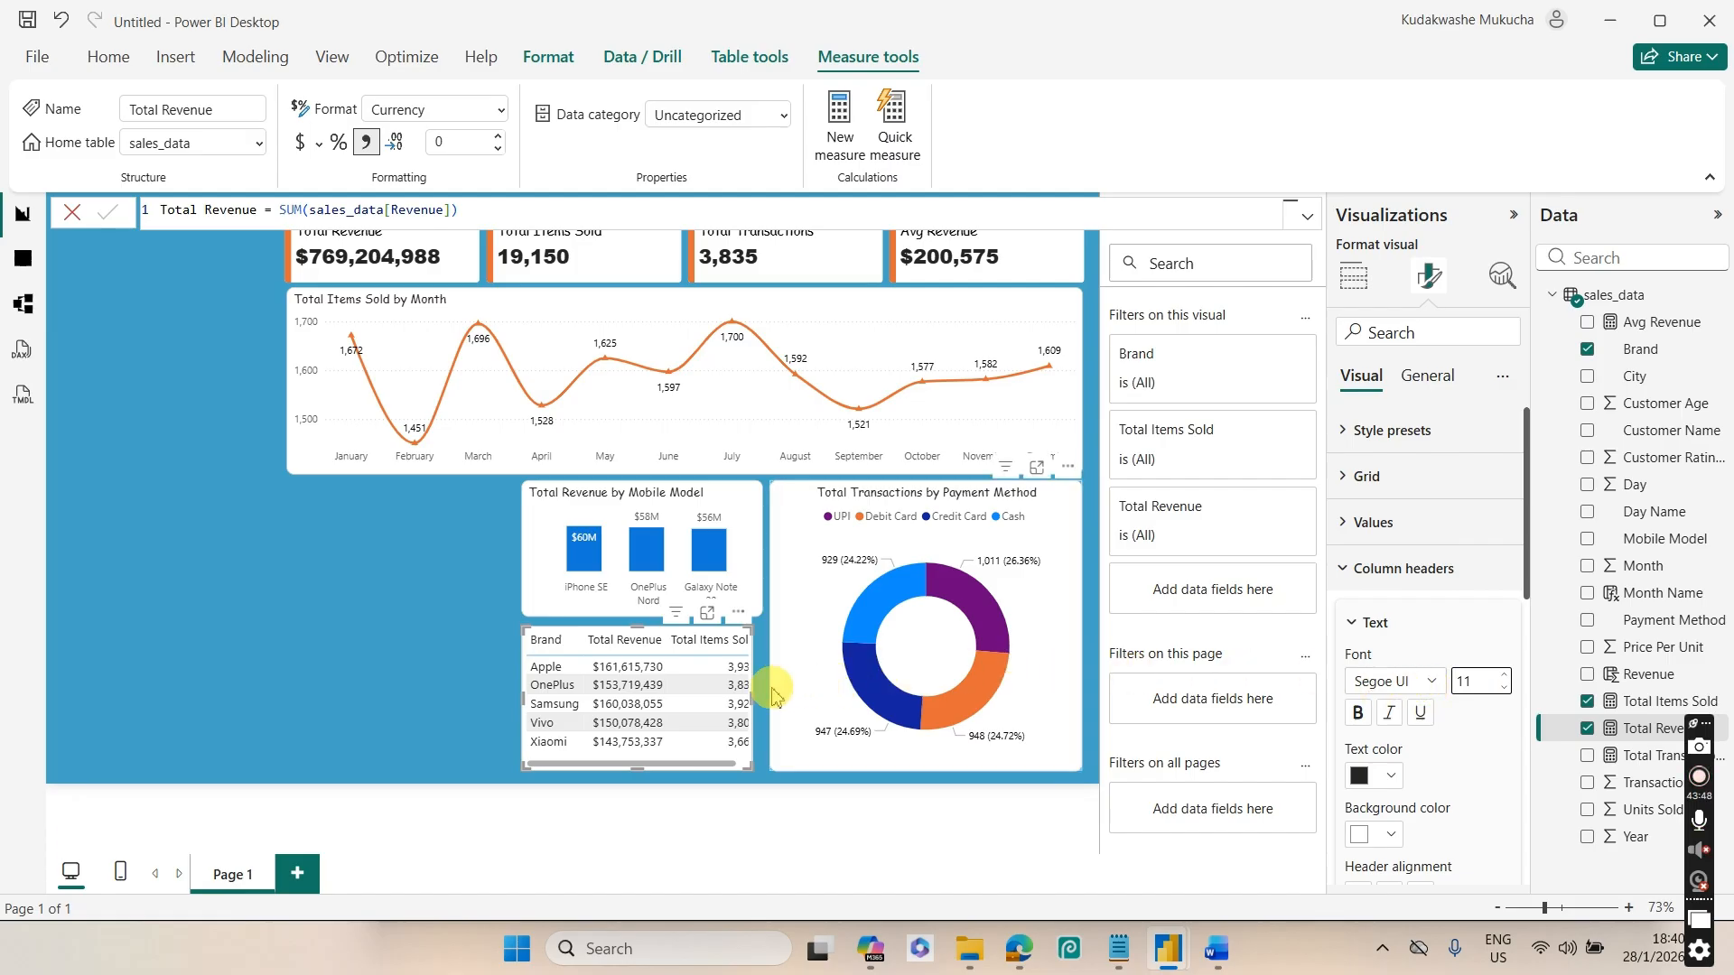
pyautogui.moveTo(761, 697); pyautogui.dragTo(774, 689)
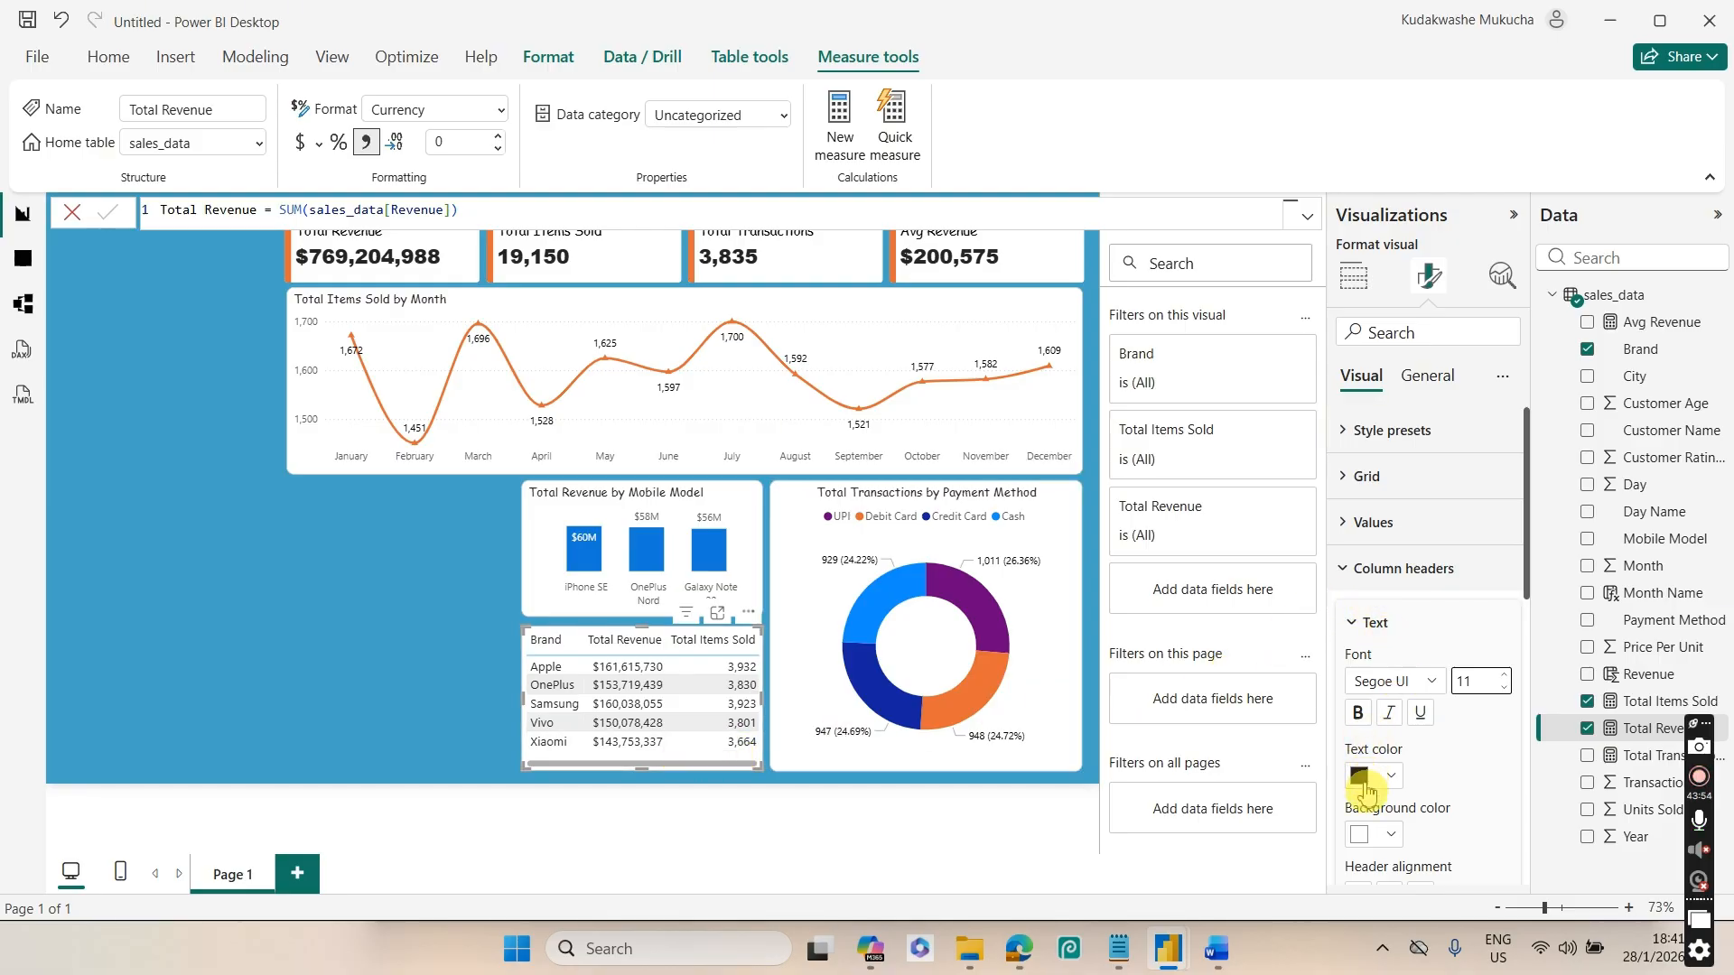
# Give the brand table's column headers a blue #1279D8 background with white text
pyautogui.click(1365, 840)
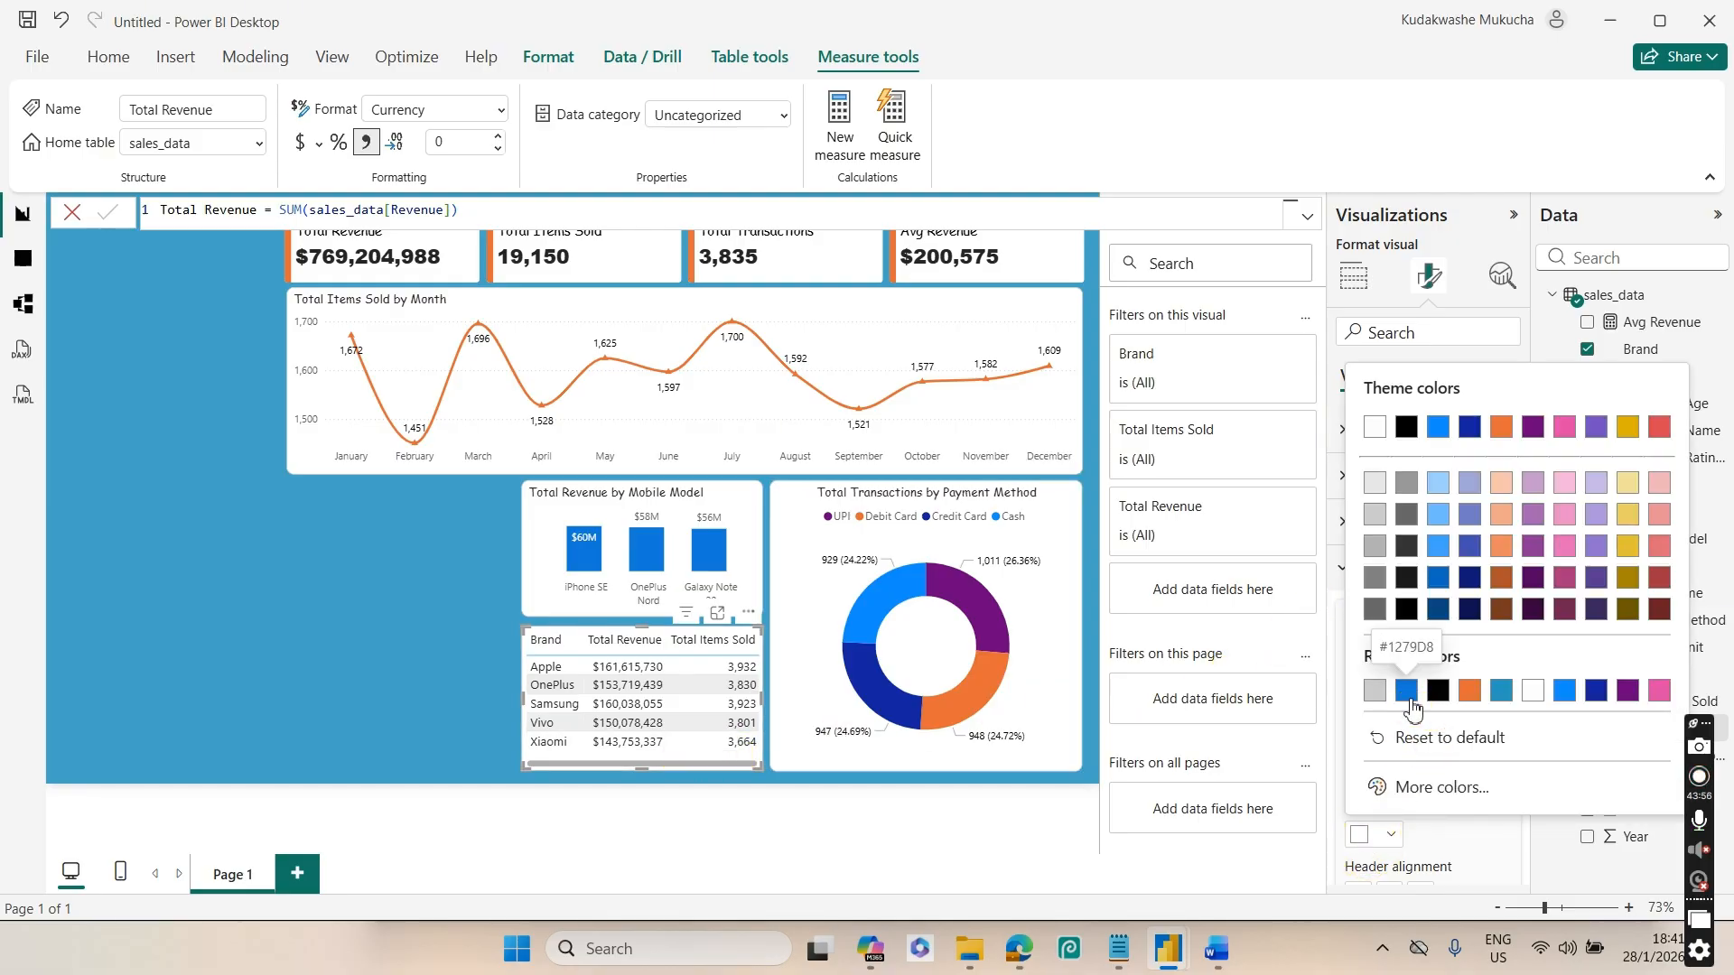
pyautogui.click(1414, 712)
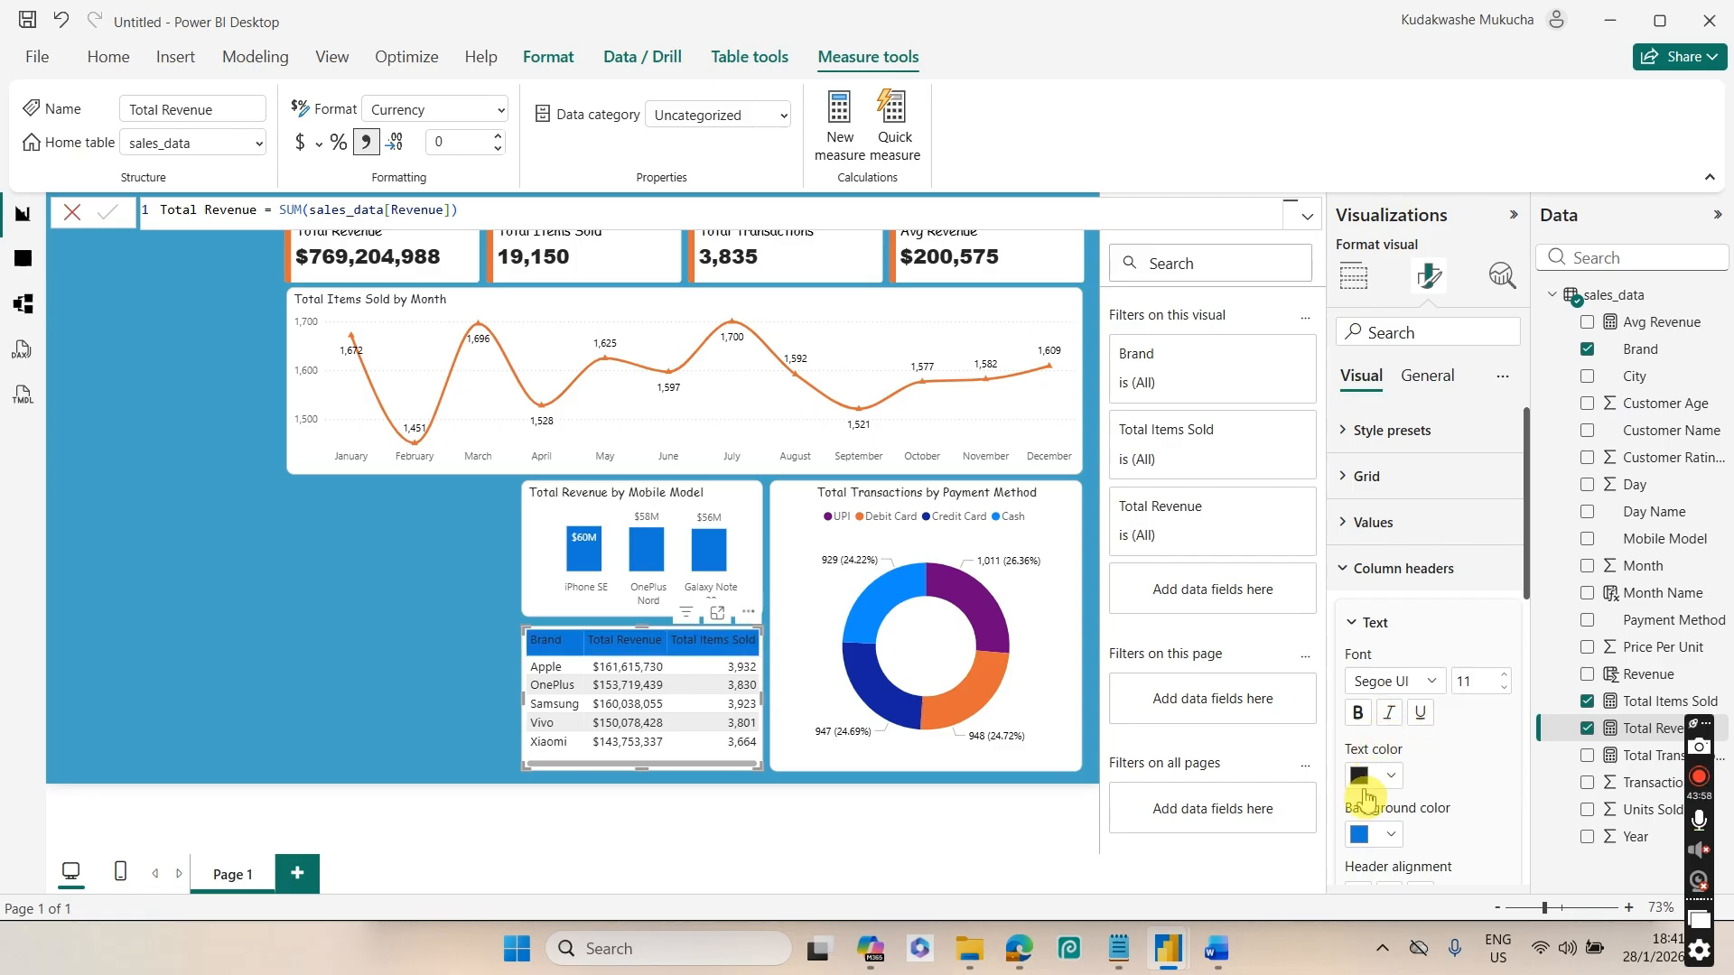
pyautogui.click(1364, 775)
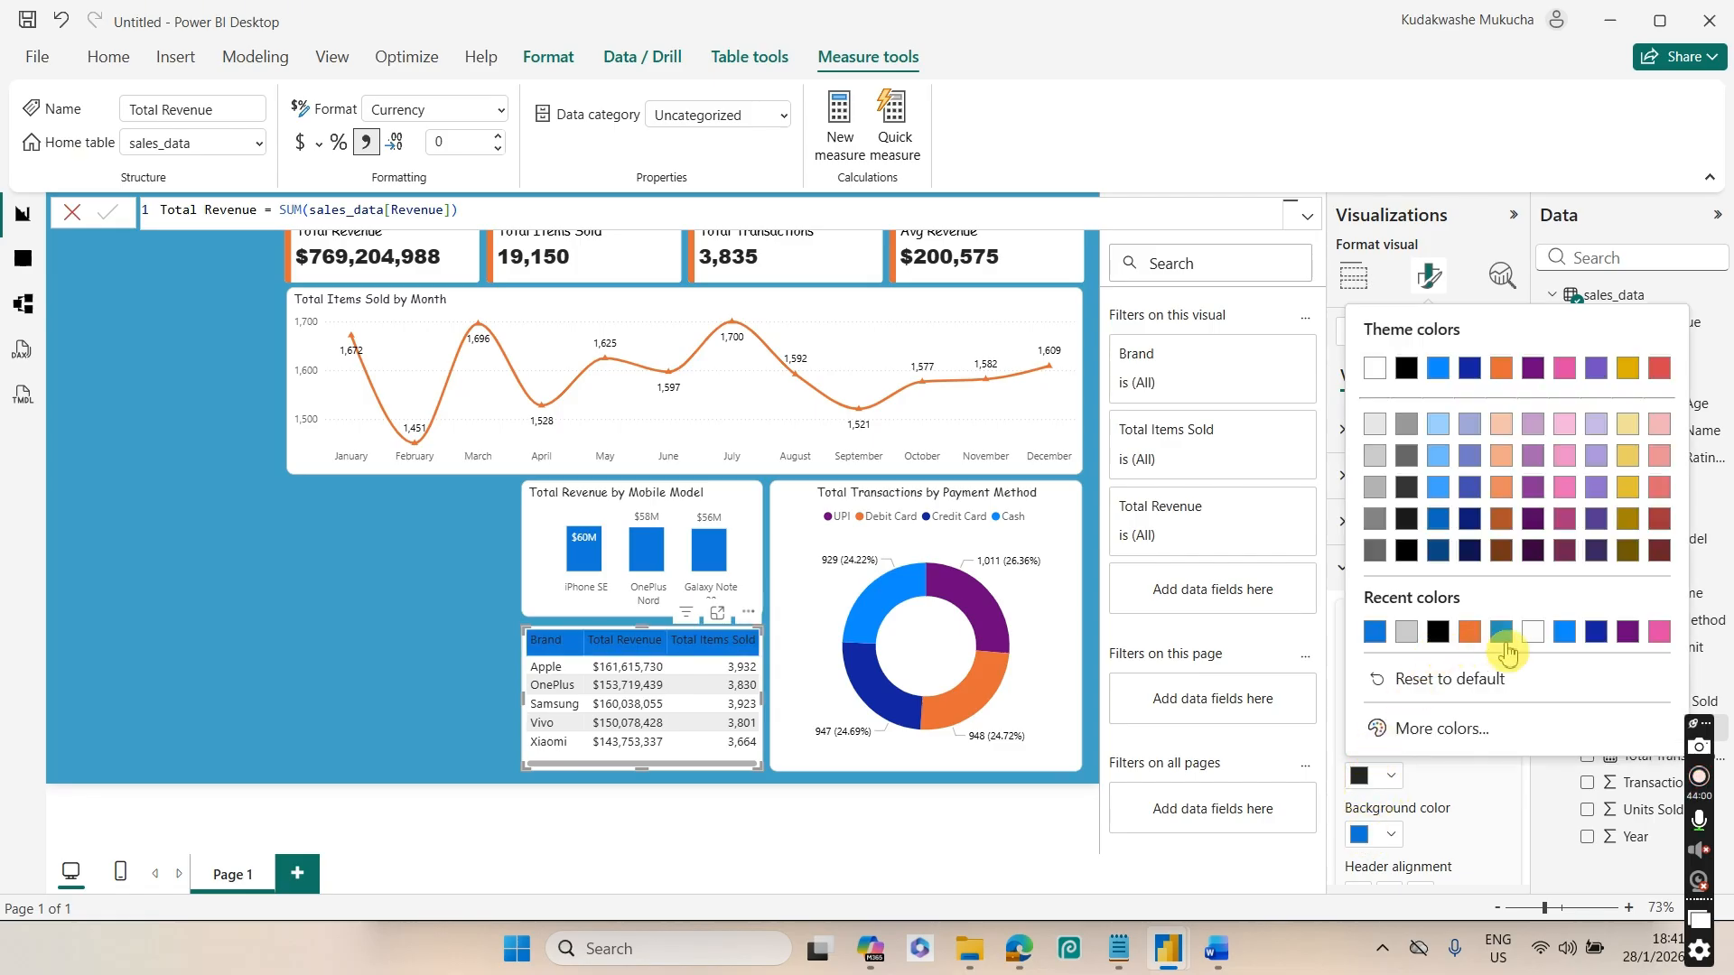
pyautogui.click(1534, 635)
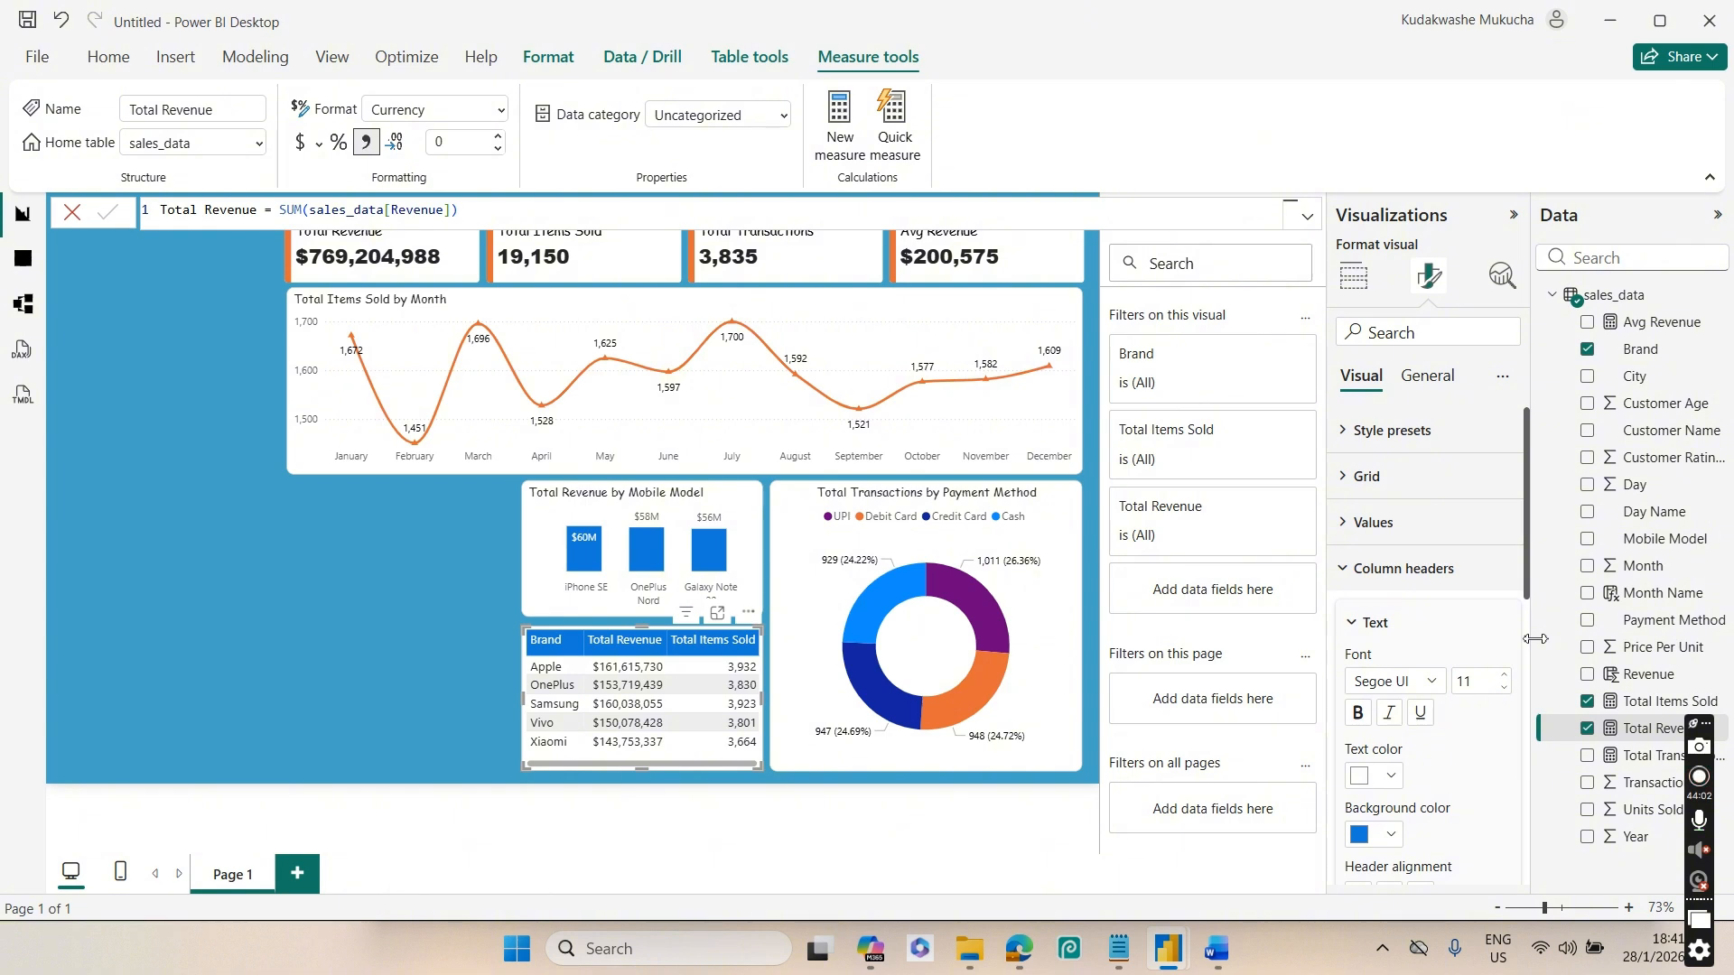
# Set the brand table's grid border color to the recently used blue #1279D8
pyautogui.click(1416, 479)
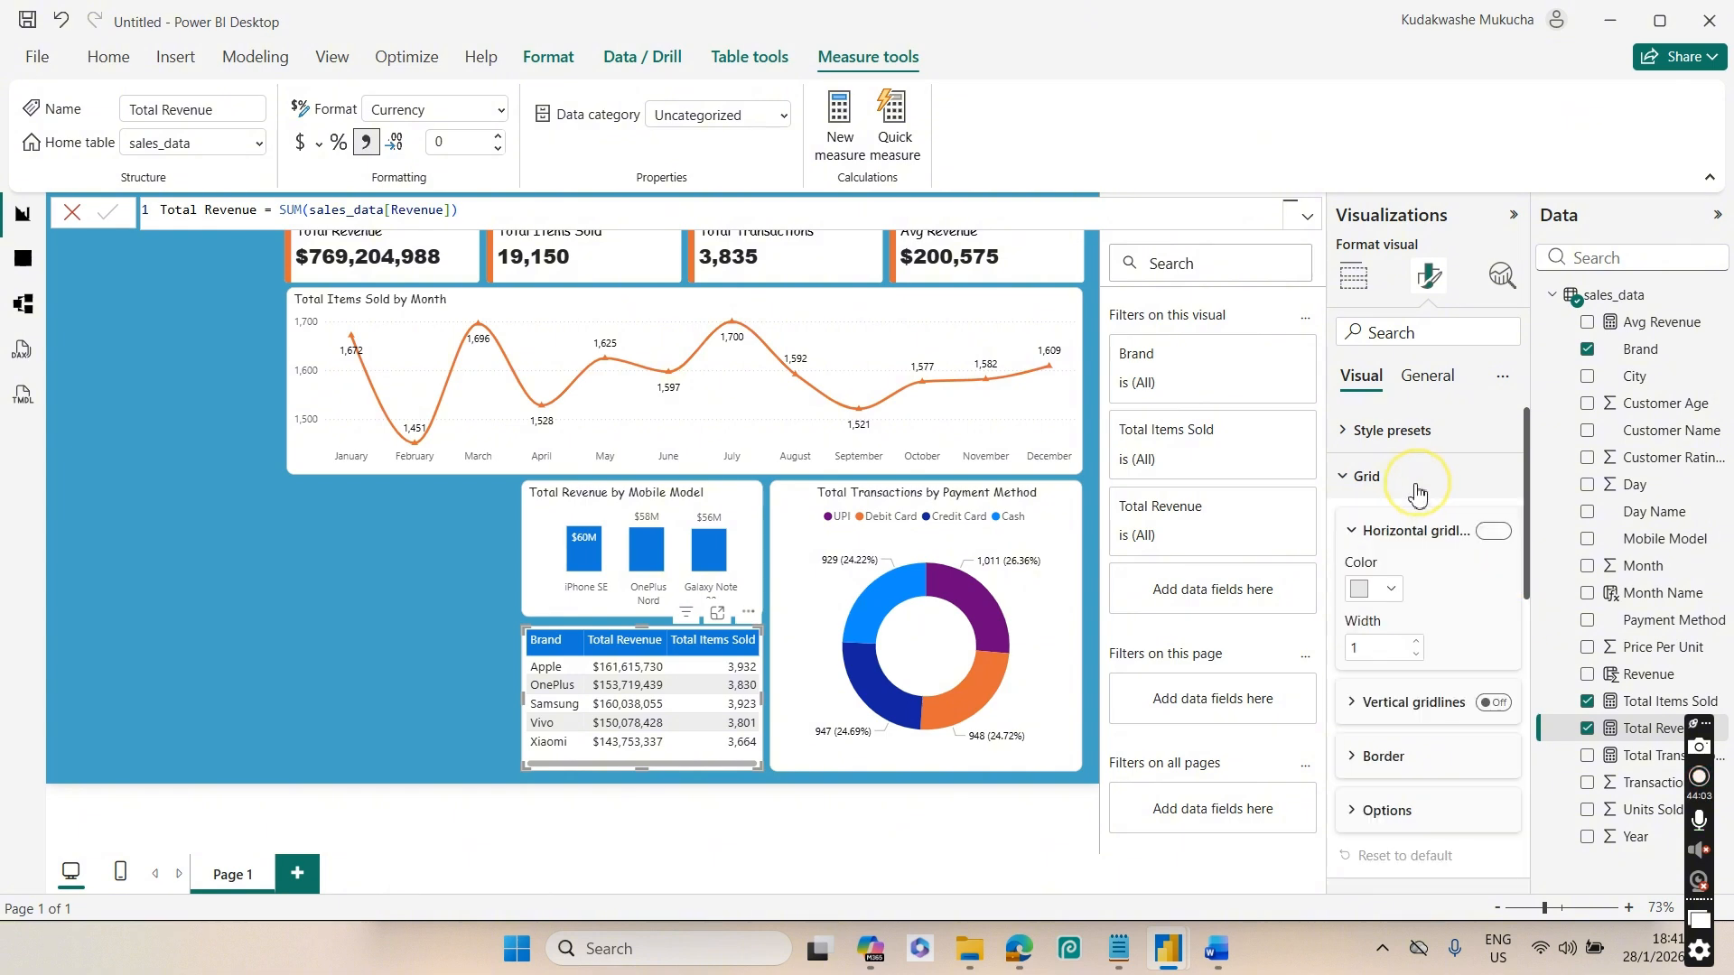
pyautogui.click(1395, 759)
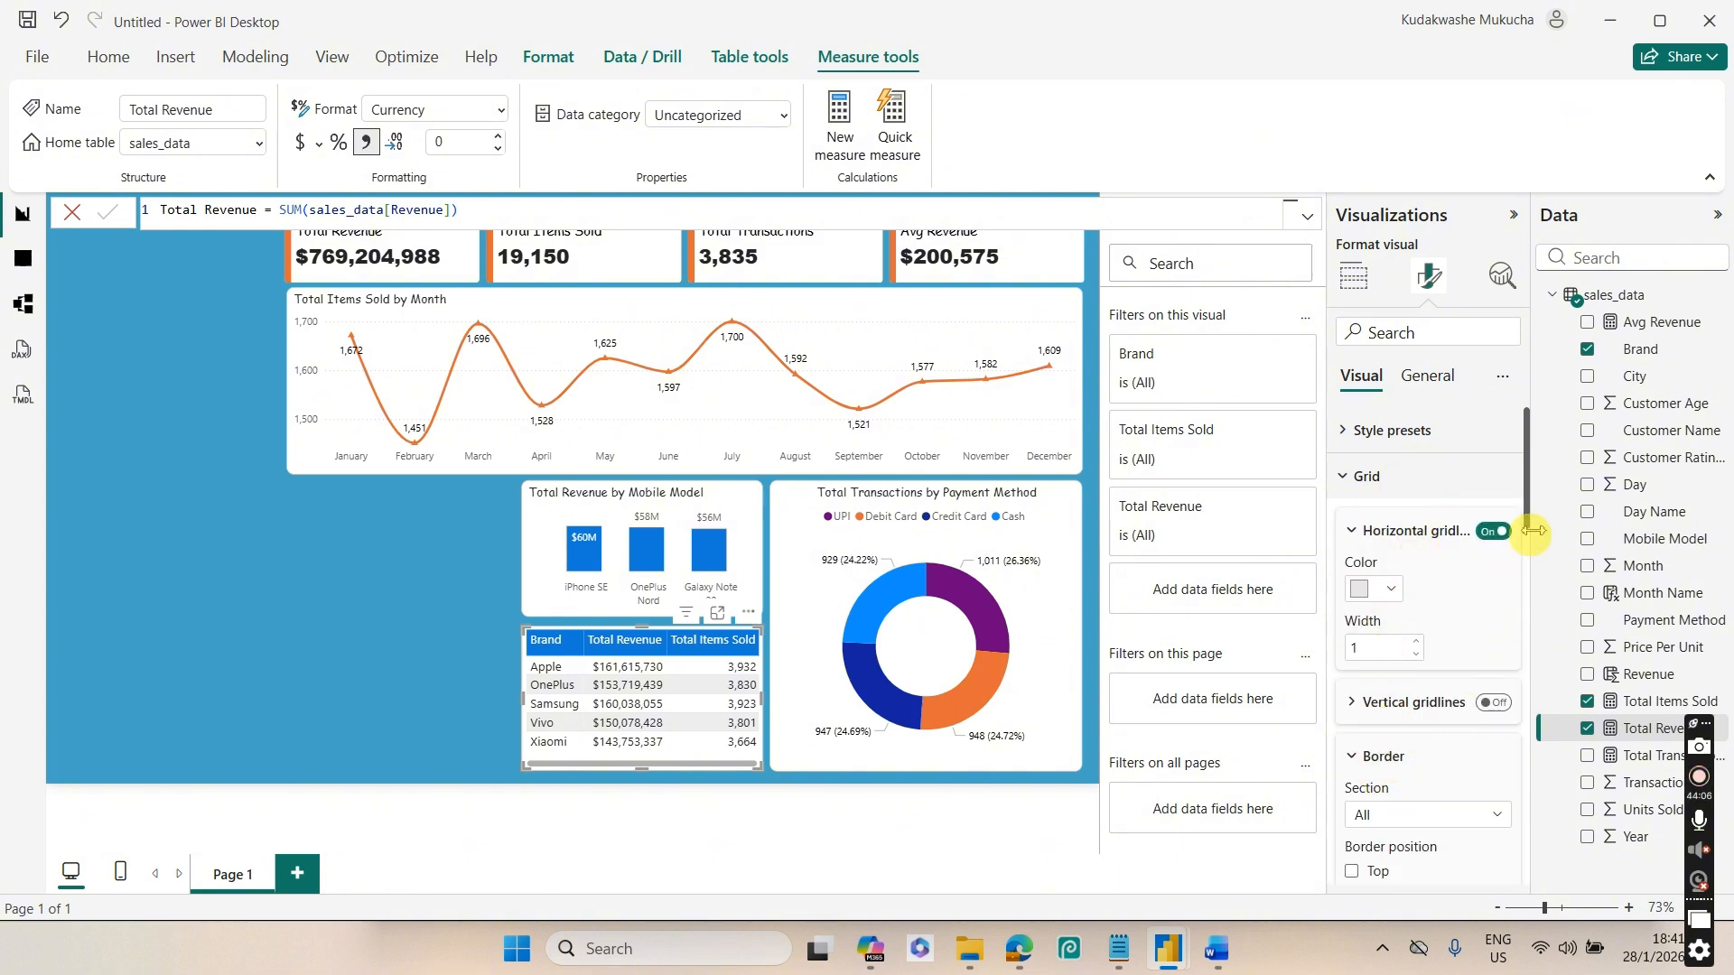
pyautogui.moveTo(1528, 512); pyautogui.dragTo(1526, 565)
pyautogui.click(1373, 766)
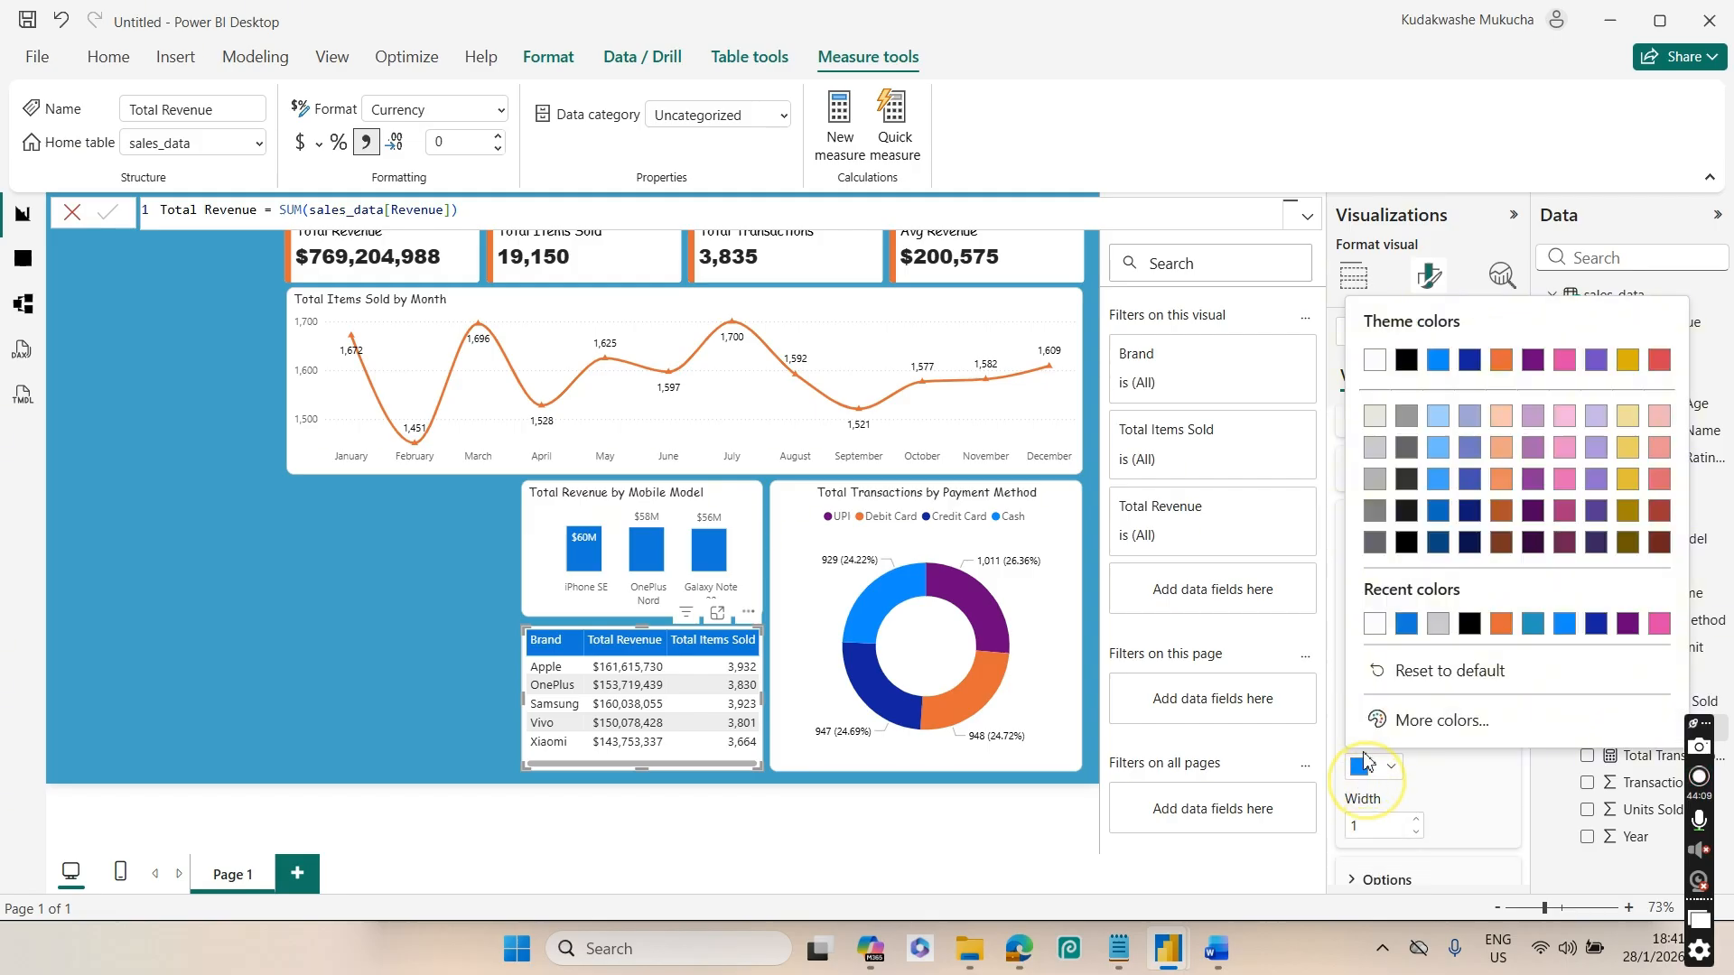
pyautogui.click(1406, 623)
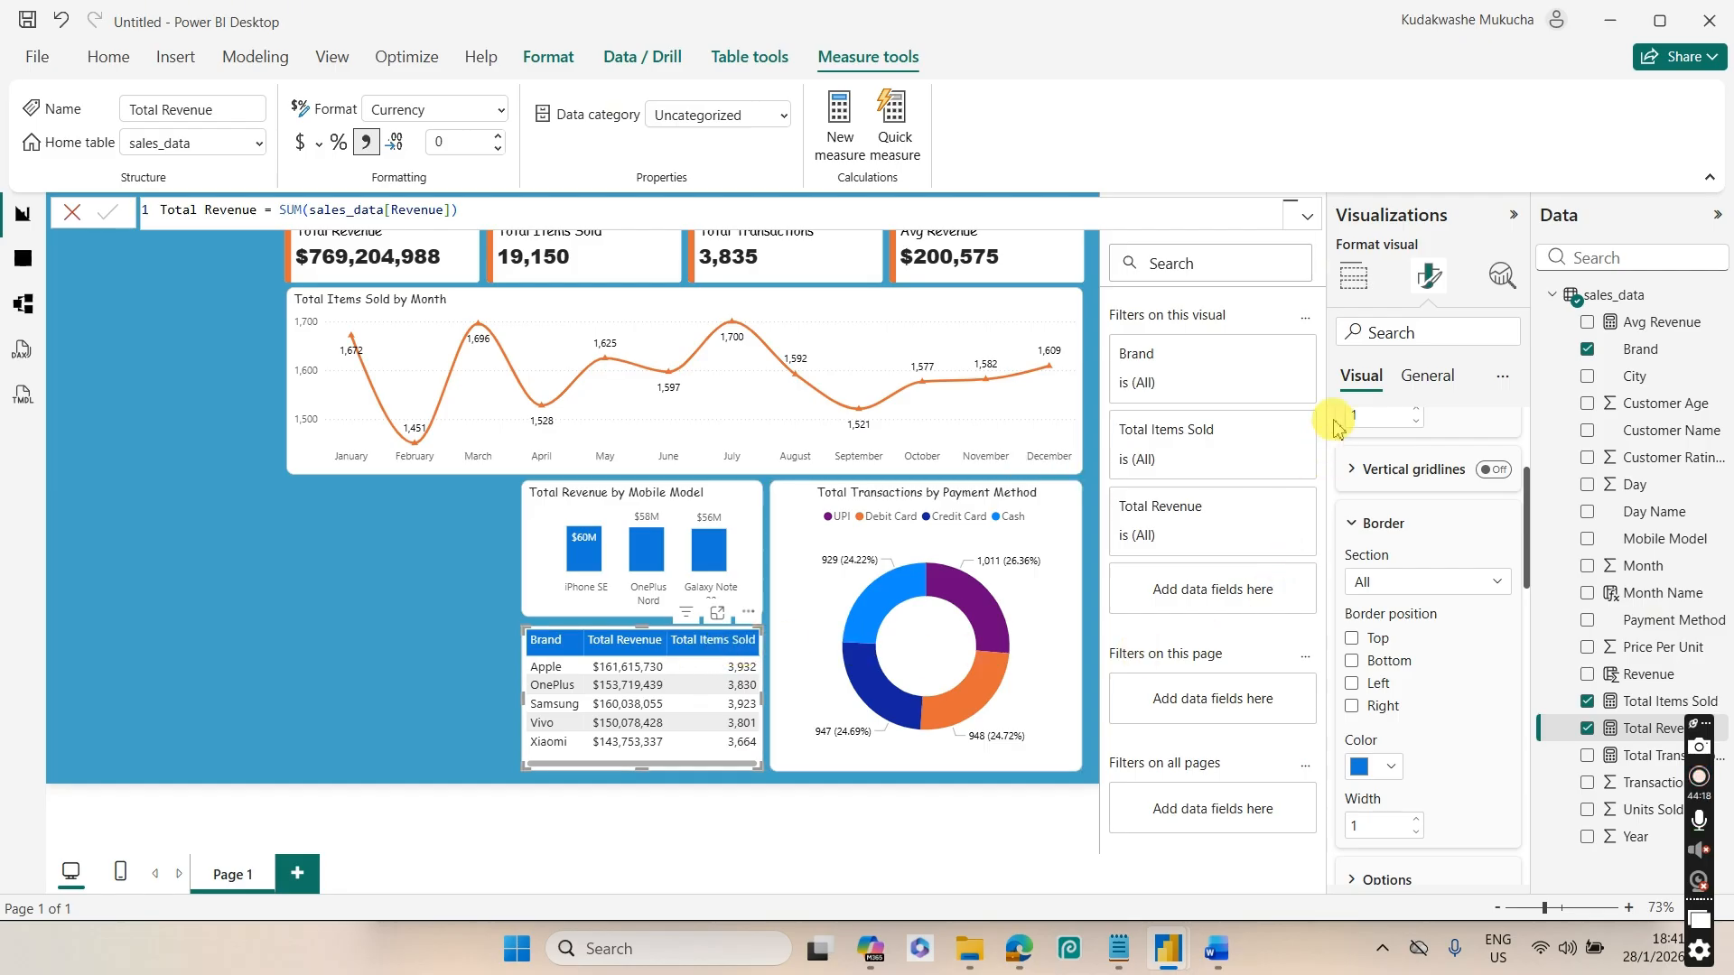
# Rename the Total Items Sold column of the brand table to Items Sold
pyautogui.click(1369, 286)
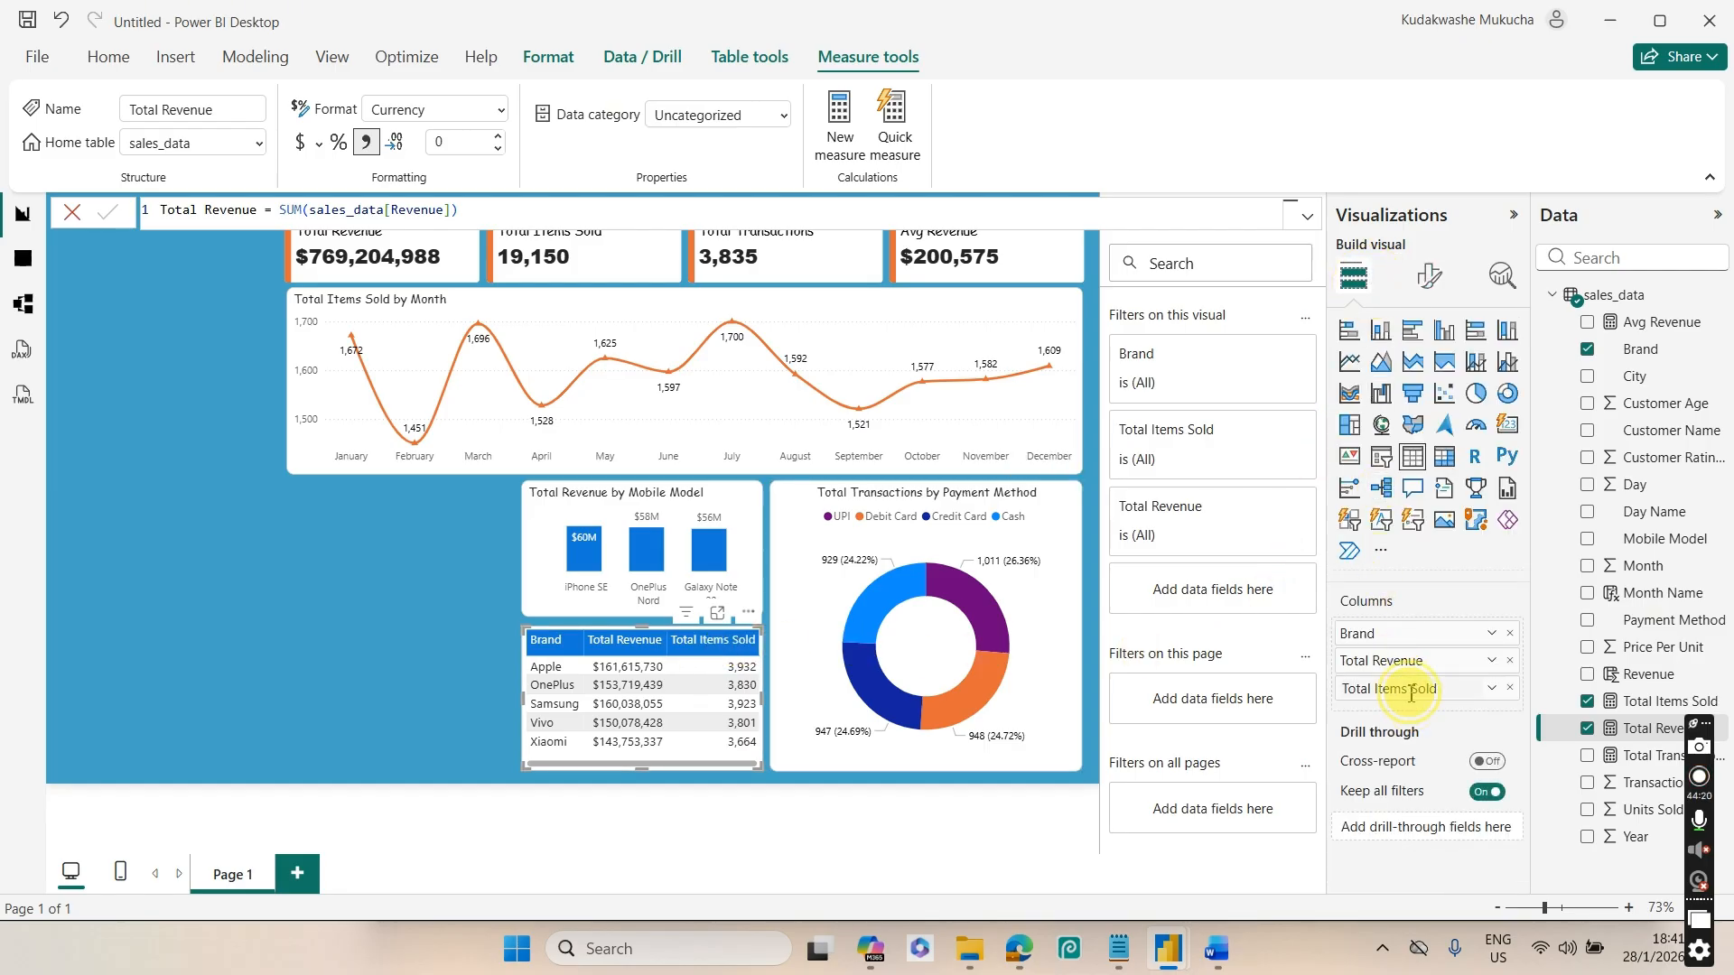
pyautogui.doubleClick(1380, 691)
pyautogui.click(1374, 690)
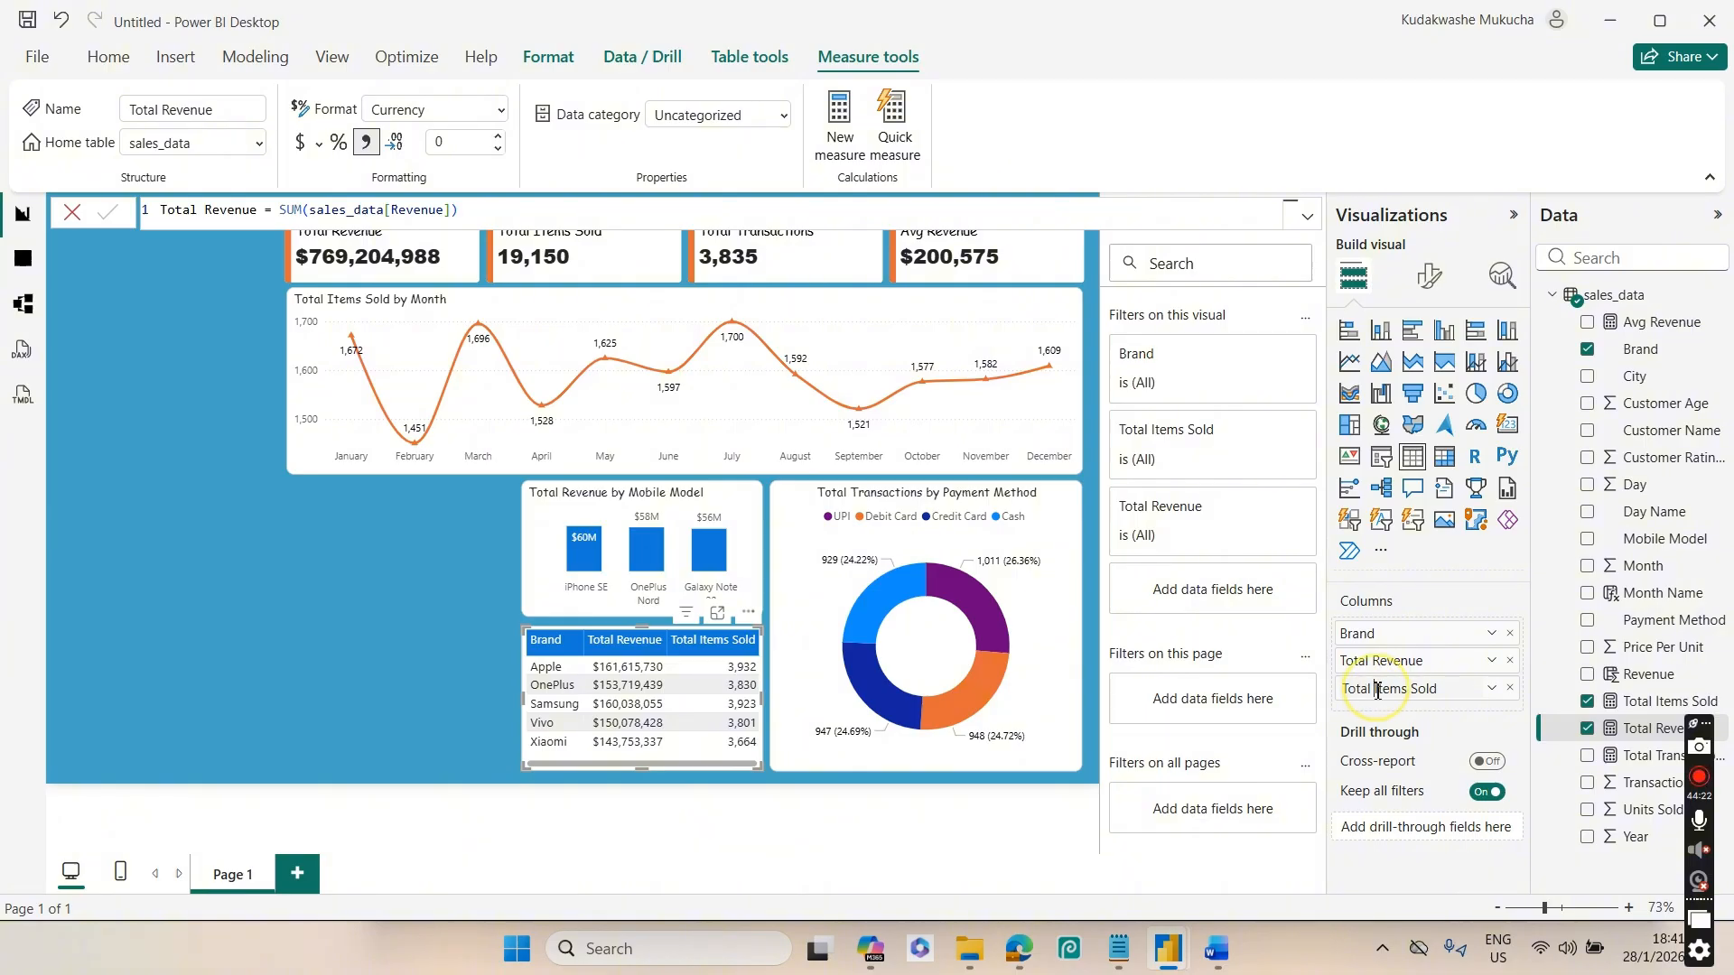
pyautogui.moveTo(1382, 740)
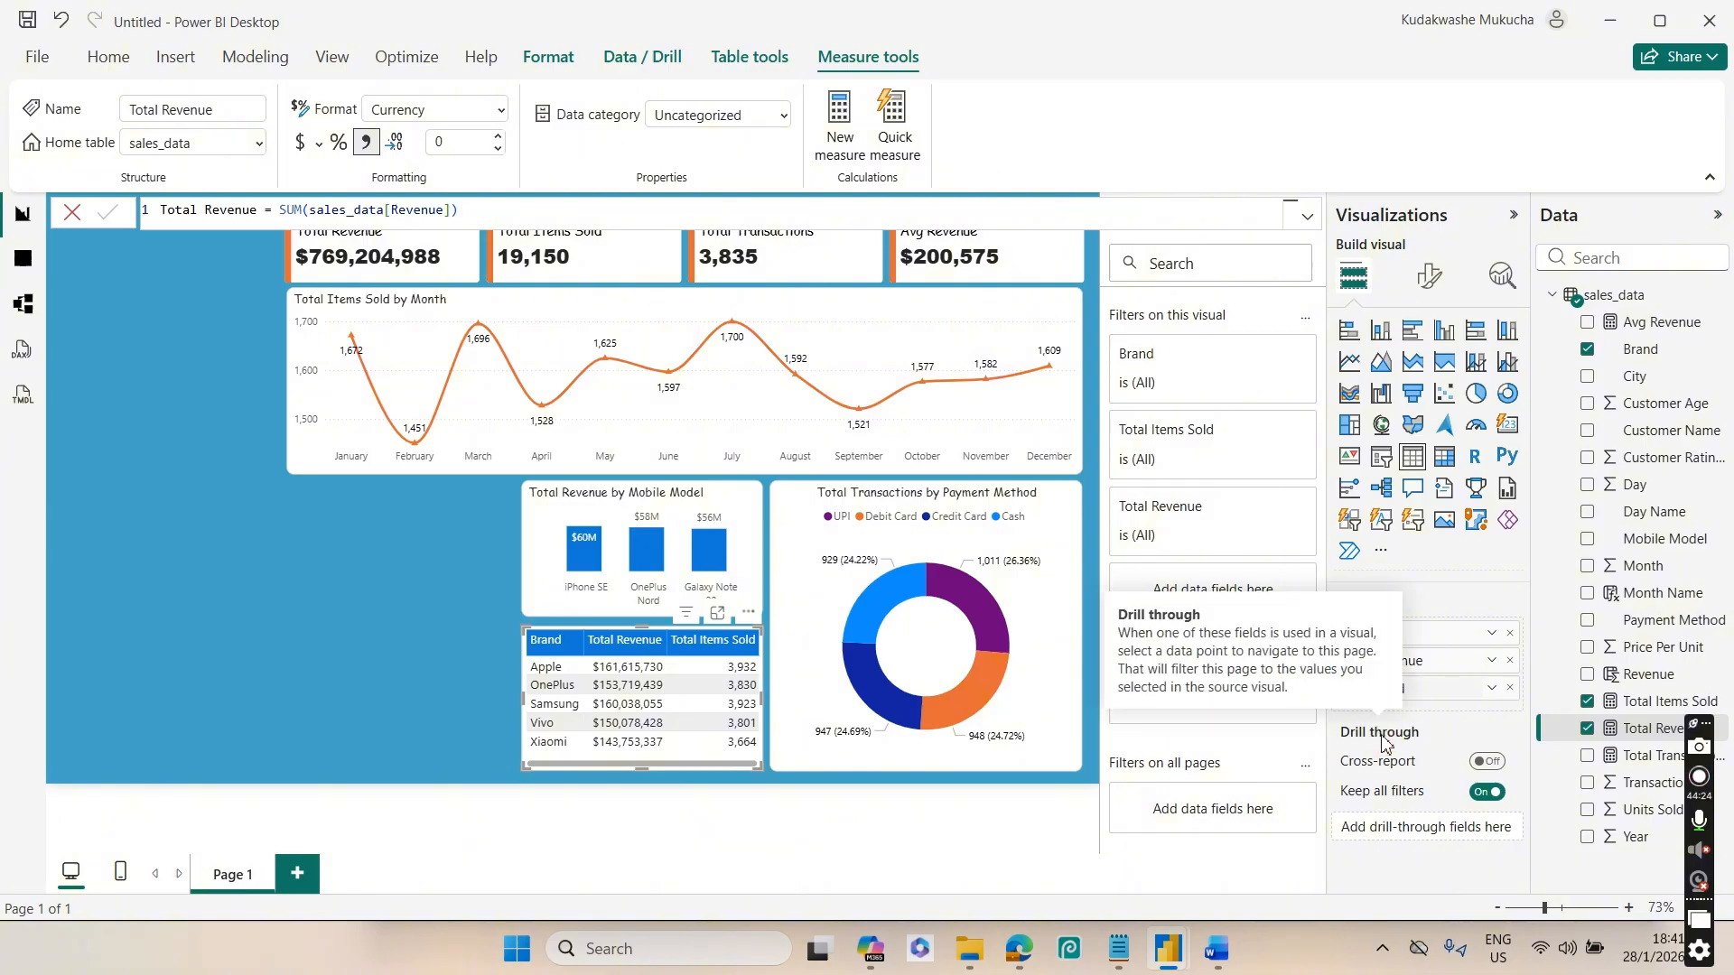
pyautogui.press('Return')
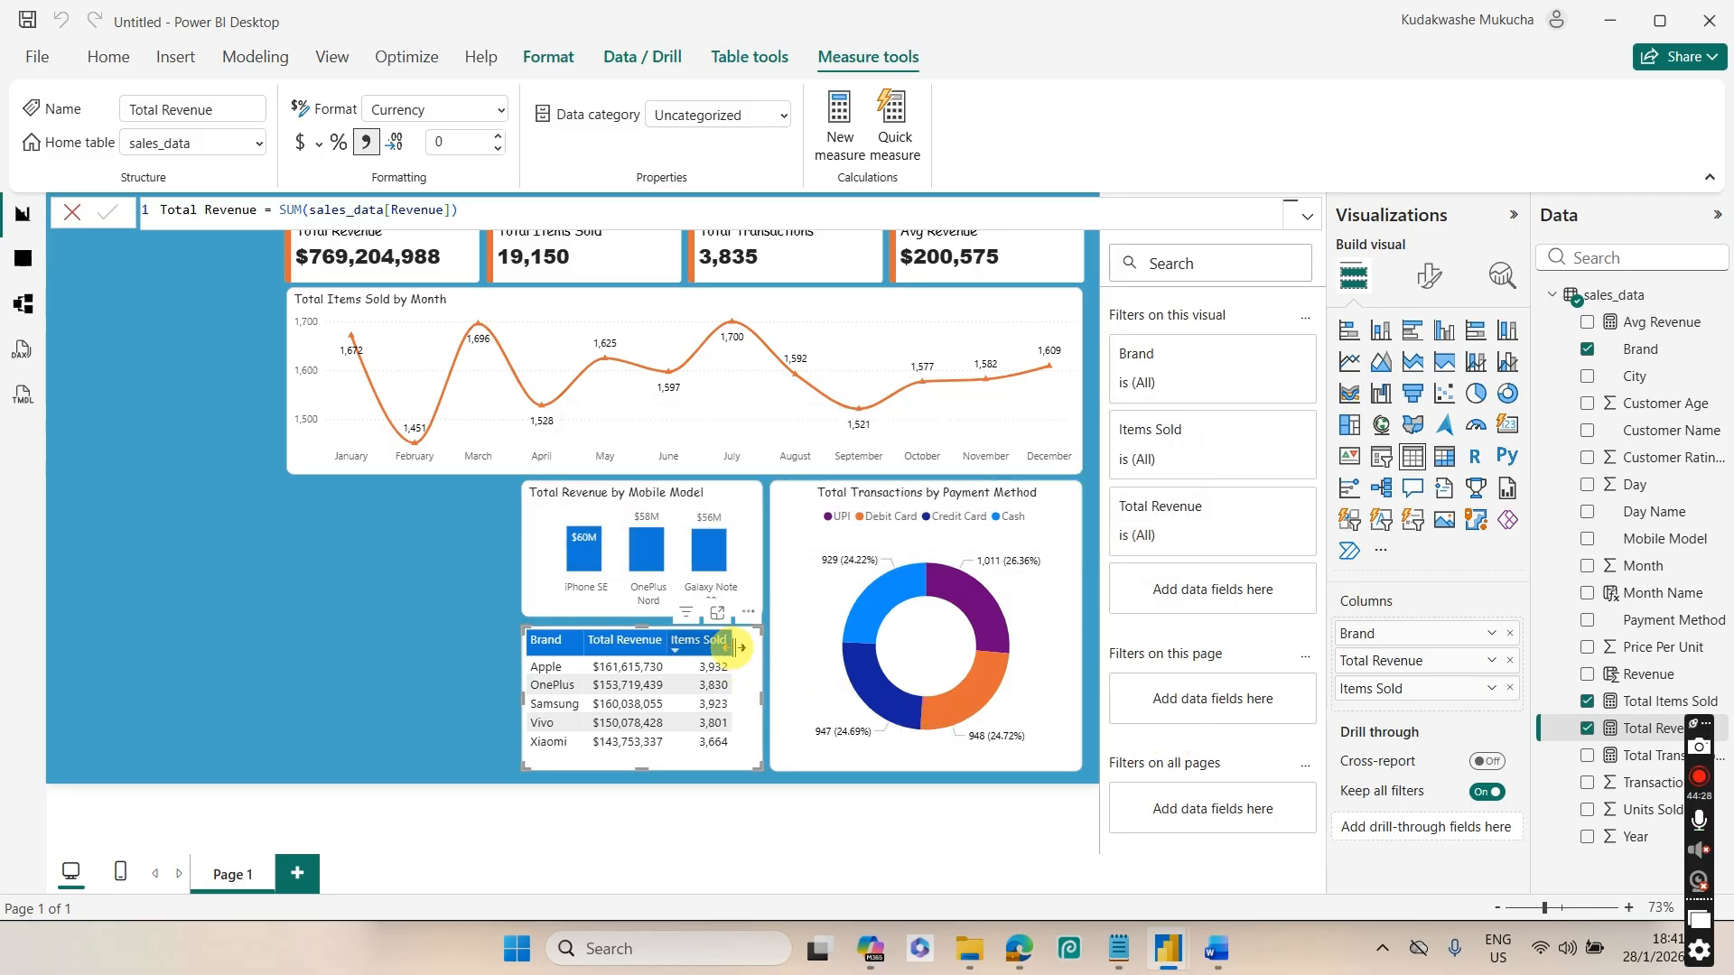
# Widen the Items Sold and Total Revenue columns so they fill the brand table's width
pyautogui.moveTo(739, 647); pyautogui.dragTo(757, 648)
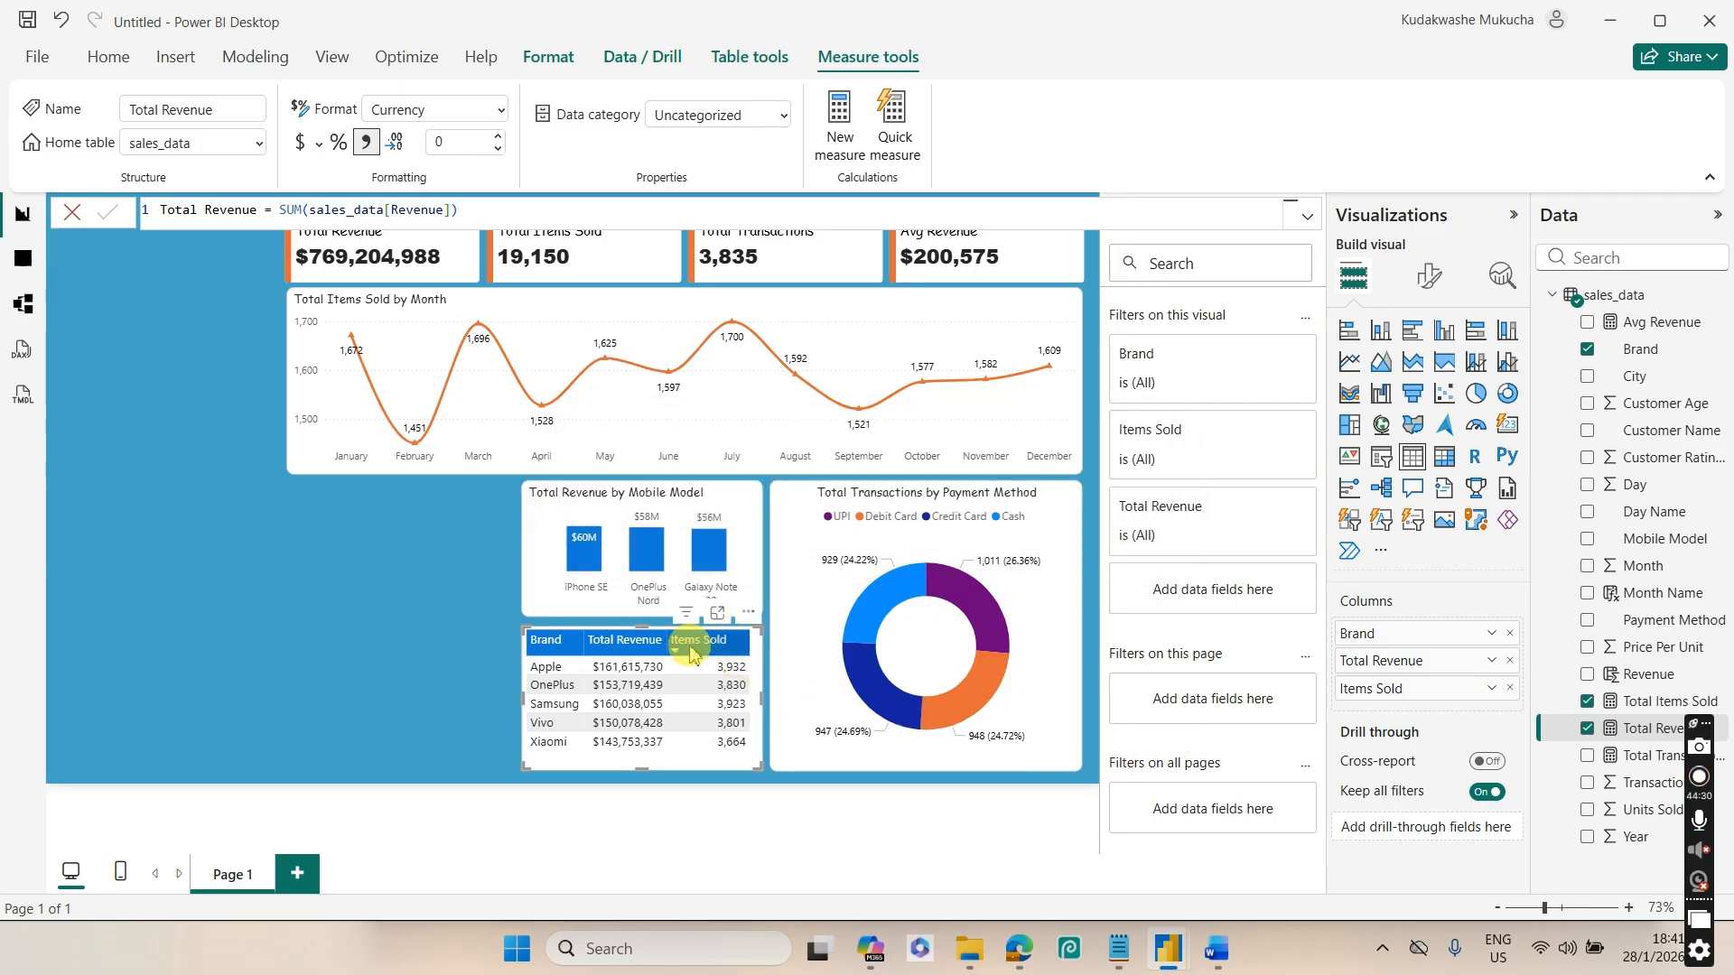
pyautogui.moveTo(747, 646); pyautogui.dragTo(681, 642)
pyautogui.click(479, 625)
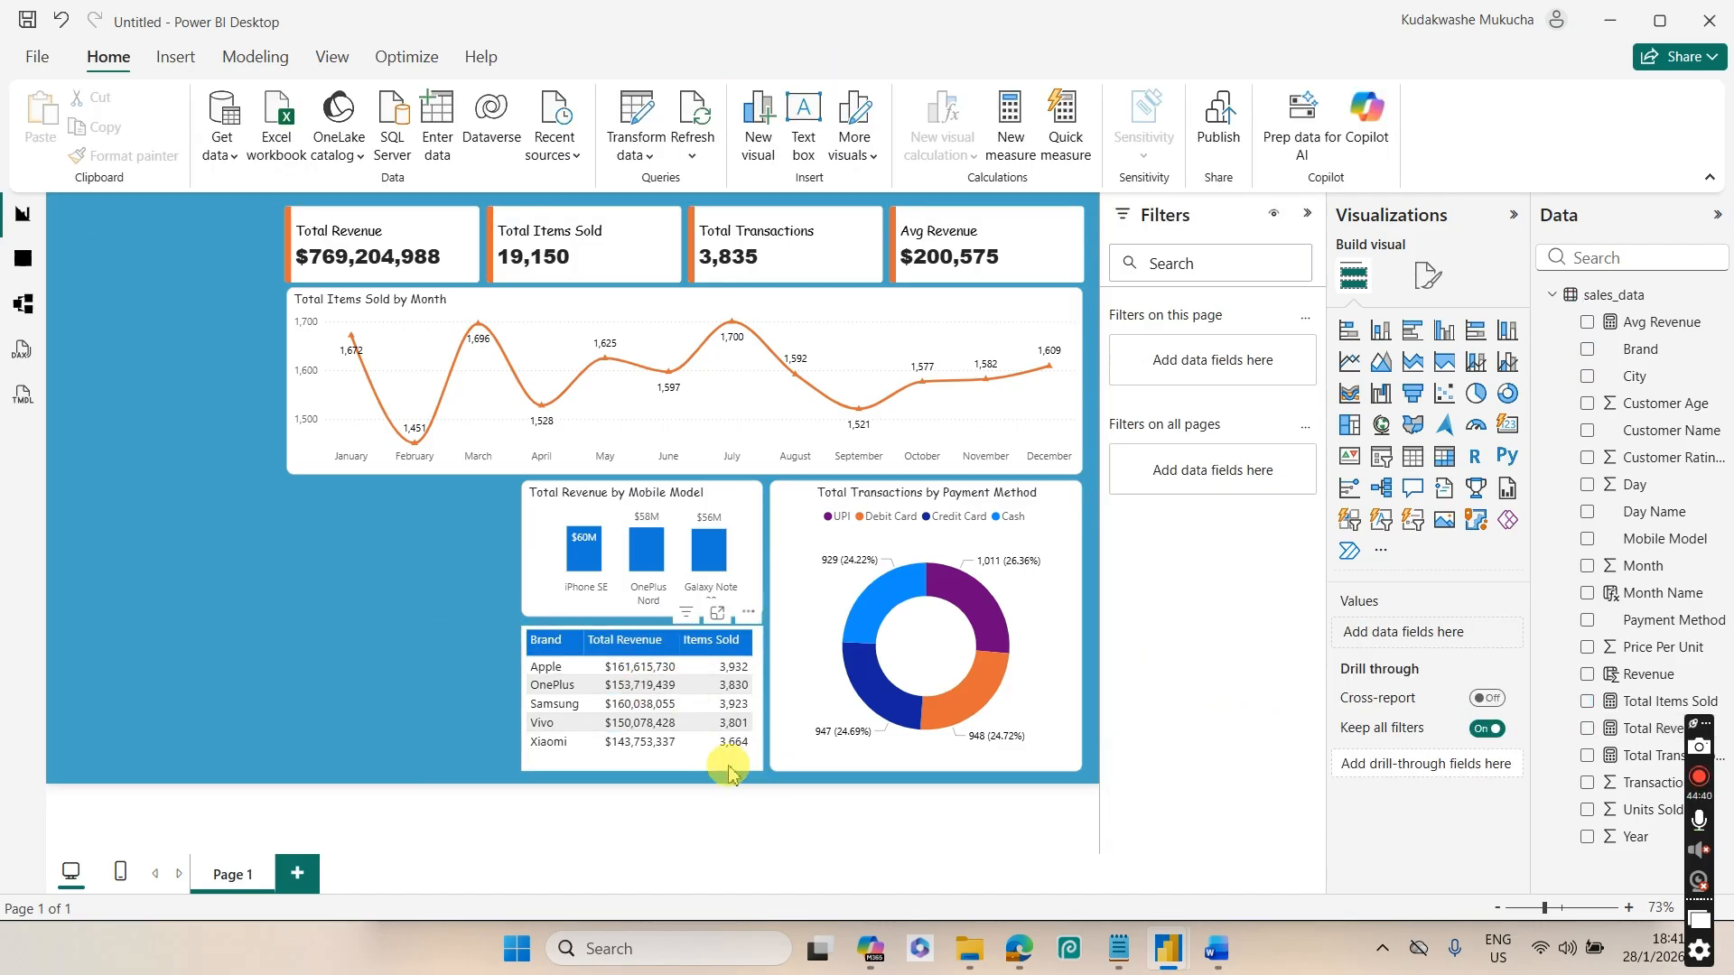
# Shorten the brand table from its upper edge and adjust the column chart's lower edge and position to fill the space above it
pyautogui.click(673, 769)
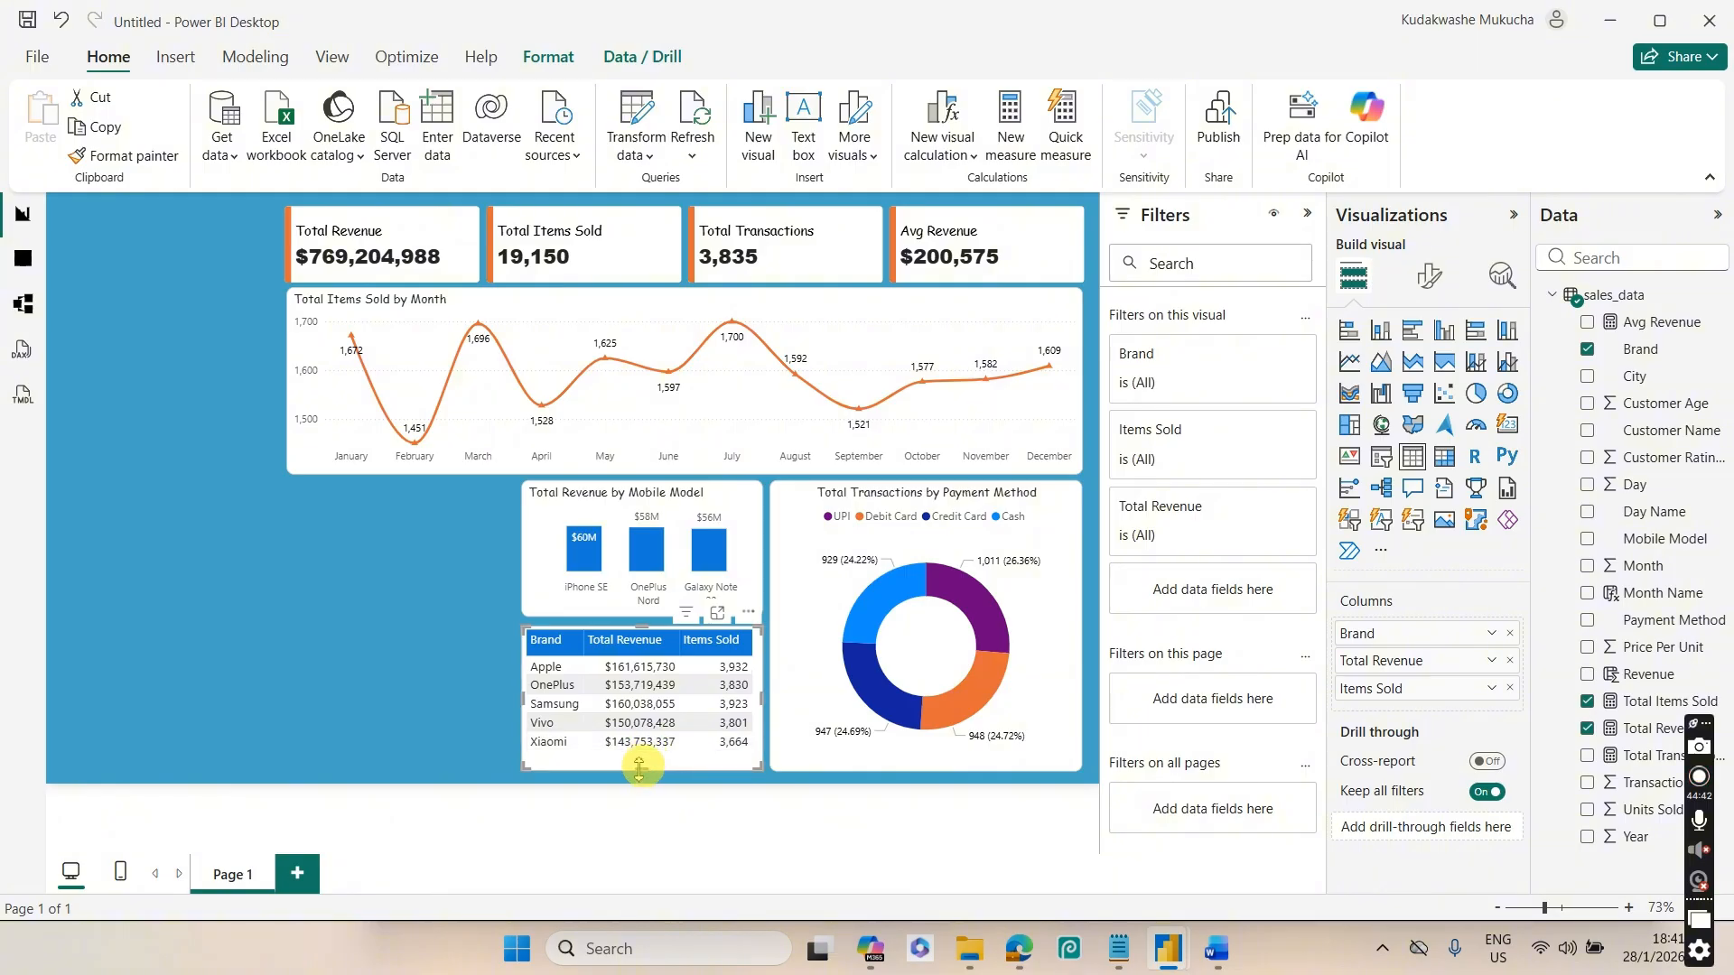
pyautogui.moveTo(641, 631)
pyautogui.mouseDown()
pyautogui.moveTo(642, 667)
pyautogui.moveTo(642, 625)
pyautogui.mouseUp()
pyautogui.click(642, 614)
pyautogui.click(408, 649)
pyautogui.press('Down')
pyautogui.press('Down')
pyautogui.press('Down')
pyautogui.press('Down')
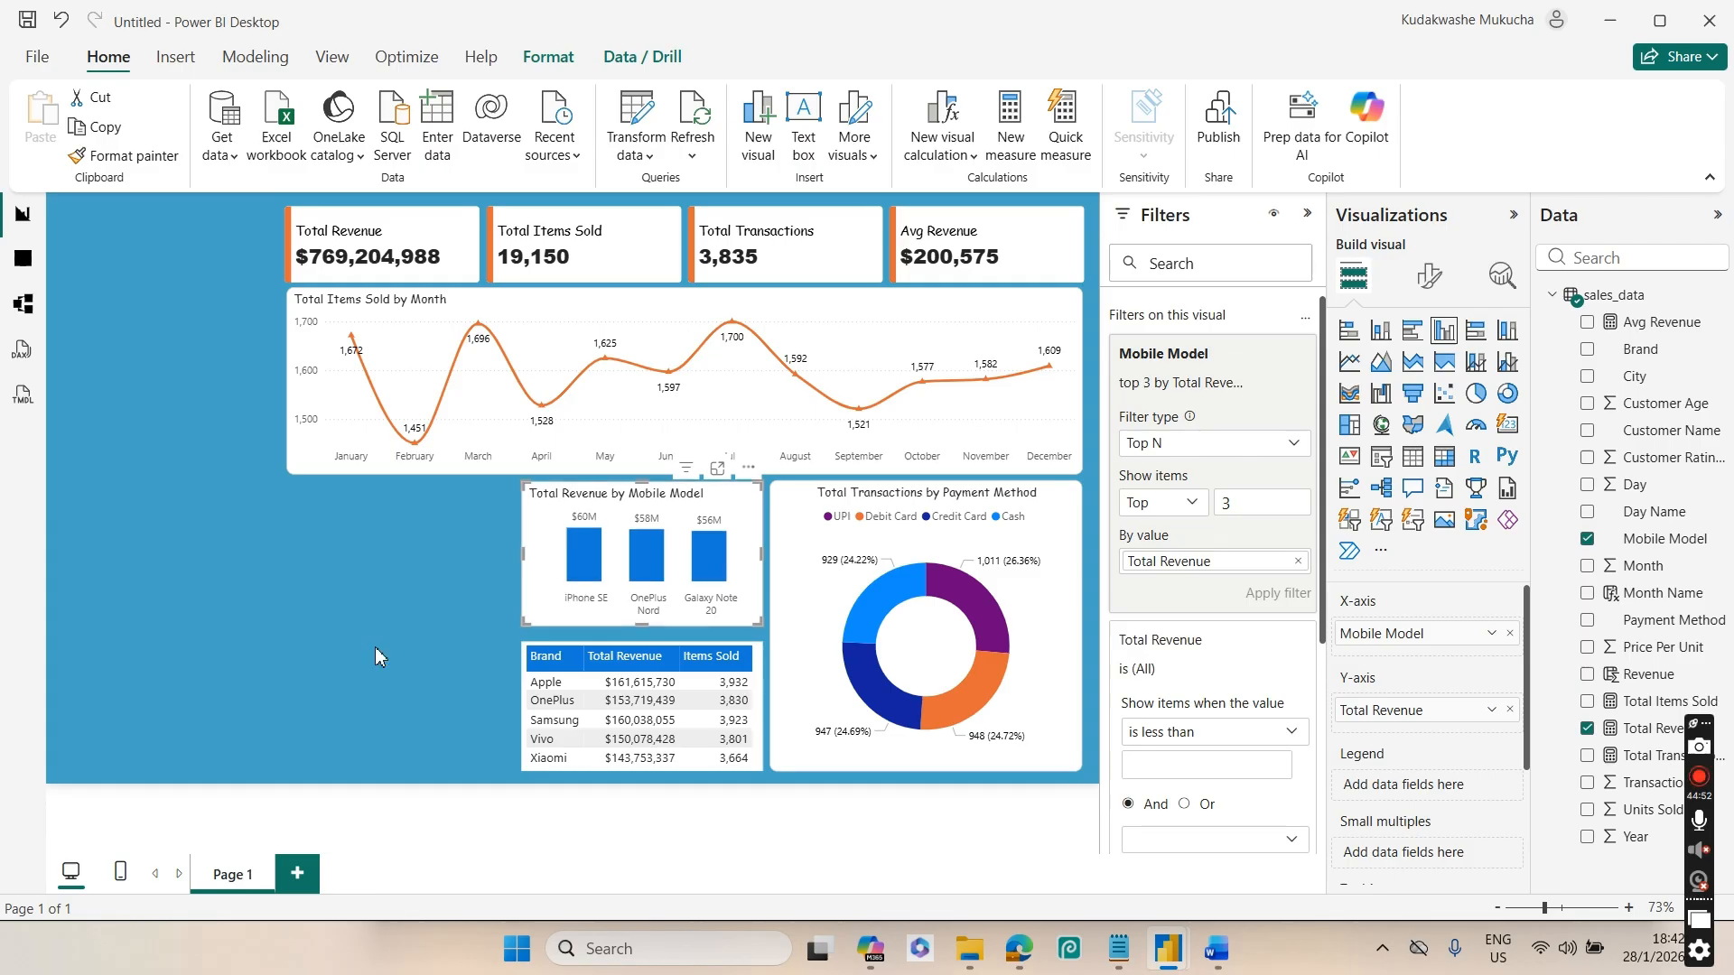
# Nudge the column chart slightly down and back up so its upper edge is level with the donut chart
pyautogui.press('Down')
pyautogui.press('Down')
pyautogui.press('Down')
pyautogui.press('Down')
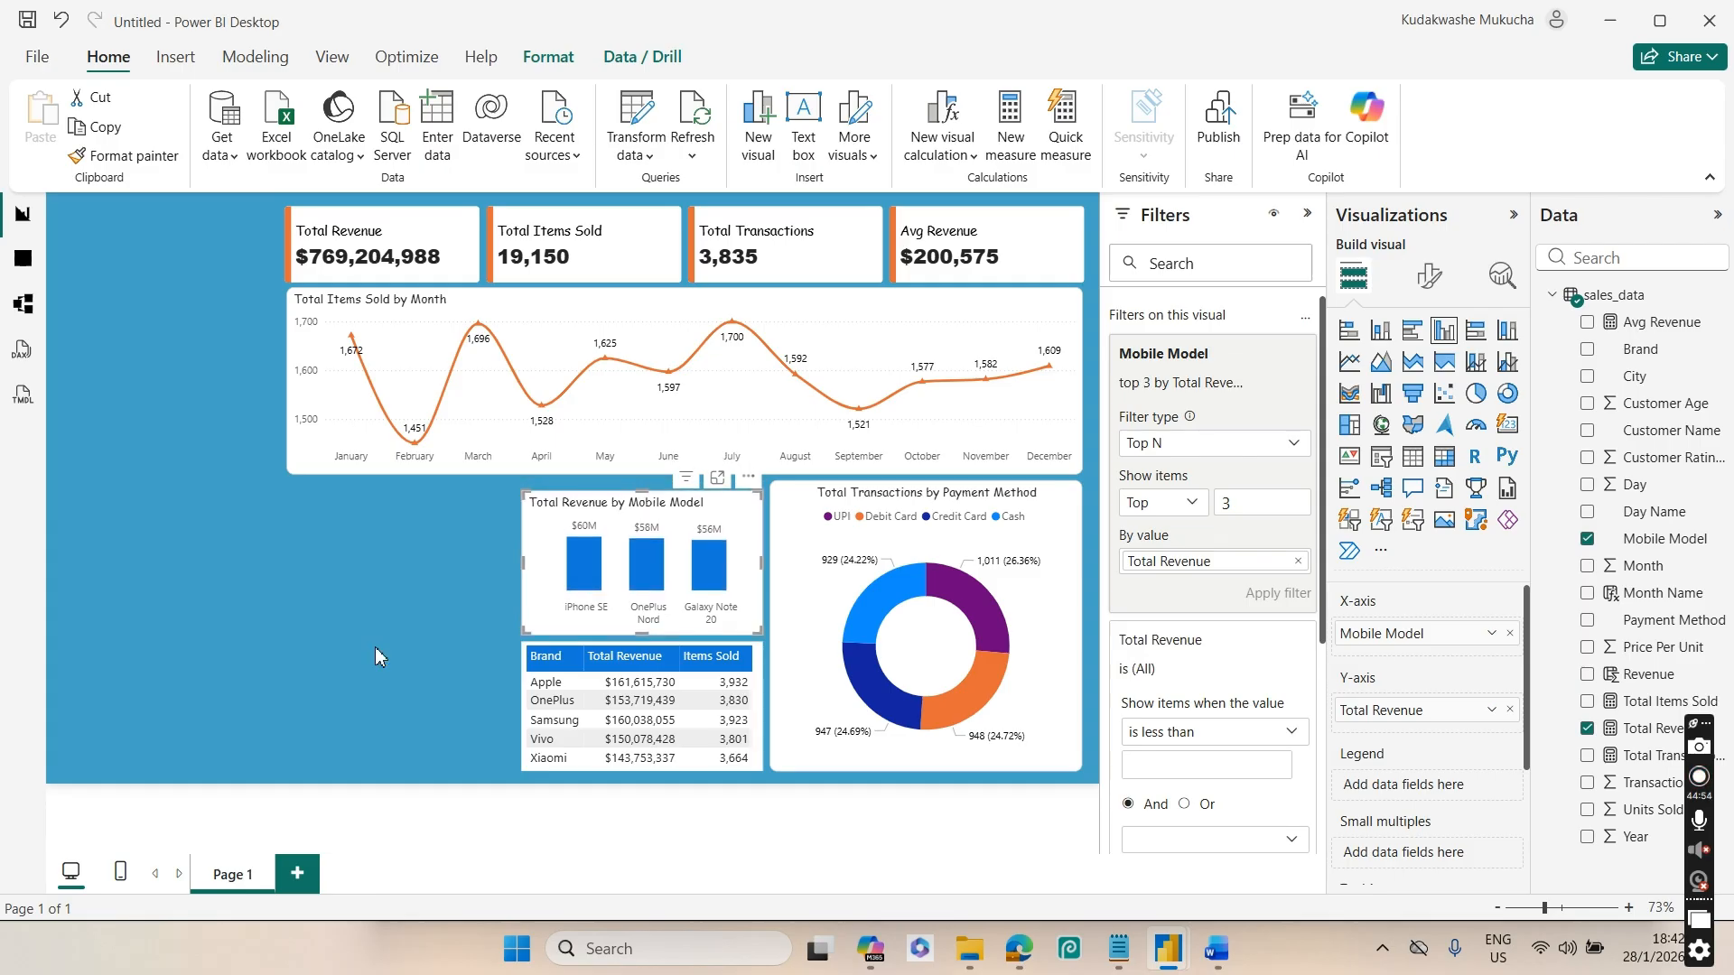
pyautogui.click(638, 488)
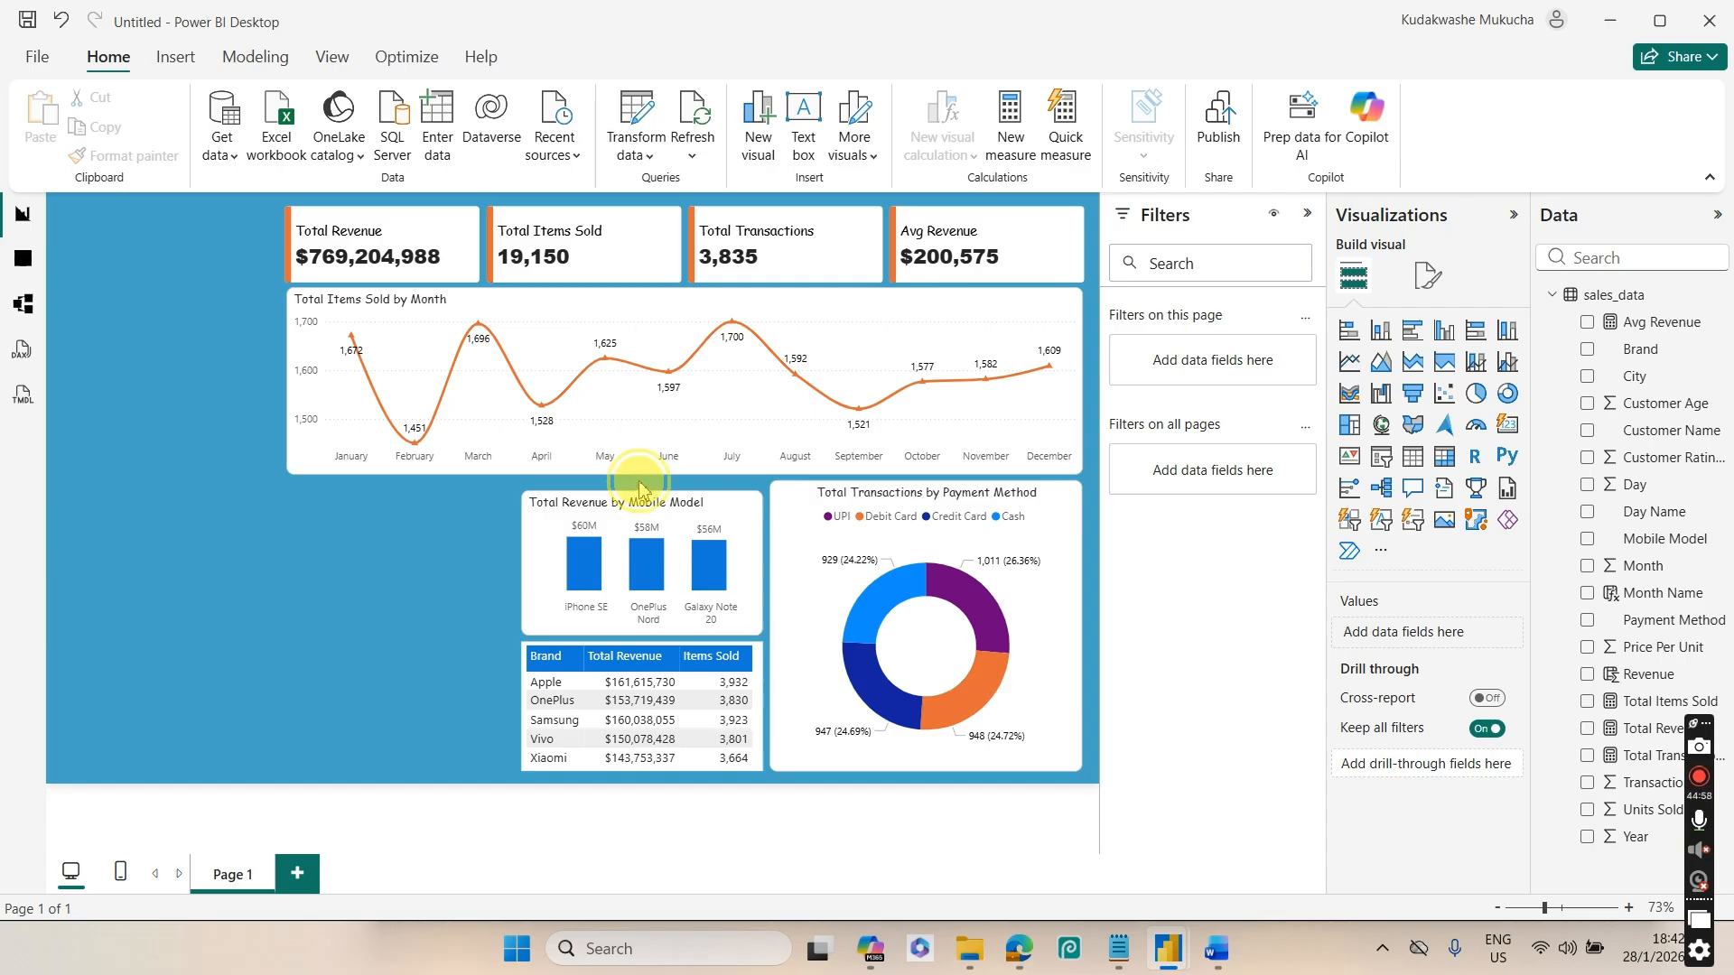
pyautogui.click(646, 490)
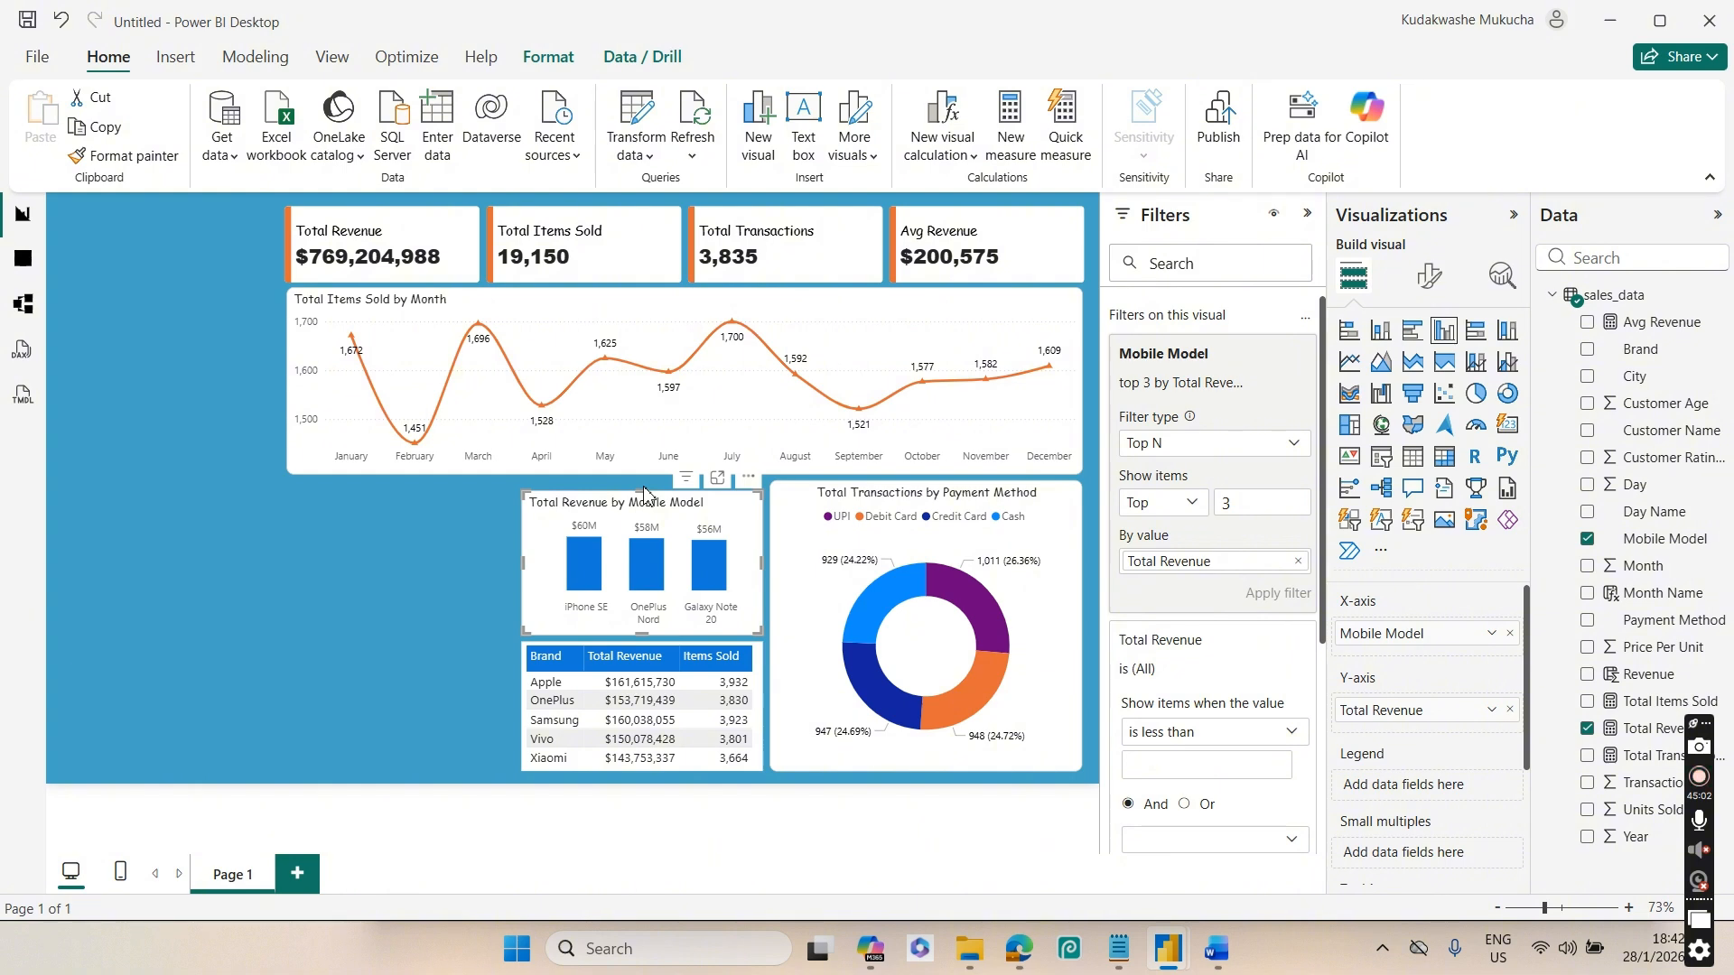
pyautogui.click(433, 535)
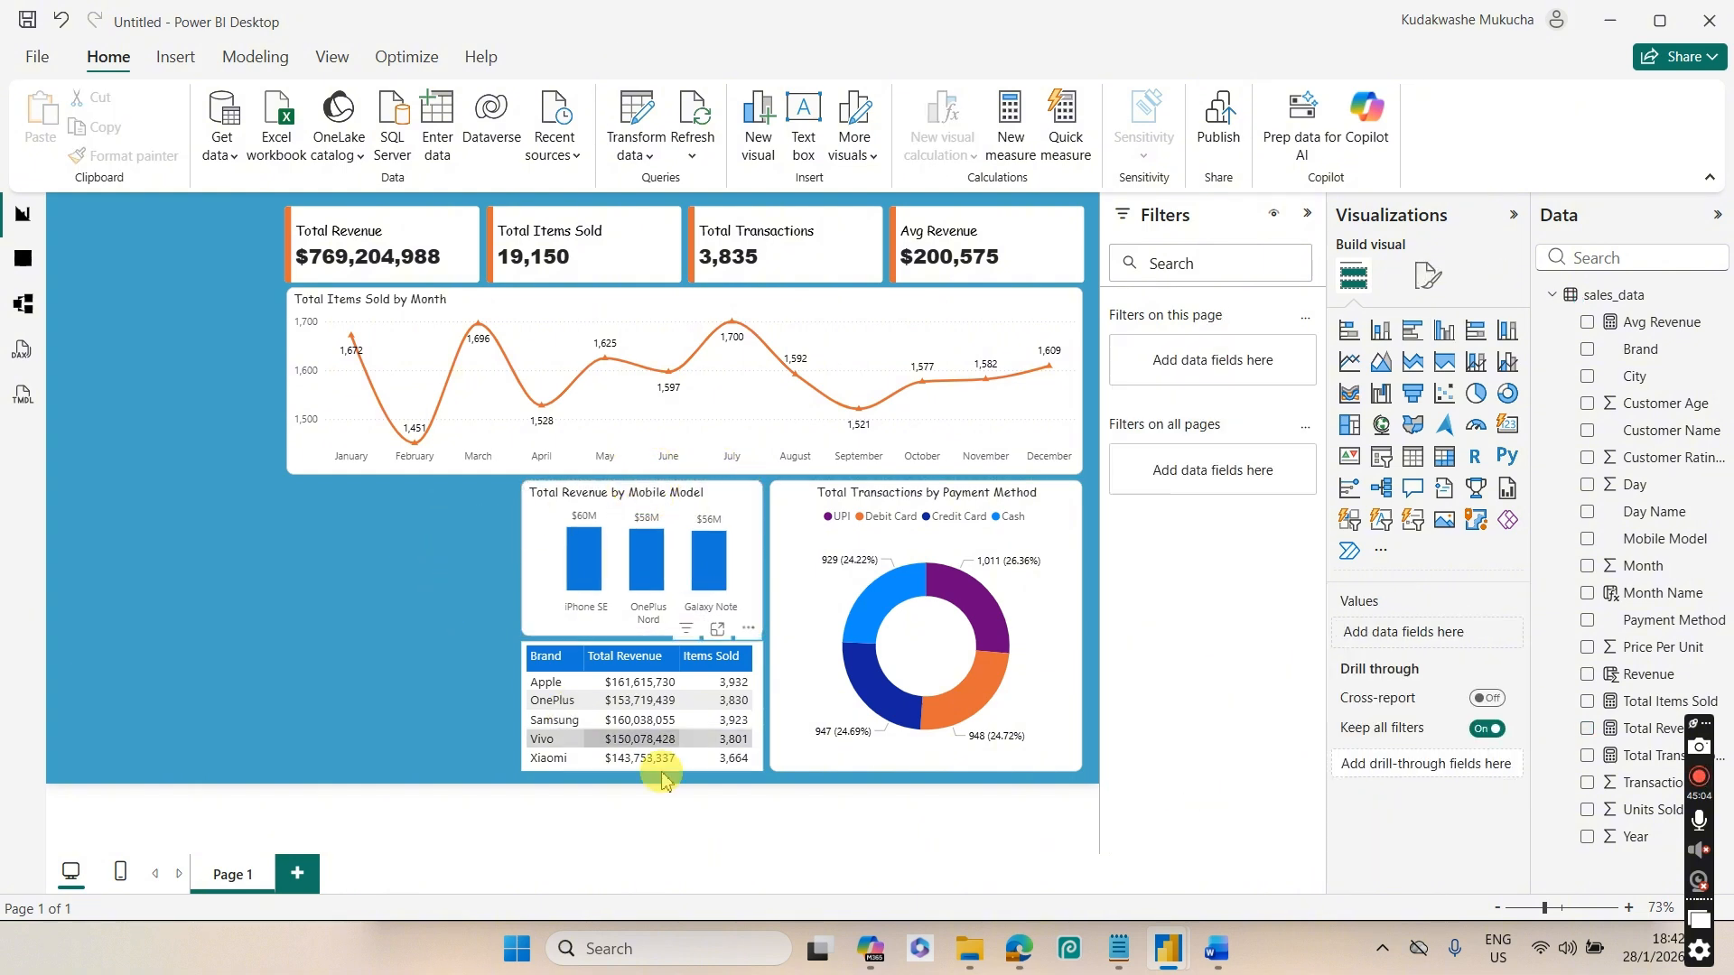
# Turn on the brand table's visual border and set its color to the light gray second shade under white
pyautogui.click(761, 761)
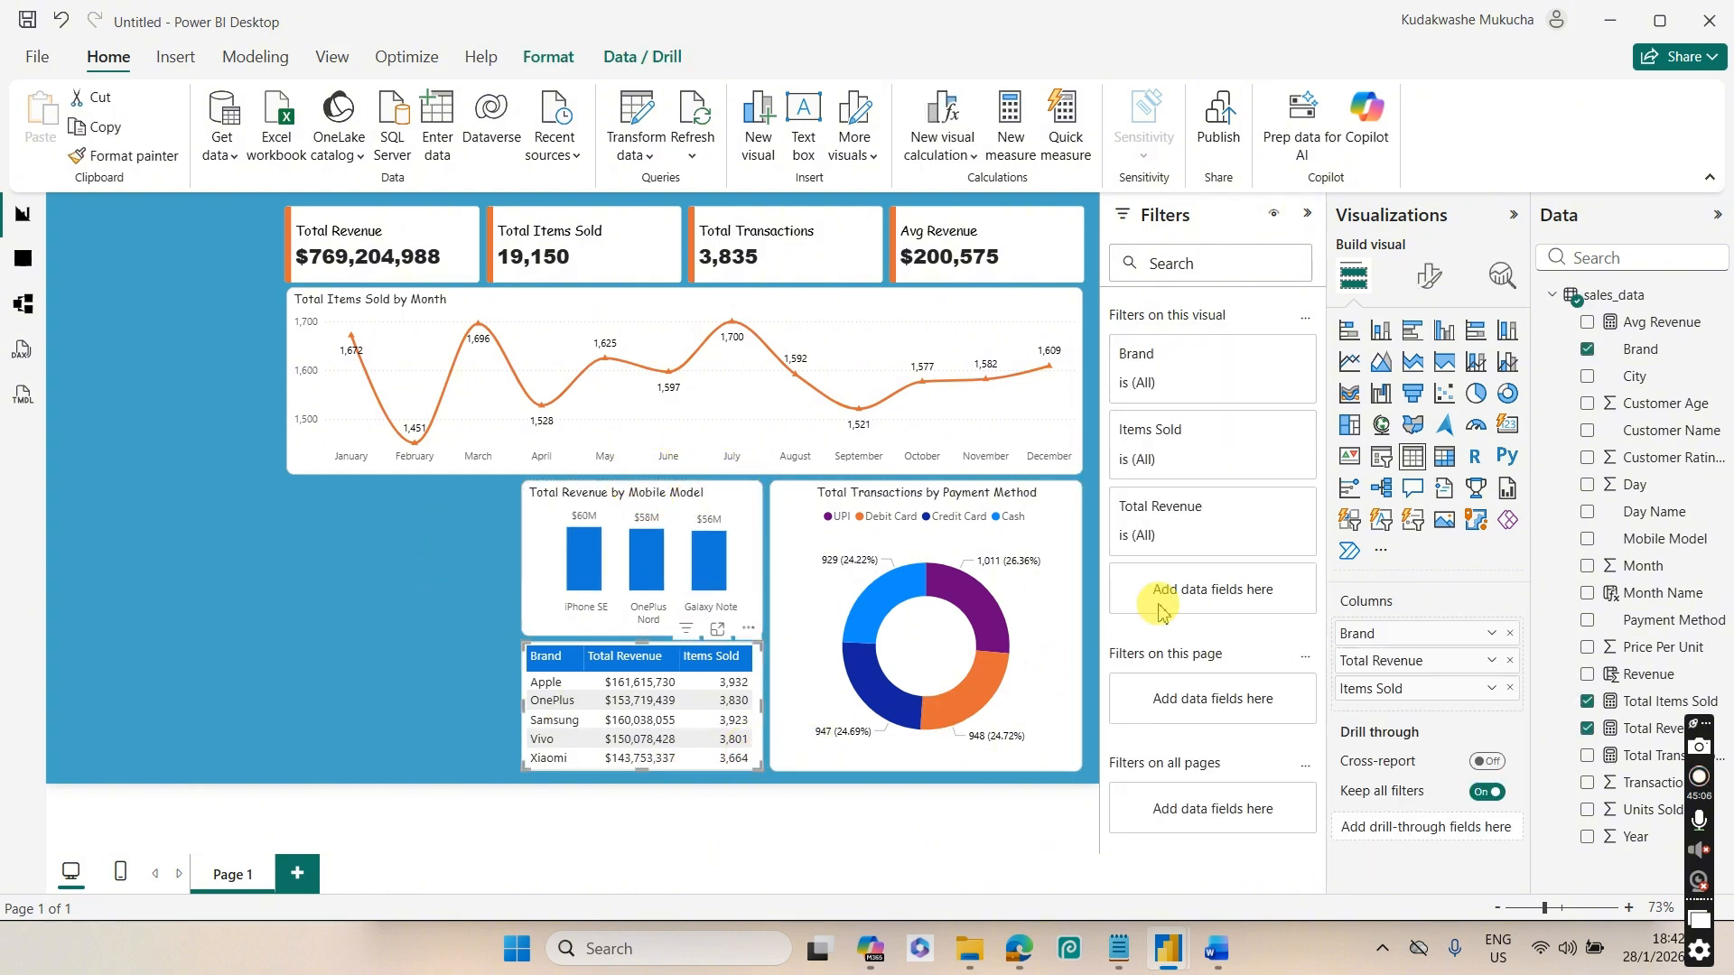
pyautogui.click(1430, 278)
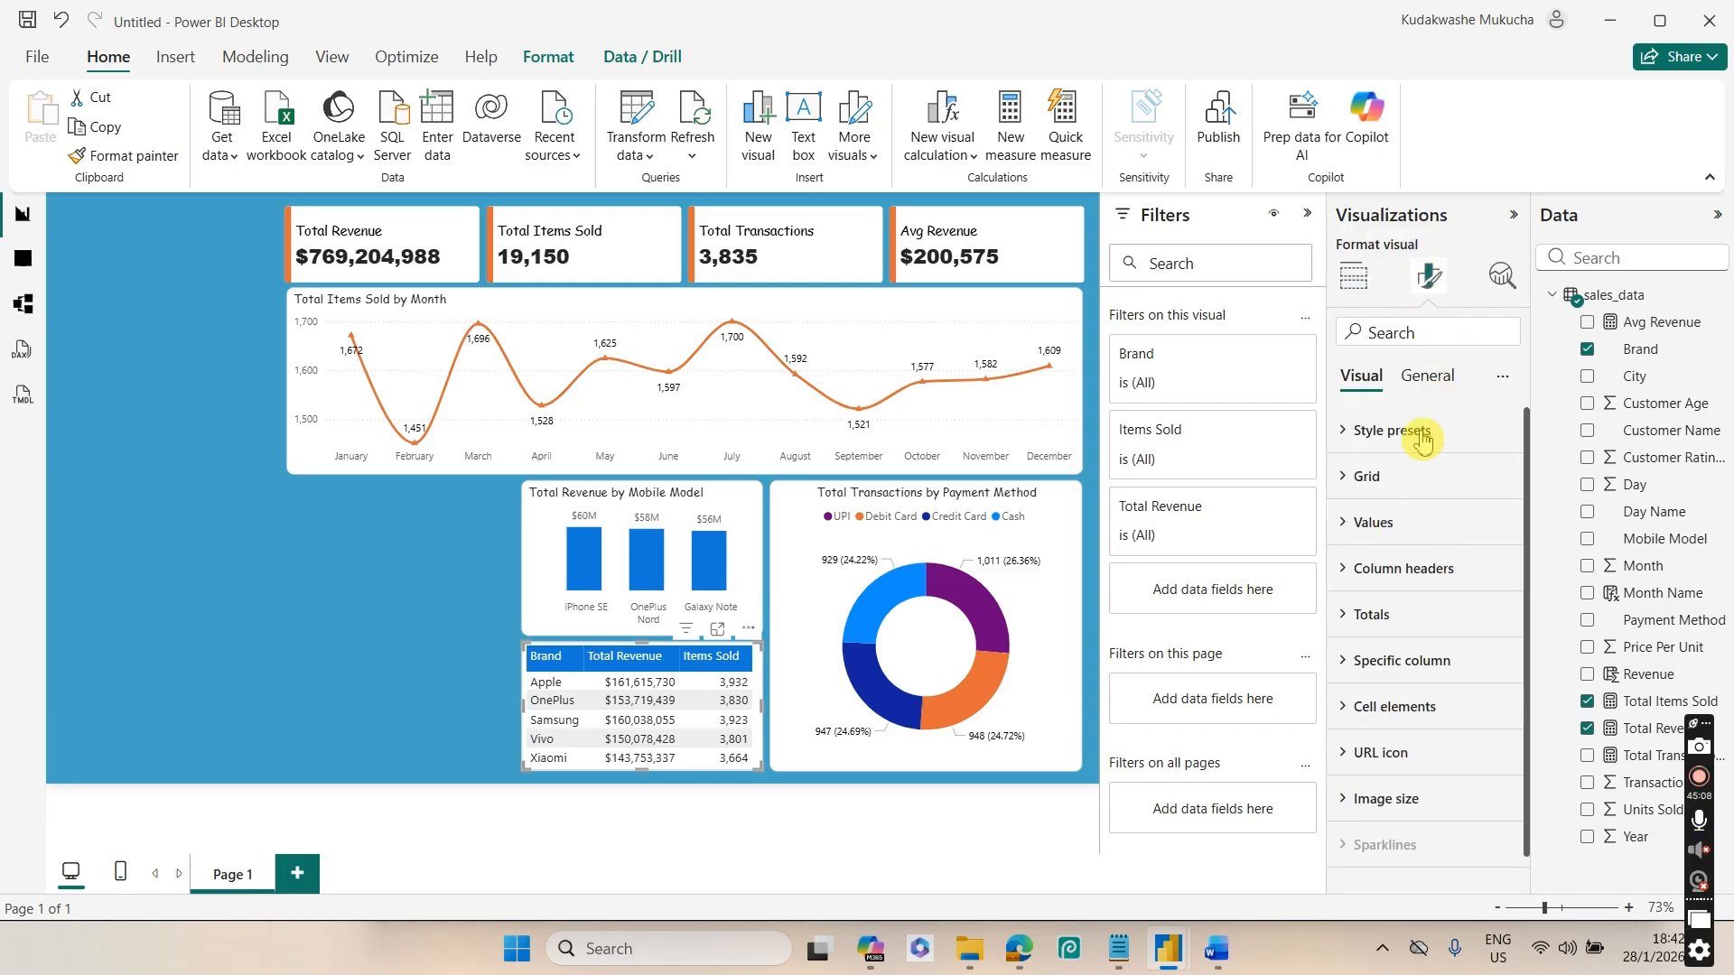
pyautogui.click(1427, 376)
pyautogui.click(1382, 524)
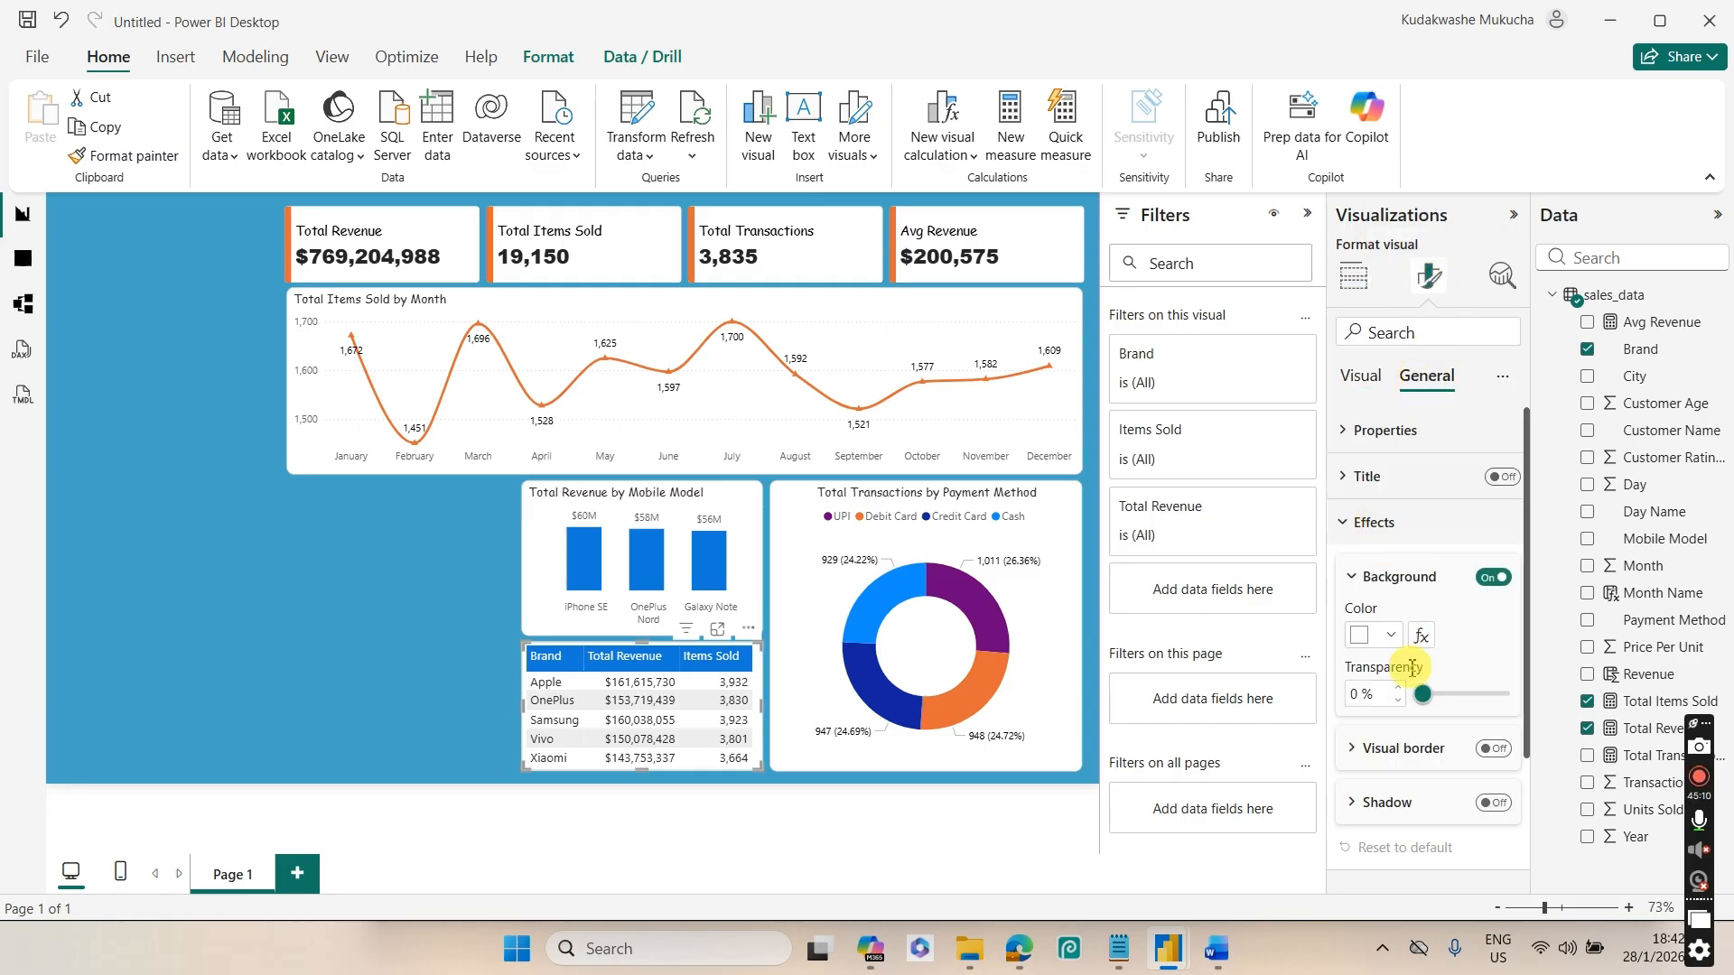
pyautogui.click(1382, 578)
pyautogui.click(1493, 631)
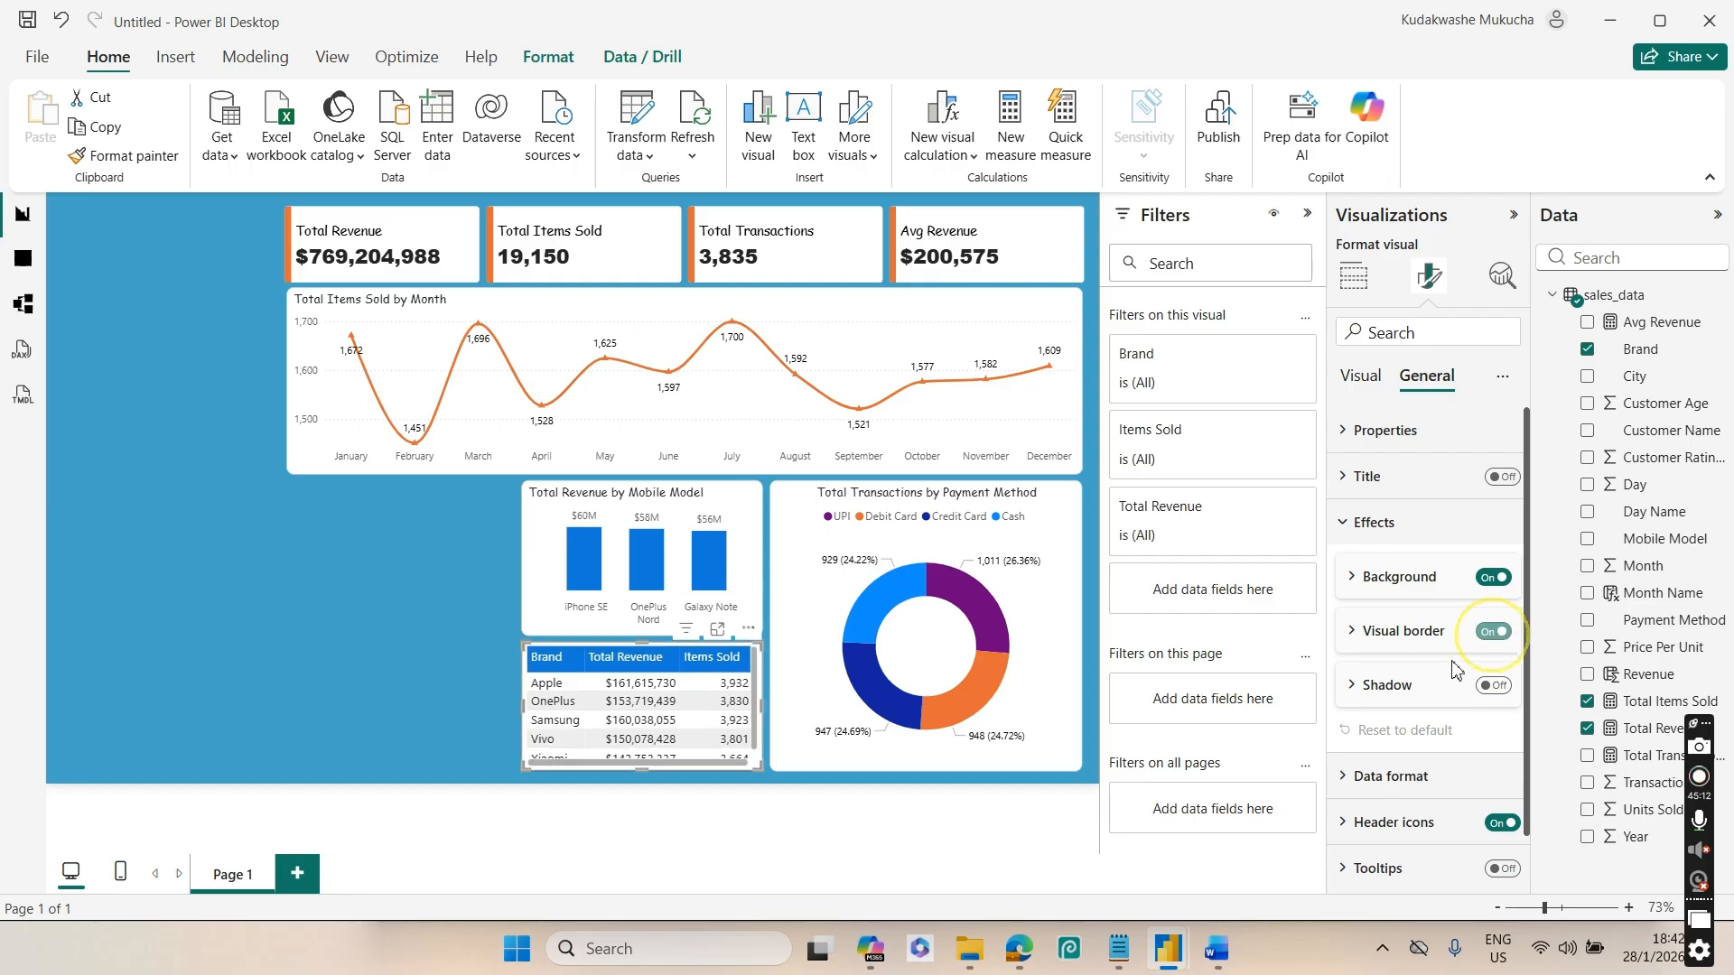
pyautogui.click(1398, 631)
pyautogui.click(1368, 697)
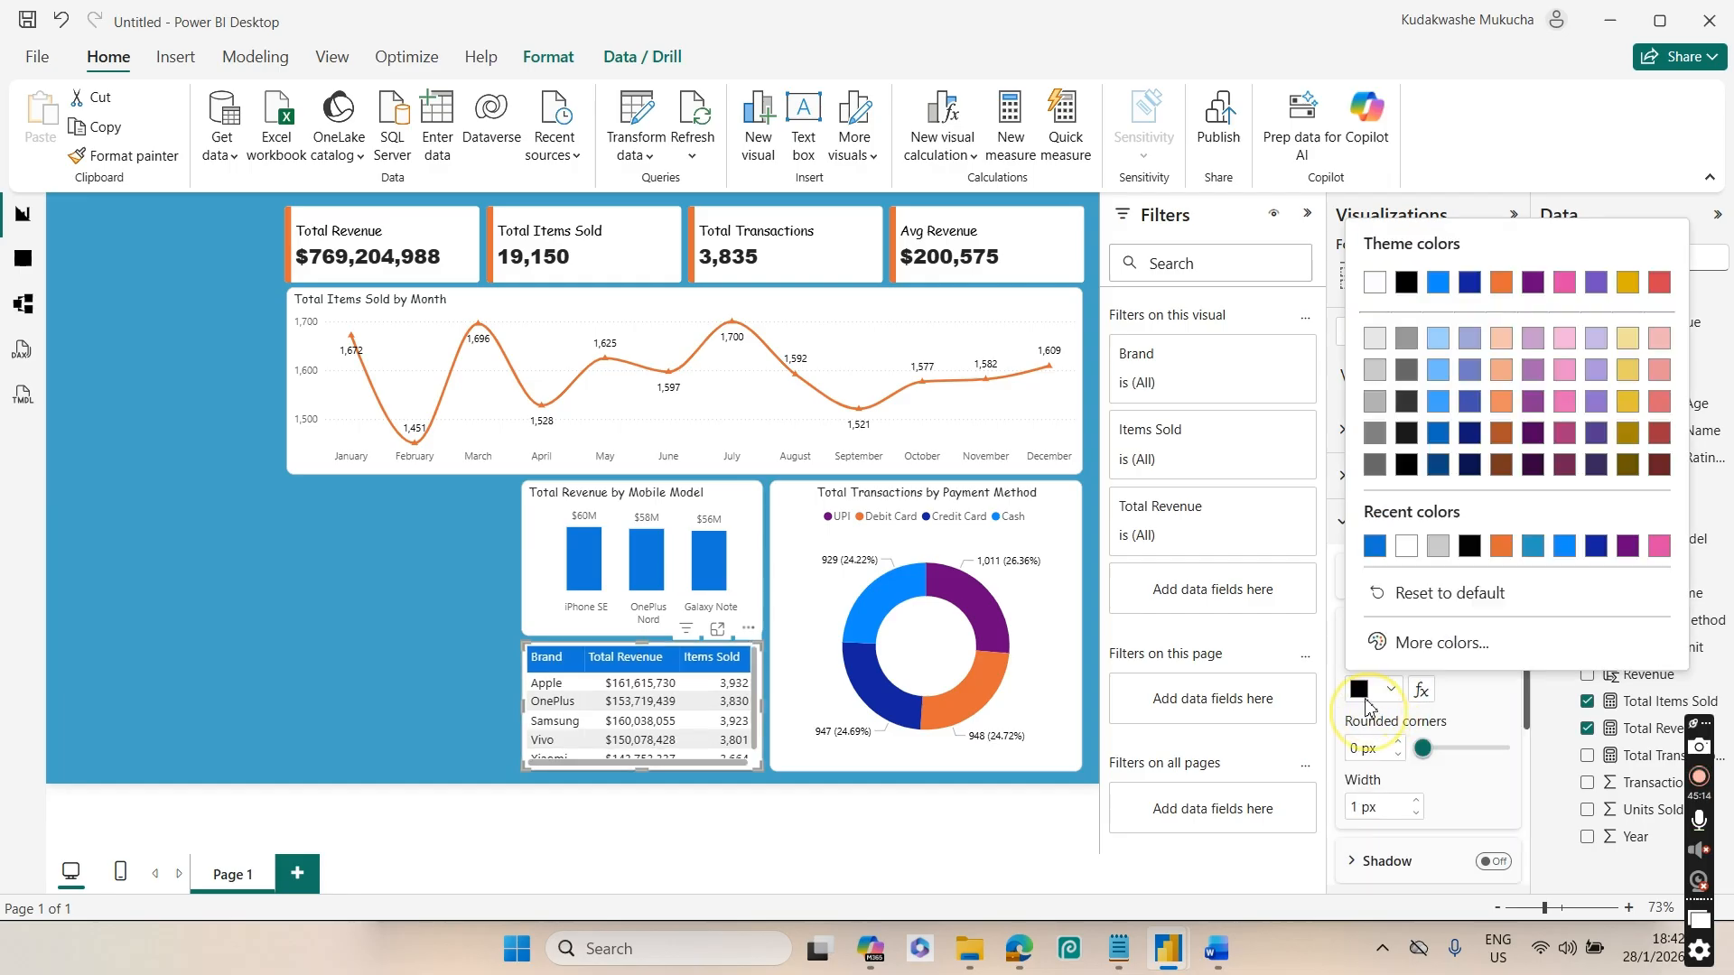
pyautogui.click(1374, 369)
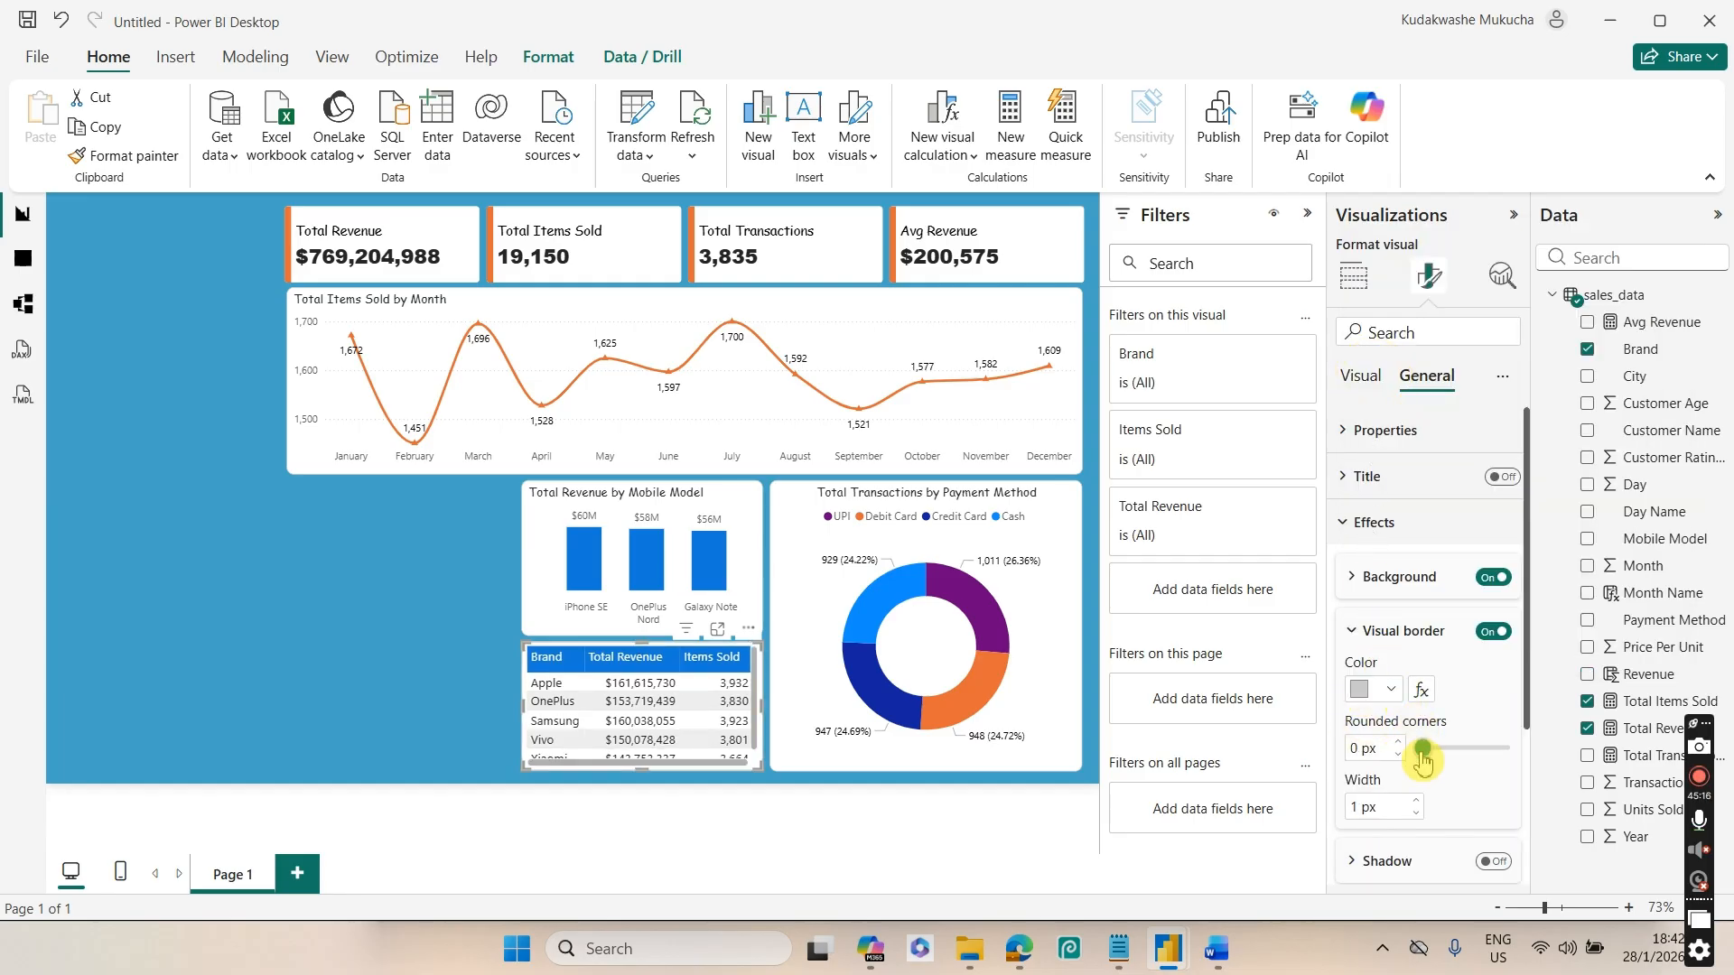
# Try rounded corners of 6 px on the brand table's border, and reduce them to 1 px
pyautogui.moveTo(1441, 756); pyautogui.dragTo(1444, 755)
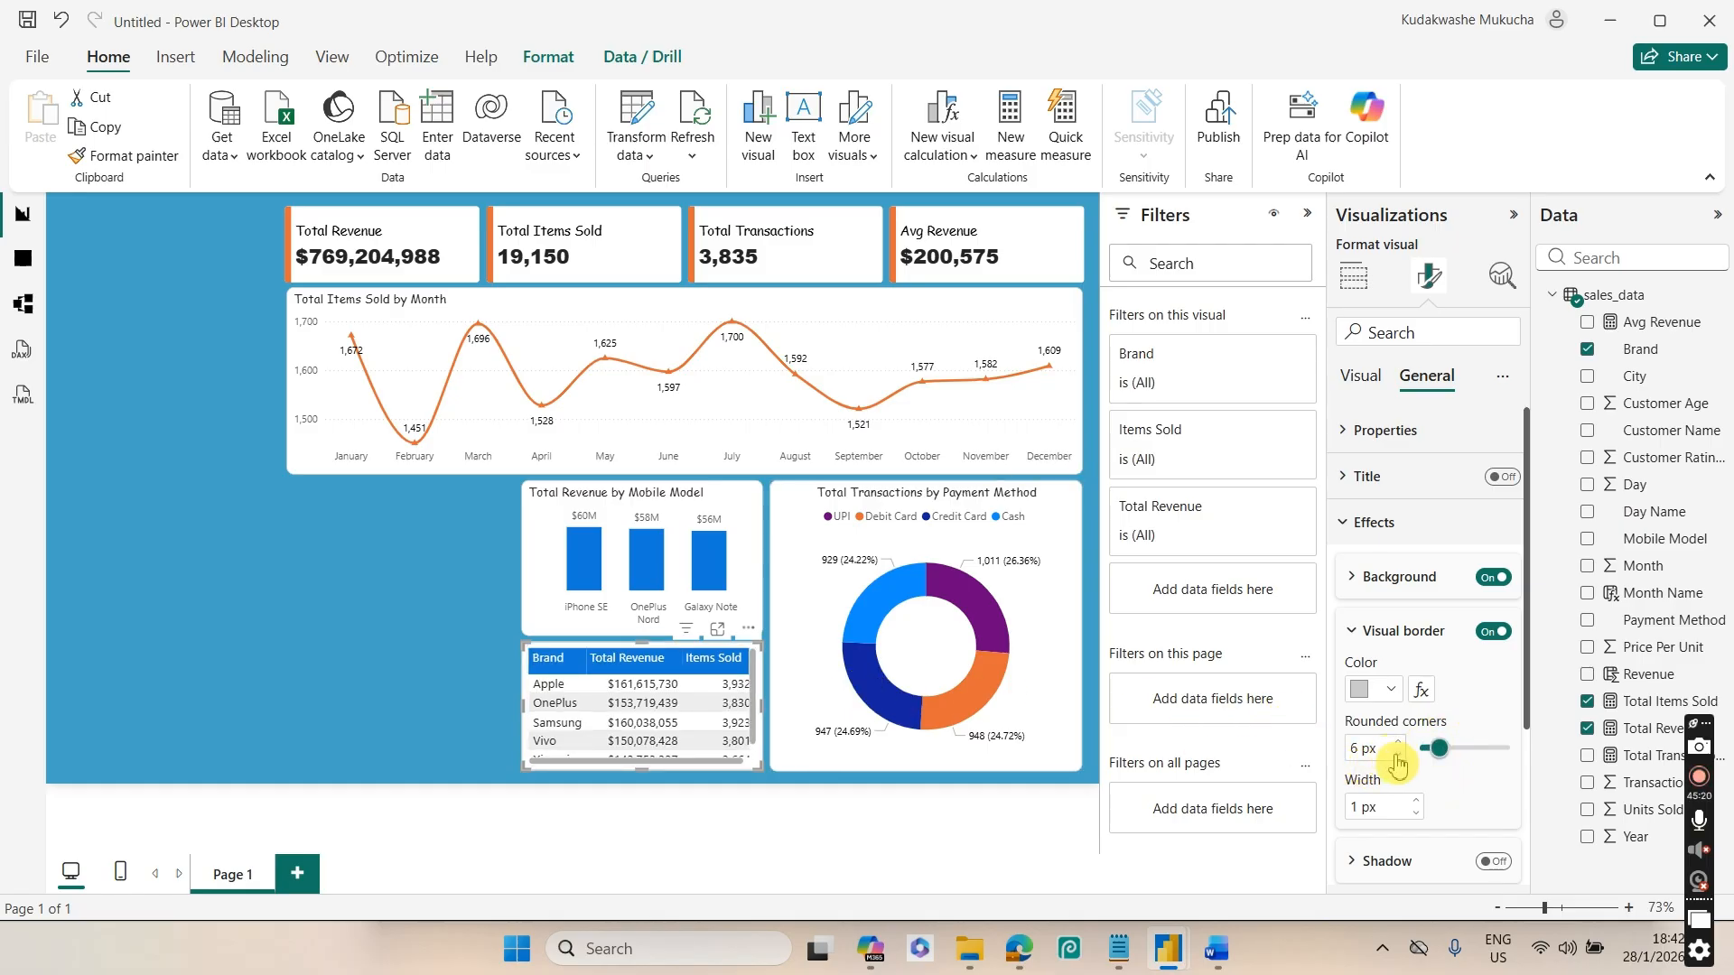
pyautogui.click(1398, 759)
pyautogui.click(1398, 758)
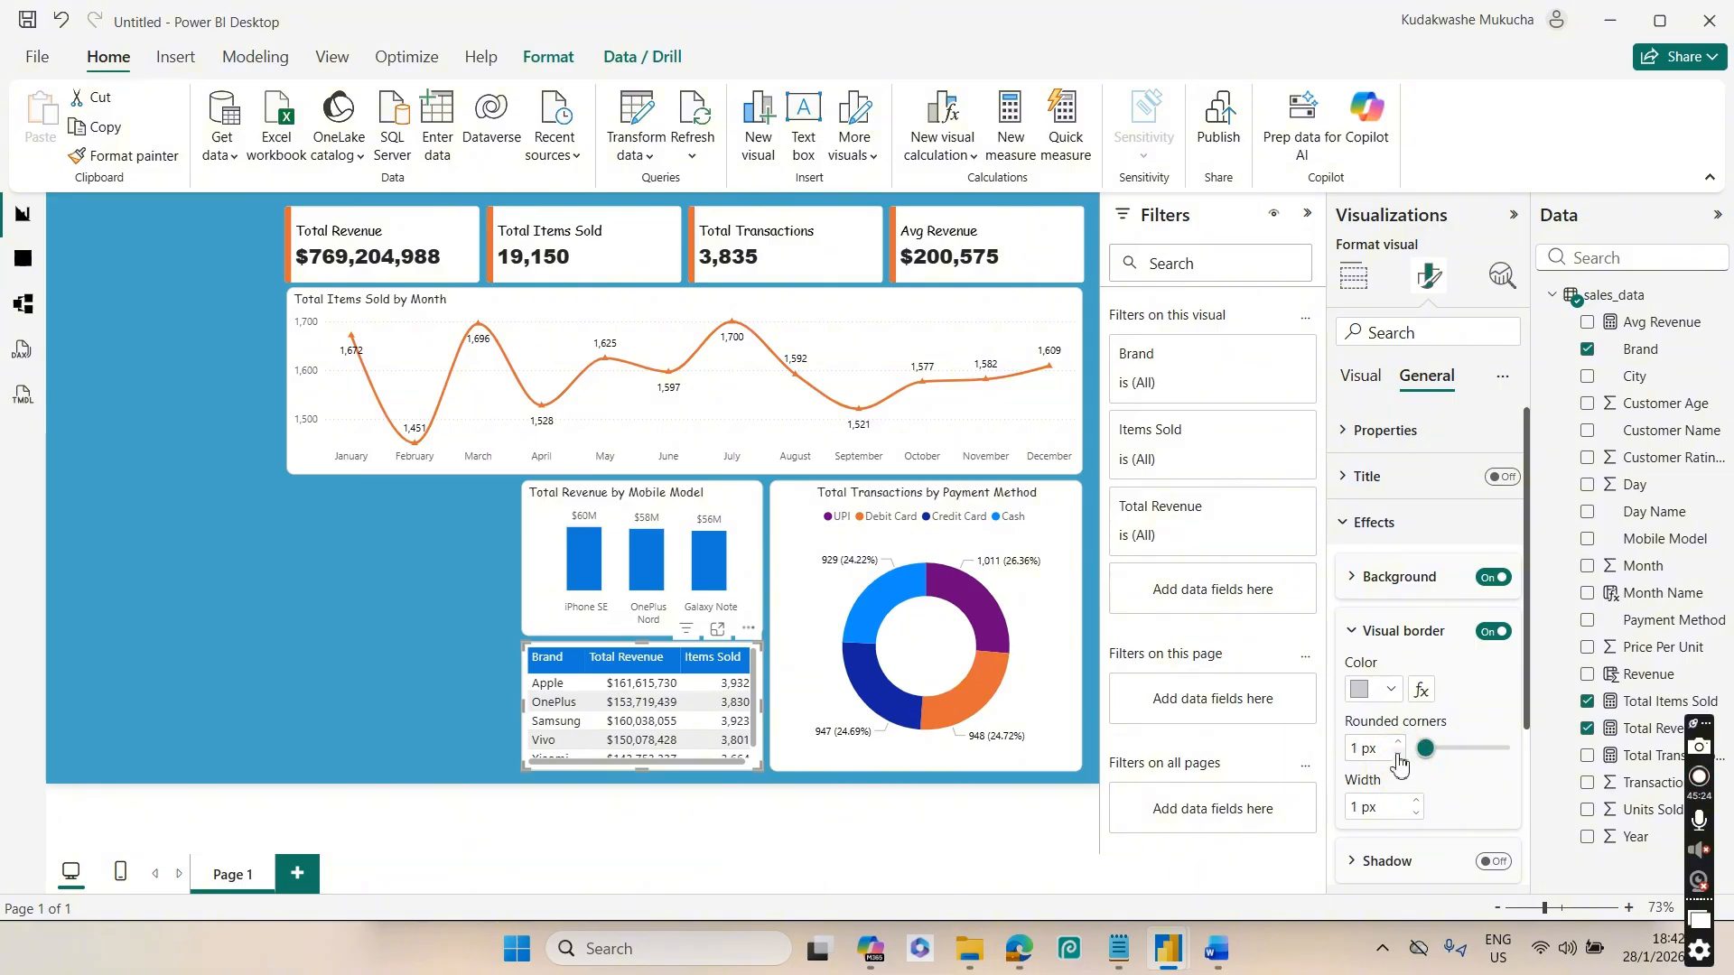
pyautogui.click(423, 589)
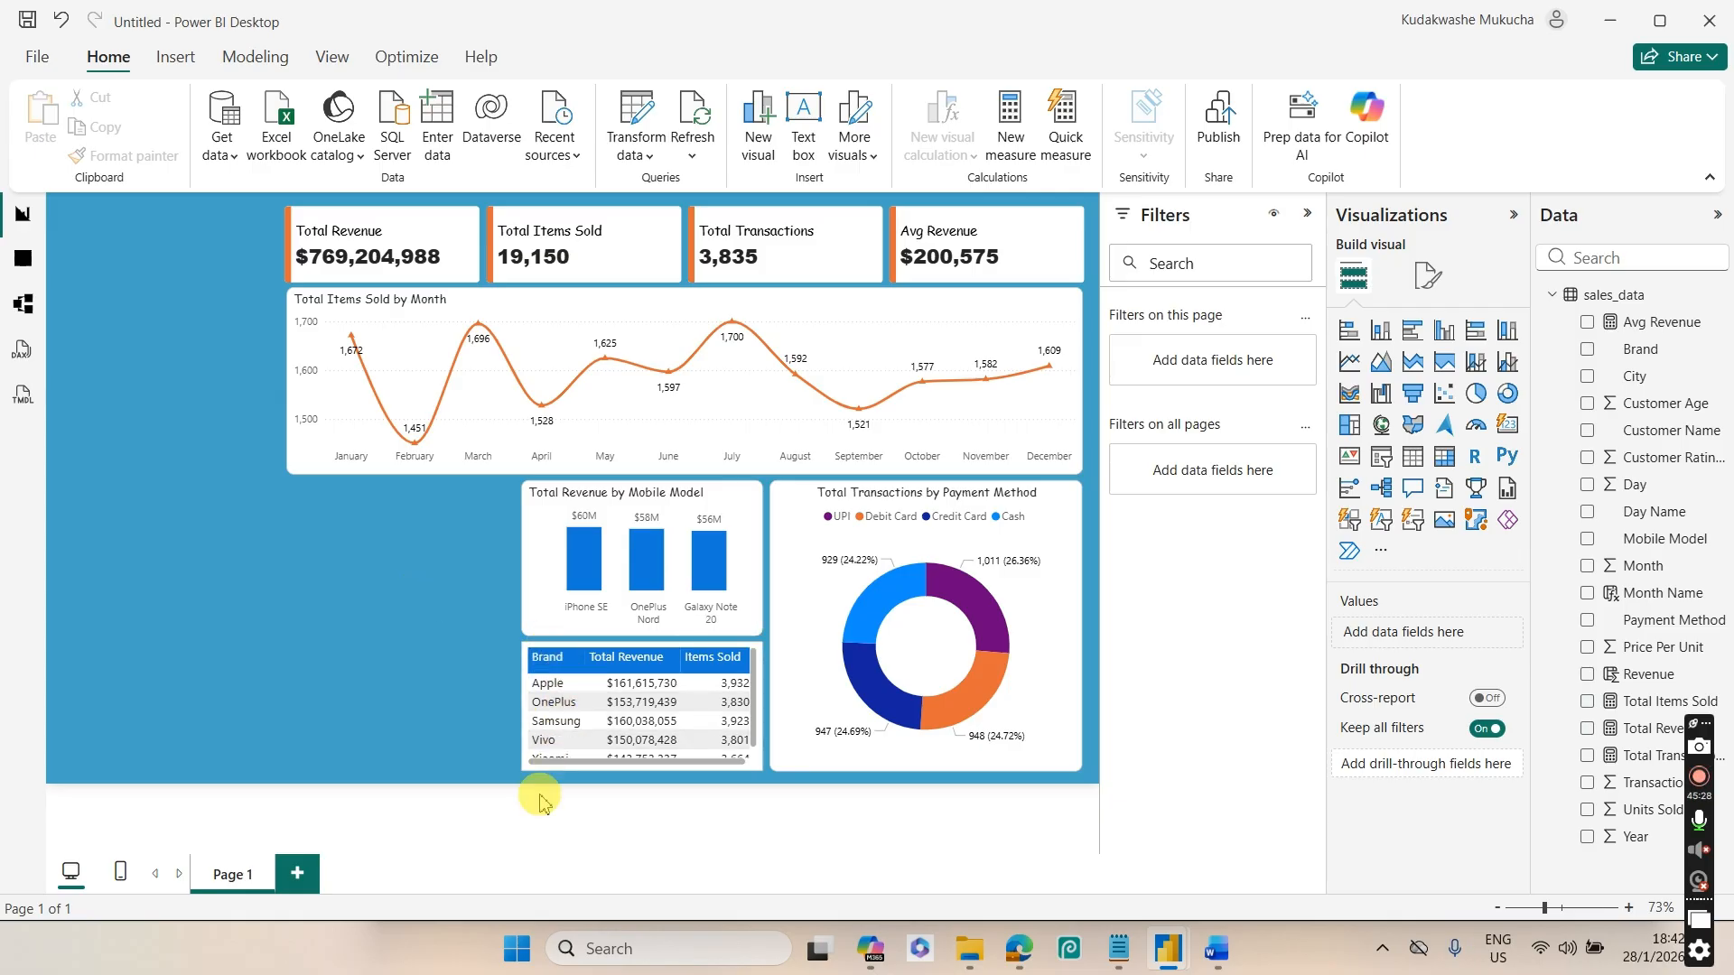
# Widen the column chart slightly from its left edge and extend the brand table's left edge to match
pyautogui.click(526, 576)
pyautogui.click(507, 556)
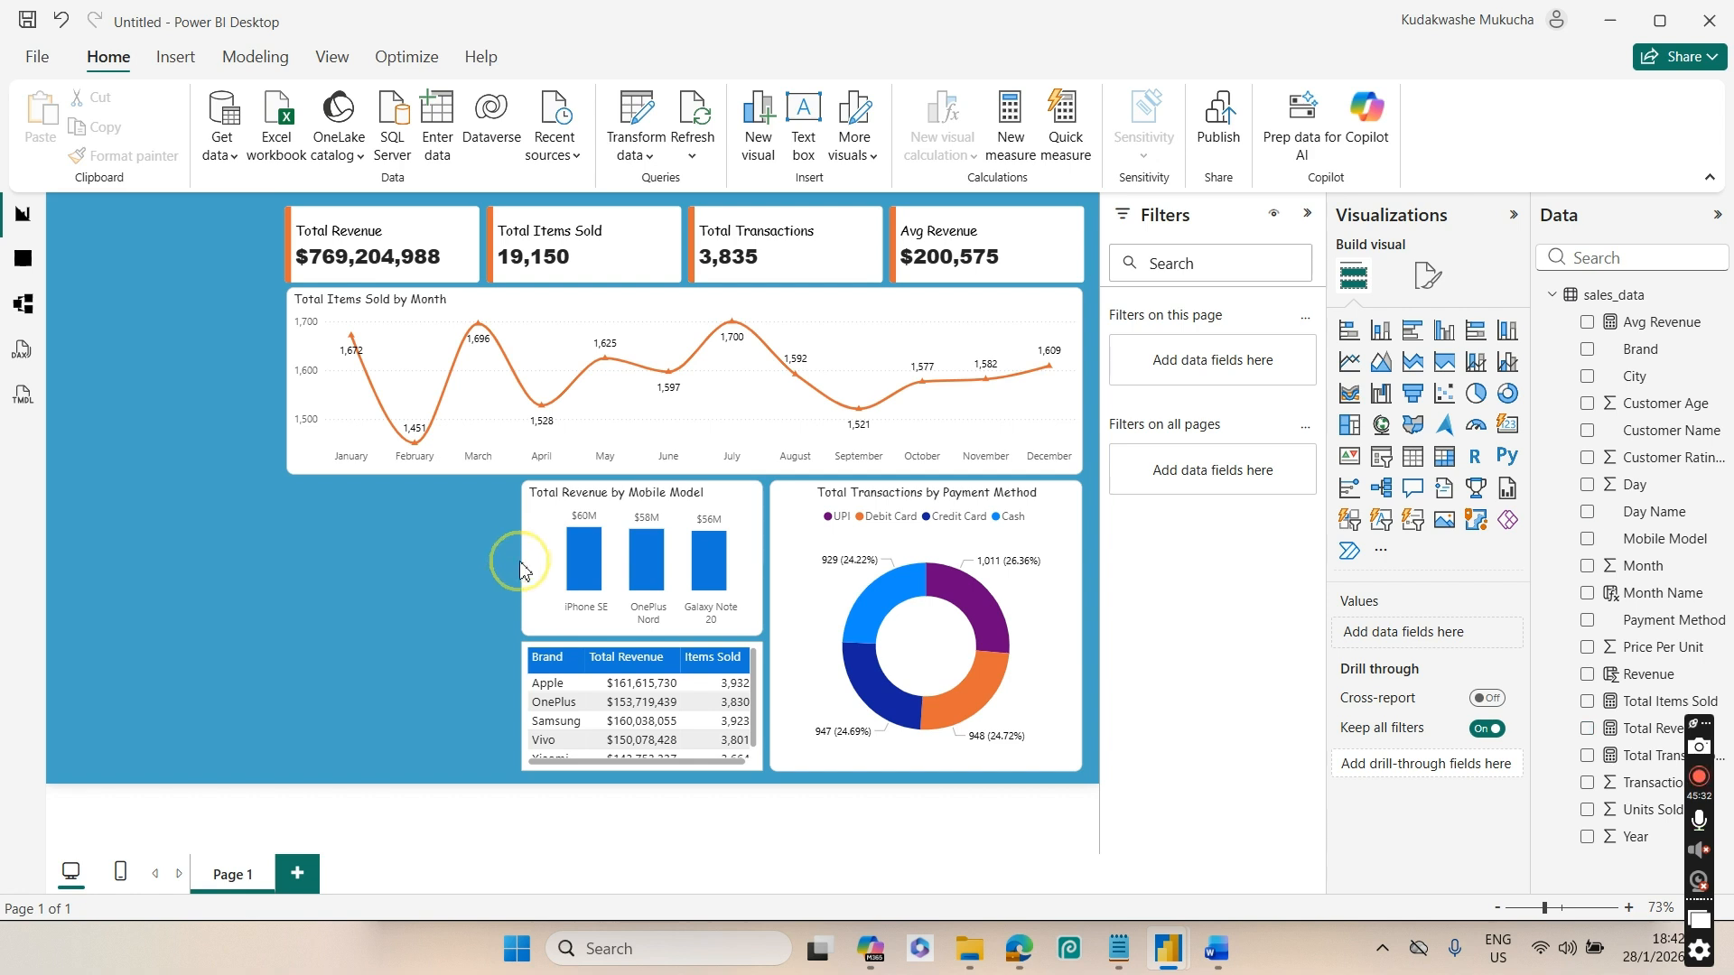
pyautogui.click(530, 563)
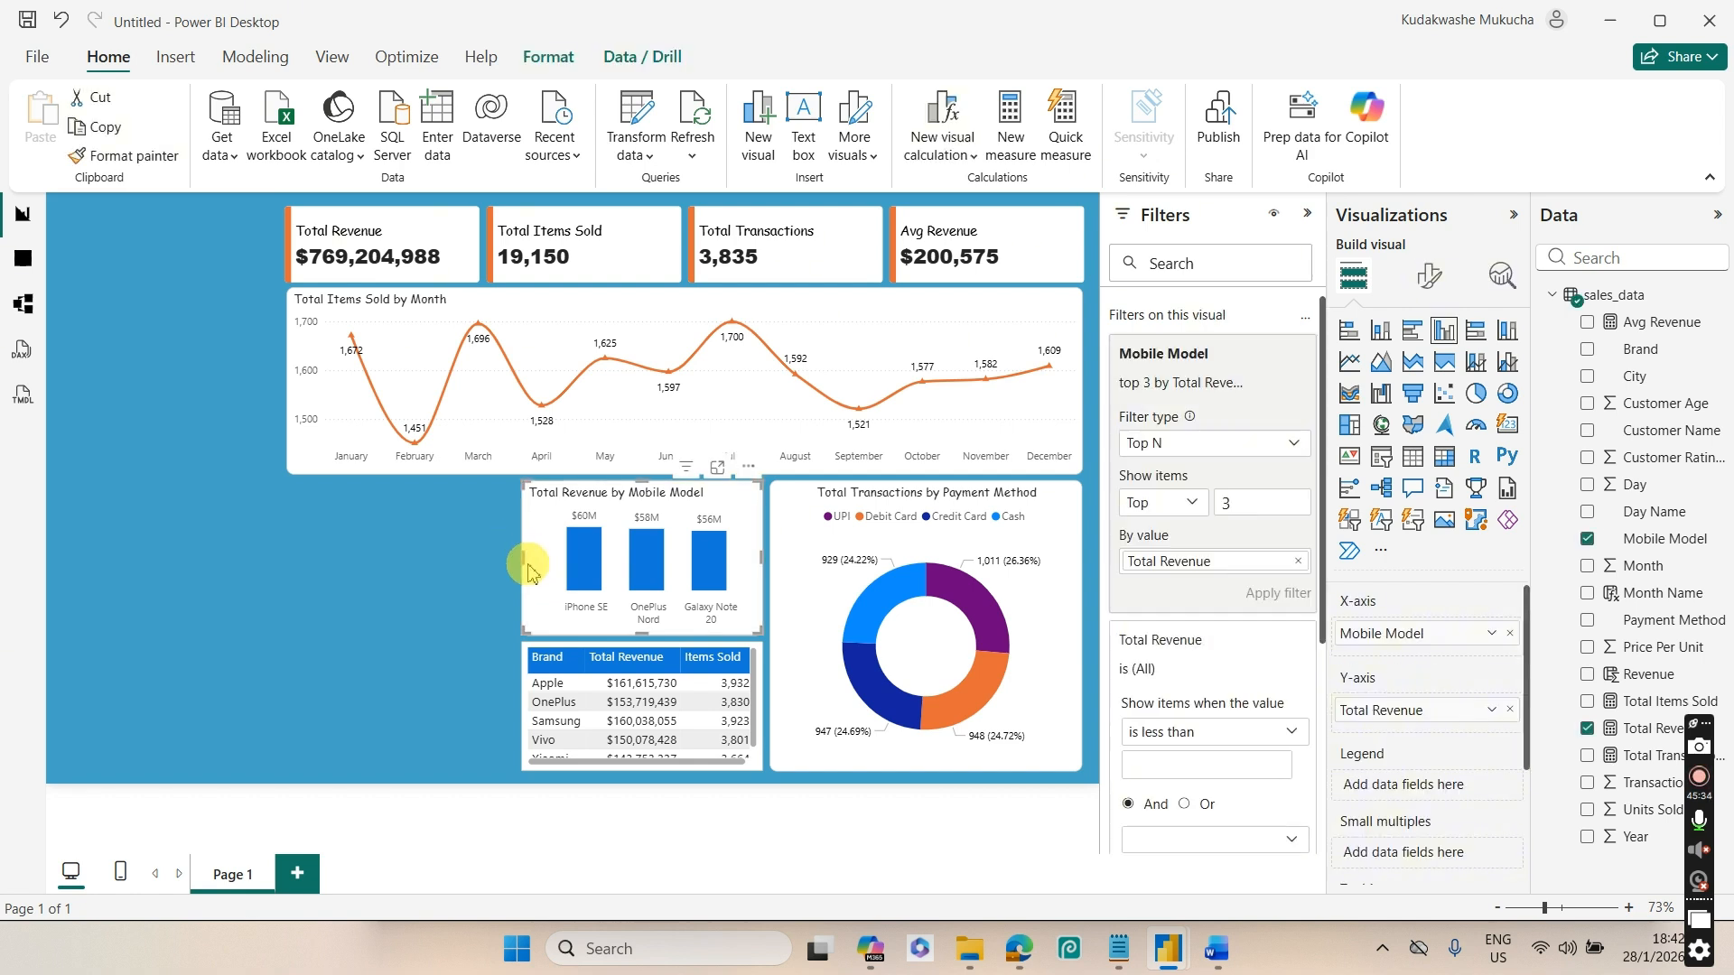
pyautogui.moveTo(522, 558); pyautogui.dragTo(496, 554)
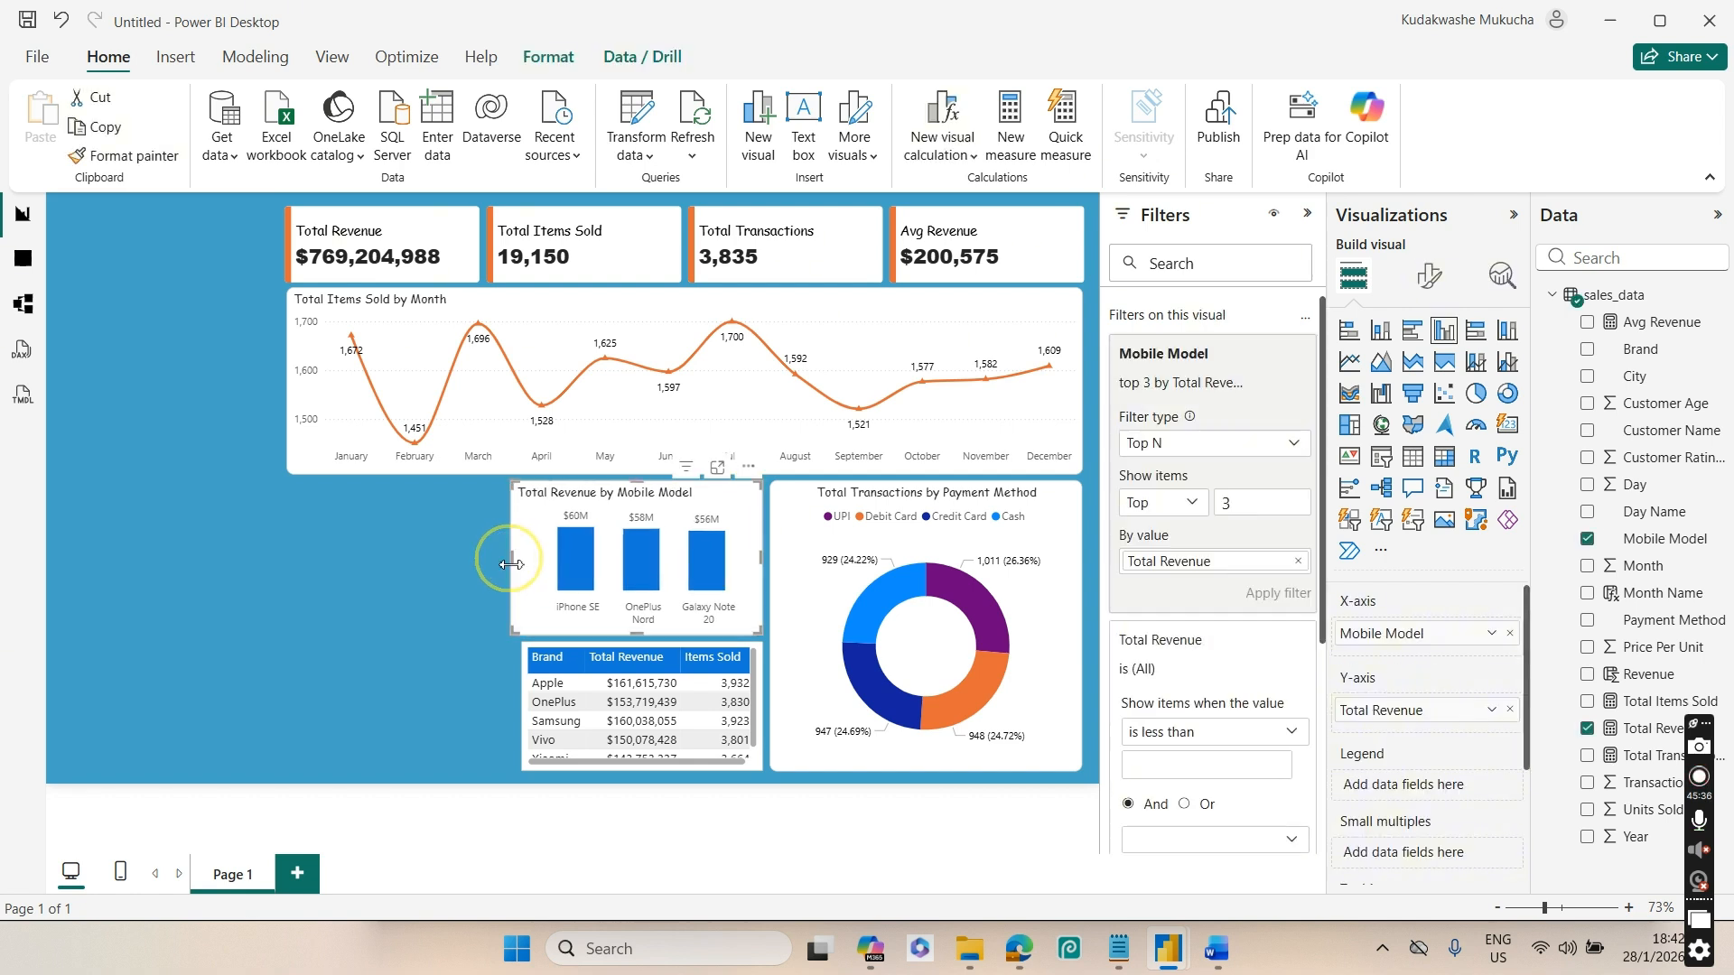
pyautogui.click(541, 768)
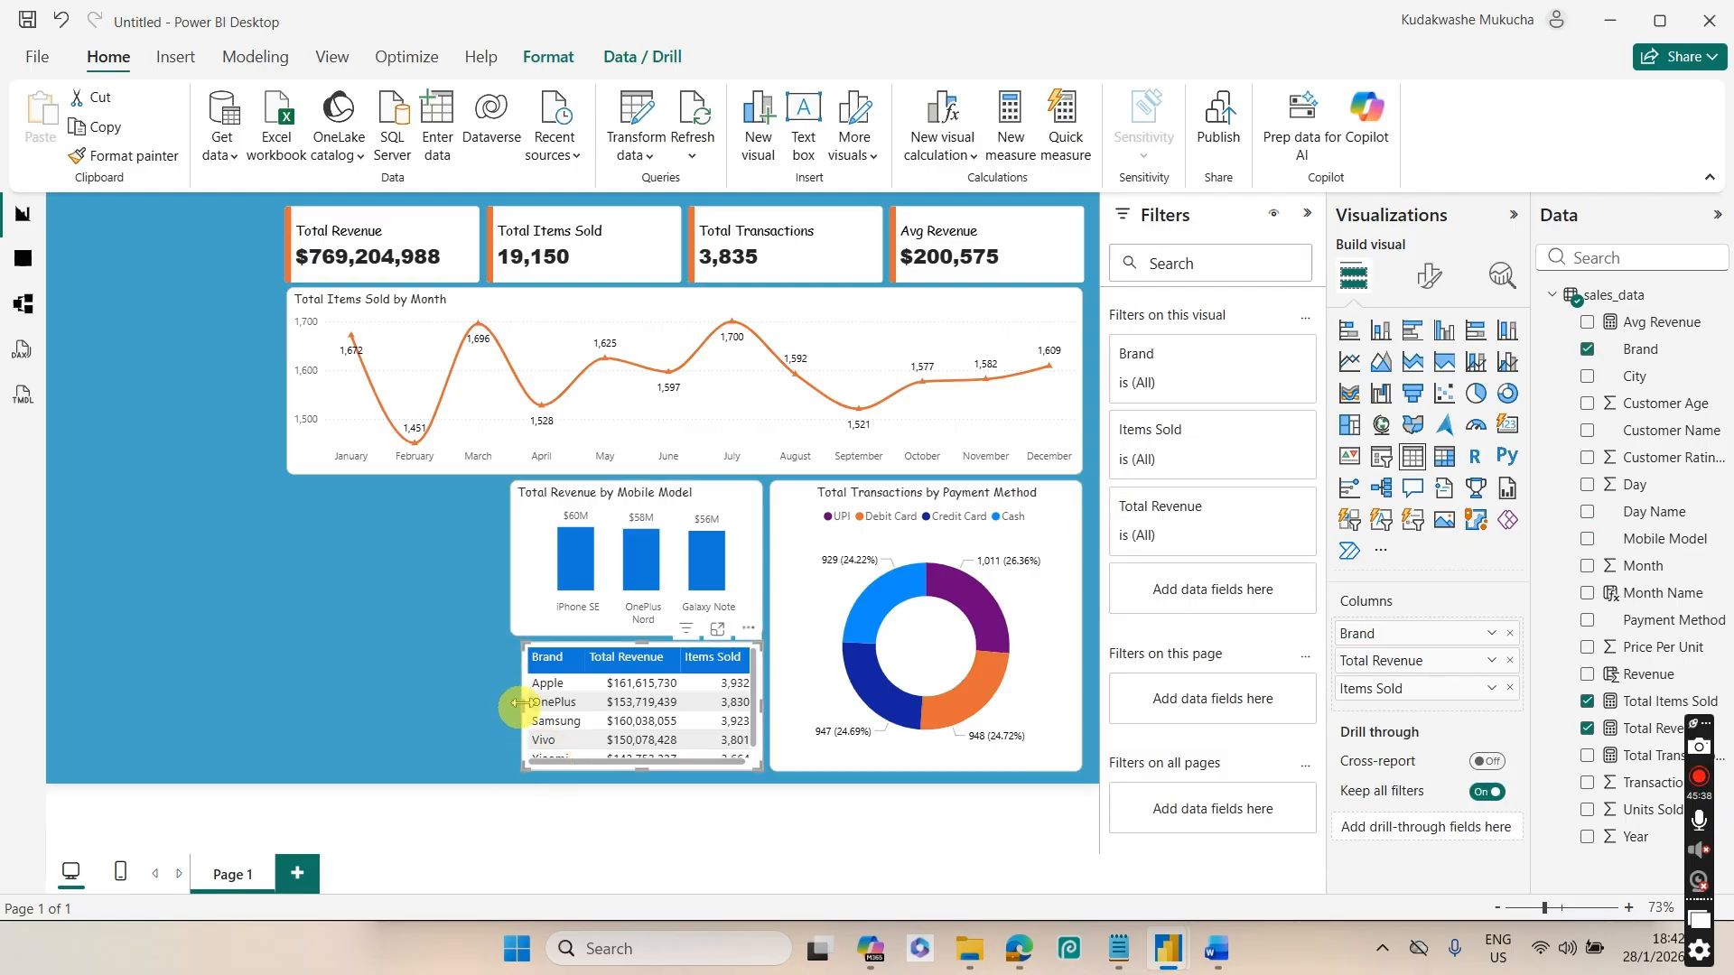
pyautogui.moveTo(520, 707); pyautogui.dragTo(512, 702)
pyautogui.click(406, 697)
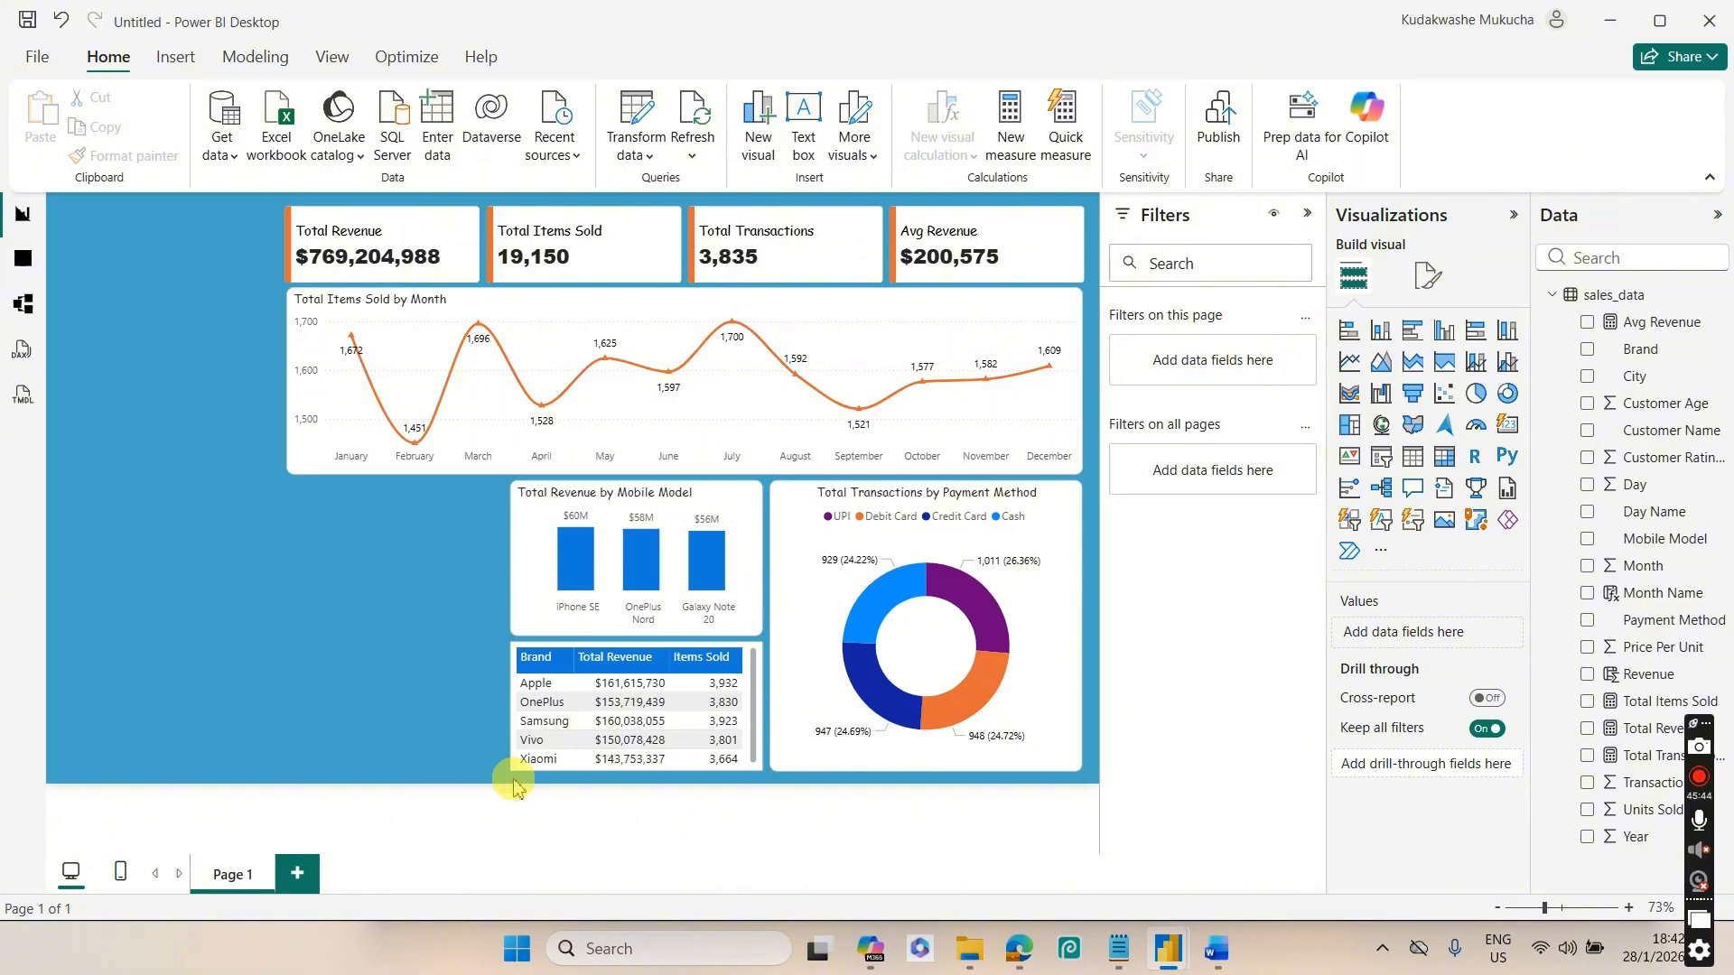
# Set the rounded corners of the brand table's visual border to 2 px
pyautogui.click(549, 770)
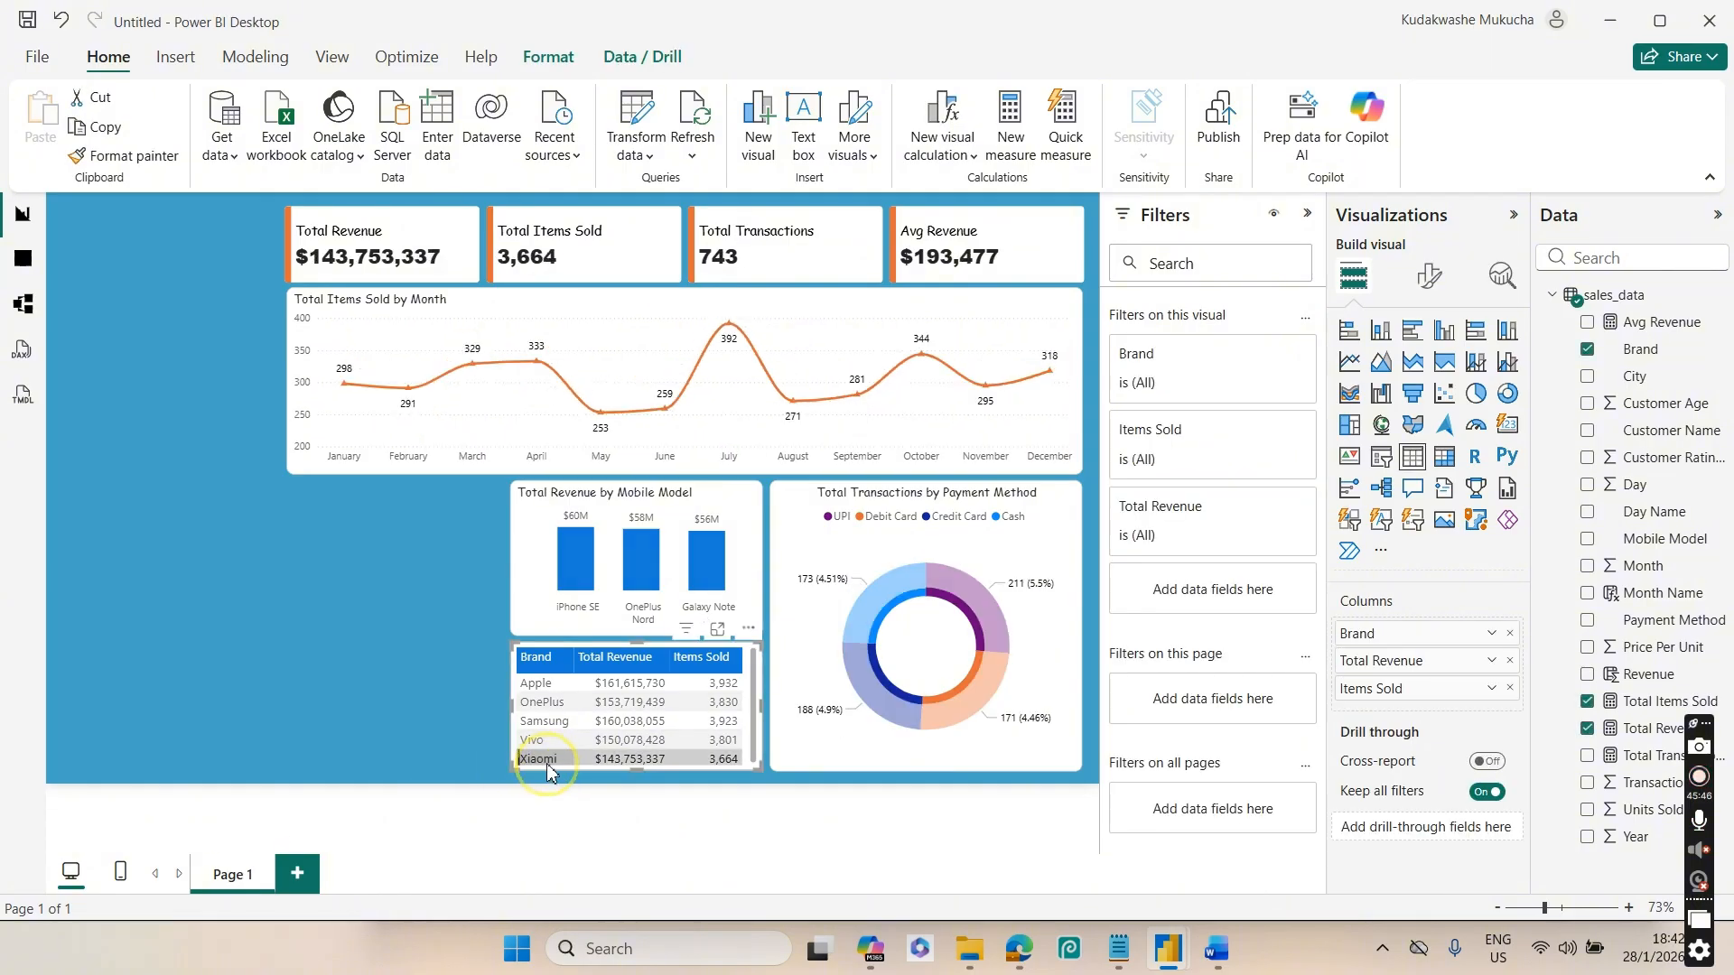
pyautogui.click(581, 769)
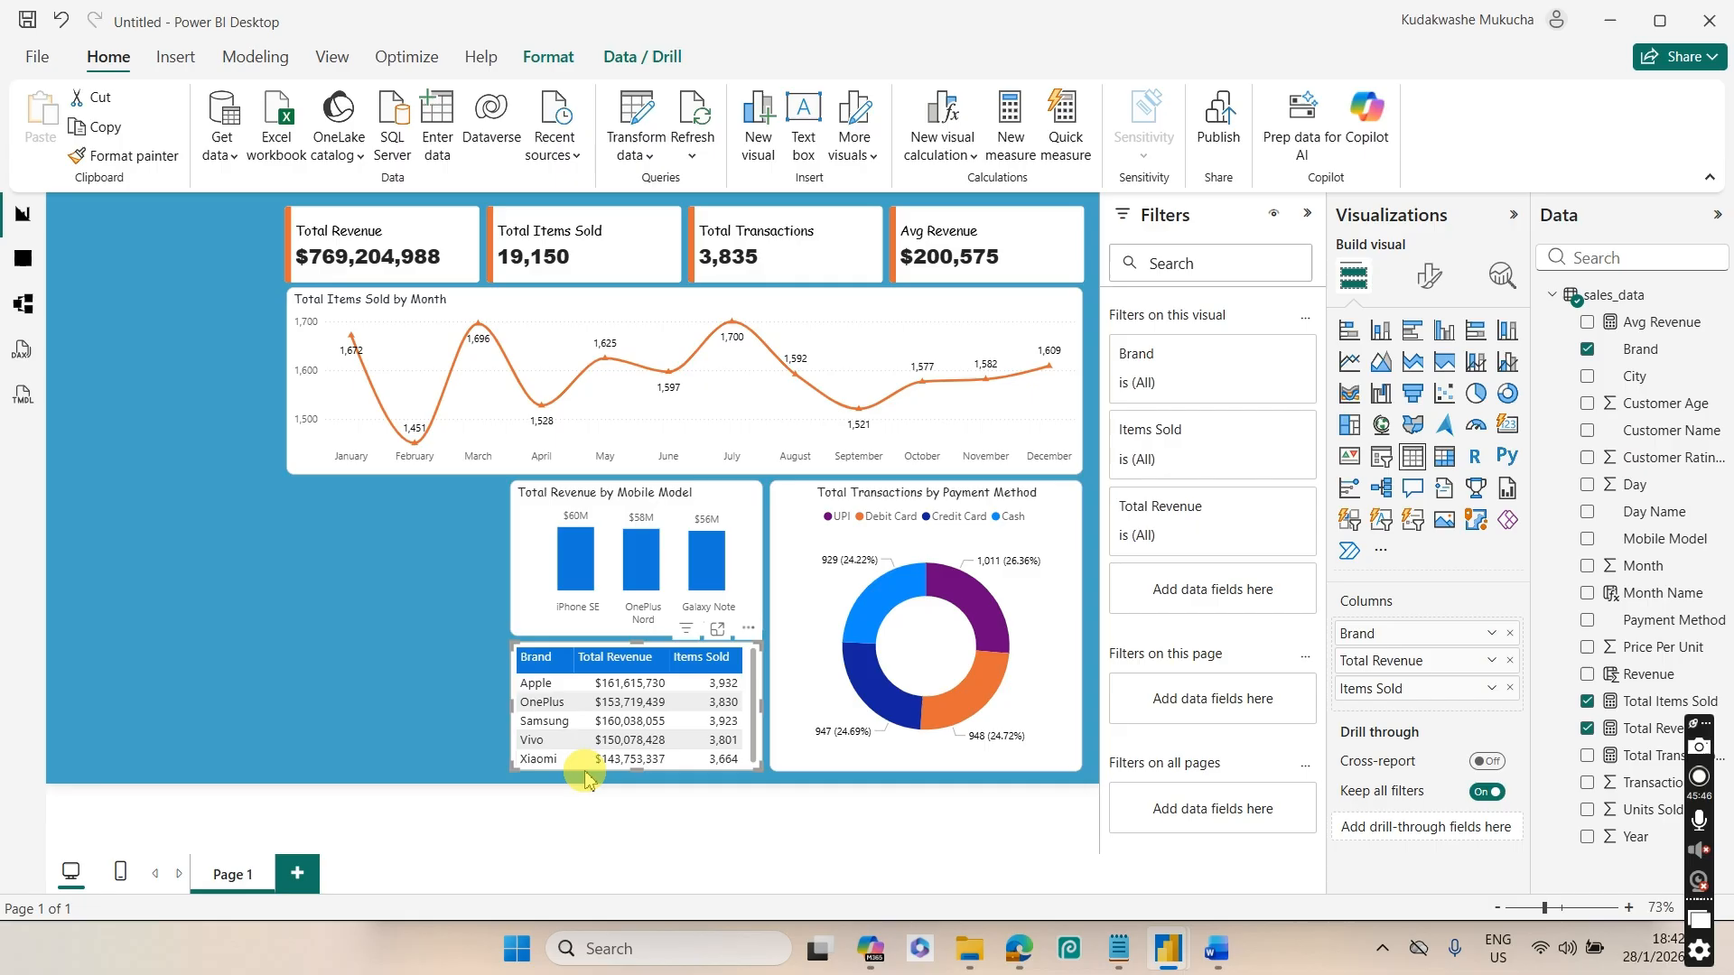
pyautogui.click(1427, 274)
pyautogui.click(1433, 376)
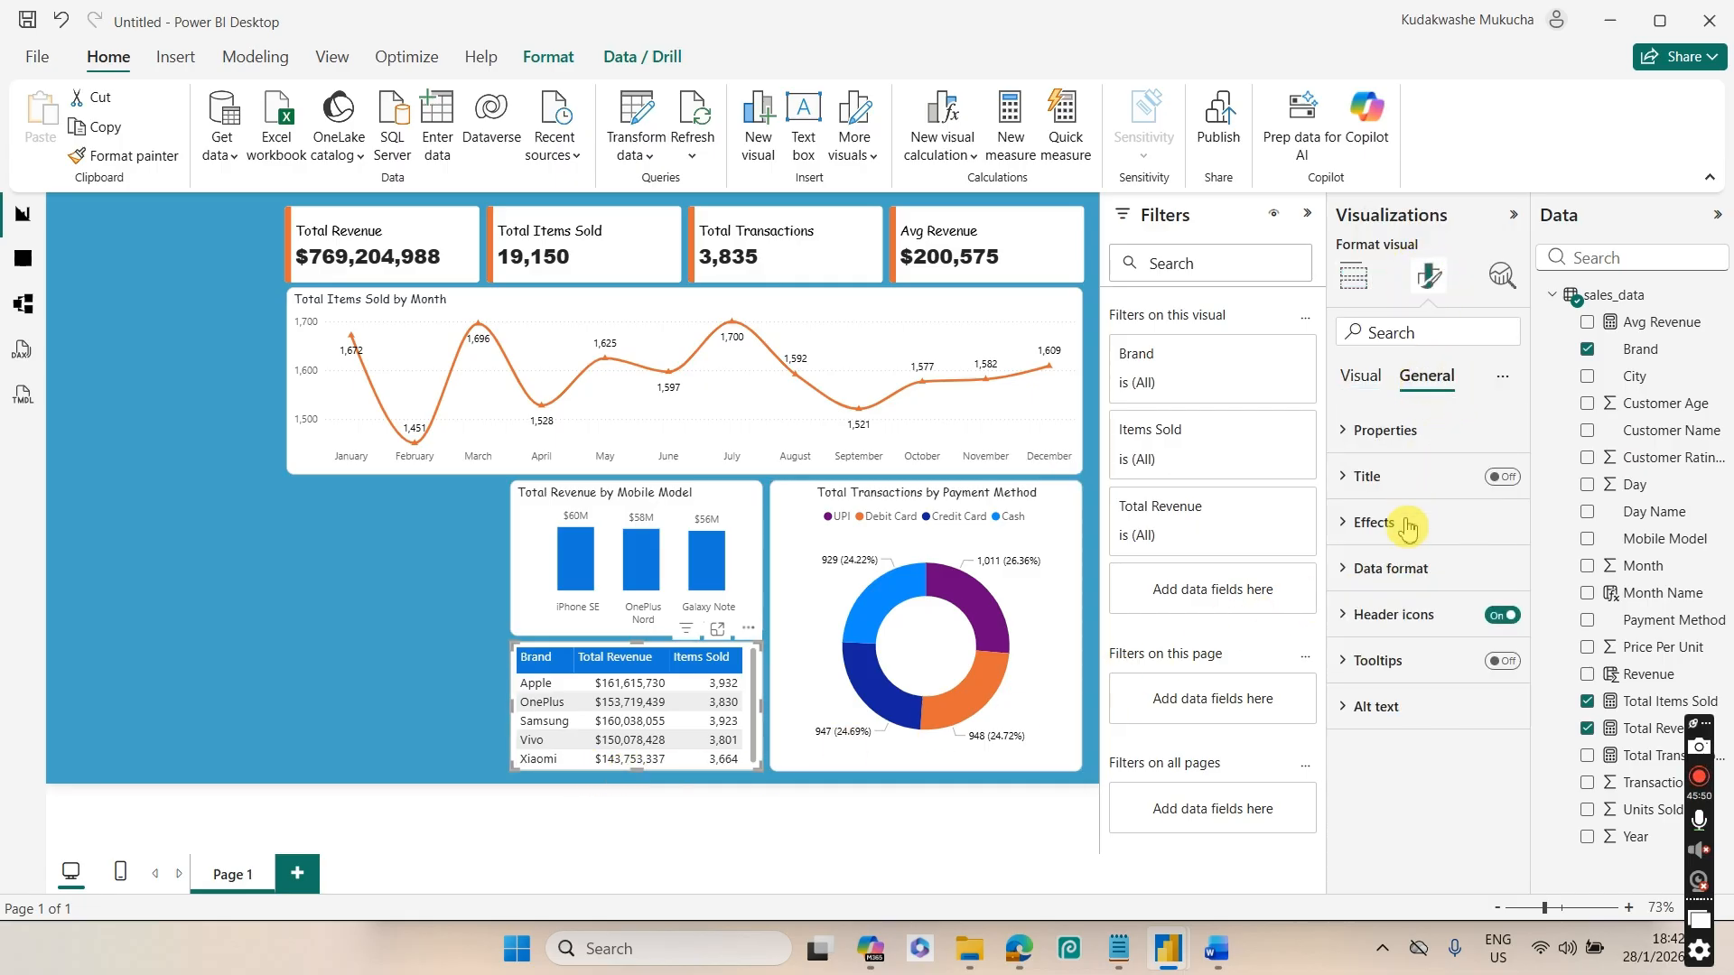
pyautogui.click(1400, 537)
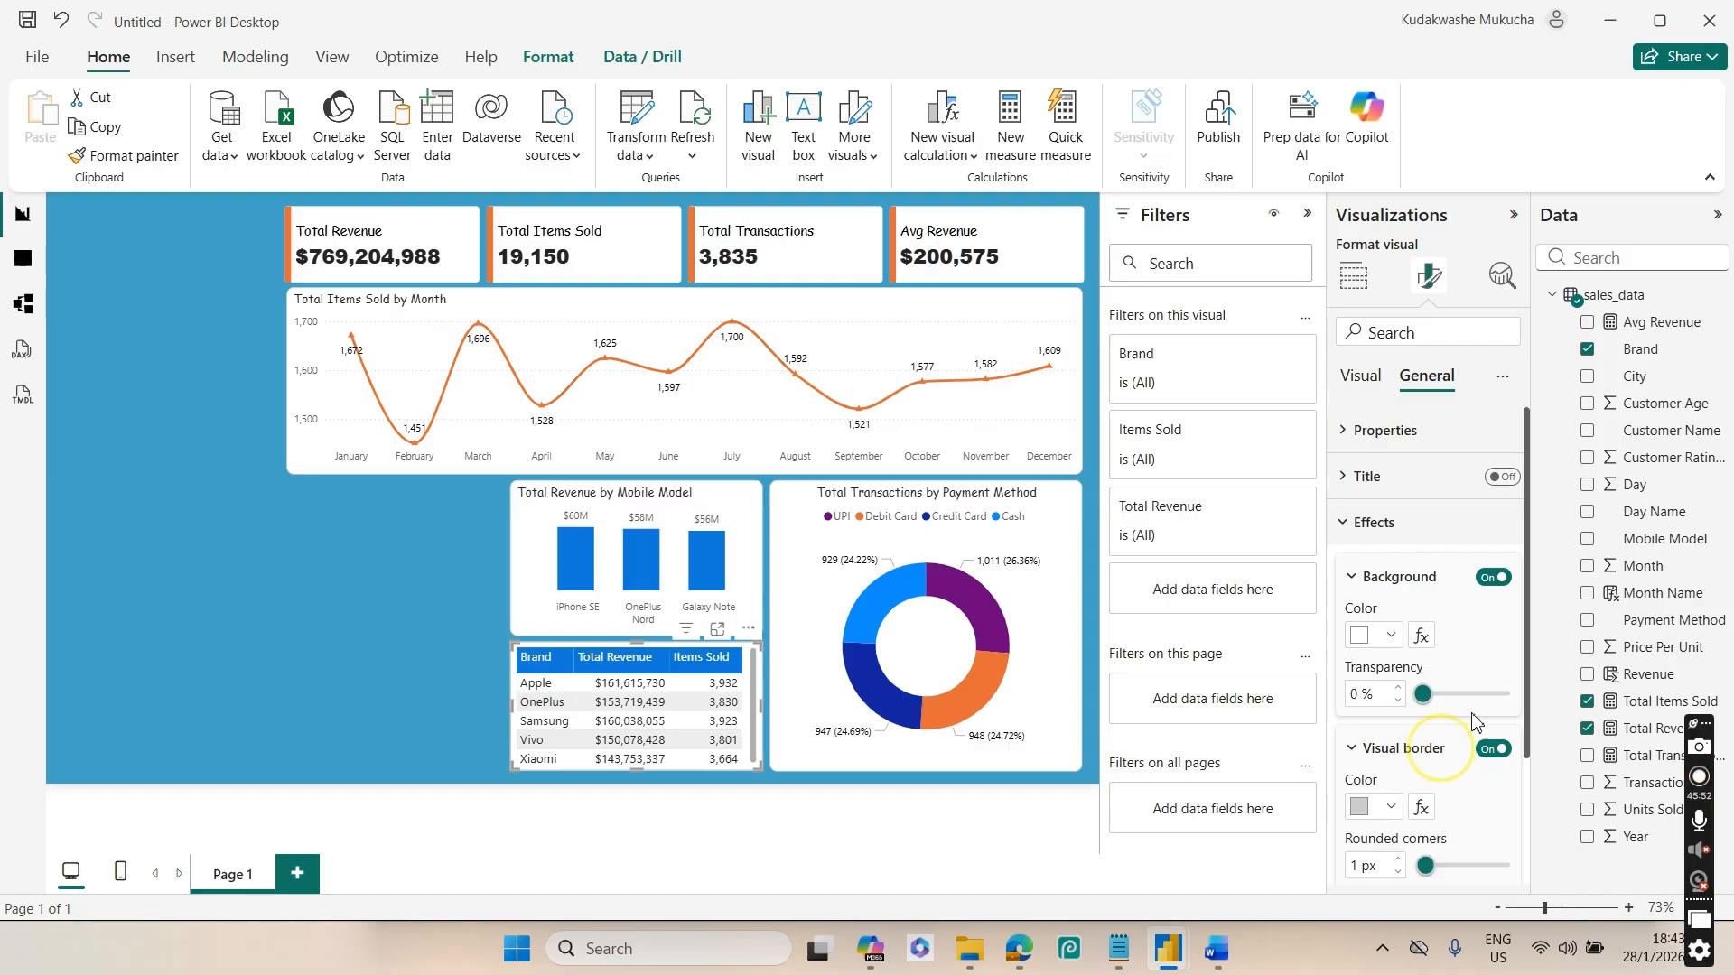
pyautogui.moveTo(1526, 614); pyautogui.dragTo(1524, 729)
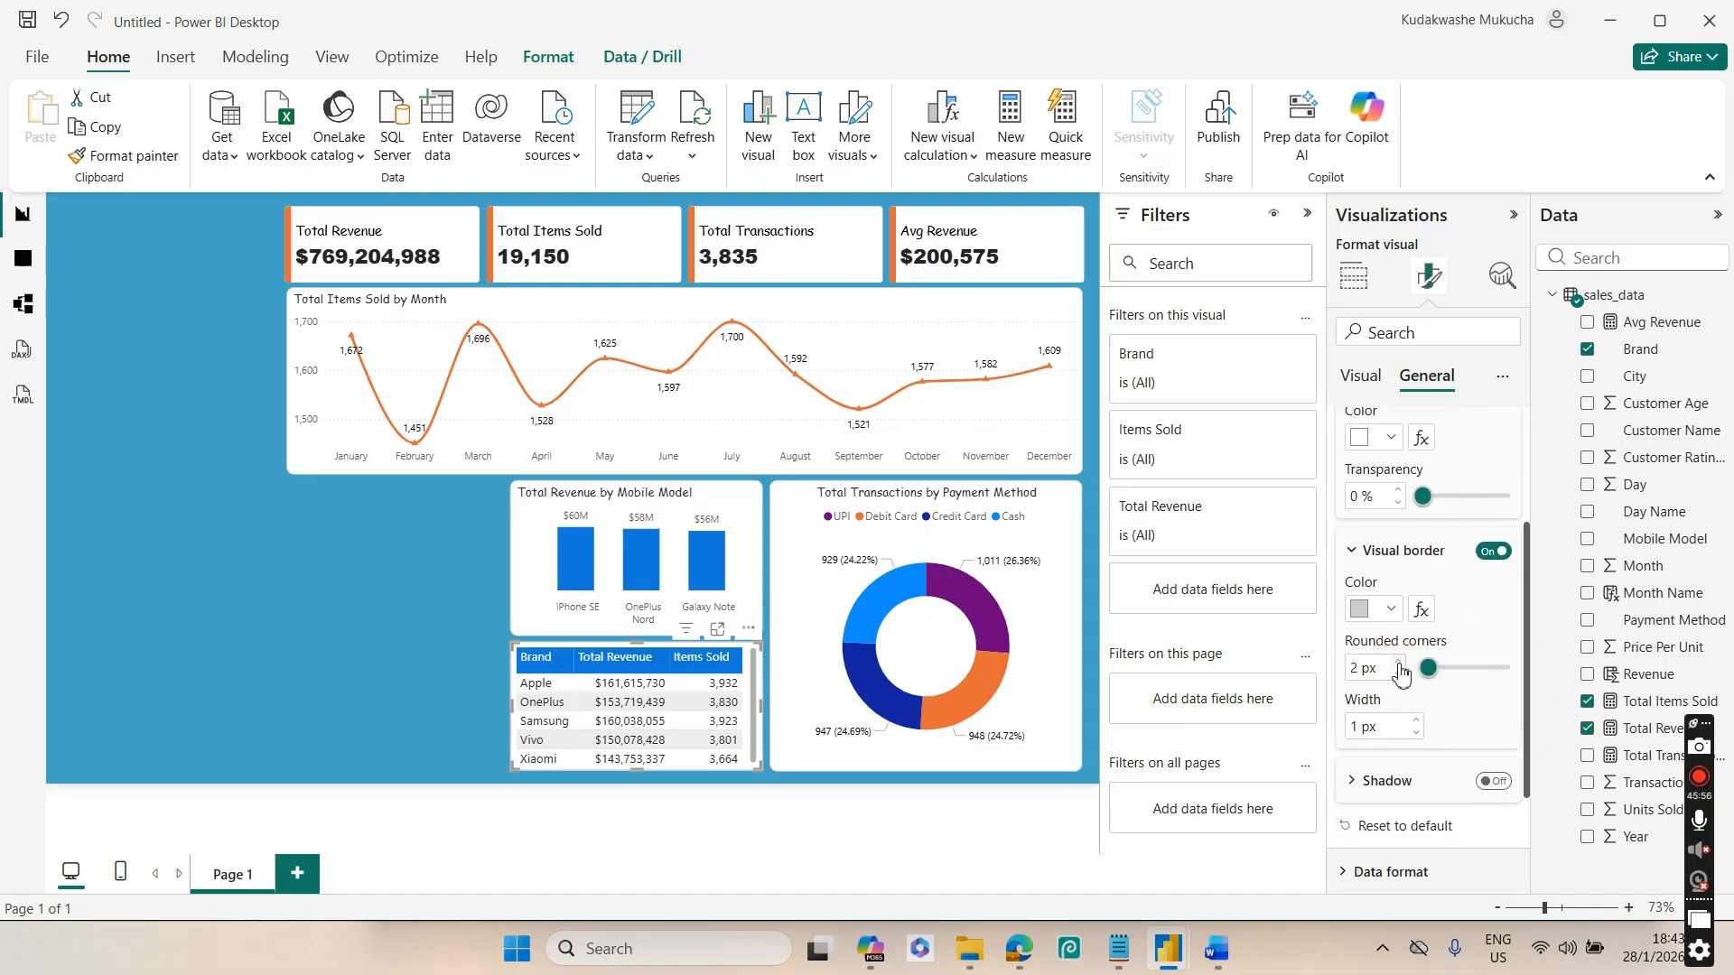
pyautogui.click(356, 662)
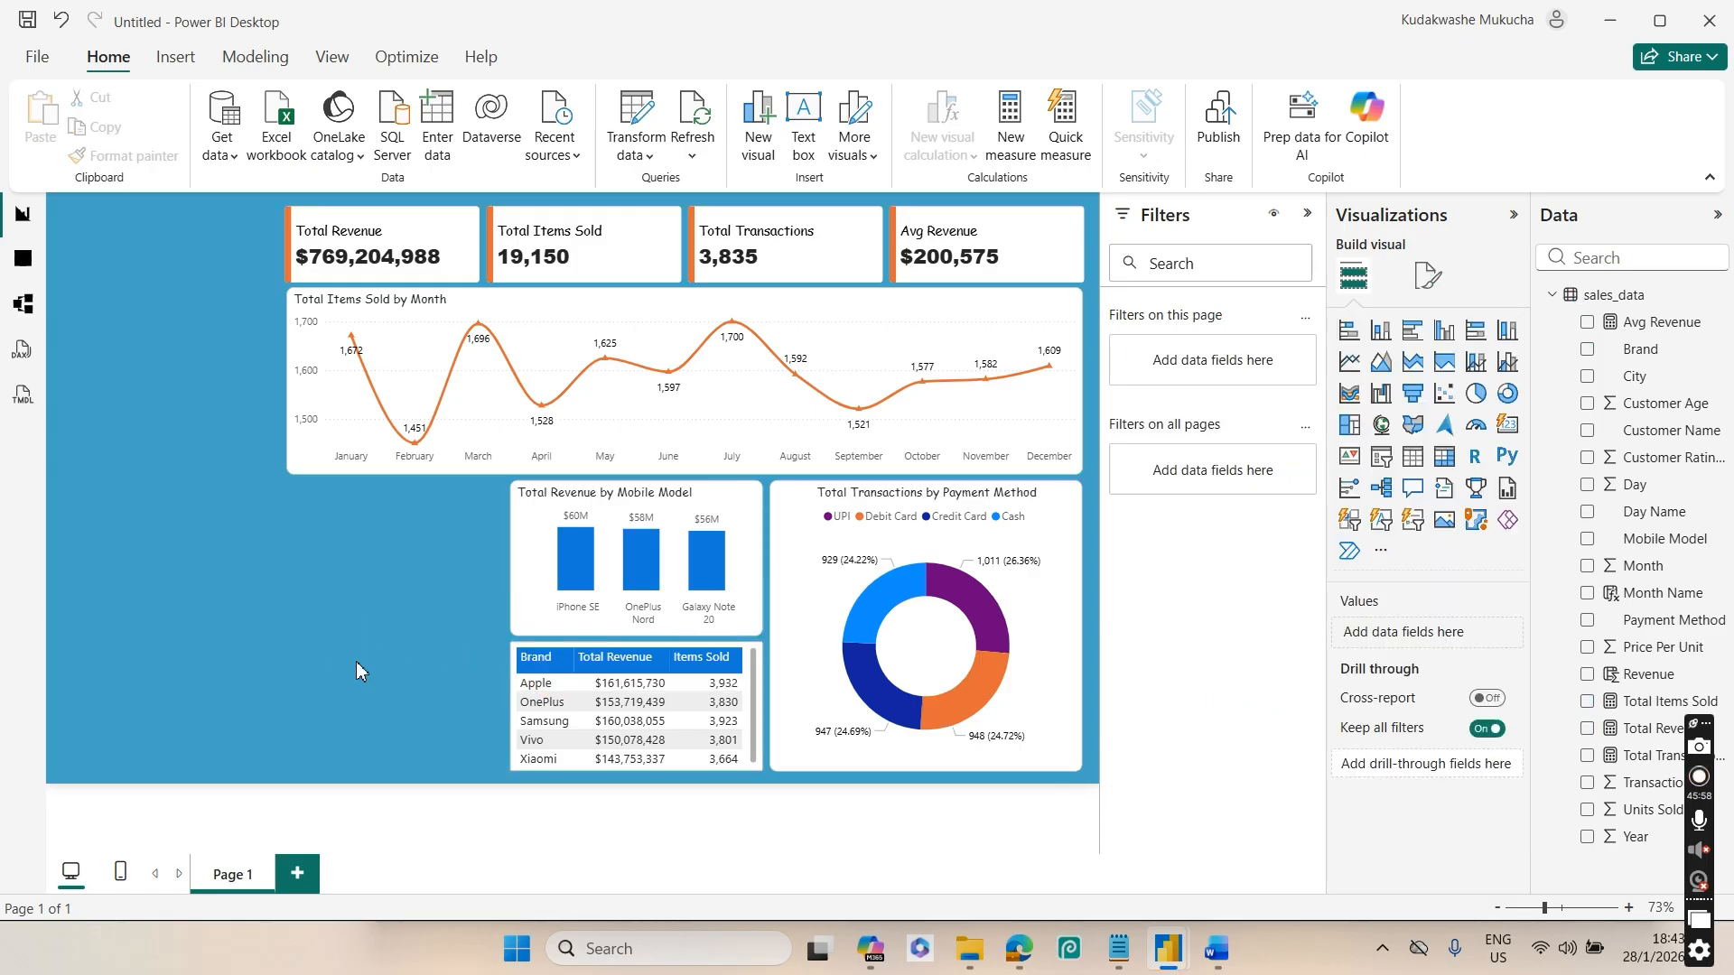
# Increase the rounded corners of the brand table's visual border to 4 px
pyautogui.click(758, 750)
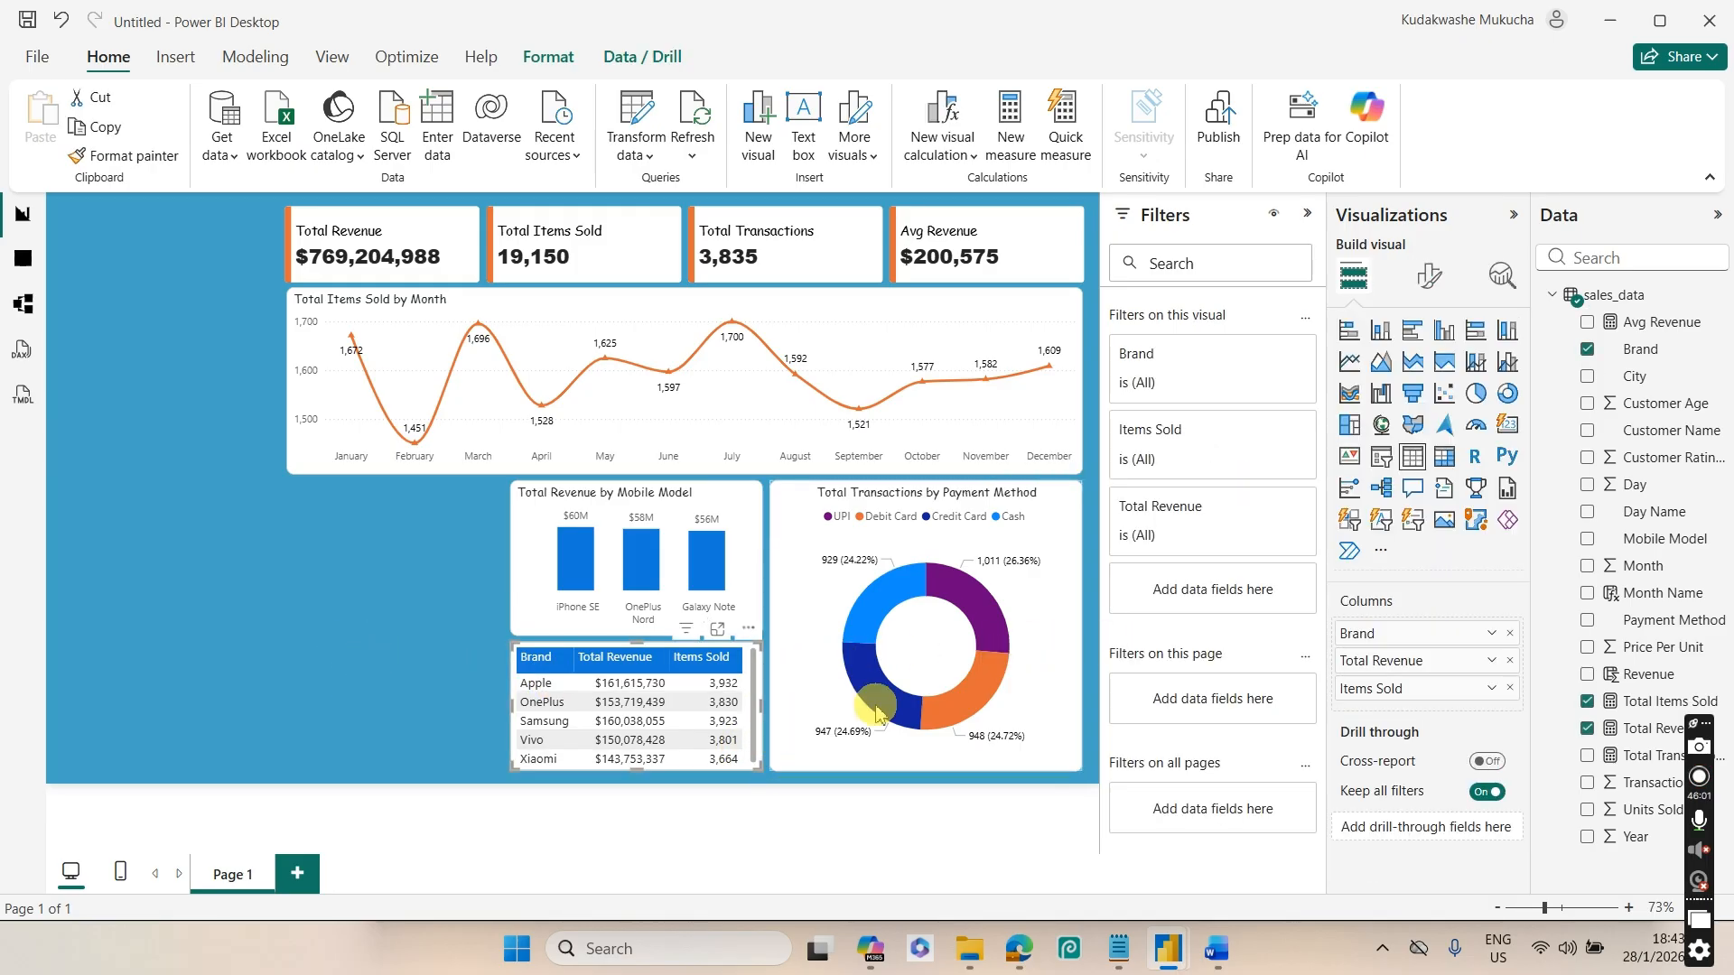
pyautogui.click(1428, 275)
pyautogui.click(1430, 375)
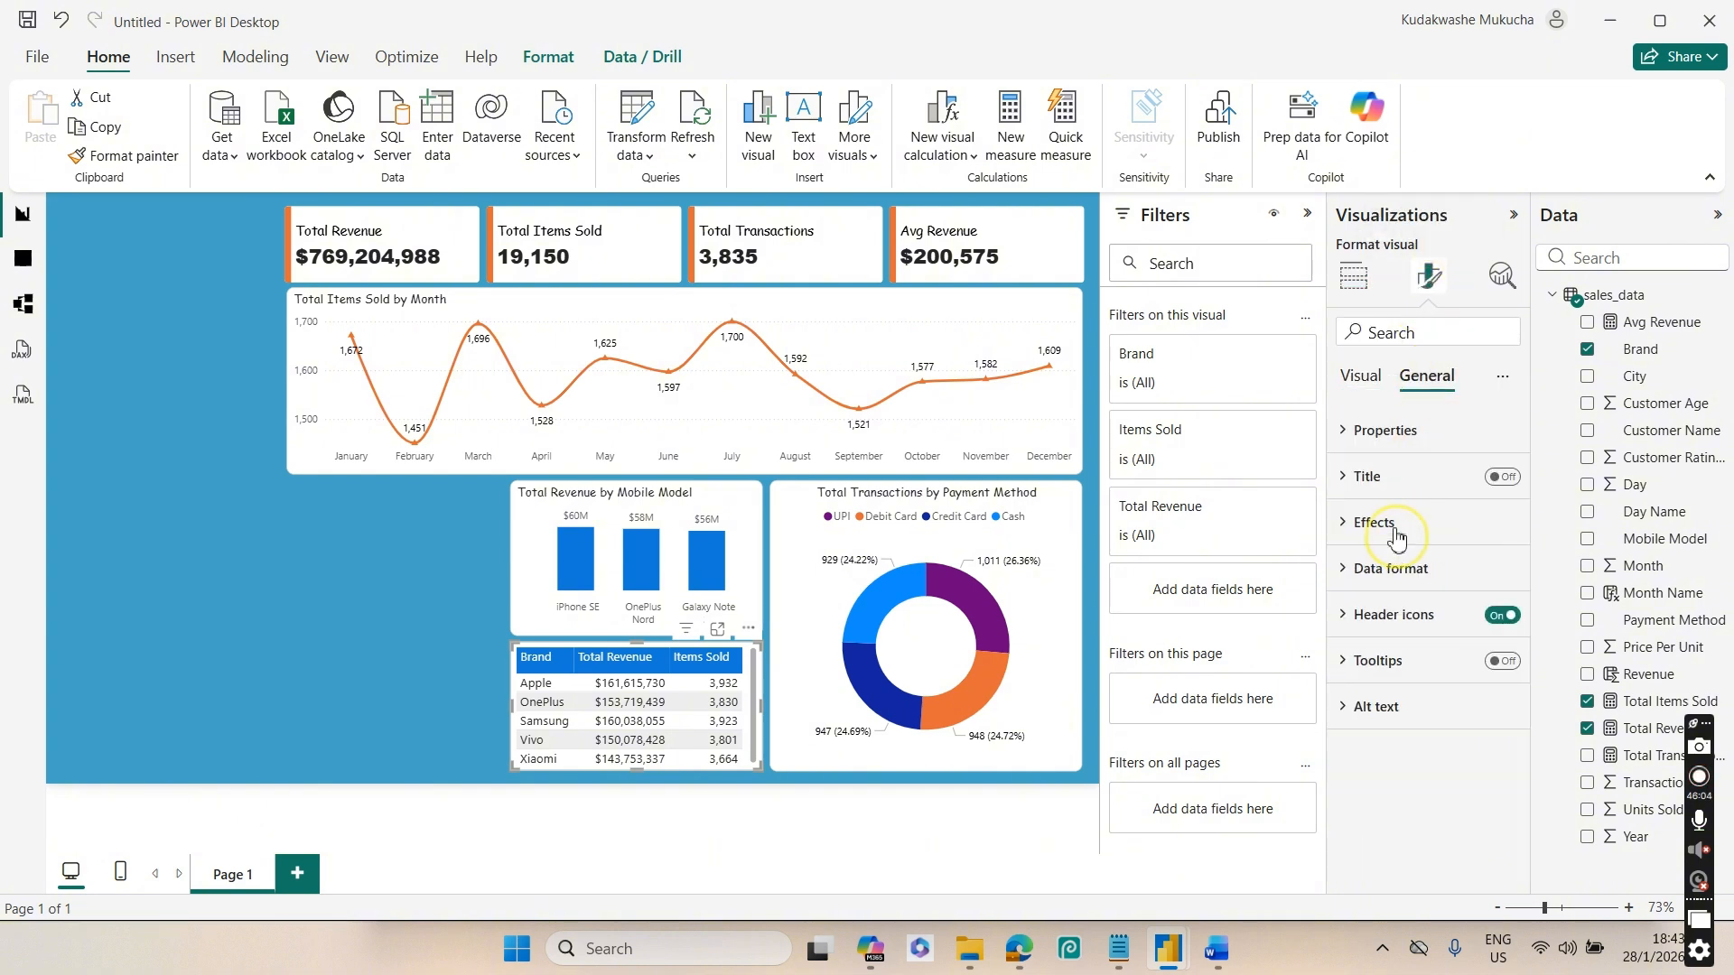
pyautogui.click(1396, 537)
pyautogui.click(1432, 747)
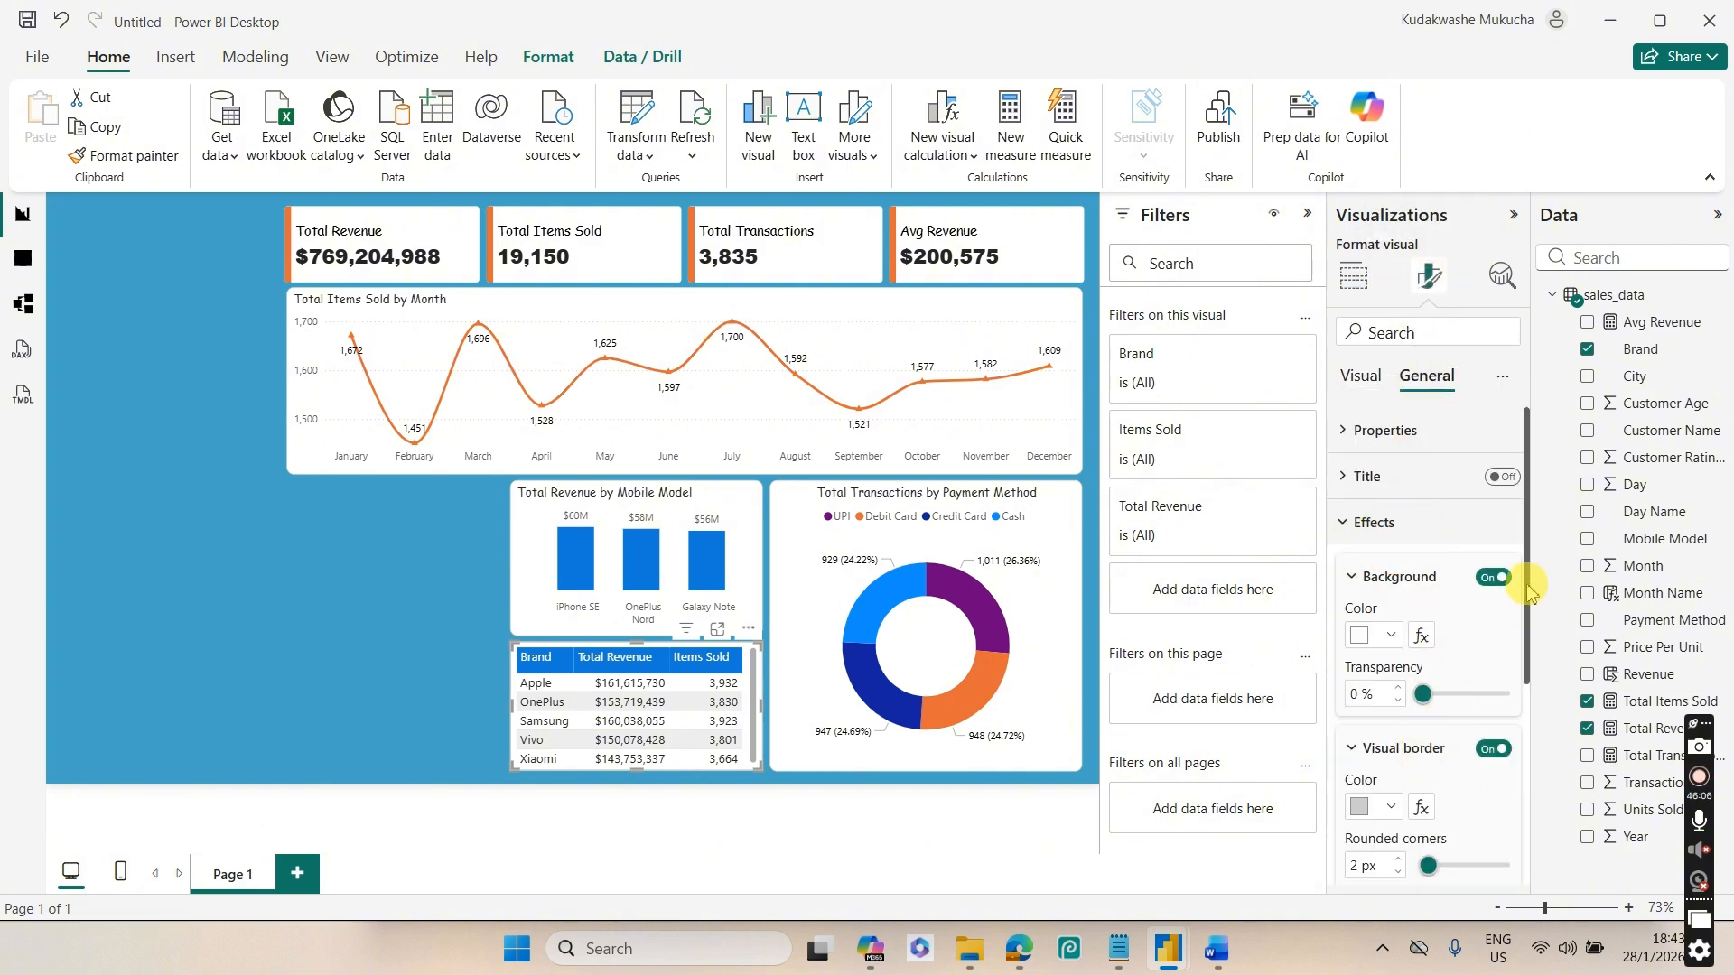
pyautogui.scroll(-5, 1502, 696)
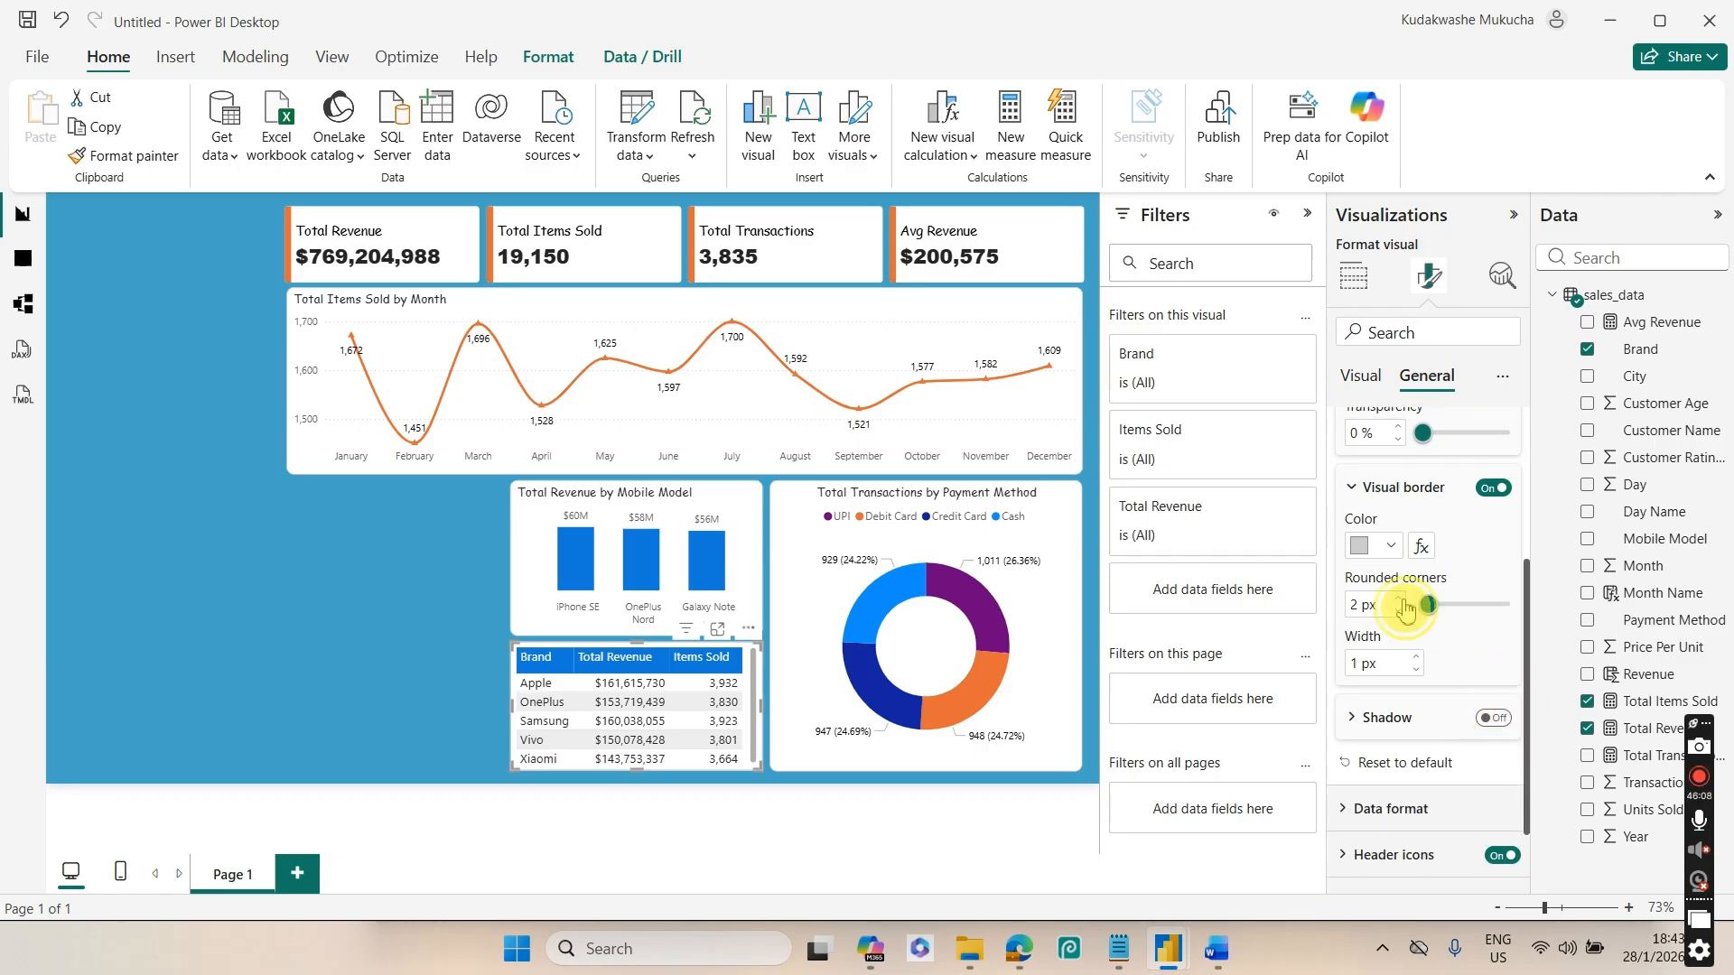
pyautogui.click(1401, 599)
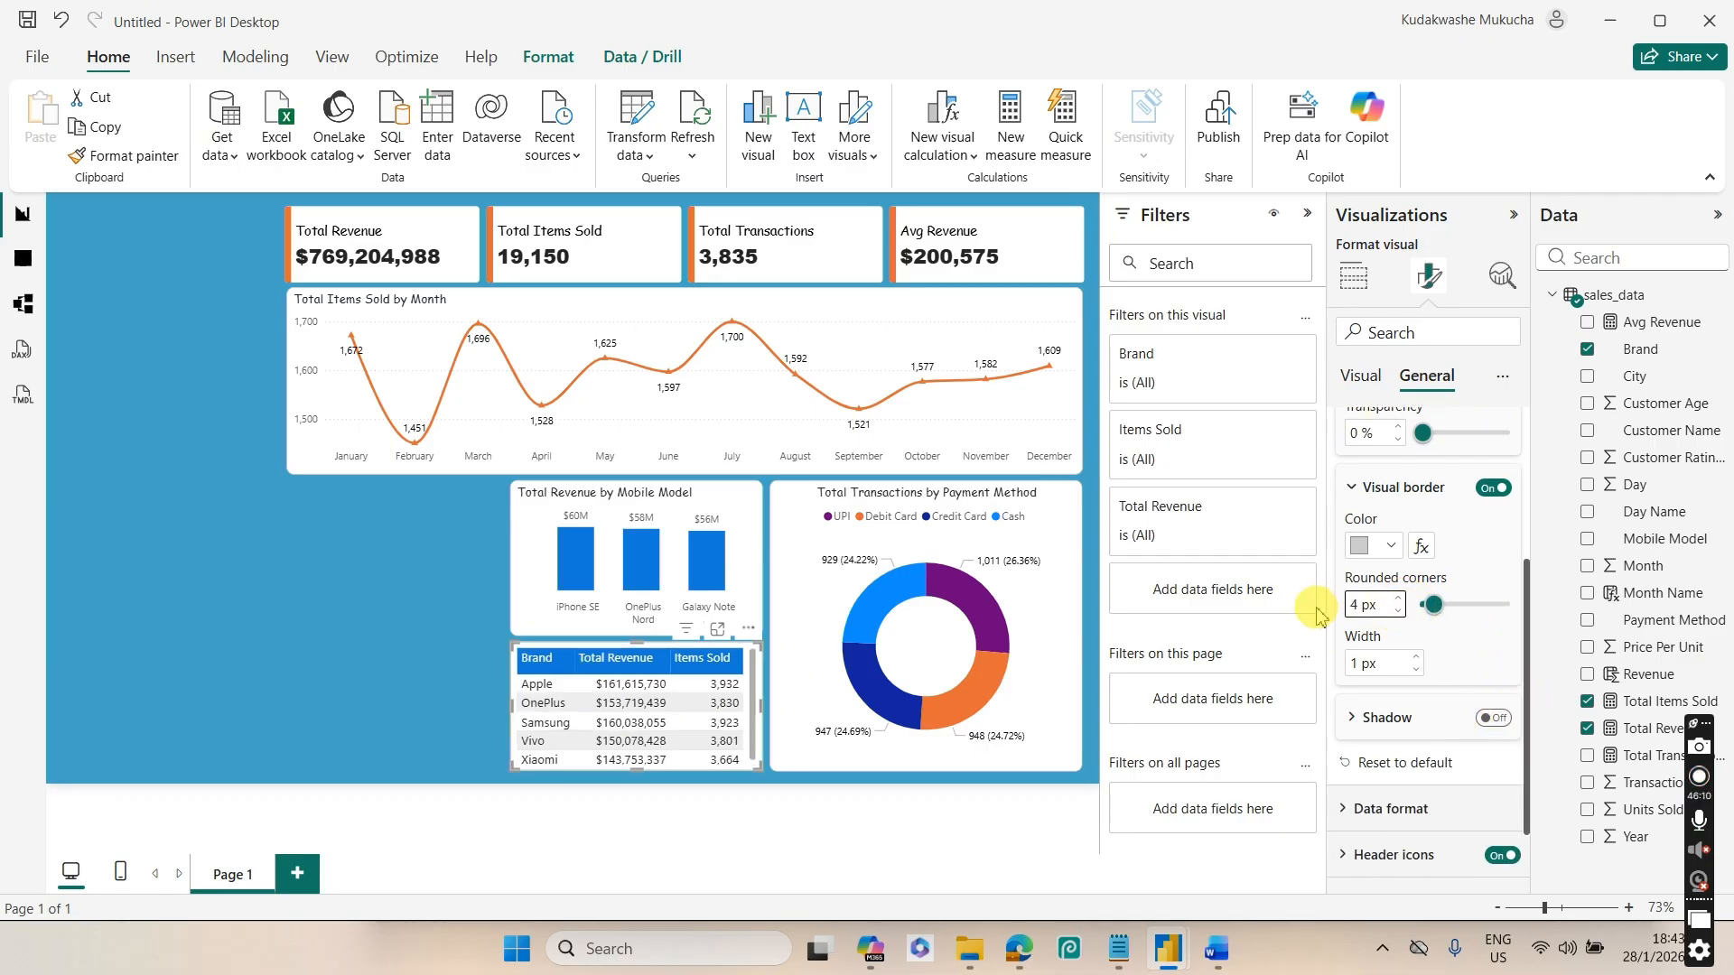
pyautogui.click(445, 640)
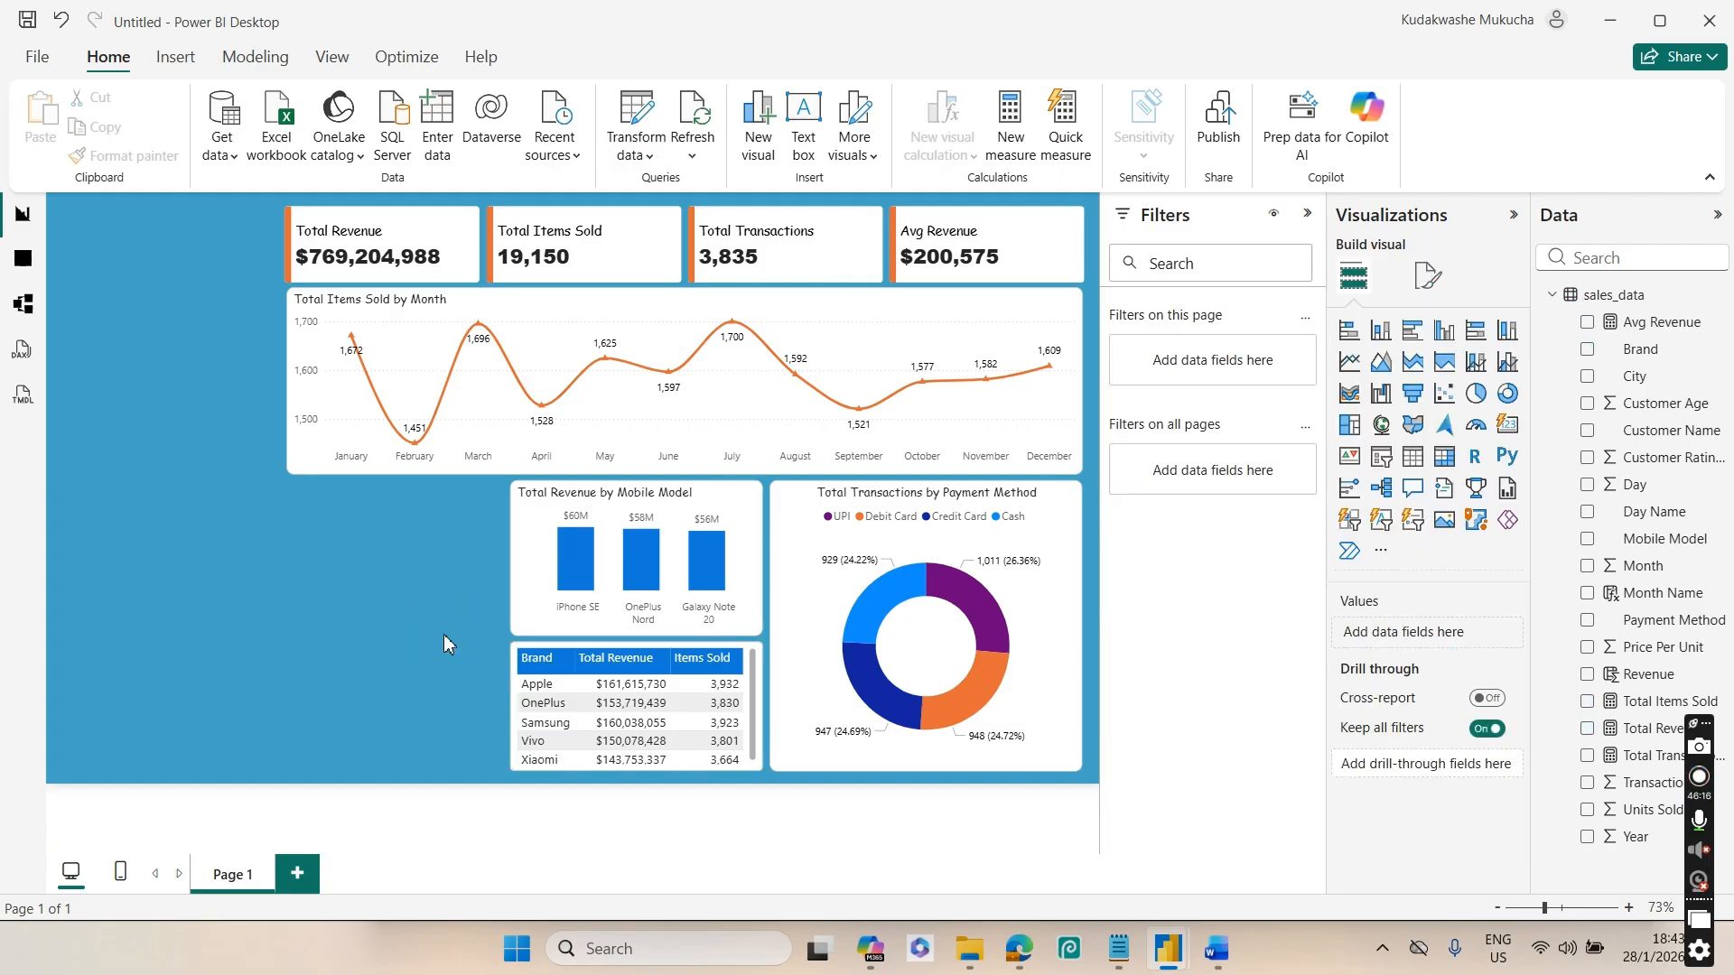
# Check the dashboard requirements list in the Word document and return to the Power BI report
pyautogui.click(1217, 948)
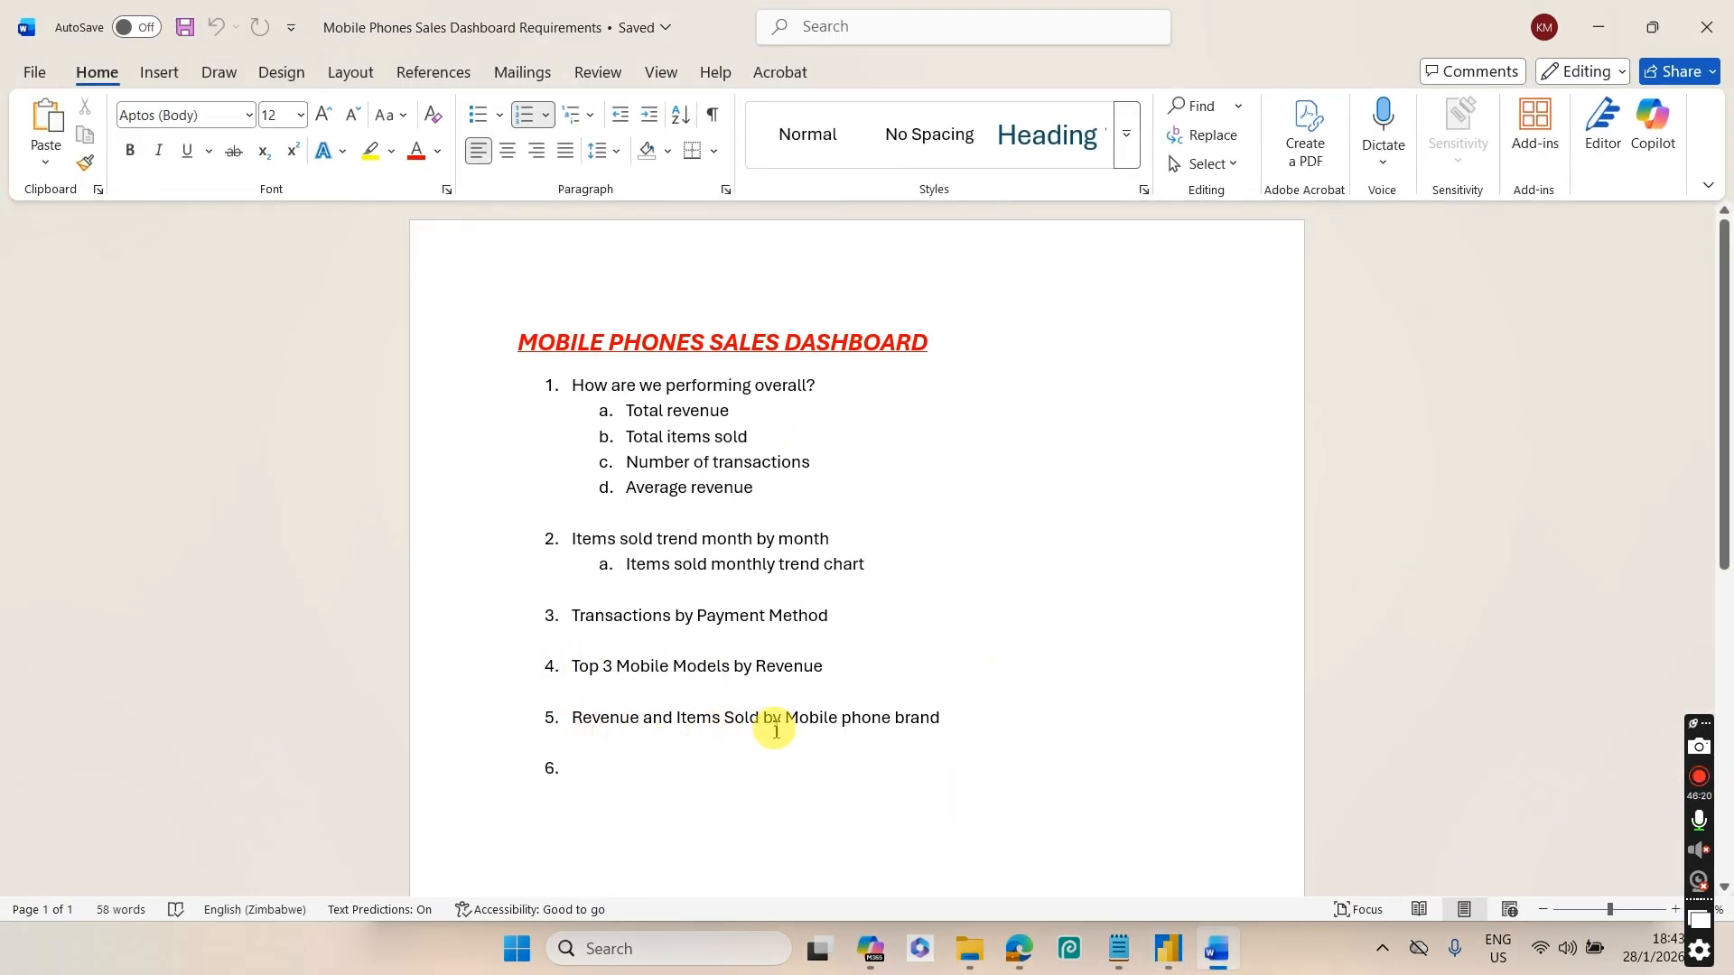
pyautogui.click(1217, 946)
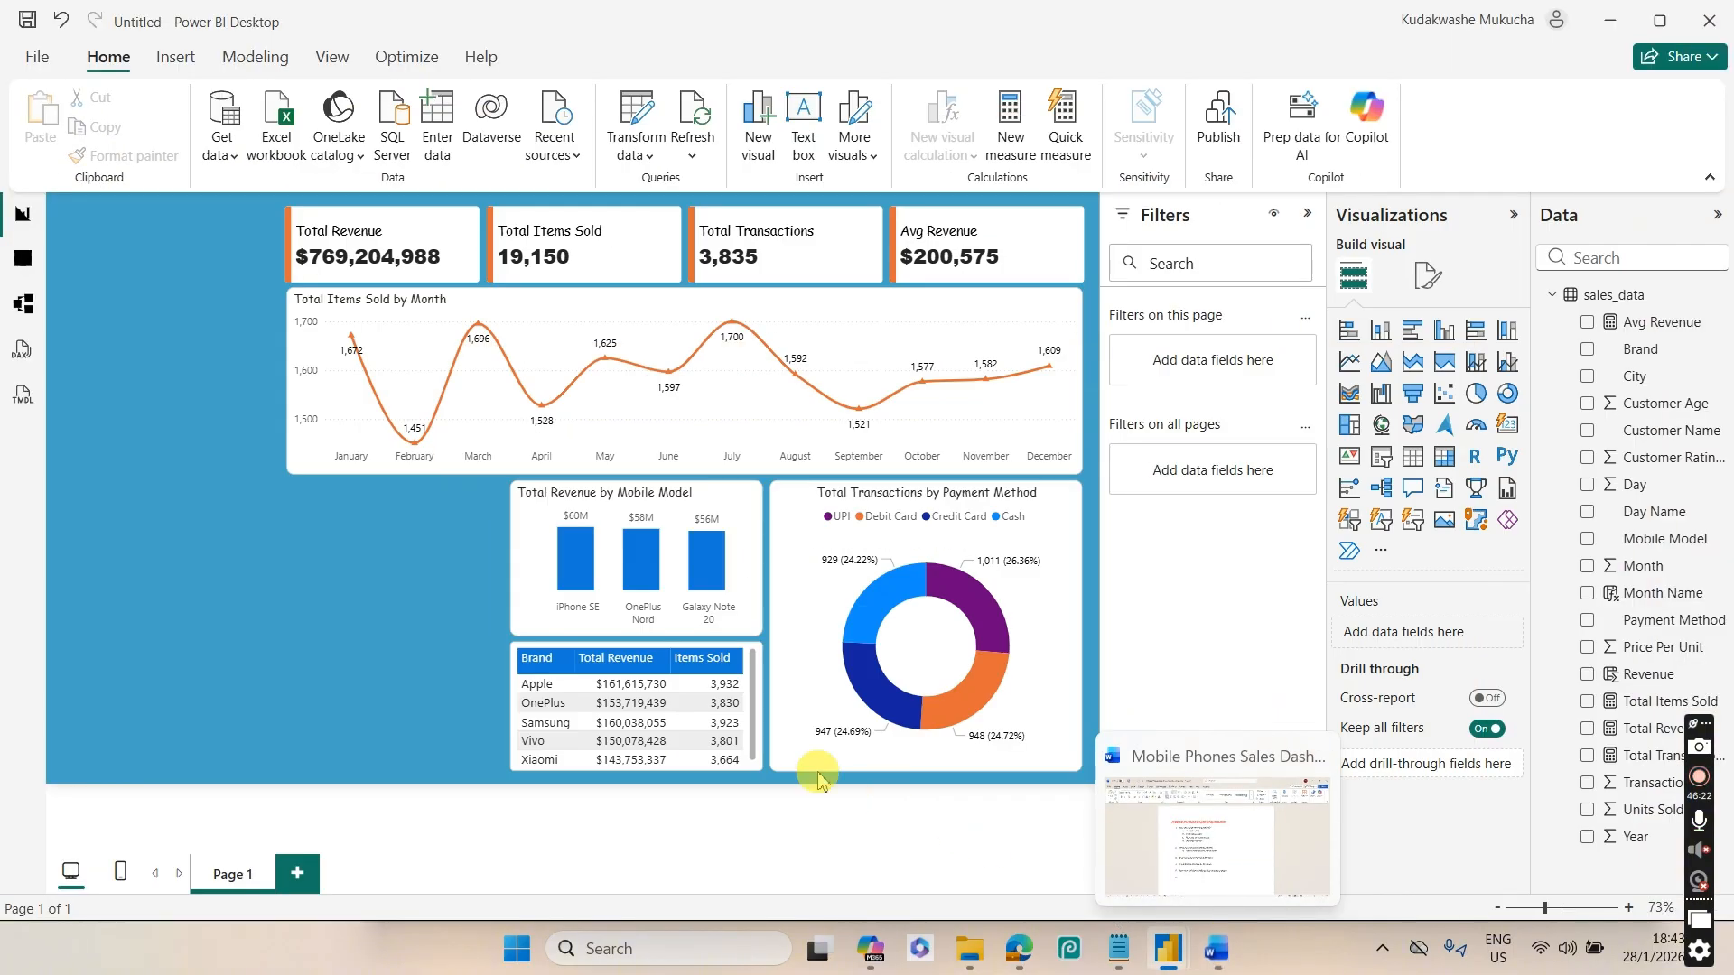
pyautogui.click(383, 601)
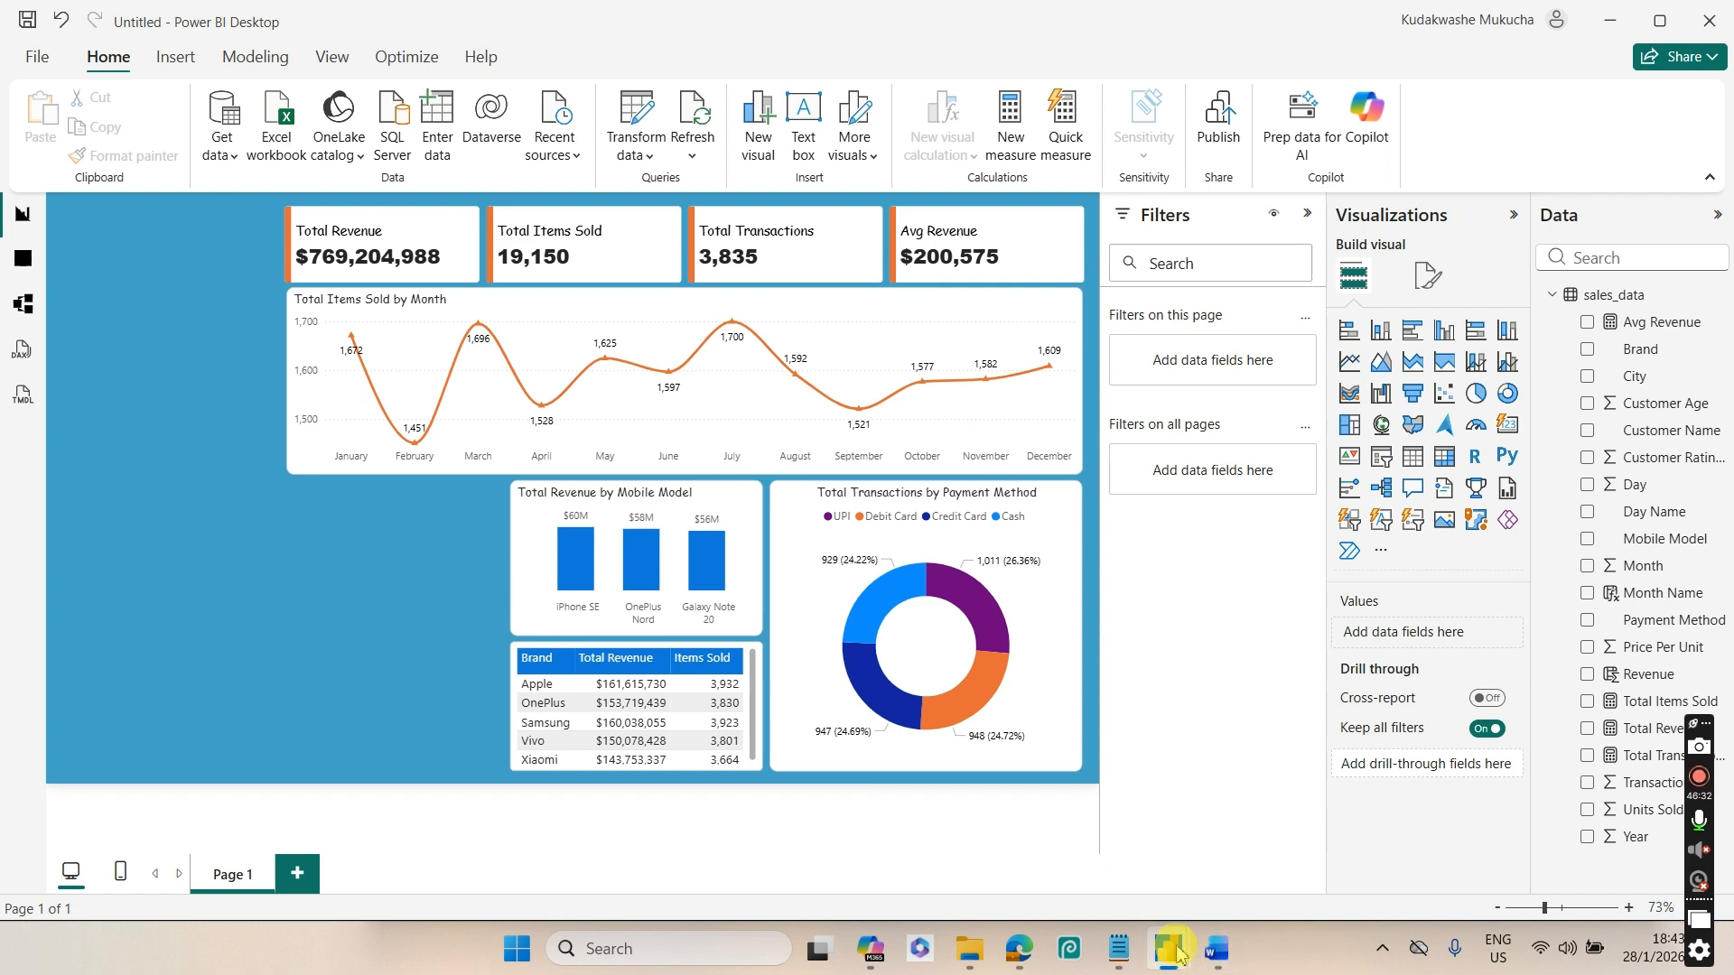
# Switch to the finished Mobile Phone Sales Dashboard report and examine its Customer Ratings funnel chart
pyautogui.moveTo(1139, 936)
pyautogui.click(1046, 840)
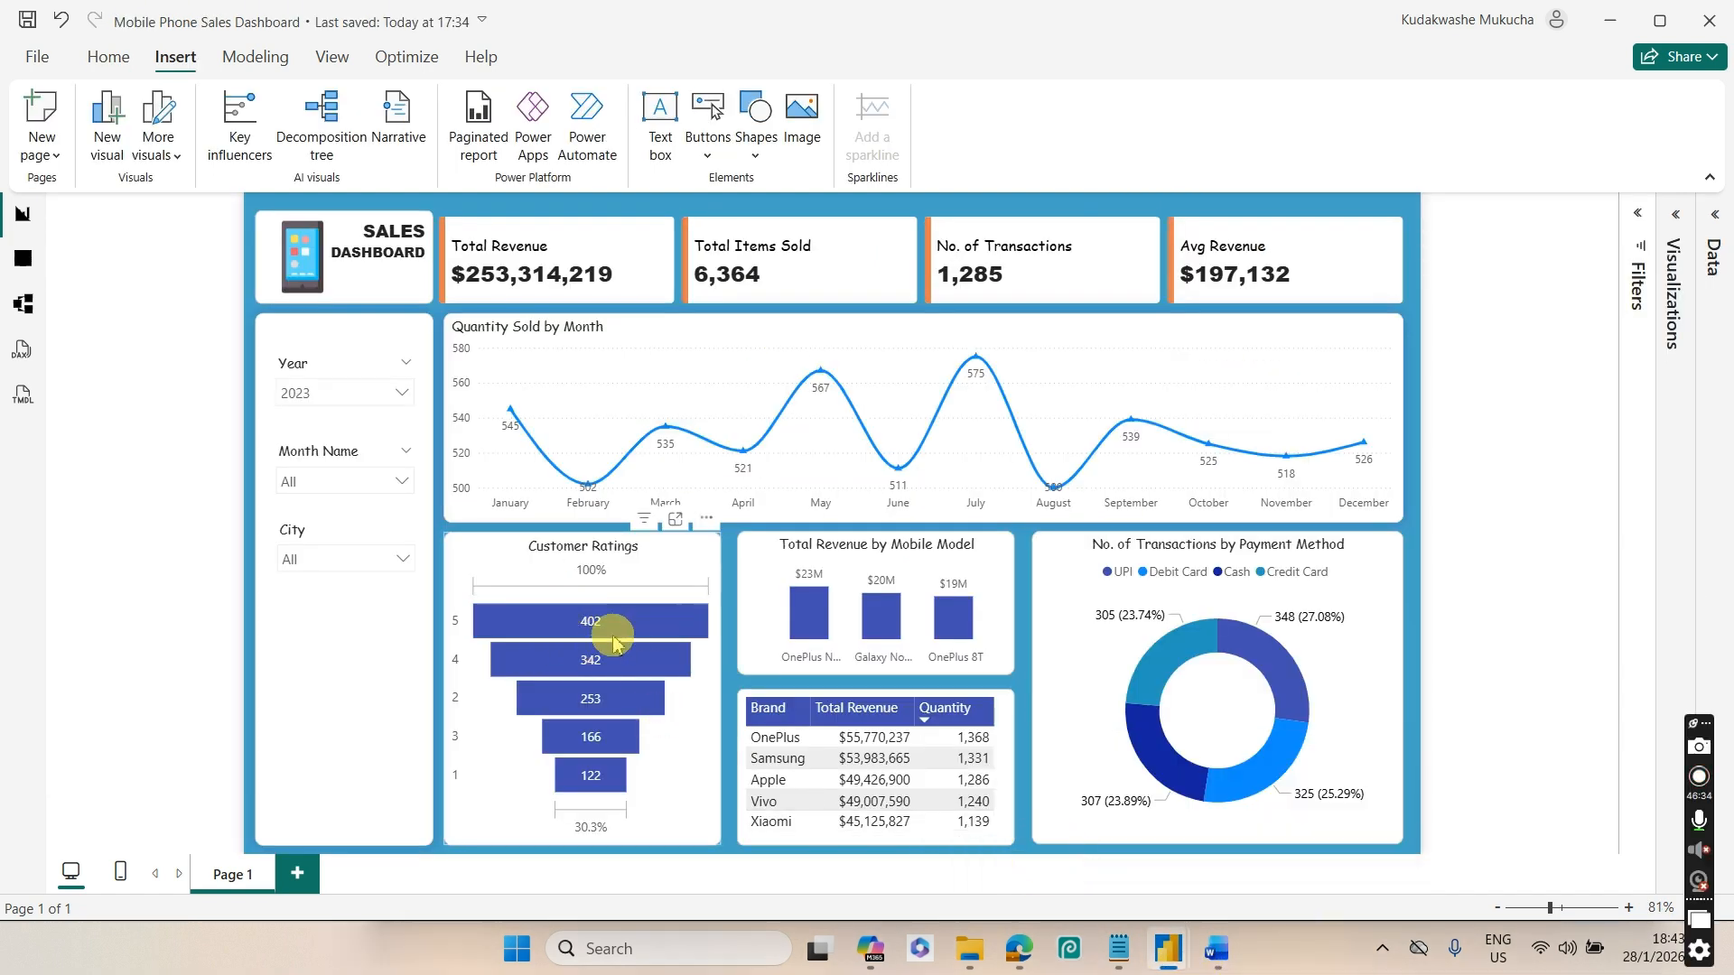
pyautogui.moveTo(617, 627)
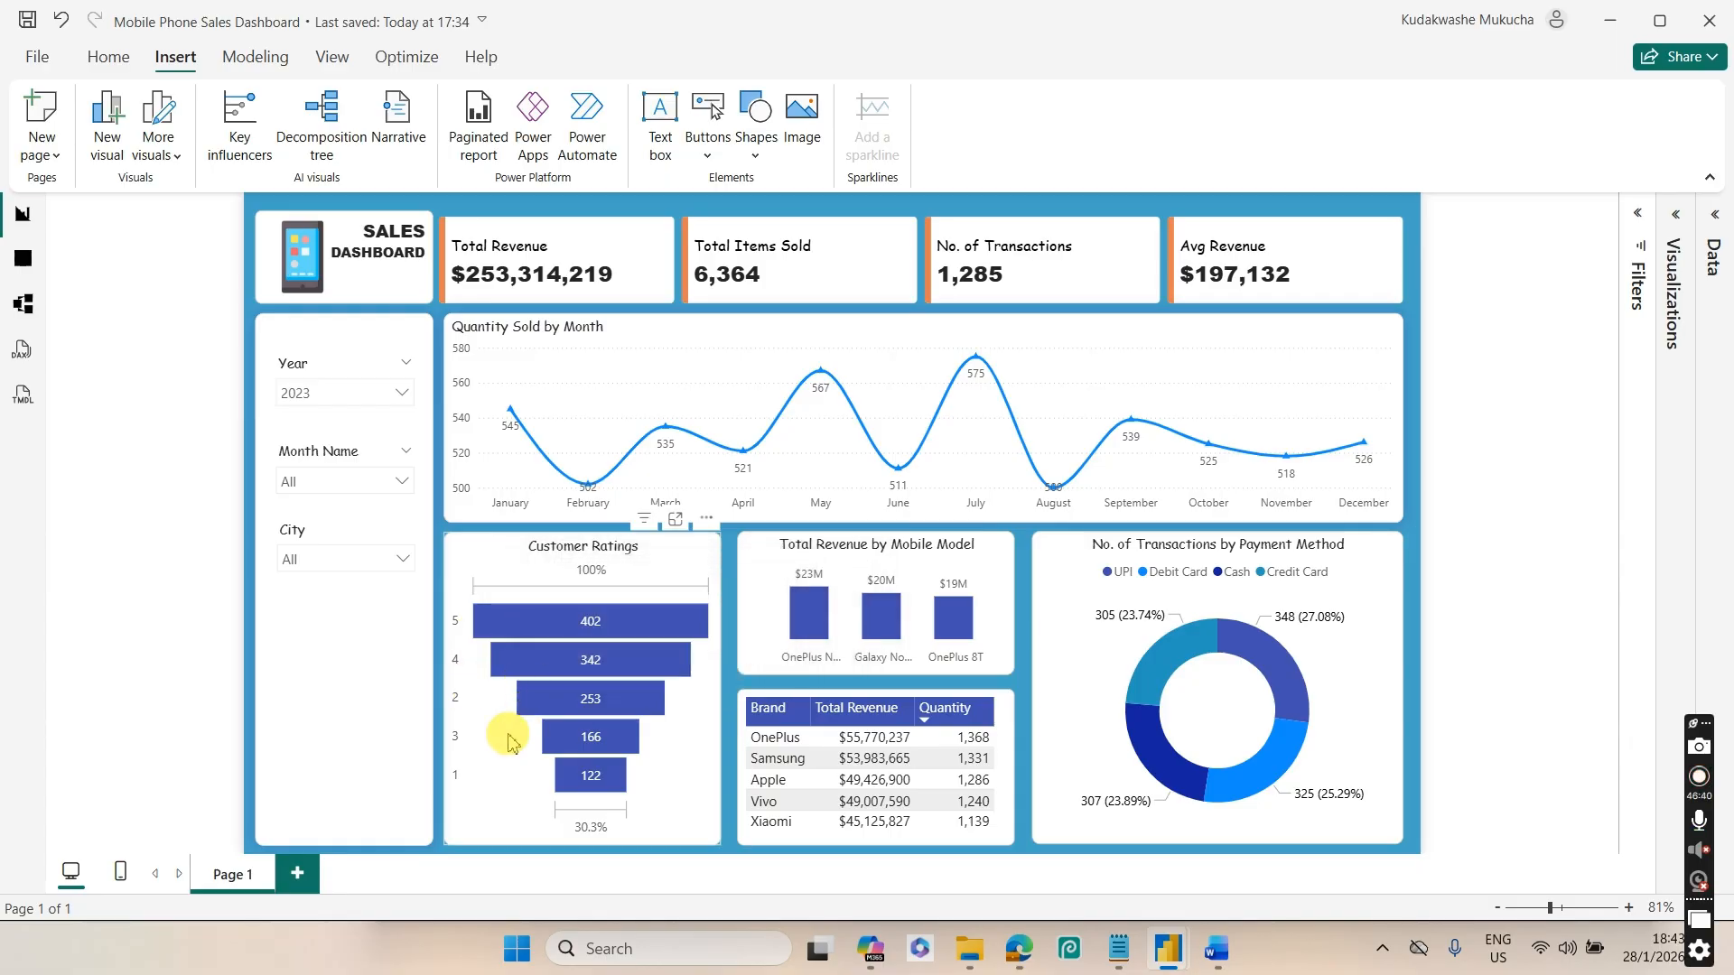
# Switch back to the untitled Power BI report and show its sales_data table with the formula bar collapsed
pyautogui.moveTo(1165, 948)
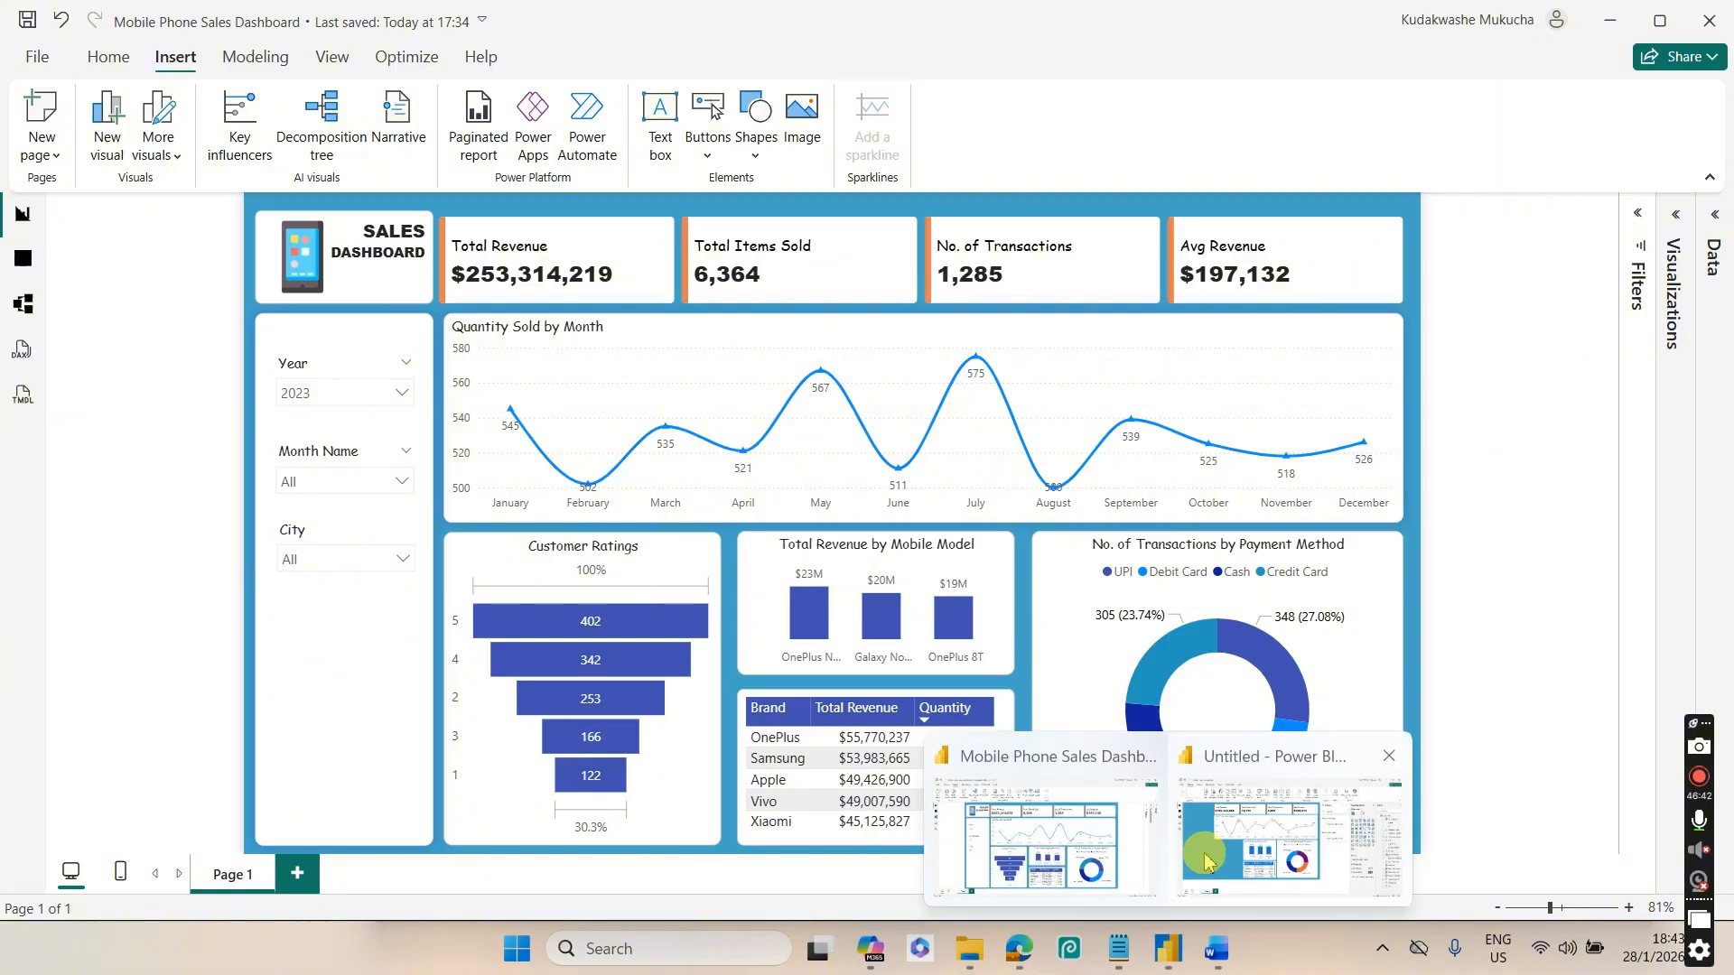
pyautogui.click(1211, 832)
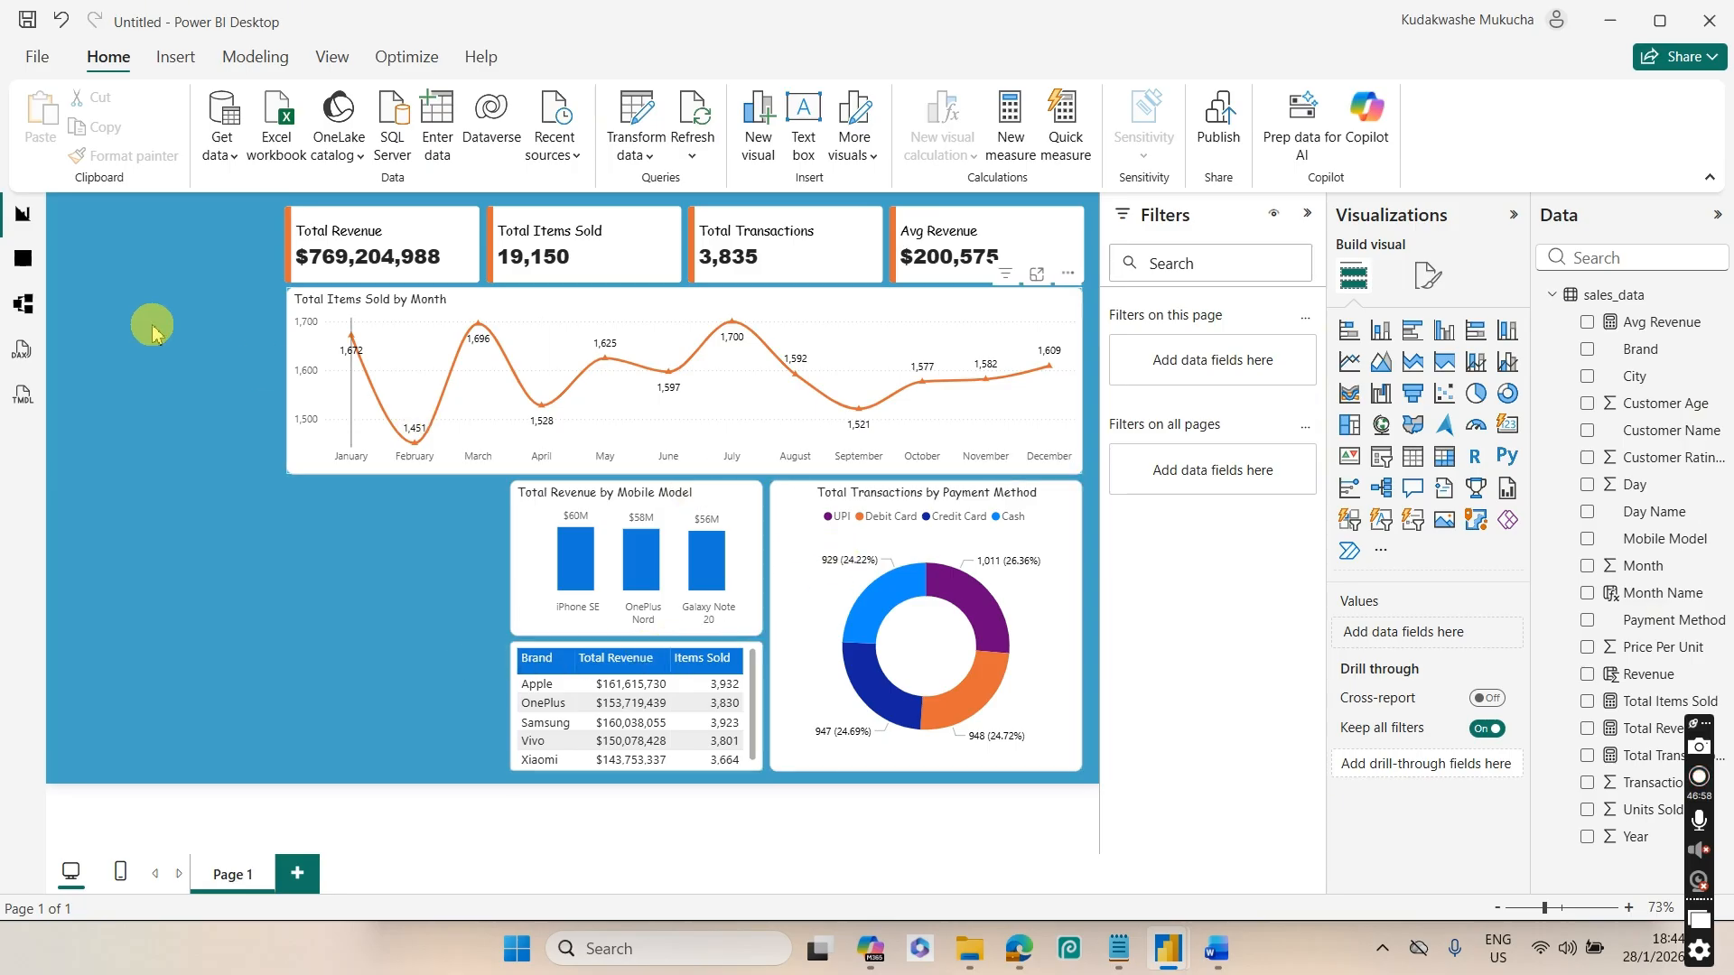
pyautogui.click(38, 264)
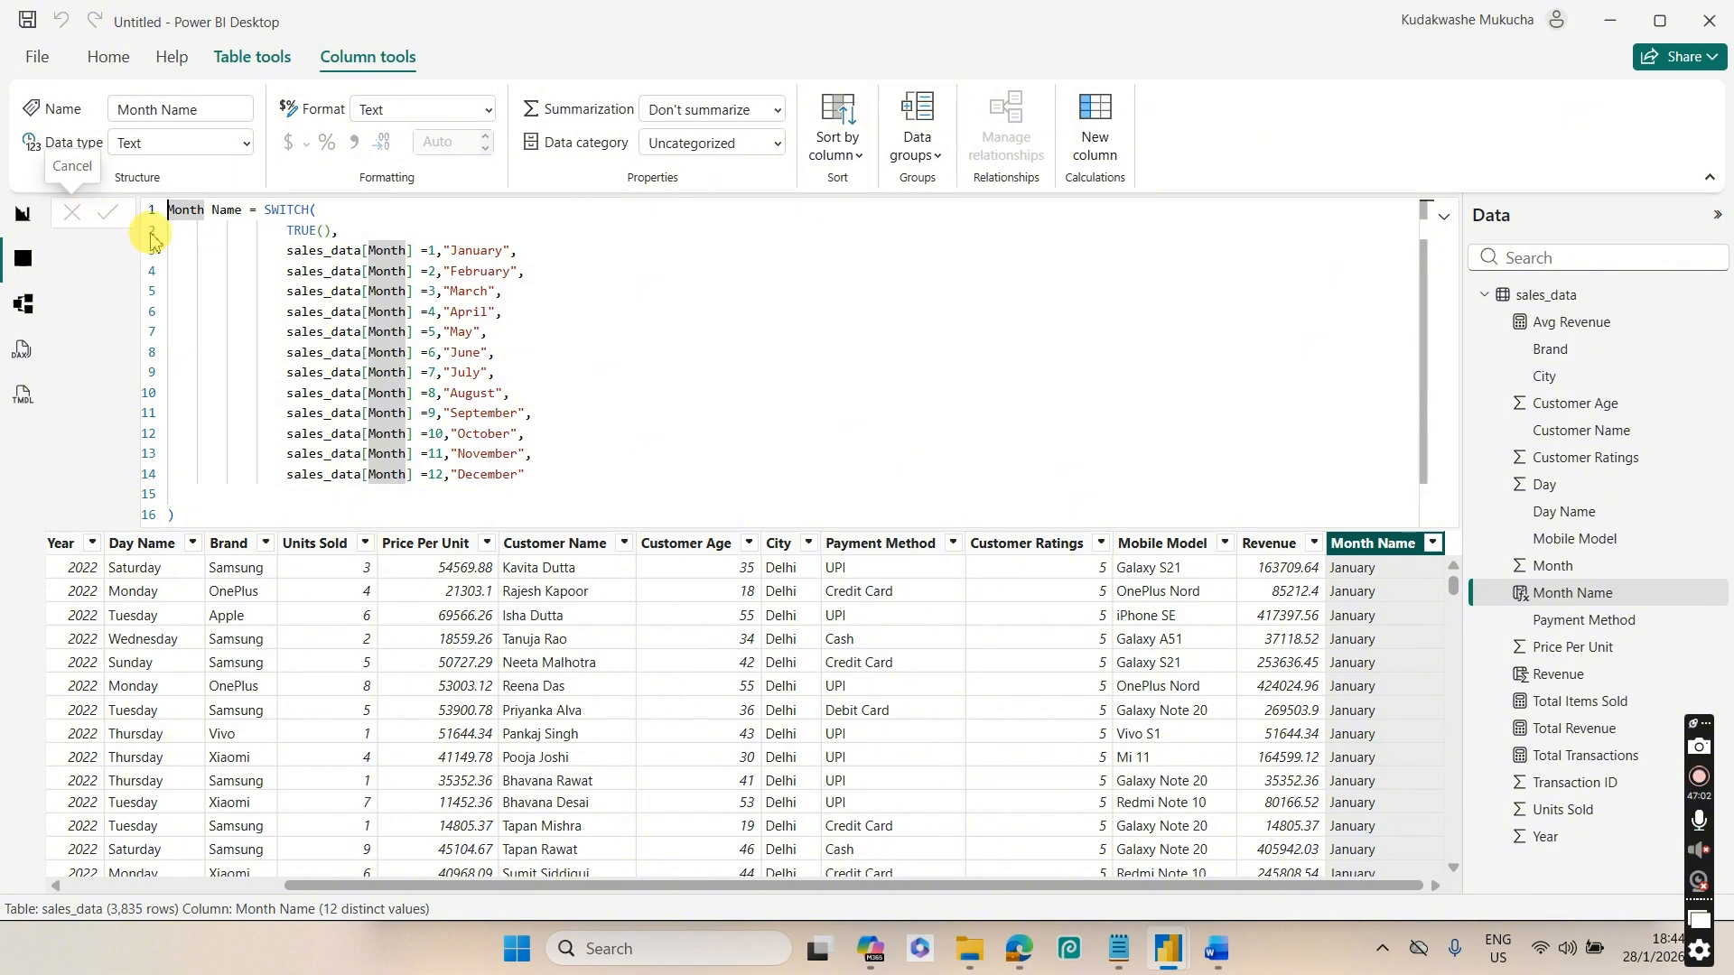
pyautogui.click(1444, 218)
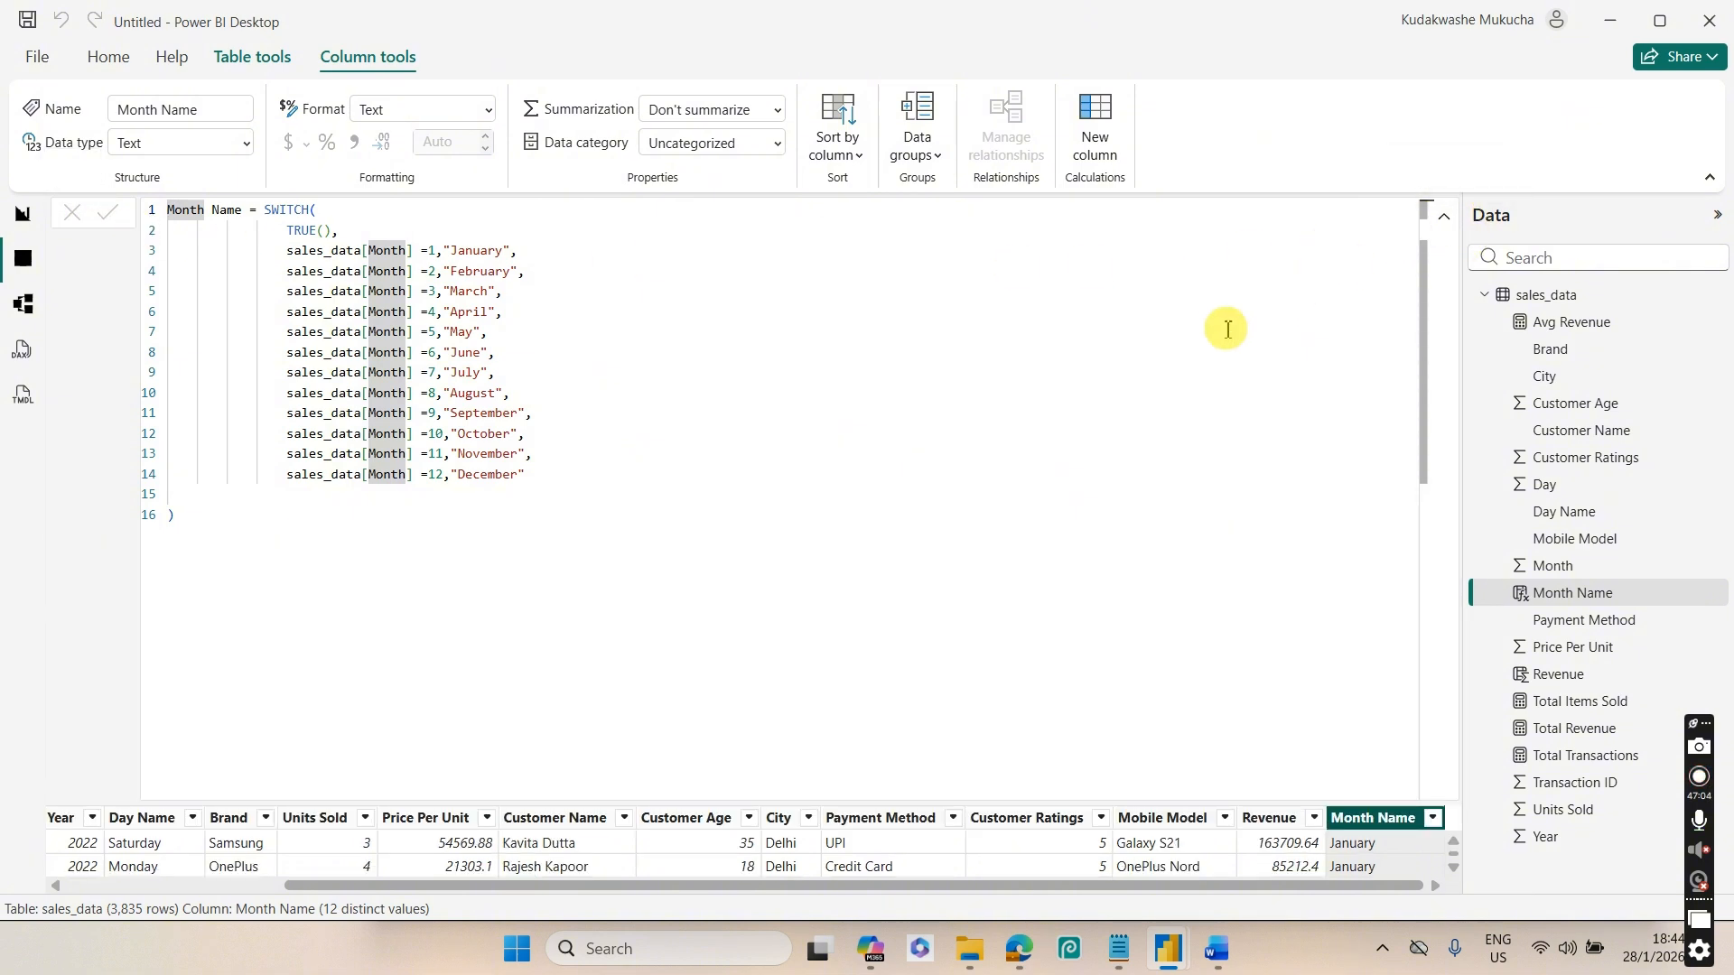
pyautogui.click(1447, 222)
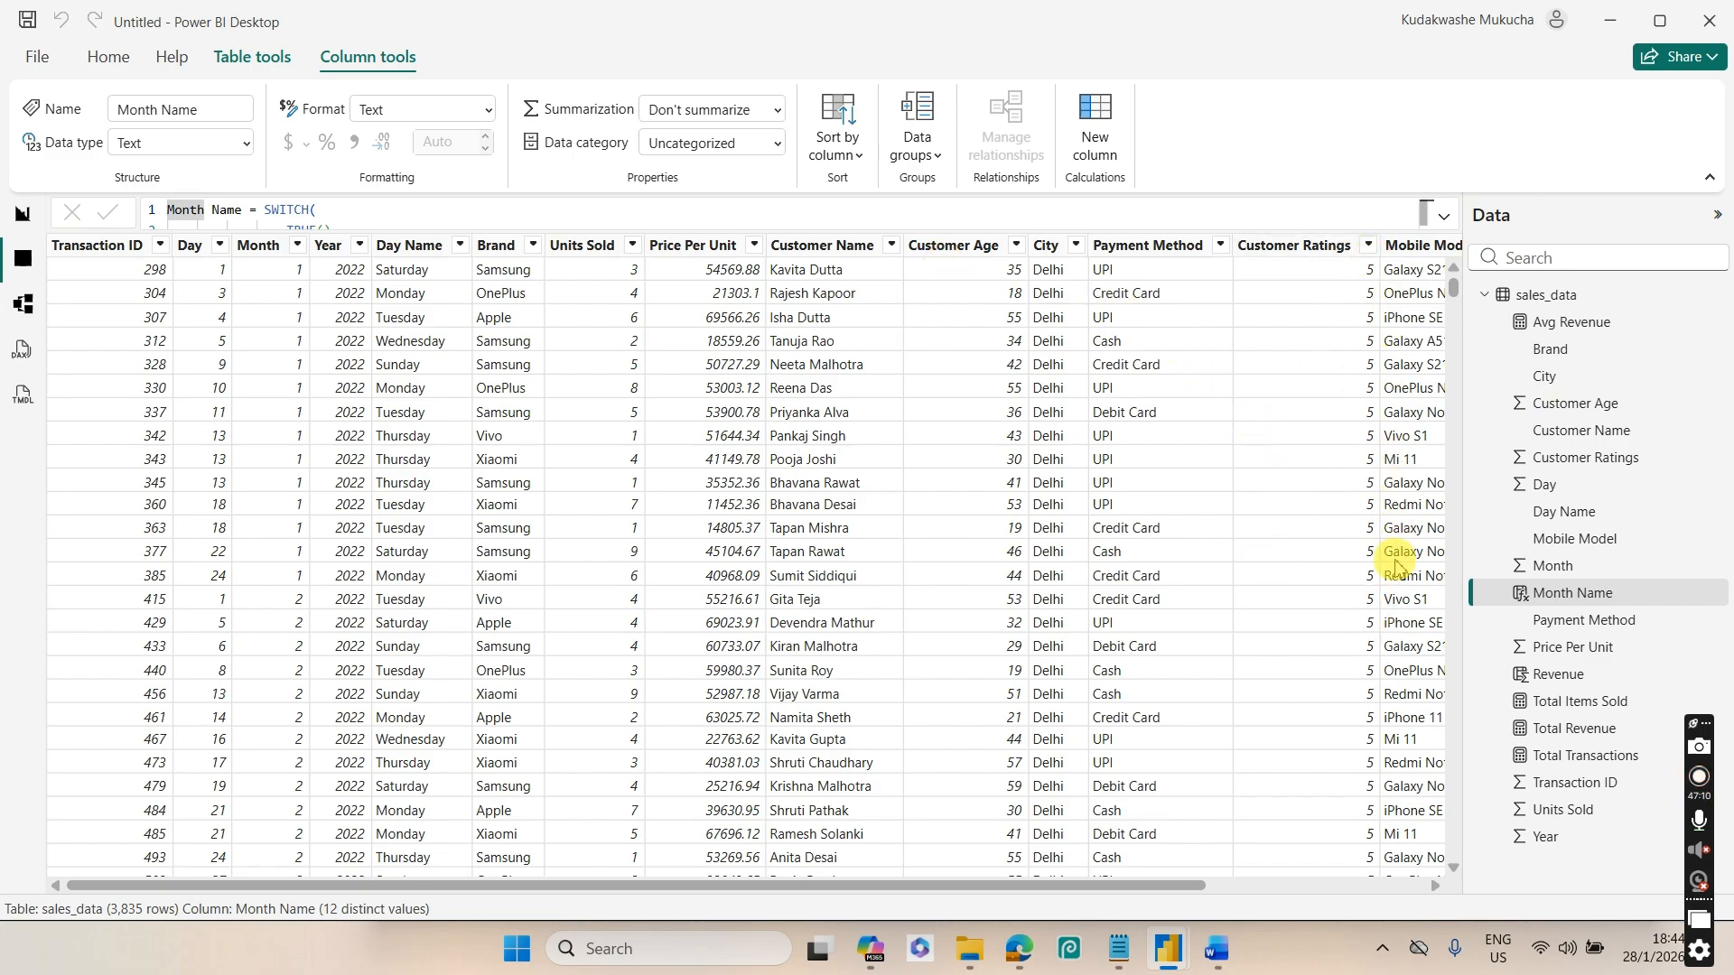
# Create a measure in sales_data defined as Total Customer Ratings = COUNT(sales_data[Customer Ratings])
pyautogui.click(1546, 296)
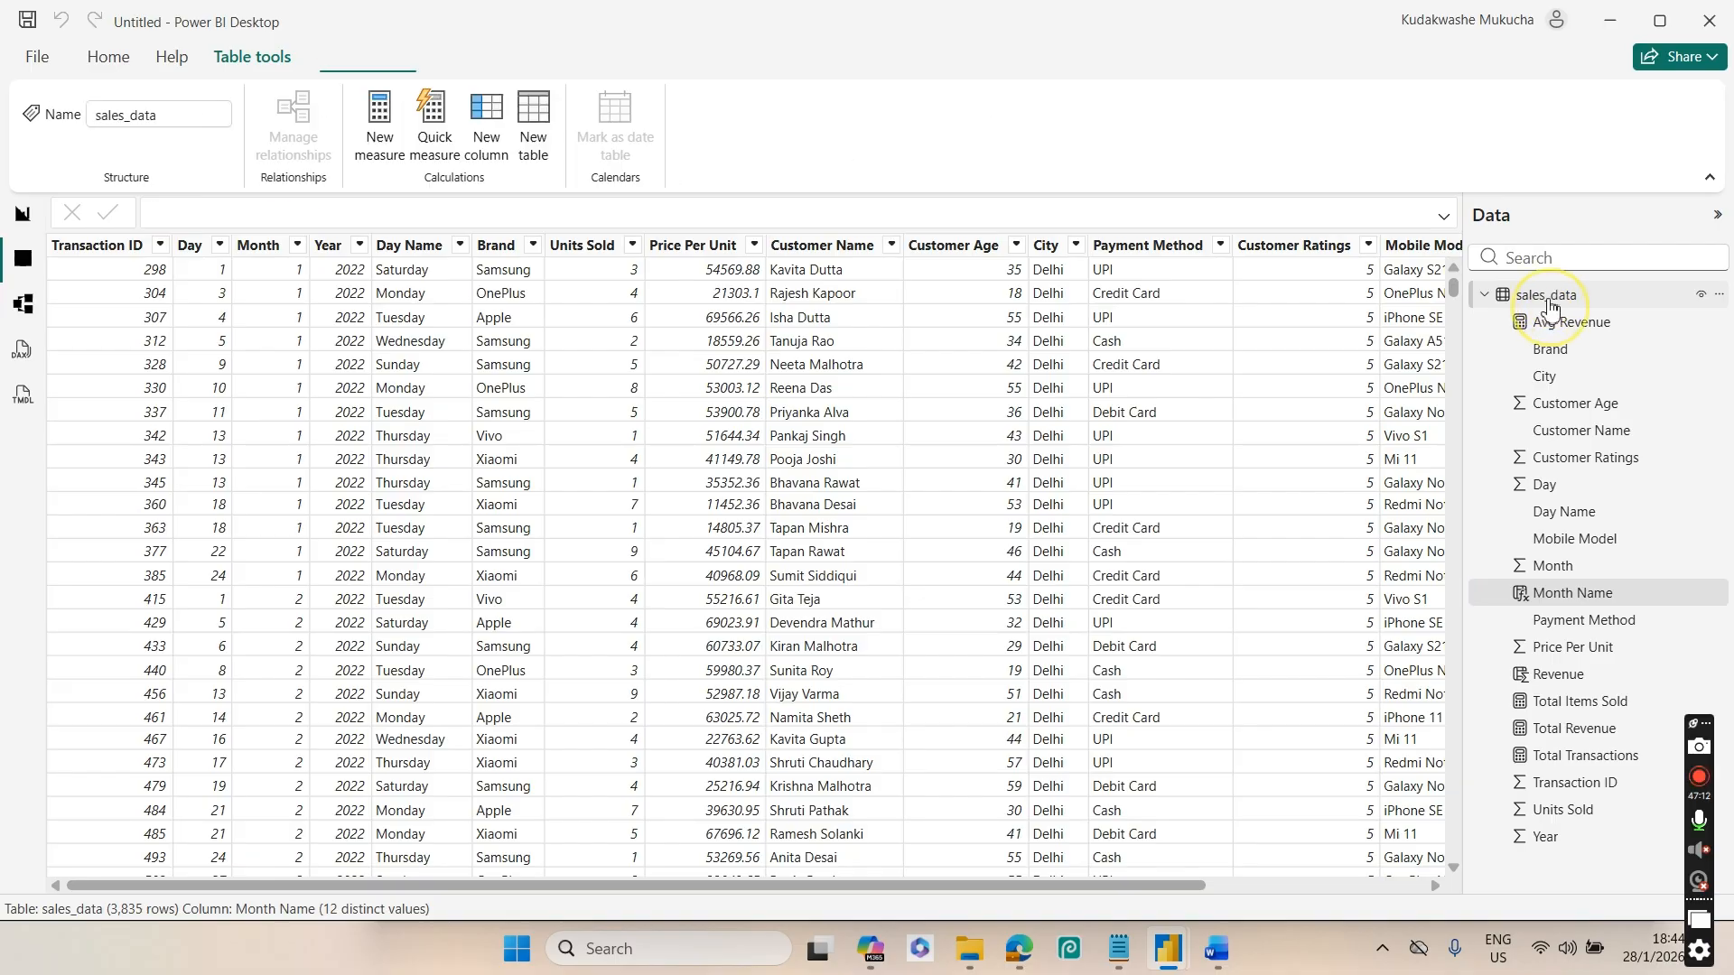
pyautogui.rightClick(1547, 301)
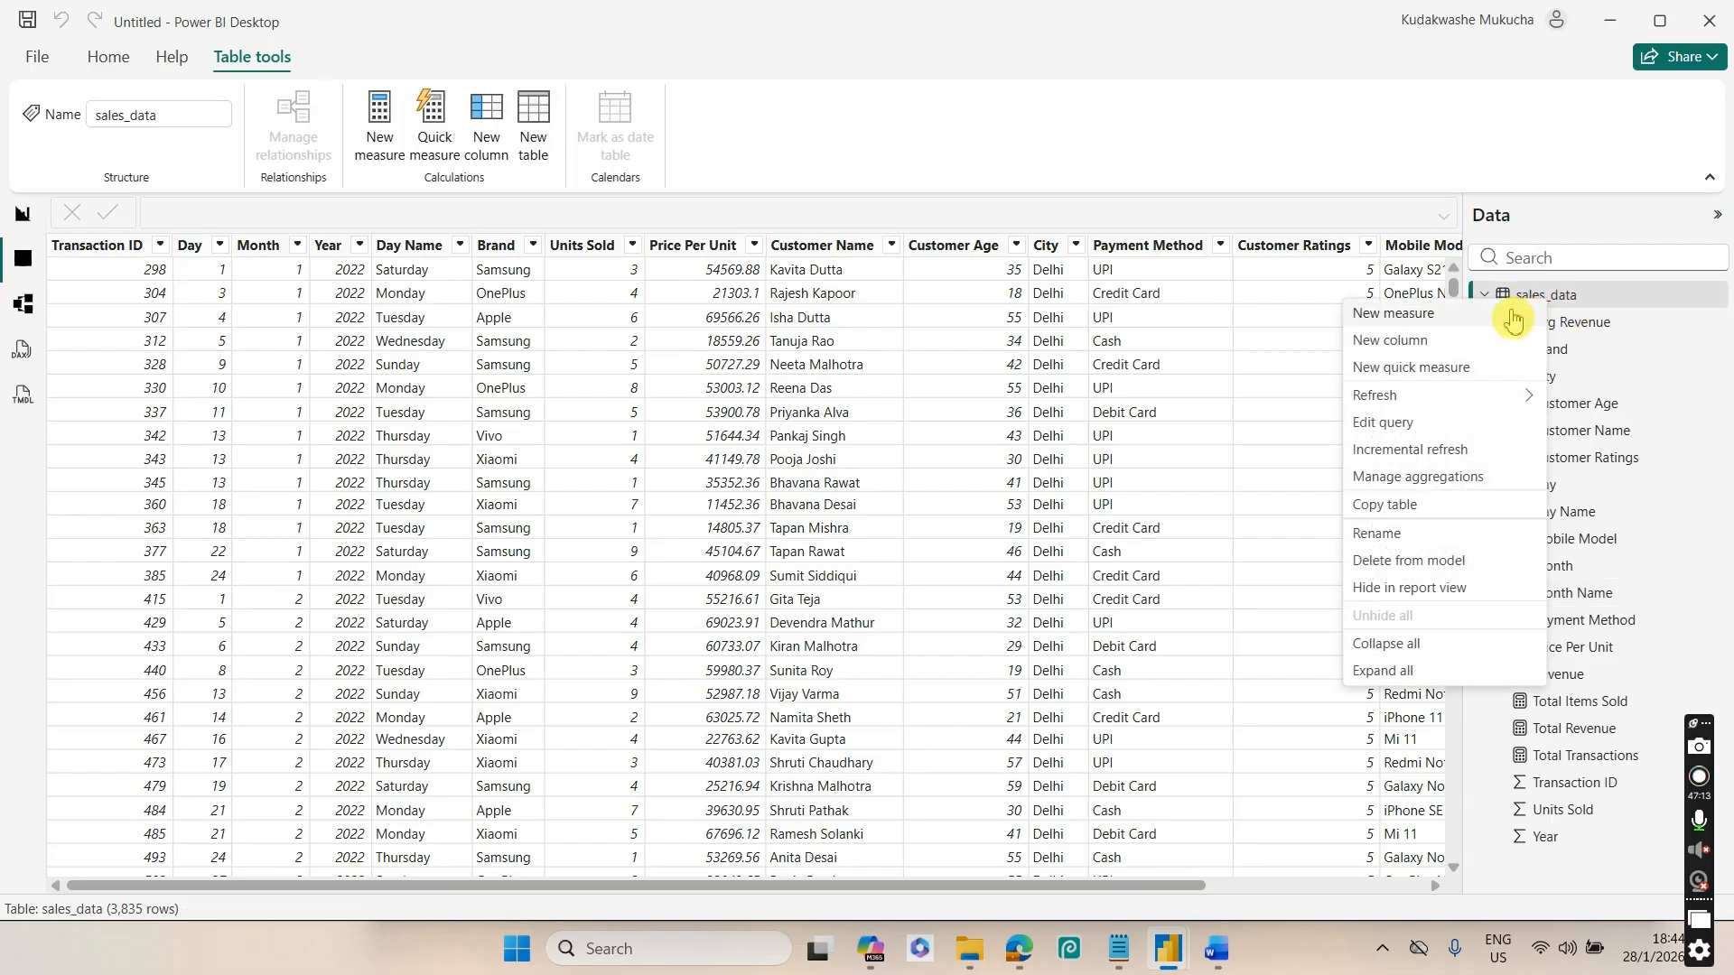
pyautogui.click(1407, 317)
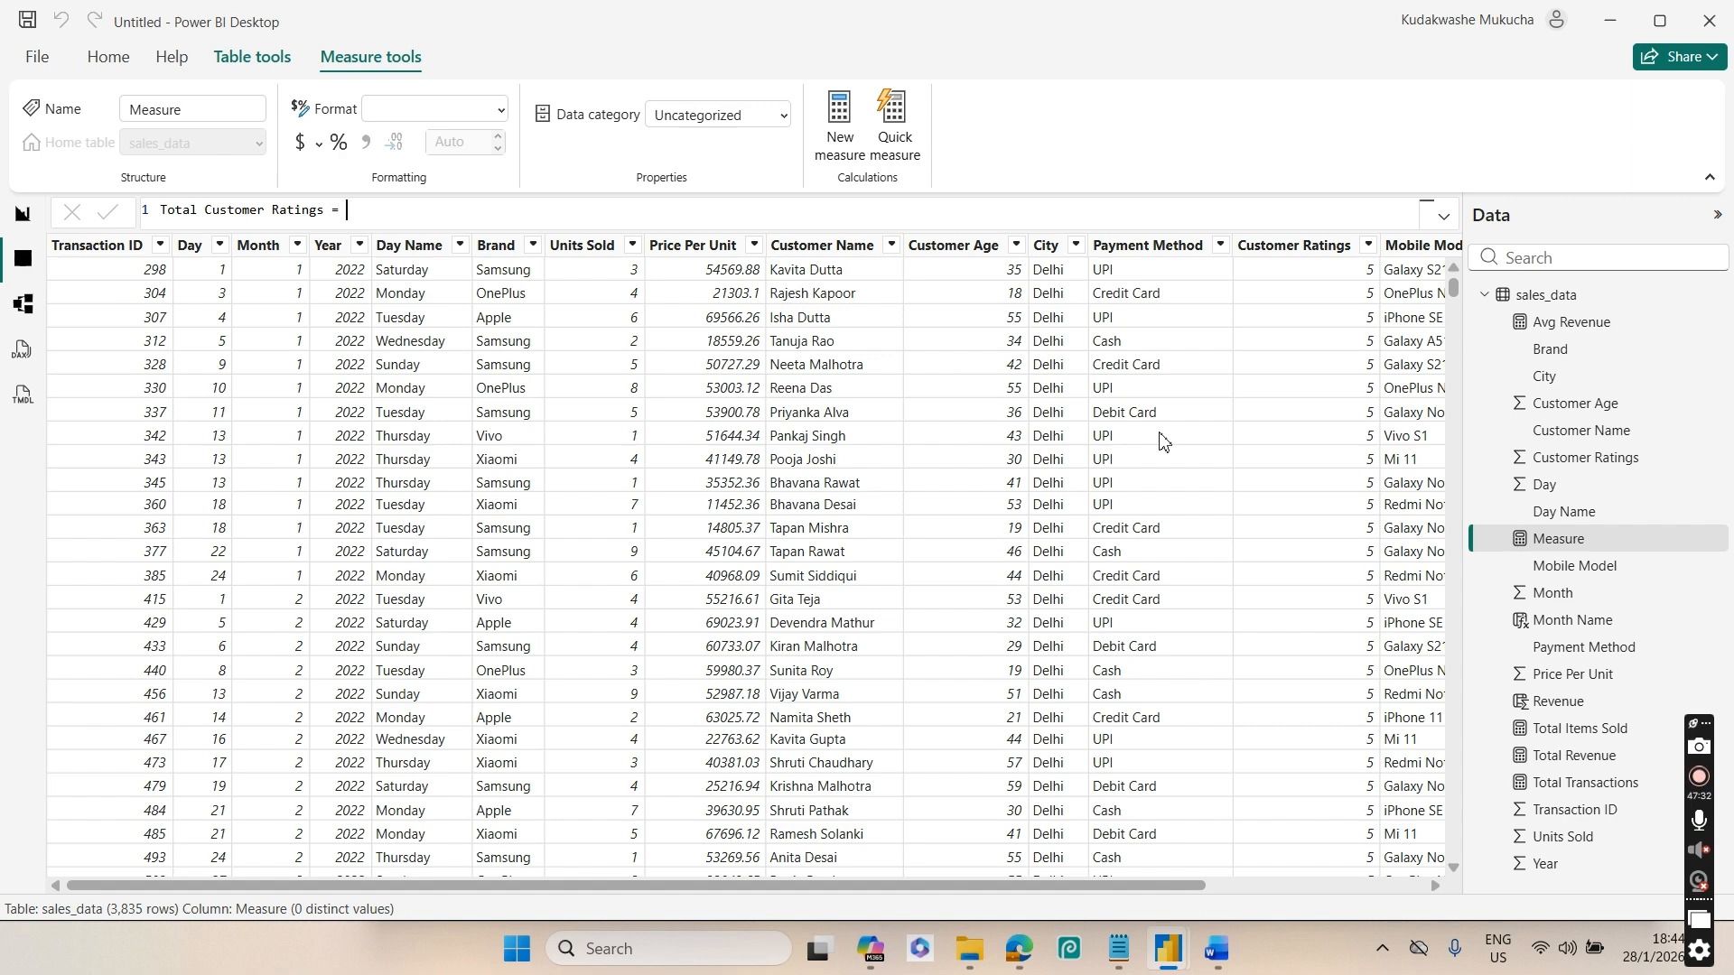
pyautogui.write('C')
pyautogui.write('ount')
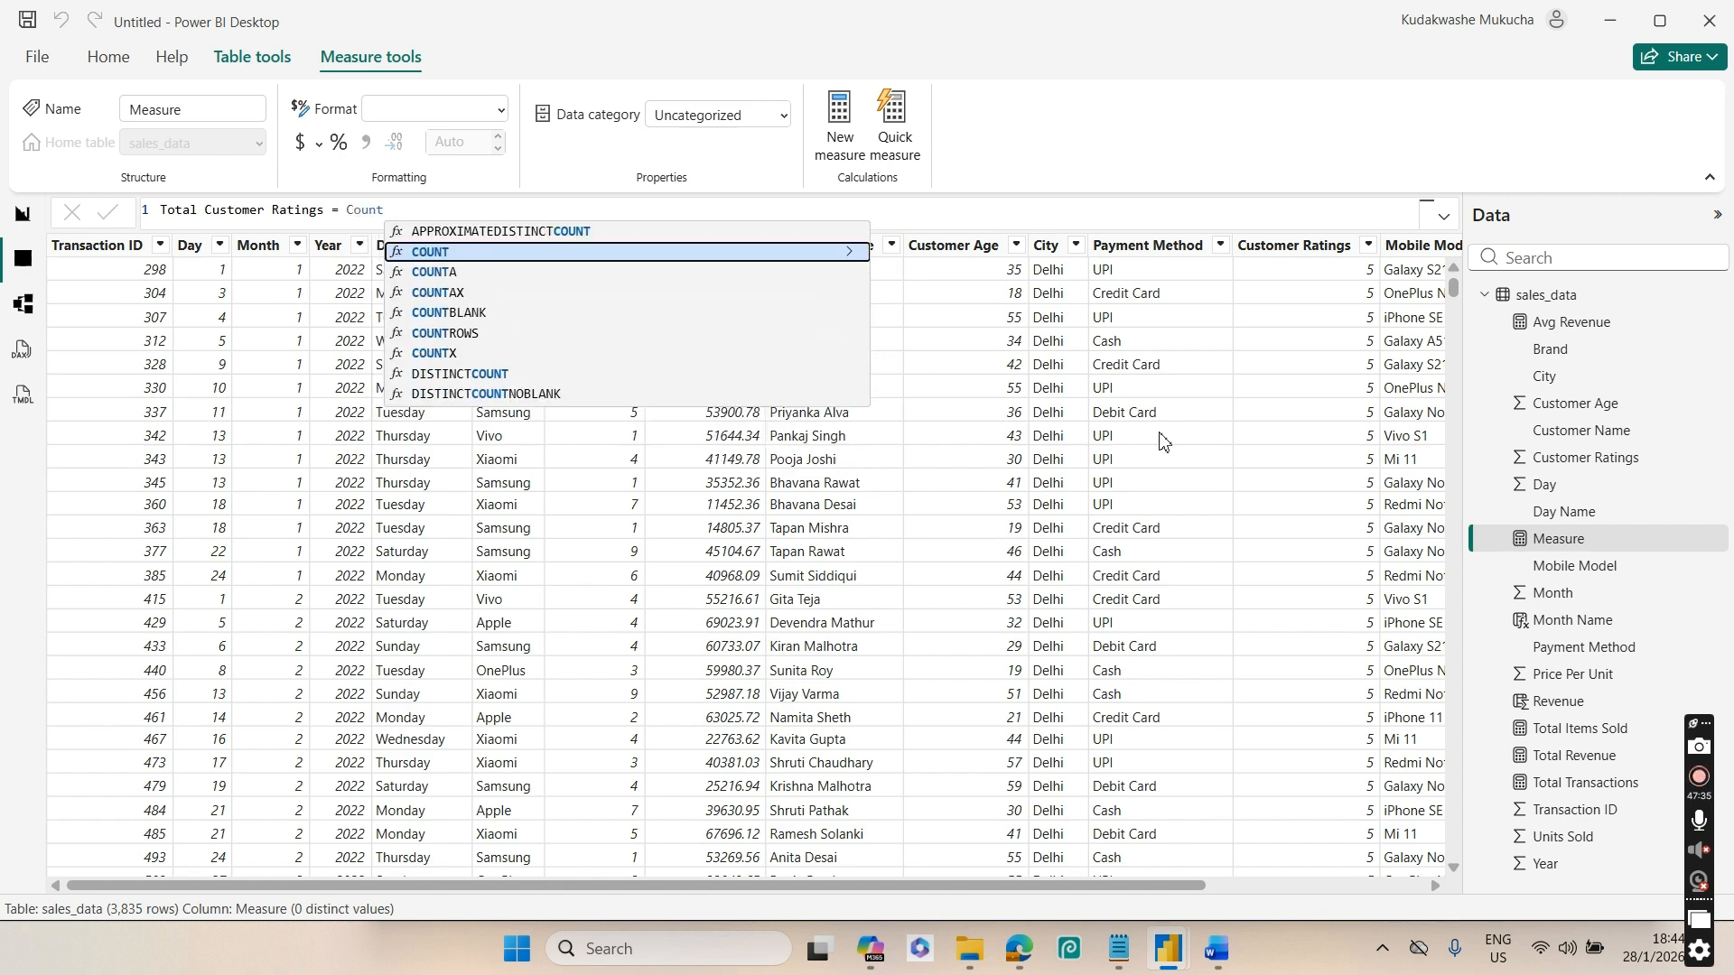
pyautogui.press('Tab')
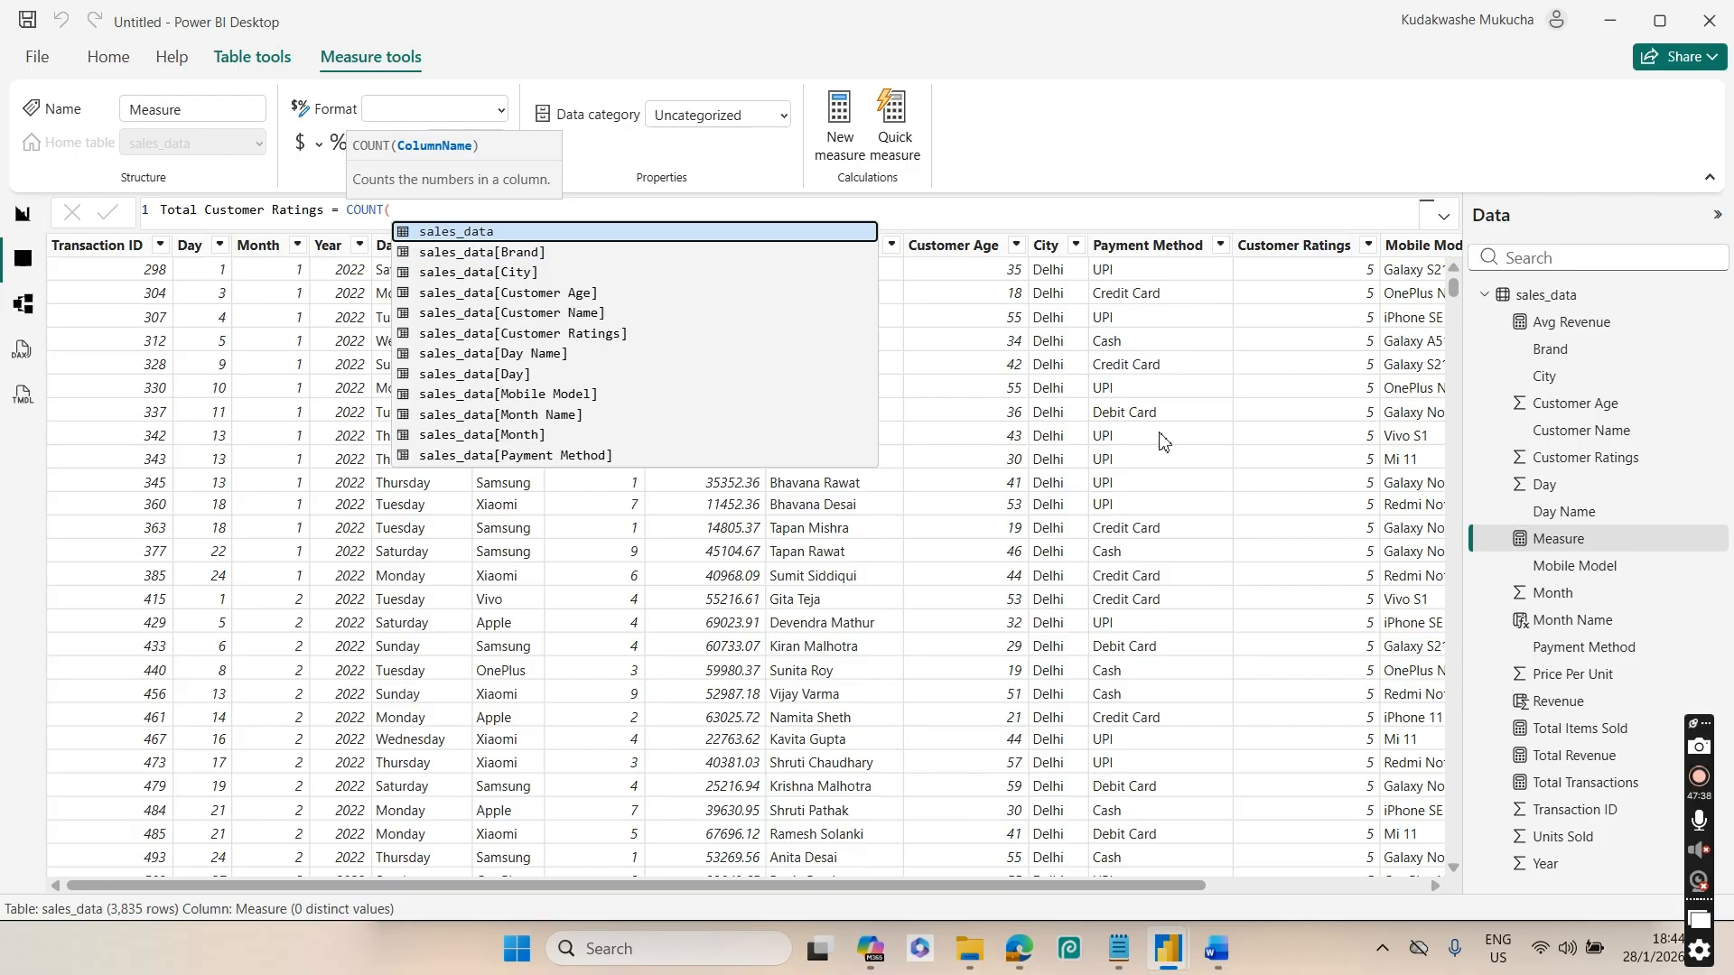
pyautogui.write('ra')
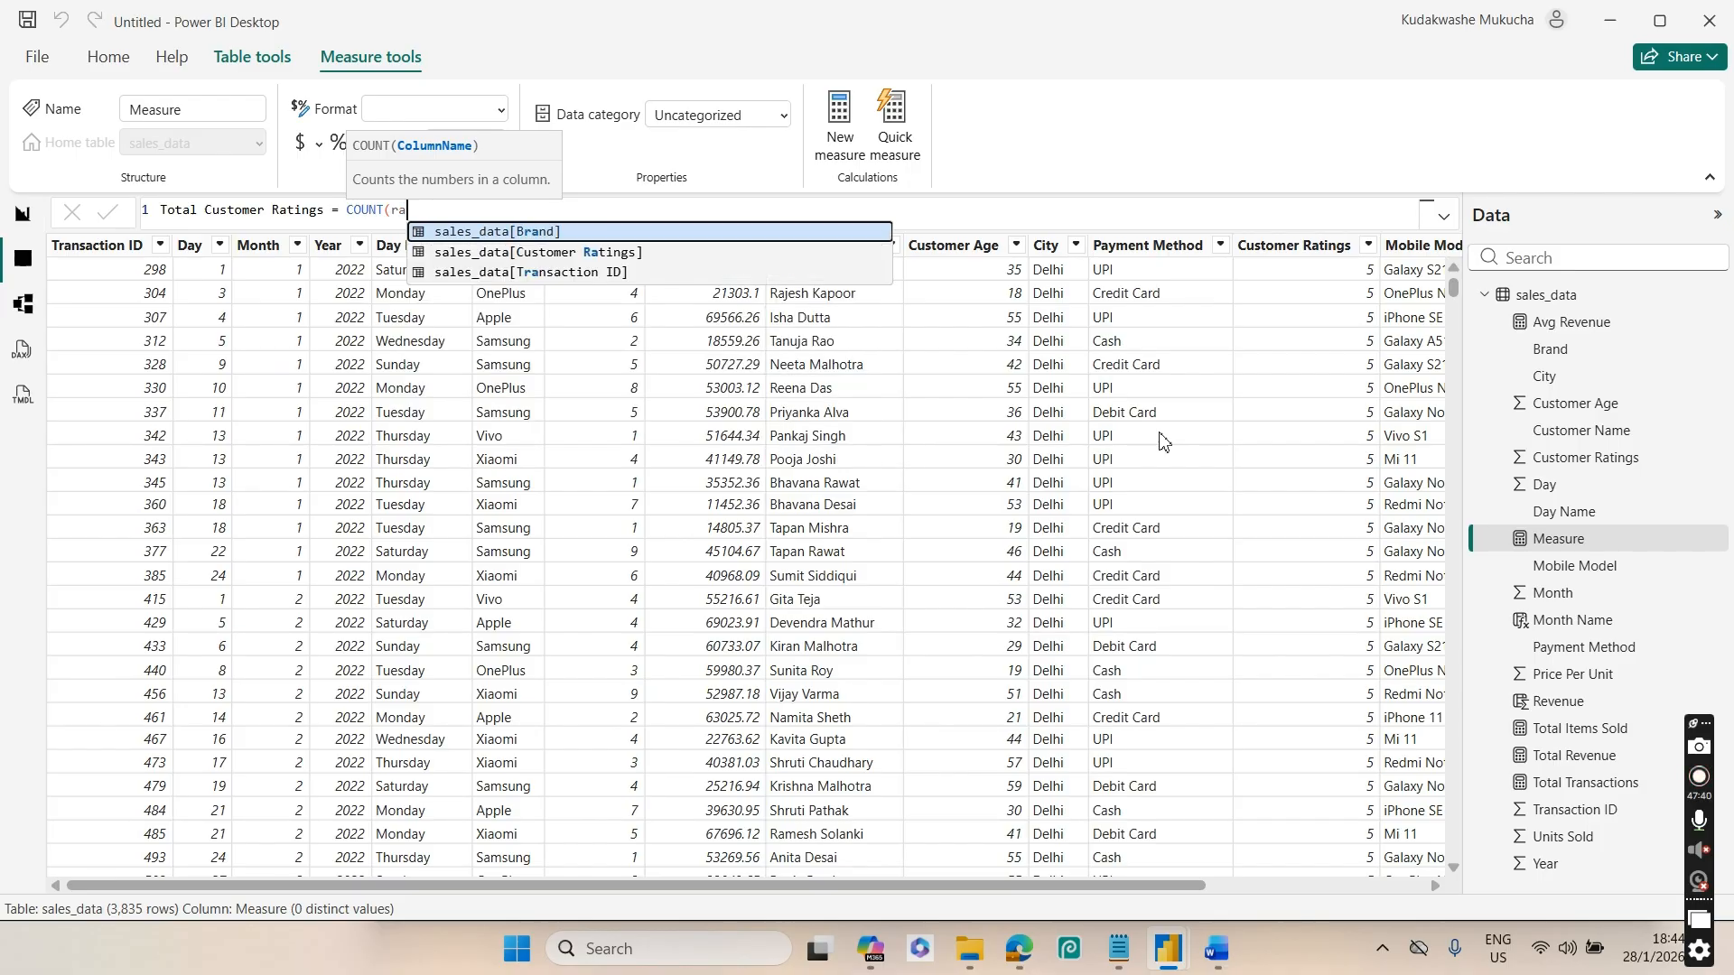
pyautogui.press('Down')
pyautogui.press('Tab')
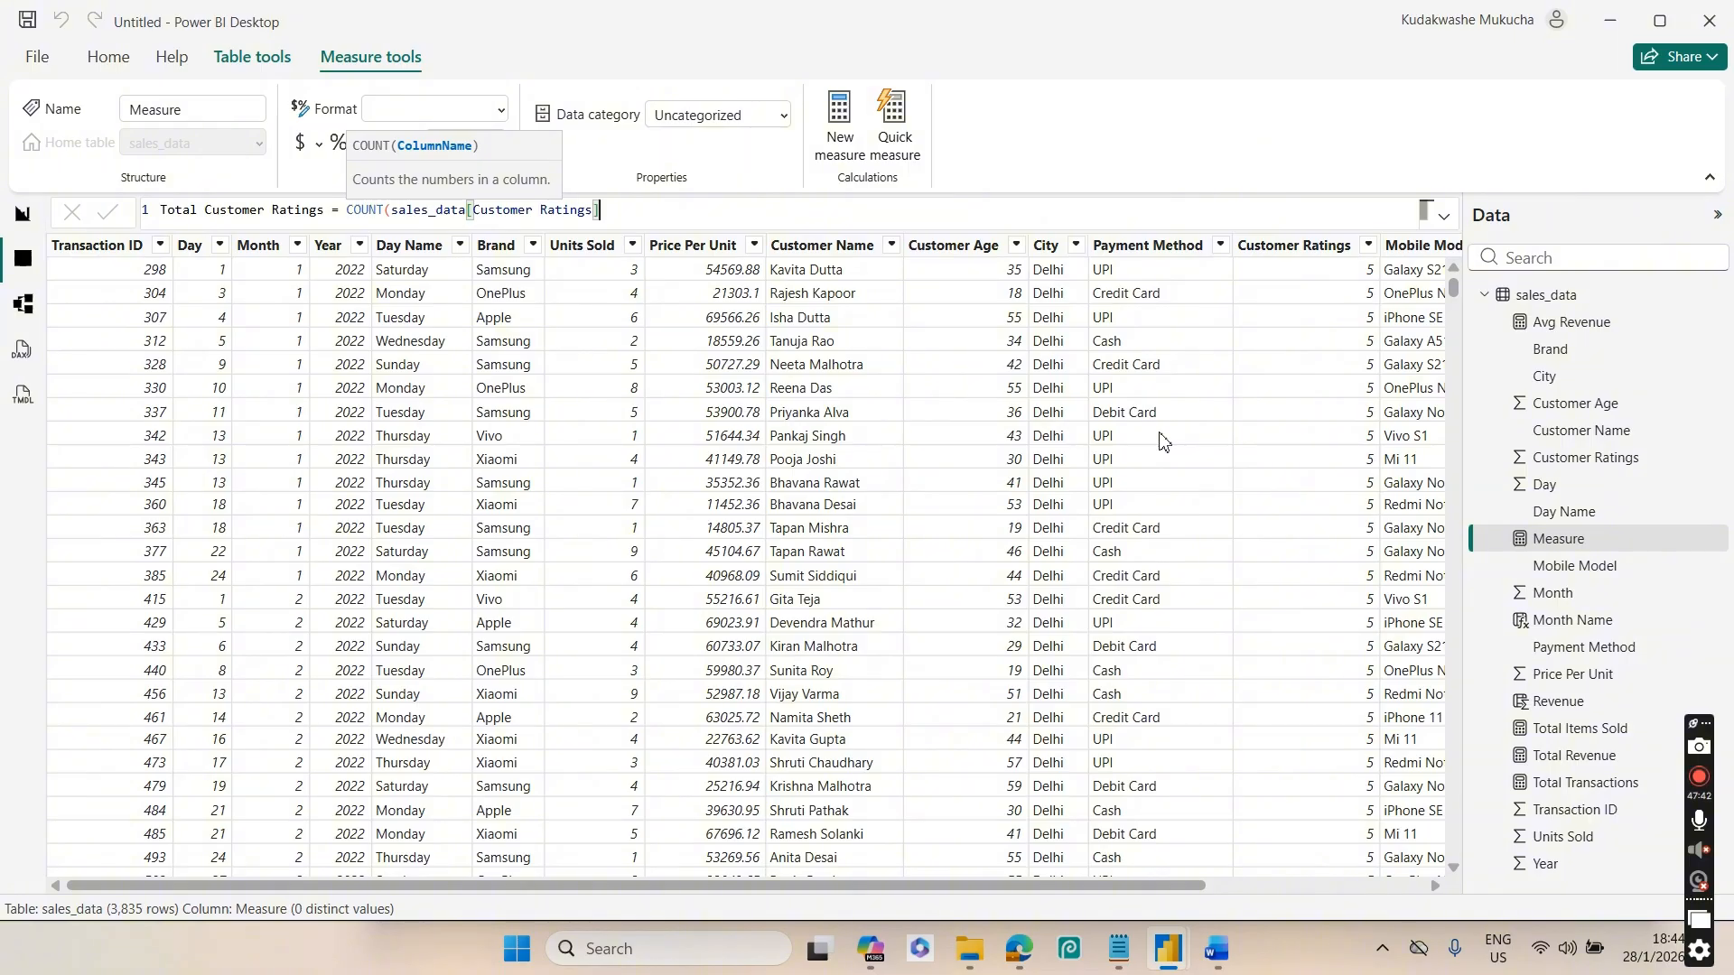
pyautogui.write(')')
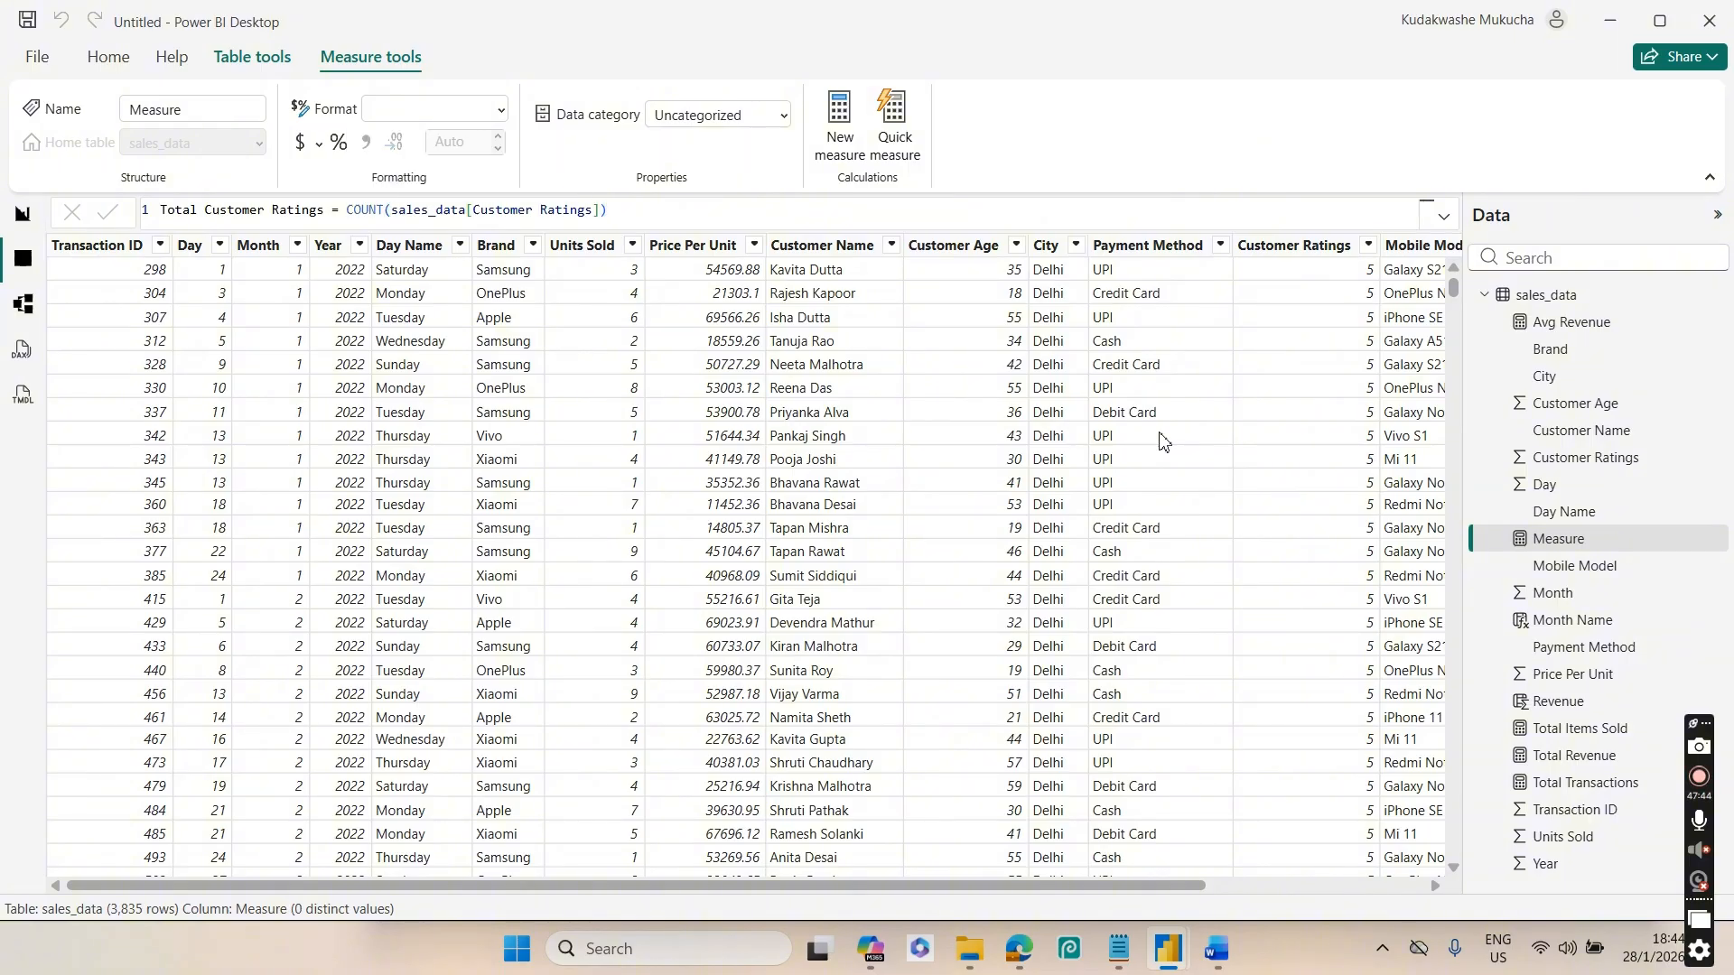
pyautogui.press('Return')
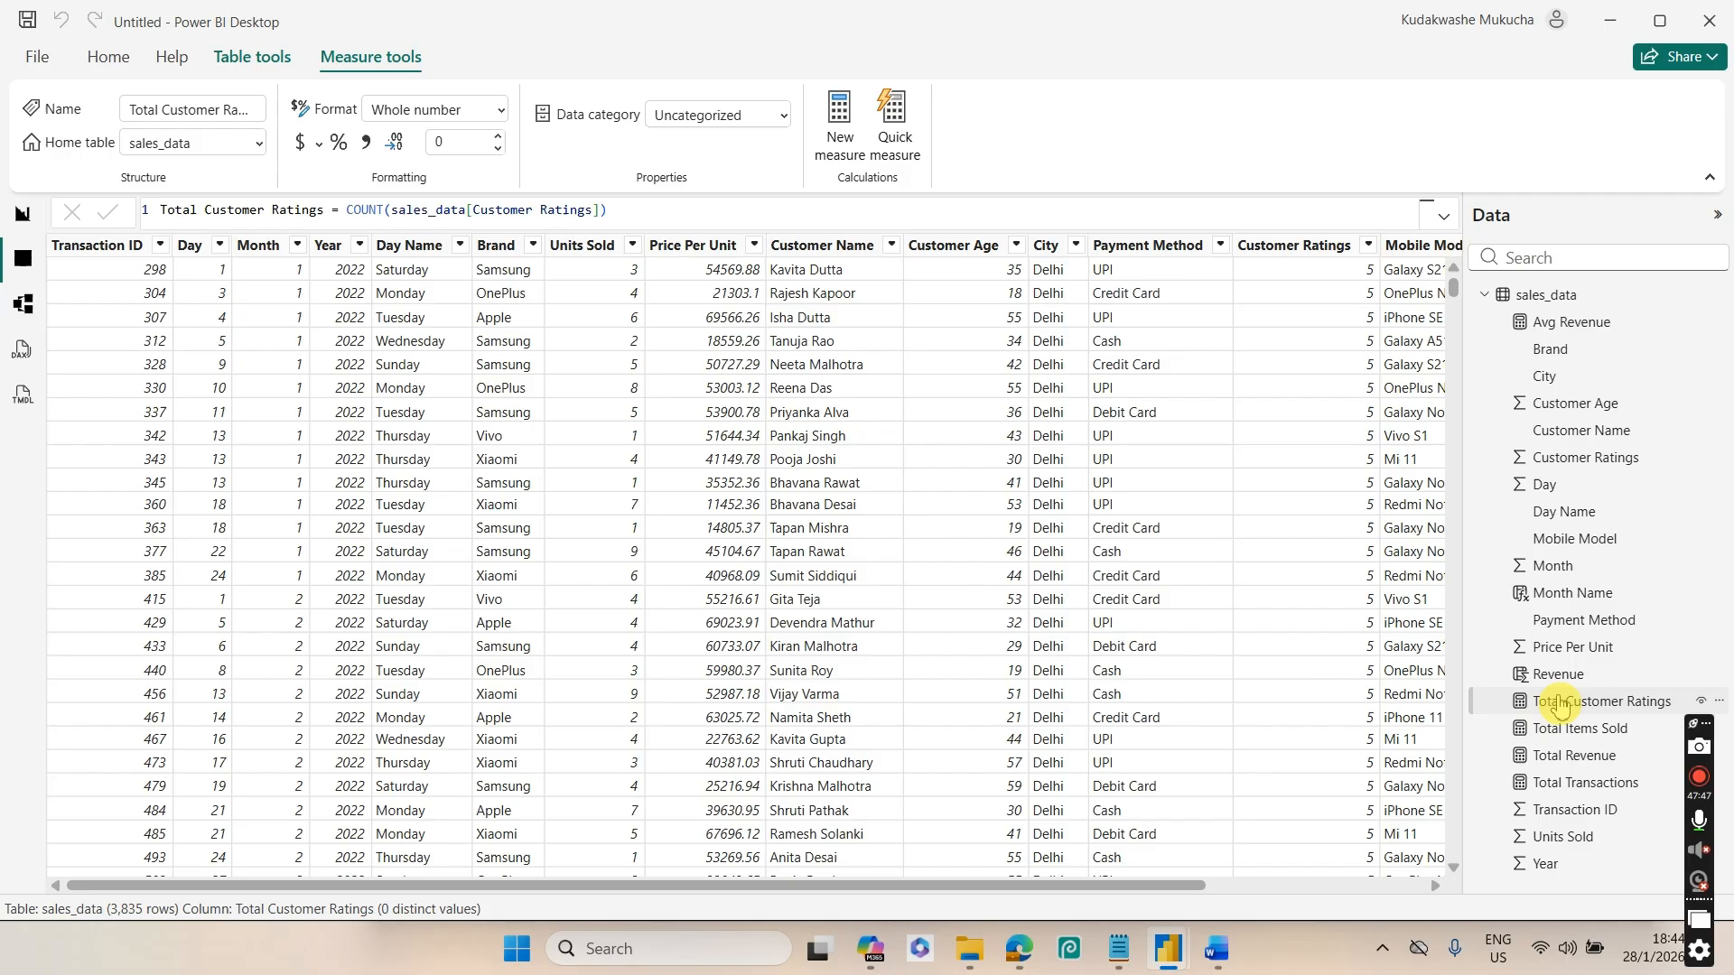
# Add a funnel chart to the report page and fit it into the space beside the mobile model chart and brand table
pyautogui.click(22, 215)
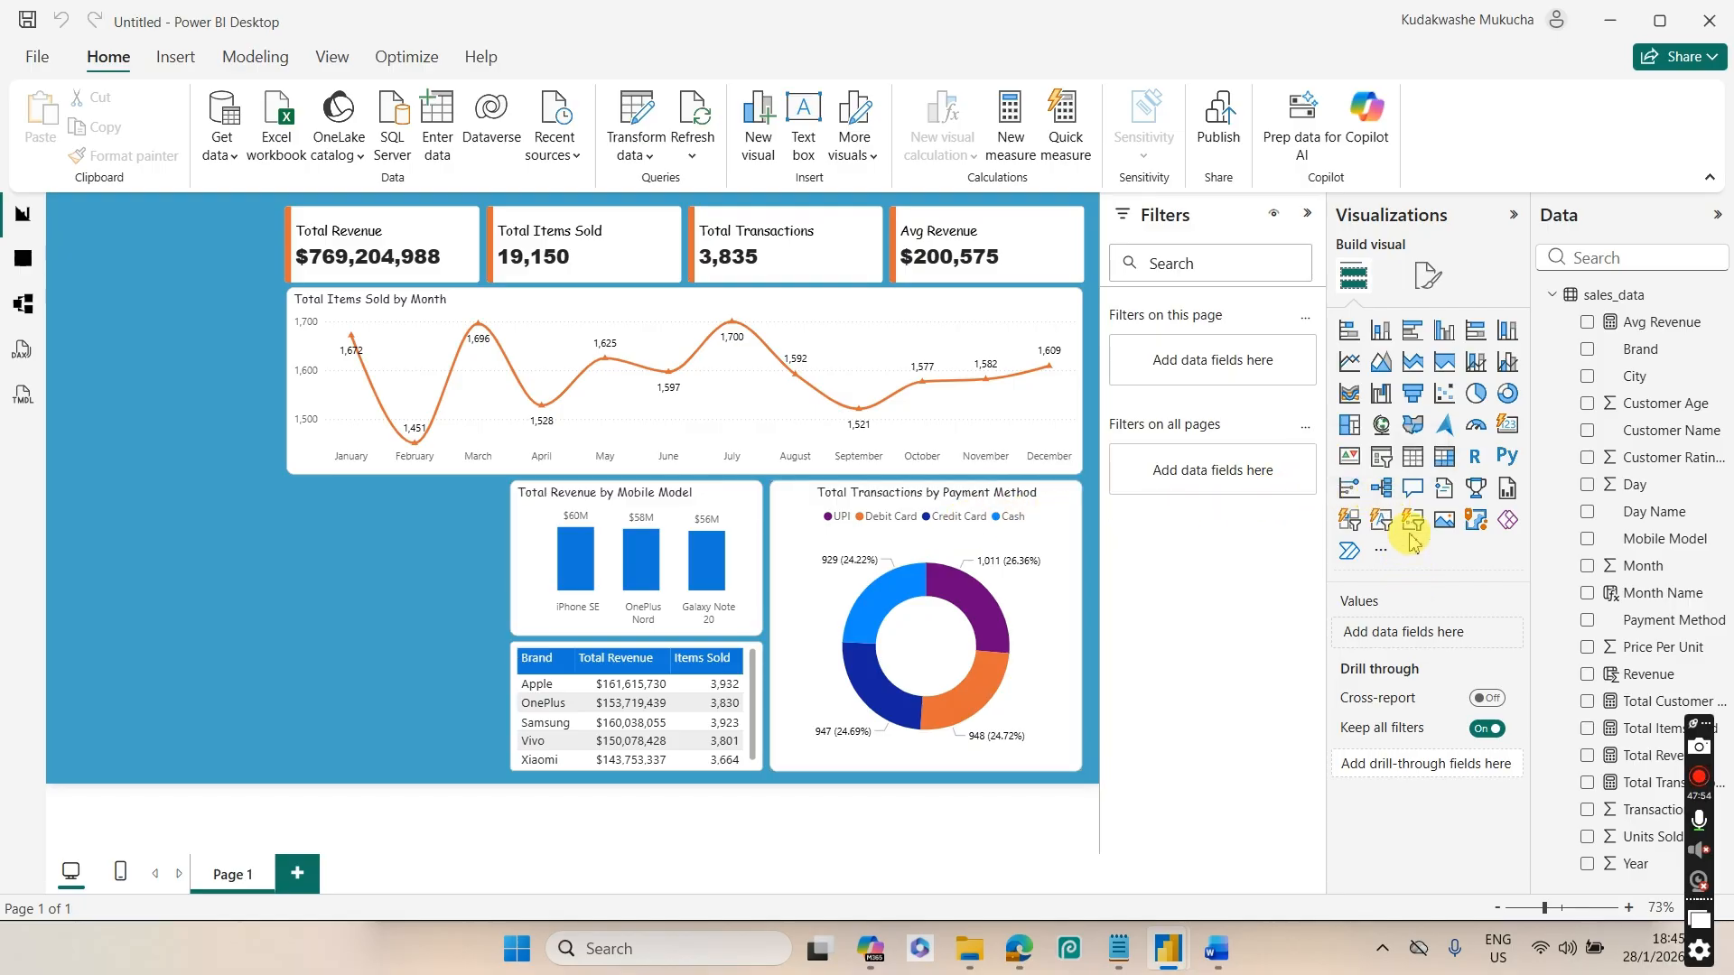
pyautogui.click(1414, 399)
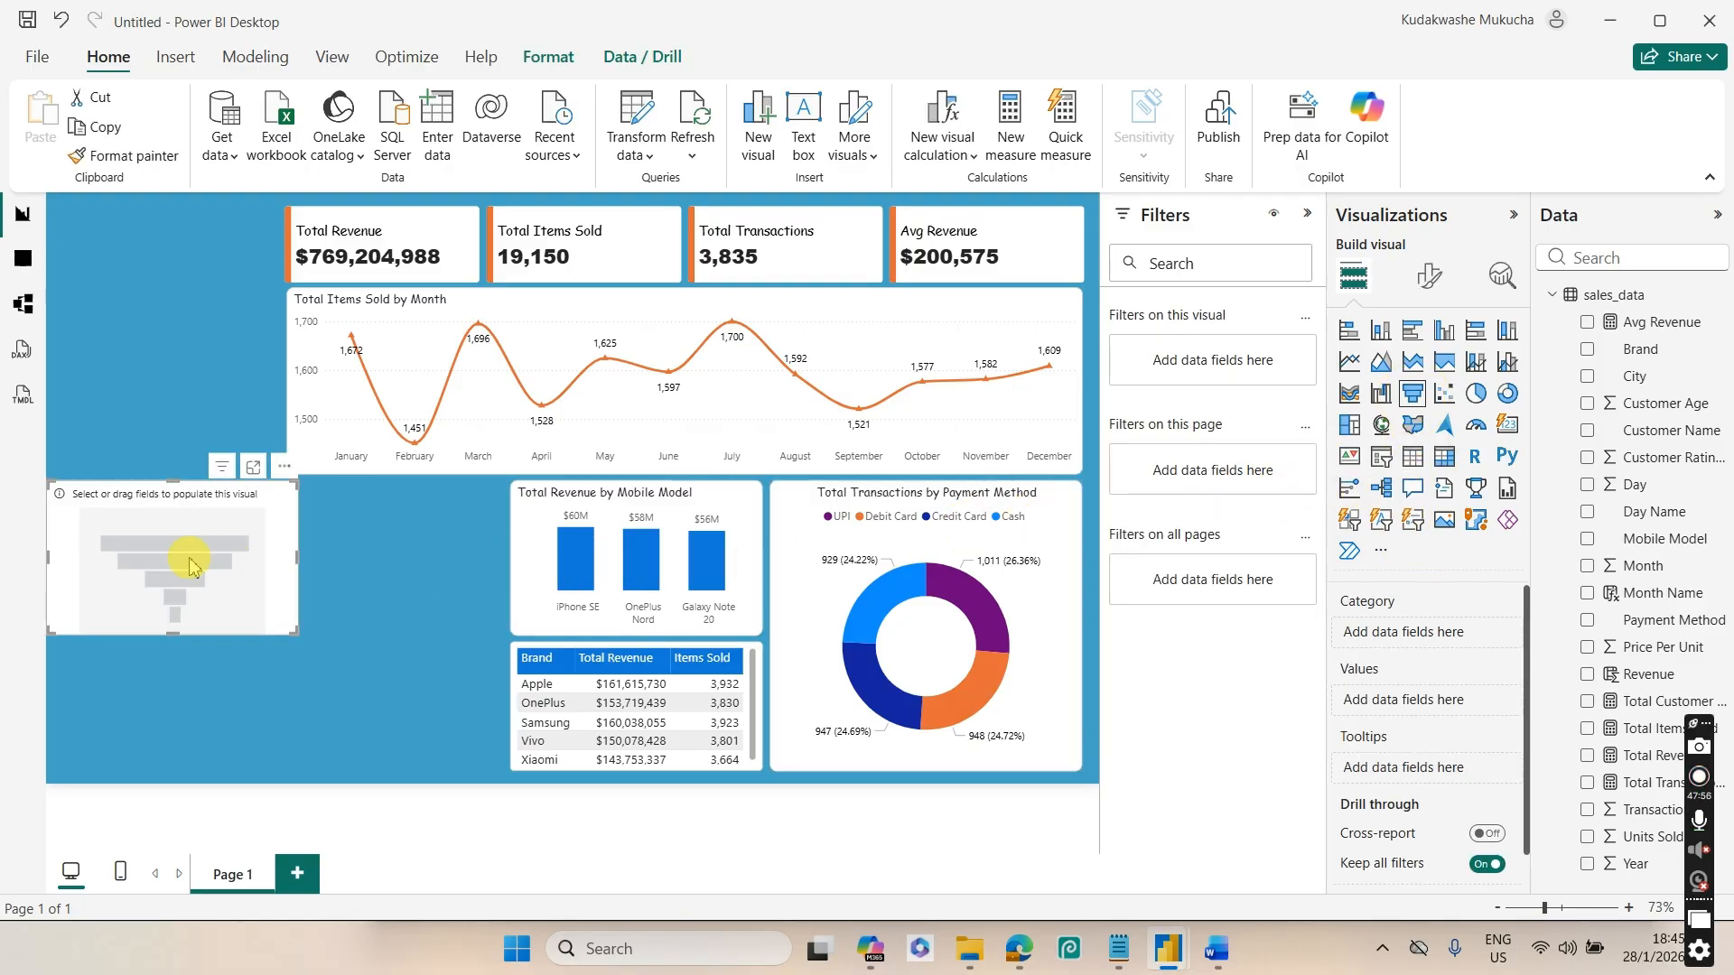
pyautogui.moveTo(187, 578); pyautogui.dragTo(386, 587)
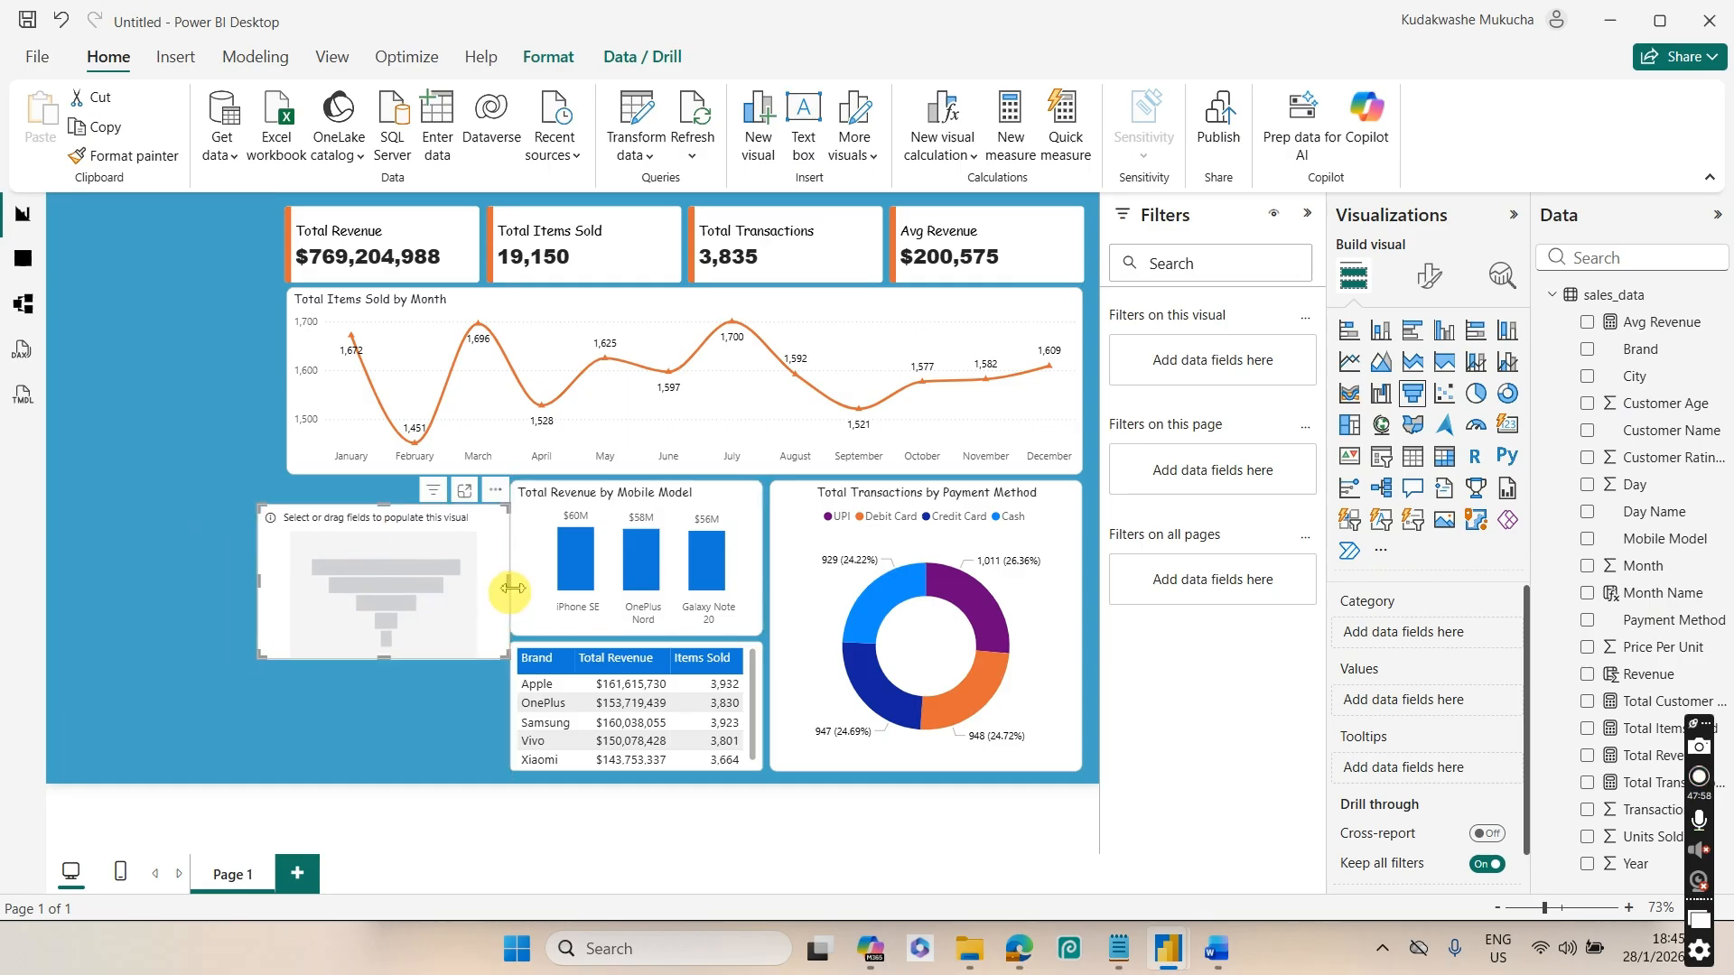
pyautogui.moveTo(510, 584); pyautogui.dragTo(449, 554)
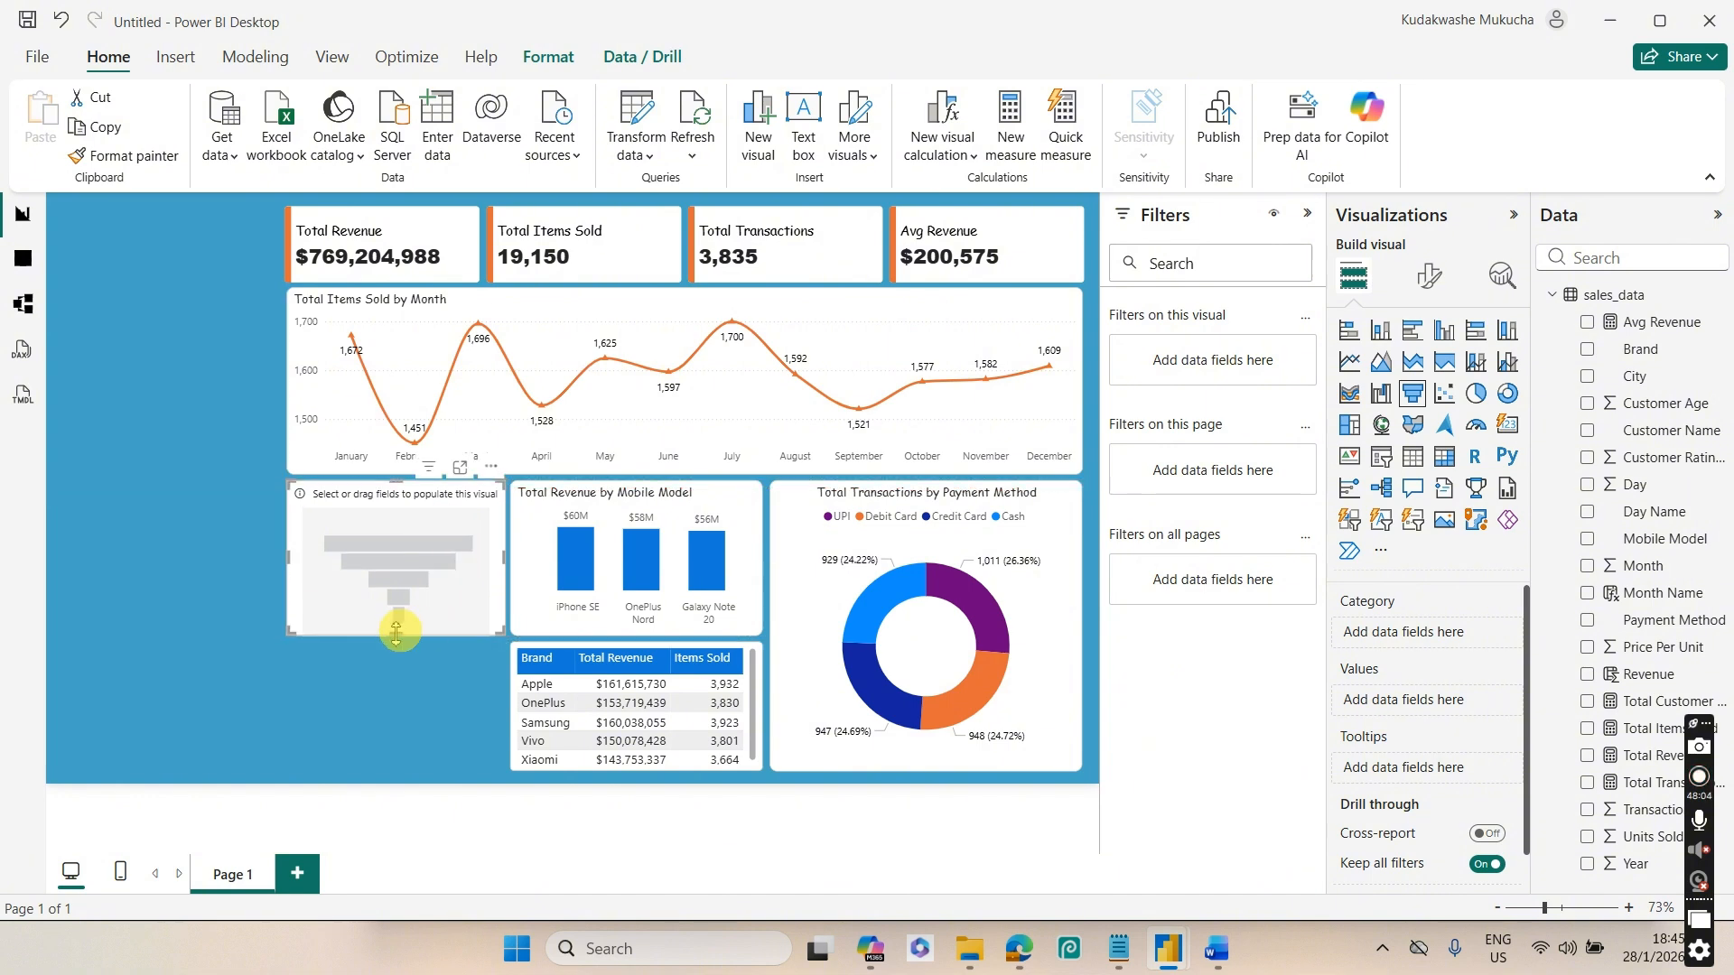
pyautogui.moveTo(396, 633); pyautogui.dragTo(378, 770)
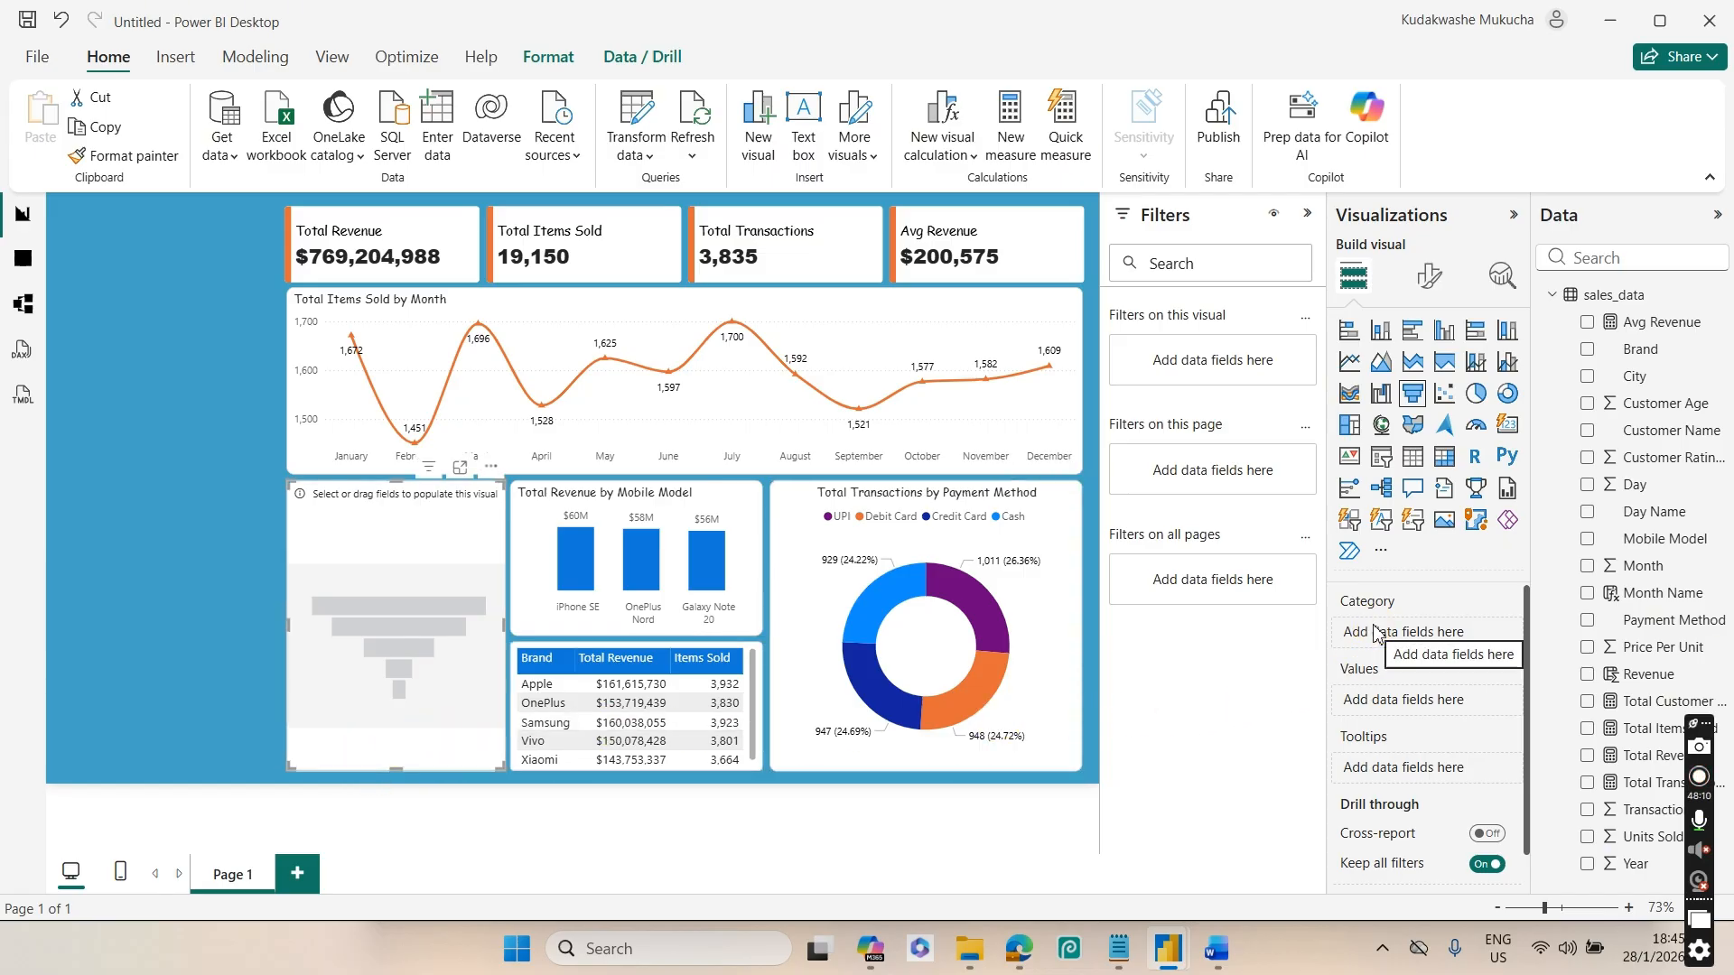
# Assign Customer Ratings as the funnel chart's category and Total Customer Ratings as its values
pyautogui.moveTo(1634, 458); pyautogui.dragTo(1418, 647)
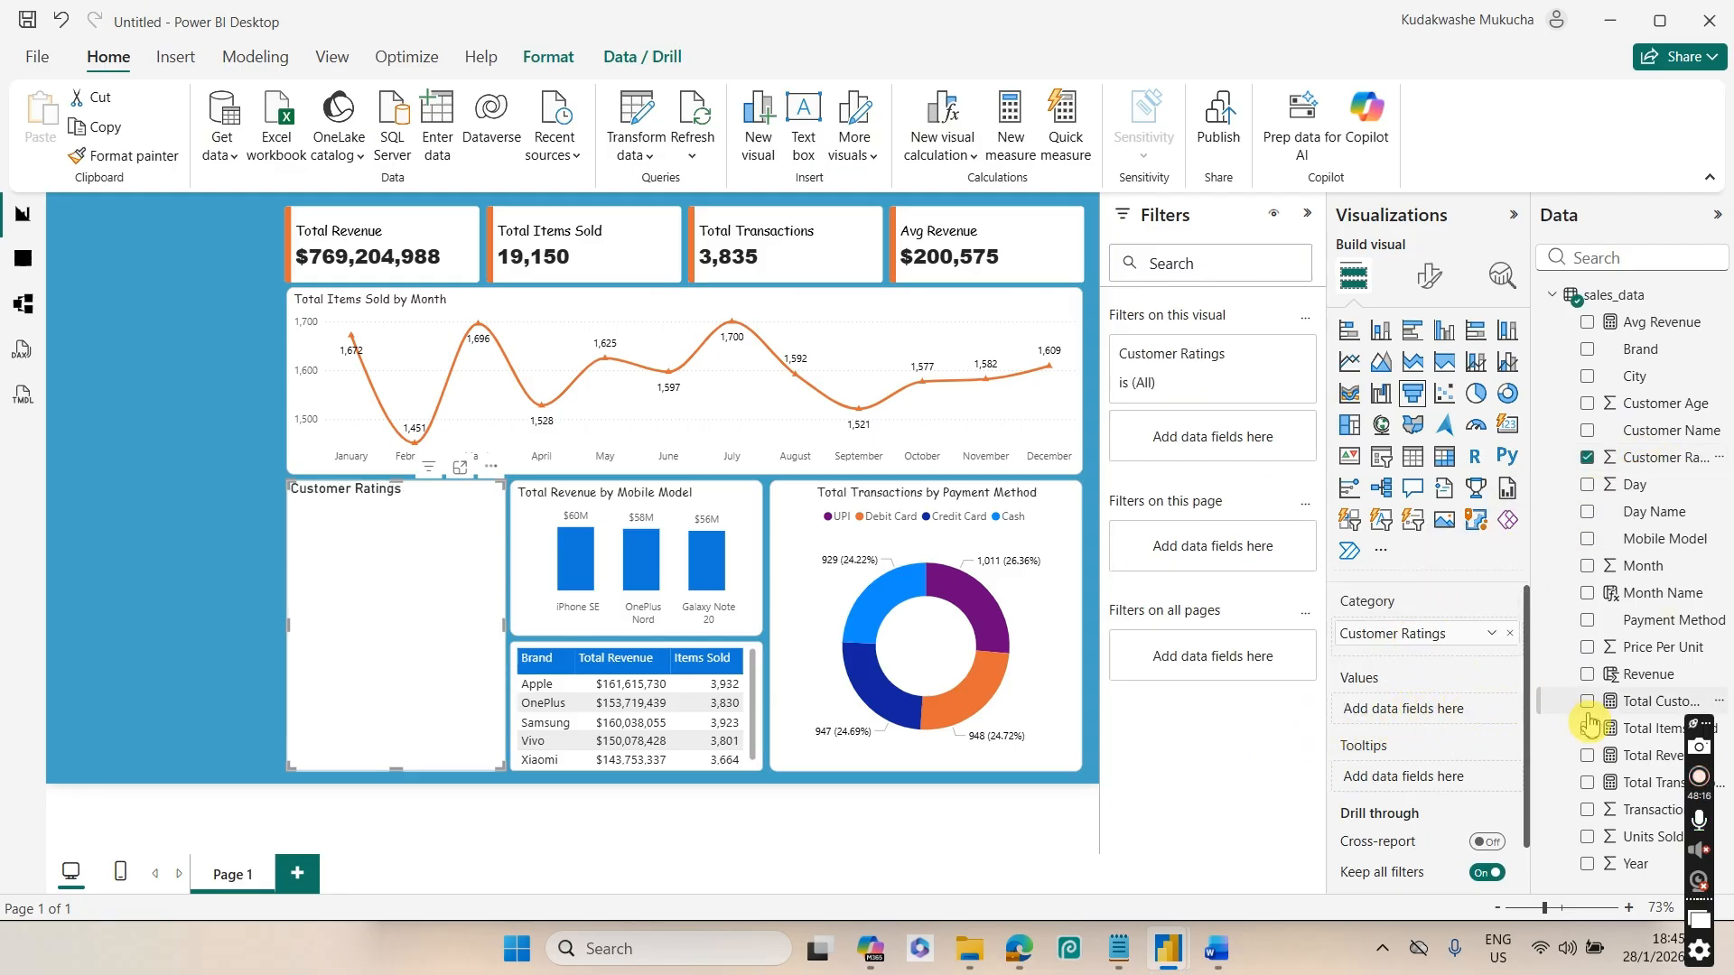
pyautogui.moveTo(1660, 712); pyautogui.dragTo(1458, 713)
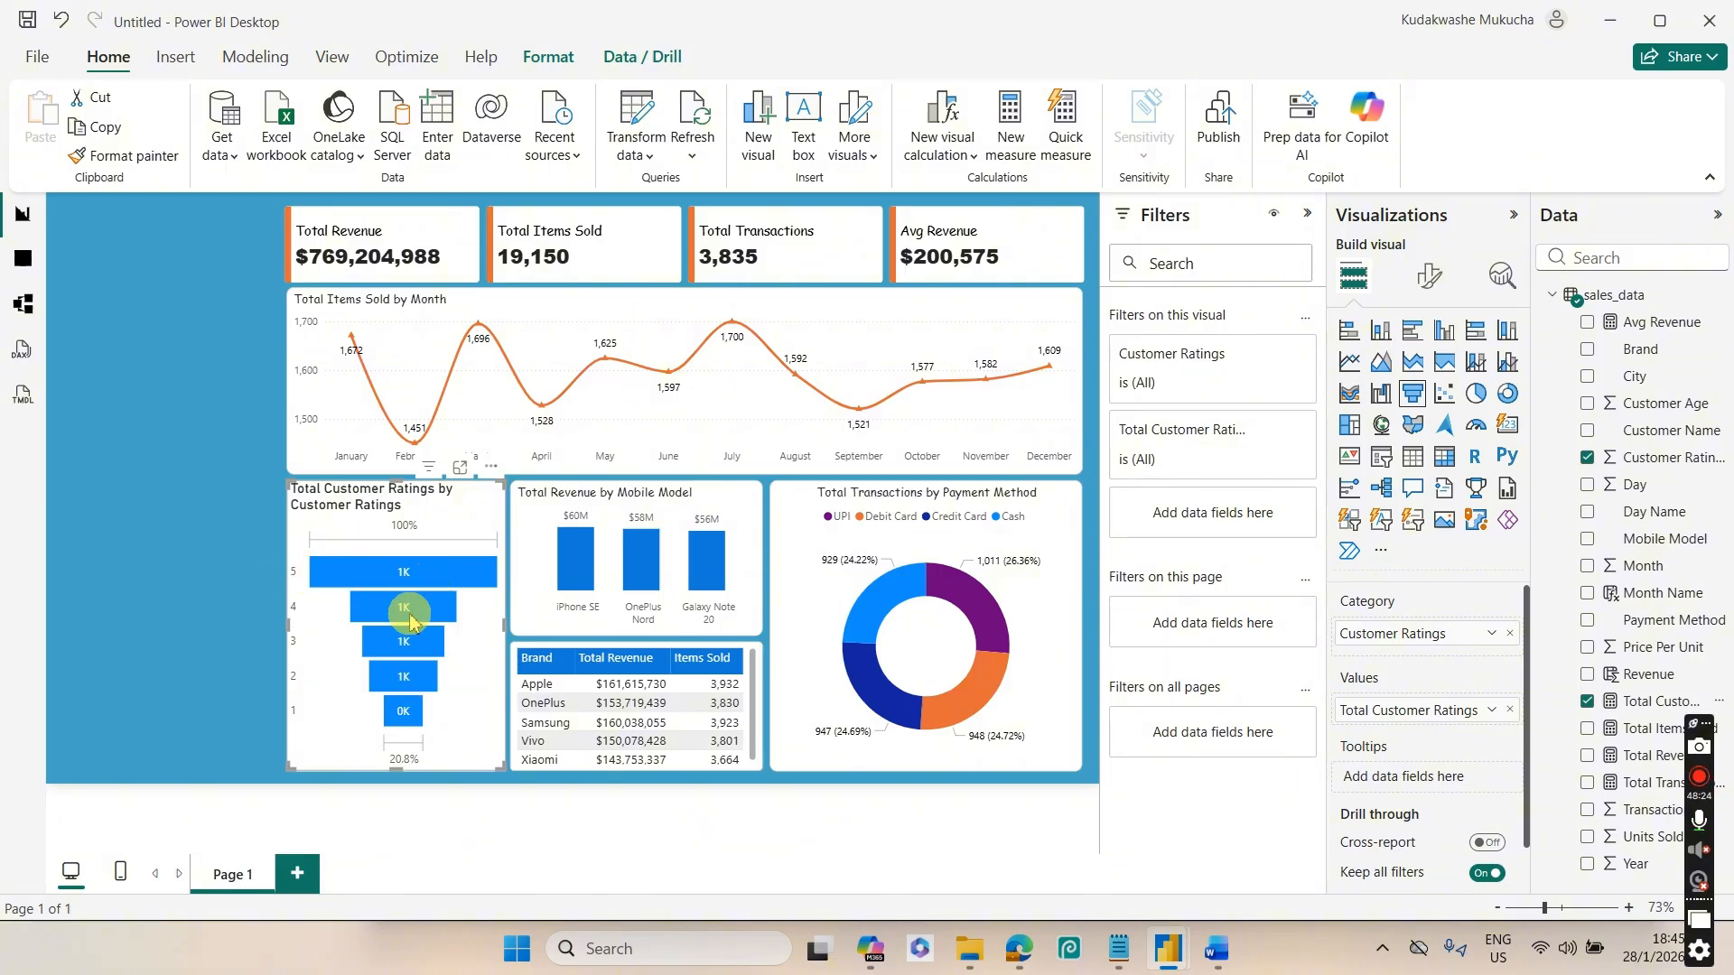
pyautogui.moveTo(398, 581)
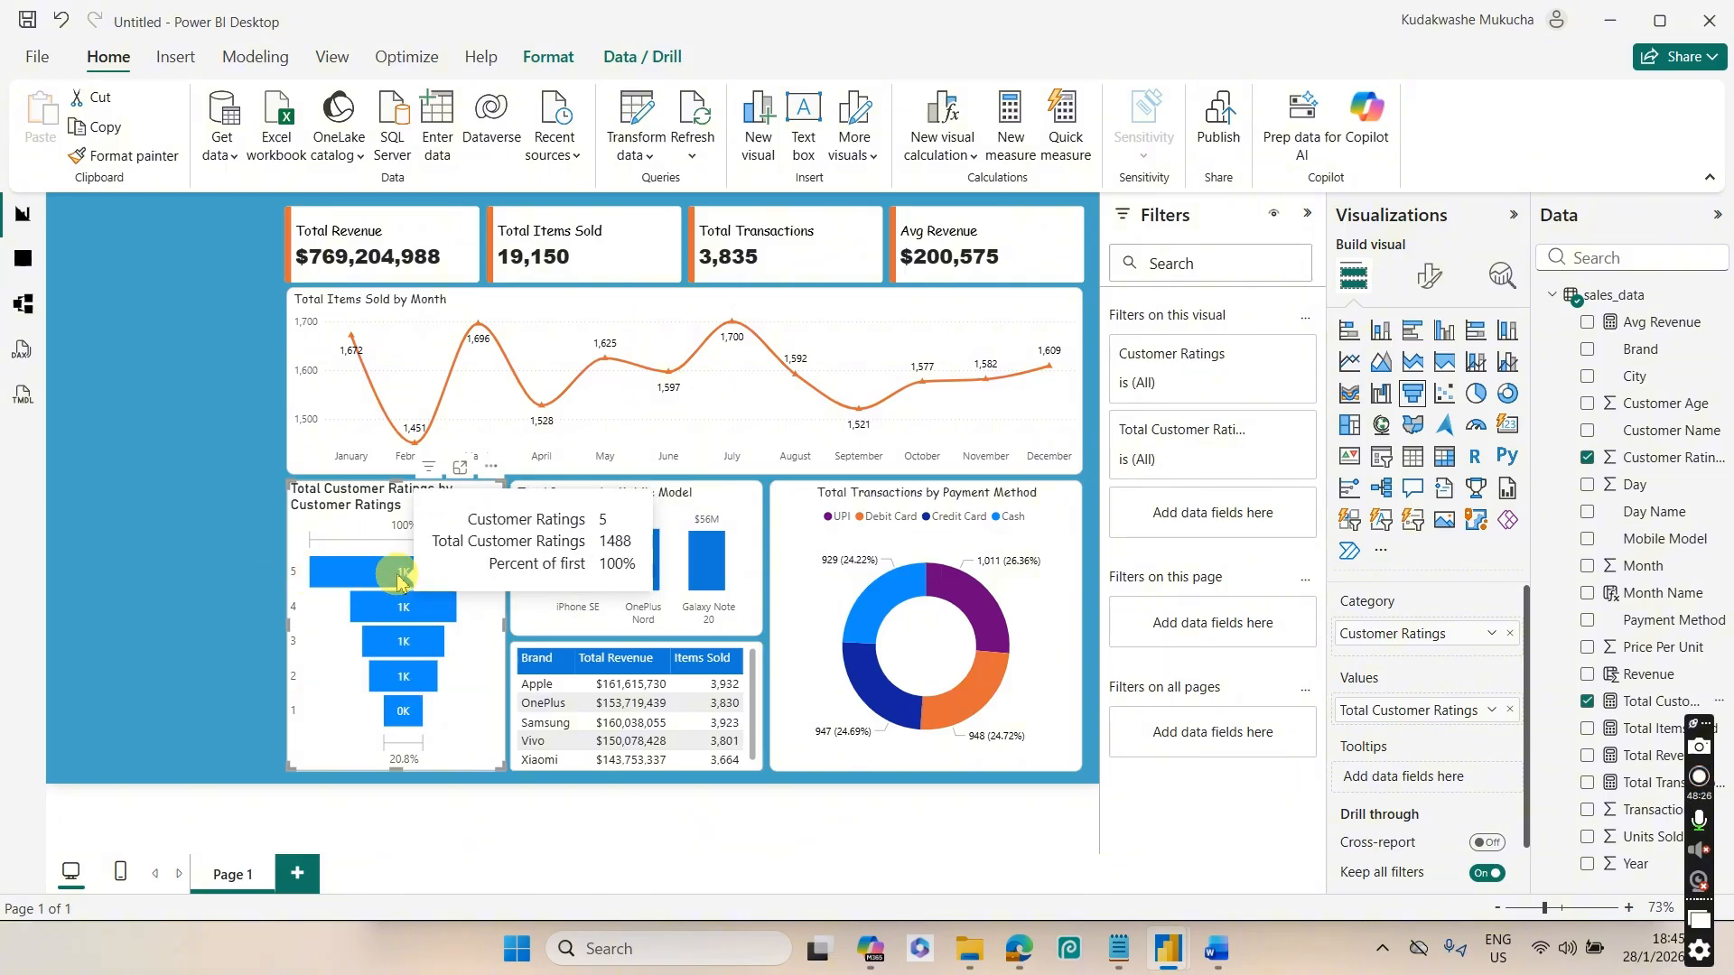
# Set the display units of the funnel chart's data labels to None
pyautogui.click(1428, 276)
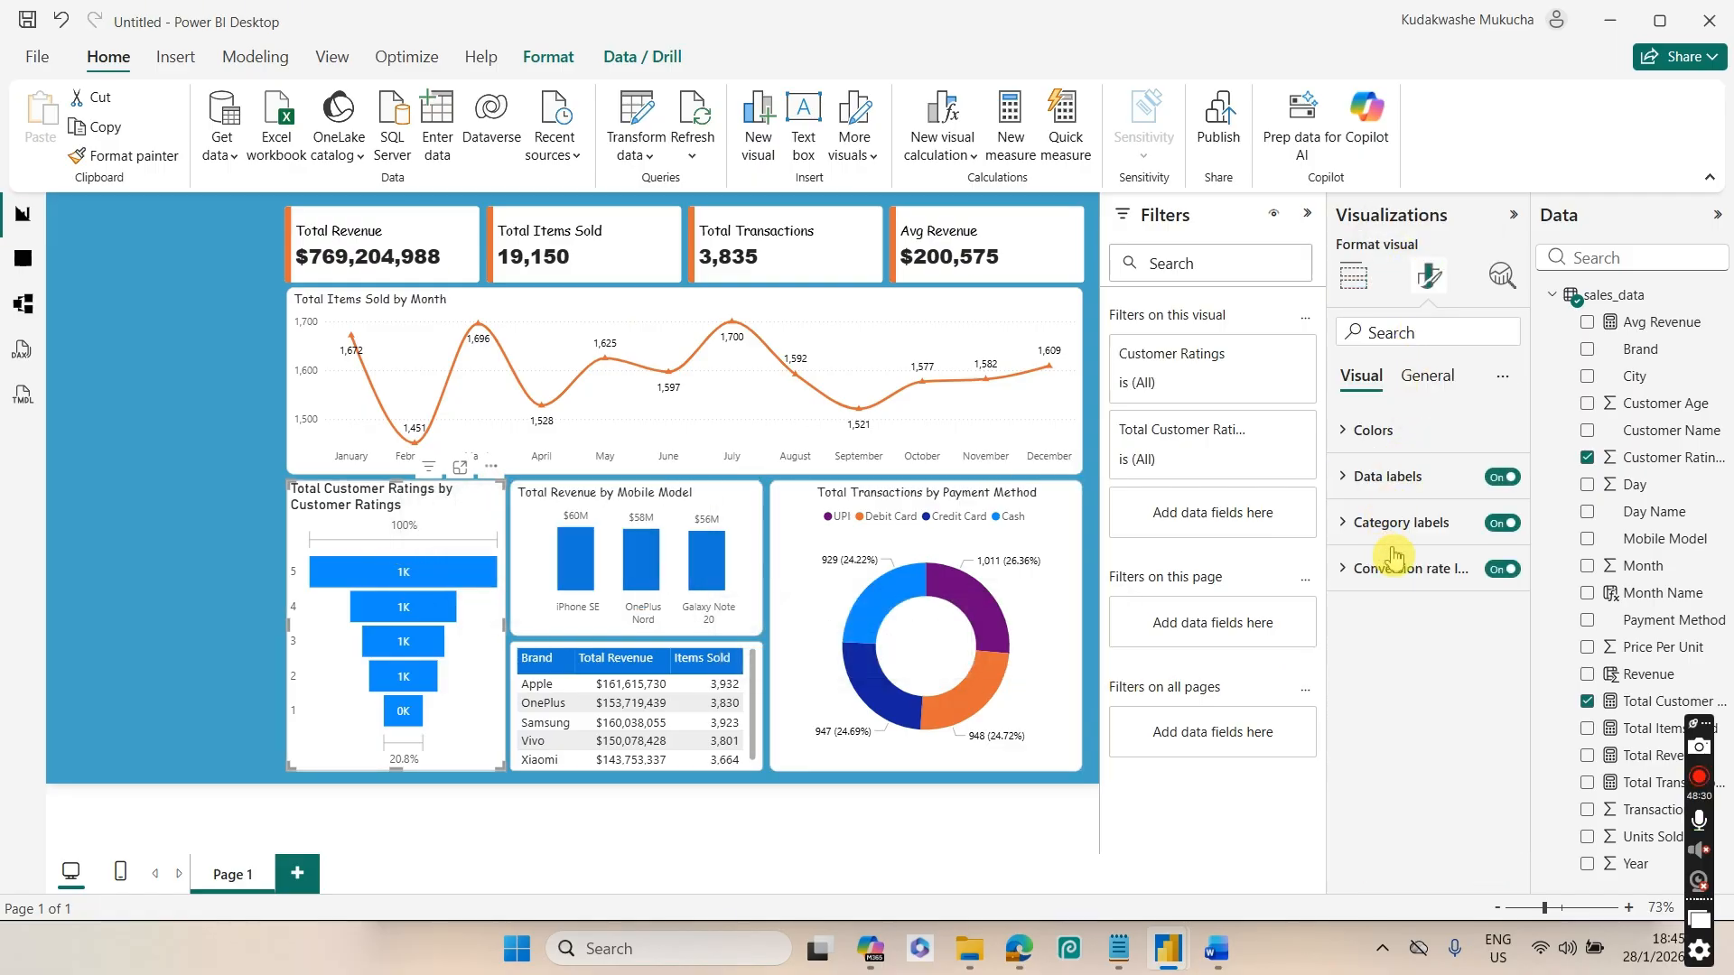
pyautogui.click(1403, 474)
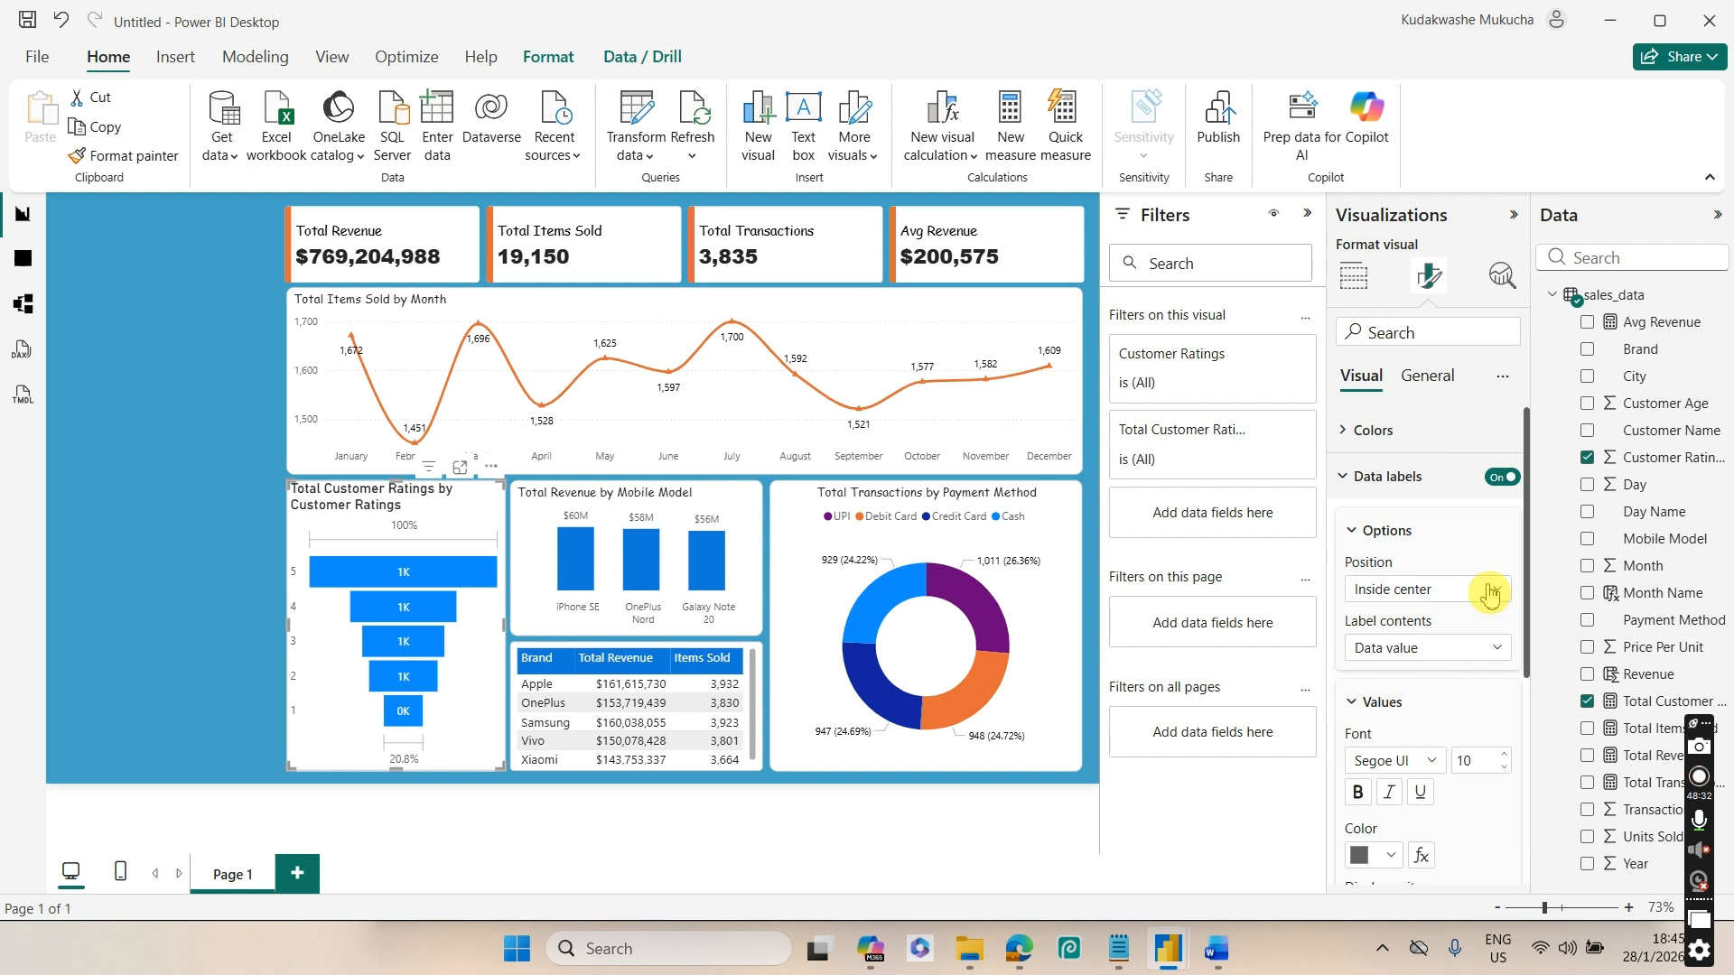
pyautogui.moveTo(1524, 534); pyautogui.dragTo(1518, 692)
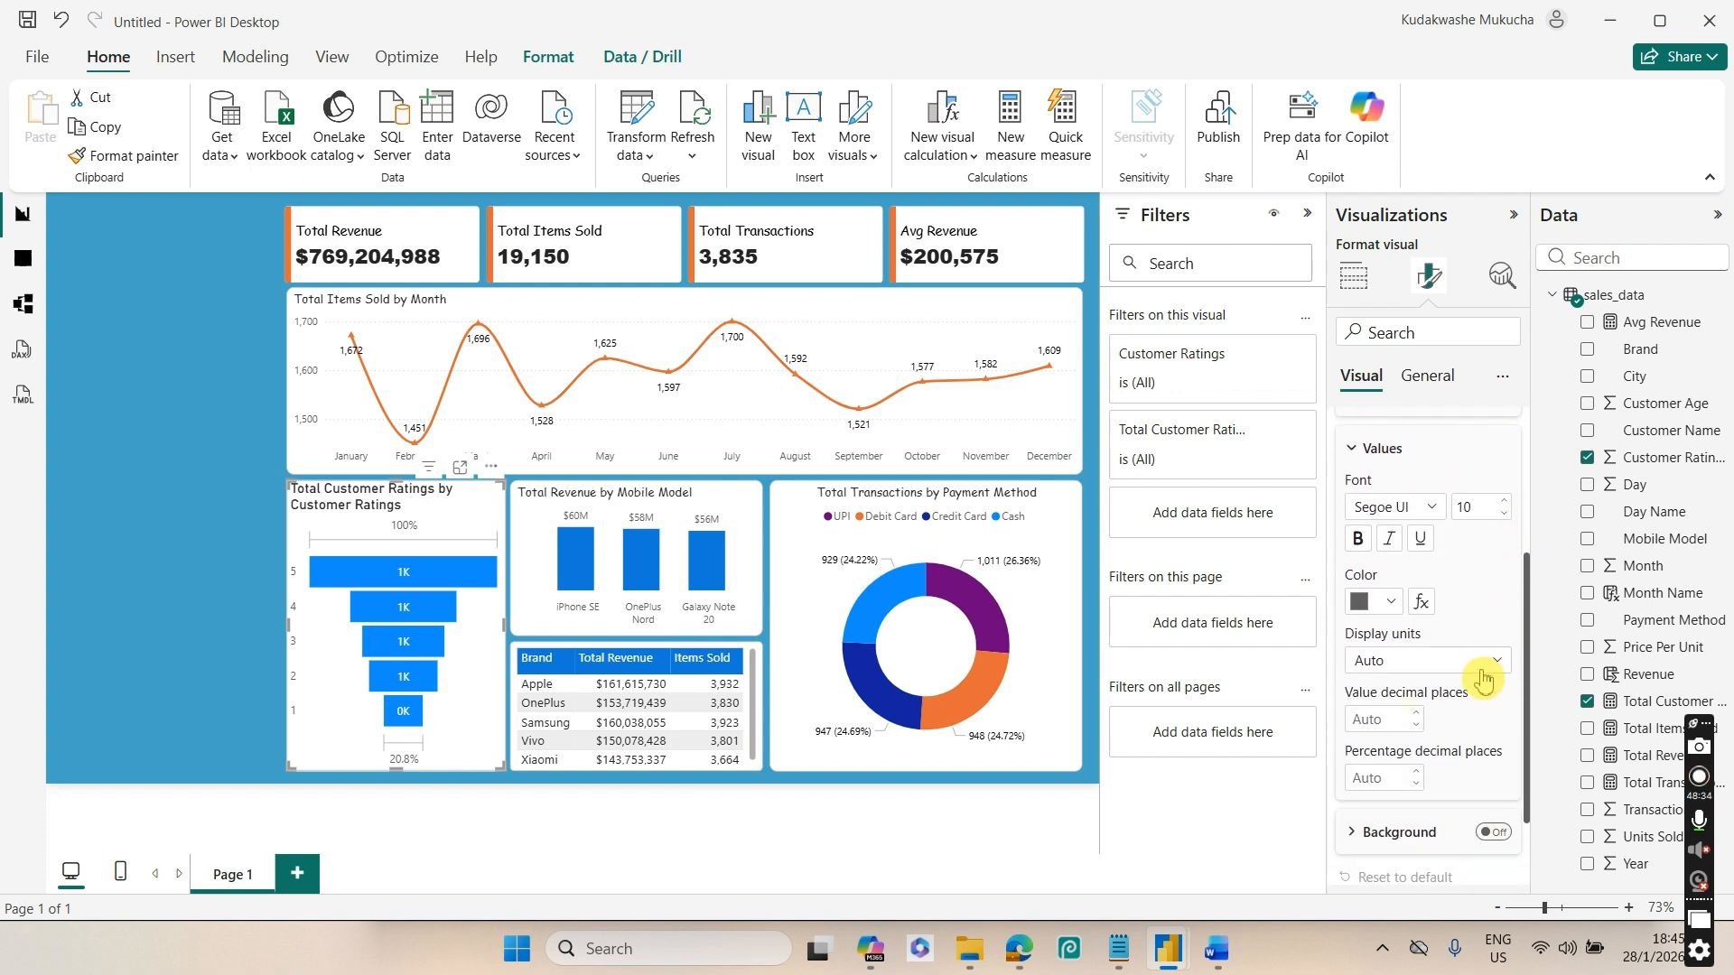
pyautogui.click(1483, 679)
pyautogui.click(1481, 707)
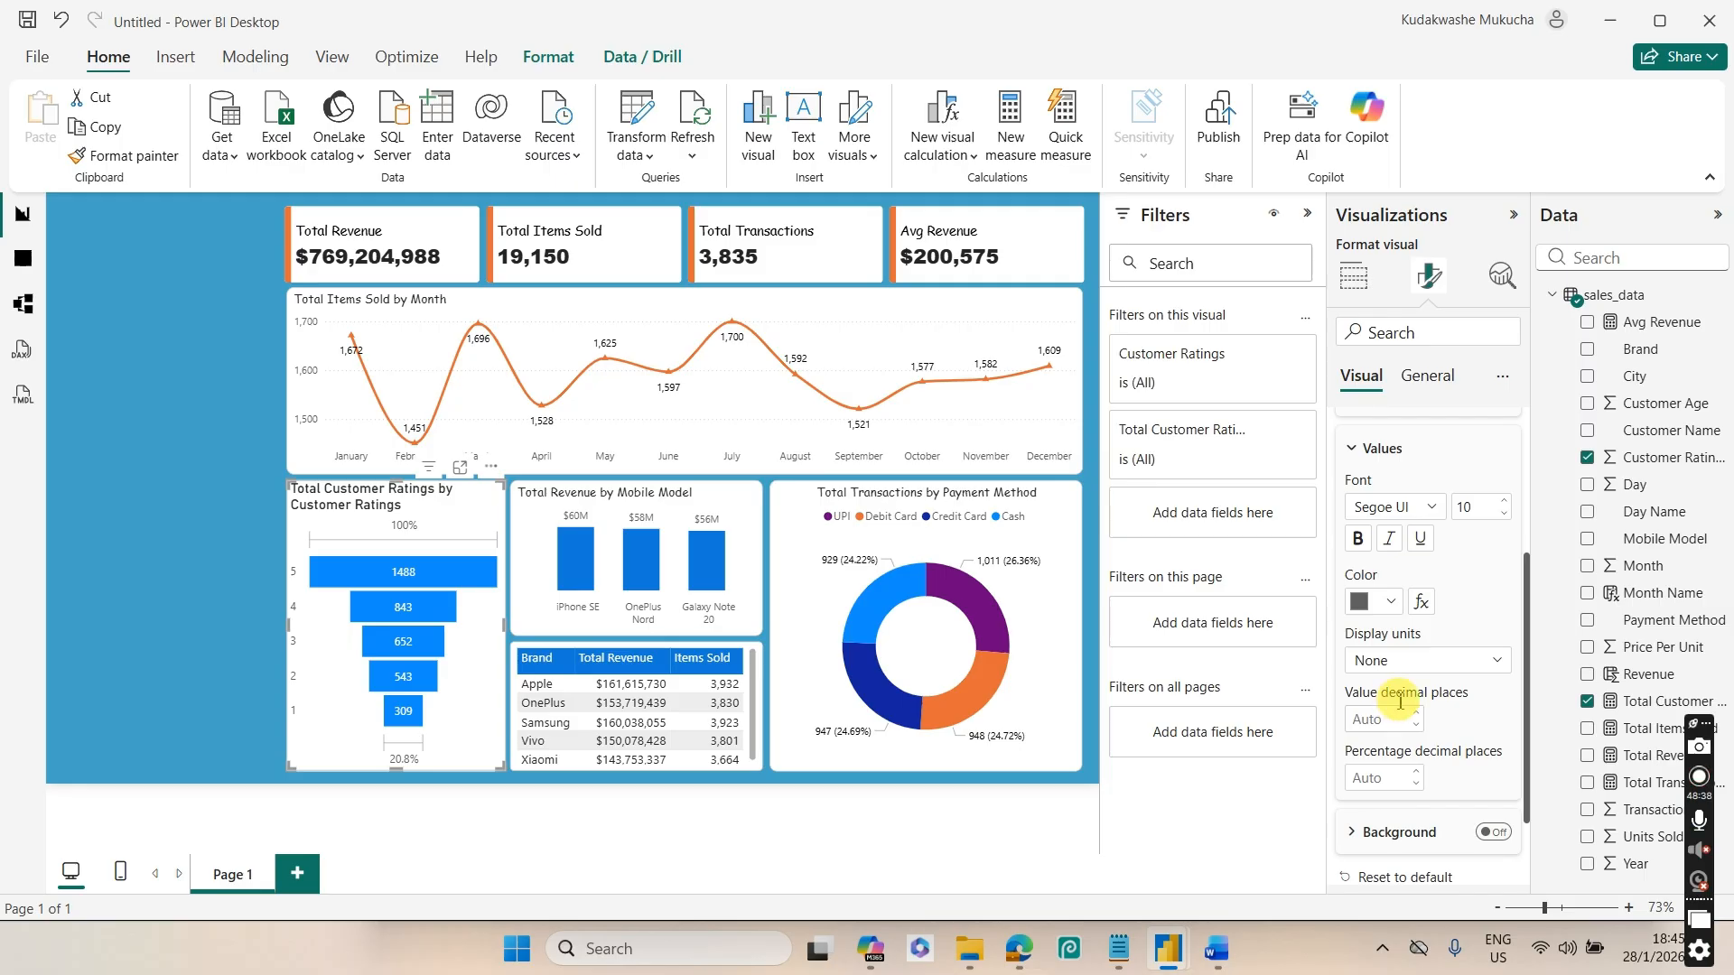
# Apply the thousands separator to the Total Customer Ratings measure and check the tooltips of the funnel bars
pyautogui.click(1640, 707)
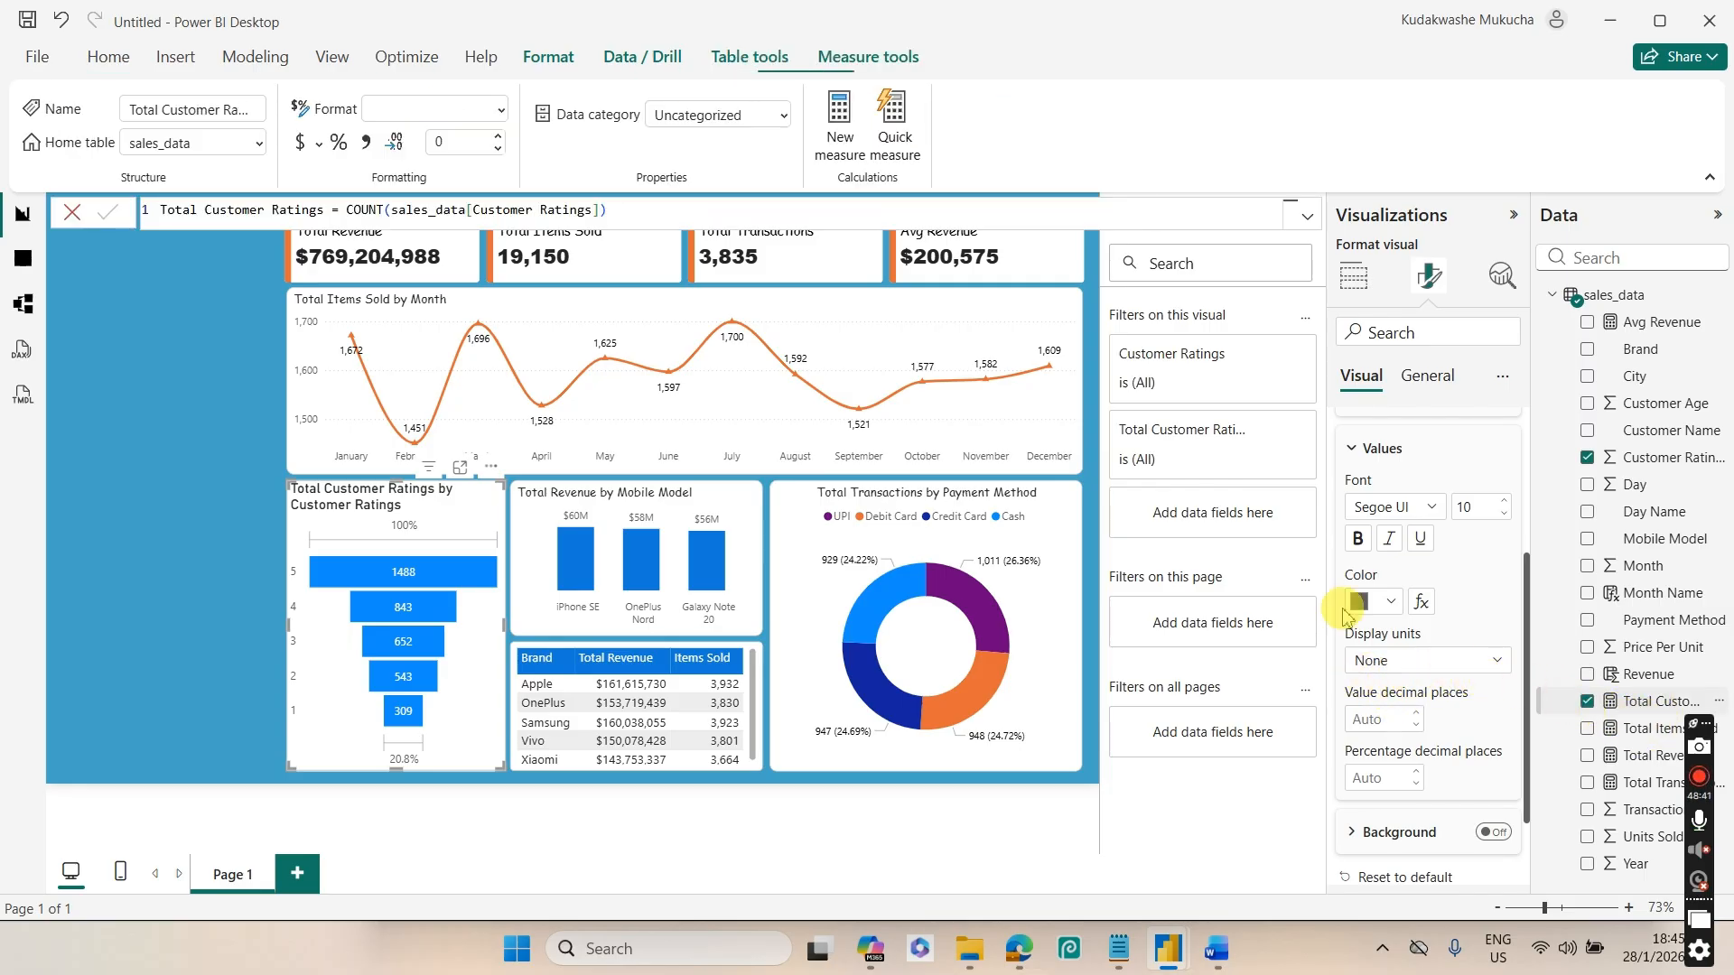
pyautogui.click(367, 144)
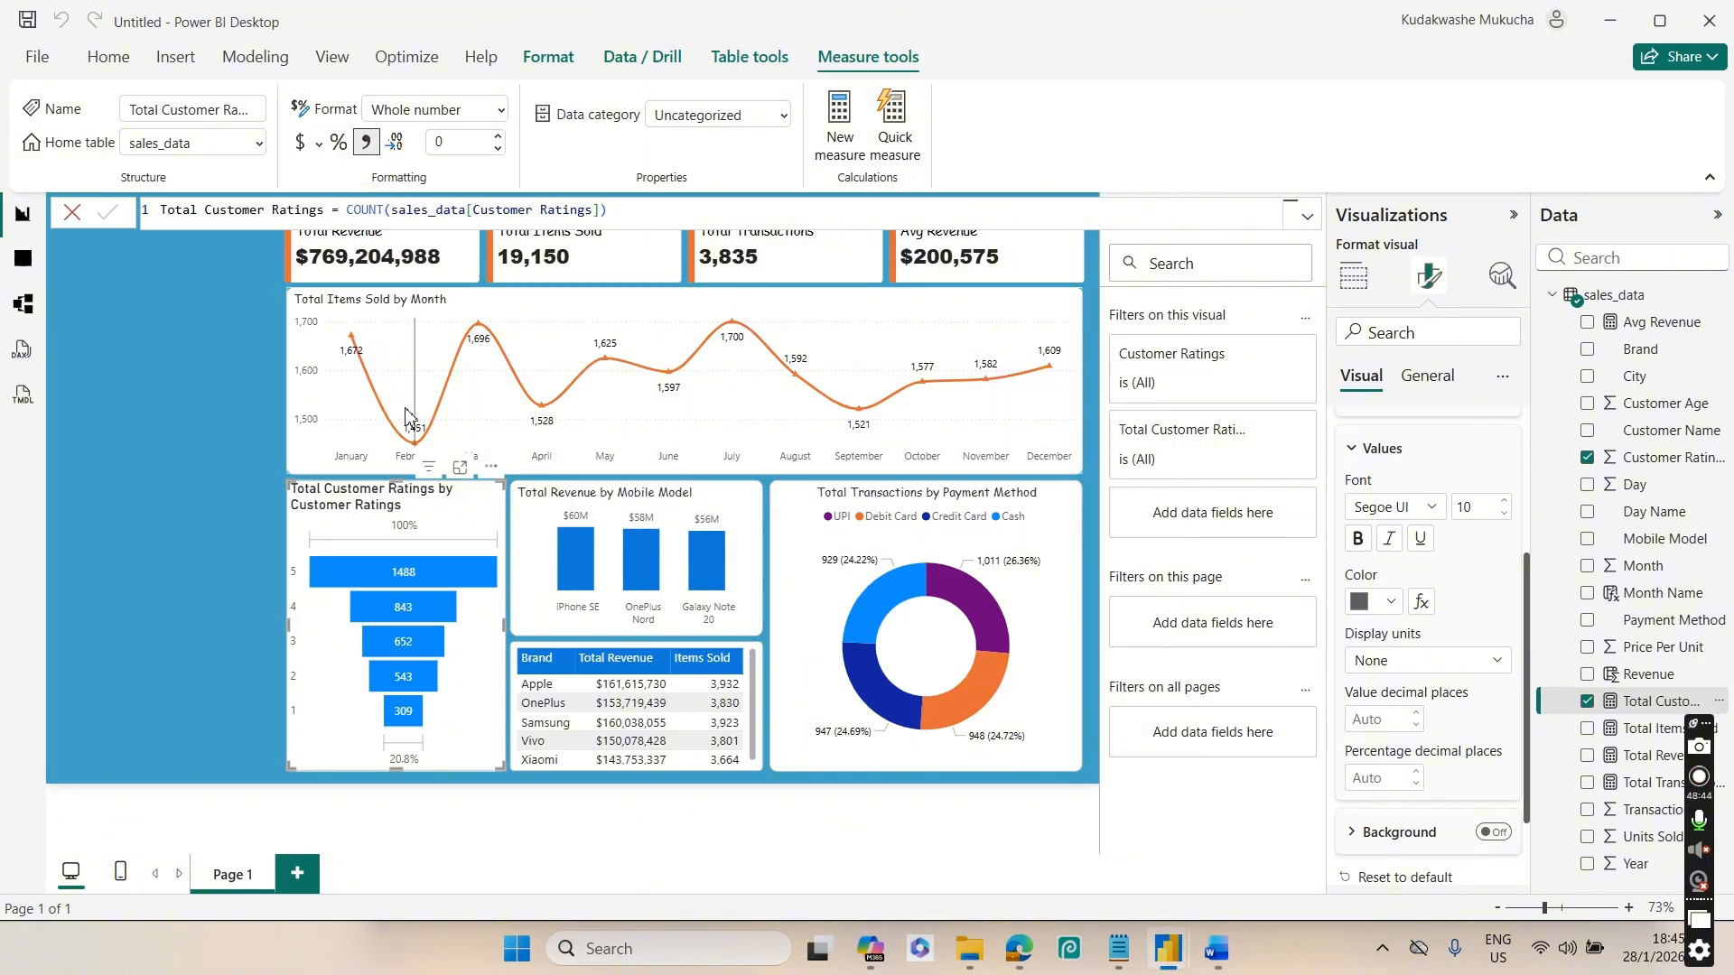
pyautogui.click(210, 621)
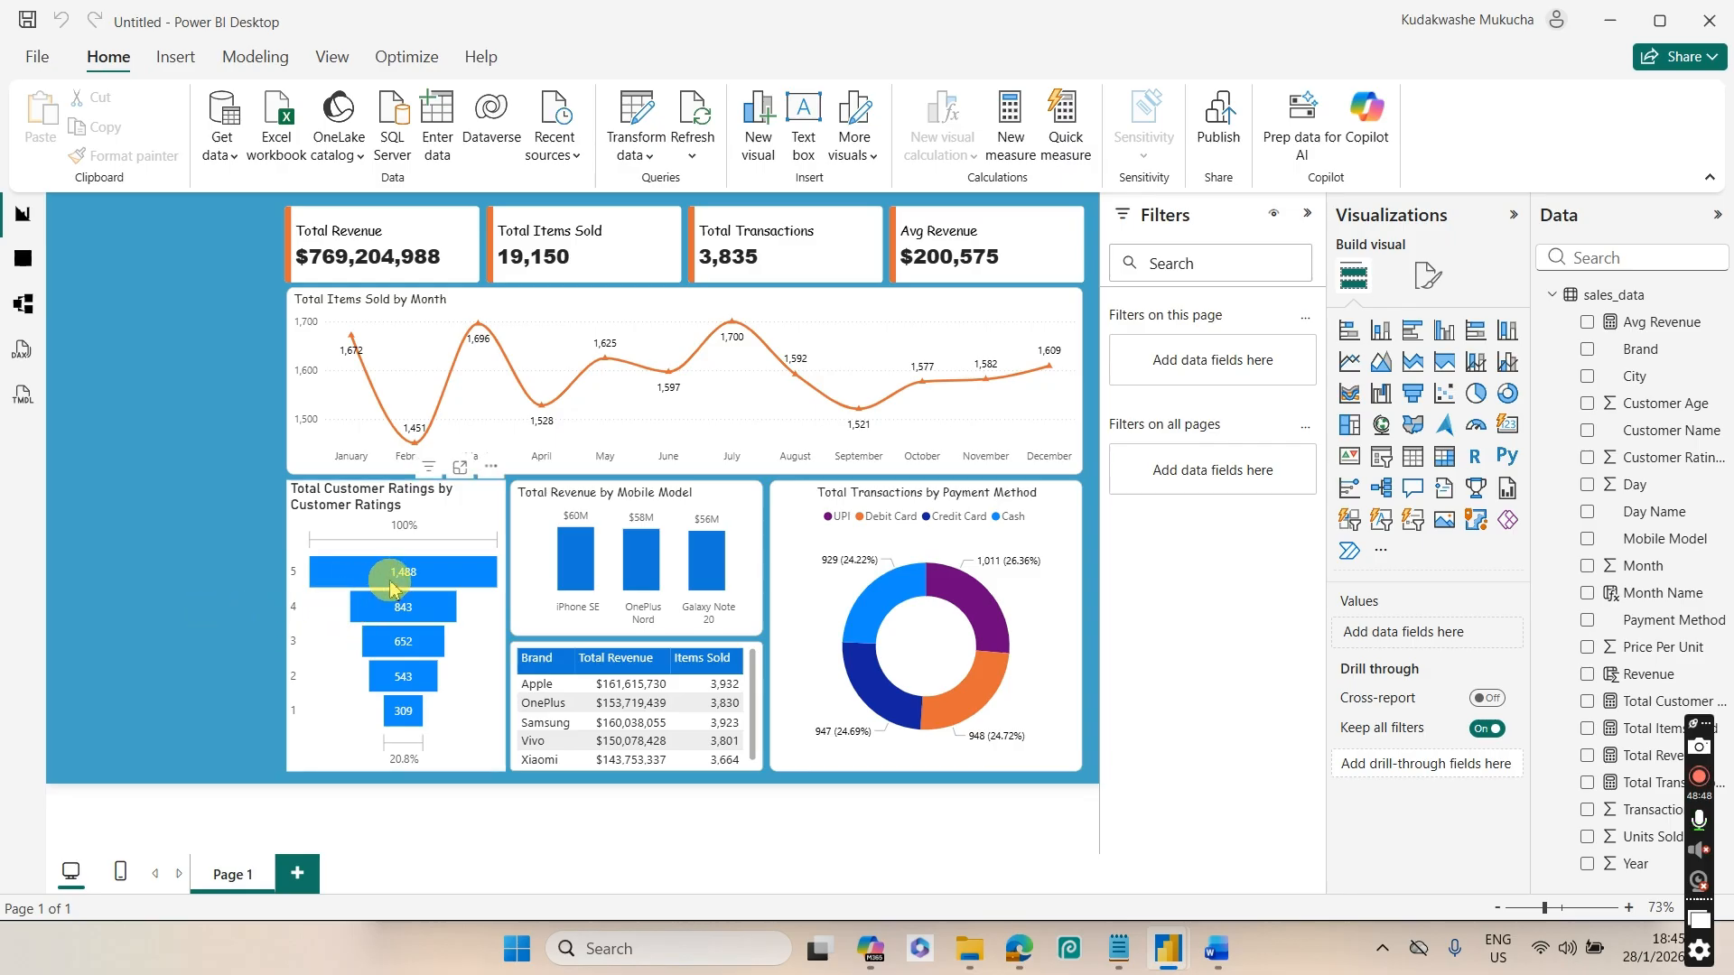
pyautogui.moveTo(398, 583)
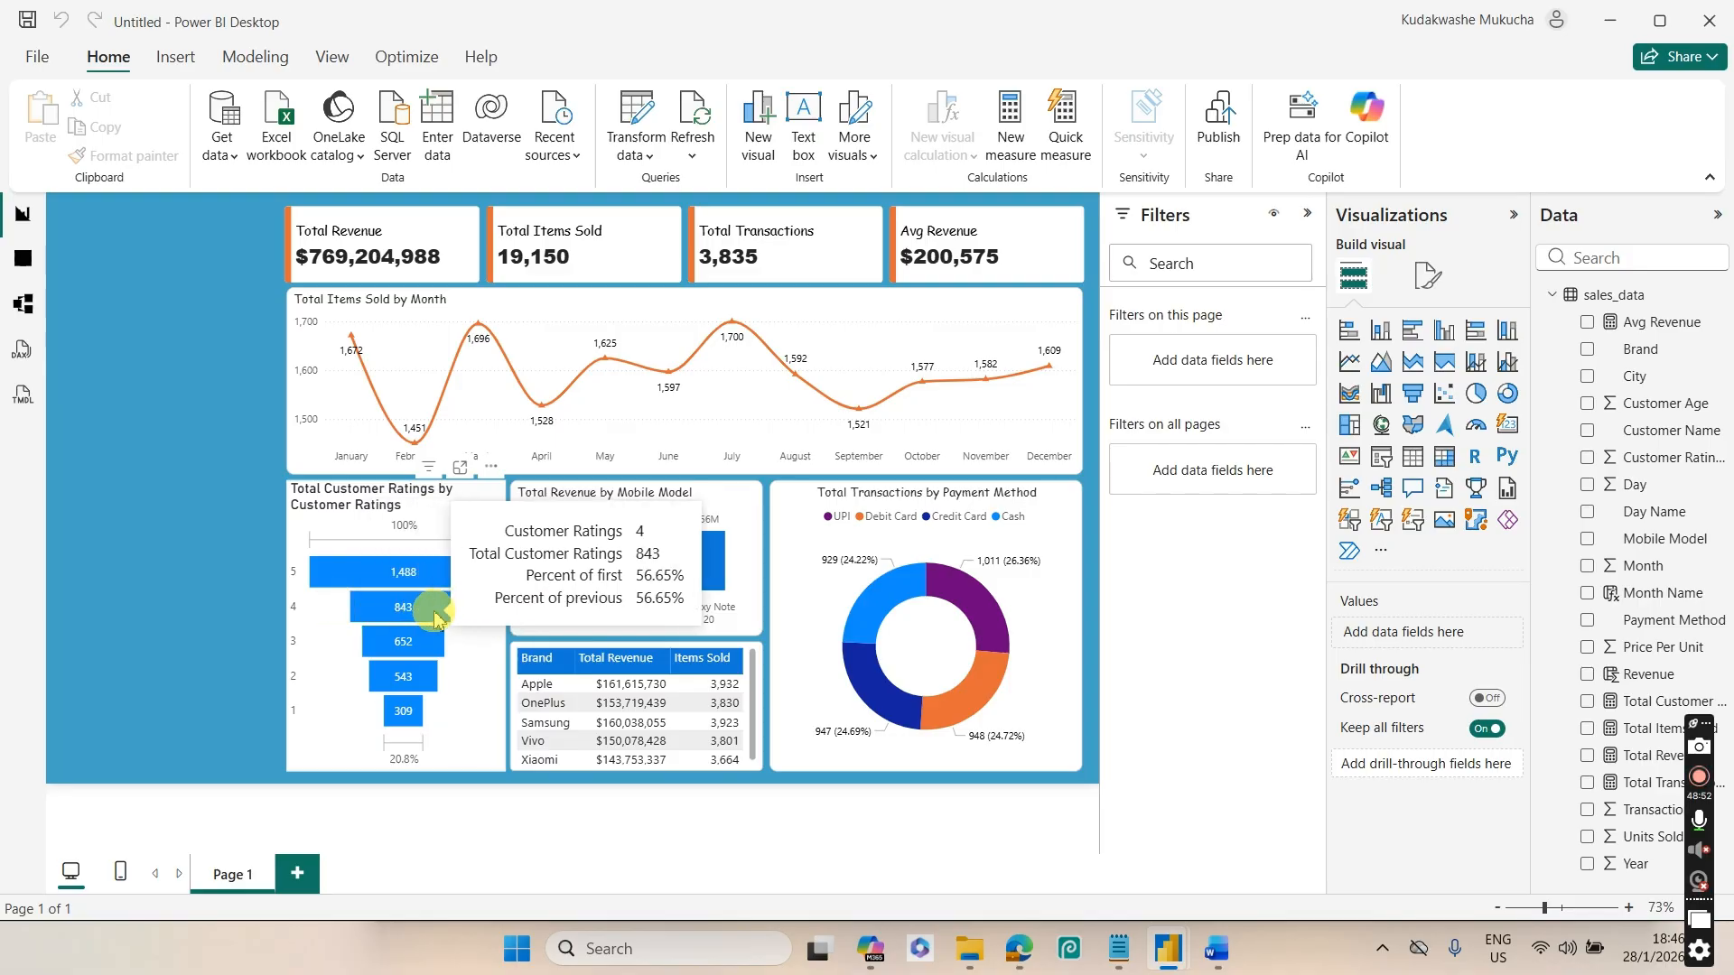
pyautogui.click(344, 623)
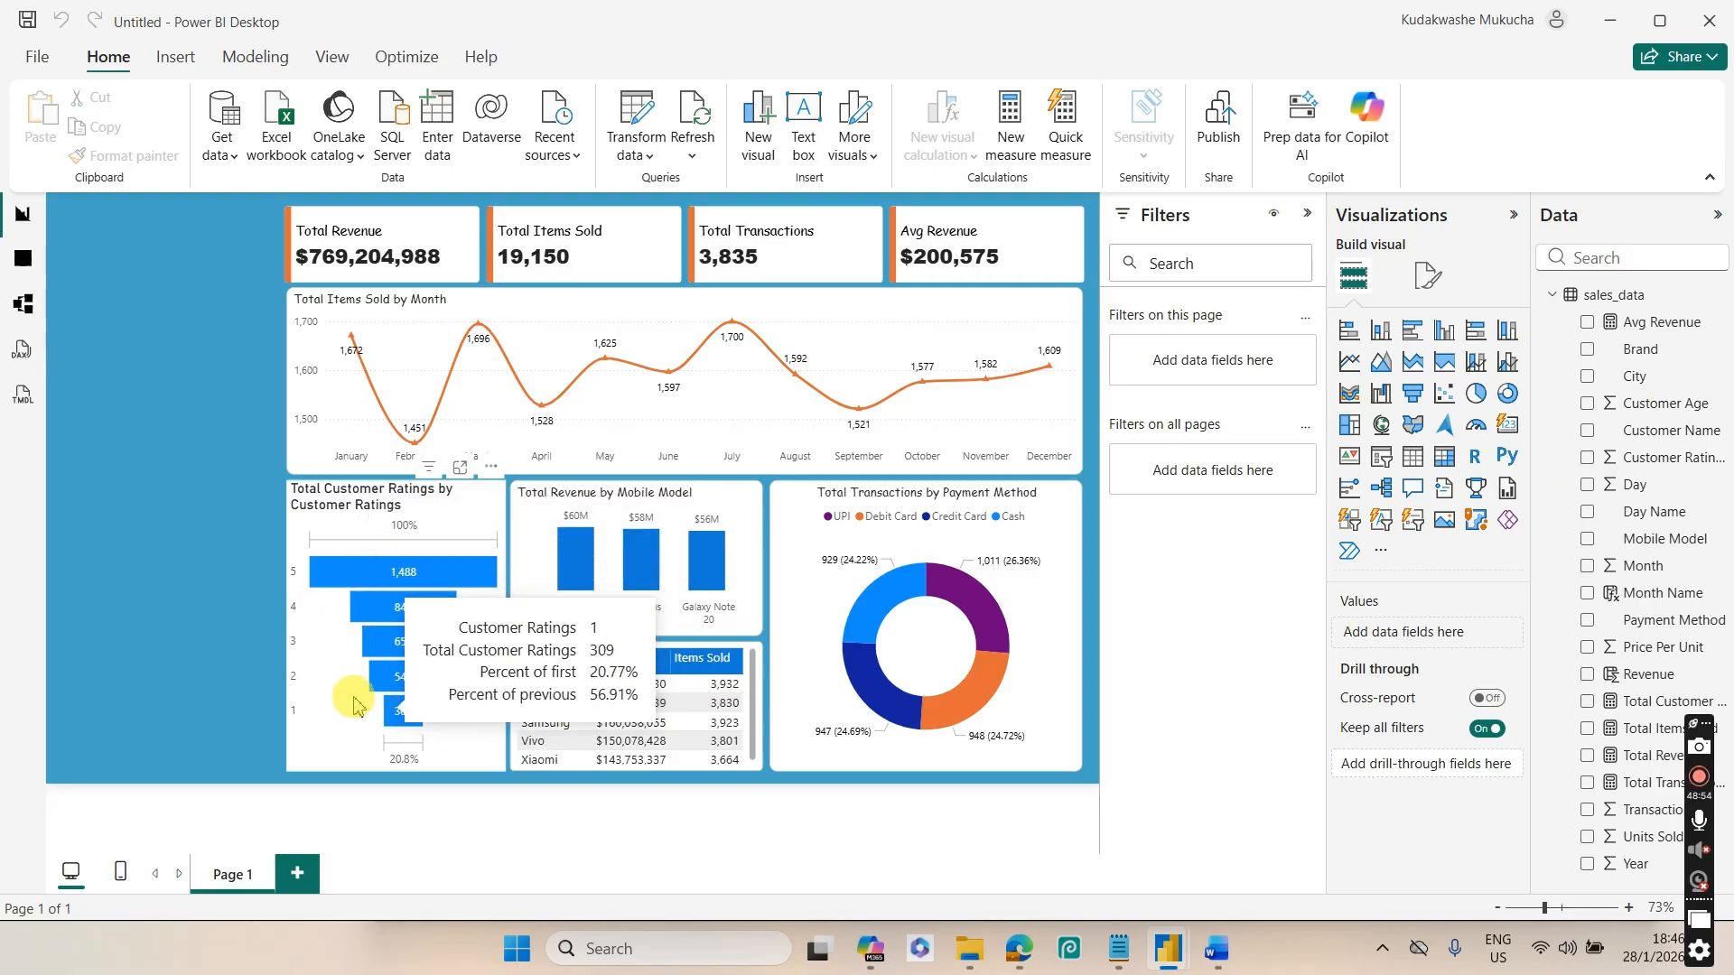
pyautogui.moveTo(395, 727)
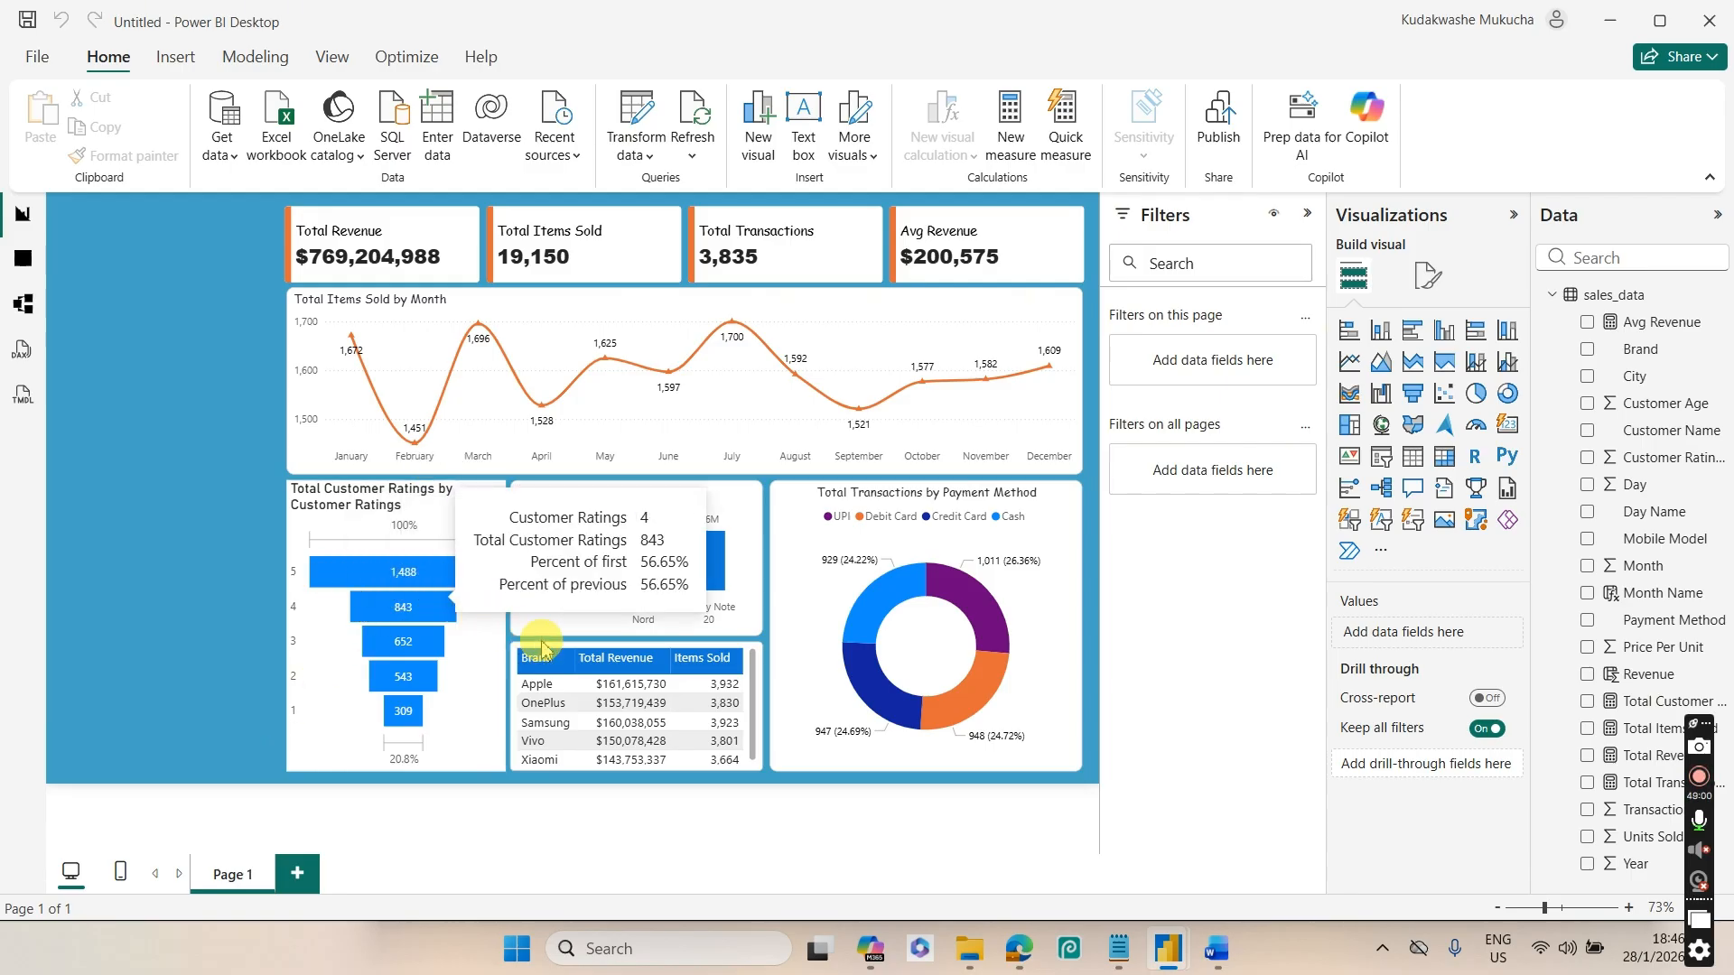
# Change the default bar color of the customer ratings funnel chart to the darker blue used by the mobile model columns
pyautogui.click(468, 630)
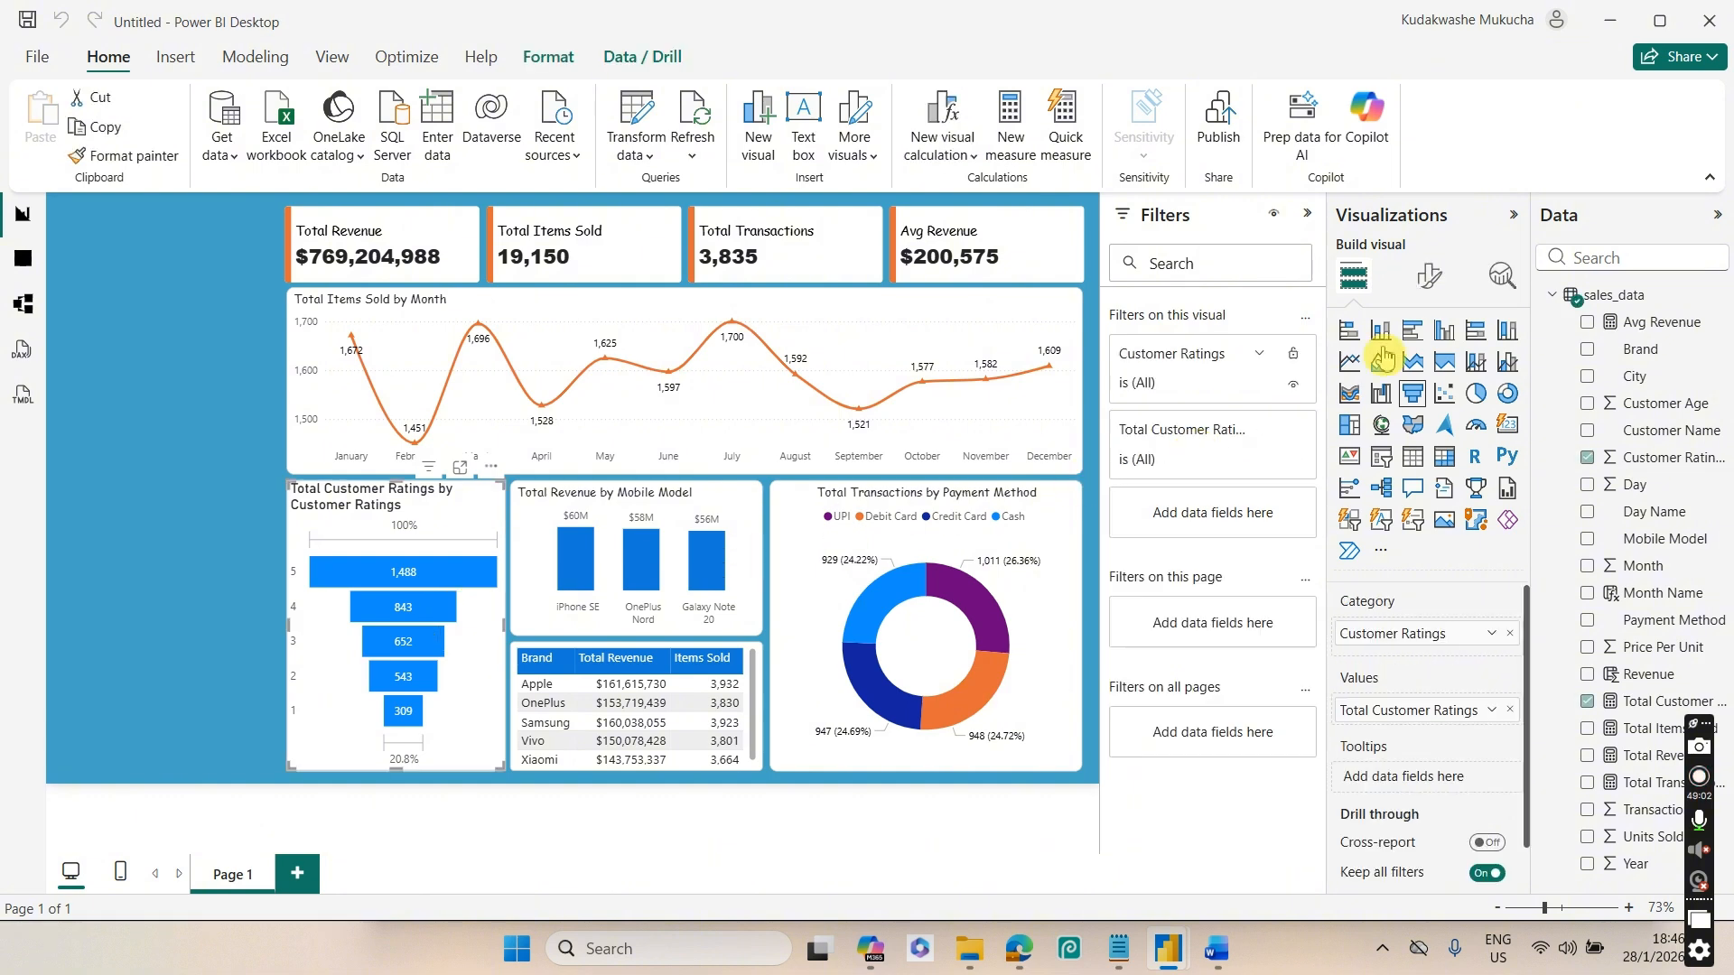
pyautogui.click(1429, 275)
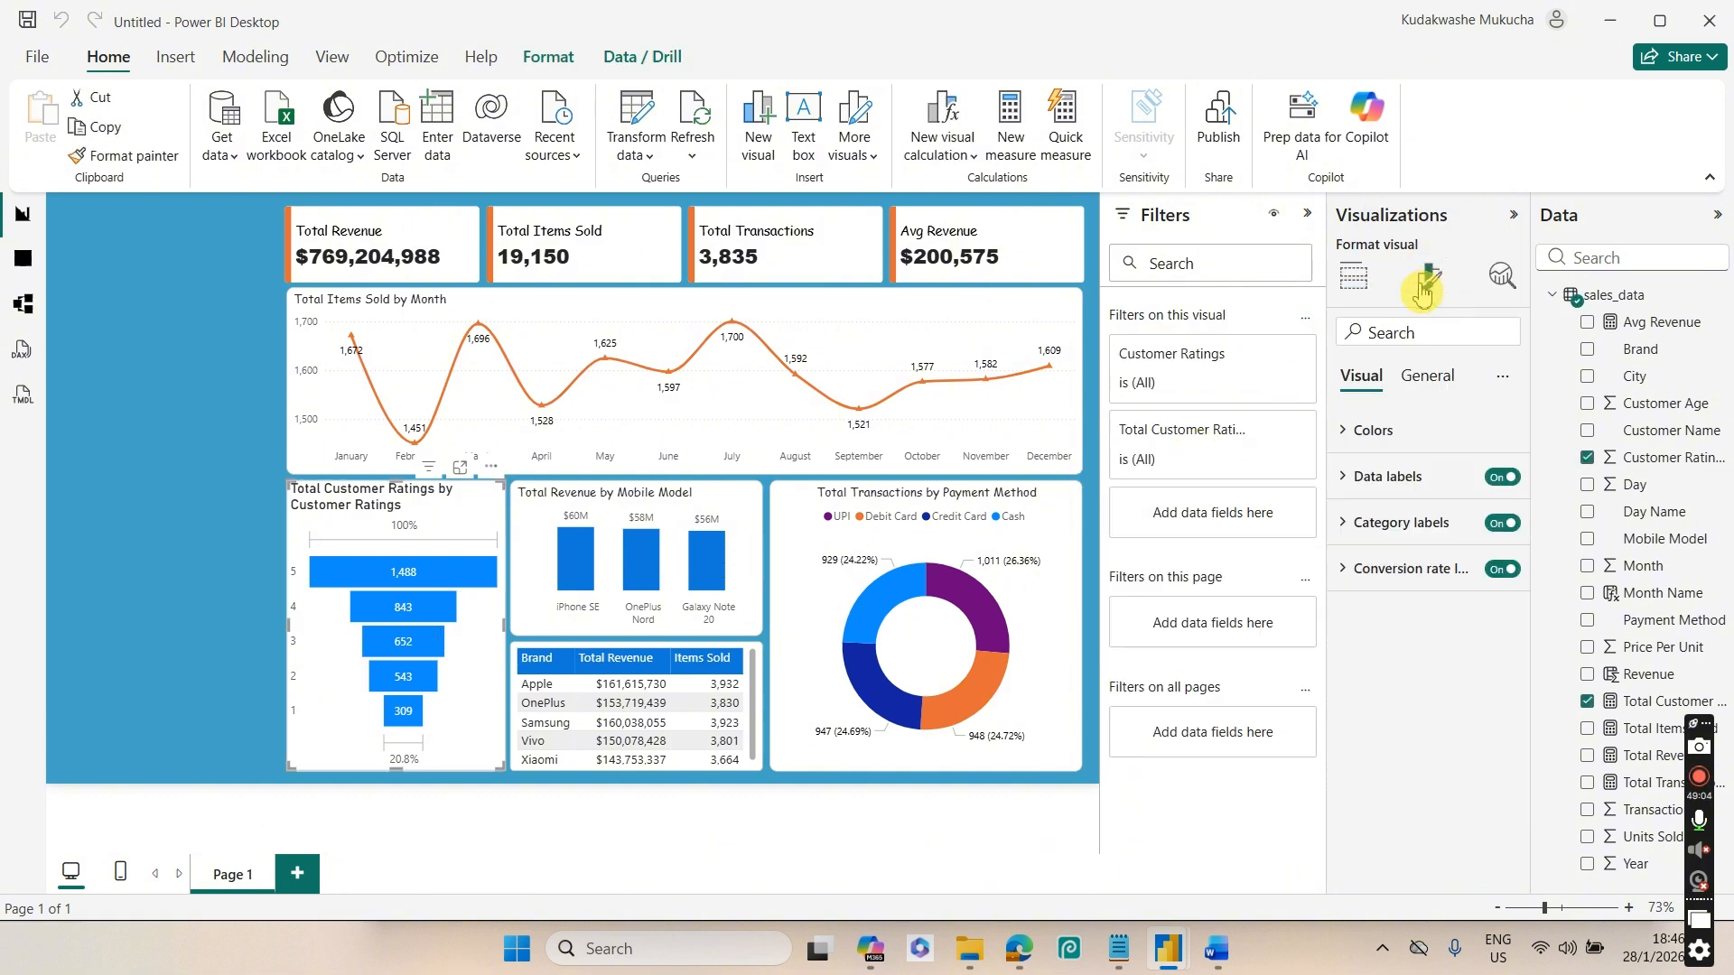
pyautogui.click(1371, 430)
pyautogui.click(1385, 508)
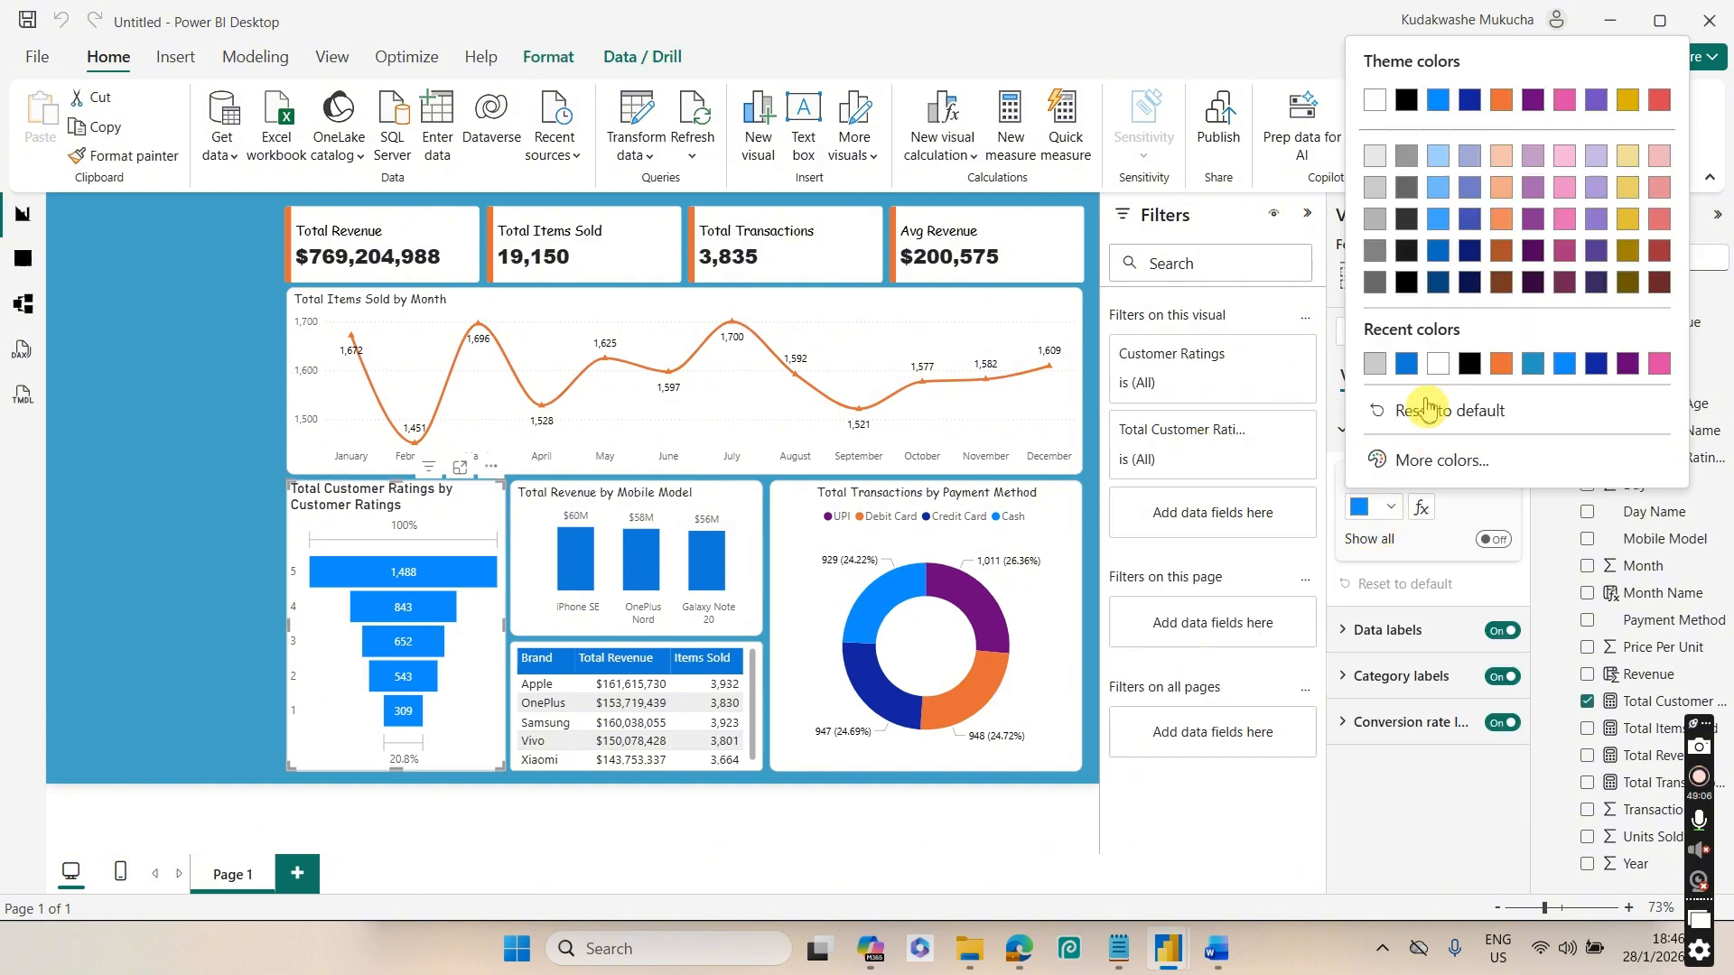
pyautogui.click(1412, 370)
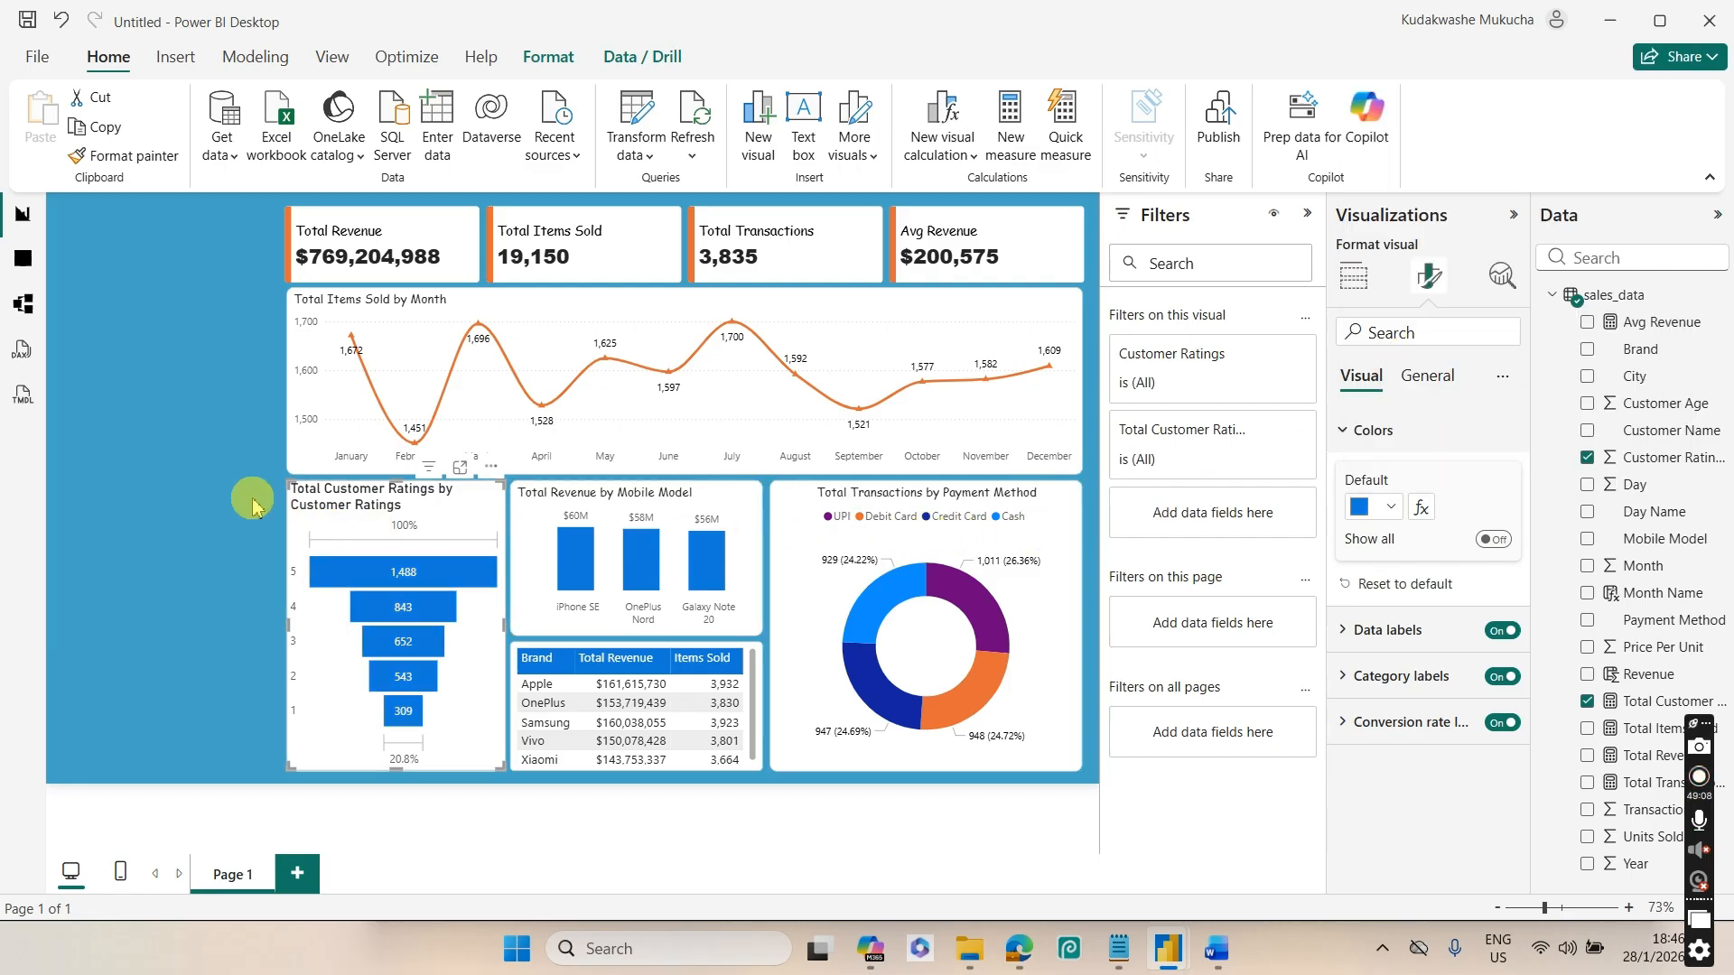
pyautogui.click(219, 486)
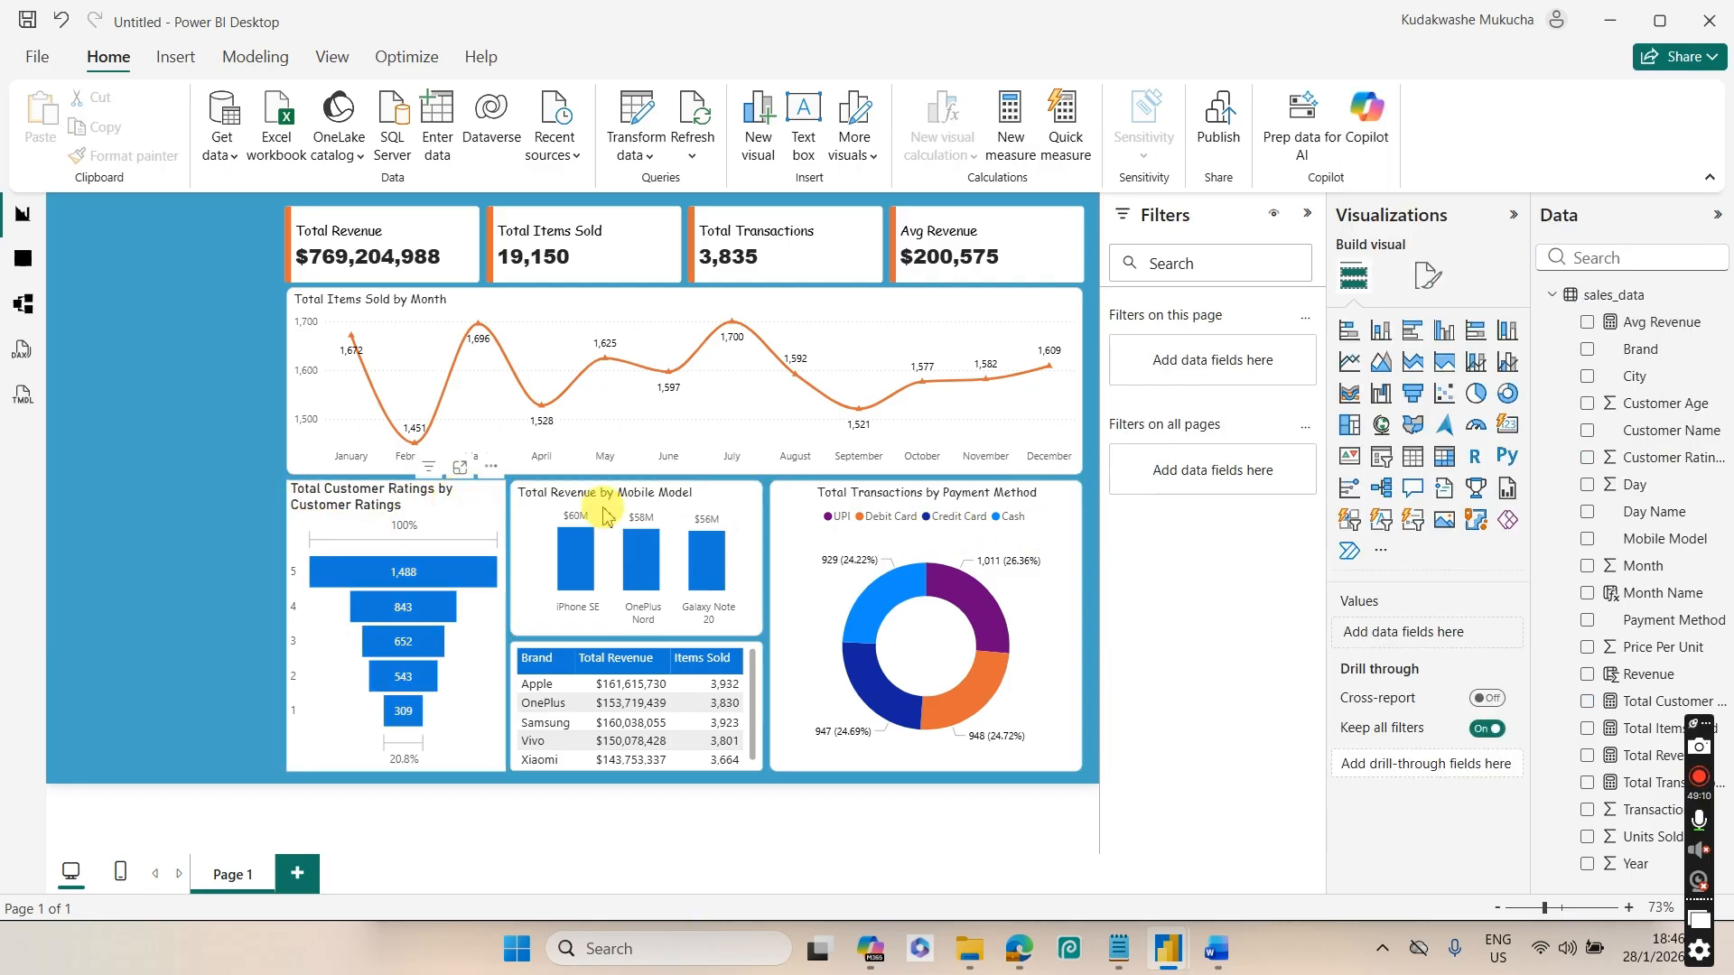
# Change the funnel chart's title text to "Total Customer Ratings"
pyautogui.click(478, 524)
pyautogui.click(1428, 278)
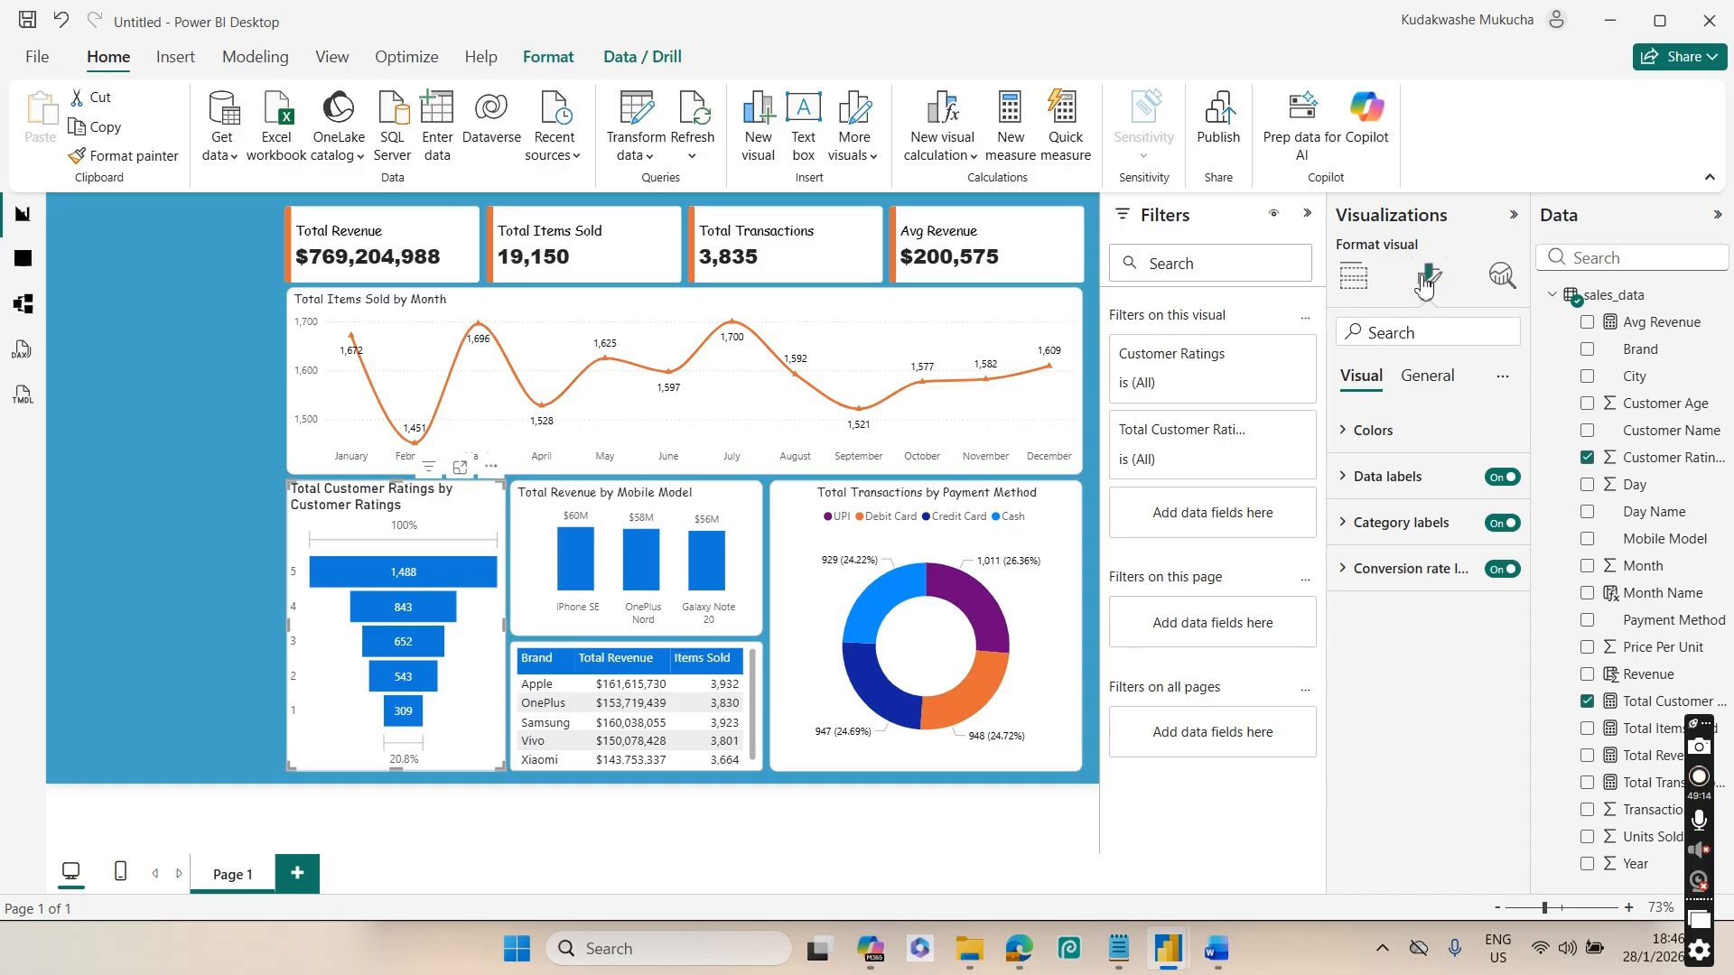
pyautogui.click(1434, 378)
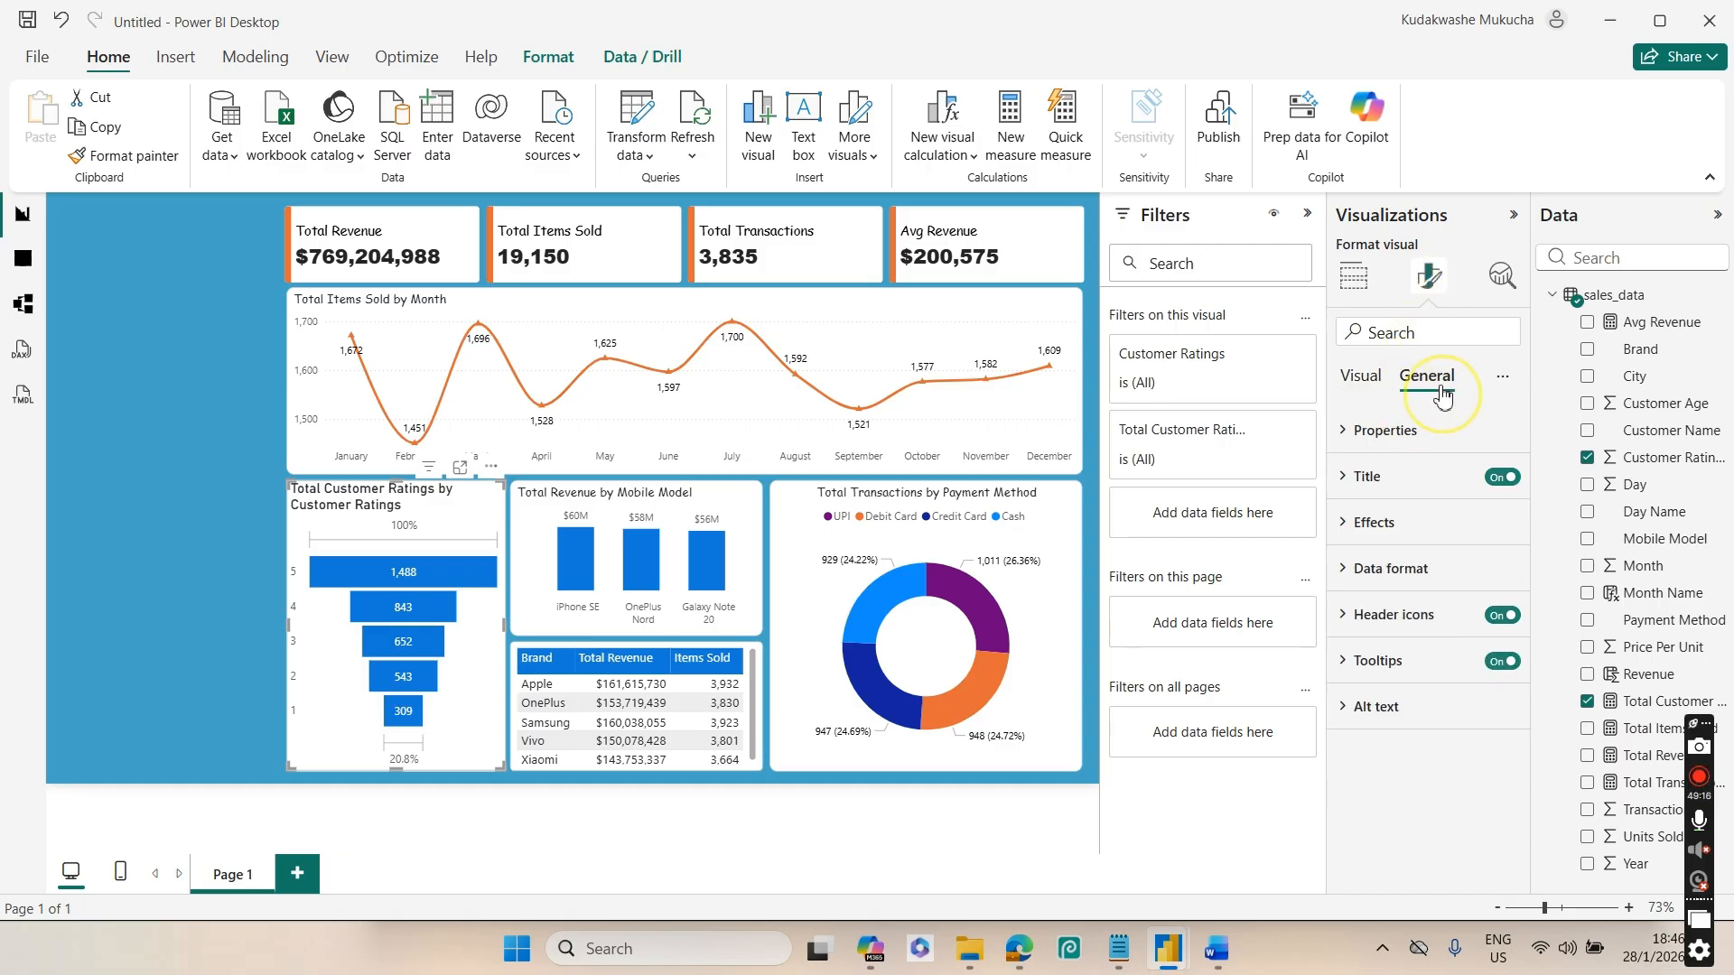
pyautogui.click(1406, 479)
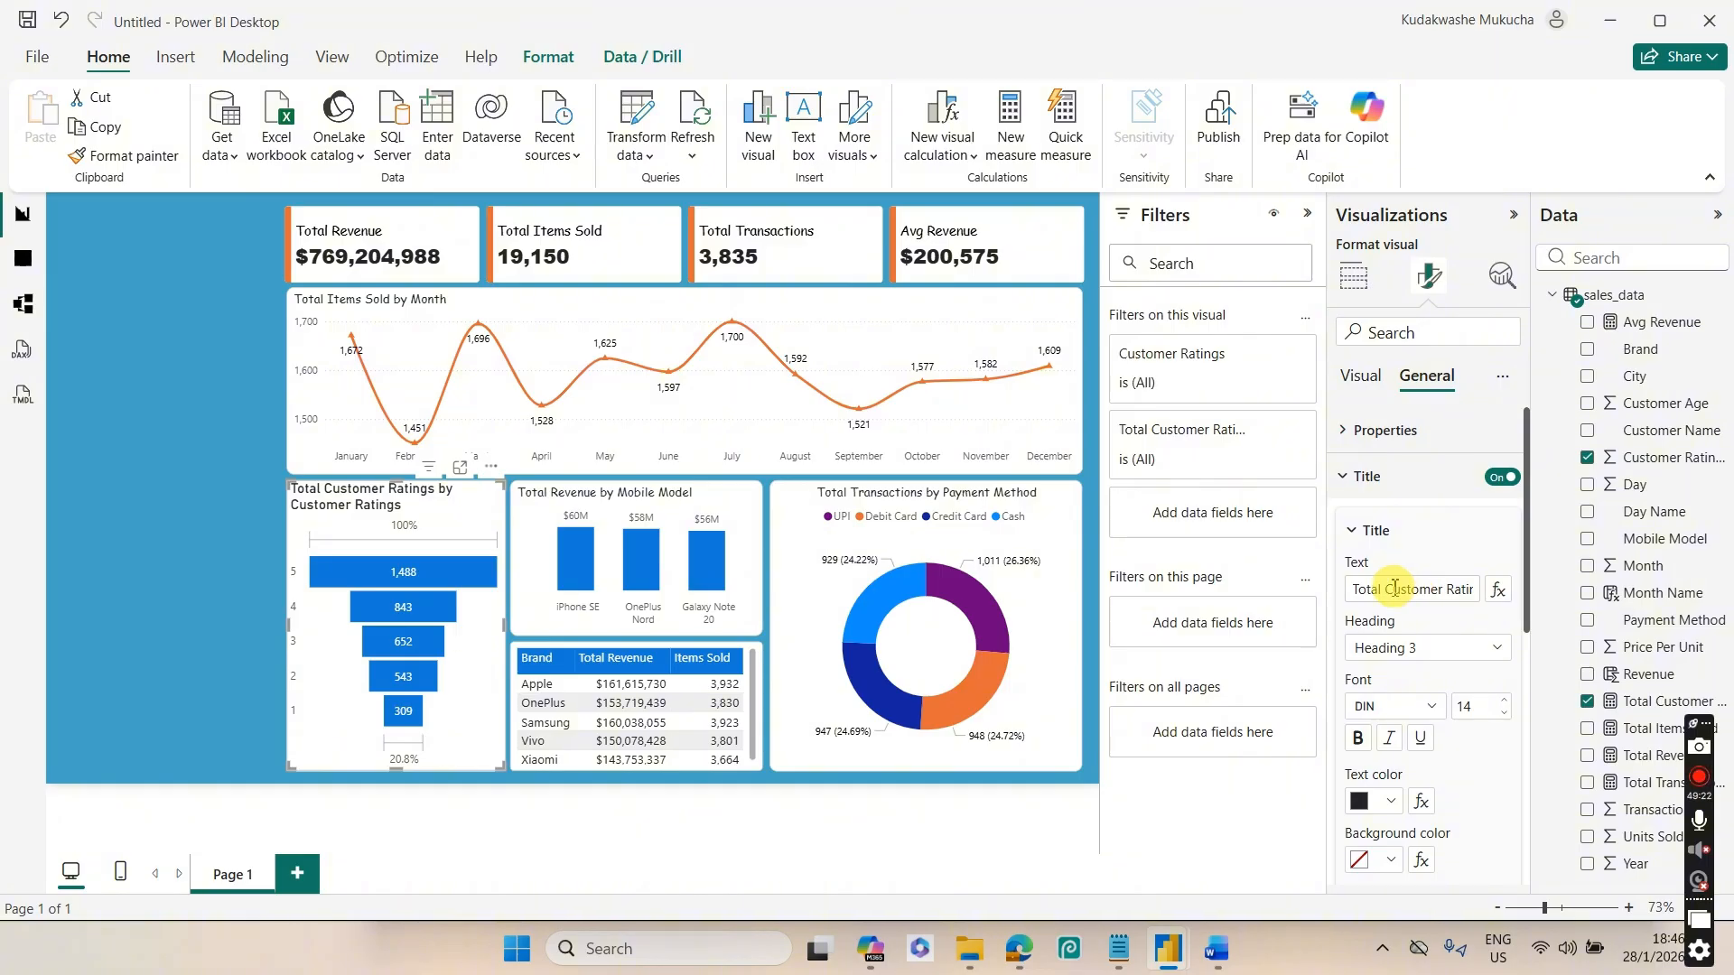
pyautogui.click(1472, 591)
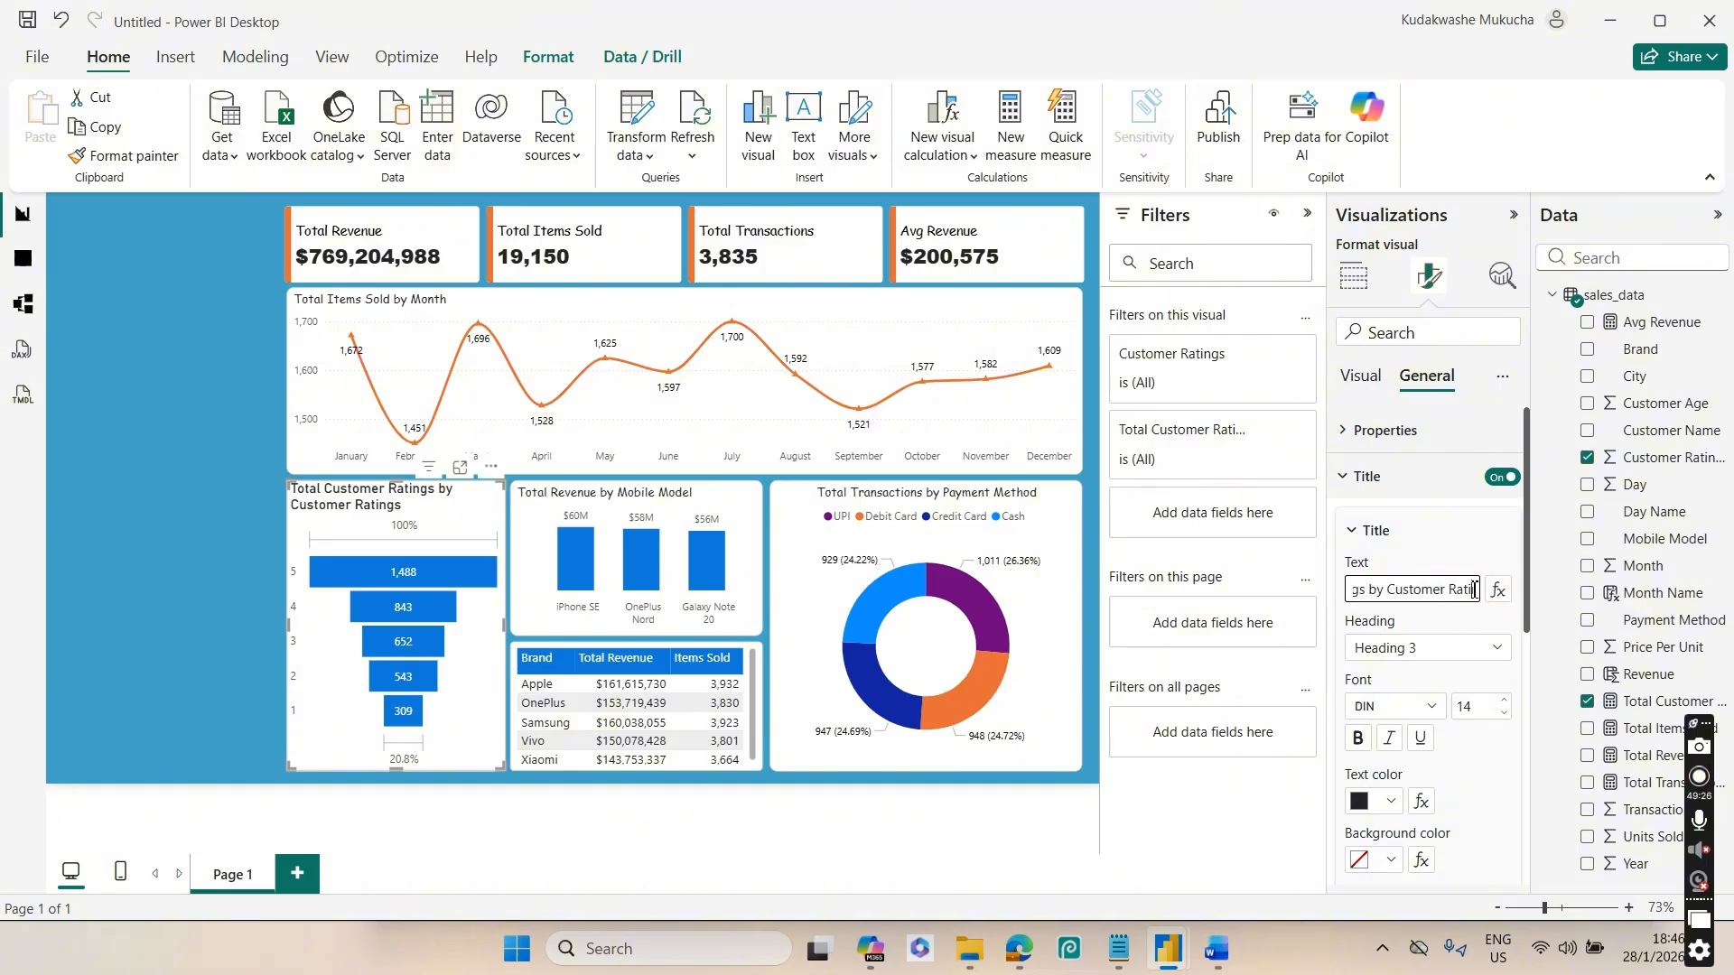
pyautogui.tripleClick(1475, 589)
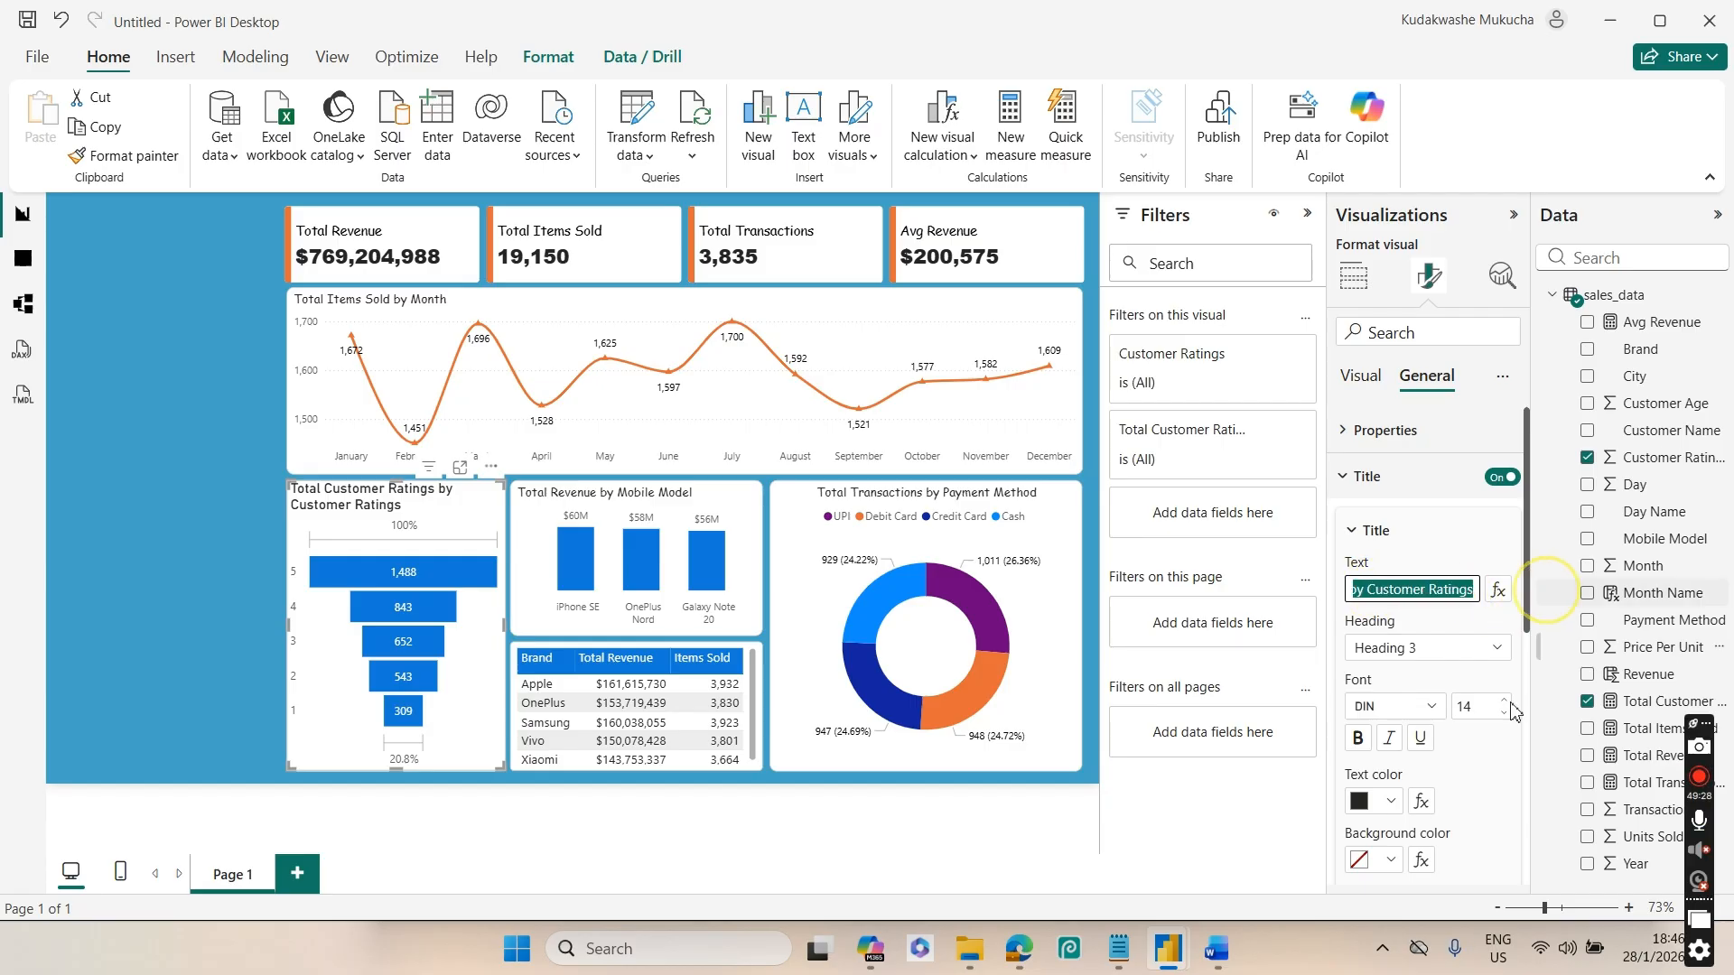
pyautogui.write('Total Customer Ratings')
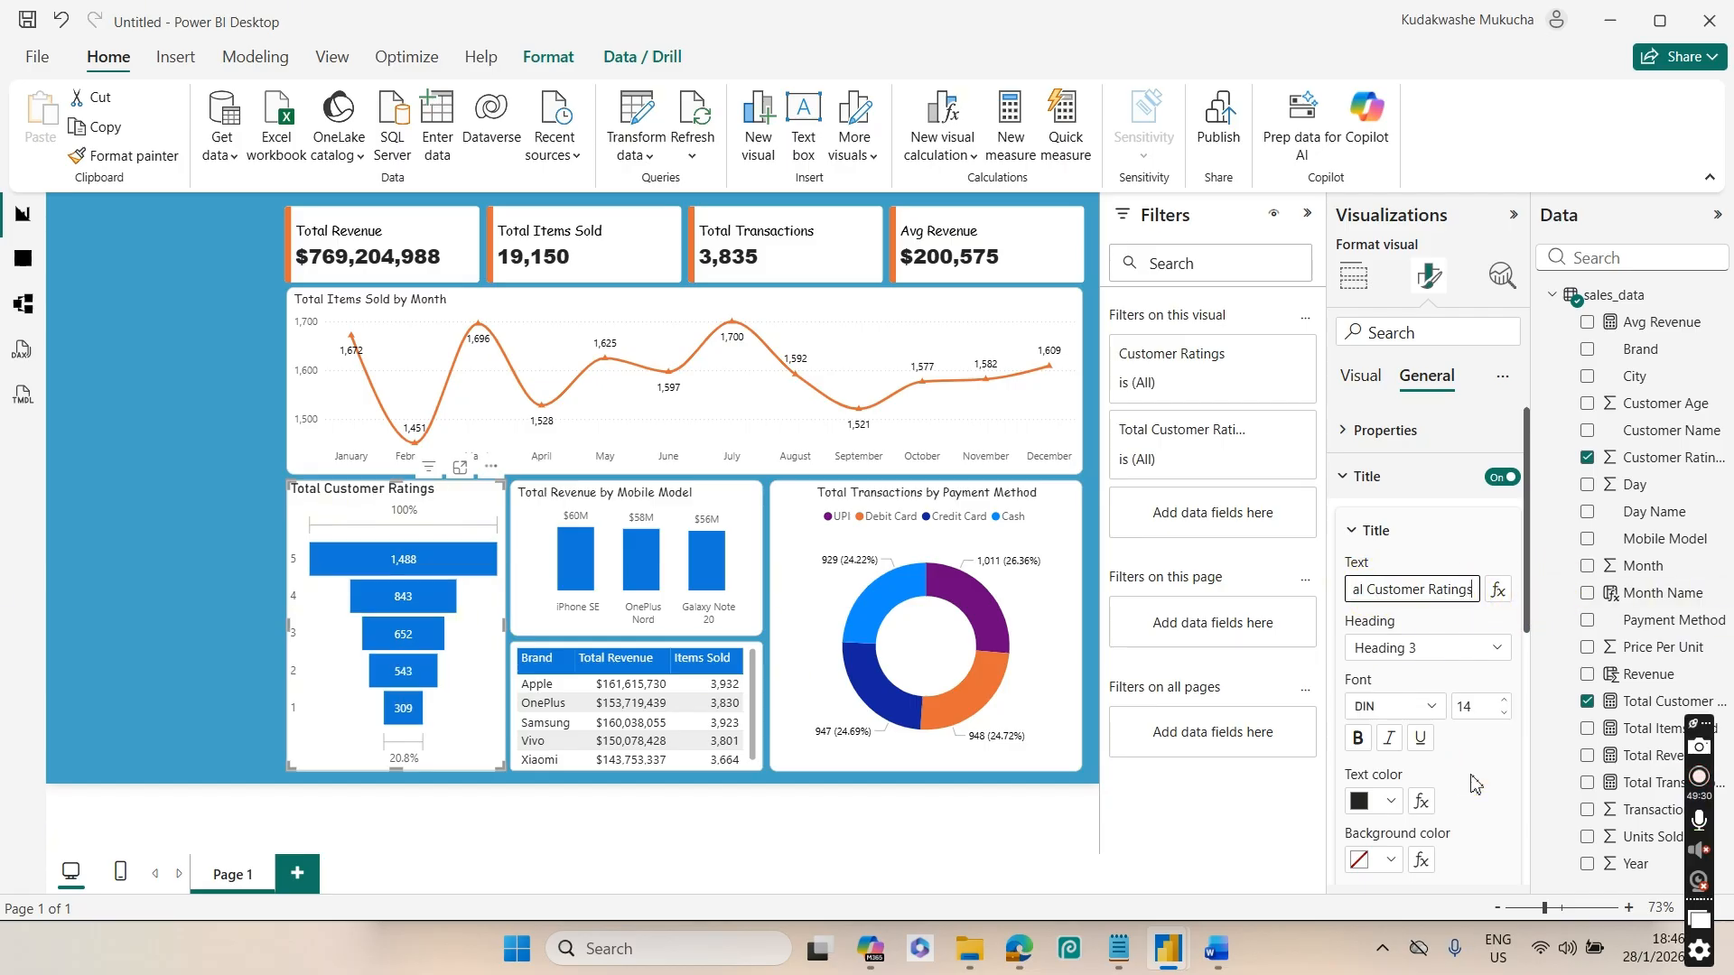
# Format the funnel chart's title in Comic Sans MS at size 12 and center it
pyautogui.click(1466, 703)
pyautogui.click(1435, 704)
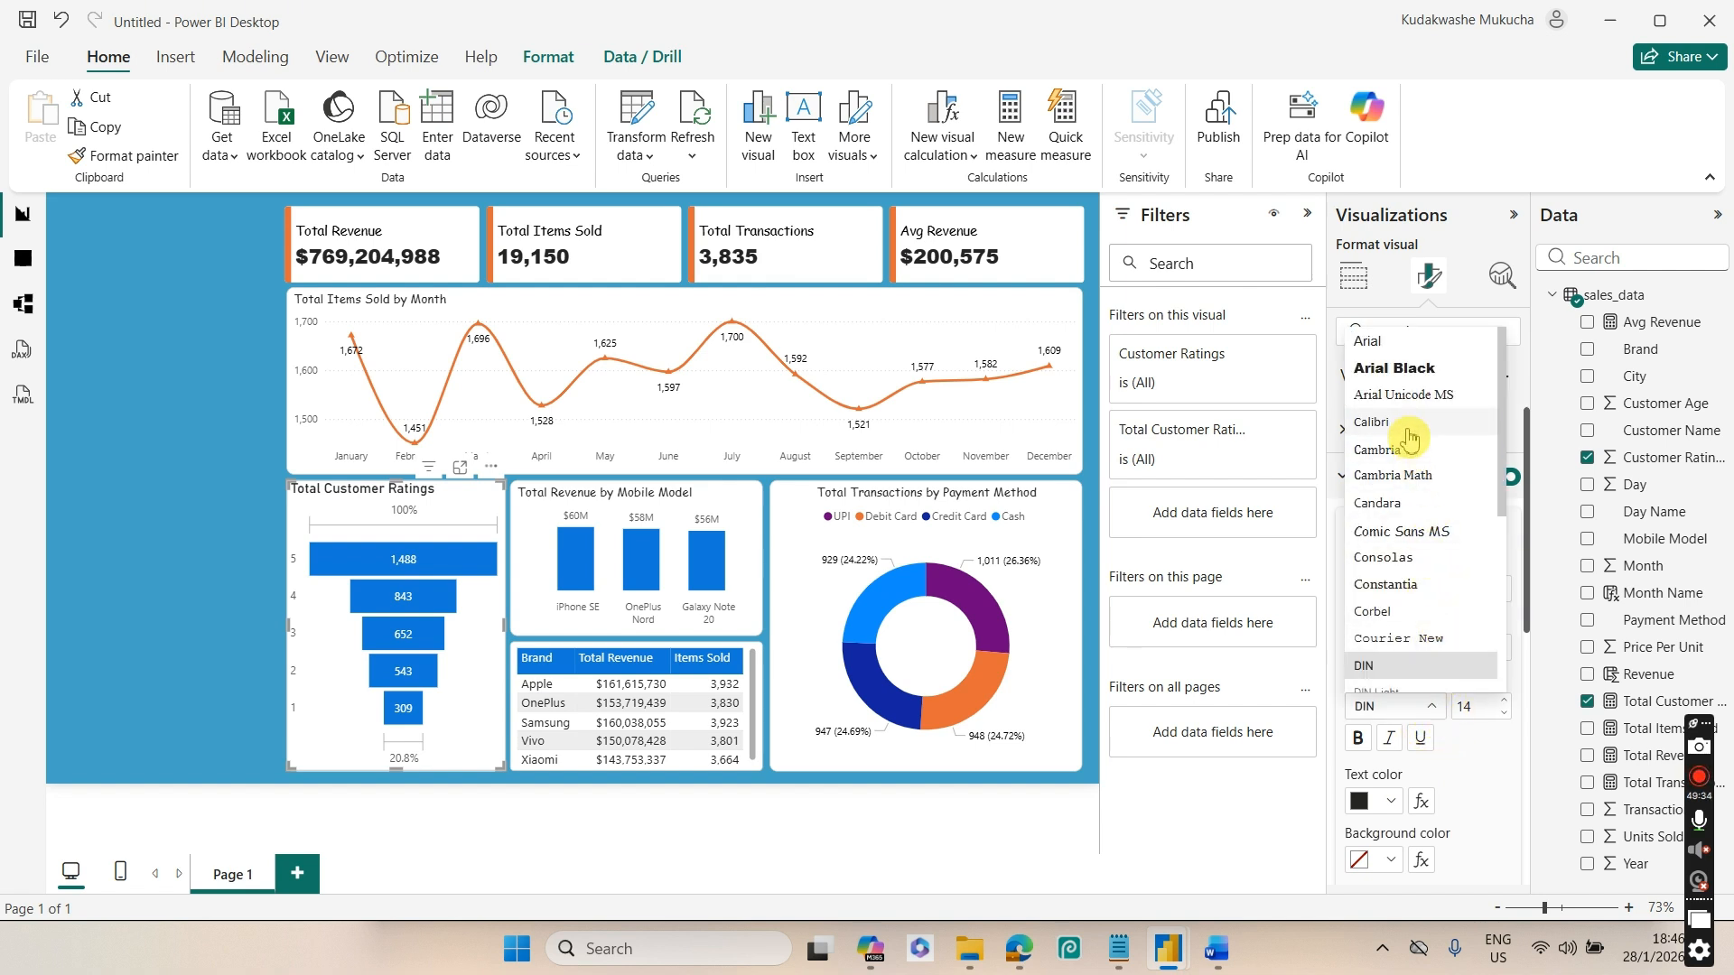
pyautogui.click(1405, 535)
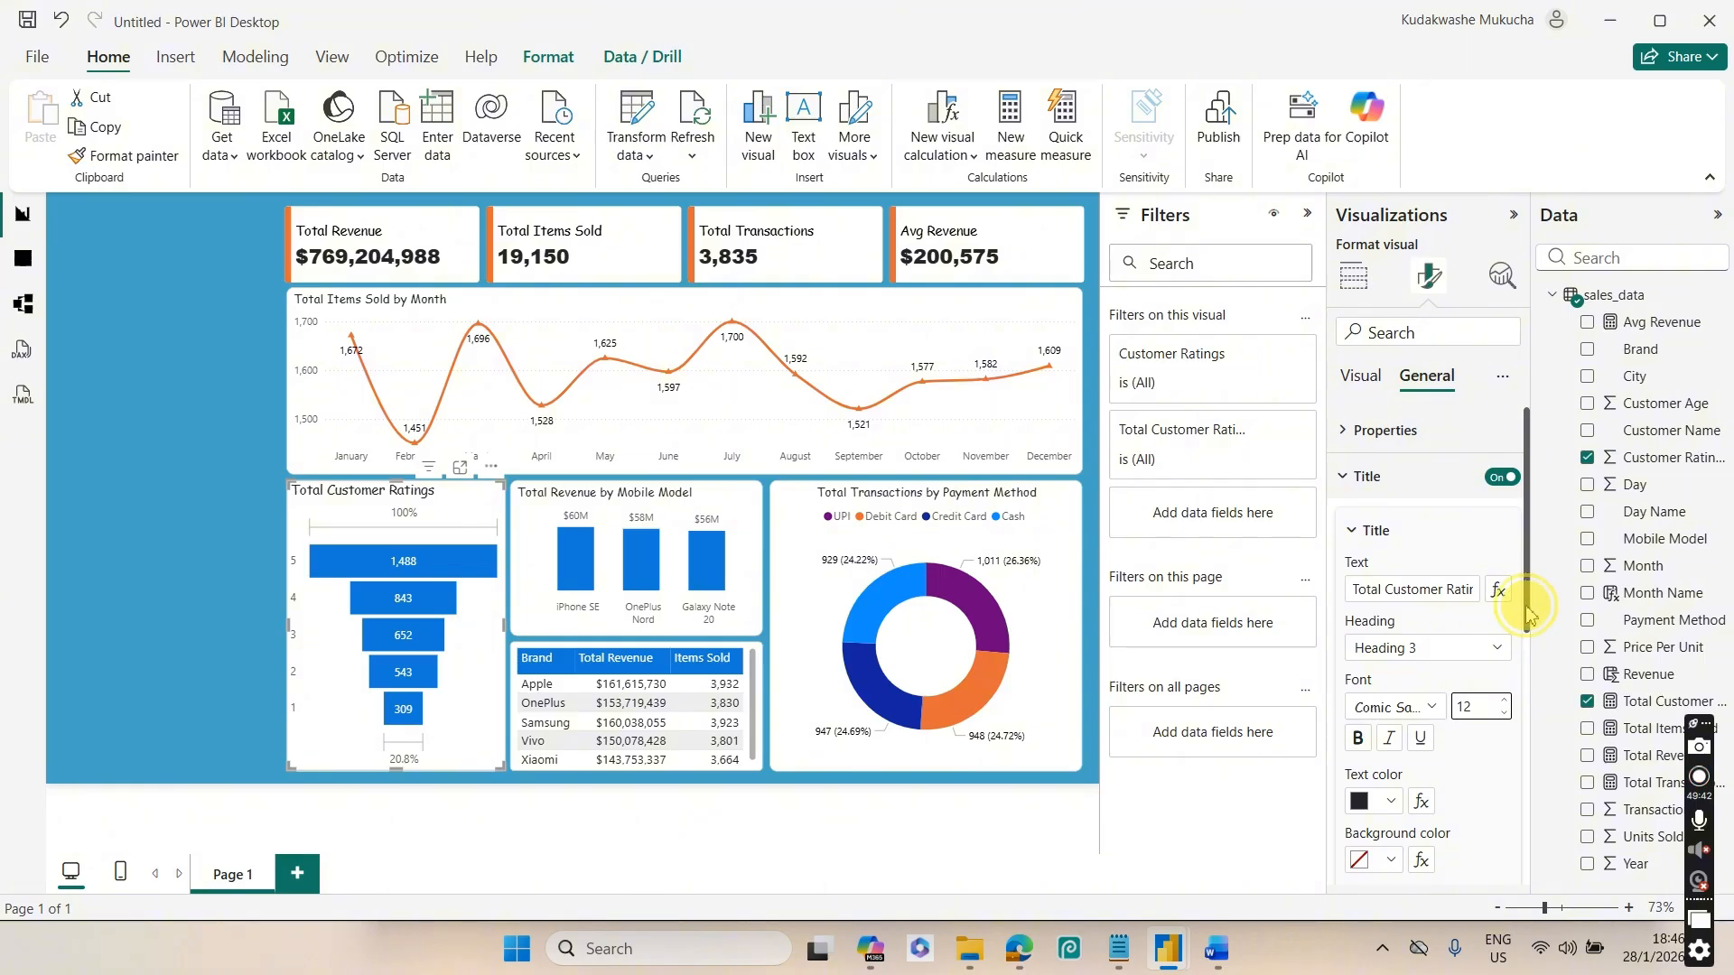
pyautogui.moveTo(1525, 612); pyautogui.dragTo(1520, 668)
pyautogui.click(1389, 806)
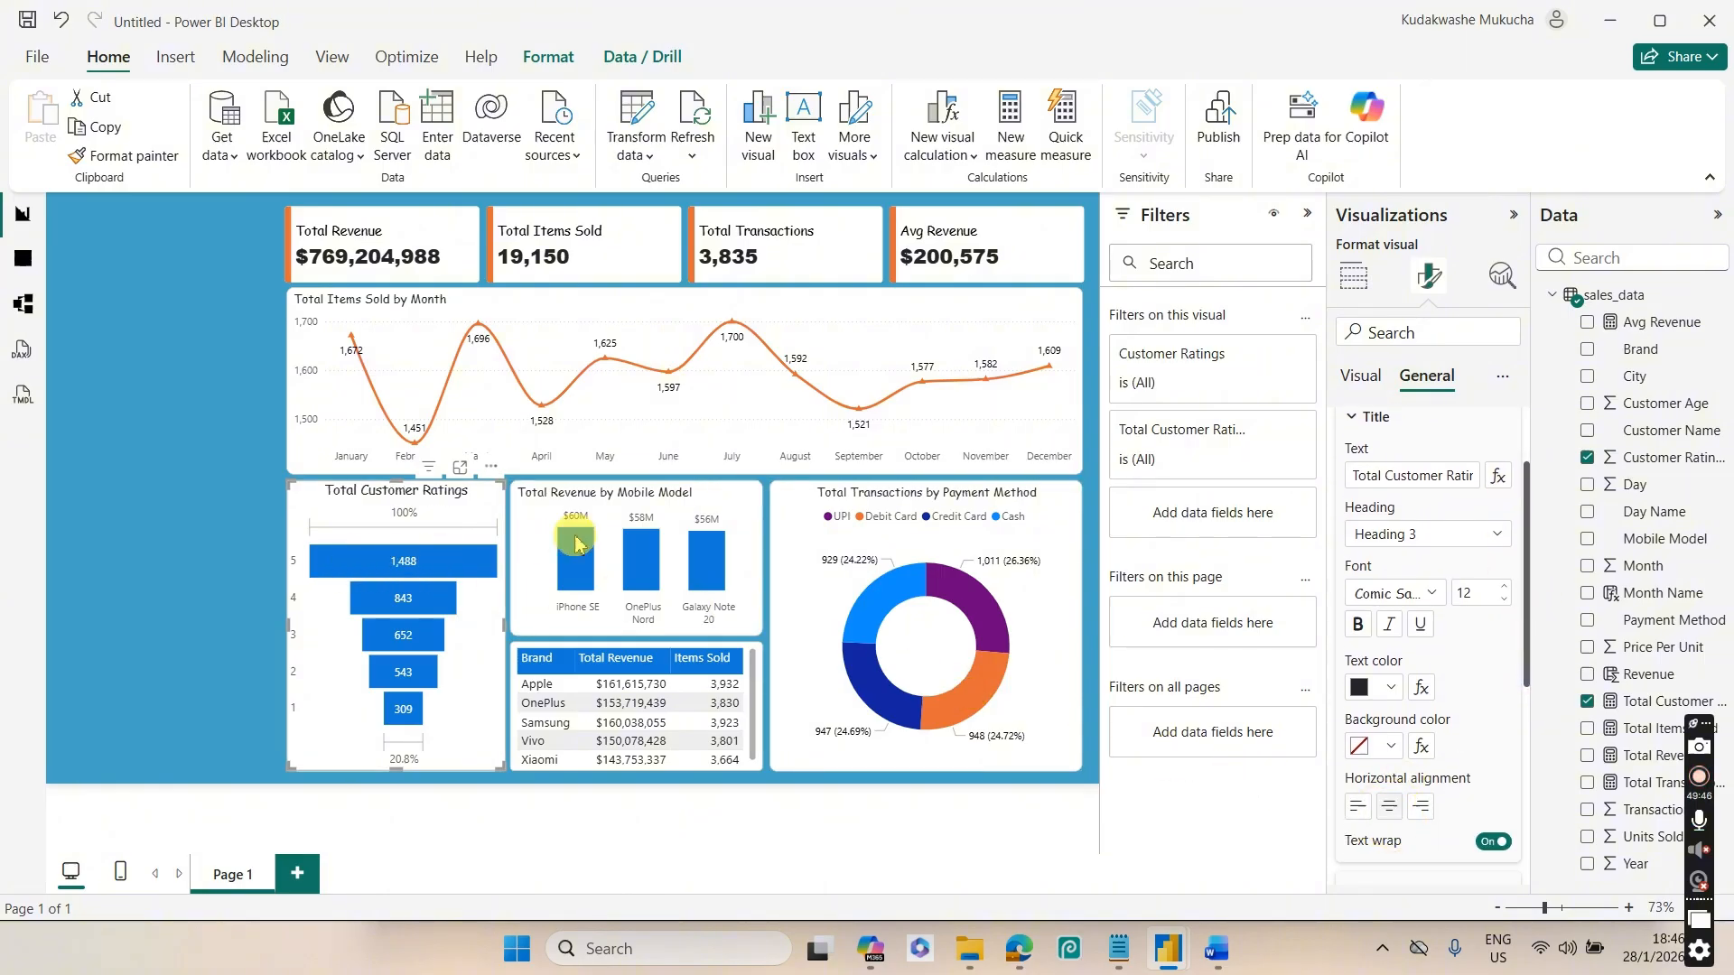
# Center the title of the Total Revenue by Mobile Model chart
pyautogui.click(709, 504)
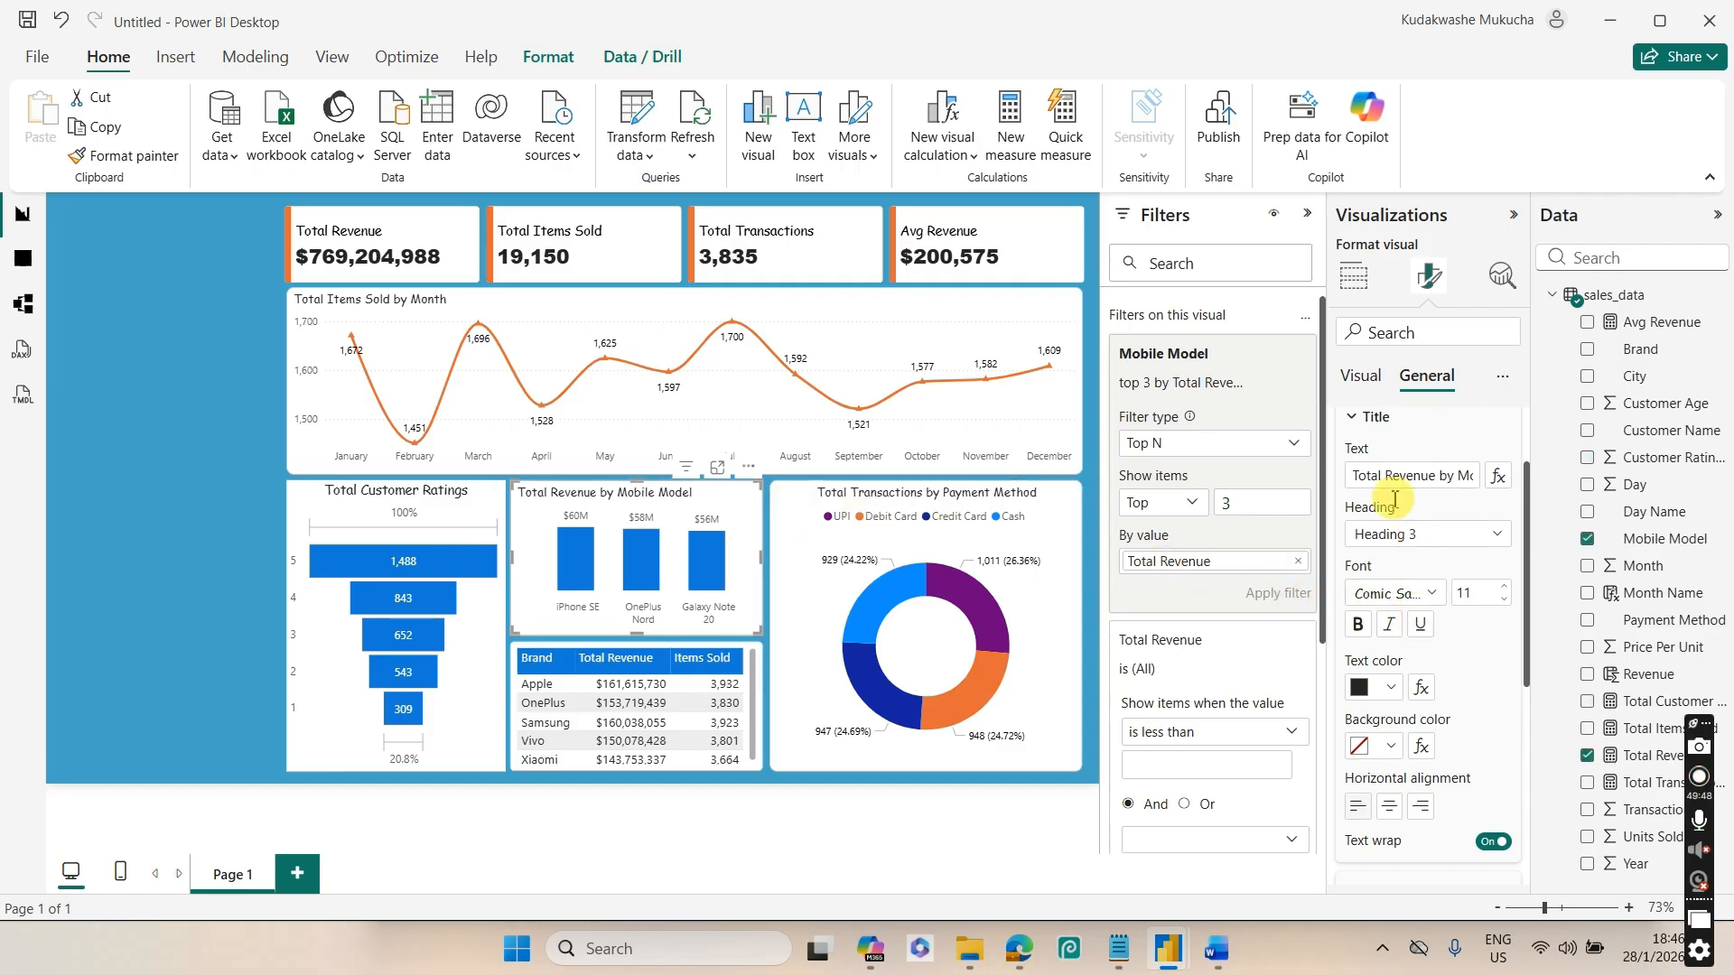
pyautogui.click(1389, 805)
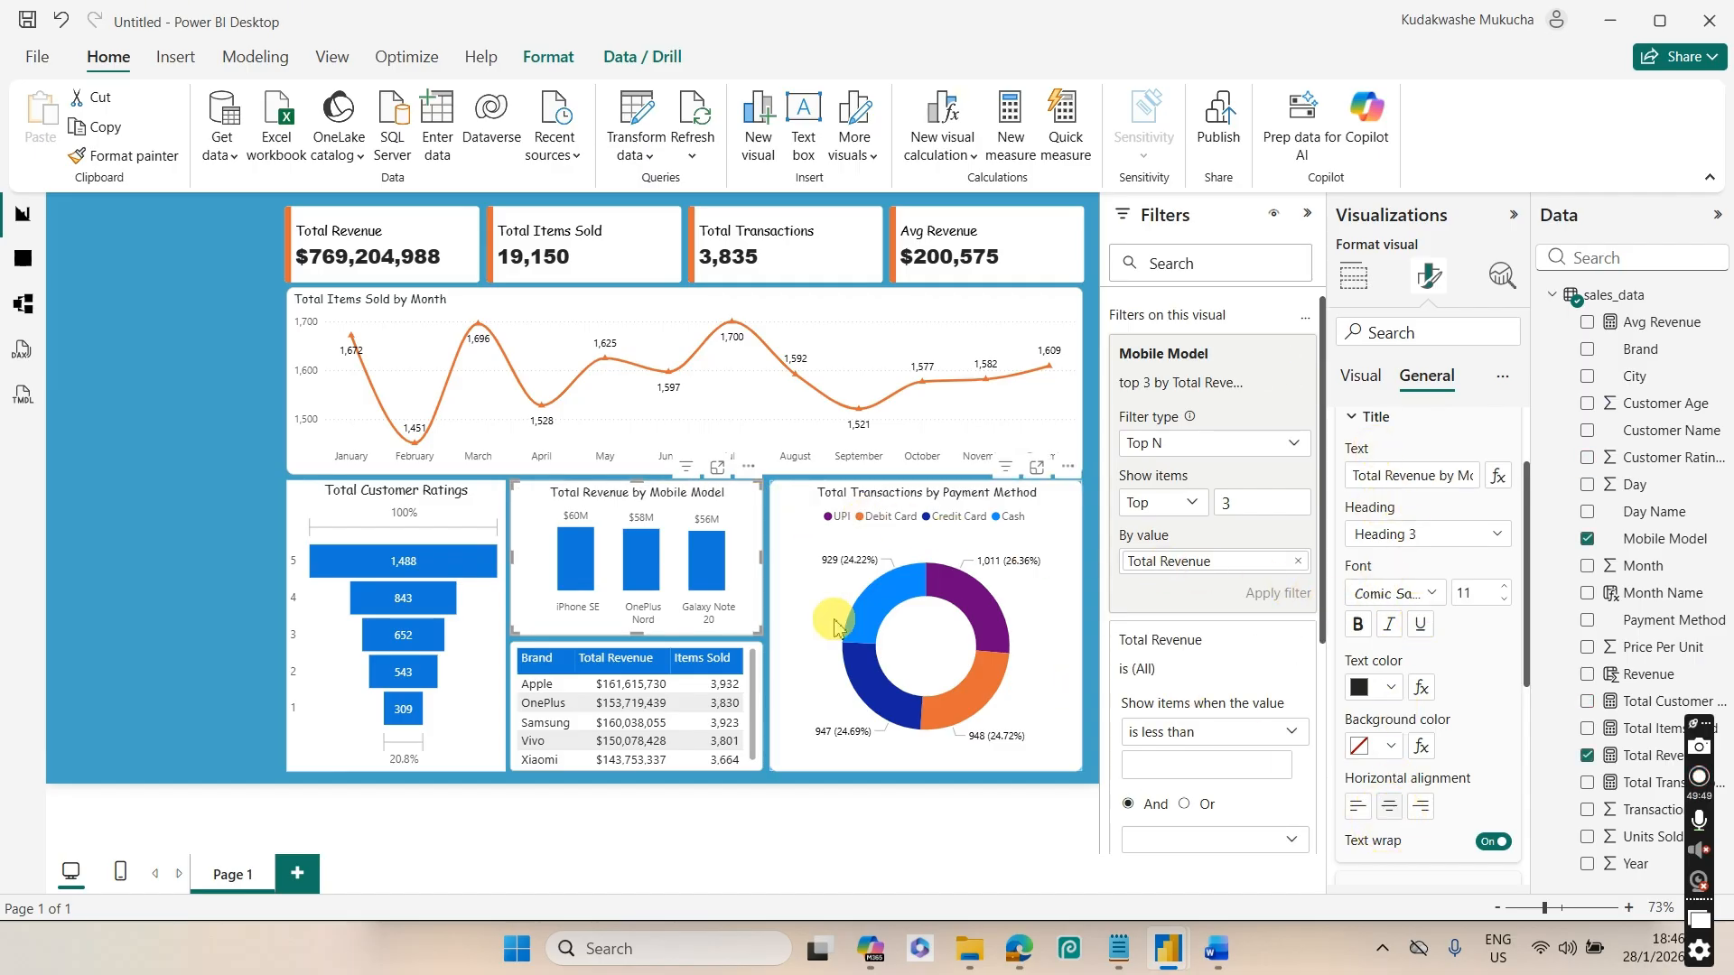
pyautogui.click(220, 516)
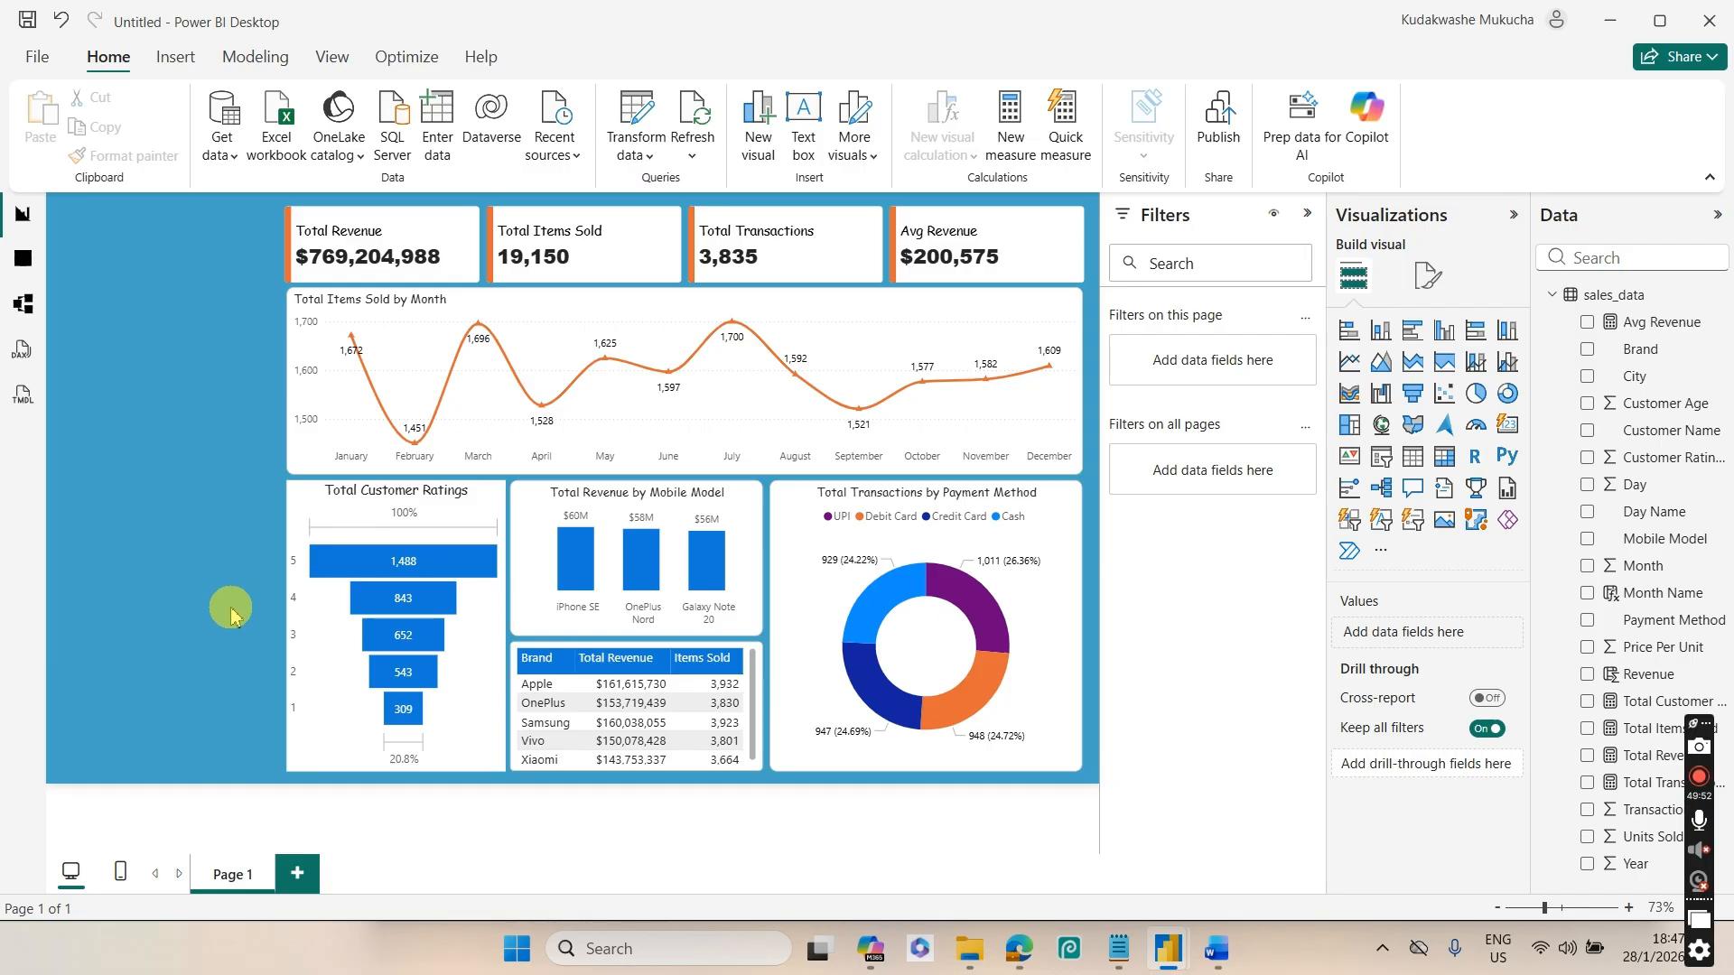
# Give the funnel chart a light grey visual border with 9 px rounded corners
pyautogui.click(327, 733)
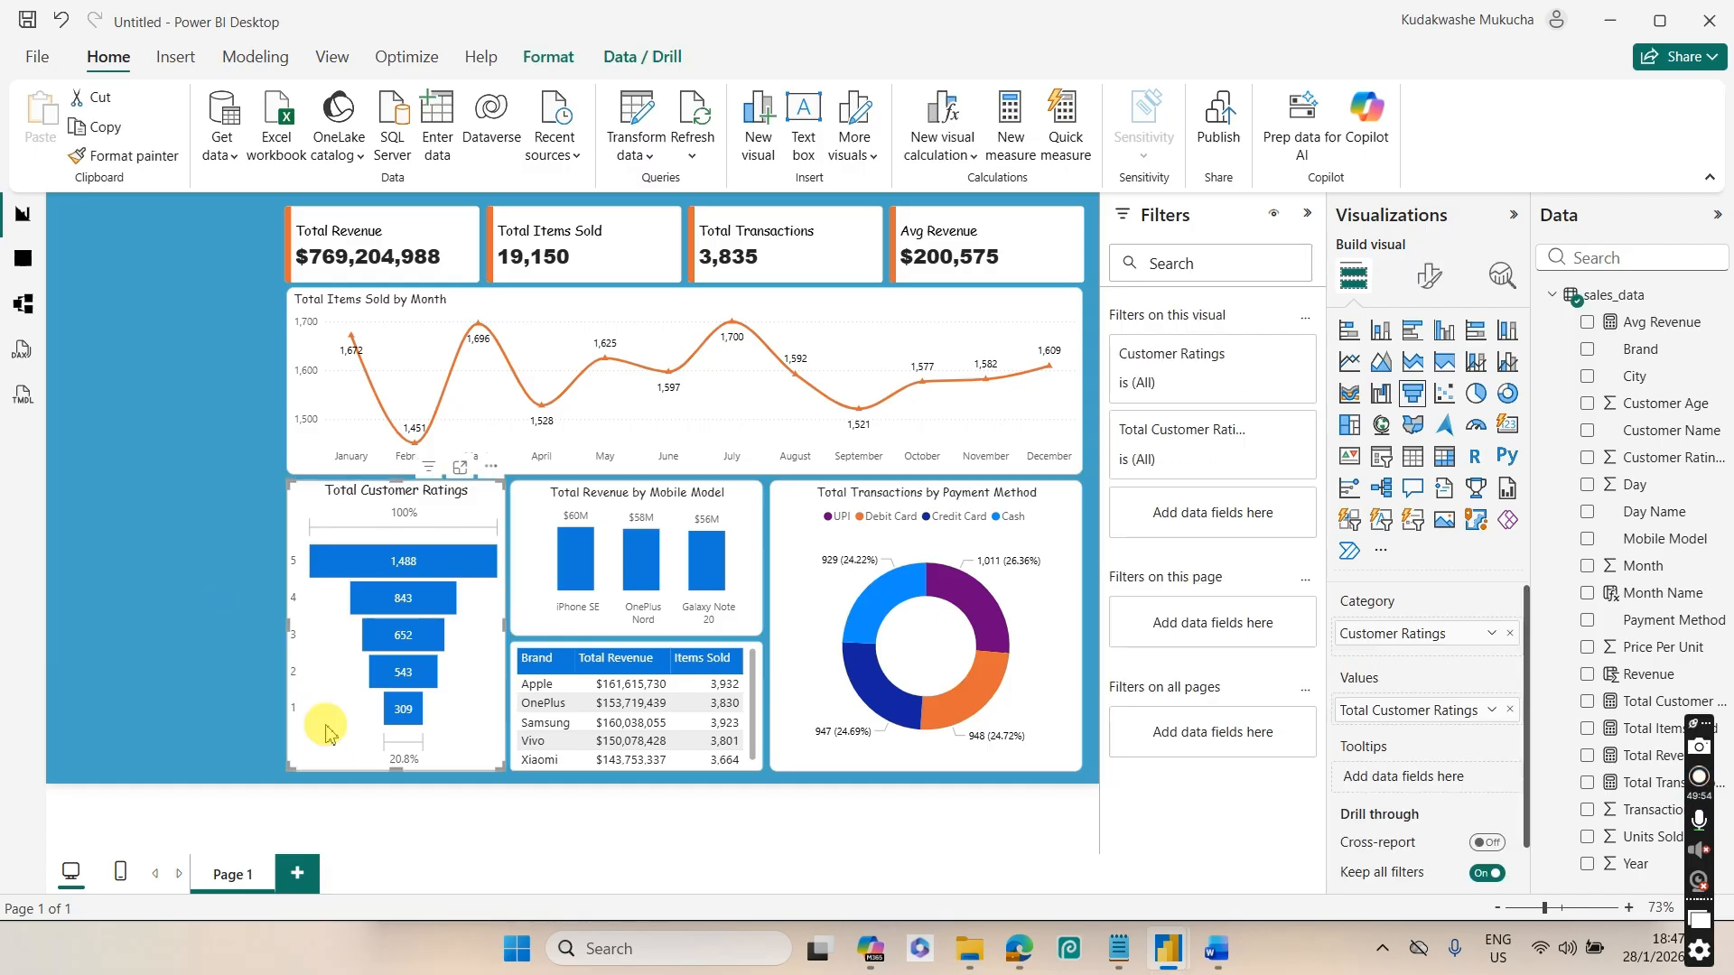
pyautogui.click(1429, 275)
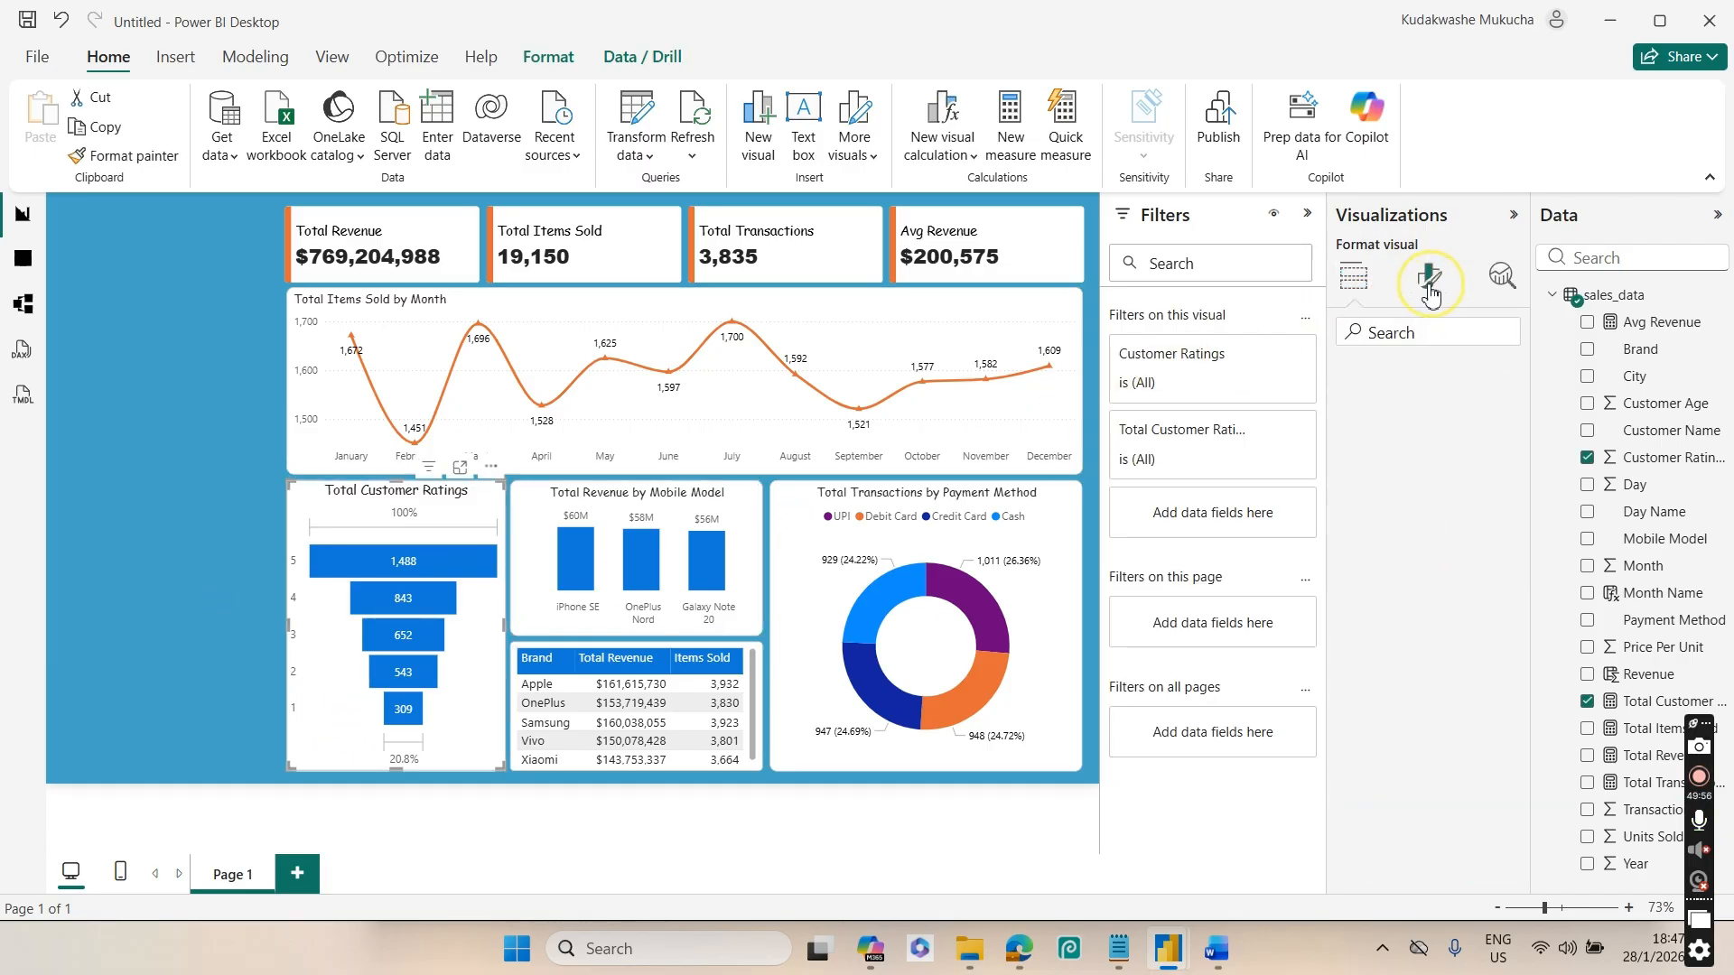
pyautogui.click(1428, 375)
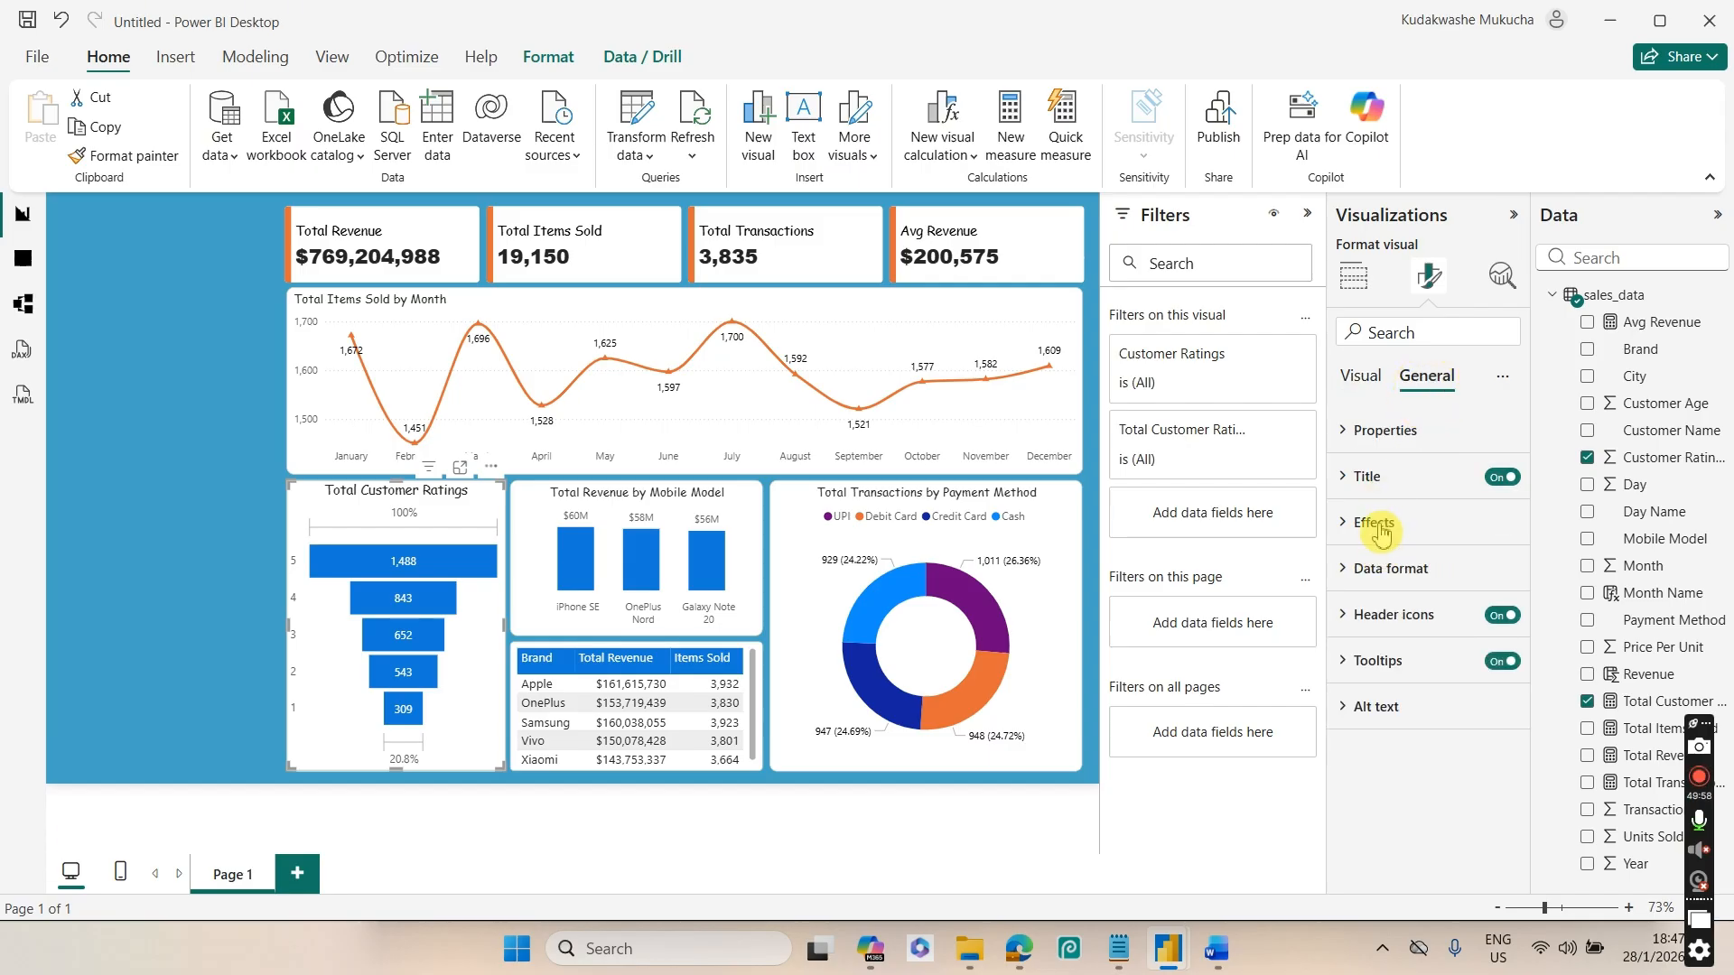
pyautogui.click(1379, 529)
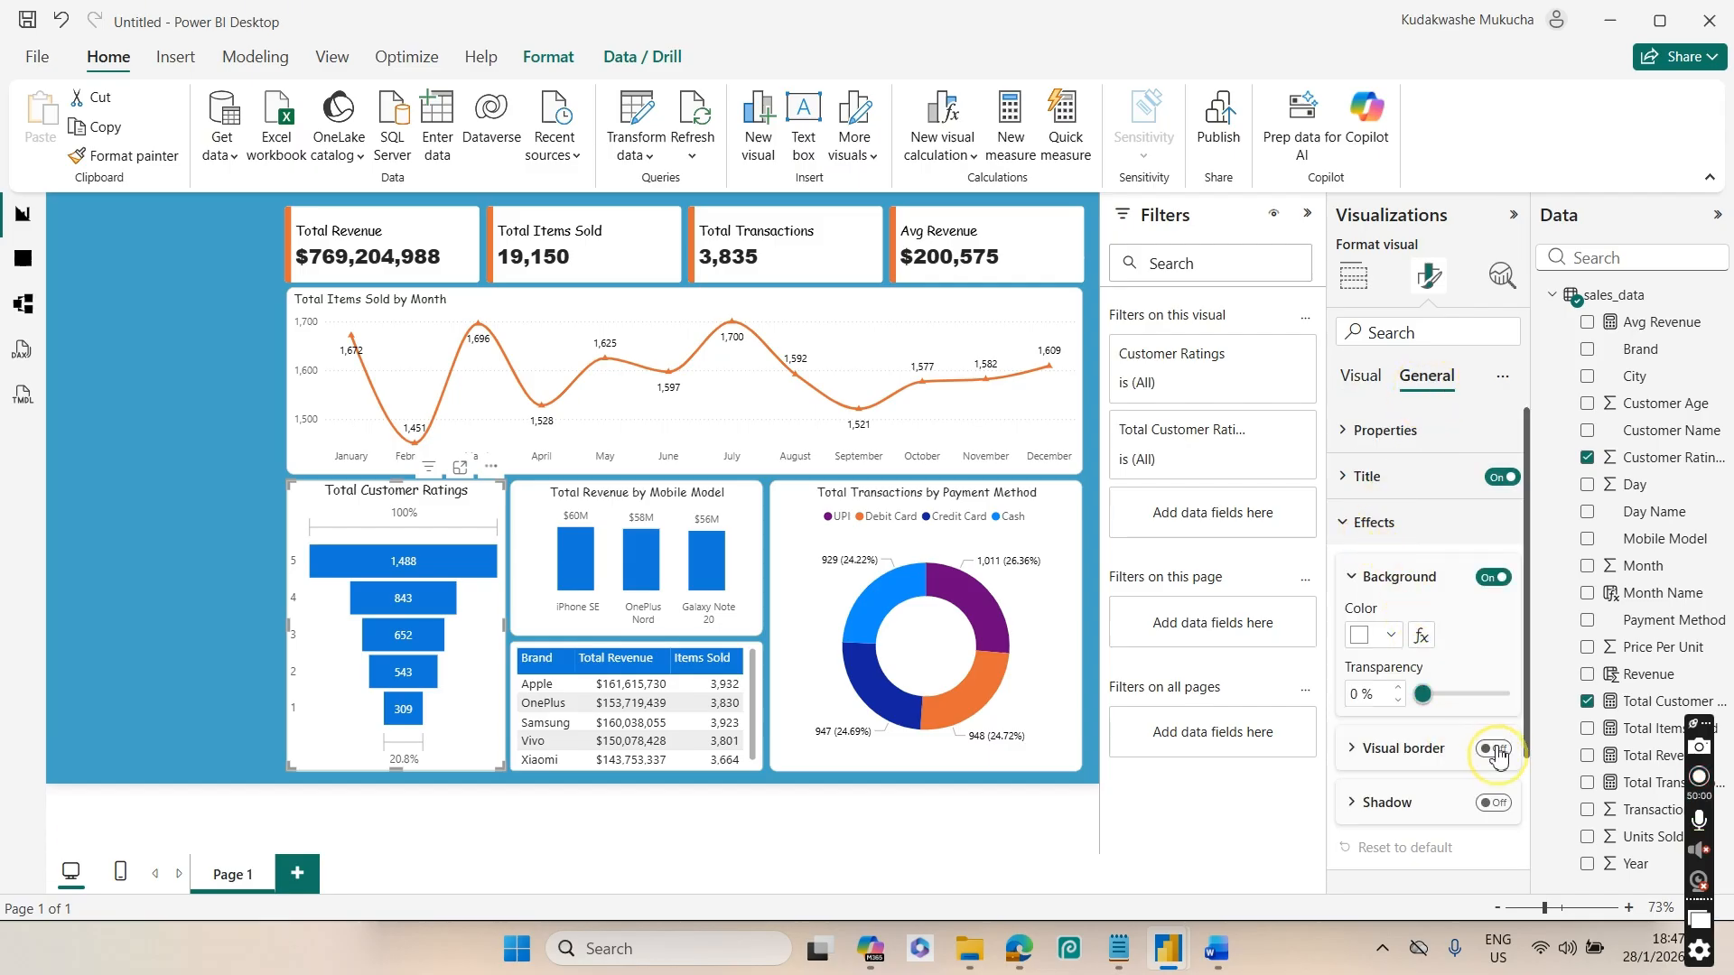
pyautogui.click(1493, 749)
pyautogui.scroll(-2, 1526, 659)
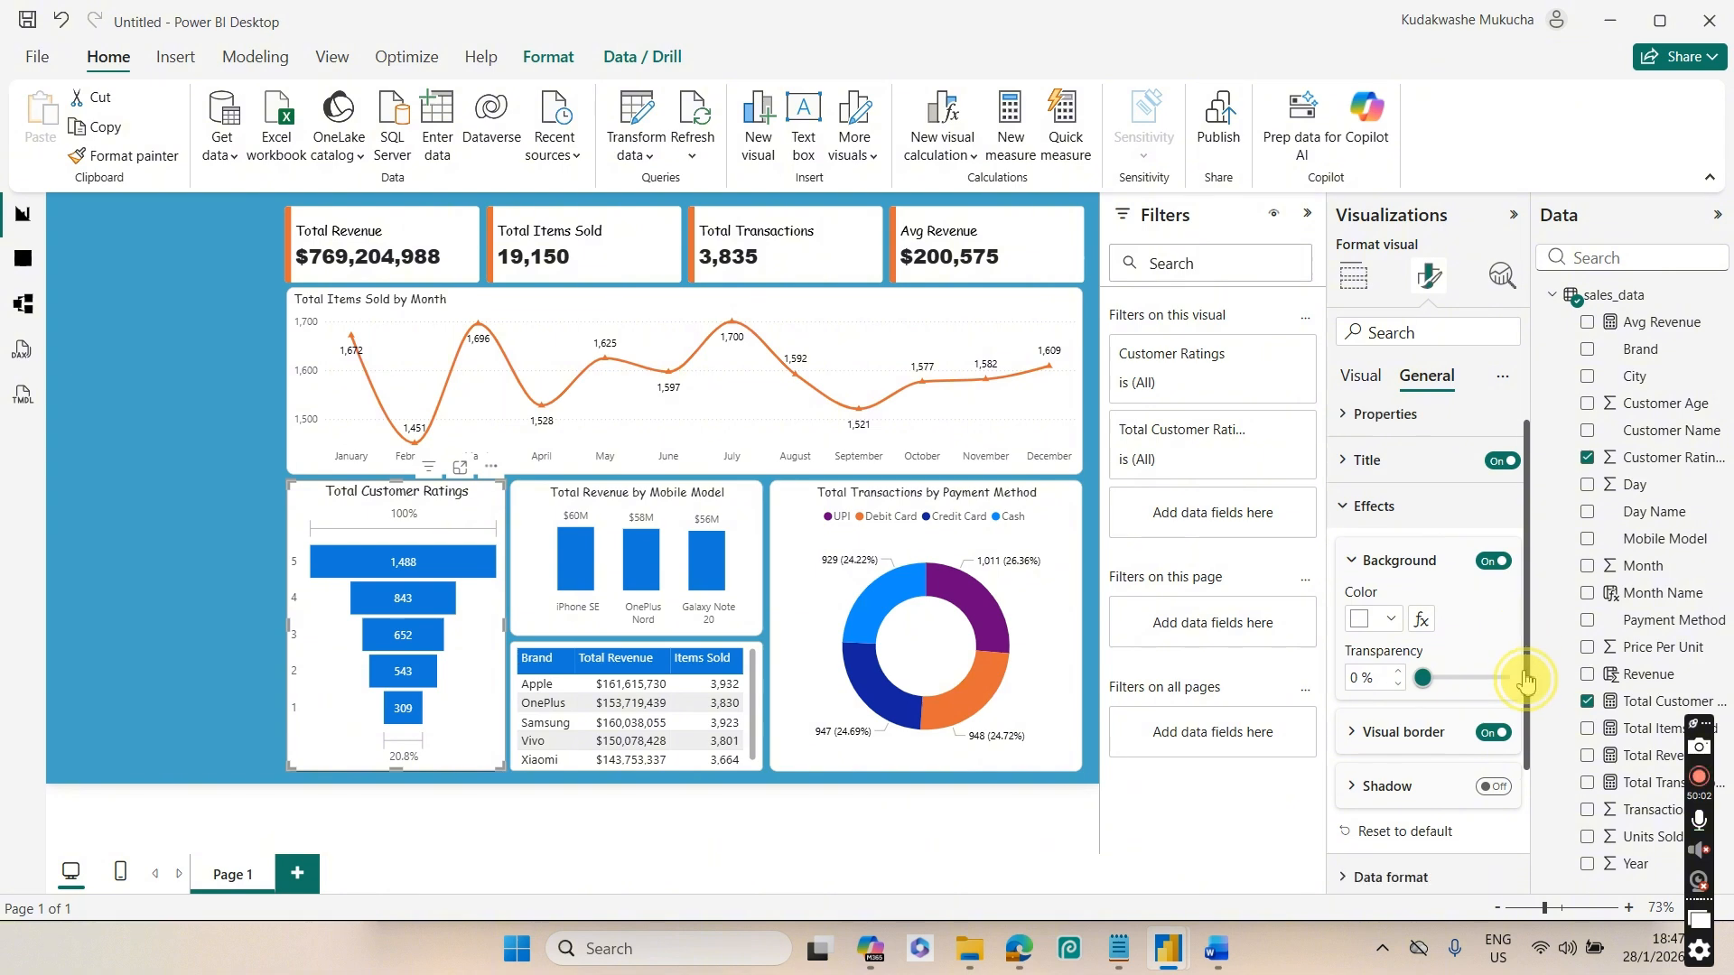
pyautogui.click(1436, 648)
pyautogui.click(1382, 704)
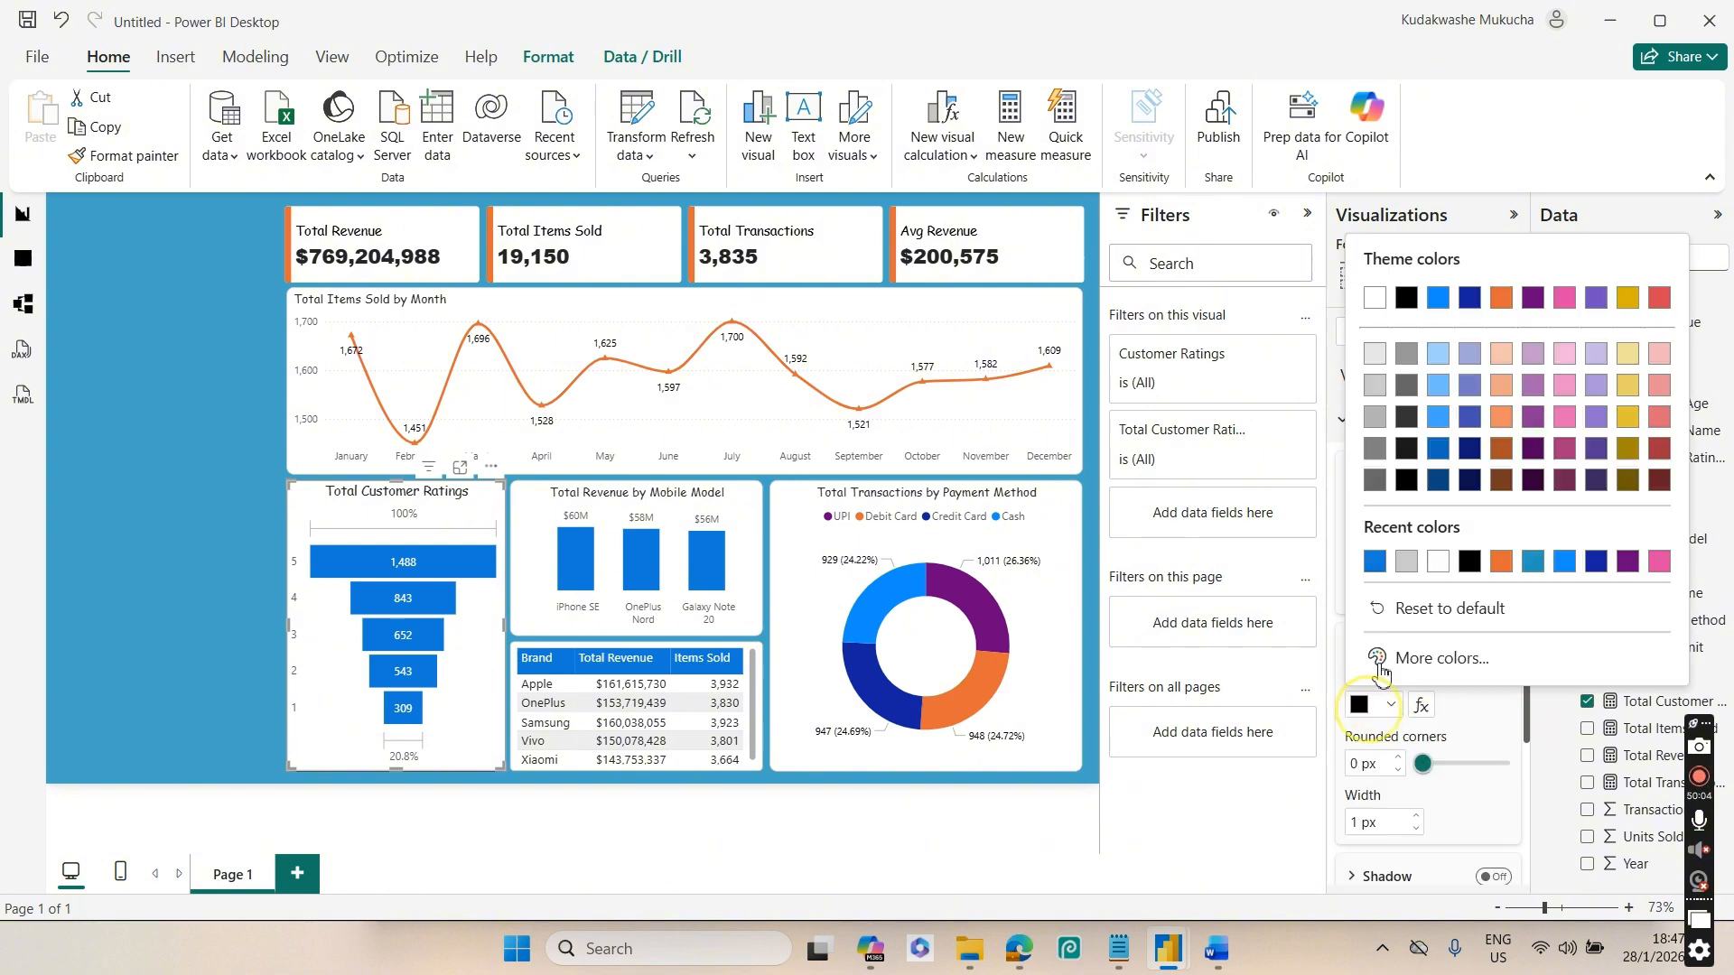
pyautogui.click(1382, 390)
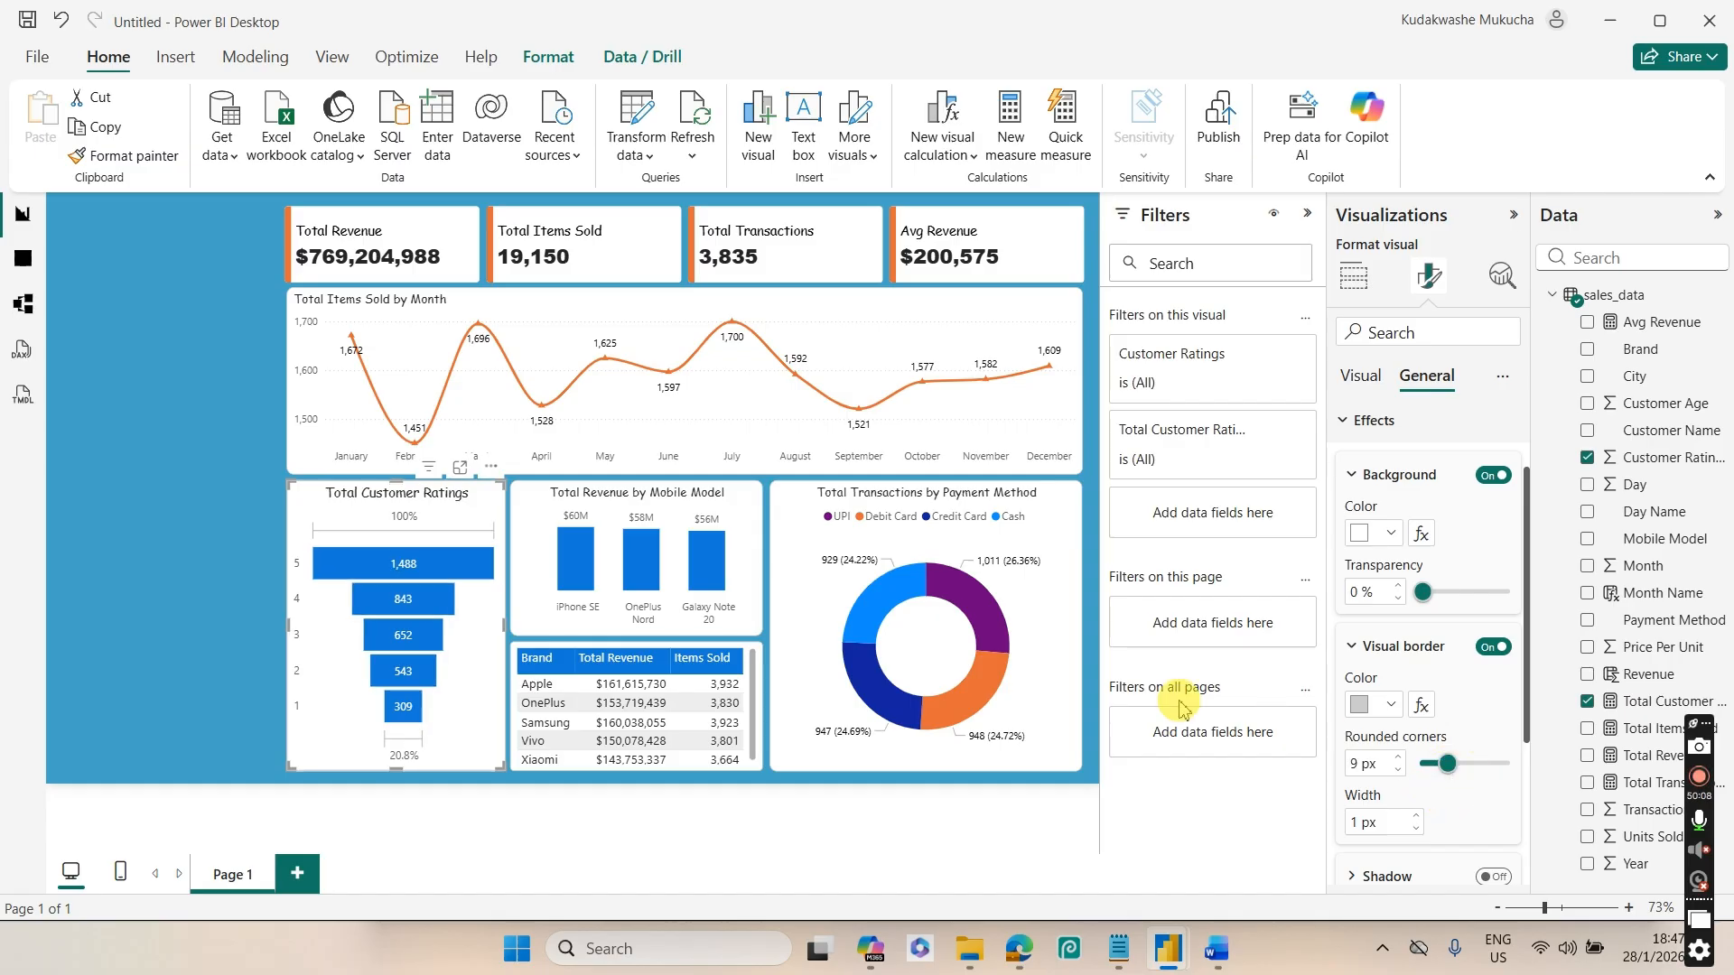
pyautogui.click(224, 466)
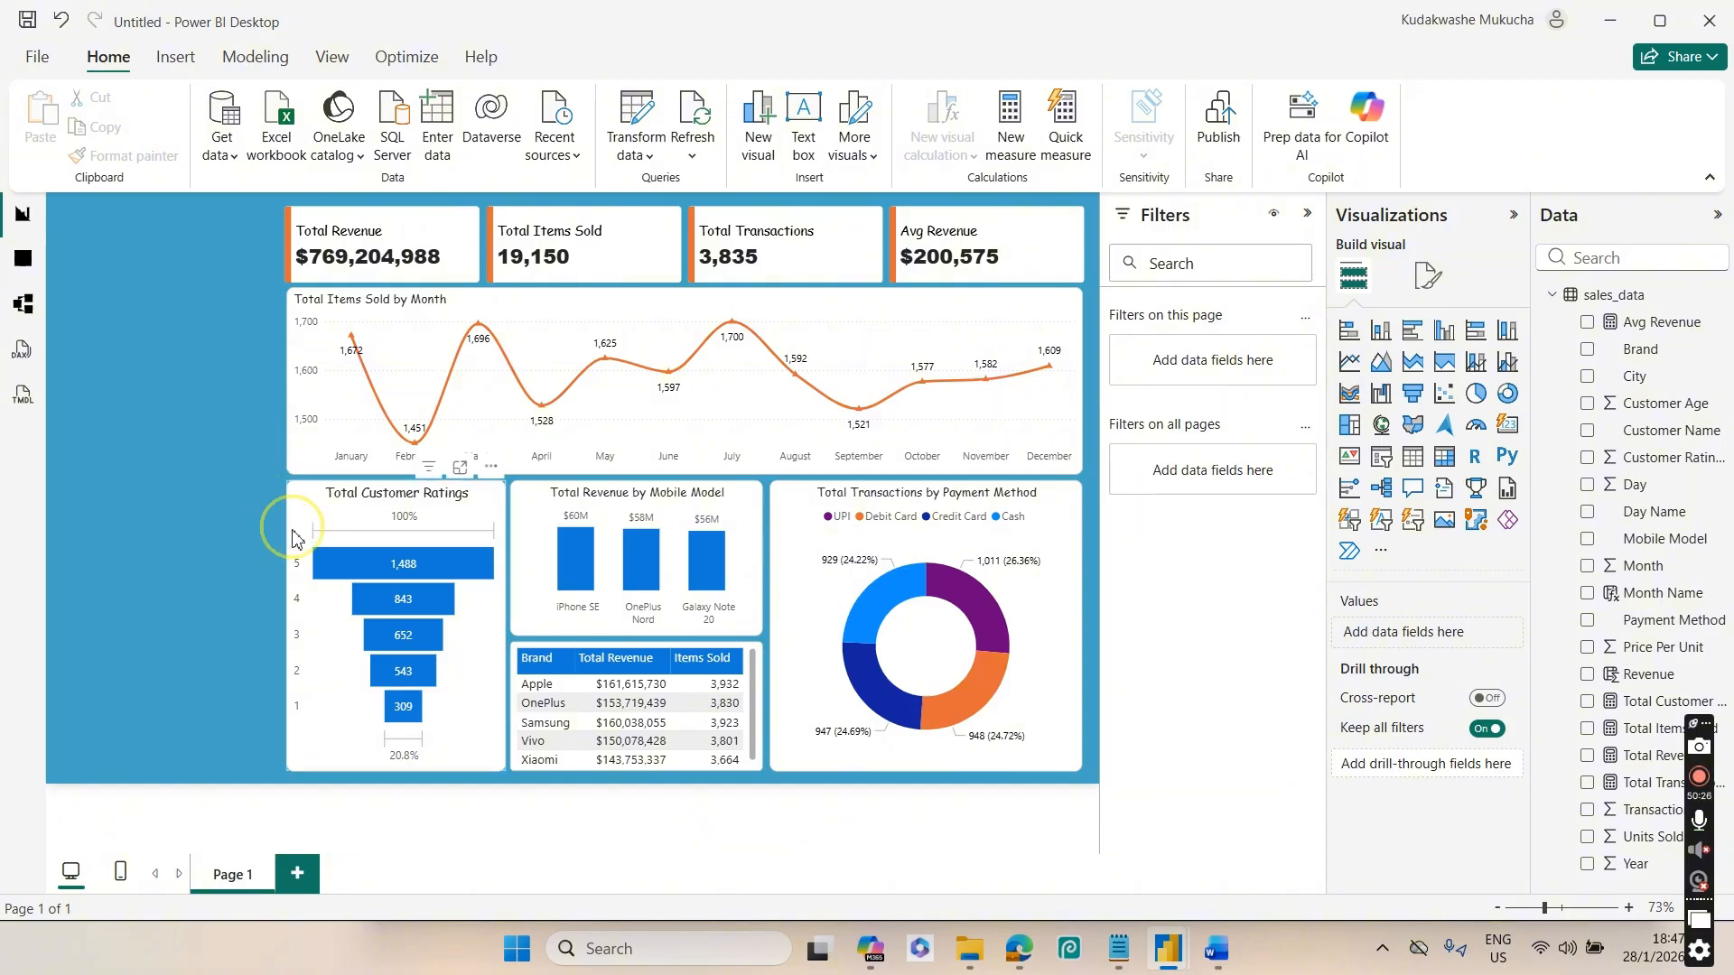
# Widen the funnel chart, the monthly line chart and the KPI card row toward the empty side margin, keeping their outer edges aligned
pyautogui.click(288, 614)
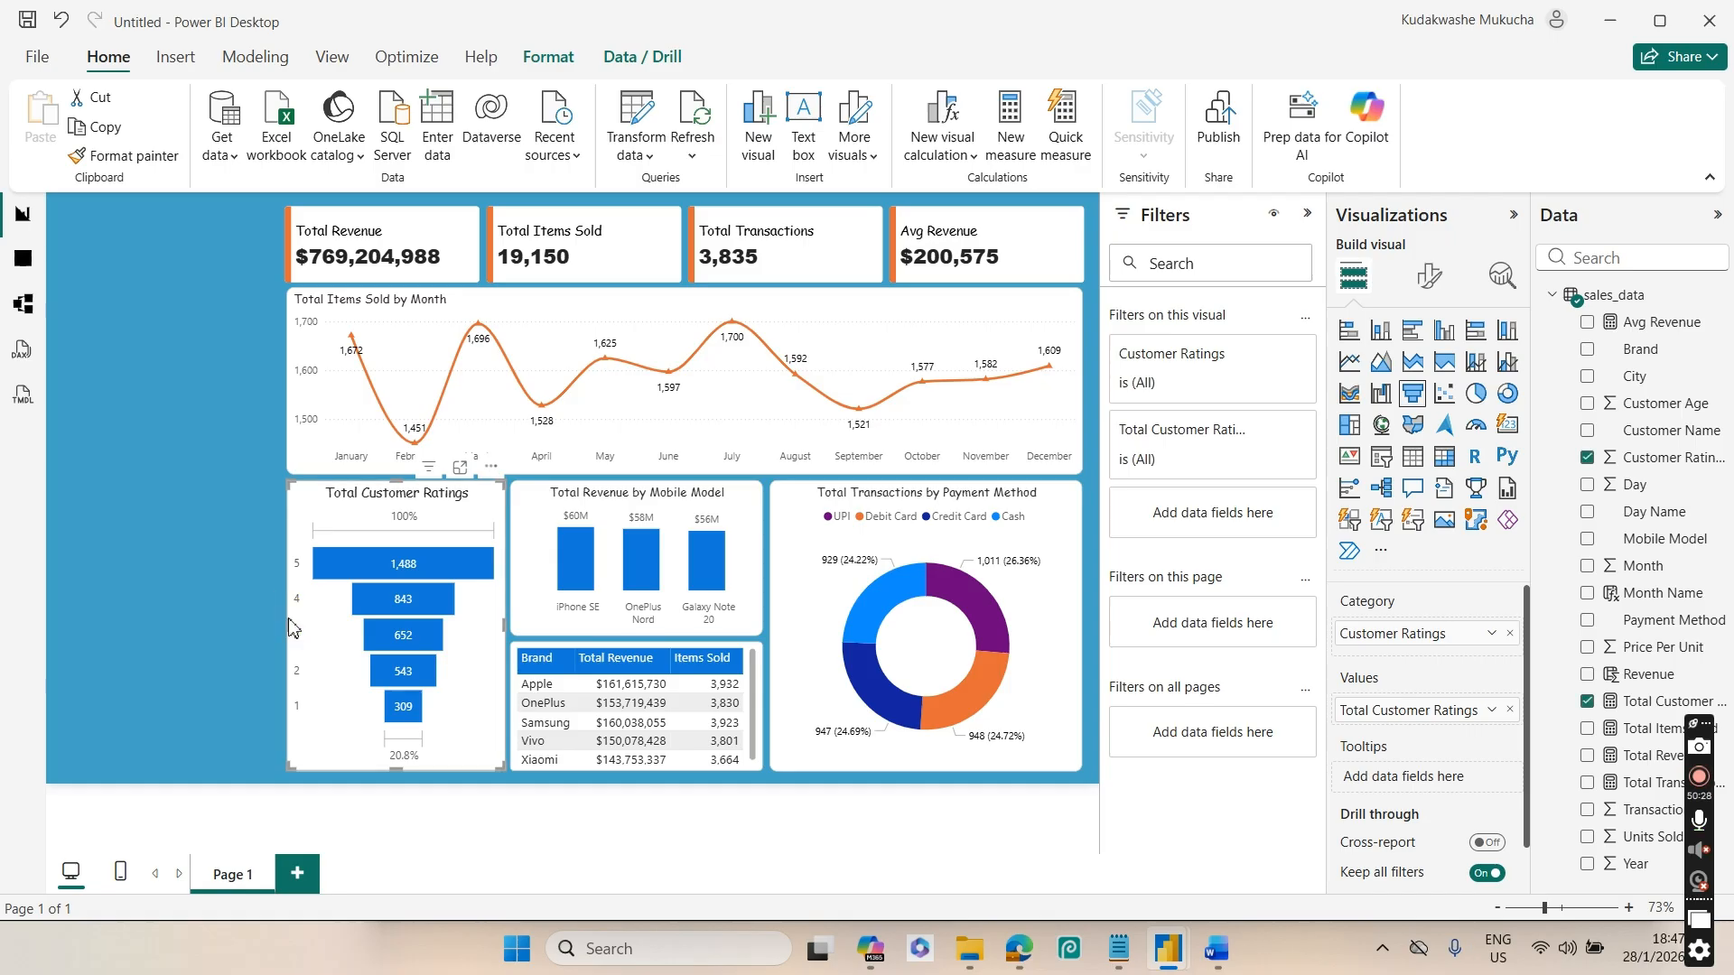
pyautogui.moveTo(287, 626); pyautogui.dragTo(240, 626)
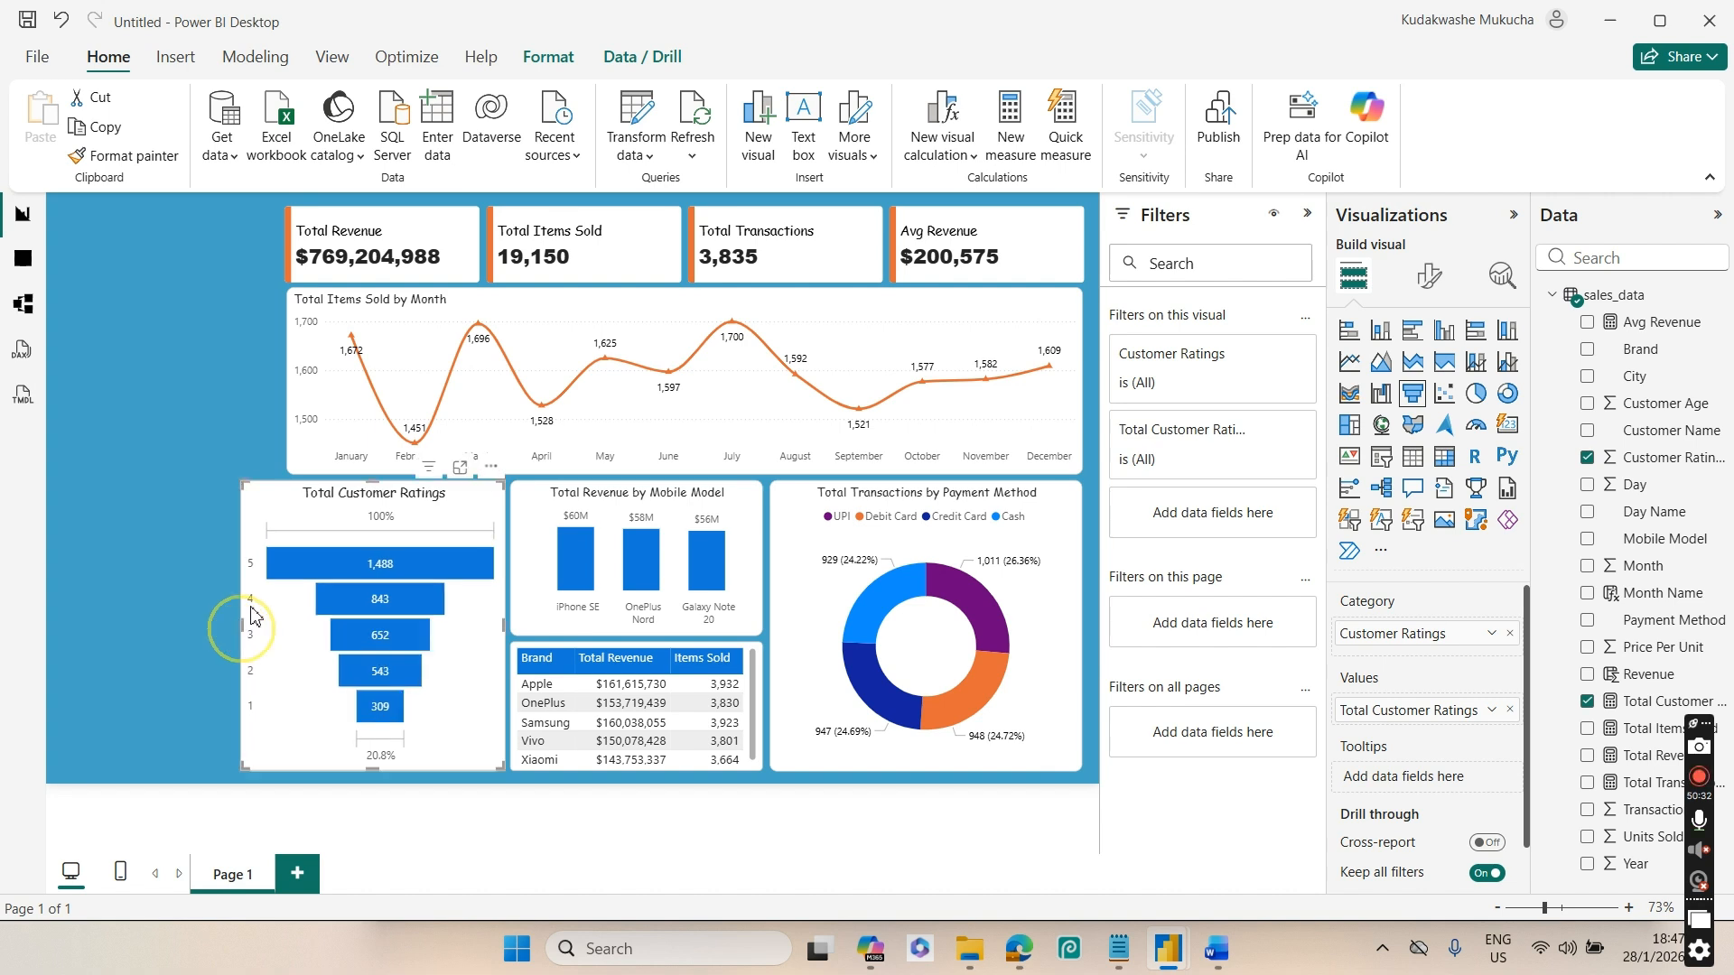
pyautogui.click(285, 422)
pyautogui.moveTo(285, 388); pyautogui.dragTo(239, 376)
pyautogui.click(284, 253)
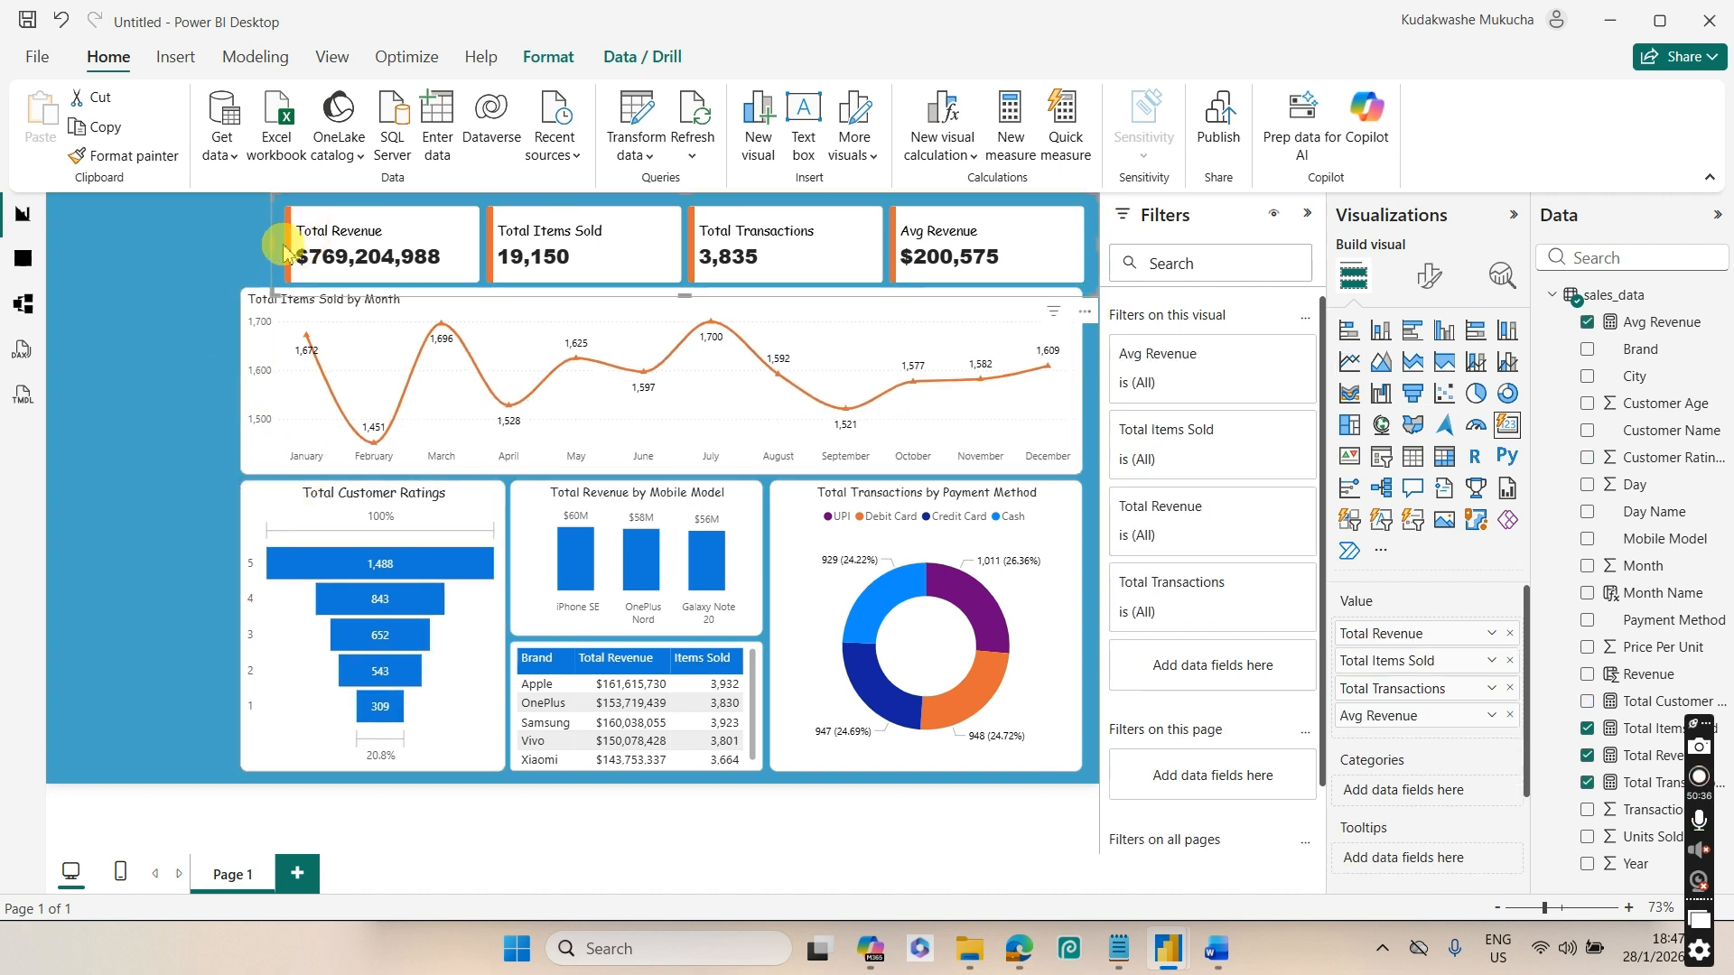
pyautogui.moveTo(271, 244); pyautogui.dragTo(233, 240)
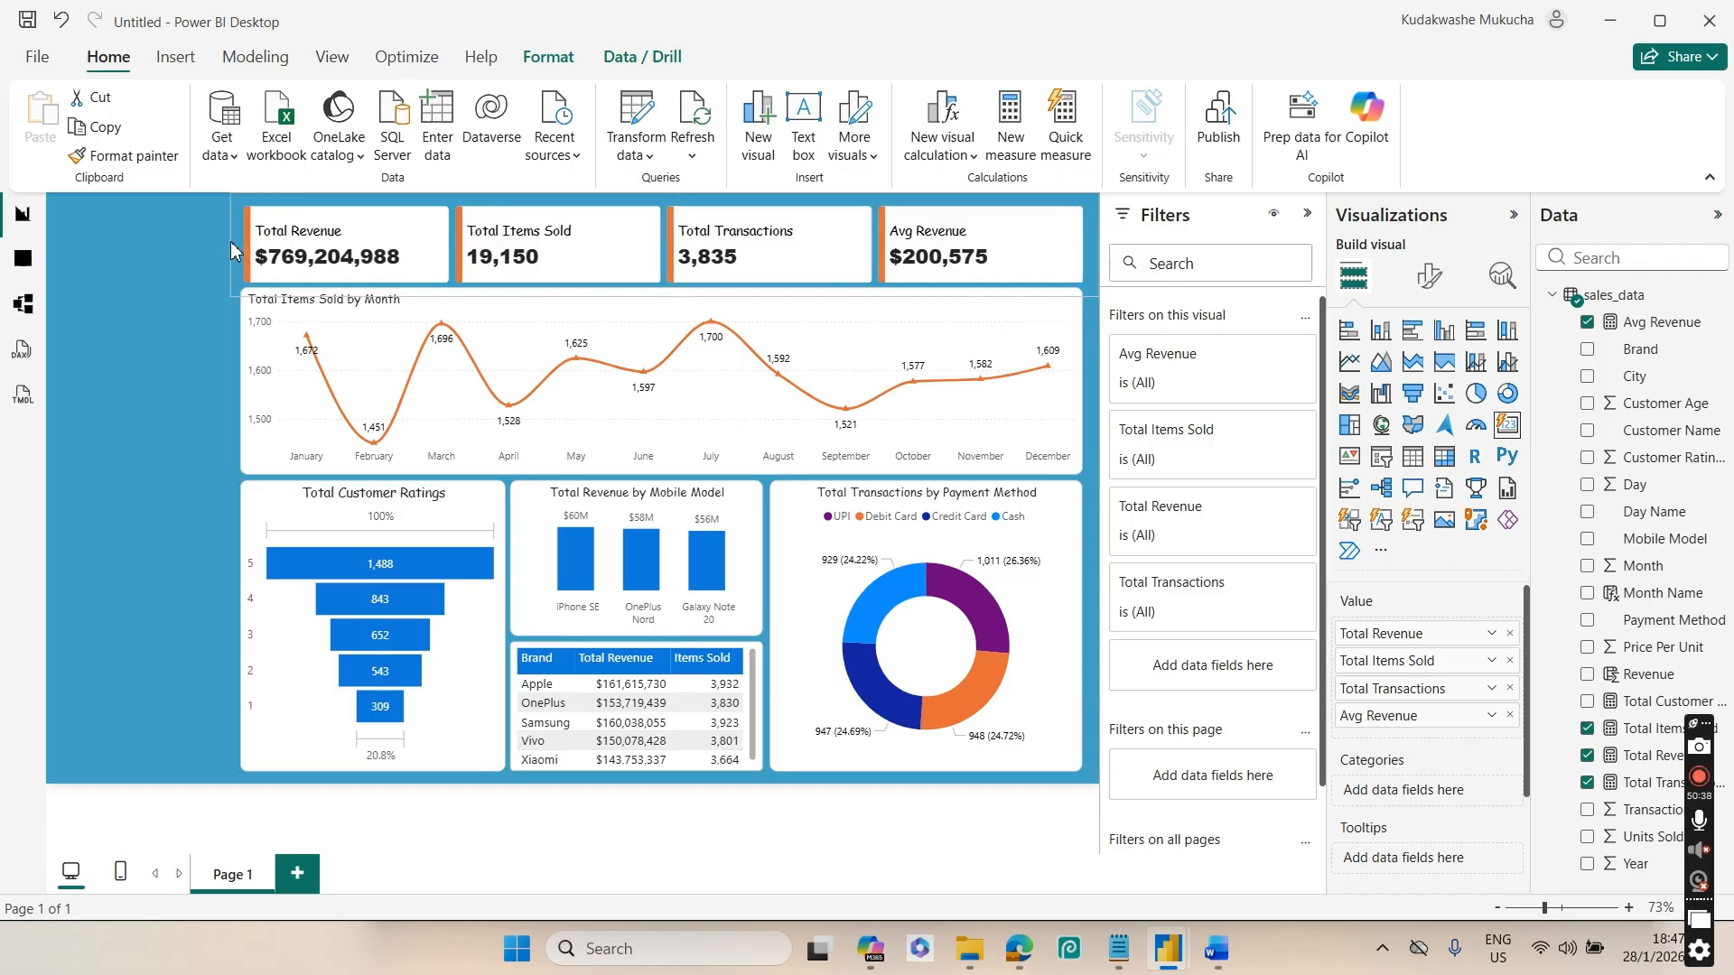
pyautogui.click(112, 296)
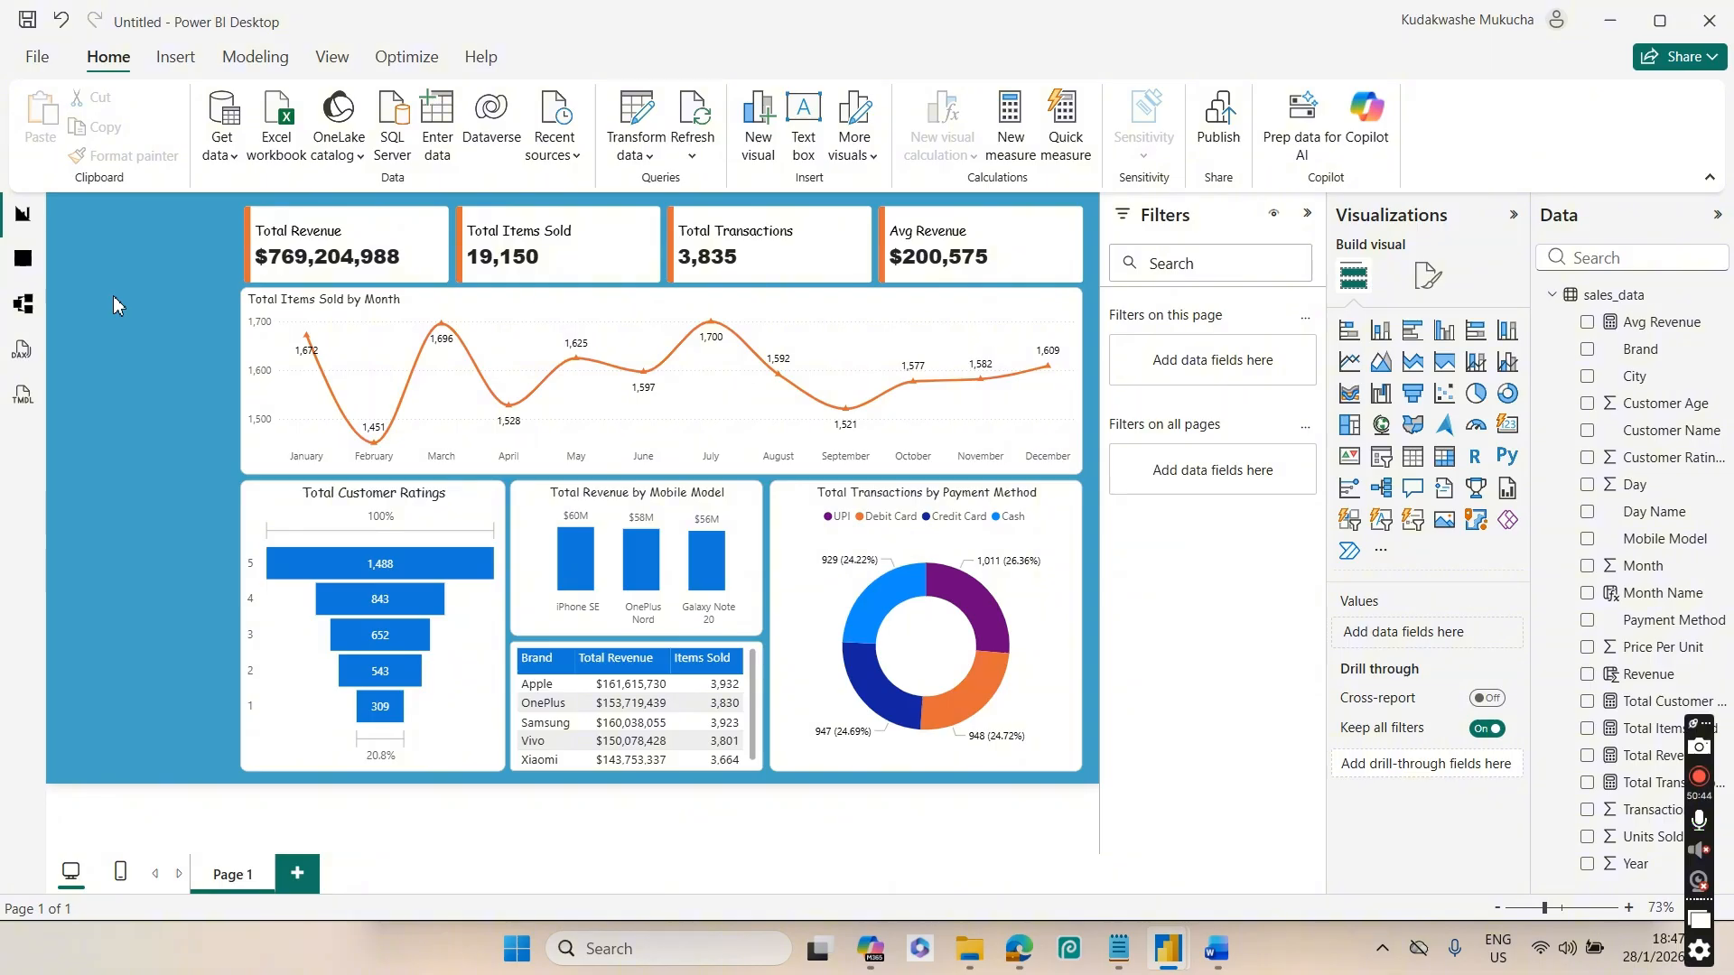
pyautogui.click(240, 253)
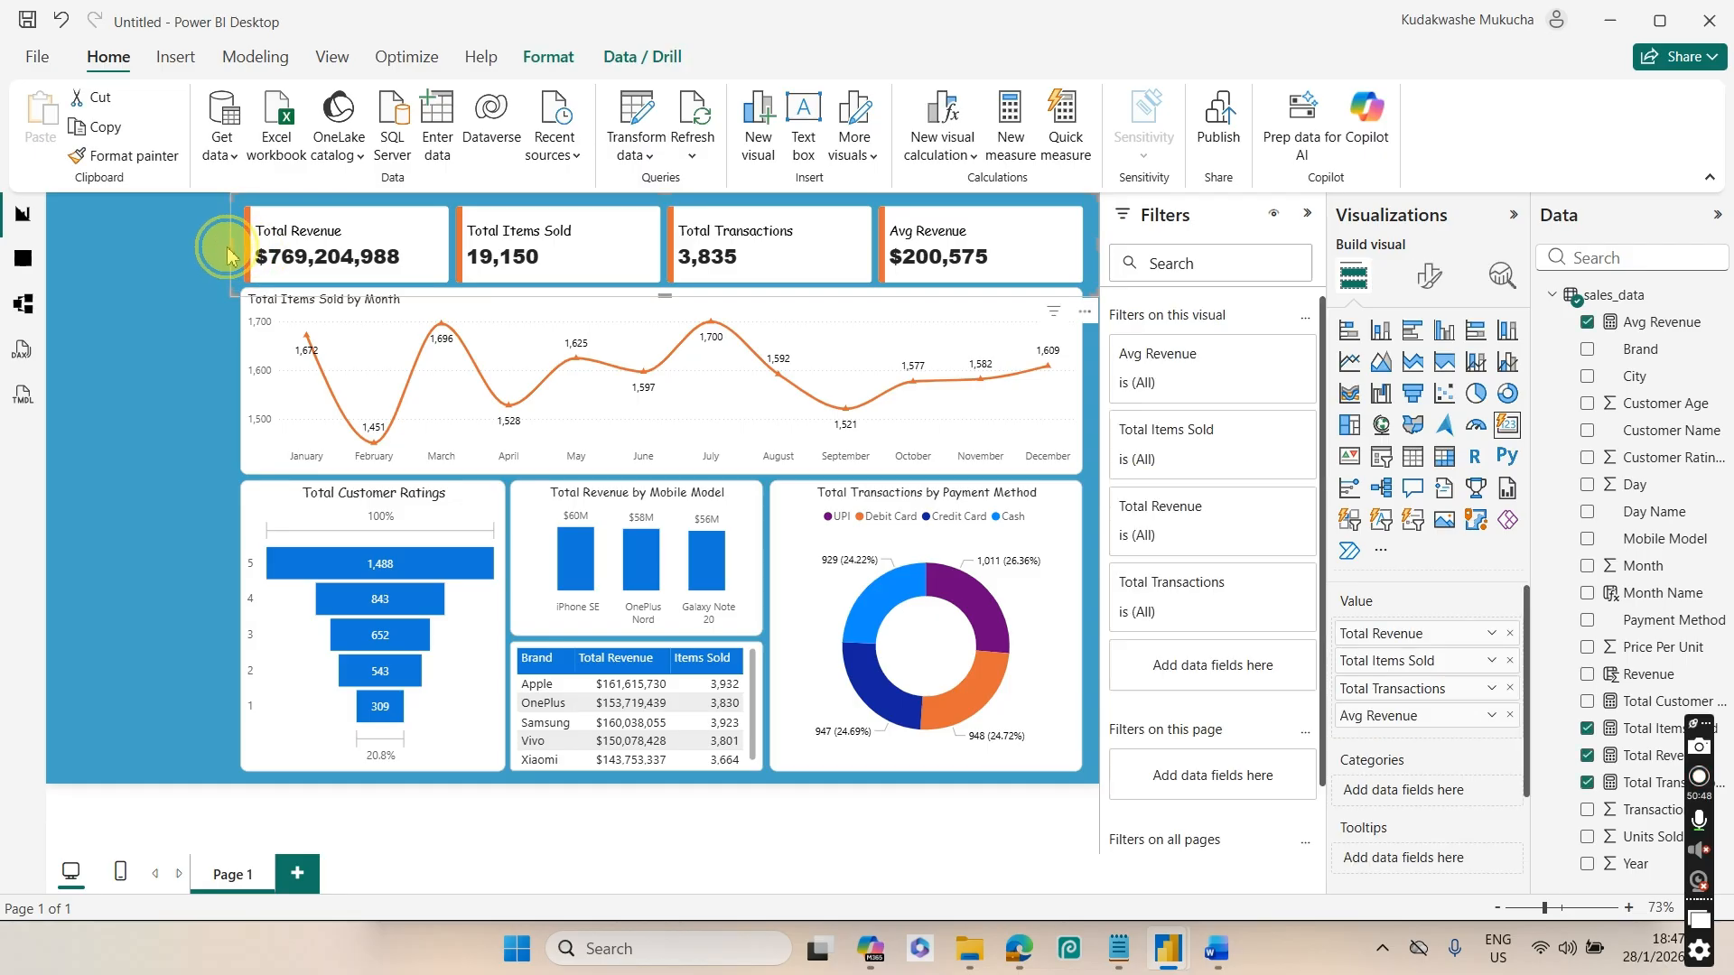
pyautogui.click(184, 300)
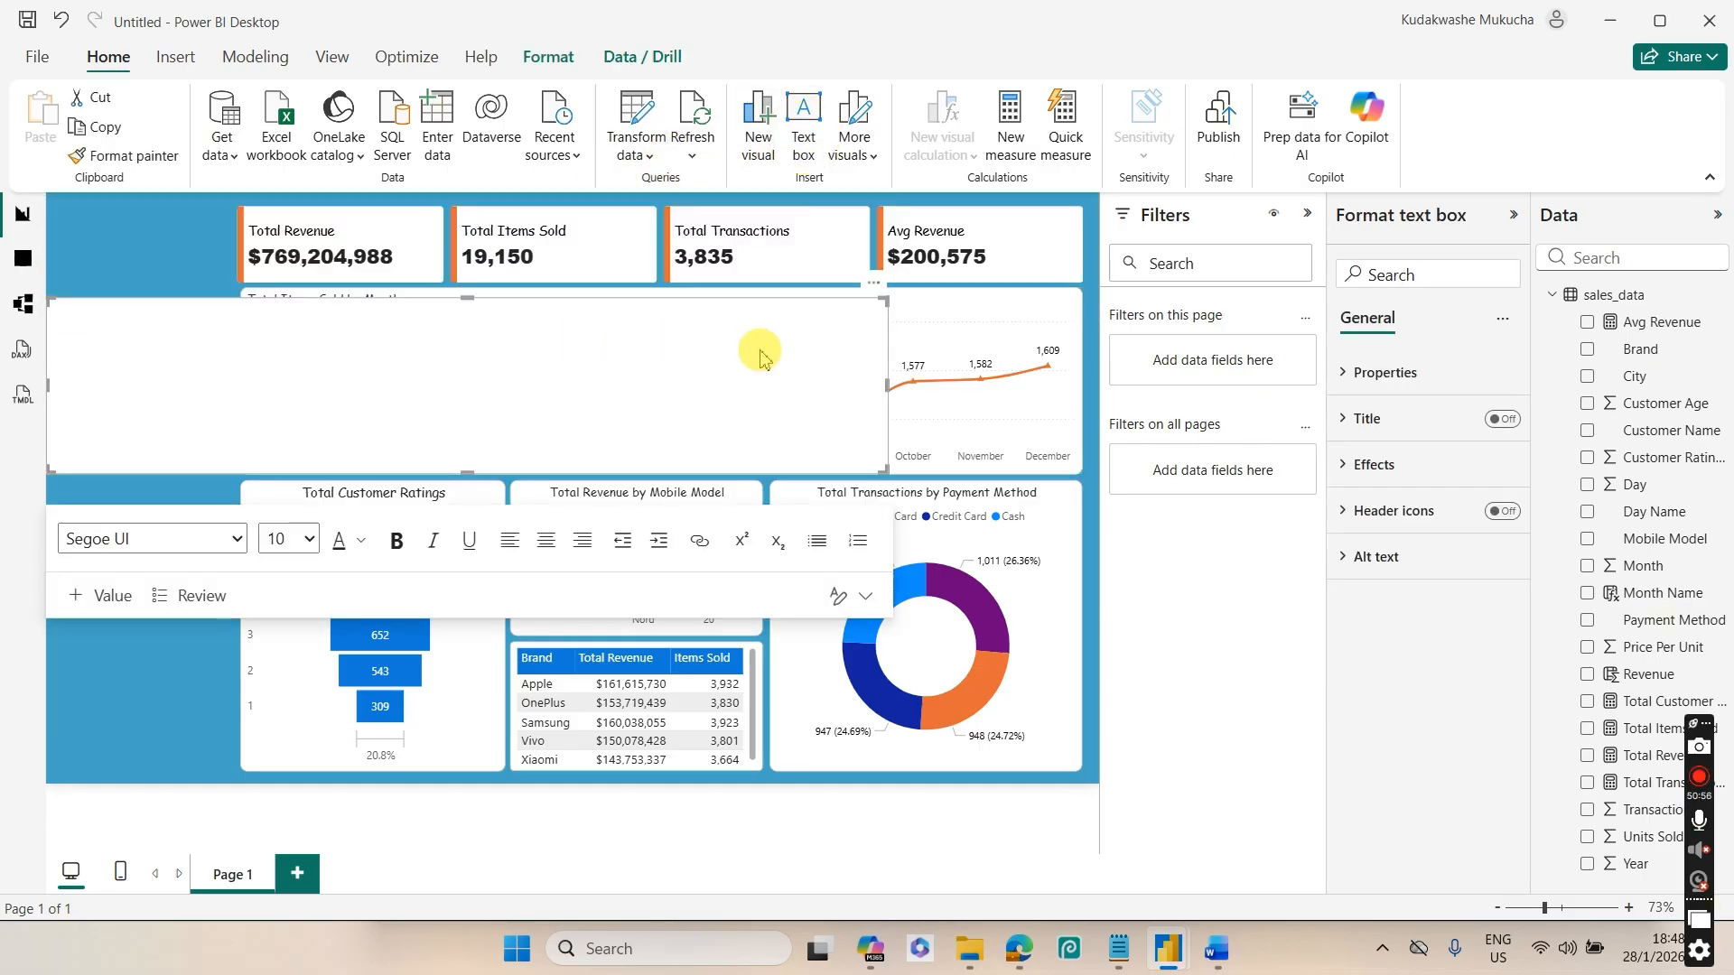
# Remove the blank text box covering the line chart and insert a new one on the report page
pyautogui.click(874, 286)
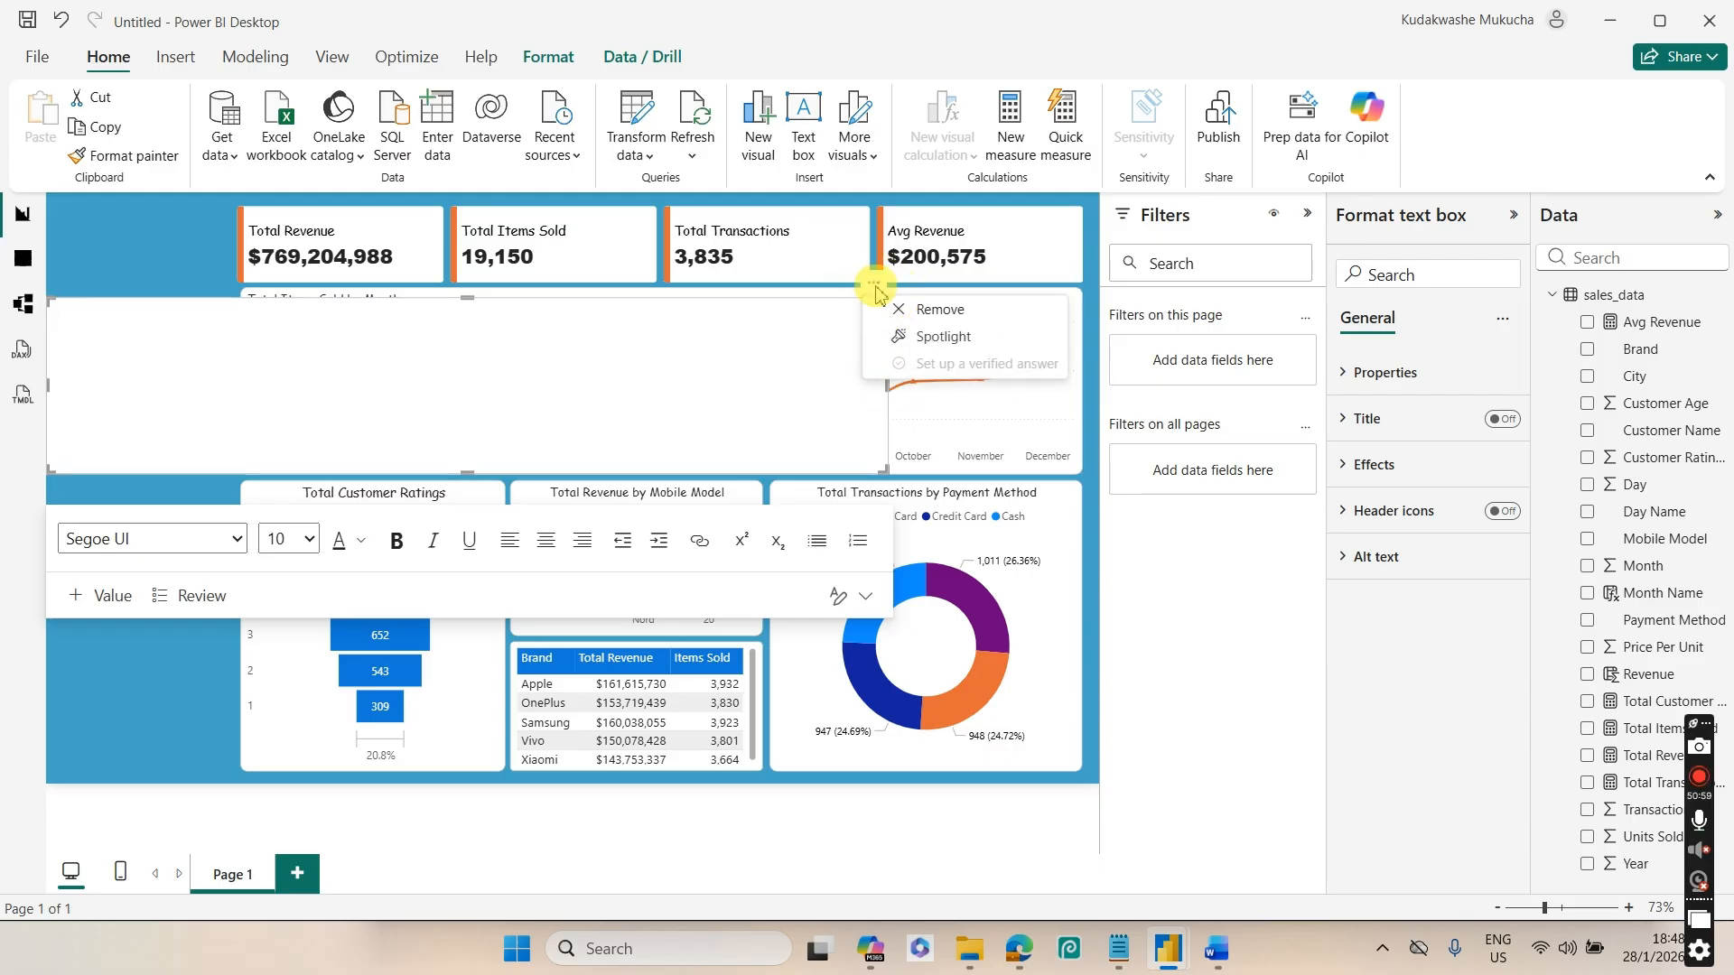
pyautogui.click(930, 309)
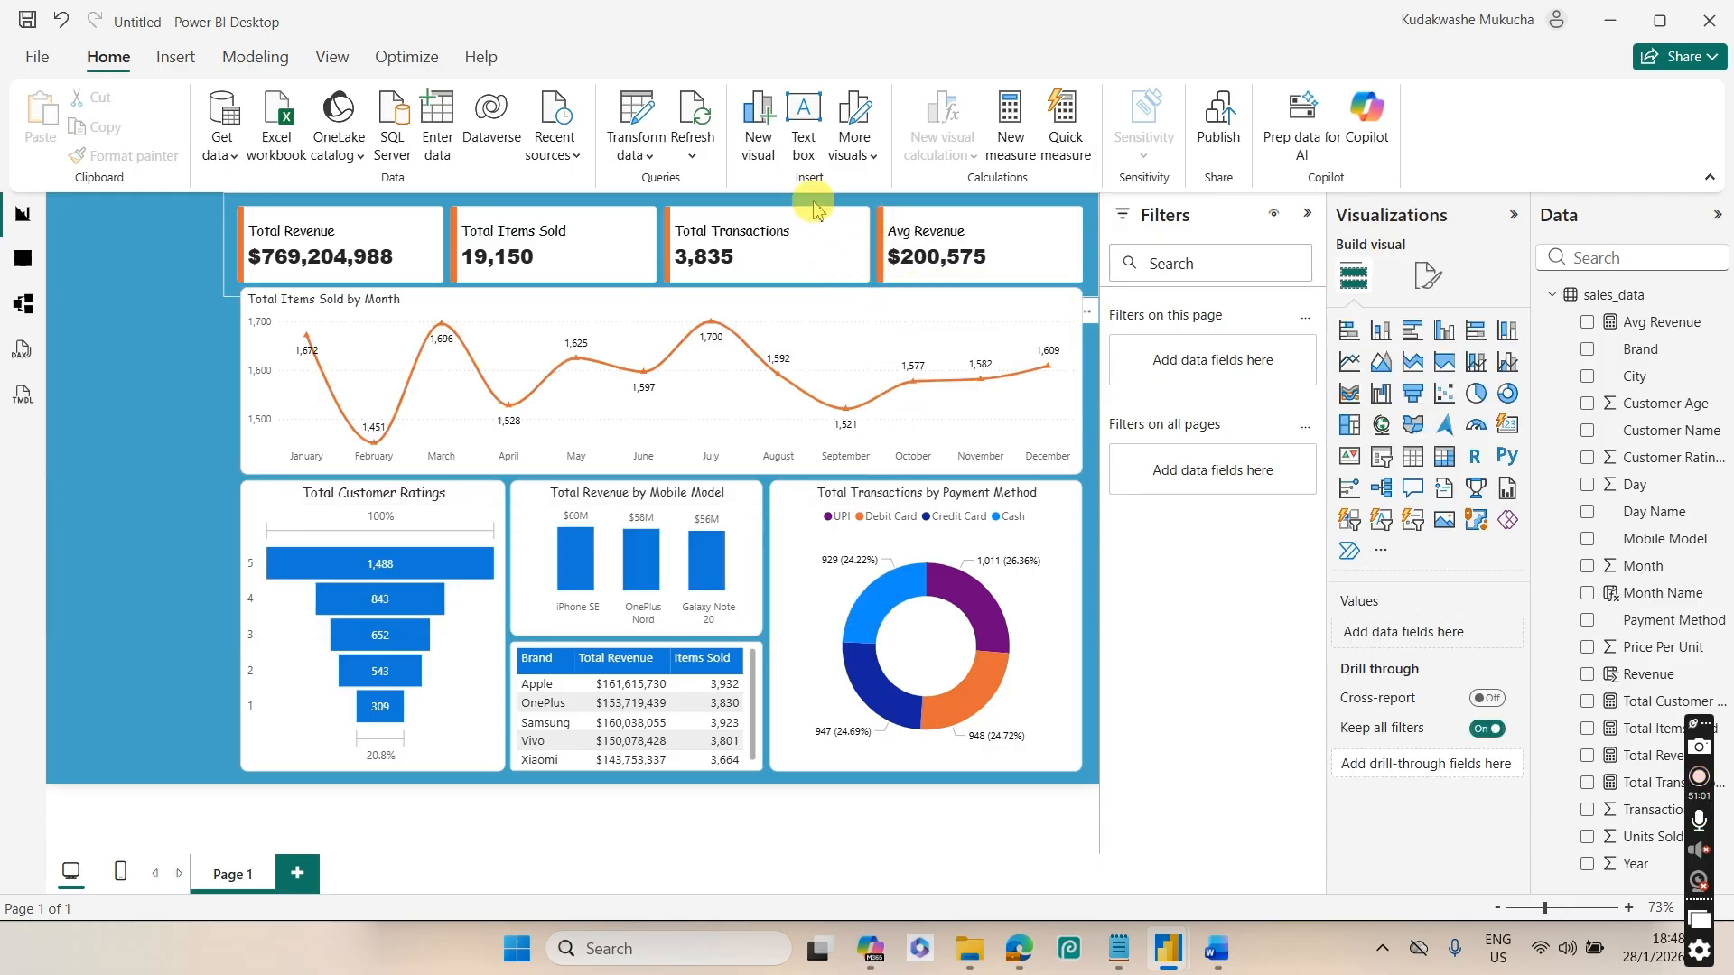
pyautogui.click(802, 119)
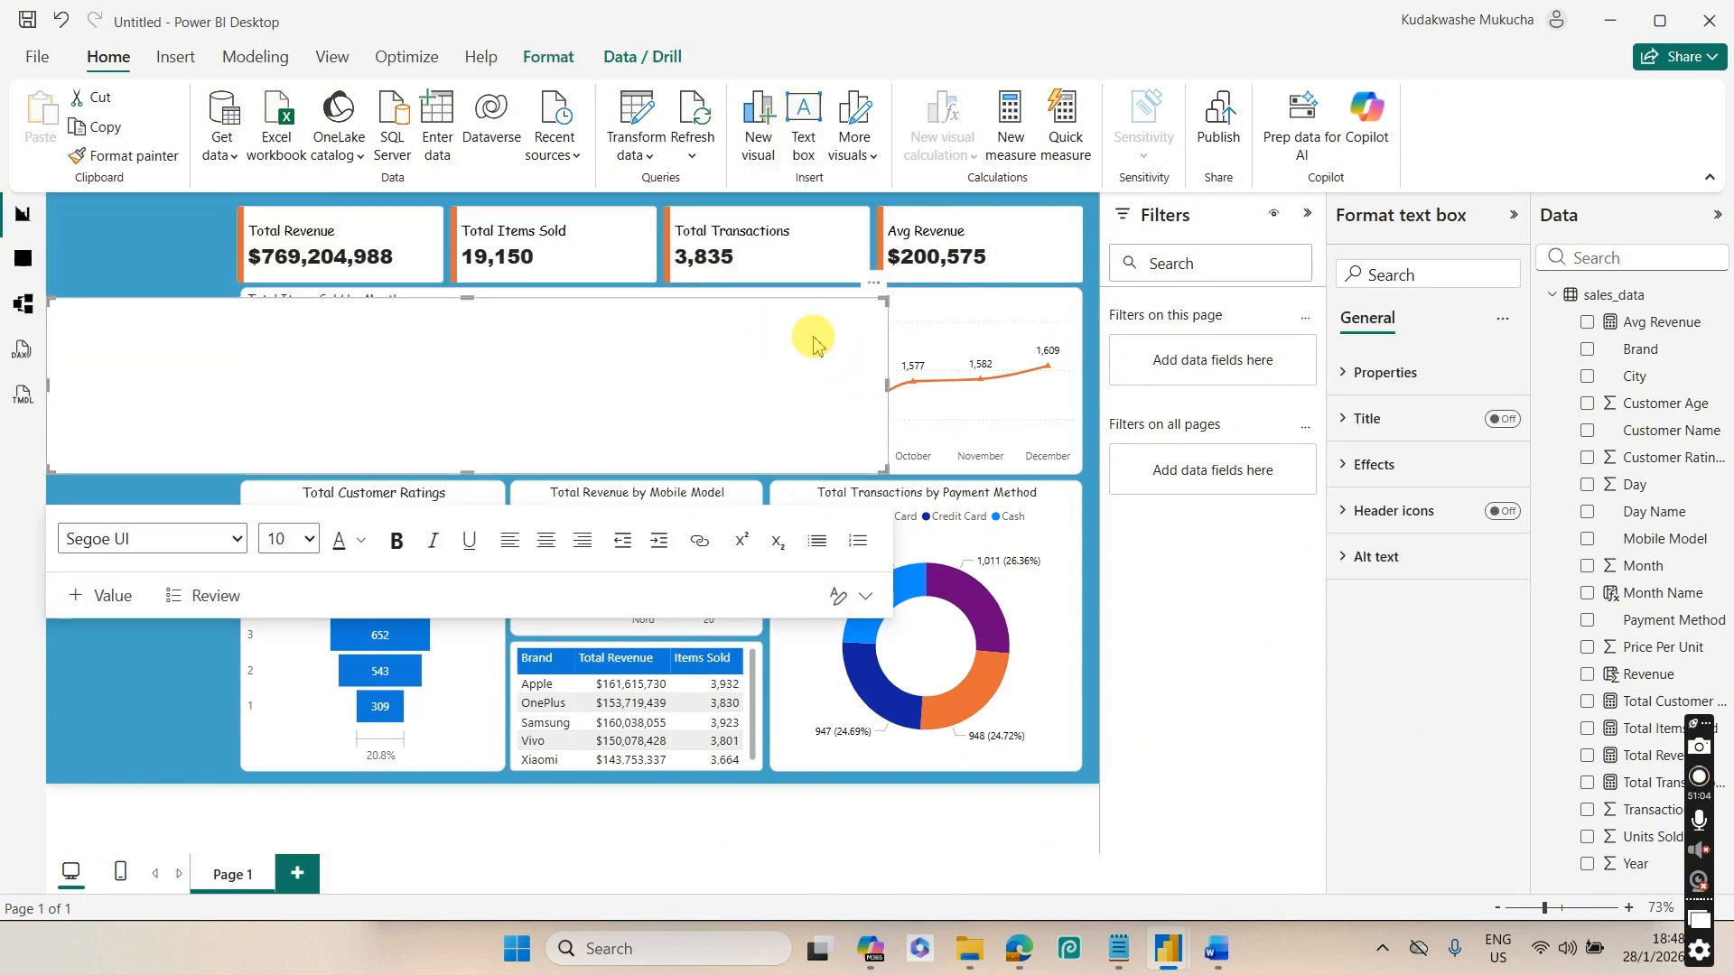
# Resize and position the blank text box as a tall side panel beside the charts, spanning from the line chart to the funnel chart's lower edge
pyautogui.moveTo(887, 384); pyautogui.dragTo(217, 333)
pyautogui.click(175, 346)
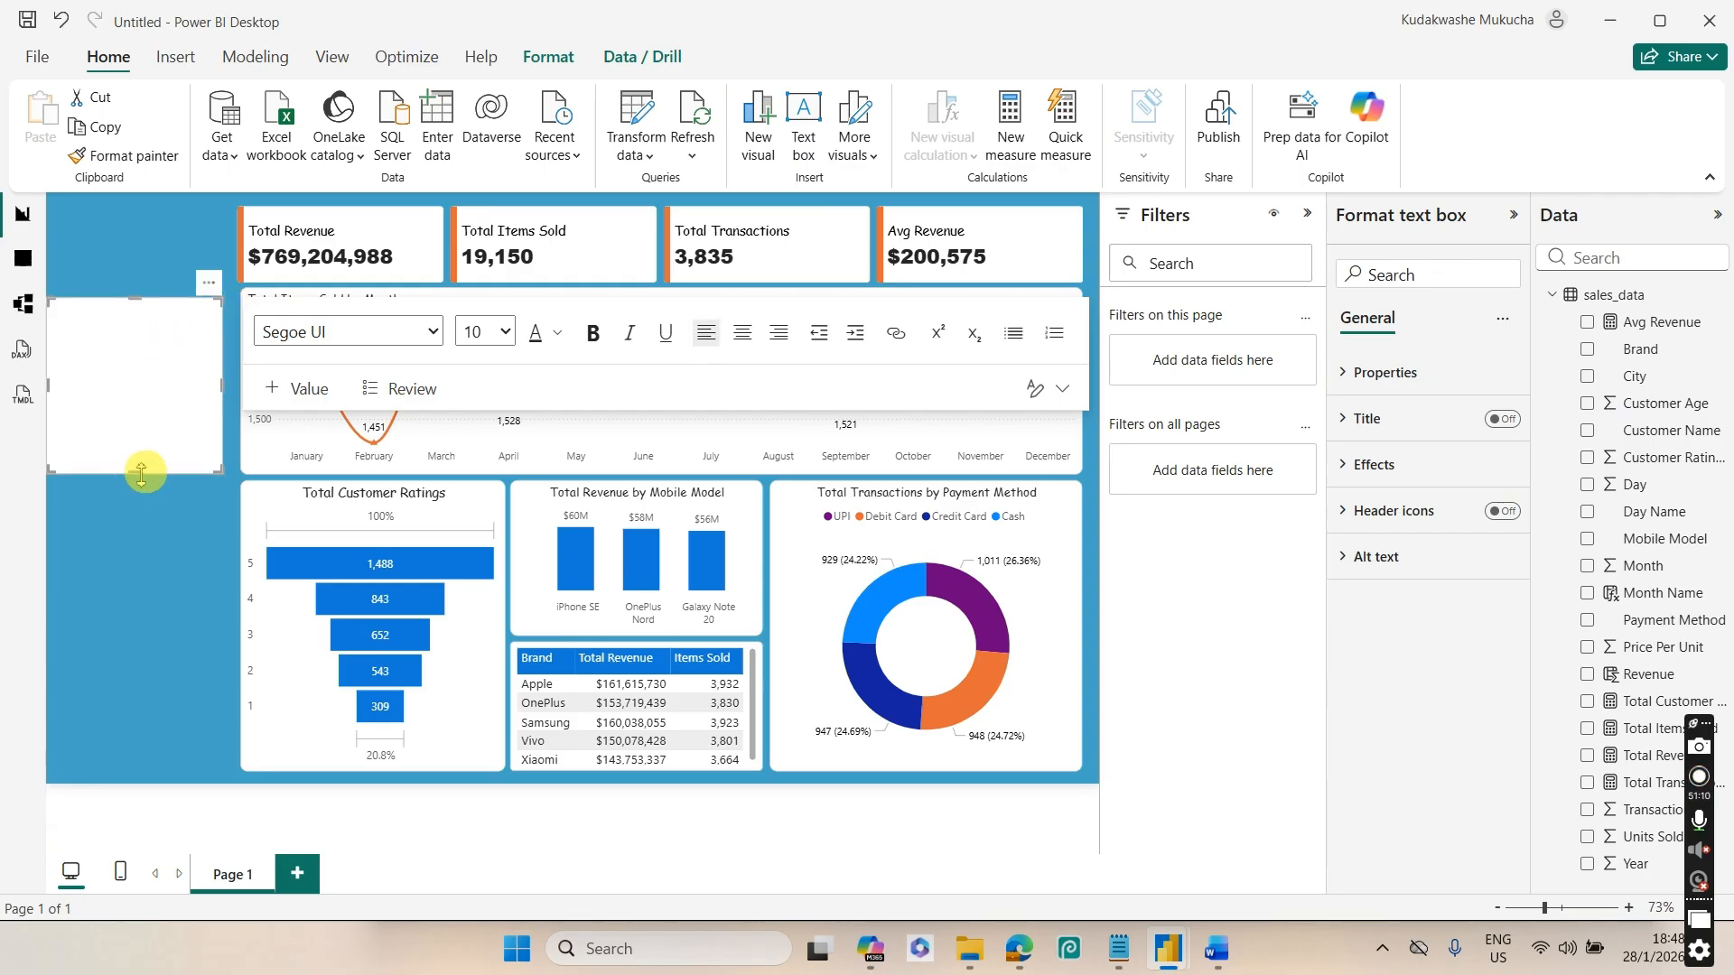
pyautogui.moveTo(140, 471); pyautogui.dragTo(162, 742)
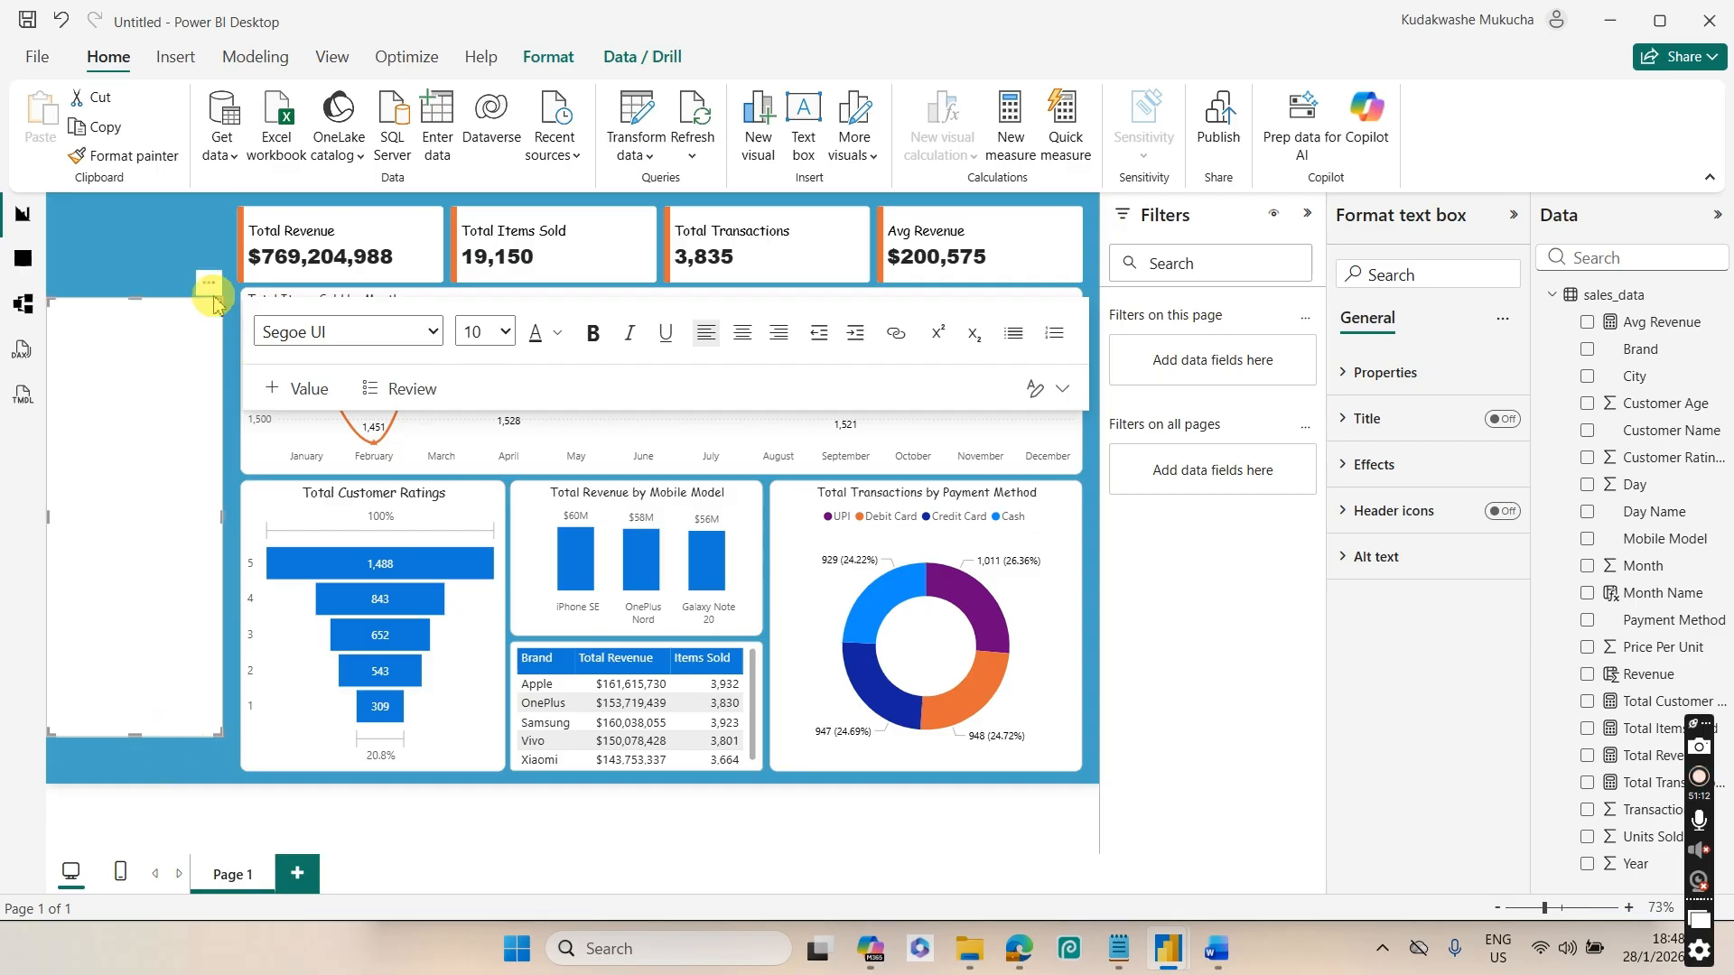
pyautogui.moveTo(213, 290); pyautogui.dragTo(143, 290)
pyautogui.click(174, 307)
pyautogui.moveTo(147, 736); pyautogui.dragTo(147, 763)
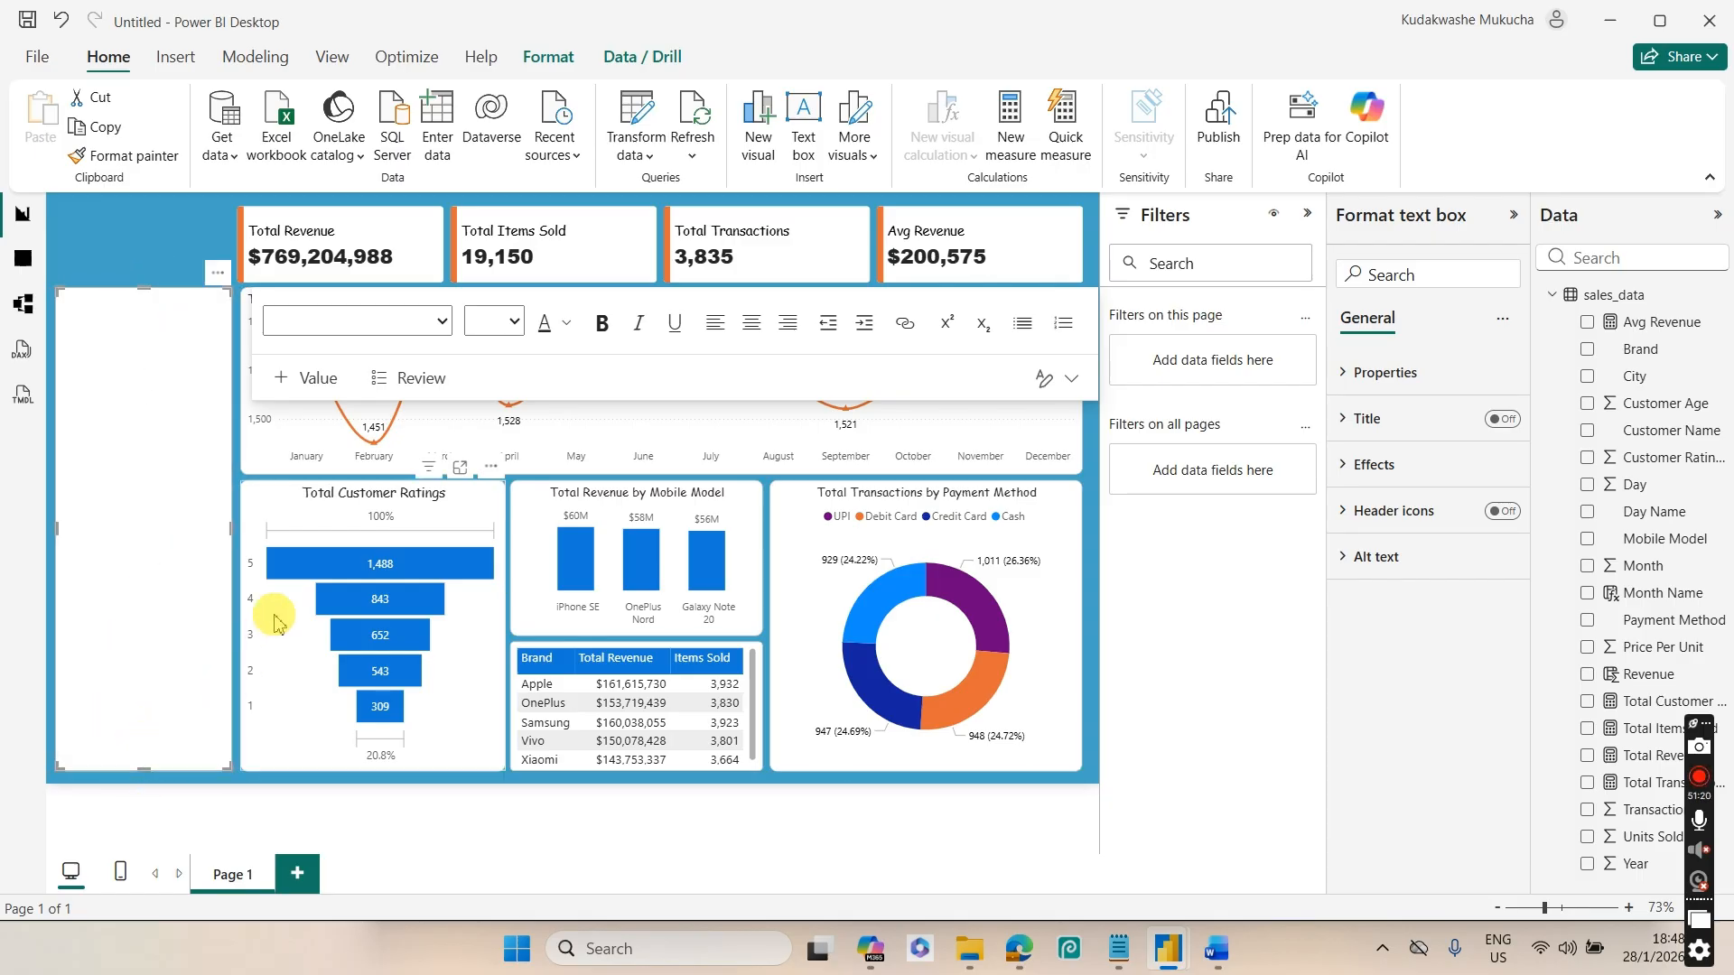
# Give the side panel text box a light grey visual border with 9 px rounded corners
pyautogui.click(1391, 466)
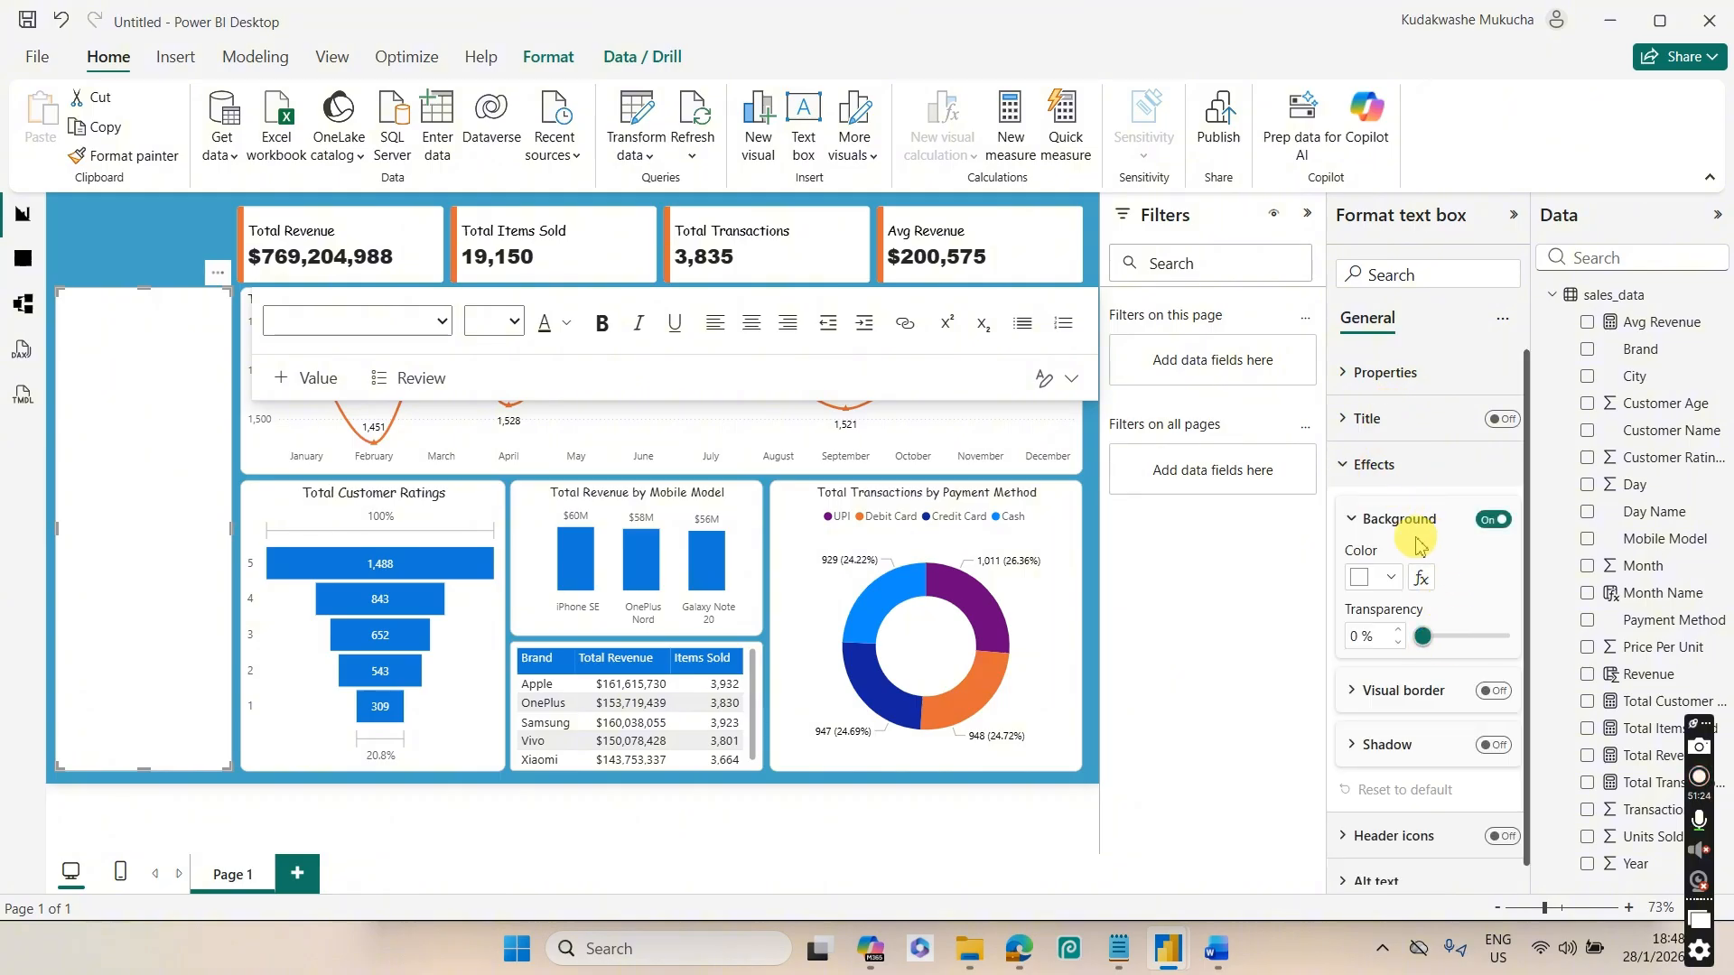
pyautogui.click(1494, 693)
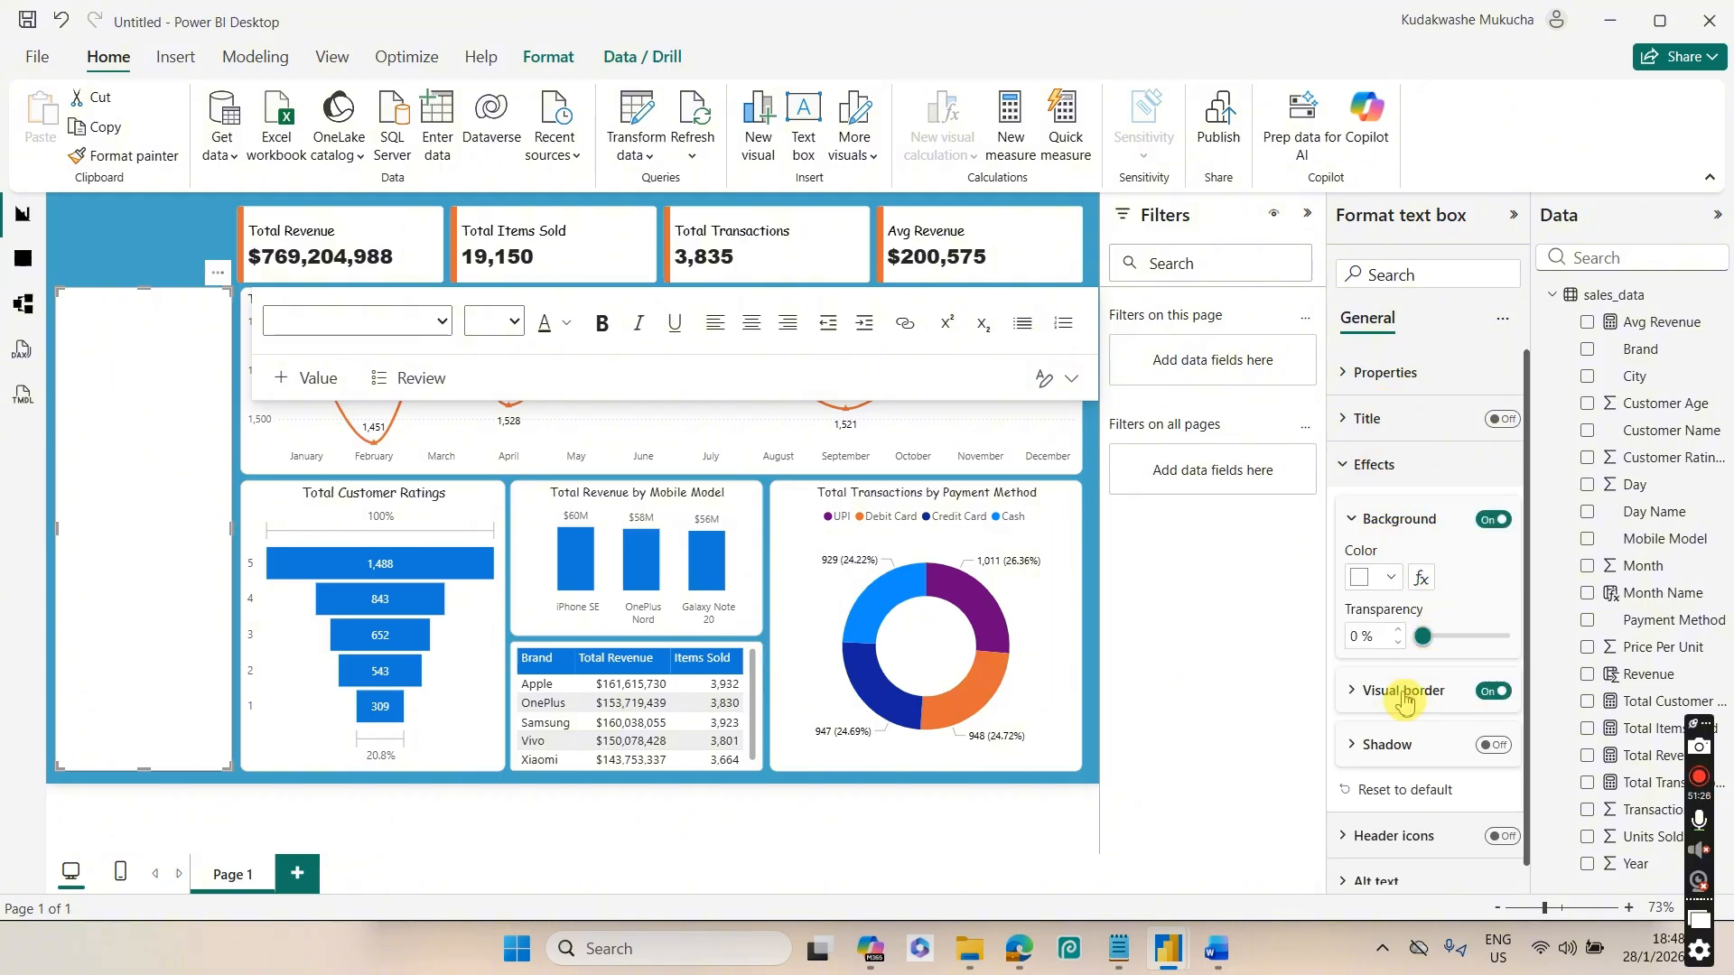
pyautogui.click(1395, 694)
pyautogui.click(1362, 750)
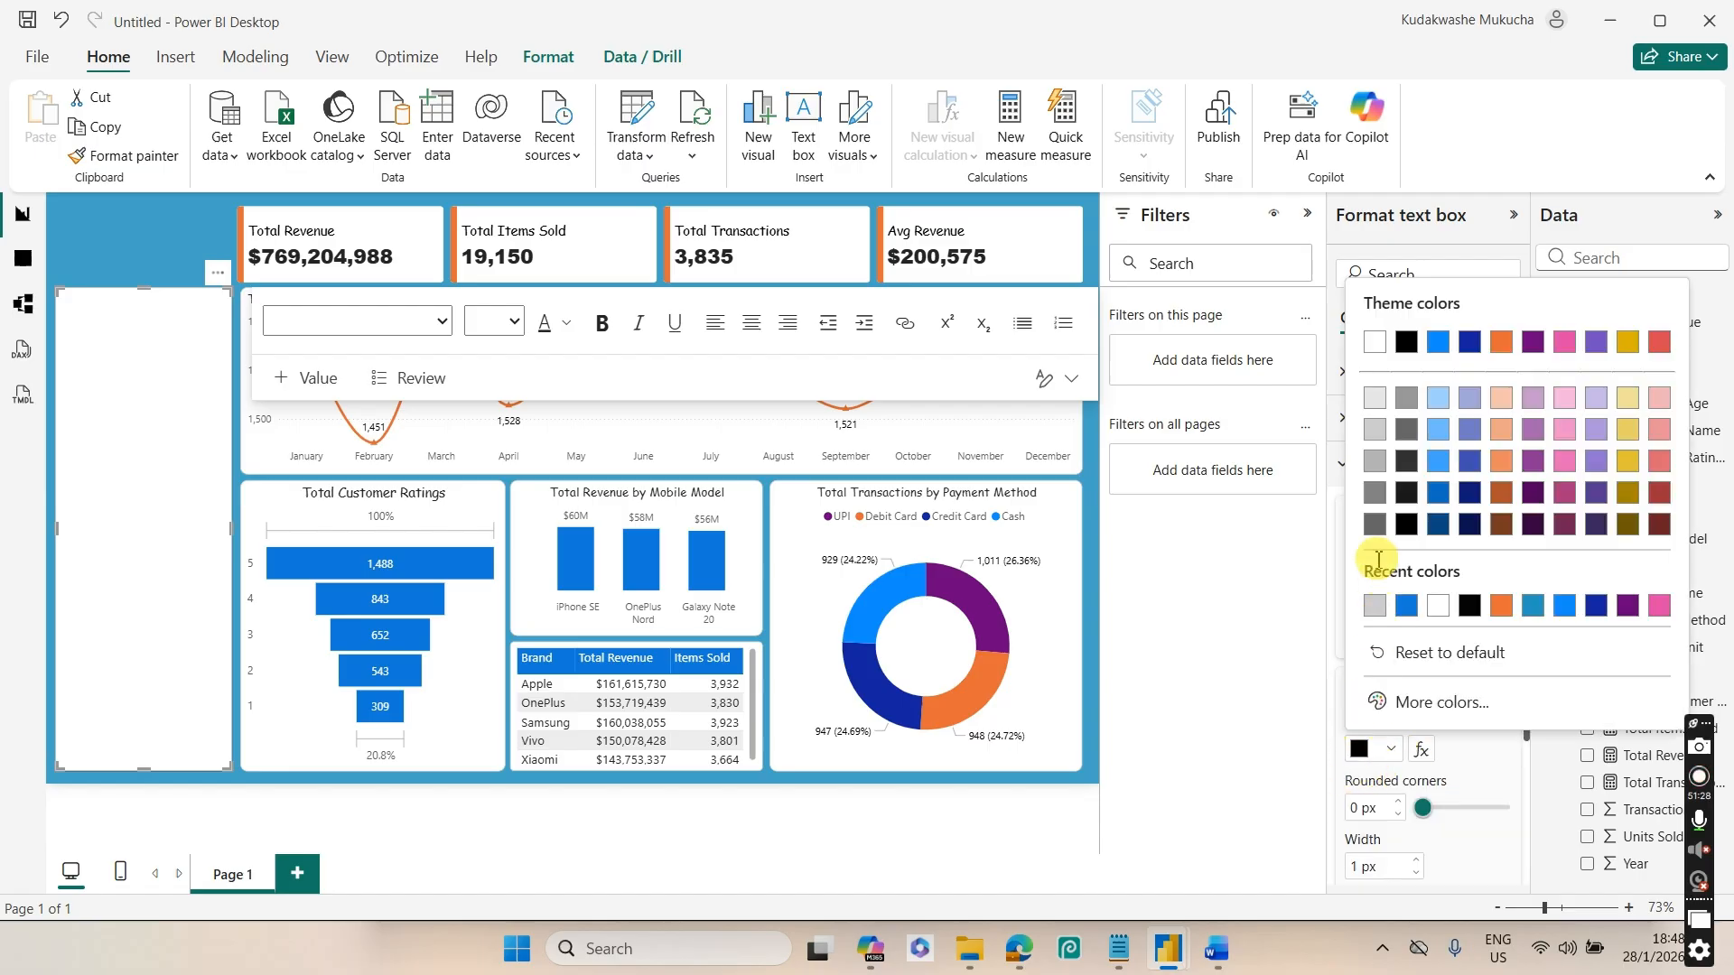
pyautogui.click(1373, 442)
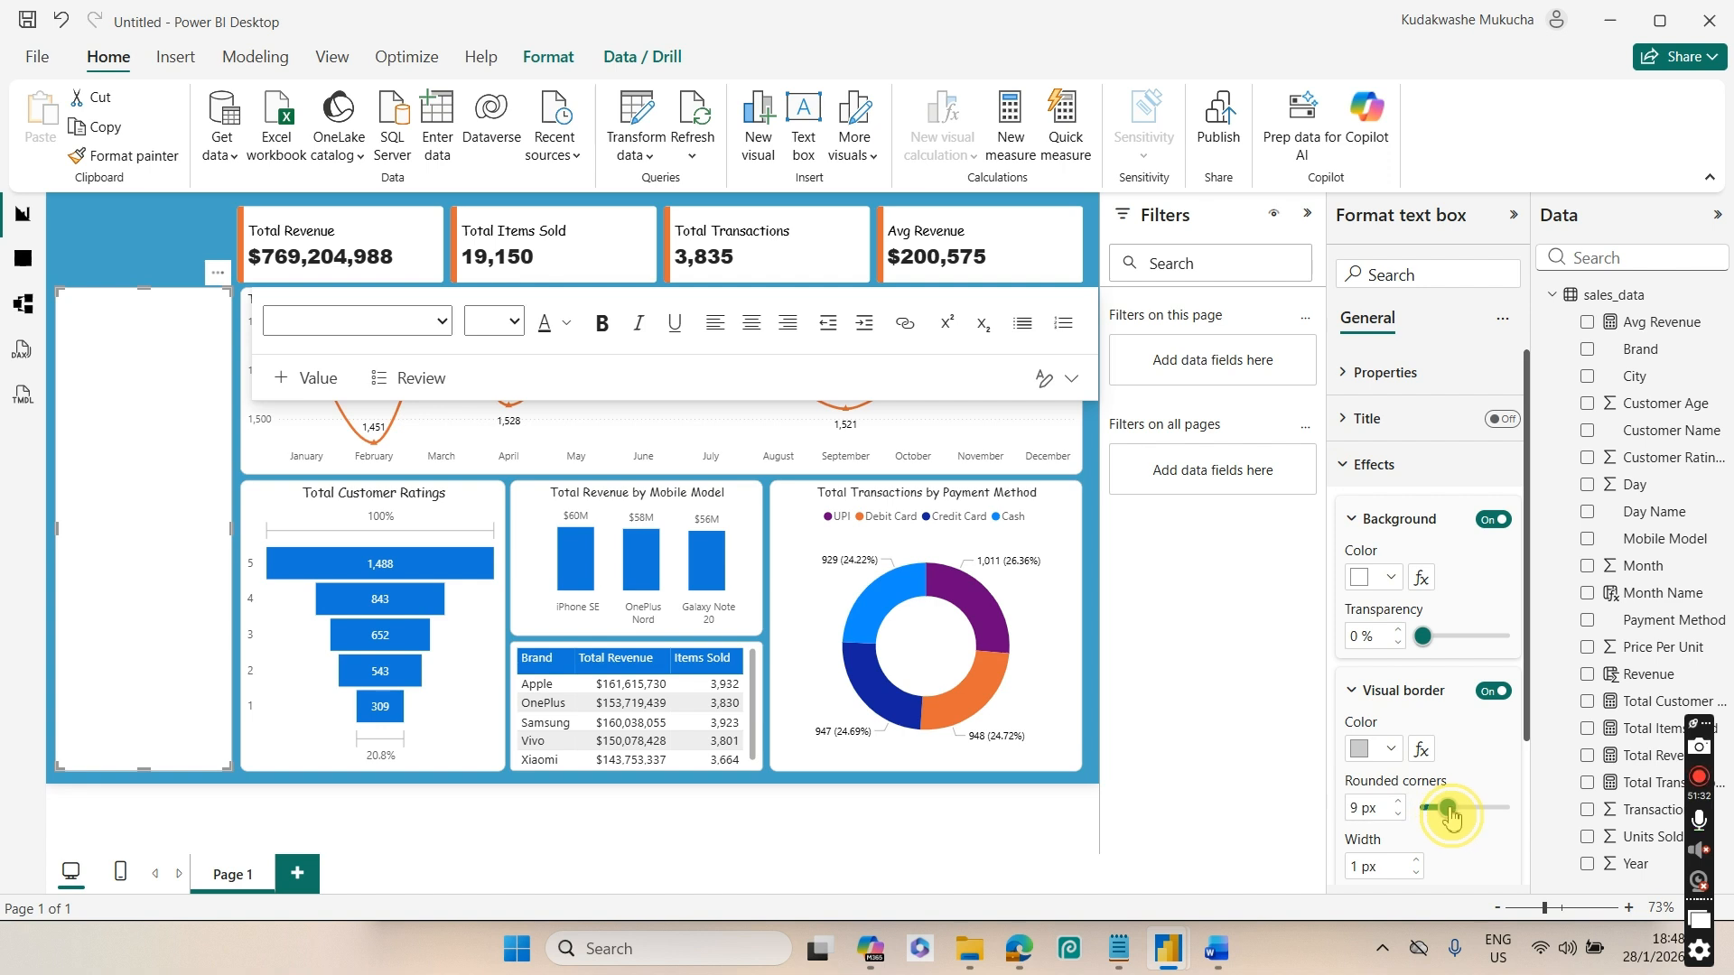
pyautogui.click(170, 231)
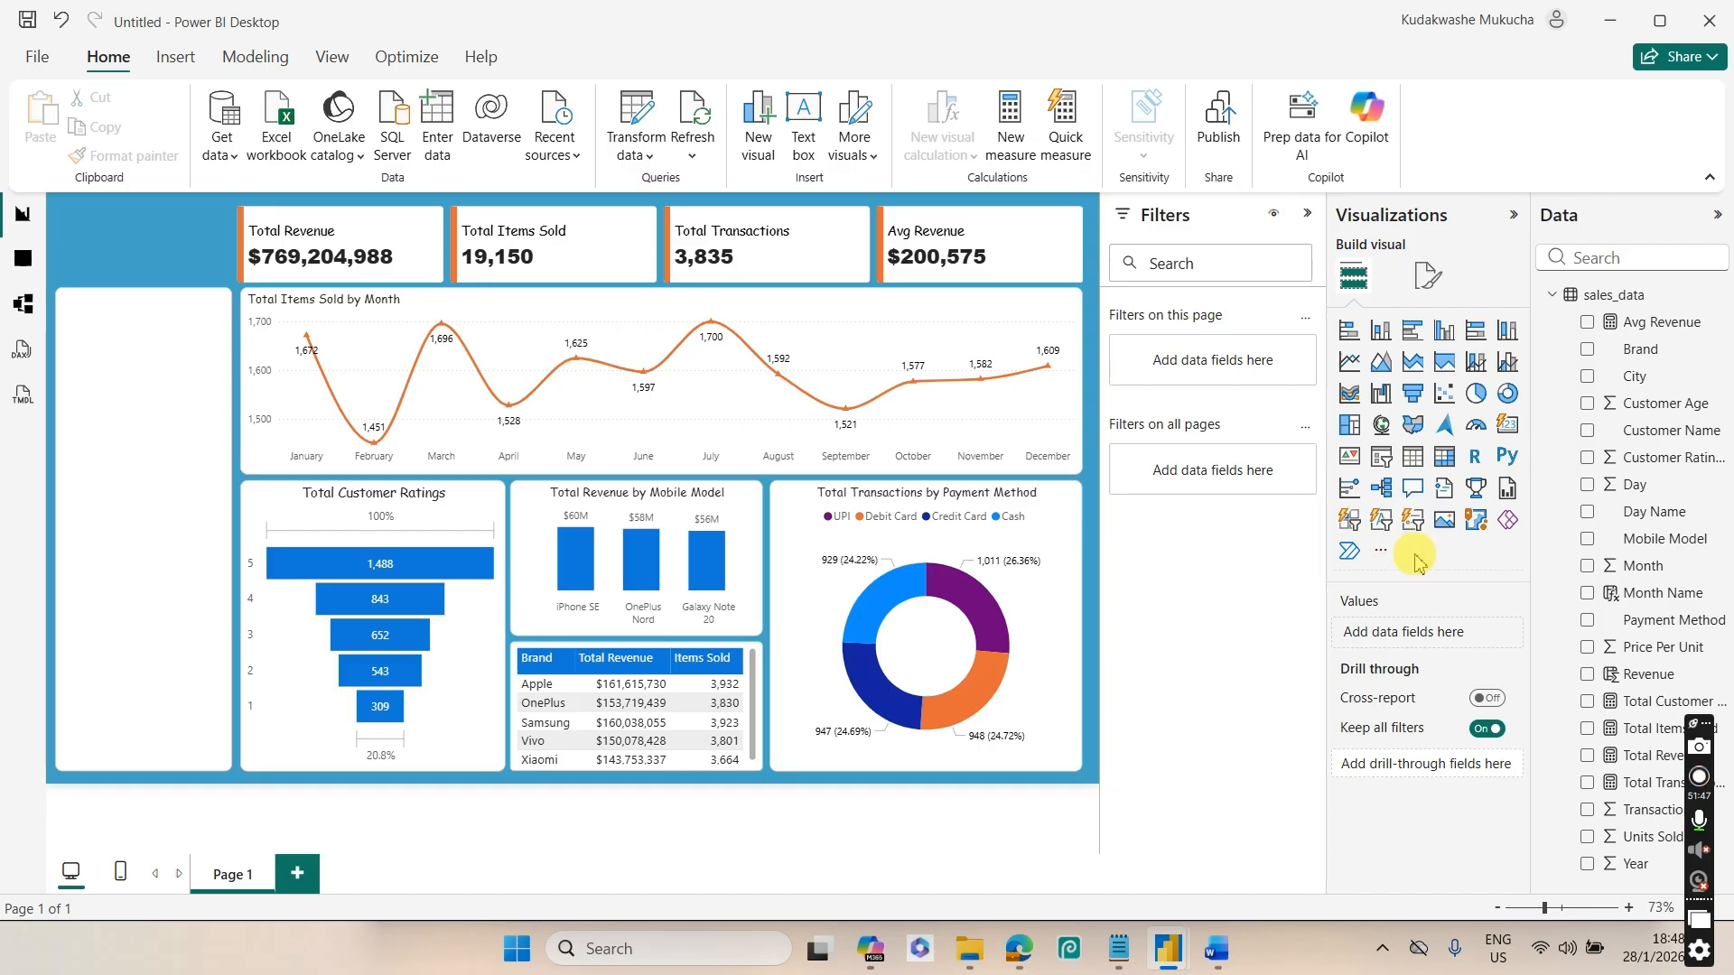
# Add a slicer on the Year field, set its style to Dropdown and open its list of years
pyautogui.click(1381, 456)
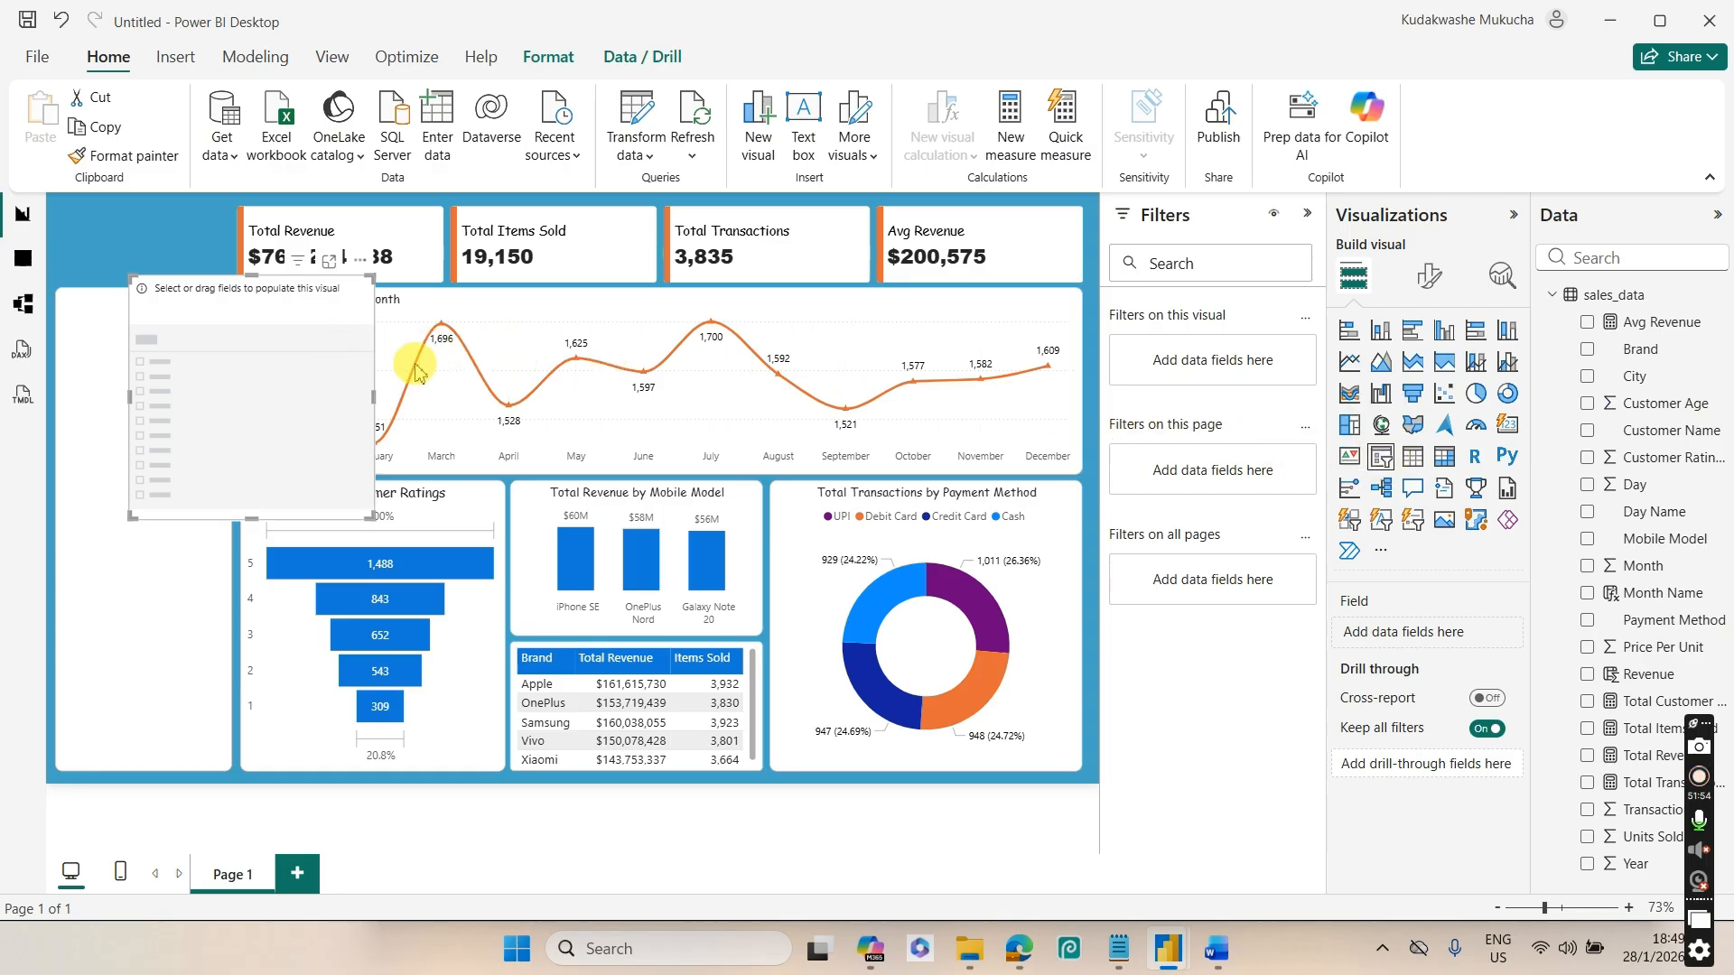
pyautogui.click(1593, 867)
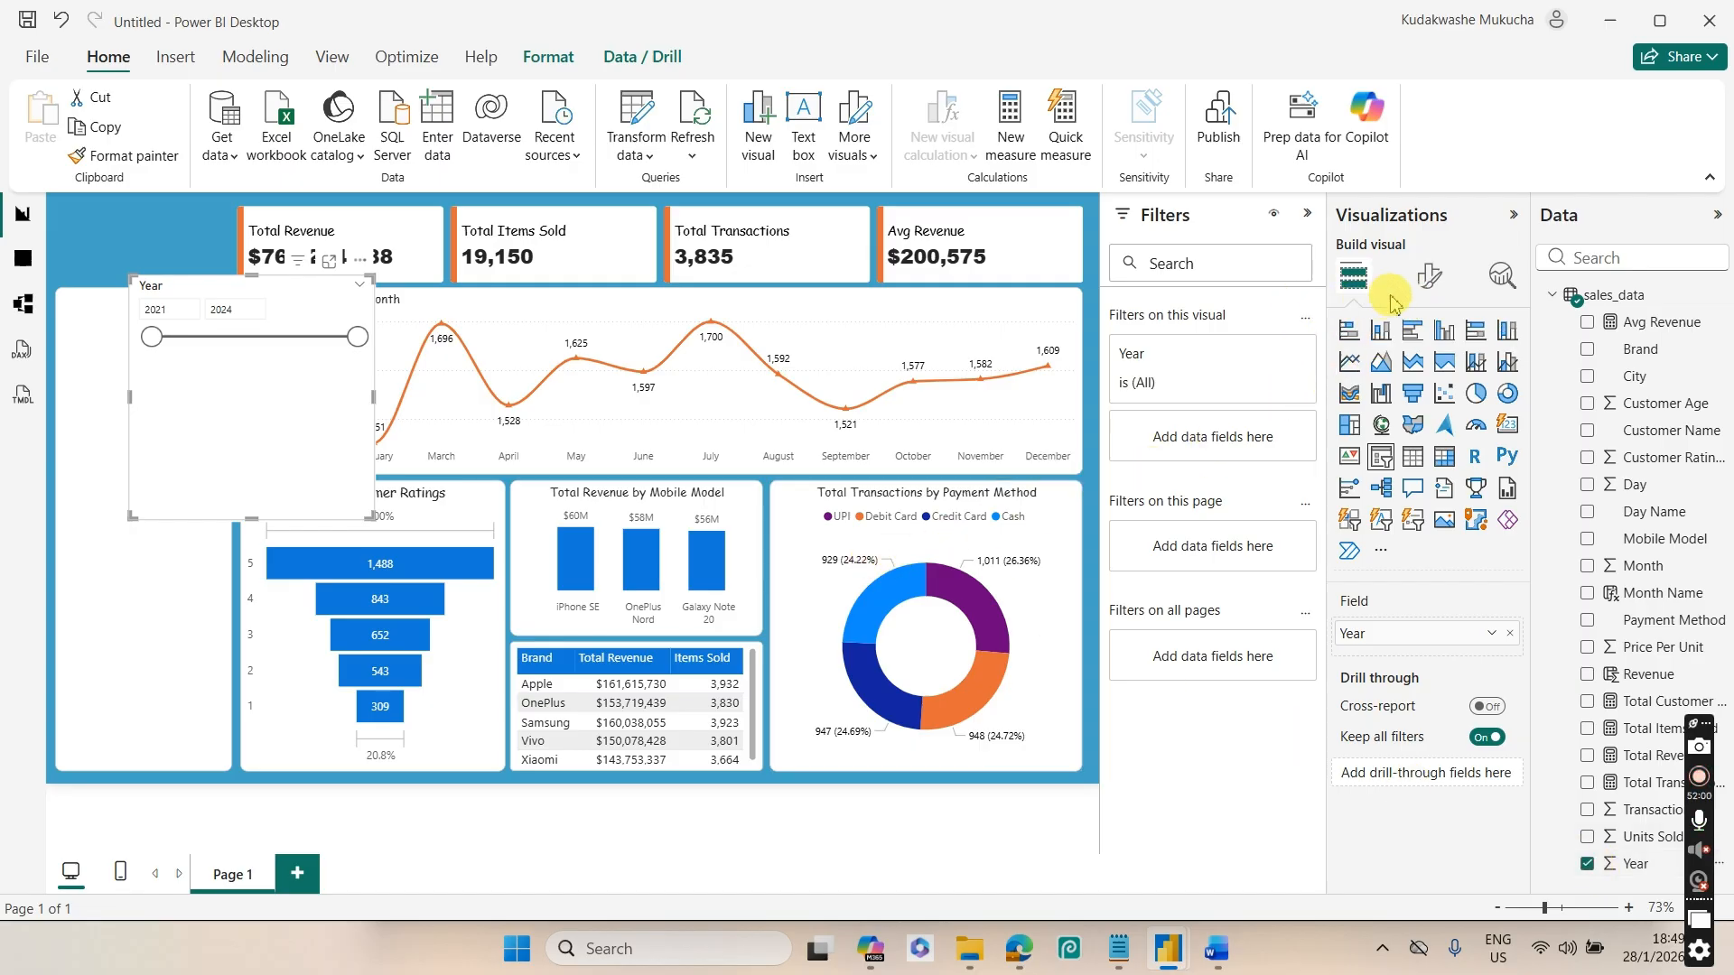
pyautogui.click(1427, 274)
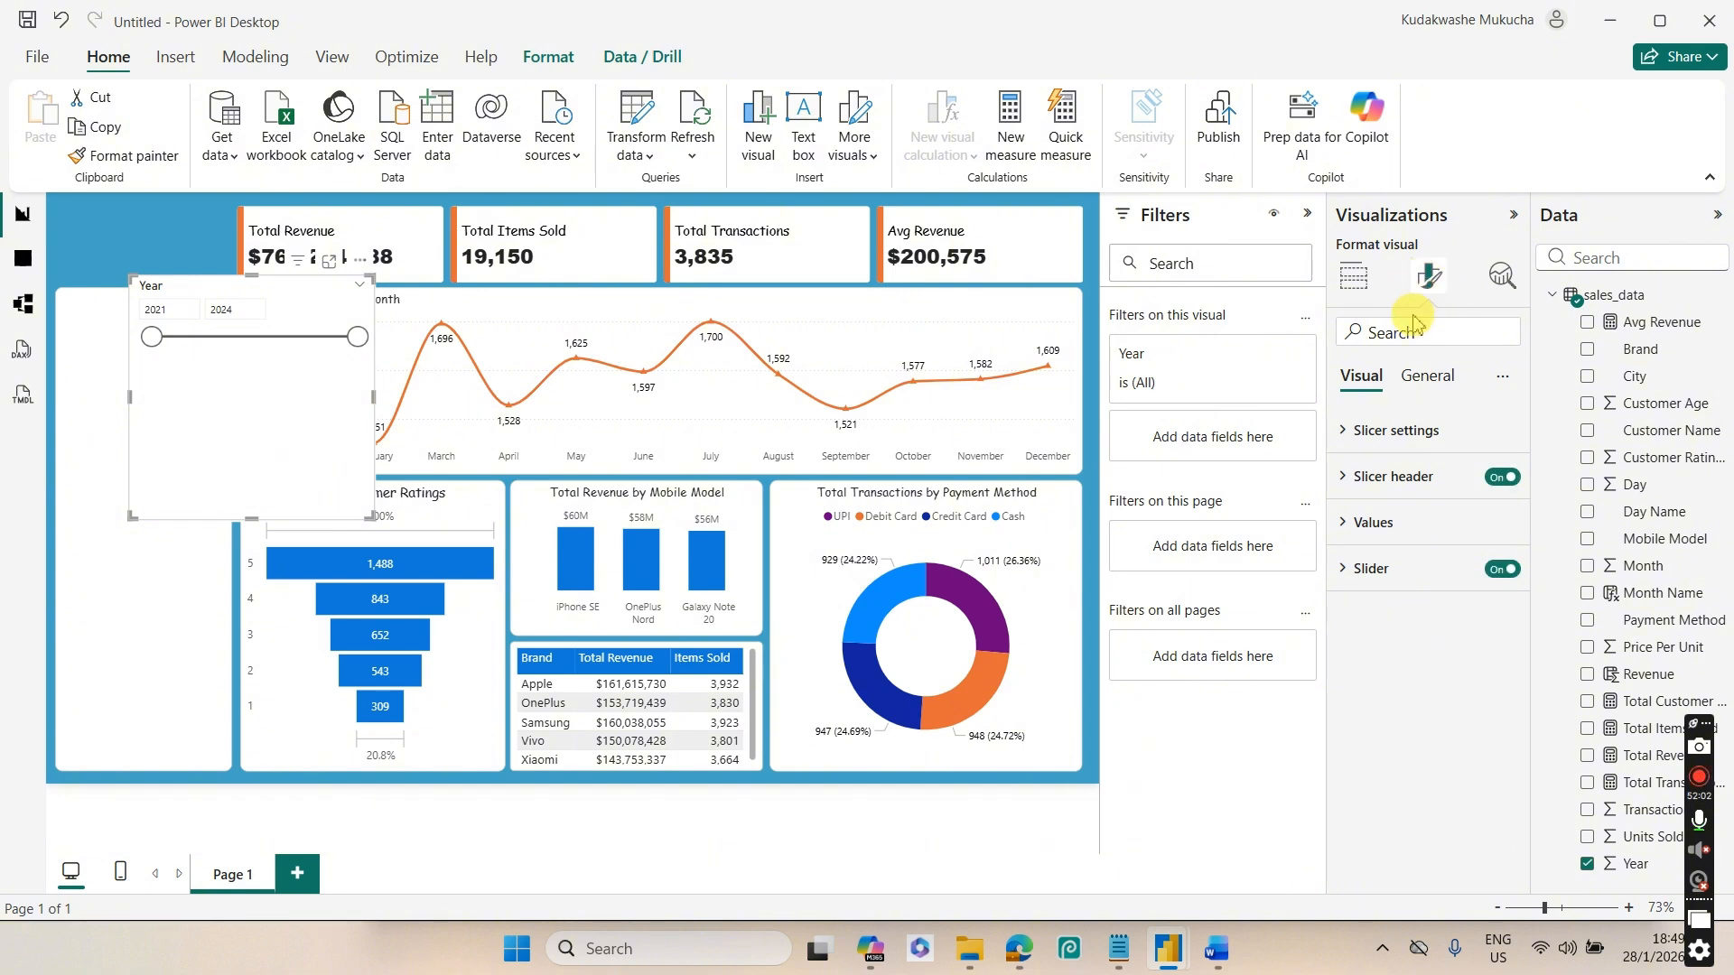
pyautogui.click(1409, 432)
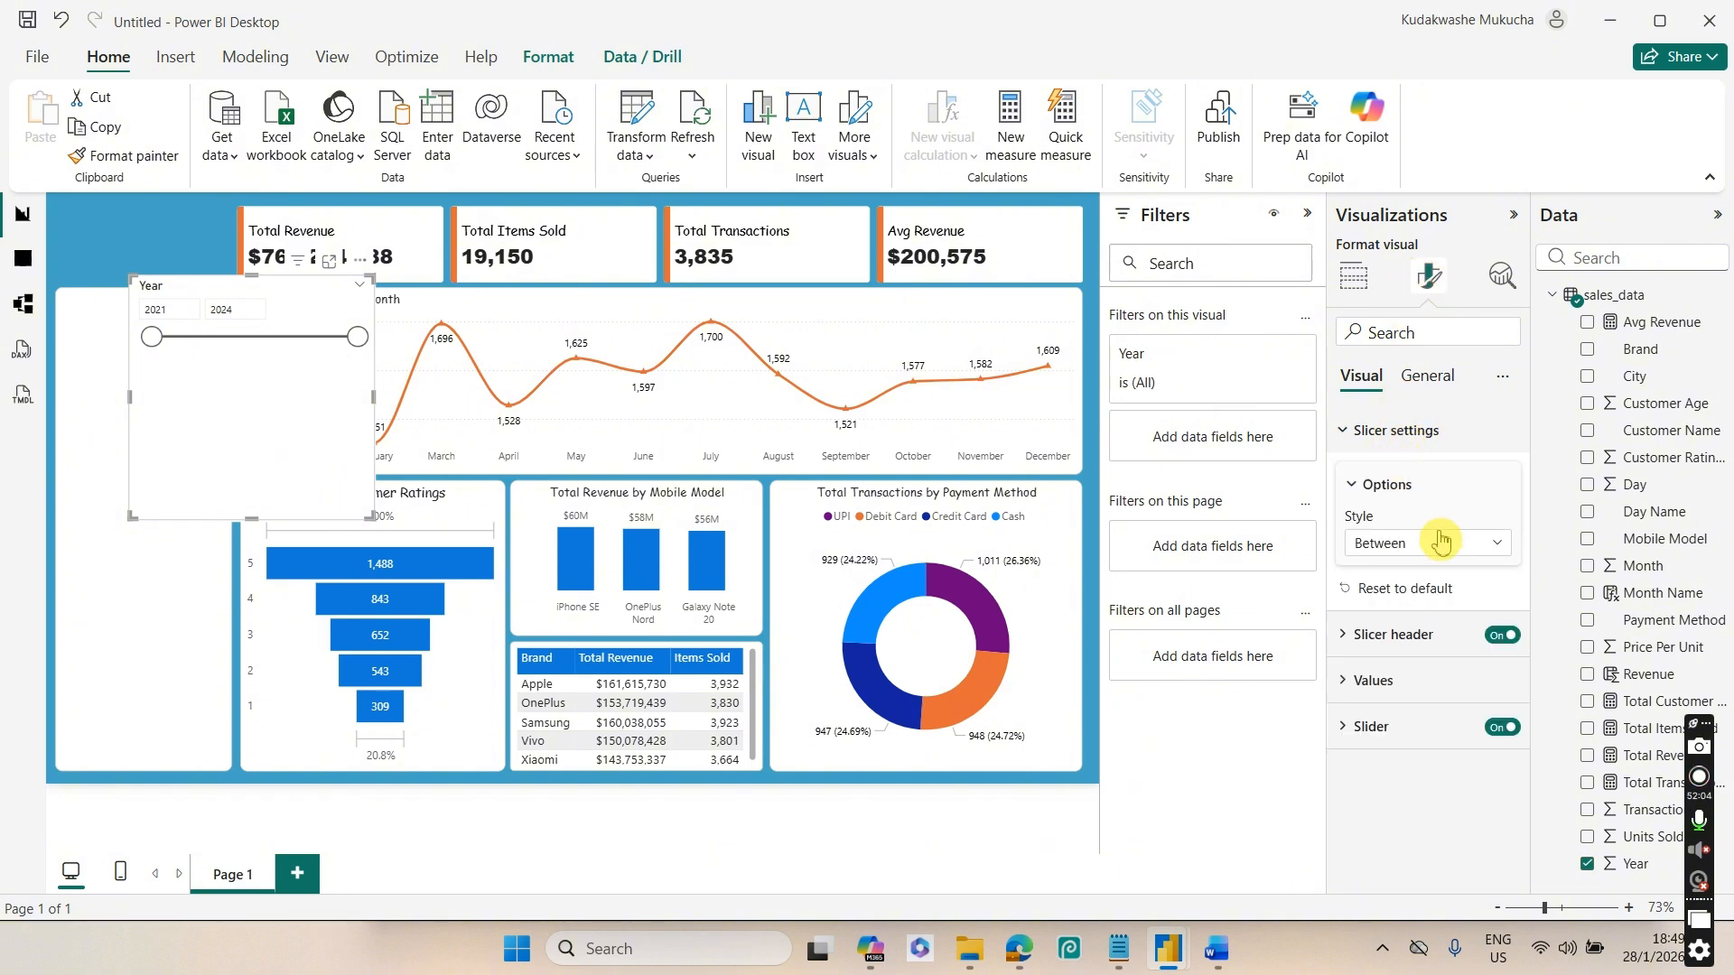
pyautogui.click(1443, 553)
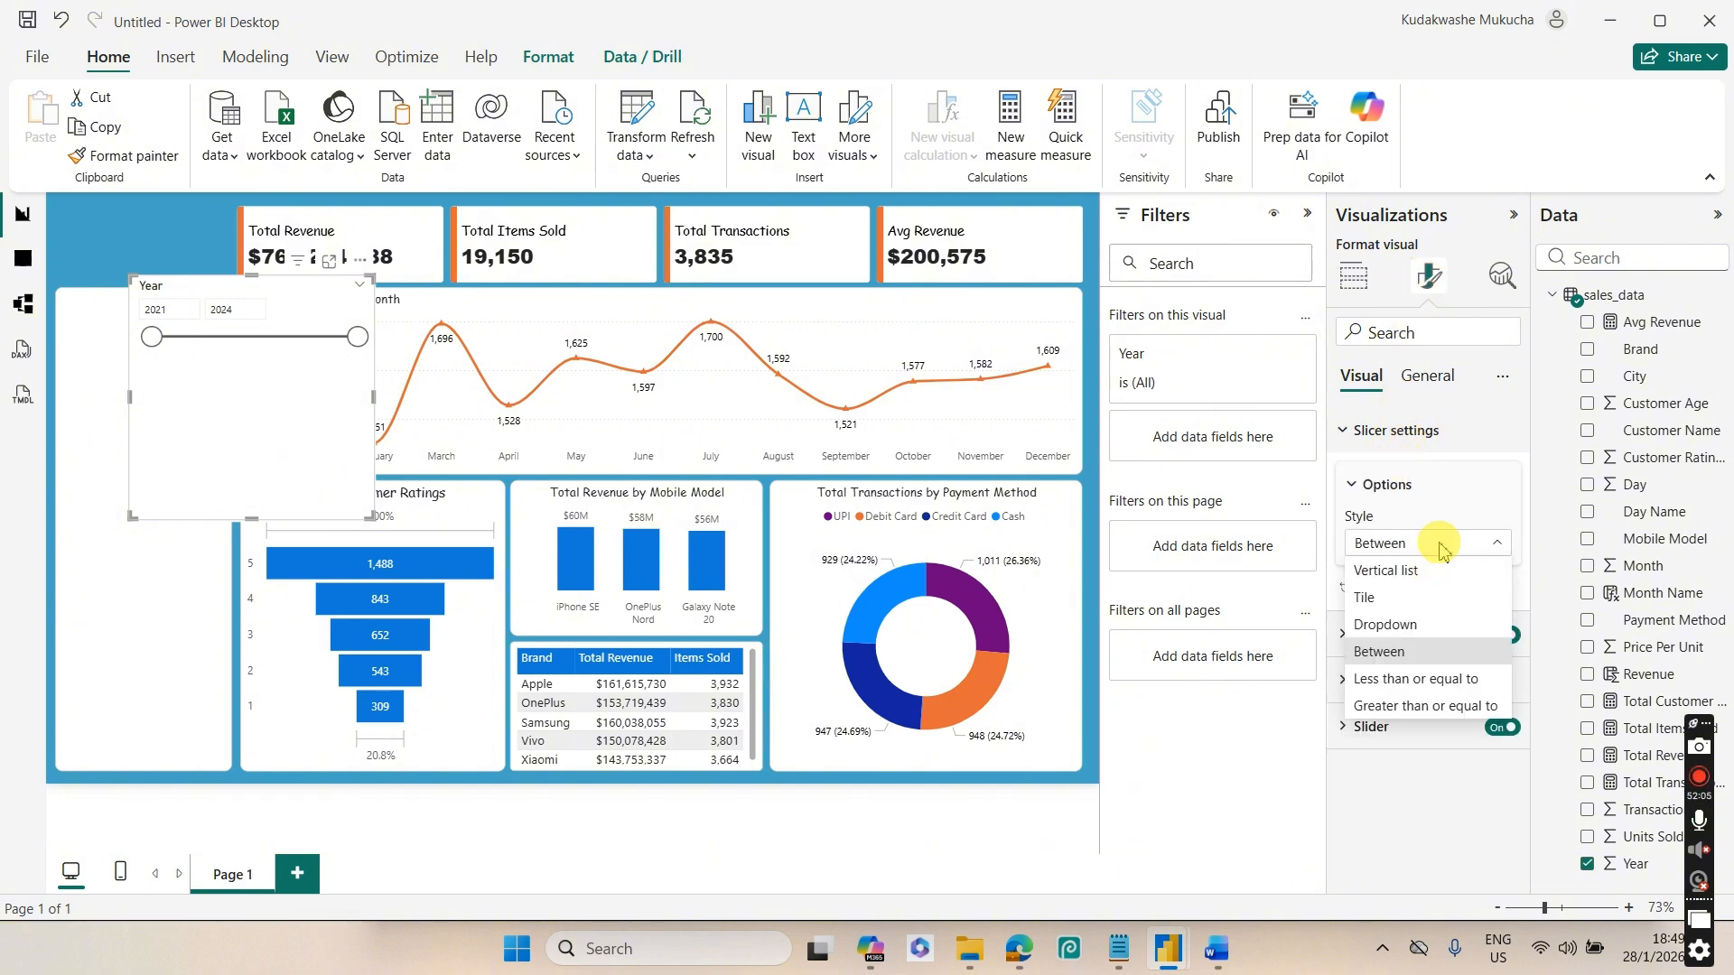
pyautogui.click(1390, 630)
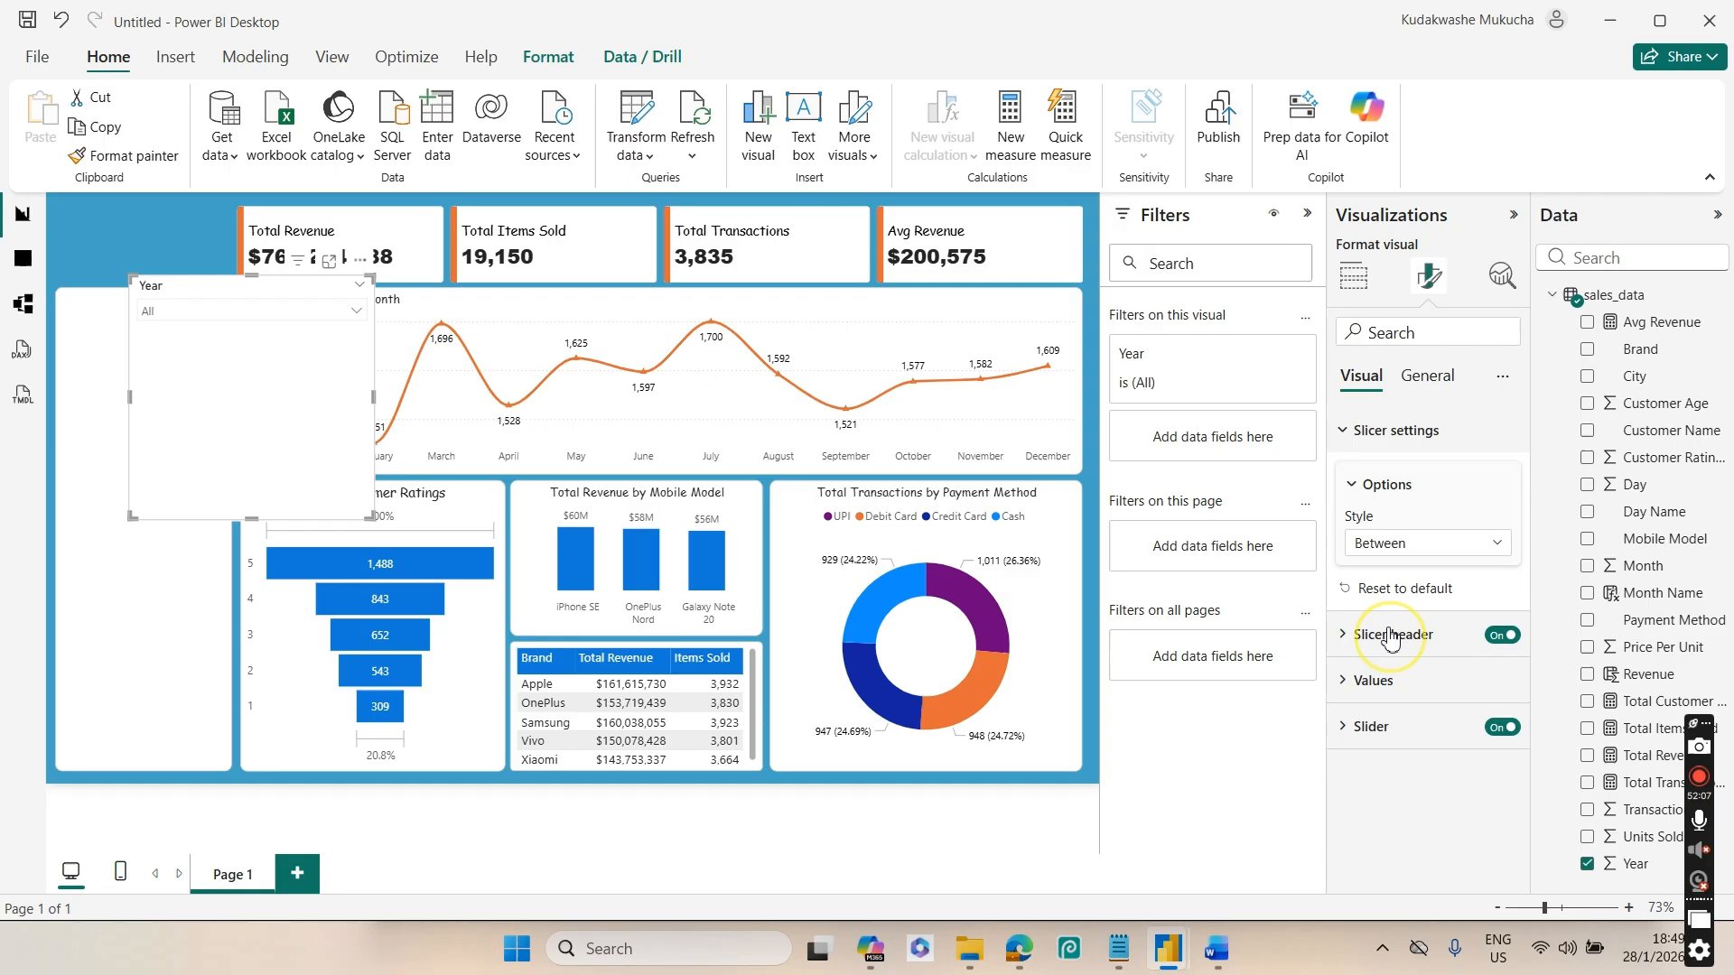
pyautogui.click(306, 316)
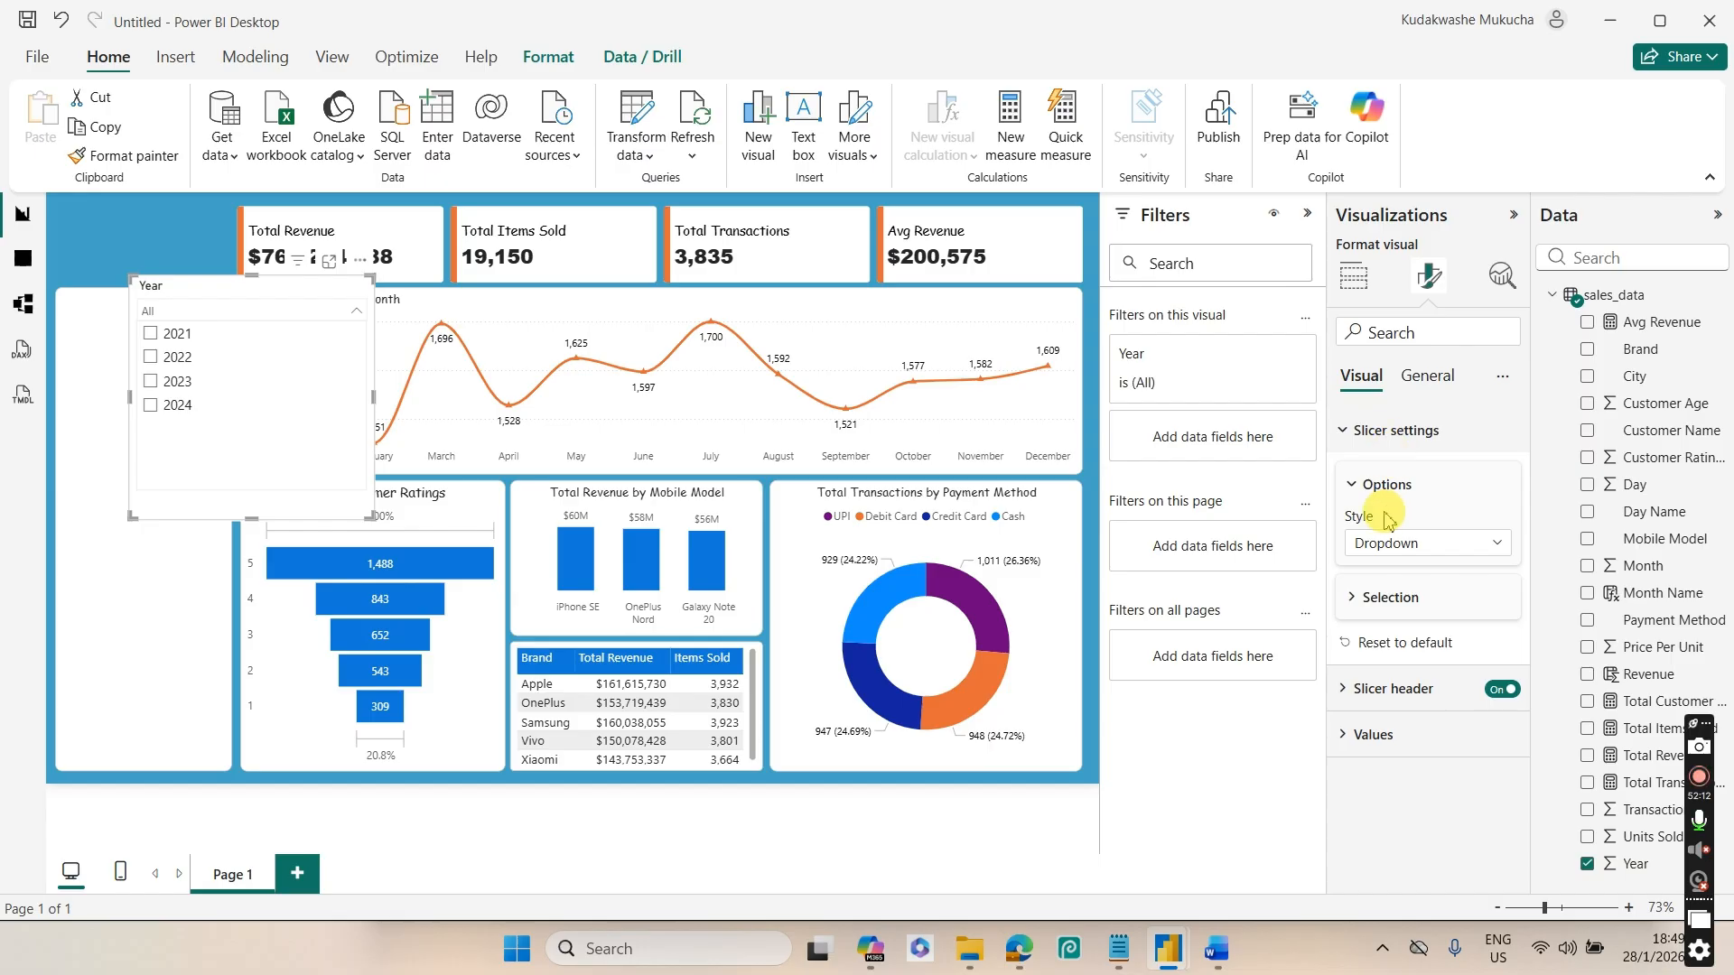
# Set the Year slicer's header font to Comic Sans MS at size 11
pyautogui.click(1398, 439)
pyautogui.click(1400, 479)
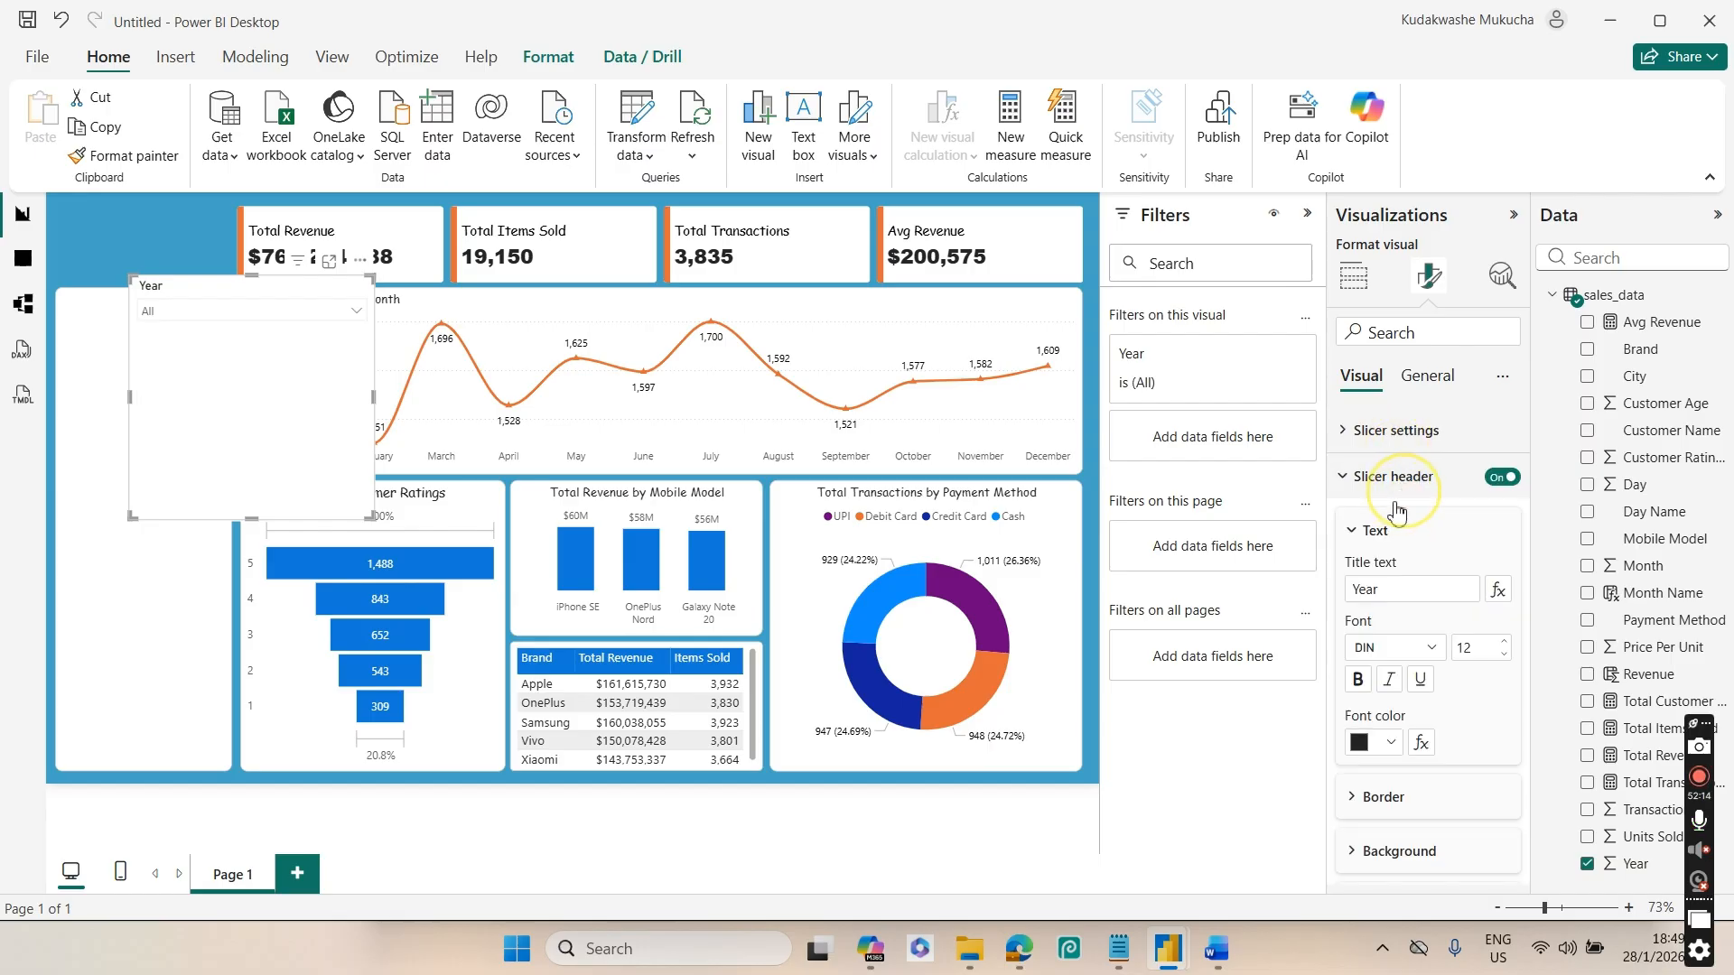
pyautogui.click(1396, 648)
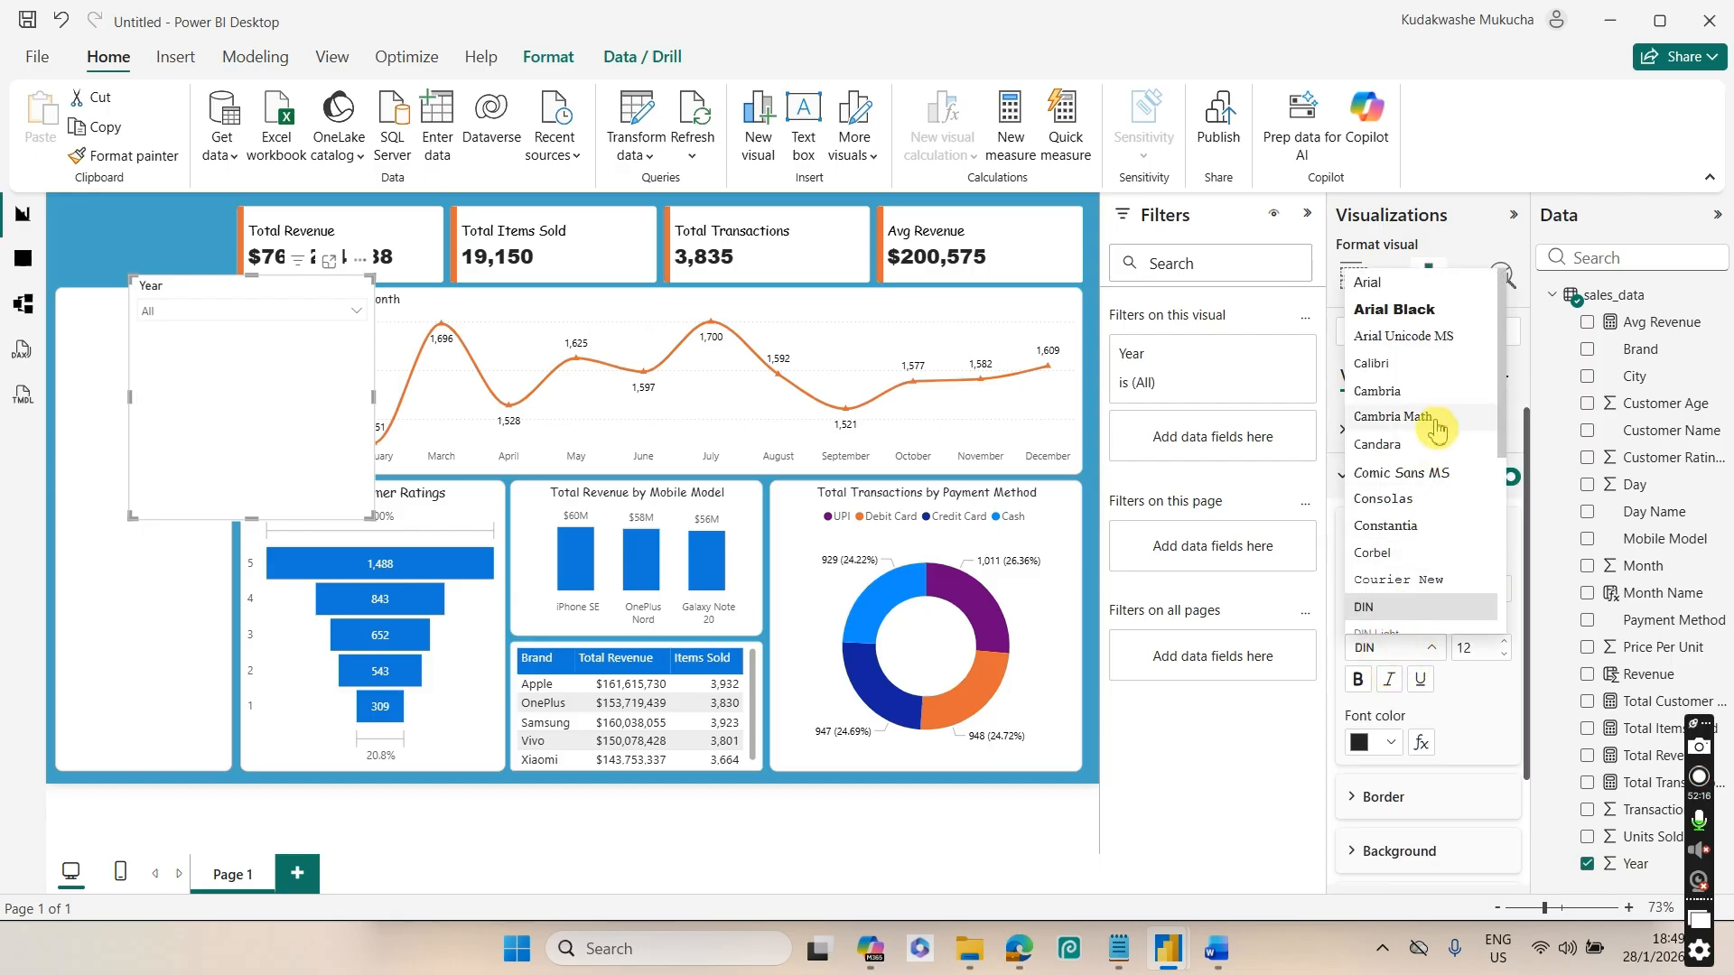
pyautogui.click(1421, 474)
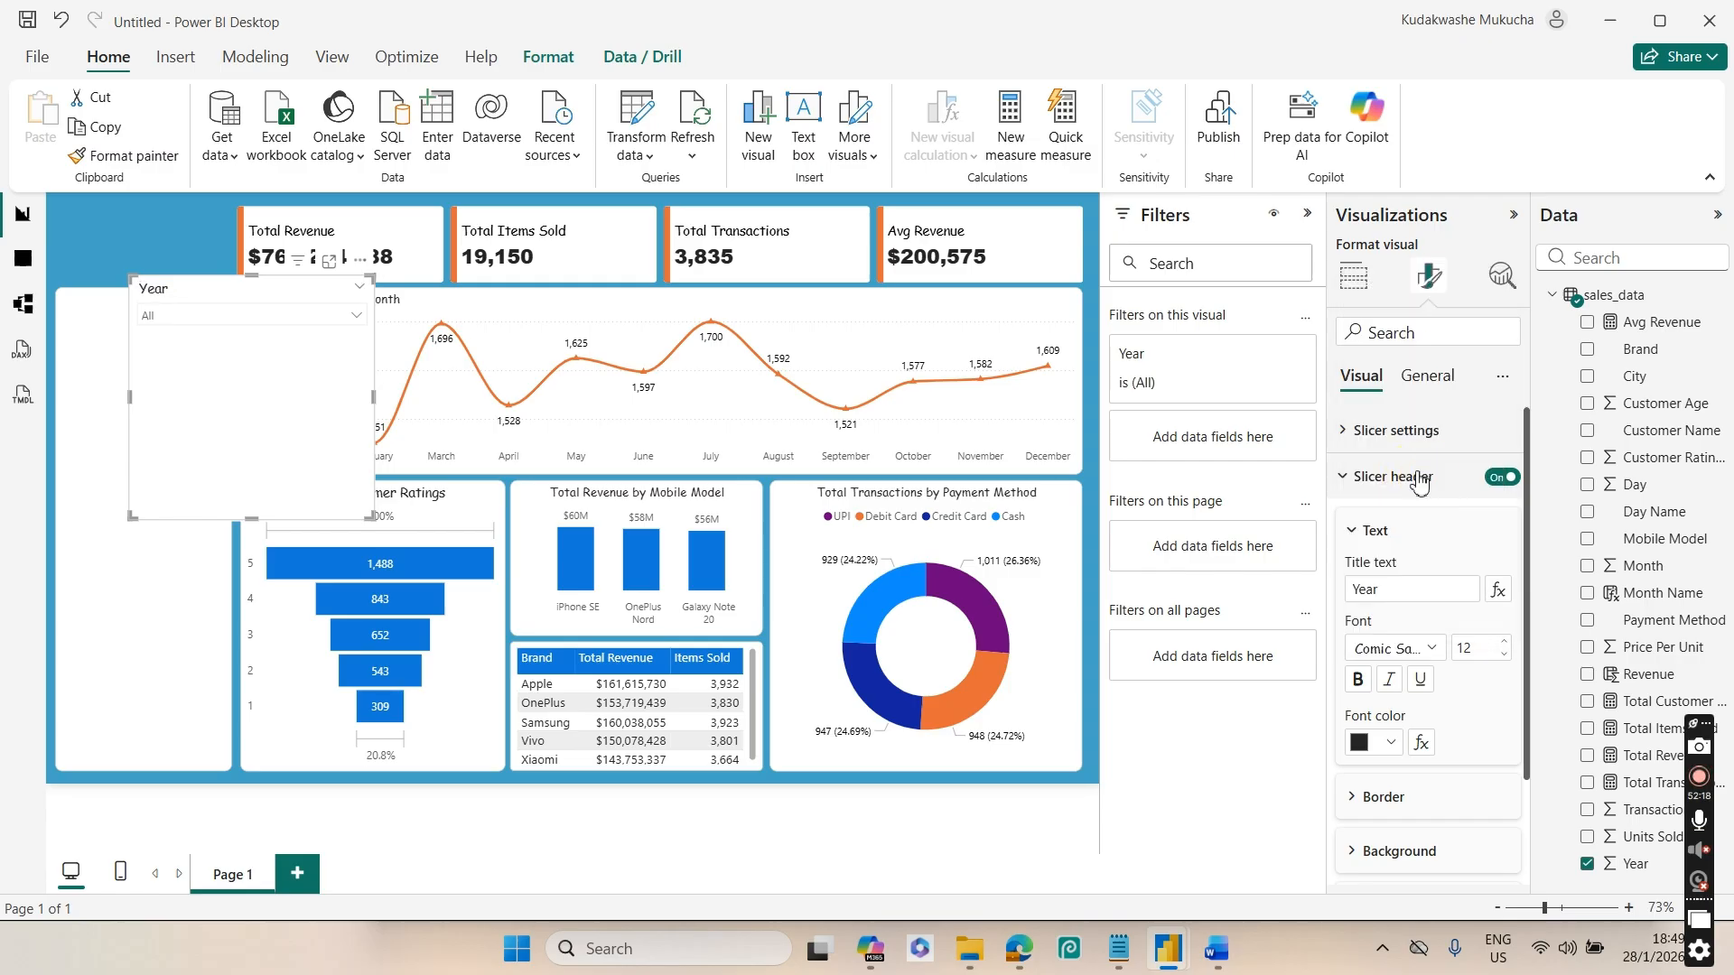
pyautogui.click(1504, 657)
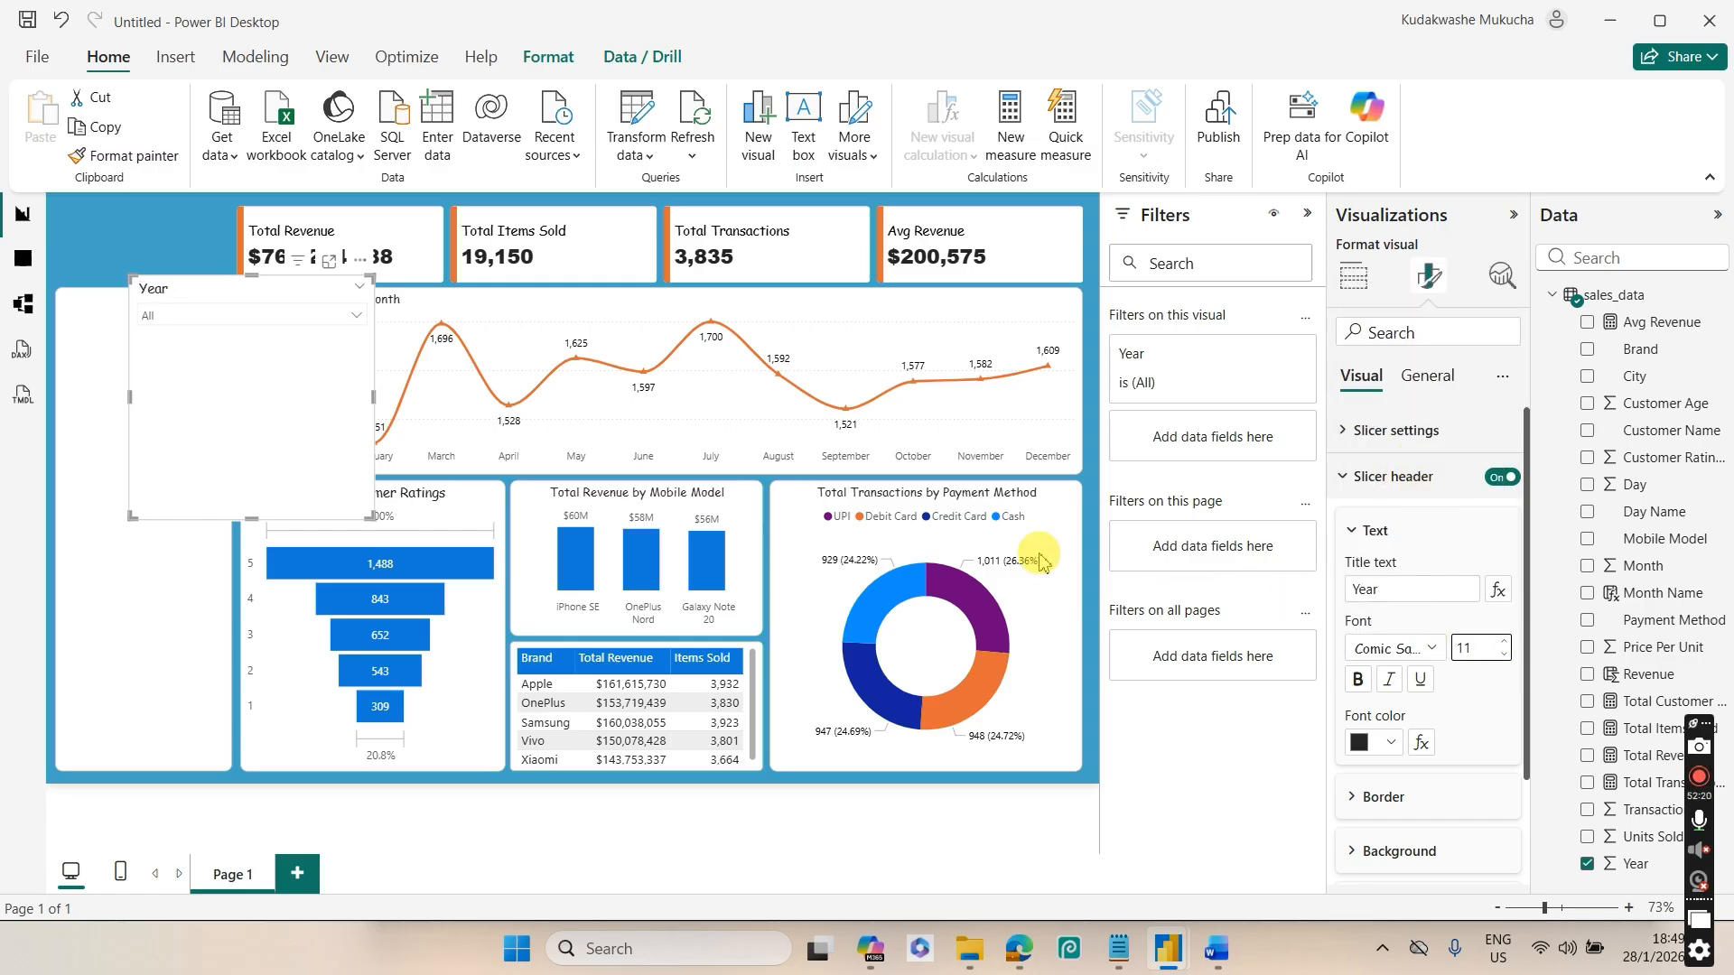
# Shrink the Year slicer to a compact box and place it inside the upper end of the blank side panel
pyautogui.moveTo(246, 512); pyautogui.dragTo(251, 341)
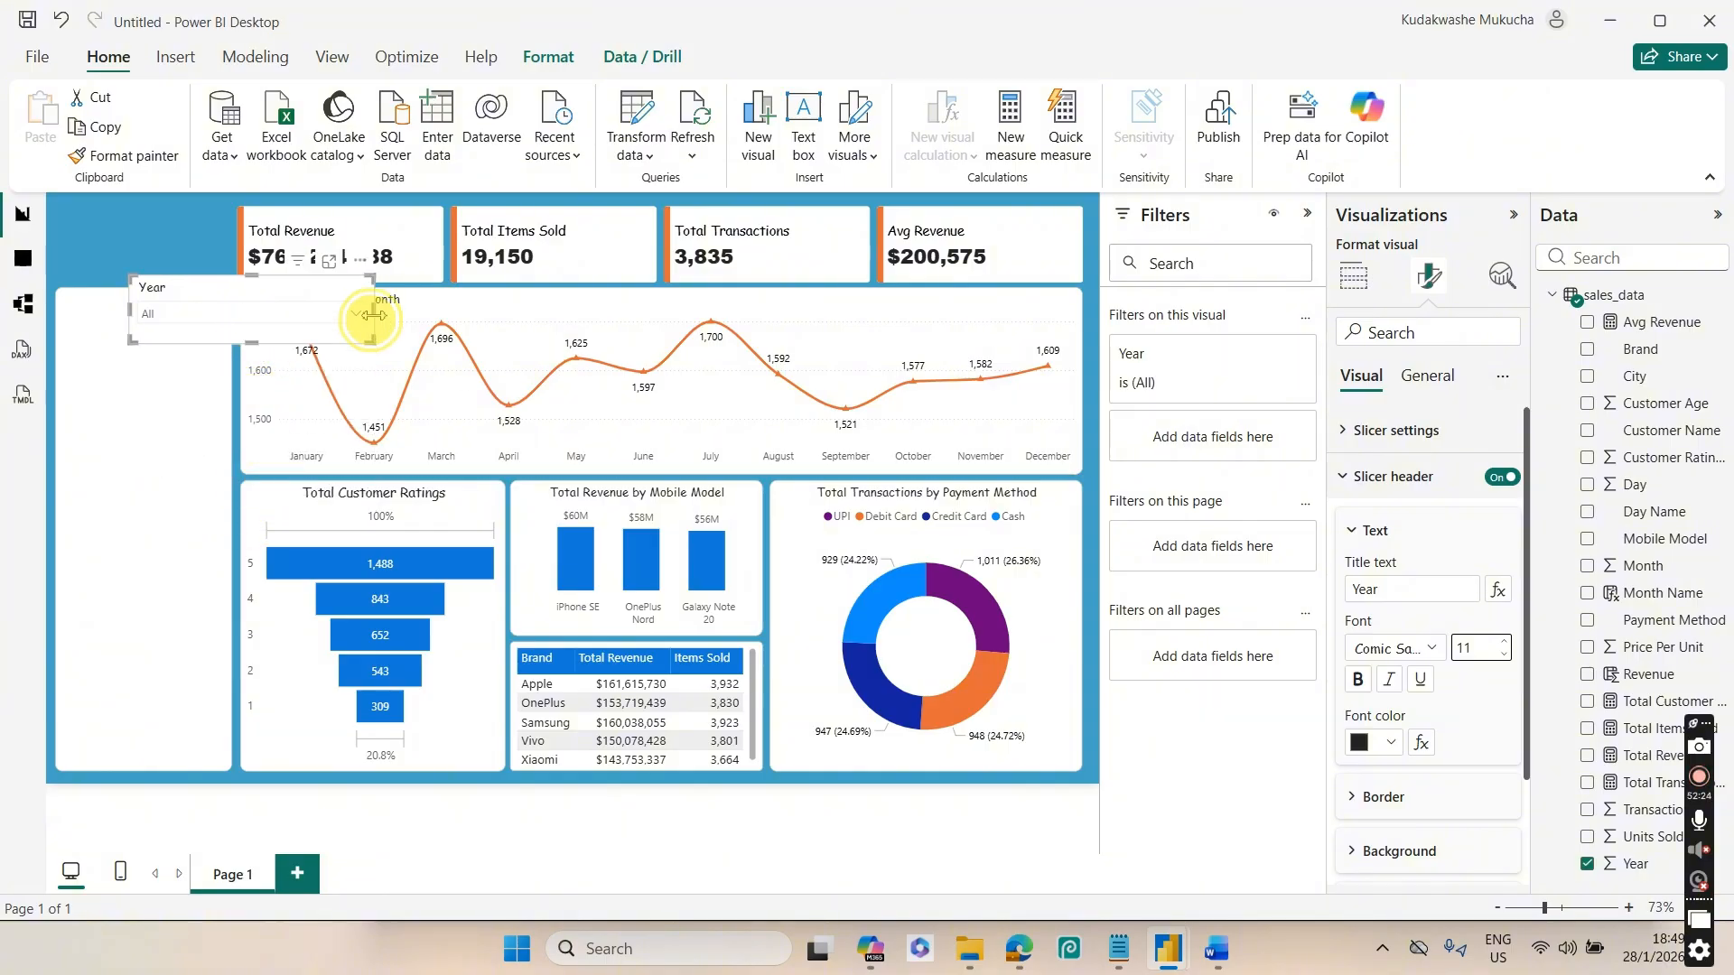
pyautogui.moveTo(373, 315); pyautogui.dragTo(214, 309)
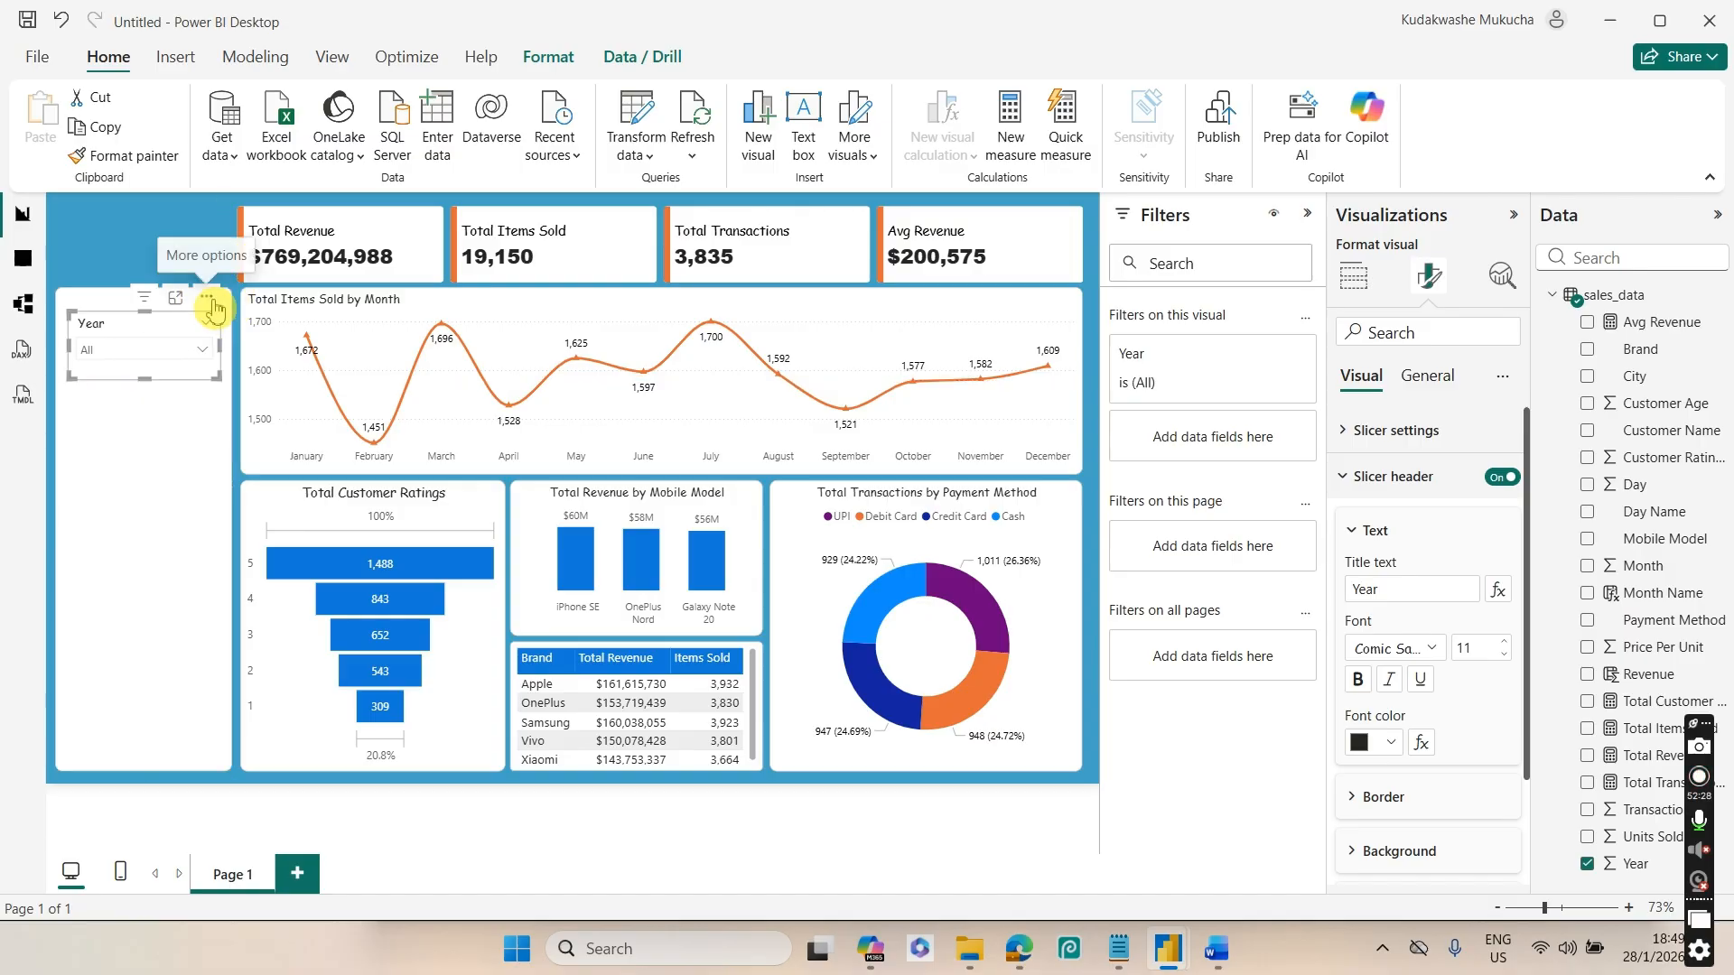
pyautogui.click(171, 222)
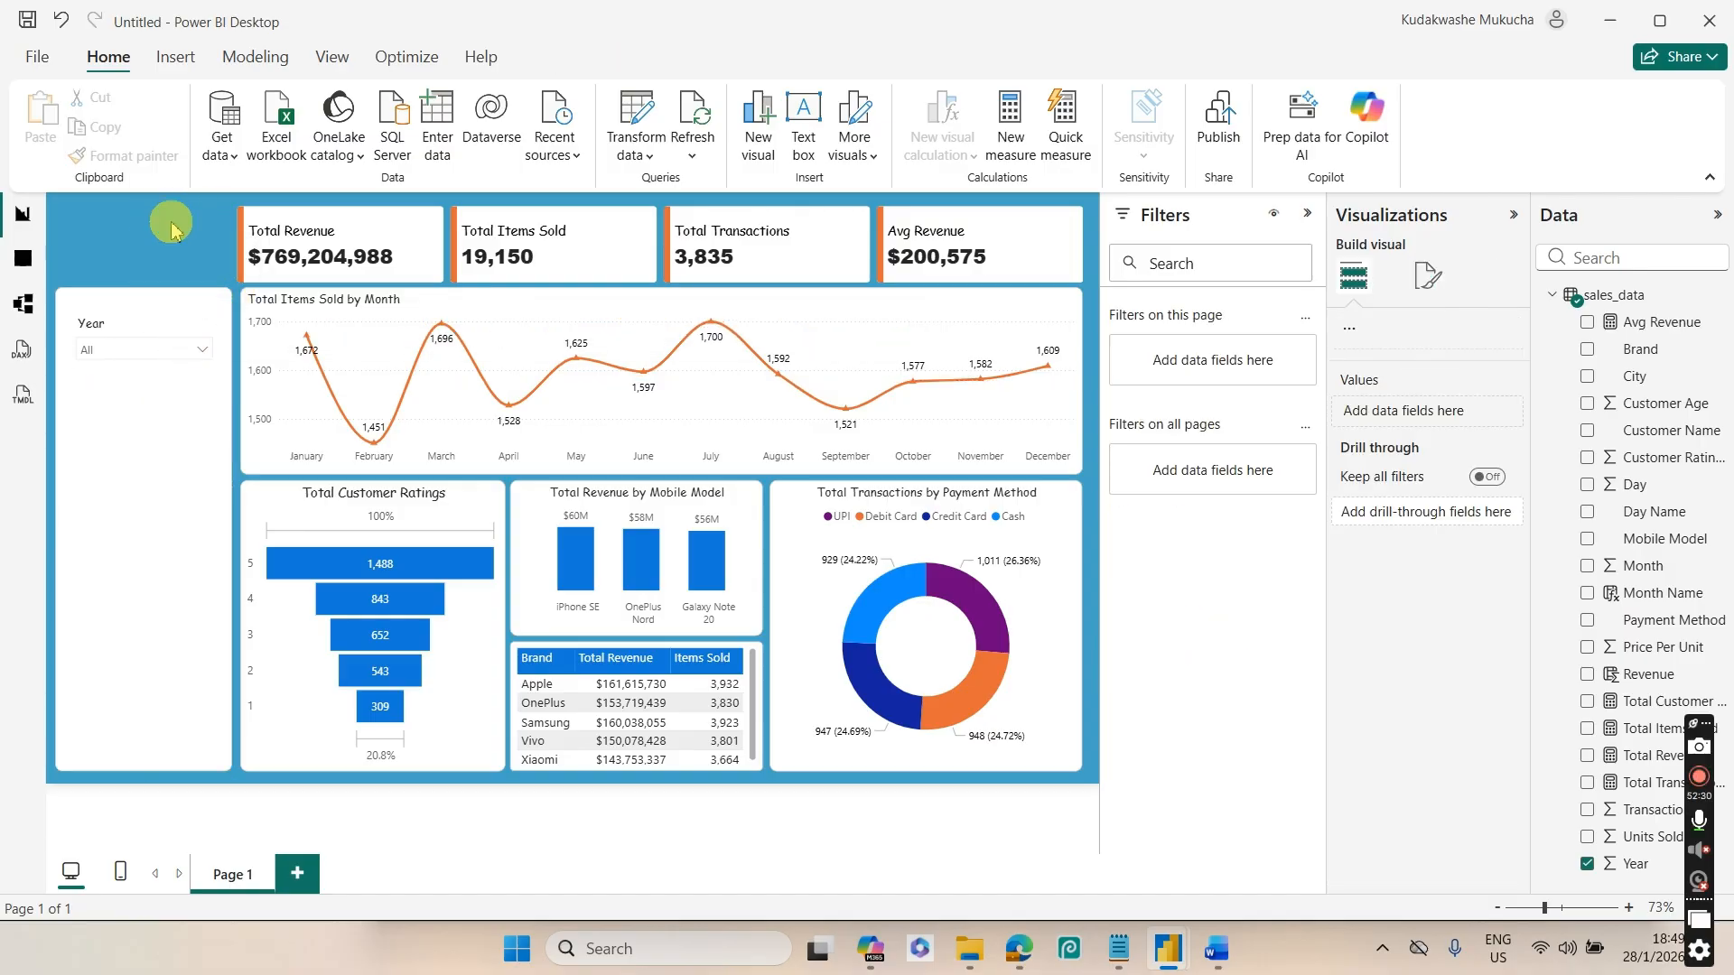
# Set the font color of the Year slicer's values to black
pyautogui.click(192, 387)
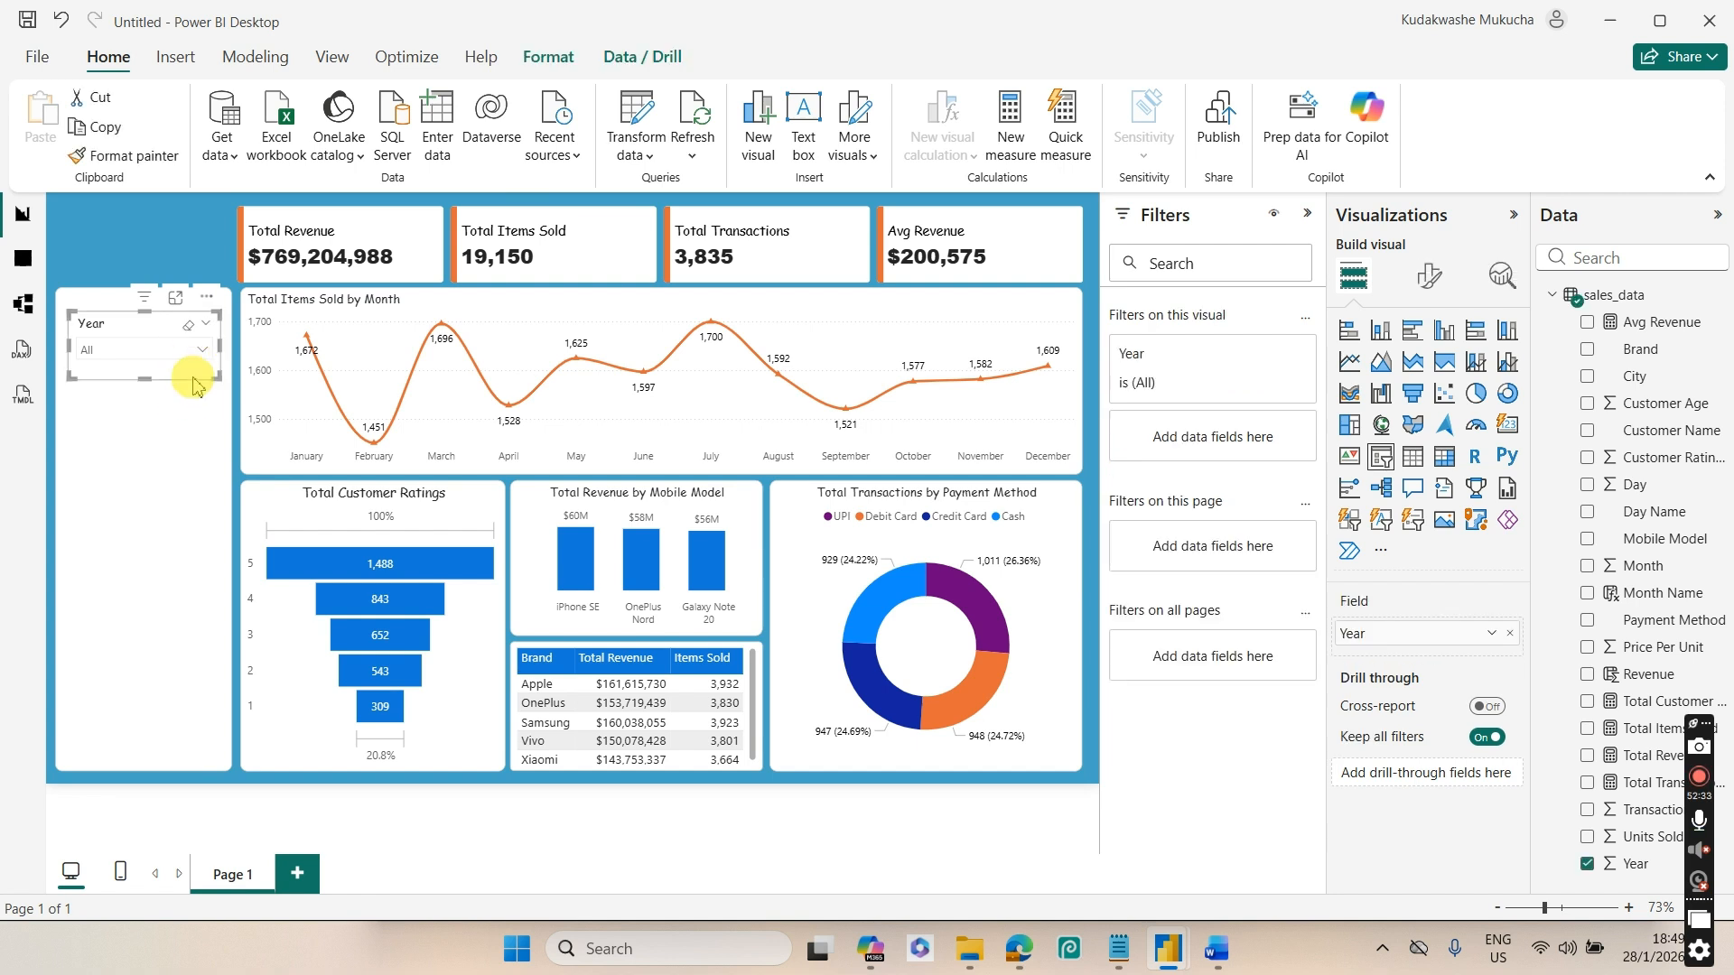
pyautogui.click(1428, 279)
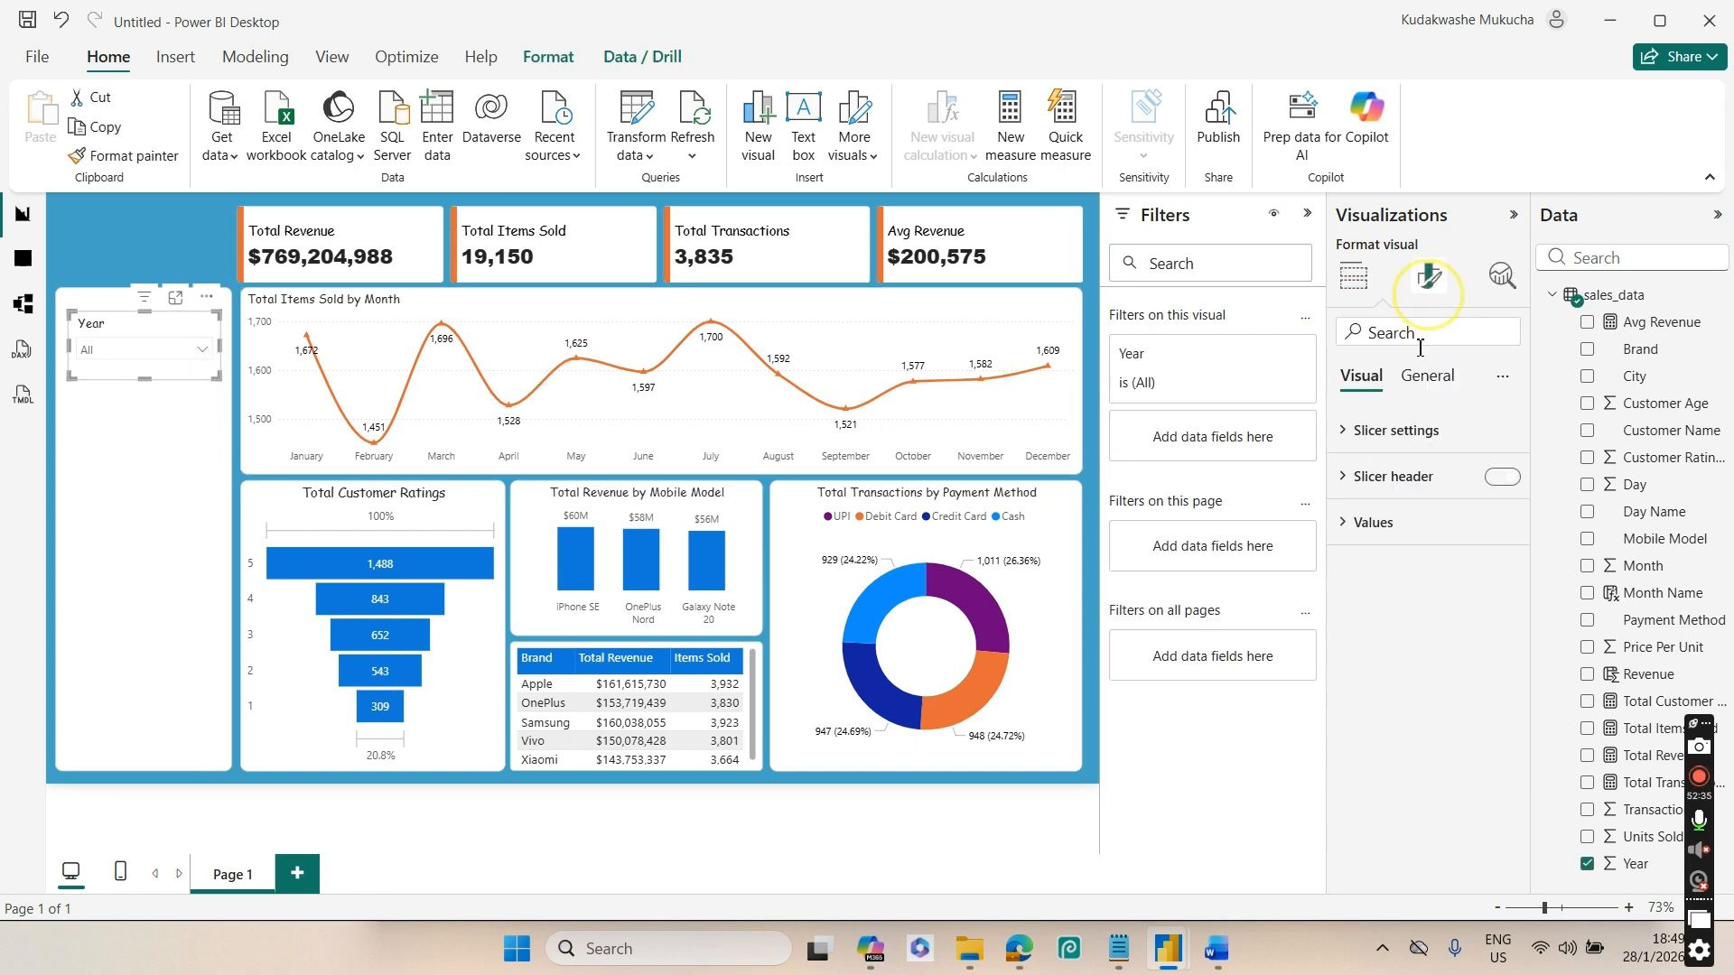
pyautogui.click(1375, 524)
pyautogui.click(1363, 728)
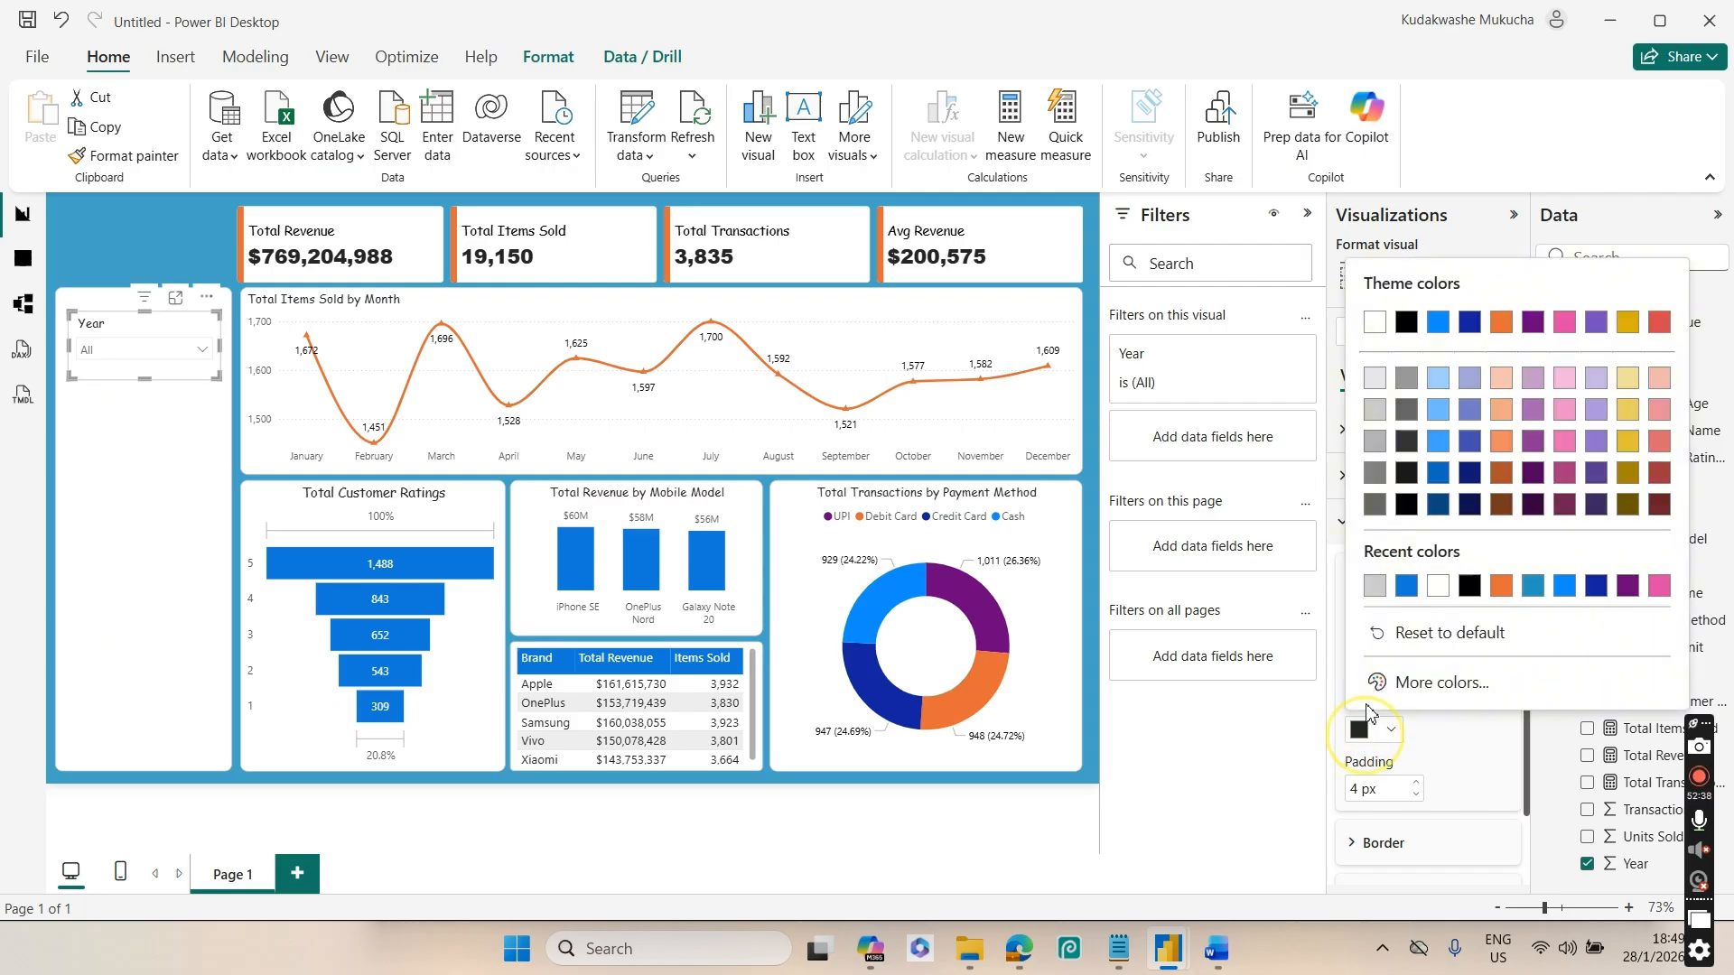
pyautogui.click(1469, 587)
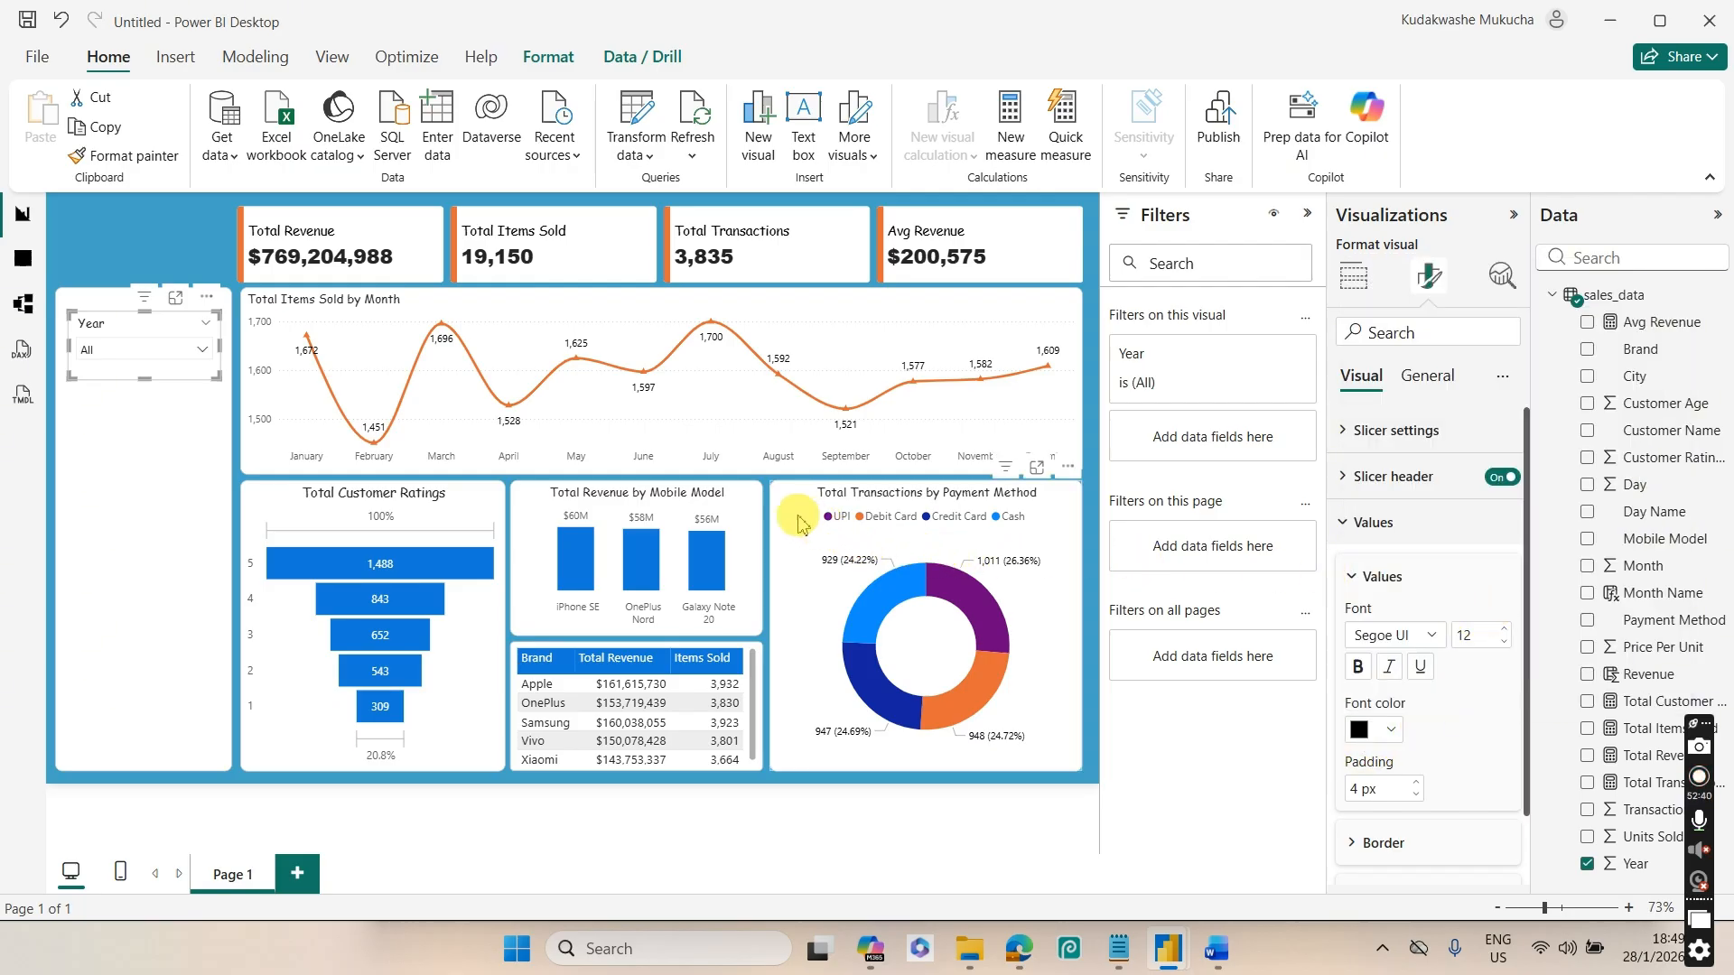
pyautogui.click(138, 469)
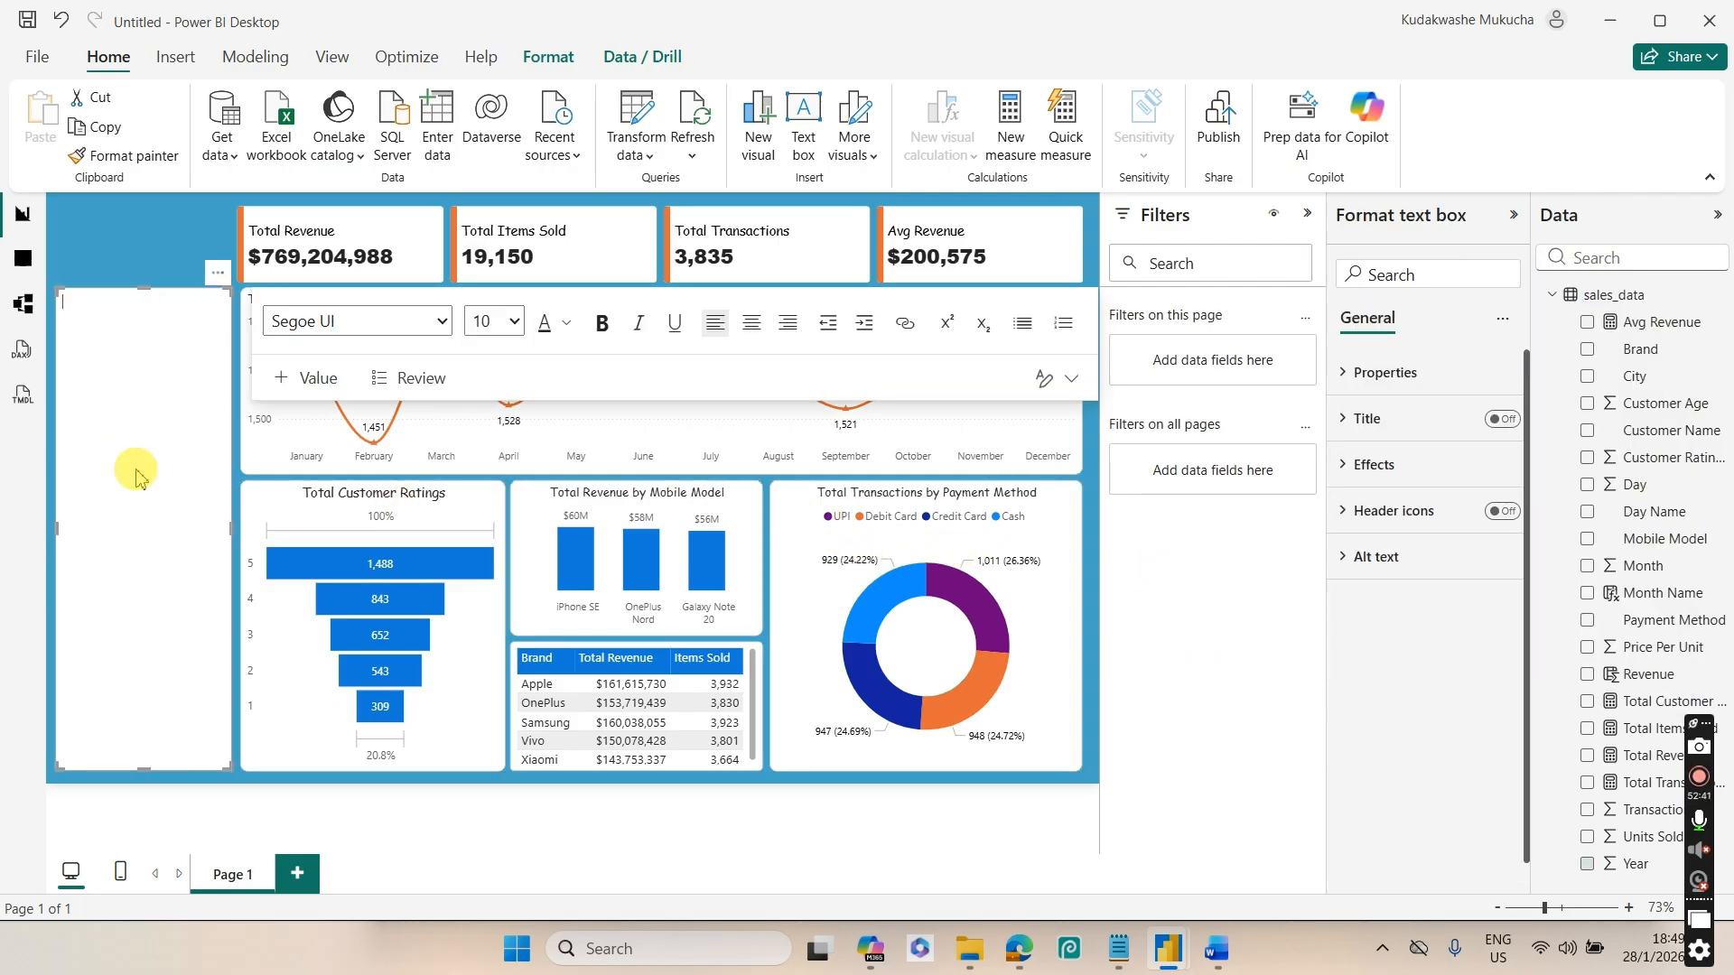
pyautogui.click(183, 237)
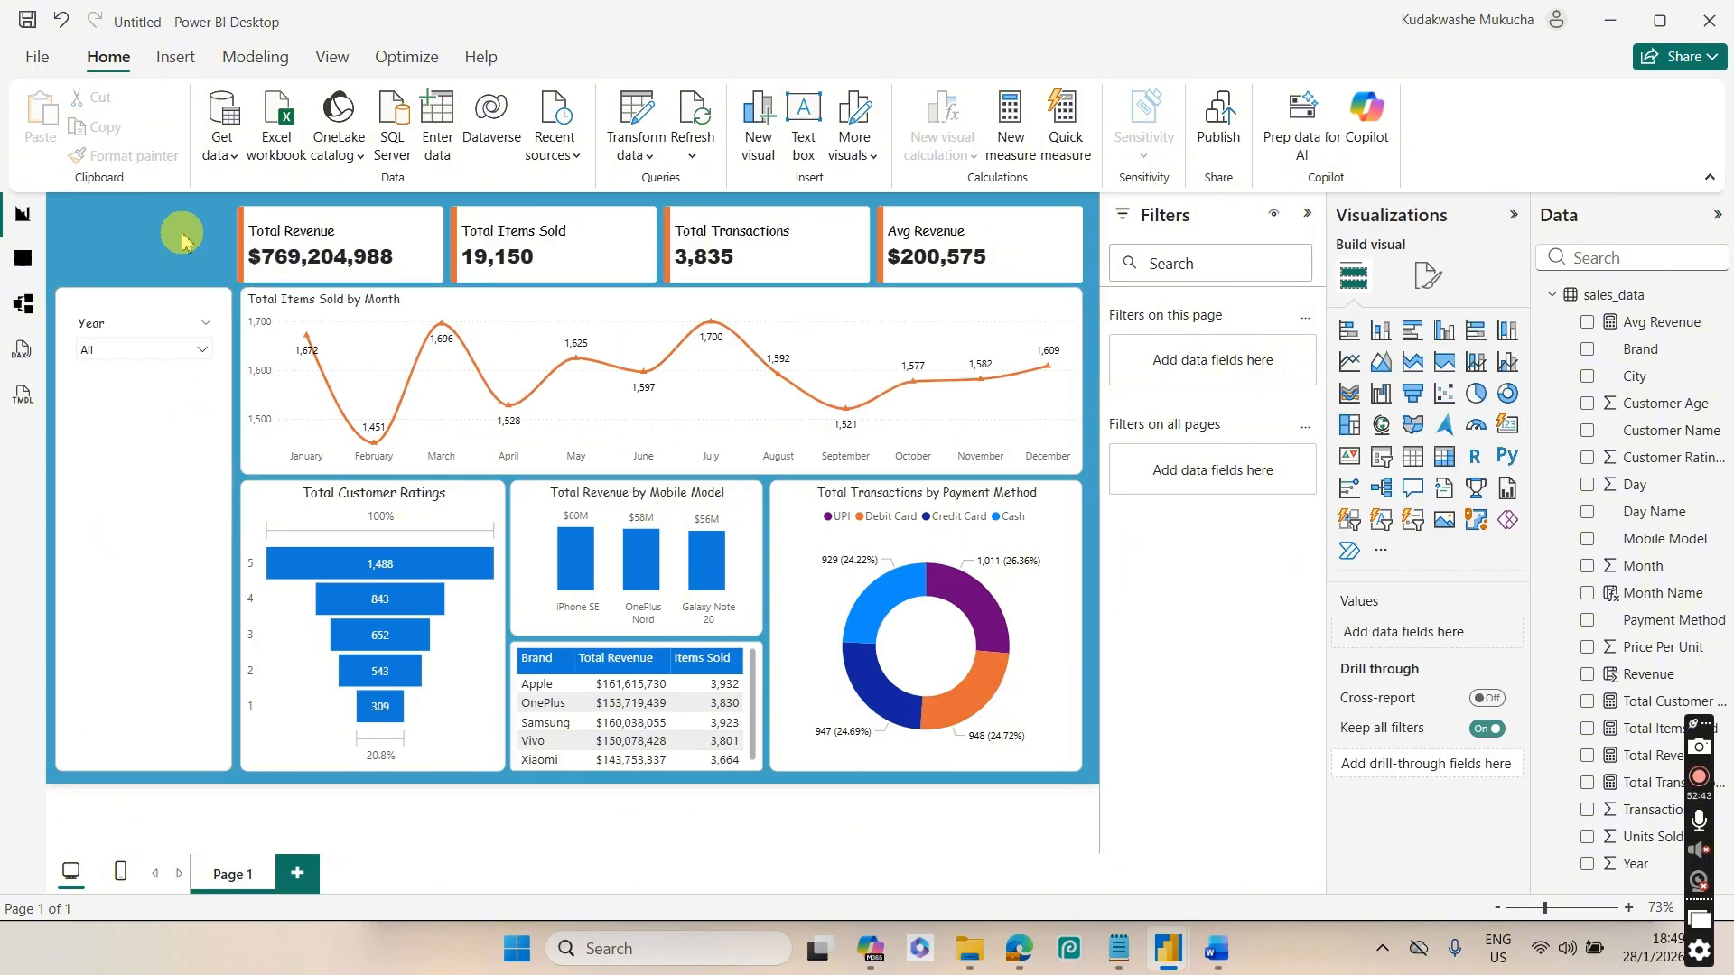
# Test the Year slicer by filtering the report to 2024, 2023 and 2022, and clear the selection
pyautogui.click(185, 359)
pyautogui.click(117, 447)
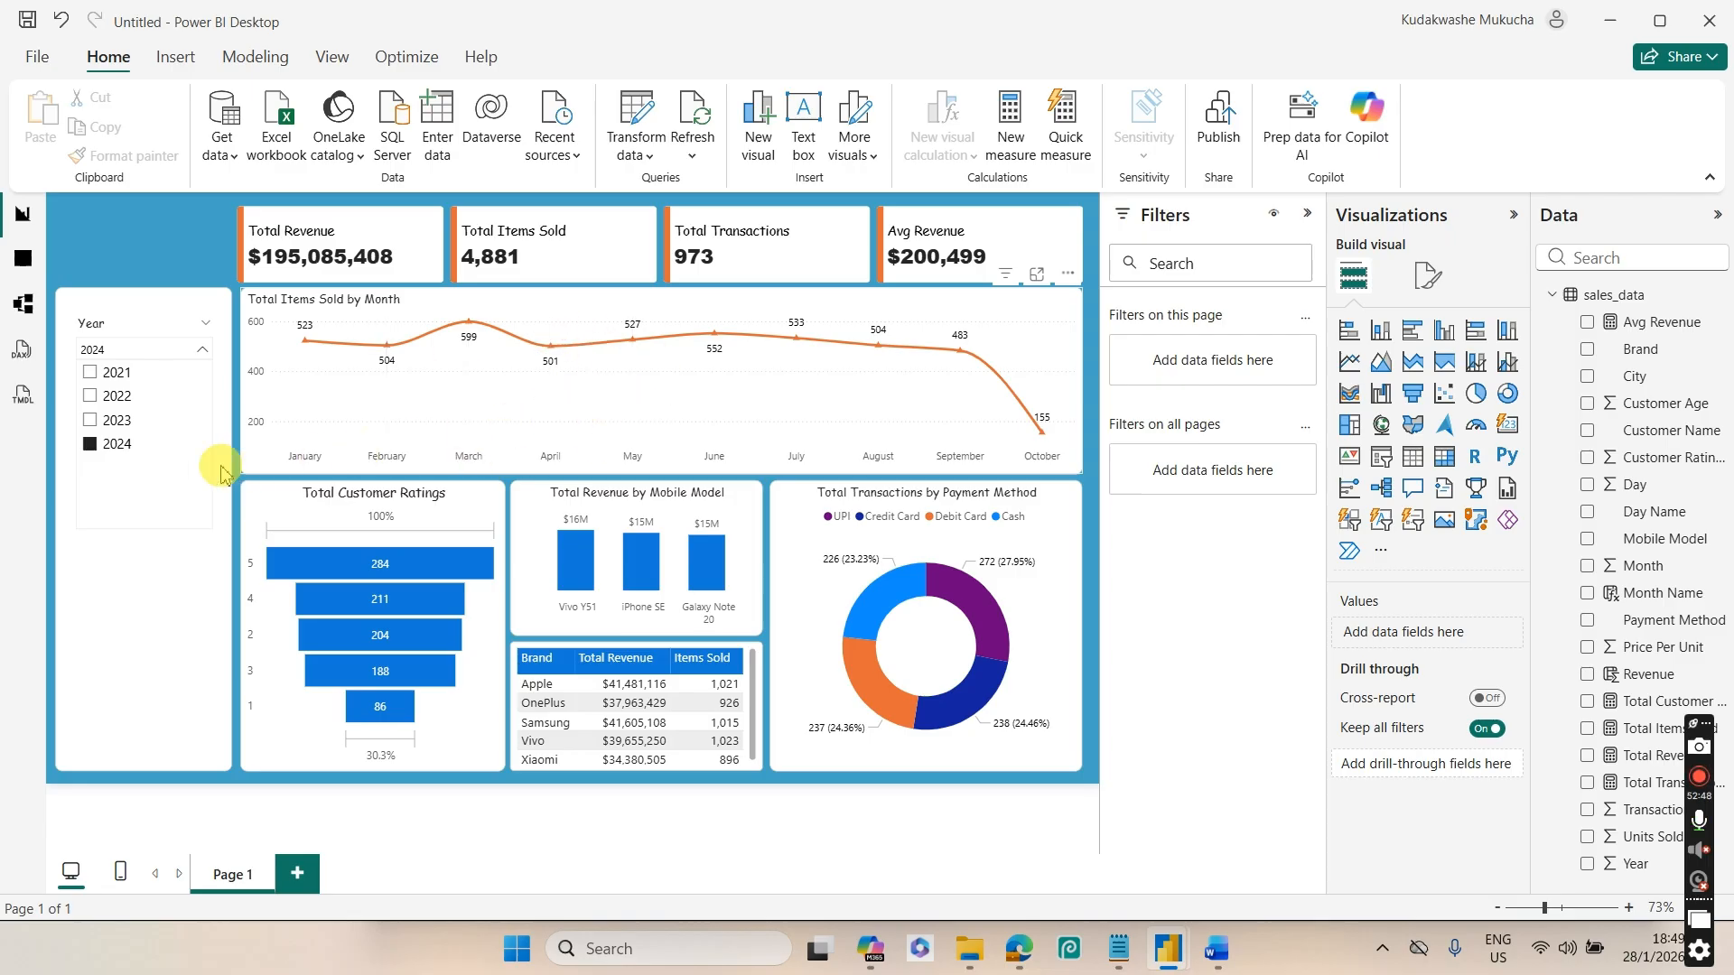
pyautogui.click(115, 421)
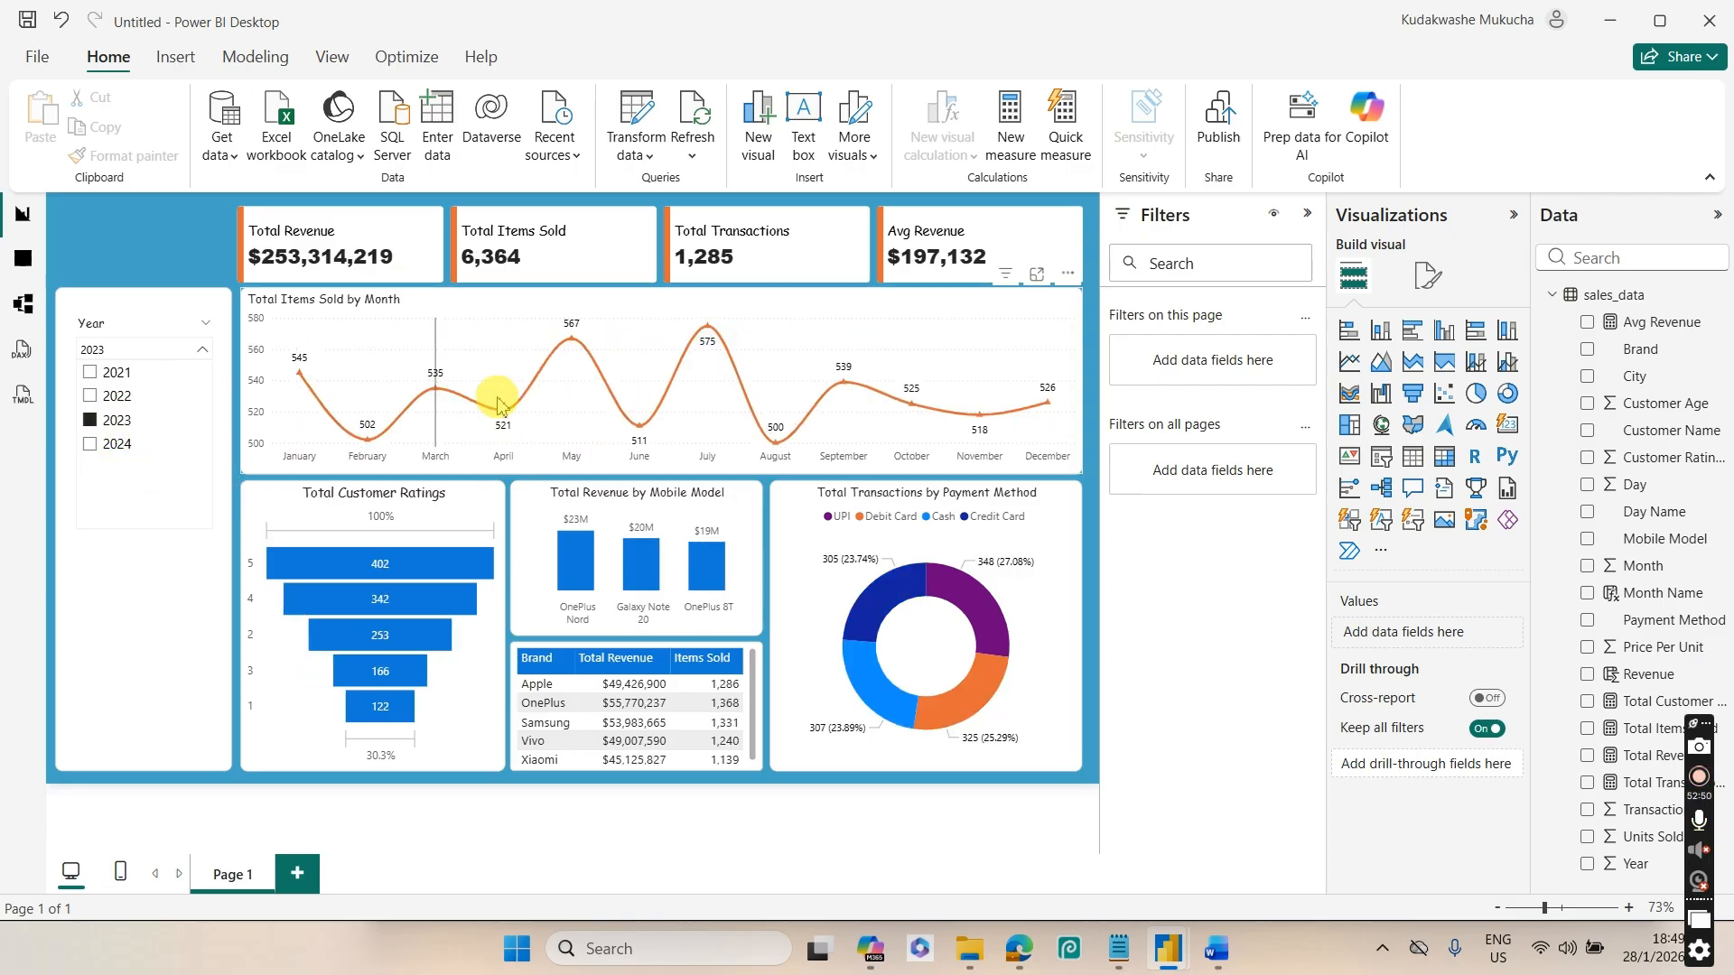
pyautogui.click(116, 398)
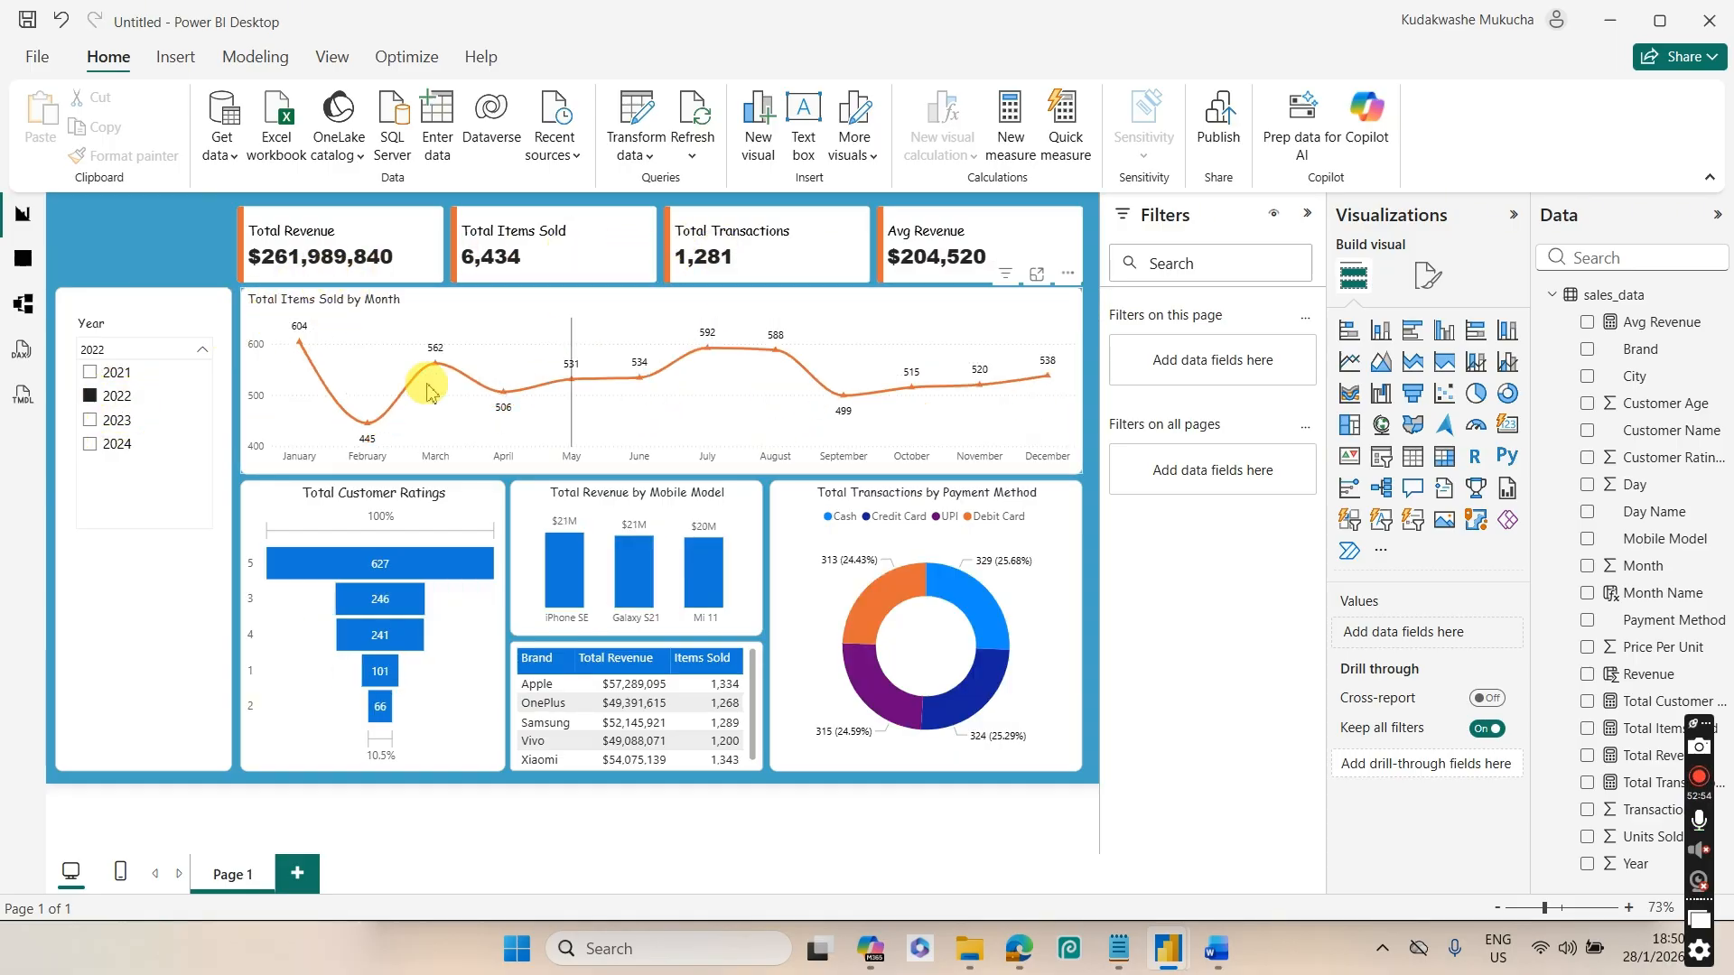
pyautogui.click(191, 332)
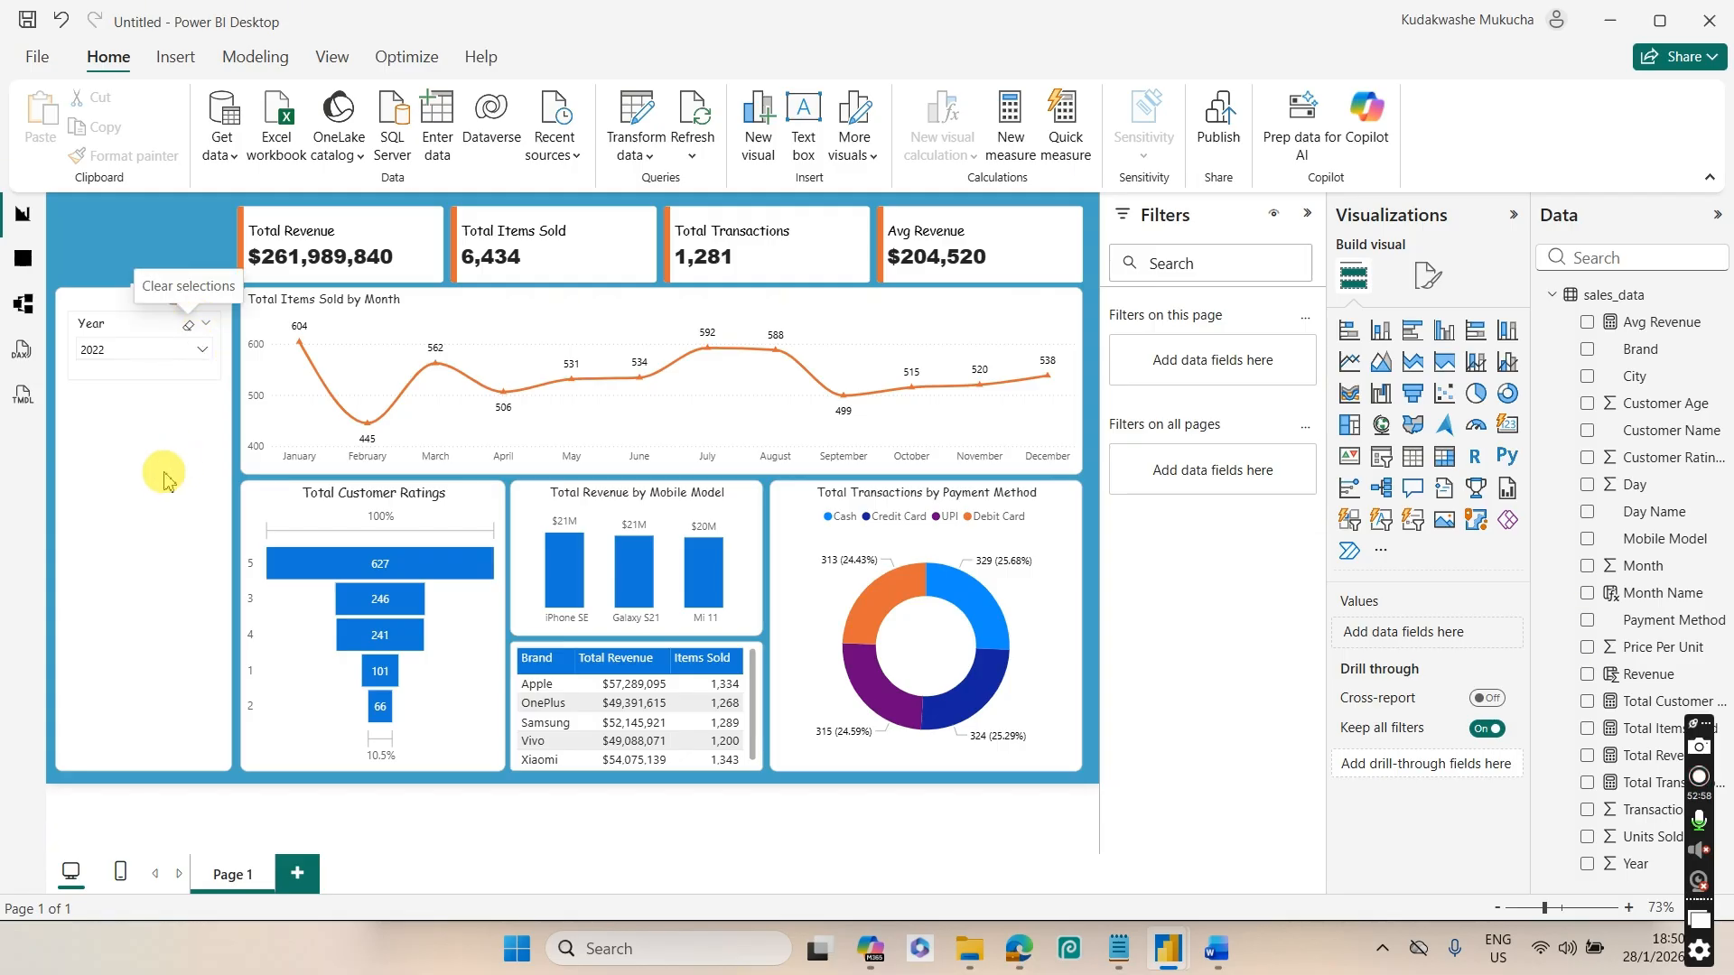
pyautogui.click(152, 463)
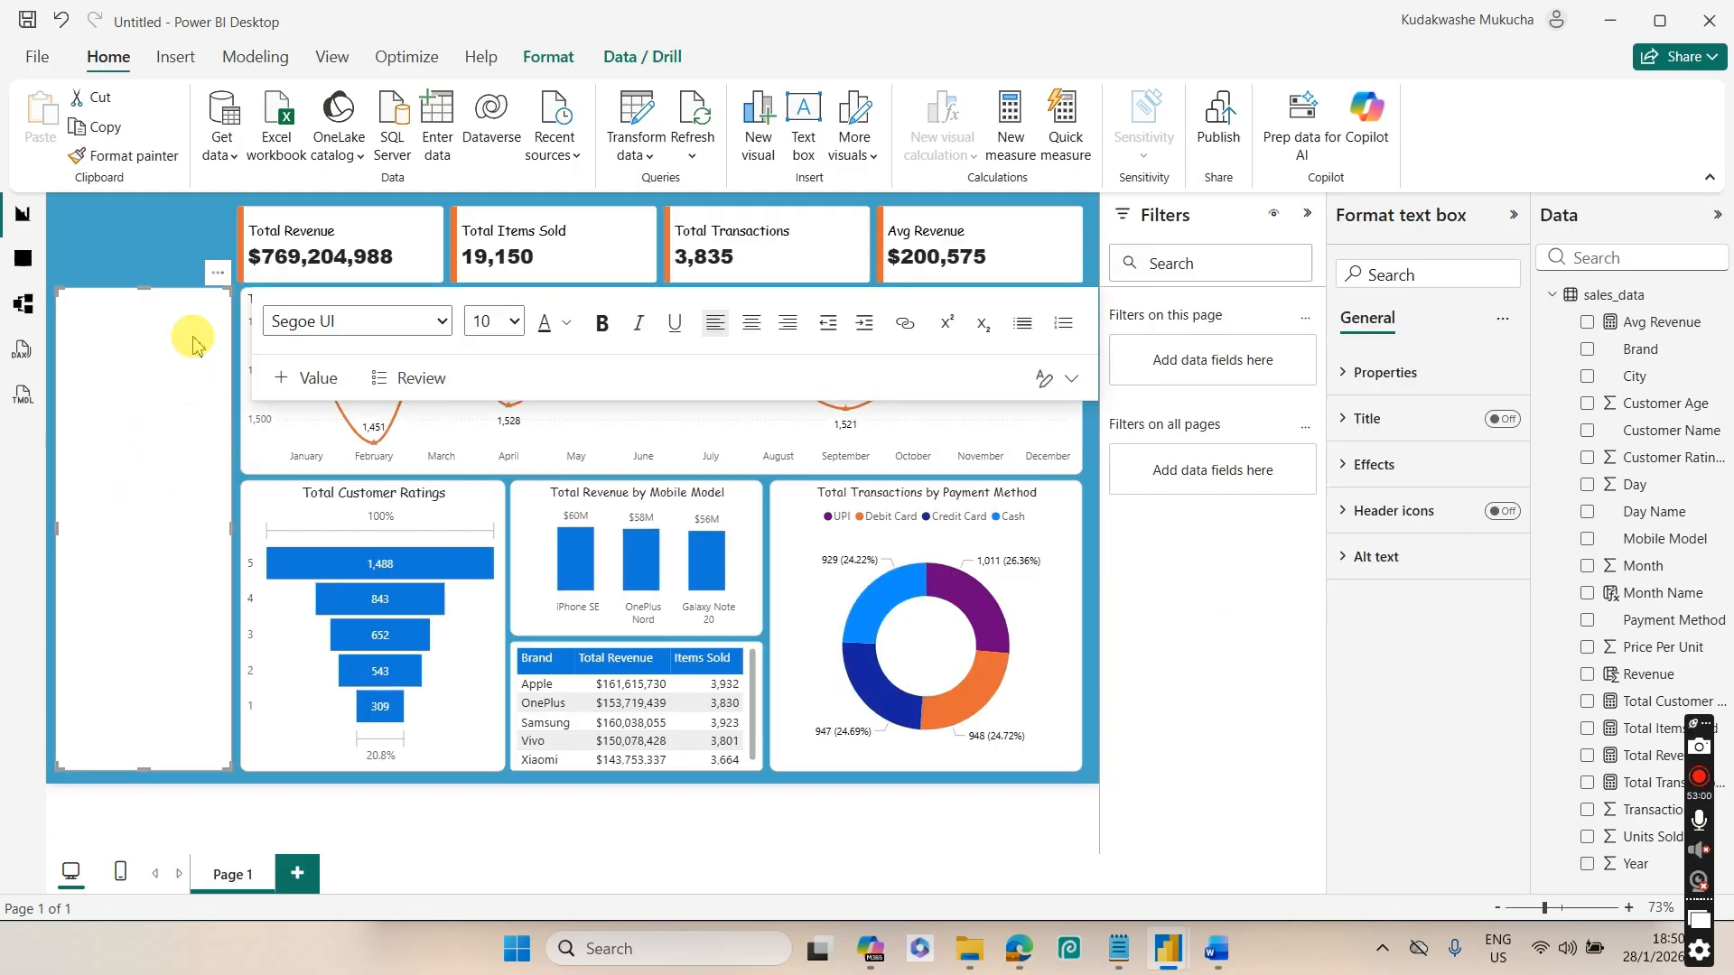
pyautogui.click(164, 239)
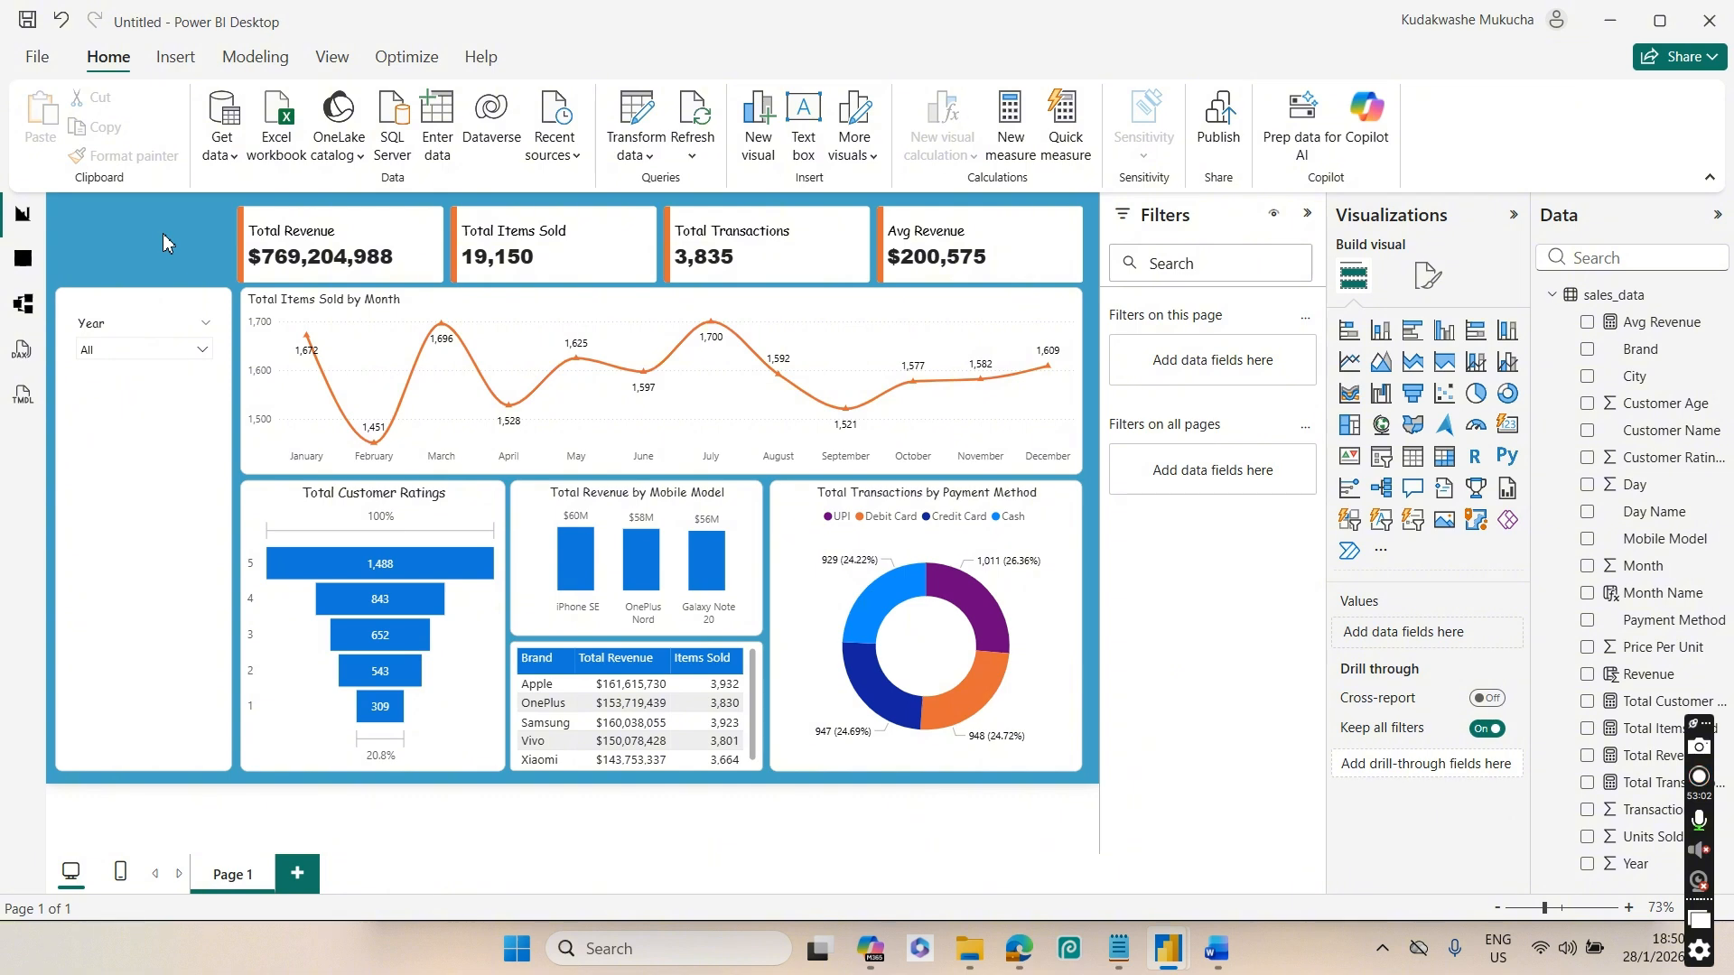
# Duplicate the Year slicer and place the copy directly below the original in the side panel
pyautogui.click(147, 371)
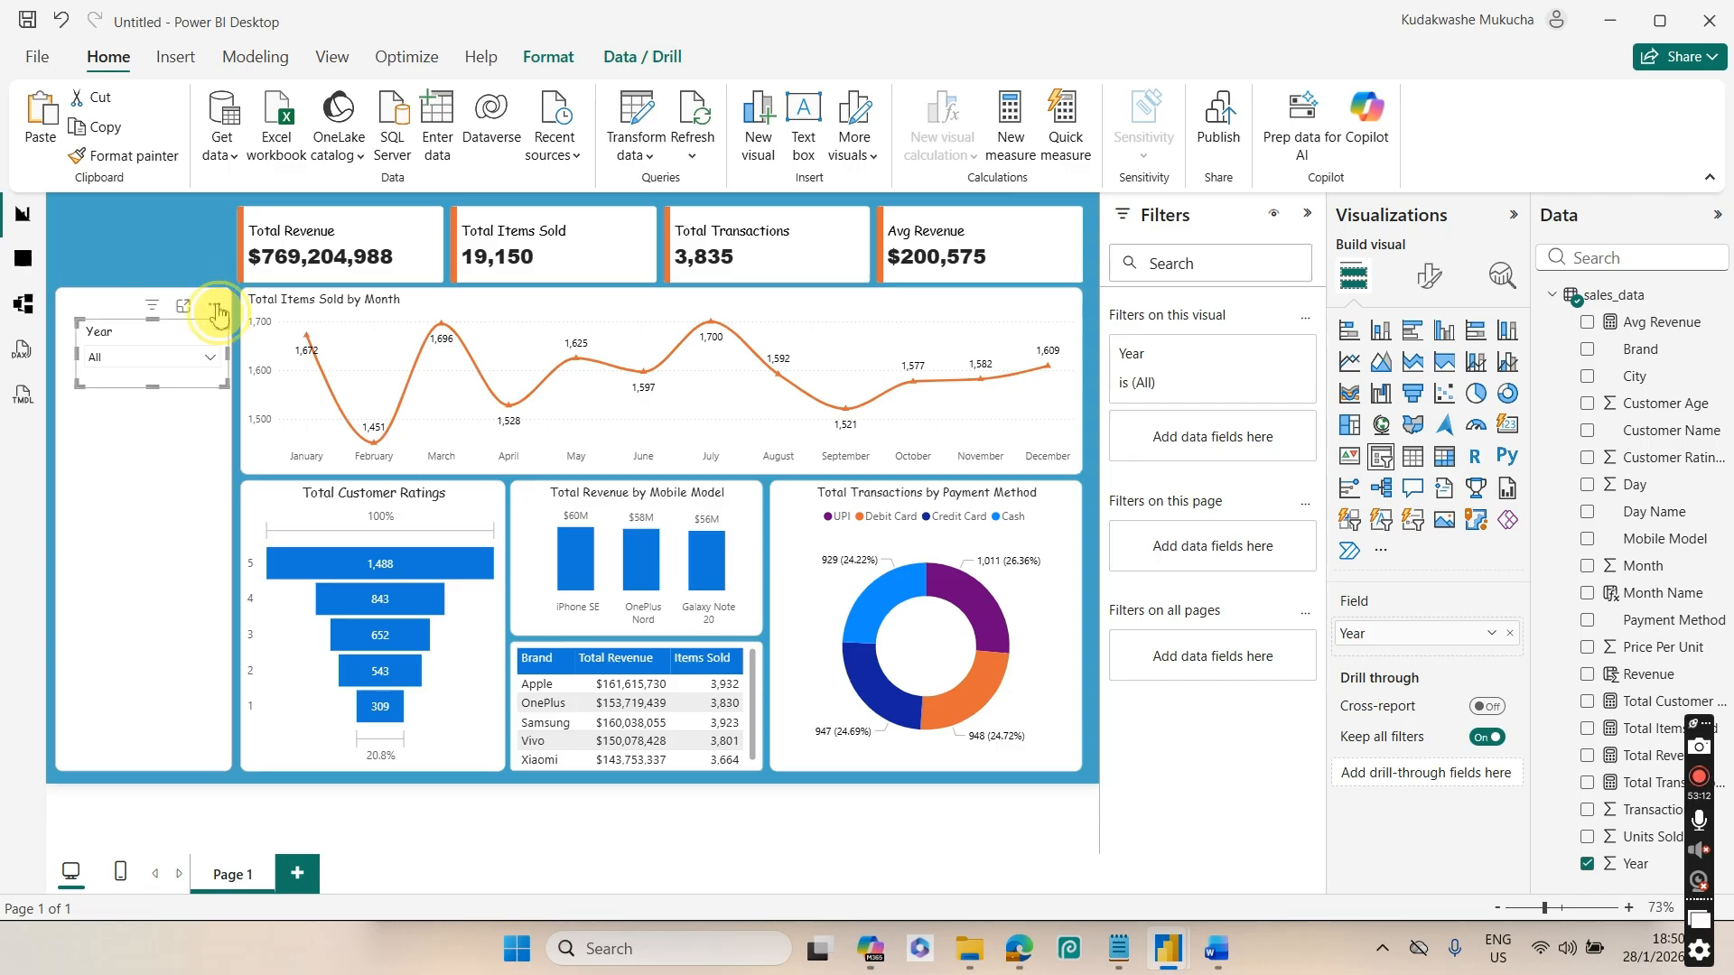
pyautogui.hotkey('ctrl', 'c')
pyautogui.hotkey('ctrl', 'v')
pyautogui.moveTo(202, 307); pyautogui.dragTo(204, 388)
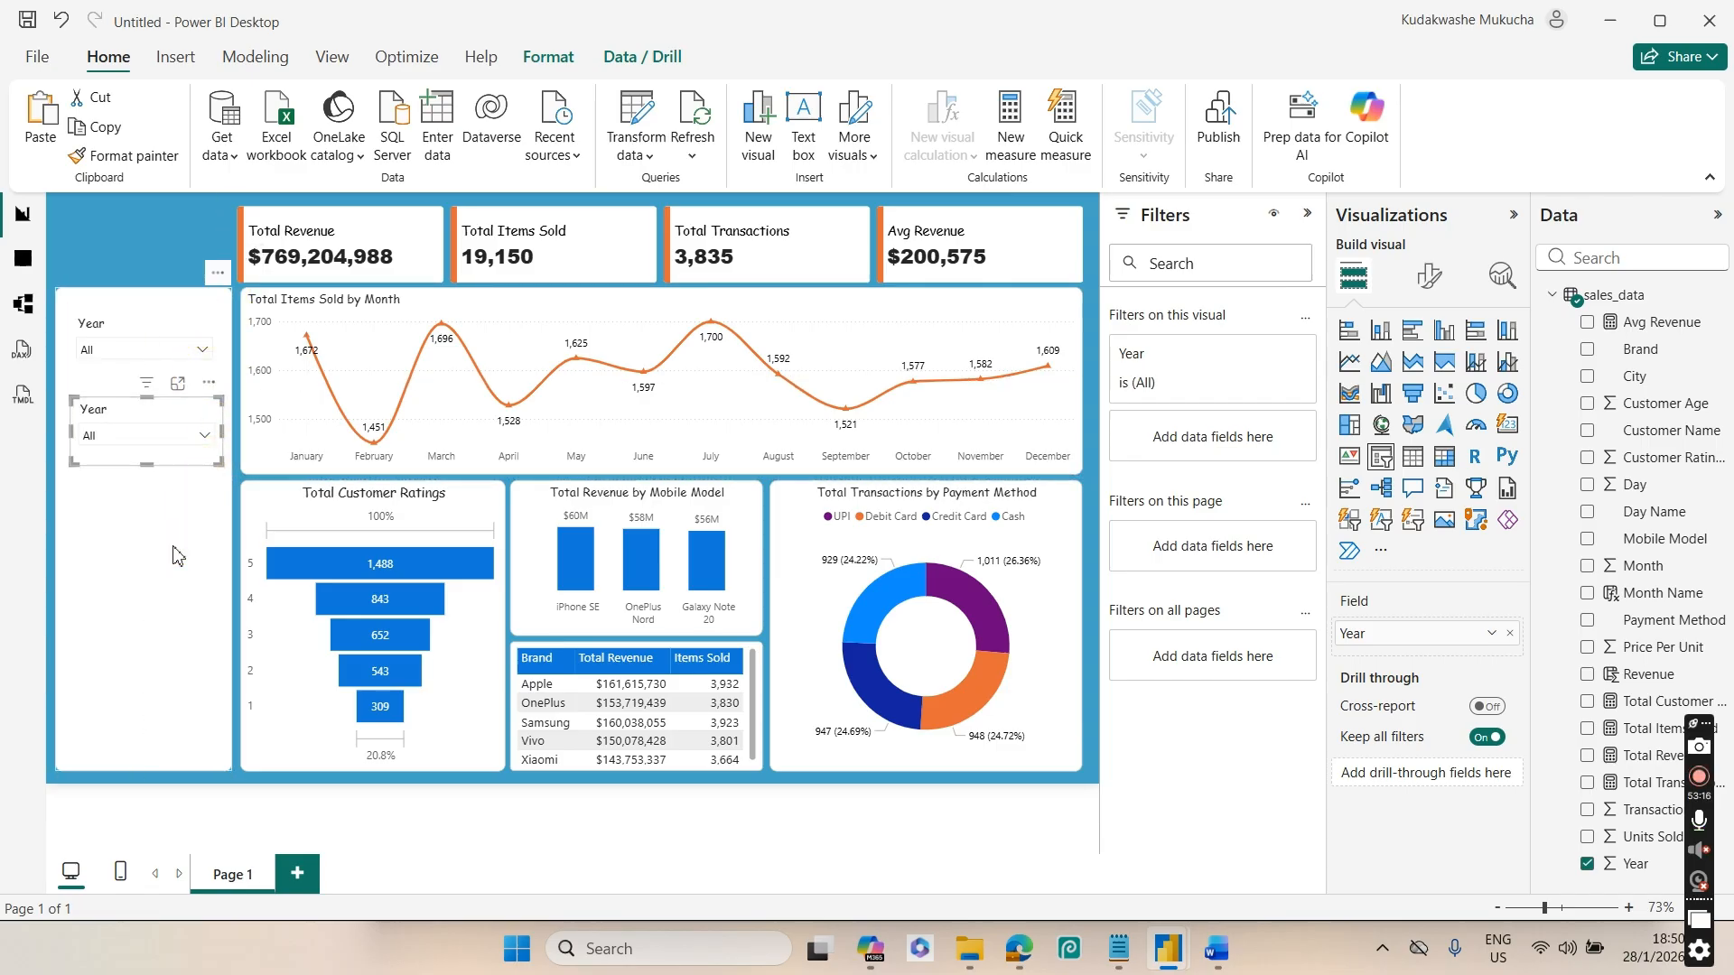
pyautogui.press('Right')
pyautogui.press('Down')
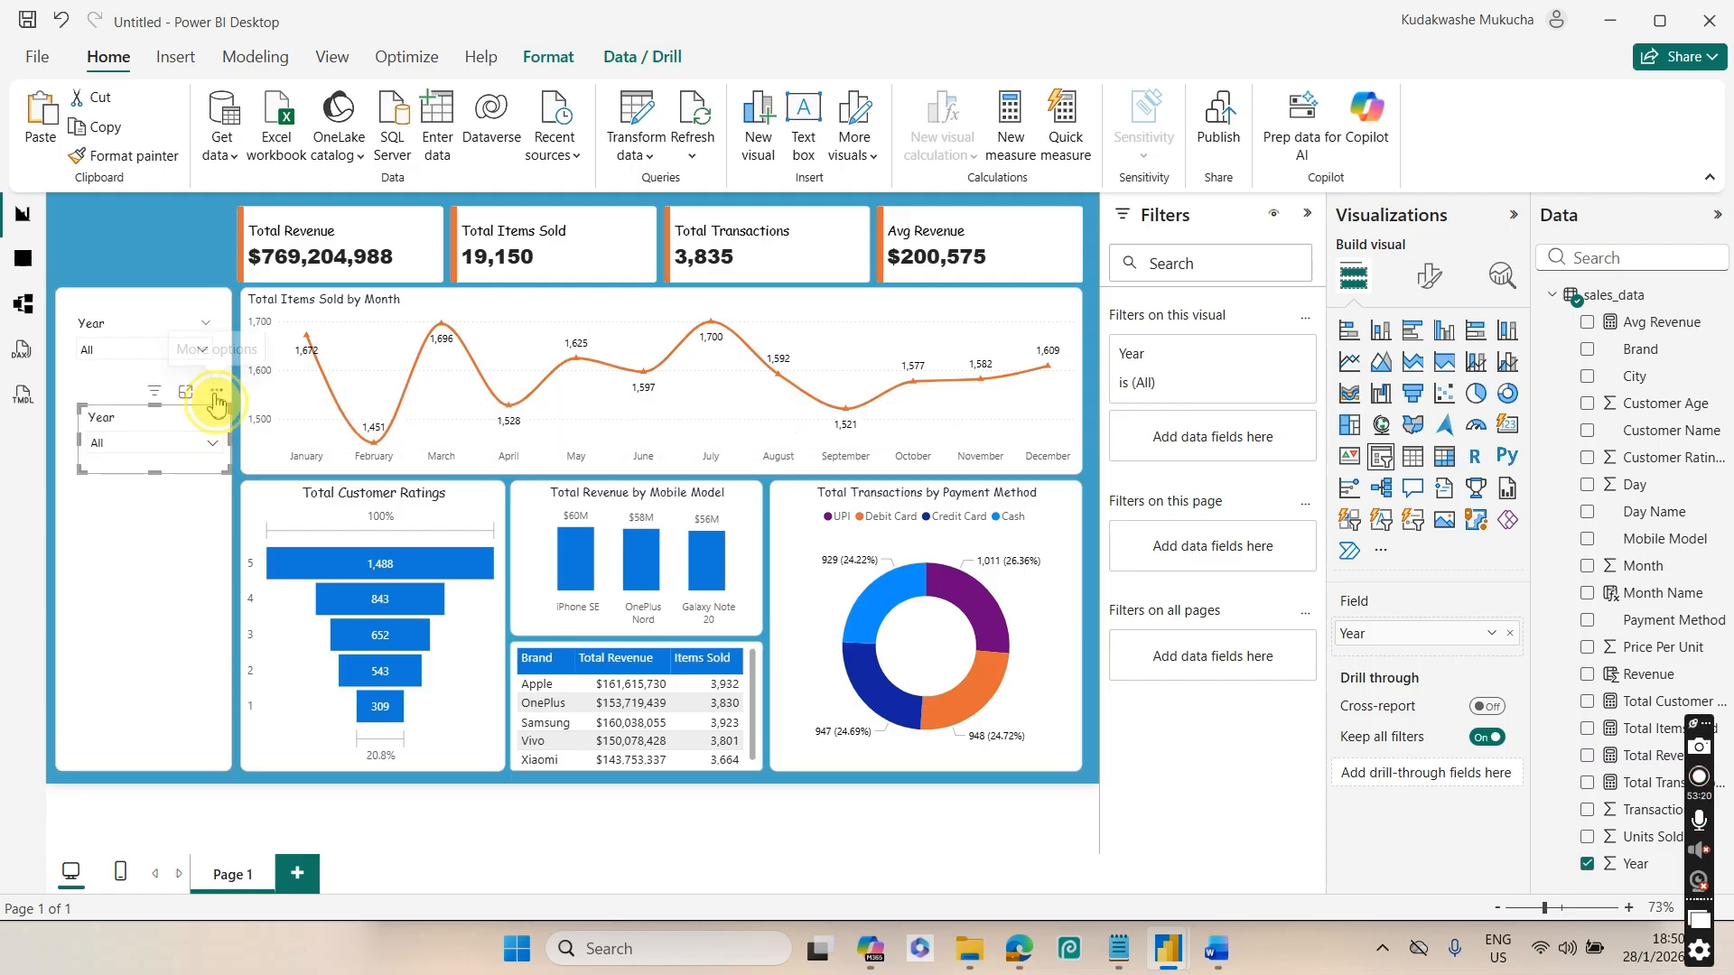
# Place another copy of the Year slicer below the second one and replace its field with City
pyautogui.moveTo(186, 388); pyautogui.dragTo(207, 488)
pyautogui.click(207, 490)
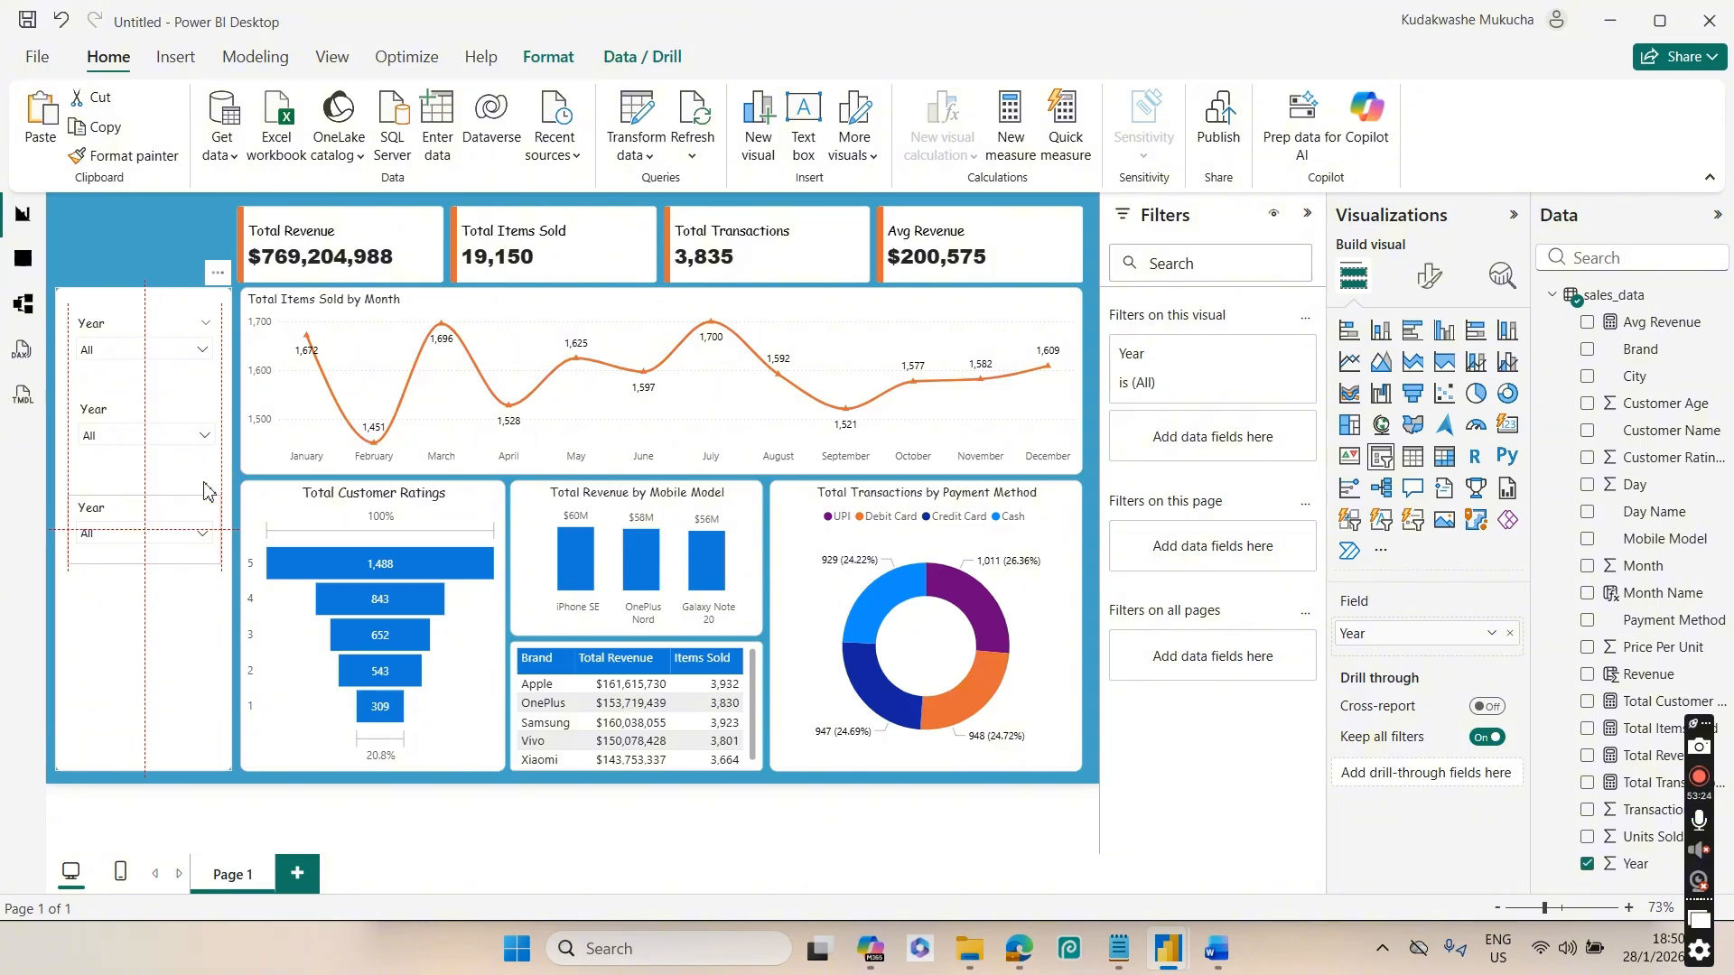
pyautogui.moveTo(206, 491); pyautogui.dragTo(207, 492)
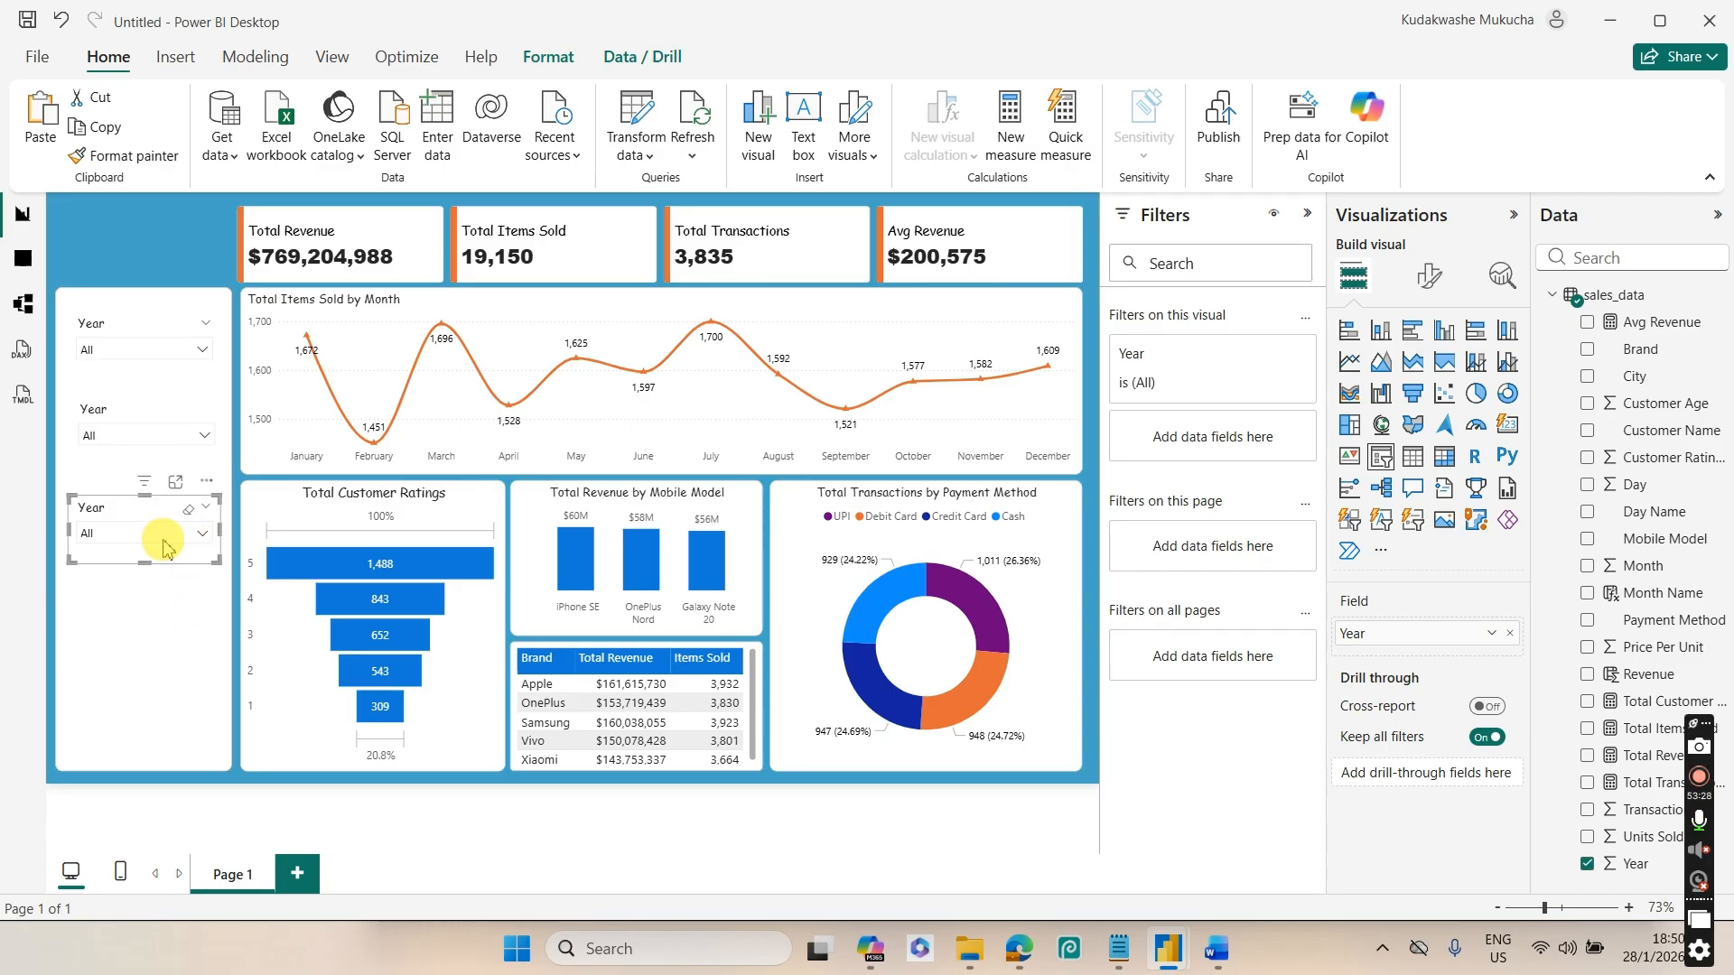
pyautogui.click(1510, 635)
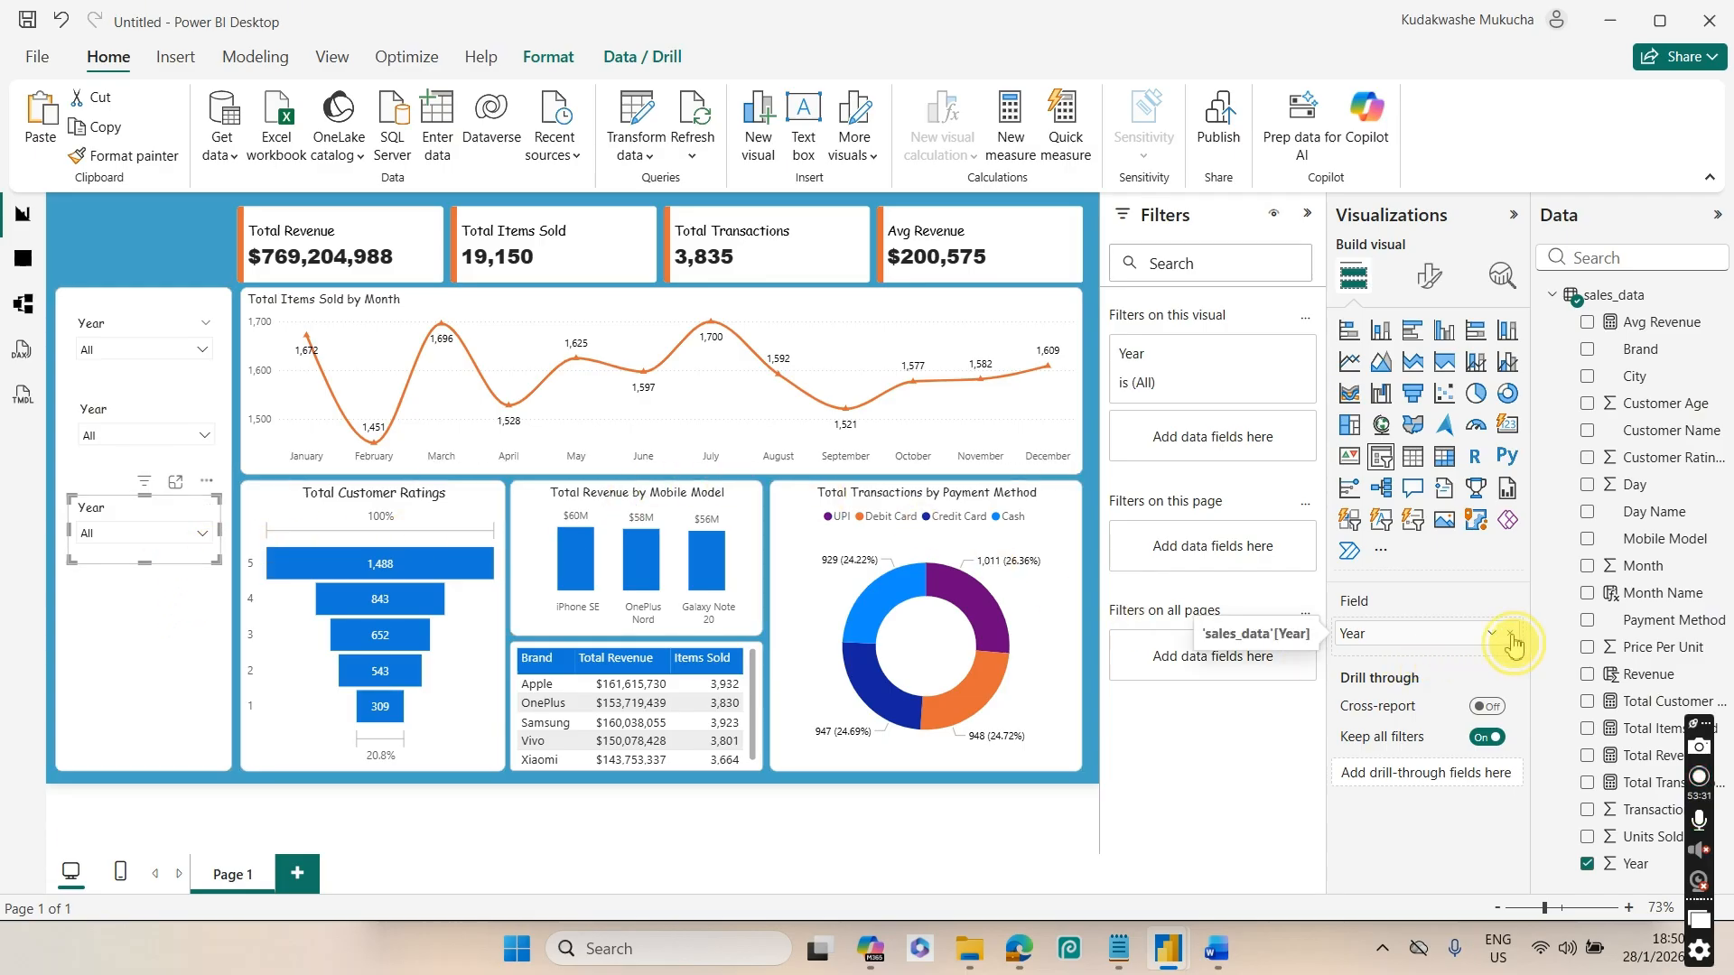
pyautogui.click(1588, 378)
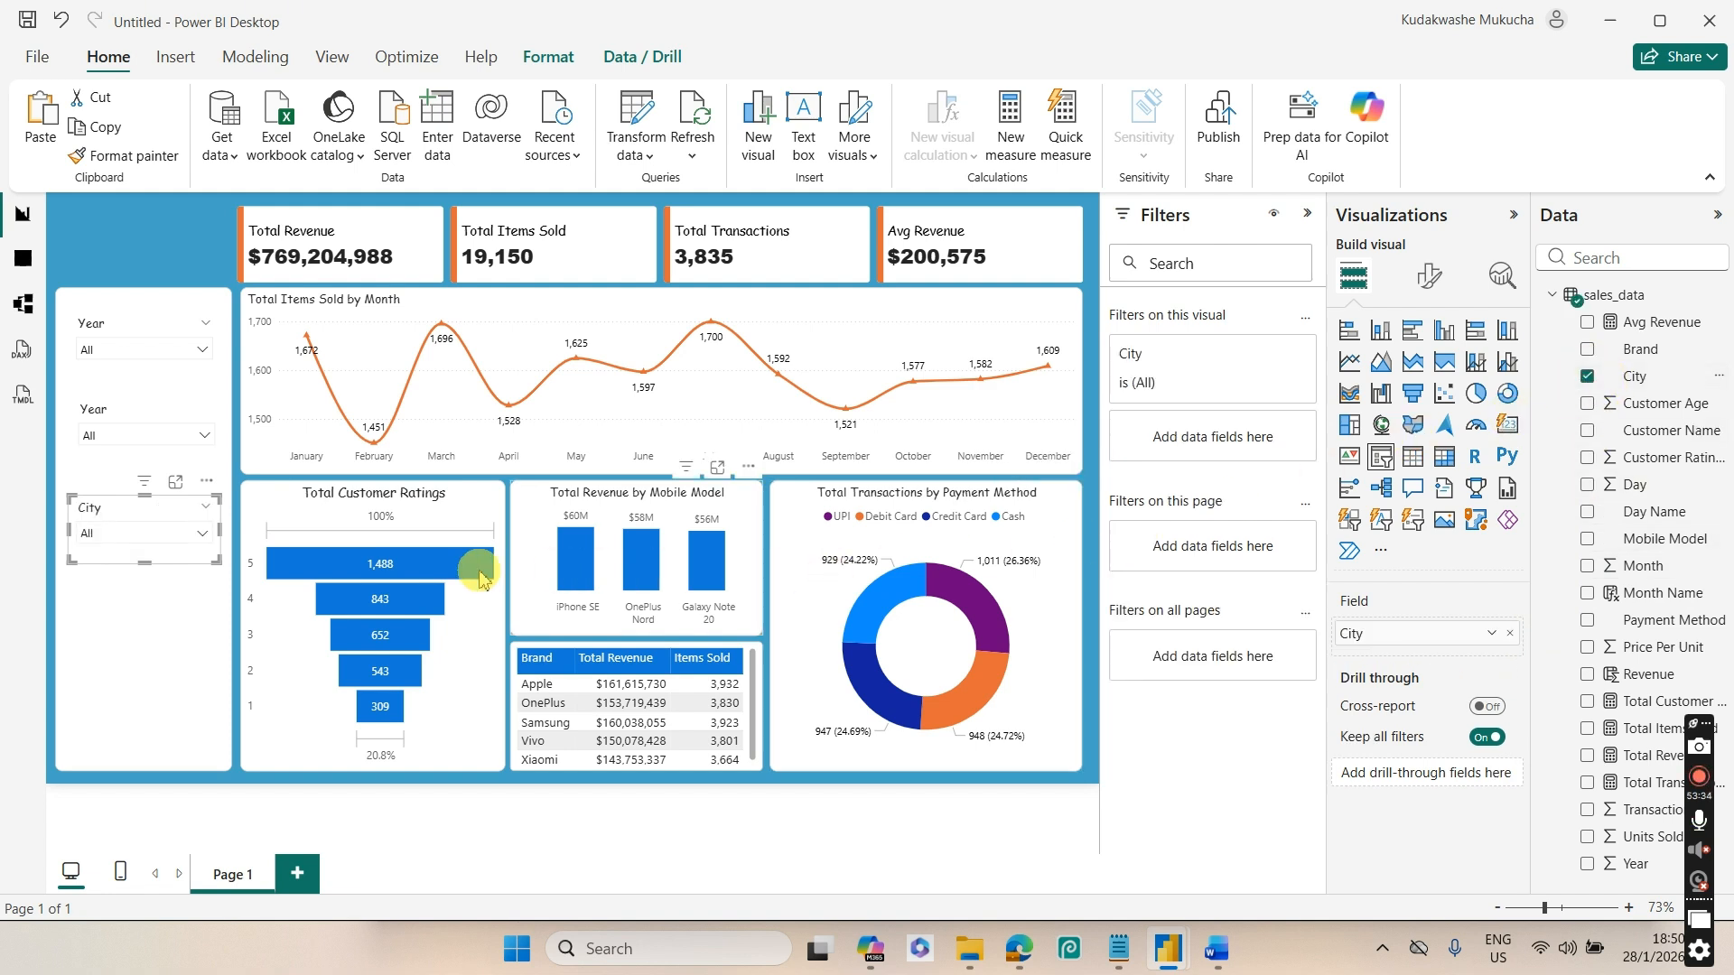
# Replace the Year field of the middle slicer with Month Name and deselect the slicer
pyautogui.click(204, 435)
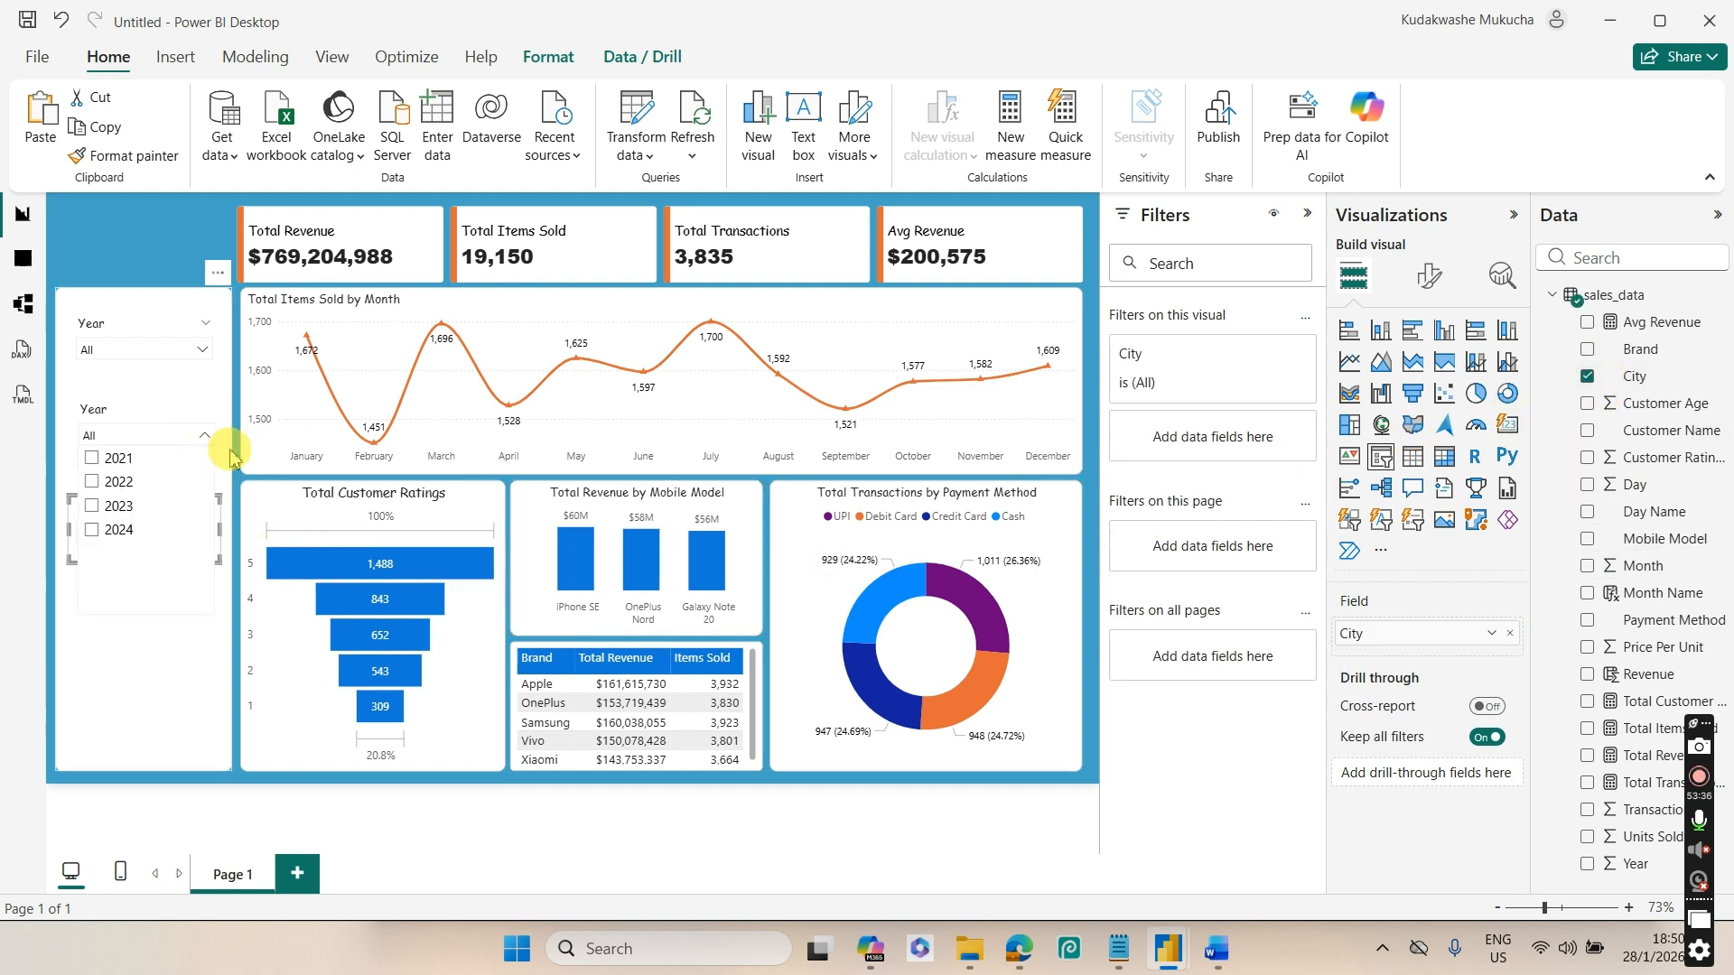
pyautogui.click(216, 408)
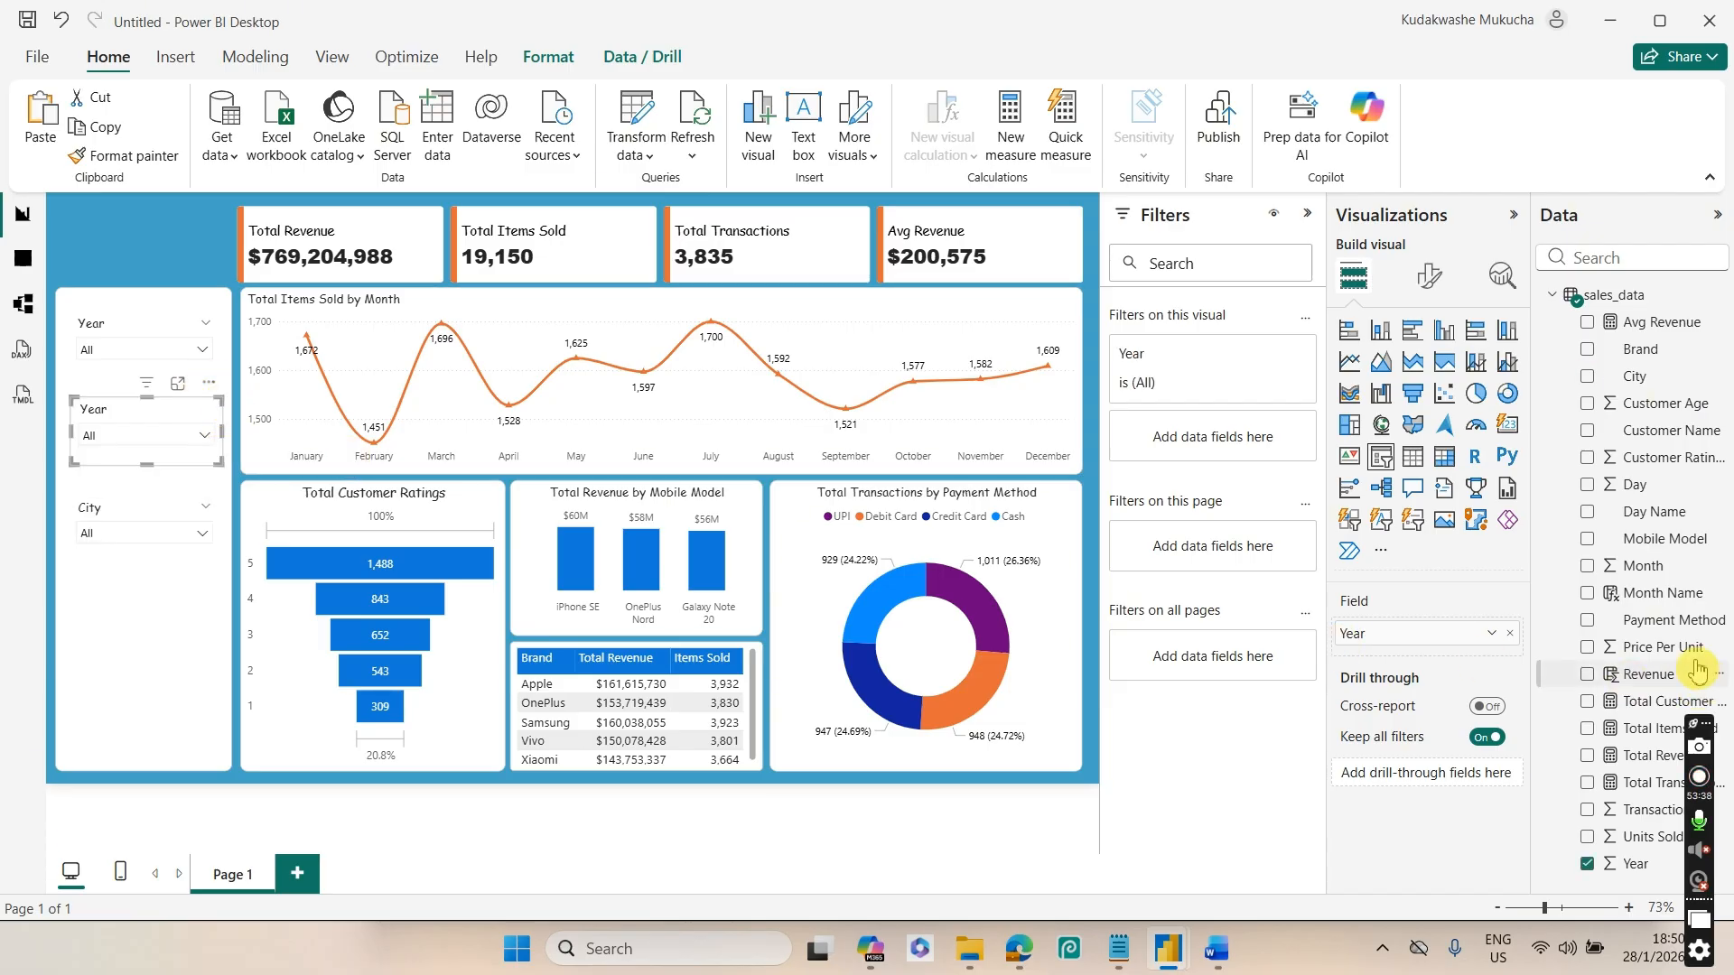
pyautogui.click(1509, 633)
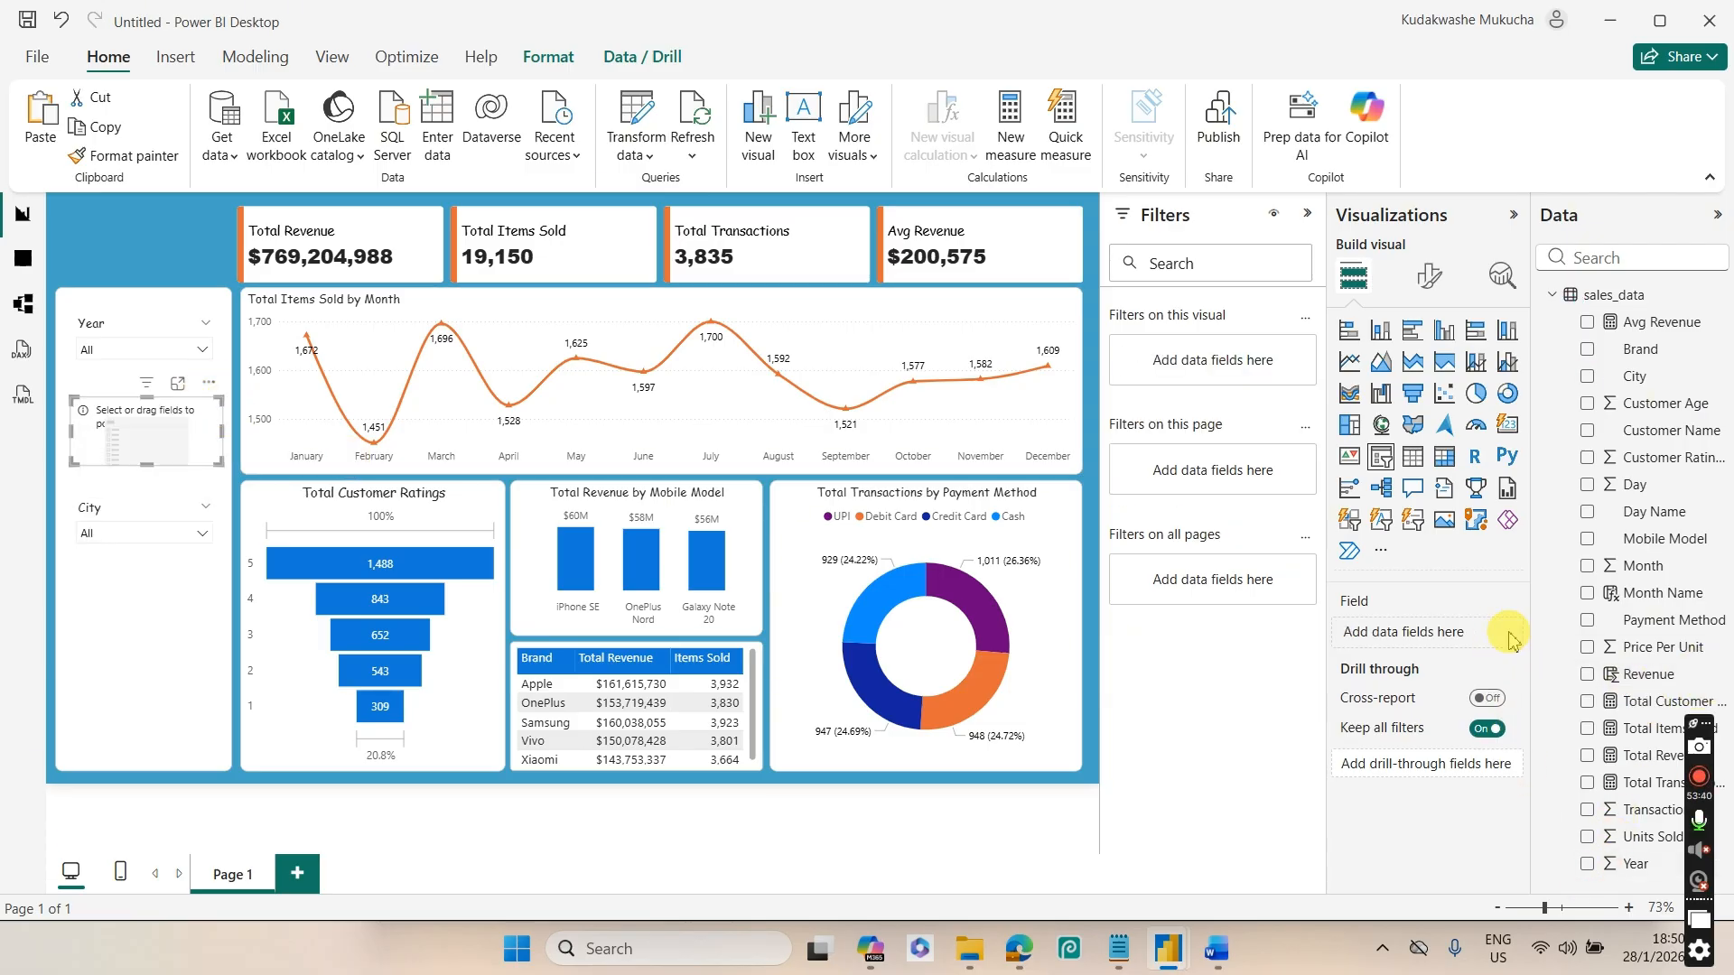
pyautogui.click(1589, 594)
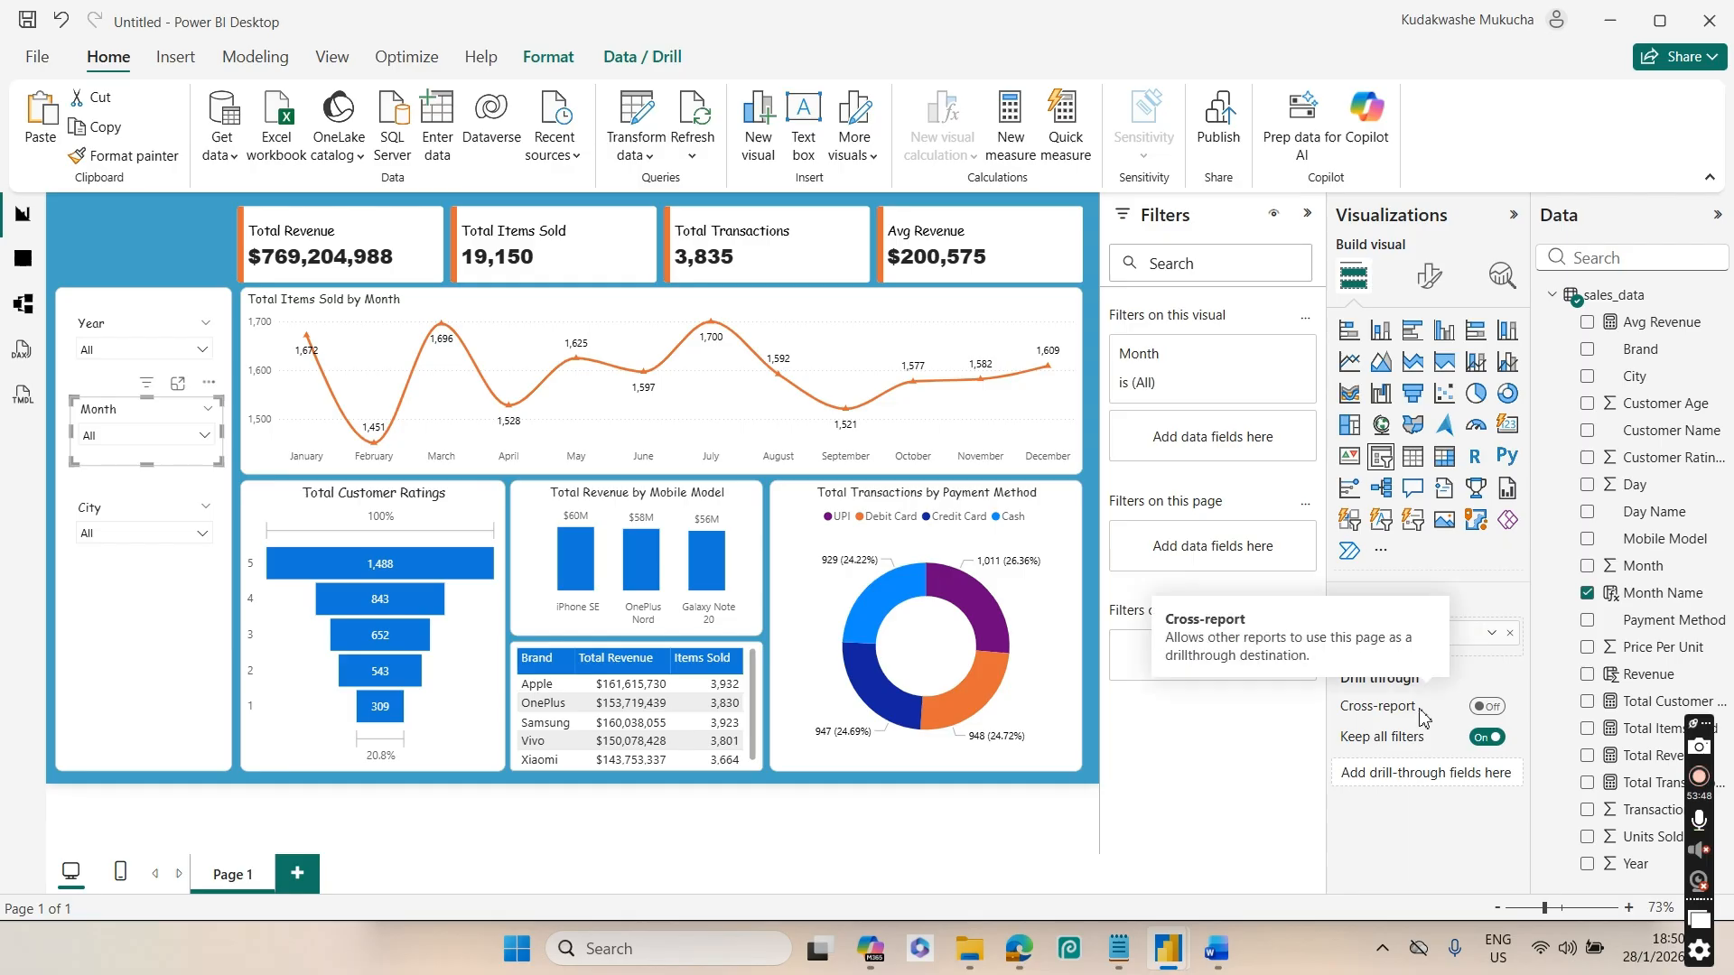
pyautogui.click(134, 643)
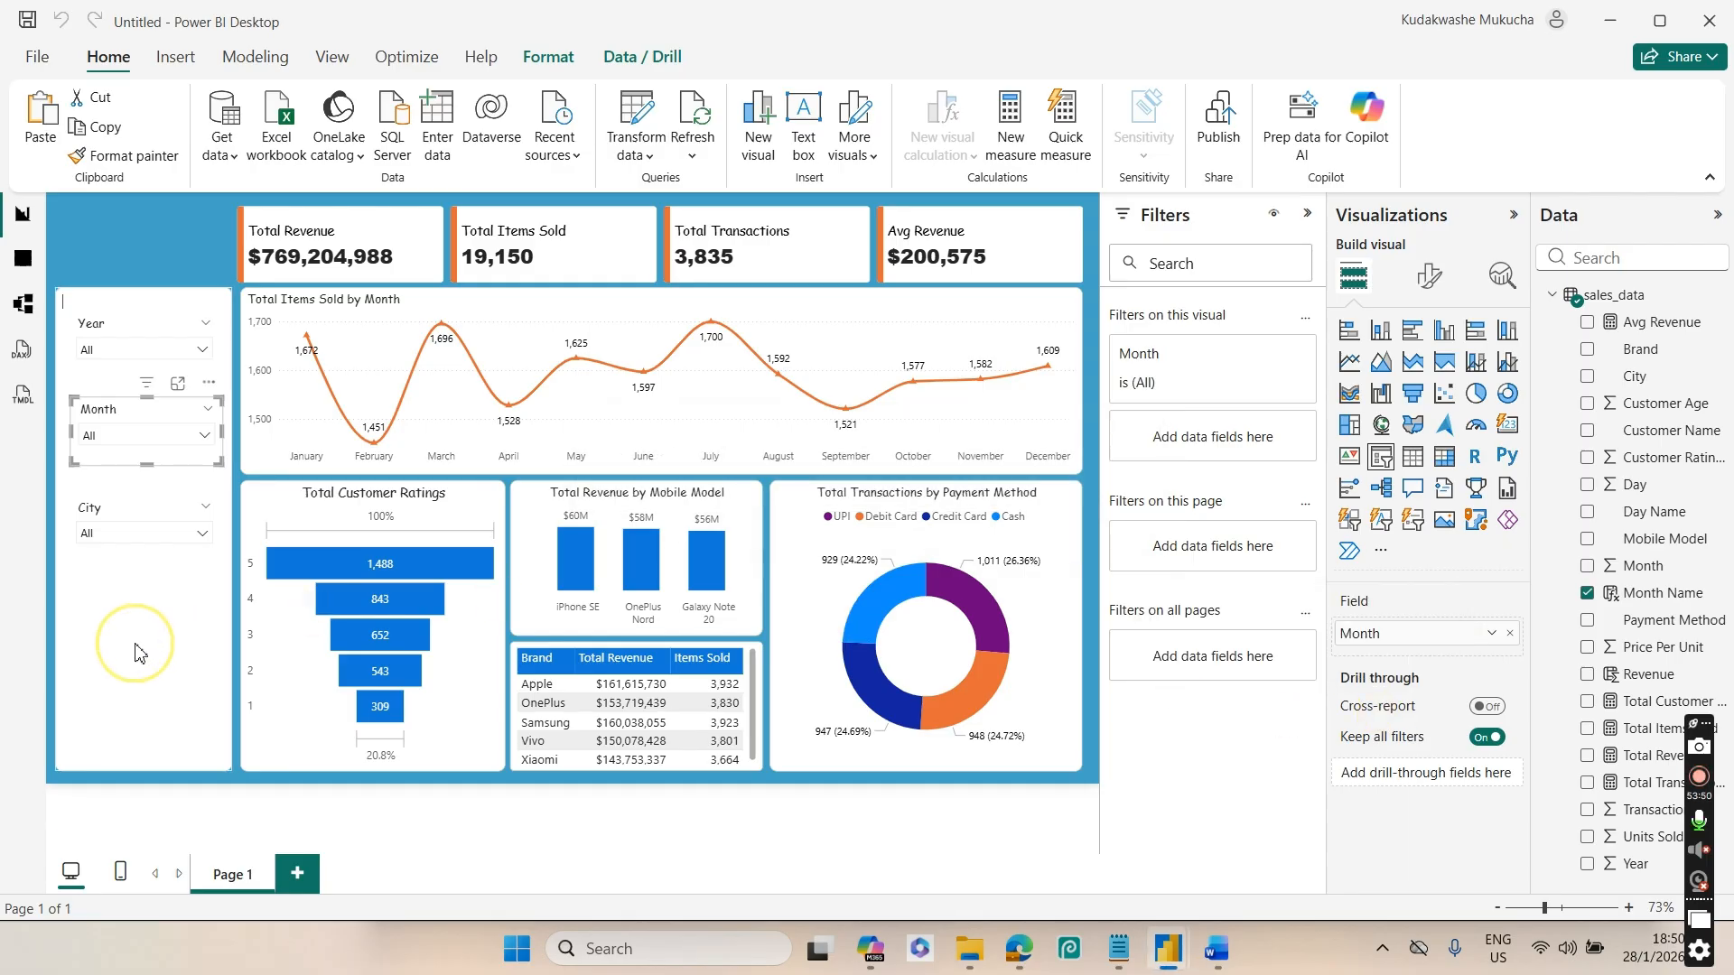
pyautogui.click(138, 218)
pyautogui.click(231, 254)
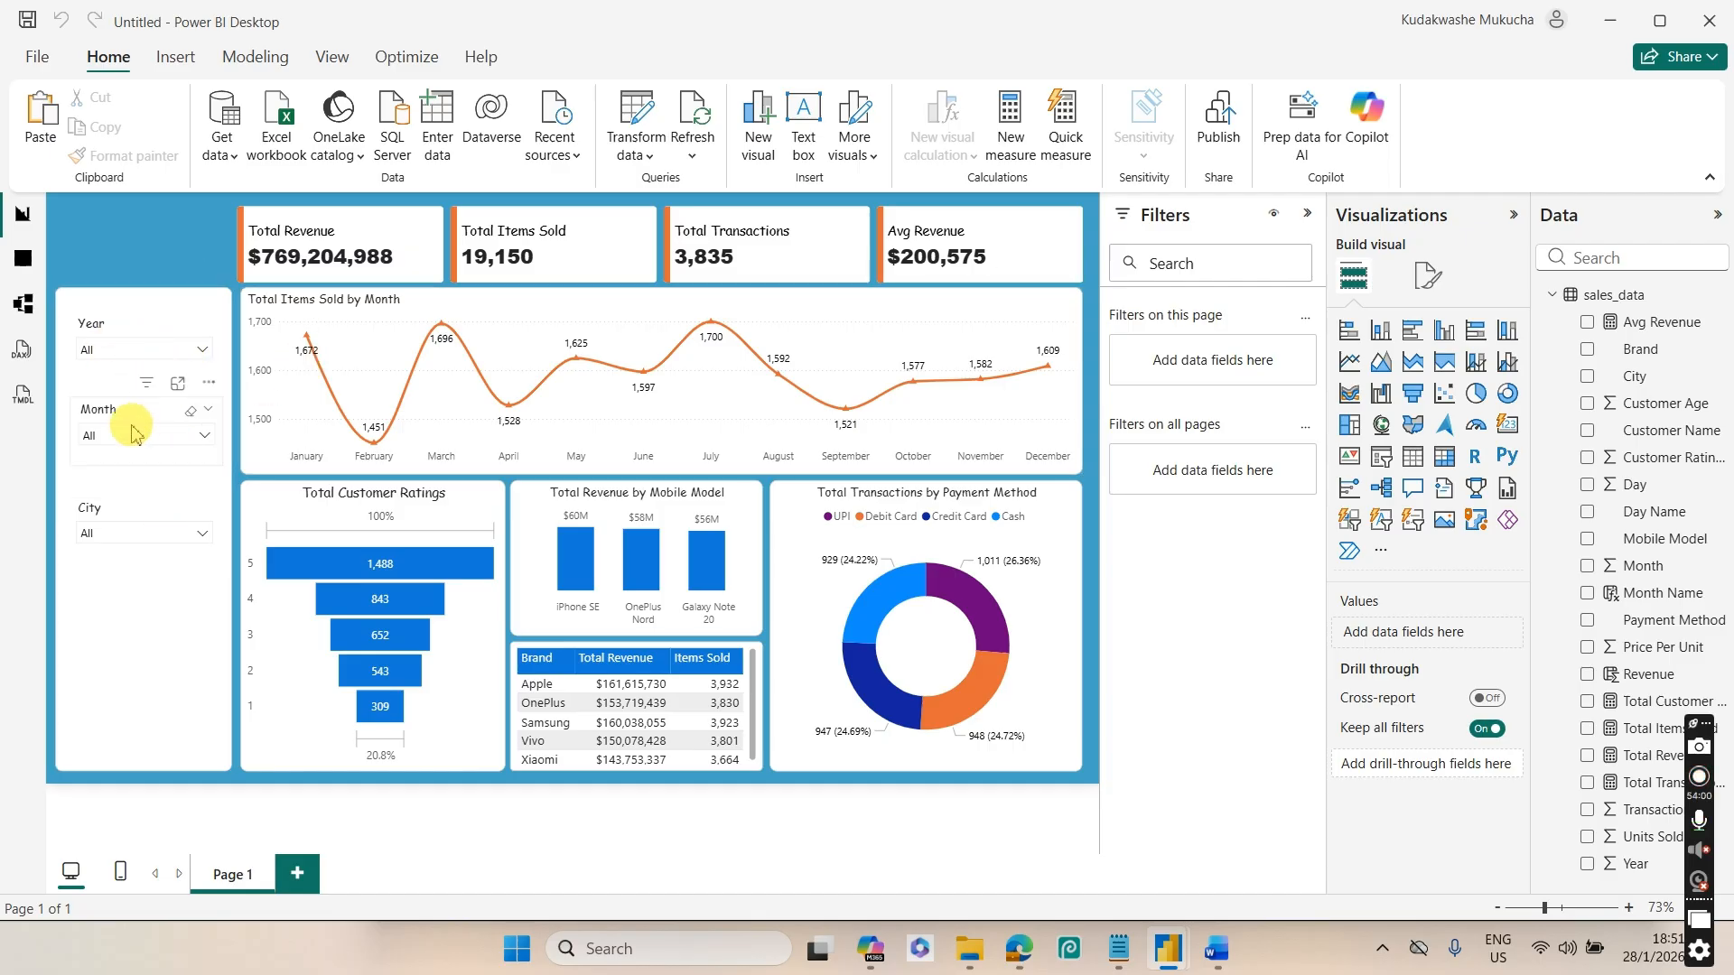
# Test the Month slicer by filtering the report to January and February, and clear the selection
pyautogui.click(199, 436)
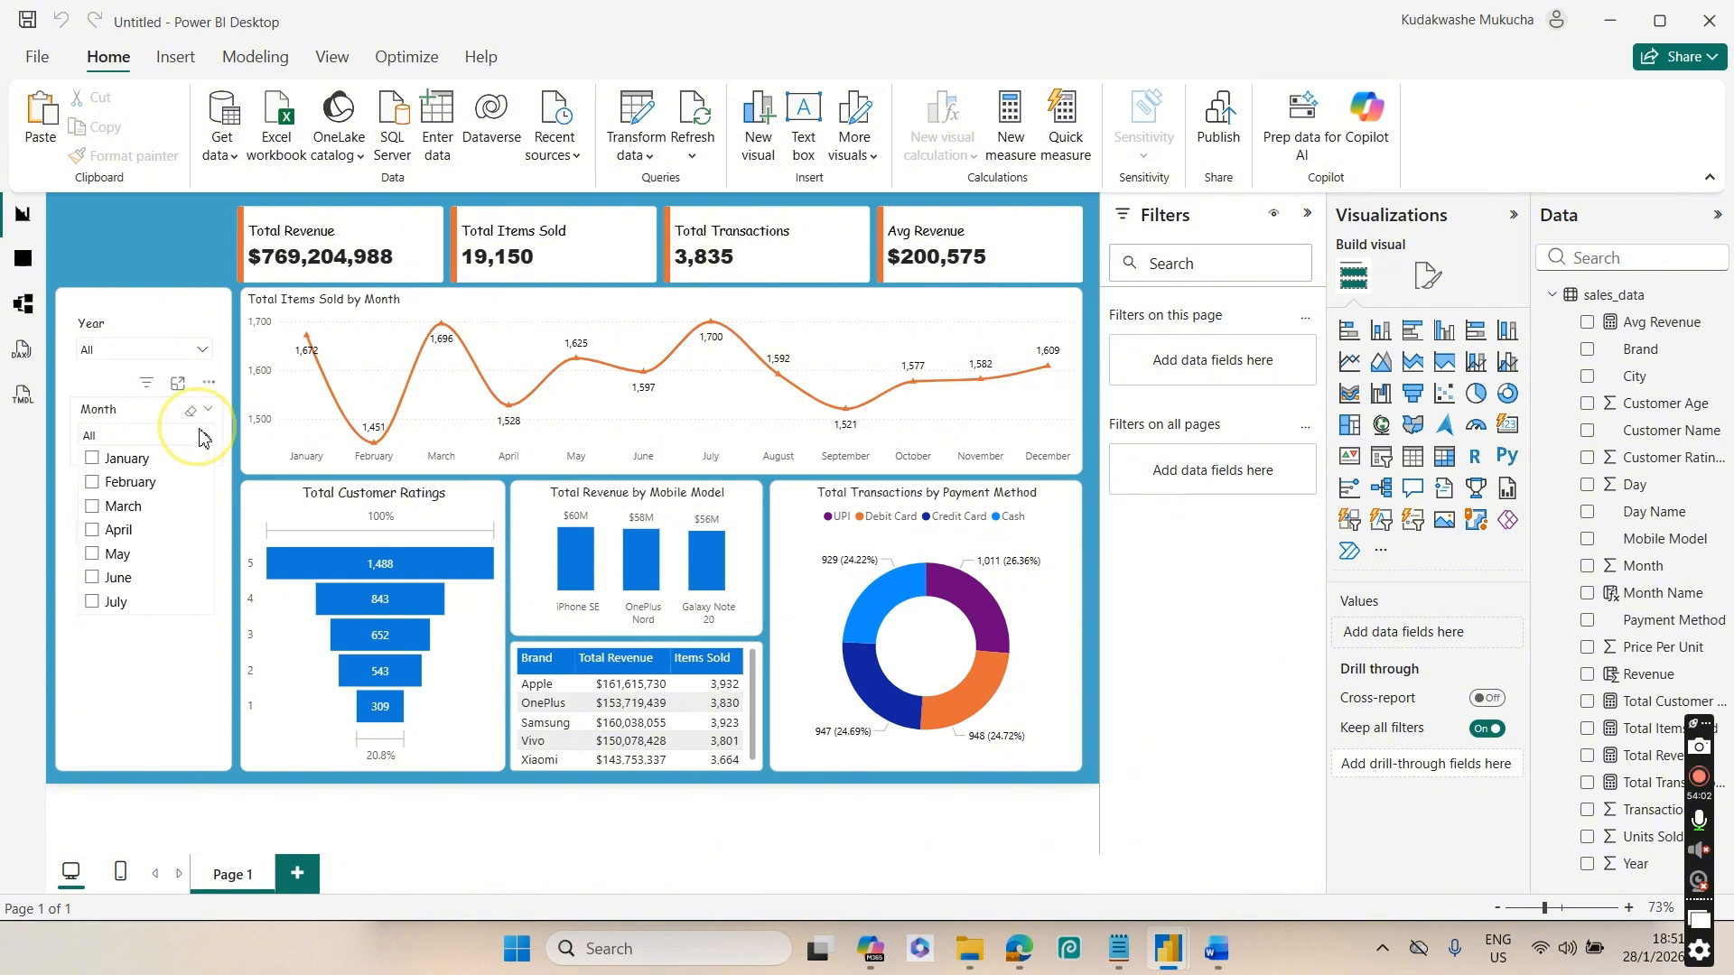
pyautogui.click(134, 467)
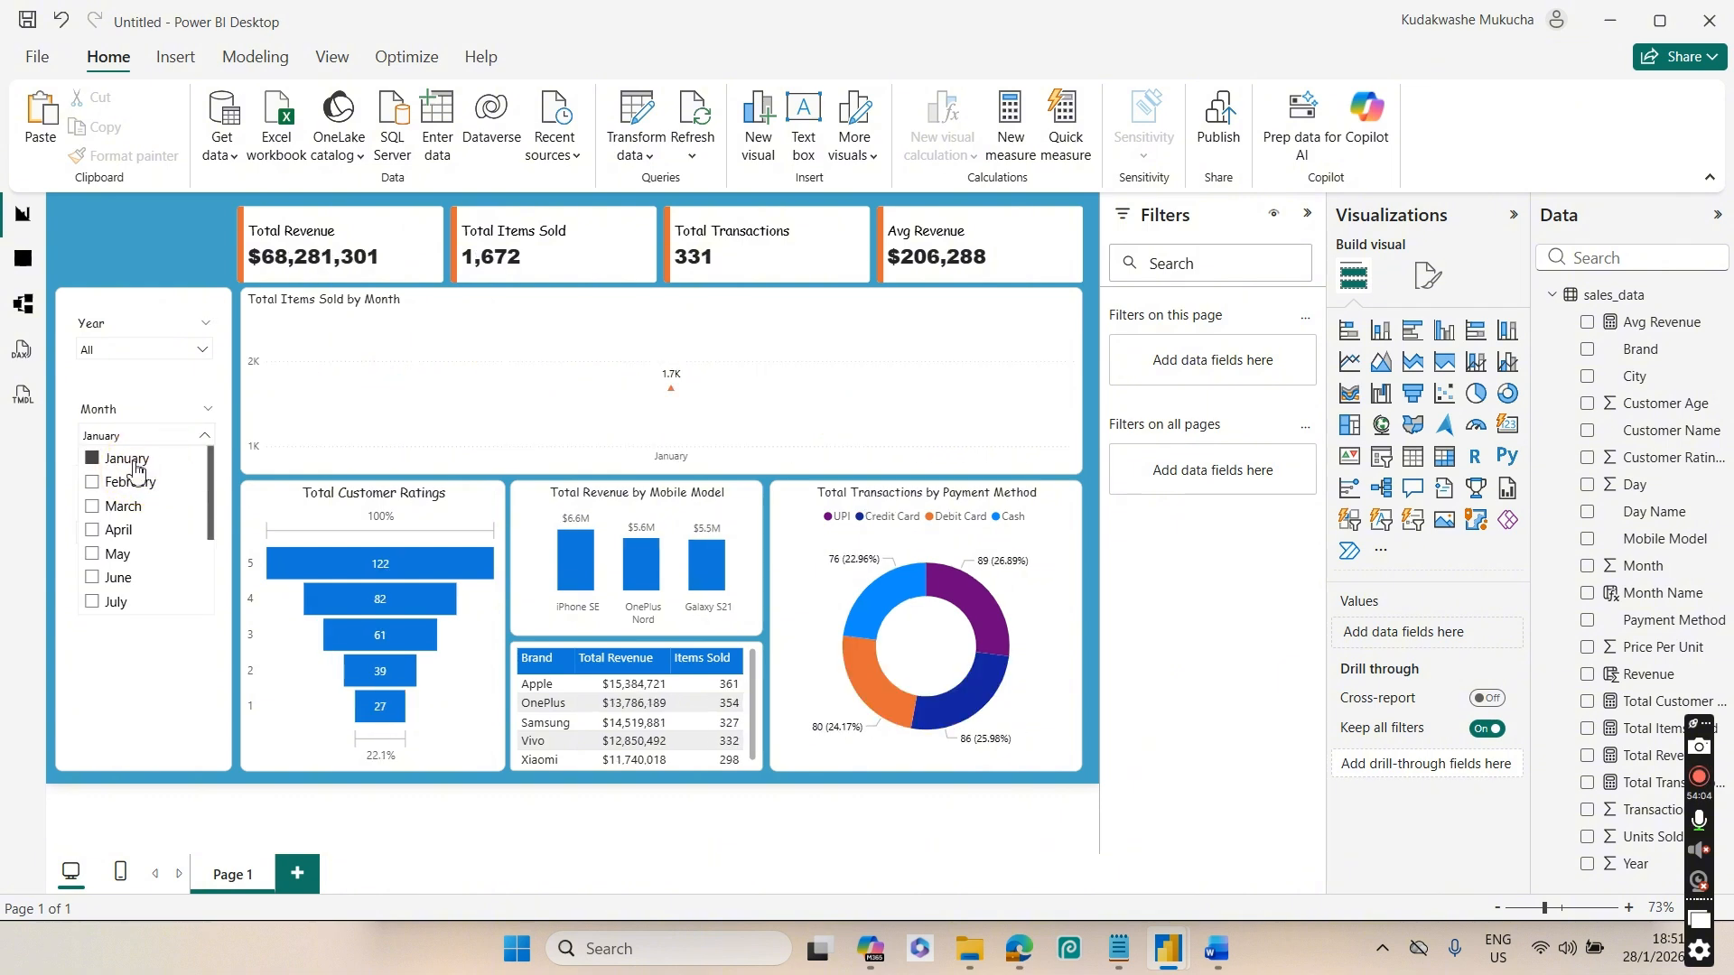
pyautogui.click(128, 481)
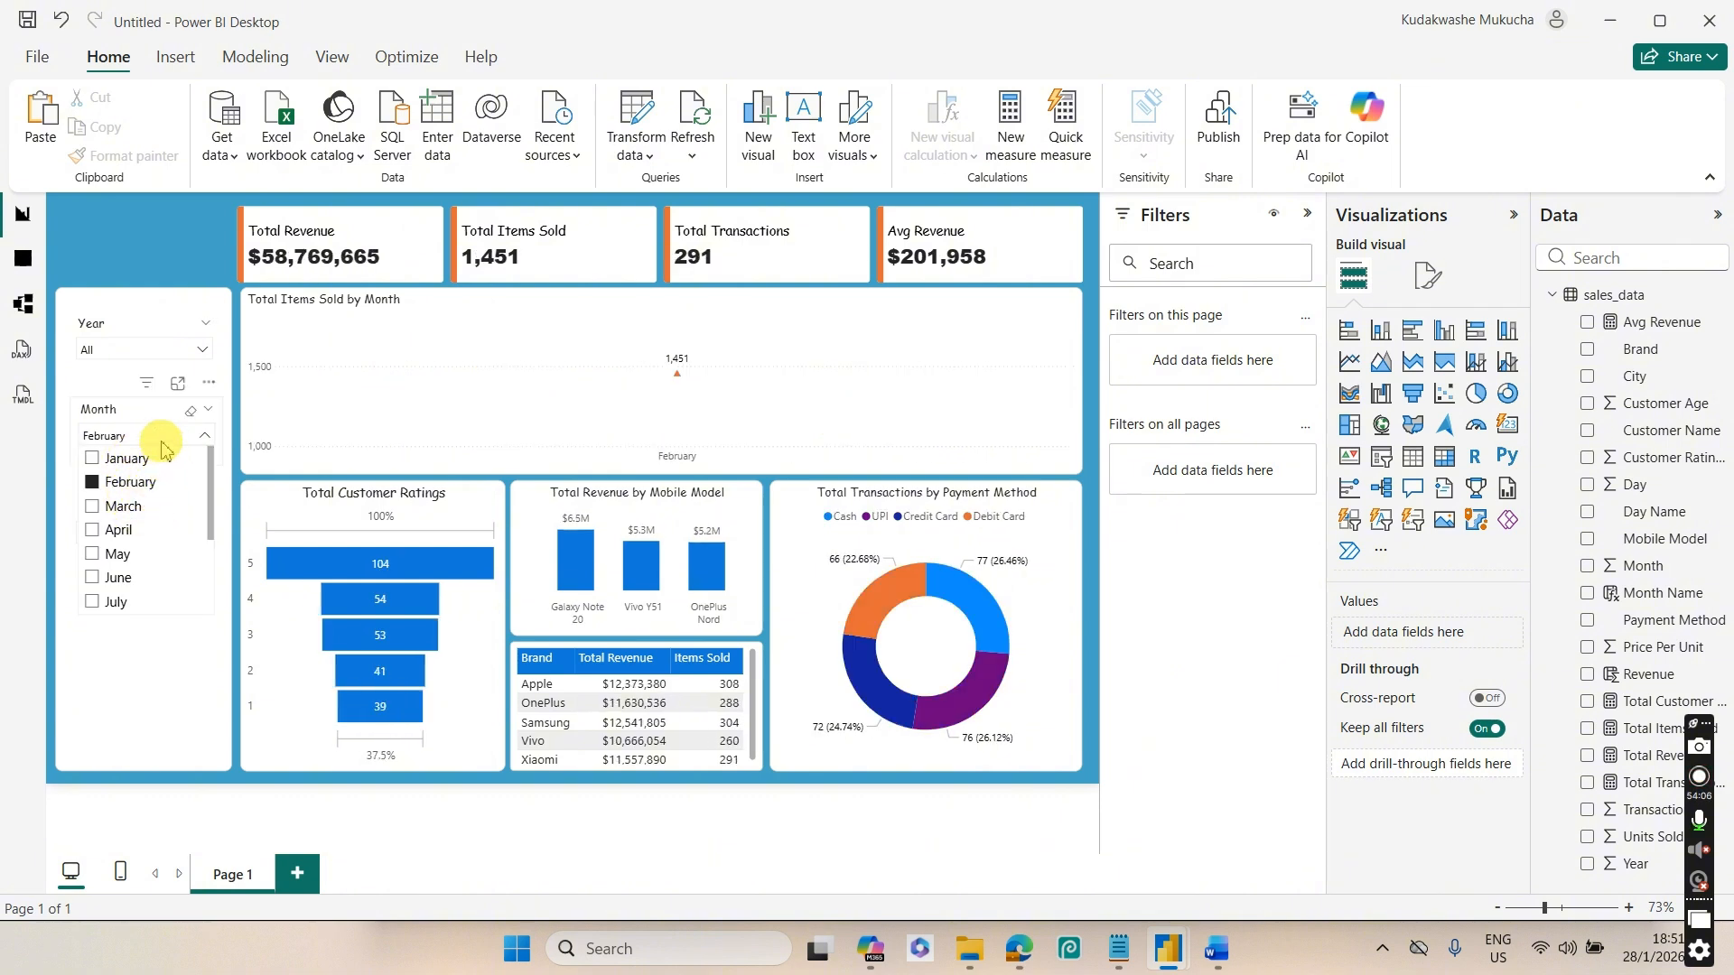
pyautogui.click(188, 418)
# Test the City slicer by filtering the report to Bhopal, and clear the selection
pyautogui.click(149, 534)
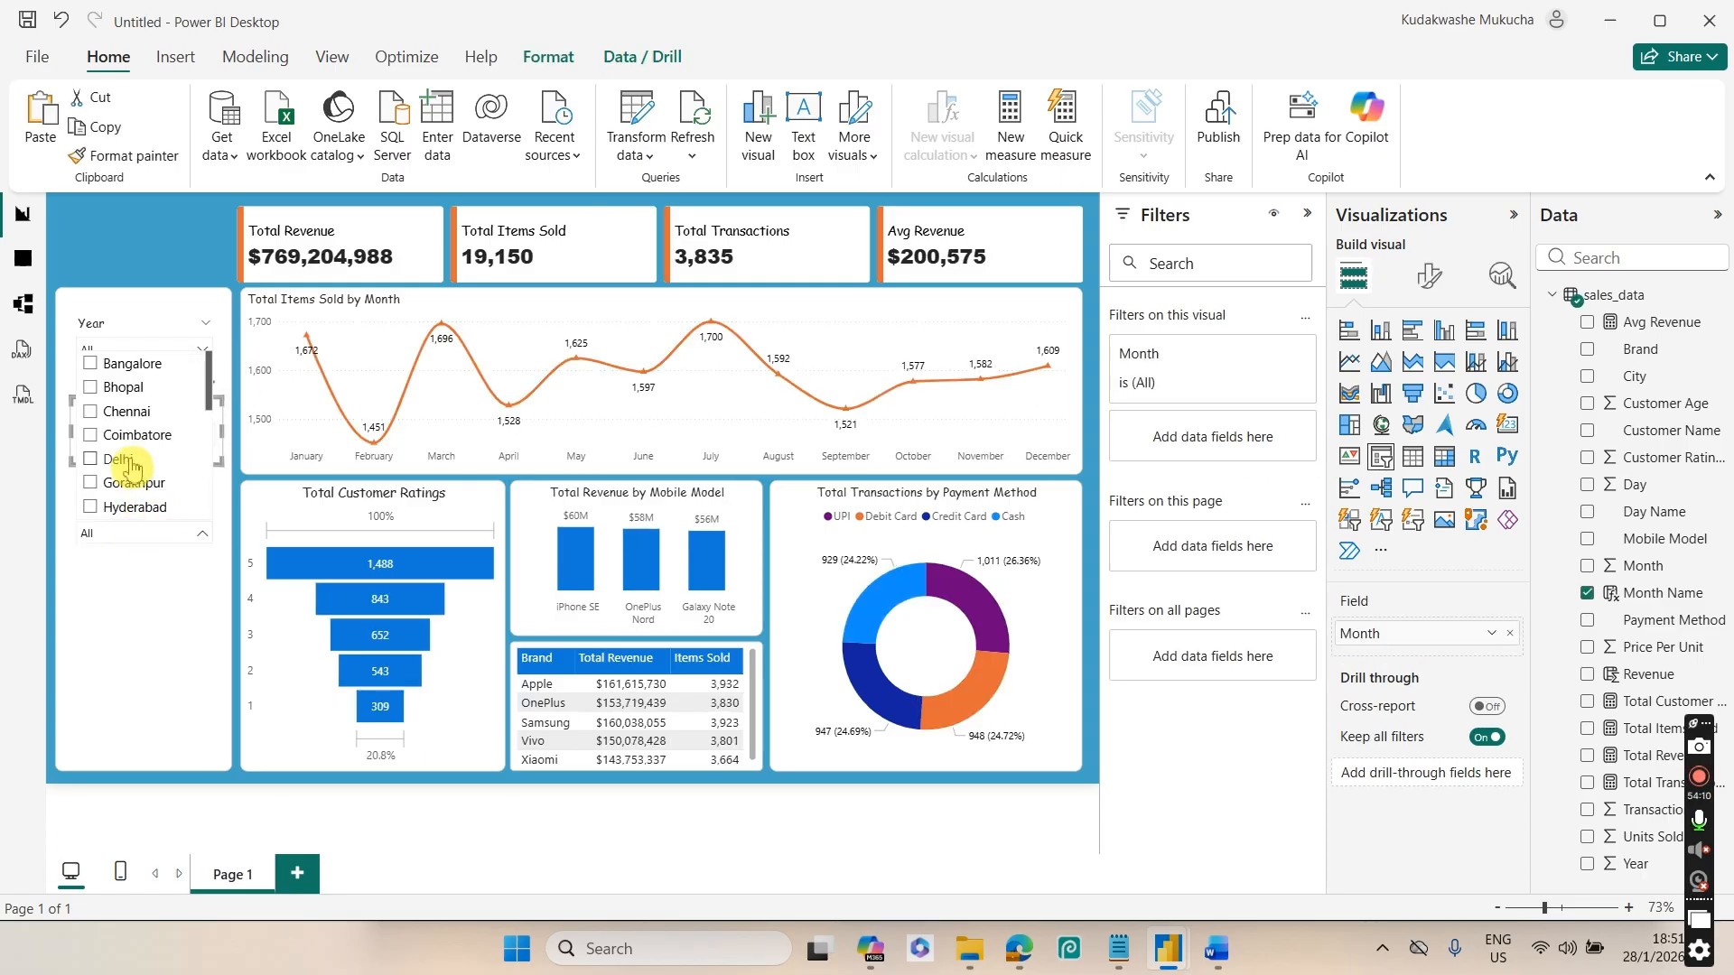
pyautogui.click(133, 389)
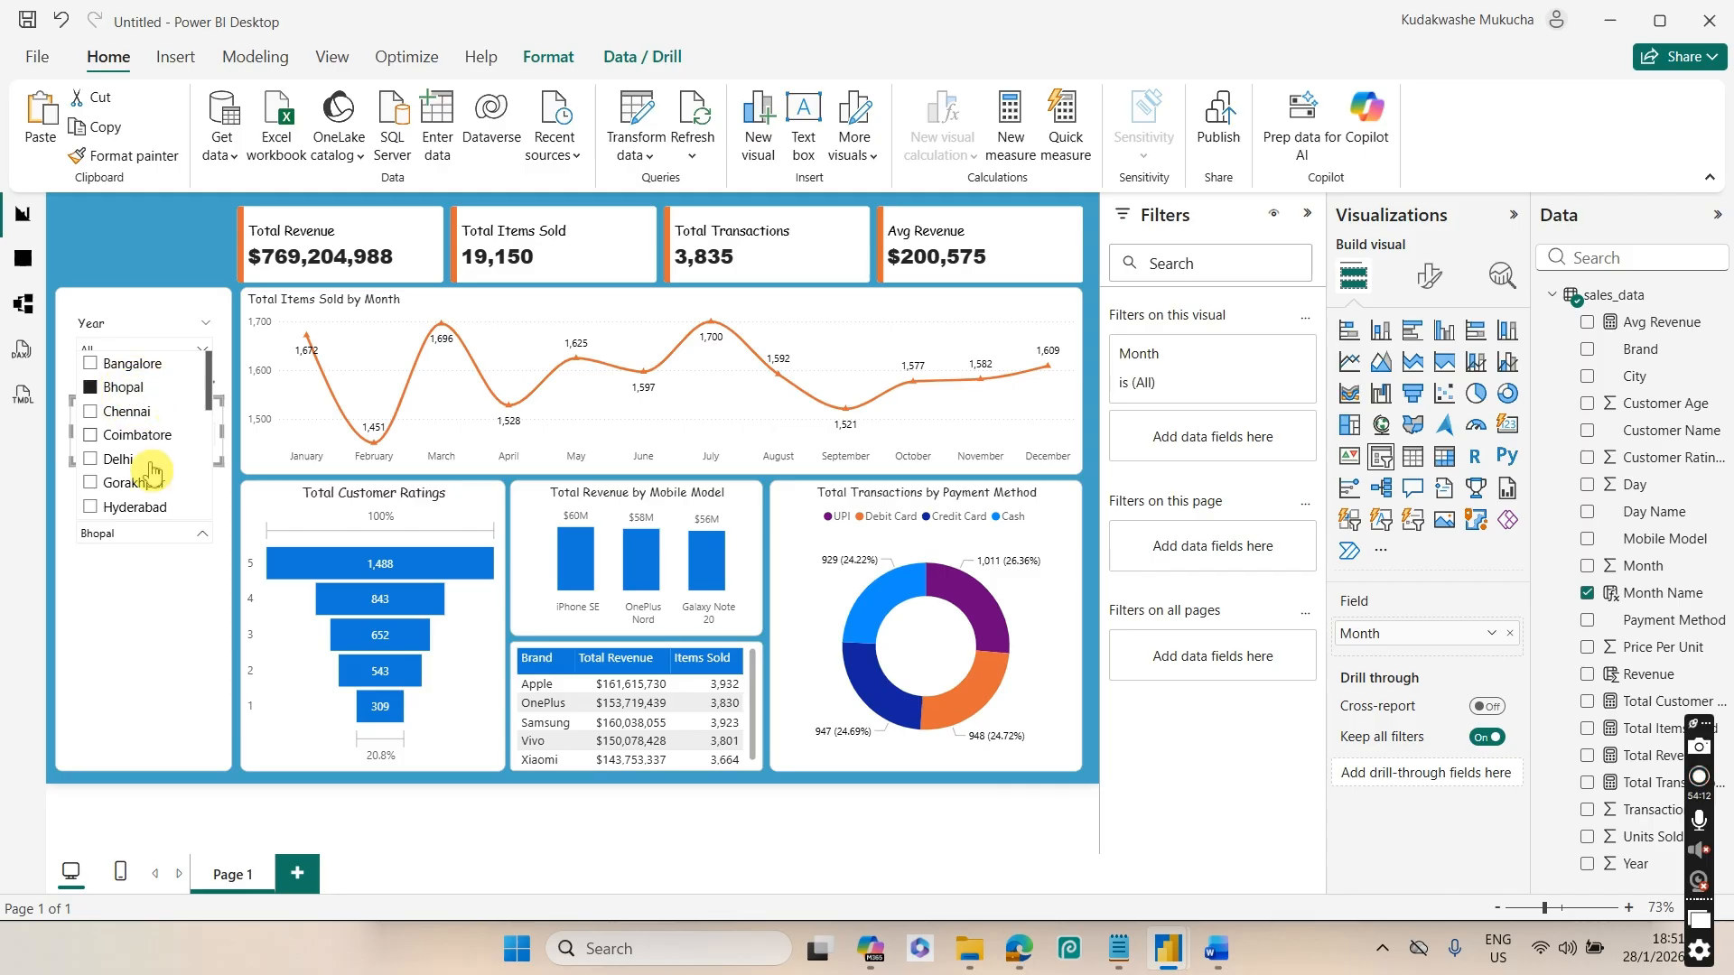
pyautogui.click(122, 388)
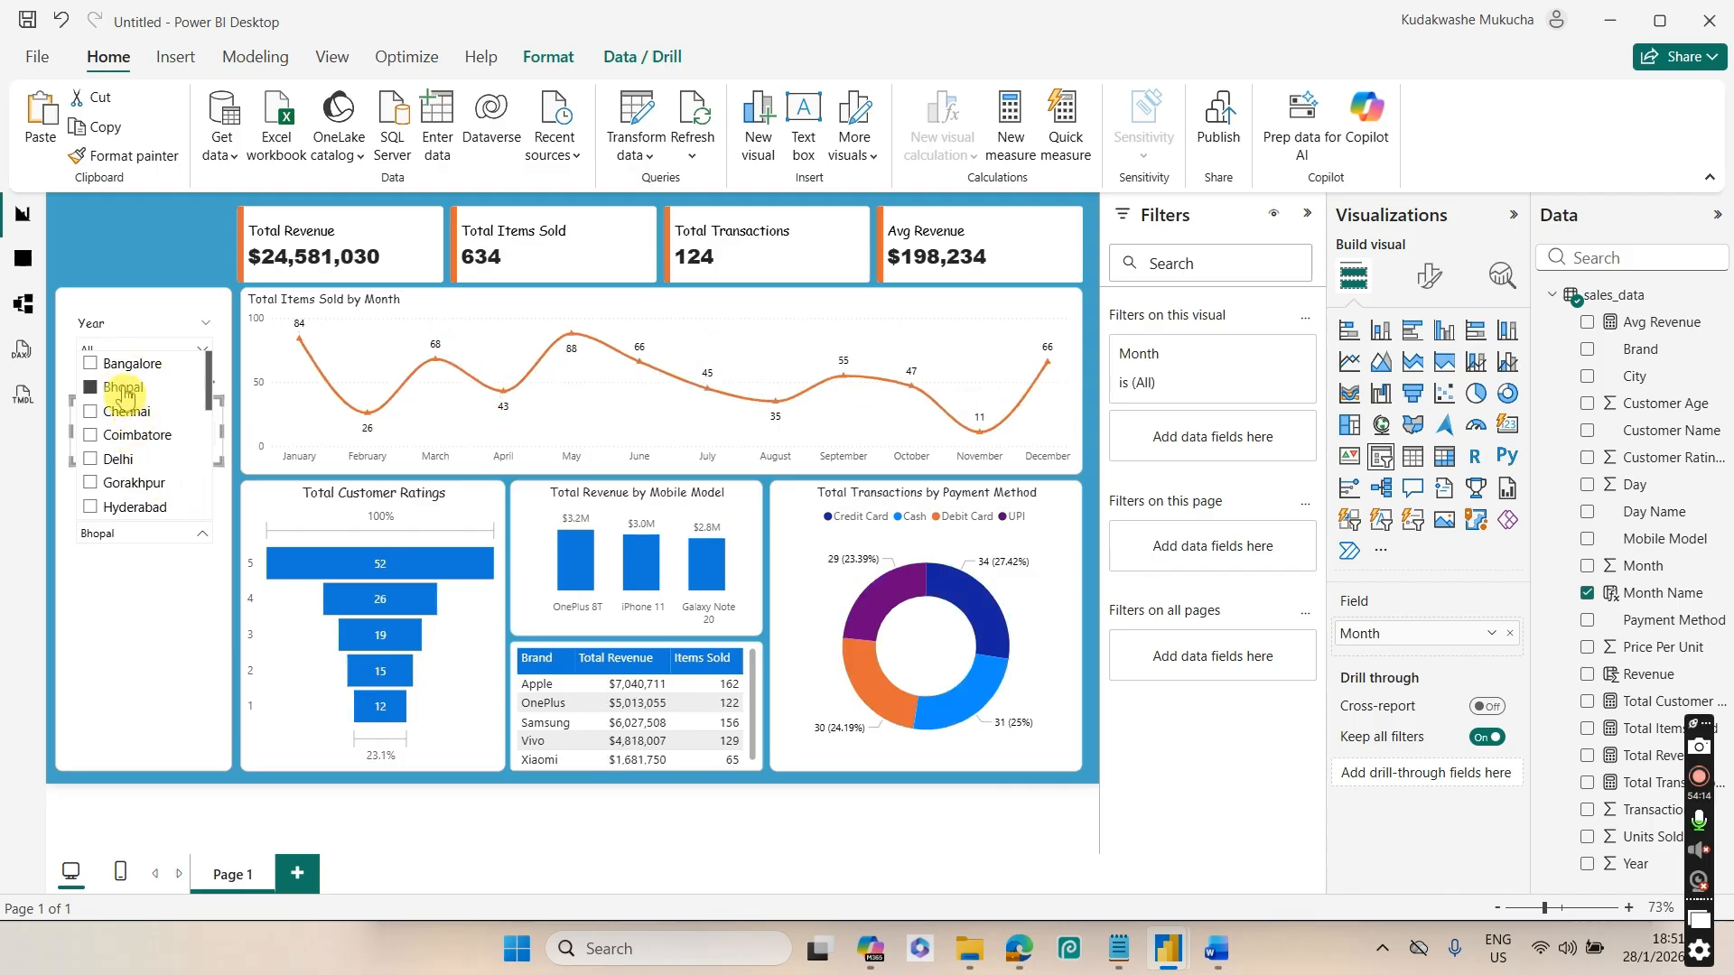
pyautogui.click(136, 231)
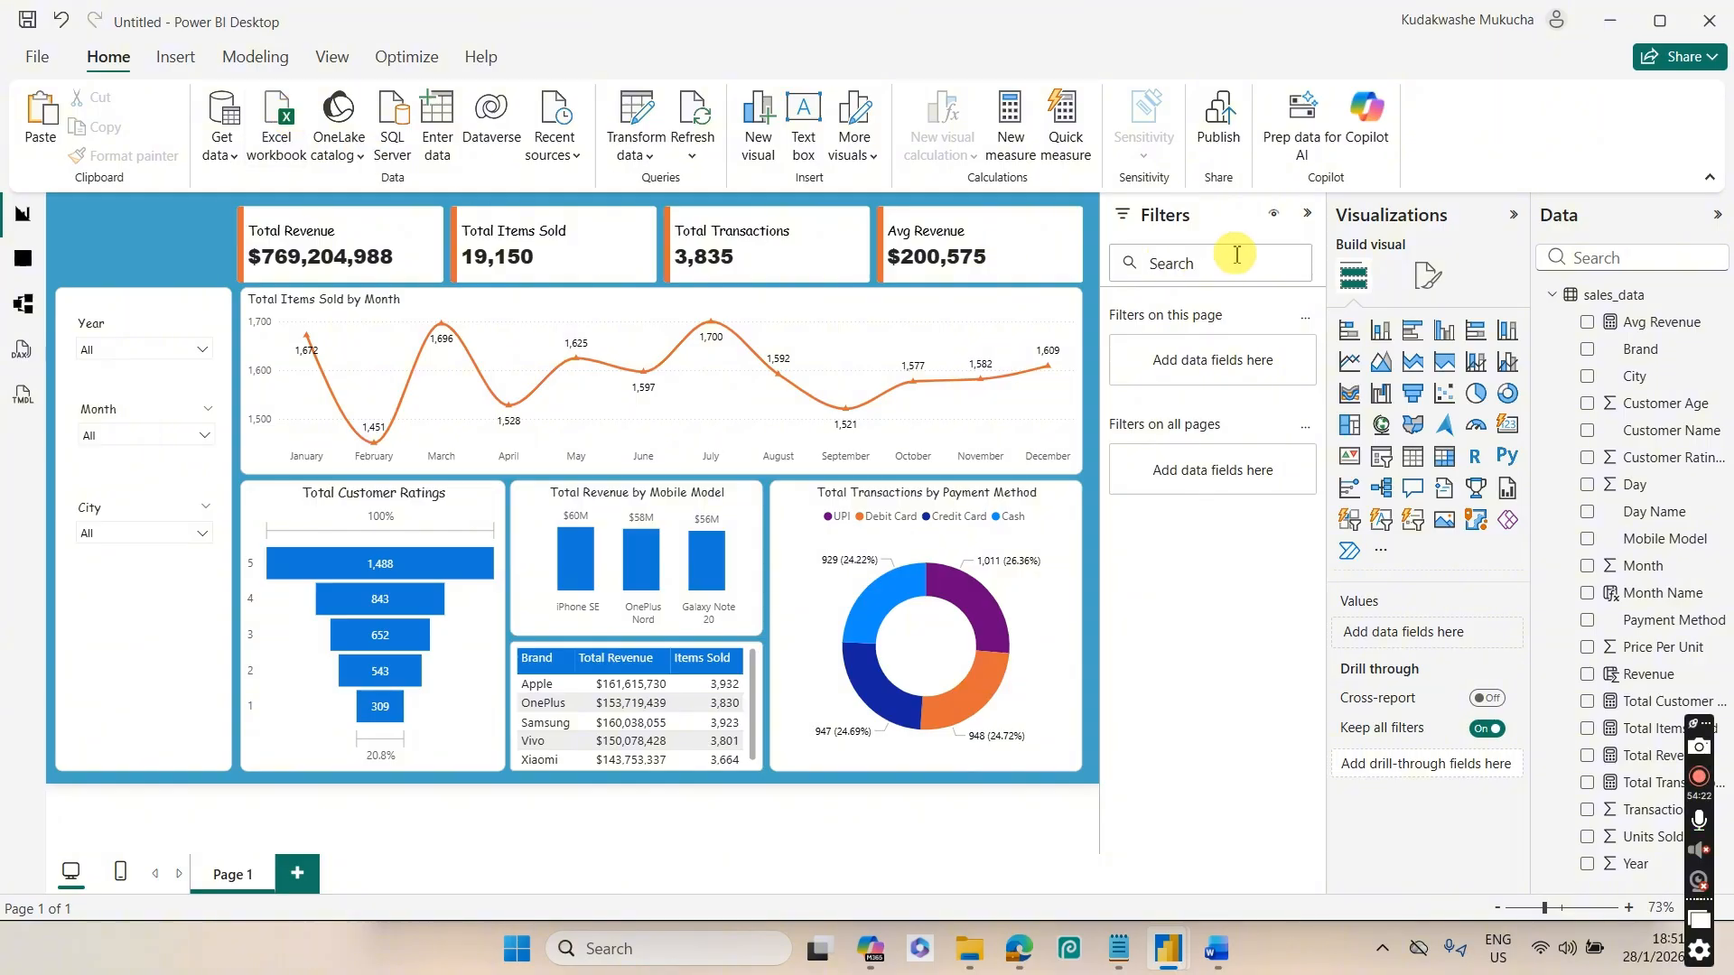
# Add a text box reading "SALES DASHBOARD", fitted into the blank corner above the slicer panel beside the Total Revenue card
pyautogui.click(1309, 214)
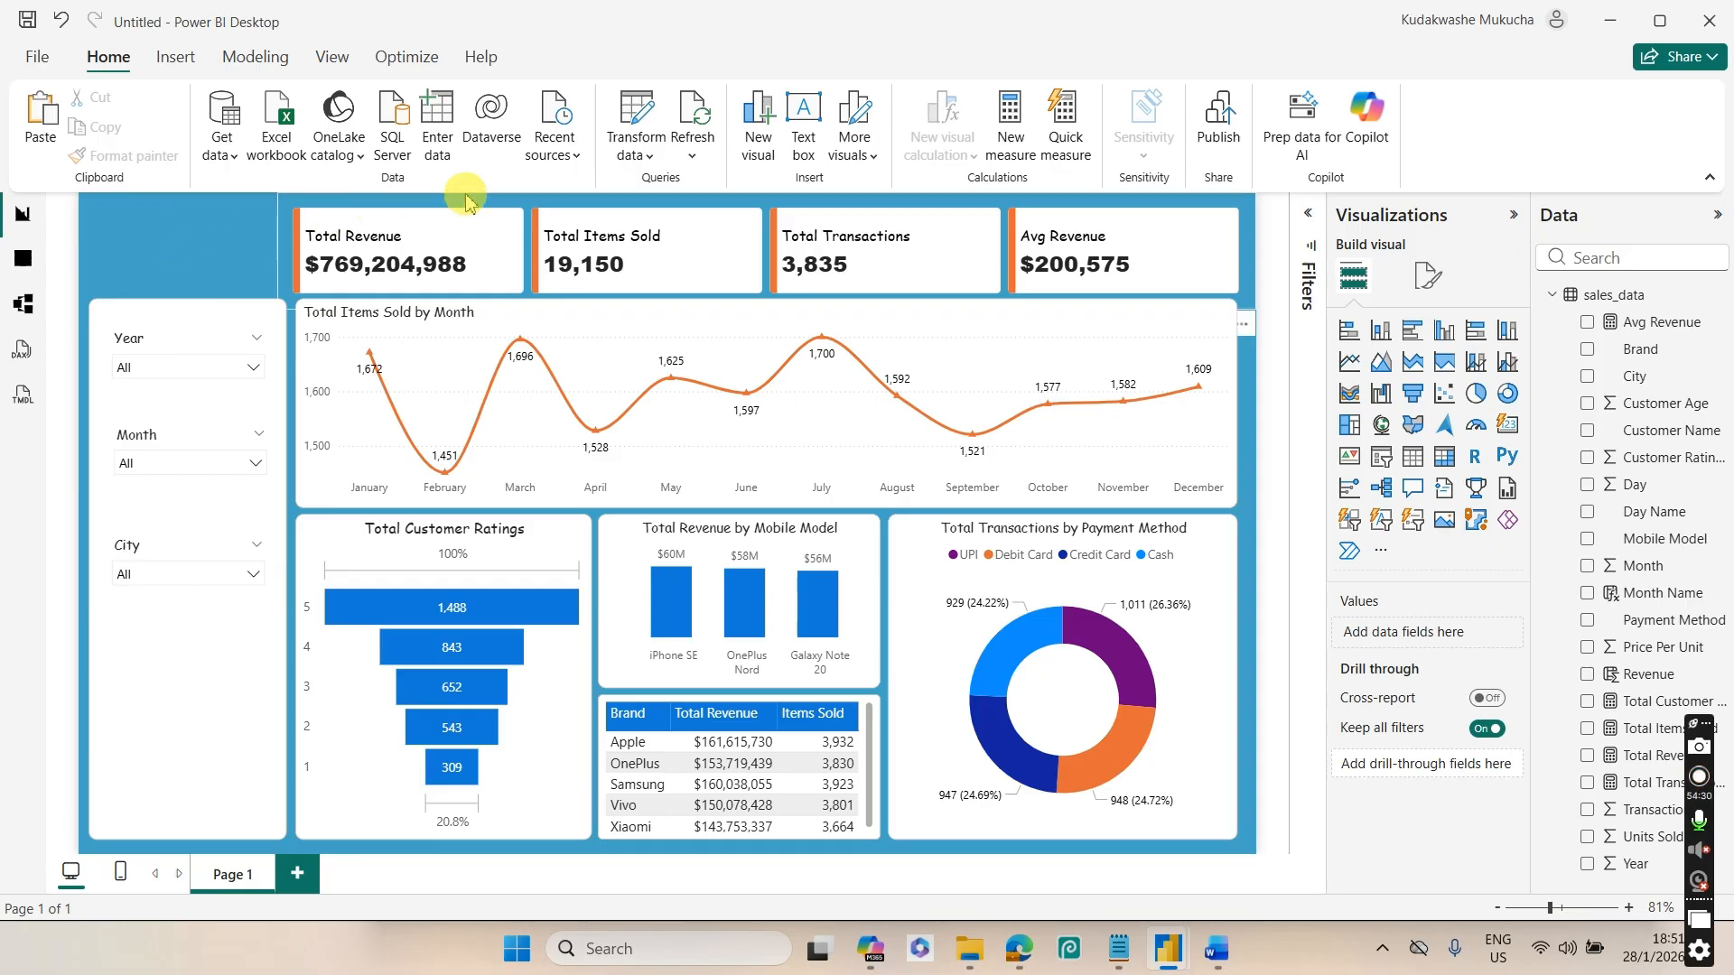
pyautogui.click(803, 119)
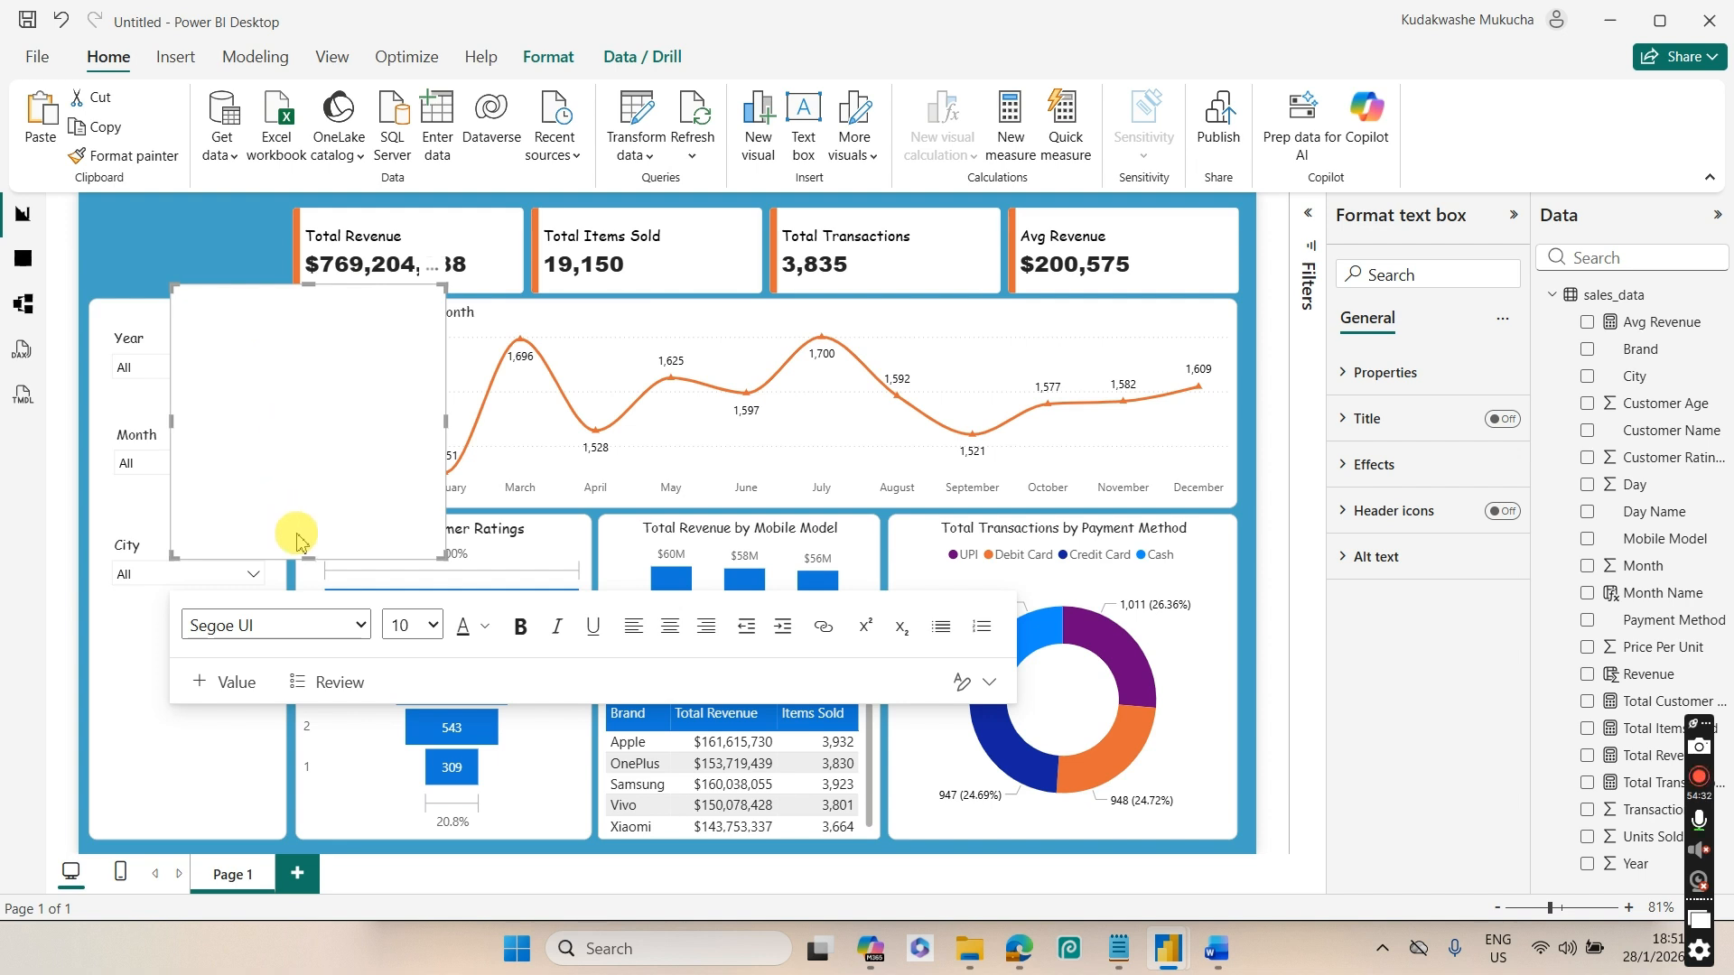
pyautogui.moveTo(296, 560); pyautogui.dragTo(341, 359)
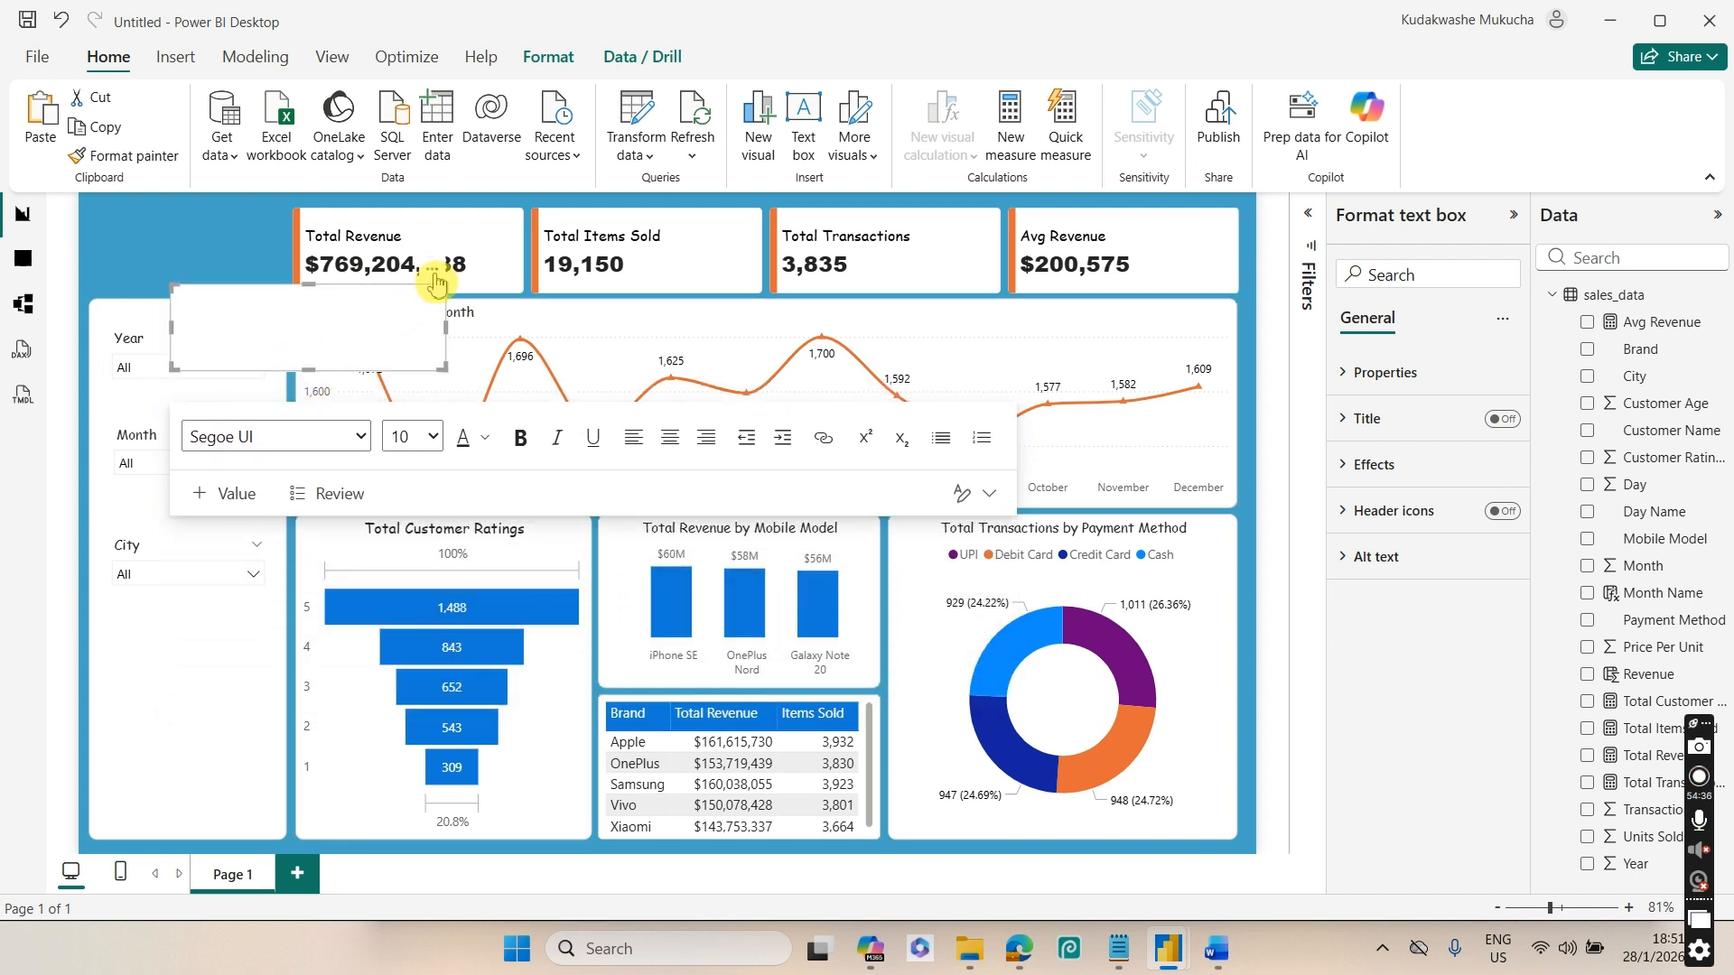
pyautogui.moveTo(420, 287); pyautogui.dragTo(286, 252)
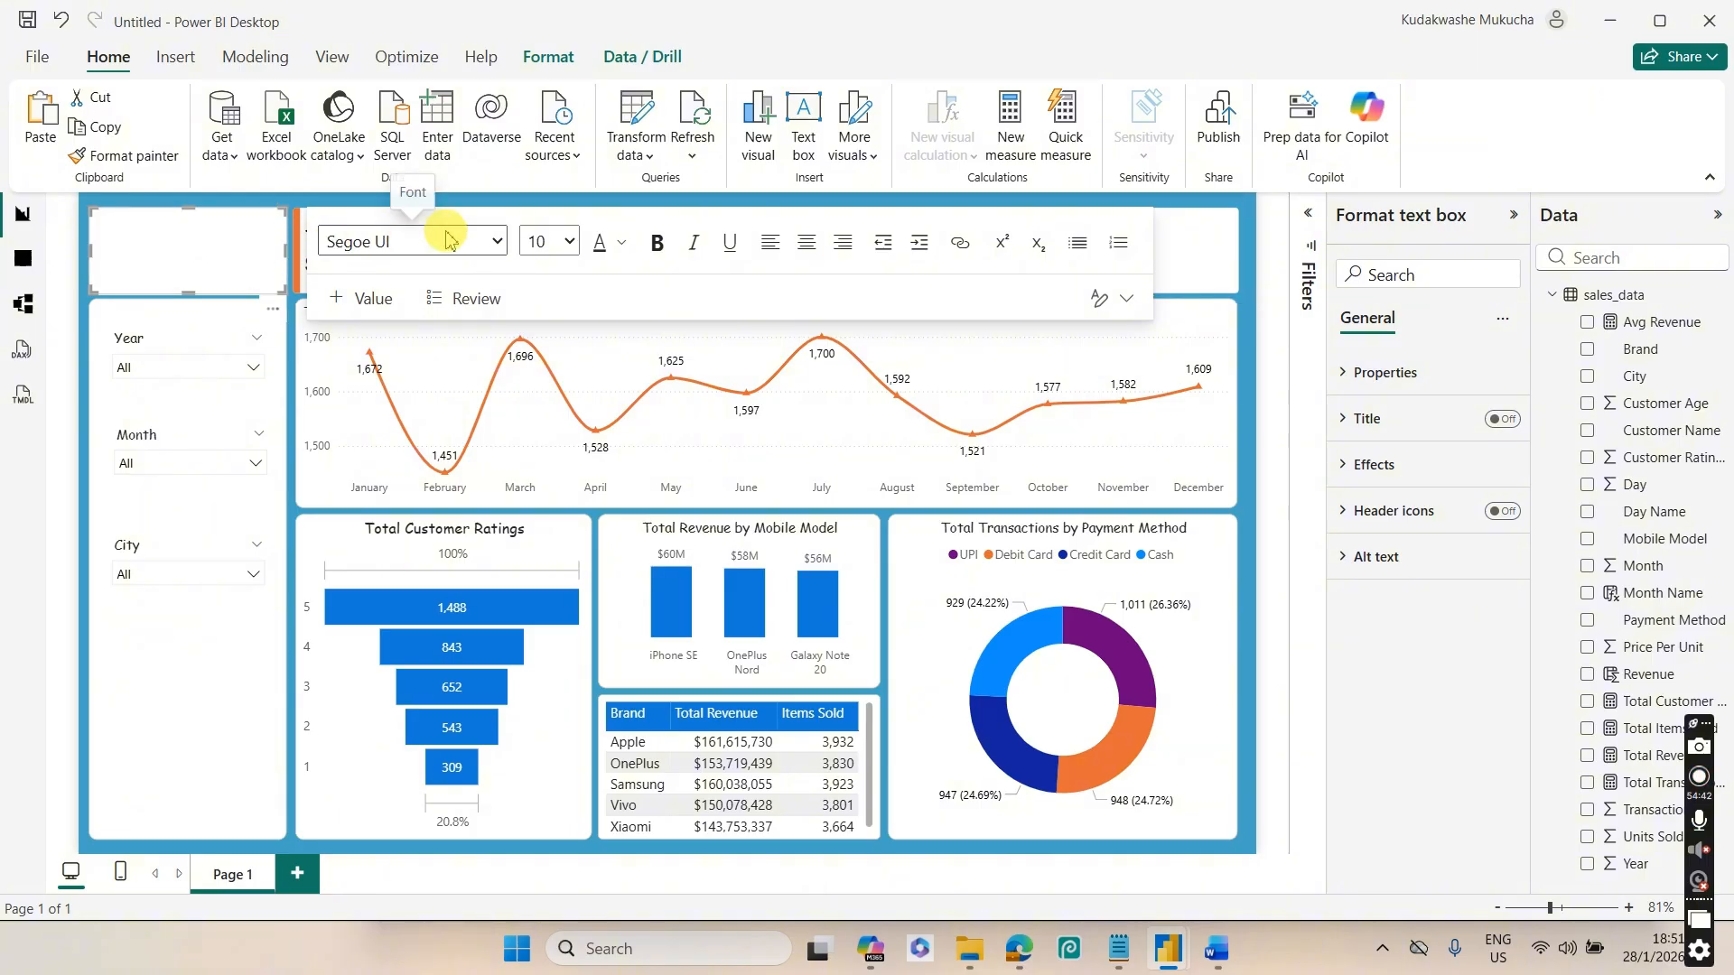
pyautogui.click(223, 242)
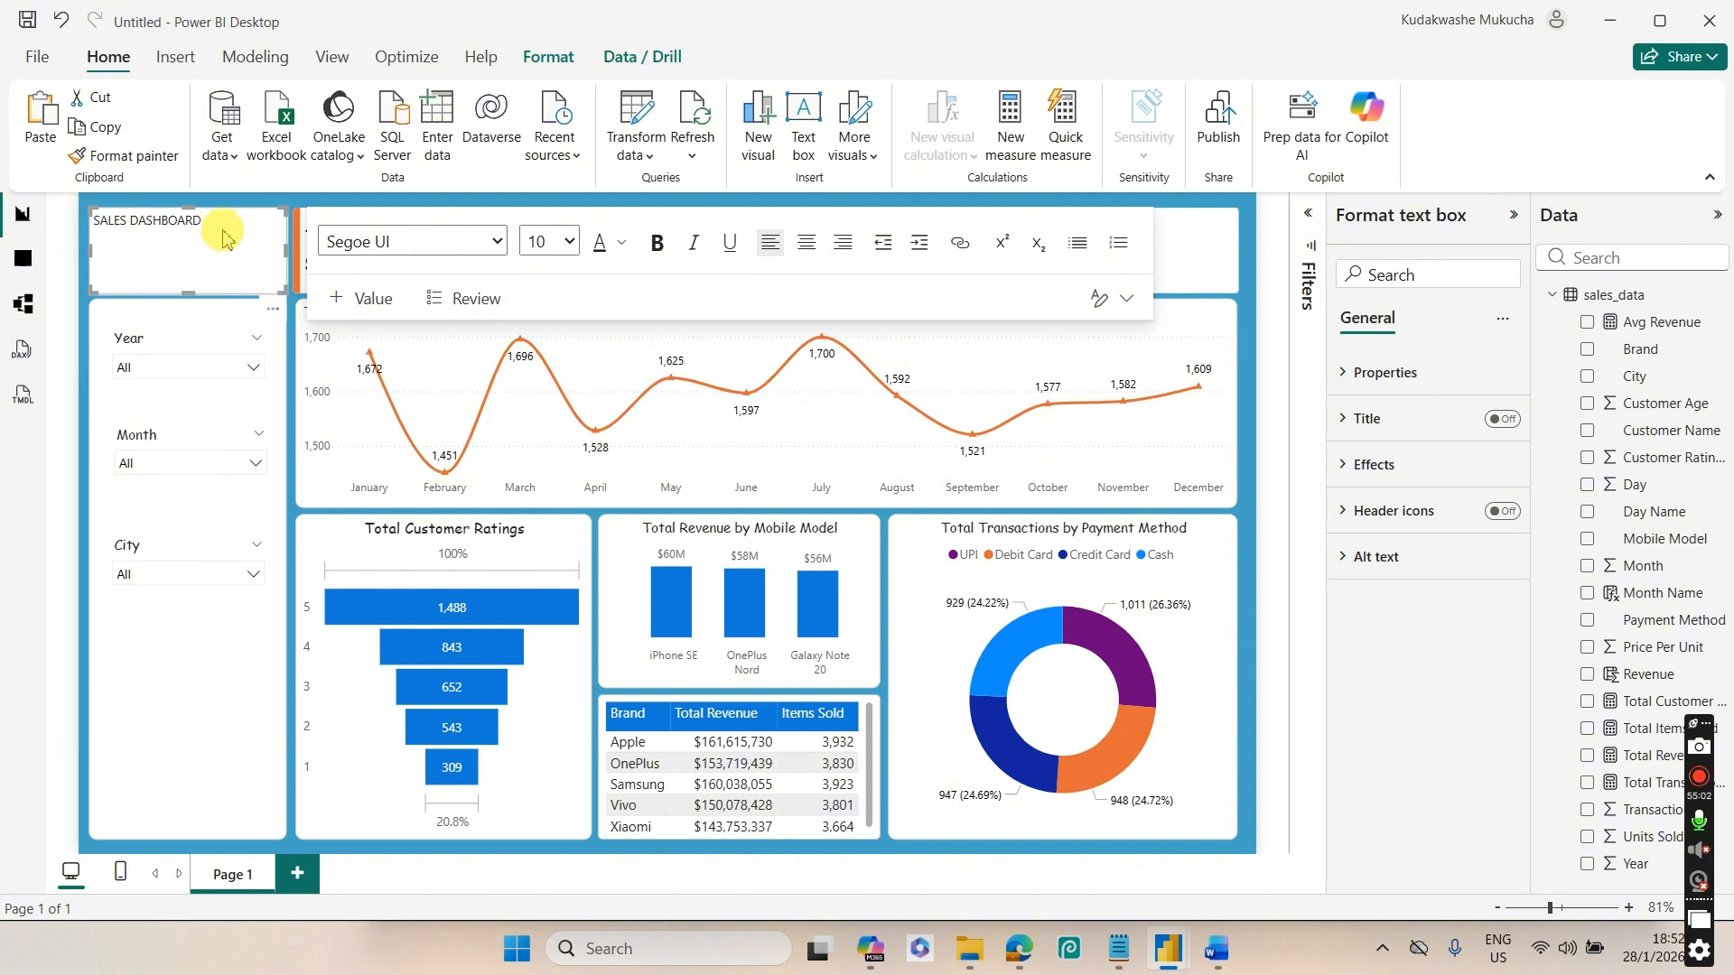
# Make the SALES DASHBOARD title bold and right-aligned
pyautogui.tripleClick(220, 225)
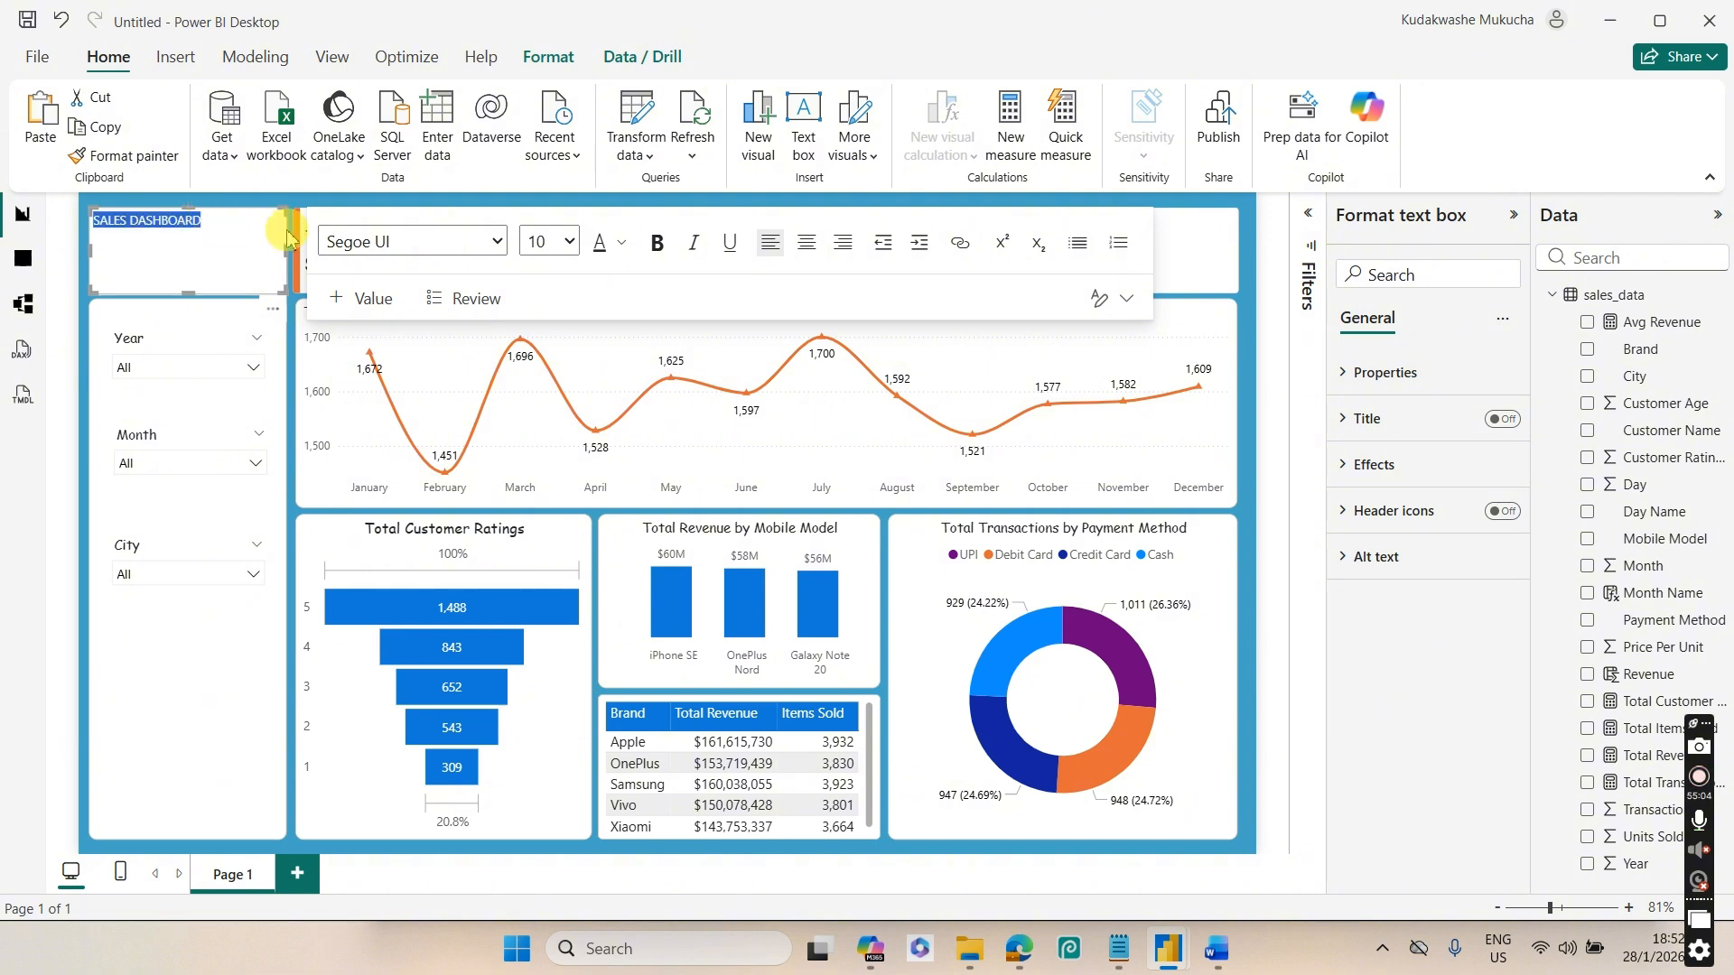
pyautogui.click(656, 245)
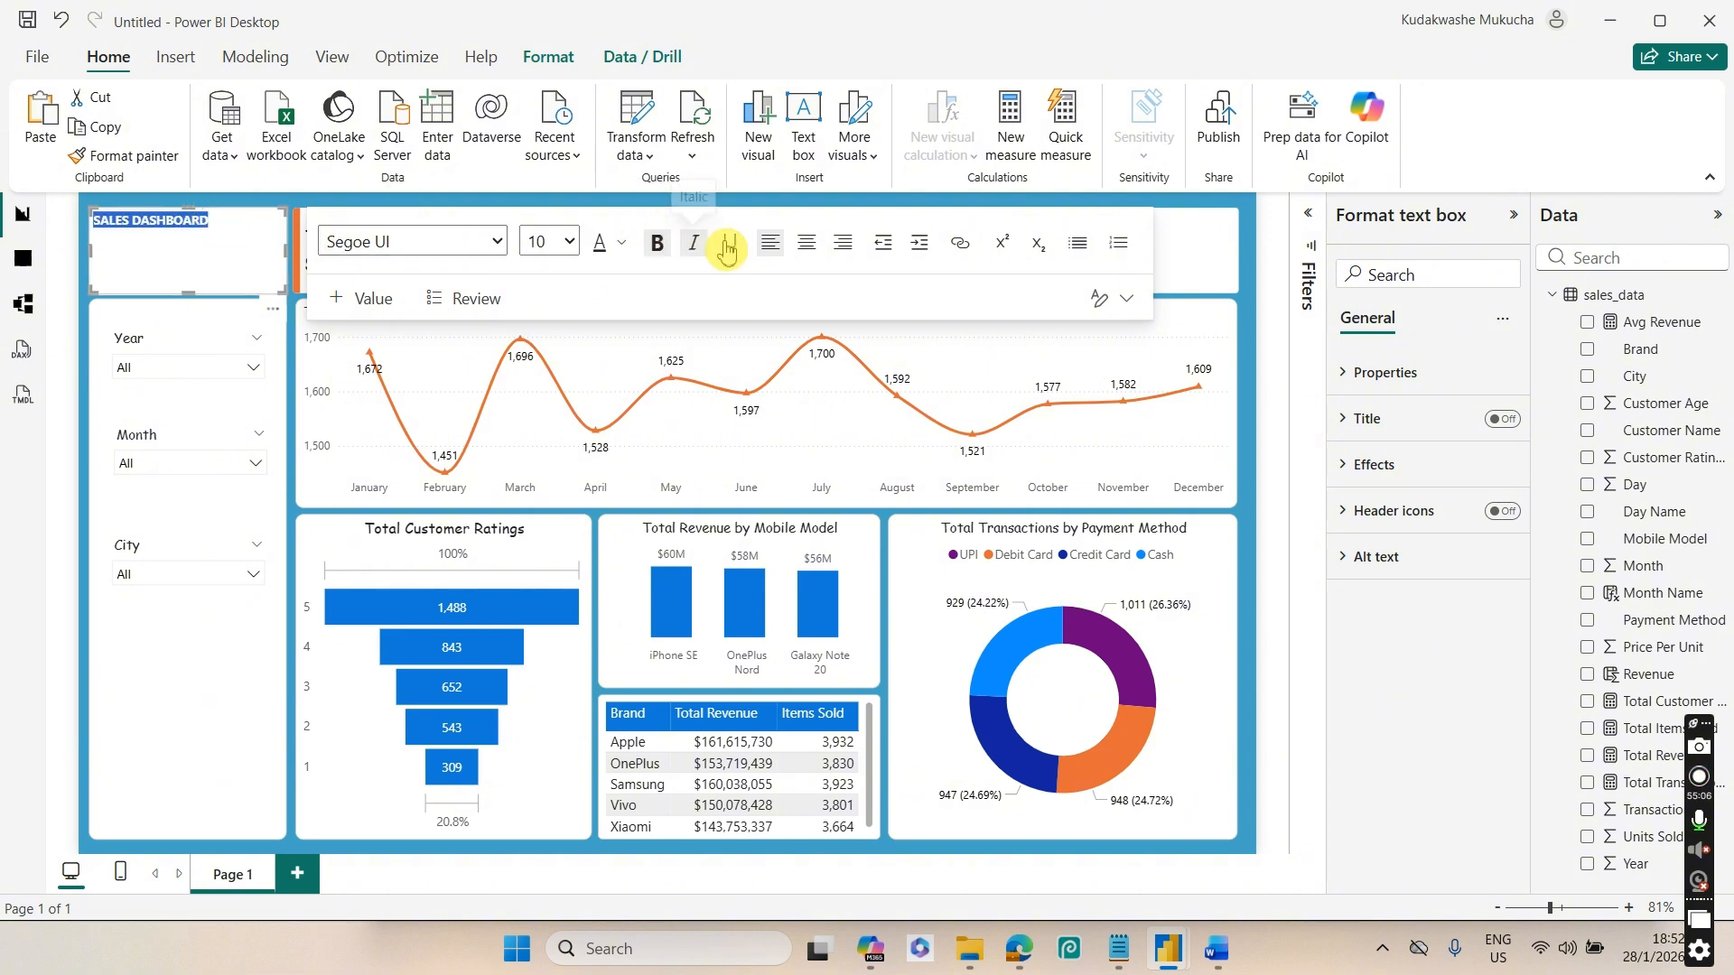
pyautogui.click(843, 245)
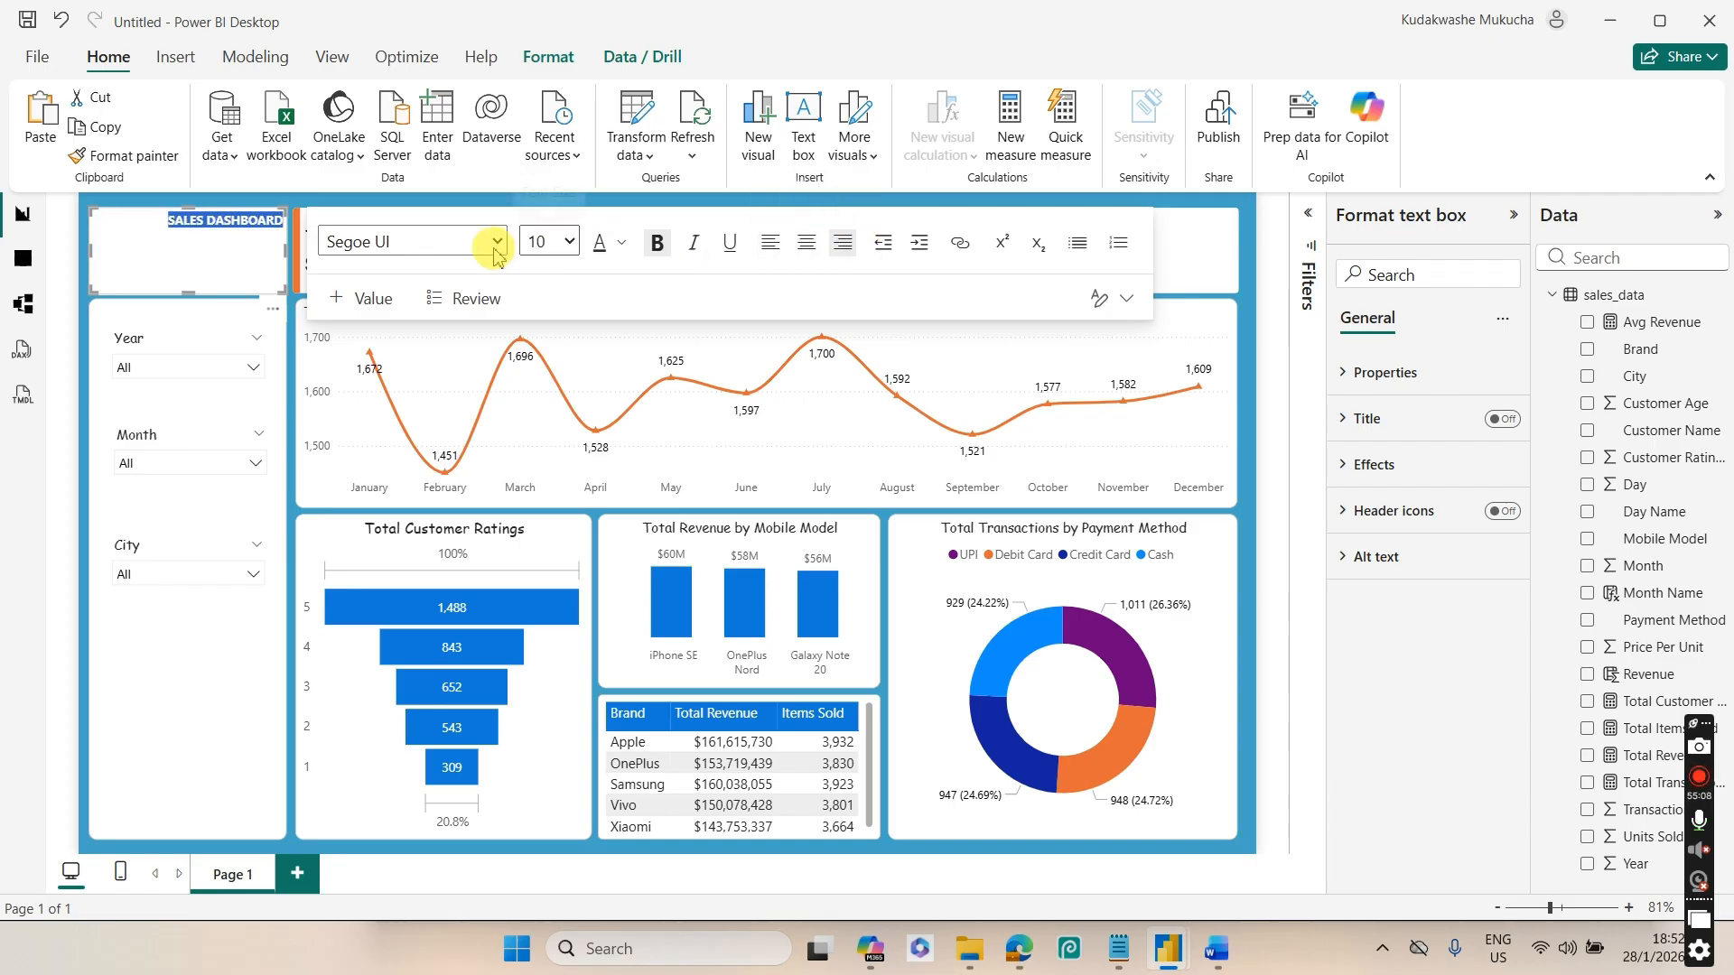
# Set the font size of the SALES DASHBOARD title to 16 and leave the text box
pyautogui.click(566, 246)
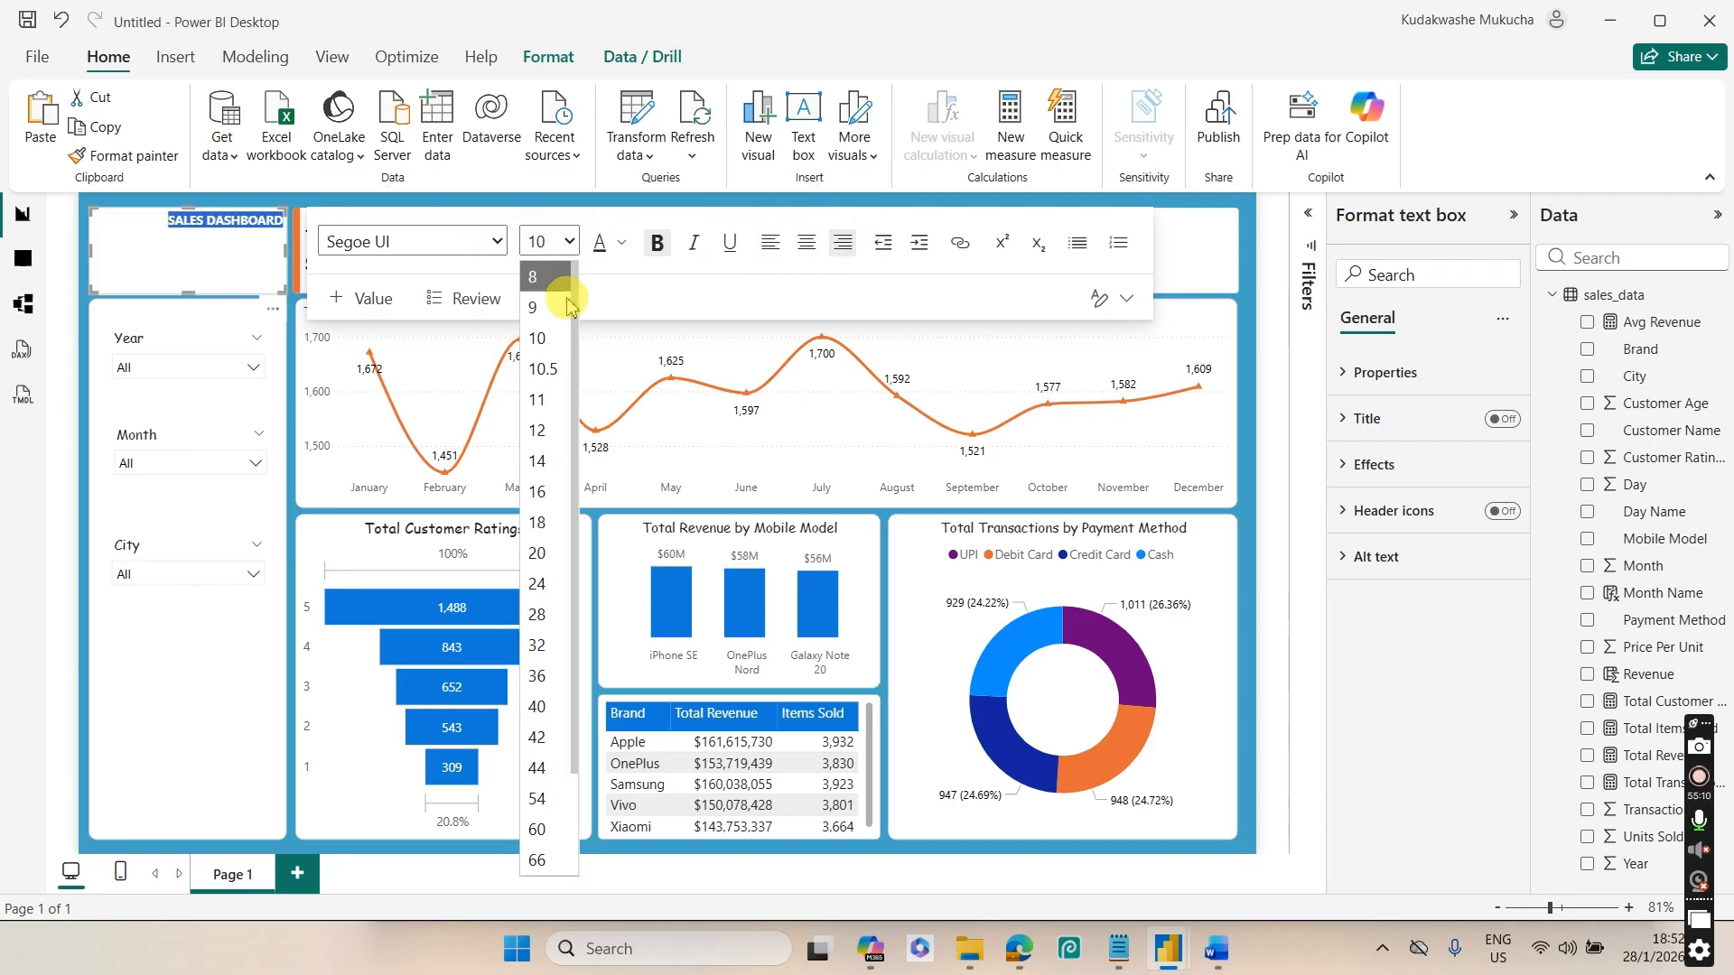
pyautogui.click(540, 399)
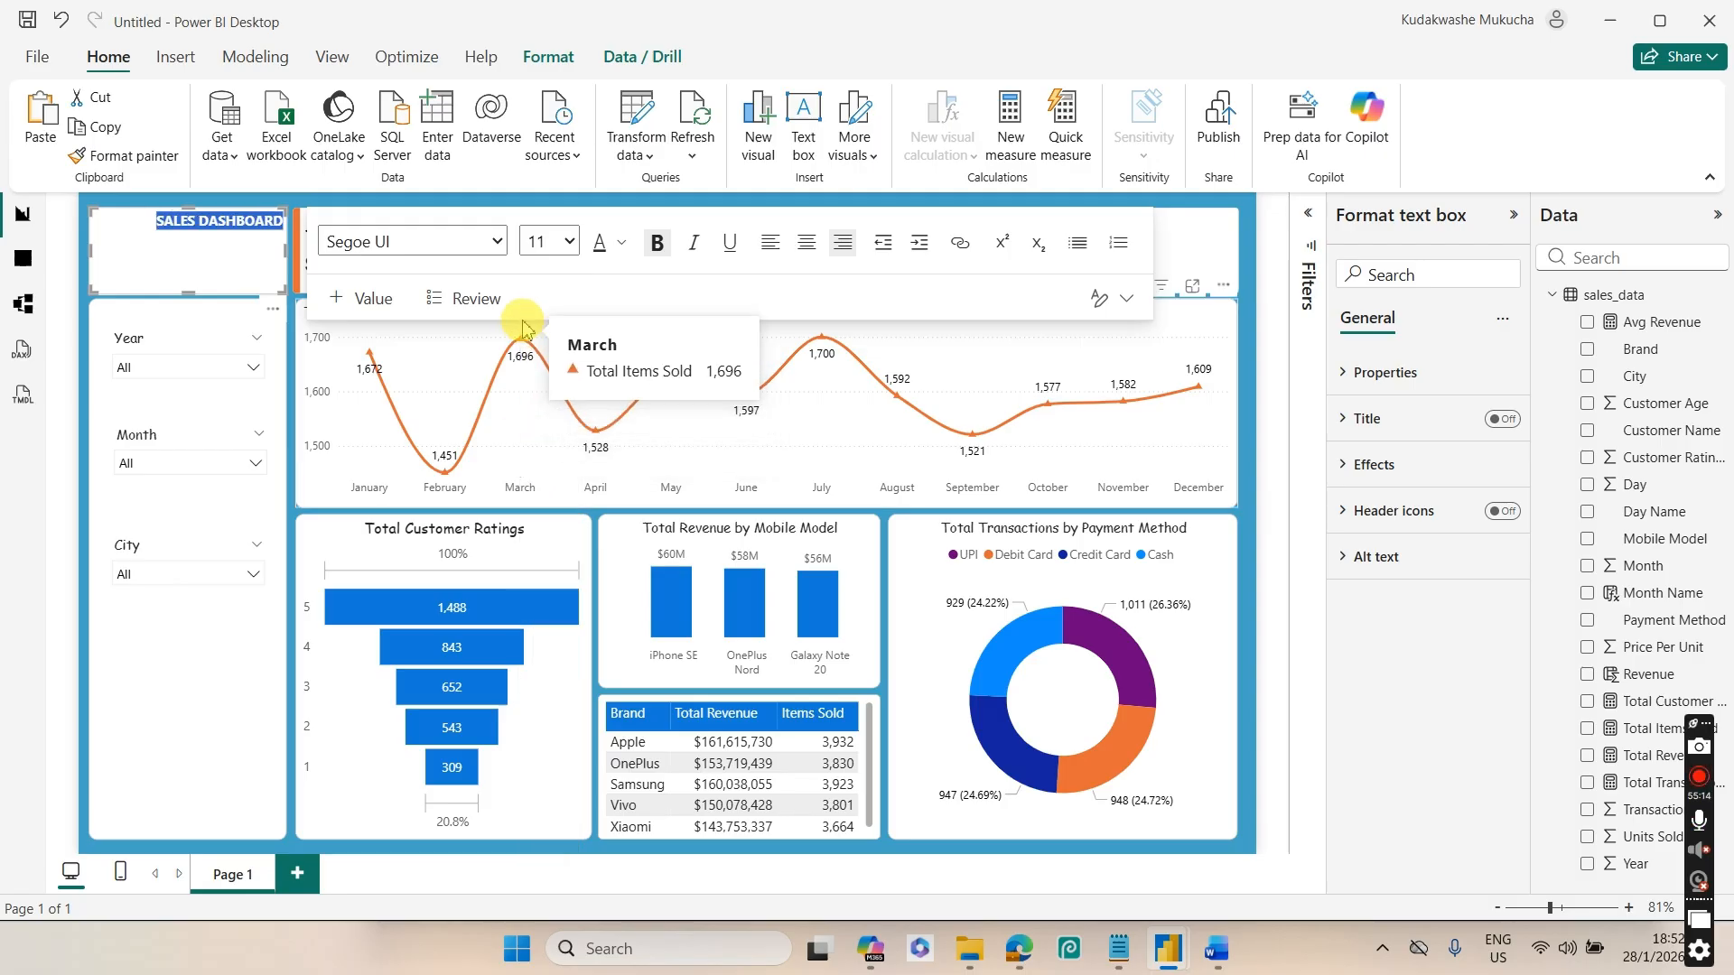
pyautogui.click(581, 243)
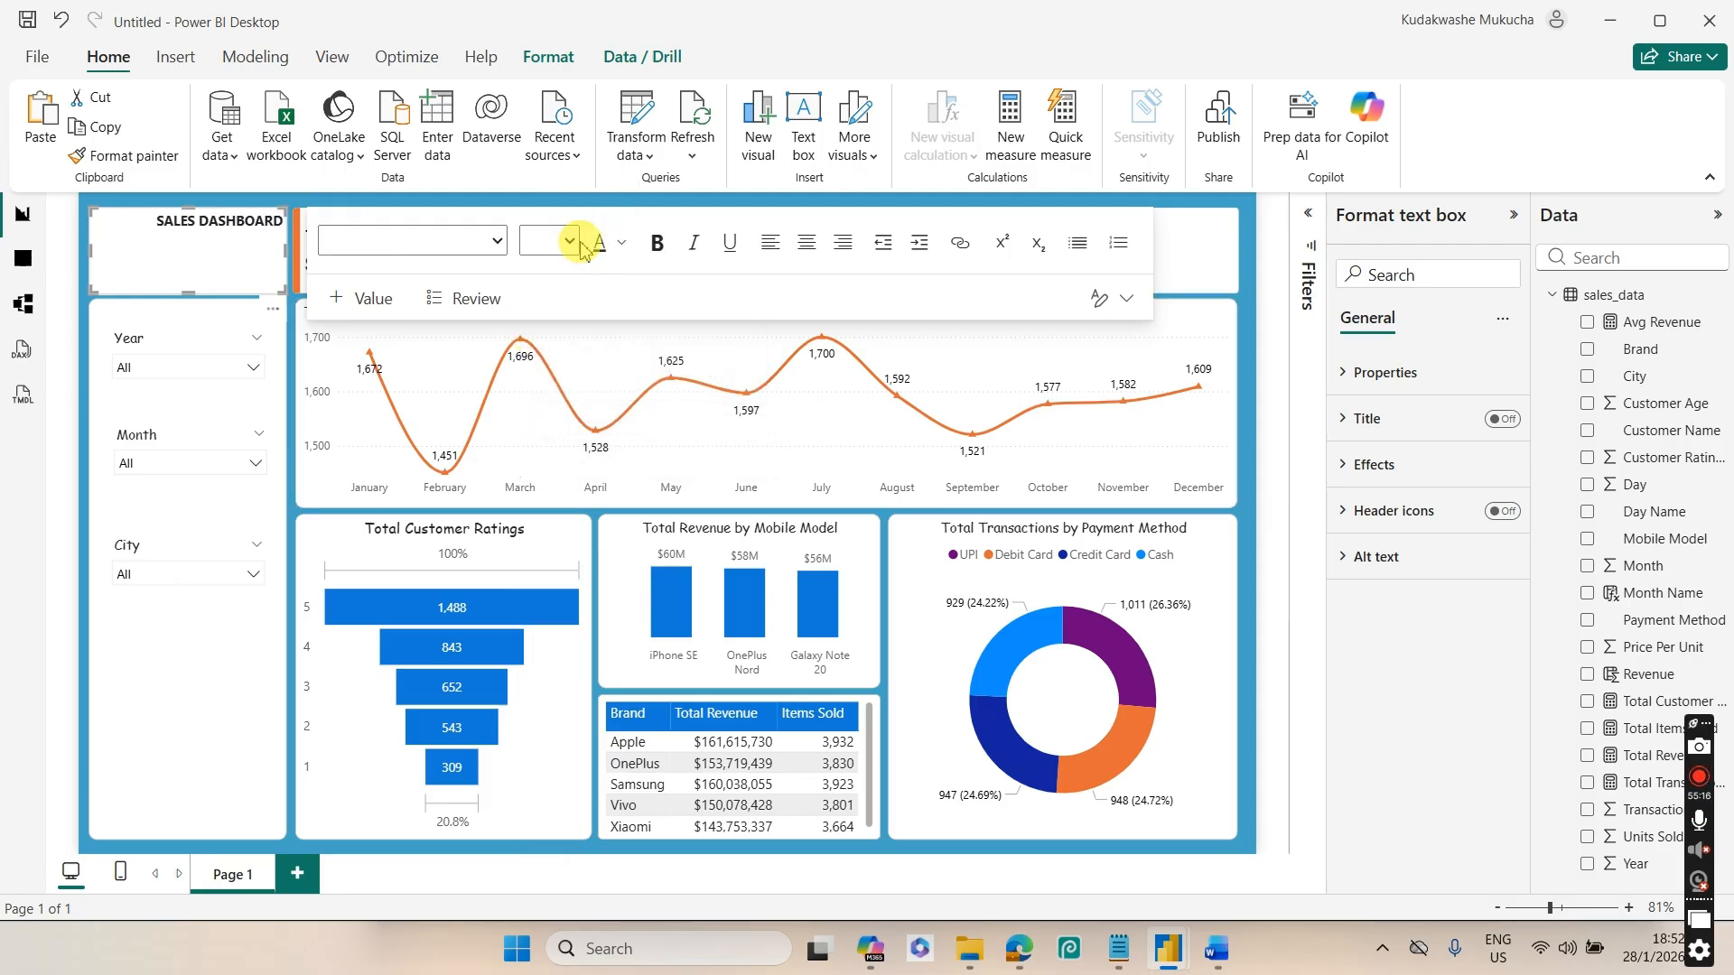
pyautogui.tripleClick(242, 228)
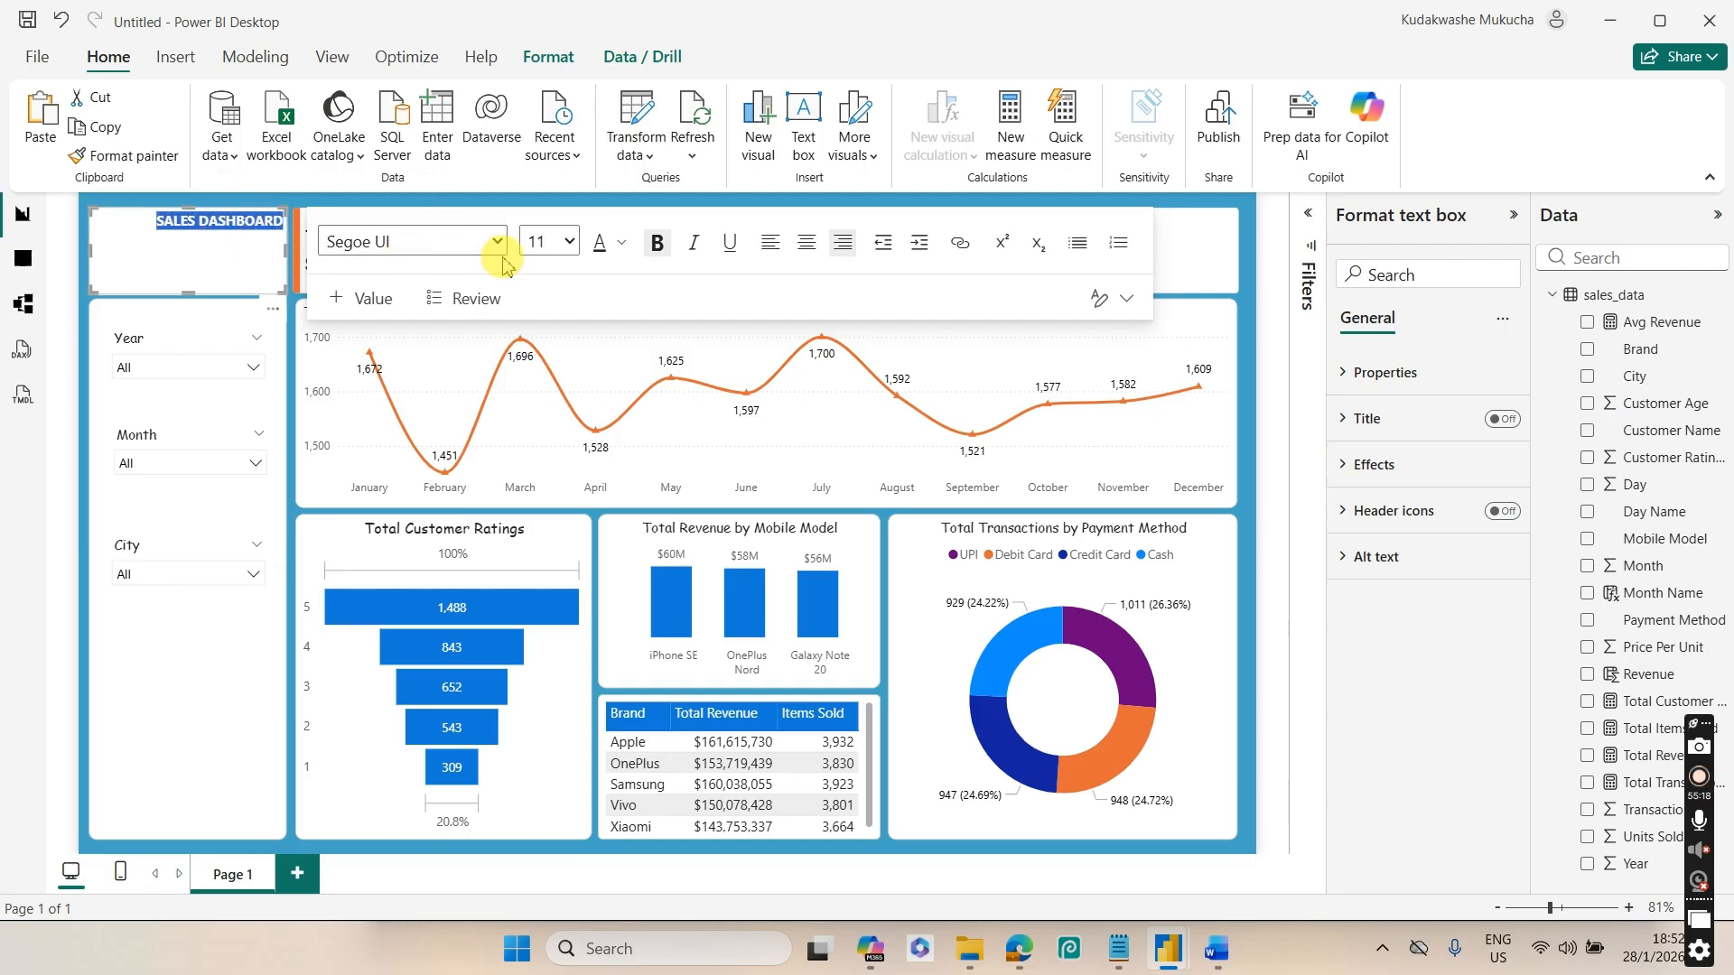
pyautogui.click(568, 242)
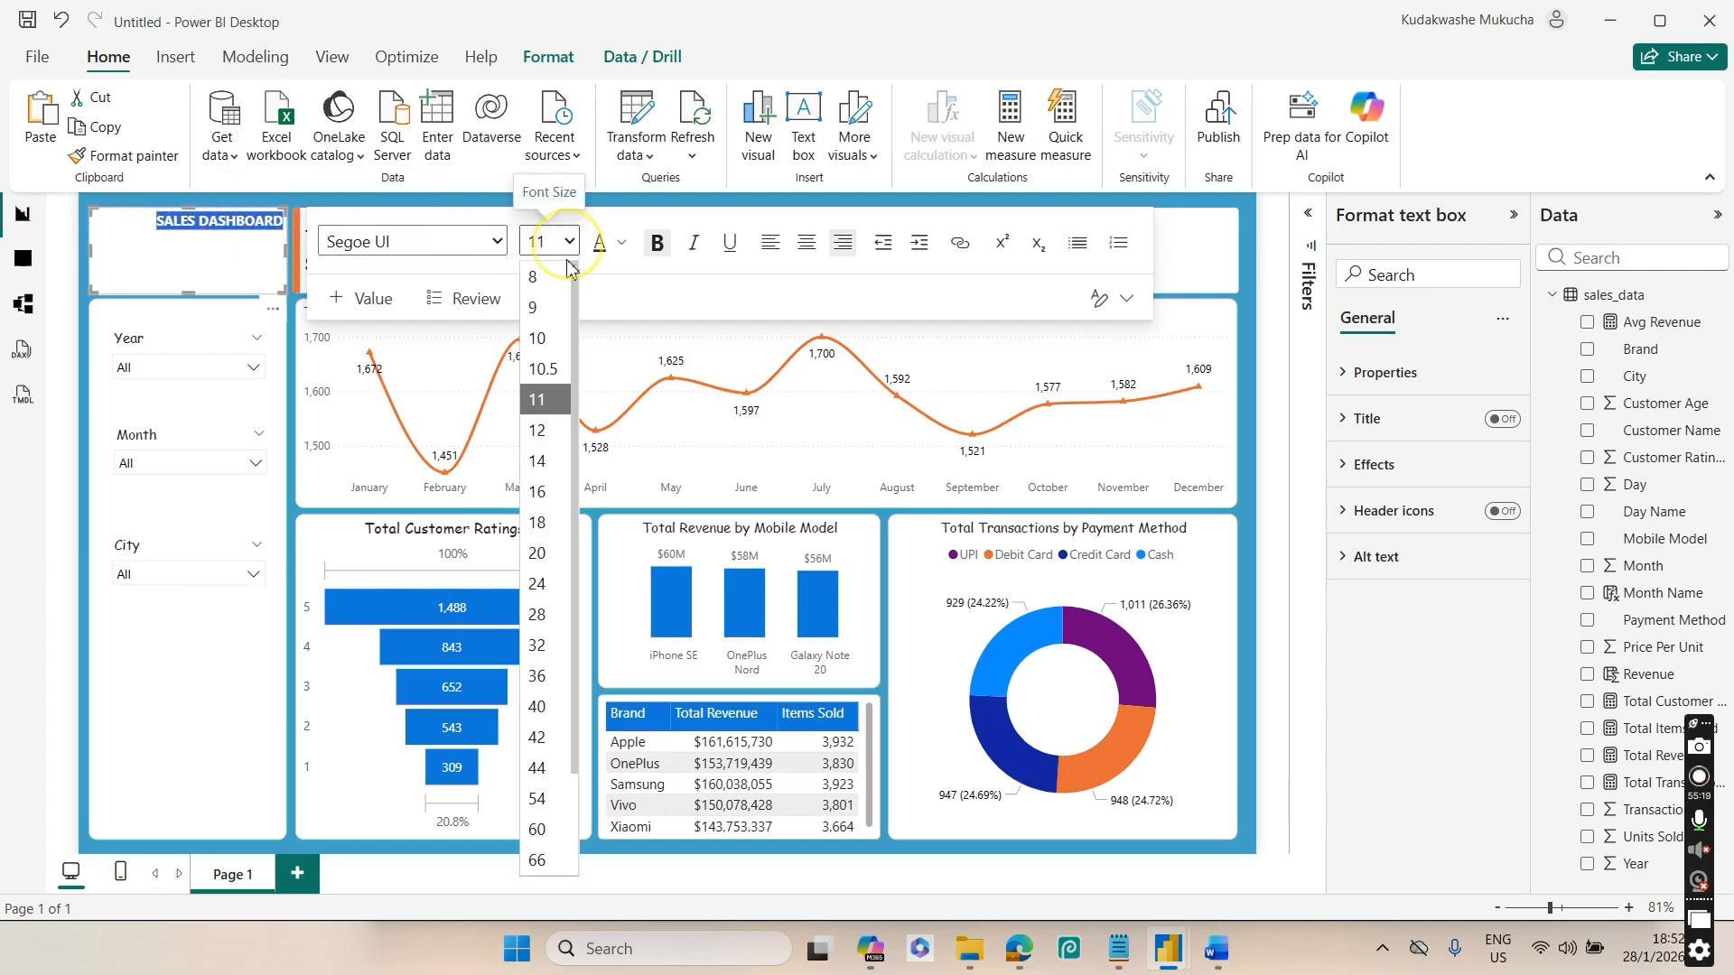
pyautogui.click(538, 491)
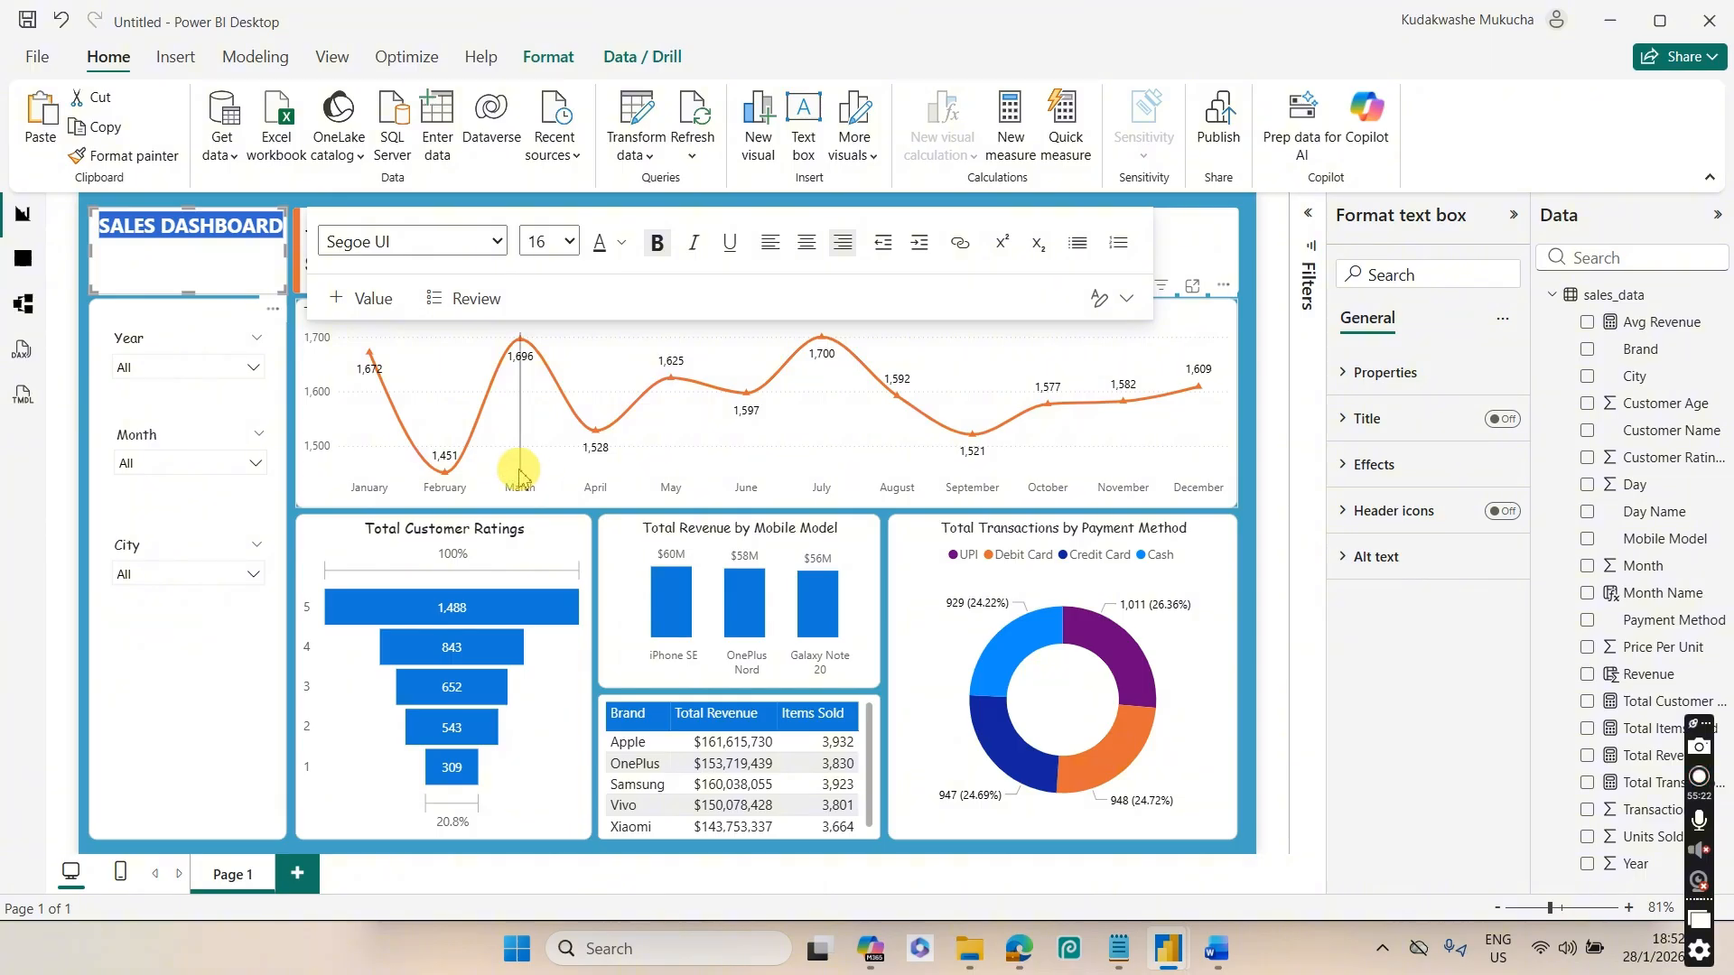
pyautogui.click(1249, 237)
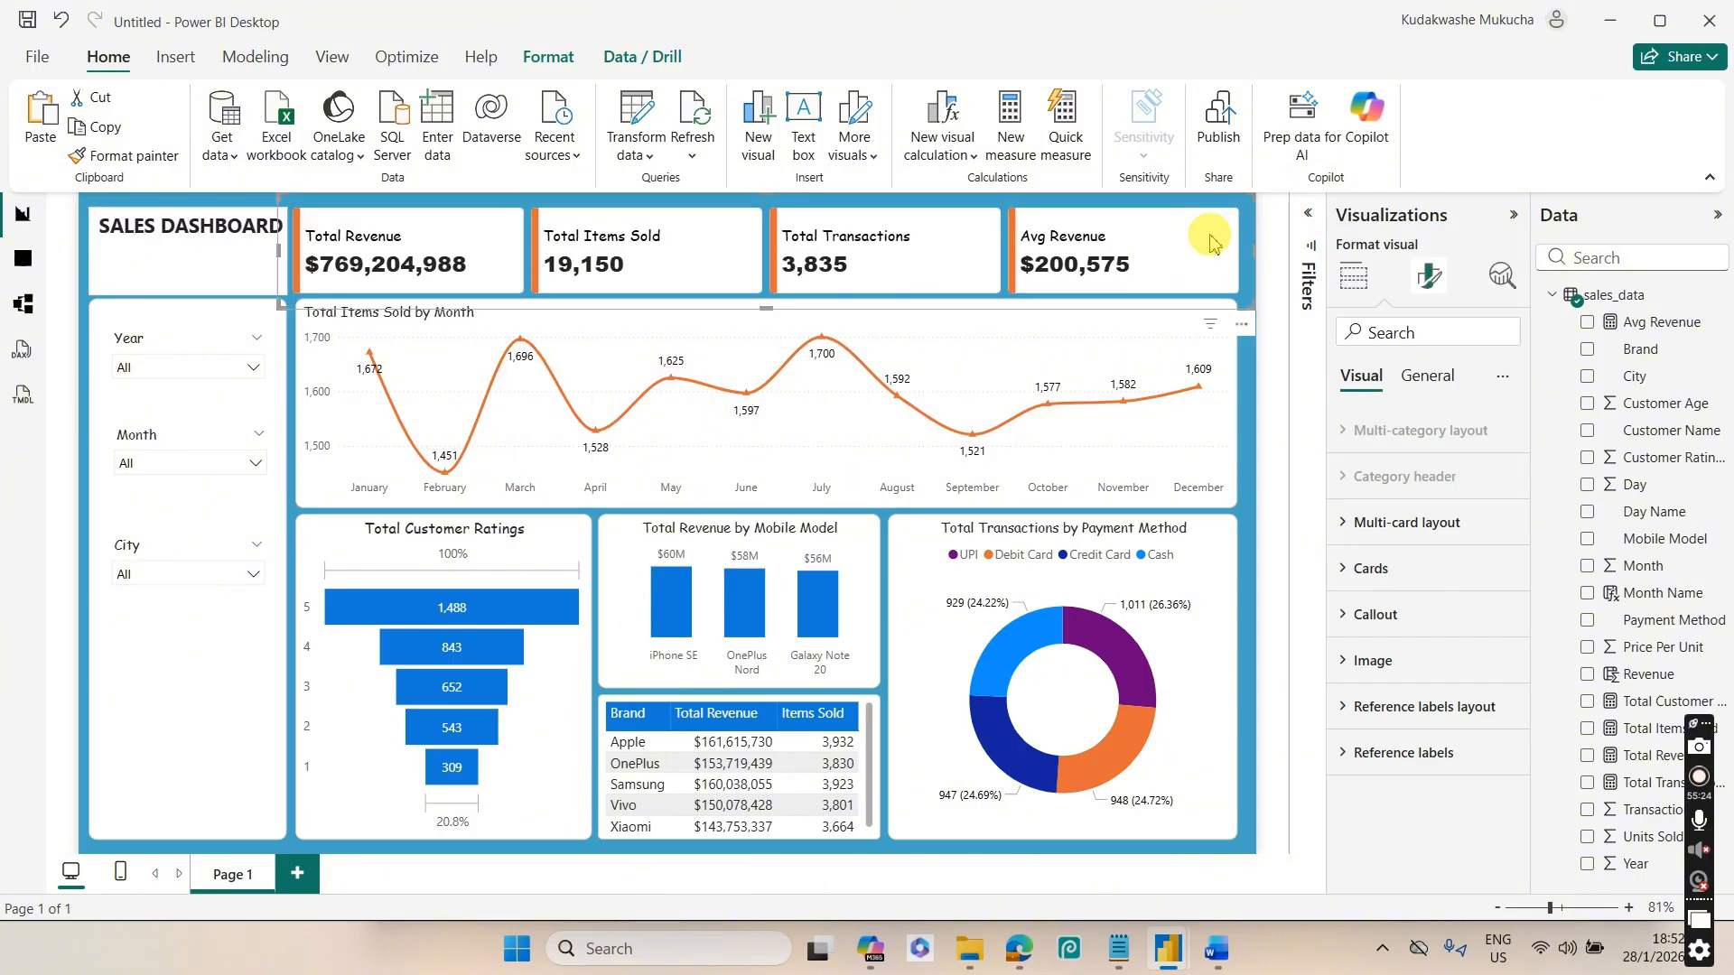
pyautogui.click(185, 271)
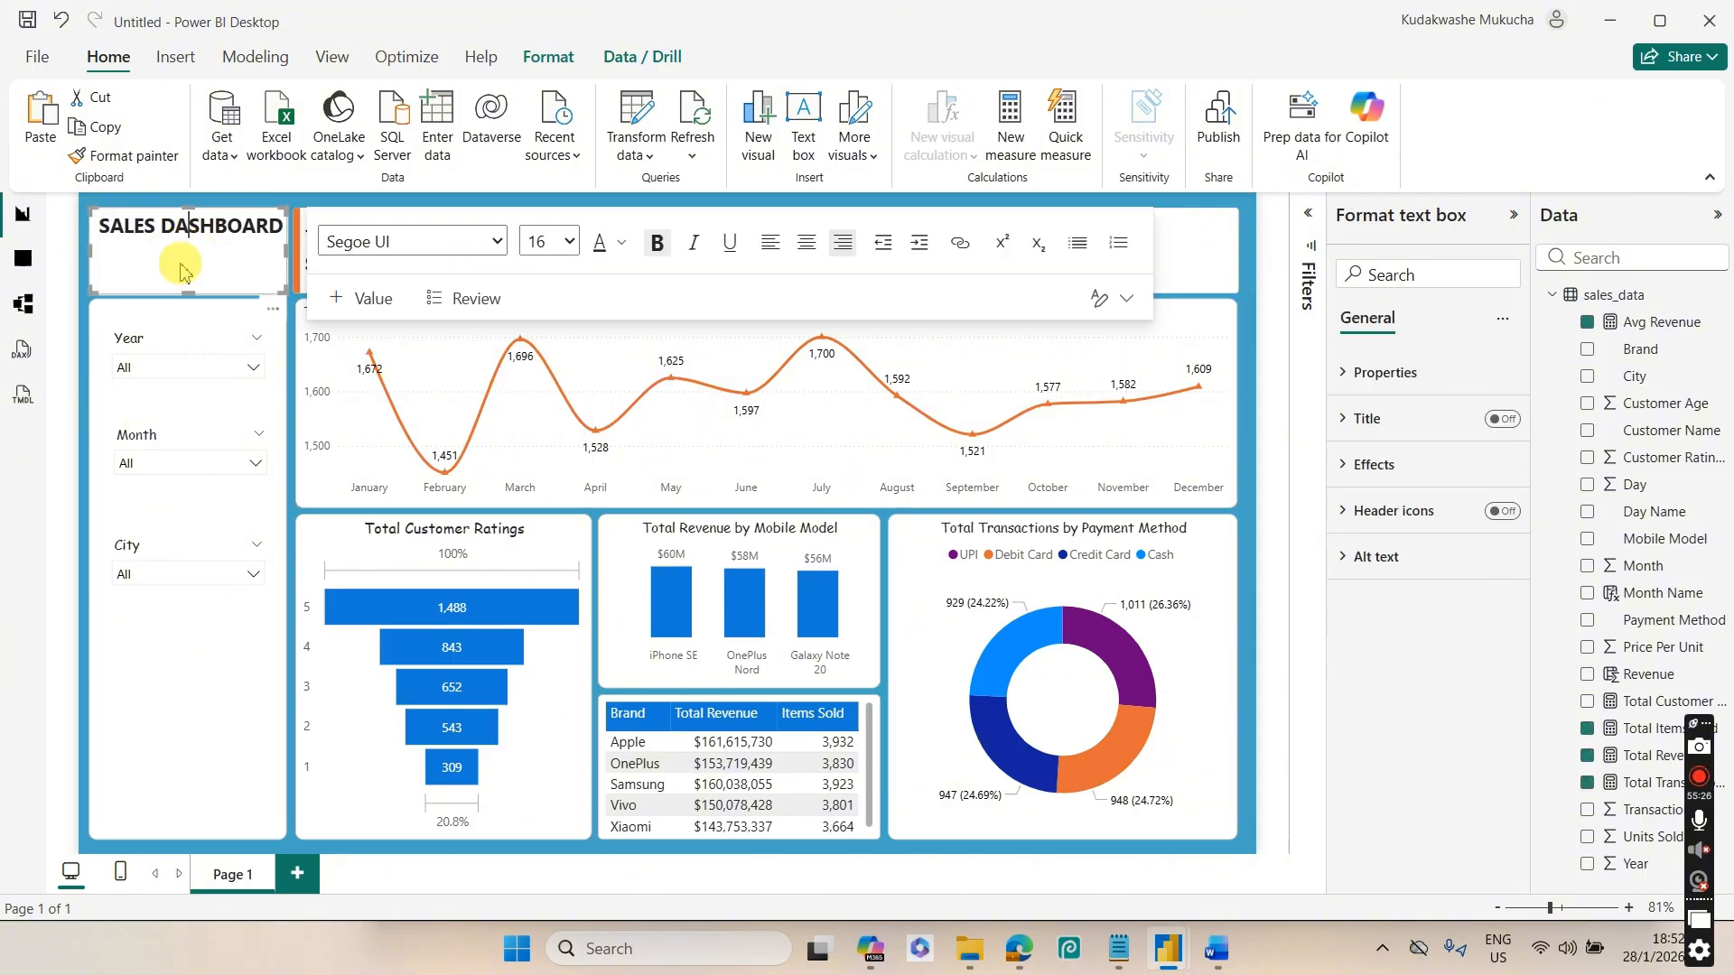
pyautogui.click(1249, 264)
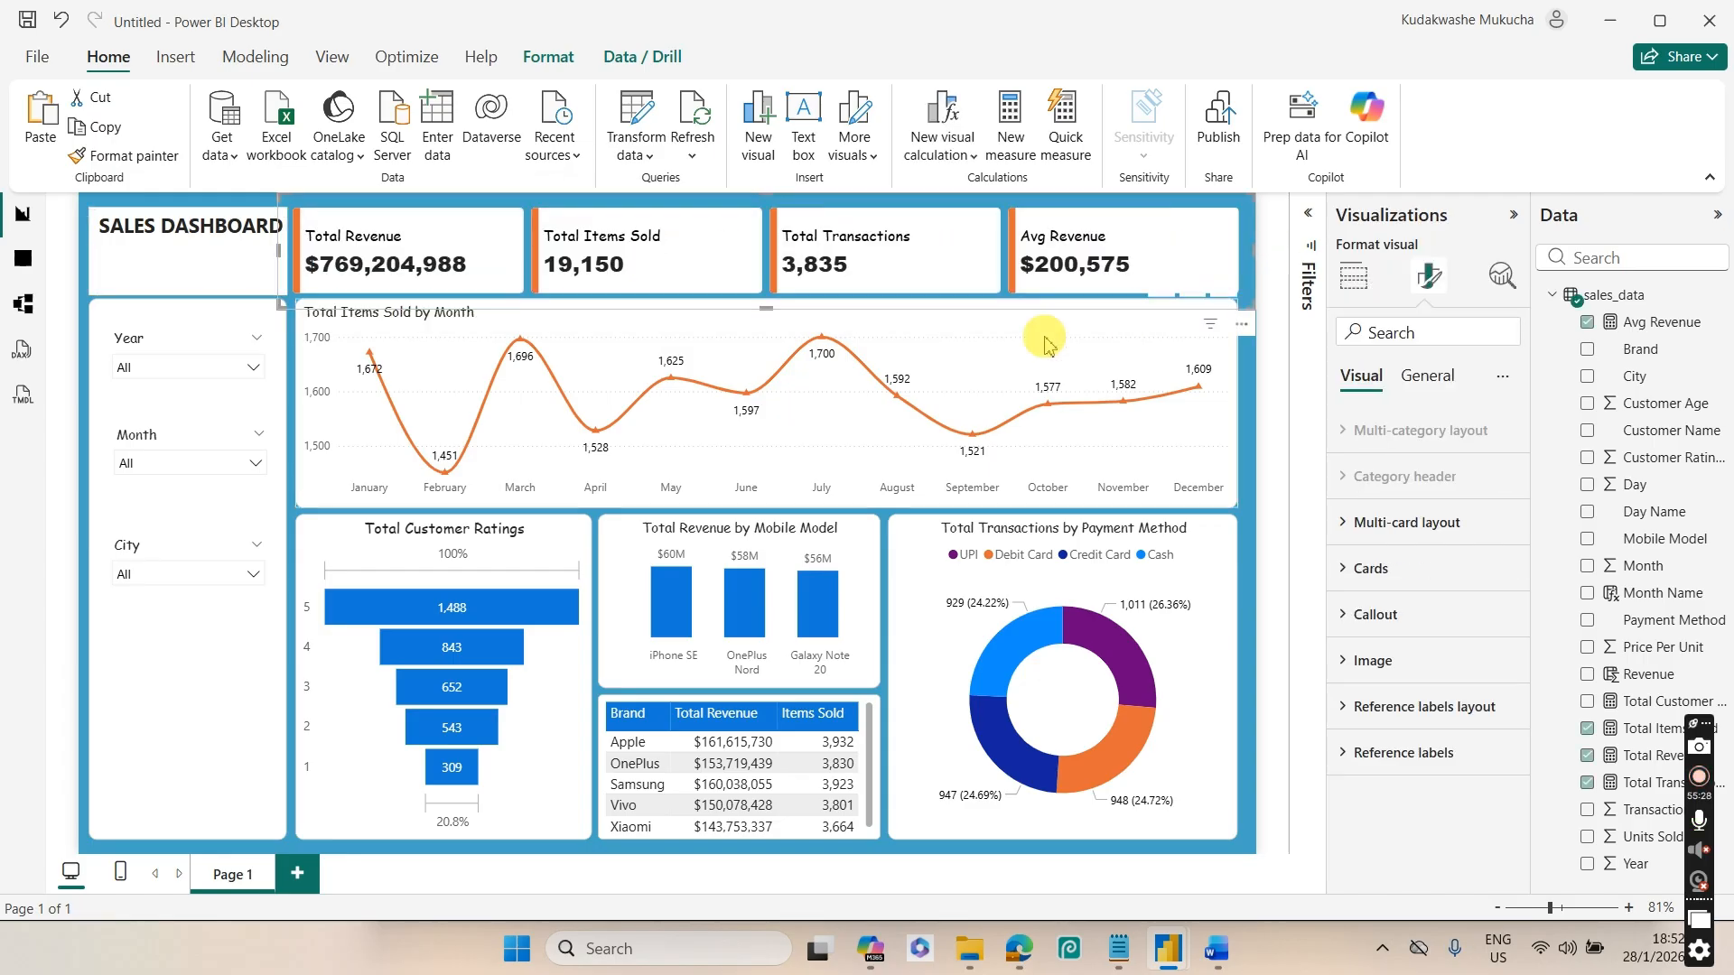
pyautogui.click(292, 354)
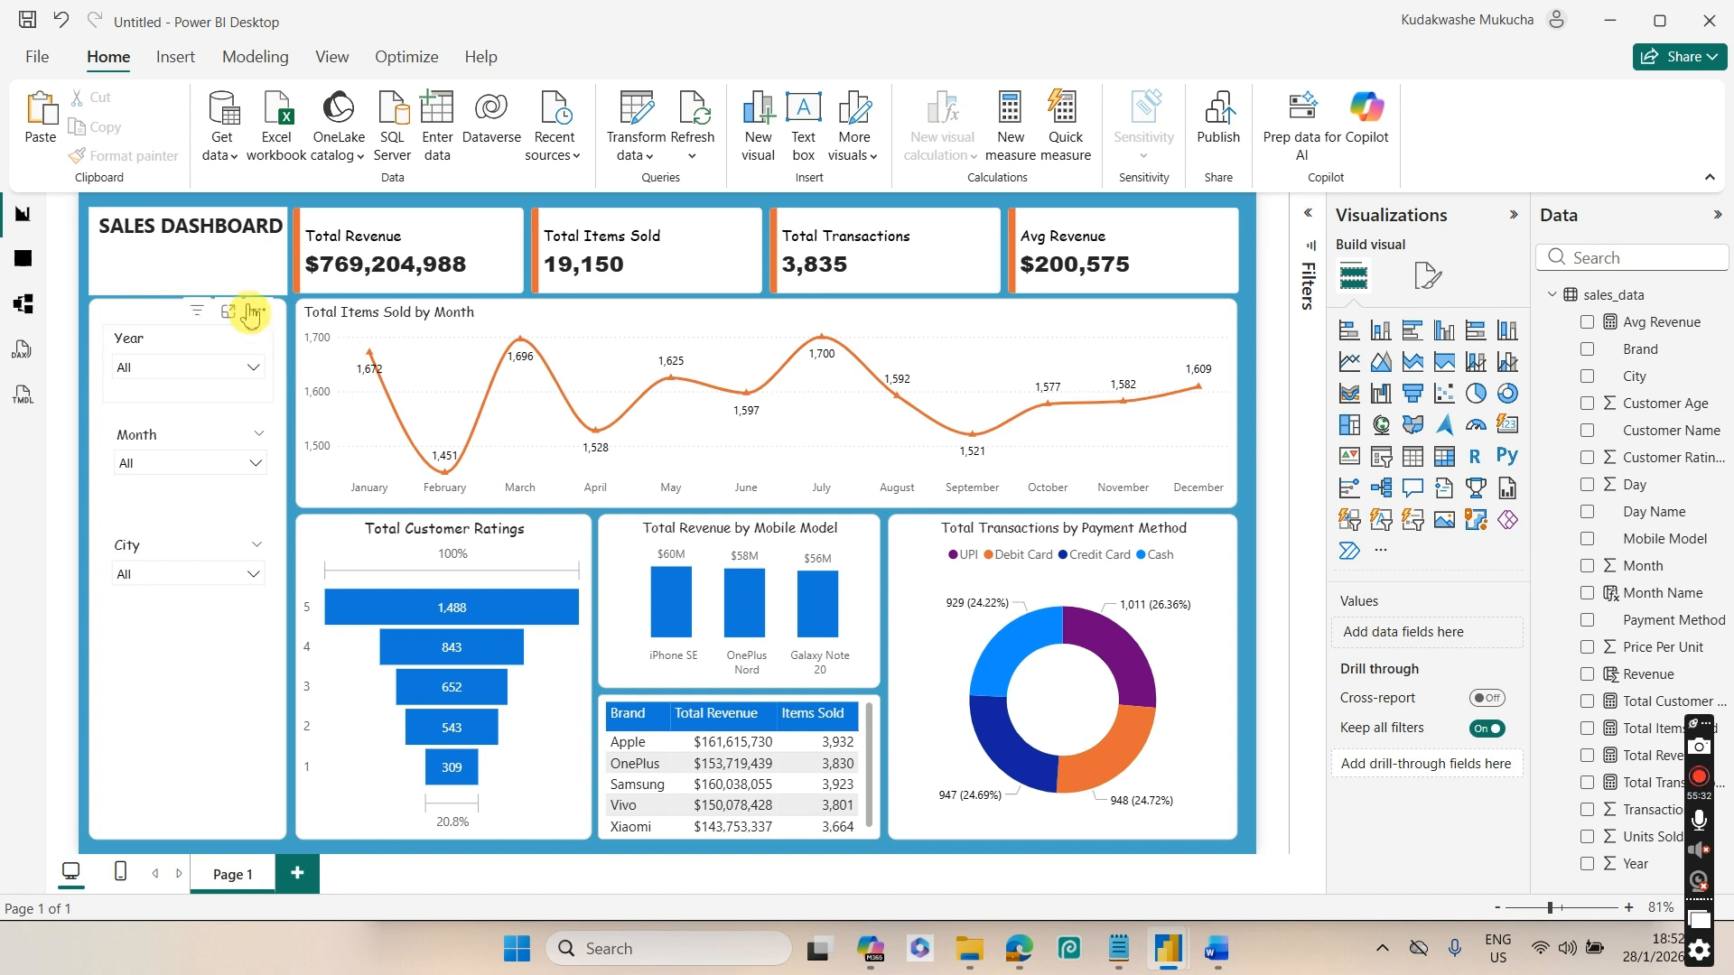
# Turn on the visual border of the SALES DASHBOARD text box with corners rounded to 9 px
pyautogui.click(279, 265)
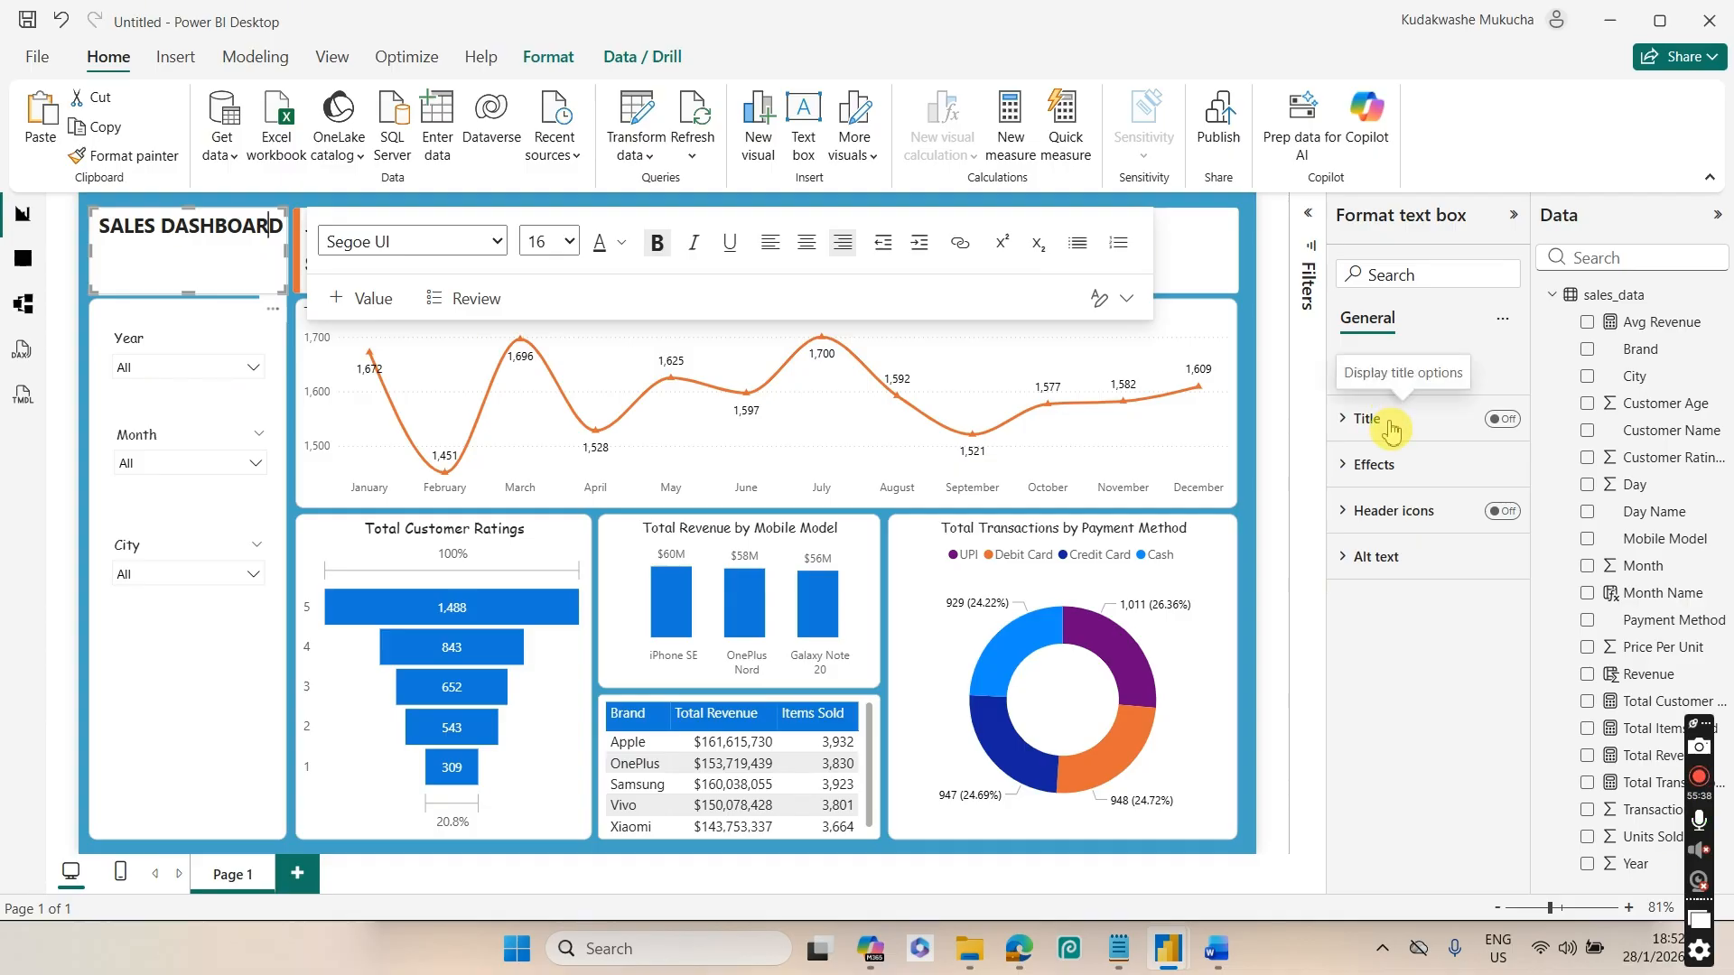
pyautogui.click(1382, 464)
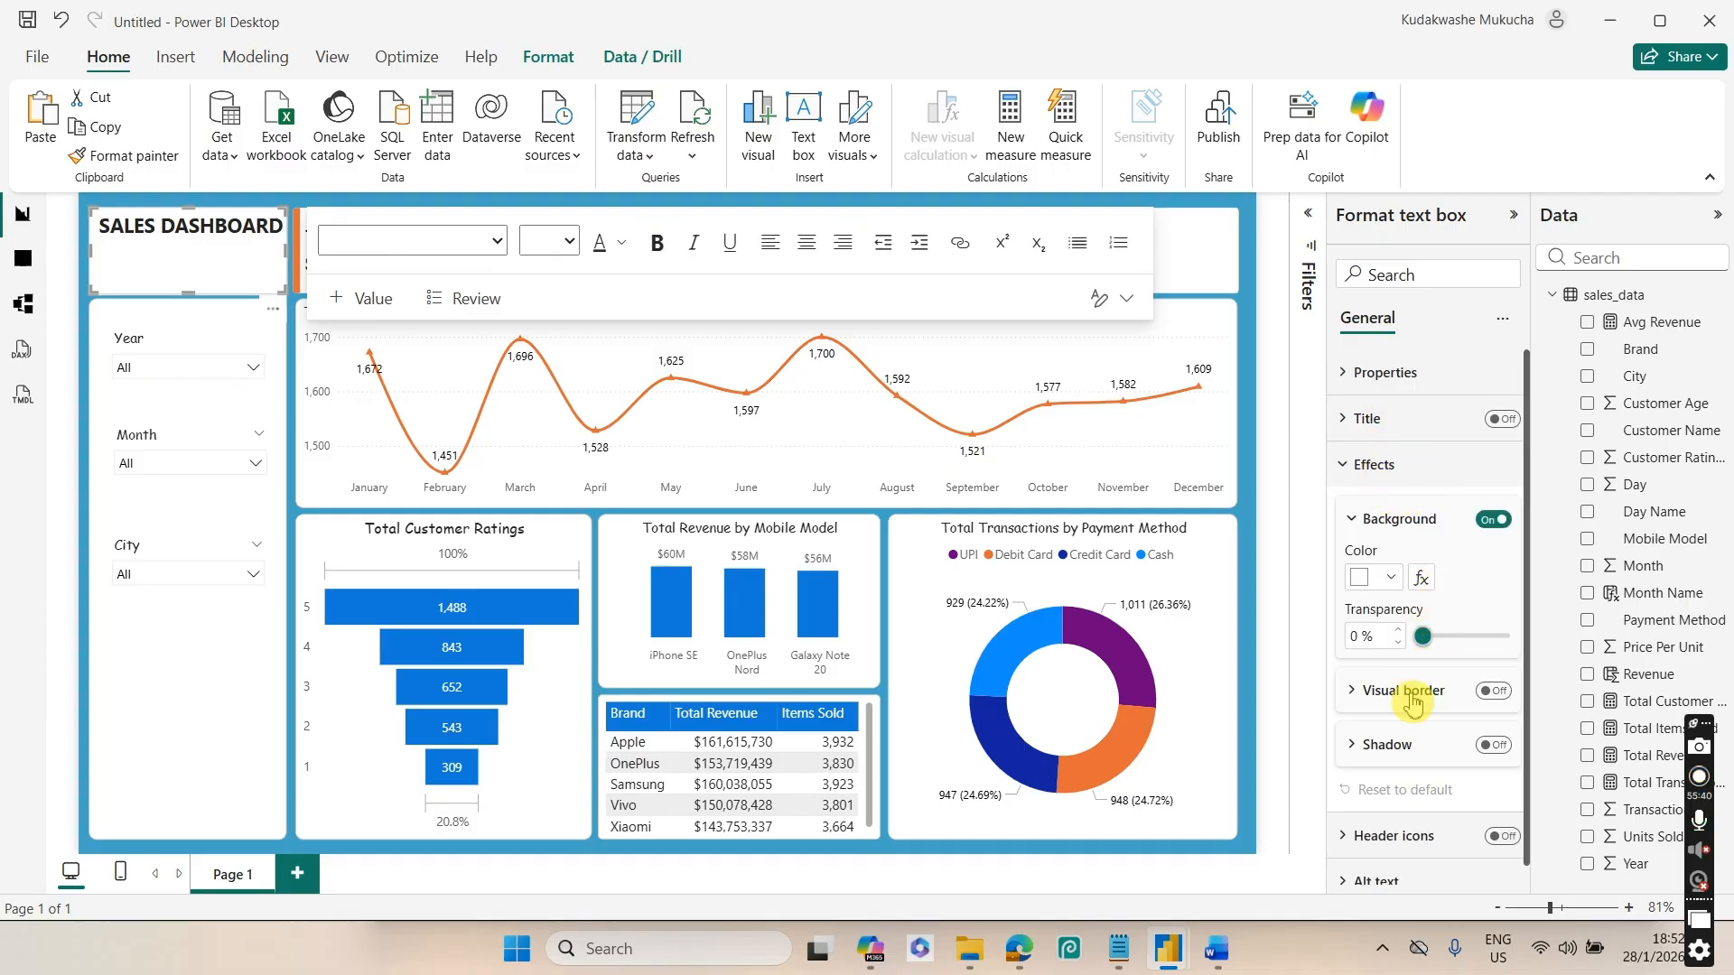
pyautogui.click(1486, 692)
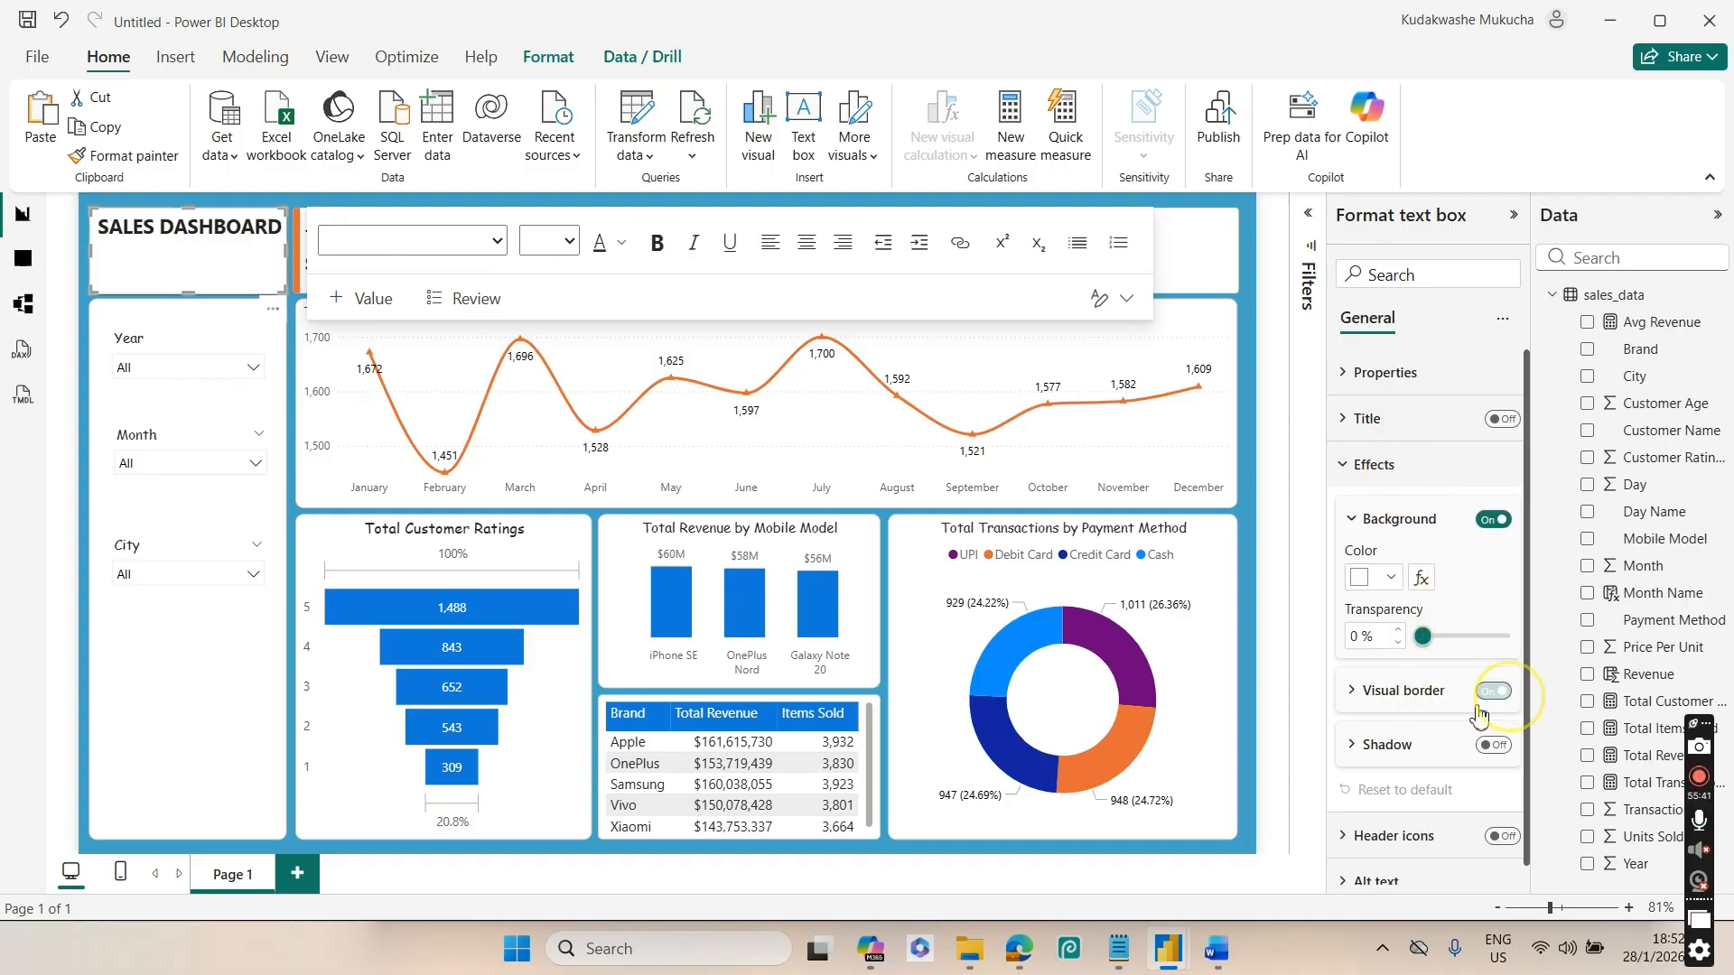
pyautogui.click(1404, 691)
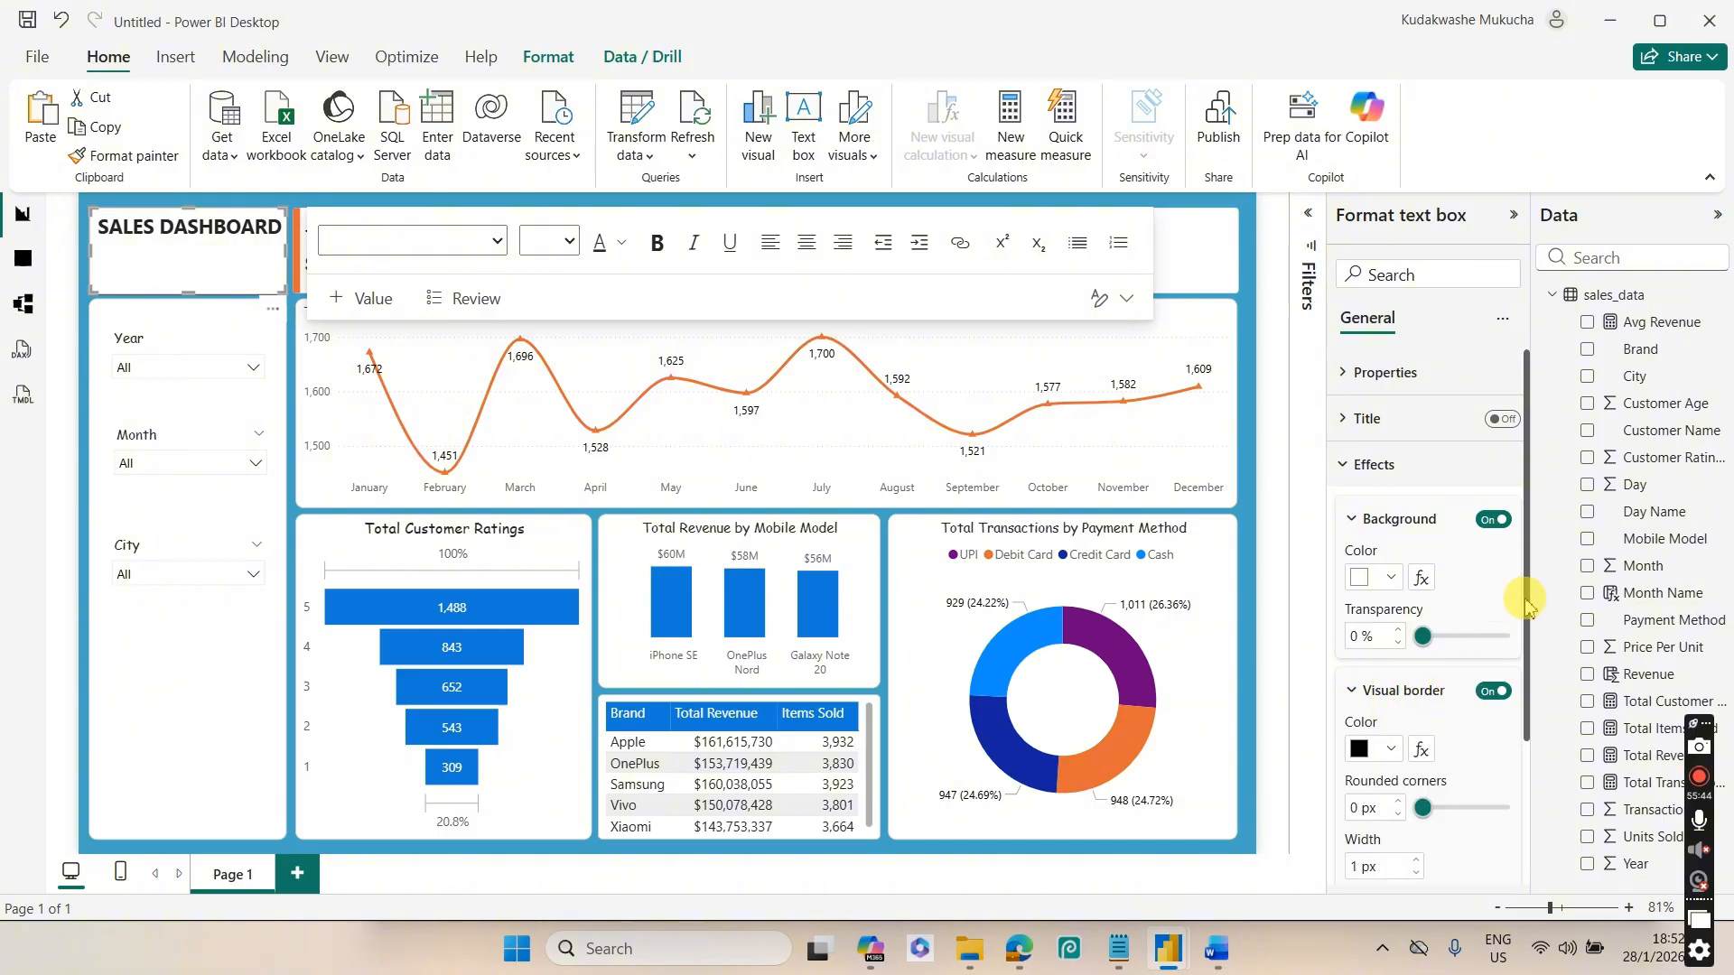
pyautogui.moveTo(1526, 601); pyautogui.dragTo(1517, 689)
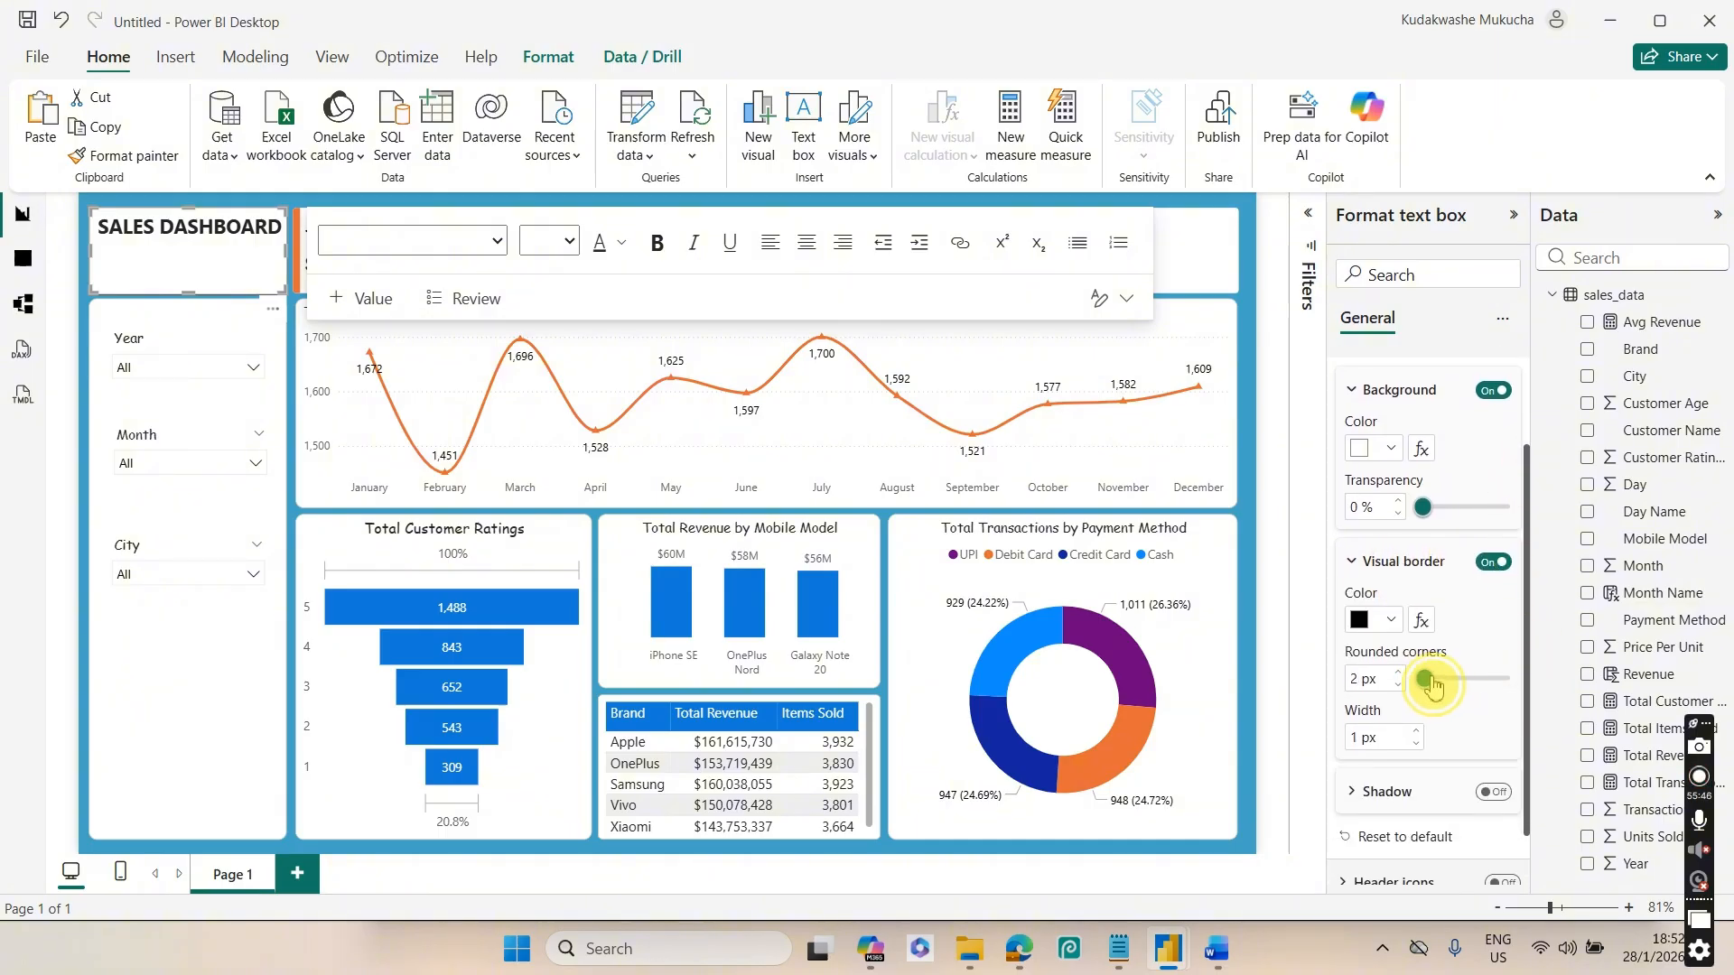
pyautogui.moveTo(1446, 688); pyautogui.dragTo(1436, 680)
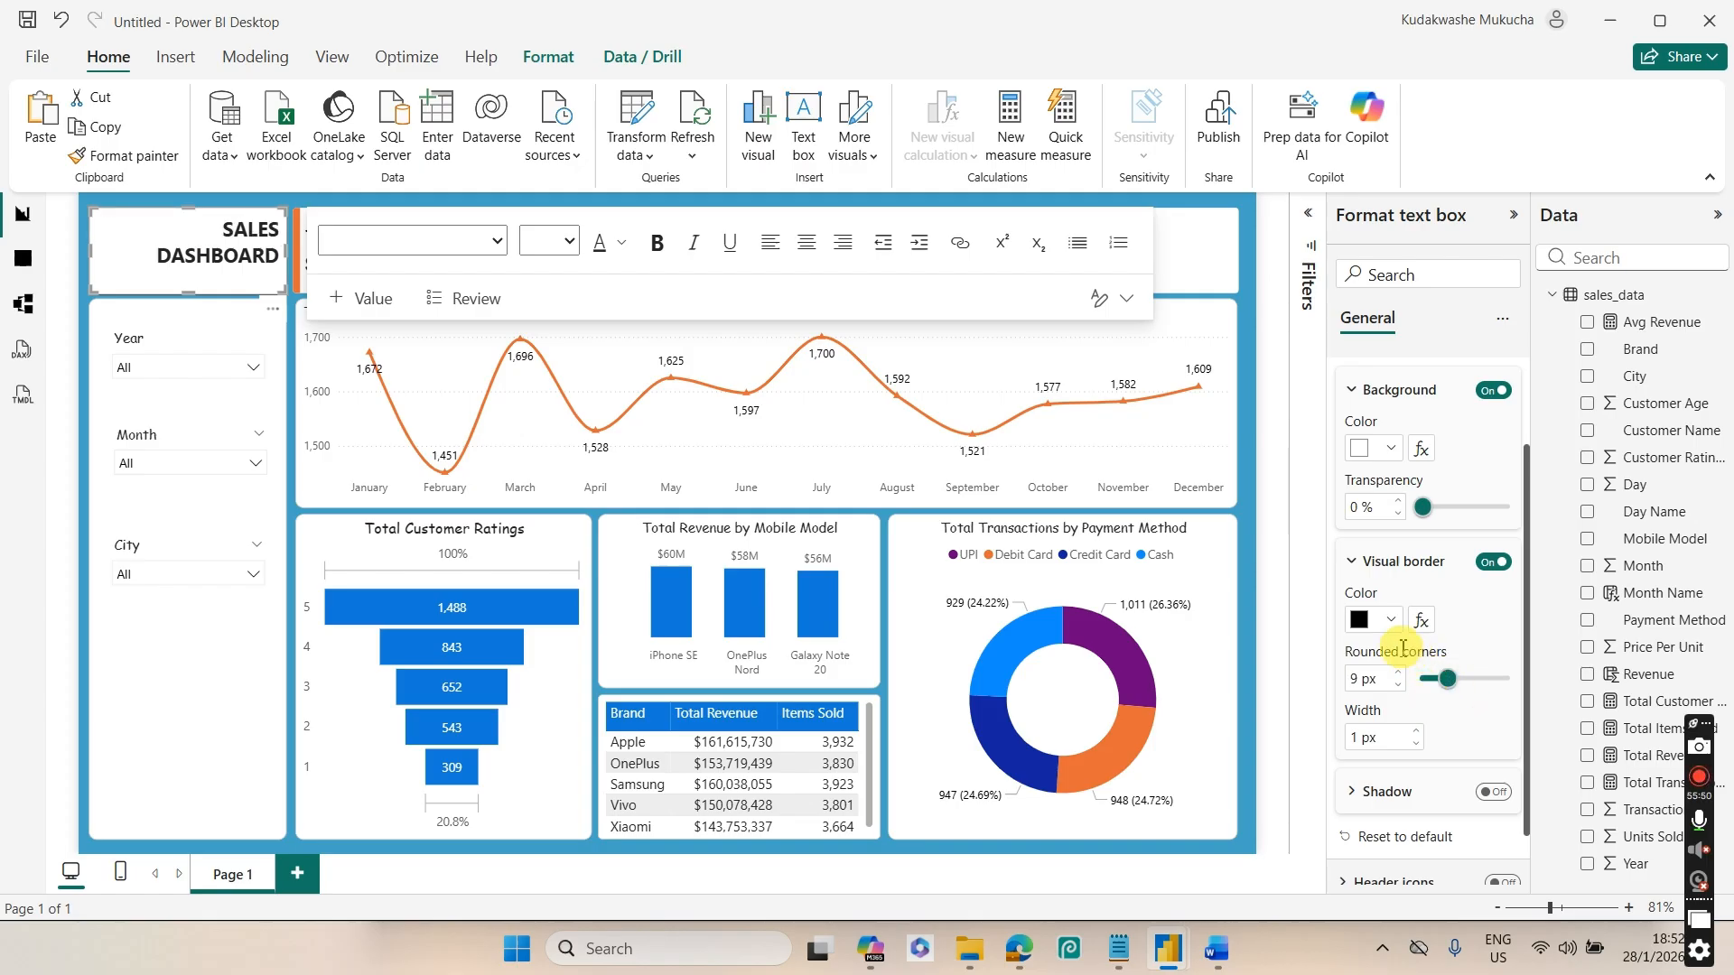
# Change the title text box's border color to light grey and leave the text box
pyautogui.click(1361, 623)
pyautogui.click(1361, 623)
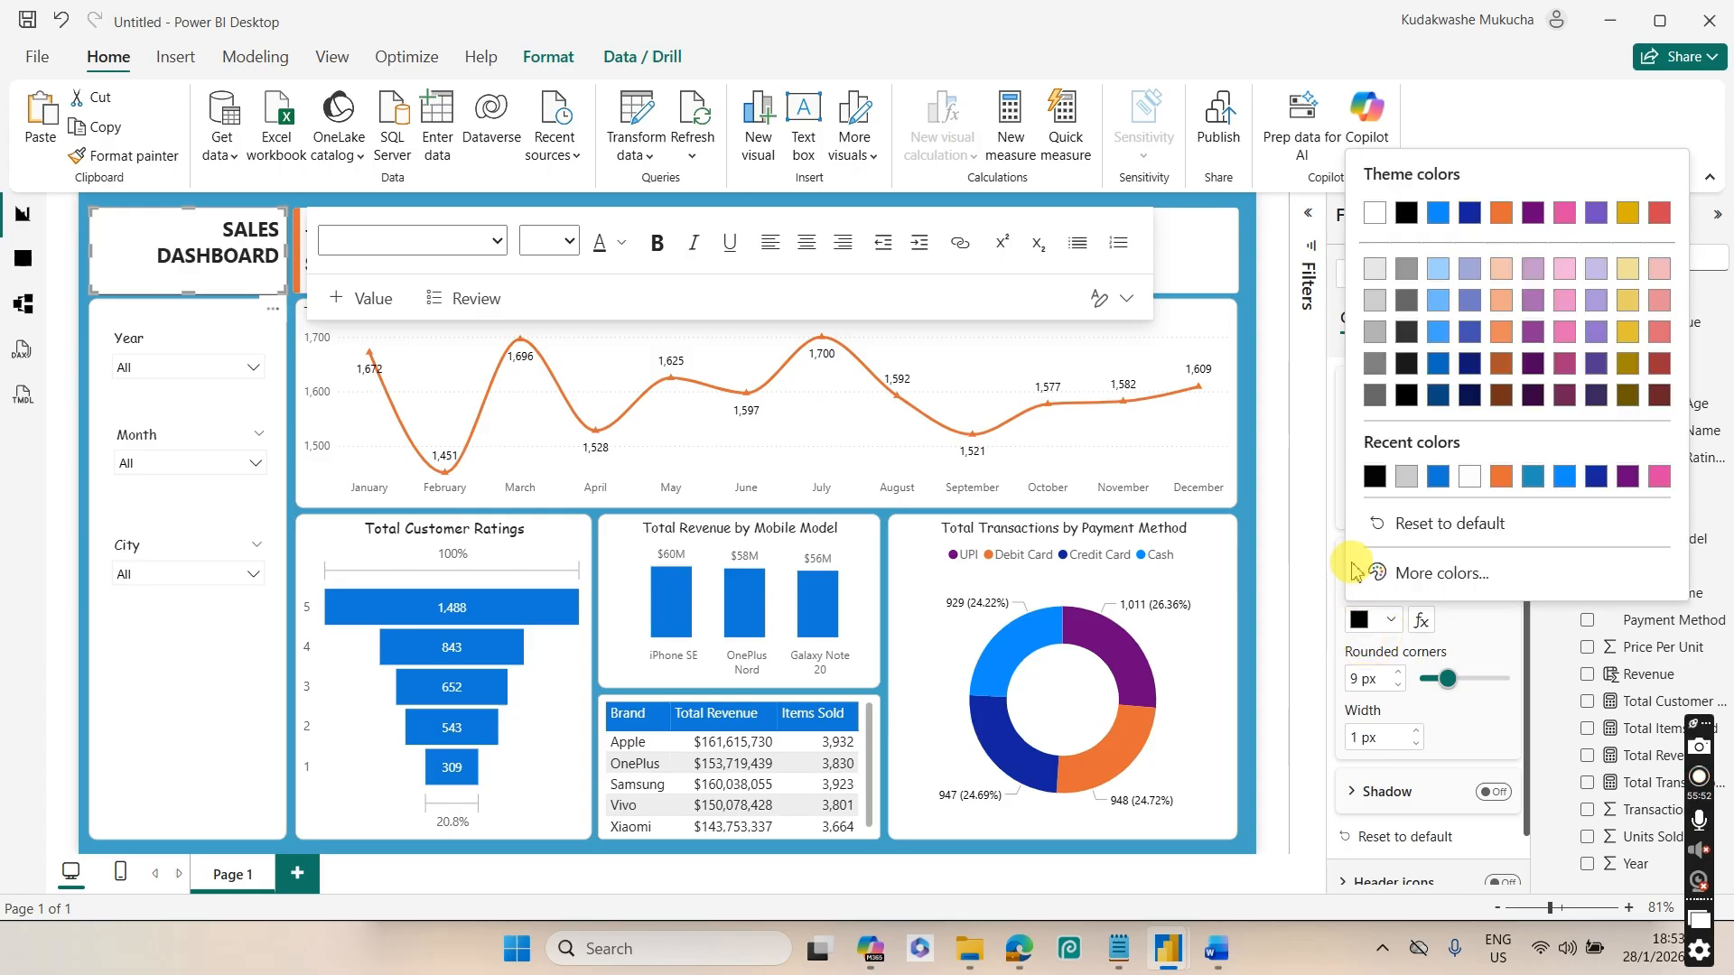
pyautogui.click(1374, 288)
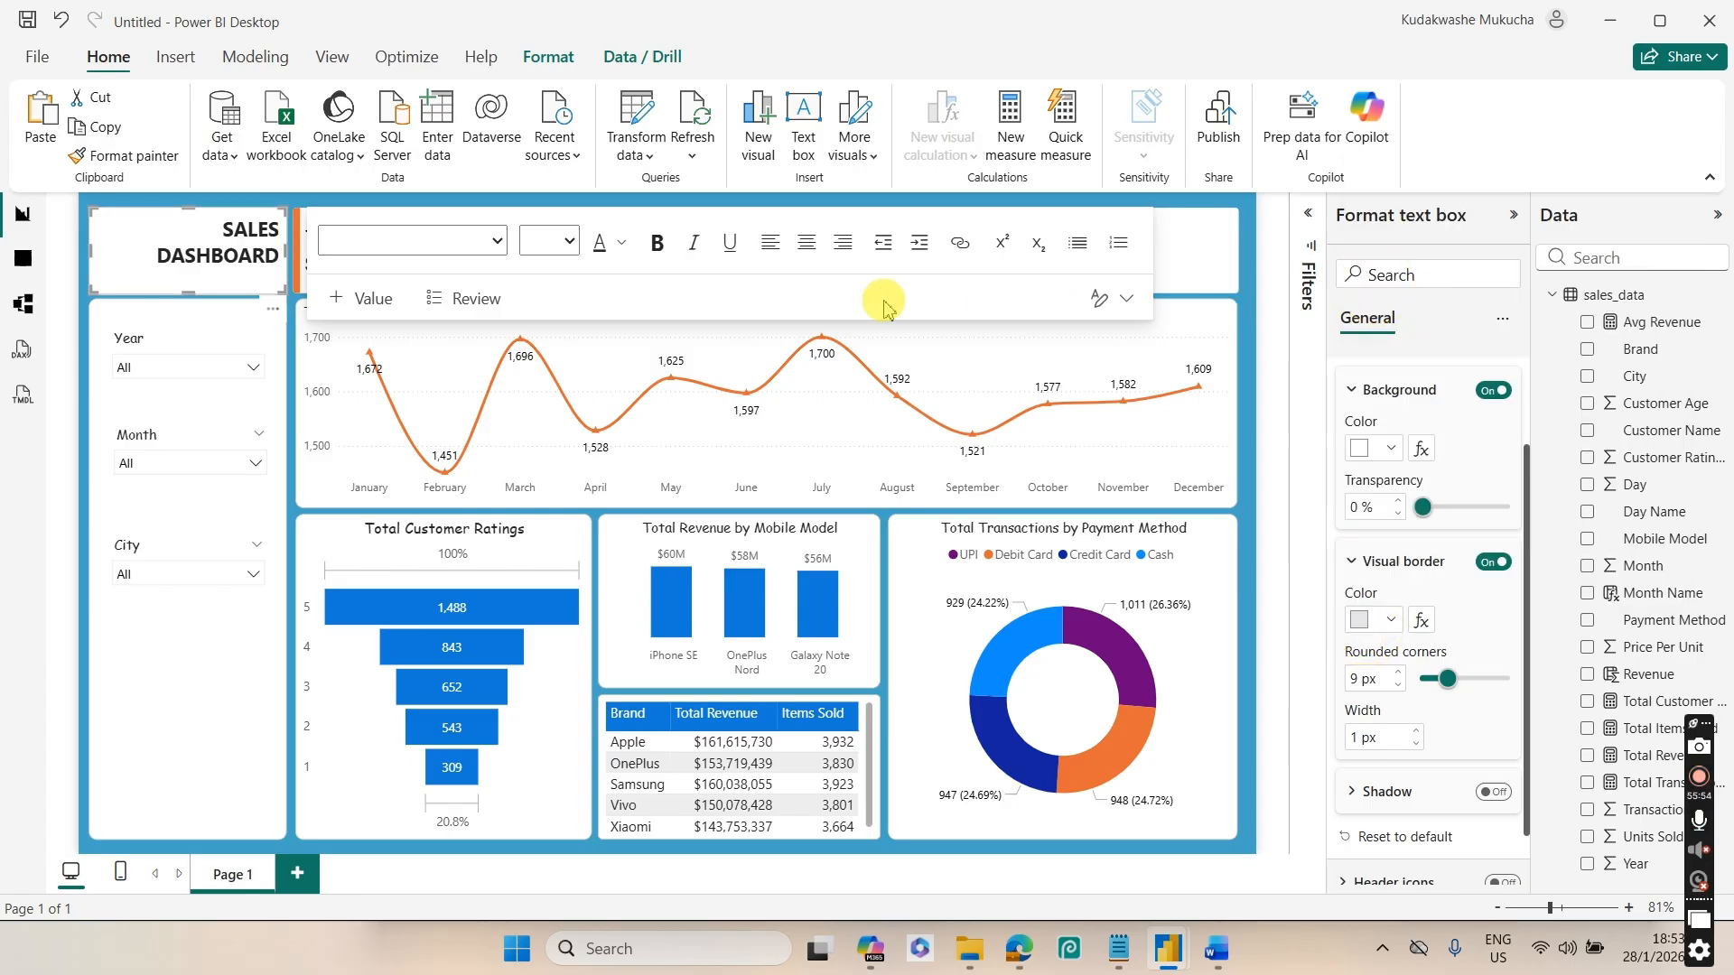
pyautogui.click(1245, 282)
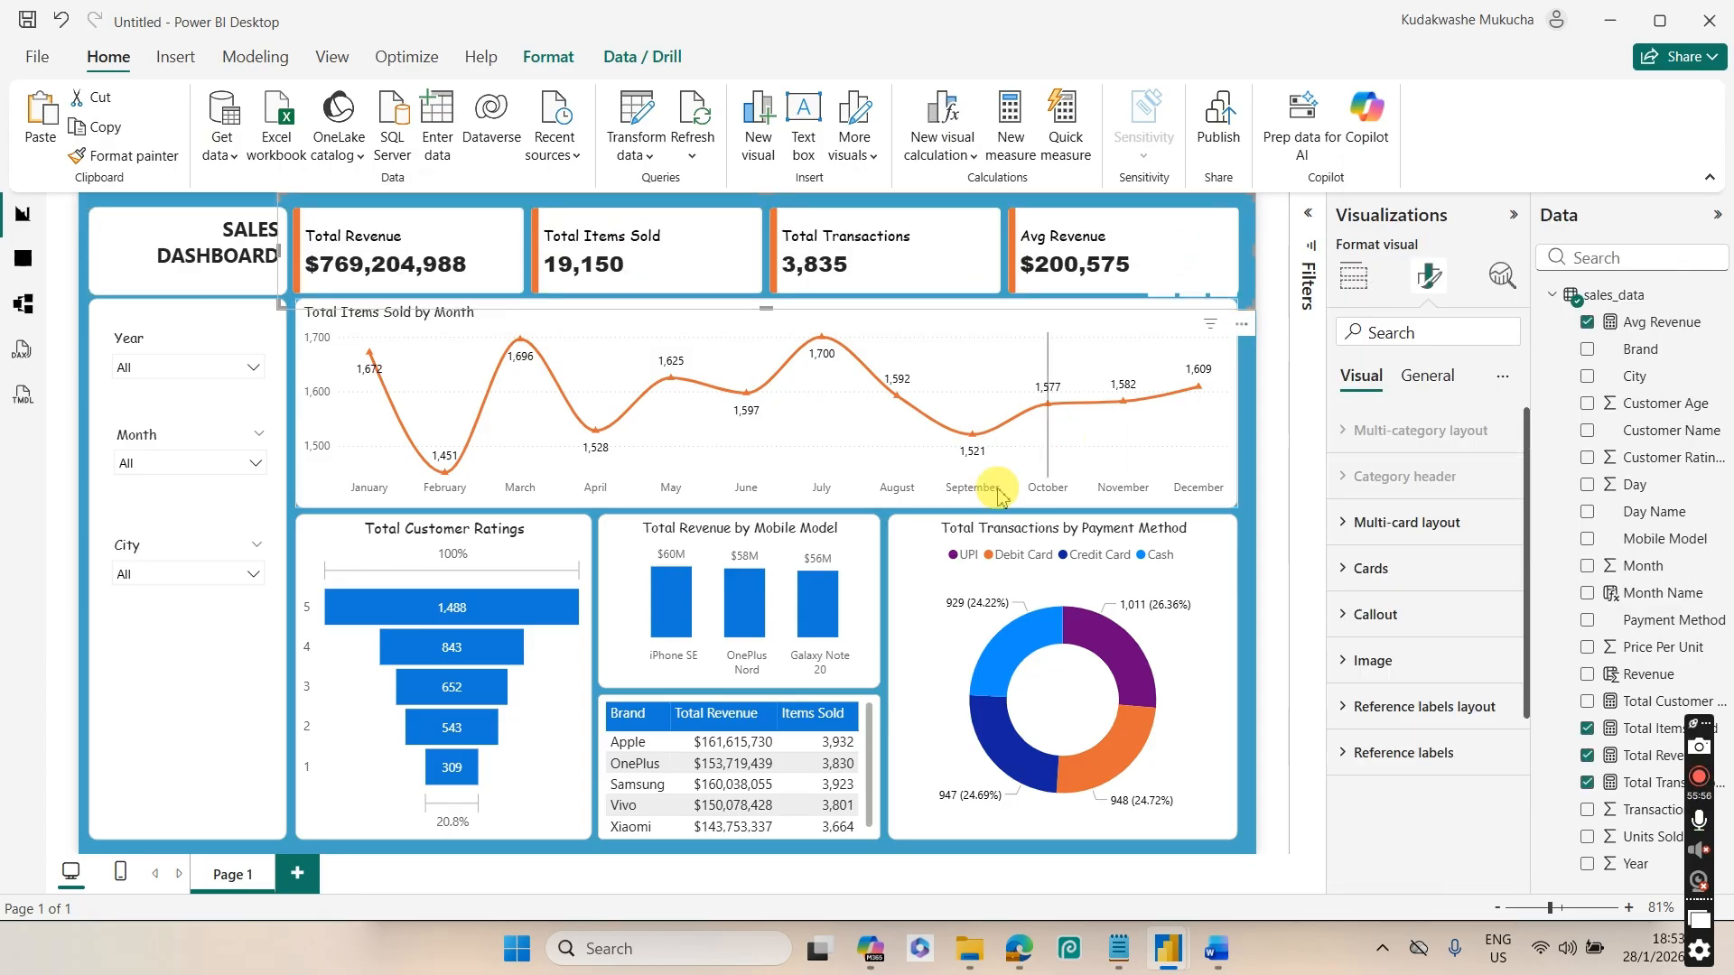
pyautogui.click(294, 409)
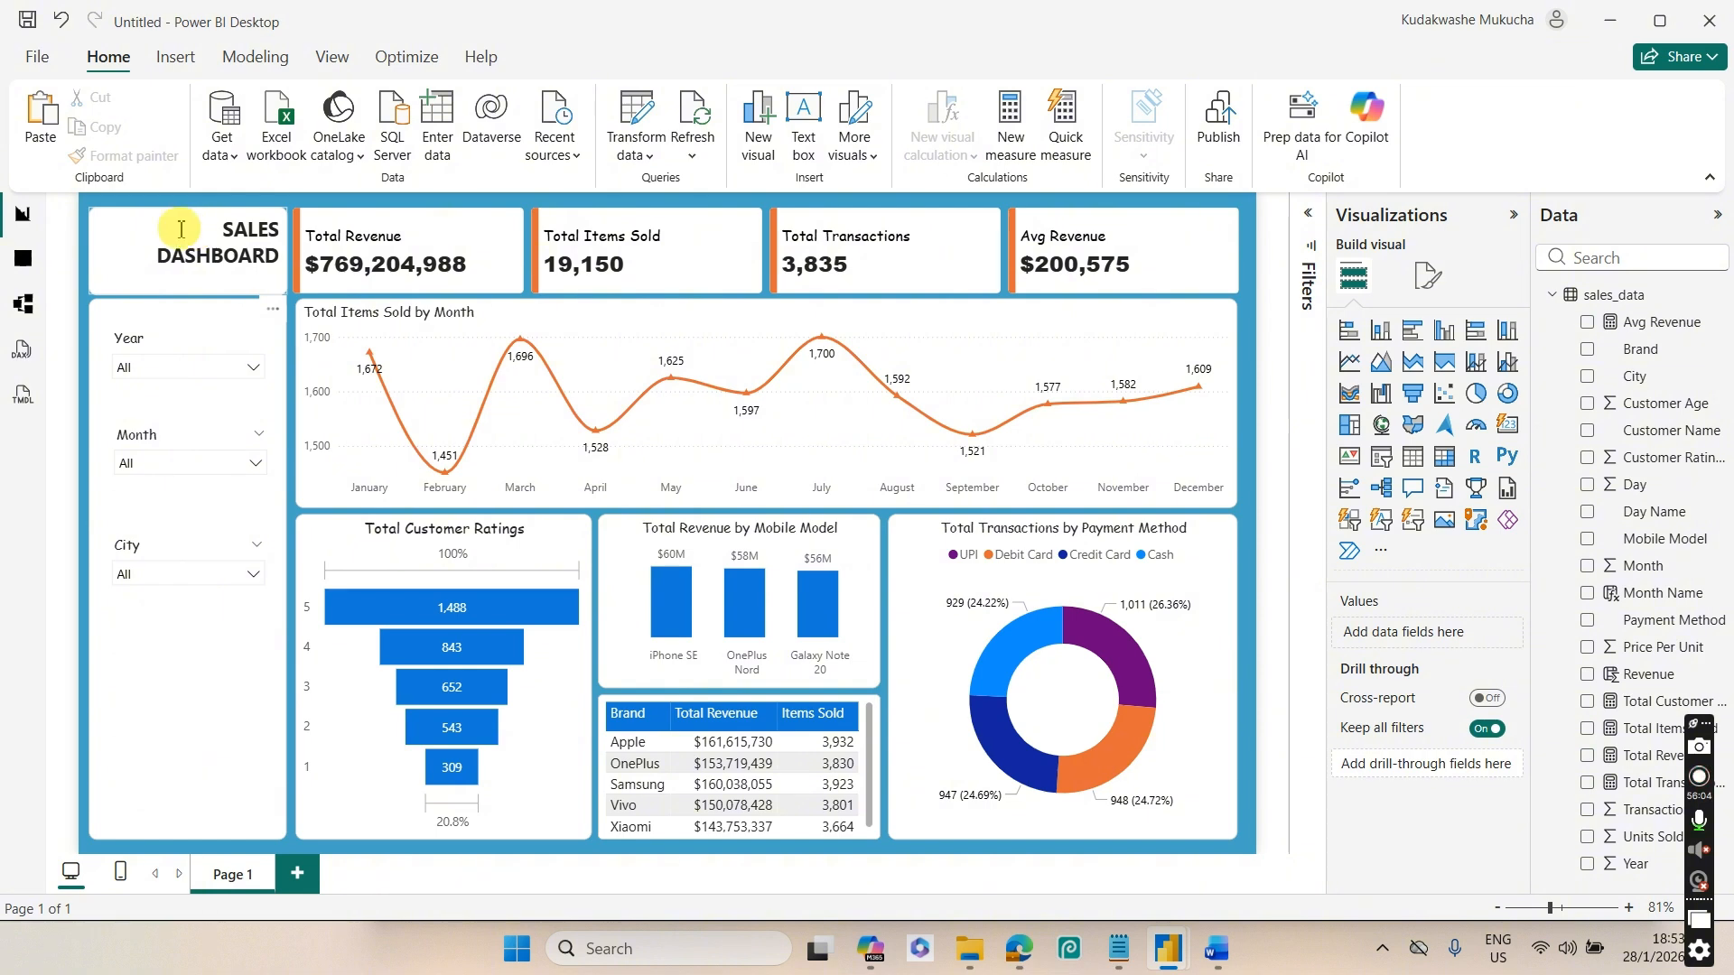
# Insert an image on the report page using smartphone.png from the mobile phones sales dashboard folder
pyautogui.click(176, 57)
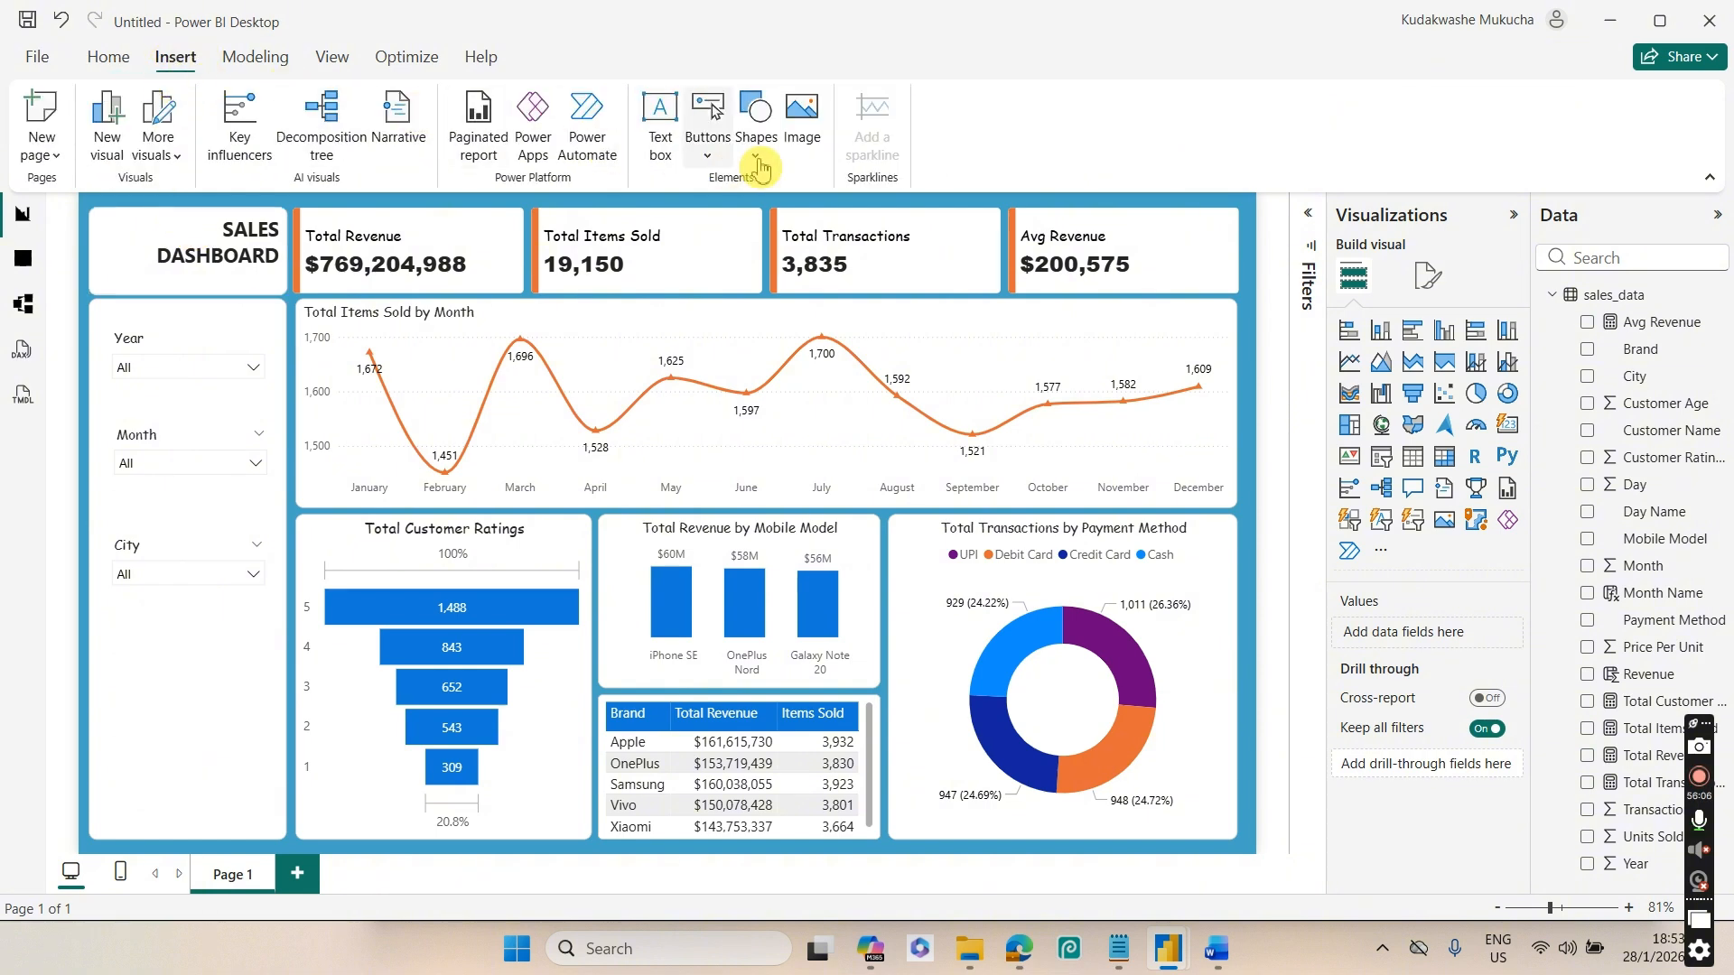
pyautogui.click(801, 143)
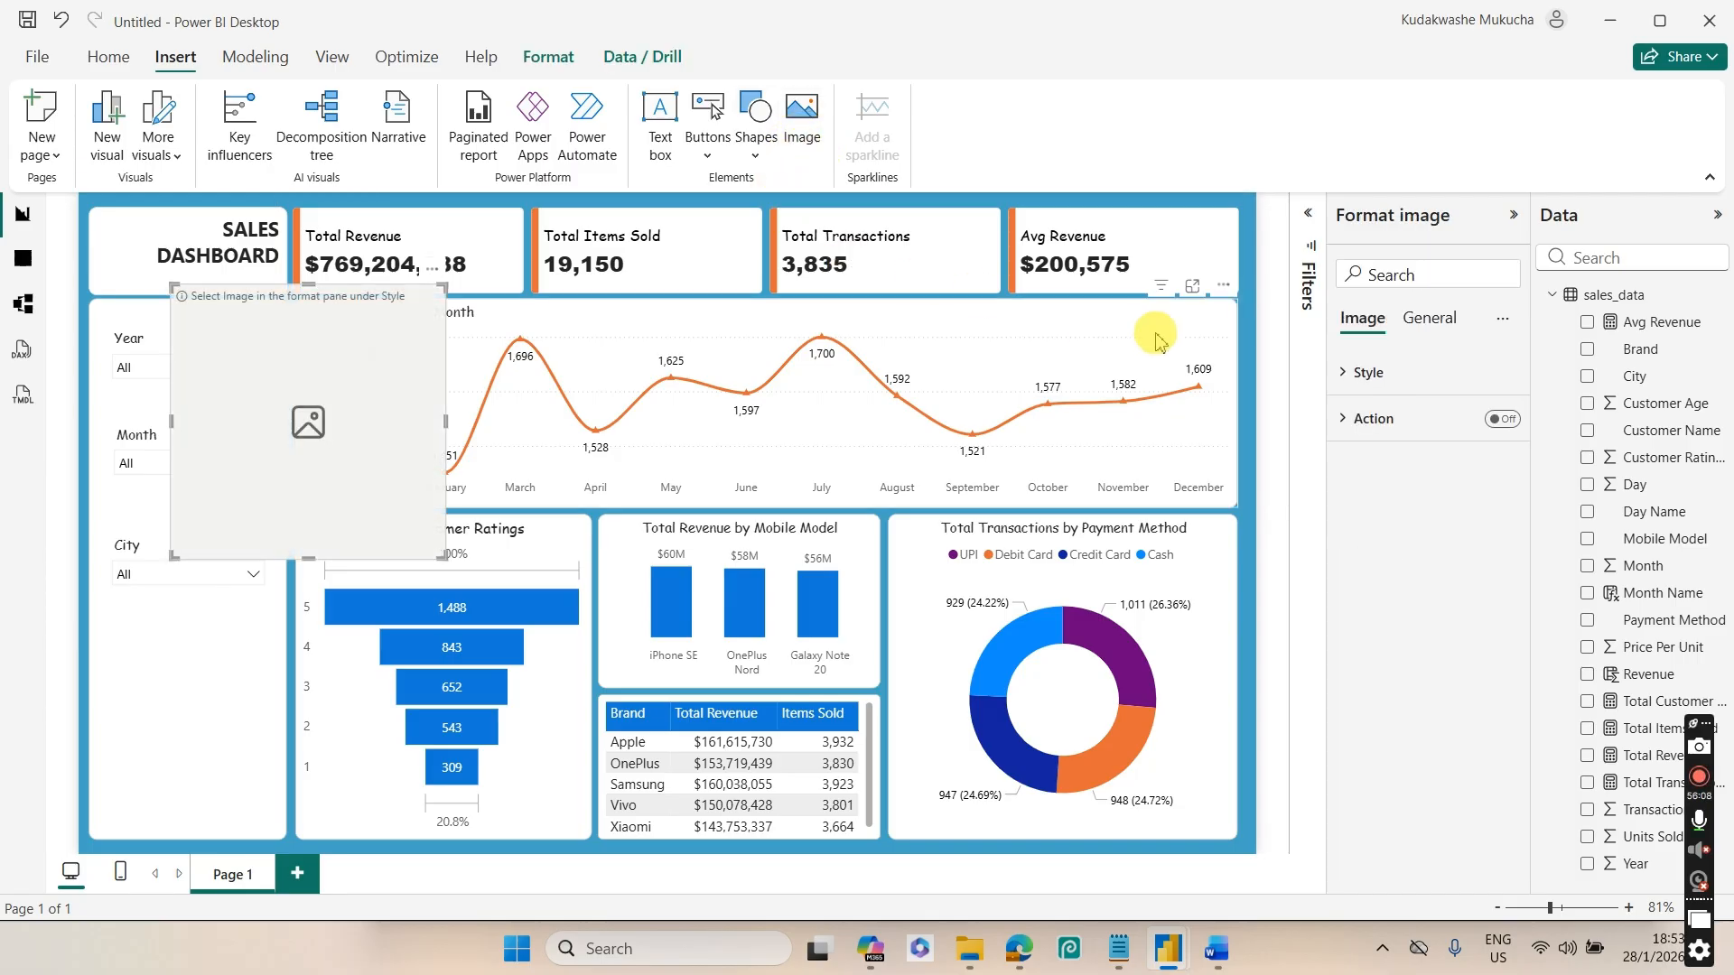
pyautogui.click(1394, 392)
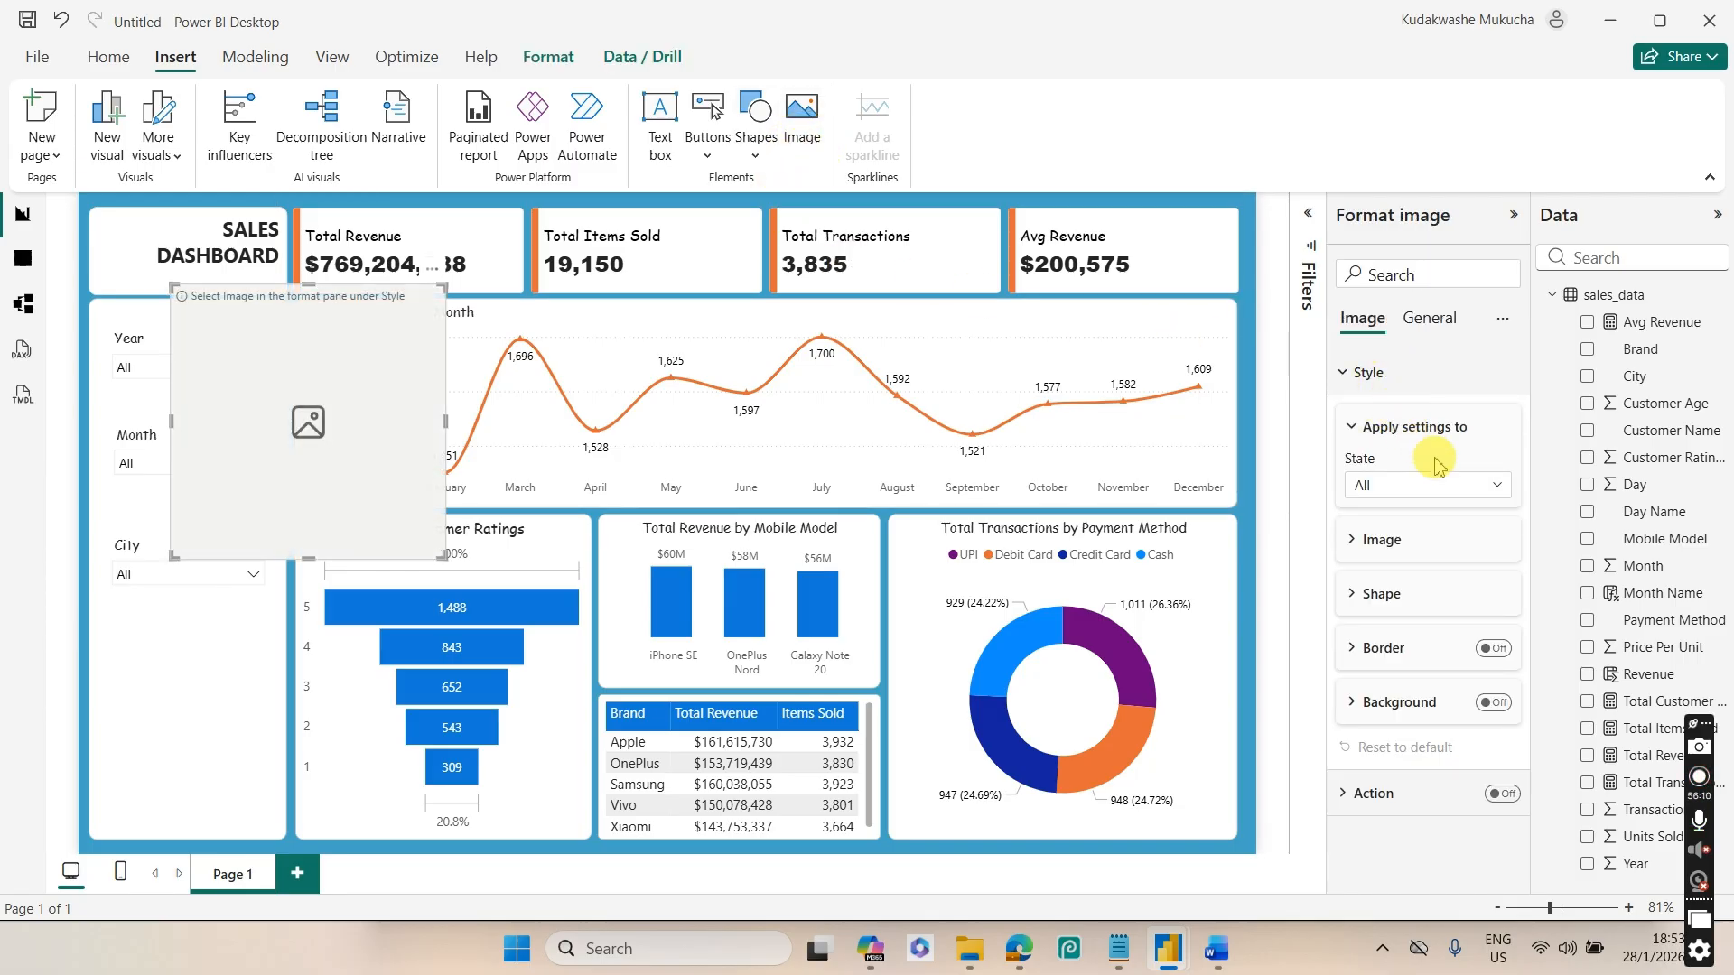
pyautogui.click(1435, 551)
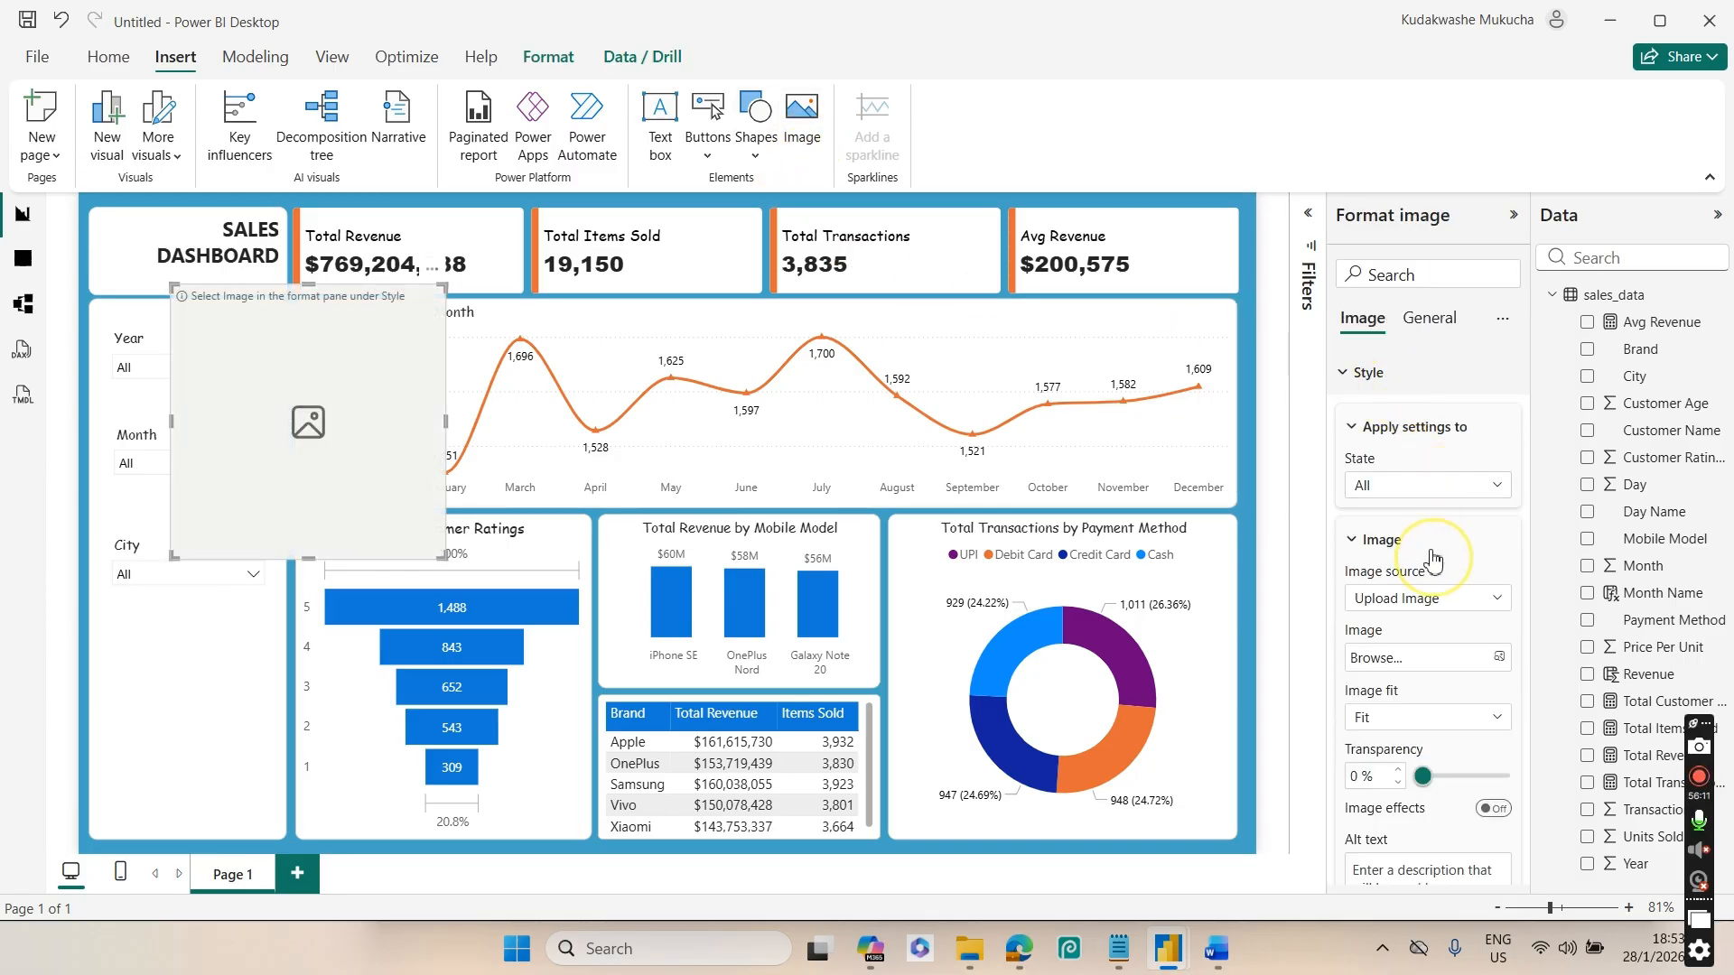
pyautogui.click(1496, 665)
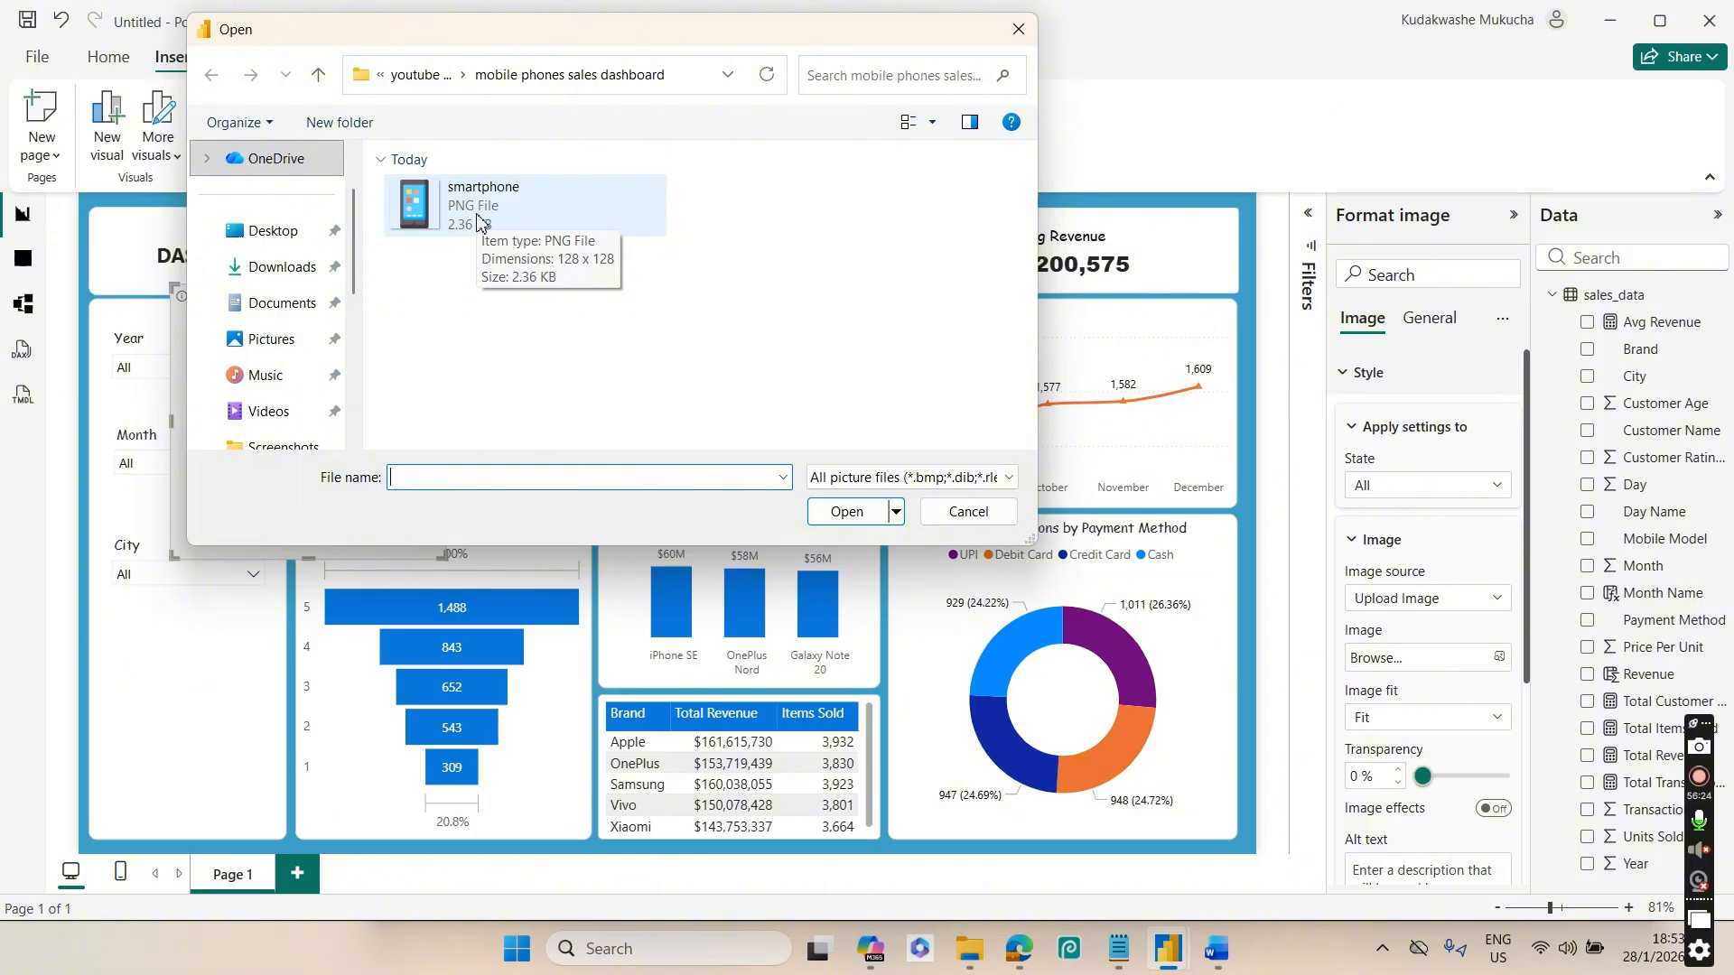
pyautogui.click(478, 221)
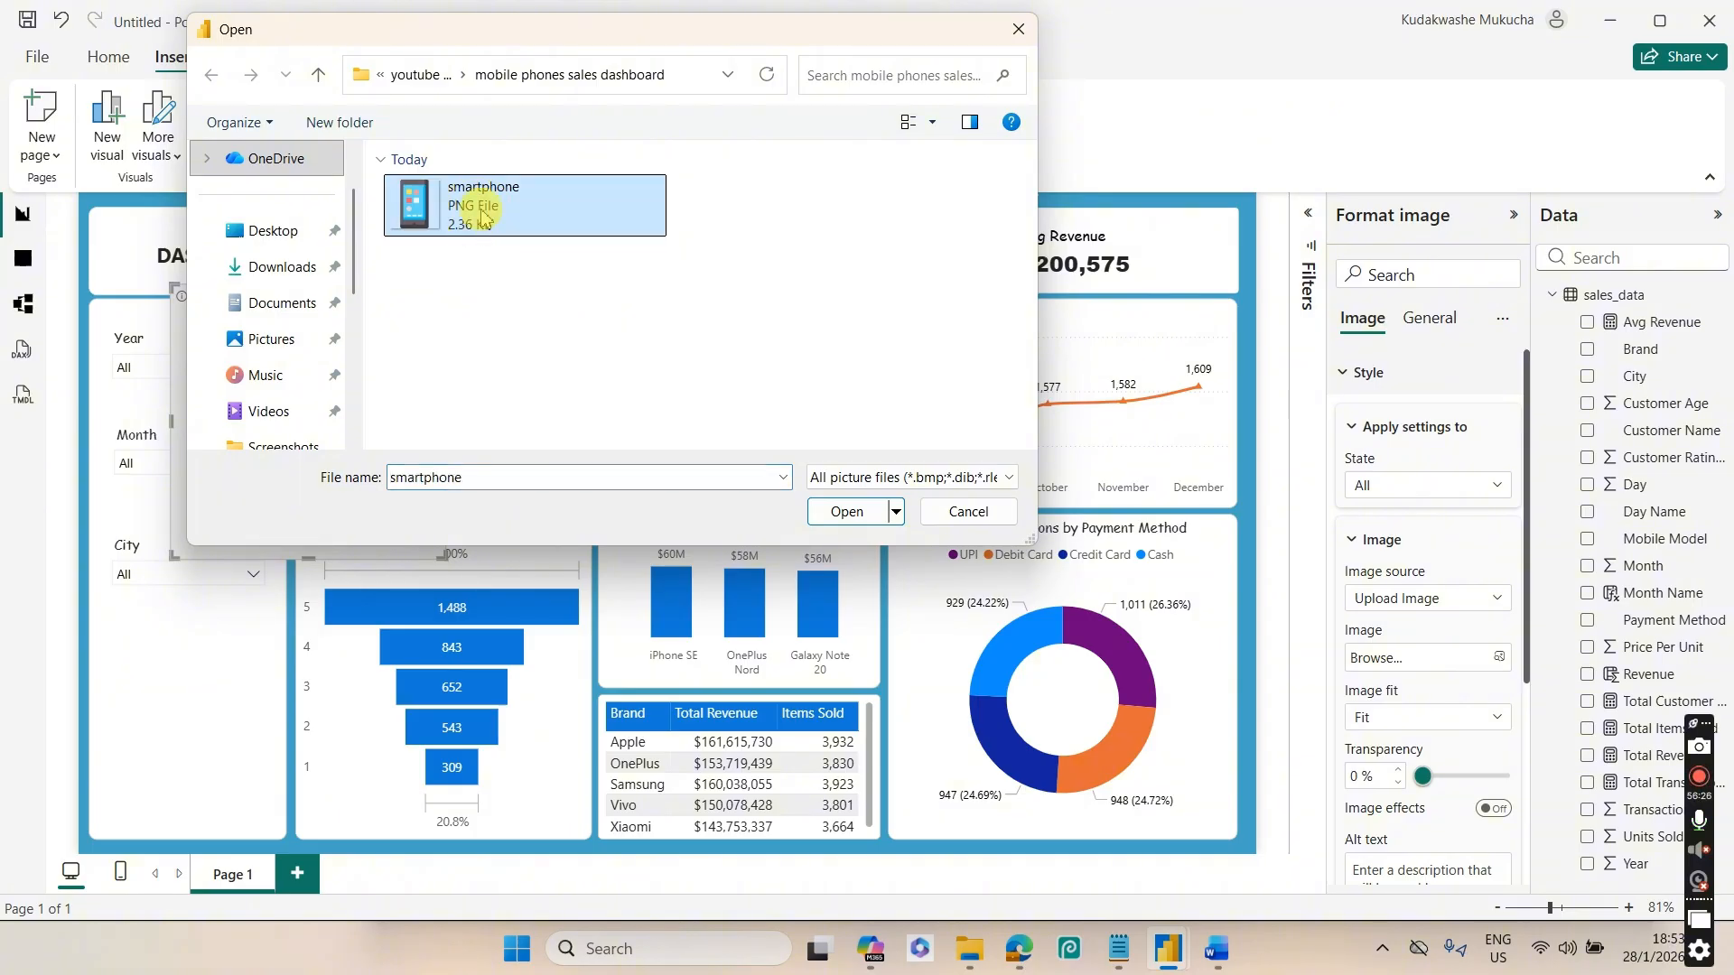
pyautogui.click(835, 509)
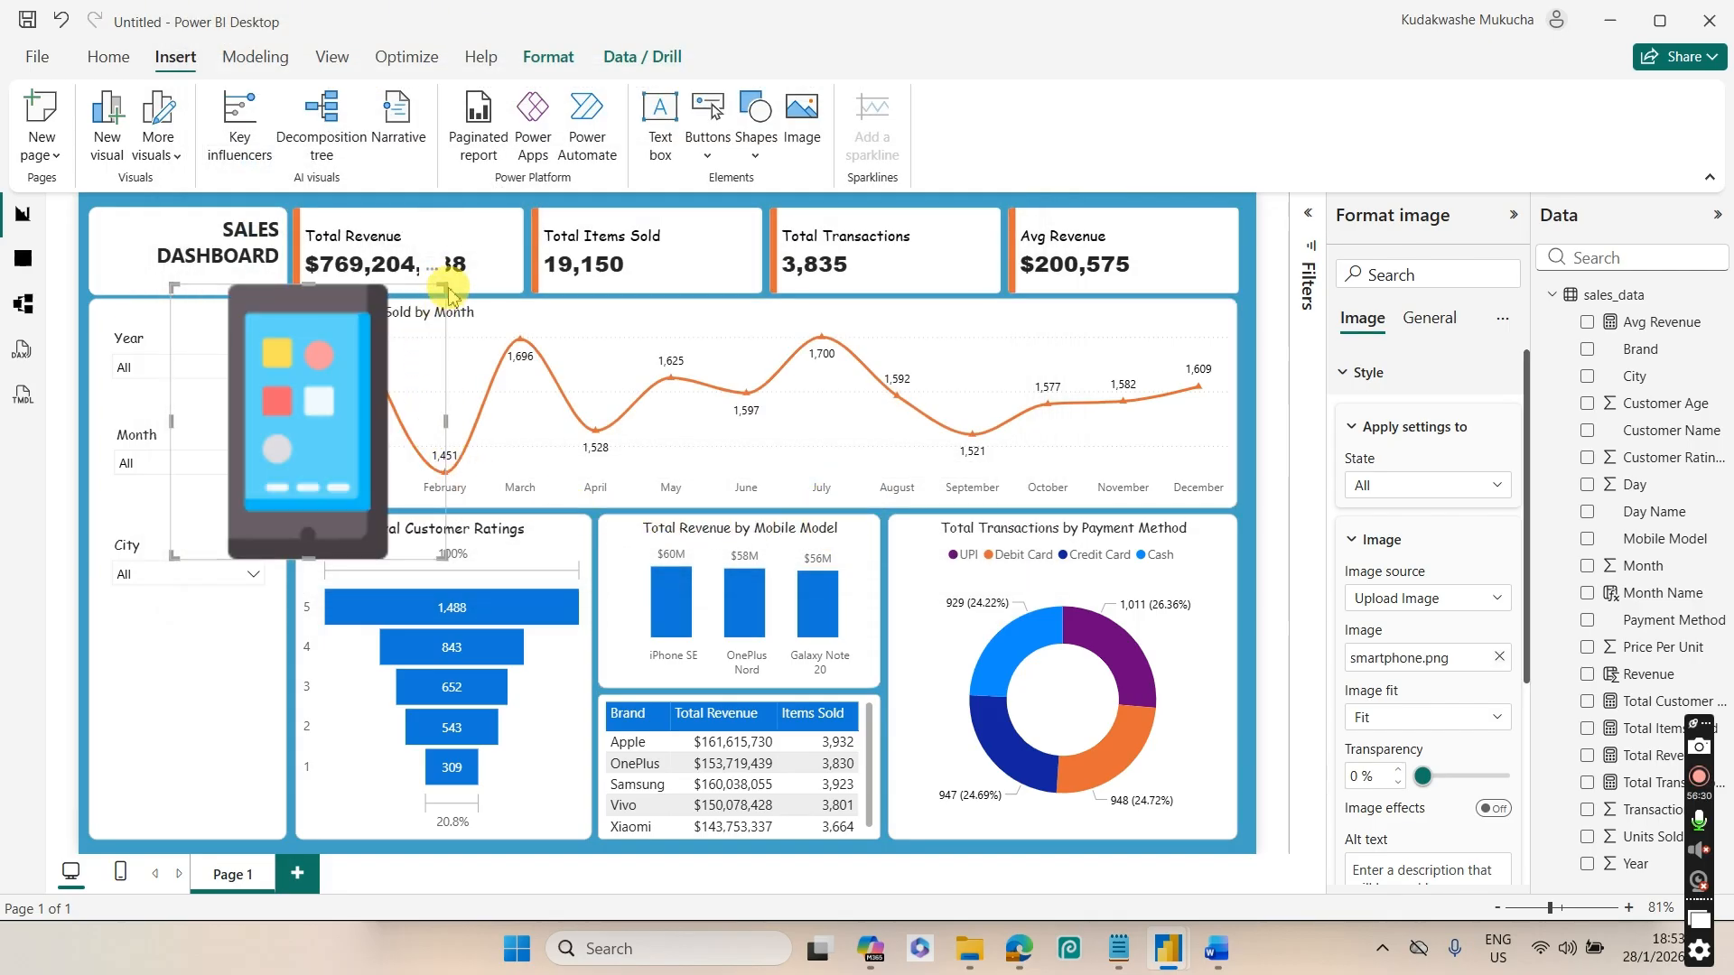
# Shrink the smartphone image and place it inside the title box, just before the SALES DASHBOARD text
pyautogui.moveTo(443, 286); pyautogui.dragTo(135, 244)
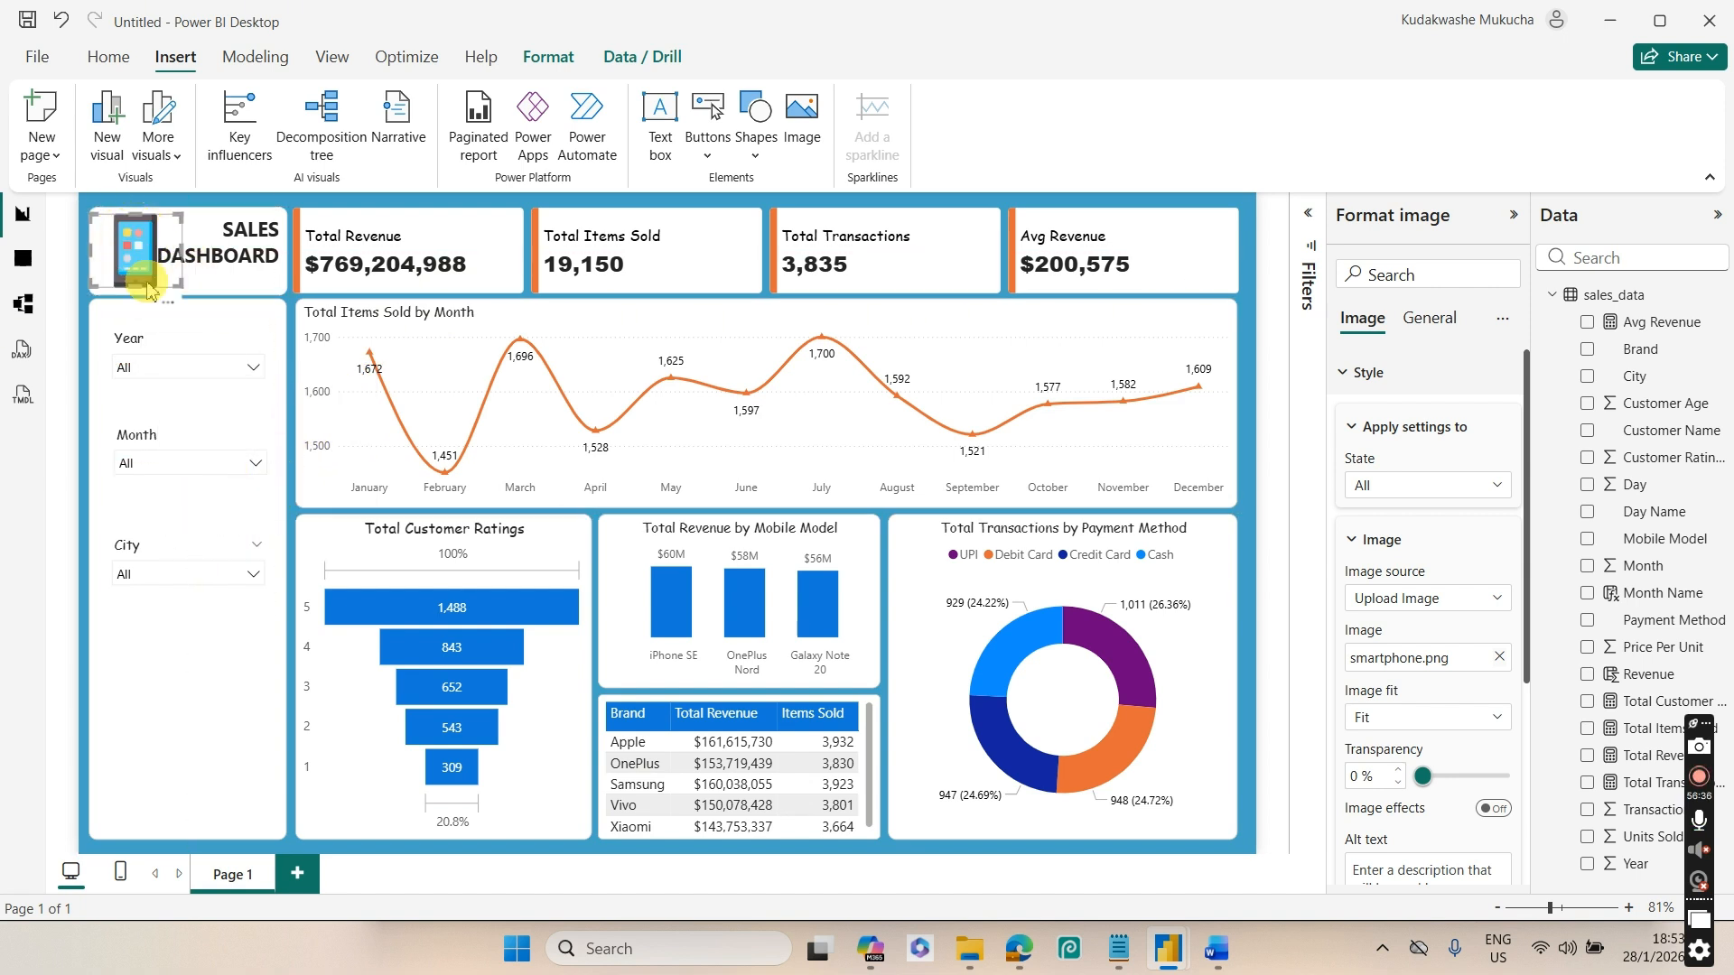
pyautogui.press('Left')
pyautogui.press('Left')
pyautogui.press('Left')
pyautogui.press('Left')
pyautogui.press('Left')
pyautogui.press('Left')
pyautogui.press('Left')
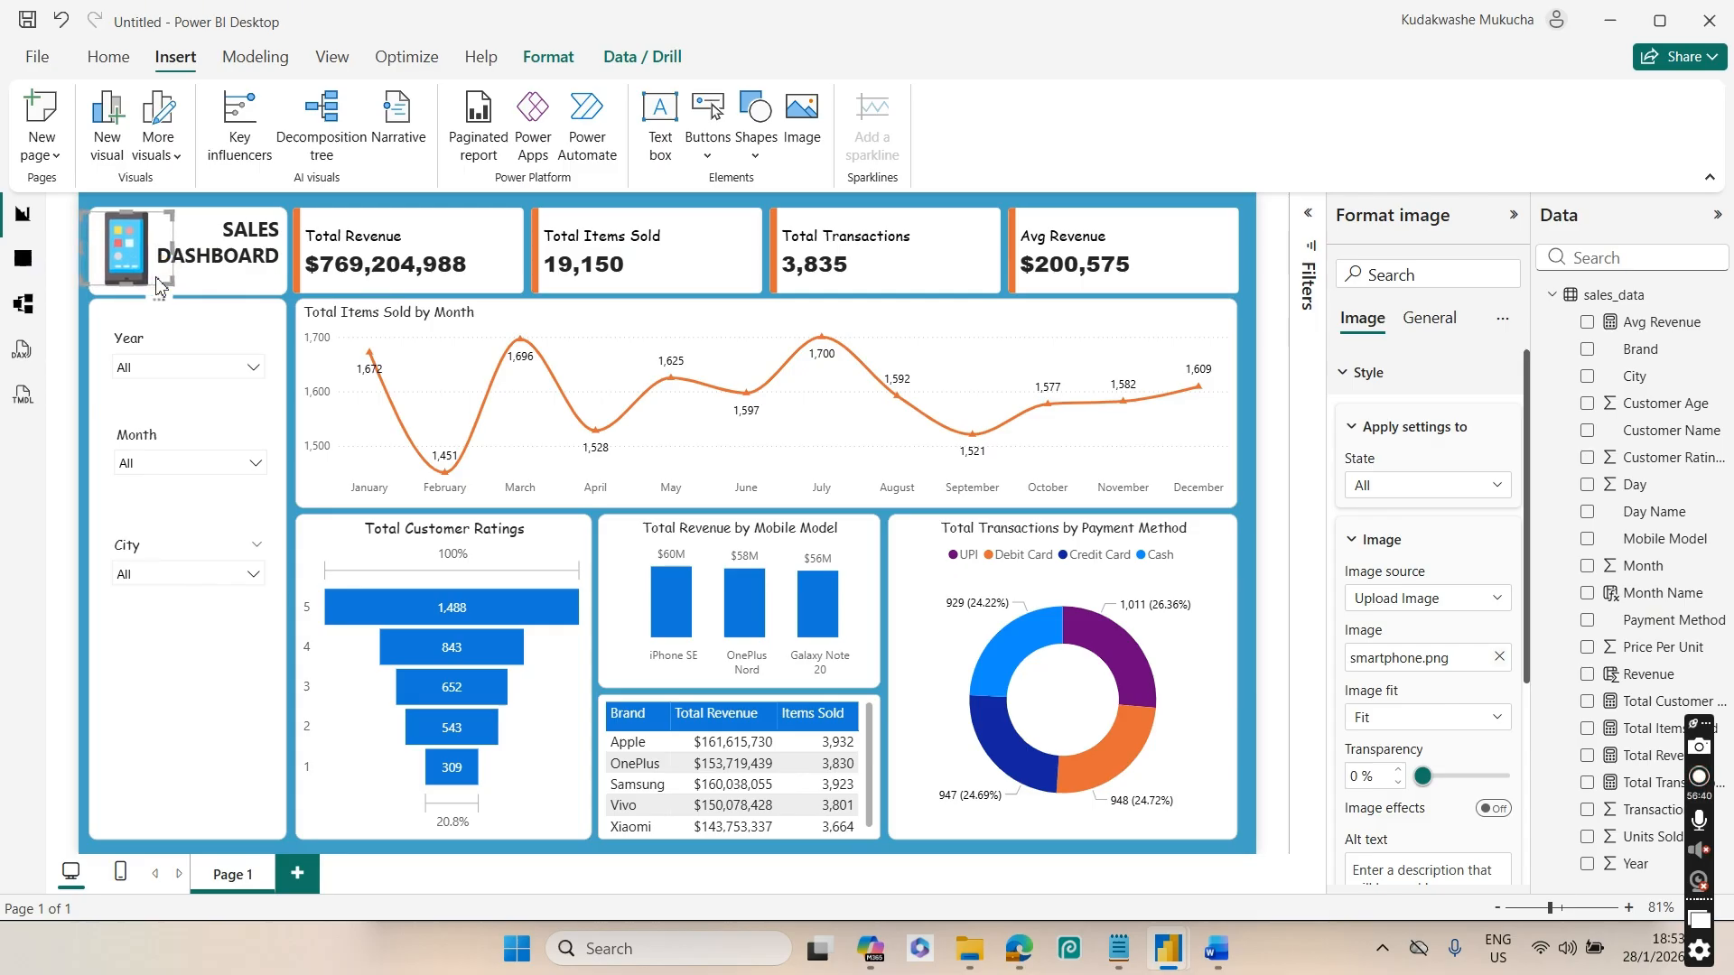
pyautogui.click(1272, 291)
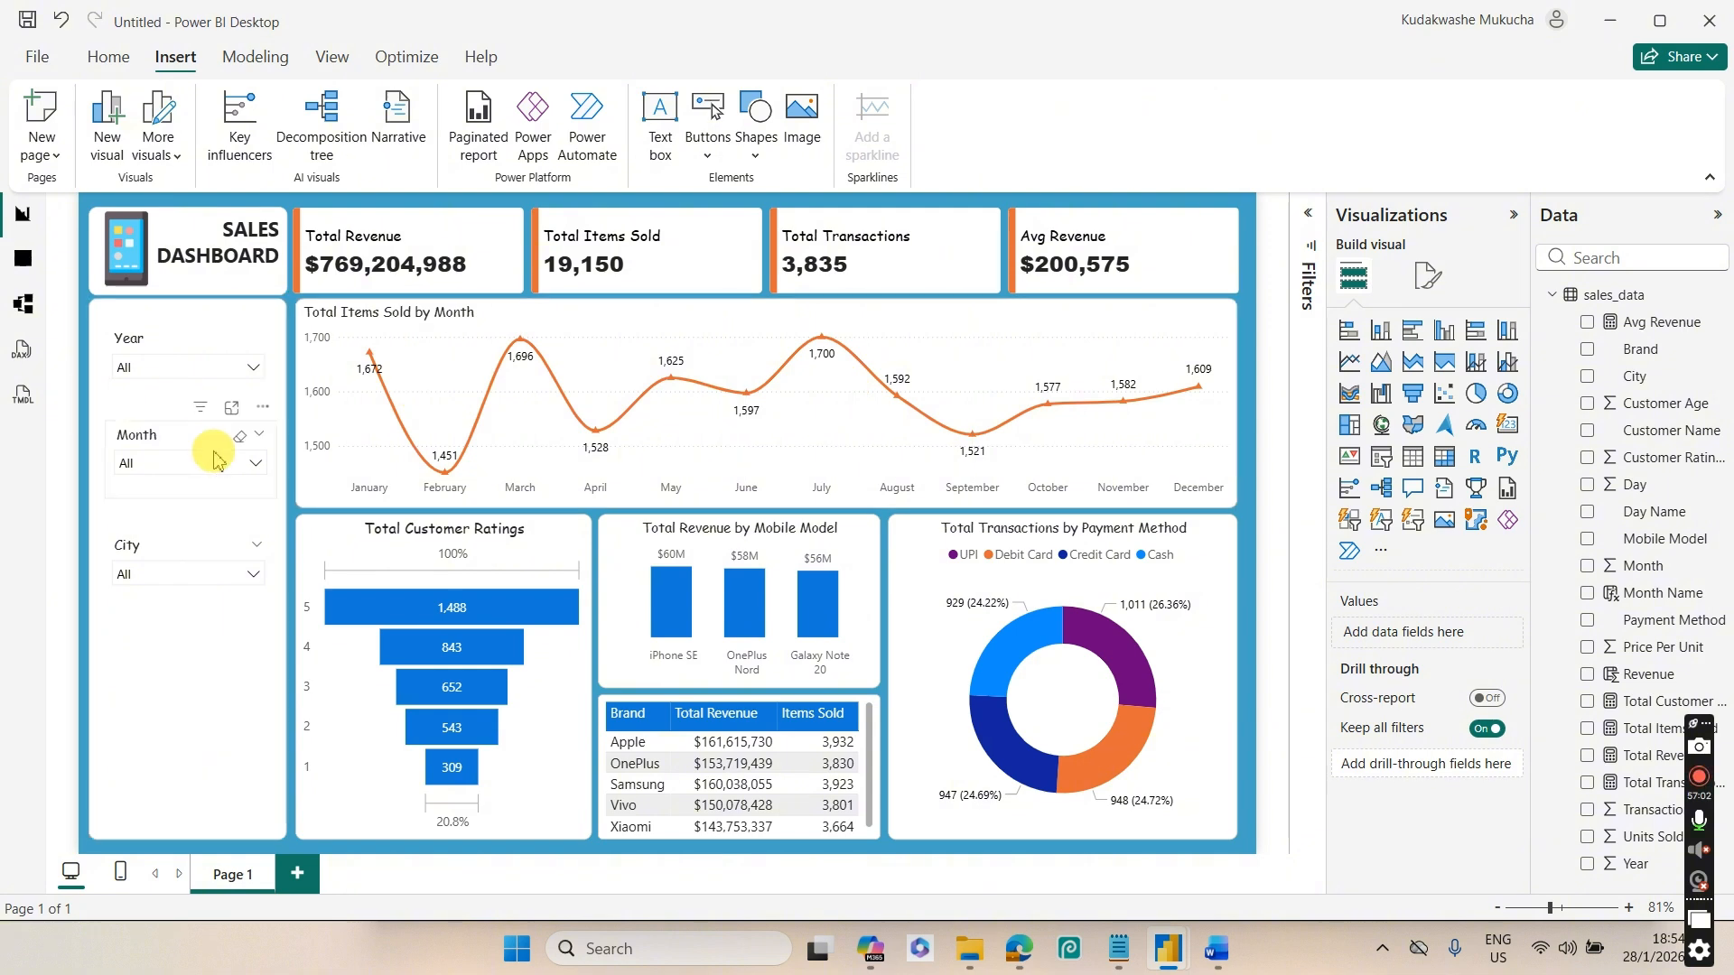
# Test the City slicer by filtering the report to Coimbatore, and clear the selection
pyautogui.click(212, 583)
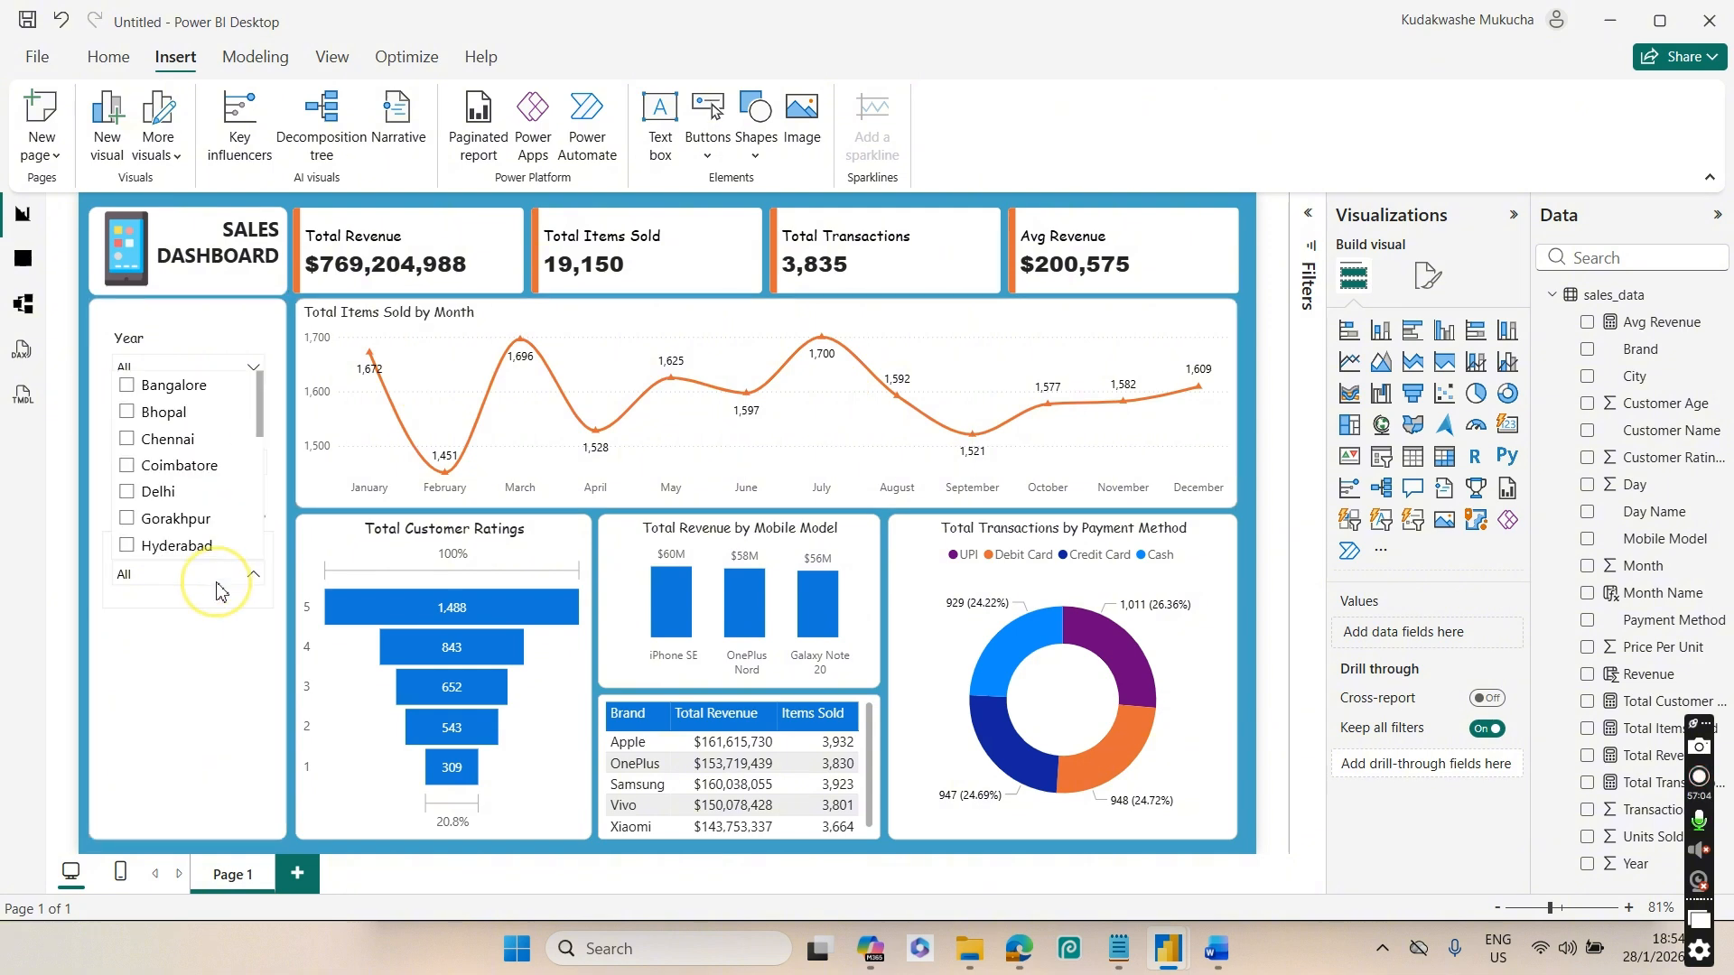
pyautogui.click(180, 467)
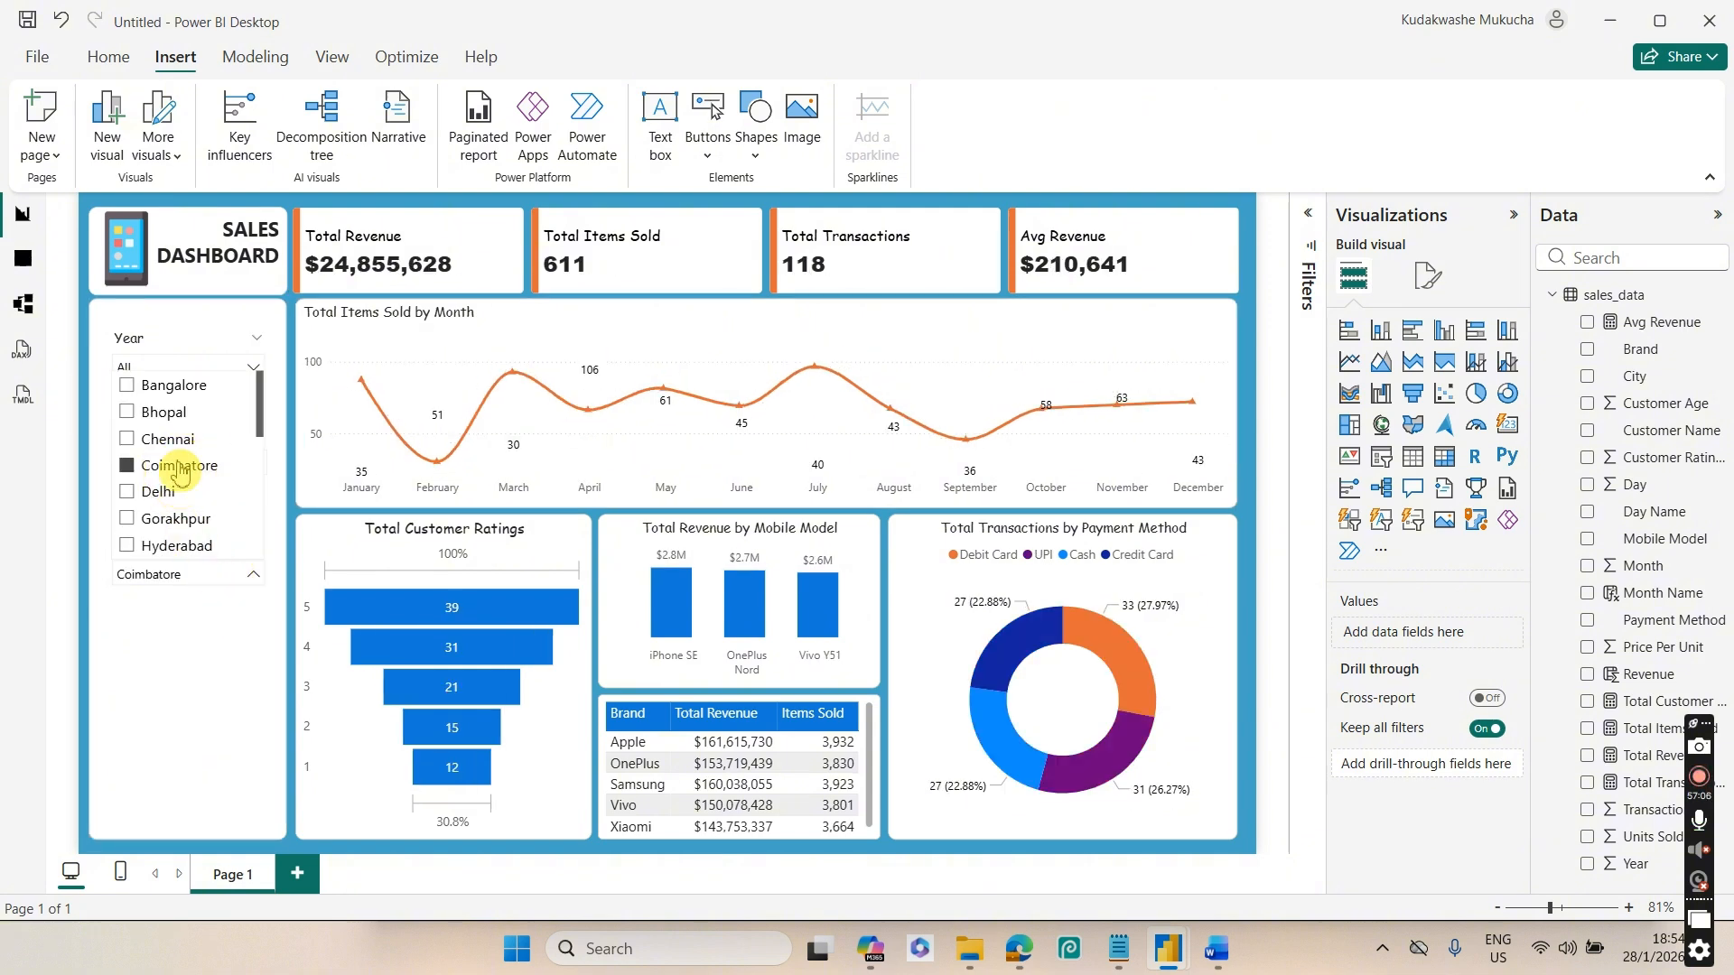
pyautogui.click(185, 466)
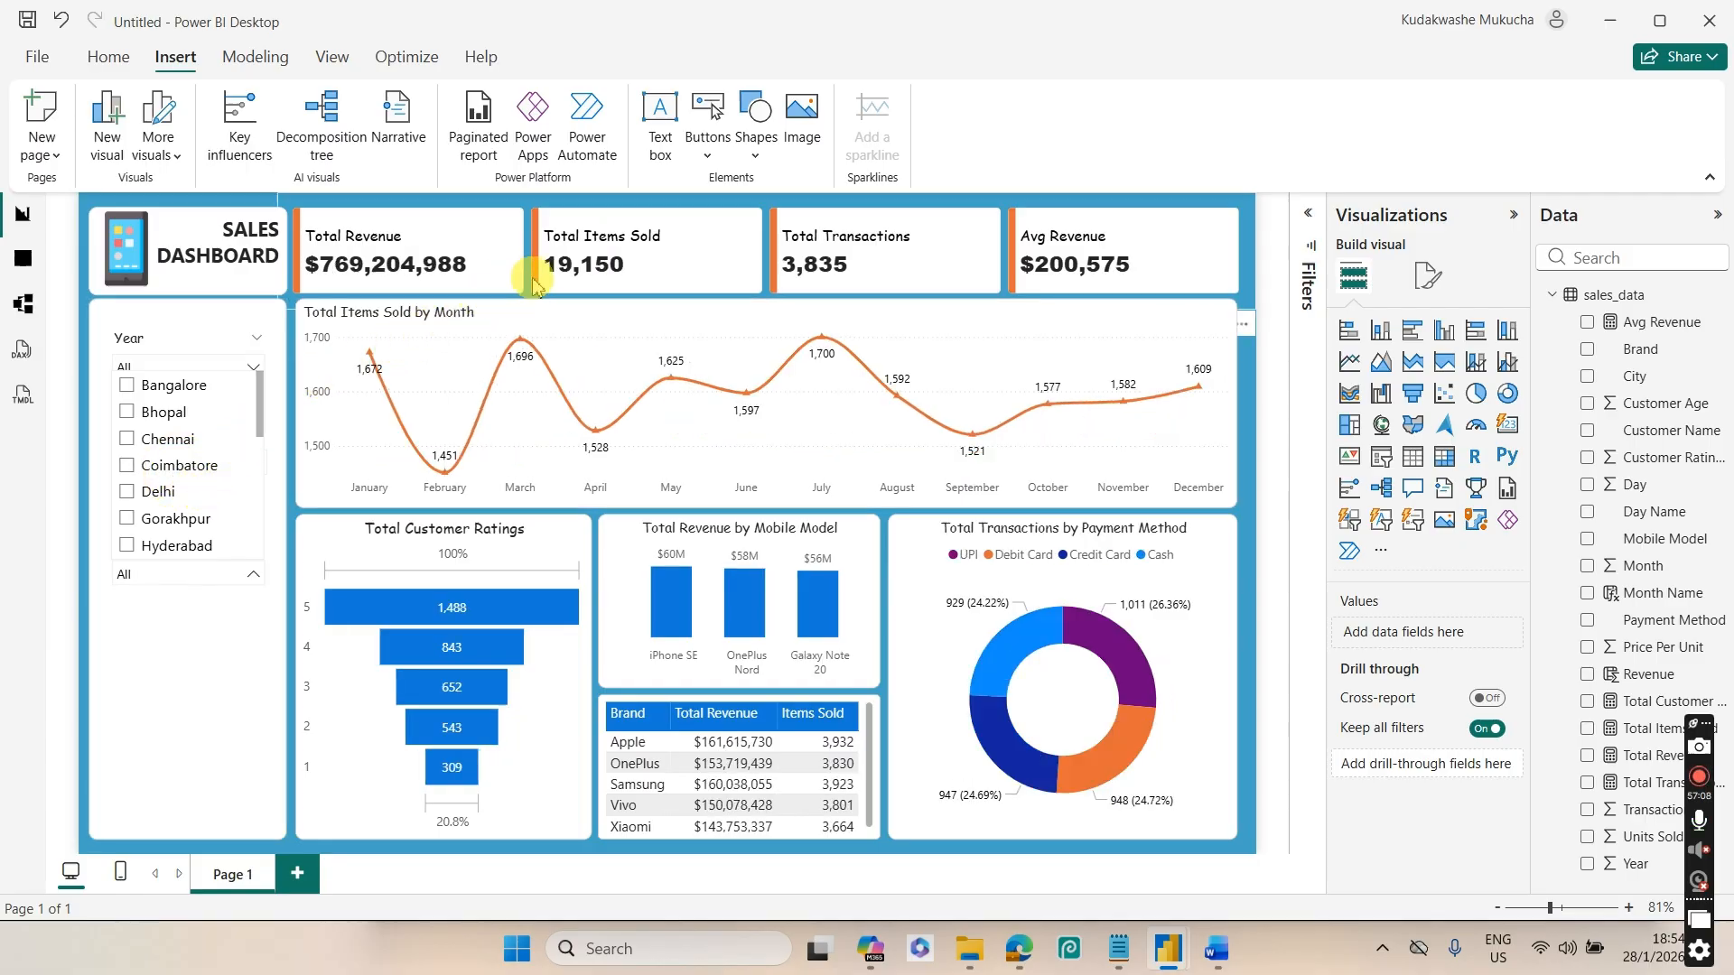
pyautogui.click(1248, 318)
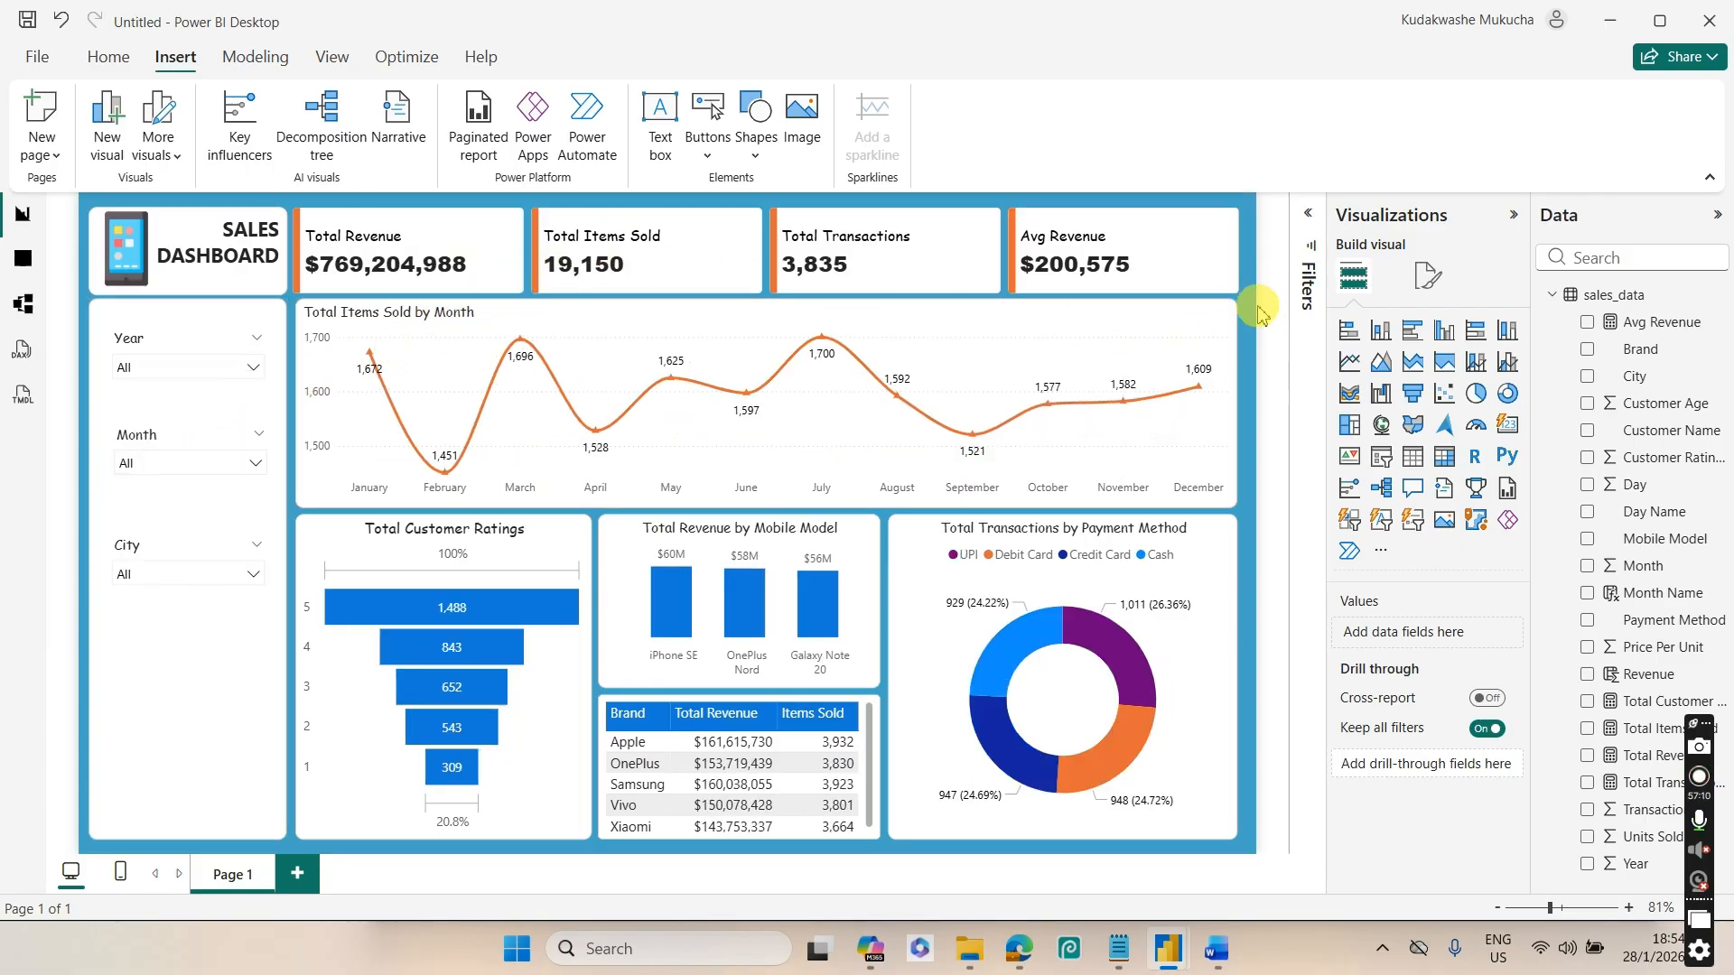
# Test the Month slicer by filtering the report to March, and clear the selection
pyautogui.click(168, 467)
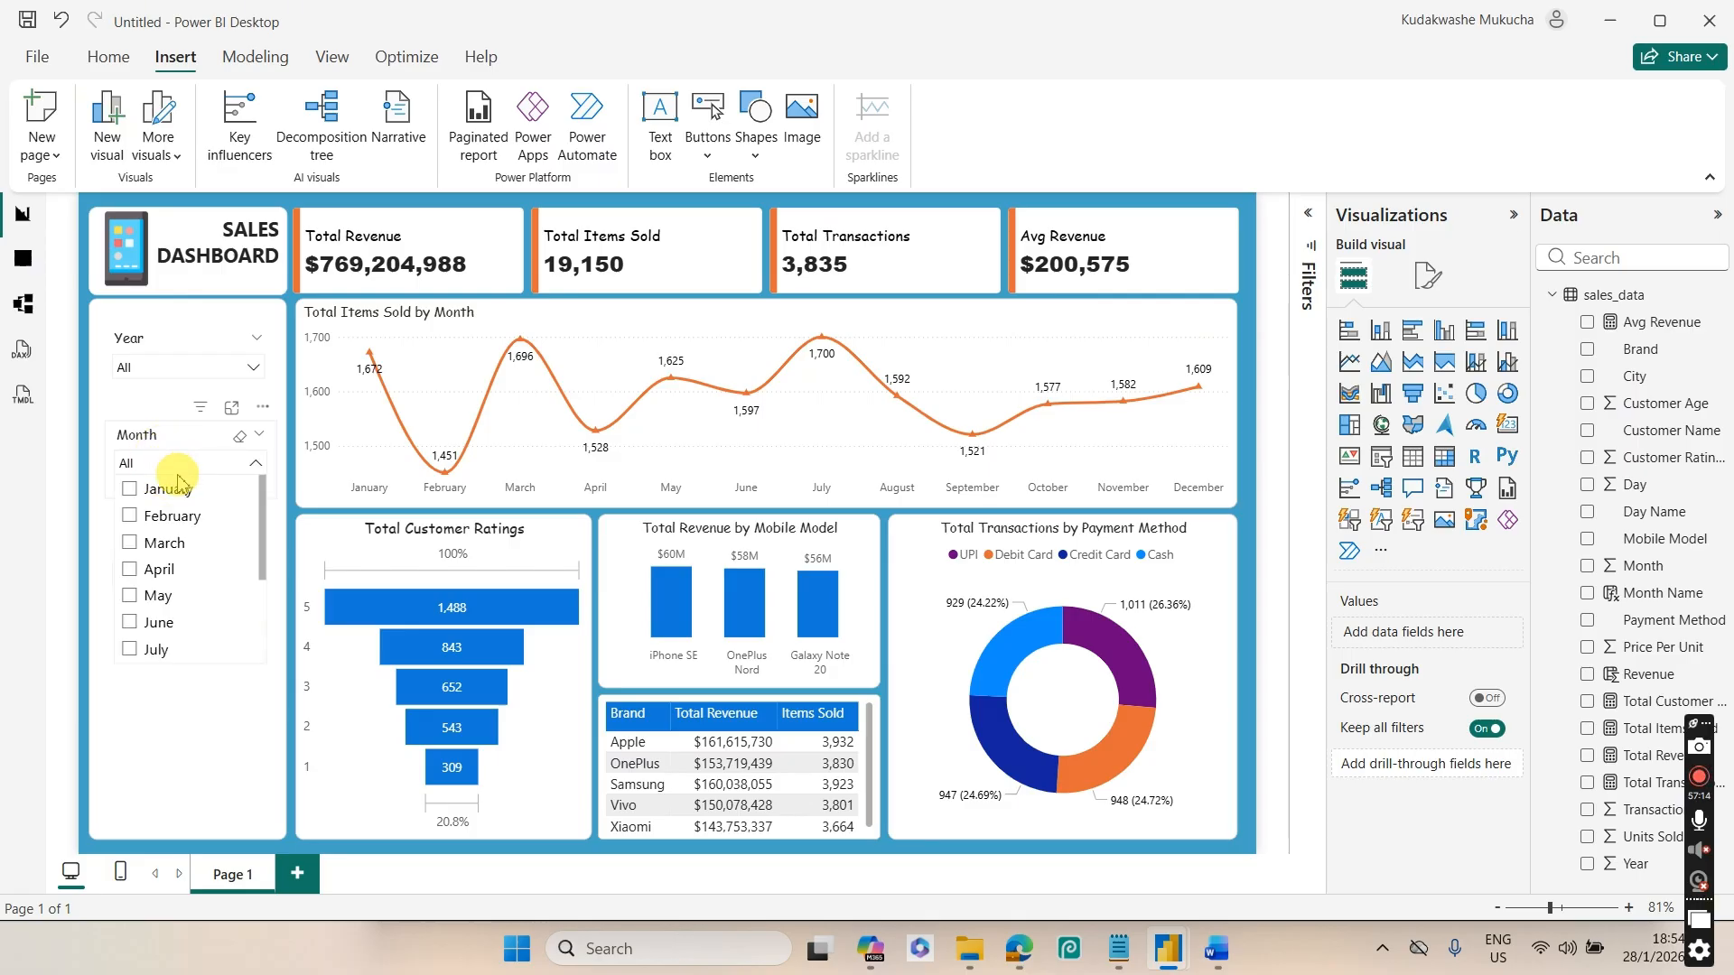
pyautogui.click(172, 545)
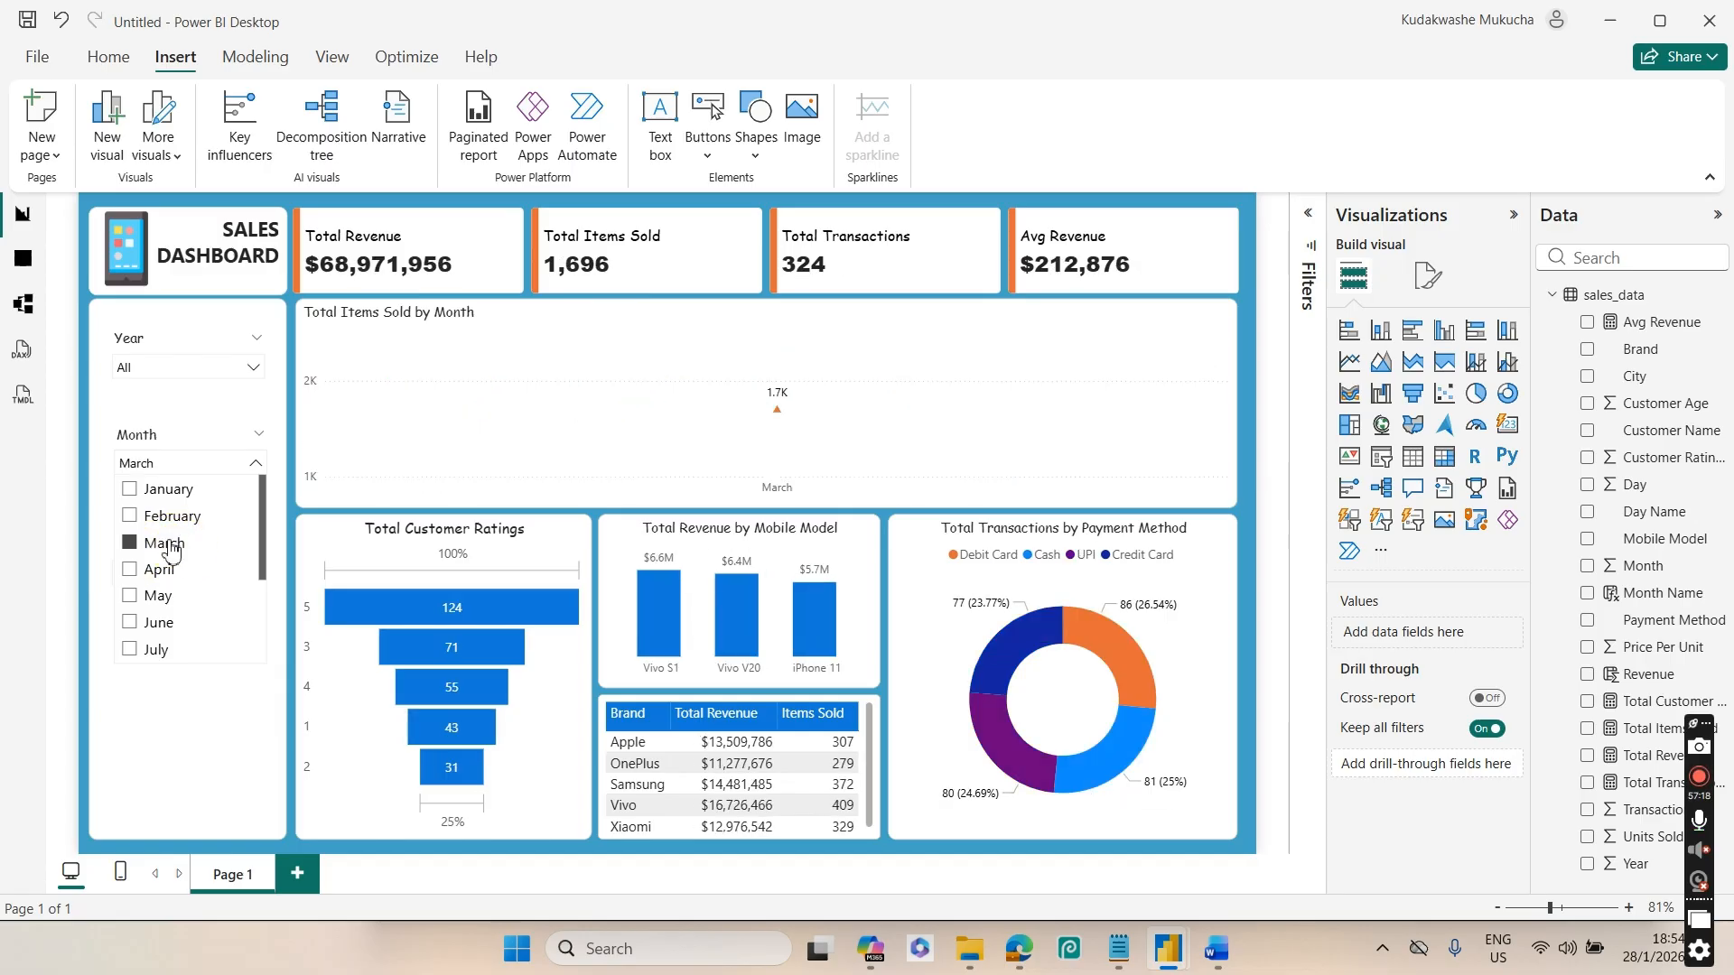
pyautogui.click(172, 546)
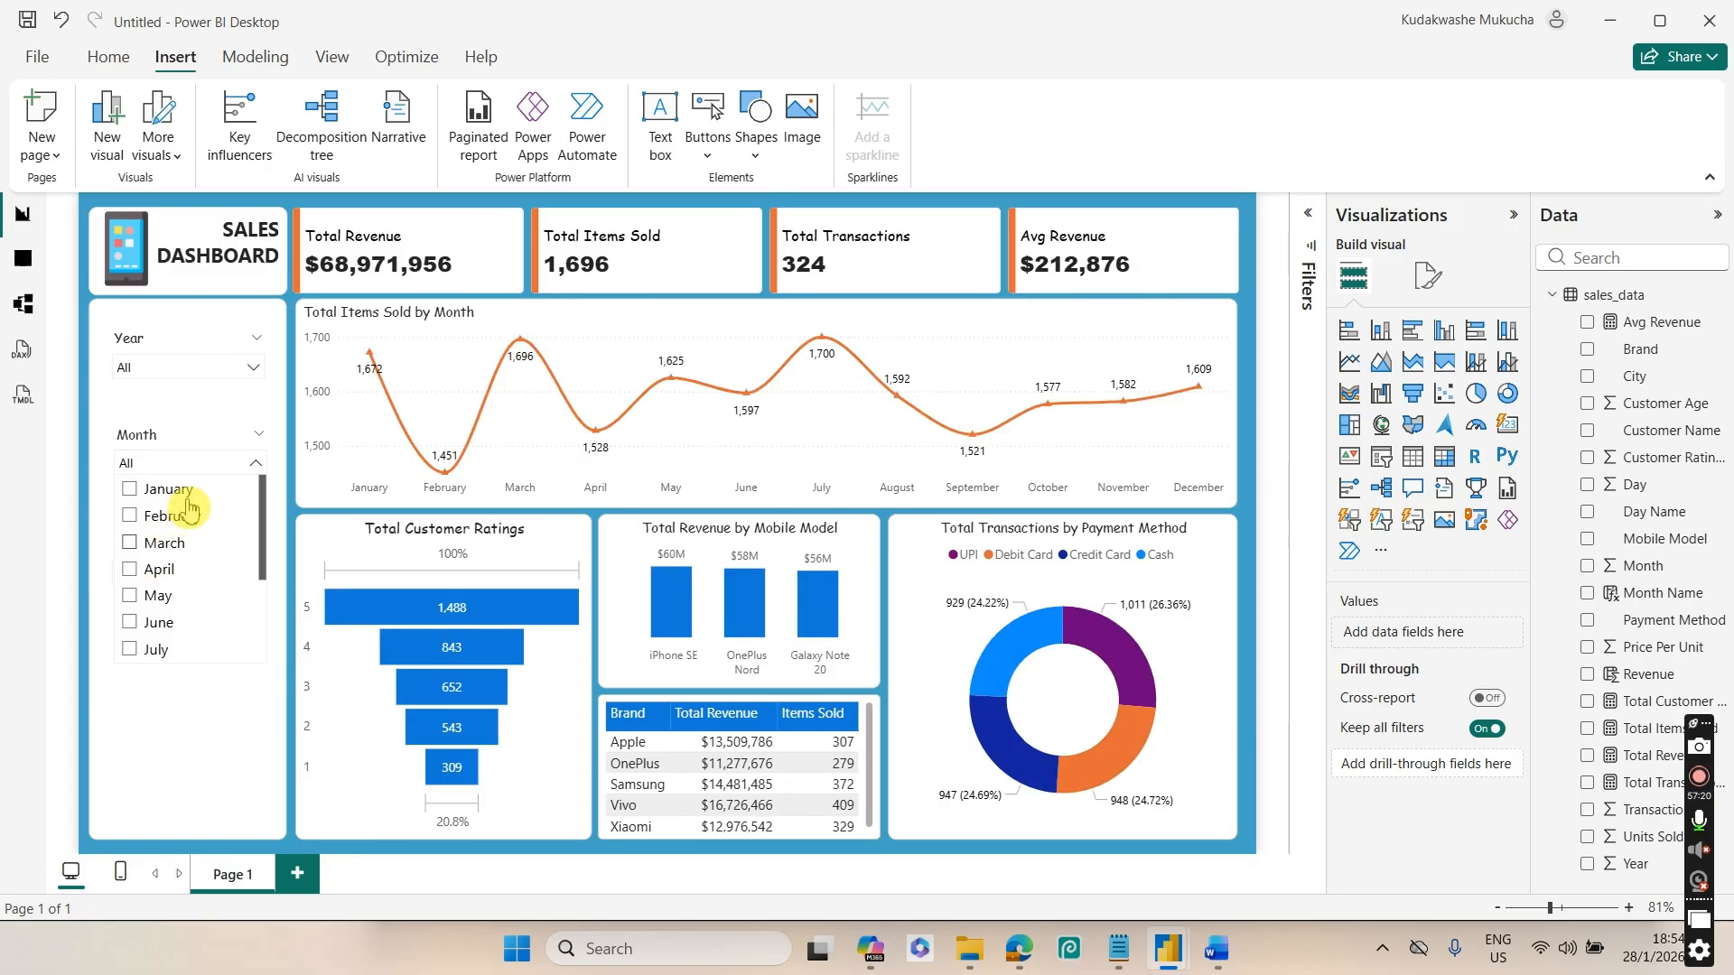
# Test the Year slicer by filtering the report to 2022, clear the selection and close the list
pyautogui.click(236, 375)
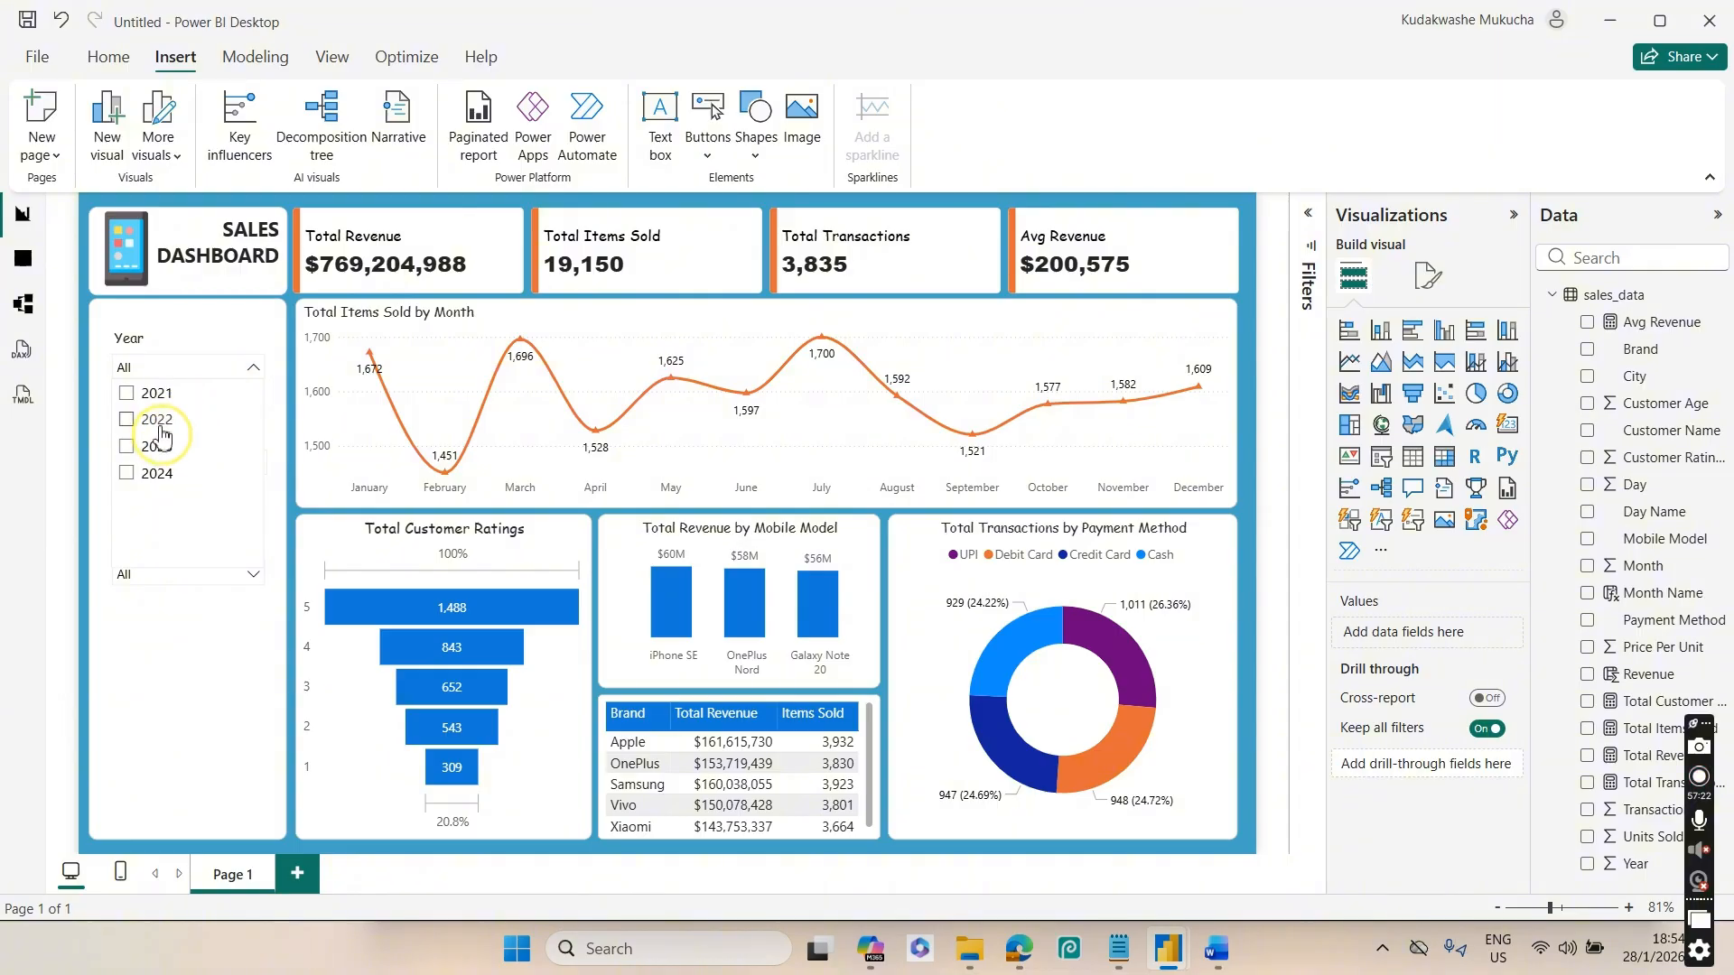
pyautogui.click(155, 419)
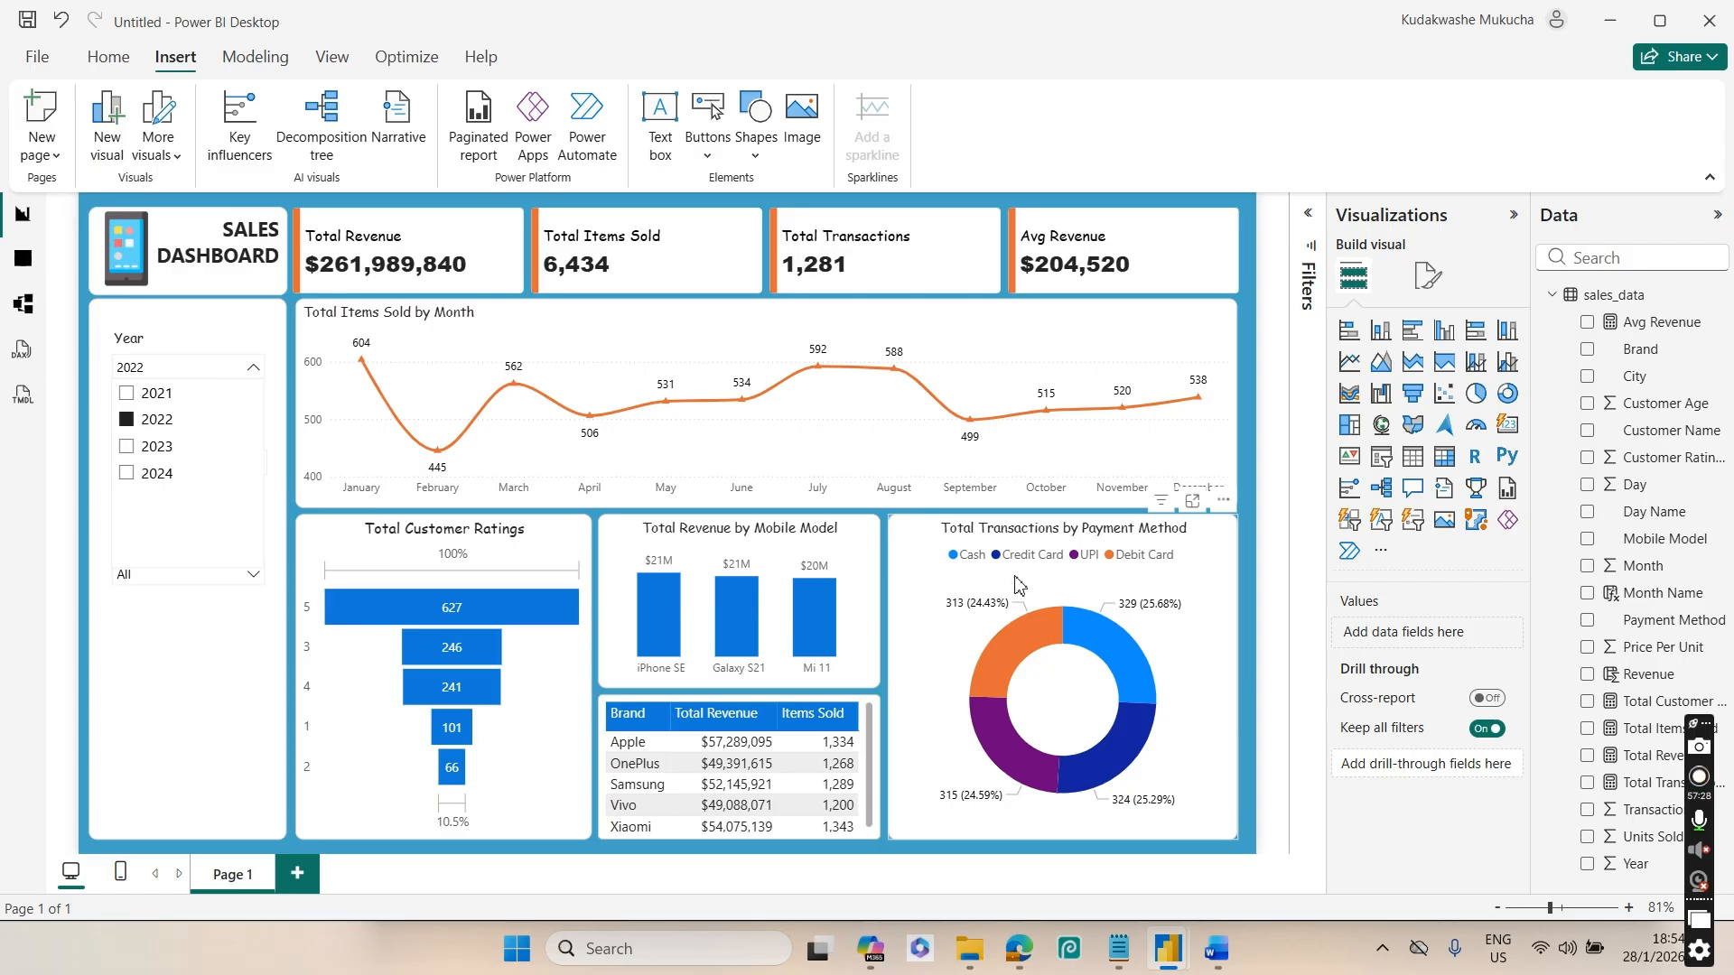
pyautogui.click(155, 419)
pyautogui.click(1045, 361)
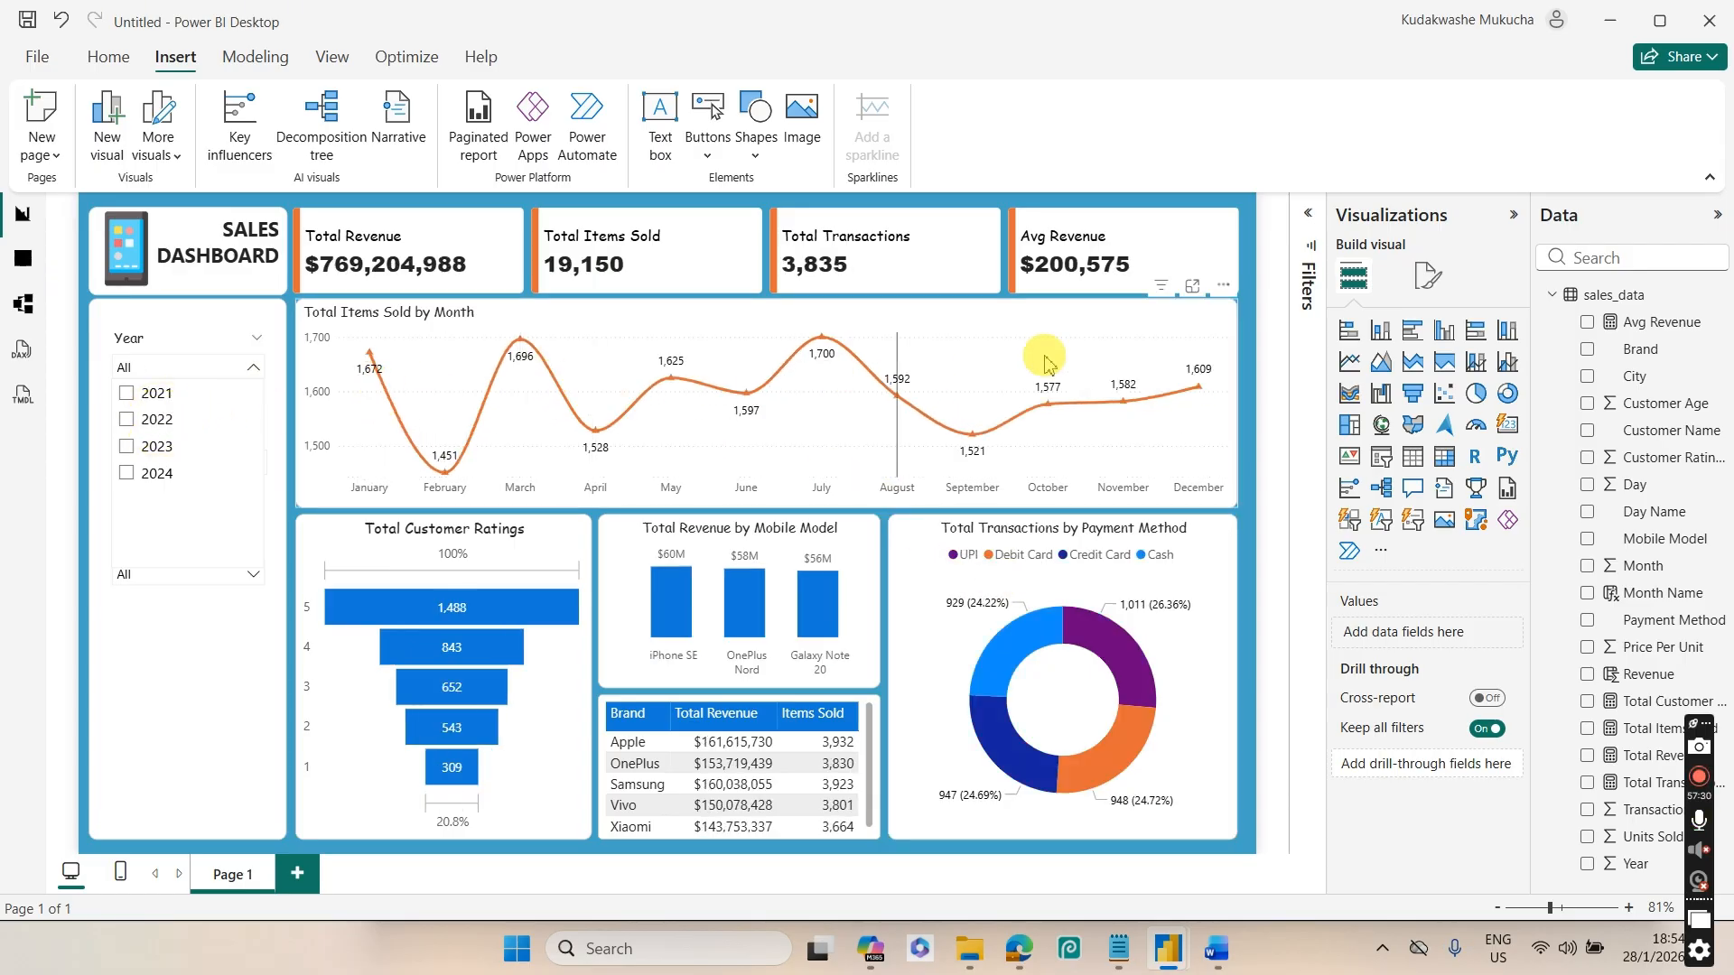
pyautogui.click(1239, 293)
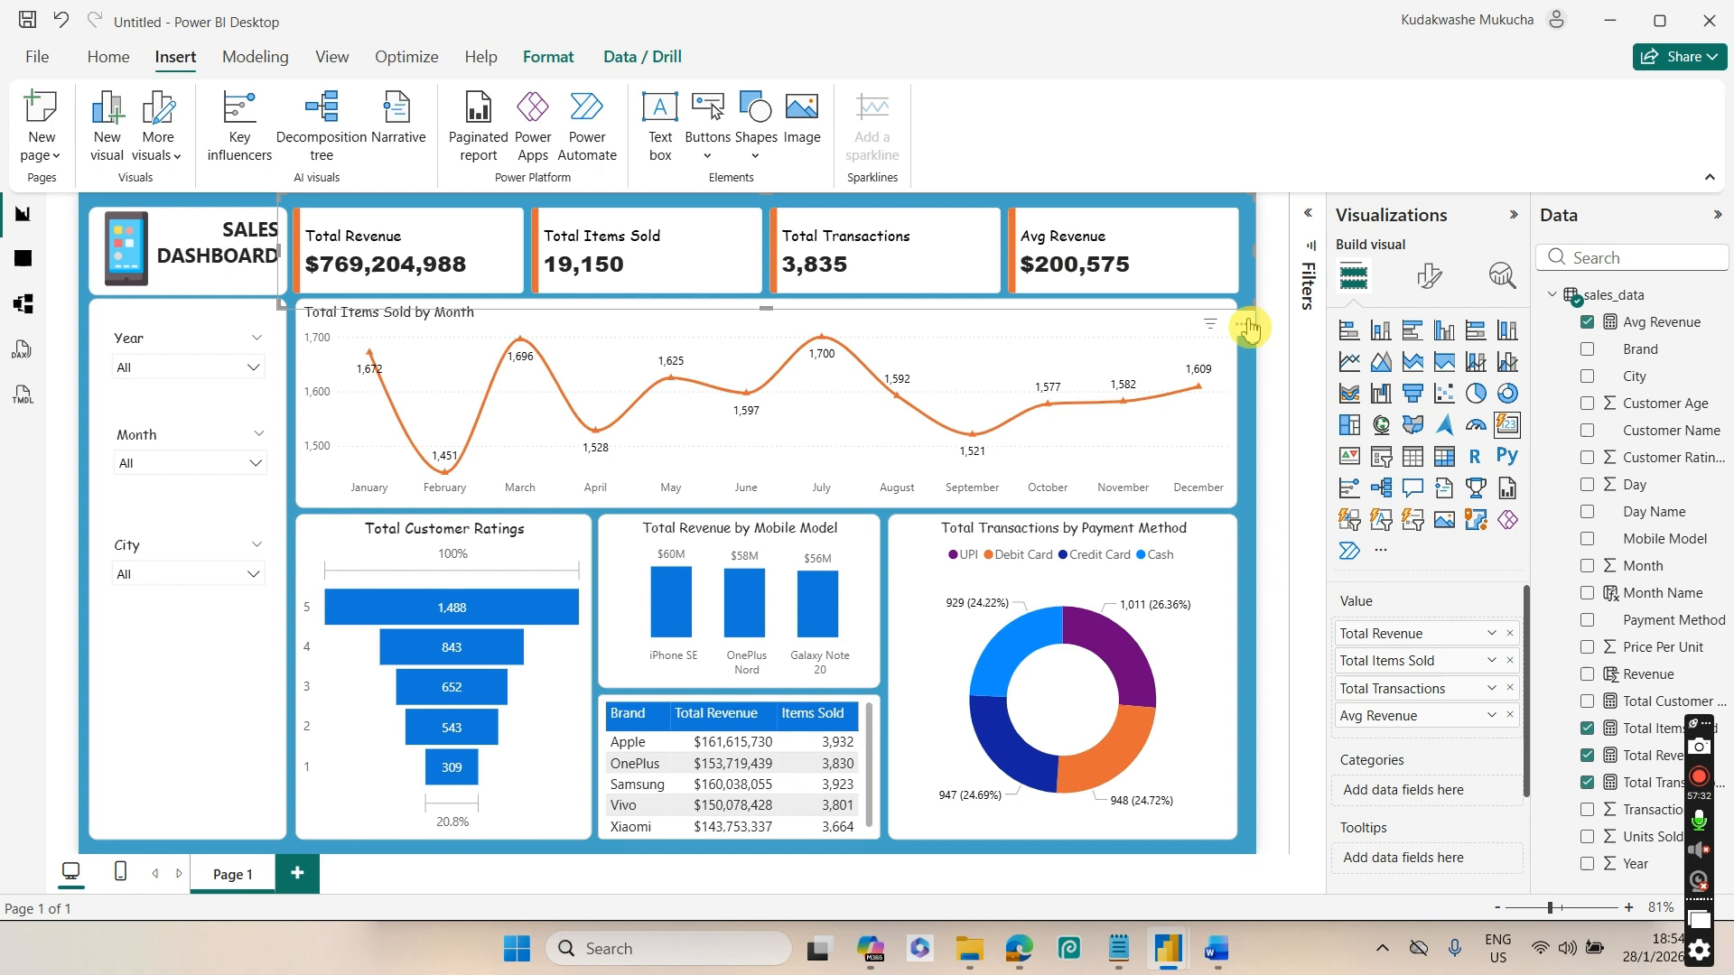
pyautogui.click(1260, 420)
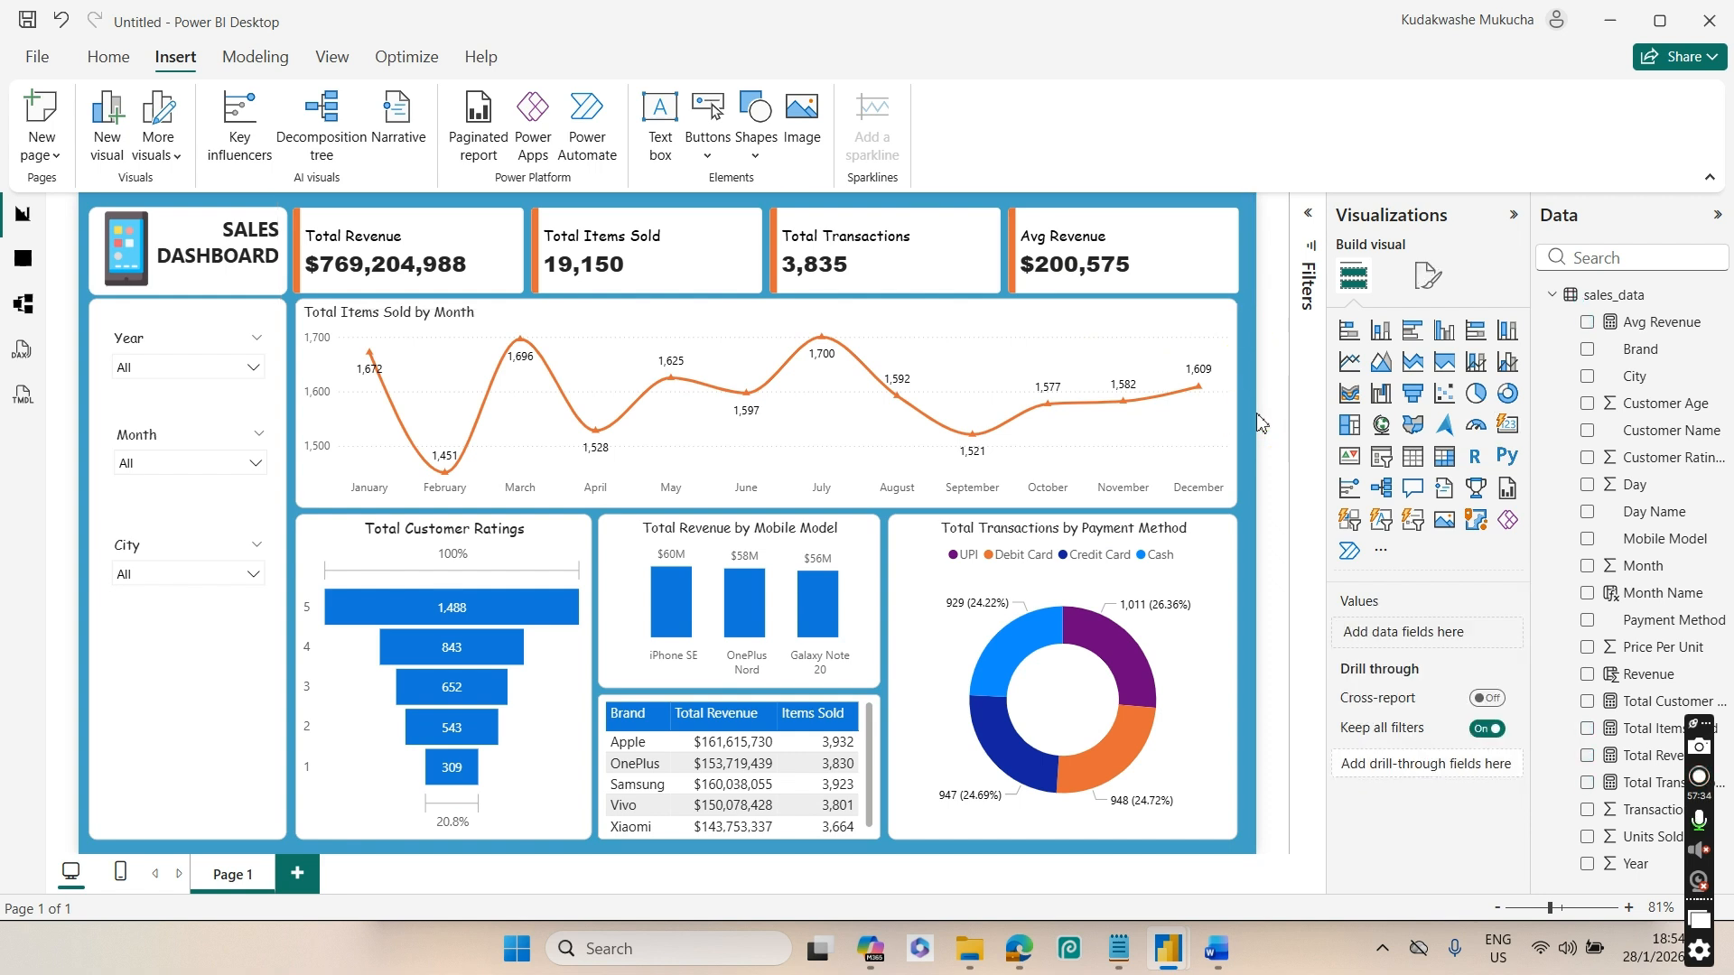